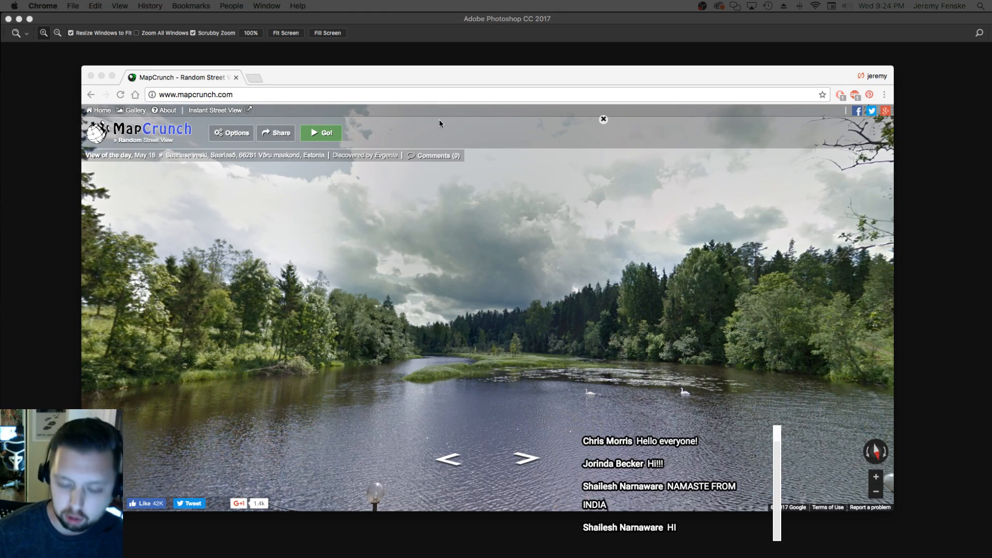
# Look around MapCrunch's view-of-the-day lake panorama in Estonia and make the browser window taller
pyautogui.moveTo(459, 84); pyautogui.dragTo(451, 87)
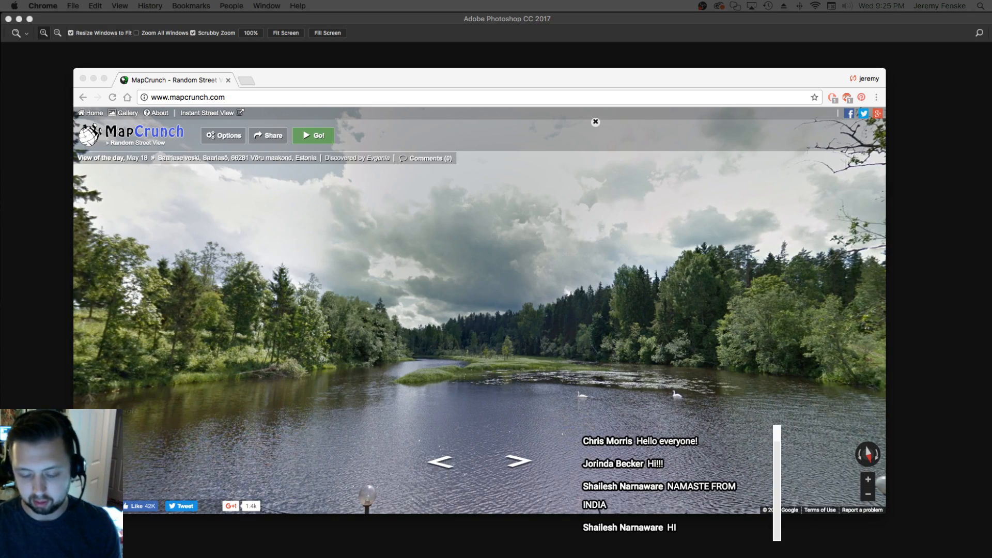
pyautogui.click(556, 315)
pyautogui.moveTo(516, 314); pyautogui.dragTo(561, 324)
pyautogui.moveTo(548, 407); pyautogui.dragTo(564, 361)
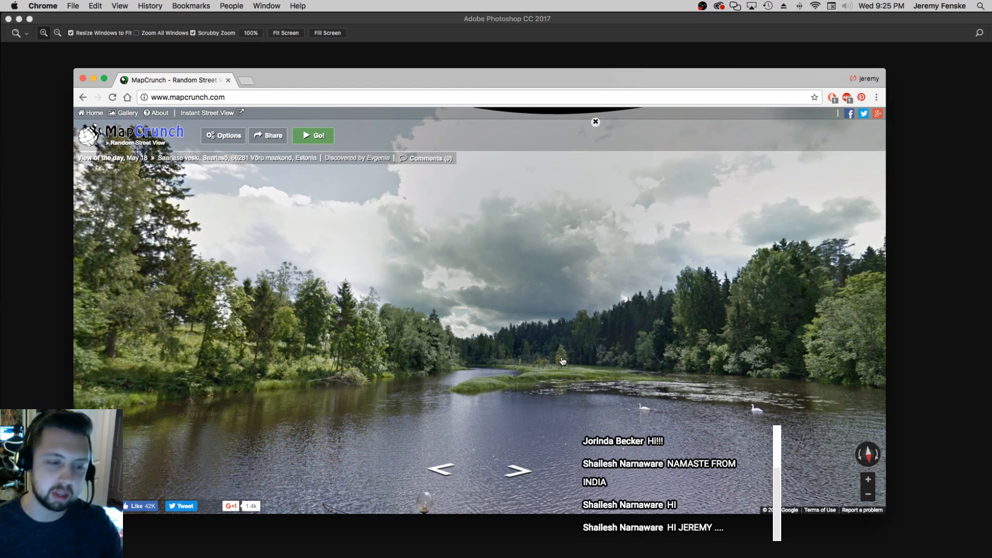
pyautogui.moveTo(541, 347); pyautogui.dragTo(411, 394)
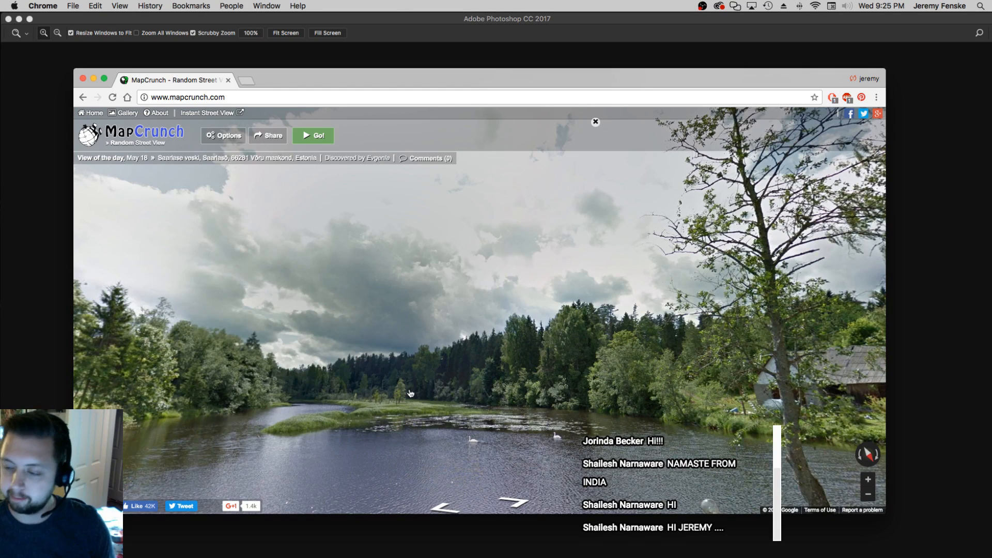
pyautogui.click(411, 394)
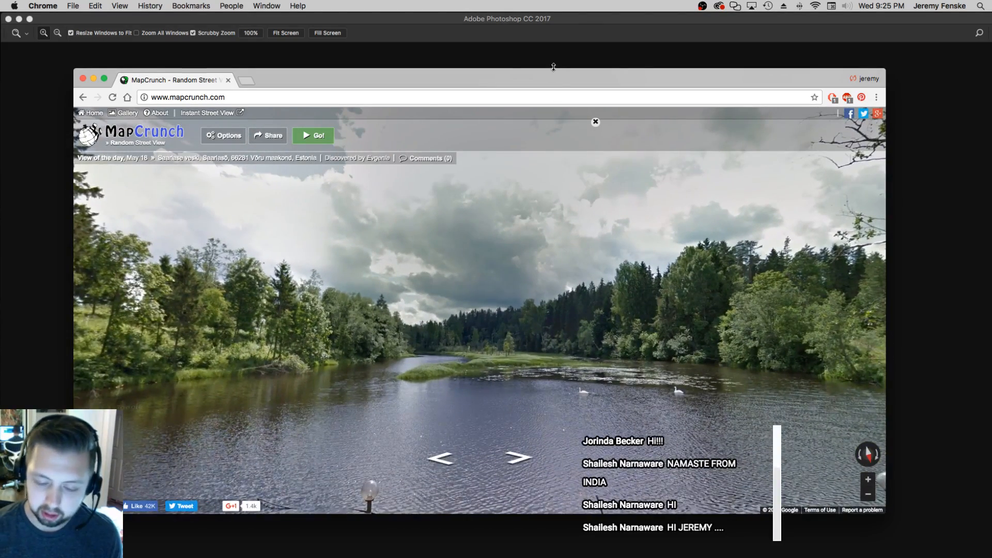
pyautogui.moveTo(549, 74); pyautogui.dragTo(549, 53)
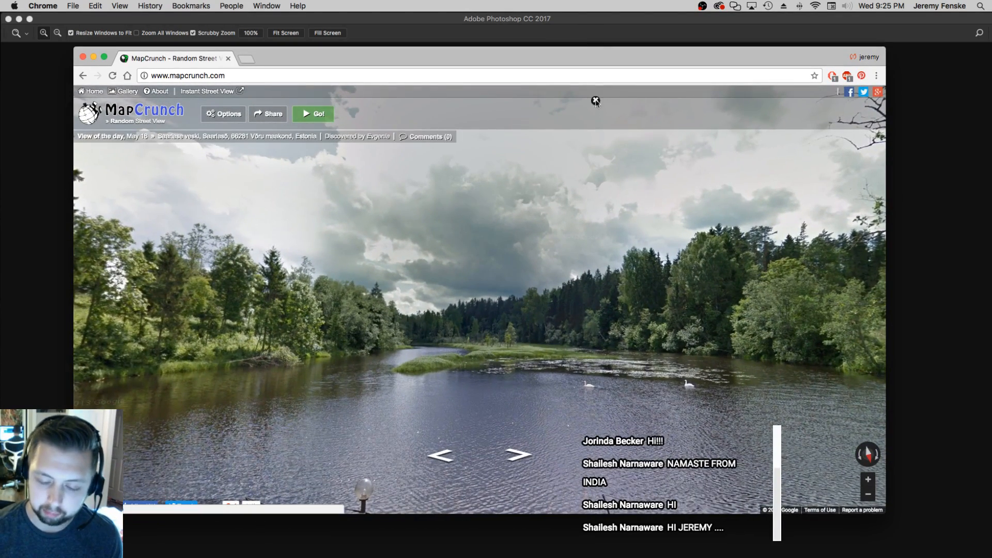
pyautogui.moveTo(615, 49); pyautogui.dragTo(609, 52)
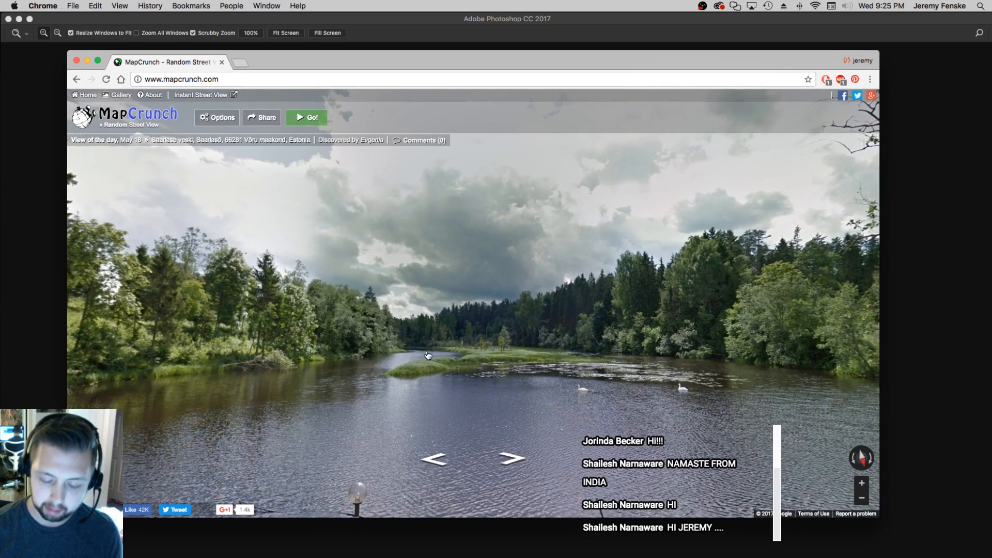
# Load a random Street View location and look around the wooded lane with stone walls
pyautogui.click(308, 122)
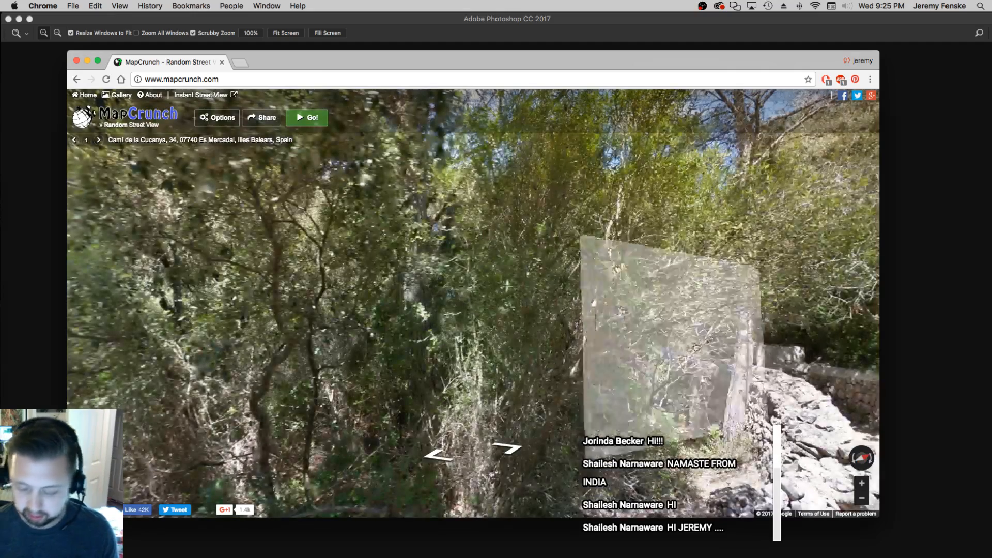
pyautogui.moveTo(682, 338); pyautogui.dragTo(408, 331)
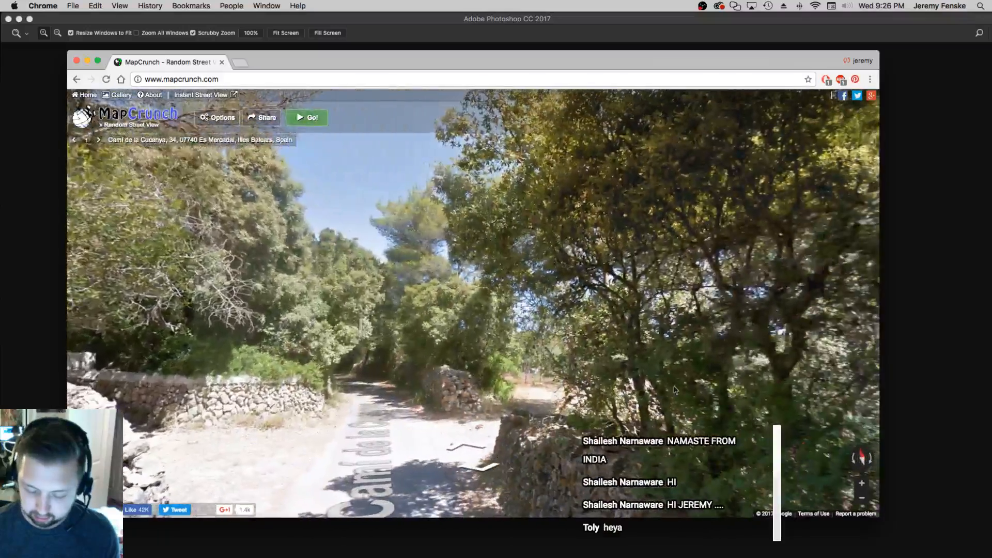
pyautogui.moveTo(674, 391); pyautogui.dragTo(349, 351)
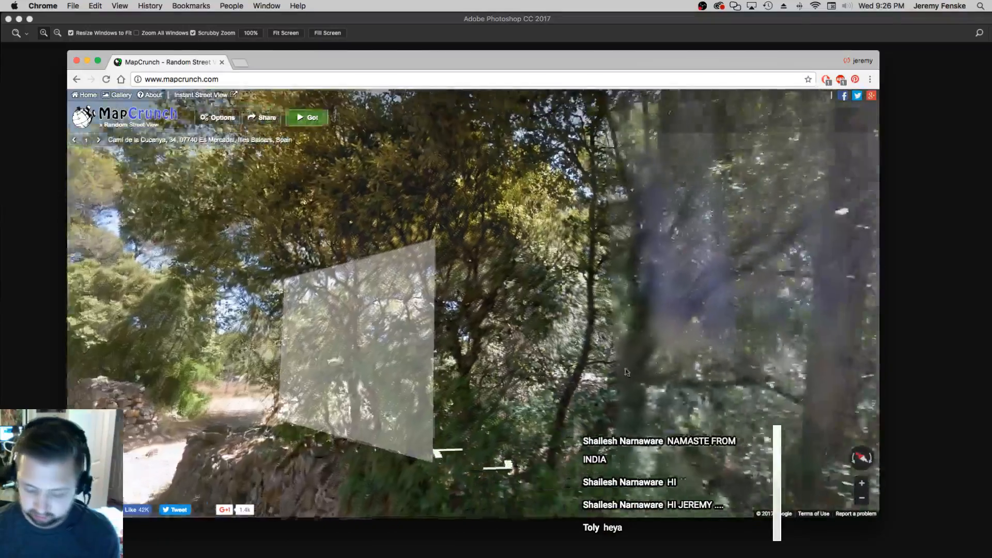
pyautogui.moveTo(620, 331); pyautogui.dragTo(381, 349)
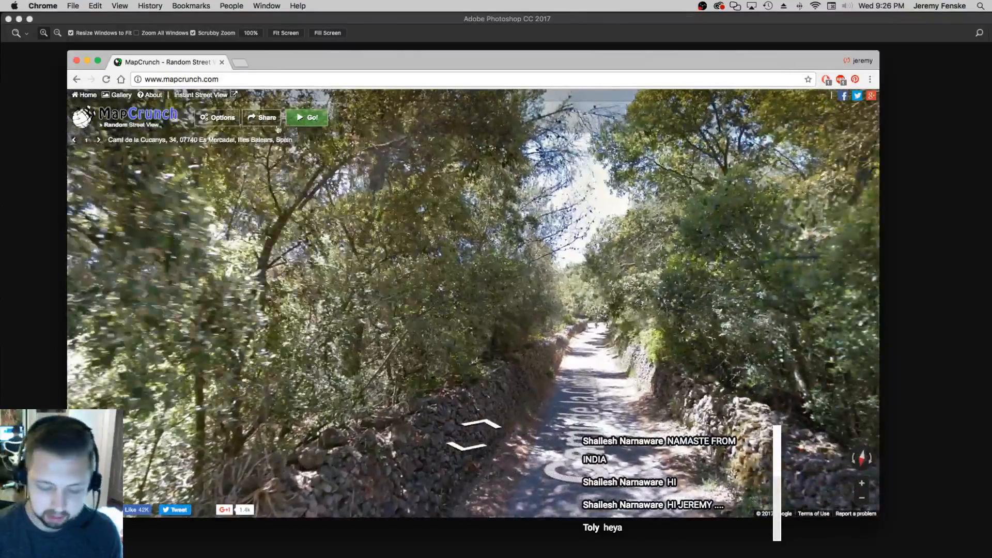
# Load two more random Street View locations and look around the palm-lined beach and the hedged country lane
pyautogui.click(308, 119)
pyautogui.moveTo(806, 387); pyautogui.dragTo(233, 362)
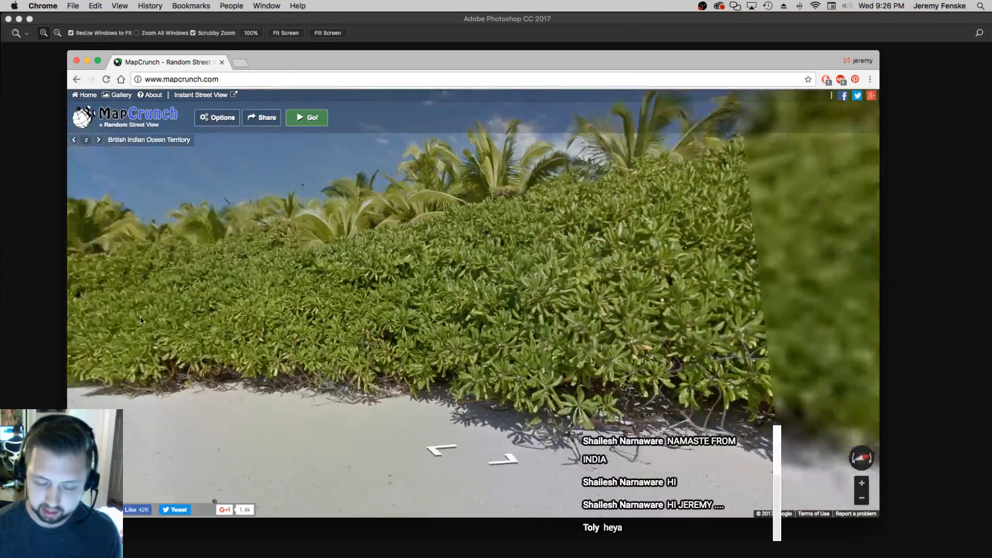
pyautogui.click(298, 118)
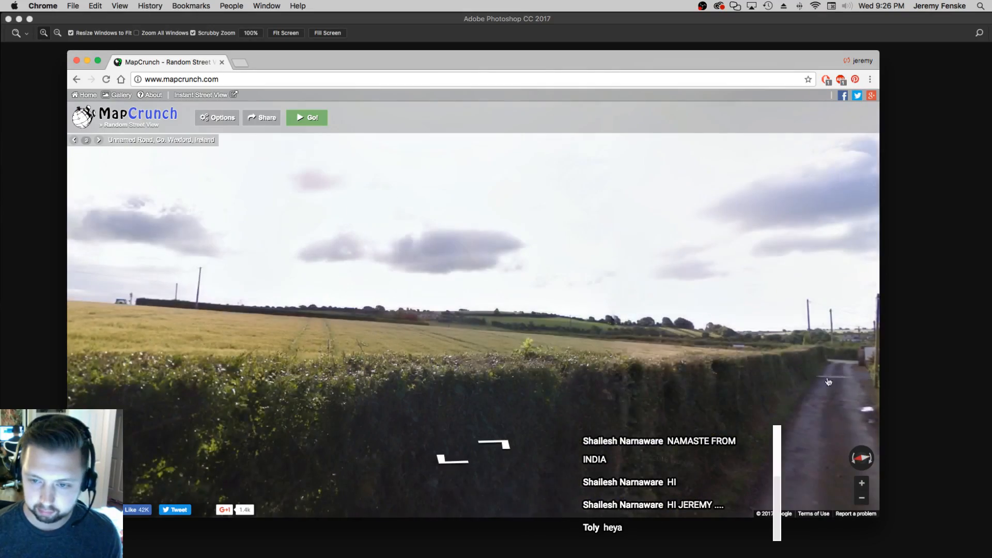
pyautogui.moveTo(610, 282); pyautogui.dragTo(362, 272)
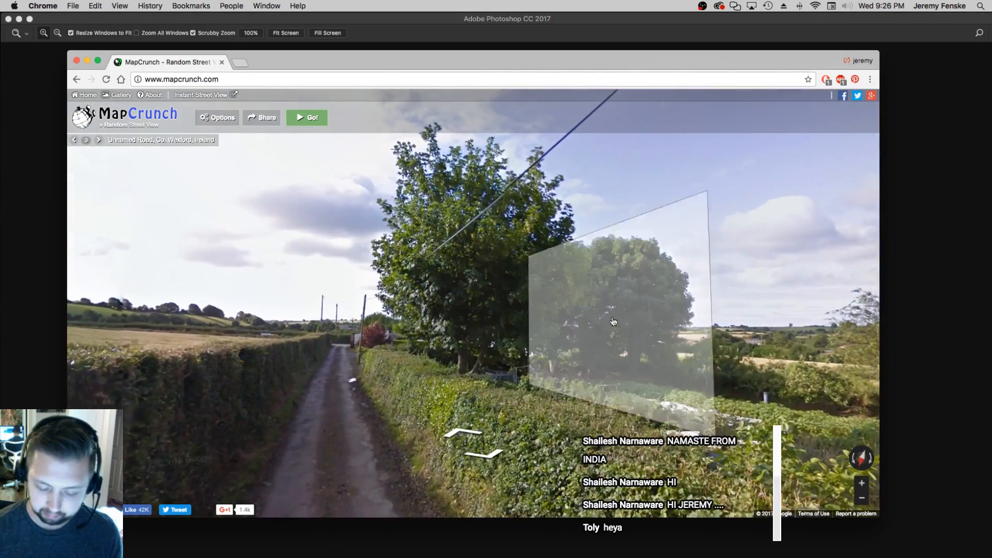
pyautogui.click(569, 305)
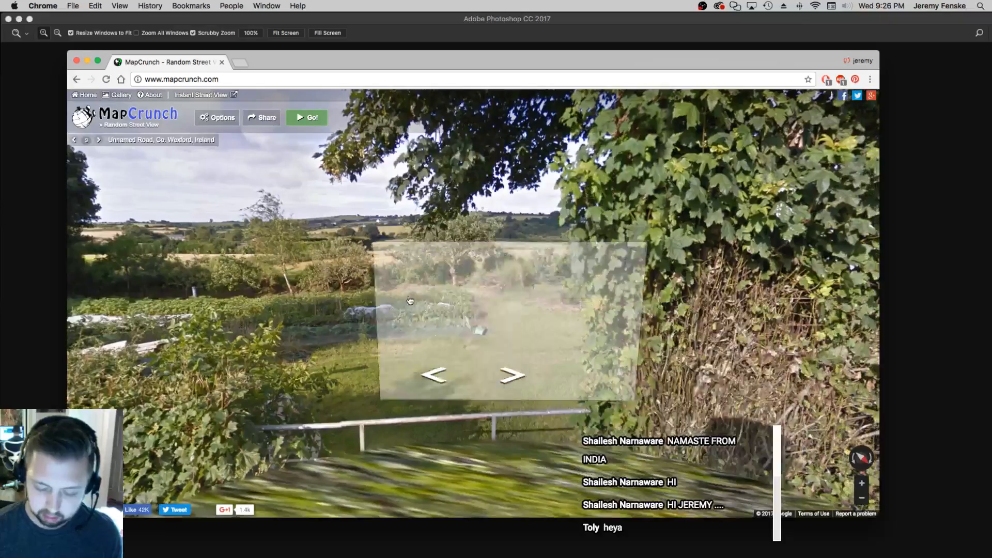
pyautogui.moveTo(491, 323); pyautogui.dragTo(775, 336)
pyautogui.moveTo(367, 261); pyautogui.dragTo(212, 131)
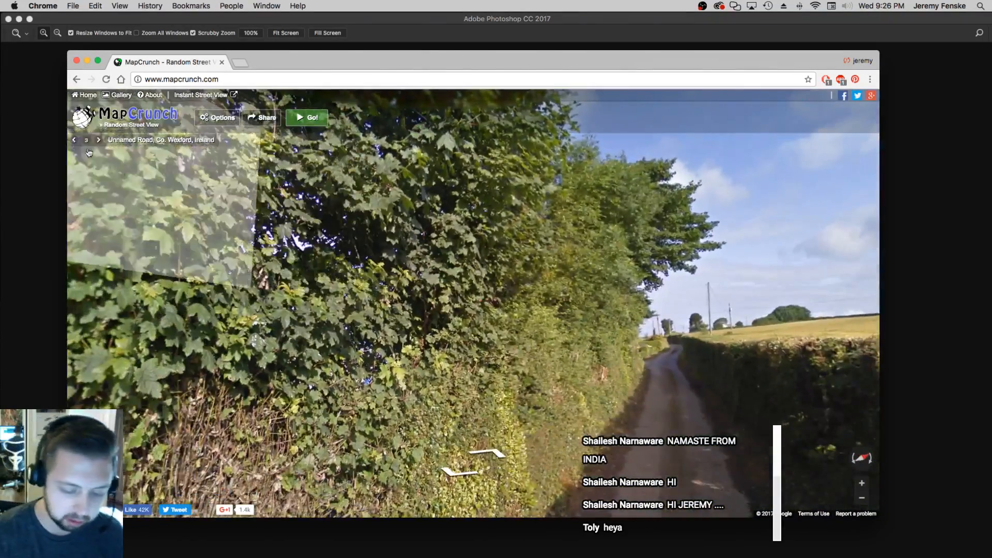
# Go back through the visited locations to the view of the day and look around its lake panorama
pyautogui.click(74, 142)
pyautogui.click(74, 141)
pyautogui.click(74, 142)
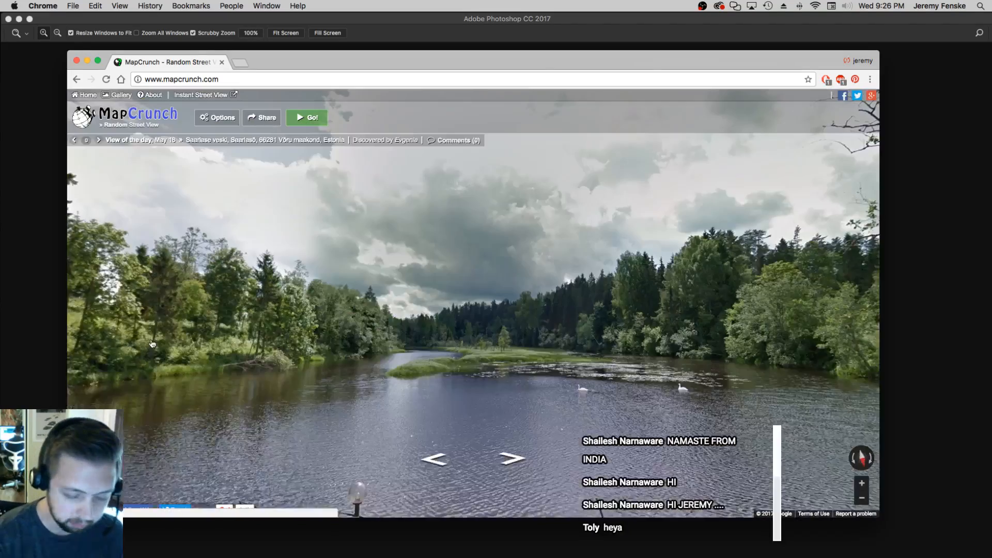
pyautogui.moveTo(545, 341)
pyautogui.mouseDown()
pyautogui.moveTo(641, 318)
pyautogui.moveTo(556, 335)
pyautogui.mouseUp()
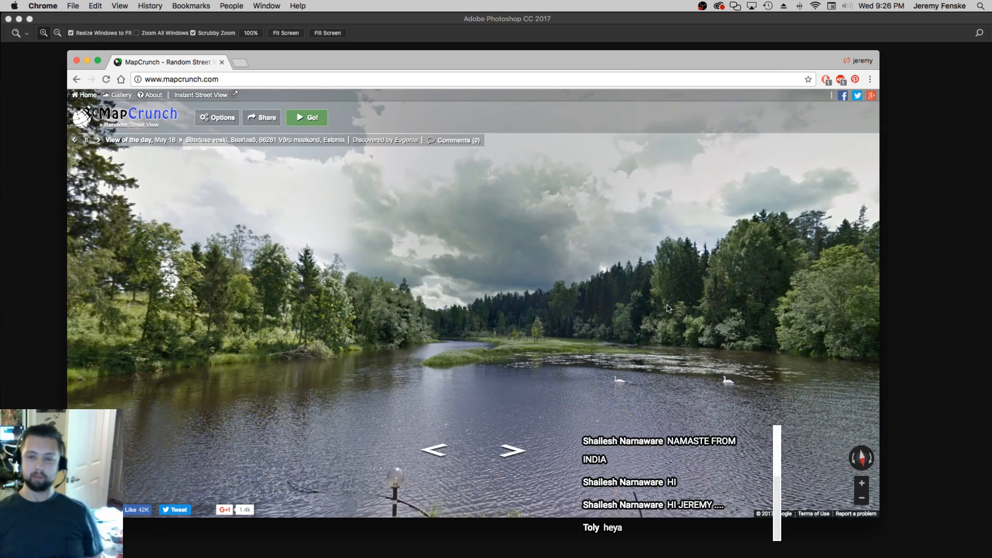
pyautogui.moveTo(457, 316); pyautogui.dragTo(666, 310)
pyautogui.moveTo(457, 321); pyautogui.dragTo(698, 308)
pyautogui.moveTo(366, 305); pyautogui.dragTo(621, 274)
pyautogui.moveTo(652, 316); pyautogui.dragTo(816, 457)
pyautogui.moveTo(346, 329); pyautogui.dragTo(791, 273)
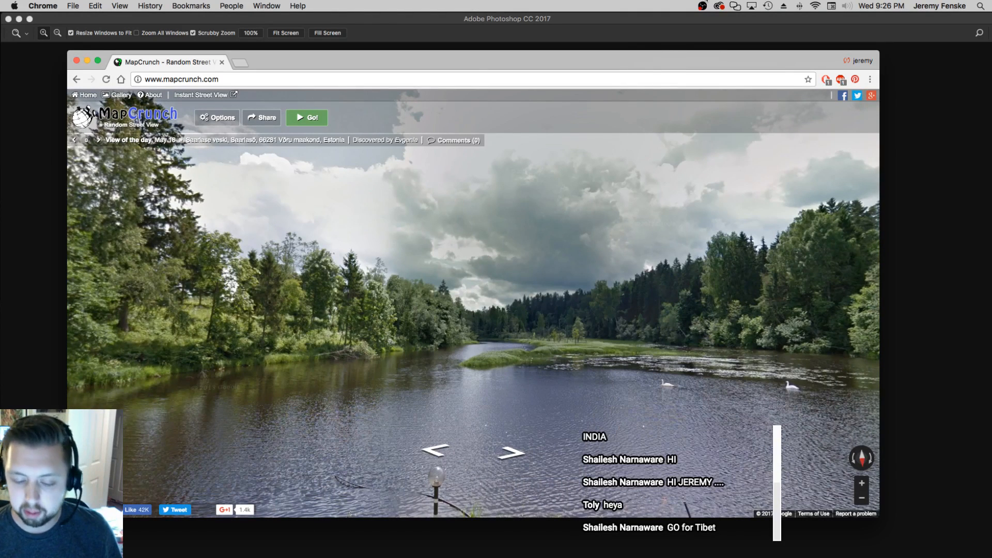
# Switch to Photoshop and enlarge the view of the blank doodle_147_streamsketches.psd canvas to 16.67%
pyautogui.press('super+w')
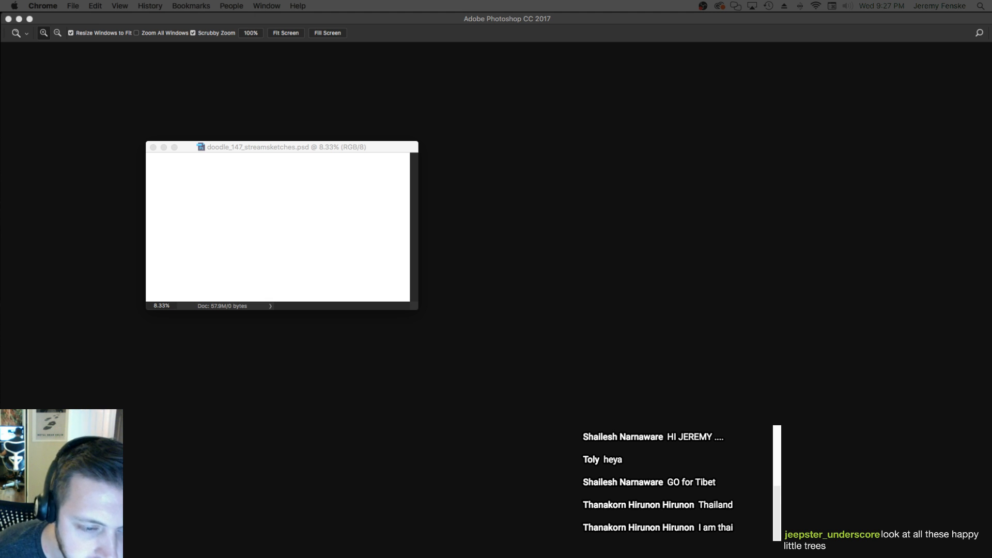
pyautogui.click(575, 283)
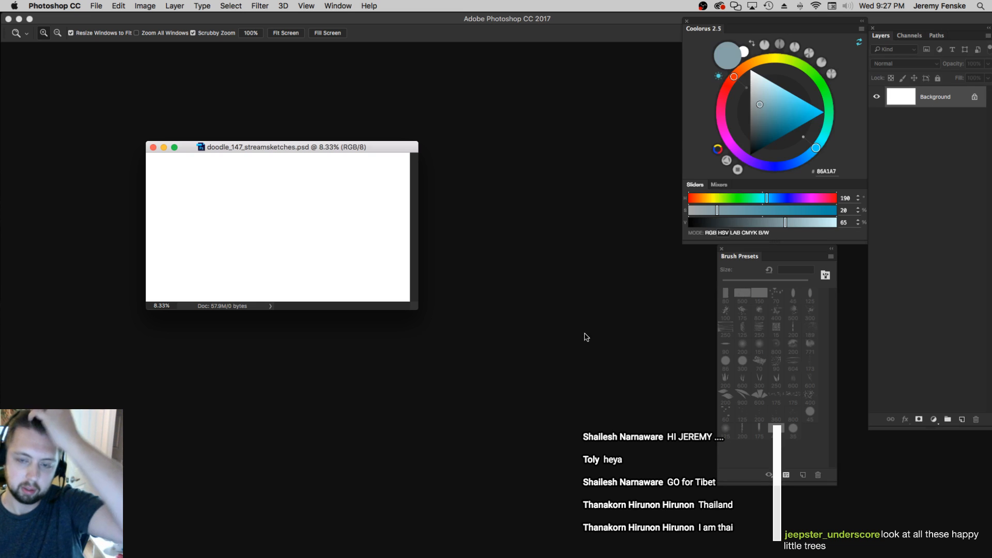
pyautogui.click(311, 187)
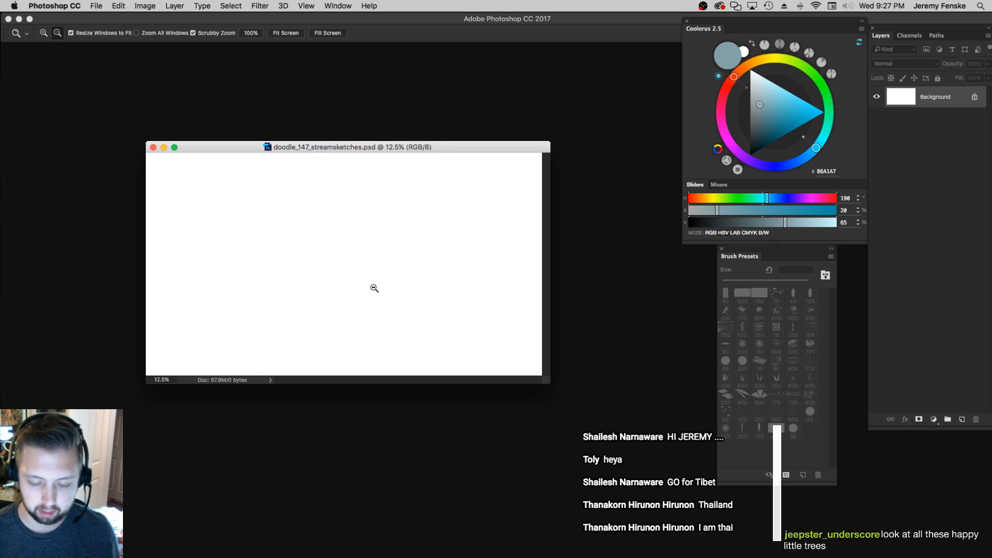
pyautogui.keyDown('alt'); pyautogui.click(374, 288); pyautogui.keyUp('alt')
pyautogui.press('super+Tab')
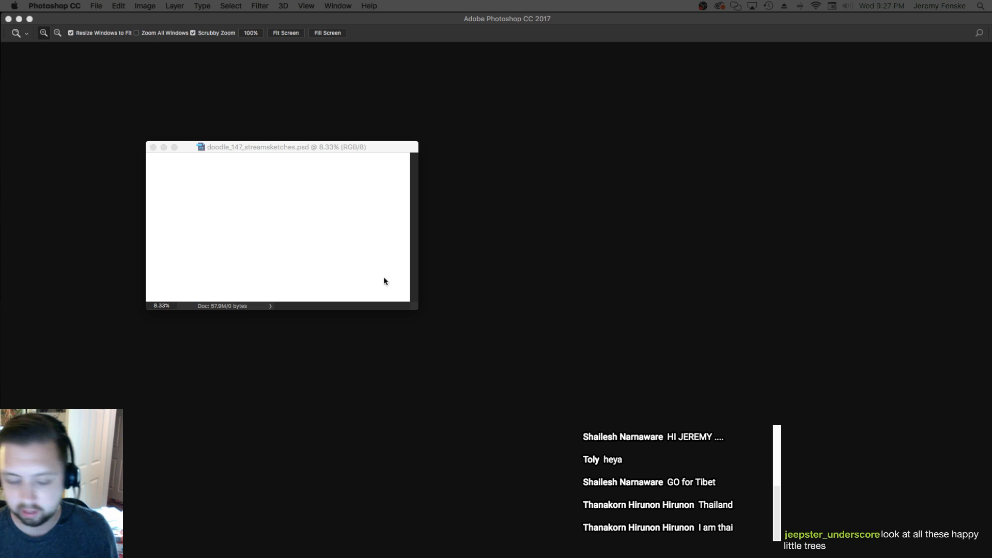
pyautogui.click(364, 258)
pyautogui.click(364, 257)
pyautogui.click(364, 257)
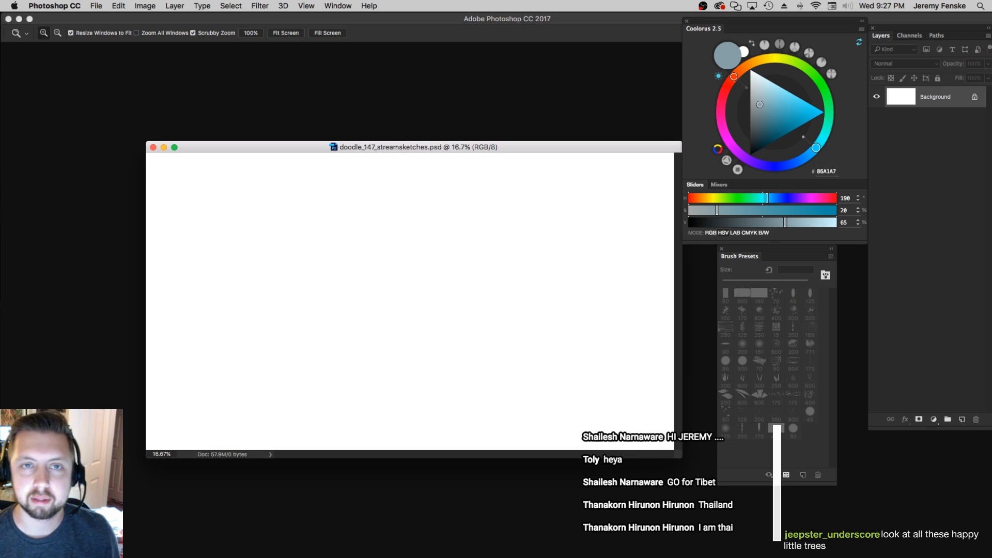
# Switch back to Chrome's MapCrunch window and examine the lake panorama up close, including the swans and the far shore
pyautogui.press('super+Tab')
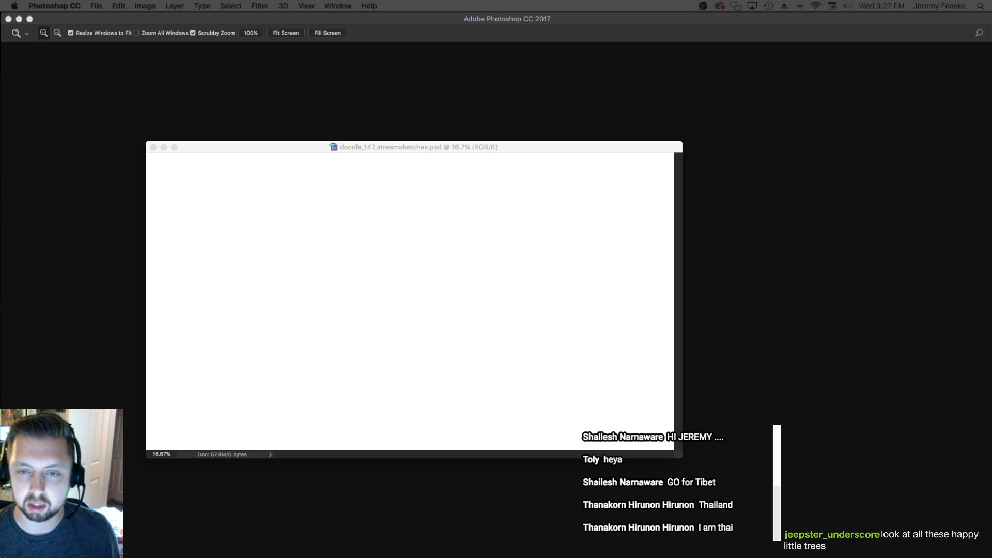
pyautogui.moveTo(537, 557); pyautogui.dragTo(635, 45)
pyautogui.scroll(-3, 505, 314)
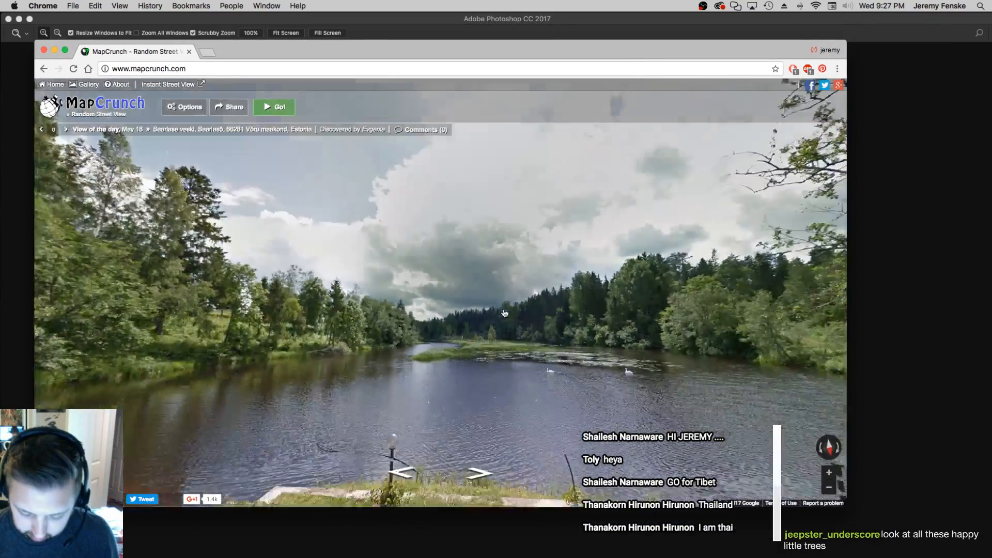
pyautogui.scroll(4, 608, 369)
pyautogui.moveTo(608, 369); pyautogui.dragTo(573, 306)
pyautogui.scroll(3, 572, 306)
pyautogui.moveTo(659, 350); pyautogui.dragTo(655, 304)
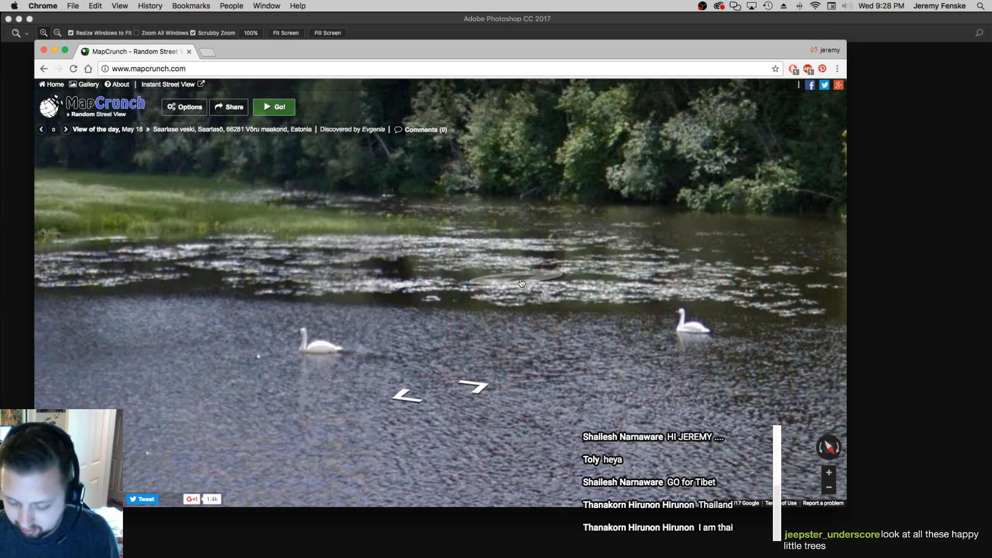
pyautogui.click(517, 280)
pyautogui.scroll(-5, 589, 323)
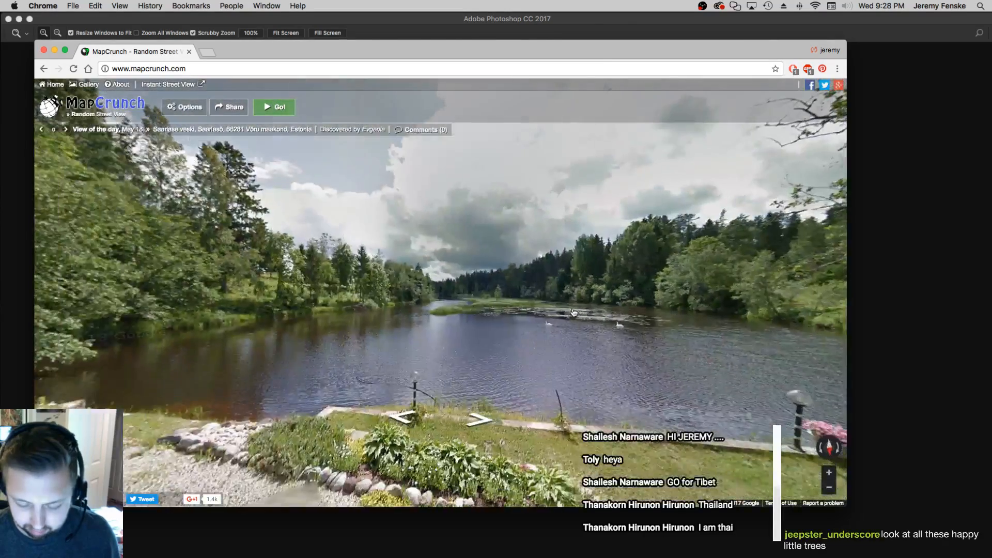
pyautogui.scroll(2, 572, 310)
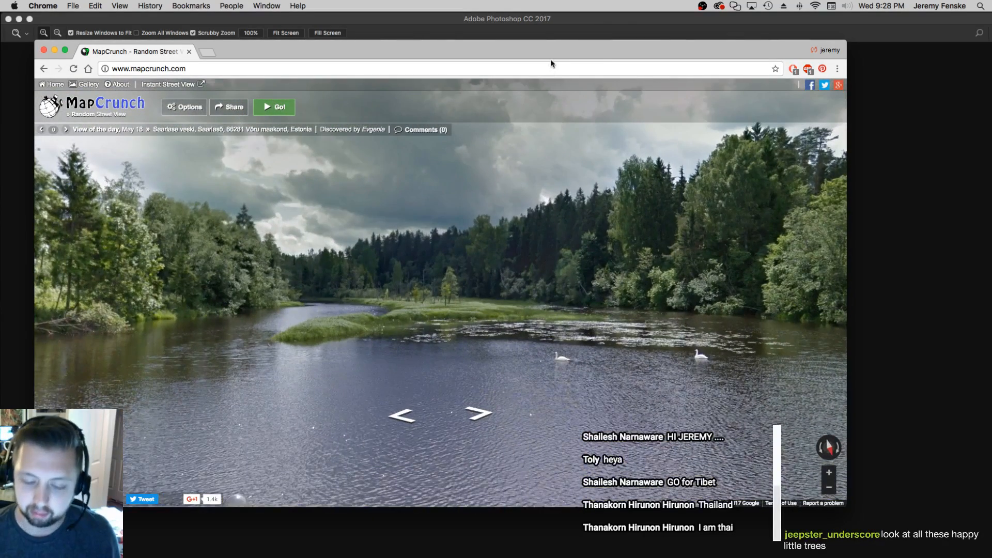
# Put the browser away, return to Photoshop, and show the blank canvas in full screen mode with the menu bar, roughly centred
pyautogui.press('super+m')
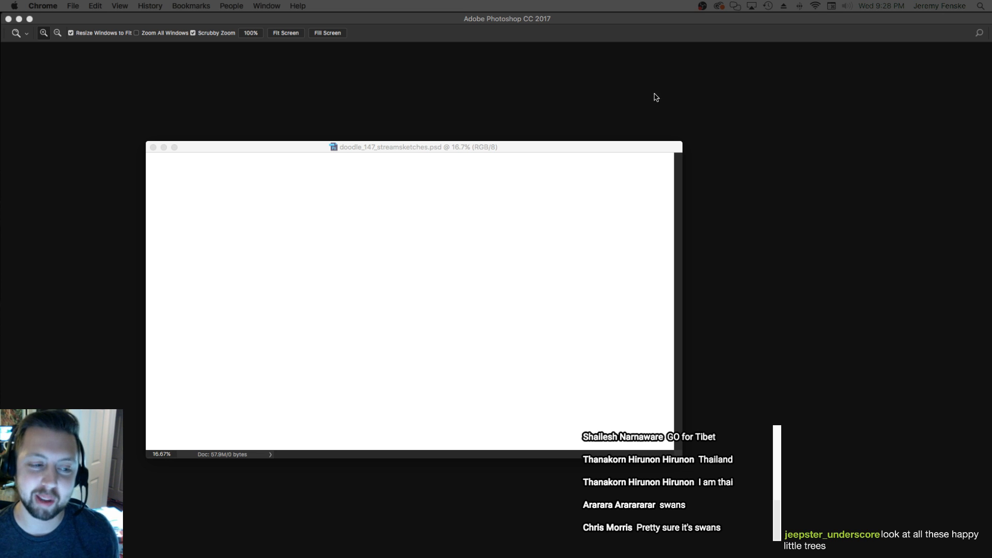
pyautogui.click(493, 209)
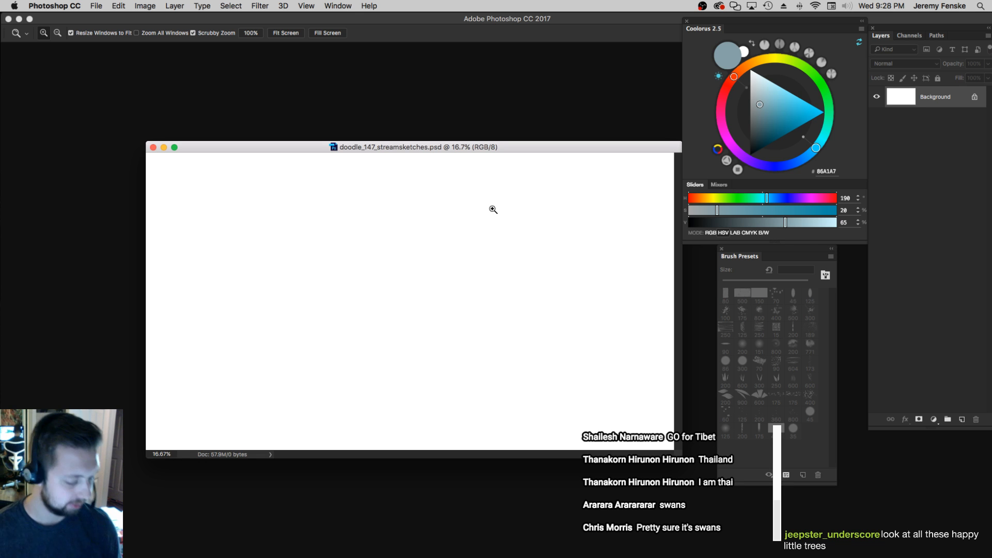
pyautogui.press('f')
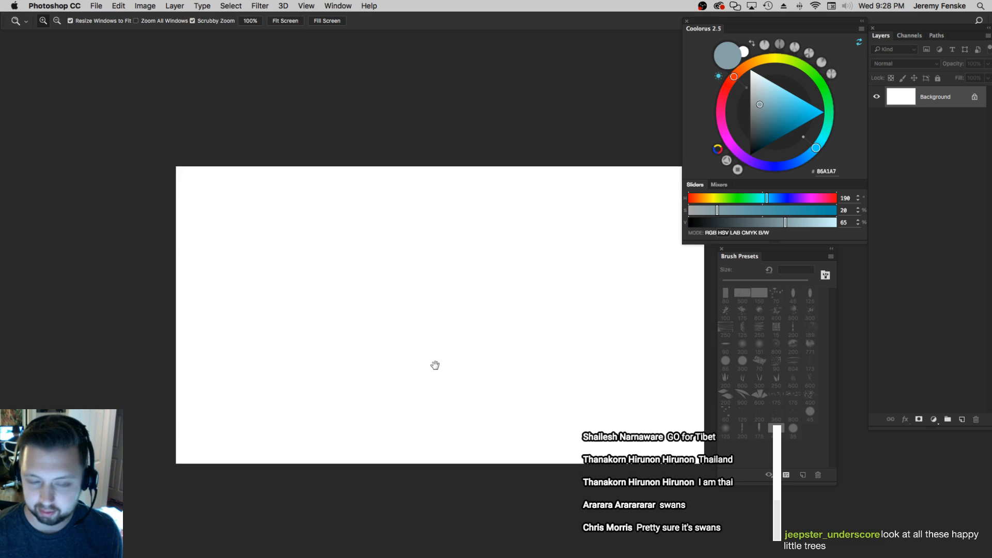
pyautogui.moveTo(401, 336)
pyautogui.mouseDown()
pyautogui.moveTo(429, 327)
pyautogui.moveTo(408, 332)
pyautogui.mouseUp()
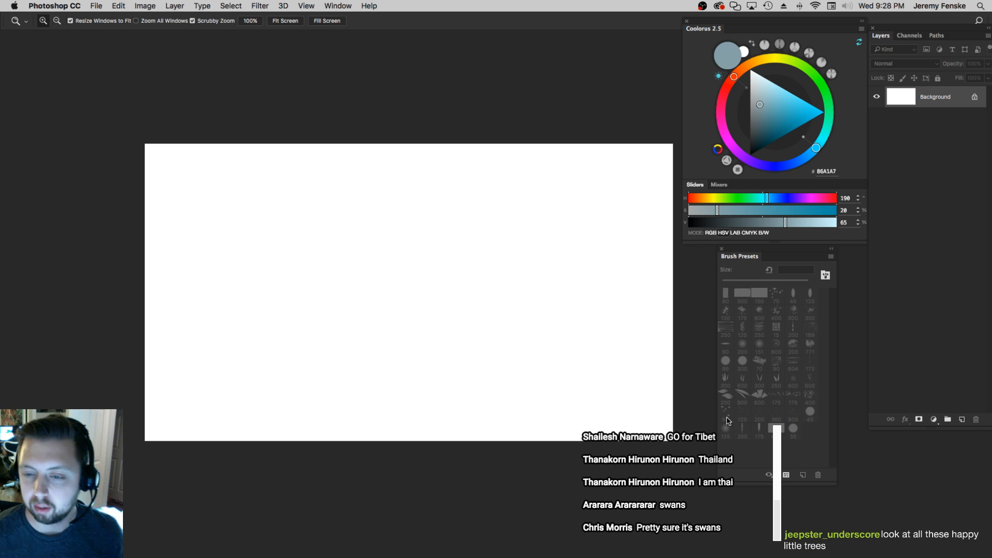
pyautogui.click(431, 334)
pyautogui.keyDown('alt'); pyautogui.click(447, 353); pyautogui.keyUp('alt')
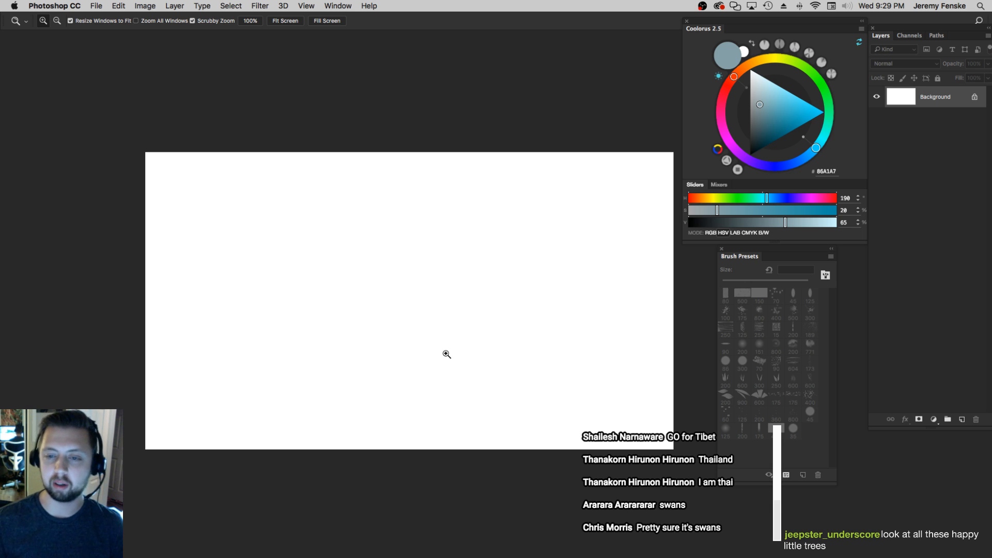
pyautogui.moveTo(361, 306)
pyautogui.mouseDown()
pyautogui.moveTo(373, 326)
pyautogui.moveTo(376, 311)
pyautogui.mouseUp()
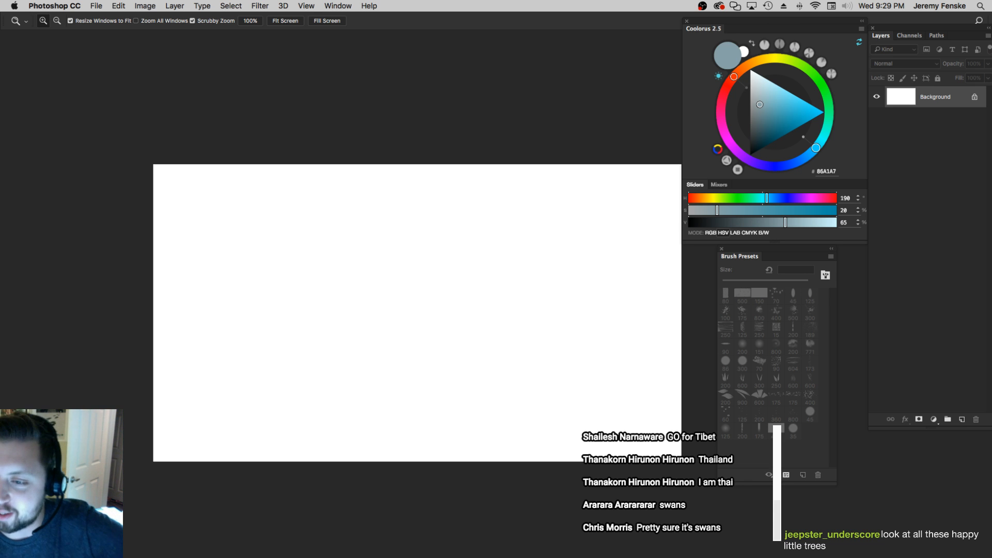
pyautogui.press('Tab')
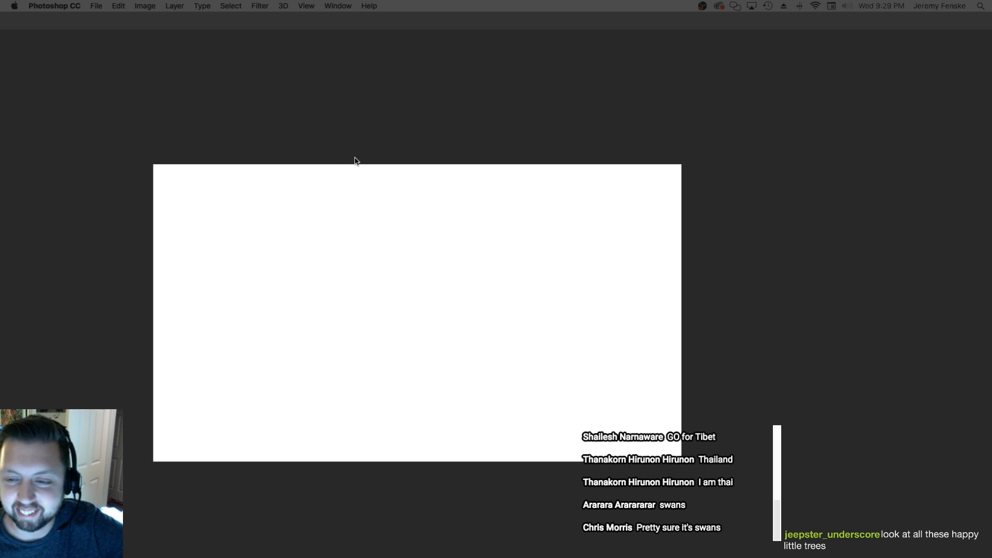
# Show the panels again, activate the Brush tool at 175 px, and add a new empty layer above Background
pyautogui.press('Tab')
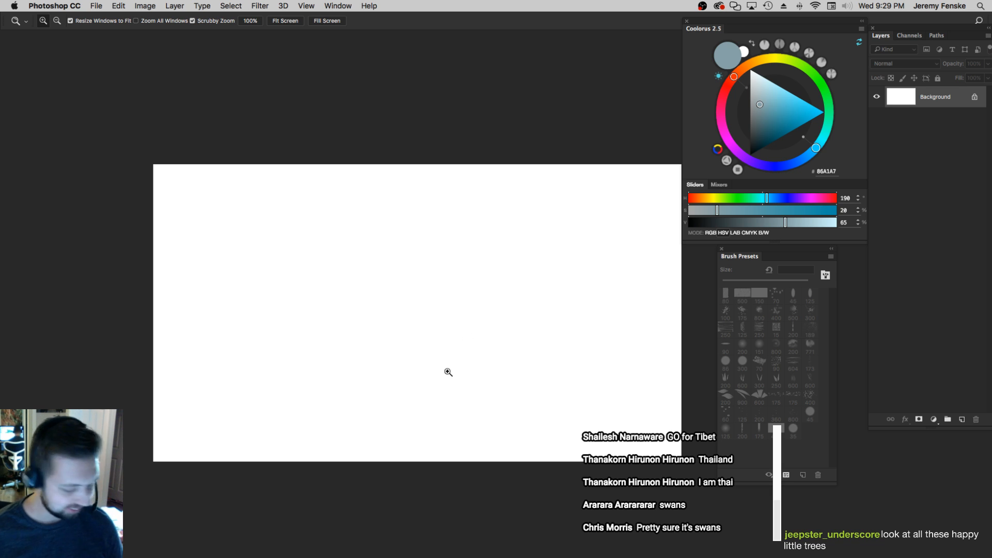
pyautogui.press('b')
pyautogui.click(961, 419)
pyautogui.press(']')
pyautogui.moveTo(518, 226); pyautogui.dragTo(274, 435)
pyautogui.press('super+z')
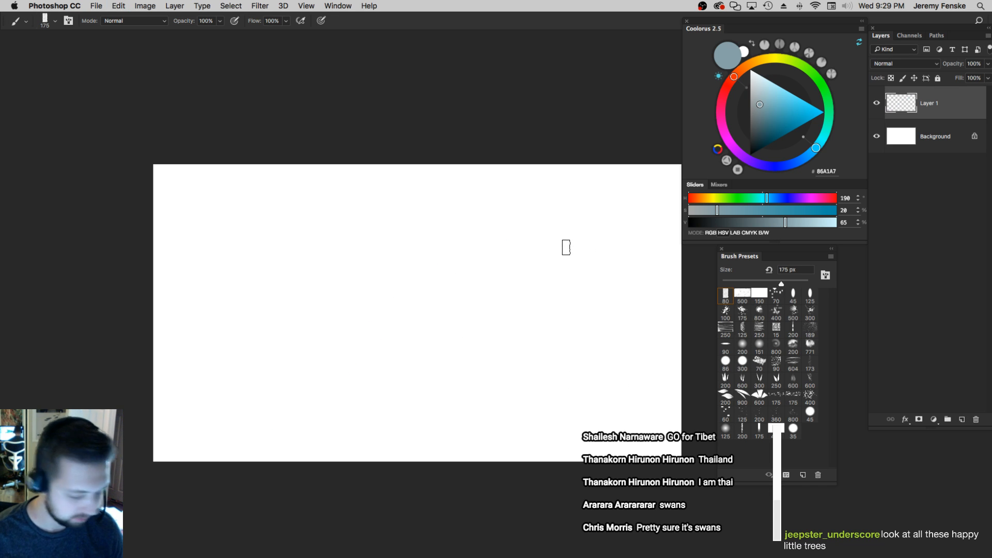
# Resize the image to 4000 pixels wide by 2250 pixels high
pyautogui.press('super+alt+i')
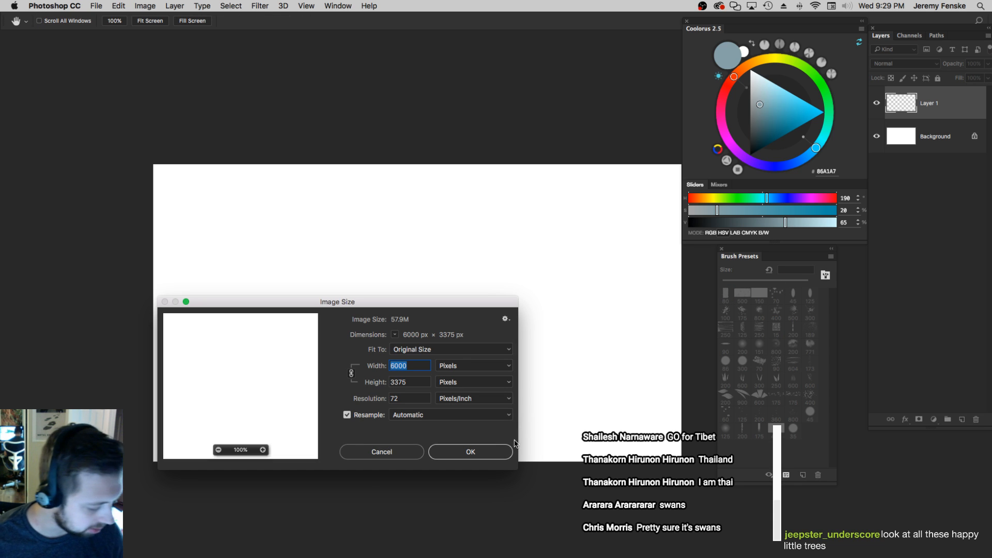
pyautogui.write('4000')
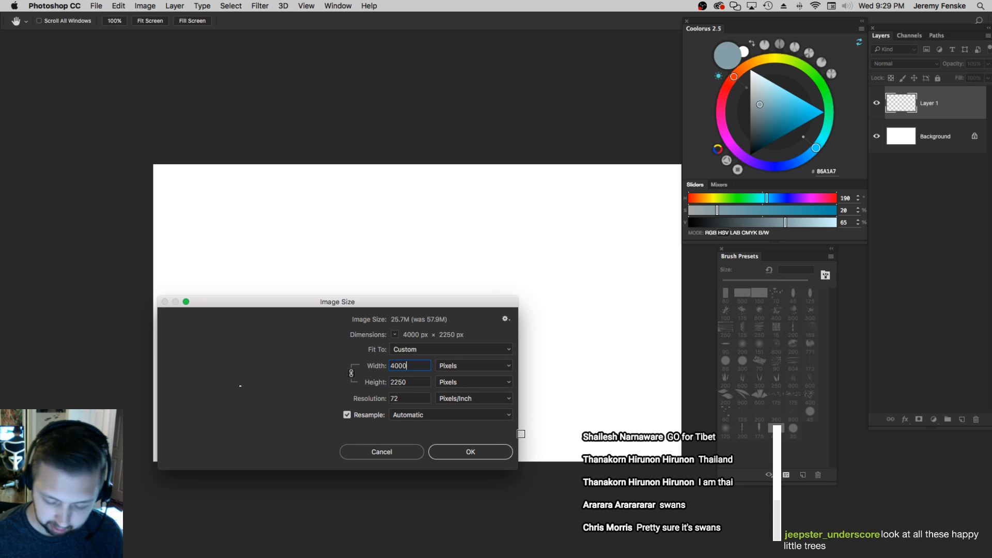
pyautogui.press('Return')
pyautogui.press('z')
pyautogui.click(493, 288)
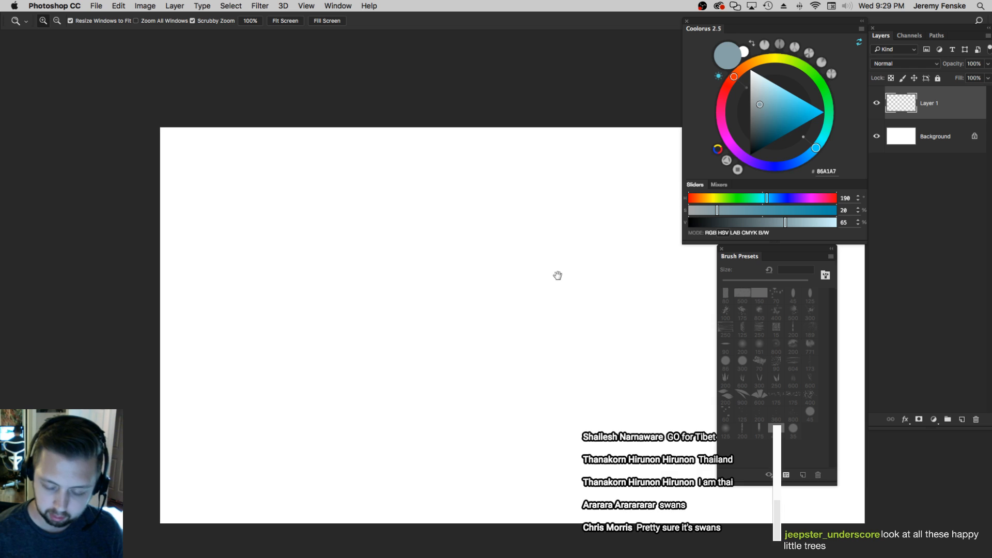
# Try two brush strokes on Layer 1 with the textured rectangular brush and undo each one
pyautogui.press('b')
pyautogui.moveTo(504, 208)
pyautogui.mouseDown()
pyautogui.moveTo(287, 326)
pyautogui.moveTo(406, 342)
pyautogui.mouseUp()
pyautogui.press('super+z')
pyautogui.moveTo(548, 202)
pyautogui.mouseDown()
pyautogui.moveTo(265, 428)
pyautogui.moveTo(542, 294)
pyautogui.mouseUp()
pyautogui.press('super+z')
# Turn off Color Dynamics in the current brush's settings
pyautogui.press('F5')
pyautogui.click(448, 149)
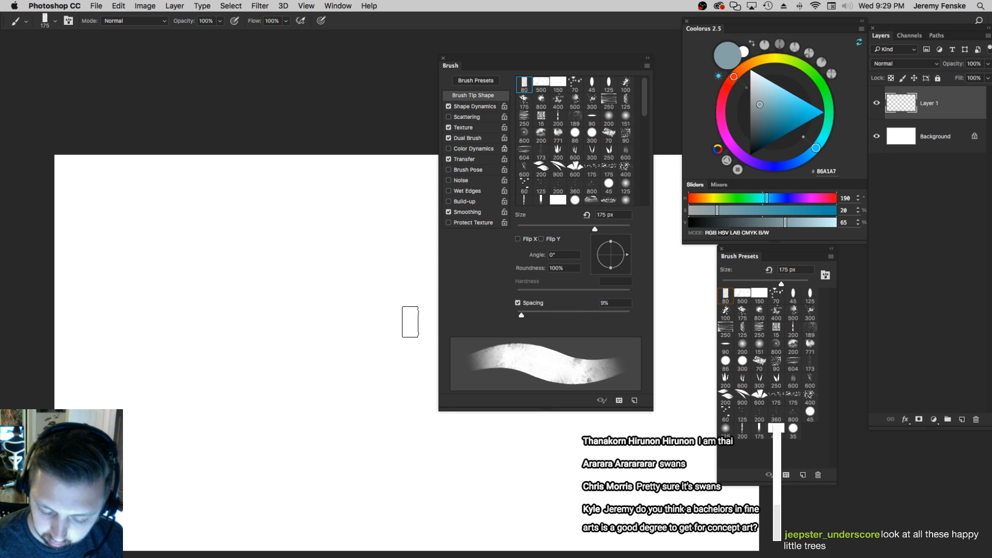
pyautogui.press('F5')
# Try several long diagonal brush strokes across Layer 1, undoing each one
pyautogui.moveTo(483, 209); pyautogui.dragTo(357, 341)
pyautogui.press('super+z')
pyautogui.moveTo(548, 212); pyautogui.dragTo(181, 473)
pyautogui.press('super+z')
pyautogui.moveTo(602, 202); pyautogui.dragTo(140, 481)
pyautogui.press('super+z')
pyautogui.moveTo(498, 187)
pyautogui.mouseDown()
pyautogui.moveTo(387, 237)
pyautogui.moveTo(196, 458)
pyautogui.mouseUp()
pyautogui.press('[')
pyautogui.press('super+z')
pyautogui.moveTo(594, 203); pyautogui.dragTo(207, 451)
pyautogui.press('super+z')
# Try downward brush strokes across the canvas at increasing brush sizes up to 1000 px, undoing each one
pyautogui.press('z')
pyautogui.keyDown('alt'); pyautogui.click(508, 275); pyautogui.keyUp('alt')
pyautogui.click(507, 285)
pyautogui.moveTo(507, 295); pyautogui.dragTo(494, 269)
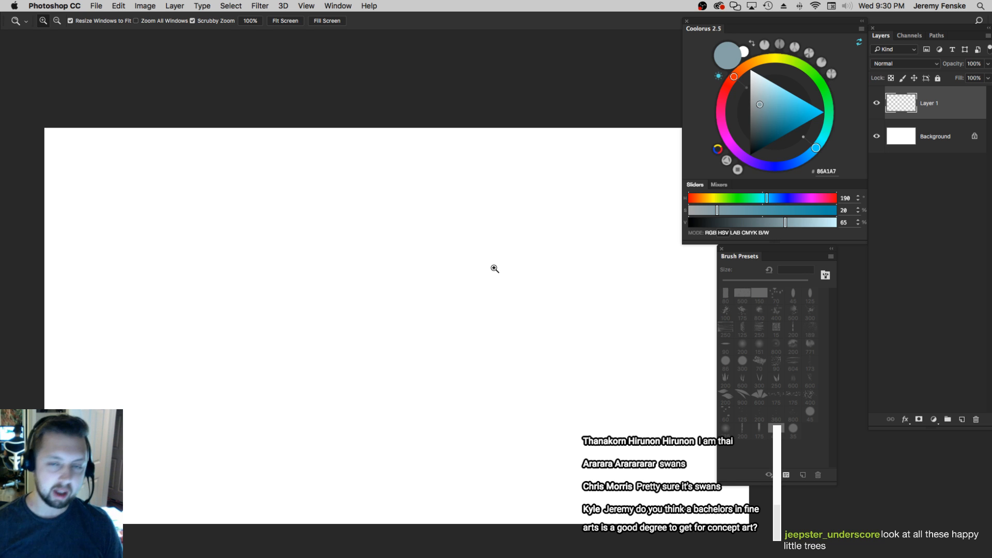
pyautogui.press('b')
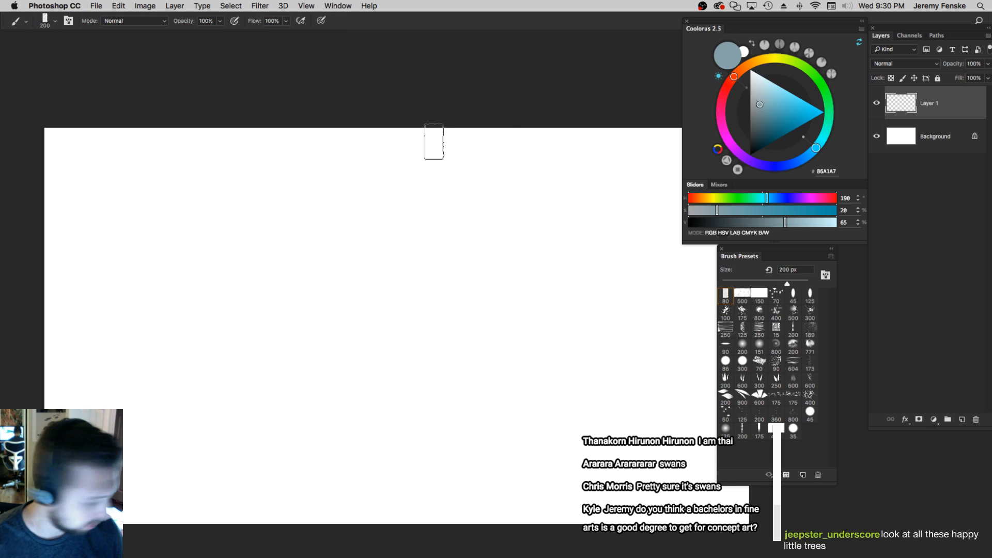
pyautogui.press(']')
pyautogui.press(']')
pyautogui.moveTo(427, 121); pyautogui.dragTo(371, 537)
pyautogui.press('super+z')
pyautogui.press(']')
pyautogui.press(']')
pyautogui.moveTo(493, 129); pyautogui.dragTo(446, 525)
pyautogui.press('super+z')
pyautogui.press(']')
pyautogui.press(']')
pyautogui.moveTo(347, 112); pyautogui.dragTo(359, 455)
pyautogui.press('super+z')
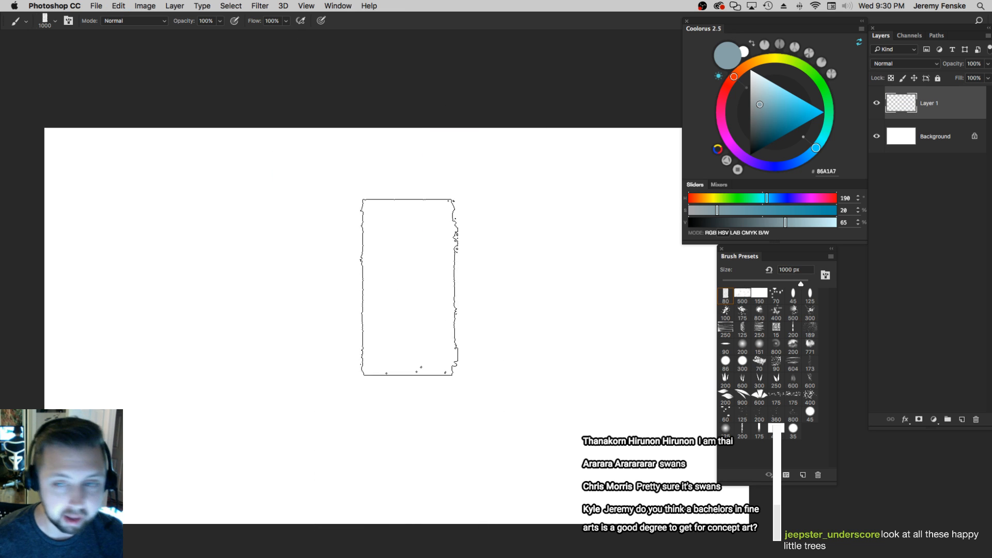
pyautogui.press('z')
pyautogui.moveTo(429, 265); pyautogui.dragTo(400, 285)
pyautogui.click(399, 291)
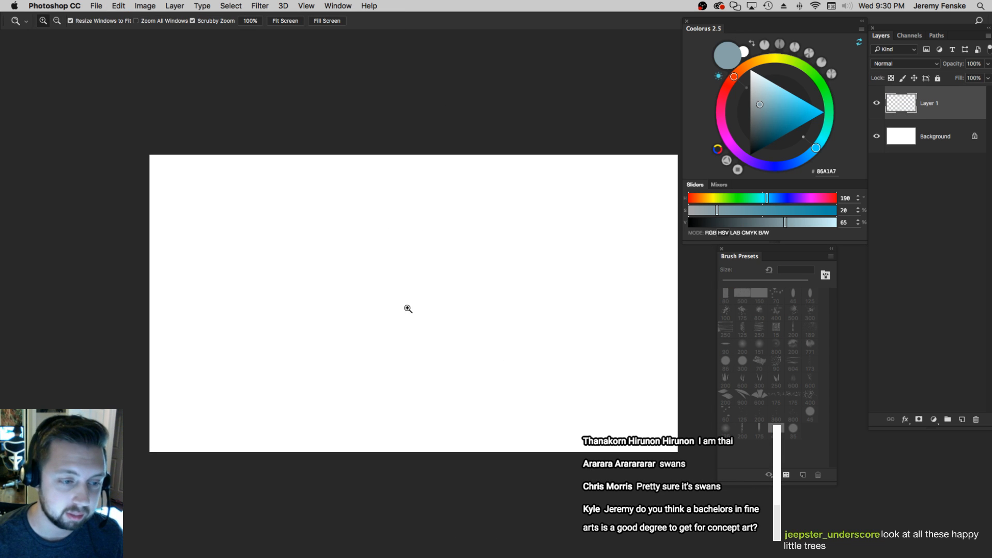
pyautogui.moveTo(418, 316); pyautogui.dragTo(396, 328)
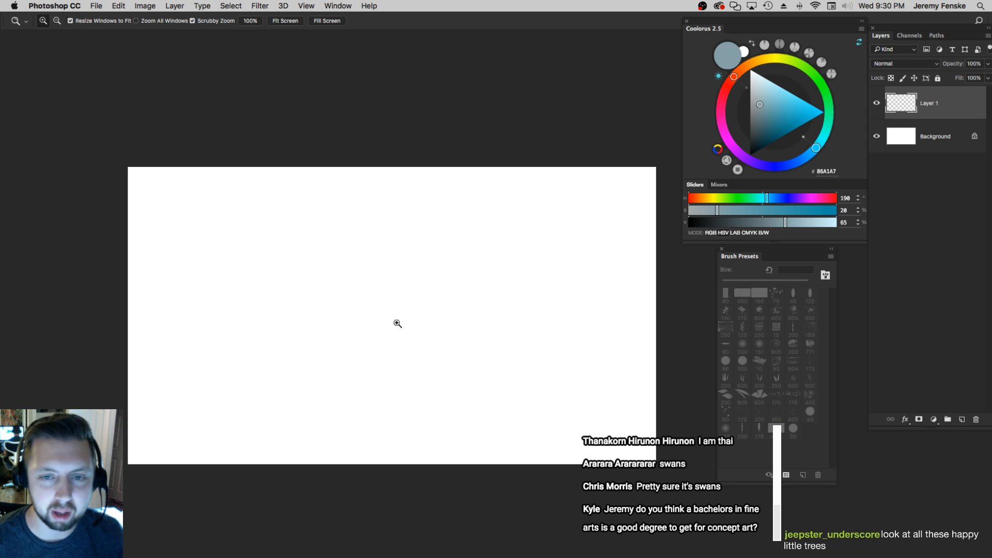
pyautogui.moveTo(441, 365); pyautogui.dragTo(423, 384)
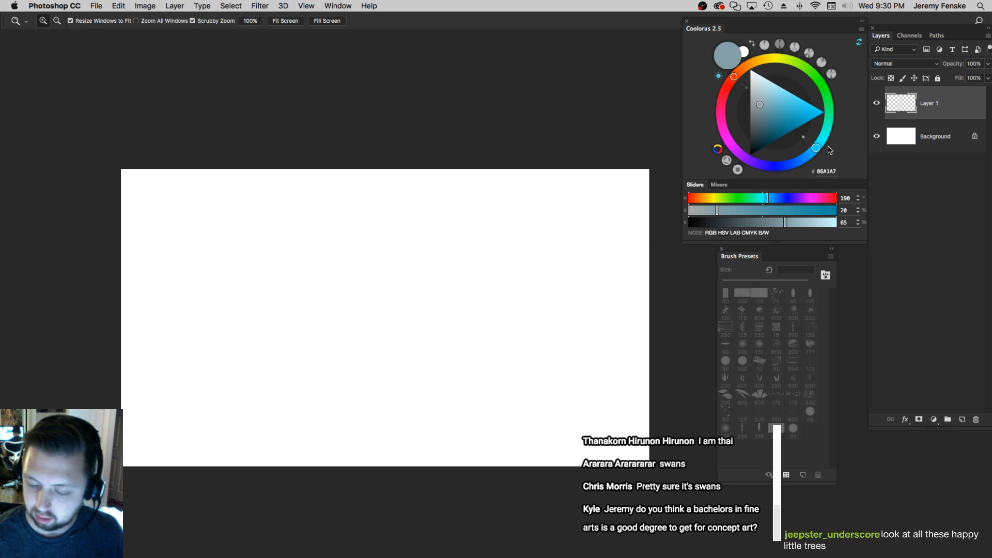
pyautogui.press('b')
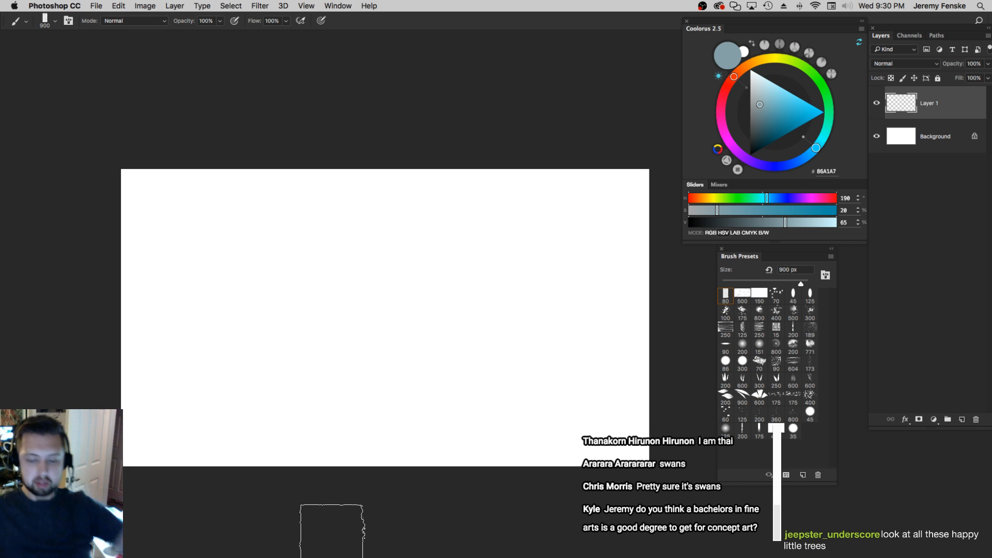
pyautogui.scroll(1, 383, 271)
# Switch to the Custom Shape tool
pyautogui.press('u')
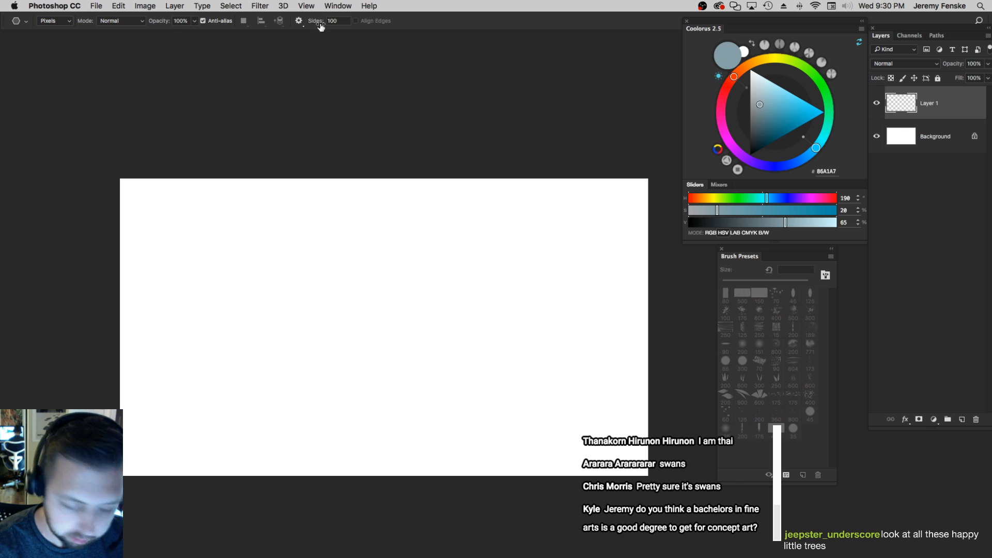
pyautogui.hotkey('shift', 'u')
pyautogui.hotkey('shift', 'u')
pyautogui.hotkey('shift', 'u')
pyautogui.hotkey('shift', 'u')
pyautogui.hotkey('shift', 'u')
pyautogui.hotkey('shift', 'u')
pyautogui.hotkey('shift', 'u')
pyautogui.hotkey('shift', 'u')
# Replace the loaded custom shapes with jairshapesTRIANGLES.csh and shrink the shape picker to fit the set
pyautogui.click(347, 22)
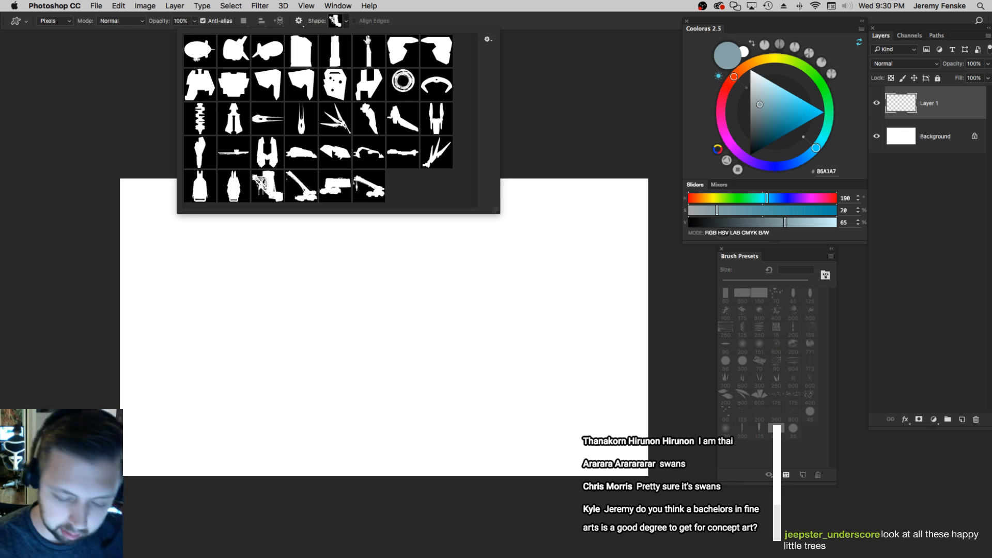
pyautogui.click(487, 40)
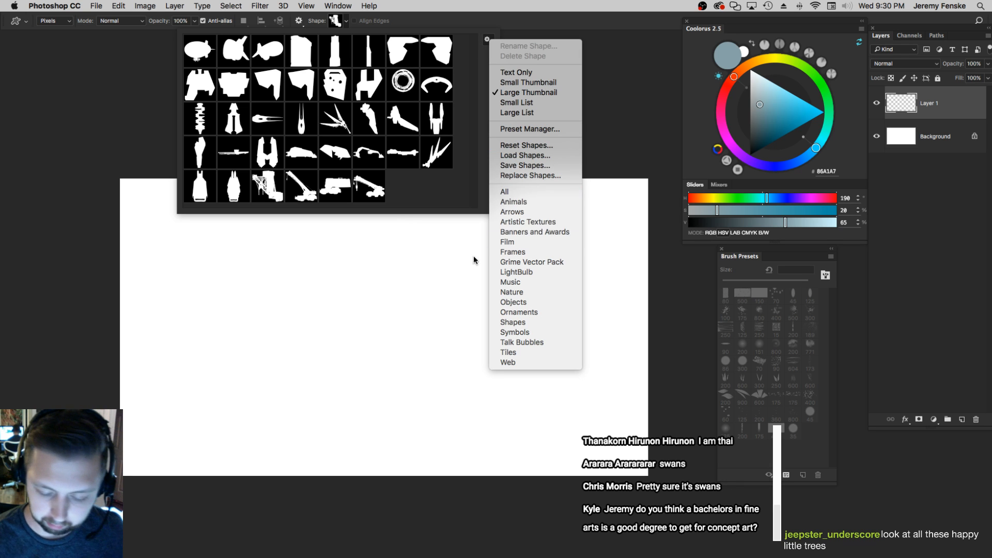
pyautogui.click(537, 176)
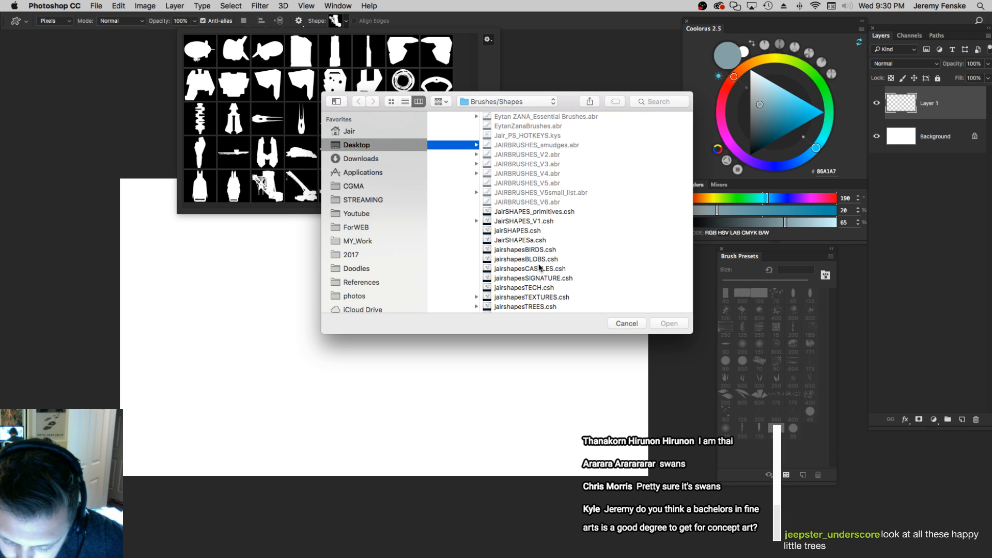
pyautogui.moveTo(574, 336); pyautogui.dragTo(573, 440)
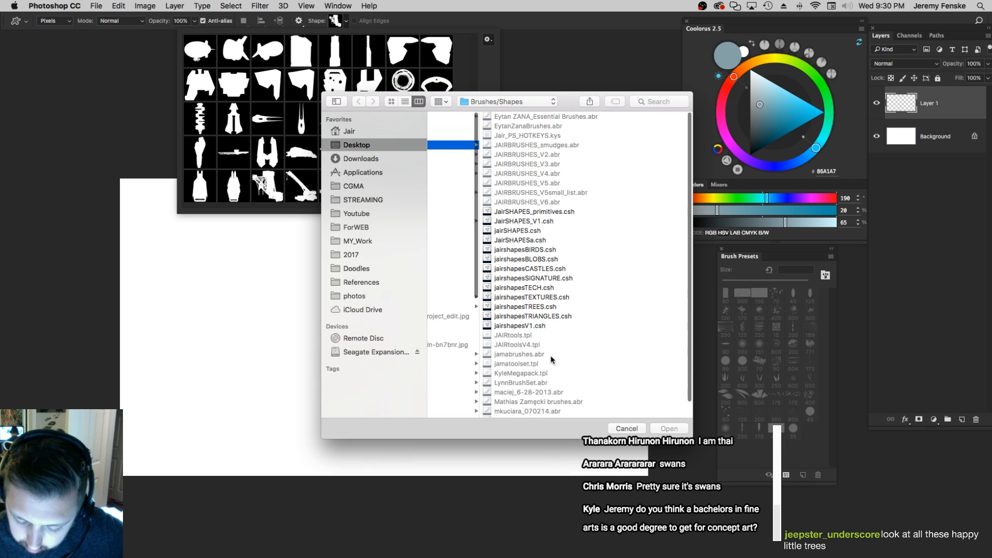
pyautogui.click(560, 317)
pyautogui.click(668, 428)
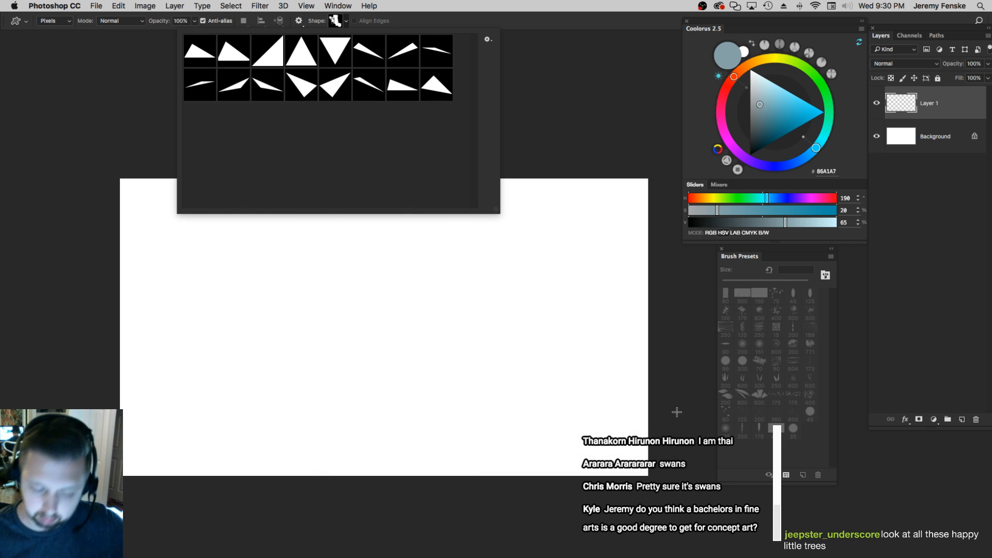
pyautogui.moveTo(496, 210); pyautogui.dragTo(486, 123)
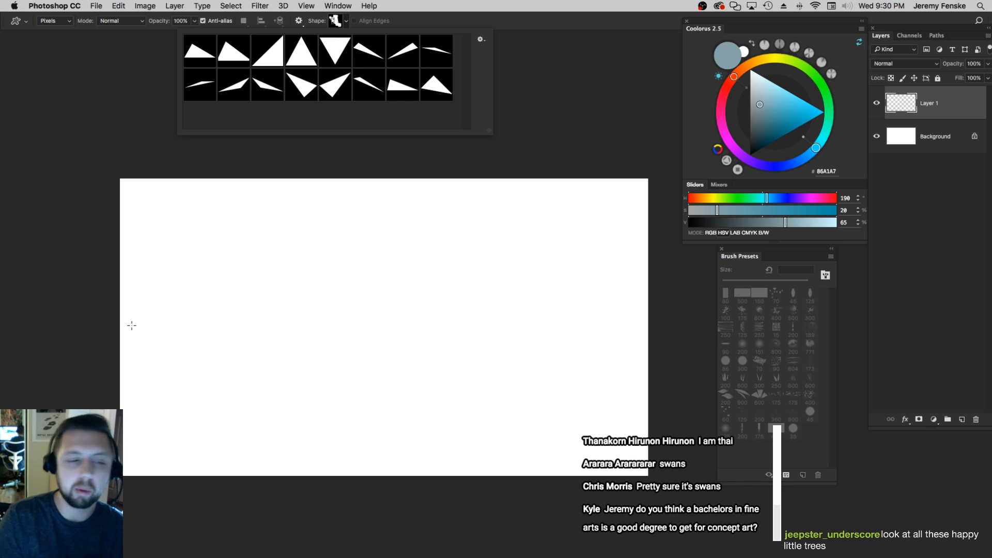
# Select the upright pointed triangle as the custom shape, draw a test triangle on Layer 1, and undo it
pyautogui.click(302, 52)
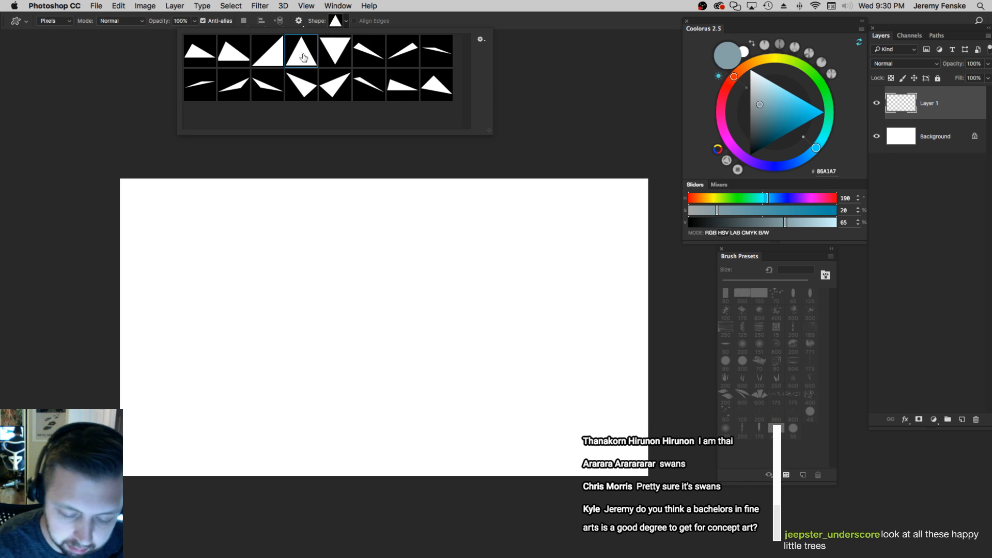
pyautogui.click(443, 24)
pyautogui.moveTo(265, 197); pyautogui.dragTo(373, 328)
pyautogui.press('super+z')
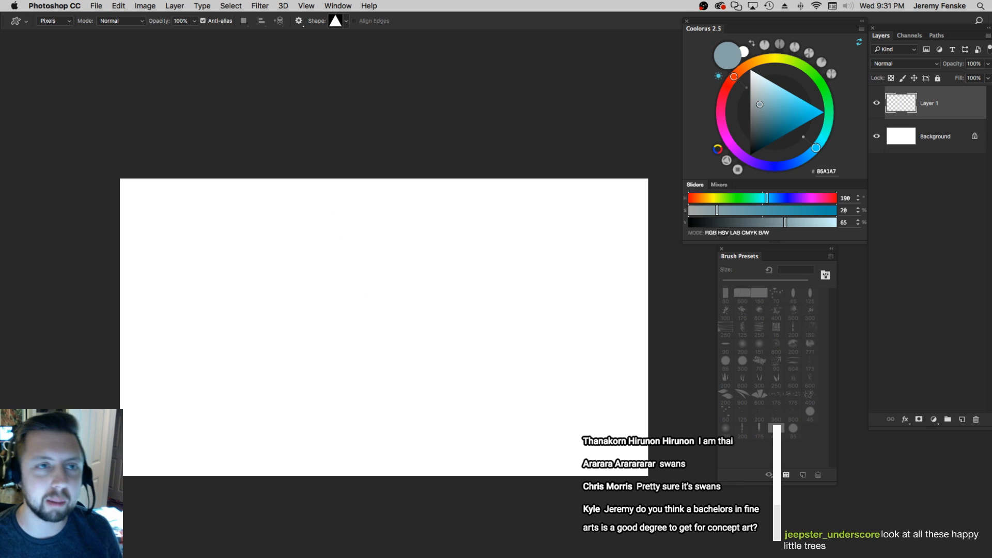
# Hide the panels, bring the Chrome window with the Gamut Mask Tool page onto the screen, and enlarge it
pyautogui.press('Tab')
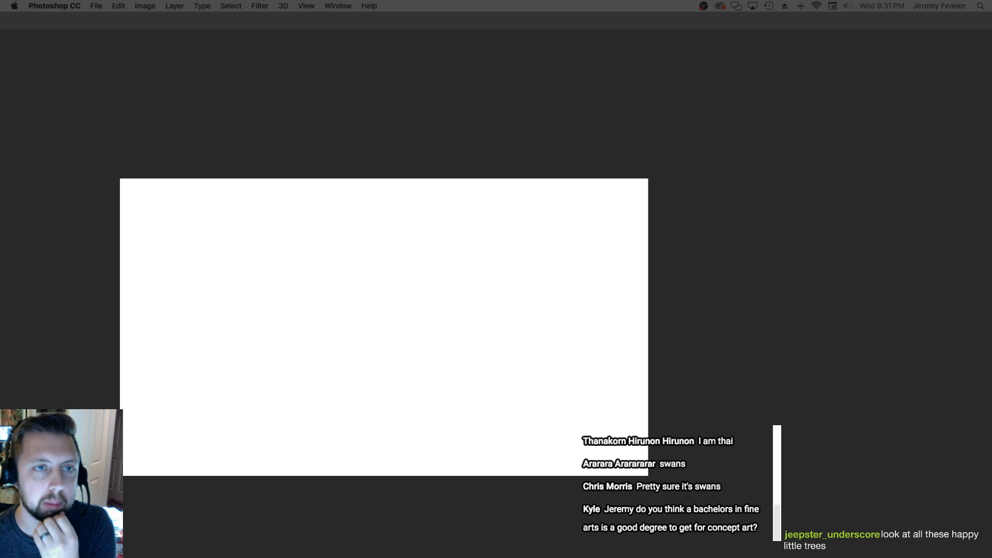
pyautogui.moveTo(517, 0); pyautogui.dragTo(465, 23)
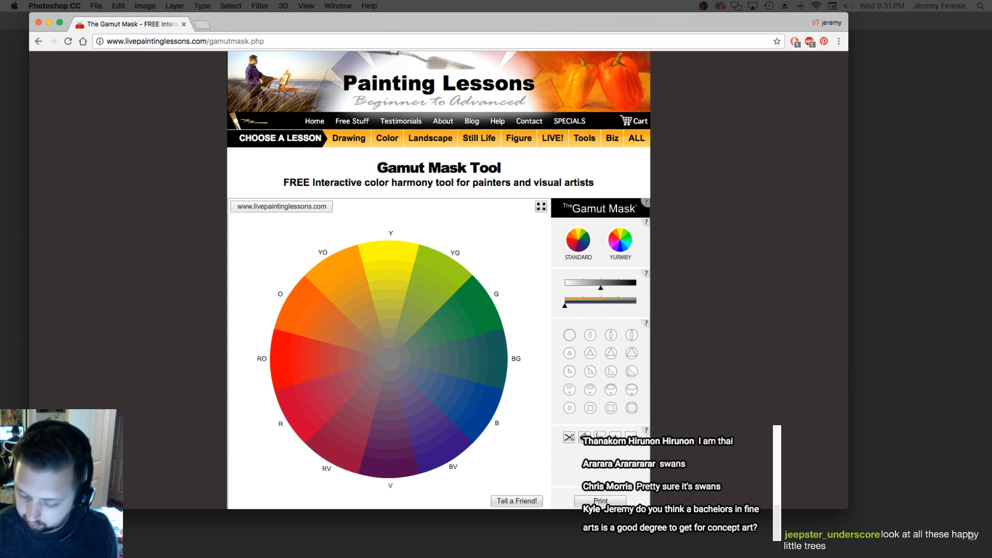
pyautogui.moveTo(848, 508); pyautogui.dragTo(885, 546)
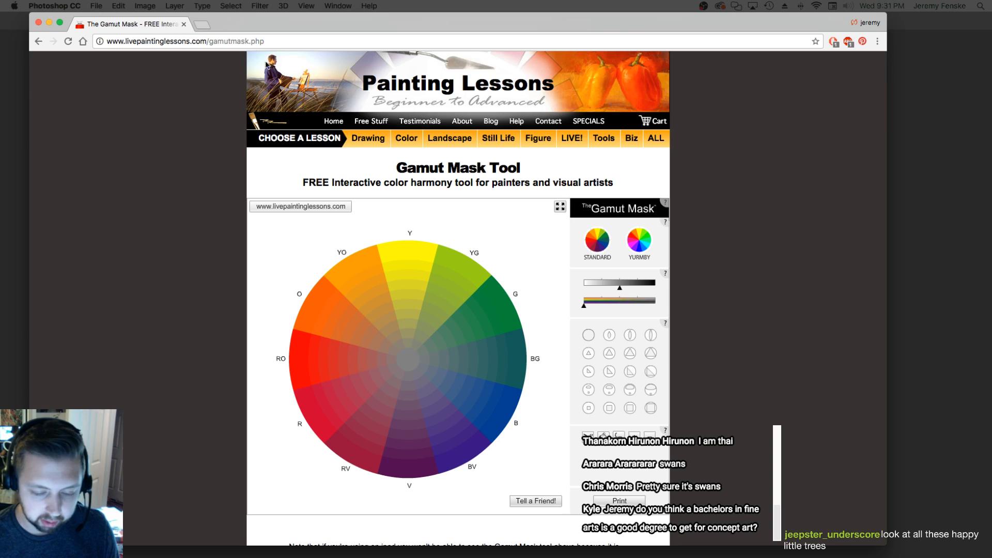
pyautogui.click(281, 43)
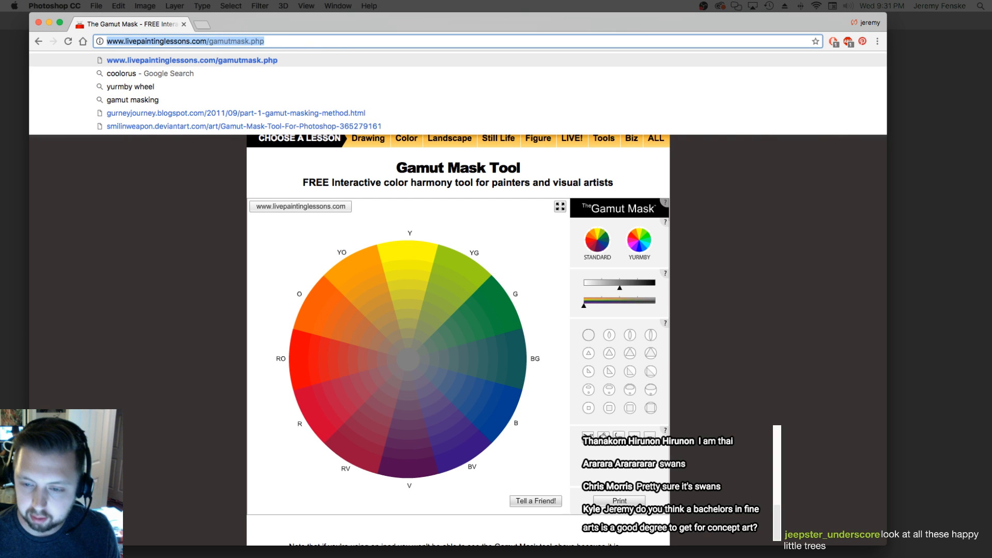
pyautogui.press('super+Tab')
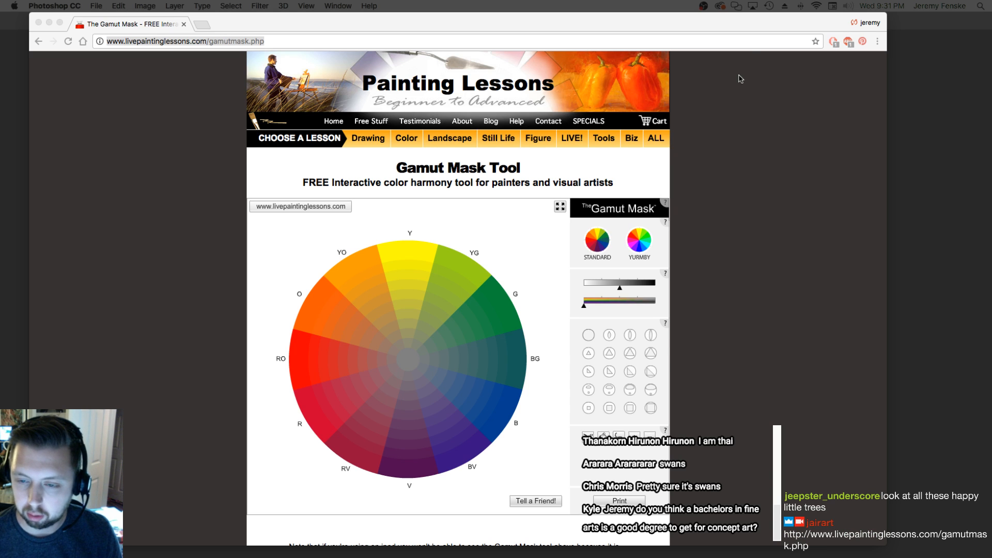
pyautogui.click(139, 197)
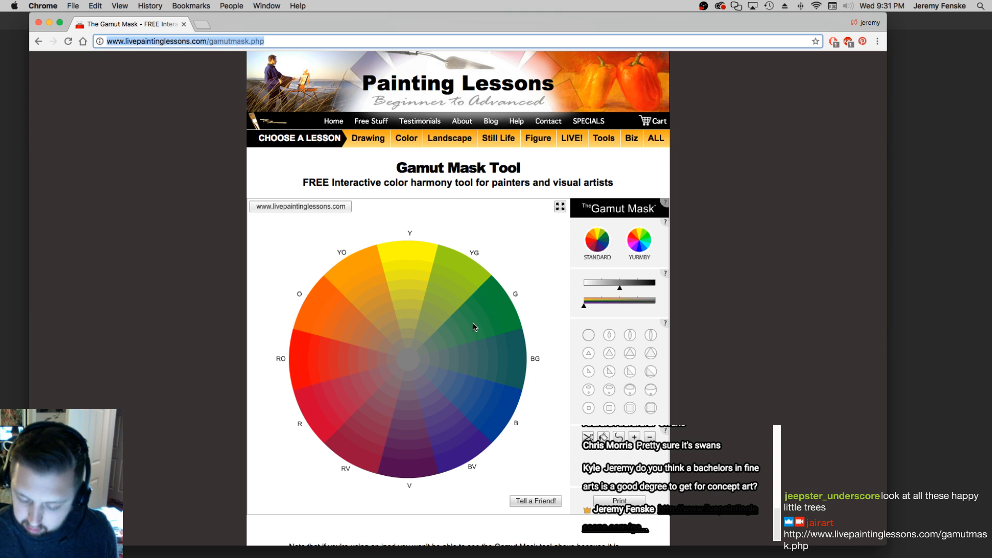
# Try the narrow lens-shaped gamut mask and the medium half-round mask with an accent circle, shifting each toward the orange side
pyautogui.click(610, 338)
pyautogui.moveTo(385, 366); pyautogui.dragTo(362, 341)
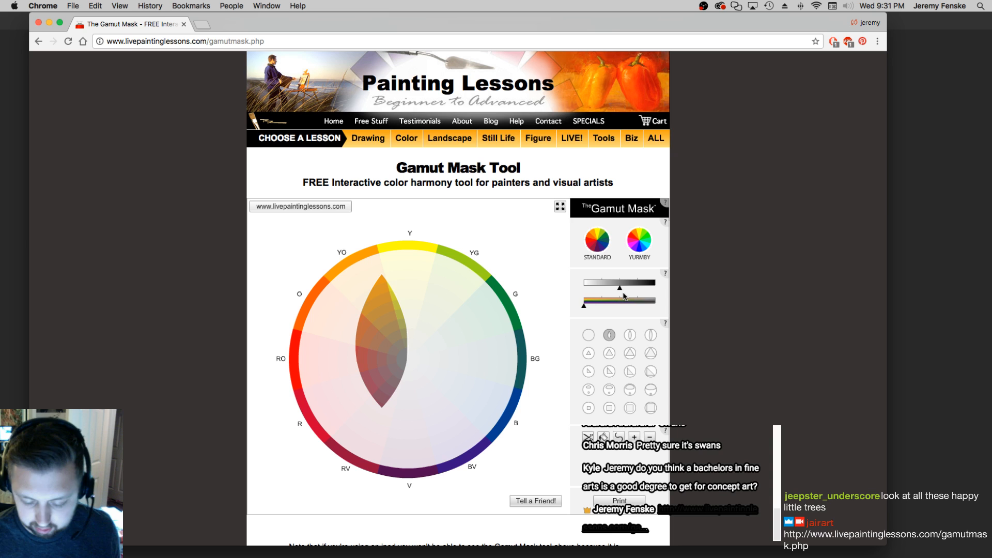
pyautogui.click(610, 391)
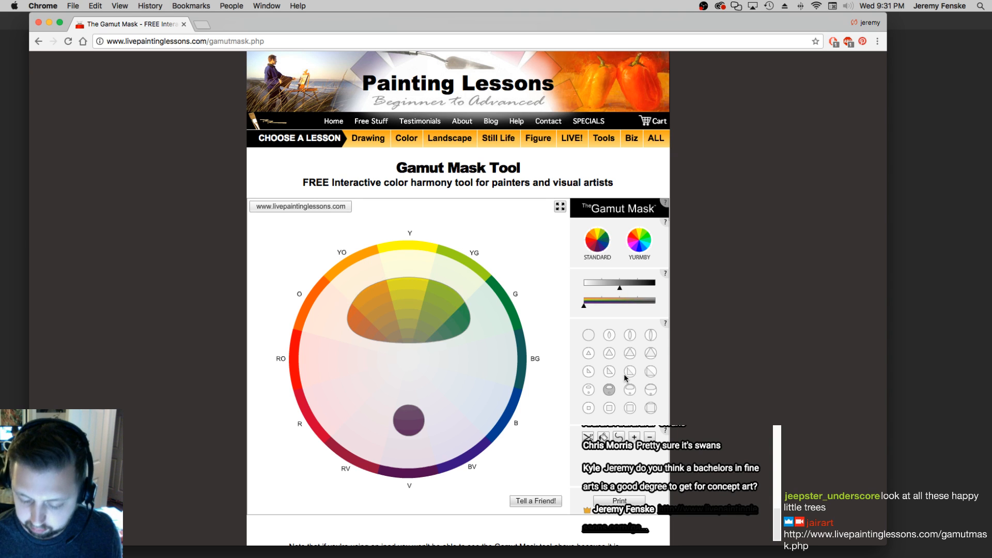
pyautogui.moveTo(409, 328); pyautogui.dragTo(380, 309)
# Apply the smallest half-round mask with an accent circle, rotate the wheel to greens and blues with an orange accent, and lighten the value slightly
pyautogui.click(589, 391)
pyautogui.moveTo(497, 294); pyautogui.dragTo(355, 315)
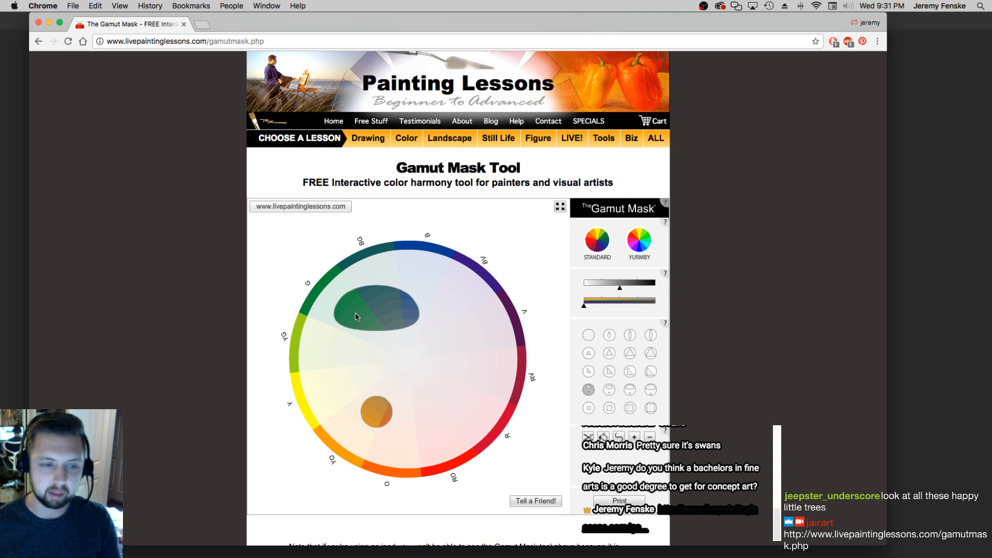
pyautogui.moveTo(619, 290); pyautogui.dragTo(613, 292)
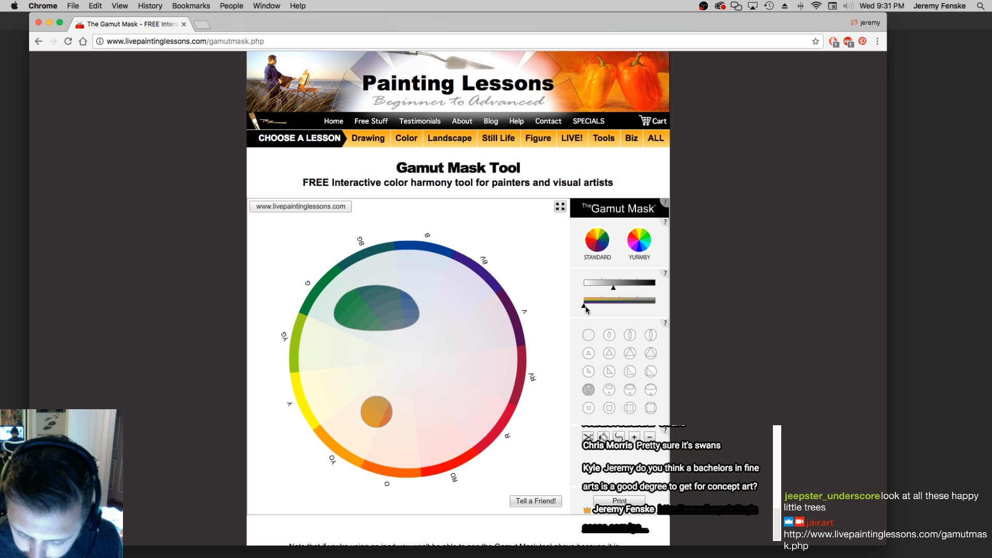
pyautogui.moveTo(613, 288); pyautogui.dragTo(610, 291)
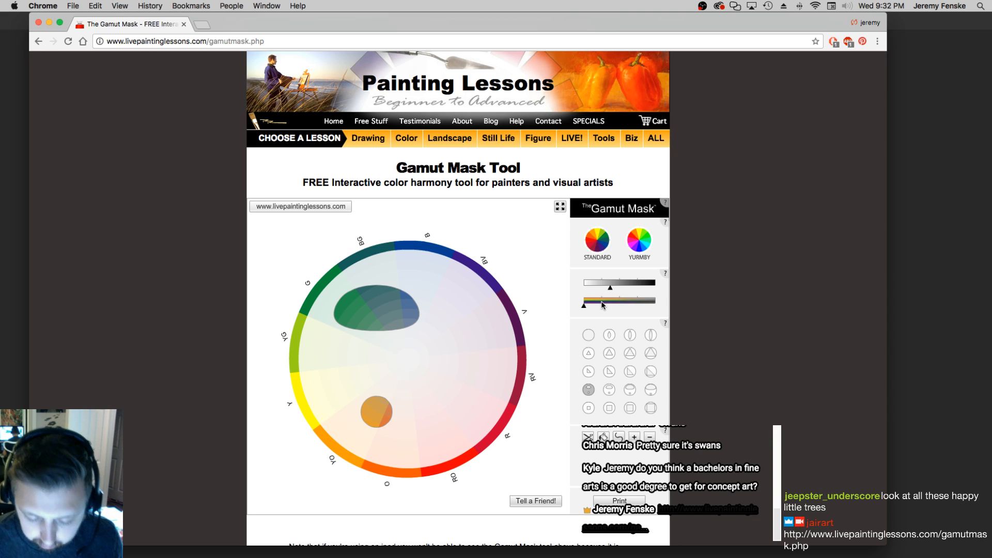
# Rotate the wheel toward blue with a yellow accent, and switch to the medium half-round mask stretched out toward green and blue-green
pyautogui.moveTo(333, 448); pyautogui.dragTo(376, 496)
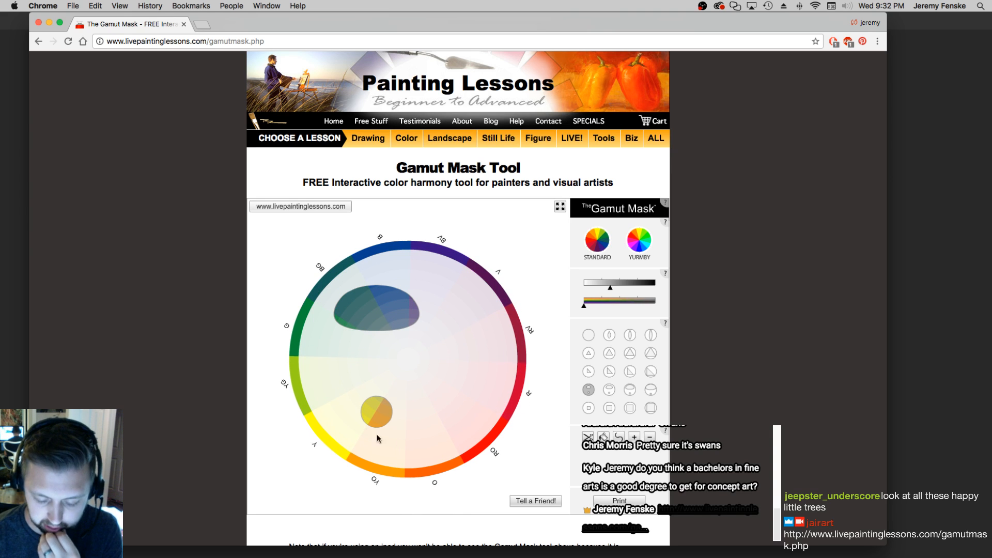
pyautogui.click(608, 391)
pyautogui.moveTo(390, 444); pyautogui.dragTo(349, 437)
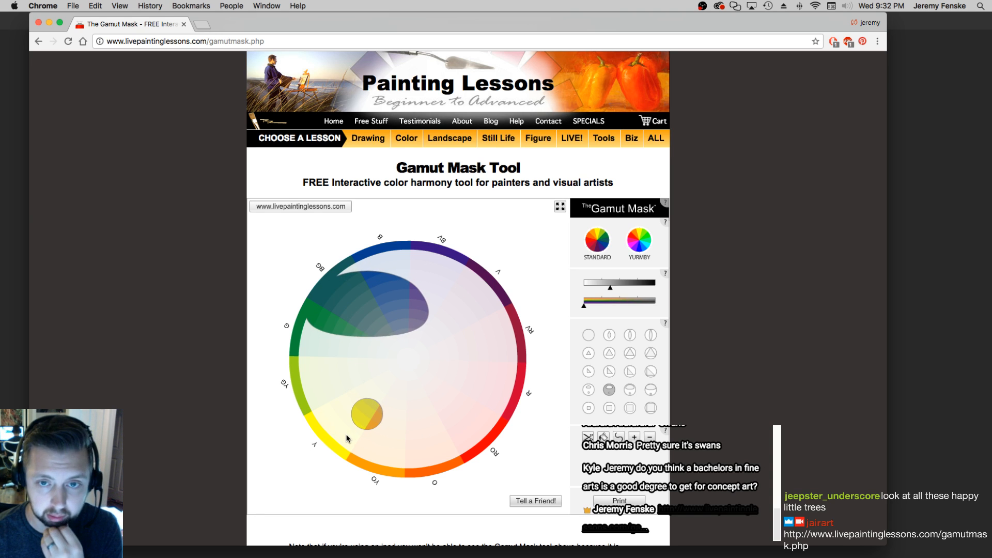
# Apply the smallest half-round mask with an accent circle, rotate the wheel toward blue-green with a yellow accent, and move the mask outward
pyautogui.click(589, 390)
pyautogui.moveTo(437, 416); pyautogui.dragTo(356, 445)
pyautogui.moveTo(482, 454); pyautogui.dragTo(464, 465)
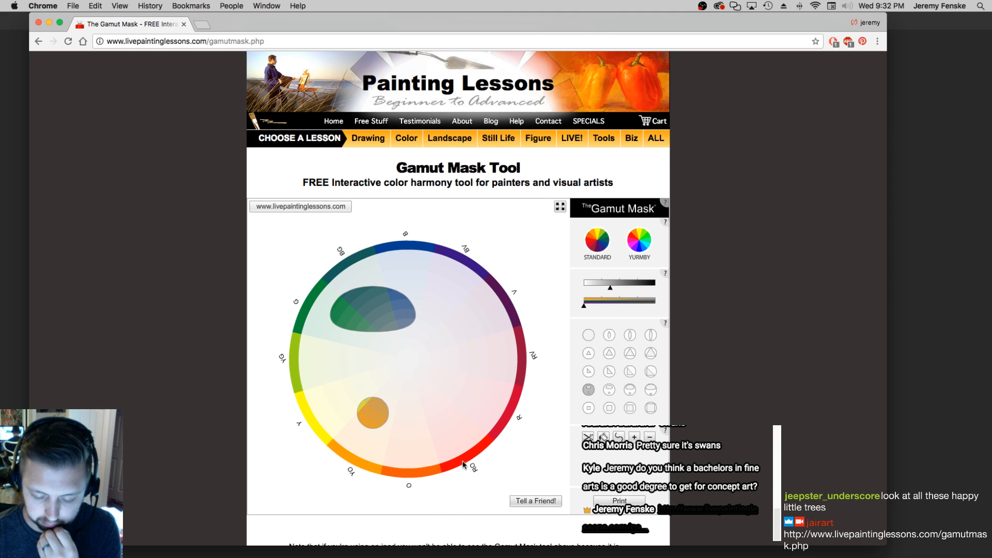
pyautogui.moveTo(378, 413); pyautogui.dragTo(336, 397)
pyautogui.moveTo(356, 472); pyautogui.dragTo(350, 462)
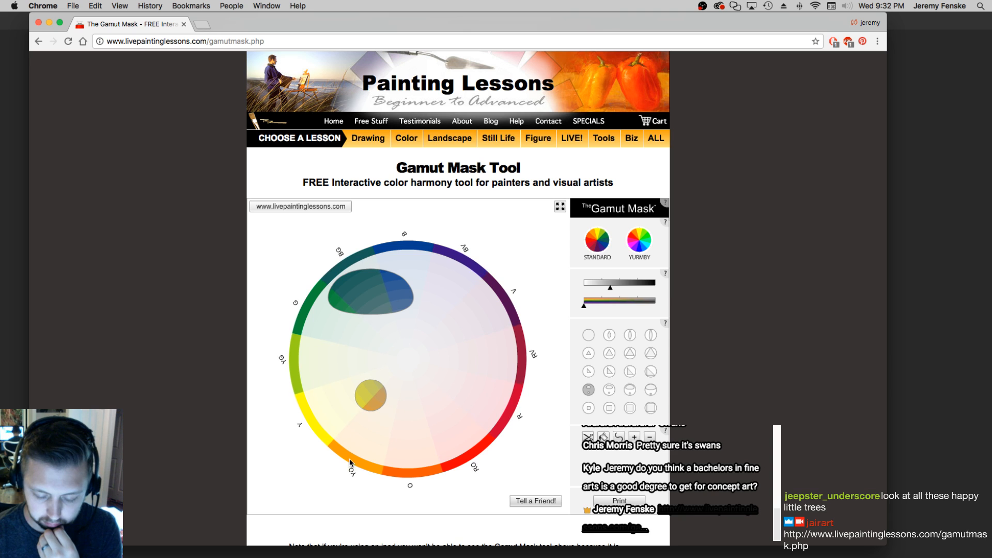
pyautogui.moveTo(342, 377)
pyautogui.mouseDown()
pyautogui.moveTo(380, 395)
pyautogui.moveTo(338, 374)
pyautogui.mouseUp()
pyautogui.moveTo(381, 418); pyautogui.dragTo(347, 386)
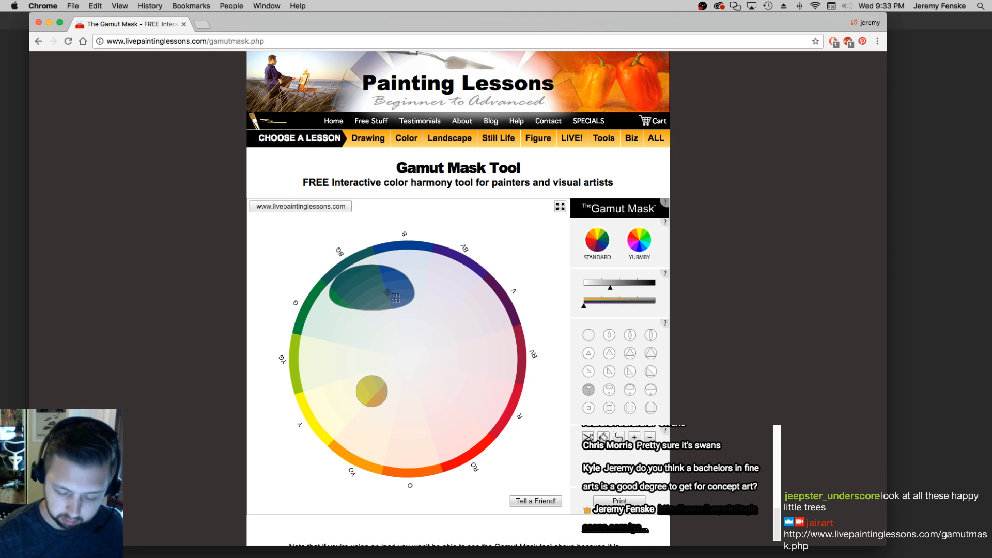
# Capture a screenshot of the masked color wheel and place it on the sketch canvas in Photoshop
pyautogui.moveTo(278, 229); pyautogui.dragTo(543, 488)
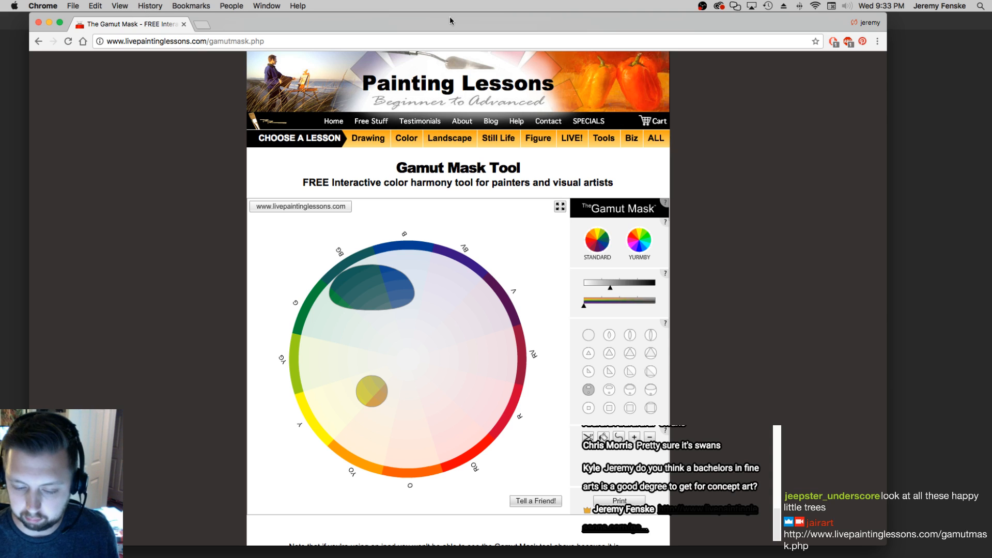
pyautogui.moveTo(479, 17); pyautogui.dragTo(454, 0)
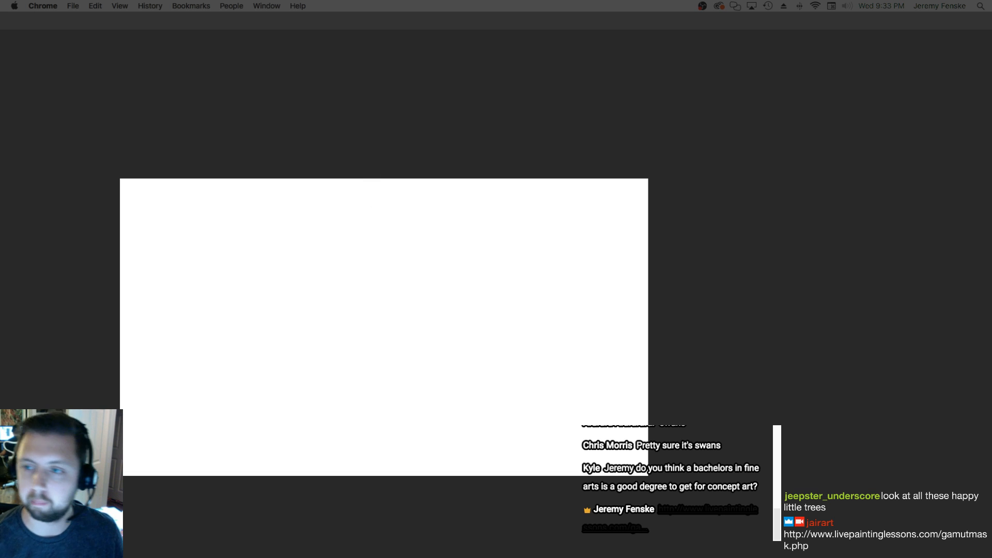
pyautogui.moveTo(729, 1); pyautogui.dragTo(287, 285)
pyautogui.press('Return')
pyautogui.press('z')
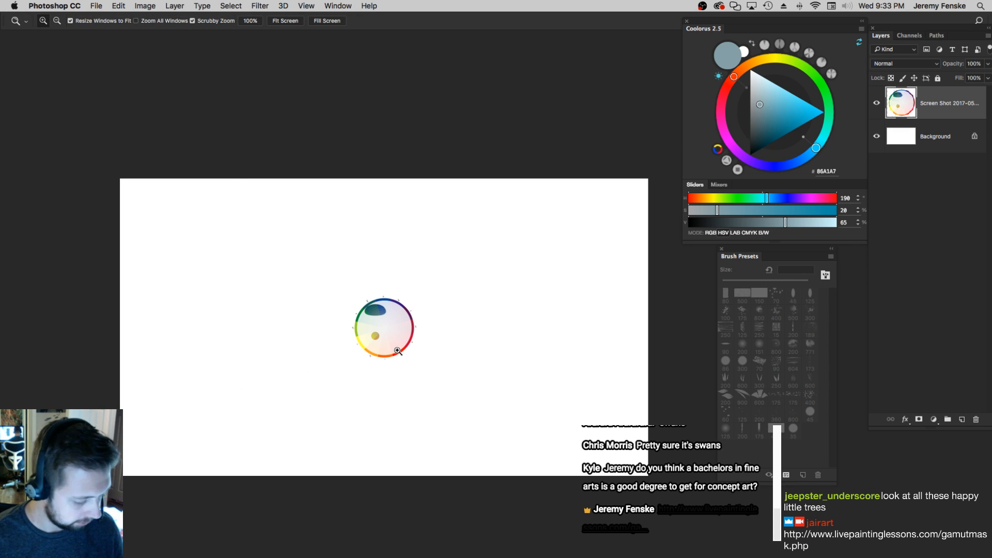
# Switch the sketch to a floating window and open the color wheel screenshot as a separate document
pyautogui.press('f')
pyautogui.press('f')
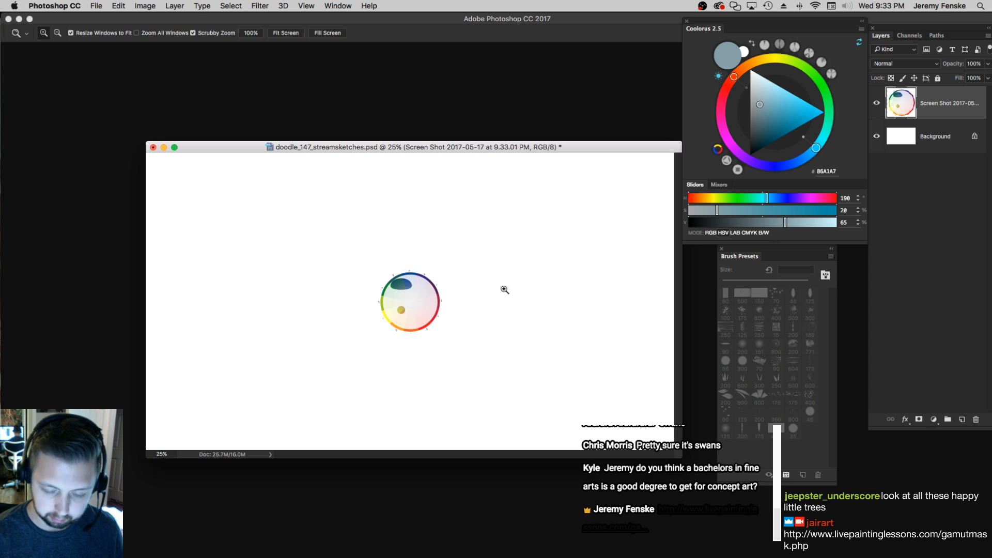
pyautogui.moveTo(398, 106); pyautogui.dragTo(377, 81)
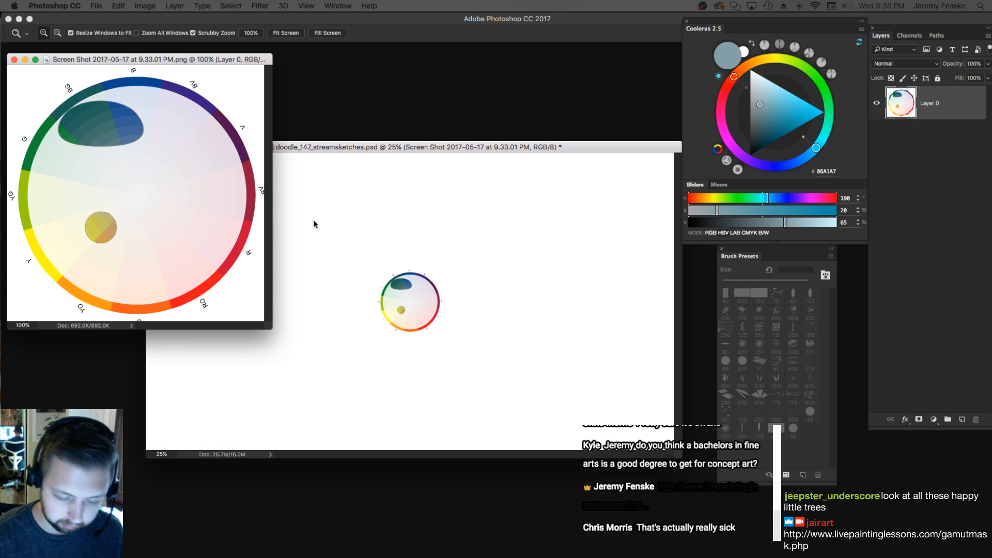
# Crop the color wheel screenshot to the blue-green gamut shape and the yellow accent circle
pyautogui.click(137, 185)
pyautogui.press('m')
pyautogui.moveTo(90, 122); pyautogui.dragTo(309, 223)
pyautogui.moveTo(261, 178); pyautogui.dragTo(258, 293)
pyautogui.moveTo(88, 210); pyautogui.dragTo(307, 416)
pyautogui.press('c')
pyautogui.press('Return')
pyautogui.press('z')
pyautogui.moveTo(166, 190); pyautogui.dragTo(119, 179)
# Move the doodle_147_streamsketches.psd window up and delete its placed color wheel layer
pyautogui.moveTo(422, 150); pyautogui.dragTo(415, 119)
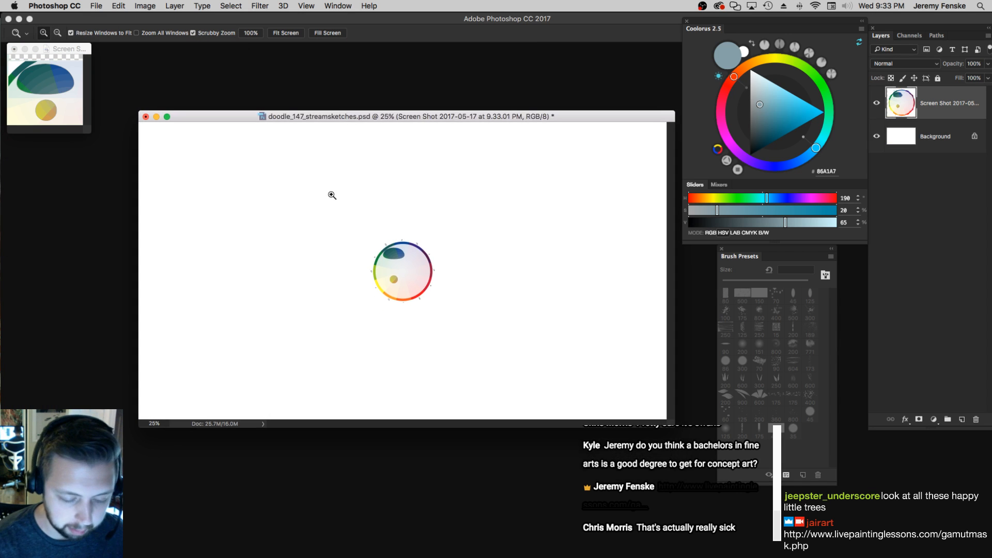
pyautogui.click(372, 248)
pyautogui.press('v')
pyautogui.moveTo(493, 324); pyautogui.dragTo(558, 296)
pyautogui.press('BackSpace')
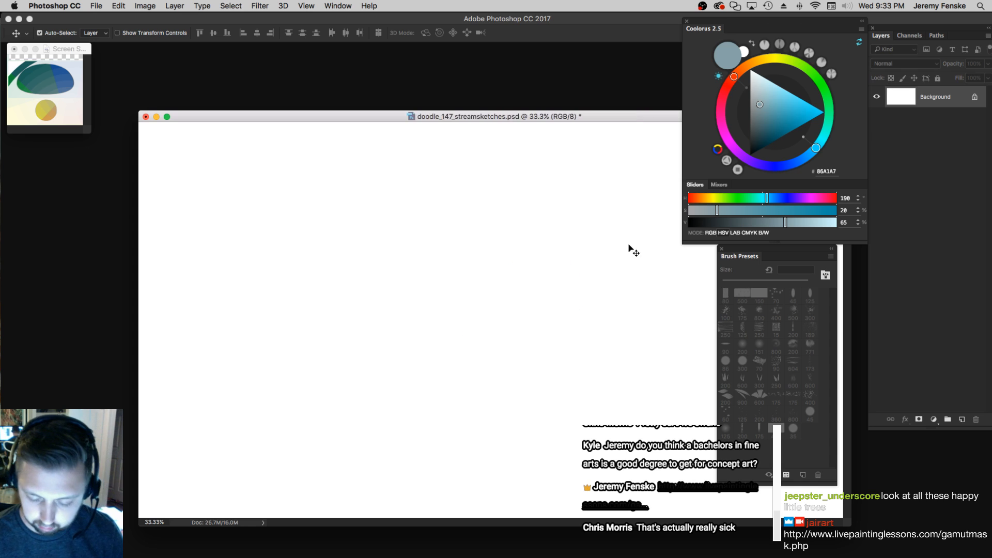
# Enlarge the cropped gamut image to 200% and arrange the reduced sketch window beside it so both stay accessible
pyautogui.press('z')
pyautogui.keyDown('alt'); pyautogui.click(445, 283); pyautogui.keyUp('alt')
pyautogui.press('f')
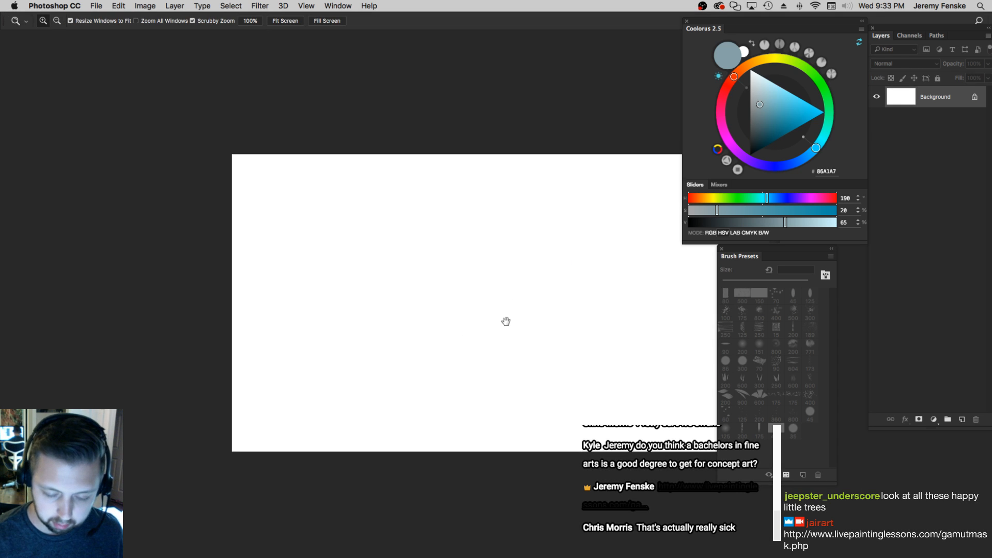
pyautogui.press('f')
pyautogui.press('f')
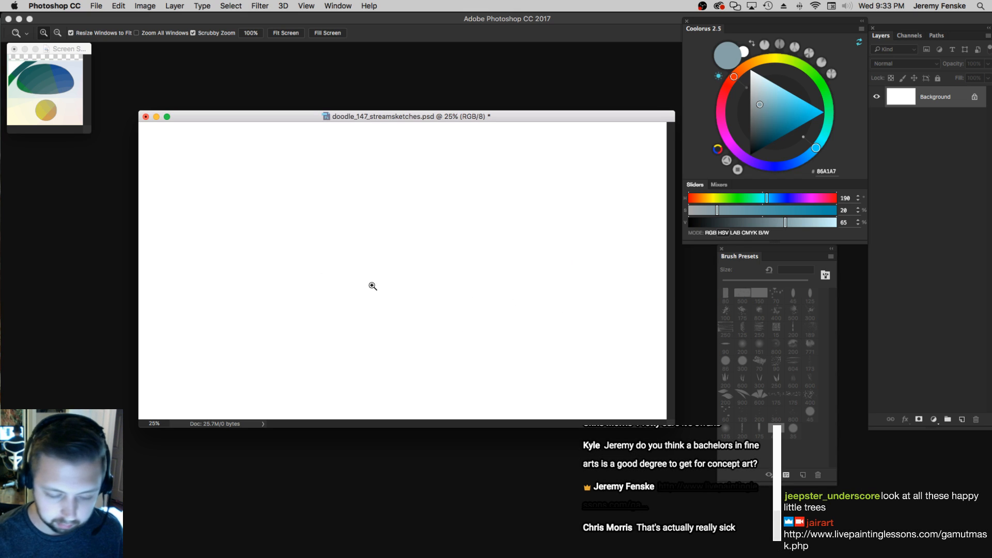
pyautogui.moveTo(429, 279); pyautogui.dragTo(400, 287)
pyautogui.click(58, 99)
pyautogui.click(69, 103)
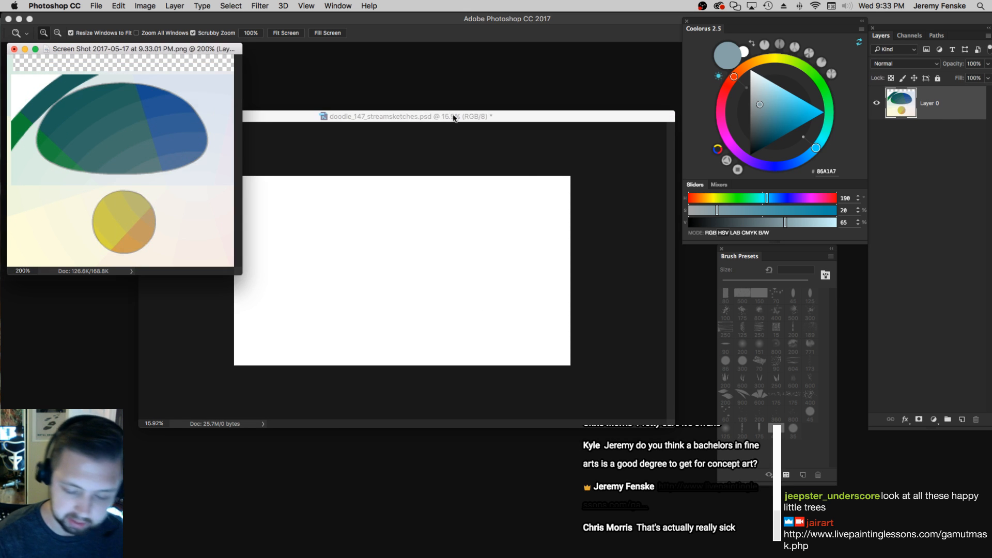
pyautogui.moveTo(453, 115); pyautogui.dragTo(468, 129)
pyautogui.moveTo(483, 275); pyautogui.dragTo(468, 273)
pyautogui.moveTo(526, 127)
pyautogui.mouseDown()
pyautogui.moveTo(571, 142)
pyautogui.moveTo(565, 149)
pyautogui.mouseUp()
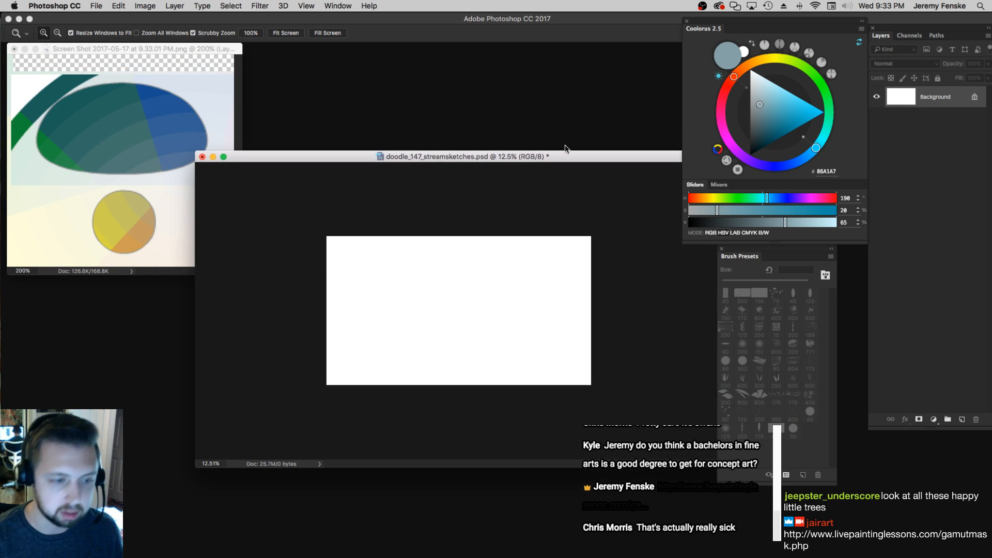
# Show the whole sketch canvas at about 19% in a larger floating window beside the gamut image
pyautogui.press('b')
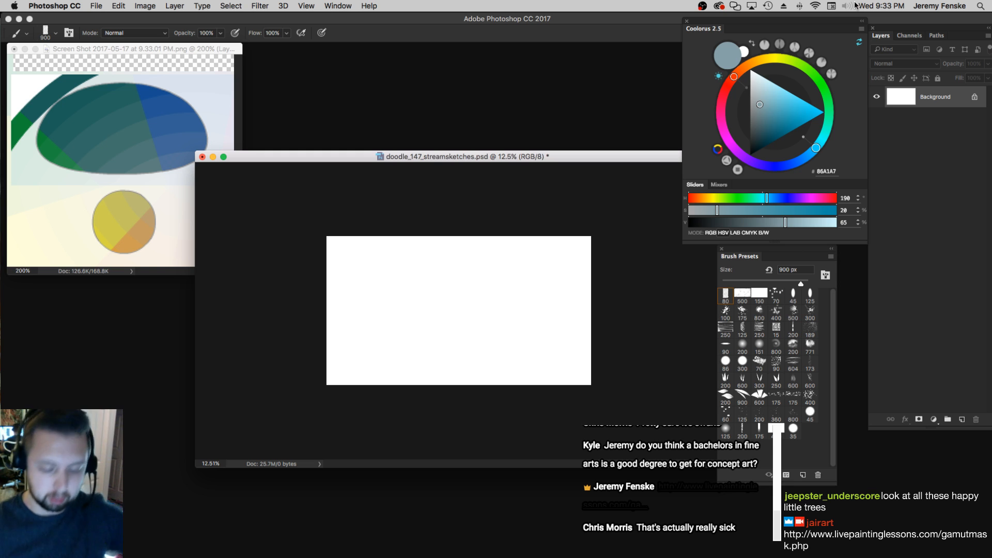
pyautogui.press('z')
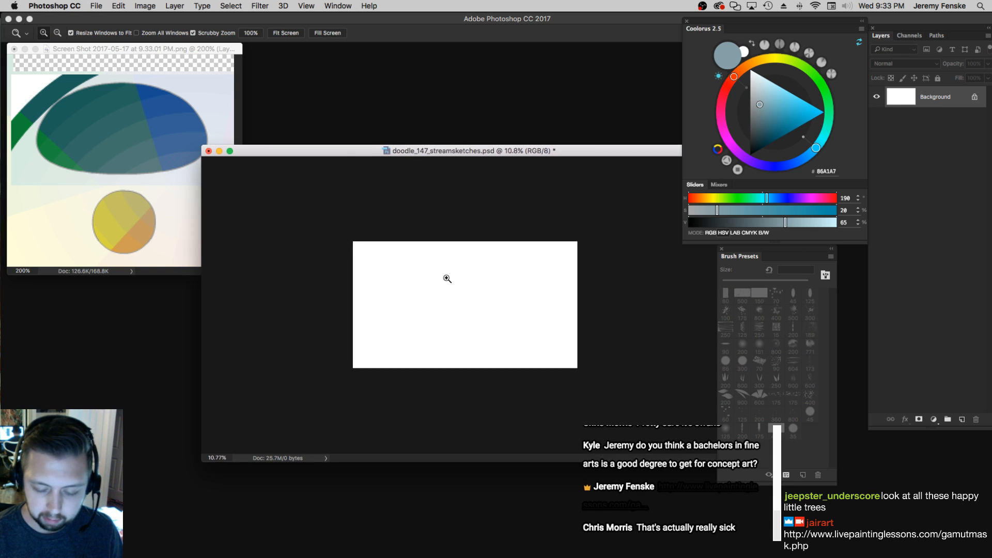
pyautogui.keyDown('alt'); pyautogui.click(448, 279); pyautogui.keyUp('alt')
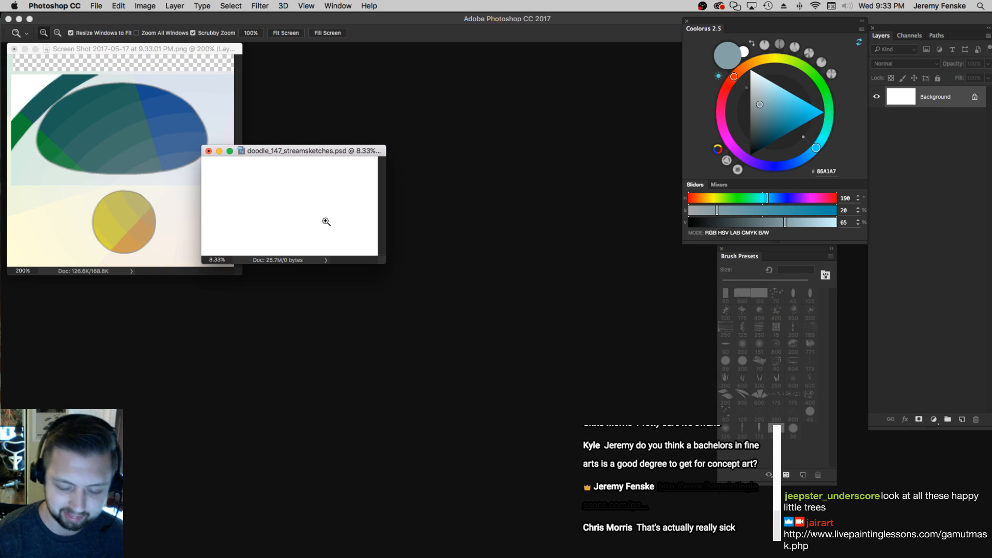
pyautogui.click(339, 212)
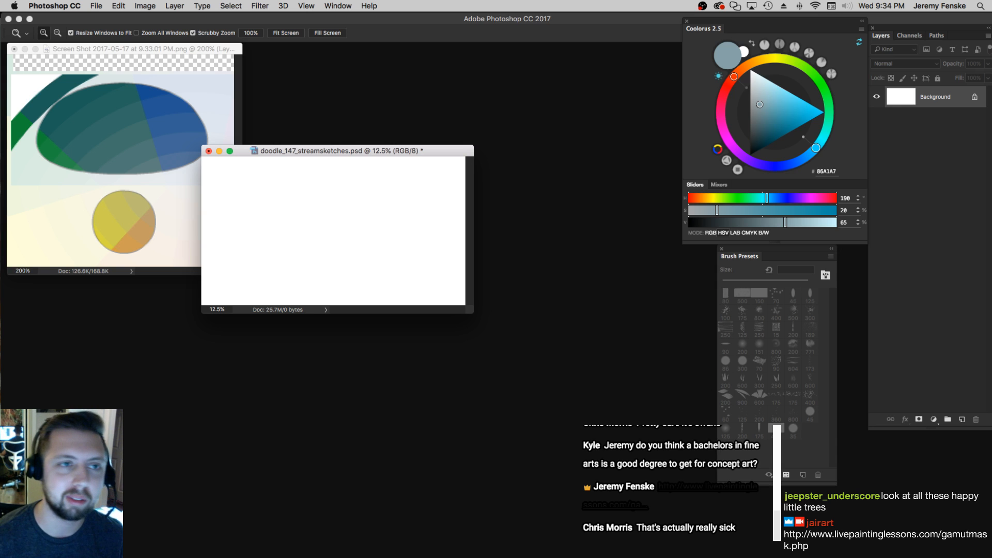
pyautogui.press('super+Tab')
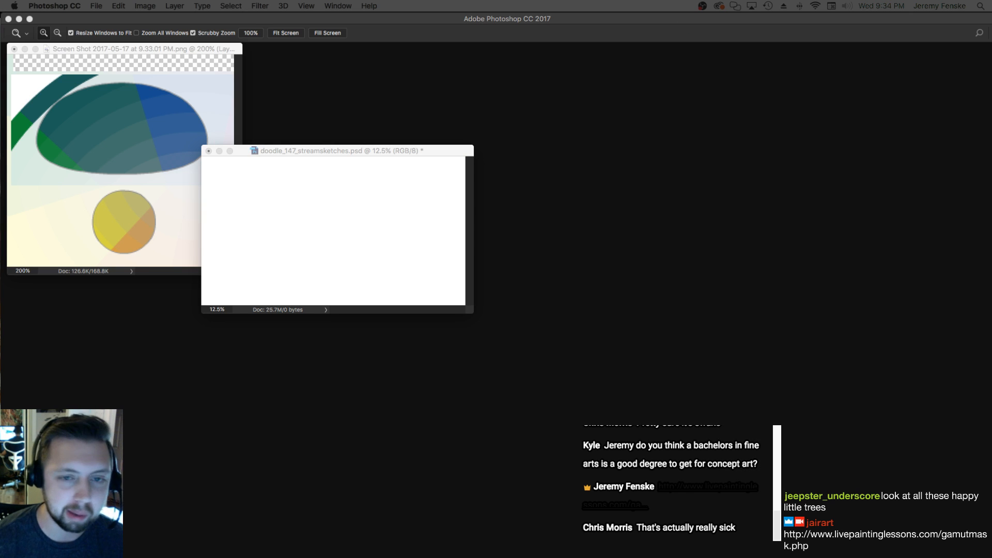
pyautogui.moveTo(467, 314)
pyautogui.mouseDown()
pyautogui.moveTo(654, 477)
pyautogui.moveTo(469, 315)
pyautogui.moveTo(484, 310)
pyautogui.mouseUp()
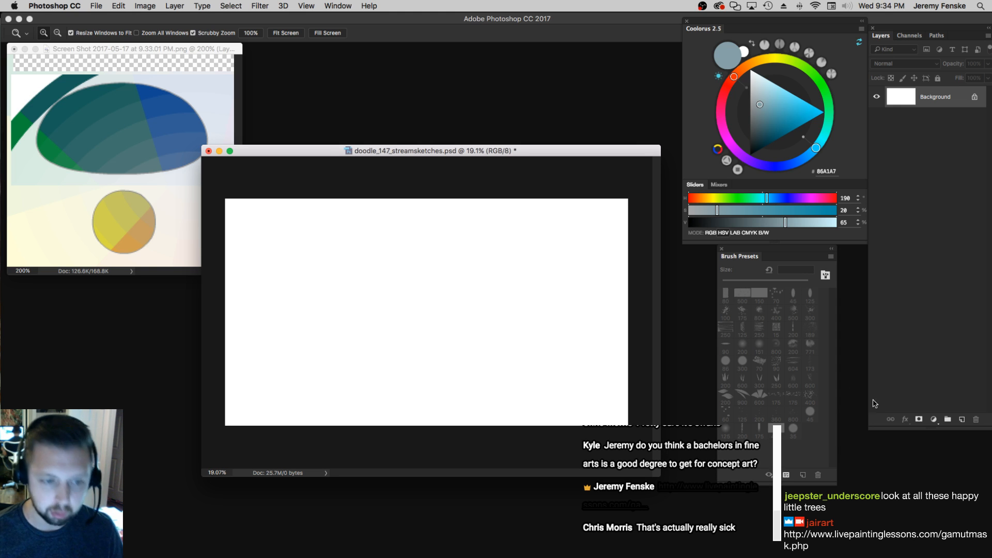
# Sample blue from the gamut image and draw a low, wide triangle with the custom shape at the canvas's right edge
pyautogui.press('u')
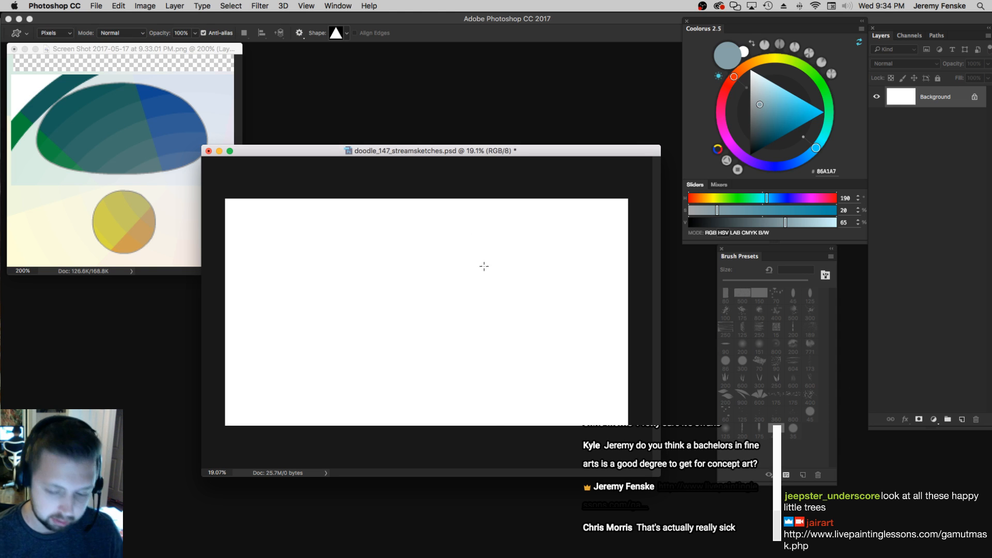
pyautogui.moveTo(377, 326); pyautogui.dragTo(653, 353)
pyautogui.press('super+z')
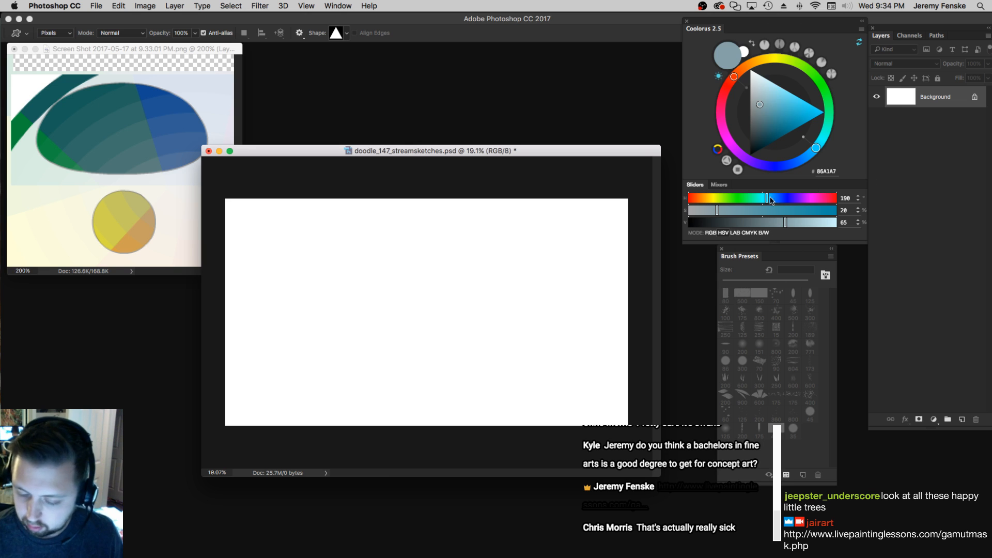
pyautogui.click(163, 119)
pyautogui.moveTo(404, 270)
pyautogui.mouseDown()
pyautogui.moveTo(633, 341)
pyautogui.moveTo(639, 367)
pyautogui.mouseUp()
pyautogui.press('super+z')
pyautogui.moveTo(436, 345); pyautogui.dragTo(659, 325)
# Try further mountain triangles over the first one in other sampled blues, with the saturation lowered to 39%
pyautogui.keyDown('alt'); pyautogui.click(175, 154); pyautogui.keyUp('alt')
pyautogui.moveTo(436, 303); pyautogui.dragTo(667, 364)
pyautogui.press('super+z')
pyautogui.moveTo(750, 215); pyautogui.dragTo(746, 211)
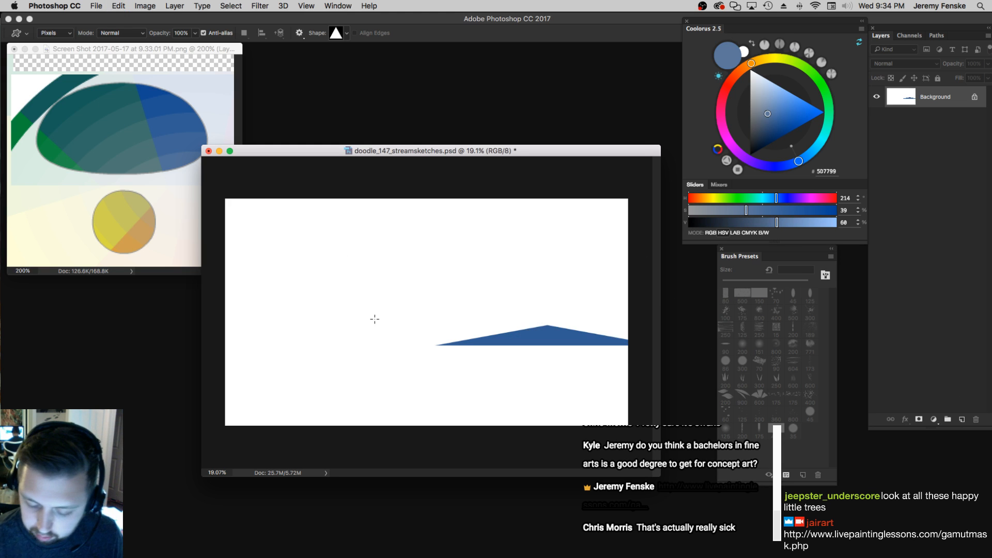
pyautogui.moveTo(401, 318); pyautogui.dragTo(654, 341)
pyautogui.press('super+z')
# Sample blue again, set saturation to 53% and value to 61%, and draw large mountain triangles sloping in from both canvas sides
pyautogui.keyDown('alt'); pyautogui.click(172, 121); pyautogui.keyUp('alt')
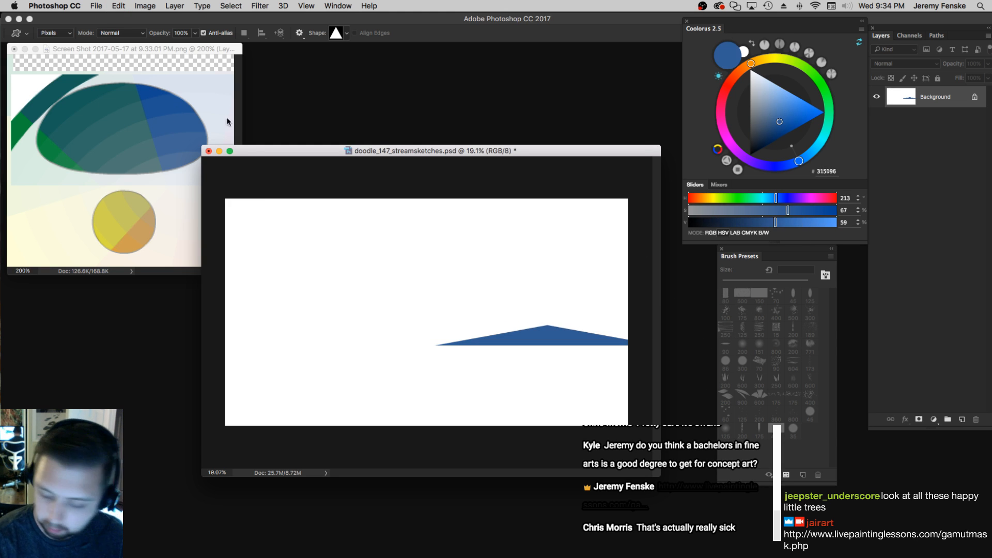
pyautogui.moveTo(775, 212); pyautogui.dragTo(766, 210)
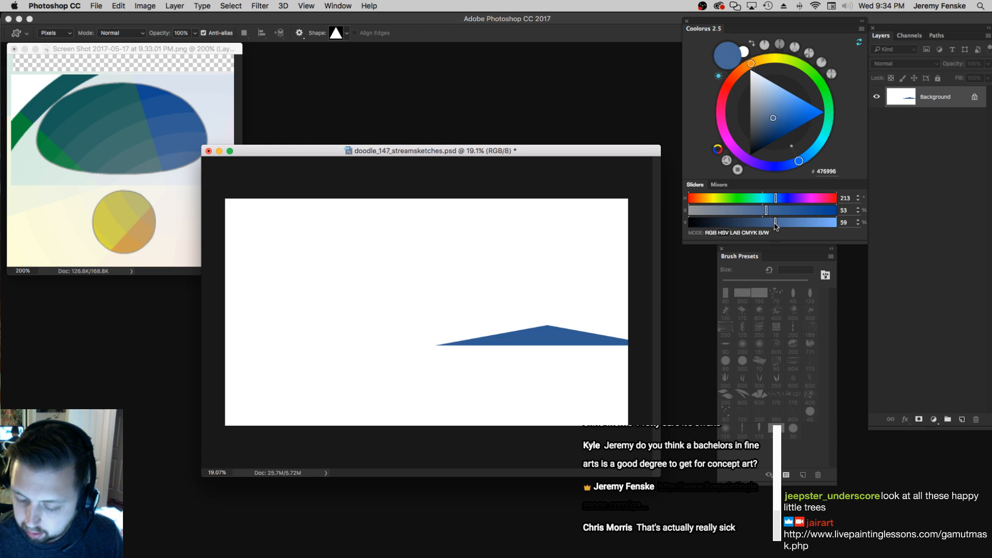
pyautogui.moveTo(426, 309); pyautogui.dragTo(708, 354)
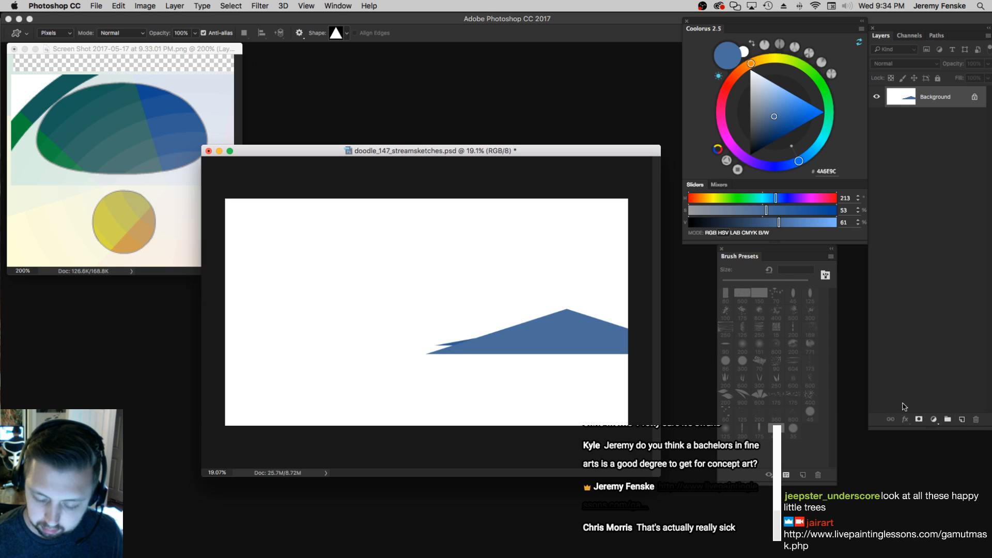
pyautogui.moveTo(387, 339); pyautogui.dragTo(723, 357)
pyautogui.moveTo(555, 287); pyautogui.dragTo(586, 334)
pyautogui.moveTo(568, 253); pyautogui.dragTo(912, 343)
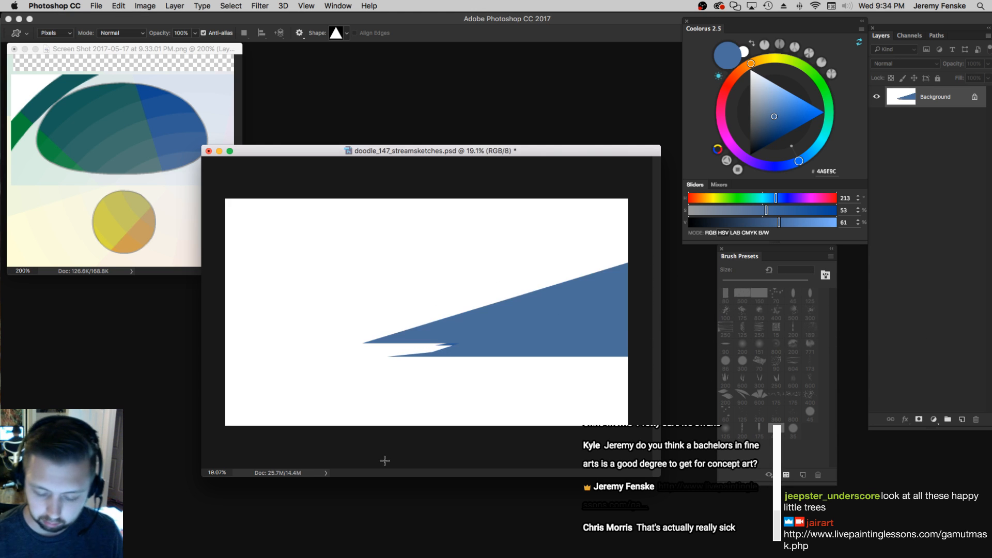
pyautogui.moveTo(269, 322); pyautogui.dragTo(377, 342)
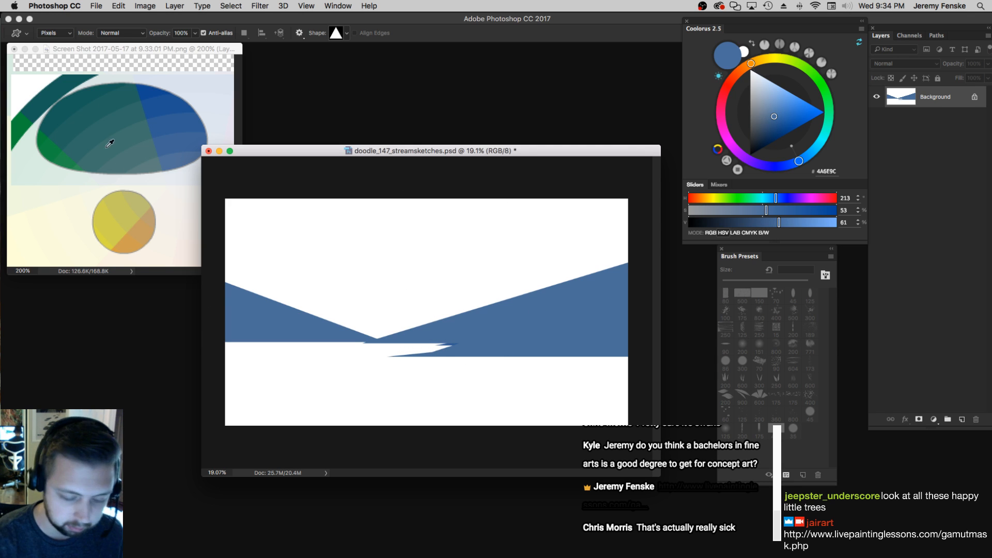
# Sample the gamut's blue-green, set its saturation to 49%, and draw a low hill triangle in front of the left mountain
pyautogui.click(116, 166)
pyautogui.click(761, 211)
pyautogui.moveTo(209, 305); pyautogui.dragTo(406, 342)
pyautogui.press('super+z')
pyautogui.moveTo(215, 326); pyautogui.dragTo(378, 345)
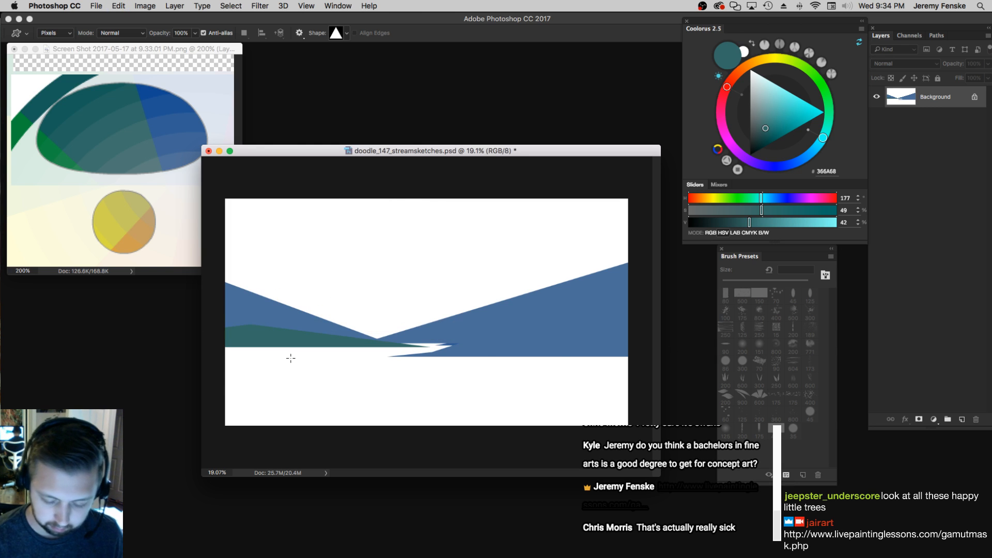
# Try another left-side triangle in a lighter blue-green with value 64% and saturation 56%
pyautogui.moveTo(761, 222); pyautogui.dragTo(783, 222)
pyautogui.click(771, 211)
pyautogui.moveTo(209, 343); pyautogui.dragTo(374, 328)
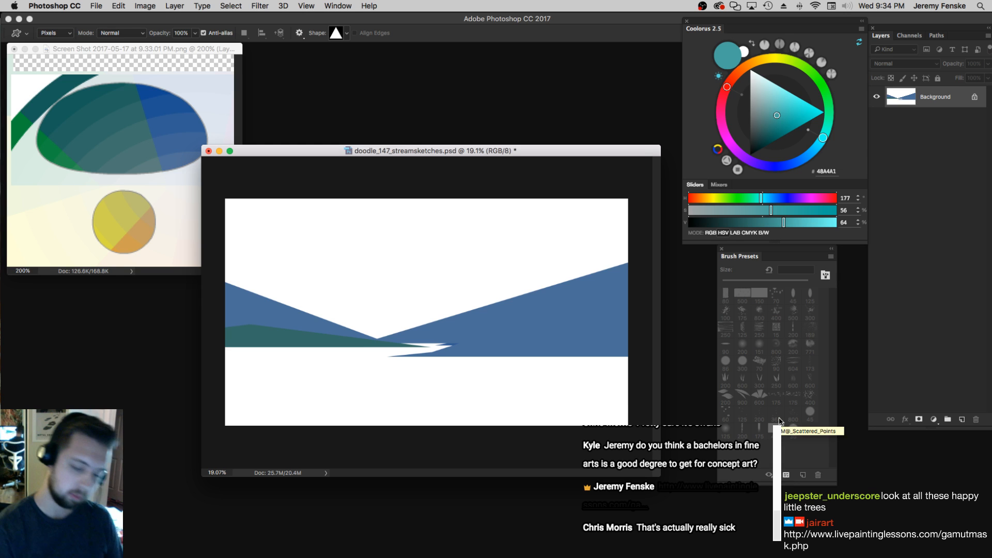
# Sample the gamut's green, set saturation to 64% and value to 38%, and try small triangles on the left shore
pyautogui.keyDown('alt'); pyautogui.click(69, 154); pyautogui.keyUp('alt')
pyautogui.click(782, 211)
pyautogui.moveTo(769, 222); pyautogui.dragTo(745, 223)
pyautogui.moveTo(224, 305); pyautogui.dragTo(331, 346)
pyautogui.press('super+z')
pyautogui.moveTo(222, 325); pyautogui.dragTo(292, 335)
pyautogui.press('super+z')
# Lower the green's saturation to 51% and draw a tall triangle in front of the right mountain
pyautogui.moveTo(600, 274); pyautogui.dragTo(625, 353)
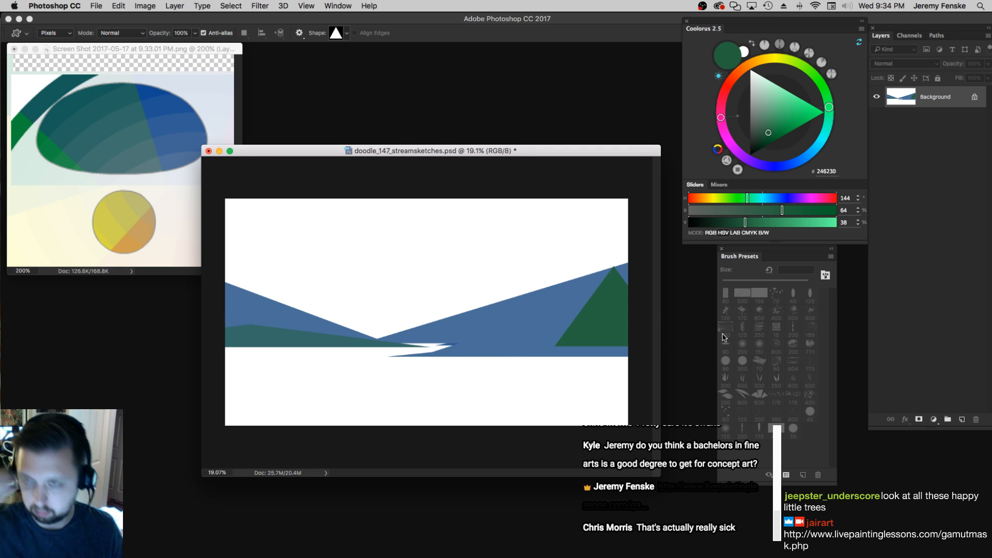
pyautogui.press('super+z')
pyautogui.moveTo(780, 210); pyautogui.dragTo(762, 211)
pyautogui.moveTo(595, 282); pyautogui.dragTo(683, 349)
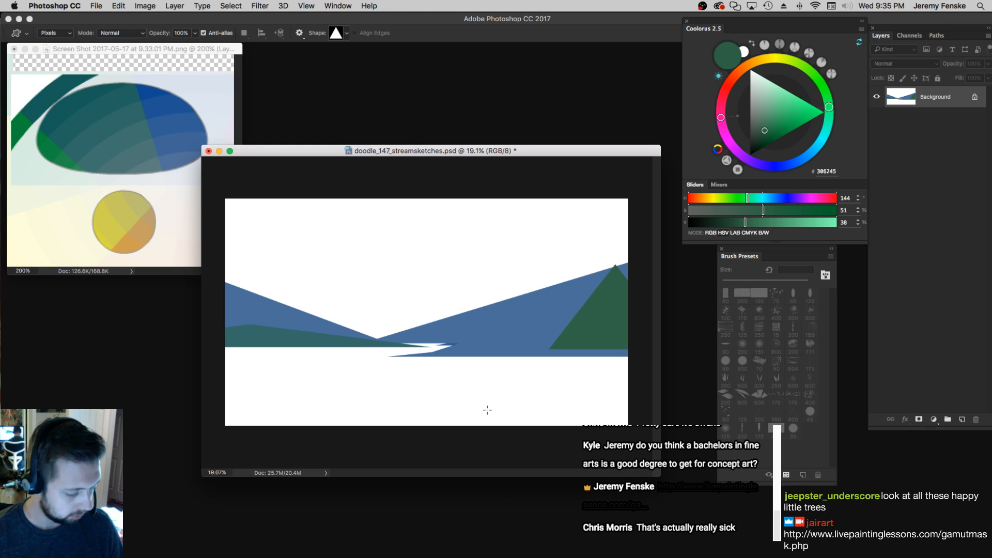
# Select the white areas with the Magic Wand, invert the selection, copy the mountains to a new layer, and activate the Background layer
pyautogui.press('w')
pyautogui.click(442, 275)
pyautogui.keyDown('shift'); pyautogui.click(413, 360); pyautogui.keyUp('shift')
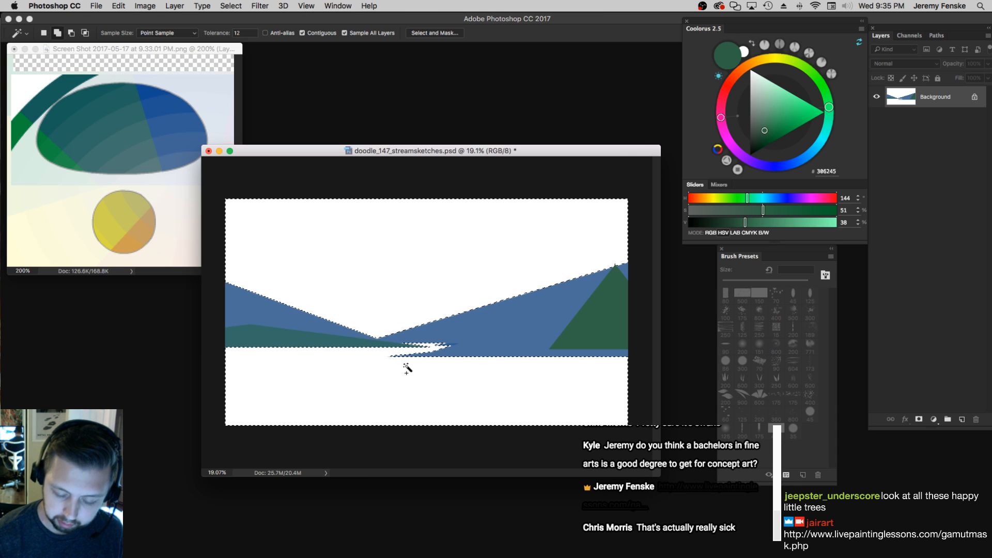
pyautogui.press('super+shift+i')
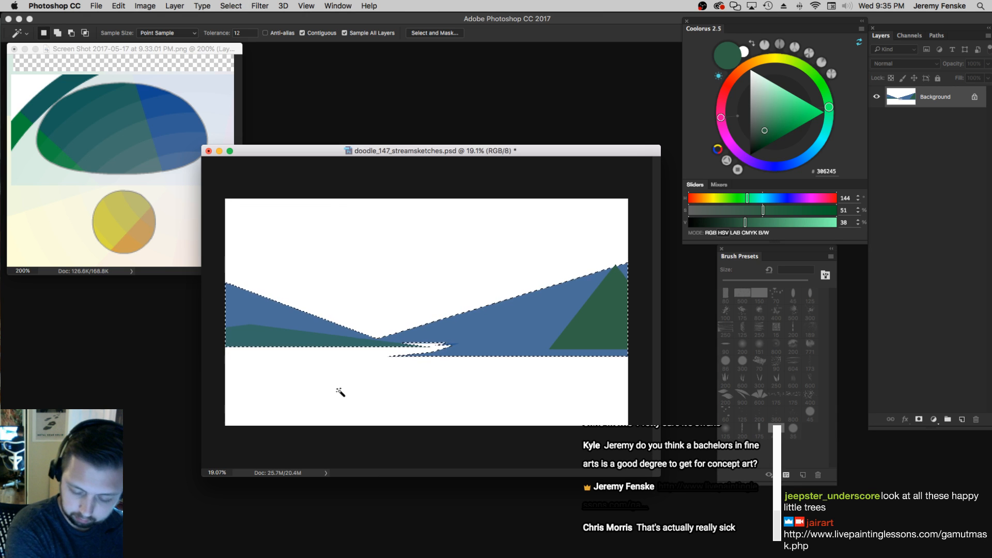
pyautogui.press('super+j')
pyautogui.hotkey('alt', '[')
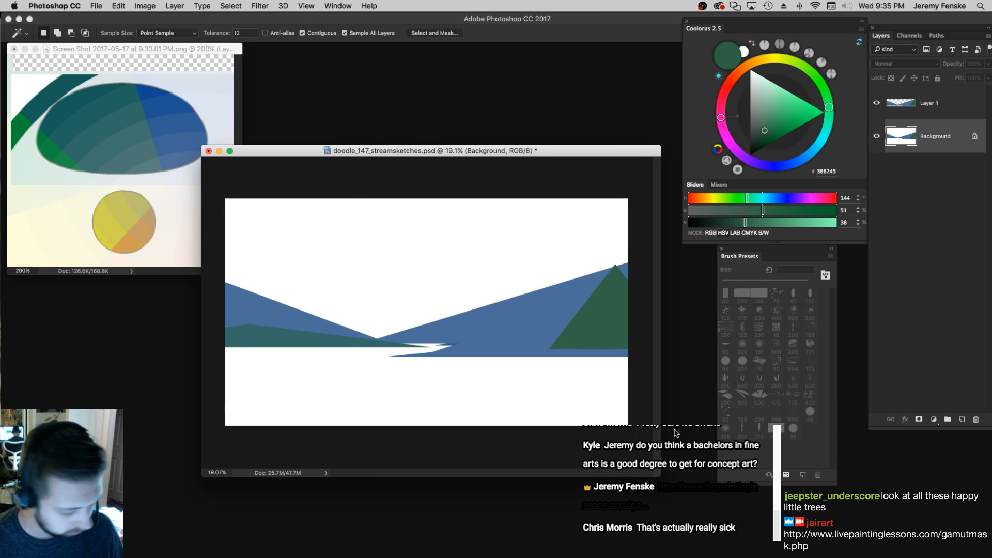
# Sample the mask's pale blue, set saturation to 24% and value to 68%, and draw a large triangle behind the mountains
pyautogui.press('u')
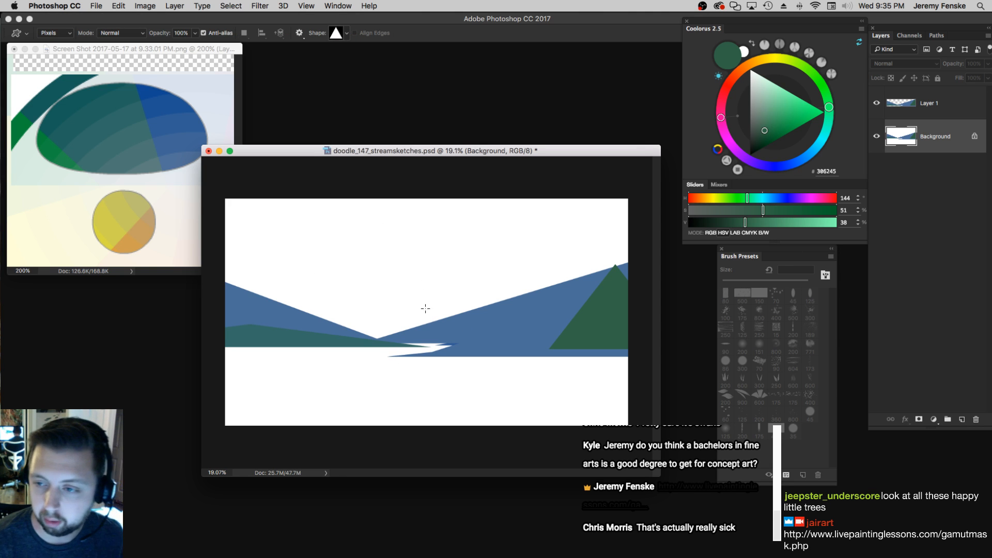
pyautogui.keyDown('alt'); pyautogui.click(178, 159); pyautogui.keyUp('alt')
pyautogui.click(723, 210)
pyautogui.click(789, 222)
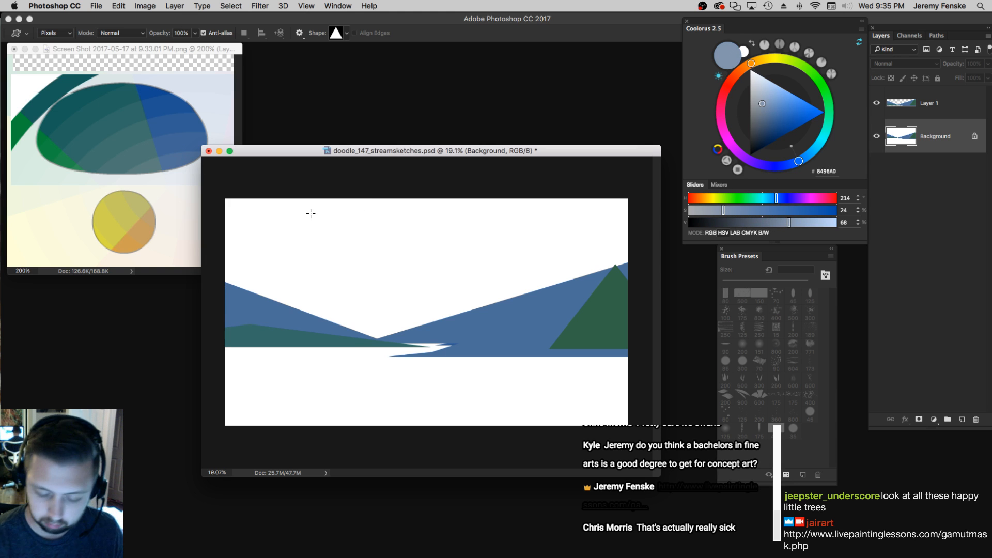
pyautogui.moveTo(308, 212); pyautogui.dragTo(667, 317)
# Lighten the blue to 80% value and 17% saturation, and fill the whole sky with overlapping triangles
pyautogui.moveTo(790, 223); pyautogui.dragTo(806, 223)
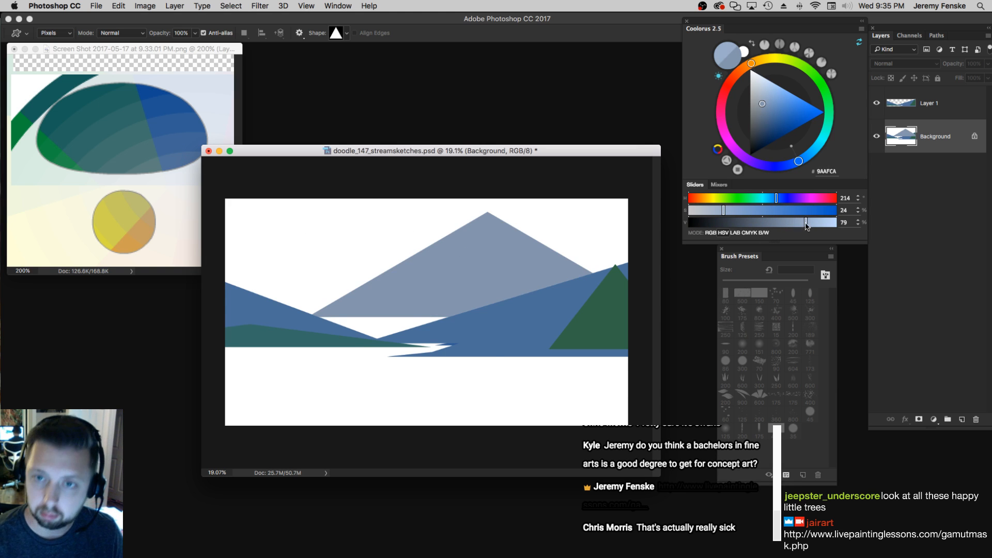
pyautogui.moveTo(265, 281); pyautogui.dragTo(822, 333)
pyautogui.moveTo(217, 305); pyautogui.dragTo(584, 315)
pyautogui.click(714, 211)
pyautogui.moveTo(272, 293); pyautogui.dragTo(872, 285)
pyautogui.moveTo(406, 246); pyautogui.dragTo(861, 233)
pyautogui.moveTo(263, 258); pyautogui.dragTo(744, 331)
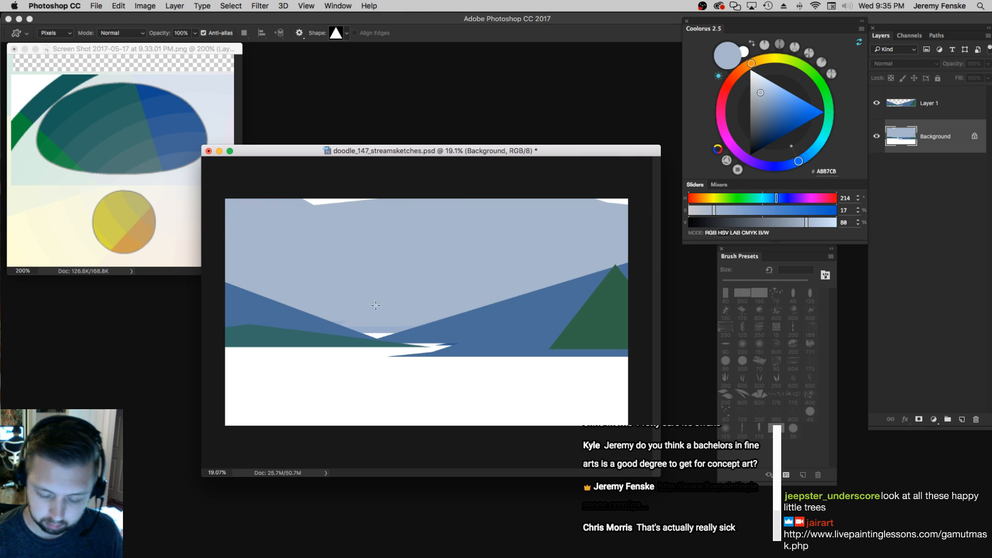
pyautogui.moveTo(266, 309); pyautogui.dragTo(620, 353)
pyautogui.moveTo(274, 271); pyautogui.dragTo(848, 222)
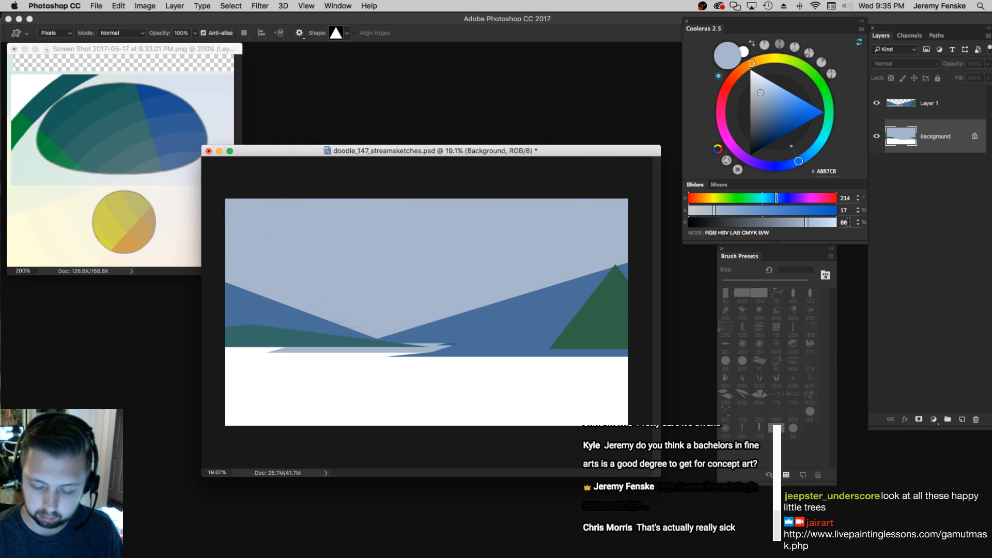
# Sample the mask's blue-green, adjust it to 22% saturation and 66% value, and draw a low, wide triangle across the horizon
pyautogui.keyDown('alt'); pyautogui.click(122, 152); pyautogui.keyUp('alt')
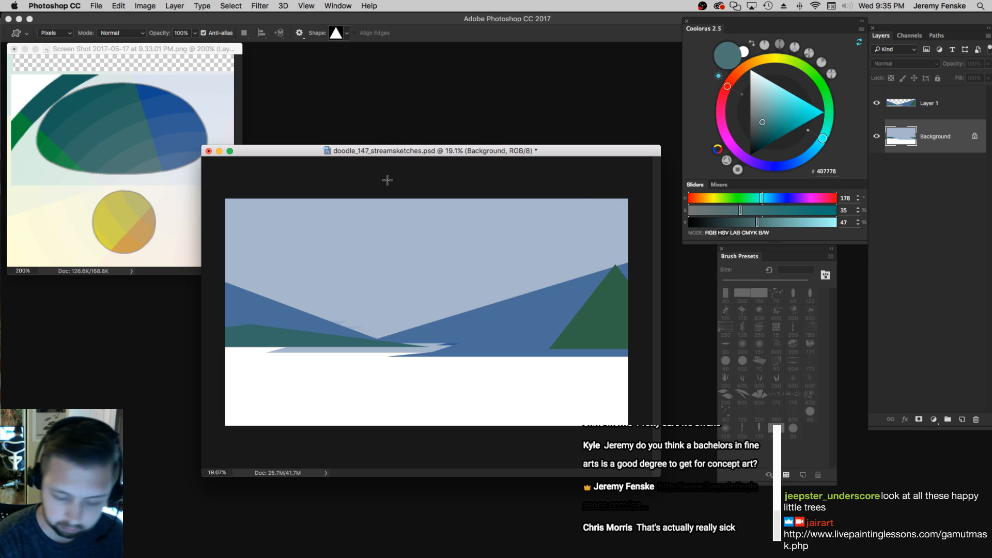
pyautogui.click(722, 211)
pyautogui.moveTo(226, 296); pyautogui.dragTo(561, 310)
pyautogui.press('super+z')
pyautogui.moveTo(754, 222); pyautogui.dragTo(799, 222)
pyautogui.moveTo(339, 311); pyautogui.dragTo(511, 341)
pyautogui.moveTo(276, 280); pyautogui.dragTo(553, 312)
pyautogui.press('super+z')
pyautogui.moveTo(796, 222); pyautogui.dragTo(785, 223)
pyautogui.moveTo(284, 281); pyautogui.dragTo(538, 309)
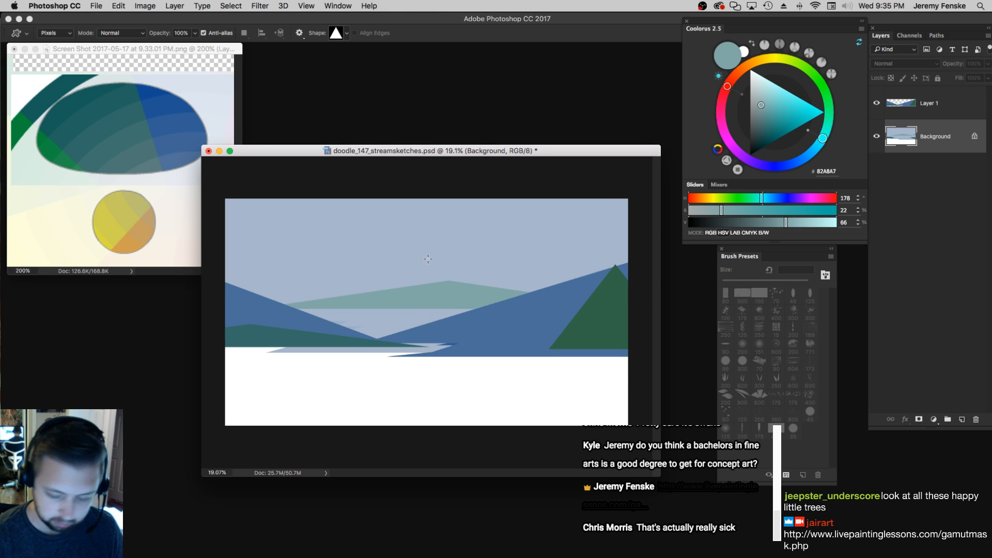
# Draw a large inverted blue-green triangle in the central sky and a thin slanted one above the left mountain
pyautogui.press(']')
pyautogui.moveTo(410, 270); pyautogui.dragTo(622, 284)
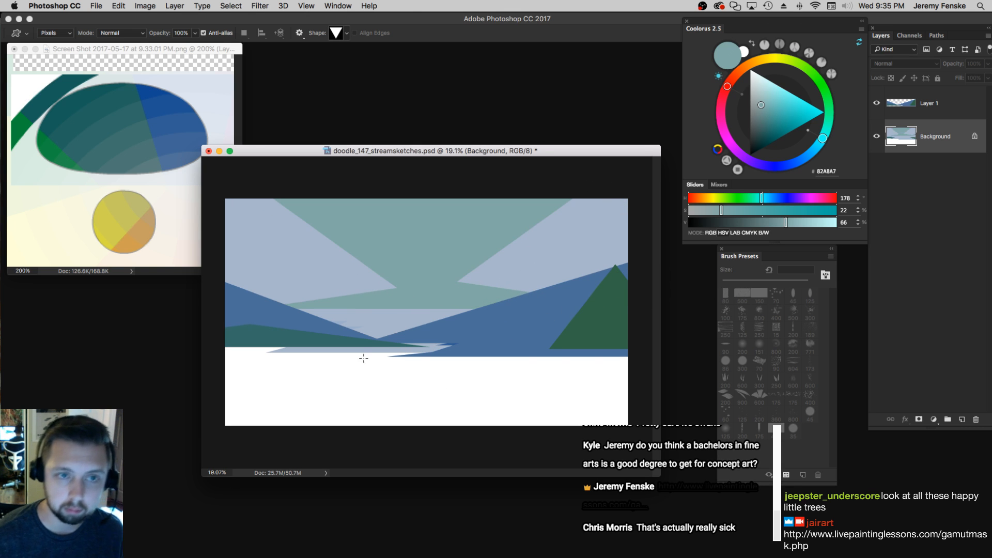
pyautogui.press(']')
pyautogui.press(']')
pyautogui.press(']')
pyautogui.press(']')
pyautogui.press(']')
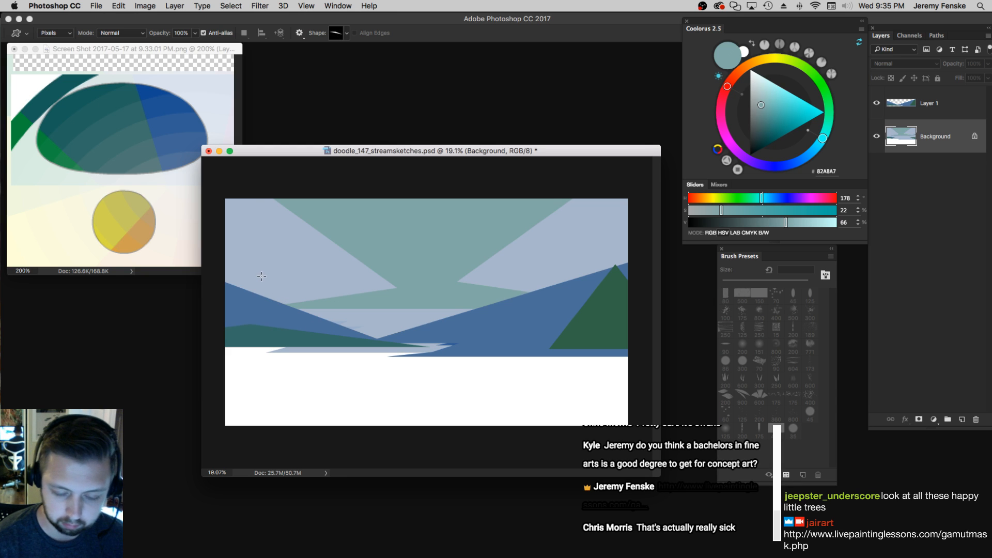
pyautogui.moveTo(240, 266)
pyautogui.mouseDown()
pyautogui.moveTo(370, 315)
pyautogui.moveTo(326, 287)
pyautogui.moveTo(330, 302)
pyautogui.moveTo(302, 309)
pyautogui.moveTo(368, 266)
pyautogui.mouseUp()
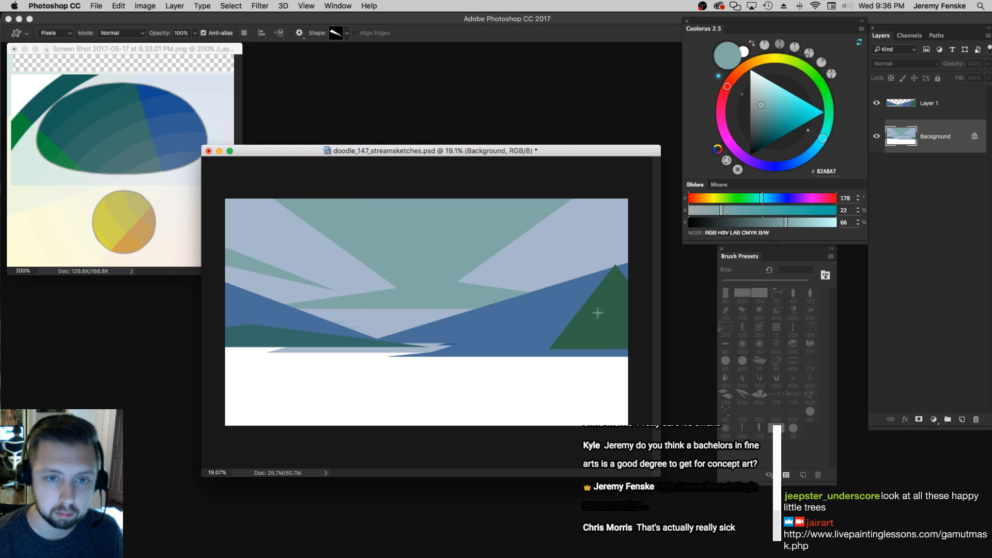
# Return to the inverted triangle shape, sample the mask's deep blue, and draw a wide triangle over the lake area
pyautogui.press(']')
pyautogui.press(']')
pyautogui.press(']')
pyautogui.press(']')
pyautogui.press(']')
pyautogui.press(']')
pyautogui.press(']')
pyautogui.press(']')
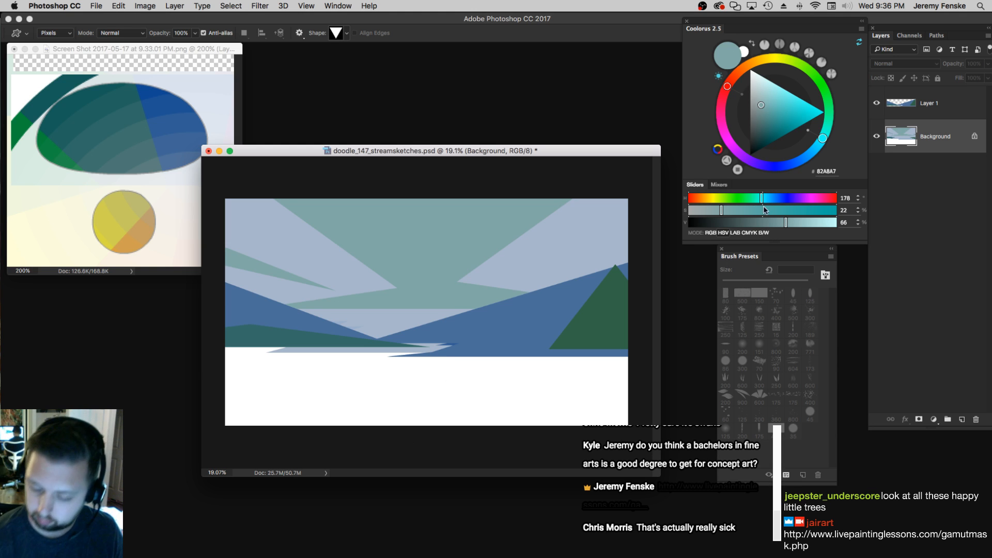
pyautogui.click(171, 155)
pyautogui.moveTo(220, 364); pyautogui.dragTo(761, 452)
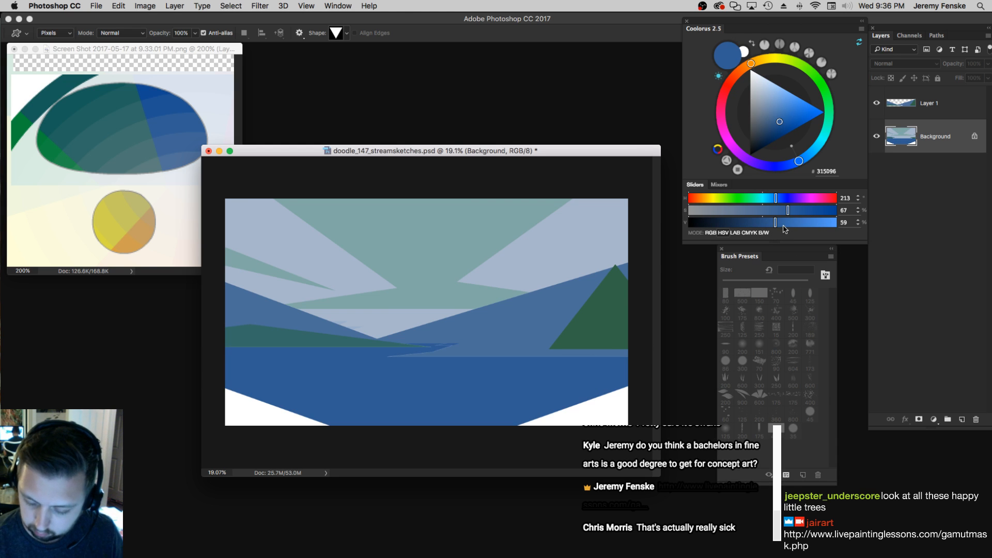
# Lighten the blue to 53% saturation and 80% value, and cover the lake down to the canvas's lower edge with triangles
pyautogui.moveTo(779, 228); pyautogui.dragTo(767, 211)
pyautogui.moveTo(221, 361); pyautogui.dragTo(760, 466)
pyautogui.moveTo(322, 397); pyautogui.dragTo(625, 448)
pyautogui.moveTo(456, 398); pyautogui.dragTo(926, 498)
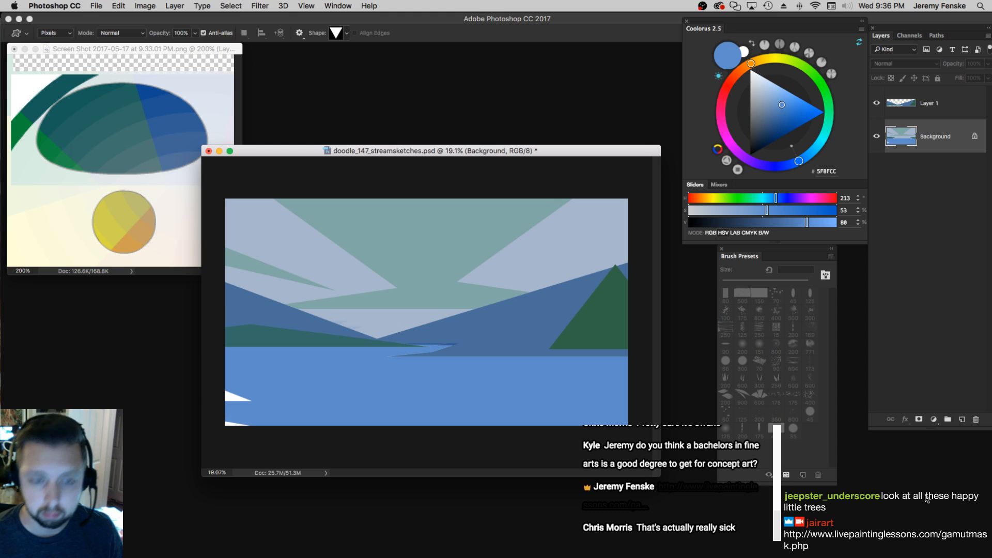
pyautogui.moveTo(202, 384); pyautogui.dragTo(223, 411)
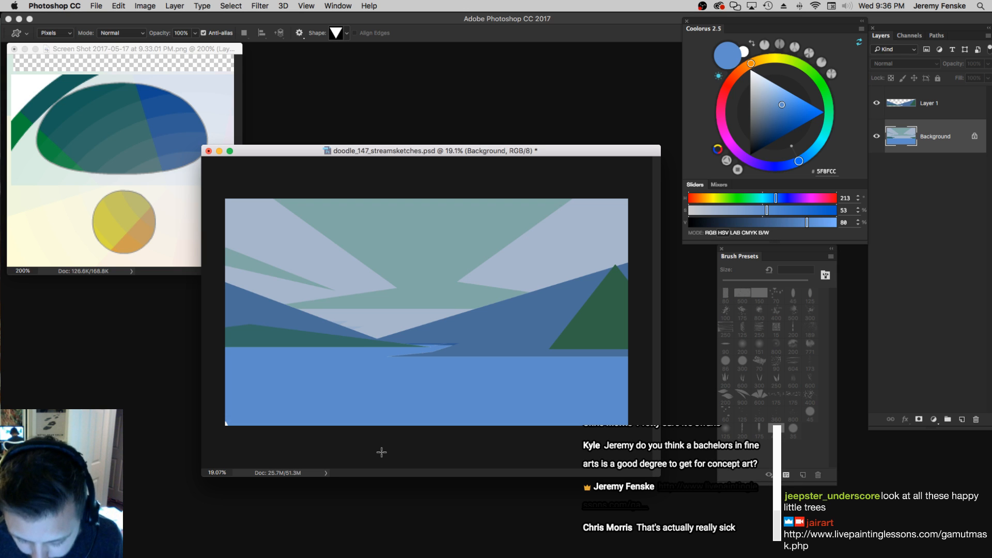
# Check the document's image size settings
pyautogui.press('super+alt+i')
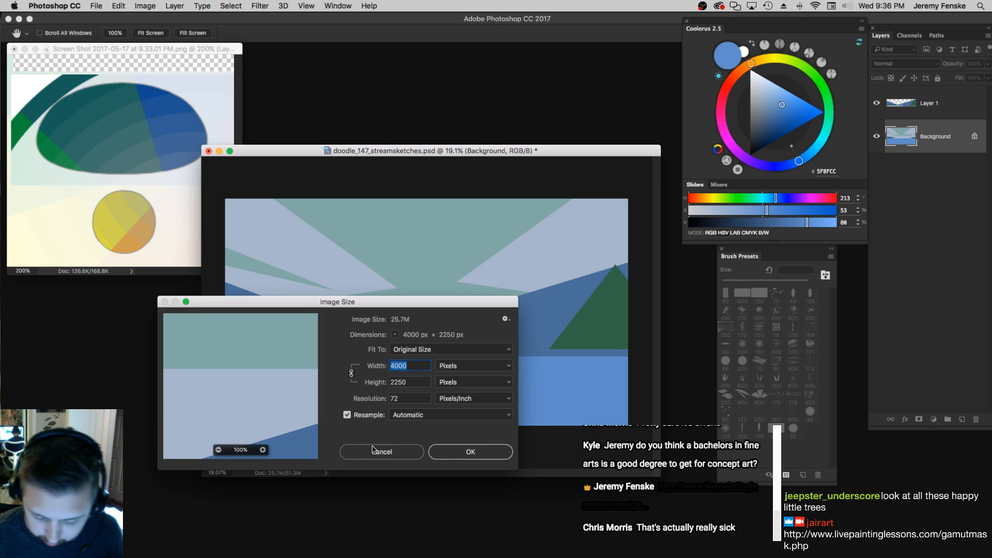
pyautogui.click(376, 451)
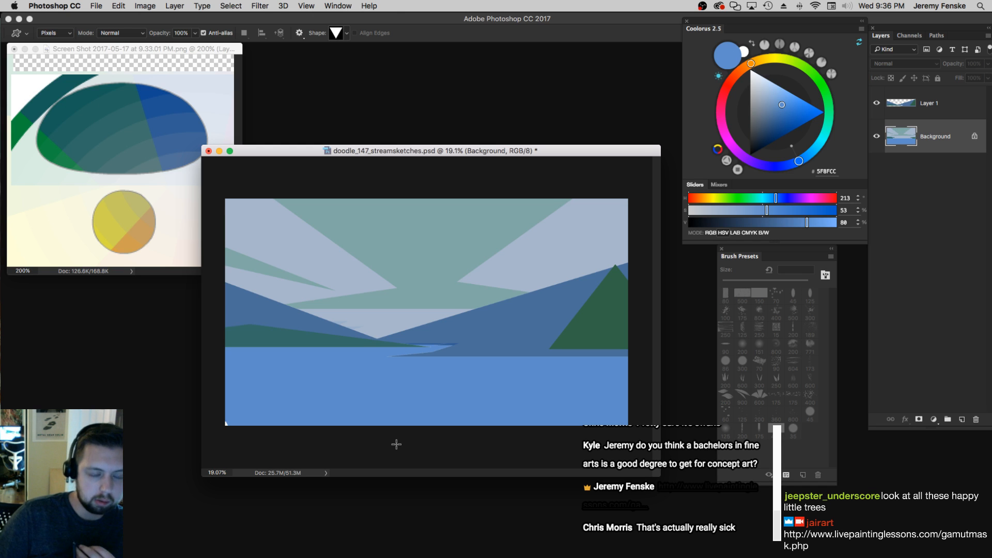
# Activate Layer 1, switch to the Brush tool, and choose the elliptical 45 preset at 300 px
pyautogui.click(945, 107)
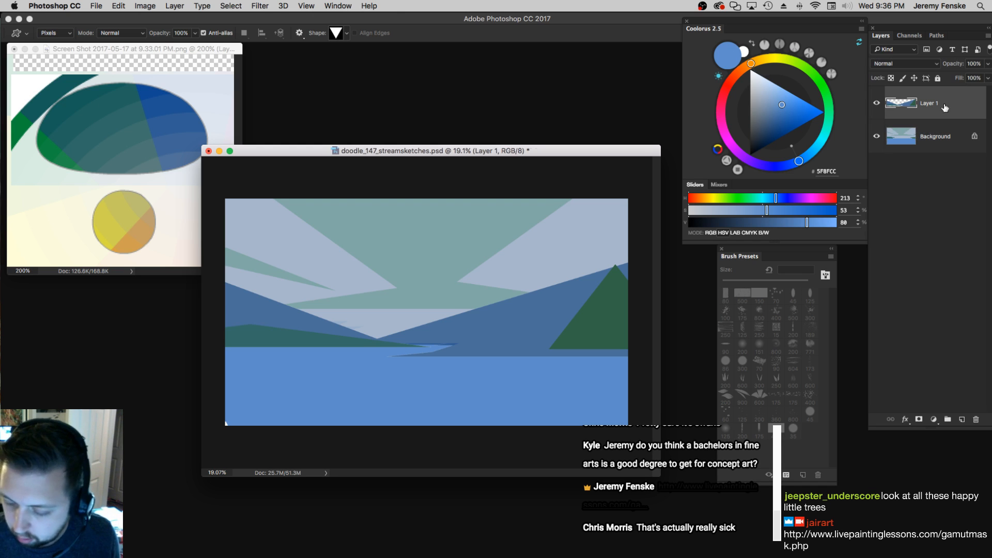
pyautogui.press('b')
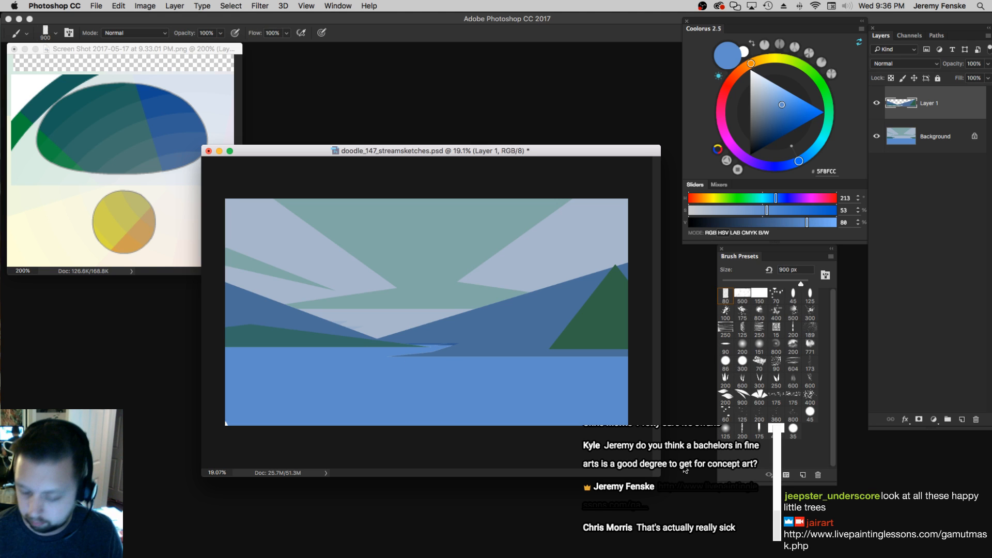
pyautogui.click(726, 298)
pyautogui.click(793, 297)
pyautogui.press(']')
pyautogui.press(']')
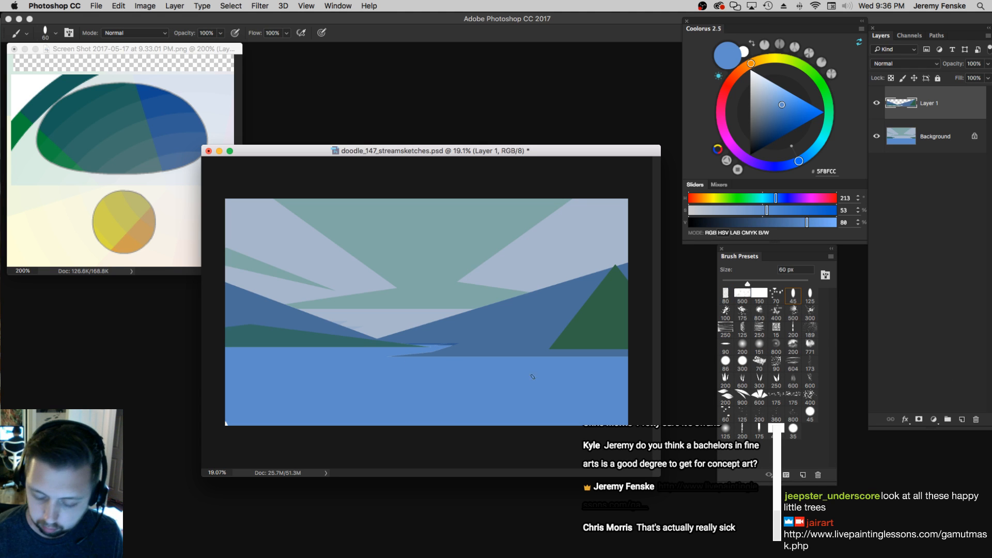
pyautogui.press(']')
pyautogui.press(']')
pyautogui.press(']')
pyautogui.press(']')
pyautogui.press(']')
pyautogui.press(']')
pyautogui.press(']')
pyautogui.press(']')
pyautogui.press(']')
pyautogui.press(']')
pyautogui.press(']')
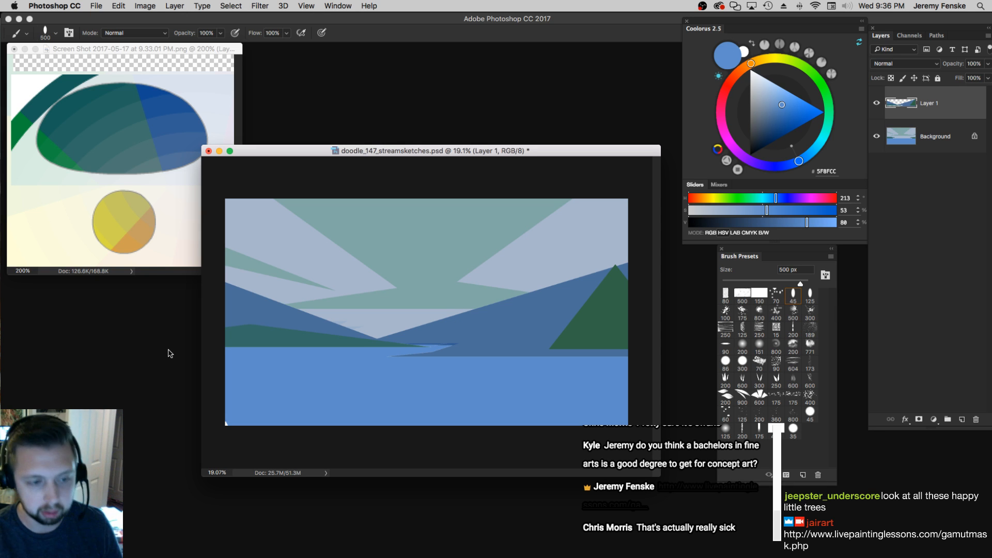
pyautogui.press('[')
pyautogui.press('[')
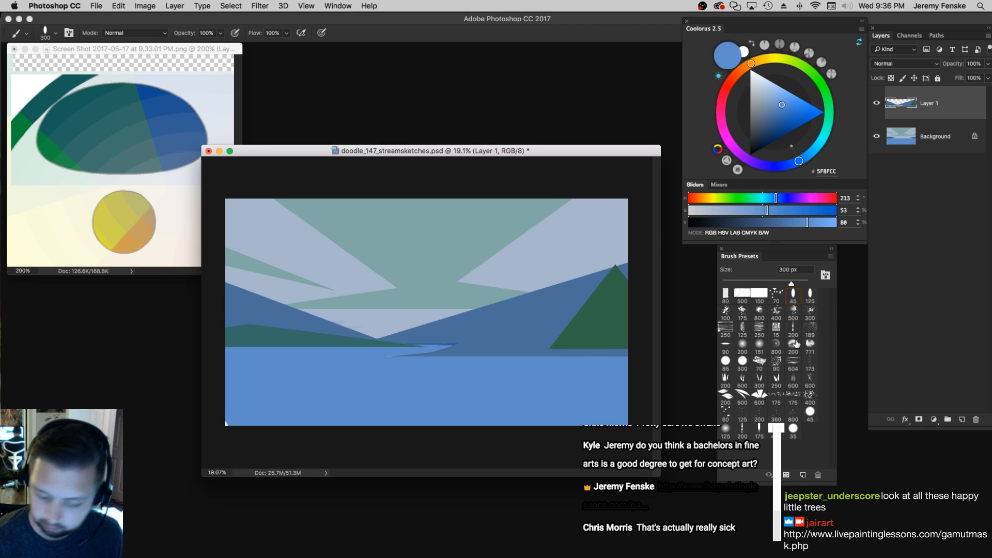
# Try short light blue strokes on the right mountain with the flat 90 brush preset
pyautogui.click(726, 345)
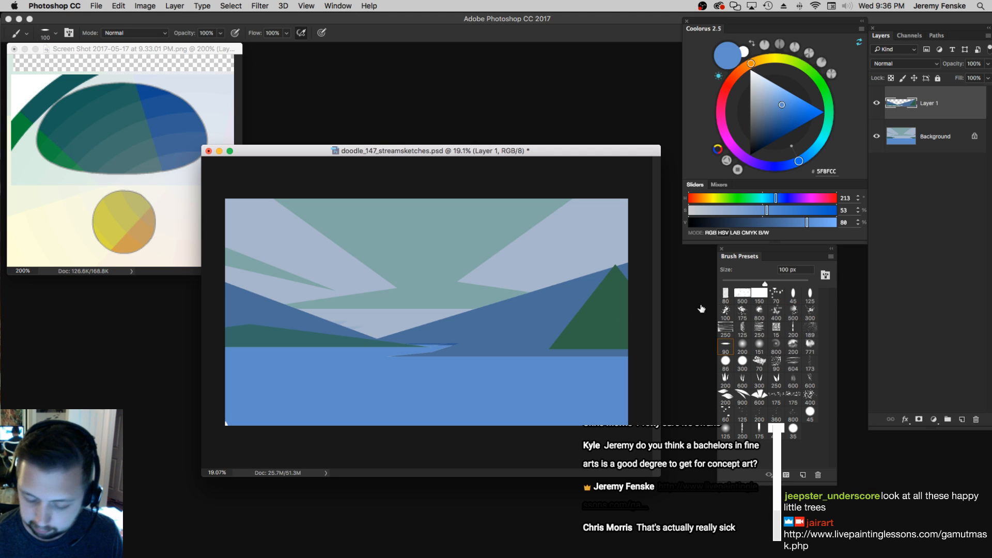
pyautogui.moveTo(507, 321); pyautogui.dragTo(508, 298)
pyautogui.press('super+z')
pyautogui.moveTo(503, 343); pyautogui.dragTo(506, 307)
pyautogui.press('super+z')
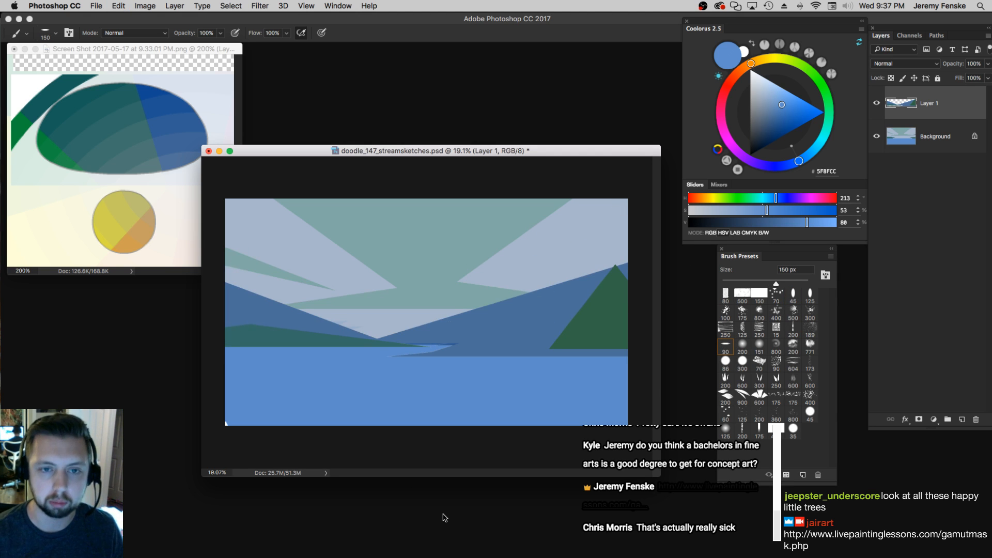
# Return to the elliptical 45 preset, sample the right mountain's blue, and set saturation to 65% and value to 52%
pyautogui.click(793, 294)
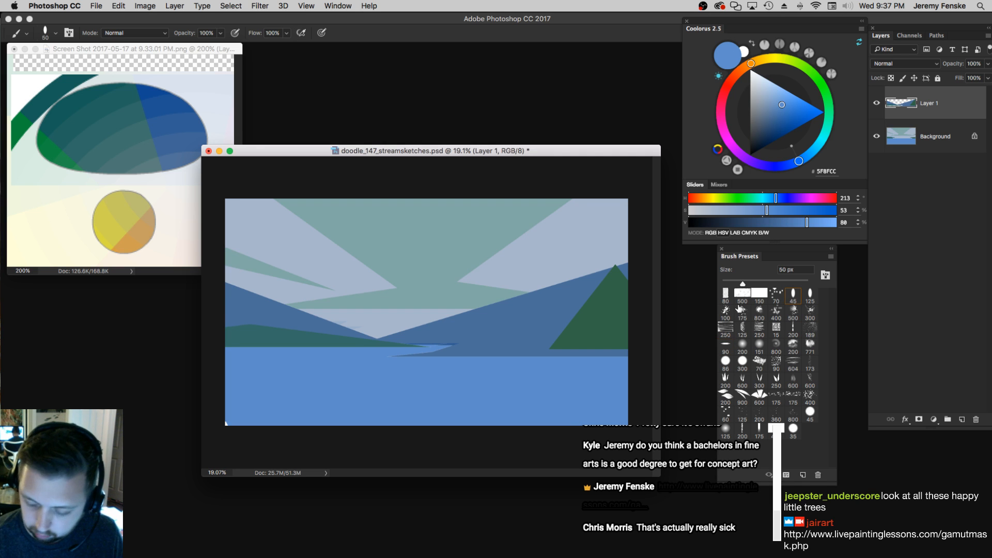
pyautogui.press(']')
pyautogui.press(']')
pyautogui.press(']')
pyautogui.press(']')
pyautogui.press(']')
pyautogui.press(']')
pyautogui.keyDown('alt'); pyautogui.click(504, 309); pyautogui.keyUp('alt')
pyautogui.click(766, 223)
pyautogui.moveTo(772, 209); pyautogui.dragTo(765, 223)
pyautogui.moveTo(777, 210); pyautogui.dragTo(785, 210)
# Enlarge the elliptical brush and paint a dark blue stroke on the right mountain
pyautogui.press(']')
pyautogui.press(']')
pyautogui.press(']')
pyautogui.press(']')
pyautogui.press(']')
pyautogui.press(']')
pyautogui.press('super+z')
pyautogui.moveTo(513, 303)
pyautogui.mouseDown()
pyautogui.moveTo(497, 313)
pyautogui.moveTo(507, 322)
pyautogui.mouseUp()
# Switch to the rectangular 80 preset at 600 px and block in dark blue across the right mountain
pyautogui.click(725, 293)
pyautogui.press(']')
pyautogui.press(']')
pyautogui.press(']')
pyautogui.press(']')
pyautogui.press(']')
pyautogui.press(']')
pyautogui.press(']')
pyautogui.press(']')
pyautogui.press(']')
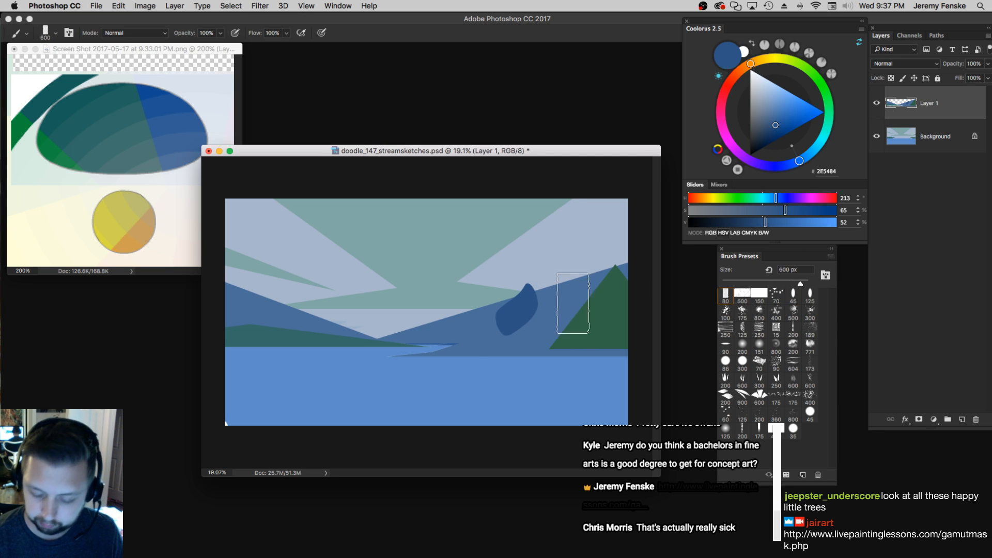
pyautogui.moveTo(560, 302)
pyautogui.mouseDown()
pyautogui.moveTo(593, 281)
pyautogui.moveTo(428, 325)
pyautogui.moveTo(388, 323)
pyautogui.mouseUp()
# Vary the brush size down to 175 px while extending the dark blue mass and roughening its tree-lined upper edge
pyautogui.press('[')
pyautogui.press('[')
pyautogui.press('[')
pyautogui.press('[')
pyautogui.press(']')
pyautogui.press(']')
pyautogui.moveTo(376, 311)
pyautogui.mouseDown()
pyautogui.moveTo(408, 313)
pyautogui.moveTo(389, 329)
pyautogui.moveTo(400, 333)
pyautogui.moveTo(458, 329)
pyautogui.moveTo(399, 335)
pyautogui.moveTo(563, 318)
pyautogui.moveTo(497, 317)
pyautogui.moveTo(552, 309)
pyautogui.moveTo(567, 322)
pyautogui.mouseUp()
pyautogui.press('[')
pyautogui.press('[')
pyautogui.press(']')
pyautogui.press(']')
pyautogui.press('[')
pyautogui.press('[')
pyautogui.press('[')
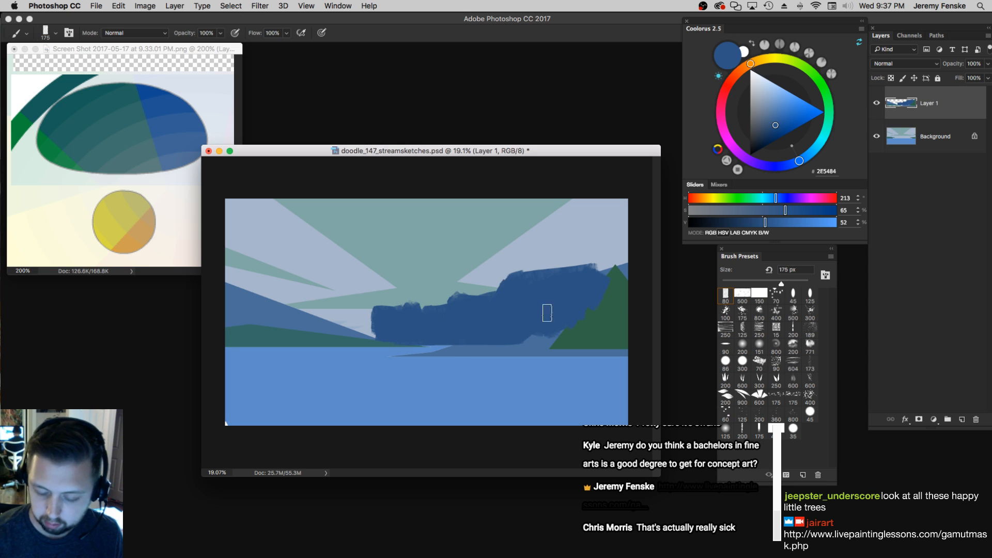
# Paint dark blue over the green triangle to the canvas's right edge and even out the mass along the waterline
pyautogui.press(']')
pyautogui.press(']')
pyautogui.moveTo(595, 289)
pyautogui.mouseDown()
pyautogui.moveTo(632, 272)
pyautogui.moveTo(665, 317)
pyautogui.mouseUp()
pyautogui.moveTo(553, 330); pyautogui.dragTo(625, 323)
pyautogui.press('[')
pyautogui.moveTo(501, 332)
pyautogui.mouseDown()
pyautogui.moveTo(620, 338)
pyautogui.moveTo(497, 338)
pyautogui.mouseUp()
pyautogui.press(']')
pyautogui.press(']')
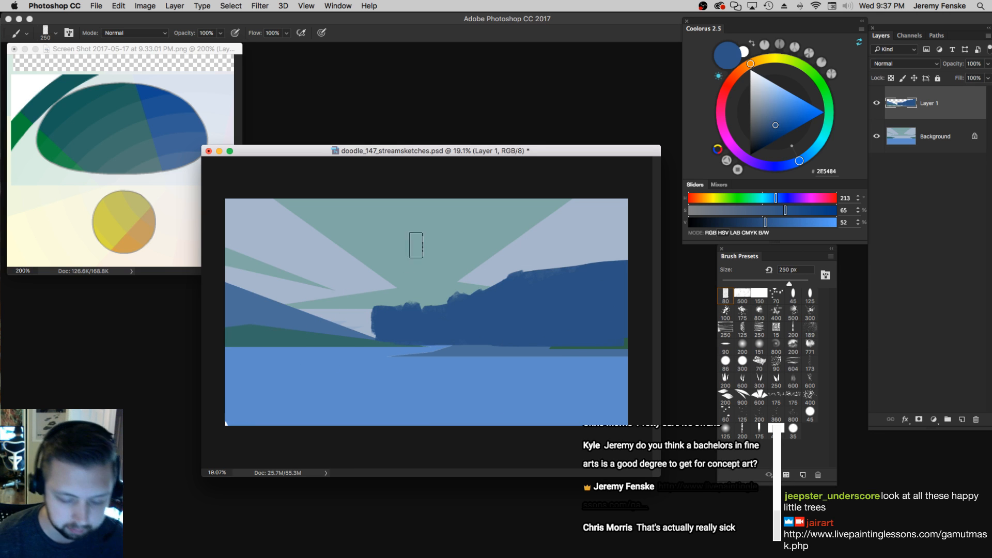
# Sample the mask's blue-green, set saturation to 54% and value to 36%, and block in a tree mass on the left mountain
pyautogui.keyDown('alt'); pyautogui.click(94, 137); pyautogui.keyUp('alt')
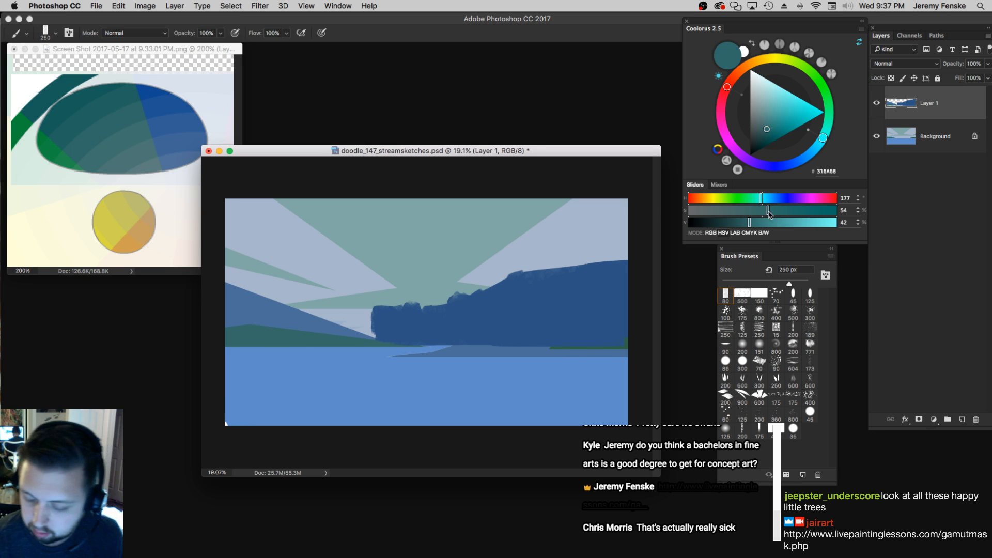
pyautogui.moveTo(746, 226); pyautogui.dragTo(742, 223)
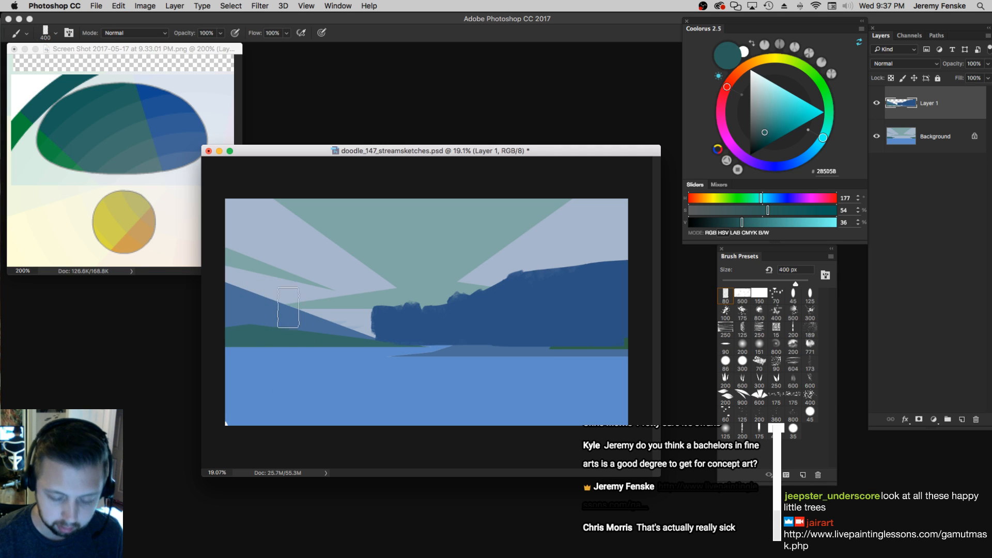
pyautogui.press('[')
pyautogui.moveTo(251, 270)
pyautogui.mouseDown()
pyautogui.moveTo(247, 321)
pyautogui.moveTo(228, 279)
pyautogui.moveTo(231, 321)
pyautogui.moveTo(247, 290)
pyautogui.moveTo(273, 292)
pyautogui.moveTo(295, 329)
pyautogui.moveTo(322, 319)
pyautogui.moveTo(302, 311)
pyautogui.moveTo(300, 333)
pyautogui.moveTo(315, 295)
pyautogui.moveTo(318, 330)
pyautogui.moveTo(327, 318)
pyautogui.moveTo(308, 335)
pyautogui.moveTo(243, 336)
pyautogui.mouseUp()
pyautogui.press('[')
pyautogui.press('[')
pyautogui.press('[')
pyautogui.press('[')
pyautogui.press(']')
pyautogui.press(']')
pyautogui.press('[')
pyautogui.press('[')
pyautogui.press('[')
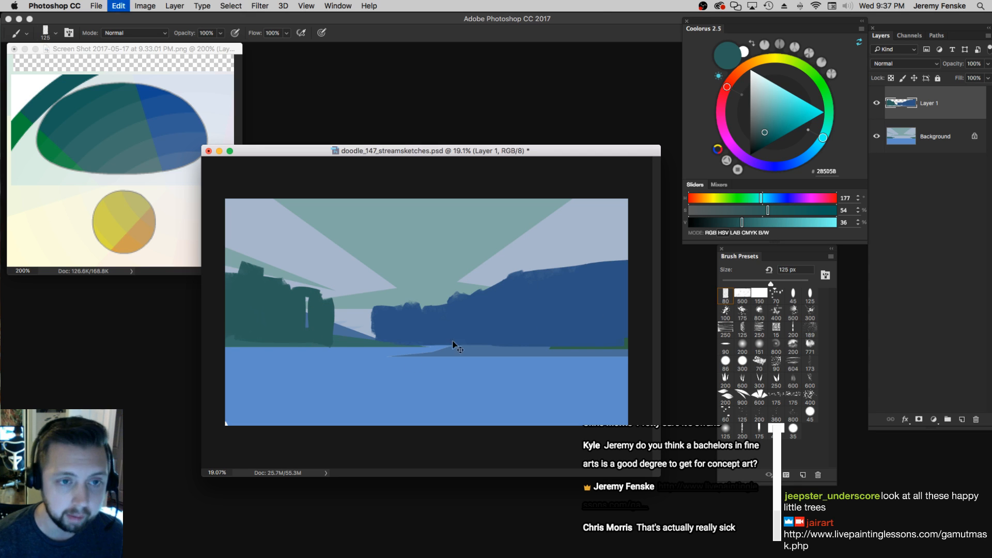
# Extend the dark blue-green tree mass toward the center with smaller brush strokes, filling its gaps
pyautogui.moveTo(337, 307)
pyautogui.mouseDown()
pyautogui.moveTo(339, 334)
pyautogui.moveTo(307, 316)
pyautogui.moveTo(311, 327)
pyautogui.moveTo(352, 311)
pyautogui.moveTo(355, 335)
pyautogui.mouseUp()
pyautogui.press('[')
pyautogui.press('[')
pyautogui.press('[')
pyautogui.press(']')
pyautogui.press(']')
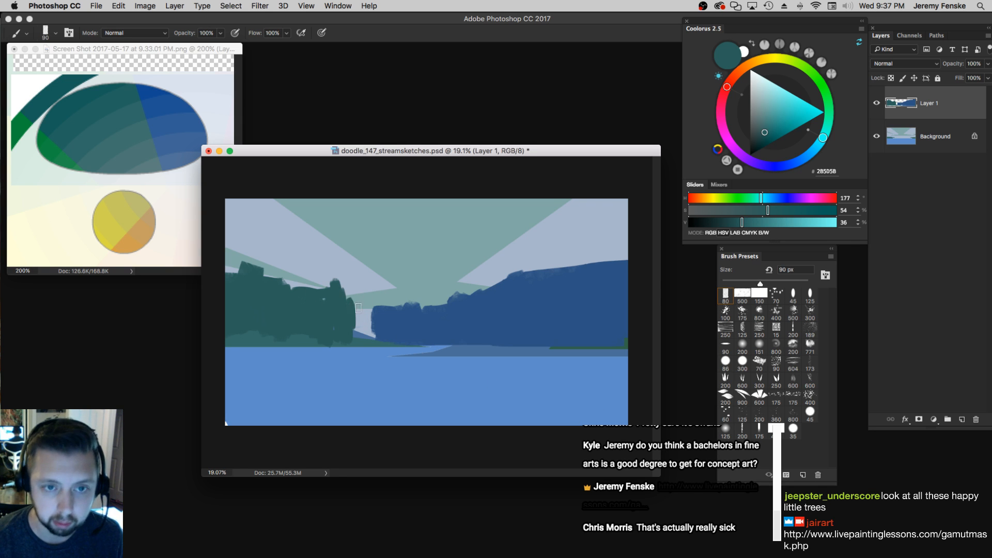
# Join the left tree mass to the blue mountain and add tall, narrow treetops with a brush of about 60 px
pyautogui.moveTo(355, 320); pyautogui.dragTo(361, 324)
pyautogui.press('[')
pyautogui.press('[')
pyautogui.press(']')
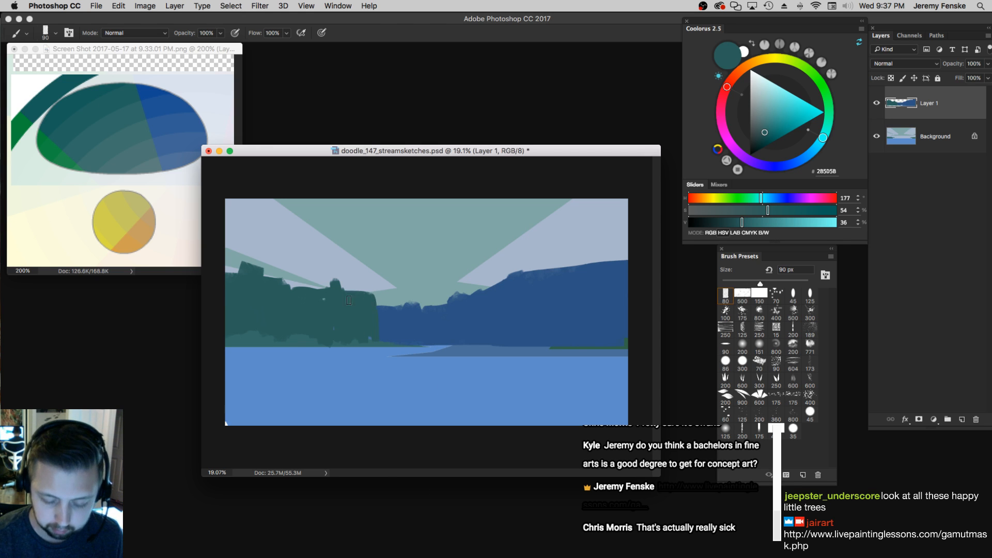
pyautogui.press('[')
pyautogui.press('[')
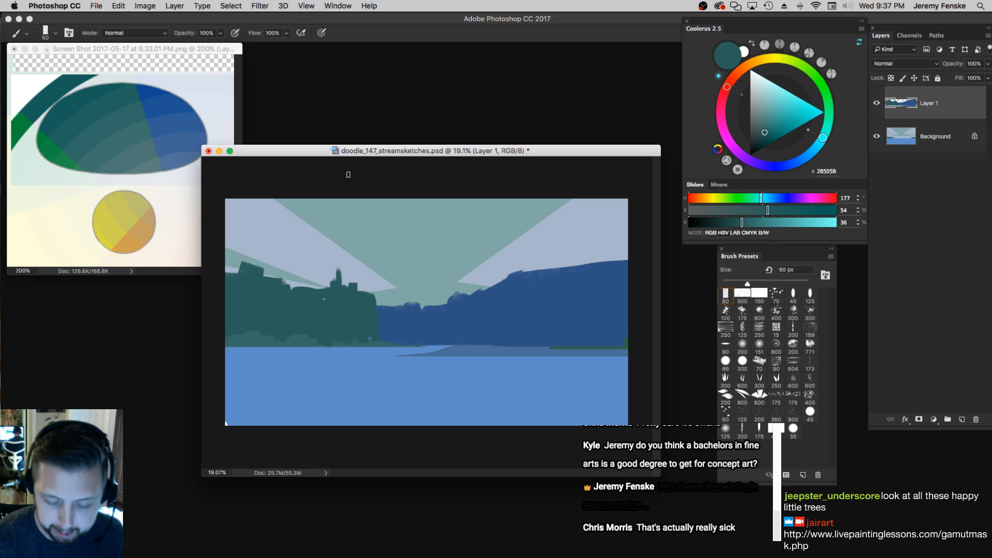
# Sample the blue mountain's color and trim the inner edge of the left tree mass with it
pyautogui.press('e')
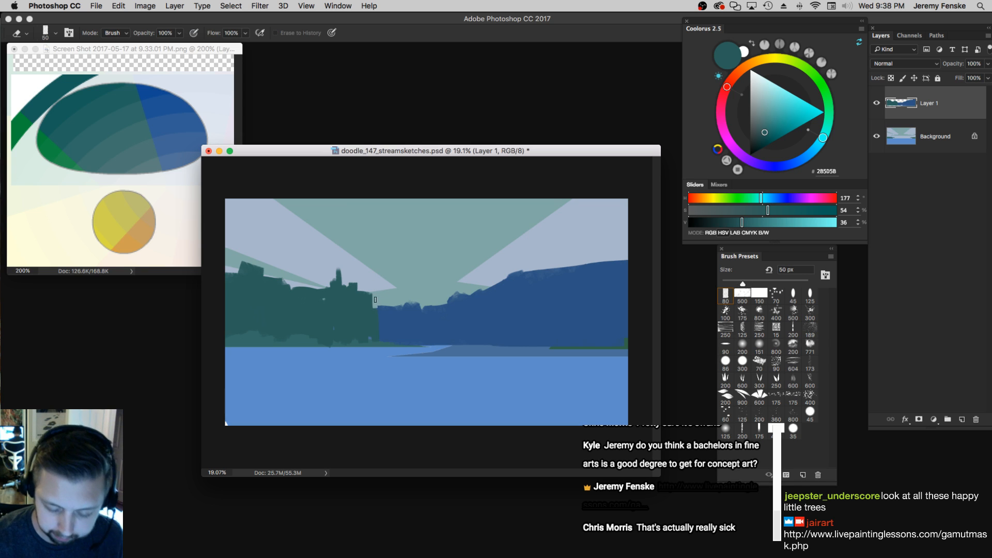
pyautogui.press('b')
pyautogui.keyDown('alt'); pyautogui.click(378, 312); pyautogui.keyUp('alt')
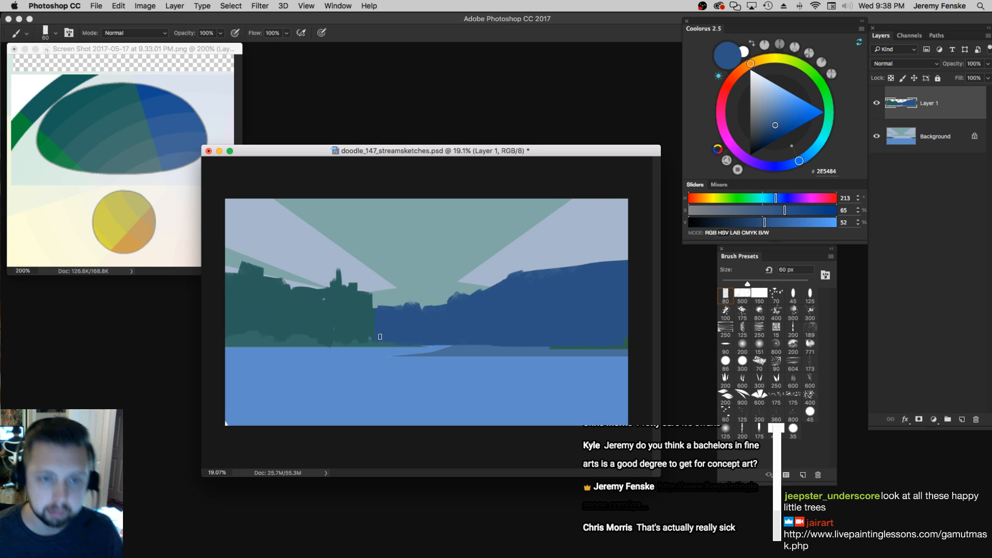
pyautogui.press('Tab')
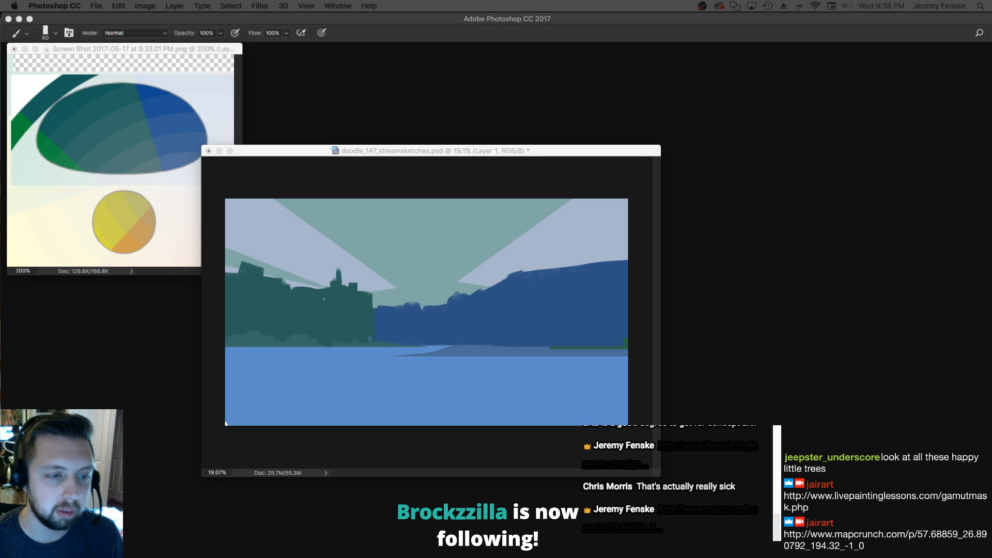
pyautogui.click(589, 249)
# Sample the left trees' dark teal and paint a tree clump on the right mountain's slope with a larger brush
pyautogui.keyDown('alt'); pyautogui.click(350, 305); pyautogui.keyUp('alt')
pyautogui.press(']')
pyautogui.press(']')
pyautogui.press(']')
pyautogui.press(']')
pyautogui.press(']')
pyautogui.press(']')
pyautogui.press(']')
pyautogui.press(']')
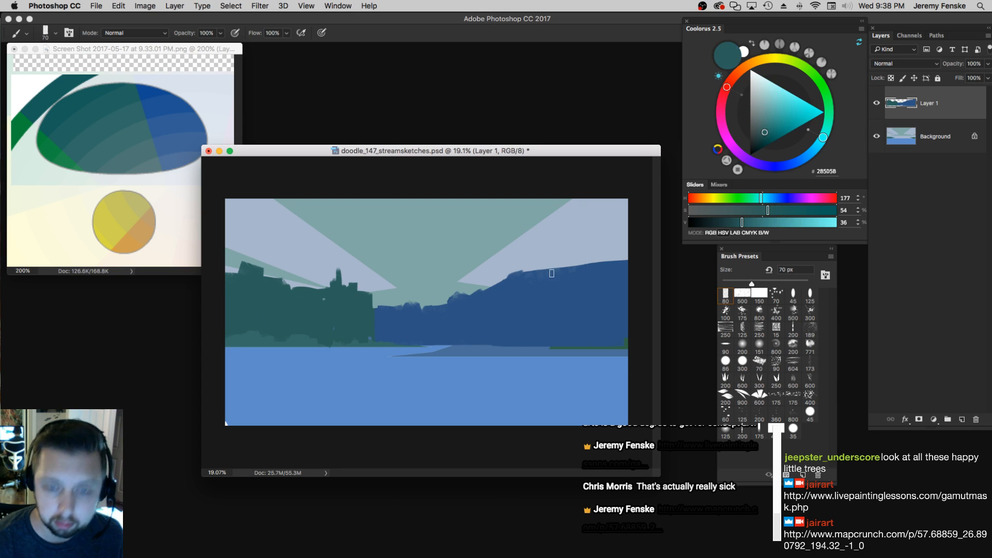
pyautogui.press(']')
pyautogui.press(']')
pyautogui.press(']')
pyautogui.moveTo(514, 290); pyautogui.dragTo(527, 305)
# Try a dark teal stroke on the right mountain's upper edge with a 400 px brush
pyautogui.press('[')
pyautogui.press('[')
pyautogui.press(']')
pyautogui.press(']')
pyautogui.press(']')
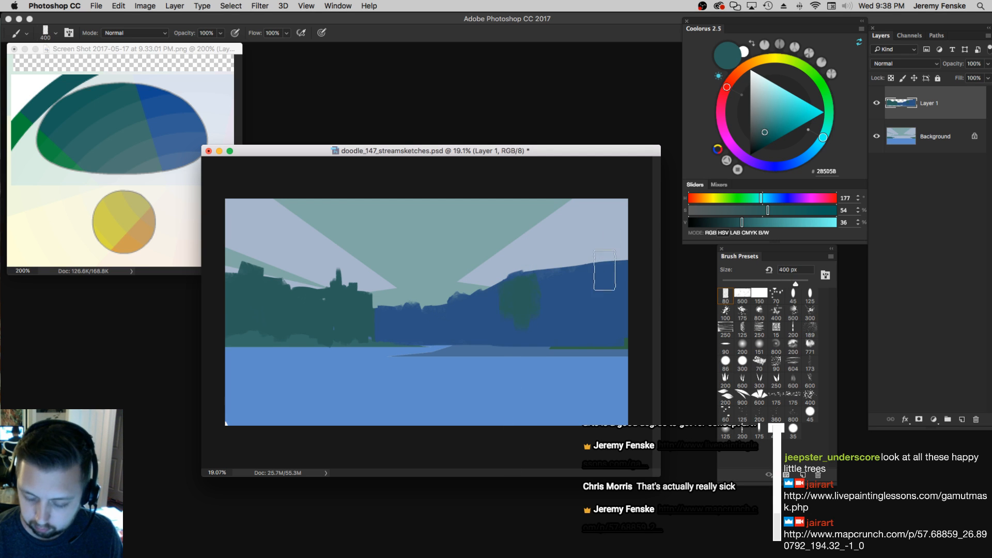
pyautogui.moveTo(605, 261)
pyautogui.mouseDown()
pyautogui.moveTo(600, 305)
pyautogui.moveTo(596, 258)
pyautogui.mouseUp()
pyautogui.press('super+z')
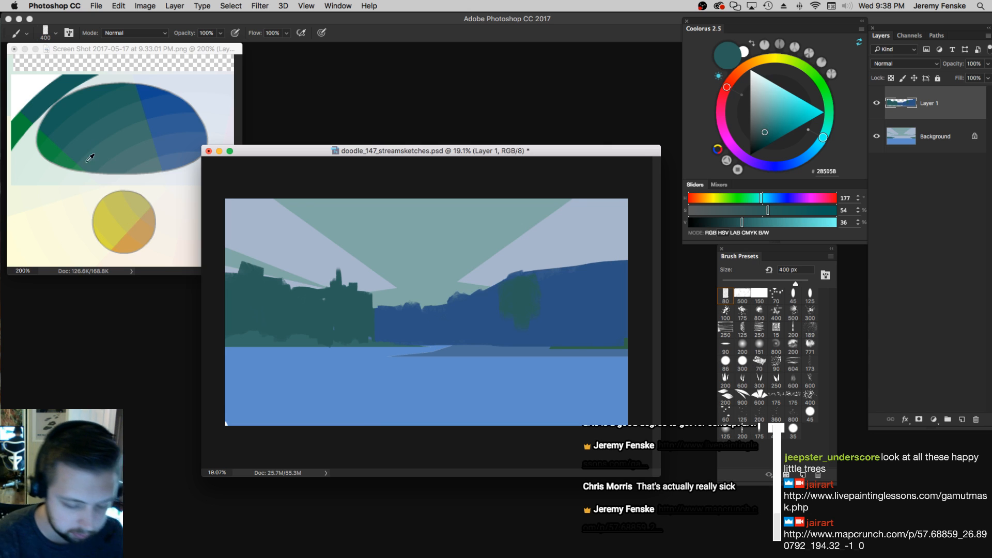
# Try a lighter teal sampled from the mask on the right mountain's top, adjusting it to 44% saturation and 45% value
pyautogui.keyDown('alt'); pyautogui.click(103, 155); pyautogui.keyUp('alt')
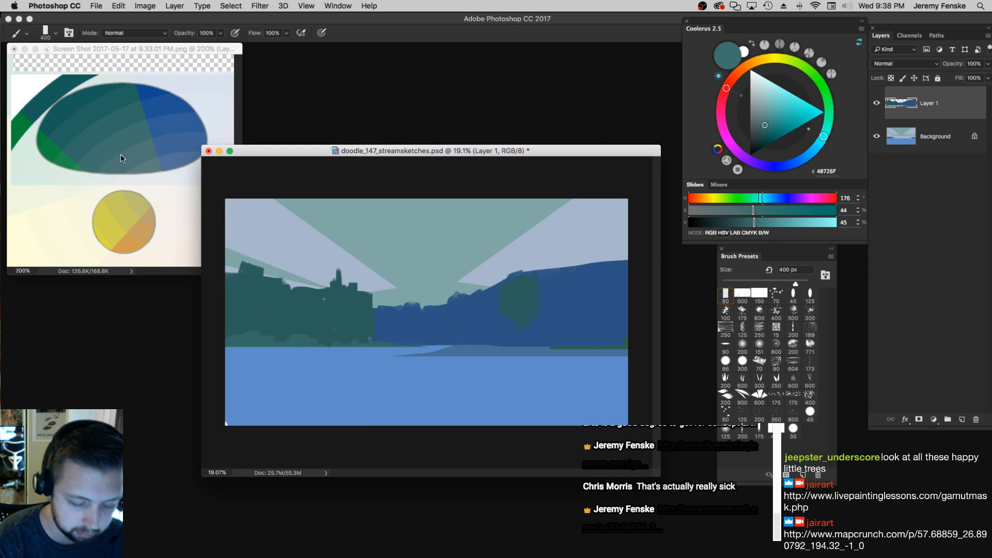
pyautogui.moveTo(760, 221); pyautogui.dragTo(776, 221)
pyautogui.press(']')
pyautogui.press(']')
pyautogui.moveTo(595, 263); pyautogui.dragTo(591, 297)
pyautogui.press('super+z')
pyautogui.moveTo(767, 222); pyautogui.dragTo(759, 223)
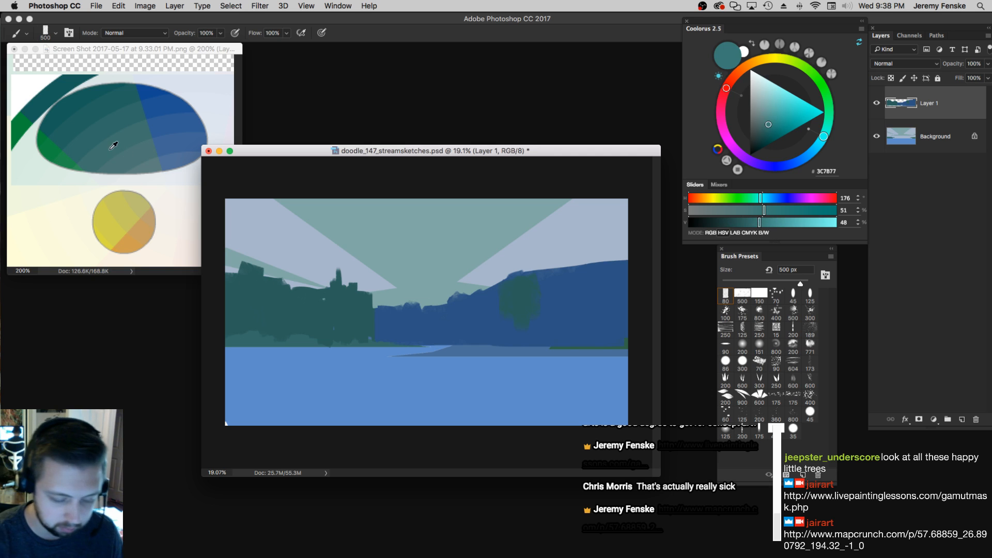
pyautogui.click(767, 222)
pyautogui.click(753, 210)
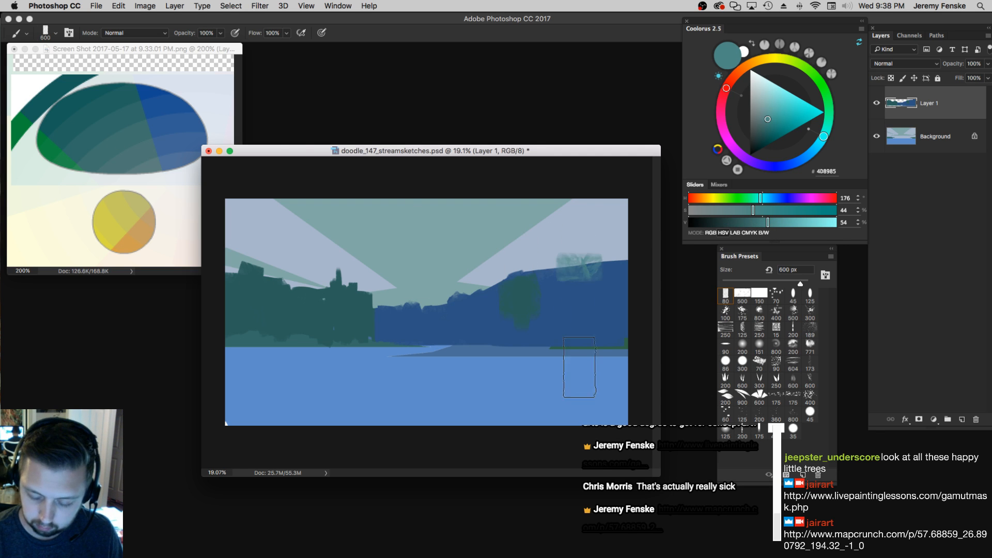
pyautogui.press('[')
pyautogui.click(753, 223)
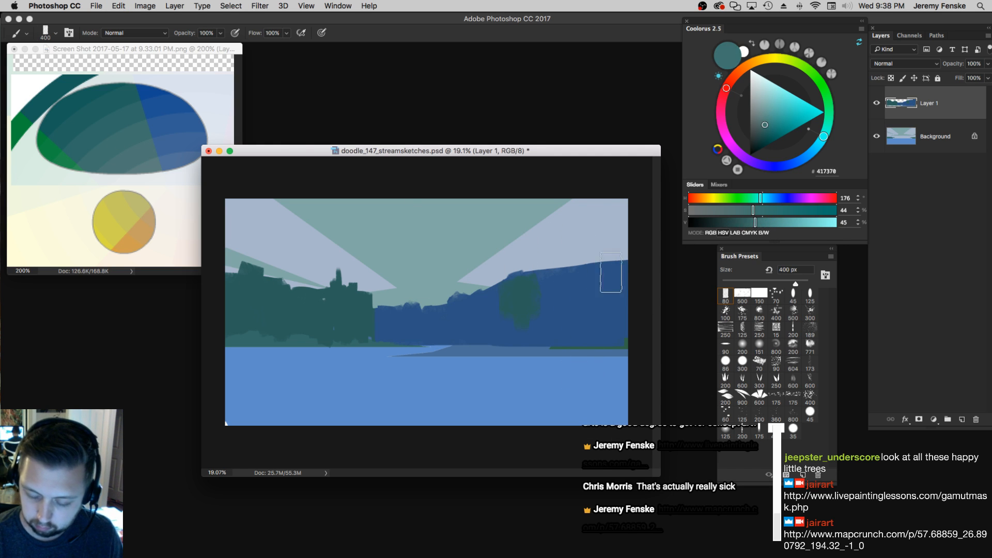
pyautogui.moveTo(590, 258); pyautogui.dragTo(591, 294)
# Resample the dark teal from the painted clump and build tall rounded trees over the right mountain to the canvas edge
pyautogui.keyDown('alt'); pyautogui.click(522, 300); pyautogui.keyUp('alt')
pyautogui.press(']')
pyautogui.moveTo(588, 256)
pyautogui.mouseDown()
pyautogui.moveTo(601, 283)
pyautogui.moveTo(631, 232)
pyautogui.moveTo(616, 313)
pyautogui.moveTo(588, 254)
pyautogui.moveTo(581, 293)
pyautogui.moveTo(580, 242)
pyautogui.moveTo(575, 324)
pyautogui.moveTo(553, 284)
pyautogui.moveTo(567, 251)
pyautogui.moveTo(560, 309)
pyautogui.moveTo(567, 255)
pyautogui.mouseUp()
pyautogui.press('[')
pyautogui.press('[')
pyautogui.press('[')
pyautogui.press('super+z')
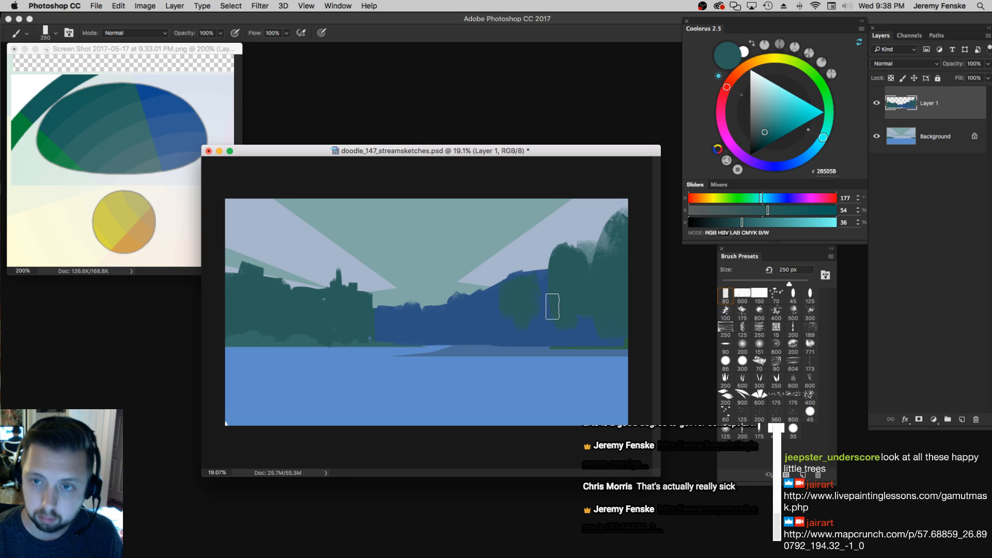
pyautogui.press(']')
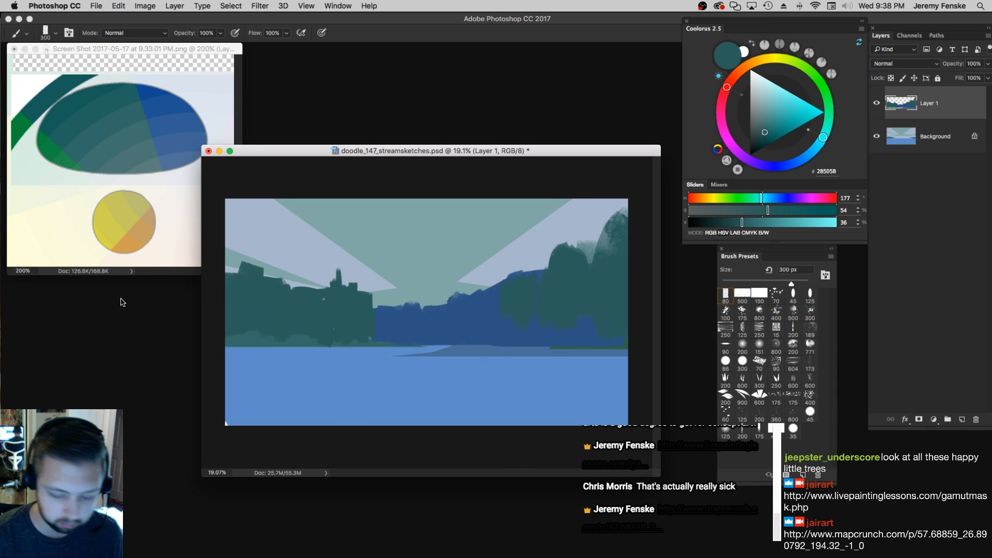
# Sample a lighter grayish teal from the mask and brush a soft patch along the base of the right trees
pyautogui.keyDown('alt'); pyautogui.click(132, 150); pyautogui.keyUp('alt')
pyautogui.press(']')
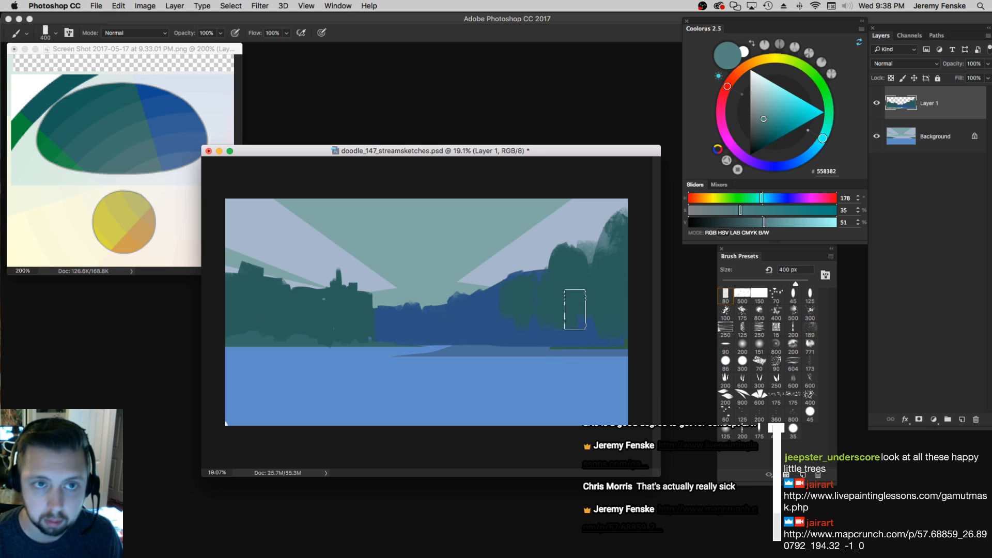
pyautogui.press(']')
pyautogui.moveTo(576, 328)
pyautogui.mouseDown()
pyautogui.moveTo(578, 345)
pyautogui.moveTo(556, 320)
pyautogui.moveTo(536, 337)
pyautogui.moveTo(520, 339)
pyautogui.moveTo(515, 327)
pyautogui.mouseUp()
# Sample the mountain's blue and paint upright strokes beside the right trees, raising the blue silhouette with a smaller brush
pyautogui.press('[')
pyautogui.press('[')
pyautogui.press('[')
pyautogui.press(']')
pyautogui.keyDown('alt'); pyautogui.click(485, 320); pyautogui.keyUp('alt')
pyautogui.press('[')
pyautogui.moveTo(498, 313); pyautogui.dragTo(505, 270)
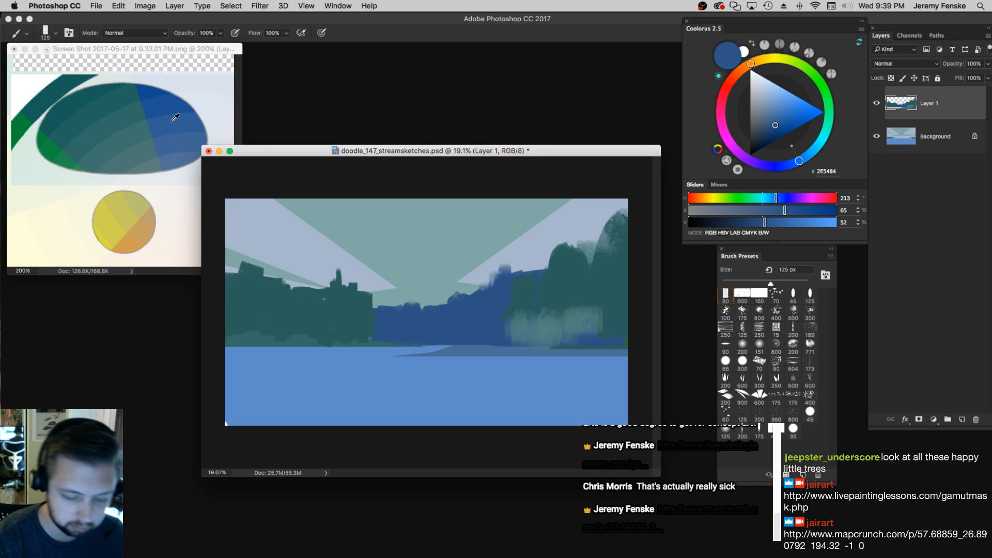
# Try a darker blue sampled from the mask with its value set to 29%
pyautogui.keyDown('alt'); pyautogui.click(183, 126); pyautogui.keyUp('alt')
pyautogui.moveTo(749, 222); pyautogui.dragTo(730, 223)
pyautogui.press('[')
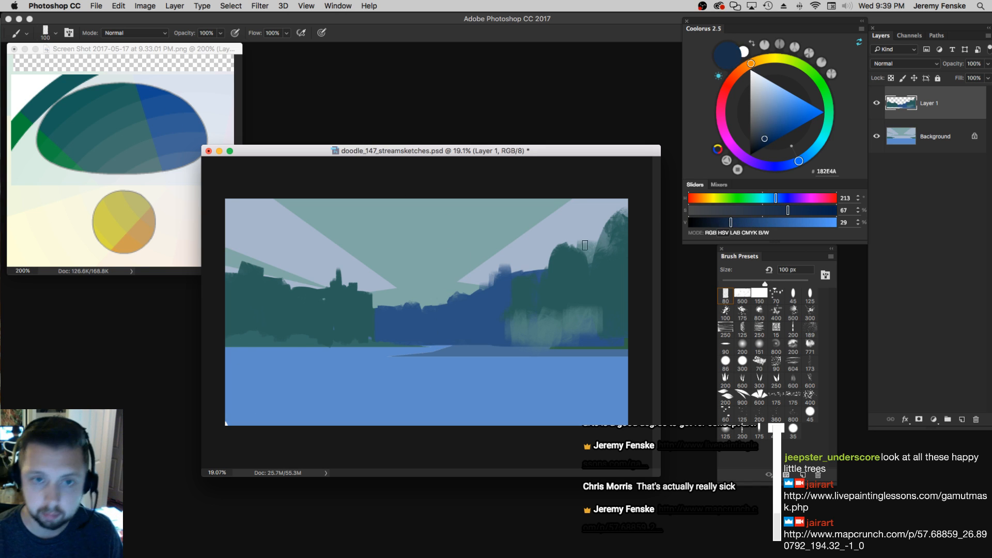
pyautogui.press(']')
pyautogui.press(']')
pyautogui.press(']')
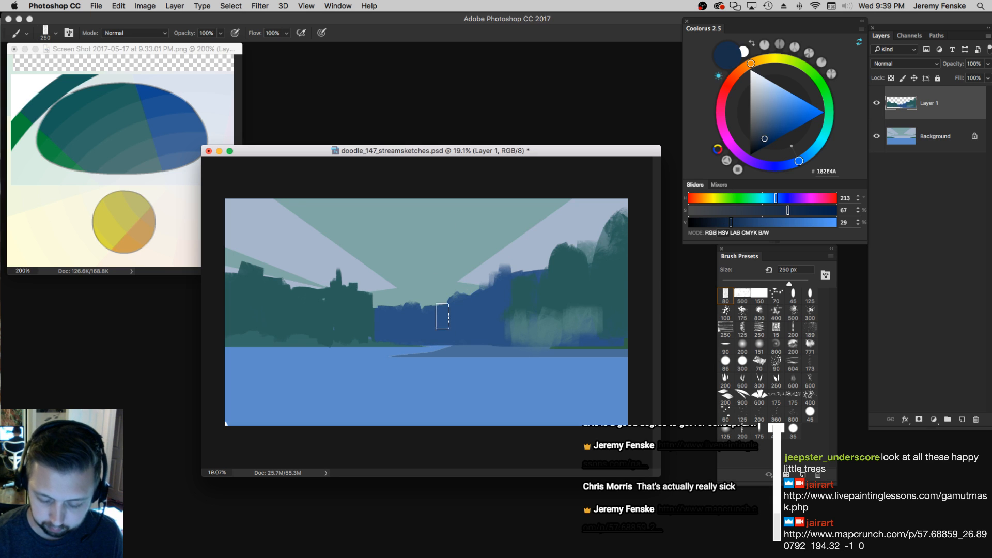
pyautogui.keyDown('alt'); pyautogui.click(451, 321); pyautogui.keyUp('alt')
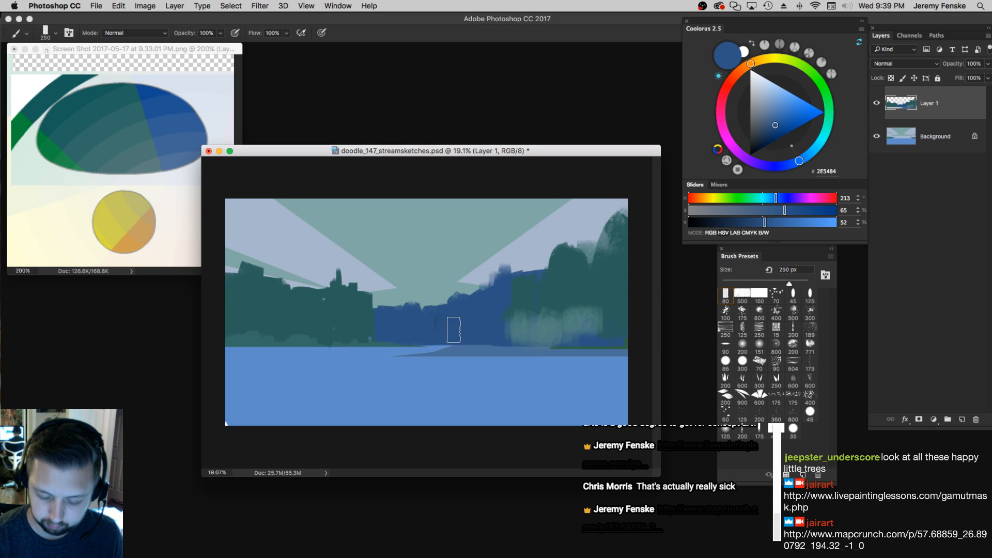
# Sample the mask's blue, raise its value to 78%, and dab a lighter patch onto the middle of the blue mountain
pyautogui.keyDown('alt'); pyautogui.click(179, 138); pyautogui.keyUp('alt')
pyautogui.moveTo(782, 223); pyautogui.dragTo(803, 223)
pyautogui.press(']')
pyautogui.press(']')
pyautogui.moveTo(456, 329); pyautogui.dragTo(462, 324)
pyautogui.press('super+z')
pyautogui.press('[')
pyautogui.press('[')
pyautogui.click(457, 310)
pyautogui.press(']')
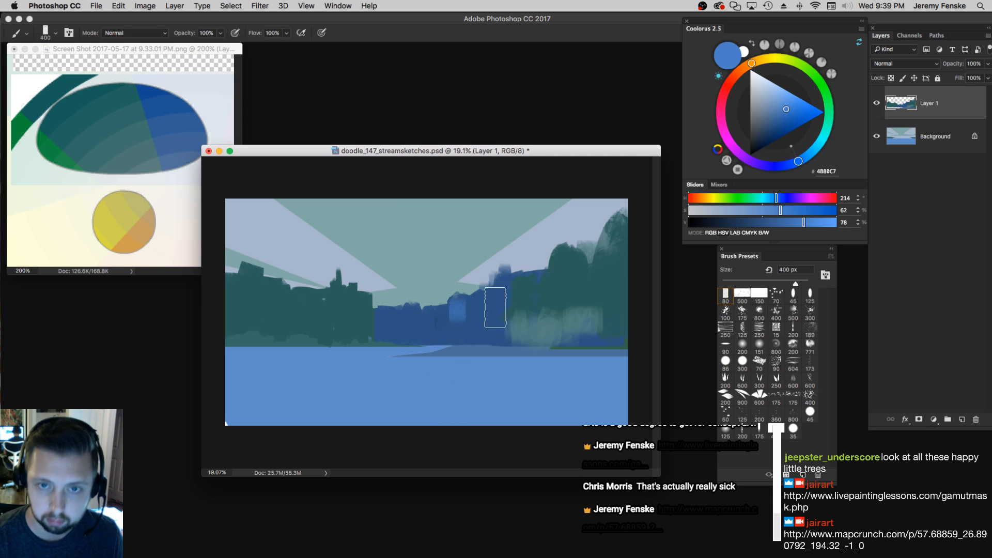
# Sample dark teal from the right trees and paint a vertical tree shape over the lighter blue patch
pyautogui.keyDown('alt'); pyautogui.click(524, 310); pyautogui.keyUp('alt')
pyautogui.press('[')
pyautogui.press(']')
pyautogui.press('super+z')
pyautogui.moveTo(467, 302)
pyautogui.mouseDown()
pyautogui.moveTo(466, 356)
pyautogui.moveTo(468, 326)
pyautogui.mouseUp()
# Add small teal and blue-teal treetops along the distant blue mountain with a brush of about 125 to 150 px
pyautogui.press('[')
pyautogui.press('[')
pyautogui.press('[')
pyautogui.press('[')
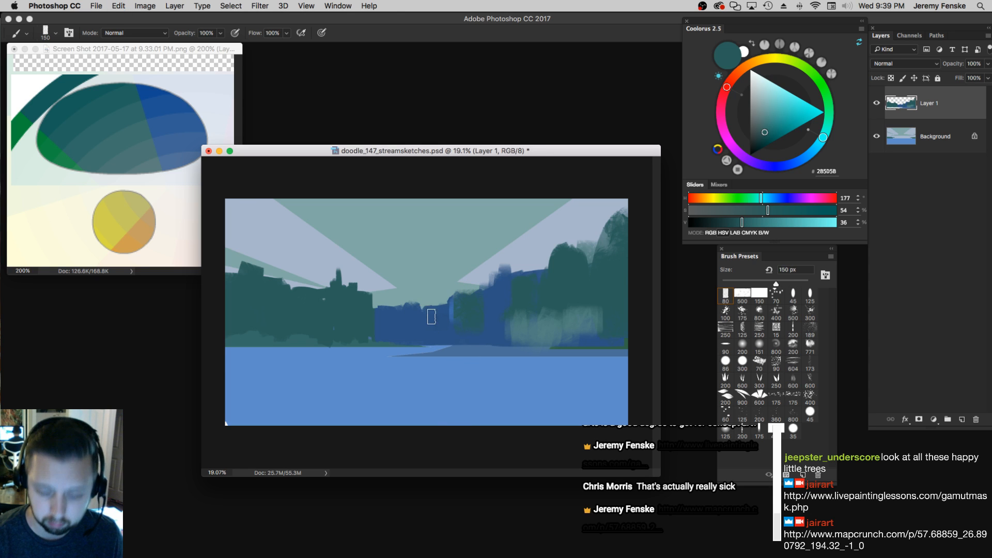
pyautogui.keyDown('alt'); pyautogui.click(395, 304); pyautogui.keyUp('alt')
pyautogui.press('[')
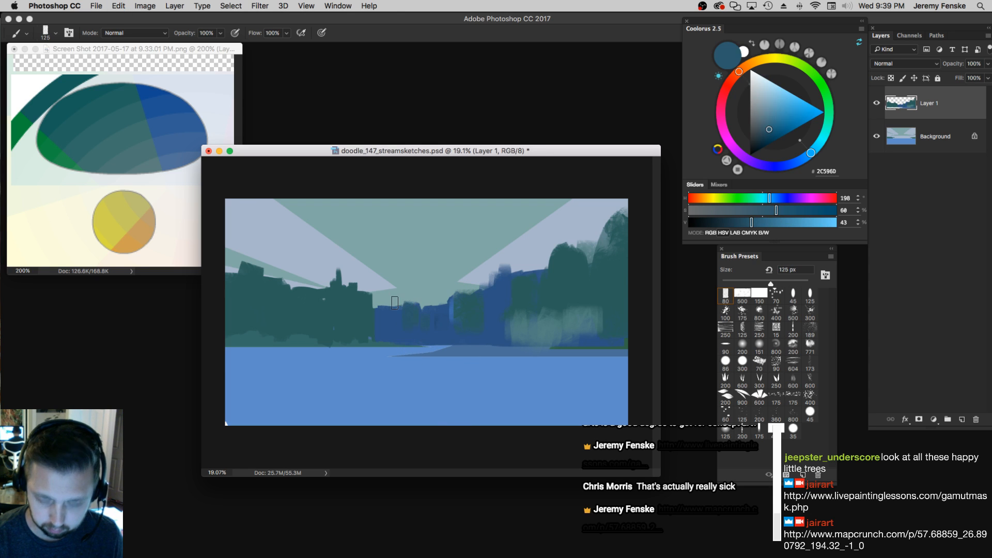
pyautogui.press(']')
pyautogui.press(']')
pyautogui.press(']')
# Switch to the flat elliptical brush preset and enlarge it to 200 px
pyautogui.click(725, 346)
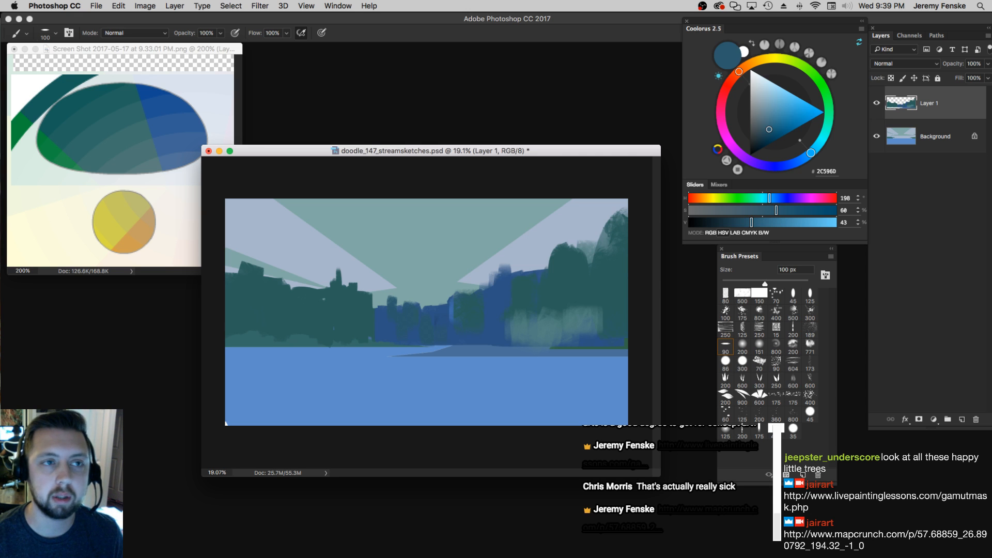
pyautogui.press('super+Tab')
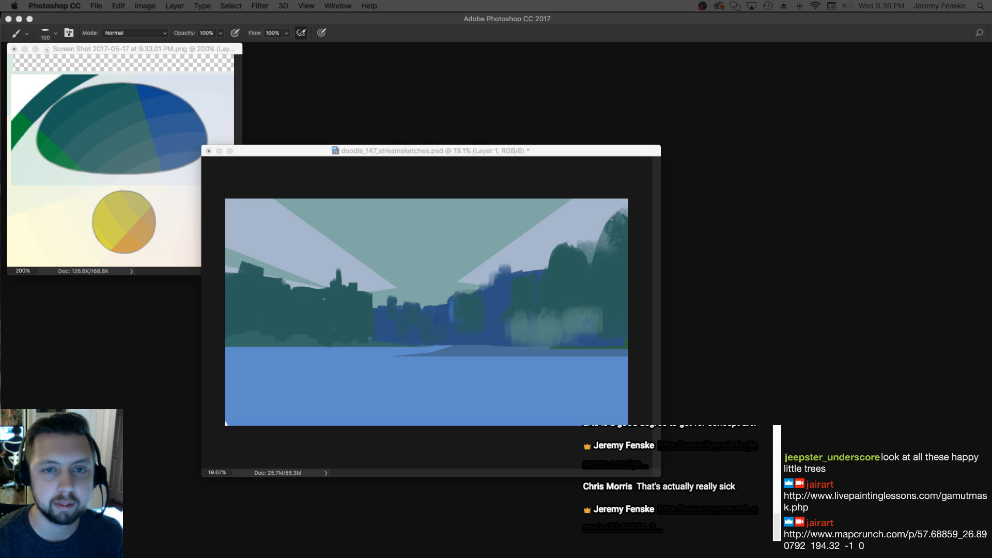
pyautogui.click(558, 416)
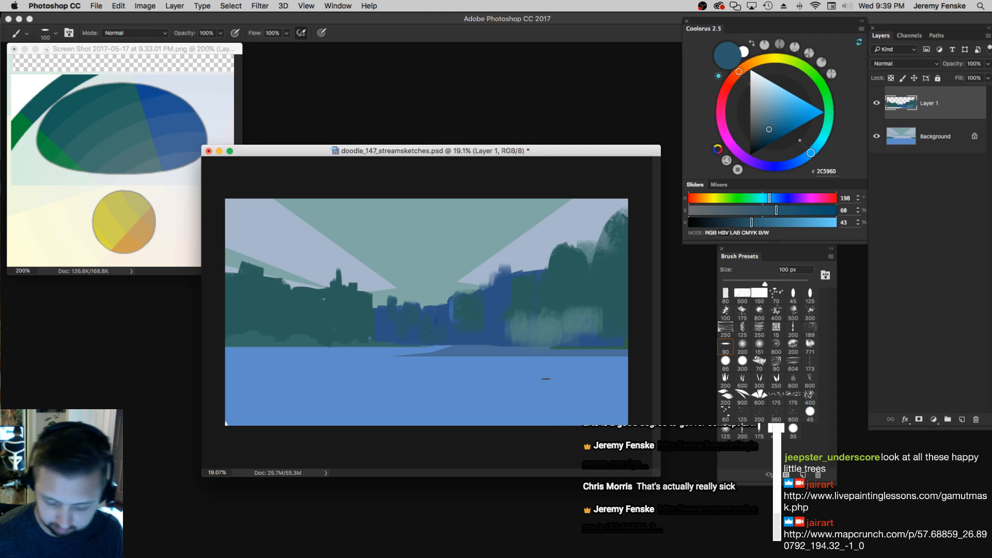
pyautogui.press(']')
pyautogui.press(']')
pyautogui.press(']')
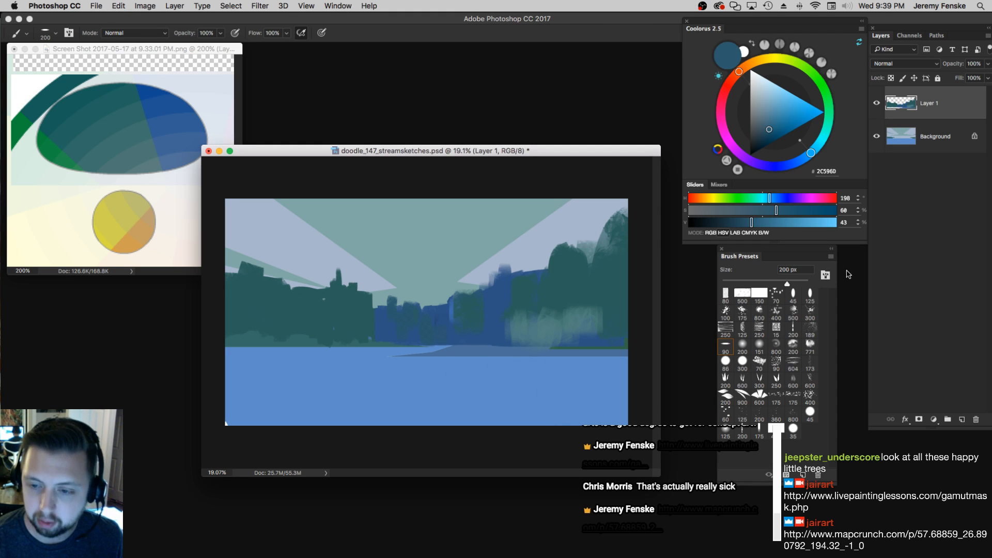
# Sample green from the mask, try it on the shore, and mute it to 61% saturation and 52% value
pyautogui.keyDown('alt'); pyautogui.click(71, 156); pyautogui.keyUp('alt')
pyautogui.click(787, 214)
pyautogui.click(779, 221)
pyautogui.click(783, 222)
pyautogui.press(']')
pyautogui.press(']')
pyautogui.press(']')
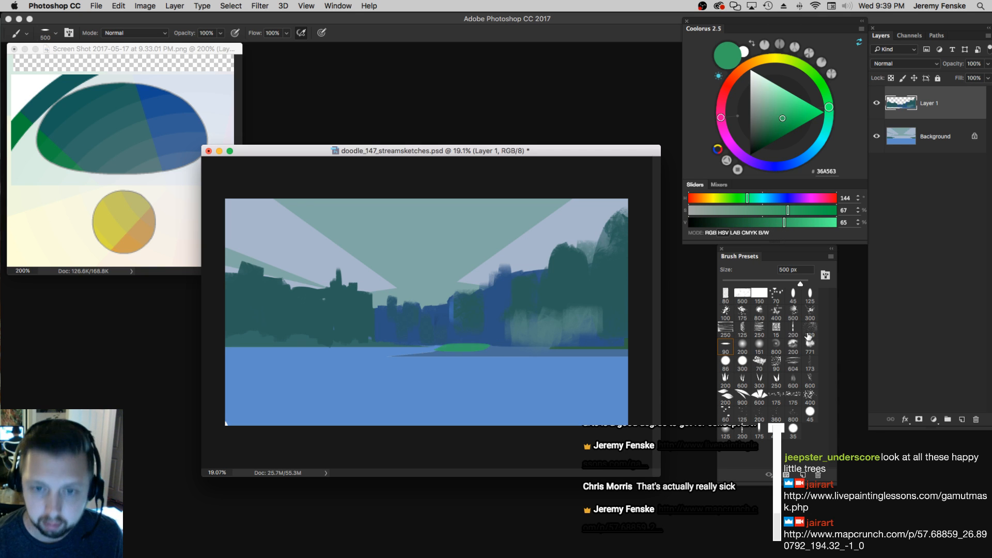
pyautogui.click(777, 222)
pyautogui.press(']')
pyautogui.click(779, 210)
pyautogui.click(764, 222)
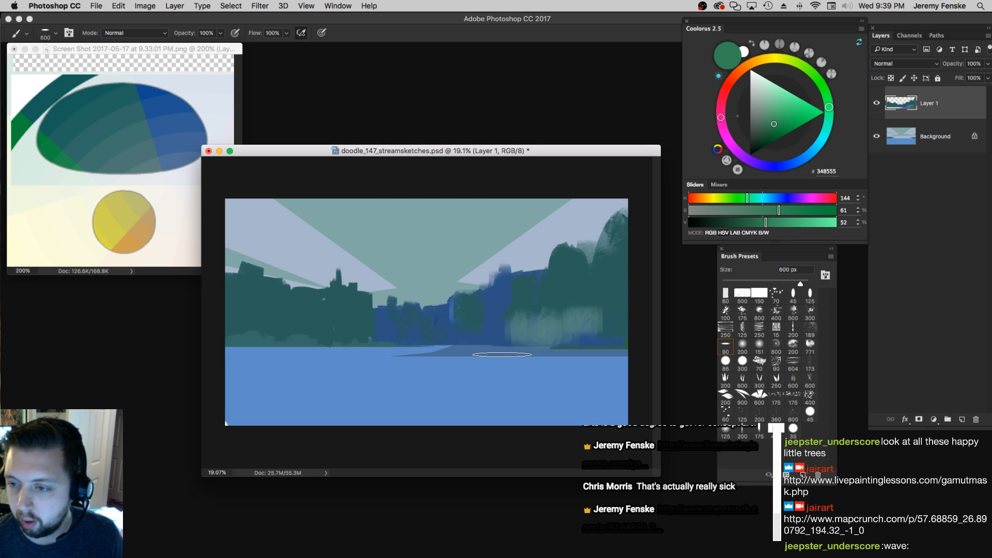
# Set the green to 57% saturation and paint a flat grassy bank along the right waterline, enlarging the brush to 900 px
pyautogui.press(']')
pyautogui.press('[')
pyautogui.press('[')
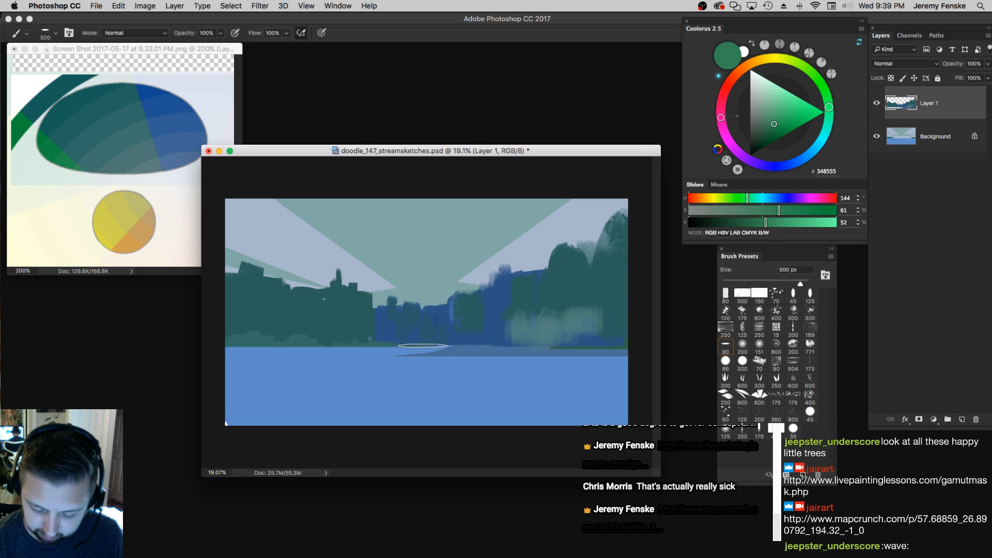
pyautogui.click(772, 210)
pyautogui.press(']')
pyautogui.press(']')
pyautogui.moveTo(453, 347); pyautogui.dragTo(503, 346)
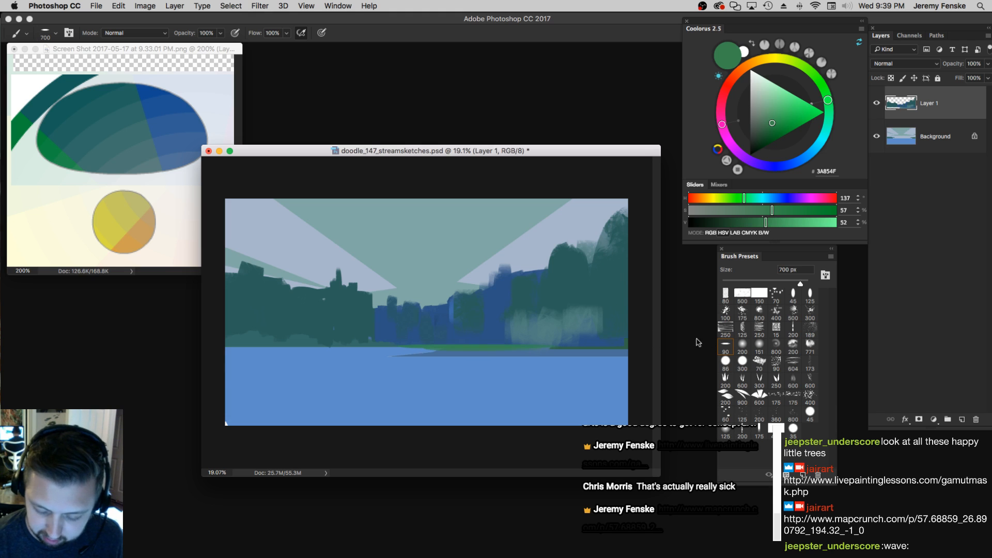
pyautogui.press(']')
pyautogui.press(']')
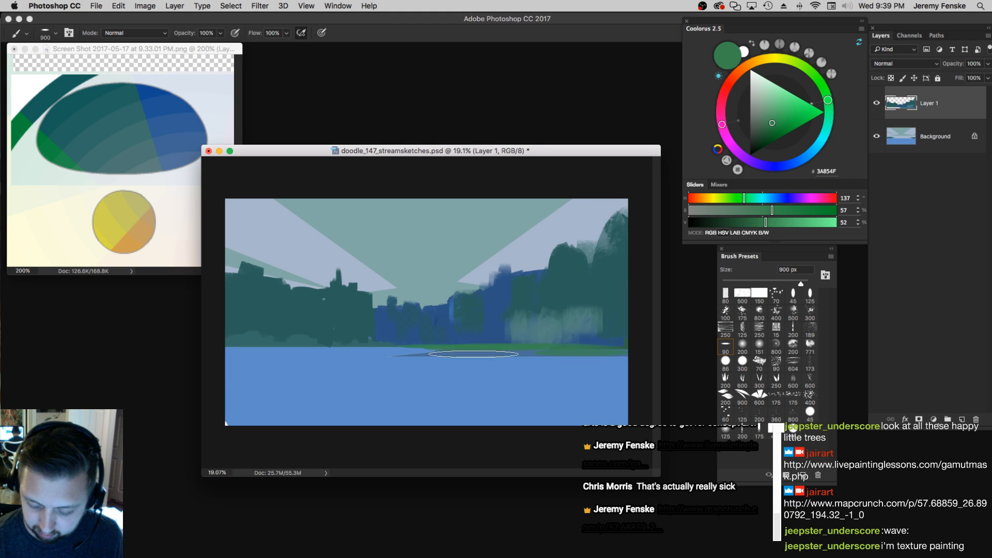
# Extend the green bank over the remaining gray shore and pull a thin spit toward the center with a 500 px brush
pyautogui.press('[')
pyautogui.press('[')
pyautogui.press('[')
pyautogui.press('[')
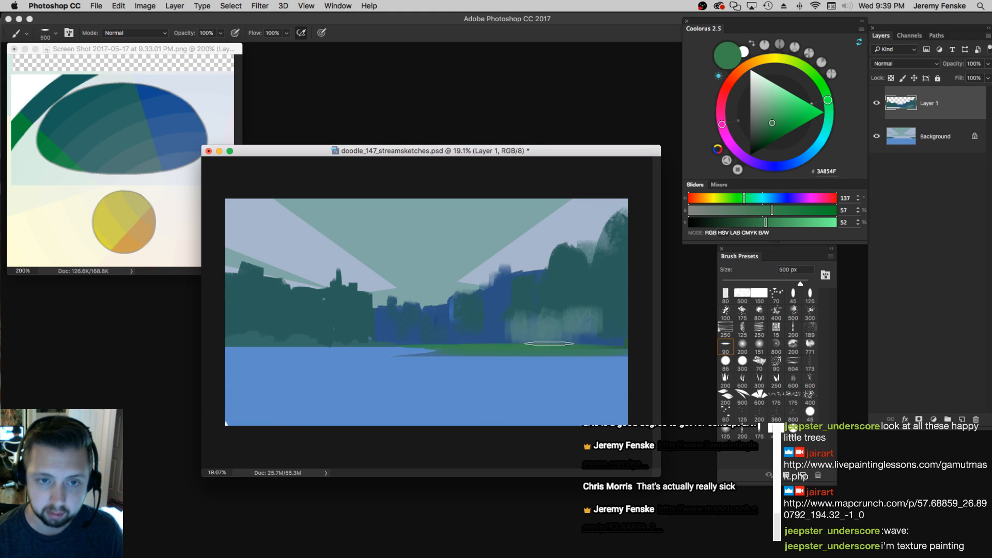
pyautogui.moveTo(493, 353); pyautogui.dragTo(381, 358)
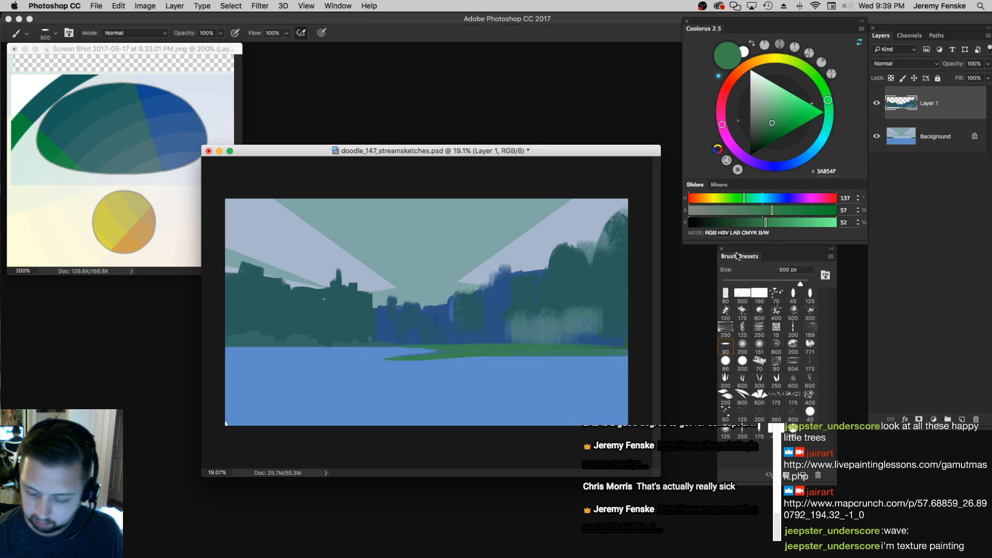
# Darken the green to 50% saturation and 43% value and dab it just below the spit
pyautogui.click(751, 222)
pyautogui.moveTo(769, 210); pyautogui.dragTo(758, 208)
pyautogui.press(']')
pyautogui.moveTo(494, 358)
pyautogui.mouseDown()
pyautogui.moveTo(438, 362)
pyautogui.moveTo(621, 356)
pyautogui.moveTo(423, 362)
pyautogui.mouseUp()
pyautogui.press('super+z')
pyautogui.click(425, 367)
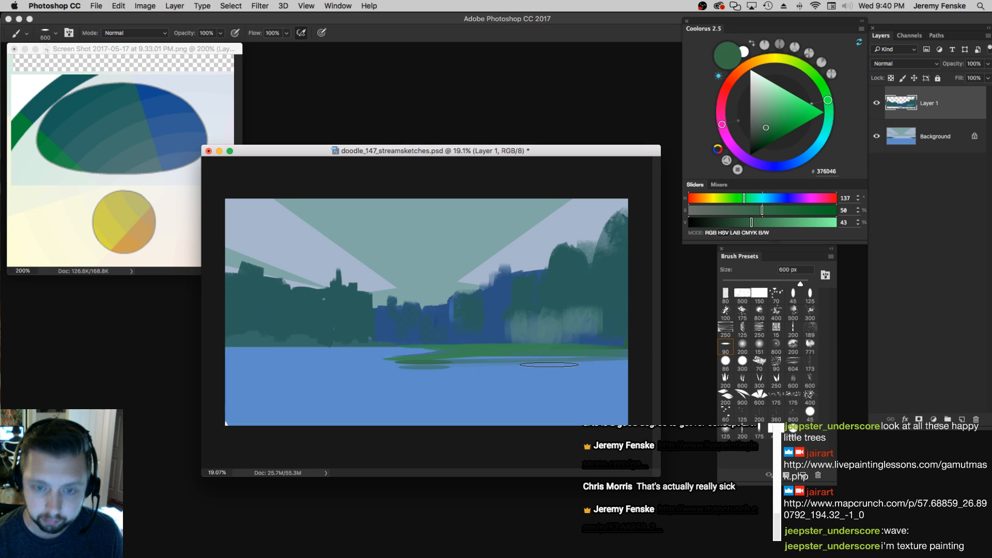
# Paint the darker green along the bank's lower edge and join it to the dabs below the spit
pyautogui.press(']')
pyautogui.moveTo(603, 356); pyautogui.dragTo(540, 356)
pyautogui.press('[')
pyautogui.press('[')
pyautogui.moveTo(424, 362)
pyautogui.mouseDown()
pyautogui.moveTo(416, 364)
pyautogui.moveTo(507, 355)
pyautogui.mouseUp()
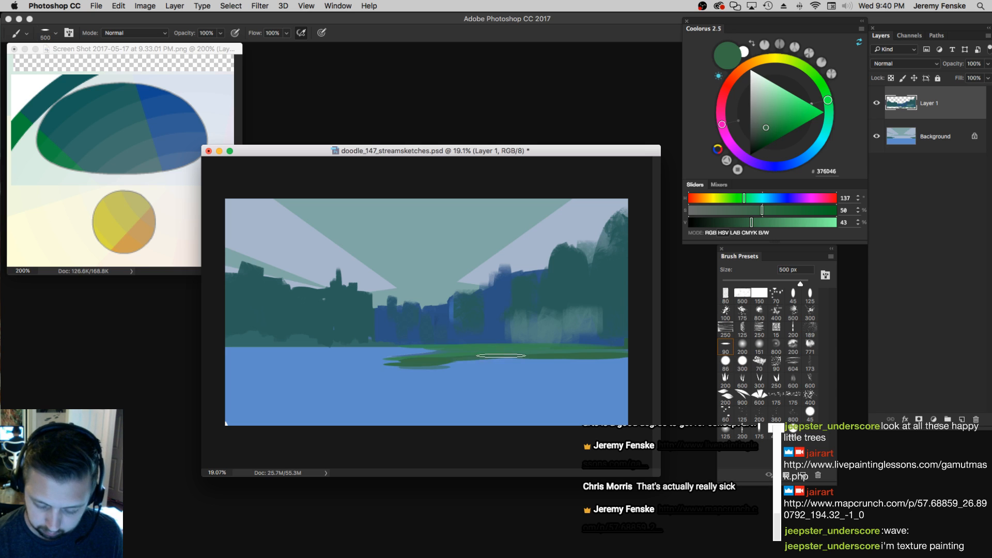
pyautogui.press('super+z')
# Enlarge the brush and extend the dark green spit into a broad landmass farther left across the lake
pyautogui.press(']')
pyautogui.press(']')
pyautogui.press(']')
pyautogui.moveTo(407, 367)
pyautogui.mouseDown()
pyautogui.moveTo(342, 376)
pyautogui.moveTo(396, 362)
pyautogui.mouseUp()
# Shape the tapered left end of the dark green landmass in the lake, reducing the brush to 200 px
pyautogui.press('[')
pyautogui.press('[')
pyautogui.press('[')
pyautogui.press('[')
pyautogui.press('[')
pyautogui.press('[')
pyautogui.press('[')
pyautogui.press('[')
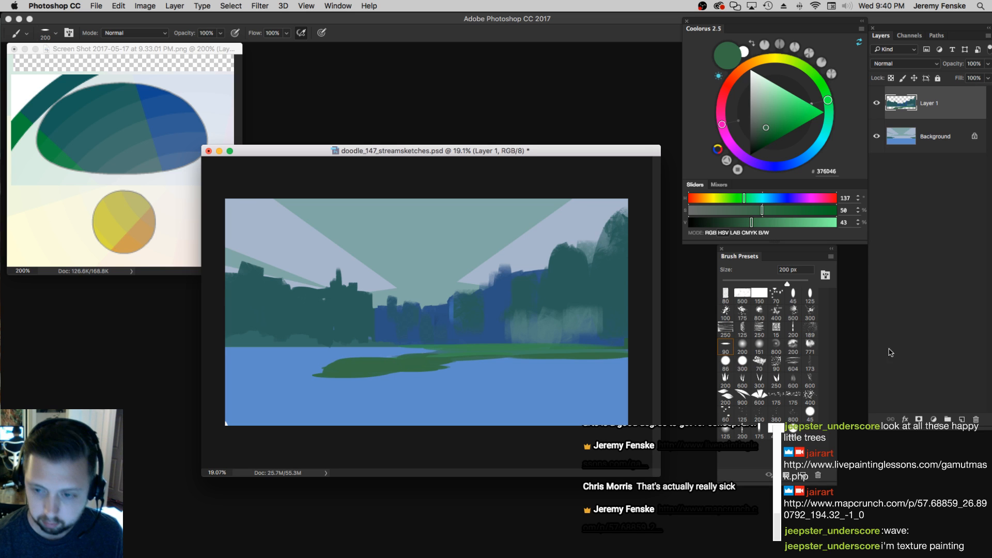
pyautogui.press('[')
pyautogui.press('[')
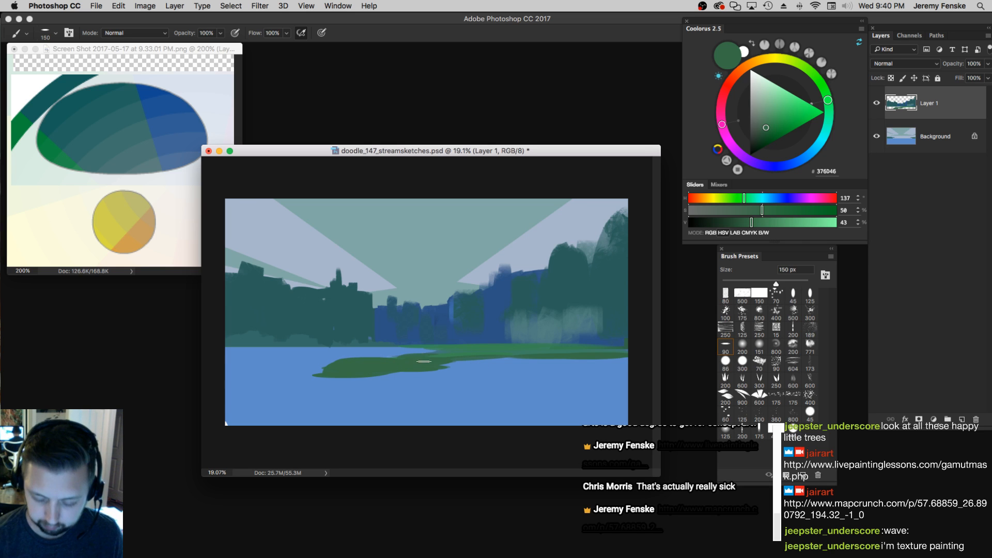
pyautogui.press(']')
pyautogui.press(']')
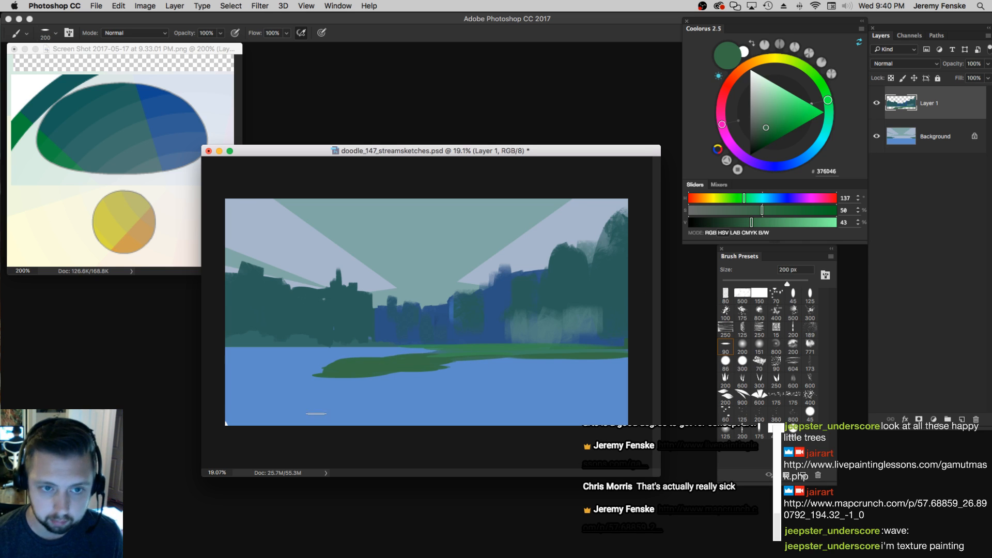
# Sample the lake blue and lighten it to 42% saturation and 86% value, with a larger brush
pyautogui.keyDown('alt'); pyautogui.click(381, 346); pyautogui.keyUp('alt')
pyautogui.click(811, 223)
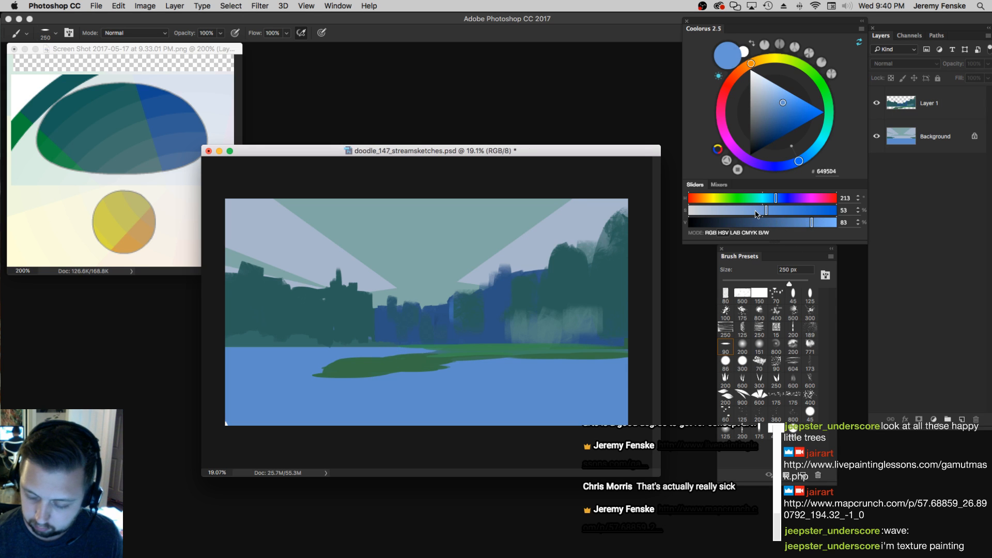
pyautogui.click(750, 211)
pyautogui.click(816, 222)
pyautogui.press(']')
pyautogui.press(']')
pyautogui.press(']')
# Paint a light blue vertical reflection down the middle of the lake on the Background layer with a brush of about 400 px
pyautogui.click(377, 335)
pyautogui.click(586, 195)
pyautogui.click(937, 136)
pyautogui.press('[')
pyautogui.press('[')
pyautogui.click(379, 352)
pyautogui.moveTo(379, 353); pyautogui.dragTo(382, 398)
pyautogui.moveTo(388, 345); pyautogui.dragTo(394, 425)
pyautogui.press(']')
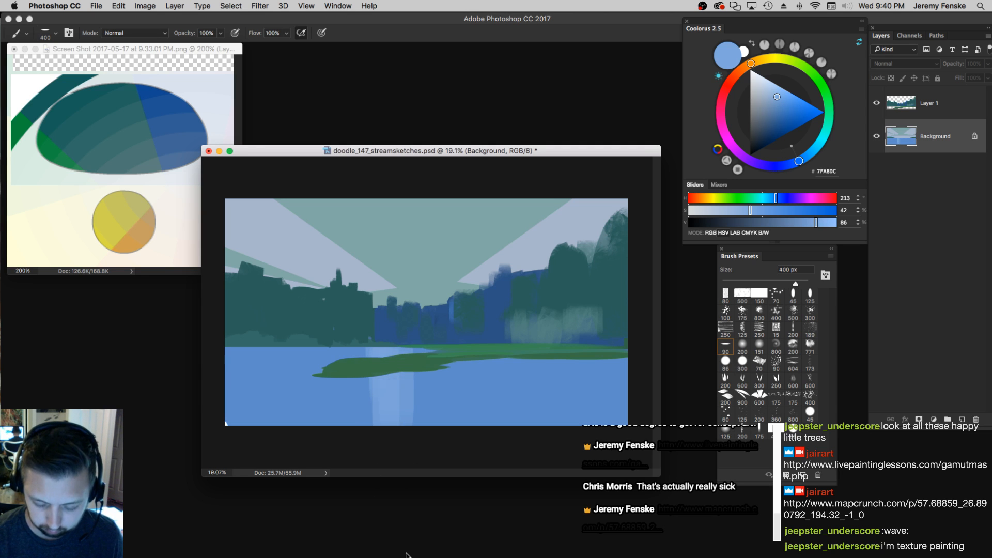
# Sample the gamut mask's blue, set it to 67% value, and stroke it across the left part of the lake with a 1200 px brush
pyautogui.keyDown('alt'); pyautogui.click(181, 117); pyautogui.keyUp('alt')
pyautogui.press(']')
pyautogui.press(']')
pyautogui.click(782, 223)
pyautogui.press(']')
pyautogui.press(']')
pyautogui.press(']')
pyautogui.press(']')
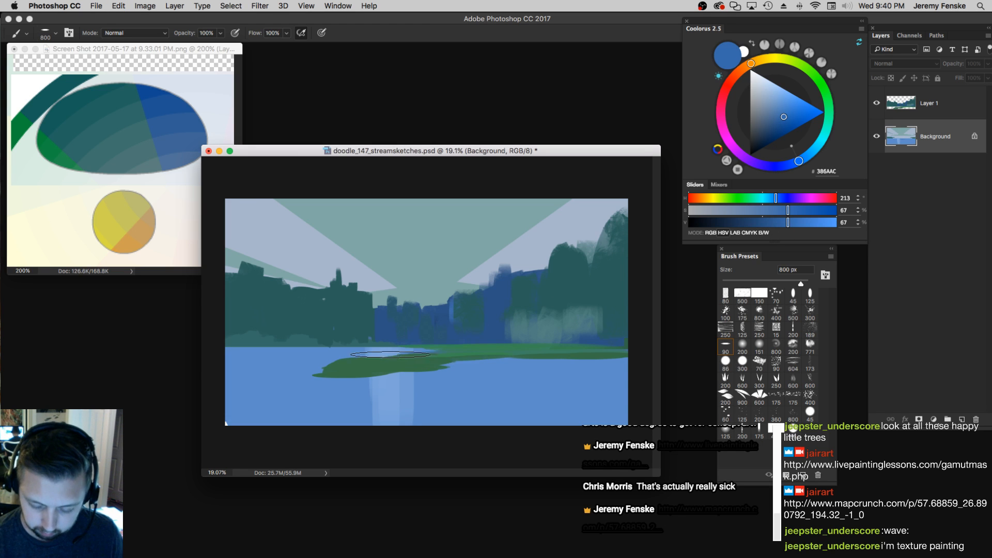
pyautogui.press(']')
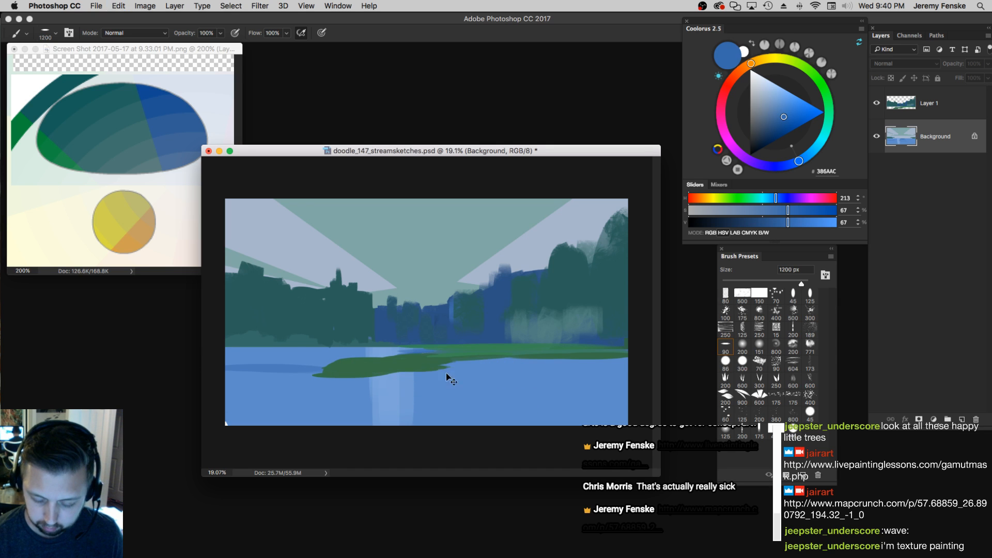
# Paint deeper blue reflections in the water below the green landmass and right bank, enlarging the brush to 1300 px
pyautogui.press('[')
pyautogui.press('[')
pyautogui.press('[')
pyautogui.moveTo(452, 370)
pyautogui.mouseDown()
pyautogui.moveTo(421, 397)
pyautogui.moveTo(371, 382)
pyautogui.mouseUp()
pyautogui.press(']')
pyautogui.moveTo(478, 357)
pyautogui.mouseDown()
pyautogui.moveTo(487, 404)
pyautogui.moveTo(496, 354)
pyautogui.moveTo(518, 364)
pyautogui.mouseUp()
pyautogui.moveTo(575, 355)
pyautogui.mouseDown()
pyautogui.moveTo(575, 385)
pyautogui.moveTo(544, 387)
pyautogui.mouseUp()
pyautogui.press(']')
pyautogui.press(']')
pyautogui.press(']')
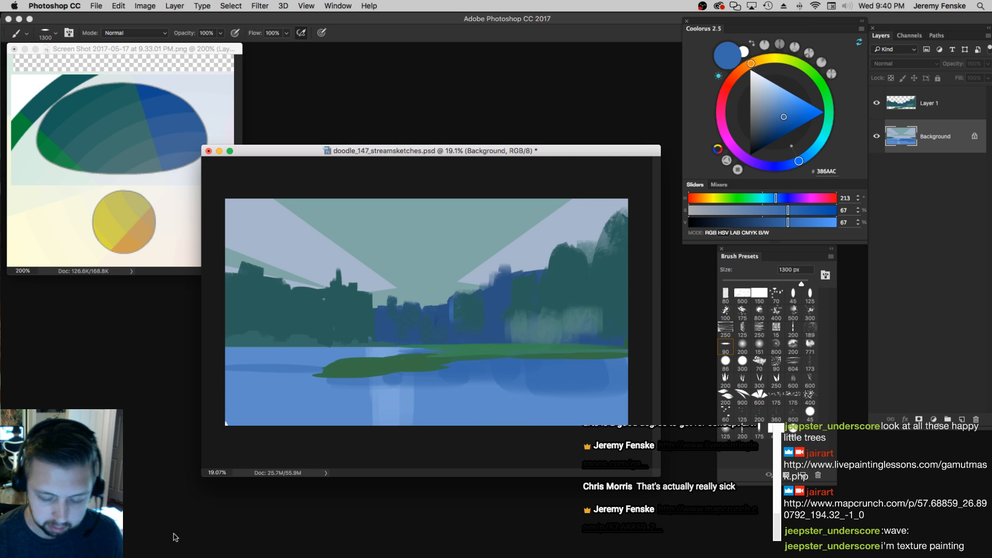
pyautogui.press(']')
pyautogui.moveTo(412, 365); pyautogui.dragTo(419, 406)
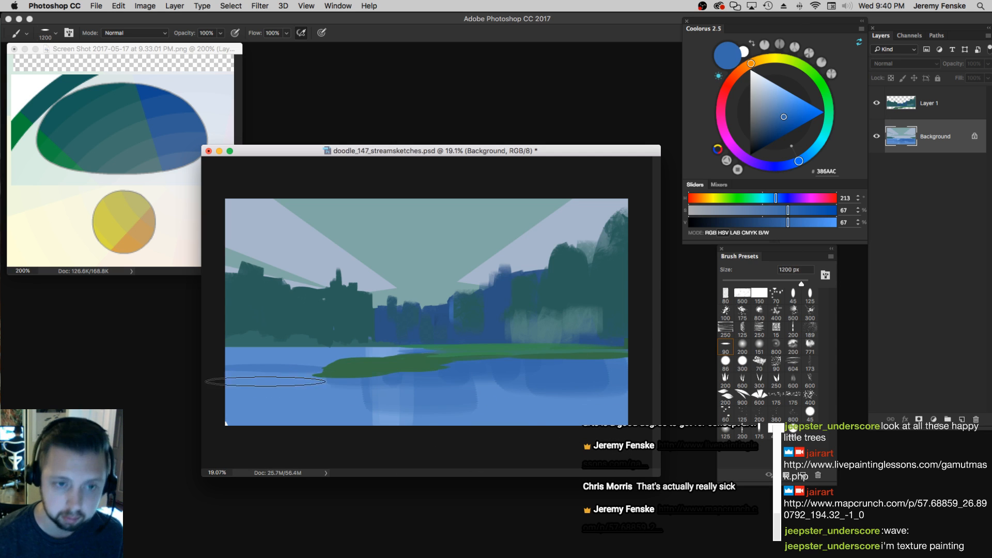
# Darken the blue to 36% saturation and 18% value and paint the left trees' reflection over the lake with a 1500 px brush
pyautogui.moveTo(283, 331); pyautogui.dragTo(279, 367)
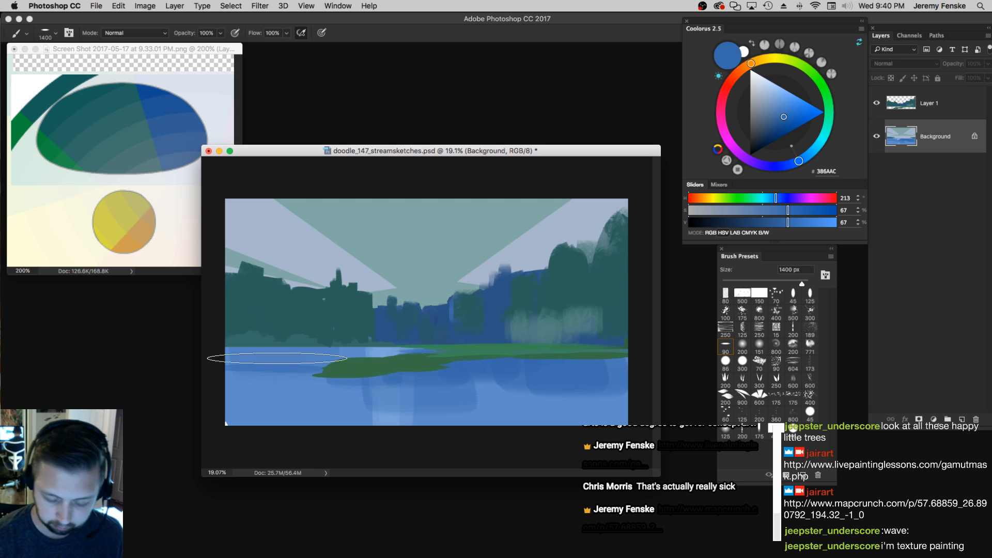
pyautogui.moveTo(770, 210); pyautogui.dragTo(715, 222)
pyautogui.press(']')
pyautogui.moveTo(274, 324); pyautogui.dragTo(265, 391)
pyautogui.press('super+z')
pyautogui.moveTo(280, 334)
pyautogui.mouseDown()
pyautogui.moveTo(271, 398)
pyautogui.moveTo(279, 429)
pyautogui.mouseUp()
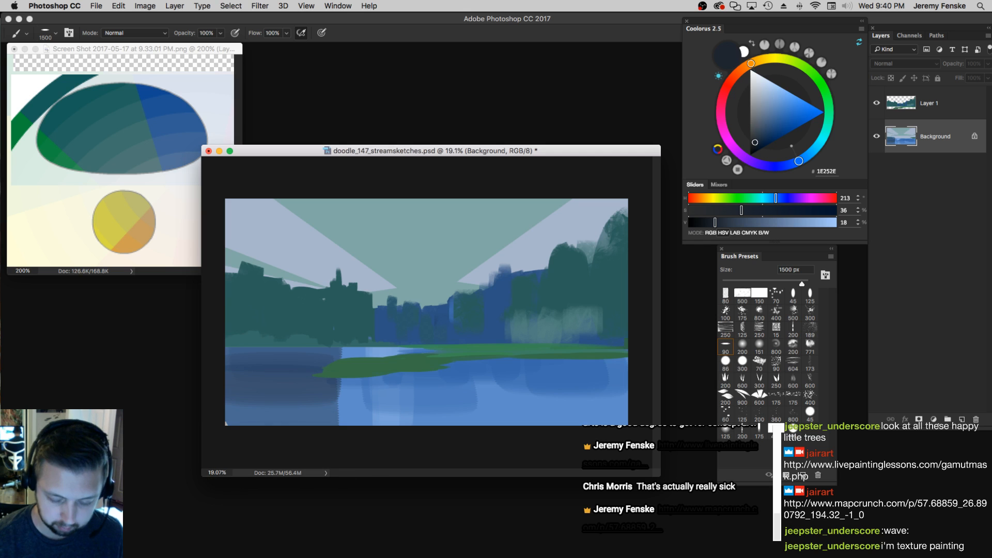
# Sample the blended dark blue from the left water and smooth the tree reflection with a 900 to 1100 px brush
pyautogui.keyDown('alt'); pyautogui.click(309, 362); pyautogui.keyUp('alt')
pyautogui.press('[')
pyautogui.press('[')
pyautogui.press('[')
pyautogui.press('[')
pyautogui.press('[')
pyautogui.press('[')
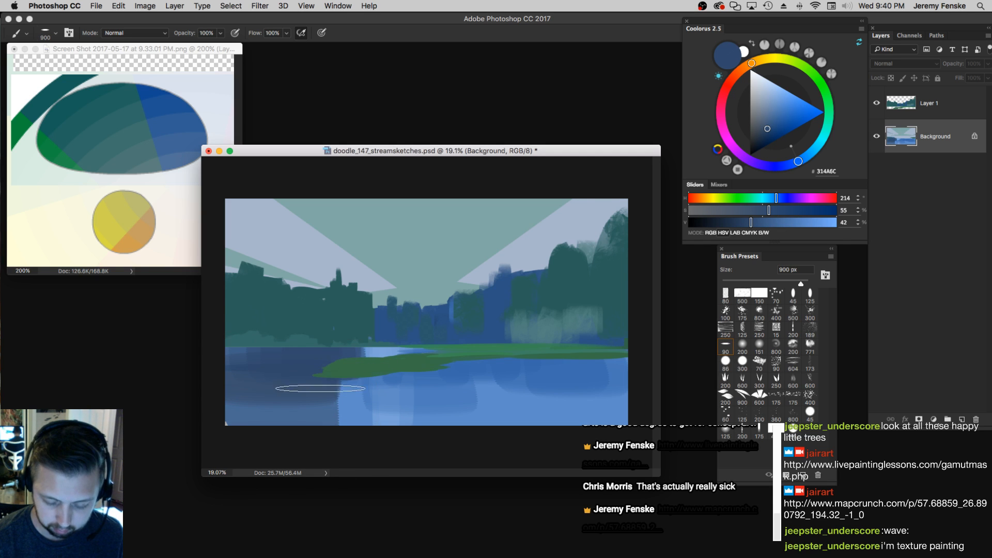
pyautogui.moveTo(267, 405); pyautogui.dragTo(274, 434)
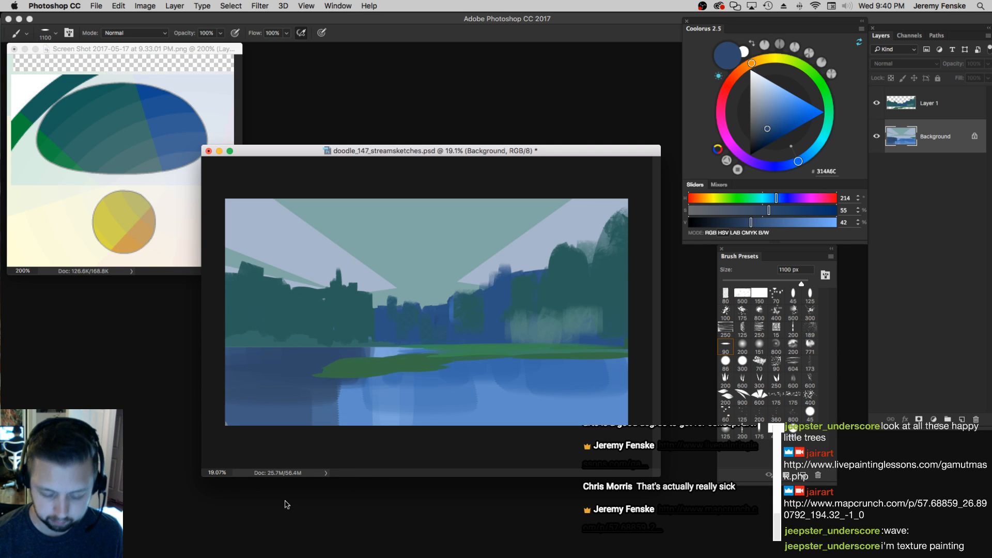
# Sample the lighter lake blue and blend it over the lower edge of the left reflection with a 1500 px brush
pyautogui.keyDown('alt'); pyautogui.click(352, 407); pyautogui.keyUp('alt')
pyautogui.moveTo(352, 439); pyautogui.dragTo(355, 402)
pyautogui.press(']')
pyautogui.press(']')
pyautogui.press(']')
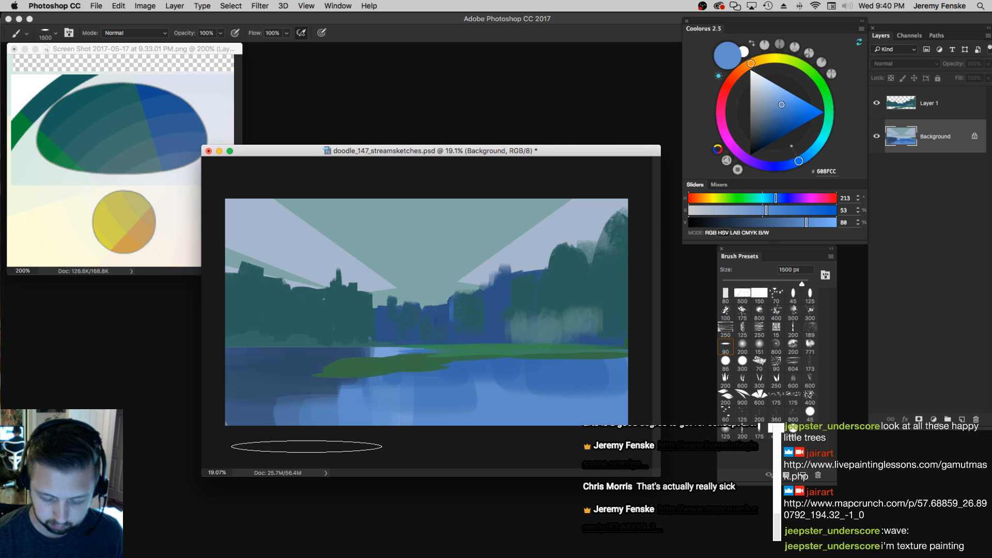
pyautogui.press('z')
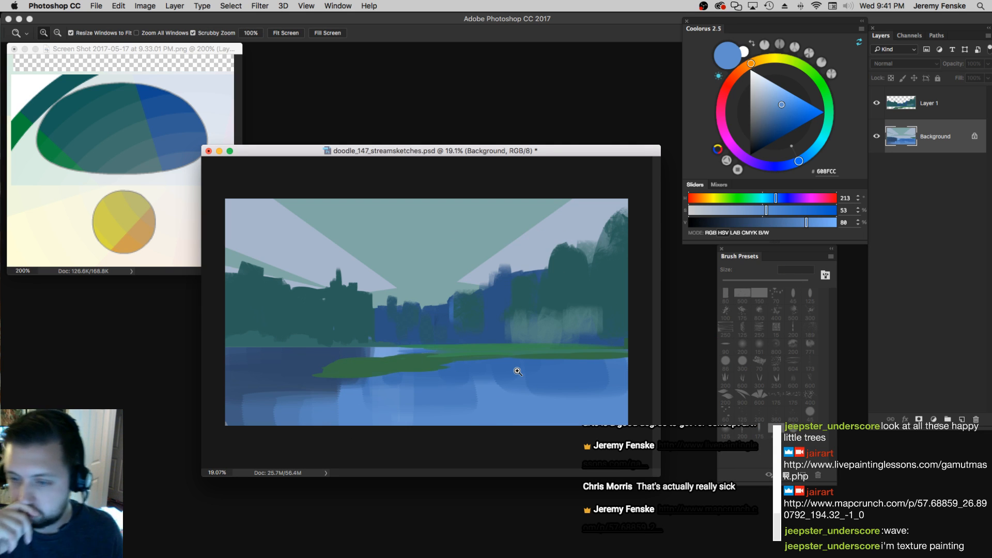
pyautogui.press('b')
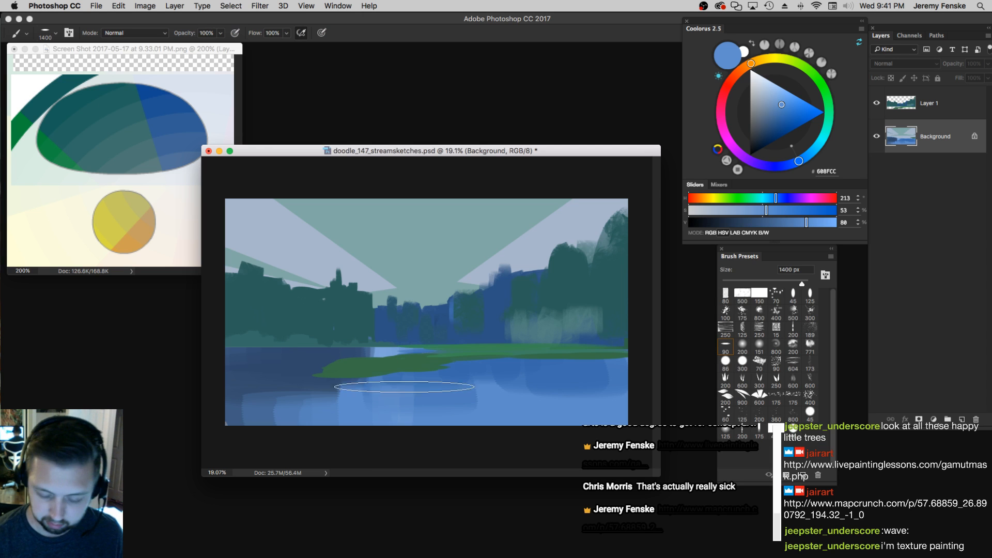
# Return to Layer 1, sample the lighter bank green, and paint along the right bank's upper edge with a 300 px brush
pyautogui.moveTo(328, 310)
pyautogui.keyDown('super'); pyautogui.mouseDown()
pyautogui.moveTo(343, 309)
pyautogui.moveTo(332, 309)
pyautogui.mouseUp(); pyautogui.keyUp('super')
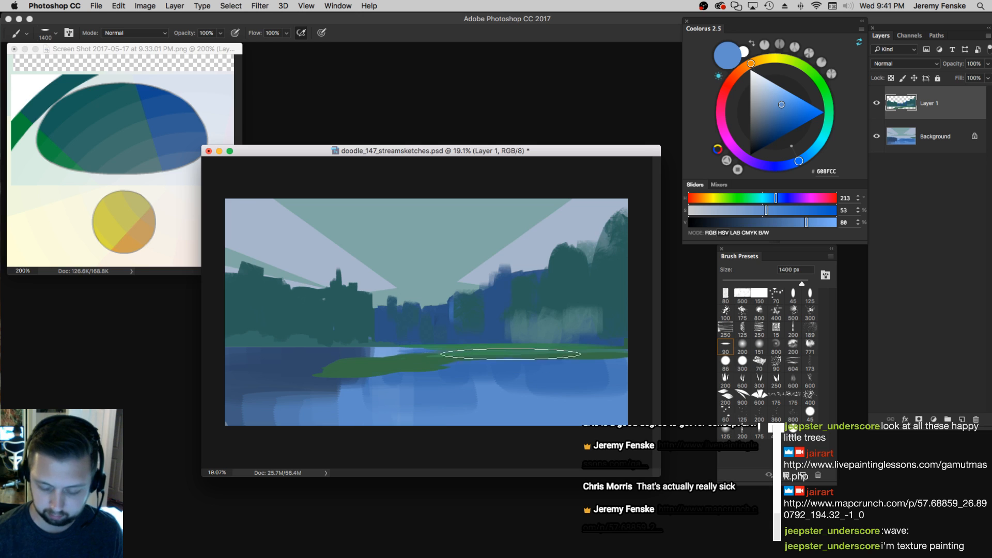
pyautogui.keyDown('super'); pyautogui.moveTo(511, 354); pyautogui.dragTo(534, 354); pyautogui.keyUp('super')
pyautogui.press('super+z')
pyautogui.keyDown('alt'); pyautogui.click(535, 346); pyautogui.keyUp('alt')
pyautogui.press('[')
pyautogui.press('[')
pyautogui.press('[')
pyautogui.press('[')
pyautogui.press('[')
pyautogui.press('[')
pyautogui.press('[')
pyautogui.press('[')
pyautogui.press('[')
pyautogui.press('[')
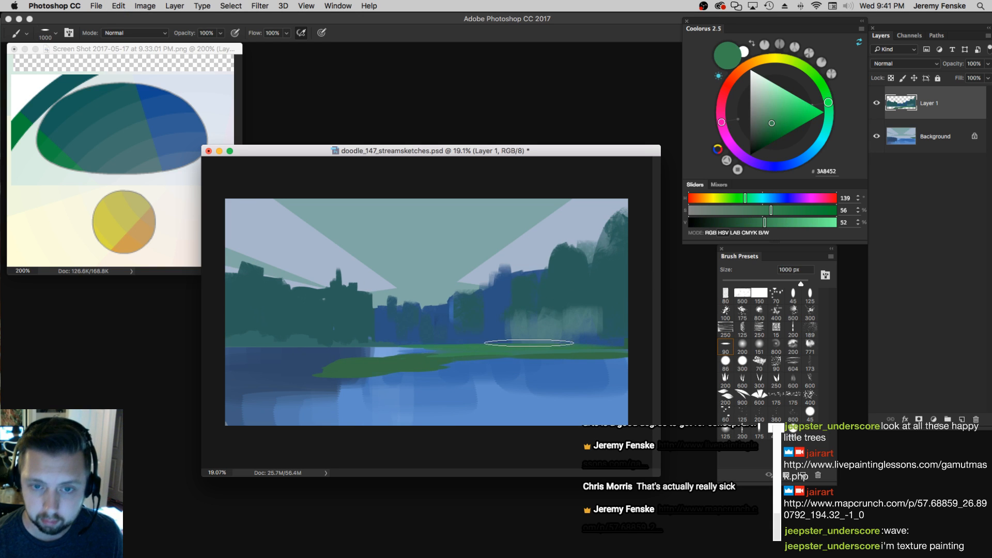
pyautogui.press('[')
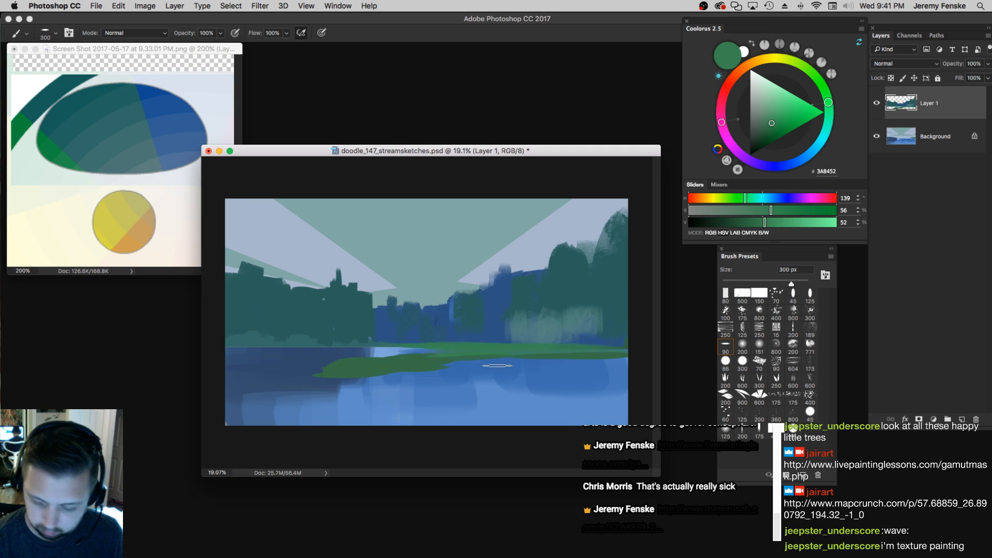
# Trim the far shoreline at the lake's center with a small eraser and brush lighter green over the bank at up to 900 px
pyautogui.press('e')
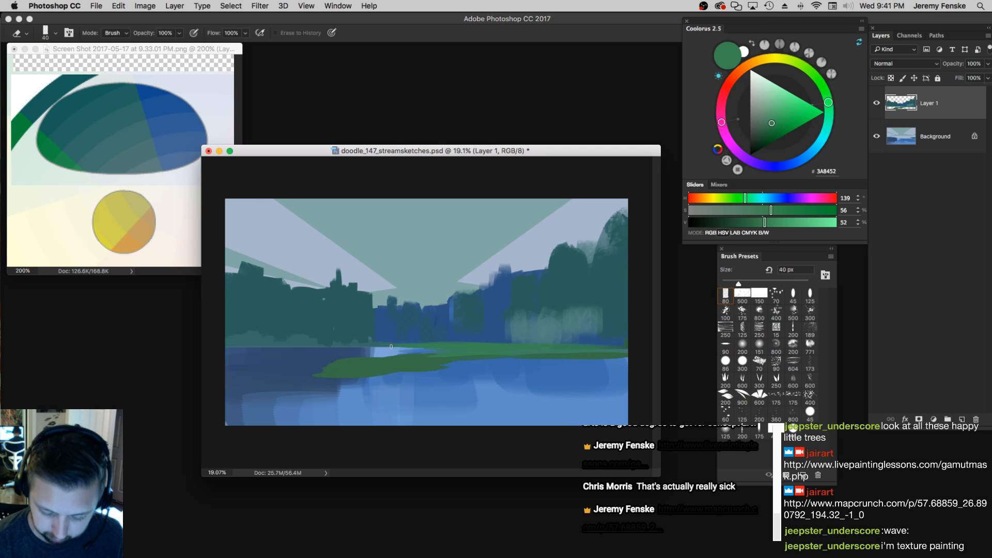
pyautogui.press('super+z')
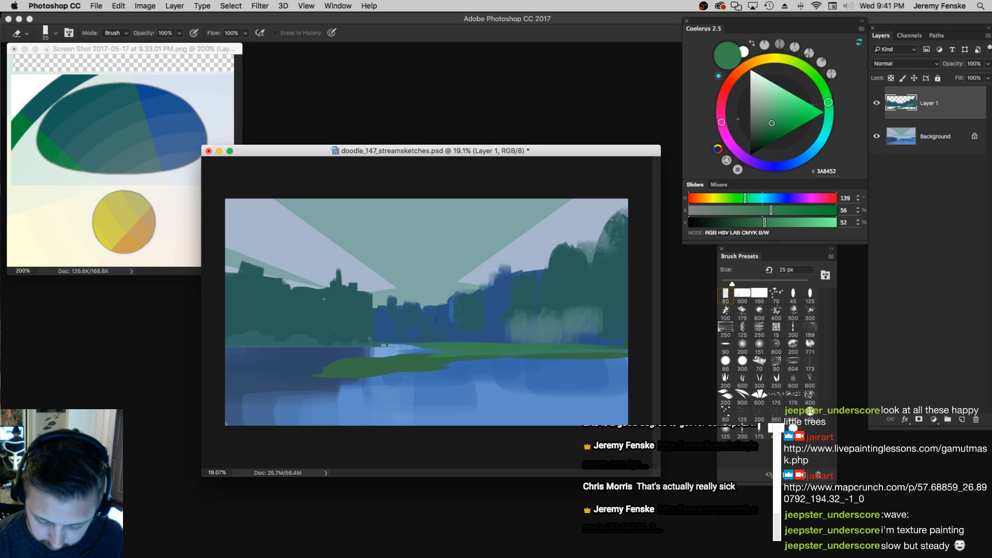
pyautogui.press('b')
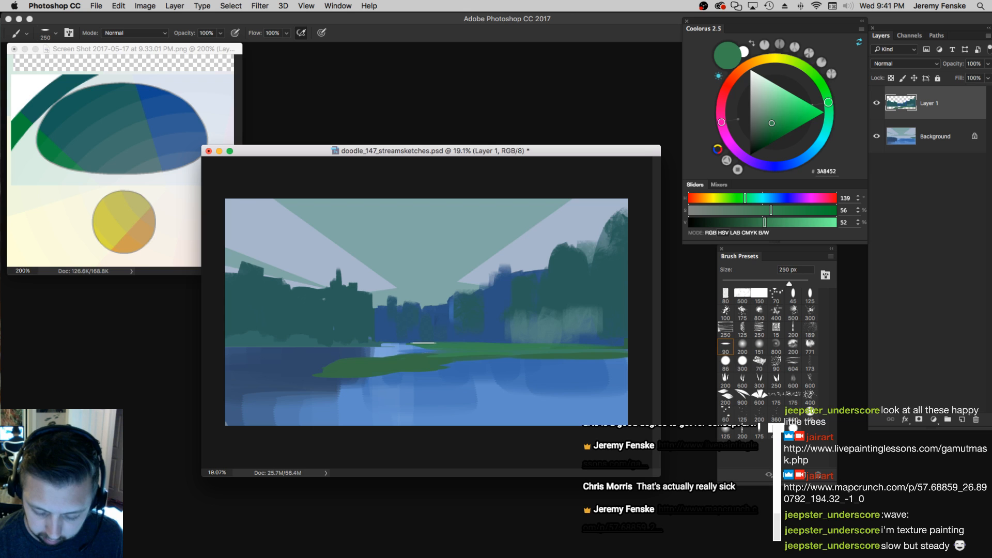
pyautogui.press(']')
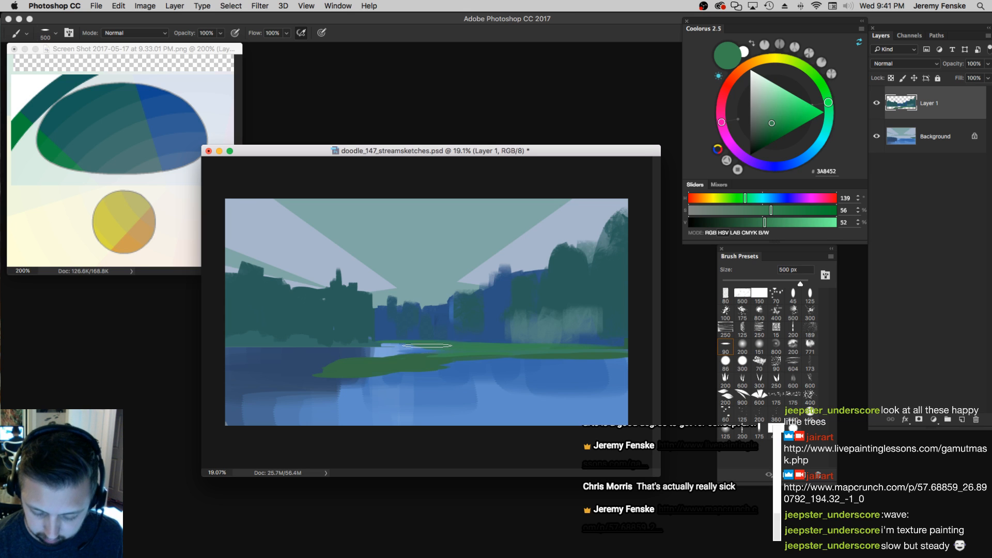
pyautogui.press(']')
pyautogui.press(']')
pyautogui.press(']')
pyautogui.press(']')
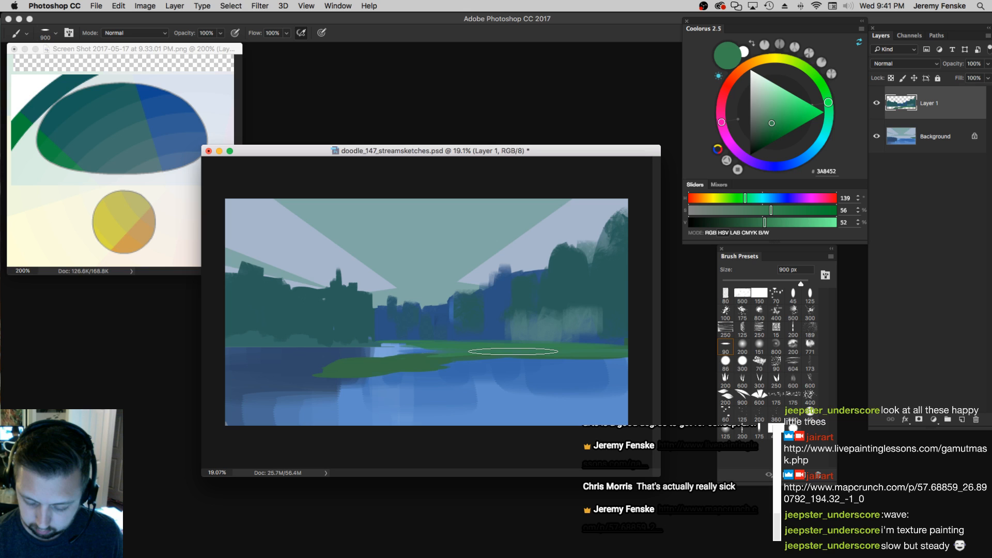
# Sample the dark green from the right bank and paint along its lower edge with a 300 px brush
pyautogui.press('[')
pyautogui.press('[')
pyautogui.press('[')
pyautogui.press('[')
pyautogui.press('[')
pyautogui.press('[')
pyautogui.press('[')
pyautogui.keyDown('alt'); pyautogui.click(608, 356); pyautogui.keyUp('alt')
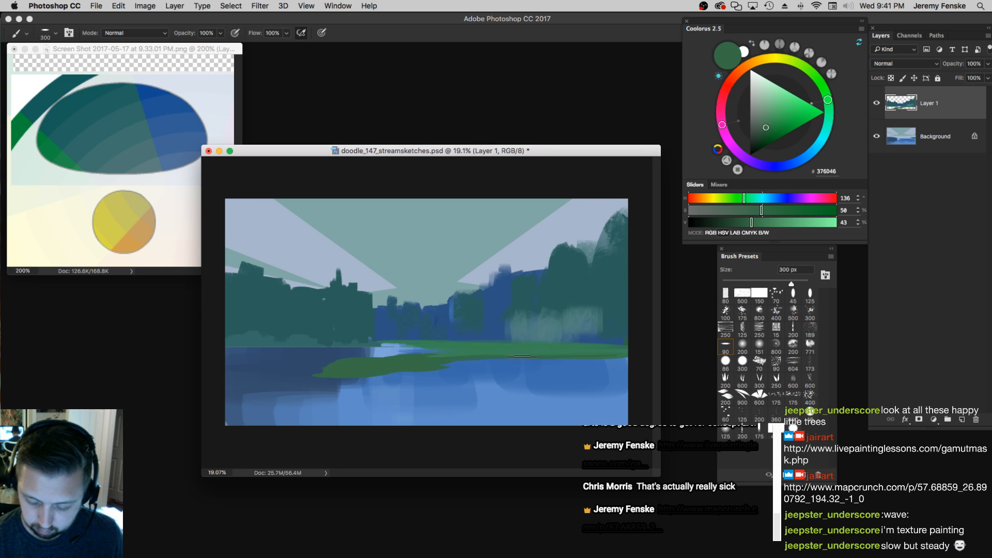
# Erase the right end of the bank with a 45 px eraser to expose the water, and enlarge the paint brush to 600 px
pyautogui.press('e')
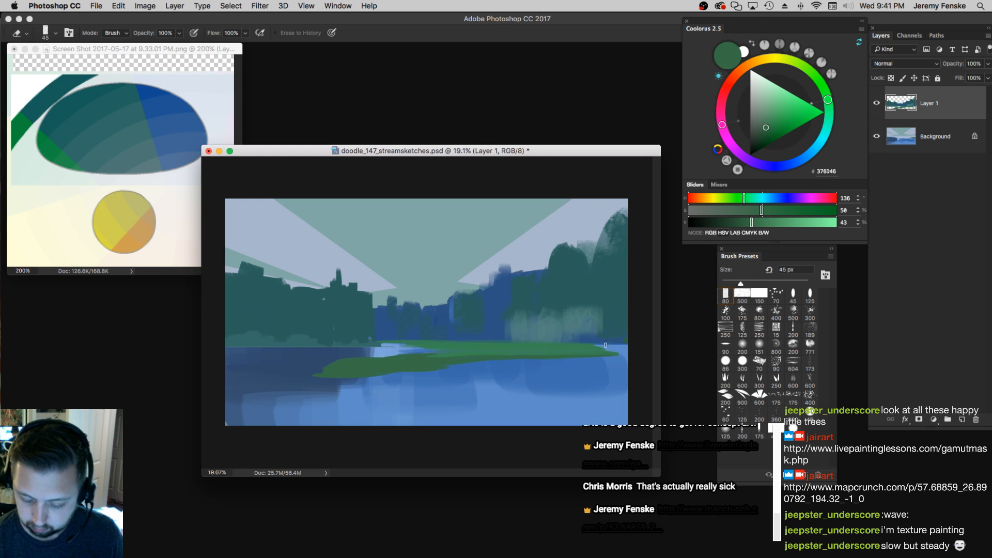
pyautogui.press('b')
pyautogui.press(']')
pyautogui.press(']')
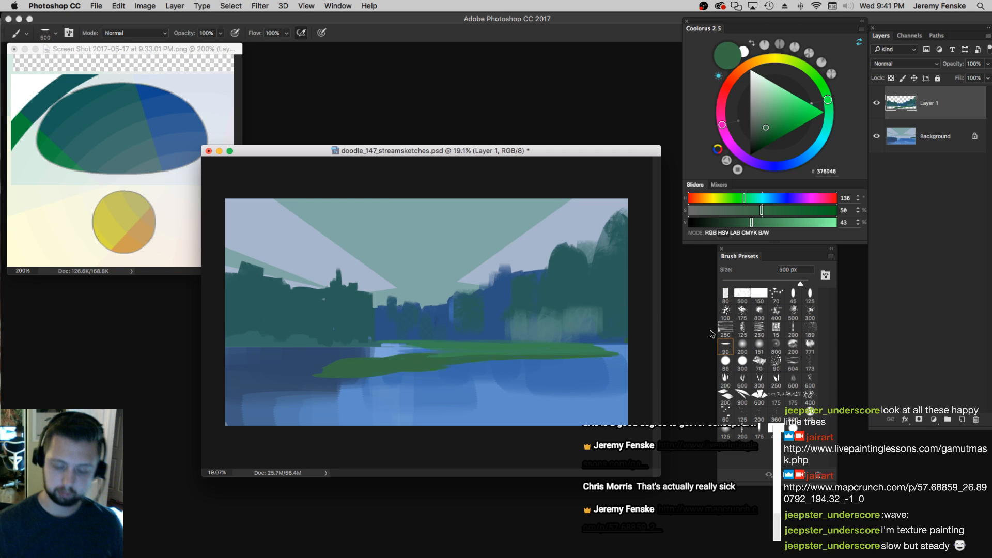
pyautogui.press(']')
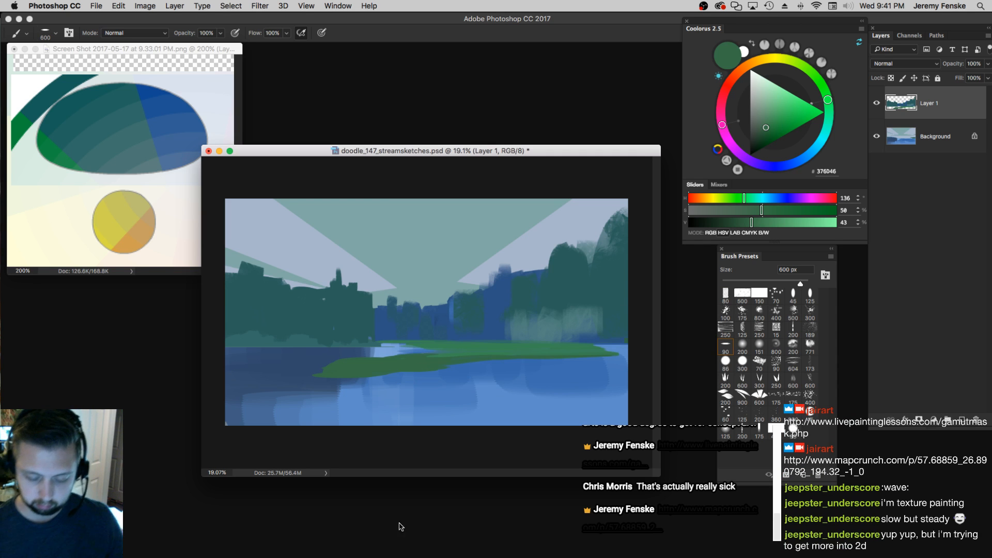
# Sample the dark teal from the left trees and paint a taller, rounded tree mass at the canvas's left edge
pyautogui.keyDown('alt'); pyautogui.click(335, 327); pyautogui.keyUp('alt')
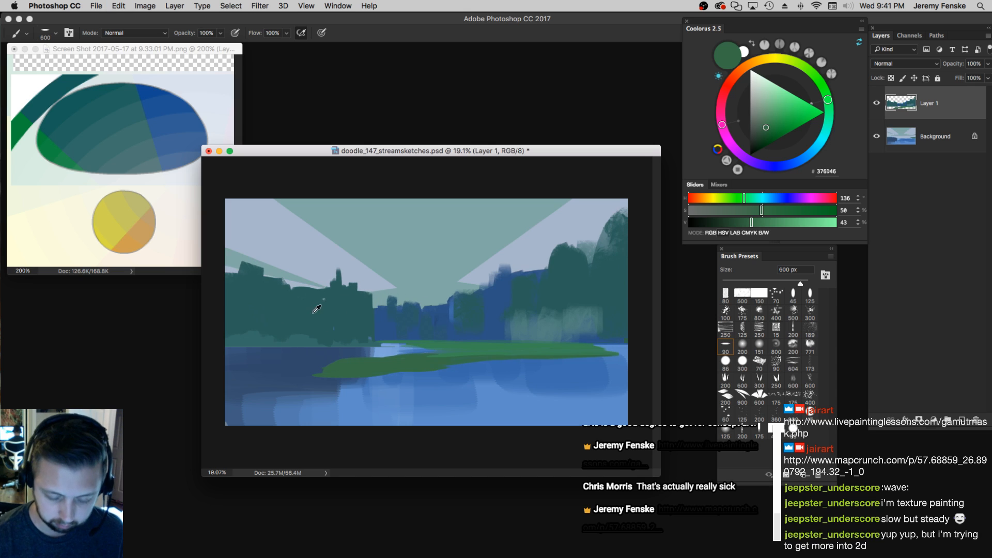
pyautogui.press('[')
pyautogui.press('[')
pyautogui.press('[')
pyautogui.press('[')
pyautogui.moveTo(228, 256)
pyautogui.mouseDown()
pyautogui.moveTo(253, 290)
pyautogui.moveTo(287, 271)
pyautogui.mouseUp()
pyautogui.press(']')
pyautogui.press(']')
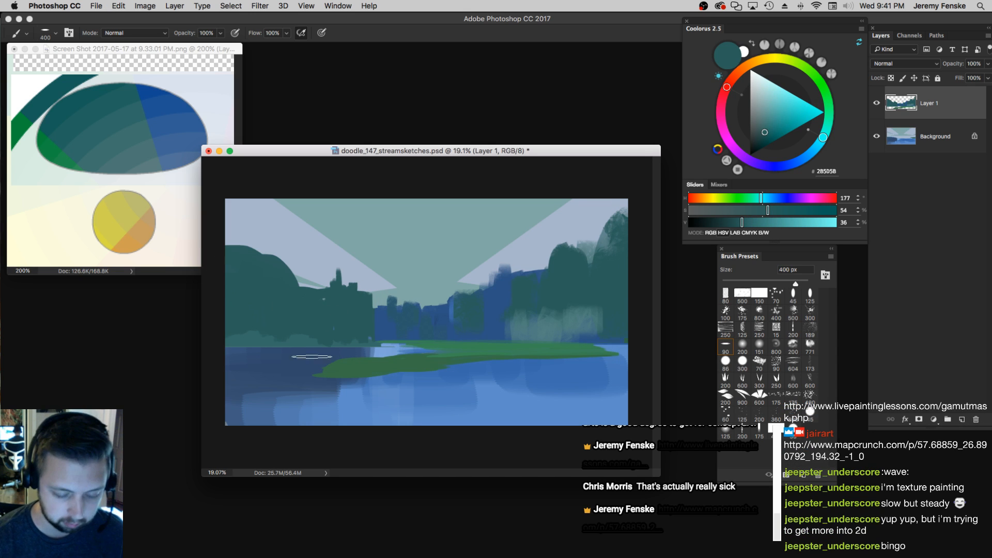
# Sample green from the gamut mask and set it to 65% saturation and 60% value
pyautogui.keyDown('alt'); pyautogui.click(74, 154); pyautogui.keyUp('alt')
pyautogui.press(']')
pyautogui.press(']')
pyautogui.click(784, 211)
pyautogui.click(777, 223)
# Paint a sloping green bank along the left shore beneath the trees, starting at 250 px and enlarging the brush to 400 px
pyautogui.press('[')
pyautogui.press('[')
pyautogui.press('[')
pyautogui.moveTo(279, 326); pyautogui.dragTo(295, 336)
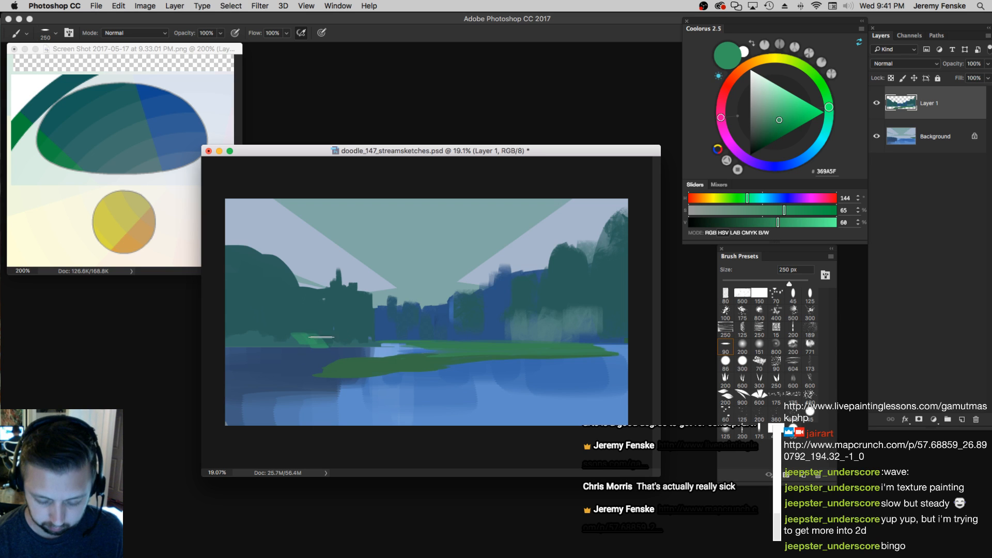
pyautogui.press(']')
pyautogui.press(']')
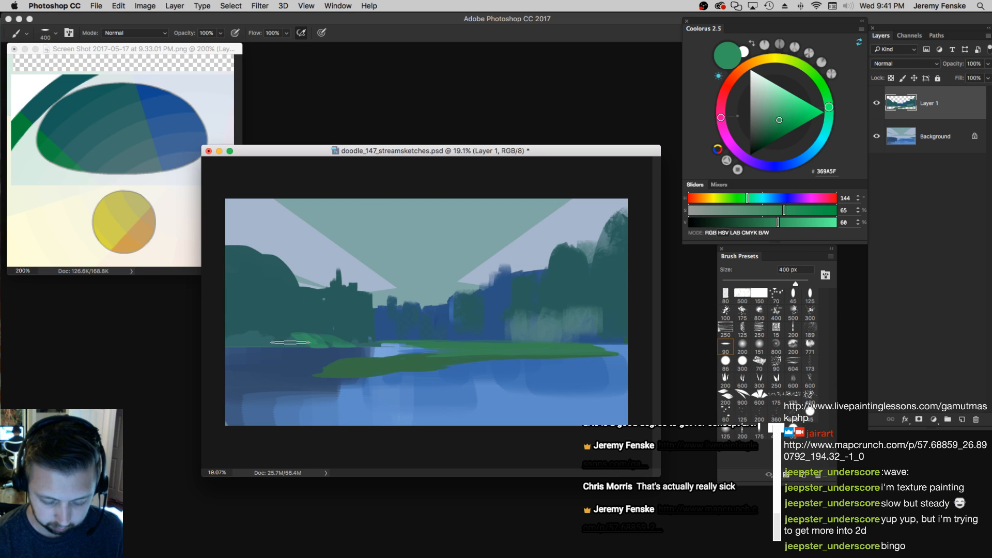
pyautogui.moveTo(284, 337)
pyautogui.mouseDown()
pyautogui.moveTo(242, 327)
pyautogui.moveTo(267, 325)
pyautogui.moveTo(252, 335)
pyautogui.mouseUp()
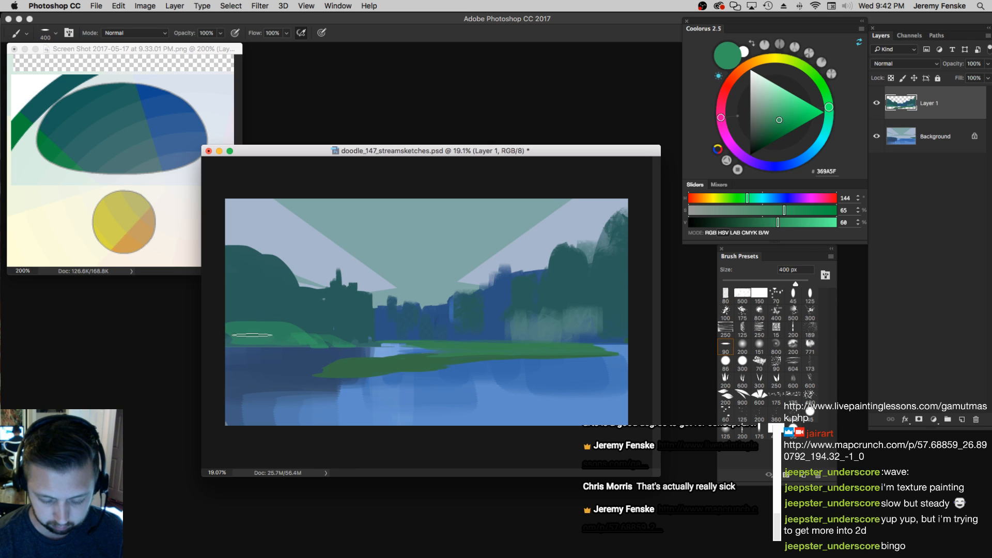
# Sample dark teal and bank greens from the painting and shade the base of the left green bank at 150 to 300 px
pyautogui.keyDown('alt'); pyautogui.click(275, 306); pyautogui.keyUp('alt')
pyautogui.press('[')
pyautogui.press('[')
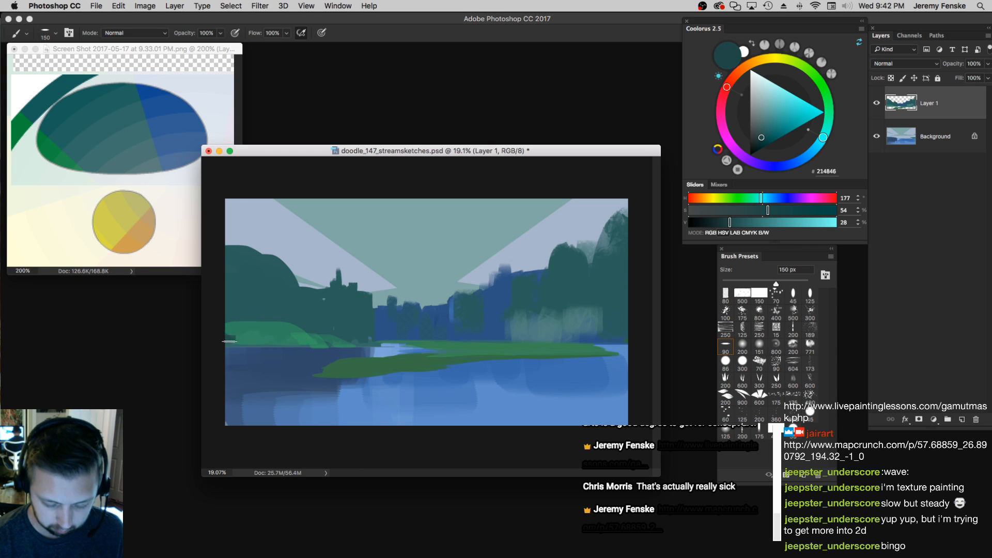
pyautogui.press('super+z')
pyautogui.press(']')
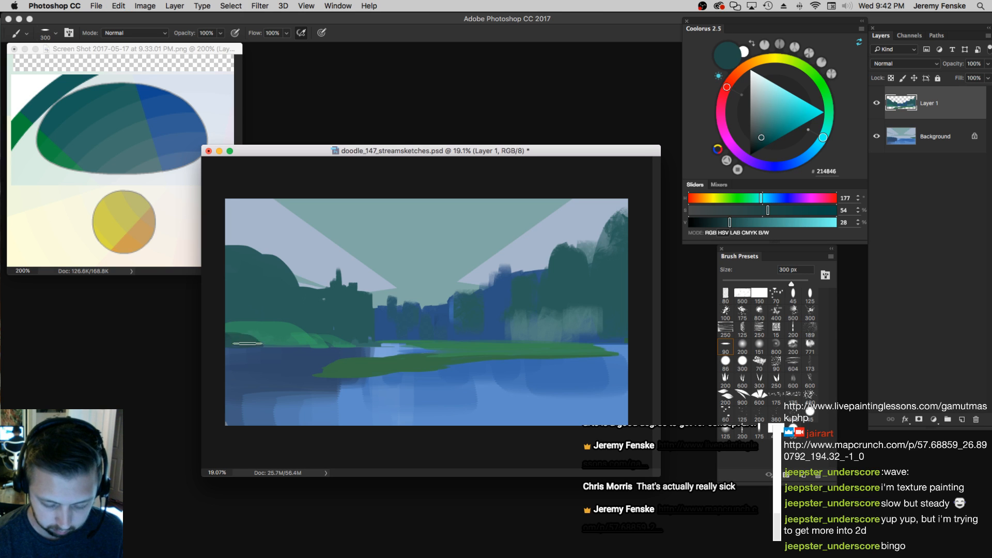
pyautogui.keyDown('alt'); pyautogui.click(274, 337); pyautogui.keyUp('alt')
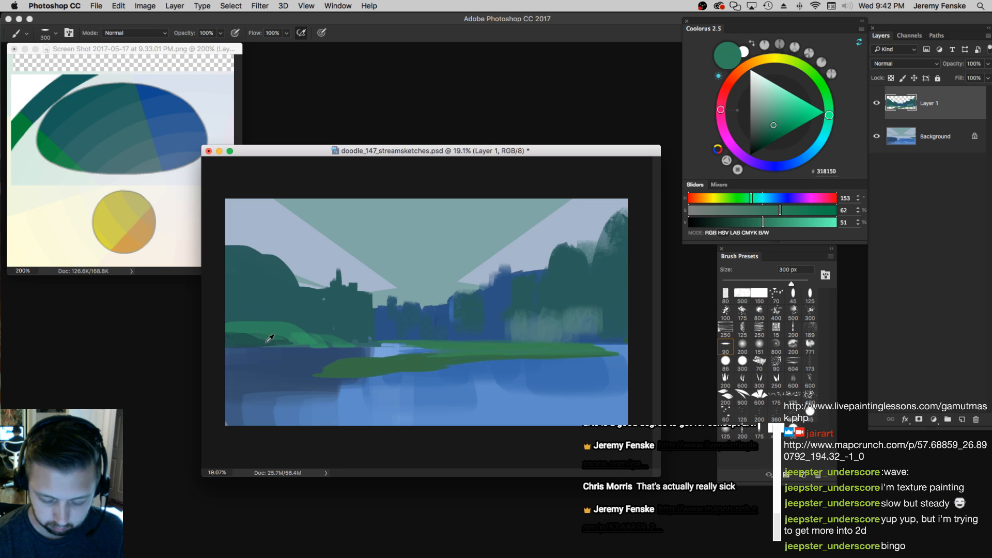
pyautogui.keyDown('alt'); pyautogui.click(241, 336); pyautogui.keyUp('alt')
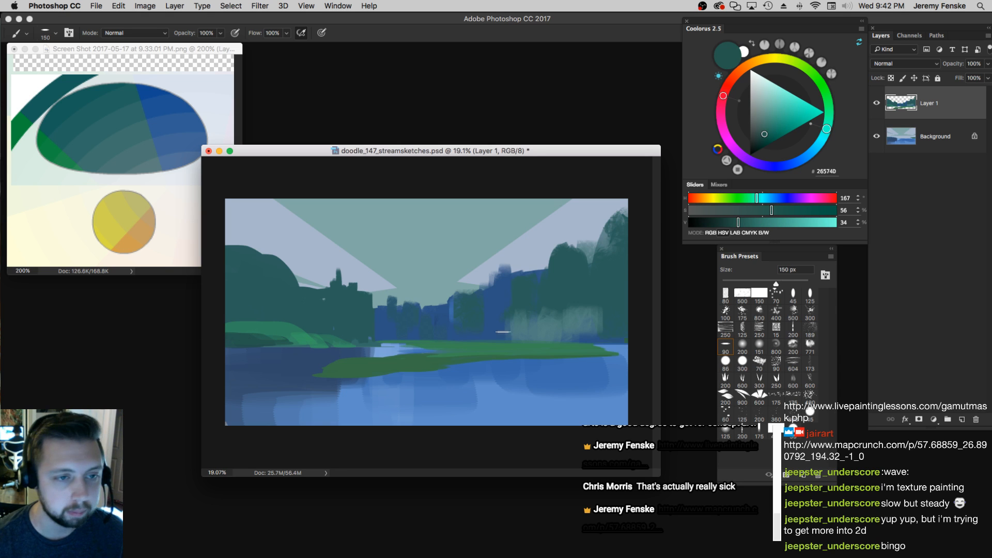
# Sample dark teal from the left trees and build up the treetops along their descending slope with a 200 px, then 125 px brush
pyautogui.keyDown('alt'); pyautogui.click(307, 320); pyautogui.keyUp('alt')
pyautogui.press(']')
pyautogui.press(']')
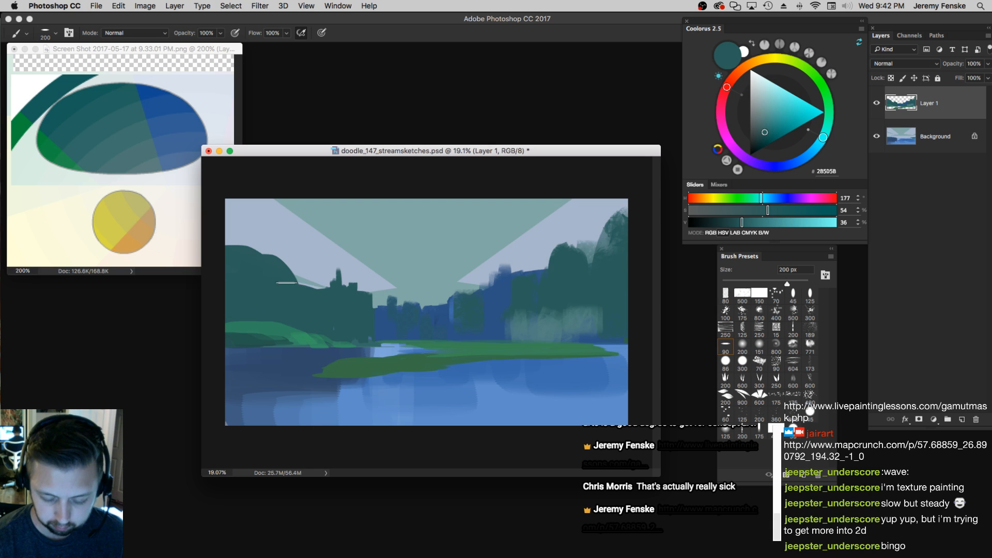
pyautogui.press('[')
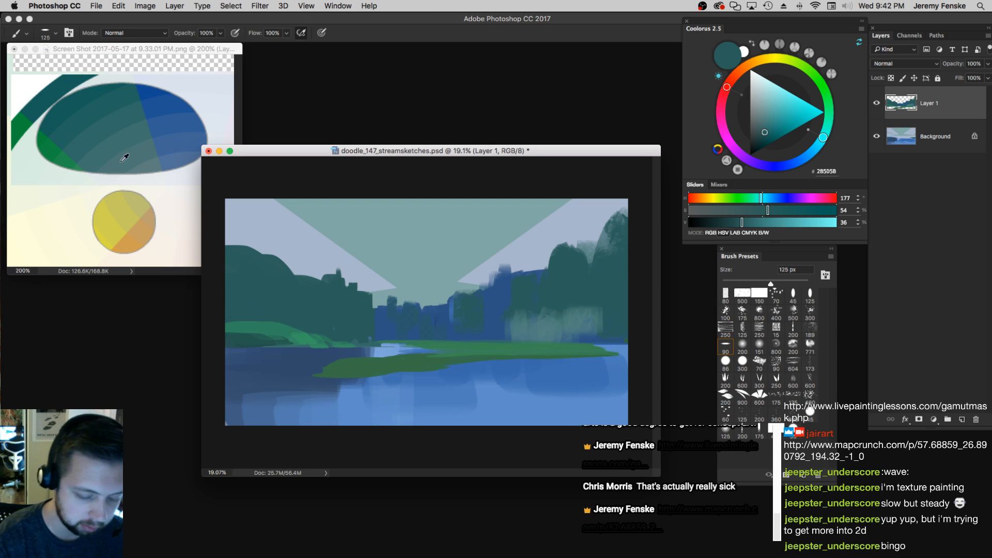
# Sample a muted teal from the gamut mask and paint lighter foliage strokes over the left trees with a brush up to 300 px
pyautogui.keyDown('alt'); pyautogui.click(127, 156); pyautogui.keyUp('alt')
pyautogui.press(']')
pyautogui.press(']')
pyautogui.press(']')
pyautogui.press(']')
pyautogui.press(']')
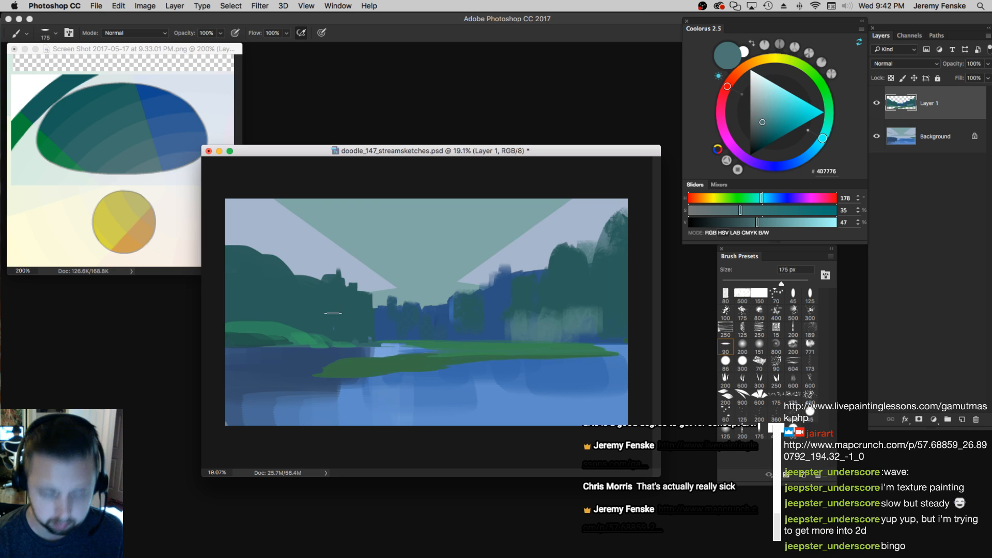
pyautogui.press(']')
pyautogui.moveTo(332, 280); pyautogui.dragTo(350, 314)
pyautogui.press('super+z')
pyautogui.press(']')
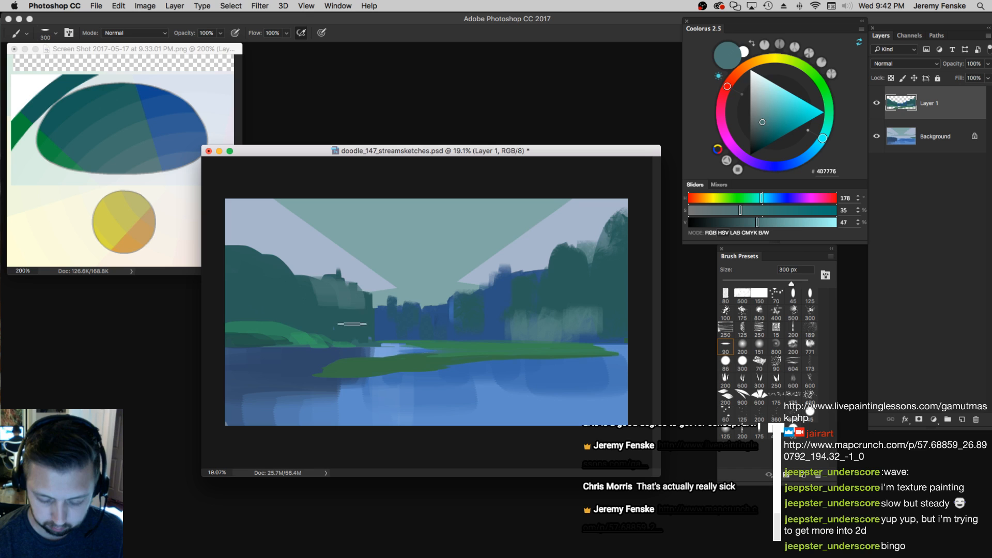
pyautogui.press('[')
pyautogui.press('[')
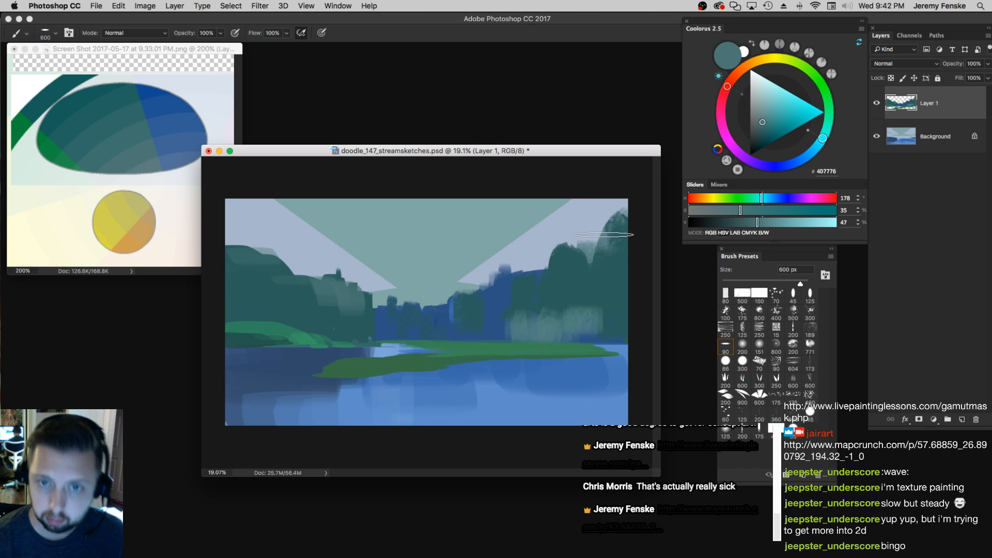
# Paint lighter muted teal foliage over the tall tree mass at the canvas's right edge with a brush of 600 px or larger
pyautogui.moveTo(624, 216); pyautogui.dragTo(619, 276)
pyautogui.press('super+z')
pyautogui.press(']')
pyautogui.press(']')
pyautogui.press(']')
pyautogui.moveTo(617, 210)
pyautogui.mouseDown()
pyautogui.moveTo(617, 257)
pyautogui.moveTo(609, 284)
pyautogui.moveTo(595, 287)
pyautogui.mouseUp()
# Reduce the brush to 200 px and paint muted teal strokes down the inner edge of the right tree mass, finishing at 300 px
pyautogui.press('[')
pyautogui.press('[')
pyautogui.press('[')
pyautogui.press('[')
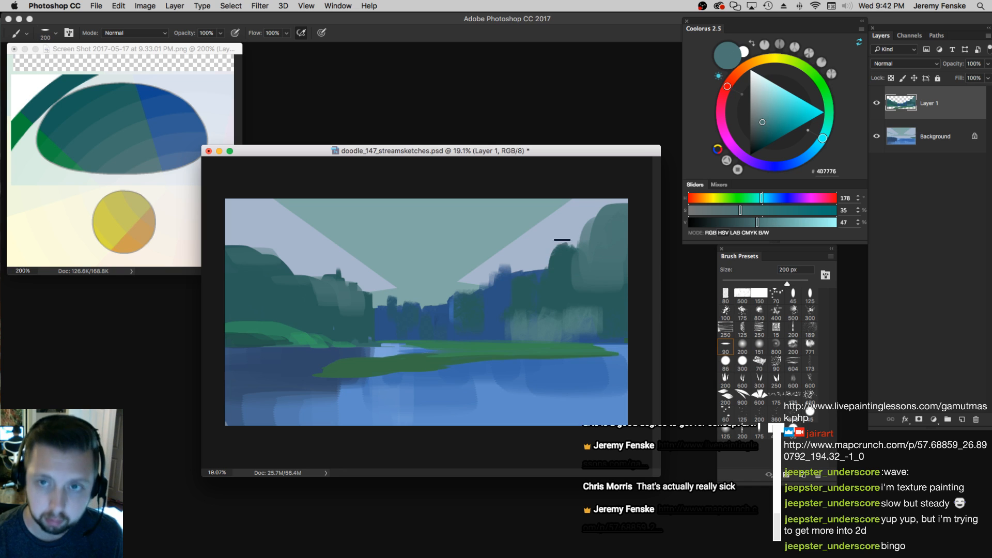
pyautogui.moveTo(559, 241); pyautogui.dragTo(552, 313)
pyautogui.press(']')
pyautogui.press(']')
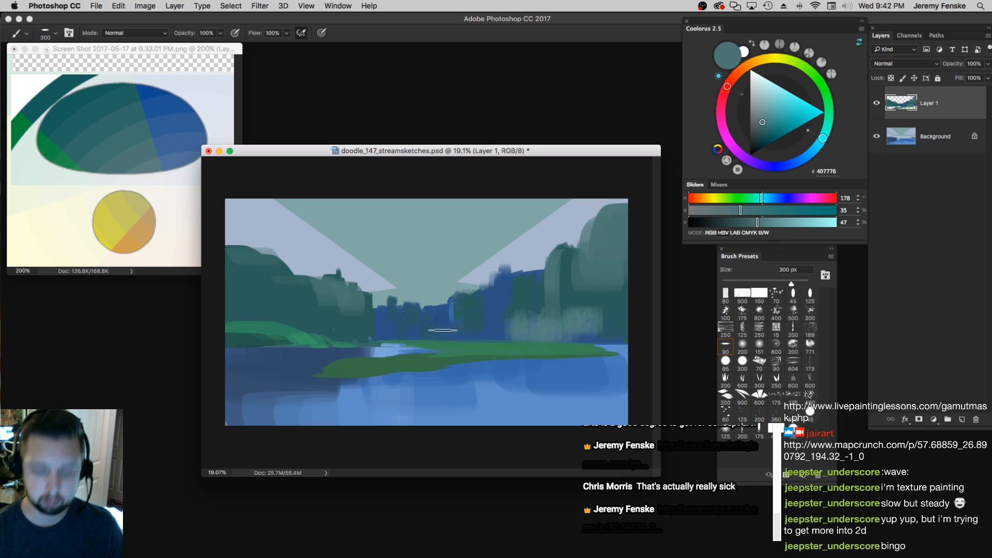
# Sample blue from the distant trees and paint lighter blue vertical strokes across the far tree line at the lake's end
pyautogui.keyDown('alt'); pyautogui.click(395, 318); pyautogui.keyUp('alt')
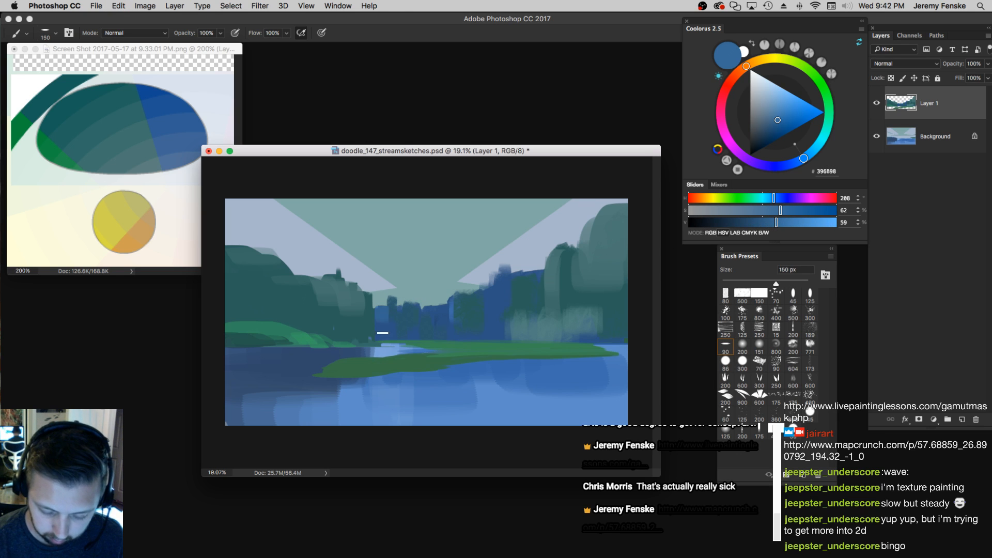
pyautogui.press(']')
pyautogui.press(']')
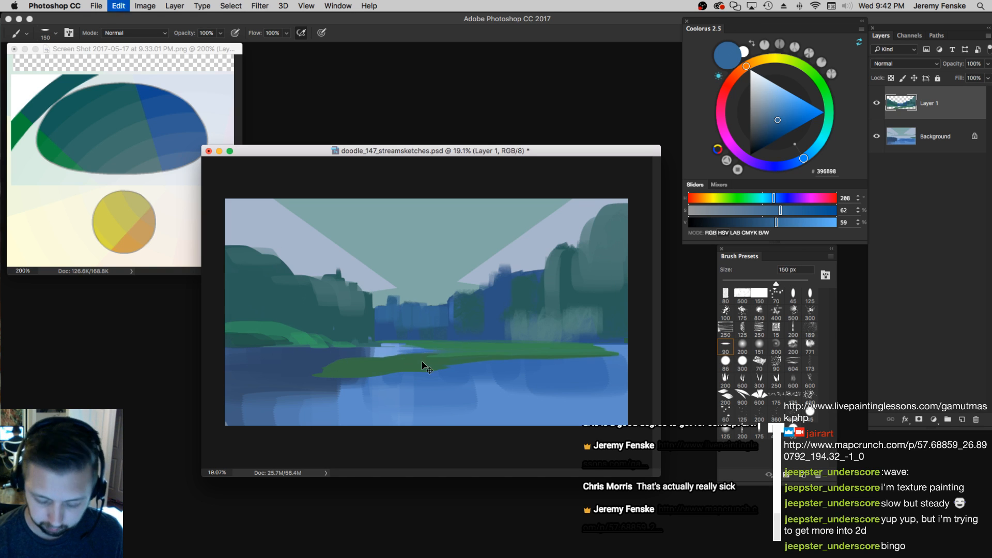
# Sample green from the central bank, set its value to 31%, and paint shadows along the bank's lower left edge at 300 to 400 px
pyautogui.keyDown('alt'); pyautogui.click(450, 337); pyautogui.keyUp('alt')
pyautogui.moveTo(750, 224); pyautogui.dragTo(734, 223)
pyautogui.press(']')
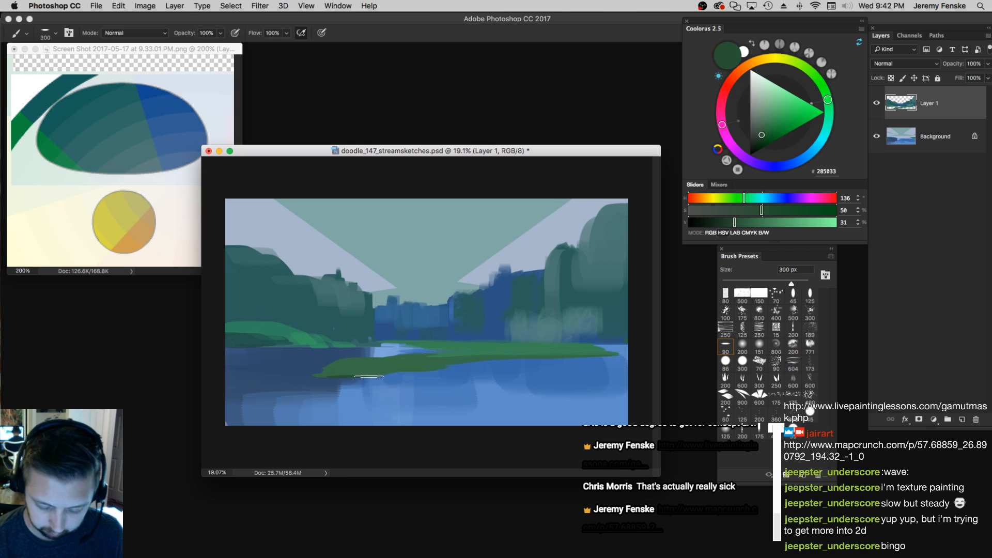
pyautogui.press(']')
pyautogui.press(']')
pyautogui.press('[')
pyautogui.press('[')
pyautogui.press('[')
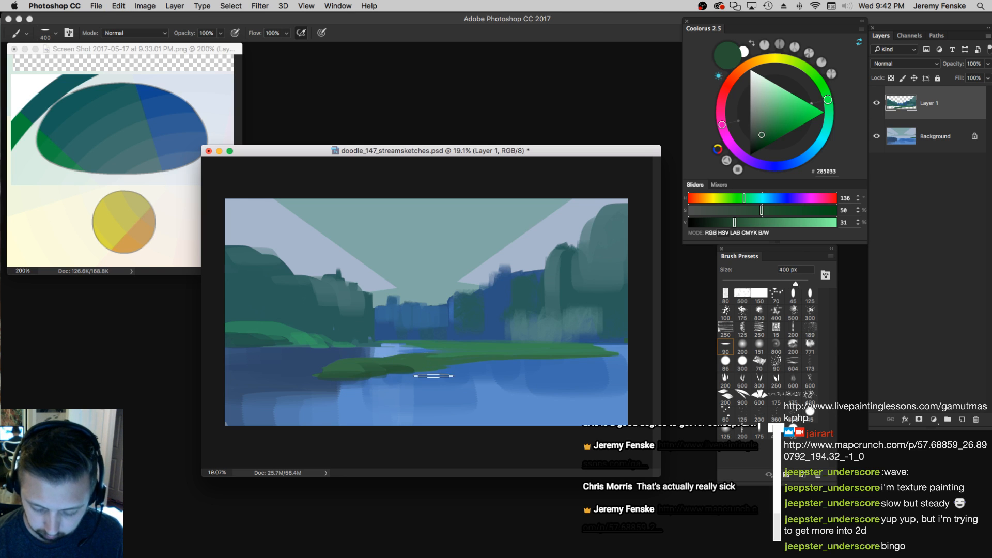
# Reduce the brush to 175 px and extend the dark green shading along the central bank toward its right end
pyautogui.press('[')
pyautogui.press('[')
pyautogui.press('[')
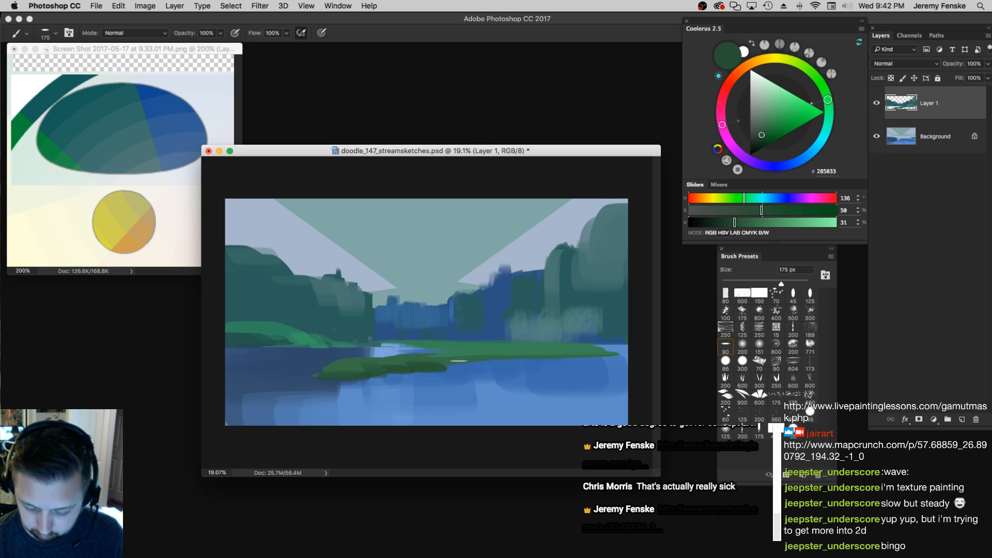
pyautogui.press(']')
pyautogui.press(']')
# Sample a light blue from the water, lower its saturation to 21%, and reduce the brush to 400 px
pyautogui.moveTo(586, 319); pyautogui.dragTo(462, 305)
pyautogui.click(411, 277)
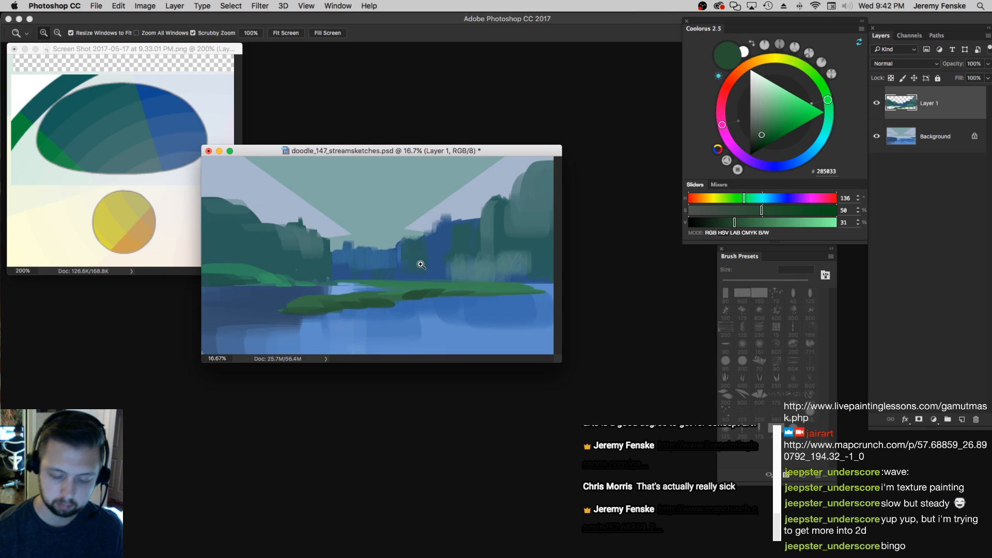
pyautogui.keyDown('alt'); pyautogui.click(385, 339); pyautogui.keyUp('alt')
pyautogui.click(720, 210)
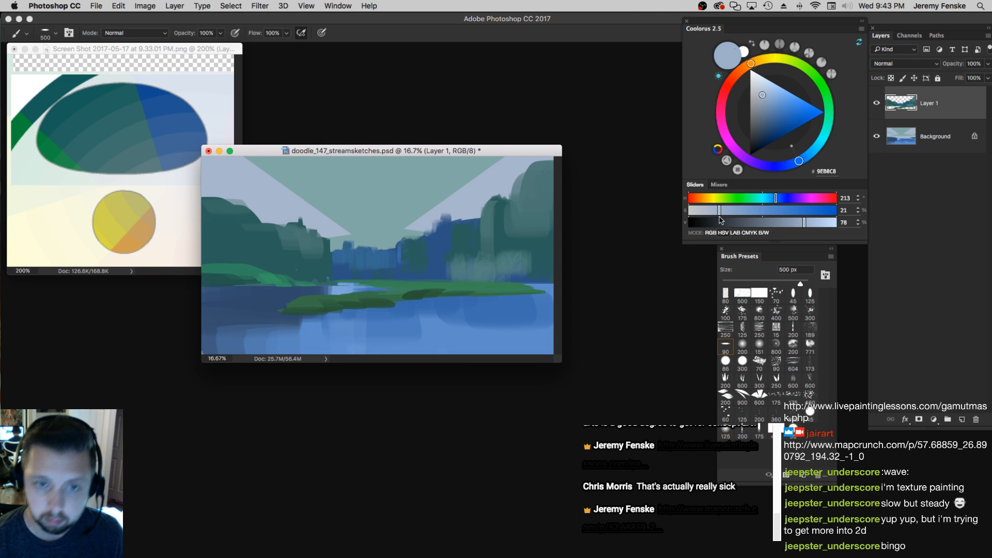
pyautogui.press('[')
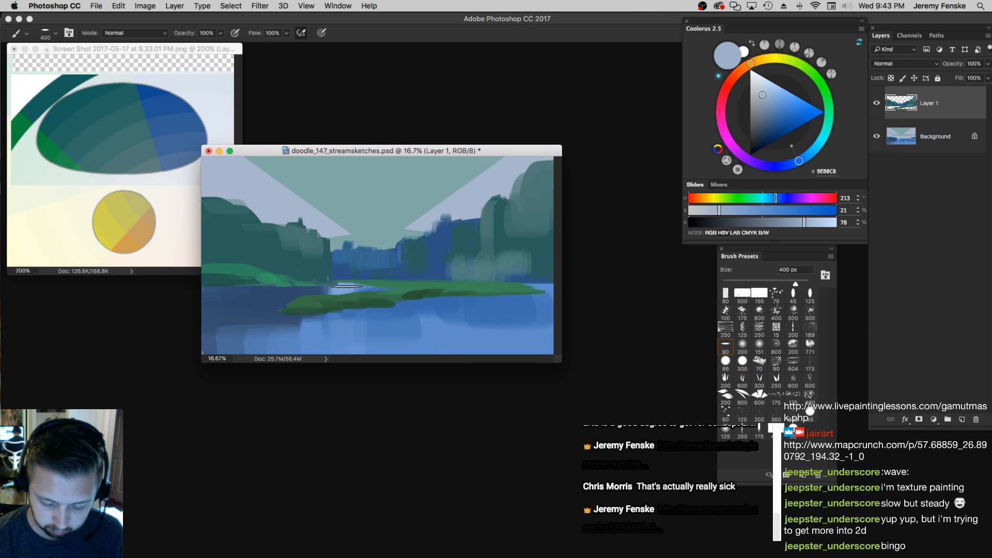
# Undo the trial pale stroke, switch to the Background layer, and paint a pale reflection in the water behind the central bank
pyautogui.moveTo(347, 288); pyautogui.dragTo(348, 323)
pyautogui.press('super+z')
pyautogui.click(920, 147)
pyautogui.press(']')
pyautogui.press(']')
pyautogui.press(']')
pyautogui.press('[')
pyautogui.press('[')
pyautogui.press('[')
pyautogui.press(']')
pyautogui.press(']')
pyautogui.press(']')
pyautogui.press(']')
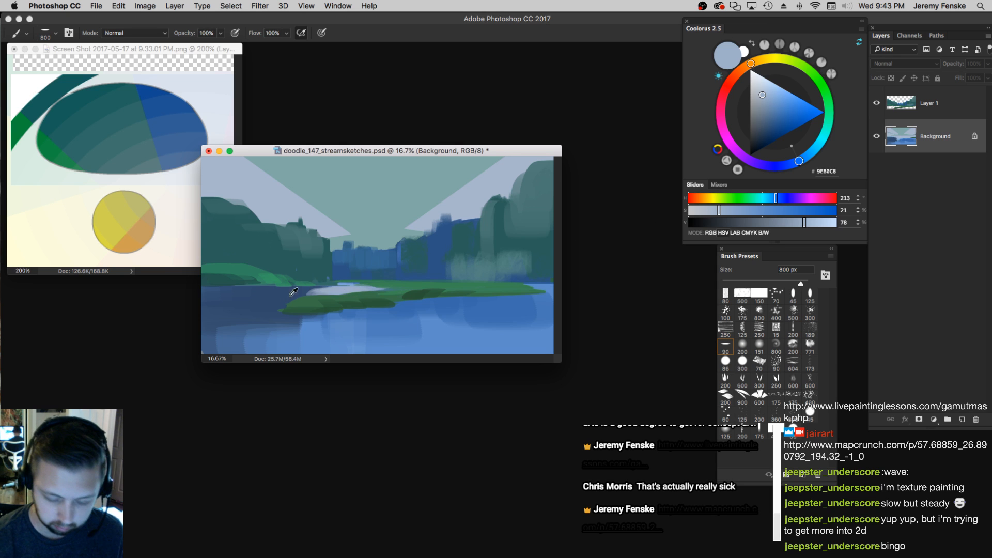
# Sample a mid blue from the water and paint broad strokes over the left water, using a brush of 800 to 1000 px
pyautogui.keyDown('alt'); pyautogui.click(324, 314); pyautogui.keyUp('alt')
pyautogui.keyDown('alt'); pyautogui.click(324, 314); pyautogui.keyUp('alt')
pyautogui.press('[')
pyautogui.press('[')
pyautogui.press('[')
pyautogui.press('[')
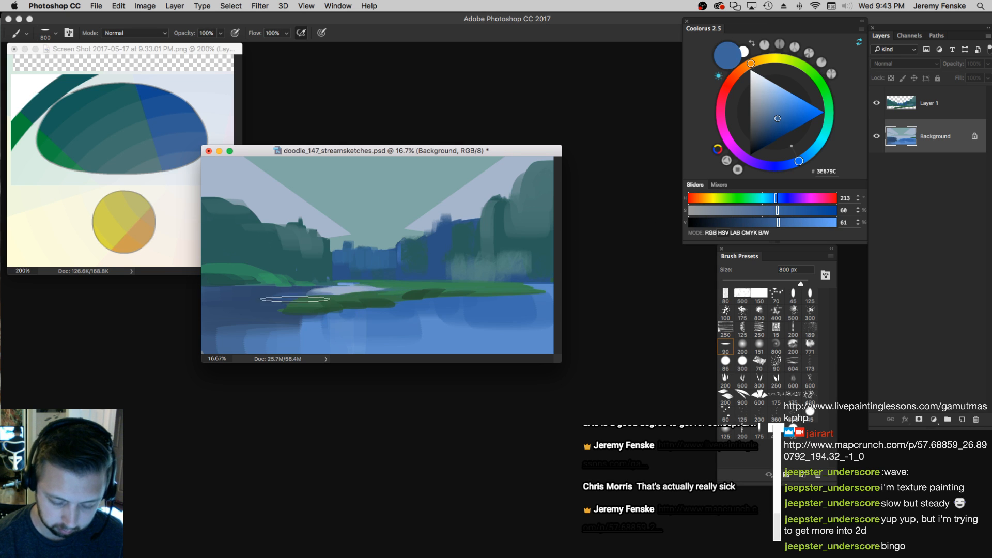
pyautogui.moveTo(274, 304)
pyautogui.mouseDown()
pyautogui.moveTo(305, 299)
pyautogui.moveTo(278, 320)
pyautogui.mouseUp()
pyautogui.press(']')
pyautogui.press(']')
pyautogui.press(']')
pyautogui.press(']')
pyautogui.press(']')
pyautogui.press(']')
pyautogui.press(']')
# Sample the dark blue of the left water, set its saturation to 12%, and paint grayish reflections there, ending at 700 px
pyautogui.keyDown('alt'); pyautogui.click(250, 290); pyautogui.keyUp('alt')
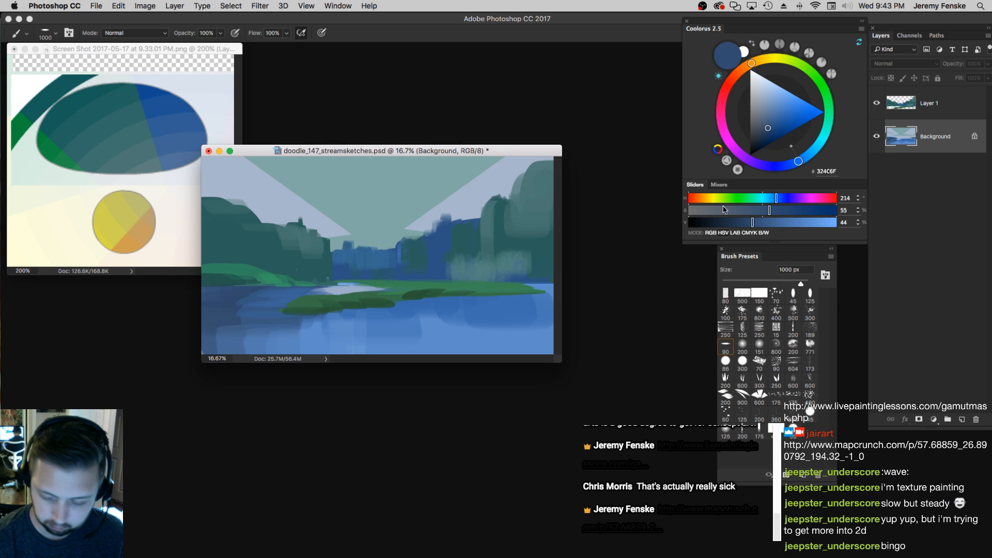
pyautogui.moveTo(723, 210); pyautogui.dragTo(707, 210)
pyautogui.press('[')
pyautogui.press('[')
pyautogui.press('[')
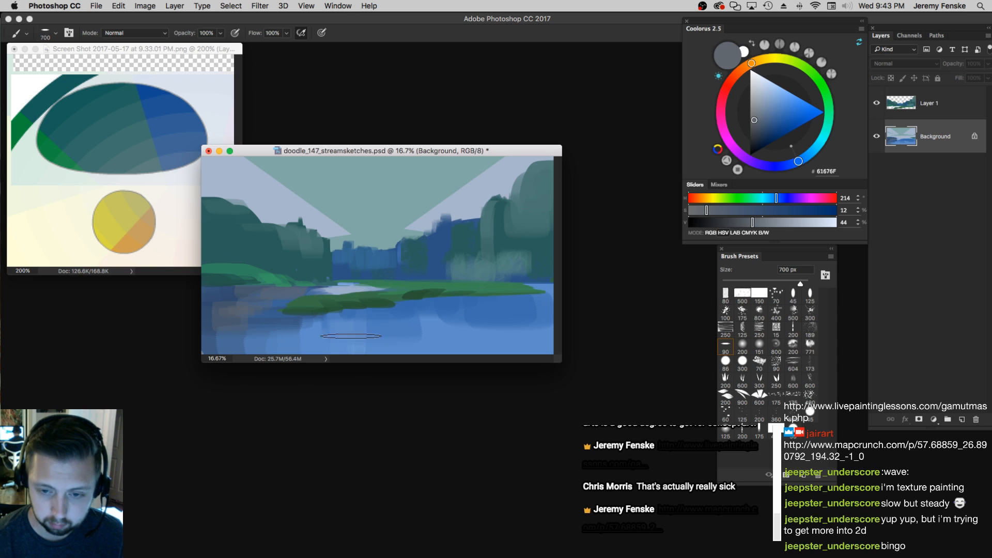
# Enlarge the brush to 1400 px and darken the gray paint color to 25% value
pyautogui.press(']')
pyautogui.press(']')
pyautogui.press(']')
pyautogui.press(']')
pyautogui.press(']')
pyautogui.press(']')
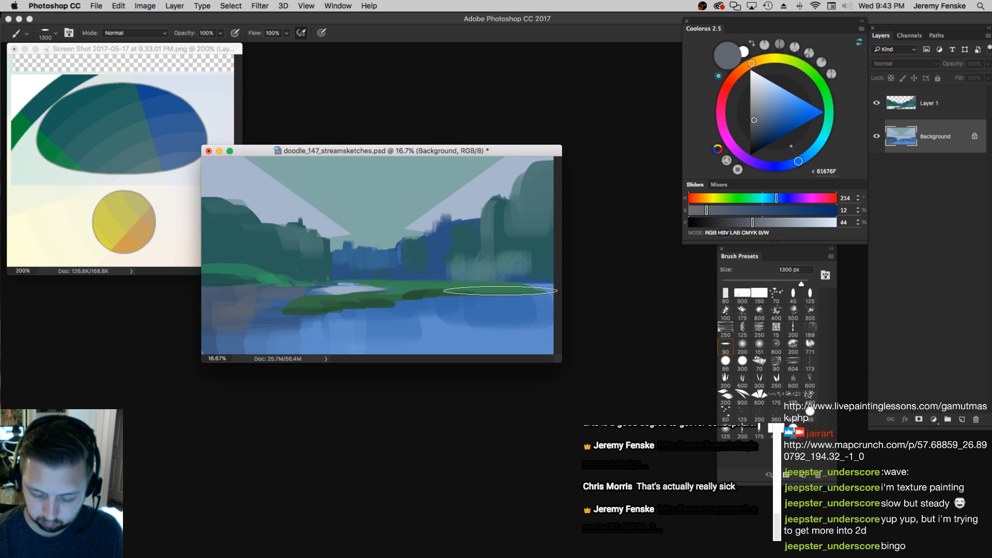
pyautogui.moveTo(746, 224); pyautogui.dragTo(723, 223)
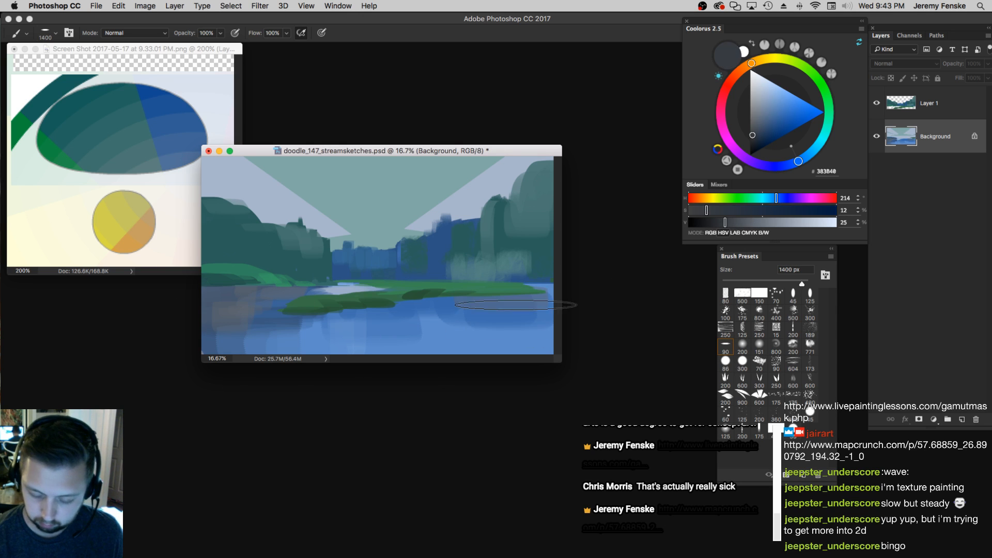
pyautogui.press(']')
# Enlarge the document window and paint a wide dark gray reflection in the water beneath the right side of the bank
pyautogui.moveTo(561, 362); pyautogui.dragTo(658, 480)
pyautogui.press(']')
pyautogui.press(']')
pyautogui.moveTo(537, 356)
pyautogui.mouseDown()
pyautogui.moveTo(539, 380)
pyautogui.moveTo(518, 360)
pyautogui.moveTo(574, 382)
pyautogui.mouseUp()
pyautogui.press('[')
pyautogui.moveTo(479, 368); pyautogui.dragTo(448, 368)
pyautogui.moveTo(526, 381); pyautogui.dragTo(499, 388)
pyautogui.moveTo(576, 377); pyautogui.dragTo(399, 377)
pyautogui.press('[')
pyautogui.moveTo(509, 382); pyautogui.dragTo(463, 382)
pyautogui.press('[')
pyautogui.press('[')
# Sample a mid blue from the water and paint reflection shapes in the left and center foreground at 1200 to 1300 px
pyautogui.keyDown('alt'); pyautogui.click(326, 367); pyautogui.keyUp('alt')
pyautogui.moveTo(321, 374)
pyautogui.mouseDown()
pyautogui.moveTo(336, 393)
pyautogui.moveTo(324, 401)
pyautogui.mouseUp()
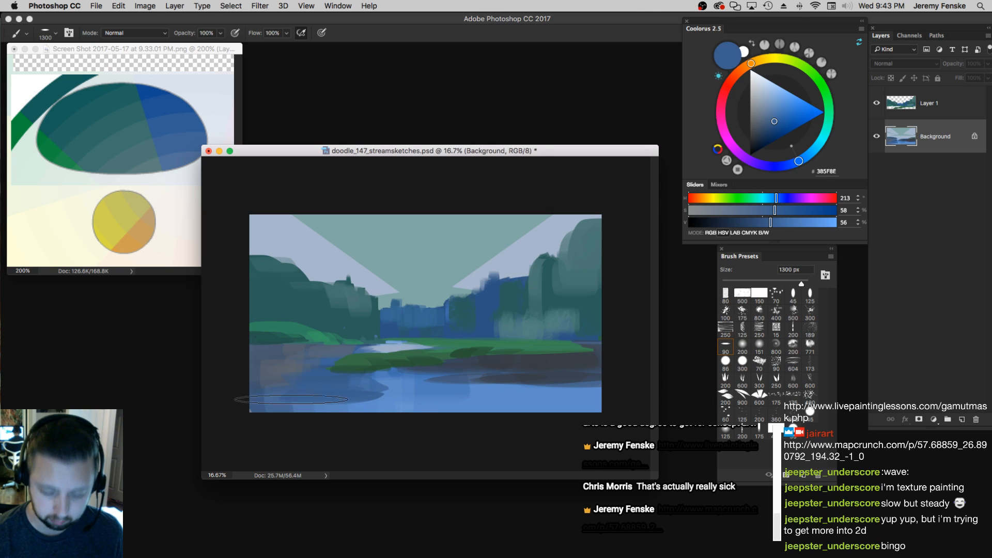
pyautogui.press(']')
pyautogui.press(']')
pyautogui.moveTo(422, 367)
pyautogui.mouseDown()
pyautogui.moveTo(420, 388)
pyautogui.moveTo(449, 399)
pyautogui.mouseUp()
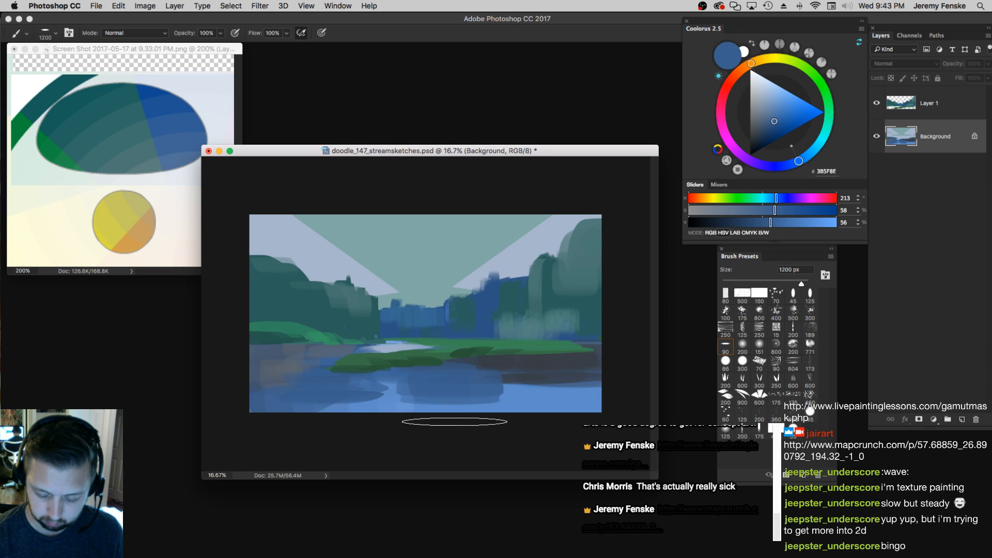
# Sample the dark gray-blue from the reflection under the bank and reduce the brush to 800 px
pyautogui.keyDown('alt'); pyautogui.click(472, 362); pyautogui.keyUp('alt')
pyautogui.press('[')
pyautogui.press('[')
pyautogui.press('[')
pyautogui.press('[')
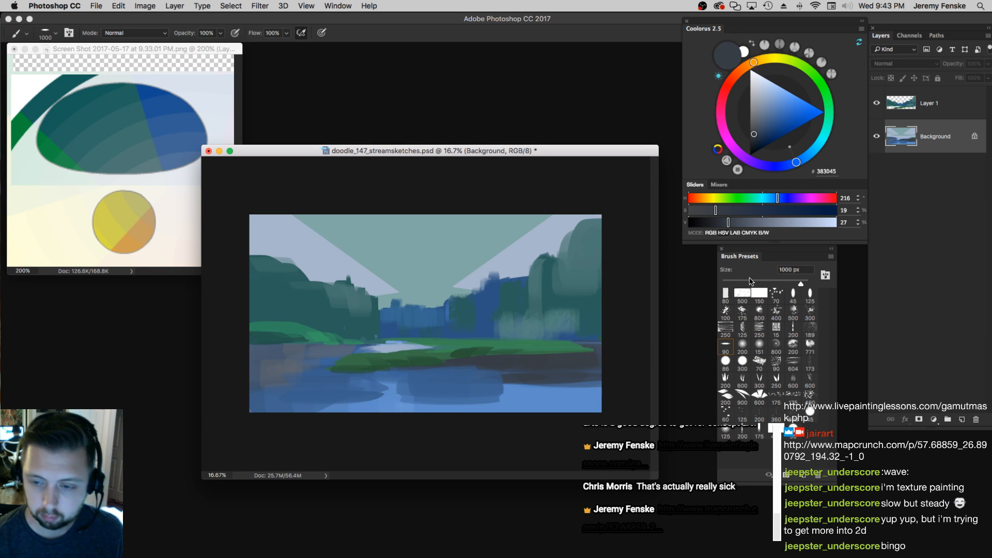
pyautogui.press('[')
pyautogui.press('[')
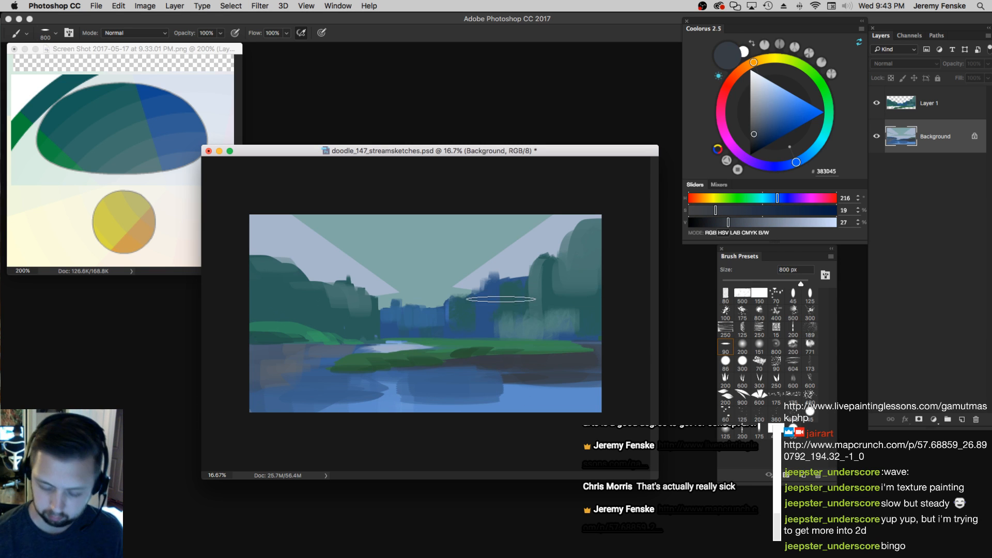
# Sample blue from the distant right trees, set its value to 37%, and paint dark strokes into them on Layer 1 at 250 px
pyautogui.keyDown('alt'); pyautogui.click(500, 300); pyautogui.keyUp('alt')
pyautogui.moveTo(751, 222); pyautogui.dragTo(743, 223)
pyautogui.press('[')
pyautogui.press('[')
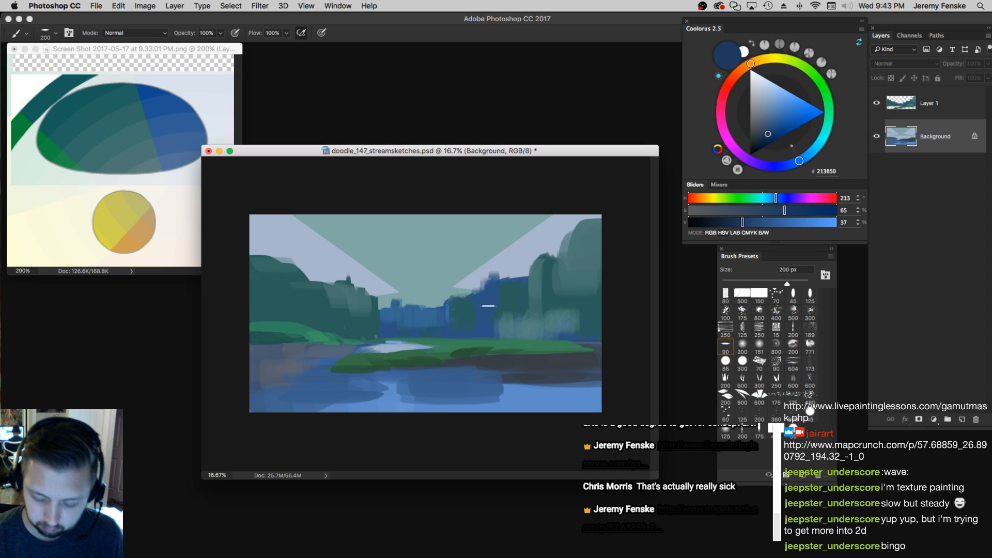
pyautogui.hotkey('alt', ']')
pyautogui.press(']')
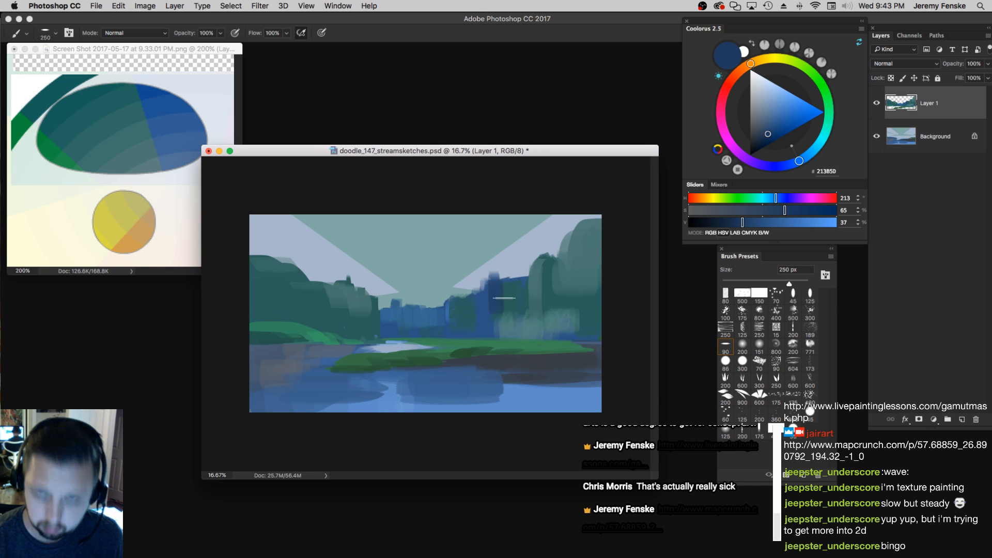
pyautogui.moveTo(503, 309); pyautogui.dragTo(494, 313)
# Set the blue's saturation to 72% and deepen the distant right trees with a 175 px brush, resampling nearby dark blues
pyautogui.click(796, 211)
pyautogui.press(']')
pyautogui.moveTo(482, 299); pyautogui.dragTo(500, 290)
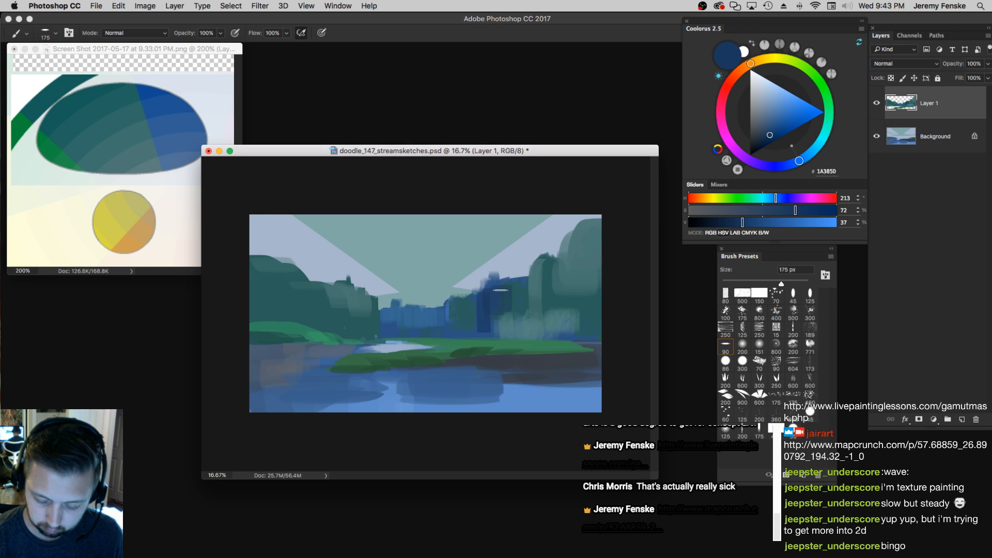
pyautogui.keyDown('alt'); pyautogui.click(483, 331); pyautogui.keyUp('alt')
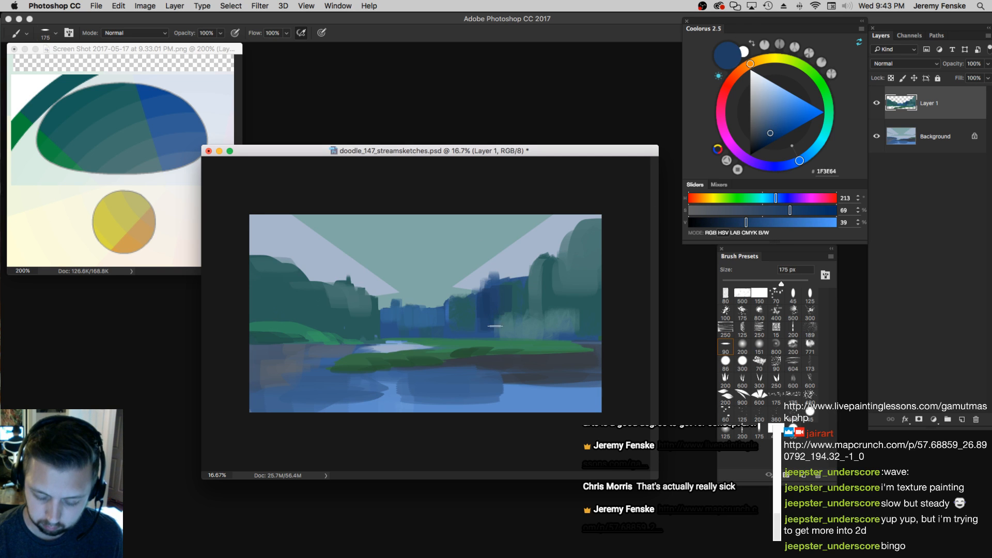
pyautogui.keyDown('alt'); pyautogui.click(516, 292); pyautogui.keyUp('alt')
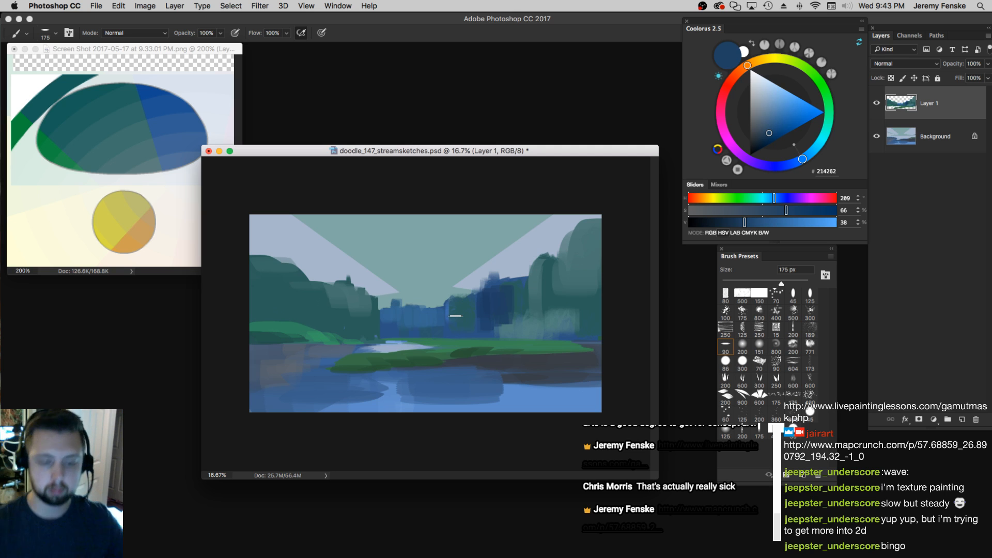
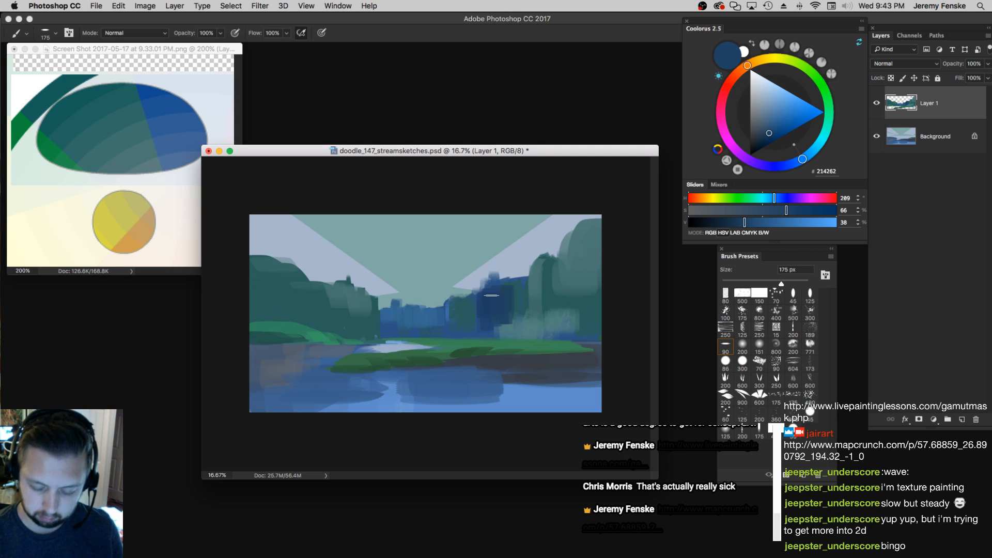
# Sample a mid blue from the distant right trees and broaden the distant treeline with a 300 px brush
pyautogui.keyDown('alt'); pyautogui.click(508, 278); pyautogui.keyUp('alt')
pyautogui.press(']')
pyautogui.moveTo(515, 269); pyautogui.dragTo(491, 297)
pyautogui.moveTo(519, 266)
pyautogui.mouseDown()
pyautogui.moveTo(473, 295)
pyautogui.moveTo(490, 273)
pyautogui.moveTo(444, 305)
pyautogui.moveTo(424, 305)
pyautogui.moveTo(443, 294)
pyautogui.moveTo(413, 298)
pyautogui.mouseUp()
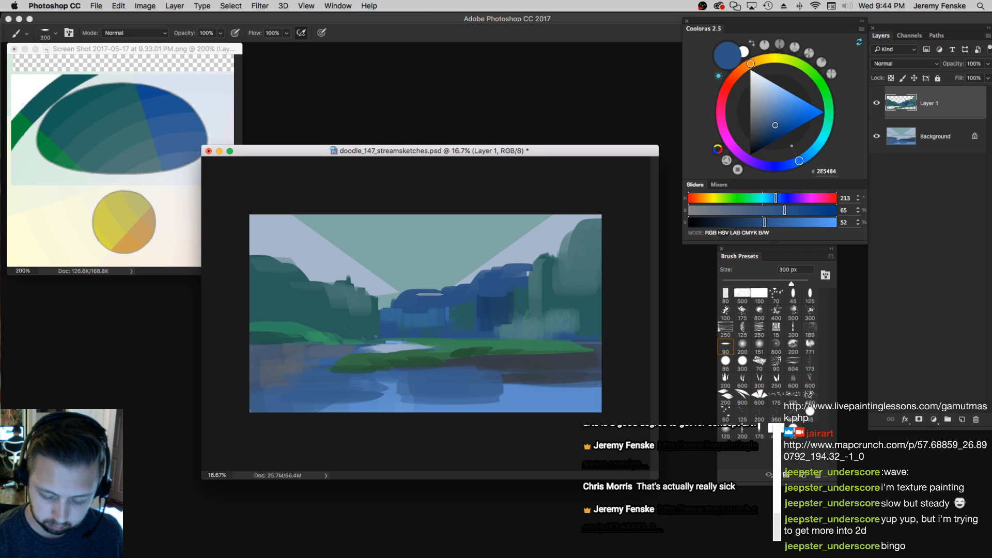
# Sample teals from the left trees and smooth their foliage with a brush around 400 px, reducing it to 200 px
pyautogui.keyDown('alt'); pyautogui.click(361, 305); pyautogui.keyUp('alt')
pyautogui.moveTo(371, 310)
pyautogui.mouseDown()
pyautogui.moveTo(344, 285)
pyautogui.moveTo(316, 282)
pyautogui.moveTo(323, 296)
pyautogui.moveTo(282, 284)
pyautogui.moveTo(243, 248)
pyautogui.moveTo(293, 296)
pyautogui.moveTo(321, 279)
pyautogui.mouseUp()
pyautogui.press(']')
pyautogui.press(']')
pyautogui.press('[')
pyautogui.press('[')
pyautogui.keyDown('alt'); pyautogui.click(331, 268); pyautogui.keyUp('alt')
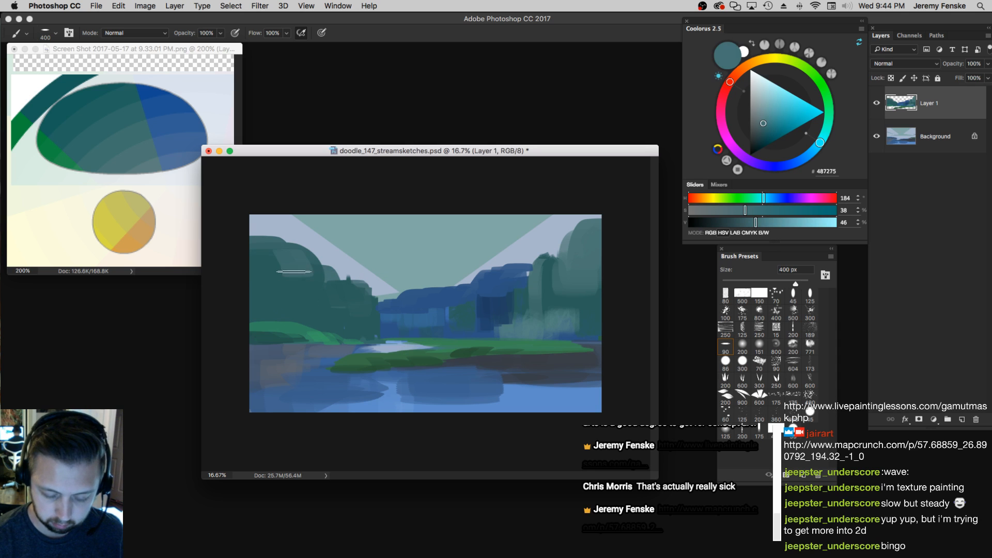
pyautogui.press('[')
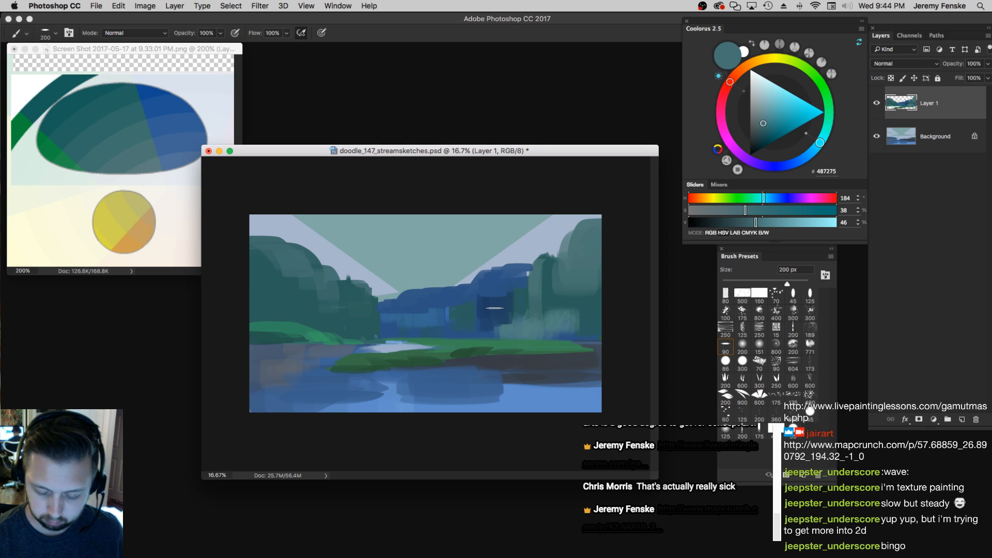
# Resample mid blues from the distant trees and soften the center of the treeline with a brush around 500 px
pyautogui.keyDown('alt'); pyautogui.click(493, 307); pyautogui.keyUp('alt')
pyautogui.press(']')
pyautogui.press(']')
pyautogui.press(']')
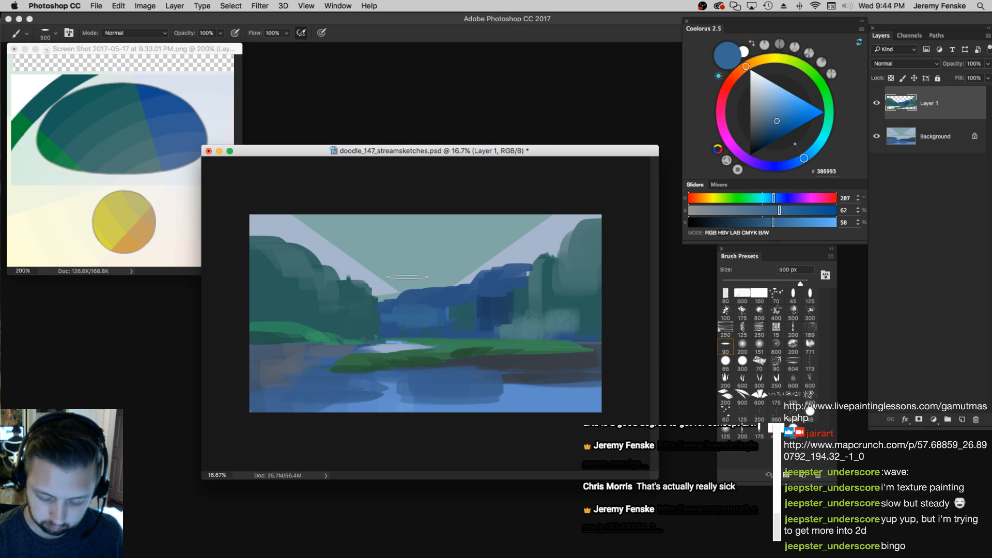
pyautogui.keyDown('alt'); pyautogui.click(397, 317); pyautogui.keyUp('alt')
pyautogui.keyDown('alt'); pyautogui.click(487, 303); pyautogui.keyUp('alt')
pyautogui.press(']')
pyautogui.press(']')
pyautogui.press('[')
pyautogui.press('[')
# Sample dark blue #203F65 from the distant trees and darken their lower middle with a 125 to 250 px brush
pyautogui.keyDown('alt'); pyautogui.click(493, 277); pyautogui.keyUp('alt')
pyautogui.keyDown('alt'); pyautogui.click(487, 310); pyautogui.keyUp('alt')
pyautogui.press('[')
pyautogui.press('[')
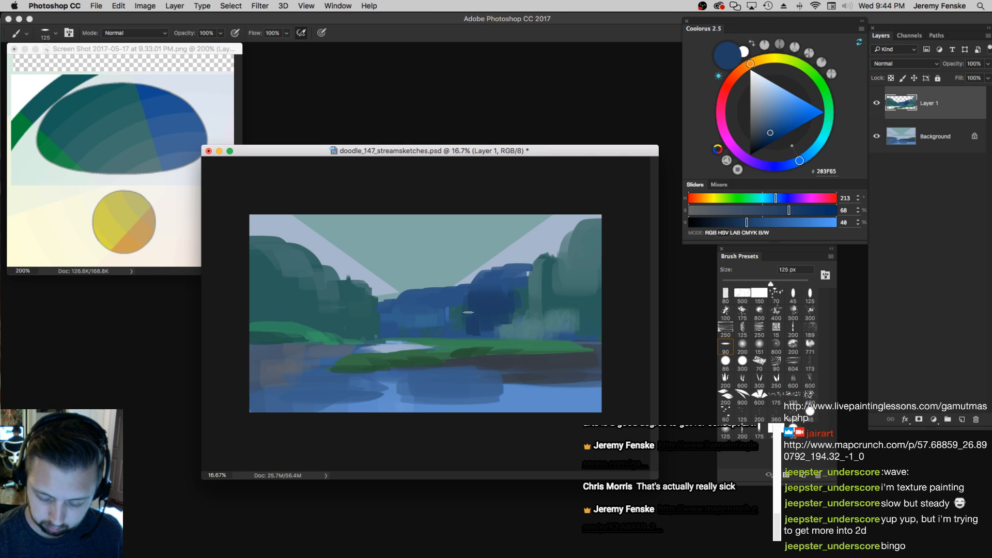
pyautogui.press(']')
pyautogui.press(']')
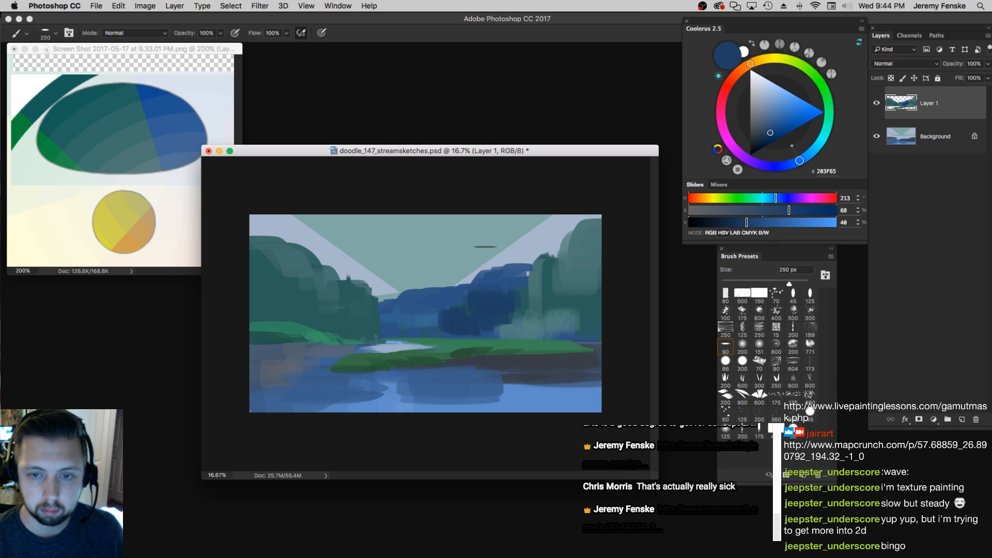
# Carry the dark blue into the distant trees beside the left woods at 200 to 500 px, and sample the blue above the bank
pyautogui.press(']')
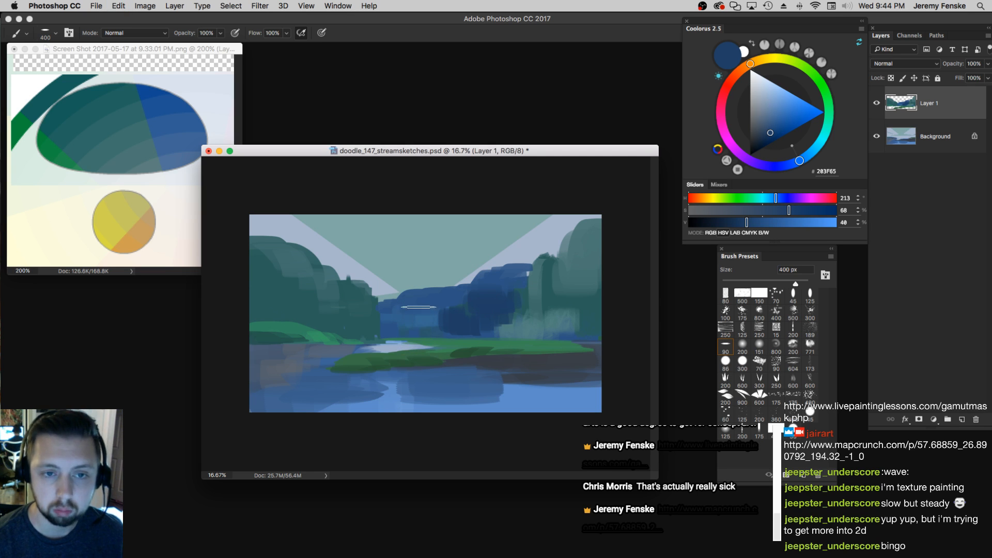
pyautogui.press('[')
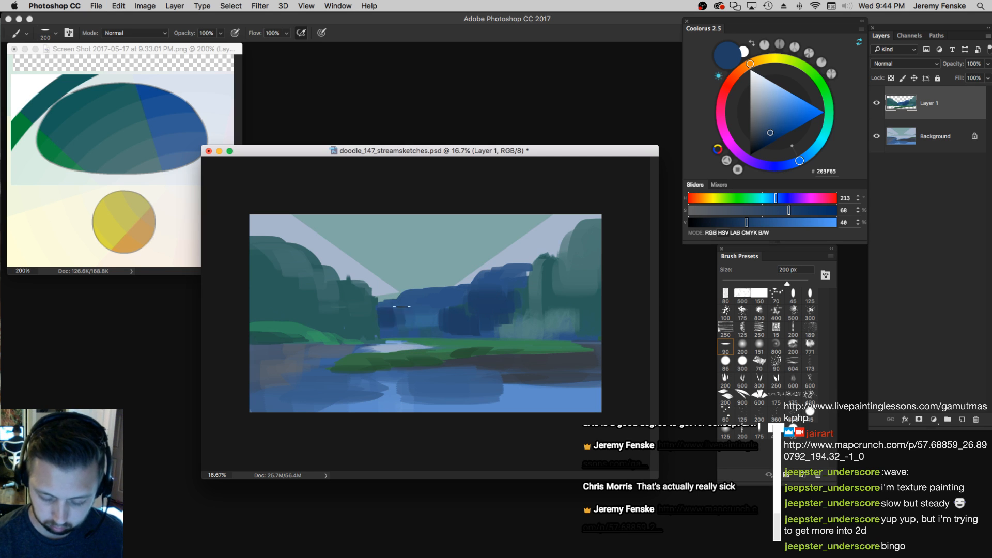
pyautogui.press(']')
pyautogui.press(']')
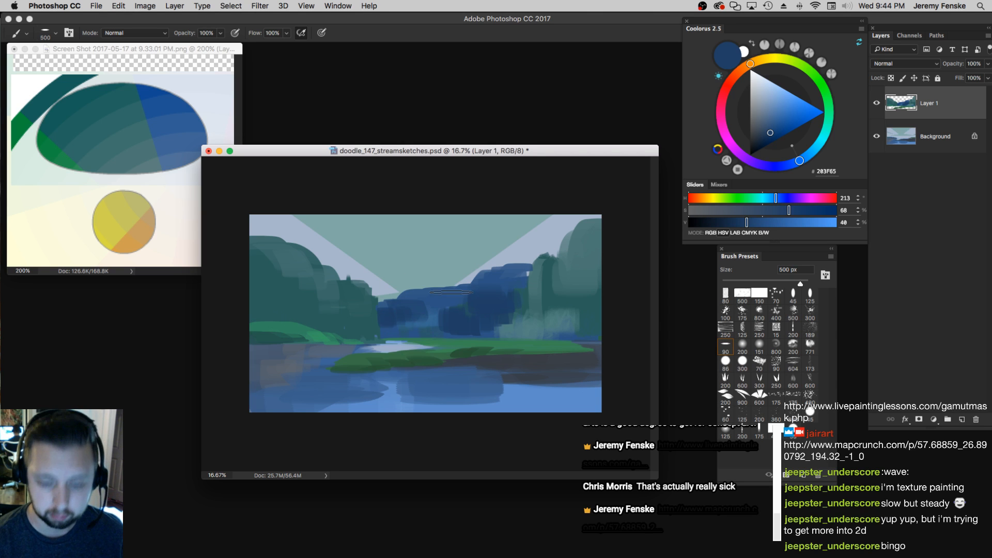
pyautogui.keyDown('alt'); pyautogui.click(433, 333); pyautogui.keyUp('alt')
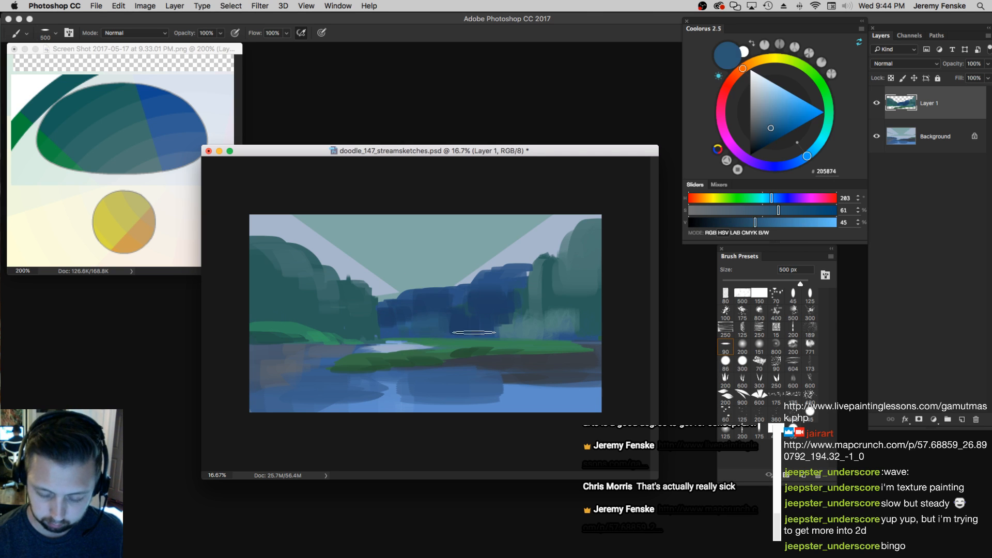
# Enlarge the document window so that the whole painting sits inside it with a margin
pyautogui.press('z')
pyautogui.moveTo(473, 332); pyautogui.dragTo(455, 320)
pyautogui.keyDown('alt'); pyautogui.click(454, 319); pyautogui.keyUp('alt')
pyautogui.click(358, 241)
pyautogui.click(366, 248)
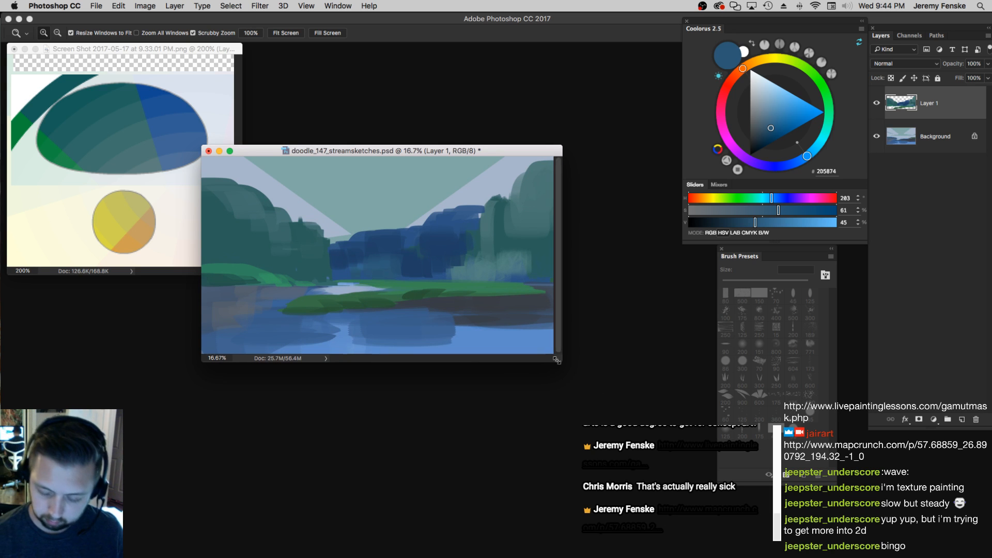
pyautogui.moveTo(561, 362); pyautogui.dragTo(681, 443)
# Choose the rectangular 80 px brush preset and duplicate the Background layer
pyautogui.press('b')
pyautogui.click(726, 293)
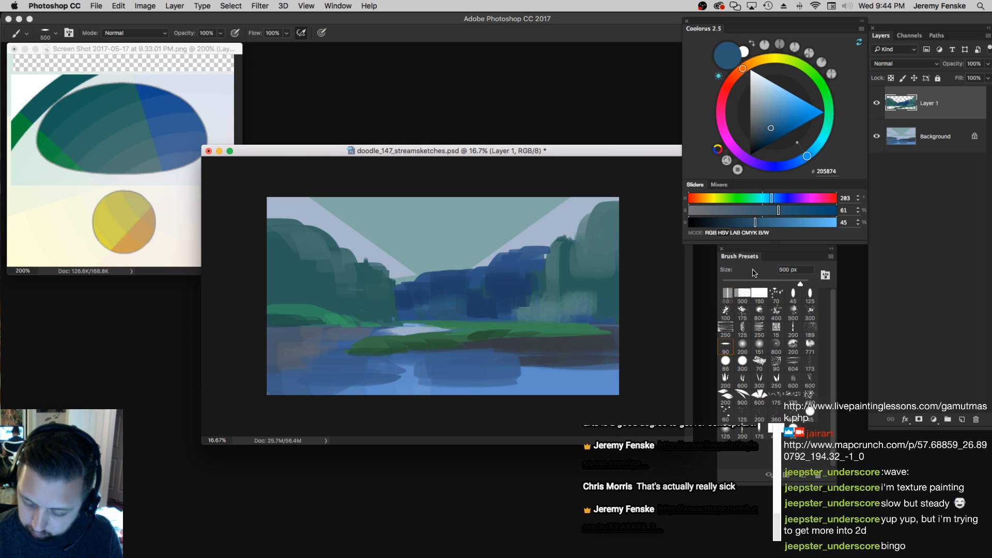
pyautogui.click(939, 144)
pyautogui.press('super+j')
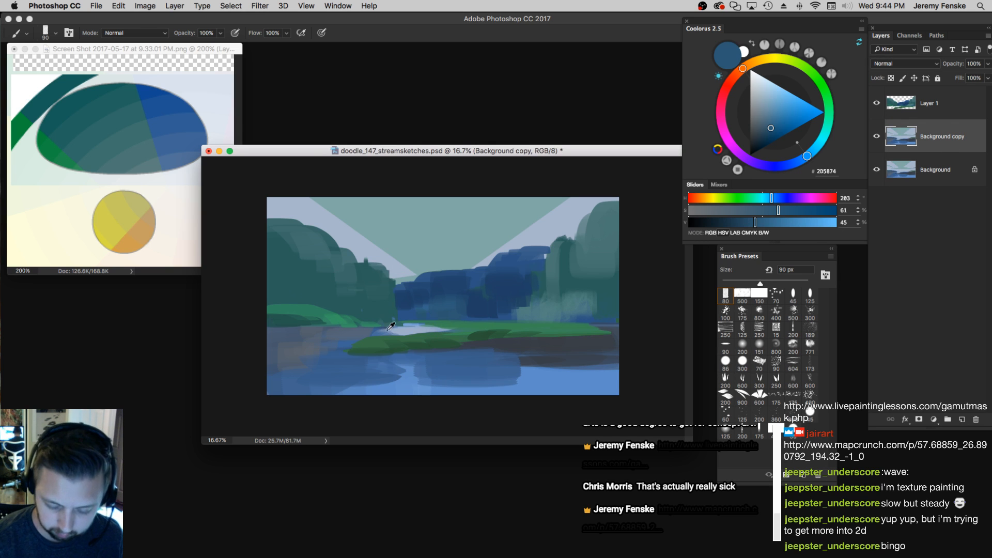
# Sample the pale blue from the water behind the bank and paint a bright reflection in the central foreground on Background copy at 900 px
pyautogui.keyDown('alt'); pyautogui.click(386, 326); pyautogui.keyUp('alt')
pyautogui.press(']')
pyautogui.press(']')
pyautogui.press(']')
pyautogui.press(']')
pyautogui.press(']')
pyautogui.press(']')
pyautogui.press(']')
pyautogui.press(']')
pyautogui.moveTo(406, 342); pyautogui.dragTo(402, 366)
pyautogui.moveTo(401, 346)
pyautogui.mouseDown()
pyautogui.moveTo(400, 411)
pyautogui.moveTo(418, 385)
pyautogui.moveTo(423, 438)
pyautogui.mouseUp()
pyautogui.press('super+z')
pyautogui.press(']')
pyautogui.press(']')
pyautogui.press(']')
pyautogui.press(']')
pyautogui.press(']')
pyautogui.press(']')
pyautogui.press(']')
pyautogui.press(']')
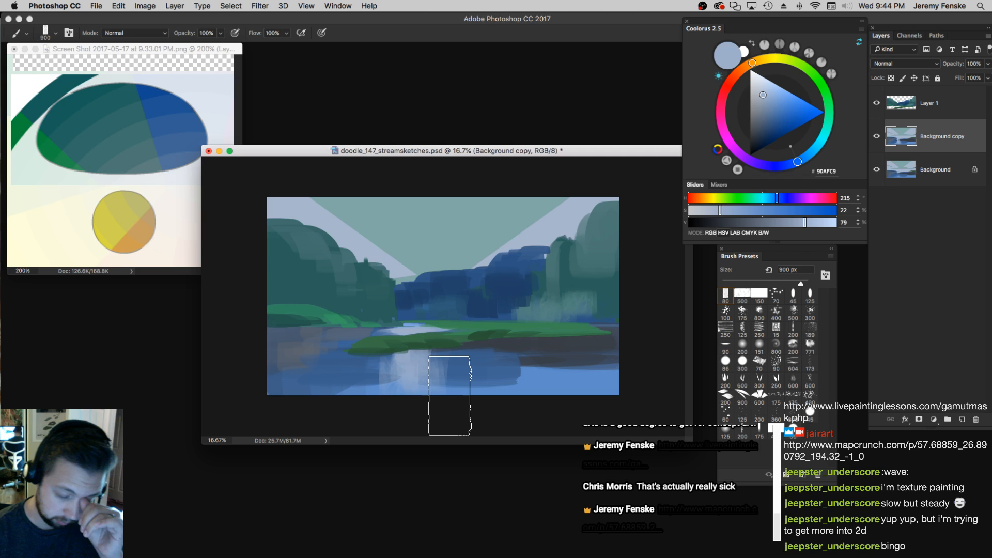
# Resample intermediate blues and blend both edges of the bright foreground reflection, reducing the brush from 900 to 400 px
pyautogui.keyDown('alt'); pyautogui.click(476, 362); pyautogui.keyUp('alt')
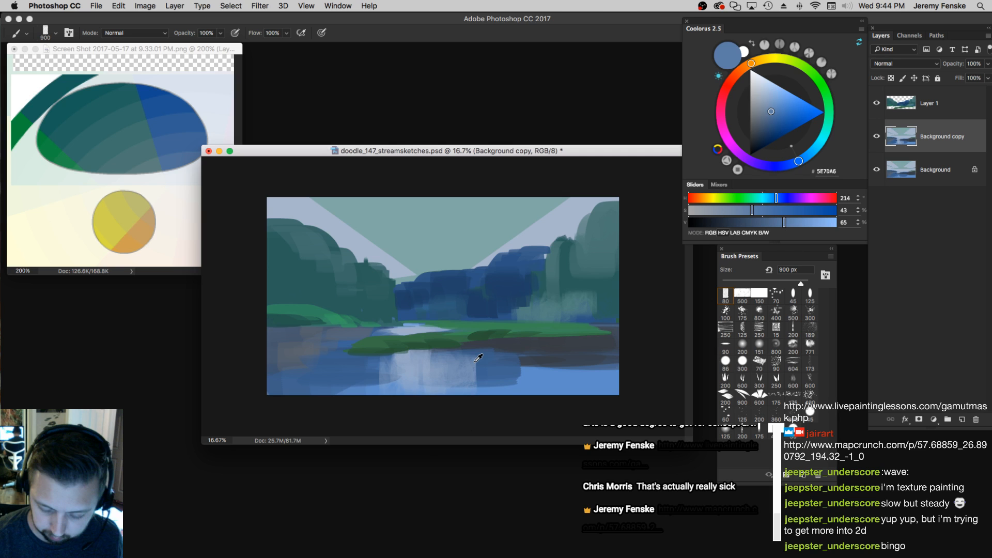
pyautogui.keyDown('alt'); pyautogui.click(476, 362); pyautogui.keyUp('alt')
pyautogui.moveTo(498, 381); pyautogui.dragTo(469, 381)
pyautogui.press('[')
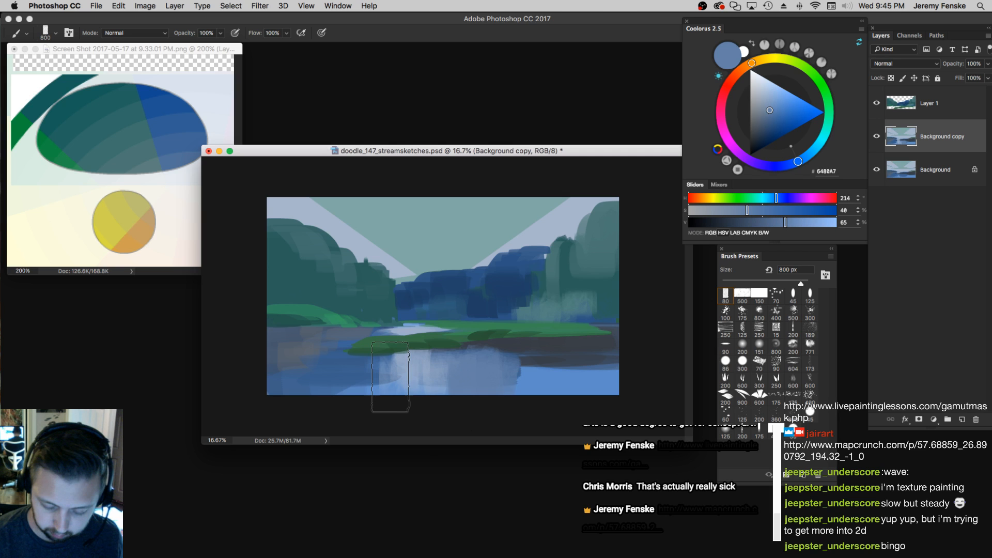
pyautogui.keyDown('alt'); pyautogui.click(390, 377); pyautogui.keyUp('alt')
pyautogui.press('[')
pyautogui.press('[')
pyautogui.press('[')
pyautogui.press('[')
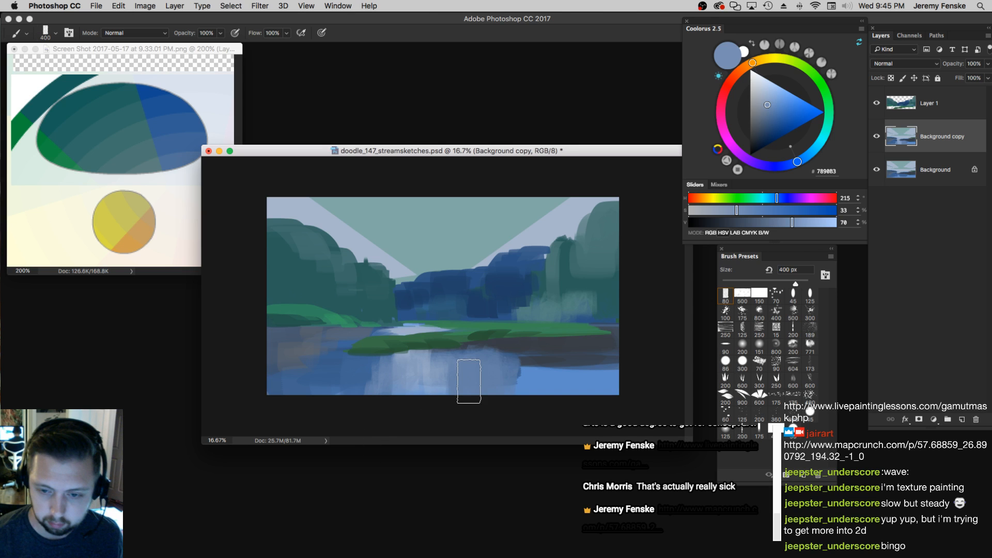
# Sample the bank's dark green, switch to Layer 1, and touch up the distant treeline with sampled blue and teal at 200 to 250 px
pyautogui.keyDown('alt'); pyautogui.click(410, 341); pyautogui.keyUp('alt')
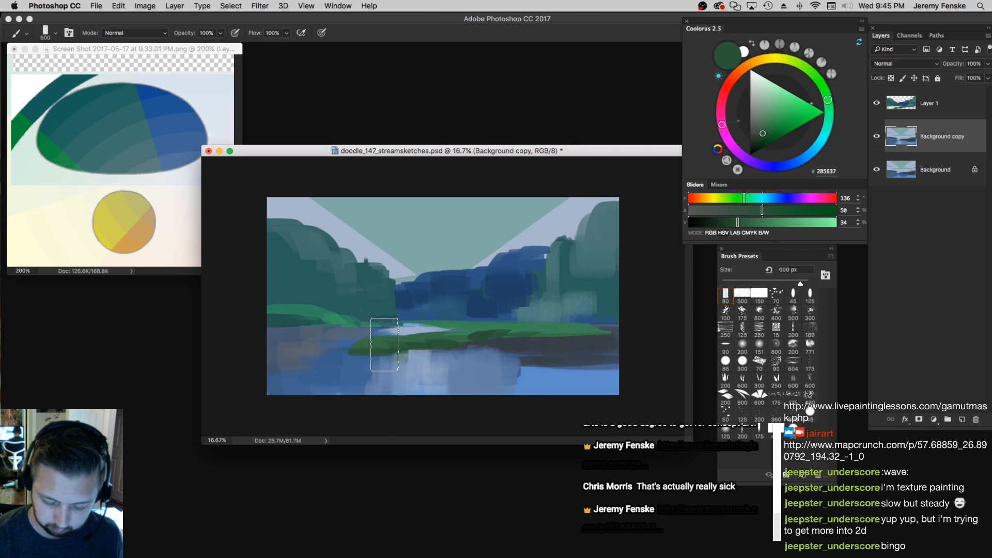
pyautogui.hotkey('alt', ']')
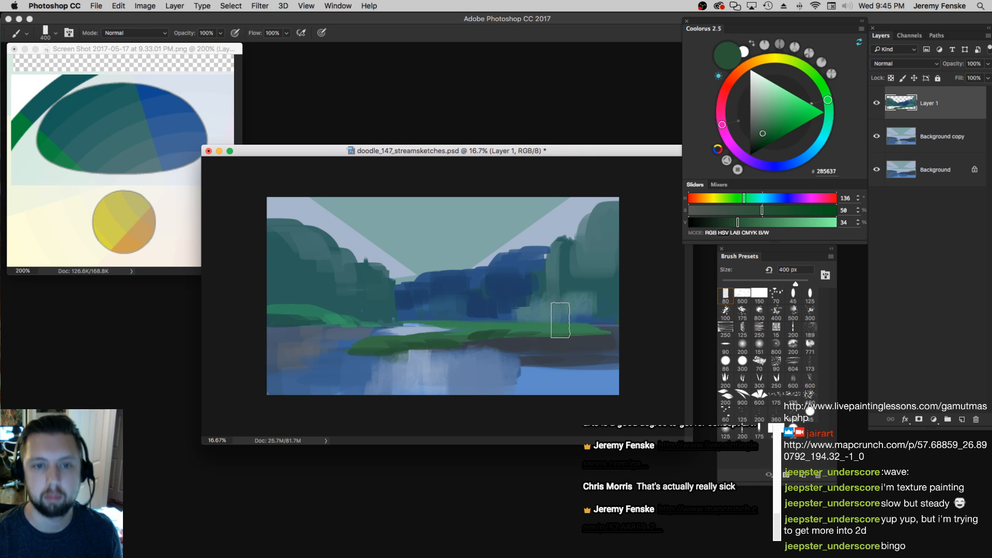
pyautogui.keyDown('alt'); pyautogui.click(429, 279); pyautogui.keyUp('alt')
pyautogui.press('[')
pyautogui.press('[')
pyautogui.press('[')
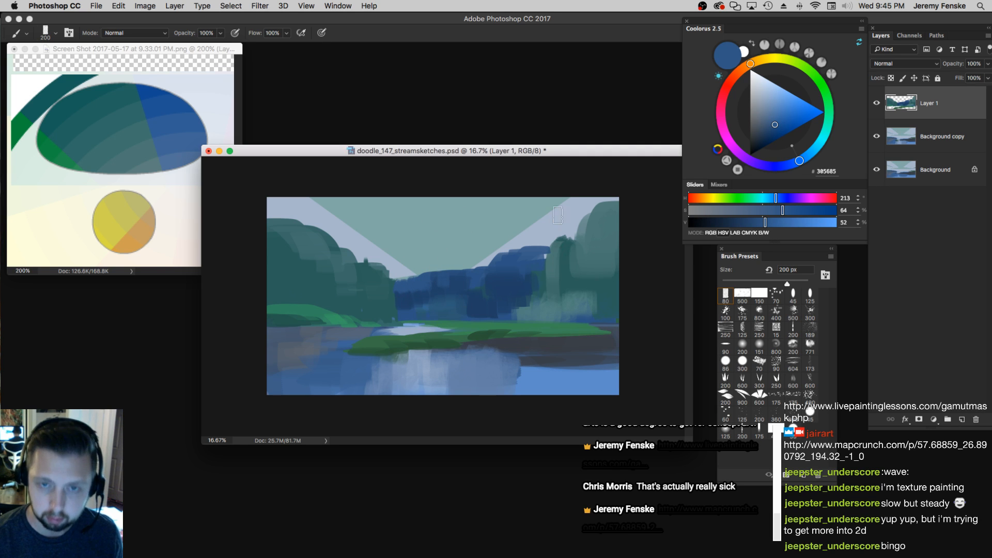
pyautogui.keyDown('alt'); pyautogui.click(564, 259); pyautogui.keyUp('alt')
pyautogui.press(']')
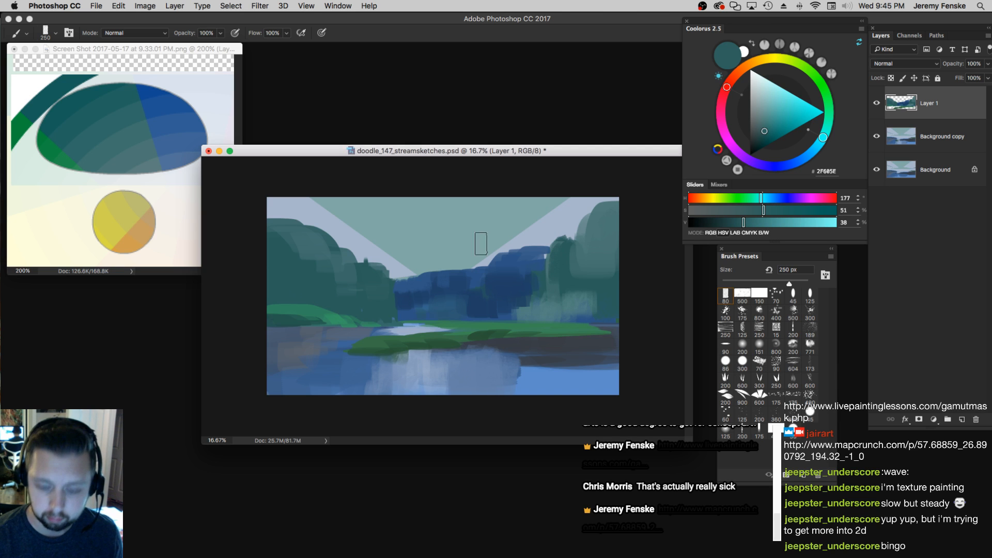
# On Background copy, sample the pale gray-blue sky and paint it over the green triangle just above the distant trees
pyautogui.click(946, 171)
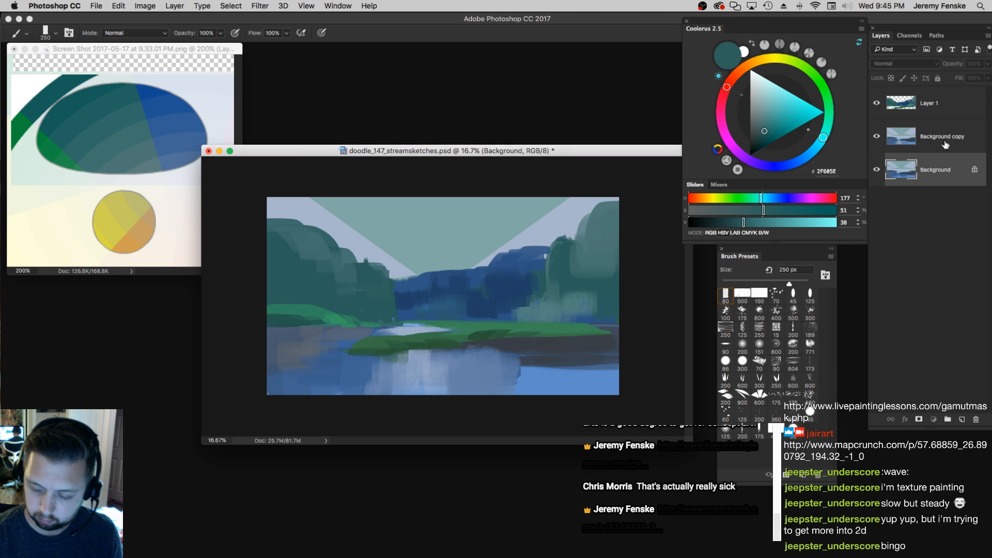
pyautogui.click(946, 145)
pyautogui.keyDown('alt'); pyautogui.click(397, 267); pyautogui.keyUp('alt')
pyautogui.press(']')
pyautogui.press(']')
pyautogui.press(']')
pyautogui.press(']')
pyautogui.press(']')
pyautogui.press(']')
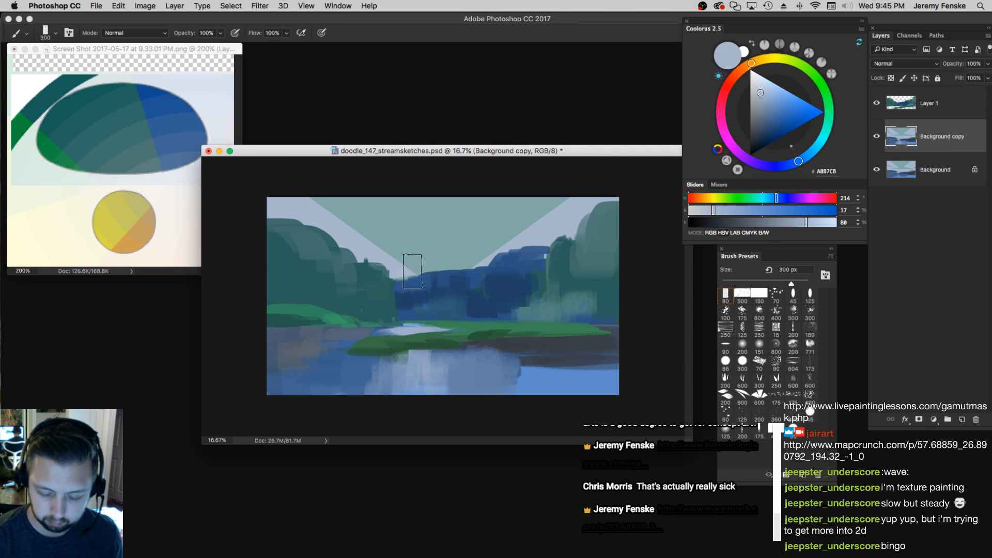
pyautogui.moveTo(419, 253)
pyautogui.mouseDown()
pyautogui.moveTo(425, 270)
pyautogui.moveTo(456, 277)
pyautogui.mouseUp()
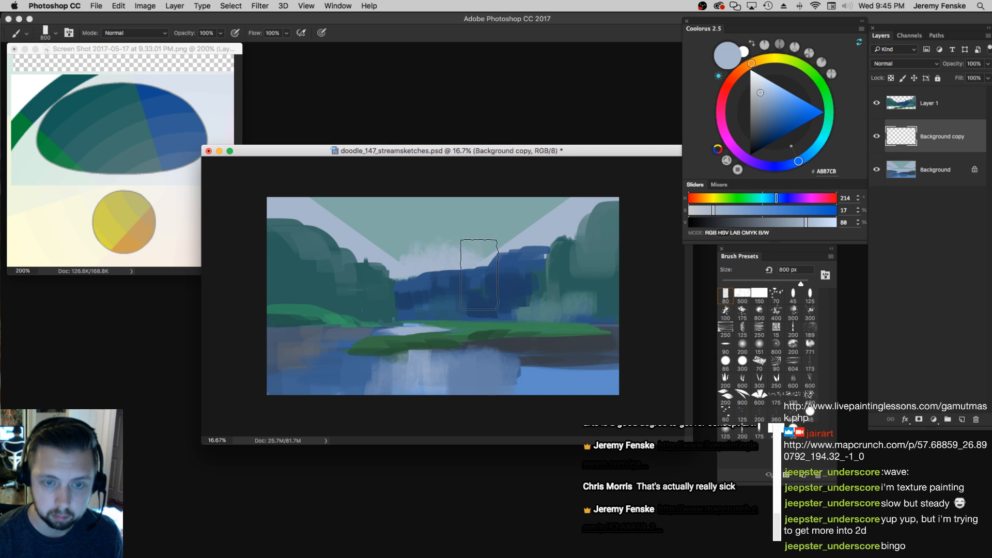
# Cover the rest of the green sky triangle with the pale gray-blue, using a brush up to 1100 px
pyautogui.press(']')
pyautogui.press(']')
pyautogui.press(']')
pyautogui.moveTo(370, 206)
pyautogui.mouseDown()
pyautogui.moveTo(613, 222)
pyautogui.moveTo(569, 155)
pyautogui.mouseUp()
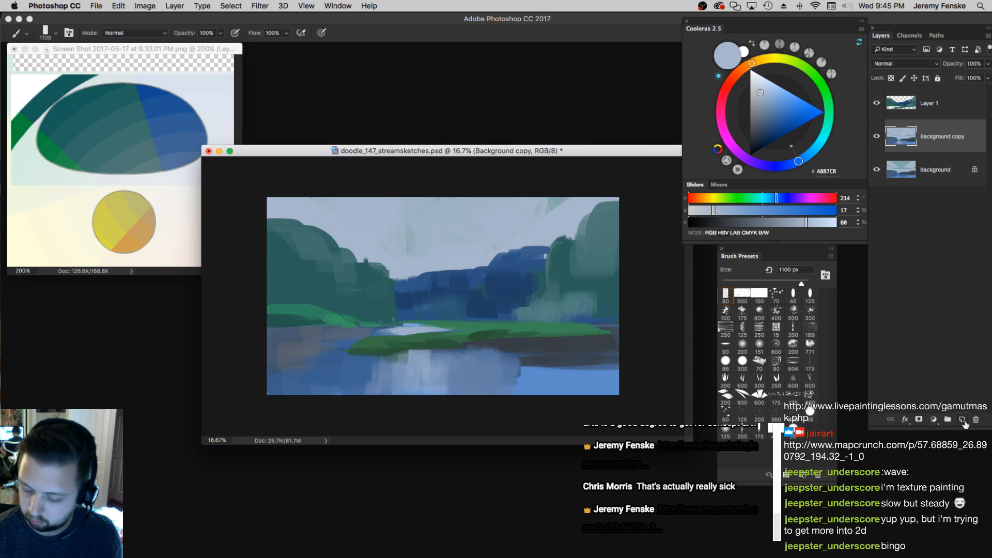
# Add a new layer above Background copy and reduce the brush to 800 px
pyautogui.click(964, 420)
pyautogui.press('[')
pyautogui.press('[')
pyautogui.press('[')
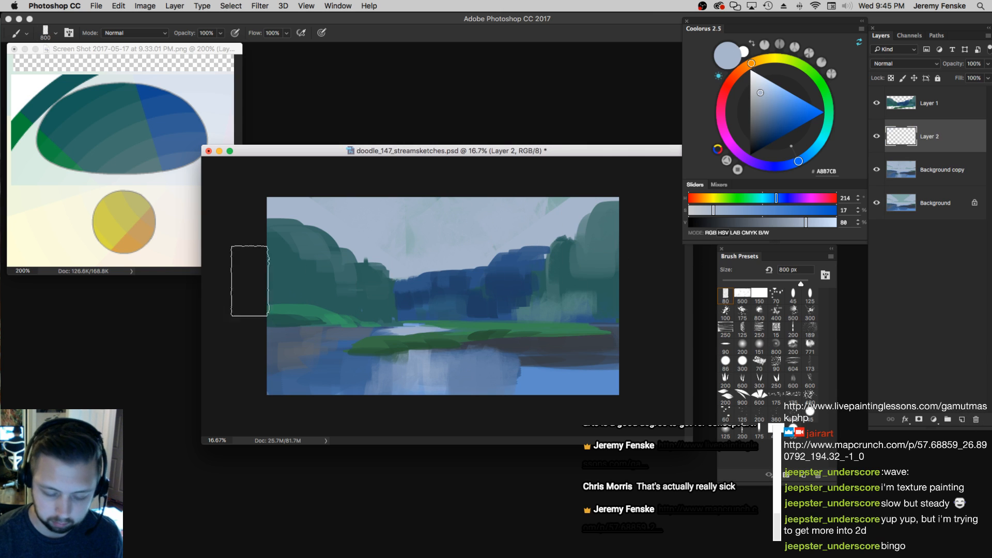
# Try a cloud stroke across the sky with a desaturated dark teal sampled from the gamut mask at 300 px, and undo it
pyautogui.keyDown('alt'); pyautogui.click(129, 151); pyautogui.keyUp('alt')
pyautogui.click(739, 212)
pyautogui.moveTo(739, 212)
pyautogui.mouseDown()
pyautogui.moveTo(713, 214)
pyautogui.moveTo(735, 222)
pyautogui.mouseUp()
pyautogui.press('[')
pyautogui.press('[')
pyautogui.press('[')
pyautogui.press('[')
pyautogui.press('[')
pyautogui.moveTo(368, 246); pyautogui.dragTo(545, 255)
pyautogui.press('super+z')
pyautogui.click(739, 211)
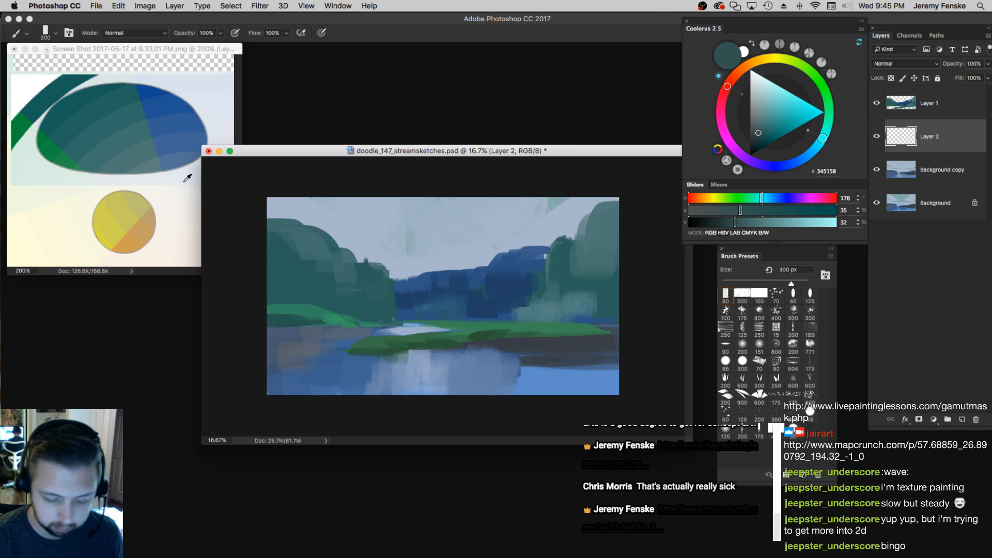
# Sample blue from the gamut mask, adjust it to 33% saturation and 43% value, and try cloud strokes across the sky, undoing them
pyautogui.keyDown('alt'); pyautogui.click(185, 134); pyautogui.keyUp('alt')
pyautogui.press(']')
pyautogui.moveTo(754, 211); pyautogui.dragTo(718, 210)
pyautogui.moveTo(775, 222); pyautogui.dragTo(750, 222)
pyautogui.moveTo(348, 242); pyautogui.dragTo(542, 254)
pyautogui.press('super+z')
pyautogui.press('[')
pyautogui.press('[')
pyautogui.moveTo(755, 222); pyautogui.dragTo(737, 210)
pyautogui.press('[')
pyautogui.press('[')
pyautogui.moveTo(392, 241); pyautogui.dragTo(552, 243)
pyautogui.press('super+z')
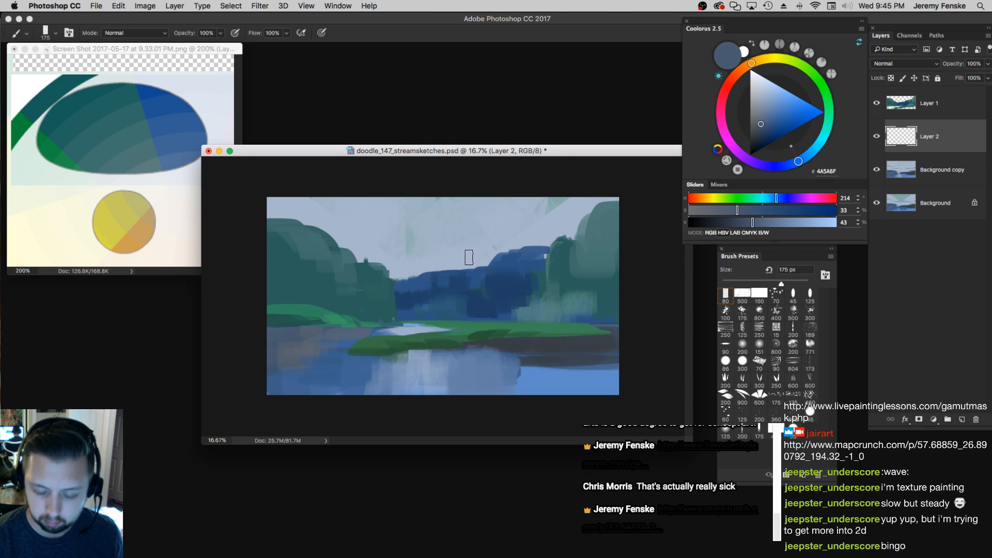
# Choose the flat 90 px brush preset and paint a small gray-blue cloud above the distant trees, raising the color's value to 53%
pyautogui.click(730, 346)
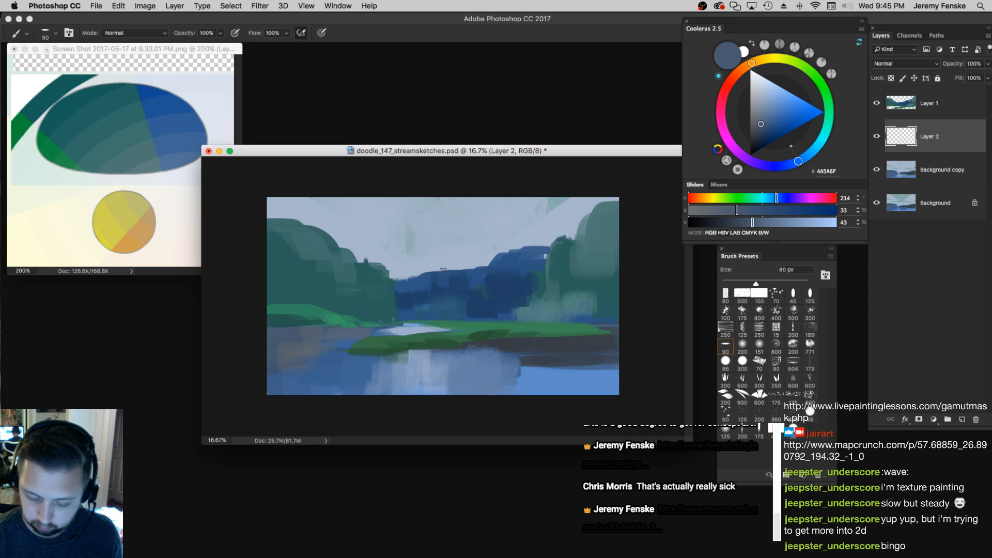
pyautogui.press(']')
pyautogui.moveTo(400, 262)
pyautogui.mouseDown()
pyautogui.moveTo(428, 253)
pyautogui.moveTo(449, 262)
pyautogui.mouseUp()
pyautogui.press(']')
pyautogui.moveTo(761, 224); pyautogui.dragTo(767, 223)
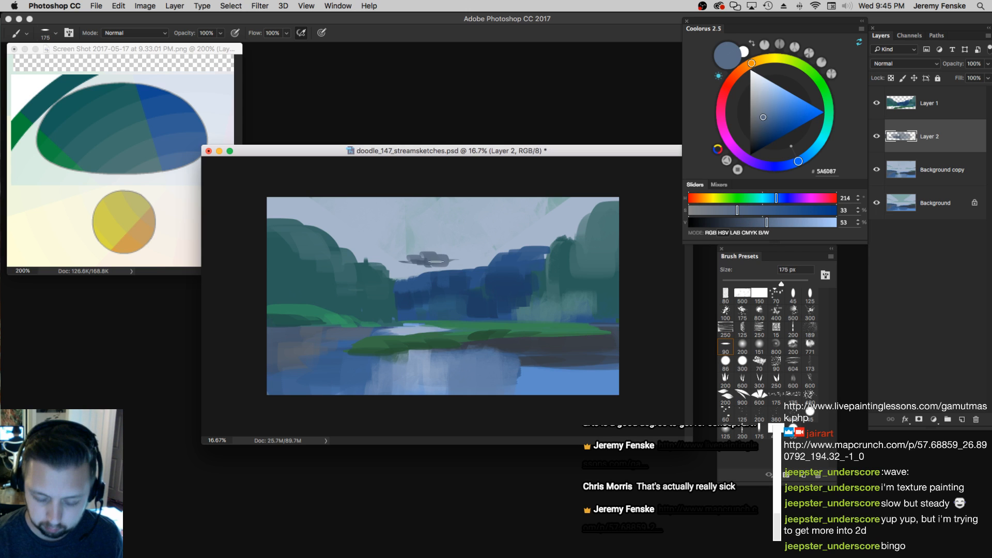
pyautogui.click(423, 252)
pyautogui.press(']')
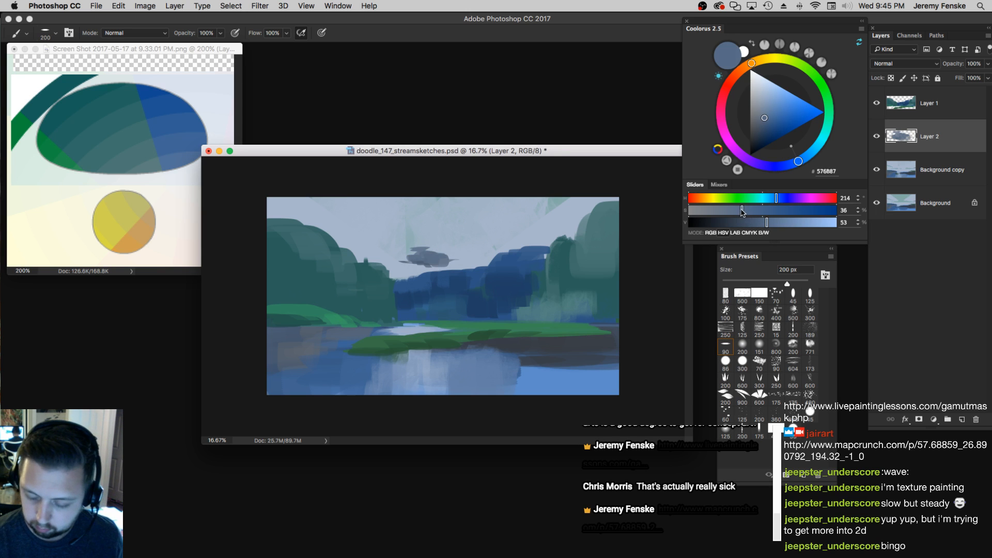
# Set the cloud color's saturation to 25% and extend the cloud upward, enlarging the brush to 600 px
pyautogui.moveTo(739, 215); pyautogui.dragTo(726, 210)
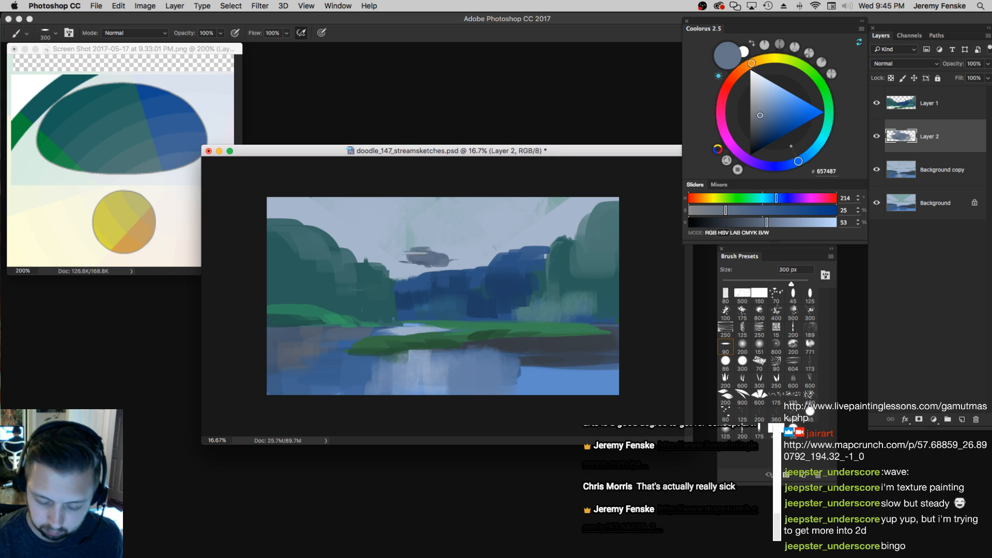
pyautogui.press('[')
pyautogui.press('[')
pyautogui.moveTo(411, 245)
pyautogui.mouseDown()
pyautogui.moveTo(389, 241)
pyautogui.moveTo(437, 234)
pyautogui.moveTo(439, 248)
pyautogui.moveTo(416, 254)
pyautogui.moveTo(380, 245)
pyautogui.moveTo(433, 240)
pyautogui.mouseUp()
pyautogui.press(']')
pyautogui.press(']')
pyautogui.press(']')
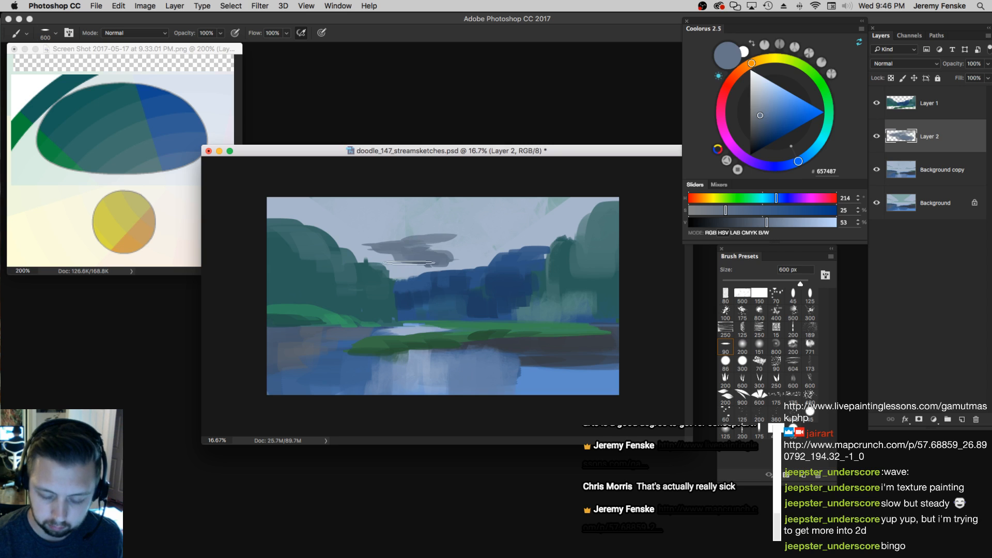
# Paint a large curving cloud mass from the top of the sky down toward the left trees, refining its edge with a smaller brush
pyautogui.moveTo(445, 249)
pyautogui.mouseDown()
pyautogui.moveTo(409, 203)
pyautogui.moveTo(429, 233)
pyautogui.moveTo(410, 242)
pyautogui.moveTo(387, 201)
pyautogui.moveTo(414, 207)
pyautogui.moveTo(411, 190)
pyautogui.moveTo(457, 237)
pyautogui.mouseUp()
pyautogui.press('[')
pyautogui.press('[')
pyautogui.moveTo(463, 201)
pyautogui.mouseDown()
pyautogui.moveTo(437, 255)
pyautogui.moveTo(446, 257)
pyautogui.moveTo(385, 268)
pyautogui.mouseUp()
pyautogui.press('[')
pyautogui.press('[')
pyautogui.press('super+z')
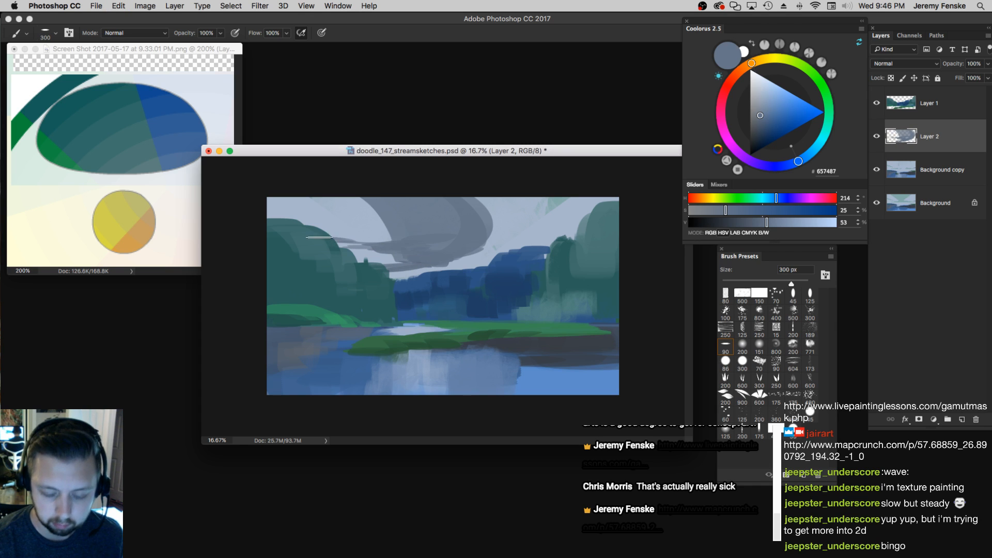
pyautogui.moveTo(336, 232); pyautogui.dragTo(366, 255)
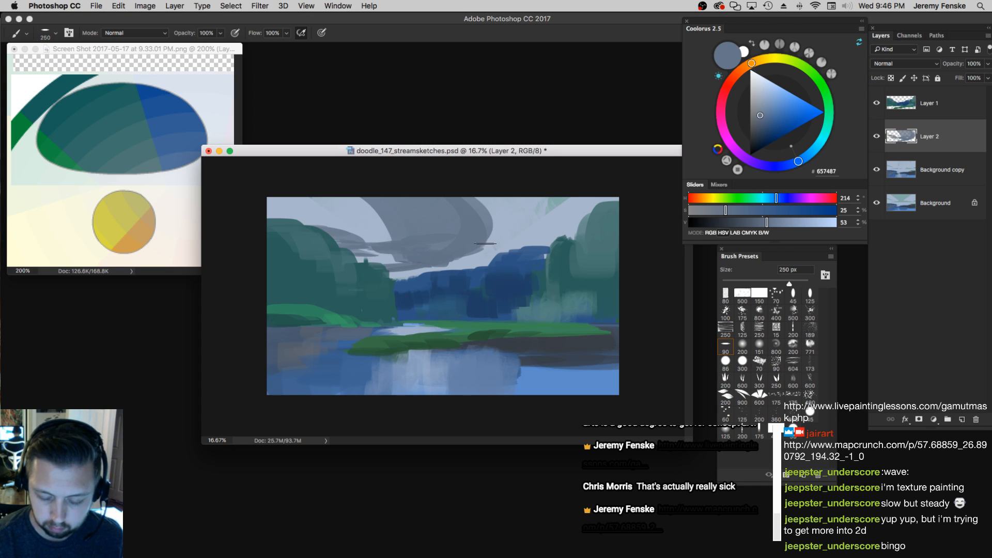
# Widen the large gray-blue cloud on its right side and tidy its lower edge beside the left trees with brush and eraser
pyautogui.moveTo(488, 199); pyautogui.dragTo(447, 258)
pyautogui.press('[')
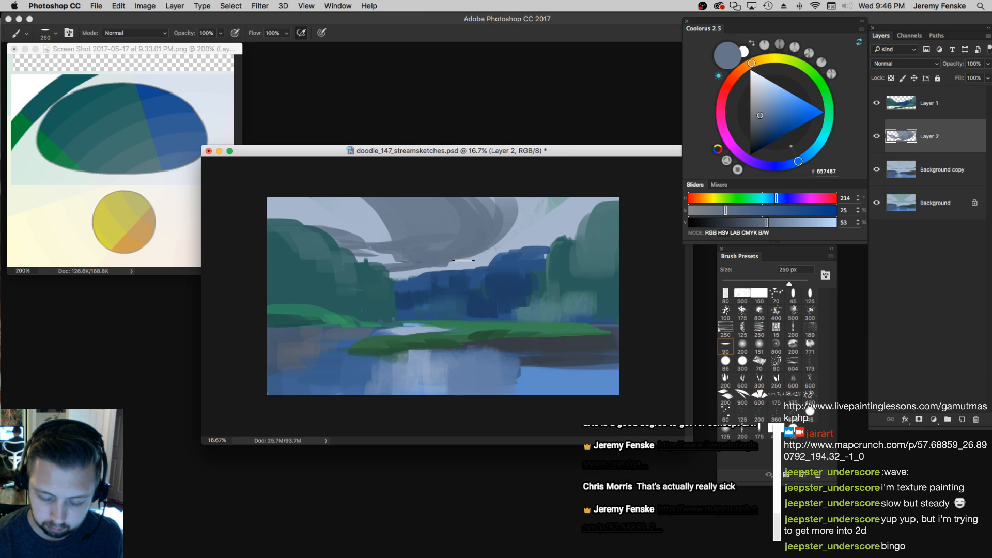
pyautogui.press('e')
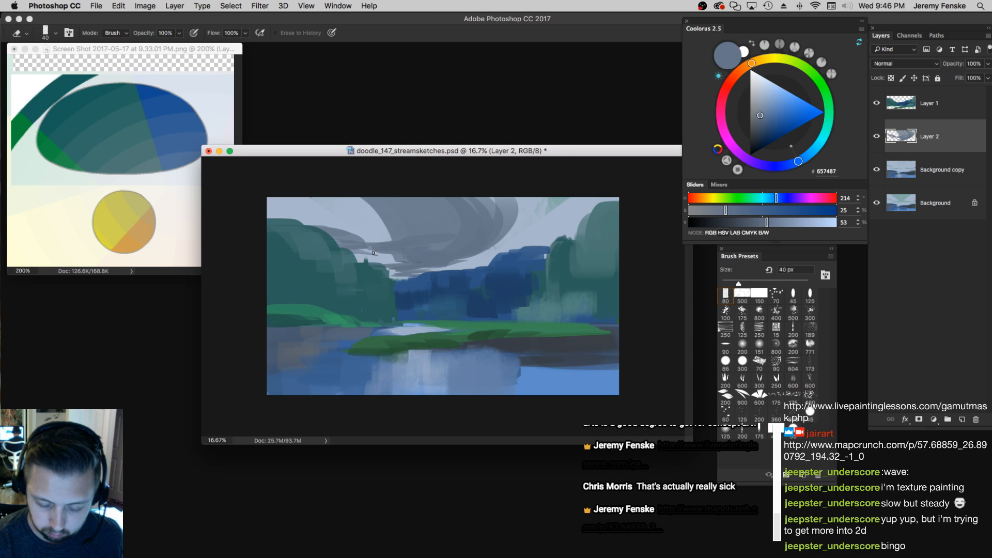
pyautogui.press('b')
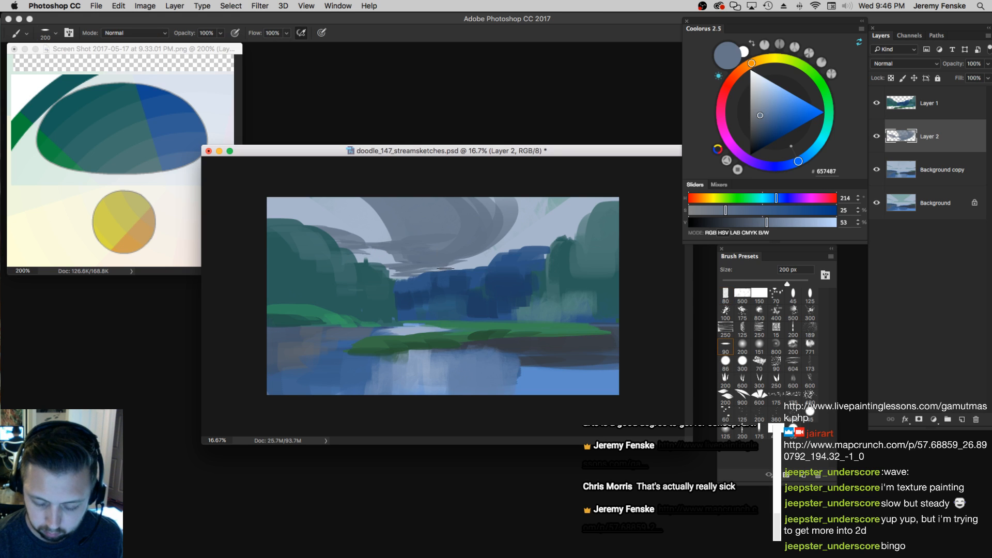
# Paint broad gray-blue clouds into the upper left and right areas of the sky, enlarging the brush up to 1000 px
pyautogui.press(']')
pyautogui.press(']')
pyautogui.press(']')
pyautogui.press(']')
pyautogui.press(']')
pyautogui.press(']')
pyautogui.press(']')
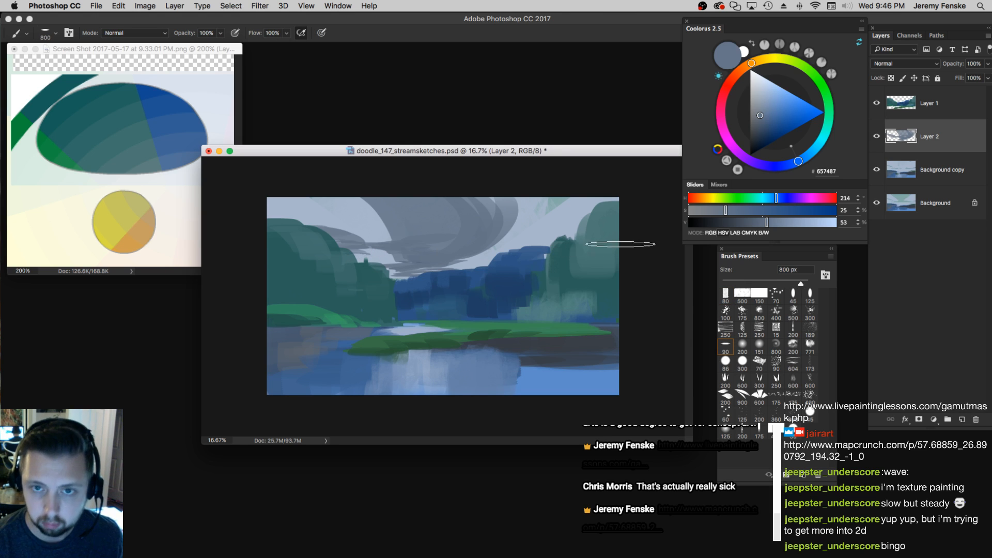
pyautogui.press(']')
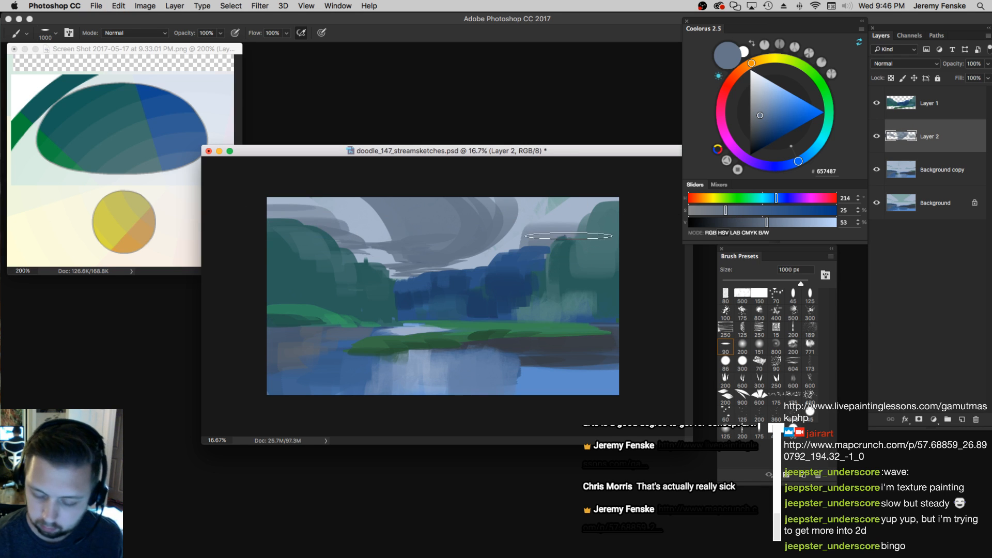
# Sample a pale teal, lower its value to 57%, and tint the clouds at the sky's outer areas with an 800 px brush
pyautogui.keyDown('alt'); pyautogui.click(134, 154); pyautogui.keyUp('alt')
pyautogui.keyDown('alt'); pyautogui.click(555, 202); pyautogui.keyUp('alt')
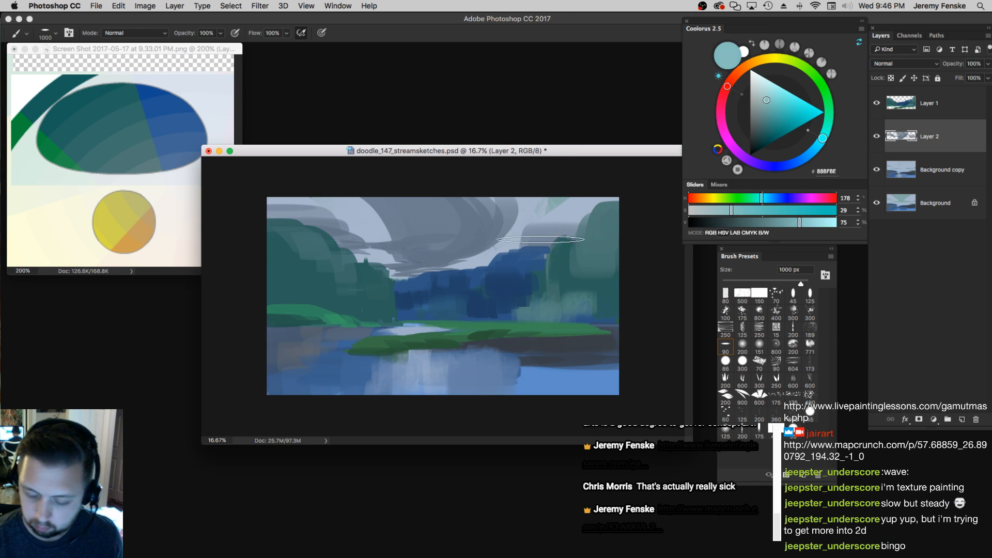
pyautogui.press('[')
pyautogui.press('[')
pyautogui.moveTo(797, 222); pyautogui.dragTo(729, 211)
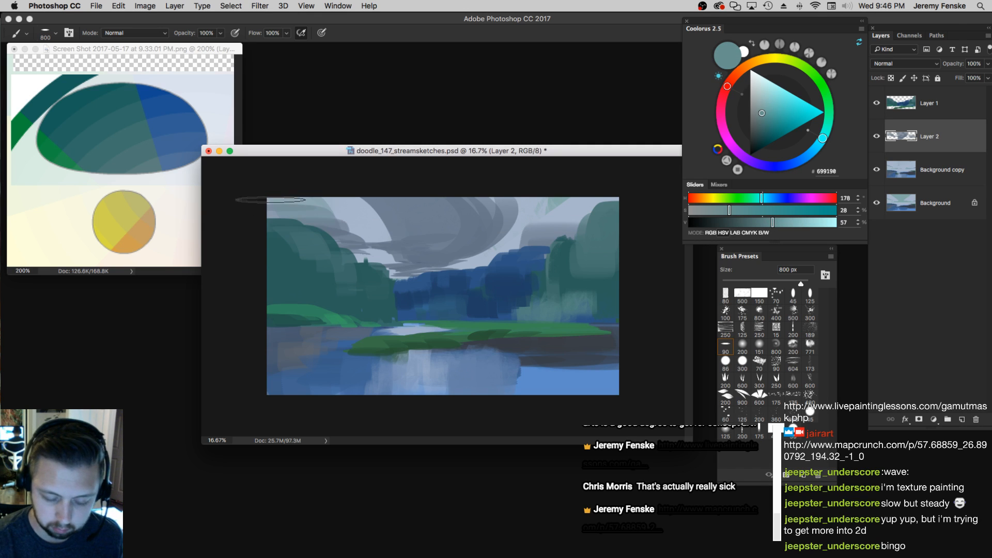
pyautogui.press('[')
pyautogui.press(']')
pyautogui.press(']')
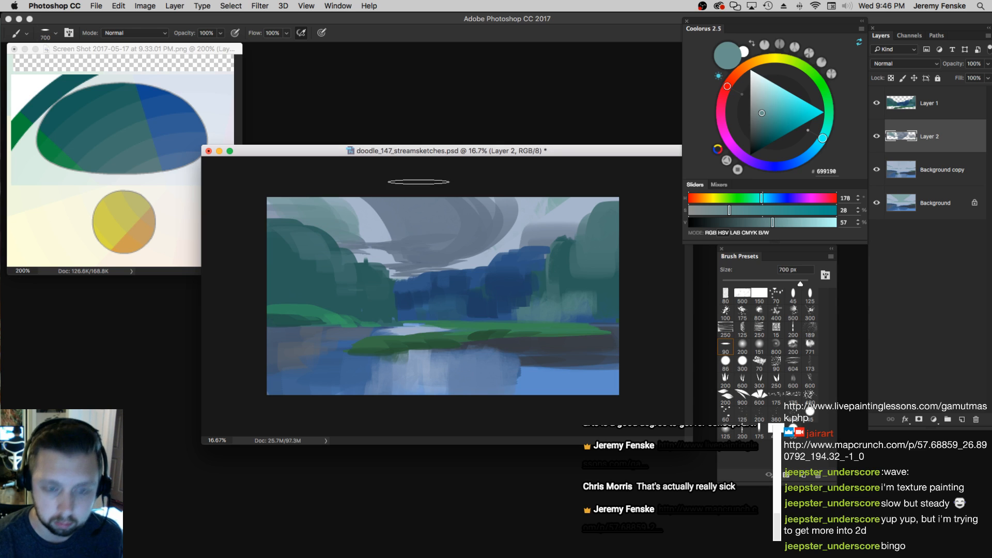
# Paint the muted teal over the central cloud mass down to its base with a 600 to 800 px brush, undoing unwanted strokes
pyautogui.moveTo(468, 191); pyautogui.dragTo(458, 248)
pyautogui.press('[')
pyautogui.moveTo(491, 211); pyautogui.dragTo(417, 241)
pyautogui.press('super+z')
pyautogui.press('[')
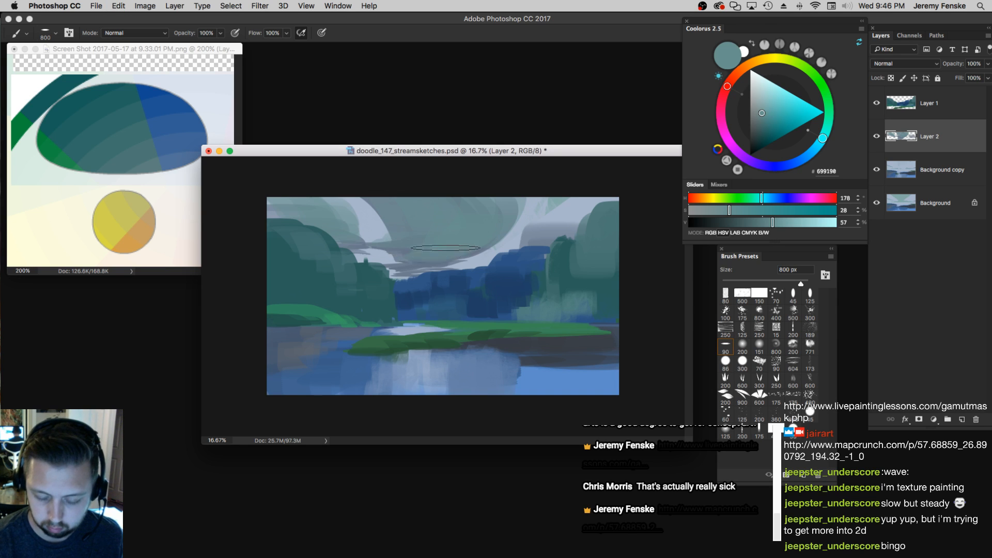
pyautogui.press('[')
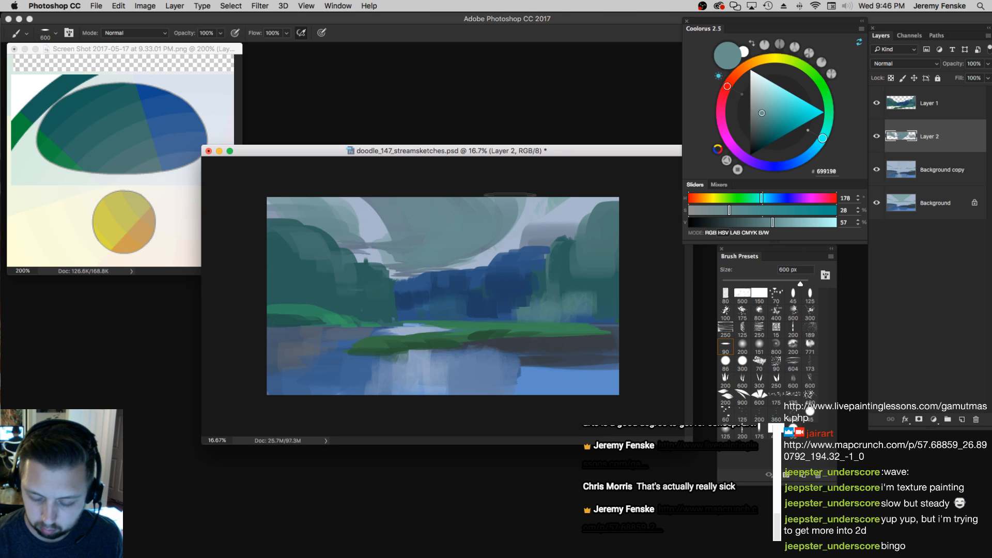
pyautogui.press('super+z')
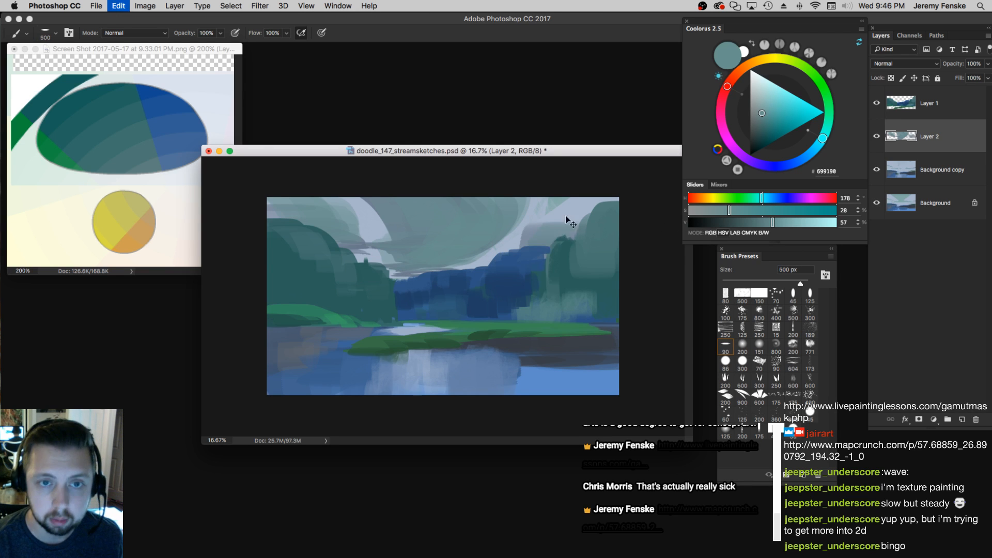
# Sample the cloud's teal-gray, darken it to 41% value, and paint shadow strokes on the cloud base with a 500 px brush
pyautogui.press('z')
pyautogui.moveTo(513, 284); pyautogui.dragTo(504, 284)
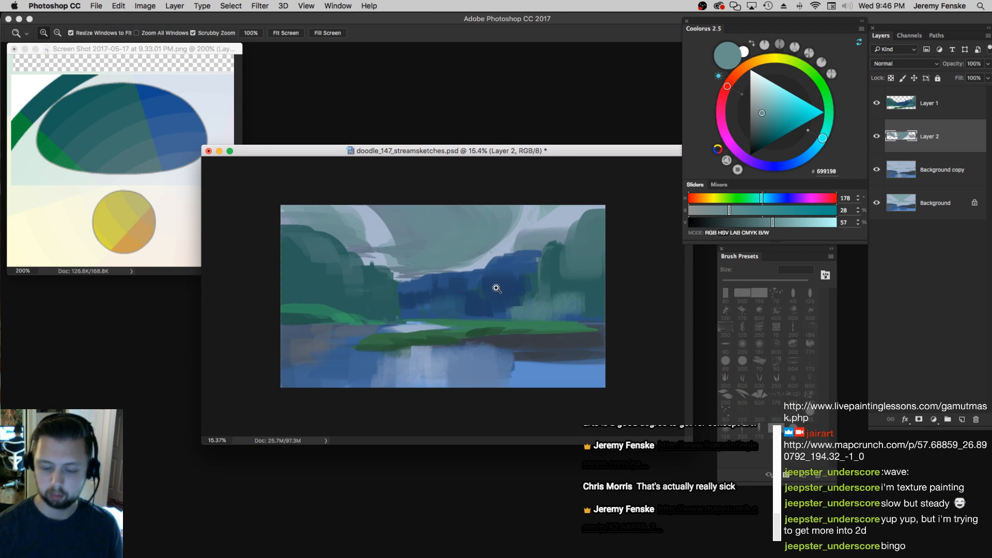
pyautogui.click(448, 293)
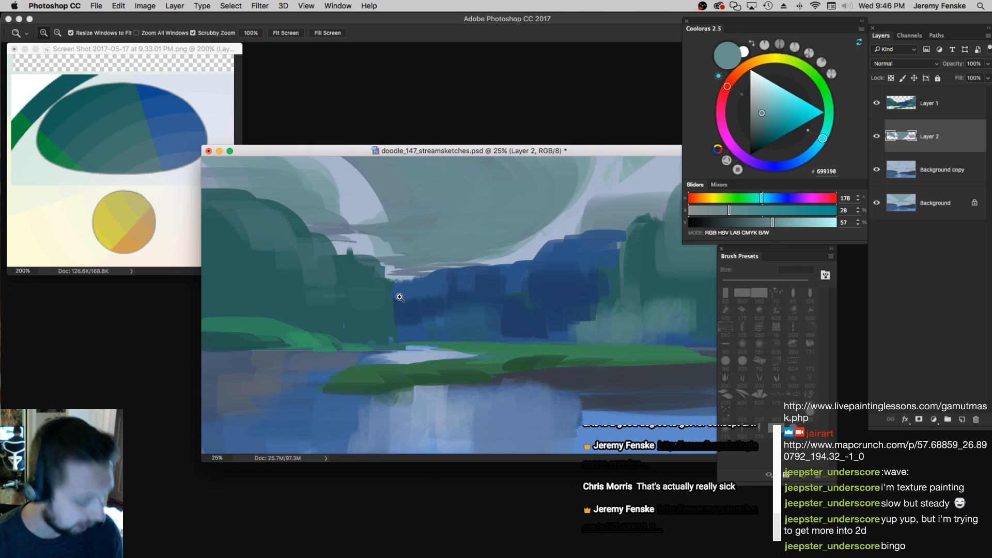
pyautogui.press('b')
pyautogui.keyDown('alt'); pyautogui.click(424, 228); pyautogui.keyUp('alt')
pyautogui.moveTo(743, 223); pyautogui.dragTo(748, 225)
pyautogui.press('[')
pyautogui.press('[')
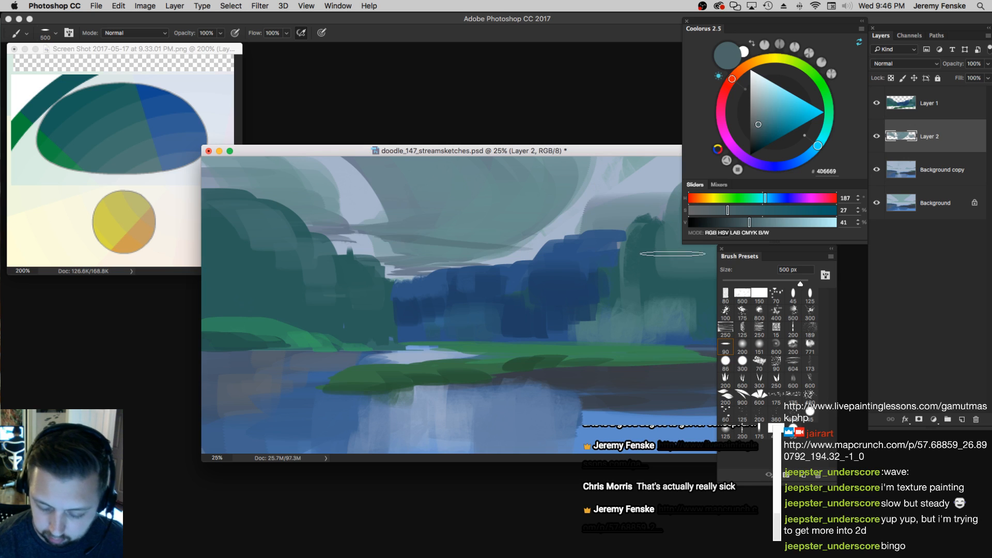
pyautogui.press('[')
pyautogui.press('[')
pyautogui.press(']')
pyautogui.press(']')
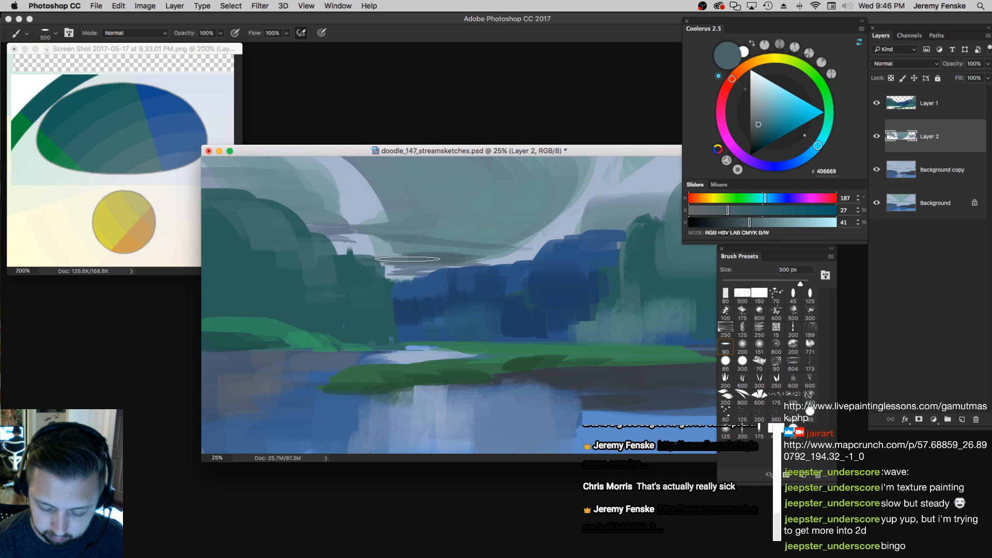
# Sample the lighter teal-gray from the cloud and blend its shadowed underside with a smaller brush
pyautogui.keyDown('alt'); pyautogui.click(417, 238); pyautogui.keyUp('alt')
pyautogui.press('[')
pyautogui.press('[')
pyautogui.press('[')
# Erase parts of the cloud edges around the light sky opening above the left trees with a 150 to 200 px eraser
pyautogui.press('e')
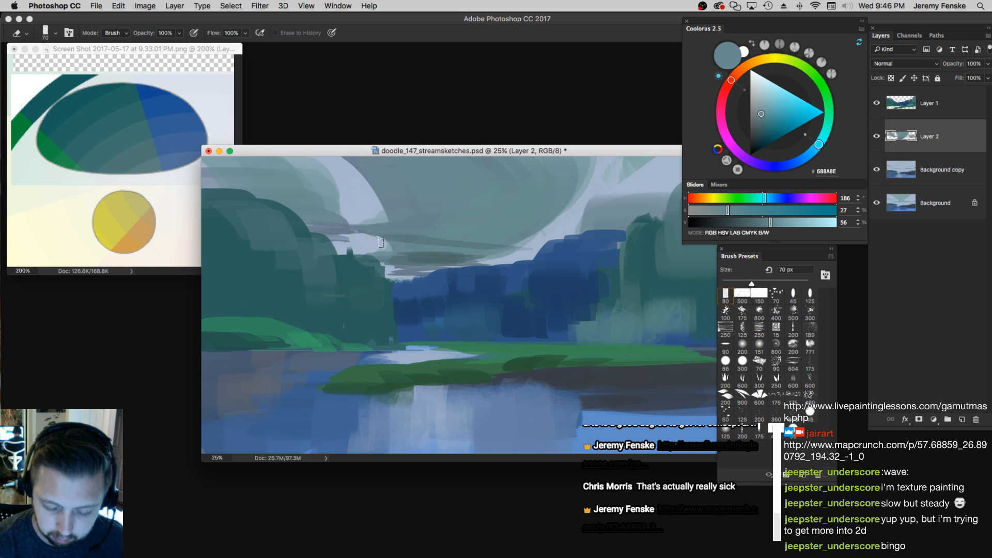
pyautogui.press(']')
pyautogui.press(']')
pyautogui.press(']')
pyautogui.press(']')
pyautogui.press(']')
pyautogui.press(']')
pyautogui.press(']')
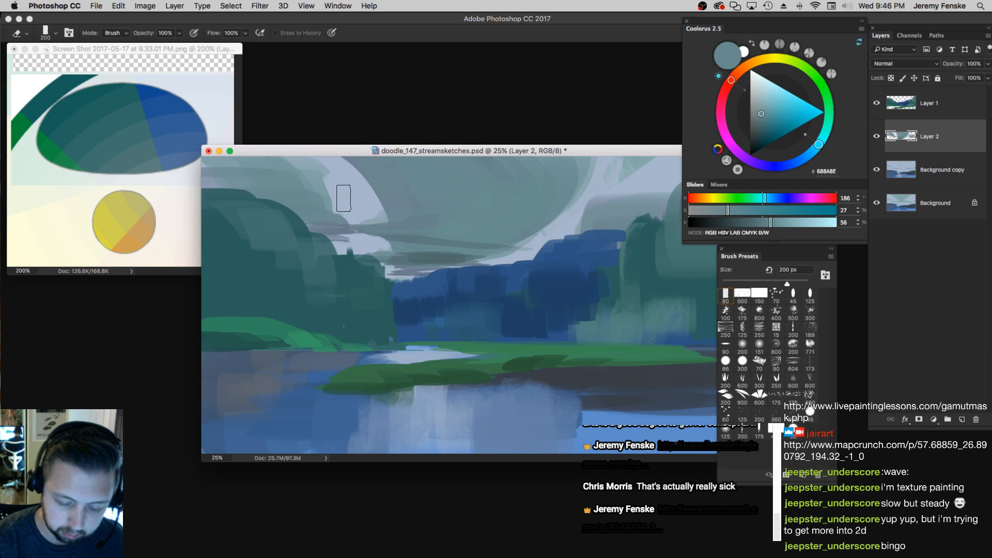
pyautogui.press('[')
pyautogui.press('[')
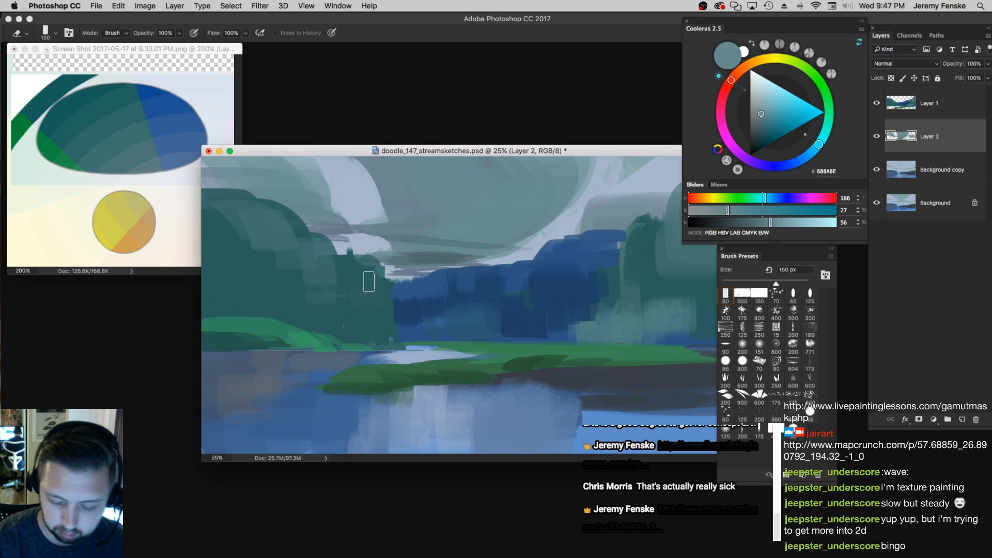
# Blend the cloud's right side above the distant trees using sampled blue-gray and teal-gray with a 700 to 800 px brush
pyautogui.press('b')
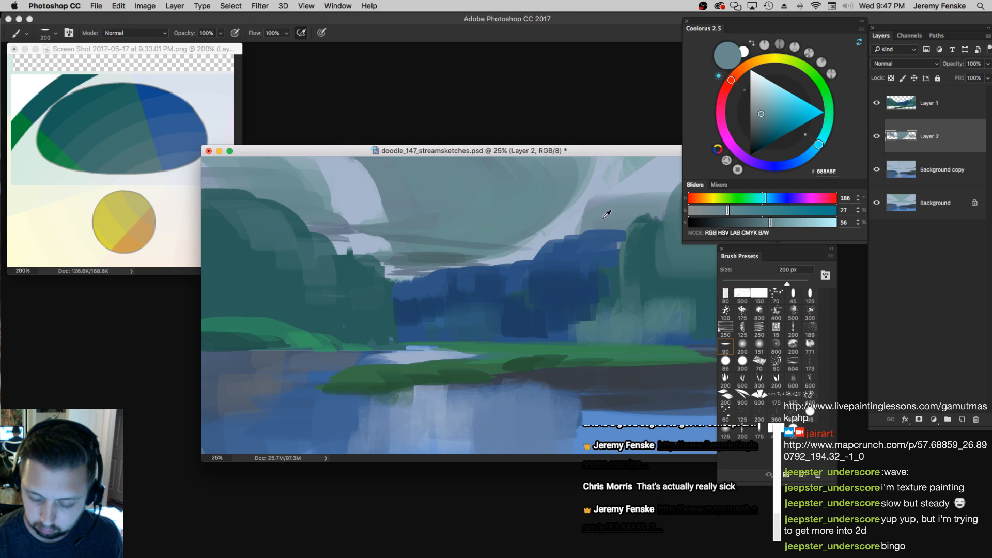
pyautogui.keyDown('alt'); pyautogui.click(606, 217); pyautogui.keyUp('alt')
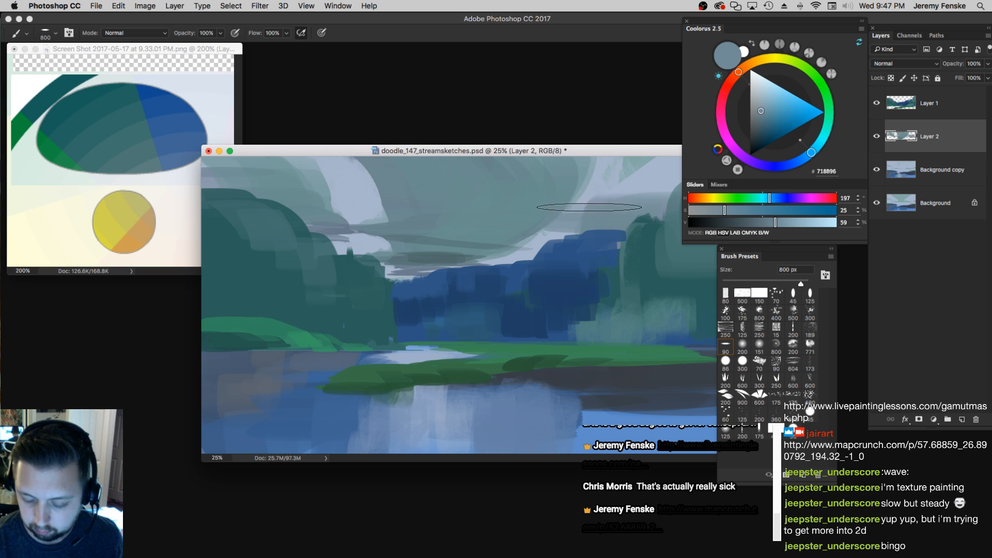
pyautogui.press('[')
pyautogui.keyDown('alt'); pyautogui.click(507, 225); pyautogui.keyUp('alt')
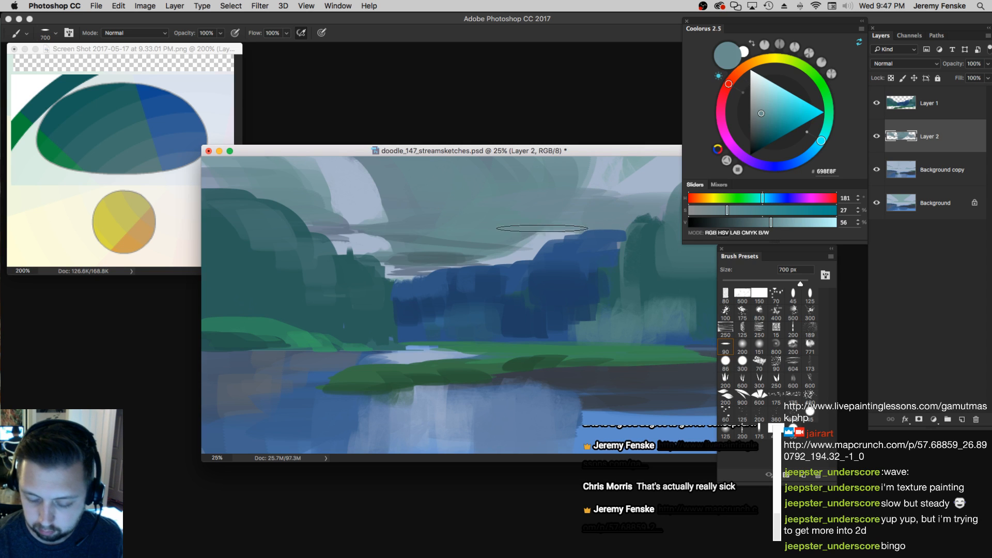
# Darken the cloud's underside above the distant trees with a sampled dark teal-gray and clean its lower edge with the eraser
pyautogui.keyDown('alt'); pyautogui.click(441, 262); pyautogui.keyUp('alt')
pyautogui.press('[')
pyautogui.keyDown('alt'); pyautogui.click(428, 255); pyautogui.keyUp('alt')
pyautogui.press('[')
pyautogui.press('[')
pyautogui.press('[')
pyautogui.press('[')
pyautogui.press('[')
pyautogui.press('[')
pyautogui.press('[')
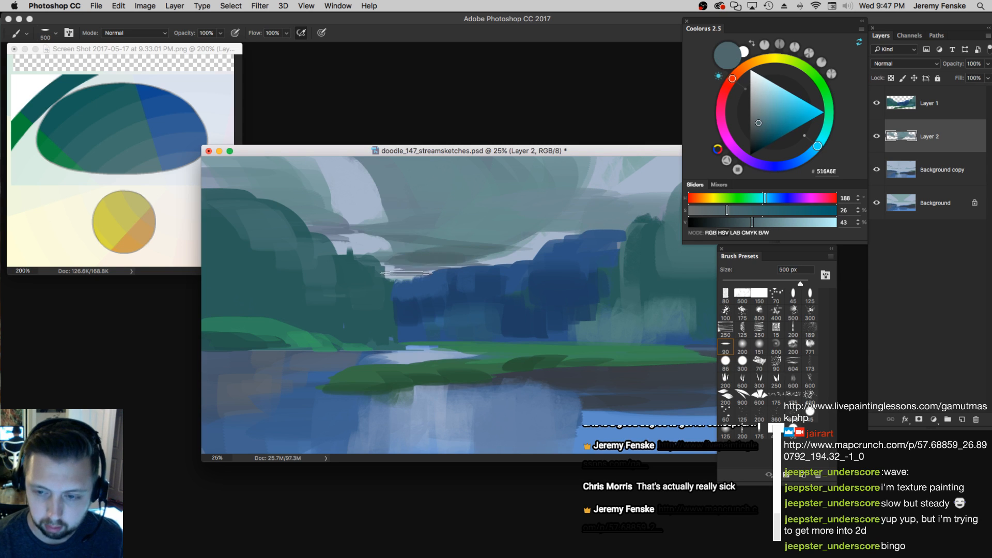
pyautogui.press('e')
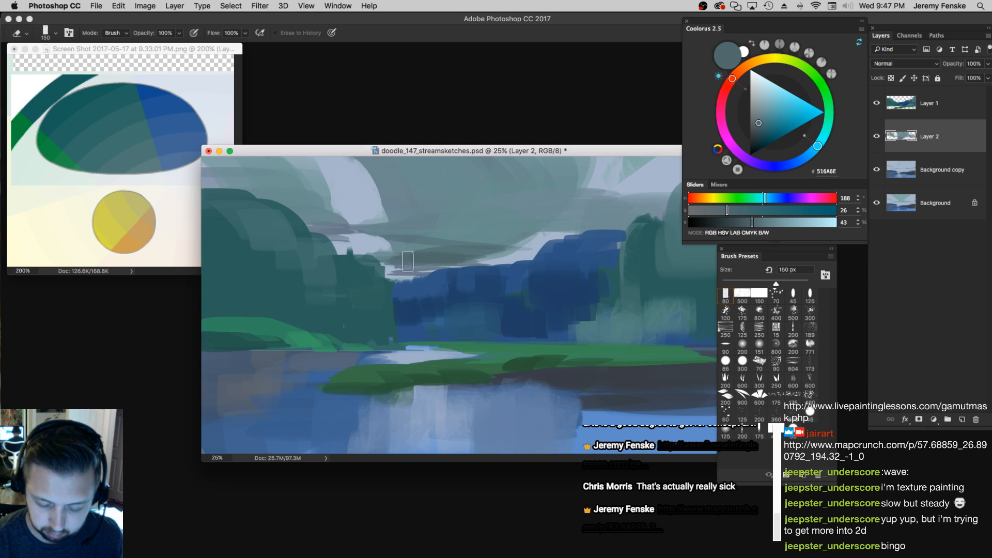
pyautogui.press(']')
pyautogui.press(']')
# Sample the dark cloud gray and paint thin strokes along the cloud base just above the distant trees, reducing the brush to 175 px
pyautogui.press('b')
pyautogui.keyDown('alt'); pyautogui.click(385, 258); pyautogui.keyUp('alt')
pyautogui.press(']')
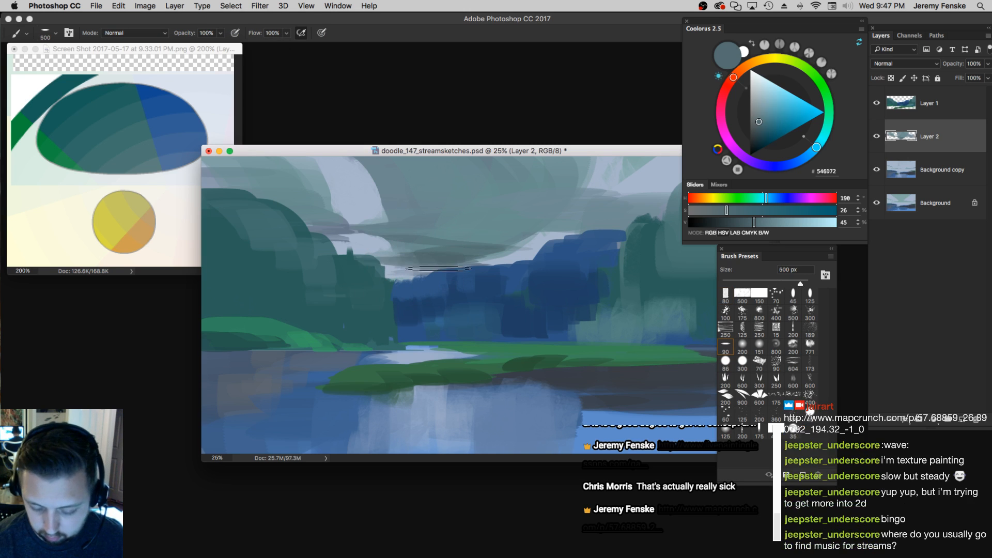
pyautogui.press('[')
pyautogui.press('[')
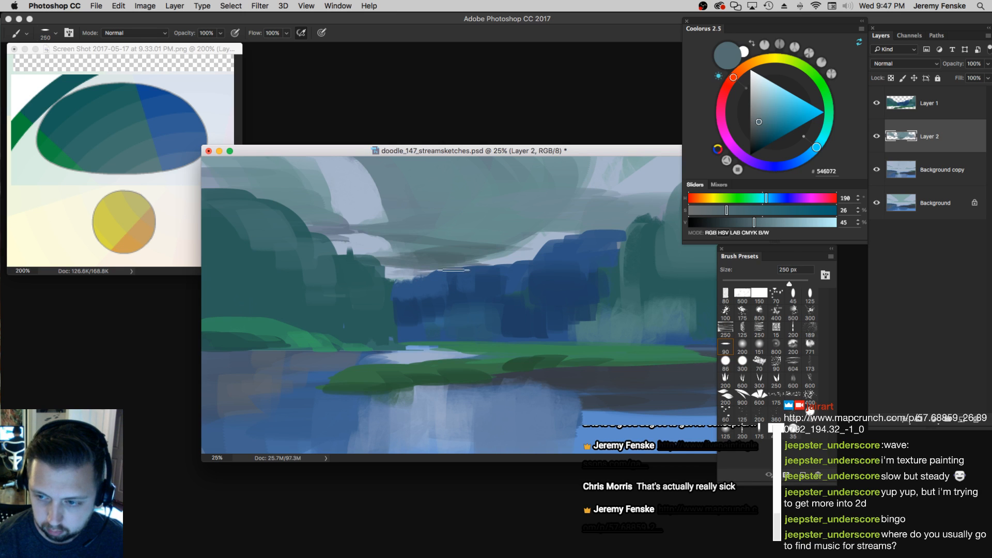
pyautogui.press('[')
pyautogui.press('[')
pyautogui.press('[')
pyautogui.moveTo(437, 273); pyautogui.dragTo(393, 263)
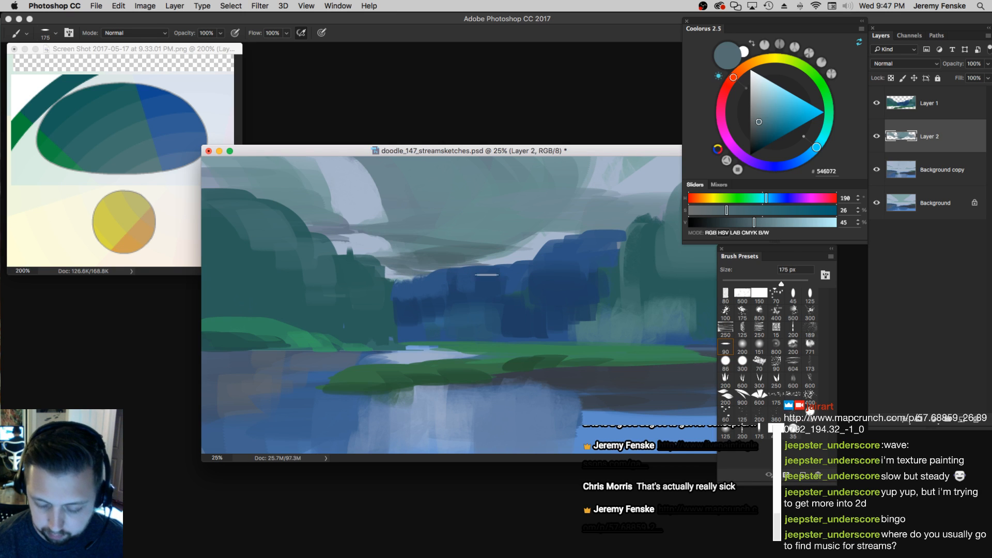
# Sample a dark teal-gray from the cloud base and sweep broad shadow strokes through the right side of the cloud with a 1000 px brush
pyautogui.keyDown('alt'); pyautogui.click(488, 242); pyautogui.keyUp('alt')
pyautogui.keyDown('alt'); pyautogui.click(469, 258); pyautogui.keyUp('alt')
pyautogui.press(']')
pyautogui.press(']')
pyautogui.press(']')
pyautogui.press(']')
pyautogui.press(']')
pyautogui.press(']')
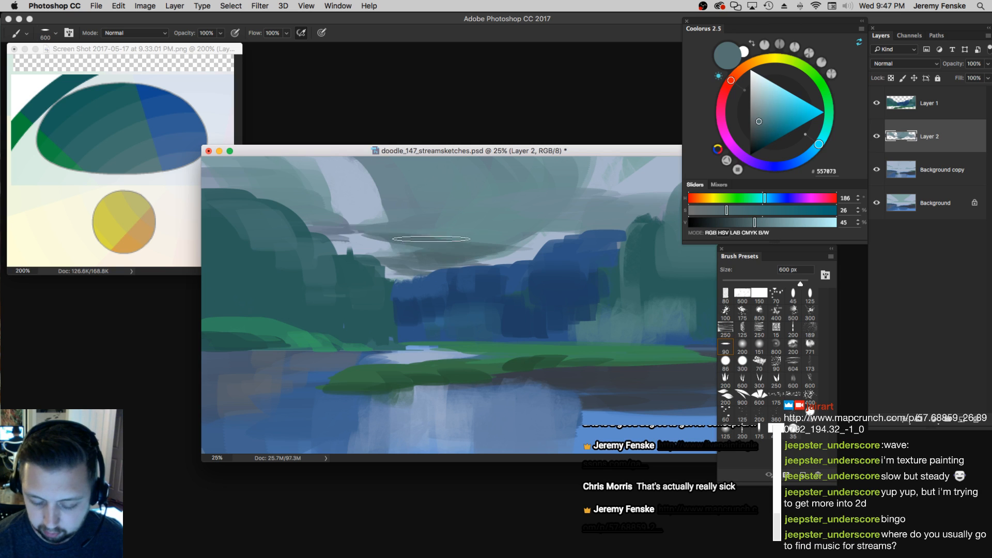
pyautogui.press(']')
pyautogui.press(']')
pyautogui.press(']')
pyautogui.press(']')
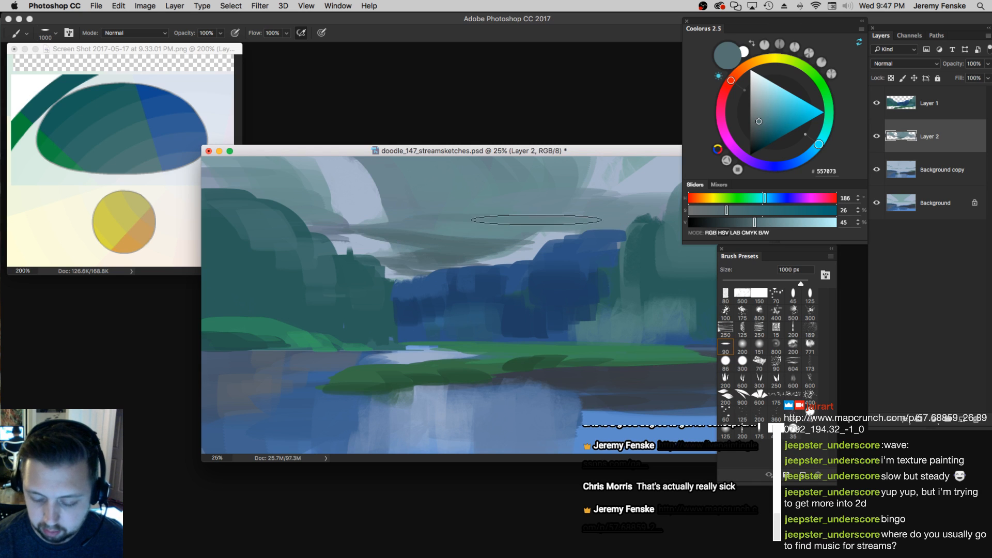
pyautogui.moveTo(504, 215)
pyautogui.mouseDown()
pyautogui.moveTo(533, 186)
pyautogui.moveTo(515, 198)
pyautogui.mouseUp()
# Blend the upper-left and central clouds using sampled teal-grays with a 900 to 1000 px brush, viewing the whole painting
pyautogui.press('z')
pyautogui.moveTo(515, 253); pyautogui.dragTo(470, 252)
pyautogui.press('b')
pyautogui.keyDown('alt'); pyautogui.click(491, 235); pyautogui.keyUp('alt')
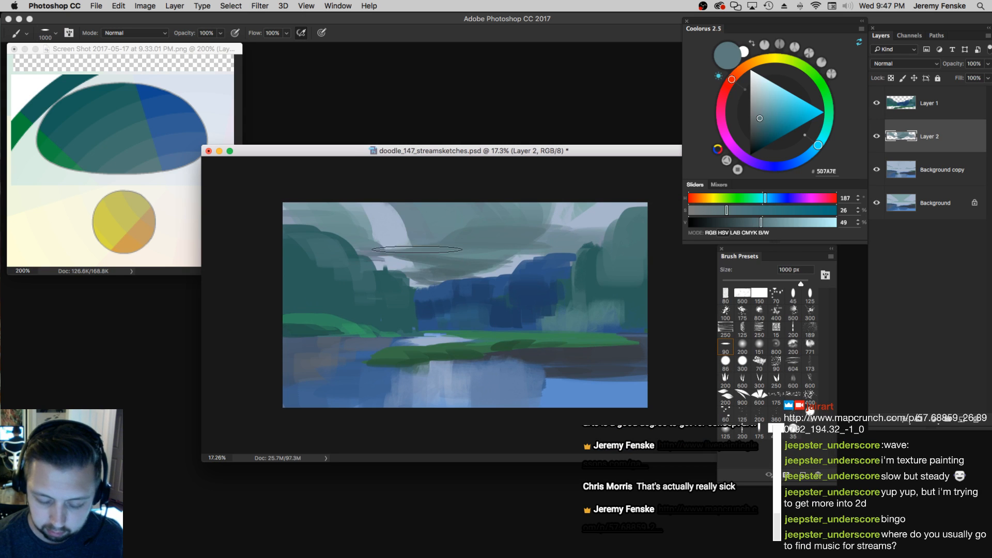
pyautogui.keyDown('alt'); pyautogui.click(328, 214); pyautogui.keyUp('alt')
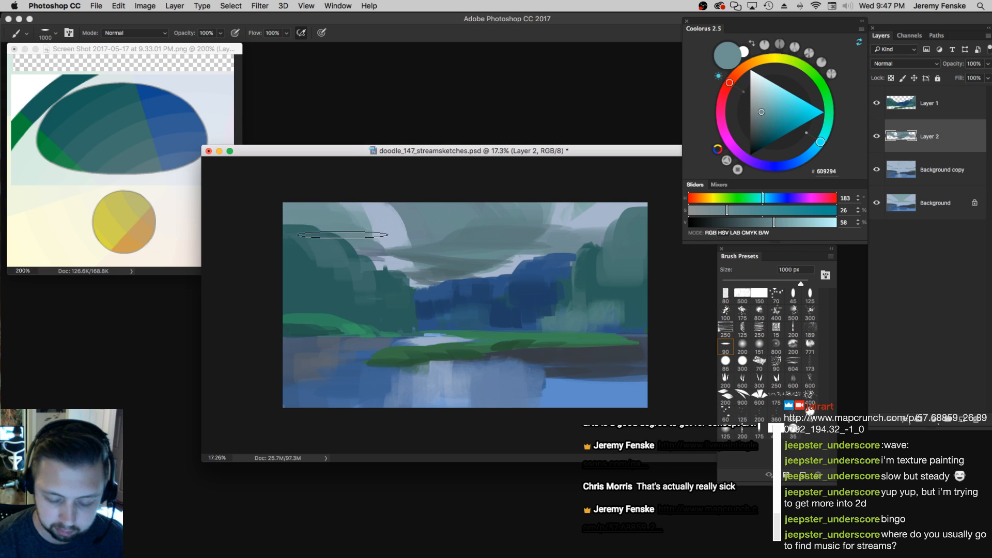
pyautogui.keyDown('alt'); pyautogui.click(328, 217); pyautogui.keyUp('alt')
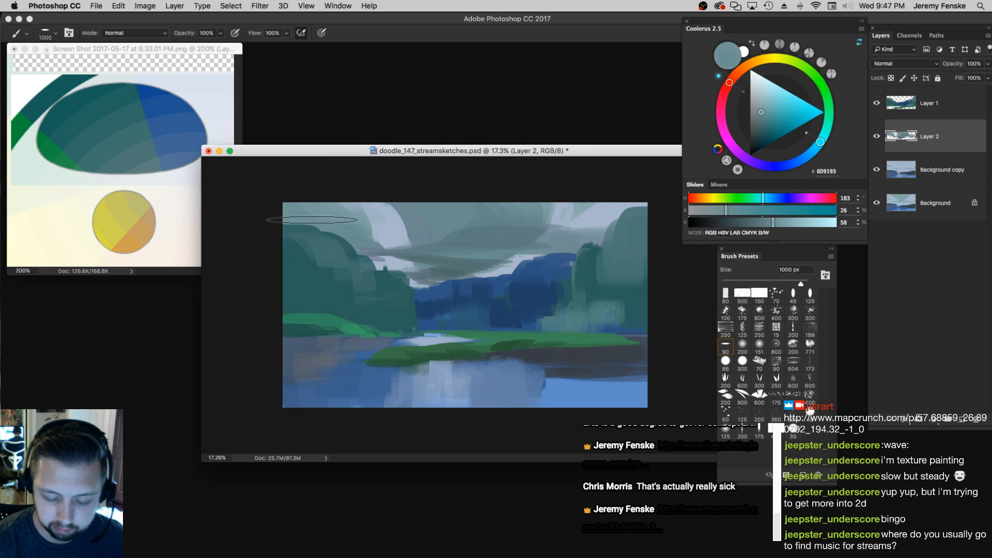
pyautogui.press('[')
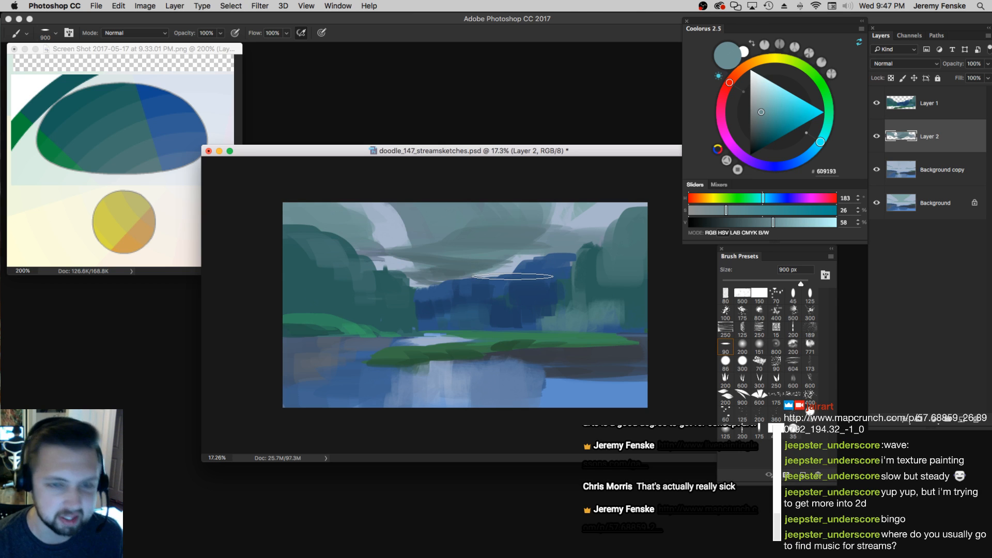
pyautogui.keyDown('alt'); pyautogui.click(488, 217); pyautogui.keyUp('alt')
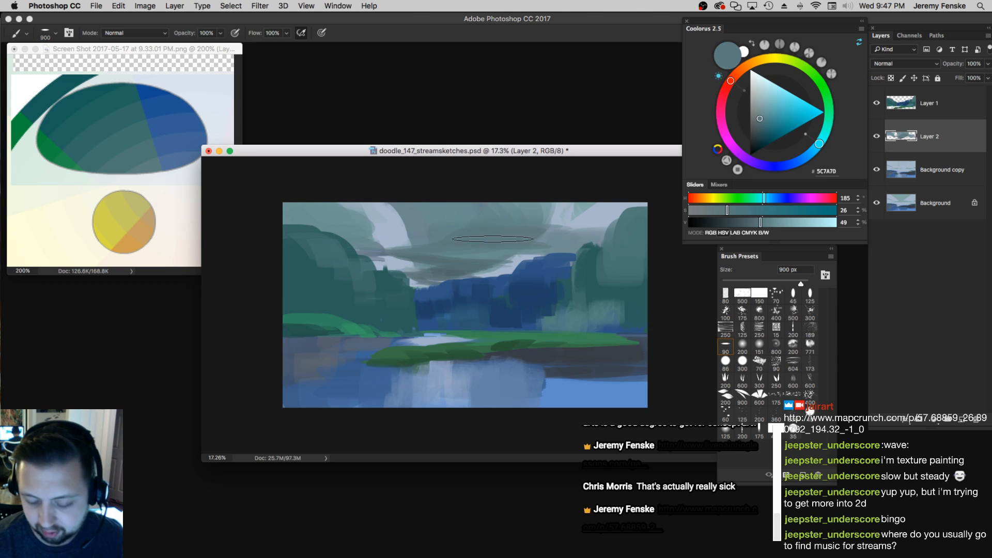
# Erase small areas of cloud around the light gap beside the left trees with the eraser reduced to 80 px
pyautogui.press('e')
pyautogui.press('[')
pyautogui.press('[')
pyautogui.press('[')
pyautogui.press('[')
pyautogui.press('[')
pyautogui.press('[')
pyautogui.press('[')
pyautogui.press('[')
pyautogui.press('[')
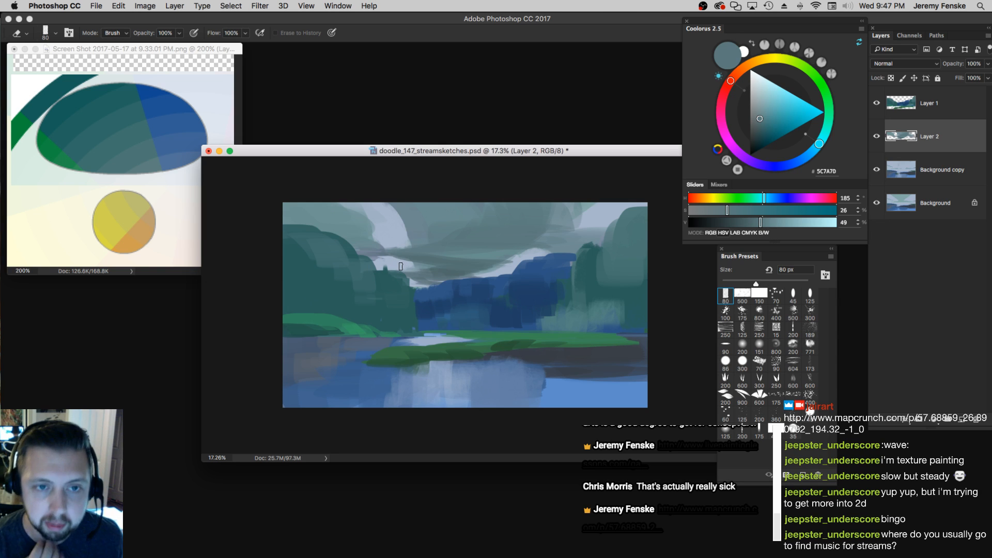
# Try a sampled dark teal-gray stroke across the cloud base near the left trees and undo it
pyautogui.press('b')
pyautogui.keyDown('alt'); pyautogui.click(420, 253); pyautogui.keyUp('alt')
pyautogui.press('[')
pyautogui.press('[')
pyautogui.moveTo(374, 253); pyautogui.dragTo(443, 263)
pyautogui.press('super+z')
# Erase part of the cloud around the upper-left light gap with the eraser enlarged to 600 px
pyautogui.press('e')
pyautogui.press(']')
pyautogui.press(']')
pyautogui.press(']')
pyautogui.press(']')
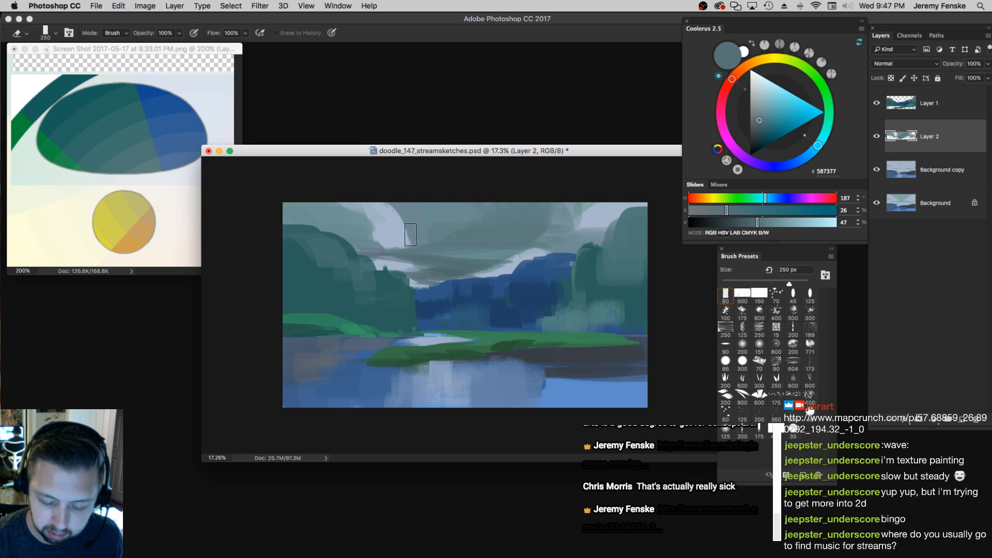
pyautogui.press(']')
pyautogui.press(']')
pyautogui.press(']')
pyautogui.press(']')
pyautogui.press(']')
pyautogui.press('[')
pyautogui.press('[')
pyautogui.press('[')
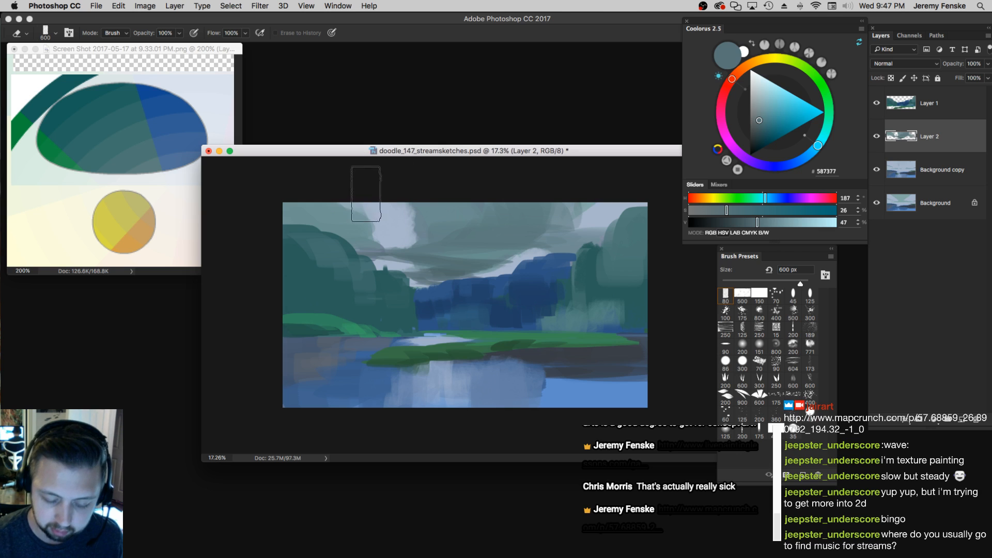
# Erase small bits of cloud around the upper-right light gap with the eraser reduced to 150 px
pyautogui.press('[')
pyautogui.press('[')
pyautogui.press('[')
pyautogui.press('[')
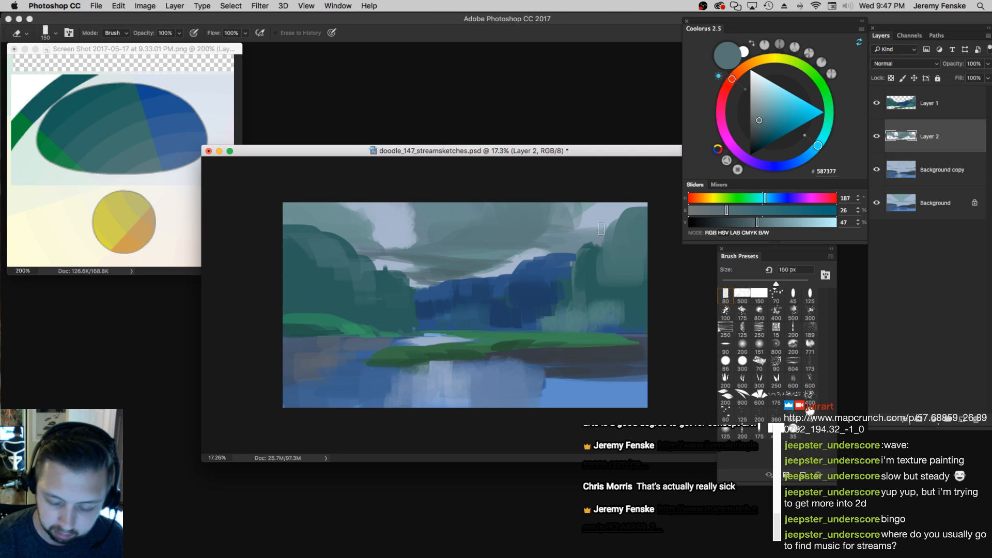
pyautogui.press('[')
pyautogui.press('[')
# Blend the upper-right and central clouds using sampled teal-grays with a 500 to 800 px brush
pyautogui.press('b')
pyautogui.keyDown('alt'); pyautogui.click(538, 222); pyautogui.keyUp('alt')
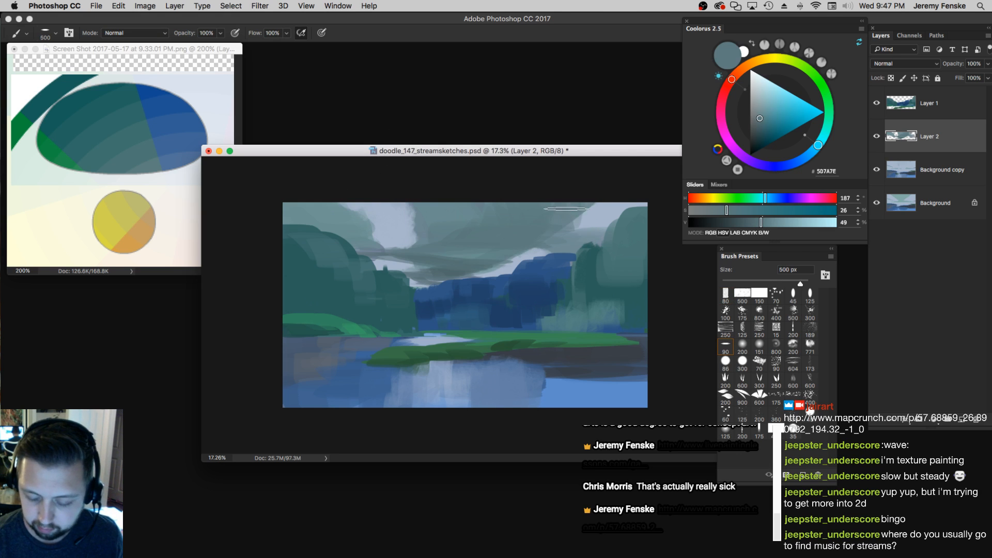
pyautogui.press(']')
pyautogui.keyDown('alt'); pyautogui.click(466, 213); pyautogui.keyUp('alt')
pyautogui.press(']')
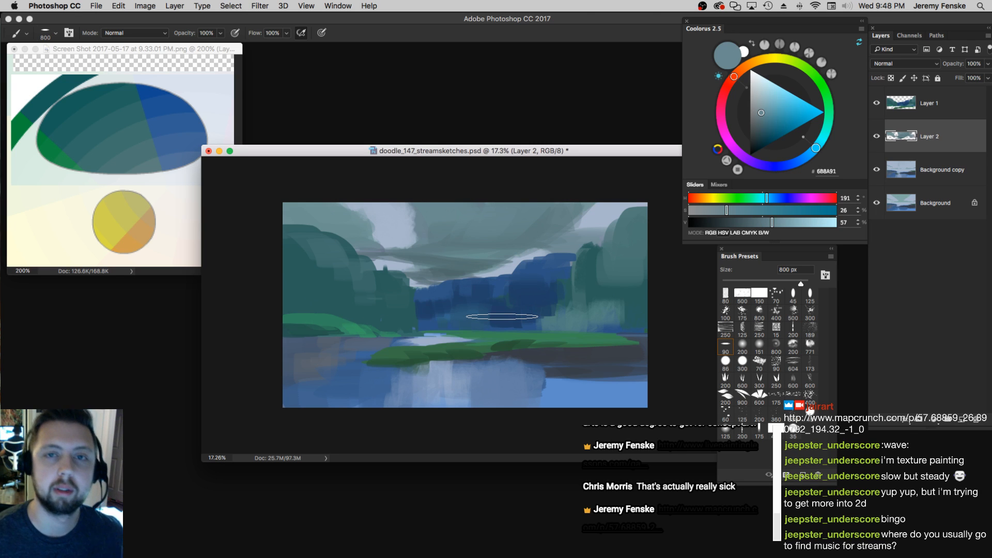
pyautogui.press('[')
pyautogui.press('[')
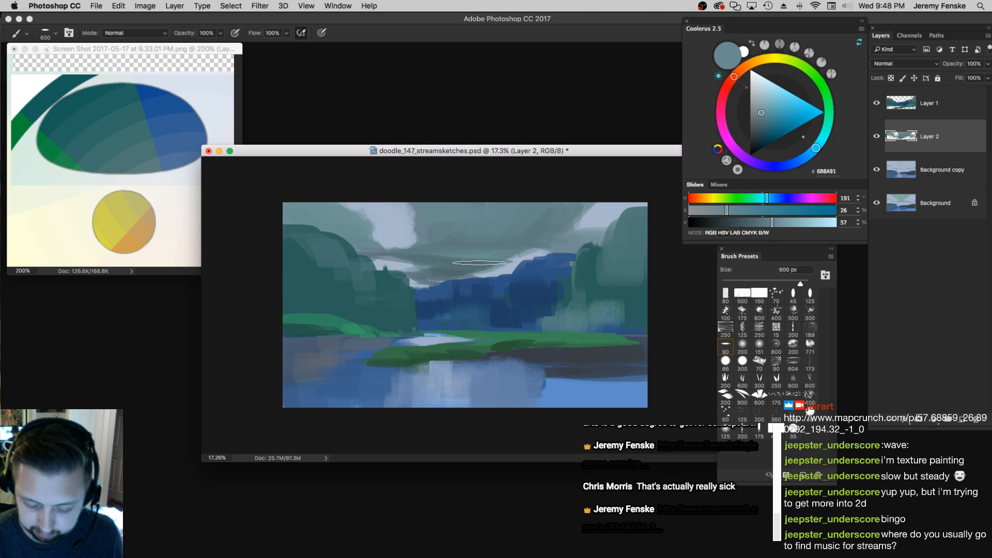
# Refine the cloud base above the distant hills using a sampled teal-gray with the brush reduced to about 150 px
pyautogui.keyDown('alt'); pyautogui.click(448, 270); pyautogui.keyUp('alt')
pyautogui.keyDown('alt'); pyautogui.click(491, 253); pyautogui.keyUp('alt')
pyautogui.press('[')
pyautogui.press('[')
pyautogui.press('[')
pyautogui.press('[')
pyautogui.press('[')
pyautogui.press('[')
pyautogui.press('[')
pyautogui.press('[')
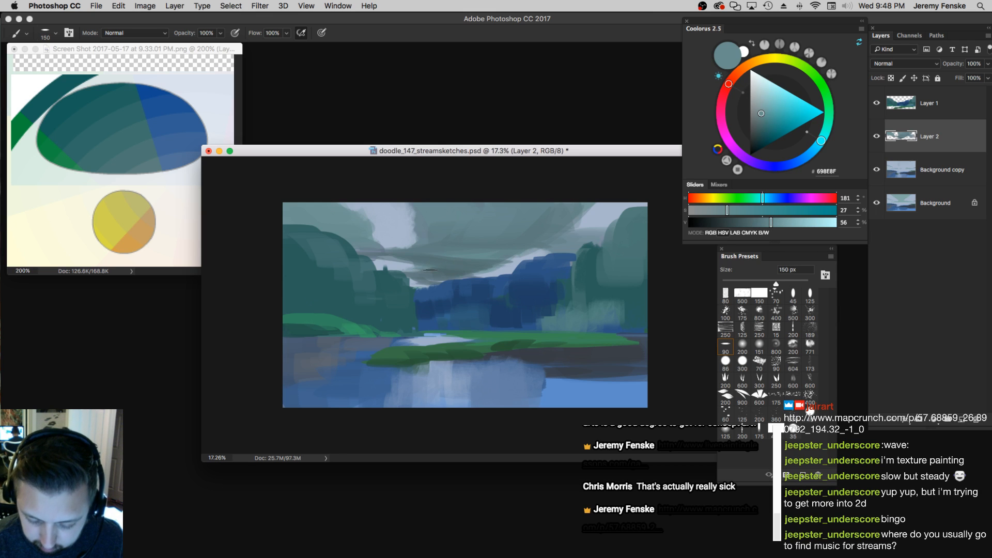
pyautogui.press('[')
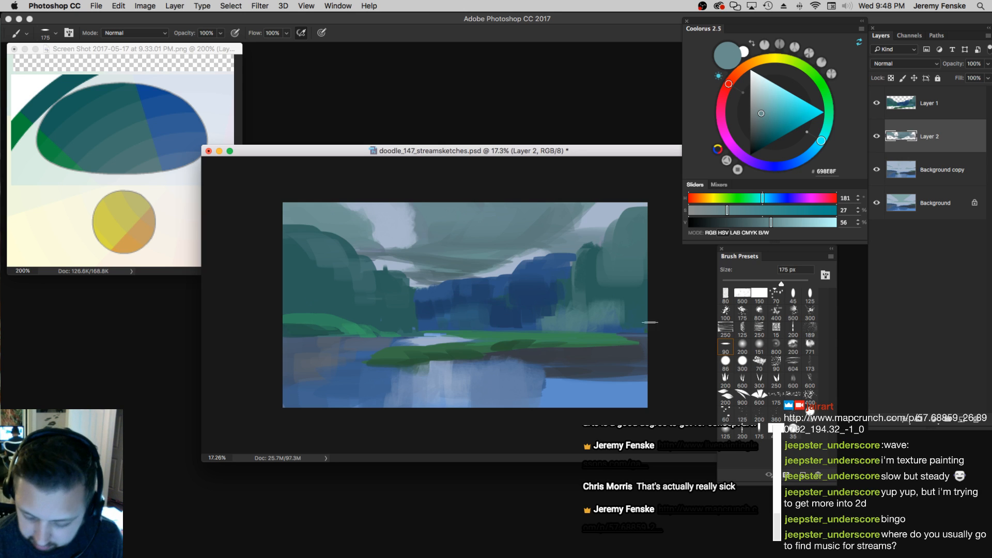
# Try a soft-brush stroke in dark blue sampled from the distant hills along the cloud base and undo it
pyautogui.click(742, 345)
pyautogui.keyDown('alt'); pyautogui.click(495, 286); pyautogui.keyUp('alt')
pyautogui.press('[')
pyautogui.press('[')
pyautogui.moveTo(407, 271); pyautogui.dragTo(478, 272)
pyautogui.press('super+z')
pyautogui.press(']')
pyautogui.press(']')
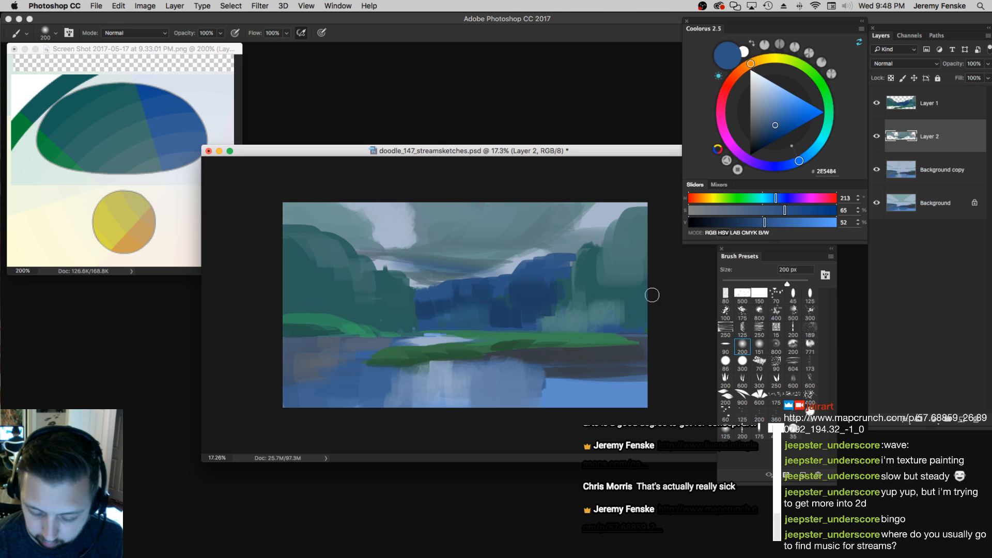
pyautogui.click(742, 320)
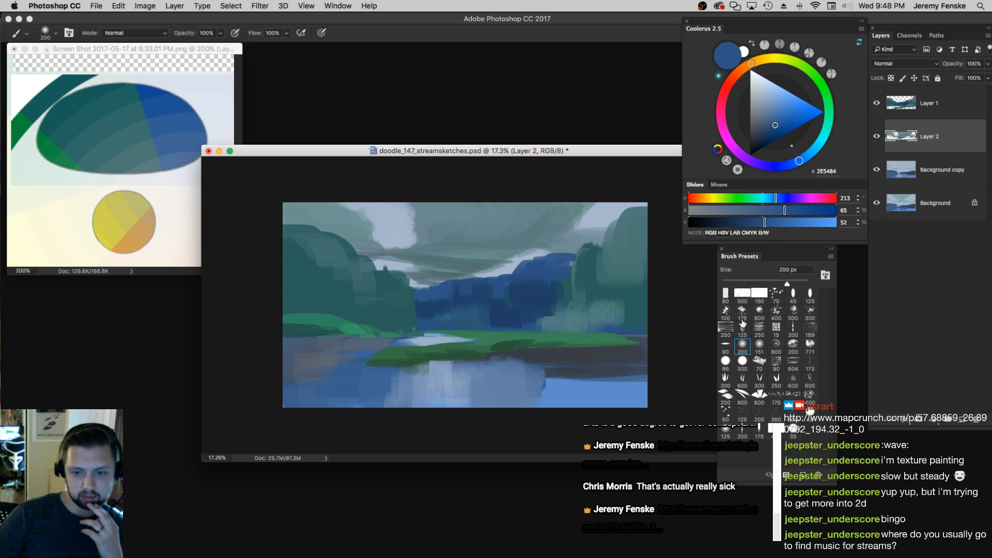
# View the whole painting at 16.7% and sample the yellow D0D051 from the circle in the gamut-mask reference
pyautogui.press('z')
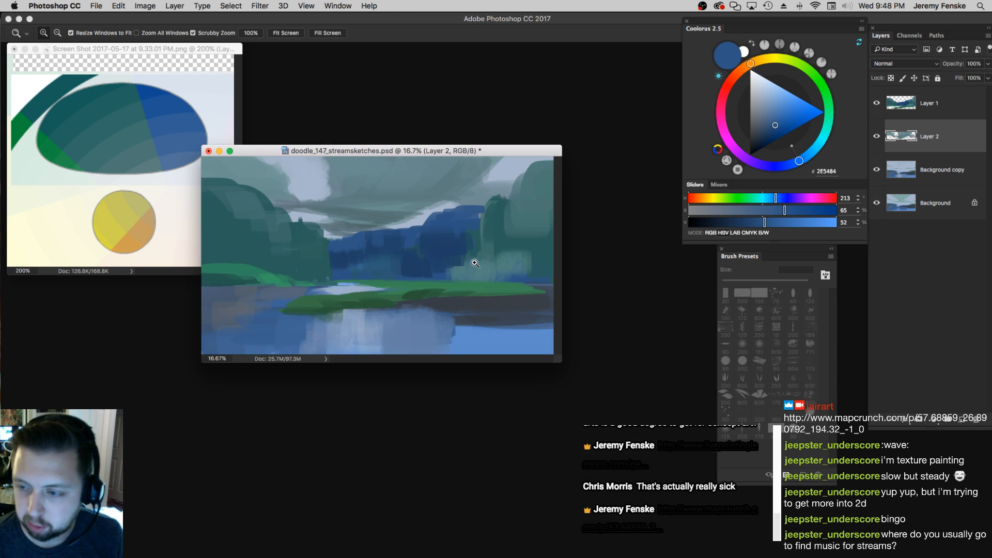
pyautogui.click(434, 281)
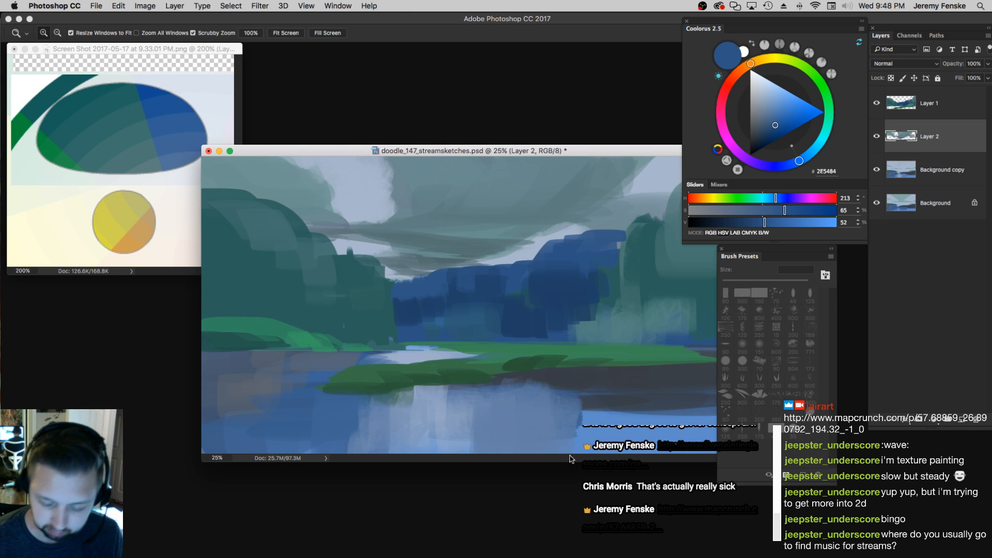
pyautogui.keyDown('alt'); pyautogui.click(465, 301); pyautogui.keyUp('alt')
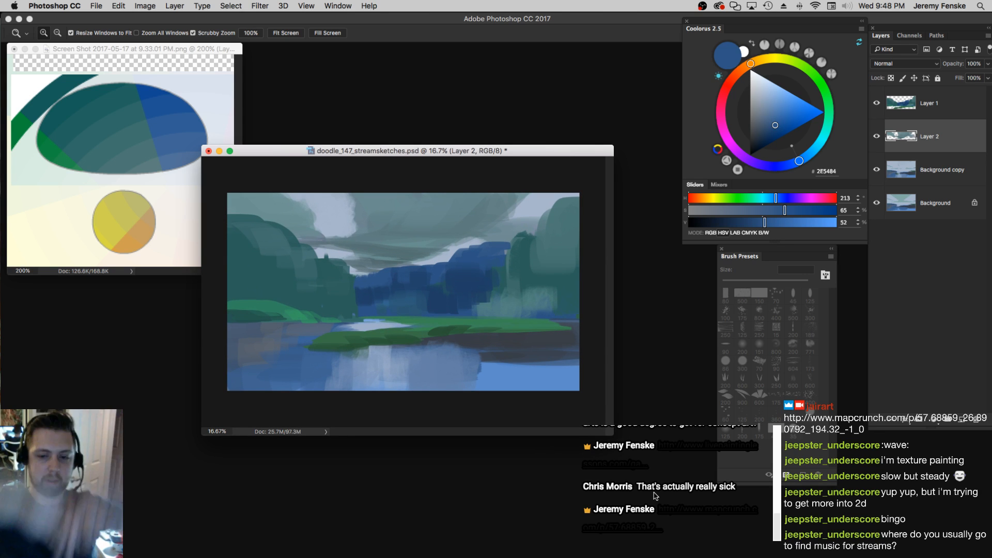
pyautogui.click(45, 88)
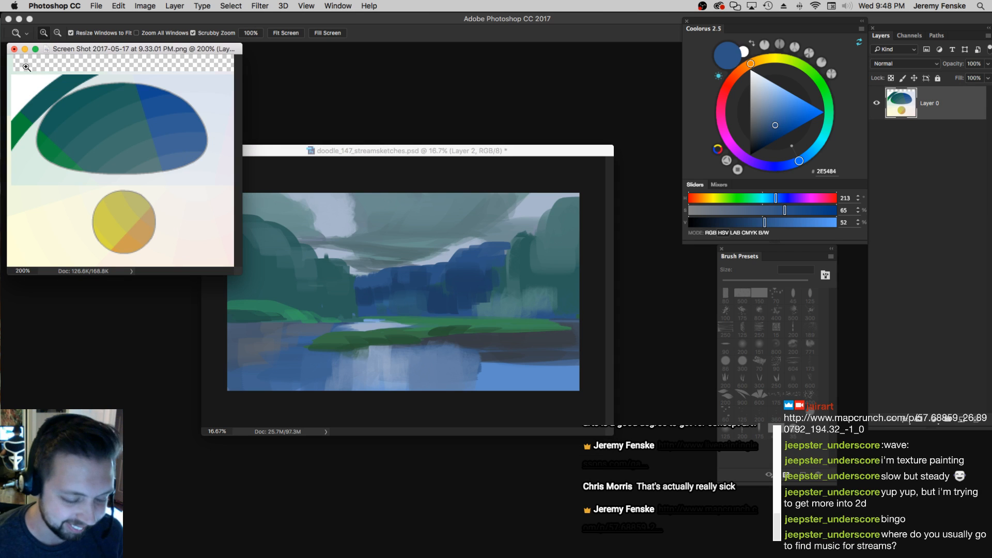
pyautogui.click(404, 166)
pyautogui.press('b')
pyautogui.keyDown('alt'); pyautogui.click(110, 212); pyautogui.keyUp('alt')
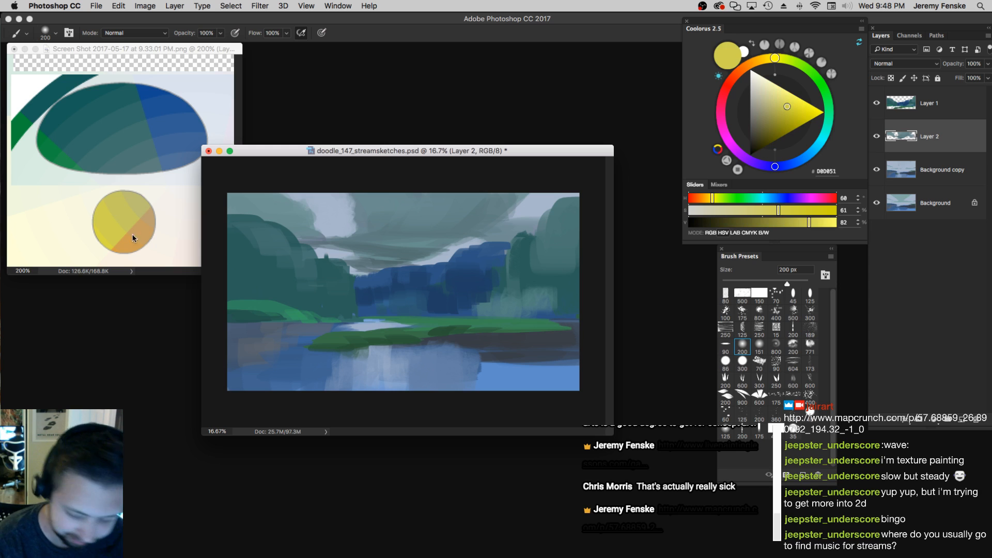
# Try a dab of the yellow over the grass bank on Layer 2 with the flat brush and undo it
pyautogui.click(724, 345)
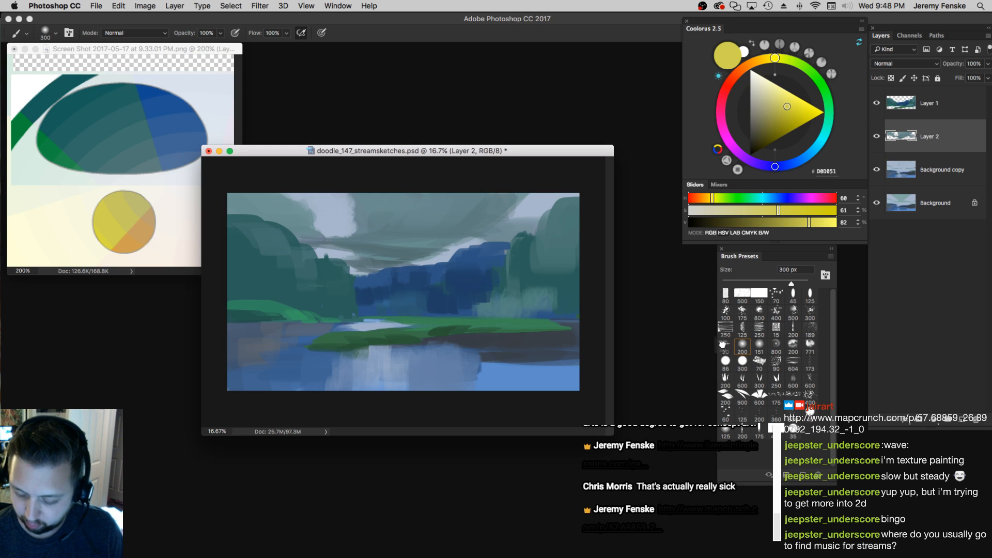
pyautogui.press(']')
pyautogui.press(']')
pyautogui.press(']')
pyautogui.press(']')
pyautogui.press(']')
pyautogui.press(']')
pyautogui.click(489, 331)
pyautogui.press('super+z')
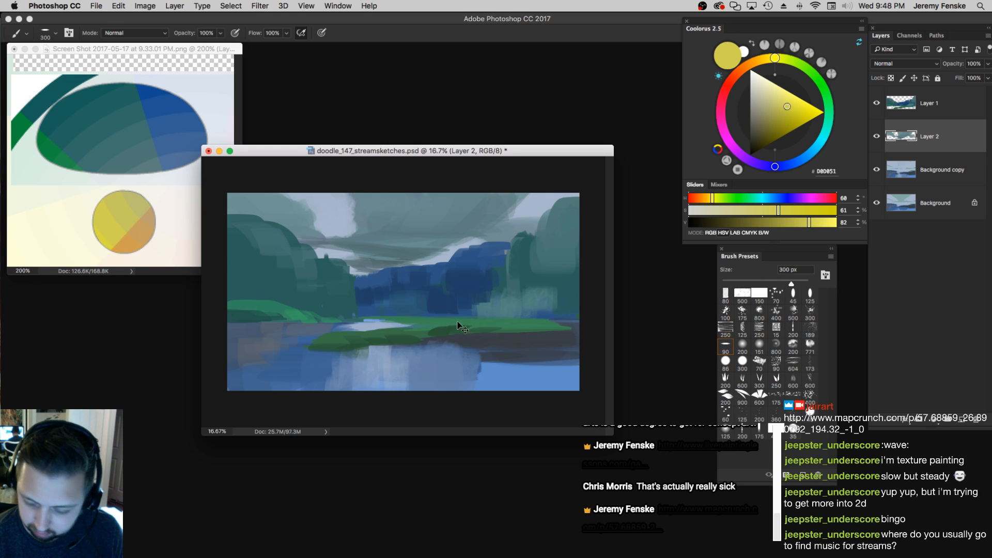
# Paint a yellow highlight along the top of the central grass bank on Layer 1 with the flat brush at 800 px
pyautogui.hotkey('alt', ']')
pyautogui.press(']')
pyautogui.press(']')
pyautogui.press(']')
pyautogui.press(']')
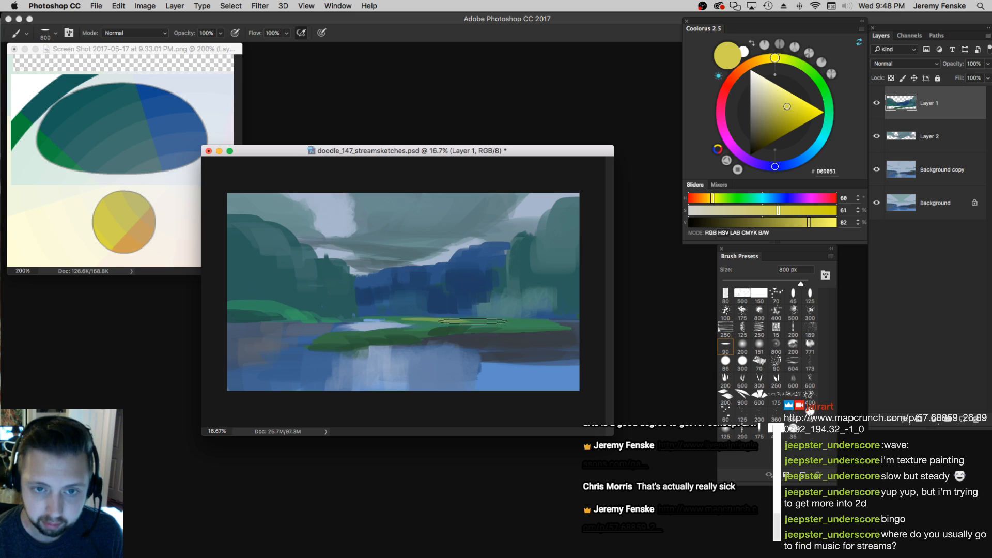
pyautogui.press(']')
pyautogui.press(']')
pyautogui.press(']')
# Blend the grass bank's highlight with sampled greens, reducing the brush to 400 px
pyautogui.keyDown('alt'); pyautogui.click(503, 324); pyautogui.keyUp('alt')
pyautogui.moveTo(502, 322)
pyautogui.mouseDown()
pyautogui.moveTo(352, 330)
pyautogui.moveTo(519, 322)
pyautogui.moveTo(491, 321)
pyautogui.mouseUp()
pyautogui.keyDown('alt'); pyautogui.click(448, 322); pyautogui.keyUp('alt')
pyautogui.press('[')
pyautogui.press('[')
pyautogui.press('[')
pyautogui.press('[')
pyautogui.press('[')
pyautogui.press('[')
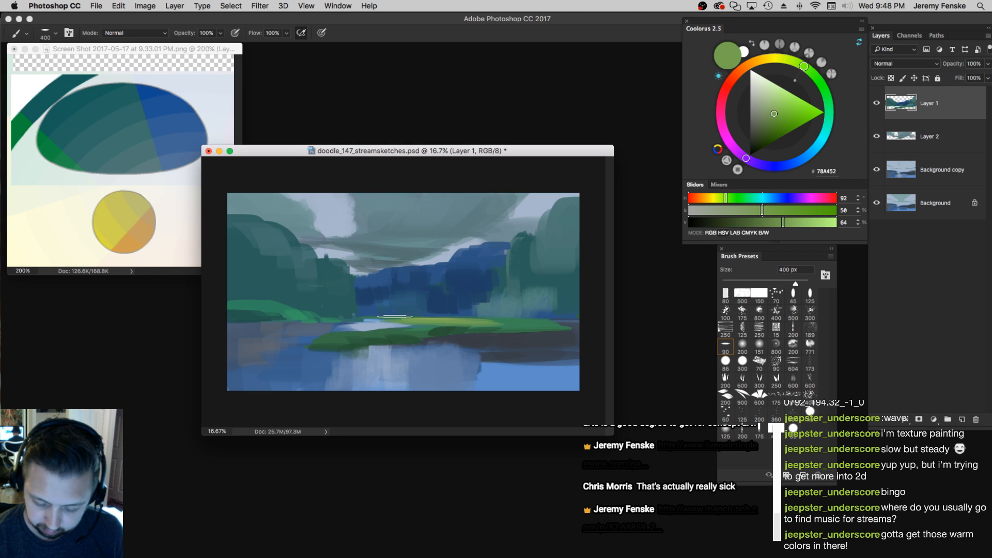
# Try a vertical stroke in yellow sampled from the reference circle over the distant blue hills and undo it
pyautogui.click(728, 321)
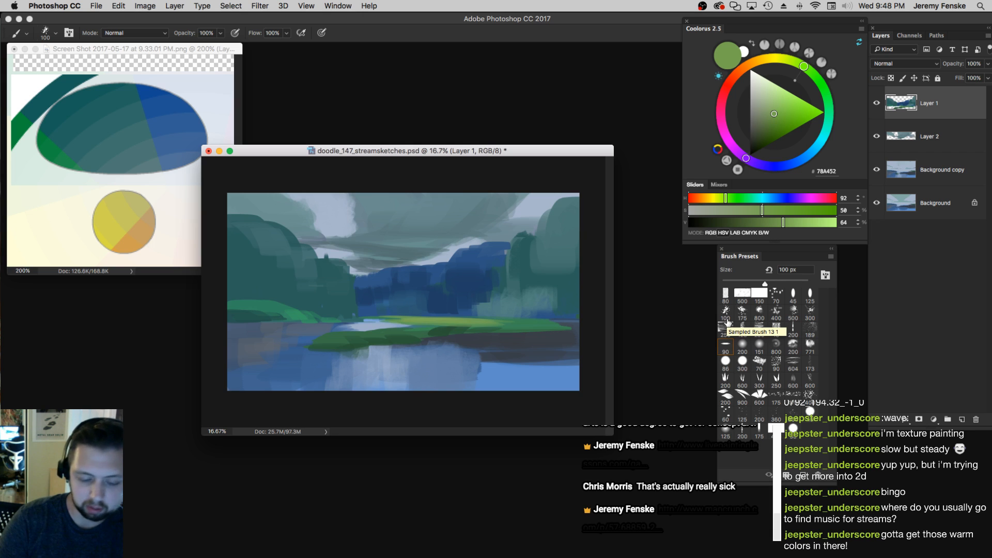
pyautogui.click(727, 322)
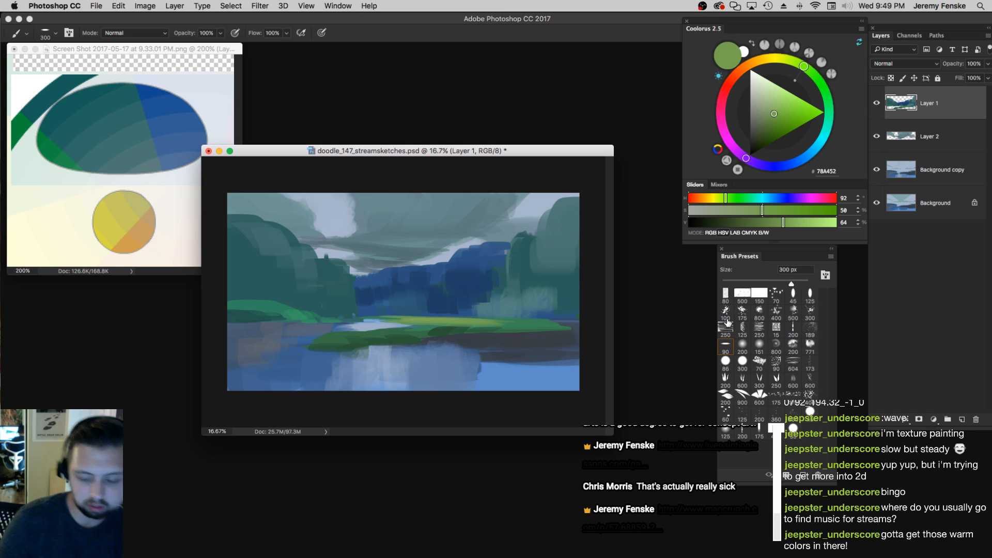
pyautogui.keyDown('alt'); pyautogui.click(125, 230); pyautogui.keyUp('alt')
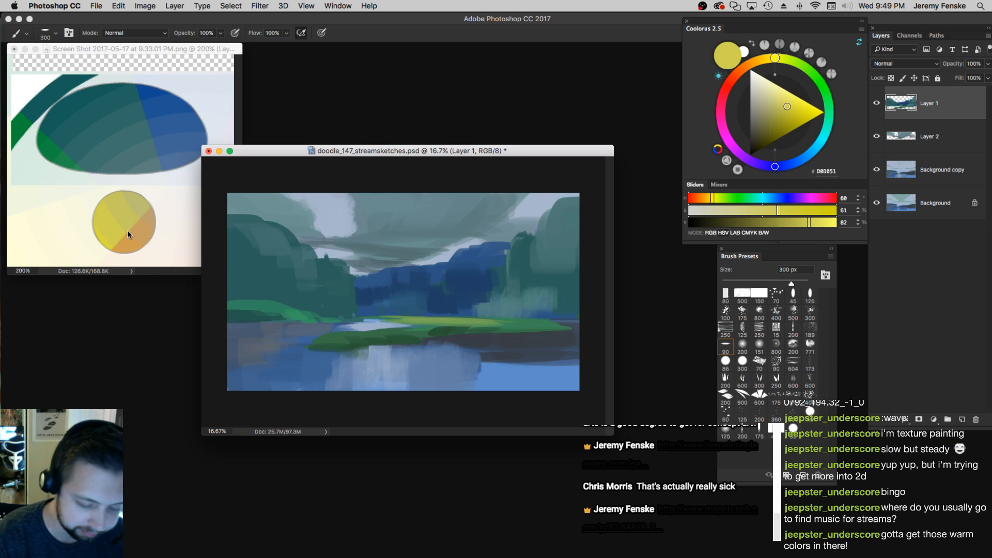
pyautogui.press('super+z')
pyautogui.moveTo(483, 255)
pyautogui.mouseDown()
pyautogui.moveTo(485, 302)
pyautogui.moveTo(508, 274)
pyautogui.moveTo(470, 294)
pyautogui.mouseUp()
pyautogui.press('super+z')
pyautogui.press(']')
pyautogui.press(']')
pyautogui.press('super+z')
# Try vertical strokes in a color from the reference circle's orange sector over the distant hills and undo them
pyautogui.keyDown('alt'); pyautogui.click(145, 227); pyautogui.keyUp('alt')
pyautogui.moveTo(483, 255); pyautogui.dragTo(471, 300)
pyautogui.press('super+z')
pyautogui.press('[')
pyautogui.press('[')
pyautogui.moveTo(462, 262); pyautogui.dragTo(458, 308)
pyautogui.press('super+z')
# Sample the muted yellow C6C660 from the reference circle, test it over the distant hills at 250 px, and undo the strokes
pyautogui.keyDown('alt'); pyautogui.click(129, 224); pyautogui.keyUp('alt')
pyautogui.moveTo(464, 259); pyautogui.dragTo(459, 297)
pyautogui.press('super+z')
pyautogui.press('[')
pyautogui.moveTo(453, 258); pyautogui.dragTo(451, 297)
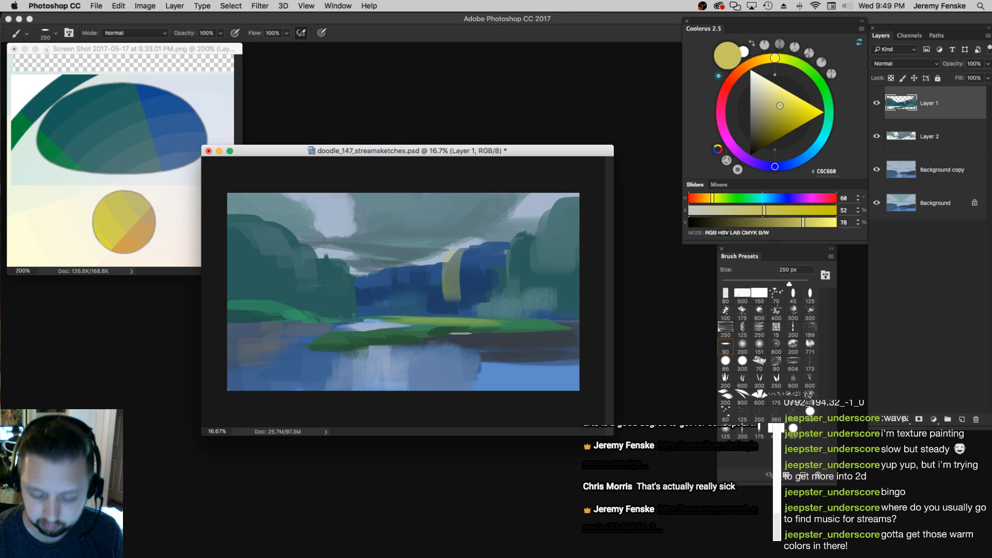
pyautogui.press('super+z')
# Paint a muted yellow vertical highlight down the inner edge of the right-hand trees with a brush just over 150 px
pyautogui.press('[')
pyautogui.press('[')
pyautogui.press('[')
pyautogui.press('[')
pyautogui.press('[')
pyautogui.press('[')
pyautogui.press(']')
pyautogui.press(']')
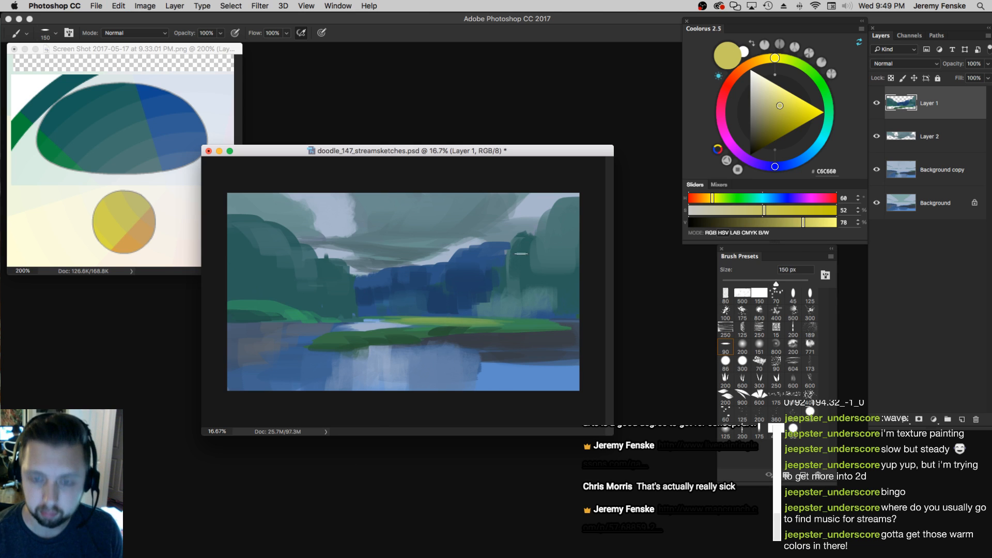
pyautogui.moveTo(506, 253); pyautogui.dragTo(506, 301)
pyautogui.press('super+z')
pyautogui.press(']')
pyautogui.moveTo(512, 238)
pyautogui.mouseDown()
pyautogui.moveTo(509, 287)
pyautogui.moveTo(513, 254)
pyautogui.moveTo(518, 289)
pyautogui.moveTo(506, 294)
pyautogui.mouseUp()
# Blend the upper part of the yellow highlight into the right-hand trees using tones sampled from both
pyautogui.keyDown('alt'); pyautogui.click(508, 263); pyautogui.keyUp('alt')
pyautogui.keyDown('alt'); pyautogui.click(522, 251); pyautogui.keyUp('alt')
pyautogui.keyDown('alt'); pyautogui.click(507, 262); pyautogui.keyUp('alt')
pyautogui.keyDown('alt'); pyautogui.click(525, 246); pyautogui.keyUp('alt')
pyautogui.keyDown('alt'); pyautogui.click(508, 254); pyautogui.keyUp('alt')
pyautogui.moveTo(513, 258)
pyautogui.mouseDown()
pyautogui.moveTo(516, 242)
pyautogui.moveTo(501, 245)
pyautogui.mouseUp()
# Soften the lower end of the yellow highlight into the foliage at the tree base using sampled tones and a smaller brush
pyautogui.press('[')
pyautogui.press('[')
pyautogui.press('[')
pyautogui.keyDown('alt'); pyautogui.click(510, 269); pyautogui.keyUp('alt')
pyautogui.keyDown('alt'); pyautogui.click(483, 294); pyautogui.keyUp('alt')
pyautogui.keyDown('alt'); pyautogui.click(483, 295); pyautogui.keyUp('alt')
pyautogui.keyDown('alt'); pyautogui.click(496, 303); pyautogui.keyUp('alt')
pyautogui.keyDown('alt'); pyautogui.click(498, 298); pyautogui.keyUp('alt')
pyautogui.press(']')
pyautogui.press(']')
pyautogui.press('[')
pyautogui.moveTo(490, 301)
pyautogui.mouseDown()
pyautogui.moveTo(486, 286)
pyautogui.moveTo(485, 306)
pyautogui.mouseUp()
# Paint small dark teal trees in front of the distant blue hills with a 90 to 125 px brush
pyautogui.keyDown('alt'); pyautogui.click(520, 266); pyautogui.keyUp('alt')
pyautogui.press(']')
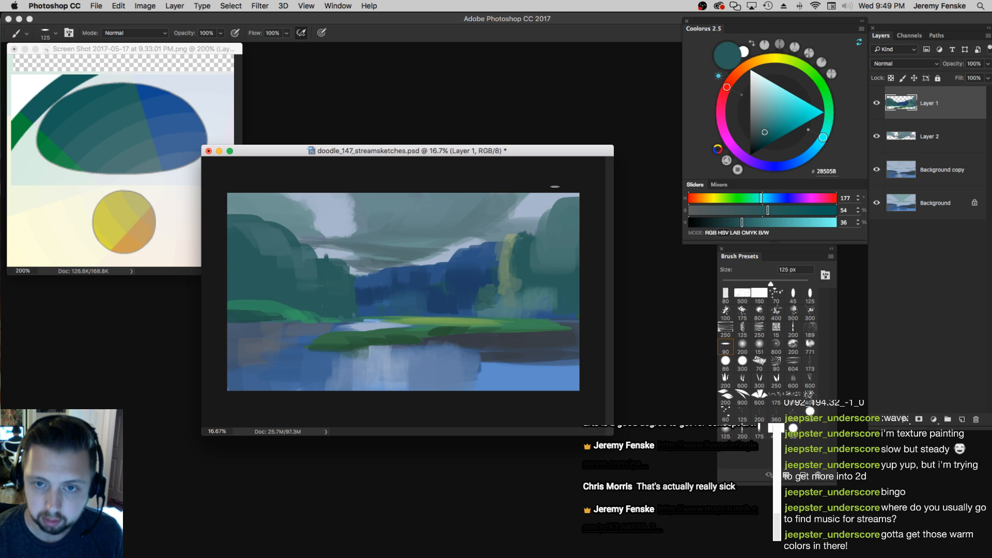
pyautogui.press('[')
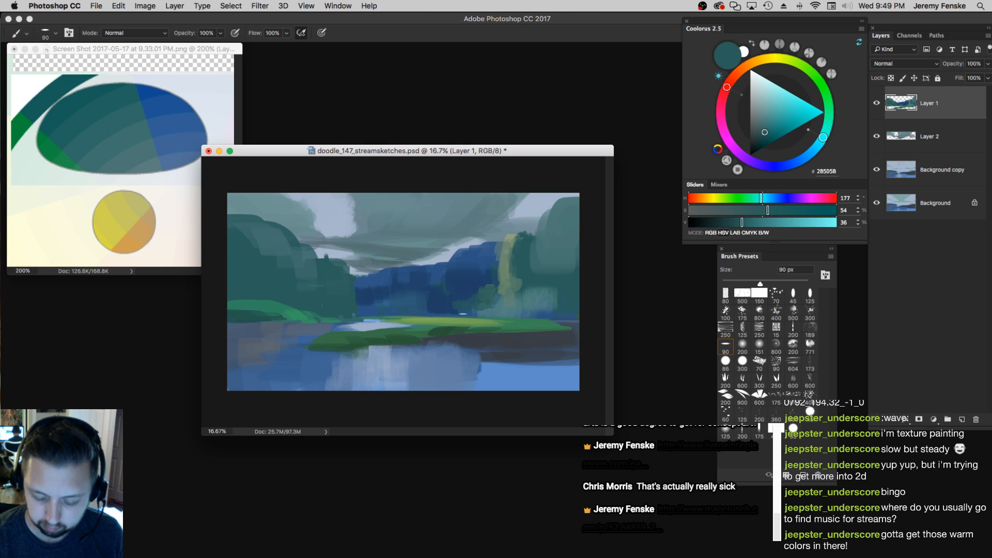
pyautogui.press(']')
pyautogui.press(']')
pyautogui.press('[')
pyautogui.press(']')
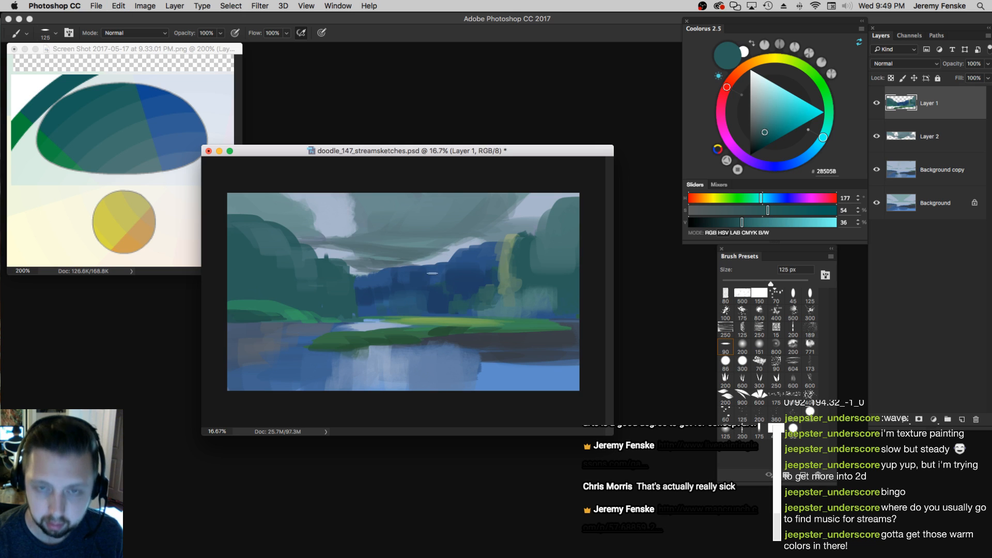
pyautogui.press('[')
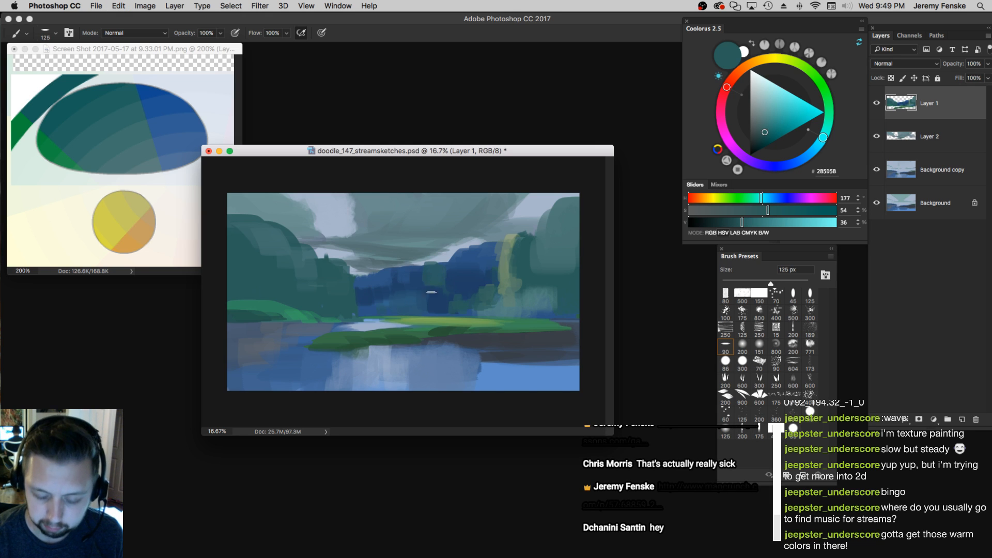
pyautogui.press('[')
pyautogui.press('[')
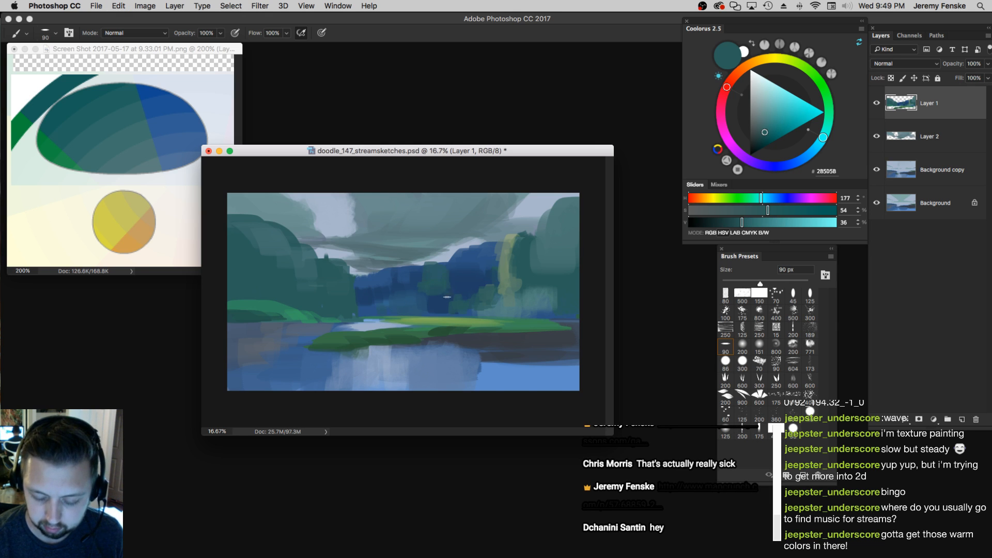
# Sample the gray-green 6C866E beside the yellow highlight and paint the tree's crown with a 175 px brush
pyautogui.press(']')
pyautogui.press(']')
pyautogui.keyDown('alt'); pyautogui.click(519, 277); pyautogui.keyUp('alt')
pyautogui.press(']')
pyautogui.press(']')
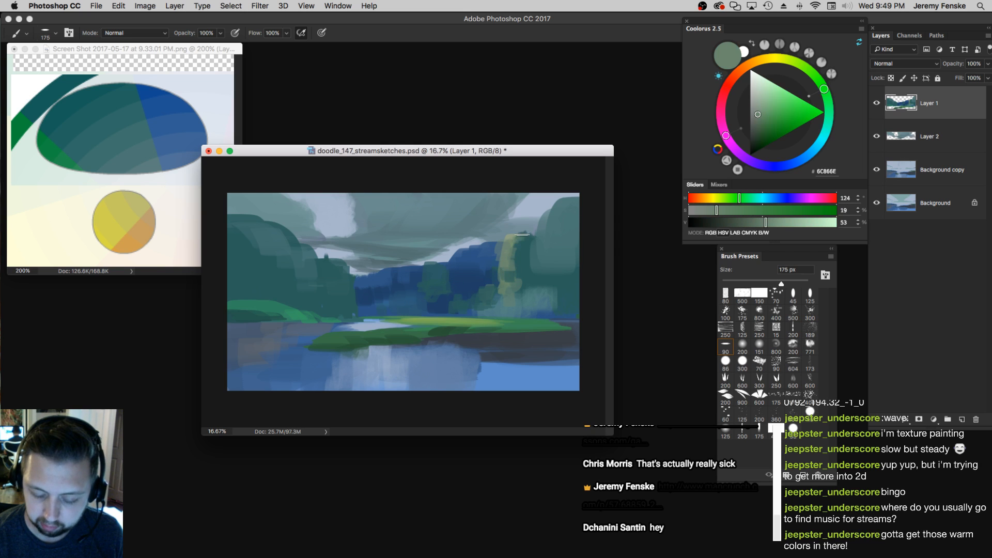
# Erase along the upper inner edge of the yellow-lit tree to reshape its crown
pyautogui.keyDown('alt'); pyautogui.click(531, 223); pyautogui.keyUp('alt')
pyautogui.press('e')
pyautogui.moveTo(512, 225); pyautogui.dragTo(506, 237)
# Rework the yellow-lit tree's edge with sampled yellow and dark teal using a 125 px brush
pyautogui.press('b')
pyautogui.keyDown('alt'); pyautogui.click(507, 260); pyautogui.keyUp('alt')
pyautogui.press('[')
pyautogui.press('[')
pyautogui.keyDown('alt'); pyautogui.click(525, 250); pyautogui.keyUp('alt')
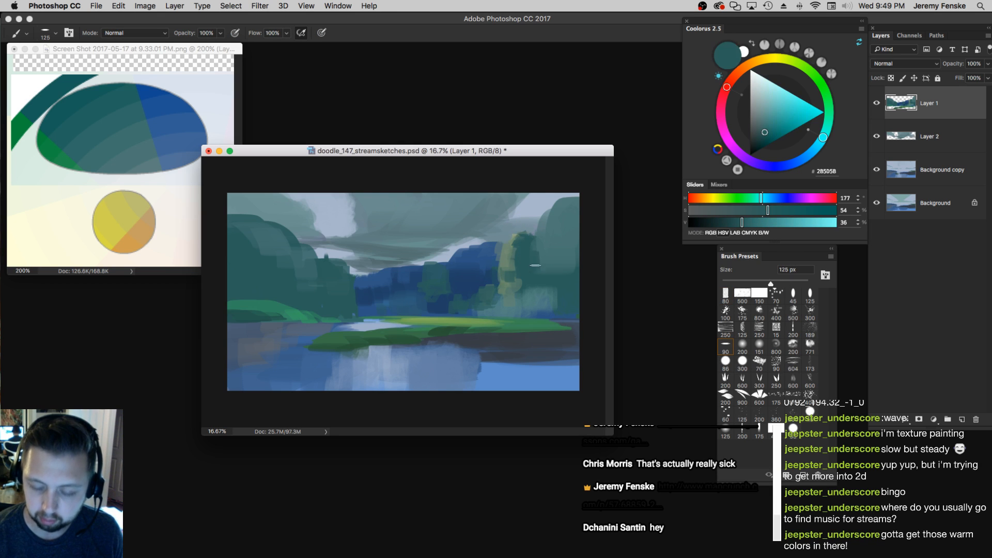
# Darken the teal to 1E4140 and paint shadows into the tree beside the yellow highlight with a brush of about 200 px
pyautogui.press(']')
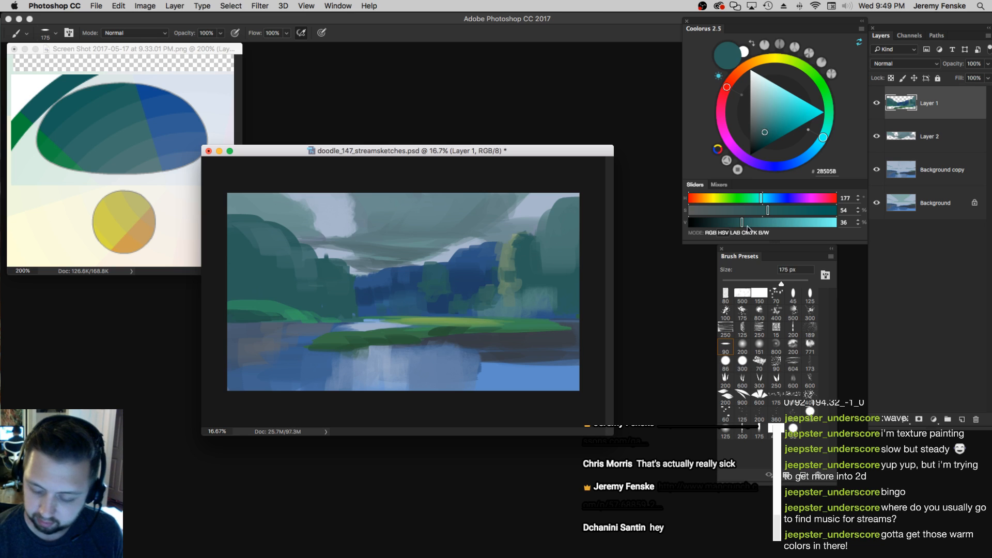
pyautogui.moveTo(755, 228); pyautogui.dragTo(738, 228)
pyautogui.press(']')
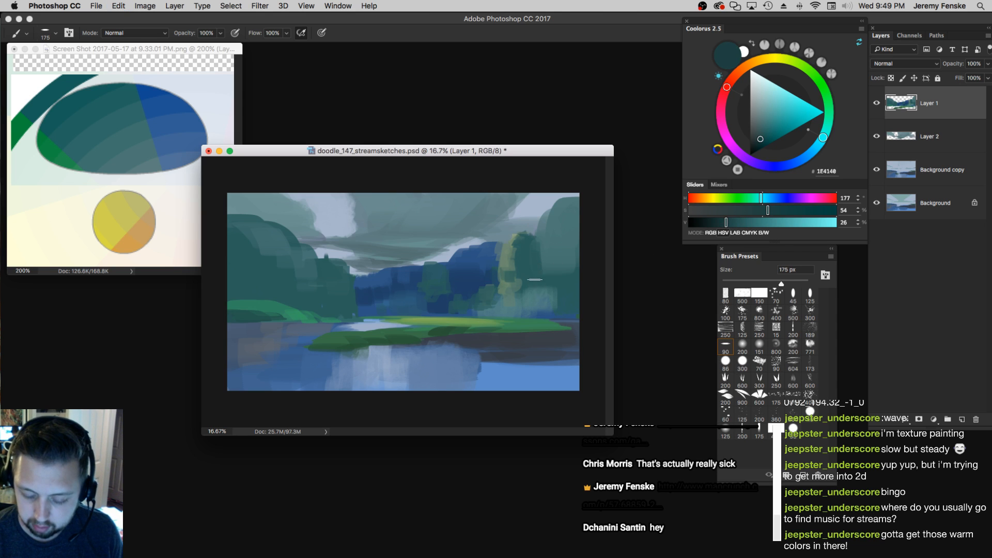
pyautogui.press(']')
pyautogui.press(']')
pyautogui.press(']')
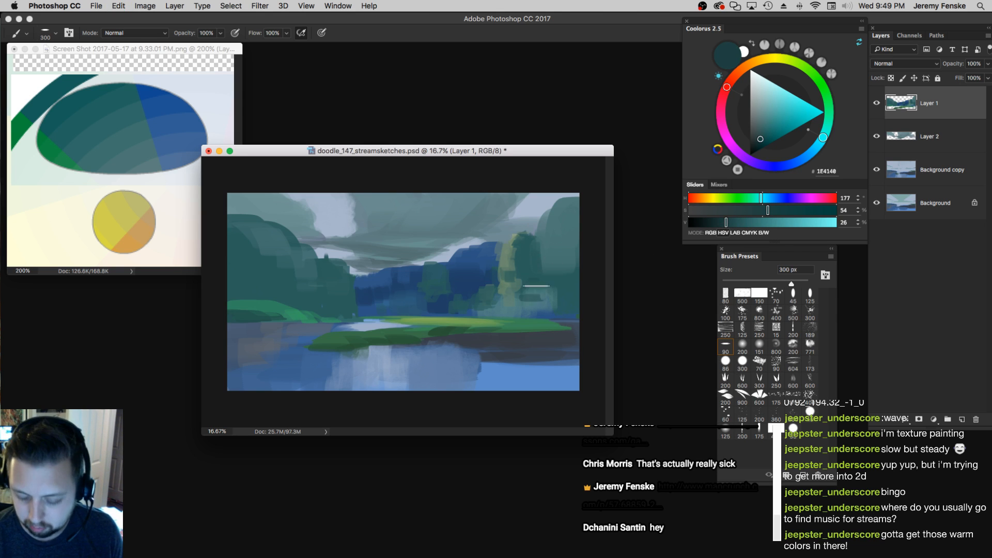
pyautogui.press('[')
pyautogui.press('[')
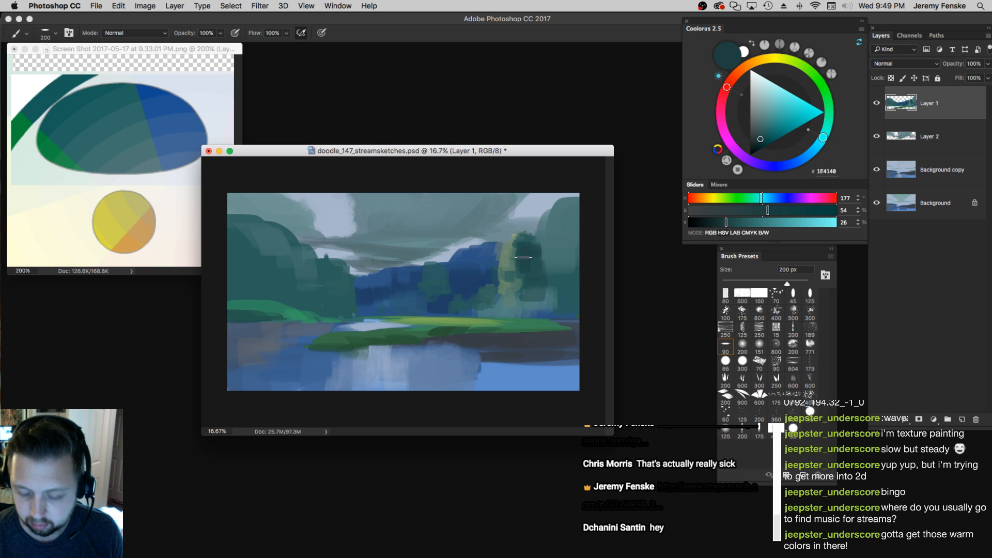
pyautogui.press('[')
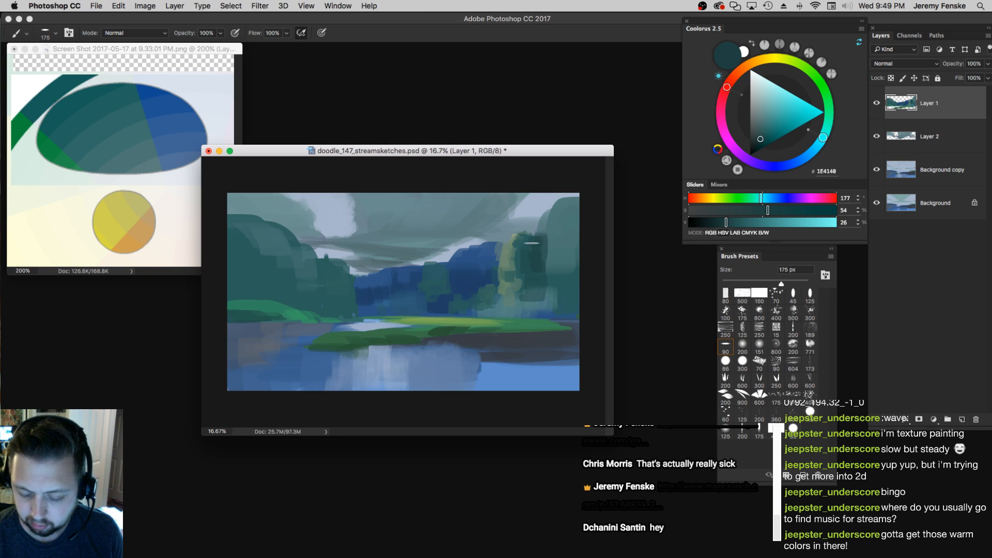
# Sample teals 4E7877 and 265351 from the foreground tree mass and rework its crown with a 200 to 300 px brush
pyautogui.keyDown('alt'); pyautogui.click(551, 231); pyautogui.keyUp('alt')
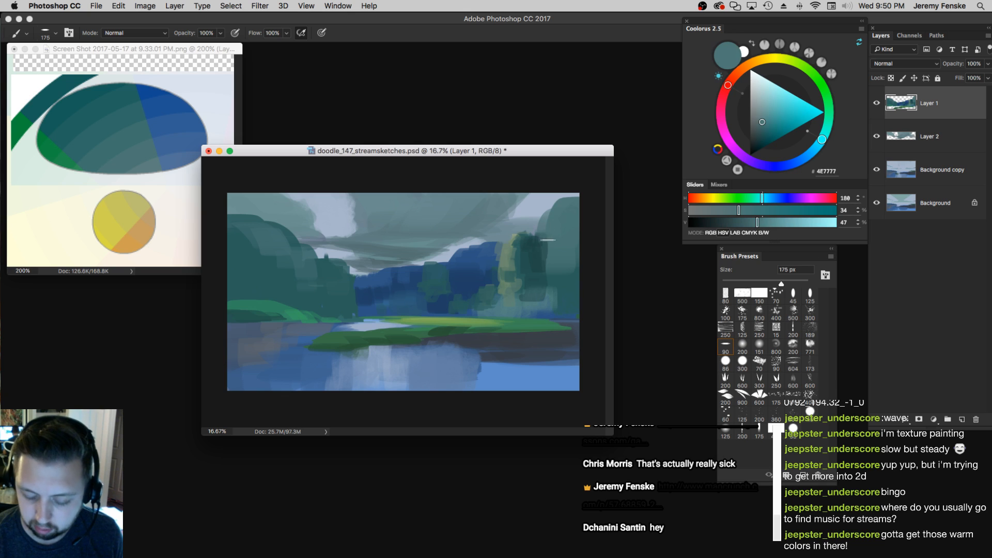
pyautogui.keyDown('alt'); pyautogui.click(553, 231); pyautogui.keyUp('alt')
pyautogui.press(']')
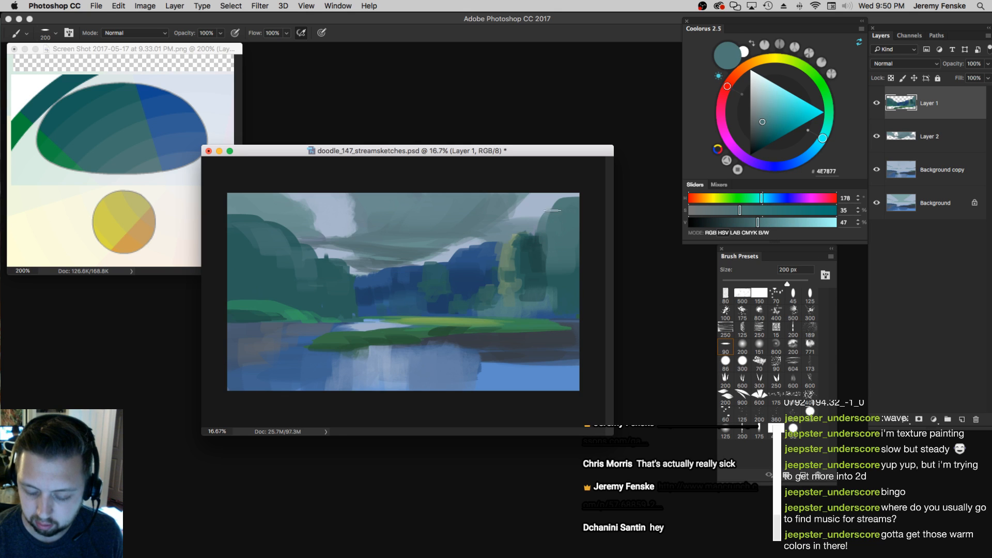
pyautogui.keyDown('alt'); pyautogui.click(548, 242); pyautogui.keyUp('alt')
pyautogui.press(']')
pyautogui.press(']')
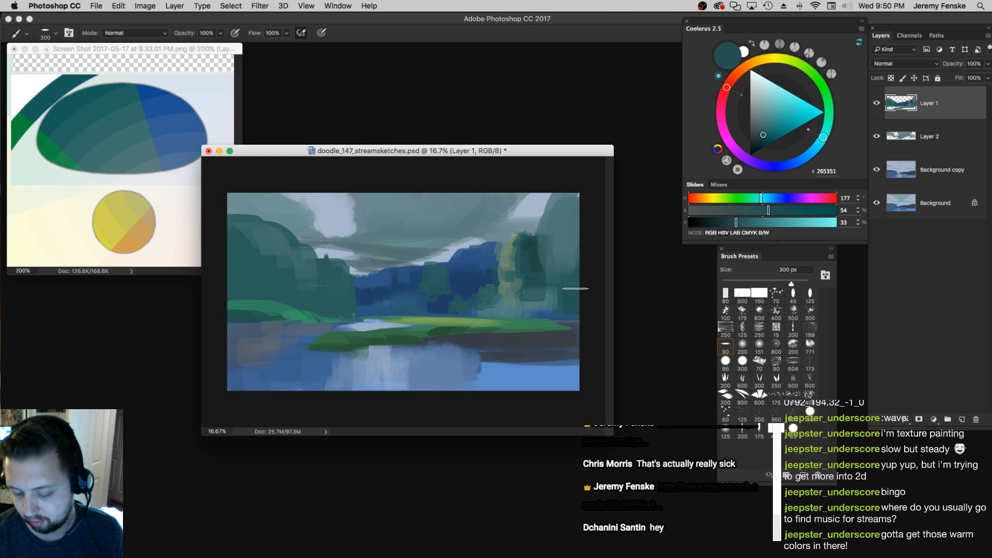
# Blend the lower foliage beneath the yellow-lit tree with sampled teals 224948, 457371 and 386564 using a 175 to 250 px brush
pyautogui.keyDown('alt'); pyautogui.click(538, 282); pyautogui.keyUp('alt')
pyautogui.press('[')
pyautogui.press('[')
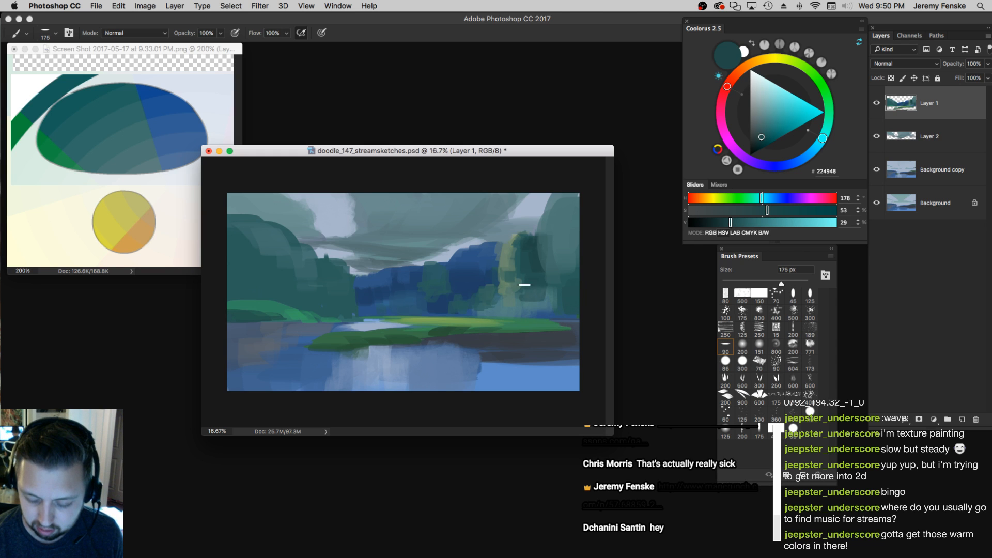
pyautogui.keyDown('alt'); pyautogui.click(525, 299); pyautogui.keyUp('alt')
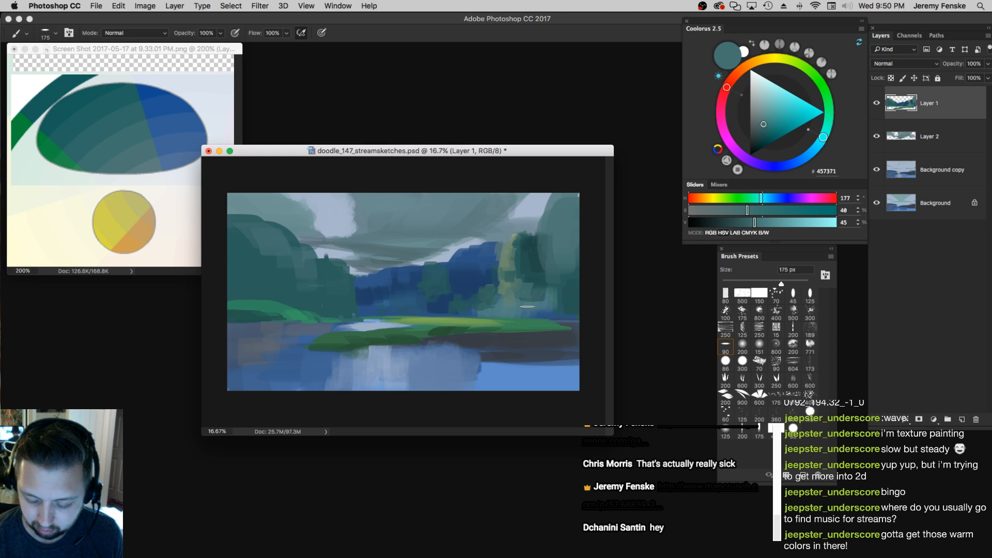
pyautogui.keyDown('alt'); pyautogui.click(527, 306); pyautogui.keyUp('alt')
pyautogui.press(']')
pyautogui.press(']')
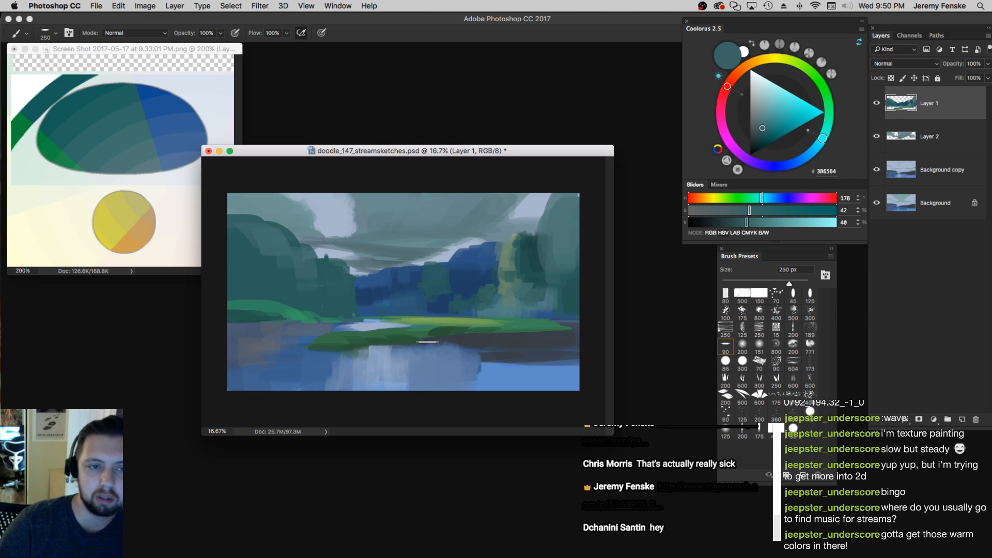
# Touch up the small trees before the distant hills using sampled teal 29565E and blue 23446C with a 125 px brush
pyautogui.keyDown('alt'); pyautogui.click(433, 296); pyautogui.keyUp('alt')
pyautogui.press('[')
pyautogui.keyDown('alt'); pyautogui.click(433, 285); pyautogui.keyUp('alt')
pyautogui.press('[')
pyautogui.press('[')
pyautogui.press('[')
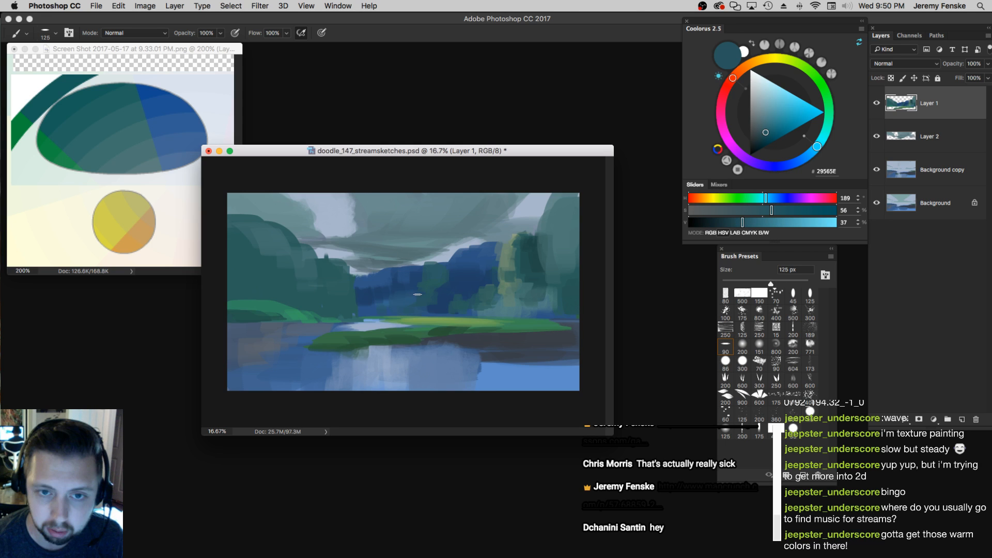
pyautogui.keyDown('alt'); pyautogui.click(394, 351); pyautogui.keyUp('alt')
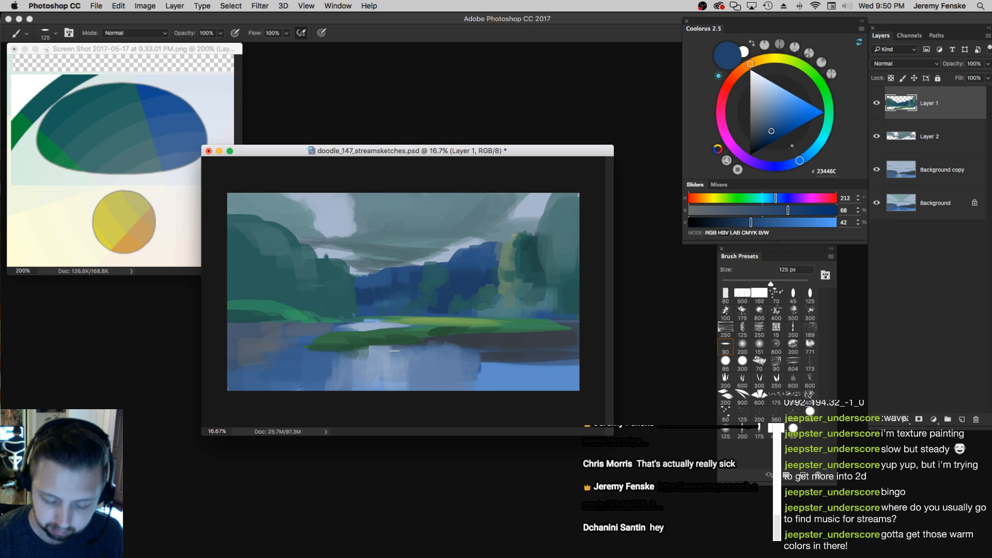
# Close the screenshot reference image, fit the landscape painting's window to the canvas and reposition it in the workspace
pyautogui.press('z')
pyautogui.moveTo(414, 312); pyautogui.dragTo(567, 300)
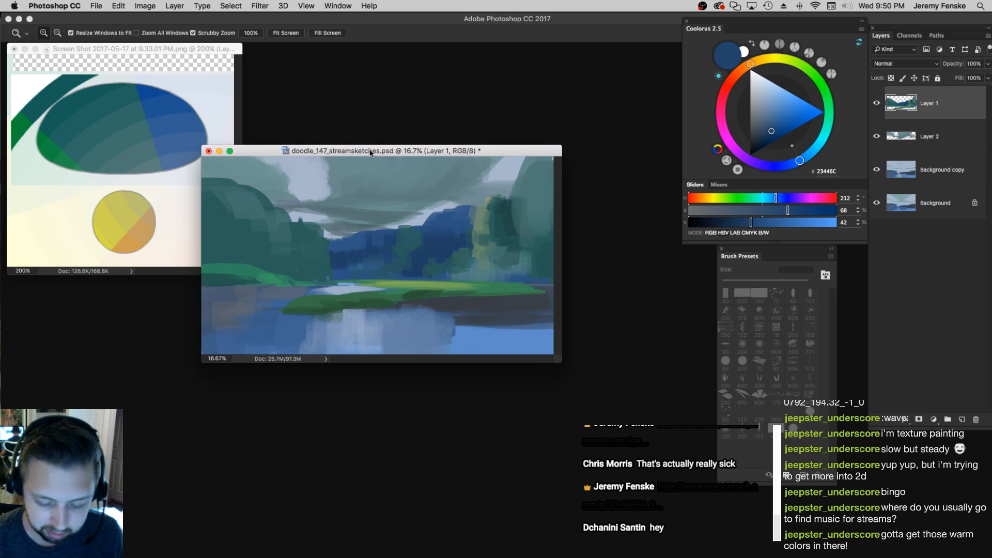
pyautogui.moveTo(369, 154); pyautogui.dragTo(401, 157)
pyautogui.click(65, 90)
pyautogui.moveTo(65, 90); pyautogui.dragTo(1, 42)
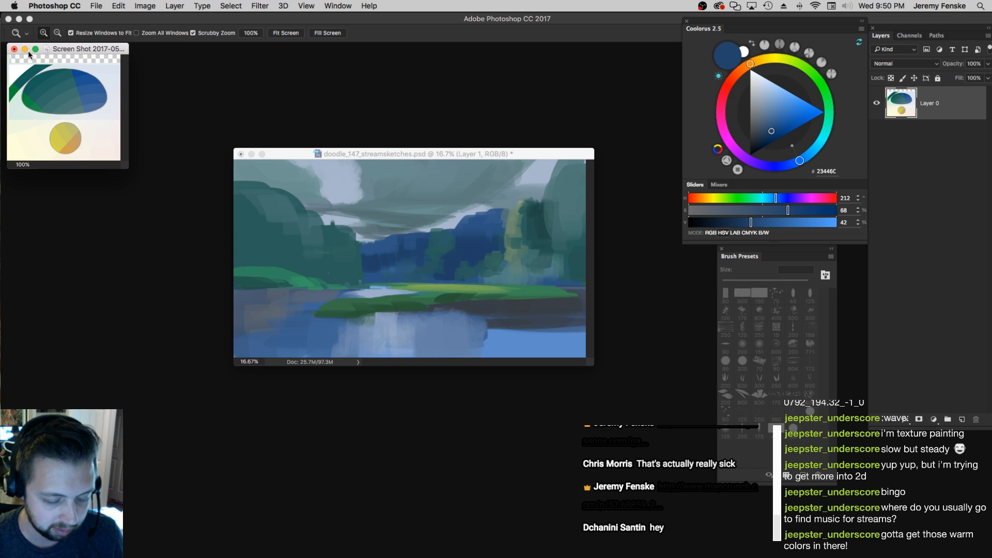
pyautogui.press('super+w')
pyautogui.moveTo(419, 157); pyautogui.dragTo(391, 152)
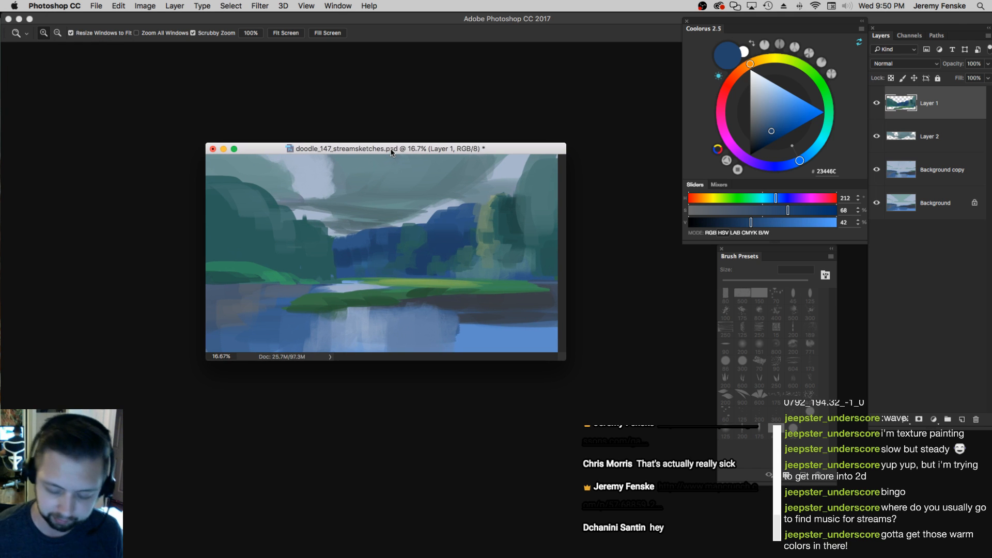
pyautogui.press('alt')
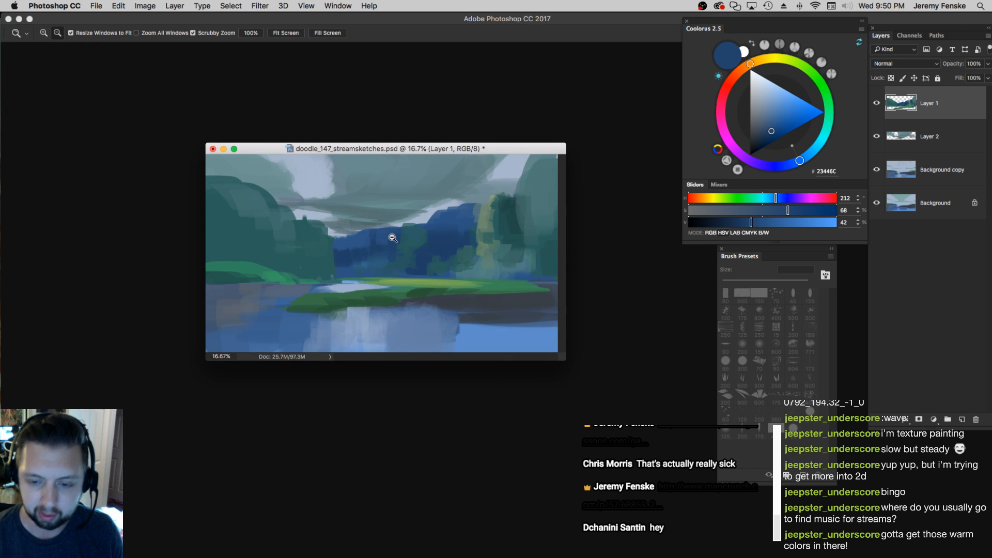
# On Layer 2, erase most of the dark clouds from the sky with the eraser enlarged to 800 px
pyautogui.press('b')
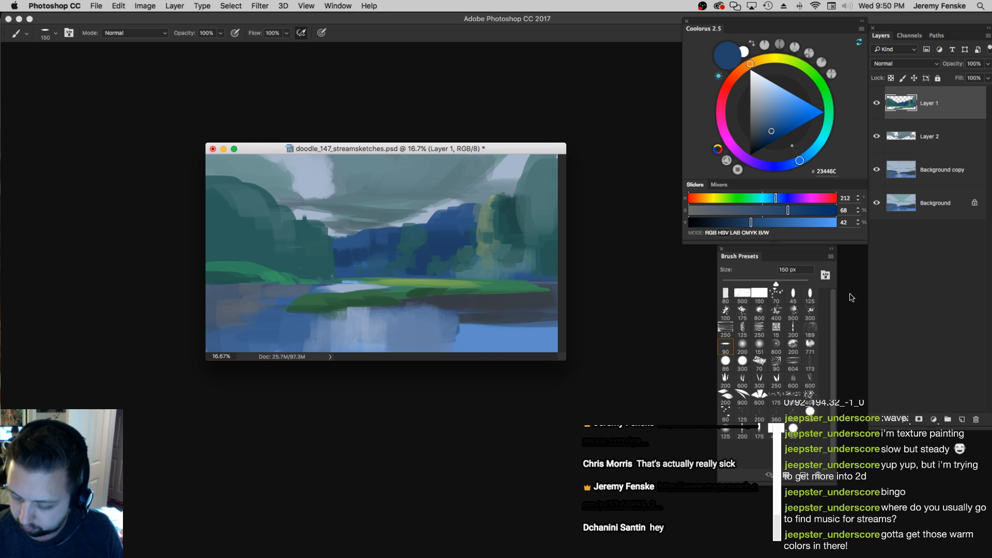
pyautogui.click(925, 130)
pyautogui.press('e')
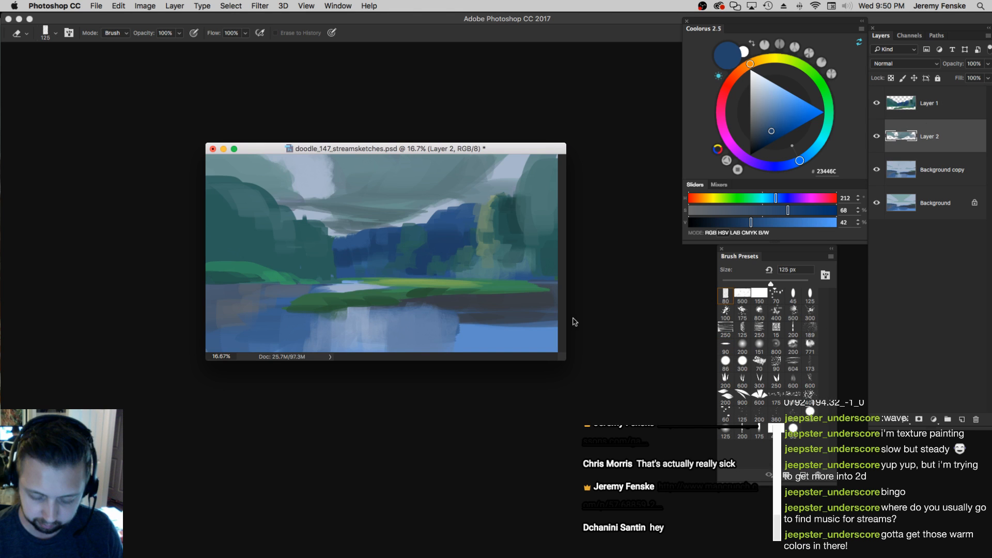
pyautogui.moveTo(566, 359); pyautogui.dragTo(687, 526)
pyautogui.press(']')
pyautogui.press(']')
pyautogui.press(']')
pyautogui.press(']')
pyautogui.press(']')
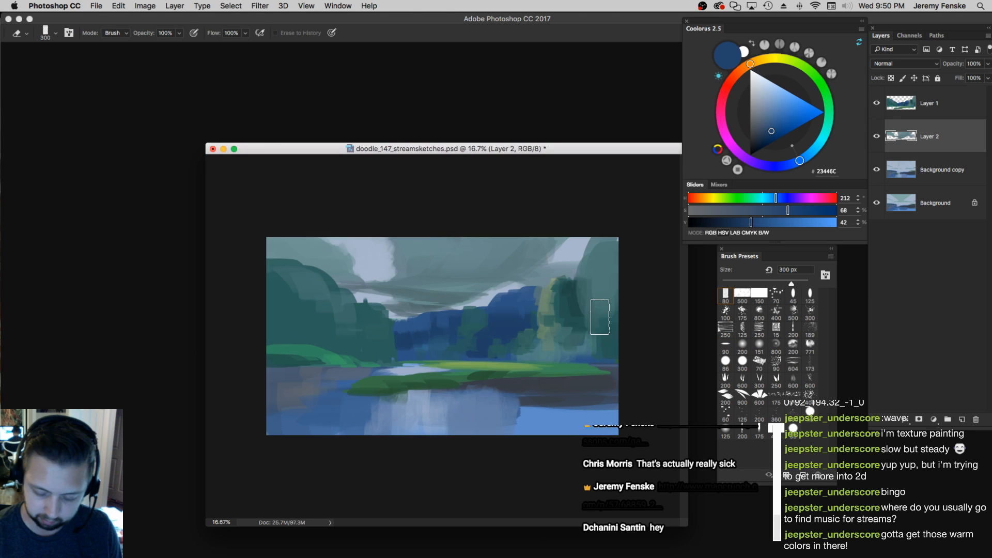
pyautogui.press(']')
pyautogui.press(']')
pyautogui.press(']')
pyautogui.press(']')
pyautogui.press(']')
pyautogui.moveTo(545, 285)
pyautogui.mouseDown()
pyautogui.moveTo(516, 248)
pyautogui.moveTo(300, 253)
pyautogui.mouseUp()
pyautogui.press('Tab')
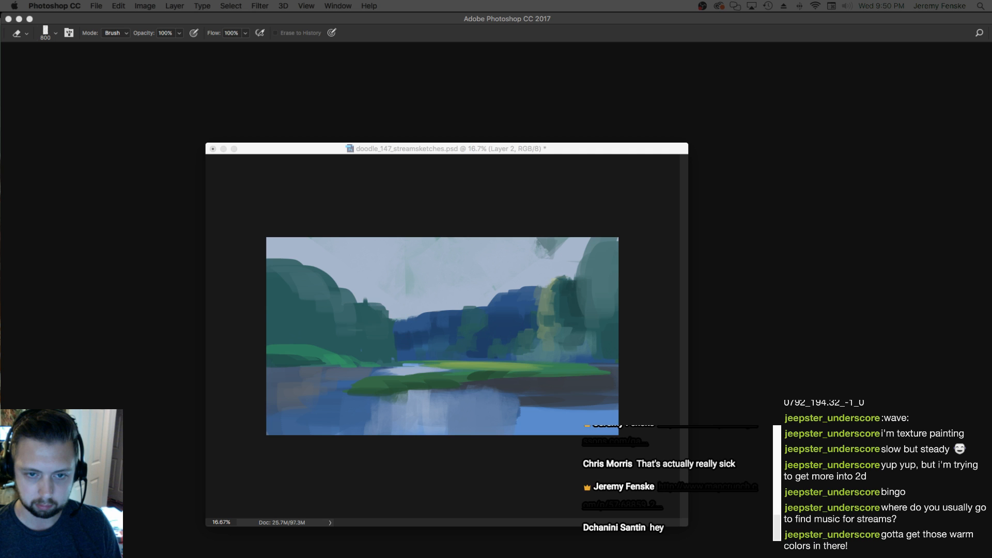
pyautogui.press('Tab')
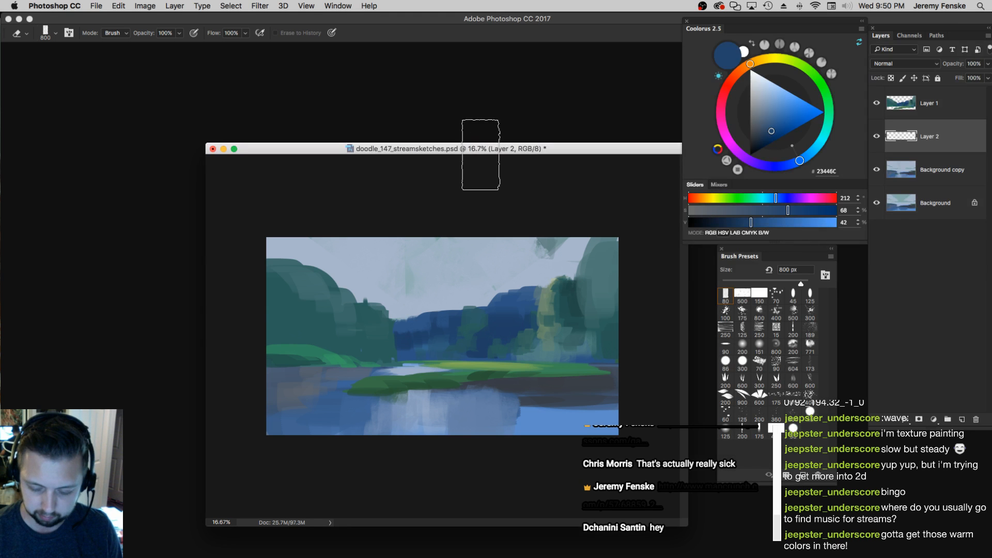
# Add a new empty layer above Layer 1 and move the painting's window up
pyautogui.moveTo(476, 154); pyautogui.dragTo(392, 116)
pyautogui.click(946, 112)
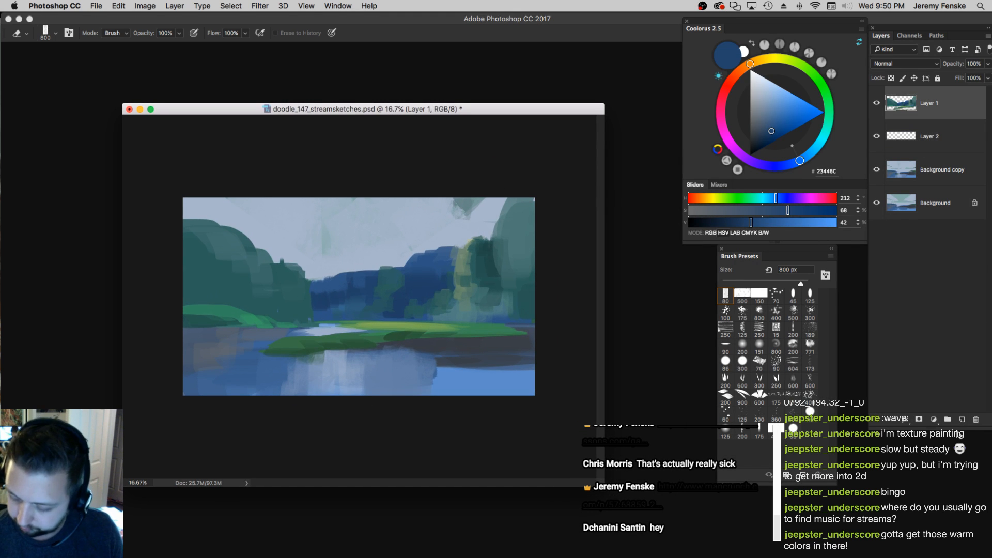
pyautogui.click(961, 419)
pyautogui.moveTo(484, 114); pyautogui.dragTo(472, 90)
# Give the eraser the 45 px elliptical tip reduced to 20 px, set the foreground colour to black and enlarge the document window
pyautogui.click(796, 296)
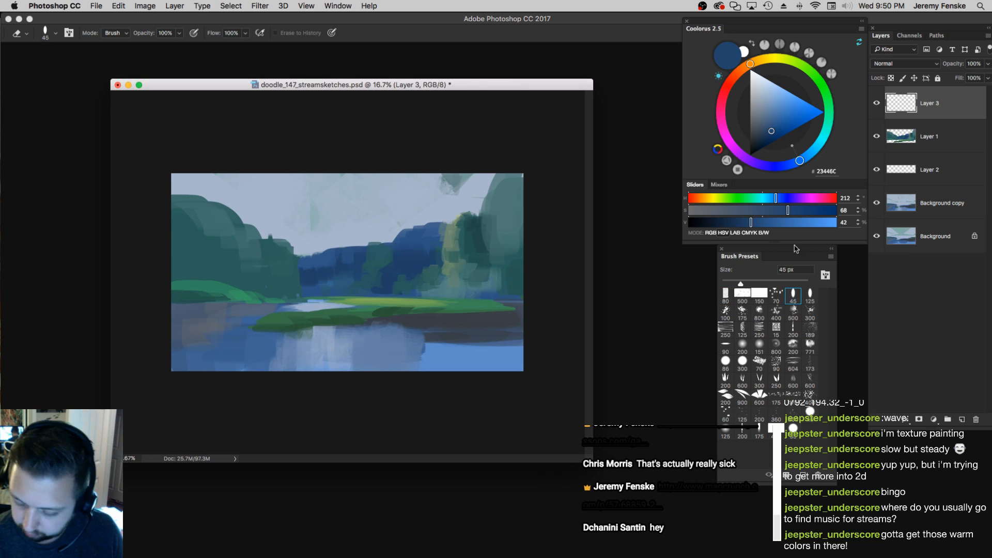
pyautogui.moveTo(750, 222); pyautogui.dragTo(683, 211)
pyautogui.press('[')
pyautogui.press('[')
pyautogui.press('[')
pyautogui.moveTo(591, 460); pyautogui.dragTo(743, 527)
pyautogui.press(']')
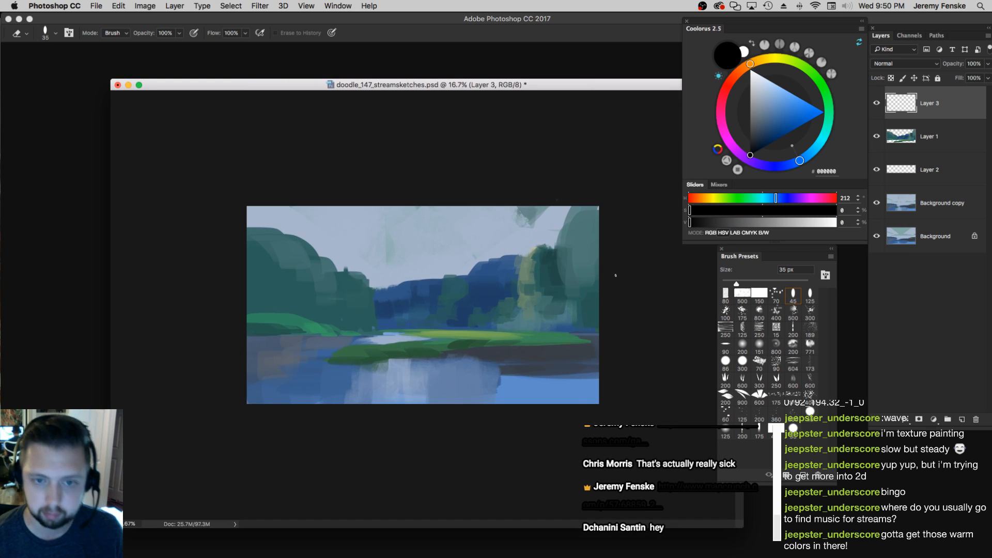
pyautogui.moveTo(483, 90); pyautogui.dragTo(413, 66)
pyautogui.press('[')
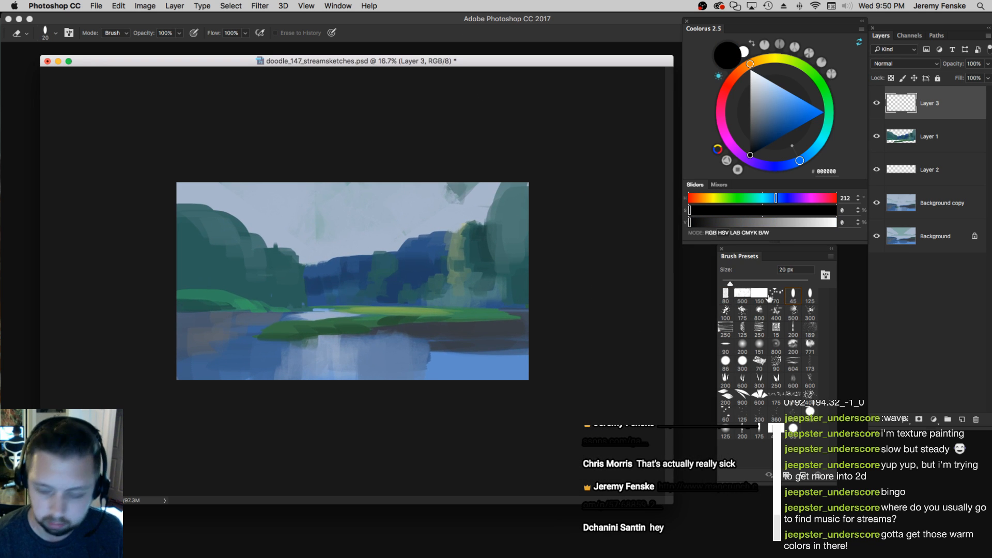
# Group Layer 1, Layer 2 and Background copy, and hide the group
pyautogui.click(943, 147)
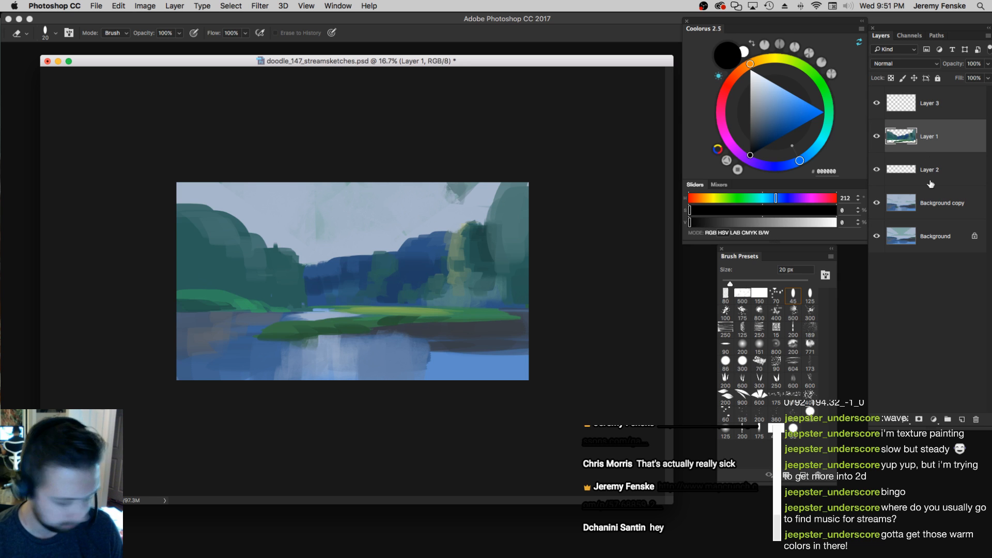
pyautogui.keyDown('shift'); pyautogui.click(941, 211); pyautogui.keyUp('shift')
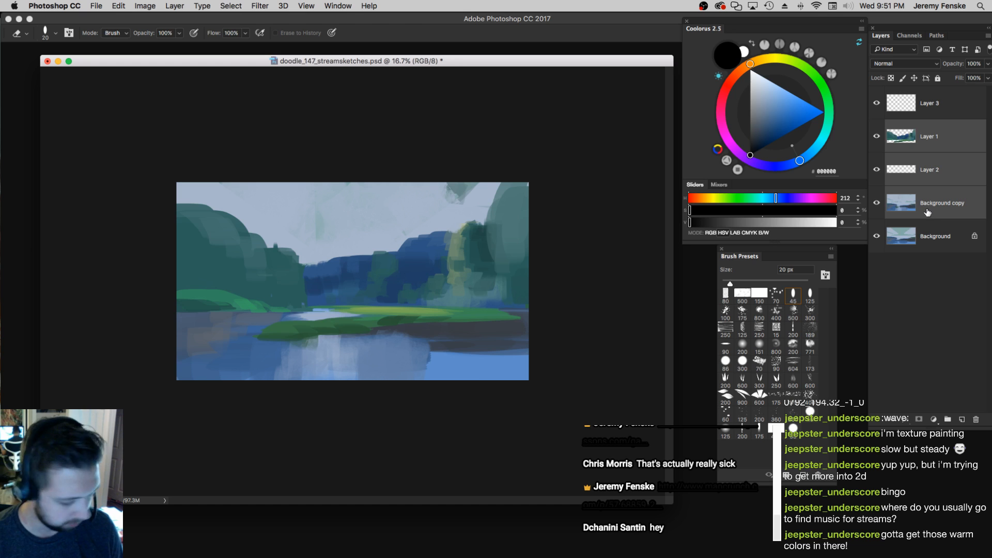
pyautogui.press('super+g')
pyautogui.click(876, 125)
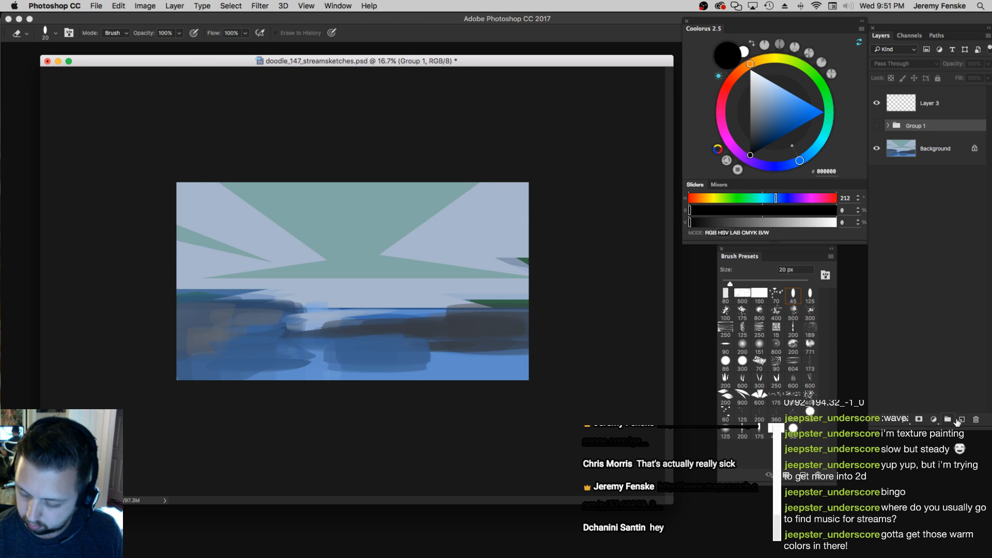
# Add a new layer above the hidden group and fill it with white
pyautogui.click(961, 419)
pyautogui.press('g')
pyautogui.press('x')
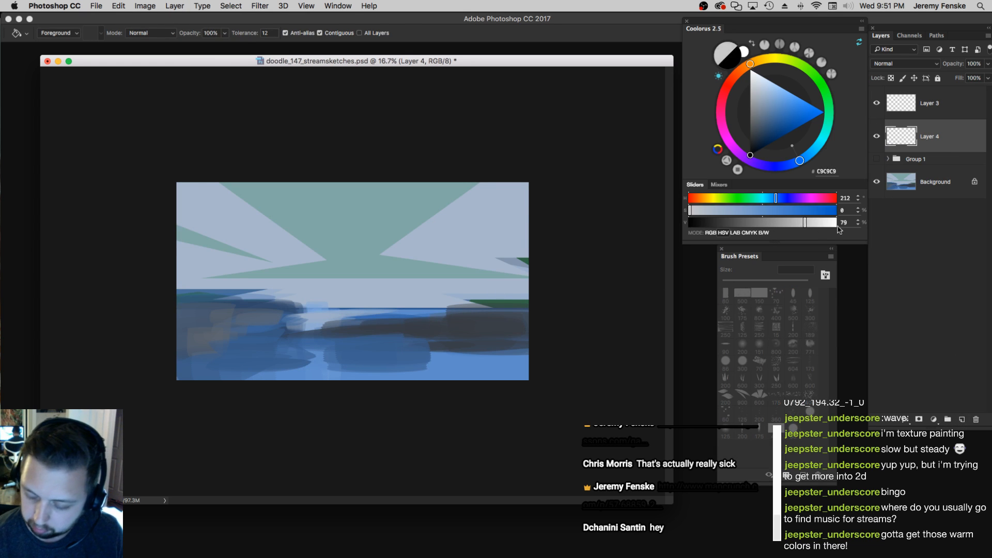
pyautogui.click(494, 283)
# Activate Layer 3 and prepare the brush with the 45 px elliptical preset and dark grey 242424
pyautogui.click(942, 107)
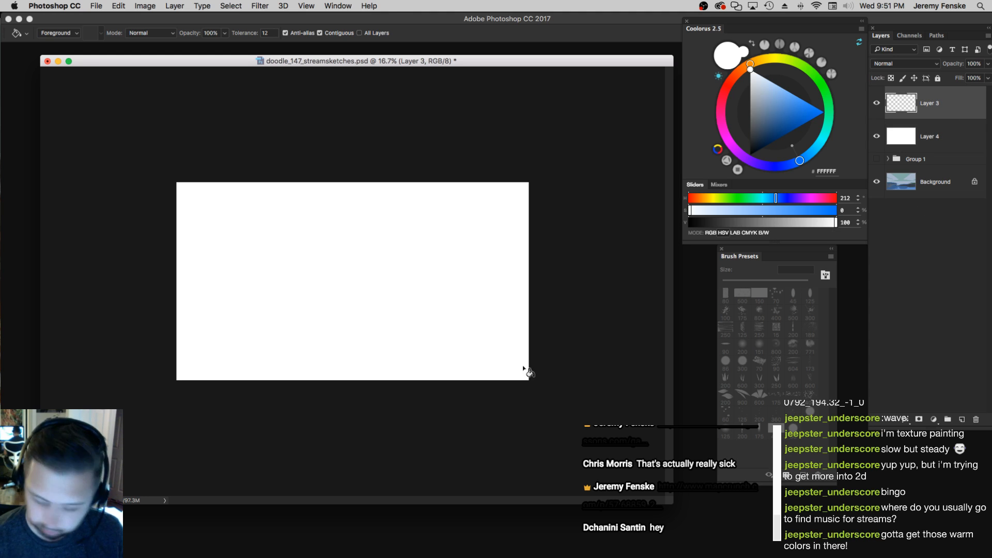
pyautogui.press('b')
pyautogui.press('[')
pyautogui.press('[')
pyautogui.click(725, 293)
pyautogui.press('[')
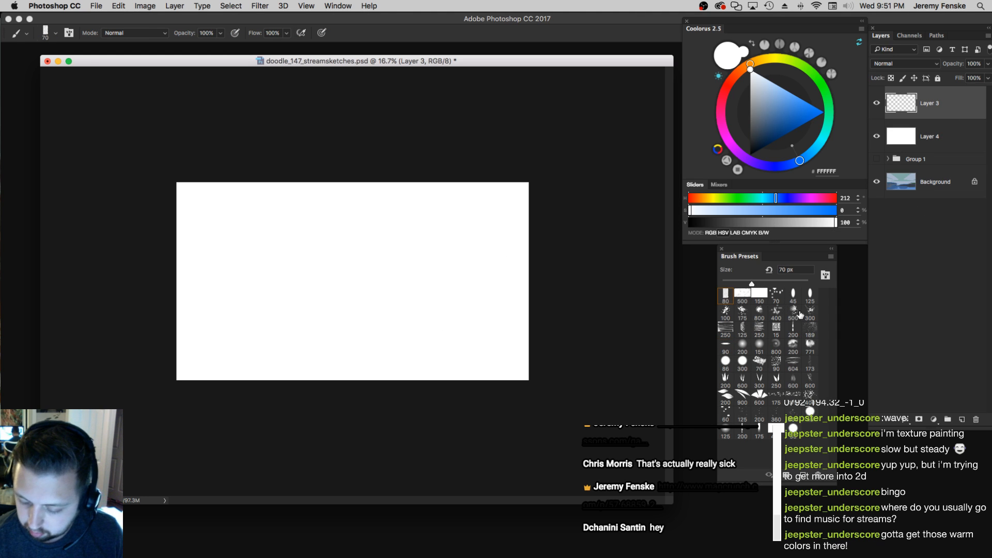
pyautogui.press('[')
pyautogui.click(725, 345)
pyautogui.press('[')
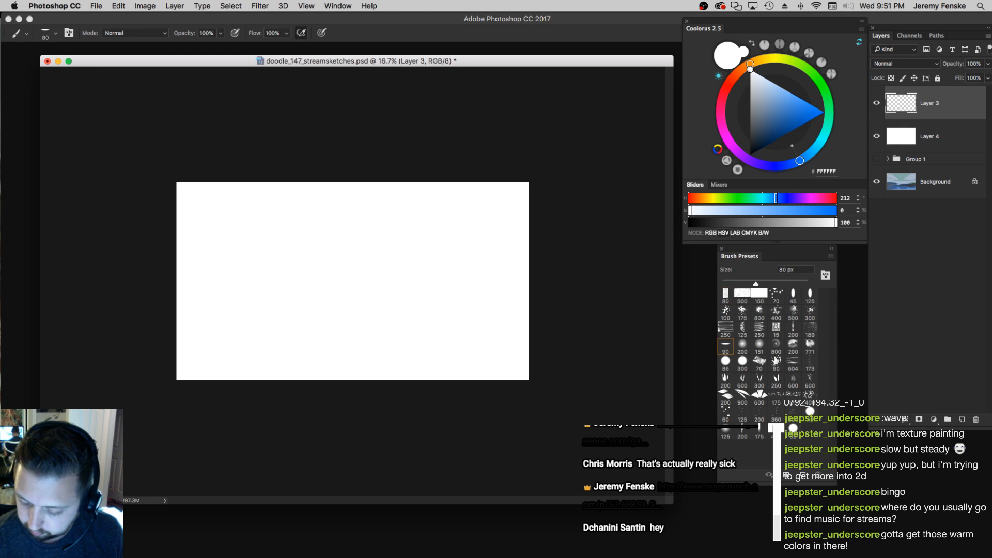
pyautogui.click(792, 292)
pyautogui.moveTo(715, 222); pyautogui.dragTo(709, 222)
pyautogui.moveTo(489, 209); pyautogui.dragTo(323, 240)
pyautogui.press('super+z')
pyautogui.press(']')
pyautogui.moveTo(199, 182)
pyautogui.mouseDown()
pyautogui.moveTo(296, 273)
pyautogui.moveTo(425, 281)
pyautogui.mouseUp()
pyautogui.press('super+z')
pyautogui.moveTo(180, 200)
pyautogui.mouseDown()
pyautogui.moveTo(469, 281)
pyautogui.moveTo(424, 252)
pyautogui.mouseUp()
pyautogui.press('super+z')
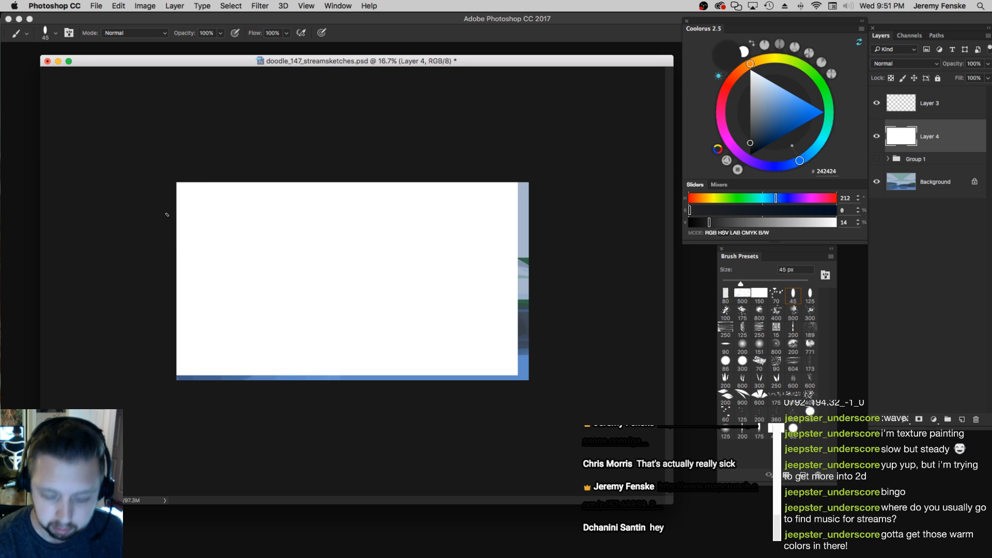
pyautogui.press('super+z')
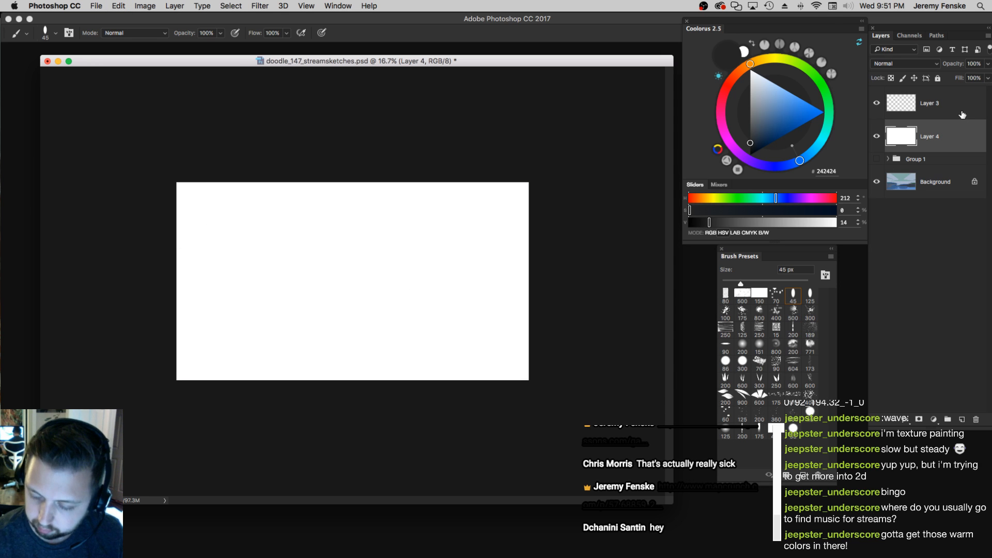
# On Layer 3, sketch a long curve descending from the upper-left corner to mid-canvas, small hooked marks beneath it and upswept curves at its end
pyautogui.click(955, 107)
pyautogui.moveTo(183, 190); pyautogui.dragTo(384, 290)
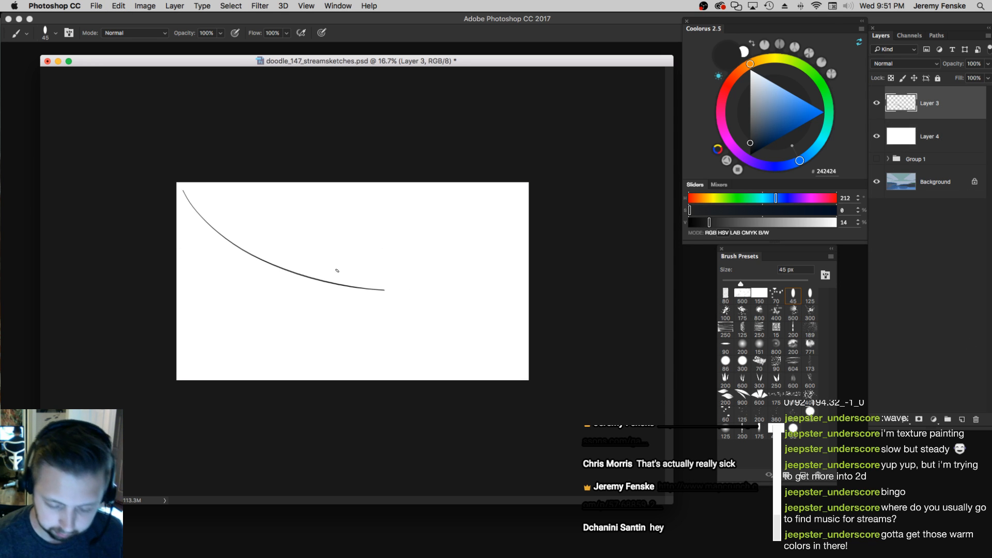
pyautogui.moveTo(272, 273); pyautogui.dragTo(294, 267)
pyautogui.moveTo(354, 264); pyautogui.dragTo(368, 245)
pyautogui.press('super+z')
pyautogui.moveTo(293, 284)
pyautogui.mouseDown()
pyautogui.moveTo(387, 257)
pyautogui.moveTo(375, 244)
pyautogui.mouseUp()
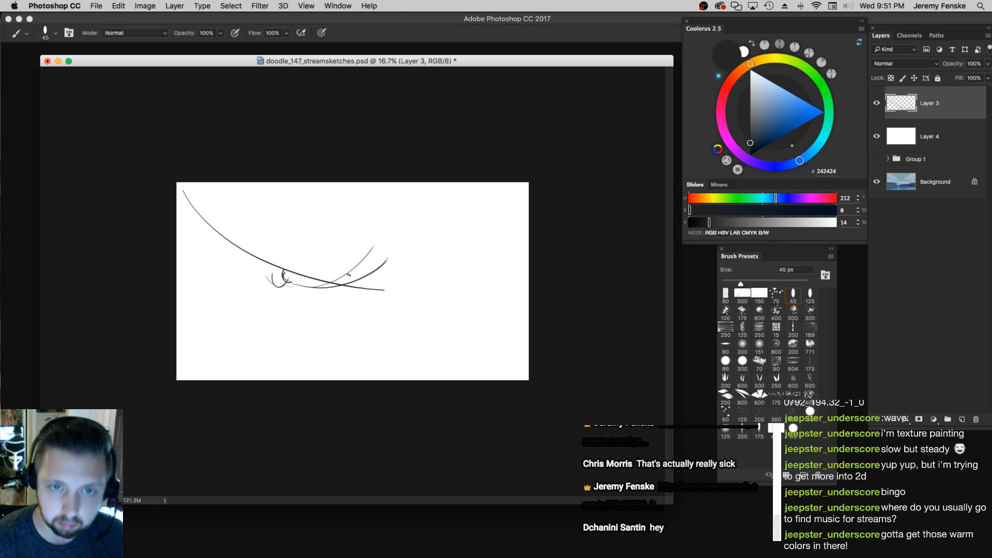
pyautogui.moveTo(351, 277); pyautogui.dragTo(381, 239)
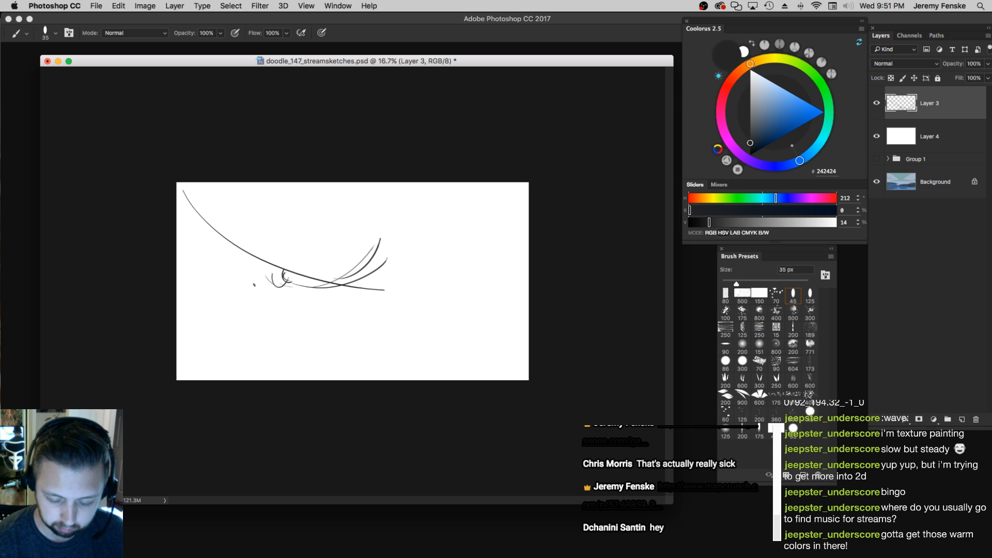
# With the brush at 20 px, sketch light marks below the curve's end and a sloping ground line to the canvas's left edge
pyautogui.press('[')
pyautogui.press('[')
pyautogui.moveTo(292, 289)
pyautogui.mouseDown()
pyautogui.moveTo(330, 296)
pyautogui.moveTo(320, 295)
pyautogui.moveTo(315, 319)
pyautogui.mouseUp()
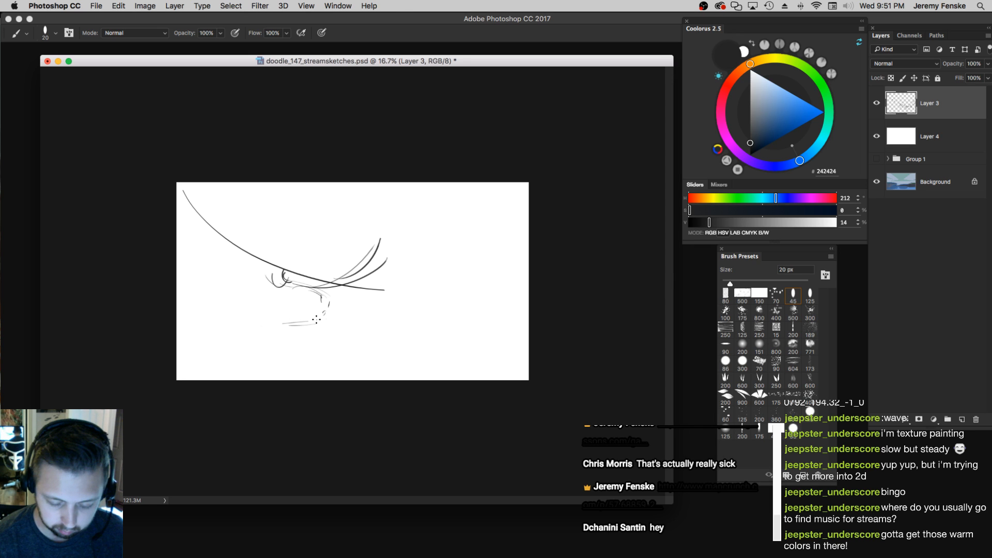
pyautogui.moveTo(347, 318)
pyautogui.mouseDown()
pyautogui.moveTo(176, 346)
pyautogui.moveTo(192, 343)
pyautogui.mouseUp()
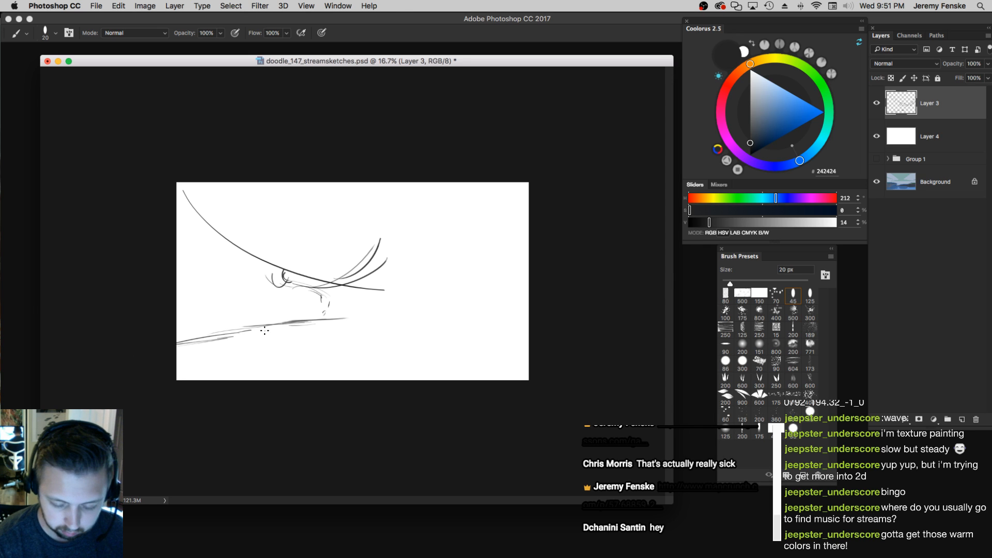
pyautogui.moveTo(277, 328); pyautogui.dragTo(228, 338)
# At 30 px, add a second slope line from the canvas's left edge to the small hooked marks and a short near-vertical stroke beneath it
pyautogui.press(']')
pyautogui.press(']')
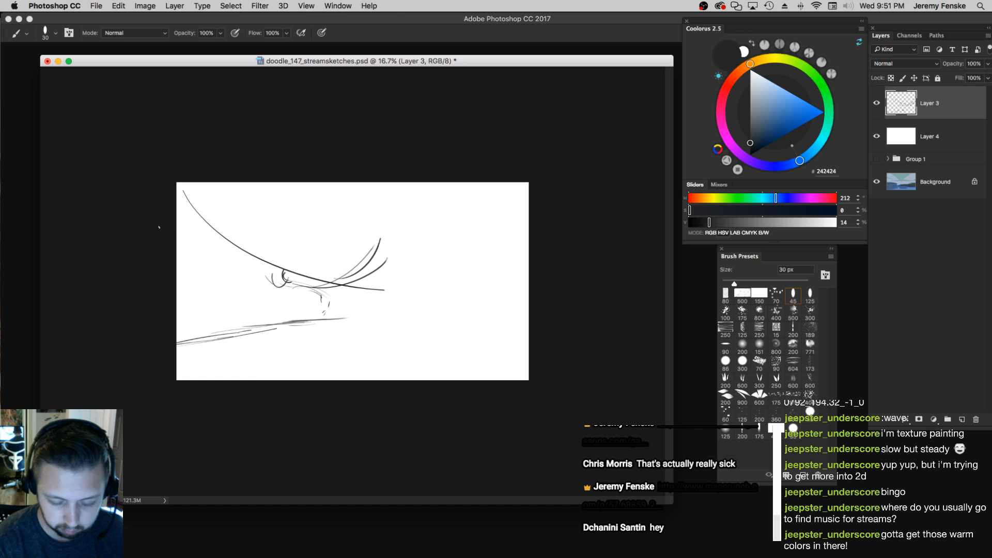
pyautogui.moveTo(159, 227); pyautogui.dragTo(288, 271)
pyautogui.moveTo(221, 255); pyautogui.dragTo(210, 296)
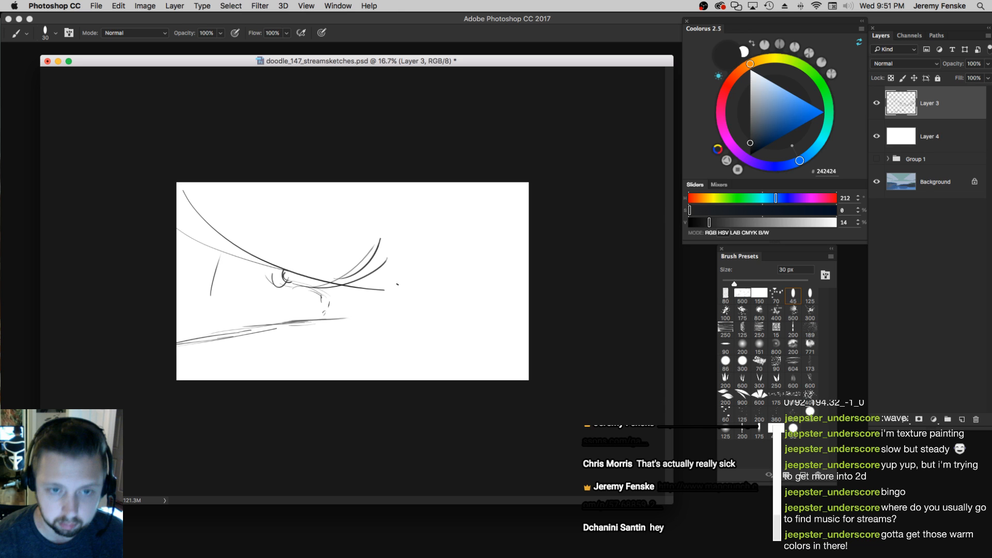
# Erase the overlapping long curves and redraw the hillside slope with bolder strokes, using a brush size up to 35 px
pyautogui.press('e')
pyautogui.moveTo(387, 279)
pyautogui.mouseDown()
pyautogui.moveTo(194, 183)
pyautogui.moveTo(182, 219)
pyautogui.moveTo(248, 243)
pyautogui.moveTo(206, 233)
pyautogui.mouseUp()
pyautogui.press('b')
pyautogui.press(']')
pyautogui.press('[')
pyautogui.press('[')
pyautogui.press('super+z')
pyautogui.moveTo(274, 263)
pyautogui.mouseDown()
pyautogui.moveTo(189, 207)
pyautogui.moveTo(206, 227)
pyautogui.mouseUp()
pyautogui.press(']')
pyautogui.press(']')
pyautogui.moveTo(290, 282)
pyautogui.mouseDown()
pyautogui.moveTo(325, 298)
pyautogui.moveTo(312, 289)
pyautogui.mouseUp()
pyautogui.press('super+z')
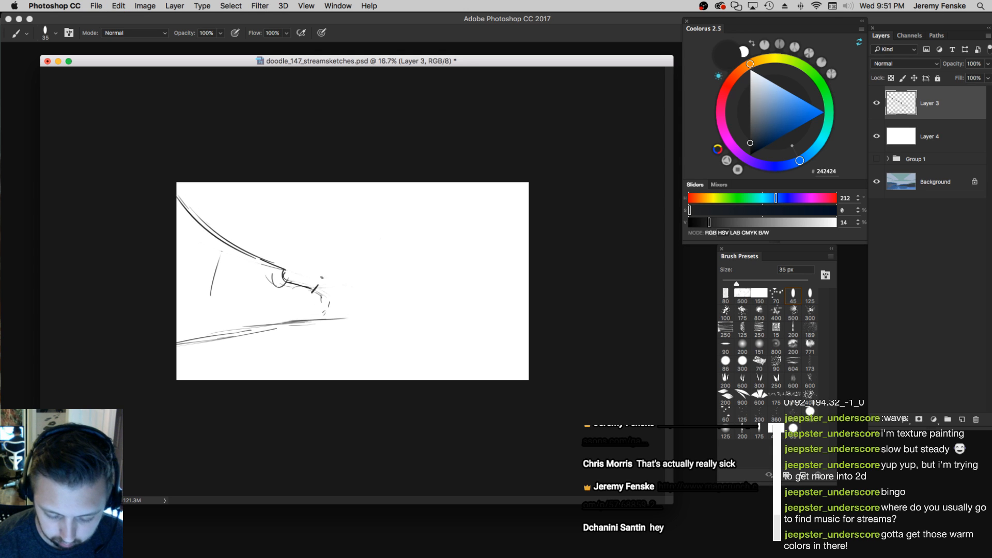
# Sketch vertical trunk-like strokes beneath the slope's lower end and a short jagged tree line beyond them, reducing the brush to 20 px
pyautogui.moveTo(316, 290); pyautogui.dragTo(331, 318)
pyautogui.press('[')
pyautogui.moveTo(302, 287)
pyautogui.mouseDown()
pyautogui.moveTo(312, 301)
pyautogui.moveTo(302, 316)
pyautogui.mouseUp()
pyautogui.press('super+z')
pyautogui.moveTo(280, 258)
pyautogui.mouseDown()
pyautogui.moveTo(273, 310)
pyautogui.moveTo(362, 299)
pyautogui.mouseUp()
pyautogui.press('super+z')
pyautogui.press('[')
pyautogui.press('[')
pyautogui.press('super+z')
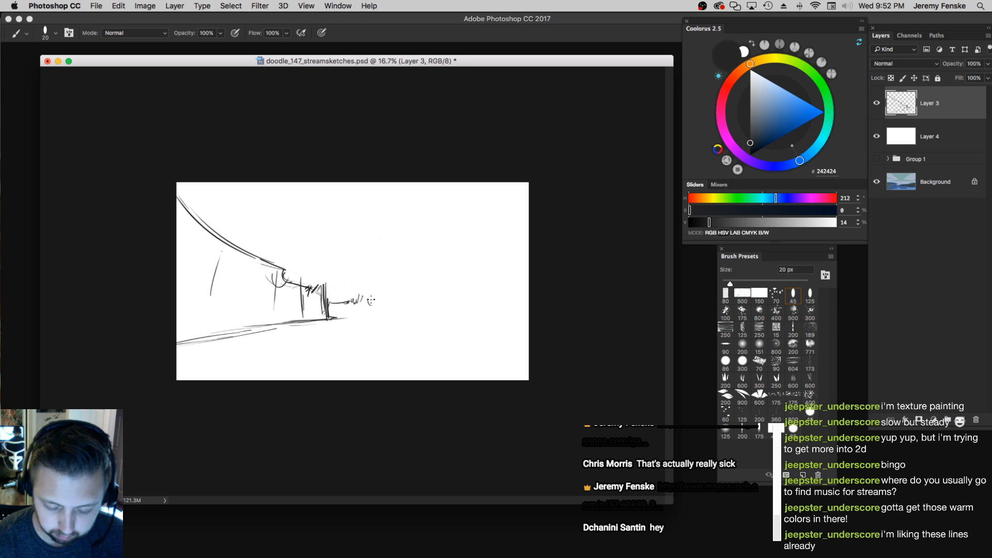
# Extend the shoreline past the trunk strokes and rough in faint marks below it, reducing the brush to 15 px
pyautogui.moveTo(342, 319)
pyautogui.mouseDown()
pyautogui.moveTo(381, 325)
pyautogui.moveTo(300, 339)
pyautogui.moveTo(336, 348)
pyautogui.moveTo(320, 348)
pyautogui.moveTo(386, 335)
pyautogui.mouseUp()
pyautogui.press('[')
pyautogui.moveTo(306, 342)
pyautogui.mouseDown()
pyautogui.moveTo(376, 319)
pyautogui.moveTo(357, 340)
pyautogui.mouseUp()
pyautogui.press('e')
pyautogui.press('b')
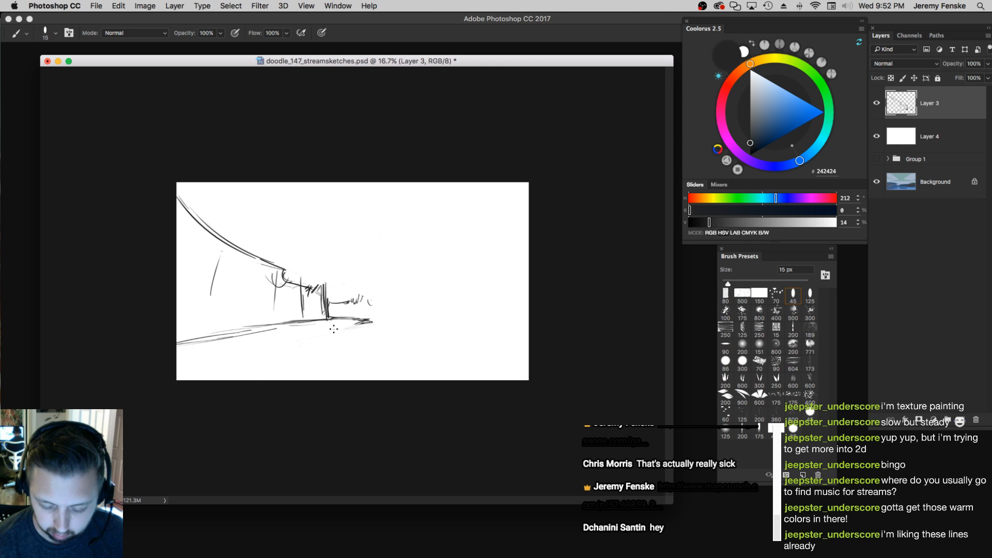
# Sketch a jagged bank below the shoreline and long foreground curves sweeping down from it toward both sides of the canvas
pyautogui.moveTo(319, 334)
pyautogui.mouseDown()
pyautogui.moveTo(399, 323)
pyautogui.moveTo(371, 331)
pyautogui.moveTo(406, 326)
pyautogui.moveTo(386, 332)
pyautogui.moveTo(432, 335)
pyautogui.moveTo(375, 335)
pyautogui.moveTo(491, 358)
pyautogui.mouseUp()
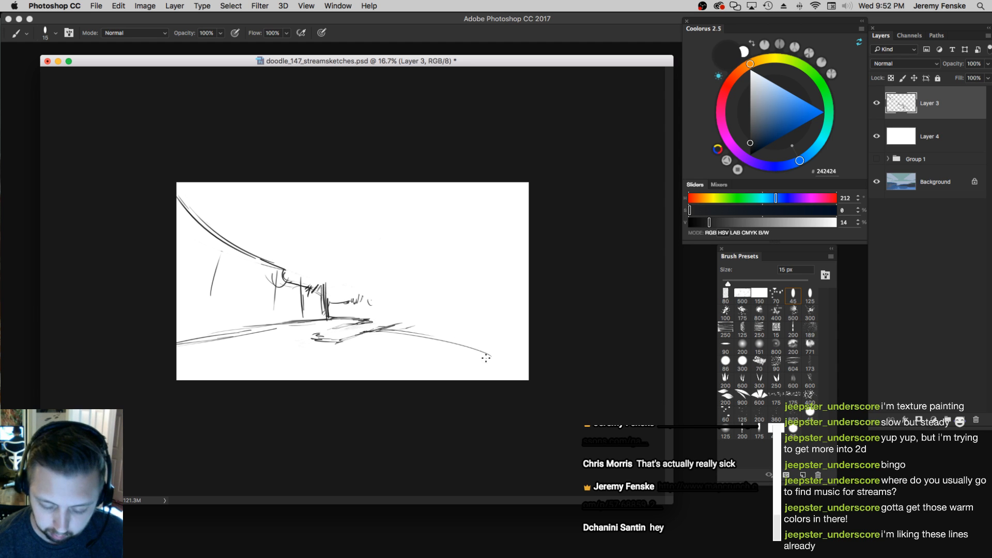
pyautogui.moveTo(336, 332); pyautogui.dragTo(254, 357)
pyautogui.press('super+z')
# Sketch the distant foliage line rising toward the canvas's right side, with tall arched tree outlines at its end, reducing the brush to 10 px
pyautogui.press(']')
pyautogui.moveTo(352, 302); pyautogui.dragTo(366, 295)
pyautogui.press('[')
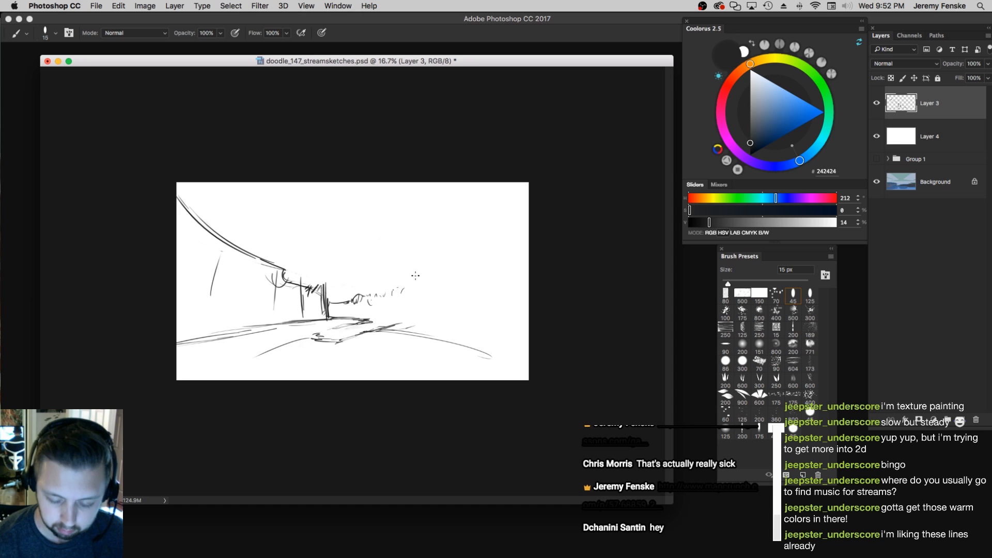
pyautogui.moveTo(429, 275)
pyautogui.mouseDown()
pyautogui.moveTo(478, 245)
pyautogui.moveTo(487, 295)
pyautogui.mouseUp()
pyautogui.moveTo(378, 298)
pyautogui.mouseDown()
pyautogui.moveTo(443, 279)
pyautogui.moveTo(514, 236)
pyautogui.mouseUp()
pyautogui.press('[')
pyautogui.moveTo(502, 273); pyautogui.dragTo(527, 230)
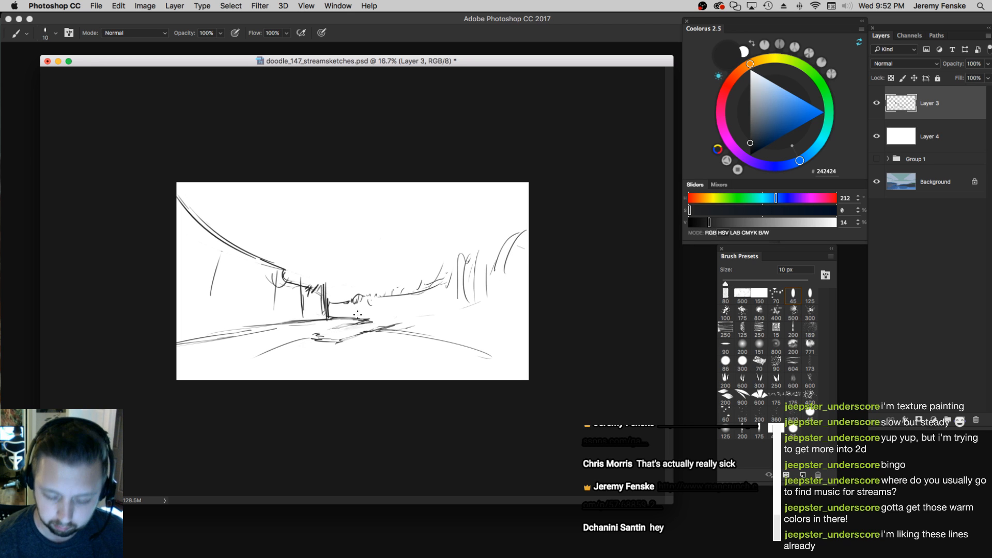
# Extend the shoreline from the trunk strokes to the canvas's right edge with long, slightly broken strokes, keeping the brush at 10 px
pyautogui.moveTo(335, 315)
pyautogui.mouseDown()
pyautogui.moveTo(440, 318)
pyautogui.moveTo(459, 323)
pyautogui.moveTo(403, 324)
pyautogui.moveTo(527, 336)
pyautogui.mouseUp()
pyautogui.moveTo(406, 324); pyautogui.dragTo(529, 326)
pyautogui.press(']')
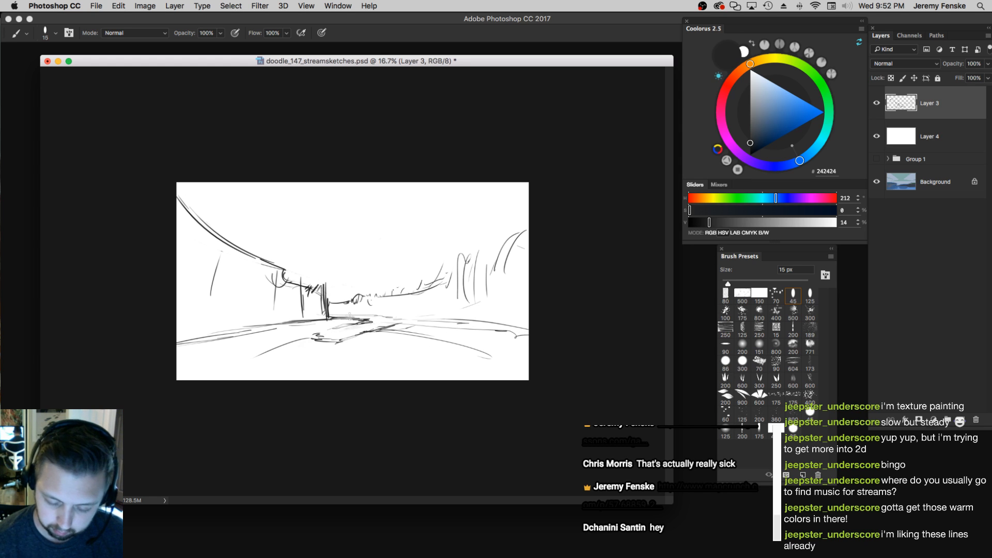
pyautogui.press('[')
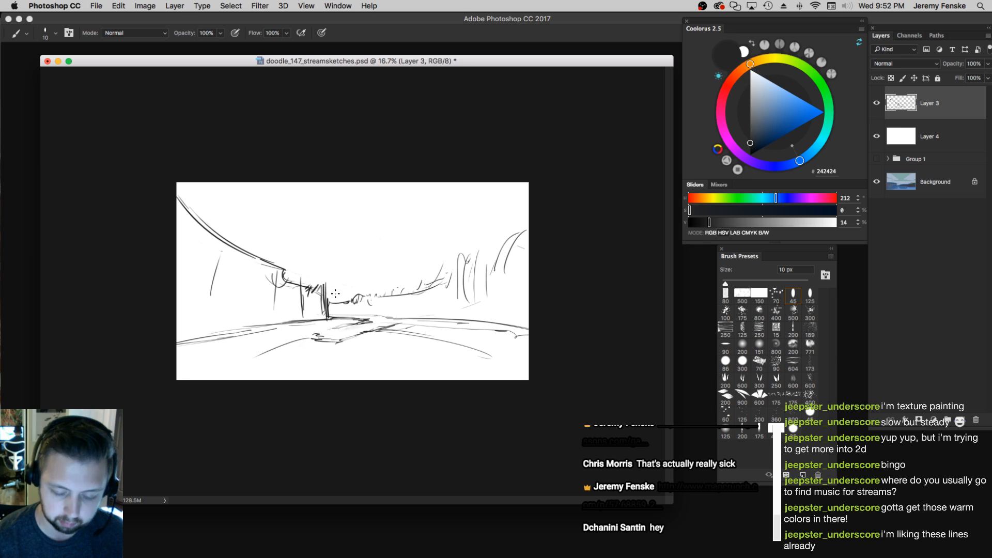
# Flip the canvas horizontally and erase the tall arched tree outlines at the end of the distant foliage line
pyautogui.press('super+shift+h')
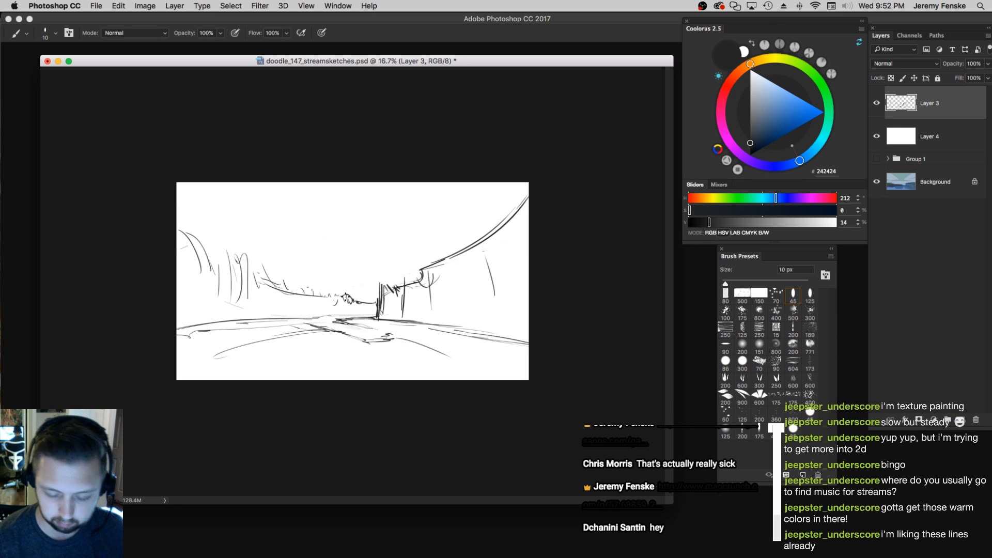
pyautogui.press('e')
pyautogui.press(']')
pyautogui.press(']')
pyautogui.moveTo(248, 272)
pyautogui.mouseDown()
pyautogui.moveTo(179, 240)
pyautogui.moveTo(240, 278)
pyautogui.mouseUp()
pyautogui.press('b')
pyautogui.press('super+z')
# Sketch a smooth double slope line sweeping from the canvas edge down to the distant foliage, and flip the canvas back
pyautogui.moveTo(177, 226); pyautogui.dragTo(243, 278)
pyautogui.press('super+z')
pyautogui.press('alt+super+z')
pyautogui.moveTo(177, 253)
pyautogui.mouseDown()
pyautogui.moveTo(261, 284)
pyautogui.moveTo(244, 283)
pyautogui.mouseUp()
pyautogui.moveTo(186, 260); pyautogui.dragTo(264, 282)
pyautogui.moveTo(178, 251); pyautogui.dragTo(261, 285)
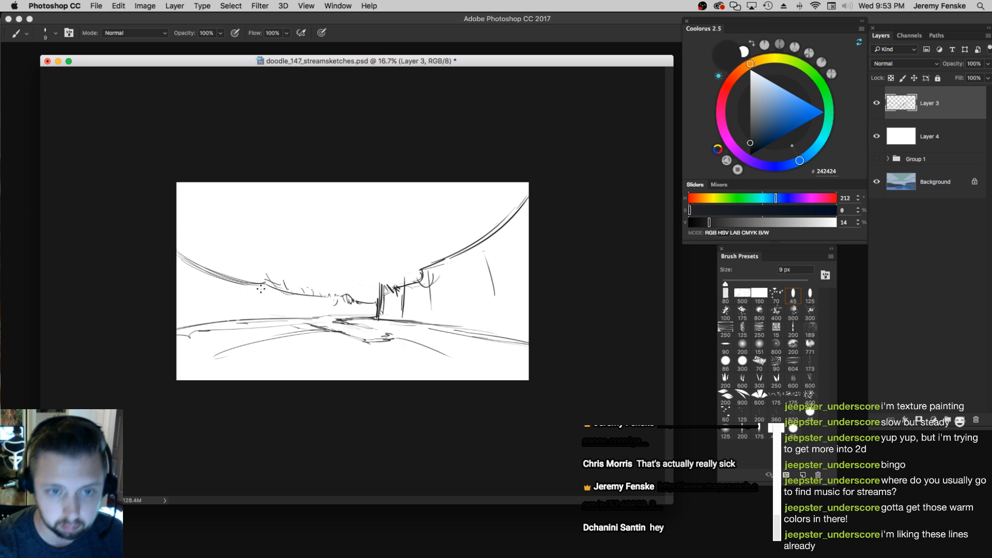
pyautogui.press('super+shift+h')
# Sketch one tall, slightly tilted vertical line through the right foreground, from the sky down to the foreground curve, redoing unsatisfactory attempts
pyautogui.press(']')
pyautogui.press(']')
pyautogui.press(']')
pyautogui.press(']')
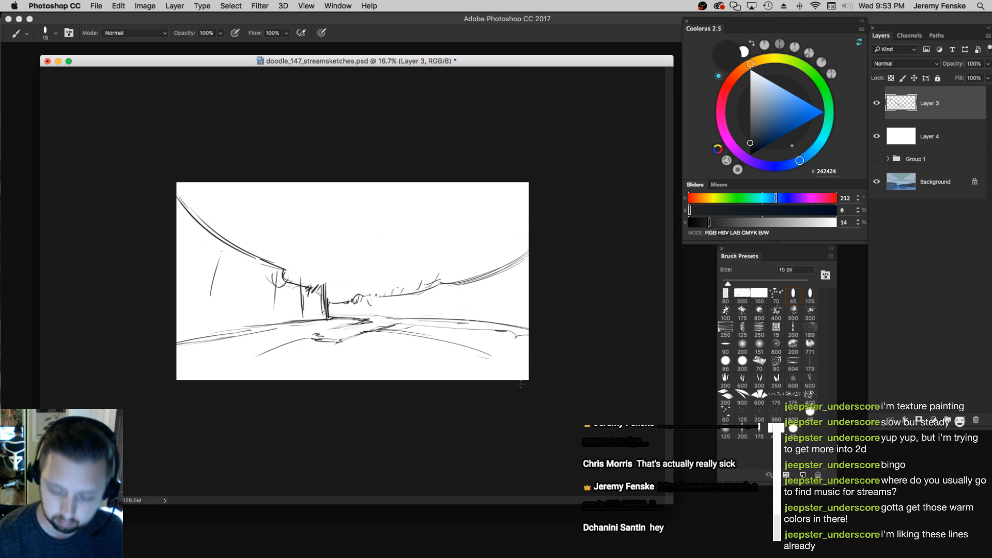
pyautogui.press('[')
pyautogui.moveTo(504, 361); pyautogui.dragTo(473, 194)
pyautogui.press('super+z')
pyautogui.moveTo(503, 380); pyautogui.dragTo(472, 194)
pyautogui.press('super+z')
pyautogui.moveTo(494, 357); pyautogui.dragTo(475, 212)
# Erase the rough bank lines and left foreground curve, and redraw the bank as a clean winding outline, setting the brush to 15 px
pyautogui.press('[')
pyautogui.press('[')
pyautogui.press('e')
pyautogui.moveTo(364, 330)
pyautogui.mouseDown()
pyautogui.moveTo(336, 356)
pyautogui.moveTo(327, 332)
pyautogui.moveTo(348, 329)
pyautogui.mouseUp()
pyautogui.moveTo(310, 339); pyautogui.dragTo(256, 355)
pyautogui.press('b')
pyautogui.moveTo(360, 324)
pyautogui.mouseDown()
pyautogui.moveTo(319, 333)
pyautogui.moveTo(354, 340)
pyautogui.moveTo(441, 318)
pyautogui.moveTo(430, 317)
pyautogui.mouseUp()
pyautogui.press(']')
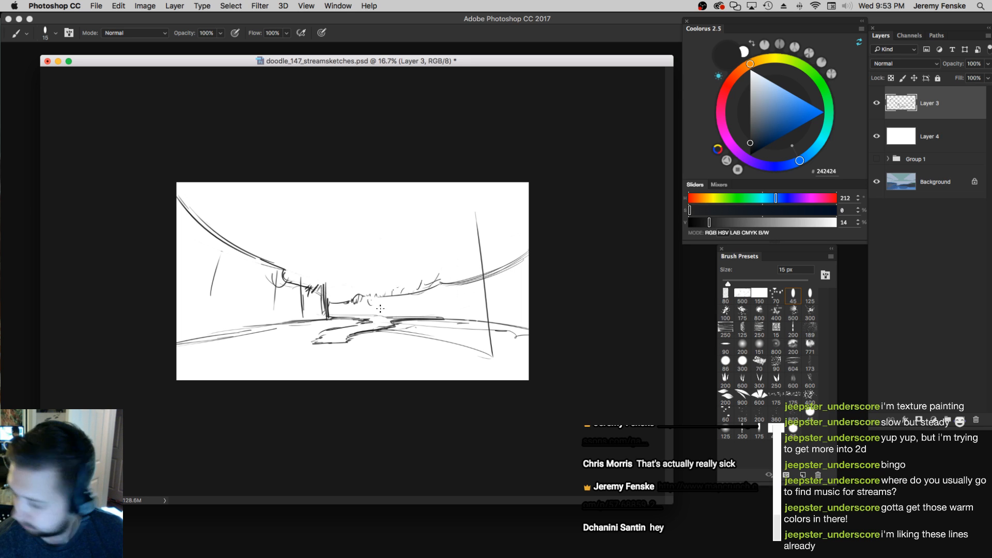
# Sketch vertical trunk strokes across the lower end of the right slope with the brush enlarged to 25 px
pyautogui.moveTo(337, 314); pyautogui.dragTo(392, 314)
pyautogui.press('super+z')
pyautogui.press(']')
pyautogui.press(']')
pyautogui.press('super+z')
pyautogui.moveTo(439, 263)
pyautogui.mouseDown()
pyautogui.moveTo(441, 302)
pyautogui.moveTo(439, 263)
pyautogui.mouseUp()
pyautogui.moveTo(431, 310); pyautogui.dragTo(430, 265)
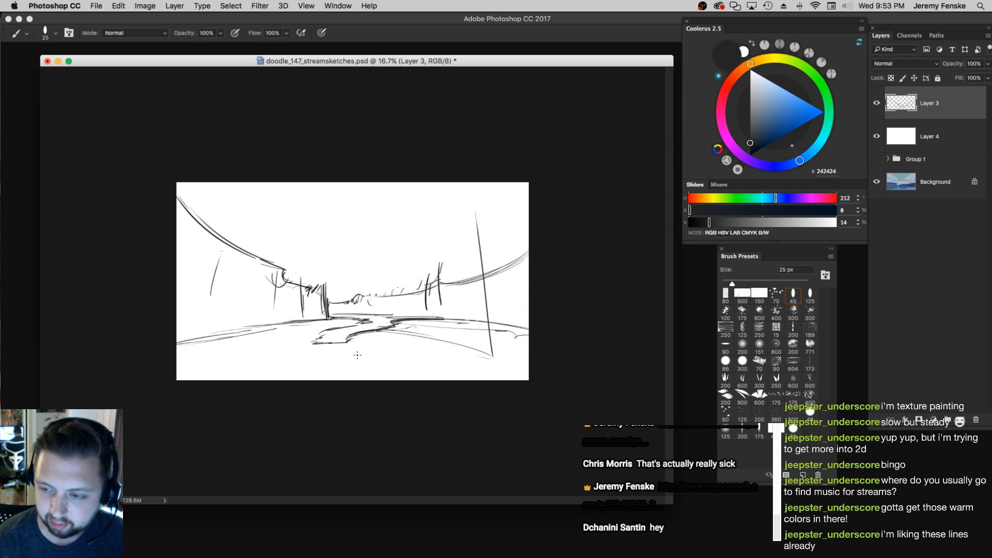
# Add light horizontal strokes along the distant tree line beside the left trunks, using a 10 px brush
pyautogui.press('[')
pyautogui.press('[')
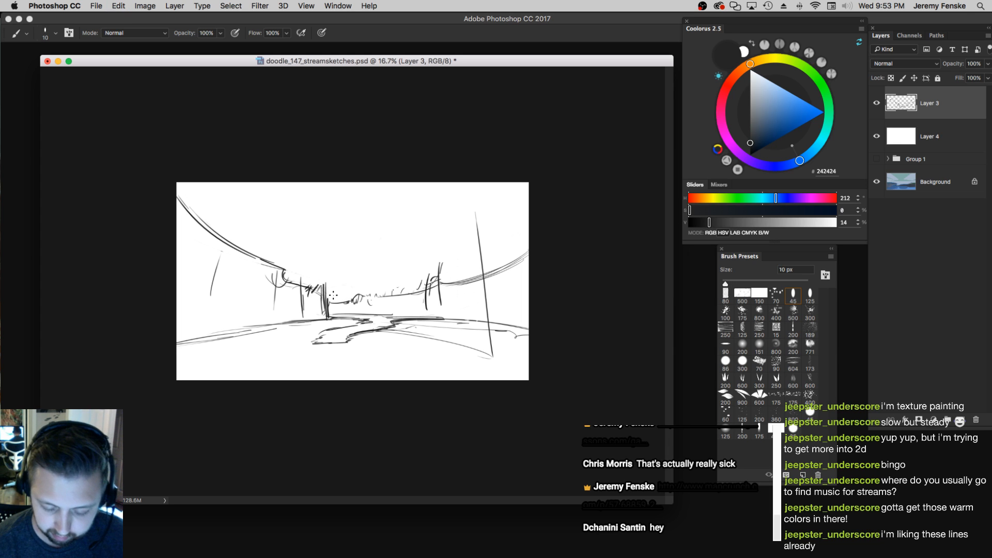
pyautogui.moveTo(325, 296); pyautogui.dragTo(398, 292)
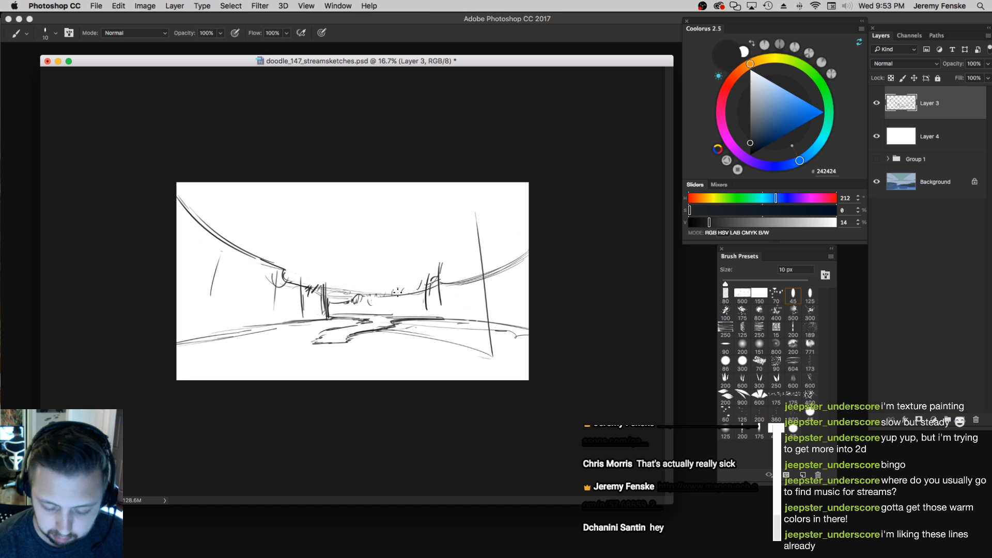
# Sketch large sweeping cloud curves across the sky and flatter strokes converging above the horizon, using a 15 px brush
pyautogui.press(']')
pyautogui.moveTo(214, 206); pyautogui.dragTo(289, 222)
pyautogui.press('super+z')
pyautogui.moveTo(226, 210); pyautogui.dragTo(316, 258)
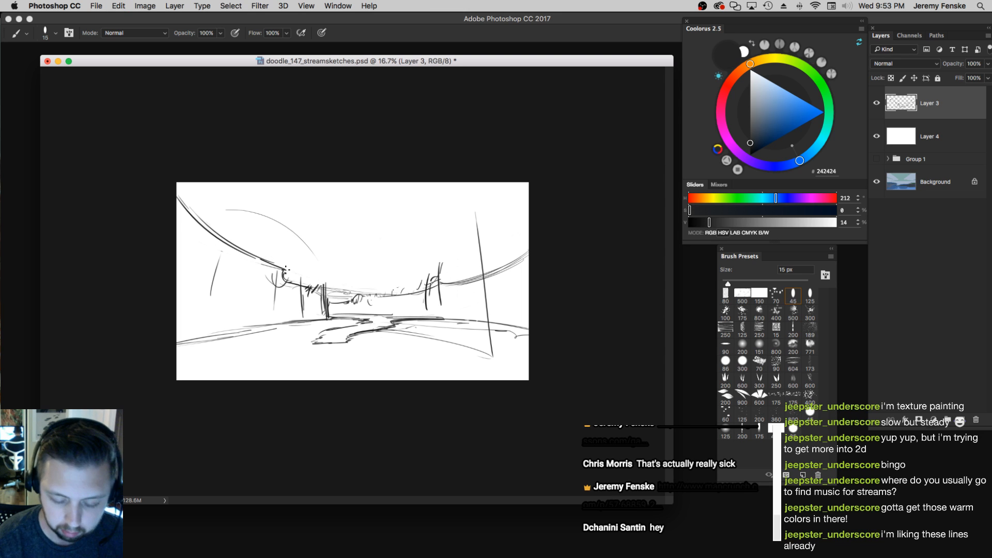
pyautogui.moveTo(323, 217)
pyautogui.mouseDown()
pyautogui.moveTo(309, 242)
pyautogui.moveTo(341, 190)
pyautogui.moveTo(323, 182)
pyautogui.mouseUp()
pyautogui.moveTo(416, 244); pyautogui.dragTo(444, 182)
pyautogui.moveTo(445, 227)
pyautogui.mouseDown()
pyautogui.moveTo(468, 182)
pyautogui.moveTo(444, 242)
pyautogui.moveTo(401, 278)
pyautogui.mouseUp()
pyautogui.moveTo(495, 266); pyautogui.dragTo(387, 292)
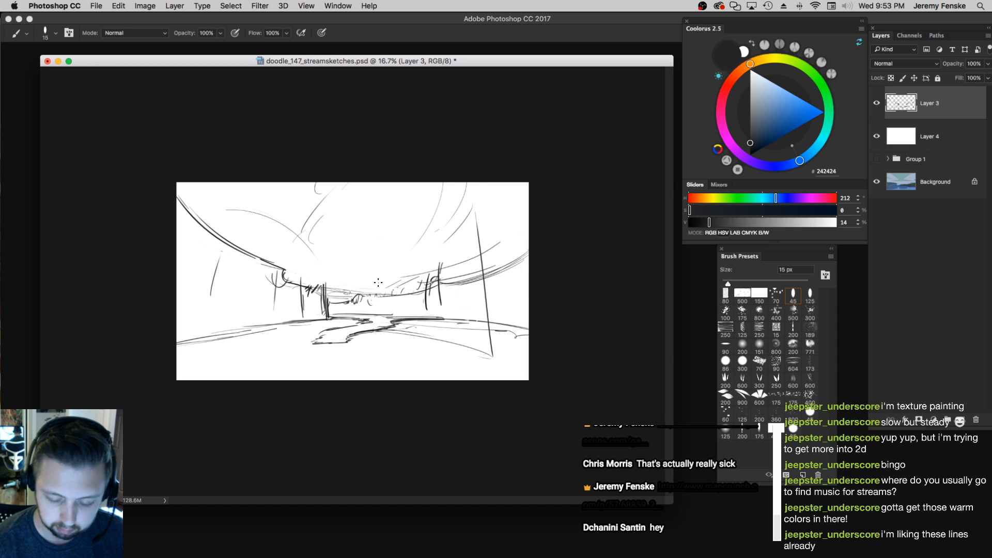
pyautogui.moveTo(442, 236)
pyautogui.mouseDown()
pyautogui.moveTo(393, 275)
pyautogui.moveTo(335, 291)
pyautogui.mouseUp()
pyautogui.moveTo(404, 275)
pyautogui.mouseDown()
pyautogui.moveTo(330, 288)
pyautogui.moveTo(350, 281)
pyautogui.mouseUp()
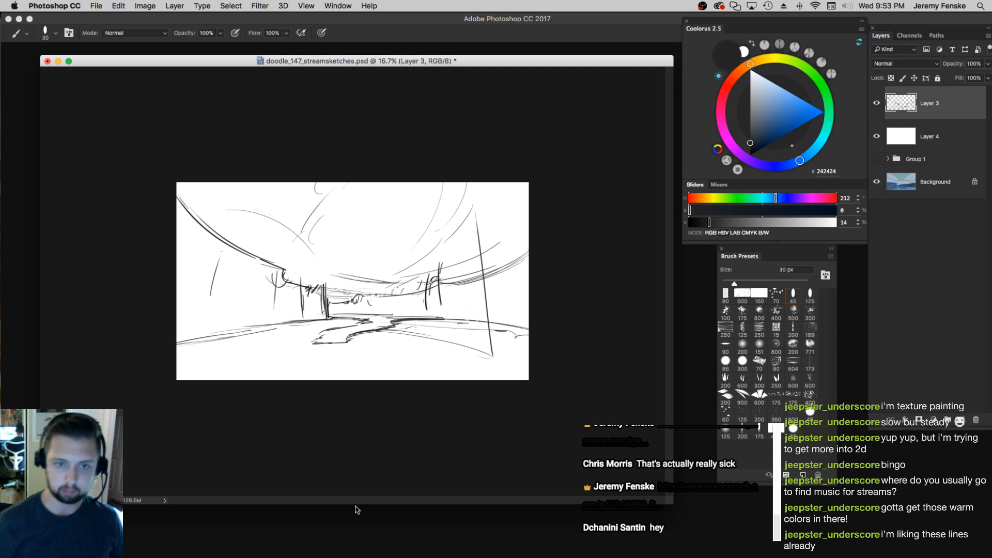
# Add a layer between Layer 4 and the line sketch, mix teal at hue 174, saturation 42, value 50, and enlarge the brush to 150 px
pyautogui.click(949, 143)
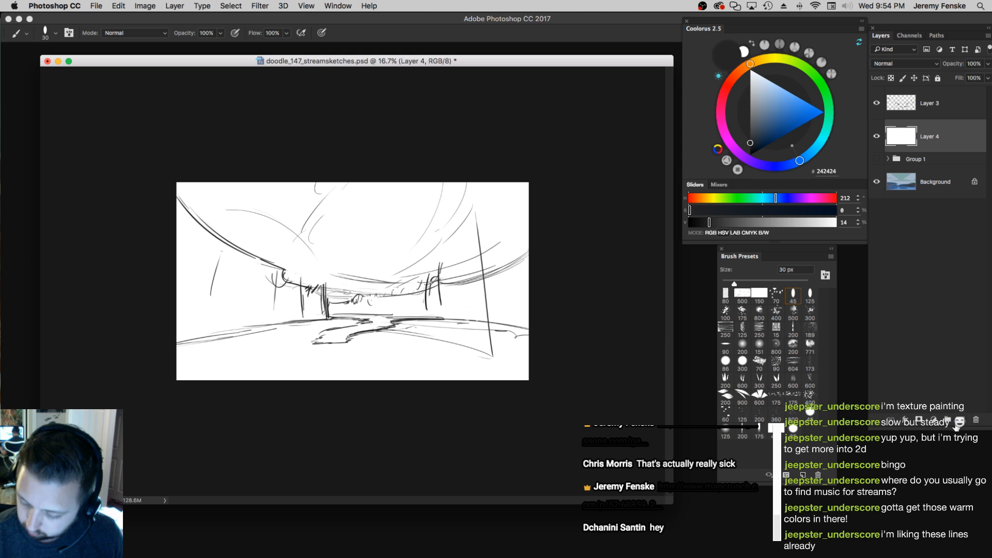
pyautogui.click(959, 422)
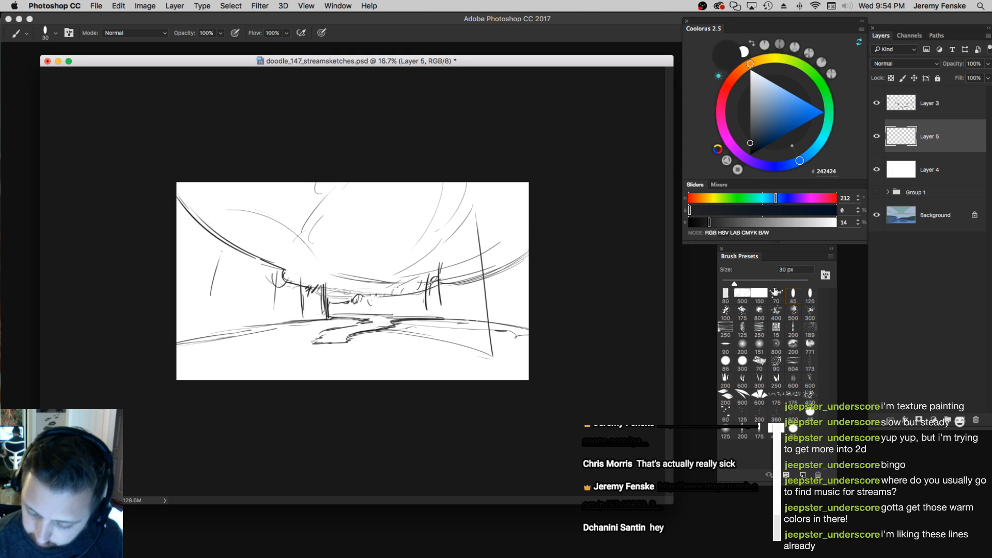
pyautogui.click(771, 200)
pyautogui.click(710, 210)
pyautogui.click(734, 222)
pyautogui.click(724, 210)
pyautogui.click(766, 198)
pyautogui.press(']')
pyautogui.press(']')
pyautogui.press(']')
pyautogui.click(736, 210)
pyautogui.click(768, 222)
pyautogui.click(763, 222)
pyautogui.click(750, 210)
pyautogui.click(759, 198)
pyautogui.press(']')
pyautogui.press(']')
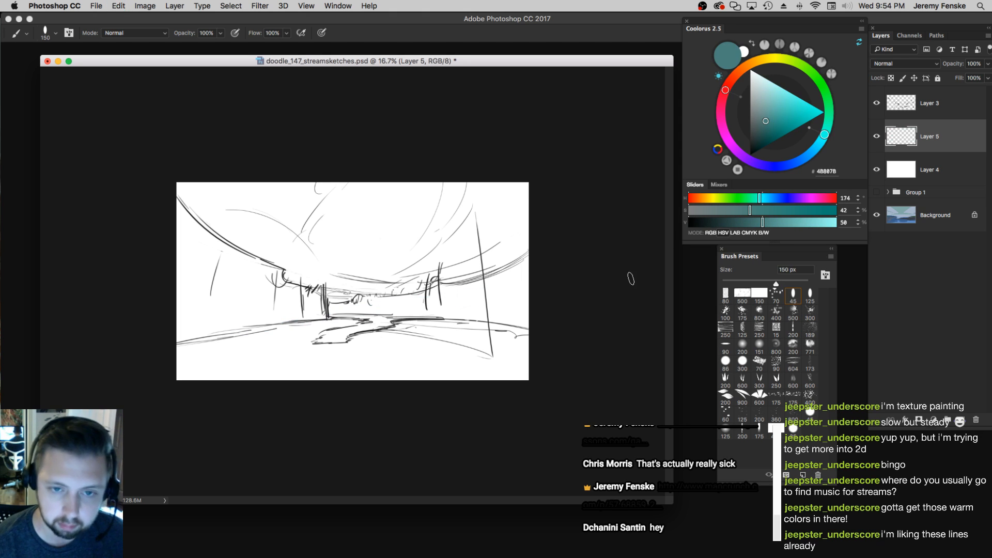
# Block in a teal band along the far shore from the trunk strokes toward the right slope
pyautogui.press('super+z')
pyautogui.moveTo(329, 309); pyautogui.dragTo(497, 306)
pyautogui.press('super+z')
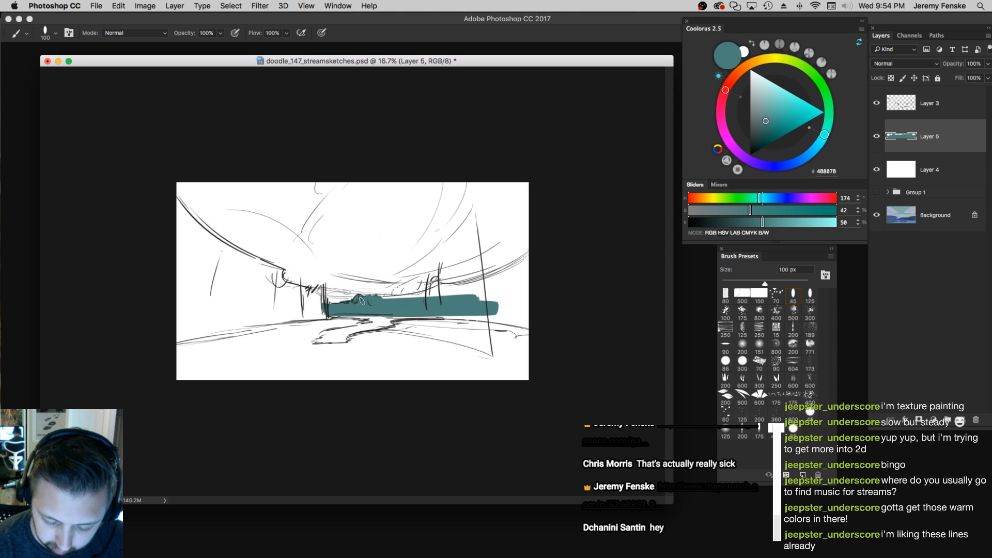
# Fill the right slope in teal up to its outline and the canvas edge, and erase the overspill below the shoreline
pyautogui.press(']')
pyautogui.moveTo(438, 283)
pyautogui.mouseDown()
pyautogui.moveTo(460, 298)
pyautogui.moveTo(472, 283)
pyautogui.moveTo(454, 283)
pyautogui.moveTo(493, 300)
pyautogui.mouseUp()
pyautogui.moveTo(399, 313)
pyautogui.mouseDown()
pyautogui.moveTo(547, 320)
pyautogui.moveTo(498, 304)
pyautogui.moveTo(474, 281)
pyautogui.moveTo(504, 274)
pyautogui.mouseUp()
pyautogui.press(']')
pyautogui.press(']')
pyautogui.press(']')
pyautogui.moveTo(444, 293)
pyautogui.mouseDown()
pyautogui.moveTo(461, 306)
pyautogui.moveTo(507, 309)
pyautogui.mouseUp()
pyautogui.press('e')
pyautogui.moveTo(435, 326); pyautogui.dragTo(472, 332)
# Fill the winding bank below the shoreline in teal, reducing the brush to 60 px
pyautogui.press('b')
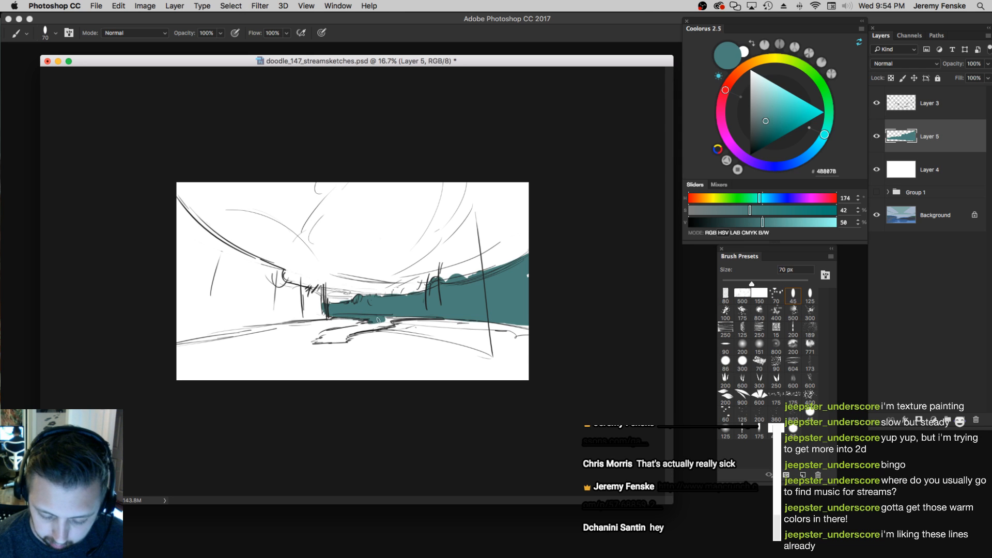
pyautogui.moveTo(377, 323); pyautogui.dragTo(342, 331)
pyautogui.press('[')
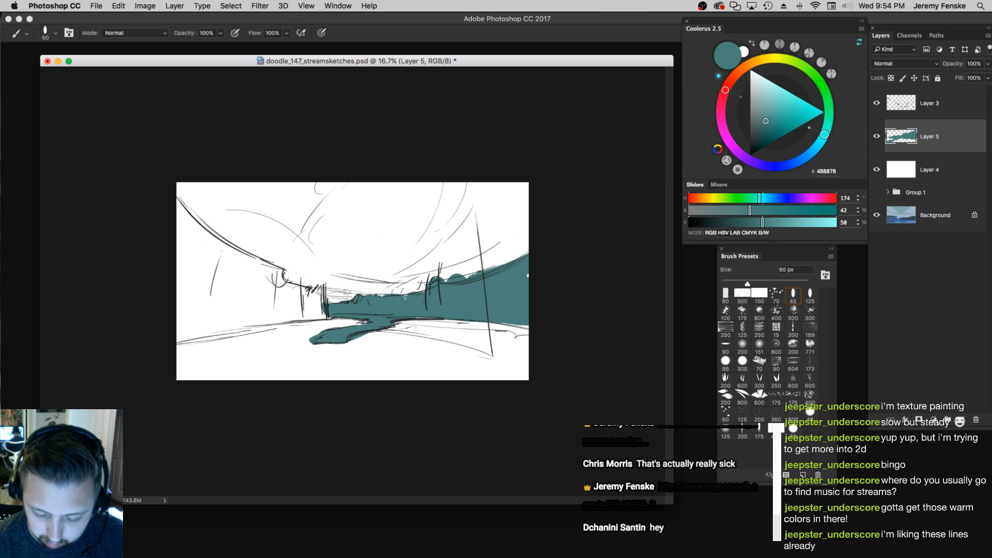
# Add a rounded teal foliage mass on top of the right slope with a 200 px brush
pyautogui.press(']')
pyautogui.press(']')
pyautogui.press(']')
pyautogui.press(']')
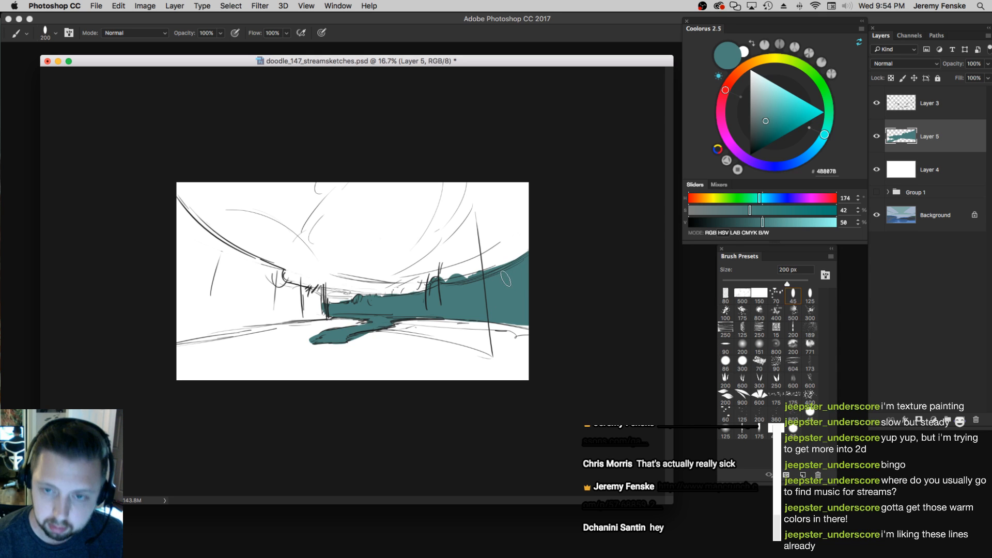
pyautogui.moveTo(498, 280); pyautogui.dragTo(514, 288)
# Paint teal behind the left trunk strokes down to the shoreline, starting at 125 px and enlarging the brush to 175 px
pyautogui.press('[')
pyautogui.press('[')
pyautogui.press('[')
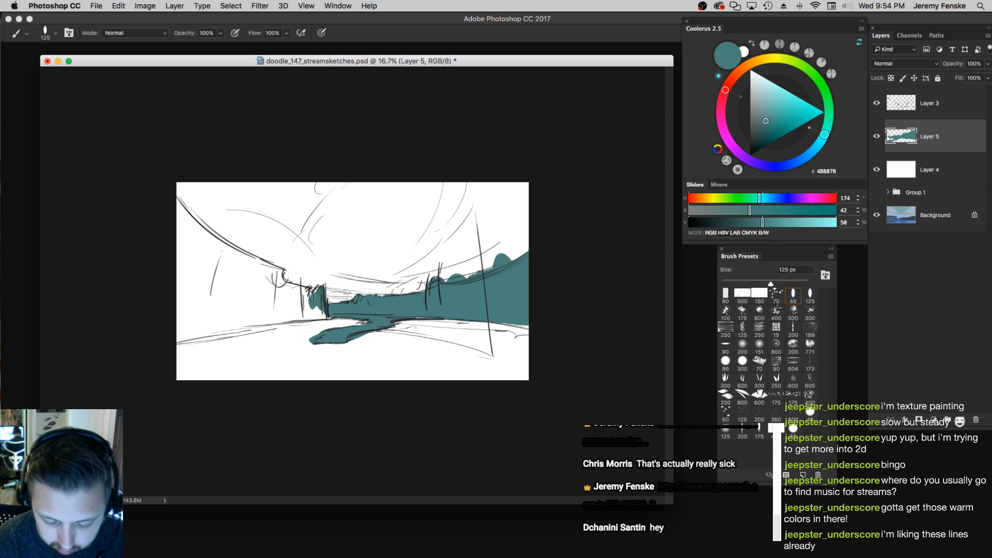
pyautogui.moveTo(301, 290)
pyautogui.mouseDown()
pyautogui.moveTo(283, 291)
pyautogui.moveTo(319, 316)
pyautogui.mouseUp()
pyautogui.press(']')
pyautogui.press(']')
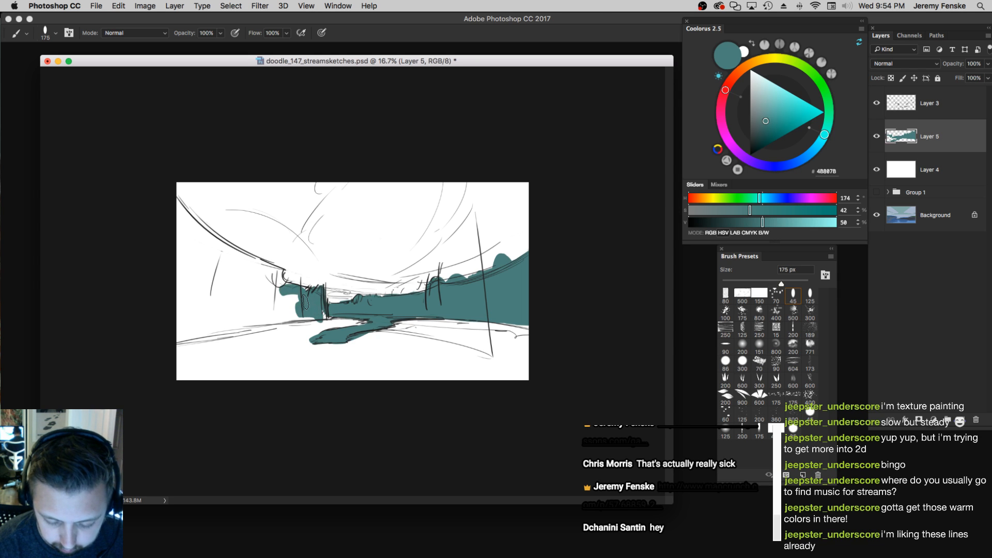
# Paint a broad teal band beneath the left slope's outline, from the canvas edge to the trunk strokes
pyautogui.press(']')
pyautogui.press(']')
pyautogui.moveTo(279, 277)
pyautogui.mouseDown()
pyautogui.moveTo(178, 217)
pyautogui.moveTo(248, 282)
pyautogui.moveTo(178, 212)
pyautogui.moveTo(286, 284)
pyautogui.mouseUp()
pyautogui.press('[')
pyautogui.press('[')
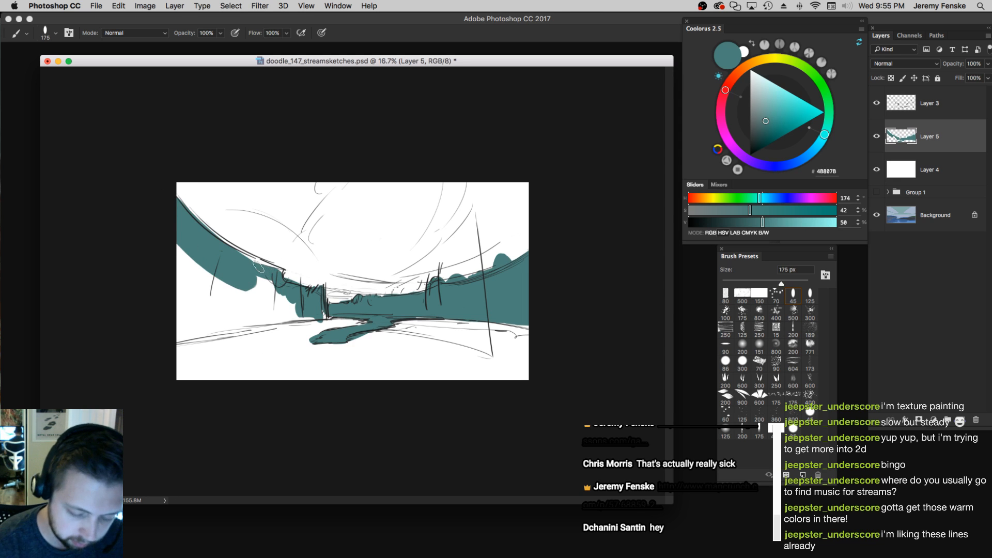
# Fill the rest of the left hill in teal down to the shoreline, ending with a 150 px brush
pyautogui.press(']')
pyautogui.press('[')
pyautogui.moveTo(316, 315); pyautogui.dragTo(178, 341)
pyautogui.press('super+z')
pyautogui.moveTo(326, 313); pyautogui.dragTo(179, 341)
pyautogui.press(']')
pyautogui.moveTo(302, 301)
pyautogui.mouseDown()
pyautogui.moveTo(192, 289)
pyautogui.moveTo(179, 332)
pyautogui.moveTo(212, 281)
pyautogui.mouseUp()
pyautogui.press('[')
pyautogui.press('[')
# Add a layer directly above Layer 4, shift the paint color to blue at hue 197, and enlarge the brush to 500 px
pyautogui.click(933, 180)
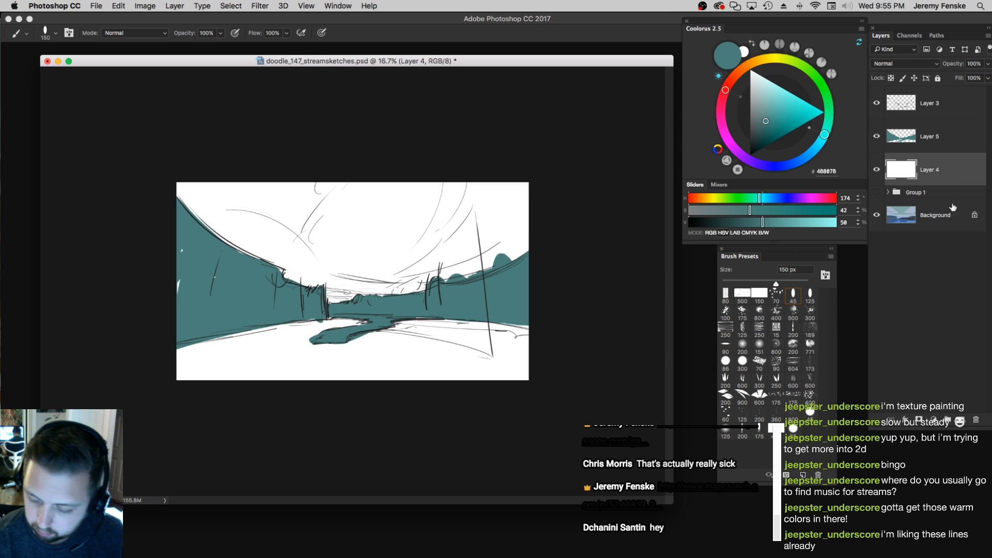
pyautogui.press('super+alt+shift+n')
pyautogui.press(']')
pyautogui.press(']')
pyautogui.moveTo(758, 205); pyautogui.dragTo(769, 200)
pyautogui.press(']')
pyautogui.press(']')
# Fill the water area below the shoreline with blue across the full width of the canvas
pyautogui.moveTo(509, 335); pyautogui.dragTo(349, 341)
pyautogui.moveTo(157, 356); pyautogui.dragTo(837, 390)
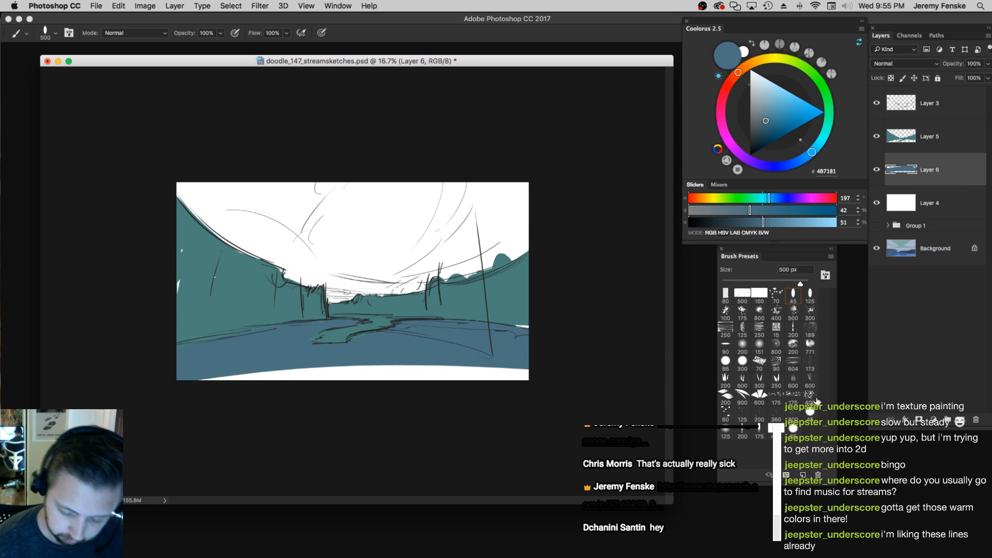
pyautogui.moveTo(519, 358); pyautogui.dragTo(151, 392)
pyautogui.moveTo(151, 392); pyautogui.dragTo(681, 351)
# Adjust the blue to saturation 44 and value 56, and reduce the brush to 150 px
pyautogui.click(753, 210)
pyautogui.click(762, 222)
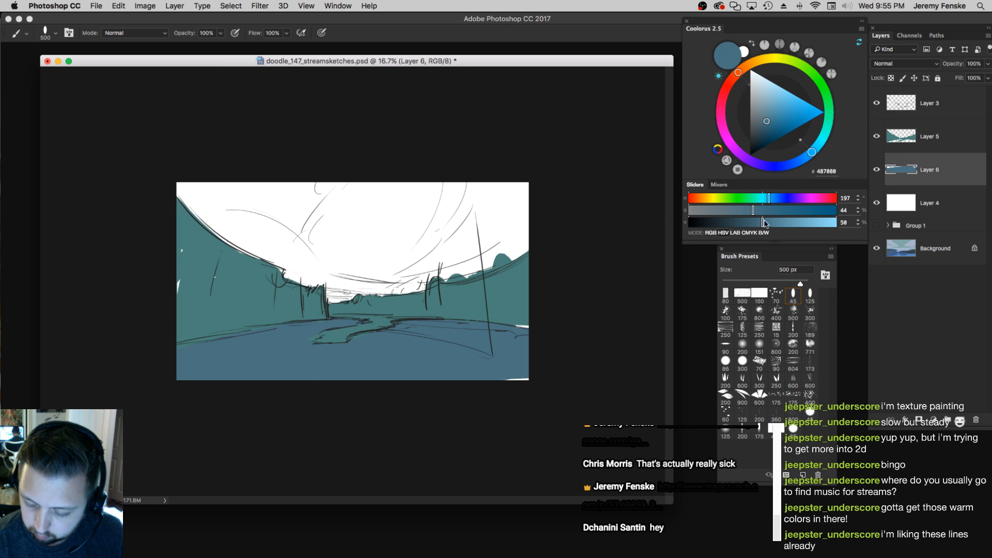
pyautogui.press('[')
pyautogui.click(771, 223)
pyautogui.press('[')
pyautogui.press('[')
pyautogui.press('[')
pyautogui.press('[')
pyautogui.press('[')
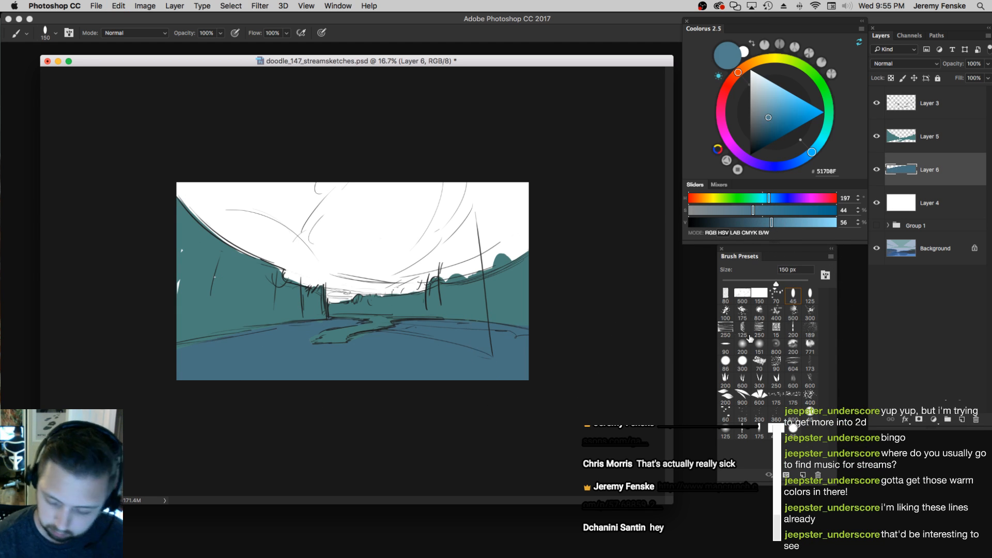
# Choose the flat 80 px brush preset, enlarge it, and mix a lighter grayish blue at hue 201, saturation 32, value 61
pyautogui.click(728, 297)
pyautogui.press(']')
pyautogui.press(']')
pyautogui.press(']')
pyautogui.press(']')
pyautogui.moveTo(752, 210); pyautogui.dragTo(735, 211)
pyautogui.click(778, 221)
pyautogui.click(779, 222)
pyautogui.click(771, 199)
pyautogui.press(']')
pyautogui.press(']')
pyautogui.press(']')
pyautogui.press(']')
pyautogui.press(']')
# Paint soft vertical light reflections on the water below the winding bank, redoing unsatisfactory strokes and setting the brush to 400 px
pyautogui.click(331, 330)
pyautogui.press('super+z')
pyautogui.moveTo(336, 325); pyautogui.dragTo(345, 349)
pyautogui.press('super+z')
pyautogui.press('[')
pyautogui.moveTo(345, 313)
pyautogui.mouseDown()
pyautogui.moveTo(323, 393)
pyautogui.moveTo(364, 341)
pyautogui.mouseUp()
pyautogui.press(']')
pyautogui.press(']')
pyautogui.press(']')
pyautogui.press(']')
pyautogui.press('[')
pyautogui.press('[')
pyautogui.press('[')
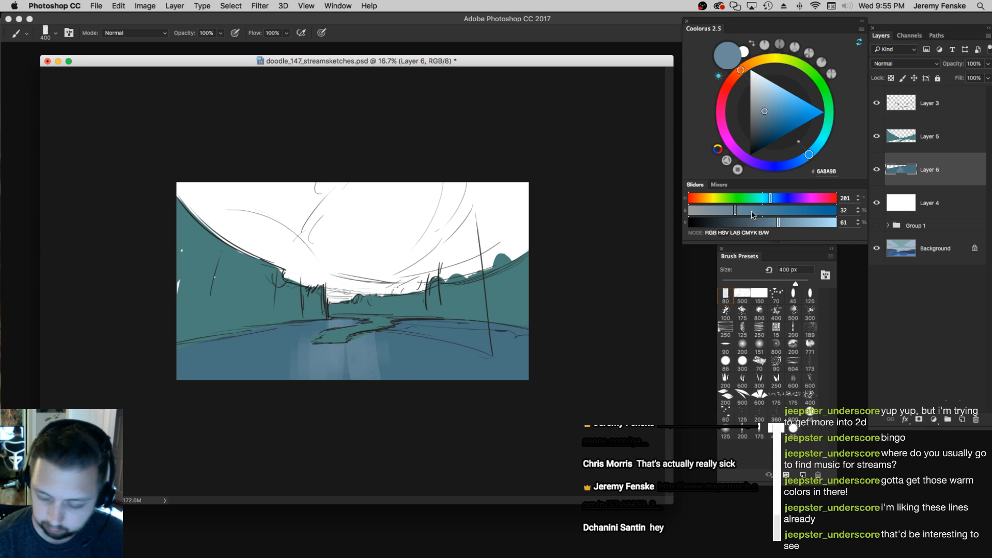
# Work a stronger blue at saturation 43 and value 65 into the central water reflection, and reduce the brush to 150 px
pyautogui.click(752, 211)
pyautogui.click(783, 222)
pyautogui.press(']')
pyautogui.press(']')
pyautogui.press(']')
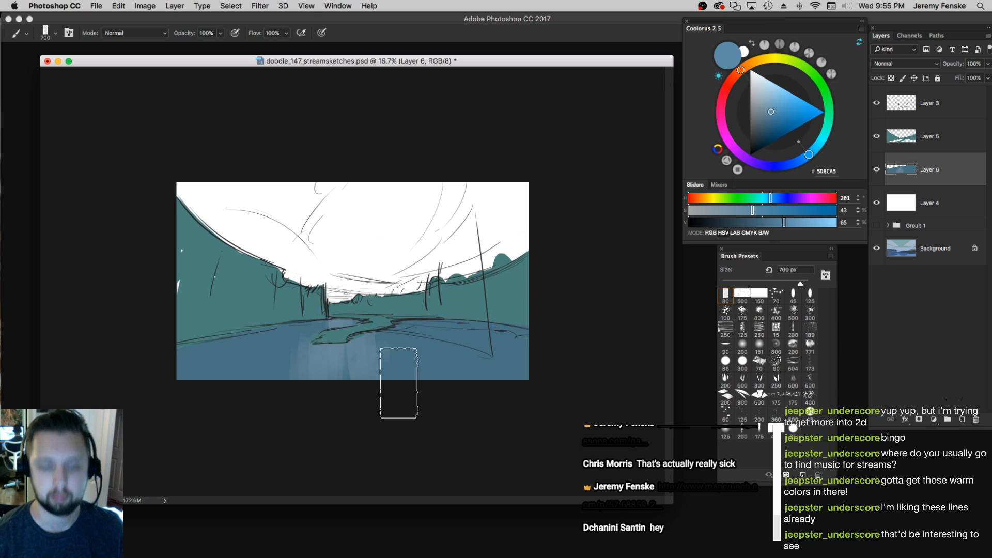
pyautogui.press(']')
pyautogui.press('[')
pyautogui.press('[')
pyautogui.press('[')
pyautogui.press('[')
pyautogui.press('[')
pyautogui.press('[')
pyautogui.press('[')
pyautogui.press('[')
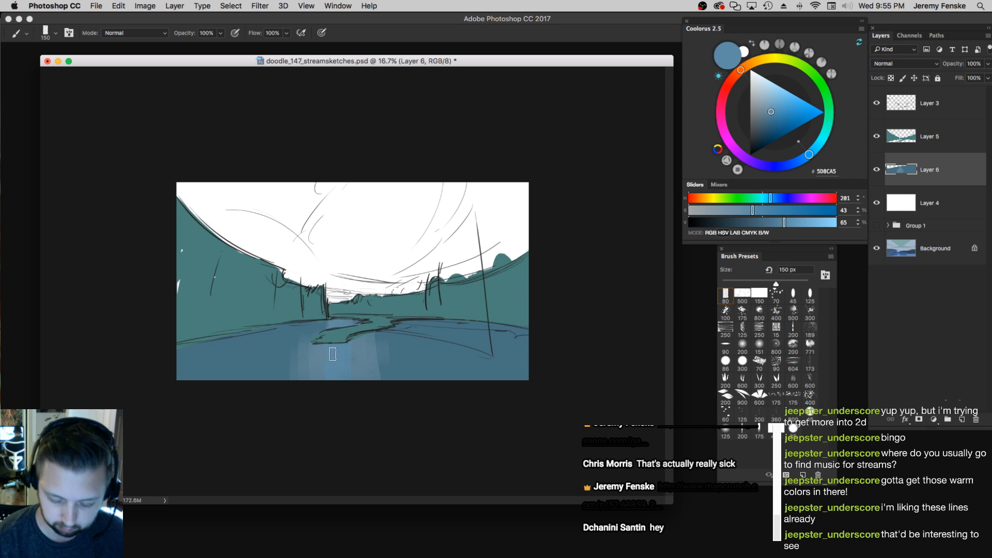
# Mix a pale grayish blue at saturation 26 and value 74 and paint vertical light reflections behind and below the winding bank
pyautogui.moveTo(754, 212); pyautogui.dragTo(727, 210)
pyautogui.click(798, 222)
pyautogui.press(']')
pyautogui.press(']')
pyautogui.press(']')
pyautogui.press('[')
pyautogui.press('[')
pyautogui.press('[')
pyautogui.press('[')
pyautogui.press(']')
pyautogui.press(']')
pyautogui.press(']')
pyautogui.press(']')
pyautogui.moveTo(333, 322); pyautogui.dragTo(320, 403)
# Broaden the pale reflections below the bank with an enlarged brush, and reduce it to 250 px
pyautogui.press(']')
pyautogui.press(']')
pyautogui.press(']')
pyautogui.press(']')
pyautogui.press(']')
pyautogui.press(']')
pyautogui.press(']')
pyautogui.press(']')
pyautogui.moveTo(343, 323)
pyautogui.mouseDown()
pyautogui.moveTo(359, 408)
pyautogui.moveTo(379, 437)
pyautogui.mouseUp()
pyautogui.press('[')
pyautogui.press('[')
pyautogui.press('[')
pyautogui.press('[')
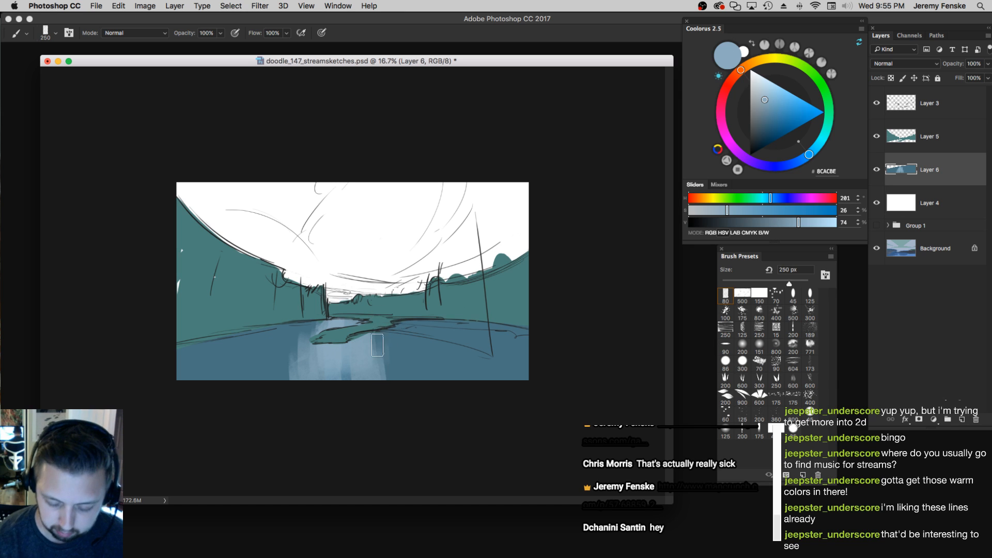
# Extend the pale reflections toward both sides of the water with a large brush, and set it to 500 px
pyautogui.press(']')
pyautogui.press(']')
pyautogui.press(']')
pyautogui.moveTo(399, 359)
pyautogui.mouseDown()
pyautogui.moveTo(434, 372)
pyautogui.moveTo(436, 441)
pyautogui.mouseUp()
pyautogui.press(']')
pyautogui.press('[')
pyautogui.press('[')
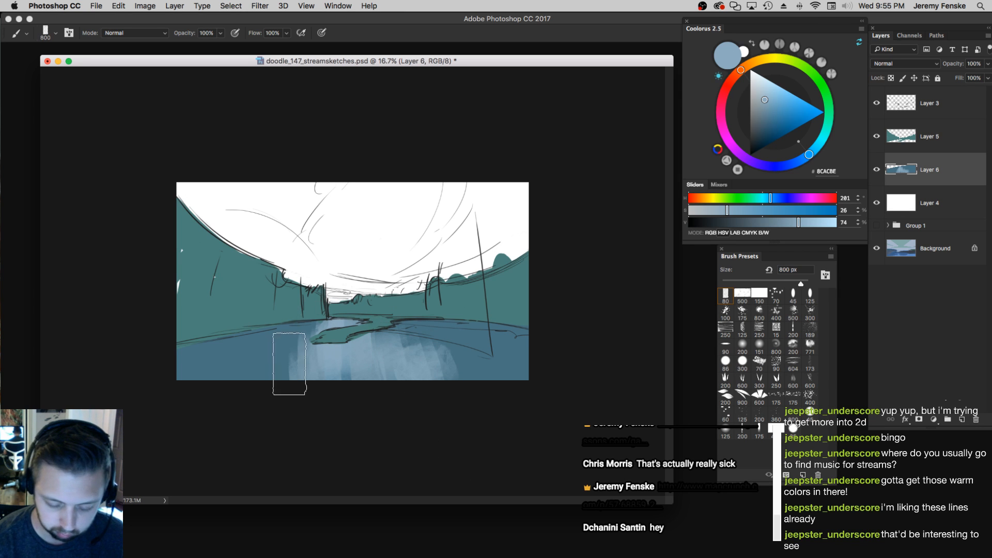
pyautogui.moveTo(289, 364); pyautogui.dragTo(273, 371)
pyautogui.press('[')
pyautogui.press('[')
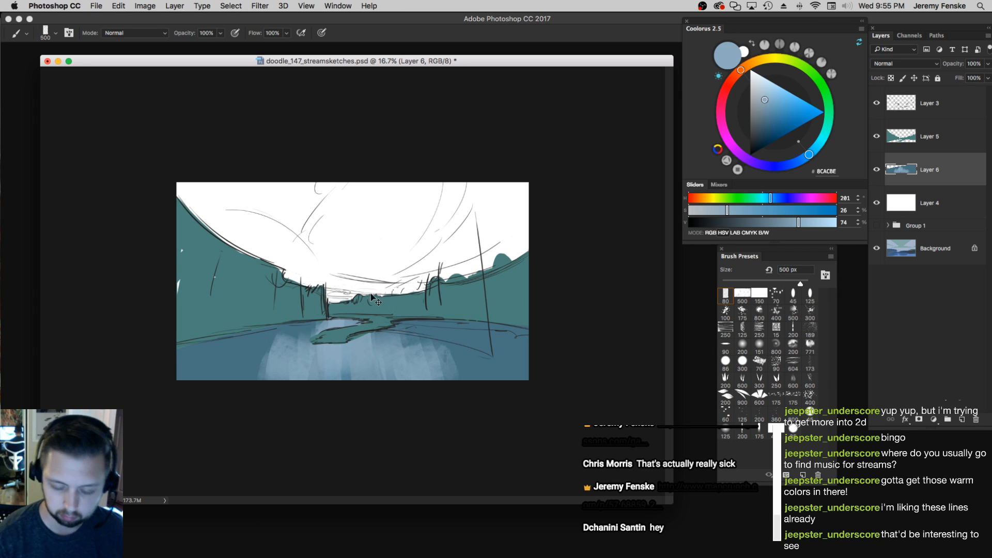
# Add a new layer directly above Layer 4 for the sky and set the flat brush to 250 px
pyautogui.hotkey('alt', ']')
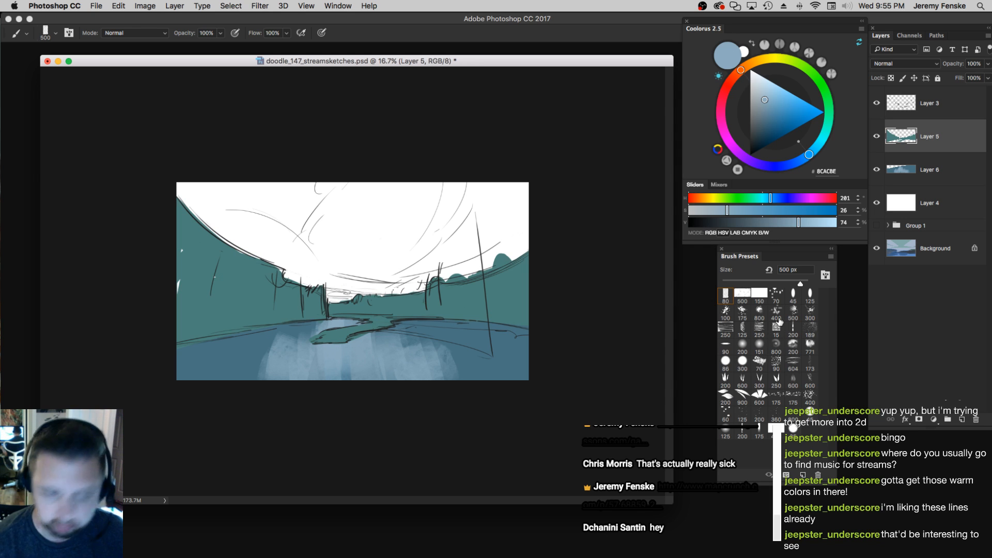
pyautogui.click(779, 322)
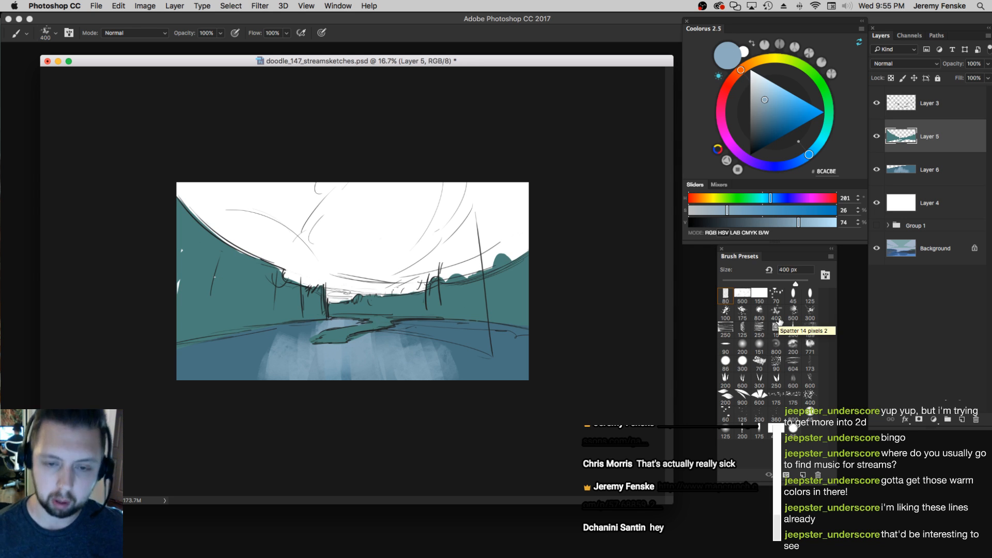
pyautogui.click(942, 177)
pyautogui.click(949, 205)
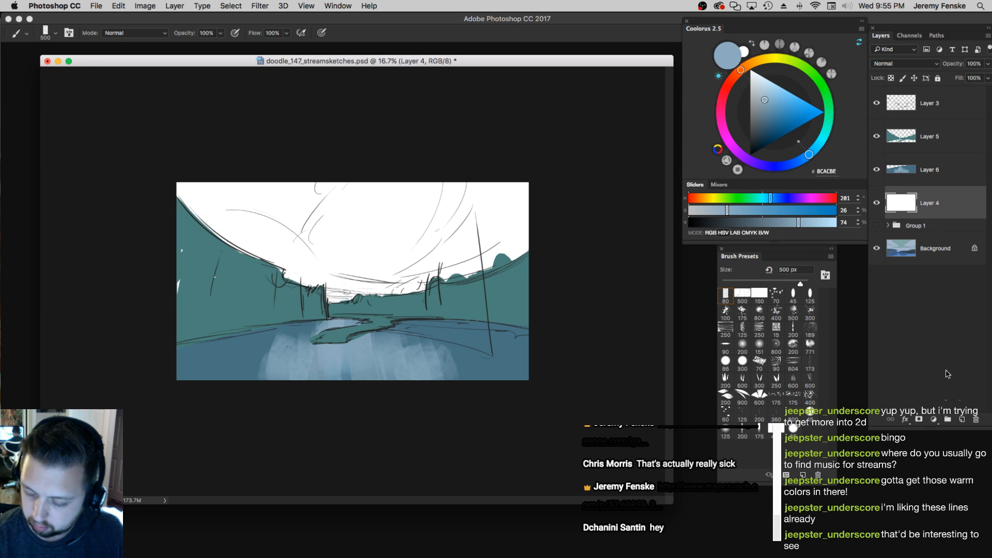
pyautogui.click(962, 421)
pyautogui.press('[')
pyautogui.press('[')
pyautogui.press('[')
pyautogui.press('[')
pyautogui.press('[')
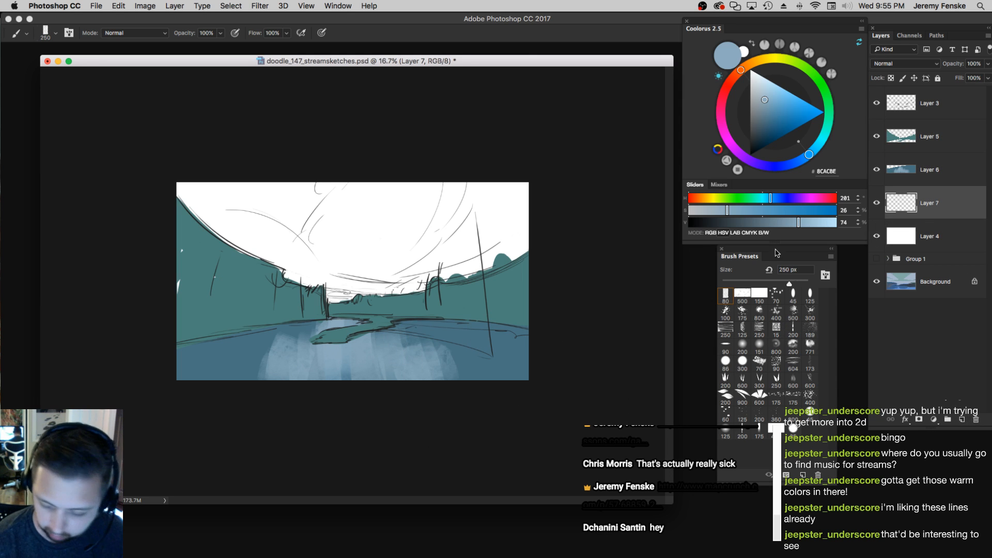
# Try a dark blue at saturation 30 and value 20 with a 125 px brush
pyautogui.moveTo(747, 223); pyautogui.dragTo(717, 224)
pyautogui.press('[')
pyautogui.press('[')
pyautogui.press('[')
pyautogui.press('[')
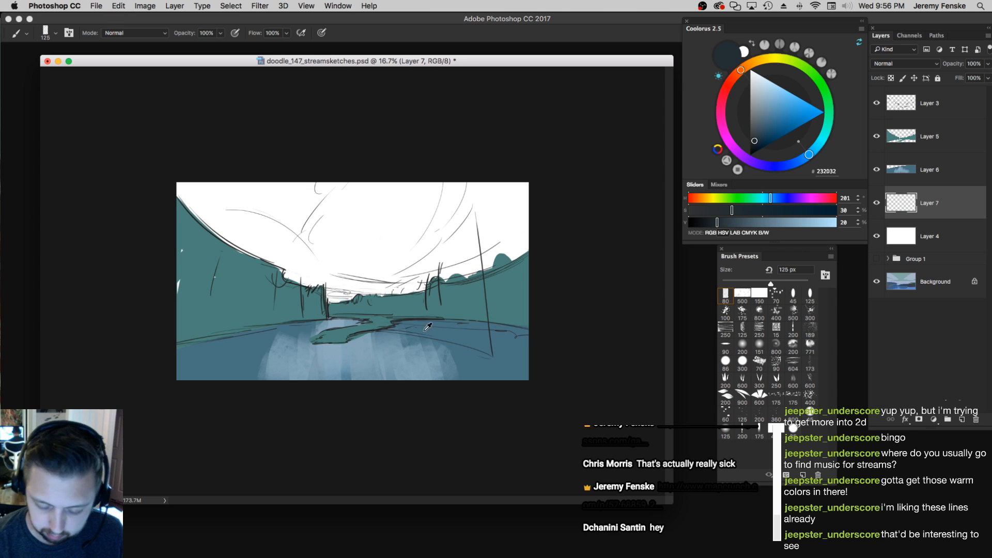
# Sample the water blue, adjust it to hue 199, saturation 47 and value 65, and enlarge the brush to 900 px
pyautogui.keyDown('alt'); pyautogui.click(427, 326); pyautogui.keyUp('alt')
pyautogui.press(']')
pyautogui.press(']')
pyautogui.press(']')
pyautogui.click(770, 199)
pyautogui.click(760, 210)
pyautogui.press(']')
pyautogui.press(']')
pyautogui.press(']')
pyautogui.press(']')
pyautogui.press(']')
pyautogui.press(']')
pyautogui.moveTo(766, 222)
pyautogui.mouseDown()
pyautogui.moveTo(785, 223)
pyautogui.moveTo(758, 212)
pyautogui.mouseUp()
pyautogui.press(']')
pyautogui.press(']')
pyautogui.press(']')
pyautogui.press(']')
pyautogui.press(']')
pyautogui.press(']')
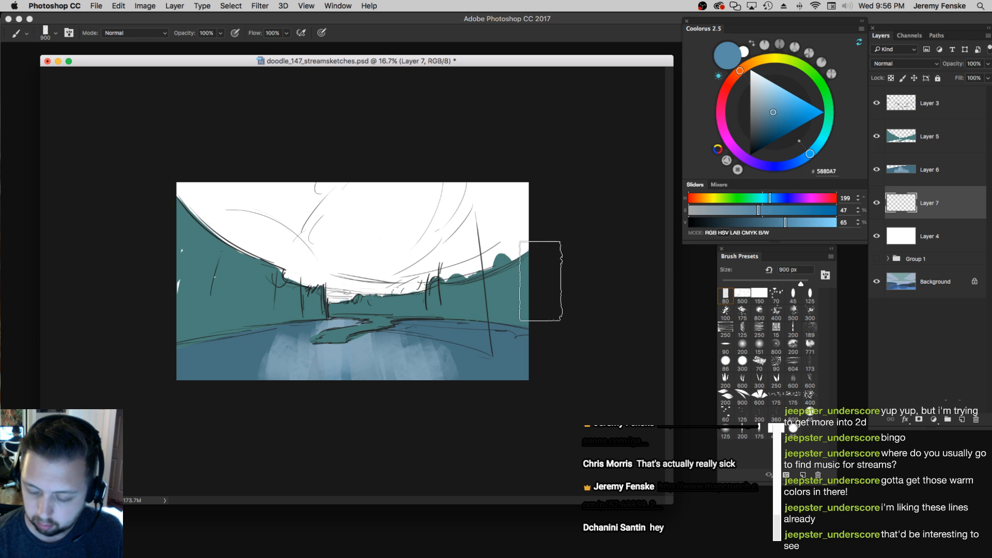
# Block in the whole sky with broad strokes, lightening the blue to saturation 42 and value 77 for the center and left side
pyautogui.moveTo(504, 232)
pyautogui.mouseDown()
pyautogui.moveTo(491, 214)
pyautogui.moveTo(473, 219)
pyautogui.mouseUp()
pyautogui.moveTo(375, 218); pyautogui.dragTo(359, 233)
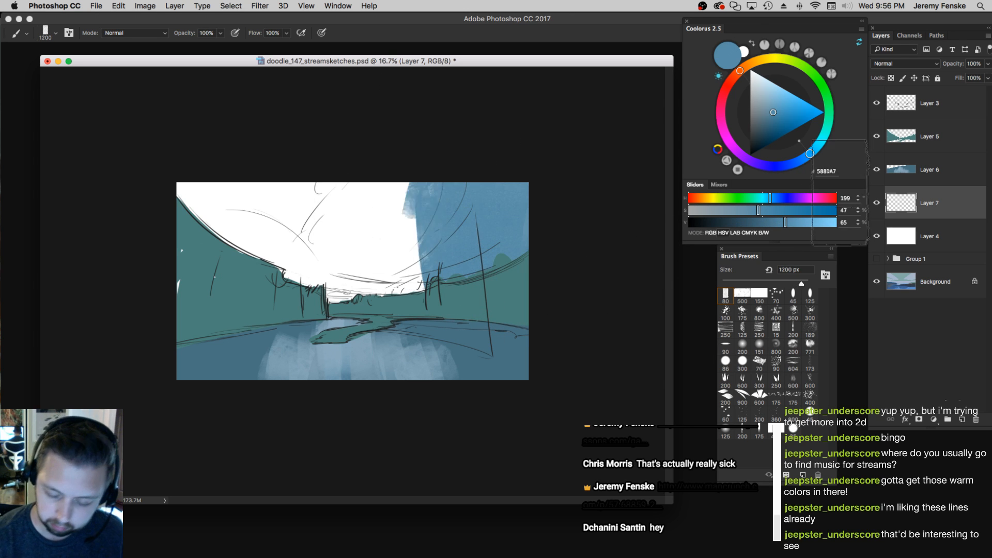
pyautogui.moveTo(785, 223); pyautogui.dragTo(801, 222)
pyautogui.press(']')
pyautogui.press(']')
pyautogui.moveTo(333, 209)
pyautogui.mouseDown()
pyautogui.moveTo(404, 252)
pyautogui.moveTo(327, 165)
pyautogui.moveTo(222, 180)
pyautogui.moveTo(397, 271)
pyautogui.mouseUp()
pyautogui.press('[')
pyautogui.press('[')
pyautogui.press('[')
pyautogui.moveTo(298, 288)
pyautogui.mouseDown()
pyautogui.moveTo(201, 170)
pyautogui.moveTo(188, 179)
pyautogui.mouseUp()
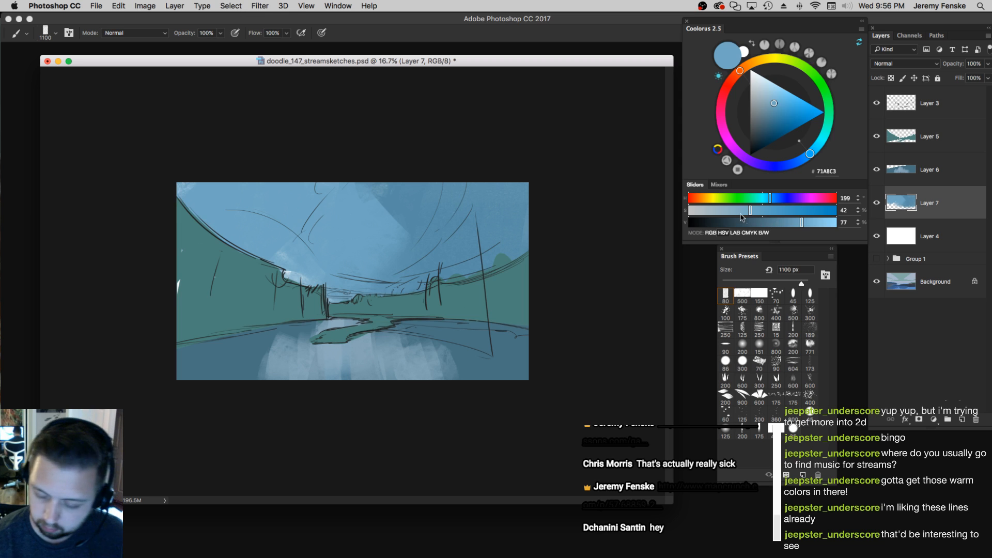
# Brush lighter blues over the upper sky, ending with saturation 40 and value 89 and a 1500 px brush
pyautogui.click(732, 210)
pyautogui.click(804, 222)
pyautogui.click(805, 222)
pyautogui.press('[')
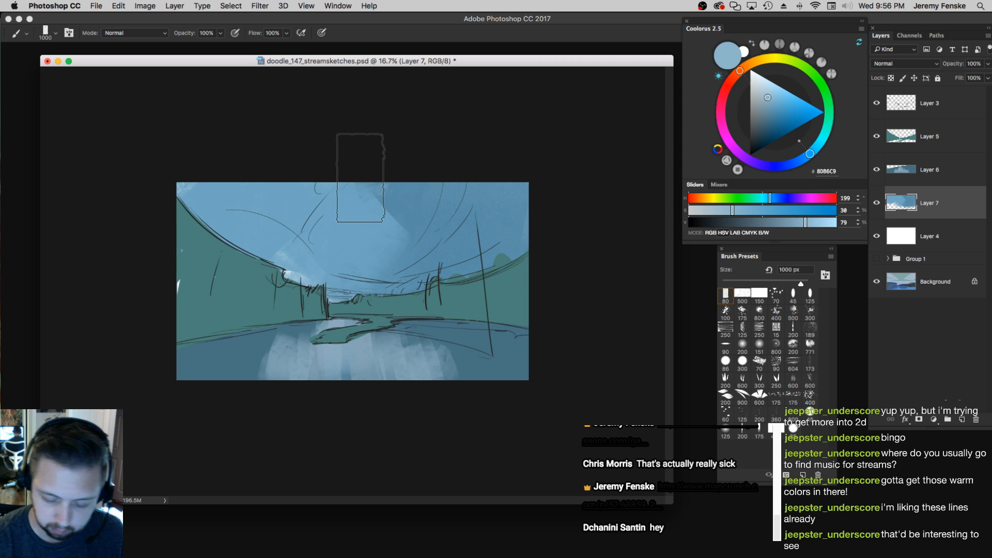
pyautogui.click(751, 210)
pyautogui.click(818, 223)
pyautogui.click(747, 210)
pyautogui.click(820, 222)
pyautogui.press(']')
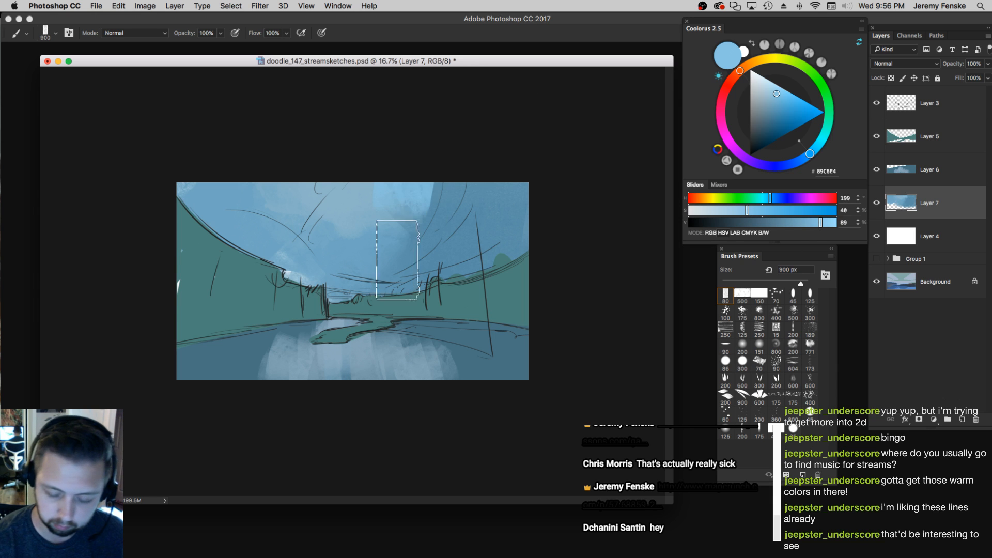
pyautogui.press(']')
pyautogui.press(']')
pyautogui.press(']')
pyautogui.press(']')
pyautogui.press(']')
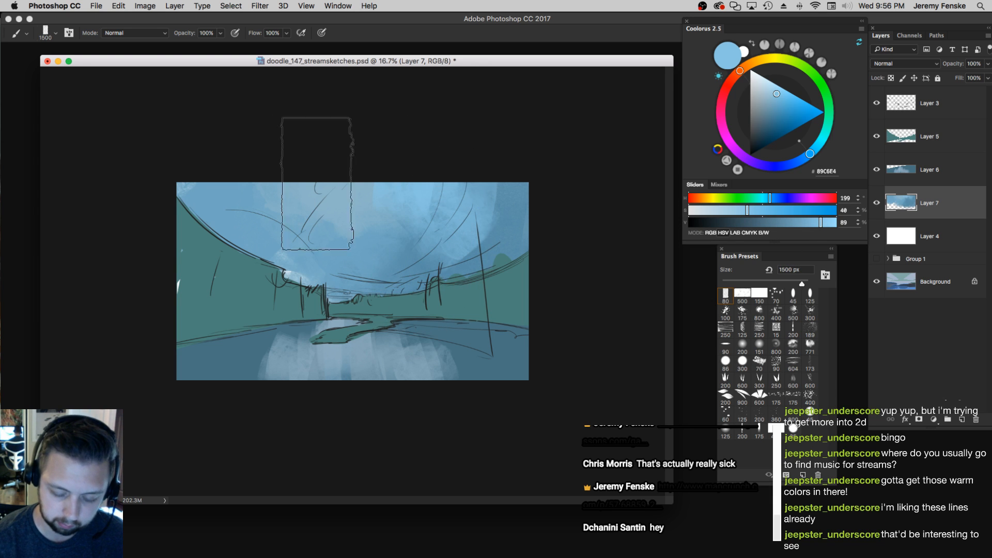
# Sample a mid sky blue, cover the white gaps above the distant treeline, and reduce the brush to 500 px
pyautogui.press('[')
pyautogui.press('[')
pyautogui.press('[')
pyautogui.press('[')
pyautogui.press('[')
pyautogui.press('[')
pyautogui.press('[')
pyautogui.keyDown('alt'); pyautogui.click(301, 259); pyautogui.keyUp('alt')
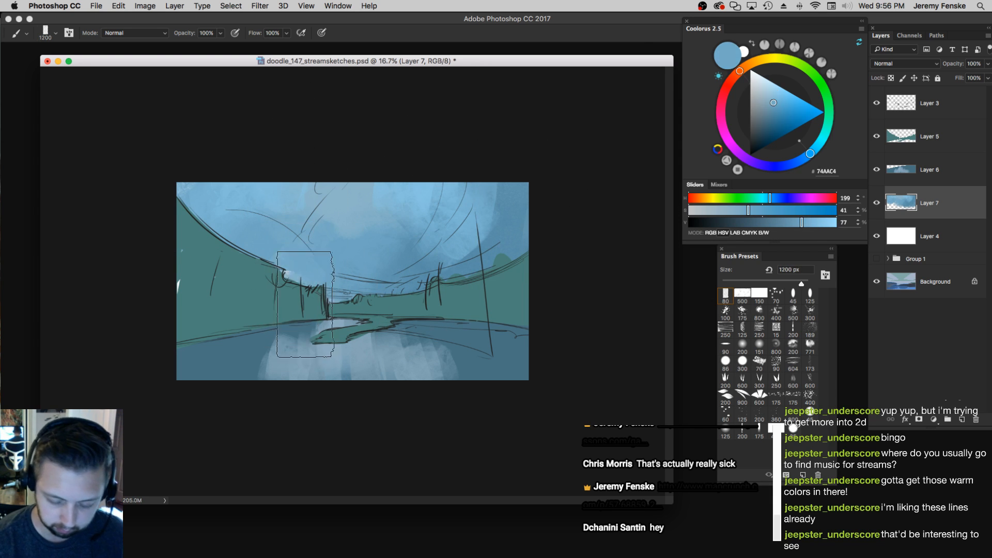
pyautogui.press('[')
pyautogui.press('[')
pyautogui.press('[')
pyautogui.press('[')
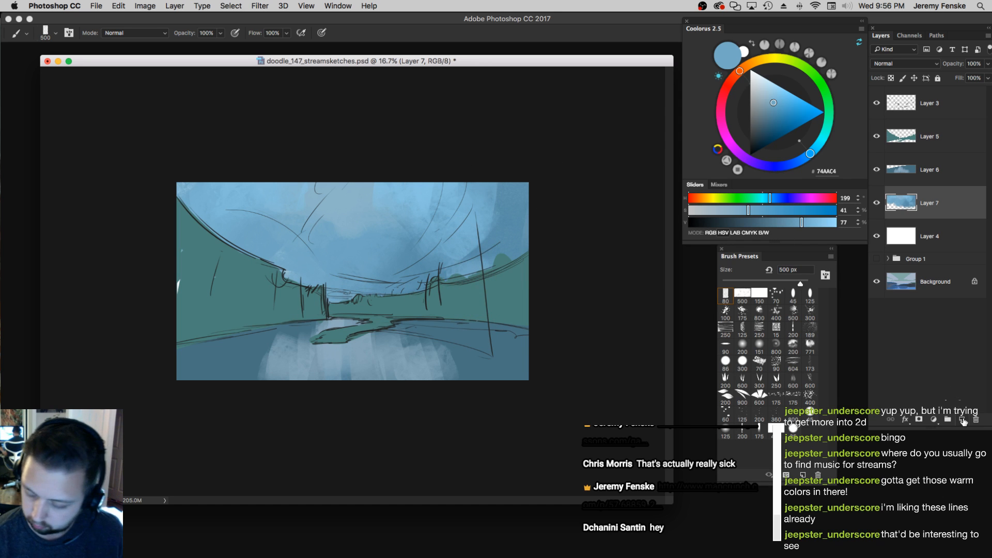
# Add a layer above the sky and prepare the elliptical 45 px preset at 125 px with pale gray at saturation 10, value 81
pyautogui.click(963, 420)
pyautogui.press('[')
pyautogui.click(792, 294)
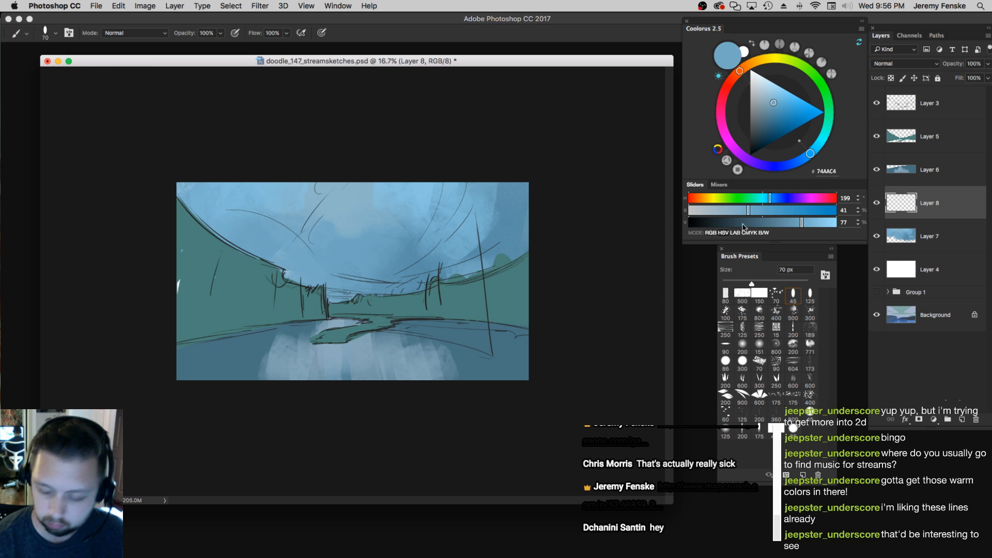
pyautogui.moveTo(796, 224); pyautogui.dragTo(798, 225)
pyautogui.moveTo(748, 211); pyautogui.dragTo(702, 212)
pyautogui.moveTo(798, 225); pyautogui.dragTo(808, 226)
pyautogui.press(']')
pyautogui.press(']')
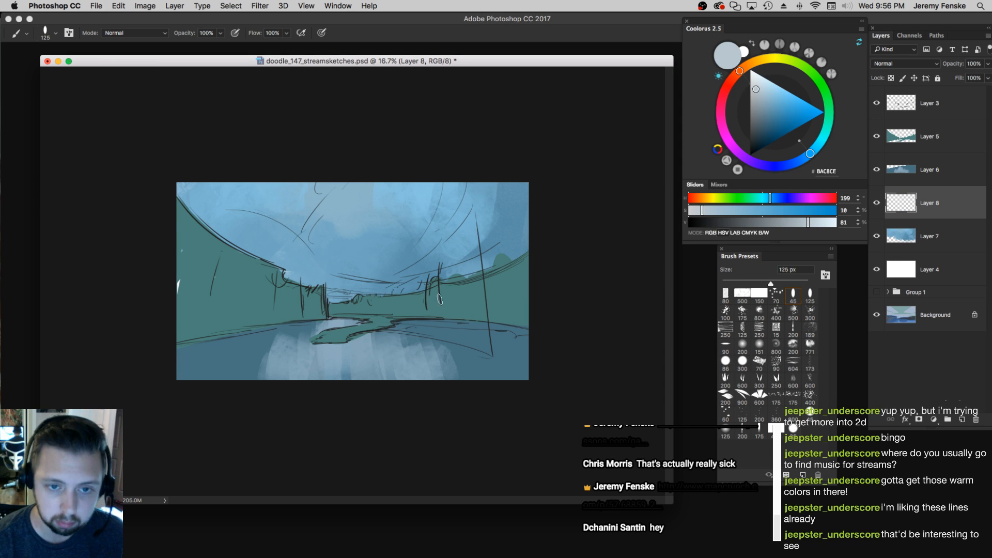
# Paint a thin pale gray band just above the distant treeline, redoing unsatisfactory strokes with a smaller brush
pyautogui.moveTo(327, 291); pyautogui.dragTo(409, 291)
pyautogui.press('super+z')
pyautogui.press('[')
pyautogui.press('super+z')
pyautogui.press('[')
pyautogui.press('[')
pyautogui.moveTo(327, 291)
pyautogui.mouseDown()
pyautogui.moveTo(355, 293)
pyautogui.moveTo(317, 286)
pyautogui.moveTo(405, 294)
pyautogui.mouseUp()
pyautogui.press('super+z')
pyautogui.press(']')
pyautogui.press(']')
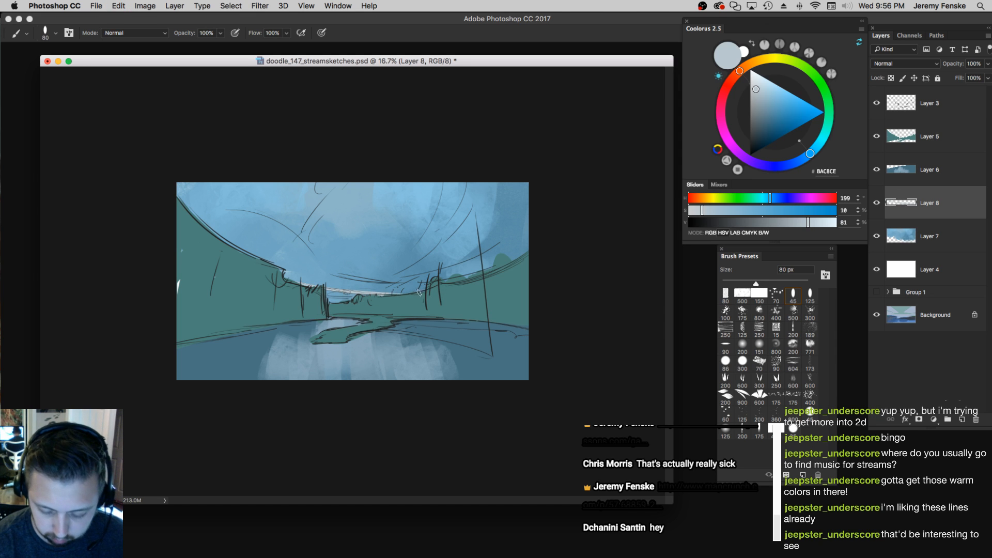
# Start a pale gray cloud above the distant treeline, enlarging the brush to 500 px
pyautogui.press(']')
pyautogui.press(']')
pyautogui.press(']')
pyautogui.press('[')
pyautogui.press('[')
pyautogui.moveTo(363, 290)
pyautogui.mouseDown()
pyautogui.moveTo(326, 286)
pyautogui.moveTo(367, 285)
pyautogui.mouseUp()
pyautogui.press(']')
pyautogui.press(']')
pyautogui.moveTo(368, 284)
pyautogui.mouseDown()
pyautogui.moveTo(334, 263)
pyautogui.moveTo(364, 267)
pyautogui.moveTo(340, 261)
pyautogui.moveTo(391, 286)
pyautogui.mouseUp()
pyautogui.press(']')
pyautogui.press(']')
pyautogui.press('[')
pyautogui.press('[')
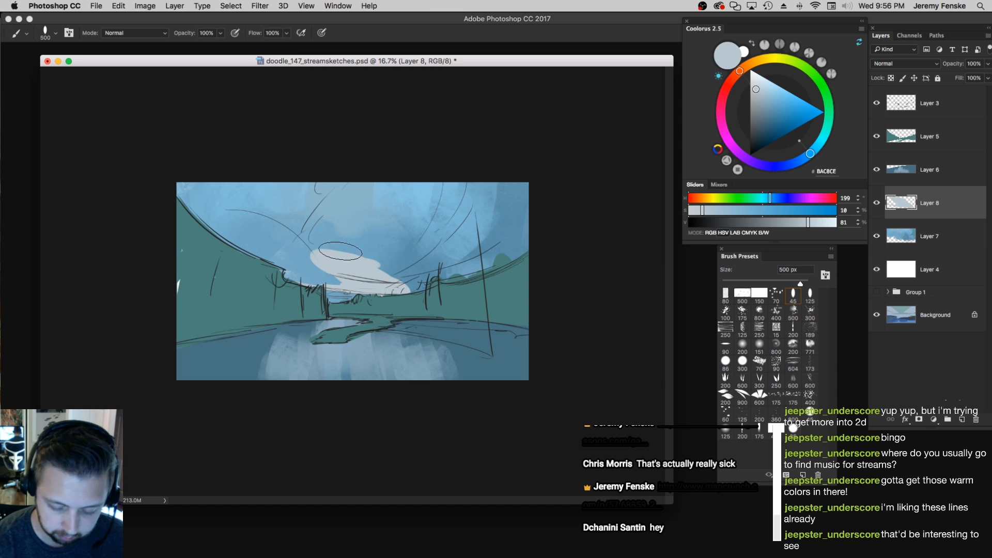
# Build the cloud up into a large mass through the central sky and extend it toward the upper right
pyautogui.press(']')
pyautogui.press(']')
pyautogui.moveTo(336, 256)
pyautogui.mouseDown()
pyautogui.moveTo(353, 241)
pyautogui.moveTo(318, 242)
pyautogui.moveTo(338, 255)
pyautogui.moveTo(367, 265)
pyautogui.mouseUp()
pyautogui.press(']')
pyautogui.moveTo(317, 217)
pyautogui.mouseDown()
pyautogui.moveTo(364, 240)
pyautogui.moveTo(363, 222)
pyautogui.moveTo(402, 213)
pyautogui.mouseUp()
pyautogui.press('[')
pyautogui.press('[')
pyautogui.press('[')
pyautogui.moveTo(406, 191)
pyautogui.mouseDown()
pyautogui.moveTo(433, 204)
pyautogui.moveTo(416, 227)
pyautogui.moveTo(426, 230)
pyautogui.mouseUp()
pyautogui.press('[')
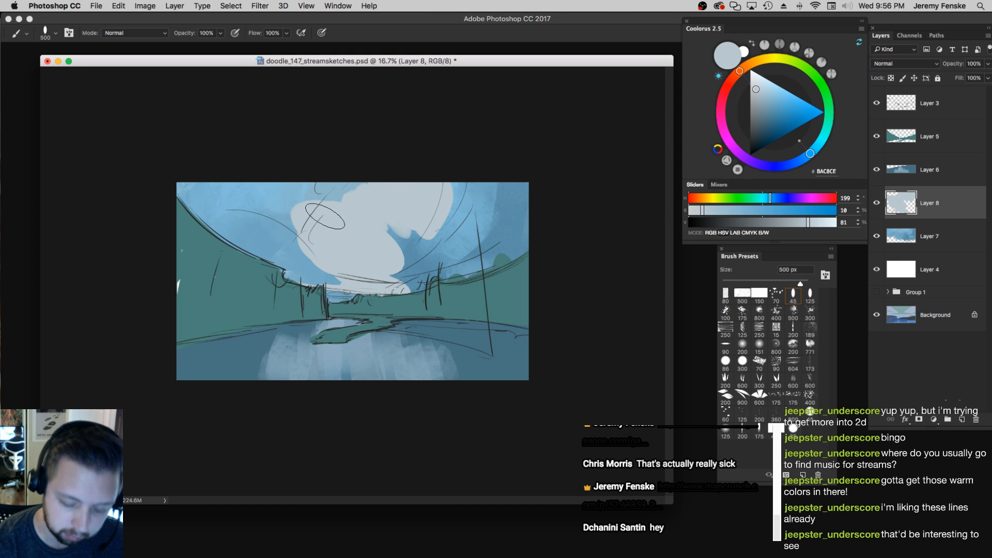
# Paint small pale gray cloud patches in the sky above the left hill with brush sizes between 100 and 300 px
pyautogui.press('[')
pyautogui.press('[')
pyautogui.press('[')
pyautogui.press('[')
pyautogui.moveTo(235, 217)
pyautogui.mouseDown()
pyautogui.moveTo(275, 240)
pyautogui.moveTo(237, 217)
pyautogui.mouseUp()
pyautogui.press(']')
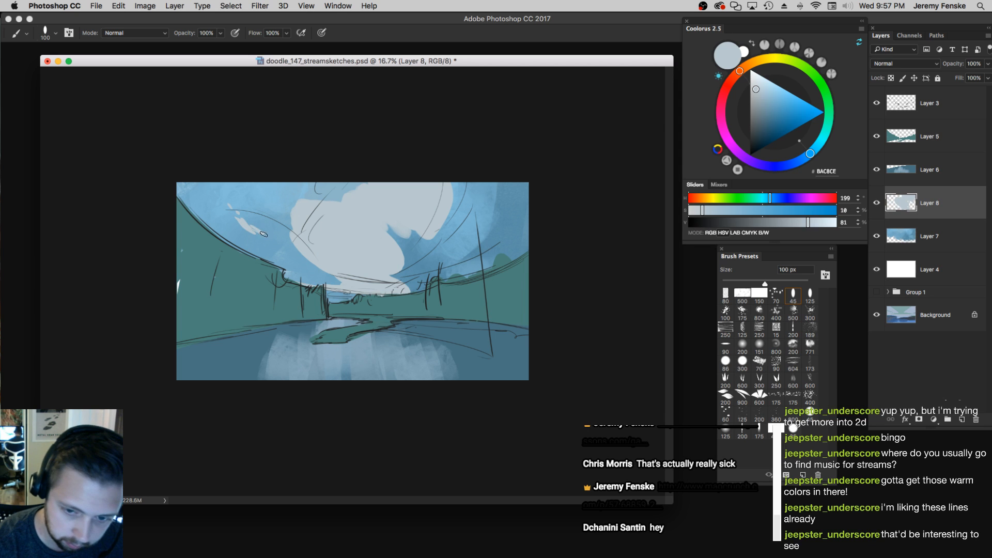
pyautogui.press(']')
pyautogui.press(']')
pyautogui.press(']')
pyautogui.press(']')
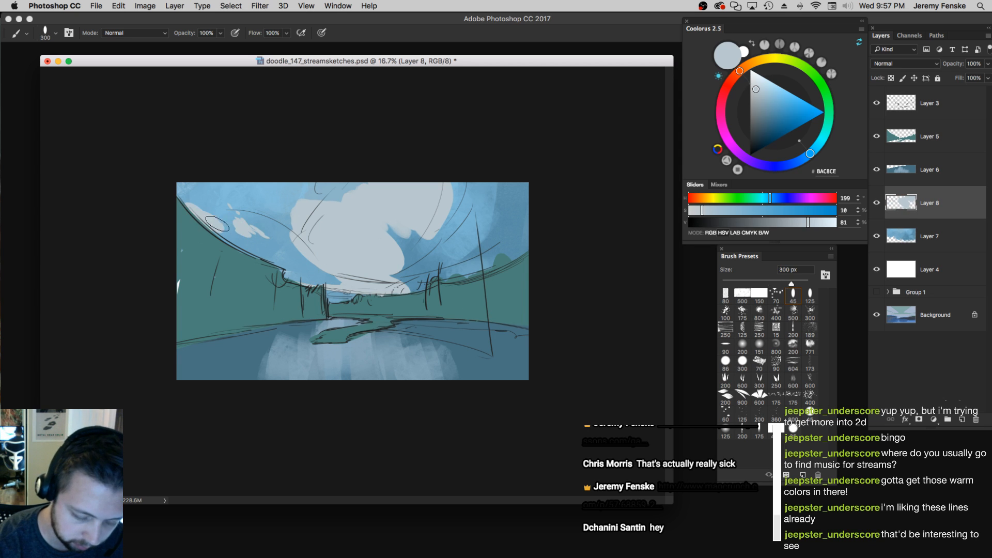
pyautogui.press('[')
pyautogui.press('[')
pyautogui.press('[')
pyautogui.press('[')
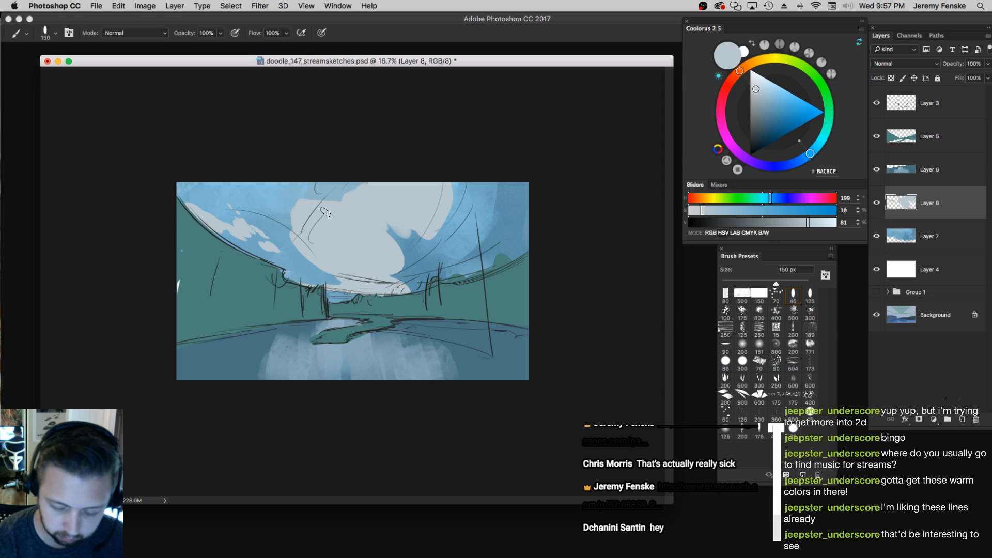
# Refine and widen the upper edges of the large central cloud, ending with a 100 px brush
pyautogui.press('e')
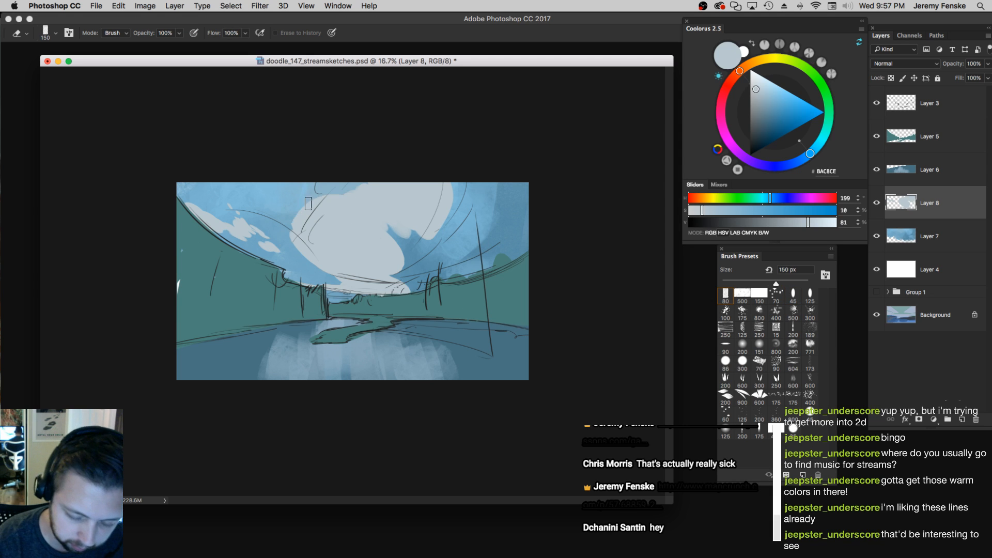
pyautogui.press('b')
pyautogui.press(']')
pyautogui.press(']')
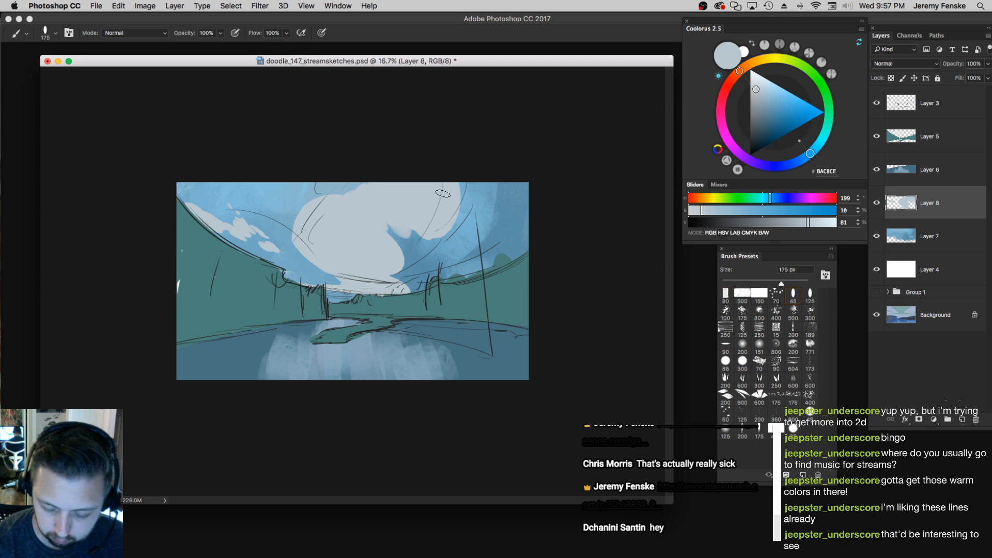
pyautogui.press('[')
pyautogui.press('[')
pyautogui.press('[')
pyautogui.press('[')
pyautogui.press('[')
pyautogui.press('[')
pyautogui.press('[')
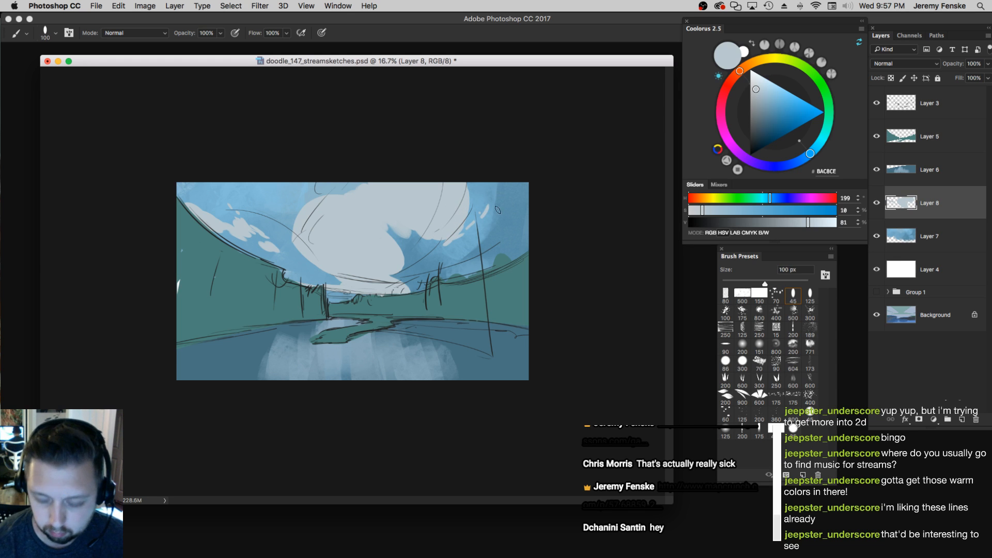
# Scatter small cloud patches across the right sky and above the right hill with a 50 to 80 px brush, undoing a stray stroke
pyautogui.press(']')
pyautogui.press(']')
pyautogui.press(']')
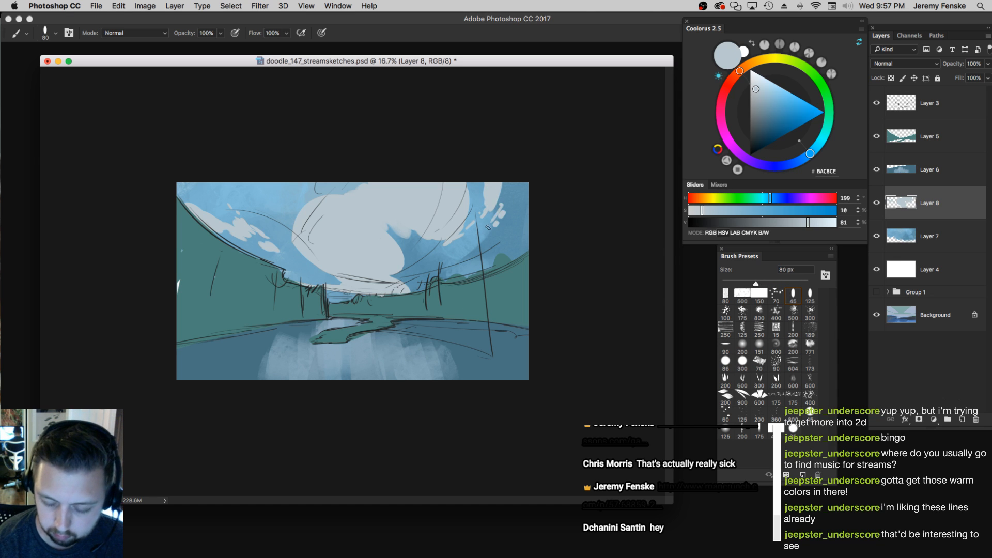
pyautogui.press('e')
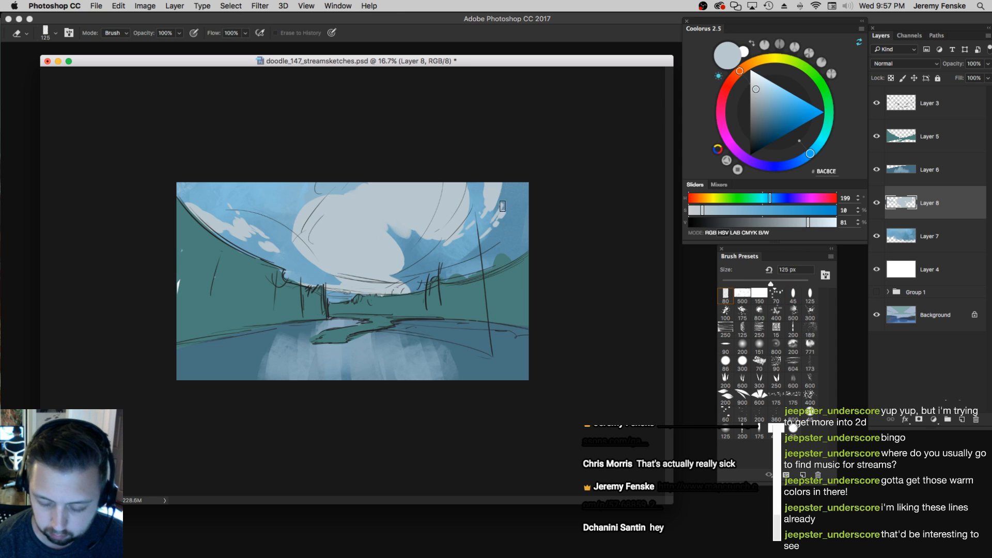
pyautogui.press('b')
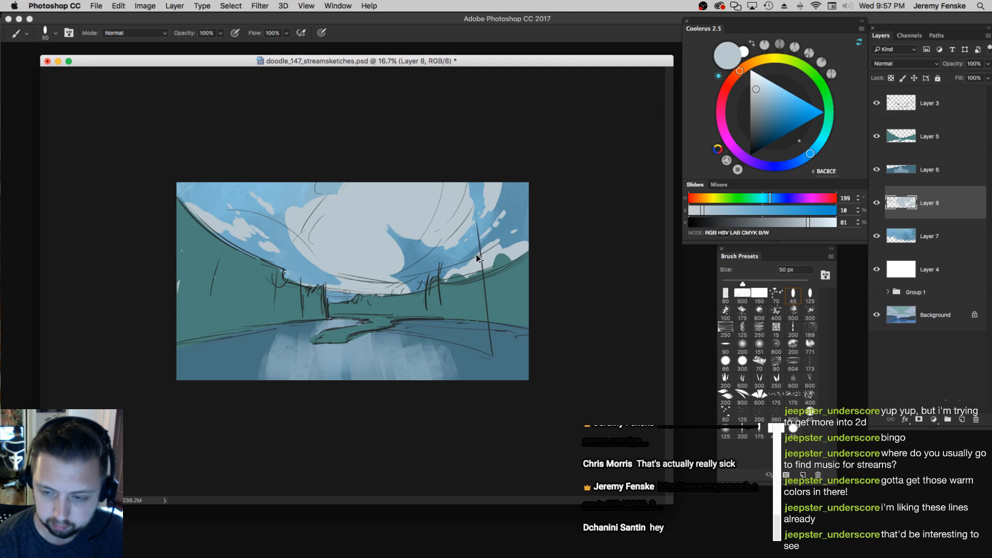
pyautogui.press('super+z')
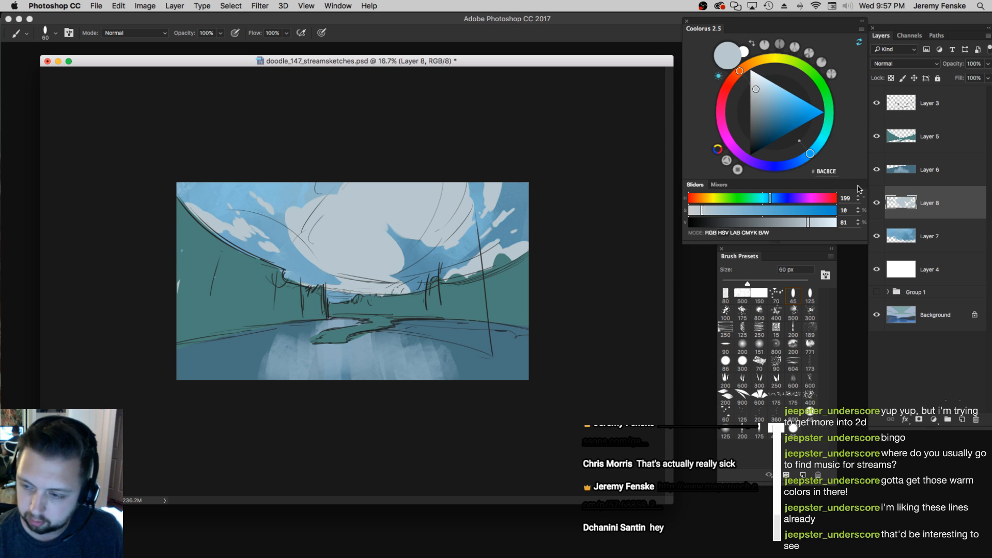
# Compare the painting with the cloud layer hidden and shown, and examine the composition at a reduced scale
pyautogui.click(877, 202)
pyautogui.click(876, 202)
pyautogui.press('z')
pyautogui.keyDown('alt'); pyautogui.click(339, 253); pyautogui.keyUp('alt')
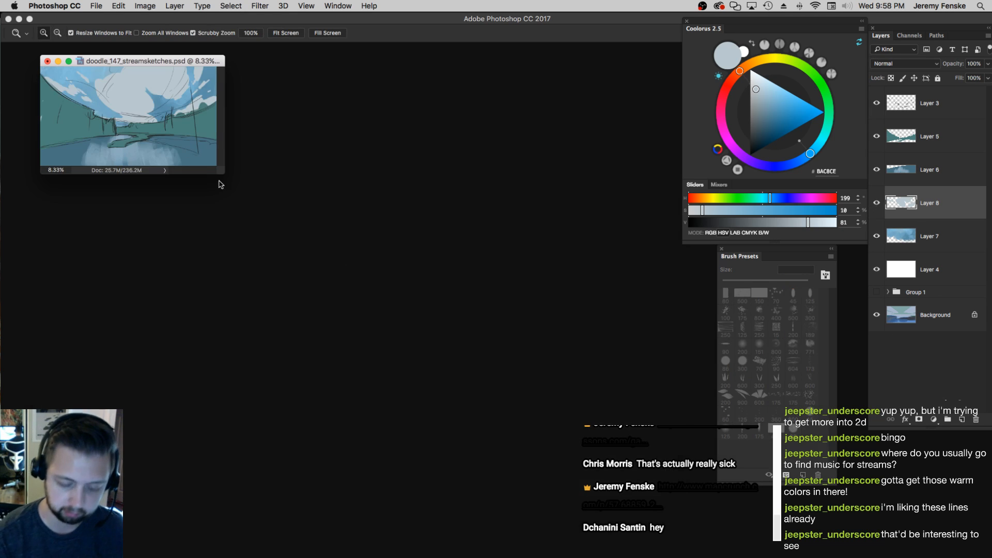
pyautogui.click(179, 130)
pyautogui.click(205, 122)
pyautogui.moveTo(400, 272); pyautogui.dragTo(618, 496)
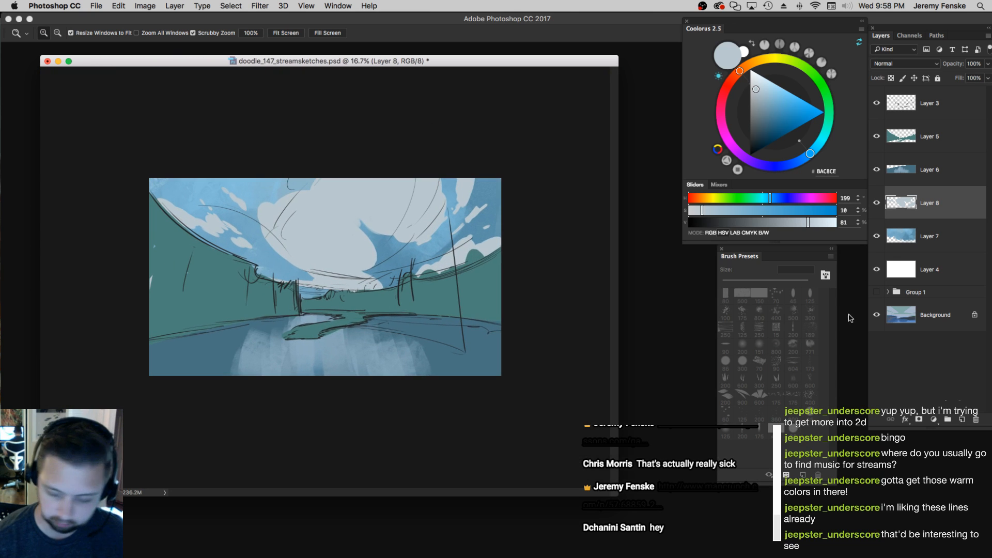
# Lock the hill layer's transparency and prepare the rectangular 80 px preset at 125 px with blue at hue 207, saturation 55, value 57
pyautogui.click(955, 139)
pyautogui.press('/')
pyautogui.press('b')
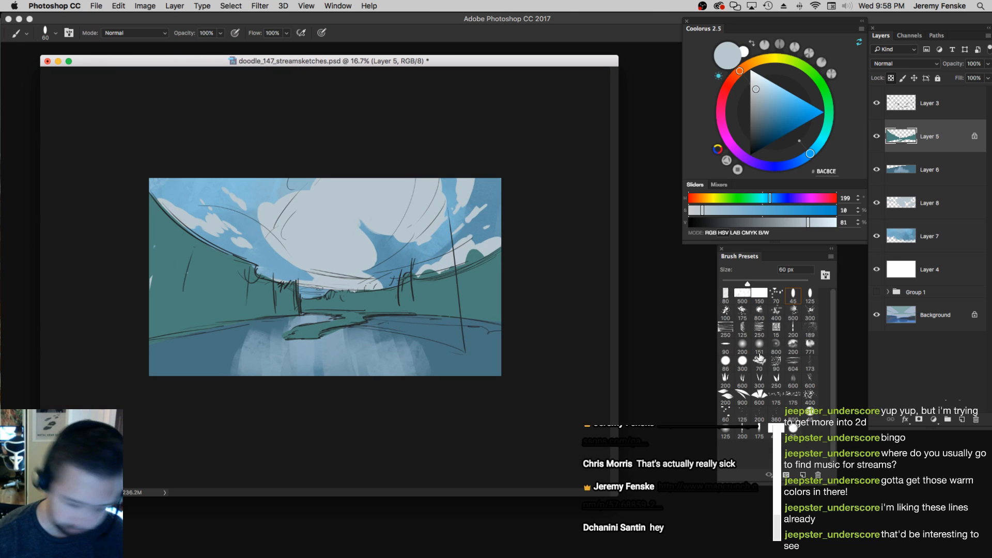
pyautogui.press(']')
pyautogui.keyDown('alt'); pyautogui.click(320, 298); pyautogui.keyUp('alt')
pyautogui.moveTo(755, 212); pyautogui.dragTo(770, 212)
pyautogui.click(773, 222)
pyautogui.click(773, 198)
pyautogui.press(']')
pyautogui.click(726, 296)
pyautogui.press(']')
pyautogui.press(']')
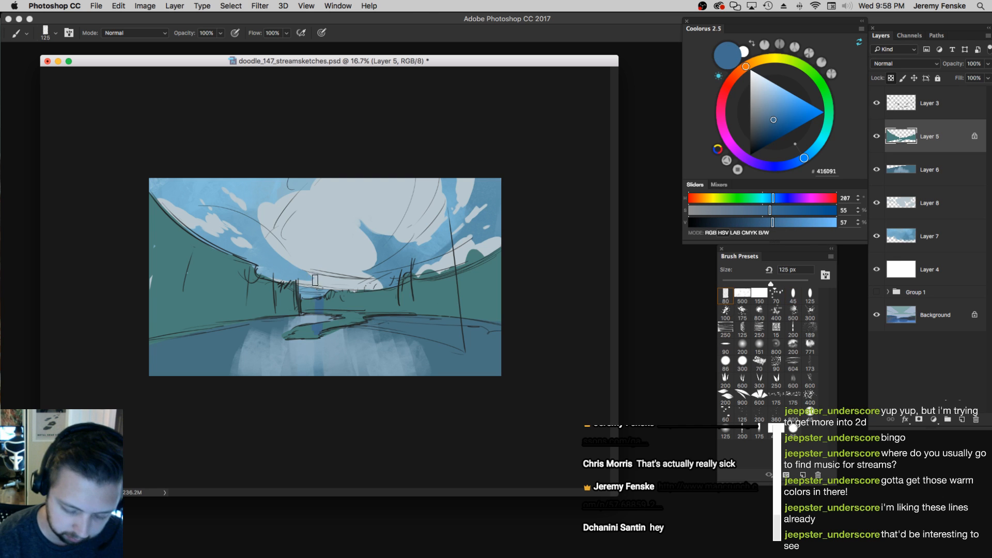
# Darken the blue to saturation 62 and value 48, enlarge the brush to 200 px, and undo the test stroke
pyautogui.click(779, 211)
pyautogui.click(759, 222)
pyautogui.press(']')
pyautogui.press(']')
pyautogui.press(']')
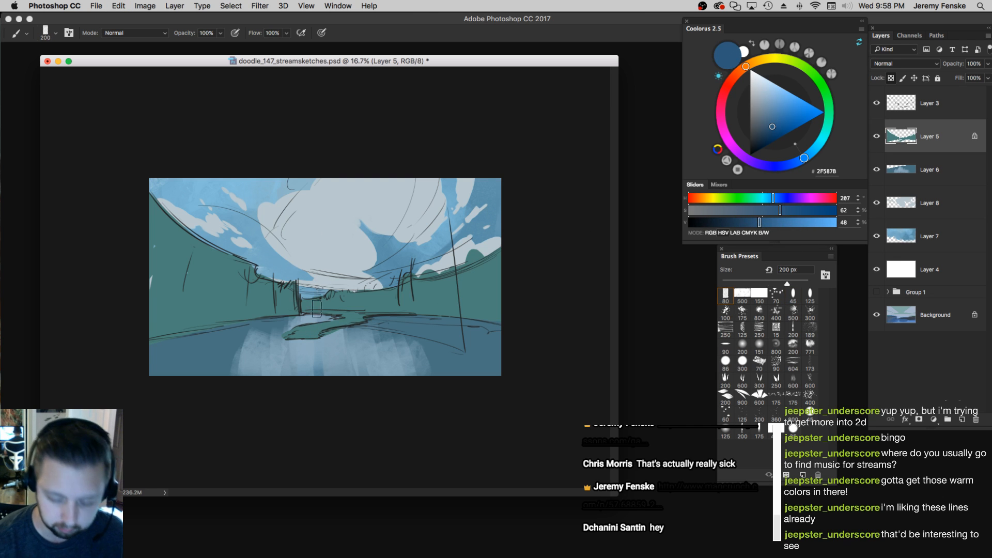
pyautogui.press('super+z')
# Paint dark blue over the distant treeline and the upper right hill, enlarging the brush up to 1000 px
pyautogui.moveTo(310, 282); pyautogui.dragTo(308, 318)
pyautogui.press(']')
pyautogui.press(']')
pyautogui.press(']')
pyautogui.moveTo(324, 258)
pyautogui.mouseDown()
pyautogui.moveTo(331, 305)
pyautogui.moveTo(352, 302)
pyautogui.mouseUp()
pyautogui.press(']')
pyautogui.press(']')
pyautogui.press(']')
pyautogui.press(']')
pyautogui.press(']')
pyautogui.moveTo(369, 259); pyautogui.dragTo(375, 305)
pyautogui.moveTo(392, 259); pyautogui.dragTo(398, 305)
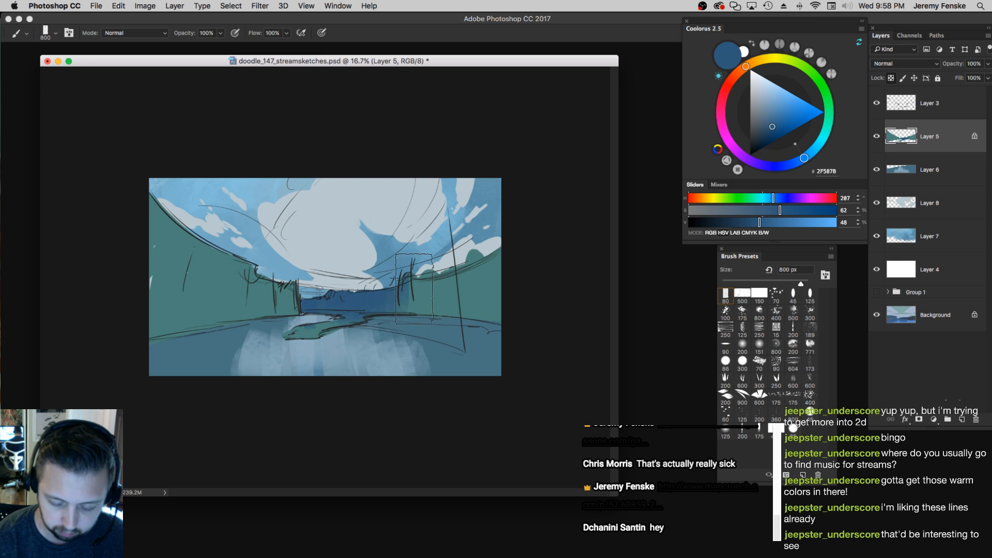
pyautogui.press(']')
pyautogui.moveTo(413, 258); pyautogui.dragTo(432, 305)
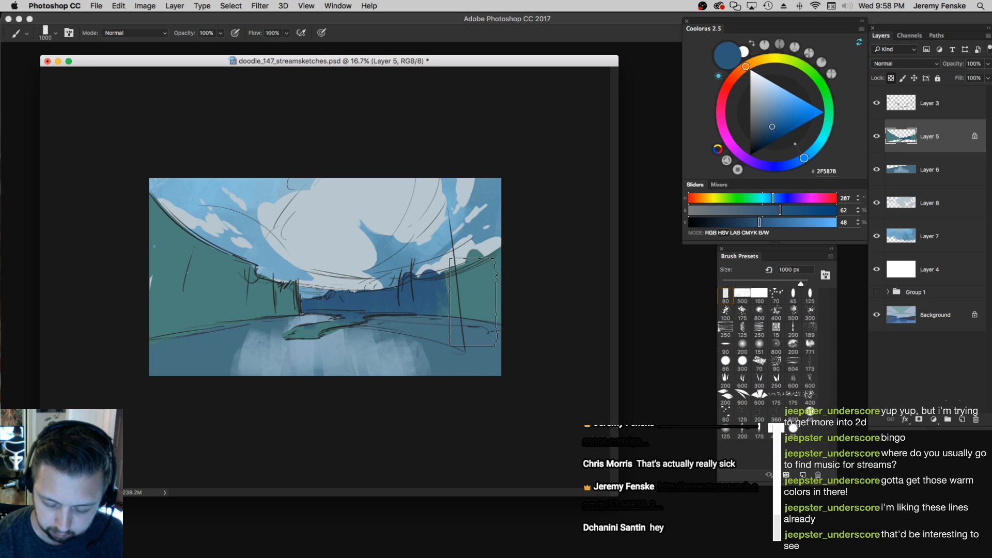
pyautogui.press('[')
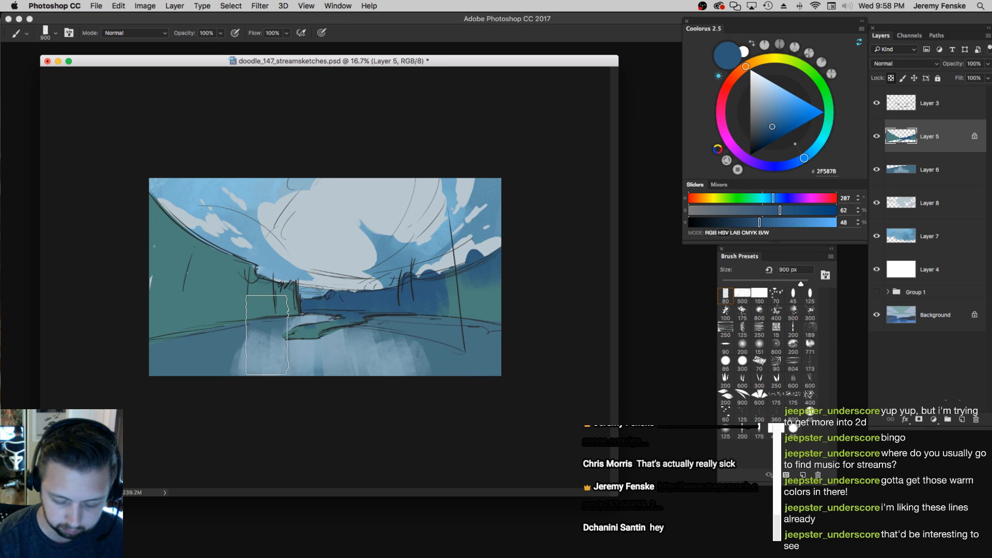
# Mix a deep green with hue 154, saturation 62 and value 44 for the left hill
pyautogui.click(758, 200)
pyautogui.click(788, 211)
pyautogui.click(771, 222)
pyautogui.press(']')
pyautogui.press(']')
pyautogui.press(']')
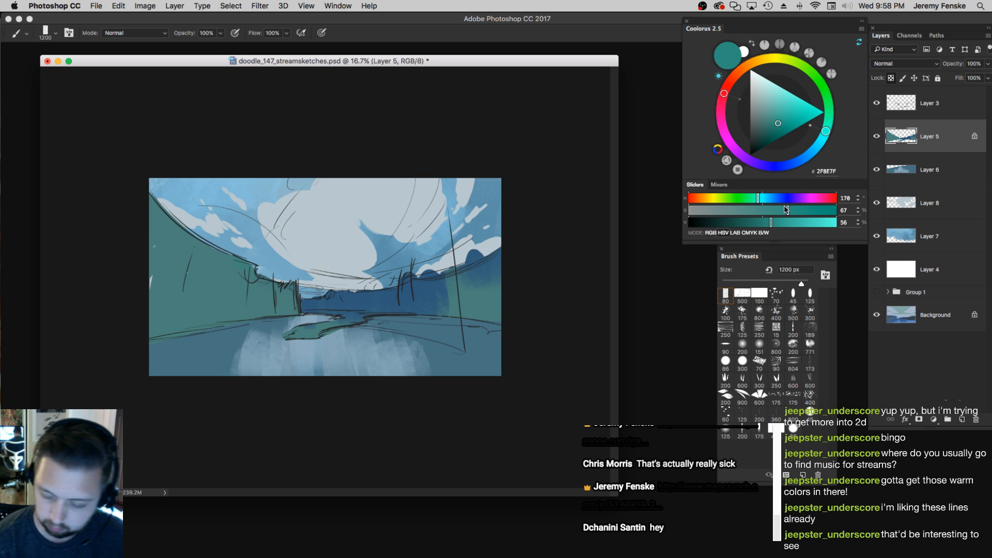
pyautogui.click(755, 222)
pyautogui.click(752, 199)
pyautogui.click(779, 211)
# Undo the last stroke and brush green over the left hill with sizes up to 1300 px, deepening the value to 34
pyautogui.press('[')
pyautogui.press('[')
pyautogui.press('[')
pyautogui.press('[')
pyautogui.press('super+z')
pyautogui.moveTo(274, 258)
pyautogui.mouseDown()
pyautogui.moveTo(266, 284)
pyautogui.moveTo(212, 267)
pyautogui.moveTo(175, 181)
pyautogui.mouseUp()
pyautogui.press(']')
pyautogui.press(']')
pyautogui.press(']')
pyautogui.press(']')
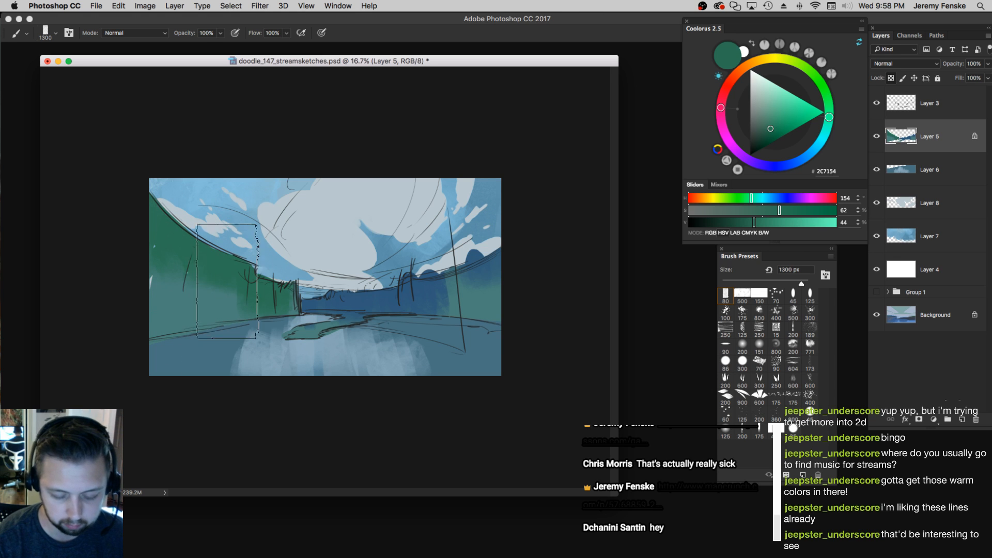
pyautogui.click(739, 222)
pyautogui.press(']')
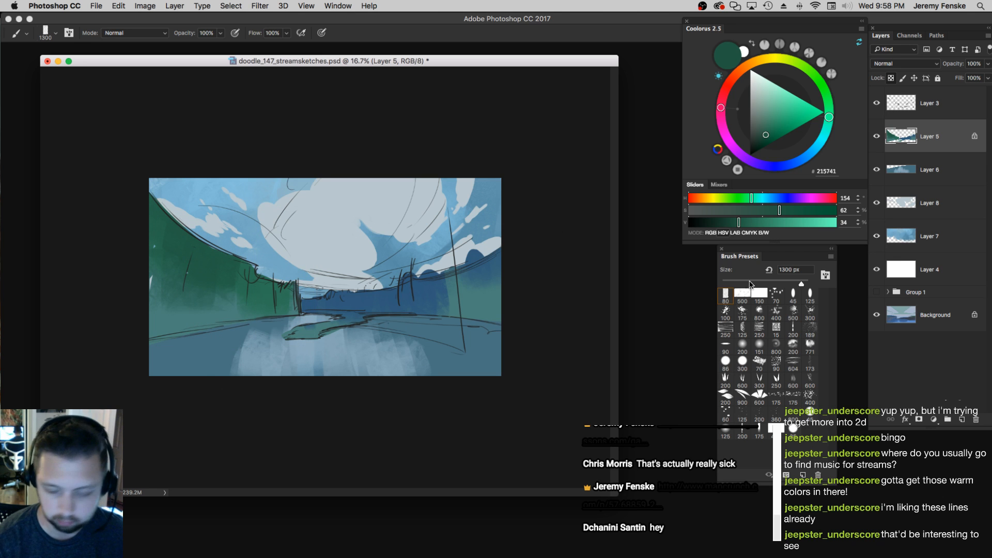
# Mix an olive with hue 64, saturation 65 and value 46, and add warm strokes near the left hill's base with a smaller brush
pyautogui.moveTo(727, 214)
pyautogui.mouseDown()
pyautogui.moveTo(721, 200)
pyautogui.moveTo(755, 222)
pyautogui.mouseUp()
pyautogui.click(784, 210)
pyautogui.press('[')
pyautogui.press('[')
pyautogui.press('[')
pyautogui.moveTo(256, 345); pyautogui.dragTo(269, 347)
pyautogui.press('[')
pyautogui.press('[')
pyautogui.moveTo(730, 204); pyautogui.dragTo(714, 200)
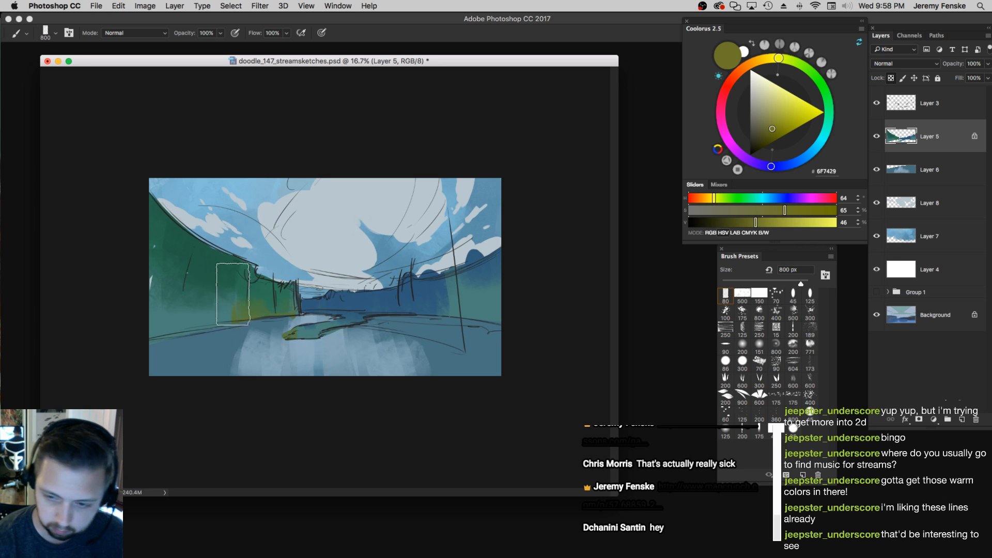
# Brush the olive across the lower slope toward the left hill's outer edge with a 1000 px brush
pyautogui.press(']')
pyautogui.press(']')
pyautogui.press(']')
pyautogui.moveTo(203, 341)
pyautogui.mouseDown()
pyautogui.moveTo(194, 349)
pyautogui.moveTo(174, 327)
pyautogui.mouseUp()
pyautogui.press(']')
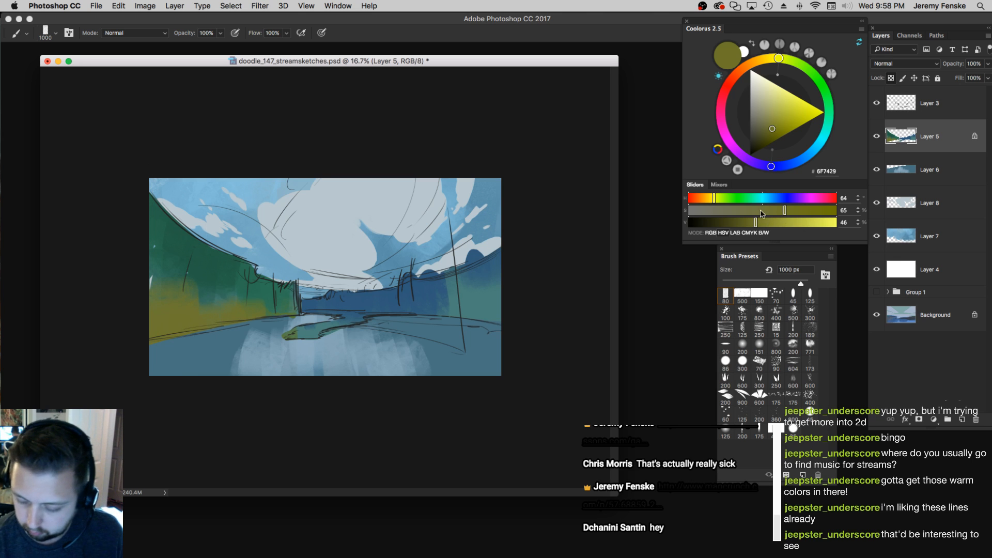
# Blend a yellow-green with hue 89, saturation 65 and value 53 over the left hill's lower slope using a 1100 px brush
pyautogui.moveTo(711, 199); pyautogui.dragTo(725, 200)
pyautogui.click(767, 222)
pyautogui.press('[')
pyautogui.press(']')
pyautogui.moveTo(192, 348)
pyautogui.mouseDown()
pyautogui.moveTo(173, 336)
pyautogui.moveTo(188, 277)
pyautogui.mouseUp()
pyautogui.press(']')
pyautogui.moveTo(241, 336); pyautogui.dragTo(249, 271)
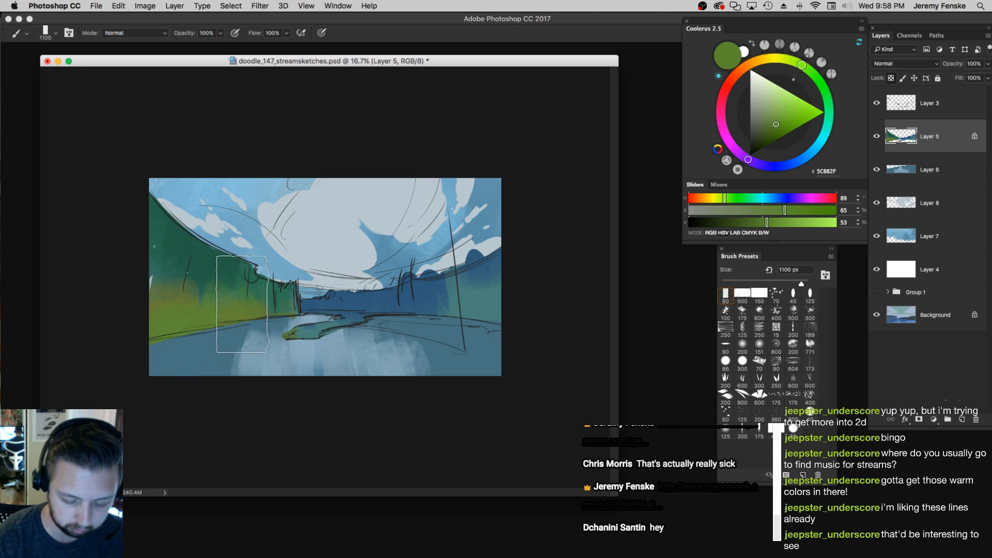
# Brush the yellow-green along the base of the right hill with a 1000 px brush
pyautogui.press('[')
pyautogui.press('[')
pyautogui.press('[')
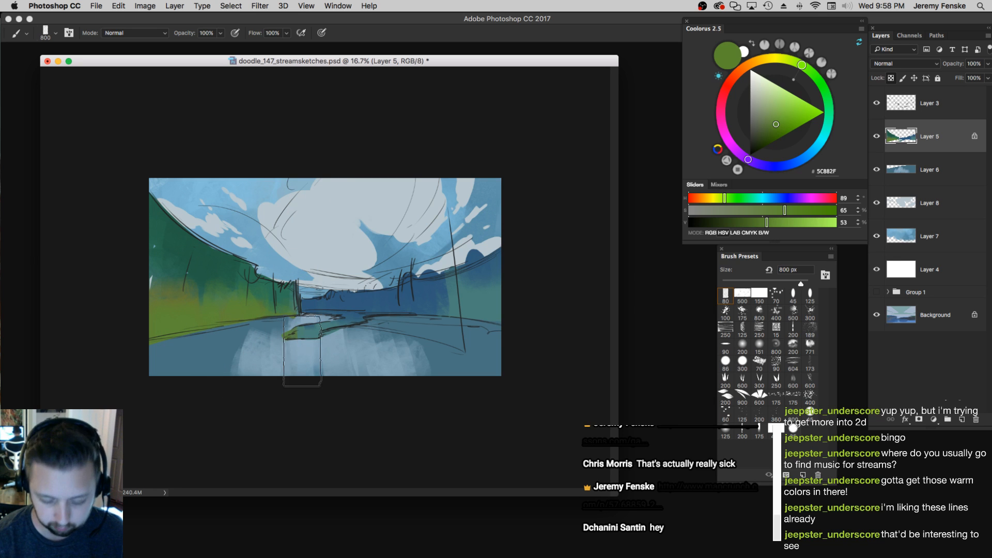
pyautogui.press(']')
pyautogui.press(']')
pyautogui.moveTo(490, 260)
pyautogui.mouseDown()
pyautogui.moveTo(486, 333)
pyautogui.moveTo(455, 343)
pyautogui.moveTo(439, 286)
pyautogui.mouseUp()
# Sample the dark blue to restate the right hill's upper slope, and resample the base's green with an 800 px brush
pyautogui.keyDown('alt'); pyautogui.click(429, 289); pyautogui.keyUp('alt')
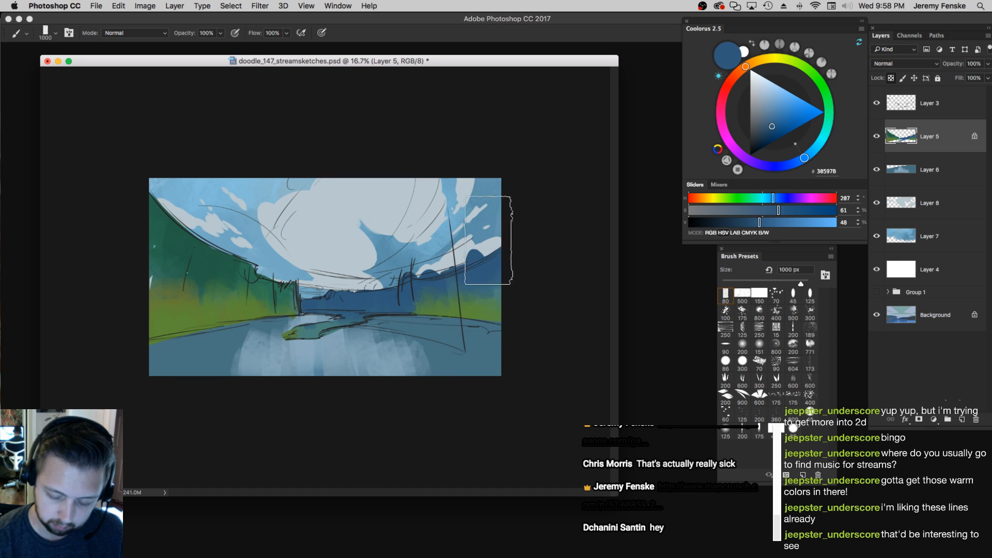
pyautogui.keyDown('alt'); pyautogui.click(435, 314); pyautogui.keyUp('alt')
pyautogui.press('[')
pyautogui.press('[')
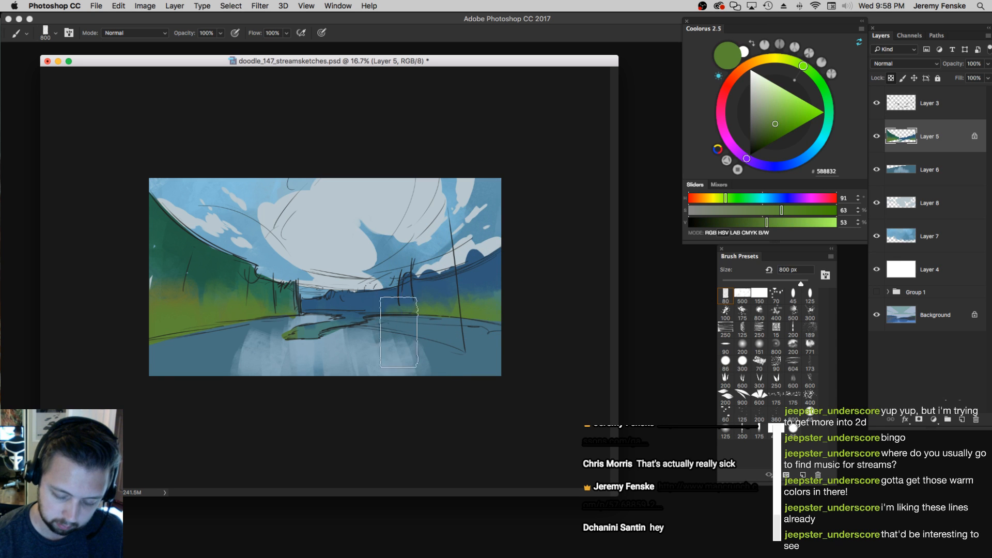
# Cover the small island in the water with the sampled green, reducing the brush to 700 px
pyautogui.press('[')
pyautogui.press('[')
pyautogui.press('[')
pyautogui.press(']')
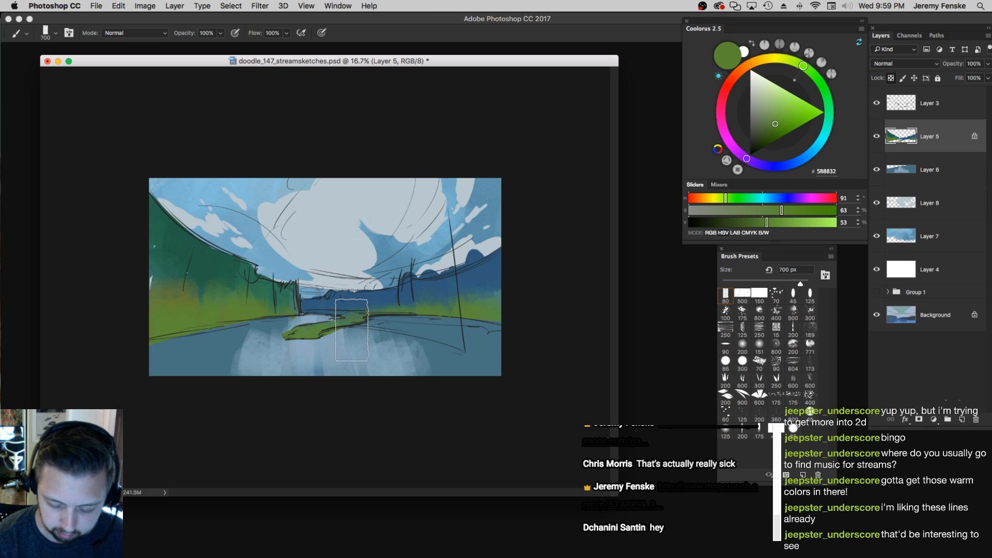
# Paint green on the small mound atop the right hill with a 400 px brush, and enlarge the brush to 600 px
pyautogui.press('[')
pyautogui.press('[')
pyautogui.press('[')
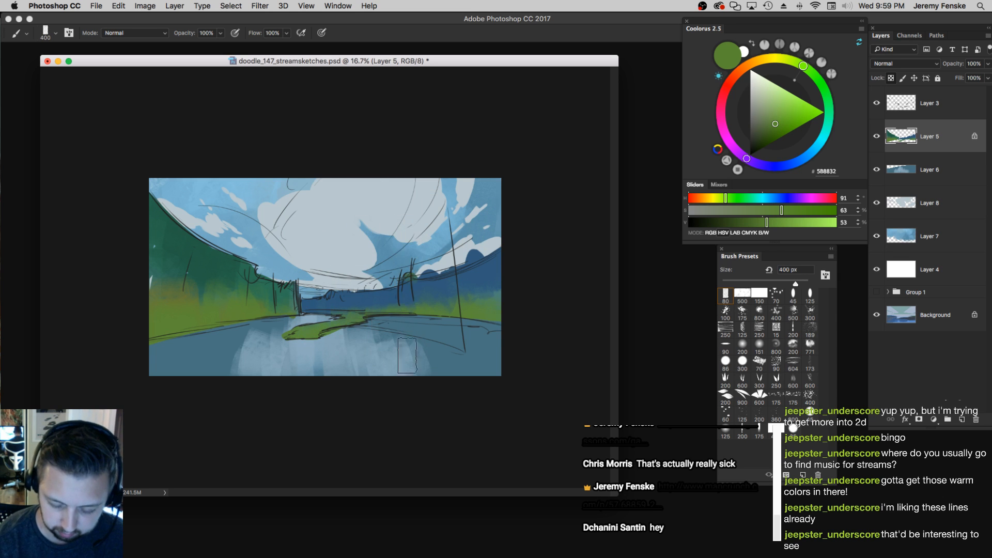
pyautogui.press(']')
pyautogui.press(']')
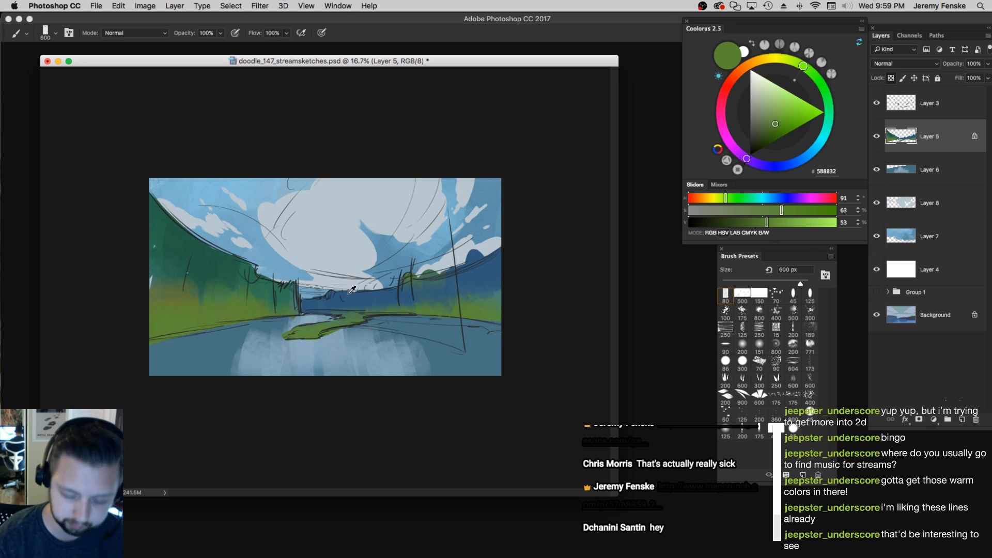
# Sample the distant treeline's blue, brighten it to saturation 72 and value 56, and brush it over the distant trees
pyautogui.keyDown('alt'); pyautogui.click(357, 292); pyautogui.keyUp('alt')
pyautogui.click(773, 225)
pyautogui.click(795, 210)
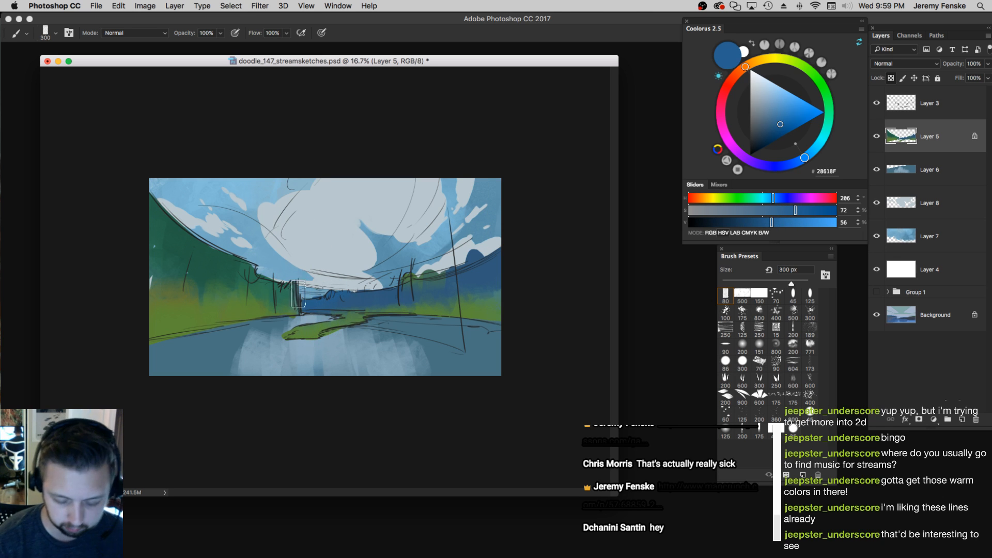
# Sample the left hill's base green, brighten it to saturation 67 and value 66, and brush it along the left shore
pyautogui.keyDown('alt'); pyautogui.click(237, 313); pyautogui.keyUp('alt')
pyautogui.click(777, 223)
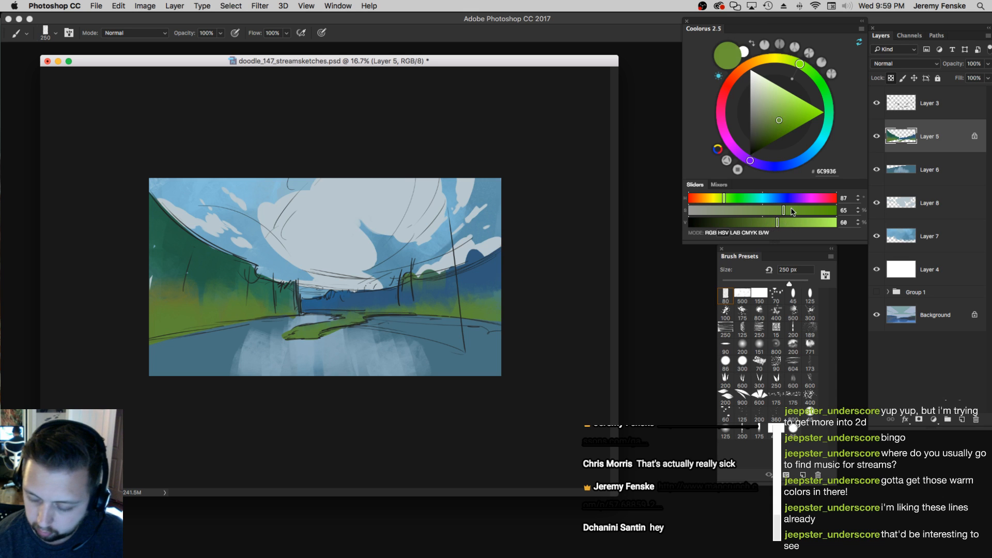
pyautogui.moveTo(779, 222); pyautogui.dragTo(786, 223)
pyautogui.press(']')
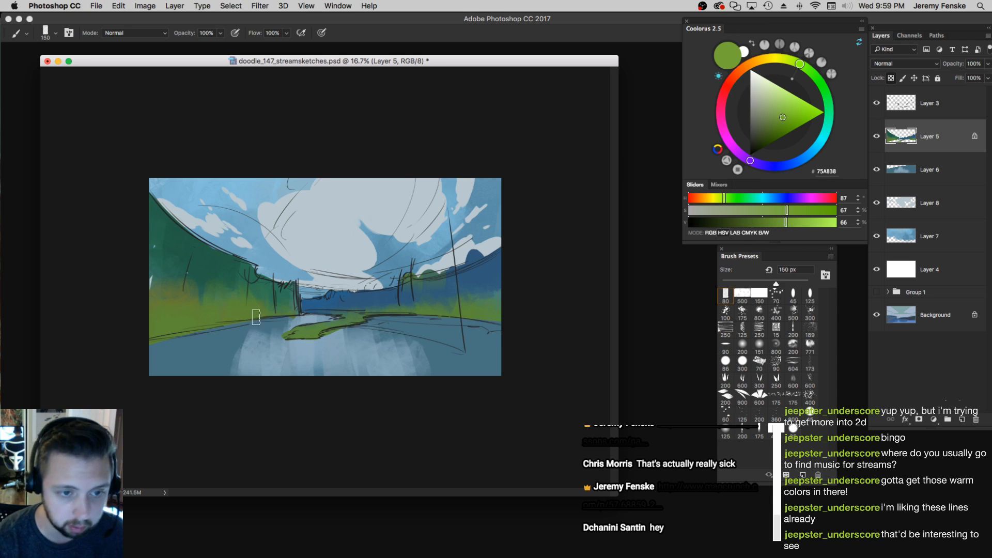
pyautogui.press(']')
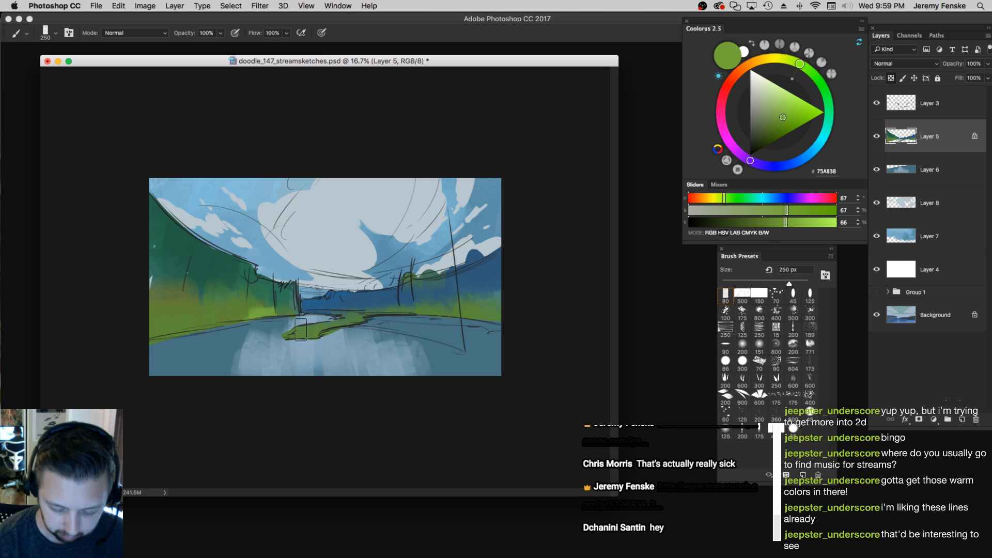
# Touch up the small island and the right hill's base with the brightened green, using a 400 to 500 px brush
pyautogui.press(']')
pyautogui.press(']')
pyautogui.press(']')
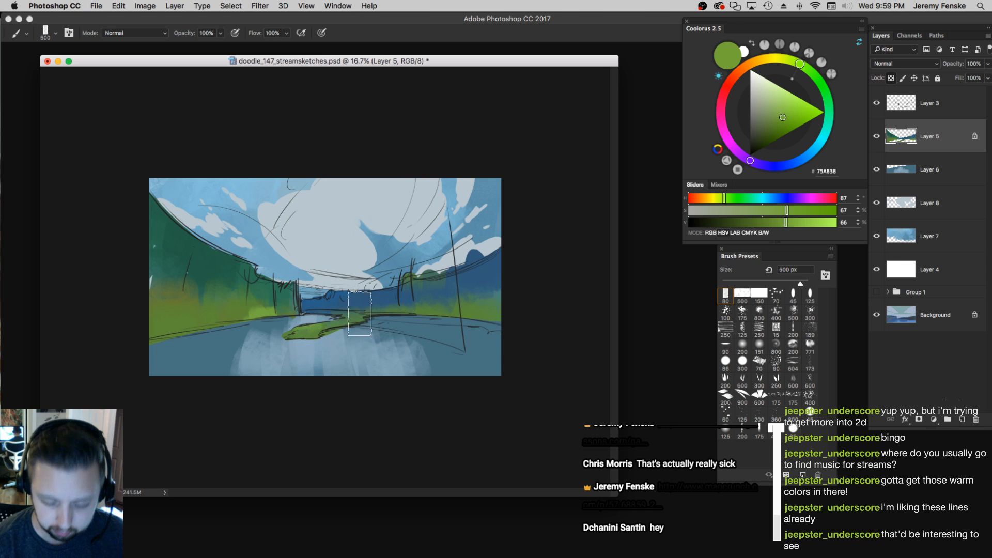
pyautogui.press(']')
pyautogui.press(']')
pyautogui.press(']')
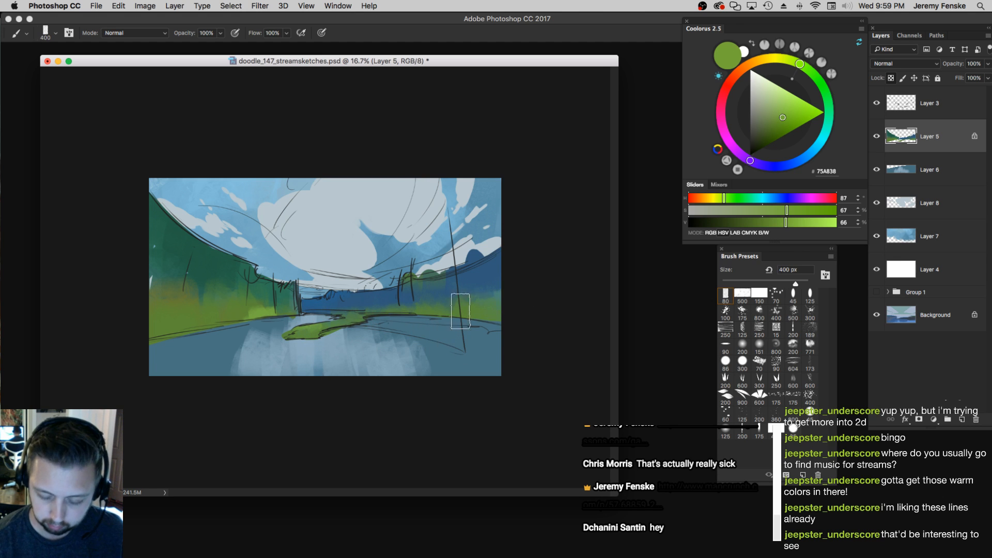
# On Layer 6, sample the water's blue and mute it to saturation 14 and value 32 for a 900 px brush
pyautogui.click(957, 175)
pyautogui.keyDown('alt'); pyautogui.click(439, 329); pyautogui.keyUp('alt')
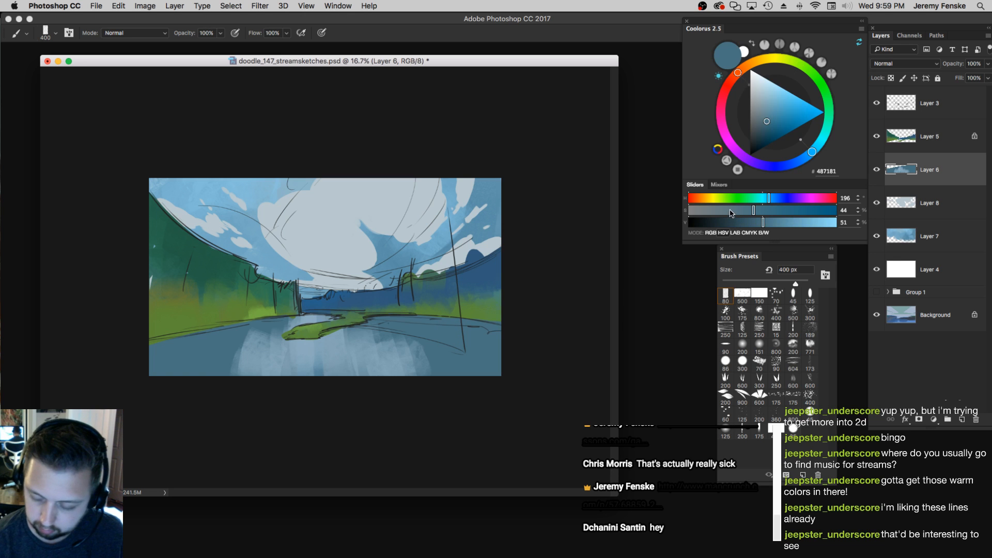
pyautogui.press(']')
pyautogui.click(749, 222)
pyautogui.press(']')
pyautogui.press(']')
pyautogui.moveTo(749, 222)
pyautogui.mouseDown()
pyautogui.moveTo(706, 198)
pyautogui.moveTo(708, 210)
pyautogui.mouseUp()
pyautogui.moveTo(706, 198); pyautogui.dragTo(701, 198)
pyautogui.press(']')
pyautogui.press(']')
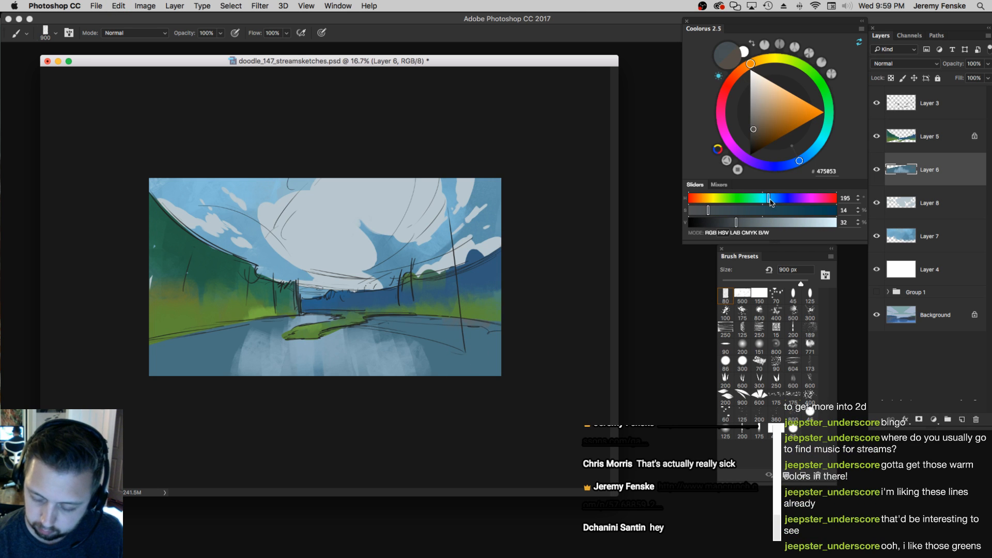
# Set the colour to hue 204, saturation 22 and value 32, and brush dark reflections into the water below both shores
pyautogui.click(772, 198)
pyautogui.press('[')
pyautogui.press('[')
pyautogui.press('[')
pyautogui.press(']')
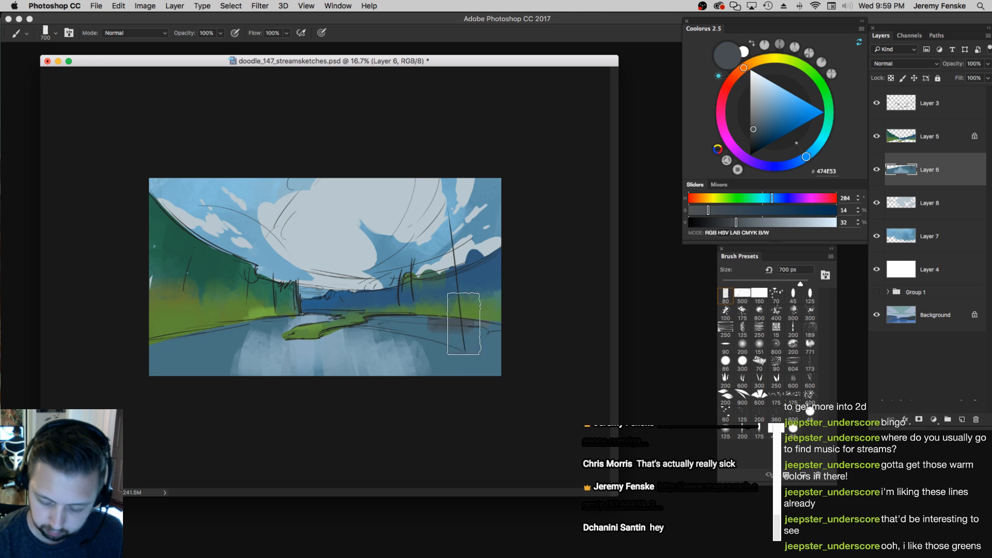
pyautogui.click(720, 210)
pyautogui.press(']')
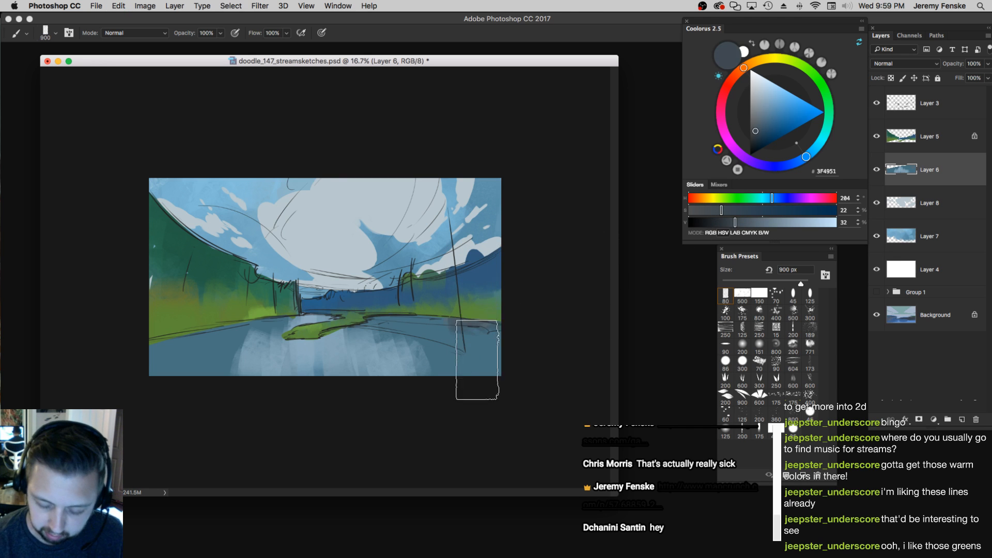
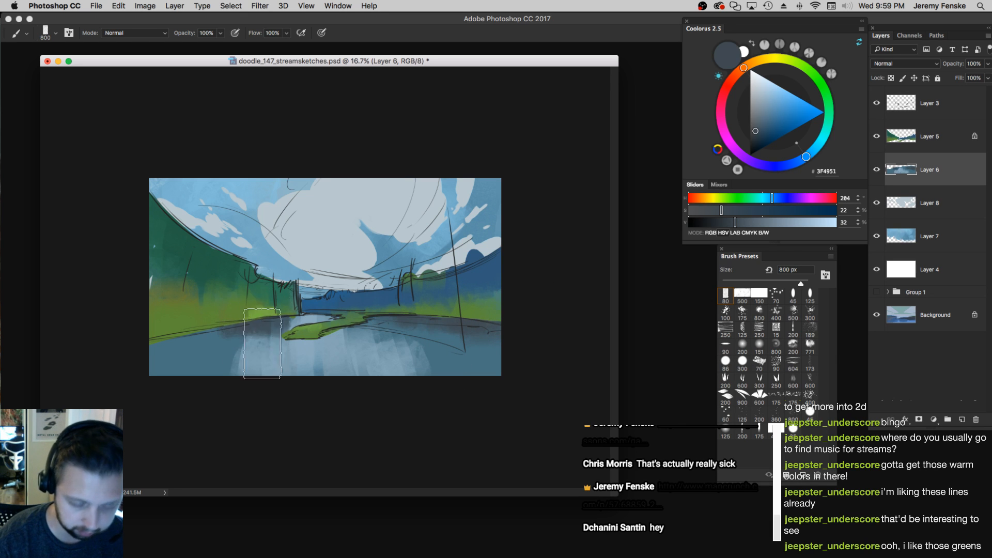
pyautogui.press(']')
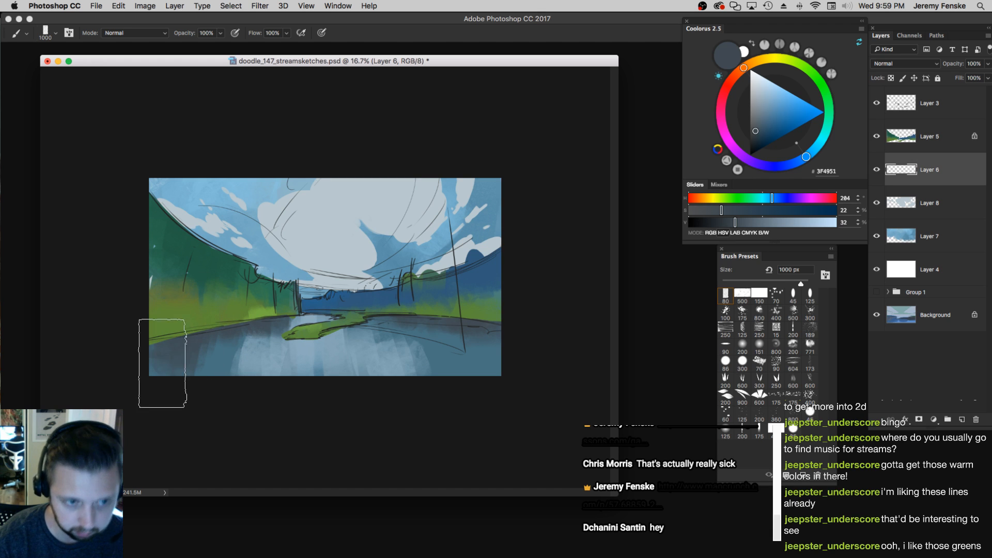
# Change the colour to a brown of hue 33, saturation 12 and value 28, and paint the water below the left shore
pyautogui.click(698, 199)
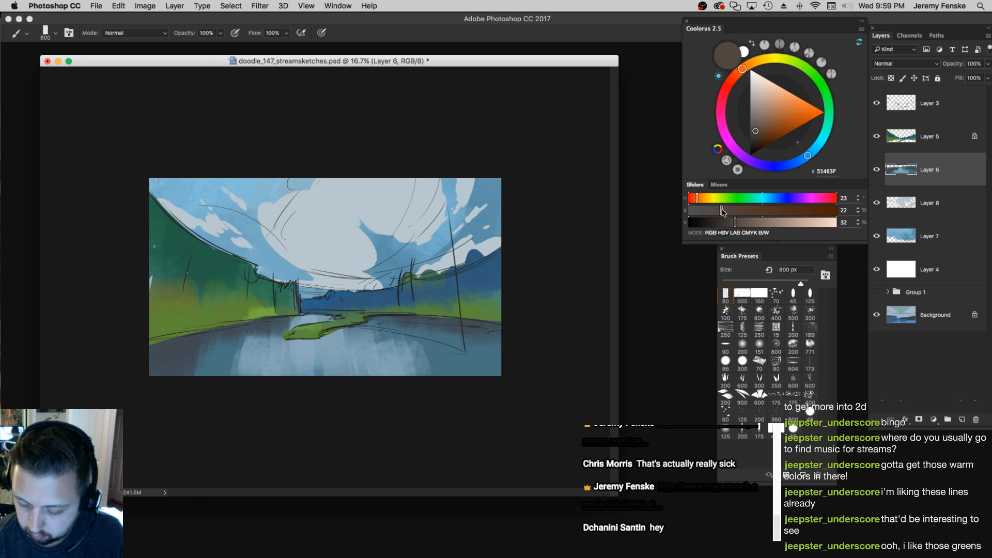
pyautogui.click(701, 199)
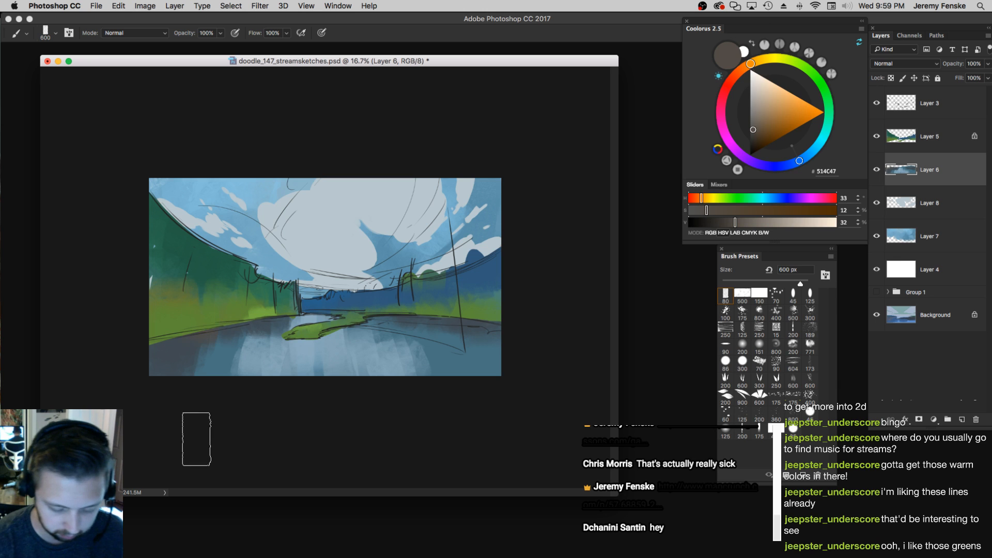
pyautogui.press(']')
pyautogui.press(']')
pyautogui.press('[')
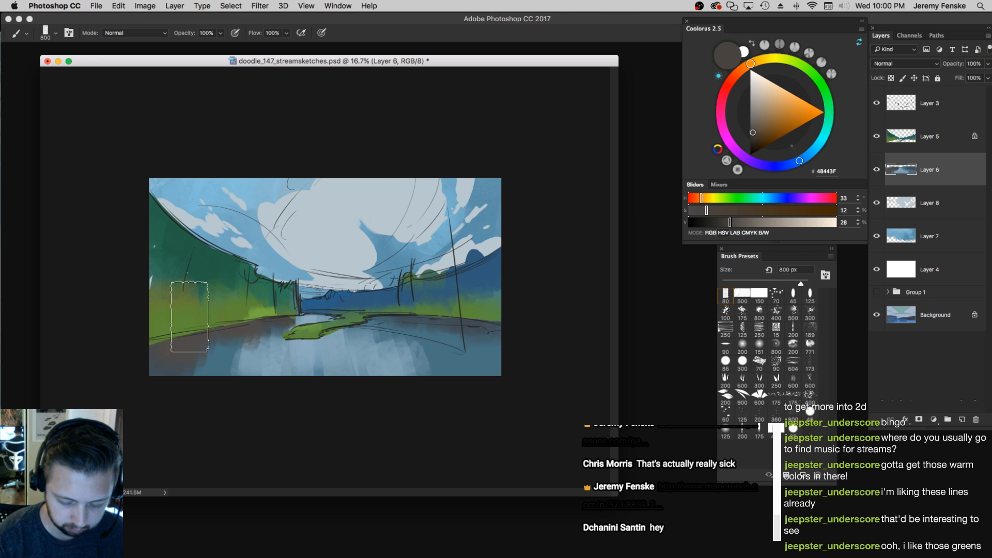
pyautogui.press(']')
pyautogui.press(']')
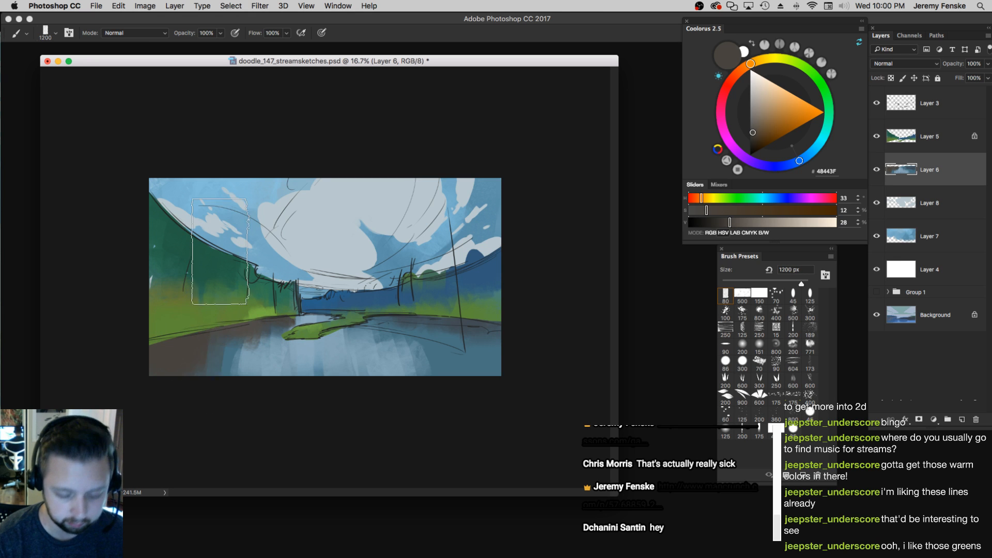
pyautogui.press('[')
pyautogui.press('[')
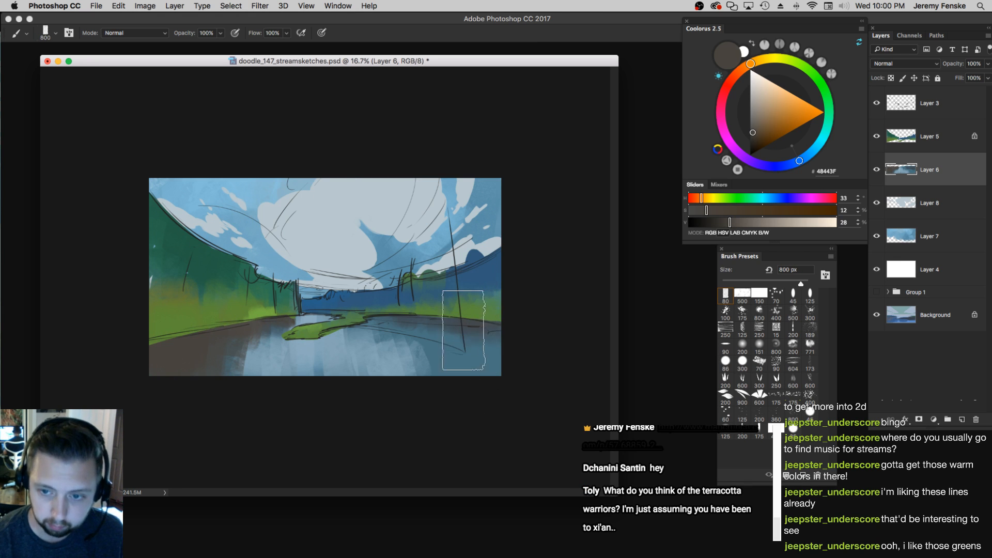
# Shift the dark colour's hue to 89 and brush it over the right foreground water with a brush of about 1000 px
pyautogui.press(']')
pyautogui.press(']')
pyautogui.press(']')
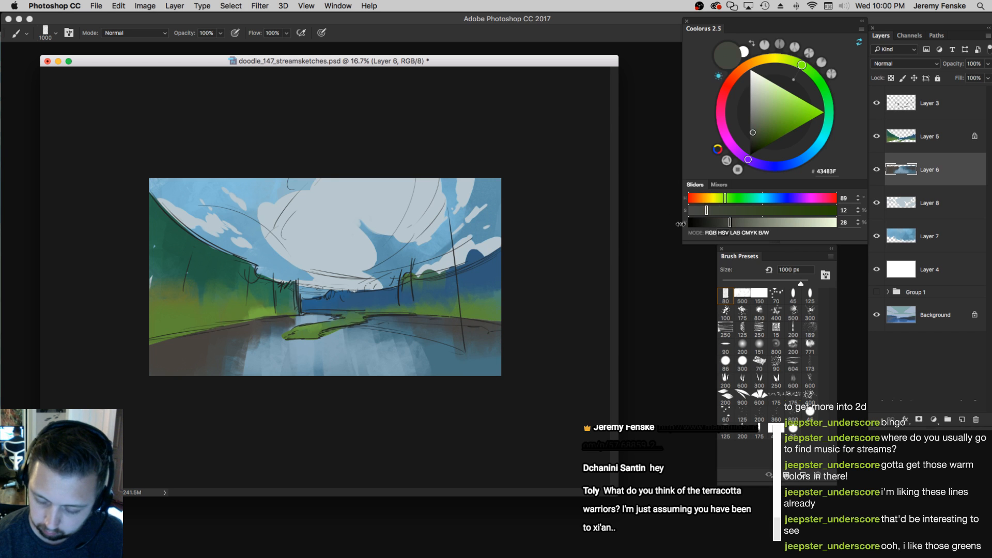
pyautogui.press('[')
pyautogui.moveTo(472, 381); pyautogui.dragTo(467, 323)
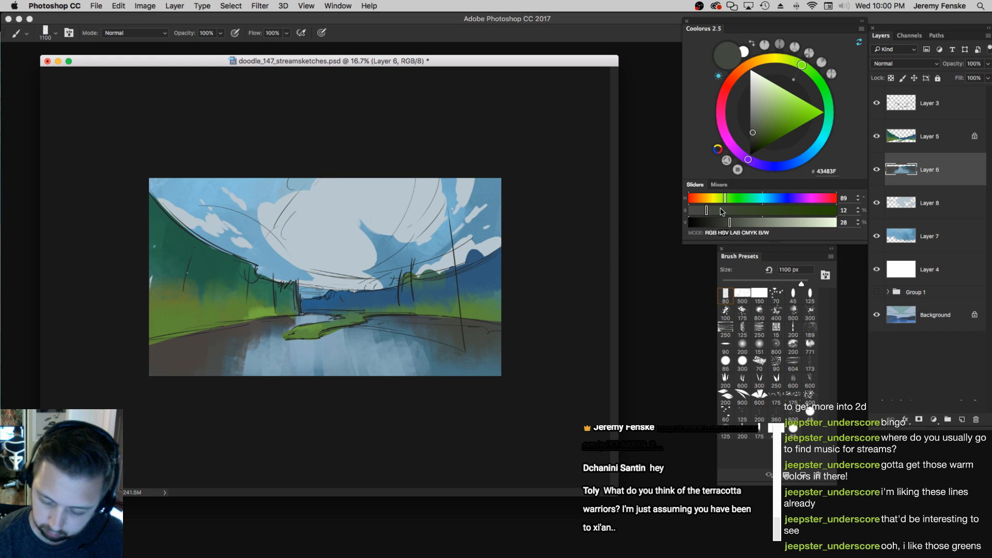
# Set the green to saturation 31 and value 41, brush it into the right foreground water, and reduce the brush to 700 px
pyautogui.click(734, 211)
pyautogui.click(750, 223)
pyautogui.press(']')
pyautogui.press(']')
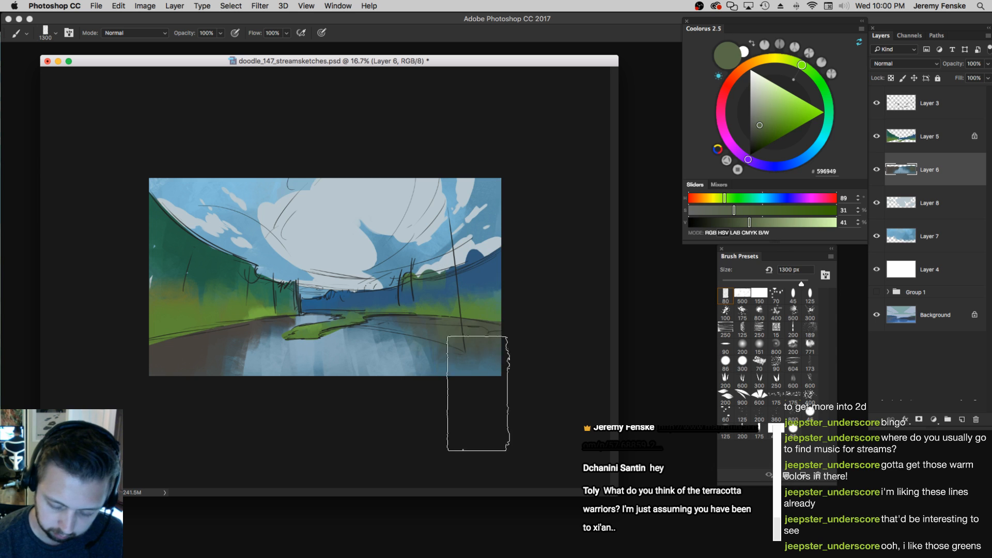
pyautogui.press('[')
pyautogui.press('[')
pyautogui.press('[')
pyautogui.press('[')
pyautogui.press('[')
pyautogui.press('[')
pyautogui.press('[')
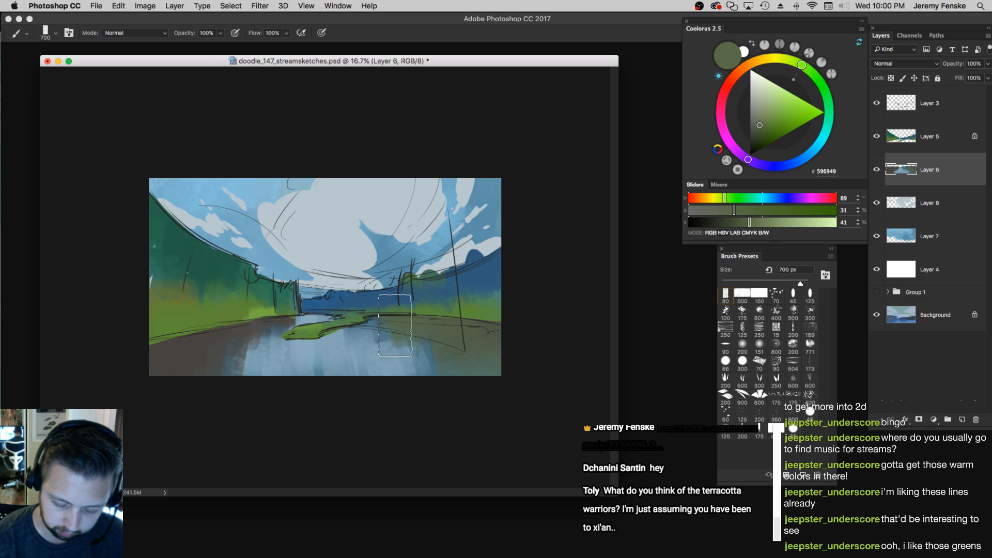
# Sample the water's central blue, adjust it to saturation 51 and value 66, and enlarge the brush to 800 px
pyautogui.press('[')
pyautogui.press('[')
pyautogui.press('[')
pyautogui.keyDown('alt'); pyautogui.click(344, 340); pyautogui.keyUp('alt')
pyautogui.press(']')
pyautogui.press(']')
pyautogui.press(']')
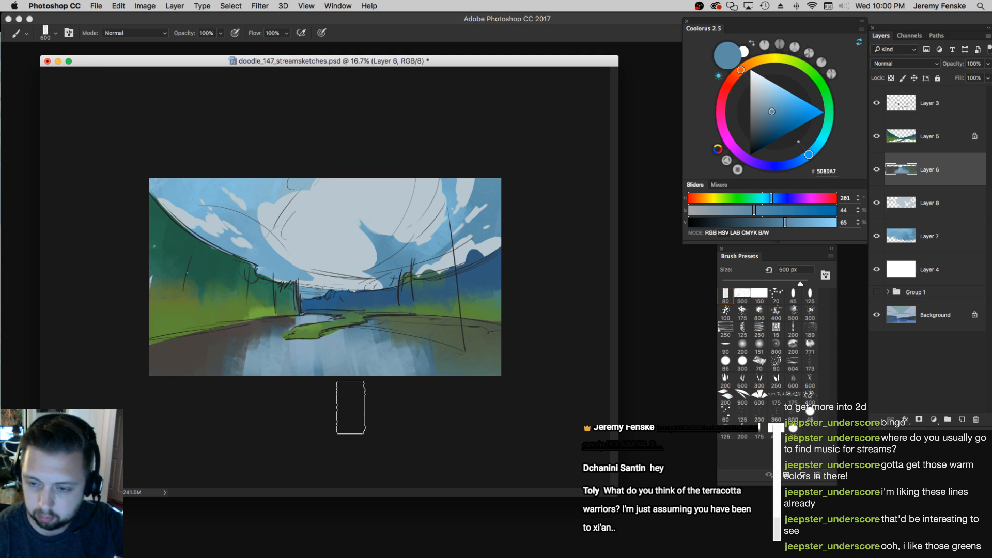
pyautogui.press('[')
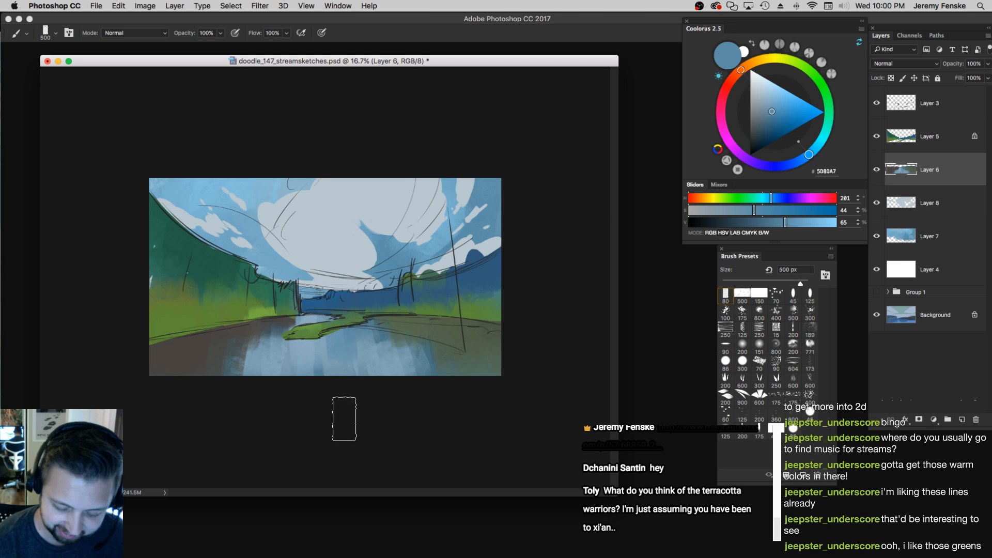
pyautogui.press(']')
pyautogui.press(']')
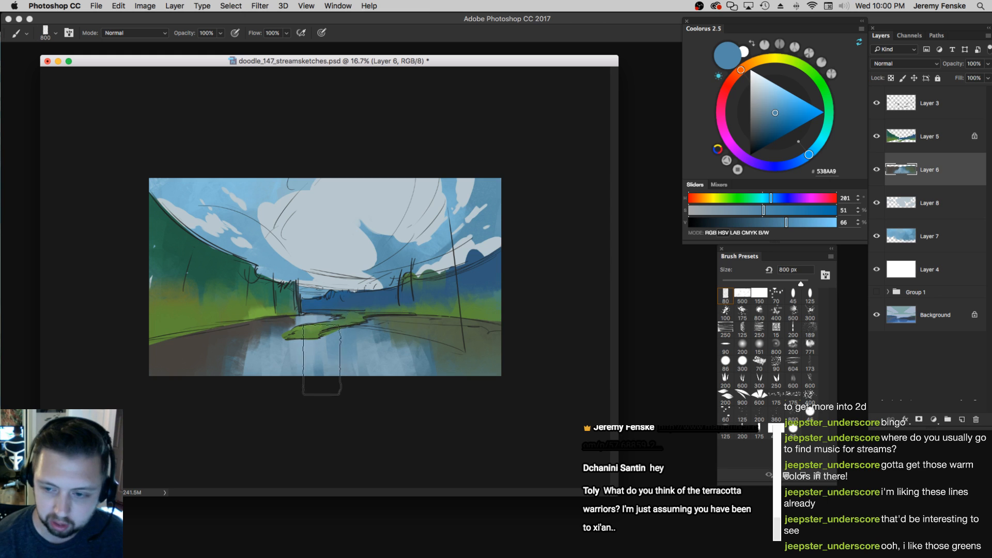
# Set the blue to saturation 54 and value 64, and brush it into the water below the island with a 700 px brush
pyautogui.moveTo(784, 224); pyautogui.dragTo(784, 223)
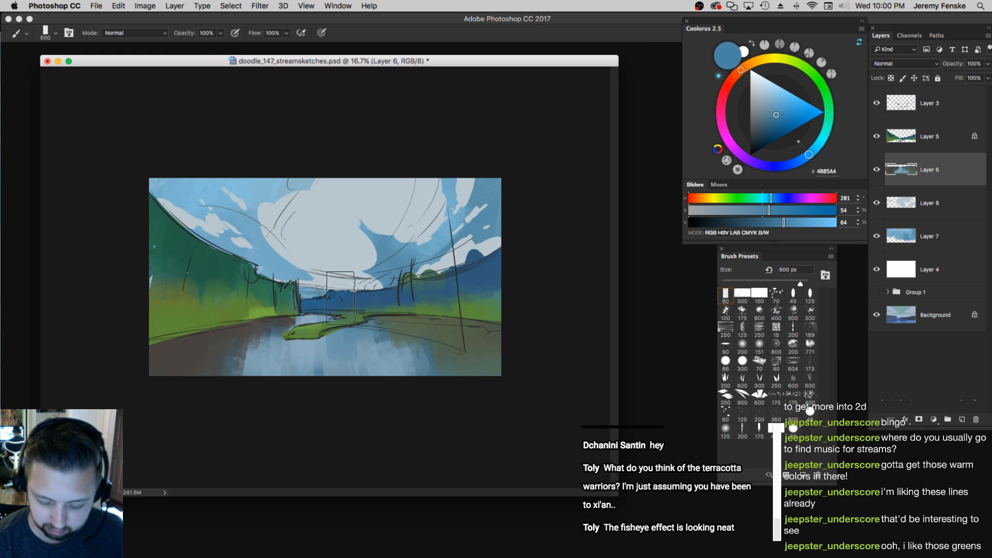
pyautogui.press('[')
pyautogui.press('[')
pyautogui.press('[')
pyautogui.press('[')
pyautogui.press('[')
pyautogui.press(']')
pyautogui.press(']')
pyautogui.press(']')
pyautogui.press(']')
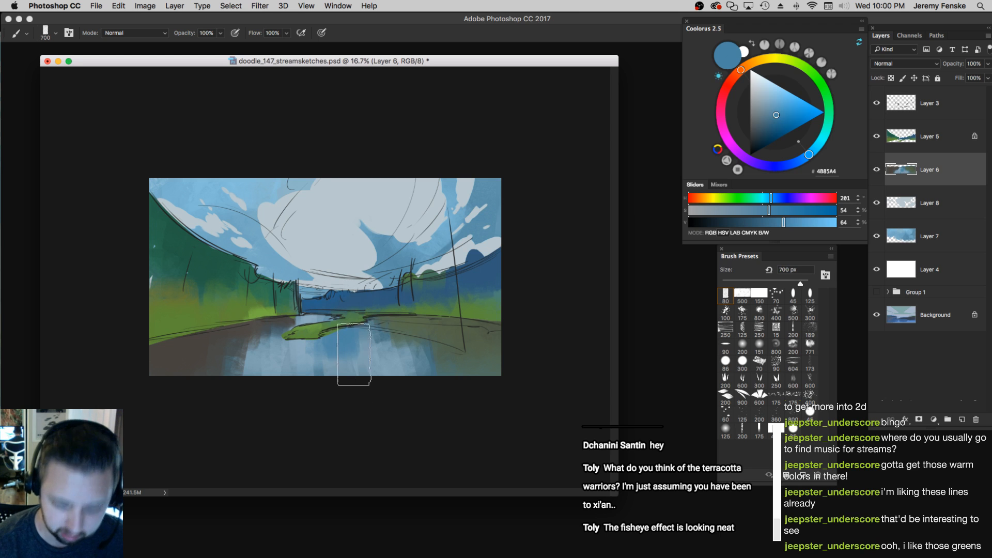
# Undo the last stroke and repaint the water beneath the island with the blue shifted to hue 210
pyautogui.click(774, 199)
pyautogui.press('super+z')
pyautogui.moveTo(334, 304)
pyautogui.mouseDown()
pyautogui.moveTo(343, 334)
pyautogui.moveTo(324, 333)
pyautogui.moveTo(329, 341)
pyautogui.mouseUp()
pyautogui.press('[')
pyautogui.press('[')
pyautogui.press('[')
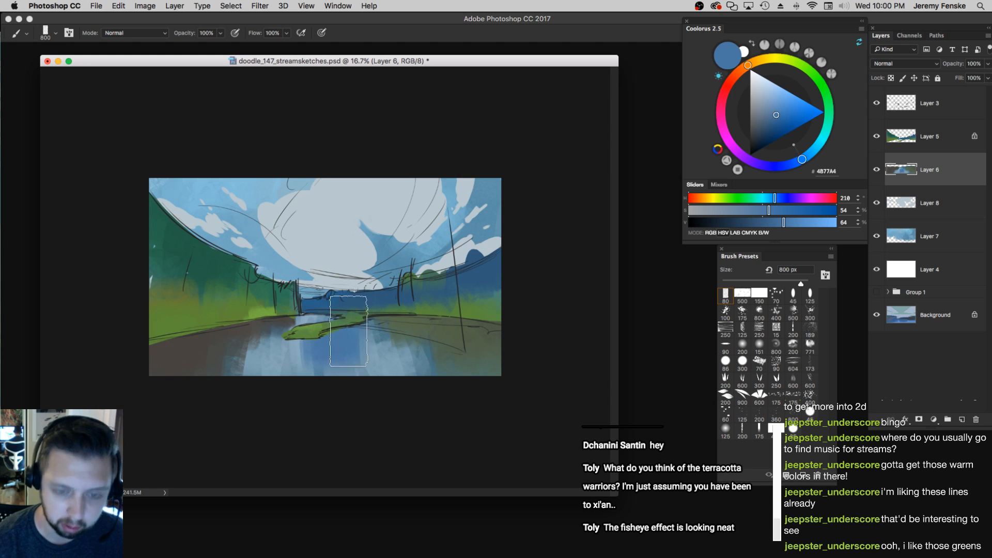
# Darken the blue to value 53 and paint the reflection beneath the island, varying the brush between 250 and 700 px
pyautogui.press('[')
pyautogui.moveTo(784, 222); pyautogui.dragTo(767, 222)
pyautogui.press('[')
pyautogui.press('[')
pyautogui.press('[')
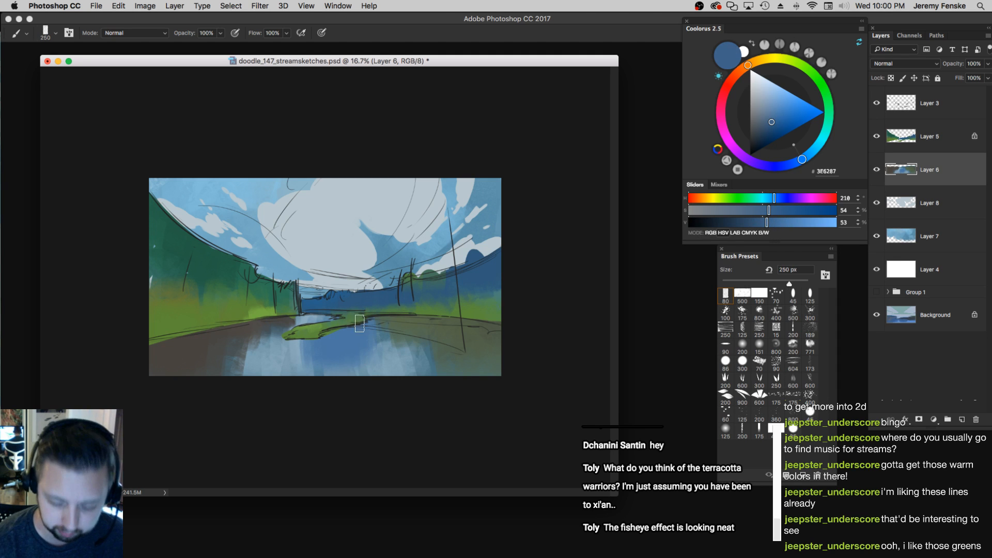
pyautogui.press(']')
pyautogui.press(']')
pyautogui.press(']')
pyautogui.press(']')
pyautogui.press(']')
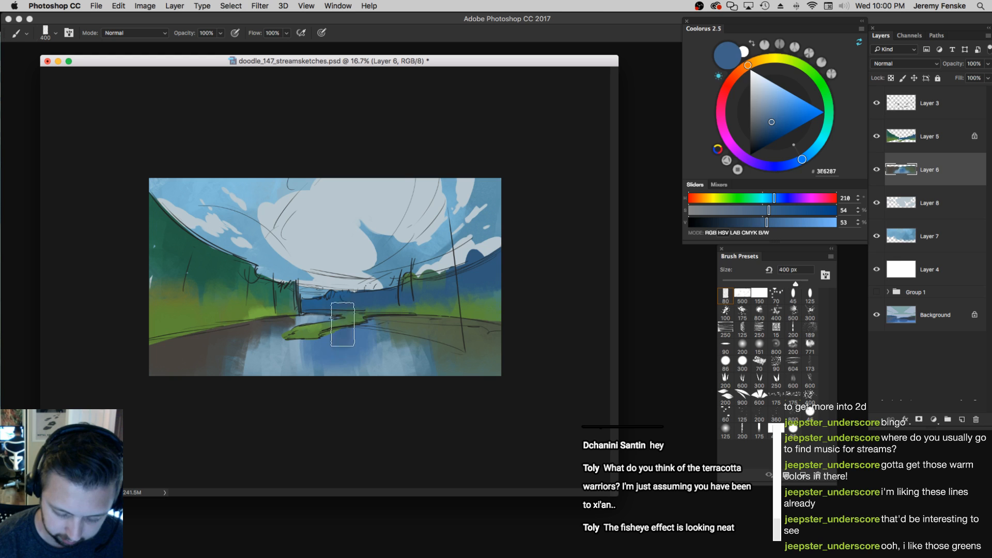
pyautogui.press(']')
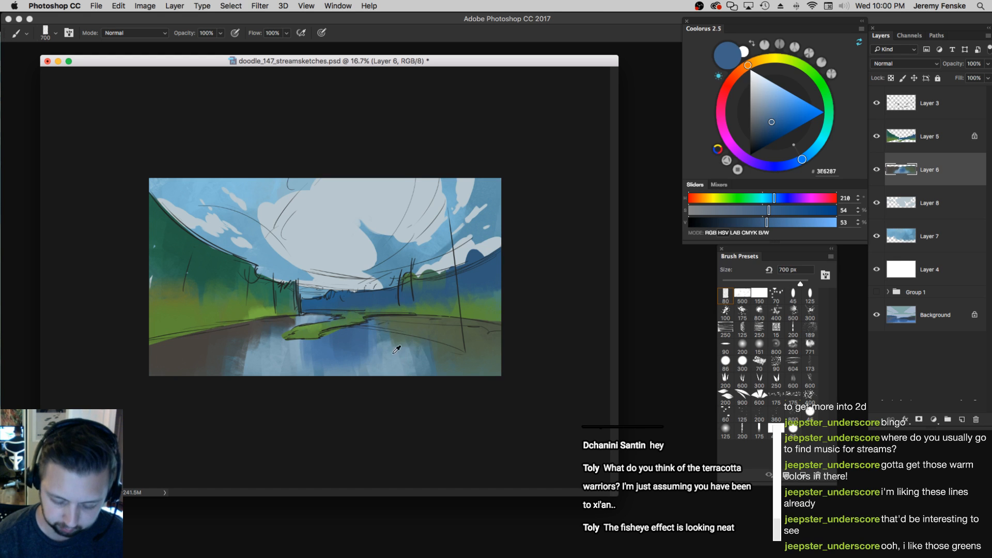
# Sample blues from the water around the island's reflection and blend them into the central water, reducing the brush to 250 px
pyautogui.keyDown('alt'); pyautogui.click(380, 331); pyautogui.keyUp('alt')
pyautogui.keyDown('alt'); pyautogui.click(333, 345); pyautogui.keyUp('alt')
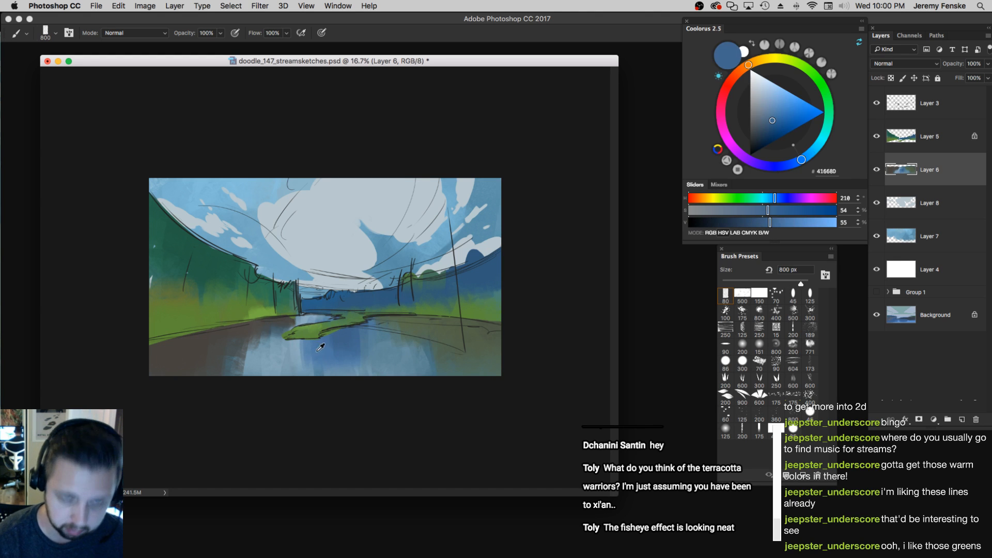
pyautogui.press('[')
pyautogui.press('[')
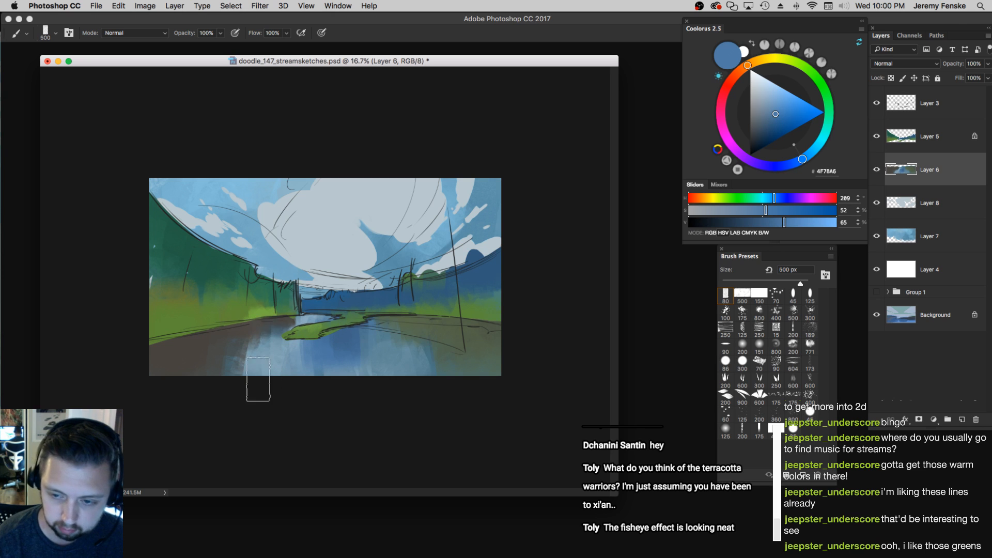
pyautogui.keyDown('alt'); pyautogui.click(311, 339); pyautogui.keyUp('alt')
pyautogui.press('[')
pyautogui.press('[')
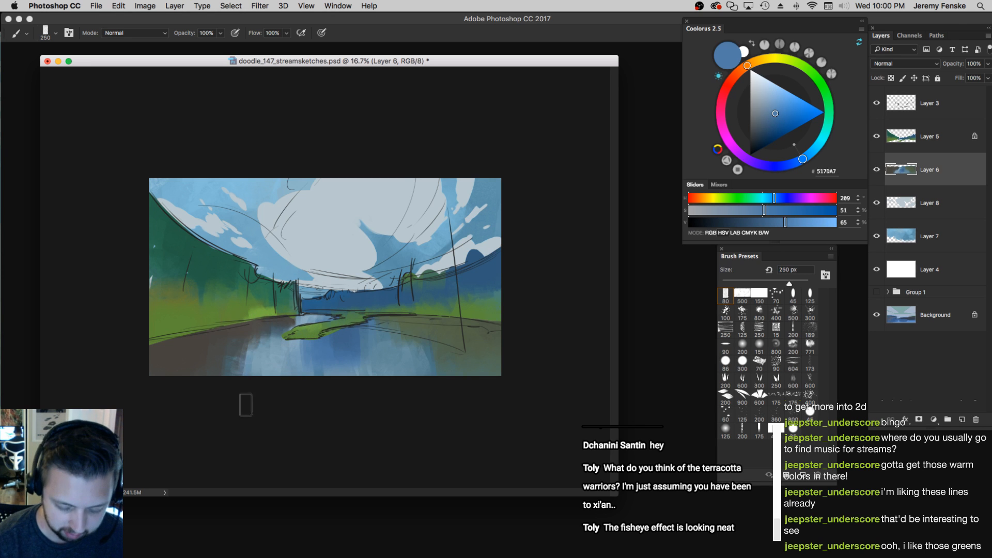
# Sample the pale blue by the left shore and brush highlights into the water near the island, enlarging the brush to 800 px
pyautogui.keyDown('alt'); pyautogui.click(254, 326); pyautogui.keyUp('alt')
pyautogui.press(']')
pyautogui.keyDown('alt'); pyautogui.click(287, 324); pyautogui.keyUp('alt')
pyautogui.press('[')
pyautogui.press('[')
pyautogui.press('[')
pyautogui.press('[')
pyautogui.press(']')
pyautogui.press(']')
pyautogui.press(']')
pyautogui.press(']')
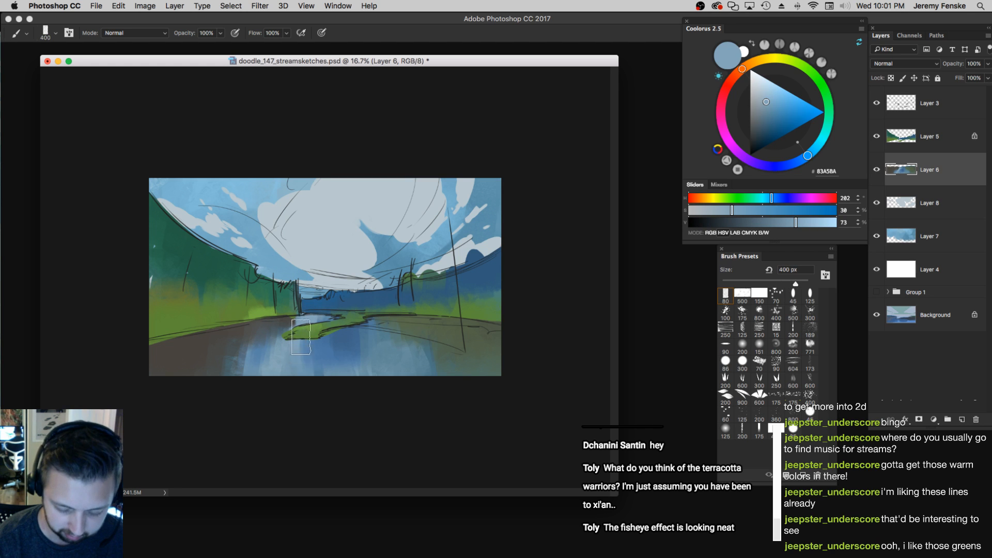
pyautogui.press(']')
pyautogui.press(']')
pyautogui.press(']')
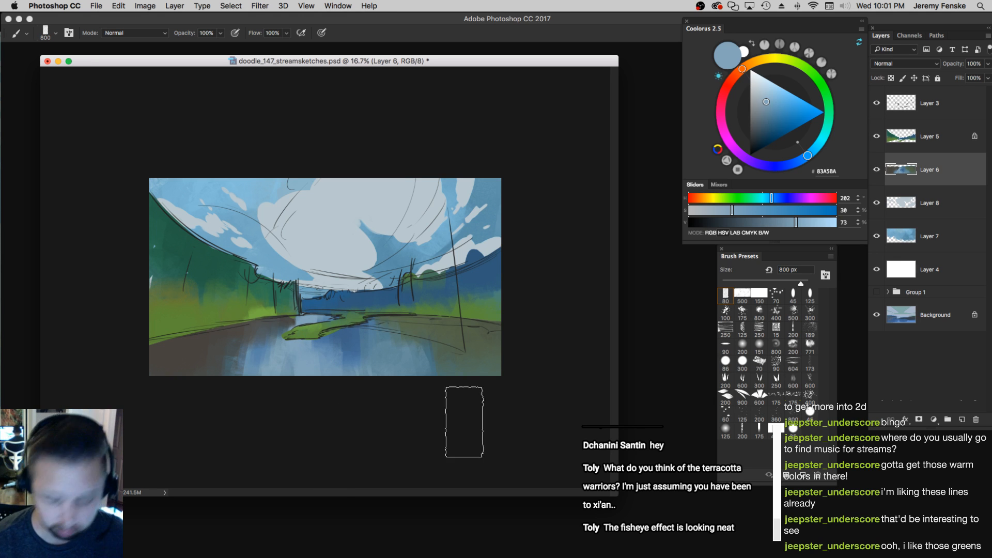
# Lower the opacity of the line drawing on Layer 3 to 30%
pyautogui.click(949, 109)
pyautogui.moveTo(953, 64); pyautogui.dragTo(943, 64)
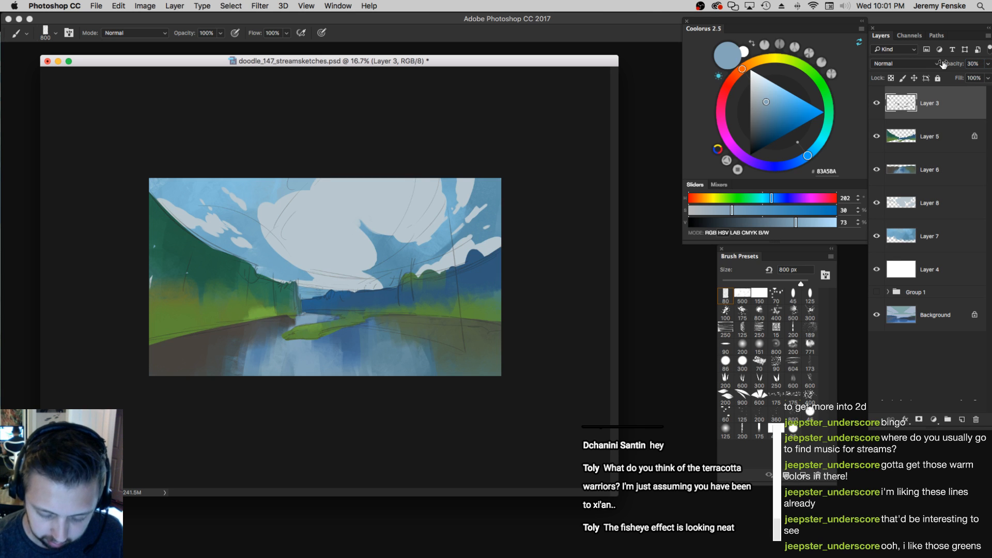
# Activate Layer 5, sample the distant hills' blue, and darken it to value 33 with a smaller brush
pyautogui.press('z')
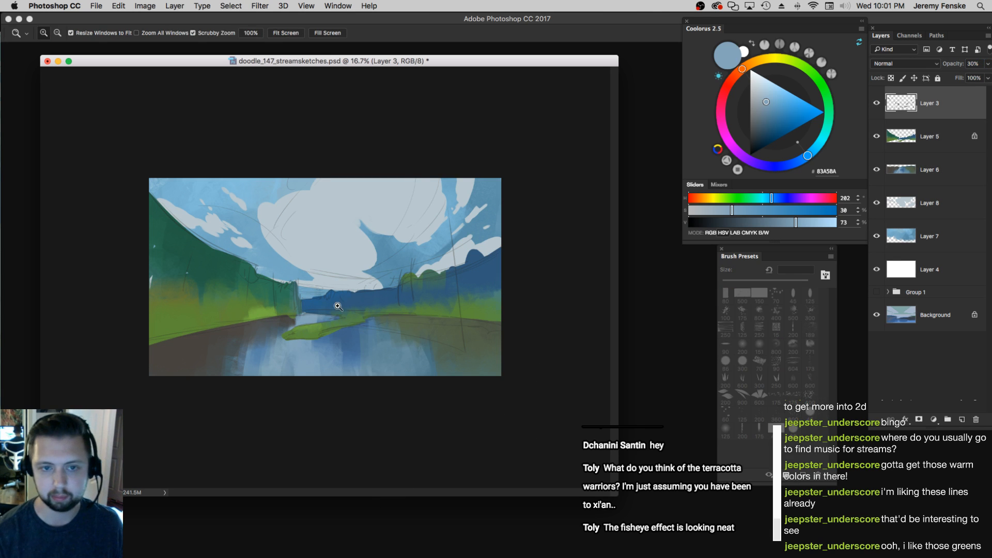
pyautogui.press('b')
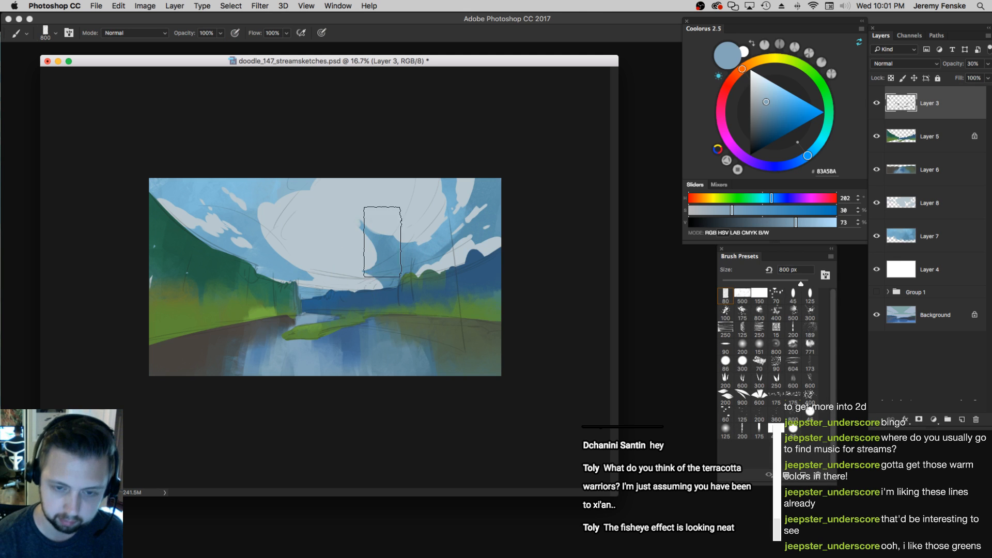
pyautogui.keyDown('super'); pyautogui.click(352, 298); pyautogui.keyUp('super')
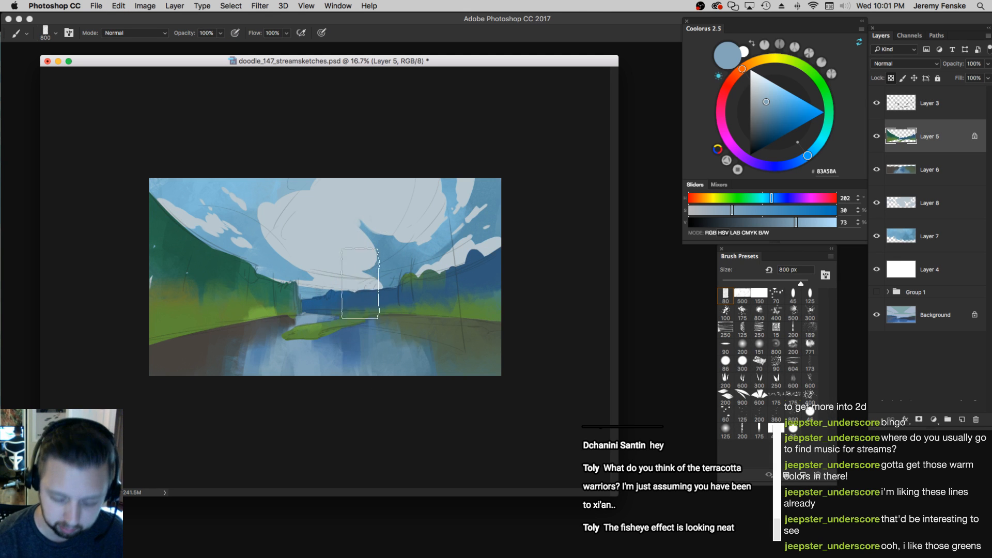
pyautogui.keyDown('alt'); pyautogui.click(352, 297); pyautogui.keyUp('alt')
pyautogui.click(754, 210)
pyautogui.moveTo(754, 223); pyautogui.dragTo(737, 222)
pyautogui.press('[')
pyautogui.press('[')
pyautogui.press('[')
pyautogui.press('[')
pyautogui.press('[')
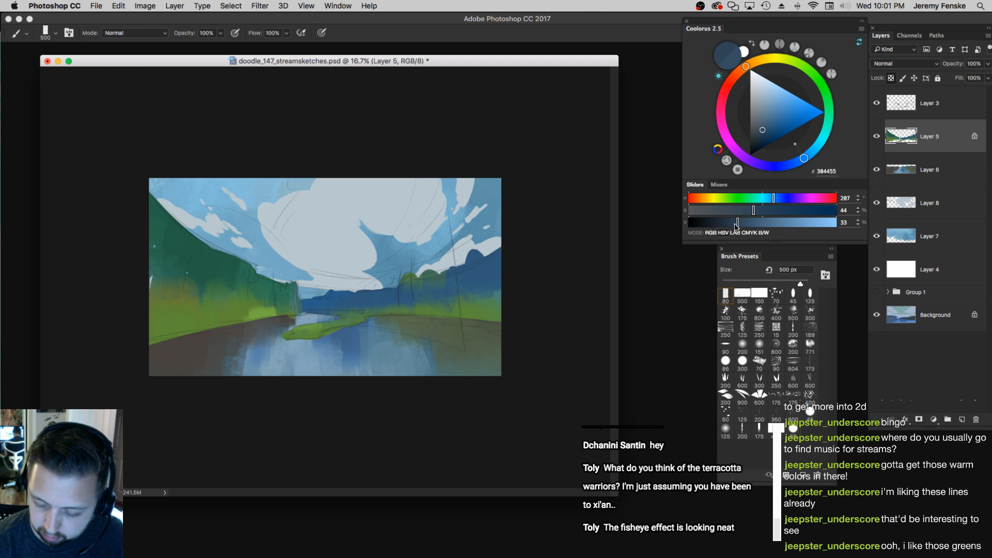
# Raise the blue's saturation to 69 and paint darker tones into the hills behind the right shore with a brush around 500 px
pyautogui.press(']')
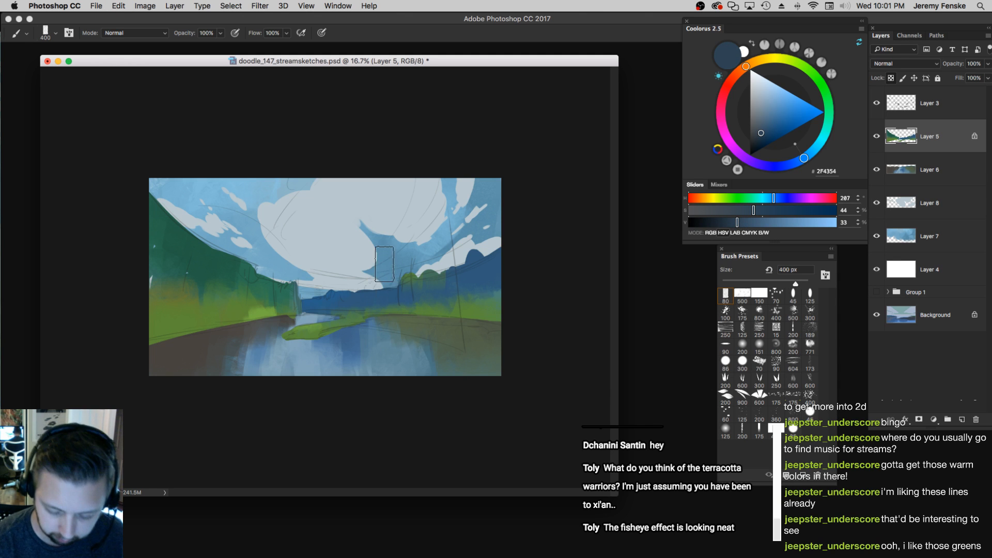
pyautogui.press(']')
pyautogui.moveTo(764, 210); pyautogui.dragTo(791, 210)
pyautogui.press(']')
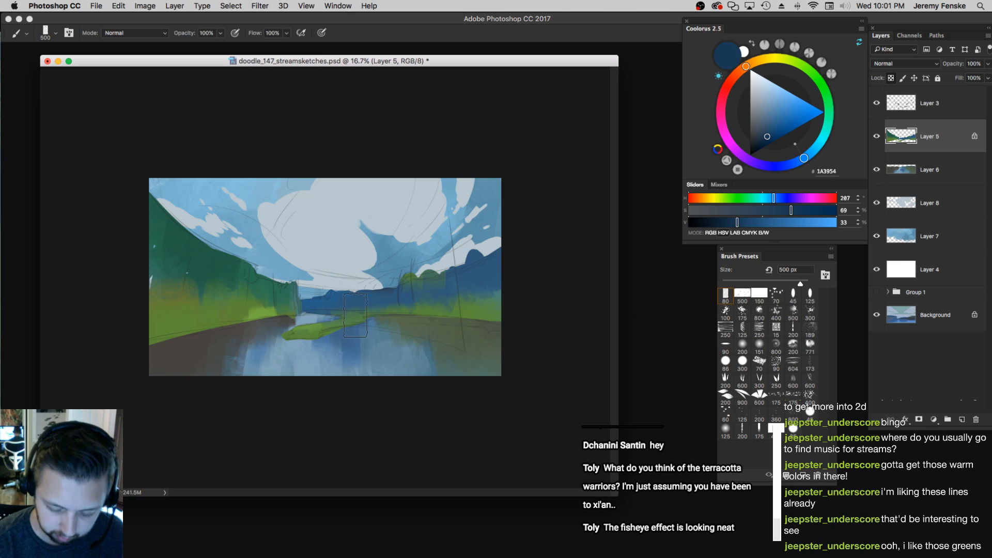
pyautogui.press('[')
pyautogui.press('[')
pyautogui.press(']')
pyautogui.press(']')
# Sample the green along the right shore and paint it over the hill at the painting's right edge at 400 px
pyautogui.keyDown('alt'); pyautogui.click(487, 310); pyautogui.keyUp('alt')
pyautogui.press(']')
pyautogui.press(']')
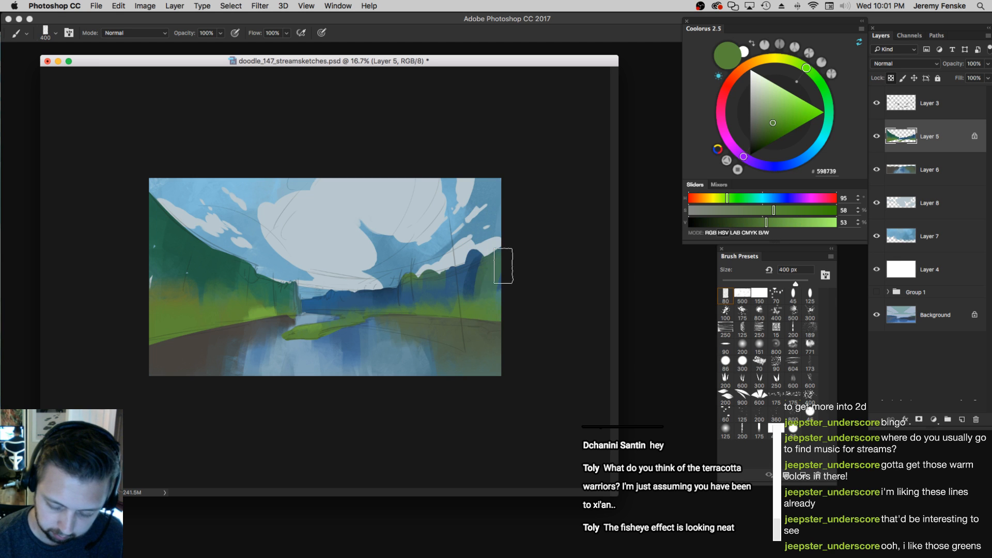
# Sample blues from the right hills and refine the tree silhouettes behind the right shore, reducing the brush to 125 px
pyautogui.keyDown('alt'); pyautogui.click(468, 284); pyautogui.keyUp('alt')
pyautogui.press('[')
pyautogui.press('[')
pyautogui.press('[')
pyautogui.press('[')
pyautogui.keyDown('alt'); pyautogui.click(403, 288); pyautogui.keyUp('alt')
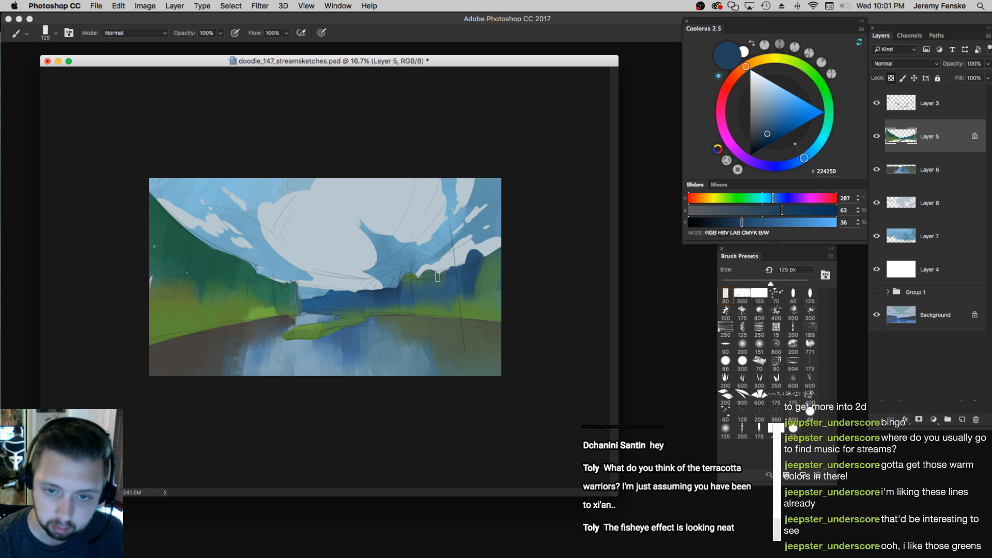
# Enlarge the brush to 250 px and paint sampled dark blues between and beneath the trees behind the right shore
pyautogui.press(']')
pyautogui.press(']')
pyautogui.press(']')
pyautogui.press(']')
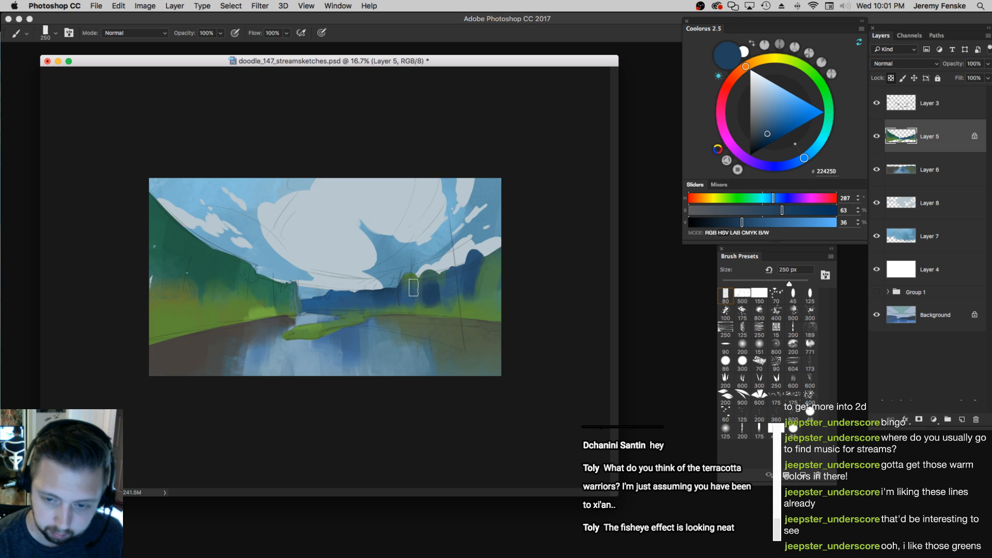
pyautogui.press(']')
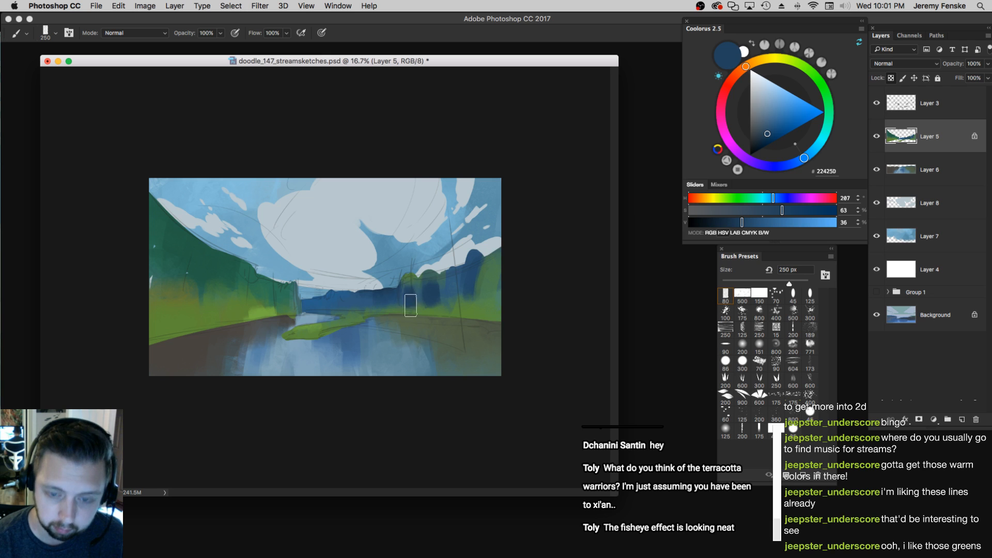
pyautogui.keyDown('alt'); pyautogui.click(425, 311); pyautogui.keyUp('alt')
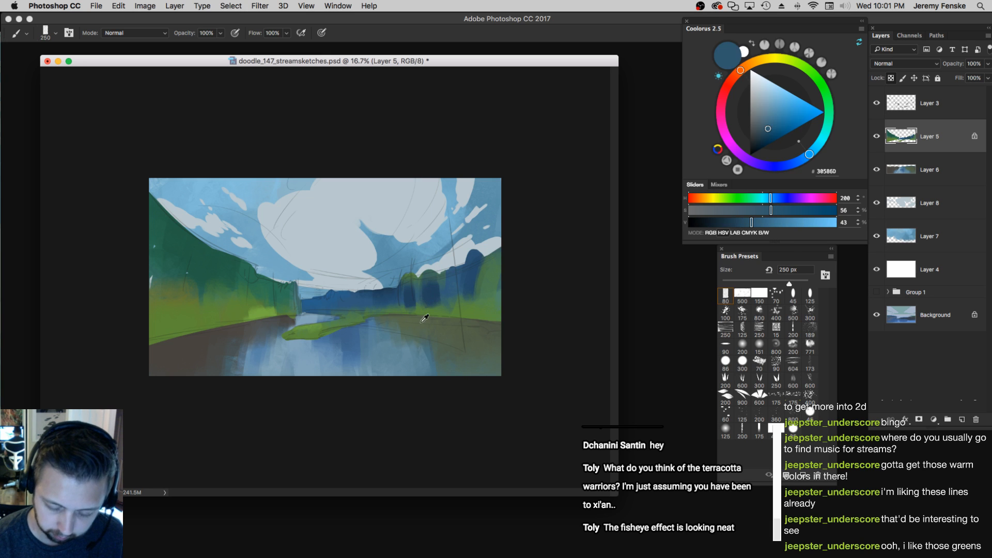
pyautogui.keyDown('alt'); pyautogui.click(411, 290); pyautogui.keyUp('alt')
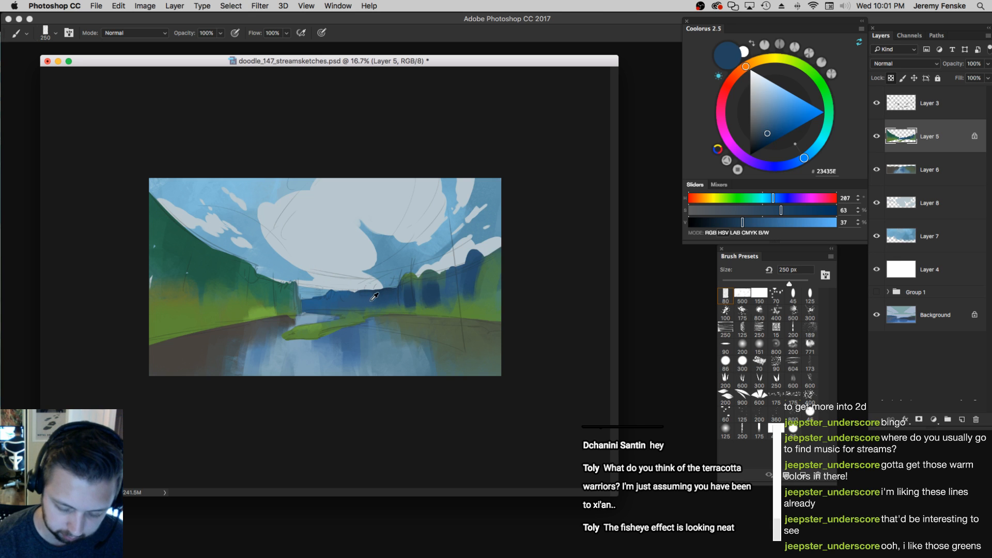
# Sample the blue of the distant hills and set the brush to 400 px
pyautogui.keyDown('alt'); pyautogui.click(352, 296); pyautogui.keyUp('alt')
pyautogui.press(']')
pyautogui.press(']')
pyautogui.press(']')
pyautogui.press(']')
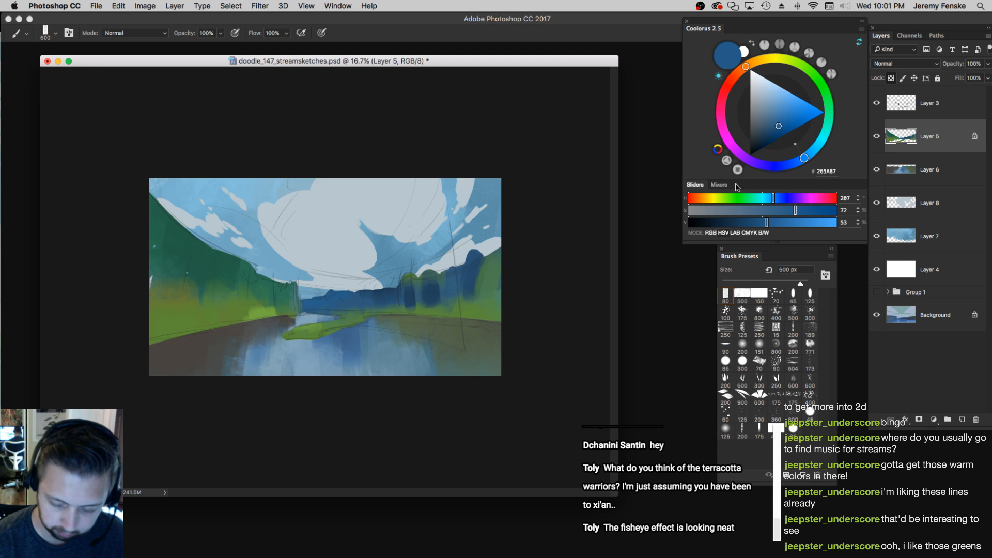
pyautogui.press('[')
pyautogui.press('[')
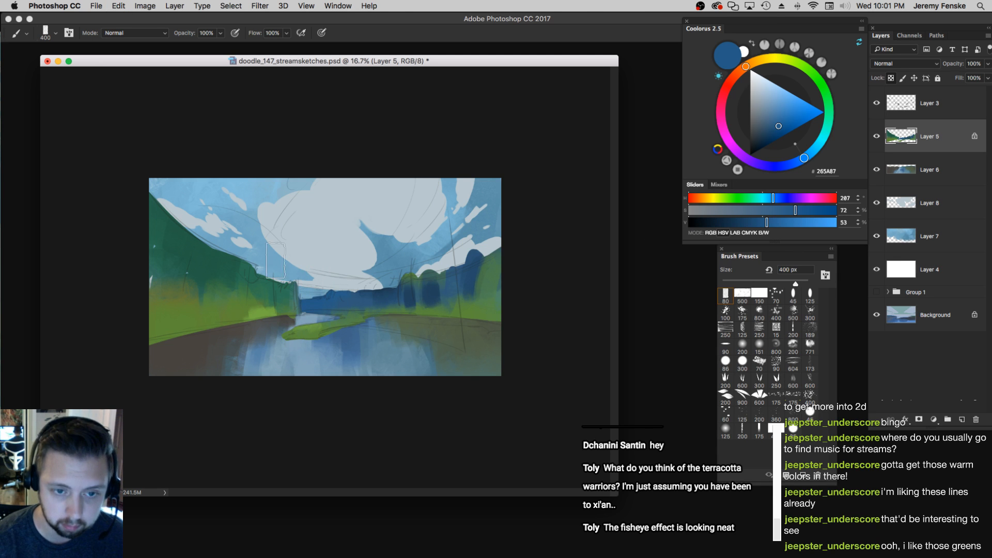
# Mix a lighter green with hue 133, saturation 30 and value 56, brush it on the left hill's ridge at 600 px, and undo the last stroke
pyautogui.keyDown('alt'); pyautogui.click(296, 290); pyautogui.keyUp('alt')
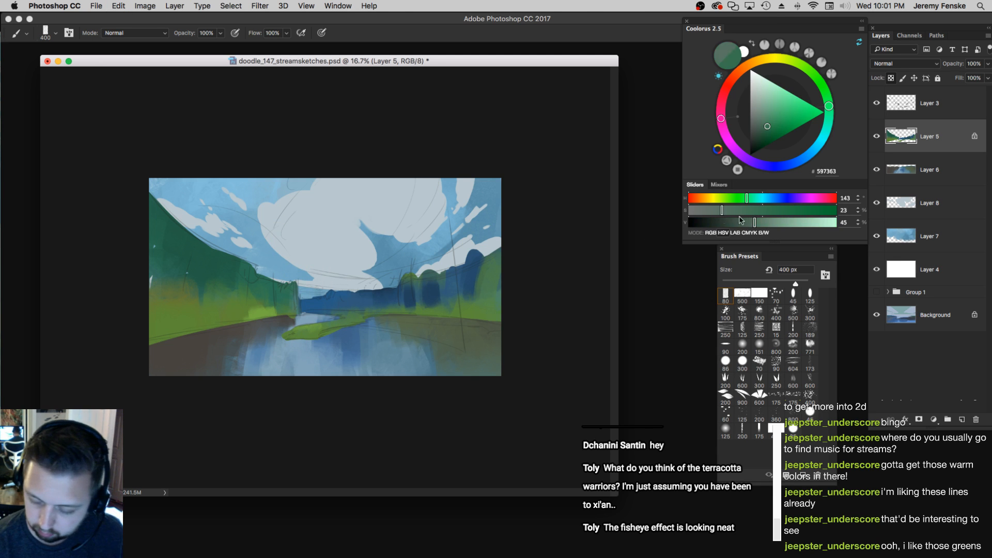
pyautogui.press(']')
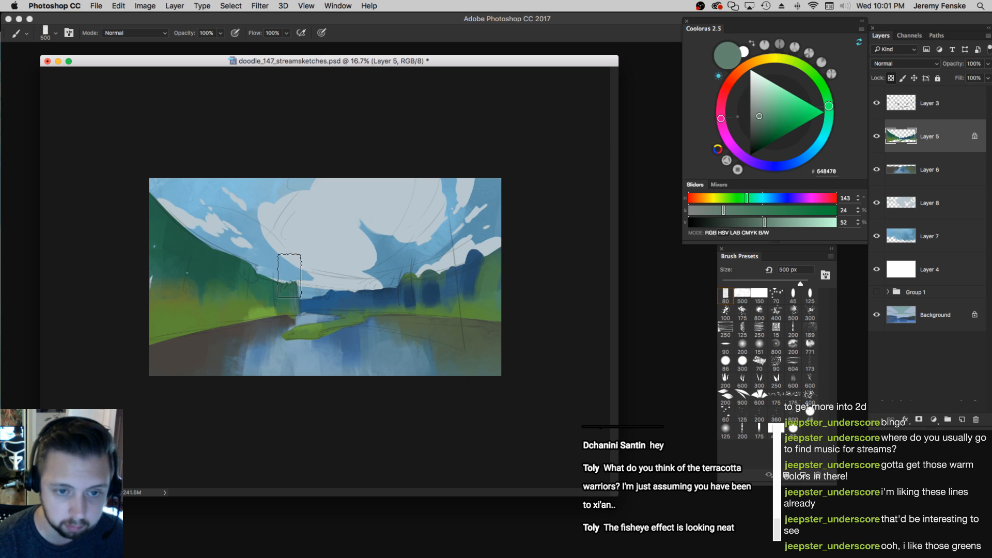
pyautogui.press(']')
pyautogui.click(770, 222)
pyautogui.click(742, 198)
pyautogui.moveTo(273, 266); pyautogui.dragTo(258, 270)
pyautogui.press('super+z')
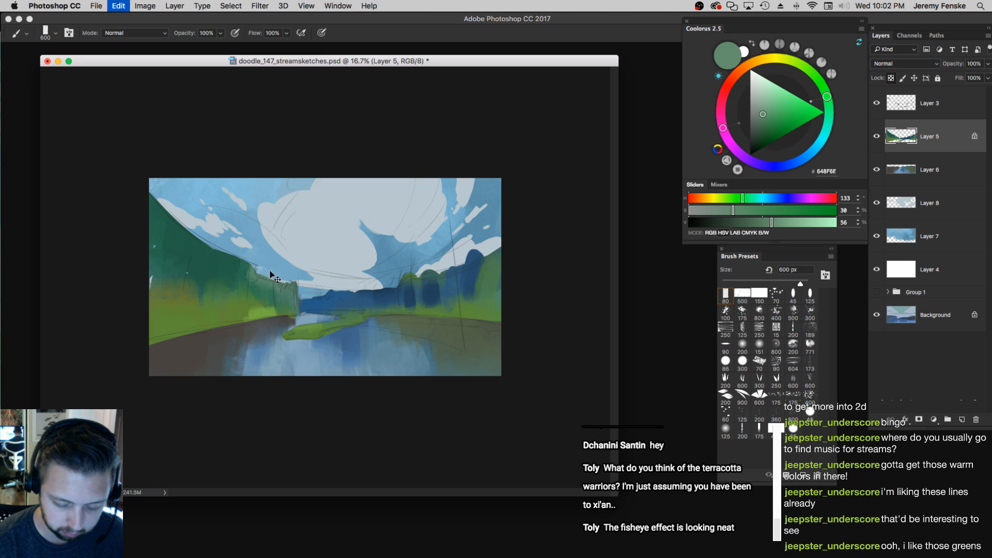
# Reduce the brush to 150 px and touch up the trees behind the right shore with light green, sampling blue beside them
pyautogui.press('[')
pyautogui.press('[')
pyautogui.press('[')
pyautogui.press('[')
pyautogui.press('[')
pyautogui.press('[')
pyautogui.press('[')
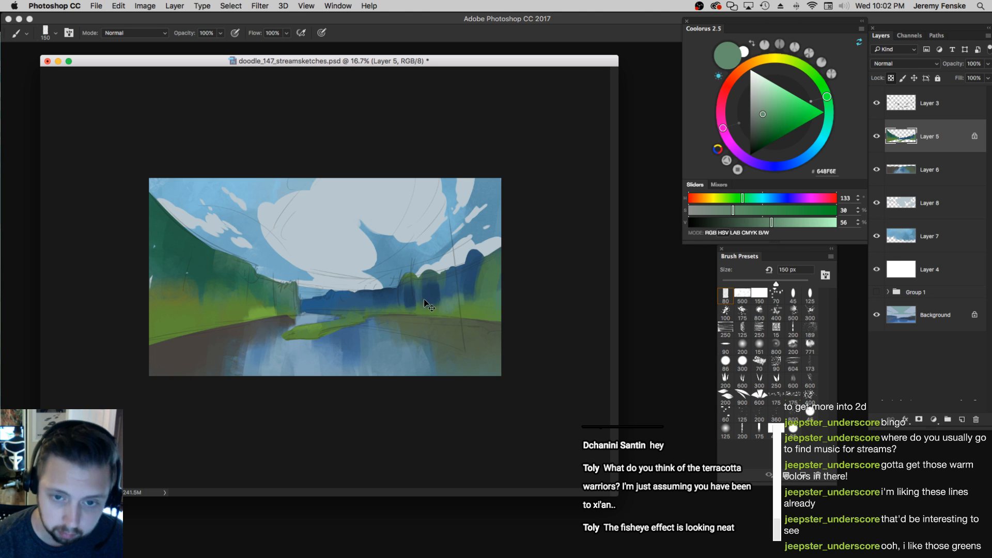
pyautogui.keyDown('alt'); pyautogui.click(458, 284); pyautogui.keyUp('alt')
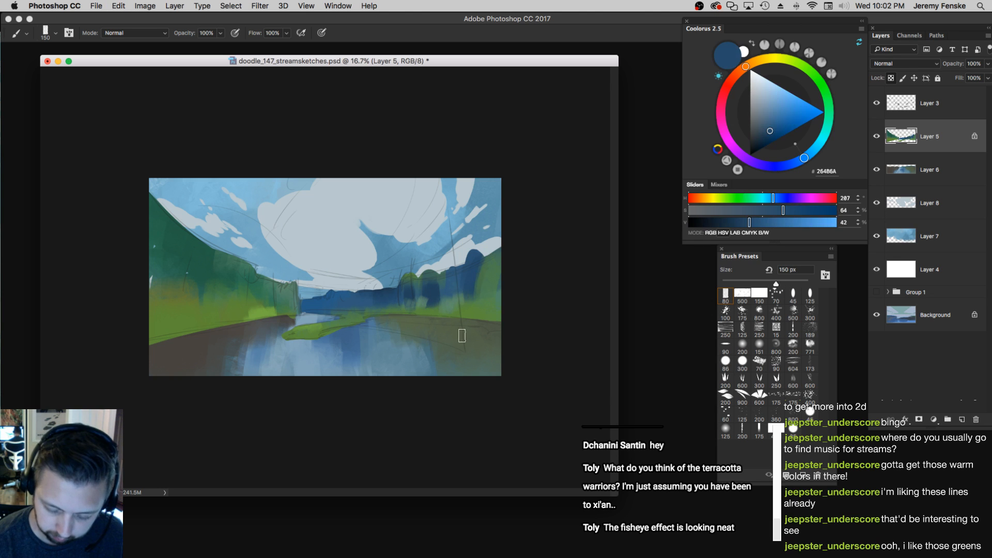
# Sample the right shore's green and darken it to hue 116, saturation 36 and value 26, with the brush at 300 px
pyautogui.keyDown('alt'); pyautogui.click(472, 312); pyautogui.keyUp('alt')
pyautogui.press(']')
pyautogui.moveTo(765, 211); pyautogui.dragTo(751, 211)
pyautogui.click(728, 222)
pyautogui.click(742, 210)
pyautogui.click(736, 199)
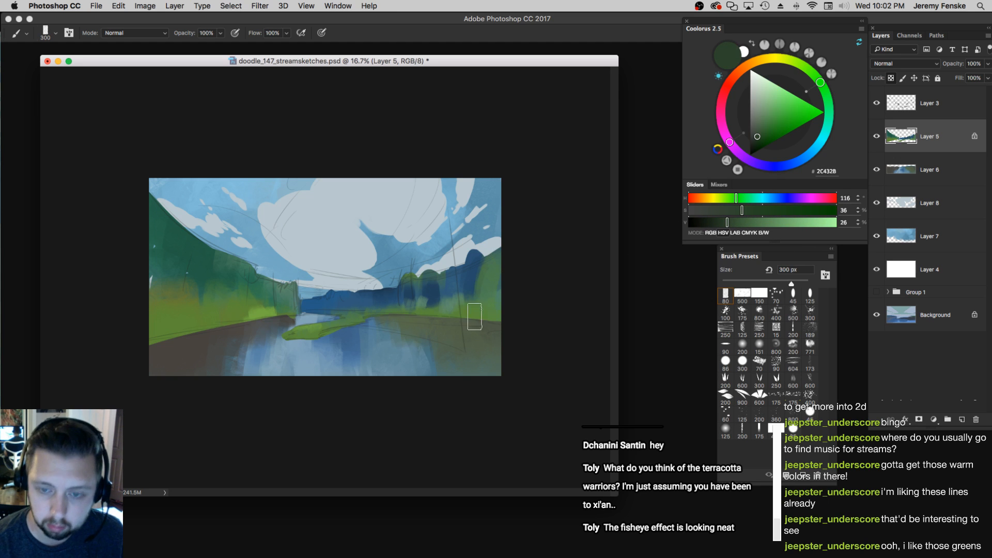
# Paint dark green shadows along the right bank beneath the trees, varying the brush between 300 and 400 px
pyautogui.press(']')
pyautogui.press(']')
pyautogui.press(']')
pyautogui.press(']')
pyautogui.press(']')
pyautogui.press(']')
pyautogui.press('[')
pyautogui.press('[')
pyautogui.press('[')
pyautogui.press('[')
pyautogui.press('[')
pyautogui.press('[')
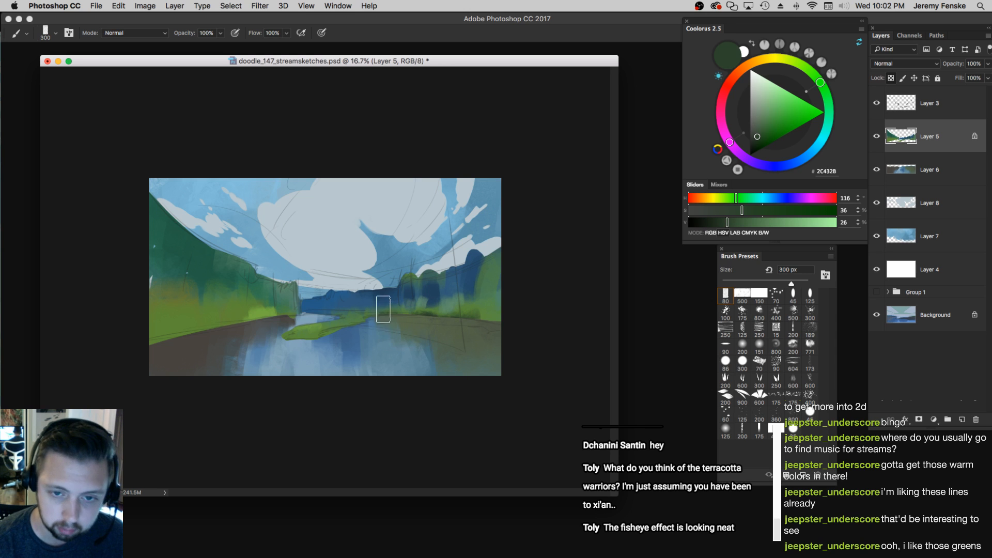
pyautogui.press('[')
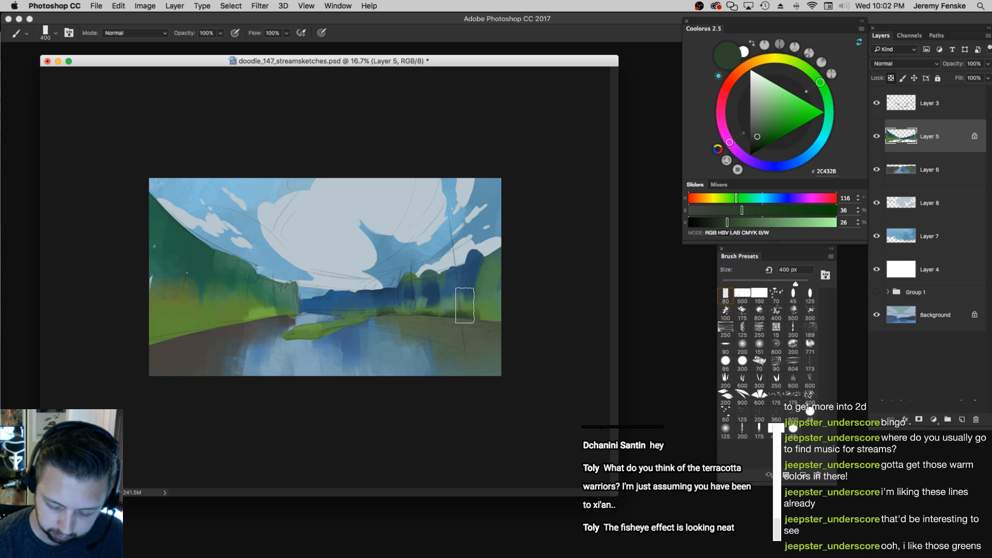
pyautogui.press(']')
pyautogui.press(']')
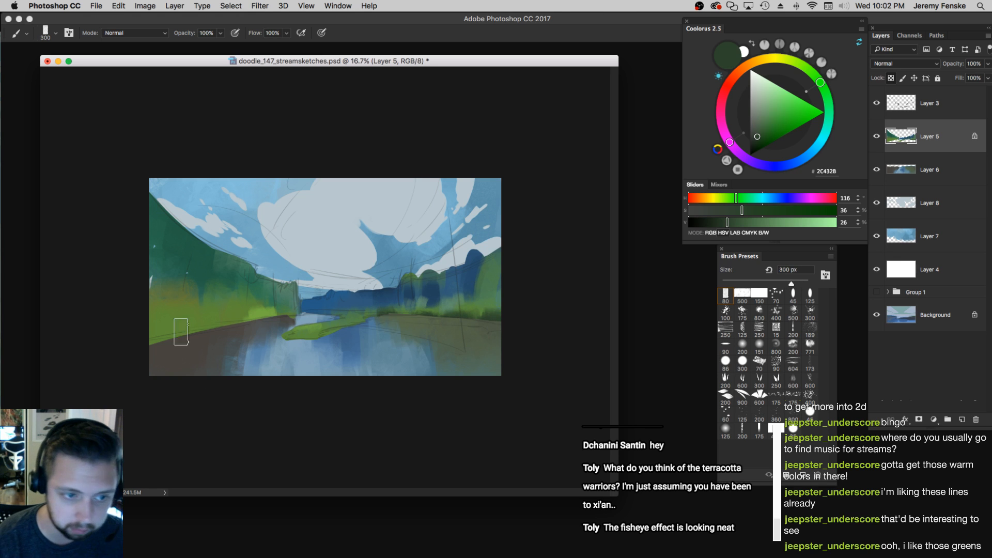
# Paint a darker green foreground slope on the left hillside with sampled greens, enlarging the brush to 500 px
pyautogui.press(']')
pyautogui.press(']')
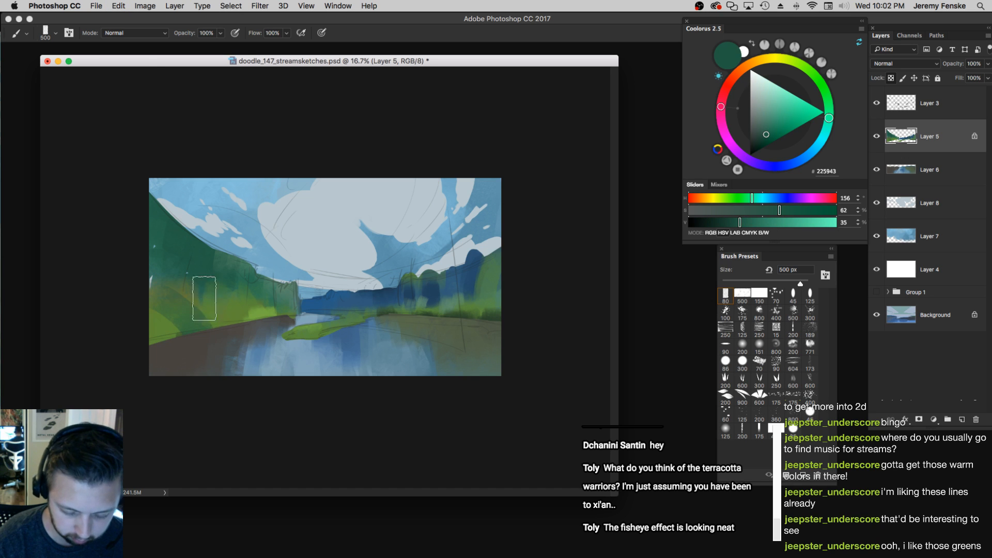
pyautogui.keyDown('alt'); pyautogui.click(218, 324); pyautogui.keyUp('alt')
# Sample the dark green from the right shore and shade the base of the left bank with a 300 to 500 px brush
pyautogui.keyDown('alt'); pyautogui.click(496, 314); pyautogui.keyUp('alt')
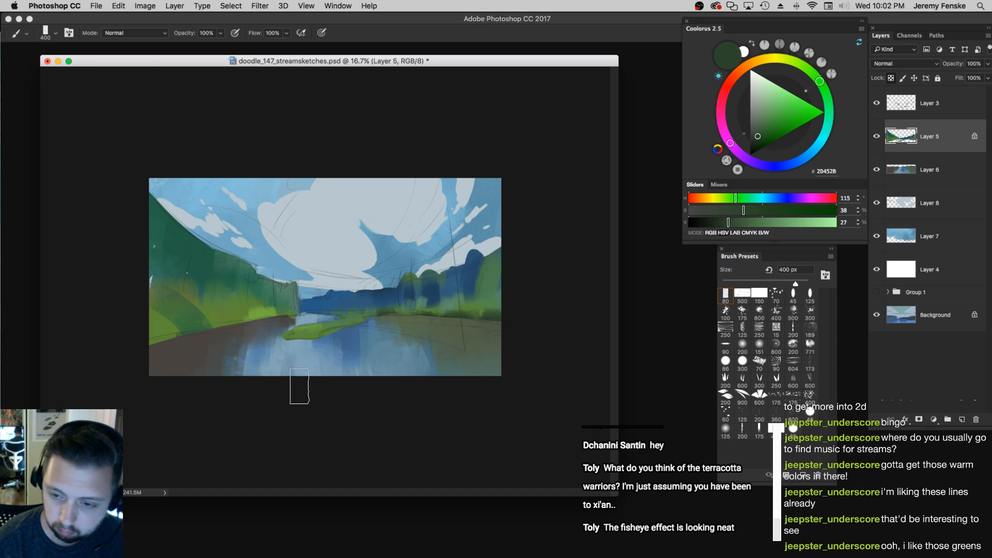
pyautogui.press('[')
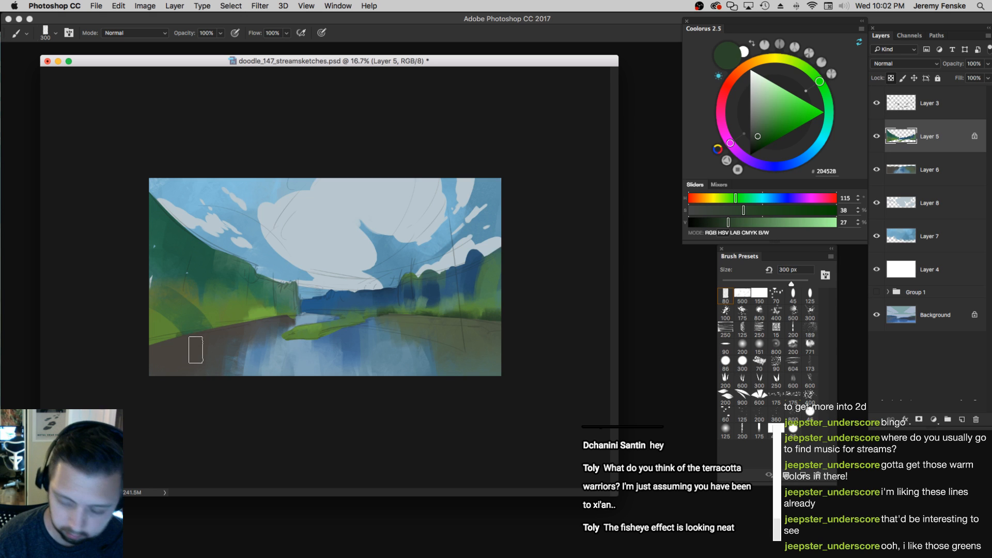
pyautogui.press(']')
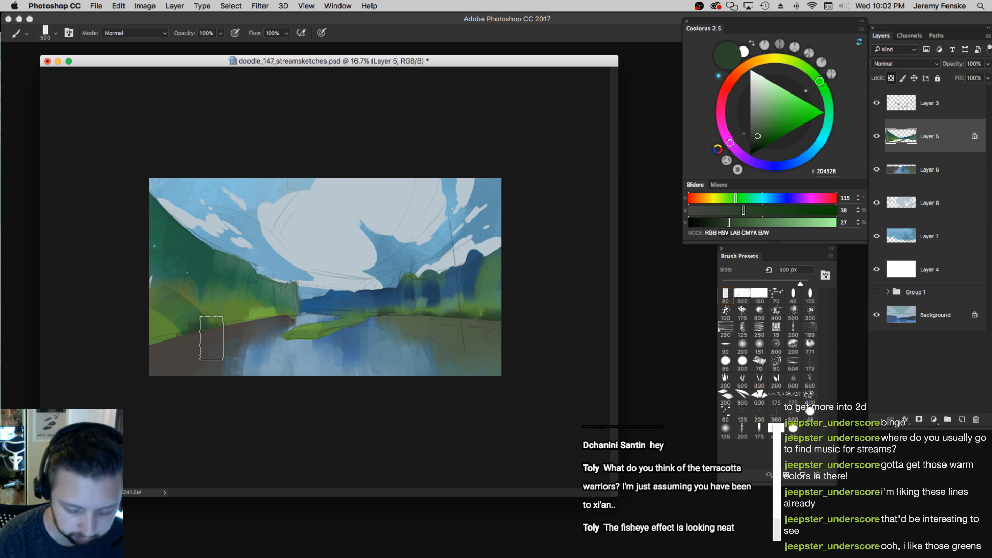
# Shade the waterline of the banks and the island's lower edge with dark green, using the brush at 250 px
pyautogui.press('[')
pyautogui.press('[')
pyautogui.press('[')
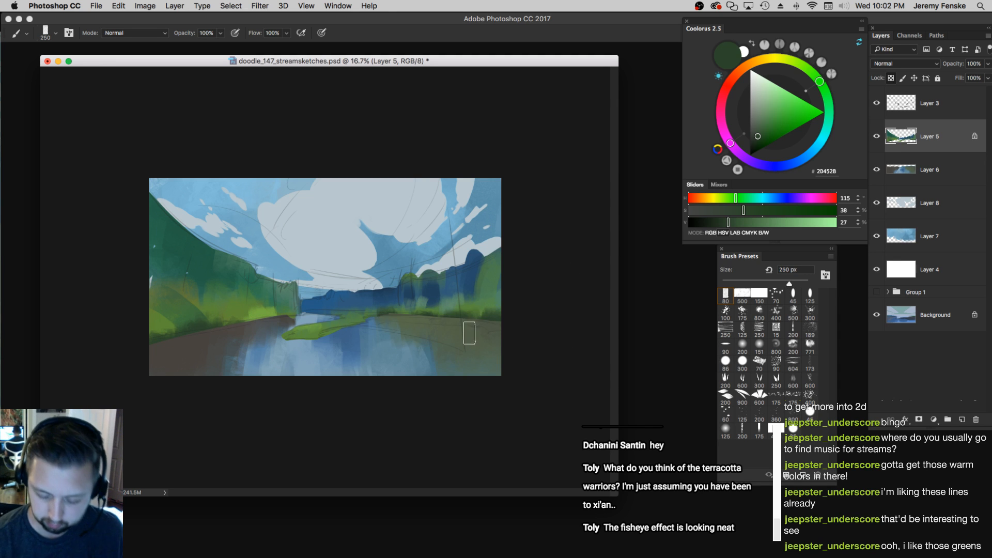
pyautogui.press(']')
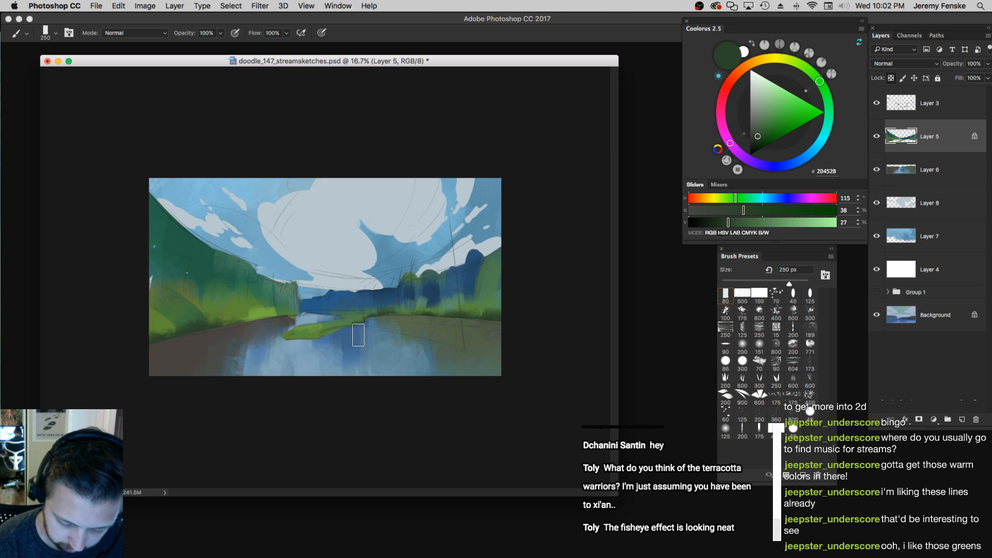
pyautogui.press(']')
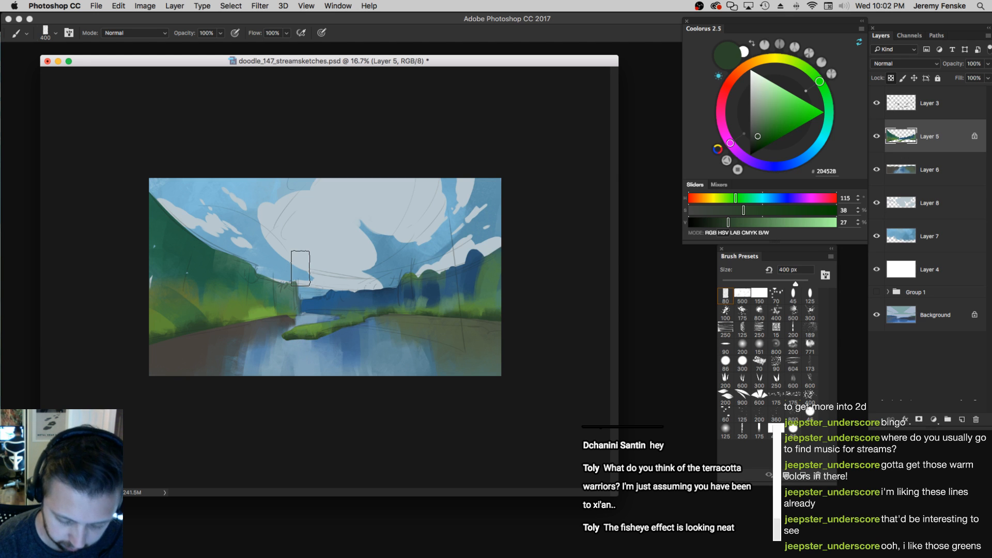
# Switch to the flat 90 brush at 300 px and paint pale green highlights with saturation 19 and value 71 along the island's far end
pyautogui.press('z')
pyautogui.moveTo(381, 306)
pyautogui.mouseDown()
pyautogui.moveTo(421, 317)
pyautogui.moveTo(390, 325)
pyautogui.mouseUp()
pyautogui.press('b')
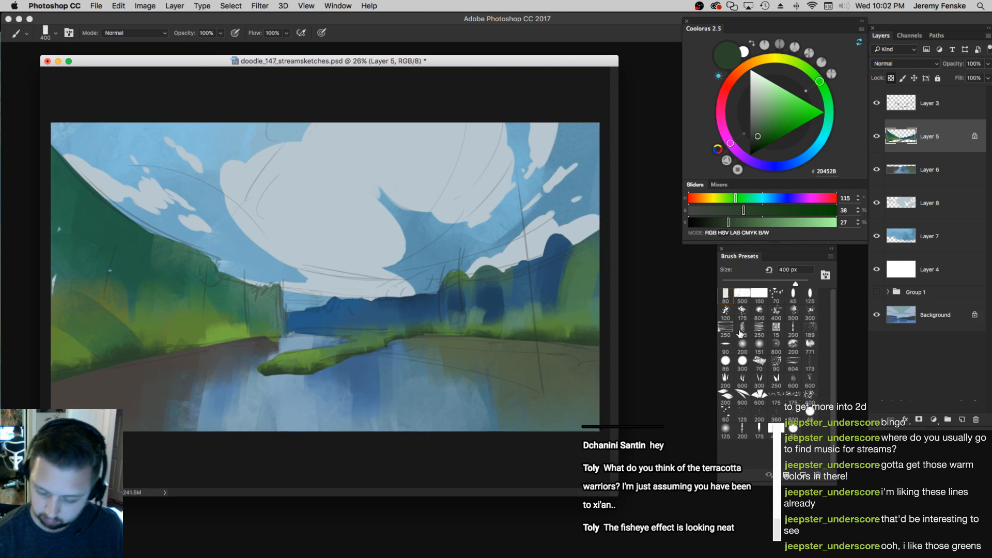
pyautogui.click(726, 344)
pyautogui.keyDown('alt'); pyautogui.click(377, 326); pyautogui.keyUp('alt')
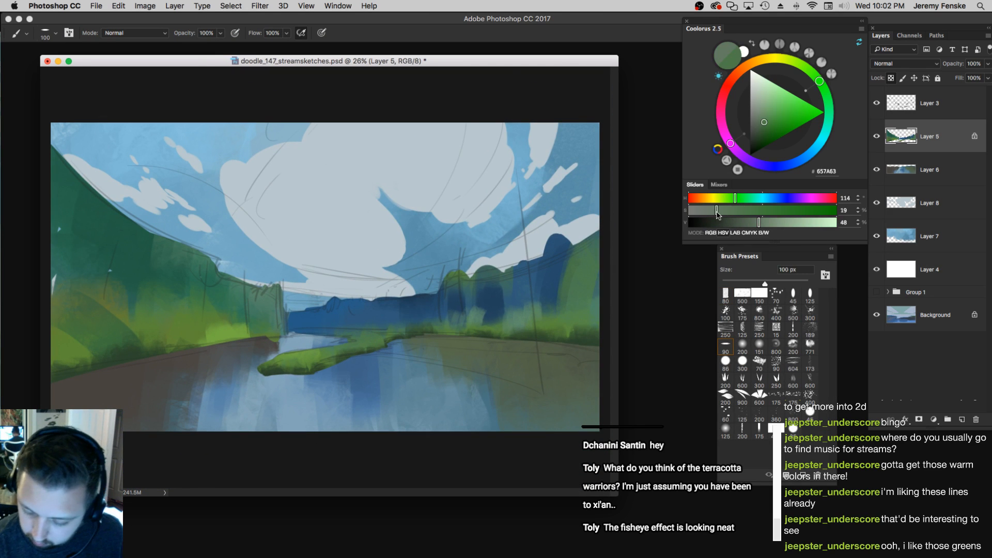
pyautogui.moveTo(763, 222); pyautogui.dragTo(793, 222)
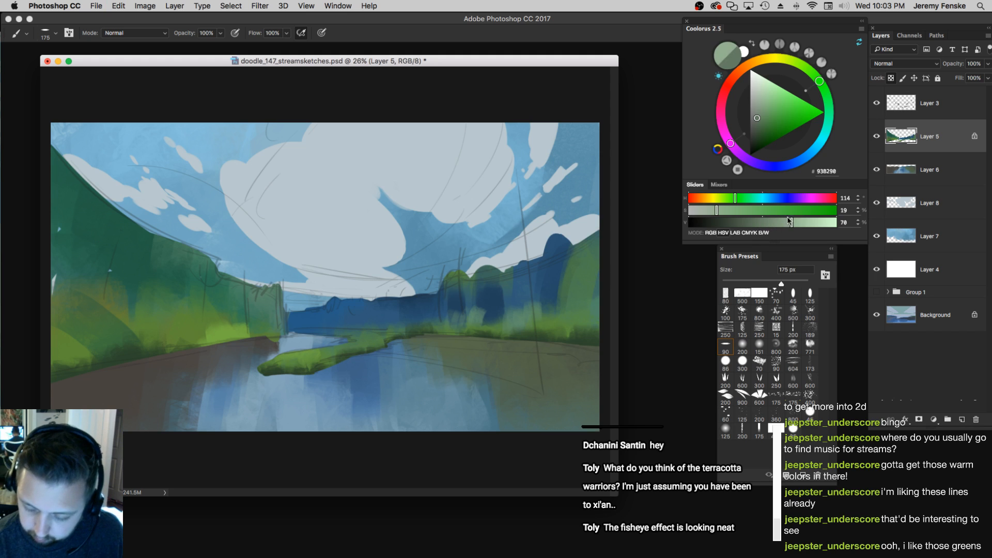
pyautogui.press(']')
pyautogui.press(']')
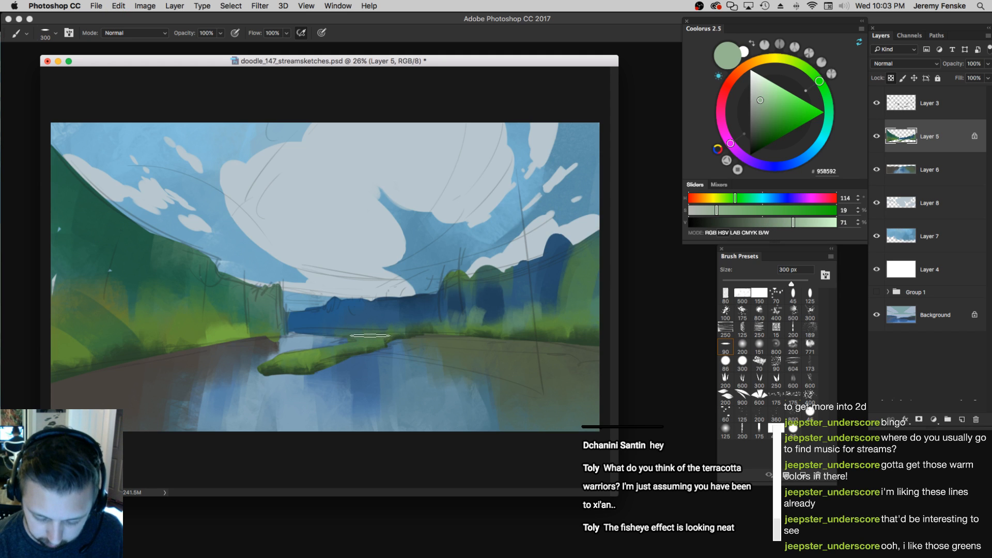
pyautogui.moveTo(379, 336); pyautogui.dragTo(378, 335)
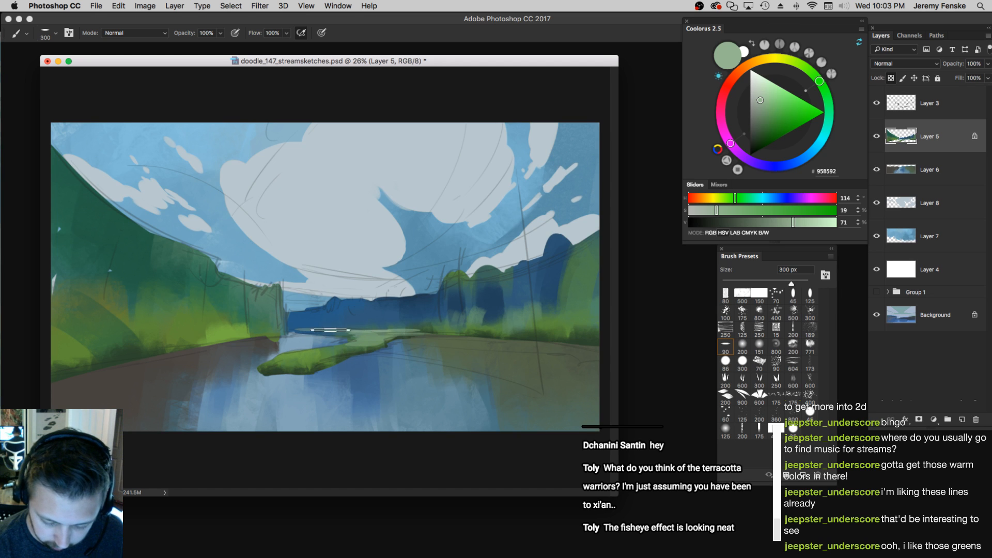
# Paint thin pale green highlights along the island's far end with the flat brush reduced to 250 px
pyautogui.press('[')
pyautogui.press('[')
pyautogui.press('[')
pyautogui.press('[')
pyautogui.press('[')
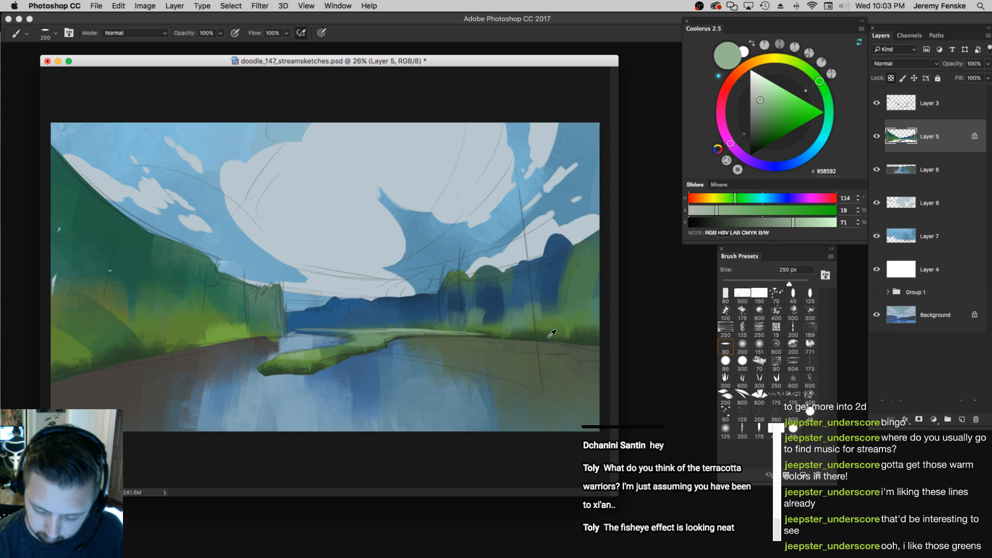
# Sample the dark green from the right shore and shade the far waterline with the flat brush at 250 to 400 px
pyautogui.keyDown('alt'); pyautogui.click(528, 337); pyautogui.keyUp('alt')
pyautogui.press(']')
pyautogui.moveTo(729, 222); pyautogui.dragTo(720, 222)
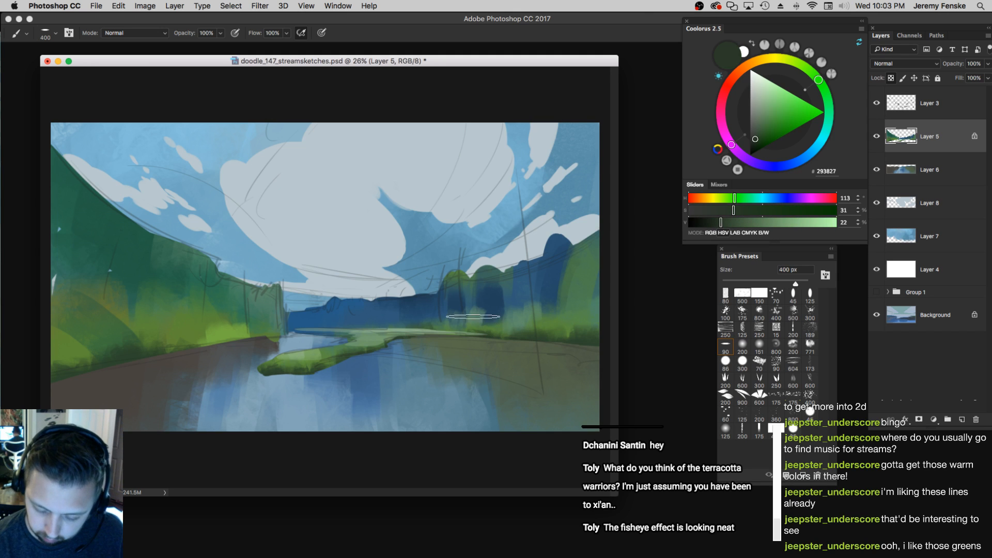
pyautogui.press('[')
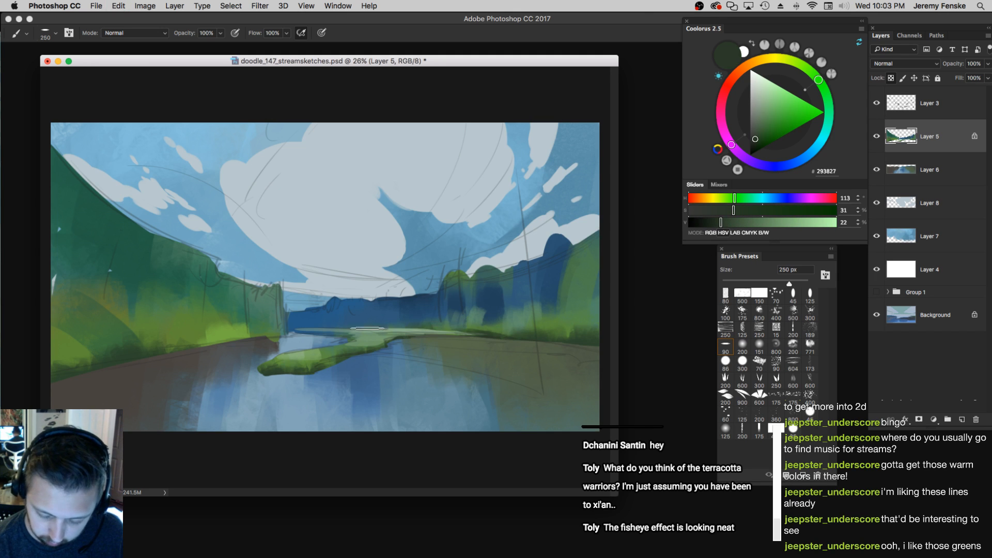
# Lasso the water area below the far shoreline, invert the selection to isolate everything above it, and hide the selection edges
pyautogui.press('l')
pyautogui.moveTo(252, 334)
pyautogui.mouseDown()
pyautogui.moveTo(525, 412)
pyautogui.moveTo(121, 341)
pyautogui.mouseUp()
pyautogui.moveTo(78, 412)
pyautogui.mouseDown()
pyautogui.moveTo(367, 319)
pyautogui.moveTo(29, 398)
pyautogui.mouseUp()
pyautogui.moveTo(511, 379)
pyautogui.mouseDown()
pyautogui.moveTo(572, 388)
pyautogui.moveTo(566, 381)
pyautogui.mouseUp()
pyautogui.press('super+shift+i')
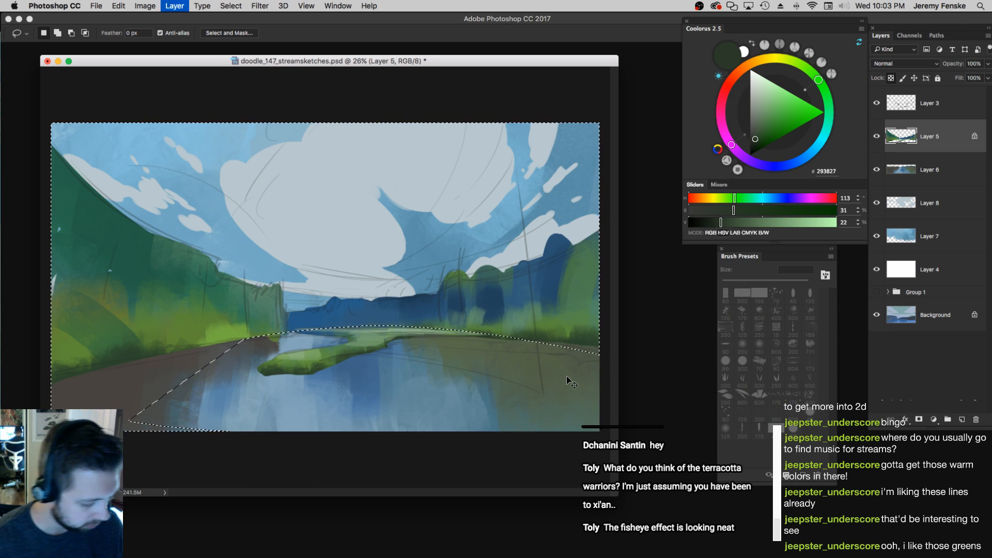
pyautogui.press('super+h')
pyautogui.press('b')
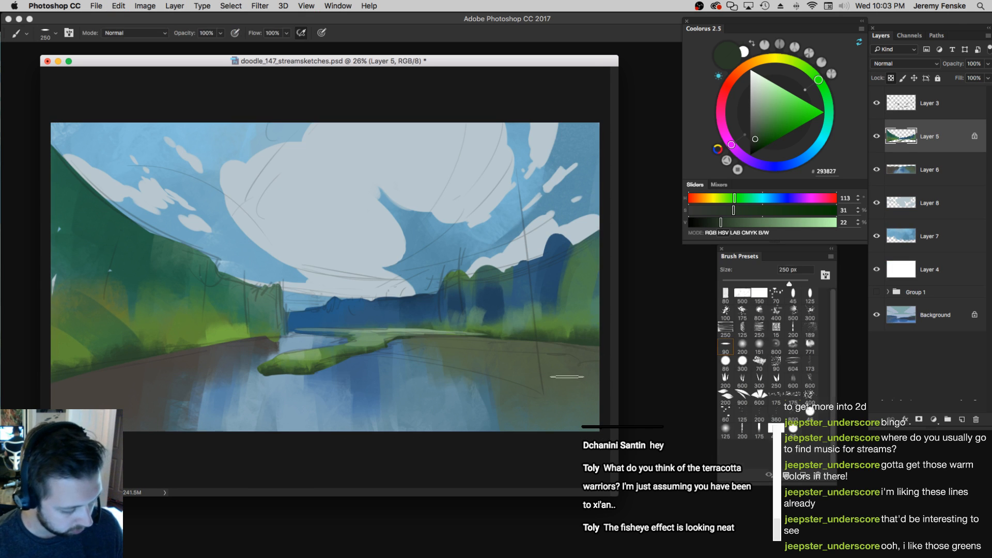
# Sample the dark blue beneath the right trees and softly shade the base of the distant hills with the soft 200 brush at 500 px
pyautogui.press(']')
pyautogui.press(']')
pyautogui.press(']')
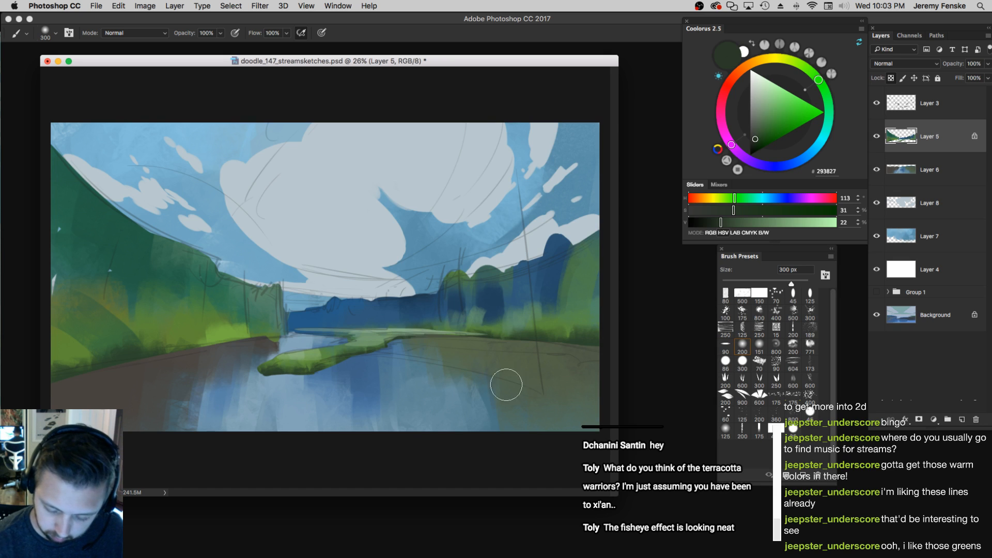
pyautogui.keyDown('alt'); pyautogui.click(465, 325); pyautogui.keyUp('alt')
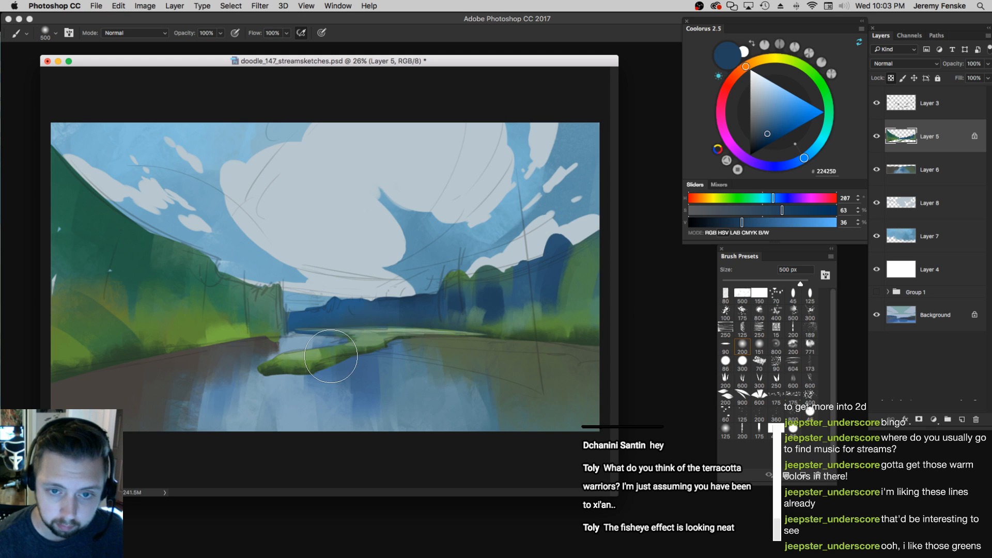
# Switch to the flat 90 brush at 125 px and paint rounded tree shapes on the distant hills with sampled blues
pyautogui.click(726, 343)
pyautogui.keyDown('alt'); pyautogui.click(412, 298); pyautogui.keyUp('alt')
pyautogui.press(']')
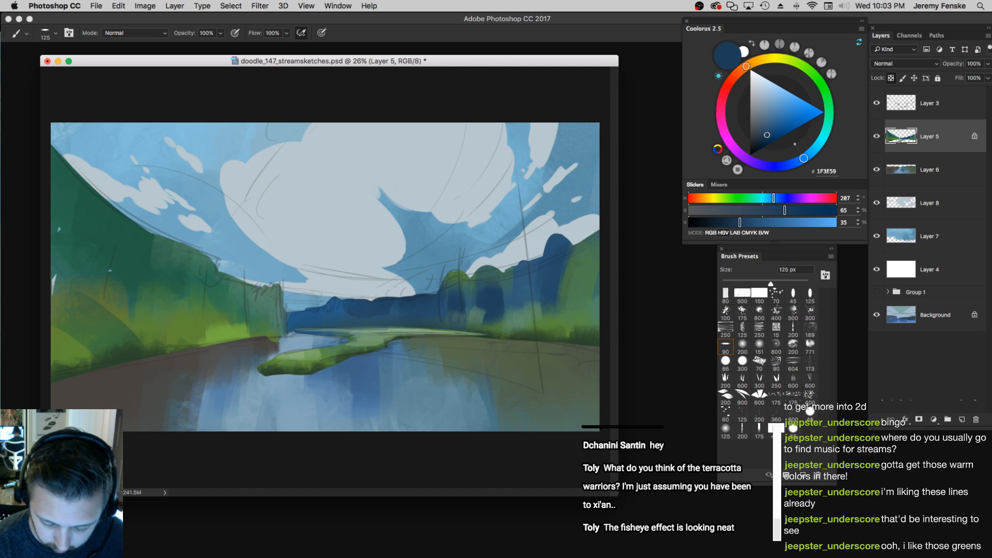
pyautogui.keyDown('alt'); pyautogui.click(402, 293); pyautogui.keyUp('alt')
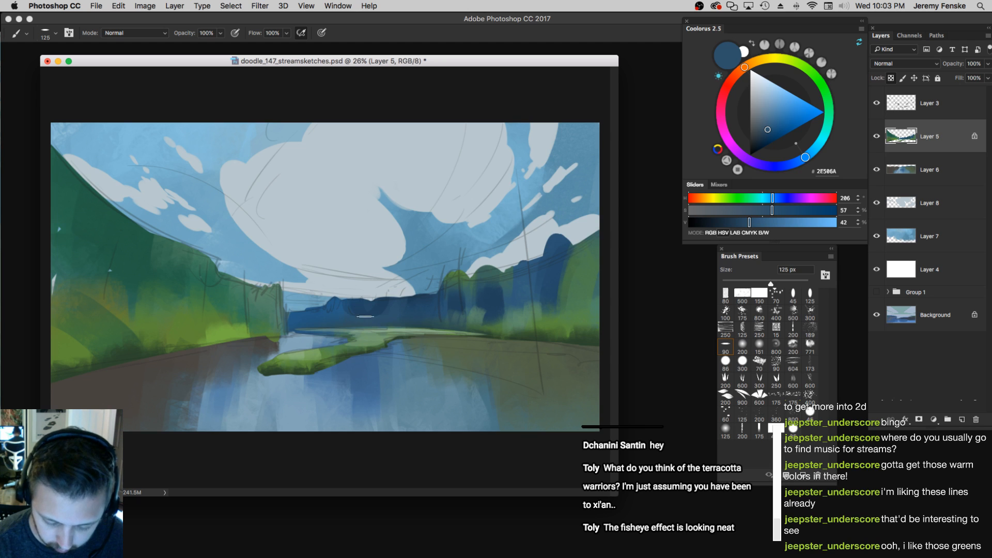
# Refine the tree shapes at the near end of the distant hills with sampled dark blues and a 45 px brush
pyautogui.keyDown('alt'); pyautogui.click(303, 312); pyautogui.keyUp('alt')
pyautogui.press('[')
pyautogui.press('[')
pyautogui.press('[')
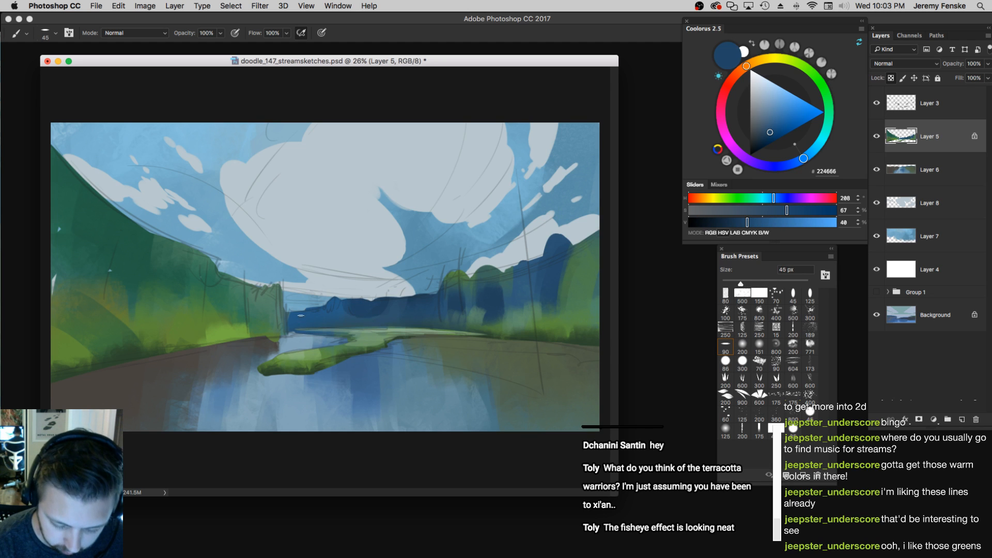
pyautogui.moveTo(301, 319); pyautogui.dragTo(306, 329)
pyautogui.press('super+z')
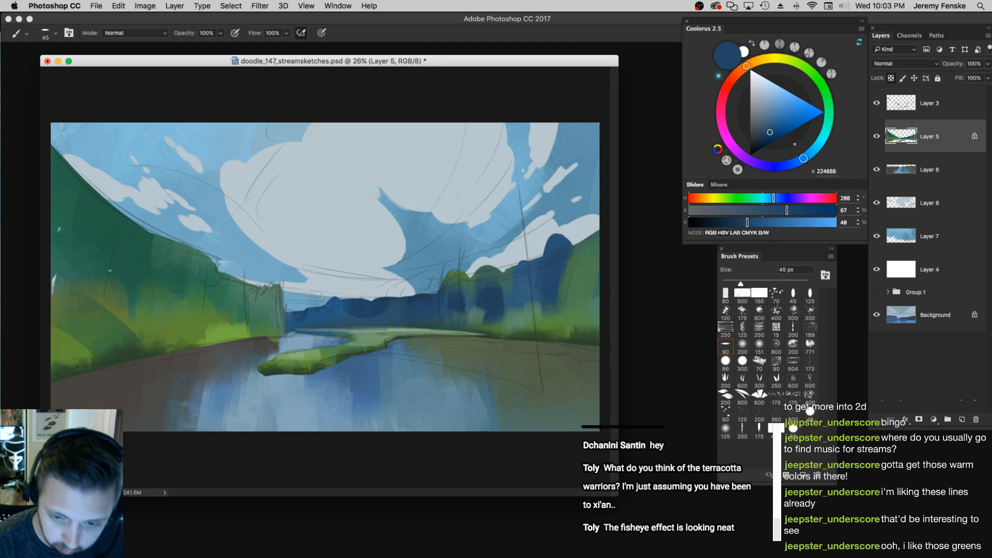
pyautogui.keyDown('alt'); pyautogui.click(403, 295); pyautogui.keyUp('alt')
# On Layer 8 with transparency locked, load the 80 brush at 250 px and set the sampled cloud colour to saturation 17, value 65
pyautogui.press('z')
pyautogui.moveTo(437, 312); pyautogui.dragTo(347, 246)
pyautogui.moveTo(251, 166); pyautogui.dragTo(284, 160)
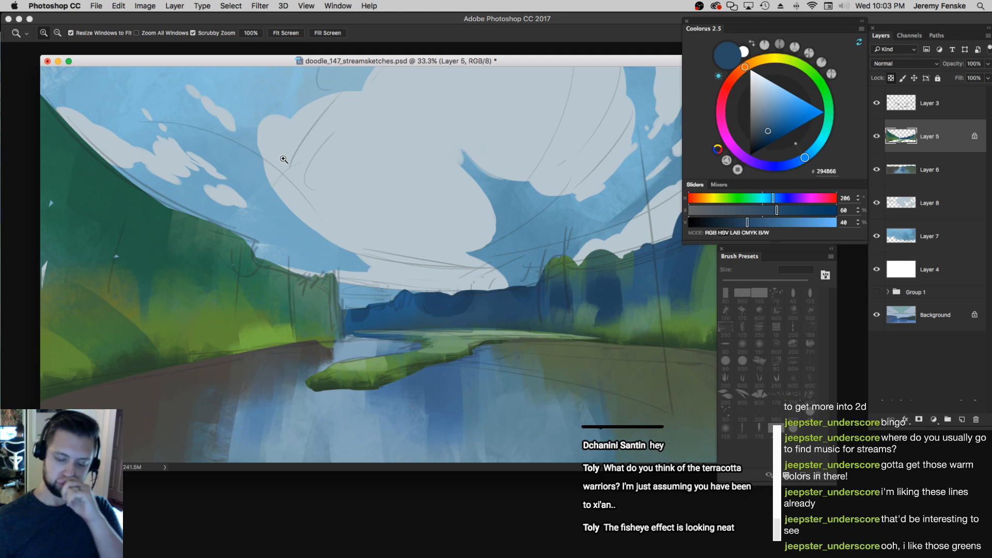
pyautogui.moveTo(461, 238); pyautogui.dragTo(423, 235)
pyautogui.moveTo(378, 179); pyautogui.dragTo(398, 175)
pyautogui.press('b')
pyautogui.click(725, 295)
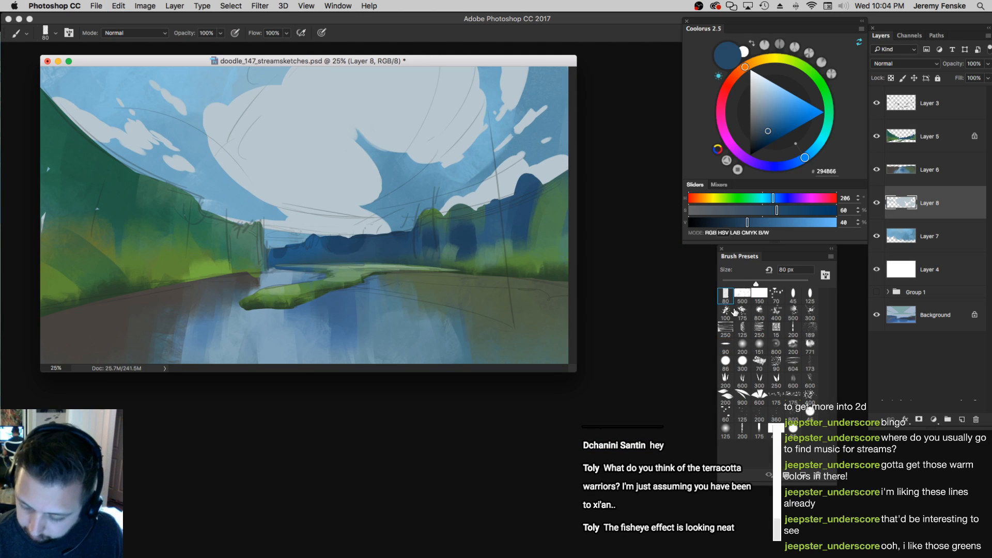
pyautogui.keyDown('alt'); pyautogui.click(292, 179); pyautogui.keyUp('alt')
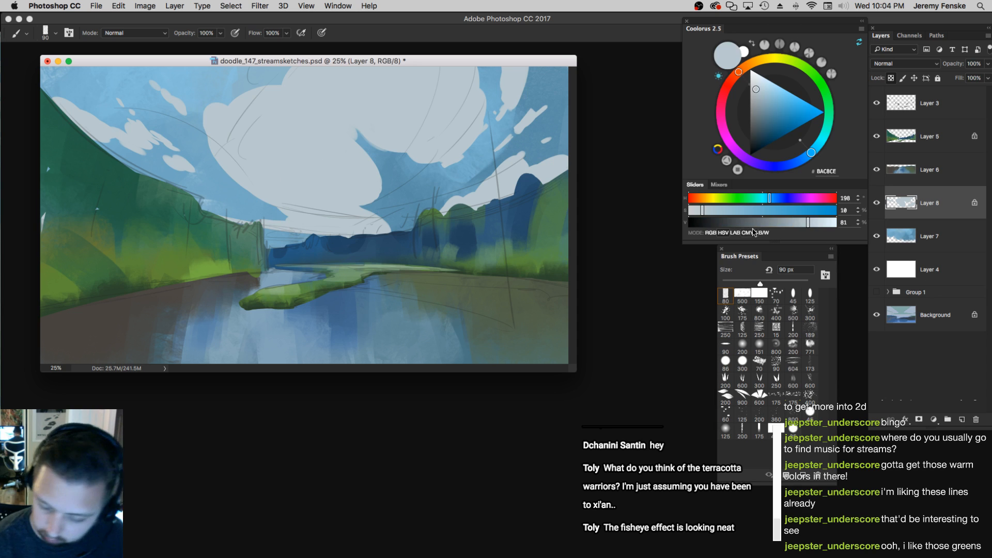
pyautogui.click(714, 211)
pyautogui.moveTo(800, 223); pyautogui.dragTo(784, 225)
pyautogui.press(']')
pyautogui.press(']')
pyautogui.press(']')
pyautogui.press(']')
pyautogui.press(']')
pyautogui.press(']')
pyautogui.press(']')
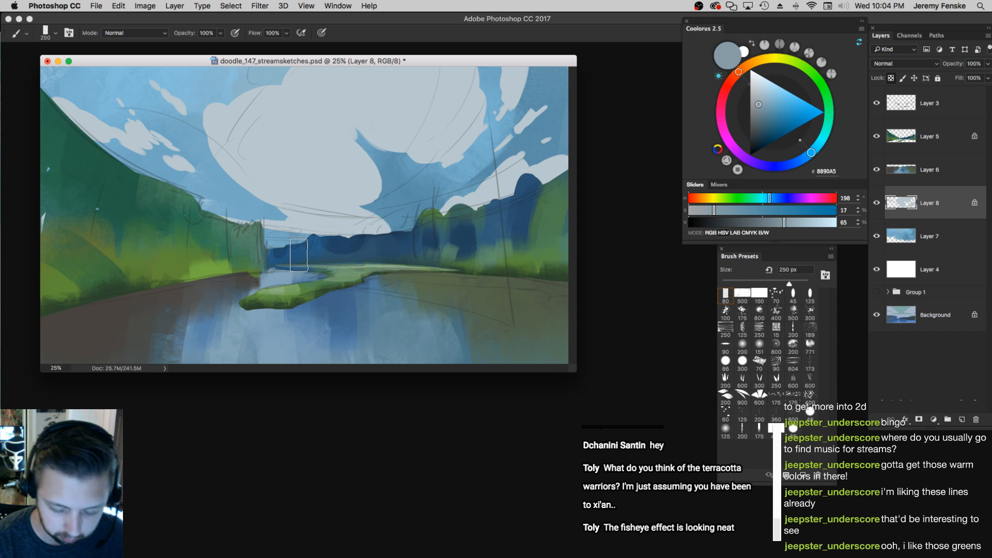
# Set the cloud shadow colour to saturation 28 and value 60, and shade the low cloud above the hills with a brush up to 700 px
pyautogui.click(729, 211)
pyautogui.moveTo(784, 224); pyautogui.dragTo(777, 223)
pyautogui.press(']')
pyautogui.press(']')
pyautogui.press(']')
pyautogui.press(']')
pyautogui.press(']')
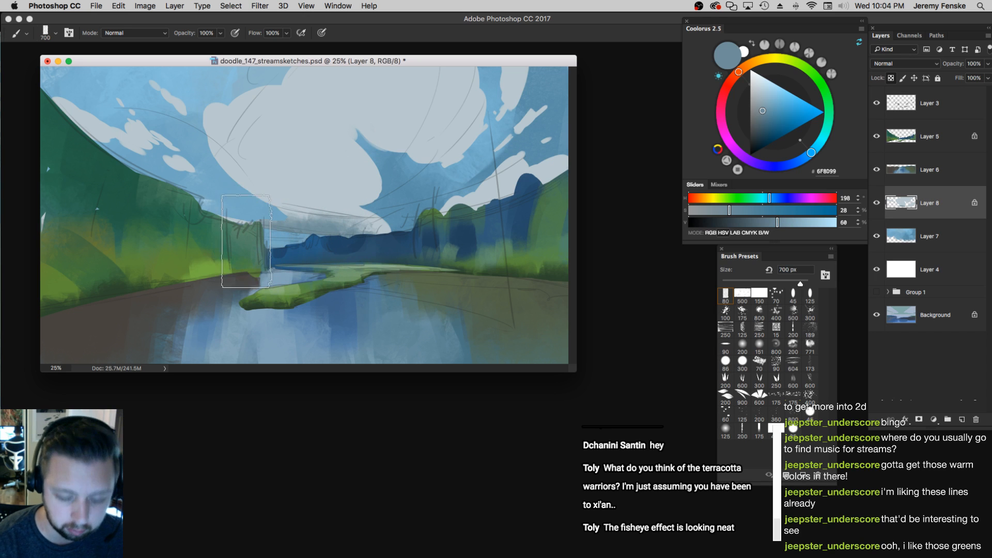
# Lasso a curved area across the large central cloud and shade its underside grey-blue with the brush at up to 900 px
pyautogui.press('l')
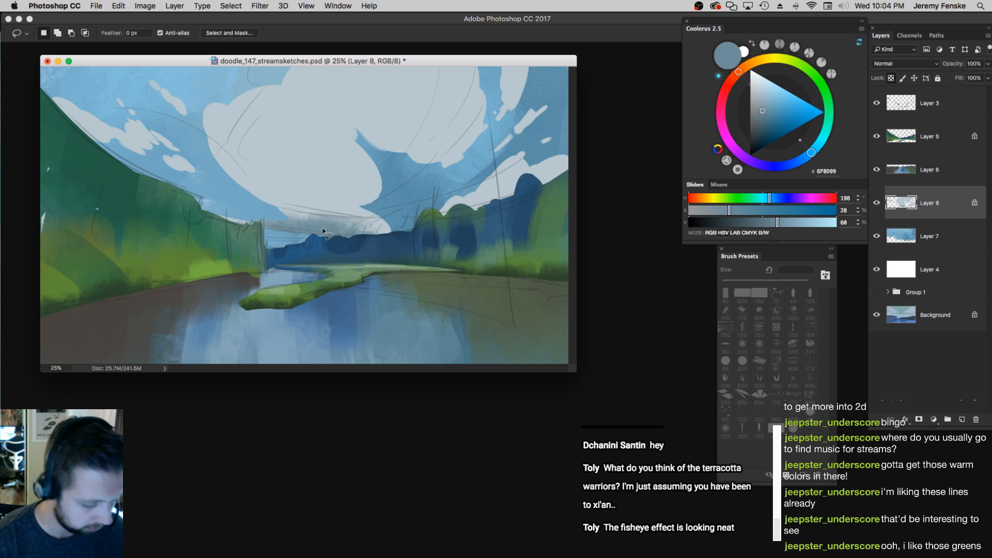
pyautogui.moveTo(187, 120)
pyautogui.mouseDown()
pyautogui.moveTo(386, 250)
pyautogui.moveTo(55, 129)
pyautogui.mouseUp()
pyautogui.moveTo(542, 229)
pyautogui.mouseDown()
pyautogui.moveTo(449, 192)
pyautogui.moveTo(476, 187)
pyautogui.moveTo(384, 182)
pyautogui.moveTo(396, 176)
pyautogui.mouseUp()
pyautogui.press('b')
pyautogui.press(']')
pyautogui.press(']')
pyautogui.press(']')
pyautogui.press(']')
pyautogui.moveTo(341, 227)
pyautogui.mouseDown()
pyautogui.moveTo(322, 234)
pyautogui.moveTo(293, 218)
pyautogui.mouseUp()
pyautogui.press(']')
pyautogui.press(']')
pyautogui.press(']')
pyautogui.press(']')
pyautogui.moveTo(287, 173)
pyautogui.mouseDown()
pyautogui.moveTo(264, 184)
pyautogui.moveTo(259, 155)
pyautogui.moveTo(232, 185)
pyautogui.moveTo(245, 144)
pyautogui.moveTo(244, 220)
pyautogui.moveTo(223, 207)
pyautogui.moveTo(231, 172)
pyautogui.moveTo(230, 186)
pyautogui.moveTo(272, 155)
pyautogui.moveTo(325, 226)
pyautogui.moveTo(352, 187)
pyautogui.mouseUp()
pyautogui.press('[')
pyautogui.press('[')
pyautogui.press('[')
pyautogui.press('[')
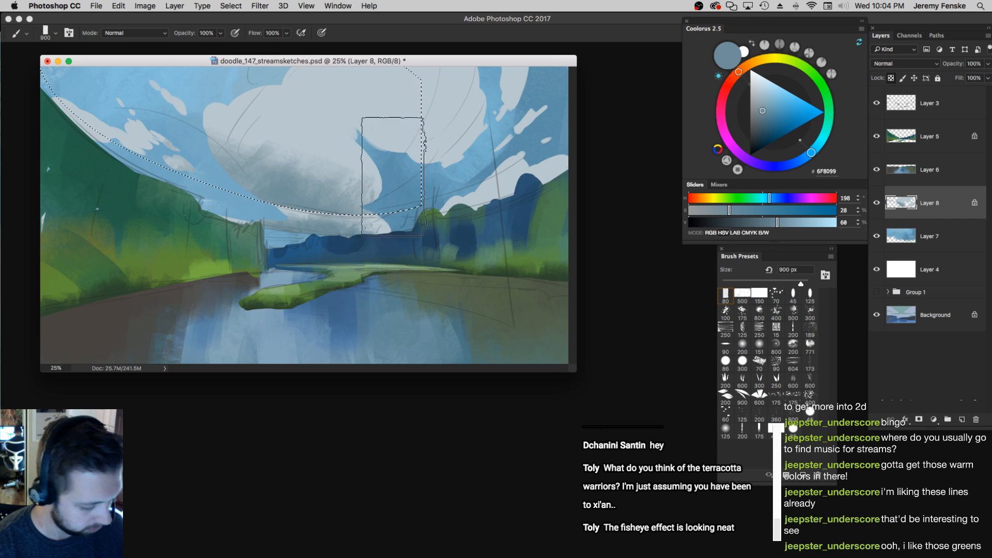
# Shift the curved selection slightly upward, deepen the large cloud's lower shadow with a 600 px brush, and deselect
pyautogui.press('c')
pyautogui.press('Escape')
pyautogui.press('m')
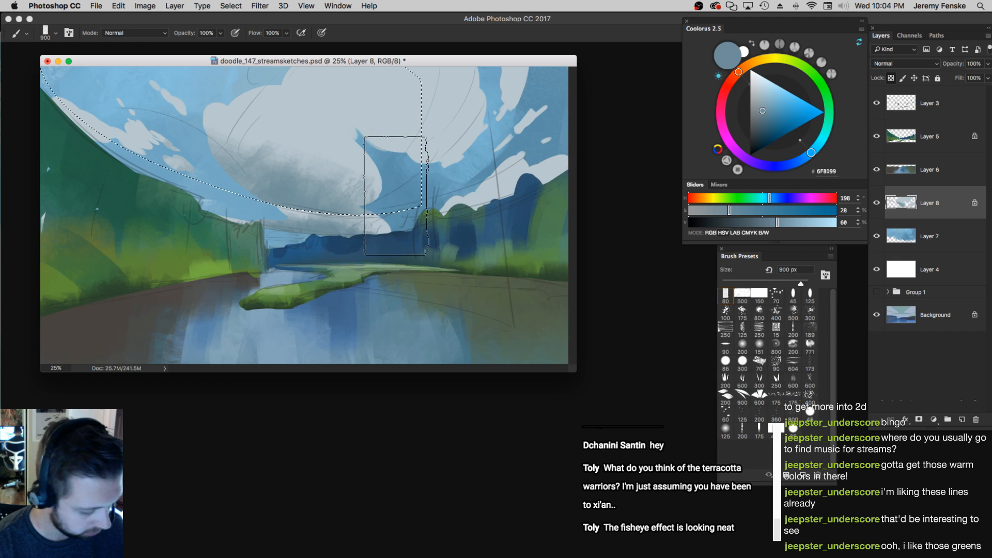
pyautogui.moveTo(395, 195)
pyautogui.mouseDown()
pyautogui.moveTo(405, 176)
pyautogui.moveTo(416, 184)
pyautogui.mouseUp()
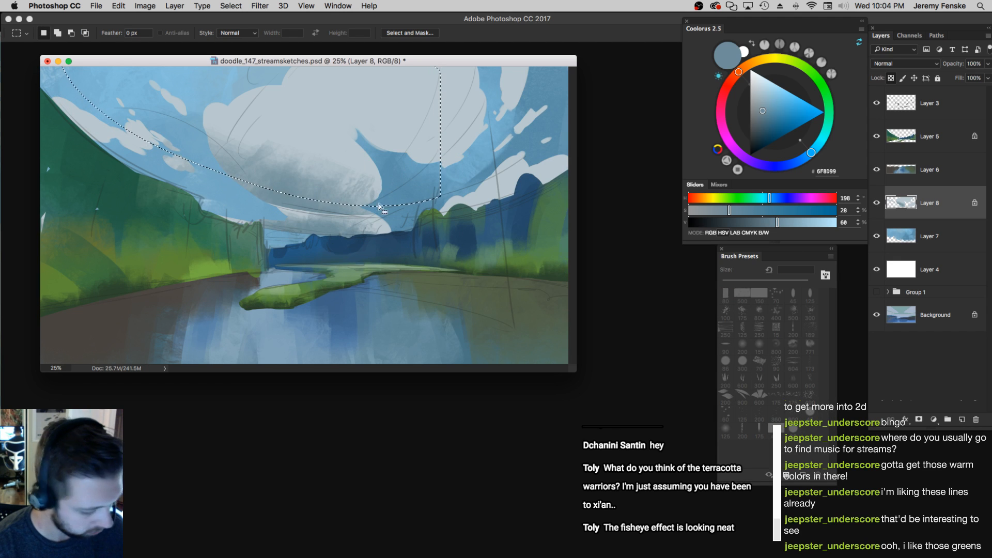
pyautogui.press('b')
pyautogui.press('[')
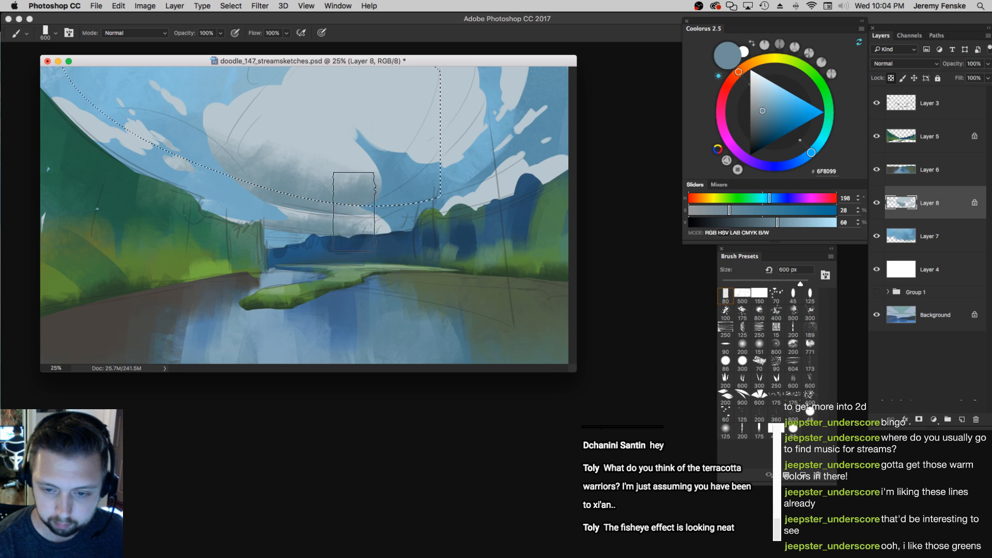
pyautogui.press(']')
pyautogui.hotkey('ctrl', 'd')
# Lasso the upper-right cloud, shade its underside with the grey-blue shadow colour, and deselect
pyautogui.press('l')
pyautogui.moveTo(486, 196)
pyautogui.mouseDown()
pyautogui.moveTo(310, 72)
pyautogui.moveTo(362, 248)
pyautogui.moveTo(504, 163)
pyautogui.moveTo(525, 175)
pyautogui.moveTo(444, 182)
pyautogui.mouseUp()
pyautogui.press('b')
pyautogui.moveTo(321, 128)
pyautogui.mouseDown()
pyautogui.moveTo(361, 109)
pyautogui.moveTo(370, 151)
pyautogui.mouseUp()
pyautogui.press('super+d')
# Lasso a small oval inside the large cloud, shade a shadow fold within it using a 700 px brush, and deselect
pyautogui.press('l')
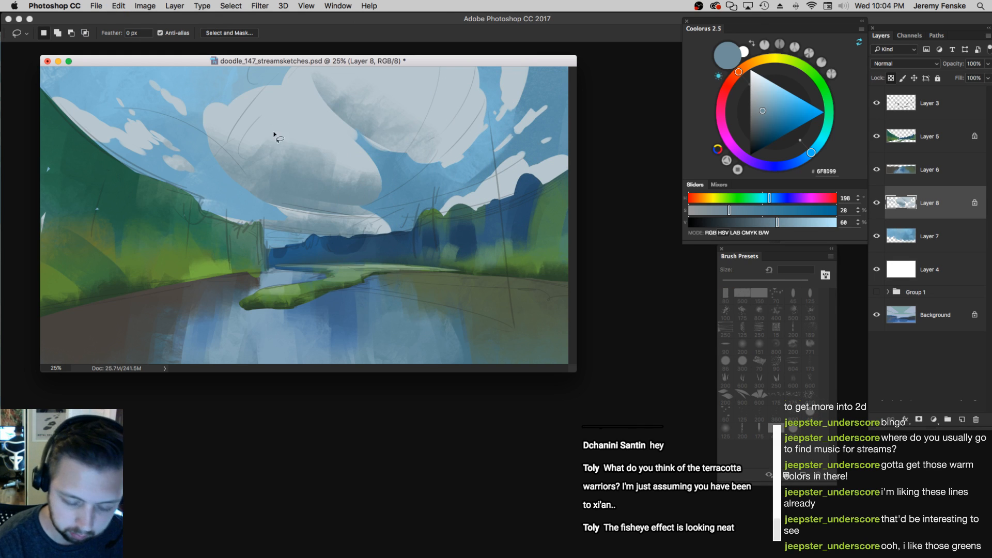
pyautogui.moveTo(349, 157); pyautogui.dragTo(304, 173)
pyautogui.press('super+z')
pyautogui.moveTo(336, 144)
pyautogui.mouseDown()
pyautogui.moveTo(317, 106)
pyautogui.moveTo(336, 143)
pyautogui.mouseUp()
pyautogui.press('super+z')
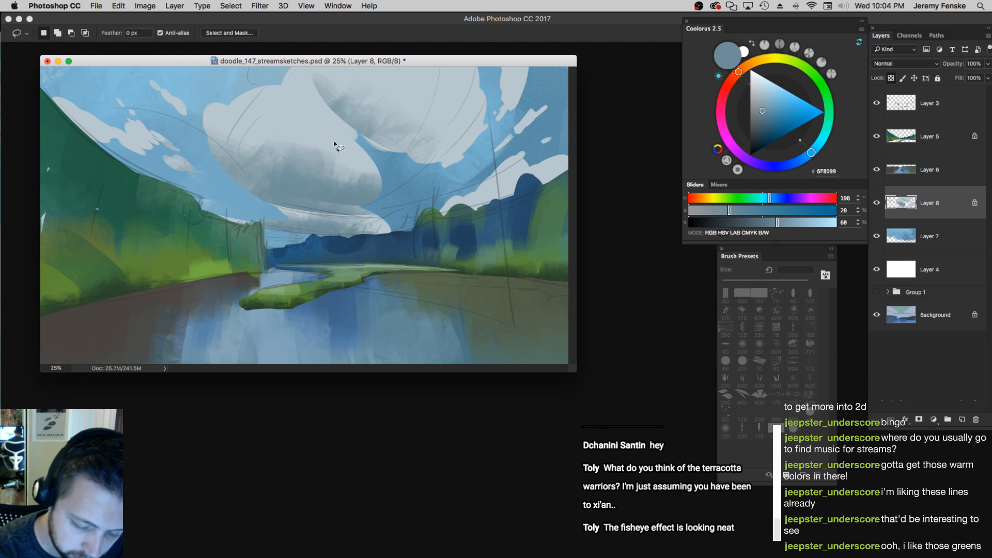
pyautogui.press('b')
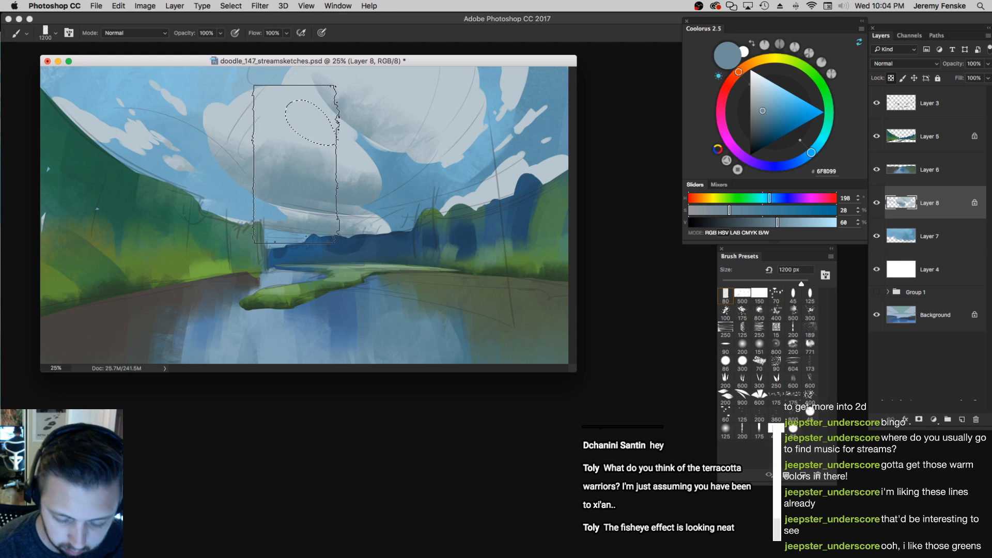
pyautogui.press('[')
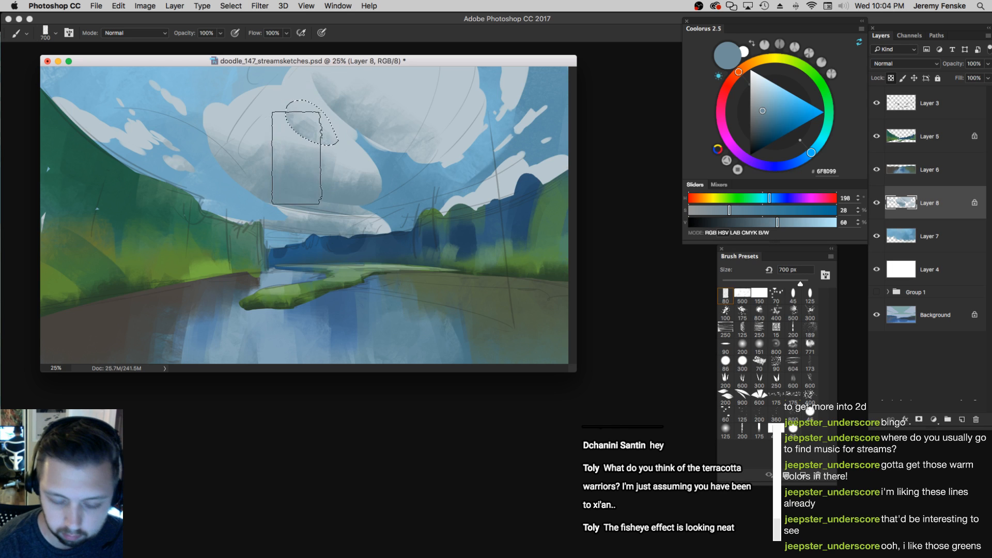
pyautogui.press('super+d')
# Shade the small wispy clouds on both sides of the sky with the grey-blue at 250 to 400 px
pyautogui.press('[')
pyautogui.press('[')
pyautogui.press('[')
pyautogui.press('[')
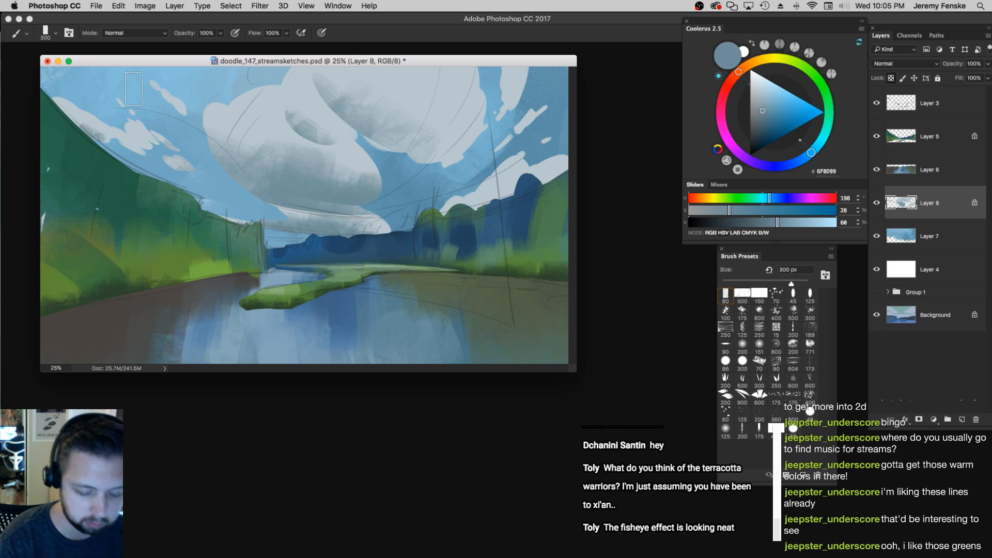
pyautogui.press(']')
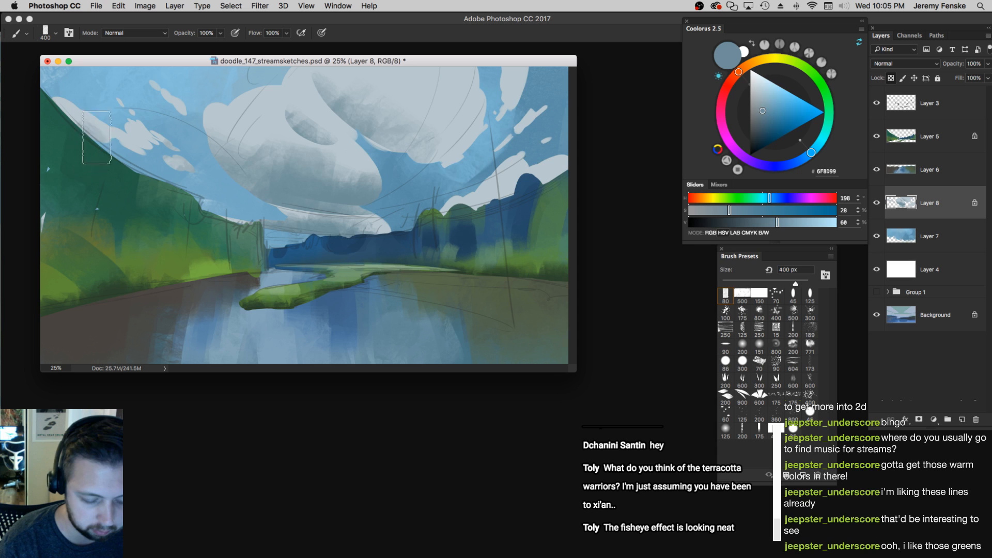
pyautogui.press('[')
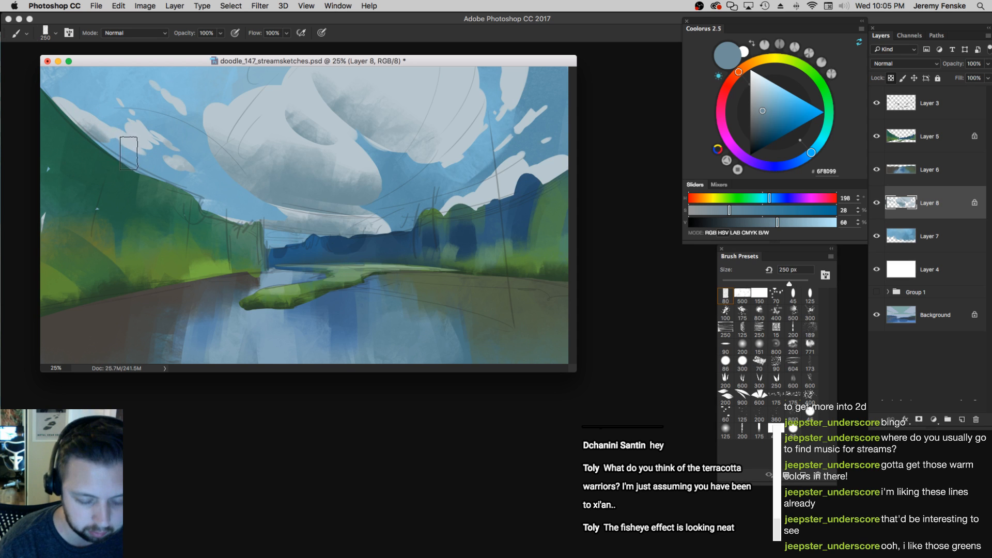
pyautogui.press(']')
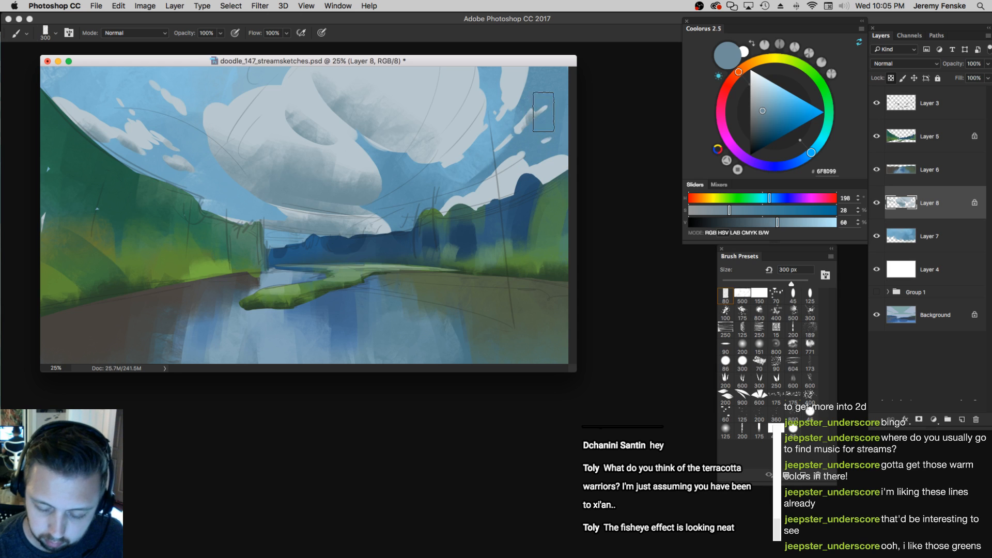
# Touch up the low cloud above the hills with sampled light and shadow cloud colours, using the brush at 150 to 250 px
pyautogui.press('[')
pyautogui.press('[')
pyautogui.keyDown('alt'); pyautogui.click(345, 147); pyautogui.keyUp('alt')
pyautogui.press('[')
pyautogui.press('[')
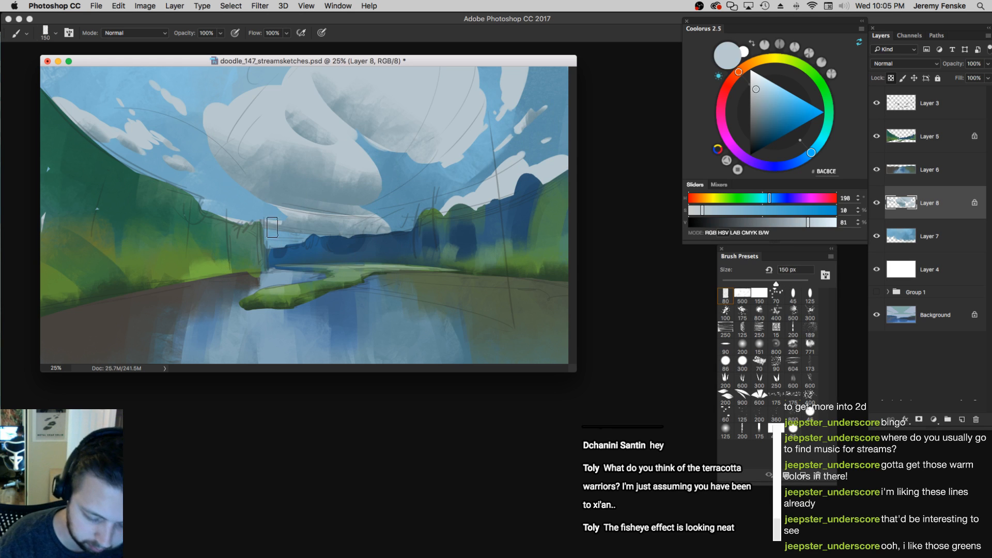
pyautogui.keyDown('alt'); pyautogui.click(305, 220); pyautogui.keyUp('alt')
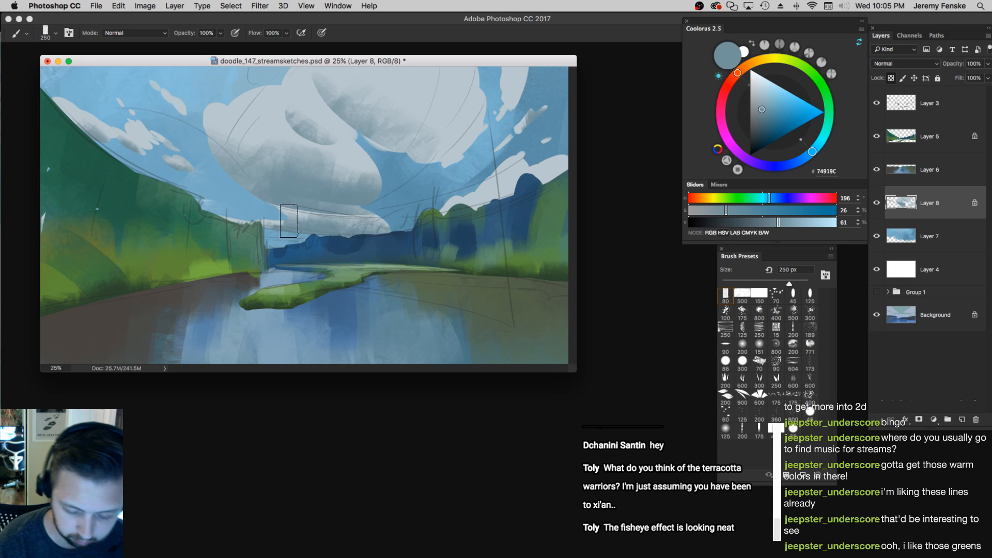
# Review the painting at reduced size without the sketch lines, toggle Layer 5 for comparison, and restore the lines
pyautogui.press('z')
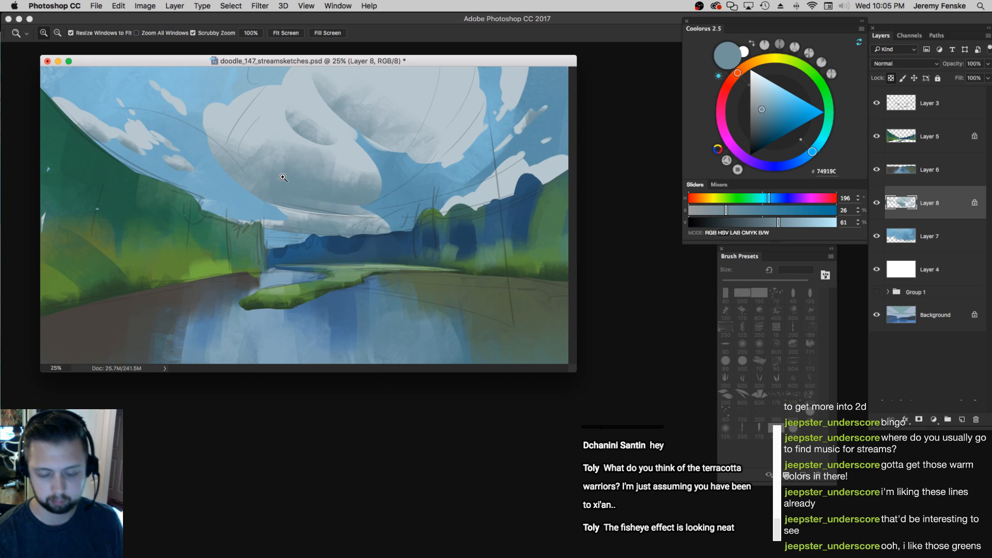
pyautogui.click(877, 103)
pyautogui.keyDown('alt'); pyautogui.click(488, 292); pyautogui.keyUp('alt')
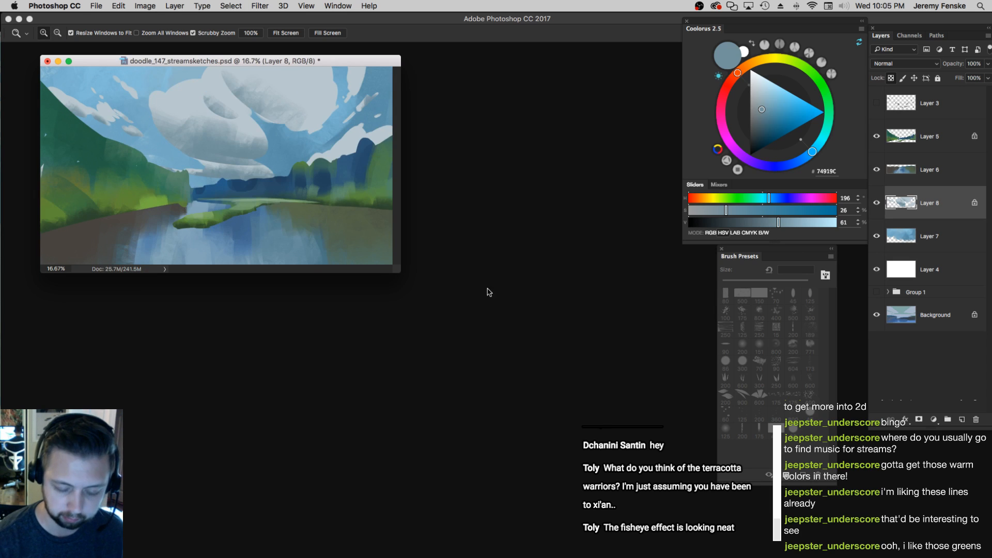
pyautogui.click(350, 241)
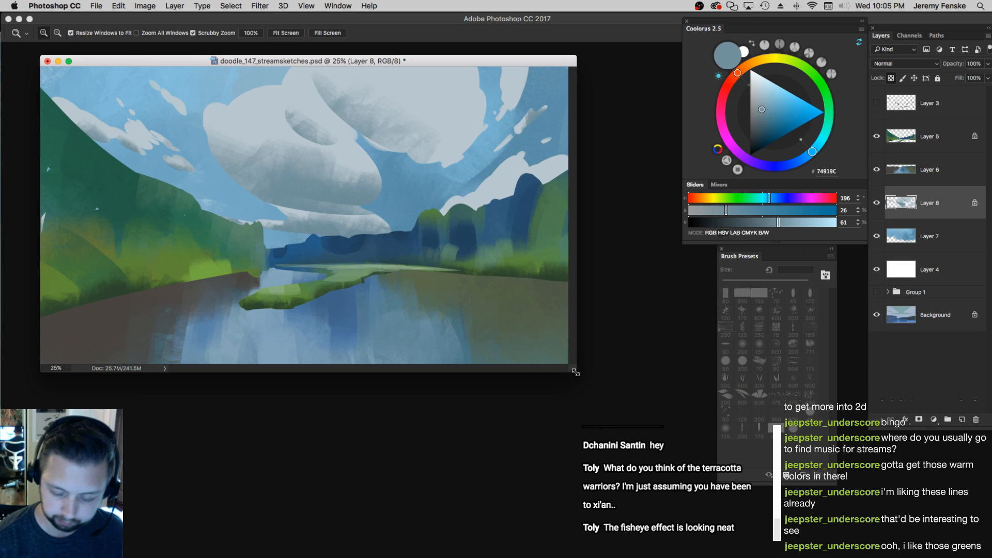
pyautogui.click(877, 138)
pyautogui.click(877, 137)
pyautogui.click(877, 105)
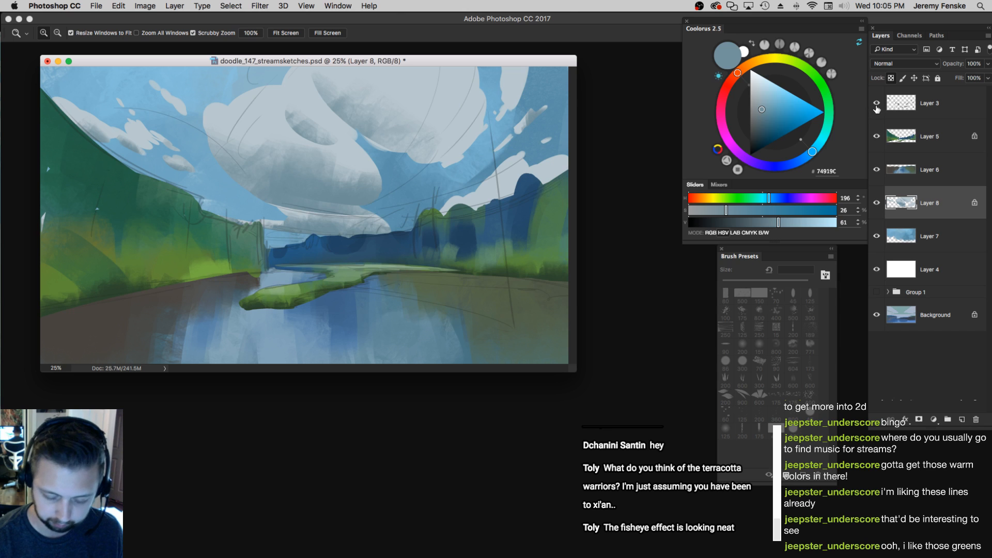
# Hide the sketch lines on Layer 3 and enlarge the document window around the painting
pyautogui.click(877, 105)
pyautogui.click(876, 105)
pyautogui.click(876, 105)
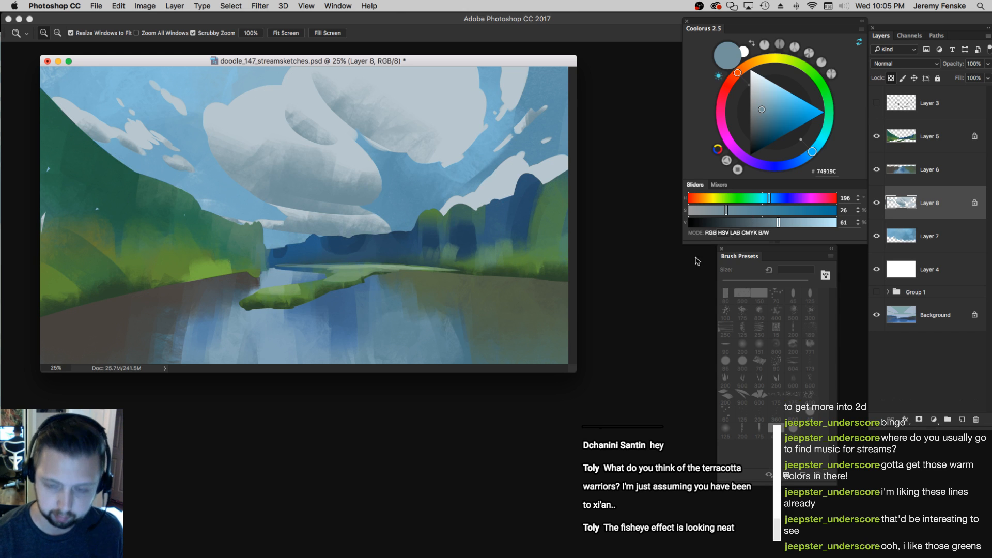
pyautogui.moveTo(572, 368); pyautogui.dragTo(638, 465)
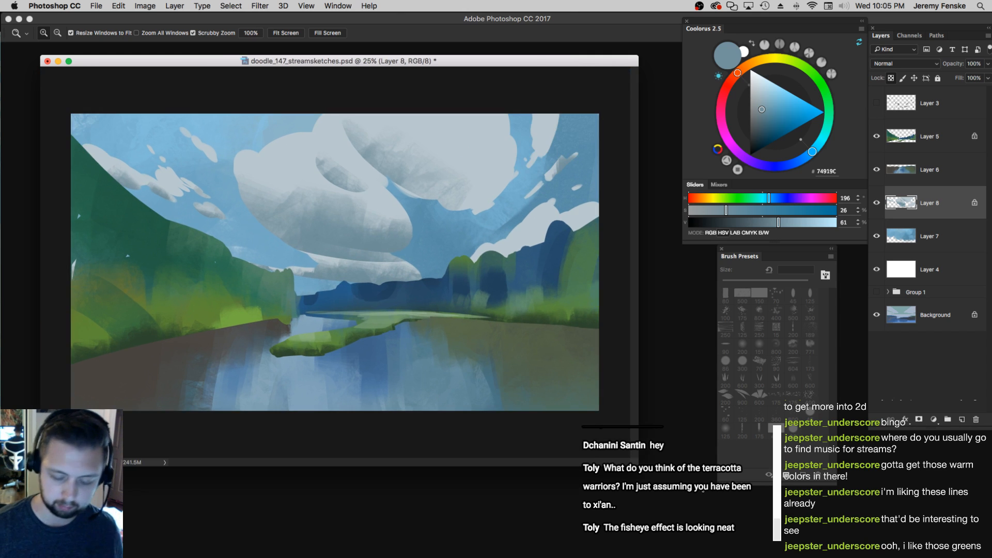
# Select Layer 6 and try a reflection stroke below the island in a sampled, darkened water blue, #3A5A7C
pyautogui.keyDown('super'); pyautogui.click(382, 350); pyautogui.keyUp('super')
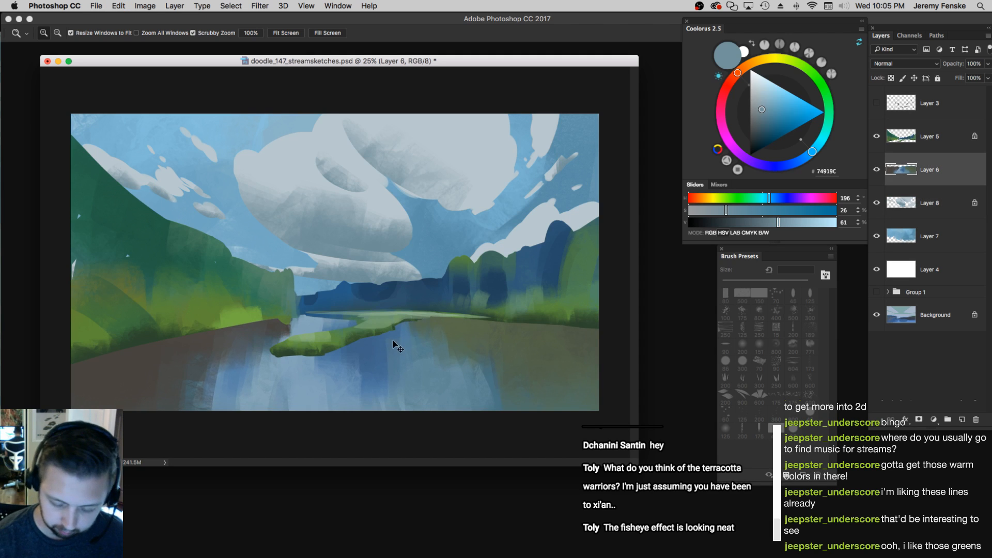
pyautogui.press('b')
pyautogui.keyDown('alt'); pyautogui.click(377, 345); pyautogui.keyUp('alt')
pyautogui.click(760, 222)
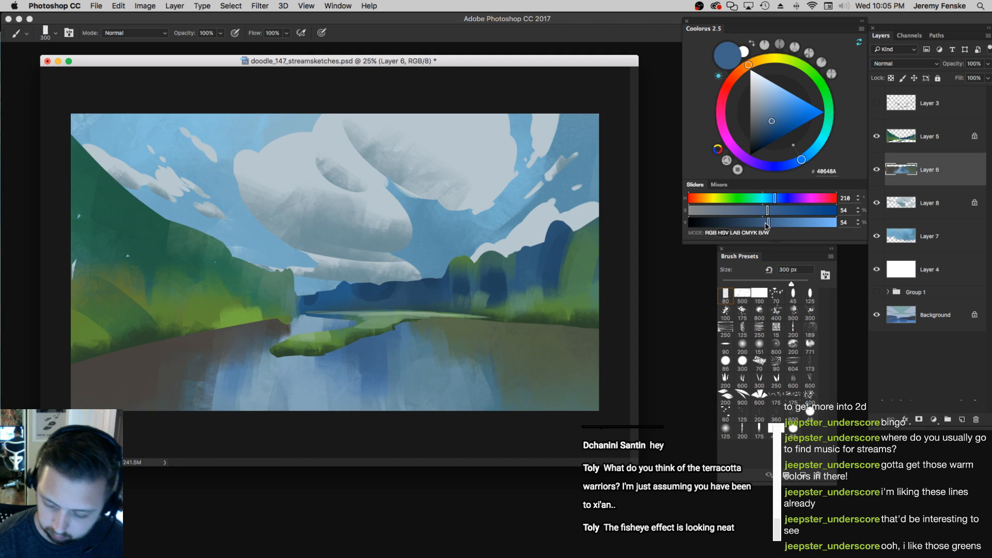
pyautogui.press(']')
pyautogui.moveTo(392, 389); pyautogui.dragTo(398, 336)
pyautogui.press('super+z')
# Try a more saturated blue, #395A84, for the reflection under the island using a much larger brush, and undo the stroke
pyautogui.press('z')
pyautogui.keyDown('alt'); pyautogui.click(370, 296); pyautogui.keyUp('alt')
pyautogui.click(388, 211)
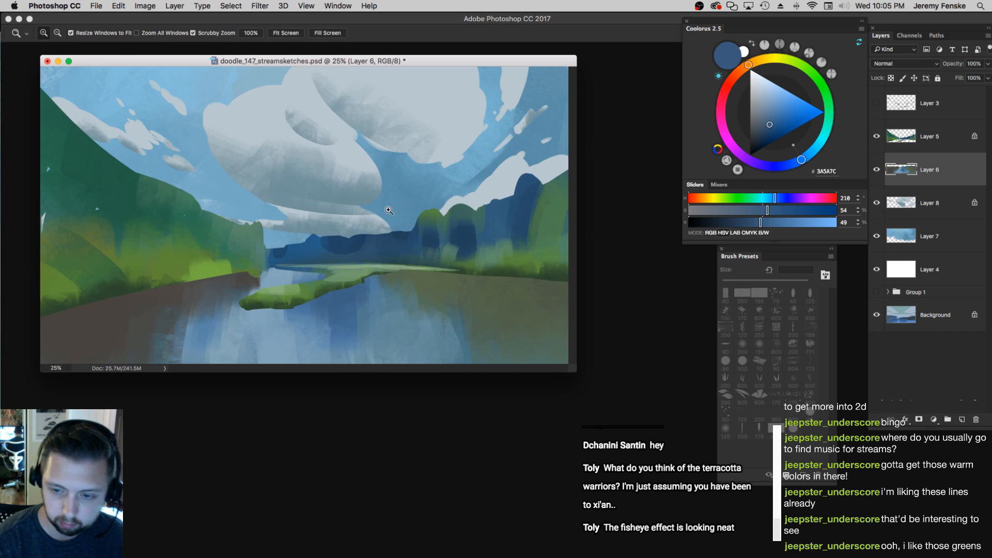
pyautogui.moveTo(567, 373); pyautogui.dragTo(691, 459)
pyautogui.press('b')
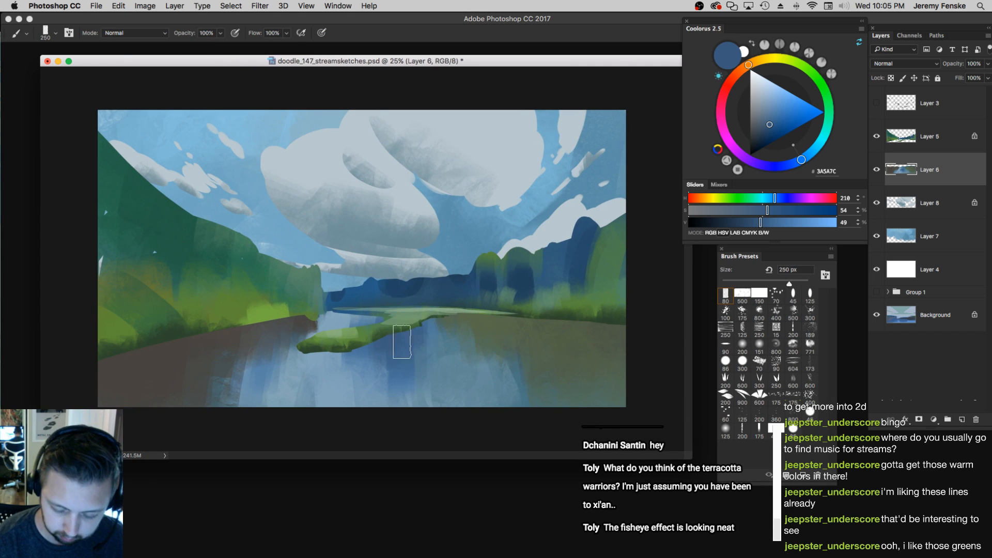
pyautogui.press(']')
pyautogui.press(']')
pyautogui.press(']')
pyautogui.press(']')
pyautogui.press('[')
pyautogui.click(776, 199)
pyautogui.click(766, 222)
pyautogui.click(773, 210)
pyautogui.moveTo(378, 353); pyautogui.dragTo(388, 368)
pyautogui.press('super+z')
# Paint light reflections over the brown area in the painting's lower-left corner with sampled water blue #7B9FB6 and a 900 px brush
pyautogui.press(']')
pyautogui.press(']')
pyautogui.press(']')
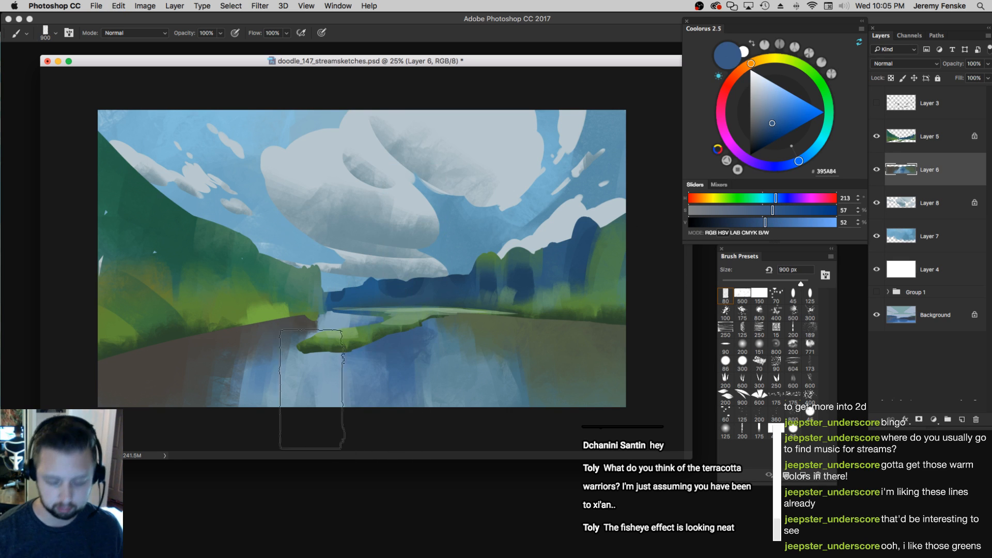
pyautogui.keyDown('alt'); pyautogui.click(305, 400); pyautogui.keyUp('alt')
pyautogui.moveTo(222, 409); pyautogui.dragTo(183, 414)
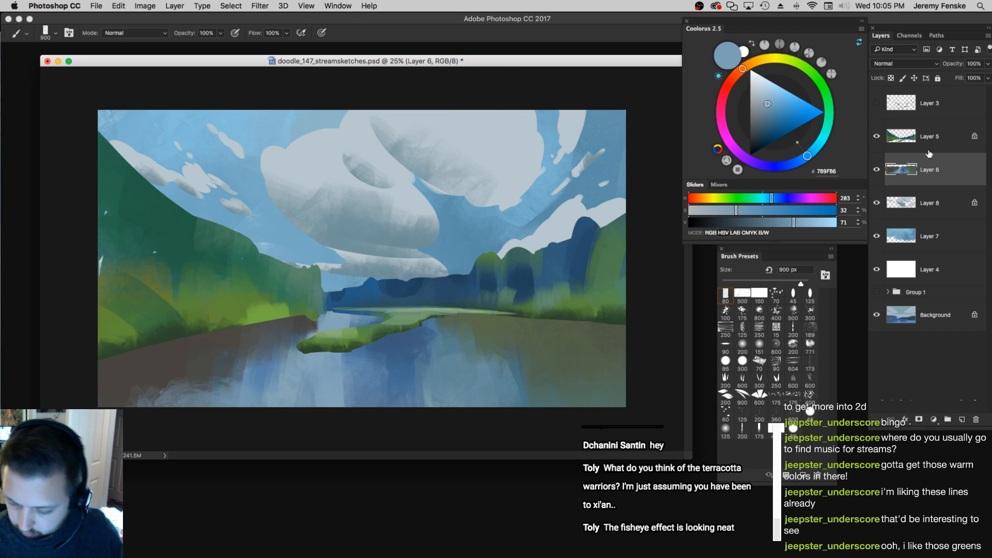
# Create a new layer above Layer 5 and lasso a tall tapering tree shape from the large cloud down to the island
pyautogui.click(953, 141)
pyautogui.click(963, 420)
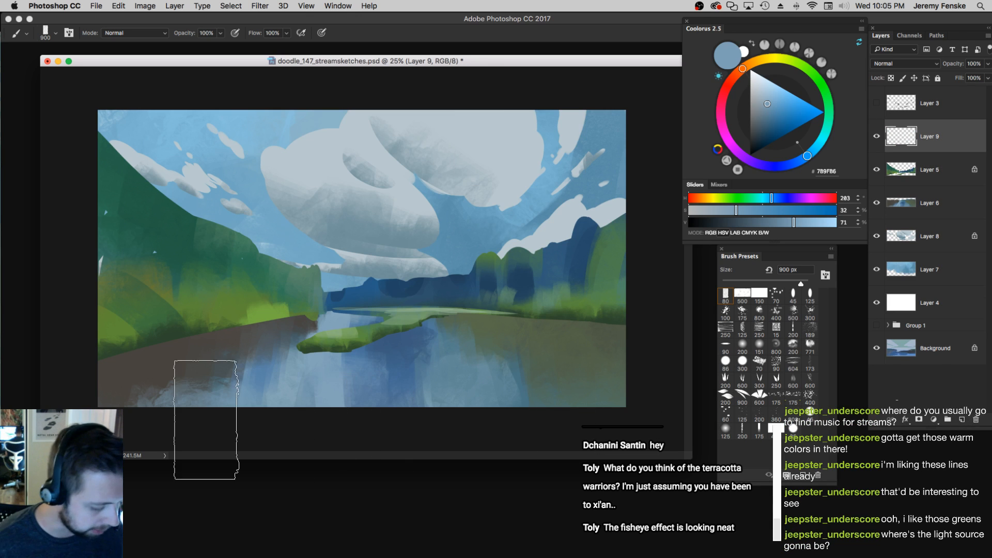
pyautogui.press('l')
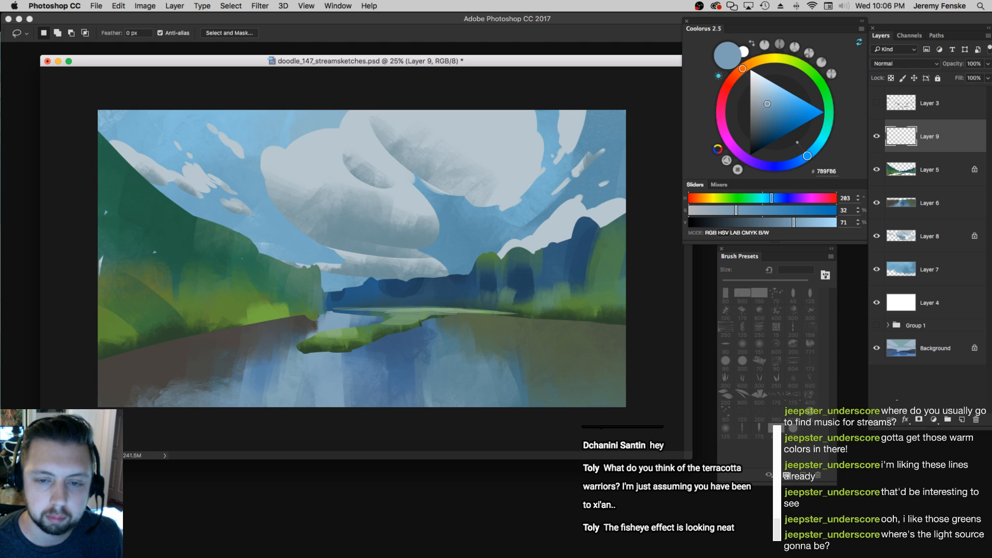
pyautogui.press('super+Tab')
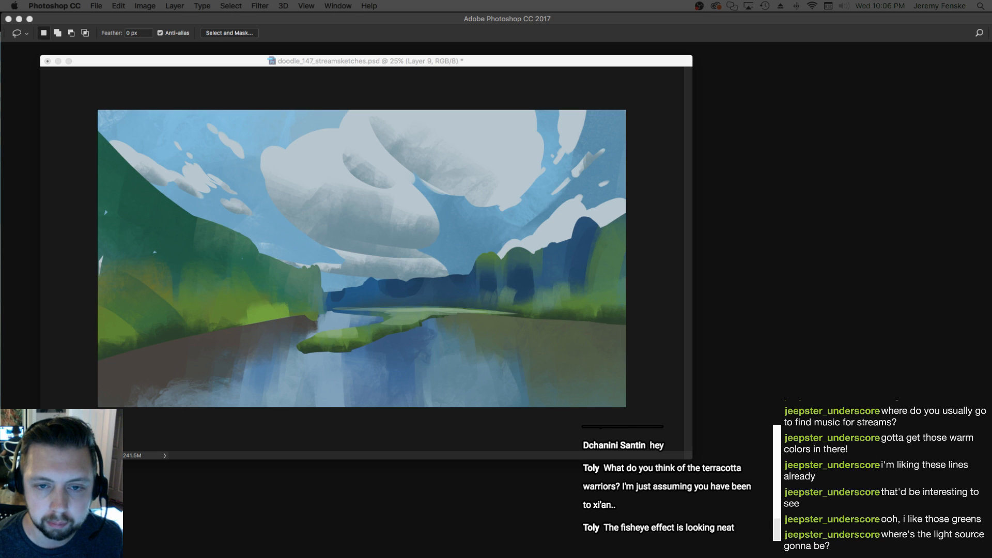
pyautogui.click(390, 156)
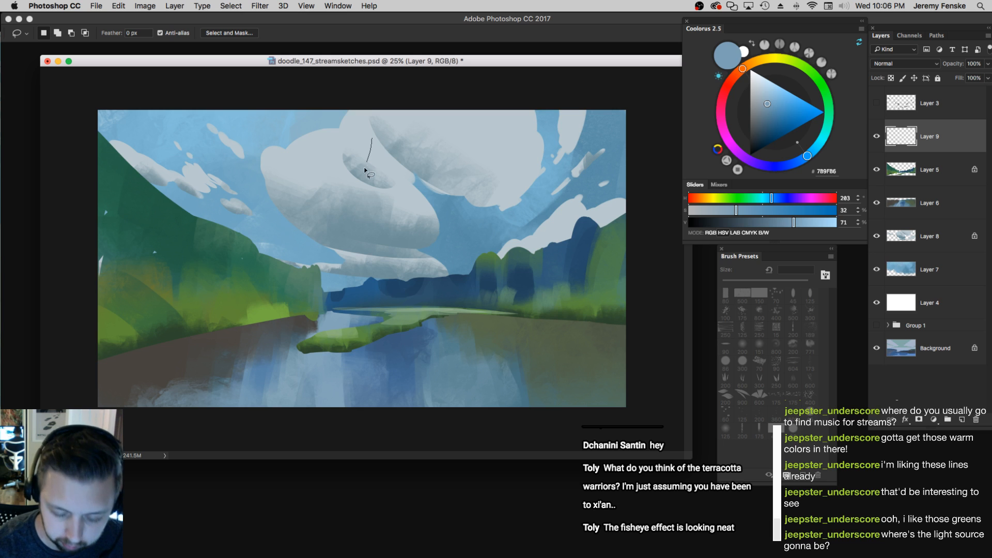
pyautogui.moveTo(378, 124)
pyautogui.mouseDown()
pyautogui.moveTo(353, 314)
pyautogui.moveTo(395, 233)
pyautogui.moveTo(381, 136)
pyautogui.mouseUp()
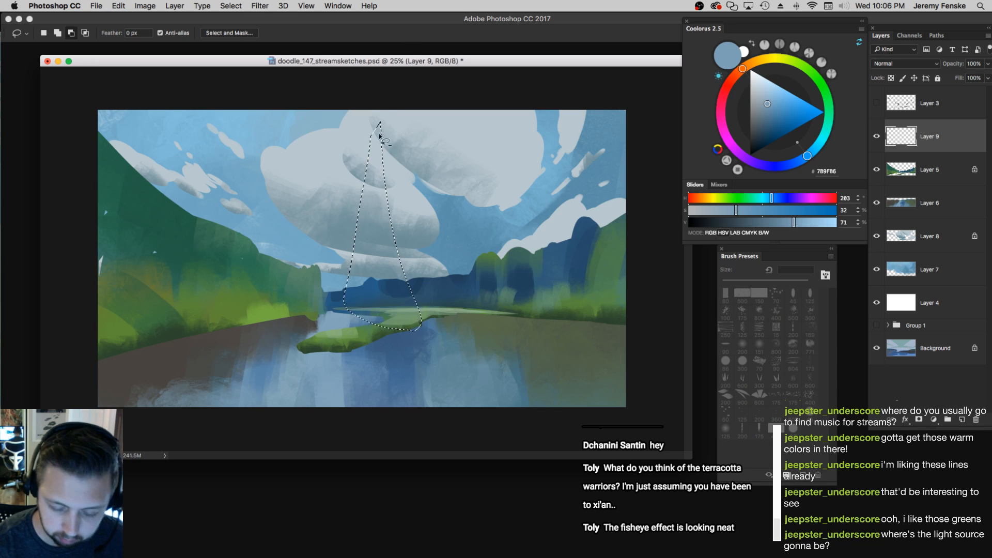
# Cut jagged branch notches into both sides of the tree selection with the Lasso tool
pyautogui.moveTo(378, 99); pyautogui.dragTo(394, 221)
pyautogui.moveTo(363, 122); pyautogui.dragTo(393, 206)
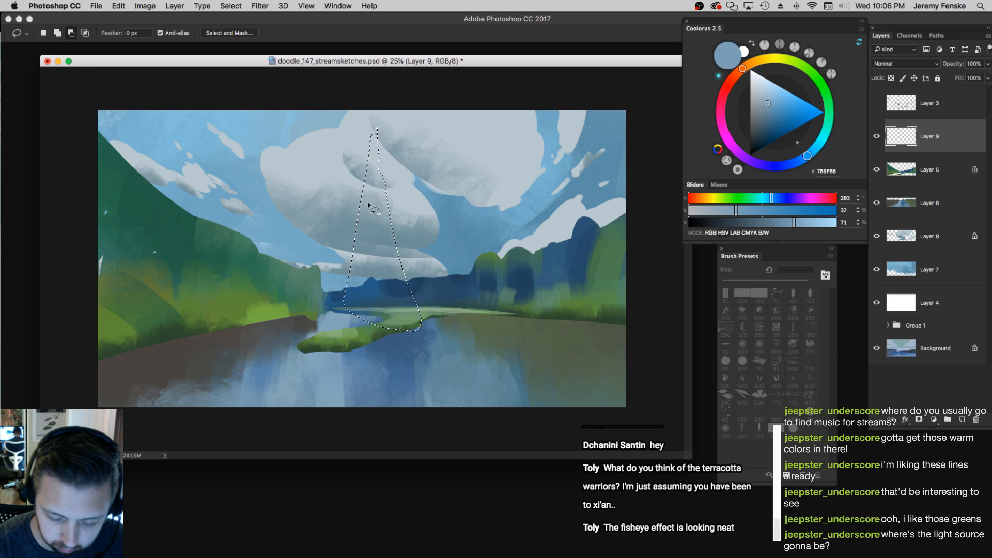
pyautogui.moveTo(392, 207); pyautogui.dragTo(405, 232)
pyautogui.moveTo(361, 181)
pyautogui.mouseDown()
pyautogui.moveTo(308, 261)
pyautogui.moveTo(359, 235)
pyautogui.moveTo(337, 222)
pyautogui.moveTo(341, 234)
pyautogui.moveTo(354, 210)
pyautogui.moveTo(390, 200)
pyautogui.moveTo(399, 227)
pyautogui.moveTo(382, 220)
pyautogui.moveTo(420, 280)
pyautogui.moveTo(362, 227)
pyautogui.moveTo(348, 253)
pyautogui.moveTo(347, 241)
pyautogui.moveTo(340, 269)
pyautogui.mouseUp()
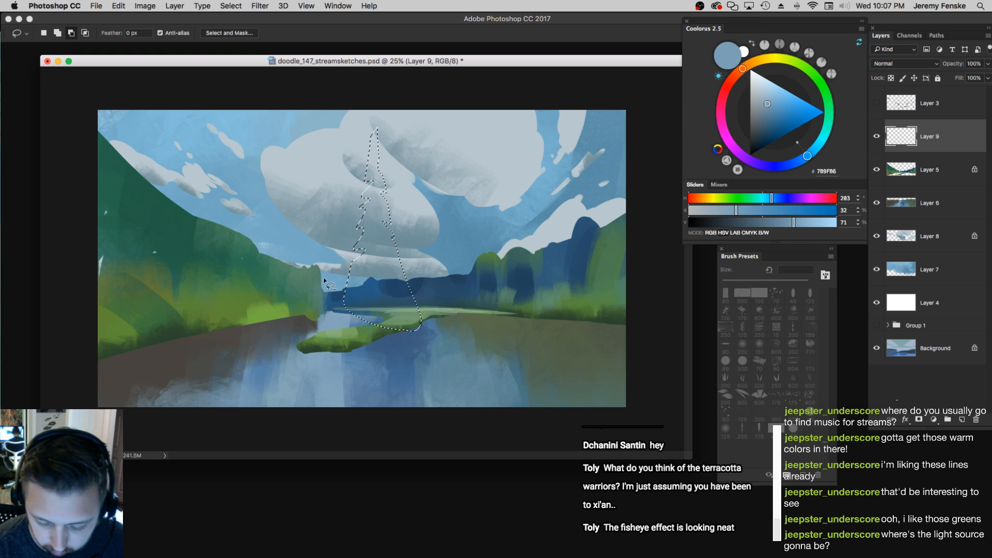
pyautogui.moveTo(397, 268)
pyautogui.mouseDown()
pyautogui.moveTo(427, 281)
pyautogui.moveTo(401, 264)
pyautogui.mouseUp()
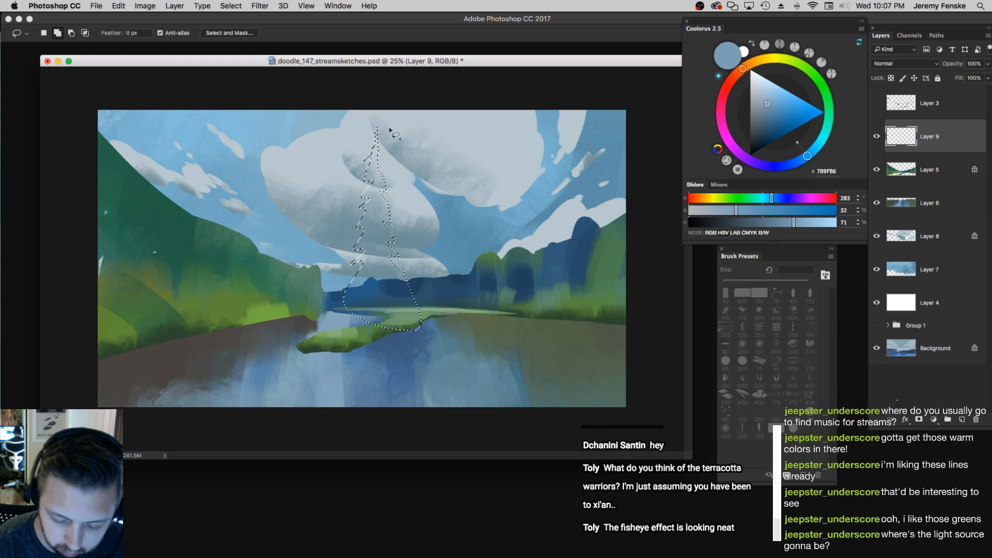
# Rework the treetop selection and add pointed branch shapes along its upper right side
pyautogui.press('super+z')
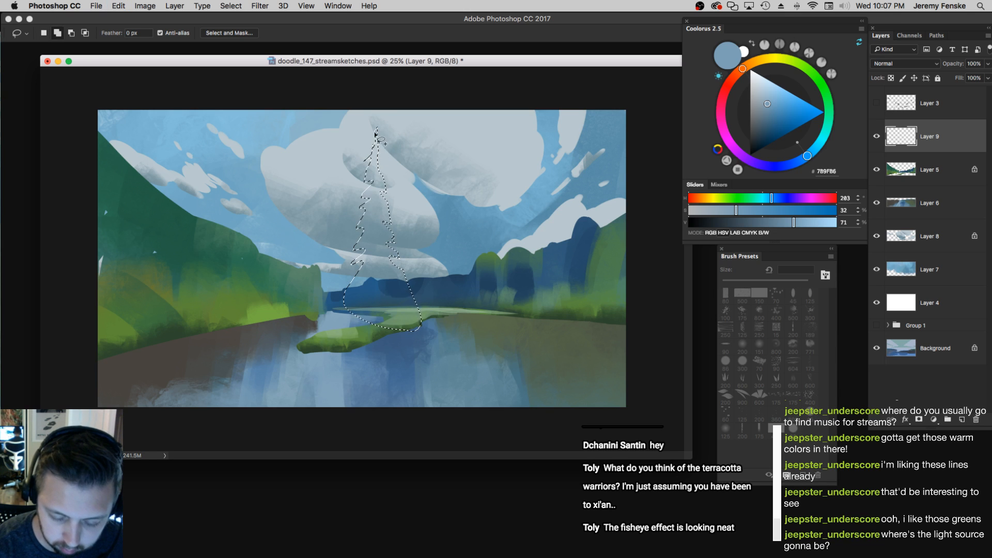
pyautogui.press('super+z')
pyautogui.keyDown('shift'); pyautogui.moveTo(378, 170); pyautogui.dragTo(365, 163); pyautogui.keyUp('shift')
pyautogui.moveTo(380, 167); pyautogui.dragTo(379, 143)
pyautogui.moveTo(383, 221)
pyautogui.mouseDown()
pyautogui.moveTo(379, 188)
pyautogui.moveTo(401, 217)
pyautogui.mouseUp()
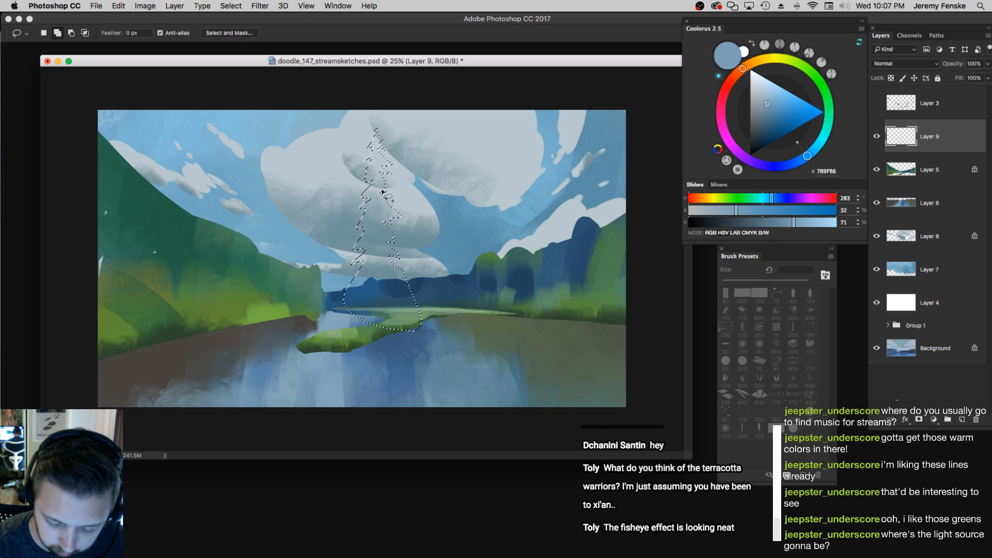
# Subtract the lower corners of the tree selection to leave a narrow trunk standing on the island
pyautogui.moveTo(339, 295)
pyautogui.keyDown('alt'); pyautogui.mouseDown()
pyautogui.moveTo(363, 282)
pyautogui.moveTo(342, 327)
pyautogui.mouseUp(); pyautogui.keyUp('alt')
pyautogui.moveTo(426, 303)
pyautogui.keyDown('alt'); pyautogui.mouseDown()
pyautogui.moveTo(374, 279)
pyautogui.moveTo(405, 347)
pyautogui.mouseUp(); pyautogui.keyUp('alt')
pyautogui.press('super+alt+z')
pyautogui.moveTo(426, 290)
pyautogui.keyDown('alt'); pyautogui.mouseDown()
pyautogui.moveTo(449, 375)
pyautogui.moveTo(372, 325)
pyautogui.moveTo(368, 292)
pyautogui.moveTo(396, 279)
pyautogui.moveTo(388, 284)
pyautogui.moveTo(398, 301)
pyautogui.moveTo(358, 306)
pyautogui.moveTo(367, 323)
pyautogui.moveTo(416, 338)
pyautogui.mouseUp(); pyautogui.keyUp('alt')
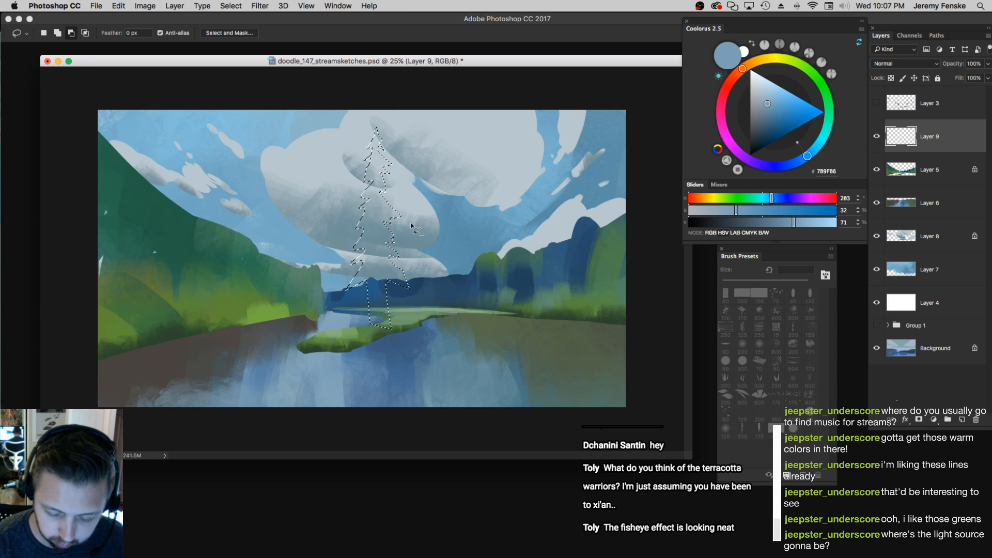
# Add more branch tips along both edges of the tree selection and slim the trunk further
pyautogui.moveTo(382, 176)
pyautogui.keyDown('shift'); pyautogui.mouseDown()
pyautogui.moveTo(384, 205)
pyautogui.moveTo(388, 181)
pyautogui.mouseUp(); pyautogui.keyUp('shift')
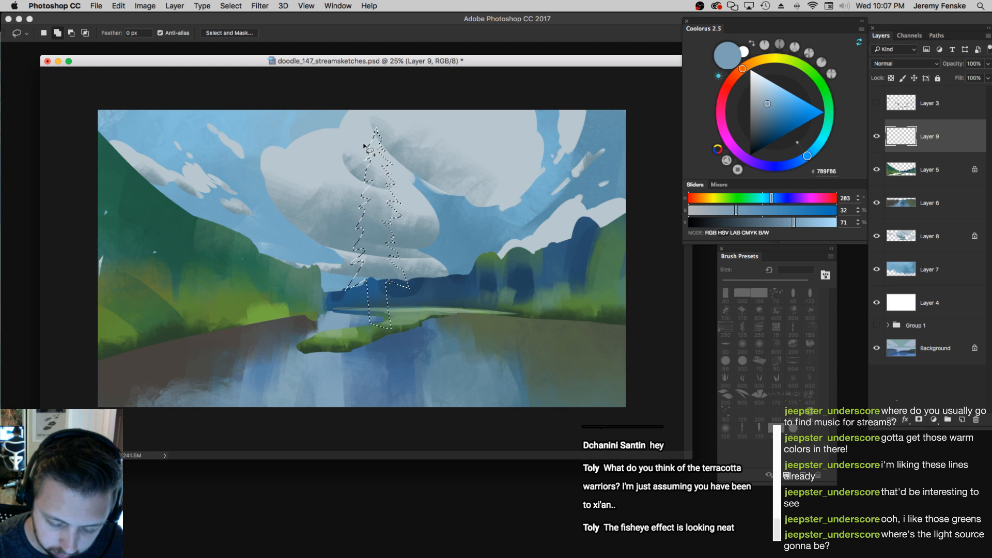
pyautogui.moveTo(373, 164)
pyautogui.keyDown('shift'); pyautogui.mouseDown()
pyautogui.moveTo(363, 187)
pyautogui.moveTo(374, 161)
pyautogui.mouseUp(); pyautogui.keyUp('shift')
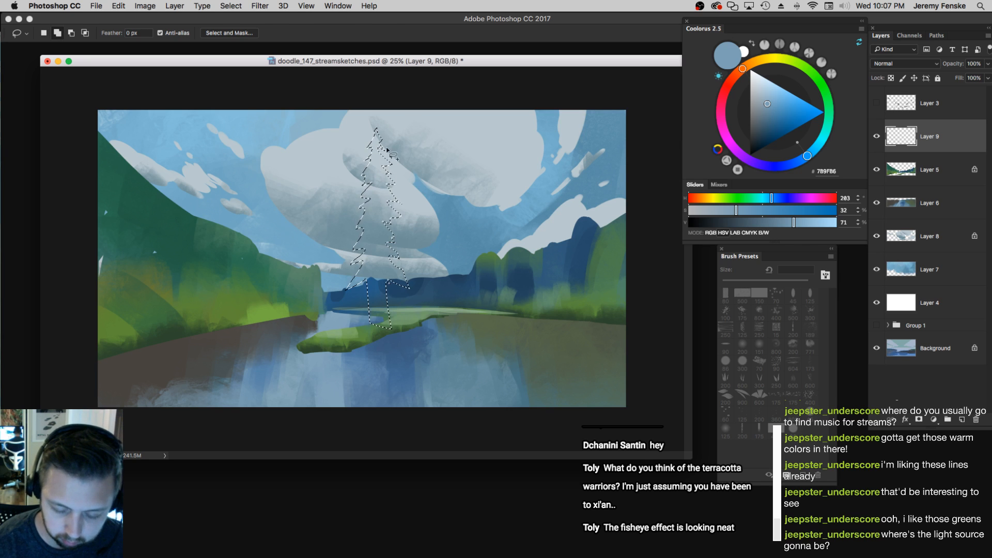
pyautogui.keyDown('shift'); pyautogui.moveTo(388, 219); pyautogui.dragTo(388, 241); pyautogui.keyUp('shift')
pyautogui.keyDown('alt'); pyautogui.moveTo(373, 280); pyautogui.dragTo(378, 327); pyautogui.keyUp('alt')
pyautogui.moveTo(386, 280)
pyautogui.keyDown('alt'); pyautogui.mouseDown()
pyautogui.moveTo(410, 367)
pyautogui.moveTo(400, 284)
pyautogui.moveTo(382, 325)
pyautogui.mouseUp(); pyautogui.keyUp('alt')
pyautogui.moveTo(398, 230)
pyautogui.keyDown('alt'); pyautogui.mouseDown()
pyautogui.moveTo(416, 239)
pyautogui.moveTo(408, 223)
pyautogui.mouseUp(); pyautogui.keyUp('alt')
# Fill the tree selection with solid black on Layer 9 using the Paint Bucket tool
pyautogui.press('g')
pyautogui.click(362, 261)
pyautogui.moveTo(705, 211); pyautogui.dragTo(689, 222)
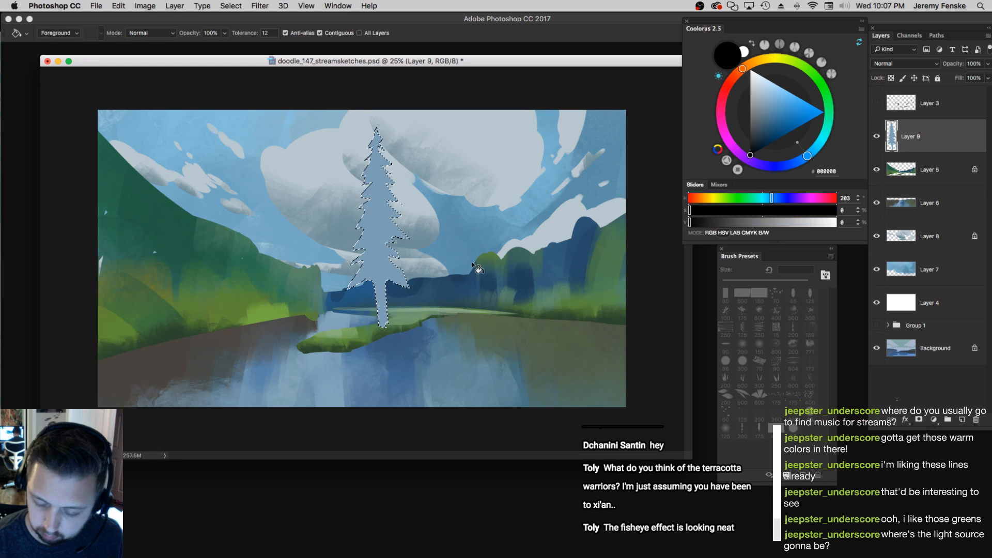
pyautogui.click(388, 264)
# Deselect, then flip the black tree horizontally with Free Transform and move it lower over the island
pyautogui.press('super+d')
pyautogui.press('super+t')
pyautogui.keyDown('alt'); pyautogui.moveTo(406, 227); pyautogui.dragTo(345, 232); pyautogui.keyUp('alt')
pyautogui.moveTo(378, 310); pyautogui.dragTo(376, 329)
pyautogui.press('Return')
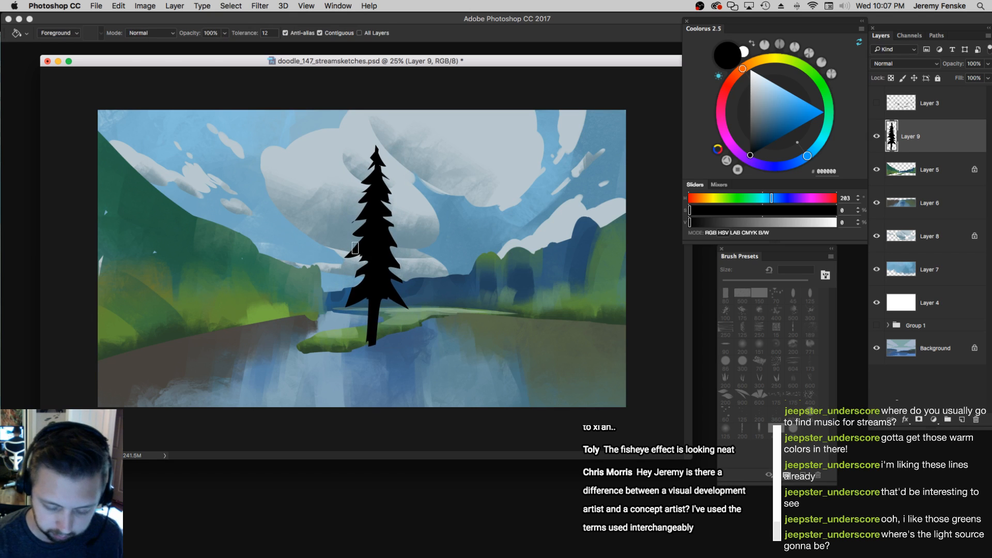
# Erase small gaps between the branches and thin the trunk to a fine taper using a 30 to 50 px eraser
pyautogui.press('e')
pyautogui.press('[')
pyautogui.press('[')
pyautogui.press('[')
pyautogui.moveTo(360, 240); pyautogui.dragTo(345, 257)
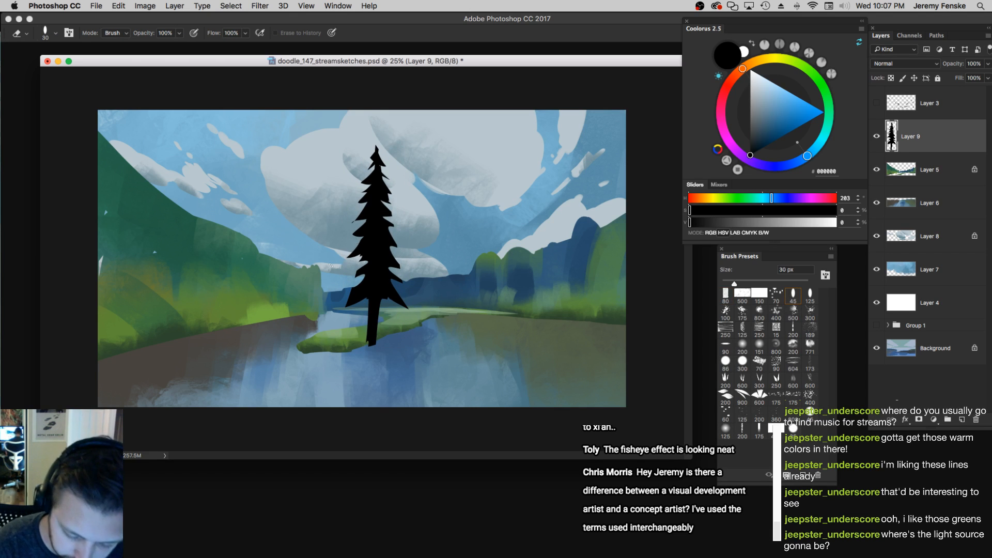
pyautogui.press('[')
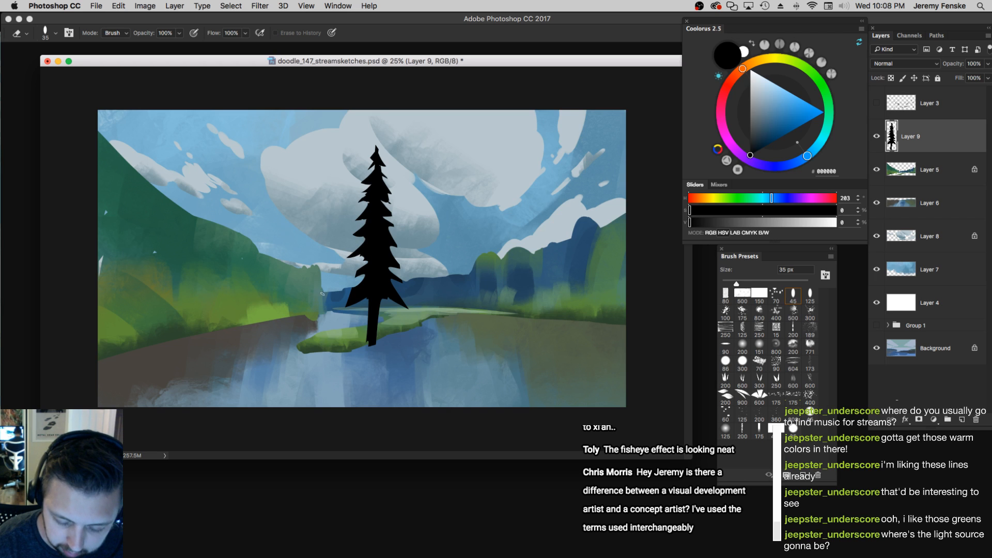
pyautogui.press(']')
pyautogui.press(']')
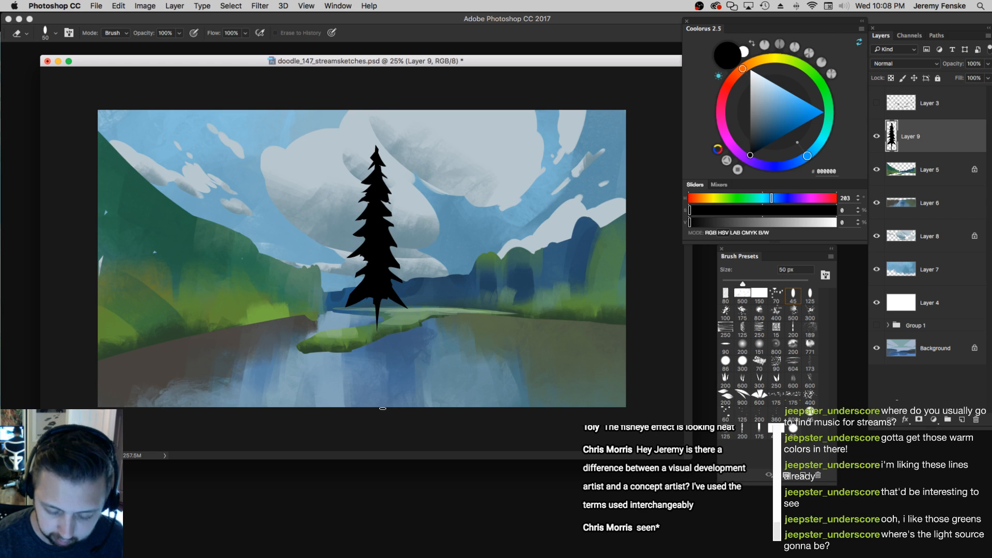
# Paint extra black branches on the tree with the 45 px brush preset resized to between 20 and 40 px
pyautogui.press('b')
pyautogui.click(793, 296)
pyautogui.press('[')
pyautogui.press('[')
pyautogui.press('[')
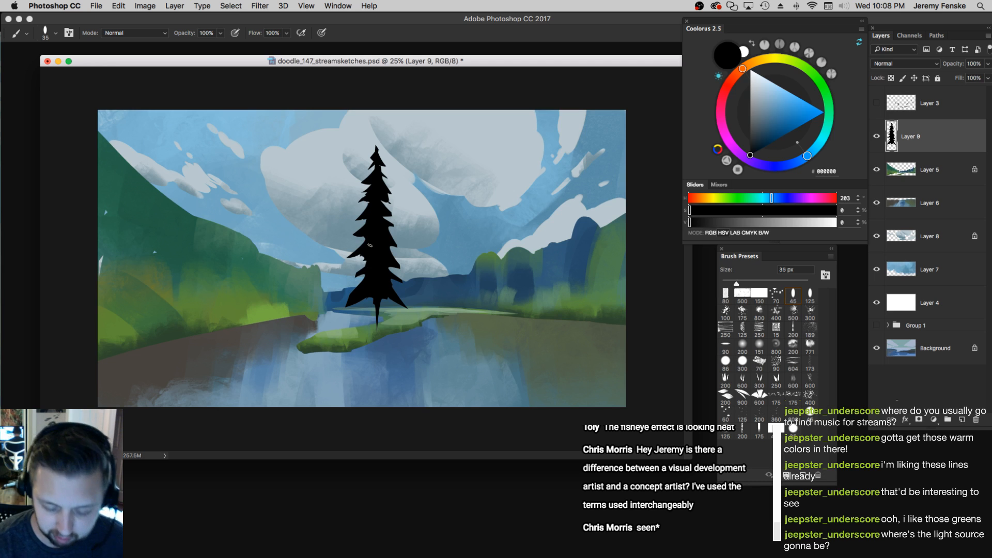
pyautogui.press(']')
pyautogui.moveTo(391, 249); pyautogui.dragTo(401, 267)
pyautogui.press('[')
pyautogui.press('[')
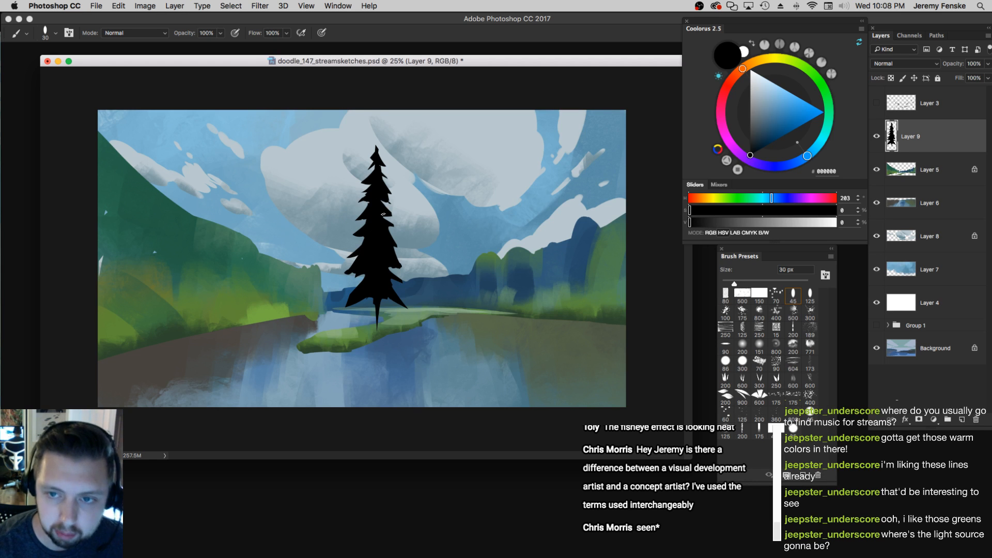
pyautogui.press('[')
pyautogui.press(']')
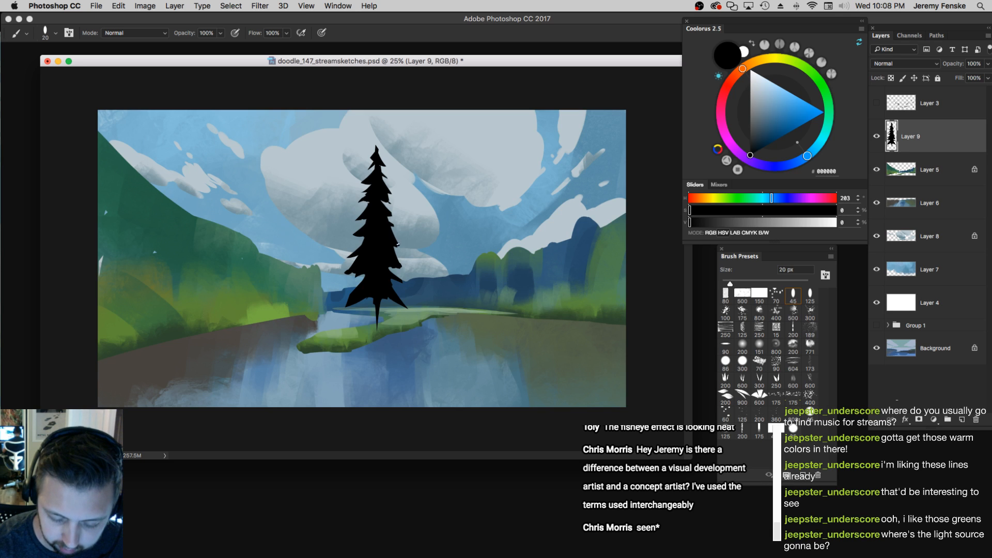
pyautogui.press('[')
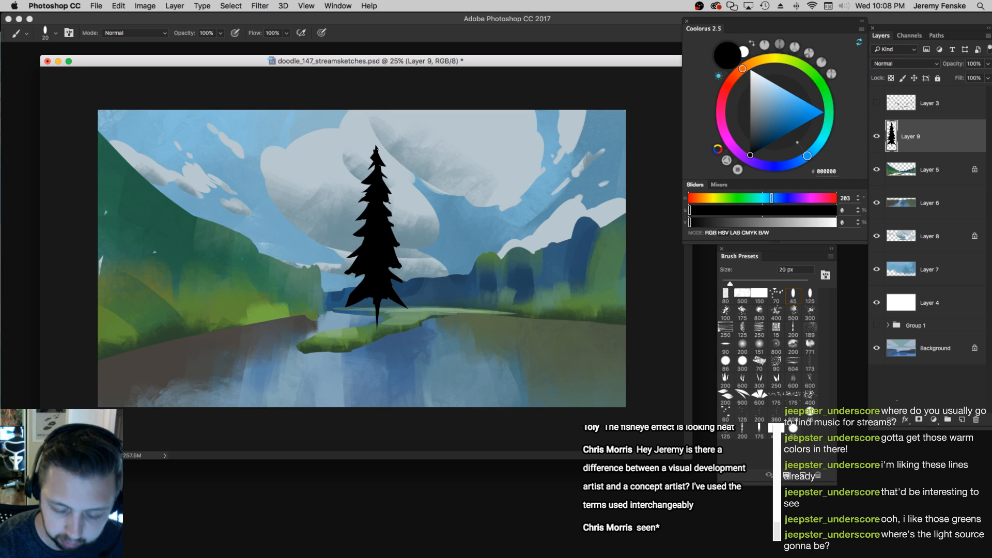
# Trim the tip and upper left edge of the tree with the eraser
pyautogui.press('e')
pyautogui.moveTo(365, 167)
pyautogui.mouseDown()
pyautogui.moveTo(378, 115)
pyautogui.moveTo(368, 166)
pyautogui.mouseUp()
pyautogui.press('b')
pyautogui.press('super+z')
pyautogui.press(']')
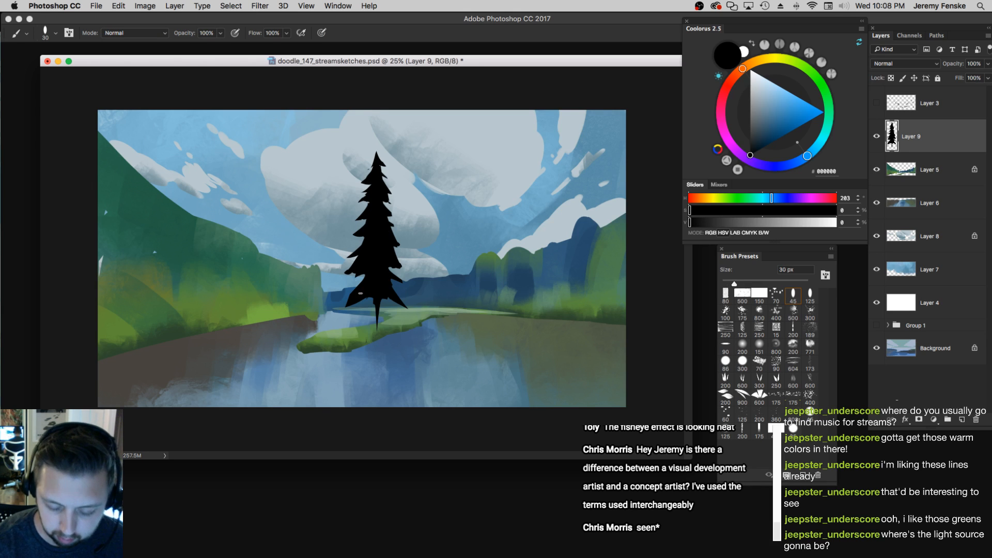
pyautogui.press('super+z')
# Fill out the tree's lowest branches on both sides in black with a 30 px brush, trimming the left edge
pyautogui.moveTo(365, 274)
pyautogui.mouseDown()
pyautogui.moveTo(350, 275)
pyautogui.moveTo(346, 301)
pyautogui.mouseUp()
pyautogui.press('e')
pyautogui.moveTo(354, 261); pyautogui.dragTo(351, 274)
pyautogui.press('b')
pyautogui.moveTo(401, 255)
pyautogui.mouseDown()
pyautogui.moveTo(400, 281)
pyautogui.moveTo(388, 263)
pyautogui.moveTo(405, 303)
pyautogui.mouseUp()
pyautogui.moveTo(395, 273); pyautogui.dragTo(411, 305)
# Erase the protruding branch tips down the tree's left side to tighten its silhouette
pyautogui.press('e')
pyautogui.moveTo(356, 263); pyautogui.dragTo(345, 306)
pyautogui.moveTo(361, 243); pyautogui.dragTo(348, 257)
pyautogui.moveTo(364, 222)
pyautogui.mouseDown()
pyautogui.moveTo(350, 238)
pyautogui.moveTo(351, 223)
pyautogui.mouseUp()
pyautogui.moveTo(371, 183)
pyautogui.mouseDown()
pyautogui.moveTo(364, 194)
pyautogui.moveTo(361, 184)
pyautogui.moveTo(387, 177)
pyautogui.moveTo(394, 219)
pyautogui.moveTo(390, 198)
pyautogui.mouseUp()
pyautogui.press('super+z')
pyautogui.press('b')
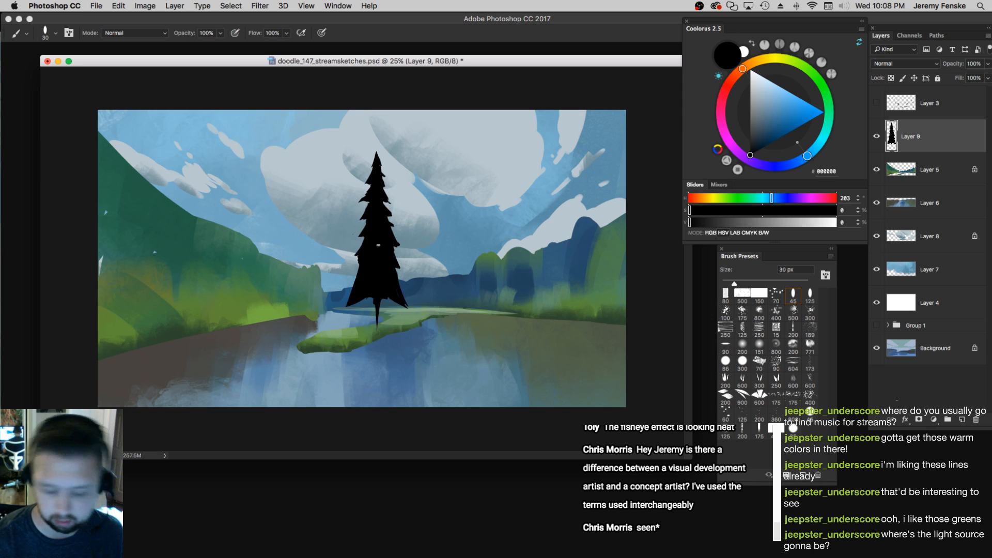
# Extend the trunk in black with one thin vertical stroke past the island into the water
pyautogui.press('[')
pyautogui.moveTo(380, 314); pyautogui.dragTo(378, 356)
pyautogui.press('super+z')
pyautogui.moveTo(376, 307); pyautogui.dragTo(376, 364)
# Fade out the lower end of the trunk with the soft round 200 px eraser preset, enlarged
pyautogui.press('e')
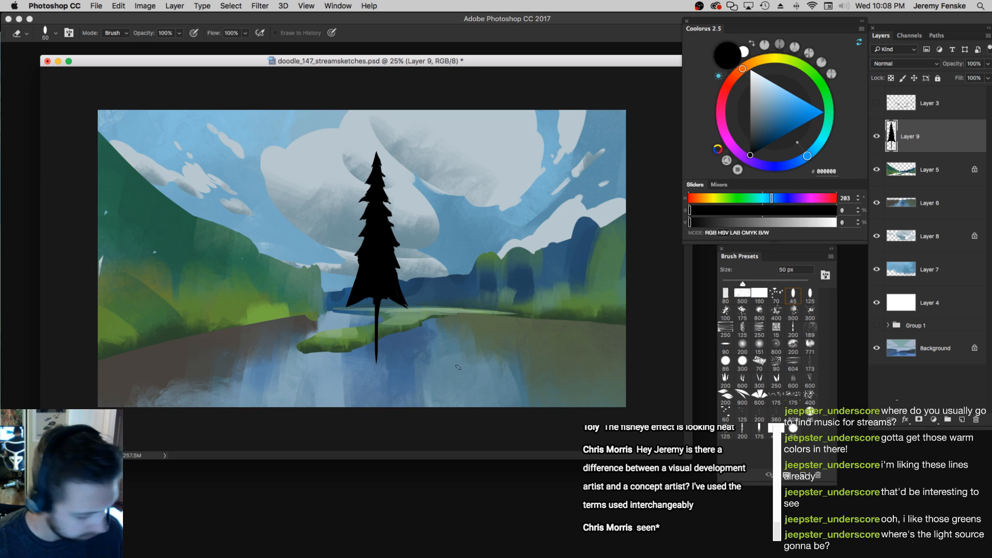
pyautogui.click(740, 347)
pyautogui.press(']')
pyautogui.press(']')
pyautogui.press(']')
pyautogui.click(377, 359)
pyautogui.press('super+z')
pyautogui.click(377, 348)
# Lightly fade the tree's lower body and lowest branches with the soft eraser, enlarged to 900 px and reduced to 250 px
pyautogui.press(']')
pyautogui.press(']')
pyautogui.press(']')
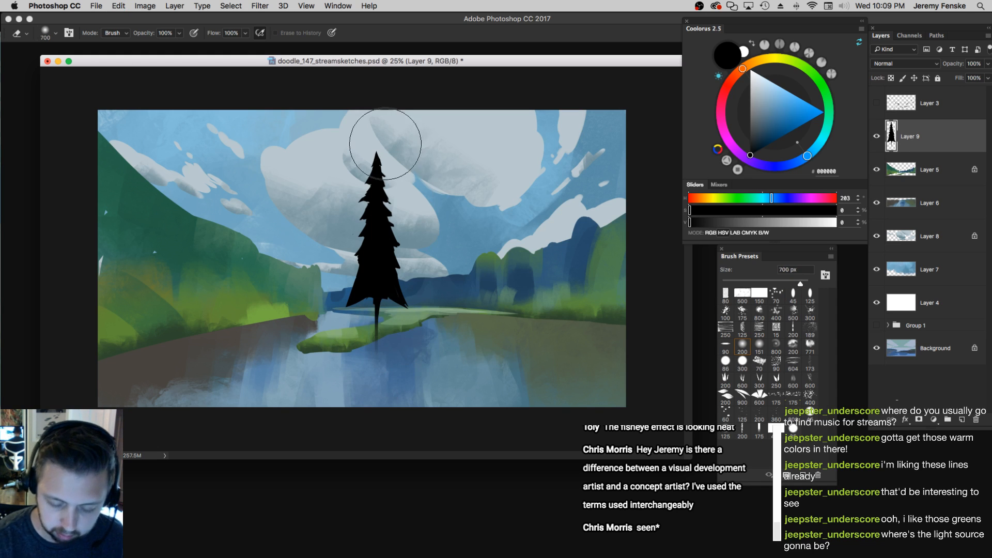
pyautogui.press(']')
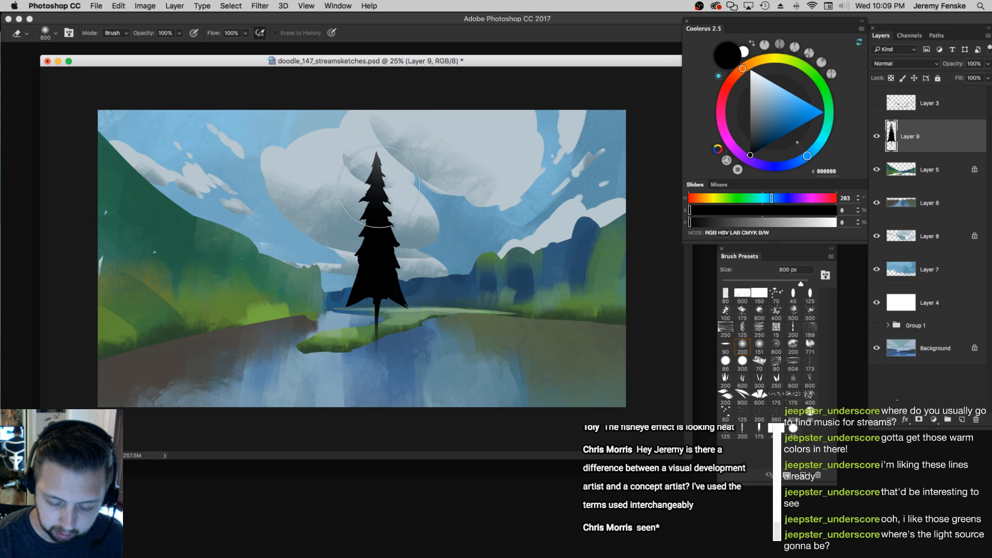
pyautogui.press(']')
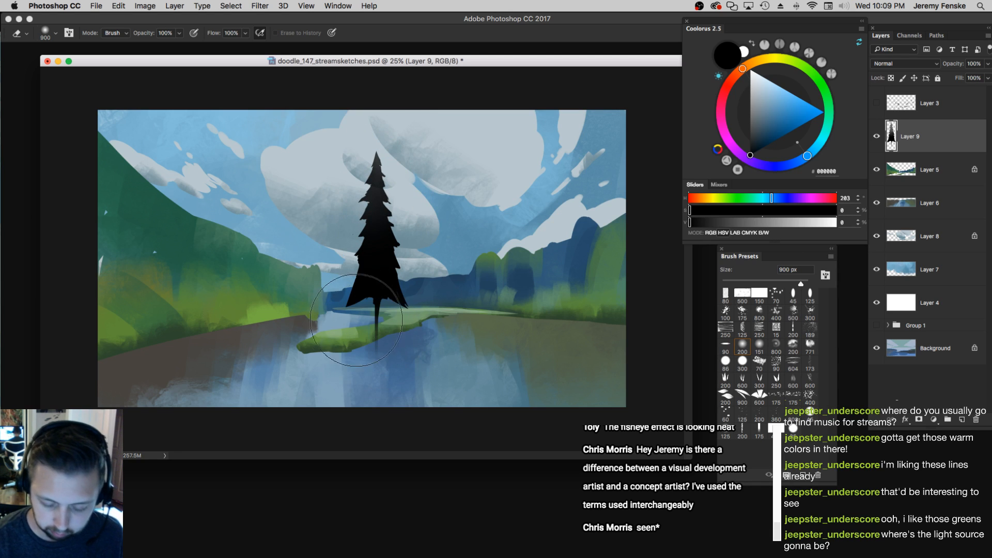
pyautogui.press('[')
pyautogui.press('[')
pyautogui.press('[')
pyautogui.press('[')
pyautogui.press('[')
pyautogui.press('[')
pyautogui.press('[')
pyautogui.press('[')
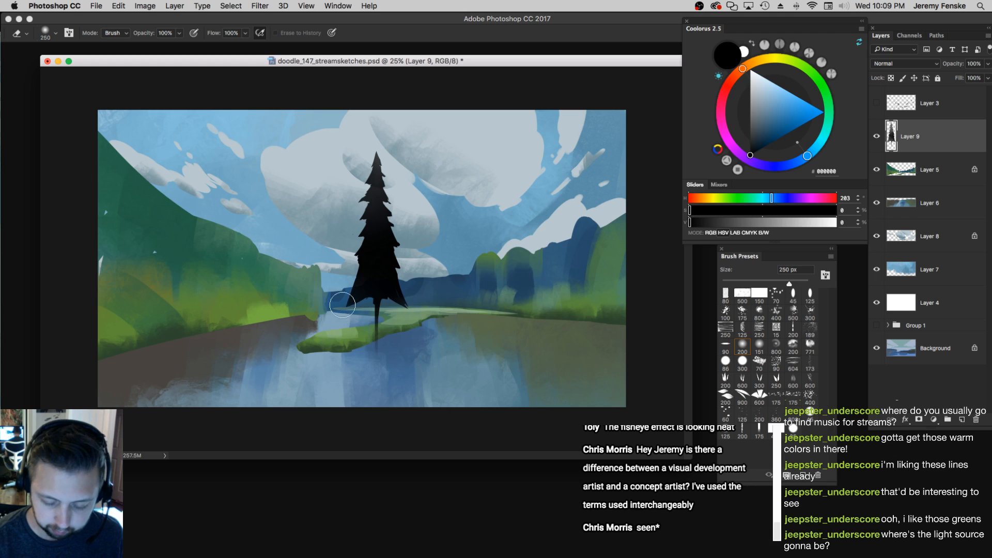
# Paint a black vertical trunk and narrow pointed crown for a second, shorter pine to the right of the first, starting at 30 px
pyautogui.press('b')
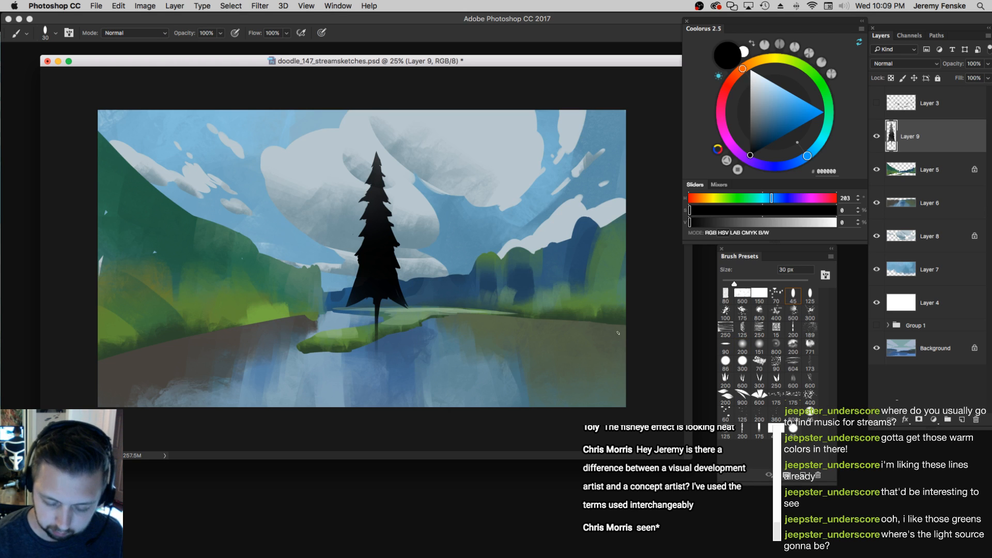
pyautogui.moveTo(444, 338); pyautogui.dragTo(442, 284)
pyautogui.press('cmd+z')
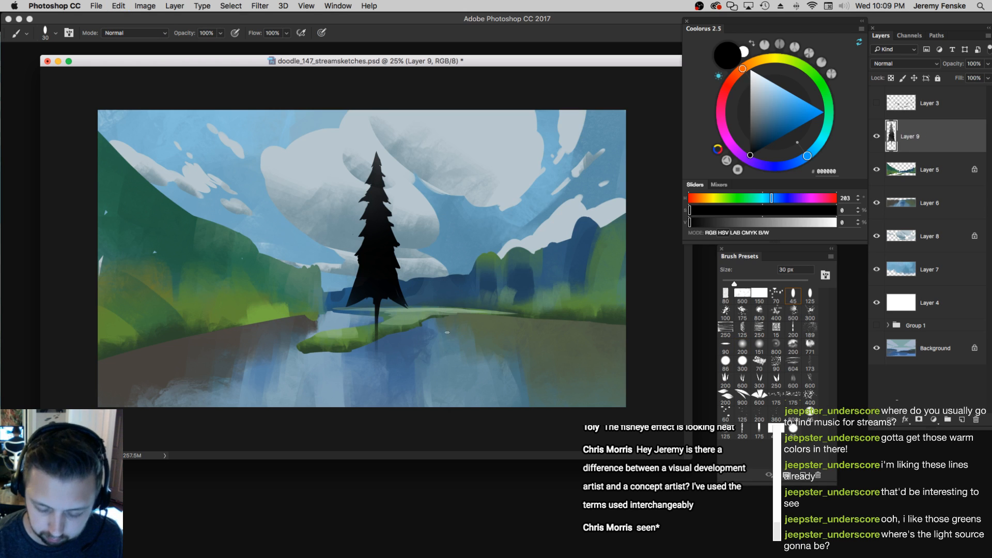
pyautogui.moveTo(441, 339); pyautogui.dragTo(441, 239)
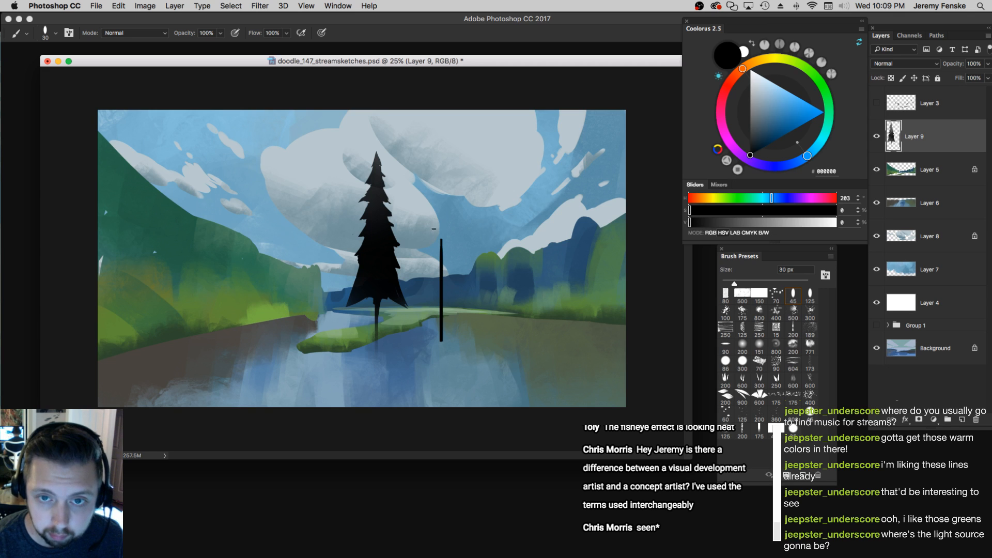
pyautogui.press(']')
pyautogui.moveTo(441, 204); pyautogui.dragTo(435, 247)
pyautogui.moveTo(441, 211)
pyautogui.mouseDown()
pyautogui.moveTo(434, 237)
pyautogui.moveTo(436, 223)
pyautogui.mouseUp()
pyautogui.moveTo(440, 201)
pyautogui.mouseDown()
pyautogui.moveTo(446, 246)
pyautogui.moveTo(442, 238)
pyautogui.moveTo(438, 261)
pyautogui.mouseUp()
# Add short downward-sloping black branches on both sides of the second pine's upper half with a smaller brush
pyautogui.press('[')
pyautogui.press('[')
pyautogui.press('[')
pyautogui.moveTo(441, 237); pyautogui.dragTo(434, 247)
pyautogui.moveTo(444, 239)
pyautogui.mouseDown()
pyautogui.moveTo(449, 264)
pyautogui.moveTo(429, 268)
pyautogui.moveTo(454, 284)
pyautogui.mouseUp()
# Build up the second pine's middle and lower branches in black with a larger brush, leaving the trunk's base exposed
pyautogui.press(']')
pyautogui.press(']')
pyautogui.press(']')
pyautogui.press(']')
pyautogui.moveTo(448, 261)
pyautogui.mouseDown()
pyautogui.moveTo(457, 287)
pyautogui.moveTo(438, 277)
pyautogui.mouseUp()
pyautogui.moveTo(438, 269); pyautogui.dragTo(427, 289)
pyautogui.moveTo(443, 280)
pyautogui.mouseDown()
pyautogui.moveTo(456, 301)
pyautogui.moveTo(425, 306)
pyautogui.mouseUp()
pyautogui.moveTo(444, 296); pyautogui.dragTo(462, 316)
pyautogui.moveTo(446, 248); pyautogui.dragTo(448, 259)
pyautogui.moveTo(439, 302)
pyautogui.mouseDown()
pyautogui.moveTo(424, 320)
pyautogui.moveTo(447, 323)
pyautogui.mouseUp()
pyautogui.moveTo(445, 317)
pyautogui.mouseDown()
pyautogui.moveTo(455, 329)
pyautogui.moveTo(429, 323)
pyautogui.mouseUp()
# Trim both sides of the second pine's crown with the hard oval 45 px eraser preset, starting at 35 px
pyautogui.press('e')
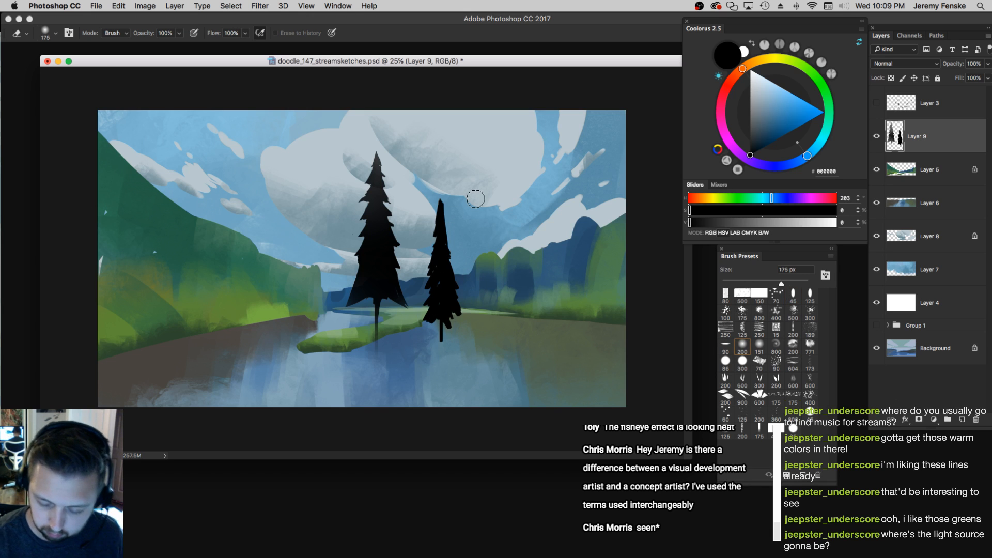
pyautogui.click(793, 295)
pyautogui.press('[')
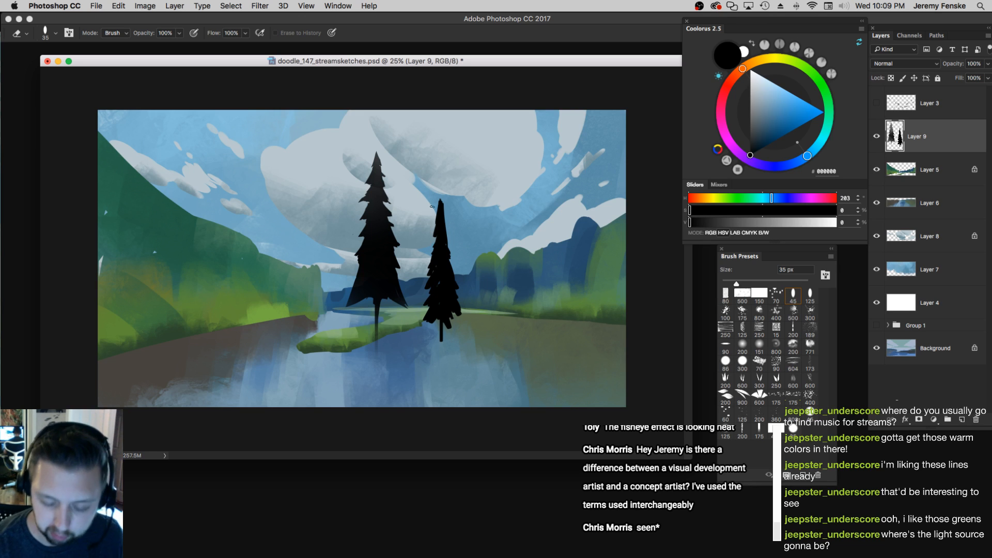
pyautogui.moveTo(435, 211); pyautogui.dragTo(437, 227)
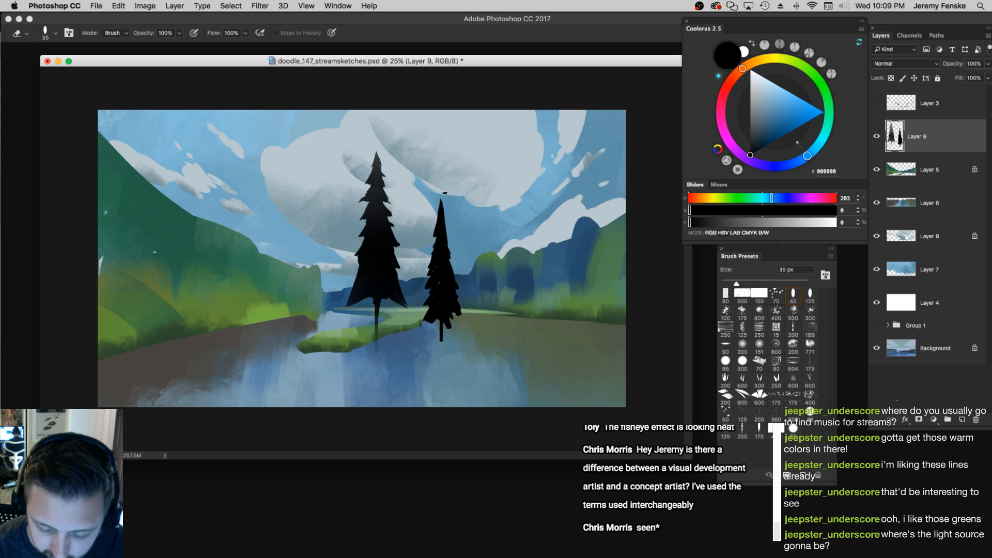
pyautogui.moveTo(443, 197); pyautogui.dragTo(445, 229)
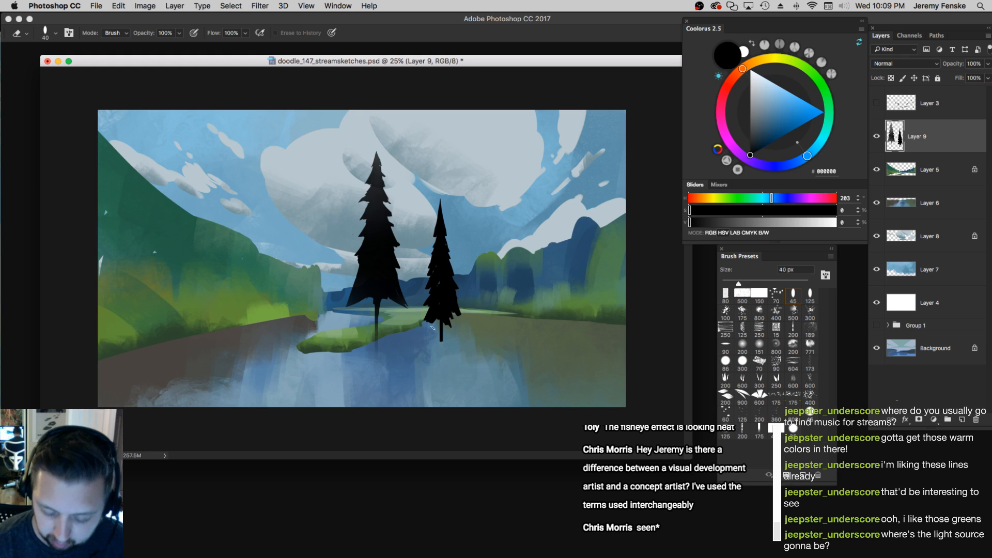
pyautogui.press(']')
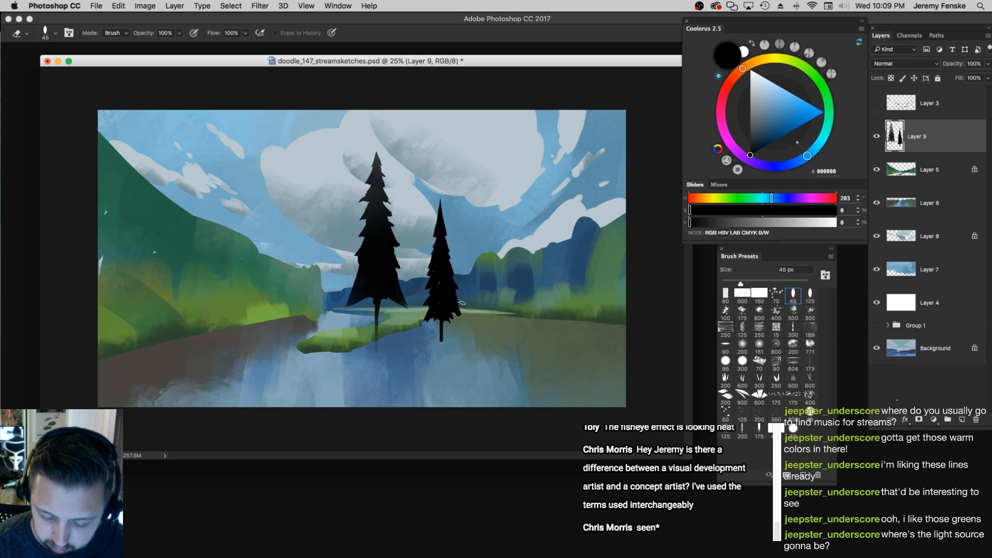
# Fill gaps along the second pine's right side and lower branches in black with the brush at 30 to 40 px
pyautogui.press('b')
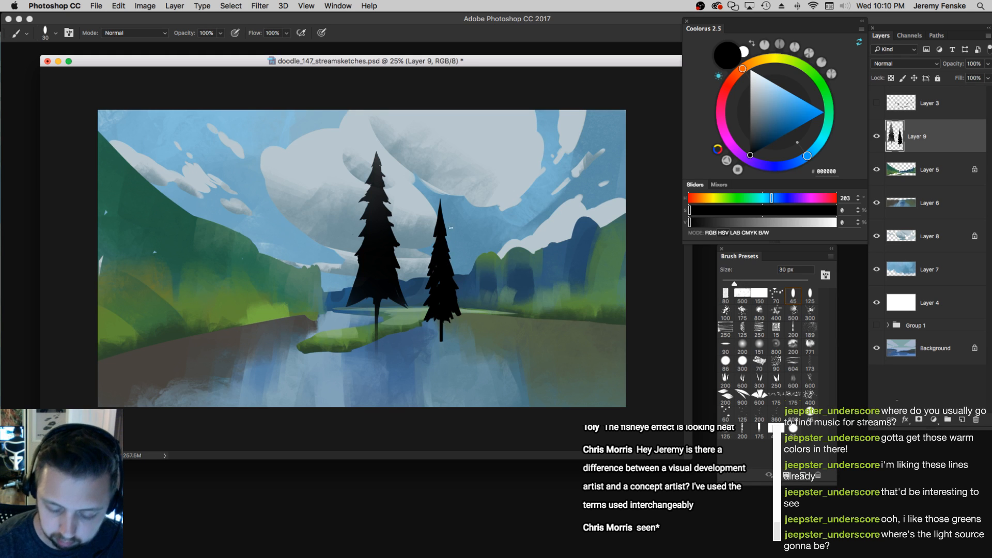
pyautogui.moveTo(444, 240); pyautogui.dragTo(450, 252)
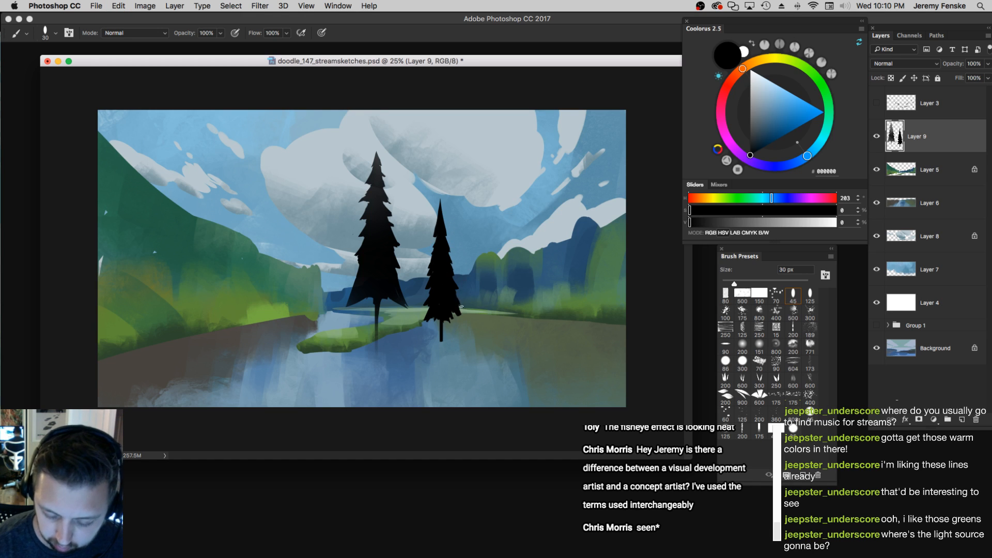
pyautogui.press(']')
pyautogui.press(']')
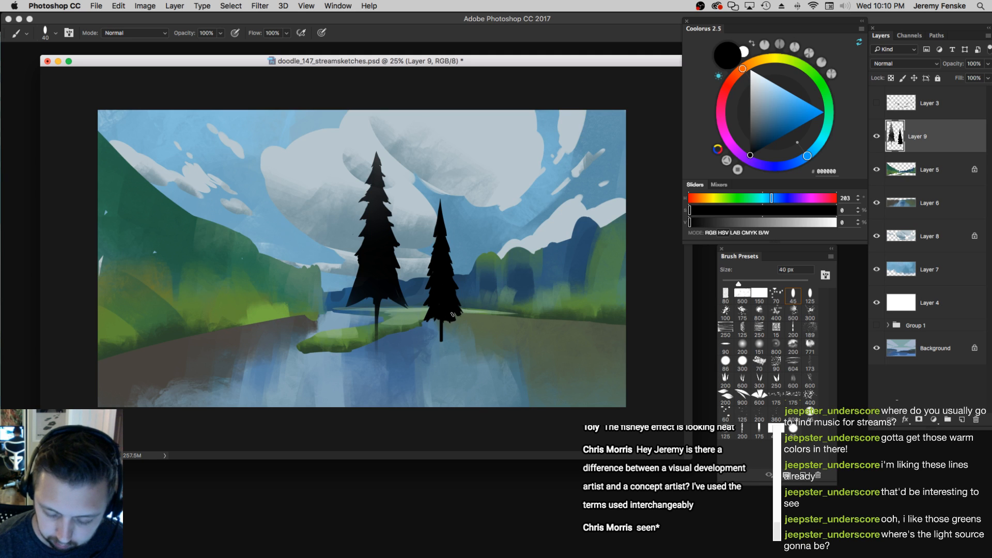
pyautogui.press('[')
pyautogui.press('[')
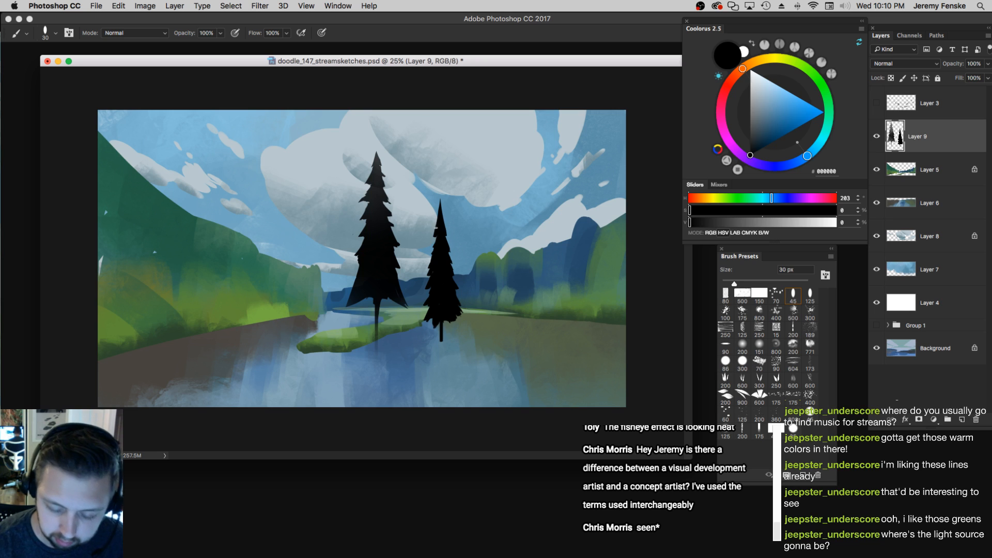
# Erase around the second pine's tip and its lower right branches with the 45 px eraser to refine the silhouette
pyautogui.press('e')
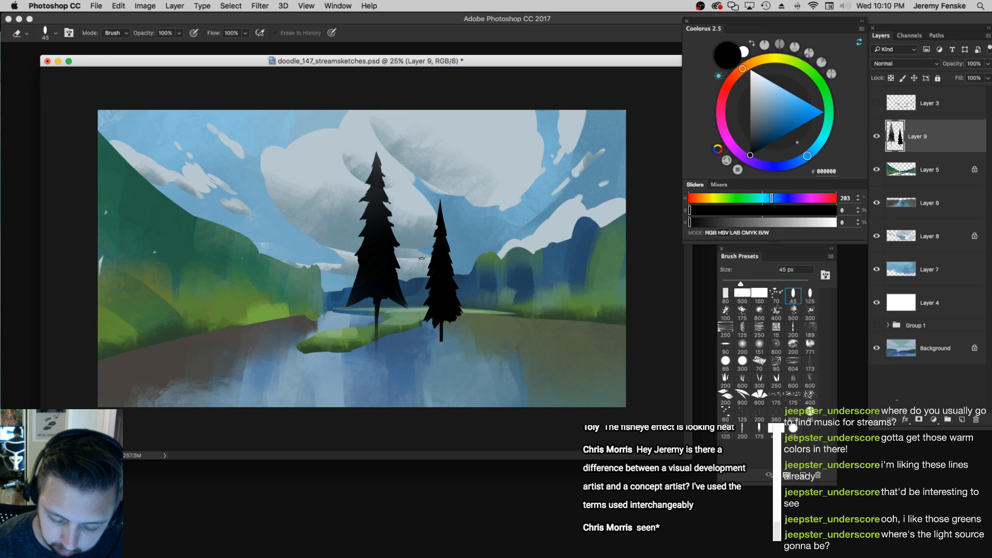
pyautogui.moveTo(437, 197); pyautogui.dragTo(450, 232)
pyautogui.press('b')
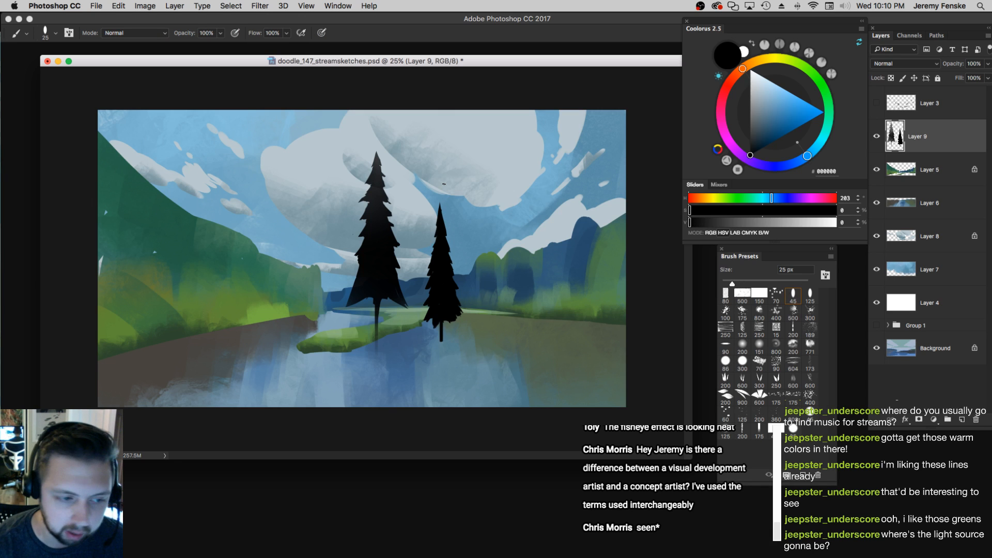
pyautogui.press('[')
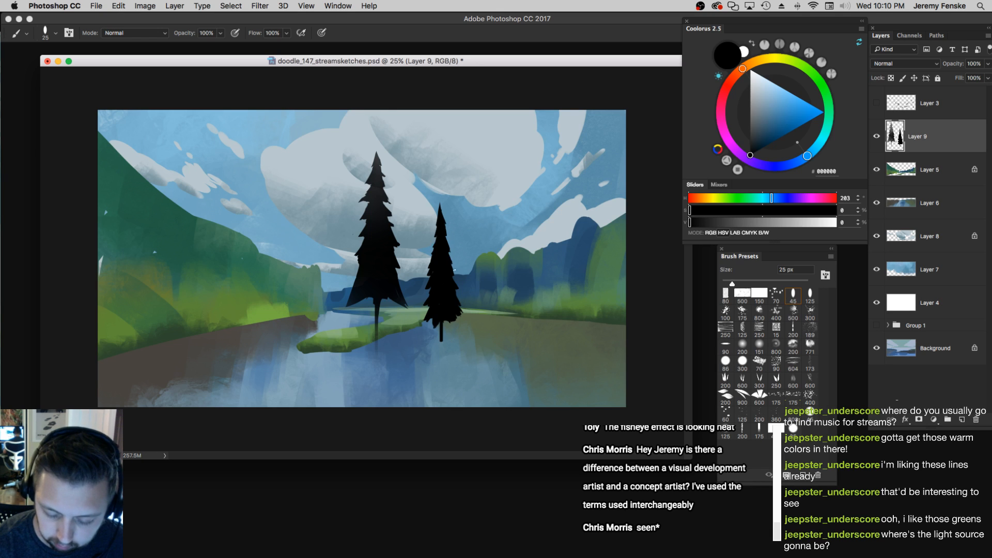
pyautogui.press('e')
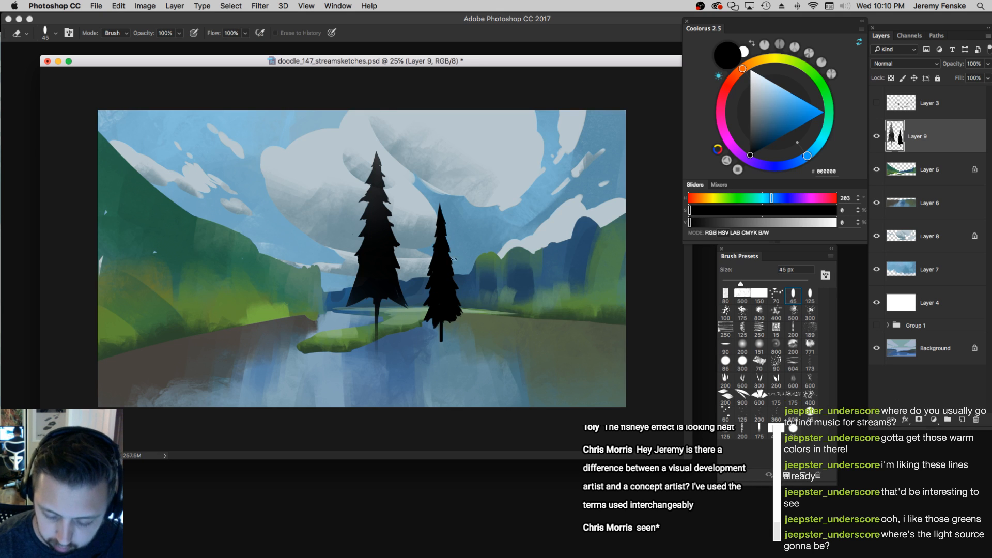
pyautogui.moveTo(457, 293); pyautogui.dragTo(459, 316)
pyautogui.press('[')
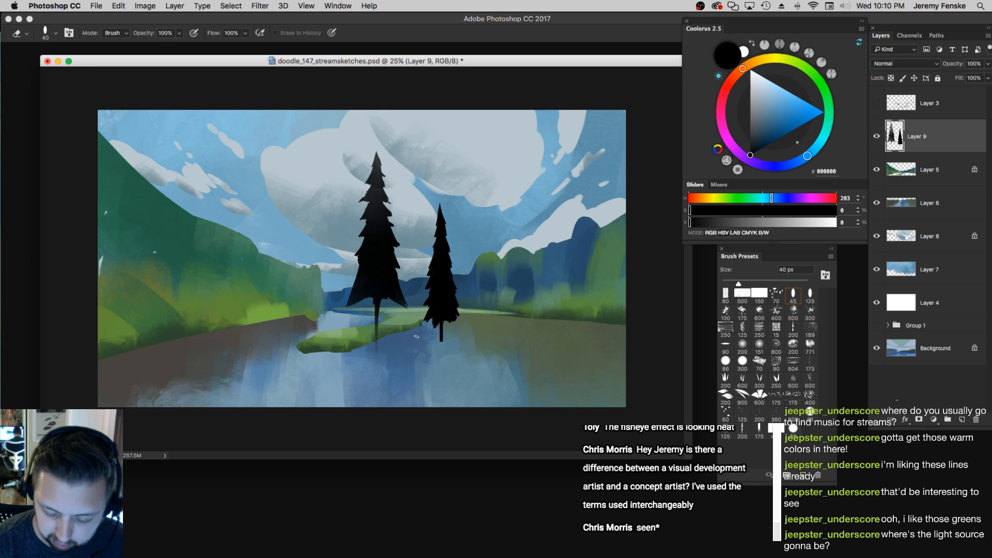
pyautogui.press('b')
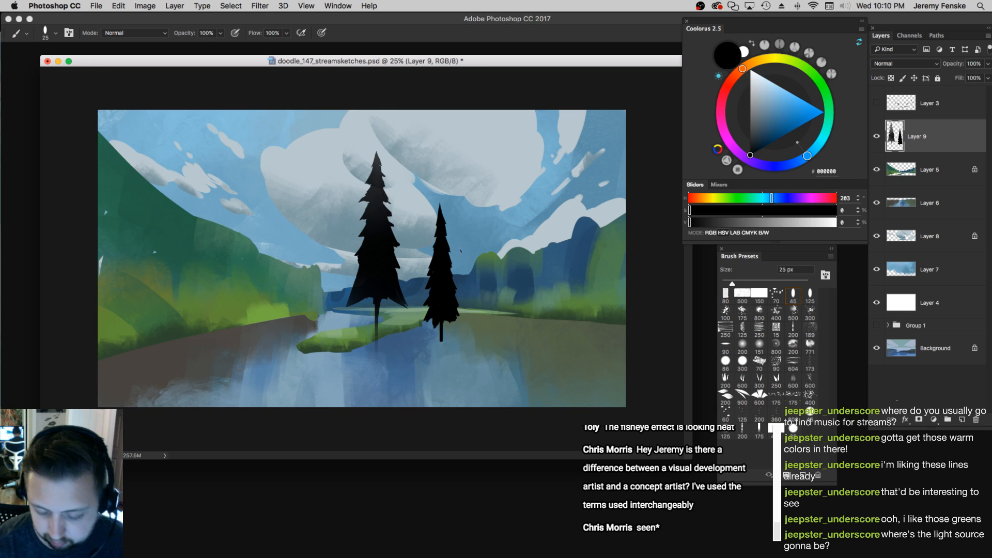
# Fade out the bottom of the second pine's trunk with the soft round 200 px eraser preset, resized to 250 px
pyautogui.press('e')
pyautogui.click(736, 353)
pyautogui.press(']')
pyautogui.press(']')
pyautogui.press(']')
pyautogui.press(']')
pyautogui.press(']')
pyautogui.press(']')
pyautogui.press(']')
pyautogui.press(']')
pyautogui.press(']')
pyautogui.press('[')
pyautogui.press('[')
pyautogui.press('[')
pyautogui.press('[')
pyautogui.press('b')
pyautogui.press('e')
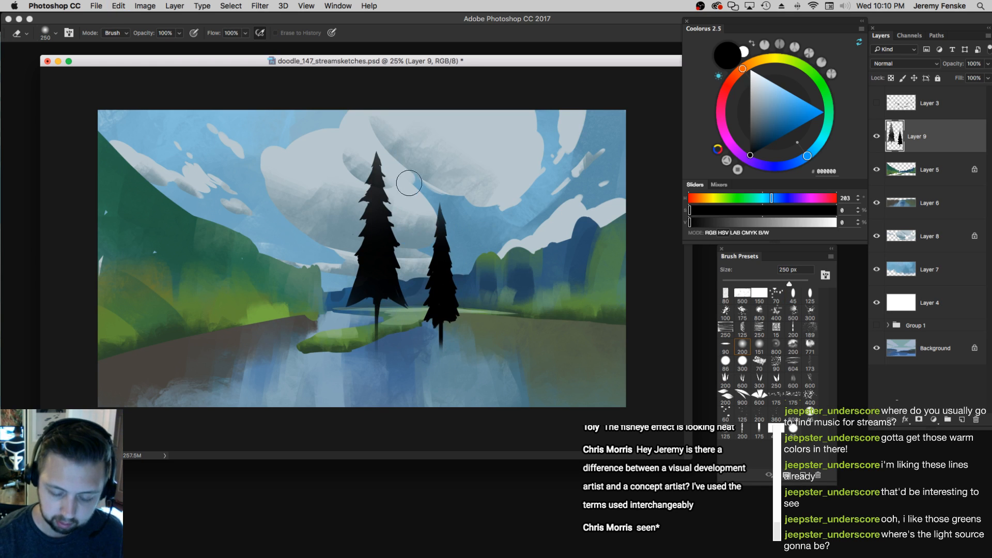
# Touch up the first pine's lowest branches with the hard oval eraser and a near-black brush color sampled from the tree
pyautogui.click(793, 293)
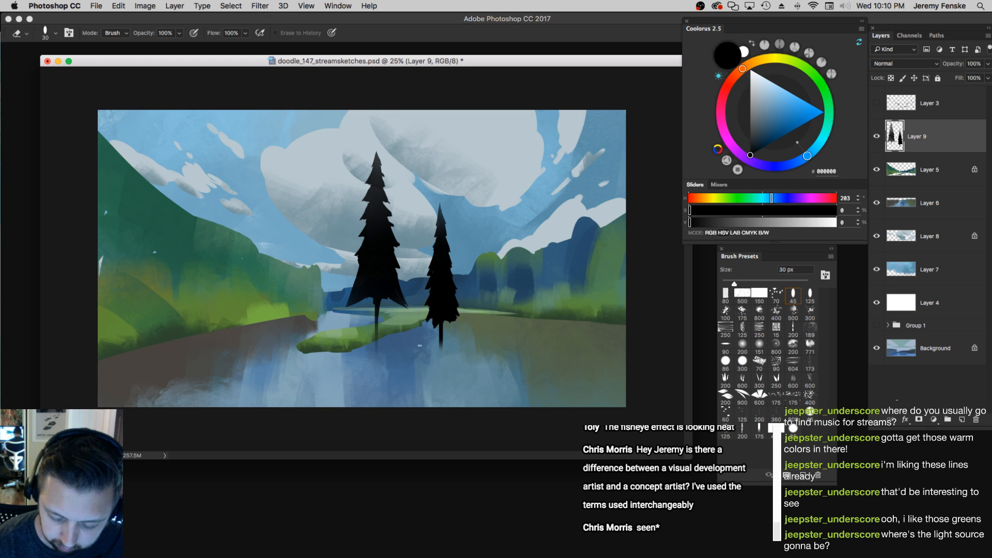
pyautogui.press('super+z')
pyautogui.moveTo(357, 293)
pyautogui.mouseDown()
pyautogui.moveTo(340, 322)
pyautogui.moveTo(404, 220)
pyautogui.moveTo(406, 323)
pyautogui.moveTo(357, 308)
pyautogui.moveTo(341, 316)
pyautogui.moveTo(356, 296)
pyautogui.mouseUp()
pyautogui.press('super+z')
pyautogui.press('super+z')
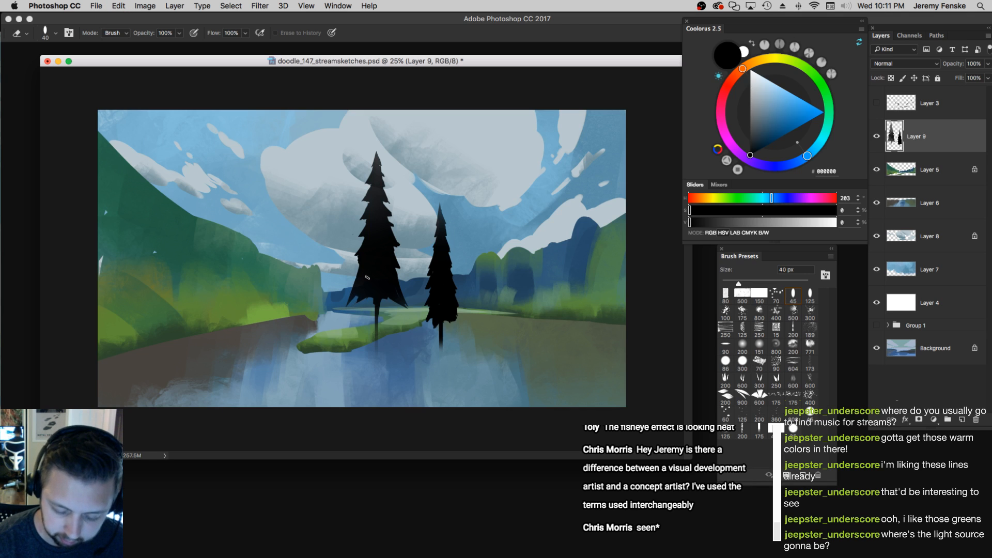
pyautogui.press('b')
pyautogui.keyDown('alt'); pyautogui.click(369, 292); pyautogui.keyUp('alt')
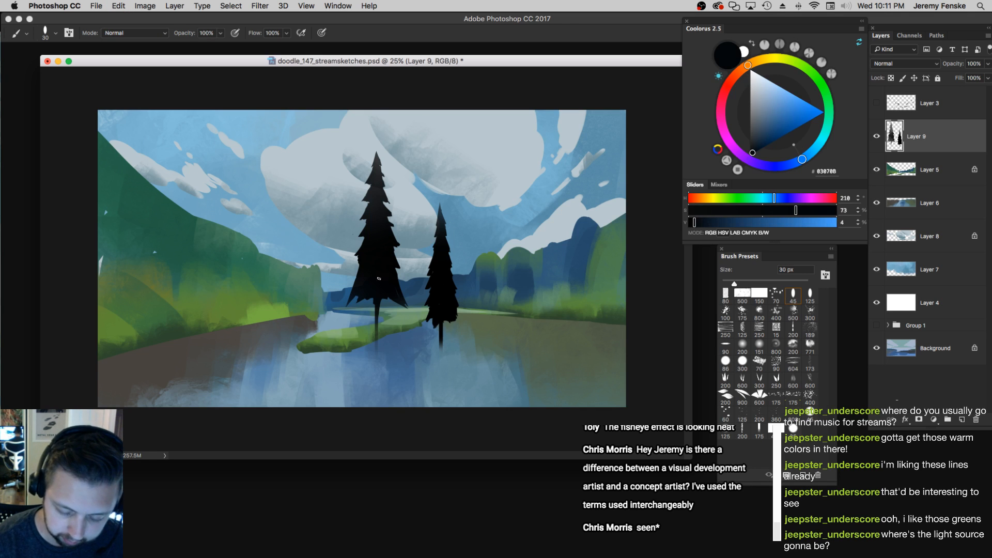
pyautogui.press('super+z')
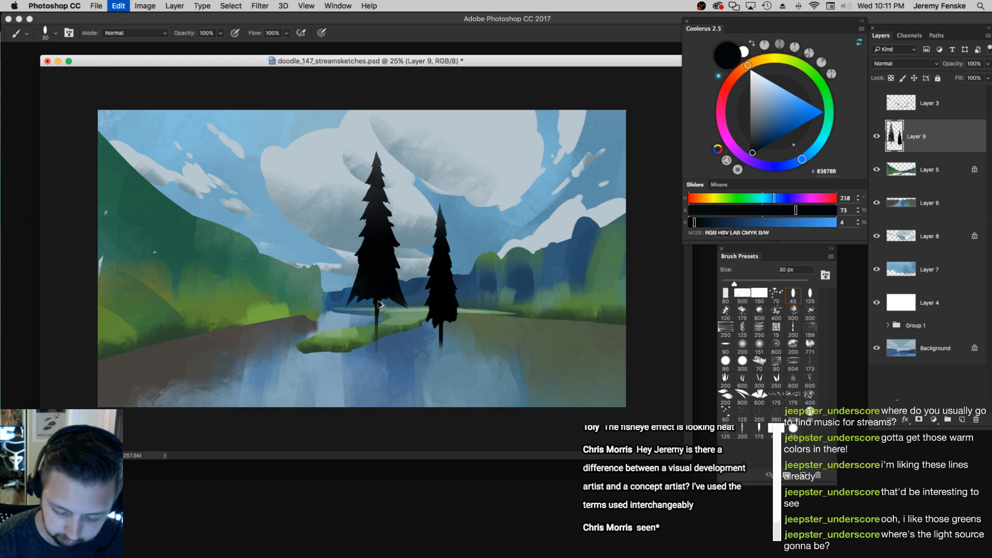
pyautogui.press('e')
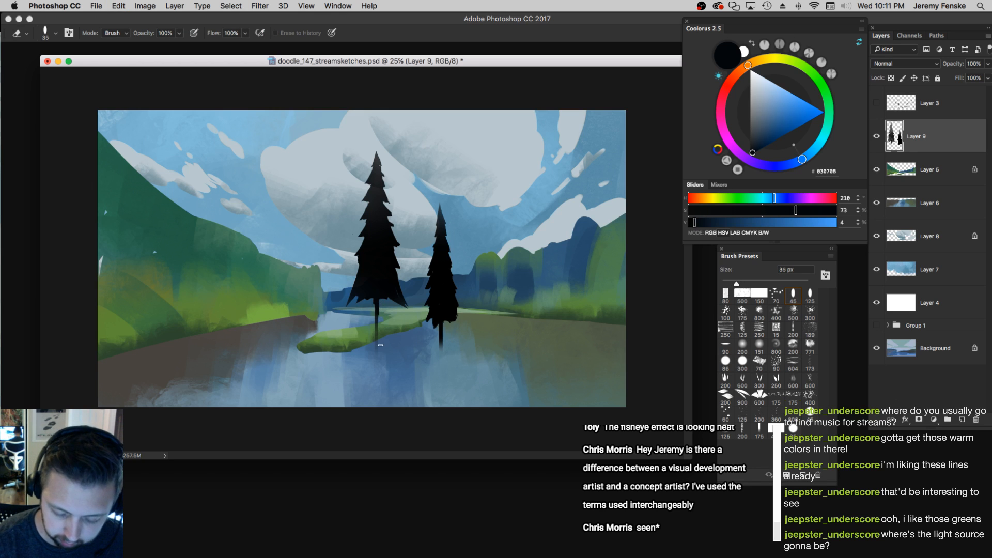
# Lasso the taller pine and copy it onto its own new layer
pyautogui.press('z')
pyautogui.keyDown('alt'); pyautogui.click(370, 282); pyautogui.keyUp('alt')
pyautogui.keyDown('alt'); pyautogui.click(370, 281); pyautogui.keyUp('alt')
pyautogui.click(263, 184)
pyautogui.click(281, 186)
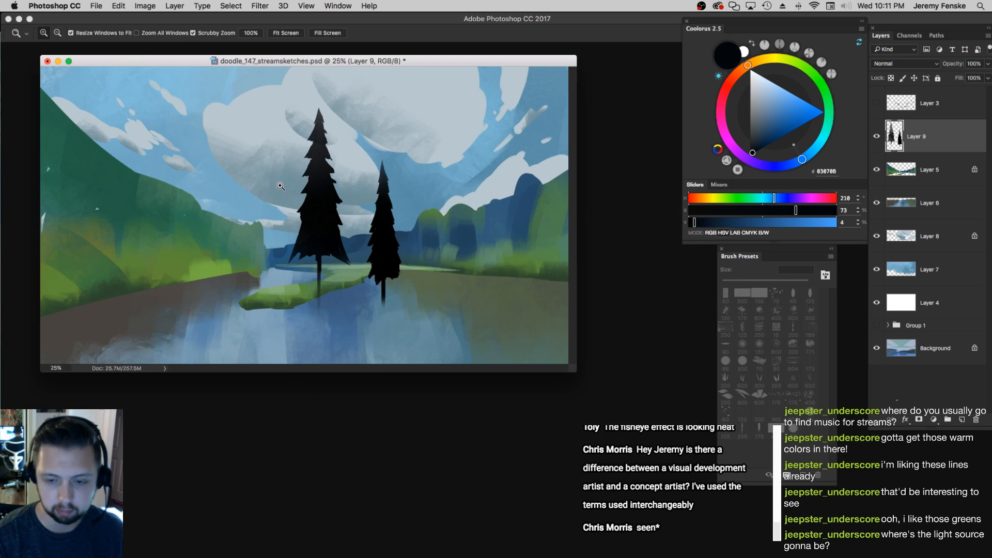
pyautogui.press('l')
pyautogui.moveTo(325, 91)
pyautogui.mouseDown()
pyautogui.moveTo(292, 332)
pyautogui.moveTo(338, 98)
pyautogui.mouseUp()
pyautogui.press('super+j')
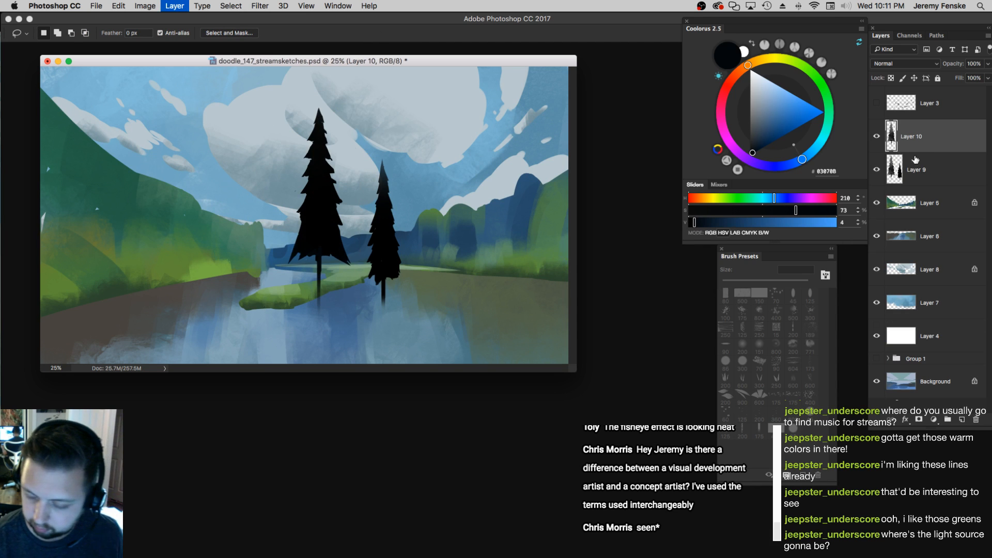
# Load the copied pine's outline as a selection and define a brush preset from it under the default name
pyautogui.keyDown('super'); pyautogui.click(892, 147); pyautogui.keyUp('super')
pyautogui.moveTo(876, 136); pyautogui.dragTo(876, 170)
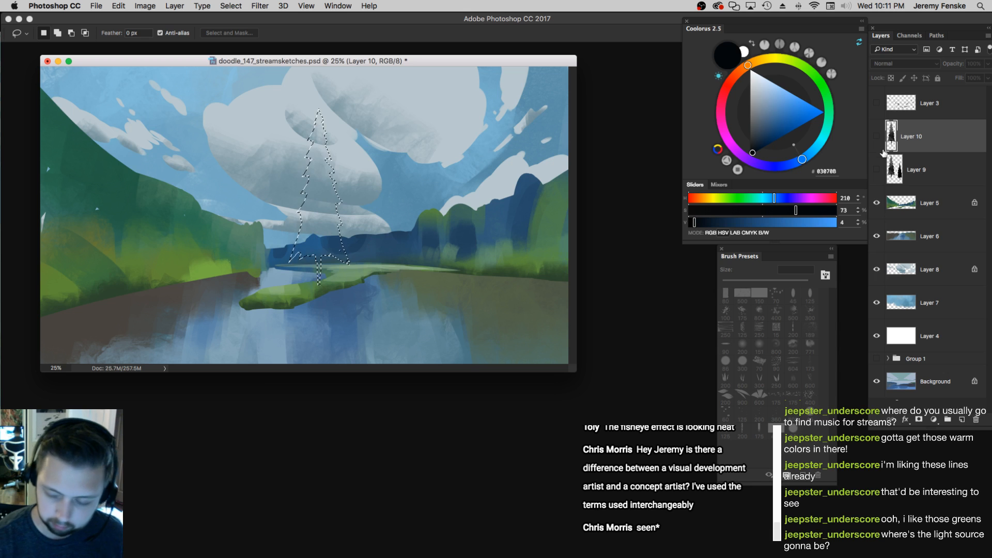
pyautogui.moveTo(877, 136); pyautogui.dragTo(876, 169)
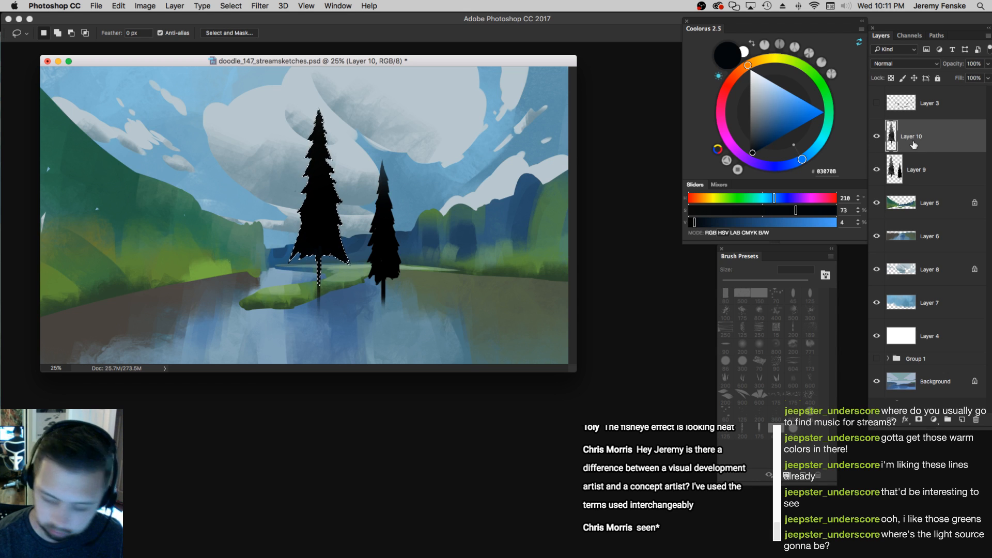
pyautogui.click(119, 7)
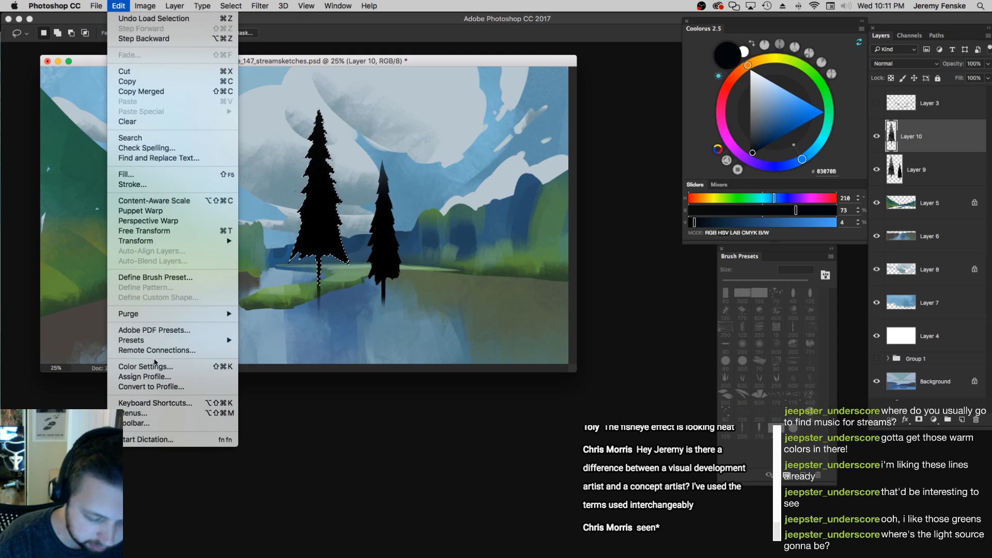
pyautogui.click(180, 274)
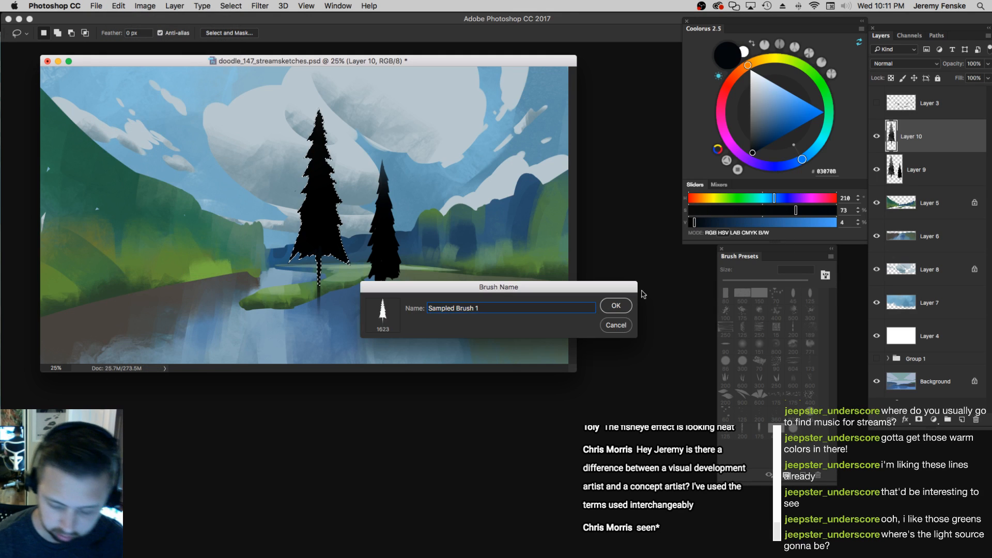
pyautogui.click(620, 306)
# Hide both tree layers, Layer 10 and Layer 9
pyautogui.moveTo(877, 137); pyautogui.dragTo(876, 169)
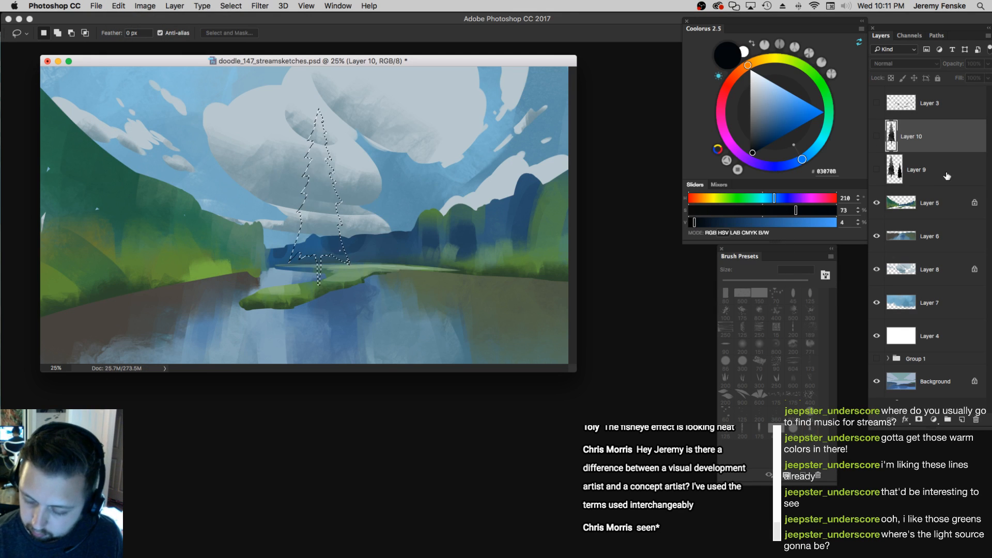
# Add a new empty layer above Layer 5, clear the pine-shaped selection and activate the Brush tool
pyautogui.click(943, 177)
pyautogui.click(960, 211)
pyautogui.click(961, 419)
pyautogui.press('super+d')
pyautogui.press('b')
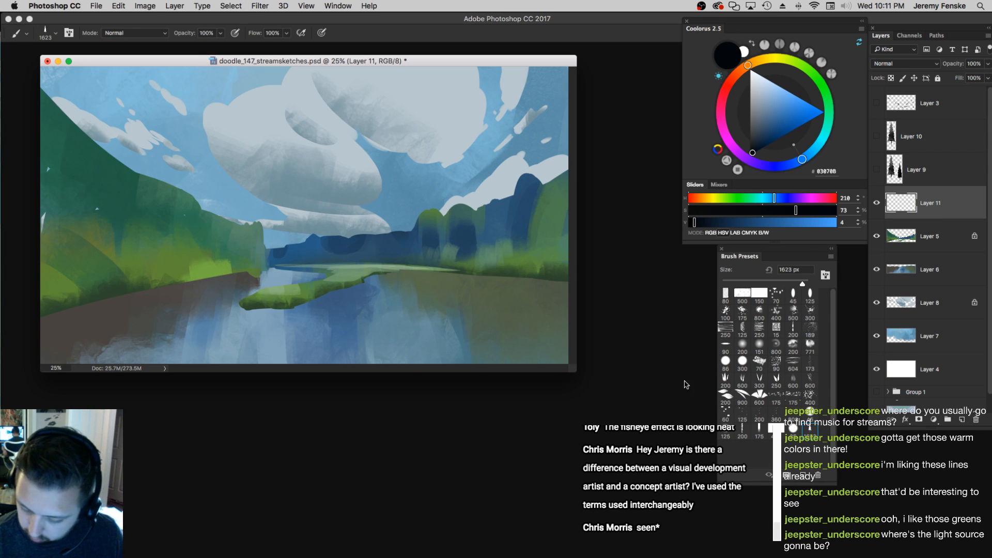
# Test the new pine brush with a stroke, undo it and reduce the brush size to 700 px, checking the canvas flipped
pyautogui.moveTo(343, 247); pyautogui.dragTo(435, 268)
pyautogui.press('super+z')
pyautogui.press('[')
pyautogui.press('[')
pyautogui.press('[')
pyautogui.press('[')
pyautogui.press('[')
pyautogui.press('[')
pyautogui.press('[')
pyautogui.press('[')
pyautogui.press('[')
pyautogui.press('[')
pyautogui.press('super+shift+h')
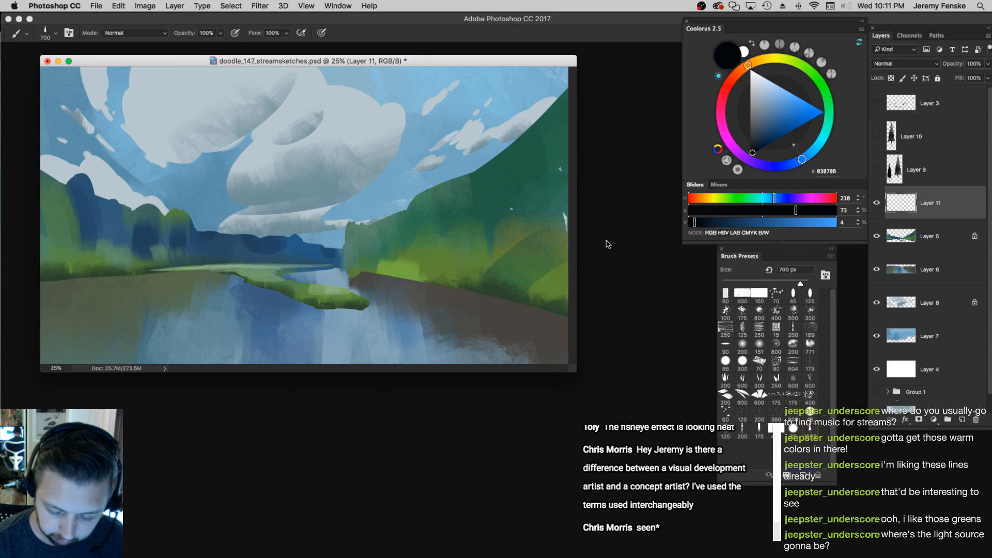
pyautogui.press('super+shift+h')
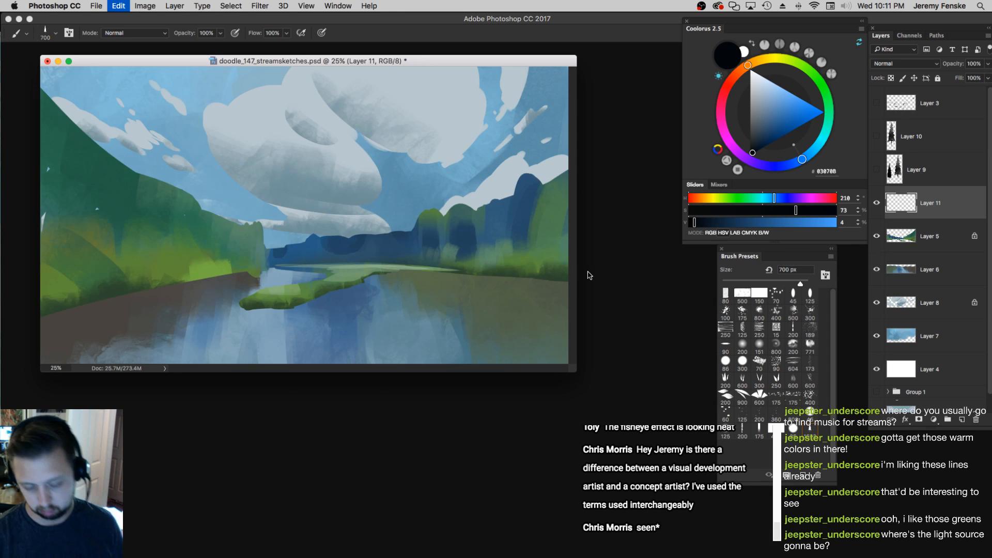
# Set the pine brush's spacing to 108% and its size to about 500 px, trying it with a stroke that is undone
pyautogui.press('F5')
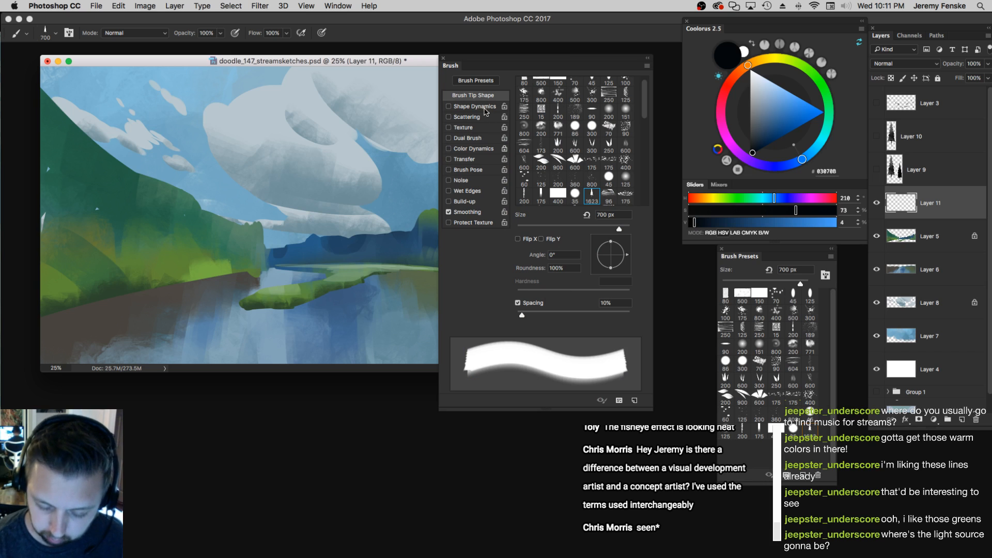
pyautogui.moveTo(523, 315); pyautogui.dragTo(579, 315)
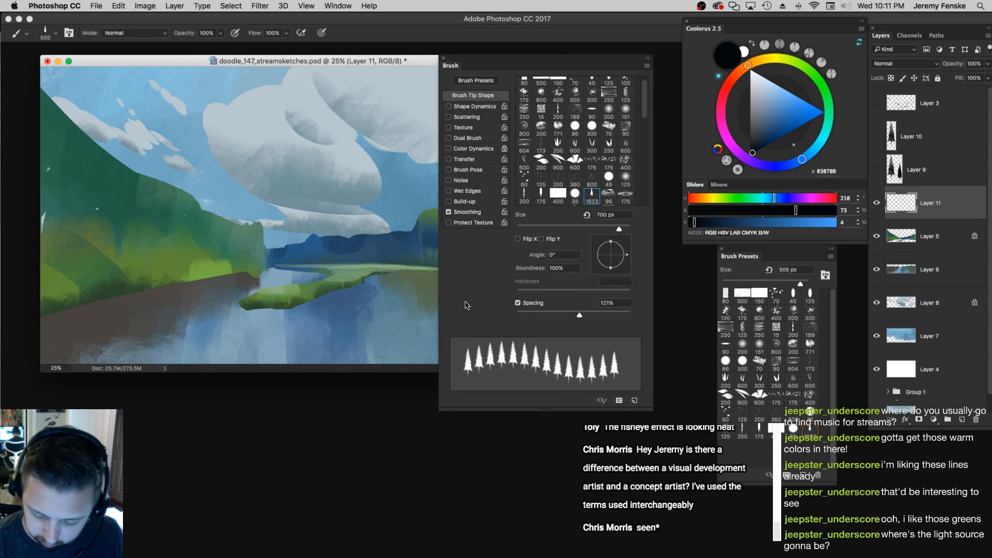
pyautogui.press('[')
pyautogui.press('[')
pyautogui.moveTo(355, 258); pyautogui.dragTo(263, 275)
pyautogui.press('super+z')
pyautogui.moveTo(582, 315); pyautogui.dragTo(573, 316)
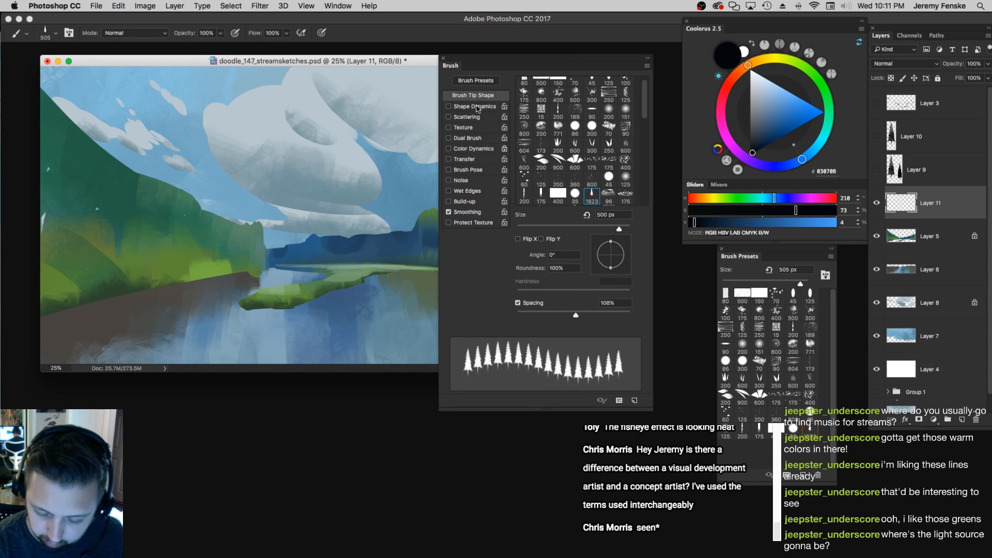
# Enable Shape Dynamics for the pine brush with 34% roundness jitter and 5% angle jitter, and try a stroke
pyautogui.click(485, 107)
pyautogui.moveTo(523, 209); pyautogui.dragTo(546, 210)
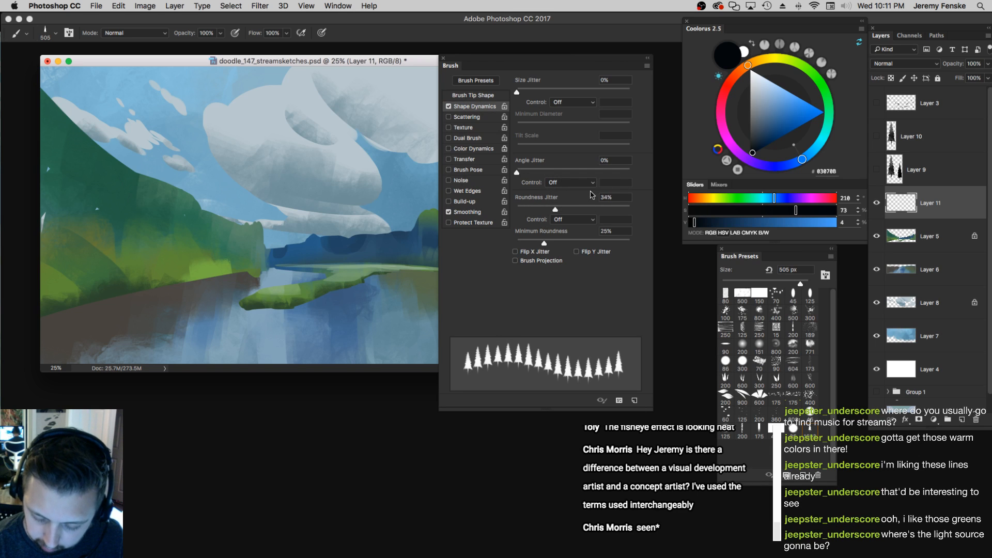
pyautogui.moveTo(517, 172); pyautogui.dragTo(521, 174)
pyautogui.moveTo(371, 225); pyautogui.dragTo(258, 262)
pyautogui.press('super+z')
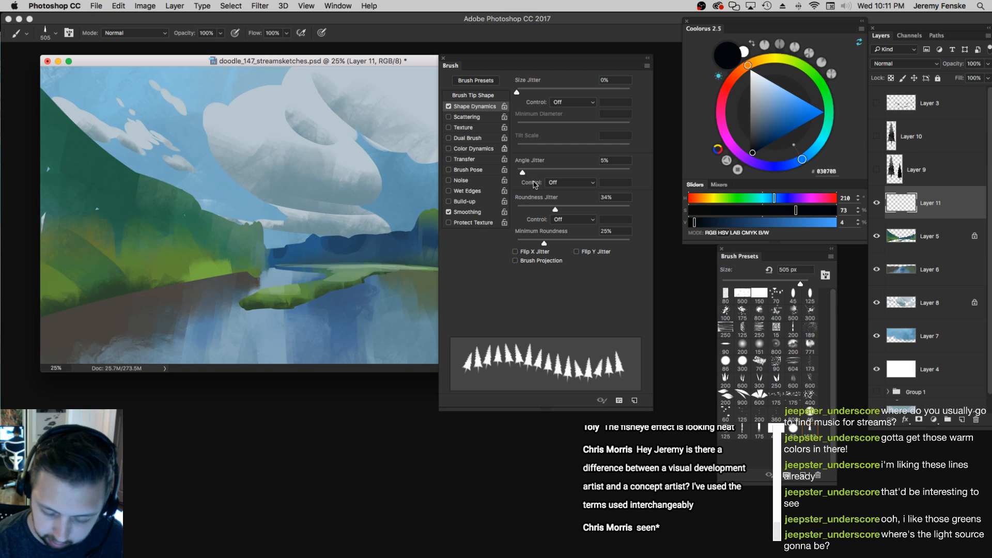
# Lower the pine brush's angle jitter to 1%, undoing each test stroke made along the way
pyautogui.moveTo(522, 174); pyautogui.dragTo(520, 174)
pyautogui.moveTo(401, 227); pyautogui.dragTo(186, 282)
pyautogui.press('super+z')
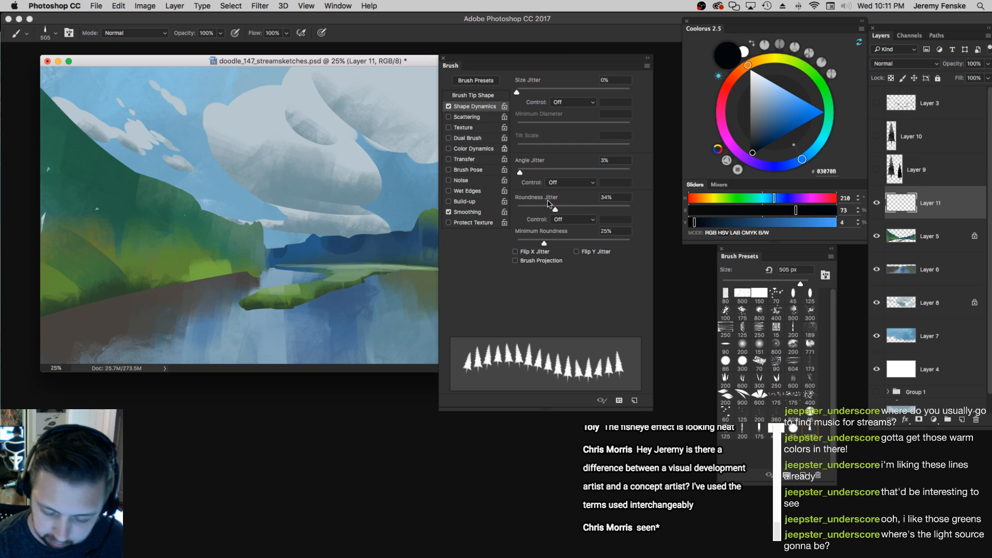
pyautogui.moveTo(522, 174); pyautogui.dragTo(518, 173)
pyautogui.moveTo(385, 228); pyautogui.dragTo(261, 261)
pyautogui.press('super+z')
# Set the pine brush's size jitter to 21%, testing it with strokes over the far shore and undoing them
pyautogui.moveTo(517, 92); pyautogui.dragTo(543, 95)
pyautogui.moveTo(416, 228); pyautogui.dragTo(243, 287)
pyautogui.press('super+z')
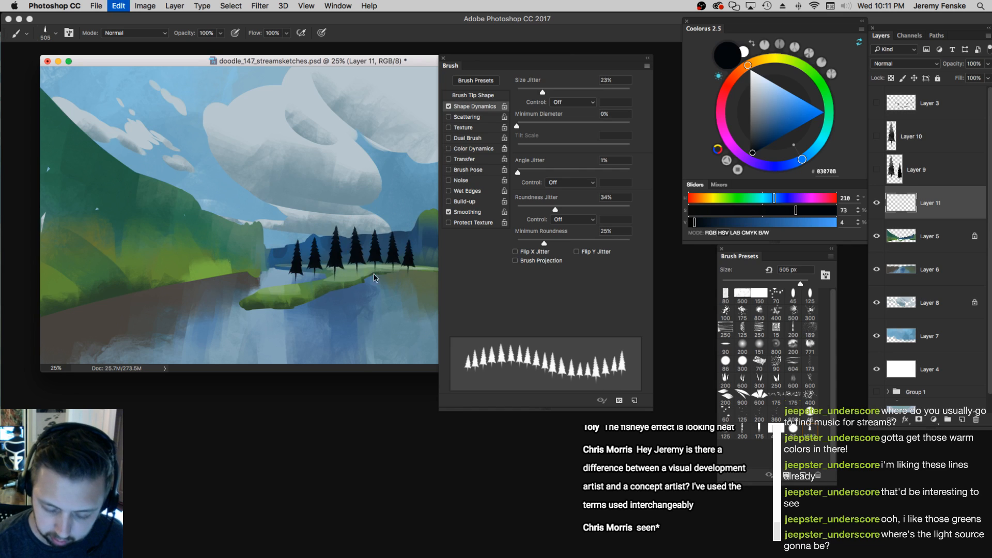
pyautogui.moveTo(541, 93); pyautogui.dragTo(539, 93)
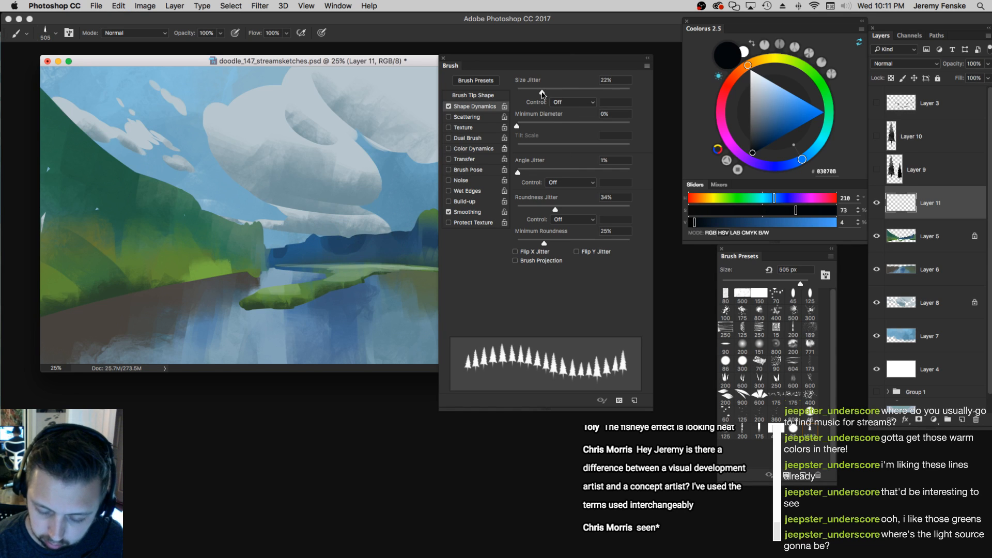
pyautogui.moveTo(390, 230); pyautogui.dragTo(321, 233)
pyautogui.press('super+z')
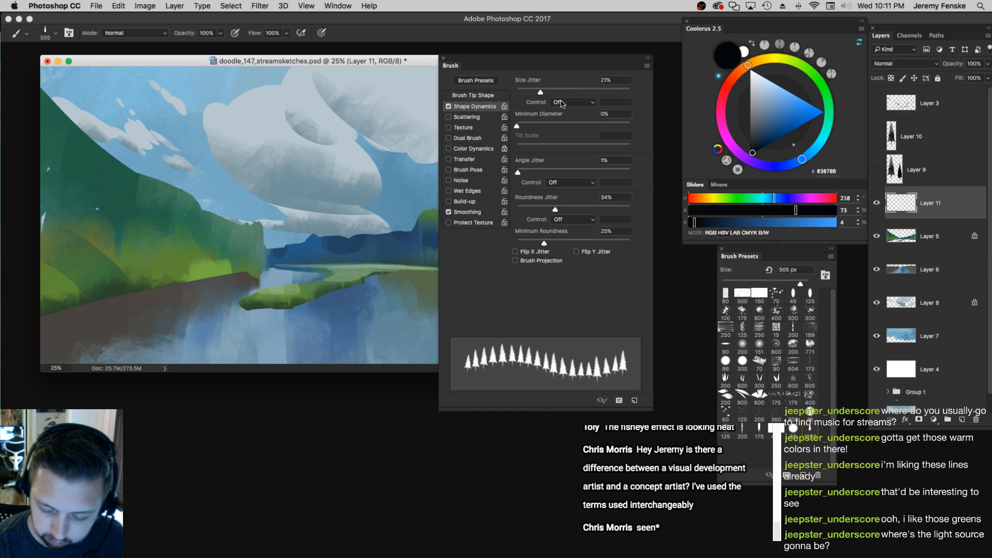
# Control the pine brush's size with Pen Pressure and set the minimum diameter to 79%, testing and undoing strokes
pyautogui.click(582, 101)
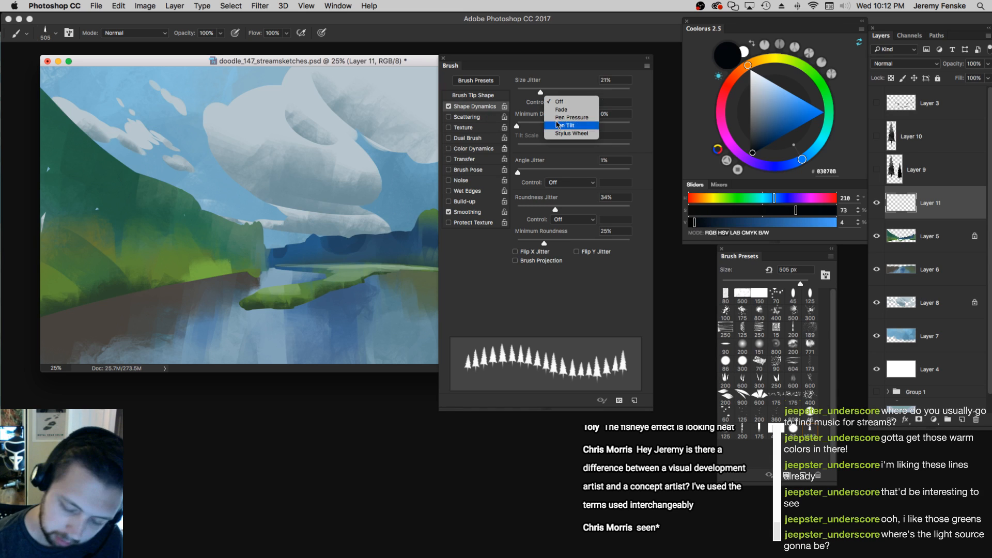
pyautogui.click(572, 117)
pyautogui.click(379, 225)
pyautogui.press('super+z')
pyautogui.moveTo(537, 126); pyautogui.dragTo(608, 129)
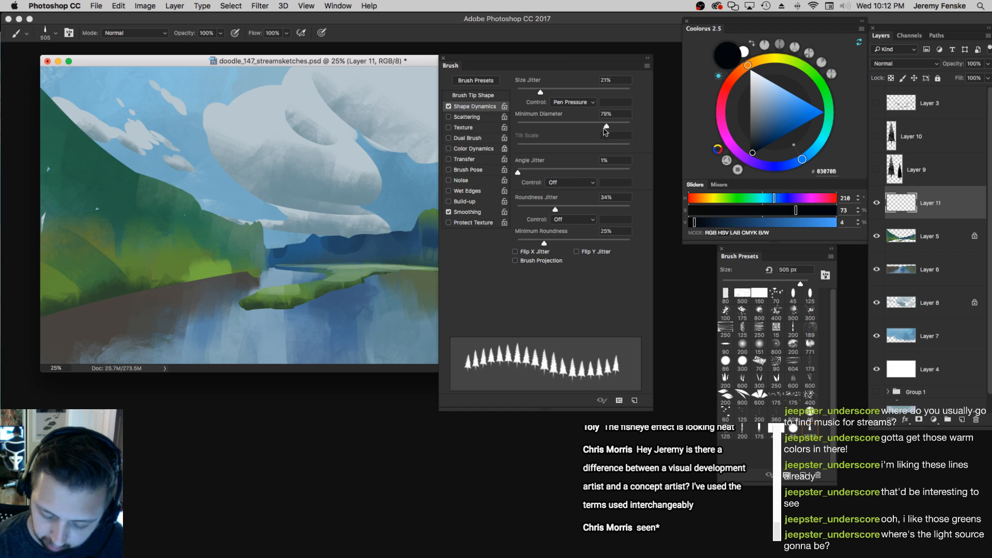
pyautogui.moveTo(419, 199); pyautogui.dragTo(273, 257)
pyautogui.press('super+z')
# Reduce the pine brush's minimum diameter further in two stages, undoing the test strokes after each
pyautogui.moveTo(606, 127); pyautogui.dragTo(598, 127)
pyautogui.click(400, 263)
pyautogui.moveTo(349, 261); pyautogui.dragTo(287, 266)
pyautogui.press('super+z')
pyautogui.moveTo(598, 126); pyautogui.dragTo(586, 125)
pyautogui.moveTo(341, 251)
pyautogui.mouseDown()
pyautogui.moveTo(264, 264)
pyautogui.moveTo(341, 248)
pyautogui.moveTo(416, 253)
pyautogui.moveTo(274, 261)
pyautogui.mouseUp()
pyautogui.press('super+z')
pyautogui.press('super+z')
pyautogui.press('super+z')
# Enable Scattering on both axes at 51% and reduce the pine brush to 200 px, undoing the test strokes
pyautogui.click(467, 117)
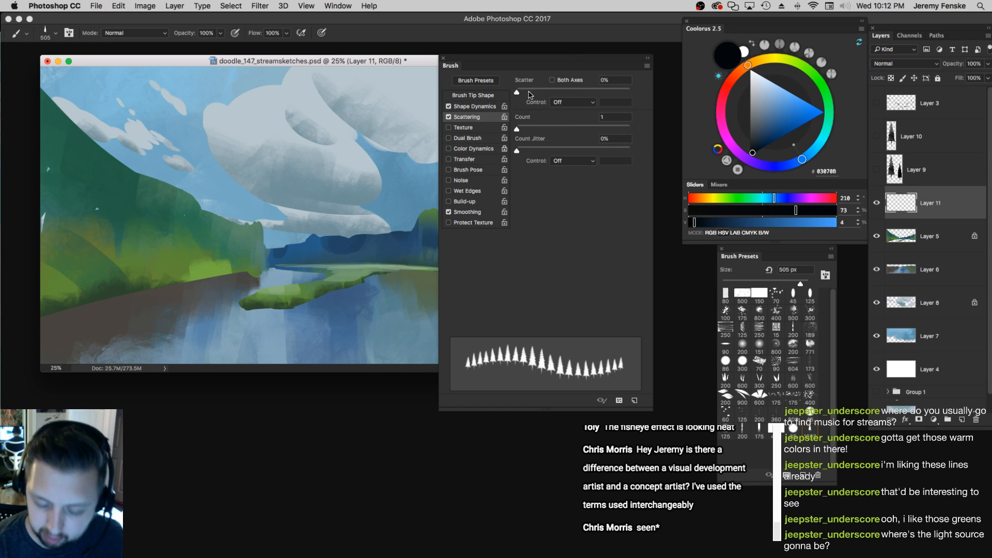
pyautogui.moveTo(523, 93); pyautogui.dragTo(522, 90)
pyautogui.moveTo(404, 205)
pyautogui.mouseDown()
pyautogui.moveTo(312, 231)
pyautogui.moveTo(418, 254)
pyautogui.mouseUp()
pyautogui.press('super+z')
pyautogui.press('[')
pyautogui.press('[')
pyautogui.press('[')
pyautogui.press('[')
pyautogui.press('super+z')
pyautogui.moveTo(523, 92); pyautogui.dragTo(523, 92)
pyautogui.press('[')
pyautogui.moveTo(341, 240); pyautogui.dragTo(384, 252)
pyautogui.press('super+z')
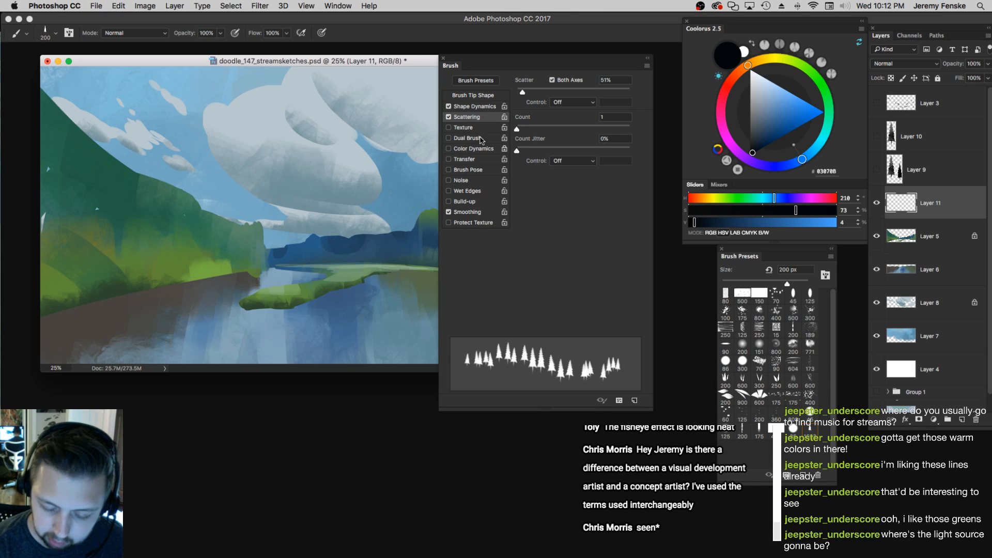
# Enable Transfer for the pine brush and try Fade as the opacity jitter control, undoing the test strokes
pyautogui.click(473, 161)
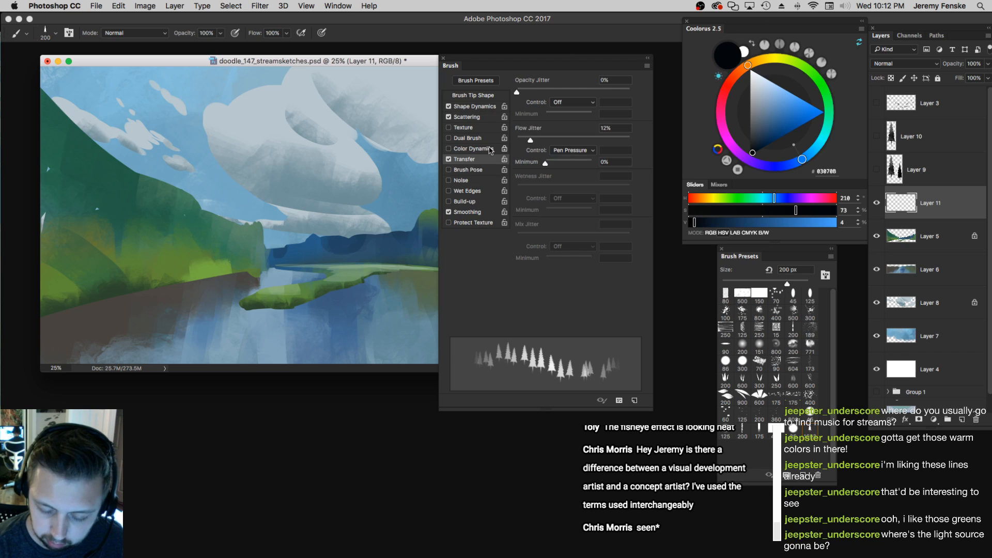
pyautogui.click(563, 106)
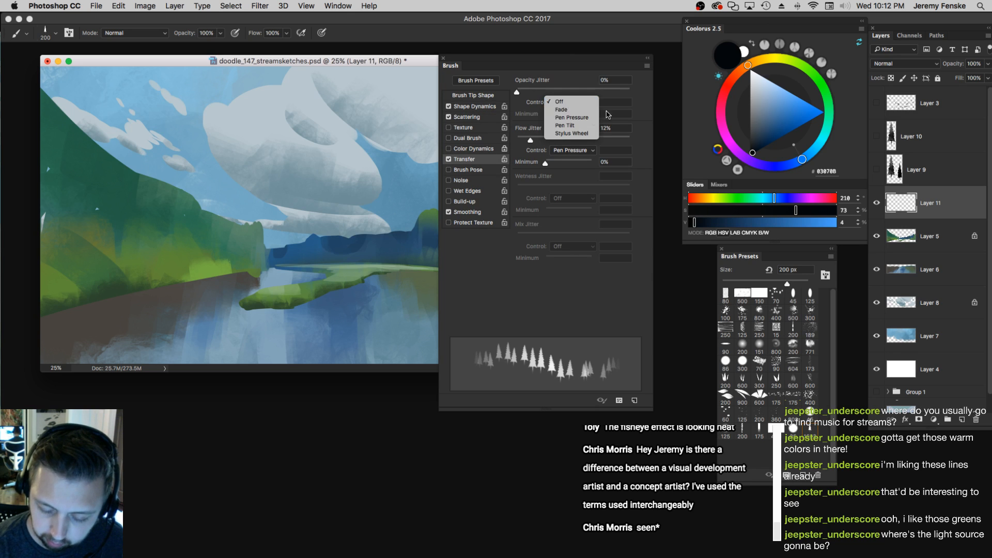
pyautogui.click(563, 110)
pyautogui.moveTo(385, 248)
pyautogui.mouseDown()
pyautogui.moveTo(354, 248)
pyautogui.moveTo(387, 243)
pyautogui.moveTo(375, 253)
pyautogui.mouseUp()
pyautogui.press('super+z')
pyautogui.press('super+z')
# Set the opacity jitter control back to Off and keep the flow jitter control on Pen Pressure
pyautogui.click(564, 104)
pyautogui.click(573, 102)
pyautogui.click(576, 105)
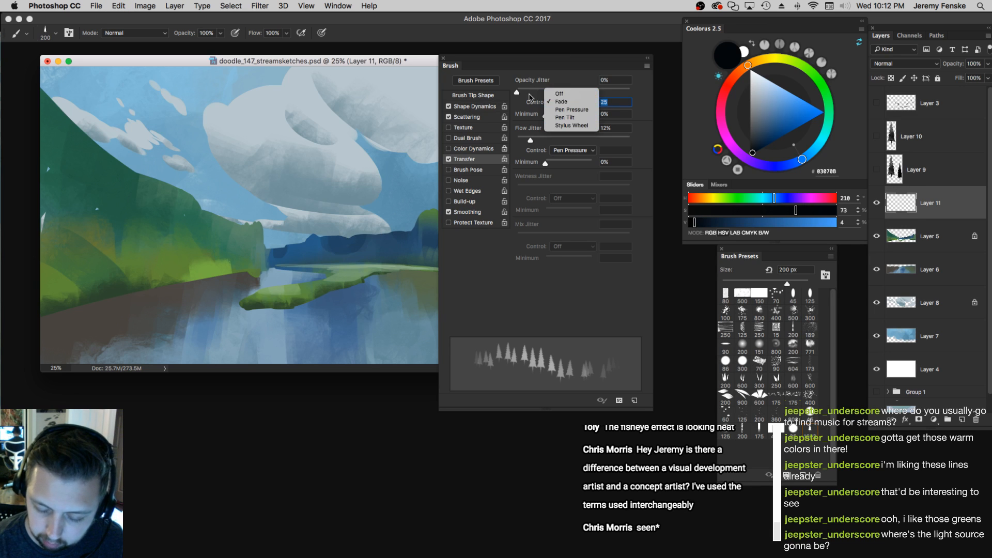
pyautogui.click(563, 93)
pyautogui.click(573, 150)
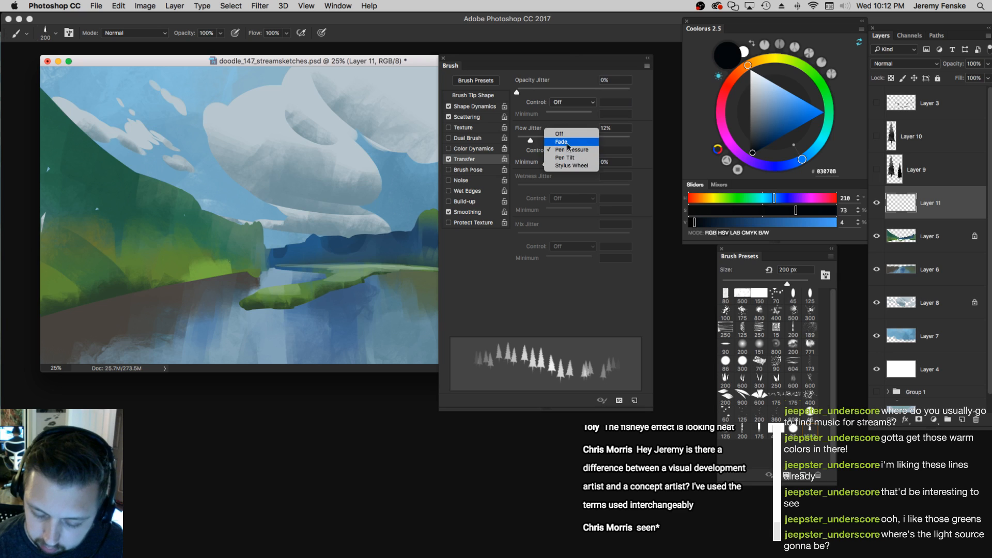
pyautogui.click(567, 151)
# Try painting near-black pine clusters on the far bank with the 250 px brush and undo them
pyautogui.moveTo(377, 230)
pyautogui.mouseDown()
pyautogui.moveTo(350, 248)
pyautogui.moveTo(392, 258)
pyautogui.mouseUp()
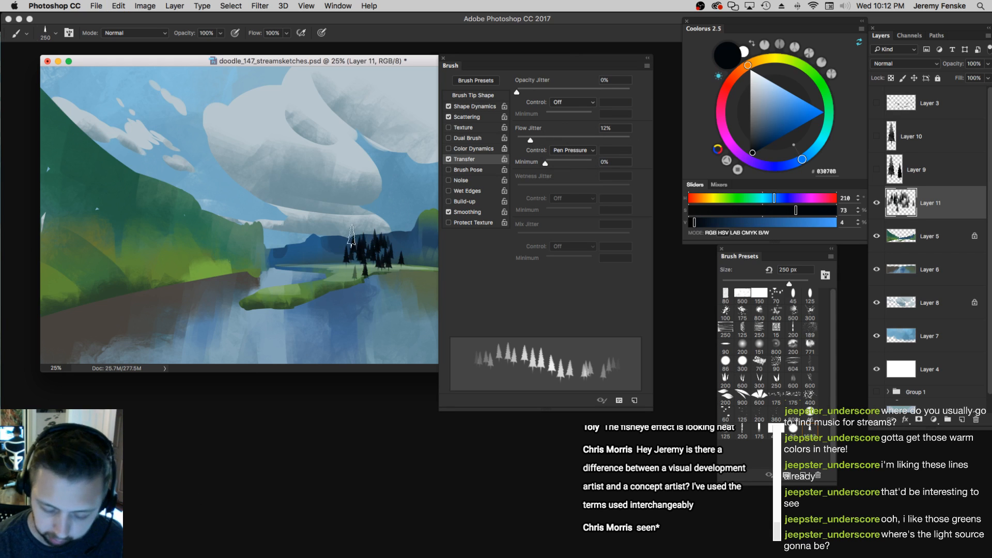
pyautogui.press('super+z')
pyautogui.moveTo(371, 236)
pyautogui.mouseDown()
pyautogui.moveTo(343, 255)
pyautogui.moveTo(392, 274)
pyautogui.mouseUp()
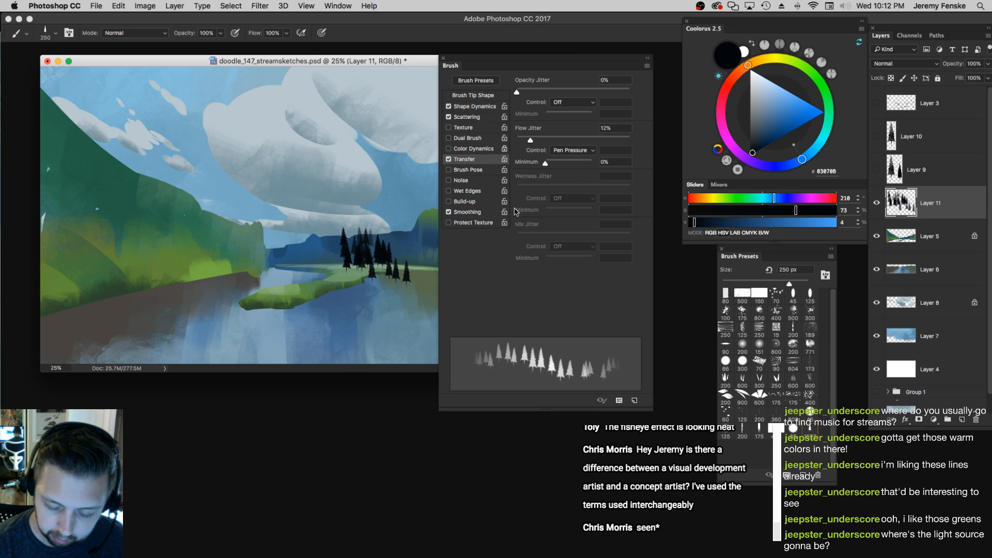
pyautogui.press('super+z')
# Enable Color Dynamics for the pine brush, sample blue #275887 from the distant hills and set the size to 250 px
pyautogui.click(457, 149)
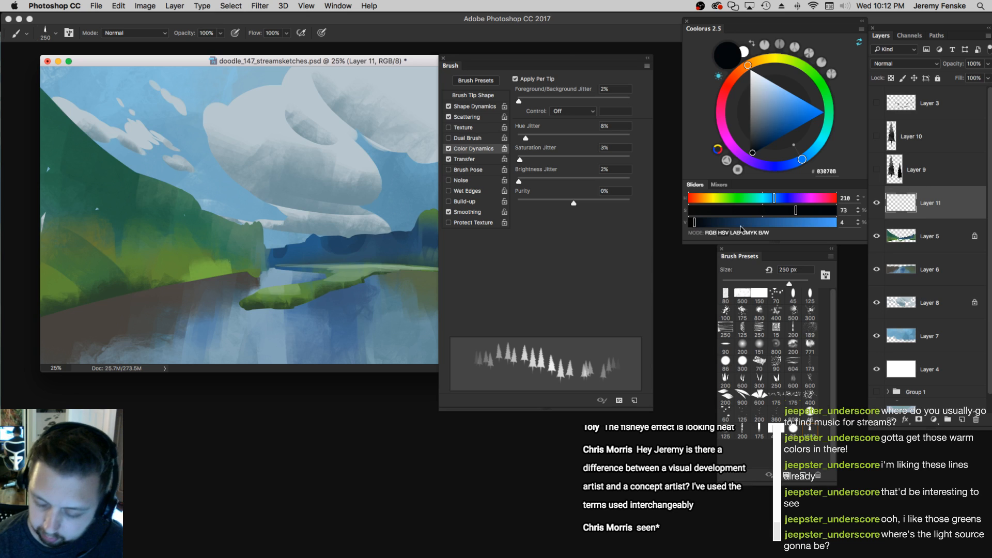
pyautogui.keyDown('alt'); pyautogui.click(370, 246); pyautogui.keyUp('alt')
pyautogui.keyDown('alt'); pyautogui.click(317, 244); pyautogui.keyUp('alt')
pyautogui.press('[')
pyautogui.press('[')
pyautogui.press('[')
pyautogui.press('super+z')
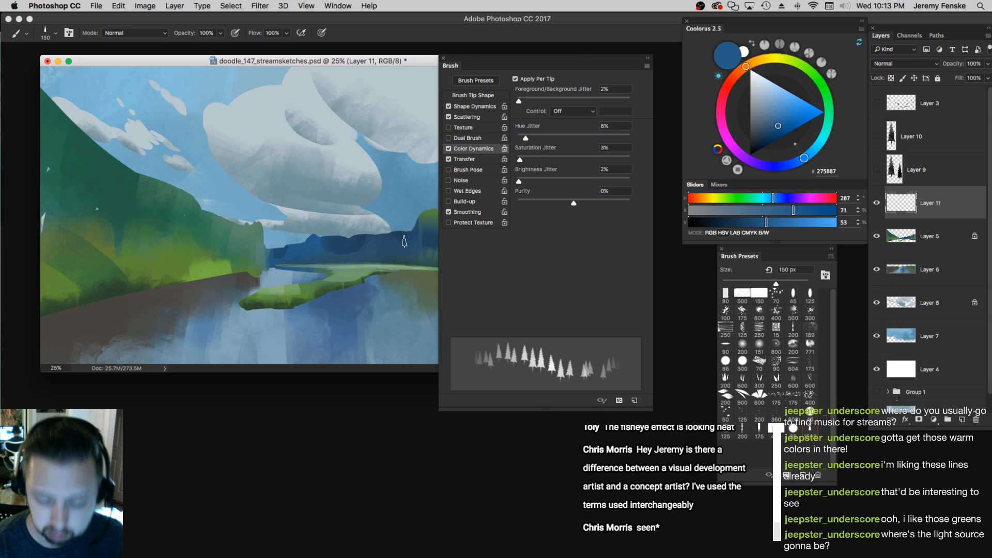
pyautogui.press(']')
pyautogui.press(']')
pyautogui.press(']')
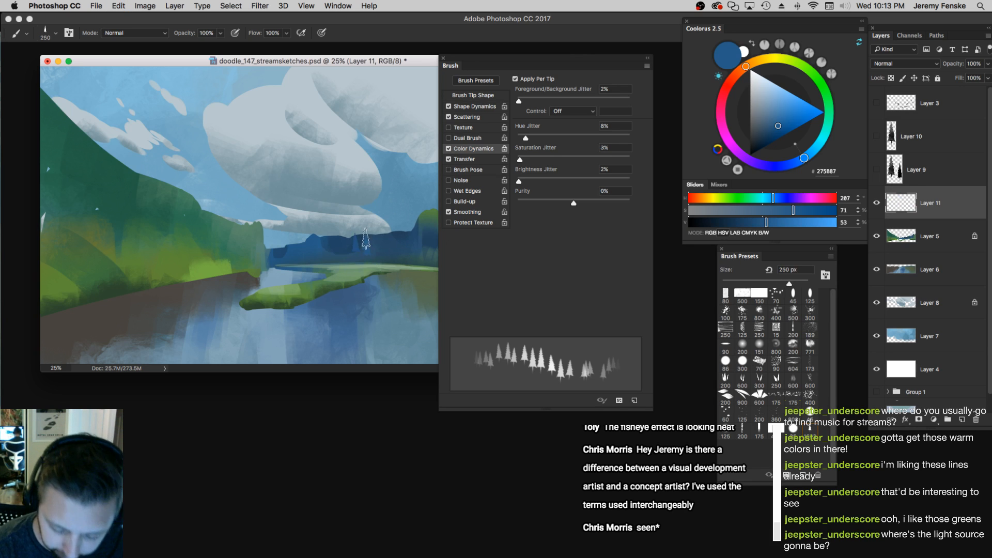
# Lower the pine brush's hue jitter to 5%, undoing the blue test strokes on the far shore
pyautogui.moveTo(382, 240); pyautogui.dragTo(377, 249)
pyautogui.press('super+z')
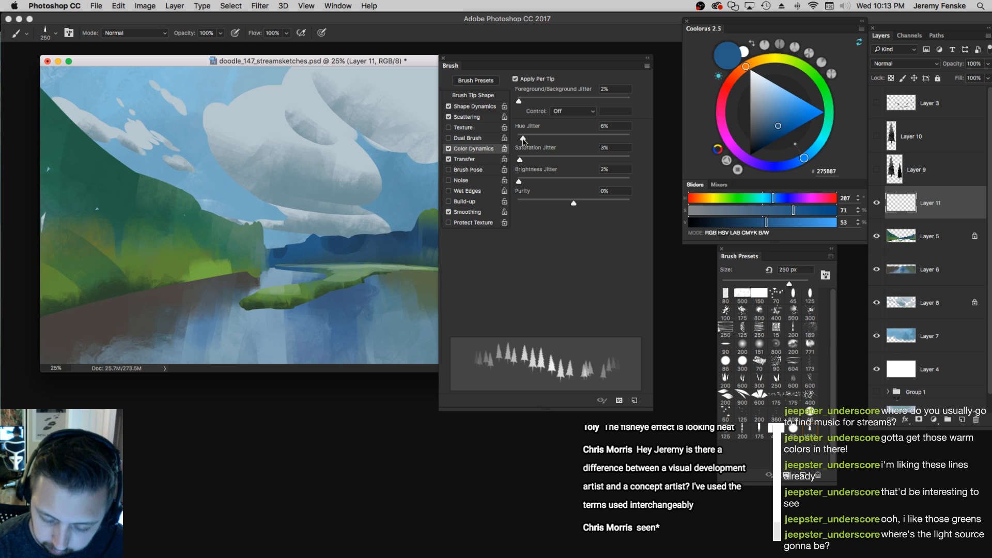
pyautogui.moveTo(367, 241); pyautogui.dragTo(392, 253)
pyautogui.press('super+z')
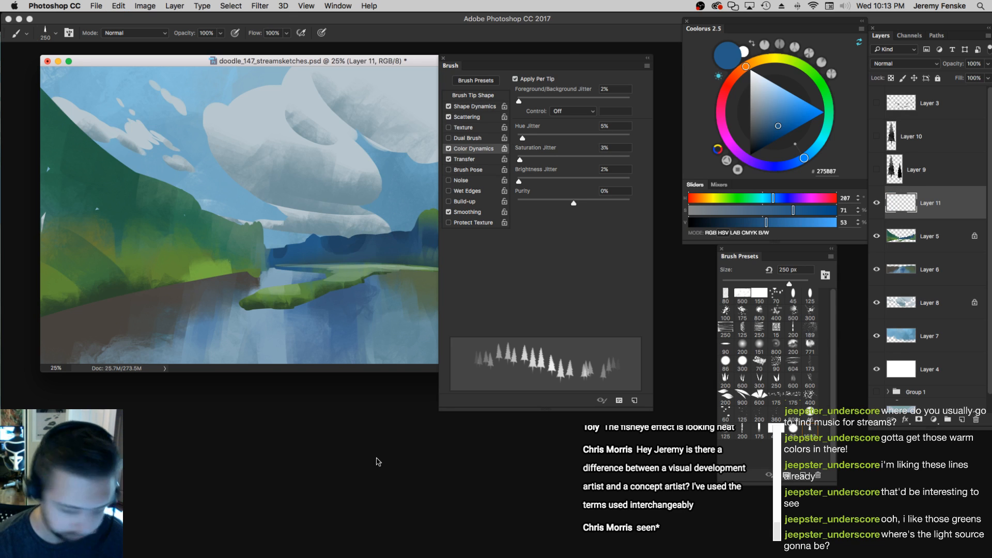
# Switch to full-screen view, save the configured pine brush as a new preset under the default name and close the brush settings
pyautogui.press('f')
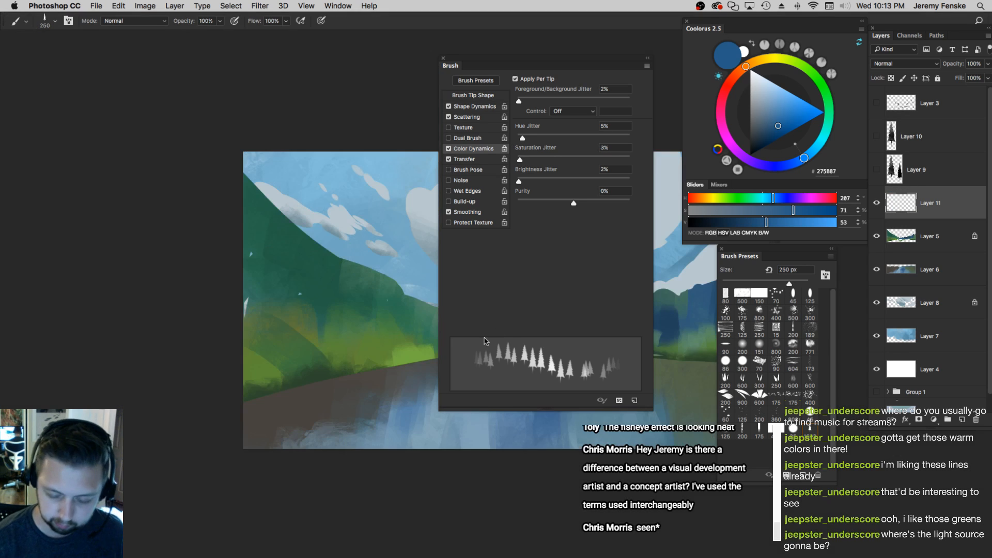
pyautogui.click(812, 454)
pyautogui.press('Return')
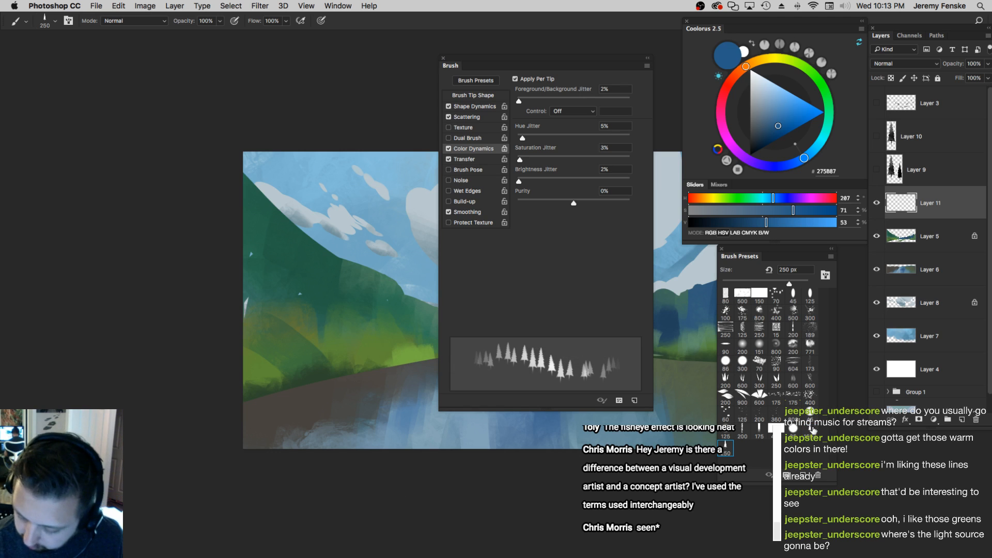
pyautogui.moveTo(332, 241); pyautogui.dragTo(179, 265)
pyautogui.click(443, 58)
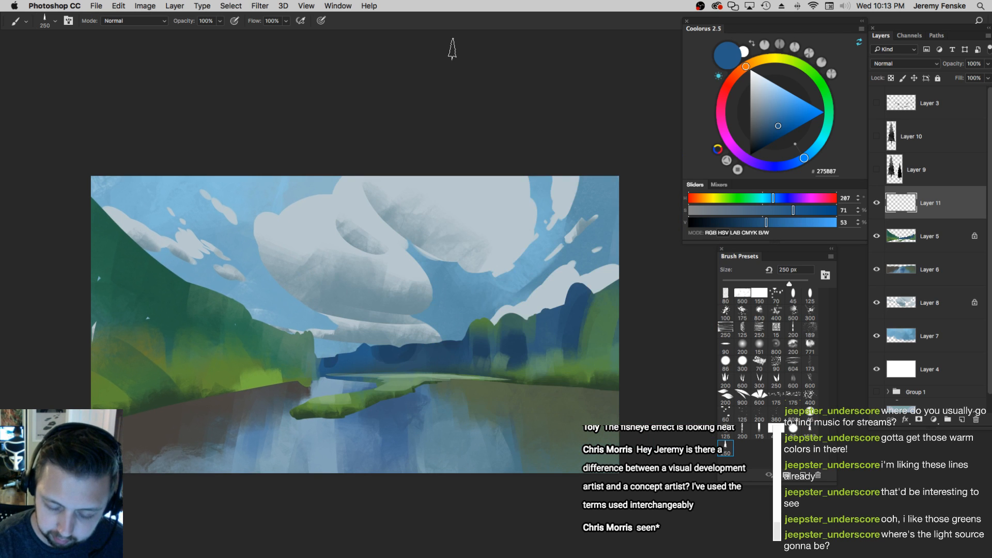
# Paint blue pines along the left end of the distant shoreline with the new brush, using color sampled from the hills
pyautogui.moveTo(415, 354)
pyautogui.mouseDown()
pyautogui.moveTo(399, 347)
pyautogui.moveTo(393, 317)
pyautogui.mouseUp()
pyautogui.press('z')
pyautogui.click(372, 310)
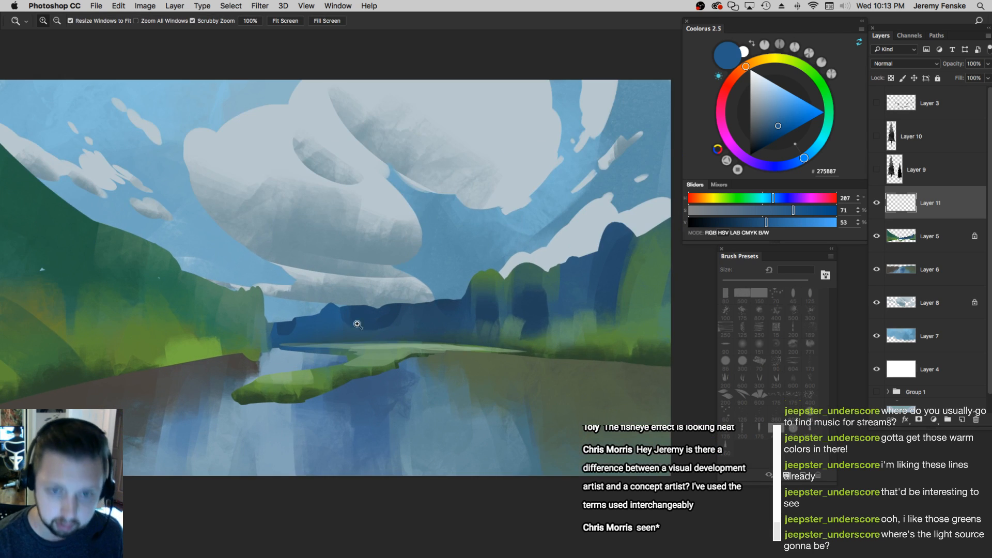
pyautogui.press('b')
pyautogui.keyDown('alt'); pyautogui.click(304, 323); pyautogui.keyUp('alt')
pyautogui.moveTo(305, 319)
pyautogui.mouseDown()
pyautogui.moveTo(313, 310)
pyautogui.moveTo(321, 327)
pyautogui.moveTo(280, 319)
pyautogui.moveTo(341, 322)
pyautogui.moveTo(332, 297)
pyautogui.moveTo(258, 295)
pyautogui.moveTo(275, 288)
pyautogui.moveTo(264, 299)
pyautogui.mouseUp()
pyautogui.press('[')
pyautogui.press('[')
pyautogui.click(291, 320)
# Extend the blue pines toward the middle of the far shore with resampled blue #275887, finishing at 150 px
pyautogui.keyDown('alt'); pyautogui.click(283, 326); pyautogui.keyUp('alt')
pyautogui.press(']')
pyautogui.press(']')
pyautogui.keyDown('alt'); pyautogui.click(309, 296); pyautogui.keyUp('alt')
pyautogui.click(315, 287)
pyautogui.press('[')
pyautogui.click(336, 302)
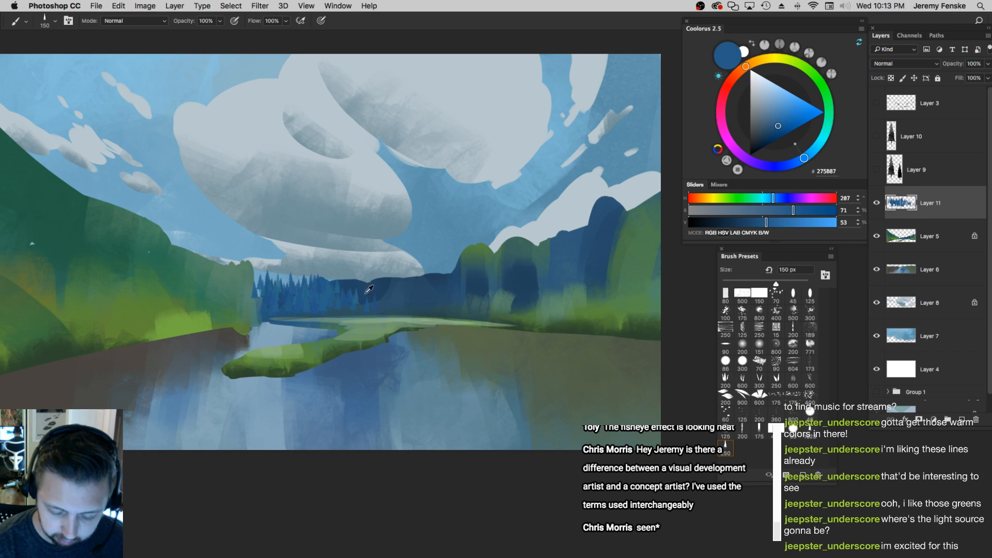
# Sample dark blue #224563 from the distant hills and stamp darker pines of varied size along the ridge's center and right
pyautogui.keyDown('alt'); pyautogui.click(353, 284); pyautogui.keyUp('alt')
pyautogui.moveTo(364, 272); pyautogui.dragTo(368, 285)
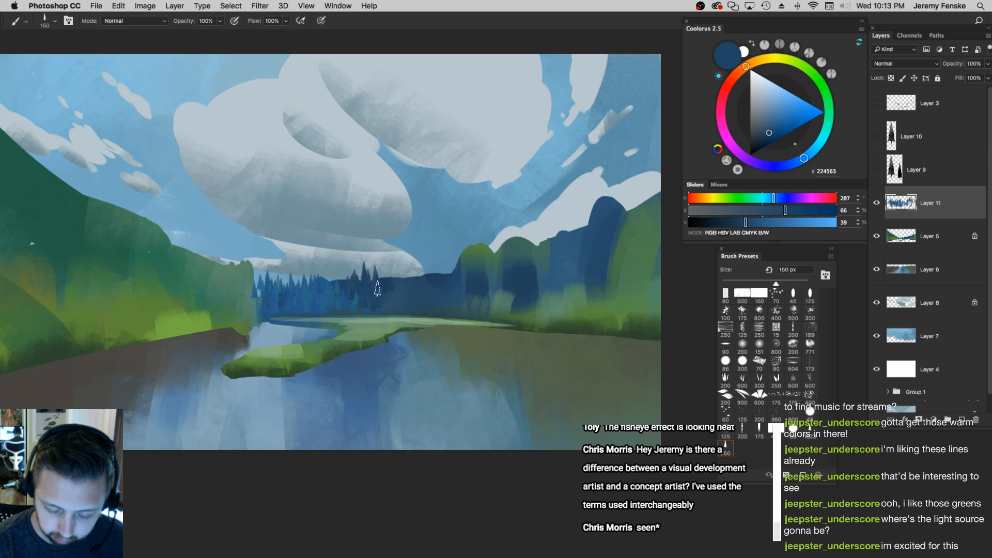
pyautogui.press(']')
pyautogui.click(368, 281)
pyautogui.click(429, 278)
pyautogui.click(441, 277)
pyautogui.press('[')
pyautogui.press('[')
pyautogui.click(387, 276)
pyautogui.click(402, 275)
pyautogui.click(413, 273)
pyautogui.click(350, 281)
# Add more dark blue pines along the distant ridge up to the right-hand trees and enlarge the brush to 300 px
pyautogui.press(']')
pyautogui.click(331, 277)
pyautogui.click(345, 277)
pyautogui.click(413, 273)
pyautogui.click(442, 275)
pyautogui.click(447, 268)
pyautogui.press(']')
pyautogui.press(']')
pyautogui.press(']')
pyautogui.press(']')
# Try stamping larger 300 px pines at the right end of the ridge and undo the last three stamps
pyautogui.click(445, 270)
pyautogui.click(459, 267)
pyautogui.click(416, 277)
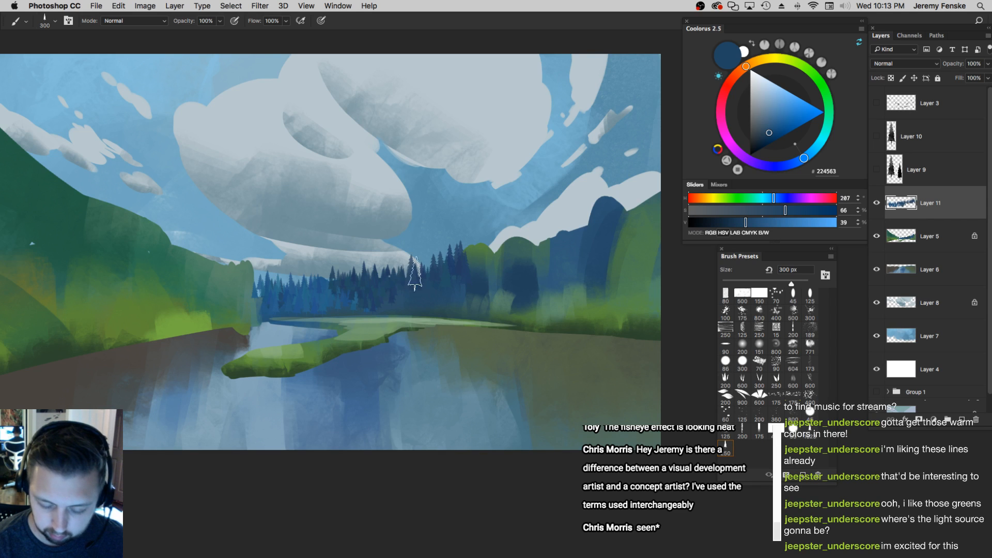
pyautogui.press('super+alt+z')
pyautogui.press('super+alt+z')
pyautogui.press('super+alt+z')
# Resample the distant ridge's dark blue as #224761 and reduce the pine brush to 200 px
pyautogui.keyDown('alt'); pyautogui.click(463, 278); pyautogui.keyUp('alt')
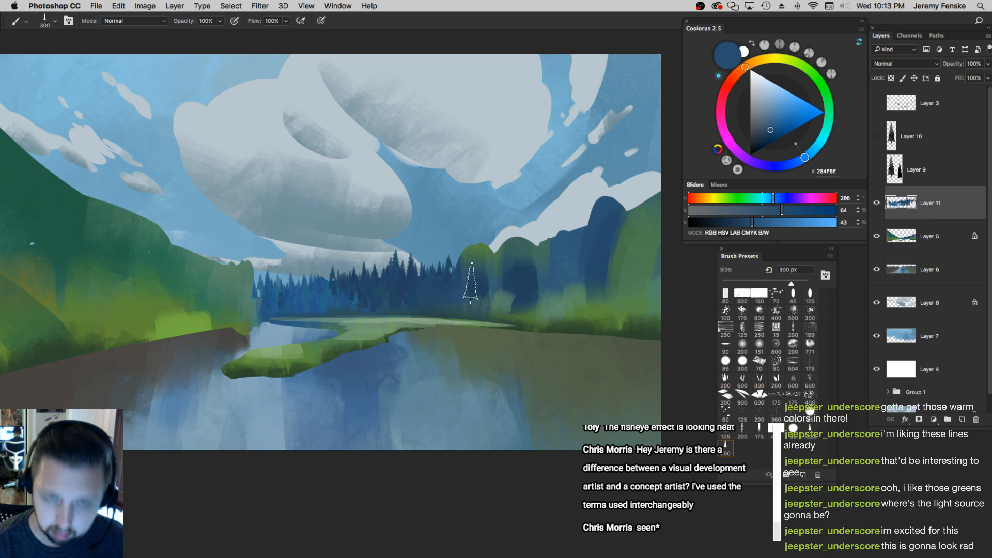
pyautogui.press('z')
pyautogui.moveTo(449, 305)
pyautogui.mouseDown()
pyautogui.moveTo(403, 305)
pyautogui.moveTo(443, 298)
pyautogui.mouseUp()
pyautogui.press('b')
pyautogui.keyDown('alt'); pyautogui.click(415, 287); pyautogui.keyUp('alt')
pyautogui.press('[')
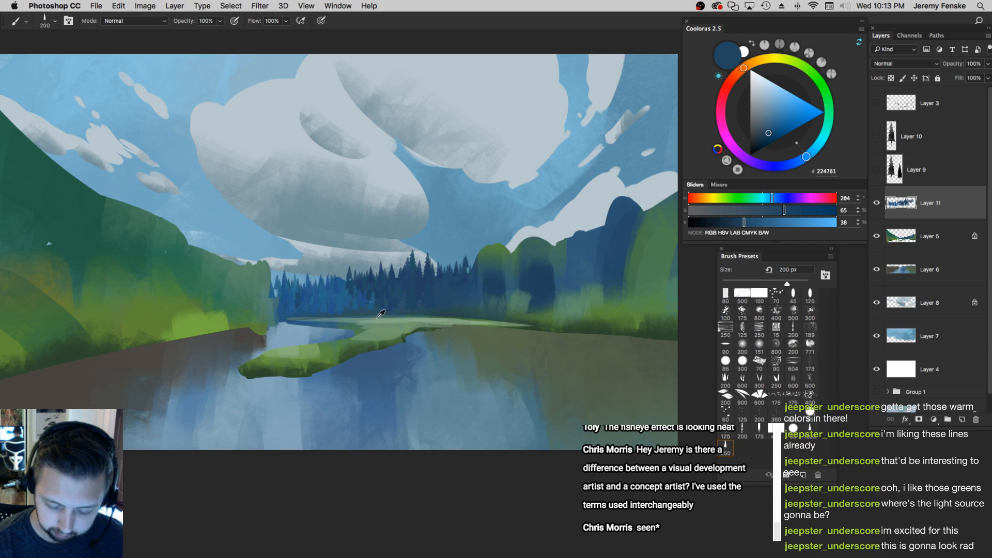
# Sample the pale grey-green of the far shore and stamp small 125 px pines along its waterline
pyautogui.keyDown('alt'); pyautogui.click(361, 317); pyautogui.keyUp('alt')
pyautogui.press('[')
pyautogui.press('[')
pyautogui.press('[')
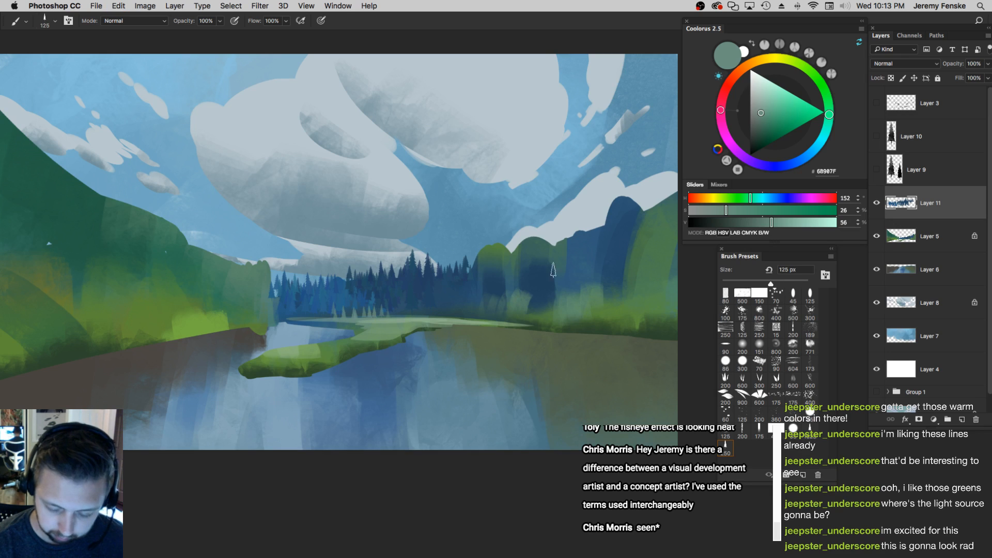
# Darken the green to 33% saturation and 51% brightness and stamp more shoreline pines at 90 to 150 px
pyautogui.click(737, 212)
pyautogui.click(762, 222)
pyautogui.press('[')
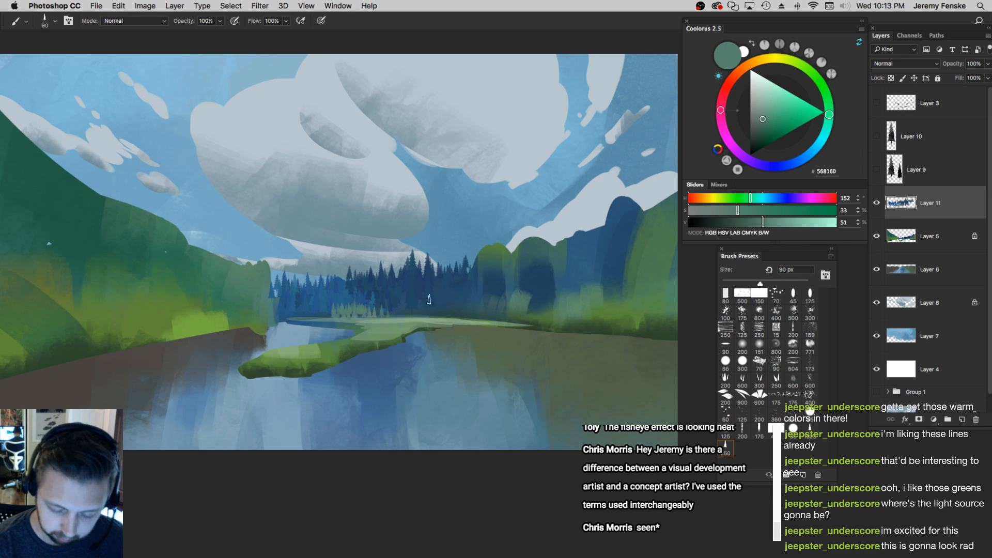
pyautogui.press(']')
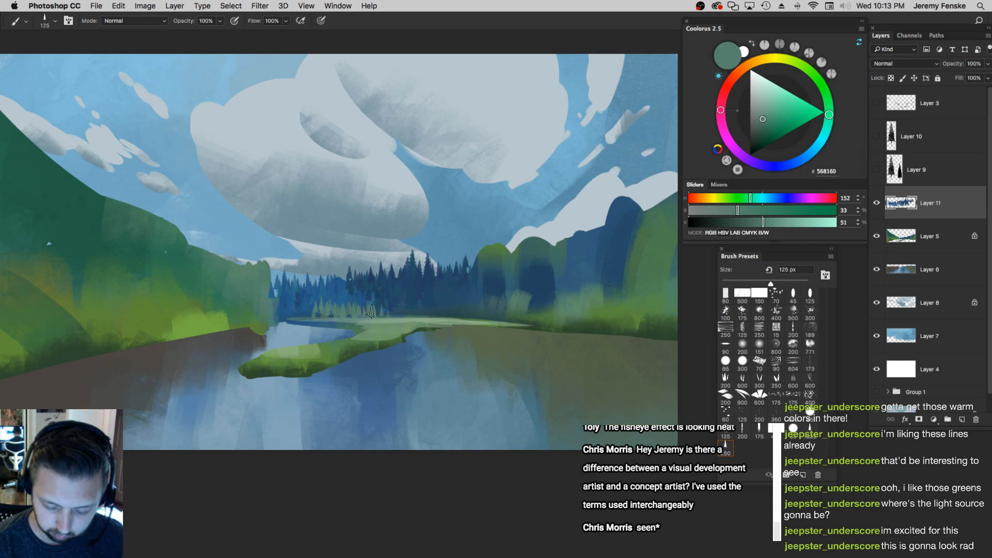
pyautogui.press(']')
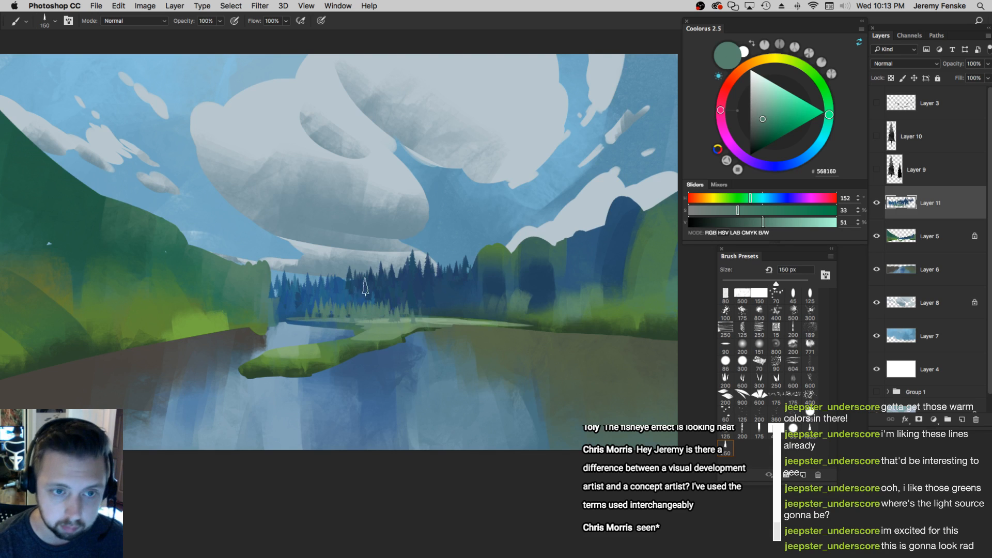
# Sample muted teal #4A6E70 from the far shore and stamp tiny 90 px pines at the shoreline's left end
pyautogui.keyDown('alt'); pyautogui.click(300, 313); pyautogui.keyUp('alt')
pyautogui.press('[')
pyautogui.press('[')
pyautogui.press('[')
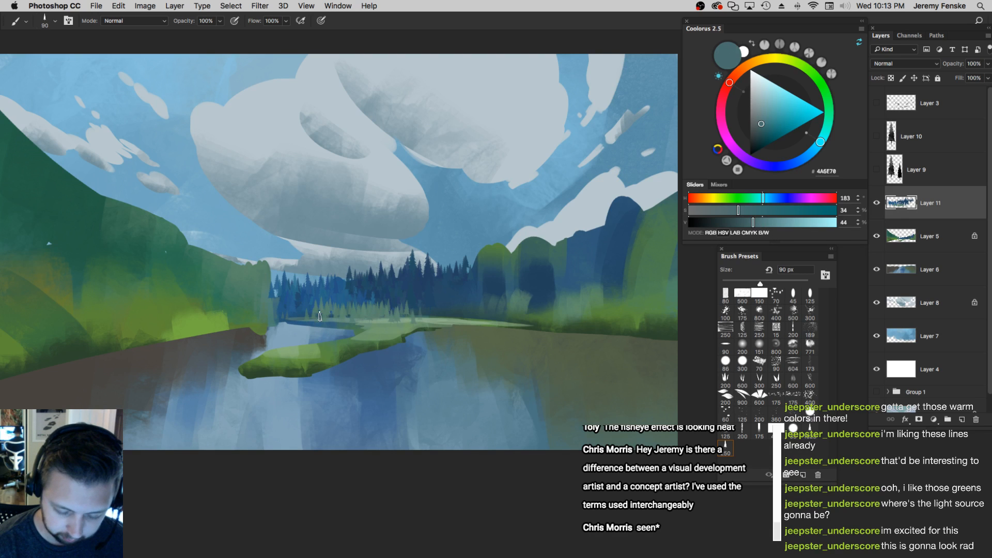
# Stamp 250 px teal pines in #3D6763 over the rounded trees right of the ridge, then enlarge the brush to 300 px
pyautogui.press(']')
pyautogui.press(']')
pyautogui.press(']')
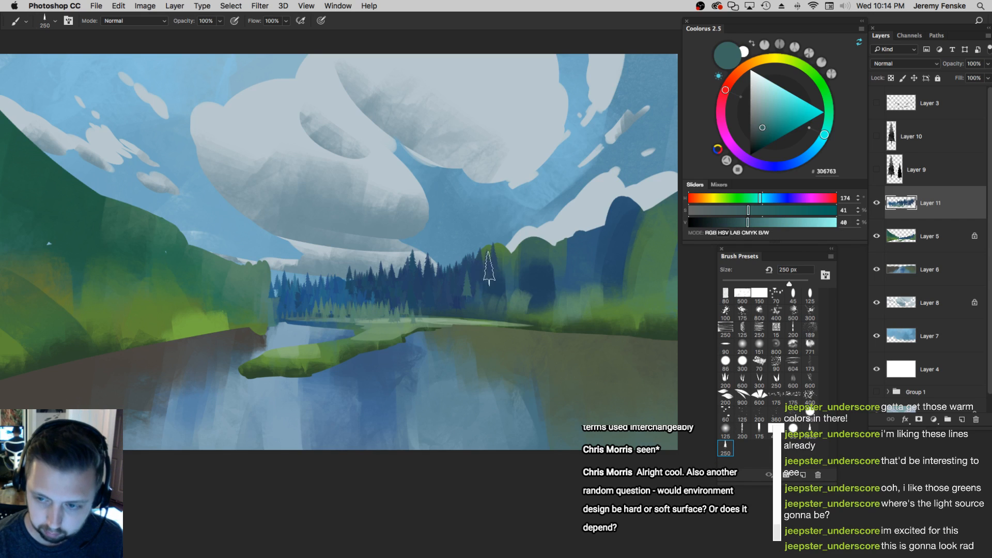
pyautogui.click(488, 270)
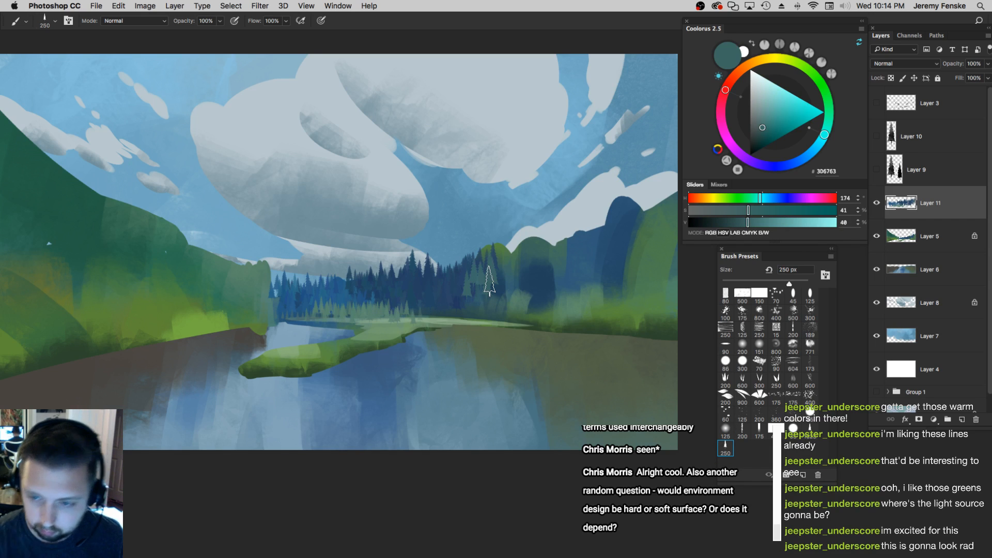
pyautogui.moveTo(500, 290); pyautogui.dragTo(454, 296)
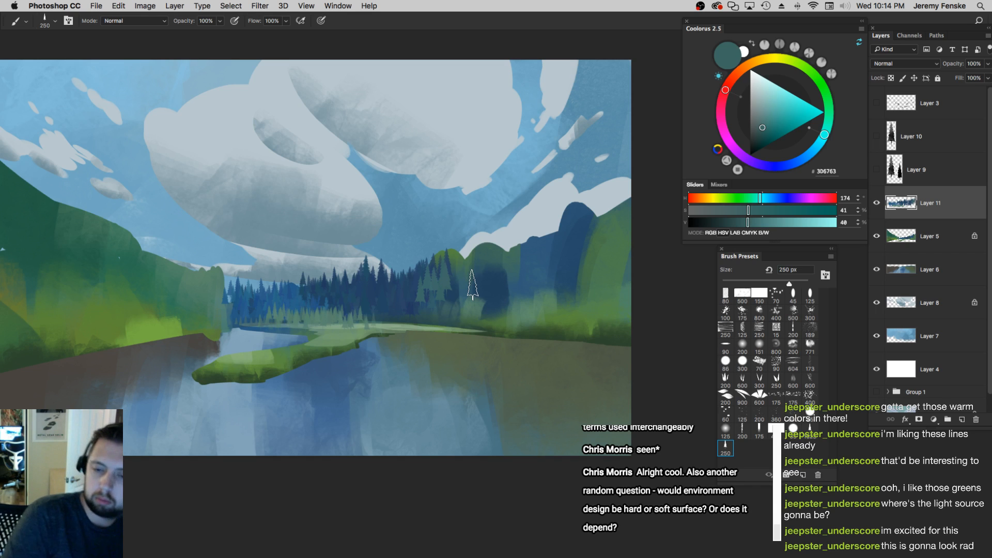
pyautogui.click(455, 264)
pyautogui.click(458, 288)
pyautogui.click(467, 282)
pyautogui.press(']')
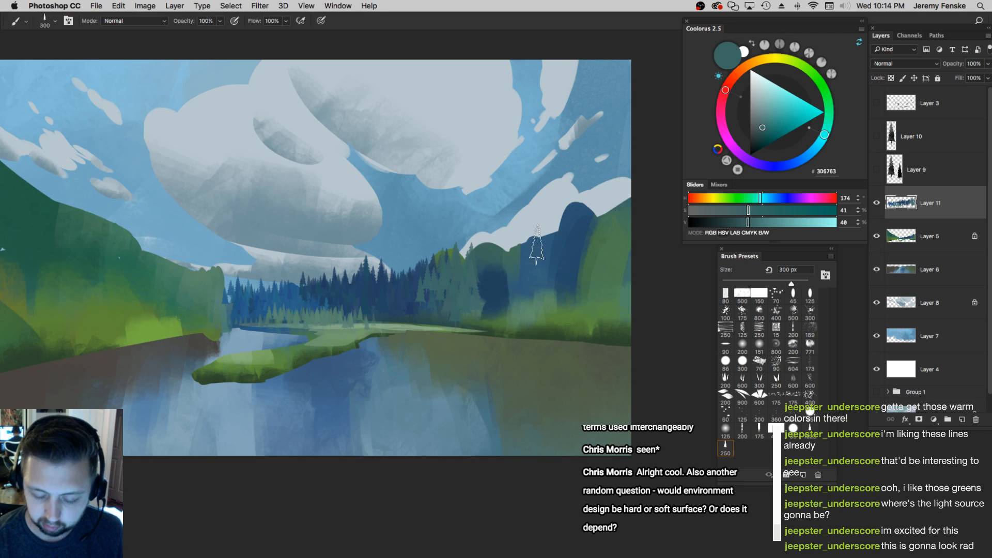
# Sample green #4E7943 and stamp large pines in the right-hand grove, undoing the first one and finishing at 250 px
pyautogui.keyDown('alt'); pyautogui.click(474, 261); pyautogui.keyUp('alt')
pyautogui.click(459, 288)
pyautogui.press('super+z')
pyautogui.click(451, 292)
pyautogui.click(444, 293)
pyautogui.click(464, 297)
pyautogui.click(480, 298)
pyautogui.press('[')
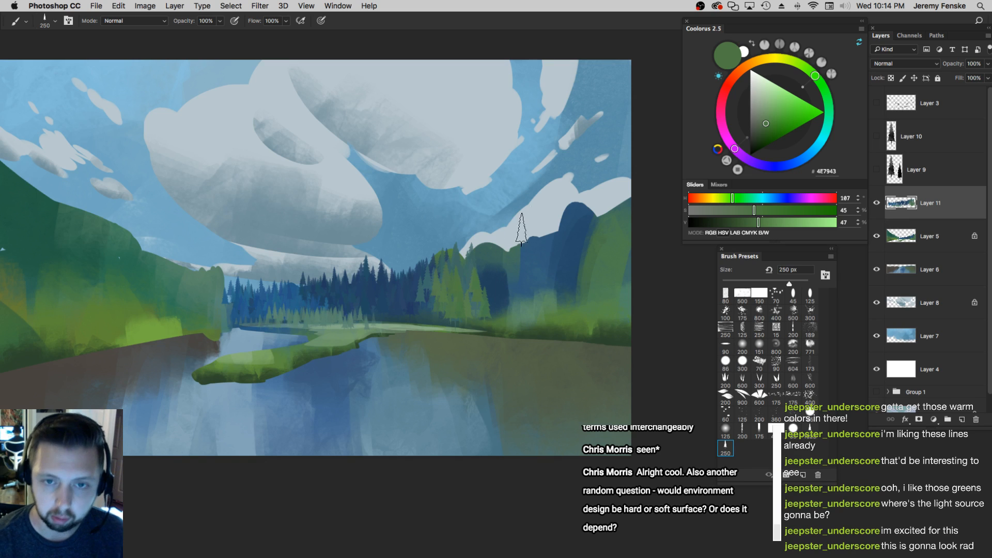
# Sample teal #3F6762 and stamp smaller pines of 100 to 200 px along the left edge of the green grove
pyautogui.keyDown('alt'); pyautogui.click(452, 267); pyautogui.keyUp('alt')
pyautogui.press('[')
pyautogui.press('[')
pyautogui.press('[')
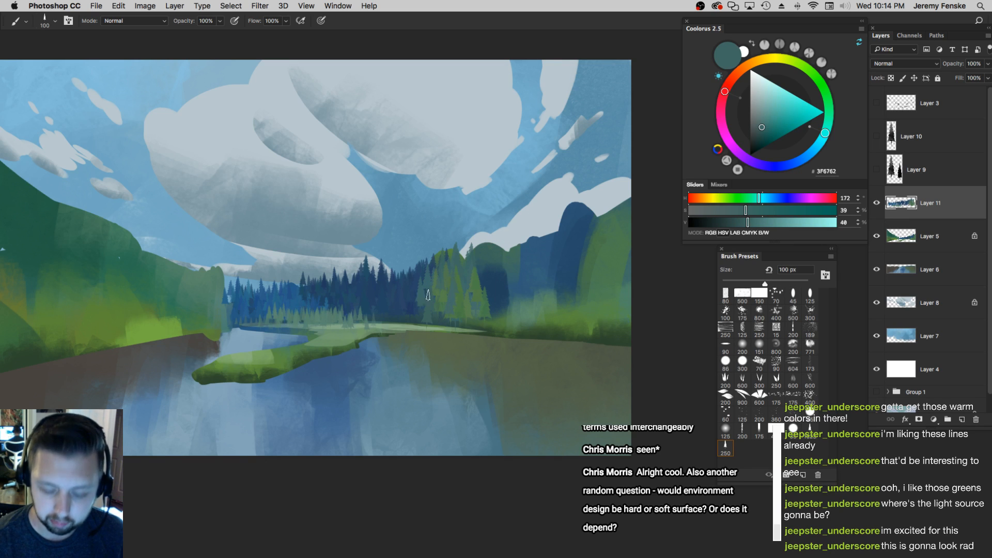
pyautogui.press(']')
pyautogui.press(']')
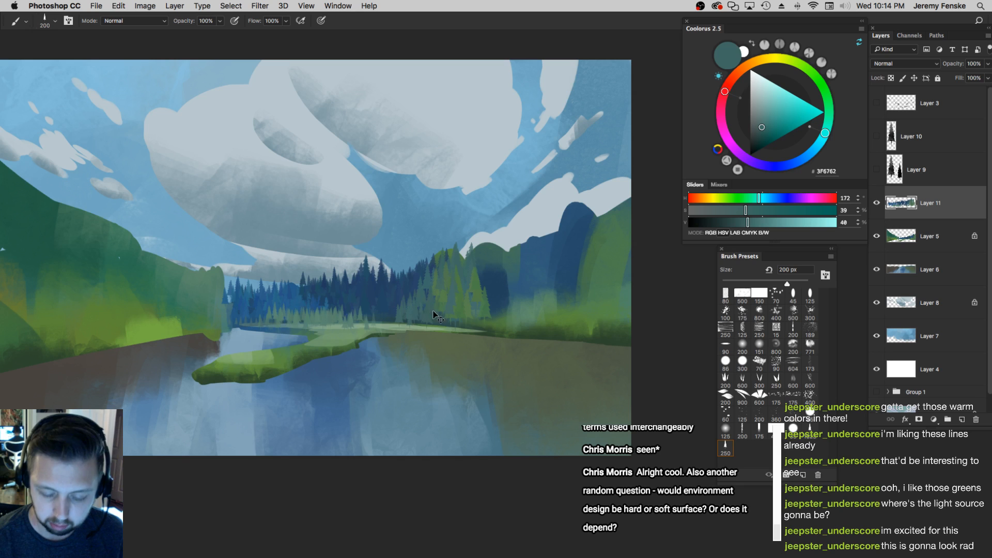
# Sample the ridge blues, ending on #234A66, and add 150 px pines in the middle of the distant ridge
pyautogui.keyDown('alt'); pyautogui.click(307, 294); pyautogui.keyUp('alt')
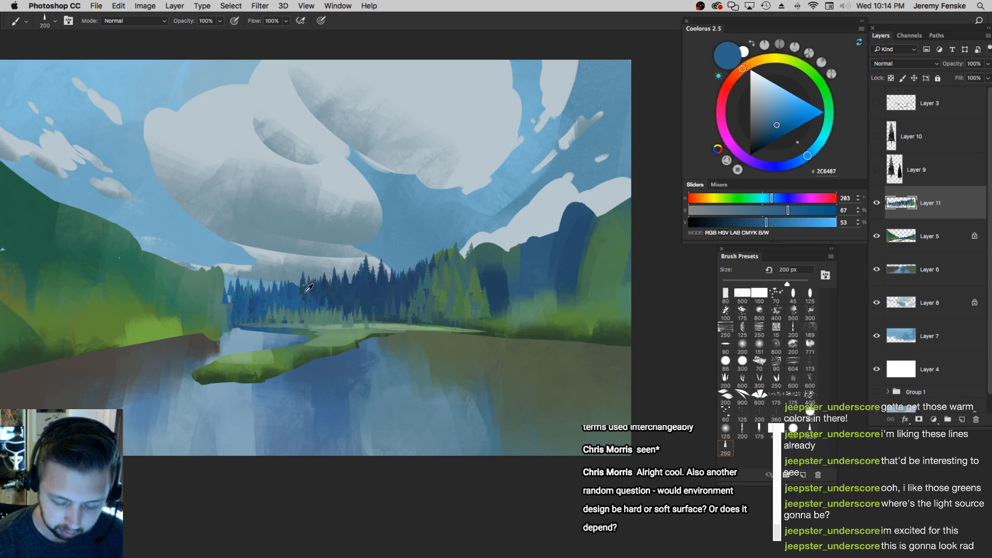
pyautogui.keyDown('alt'); pyautogui.click(305, 293); pyautogui.keyUp('alt')
pyautogui.press('z')
pyautogui.moveTo(332, 288)
pyautogui.mouseDown()
pyautogui.moveTo(299, 289)
pyautogui.moveTo(362, 293)
pyautogui.mouseUp()
pyautogui.press('[')
pyautogui.press('[')
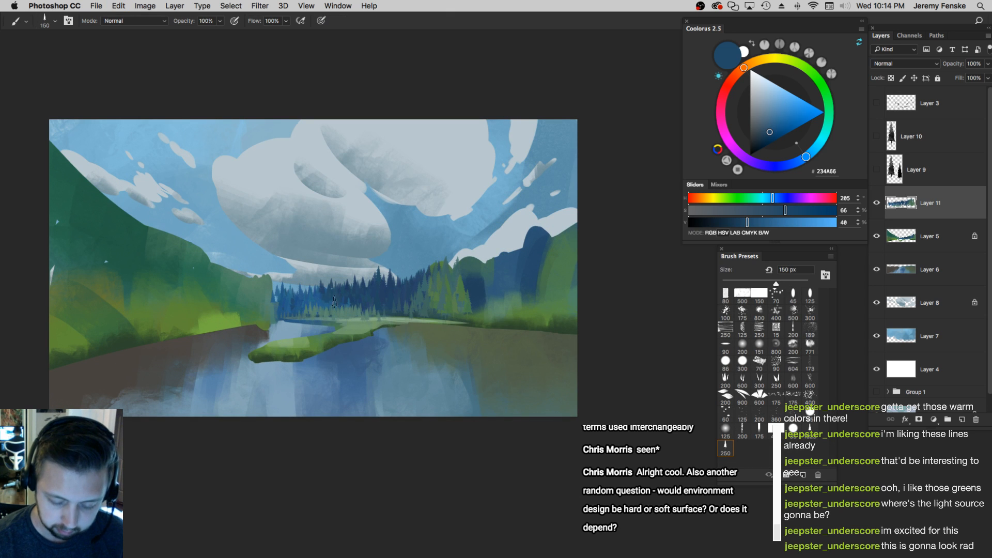
# Sample a lighter ridge blue, set it to 71% saturation and 49% brightness, and stamp 150 to 200 px pines at the ridge's left
pyautogui.keyDown('alt'); pyautogui.click(301, 306); pyautogui.keyUp('alt')
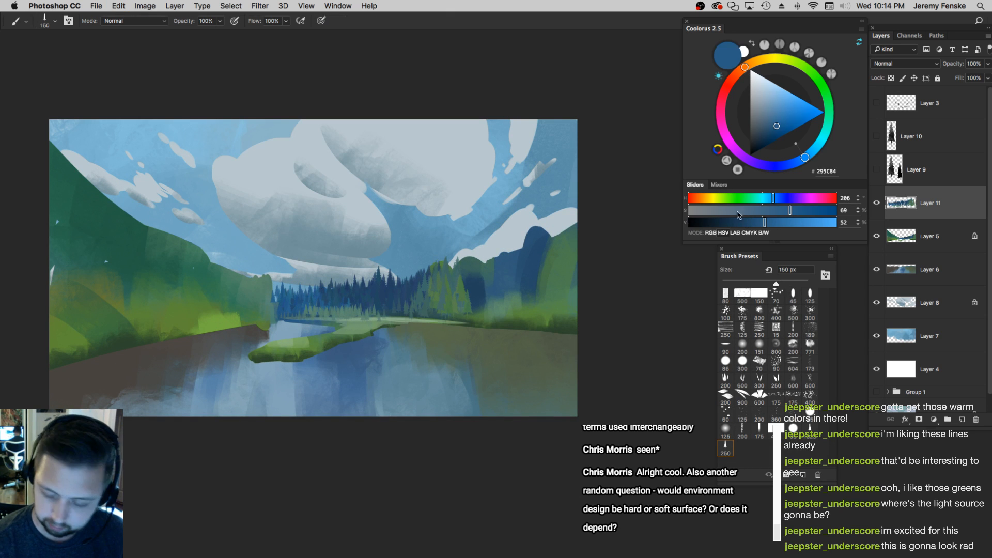
pyautogui.press(']')
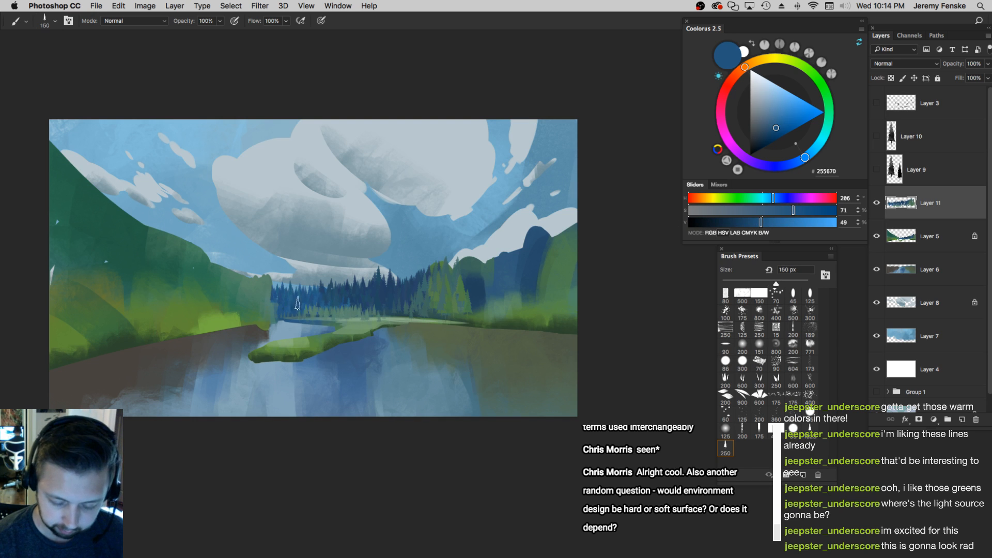
pyautogui.press(']')
pyautogui.press(']')
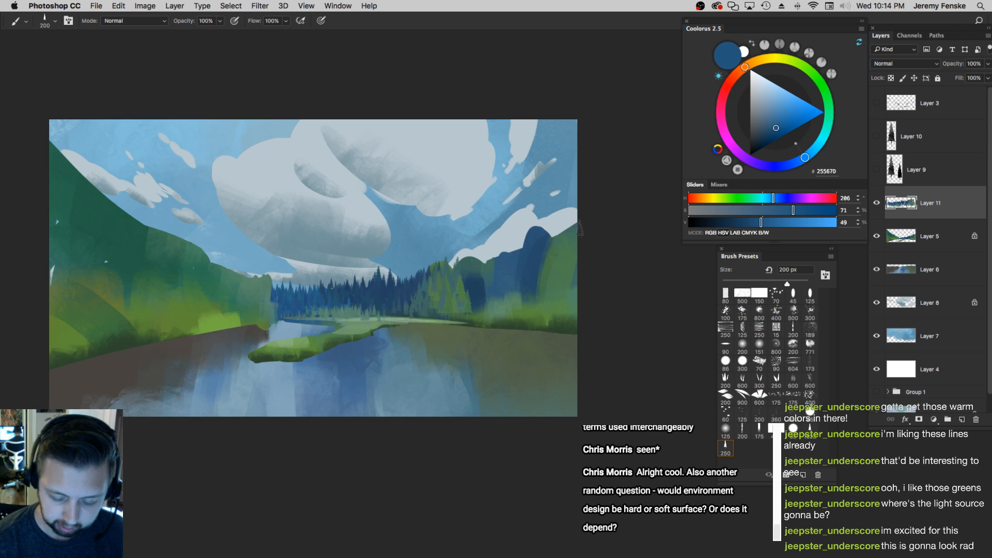
# Sample the grey-green of the small shoreline pines with a 175 px brush, darken it and raise its saturation to 49%
pyautogui.press('[')
pyautogui.keyDown('alt'); pyautogui.click(345, 310); pyautogui.keyUp('alt')
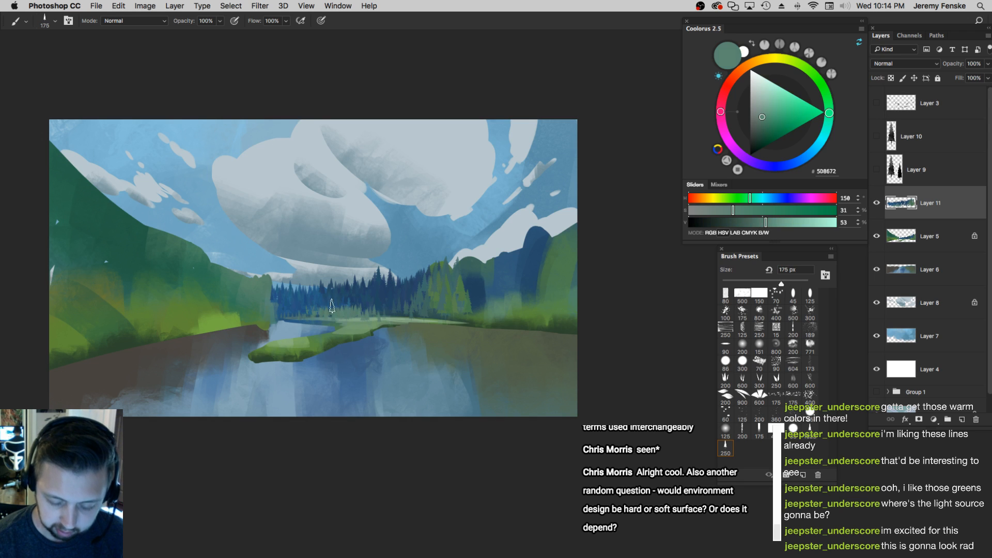
pyautogui.click(752, 211)
pyautogui.moveTo(763, 222); pyautogui.dragTo(752, 222)
pyautogui.click(761, 210)
# Try stamping larger green pines in the middle of the far shore and undo the stamps
pyautogui.press(']')
pyautogui.press(']')
pyautogui.press('super+z')
pyautogui.press(']')
pyautogui.press('super+alt+z')
pyautogui.click(335, 308)
pyautogui.press('super+z')
# Lower the green's brightness to 40% and stamp 175 to 200 px pines across the middle of the far shore
pyautogui.moveTo(752, 220); pyautogui.dragTo(747, 222)
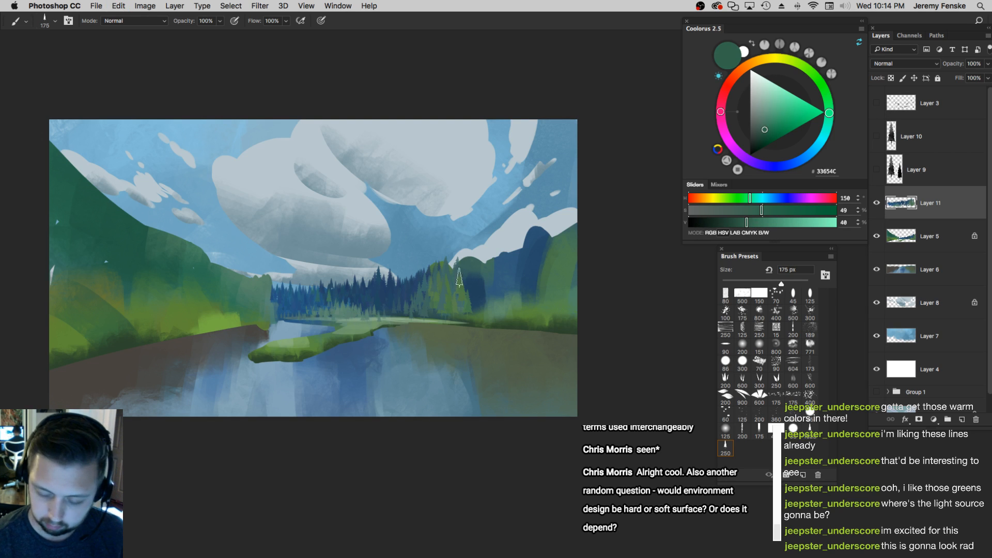
pyautogui.press(']')
pyautogui.press('[')
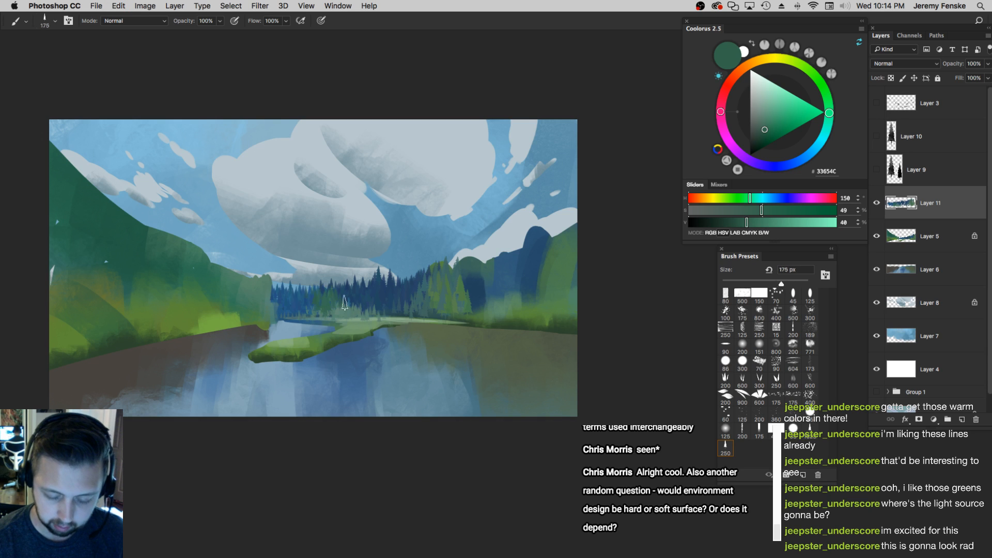
pyautogui.press(']')
pyautogui.press(']')
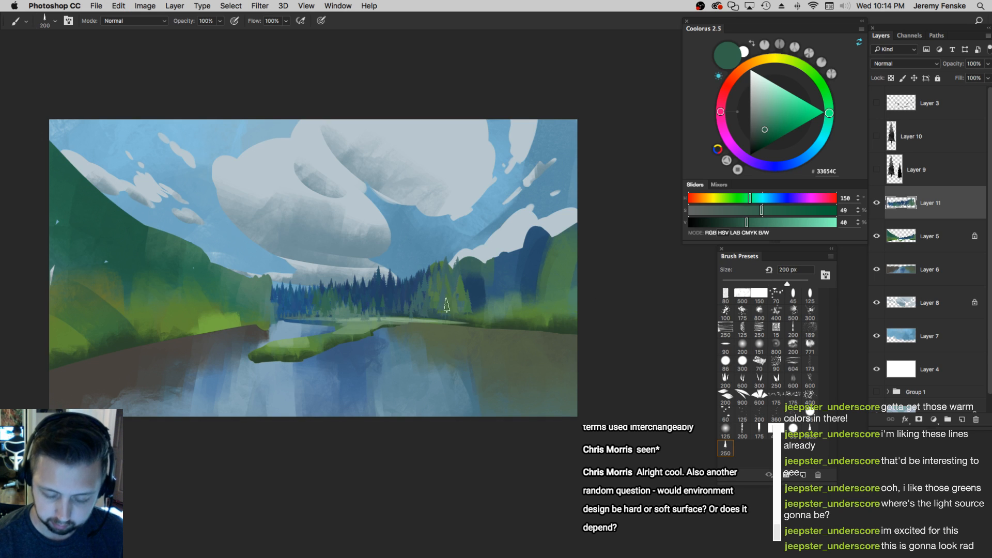
# Sample dark green #2C5644 from the right-hand grove, stamp larger pines there and undo the last one
pyautogui.hscroll(2, 439, 275)
pyautogui.keyDown('alt'); pyautogui.click(433, 279); pyautogui.keyUp('alt')
pyautogui.press(']')
pyautogui.press(']')
pyautogui.click(425, 279)
pyautogui.click(444, 271)
pyautogui.press('super+z')
# Shrink the pine brush and stamp several smaller dark green pines within the right-hand grove
pyautogui.press('[')
pyautogui.press('[')
pyautogui.press('[')
pyautogui.click(426, 281)
pyautogui.click(431, 279)
pyautogui.click(432, 282)
pyautogui.click(456, 261)
# Enlarge the pine brush to 400 px and stamp tall dark green pines across the right-hand grove
pyautogui.press(']')
pyautogui.press(']')
pyautogui.press(']')
pyautogui.click(427, 301)
pyautogui.click(435, 259)
pyautogui.click(445, 264)
pyautogui.click(463, 258)
pyautogui.click(469, 294)
# Sample green from the small shoreline pines, darken it to 45% brightness and stamp tiny 80 px pines along the far-left shore
pyautogui.press('space')
pyautogui.moveTo(528, 291); pyautogui.dragTo(446, 303)
pyautogui.press('super+space')
pyautogui.moveTo(446, 303)
pyautogui.mouseDown()
pyautogui.moveTo(414, 306)
pyautogui.moveTo(429, 310)
pyautogui.mouseUp()
pyautogui.keyDown('super'); pyautogui.click(433, 309); pyautogui.keyUp('super')
pyautogui.keyDown('super'); pyautogui.click(443, 304); pyautogui.keyUp('super')
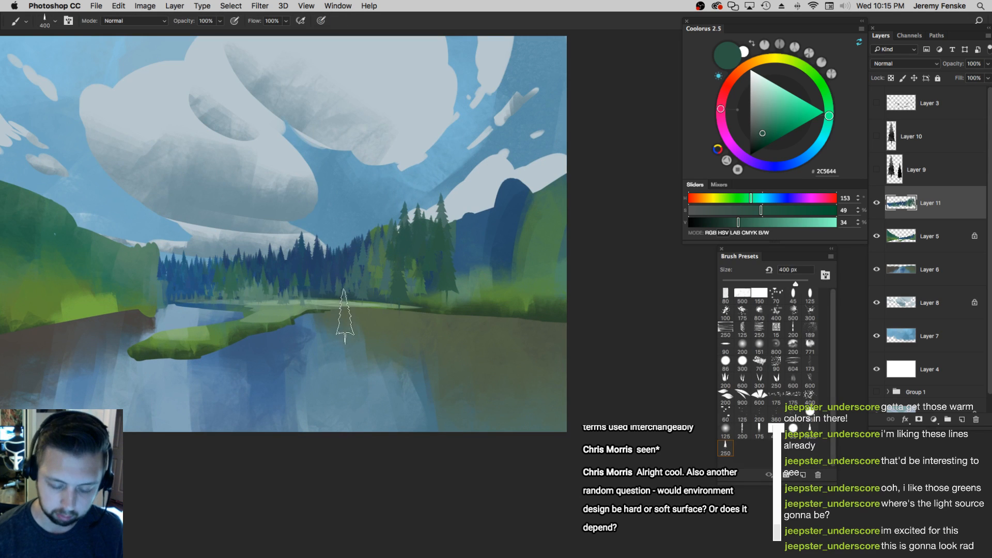
pyautogui.keyDown('alt'); pyautogui.click(254, 289); pyautogui.keyUp('alt')
pyautogui.press('[')
pyautogui.moveTo(764, 223); pyautogui.dragTo(754, 222)
pyautogui.press('[')
pyautogui.press('[')
pyautogui.press('[')
pyautogui.press('[')
pyautogui.press('[')
pyautogui.press('[')
pyautogui.press('[')
pyautogui.press('[')
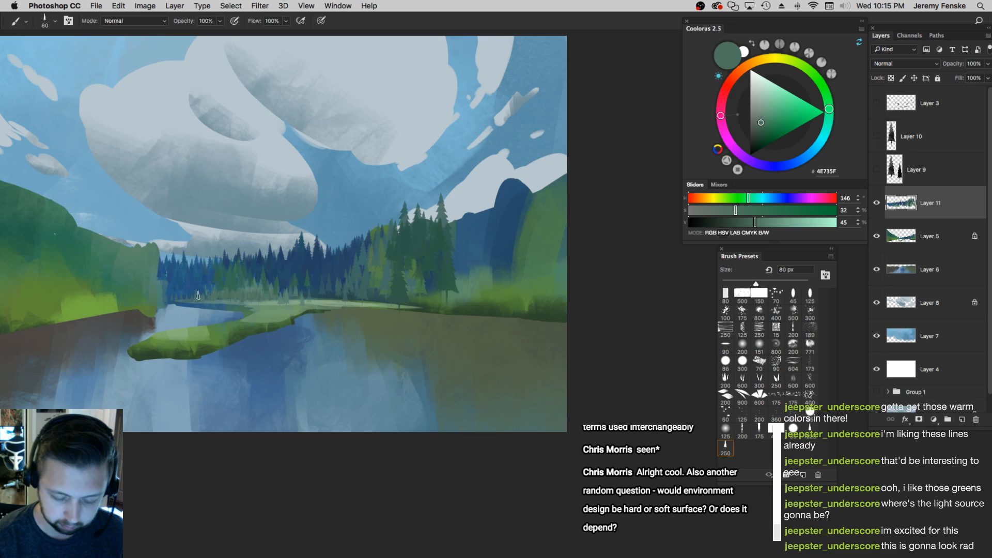
# Stamp tiny 45 px pines along the pale shoreline using the sampled light greens #83A687 and #719770
pyautogui.press('[')
pyautogui.keyDown('alt'); pyautogui.click(262, 296); pyautogui.keyUp('alt')
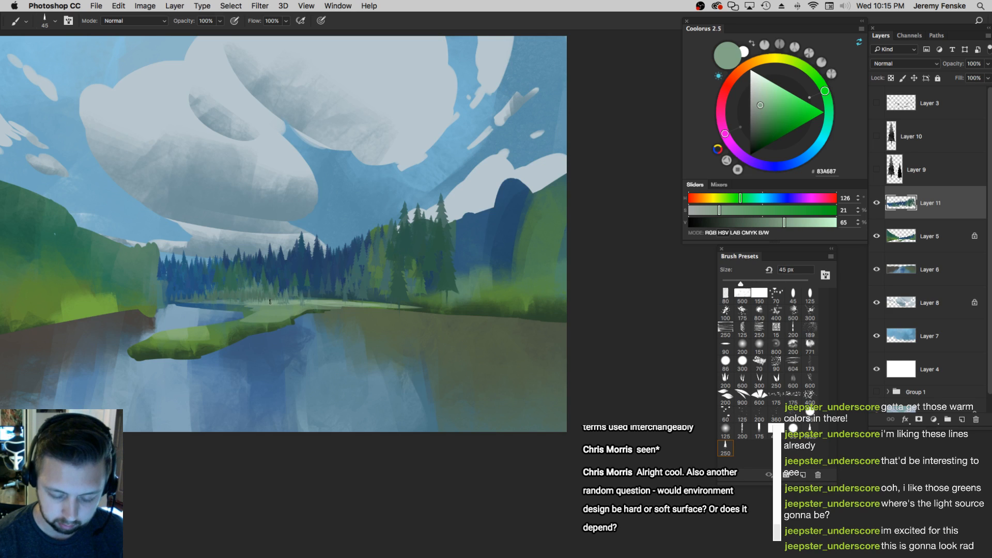
pyautogui.click(302, 303)
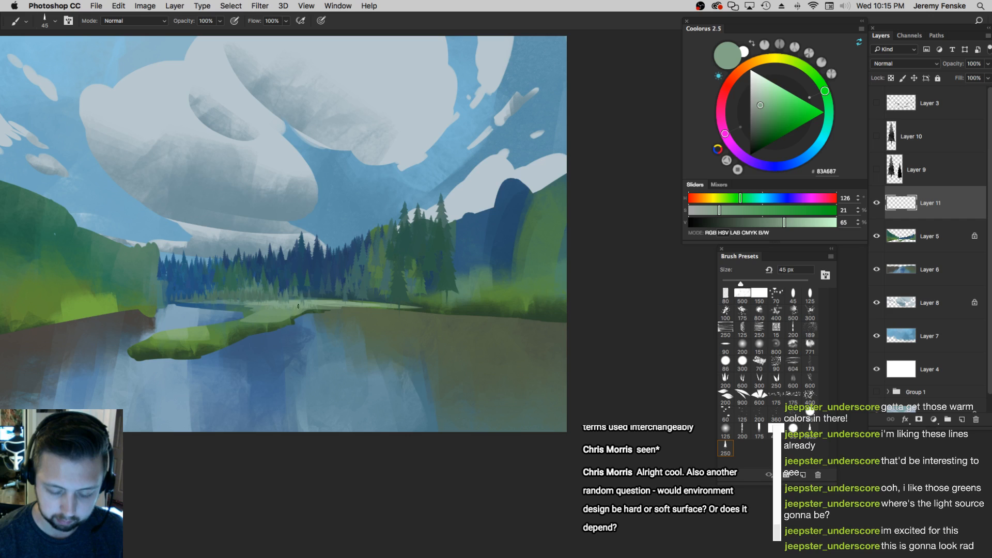
pyautogui.keyDown('alt'); pyautogui.click(305, 308); pyautogui.keyUp('alt')
pyautogui.moveTo(437, 300)
pyautogui.mouseDown()
pyautogui.moveTo(386, 319)
pyautogui.moveTo(423, 303)
pyautogui.mouseUp()
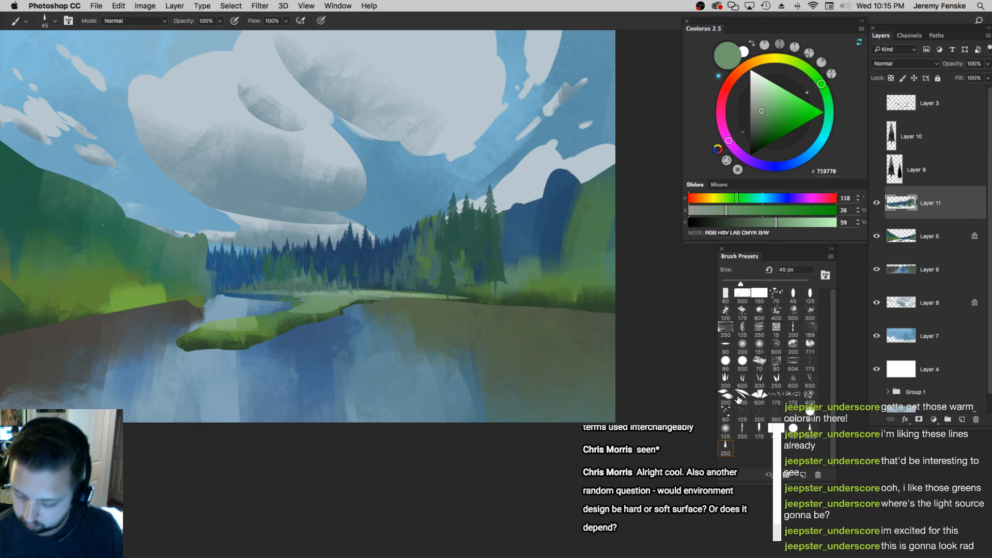
# Switch to the 200 px grass-tuft brush, sample green #538240 near the island and reduce the brush to 80 px
pyautogui.click(726, 379)
pyautogui.moveTo(311, 341); pyautogui.dragTo(413, 337)
pyautogui.keyDown('alt'); pyautogui.click(388, 304); pyautogui.keyUp('alt')
pyautogui.press('[')
pyautogui.press('[')
pyautogui.press('[')
pyautogui.press('[')
pyautogui.press('[')
pyautogui.press('[')
pyautogui.press('[')
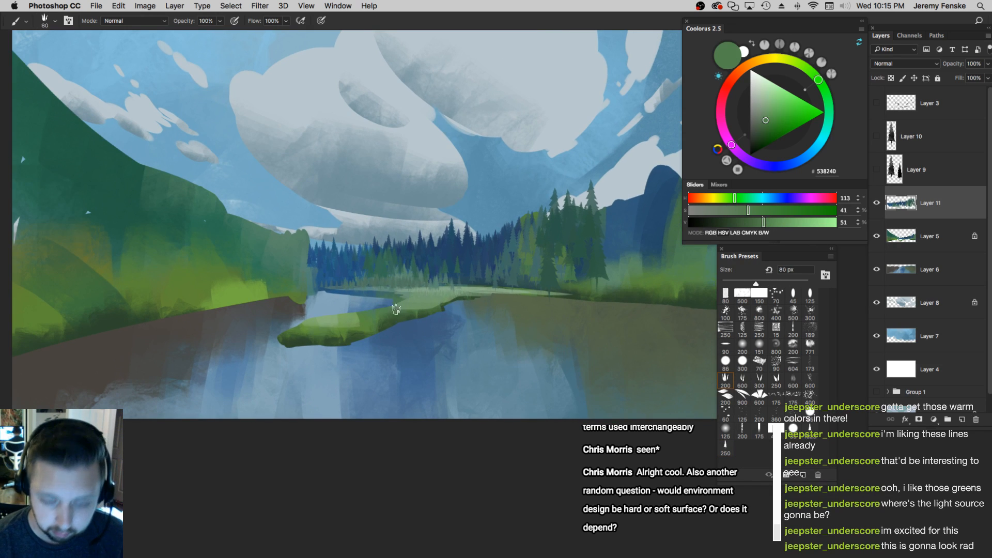
# Paint grass blades over the grassy spit in greens sampled from it, using the grass brush at about 45 to 80 px
pyautogui.keyDown('alt'); pyautogui.click(419, 306); pyautogui.keyUp('alt')
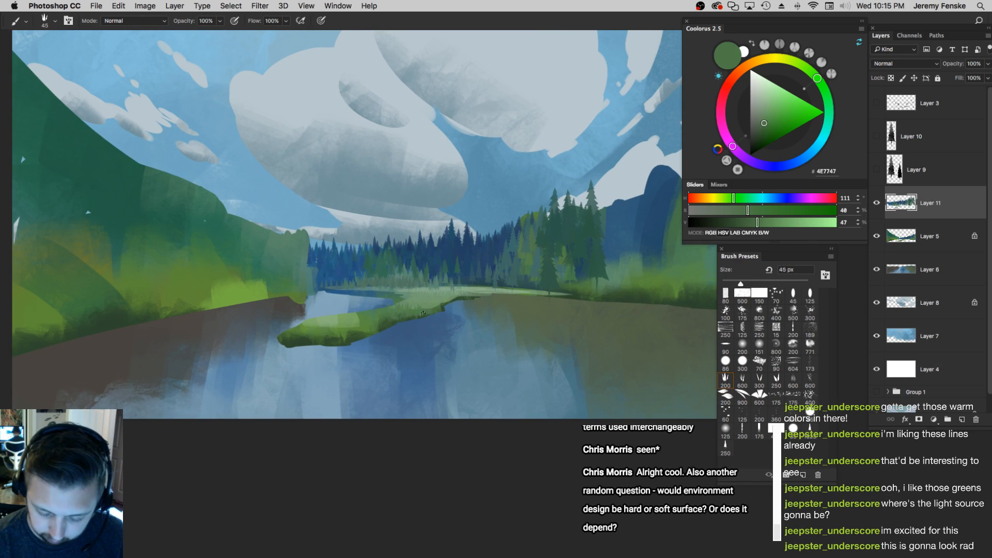
pyautogui.keyDown('alt'); pyautogui.click(436, 310); pyautogui.keyUp('alt')
pyautogui.press(']')
pyautogui.press(']')
pyautogui.keyDown('alt'); pyautogui.click(385, 329); pyautogui.keyUp('alt')
pyautogui.press(']')
pyautogui.moveTo(397, 320); pyautogui.dragTo(424, 313)
pyautogui.moveTo(354, 335); pyautogui.dragTo(369, 331)
pyautogui.press('[')
pyautogui.moveTo(297, 334); pyautogui.dragTo(356, 326)
# Layer lighter grass tufts over the near end of the spit with sampled greens and a 60–70 px grass brush
pyautogui.keyDown('alt'); pyautogui.click(342, 330); pyautogui.keyUp('alt')
pyautogui.keyDown('alt'); pyautogui.click(344, 322); pyautogui.keyUp('alt')
pyautogui.press(']')
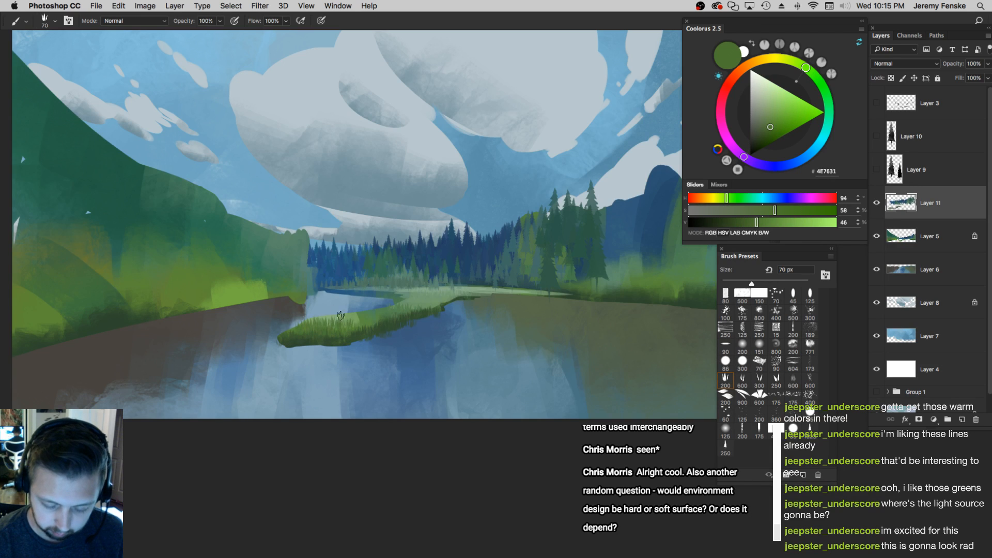
pyautogui.keyDown('alt'); pyautogui.click(344, 321); pyautogui.keyUp('alt')
pyautogui.press('[')
pyautogui.keyDown('alt'); pyautogui.click(337, 320); pyautogui.keyUp('alt')
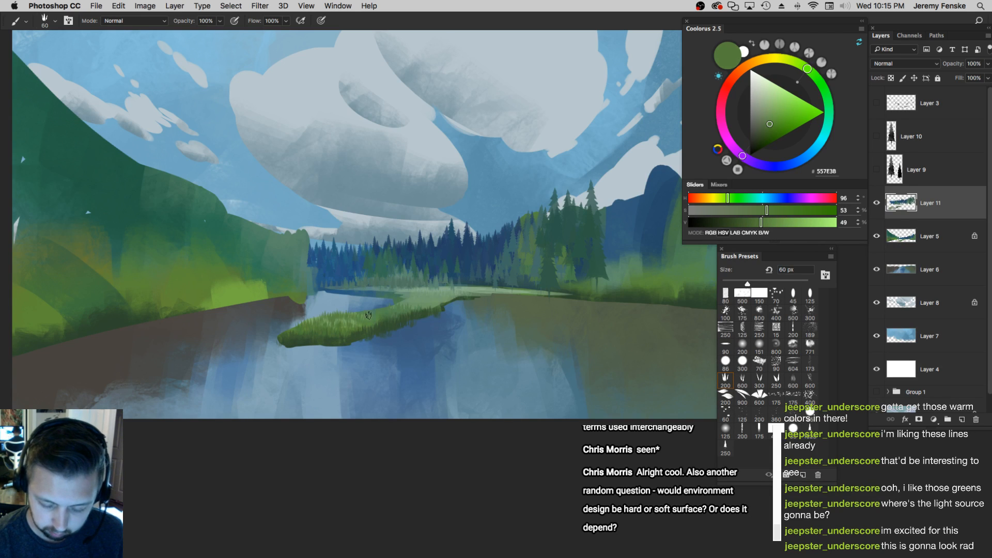
# Extend the grass texture along the far part of the spit in sampled pale and dark greens, reducing the brush to 35 px
pyautogui.keyDown('alt'); pyautogui.click(420, 298); pyautogui.keyUp('alt')
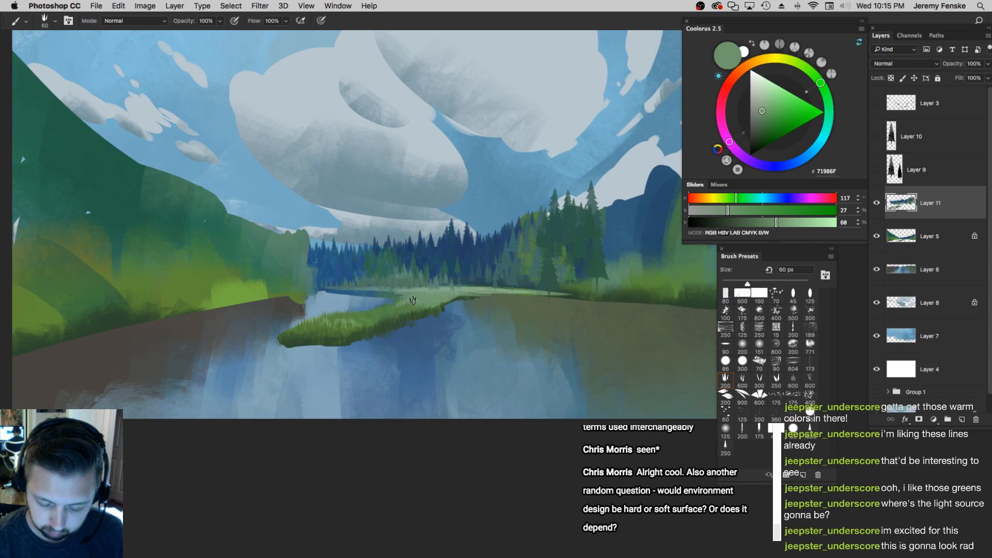
pyautogui.keyDown('alt'); pyautogui.click(408, 306); pyautogui.keyUp('alt')
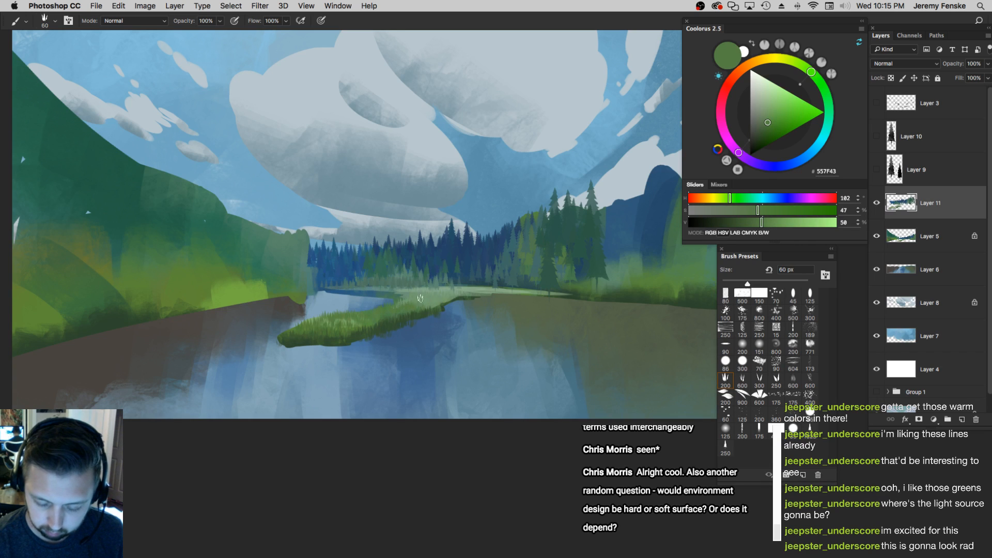
pyautogui.keyDown('alt'); pyautogui.click(453, 298); pyautogui.keyUp('alt')
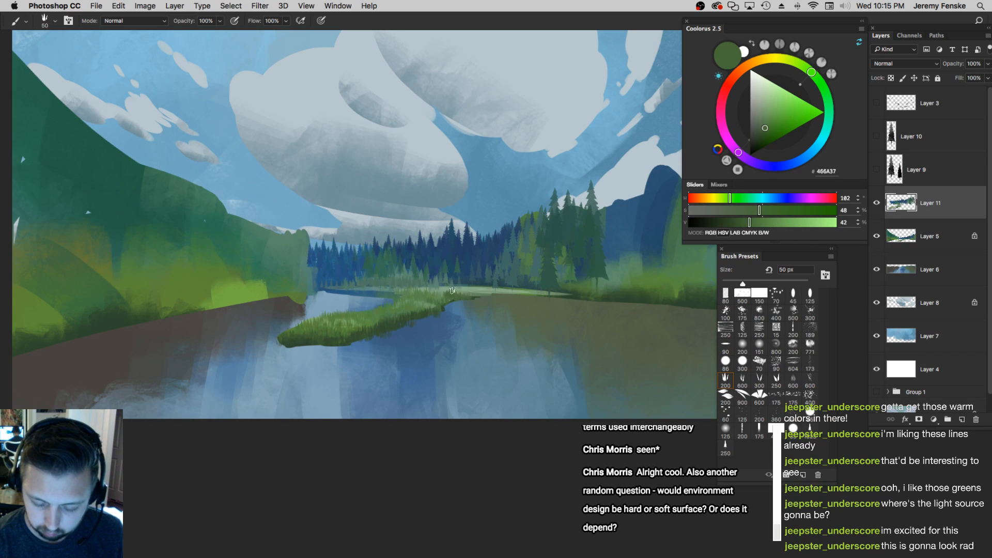
pyautogui.keyDown('alt'); pyautogui.click(496, 282); pyautogui.keyUp('alt')
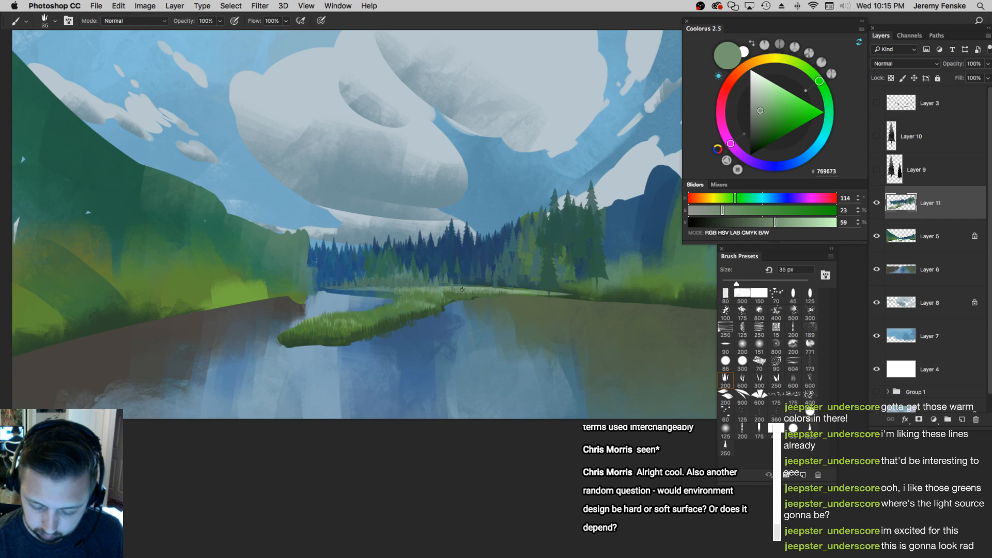
# Choose the pine tree brush preset and set its size to 175 px
pyautogui.press('z')
pyautogui.moveTo(520, 291); pyautogui.dragTo(470, 294)
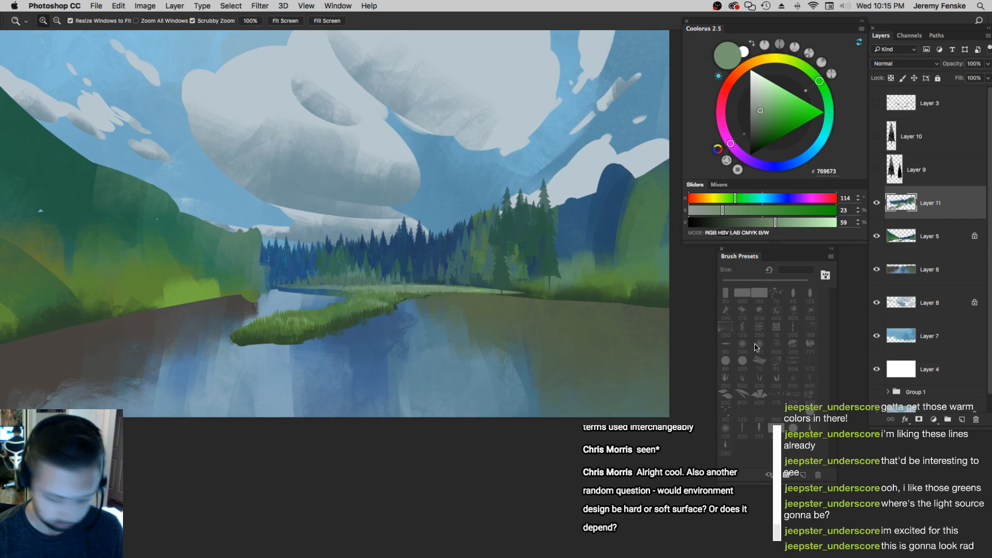
pyautogui.press('b')
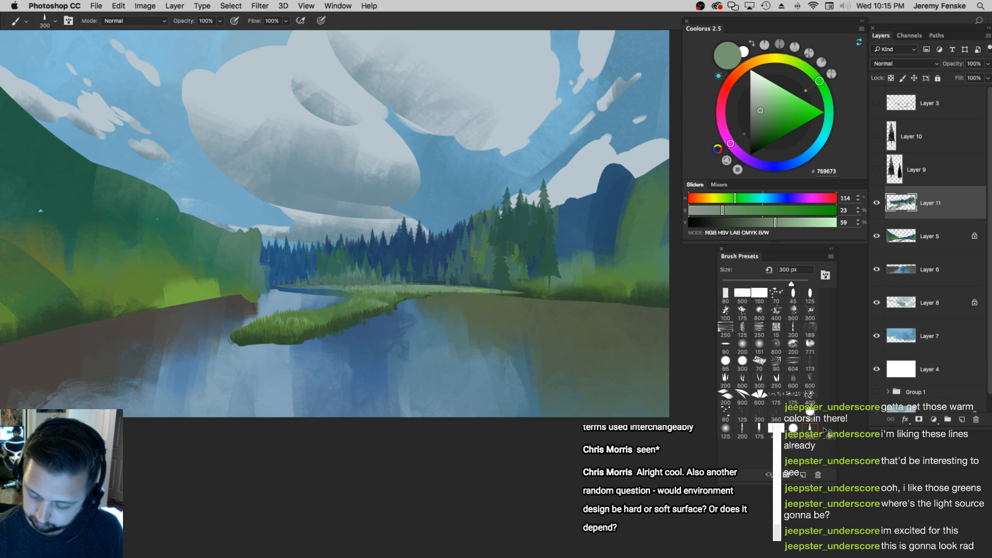
pyautogui.press('[')
pyautogui.press('[')
pyautogui.press('[')
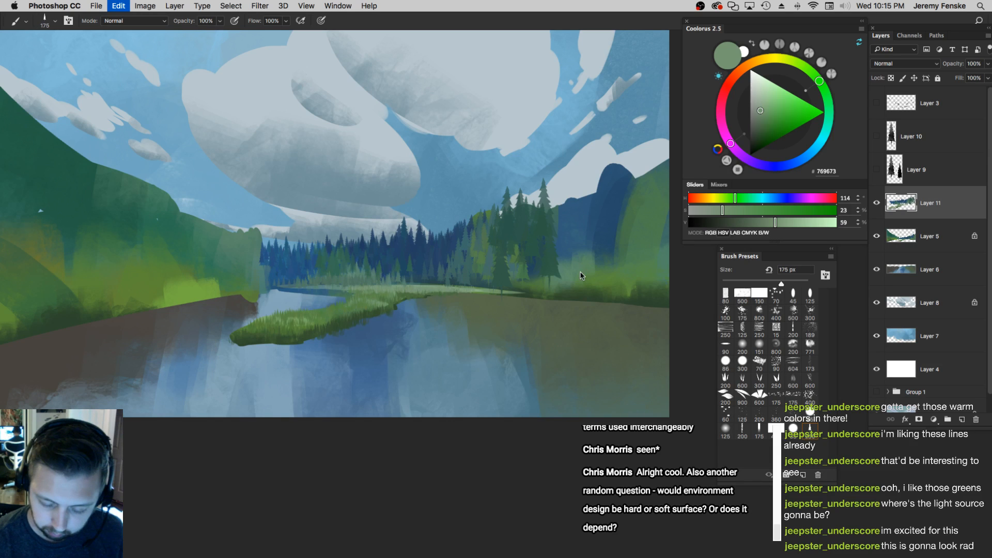
# Sample the distant hill's blue, darken it to #22415C, and stamp two pines before the right-hand hill with a 400–500 px brush
pyautogui.press('z')
pyautogui.moveTo(581, 276); pyautogui.dragTo(451, 292)
pyautogui.press('z')
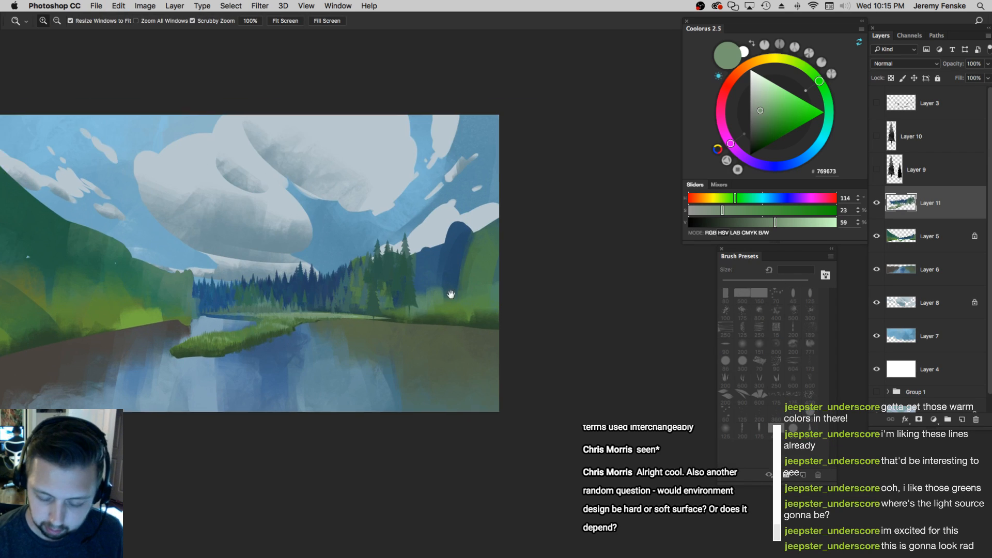
pyautogui.keyDown('alt'); pyautogui.click(444, 259); pyautogui.keyUp('alt')
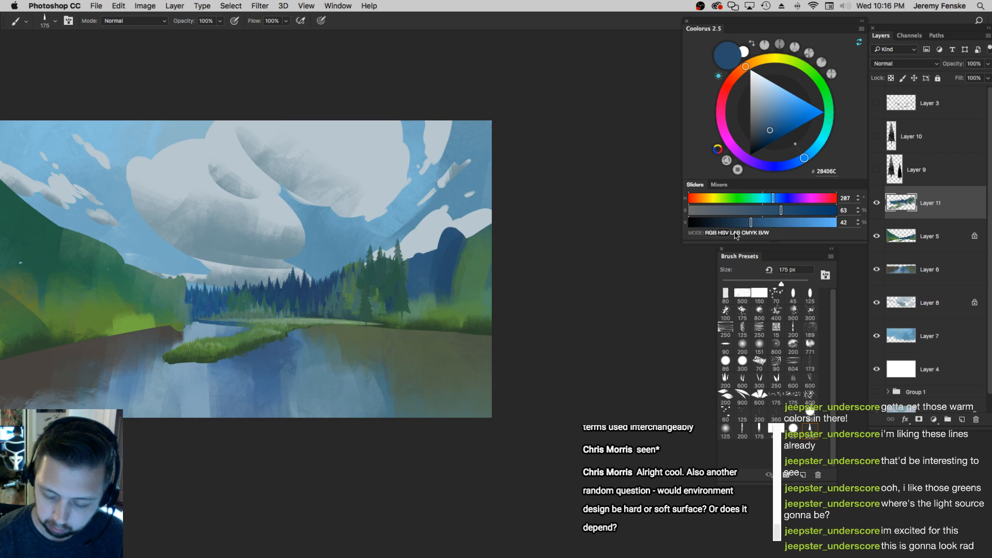
pyautogui.press(']')
pyautogui.press(']')
pyautogui.press(']')
pyautogui.press(']')
pyautogui.press(']')
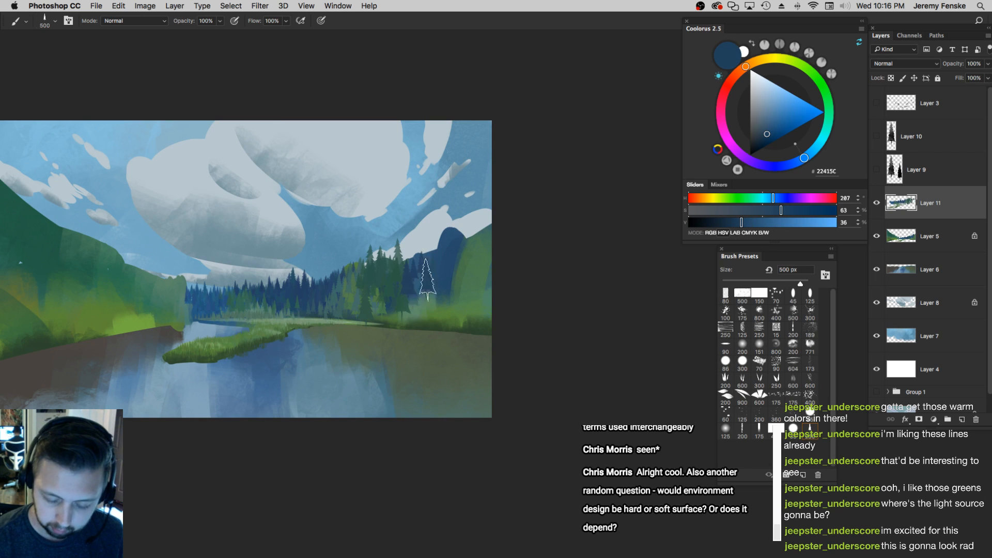
pyautogui.click(425, 295)
pyautogui.click(386, 290)
pyautogui.press('[')
pyautogui.press('super+z')
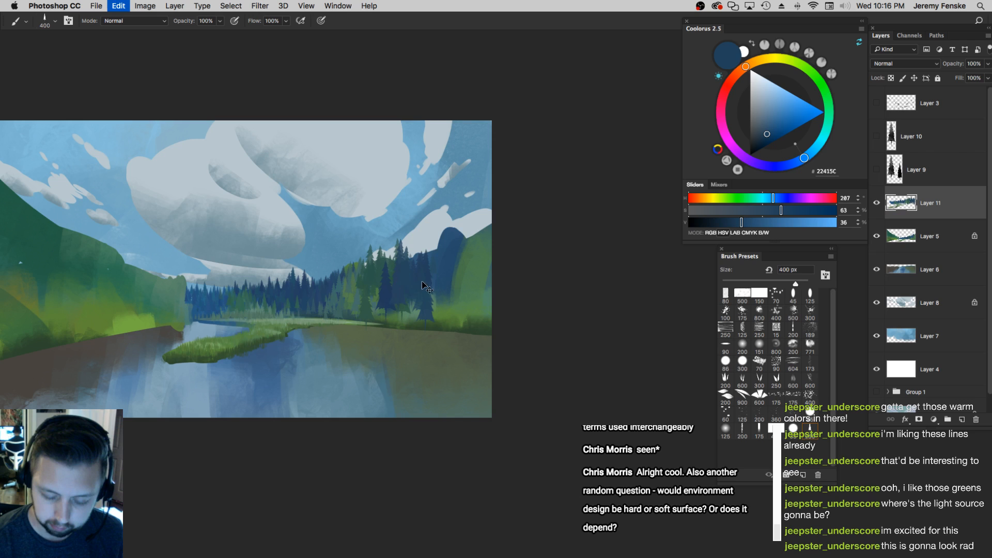
# Stamp dark blue pines across the crest and slope of the blue hill on the right side of the painting
pyautogui.click(431, 252)
pyautogui.click(447, 244)
pyautogui.click(439, 252)
pyautogui.click(420, 255)
pyautogui.press(']')
pyautogui.moveTo(420, 258)
pyautogui.mouseDown()
pyautogui.moveTo(434, 224)
pyautogui.moveTo(465, 270)
pyautogui.mouseUp()
pyautogui.press('super+z')
pyautogui.press(']')
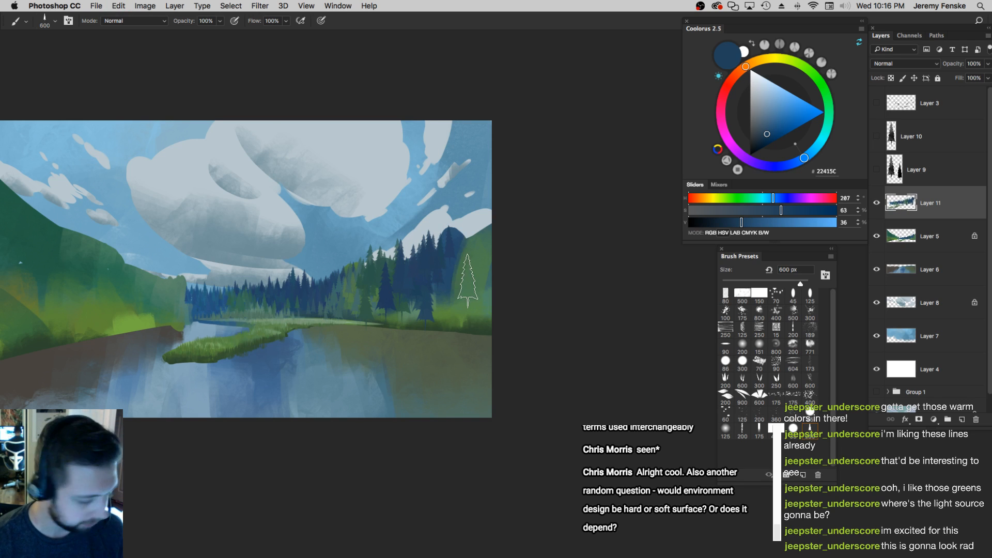
# Turn off Transfer in the pine brush's settings
pyautogui.press('F5')
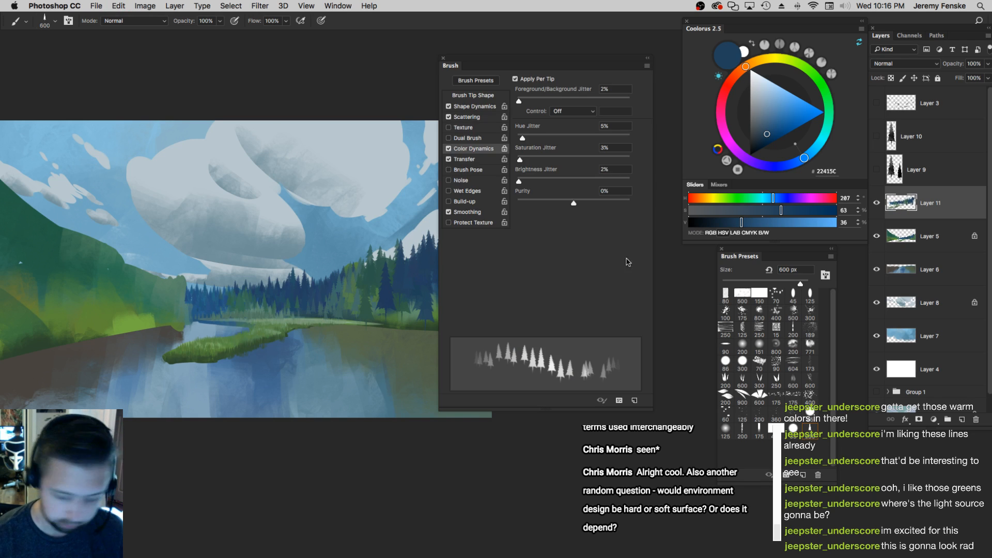
pyautogui.click(449, 159)
pyautogui.press('F5')
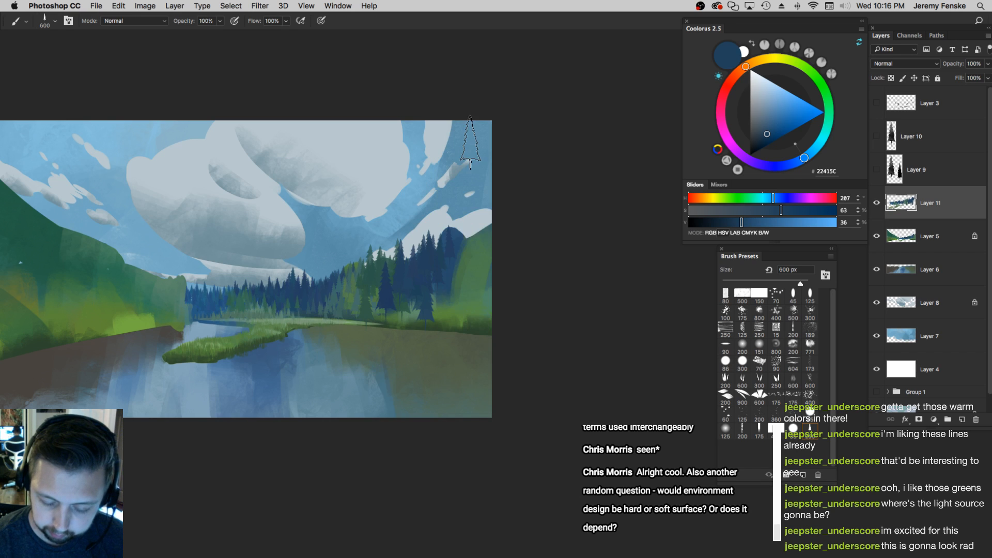
# Fill the right-hand hillside down to the shore with dark blue pines, using brush sizes from 400 to 600 px
pyautogui.press('[')
pyautogui.press('[')
pyautogui.click(457, 240)
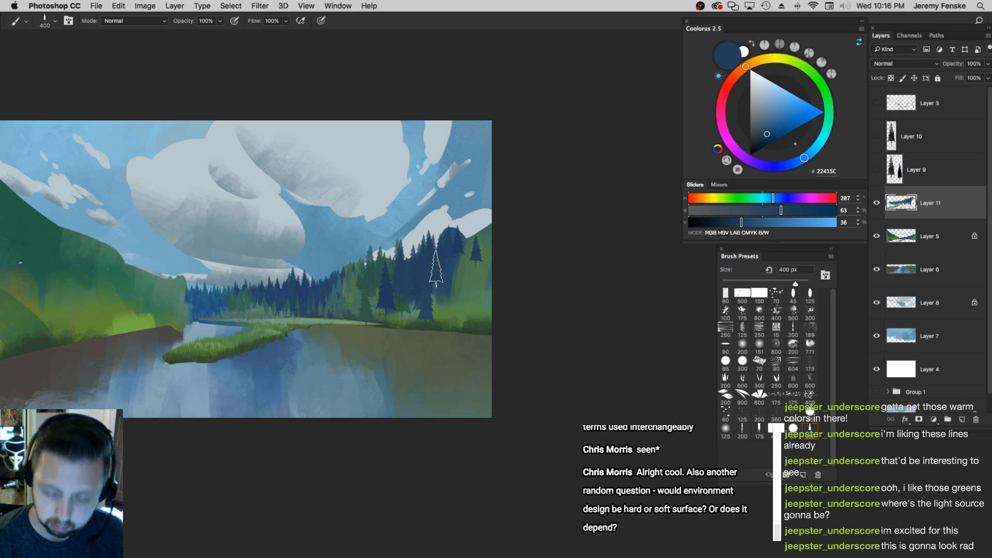
pyautogui.click(444, 236)
pyautogui.click(469, 239)
pyautogui.press(']')
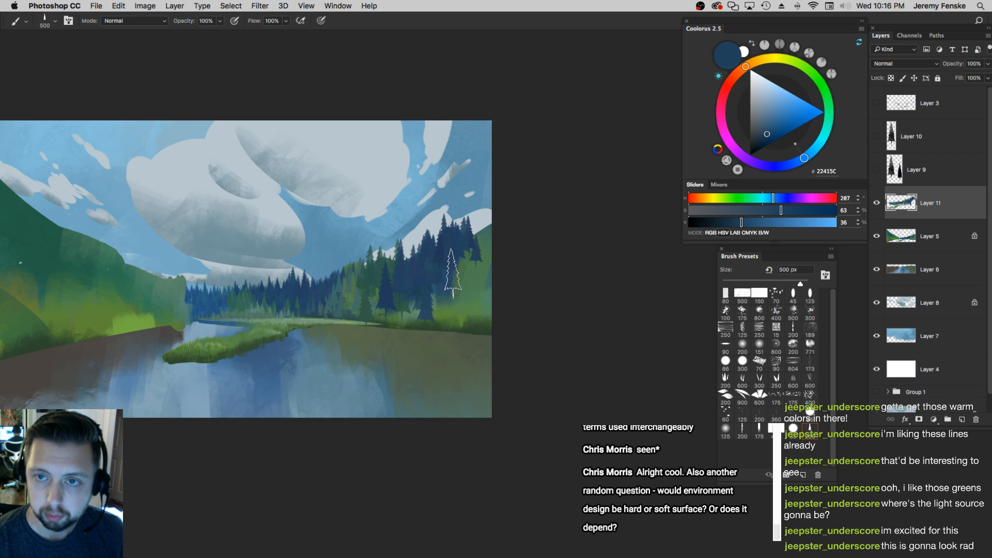
pyautogui.press(']')
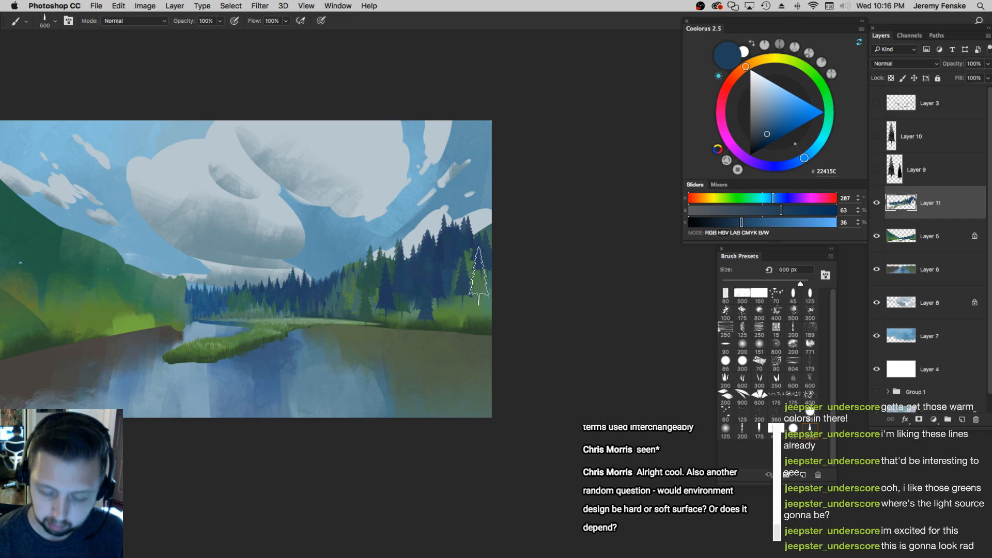
pyautogui.press('[')
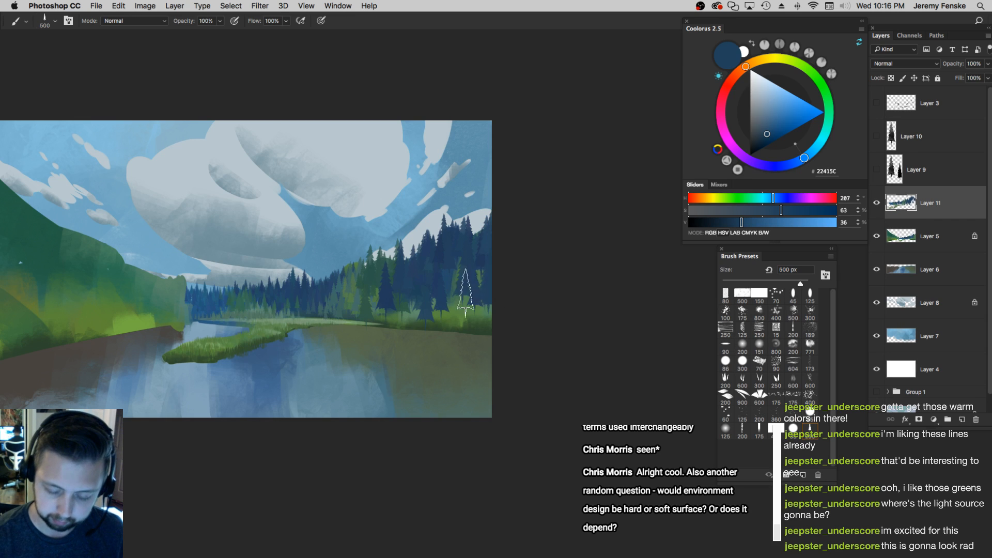
pyautogui.press('[')
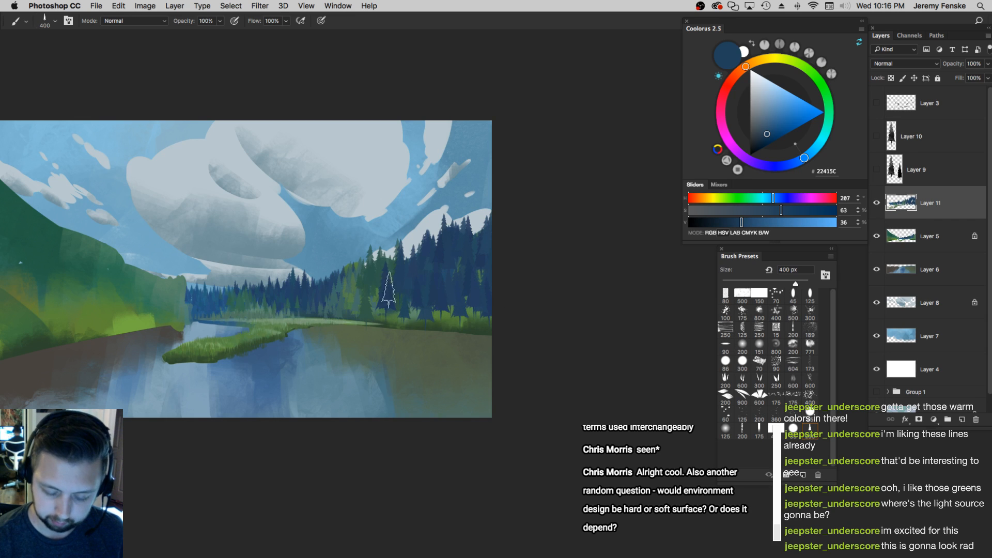
# Sample green from the existing trees, shift it to dark teal #204F47, add pines along the right bank, and reduce the brush to 175 px
pyautogui.keyDown('alt'); pyautogui.click(381, 287); pyautogui.keyUp('alt')
pyautogui.moveTo(470, 313); pyautogui.dragTo(542, 322)
pyautogui.keyDown('alt'); pyautogui.click(466, 307); pyautogui.keyUp('alt')
pyautogui.press('[')
pyautogui.press('[')
pyautogui.press('[')
pyautogui.moveTo(755, 212)
pyautogui.mouseDown()
pyautogui.moveTo(776, 211)
pyautogui.moveTo(733, 223)
pyautogui.mouseUp()
pyautogui.press(']')
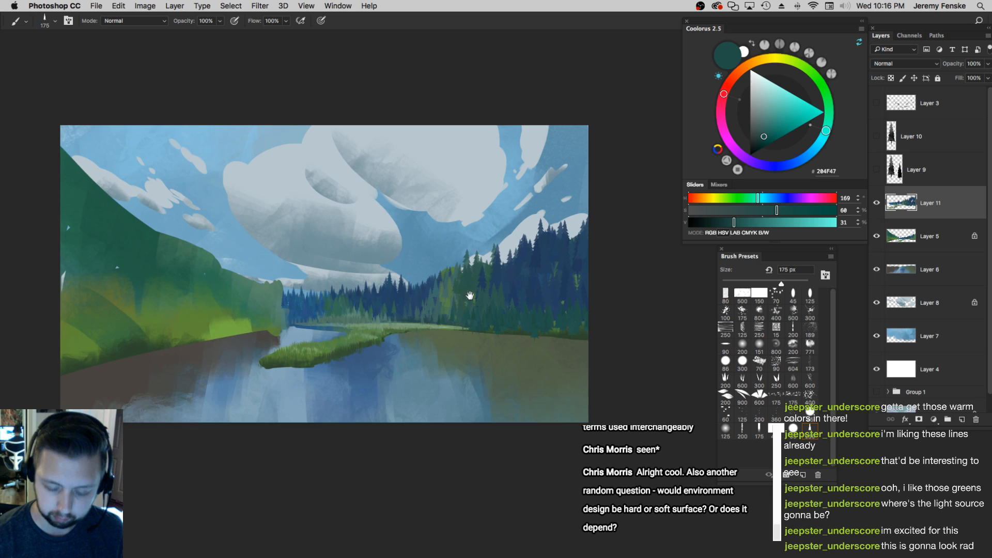
# Make Layer 5 active, change the paint colour to dark green #194437, and enlarge the pine brush to at least 250 px
pyautogui.moveTo(398, 310)
pyautogui.mouseDown()
pyautogui.moveTo(528, 318)
pyautogui.moveTo(473, 321)
pyautogui.mouseUp()
pyautogui.keyDown('alt'); pyautogui.click(407, 310); pyautogui.keyUp('alt')
pyautogui.keyDown('super'); pyautogui.click(408, 311); pyautogui.keyUp('super')
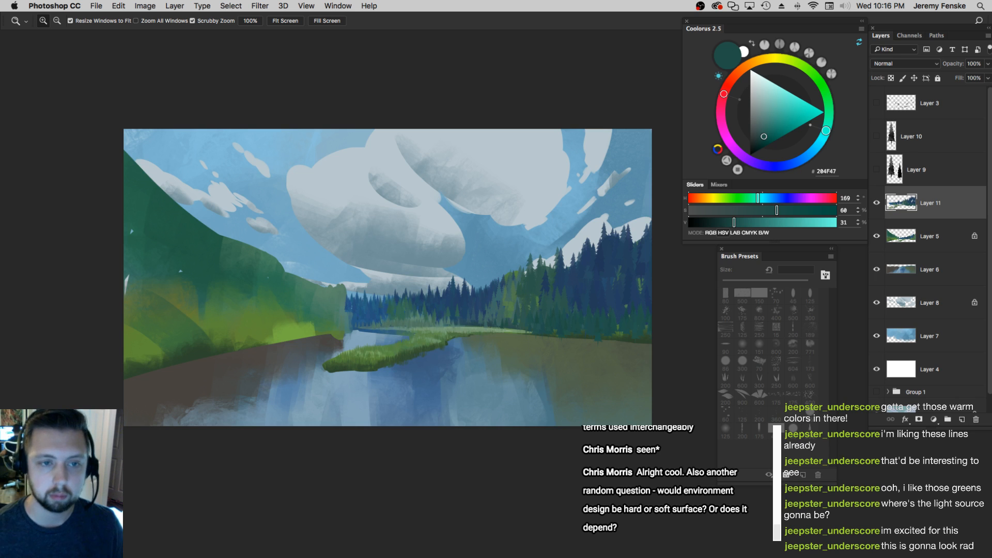
pyautogui.keyDown('super'); pyautogui.click(360, 329); pyautogui.keyUp('super')
pyautogui.keyDown('alt'); pyautogui.click(369, 319); pyautogui.keyUp('alt')
pyautogui.keyDown('super'); pyautogui.click(369, 318); pyautogui.keyUp('super')
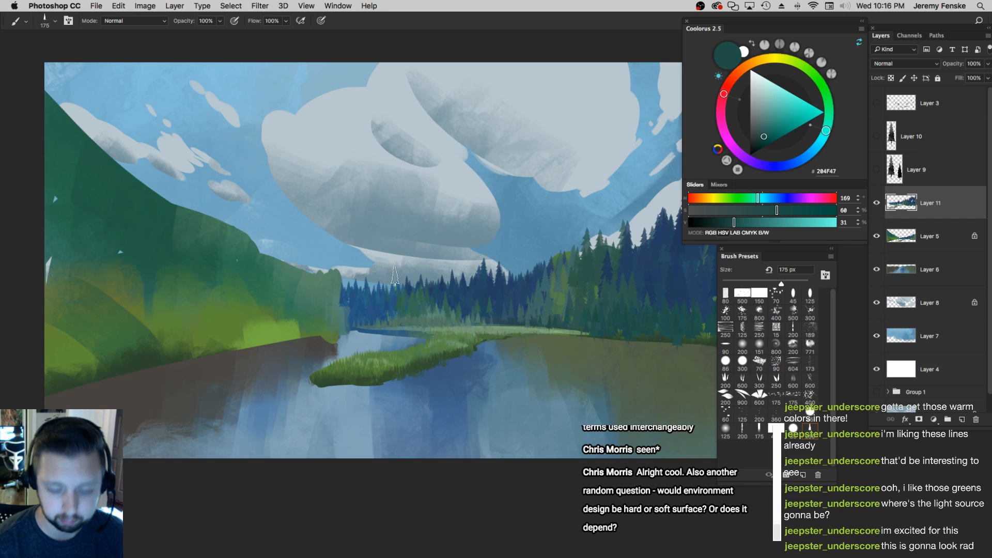
pyautogui.hotkey('alt', '[')
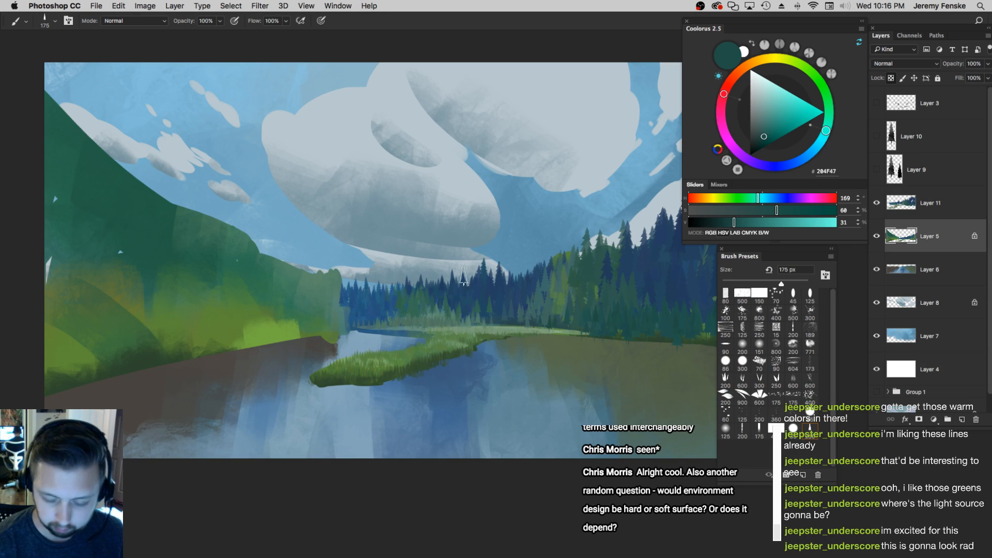
pyautogui.click(754, 200)
pyautogui.click(727, 223)
pyautogui.press(']')
pyautogui.press(']')
pyautogui.press(']')
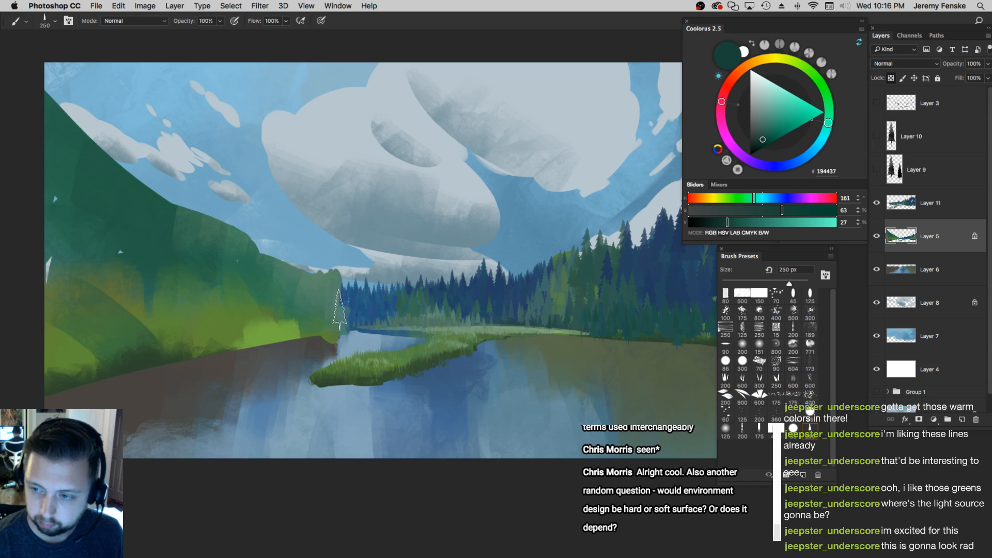
# Flip the canvas horizontally
pyautogui.moveTo(353, 300); pyautogui.dragTo(352, 306)
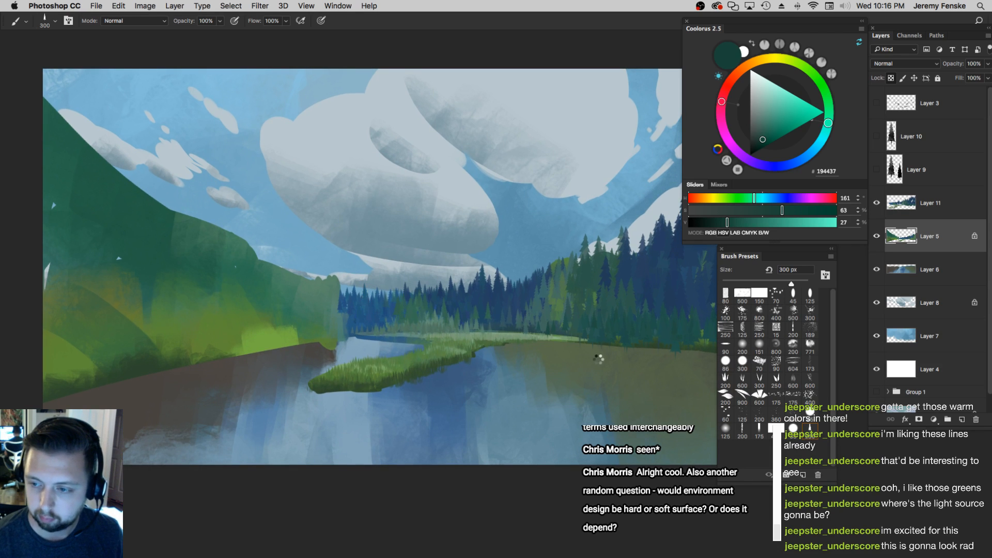
pyautogui.press('super+shift+h')
pyautogui.moveTo(552, 341)
pyautogui.mouseDown()
pyautogui.moveTo(519, 340)
pyautogui.moveTo(487, 313)
pyautogui.moveTo(593, 336)
pyautogui.mouseUp()
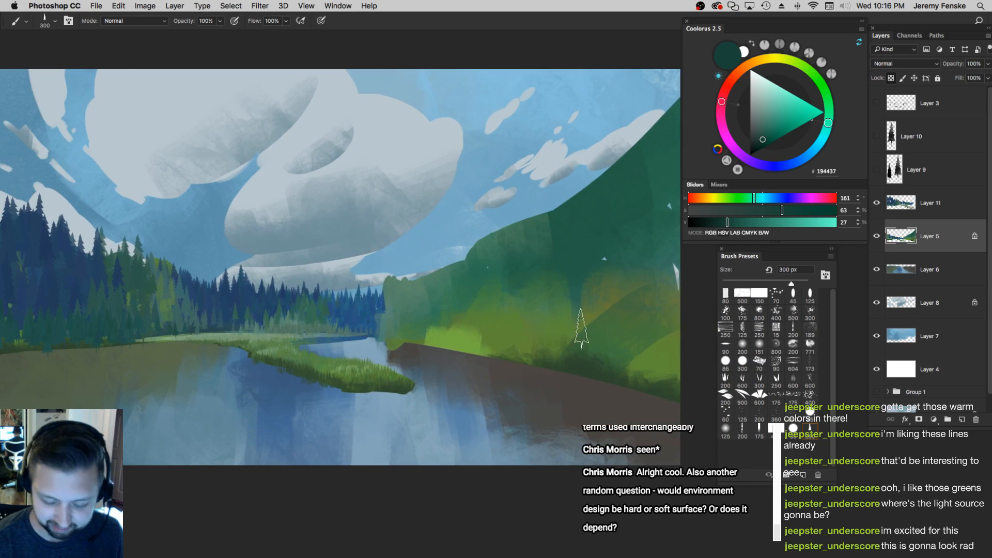
pyautogui.press('[')
pyautogui.click(403, 309)
pyautogui.click(407, 295)
pyautogui.click(414, 290)
pyautogui.click(429, 294)
pyautogui.press('super+z')
pyautogui.press(']')
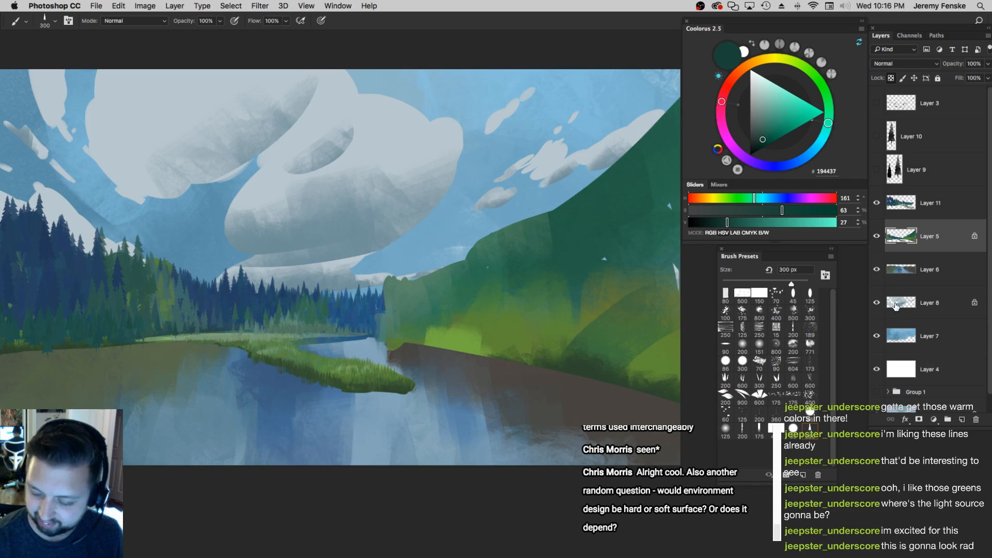
# Add a new layer above Layer 11 and stamp the first small dark green pines at the green hill's waterside end
pyautogui.click(948, 206)
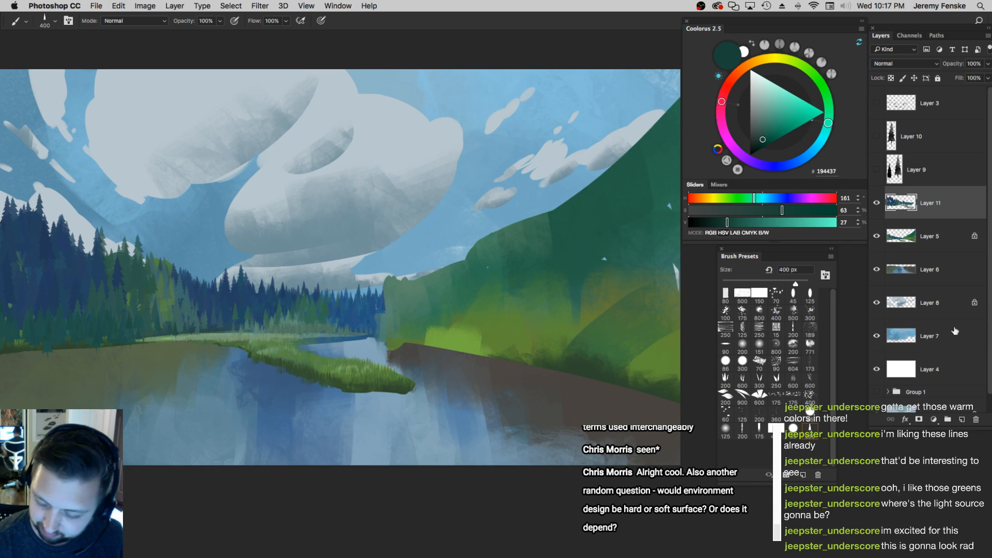
pyautogui.click(962, 419)
pyautogui.press(']')
pyautogui.click(400, 295)
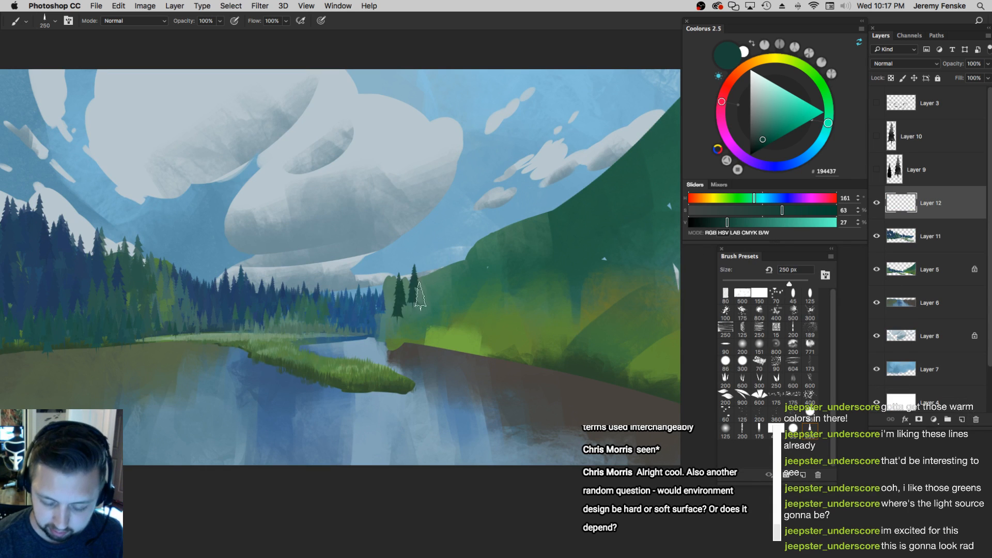
pyautogui.click(414, 293)
pyautogui.click(420, 313)
# Stamp a dense cluster of dark green pines from the waterside end up the lower slope of the green hill
pyautogui.press(']')
pyautogui.click(394, 298)
pyautogui.click(406, 273)
pyautogui.click(412, 271)
pyautogui.click(429, 297)
pyautogui.click(439, 314)
pyautogui.click(447, 305)
pyautogui.click(457, 290)
# Stamp progressively larger dark green pines across the middle of the green hill, enlarging the brush up to 800 px
pyautogui.press(']')
pyautogui.click(469, 299)
pyautogui.click(482, 271)
pyautogui.click(510, 257)
pyautogui.press(']')
pyautogui.press(']')
pyautogui.click(486, 310)
pyautogui.click(515, 238)
pyautogui.click(561, 230)
pyautogui.click(539, 310)
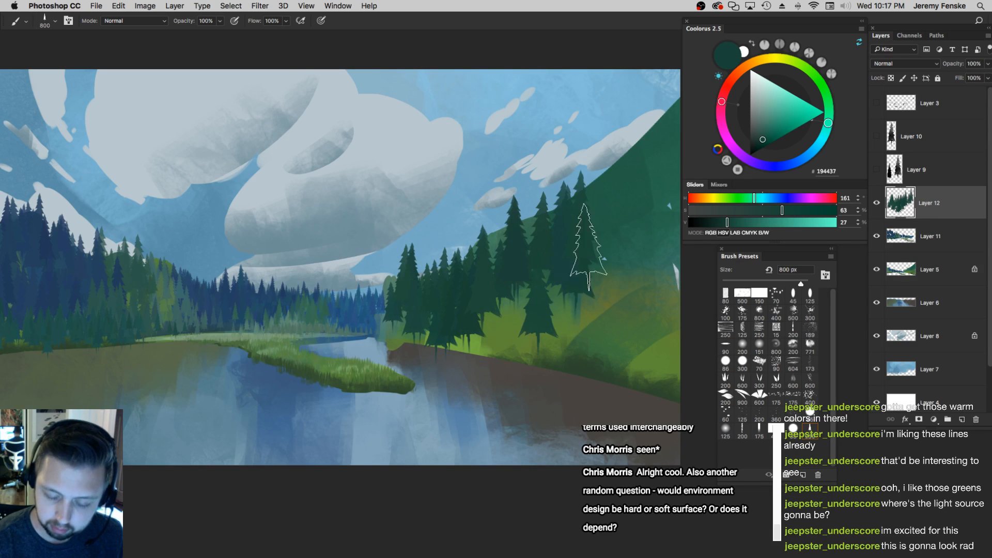
# Cover the upper slope and foot of the green hill with large dark green pines using the 800 px brush
pyautogui.click(580, 181)
pyautogui.click(650, 150)
pyautogui.click(583, 303)
pyautogui.click(629, 313)
pyautogui.click(495, 309)
pyautogui.click(650, 320)
pyautogui.click(513, 310)
pyautogui.click(509, 321)
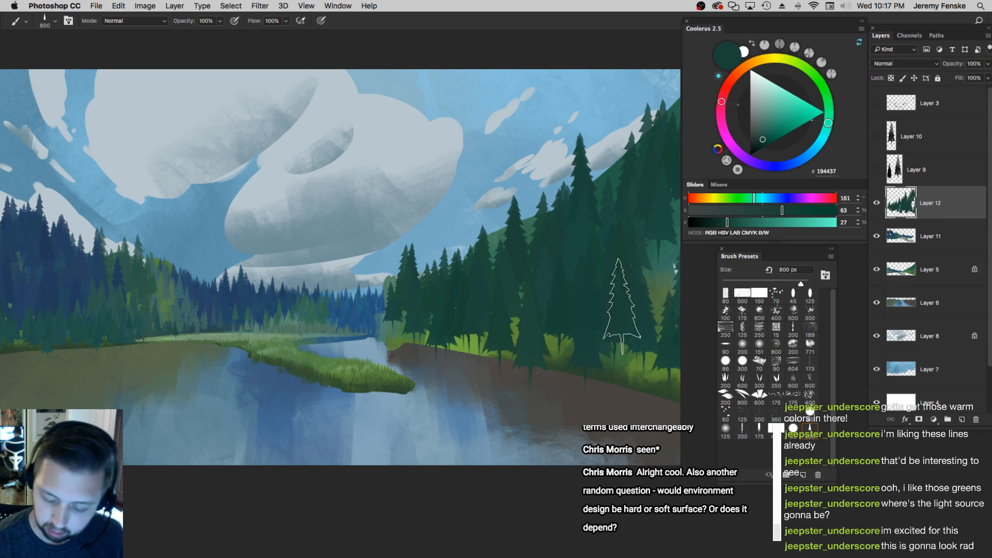
pyautogui.press('z')
pyautogui.moveTo(563, 300)
pyautogui.mouseDown()
pyautogui.moveTo(532, 319)
pyautogui.moveTo(553, 301)
pyautogui.mouseUp()
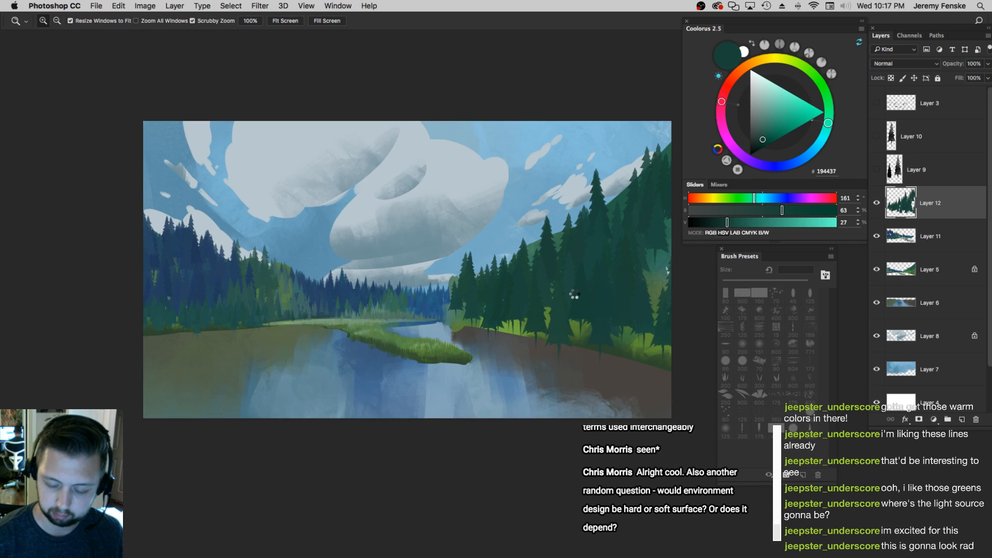
# Flip the canvas horizontally and load the rectangular 80 px preset for the Eraser
pyautogui.press('super+shift+h')
pyautogui.press('b')
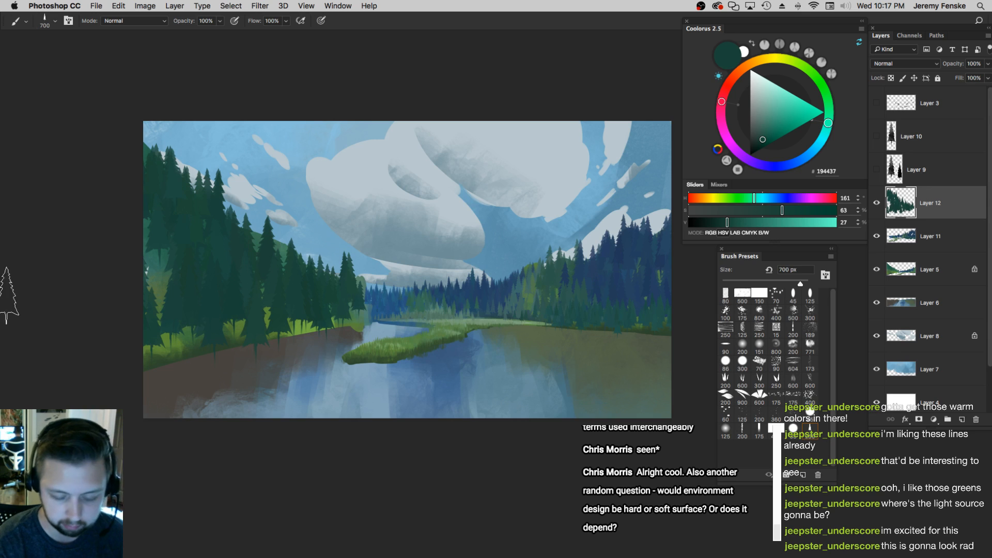
pyautogui.press('e')
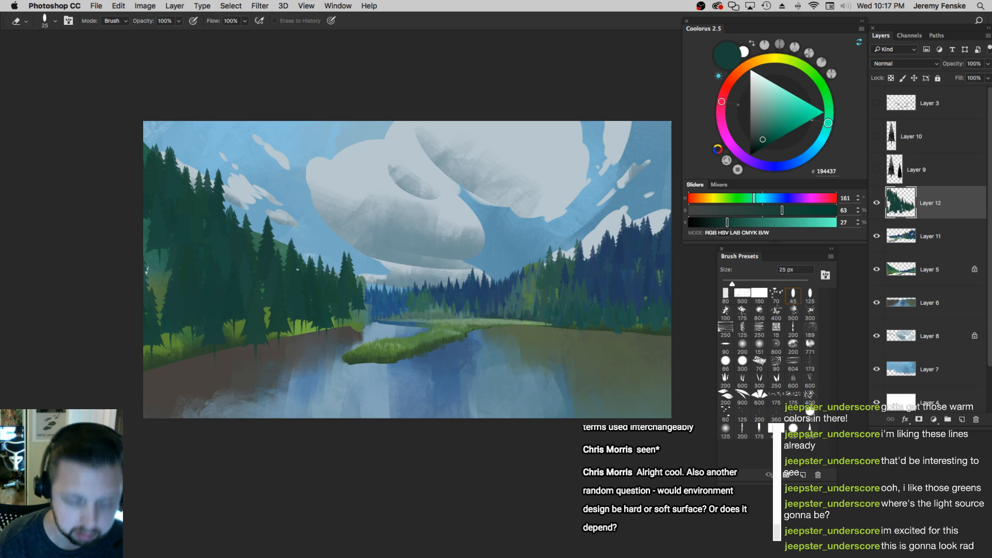
pyautogui.click(725, 294)
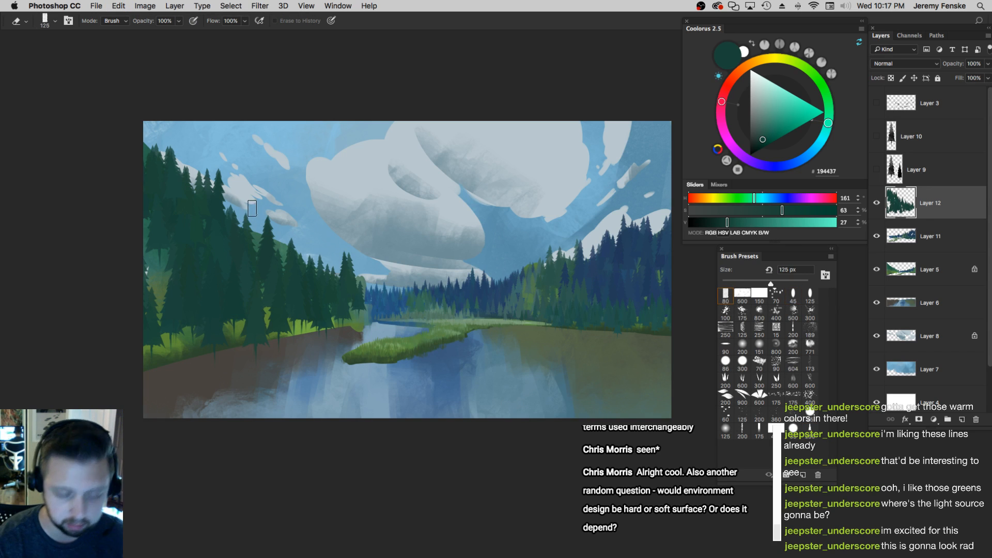
# Erase the large pines' lower parts on Layer 12 with an enlarged eraser to uncover the green hill's grassy foot
pyautogui.press('[')
pyautogui.press(']')
pyautogui.press(']')
pyautogui.press(']')
pyautogui.press(']')
pyautogui.press(']')
pyautogui.press(']')
pyautogui.press(']')
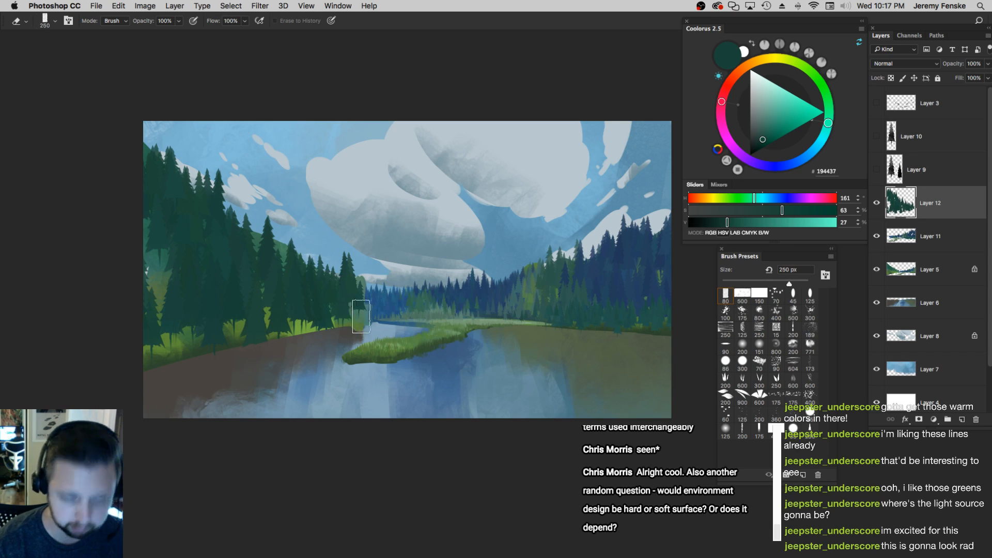
pyautogui.press(']')
pyautogui.press(']')
pyautogui.press(']')
pyautogui.press(']')
pyautogui.press(']')
pyautogui.press(']')
pyautogui.moveTo(240, 352)
pyautogui.mouseDown()
pyautogui.moveTo(209, 357)
pyautogui.moveTo(136, 341)
pyautogui.mouseUp()
pyautogui.press(']')
pyautogui.press(']')
pyautogui.press('[')
pyautogui.moveTo(208, 338)
pyautogui.mouseDown()
pyautogui.moveTo(144, 290)
pyautogui.moveTo(230, 311)
pyautogui.moveTo(235, 323)
pyautogui.mouseUp()
pyautogui.press('[')
pyautogui.press('[')
pyautogui.press('[')
pyautogui.press('[')
pyautogui.press('[')
pyautogui.press('[')
pyautogui.press('[')
pyautogui.press('[')
pyautogui.press('[')
pyautogui.press('[')
pyautogui.press('[')
pyautogui.press('[')
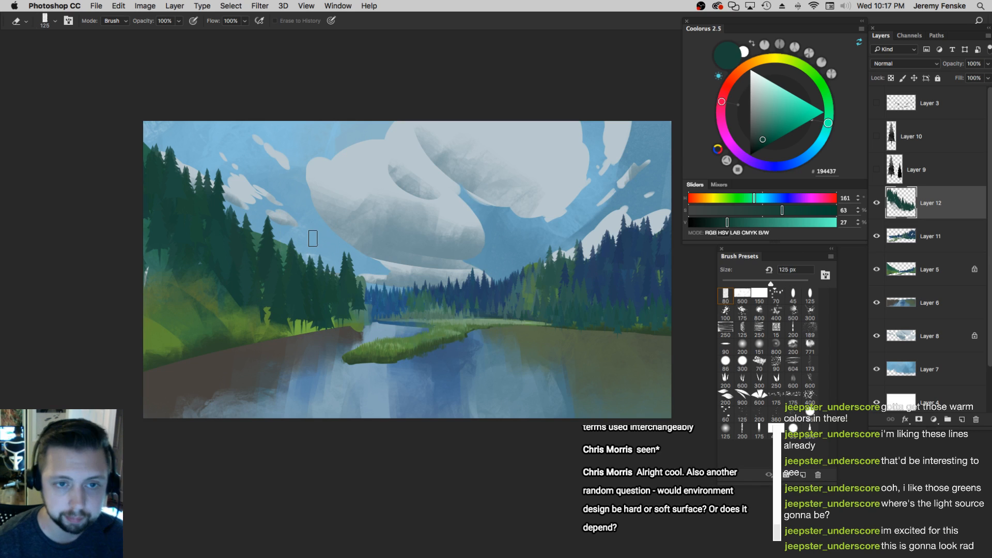
pyautogui.keyDown('alt'); pyautogui.click(530, 354); pyautogui.keyUp('alt')
pyautogui.click(510, 357)
pyautogui.click(510, 356)
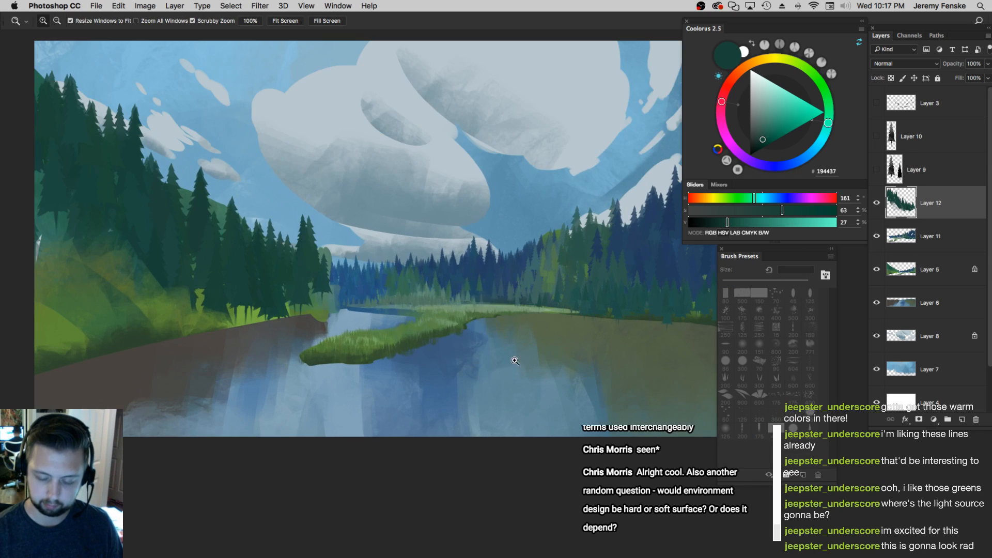
pyautogui.keyDown('alt'); pyautogui.click(510, 356); pyautogui.keyUp('alt')
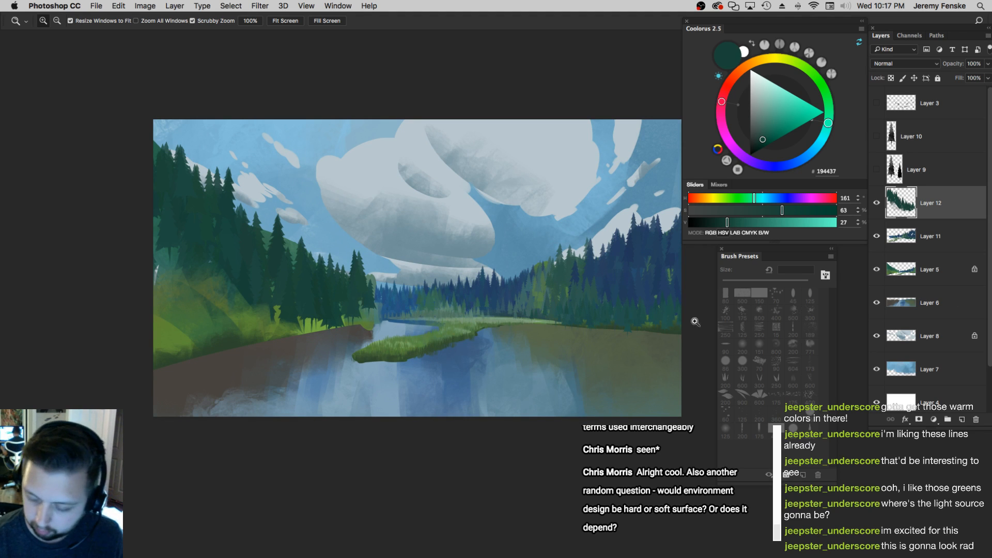
# Choose the flat oval 90 px brush, set its scatter to 70%, and widen its spacing to 253%
pyautogui.press('b')
pyautogui.press(']')
pyautogui.moveTo(512, 339); pyautogui.dragTo(406, 383)
pyautogui.press('super+z')
pyautogui.press('F5')
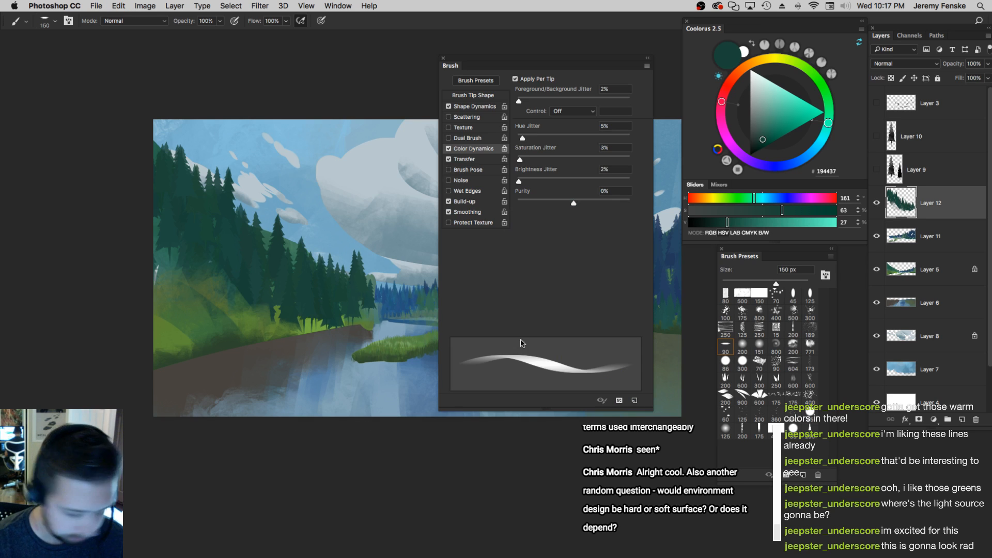
pyautogui.click(478, 117)
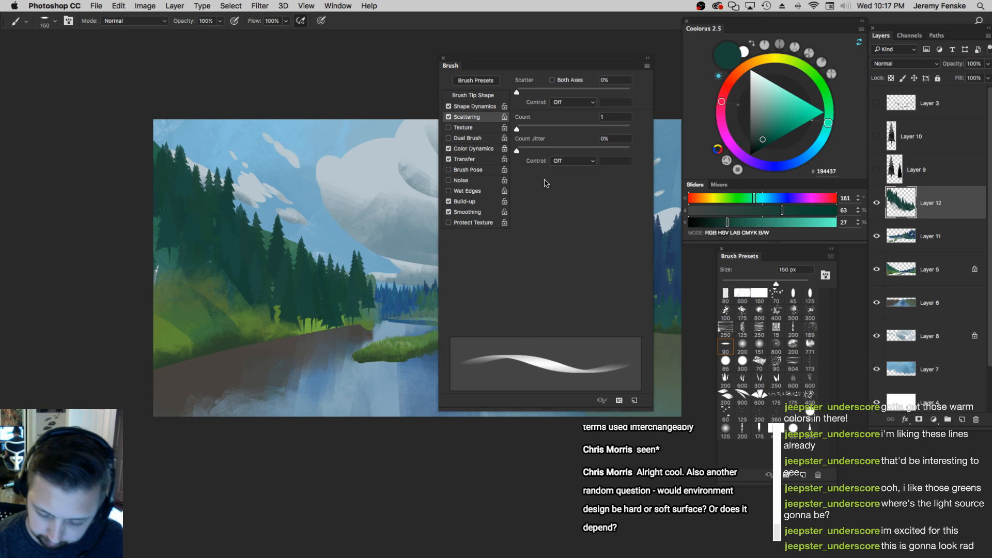
pyautogui.moveTo(520, 95); pyautogui.dragTo(528, 95)
pyautogui.click(473, 96)
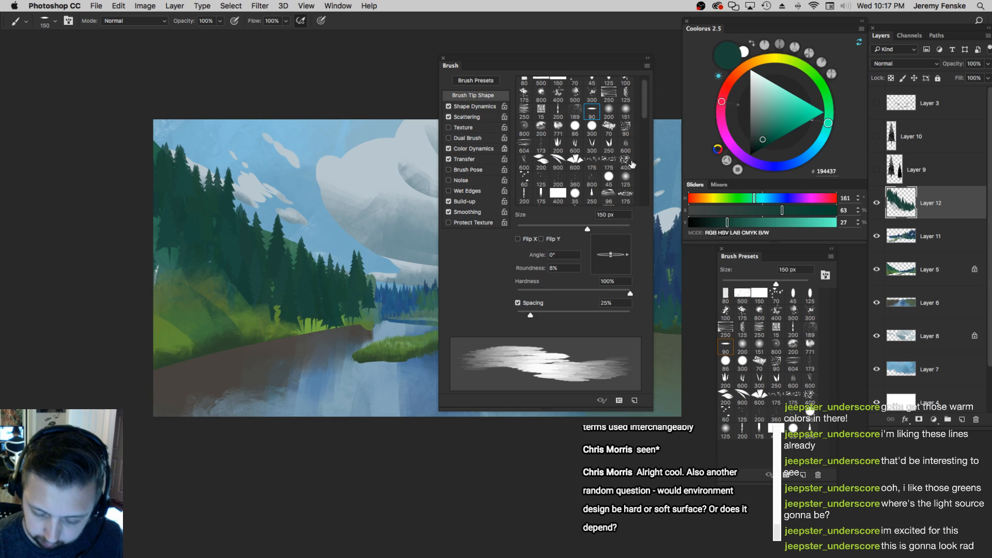
pyautogui.moveTo(530, 315); pyautogui.dragTo(607, 321)
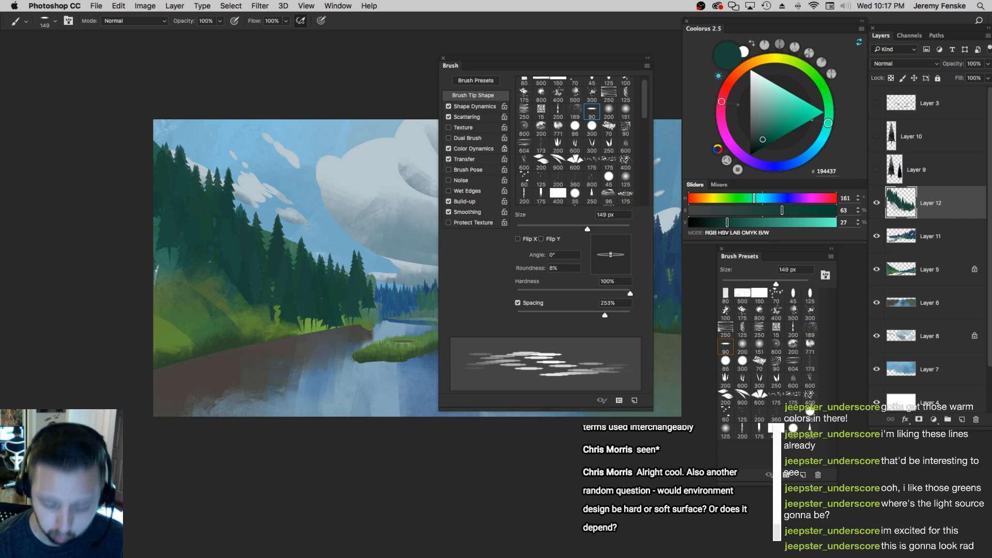
# Turn off the flat brush's Color Dynamics and set its minimum diameter to 72%, testing and undoing strokes over the water
pyautogui.moveTo(404, 341); pyautogui.dragTo(279, 353)
pyautogui.press('super+z')
pyautogui.moveTo(380, 351); pyautogui.dragTo(305, 352)
pyautogui.press('super+z')
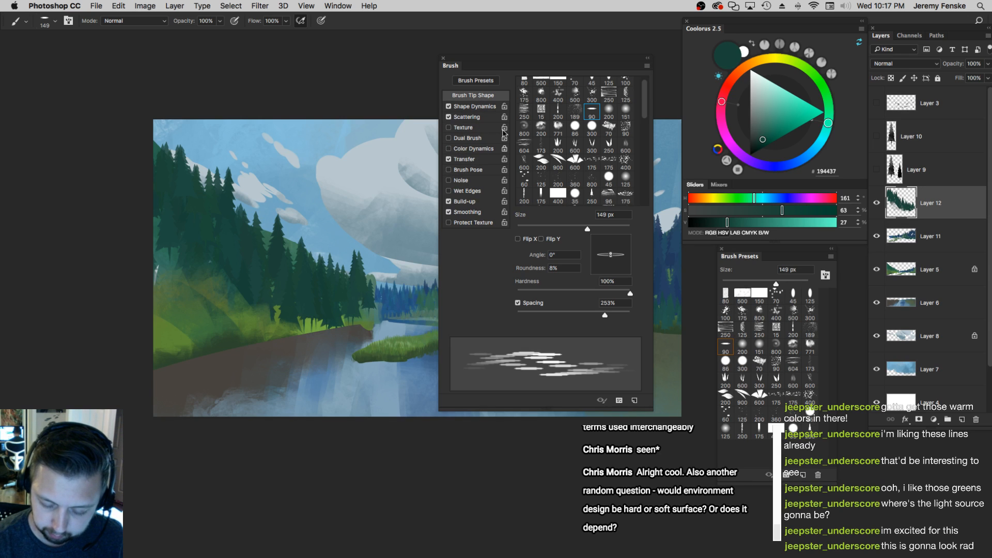
pyautogui.click(469, 117)
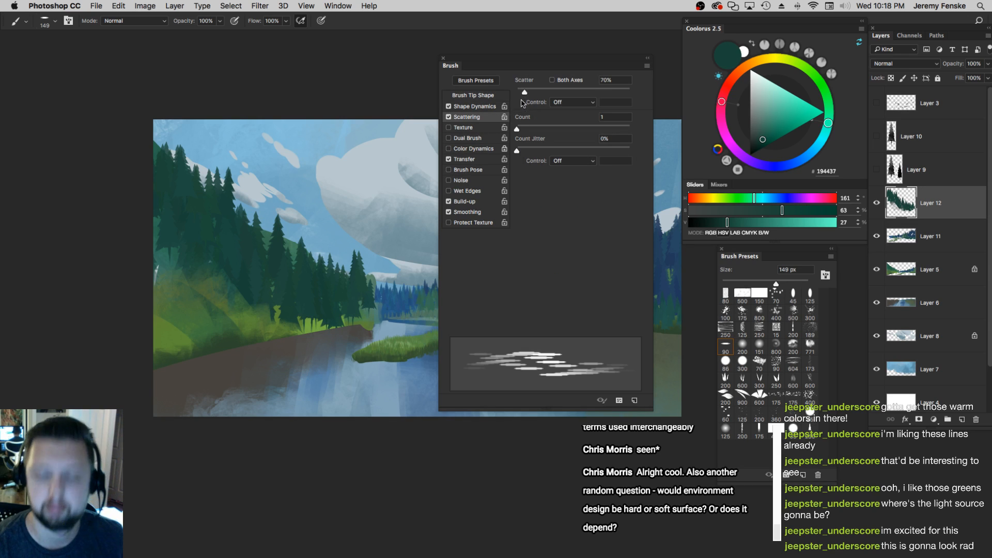
pyautogui.click(483, 106)
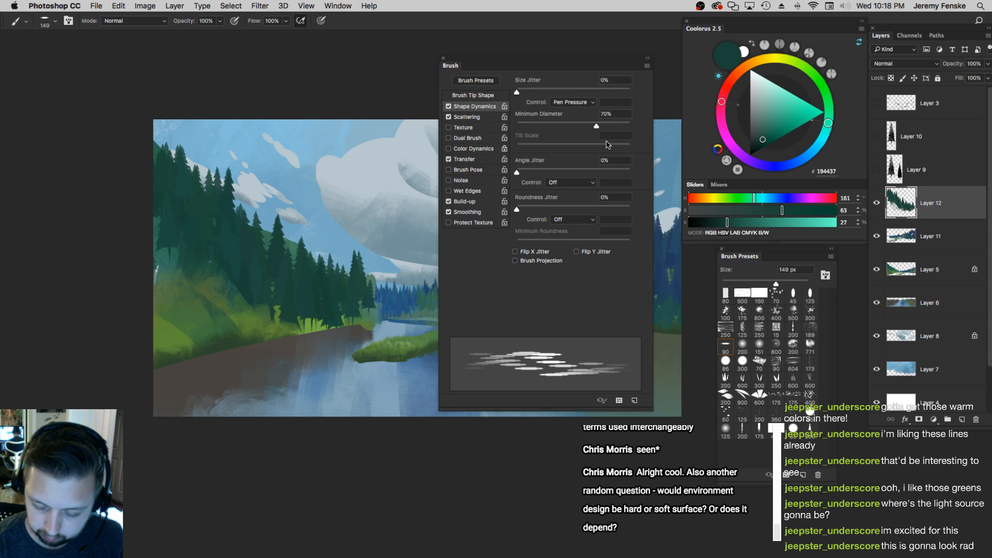
pyautogui.moveTo(596, 128)
pyautogui.mouseDown()
pyautogui.moveTo(576, 129)
pyautogui.moveTo(624, 129)
pyautogui.moveTo(515, 136)
pyautogui.moveTo(600, 137)
pyautogui.mouseUp()
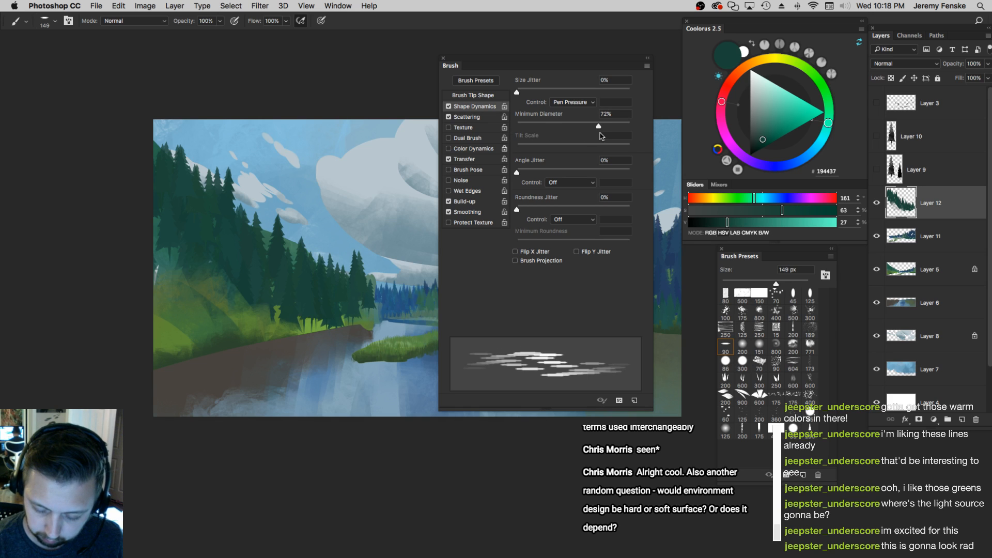
pyautogui.moveTo(361, 361); pyautogui.dragTo(282, 366)
pyautogui.press('super+z')
pyautogui.press(']')
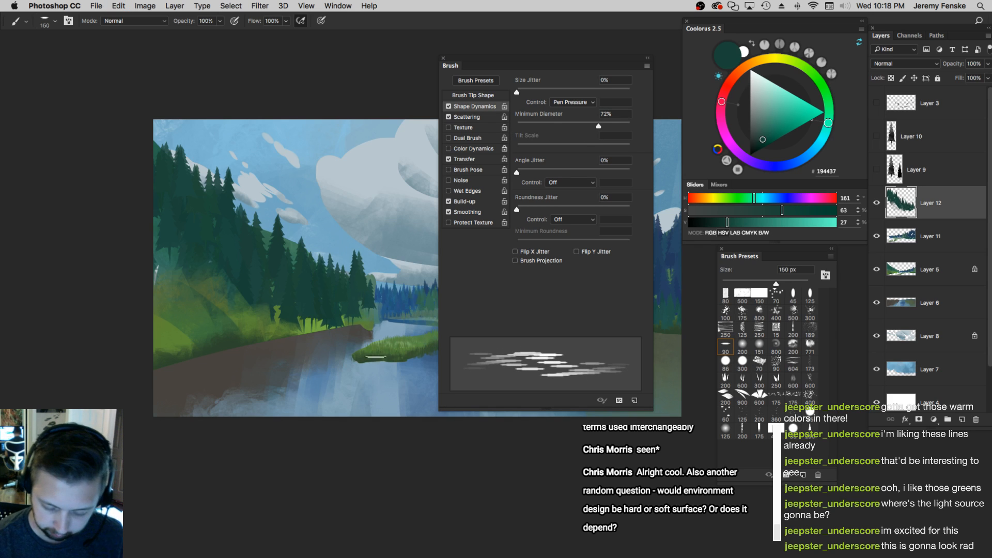
pyautogui.moveTo(376, 343); pyautogui.dragTo(271, 352)
pyautogui.press('super+z')
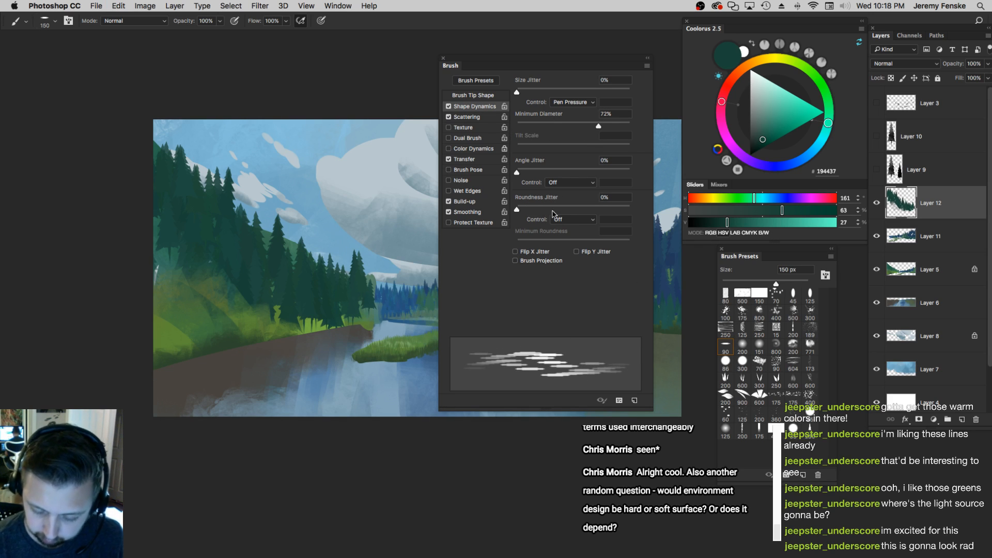
# Select Layer 6, sample the light blue water, and paint ripples between the brown shore and the grassy spit at 80 px
pyautogui.click(925, 312)
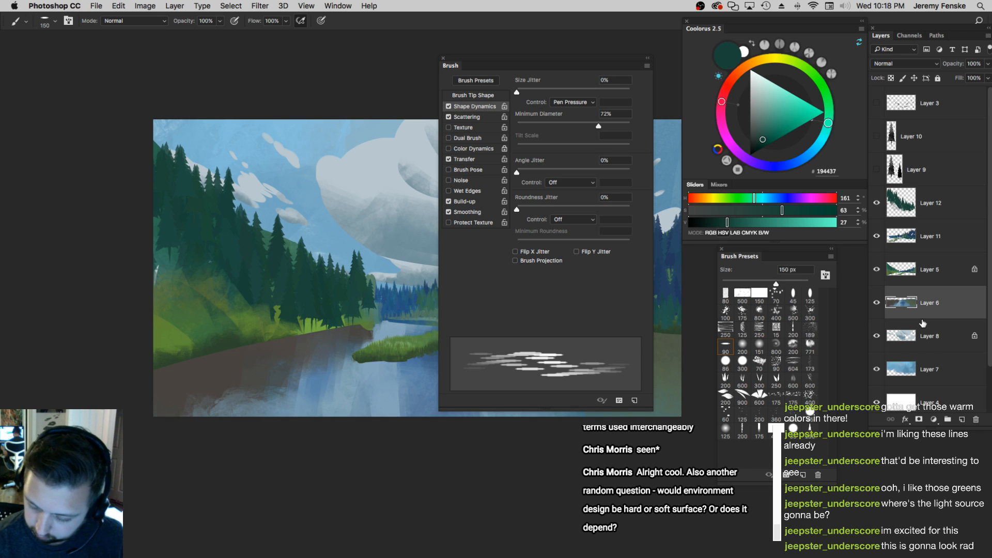
pyautogui.press('[')
pyautogui.press('[')
pyautogui.press('[')
pyautogui.press('[')
pyautogui.keyDown('alt'); pyautogui.click(383, 332); pyautogui.keyUp('alt')
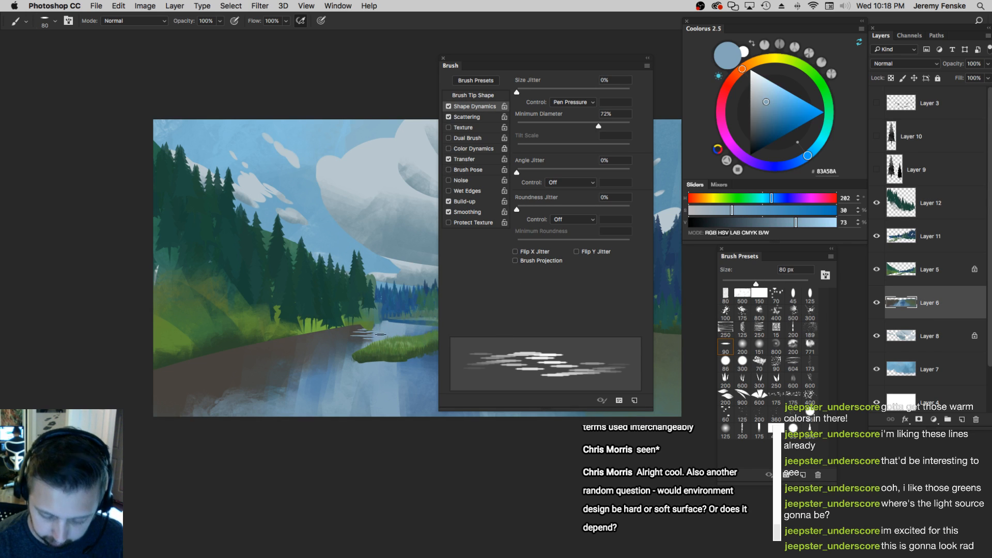
pyautogui.click(443, 58)
pyautogui.scroll(-1, 461, 335)
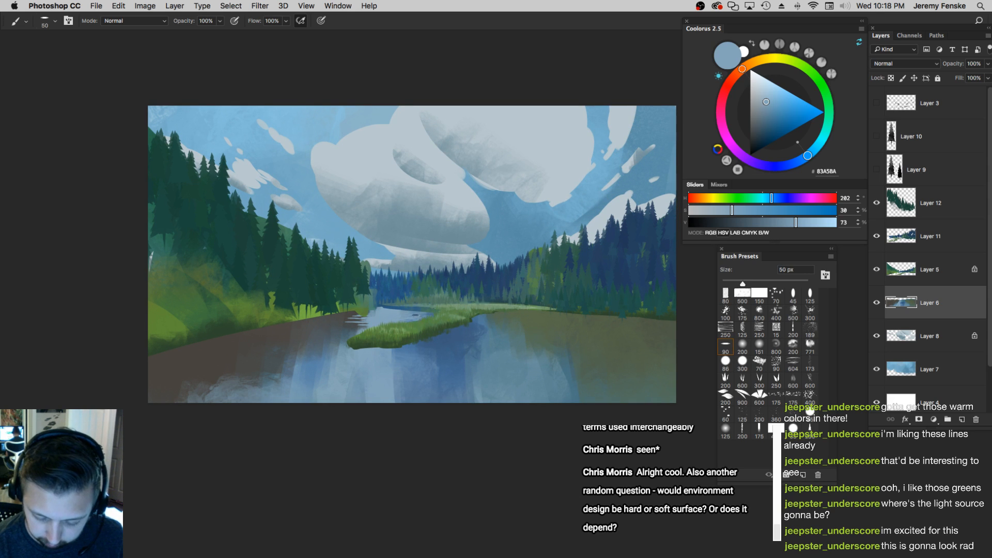
# Raise the blue's brightness to 86 and paint pale ripples in the channel behind the spit, using 35 to 90 px brush sizes
pyautogui.moveTo(805, 223); pyautogui.dragTo(817, 222)
pyautogui.press('[')
pyautogui.moveTo(370, 313); pyautogui.dragTo(405, 312)
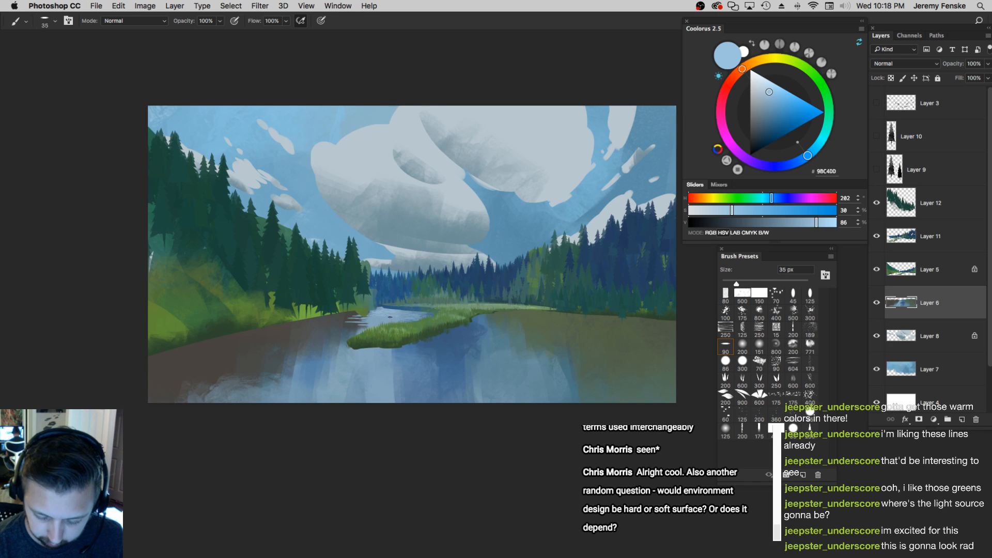
pyautogui.press(']')
pyautogui.press(']')
pyautogui.press(']')
pyautogui.press(']')
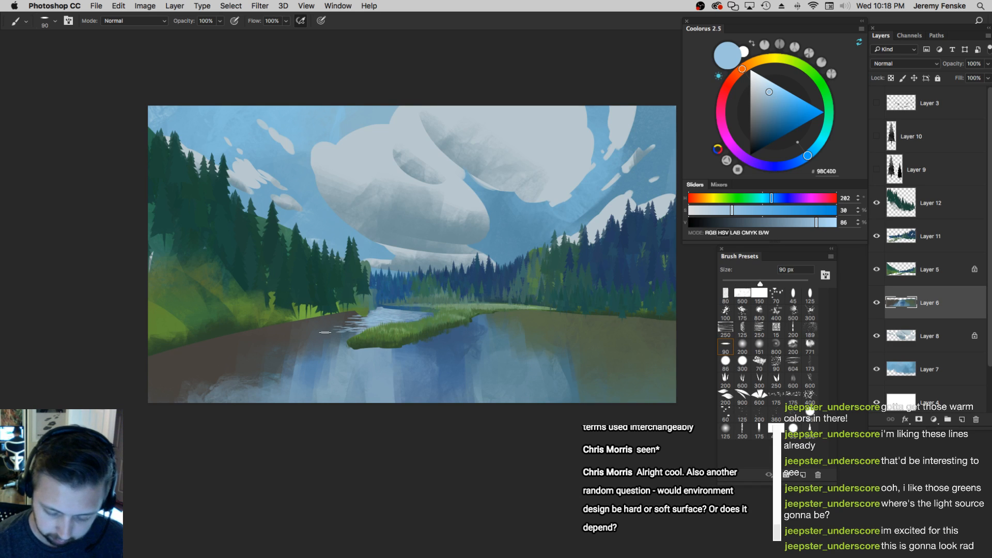
# Sample water blues and paint small ripples where the spit meets the brown reflection of the blue forest, undoing a stray change
pyautogui.keyDown('alt'); pyautogui.click(476, 320); pyautogui.keyUp('alt')
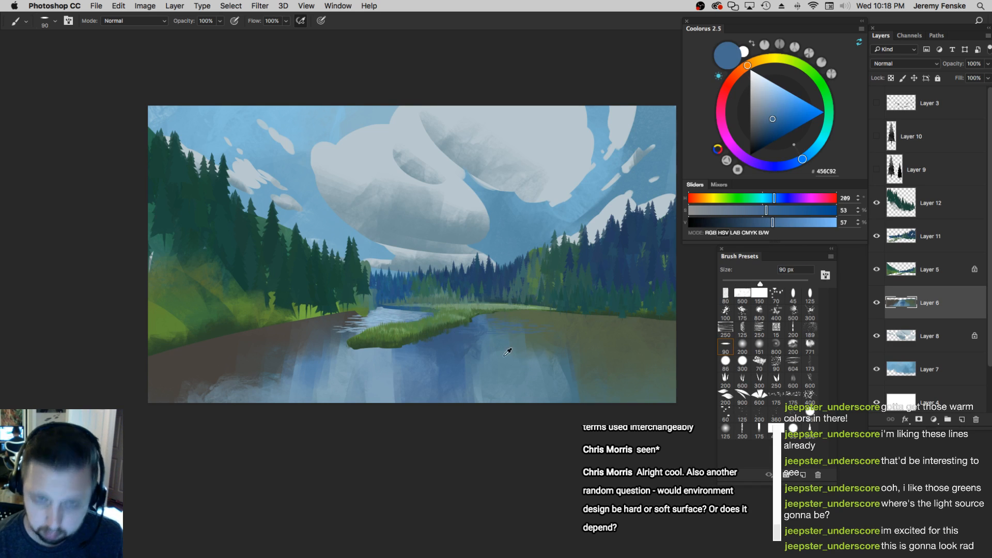
pyautogui.keyDown('alt'); pyautogui.click(498, 359); pyautogui.keyUp('alt')
pyautogui.moveTo(504, 335)
pyautogui.mouseDown()
pyautogui.moveTo(473, 336)
pyautogui.moveTo(547, 323)
pyautogui.mouseUp()
pyautogui.press(']')
pyautogui.keyDown('alt'); pyautogui.click(394, 317); pyautogui.keyUp('alt')
pyautogui.press('super+z')
pyautogui.press('[')
pyautogui.press('[')
pyautogui.press('[')
pyautogui.press('[')
pyautogui.press(']')
# Extend light blue ripples from the spit's far end toward the foreground over the brown reflection, enlarging the brush progressively
pyautogui.moveTo(479, 321)
pyautogui.mouseDown()
pyautogui.moveTo(567, 333)
pyautogui.moveTo(474, 336)
pyautogui.moveTo(574, 345)
pyautogui.mouseUp()
pyautogui.press(']')
pyautogui.press(']')
pyautogui.press(']')
pyautogui.press(']')
pyautogui.press(']')
pyautogui.moveTo(485, 347); pyautogui.dragTo(568, 355)
pyautogui.press(']')
pyautogui.press(']')
pyautogui.moveTo(475, 361); pyautogui.dragTo(613, 369)
pyautogui.press(']')
pyautogui.press(']')
pyautogui.moveTo(554, 398); pyautogui.dragTo(587, 392)
# Paint ripples across the brown shore's edge and below the spit with sampled dark grey and blue at 125 to 175 px
pyautogui.press('[')
pyautogui.press('[')
pyautogui.press('[')
pyautogui.press('[')
pyautogui.press('[')
pyautogui.press('[')
pyautogui.press('[')
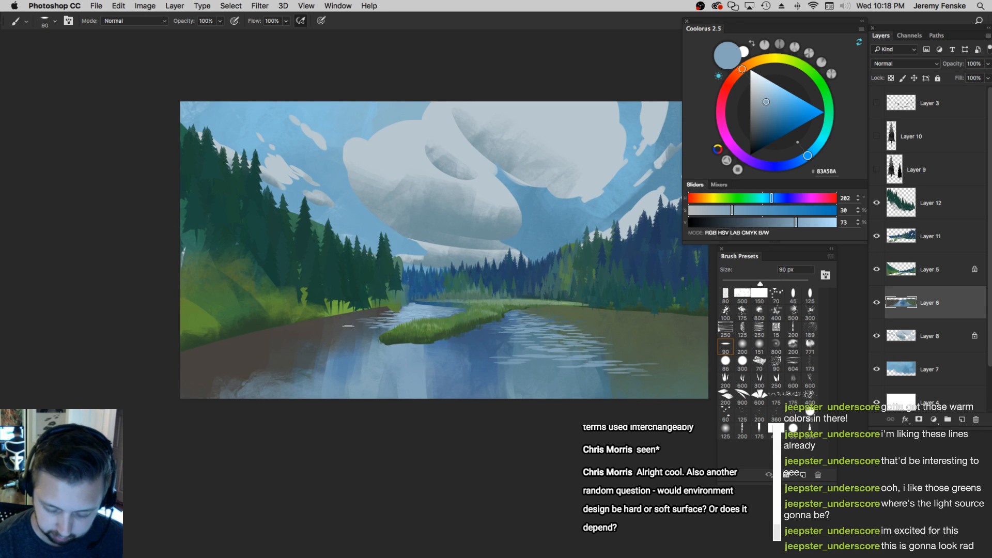
pyautogui.keyDown('alt'); pyautogui.click(282, 338); pyautogui.keyUp('alt')
pyautogui.press(']')
pyautogui.press(']')
pyautogui.press(']')
pyautogui.press(']')
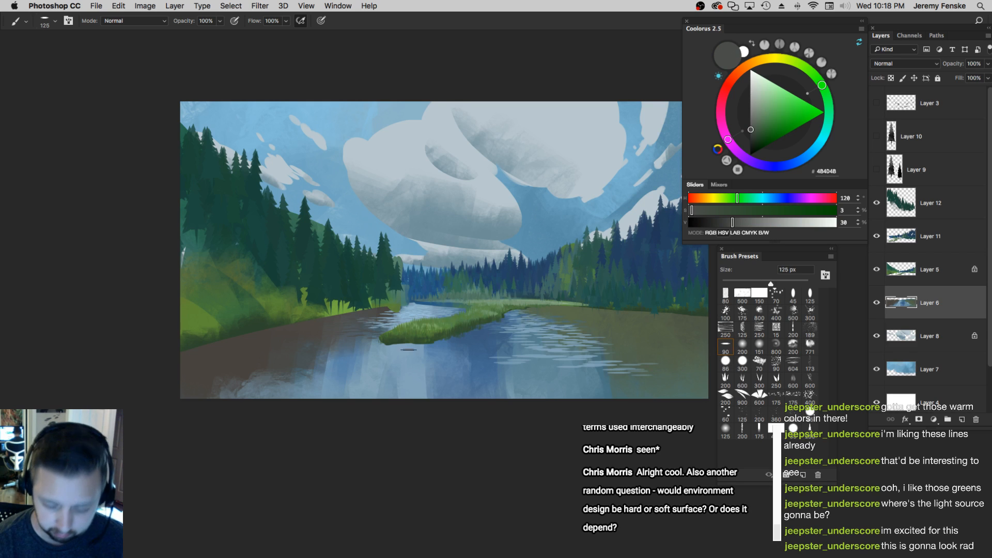
pyautogui.keyDown('alt'); pyautogui.click(408, 351); pyautogui.keyUp('alt')
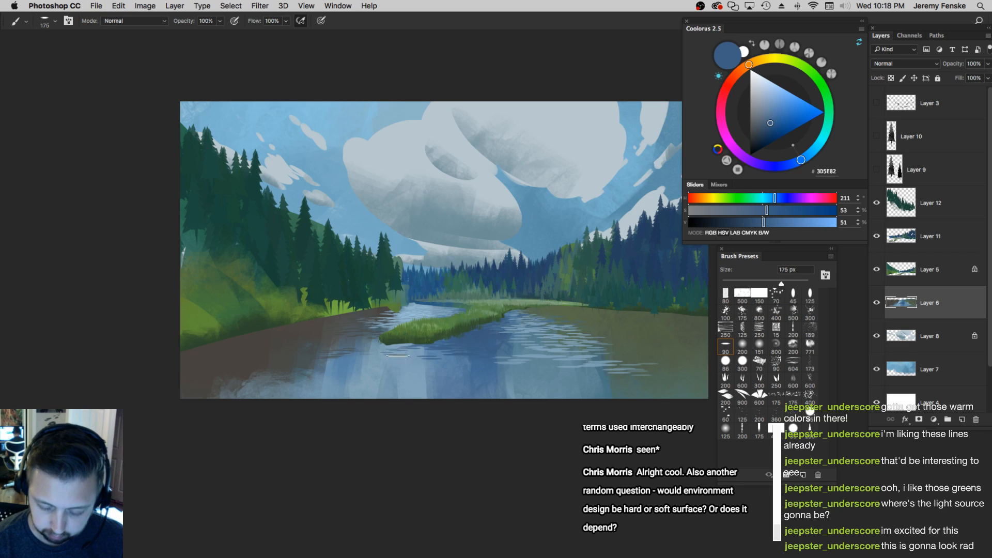
pyautogui.keyDown('alt'); pyautogui.click(450, 361); pyautogui.keyUp('alt')
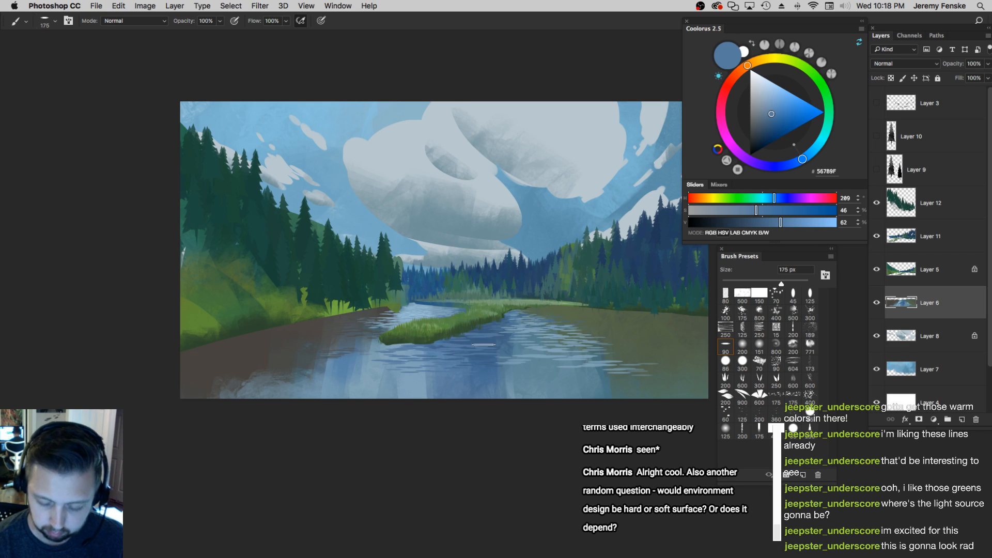
# Sample a dark blue and paint broad ripples across the foreground water, trying 500 px before reducing the brush to 300 px
pyautogui.press(']')
pyautogui.press(']')
pyautogui.keyDown('alt'); pyautogui.click(522, 375); pyautogui.keyUp('alt')
pyautogui.press(']')
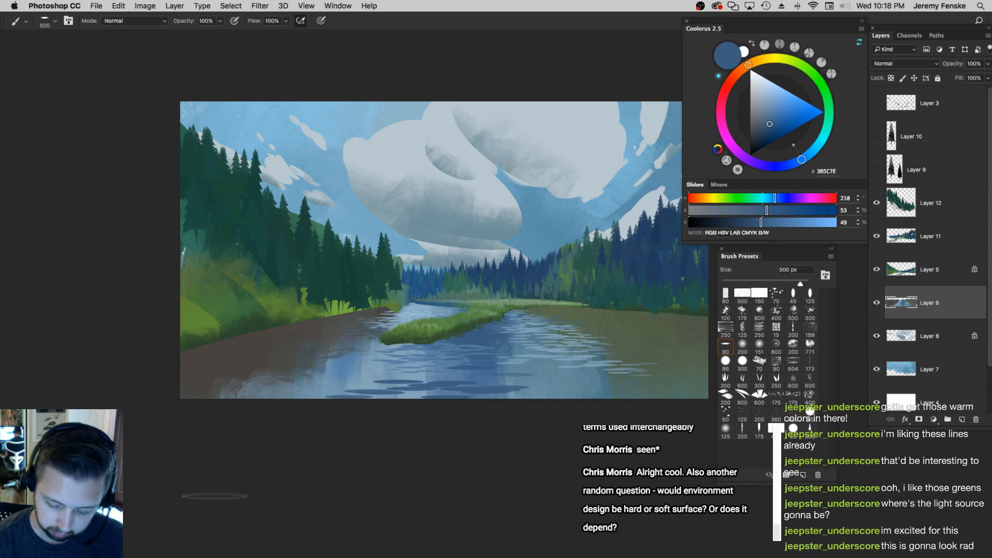
pyautogui.moveTo(514, 375); pyautogui.dragTo(336, 385)
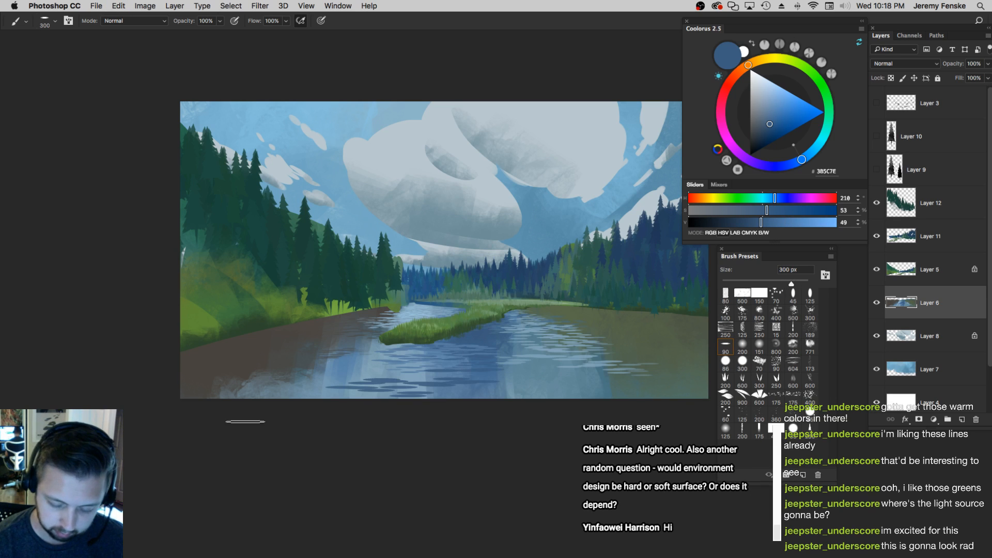
# Sample a dark green from the hill's grass and paint ripples over the brown water below it at 100 px
pyautogui.keyDown('alt'); pyautogui.click(294, 305); pyautogui.keyUp('alt')
pyautogui.press('[')
pyautogui.press('[')
pyautogui.press('[')
pyautogui.press('[')
pyautogui.press('[')
pyautogui.press('[')
pyautogui.press('[')
pyautogui.press('[')
pyautogui.press(']')
pyautogui.press(']')
pyautogui.press(']')
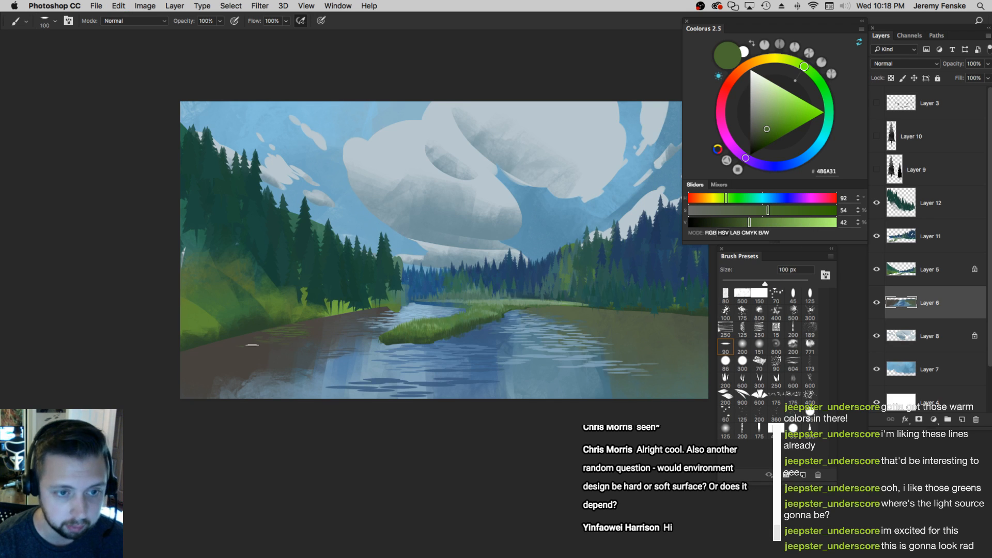
# Sample a brighter grass green near the shoreline and add green ripples to the water below the green hill
pyautogui.press('[')
pyautogui.press('[')
pyautogui.keyDown('alt'); pyautogui.click(346, 304); pyautogui.keyUp('alt')
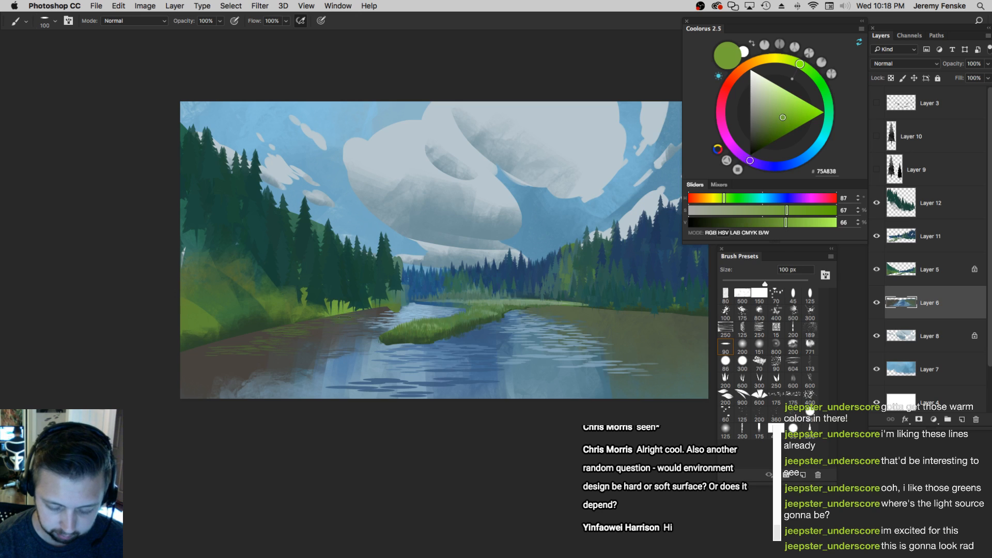
pyautogui.press(']')
pyautogui.press(']')
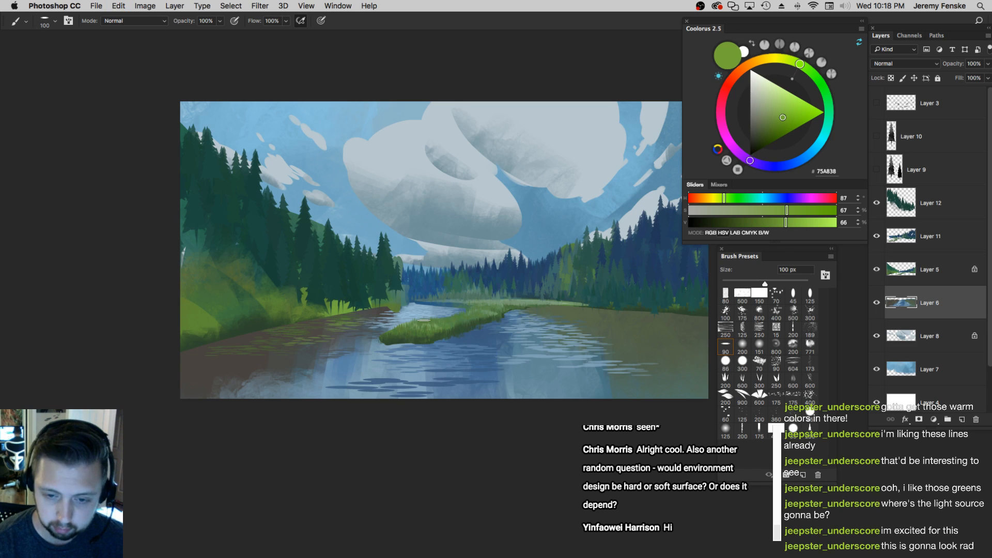
# Sample the blue forest bank's green, set its brightness to 48, and paint ripples along that shore at 125 px
pyautogui.hscroll(5, 442, 337)
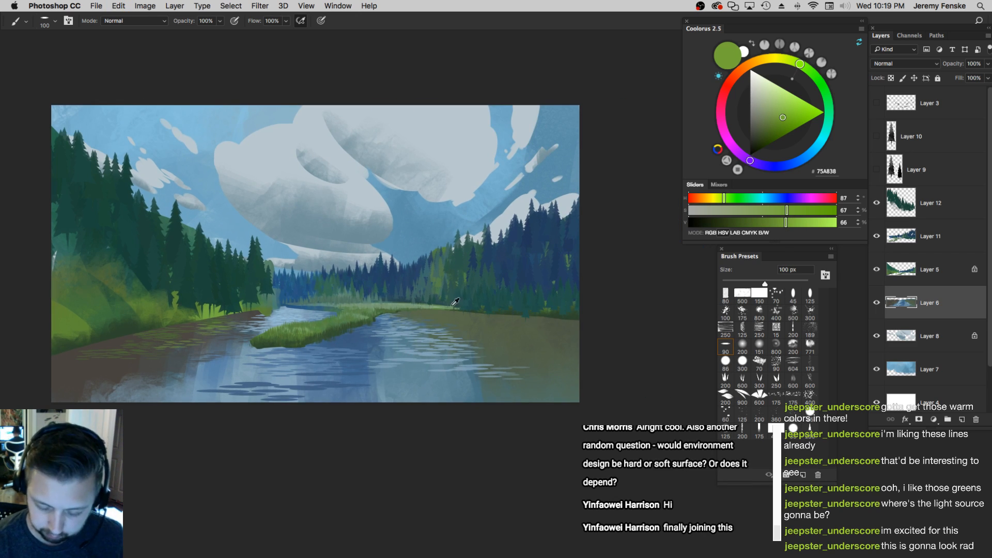
pyautogui.keyDown('alt'); pyautogui.click(547, 311); pyautogui.keyUp('alt')
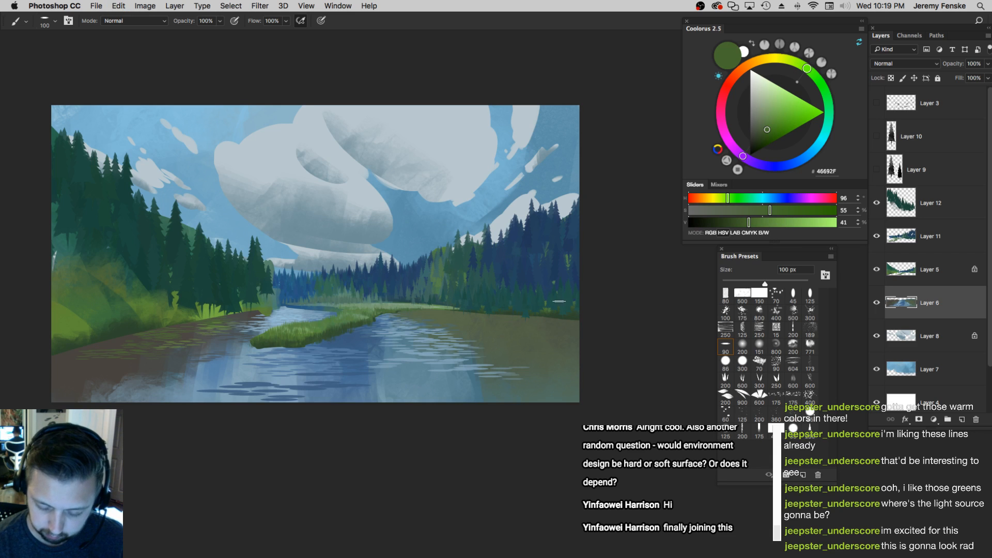
pyautogui.click(758, 223)
pyautogui.press(']')
pyautogui.moveTo(467, 332)
pyautogui.mouseDown()
pyautogui.moveTo(476, 340)
pyautogui.moveTo(488, 325)
pyautogui.mouseUp()
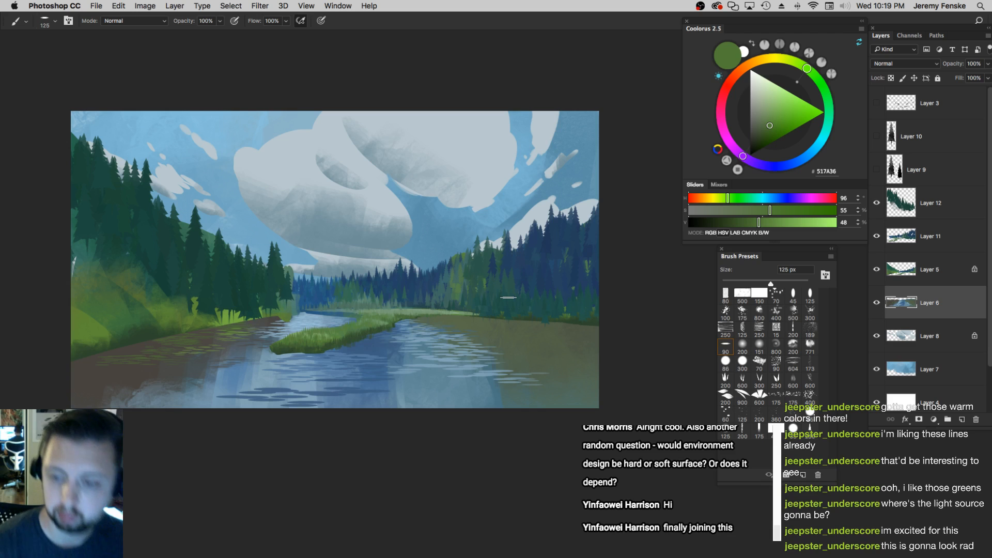
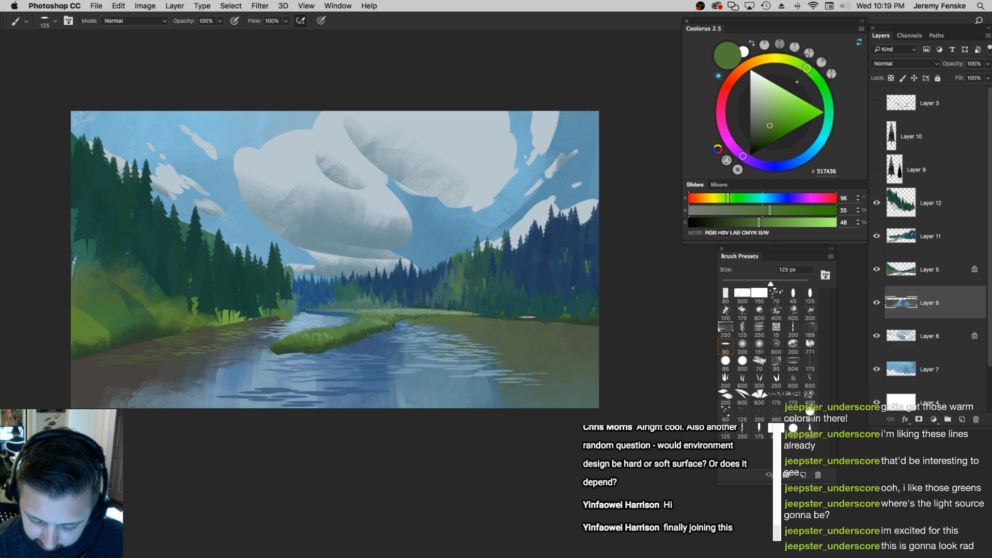
# Undo the last ripple stroke, set the green to saturation 49 and brightness 53, and paint ripples along the blue forest's shore at 100–150 px
pyautogui.press('super+alt+z')
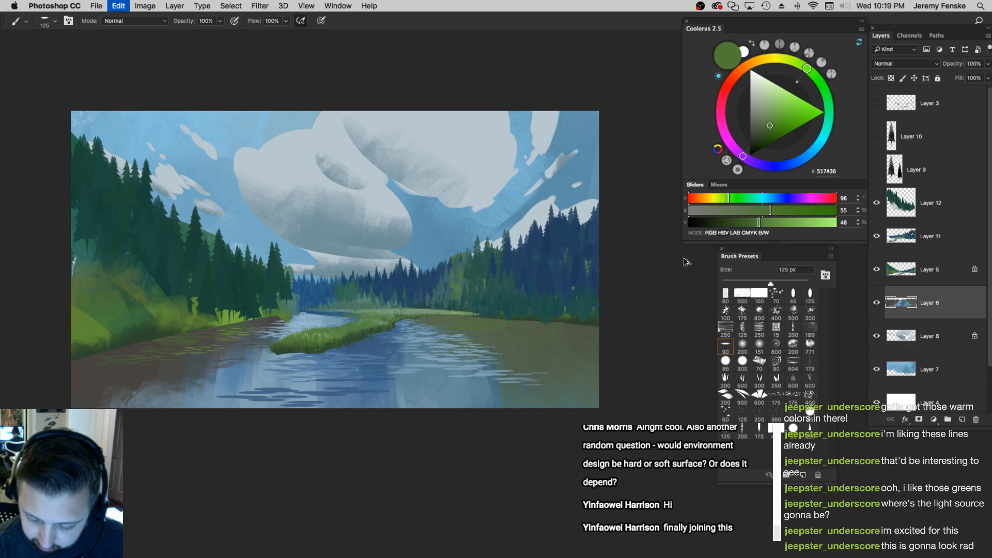
pyautogui.moveTo(762, 221); pyautogui.dragTo(766, 222)
pyautogui.click(760, 210)
pyautogui.press('[')
pyautogui.press('[')
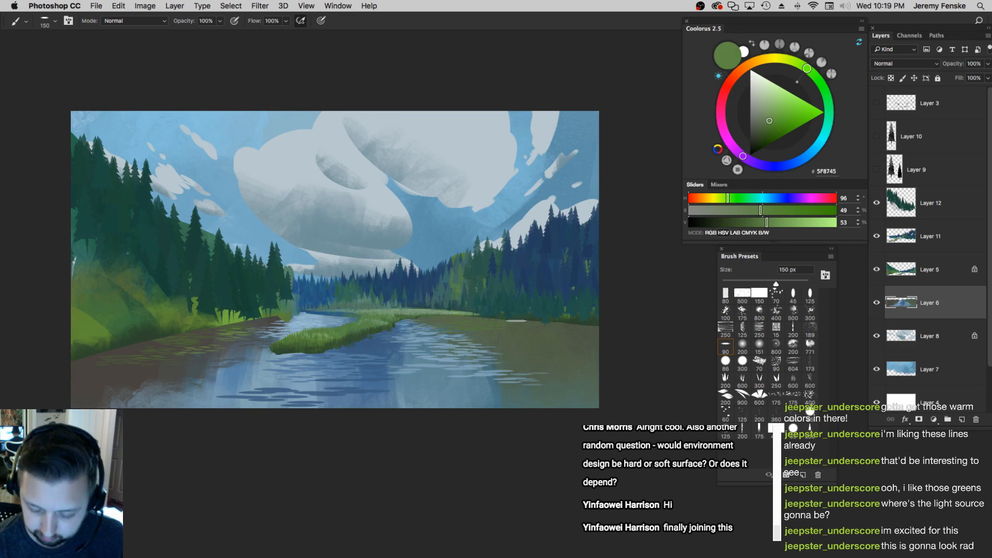
pyautogui.press(']')
pyautogui.press(']')
pyautogui.press(']')
pyautogui.press(']')
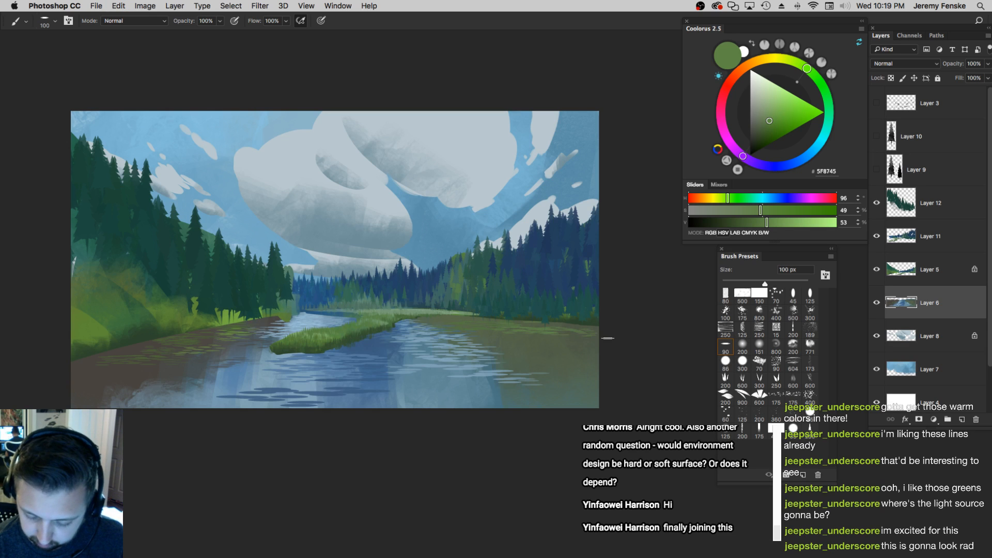
pyautogui.press('[')
pyautogui.press('[')
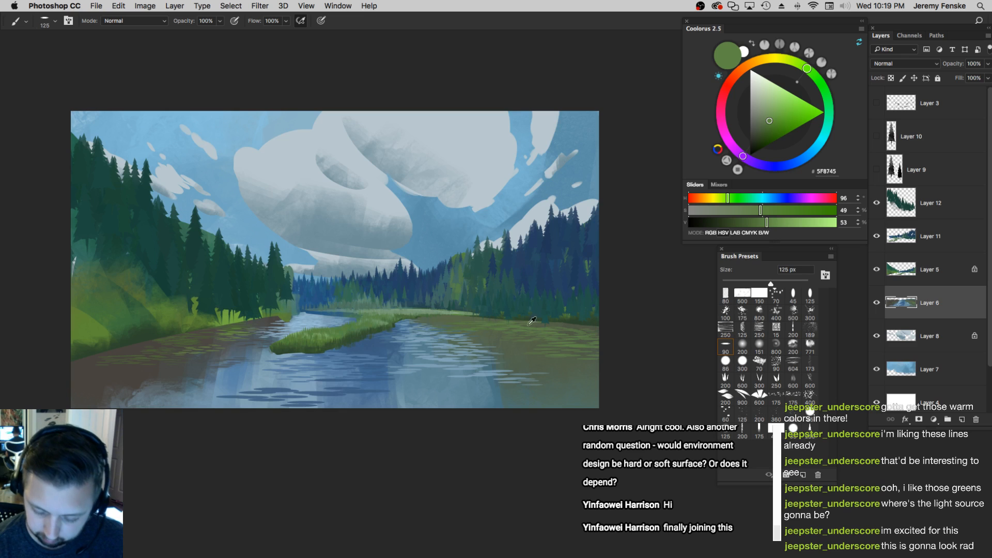
# Sample the dark waterline below the blue forest, set saturation 33 and brightness 21, and paint thin shadow ripples there at 60–90 px
pyautogui.keyDown('alt'); pyautogui.click(541, 323); pyautogui.keyUp('alt')
pyautogui.press('[')
pyautogui.press('[')
pyautogui.moveTo(740, 222); pyautogui.dragTo(719, 222)
pyautogui.click(722, 211)
pyautogui.press('[')
pyautogui.press('[')
pyautogui.press('[')
pyautogui.moveTo(548, 321); pyautogui.dragTo(542, 324)
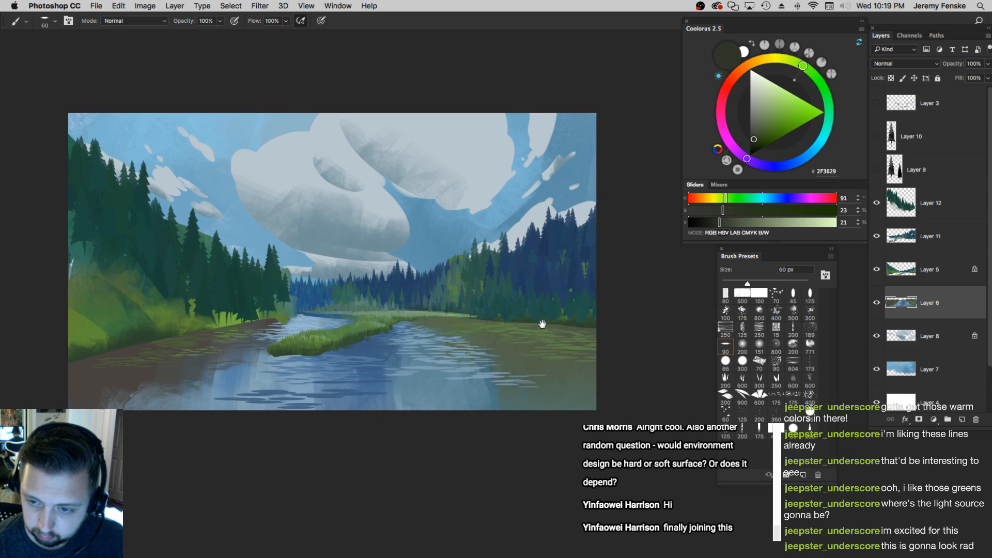
pyautogui.press(']')
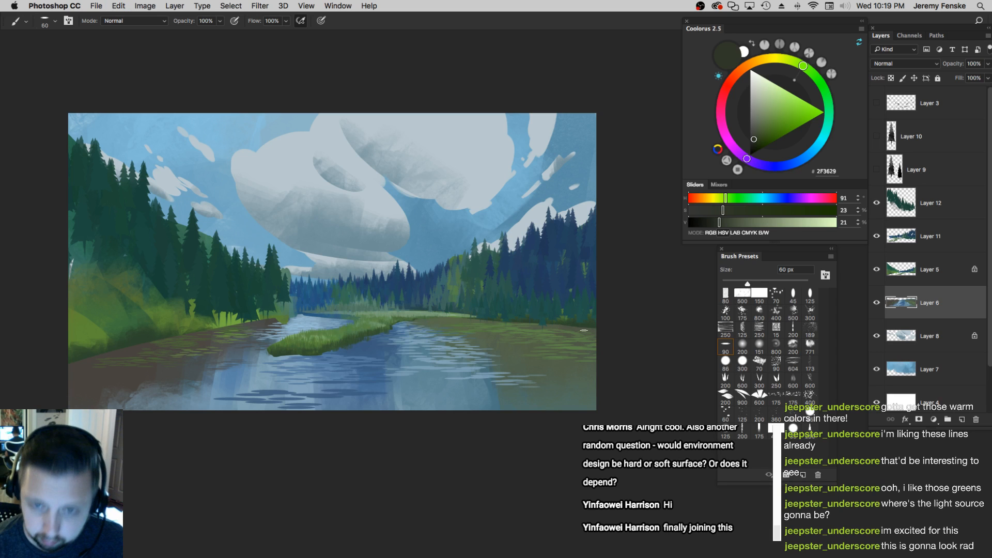
pyautogui.click(738, 210)
pyautogui.press(']')
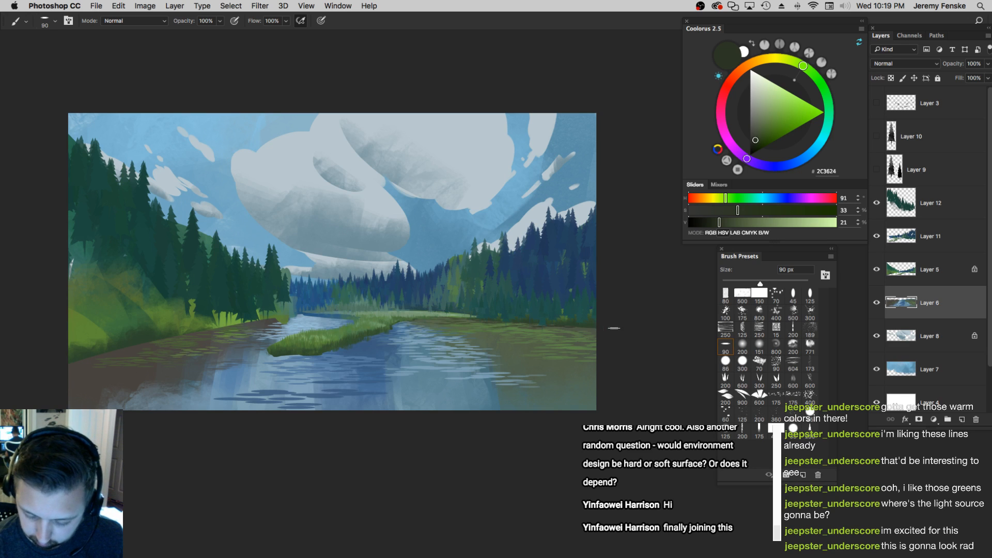
# Shift the dark color to hue 66, saturation 29 and brightness 25, and add brown ripples near that shore at 150 px
pyautogui.press(']')
pyautogui.press(']')
pyautogui.press(']')
pyautogui.moveTo(737, 209); pyautogui.dragTo(731, 210)
pyautogui.moveTo(725, 199)
pyautogui.mouseDown()
pyautogui.moveTo(715, 198)
pyautogui.moveTo(725, 222)
pyautogui.mouseUp()
pyautogui.press(']')
pyautogui.moveTo(571, 334); pyautogui.dragTo(538, 334)
pyautogui.press('super+z')
pyautogui.press('[')
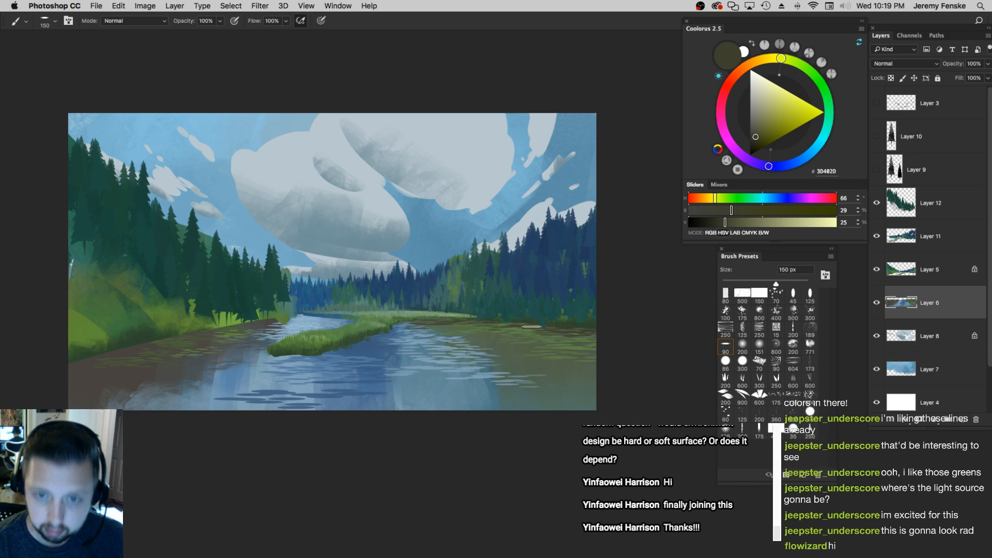
# Sample dark greens from the water near the right bank and paint broader ripples farther out at 250 px
pyautogui.press('[')
pyautogui.press('[')
pyautogui.press(']')
pyautogui.keyDown('alt'); pyautogui.click(479, 340); pyautogui.keyUp('alt')
pyautogui.press(']')
pyautogui.press(']')
pyautogui.press(']')
pyautogui.moveTo(475, 353); pyautogui.dragTo(453, 351)
pyautogui.keyDown('alt'); pyautogui.click(519, 326); pyautogui.keyUp('alt')
pyautogui.press(']')
pyautogui.moveTo(450, 359); pyautogui.dragTo(494, 359)
pyautogui.moveTo(525, 353); pyautogui.dragTo(529, 353)
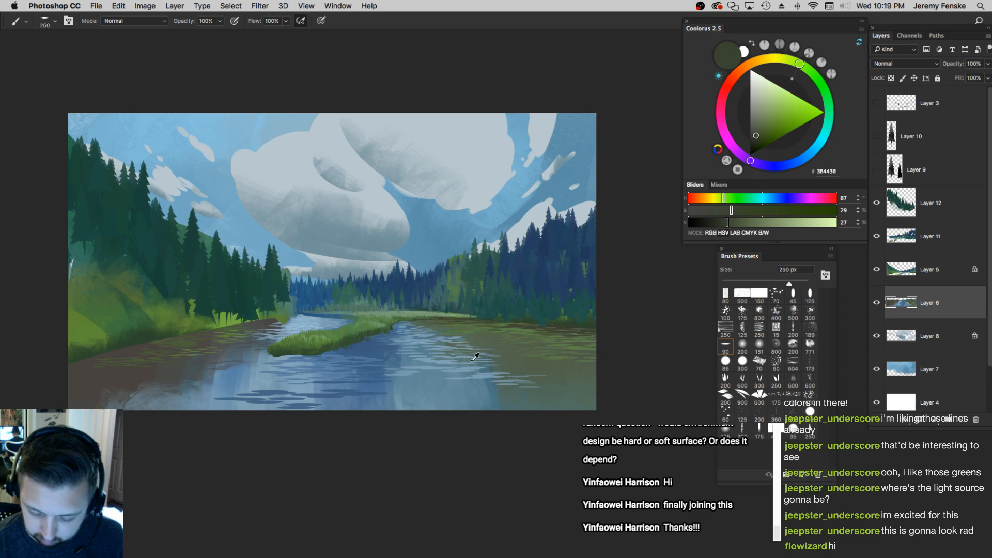
# Sample the muted blue of the foreground water and paint ripples into the greenish water, enlarging the brush to 600 px
pyautogui.keyDown('alt'); pyautogui.click(470, 374); pyautogui.keyUp('alt')
pyautogui.press(']')
pyautogui.moveTo(486, 361); pyautogui.dragTo(577, 366)
pyautogui.press('super+z')
pyautogui.moveTo(482, 362); pyautogui.dragTo(572, 374)
pyautogui.press(']')
pyautogui.press(']')
pyautogui.press(']')
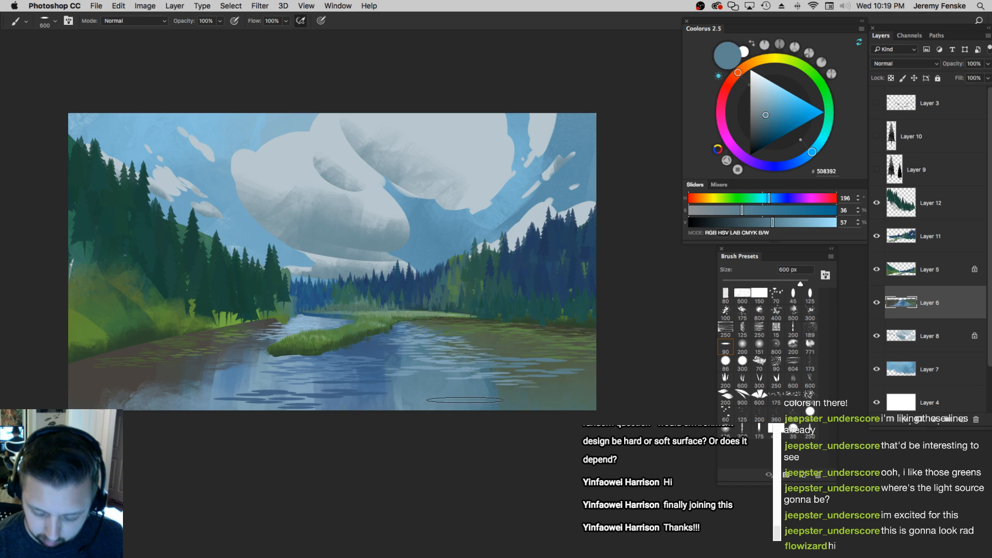
# Sample a light blue from the water beside the spit for foreground ripples, and reduce the brush from 500 px to 175 px
pyautogui.keyDown('alt'); pyautogui.click(450, 358); pyautogui.keyUp('alt')
pyautogui.press('[')
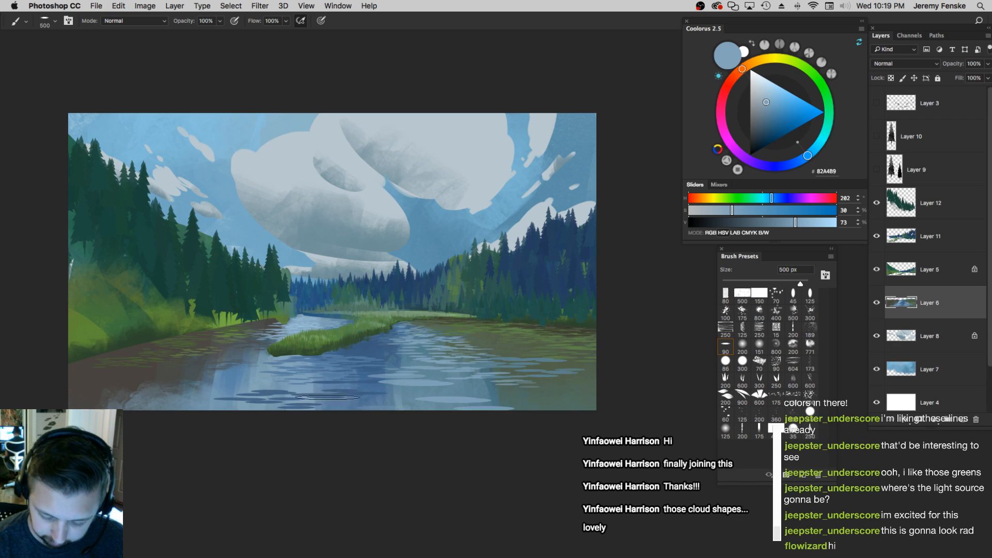
pyautogui.press('[')
pyautogui.press('[')
pyautogui.press('[')
pyautogui.press('[')
pyautogui.press('[')
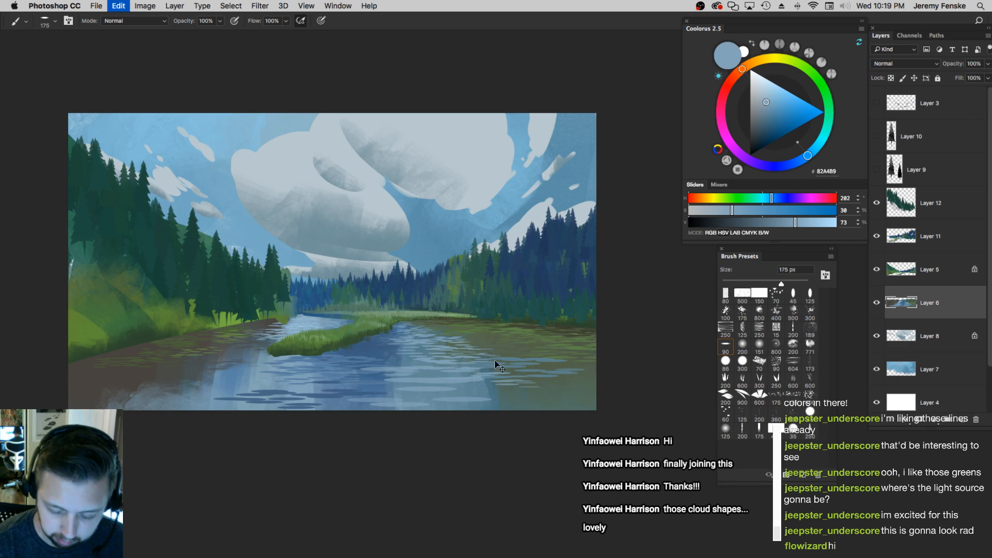
# Set the ripple brush tip's roundness to 32%, undo a test stroke in the foreground, and reduce the brush to 125 px
pyautogui.press('F5')
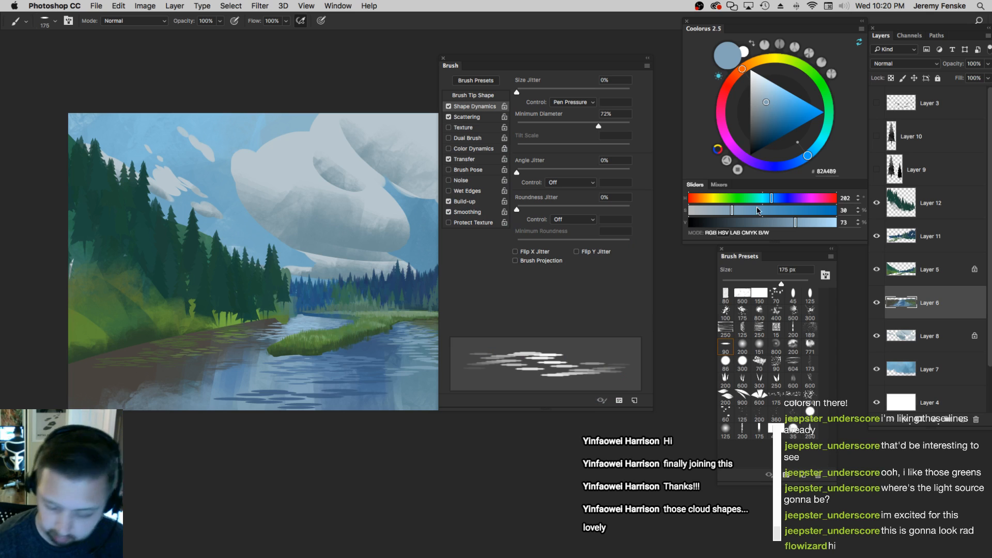
pyautogui.click(484, 96)
pyautogui.moveTo(611, 257); pyautogui.dragTo(611, 259)
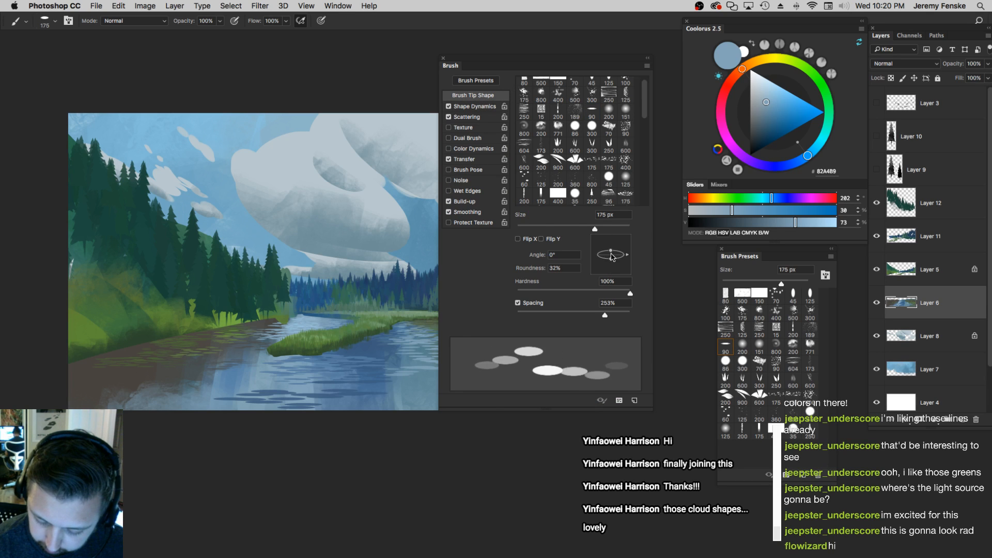
pyautogui.press('F5')
pyautogui.moveTo(350, 386); pyautogui.dragTo(484, 398)
pyautogui.press('super+z')
pyautogui.press('[')
pyautogui.press('[')
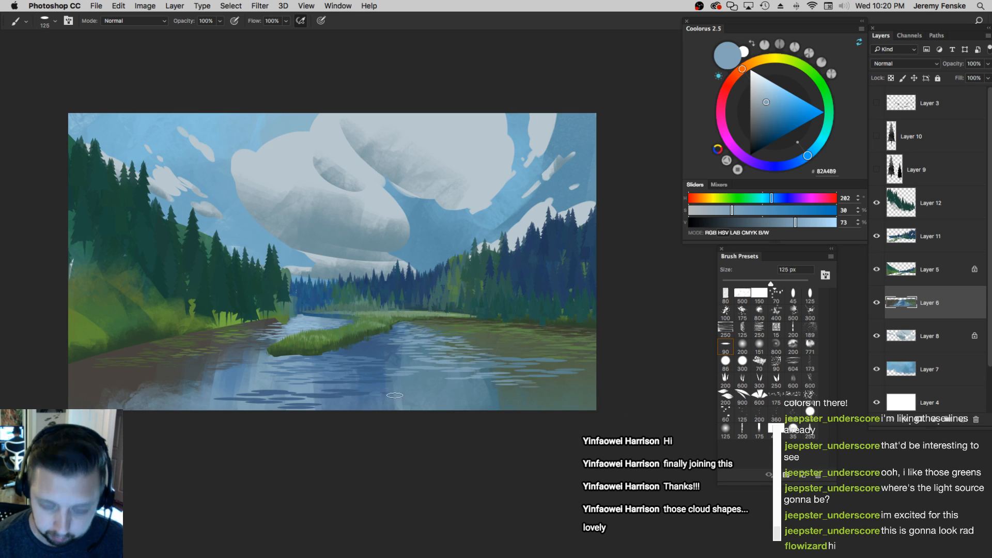
# Sample light blues from the water and dab oval ripples across the central foreground, starting at 90 px
pyautogui.press('[')
pyautogui.keyDown('alt'); pyautogui.click(382, 368); pyautogui.keyUp('alt')
pyautogui.press('[')
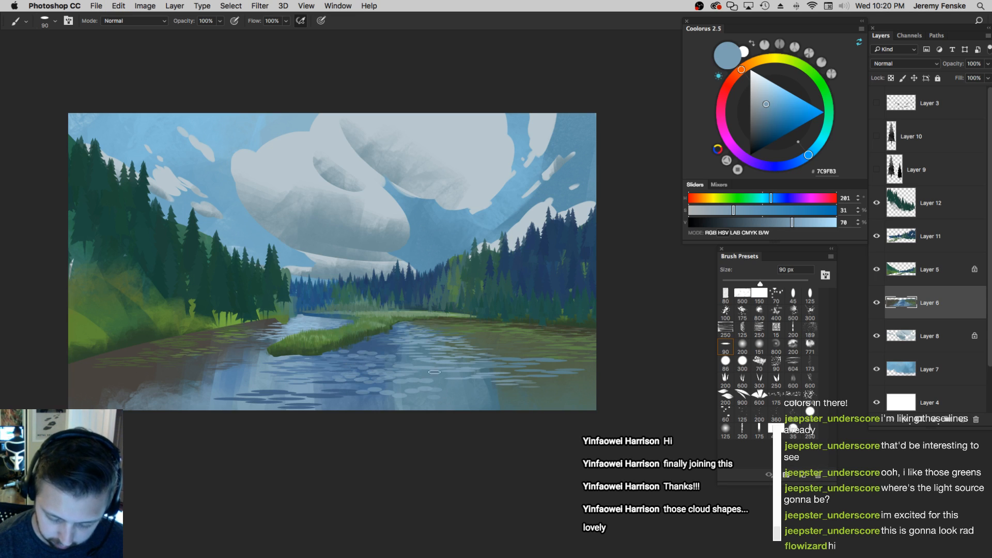
pyautogui.keyDown('alt'); pyautogui.click(303, 395); pyautogui.keyUp('alt')
pyautogui.click(283, 399)
pyautogui.click(327, 411)
pyautogui.click(300, 412)
pyautogui.click(239, 396)
pyautogui.click(248, 409)
pyautogui.keyDown('alt'); pyautogui.click(345, 397); pyautogui.keyUp('alt')
pyautogui.click(289, 402)
pyautogui.click(320, 405)
pyautogui.click(261, 401)
# Sample the foreground blue, enlarge the brush, and dab bigger ripples along the painting's lower edge, undoing the last stroke
pyautogui.keyDown('alt'); pyautogui.click(260, 377); pyautogui.keyUp('alt')
pyautogui.press(']')
pyautogui.press(']')
pyautogui.press(']')
pyautogui.click(303, 402)
pyautogui.click(257, 392)
pyautogui.click(299, 406)
pyautogui.click(188, 407)
pyautogui.moveTo(222, 388); pyautogui.dragTo(154, 401)
pyautogui.press('super+z')
# Sample blues from the water and paint smaller ripples into the brown water below the green hill, reducing the brush to 50 px
pyautogui.keyDown('alt'); pyautogui.click(232, 376); pyautogui.keyUp('alt')
pyautogui.press('[')
pyautogui.press('[')
pyautogui.press('[')
pyautogui.moveTo(206, 373)
pyautogui.mouseDown()
pyautogui.moveTo(182, 372)
pyautogui.moveTo(209, 379)
pyautogui.moveTo(206, 369)
pyautogui.mouseUp()
pyautogui.press('[')
pyautogui.press('[')
pyautogui.press('[')
pyautogui.press('[')
pyautogui.click(176, 373)
pyautogui.click(210, 378)
pyautogui.keyDown('alt'); pyautogui.click(207, 371); pyautogui.keyUp('alt')
pyautogui.moveTo(194, 363); pyautogui.dragTo(239, 358)
pyautogui.press('z')
pyautogui.keyDown('alt'); pyautogui.click(442, 345); pyautogui.keyUp('alt')
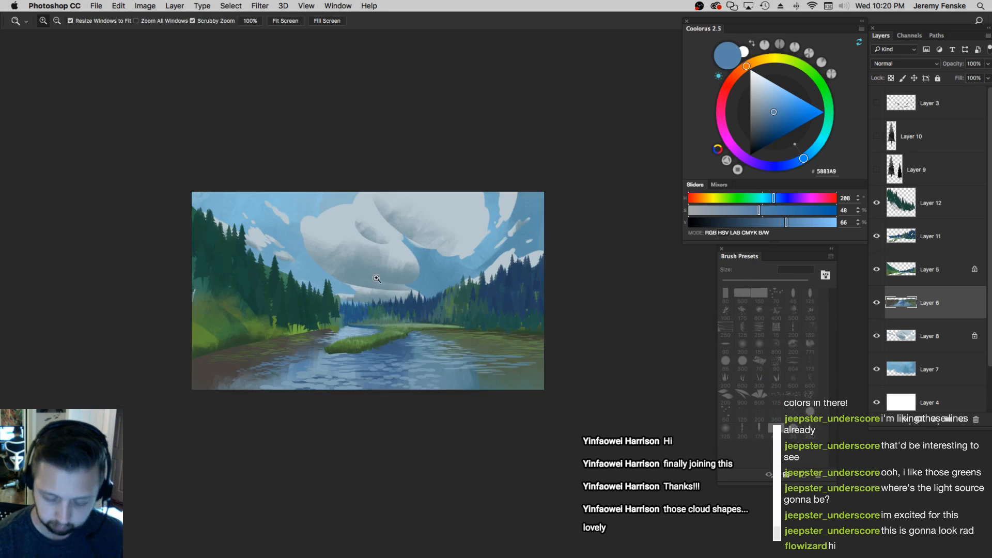
pyautogui.click(384, 279)
pyautogui.click(401, 303)
pyautogui.keyDown('alt'); pyautogui.click(416, 333); pyautogui.keyUp('alt')
pyautogui.moveTo(525, 388); pyautogui.dragTo(590, 392)
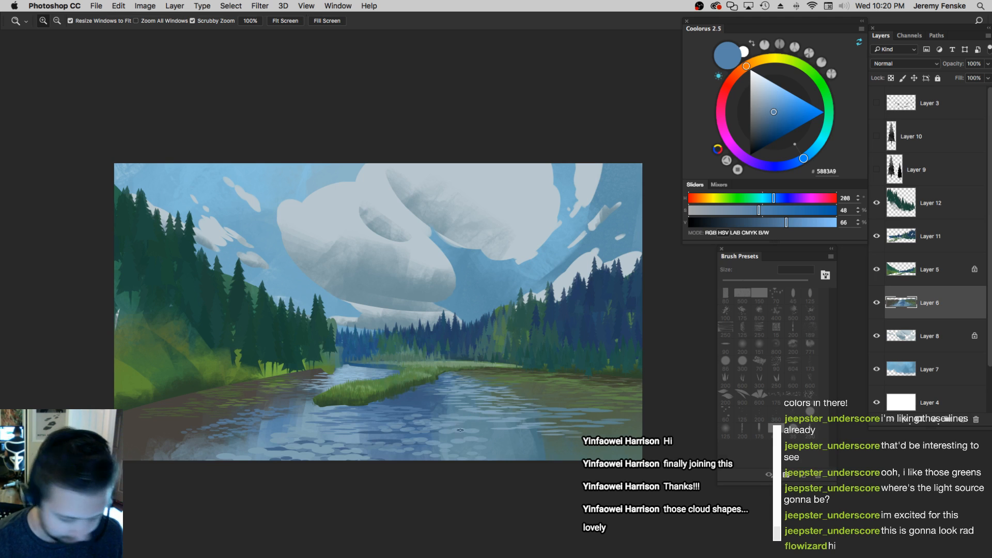
# Flatten the ripple brush tip to 10% roundness and save it as a new 50 px brush preset
pyautogui.press('b')
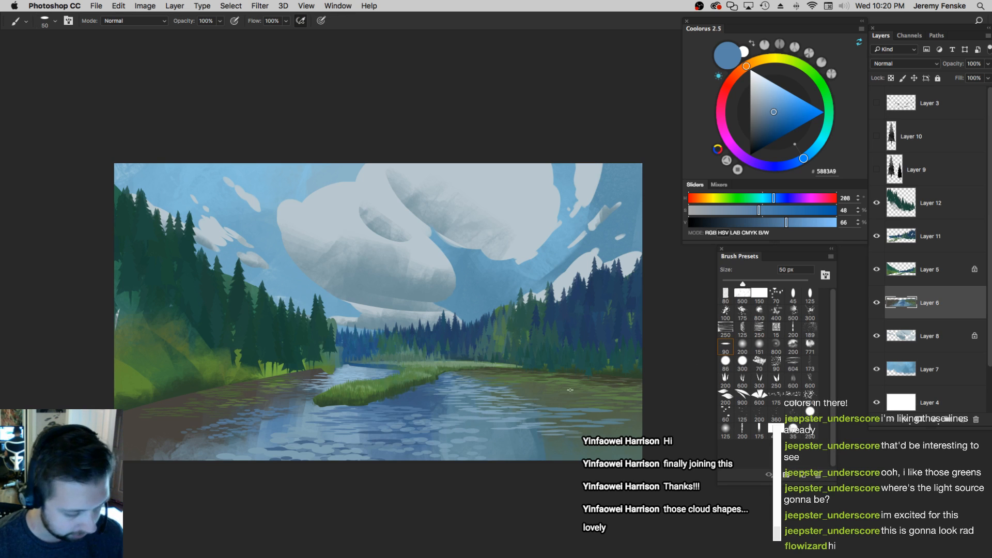
pyautogui.press('F5')
pyautogui.moveTo(610, 259)
pyautogui.mouseDown()
pyautogui.moveTo(631, 261)
pyautogui.moveTo(611, 265)
pyautogui.moveTo(631, 254)
pyautogui.moveTo(613, 257)
pyautogui.mouseUp()
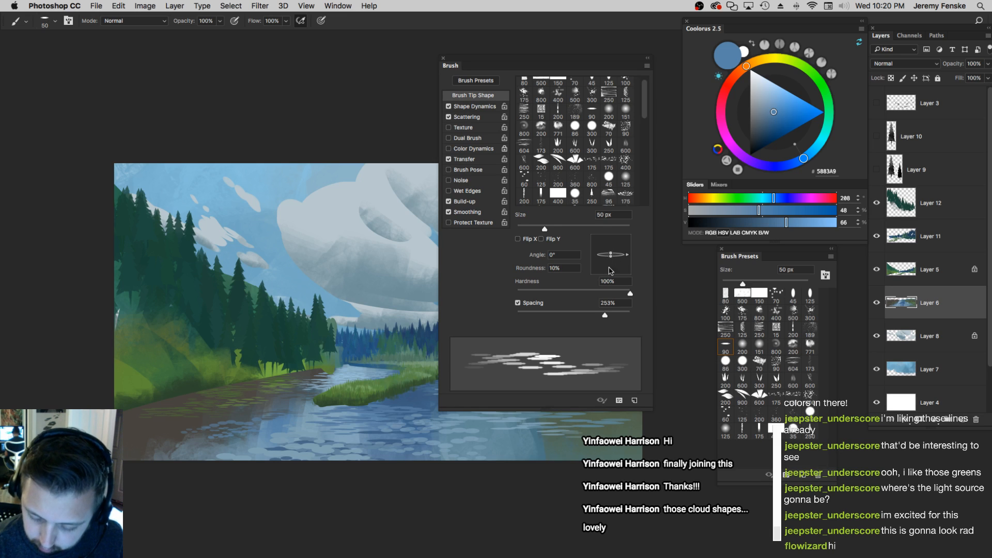
pyautogui.click(443, 58)
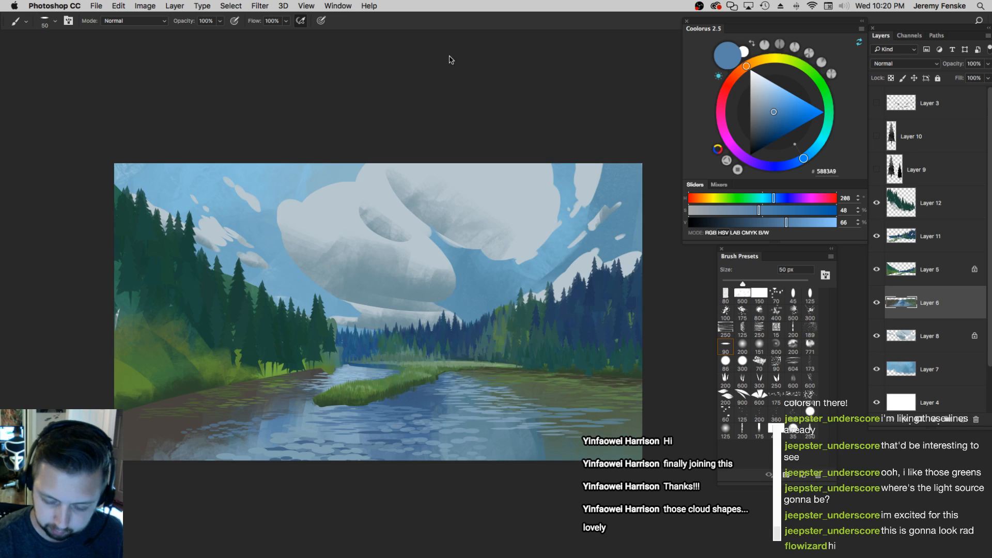
pyautogui.click(804, 474)
pyautogui.click(616, 305)
# Sample blues from the water around the grassy spit and paint small ripples in the distant inlet at 60 px
pyautogui.press(']')
pyautogui.press(']')
pyautogui.press(']')
pyautogui.press(']')
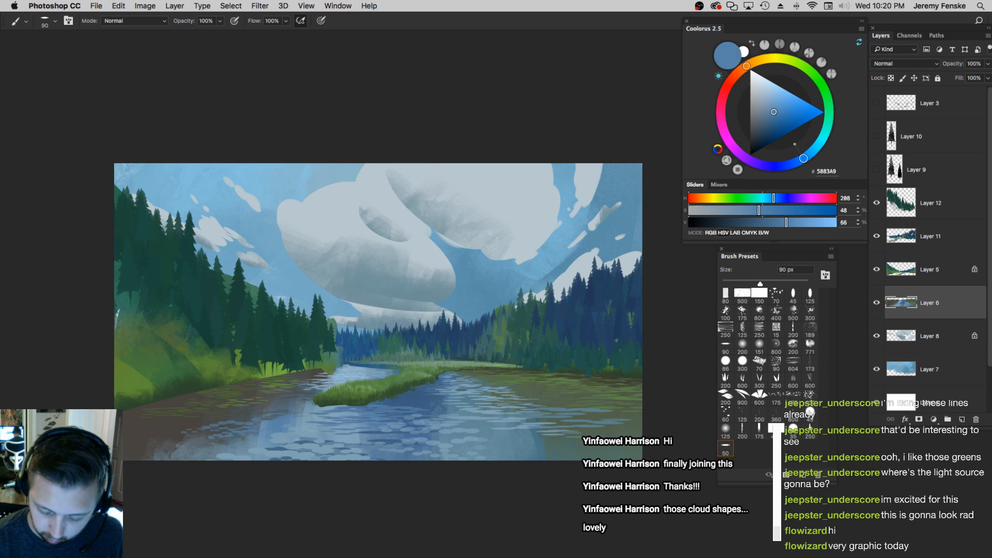
pyautogui.keyDown('alt'); pyautogui.click(461, 389); pyautogui.keyUp('alt')
pyautogui.press('[')
pyautogui.press('[')
pyautogui.moveTo(433, 358); pyautogui.dragTo(478, 340)
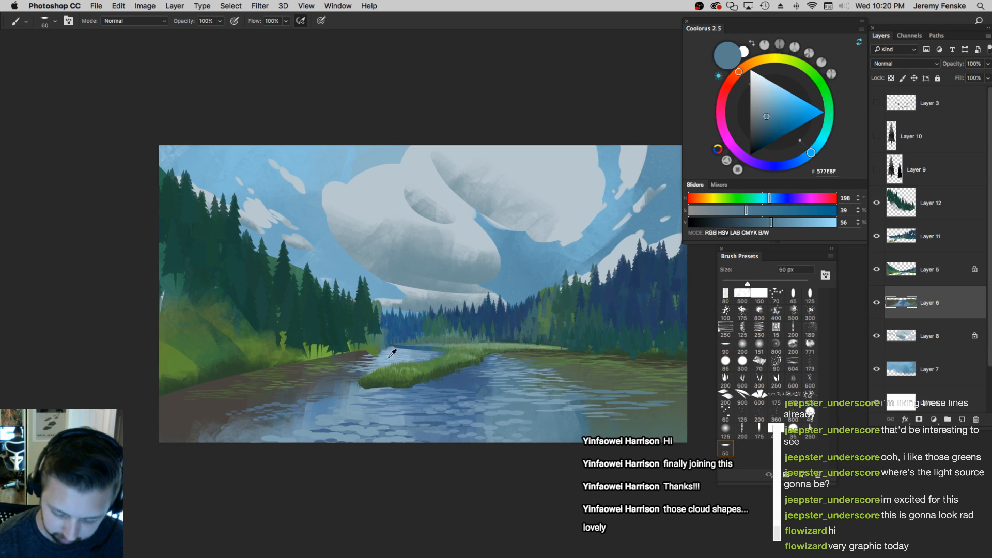
pyautogui.keyDown('alt'); pyautogui.click(371, 353); pyautogui.keyUp('alt')
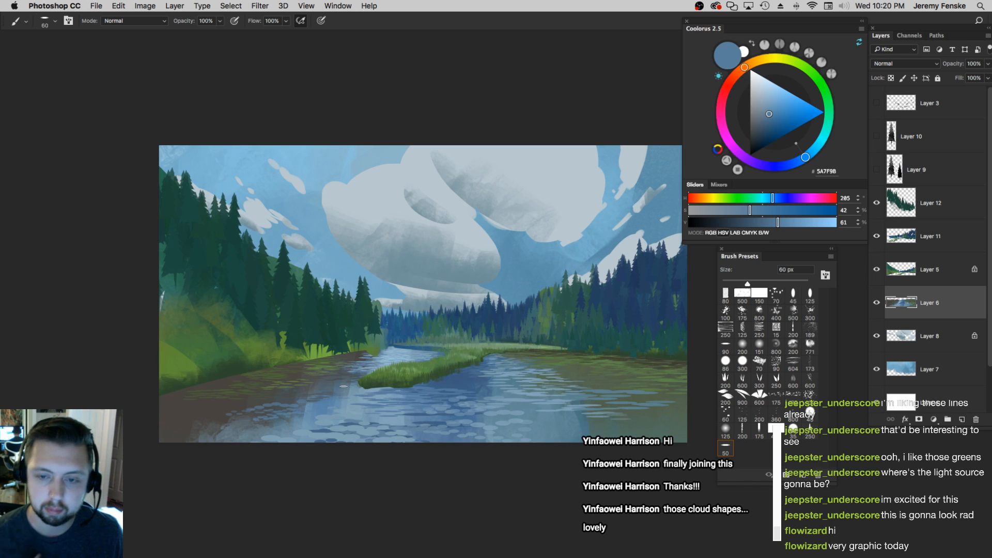
pyautogui.moveTo(491, 342); pyautogui.dragTo(468, 333)
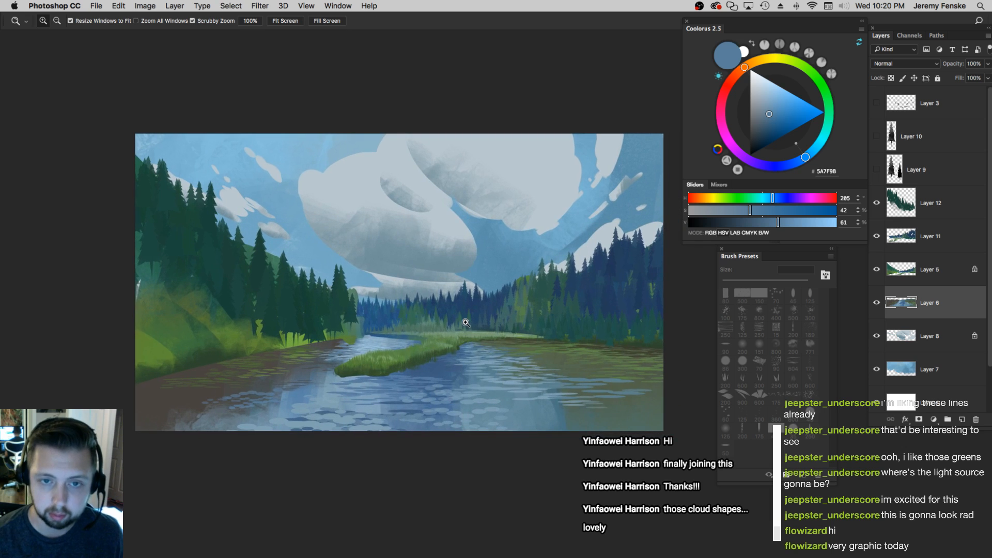
# Select Layer 11 with the blue forest and choose the 300 px speckled brush preset
pyautogui.keyDown('super'); pyautogui.click(467, 317); pyautogui.keyUp('super')
pyautogui.press('b')
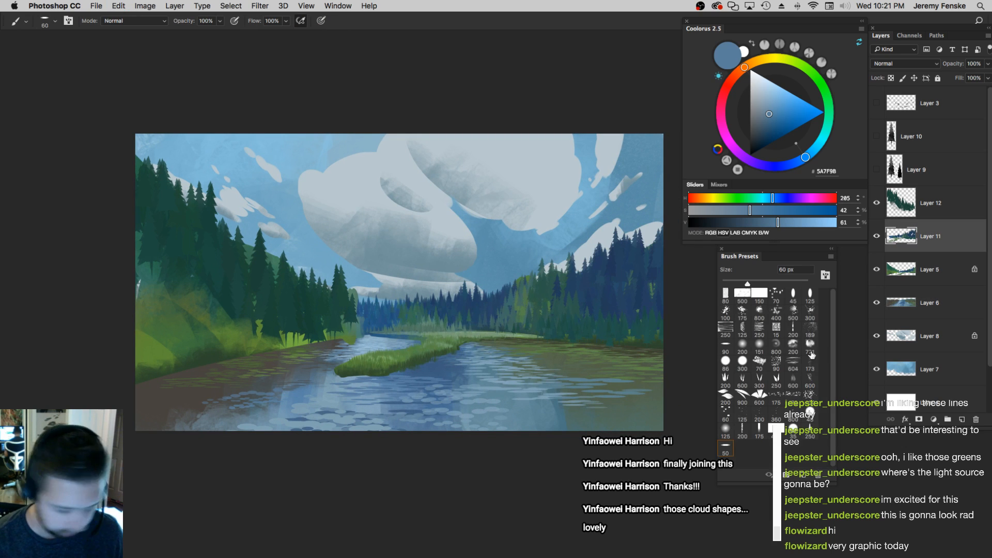
pyautogui.click(759, 395)
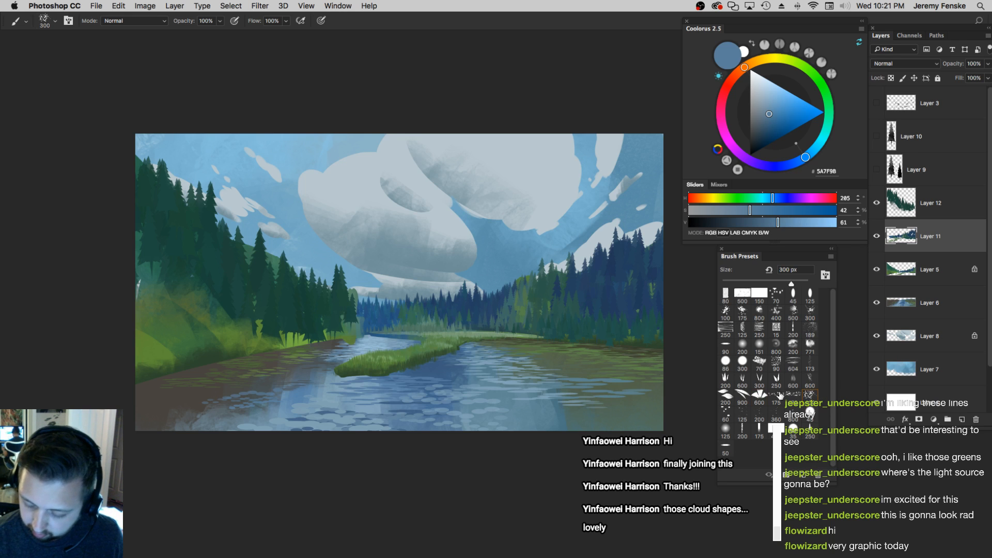
pyautogui.press('z')
pyautogui.keyDown('alt'); pyautogui.click(423, 365); pyautogui.keyUp('alt')
pyautogui.click(423, 365)
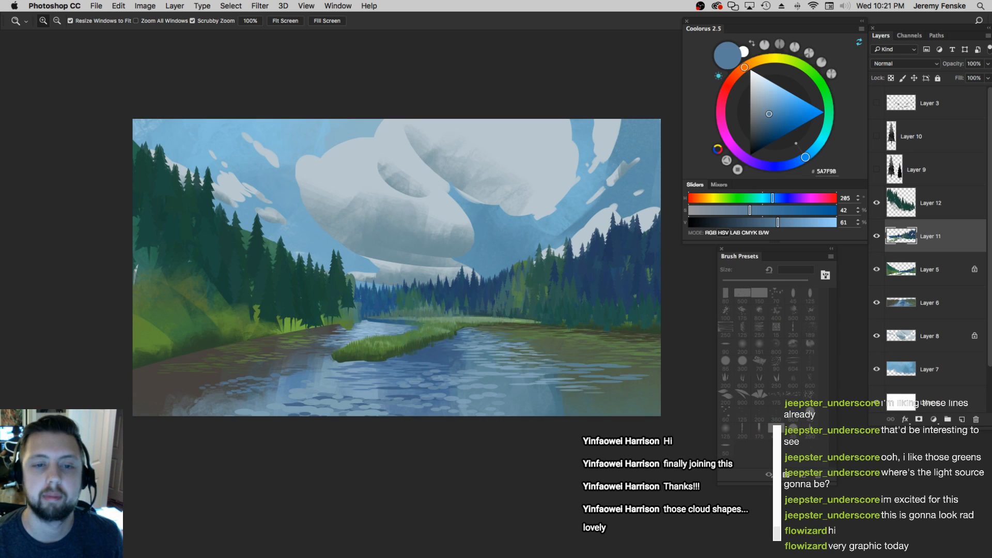
pyautogui.press('Tab')
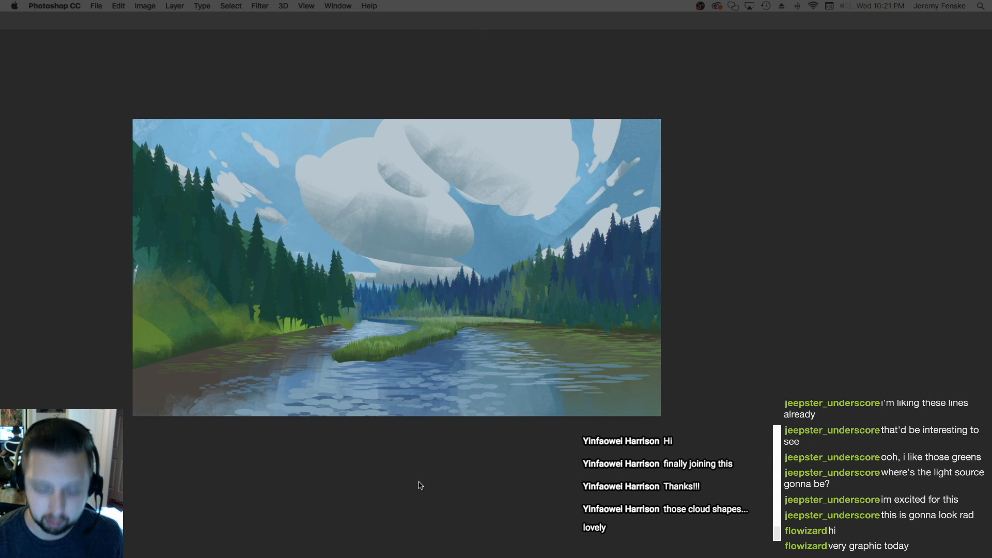
pyautogui.press('Tab')
pyautogui.click(489, 401)
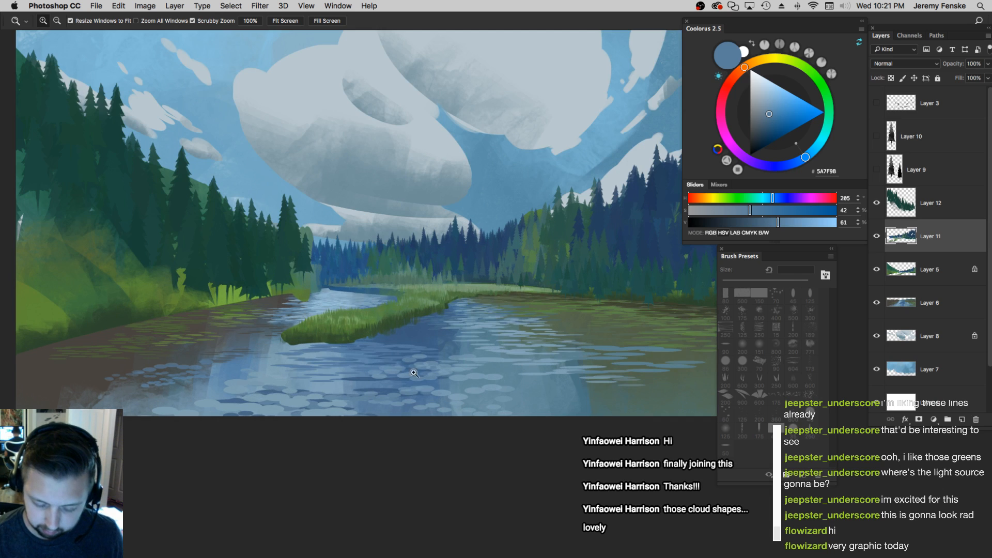
pyautogui.keyDown('alt'); pyautogui.click(368, 327); pyautogui.keyUp('alt')
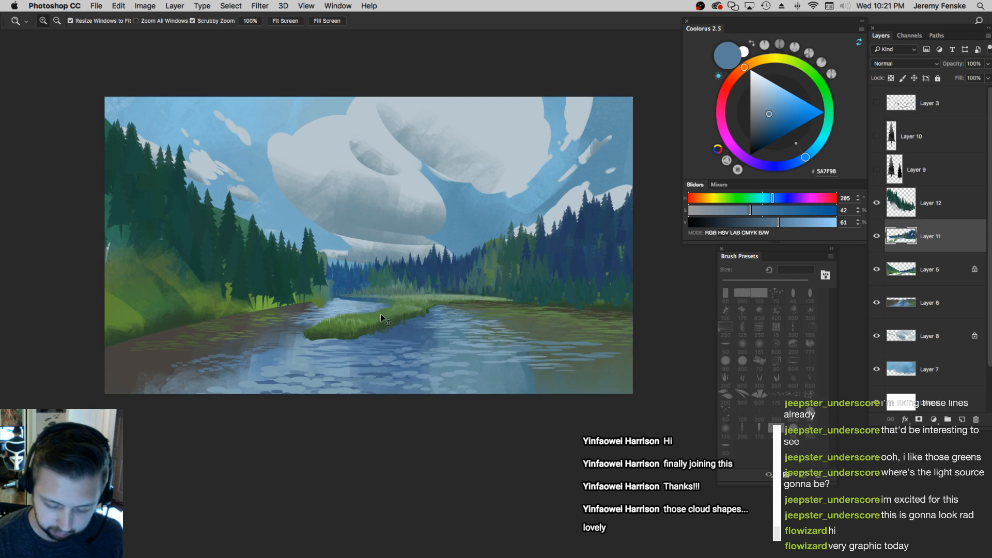
# Identify the left pine layer, Layer 12, by toggling its visibility, and add a new empty layer above it
pyautogui.click(933, 207)
pyautogui.click(876, 203)
pyautogui.click(876, 203)
pyautogui.hscroll(-2, 575, 294)
pyautogui.click(962, 419)
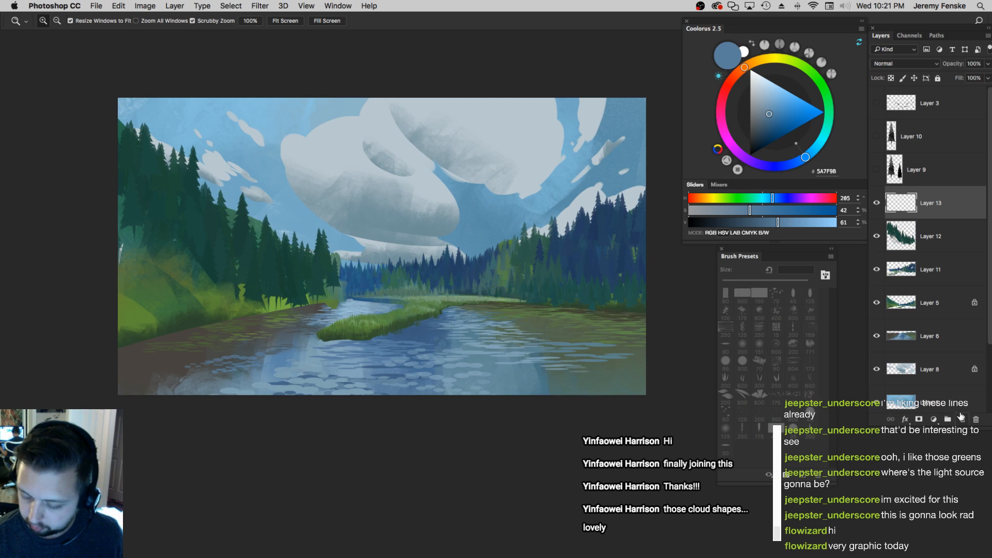
# Choose the 300 px speckled brush preset, try a dab on the left pines, and undo it
pyautogui.press('b')
pyautogui.click(810, 393)
pyautogui.click(300, 267)
pyautogui.press('super+z')
# Sample a pine green from the left slope, reduce its saturation to 33%, and paint speckled foliage beside the left pines from 80 px
pyautogui.press('[')
pyautogui.press('[')
pyautogui.press('[')
pyautogui.press('[')
pyautogui.keyDown('alt'); pyautogui.click(310, 264); pyautogui.keyUp('alt')
pyautogui.moveTo(461, 325); pyautogui.dragTo(470, 347)
pyautogui.press('[')
pyautogui.moveTo(765, 211)
pyautogui.mouseDown()
pyautogui.moveTo(738, 211)
pyautogui.moveTo(744, 222)
pyautogui.moveTo(748, 202)
pyautogui.mouseUp()
pyautogui.press('[')
pyautogui.press('[')
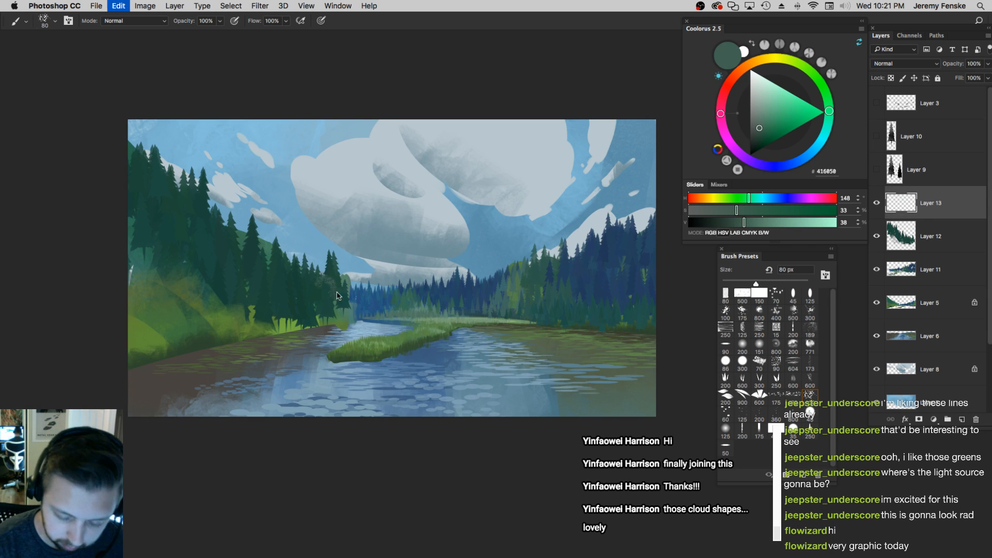
pyautogui.moveTo(330, 285)
pyautogui.mouseDown()
pyautogui.moveTo(313, 286)
pyautogui.moveTo(336, 282)
pyautogui.moveTo(306, 266)
pyautogui.mouseUp()
pyautogui.press('[')
pyautogui.press(']')
pyautogui.press(']')
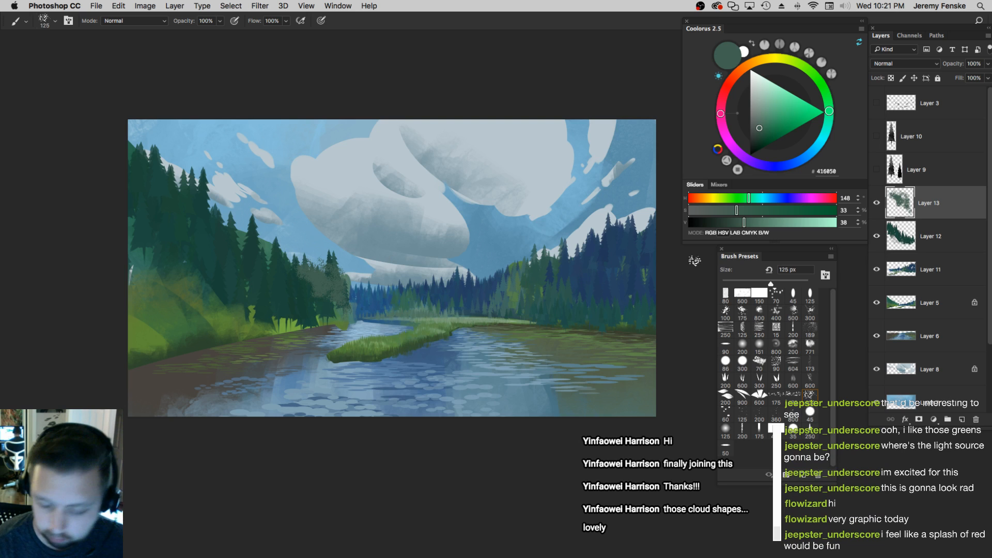
# Raise the foliage colour's brightness to 48% and turn on Color Dynamics for the speckled brush
pyautogui.click(759, 222)
pyautogui.press('[')
pyautogui.press('[')
pyautogui.moveTo(329, 318)
pyautogui.mouseDown()
pyautogui.moveTo(327, 331)
pyautogui.moveTo(382, 366)
pyautogui.mouseUp()
pyautogui.press('F5')
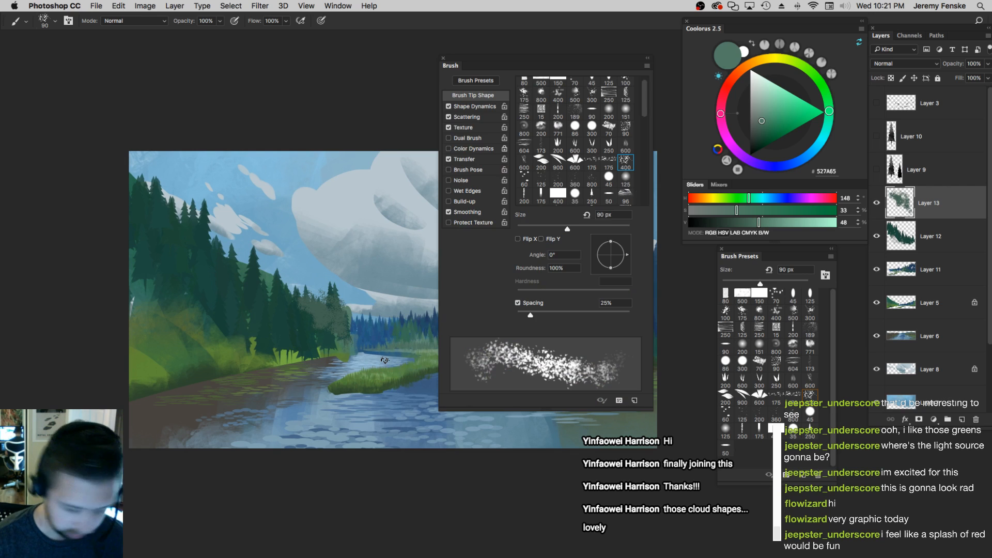
pyautogui.click(466, 149)
pyautogui.press('F5')
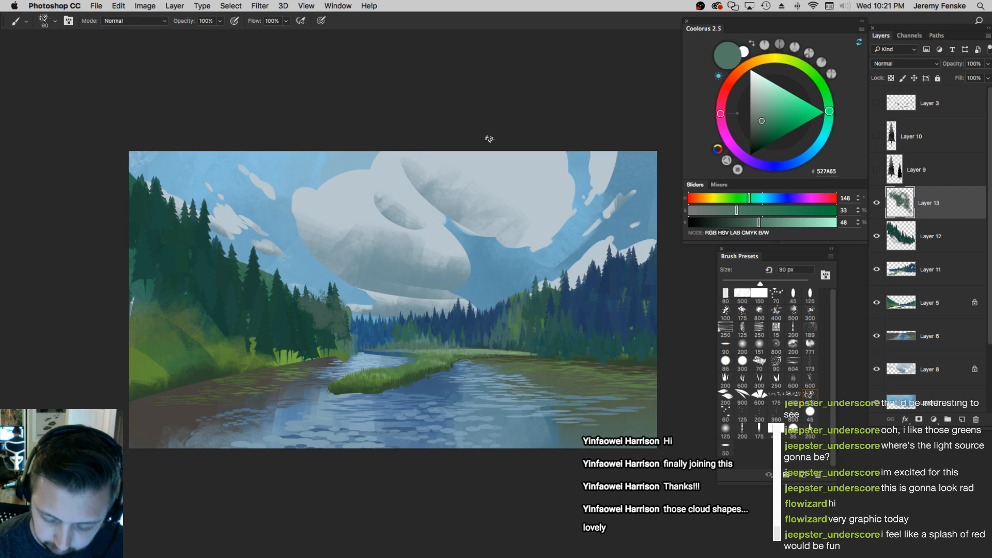
# Dab lighter grey-green leaves onto the left foliage clump at about 100 px, undoing one misplaced dab
pyautogui.press('[')
pyautogui.press('[')
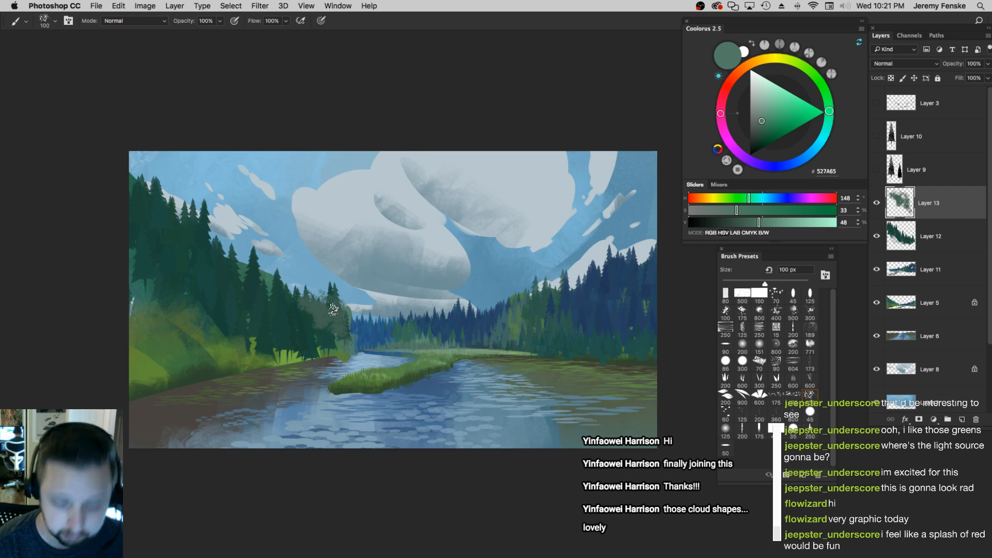
pyautogui.press(']')
pyautogui.click(314, 290)
pyautogui.press('[')
pyautogui.moveTo(371, 383); pyautogui.dragTo(383, 400)
pyautogui.press('[')
pyautogui.press(']')
pyautogui.press(']')
pyautogui.click(352, 353)
pyautogui.press('super+z')
pyautogui.press(']')
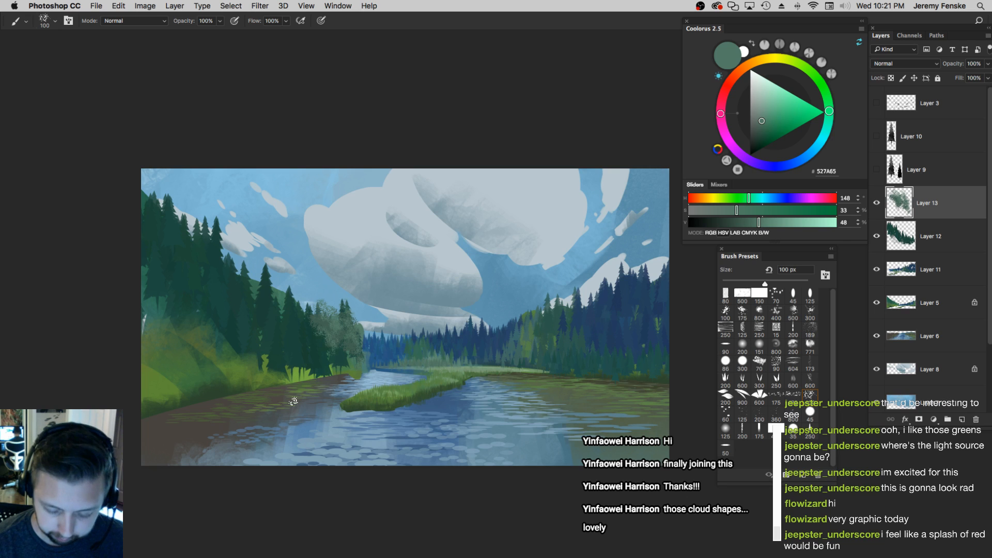
pyautogui.press(']')
pyautogui.click(308, 318)
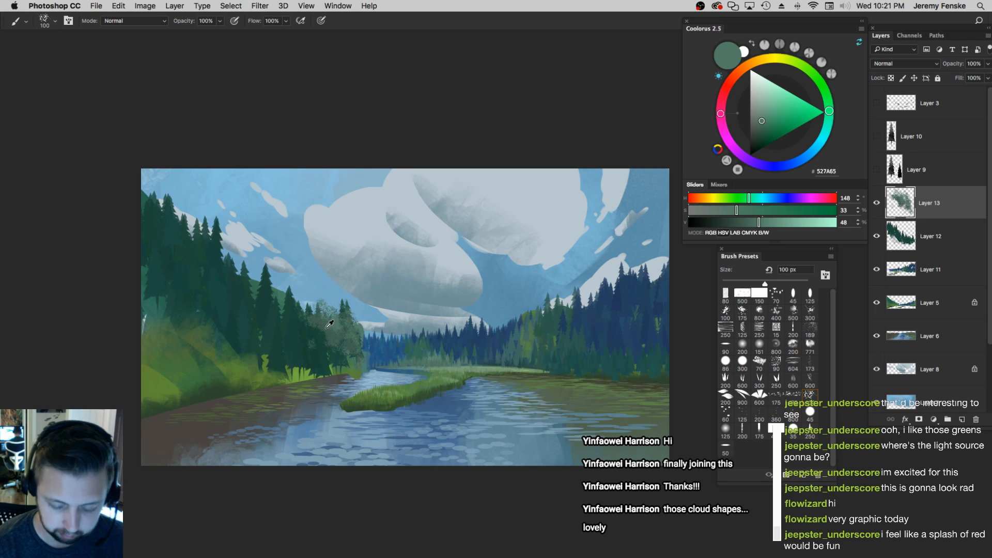
# Sample the darker foliage green and extend the leafy clump up the slope toward the pines, finishing at 90 px
pyautogui.keyDown('alt'); pyautogui.click(328, 325); pyautogui.keyUp('alt')
pyautogui.press(']')
pyautogui.press(']')
pyautogui.click(300, 313)
pyautogui.click(303, 309)
pyautogui.press('[')
pyautogui.click(302, 303)
pyautogui.press('[')
pyautogui.press('[')
pyautogui.moveTo(316, 305); pyautogui.dragTo(329, 317)
pyautogui.click(296, 292)
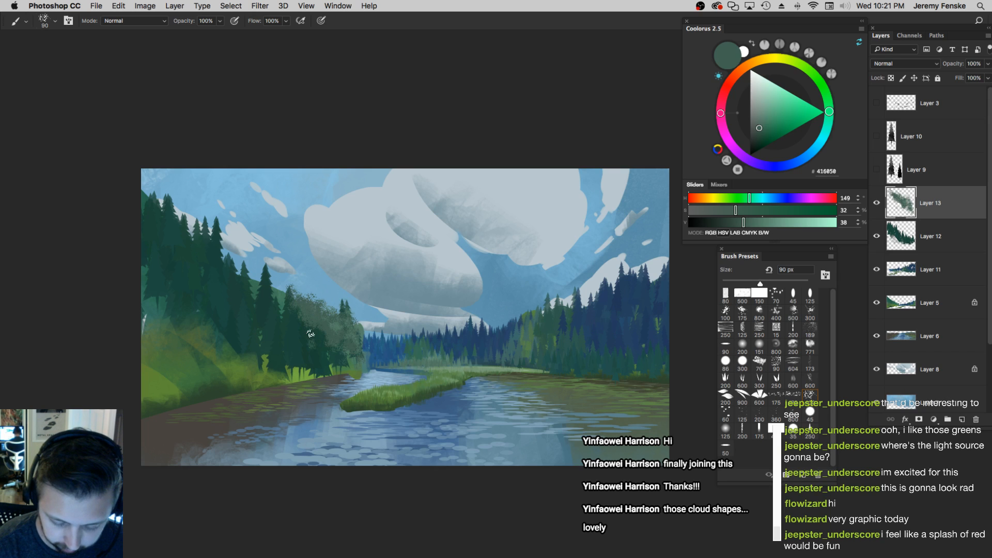
# Sample greens from within the leafy clump and dab more foliage along its edge against the pines
pyautogui.press(']')
pyautogui.press(']')
pyautogui.keyDown('alt'); pyautogui.click(310, 333); pyautogui.keyUp('alt')
pyautogui.keyDown('alt'); pyautogui.click(321, 319); pyautogui.keyUp('alt')
pyautogui.click(305, 336)
pyautogui.click(305, 343)
# Sample the bright bank green and paint a speckled grass strip beneath the foliage clump at 80 px
pyautogui.keyDown('alt'); pyautogui.click(305, 373); pyautogui.keyUp('alt')
pyautogui.press('[')
pyautogui.press('[')
pyautogui.press('[')
pyautogui.press('[')
pyautogui.press('[')
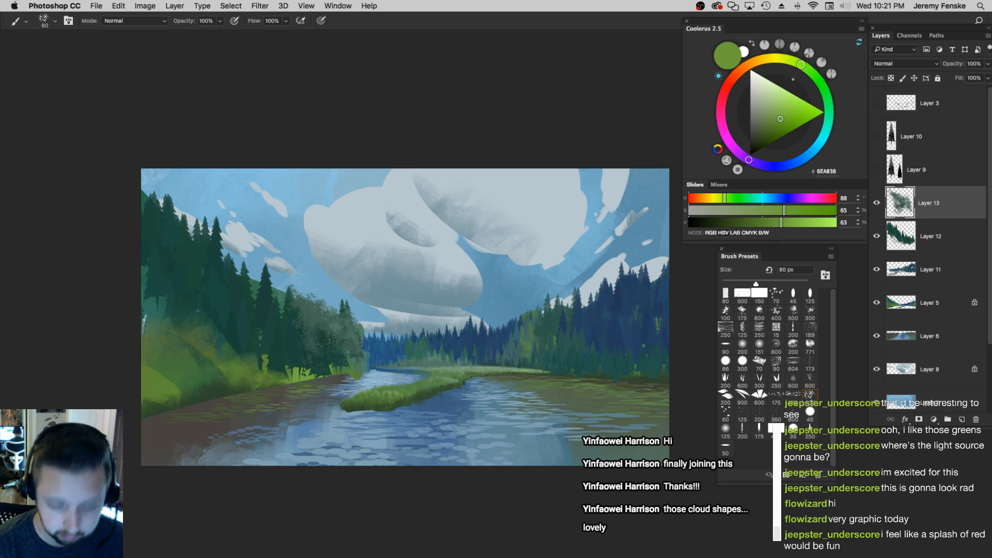
pyautogui.moveTo(308, 372); pyautogui.dragTo(342, 365)
# Sample dark pine greens and blend the foot of the foliage clump with the 90 px flat brush preset enlarged to 150 px
pyautogui.keyDown('alt'); pyautogui.click(322, 364); pyautogui.keyUp('alt')
pyautogui.keyDown('alt'); pyautogui.click(310, 373); pyautogui.keyUp('alt')
pyautogui.keyDown('alt'); pyautogui.click(296, 364); pyautogui.keyUp('alt')
pyautogui.press(']')
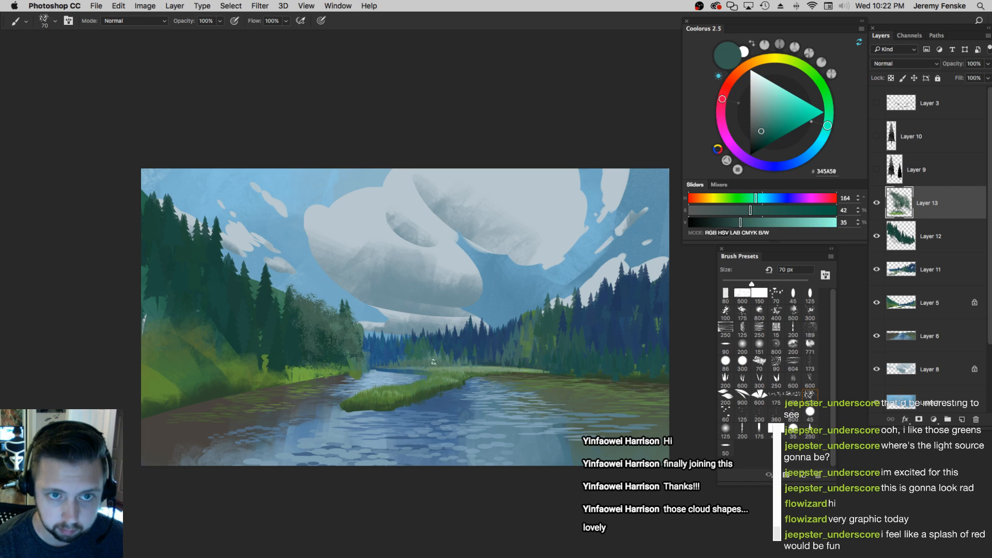
pyautogui.click(727, 349)
pyautogui.keyDown('alt'); pyautogui.click(302, 363); pyautogui.keyUp('alt')
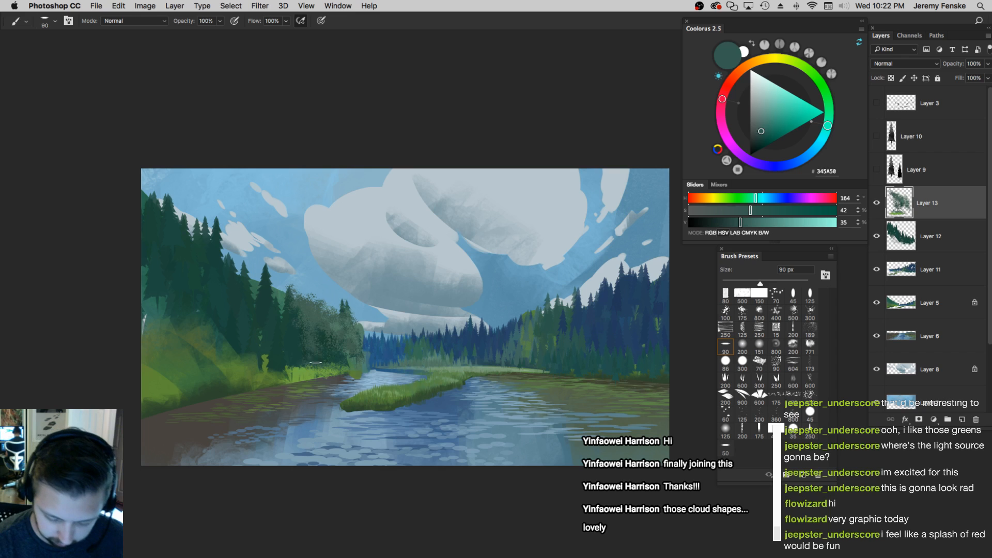
pyautogui.press(']')
pyautogui.press(']')
pyautogui.press(']')
pyautogui.moveTo(317, 366); pyautogui.dragTo(327, 373)
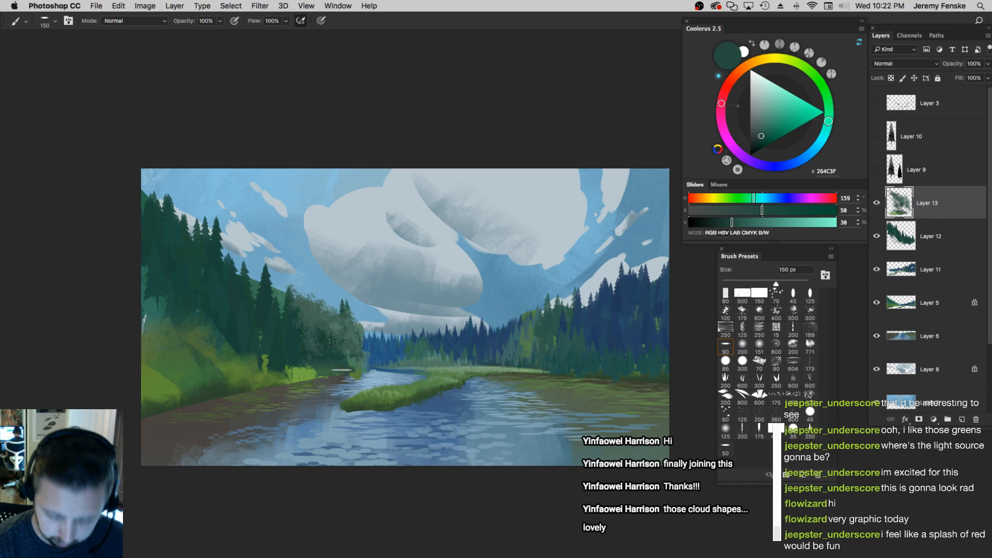
pyautogui.press('[')
pyautogui.press('[')
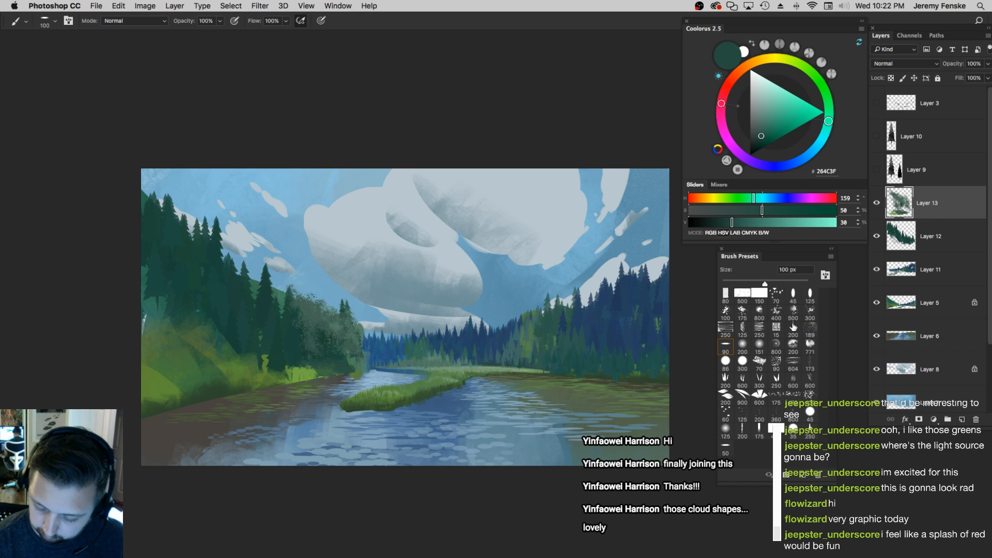
# Choose the 400 px speckled preset, reduce it to 60–70 px, and dab sampled grey-green foliage down to the water's edge
pyautogui.click(806, 396)
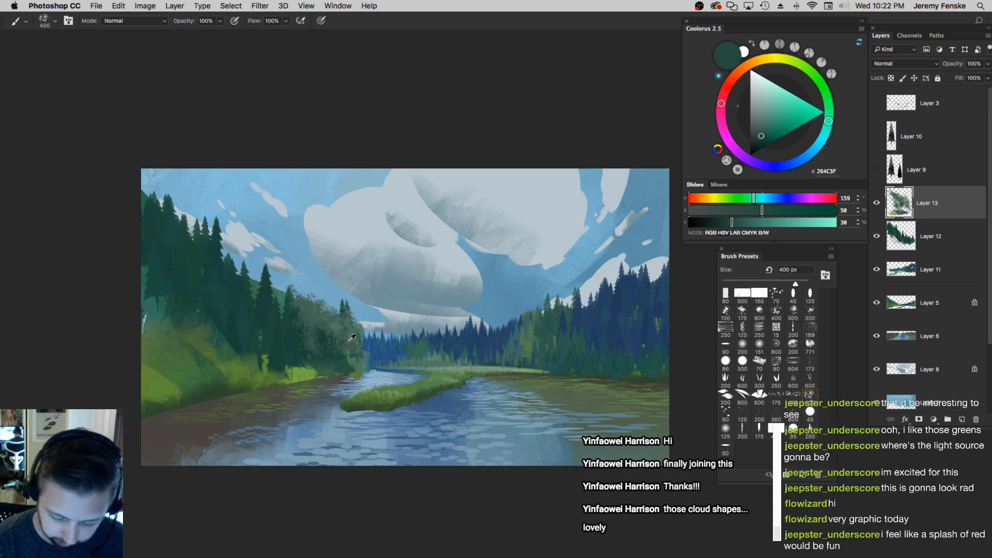
pyautogui.keyDown('alt'); pyautogui.click(349, 342); pyautogui.keyUp('alt')
pyautogui.press('[')
pyautogui.press('[')
pyautogui.press('[')
pyautogui.press('[')
pyautogui.press('[')
pyautogui.press('[')
pyautogui.press('[')
pyautogui.press('[')
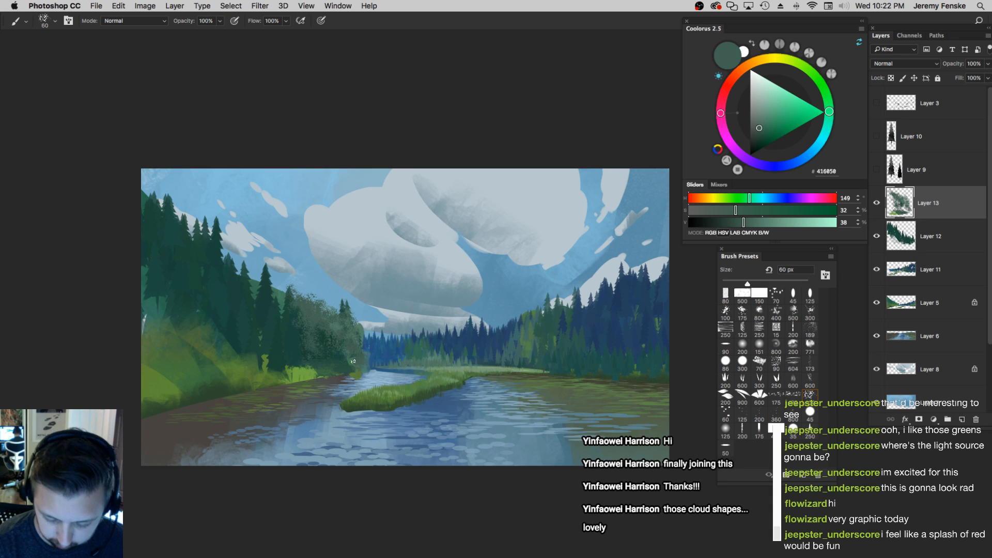
pyautogui.keyDown('alt'); pyautogui.click(365, 328); pyautogui.keyUp('alt')
pyautogui.keyDown('alt'); pyautogui.click(358, 339); pyautogui.keyUp('alt')
pyautogui.click(355, 355)
pyautogui.press(']')
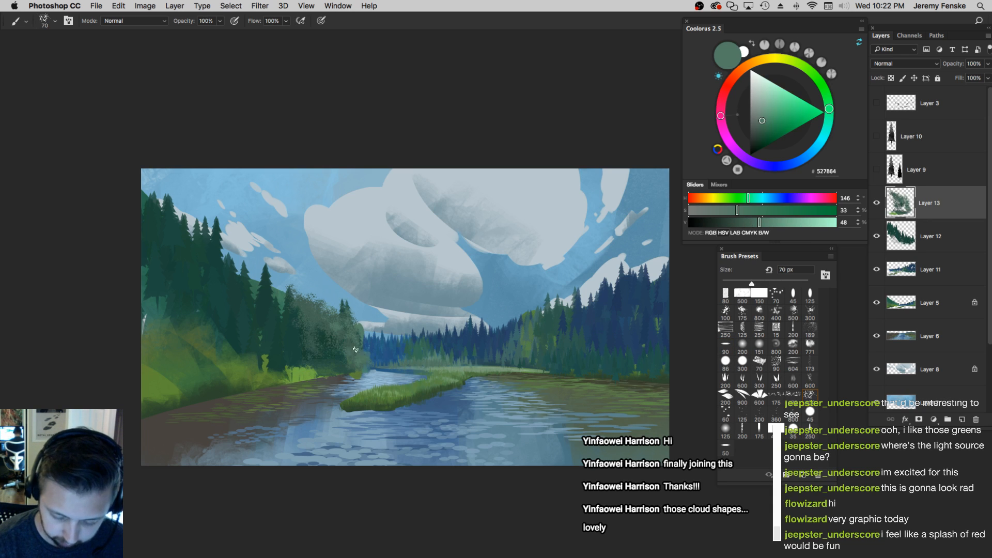
pyautogui.click(366, 362)
pyautogui.press('[')
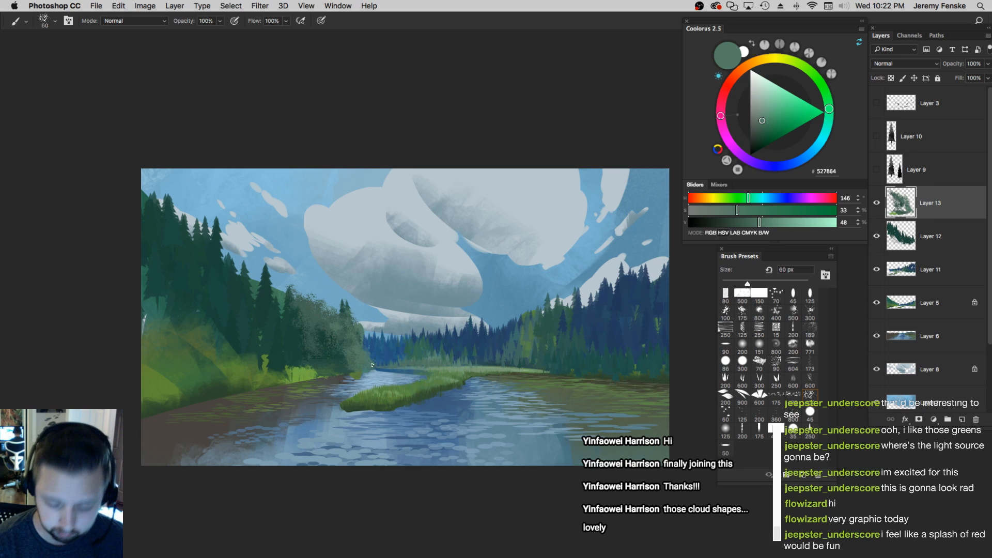
# Choose the 80 px rectangular preset, sample the bright bank green, and paint a thin grass edge along the shore at 20 px
pyautogui.click(726, 293)
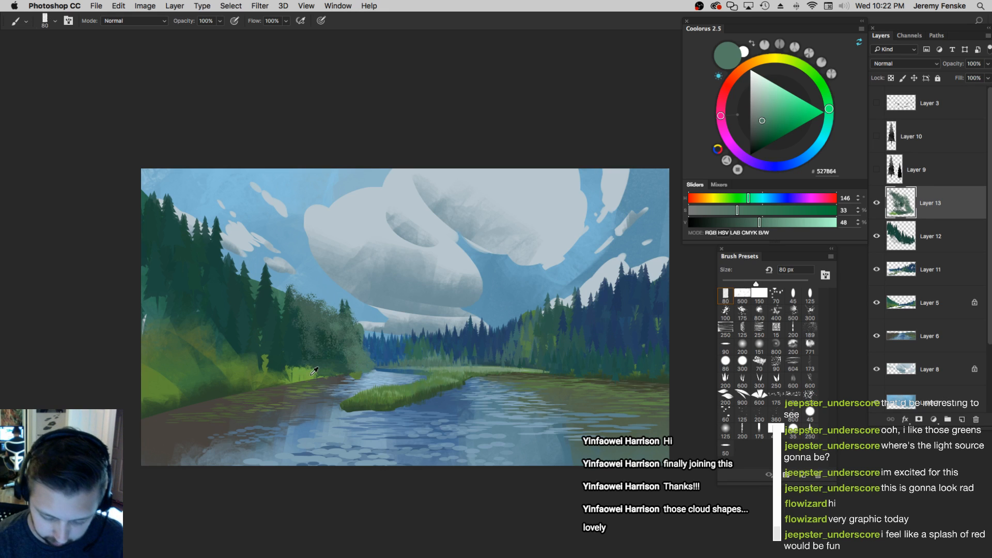
pyautogui.keyDown('alt'); pyautogui.click(314, 371); pyautogui.keyUp('alt')
pyautogui.press('[')
pyautogui.press('[')
pyautogui.press('[')
pyautogui.press('[')
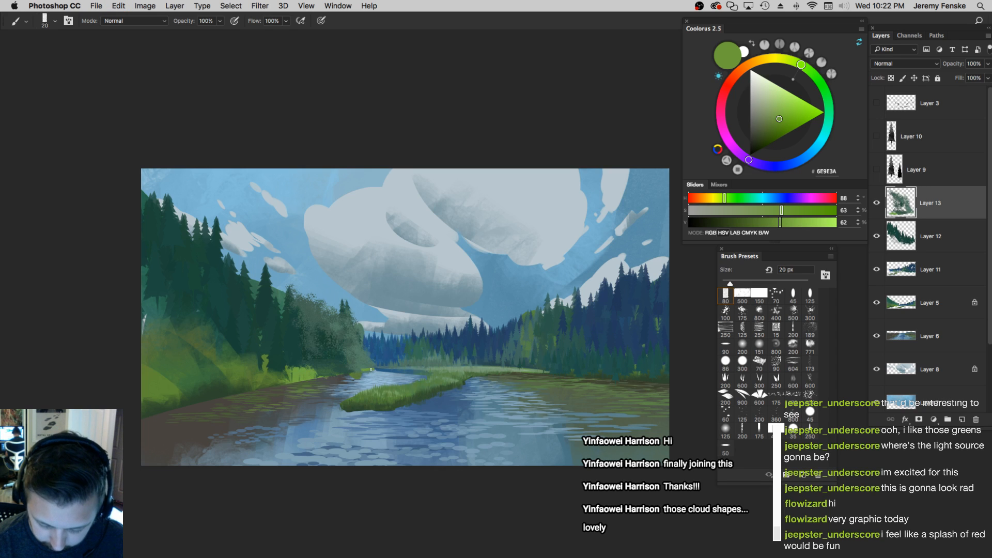
# Unlock the transparent pixels of Layer 5 and reselect Layer 13 with the foliage
pyautogui.press('e')
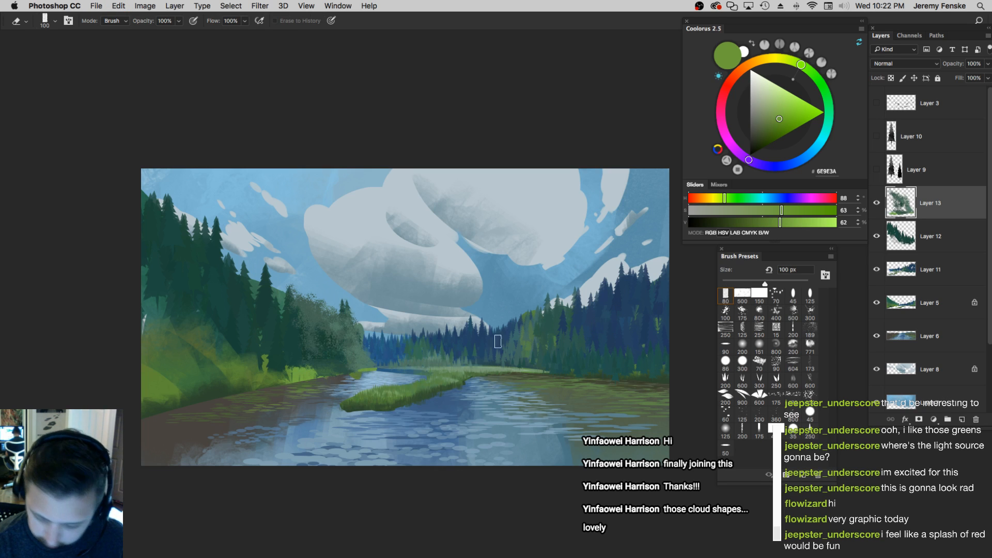
pyautogui.click(923, 236)
pyautogui.press('[')
pyautogui.keyDown('ctrl'); pyautogui.click(365, 385); pyautogui.keyUp('ctrl')
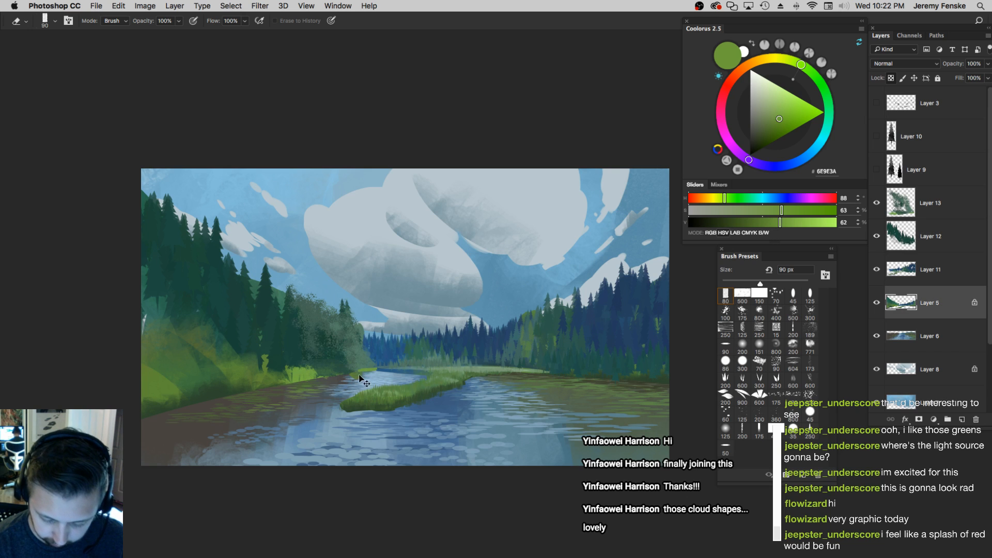
pyautogui.press('/')
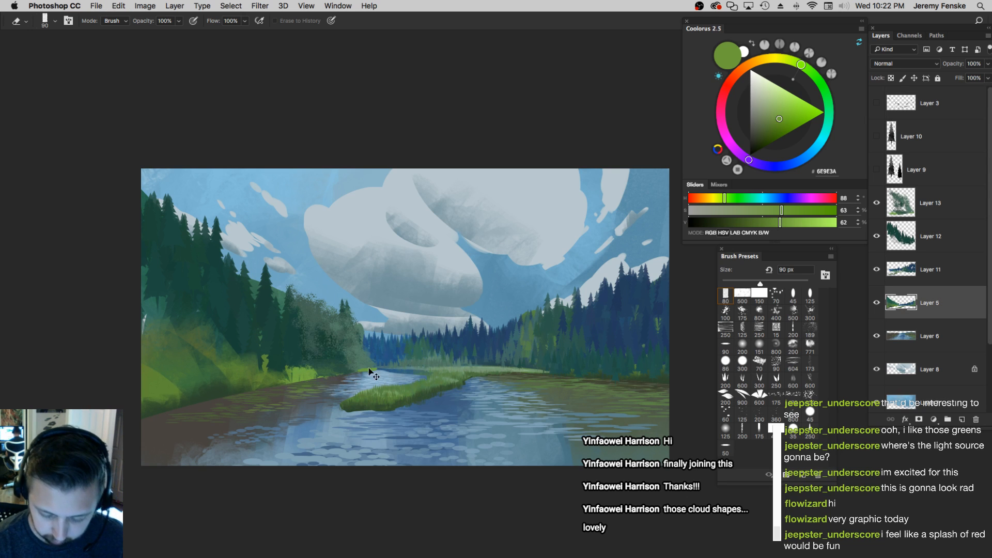
pyautogui.keyDown('ctrl'); pyautogui.click(362, 373); pyautogui.keyUp('ctrl')
# Raise the green's brightness to 66% and paint bright grass strokes along the bank under the foliage at 15 px
pyautogui.press('b')
pyautogui.press(']')
pyautogui.press(']')
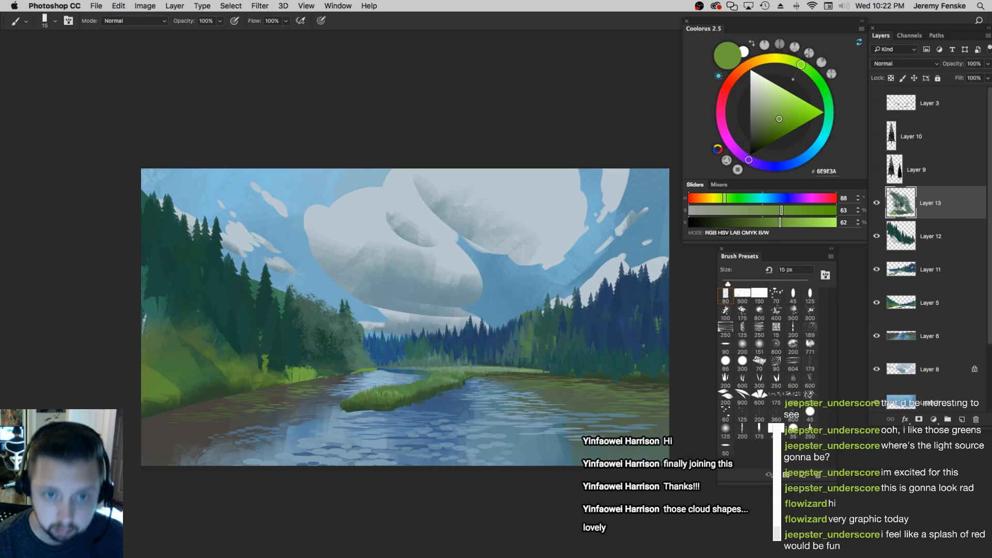
pyautogui.moveTo(777, 228); pyautogui.dragTo(786, 226)
pyautogui.press(']')
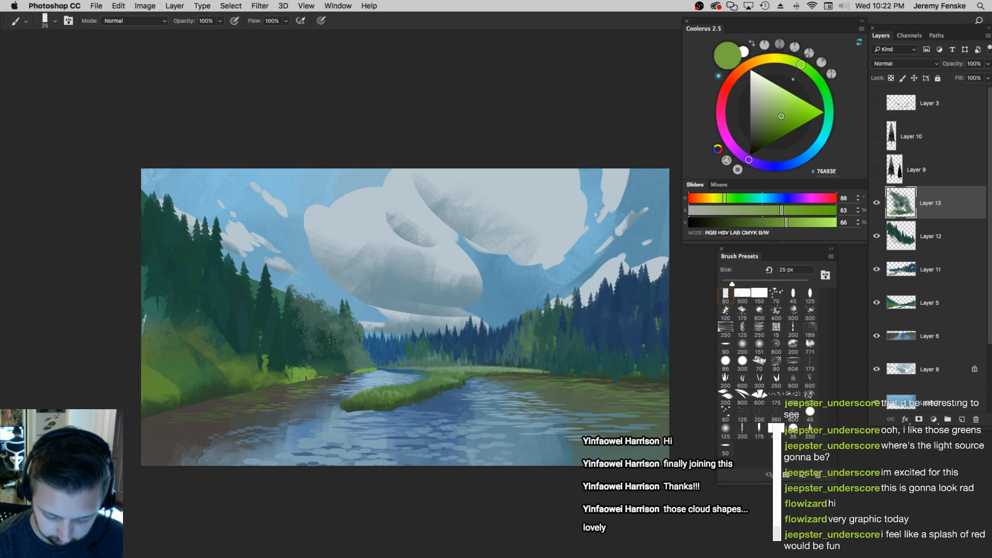
pyautogui.press('[')
pyautogui.press('[')
pyautogui.press('[')
pyautogui.press(']')
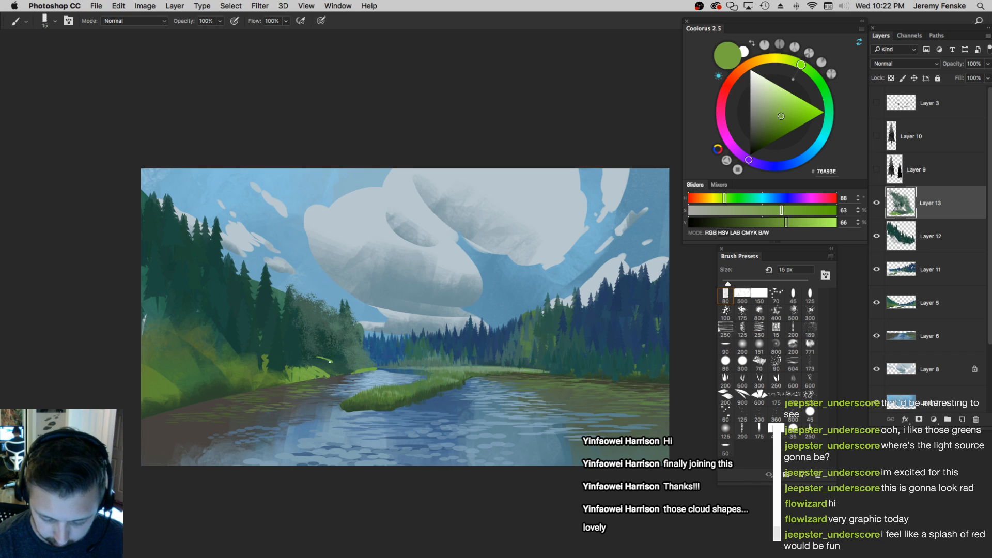
pyautogui.moveTo(310, 365); pyautogui.dragTo(345, 363)
# Paint larger bright green strokes on the left hillside and cover them with greens sampled from the slope
pyautogui.press(']')
pyautogui.press(']')
pyautogui.press(']')
pyautogui.press(']')
pyautogui.moveTo(287, 352)
pyautogui.mouseDown()
pyautogui.moveTo(290, 365)
pyautogui.moveTo(275, 366)
pyautogui.mouseUp()
pyautogui.press(']')
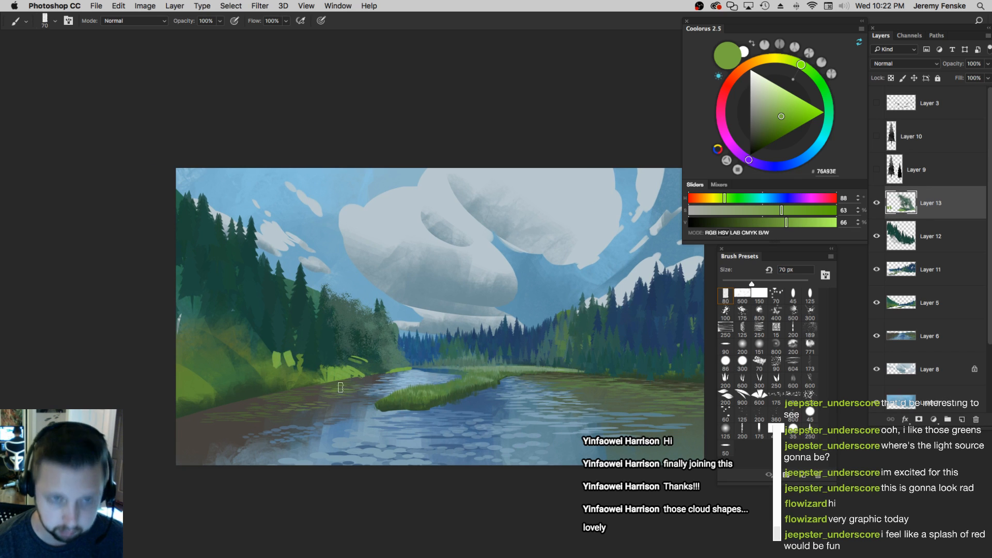
pyautogui.keyDown('alt'); pyautogui.click(279, 373); pyautogui.keyUp('alt')
pyautogui.keyDown('alt'); pyautogui.click(246, 350); pyautogui.keyUp('alt')
pyautogui.press(']')
pyautogui.press(']')
pyautogui.press(']')
pyautogui.press(']')
pyautogui.moveTo(270, 364); pyautogui.dragTo(277, 355)
# Sample the hillside green, shift its hue toward yellow, and repaint the slope with a brush over 300 px after undoing one attempt
pyautogui.keyDown('alt'); pyautogui.click(279, 356); pyautogui.keyUp('alt')
pyautogui.press(']')
pyautogui.press(']')
pyautogui.press(']')
pyautogui.press(']')
pyautogui.press(']')
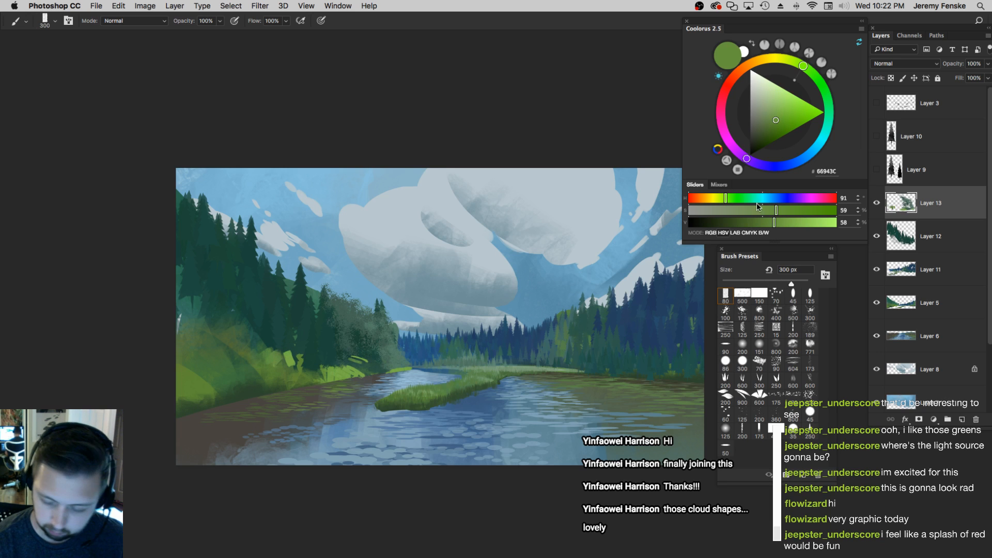
pyautogui.click(715, 199)
pyautogui.press(']')
pyautogui.press(']')
pyautogui.press(']')
pyautogui.press('super+z')
pyautogui.moveTo(272, 355); pyautogui.dragTo(262, 356)
# Choose the 400 px speckled preset and dab yellow-green foliage over the left hillside
pyautogui.press('[')
pyautogui.press('[')
pyautogui.press('[')
pyautogui.press('[')
pyautogui.click(807, 398)
pyautogui.moveTo(239, 364)
pyautogui.mouseDown()
pyautogui.moveTo(320, 365)
pyautogui.moveTo(356, 329)
pyautogui.moveTo(273, 363)
pyautogui.moveTo(240, 361)
pyautogui.mouseUp()
# Sample dark greens from the leafy trees and dab speckled foliage among the neighbouring pines on the left slope, undoing the last stroke
pyautogui.keyDown('alt'); pyautogui.click(354, 331); pyautogui.keyUp('alt')
pyautogui.press('[')
pyautogui.press('[')
pyautogui.press('[')
pyautogui.keyDown('alt'); pyautogui.click(345, 310); pyautogui.keyUp('alt')
pyautogui.press('[')
pyautogui.press('[')
pyautogui.moveTo(310, 296)
pyautogui.mouseDown()
pyautogui.moveTo(302, 281)
pyautogui.moveTo(320, 345)
pyautogui.moveTo(333, 349)
pyautogui.mouseUp()
pyautogui.press(']')
pyautogui.press(']')
pyautogui.press('super+z')
# Sample the pine green, set it to hue 157, saturation 63% and brightness 40%, and dab 125 px speckled foliage between the pines, undoing the last dab
pyautogui.keyDown('alt'); pyautogui.click(282, 309); pyautogui.keyUp('alt')
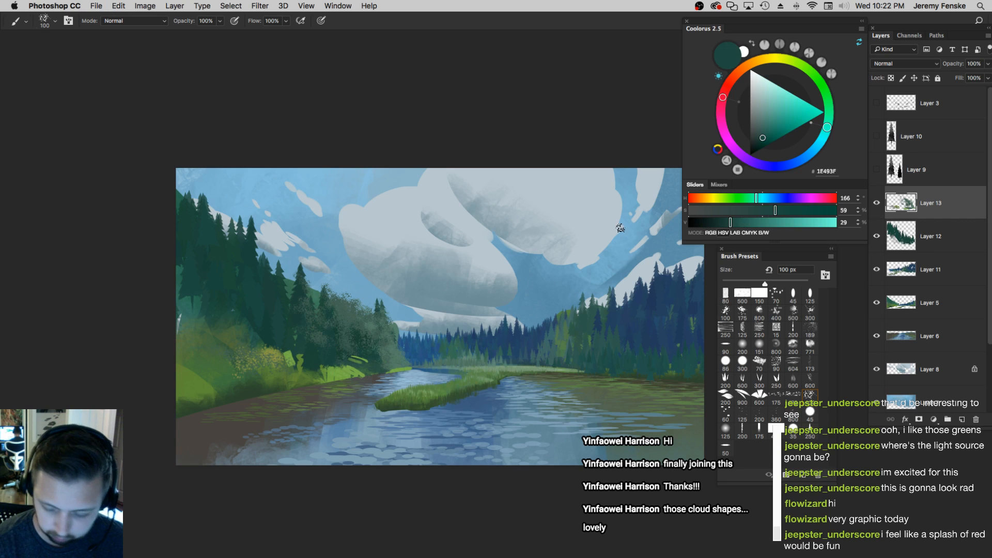
pyautogui.press(']')
pyautogui.click(782, 210)
pyautogui.click(748, 222)
pyautogui.click(753, 198)
pyautogui.press(']')
pyautogui.press('[')
pyautogui.moveTo(282, 320)
pyautogui.mouseDown()
pyautogui.moveTo(291, 349)
pyautogui.moveTo(307, 331)
pyautogui.moveTo(265, 325)
pyautogui.moveTo(300, 333)
pyautogui.moveTo(289, 311)
pyautogui.mouseUp()
pyautogui.press('super+z')
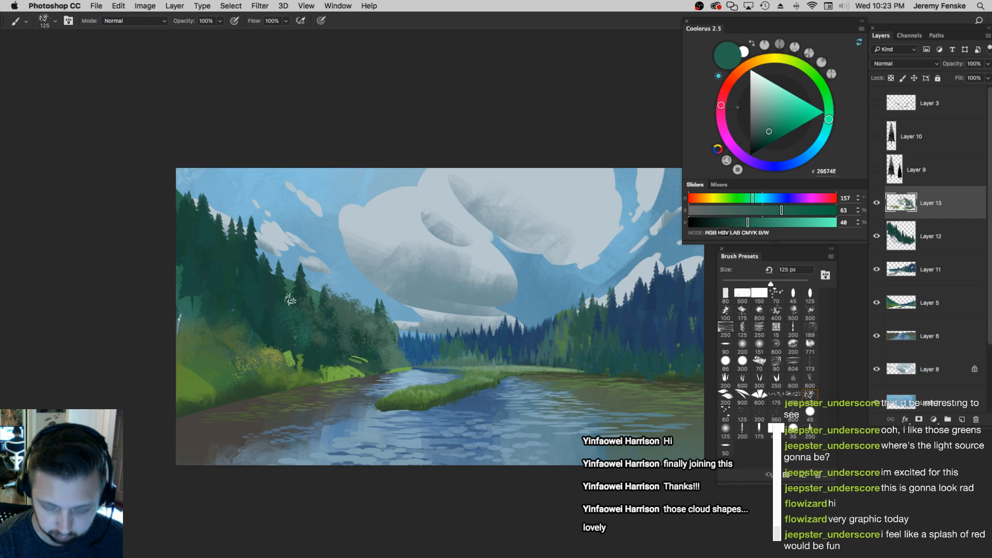
# Choose the 80 px flat preset, sample a dark green from the leafy trees, lower its brightness, and paint shadows into their lower foliage
pyautogui.moveTo(457, 332); pyautogui.dragTo(414, 343)
pyautogui.press('z')
pyautogui.moveTo(488, 327)
pyautogui.mouseDown()
pyautogui.moveTo(463, 353)
pyautogui.moveTo(483, 340)
pyautogui.mouseUp()
pyautogui.press('b')
pyautogui.moveTo(332, 374); pyautogui.dragTo(362, 379)
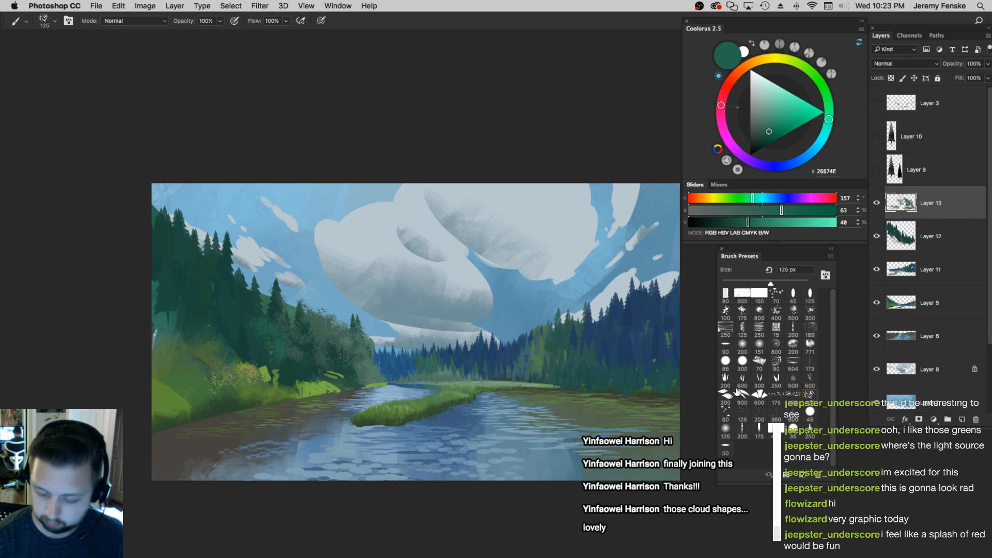
pyautogui.click(726, 295)
pyautogui.keyDown('alt'); pyautogui.click(336, 357); pyautogui.keyUp('alt')
pyautogui.press('[')
pyautogui.press('[')
pyautogui.moveTo(727, 223); pyautogui.dragTo(722, 224)
pyautogui.press(']')
pyautogui.press(']')
pyautogui.press(']')
# Sample several greens within the leafy trees and paint over their speckled middle to form broader leaf masses
pyautogui.keyDown('alt'); pyautogui.click(339, 341); pyautogui.keyUp('alt')
pyautogui.press(']')
pyautogui.keyDown('alt'); pyautogui.click(334, 344); pyautogui.keyUp('alt')
pyautogui.moveTo(334, 345); pyautogui.dragTo(346, 355)
pyautogui.keyDown('alt'); pyautogui.click(357, 350); pyautogui.keyUp('alt')
pyautogui.press(']')
pyautogui.keyDown('alt'); pyautogui.click(367, 364); pyautogui.keyUp('alt')
# Paint dark shadow accents at 40 px and muted green strokes at 90 px at the foliage's far end beside the water
pyautogui.press('[')
pyautogui.press('[')
pyautogui.press('[')
pyautogui.press('[')
pyautogui.press('[')
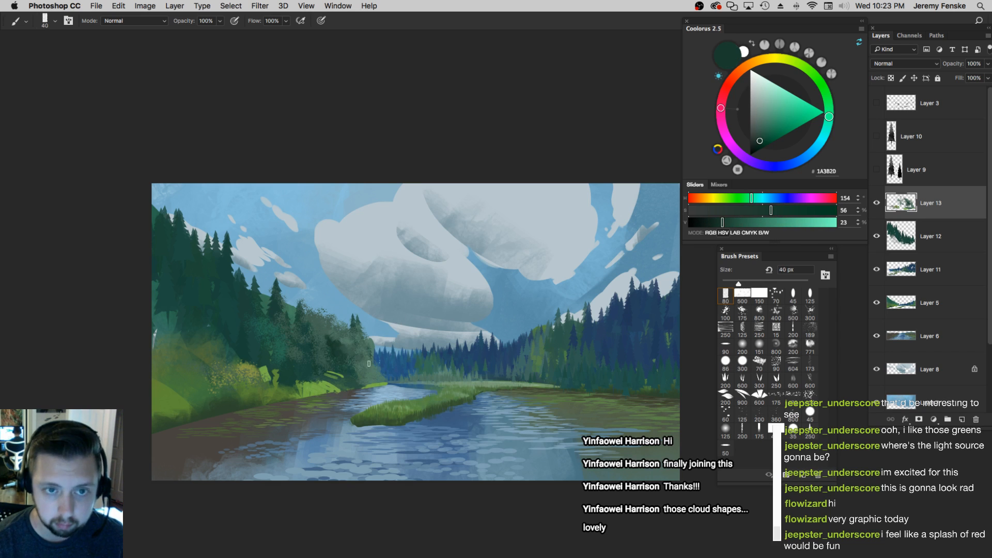
pyautogui.press(']')
pyautogui.press(']')
pyautogui.press(']')
pyautogui.press(']')
pyautogui.press(']')
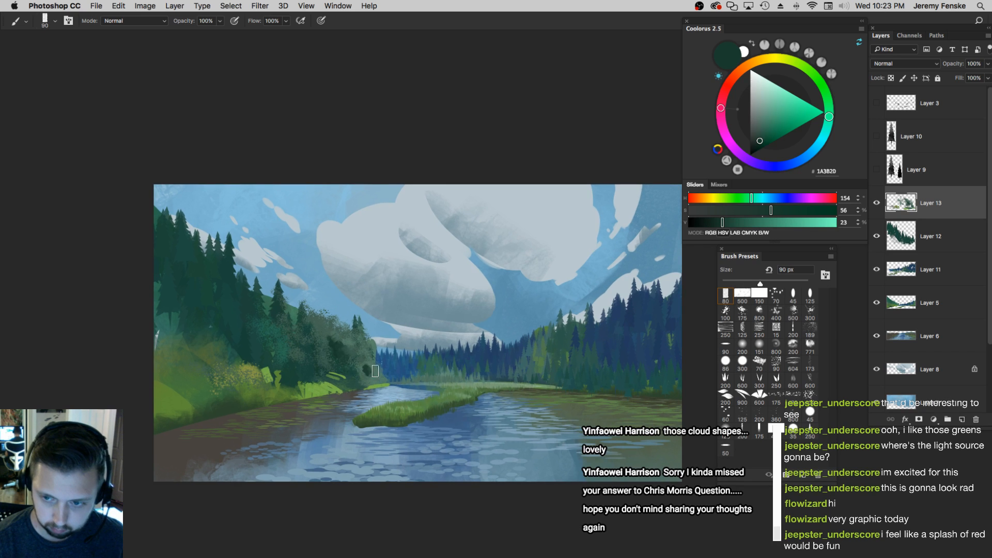
pyautogui.keyDown('alt'); pyautogui.click(367, 366); pyautogui.keyUp('alt')
pyautogui.moveTo(362, 378); pyautogui.dragTo(375, 357)
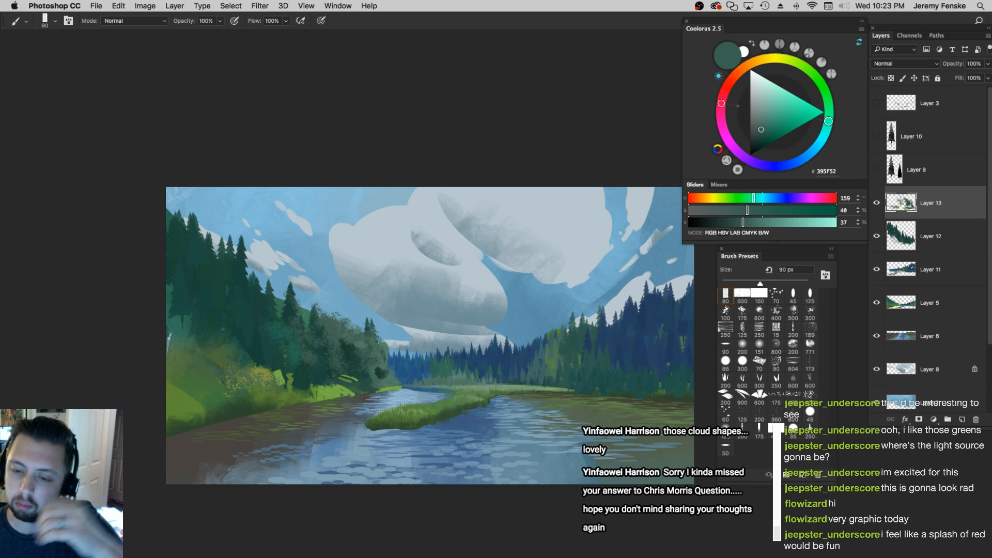
# Hide the interface panels to check the whole painting, and restore them
pyautogui.press('Tab')
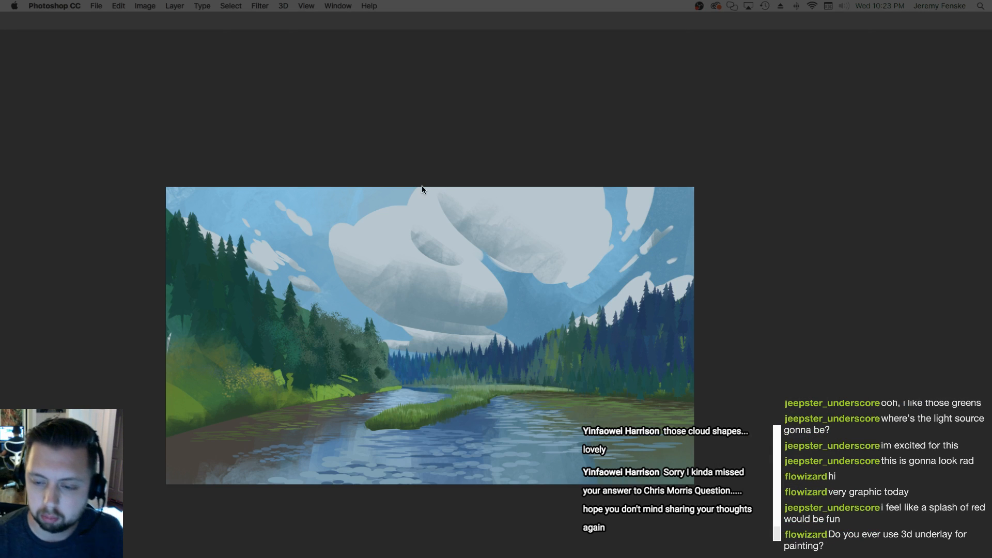
pyautogui.press('Tab')
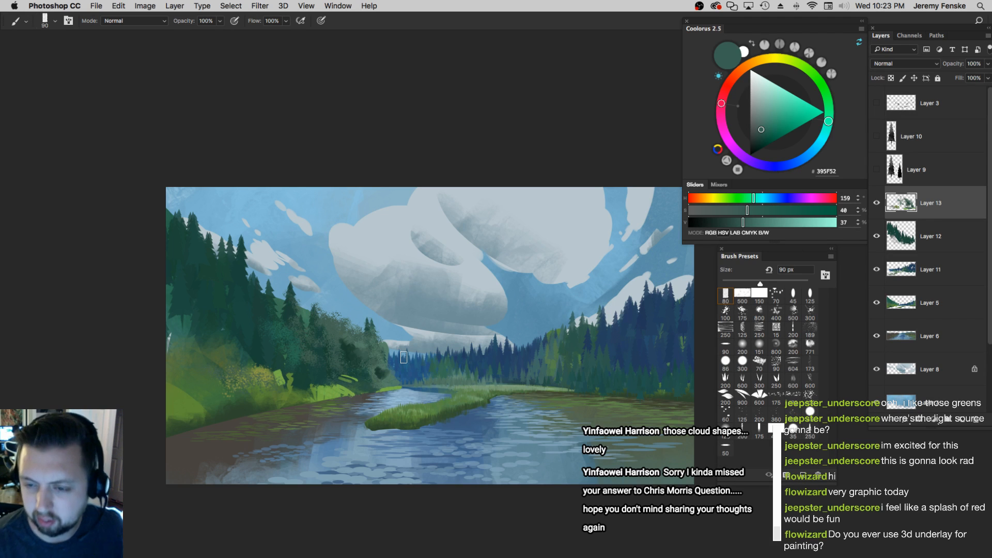
pyautogui.press('space')
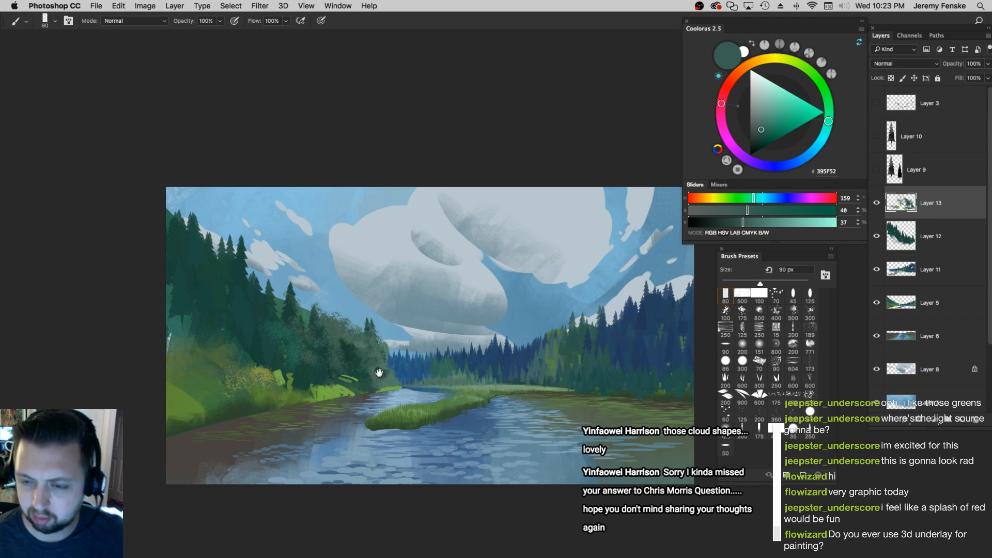
pyautogui.moveTo(383, 376); pyautogui.dragTo(394, 372)
# Sample a muted teal near the distant forest and soften the far edge of the left foliage at 90 px
pyautogui.press('[')
pyautogui.press('[')
pyautogui.keyDown('alt'); pyautogui.click(399, 357); pyautogui.keyUp('alt')
pyautogui.press(']')
pyautogui.press(']')
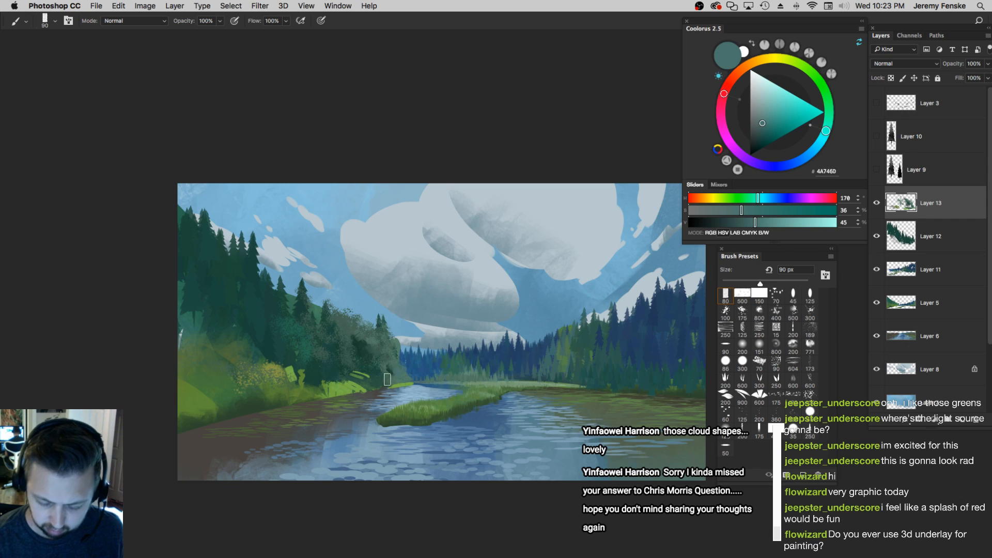
# Sample dark greens from the foliage's shadows and paint its base along the far bank at 45 and 35 px
pyautogui.keyDown('alt'); pyautogui.click(394, 368); pyautogui.keyUp('alt')
pyautogui.press('[')
pyautogui.press('[')
pyautogui.press('[')
pyautogui.press('[')
pyautogui.press('[')
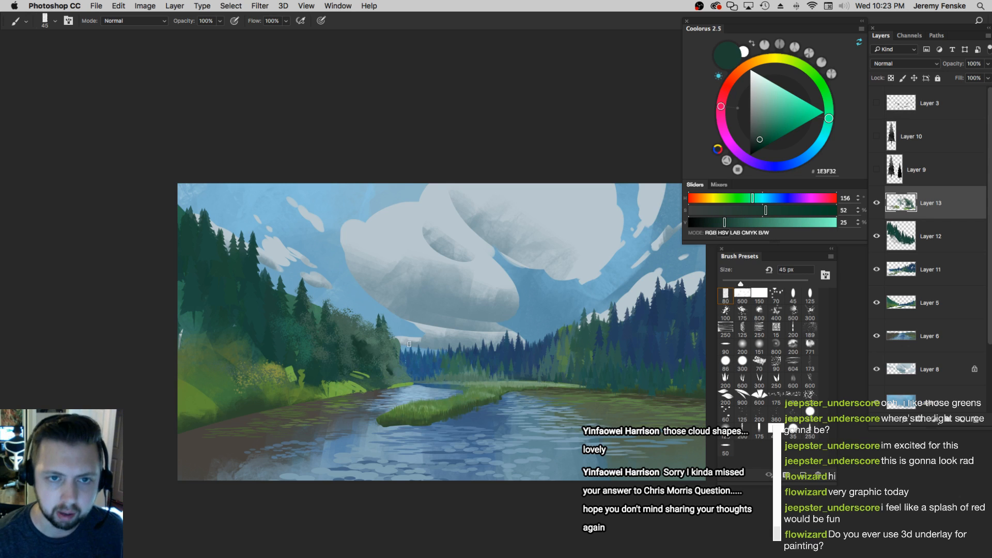
pyautogui.keyDown('alt'); pyautogui.click(397, 380); pyautogui.keyUp('alt')
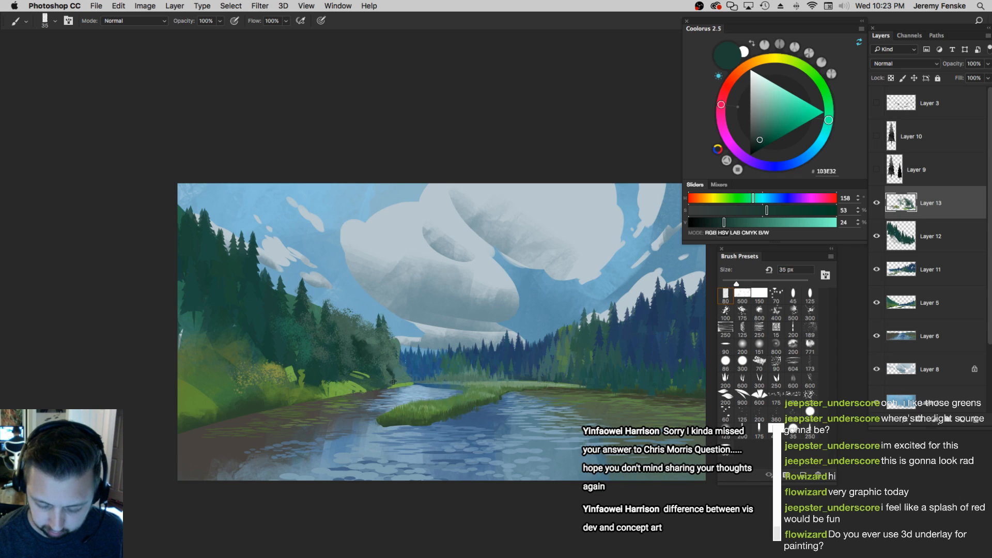
# Sample muted teals at the foliage's tip and touch up the shrubs along the waterline at 50 to 60 px
pyautogui.keyDown('alt'); pyautogui.click(401, 372); pyautogui.keyUp('alt')
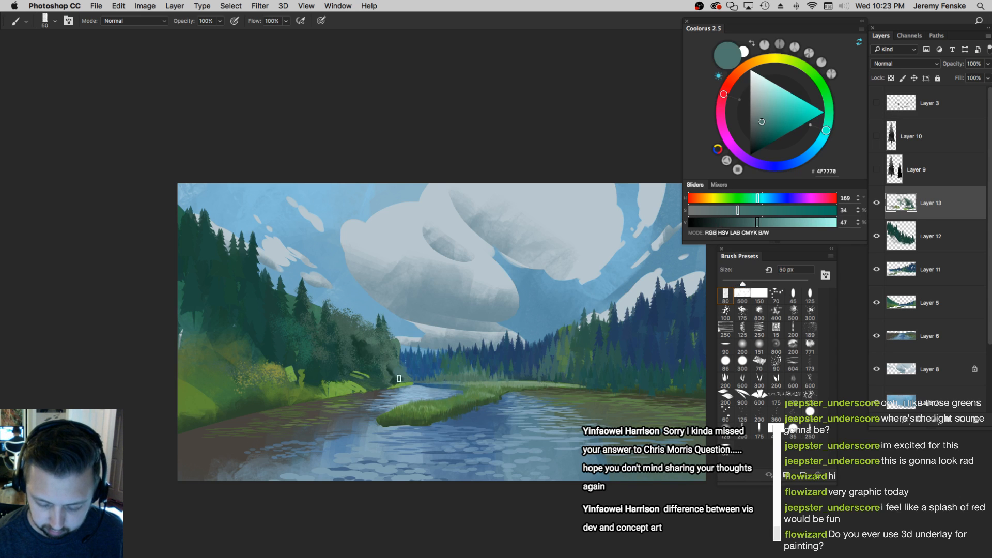
pyautogui.keyDown('alt'); pyautogui.click(401, 378); pyautogui.keyUp('alt')
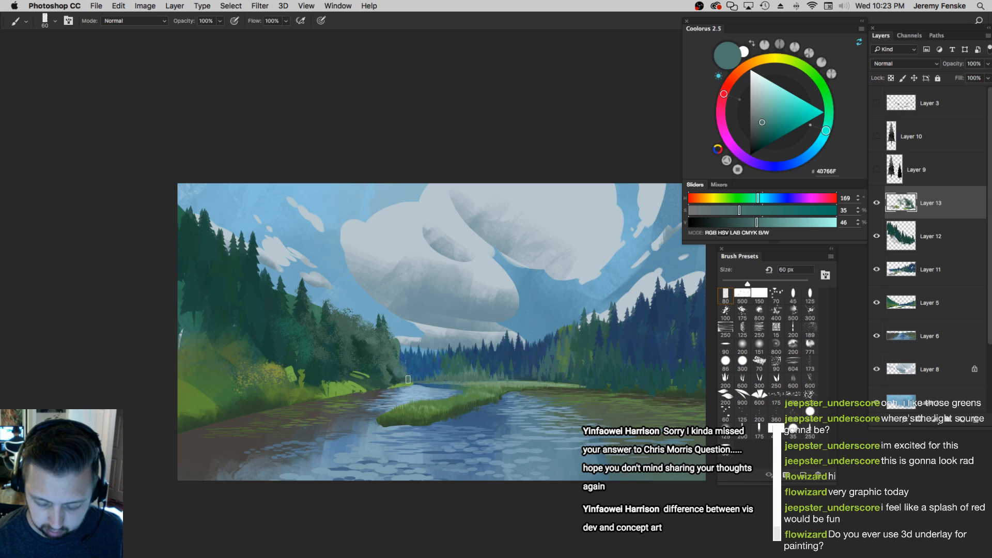
pyautogui.moveTo(379, 392); pyautogui.dragTo(382, 396)
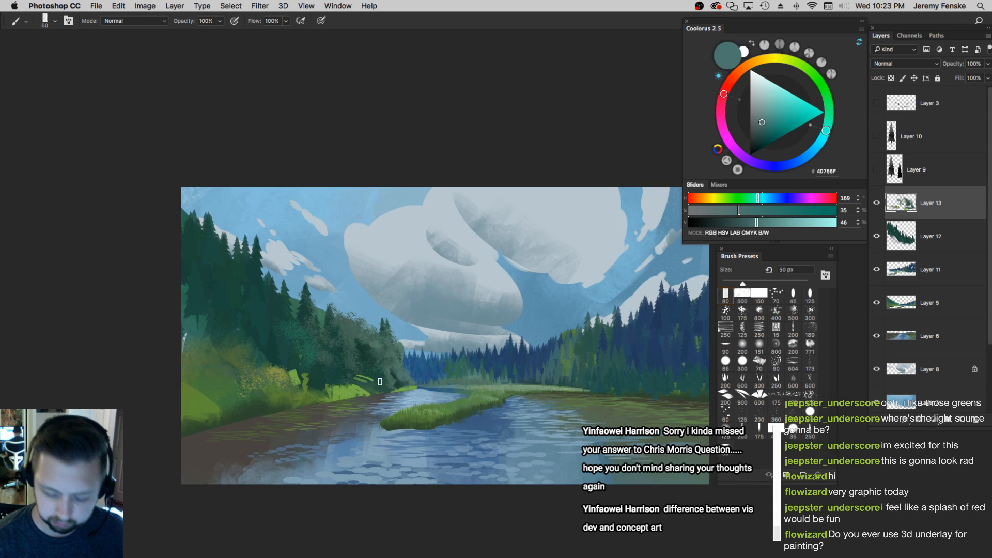
pyautogui.keyDown('alt'); pyautogui.click(402, 380); pyautogui.keyUp('alt')
# Sample a grey-green from the leafy trees, paint over them at 80 px, and trim their upper edge with the Eraser
pyautogui.keyDown('alt'); pyautogui.click(375, 342); pyautogui.keyUp('alt')
pyautogui.press(']')
pyautogui.press(']')
pyautogui.press(']')
pyautogui.press(']')
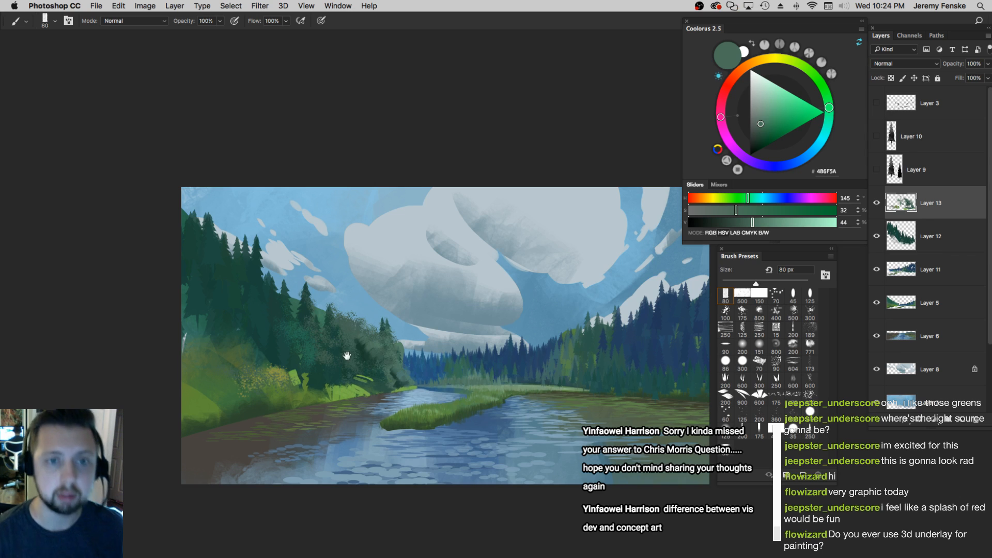
pyautogui.moveTo(348, 349); pyautogui.dragTo(345, 351)
pyautogui.press('e')
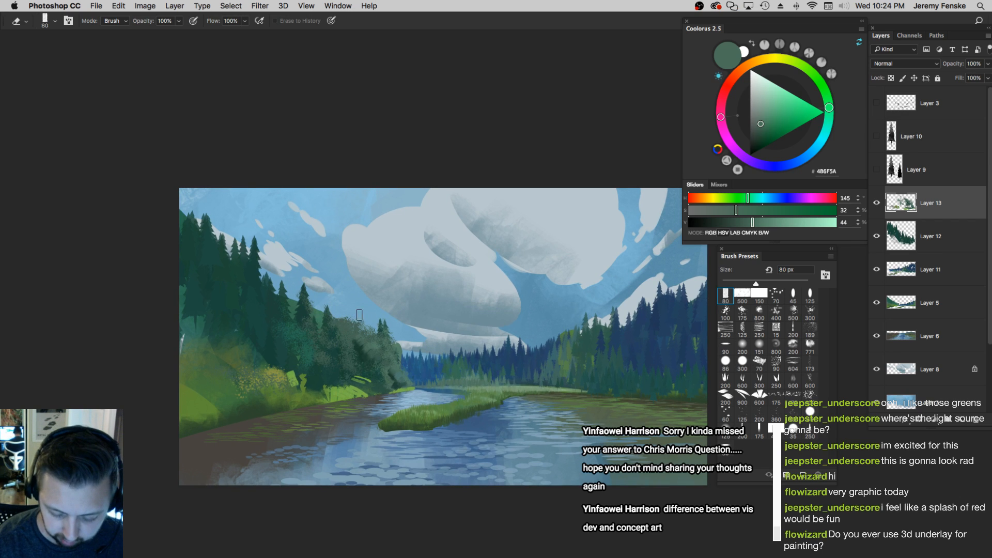
pyautogui.press('b')
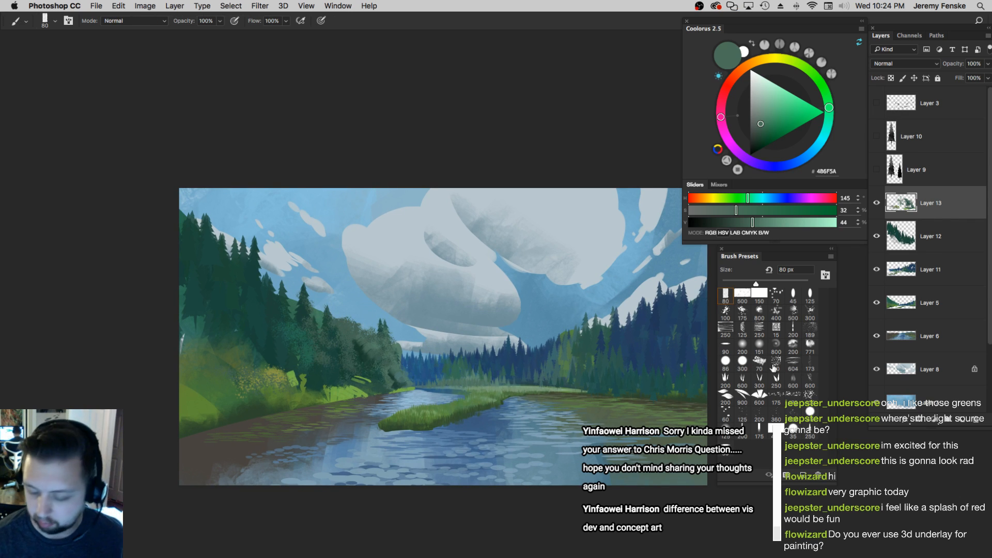
# Choose the 70 px textured preset, sample the leafy trees' green, adjust its brightness and saturation, and dab lighter leaves onto the treetops
pyautogui.click(759, 361)
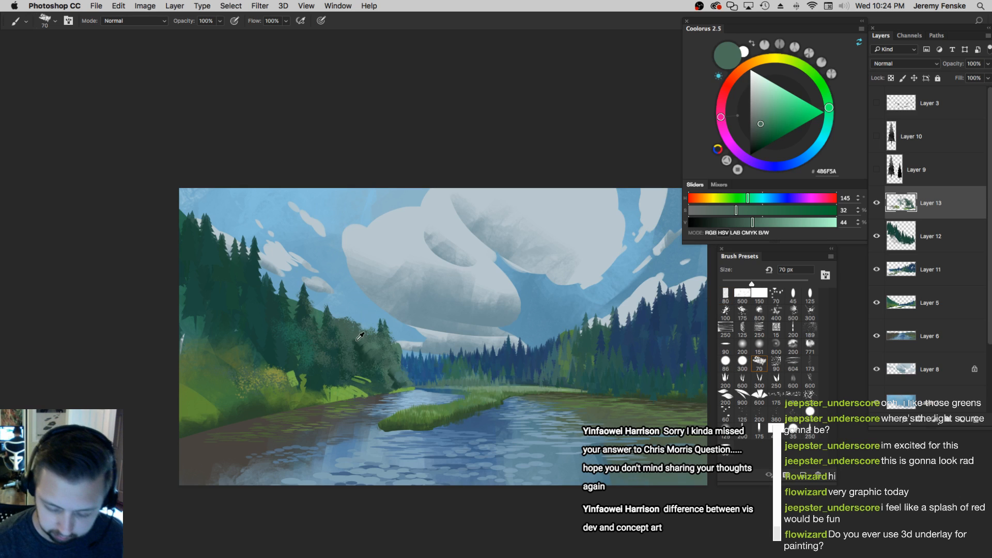
pyautogui.keyDown('alt'); pyautogui.click(356, 334); pyautogui.keyUp('alt')
pyautogui.click(766, 223)
pyautogui.click(733, 210)
pyautogui.press(']')
pyautogui.press(']')
pyautogui.press('[')
pyautogui.press('[')
pyautogui.press('[')
pyautogui.press('[')
pyautogui.press('[')
# Set the foliage colour to saturation 23% and brightness 56% and dab pale leaf highlights on the leafy trees at 50 to 70 px
pyautogui.click(770, 222)
pyautogui.click(723, 210)
pyautogui.press(']')
pyautogui.press(']')
pyautogui.press(']')
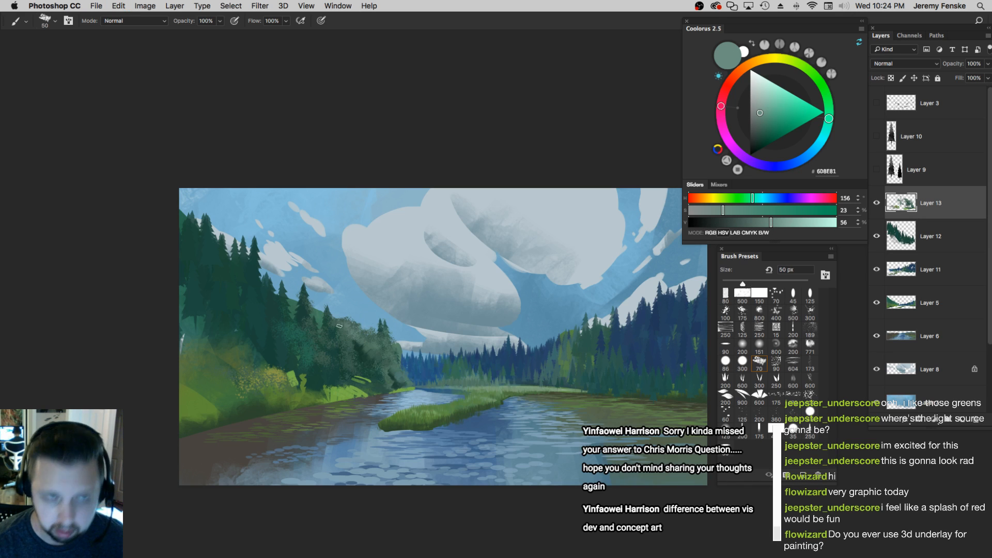
pyautogui.press(']')
pyautogui.press(']')
pyautogui.press(']')
pyautogui.press(']')
pyautogui.press(']')
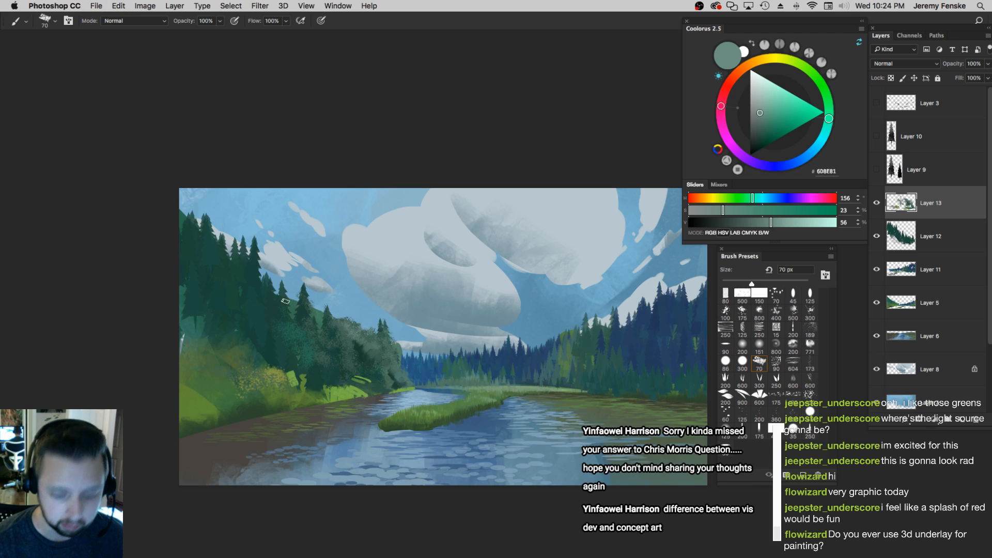
# Sample greens between the left pines and paint muted grey-green foliage into the gap at 100 and 70 px
pyautogui.press('[')
pyautogui.keyDown('alt'); pyautogui.click(279, 305); pyautogui.keyUp('alt')
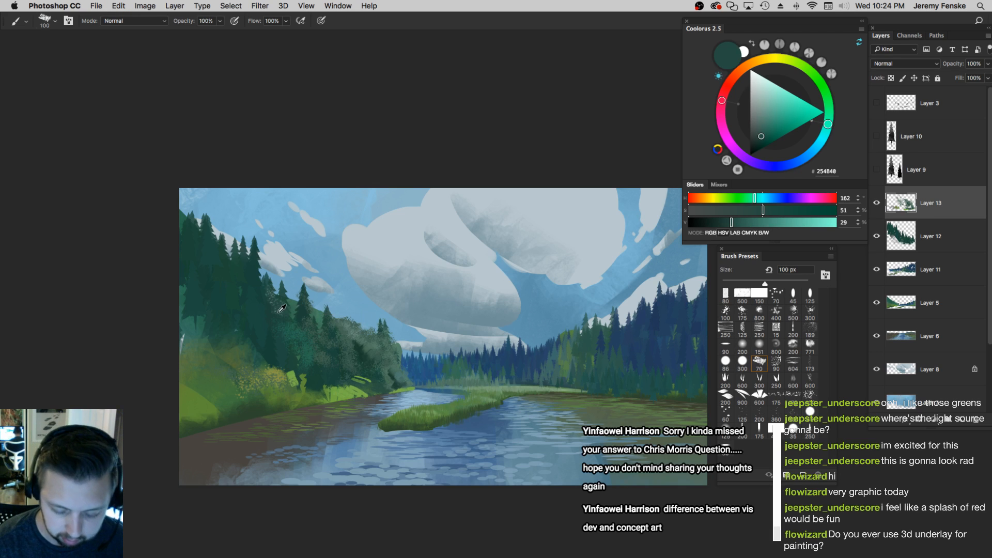
pyautogui.keyDown('alt'); pyautogui.click(280, 310); pyautogui.keyUp('alt')
pyautogui.press('[')
pyautogui.press('[')
pyautogui.press('[')
pyautogui.scroll(1, 362, 362)
pyautogui.hscroll(-1, 362, 362)
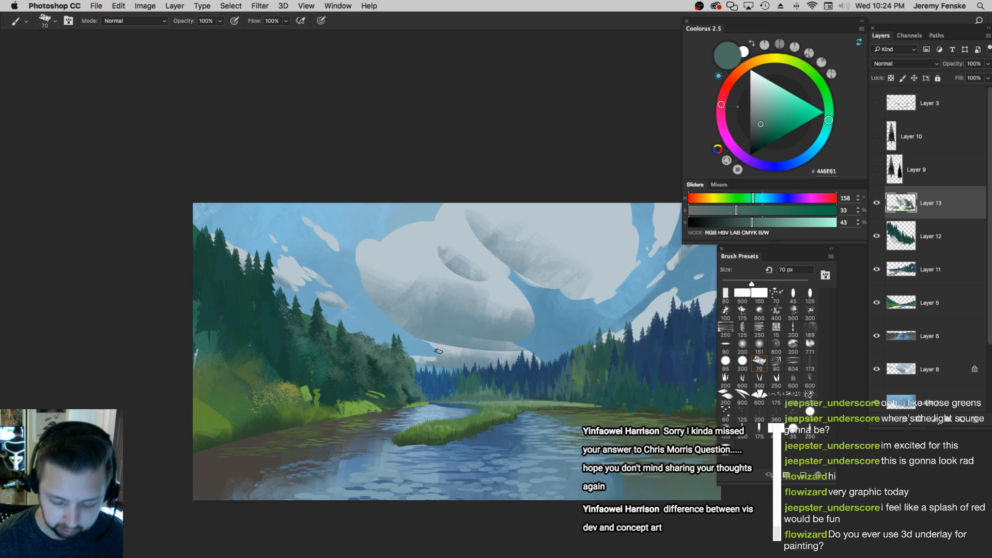
# Sample the bank's bright grass green and paint textured grass strokes below the foliage at 80 px
pyautogui.keyDown('alt'); pyautogui.click(308, 389); pyautogui.keyUp('alt')
pyautogui.press(']')
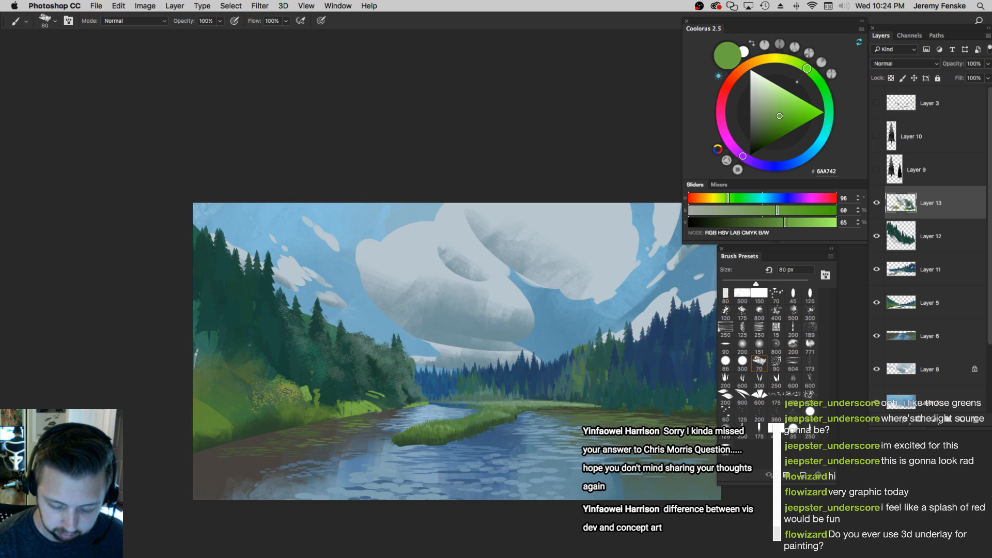
pyautogui.scroll(-1, 266, 377)
pyautogui.press('[')
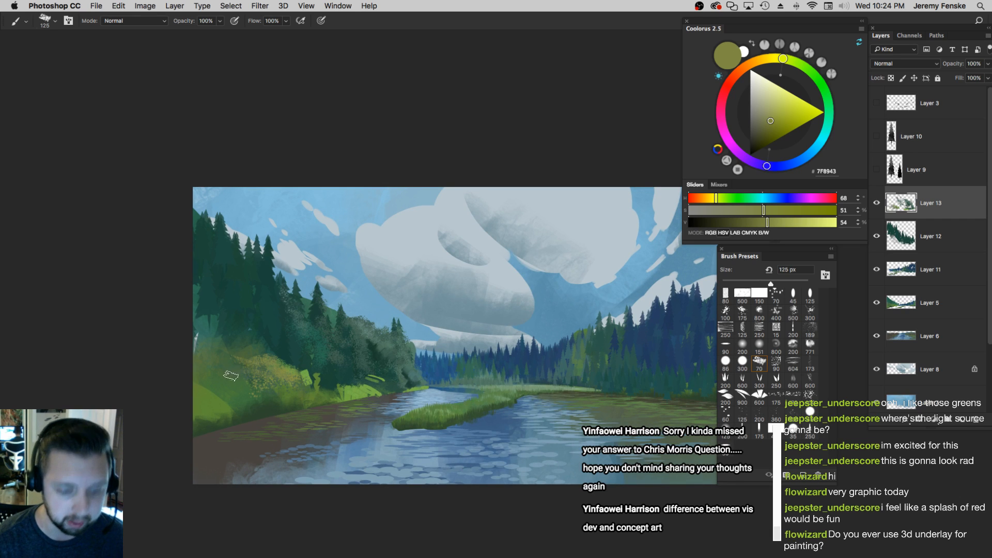
# Sample greens from the pine edge and the hillside, and blend the slope's upper foliage at 80 to 90 px
pyautogui.keyDown('alt'); pyautogui.click(210, 341); pyautogui.keyUp('alt')
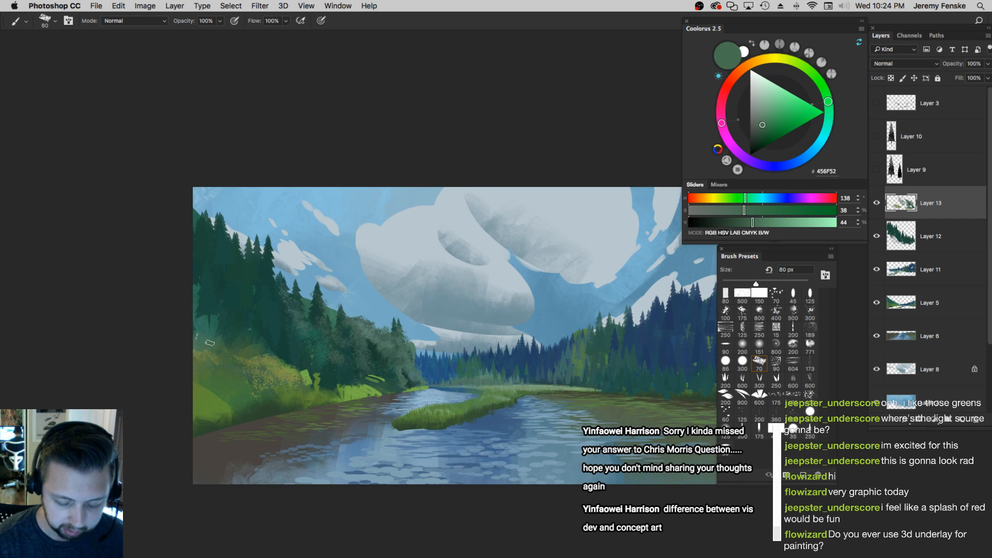
pyautogui.keyDown('alt'); pyautogui.click(283, 363); pyautogui.keyUp('alt')
pyautogui.press('[')
pyautogui.press('[')
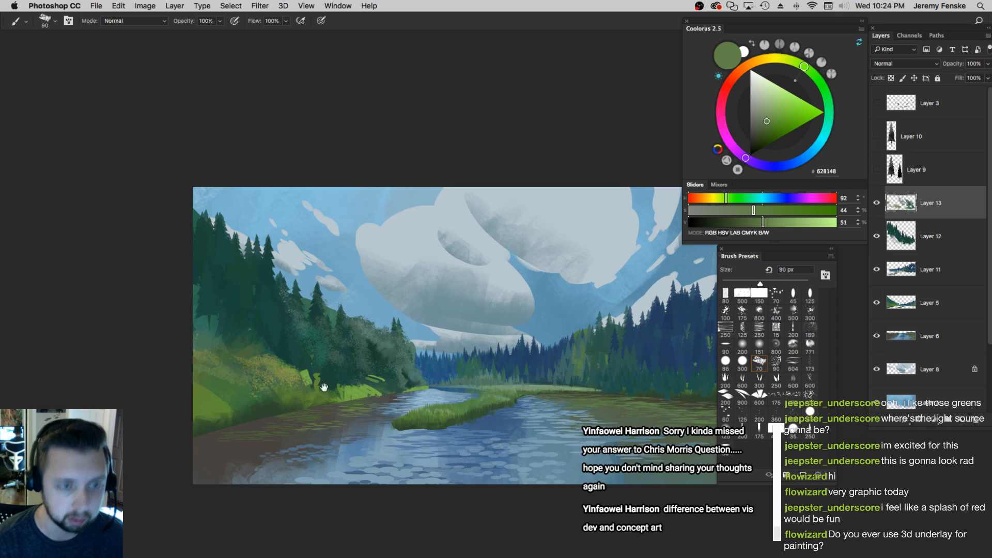
# Sample the hillside's yellow-green and paint textured foliage across the left slope at 125 px
pyautogui.hscroll(-2, 312, 383)
pyautogui.keyDown('alt'); pyautogui.click(286, 373); pyautogui.keyUp('alt')
pyautogui.press(']')
pyautogui.press(']')
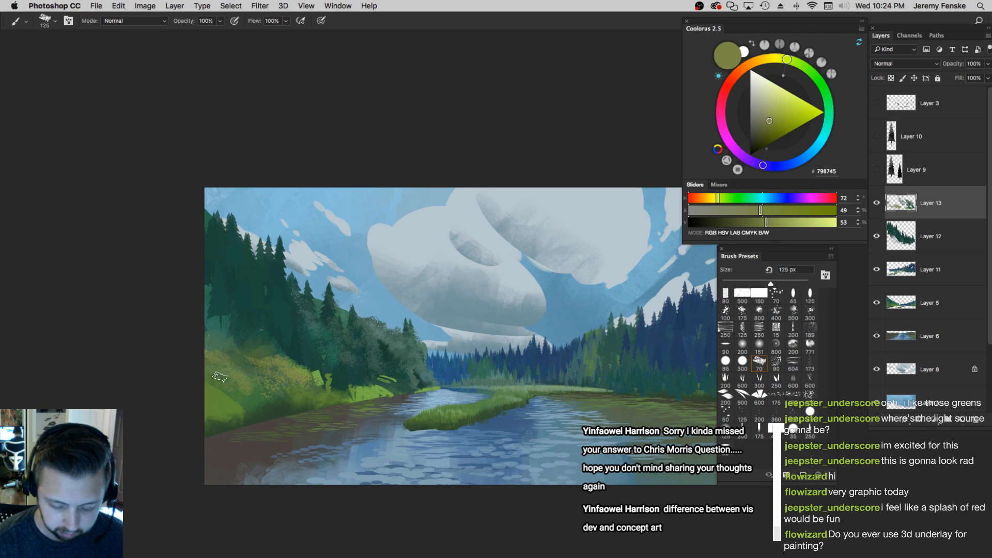
pyautogui.hscroll(-2, 342, 386)
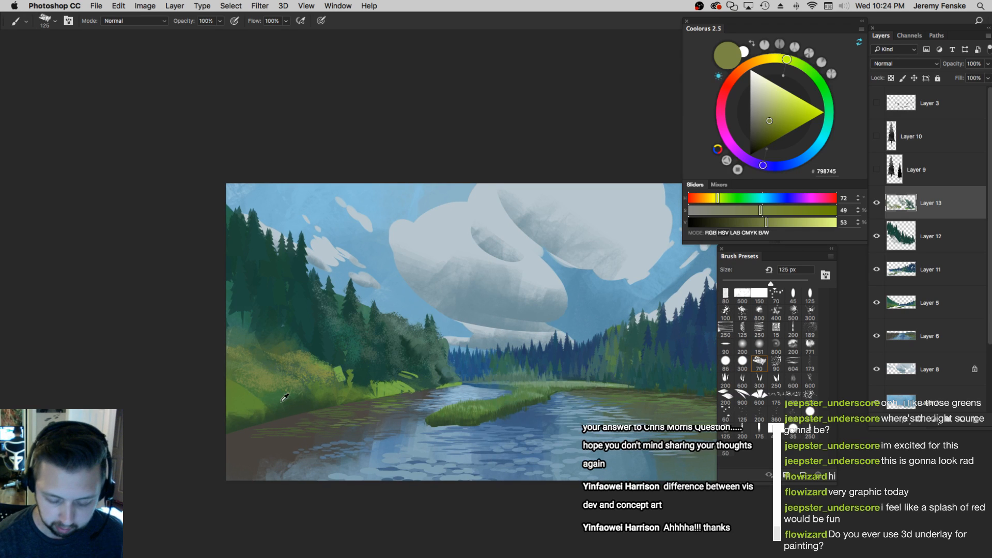
# Sample greens from the lower left hillside and paint textured grass over its flat area at 150 and 90 px
pyautogui.keyDown('alt'); pyautogui.click(268, 408); pyautogui.keyUp('alt')
pyautogui.moveTo(261, 411)
pyautogui.mouseDown()
pyautogui.moveTo(239, 411)
pyautogui.moveTo(242, 397)
pyautogui.mouseUp()
pyautogui.press(']')
pyautogui.keyDown('alt'); pyautogui.click(247, 393); pyautogui.keyUp('alt')
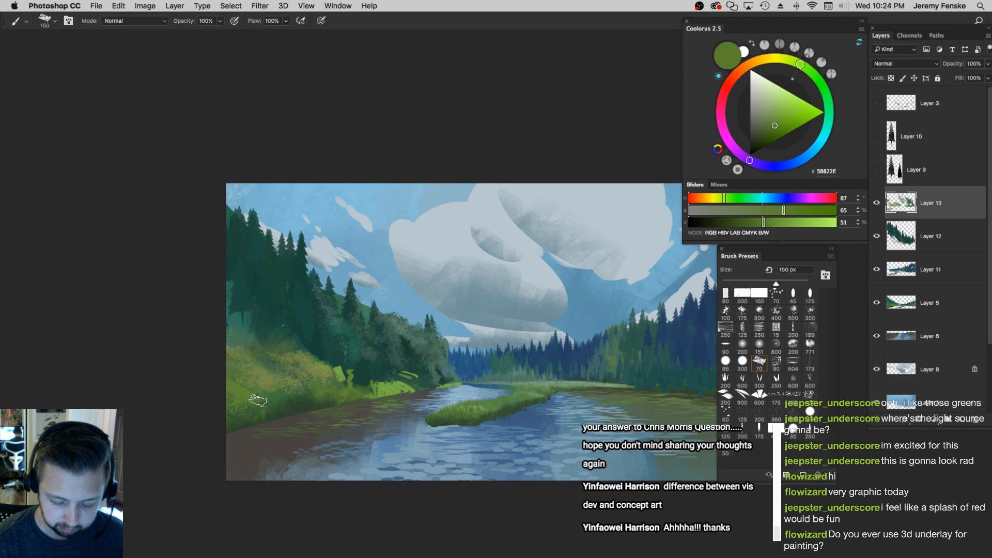
pyautogui.hscroll(1, 305, 358)
pyautogui.press('[')
pyautogui.press('[')
pyautogui.press('[')
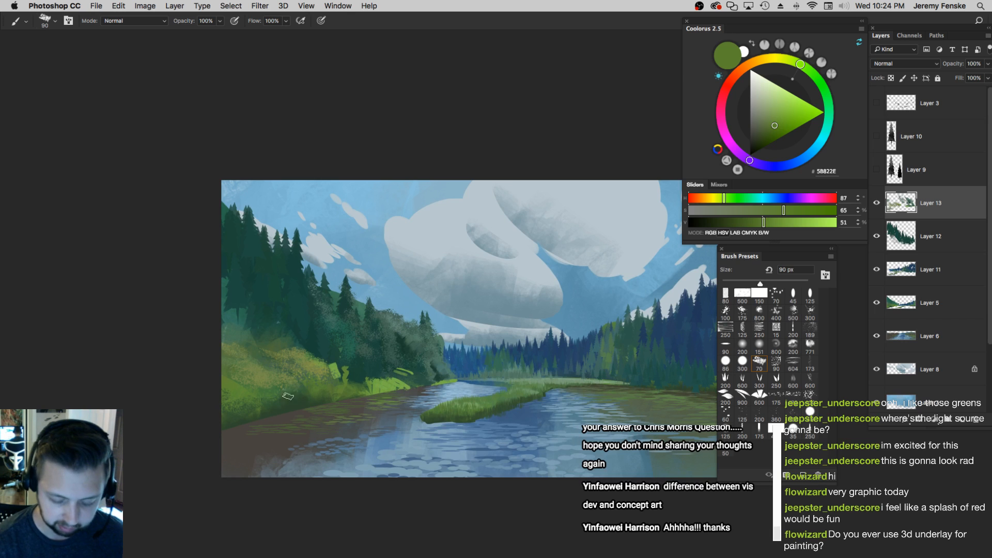
# Sample darker greens from the hillside and paint shadow strokes up the left slope at 90 px
pyautogui.keyDown('alt'); pyautogui.click(276, 392); pyautogui.keyUp('alt')
pyautogui.keyDown('alt'); pyautogui.click(270, 399); pyautogui.keyUp('alt')
pyautogui.keyDown('alt'); pyautogui.click(276, 398); pyautogui.keyUp('alt')
pyautogui.moveTo(263, 388)
pyautogui.mouseDown()
pyautogui.moveTo(235, 372)
pyautogui.moveTo(300, 395)
pyautogui.moveTo(244, 357)
pyautogui.mouseUp()
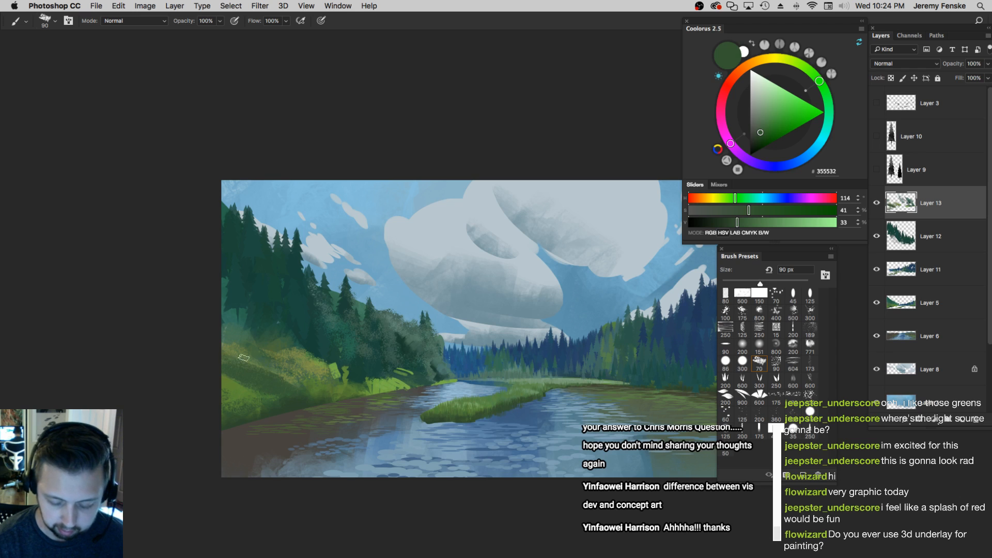
# Sample the dark pine green and paint shadows behind the hillside bushes at 70 px
pyautogui.keyDown('alt'); pyautogui.click(315, 346); pyautogui.keyUp('alt')
pyautogui.keyDown('alt'); pyautogui.click(316, 334); pyautogui.keyUp('alt')
pyautogui.press(']')
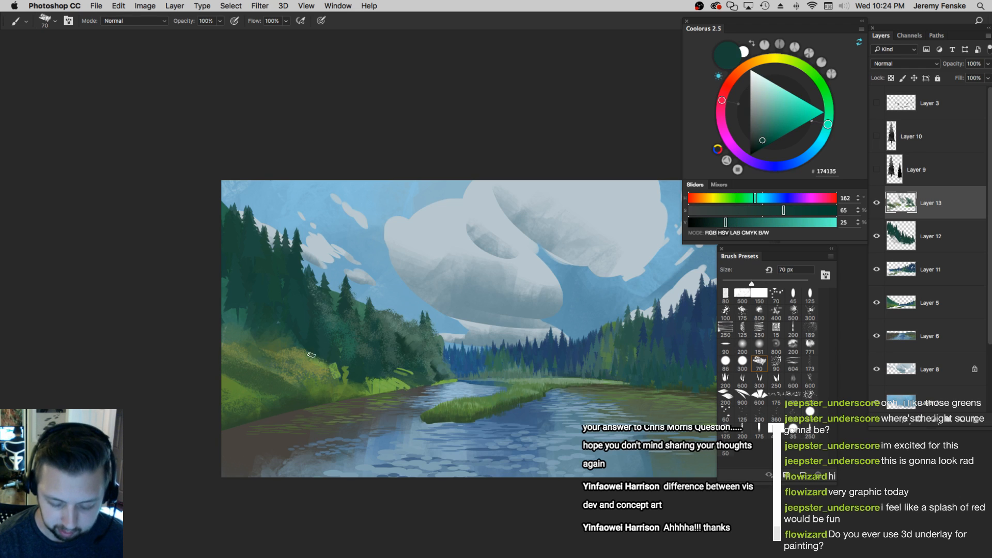
# Sample the bushes' yellow-green and paint leafy clumps along the top of the left hillside with an enlarged brush, finishing with finer dabs
pyautogui.keyDown('alt'); pyautogui.click(299, 353); pyautogui.keyUp('alt')
pyautogui.press(']')
pyautogui.press(']')
pyautogui.press(']')
pyautogui.moveTo(284, 341); pyautogui.dragTo(232, 352)
pyautogui.press('[')
pyautogui.press('[')
pyautogui.press('[')
pyautogui.press('[')
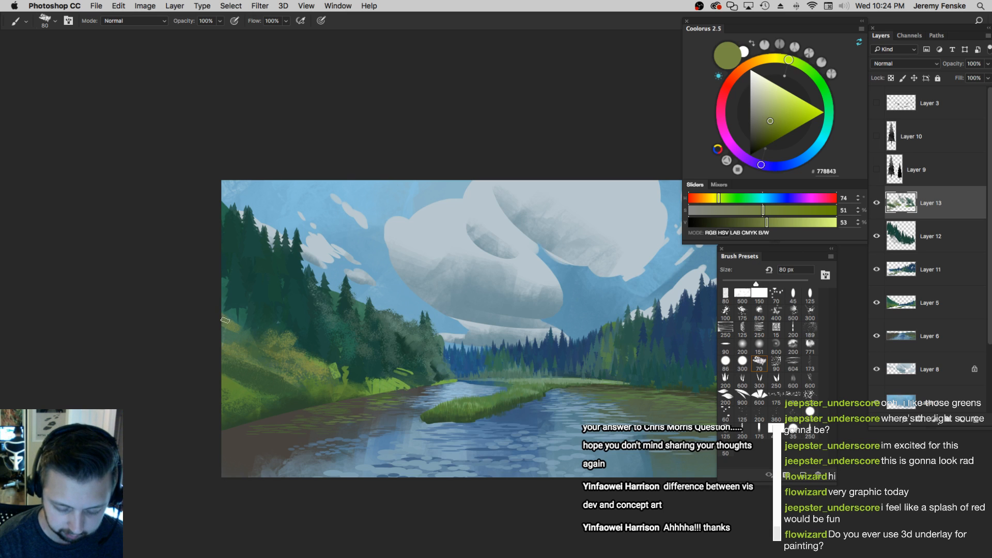
pyautogui.moveTo(415, 342); pyautogui.dragTo(391, 324)
pyautogui.moveTo(551, 363); pyautogui.dragTo(482, 352)
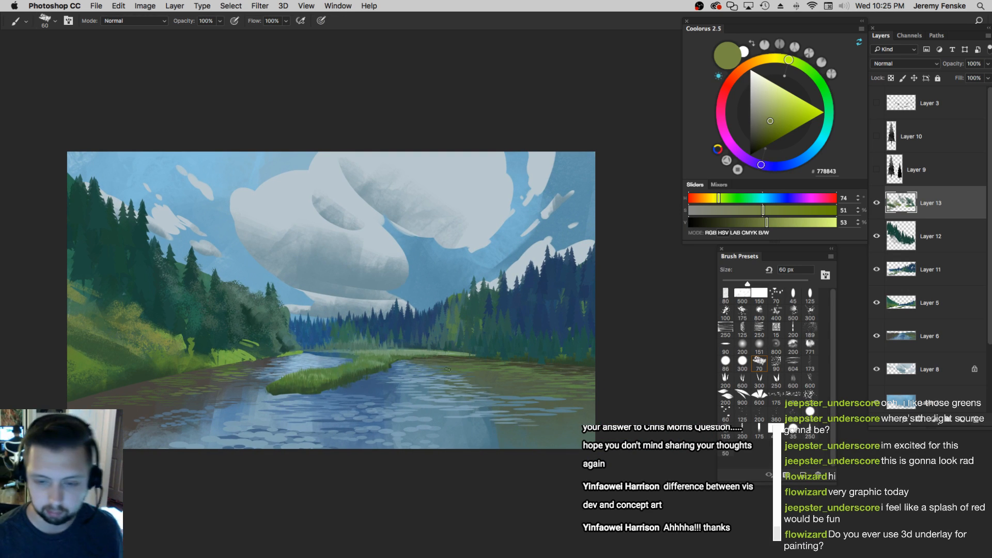
# Select the water layer, choose a textured brush preset at 600 px, and add a new layer above the water
pyautogui.keyDown('super'); pyautogui.click(394, 420); pyautogui.keyUp('super')
pyautogui.press('super+z')
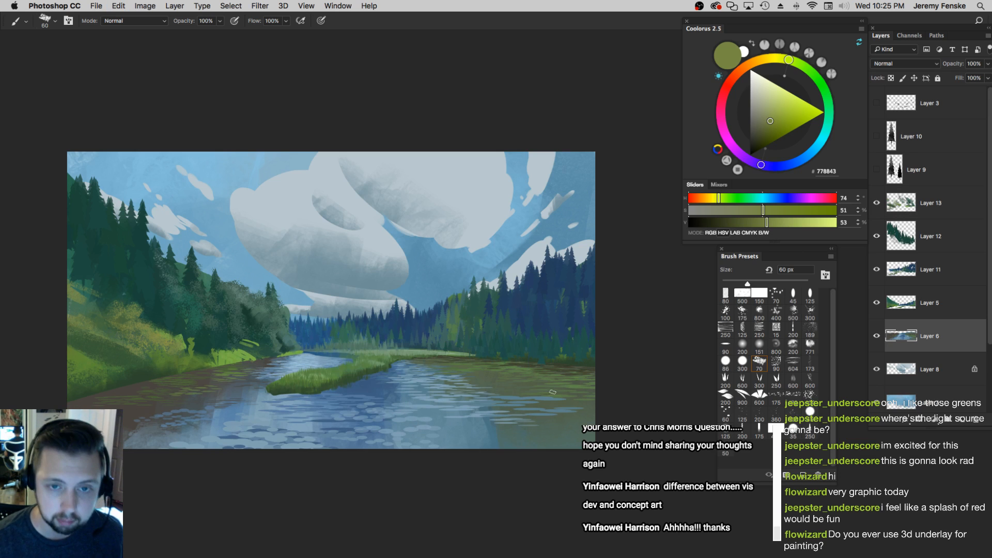
pyautogui.moveTo(411, 420); pyautogui.dragTo(460, 458)
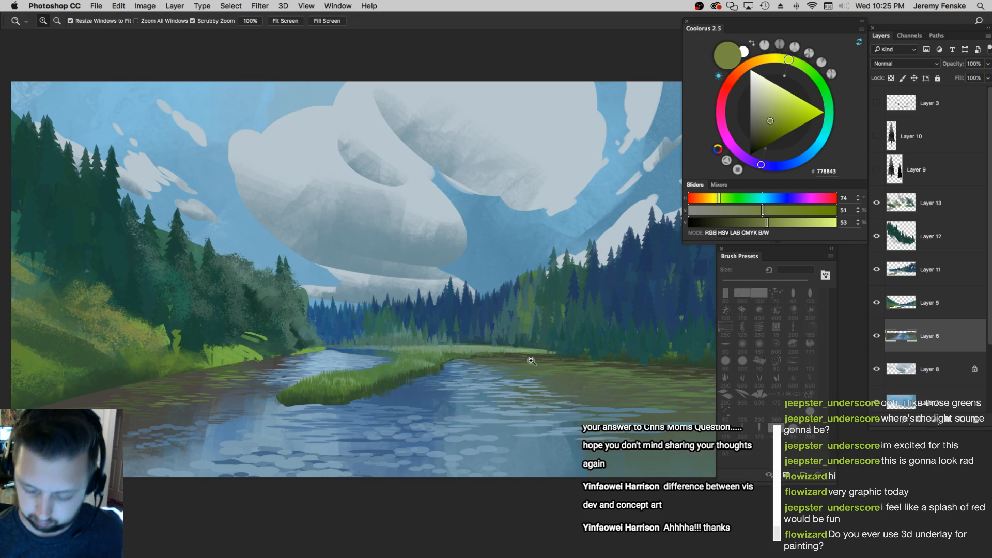
pyautogui.press('b')
pyautogui.click(795, 297)
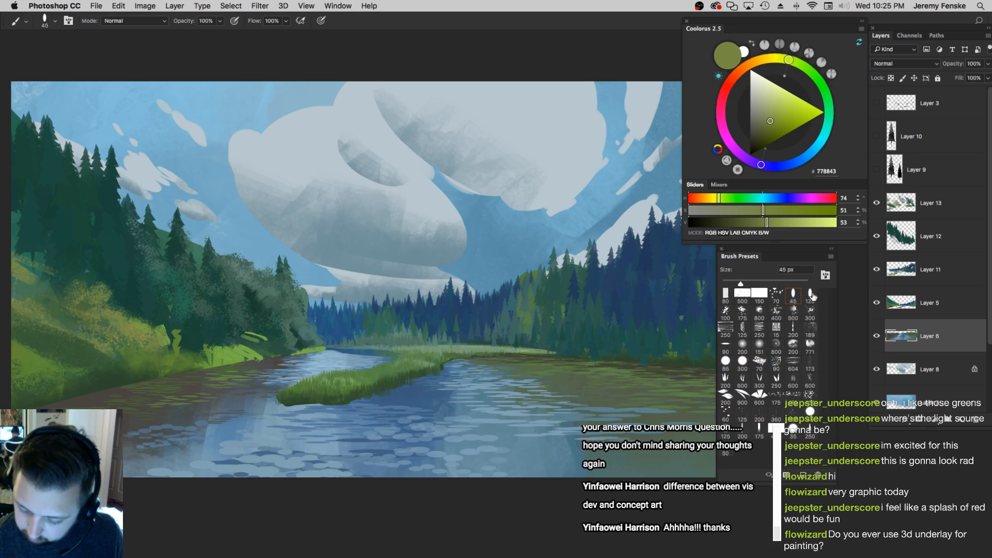
pyautogui.click(755, 313)
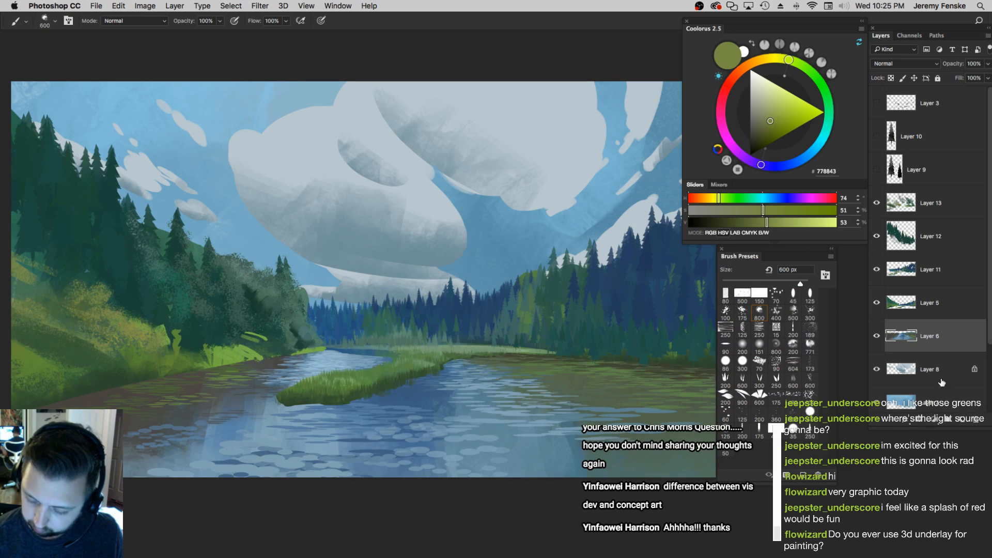
pyautogui.click(962, 419)
# Sample the pale cloud grey and paint thin light ripples on the water just right of the grassy spit at 100 px
pyautogui.keyDown('alt'); pyautogui.click(443, 210); pyautogui.keyUp('alt')
pyautogui.moveTo(516, 339); pyautogui.dragTo(530, 268)
pyautogui.press('[')
pyautogui.press('[')
pyautogui.press('[')
pyautogui.press('[')
pyautogui.press('[')
pyautogui.press('[')
pyautogui.press('[')
pyautogui.press('[')
pyautogui.press('[')
pyautogui.moveTo(479, 307)
pyautogui.mouseDown()
pyautogui.moveTo(534, 303)
pyautogui.moveTo(452, 296)
pyautogui.moveTo(565, 296)
pyautogui.mouseUp()
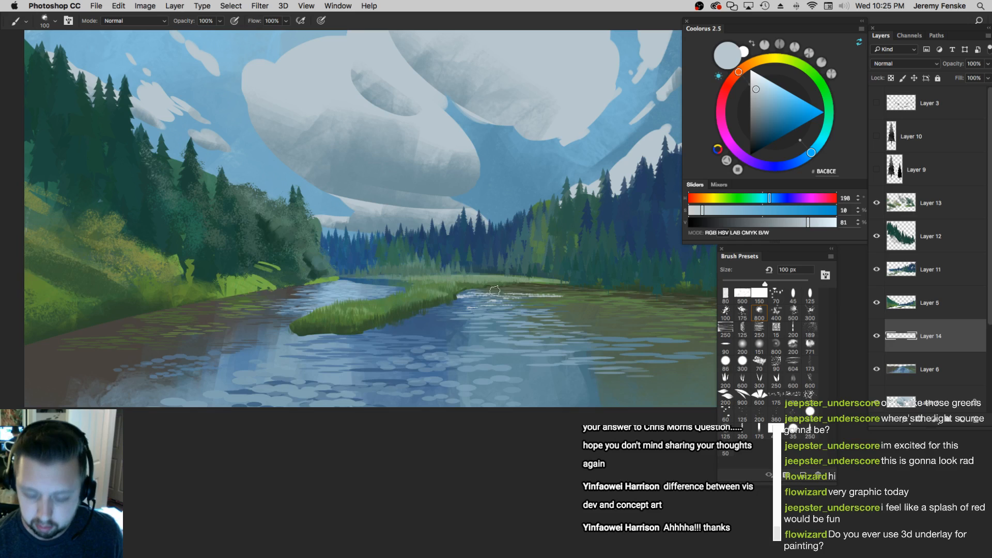
pyautogui.moveTo(553, 301); pyautogui.dragTo(538, 295)
# Spread the pale ripples across the water toward the right bank with the brush at 150 and 200 px
pyautogui.press(']')
pyautogui.press(']')
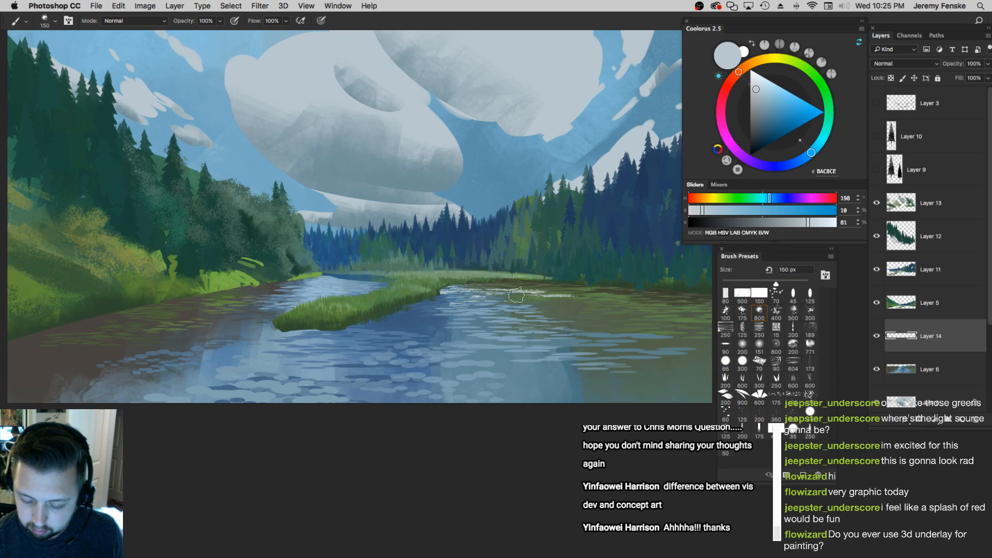
pyautogui.press(']')
pyautogui.moveTo(538, 297)
pyautogui.mouseDown()
pyautogui.moveTo(598, 306)
pyautogui.moveTo(550, 306)
pyautogui.mouseUp()
pyautogui.moveTo(631, 317); pyautogui.dragTo(587, 312)
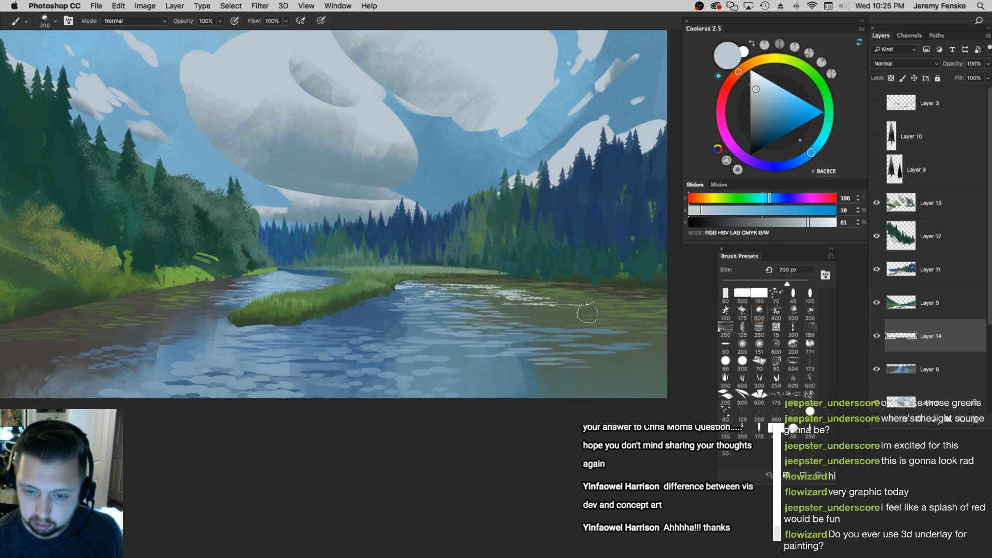
pyautogui.press('[')
pyautogui.press('[')
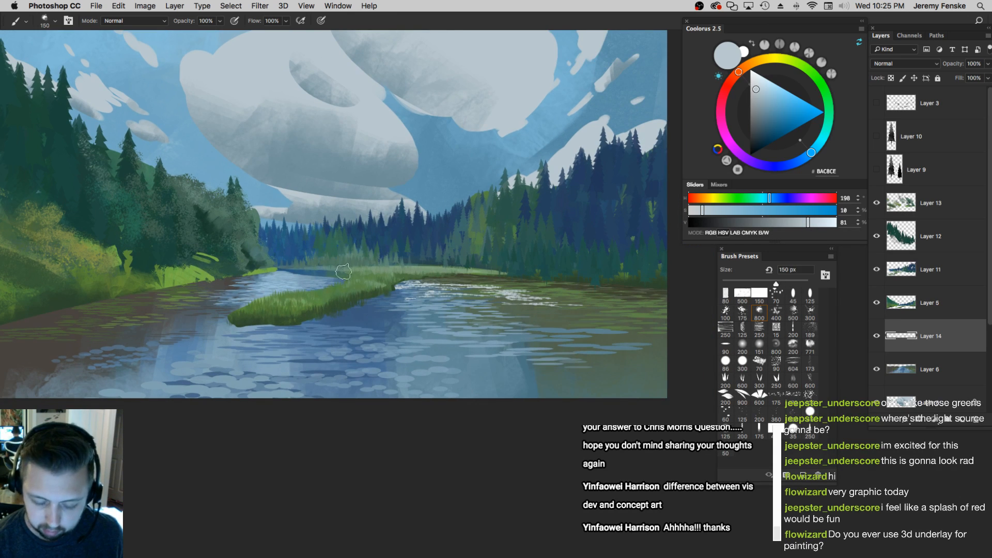
# Erase the land edge on Layer 5 along the narrow channel behind the spit with a 40 and 25 px eraser
pyautogui.hscroll(-2, 343, 271)
pyautogui.press('[')
pyautogui.press('[')
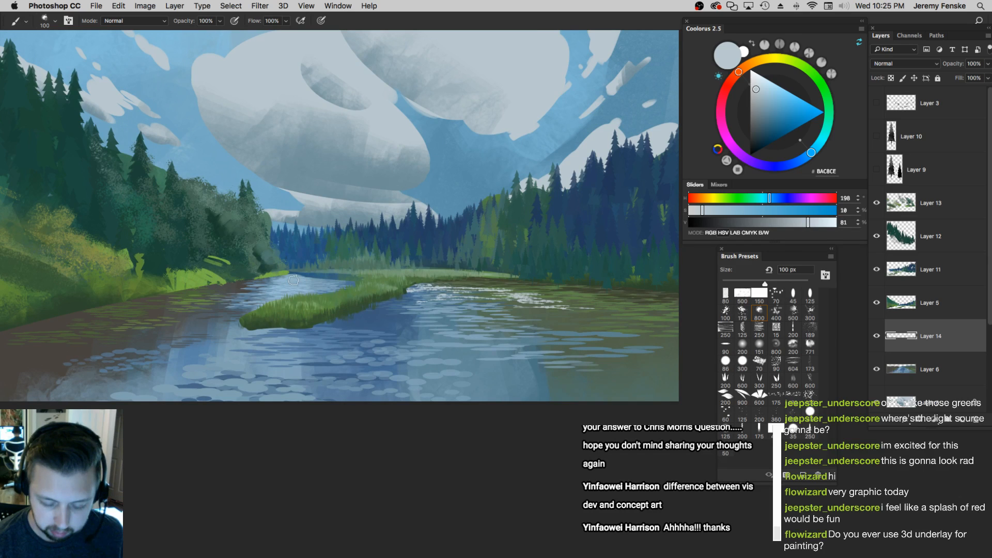
pyautogui.hotkey('alt', ']')
pyautogui.press('e')
pyautogui.press('[')
pyautogui.press('[')
pyautogui.press('[')
pyautogui.press('[')
pyautogui.press('[')
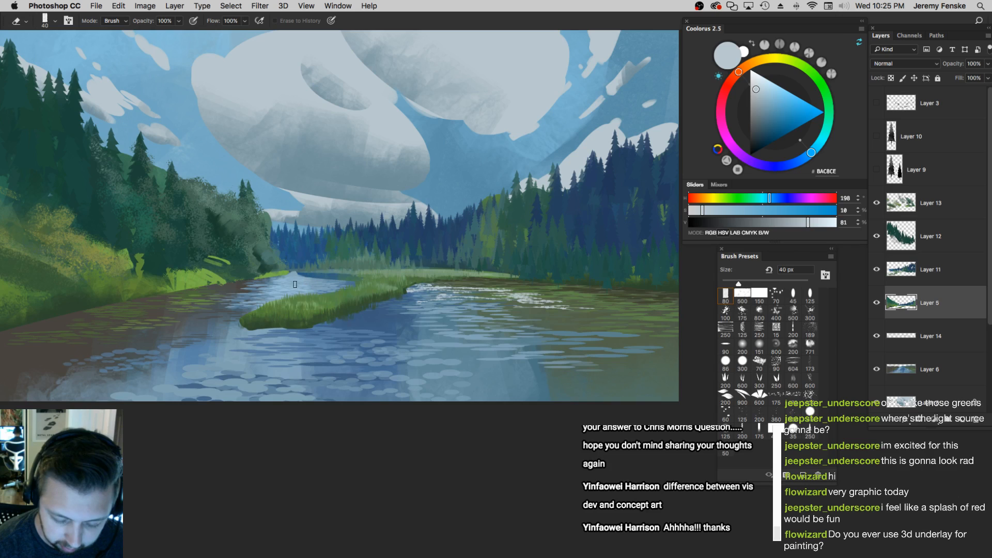
pyautogui.moveTo(291, 276); pyautogui.dragTo(332, 284)
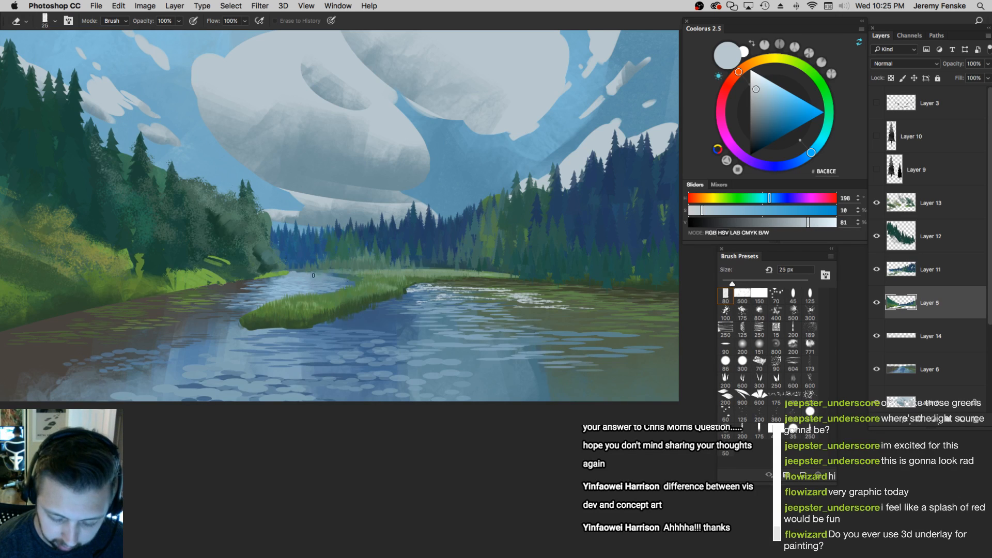
# Return to the textured brush and extend the sparkling ripples along the right side of the lake at 150 to 400 px
pyautogui.press('b')
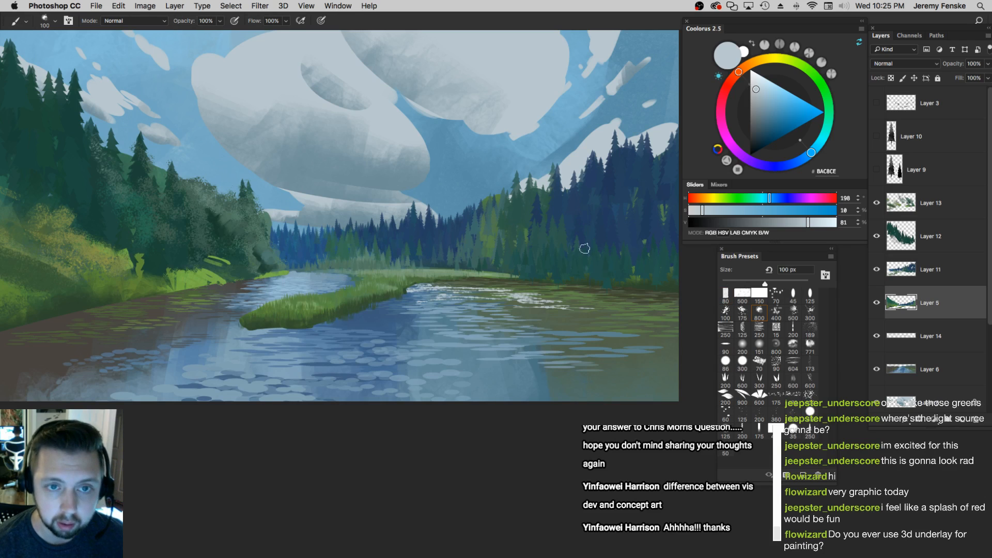
pyautogui.press(']')
pyautogui.press(']')
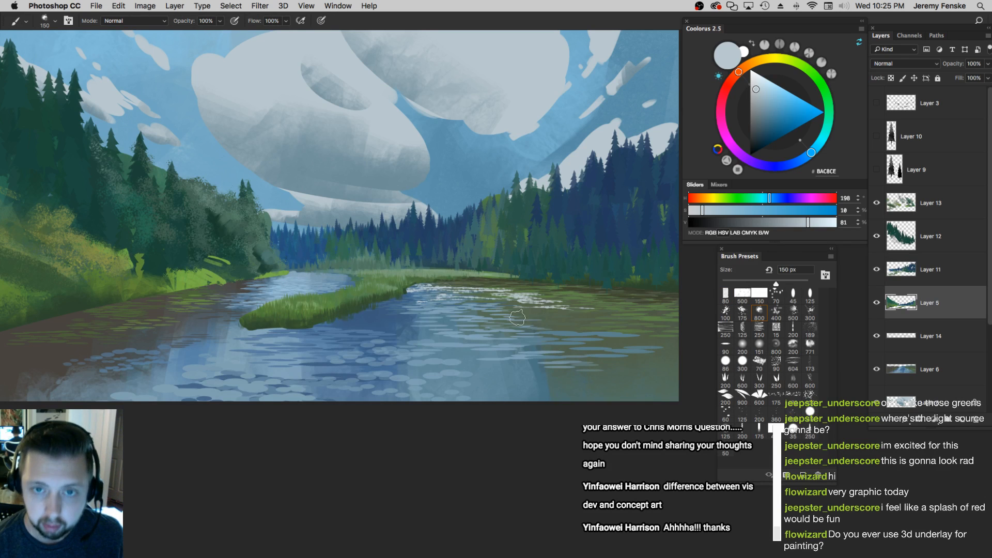
pyautogui.press(']')
pyautogui.press(']')
pyautogui.press(']')
pyautogui.press(']')
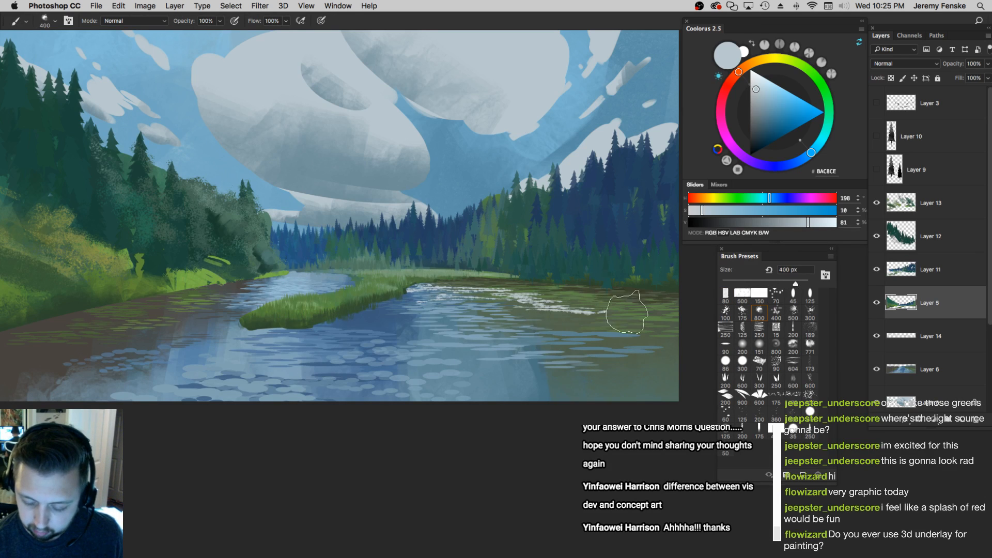
# Continue the band of pale ripples down toward the lake's lower right with the brush reduced to 150 px
pyautogui.press('[')
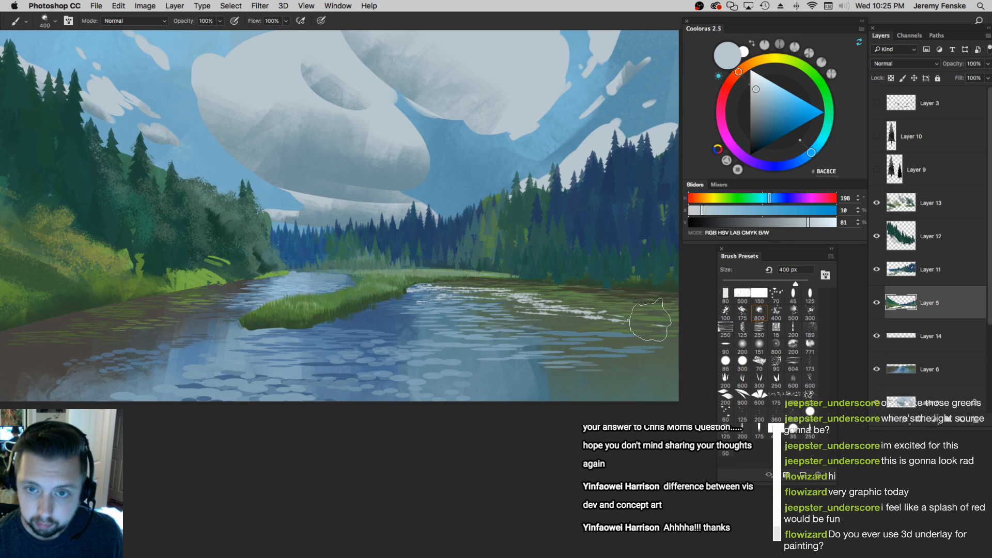
pyautogui.press('[')
pyautogui.press('[')
pyautogui.press('[')
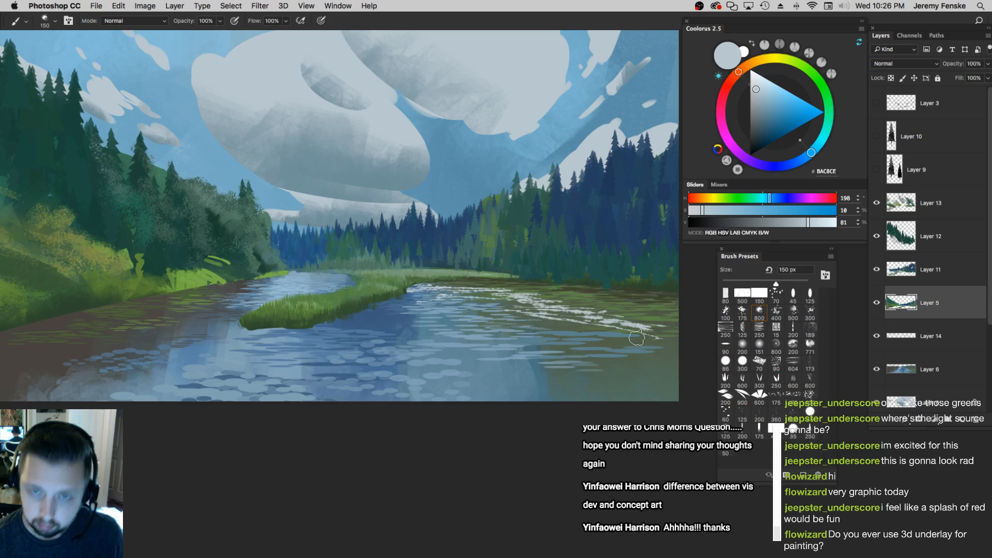
pyautogui.press('[')
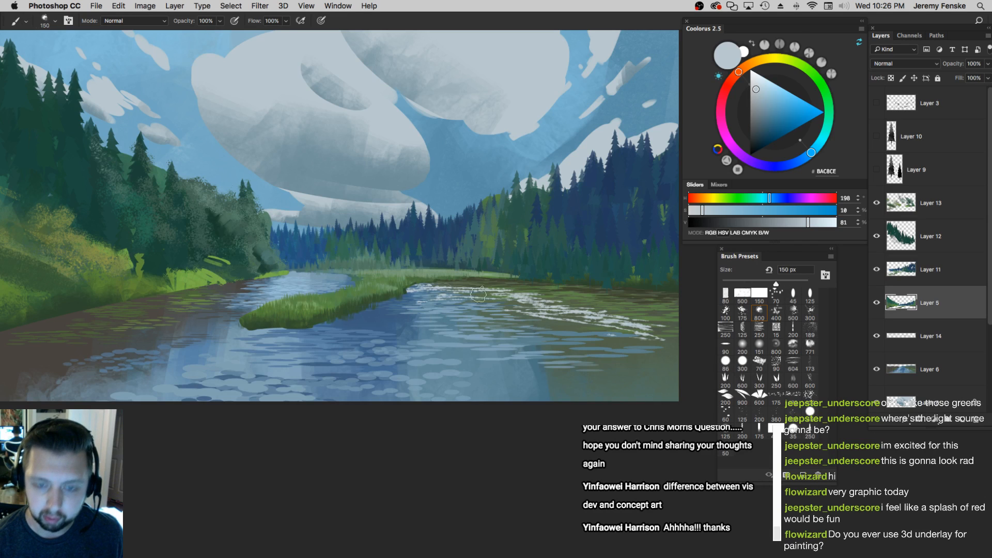
pyautogui.press(']')
pyautogui.press(']')
pyautogui.press(']')
pyautogui.moveTo(553, 380); pyautogui.dragTo(578, 396)
pyautogui.keyDown('alt'); pyautogui.click(531, 350); pyautogui.keyUp('alt')
pyautogui.keyDown('alt'); pyautogui.click(531, 350); pyautogui.keyUp('alt')
pyautogui.click(527, 358)
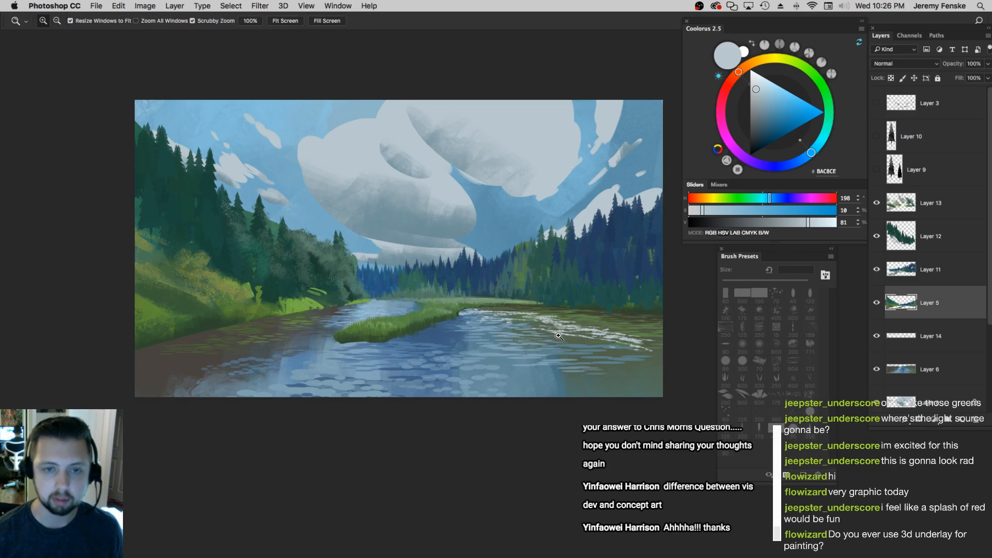
pyautogui.press('b')
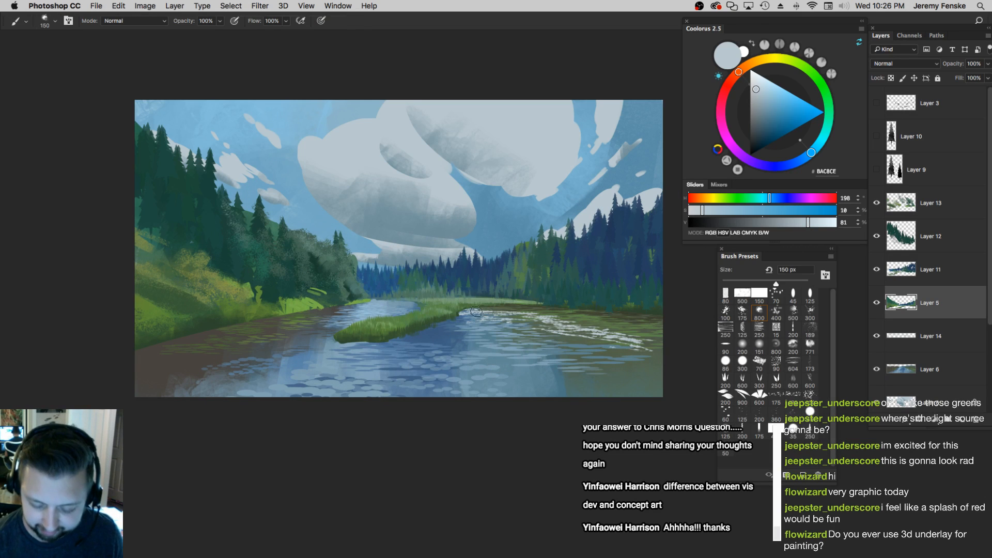
# Select the right-hand forest's Layer 11 and merge it down into Layer 5
pyautogui.keyDown('ctrl'); pyautogui.click(479, 303); pyautogui.keyUp('ctrl')
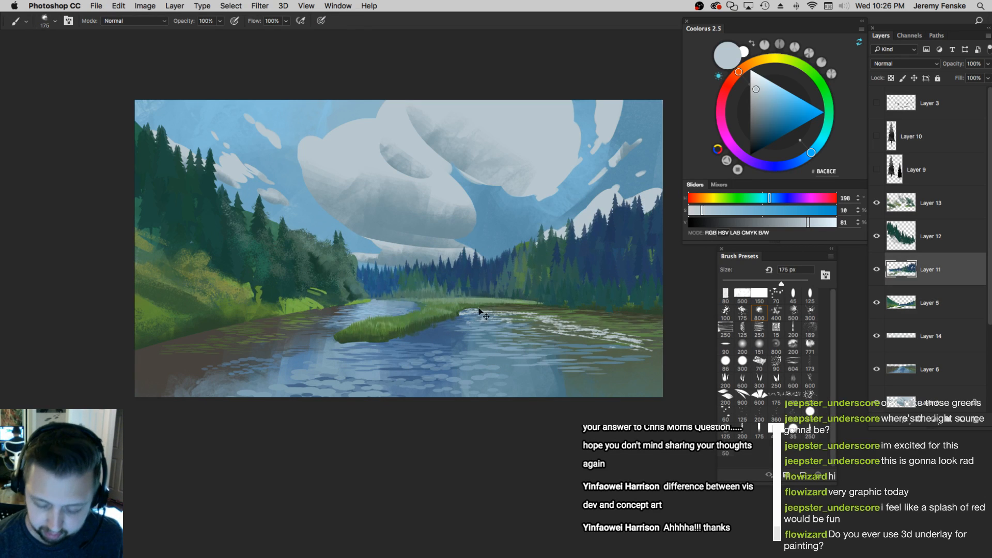
pyautogui.moveTo(493, 324); pyautogui.dragTo(481, 343)
pyautogui.hotkey('ctrl', ',')
pyautogui.hotkey('ctrl', ',')
pyautogui.hotkey('ctrl', 'e')
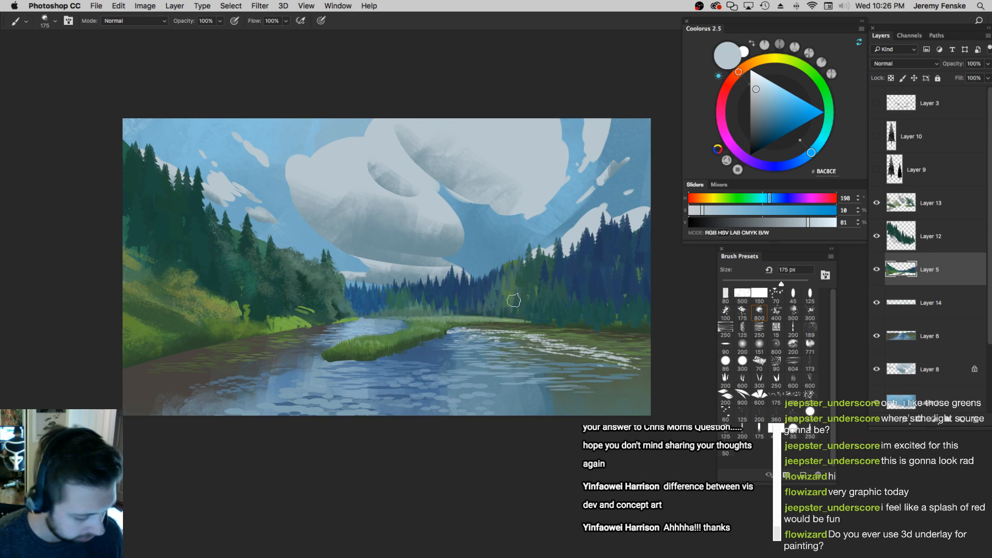
# Marquee-select the right and distant forest on Layer 5, stretch it upward to make the trees taller, and deselect
pyautogui.press('m')
pyautogui.moveTo(331, 187); pyautogui.dragTo(698, 297)
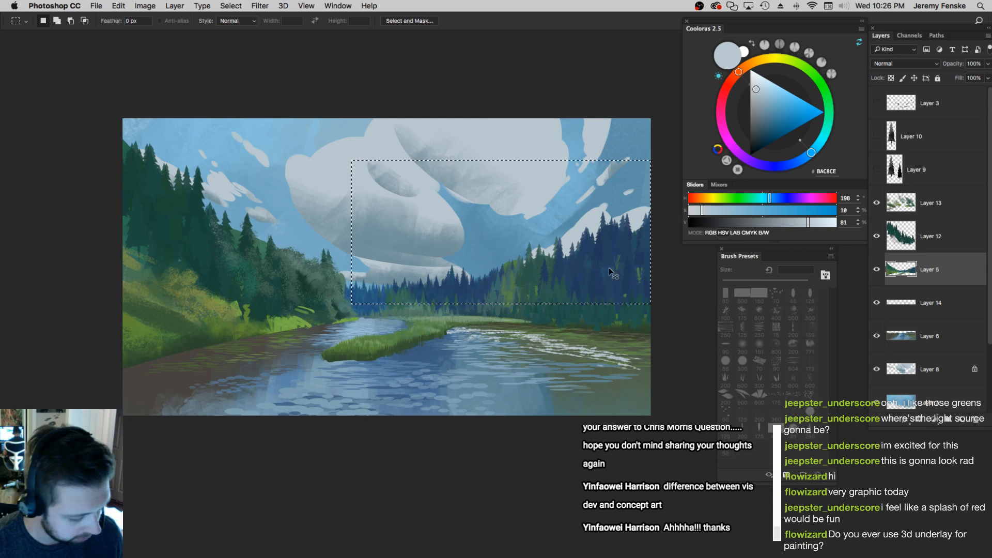
pyautogui.hotkey('ctrl', 't')
pyautogui.moveTo(501, 160); pyautogui.dragTo(497, 69)
pyautogui.press('Return')
pyautogui.press('super+d')
pyautogui.click(402, 364)
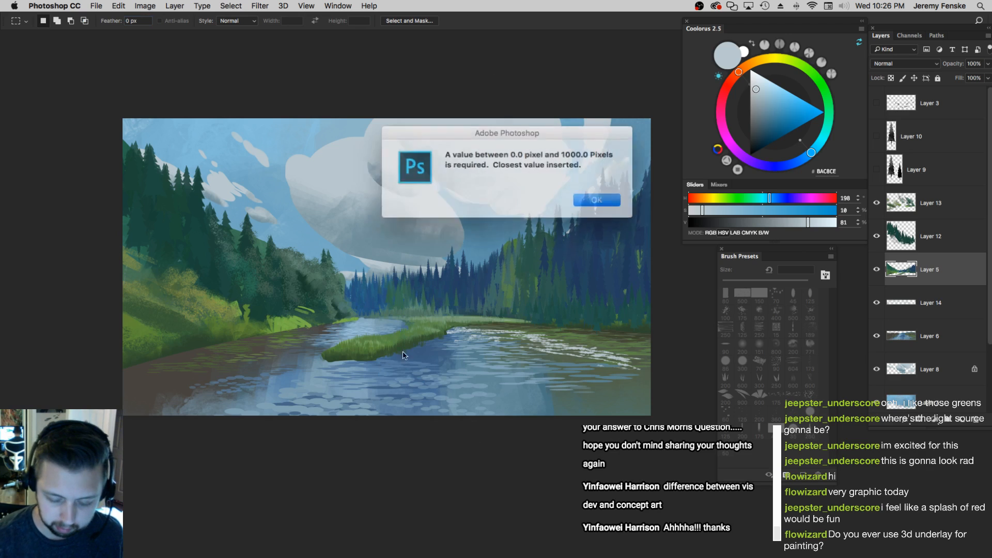
pyautogui.press('Return')
pyautogui.moveTo(219, 206); pyautogui.dragTo(294, 256)
pyautogui.moveTo(711, 291); pyautogui.dragTo(585, 280)
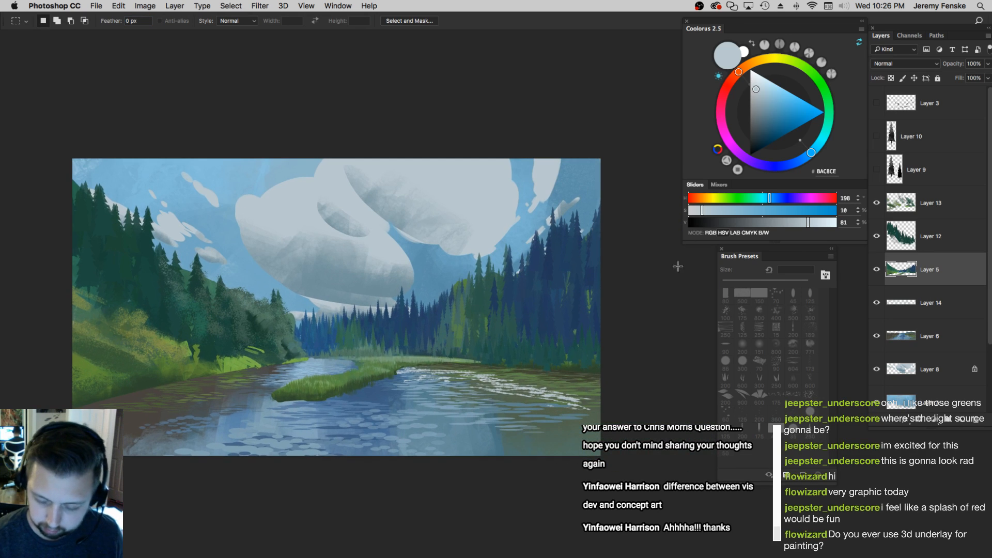
# Merge Layer 13 down into Layer 12, and stretch the left bank's trees and hillside upward within a rectangular selection
pyautogui.click(927, 206)
pyautogui.hotkey('ctrl', 'e')
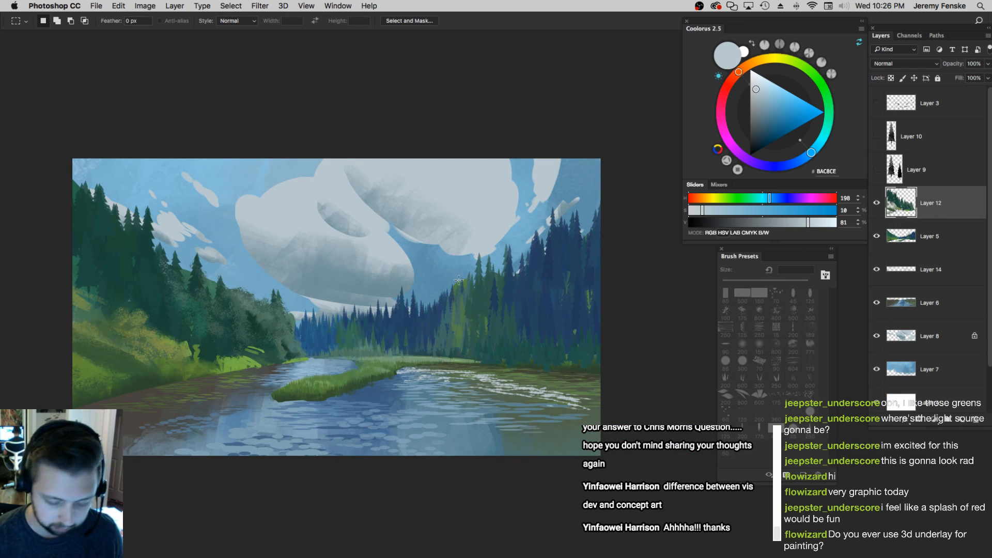
pyautogui.moveTo(72, 159); pyautogui.dragTo(308, 343)
pyautogui.hotkey('ctrl', 't')
pyautogui.moveTo(190, 159); pyautogui.dragTo(187, 108)
pyautogui.press('Return')
pyautogui.hotkey('ctrl', 'd')
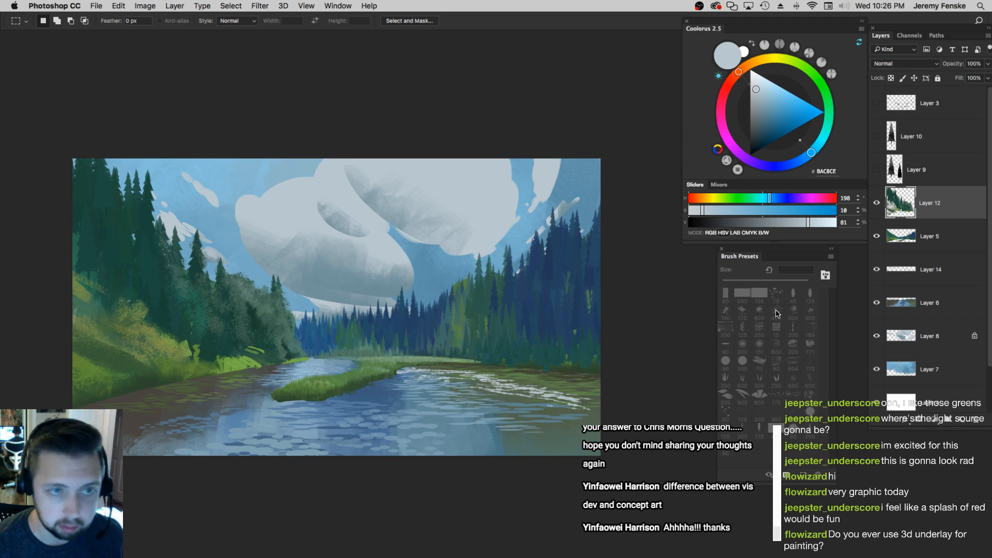
# On Layer 5, paint pines into the distant forest with the tree-shaped brush at 150 and 125 px, sampling its dark blues
pyautogui.click(954, 238)
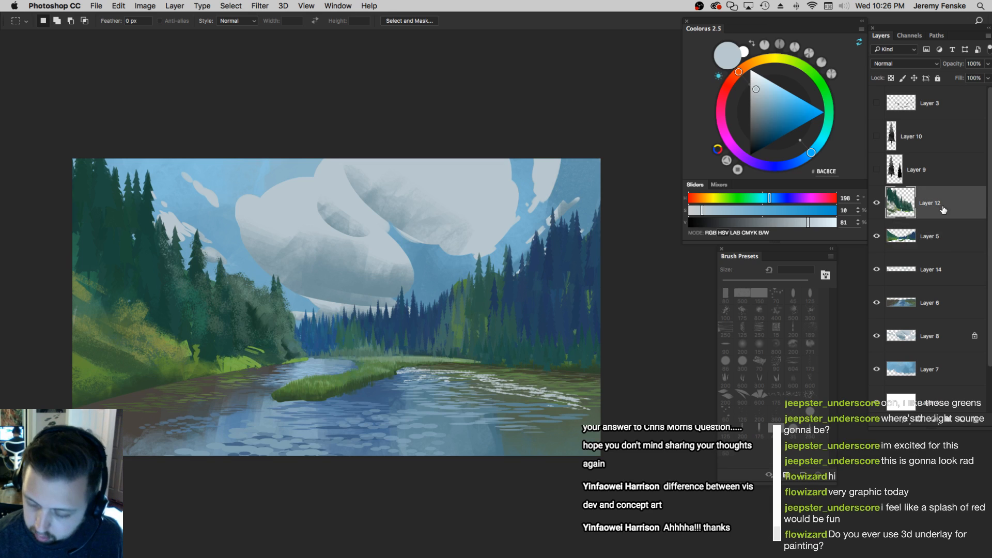
pyautogui.press('b')
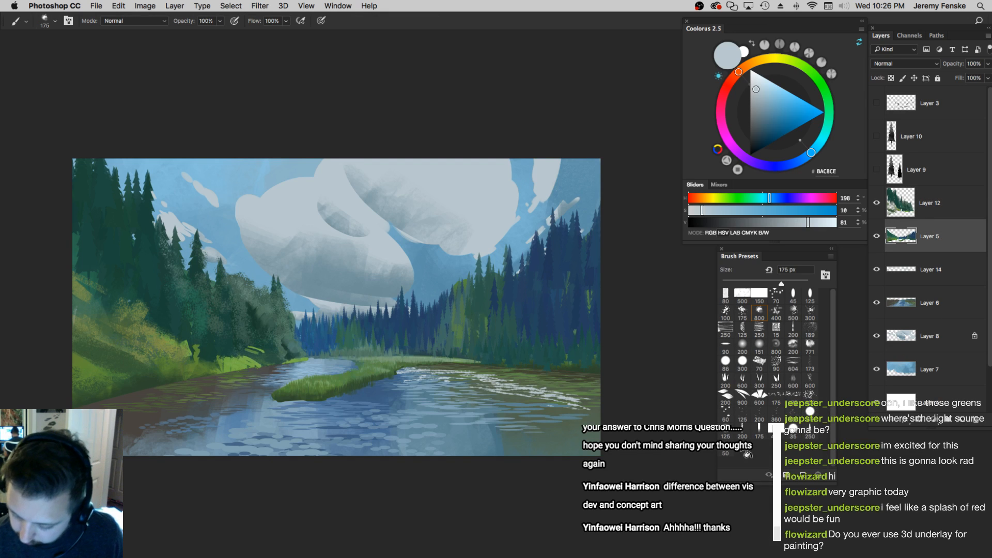
pyautogui.click(809, 430)
pyautogui.keyDown('alt'); pyautogui.click(421, 332); pyautogui.keyUp('alt')
pyautogui.press('[')
pyautogui.press('[')
pyautogui.press('[')
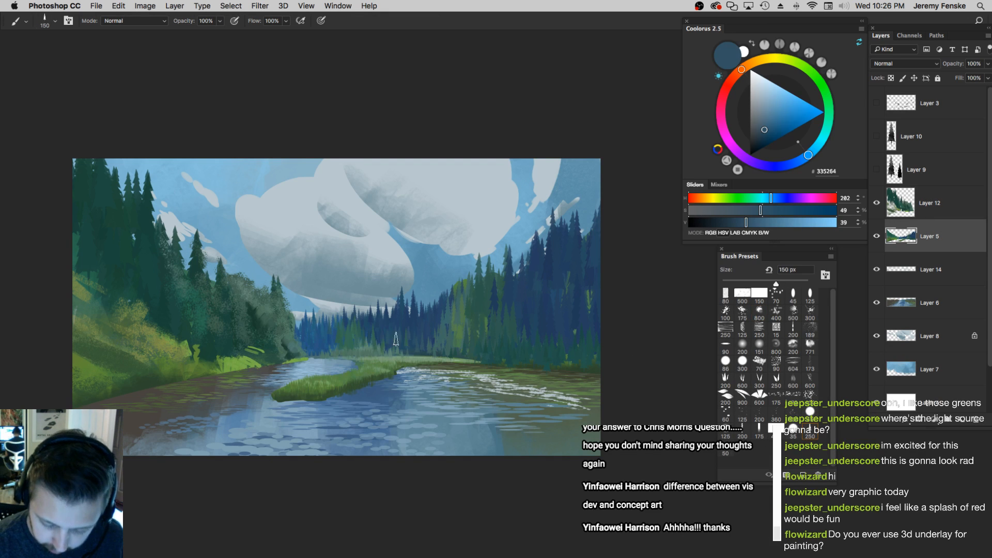
pyautogui.keyDown('alt'); pyautogui.click(402, 331); pyautogui.keyUp('alt')
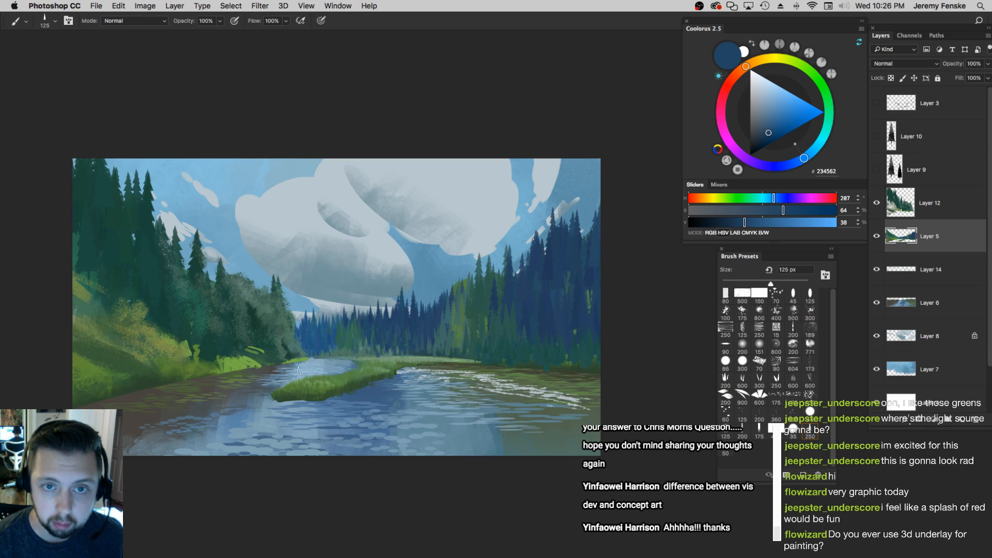
pyautogui.press('z')
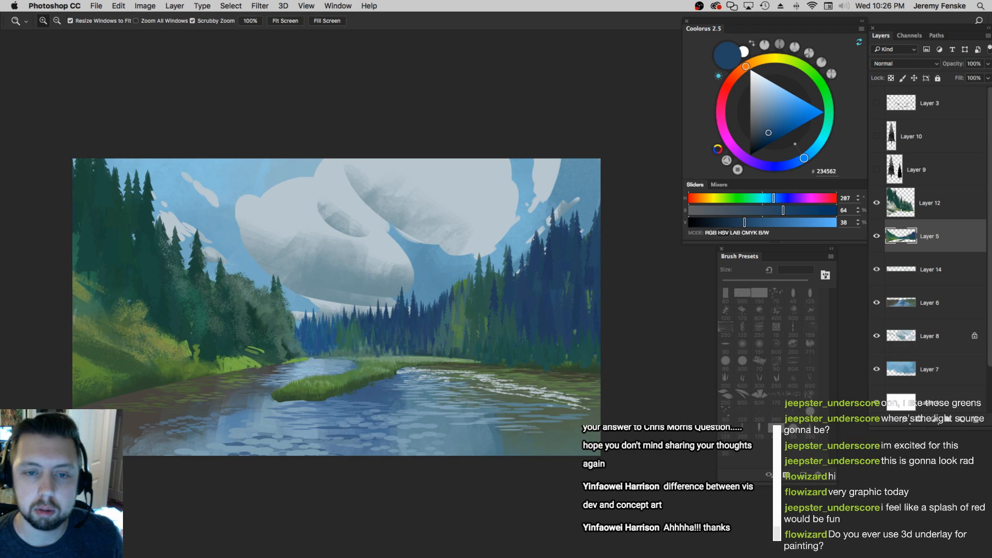
pyautogui.press('Tab')
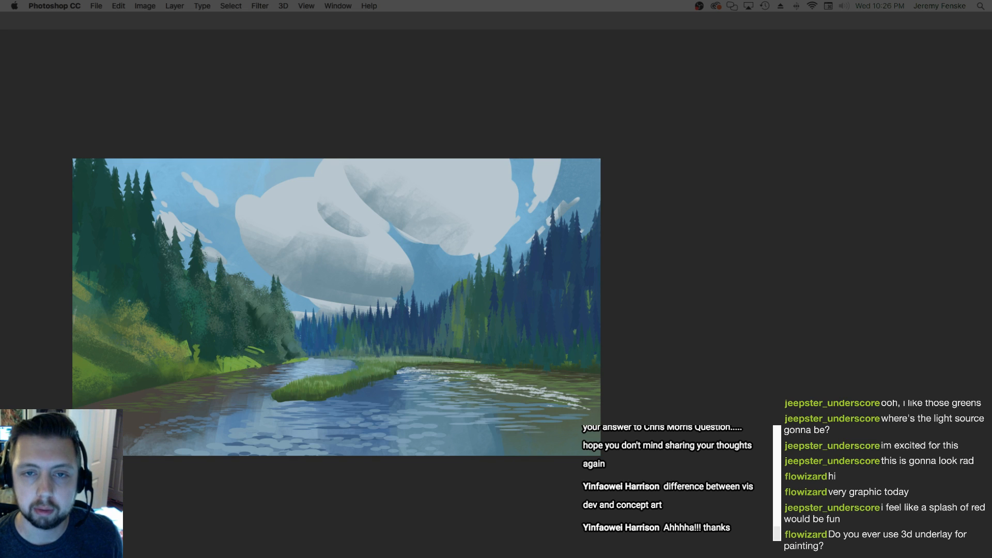
pyautogui.press('Tab')
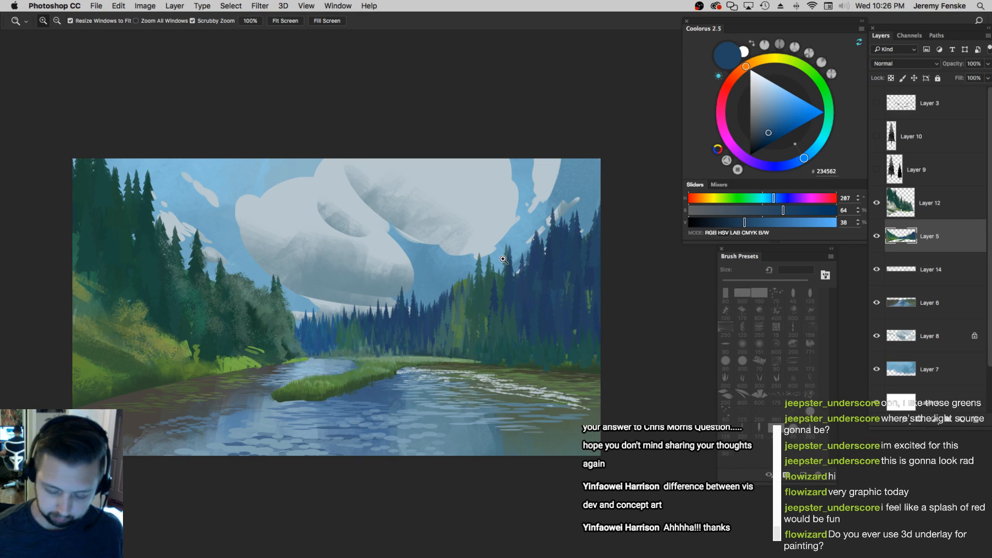
# Sample a dark blue from the distant forest and set the tree-shaped brush to 90 px
pyautogui.moveTo(392, 345); pyautogui.dragTo(405, 331)
pyautogui.press('b')
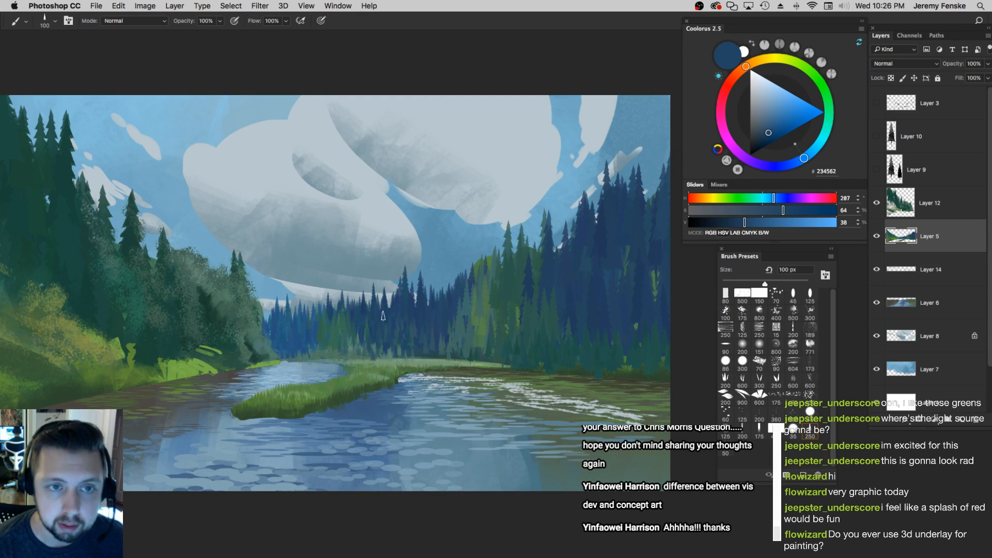
pyautogui.keyDown('alt'); pyautogui.click(367, 326); pyautogui.keyUp('alt')
pyautogui.press(']')
pyautogui.press(']')
pyautogui.press(']')
pyautogui.press('[')
pyautogui.press('[')
pyautogui.press('[')
pyautogui.press('[')
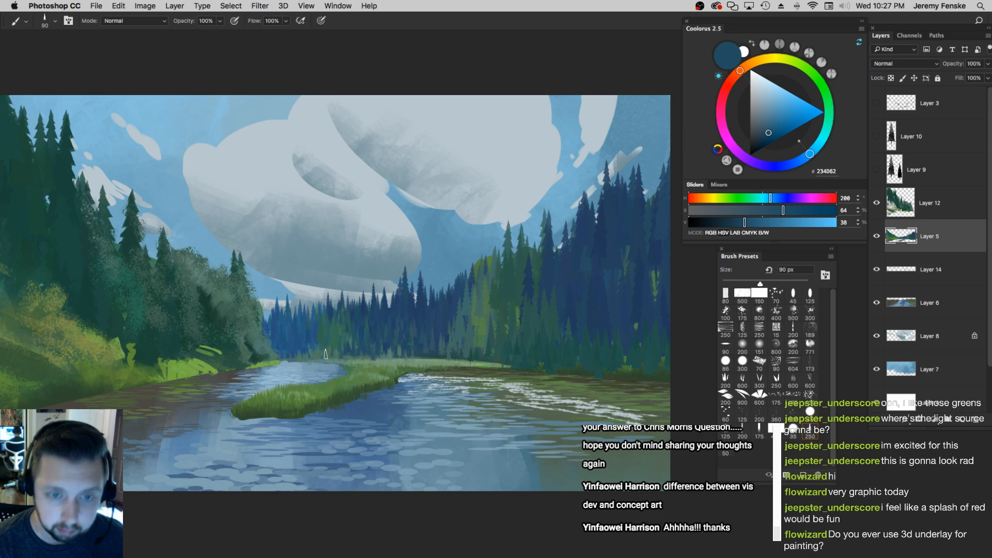
pyautogui.press('space')
pyautogui.moveTo(498, 369); pyautogui.dragTo(497, 370)
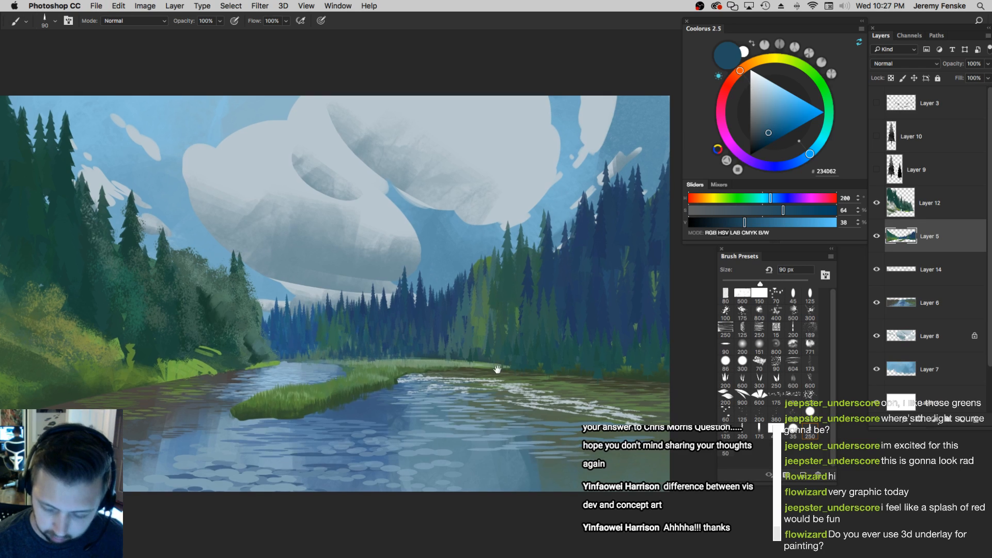
# Add a new layer above Layer 5 and marquee a large and a small upright oval at the distant forest's base
pyautogui.click(960, 426)
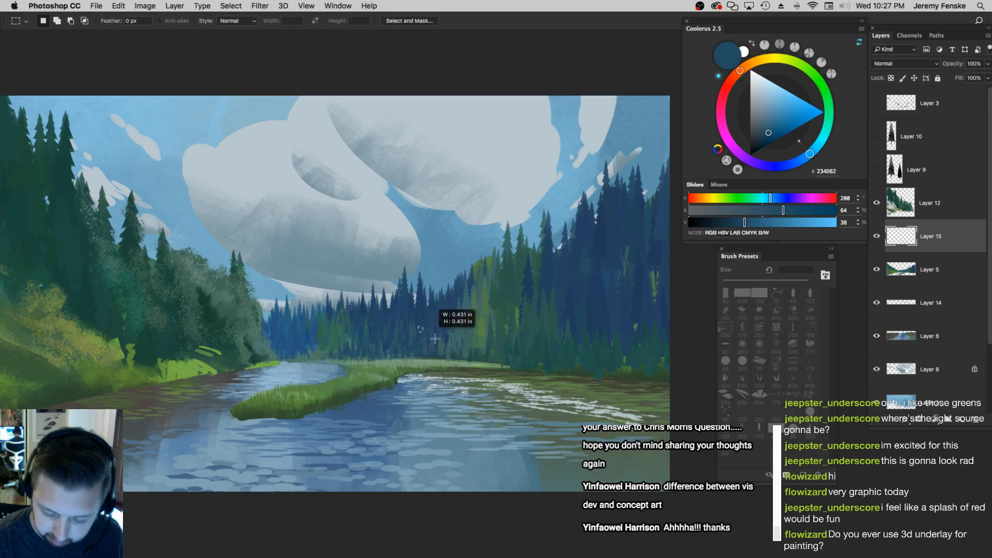
pyautogui.press('m')
pyautogui.moveTo(407, 307); pyautogui.dragTo(443, 357)
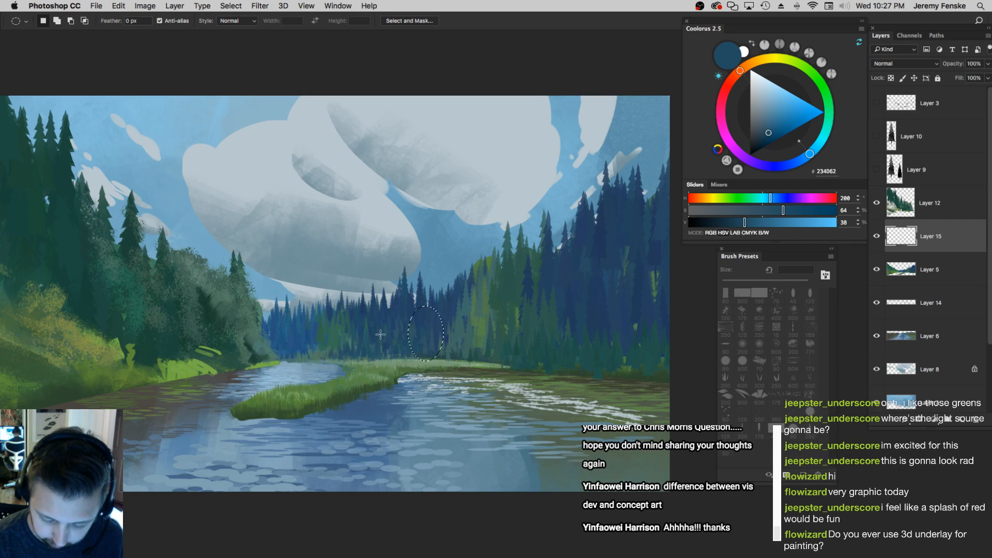
pyautogui.moveTo(380, 331); pyautogui.dragTo(396, 357)
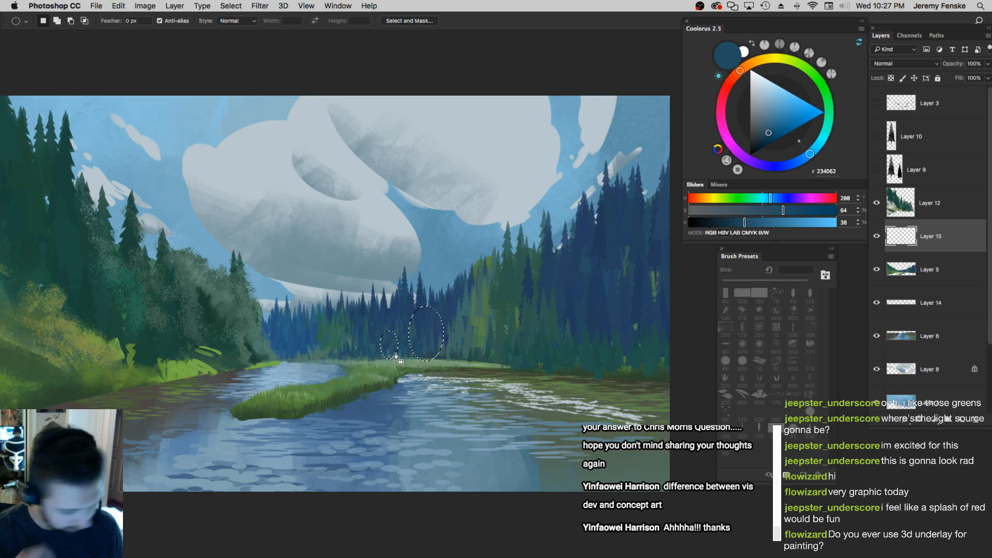
# Choose the 400 px speckled foliage brush, sample a green from the right-hand forest and adjust its brightness and saturation
pyautogui.press('b')
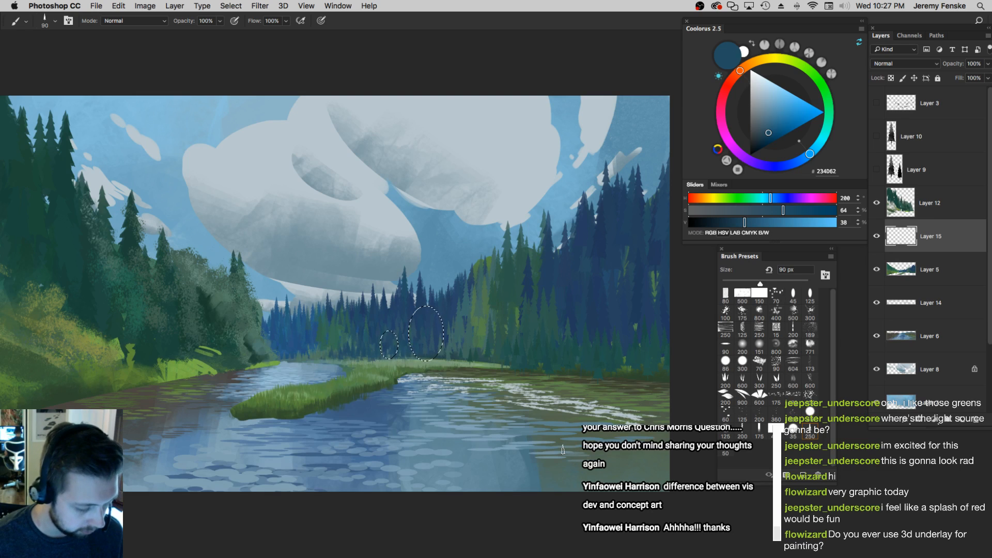
pyautogui.click(793, 294)
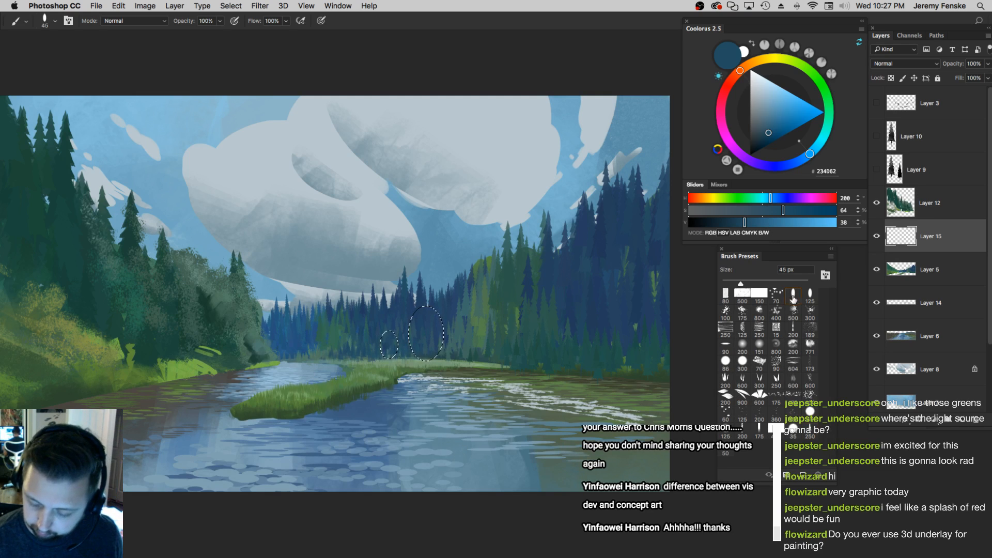
pyautogui.click(808, 396)
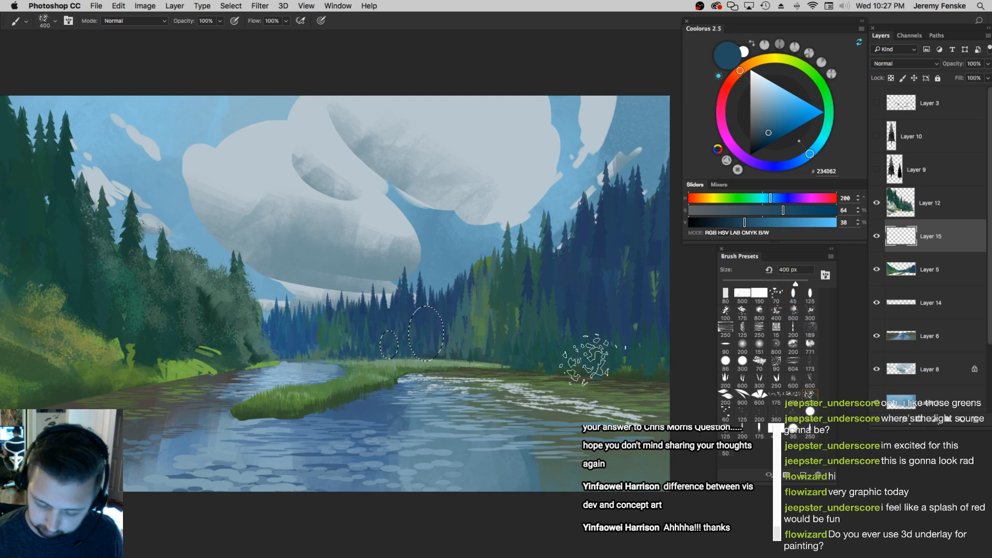
pyautogui.keyDown('alt'); pyautogui.click(477, 321); pyautogui.keyUp('alt')
pyautogui.click(769, 223)
pyautogui.click(777, 222)
pyautogui.click(765, 210)
# Reduce the foliage brush to about 200 px and lower the green's brightness and saturation, undoing the test dabs in the large oval
pyautogui.click(410, 343)
pyautogui.press('super+z')
pyautogui.press('[')
pyautogui.press('[')
pyautogui.press('[')
pyautogui.press('[')
pyautogui.click(763, 222)
pyautogui.click(756, 222)
pyautogui.click(753, 211)
pyautogui.press('[')
pyautogui.press('[')
pyautogui.click(426, 319)
pyautogui.press('super+z')
# Set the green's brightness to 57% and dab foliage into both ovals with the 200 px foliage brush
pyautogui.click(773, 222)
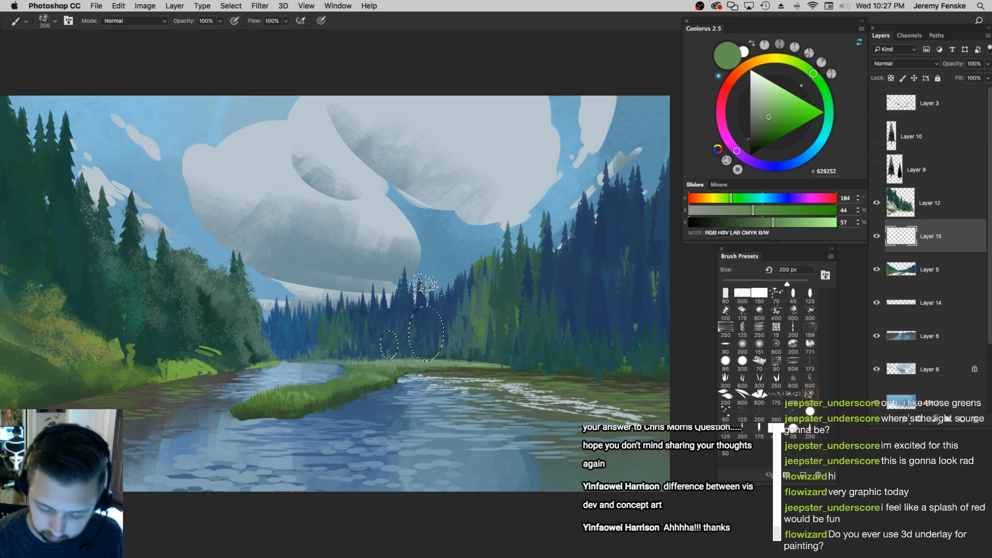
pyautogui.click(426, 320)
pyautogui.press(']')
pyautogui.press(']')
pyautogui.press(']')
pyautogui.press('super+z')
pyautogui.press('[')
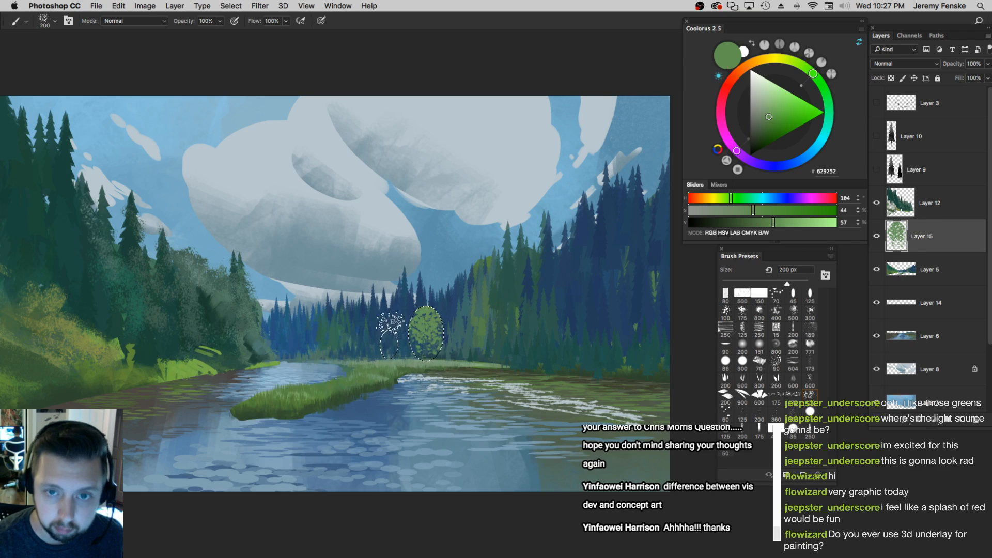
pyautogui.press('[')
pyautogui.press(']')
pyautogui.press(']')
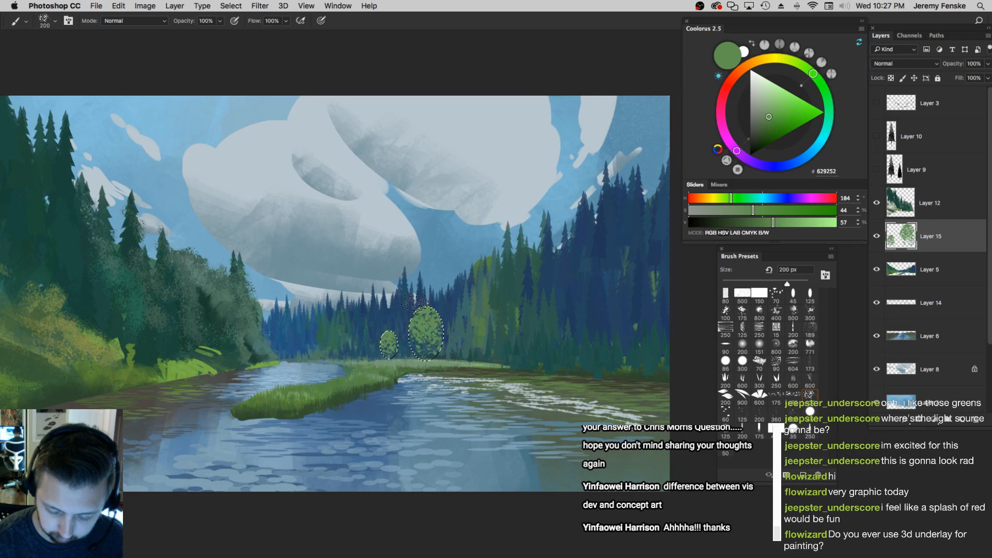
# Brighten the green to #72AA5F, dab lighter foliage onto the oval trees and hide the selection outlines
pyautogui.moveTo(771, 219); pyautogui.dragTo(787, 222)
pyautogui.press(']')
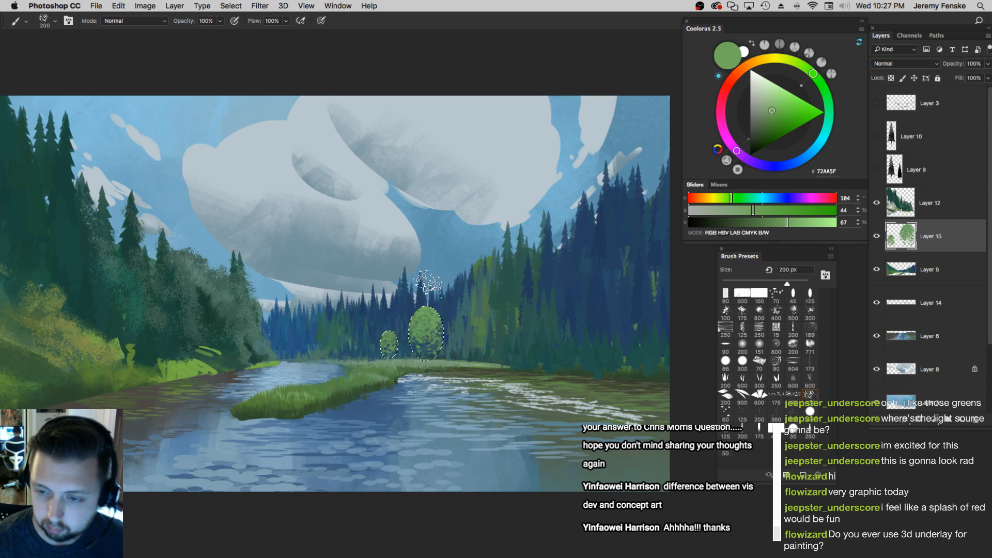
pyautogui.press('[')
pyautogui.press('[')
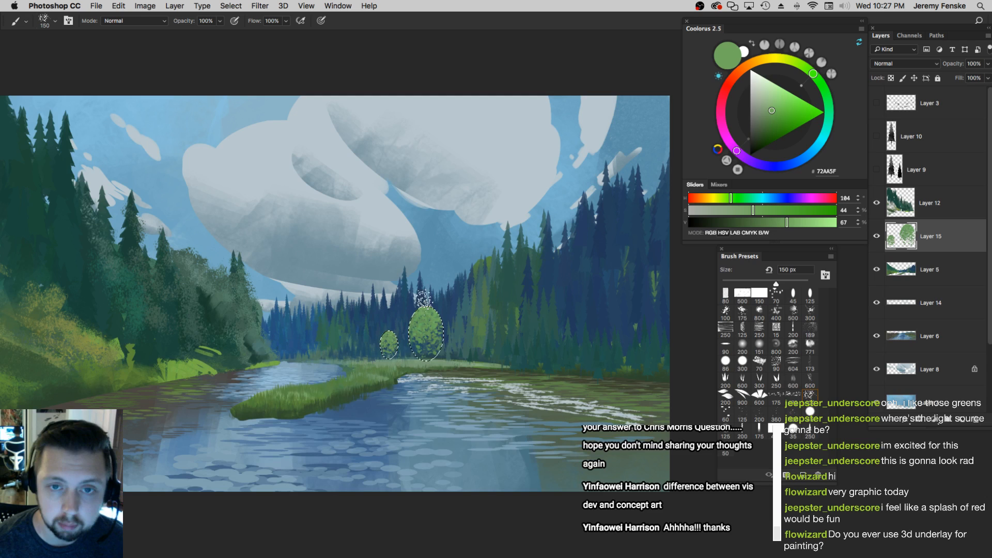
pyautogui.press('super+h')
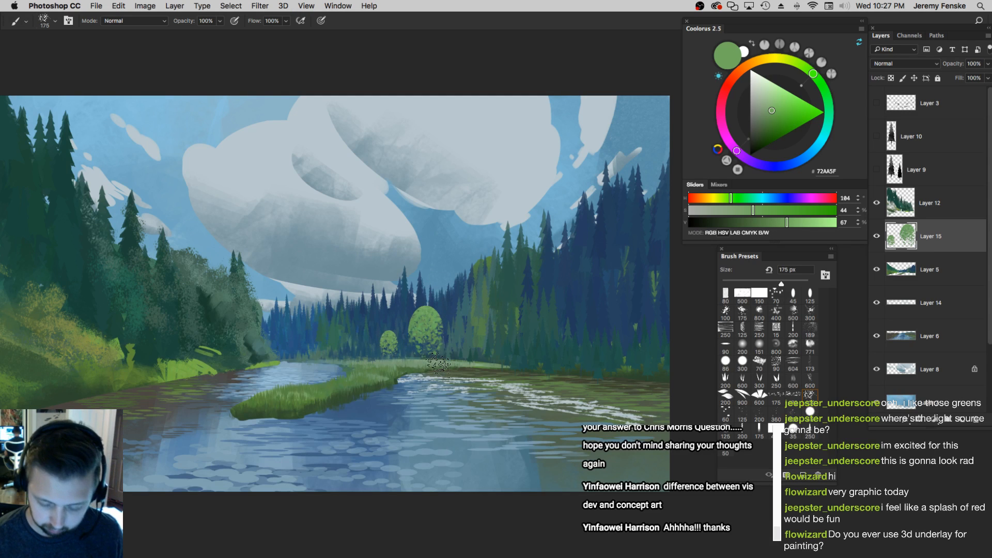
# Shift the two Layer 15 trees to golden orange with Color Balance, about +59 toward red and -43 toward yellow
pyautogui.press('z')
pyautogui.keyDown('alt'); pyautogui.click(437, 361); pyautogui.keyUp('alt')
pyautogui.click(435, 361)
pyautogui.click(435, 361)
pyautogui.press('super+b')
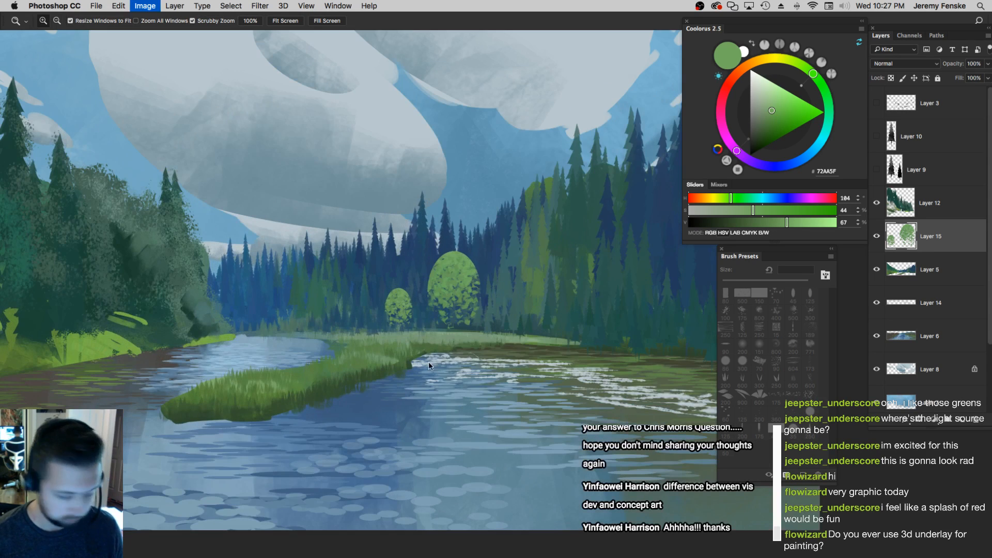
pyautogui.moveTo(739, 154); pyautogui.dragTo(716, 154)
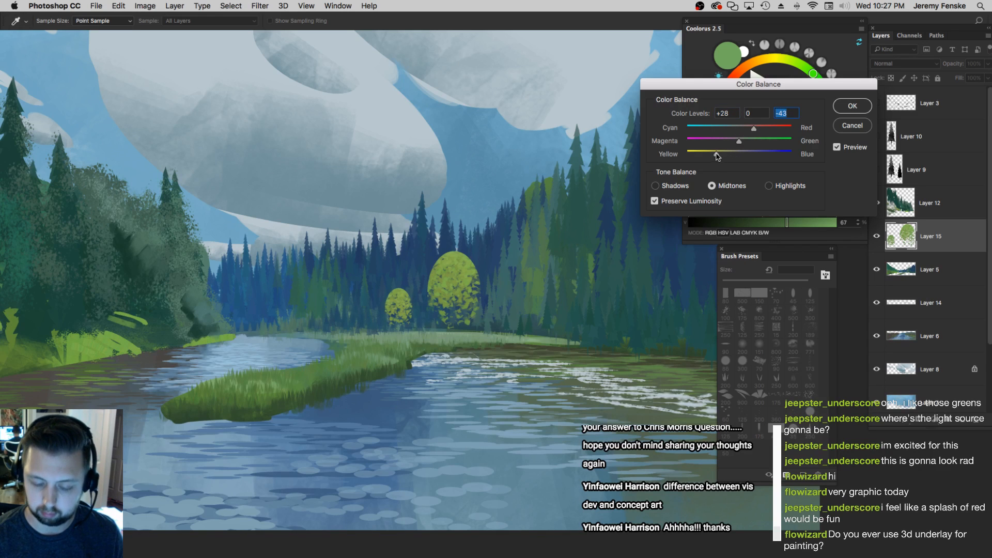
pyautogui.moveTo(761, 130); pyautogui.dragTo(770, 130)
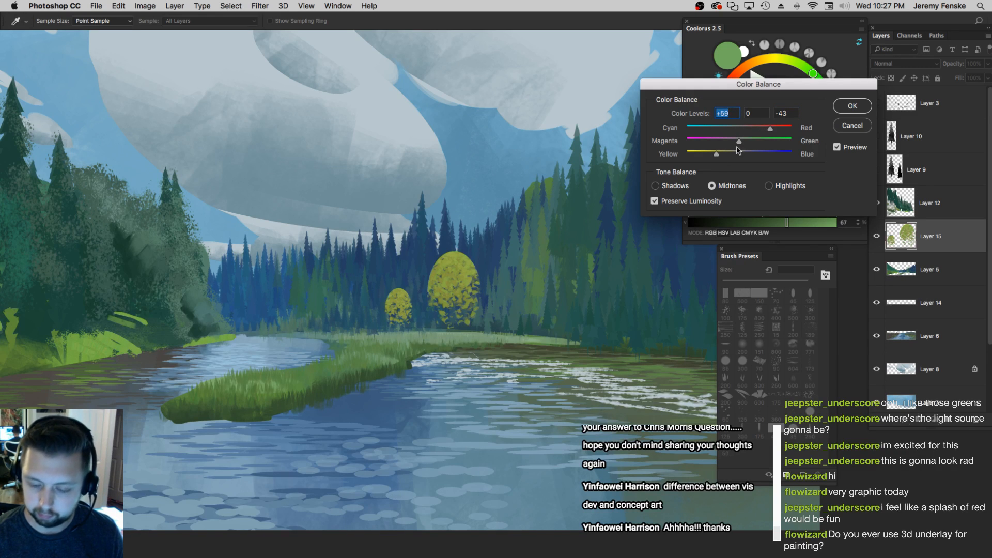
pyautogui.moveTo(715, 156); pyautogui.dragTo(714, 155)
pyautogui.moveTo(770, 129); pyautogui.dragTo(733, 144)
pyautogui.press('Return')
# Add elliptical selections beside the golden trees: a small oval to their left, an upright oval and a low bush shape to their right
pyautogui.press('z')
pyautogui.moveTo(475, 295); pyautogui.dragTo(457, 306)
pyautogui.click(458, 306)
pyautogui.click(459, 306)
pyautogui.moveTo(481, 271); pyautogui.dragTo(476, 270)
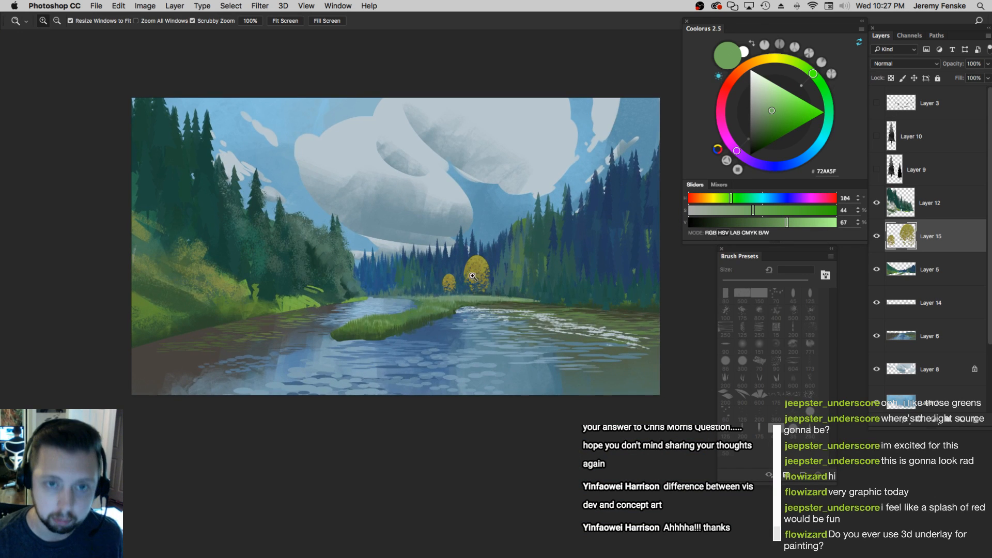
pyautogui.keyDown('alt'); pyautogui.click(463, 288); pyautogui.keyUp('alt')
pyautogui.keyDown('alt'); pyautogui.click(463, 291); pyautogui.keyUp('alt')
pyautogui.click(464, 292)
pyautogui.click(465, 293)
pyautogui.click(465, 293)
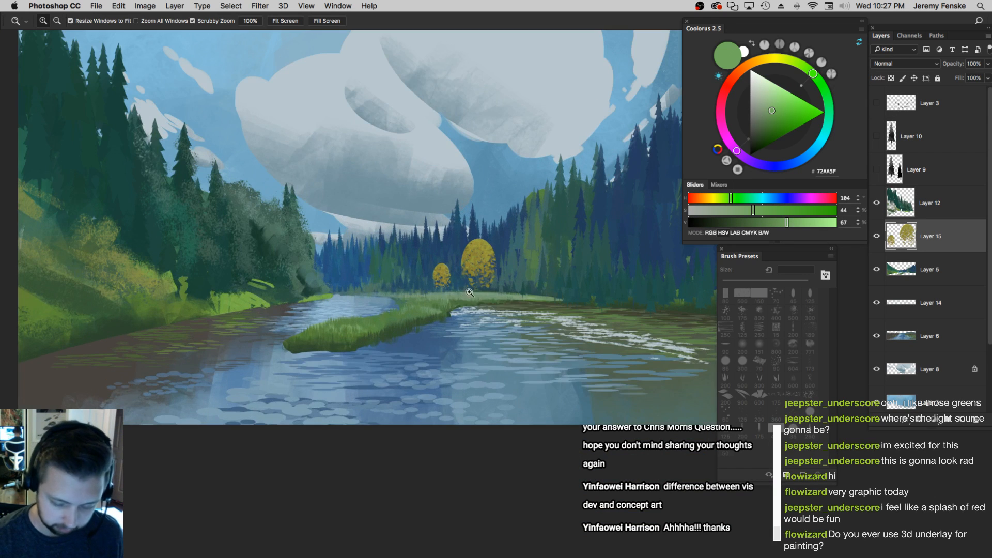
pyautogui.press('m')
pyautogui.moveTo(526, 262); pyautogui.dragTo(540, 292)
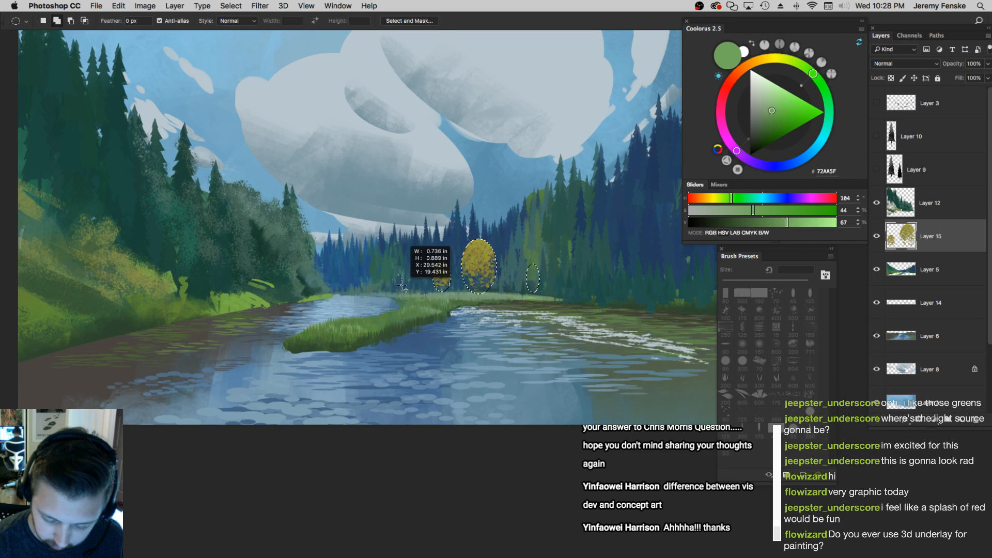
pyautogui.moveTo(402, 290); pyautogui.dragTo(402, 290)
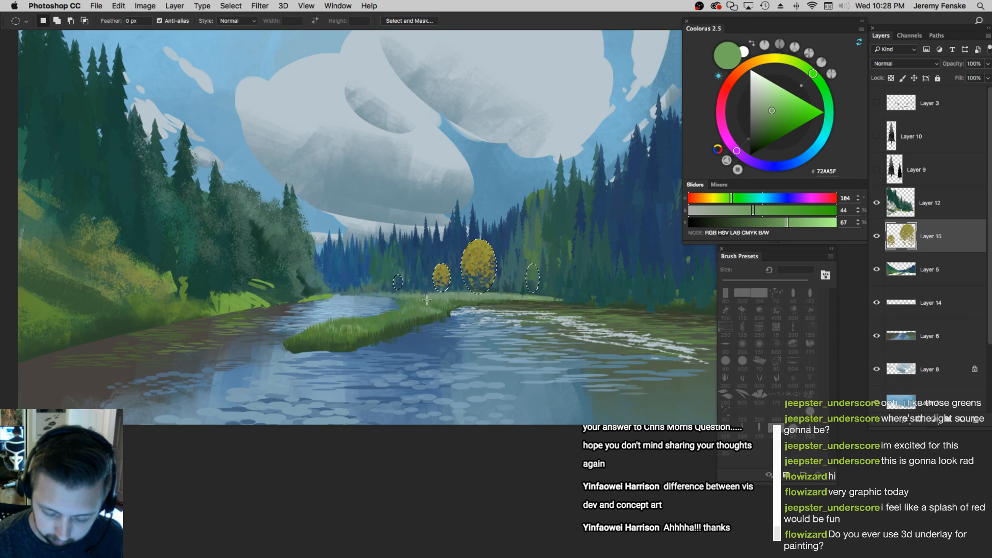
pyautogui.moveTo(524, 291); pyautogui.dragTo(521, 292)
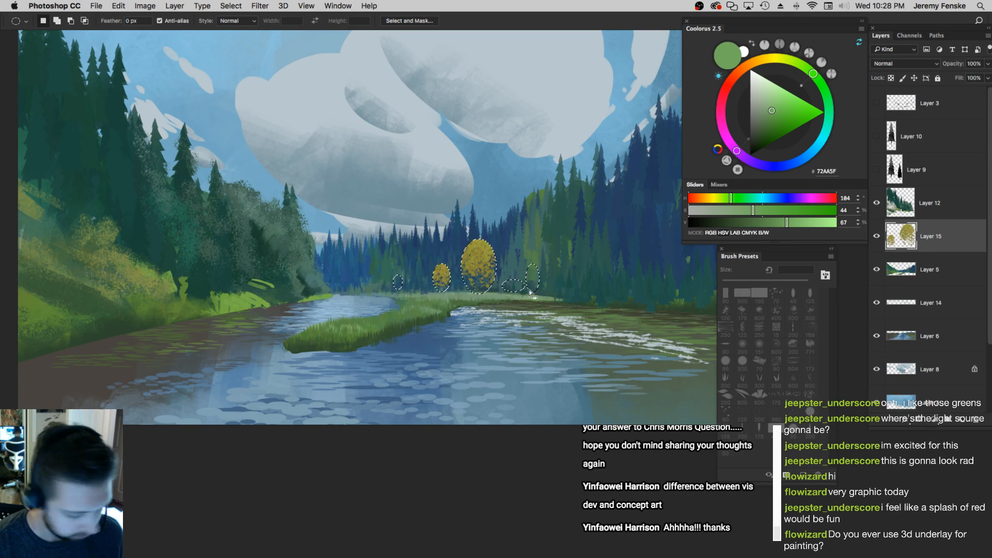
# Mix a green with 57% saturation and 55% brightness, and dab foliage into the upright oval and low bush right of the golden trees
pyautogui.press('b')
pyautogui.click(778, 223)
pyautogui.click(769, 222)
pyautogui.moveTo(766, 210); pyautogui.dragTo(772, 210)
pyautogui.press('[')
pyautogui.press('[')
pyautogui.press('[')
pyautogui.click(531, 273)
pyautogui.press('[')
pyautogui.press('[')
pyautogui.press(']')
pyautogui.press(']')
pyautogui.press(']')
pyautogui.press(']')
pyautogui.moveTo(511, 284); pyautogui.dragTo(514, 292)
pyautogui.press(']')
pyautogui.press(']')
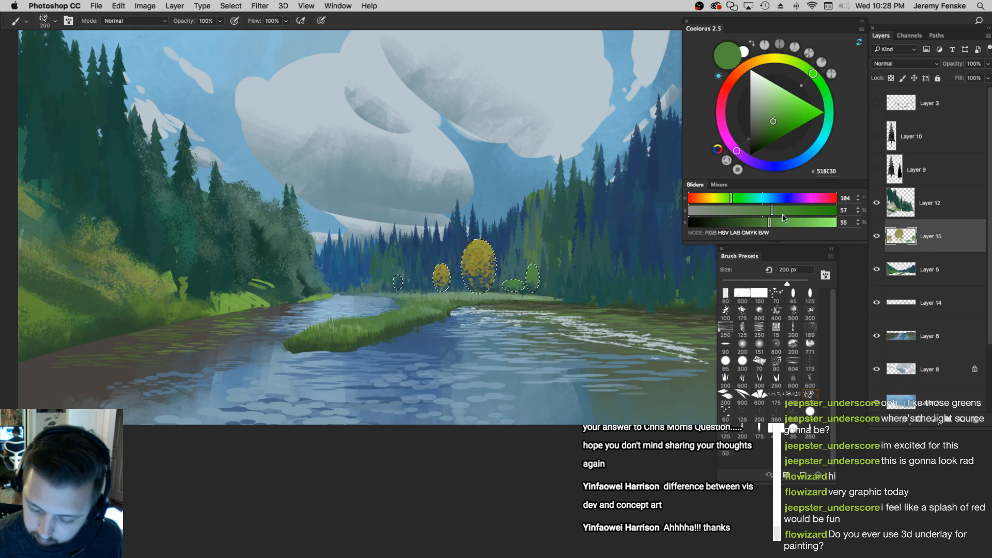
# Brighten the green to 59% saturation and 67% brightness, highlight the right upright tree and fill the small left oval with foliage
pyautogui.click(788, 222)
pyautogui.click(775, 211)
pyautogui.press('[')
pyautogui.press('[')
pyautogui.moveTo(532, 261); pyautogui.dragTo(528, 287)
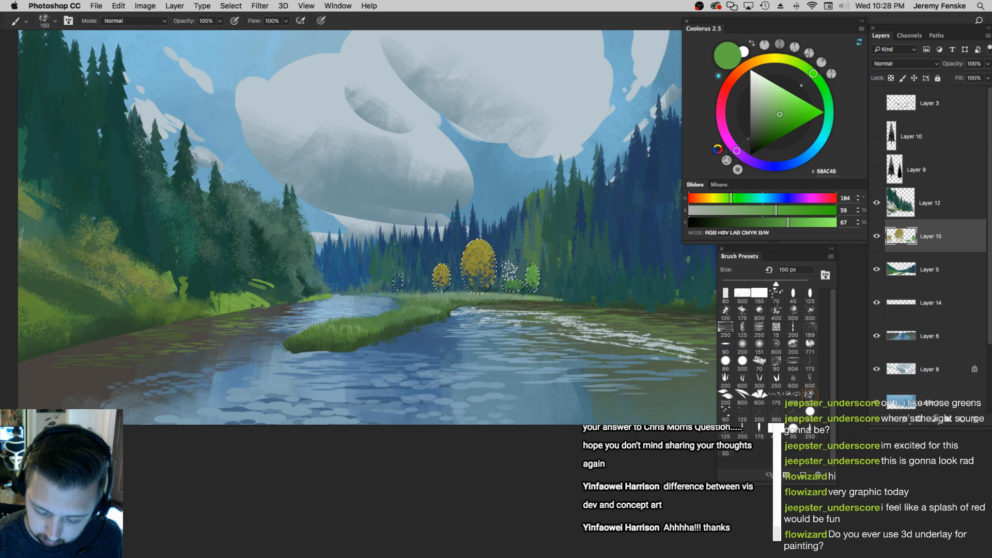
pyautogui.moveTo(400, 260); pyautogui.dragTo(395, 260)
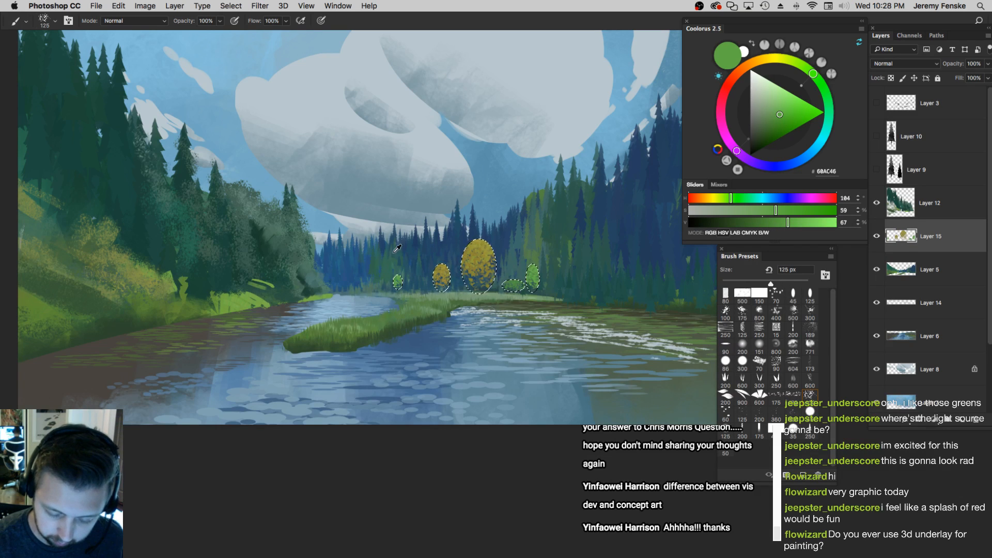
# Mask Layer 15 with the tree-shaped selection and add a new layer directly above Layer 5
pyautogui.keyDown('alt'); pyautogui.click(398, 249); pyautogui.keyUp('alt')
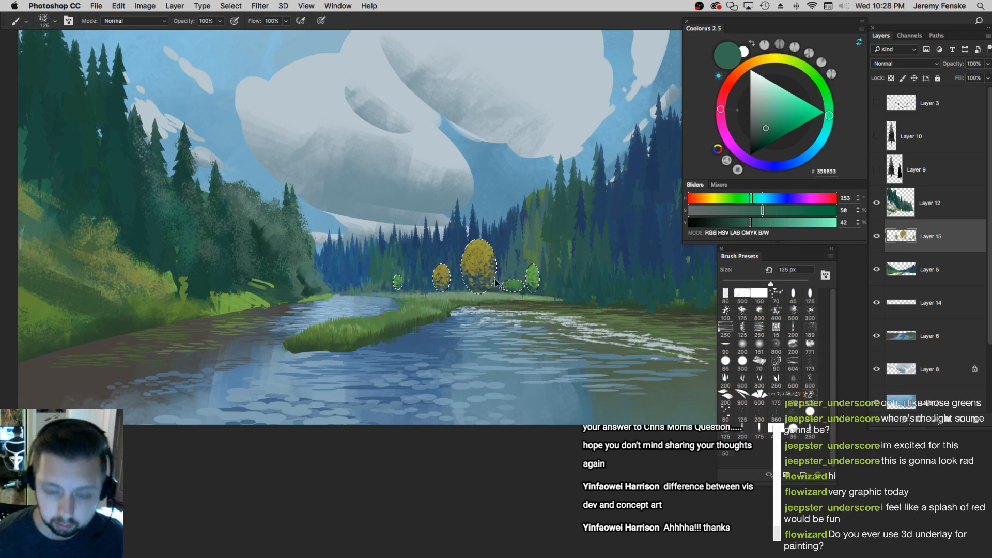
pyautogui.press('z')
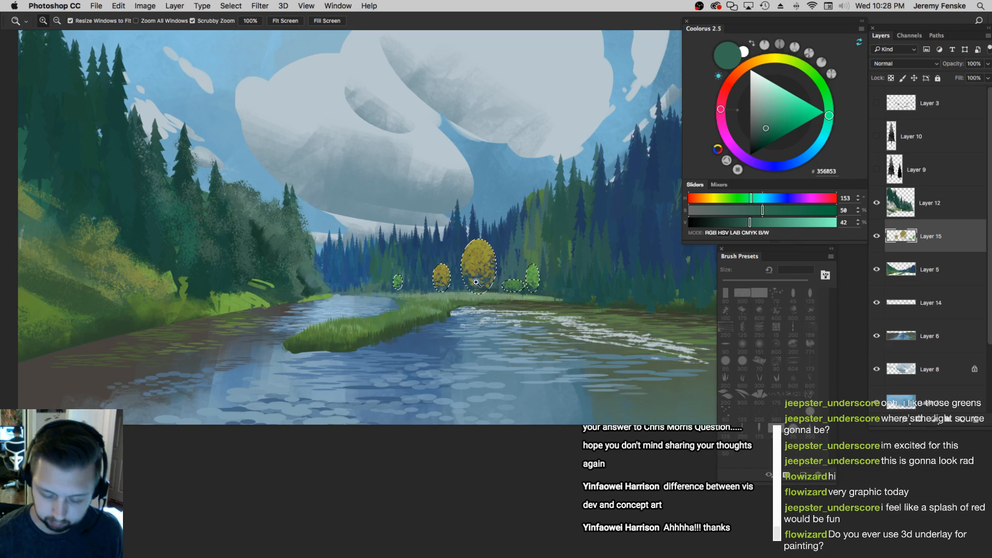
pyautogui.press('b')
pyautogui.keyDown('alt'); pyautogui.click(486, 269); pyautogui.keyUp('alt')
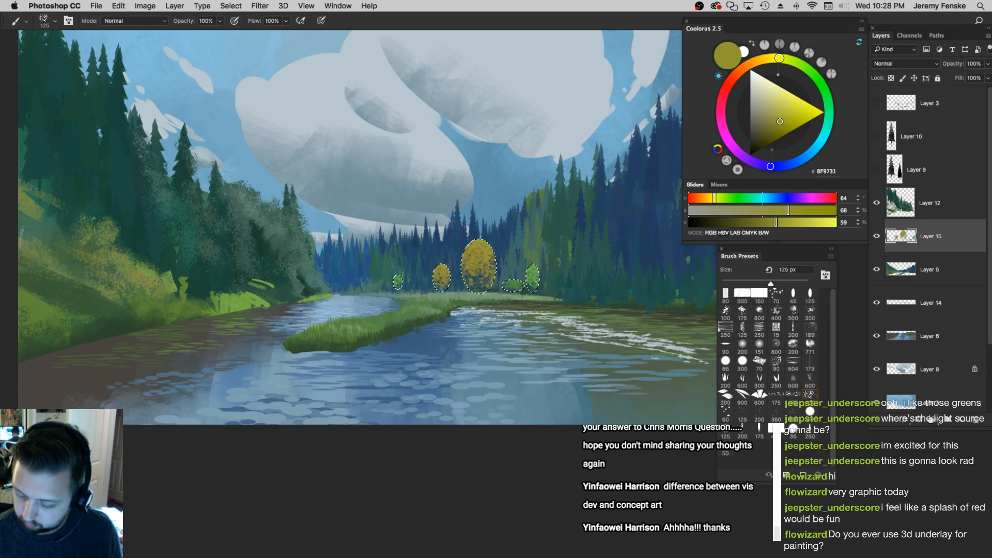
pyautogui.click(925, 422)
pyautogui.press('super+shift+alt+n')
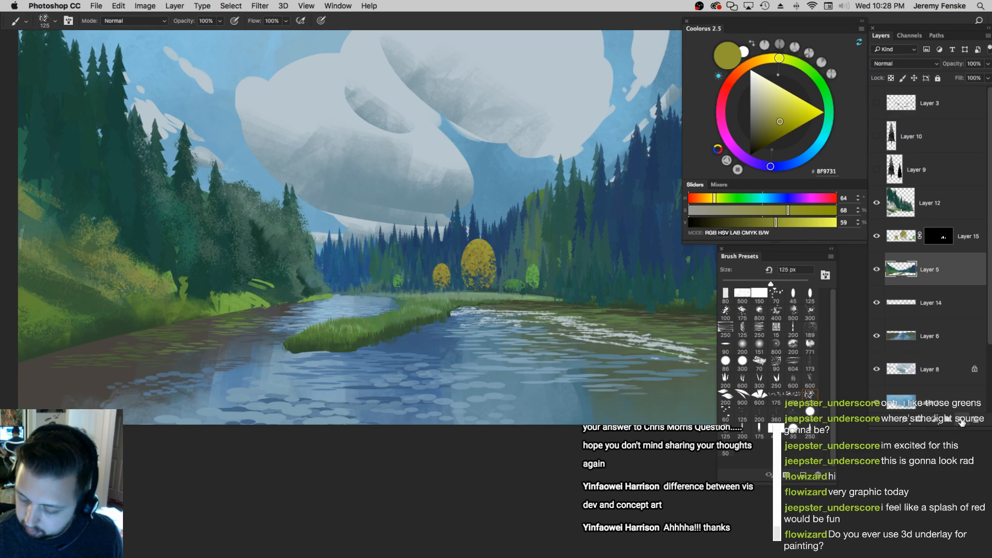
# Choose the slim oval brush at 8 px and mix a dark brown with hue 51, 22% saturation and 23% brightness
pyautogui.press('z')
pyautogui.click(517, 296)
pyautogui.press('b')
pyautogui.click(793, 293)
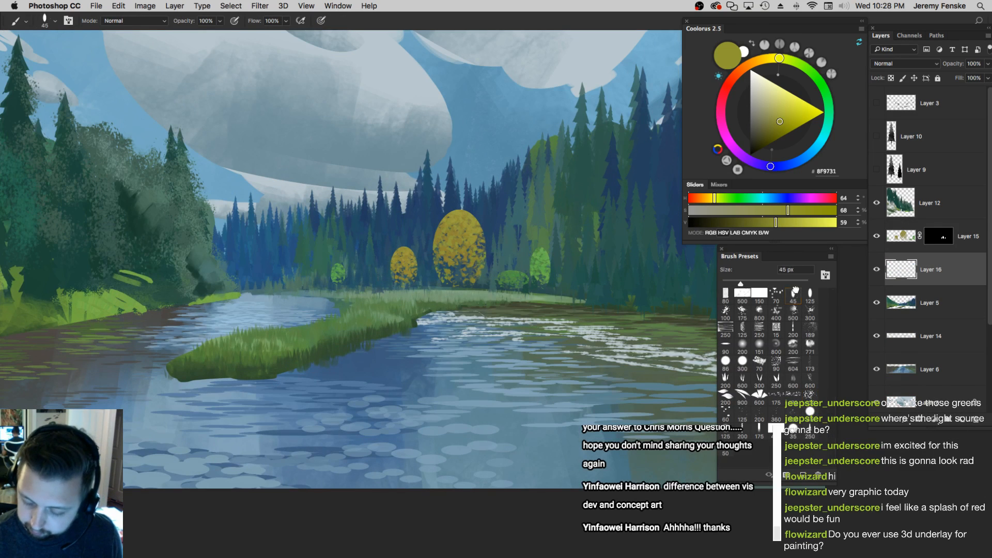
pyautogui.press('[')
pyautogui.click(736, 211)
pyautogui.moveTo(735, 222); pyautogui.dragTo(723, 219)
pyautogui.click(722, 210)
pyautogui.click(708, 199)
pyautogui.press('[')
pyautogui.press('[')
pyautogui.press('[')
pyautogui.press('[')
pyautogui.press('[')
pyautogui.press('[')
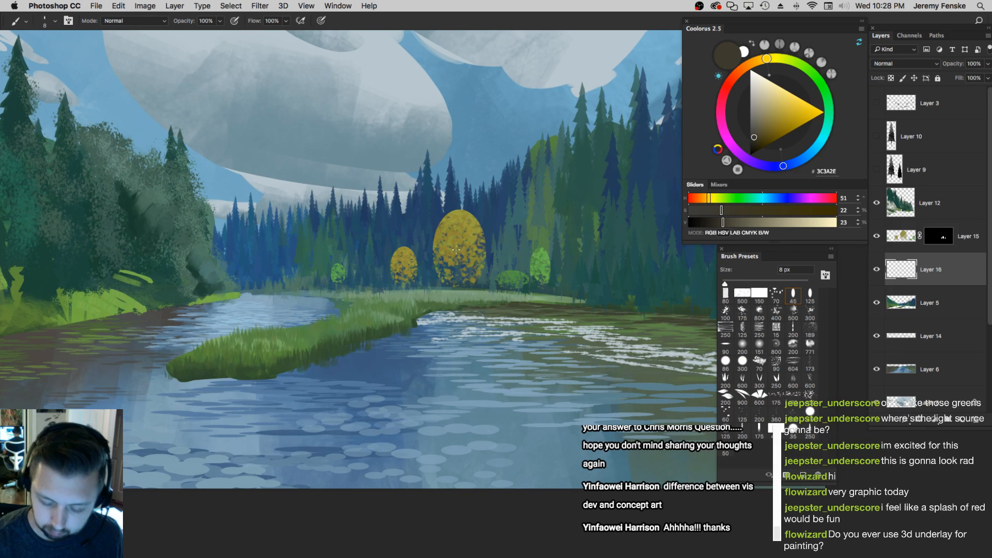
# Adjust the trunk colour to hue 80, 25% saturation and 22% brightness, and paint a trunk through the large golden tree with a 15 px brush
pyautogui.click(712, 222)
pyautogui.click(731, 209)
pyautogui.press(']')
pyautogui.press(']')
pyautogui.click(721, 198)
pyautogui.moveTo(458, 262)
pyautogui.mouseDown()
pyautogui.moveTo(464, 300)
pyautogui.moveTo(458, 262)
pyautogui.mouseUp()
pyautogui.press('super+z')
pyautogui.click(721, 222)
pyautogui.click(725, 210)
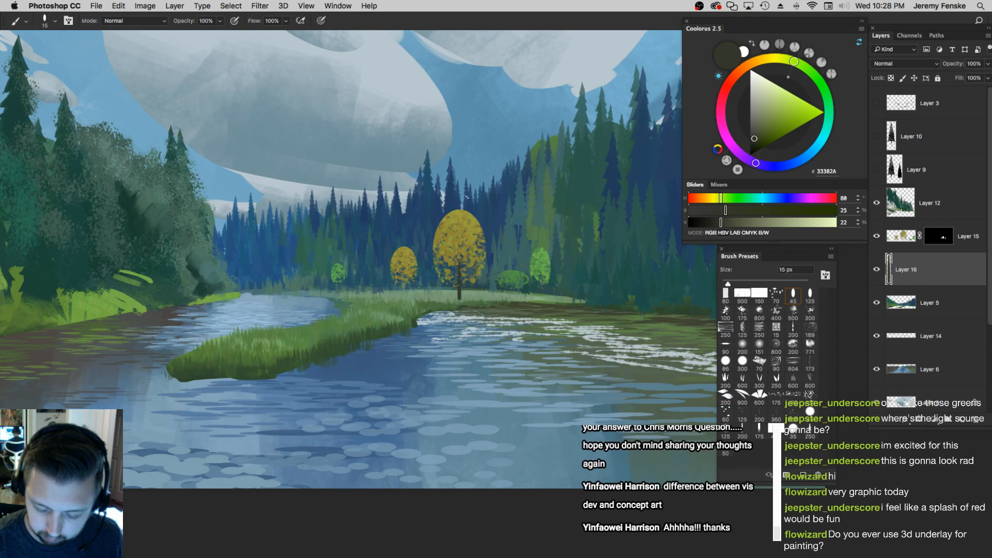
# Paint thin dark trunks under the small golden tree, the low green bush and the green trees on both sides
pyautogui.moveTo(404, 298); pyautogui.dragTo(404, 270)
pyautogui.moveTo(510, 297)
pyautogui.mouseDown()
pyautogui.moveTo(510, 286)
pyautogui.moveTo(541, 283)
pyautogui.mouseUp()
pyautogui.moveTo(339, 283); pyautogui.dragTo(339, 294)
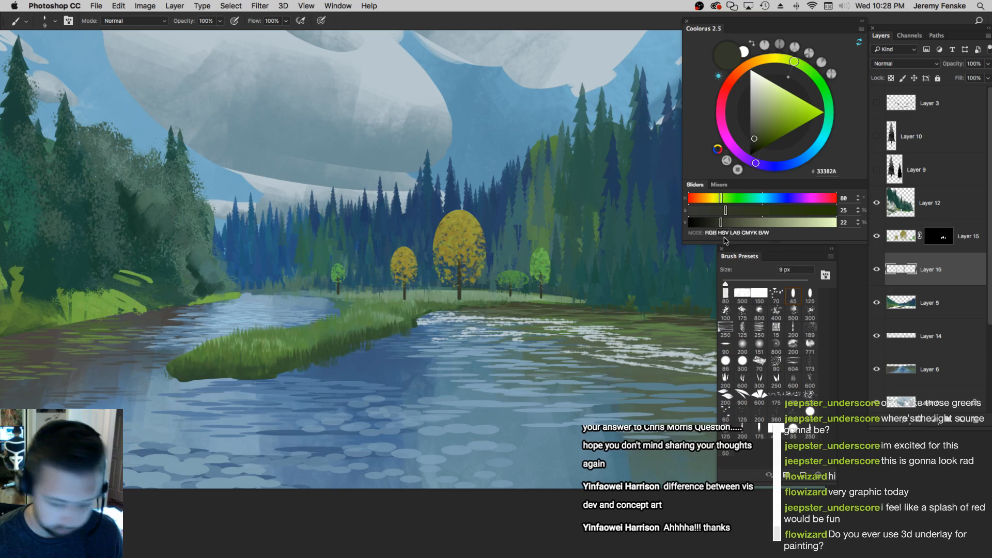
# Cool the trunk layer with a Color Balance shift of -9 toward cyan and +20 toward blue, and adjust its Levels
pyautogui.press('super+b')
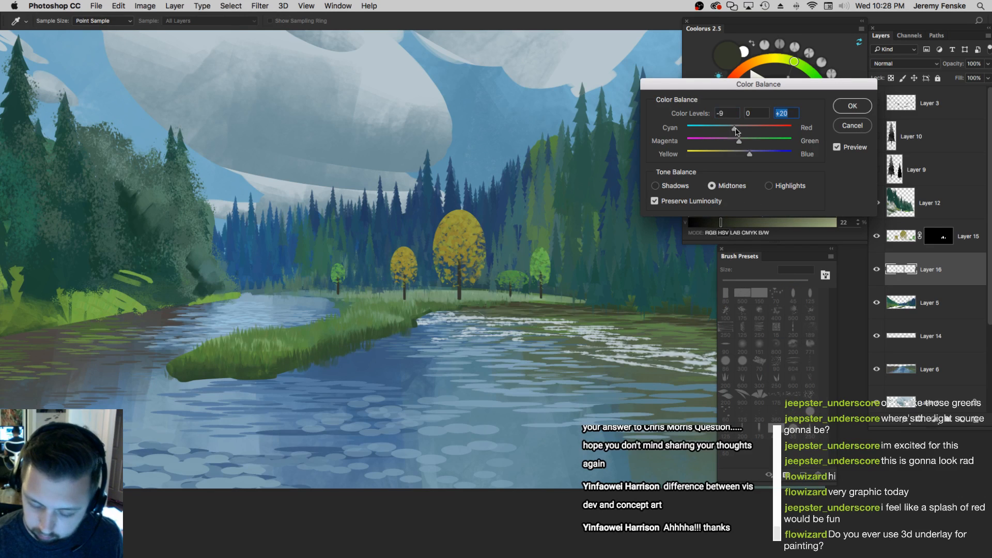
pyautogui.press('Return')
pyautogui.press('super+l')
pyautogui.moveTo(860, 291); pyautogui.dragTo(857, 292)
pyautogui.press('Return')
# Lock Layer 16's transparent pixels and shade the trunks with a large soft brush, mixing a dark olive at hue 62
pyautogui.press('/')
pyautogui.click(742, 347)
pyautogui.keyDown('alt'); pyautogui.click(393, 297); pyautogui.keyUp('alt')
pyautogui.press('[')
pyautogui.press('[')
pyautogui.press(']')
pyautogui.press(']')
pyautogui.keyDown('alt'); pyautogui.click(463, 269); pyautogui.keyUp('alt')
pyautogui.press(']')
pyautogui.press(']')
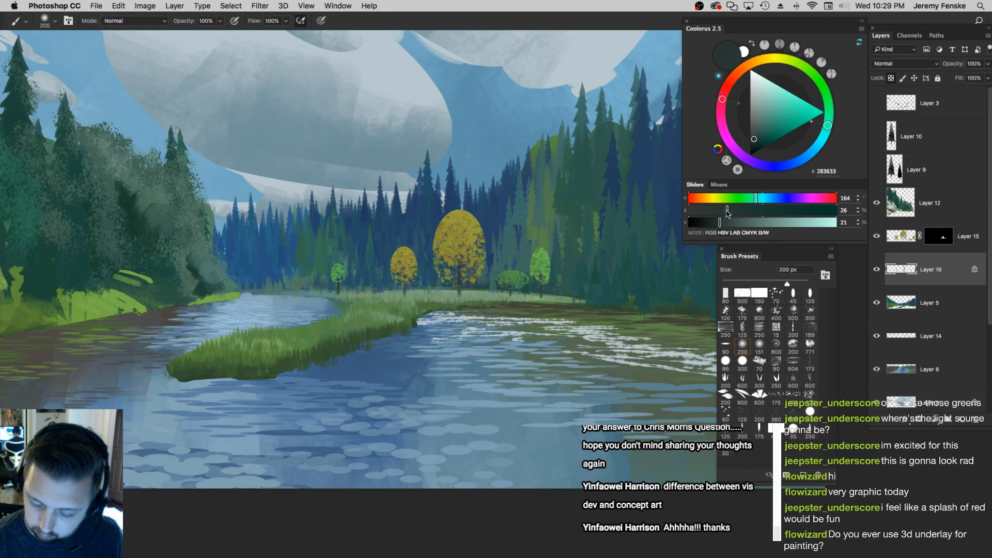
pyautogui.click(714, 198)
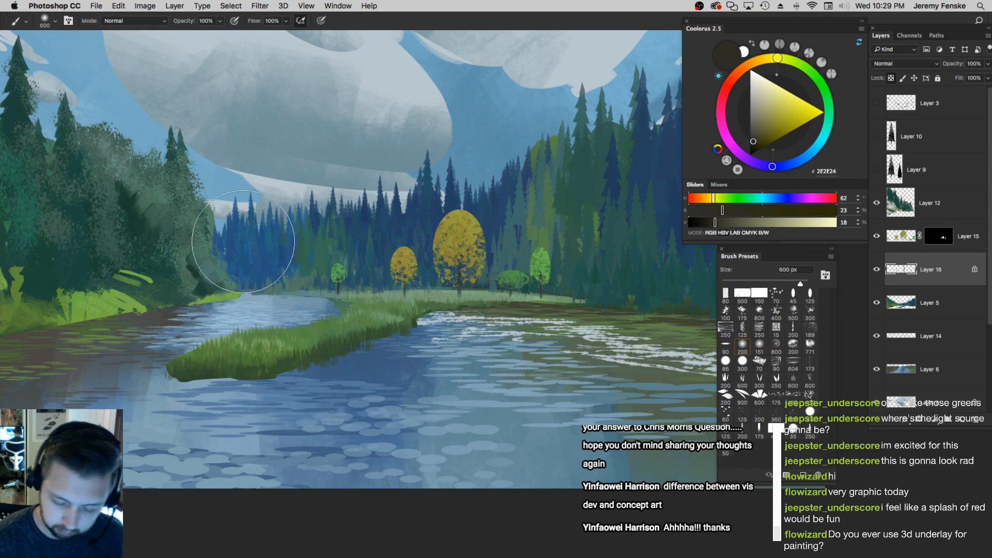
# Examine the whole painting zoomed out, including once with all panels hidden
pyautogui.press('z')
pyautogui.moveTo(521, 251)
pyautogui.mouseDown()
pyautogui.moveTo(436, 242)
pyautogui.moveTo(544, 251)
pyautogui.mouseUp()
pyautogui.moveTo(562, 305); pyautogui.dragTo(559, 297)
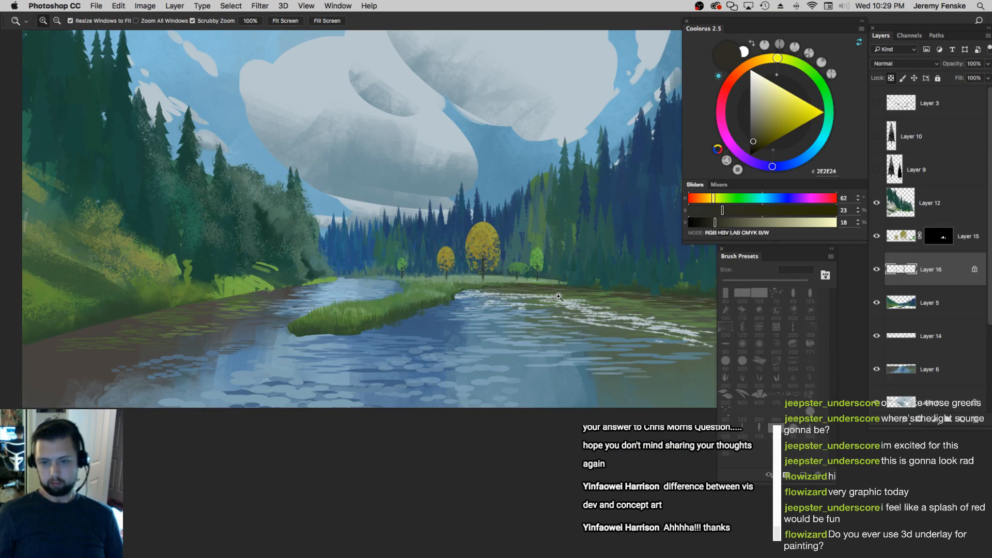
pyautogui.keyDown('alt'); pyautogui.click(518, 302); pyautogui.keyUp('alt')
pyautogui.click(517, 301)
pyautogui.moveTo(540, 290); pyautogui.dragTo(523, 317)
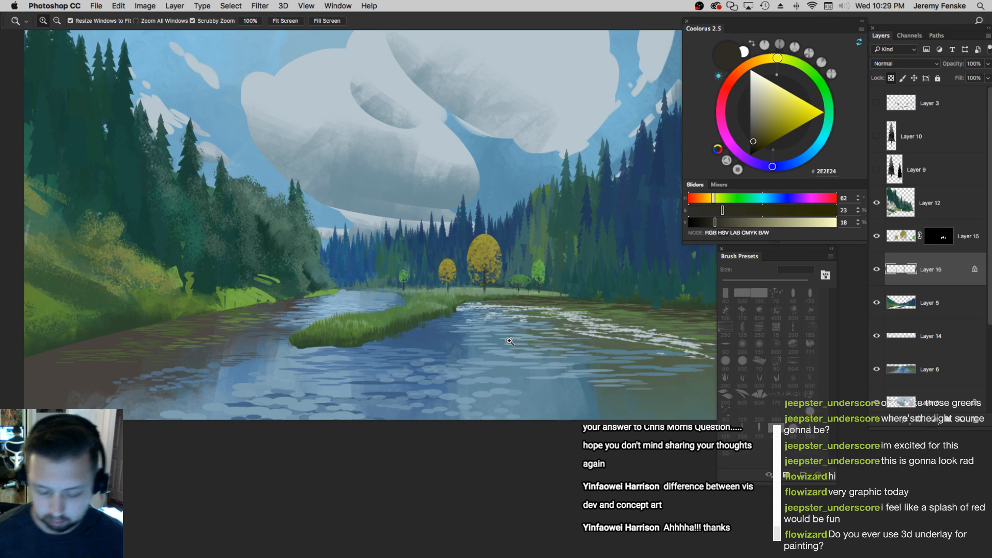
pyautogui.keyDown('alt'); pyautogui.click(444, 304); pyautogui.keyUp('alt')
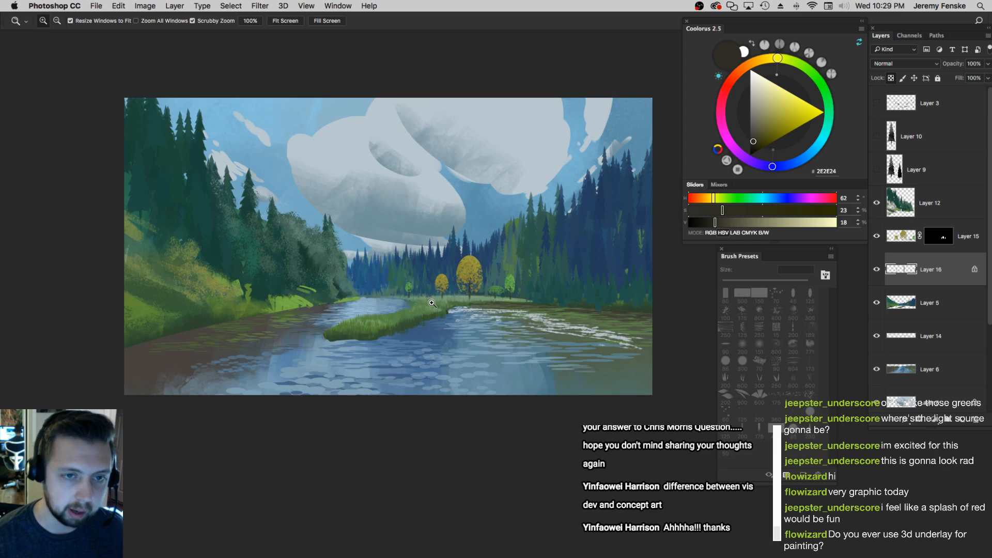
pyautogui.moveTo(382, 341); pyautogui.dragTo(399, 353)
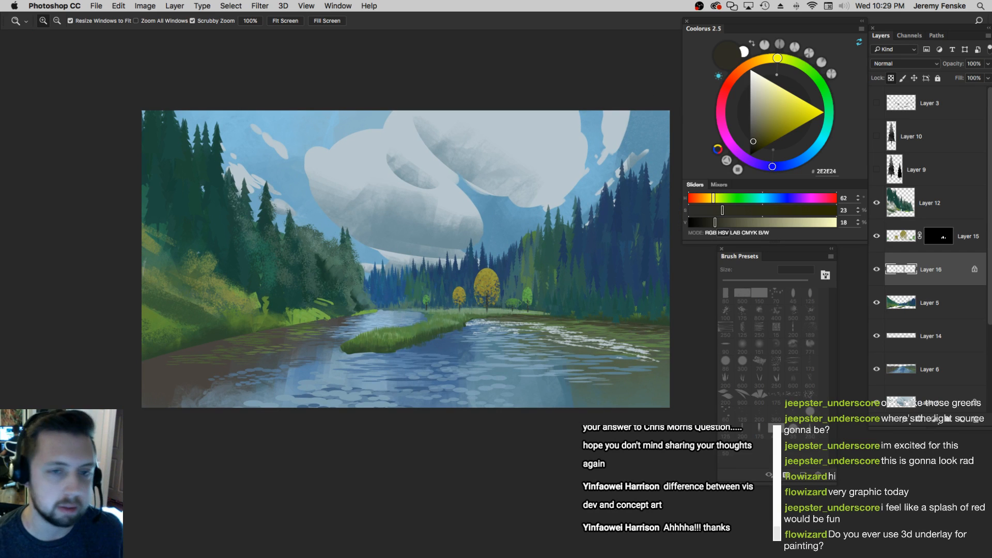
pyautogui.press('Tab')
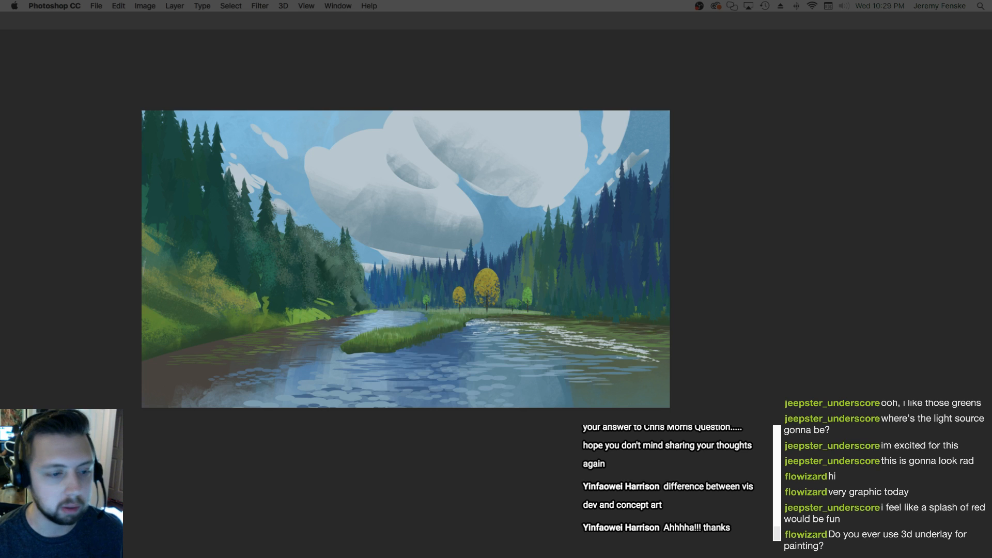
pyautogui.press('Tab')
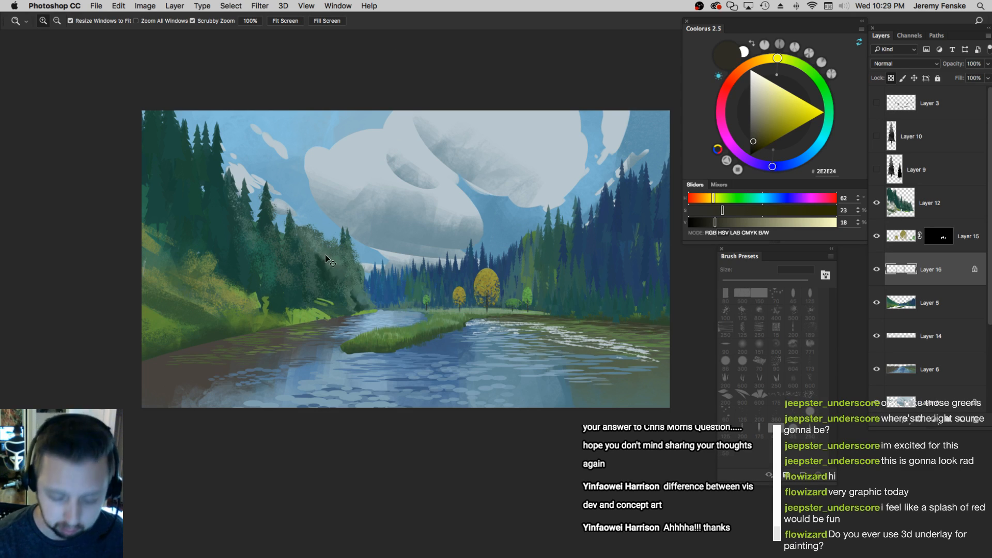
# Select Layer 12, choose the flat 90 px brush preset, and mix a muted green sampled from the shrubs above the left bank
pyautogui.moveTo(332, 258); pyautogui.dragTo(339, 259)
pyautogui.press('super+z')
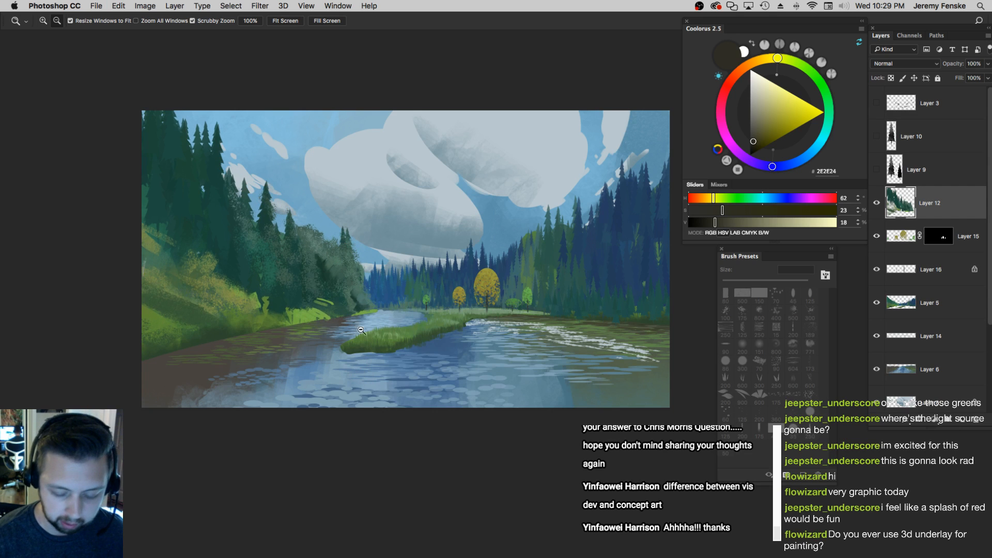
pyautogui.press('b')
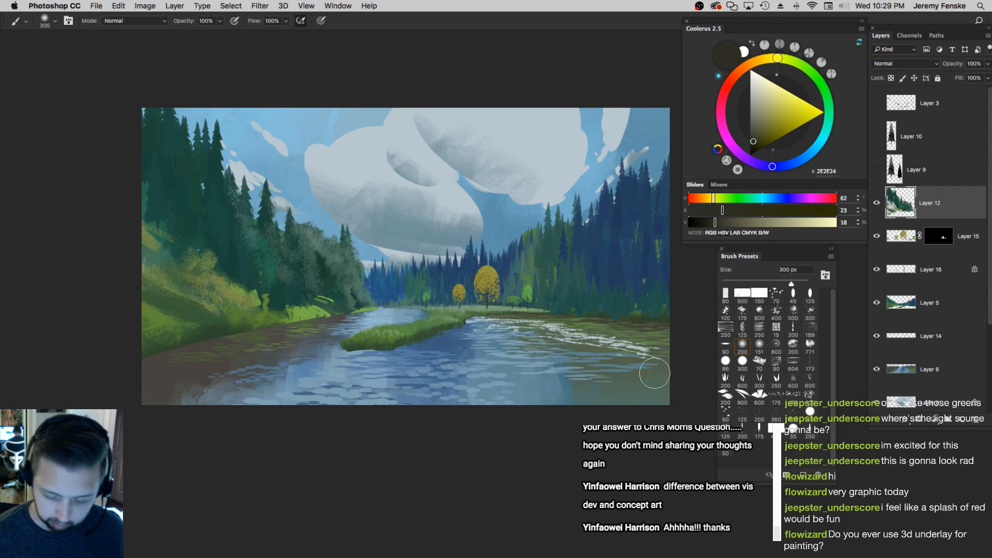
pyautogui.click(729, 346)
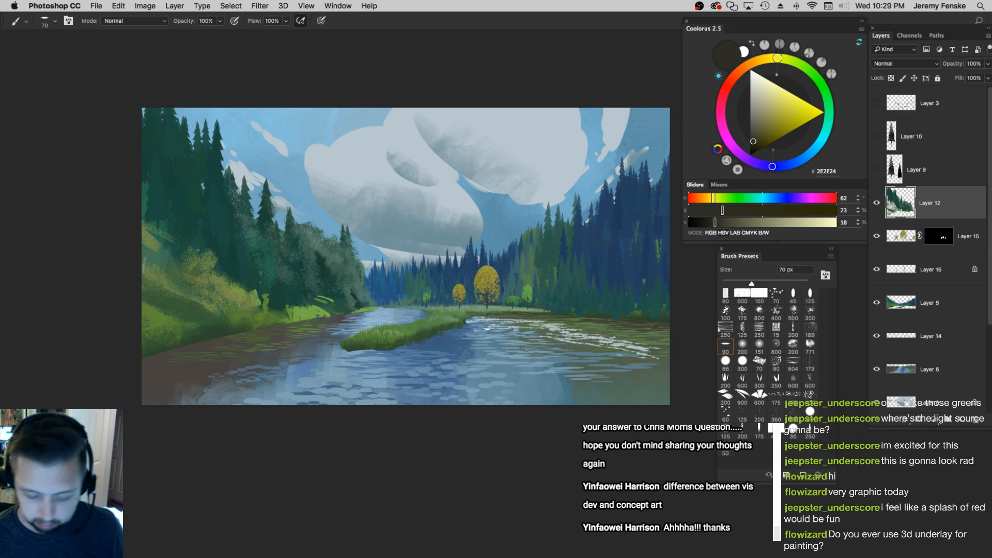
pyautogui.keyDown('alt'); pyautogui.click(316, 307); pyautogui.keyUp('alt')
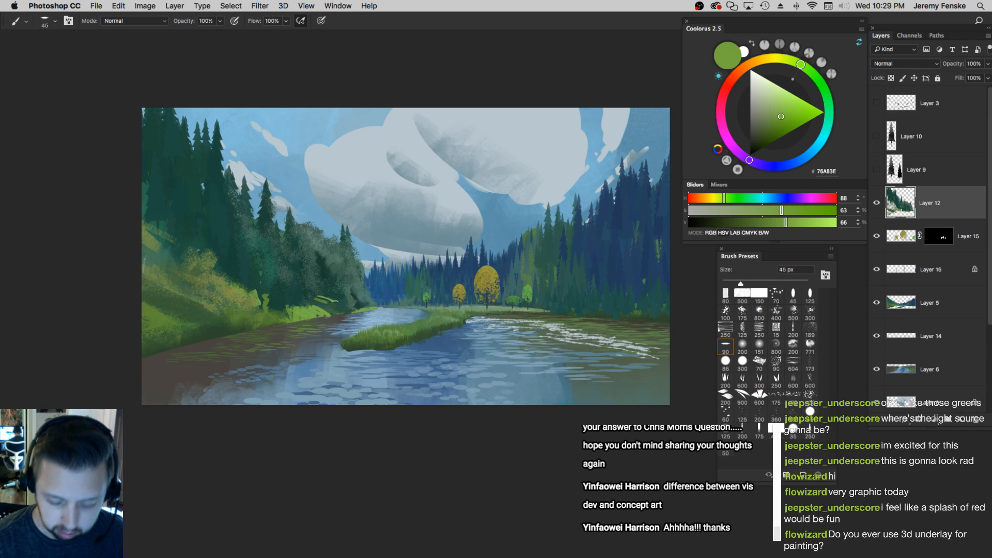
pyautogui.keyDown('alt'); pyautogui.click(324, 305); pyautogui.keyUp('alt')
pyautogui.press(']')
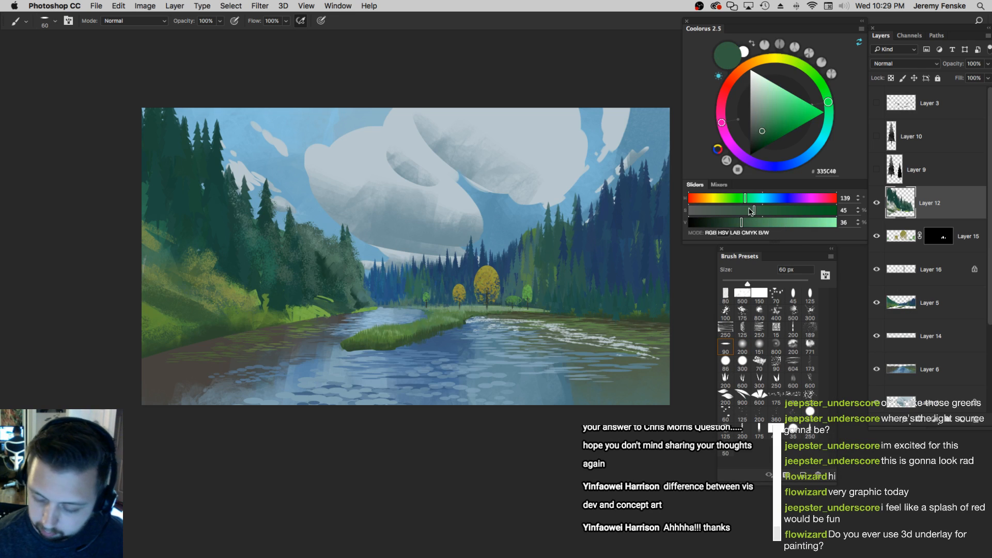
pyautogui.click(746, 210)
pyautogui.click(753, 222)
# Paint over the base of the left bank's shrubs with dark greens sampled nearby, using the flat brush at about 80 px
pyautogui.press(']')
pyautogui.press(']')
pyautogui.press('[')
pyautogui.press(']')
pyautogui.press('[')
pyautogui.keyDown('alt'); pyautogui.click(326, 308); pyautogui.keyUp('alt')
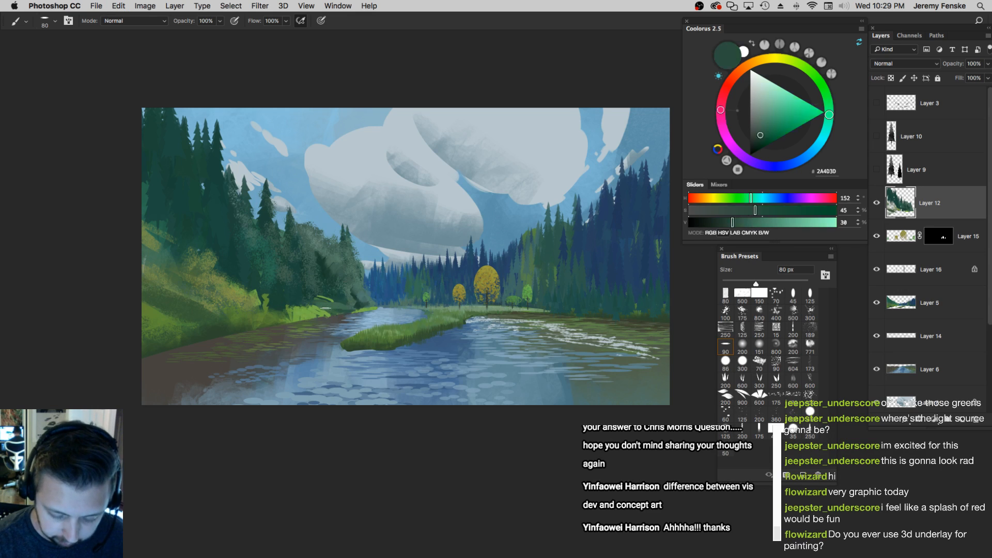
pyautogui.keyDown('alt'); pyautogui.click(317, 305); pyautogui.keyUp('alt')
pyautogui.keyDown('alt'); pyautogui.click(330, 314); pyautogui.keyUp('alt')
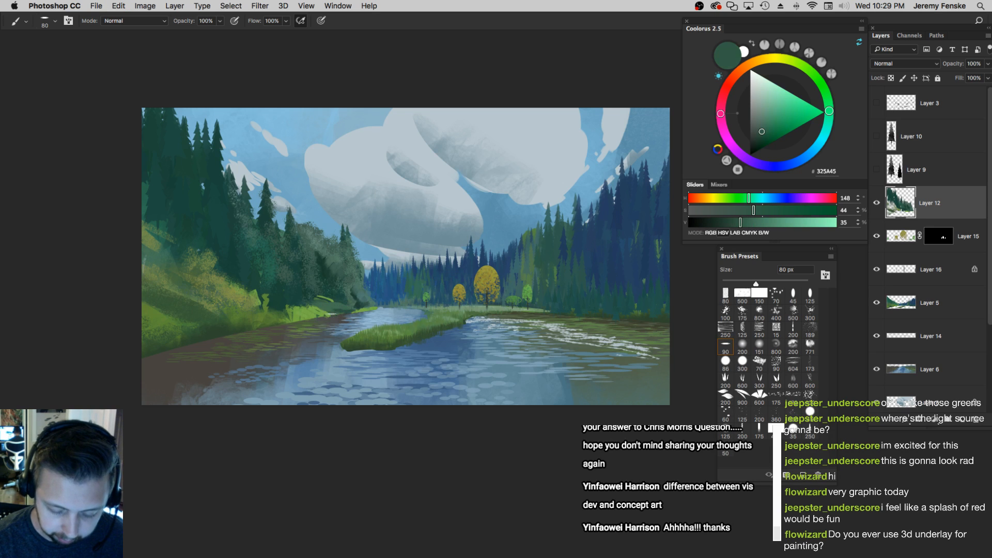
# Brush dark green shadow onto the lower left slope with the flat brush at 175 px, and shift the sampled green's hue to 137
pyautogui.press(']')
pyautogui.press(']')
pyautogui.press(']')
pyautogui.press(']')
pyautogui.press(']')
pyautogui.press(']')
pyautogui.press(']')
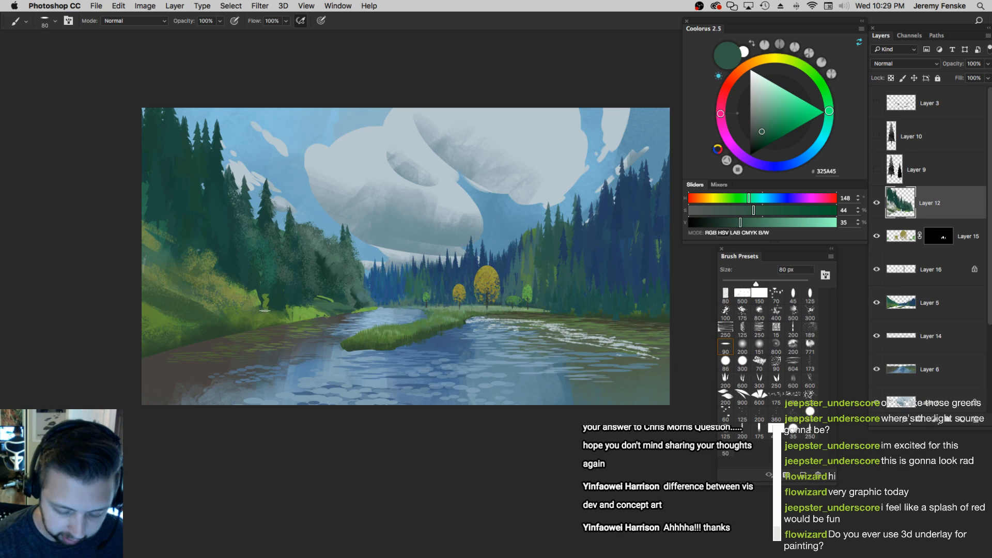
pyautogui.keyDown('alt'); pyautogui.click(265, 310); pyautogui.keyUp('alt')
pyautogui.press(']')
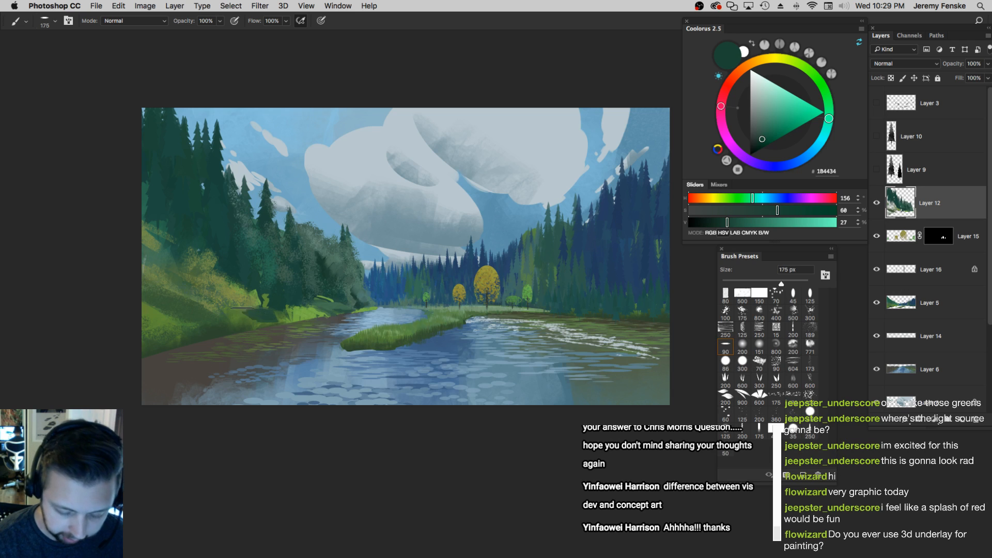
pyautogui.moveTo(234, 305)
pyautogui.mouseDown()
pyautogui.moveTo(203, 305)
pyautogui.moveTo(218, 327)
pyautogui.moveTo(258, 323)
pyautogui.moveTo(228, 328)
pyautogui.mouseUp()
pyautogui.moveTo(752, 198); pyautogui.dragTo(744, 199)
# Undo the last slope strokes, switch to the speckled foliage brush, and sample a dark green from the left slope
pyautogui.press('[')
pyautogui.press('[')
pyautogui.press('[')
pyautogui.press('[')
pyautogui.press('super+z')
pyautogui.press(']')
pyautogui.press(']')
pyautogui.press(']')
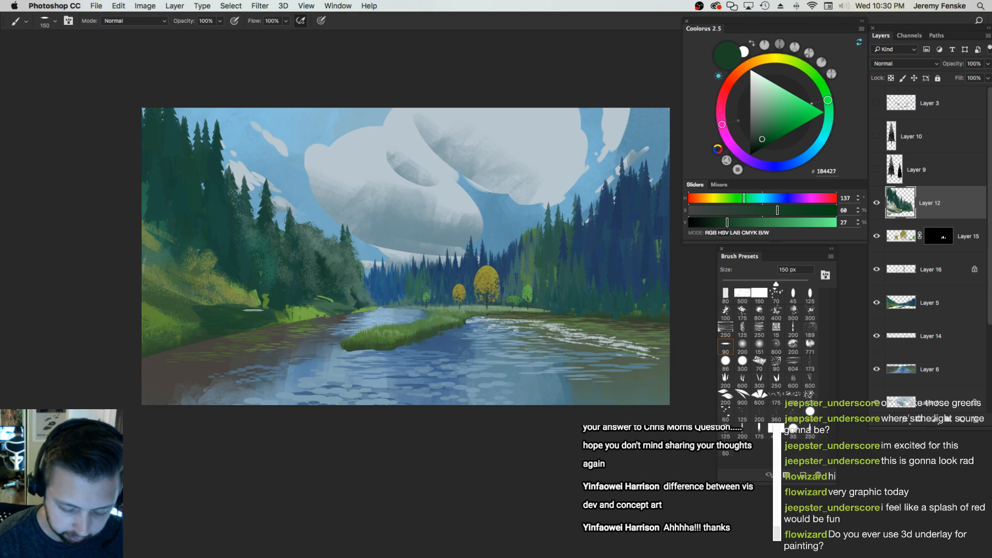
pyautogui.press('[')
pyautogui.press('[')
pyautogui.press('[')
pyautogui.click(810, 395)
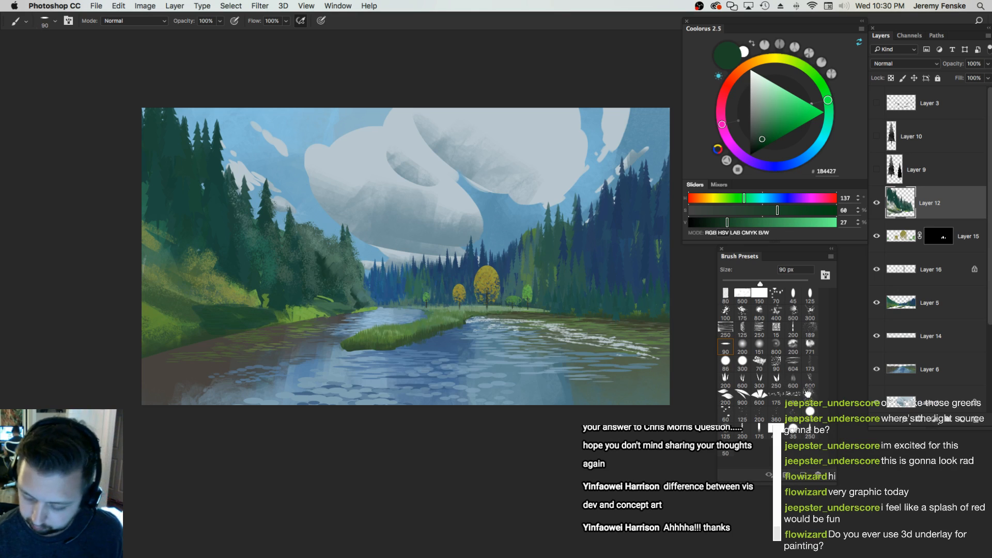
pyautogui.keyDown('alt'); pyautogui.click(216, 315); pyautogui.keyUp('alt')
pyautogui.press('super+z')
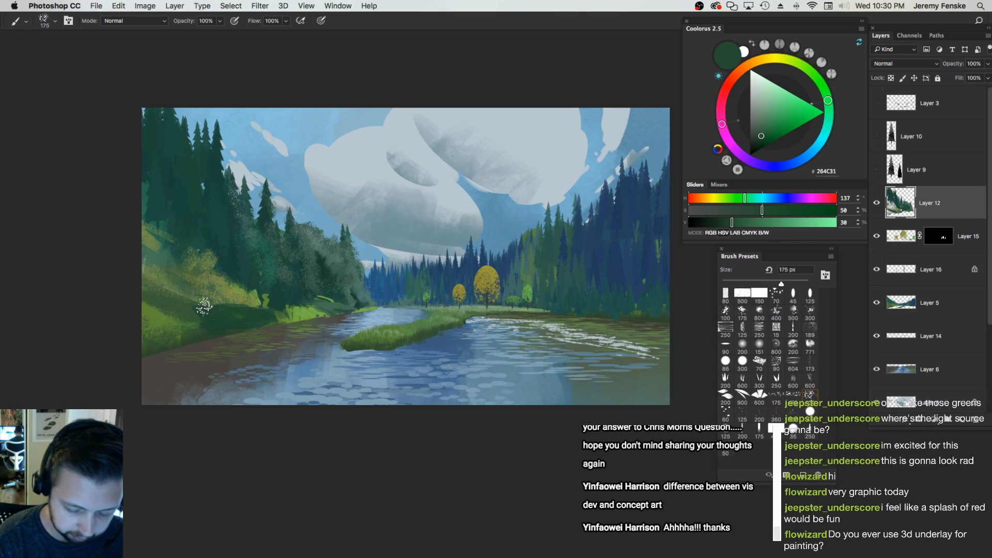
# Sample a grey-green from the shrubs and speckle foliage over the left slope with a 100 px brush
pyautogui.keyDown('alt'); pyautogui.click(327, 248); pyautogui.keyUp('alt')
pyautogui.press('[')
pyautogui.press('[')
pyautogui.press('[')
pyautogui.moveTo(212, 309); pyautogui.dragTo(187, 303)
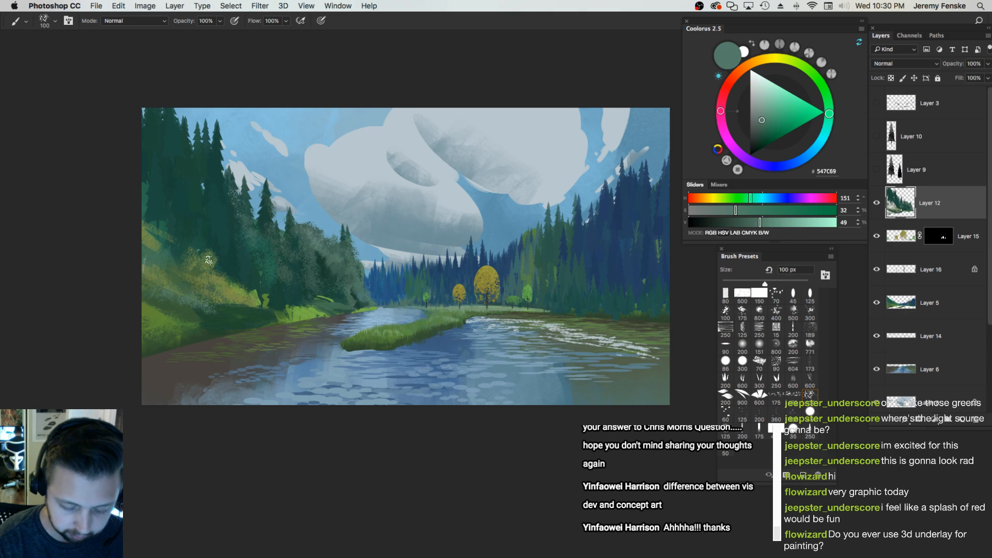
# Sample a dark teal green beside the golden bush and dab shadow foliage around it on the left slope
pyautogui.keyDown('alt'); pyautogui.click(218, 263); pyautogui.keyUp('alt')
pyautogui.press(']')
pyautogui.press(']')
pyautogui.press(']')
pyautogui.press('[')
pyautogui.press('[')
pyautogui.press('[')
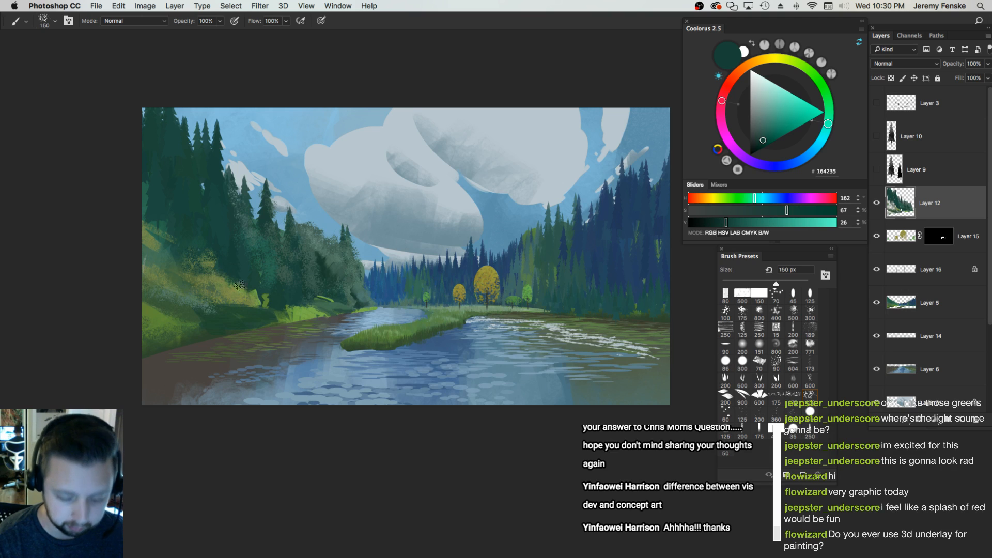
# Mix a pale teal with 23% saturation and 69% brightness, and dab light foliage highlights across the bushes on the left slope
pyautogui.click(805, 222)
pyautogui.moveTo(753, 211); pyautogui.dragTo(711, 211)
pyautogui.press('[')
pyautogui.press('[')
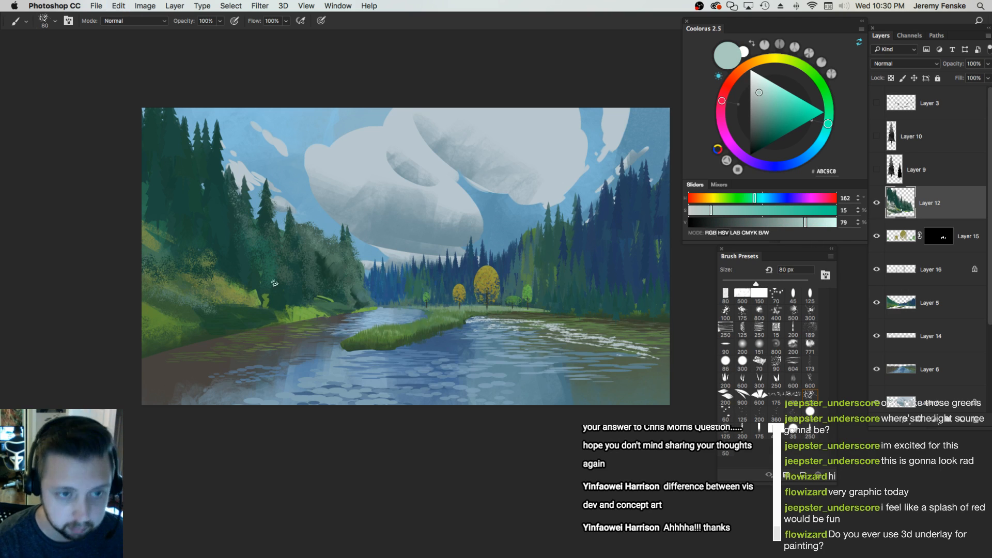
pyautogui.click(789, 222)
pyautogui.click(722, 211)
pyautogui.press(']')
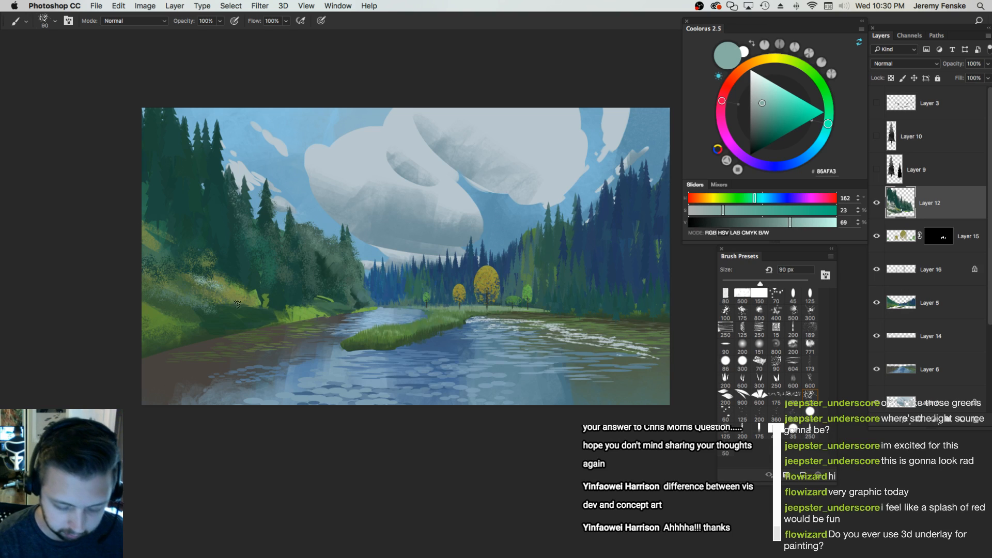
pyautogui.moveTo(206, 283)
pyautogui.mouseDown()
pyautogui.moveTo(184, 279)
pyautogui.moveTo(236, 292)
pyautogui.moveTo(155, 267)
pyautogui.mouseUp()
pyautogui.press(']')
pyautogui.press(']')
pyautogui.press(']')
# Dab small grass along the far shore right of the trees in a sampled mid green at 40 px, working on Layer 5
pyautogui.moveTo(583, 311); pyautogui.dragTo(526, 308)
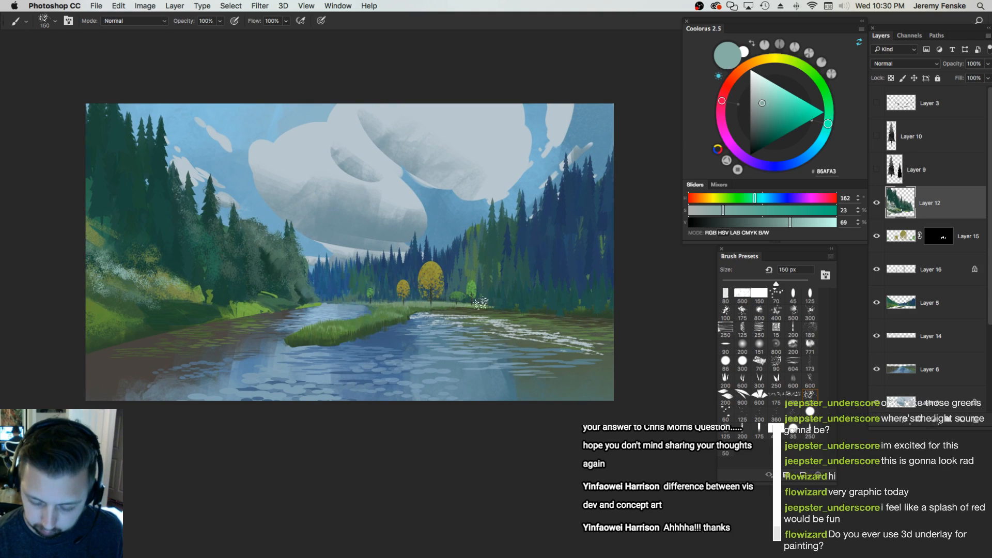
pyautogui.keyDown('alt'); pyautogui.click(417, 309); pyautogui.keyUp('alt')
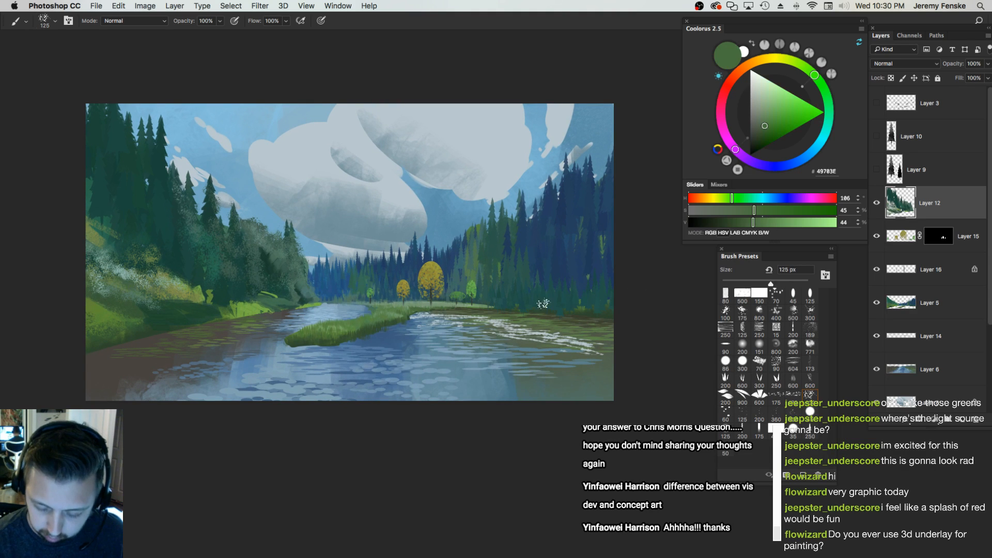
pyautogui.press('[')
pyautogui.press('[')
pyautogui.press('[')
pyautogui.press('[')
pyautogui.moveTo(460, 308)
pyautogui.mouseDown()
pyautogui.moveTo(455, 300)
pyautogui.moveTo(459, 312)
pyautogui.moveTo(491, 307)
pyautogui.mouseUp()
pyautogui.press('super+z')
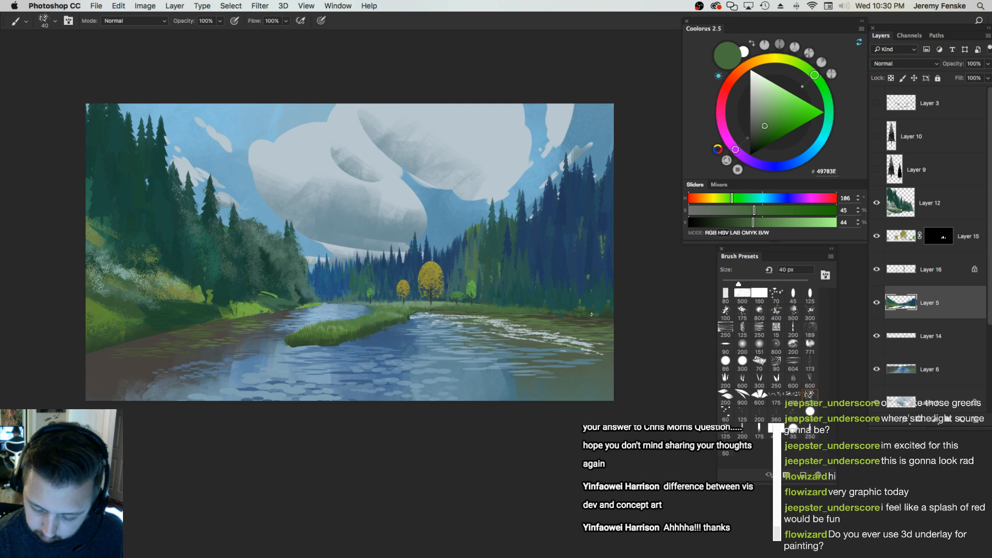
# Sample a dark green with 38% saturation and 22% brightness, and dab shaded foliage along the right shoreline
pyautogui.keyDown('alt'); pyautogui.click(616, 311); pyautogui.keyUp('alt')
pyautogui.press('[')
pyautogui.moveTo(724, 231); pyautogui.dragTo(720, 231)
pyautogui.press('[')
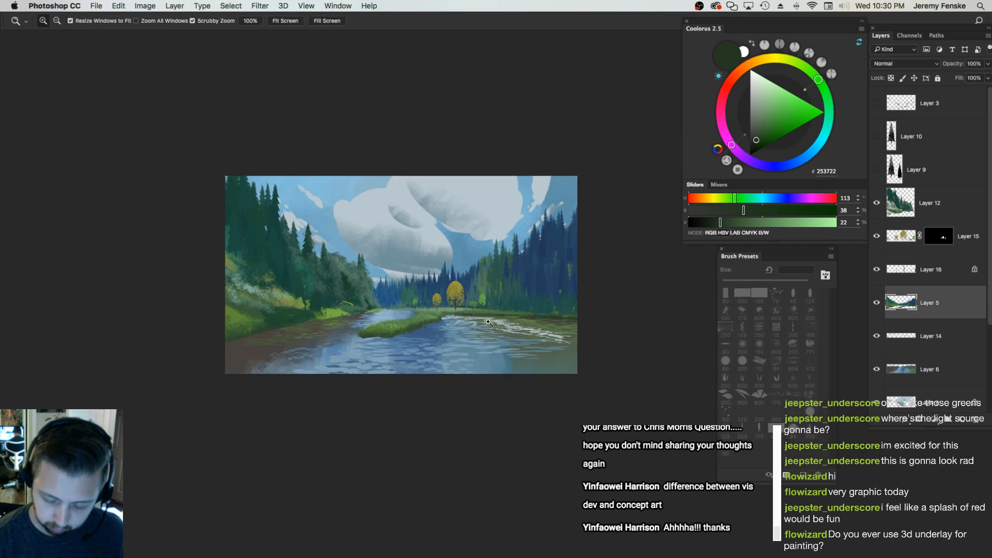
pyautogui.click(458, 320)
pyautogui.press(']')
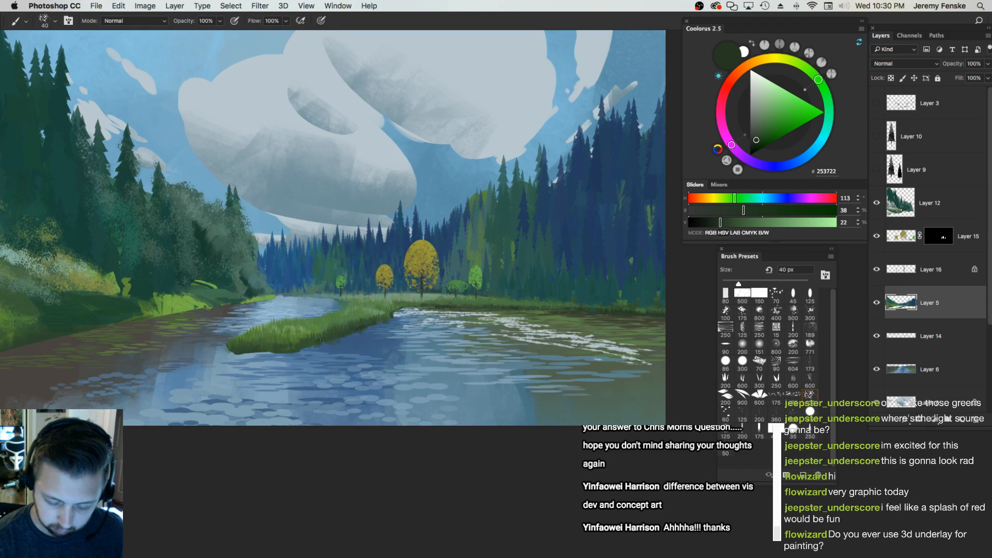
pyautogui.moveTo(422, 329); pyautogui.dragTo(489, 331)
pyautogui.keyDown('alt'); pyautogui.click(401, 325); pyautogui.keyUp('alt')
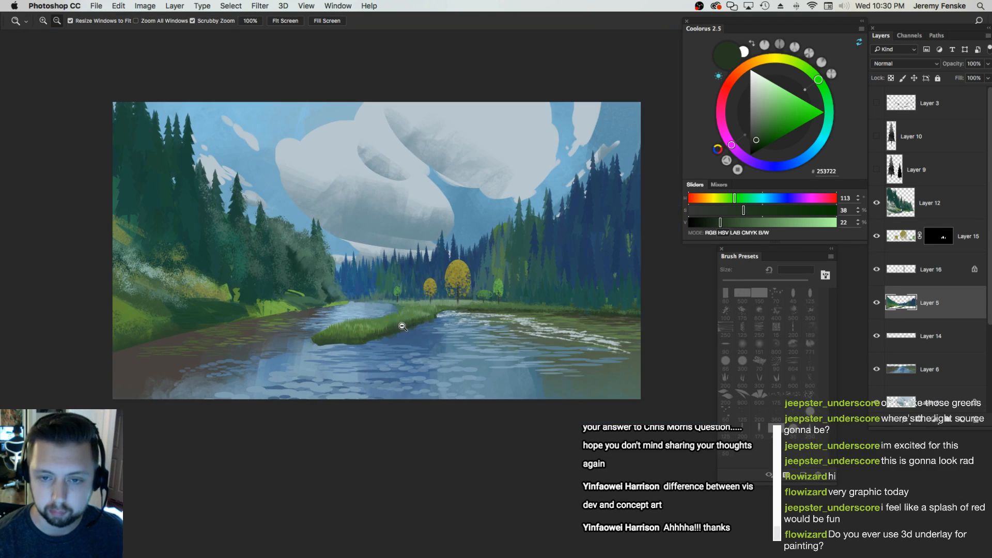
# Switch to Layer 6 and start the spit's reflection with the rectangular brush at 100 px in a sampled dark green
pyautogui.click(411, 332)
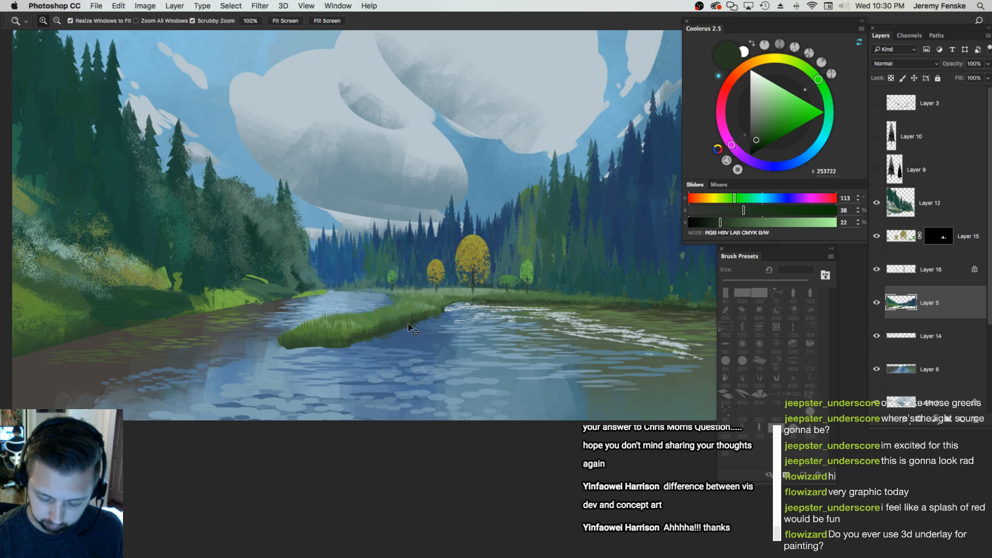
pyautogui.keyDown('super'); pyautogui.click(429, 346); pyautogui.keyUp('super')
pyautogui.press('b')
pyautogui.click(727, 295)
pyautogui.keyDown('alt'); pyautogui.click(393, 330); pyautogui.keyUp('alt')
pyautogui.press(']')
pyautogui.press(']')
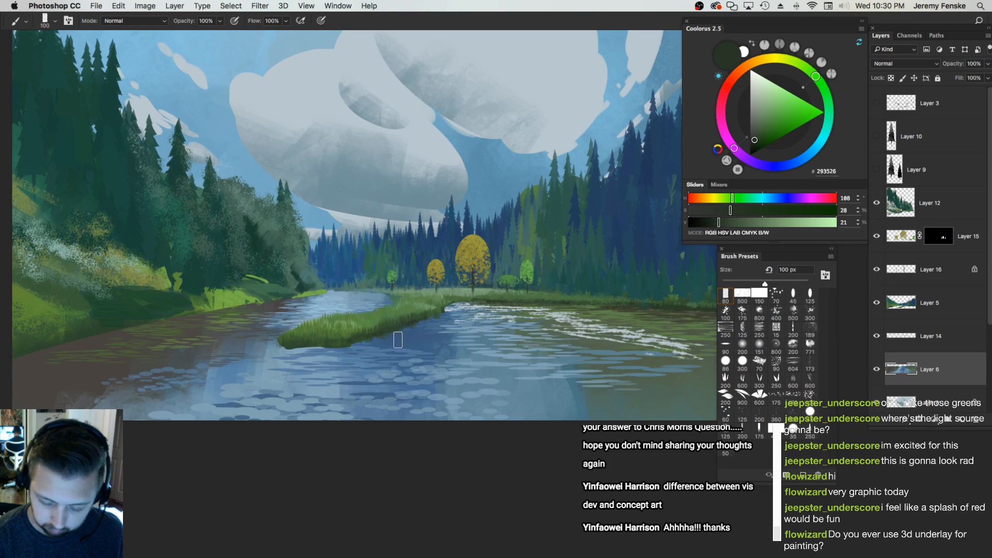
# Mix a dark green with 32% saturation and 22% brightness, and paint the reflection under the spit's near end at 200 to 250 px
pyautogui.click(728, 222)
pyautogui.click(735, 209)
pyautogui.press(']')
pyautogui.press(']')
pyautogui.press(']')
pyautogui.press(']')
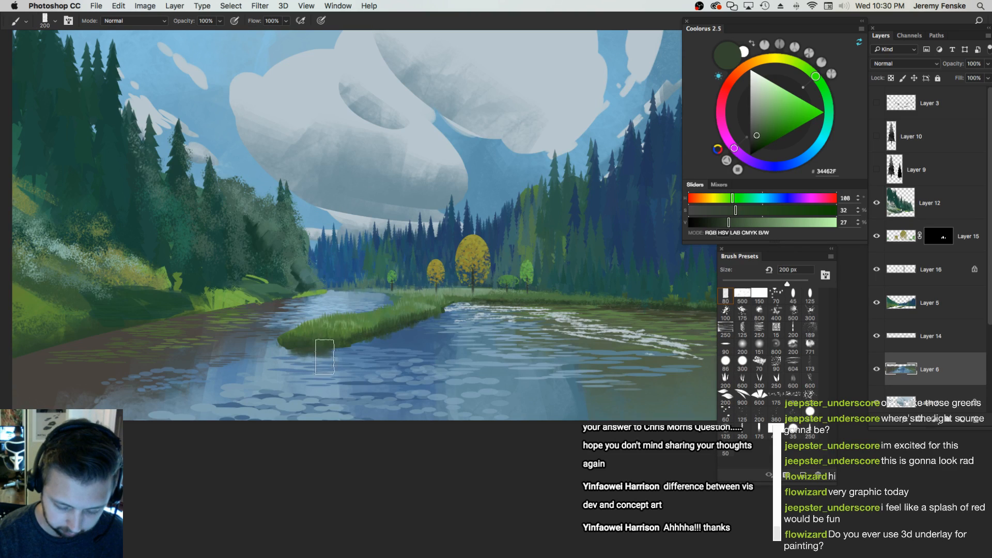
pyautogui.moveTo(728, 223); pyautogui.dragTo(721, 223)
pyautogui.press('[')
pyautogui.press(']')
pyautogui.press(']')
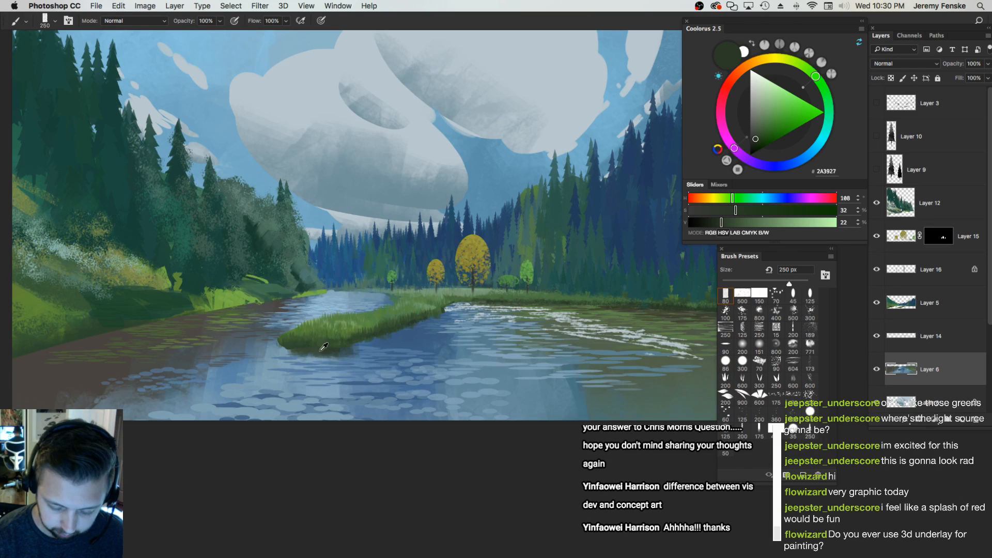
# Blend the reflection below the spit's near end with greens sampled from the grass and water, reducing the brush to 125 px
pyautogui.keyDown('alt'); pyautogui.click(321, 350); pyautogui.keyUp('alt')
pyautogui.keyDown('alt'); pyautogui.click(358, 326); pyautogui.keyUp('alt')
pyautogui.moveTo(345, 337); pyautogui.dragTo(355, 337)
pyautogui.keyDown('alt'); pyautogui.click(321, 353); pyautogui.keyUp('alt')
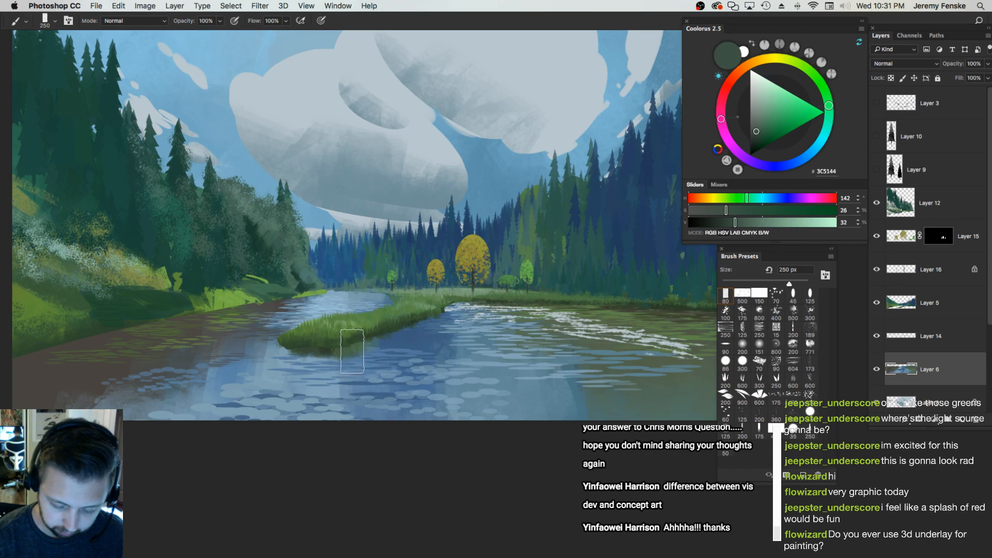
pyautogui.press('[')
pyautogui.press('[')
pyautogui.press('[')
pyautogui.press('[')
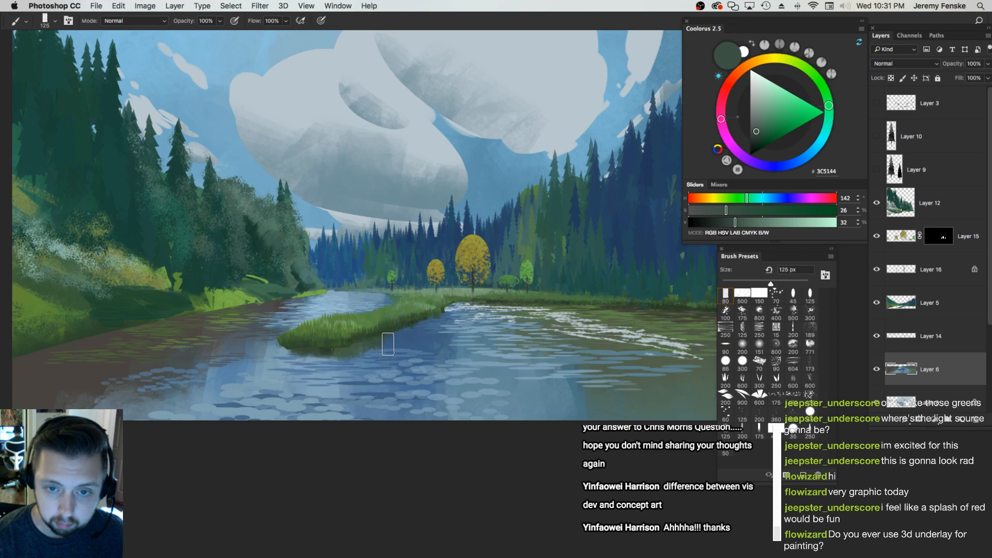
# Mix a dark green with 30% saturation and 26% brightness from the spit's grass, and paint its reflection along the inner edge at 90 to 100 px
pyautogui.keyDown('alt'); pyautogui.click(381, 333); pyautogui.keyUp('alt')
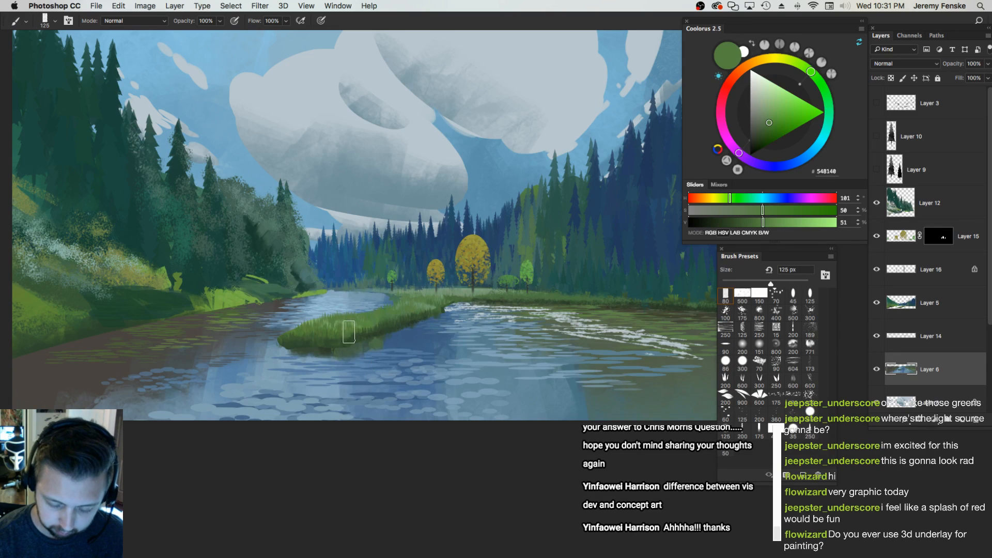
pyautogui.keyDown('alt'); pyautogui.click(390, 321); pyautogui.keyUp('alt')
pyautogui.press('[')
pyautogui.press('[')
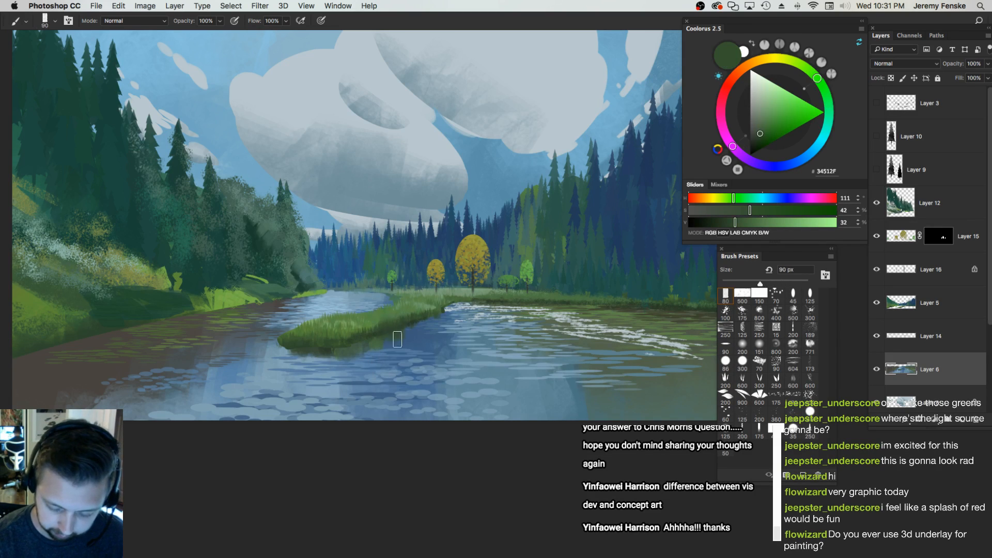
pyautogui.click(727, 222)
pyautogui.click(732, 210)
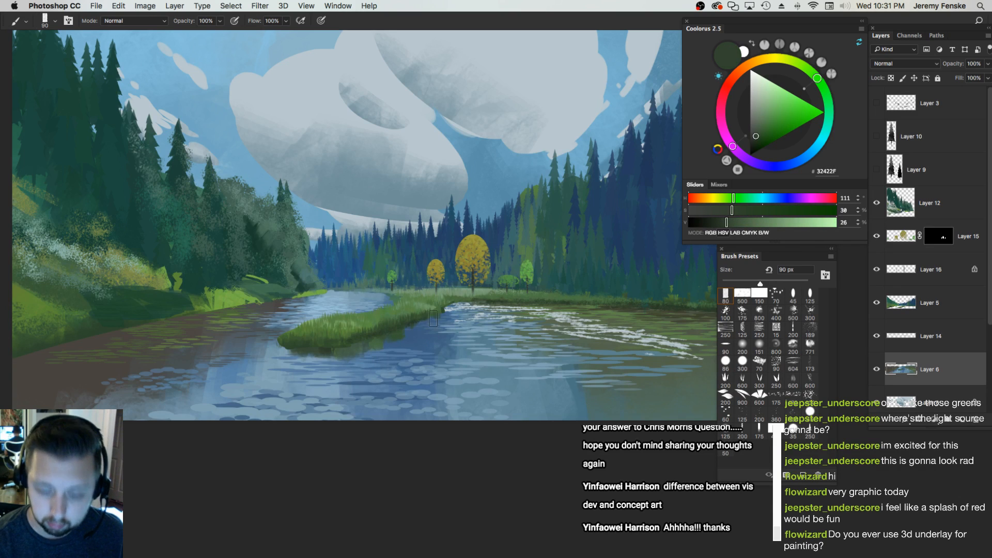
pyautogui.press(']')
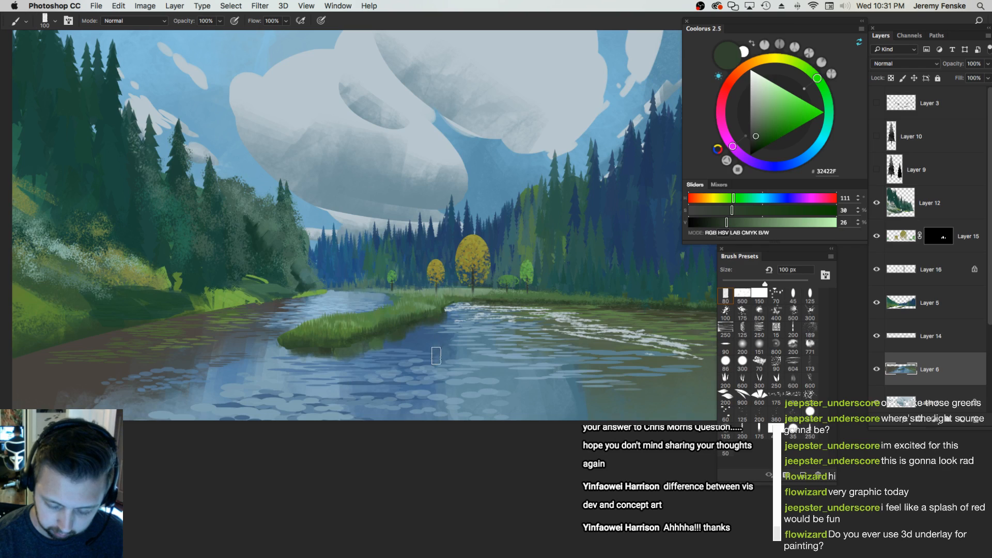
# Extend the dark green reflection in the water around the spit with brush sizes between 90 and 200 px
pyautogui.press('[')
pyautogui.press(']')
pyautogui.press(']')
pyautogui.press(']')
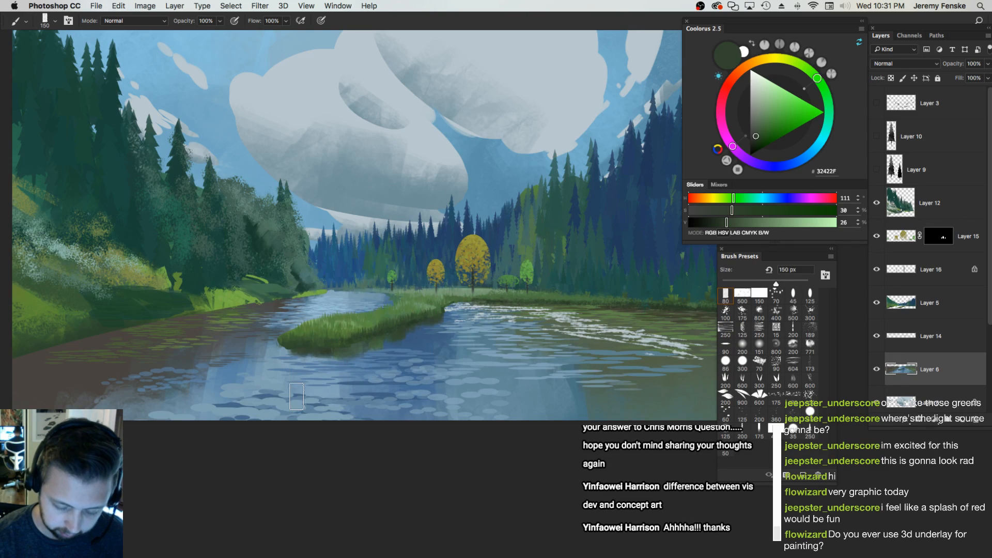
pyautogui.press(']')
pyautogui.press(']')
pyautogui.press('[')
pyautogui.press('[')
pyautogui.press(']')
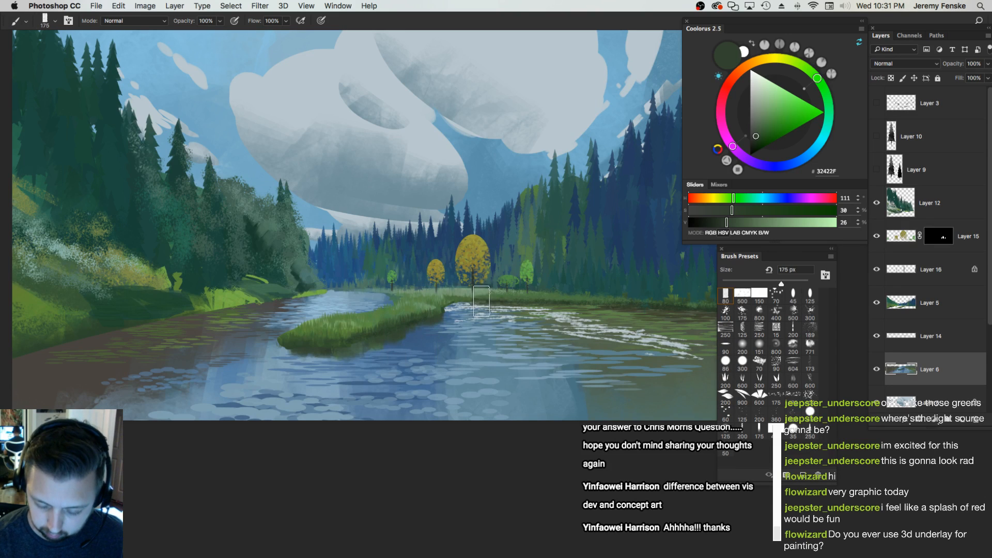
# Paint a mid green reflection in the water below the far bank, using greens sampled from the bank, including 47% saturation and 48% brightness
pyautogui.keyDown('alt'); pyautogui.click(520, 295); pyautogui.keyUp('alt')
pyautogui.press(']')
pyautogui.click(758, 221)
pyautogui.click(758, 209)
pyautogui.press('[')
pyautogui.press('[')
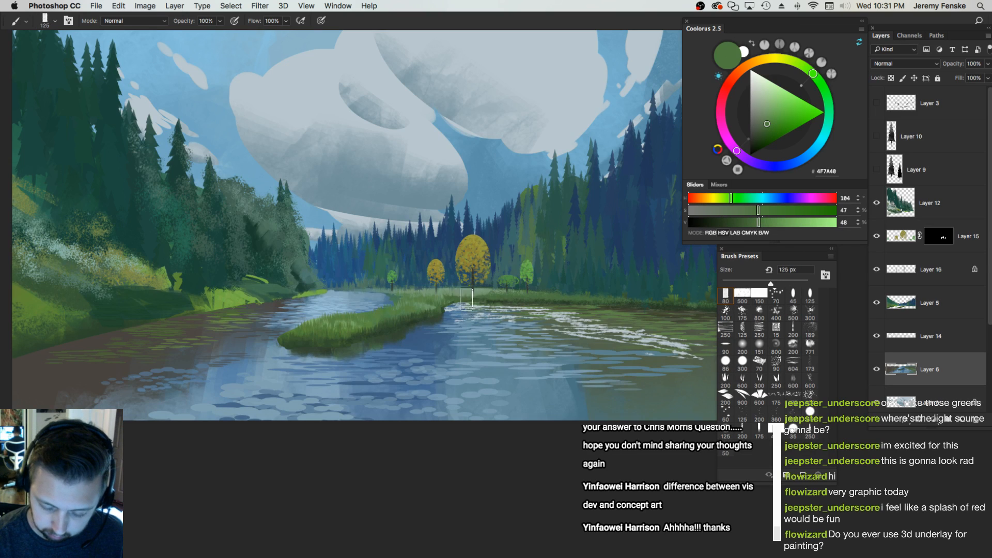
pyautogui.press('[')
pyautogui.press('[')
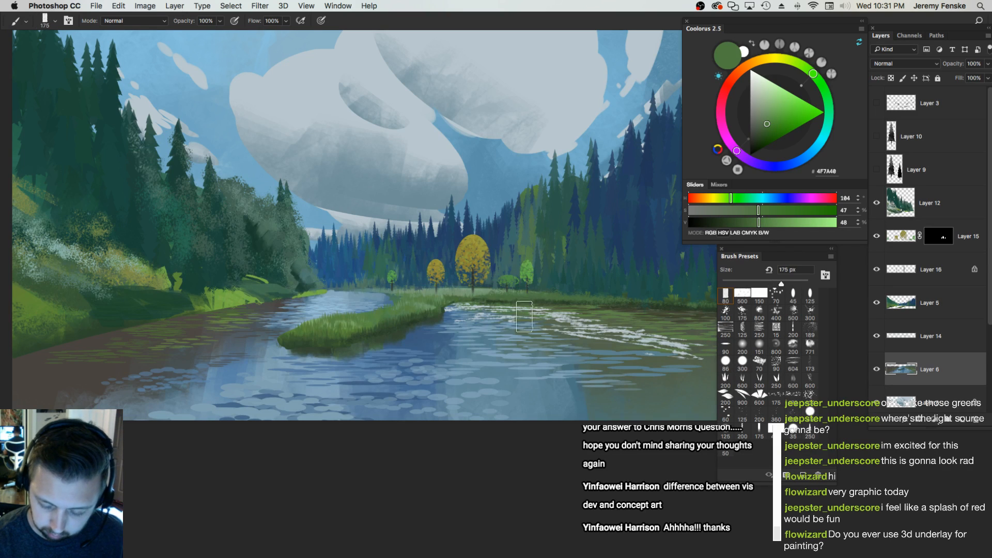
pyautogui.keyDown('alt'); pyautogui.click(508, 297); pyautogui.keyUp('alt')
pyautogui.press('[')
pyautogui.press(']')
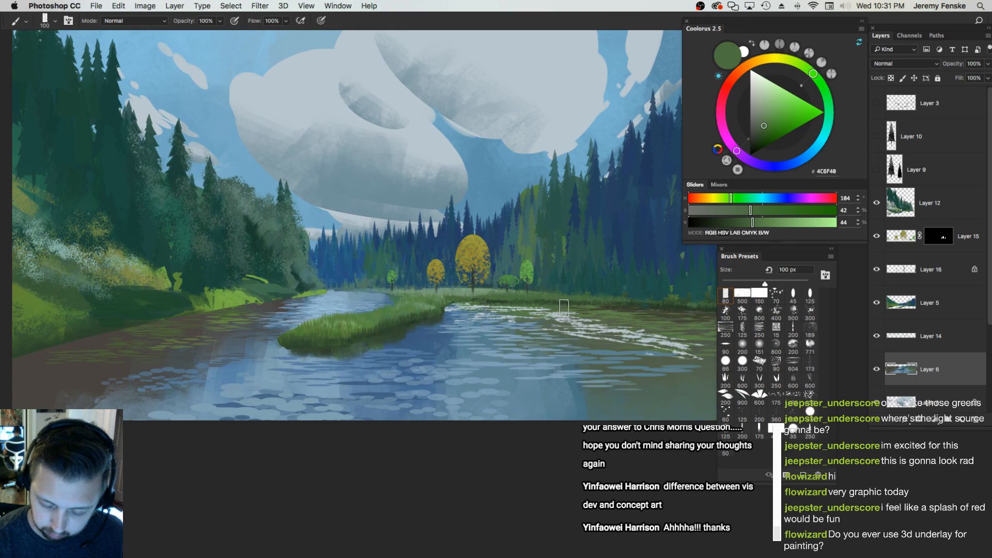
# Sample a dark green with 35% saturation and 21% brightness, and shade the water's edge along the far shore at 90 to 150 px
pyautogui.keyDown('alt'); pyautogui.click(418, 319); pyautogui.keyUp('alt')
pyautogui.press('[')
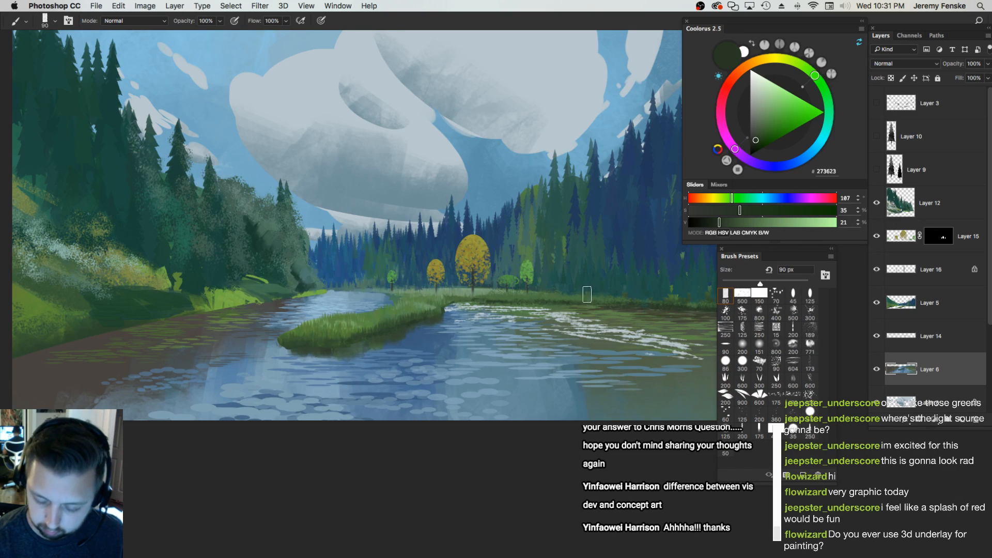
pyautogui.press(']')
pyautogui.press(']')
pyautogui.press('super+z')
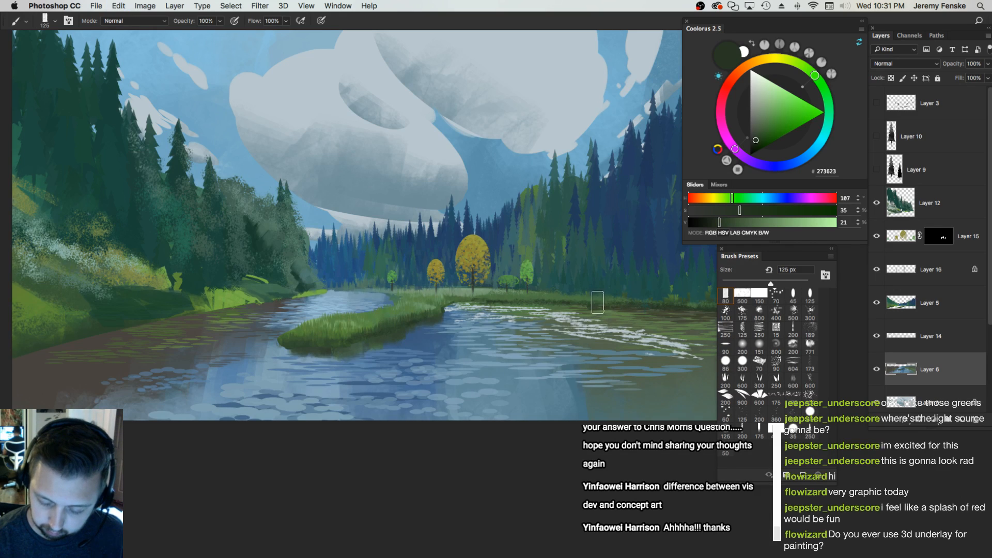
pyautogui.press(']')
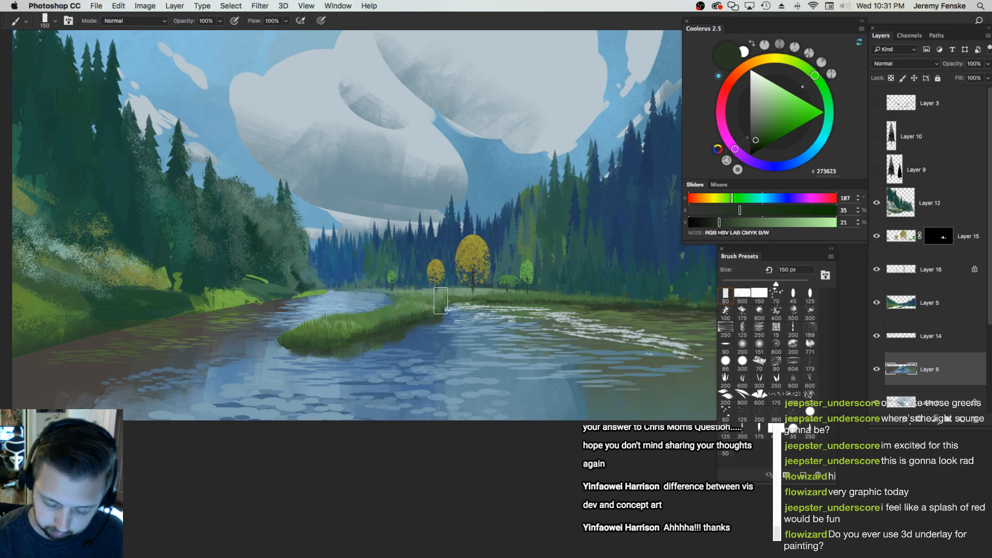
# Sample ochre from the large golden tree and try a reflection stroke on the water beneath it
pyautogui.keyDown('alt'); pyautogui.click(491, 250); pyautogui.keyUp('alt')
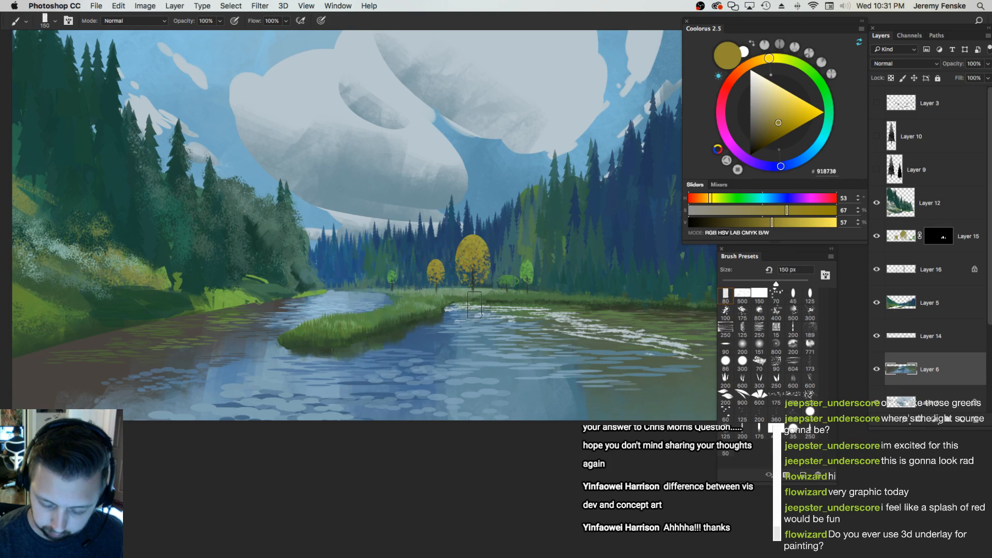
pyautogui.moveTo(474, 316)
pyautogui.mouseDown()
pyautogui.moveTo(473, 337)
pyautogui.moveTo(495, 321)
pyautogui.moveTo(544, 315)
pyautogui.mouseUp()
pyautogui.press('super+z')
pyautogui.press('super+z')
# Select the ripple shapes across the water with the Magic Wand at tolerance 12 with Contiguous turned off
pyautogui.press('z')
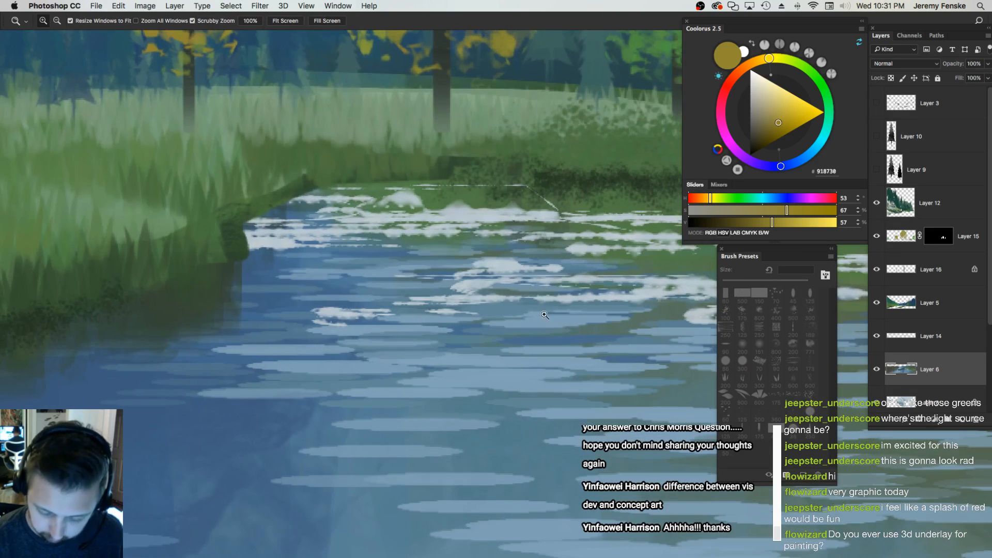
pyautogui.press('w')
pyautogui.click(432, 303)
pyautogui.keyDown('shift'); pyautogui.click(454, 269); pyautogui.keyUp('shift')
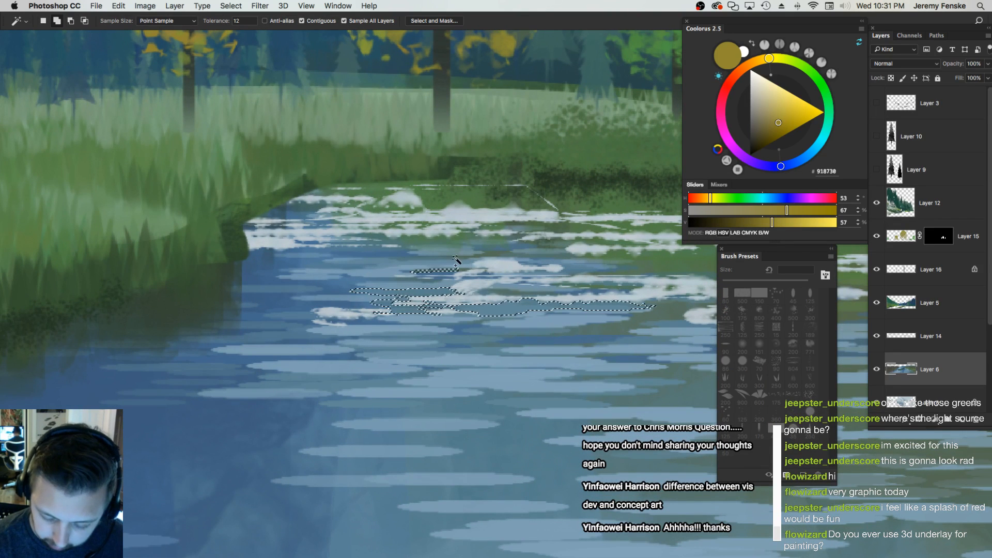
pyautogui.click(302, 20)
pyautogui.click(421, 291)
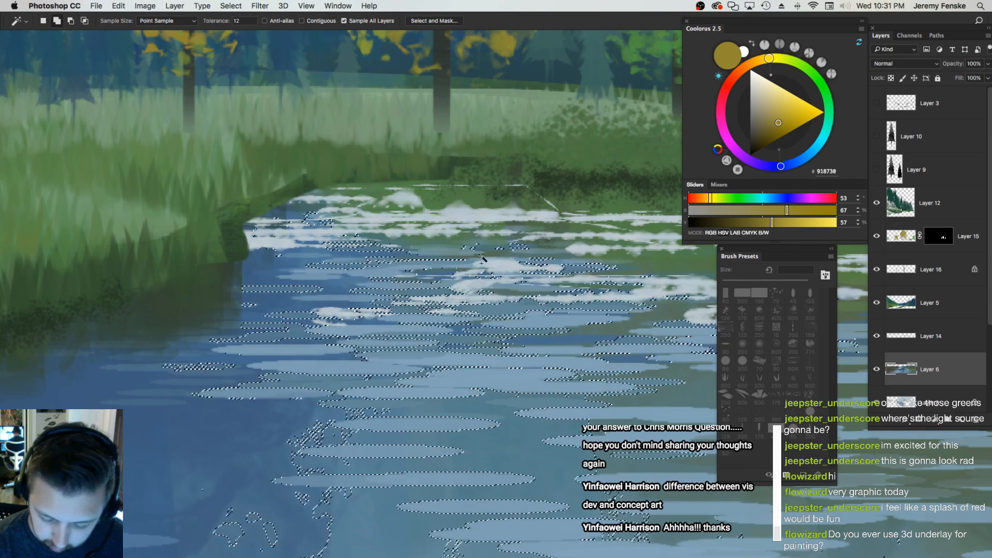
pyautogui.press('super+d')
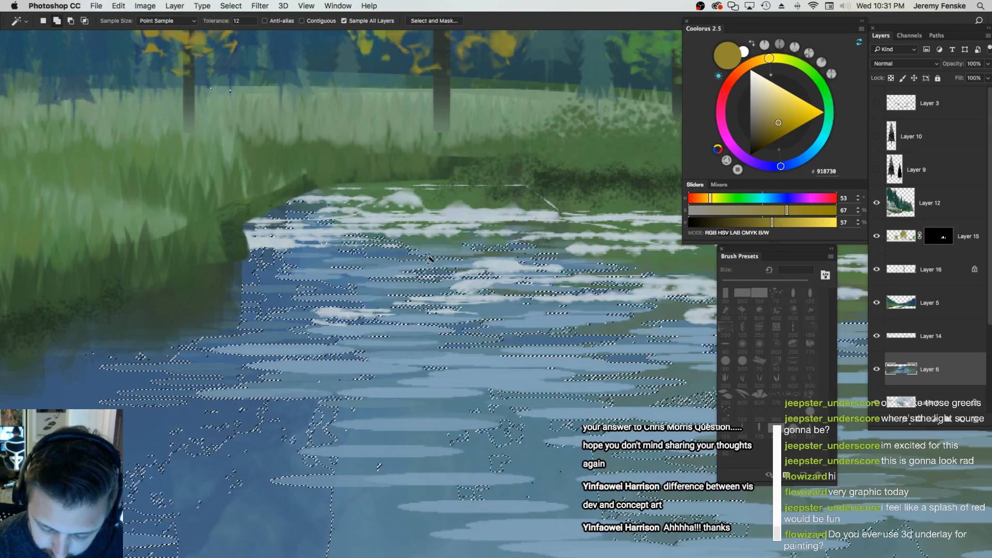
pyautogui.click(436, 293)
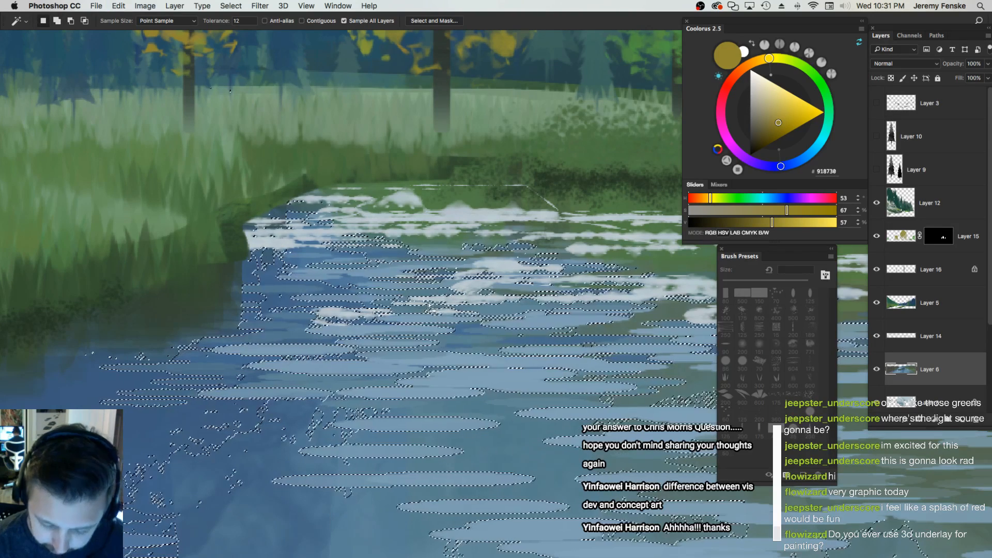
# Hide the selection edges and paint the large golden tree's ochre reflection through the selected ripples at about 200 px
pyautogui.press('super+h')
pyautogui.press('b')
pyautogui.moveTo(430, 250)
pyautogui.mouseDown()
pyautogui.moveTo(446, 212)
pyautogui.moveTo(429, 245)
pyautogui.moveTo(434, 285)
pyautogui.mouseUp()
pyautogui.press('super+0')
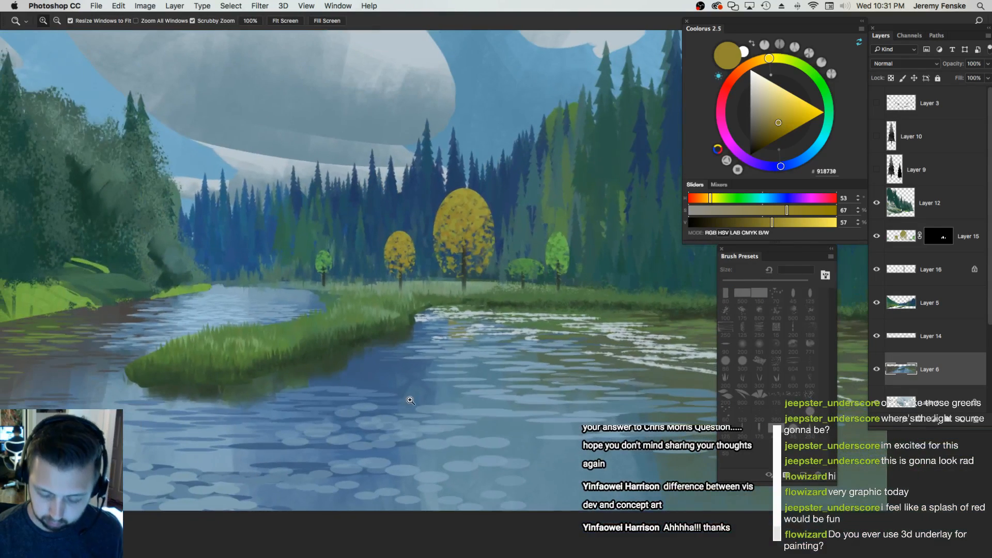
pyautogui.moveTo(464, 314)
pyautogui.mouseDown()
pyautogui.moveTo(462, 403)
pyautogui.moveTo(464, 347)
pyautogui.mouseUp()
pyautogui.press(']')
pyautogui.press(']')
pyautogui.press('[')
pyautogui.press('[')
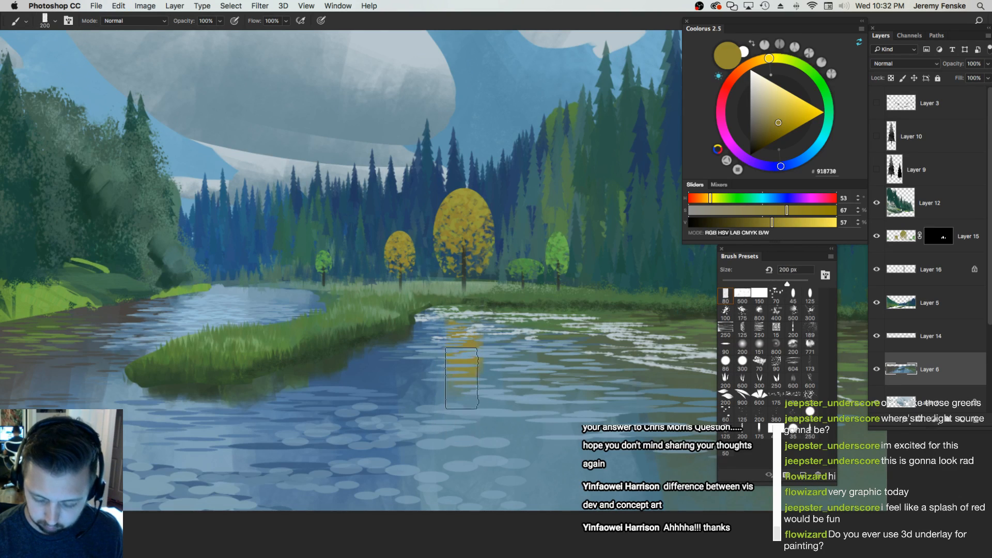
# Sample greens from the small bush and green tree, and paint their reflections in the ripples below at 90 to 125 px
pyautogui.keyDown('alt'); pyautogui.click(534, 257); pyautogui.keyUp('alt')
pyautogui.press(']')
pyautogui.press('[')
pyautogui.press('[')
pyautogui.keyDown('alt'); pyautogui.click(561, 248); pyautogui.keyUp('alt')
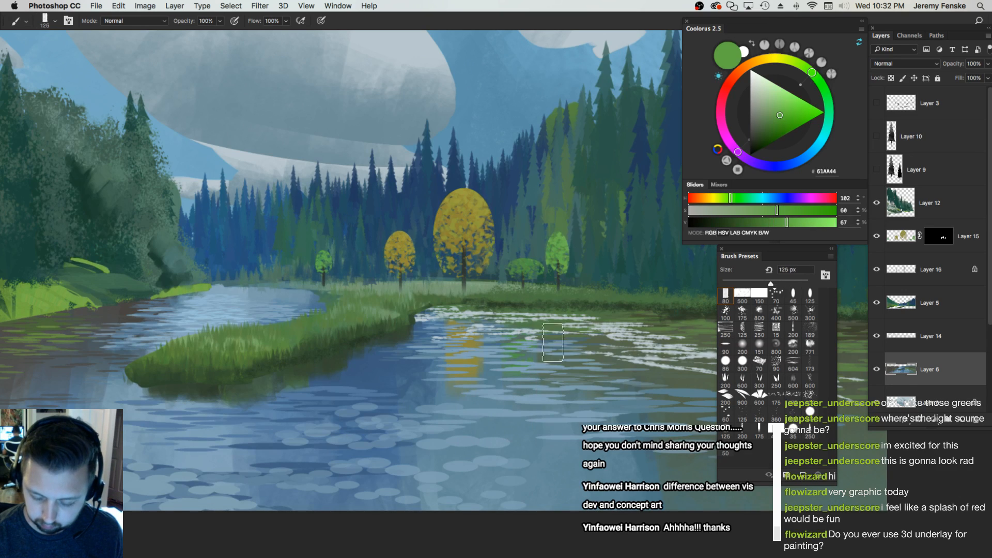
pyautogui.press('[')
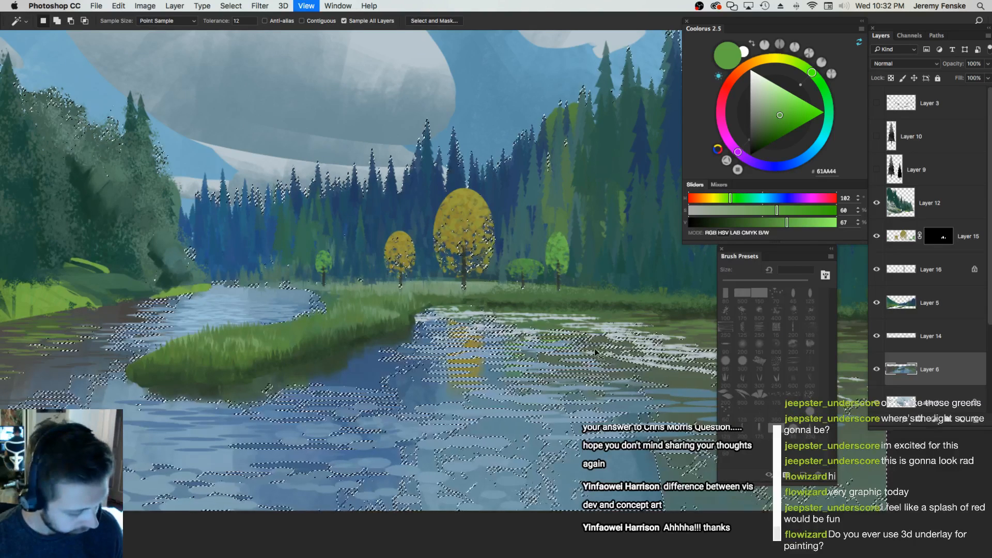
pyautogui.press('[')
pyautogui.press('[')
pyautogui.press(']')
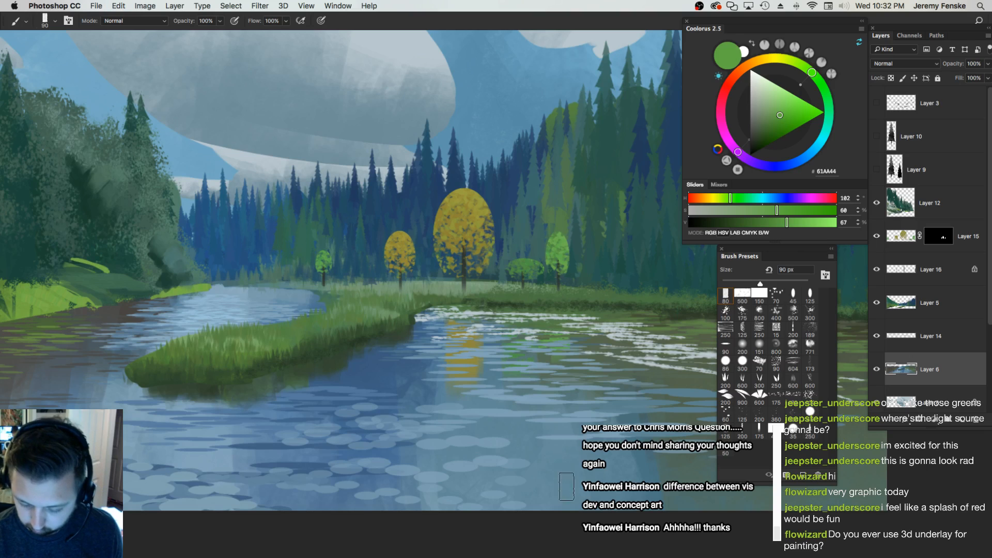
pyautogui.press(']')
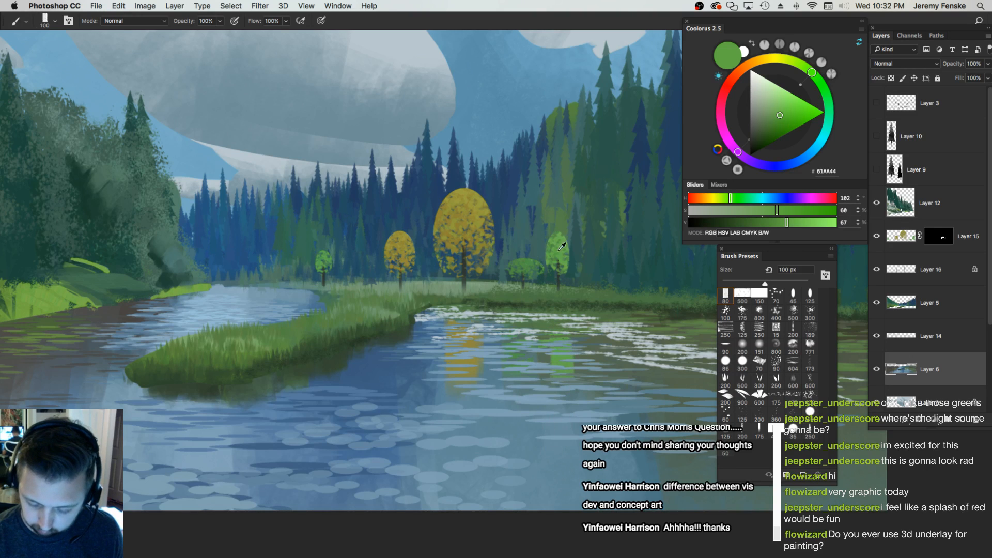
pyautogui.keyDown('alt'); pyautogui.click(533, 263); pyautogui.keyUp('alt')
pyautogui.press(']')
# Mix an olive yellow with 62% saturation and 62% brightness from the golden tree, and vary its reflection at 125 to 150 px
pyautogui.keyDown('alt'); pyautogui.click(484, 205); pyautogui.keyUp('alt')
pyautogui.press(']')
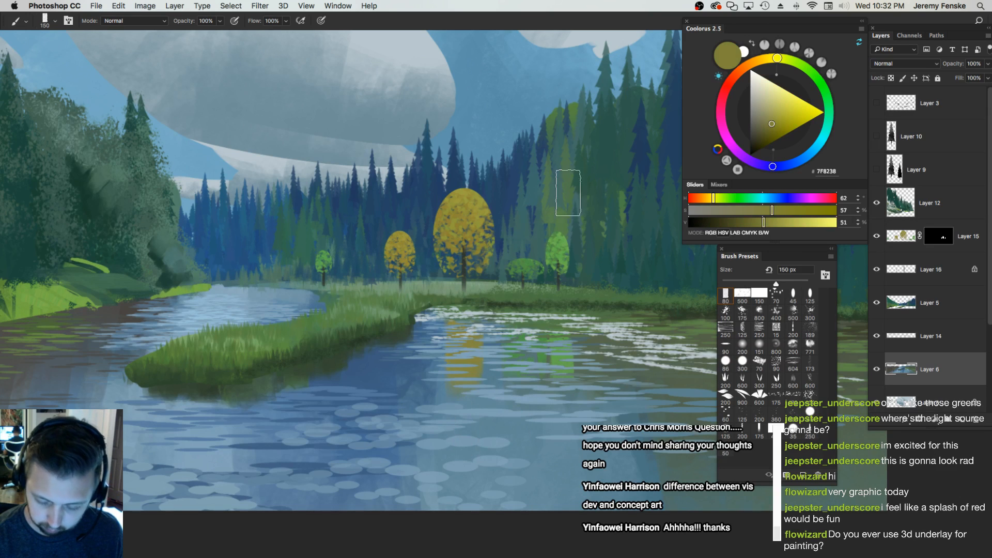
pyautogui.moveTo(785, 223); pyautogui.dragTo(796, 224)
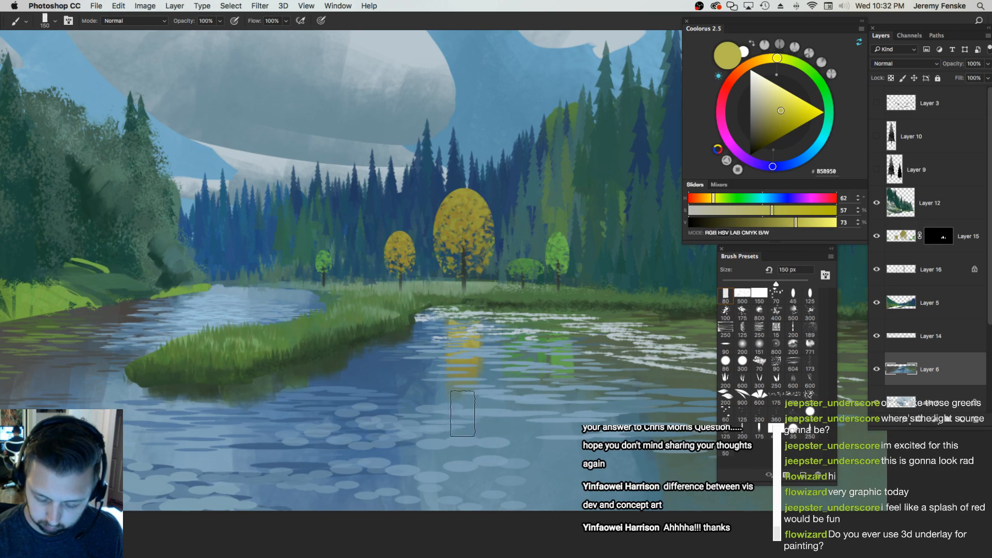
pyautogui.click(779, 118)
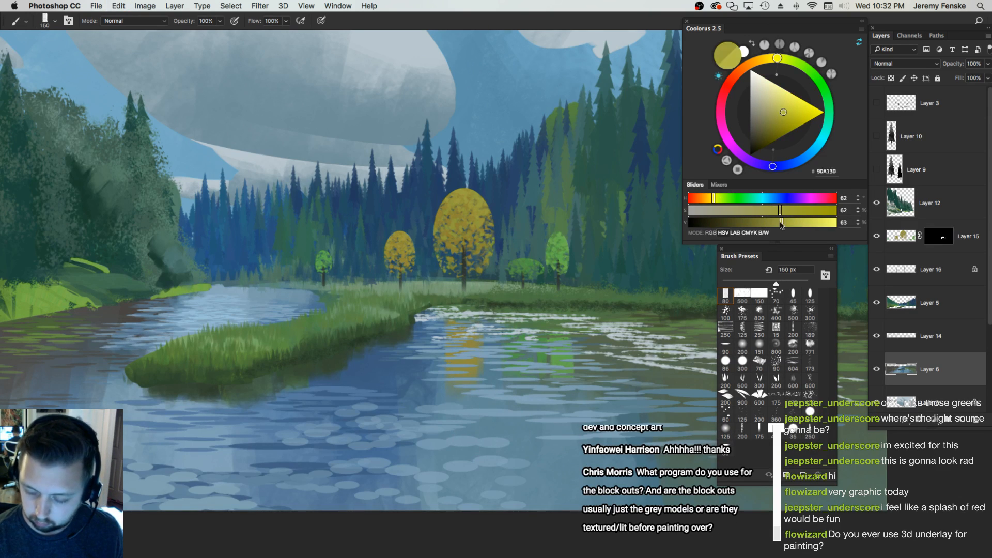
pyautogui.press('[')
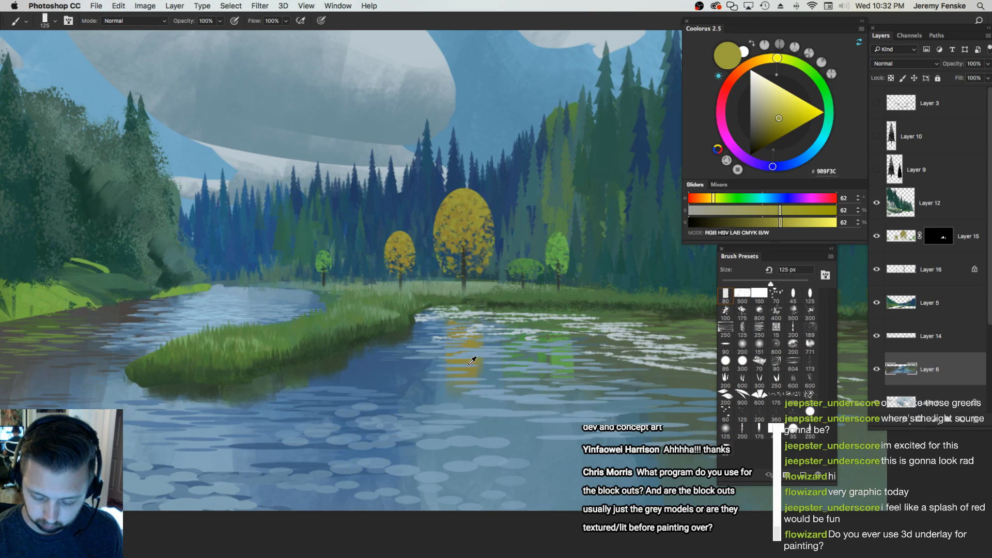
# Sample ochre from the golden reflection and extend it farther down the water at 175 px
pyautogui.keyDown('alt'); pyautogui.click(472, 356); pyautogui.keyUp('alt')
pyautogui.press(']')
pyautogui.press(']')
pyautogui.press(']')
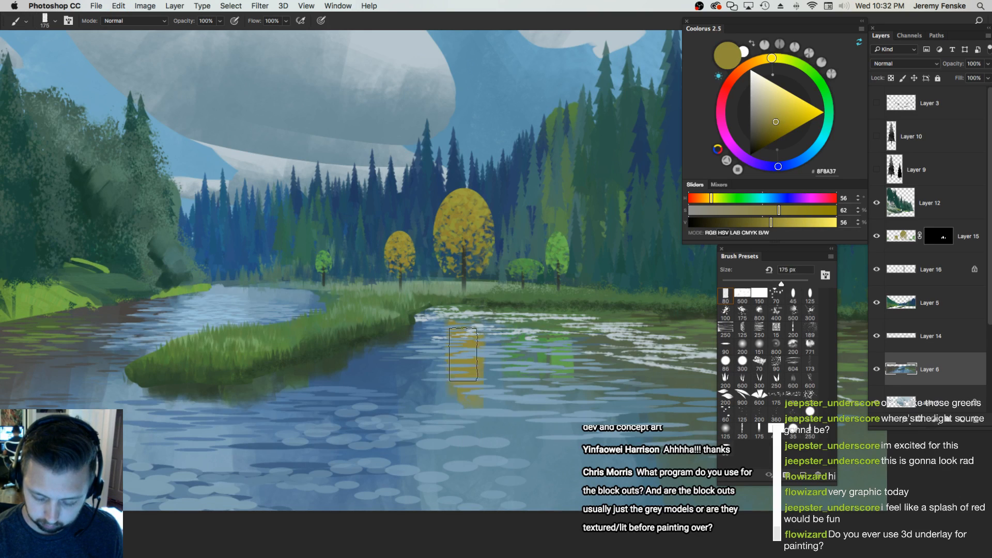
# Paint the smaller golden tree's ochre reflection in the water below it at about 80 px
pyautogui.press('z')
pyautogui.moveTo(484, 339); pyautogui.dragTo(449, 350)
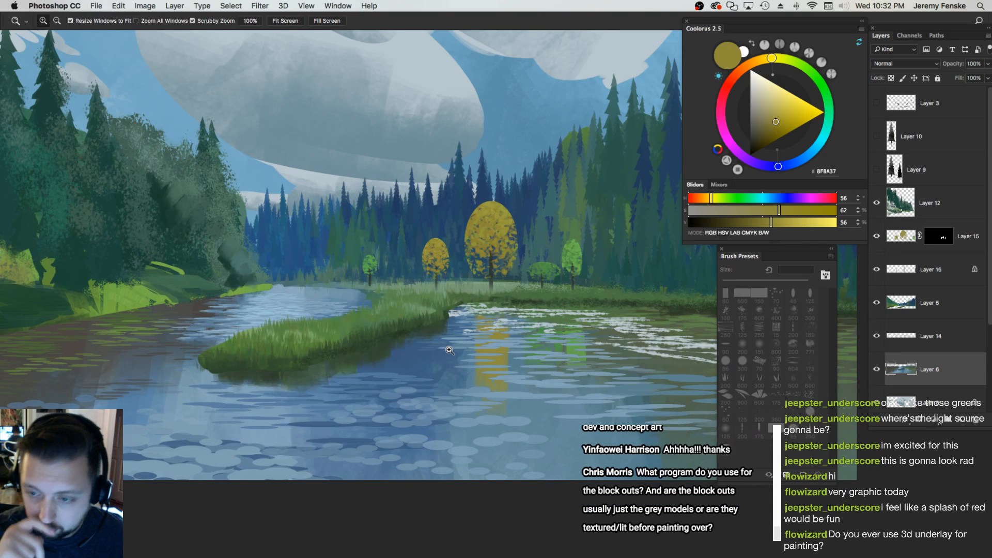
pyautogui.moveTo(471, 333); pyautogui.dragTo(474, 362)
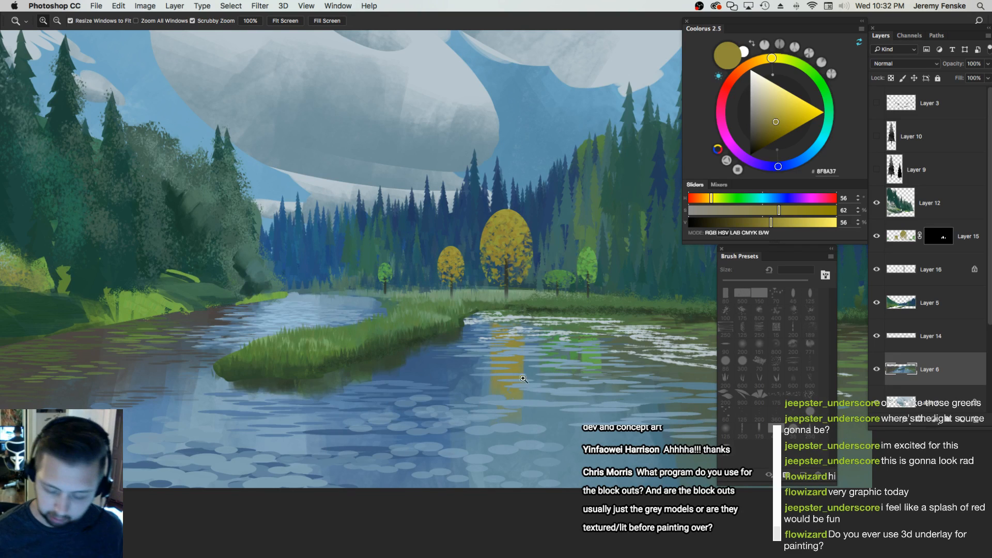
pyautogui.keyDown('alt'); pyautogui.click(559, 340); pyautogui.keyUp('alt')
pyautogui.click(535, 353)
pyautogui.press('b')
pyautogui.press('[')
pyautogui.press('[')
pyautogui.press('[')
pyautogui.press('[')
pyautogui.press('[')
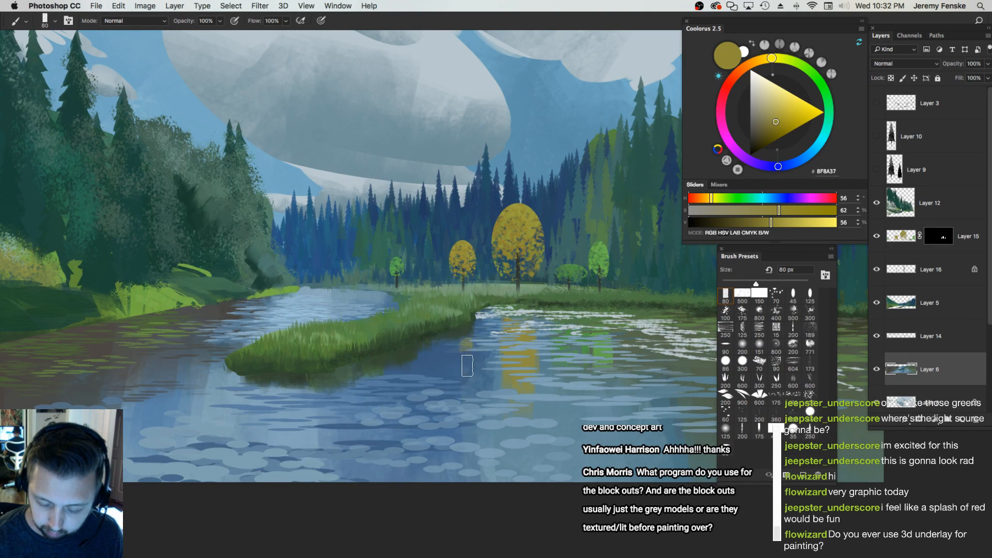
# Sample blues from the distant river behind the grassy spit and touch up its ripples at 30 to 45 px
pyautogui.press('z')
pyautogui.keyDown('alt'); pyautogui.click(510, 374); pyautogui.keyUp('alt')
pyautogui.keyDown('alt'); pyautogui.click(510, 375); pyautogui.keyUp('alt')
pyautogui.keyDown('alt'); pyautogui.click(510, 375); pyautogui.keyUp('alt')
pyautogui.click(512, 374)
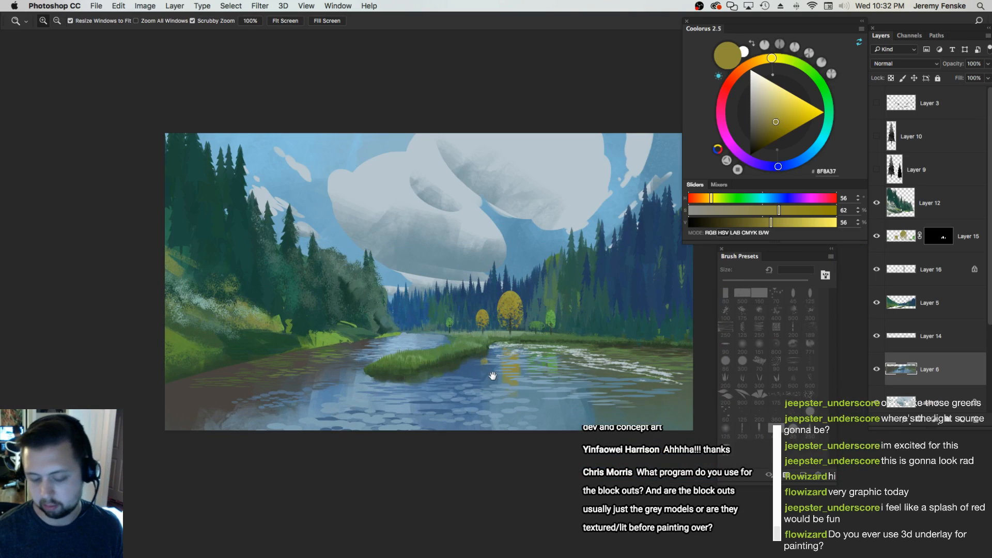
pyautogui.moveTo(495, 376); pyautogui.dragTo(508, 379)
pyautogui.click(438, 336)
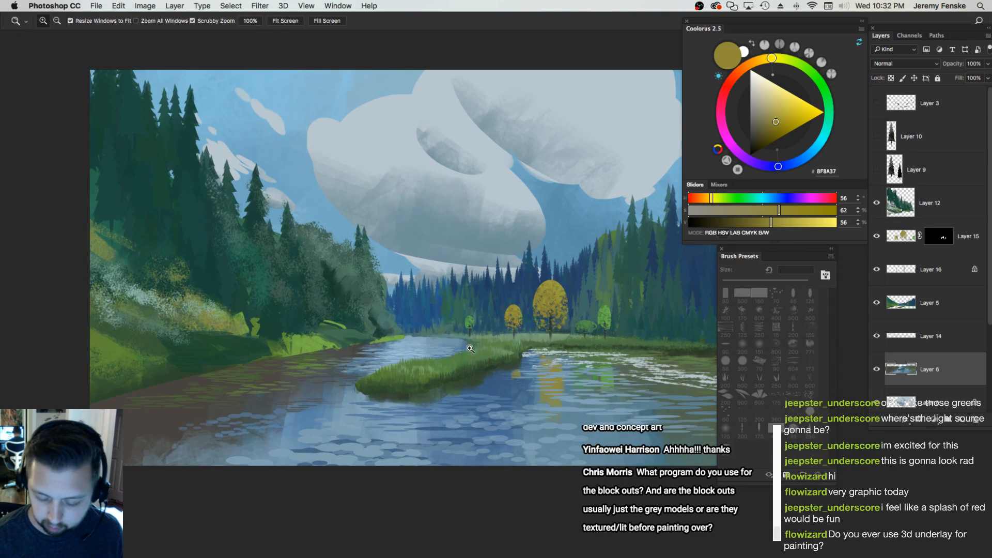
pyautogui.click(470, 346)
pyautogui.press('b')
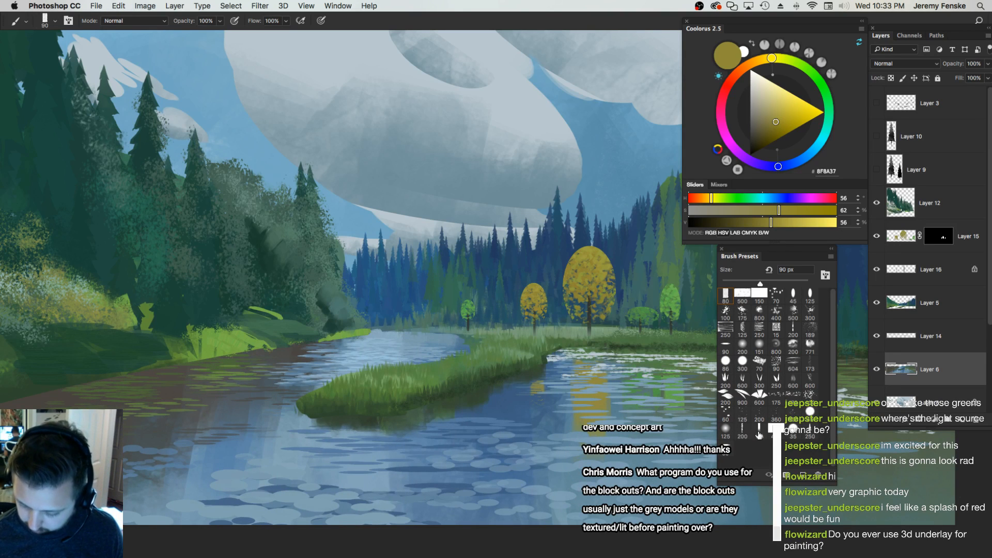
pyautogui.click(726, 448)
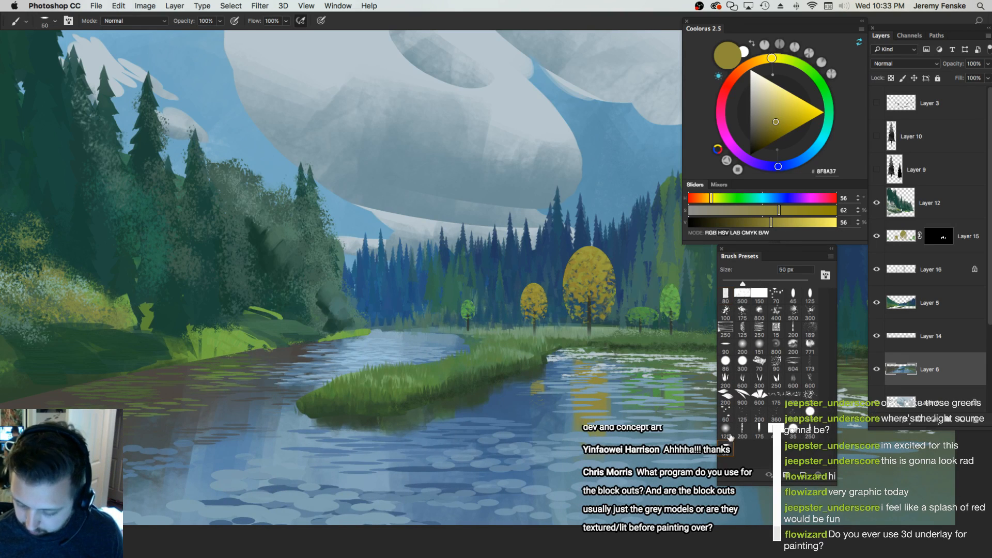
pyautogui.keyDown('alt'); pyautogui.click(451, 344); pyautogui.keyUp('alt')
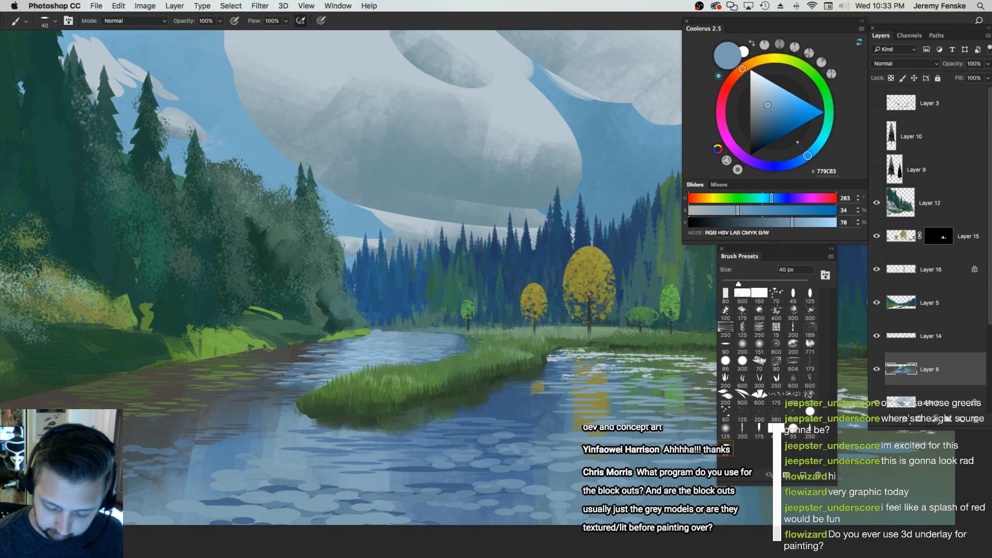
pyautogui.keyDown('alt'); pyautogui.click(378, 343); pyautogui.keyUp('alt')
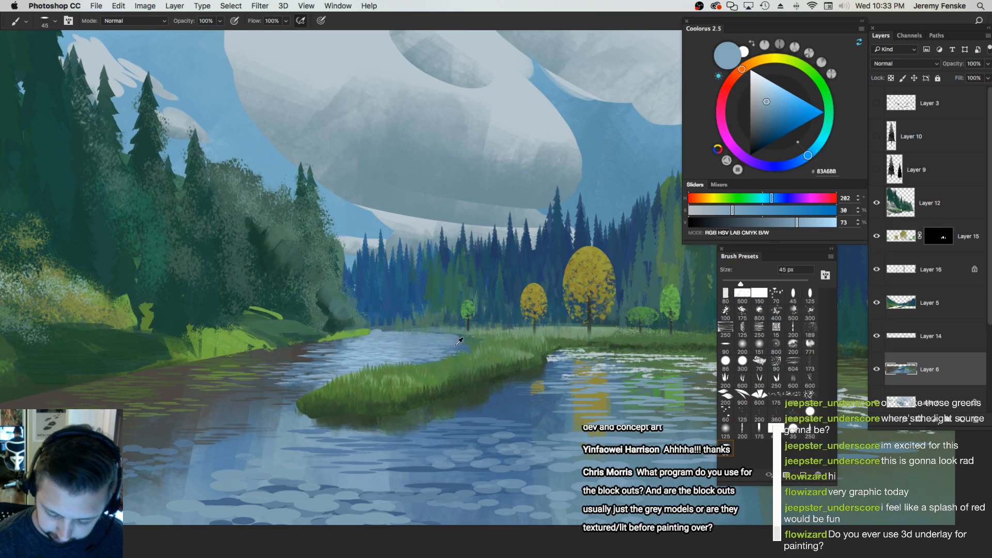
pyautogui.keyDown('alt'); pyautogui.click(482, 337); pyautogui.keyUp('alt')
pyautogui.press('[')
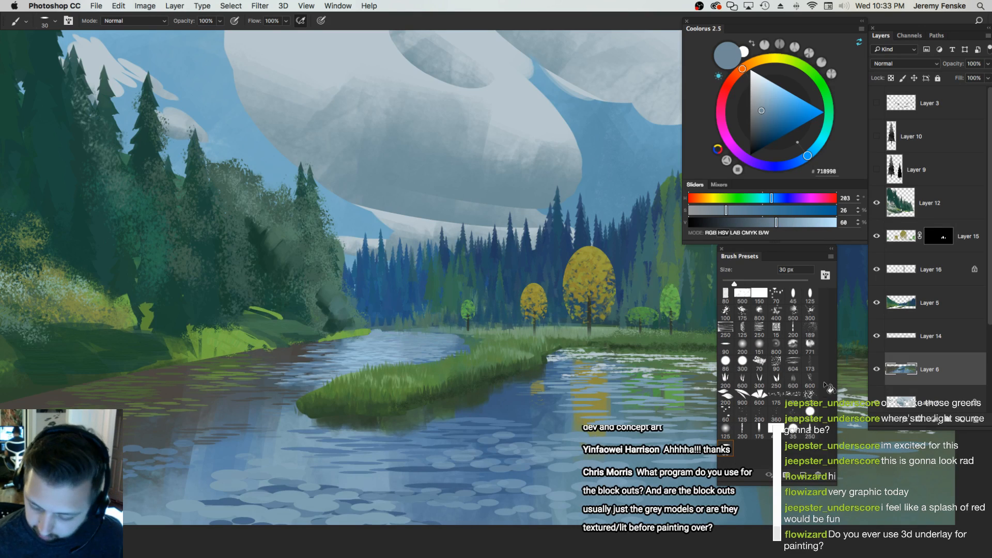
# Mix lighter blues with 21% saturation and 74 to 83% brightness, and paint glints on the distant river with a textured brush at 70 to 80 px
pyautogui.click(796, 296)
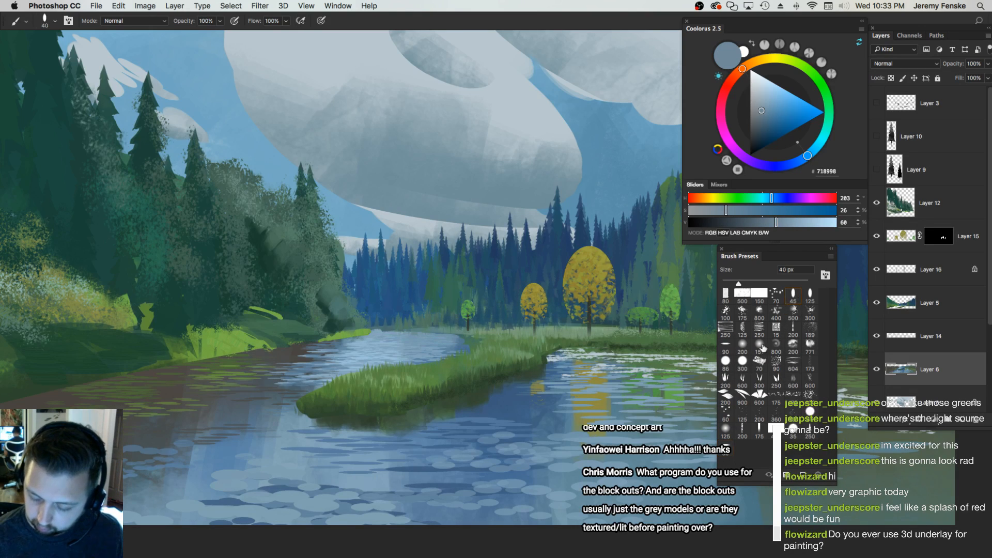
pyautogui.click(759, 310)
pyautogui.press('[')
pyautogui.press('[')
pyautogui.press('[')
pyautogui.press('[')
pyautogui.press('[')
pyautogui.press('[')
pyautogui.press('[')
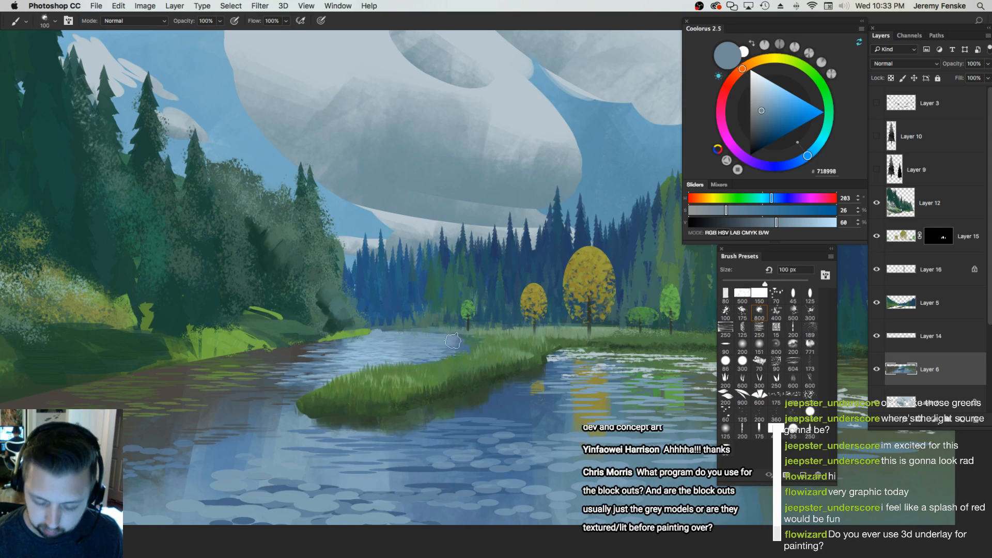
pyautogui.moveTo(782, 226); pyautogui.dragTo(797, 222)
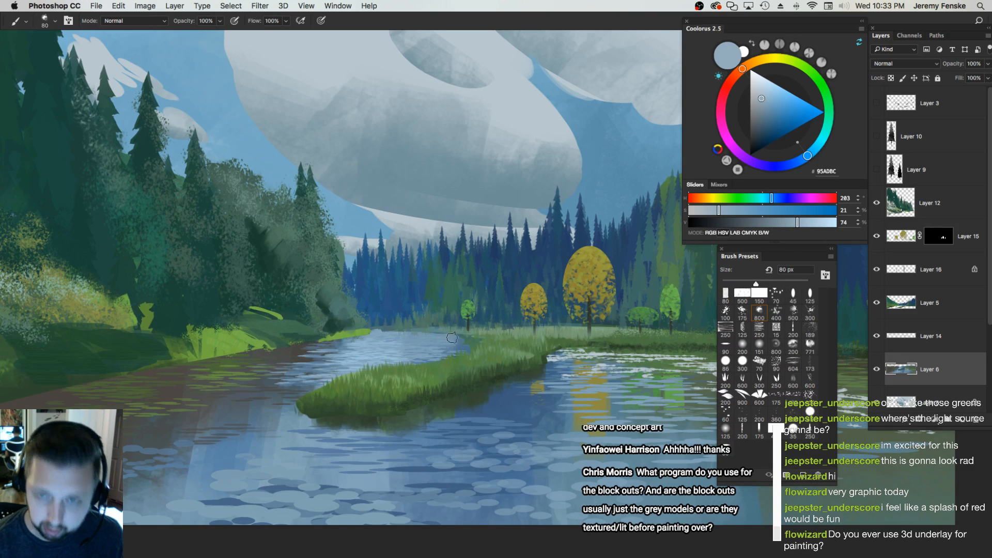
pyautogui.moveTo(798, 222); pyautogui.dragTo(811, 223)
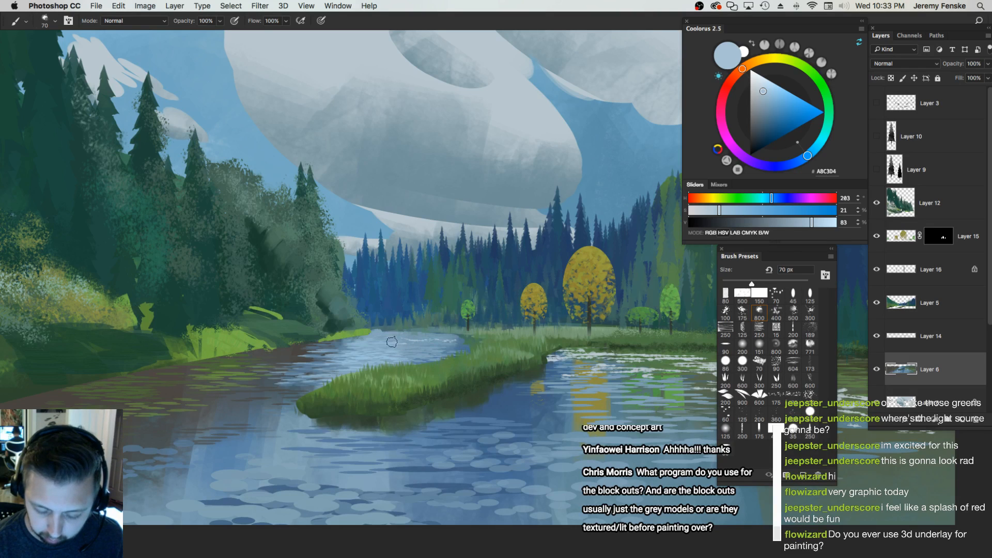
# Lighten the blue to 16% saturation and 89% brightness, and add brighter glints to the distant river at 80 px
pyautogui.moveTo(800, 225); pyautogui.dragTo(820, 223)
pyautogui.moveTo(718, 210); pyautogui.dragTo(712, 211)
pyautogui.press(']')
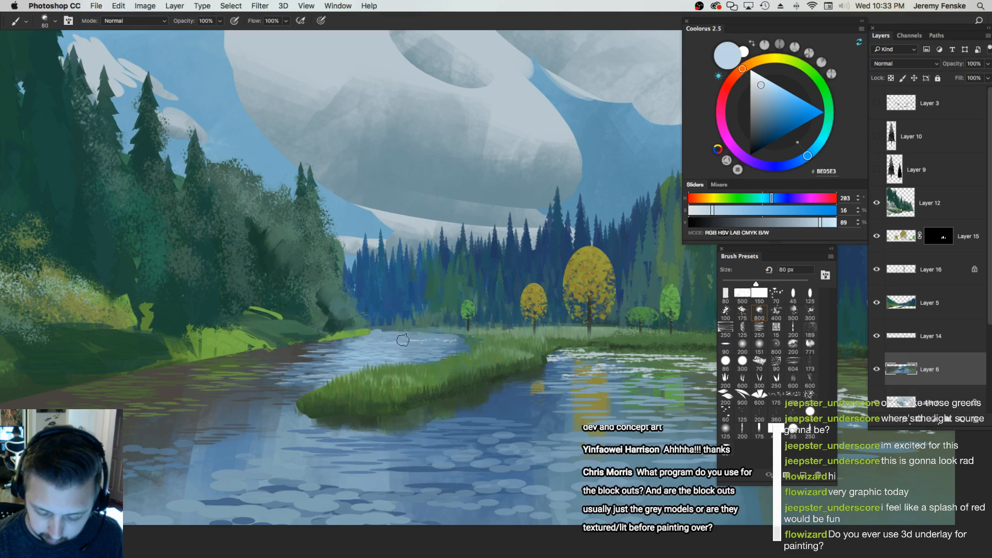
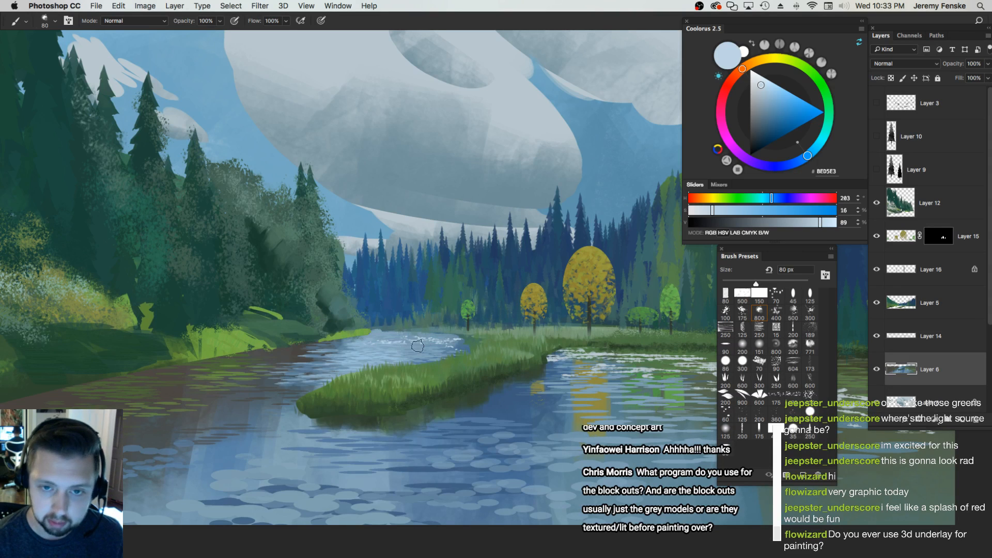
# Switch to the flat ripple brush at 250 px and sample the dark blue water beside the grassy spit
pyautogui.click(463, 381)
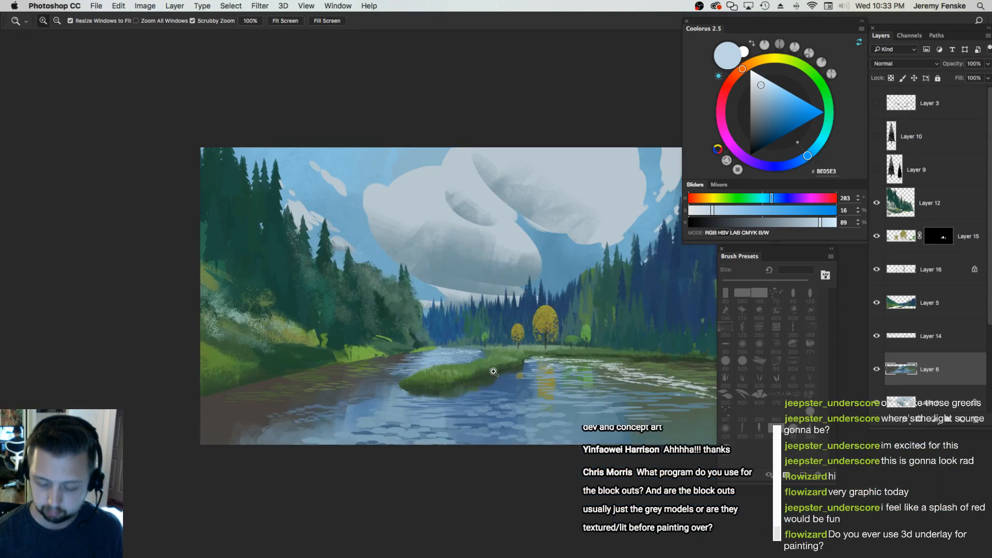
pyautogui.press('b')
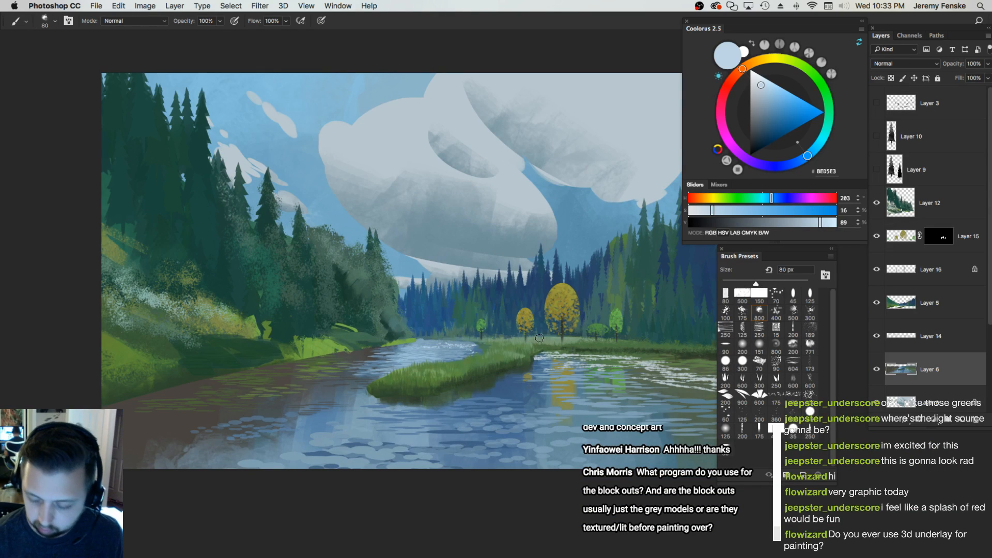
pyautogui.click(728, 345)
pyautogui.keyDown('alt'); pyautogui.click(514, 379); pyautogui.keyUp('alt')
pyautogui.press(']')
pyautogui.press(']')
pyautogui.press(']')
pyautogui.press(']')
pyautogui.press(']')
pyautogui.press(']')
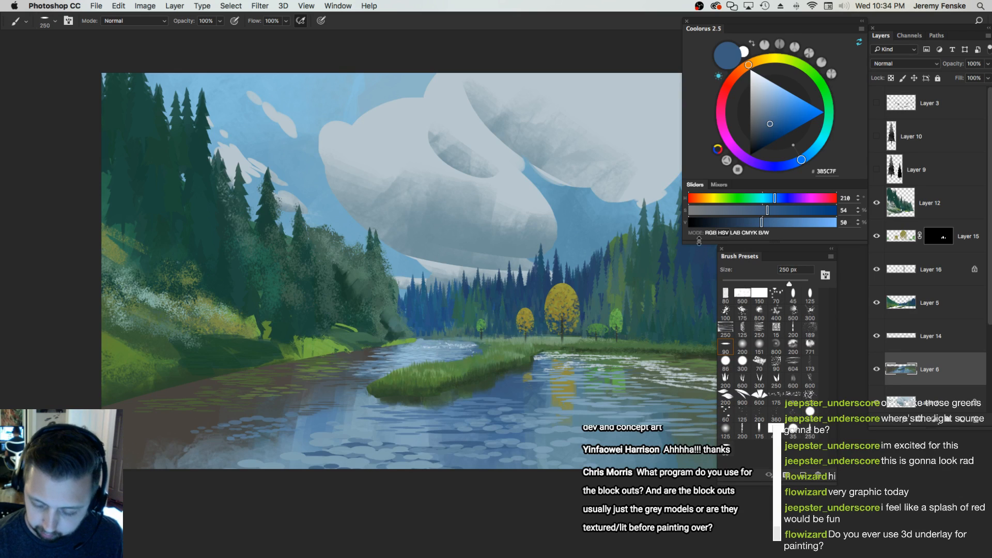
# Sample dark brown-greys from the bank's reflection and paint ripples into the river bend at 125 to 175 px
pyautogui.press('[')
pyautogui.press('[')
pyautogui.press('[')
pyautogui.press('[')
pyautogui.keyDown('alt'); pyautogui.click(394, 353); pyautogui.keyUp('alt')
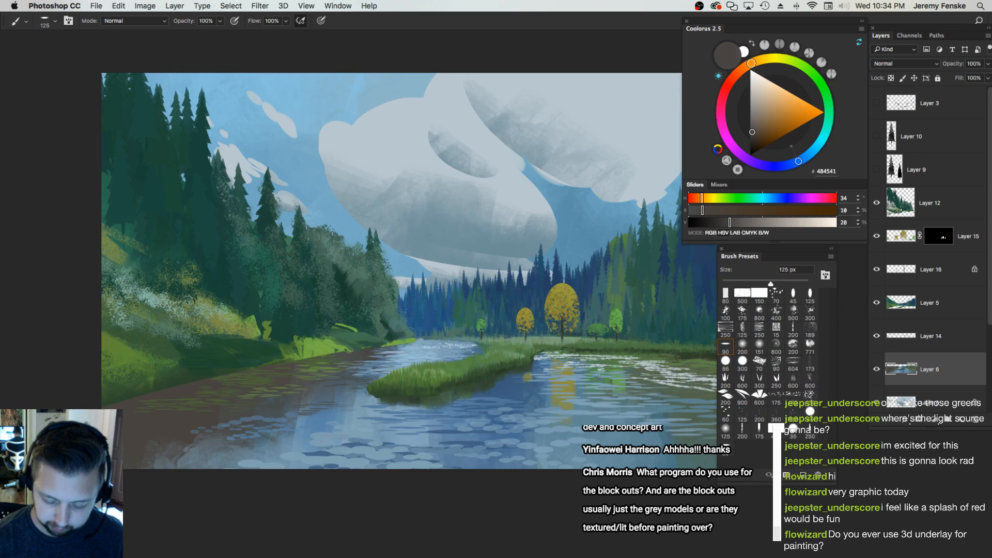
pyautogui.press(']')
pyautogui.press(']')
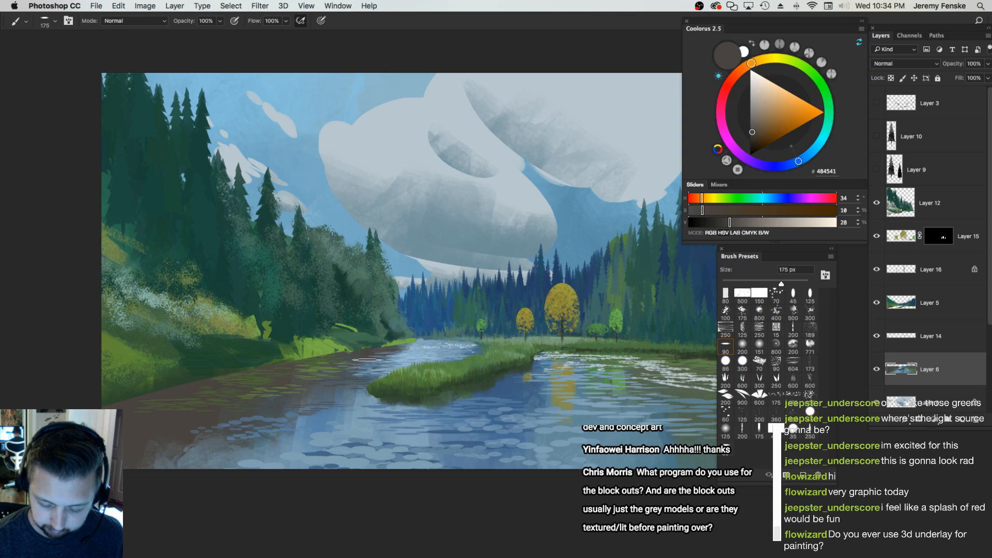
pyautogui.keyDown('alt'); pyautogui.click(403, 346); pyautogui.keyUp('alt')
pyautogui.keyDown('alt'); pyautogui.click(367, 354); pyautogui.keyUp('alt')
# Select the grassy spit's layer, pick a small speckle brush and mix a pale green with 14% saturation and 86% brightness
pyautogui.press('z')
pyautogui.moveTo(500, 356)
pyautogui.mouseDown()
pyautogui.moveTo(444, 364)
pyautogui.moveTo(508, 368)
pyautogui.mouseUp()
pyautogui.moveTo(572, 329); pyautogui.dragTo(441, 391)
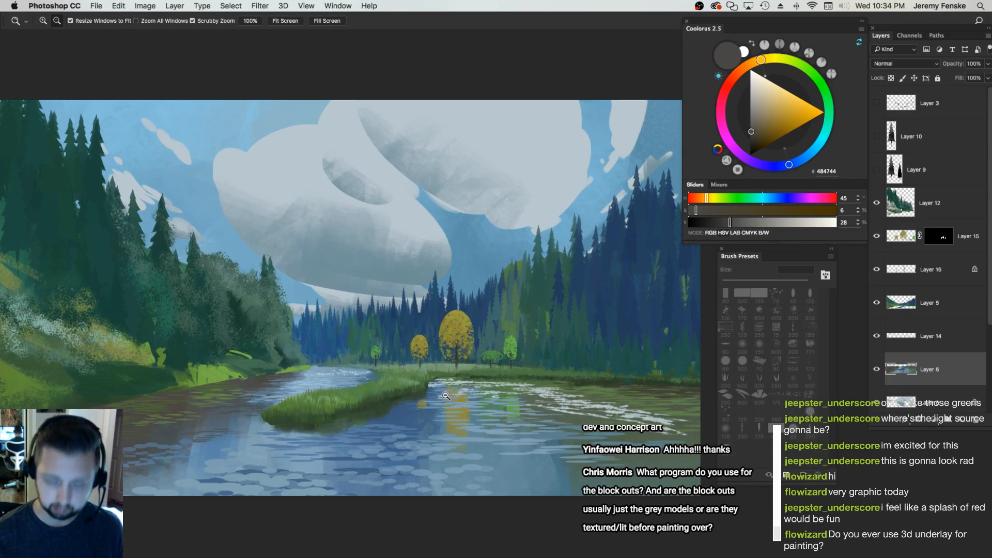
pyautogui.keyDown('super'); pyautogui.click(389, 366); pyautogui.keyUp('super')
pyautogui.press('b')
pyautogui.press('[')
pyautogui.press('[')
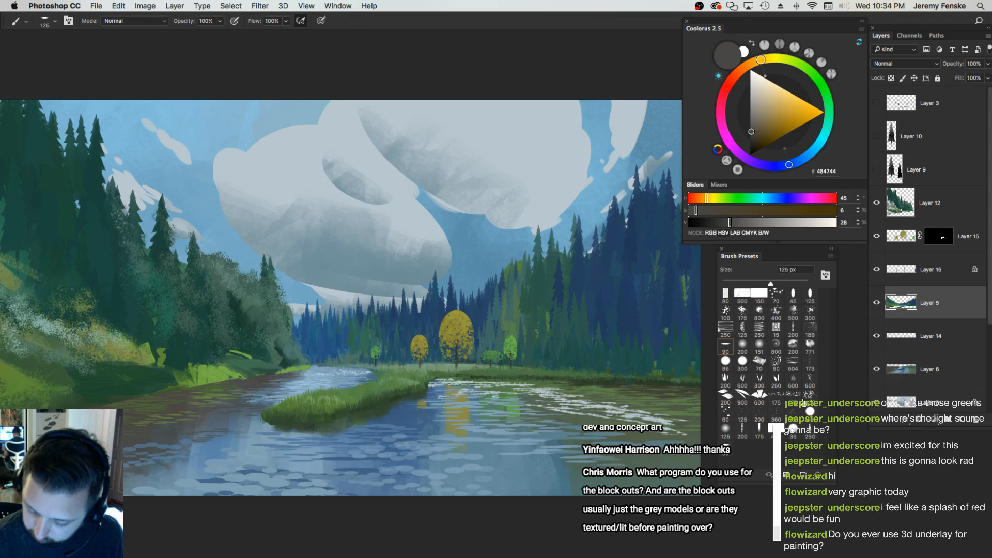
pyautogui.click(726, 413)
pyautogui.keyDown('alt'); pyautogui.click(333, 393); pyautogui.keyUp('alt')
pyautogui.click(719, 210)
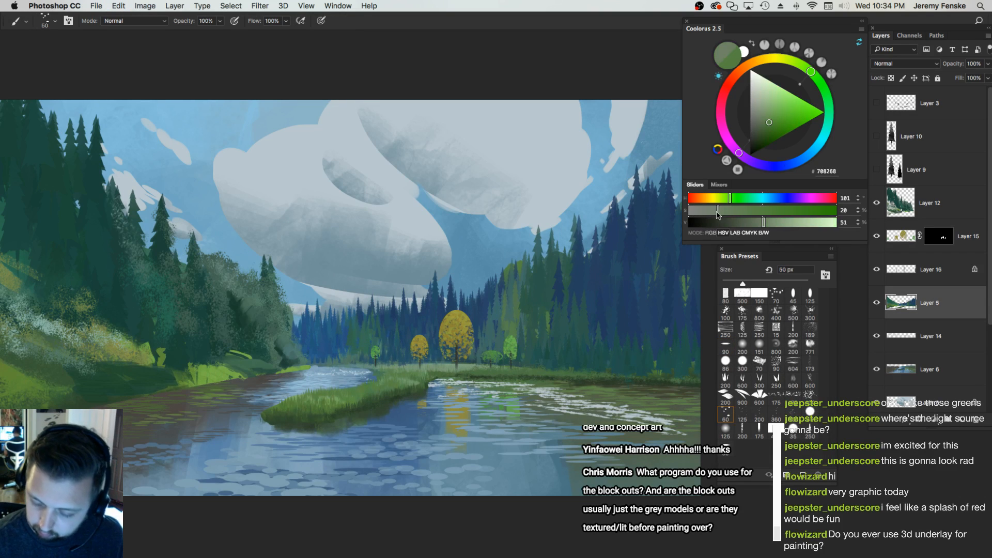
pyautogui.click(816, 222)
pyautogui.press('[')
pyautogui.click(709, 210)
pyautogui.moveTo(710, 210); pyautogui.dragTo(708, 211)
# Scatter pale flecks over the spit's grass with the speckle brush at about 10 px, undoing unwanted strokes
pyautogui.moveTo(394, 399); pyautogui.dragTo(413, 391)
pyautogui.press('[')
pyautogui.press('[')
pyautogui.press('super+z')
pyautogui.moveTo(317, 391); pyautogui.dragTo(354, 385)
pyautogui.press('super+z')
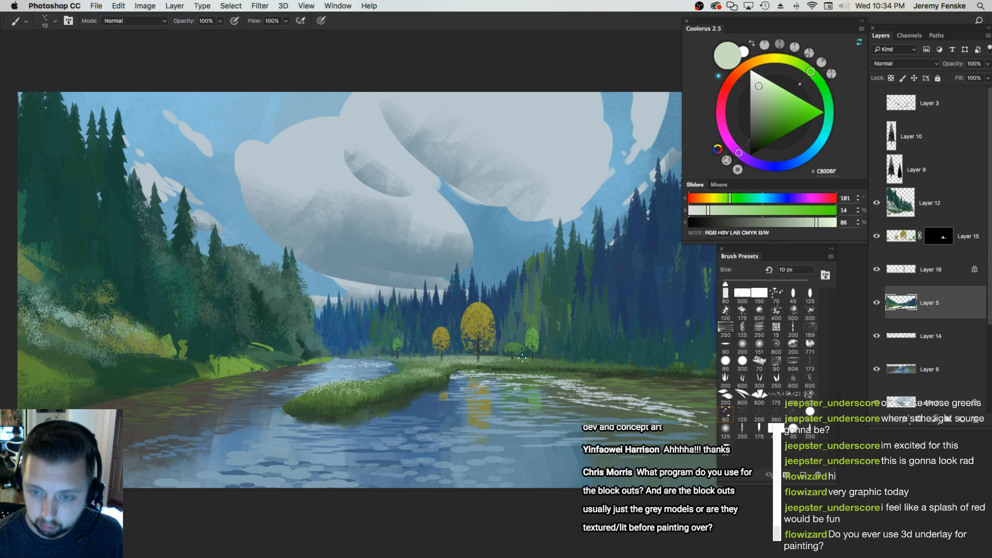
# Sample greens from the far bank and dab foliage texture along the shoreline with a speckled brush at 40 px
pyautogui.click(776, 295)
pyautogui.keyDown('alt'); pyautogui.click(537, 359); pyautogui.keyUp('alt')
pyautogui.press('[')
pyautogui.press('[')
pyautogui.moveTo(755, 226); pyautogui.dragTo(765, 226)
pyautogui.press('[')
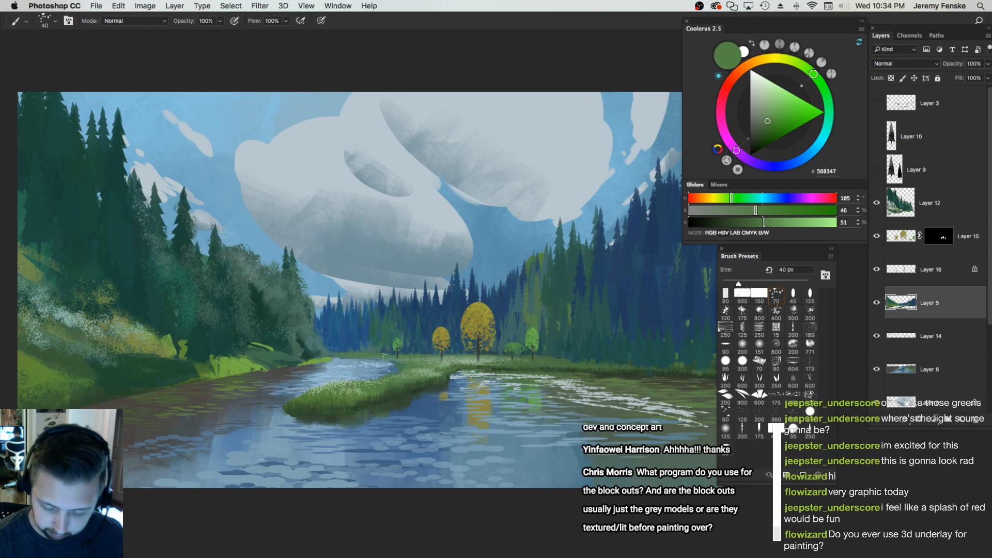
pyautogui.press('super+z')
pyautogui.keyDown('alt'); pyautogui.click(609, 365); pyautogui.keyUp('alt')
# Create a new layer directly above Layer 12
pyautogui.press('z')
pyautogui.moveTo(568, 368)
pyautogui.mouseDown()
pyautogui.moveTo(538, 371)
pyautogui.moveTo(571, 358)
pyautogui.mouseUp()
pyautogui.moveTo(399, 367)
pyautogui.mouseDown()
pyautogui.moveTo(412, 379)
pyautogui.moveTo(388, 380)
pyautogui.mouseUp()
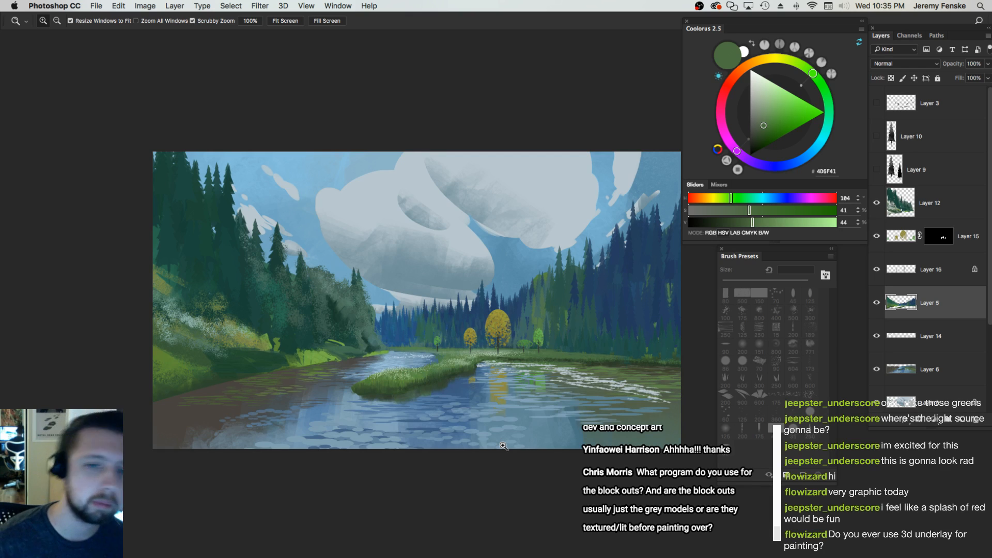
pyautogui.moveTo(436, 409); pyautogui.dragTo(432, 414)
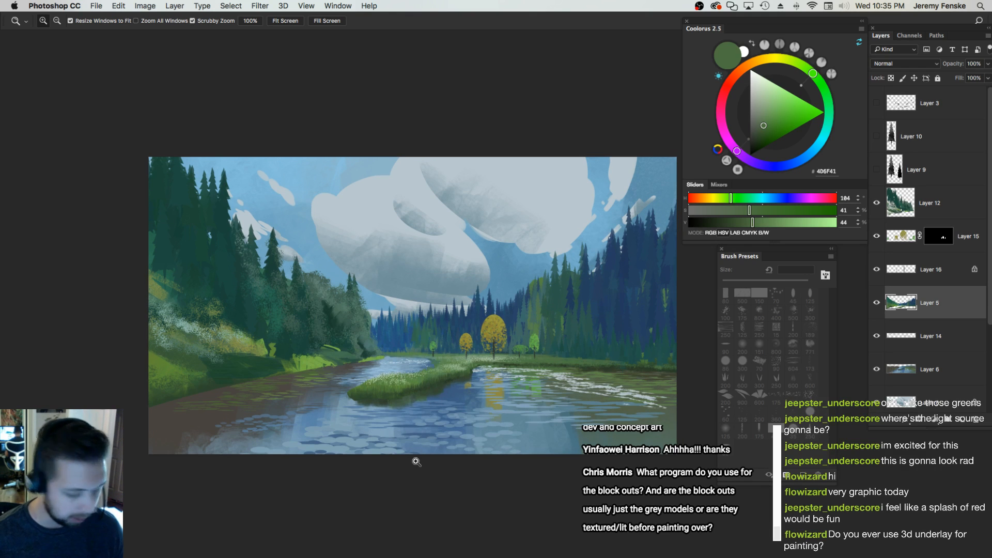
pyautogui.click(954, 147)
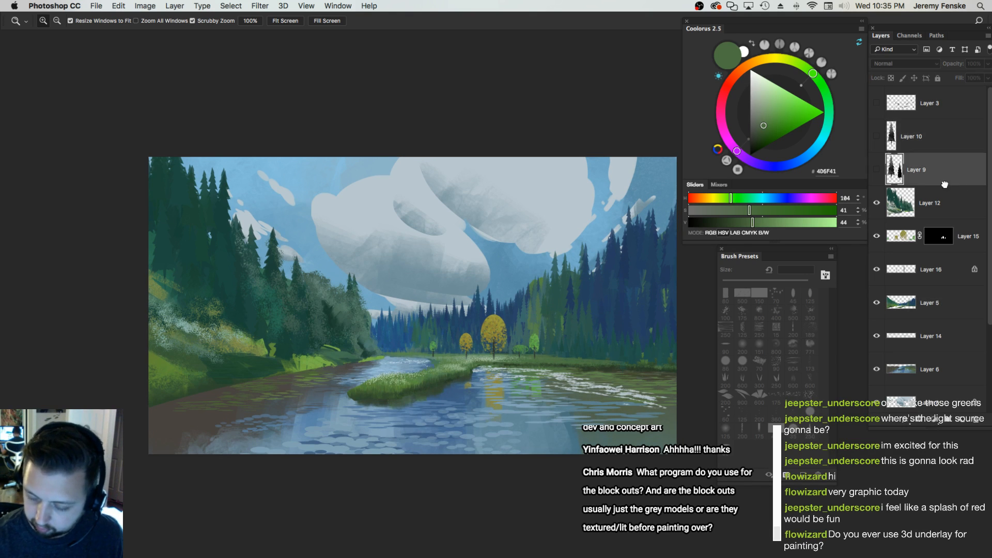
pyautogui.click(949, 173)
pyautogui.click(944, 204)
pyautogui.click(959, 421)
pyautogui.press('b')
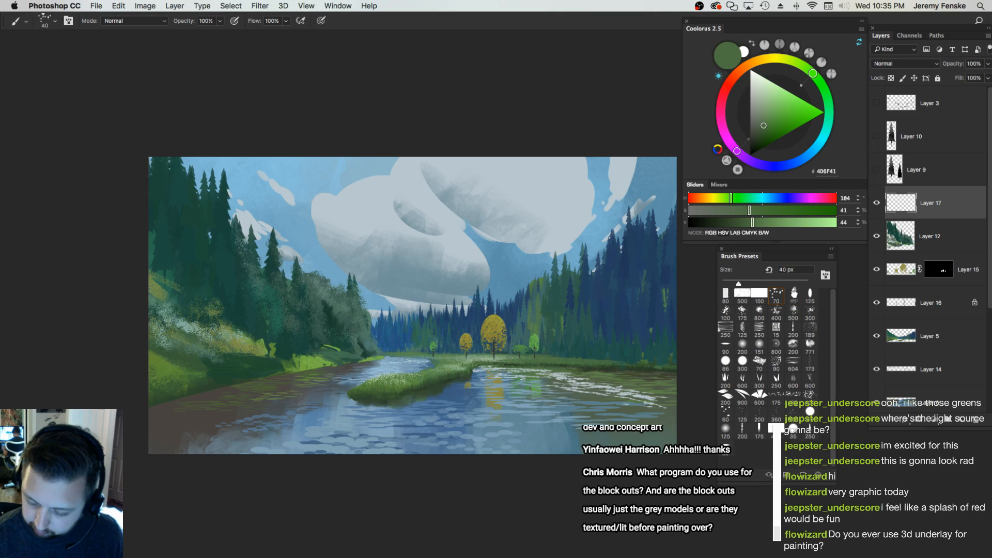
# Set a near-black with 5% brightness and draw two wide arching guide lines, one across the sky and one across the far shore
pyautogui.moveTo(700, 226); pyautogui.dragTo(696, 222)
pyautogui.press('[')
pyautogui.press('[')
pyautogui.moveTo(261, 286)
pyautogui.mouseDown()
pyautogui.moveTo(387, 243)
pyautogui.moveTo(625, 264)
pyautogui.moveTo(563, 257)
pyautogui.mouseUp()
pyautogui.press('super+z')
pyautogui.moveTo(462, 240); pyautogui.dragTo(620, 282)
pyautogui.moveTo(279, 375)
pyautogui.mouseDown()
pyautogui.moveTo(513, 326)
pyautogui.moveTo(634, 372)
pyautogui.mouseUp()
# Hand-letter "WELCOME" along the upper arc and "to" beneath it in black at 45 px
pyautogui.press(']')
pyautogui.moveTo(237, 224)
pyautogui.mouseDown()
pyautogui.moveTo(280, 276)
pyautogui.moveTo(264, 219)
pyautogui.moveTo(307, 264)
pyautogui.mouseUp()
pyautogui.press(']')
pyautogui.moveTo(311, 205)
pyautogui.mouseDown()
pyautogui.moveTo(340, 252)
pyautogui.moveTo(335, 224)
pyautogui.mouseUp()
pyautogui.moveTo(307, 207)
pyautogui.mouseDown()
pyautogui.moveTo(334, 193)
pyautogui.moveTo(371, 247)
pyautogui.mouseUp()
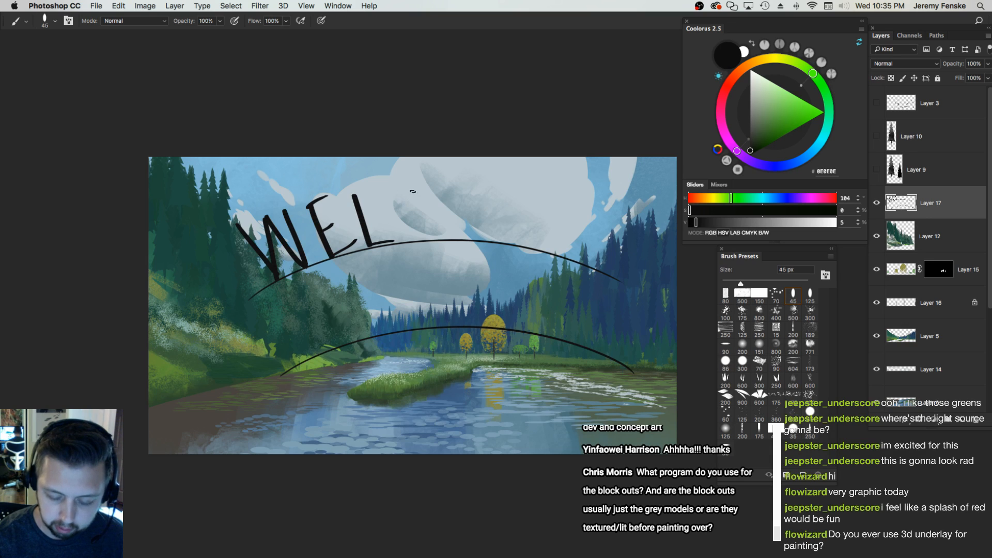
pyautogui.moveTo(416, 189); pyautogui.dragTo(425, 231)
pyautogui.moveTo(450, 187)
pyautogui.mouseDown()
pyautogui.moveTo(443, 225)
pyautogui.moveTo(445, 187)
pyautogui.mouseUp()
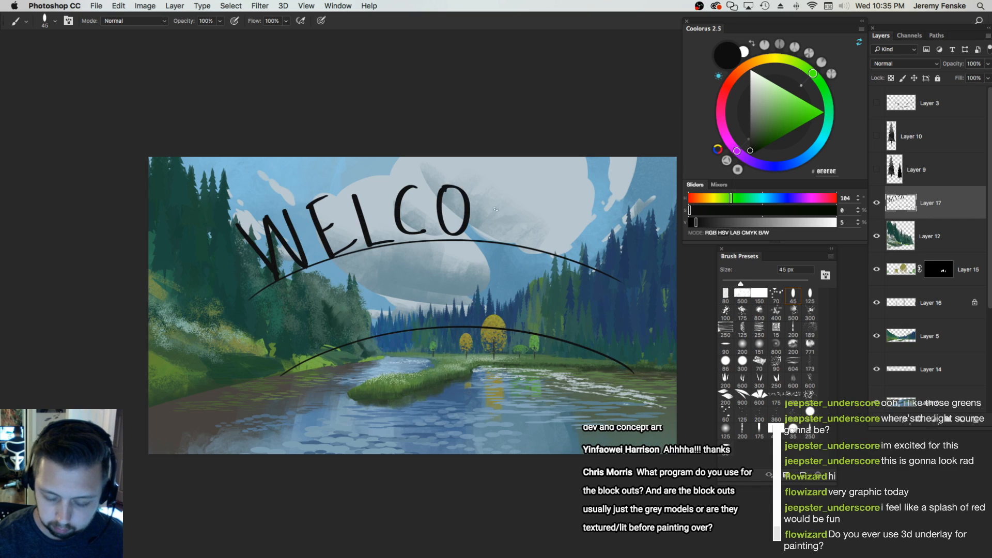
pyautogui.moveTo(477, 237)
pyautogui.mouseDown()
pyautogui.moveTo(503, 220)
pyautogui.moveTo(509, 238)
pyautogui.mouseUp()
pyautogui.moveTo(519, 195)
pyautogui.mouseDown()
pyautogui.moveTo(505, 242)
pyautogui.moveTo(535, 248)
pyautogui.mouseUp()
pyautogui.moveTo(557, 204)
pyautogui.mouseDown()
pyautogui.moveTo(552, 250)
pyautogui.moveTo(578, 256)
pyautogui.moveTo(572, 229)
pyautogui.moveTo(597, 222)
pyautogui.mouseUp()
pyautogui.moveTo(412, 255)
pyautogui.mouseDown()
pyautogui.moveTo(423, 273)
pyautogui.moveTo(445, 262)
pyautogui.mouseUp()
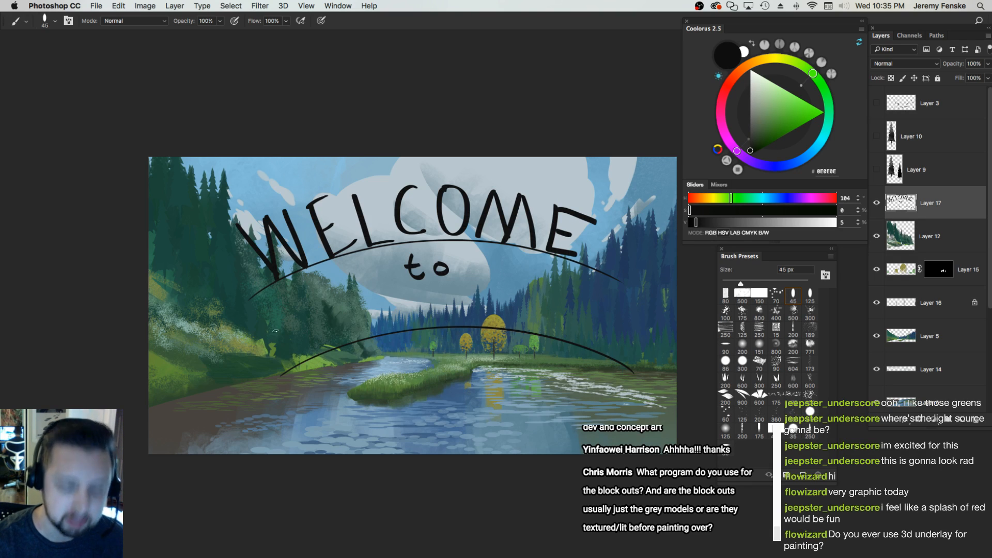
# Hand-letter "ESTONIA" along the lower arc in black at 45 px
pyautogui.moveTo(293, 368)
pyautogui.mouseDown()
pyautogui.moveTo(308, 391)
pyautogui.moveTo(328, 377)
pyautogui.moveTo(303, 327)
pyautogui.moveTo(364, 358)
pyautogui.moveTo(333, 368)
pyautogui.mouseUp()
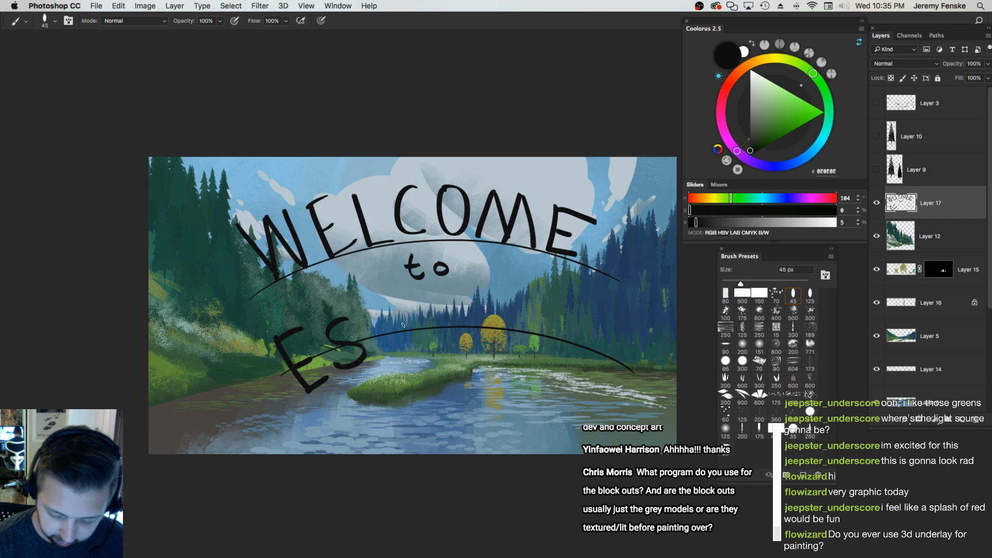
pyautogui.moveTo(385, 312)
pyautogui.mouseDown()
pyautogui.moveTo(397, 368)
pyautogui.moveTo(411, 303)
pyautogui.moveTo(444, 310)
pyautogui.moveTo(471, 358)
pyautogui.mouseUp()
pyautogui.moveTo(475, 309); pyautogui.dragTo(498, 356)
pyautogui.moveTo(507, 310); pyautogui.dragTo(495, 355)
pyautogui.moveTo(531, 317)
pyautogui.mouseDown()
pyautogui.moveTo(517, 365)
pyautogui.moveTo(564, 356)
pyautogui.moveTo(558, 373)
pyautogui.mouseUp()
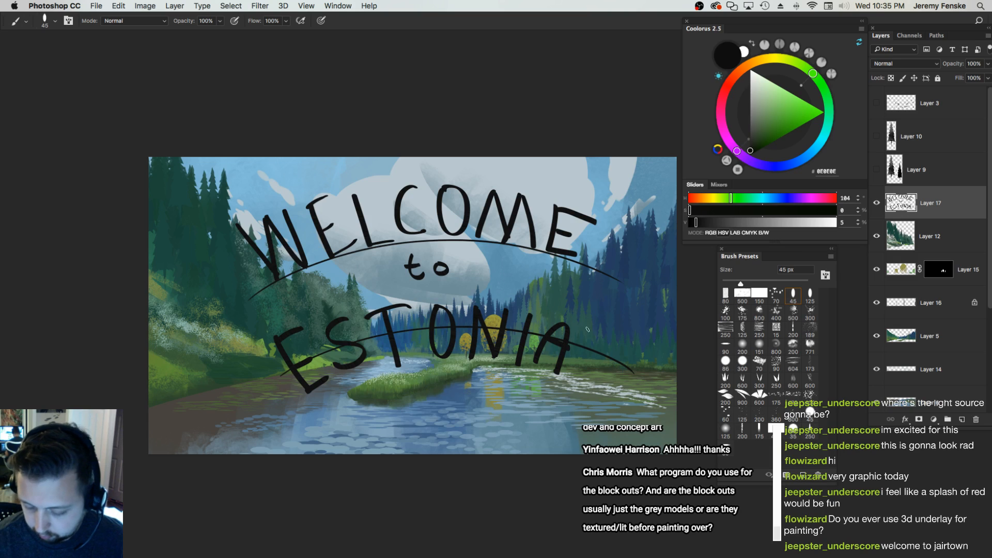
# Add an exclamation mark after "ESTONIA" and thicken the strokes of the W in "WELCOME"
pyautogui.moveTo(591, 332); pyautogui.dragTo(579, 366)
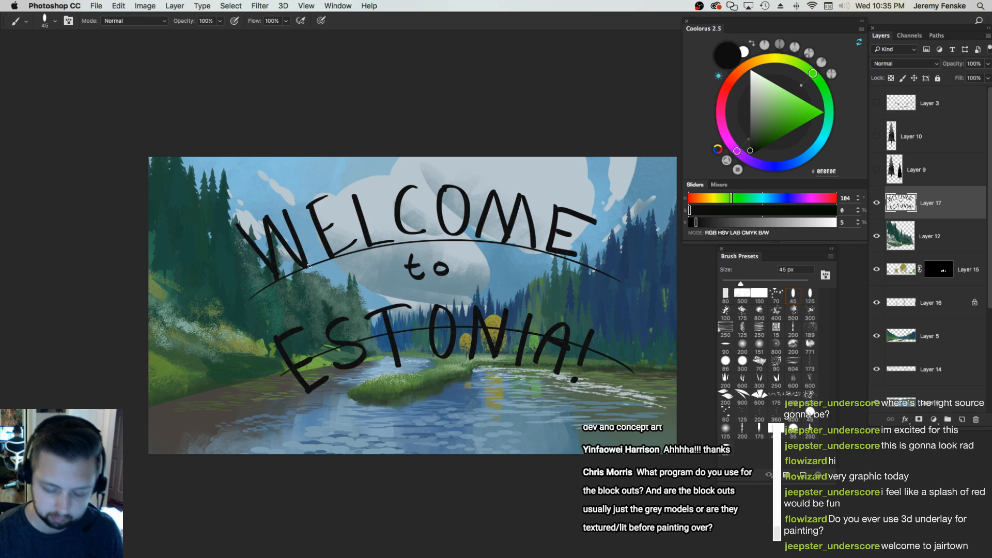
pyautogui.moveTo(238, 229); pyautogui.dragTo(278, 275)
pyautogui.moveTo(270, 221)
pyautogui.mouseDown()
pyautogui.moveTo(288, 245)
pyautogui.moveTo(290, 230)
pyautogui.moveTo(305, 263)
pyautogui.mouseUp()
# Try sketching a thin rectangular frame in the sky beside "WELCOME" with a 20 px brush, and undo it
pyautogui.moveTo(564, 331); pyautogui.dragTo(510, 338)
pyautogui.press('[')
pyautogui.press('[')
pyautogui.press('[')
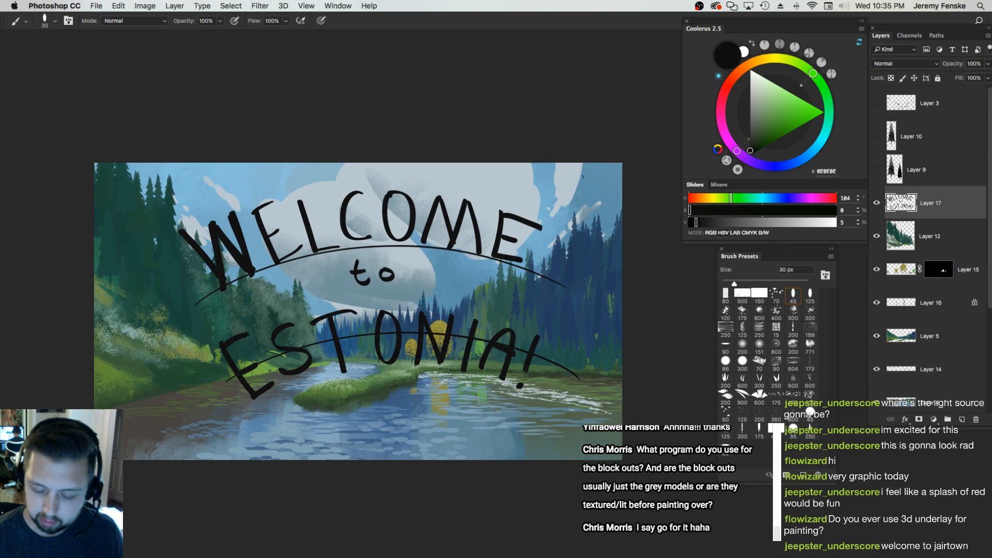
pyautogui.moveTo(544, 174); pyautogui.dragTo(523, 168)
pyautogui.moveTo(534, 172)
pyautogui.mouseDown()
pyautogui.moveTo(544, 220)
pyautogui.moveTo(606, 214)
pyautogui.mouseUp()
pyautogui.moveTo(605, 168); pyautogui.dragTo(605, 214)
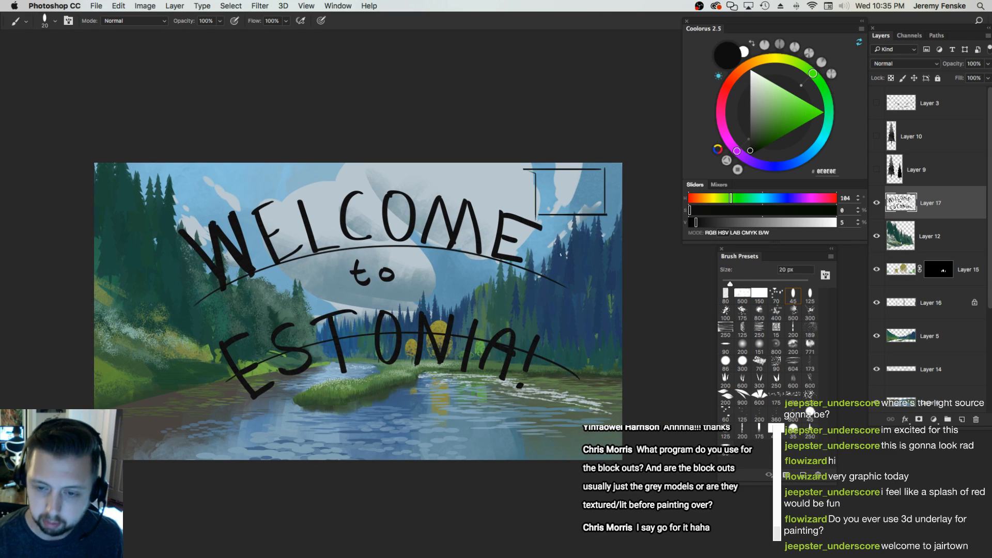
pyautogui.press('z')
pyautogui.moveTo(510, 289); pyautogui.dragTo(486, 295)
pyautogui.hotkey('ctrl', 'alt', 'z')
pyautogui.hotkey('ctrl', 'alt', 'z')
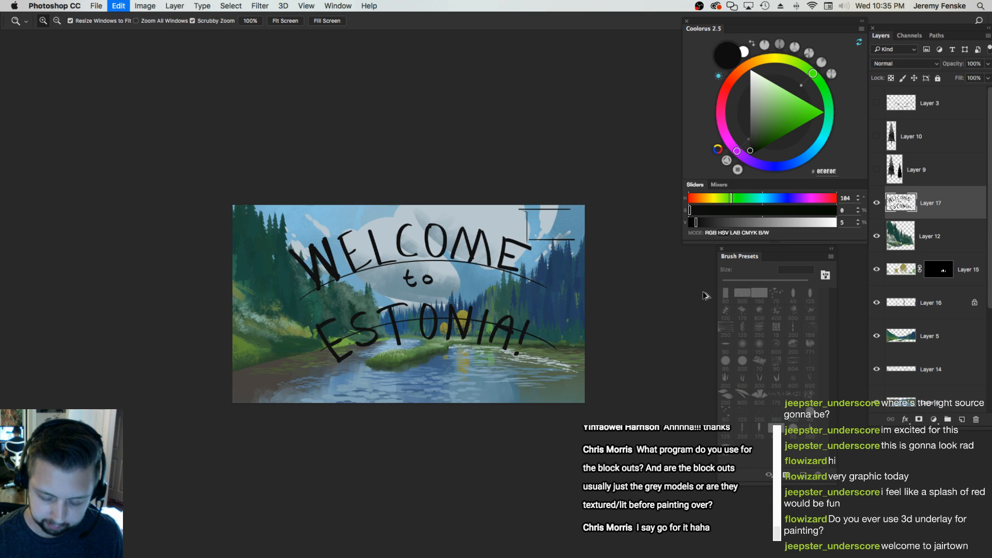
pyautogui.hotkey('ctrl', 'alt', 'z')
pyautogui.hotkey('ctrl', 'alt', 'z')
# Free-transform the lettering layer, adjusting its corners and shifting it so the words sit balanced over the landscape
pyautogui.hotkey('ctrl', 't')
pyautogui.moveTo(507, 333); pyautogui.dragTo(492, 337)
pyautogui.moveTo(543, 232); pyautogui.dragTo(553, 226)
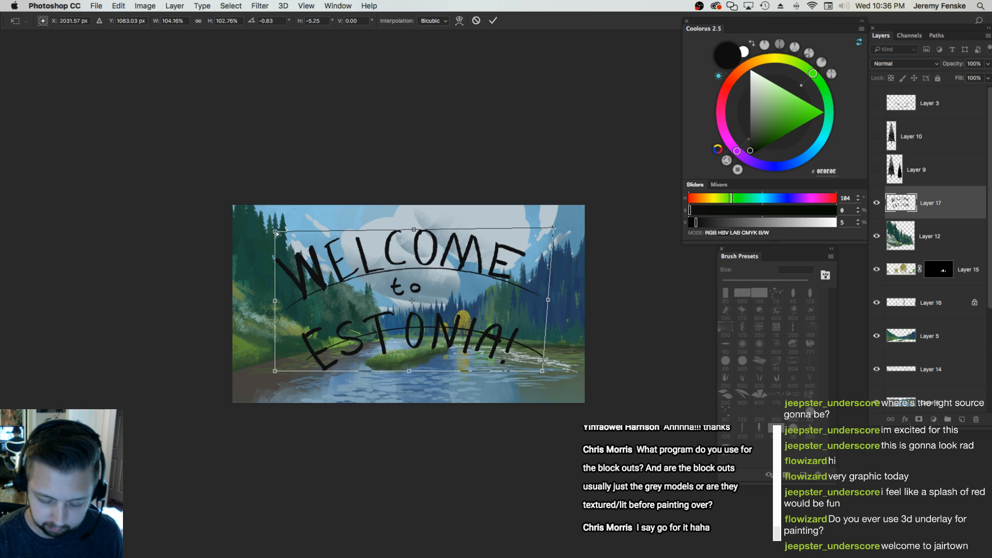
pyautogui.moveTo(275, 231); pyautogui.dragTo(278, 227)
pyautogui.moveTo(543, 368)
pyautogui.mouseDown()
pyautogui.moveTo(551, 377)
pyautogui.moveTo(563, 367)
pyautogui.moveTo(539, 375)
pyautogui.mouseUp()
pyautogui.moveTo(507, 344); pyautogui.dragTo(513, 338)
pyautogui.press('Return')
pyautogui.press('z')
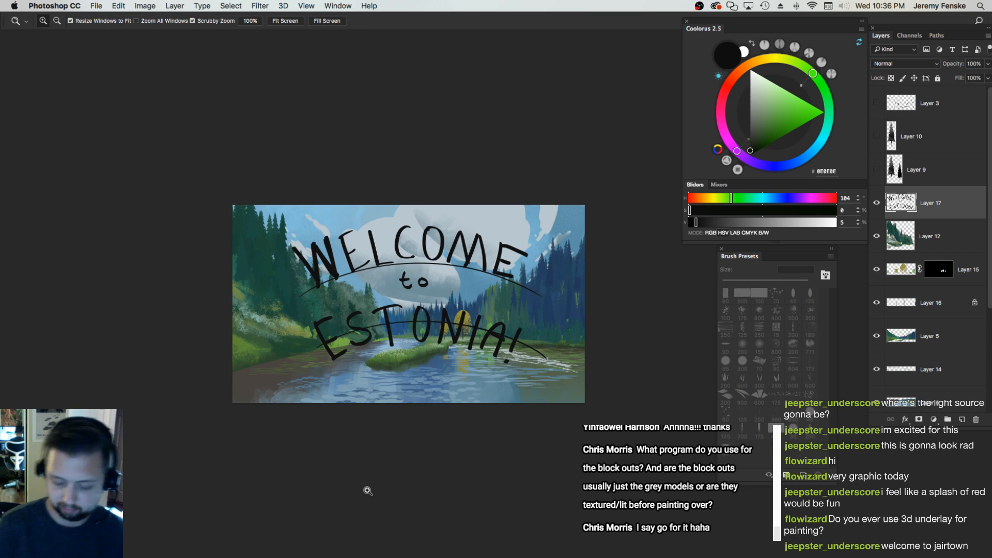
# Hide the lettering on Layer 17 and all interface panels to show the painting on its own
pyautogui.click(876, 203)
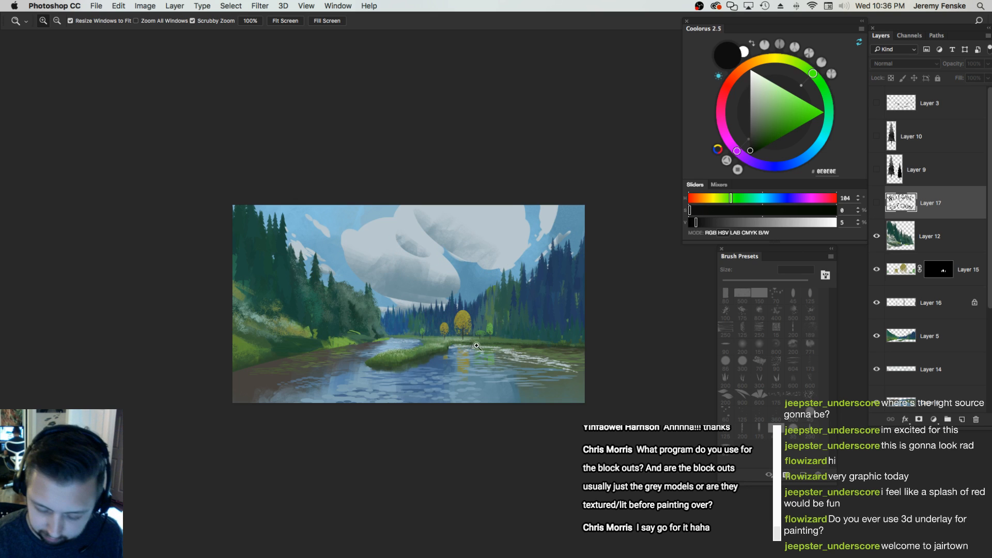
pyautogui.click(472, 356)
pyautogui.press('b')
pyautogui.press('z')
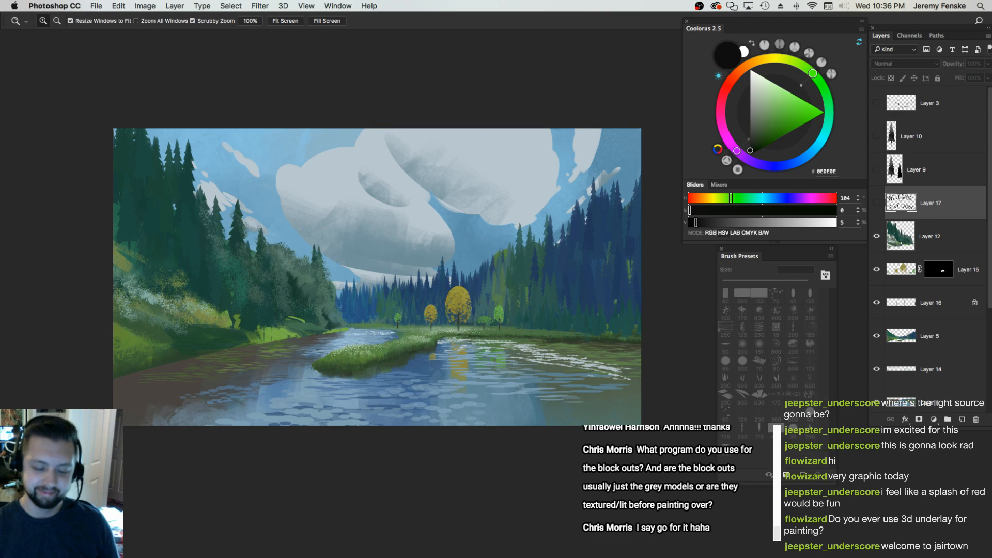
pyautogui.press('Tab')
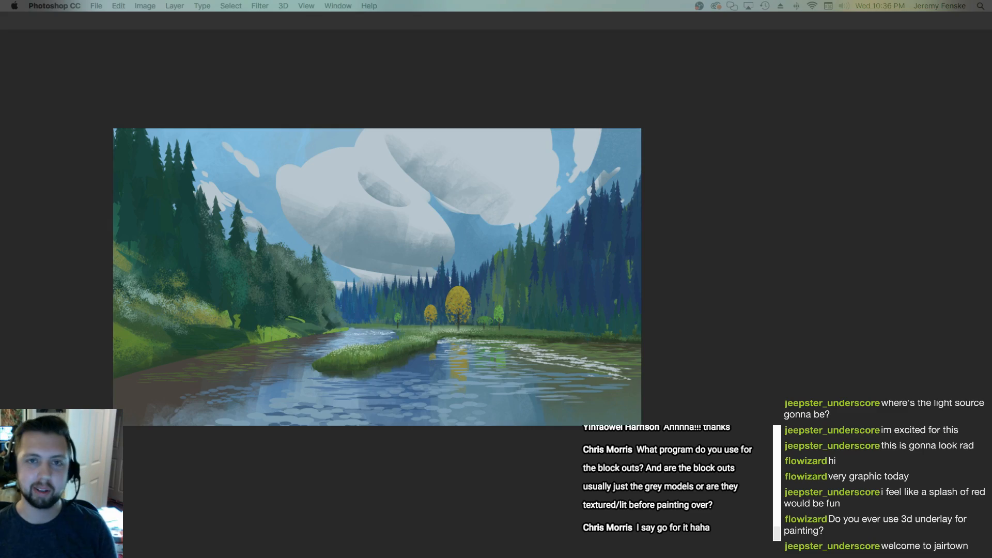
# Switch to MapCrunch in Chrome, load a random Street View location and look around it for landscape reference
pyautogui.moveTo(565, 557); pyautogui.dragTo(564, 58)
pyautogui.moveTo(468, 325); pyautogui.dragTo(612, 440)
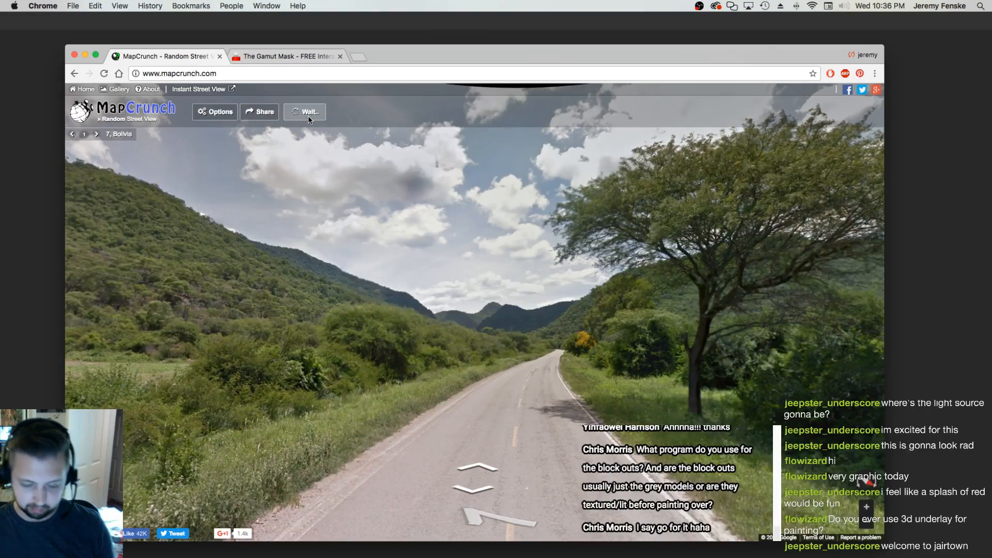
pyautogui.click(308, 116)
pyautogui.moveTo(687, 273); pyautogui.dragTo(443, 295)
pyautogui.moveTo(775, 305); pyautogui.dragTo(510, 331)
pyautogui.moveTo(677, 326); pyautogui.dragTo(541, 334)
pyautogui.moveTo(693, 325); pyautogui.dragTo(476, 368)
# Load another random Street View location and look around the sandy road with its trees and buildings
pyautogui.click(310, 110)
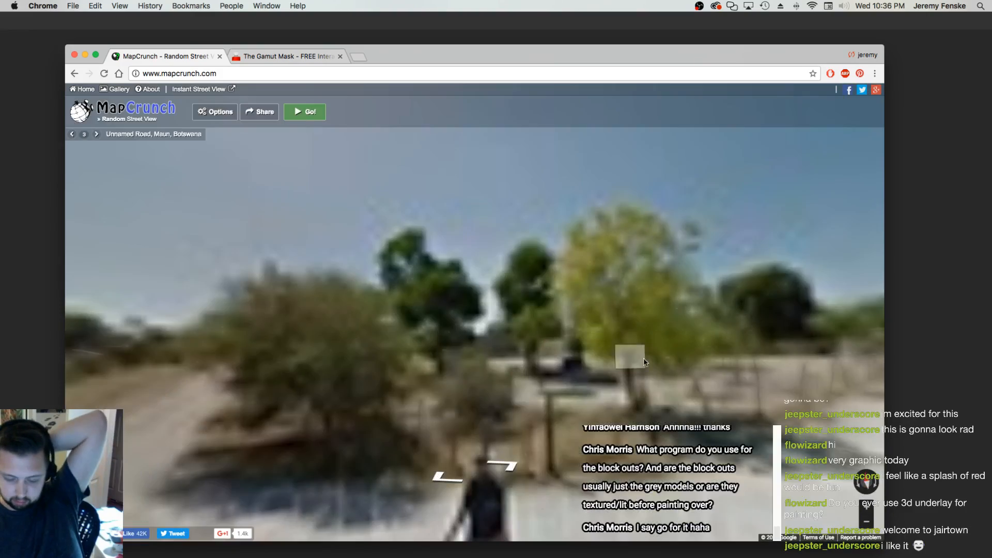
pyautogui.moveTo(439, 344); pyautogui.dragTo(641, 331)
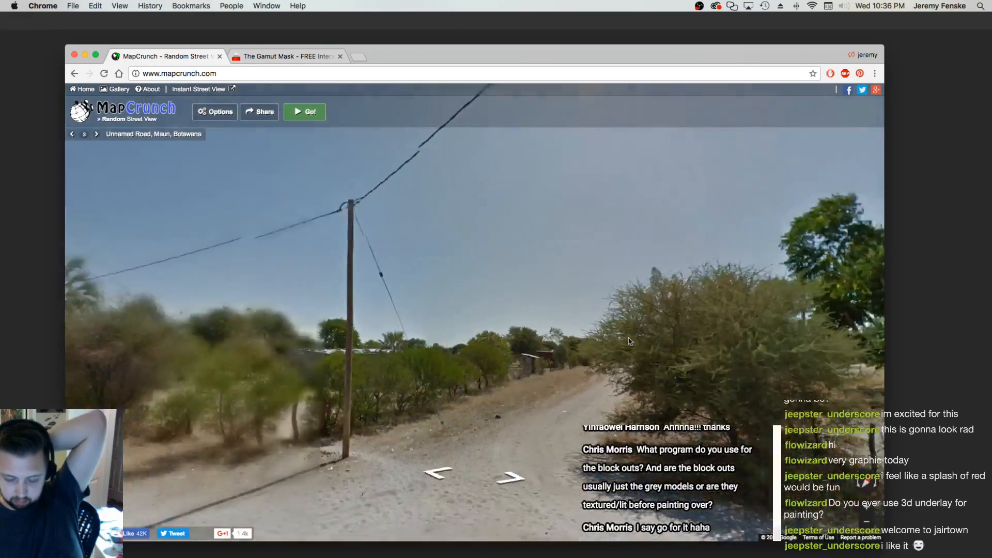
pyautogui.moveTo(393, 325); pyautogui.dragTo(630, 310)
pyautogui.click(476, 303)
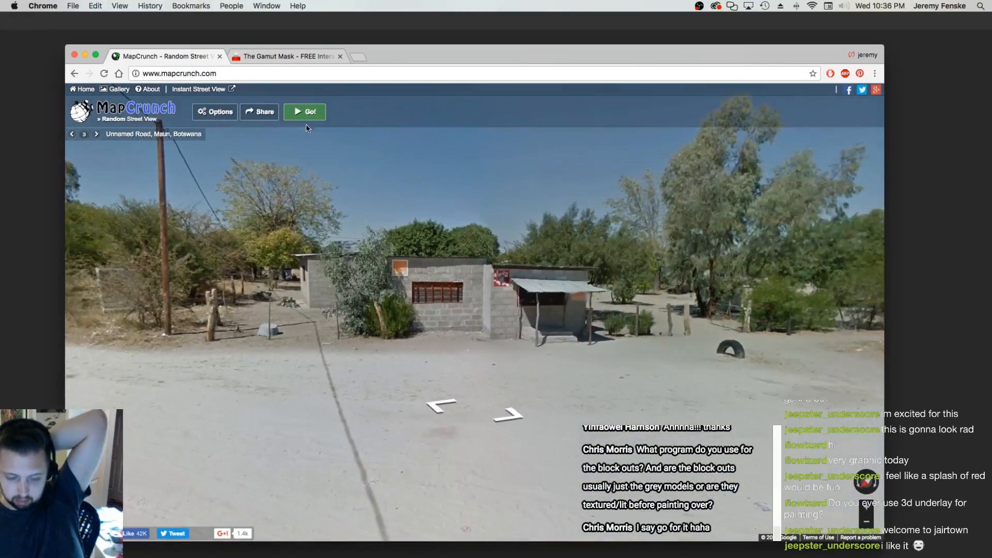
# Load a further random location and look around the grassy slopes, flowering hedges and clouds
pyautogui.click(309, 112)
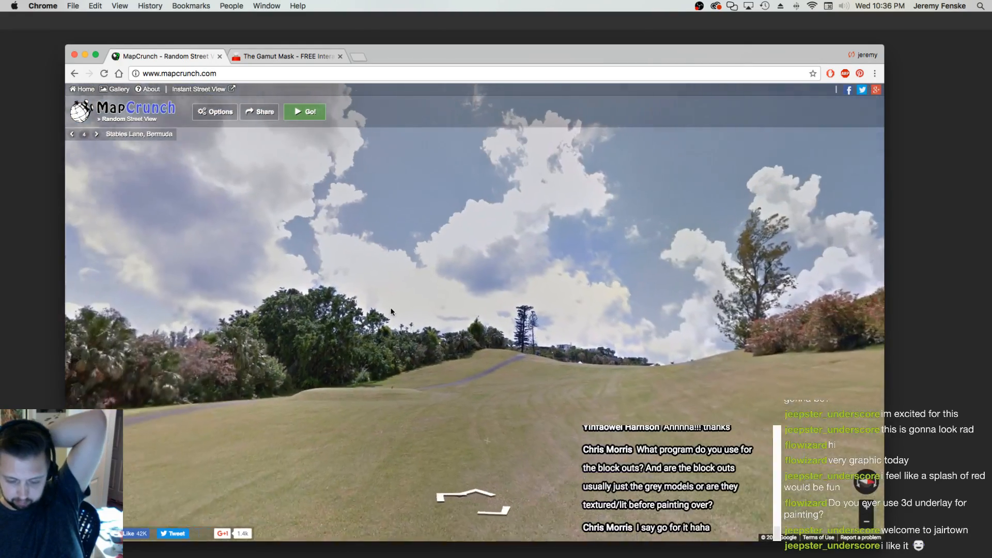
pyautogui.moveTo(391, 312); pyautogui.dragTo(671, 335)
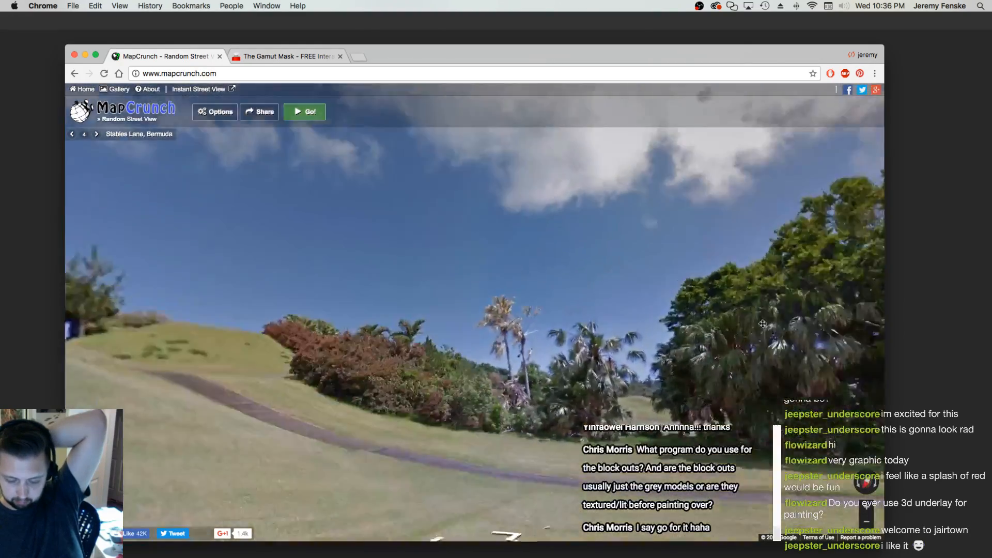
pyautogui.moveTo(414, 346); pyautogui.dragTo(723, 362)
pyautogui.moveTo(392, 331); pyautogui.dragTo(646, 351)
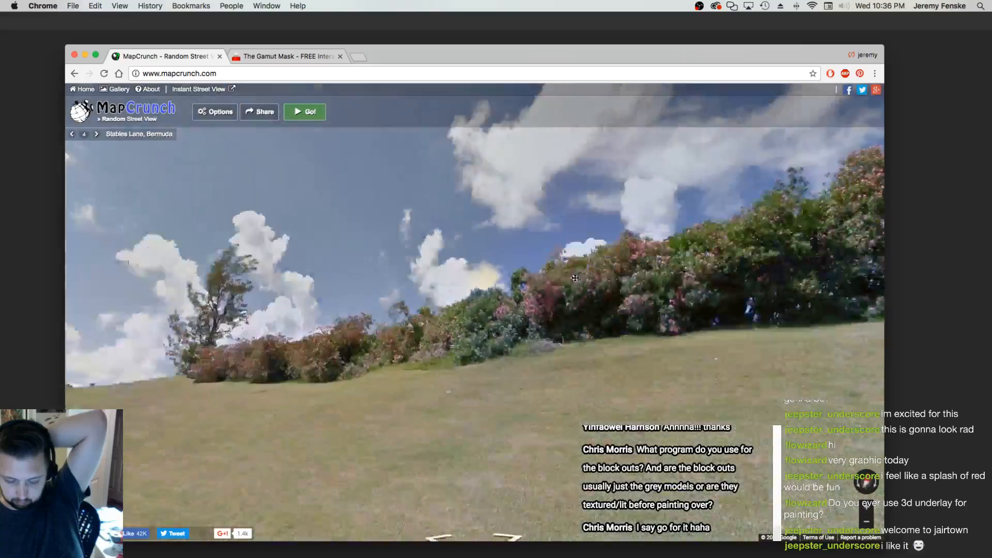
pyautogui.moveTo(377, 313); pyautogui.dragTo(622, 367)
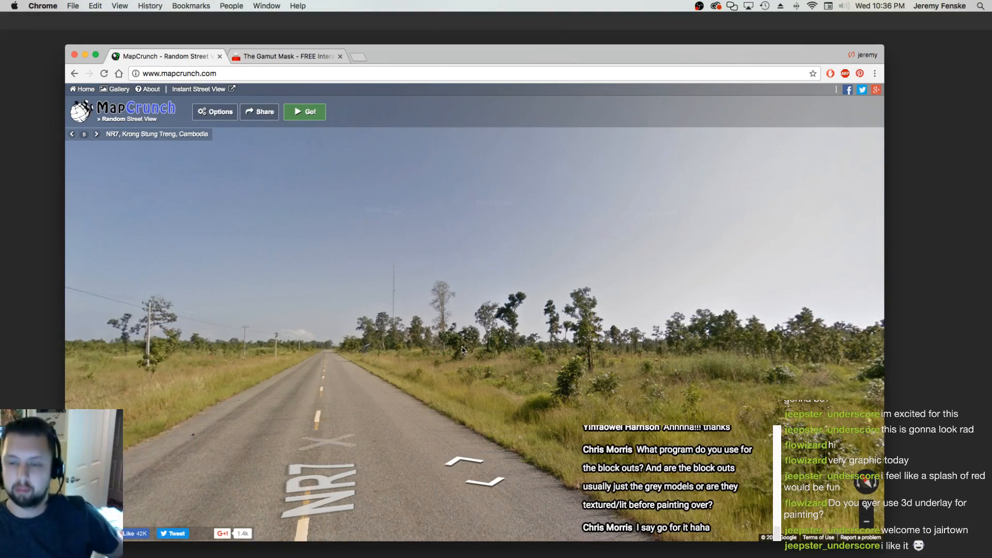
# Look around the roadside grassland on the NR7 highway and load one more random location
pyautogui.moveTo(487, 392); pyautogui.dragTo(697, 385)
pyautogui.moveTo(372, 305); pyautogui.dragTo(693, 328)
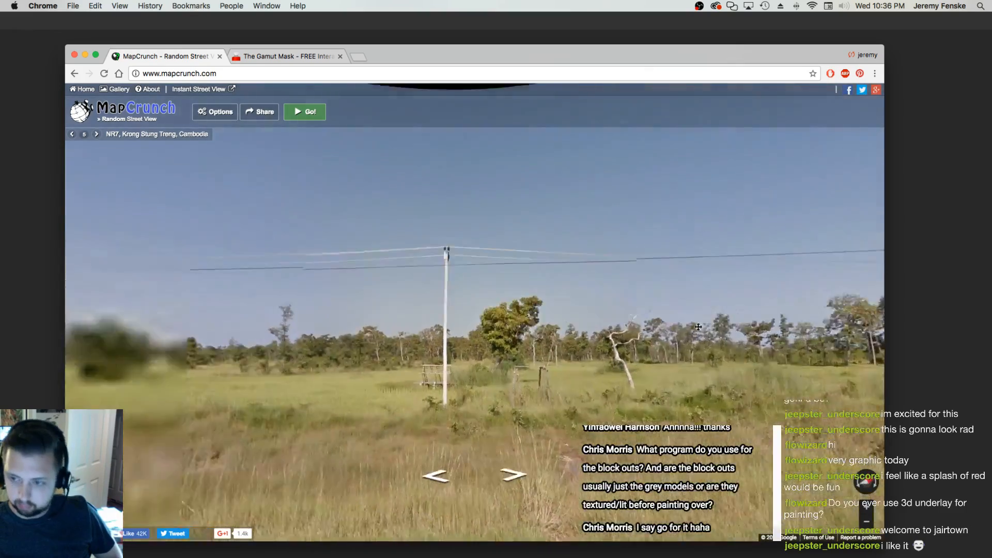
pyautogui.click(305, 109)
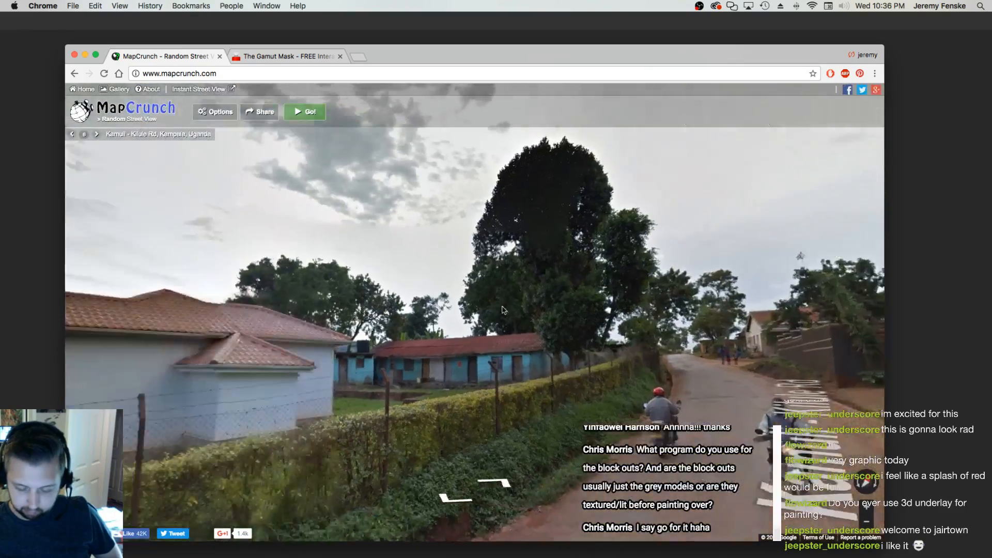
# Look around the Kampala, Uganda street view for painting reference and load another random location
pyautogui.moveTo(504, 310); pyautogui.dragTo(734, 310)
pyautogui.moveTo(372, 294); pyautogui.dragTo(623, 309)
pyautogui.moveTo(486, 305); pyautogui.dragTo(513, 222)
pyautogui.click(308, 112)
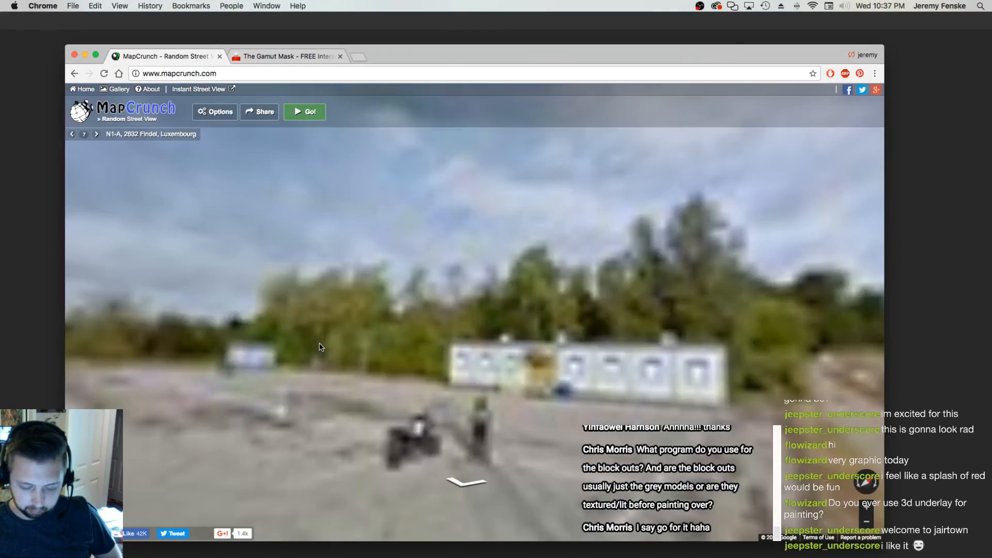
# Survey the surroundings of the Findel, Luxembourg street view and request a new random location
pyautogui.moveTo(320, 346); pyautogui.dragTo(713, 342)
pyautogui.moveTo(414, 345); pyautogui.dragTo(715, 340)
pyautogui.moveTo(413, 341); pyautogui.dragTo(713, 331)
pyautogui.click(300, 114)
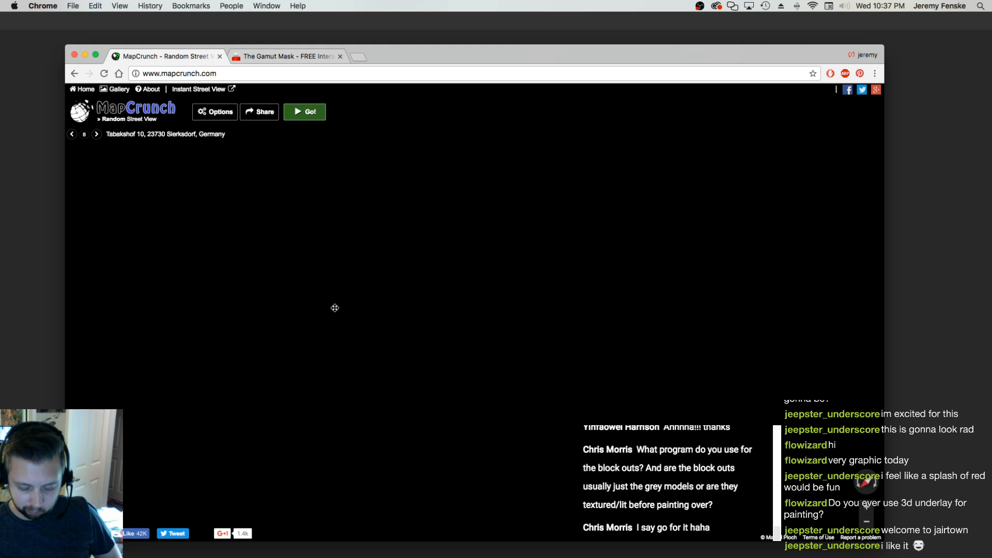
# Reload MapCrunch to replace the black view and go through further random street view locations
pyautogui.click(305, 112)
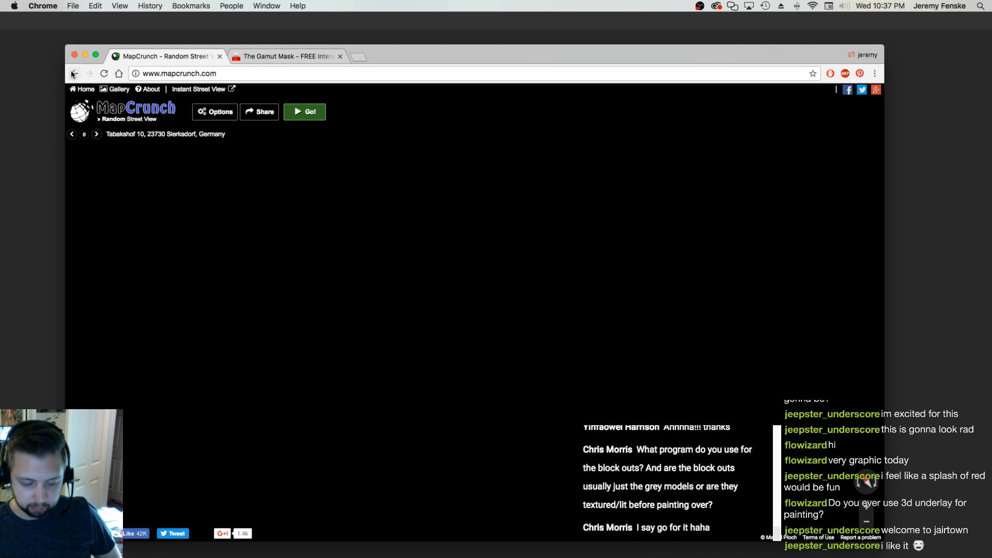
pyautogui.click(104, 74)
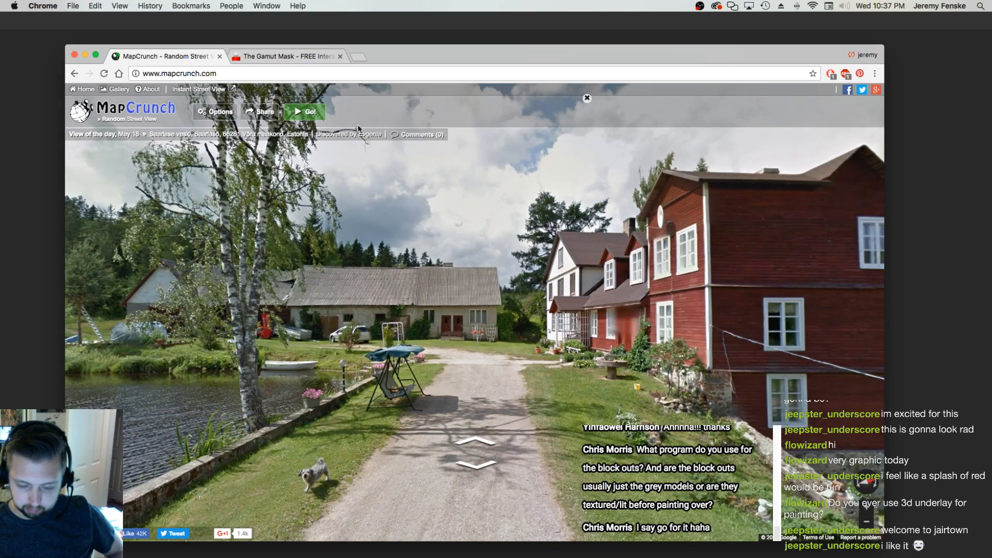
pyautogui.click(310, 114)
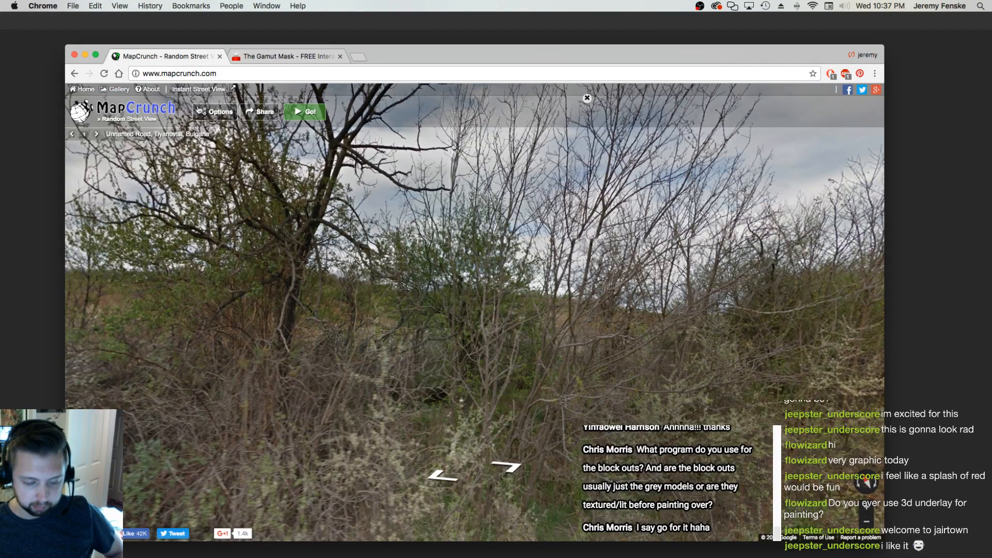
pyautogui.click(307, 112)
pyautogui.click(307, 112)
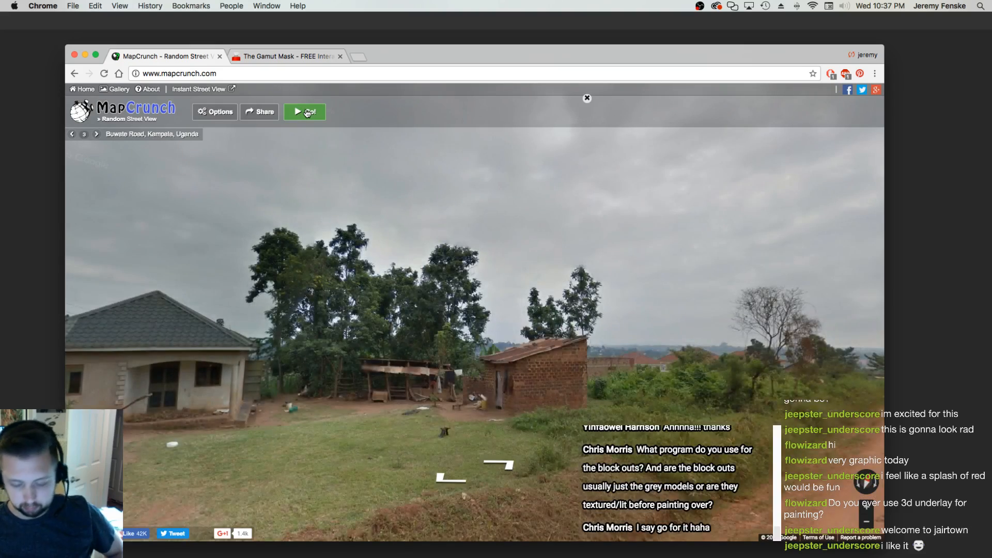
# Examine the brick hut, open shelter and trees on Buwate Road, Kampala, in both wide and close views
pyautogui.moveTo(347, 197); pyautogui.dragTo(246, 266)
pyautogui.scroll(-2, 473, 314)
pyautogui.scroll(5, 473, 315)
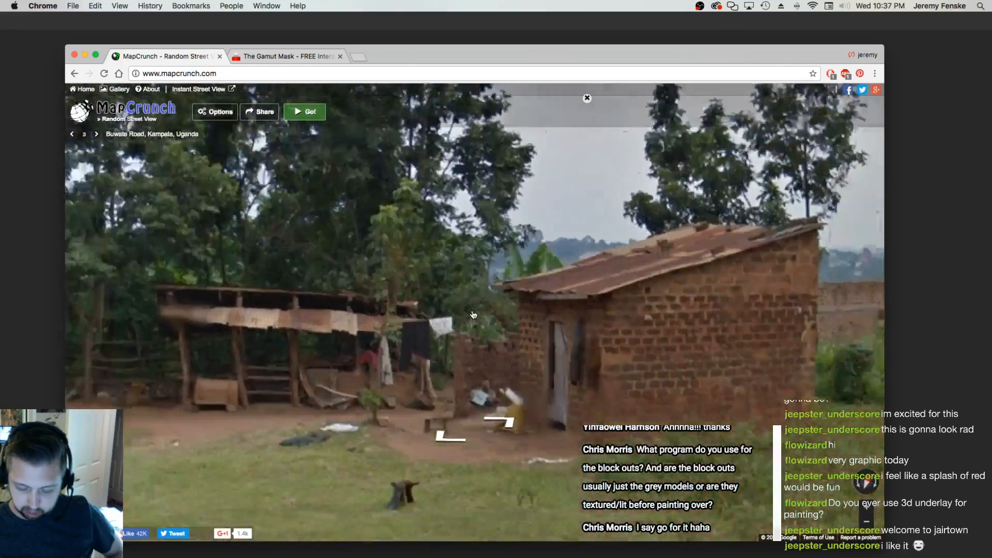
pyautogui.scroll(-5, 473, 314)
pyautogui.moveTo(472, 314); pyautogui.dragTo(539, 357)
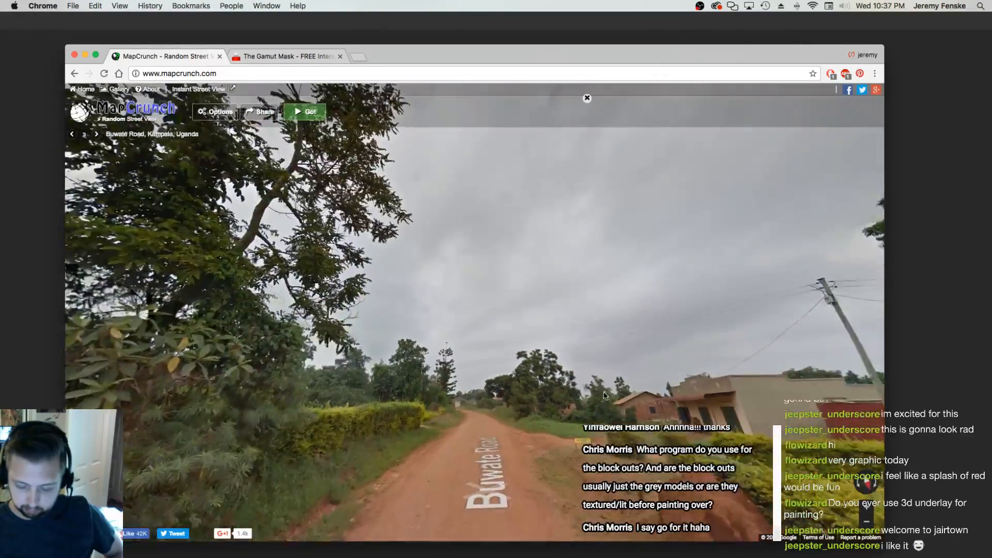
pyautogui.moveTo(603, 395); pyautogui.dragTo(222, 364)
pyautogui.moveTo(775, 382); pyautogui.dragTo(444, 330)
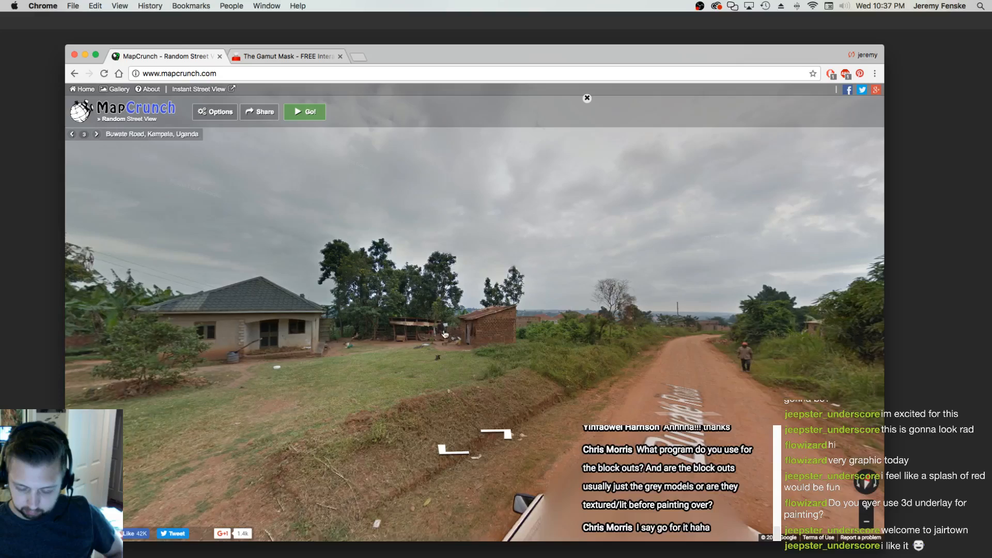
pyautogui.scroll(3, 444, 335)
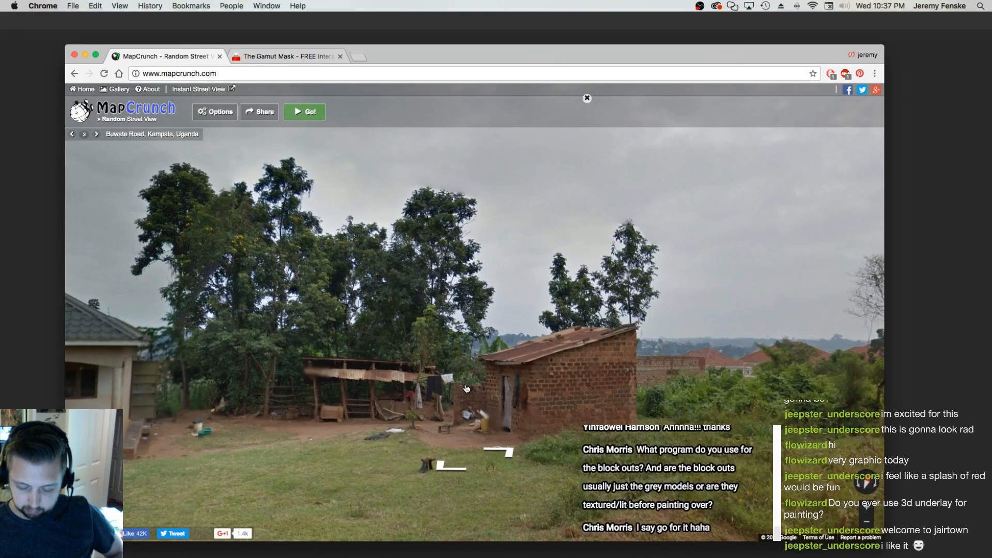
pyautogui.moveTo(467, 372); pyautogui.dragTo(484, 383)
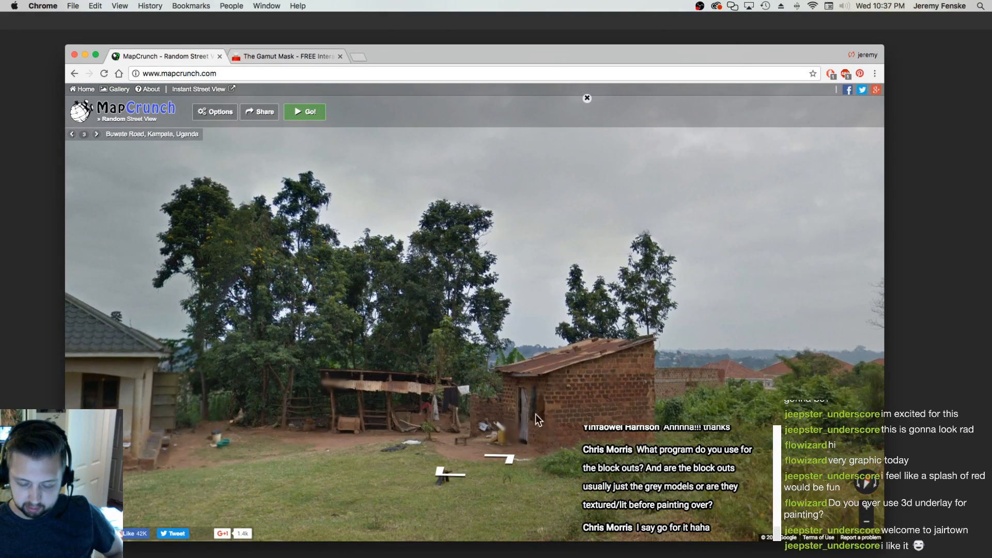
pyautogui.scroll(-3, 542, 387)
pyautogui.scroll(4, 558, 387)
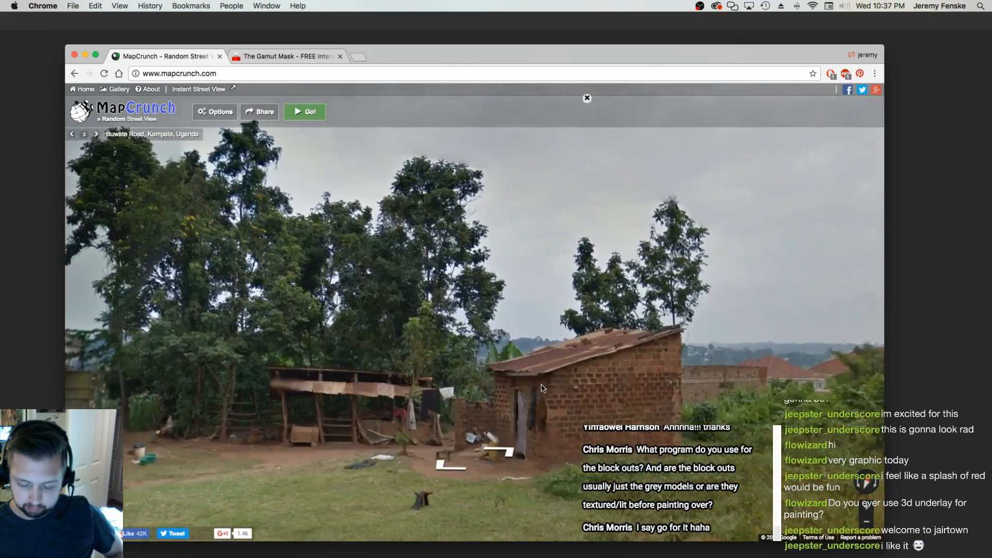
pyautogui.scroll(2, 568, 388)
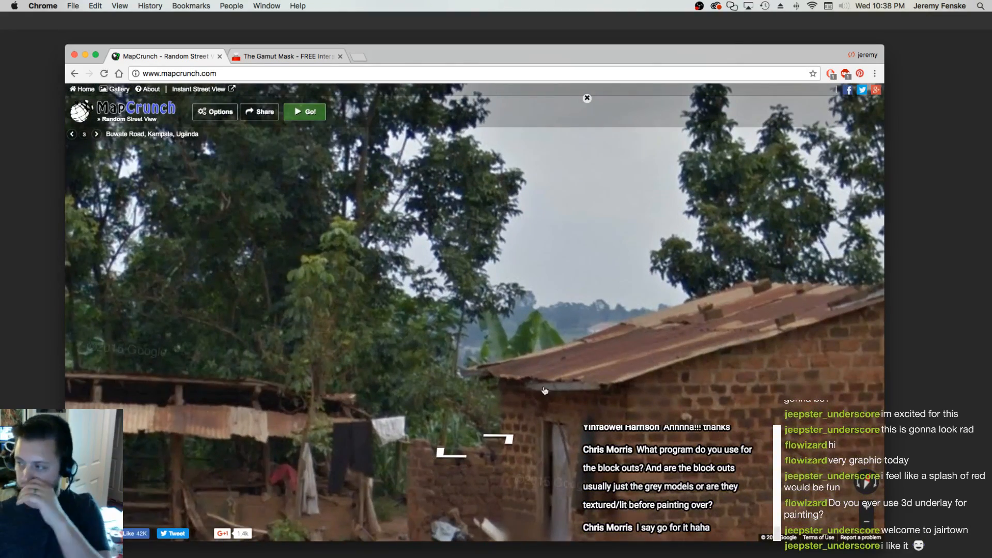
pyautogui.scroll(-4, 531, 389)
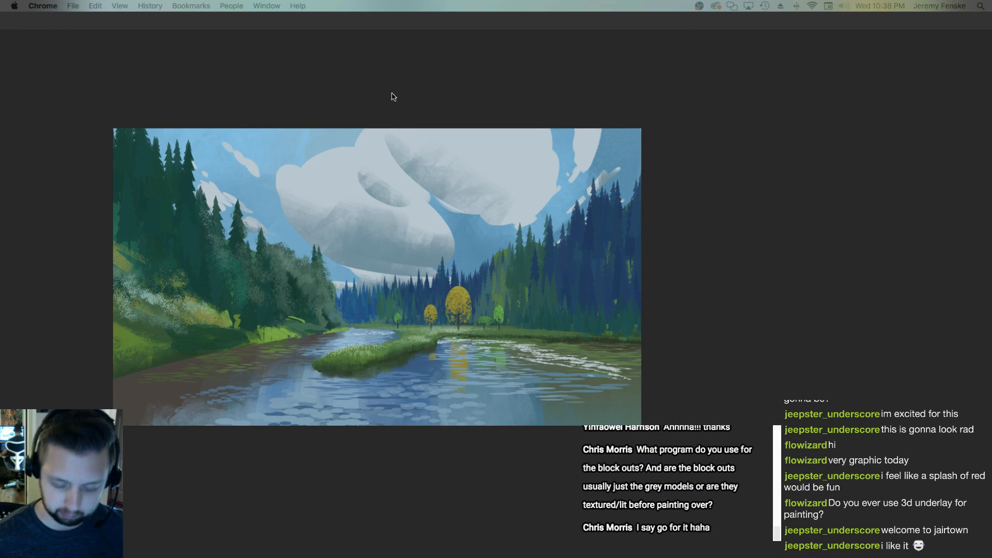
# Switch to Photoshop and select the grassy bank's layer in the river painting, with the Brush tool active
pyautogui.click(390, 218)
pyautogui.keyDown('alt'); pyautogui.click(342, 319); pyautogui.keyUp('alt')
pyautogui.keyDown('alt'); pyautogui.click(343, 319); pyautogui.keyUp('alt')
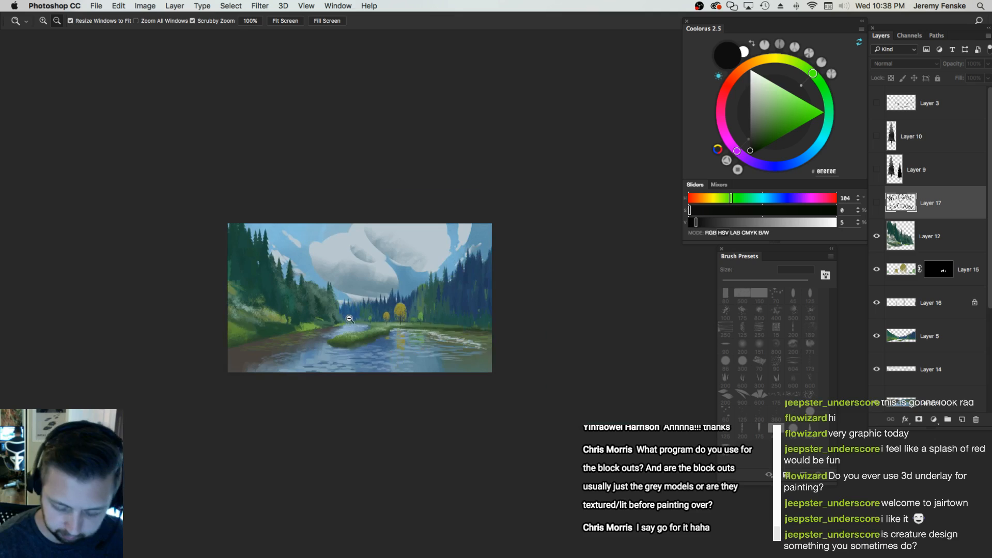
pyautogui.click(350, 318)
pyautogui.click(349, 319)
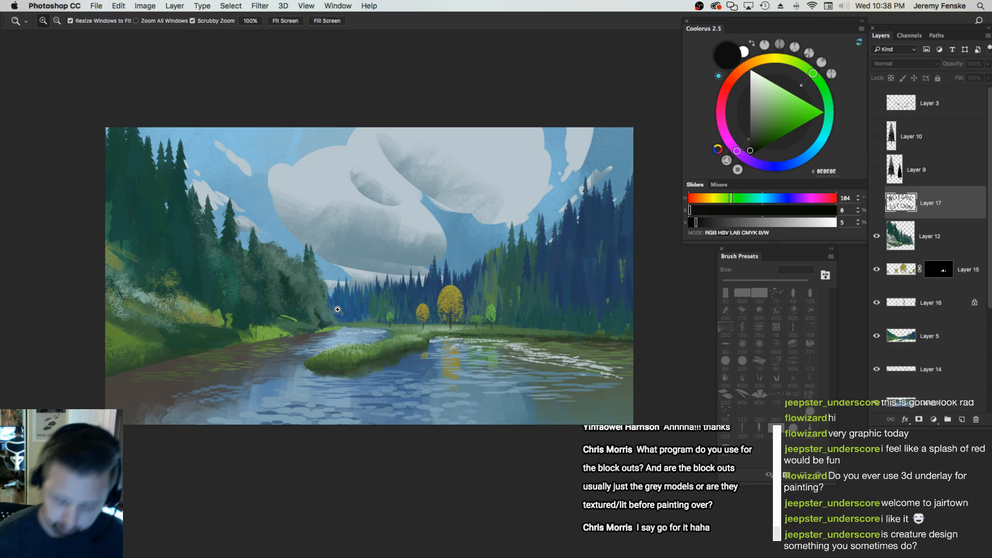
pyautogui.keyDown('super'); pyautogui.click(406, 330); pyautogui.keyUp('super')
pyautogui.moveTo(388, 332); pyautogui.dragTo(408, 332)
pyautogui.press('b')
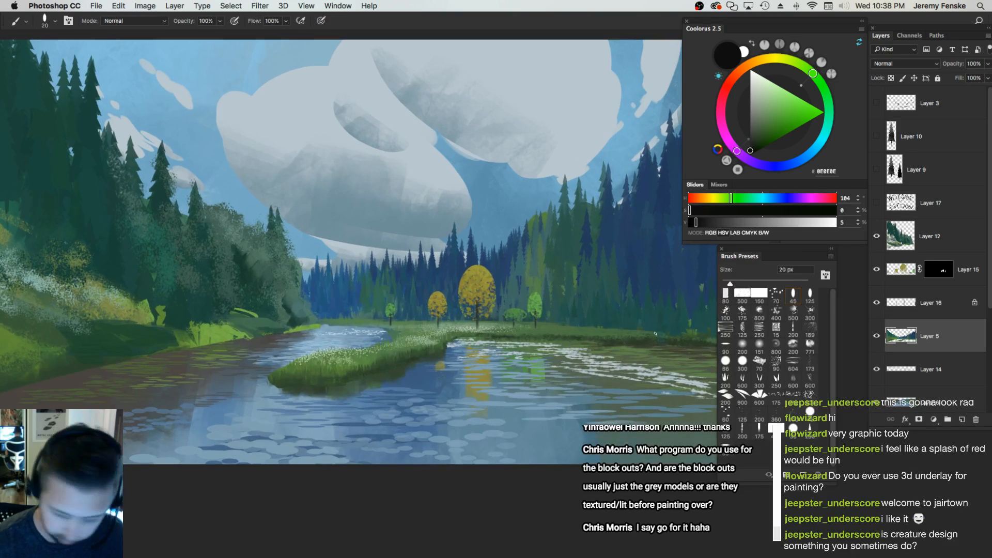
# Pick the soft round 200 preset, sample dark green from the far bank, reduce the brush to 70 px and lock Layer 5's transparent pixels
pyautogui.click(742, 346)
pyautogui.keyDown('alt'); pyautogui.click(506, 335); pyautogui.keyUp('alt')
pyautogui.keyDown('alt'); pyautogui.click(503, 334); pyautogui.keyUp('alt')
pyautogui.press('[')
pyautogui.press('[')
pyautogui.press('[')
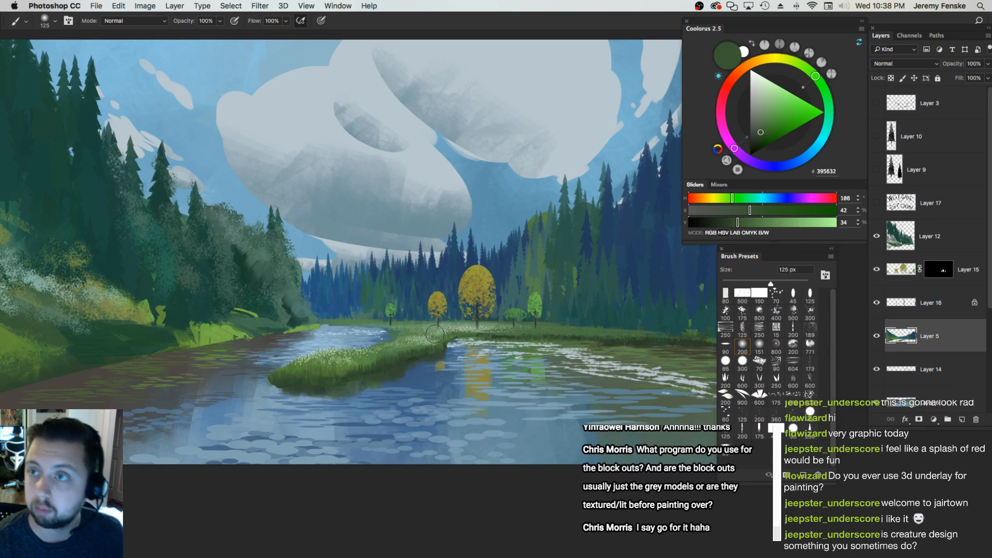
pyautogui.press('[')
pyautogui.press('[')
pyautogui.press('[')
pyautogui.press('[')
pyautogui.press('/')
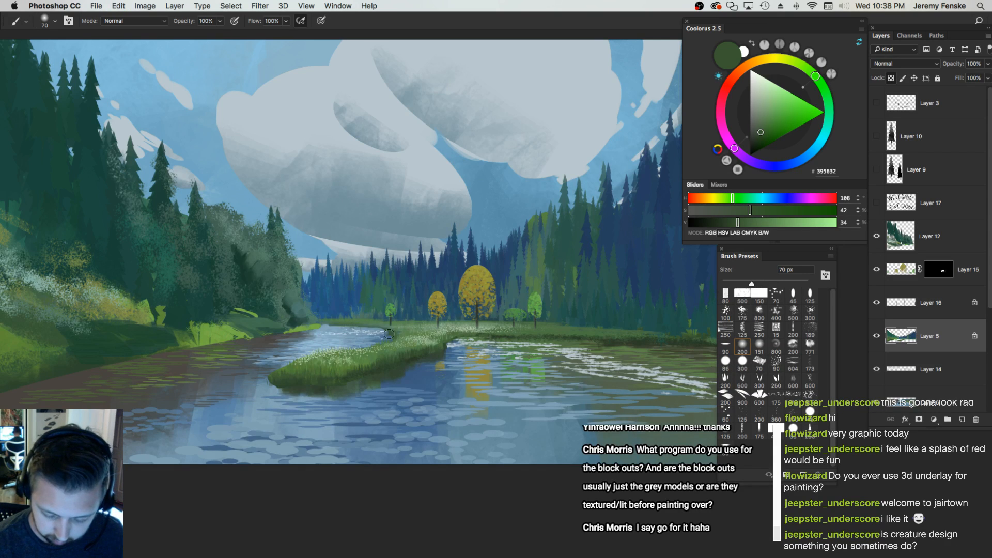
# Select the river painting's layers beneath Layer 3 and combine them into a group
pyautogui.press('z')
pyautogui.moveTo(433, 322); pyautogui.dragTo(507, 324)
pyautogui.moveTo(958, 136); pyautogui.dragTo(951, 352)
pyautogui.press('super+g')
# Compare the new painting group with Group 1 by toggling their visibility, and delete Group 1
pyautogui.click(877, 125)
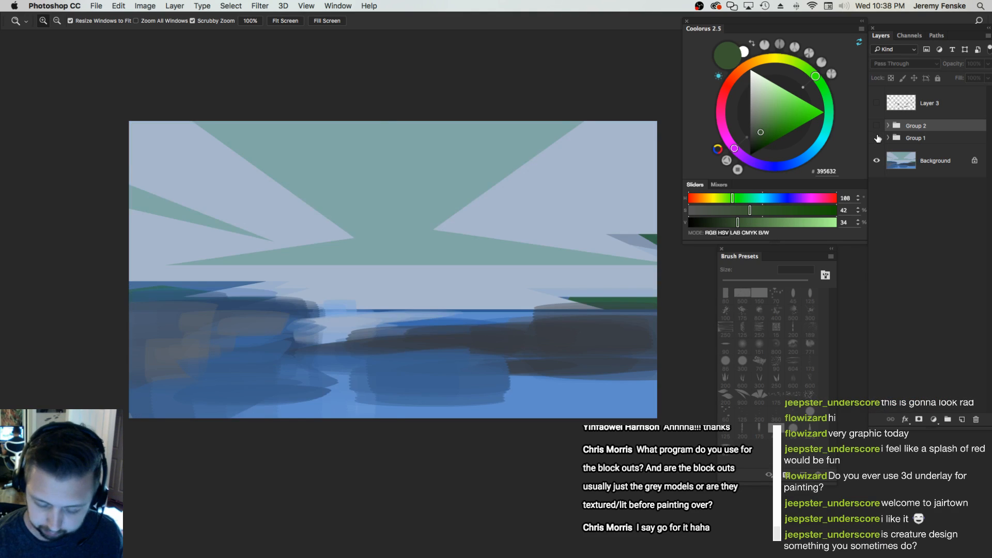
pyautogui.click(877, 137)
pyautogui.click(877, 125)
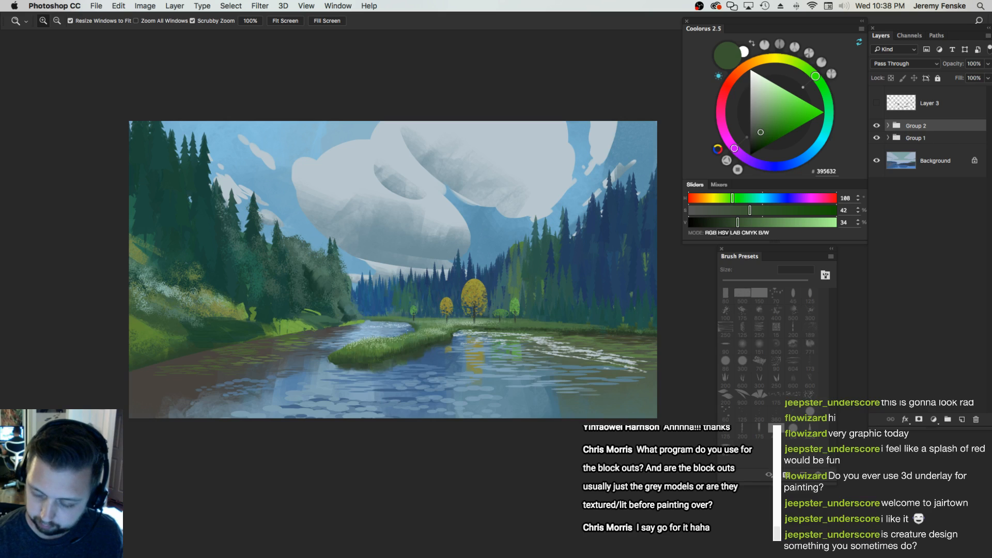
pyautogui.click(877, 125)
pyautogui.click(877, 125)
pyautogui.click(877, 126)
pyautogui.click(877, 125)
pyautogui.click(924, 141)
pyautogui.press('BackSpace')
pyautogui.click(944, 131)
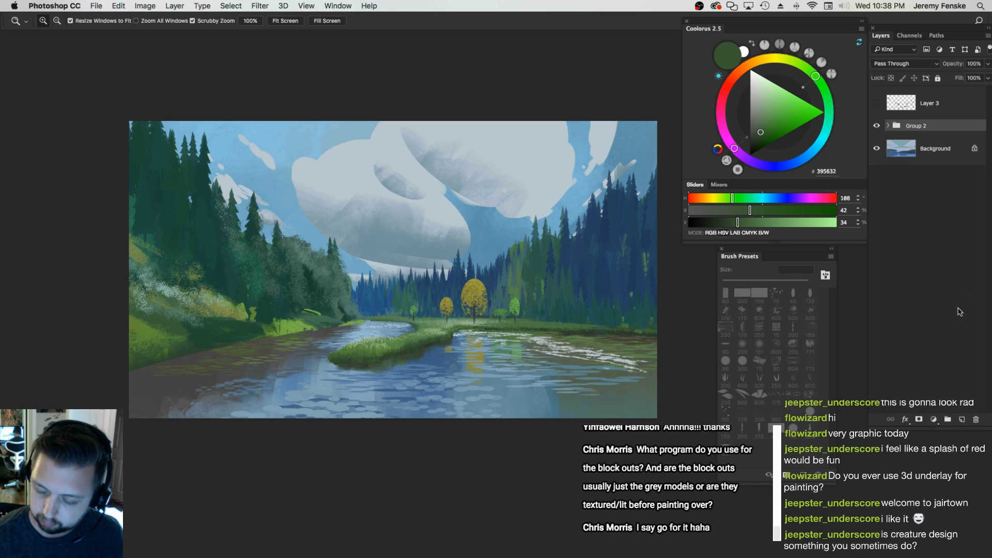
# Add a new layer above the painting group and fill it with pure white using the Paint Bucket
pyautogui.click(961, 422)
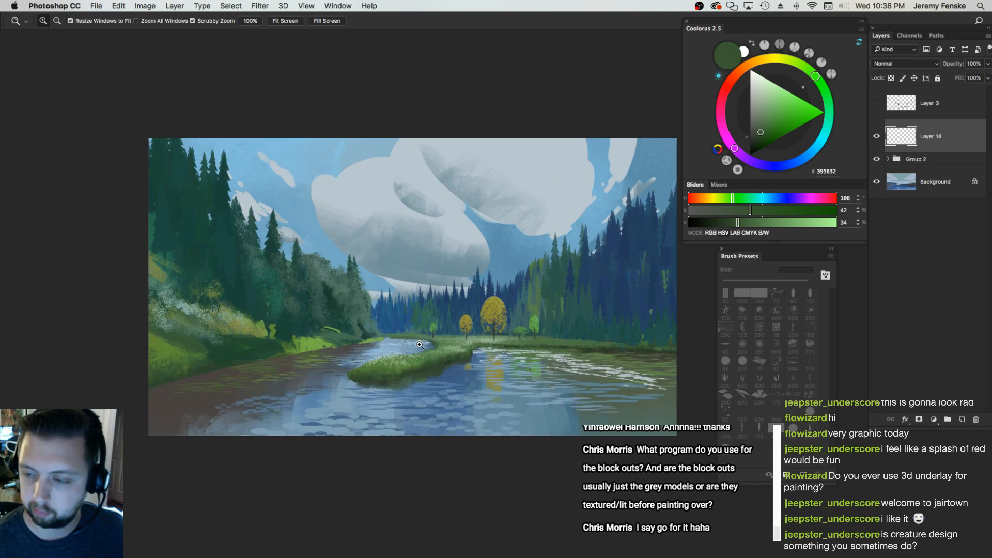
pyautogui.click(437, 365)
pyautogui.moveTo(429, 393); pyautogui.dragTo(428, 397)
pyautogui.press('g')
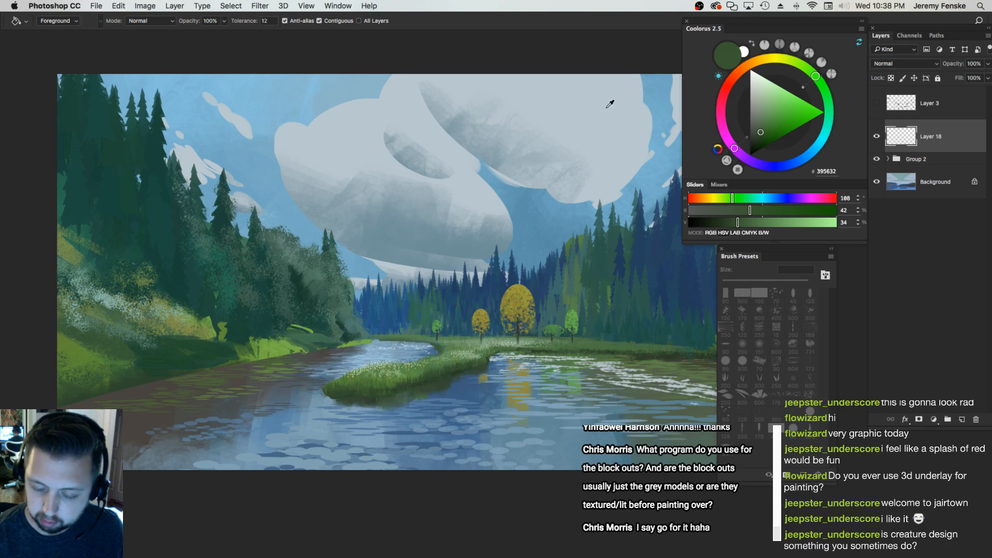
pyautogui.keyDown('alt'); pyautogui.click(610, 104); pyautogui.keyUp('alt')
pyautogui.moveTo(809, 222); pyautogui.dragTo(836, 223)
pyautogui.click(689, 211)
pyautogui.click(610, 261)
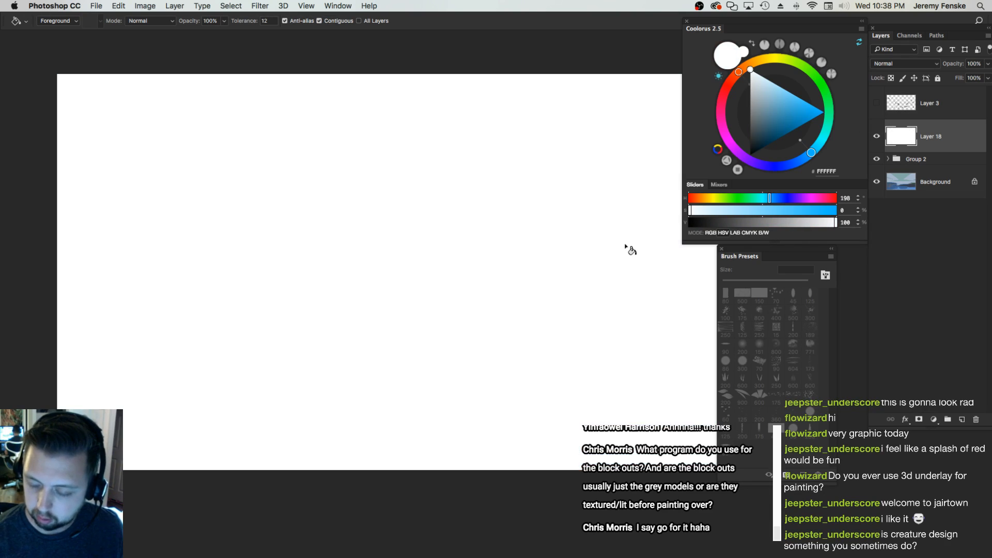
# Add an empty layer above the white fill and bring the whole canvas into view
pyautogui.click(962, 420)
pyautogui.press('z')
pyautogui.moveTo(574, 325); pyautogui.dragTo(453, 356)
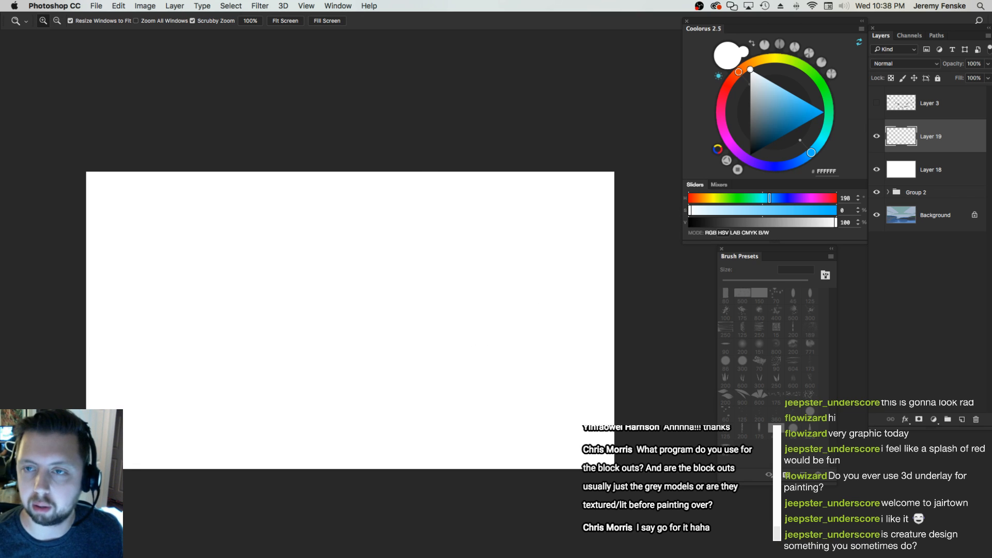
pyautogui.press('Tab')
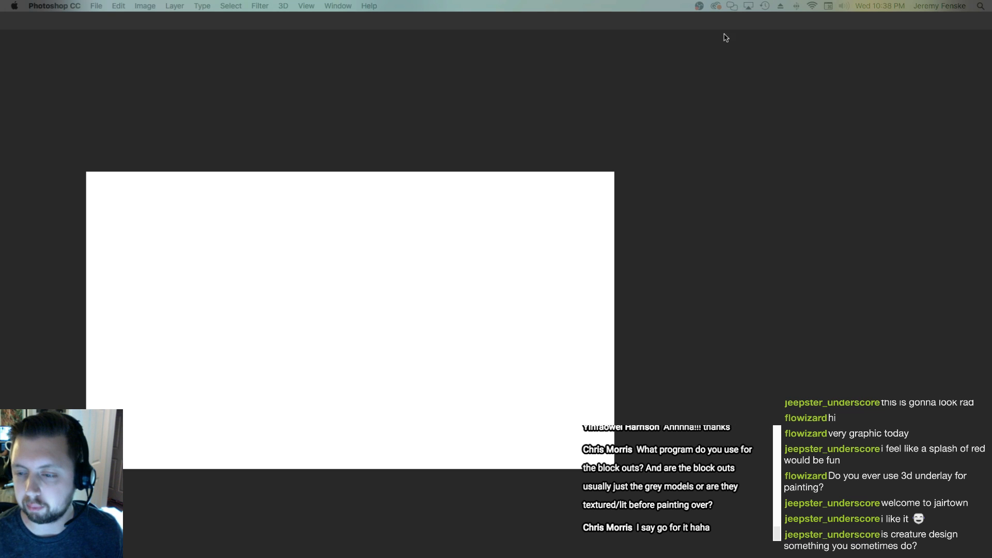
pyautogui.press('Tab')
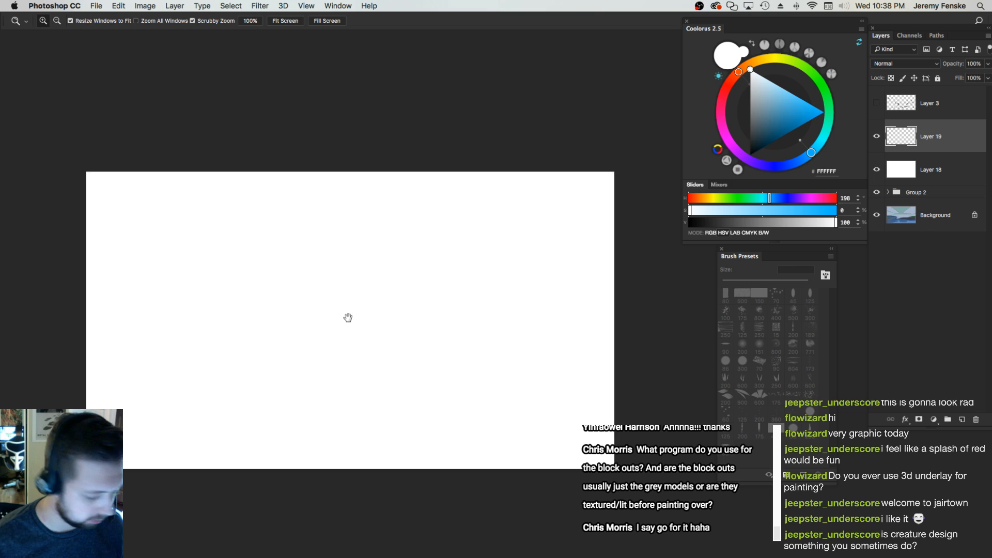
pyautogui.moveTo(348, 317); pyautogui.dragTo(355, 320)
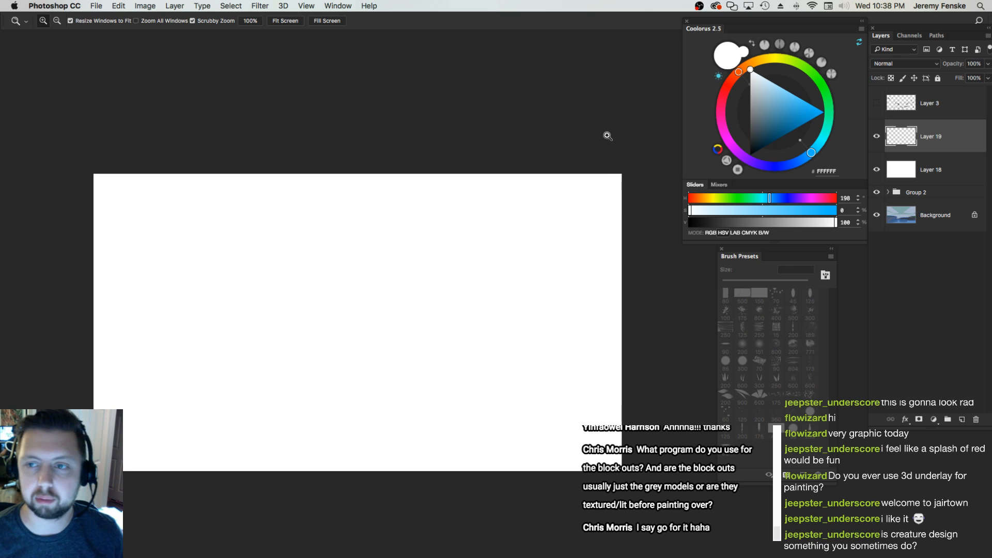
pyautogui.press('Tab')
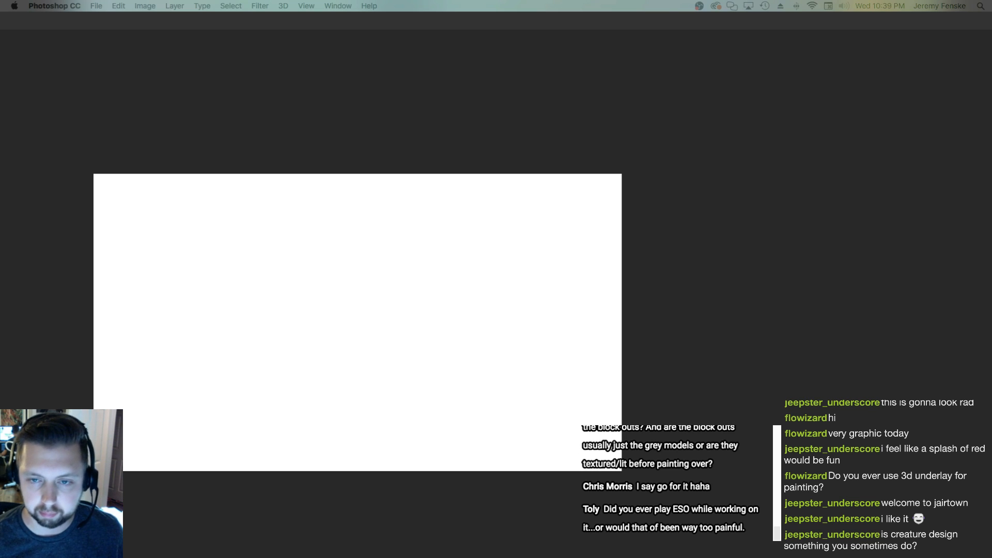
pyautogui.press('Tab')
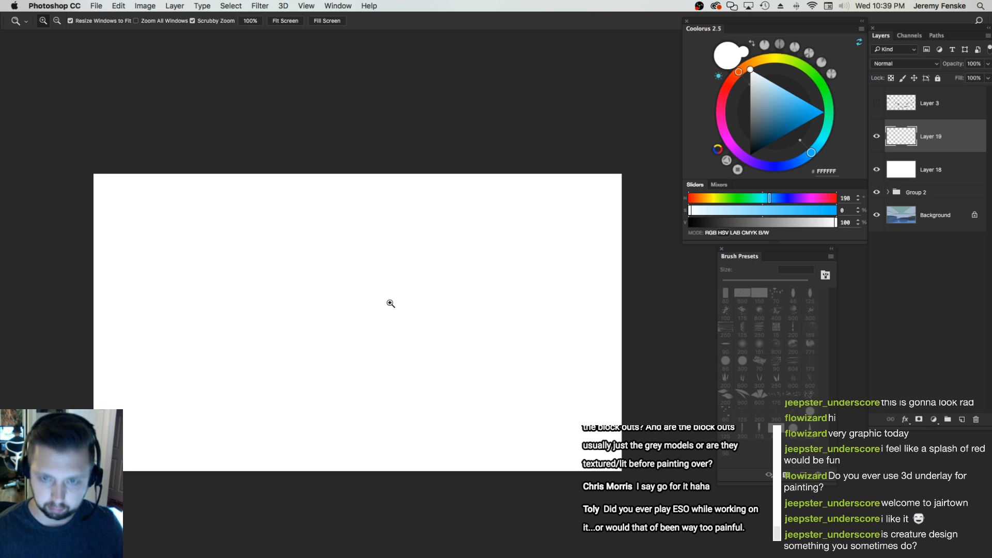
pyautogui.keyDown('alt'); pyautogui.click(387, 329); pyautogui.keyUp('alt')
pyautogui.click(386, 329)
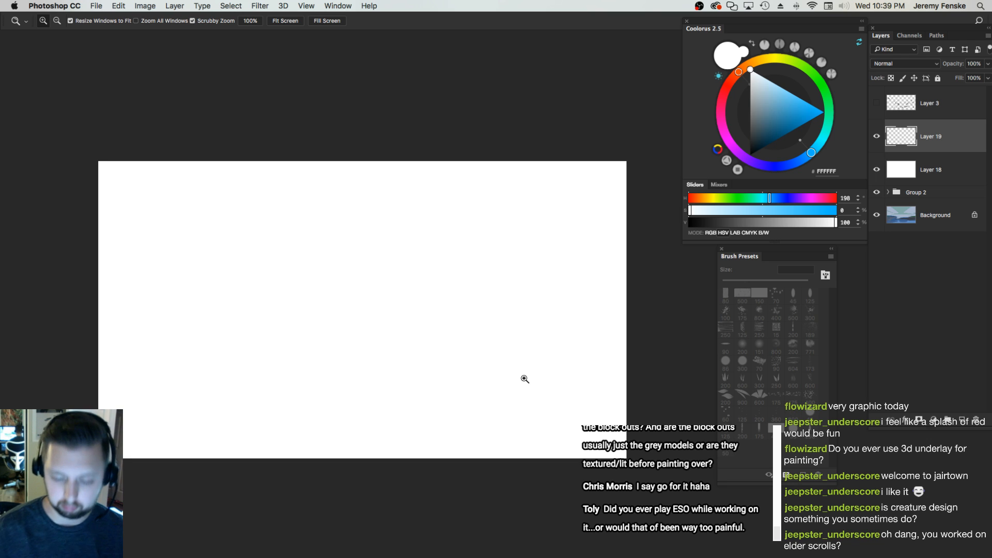
pyautogui.keyDown('alt'); pyautogui.click(421, 324); pyautogui.keyUp('alt')
pyautogui.click(421, 326)
# Add another empty layer, choose the narrow oval brush at 35 px and set the painting color to near-black #111111
pyautogui.press('b')
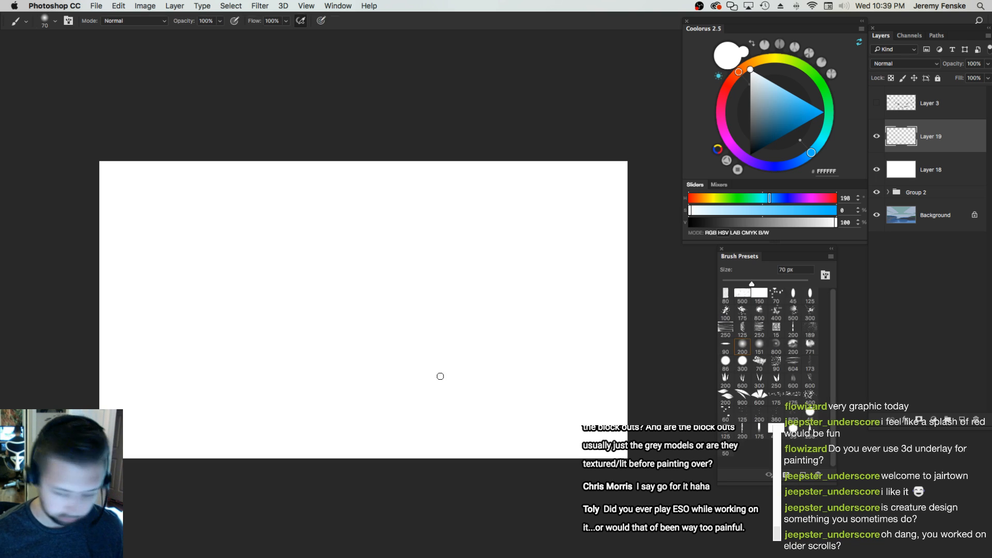
pyautogui.click(962, 420)
pyautogui.click(793, 293)
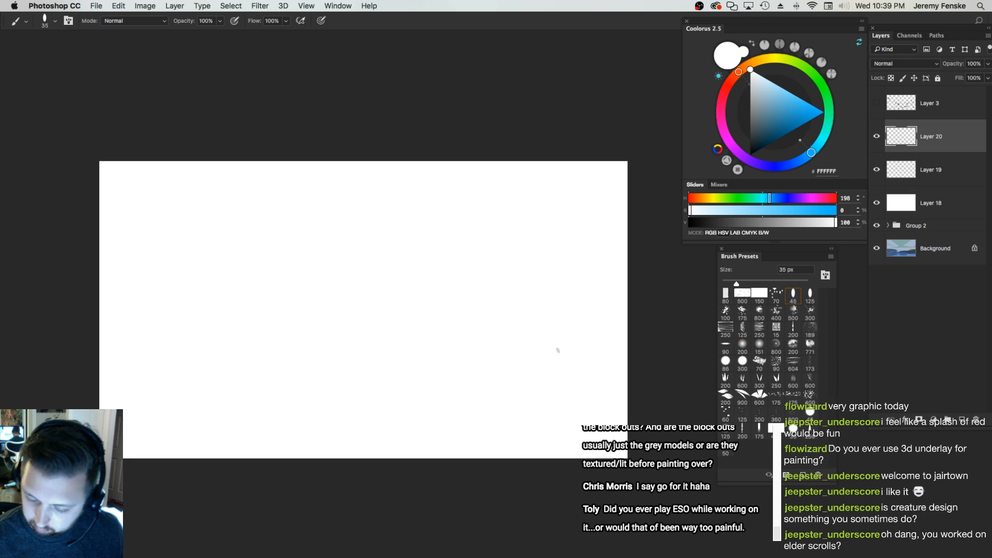
pyautogui.moveTo(711, 223); pyautogui.dragTo(698, 222)
pyautogui.moveTo(450, 379); pyautogui.dragTo(477, 362)
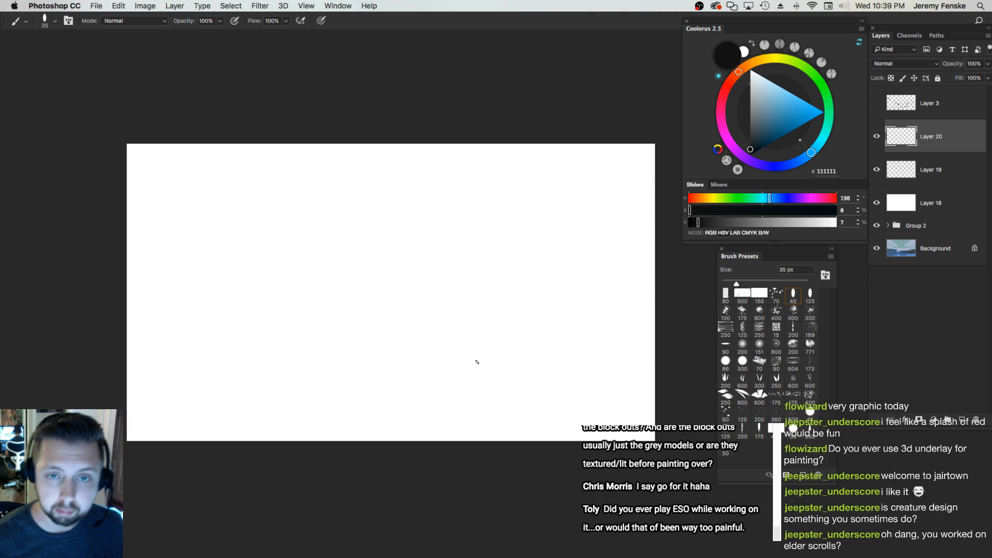
# Draw a straight horizon line across the lower canvas and the left wall and gable edge of a large building
pyautogui.moveTo(129, 373); pyautogui.dragTo(655, 375)
pyautogui.moveTo(202, 375); pyautogui.dragTo(183, 161)
pyautogui.press('super+z')
pyautogui.moveTo(220, 375)
pyautogui.mouseDown()
pyautogui.moveTo(205, 225)
pyautogui.moveTo(234, 161)
pyautogui.mouseUp()
# Draw the large building's long sloping roofline, small right gable and right wall down to the horizon with straight strokes
pyautogui.keyDown('shift'); pyautogui.click(442, 250); pyautogui.keyUp('shift')
pyautogui.keyDown('shift'); pyautogui.click(450, 235); pyautogui.keyUp('shift')
pyautogui.keyDown('shift'); pyautogui.click(461, 259); pyautogui.keyUp('shift')
pyautogui.keyDown('shift'); pyautogui.click(462, 284); pyautogui.keyUp('shift')
pyautogui.click(470, 269)
pyautogui.keyDown('shift'); pyautogui.click(458, 377); pyautogui.keyUp('shift')
pyautogui.keyDown('shift'); pyautogui.click(466, 284); pyautogui.keyUp('shift')
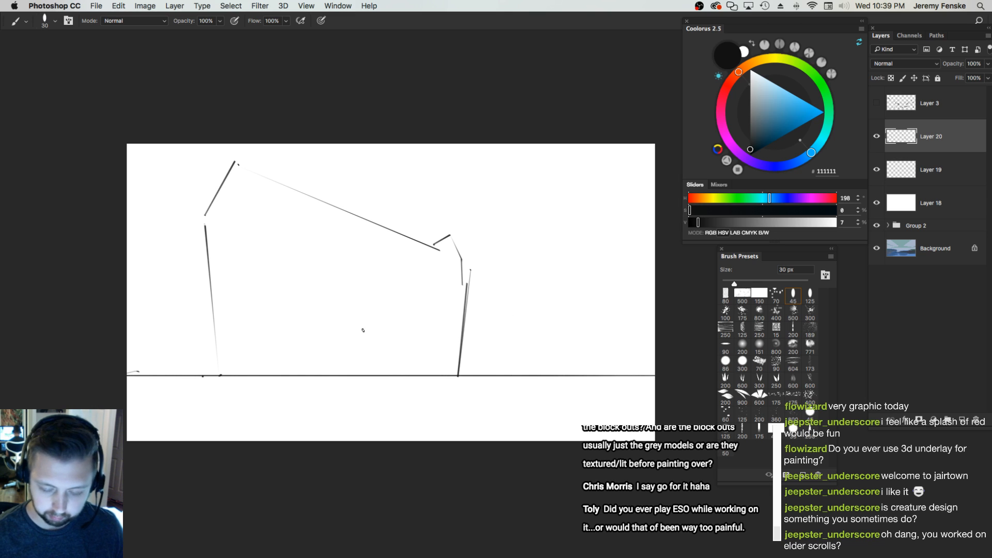
# Outline a low boxy porch at the base of the large building using the 30 px brush
pyautogui.moveTo(387, 320); pyautogui.dragTo(307, 315)
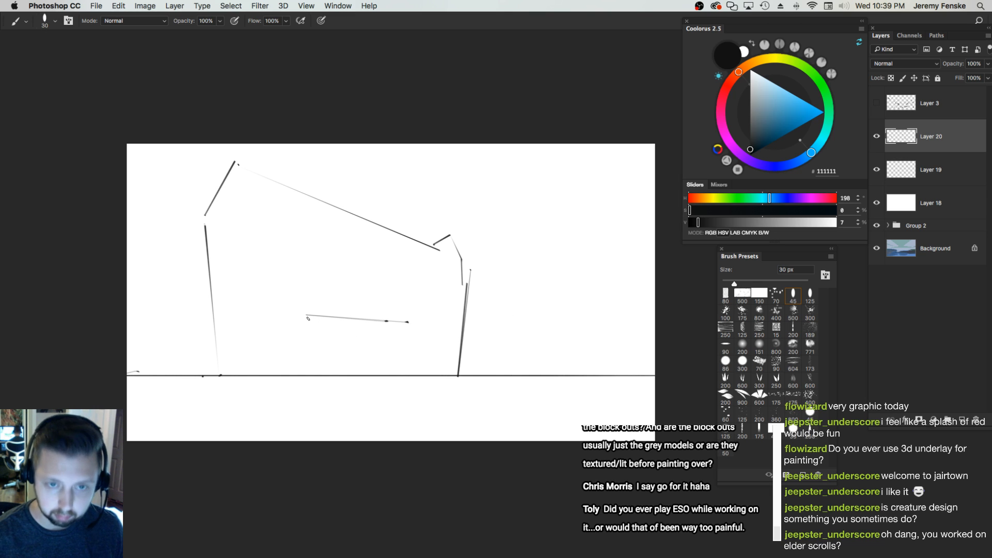
pyautogui.keyDown('shift'); pyautogui.click(317, 377); pyautogui.keyUp('shift')
pyautogui.keyDown('shift'); pyautogui.click(401, 375); pyautogui.keyUp('shift')
pyautogui.moveTo(405, 326); pyautogui.dragTo(401, 373)
pyautogui.moveTo(401, 329); pyautogui.dragTo(400, 372)
pyautogui.keyDown('shift'); pyautogui.click(406, 369); pyautogui.keyUp('shift')
pyautogui.keyDown('shift'); pyautogui.click(321, 371); pyautogui.keyUp('shift')
# Draw a slightly sloping ground line along the base of the large building with a 35 px brush
pyautogui.press(']')
pyautogui.click(299, 371)
pyautogui.keyDown('shift'); pyautogui.click(203, 363); pyautogui.keyUp('shift')
pyautogui.keyDown('shift'); pyautogui.click(143, 366); pyautogui.keyUp('shift')
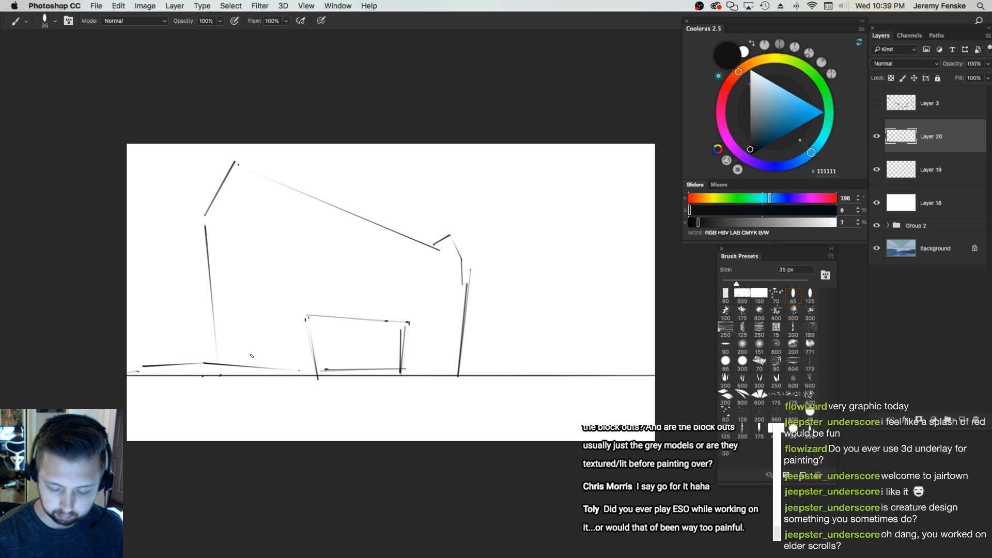
pyautogui.click(202, 364)
pyautogui.keyDown('shift'); pyautogui.click(297, 363); pyautogui.keyUp('shift')
pyautogui.keyDown('shift'); pyautogui.click(416, 364); pyautogui.keyUp('shift')
pyautogui.keyDown('shift'); pyautogui.click(485, 370); pyautogui.keyUp('shift')
pyautogui.moveTo(485, 369); pyautogui.dragTo(421, 378)
# Start a small shed right of the large building by drawing its left wall and upper roof edge at 30 px
pyautogui.press('[')
pyautogui.press('[')
pyautogui.moveTo(434, 345); pyautogui.dragTo(445, 377)
pyautogui.moveTo(486, 295)
pyautogui.mouseDown()
pyautogui.moveTo(440, 334)
pyautogui.moveTo(504, 306)
pyautogui.mouseUp()
pyautogui.press('super+z')
pyautogui.moveTo(427, 342)
pyautogui.mouseDown()
pyautogui.moveTo(503, 307)
pyautogui.moveTo(544, 302)
pyautogui.mouseUp()
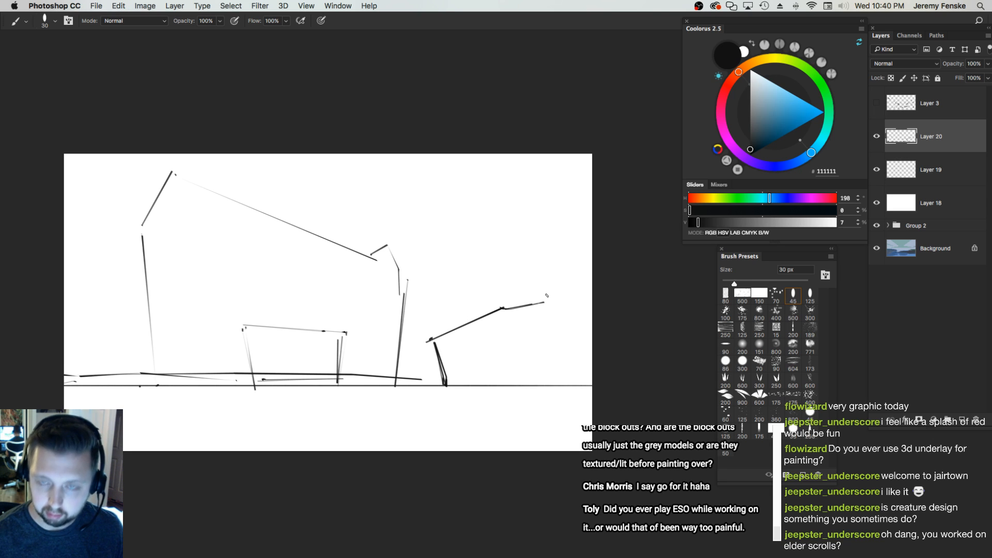
# Complete the shed's roof with its lower and gable edges, and draw its right wall and front corner
pyautogui.moveTo(479, 343); pyautogui.dragTo(540, 306)
pyautogui.press('super+z')
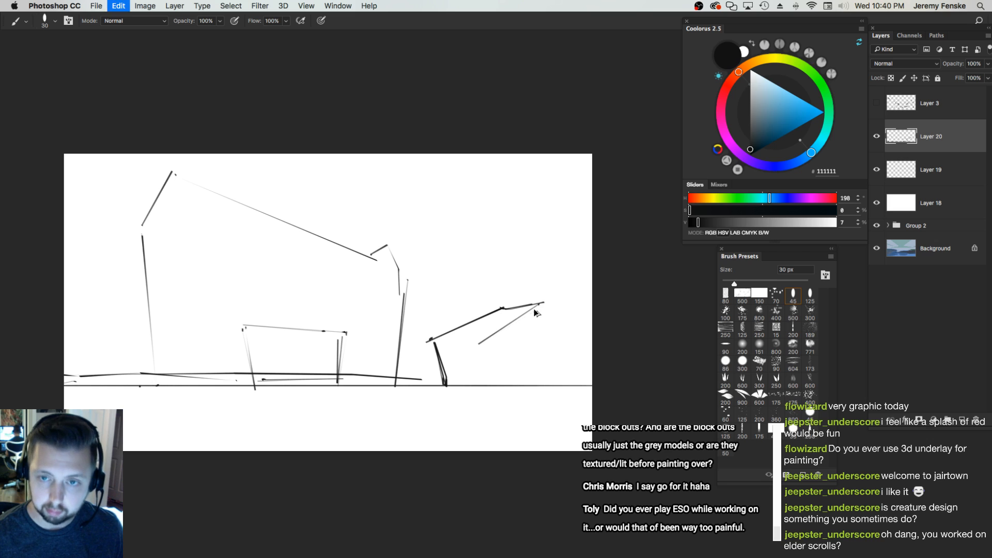
pyautogui.moveTo(479, 342)
pyautogui.mouseDown()
pyautogui.moveTo(540, 308)
pyautogui.moveTo(498, 330)
pyautogui.mouseUp()
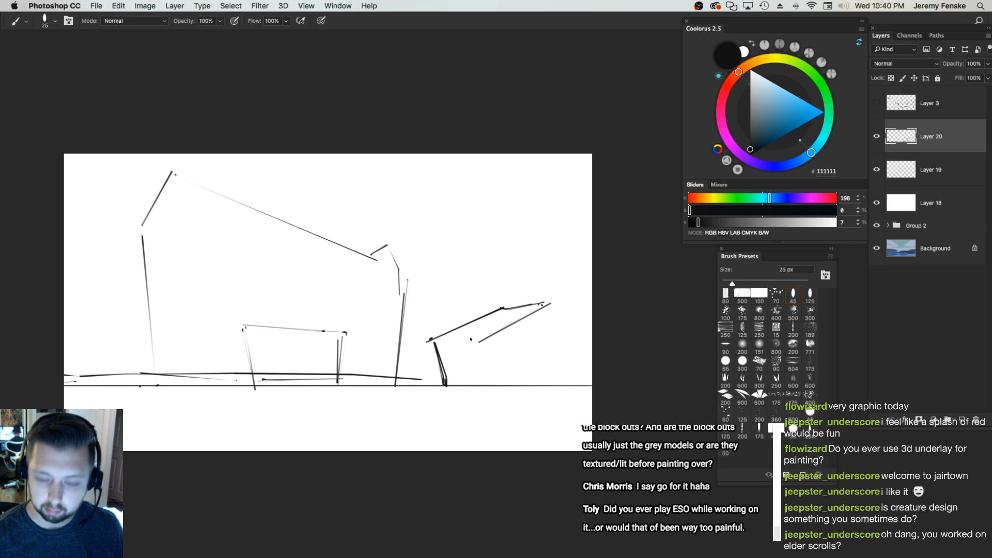
pyautogui.moveTo(433, 342); pyautogui.dragTo(466, 348)
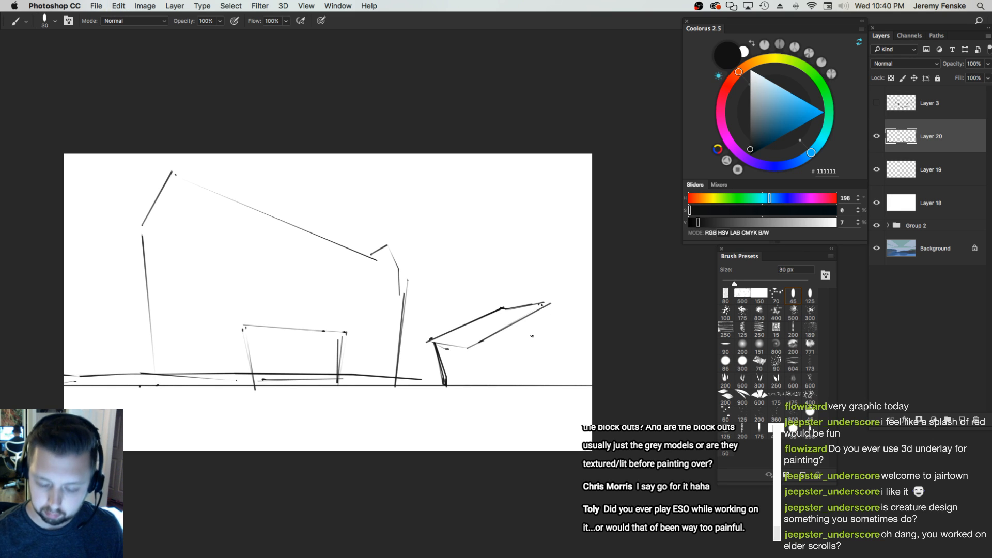
pyautogui.moveTo(533, 377)
pyautogui.mouseDown()
pyautogui.moveTo(543, 311)
pyautogui.moveTo(533, 390)
pyautogui.mouseUp()
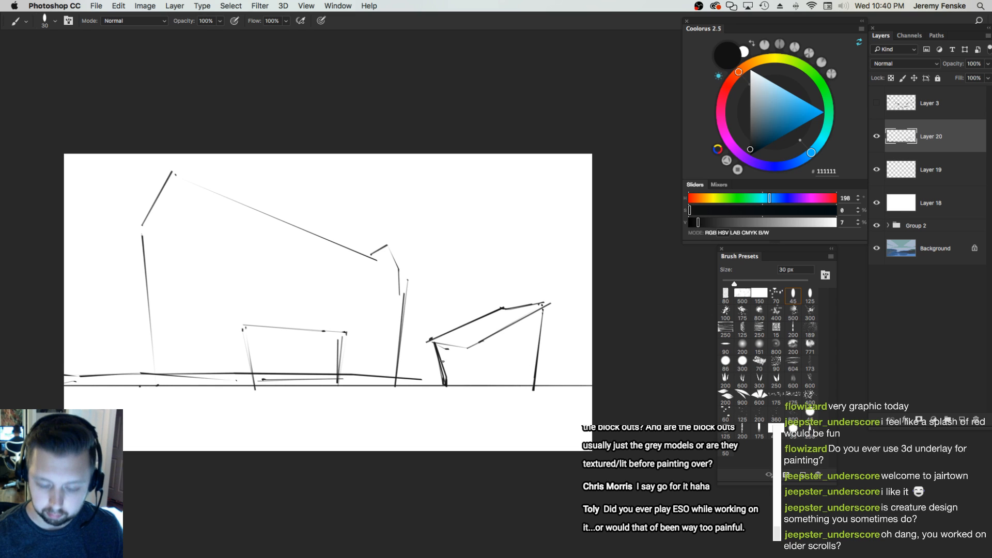
pyautogui.moveTo(442, 391); pyautogui.dragTo(440, 364)
pyautogui.moveTo(470, 399); pyautogui.dragTo(467, 346)
# Sketch path lines in front of the porch and the shed's base edges with a 25 px brush
pyautogui.moveTo(381, 396)
pyautogui.mouseDown()
pyautogui.moveTo(408, 386)
pyautogui.moveTo(366, 386)
pyautogui.mouseUp()
pyautogui.press('[')
pyautogui.moveTo(366, 388); pyautogui.dragTo(411, 388)
pyautogui.moveTo(309, 400)
pyautogui.mouseDown()
pyautogui.moveTo(405, 393)
pyautogui.moveTo(451, 426)
pyautogui.mouseUp()
pyautogui.moveTo(508, 392); pyautogui.dragTo(573, 388)
pyautogui.moveTo(476, 388); pyautogui.dragTo(502, 392)
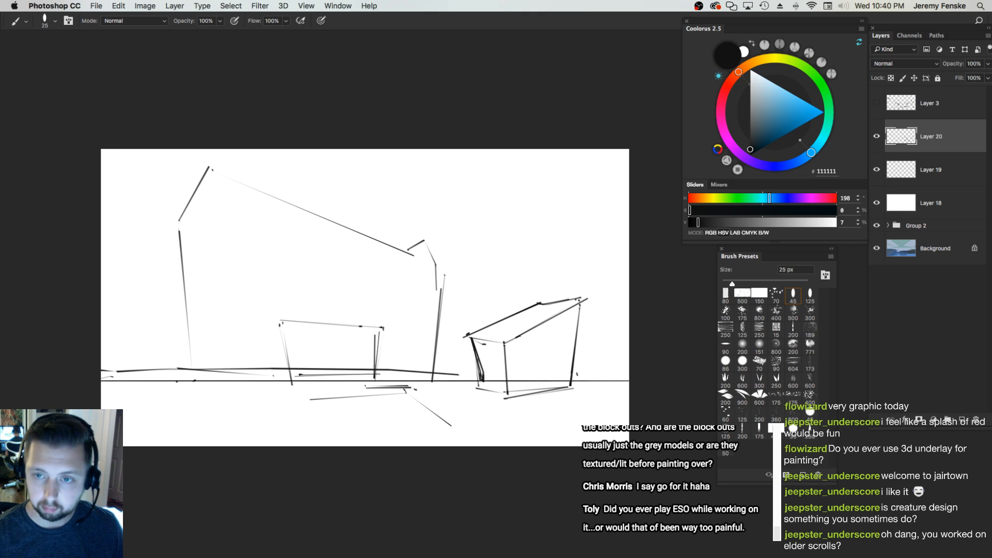
# Draw background lines on both sides of the shed and an angular tree-like silhouette above its roof with a 20 px brush
pyautogui.moveTo(436, 353); pyautogui.dragTo(497, 356)
pyautogui.moveTo(579, 359); pyautogui.dragTo(629, 348)
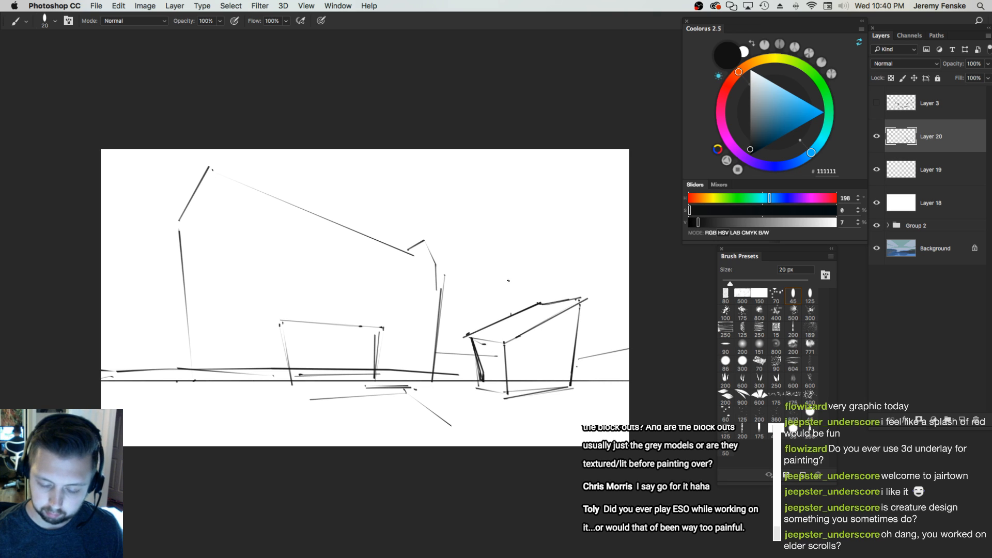
pyautogui.hotkey('ctrl', 'z')
pyautogui.moveTo(509, 318); pyautogui.dragTo(494, 293)
pyautogui.moveTo(530, 265)
pyautogui.mouseDown()
pyautogui.moveTo(536, 232)
pyautogui.moveTo(565, 249)
pyautogui.moveTo(580, 293)
pyautogui.mouseUp()
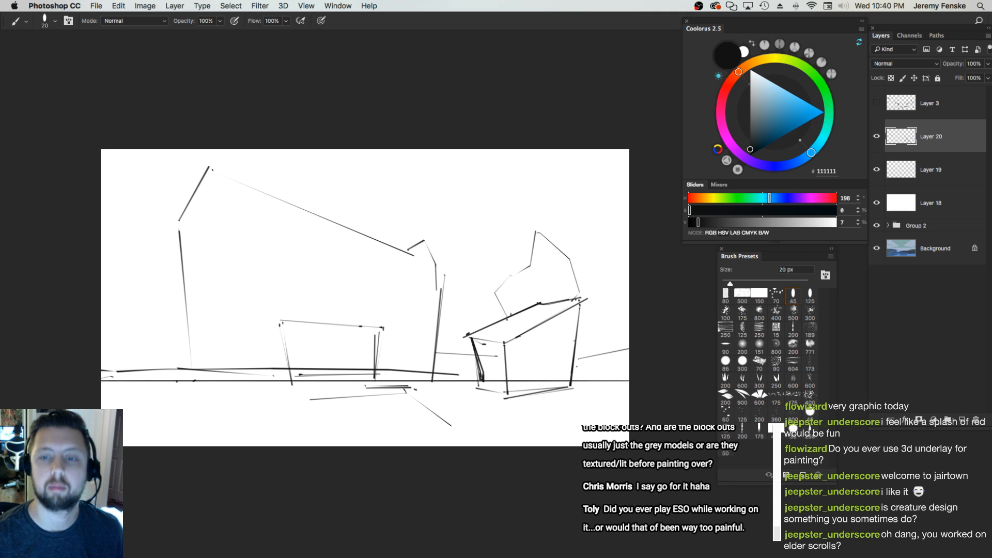
# Add a ground line at the far left and short angled strokes at the foot of the large building's left wall
pyautogui.press(']')
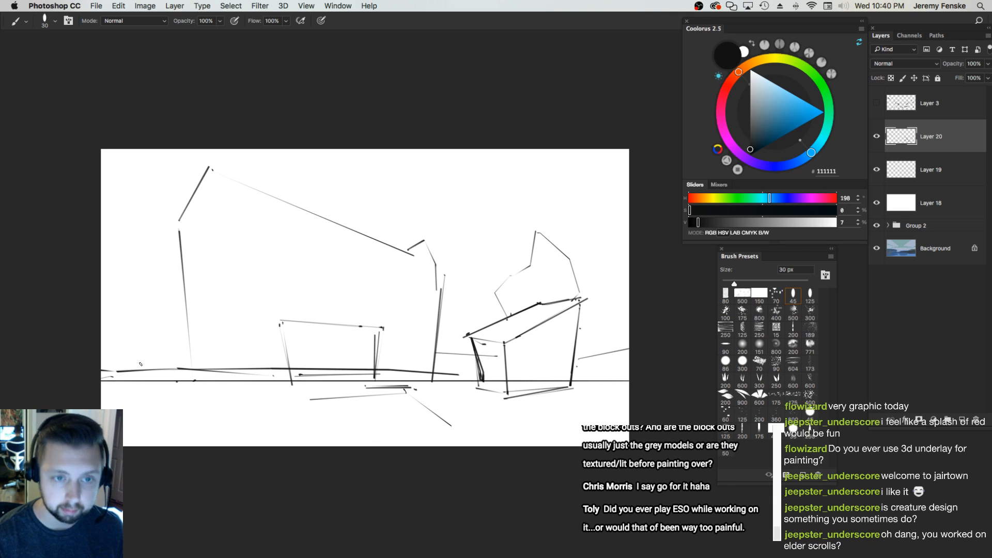
pyautogui.moveTo(102, 361); pyautogui.dragTo(188, 367)
pyautogui.moveTo(348, 393); pyautogui.dragTo(362, 395)
pyautogui.press('[')
pyautogui.moveTo(201, 372); pyautogui.dragTo(186, 382)
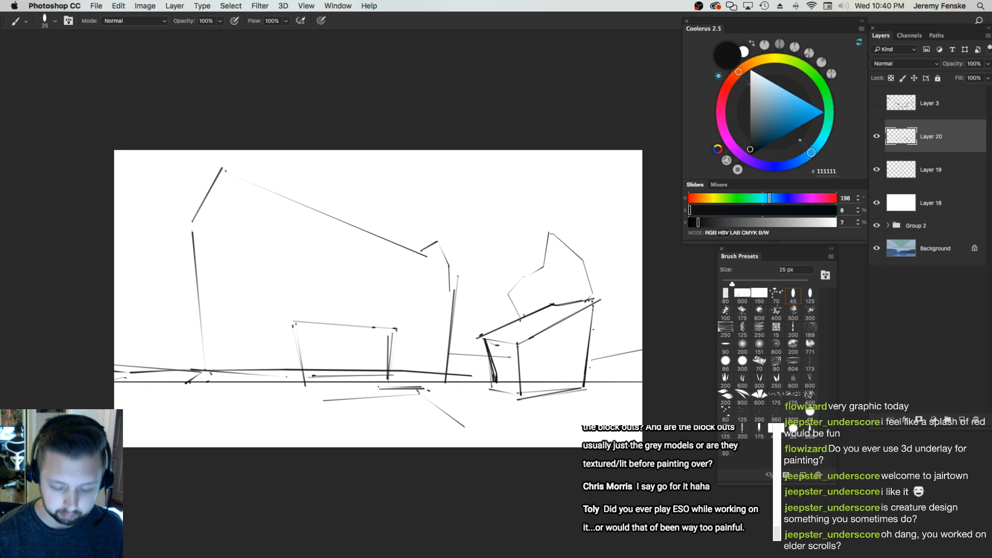
# Draw the porch's inner header lines and short divider marks, reducing the brush from 20 to 15 px
pyautogui.press('[')
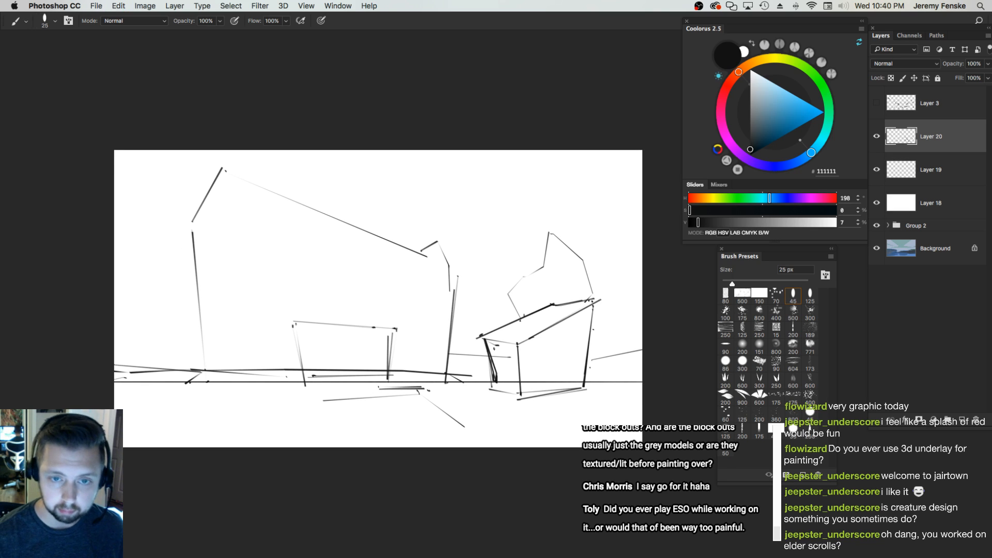
pyautogui.moveTo(383, 336)
pyautogui.mouseDown()
pyautogui.moveTo(297, 334)
pyautogui.moveTo(299, 342)
pyautogui.mouseUp()
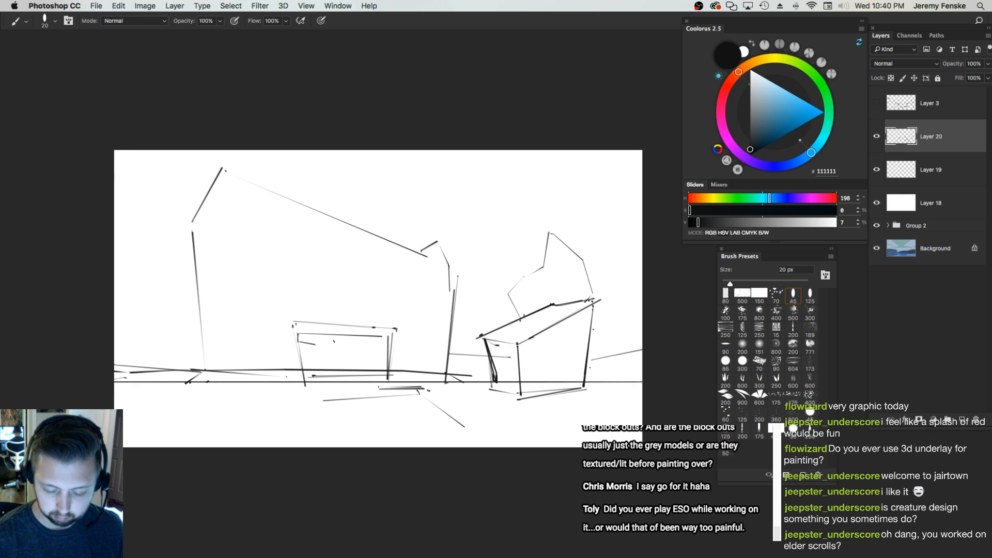
pyautogui.moveTo(385, 351)
pyautogui.mouseDown()
pyautogui.moveTo(315, 344)
pyautogui.moveTo(385, 352)
pyautogui.mouseUp()
pyautogui.press('[')
pyautogui.moveTo(328, 336)
pyautogui.mouseDown()
pyautogui.moveTo(329, 347)
pyautogui.moveTo(354, 352)
pyautogui.mouseUp()
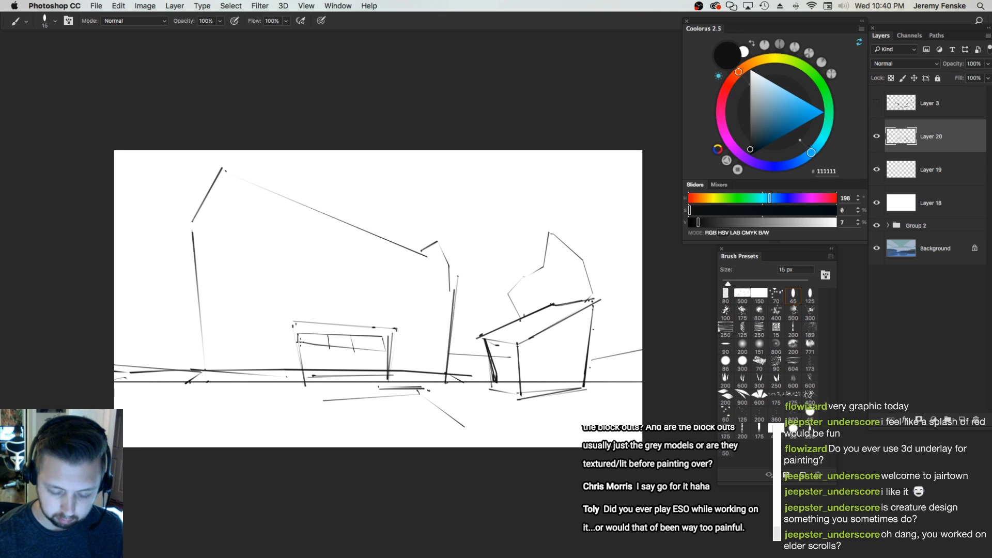
# Draw the porch's slanted posts and vertical dividers down to the ground, finishing with a 20 px brush
pyautogui.moveTo(300, 345); pyautogui.dragTo(308, 376)
pyautogui.press('super+z')
pyautogui.moveTo(300, 342)
pyautogui.mouseDown()
pyautogui.moveTo(303, 380)
pyautogui.moveTo(331, 359)
pyautogui.moveTo(329, 347)
pyautogui.moveTo(335, 381)
pyautogui.moveTo(329, 346)
pyautogui.moveTo(357, 379)
pyautogui.moveTo(387, 377)
pyautogui.mouseUp()
pyautogui.press('super+z')
pyautogui.press(']')
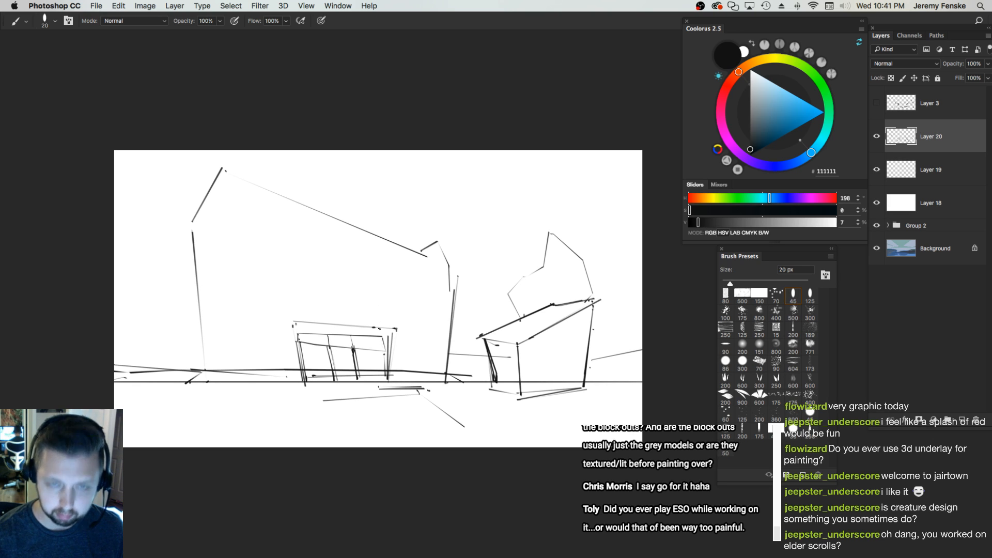
# Thicken the porch roof into a flat overhanging slab and add faint low lines left of the porch
pyautogui.press(']')
pyautogui.moveTo(390, 330)
pyautogui.mouseDown()
pyautogui.moveTo(291, 323)
pyautogui.moveTo(395, 328)
pyautogui.mouseUp()
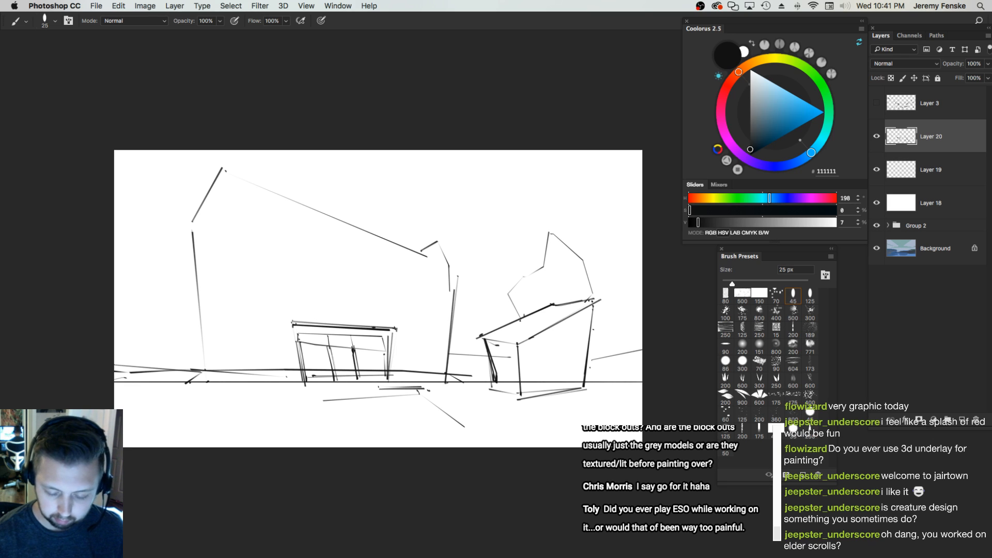
pyautogui.press('[')
pyautogui.moveTo(295, 340)
pyautogui.mouseDown()
pyautogui.moveTo(282, 320)
pyautogui.moveTo(299, 322)
pyautogui.mouseUp()
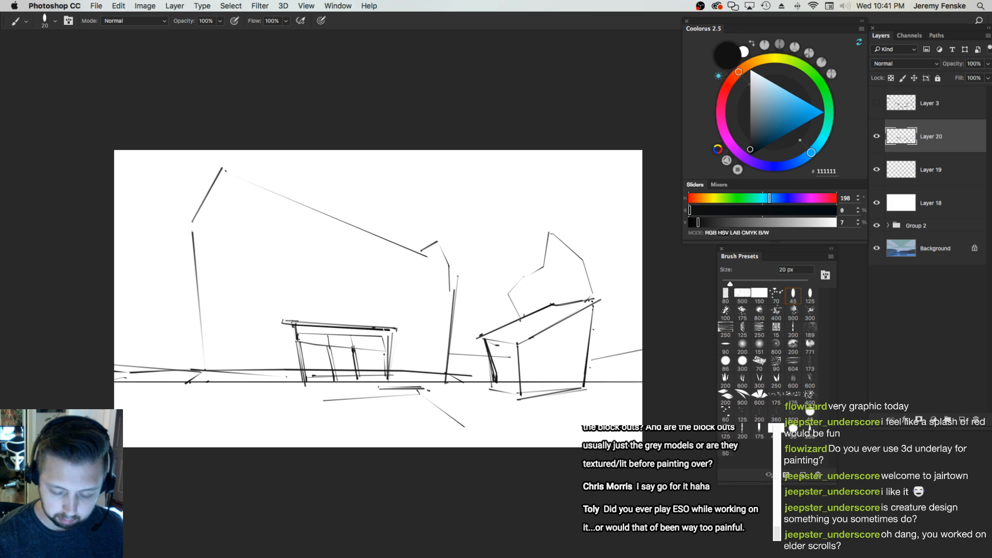
pyautogui.moveTo(392, 330); pyautogui.dragTo(408, 332)
pyautogui.press('[')
pyautogui.moveTo(296, 358)
pyautogui.mouseDown()
pyautogui.moveTo(261, 356)
pyautogui.moveTo(259, 374)
pyautogui.mouseUp()
# Redraw the large building's sloping roofline, right gable and right wall slightly higher and darker with a 25 px brush
pyautogui.press(']')
pyautogui.press(']')
pyautogui.moveTo(226, 170)
pyautogui.mouseDown()
pyautogui.moveTo(410, 235)
pyautogui.moveTo(437, 223)
pyautogui.moveTo(464, 260)
pyautogui.moveTo(448, 371)
pyautogui.mouseUp()
# Erase the old roofline and gable strokes beneath the new roof with the Eraser at 60 and 50 px
pyautogui.press('e')
pyautogui.moveTo(449, 261); pyautogui.dragTo(450, 291)
pyautogui.moveTo(439, 244); pyautogui.dragTo(434, 250)
pyautogui.press(']')
pyautogui.press(']')
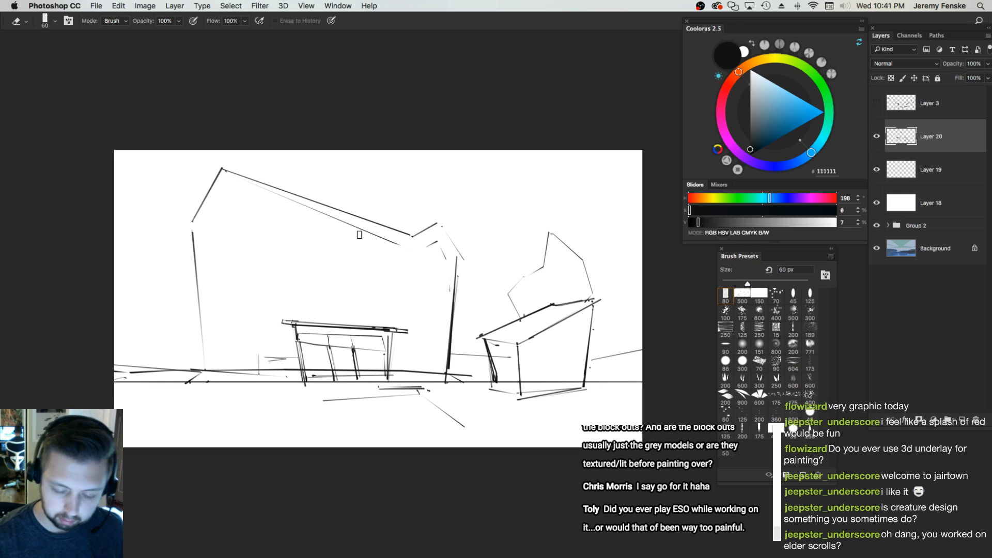
pyautogui.moveTo(442, 249); pyautogui.dragTo(435, 242)
pyautogui.press('[')
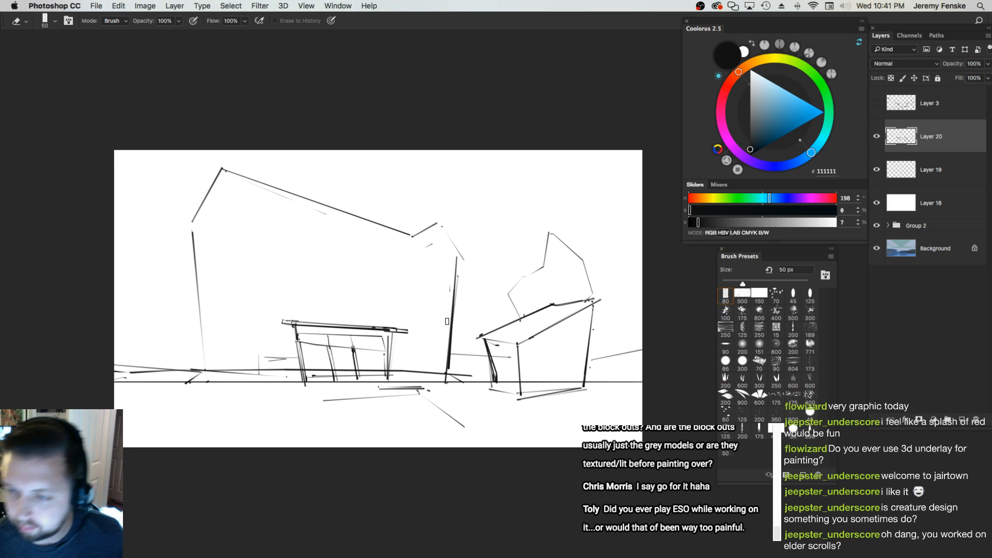
# Reinforce the large building's right gable, left gable edge and upper left wall with the 25 px brush
pyautogui.scroll(1, 448, 321)
pyautogui.press('b')
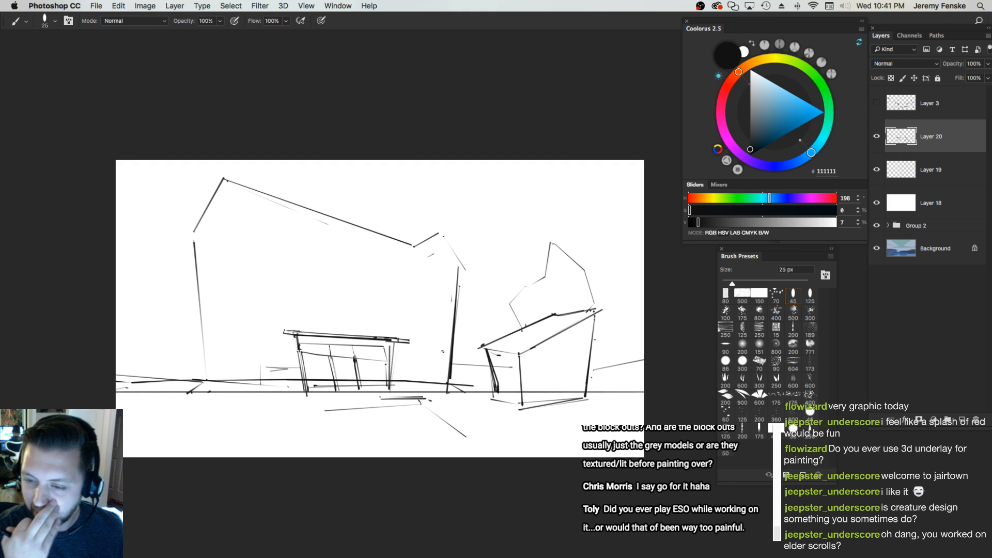
pyautogui.moveTo(480, 318); pyautogui.dragTo(481, 319)
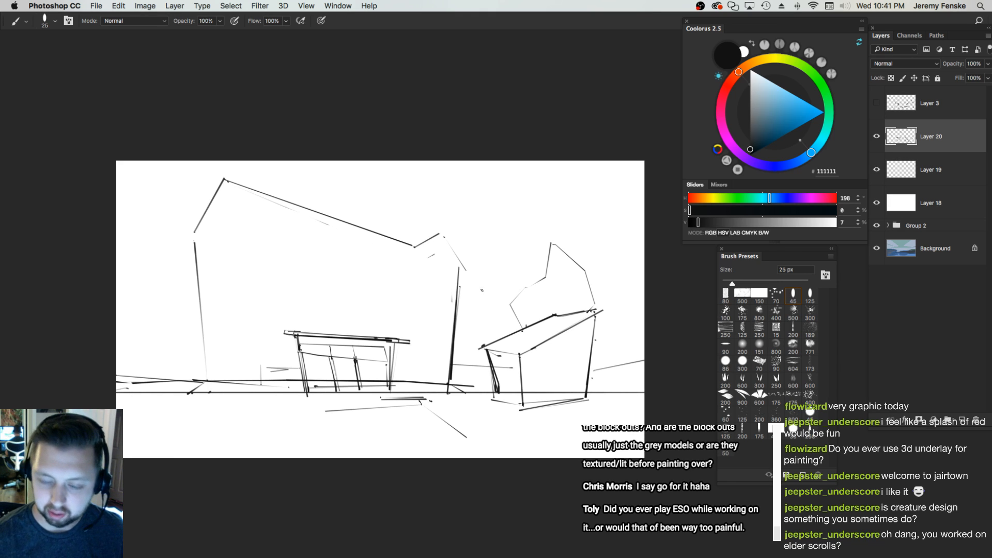
pyautogui.moveTo(457, 261)
pyautogui.mouseDown()
pyautogui.moveTo(436, 233)
pyautogui.moveTo(415, 247)
pyautogui.moveTo(225, 180)
pyautogui.moveTo(199, 236)
pyautogui.mouseUp()
pyautogui.press('super+z')
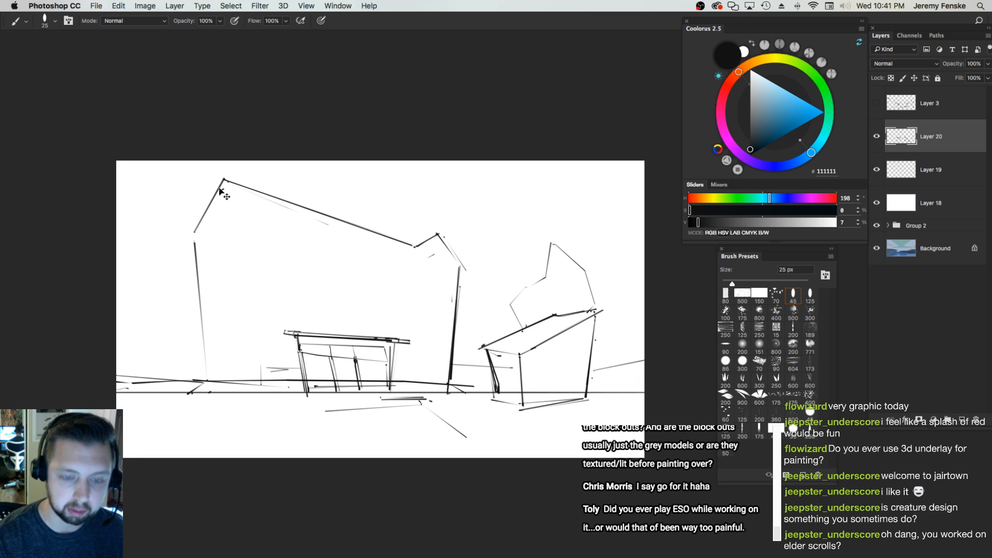
pyautogui.moveTo(223, 181)
pyautogui.mouseDown()
pyautogui.moveTo(192, 238)
pyautogui.moveTo(195, 271)
pyautogui.mouseUp()
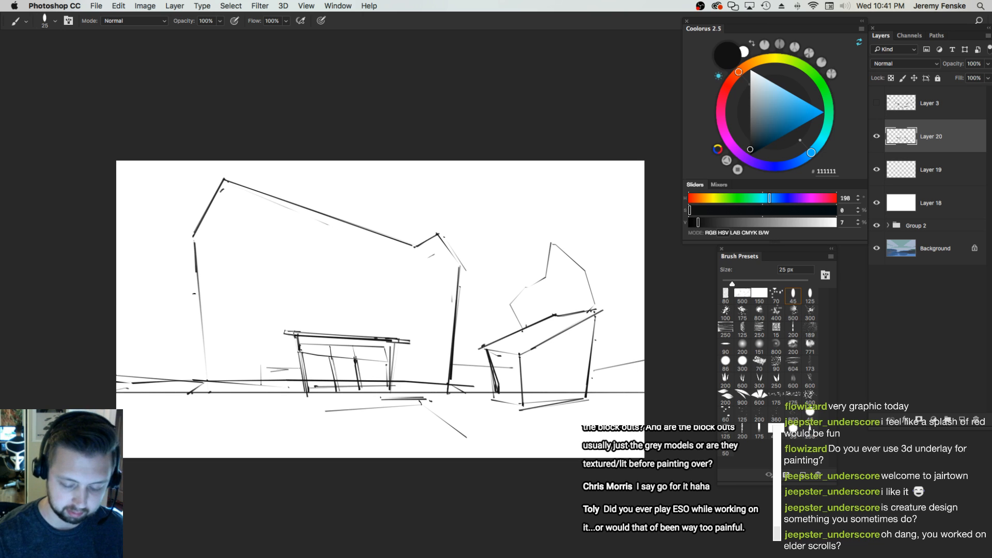
# Darken the strokes at the large building's lower corners and add distant background lines on both sides with a 30 px brush
pyautogui.moveTo(207, 385); pyautogui.dragTo(188, 394)
pyautogui.moveTo(455, 389); pyautogui.dragTo(470, 393)
pyautogui.press(']')
pyautogui.moveTo(118, 343); pyautogui.dragTo(207, 342)
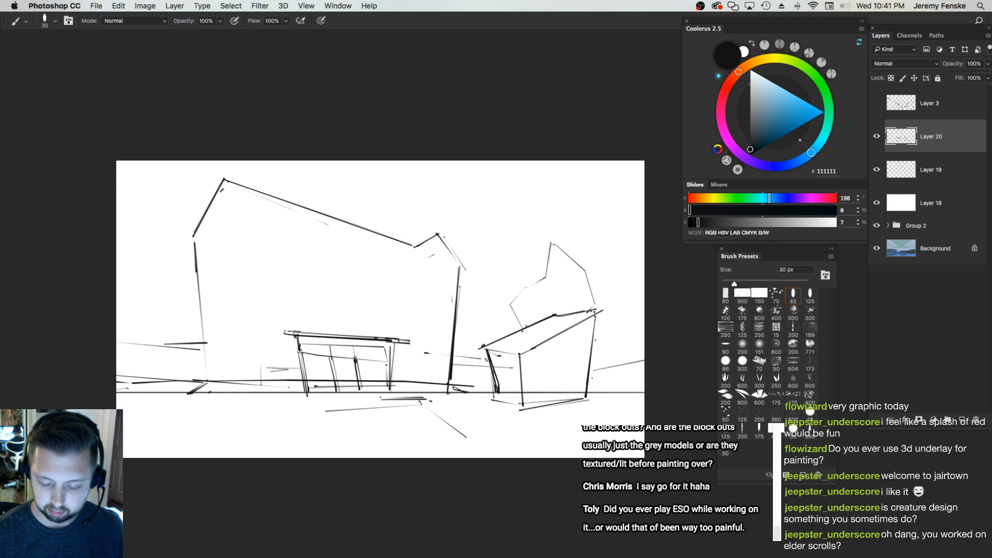
pyautogui.moveTo(592, 357); pyautogui.dragTo(643, 356)
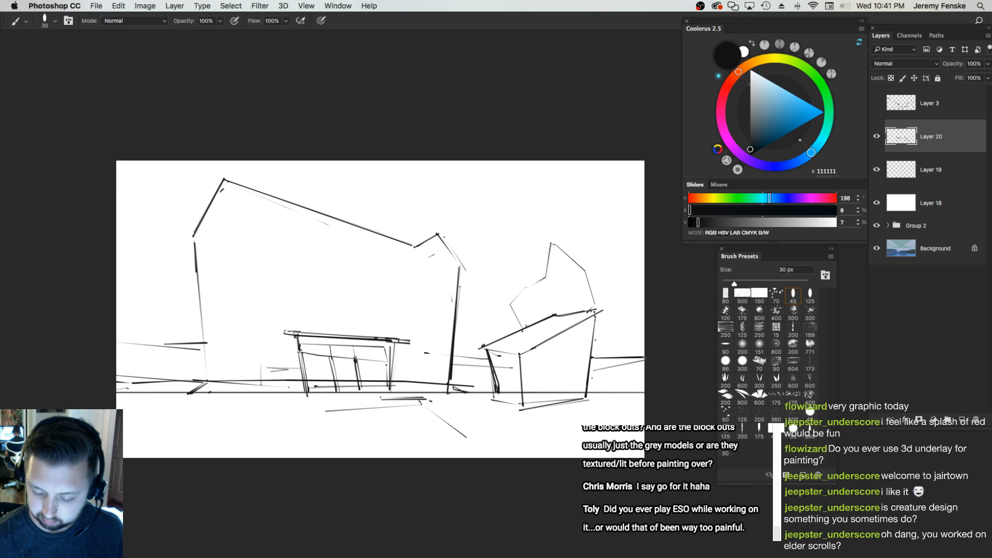
# Reshape the angular silhouette behind the shed with a flatter peak and darker sides using a 20 px brush
pyautogui.press('[')
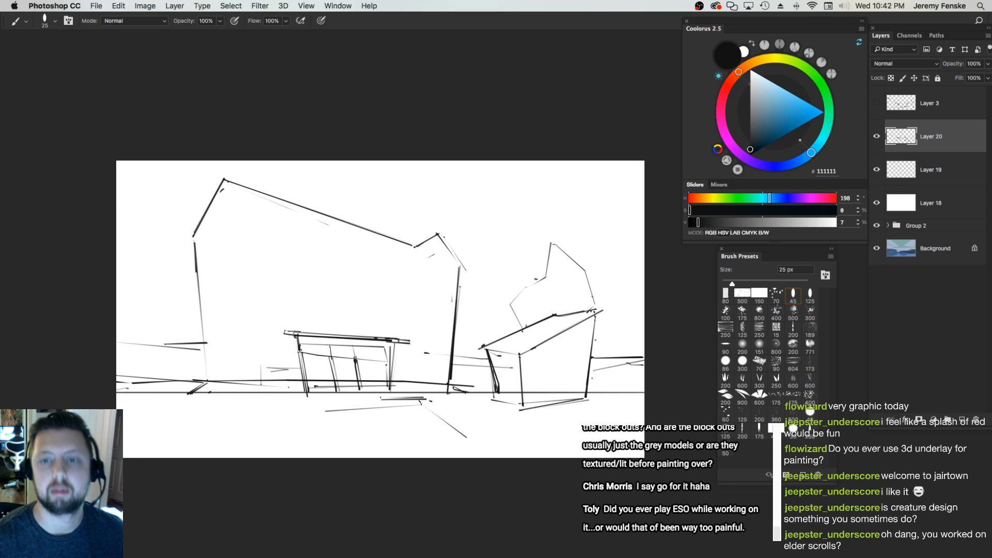
pyautogui.press('[')
pyautogui.moveTo(551, 245)
pyautogui.mouseDown()
pyautogui.moveTo(545, 277)
pyautogui.moveTo(546, 265)
pyautogui.moveTo(588, 263)
pyautogui.moveTo(590, 309)
pyautogui.mouseUp()
pyautogui.press('super+z')
pyautogui.moveTo(589, 266); pyautogui.dragTo(587, 313)
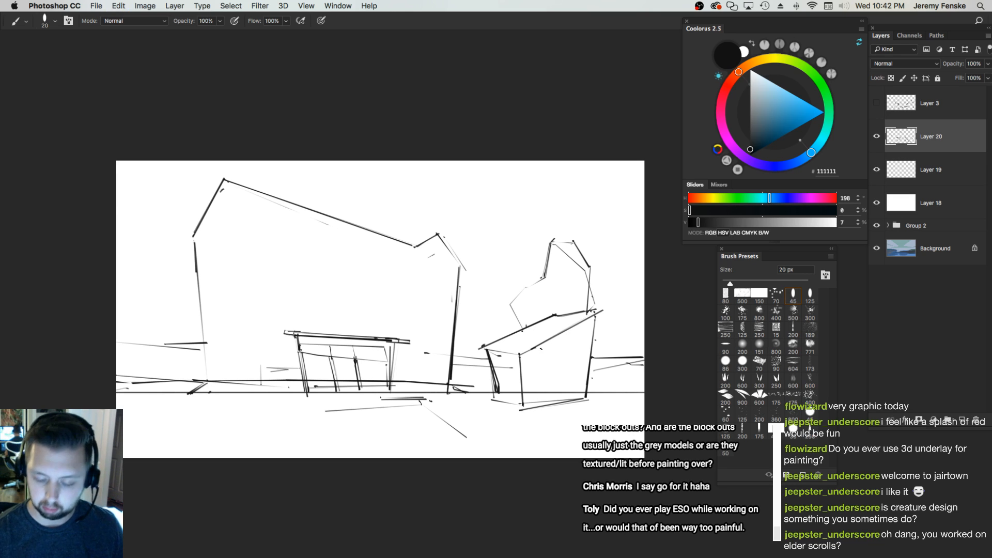
# Darken the shed's lower roof edge and front gable edge with repeated strokes
pyautogui.moveTo(533, 348); pyautogui.dragTo(580, 324)
pyautogui.moveTo(524, 355); pyautogui.dragTo(594, 317)
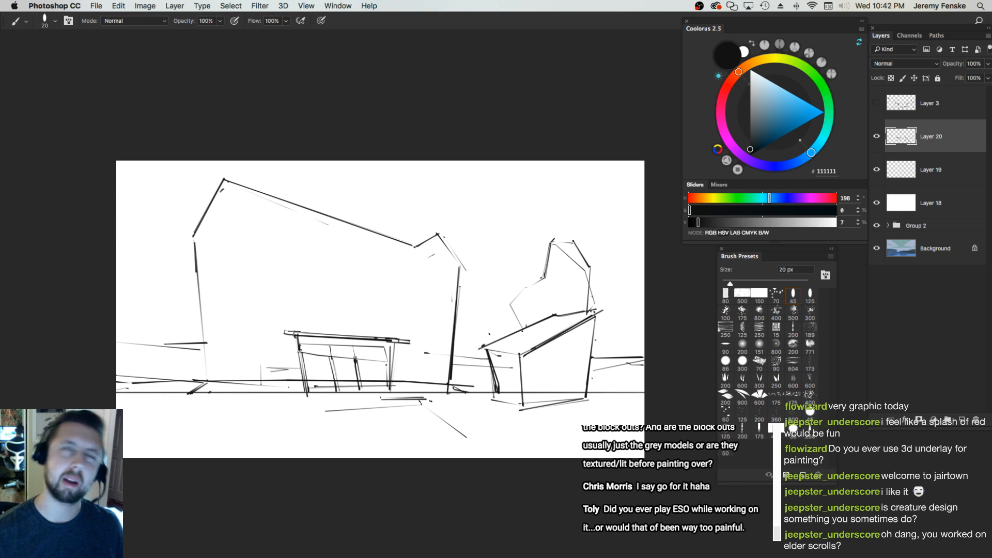
pyautogui.moveTo(482, 349); pyautogui.dragTo(521, 357)
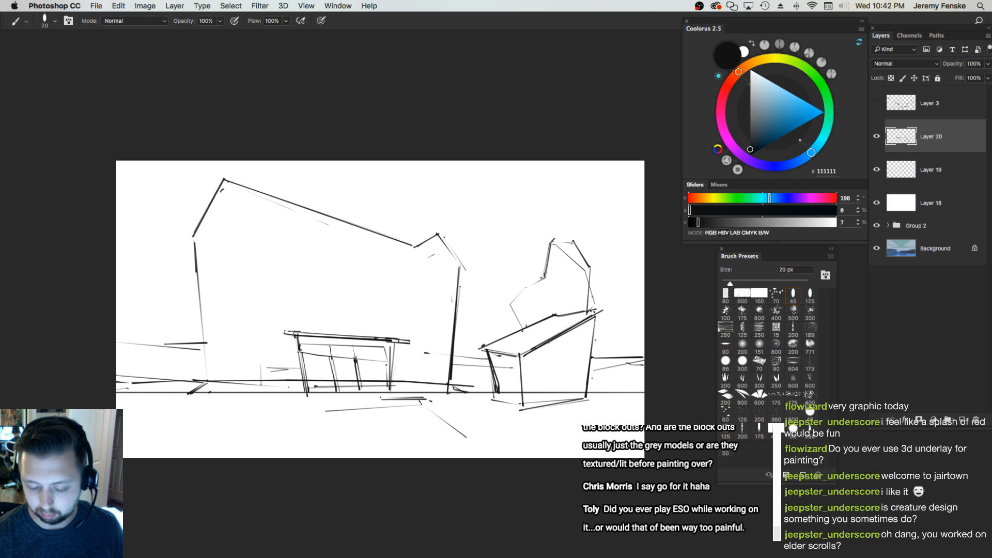
# Draw ground lines around the shed's base with a 25 px brush
pyautogui.press(']')
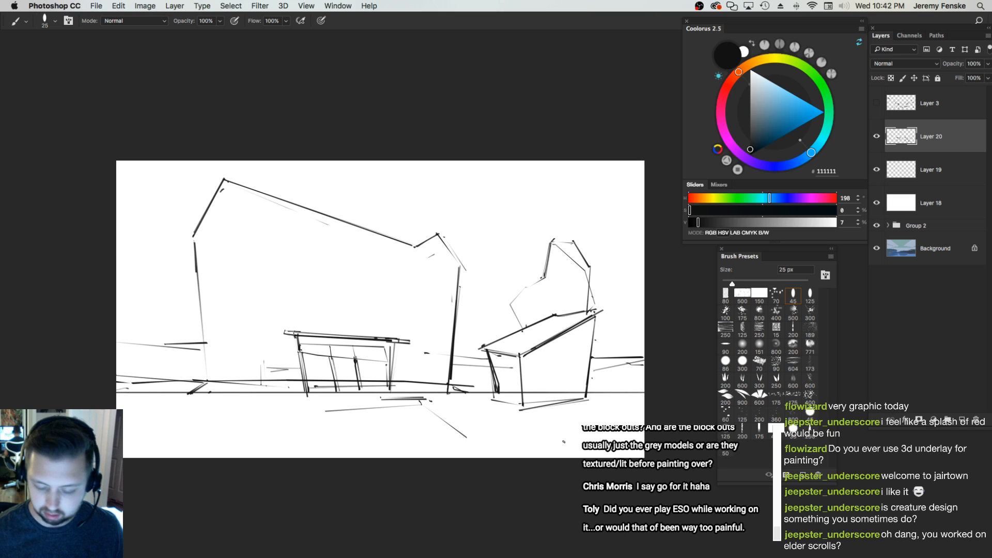
pyautogui.moveTo(531, 414); pyautogui.dragTo(643, 435)
pyautogui.moveTo(524, 416)
pyautogui.mouseDown()
pyautogui.moveTo(581, 428)
pyautogui.moveTo(659, 396)
pyautogui.mouseUp()
pyautogui.press('super+z')
# Add sloping background lines right of the shed and left of the large building with the 25 px brush
pyautogui.moveTo(545, 412)
pyautogui.mouseDown()
pyautogui.moveTo(612, 399)
pyautogui.moveTo(581, 390)
pyautogui.moveTo(637, 380)
pyautogui.moveTo(596, 397)
pyautogui.moveTo(638, 363)
pyautogui.mouseUp()
pyautogui.press('super+z')
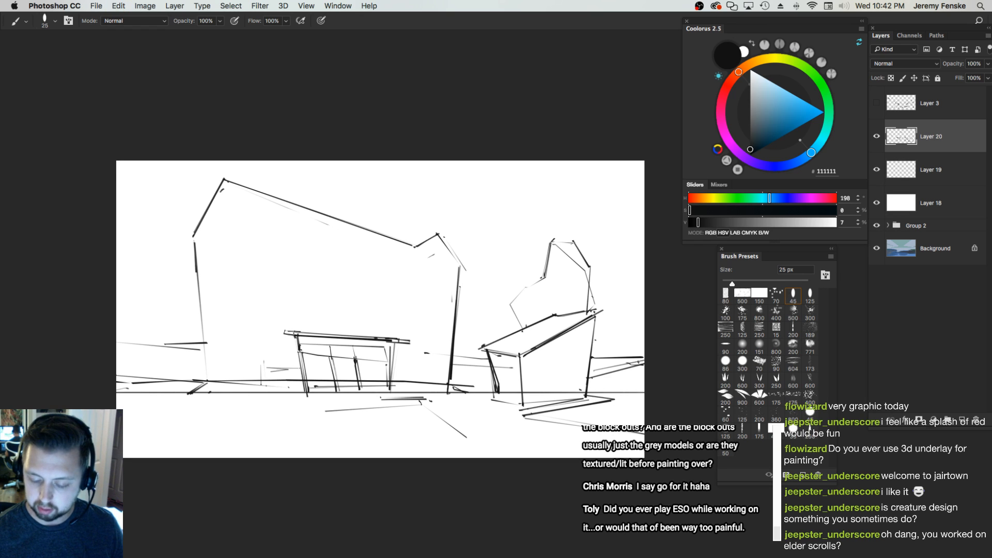
pyautogui.moveTo(584, 376); pyautogui.dragTo(643, 358)
pyautogui.press('[')
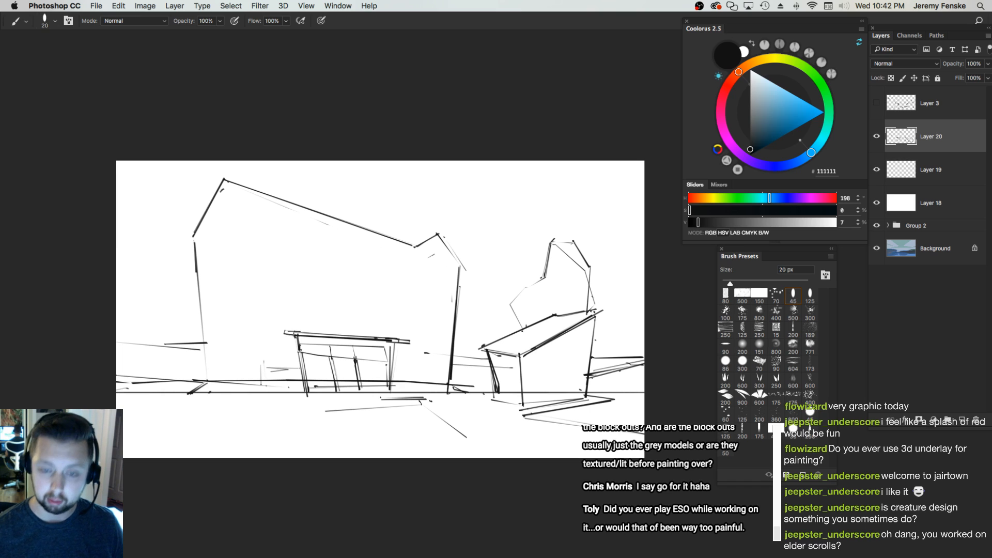
pyautogui.press(']')
pyautogui.moveTo(209, 357)
pyautogui.mouseDown()
pyautogui.moveTo(106, 346)
pyautogui.moveTo(95, 325)
pyautogui.mouseUp()
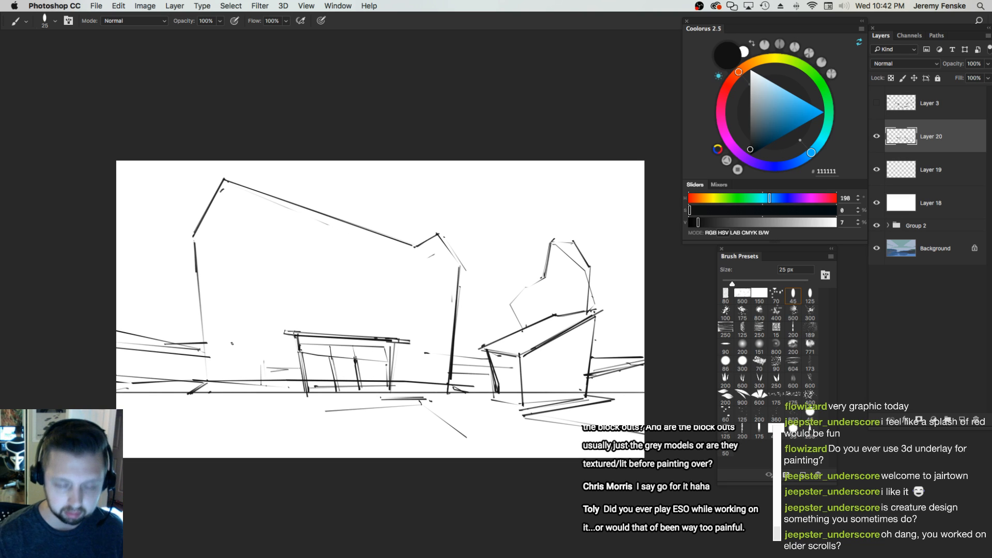
# Sketch short ground strokes below the porch and long converging path lines across the foreground with a 15 px brush
pyautogui.press('[')
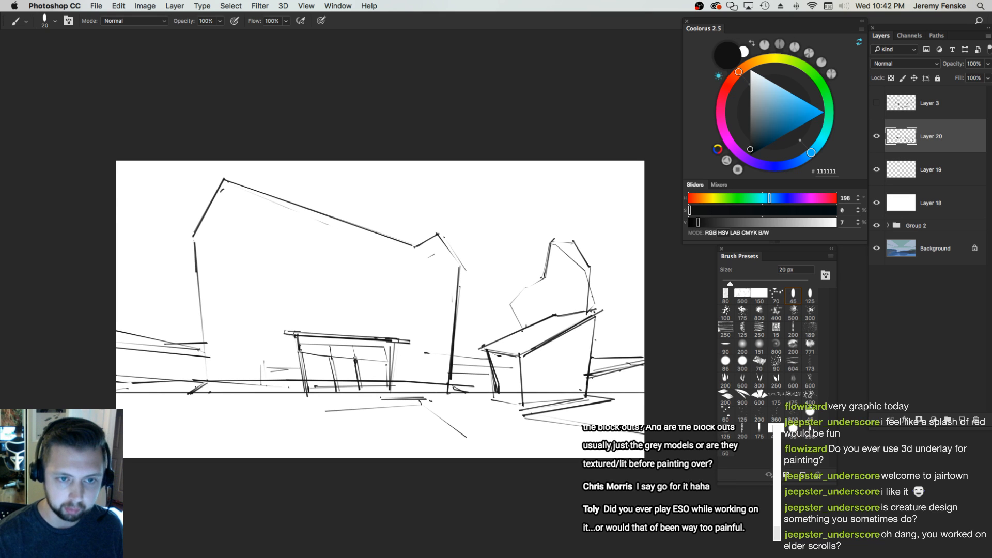
pyautogui.moveTo(405, 384); pyautogui.dragTo(480, 365)
pyautogui.press('[')
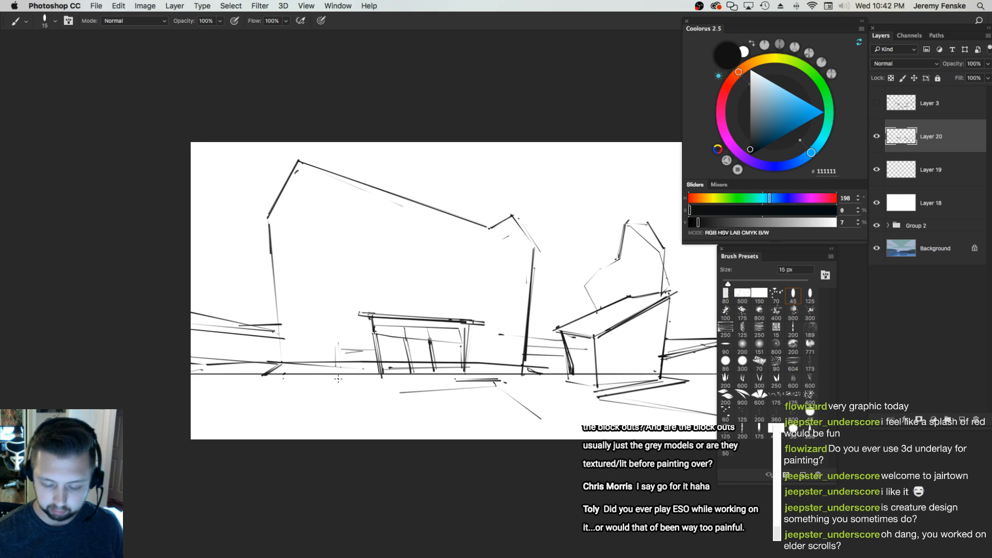
pyautogui.moveTo(331, 382); pyautogui.dragTo(367, 384)
pyautogui.moveTo(358, 400); pyautogui.dragTo(397, 390)
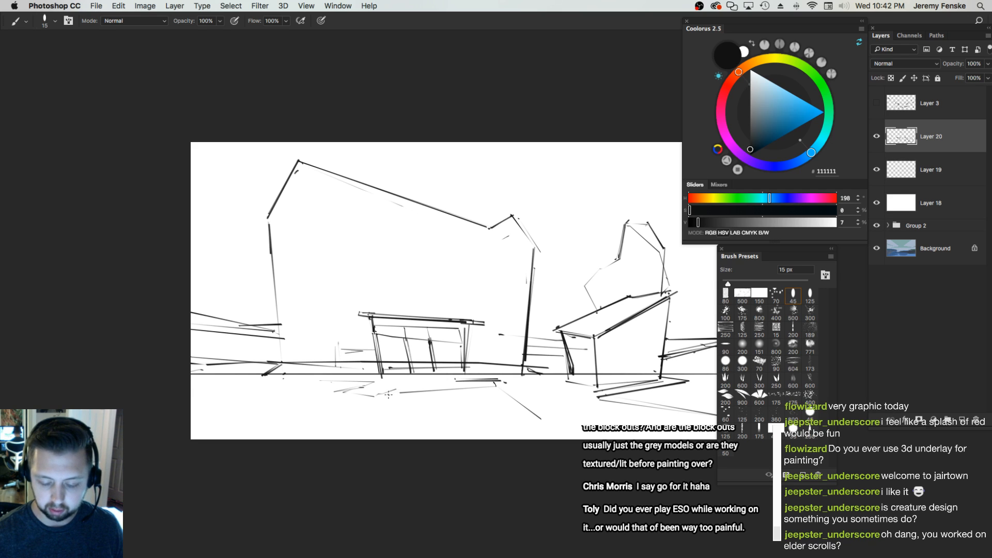
pyautogui.moveTo(239, 429); pyautogui.dragTo(394, 398)
pyautogui.moveTo(190, 439)
pyautogui.mouseDown()
pyautogui.moveTo(451, 387)
pyautogui.moveTo(506, 388)
pyautogui.moveTo(556, 427)
pyautogui.moveTo(632, 413)
pyautogui.mouseUp()
pyautogui.moveTo(533, 414); pyautogui.dragTo(618, 413)
# Add thin 10 px perspective lines to the ground left of the porch and reinforce the path lines in front at 15 px
pyautogui.press('[')
pyautogui.moveTo(344, 397); pyautogui.dragTo(260, 408)
pyautogui.moveTo(314, 377)
pyautogui.mouseDown()
pyautogui.moveTo(192, 383)
pyautogui.moveTo(273, 397)
pyautogui.mouseUp()
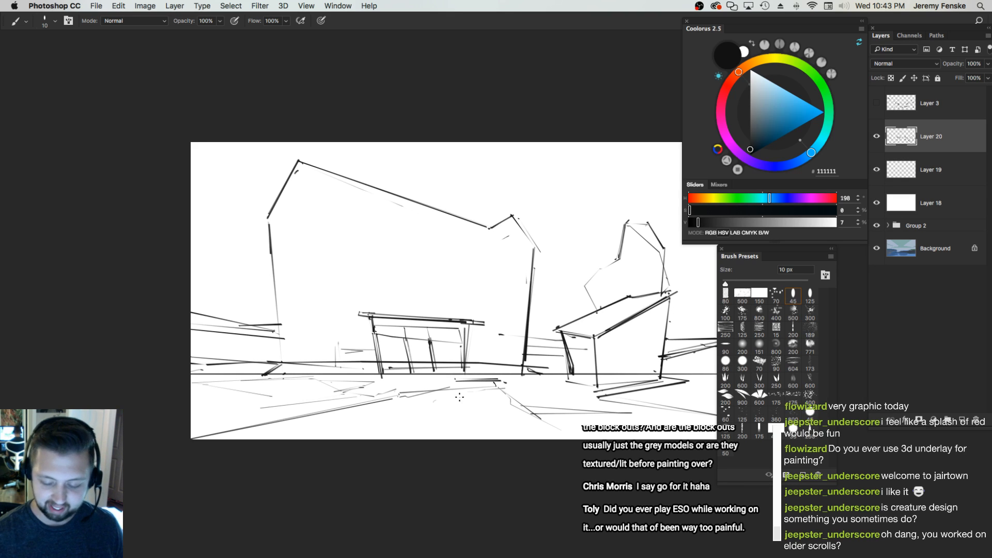
pyautogui.moveTo(570, 383); pyautogui.dragTo(527, 384)
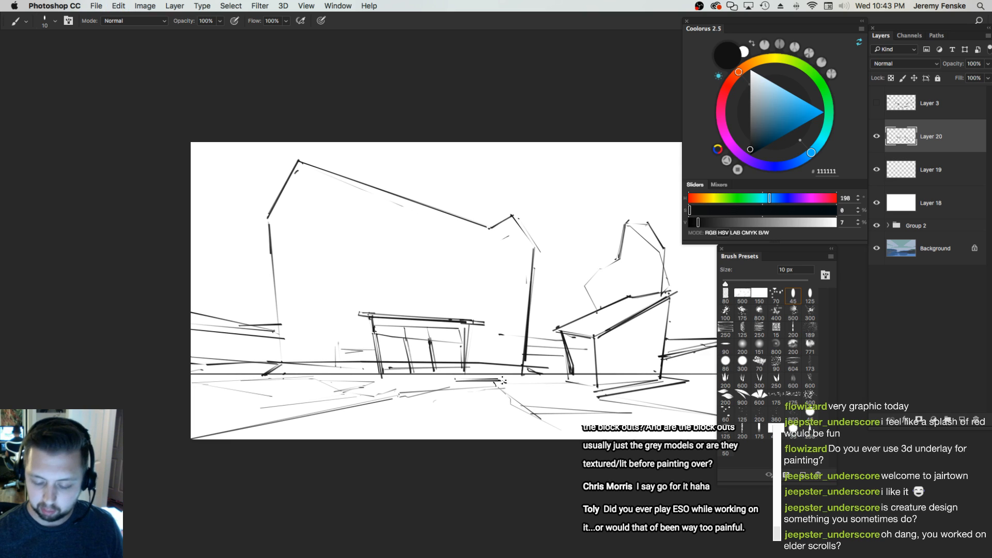
pyautogui.press(']')
pyautogui.moveTo(399, 396); pyautogui.dragTo(462, 381)
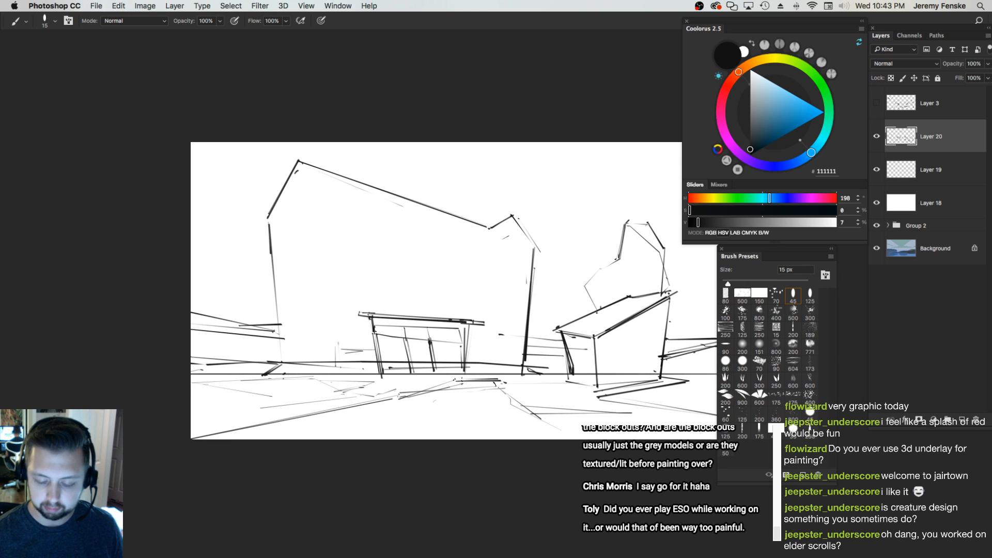
# Darken the ground contact at the base of the porch's right post with a 30 px brush
pyautogui.press(']')
pyautogui.press(']')
pyautogui.press(']')
pyautogui.moveTo(398, 399)
pyautogui.mouseDown()
pyautogui.moveTo(468, 370)
pyautogui.moveTo(504, 373)
pyautogui.mouseUp()
pyautogui.press(']')
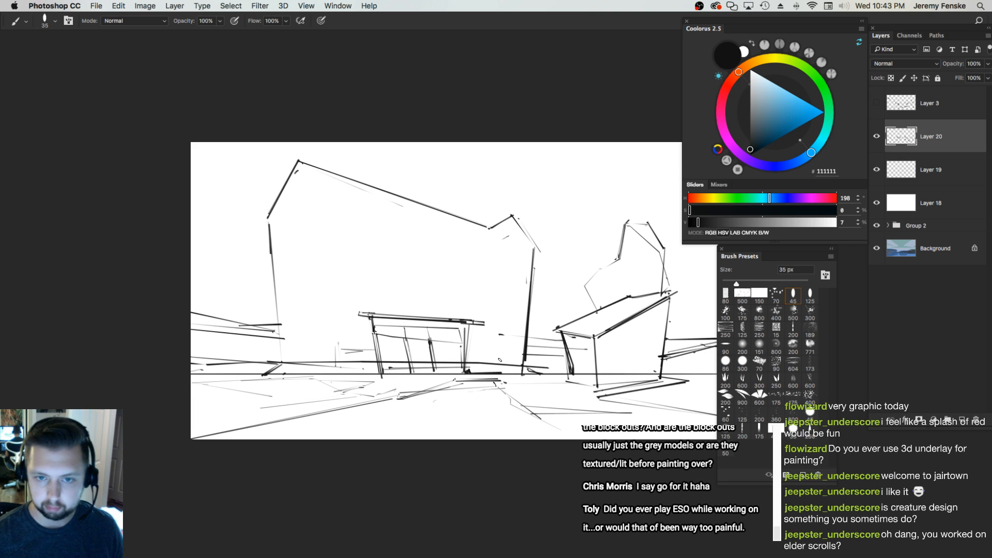
# Create a new layer directly above Layer 18, beneath the line layers, and return to the Brush tool
pyautogui.press('z')
pyautogui.click(463, 348)
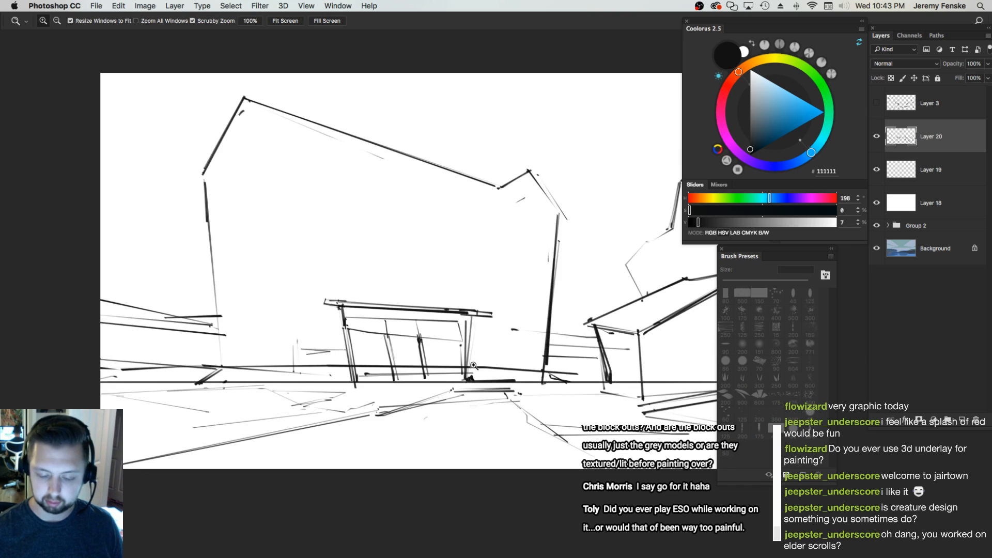
pyautogui.keyDown('alt'); pyautogui.click(468, 361); pyautogui.keyUp('alt')
pyautogui.moveTo(523, 377); pyautogui.dragTo(475, 376)
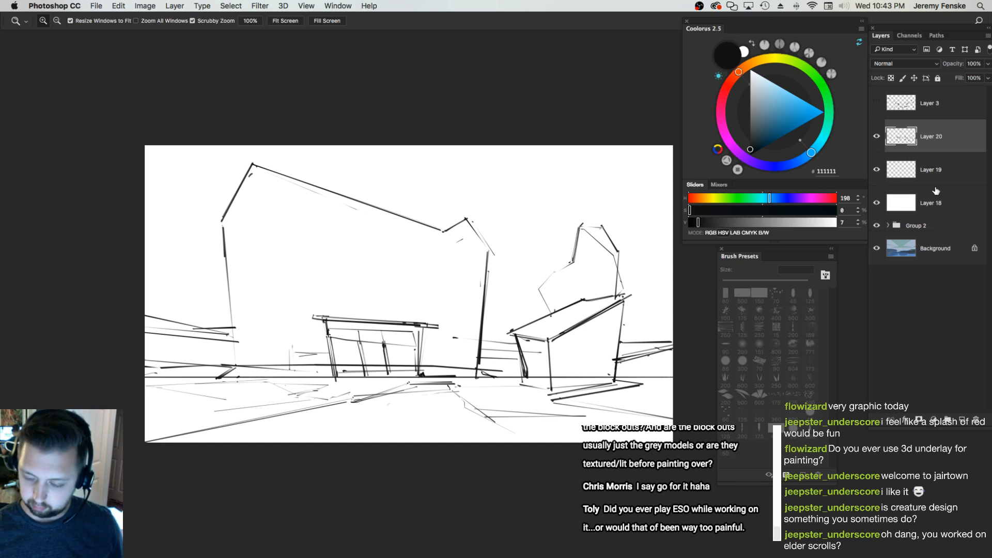
pyautogui.click(945, 208)
pyautogui.click(962, 421)
pyautogui.press('b')
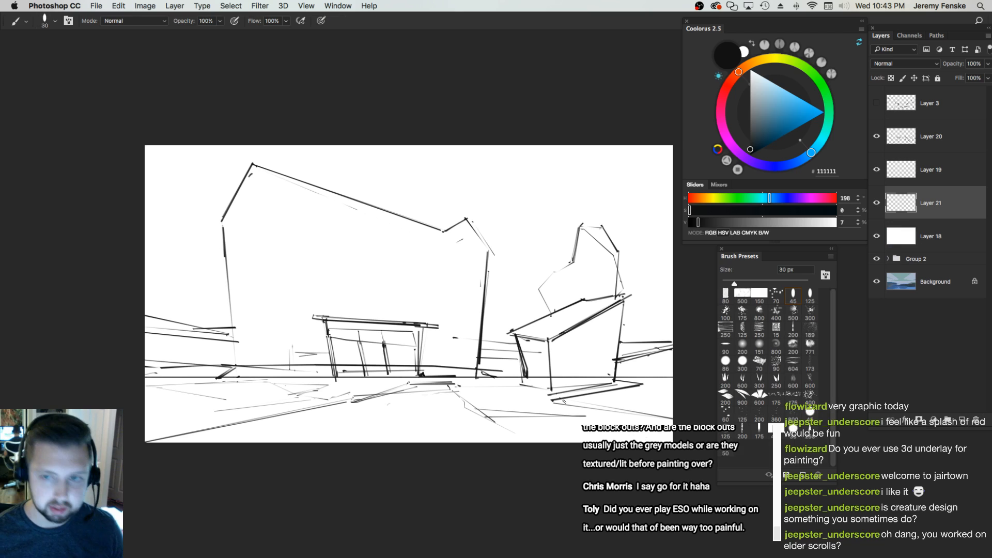
pyautogui.press('Tab')
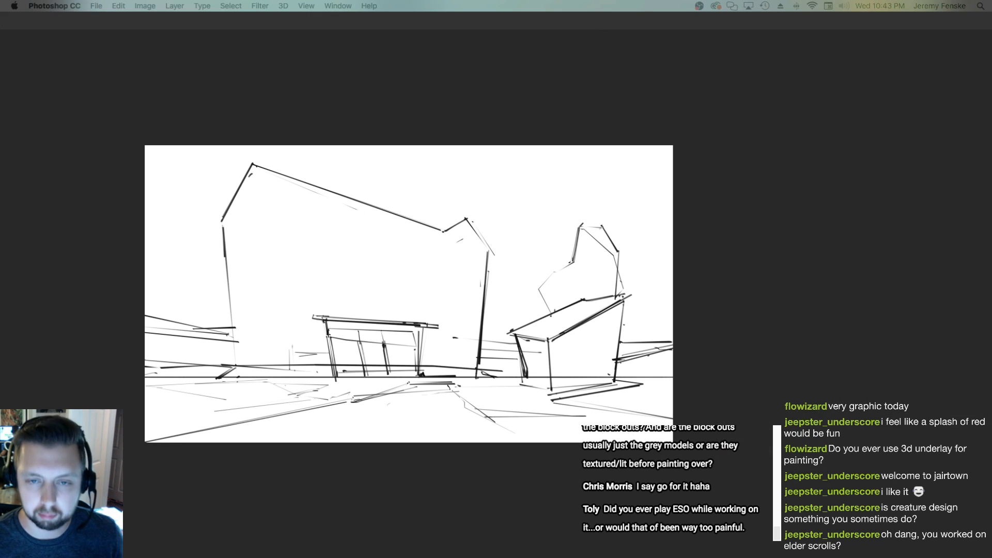
pyautogui.press('Tab')
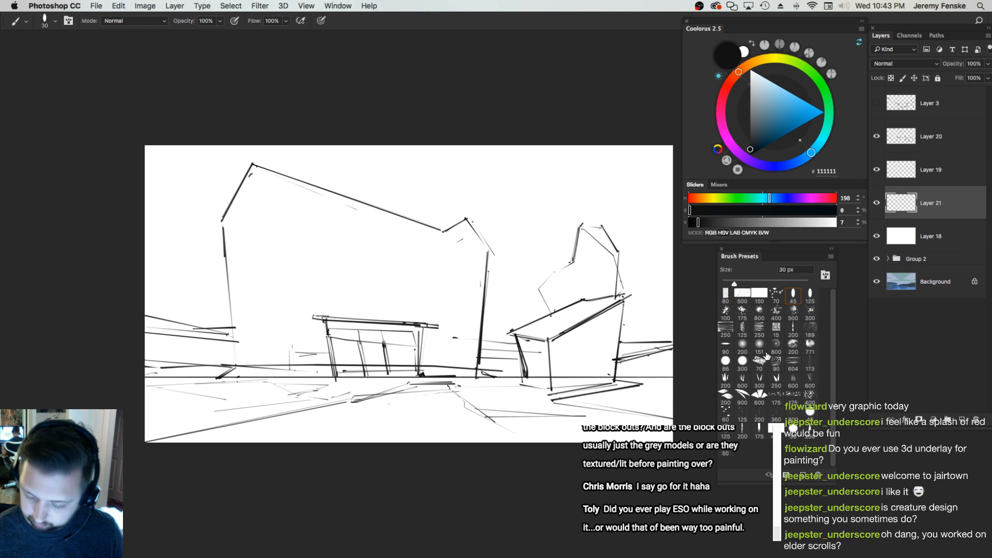
# Choose the 80 px rectangular textured brush and set the colour to muted blue-grey #839598
pyautogui.click(726, 293)
pyautogui.press(']')
pyautogui.moveTo(772, 198); pyautogui.dragTo(765, 199)
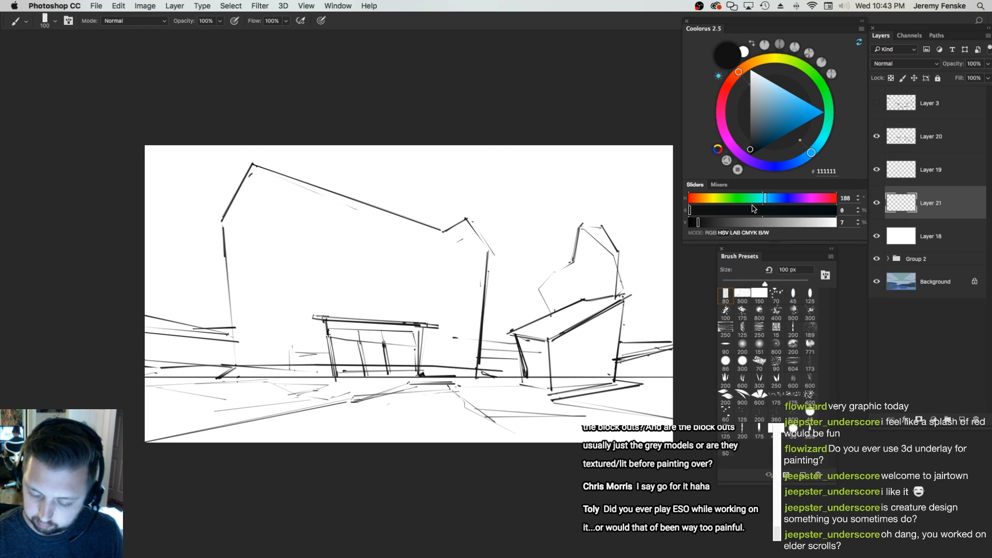
pyautogui.click(714, 210)
pyautogui.click(737, 223)
pyautogui.press(']')
pyautogui.press(']')
pyautogui.press(']')
pyautogui.moveTo(471, 125); pyautogui.dragTo(464, 256)
pyautogui.press('super+z')
pyautogui.moveTo(807, 223); pyautogui.dragTo(777, 223)
pyautogui.click(708, 211)
# Block in blue-grey #839598 over the upper middle of the canvas, enlarging the brush from 250 to 900 px
pyautogui.press(']')
pyautogui.press(']')
pyautogui.press(']')
pyautogui.press(']')
pyautogui.press(']')
pyautogui.press(']')
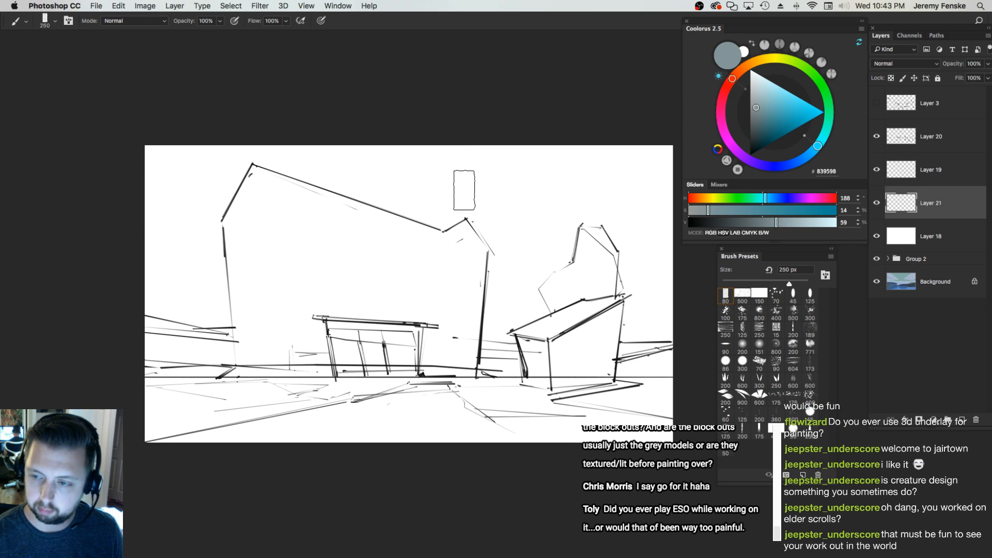
pyautogui.moveTo(439, 124); pyautogui.dragTo(433, 256)
pyautogui.press(']')
pyautogui.press(']')
pyautogui.press(']')
pyautogui.press(']')
pyautogui.moveTo(374, 146); pyautogui.dragTo(365, 330)
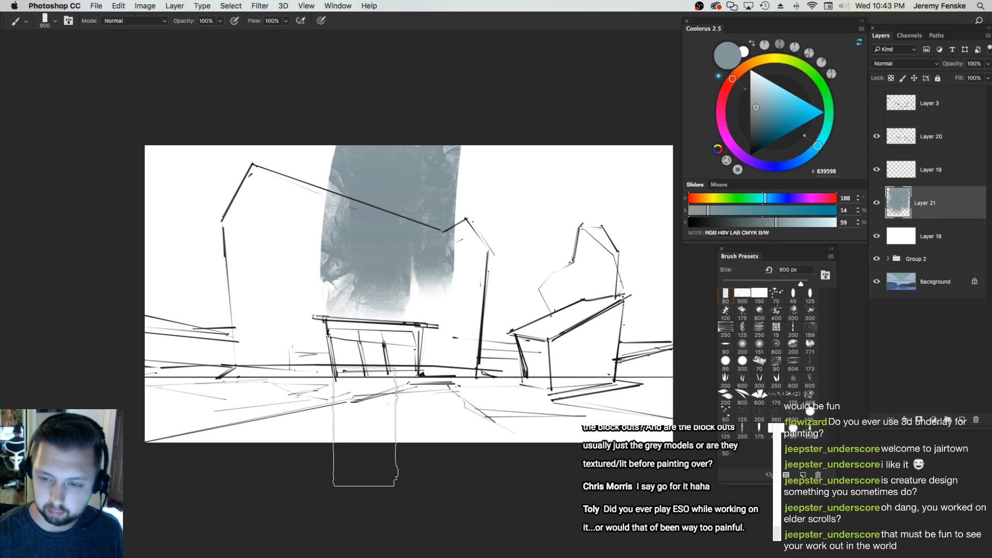
# Lighten the colour to #95A9AC and lay broad strokes over the sky and large building, starting with a 1300 px brush
pyautogui.moveTo(776, 223); pyautogui.dragTo(784, 221)
pyautogui.press(']')
pyautogui.press(']')
pyautogui.press(']')
pyautogui.moveTo(373, 128); pyautogui.dragTo(345, 248)
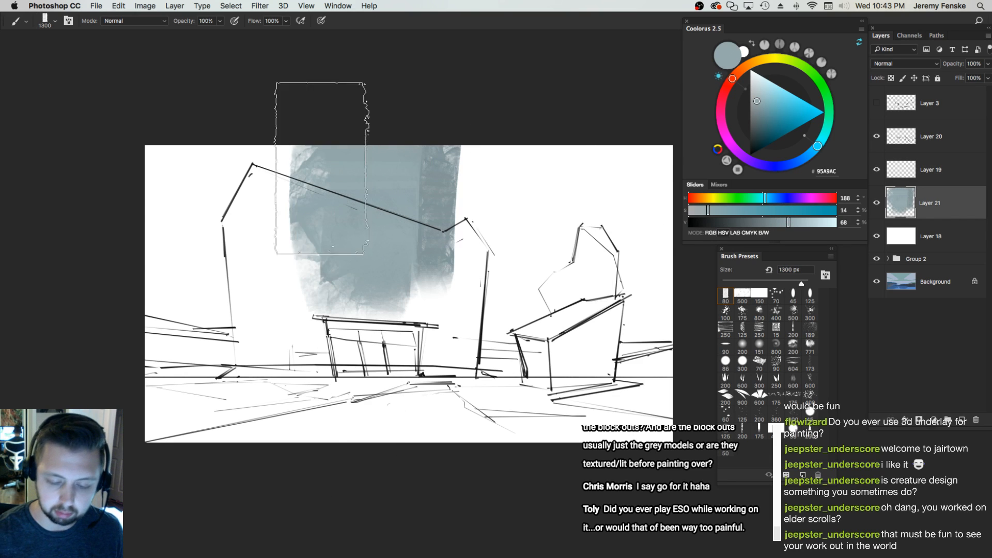
pyautogui.moveTo(292, 152); pyautogui.dragTo(281, 253)
pyautogui.press(']')
pyautogui.moveTo(207, 107)
pyautogui.mouseDown()
pyautogui.moveTo(191, 171)
pyautogui.moveTo(194, 241)
pyautogui.mouseUp()
pyautogui.press(']')
pyautogui.moveTo(440, 129); pyautogui.dragTo(424, 248)
pyautogui.moveTo(512, 117); pyautogui.dragTo(483, 284)
pyautogui.moveTo(612, 121); pyautogui.dragTo(609, 176)
pyautogui.moveTo(556, 279); pyautogui.dragTo(618, 201)
pyautogui.moveTo(250, 148)
pyautogui.mouseDown()
pyautogui.moveTo(230, 250)
pyautogui.moveTo(178, 289)
pyautogui.moveTo(672, 315)
pyautogui.moveTo(356, 333)
pyautogui.mouseUp()
# Extend the #95A9AC wash over the ground, upper sky and lower corners, varying the brush size
pyautogui.press('[')
pyautogui.press('[')
pyautogui.press('[')
pyautogui.press('[')
pyautogui.press('[')
pyautogui.press('[')
pyautogui.press('[')
pyautogui.press('[')
pyautogui.moveTo(304, 376); pyautogui.dragTo(266, 390)
pyautogui.press(']')
pyautogui.press(']')
pyautogui.press(']')
pyautogui.moveTo(632, 168)
pyautogui.mouseDown()
pyautogui.moveTo(608, 276)
pyautogui.moveTo(487, 142)
pyautogui.mouseUp()
pyautogui.press(']')
pyautogui.moveTo(174, 321)
pyautogui.mouseDown()
pyautogui.moveTo(142, 374)
pyautogui.moveTo(268, 429)
pyautogui.mouseUp()
pyautogui.moveTo(539, 391)
pyautogui.mouseDown()
pyautogui.moveTo(581, 385)
pyautogui.moveTo(498, 454)
pyautogui.moveTo(465, 427)
pyautogui.mouseUp()
# Fill the remaining white gaps along the canvas edges with #95A9AC, reducing the brush to 600 px
pyautogui.press(']')
pyautogui.press('[')
pyautogui.press('[')
pyautogui.moveTo(341, 422); pyautogui.dragTo(183, 426)
pyautogui.press('[')
pyautogui.moveTo(124, 289); pyautogui.dragTo(117, 347)
pyautogui.press('[')
pyautogui.moveTo(521, 471); pyautogui.dragTo(503, 417)
pyautogui.moveTo(646, 259); pyautogui.dragTo(609, 318)
pyautogui.moveTo(545, 398)
pyautogui.mouseDown()
pyautogui.moveTo(558, 392)
pyautogui.moveTo(503, 412)
pyautogui.mouseUp()
pyautogui.press('[')
pyautogui.press('[')
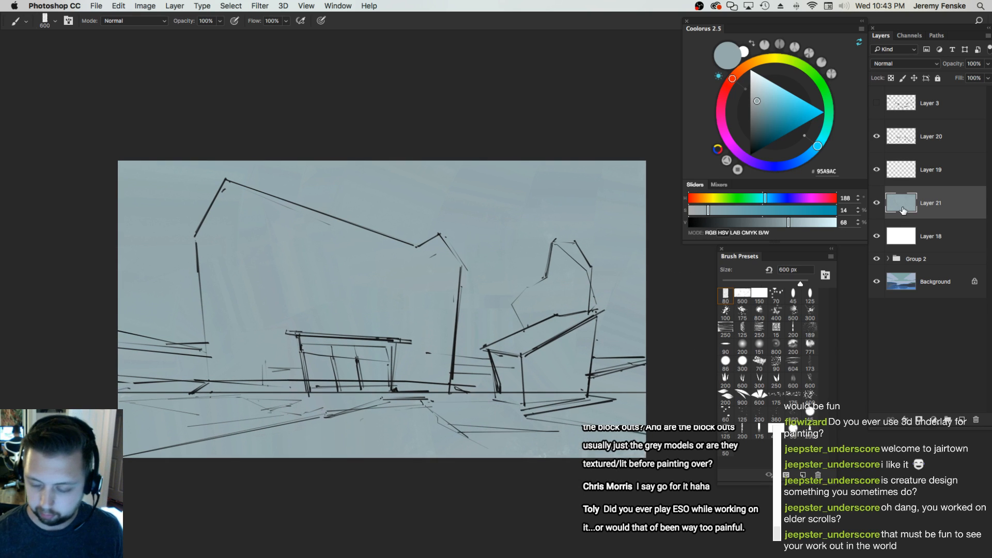
# Raise the colour's brightness to 75% and paint soft lighter patches over the large building and its left side
pyautogui.click(799, 222)
pyautogui.press(']')
pyautogui.press(']')
pyautogui.press('super+z')
pyautogui.moveTo(439, 294)
pyautogui.mouseDown()
pyautogui.moveTo(396, 293)
pyautogui.moveTo(449, 306)
pyautogui.moveTo(480, 290)
pyautogui.mouseUp()
pyautogui.press(']')
pyautogui.press(']')
pyautogui.moveTo(426, 221); pyautogui.dragTo(341, 221)
pyautogui.moveTo(227, 331)
pyautogui.mouseDown()
pyautogui.moveTo(167, 267)
pyautogui.moveTo(209, 282)
pyautogui.mouseUp()
pyautogui.press('[')
pyautogui.press('[')
pyautogui.press('[')
pyautogui.moveTo(134, 259); pyautogui.dragTo(187, 313)
pyautogui.press('super+z')
# Lighten the colour to #B6C5C8 and brush diagonal streaks between the large building and the silhouette behind the shed
pyautogui.moveTo(725, 294); pyautogui.dragTo(728, 298)
pyautogui.click(729, 299)
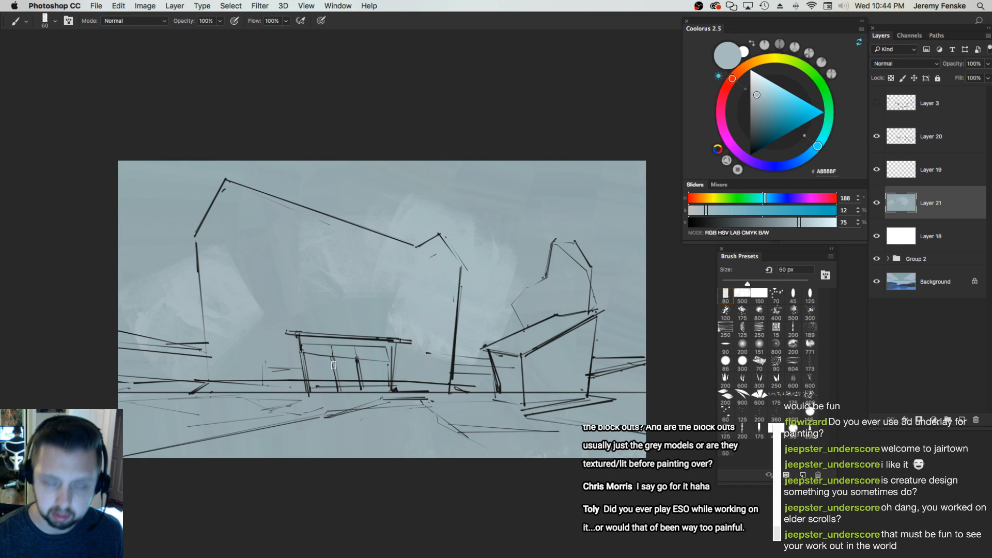
pyautogui.moveTo(797, 224); pyautogui.dragTo(803, 223)
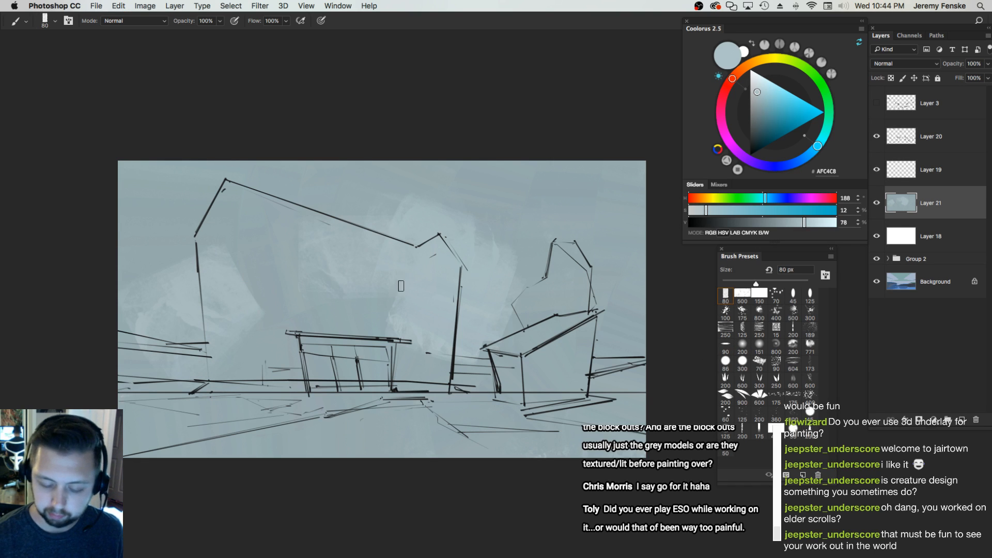
pyautogui.moveTo(568, 239); pyautogui.dragTo(464, 274)
pyautogui.press('super+z')
pyautogui.click(701, 211)
pyautogui.moveTo(594, 254); pyautogui.dragTo(447, 284)
pyautogui.press(']')
pyautogui.press('super+z')
pyautogui.press(']')
pyautogui.moveTo(591, 254); pyautogui.dragTo(408, 302)
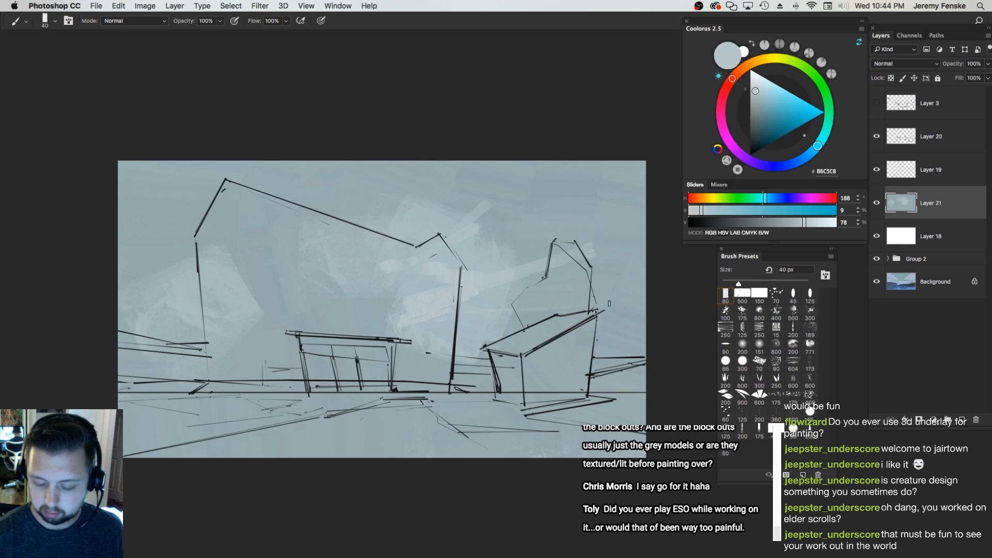
# Paint horizontal #B6C5C8 streaks behind the shed roof and the large building's right wall with a 40–50 px brush
pyautogui.moveTo(632, 312); pyautogui.dragTo(381, 327)
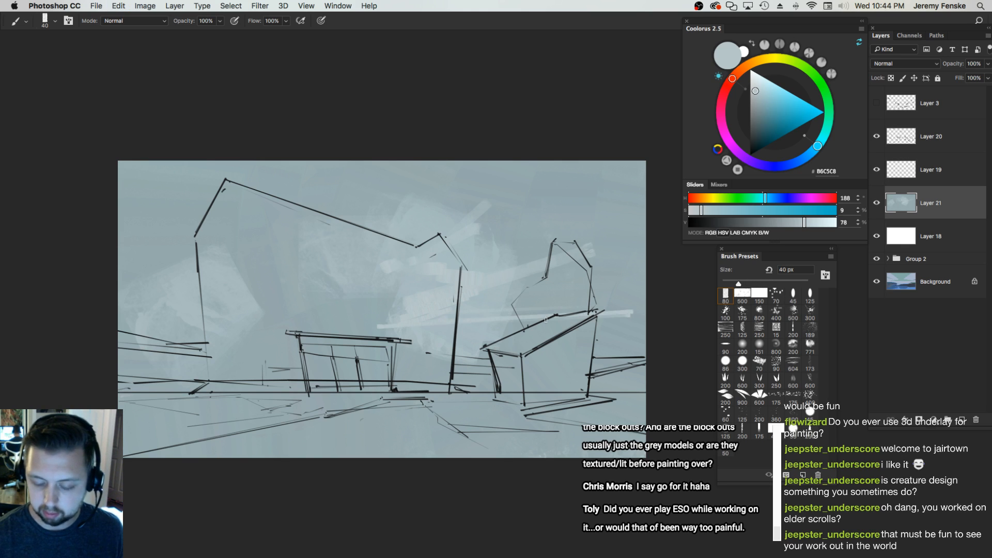
pyautogui.moveTo(630, 330); pyautogui.dragTo(496, 333)
pyautogui.moveTo(690, 323)
pyautogui.mouseDown()
pyautogui.moveTo(527, 329)
pyautogui.moveTo(661, 332)
pyautogui.mouseUp()
pyautogui.press('[')
pyautogui.moveTo(411, 334); pyautogui.dragTo(652, 333)
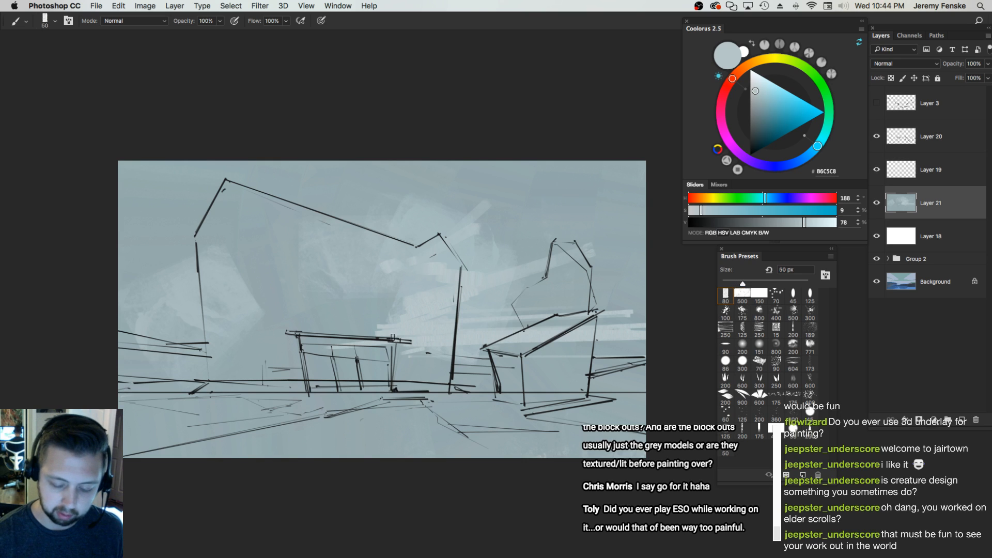
# Paint a tall pale cloud shape rising behind the large building's roofline with a 200–250 px brush
pyautogui.moveTo(405, 307); pyautogui.dragTo(421, 302)
pyautogui.press(']')
pyautogui.press(']')
pyautogui.press(']')
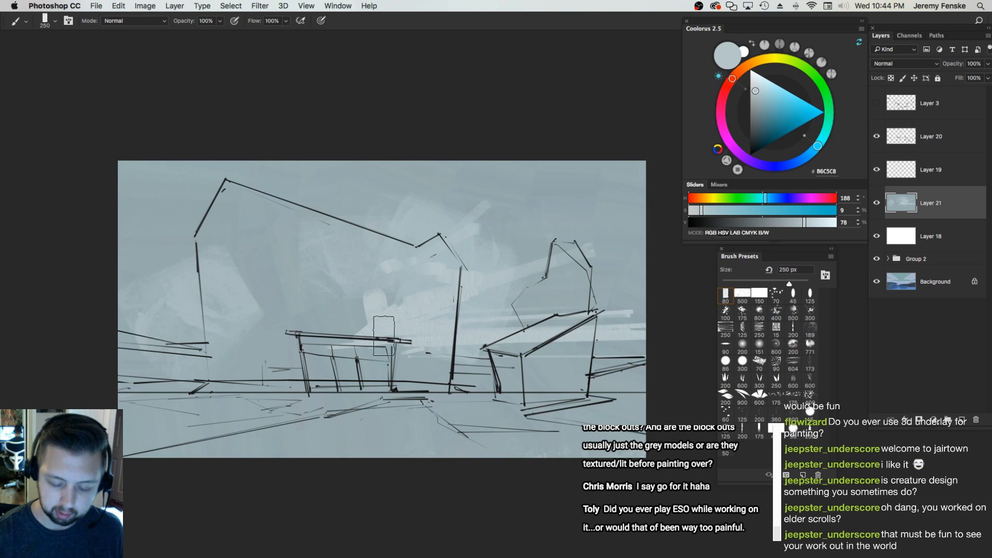
pyautogui.moveTo(358, 309)
pyautogui.mouseDown()
pyautogui.moveTo(344, 212)
pyautogui.moveTo(356, 307)
pyautogui.moveTo(380, 304)
pyautogui.moveTo(378, 198)
pyautogui.moveTo(368, 260)
pyautogui.moveTo(327, 198)
pyautogui.moveTo(368, 309)
pyautogui.mouseUp()
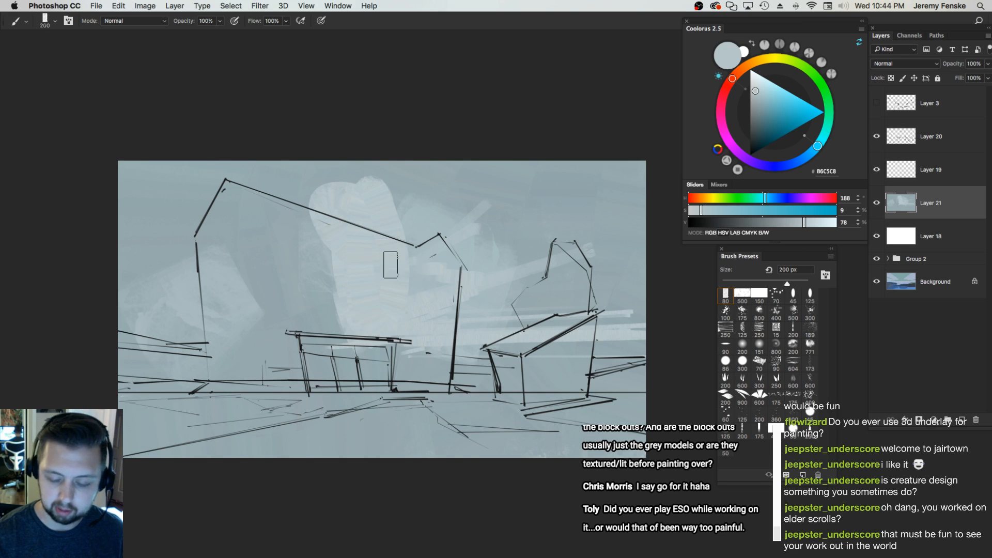
# Add a pale diagonal streak across the silhouette behind the shed with a 50 px brush
pyautogui.press('[')
pyautogui.press('[')
pyautogui.press('[')
pyautogui.press('[')
pyautogui.press('[')
pyautogui.press('[')
pyautogui.press('[')
pyautogui.moveTo(562, 255); pyautogui.dragTo(620, 234)
pyautogui.press('super+z')
pyautogui.press('[')
pyautogui.moveTo(557, 255); pyautogui.dragTo(620, 233)
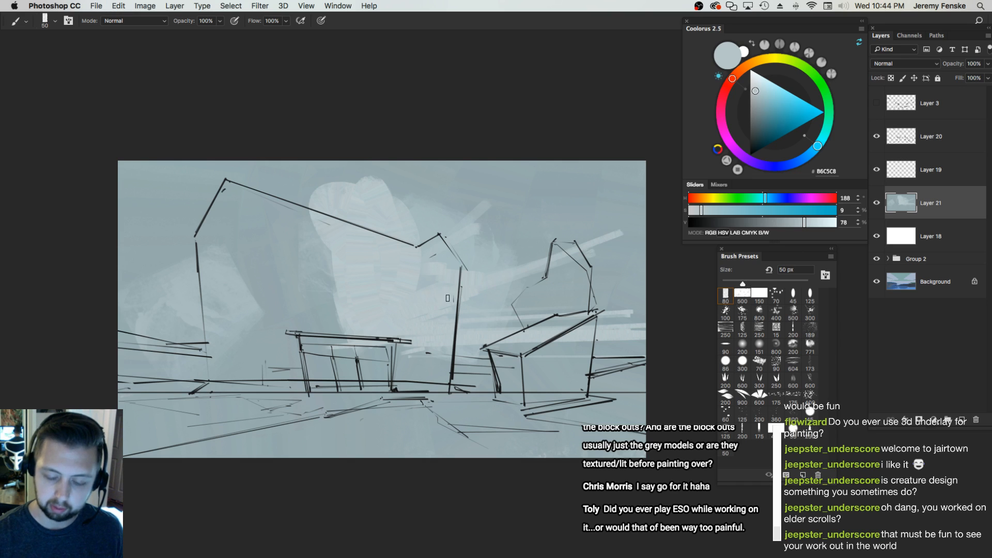
# Sample the darker sky colour #8EA2A6 and paint it around the pale cloud shape with a brush enlarged to 800 px
pyautogui.press('e')
pyautogui.press('b')
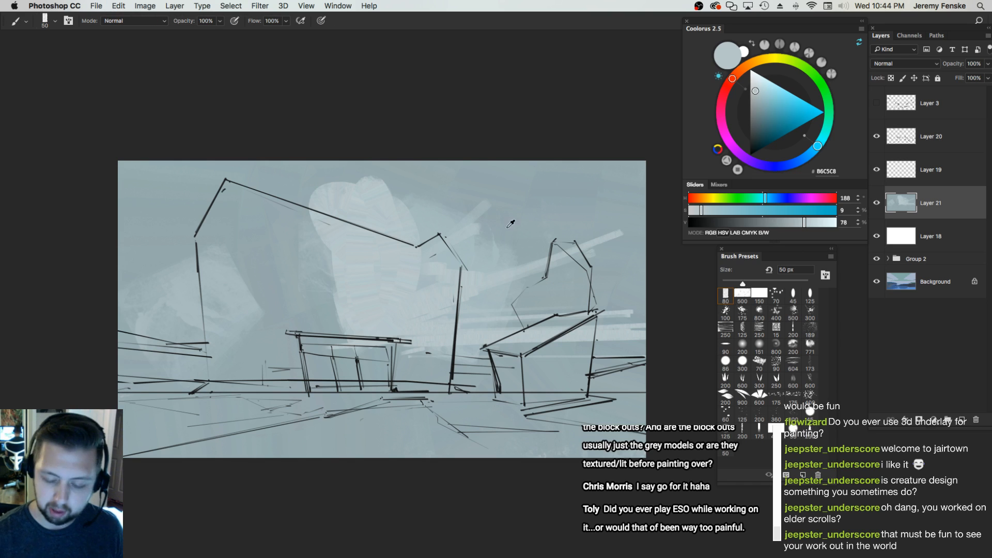
pyautogui.keyDown('alt'); pyautogui.click(508, 227); pyautogui.keyUp('alt')
pyautogui.press(']')
pyautogui.press(']')
pyautogui.press(']')
pyautogui.press(']')
pyautogui.press(']')
pyautogui.press(']')
pyautogui.press(']')
pyautogui.press(']')
pyautogui.press(']')
pyautogui.press(']')
pyautogui.press(']')
pyautogui.press(']')
pyautogui.press(']')
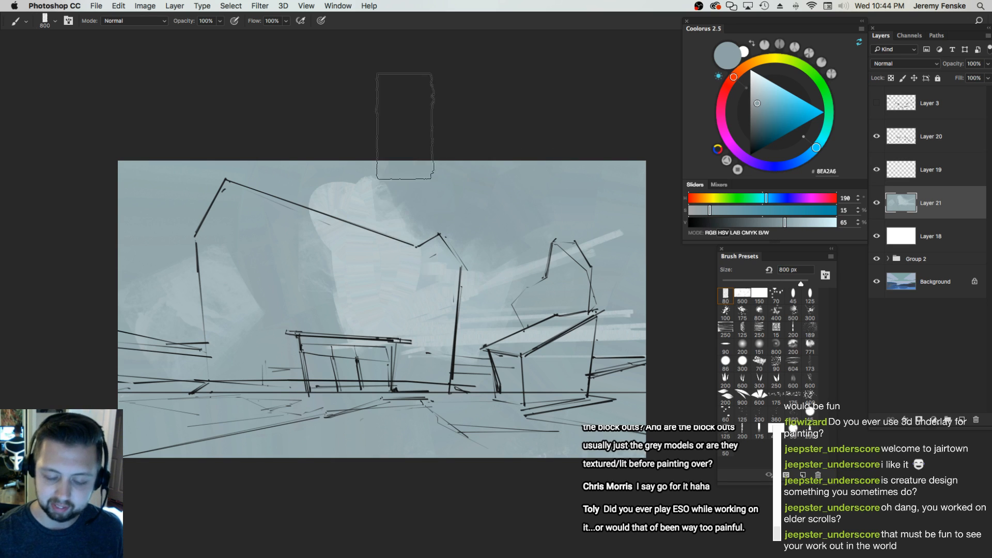
# Sample the pale cloud colour #B2C2C7 and repaint the cloud shape more broadly with a 600 px brush
pyautogui.keyDown('alt'); pyautogui.click(378, 263); pyautogui.keyUp('alt')
pyautogui.press('[')
pyautogui.press('[')
pyautogui.press('[')
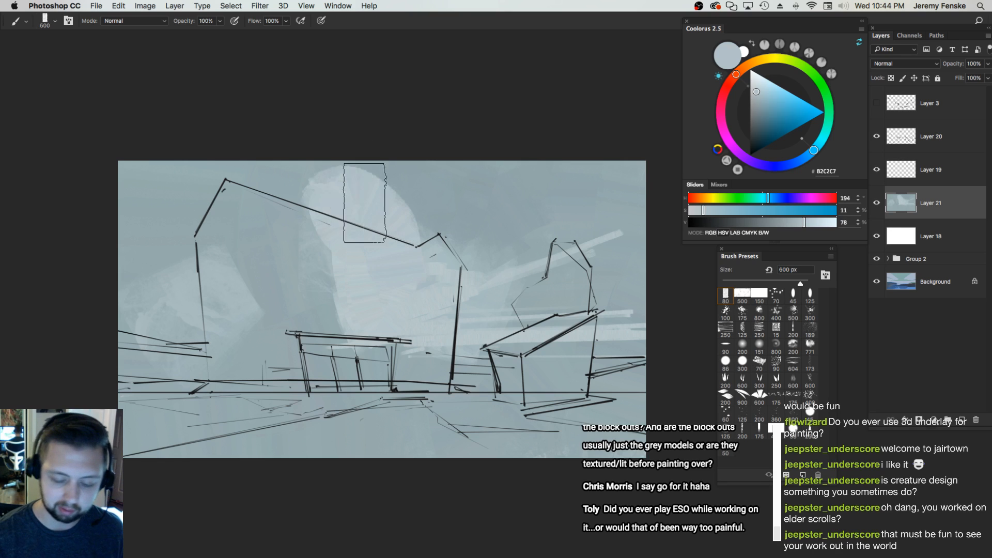
# Extend the pale cloud shape leftward and down toward the porch roof with the 600 px brush
pyautogui.moveTo(361, 217); pyautogui.dragTo(315, 199)
pyautogui.moveTo(283, 284); pyautogui.dragTo(260, 200)
pyautogui.moveTo(297, 237)
pyautogui.mouseDown()
pyautogui.moveTo(328, 284)
pyautogui.moveTo(319, 310)
pyautogui.moveTo(274, 297)
pyautogui.moveTo(337, 337)
pyautogui.moveTo(284, 336)
pyautogui.mouseUp()
# Paint thin pale streaks along the horizon behind the porch and shed with a 35–40 px brush, undoing unwanted strokes
pyautogui.press('[')
pyautogui.press('[')
pyautogui.press('[')
pyautogui.press('[')
pyautogui.press('[')
pyautogui.press('[')
pyautogui.press('[')
pyautogui.press('[')
pyautogui.moveTo(388, 350); pyautogui.dragTo(337, 357)
pyautogui.press('[')
pyautogui.press('[')
pyautogui.press('[')
pyautogui.moveTo(337, 357); pyautogui.dragTo(604, 352)
pyautogui.hotkey('ctrl', 'z')
pyautogui.hotkey('ctrl', 'z')
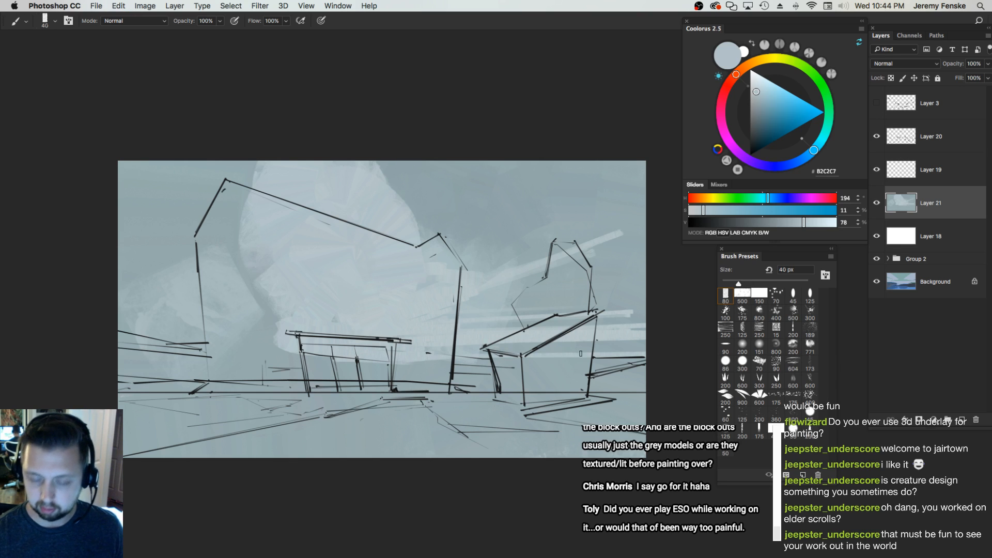
pyautogui.moveTo(632, 364); pyautogui.dragTo(523, 365)
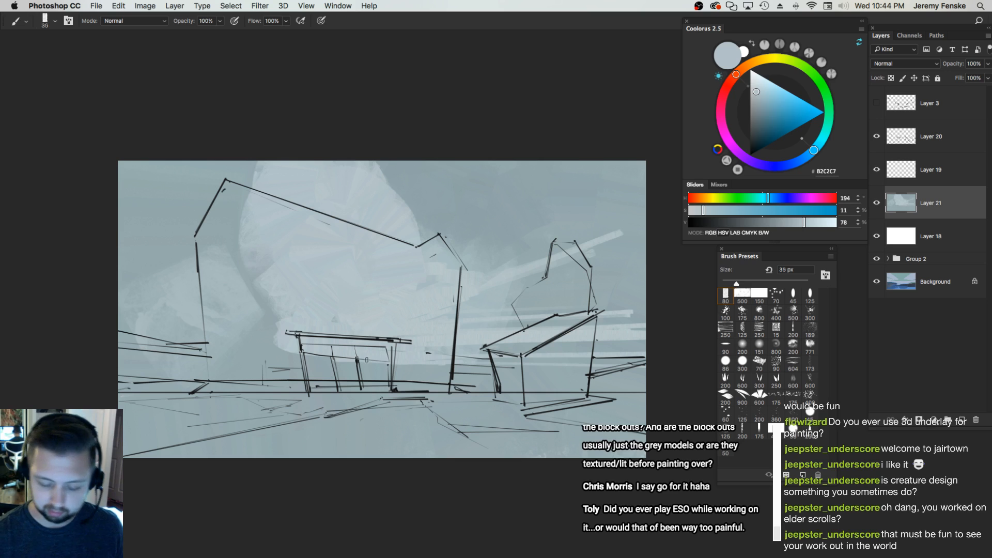
# Add a low pale cloud mass left of the porch and streaks across the left horizon with a 45–90 px brush
pyautogui.moveTo(296, 331)
pyautogui.mouseDown()
pyautogui.moveTo(266, 349)
pyautogui.moveTo(235, 324)
pyautogui.moveTo(233, 349)
pyautogui.moveTo(271, 348)
pyautogui.mouseUp()
pyautogui.moveTo(120, 326); pyautogui.dragTo(196, 334)
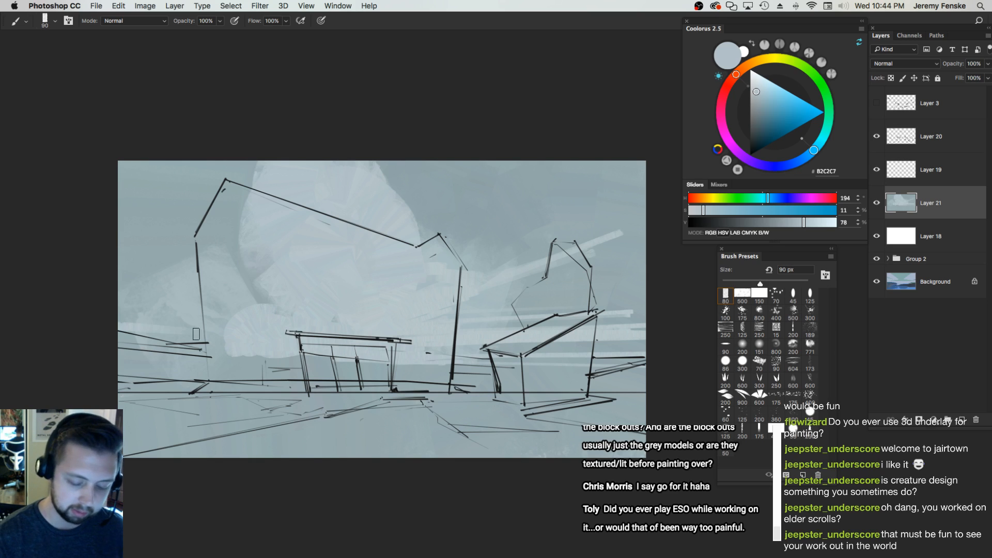
pyautogui.press('[')
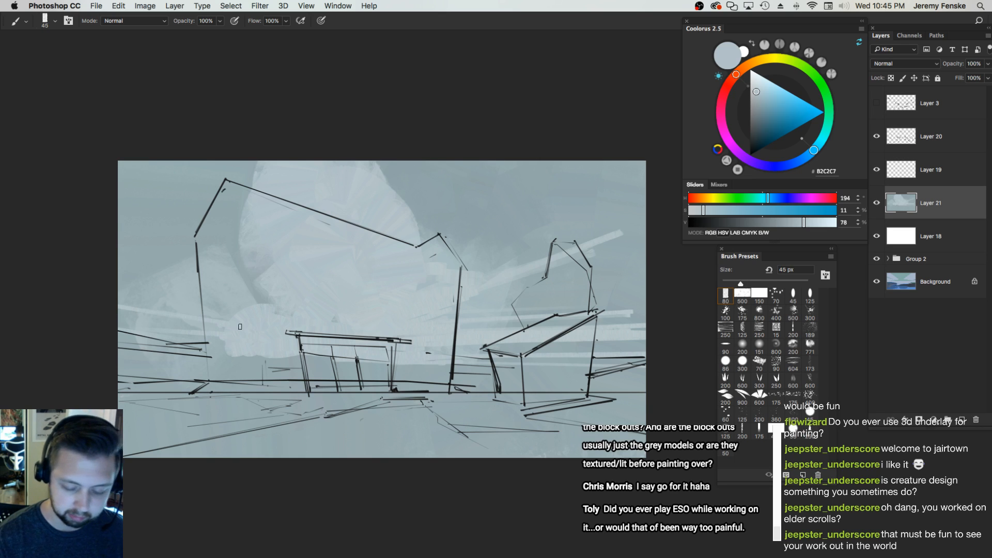
# Thicken the pale diagonal cloud streak beyond the shed with a 60 px brush
pyautogui.moveTo(586, 249); pyautogui.dragTo(668, 222)
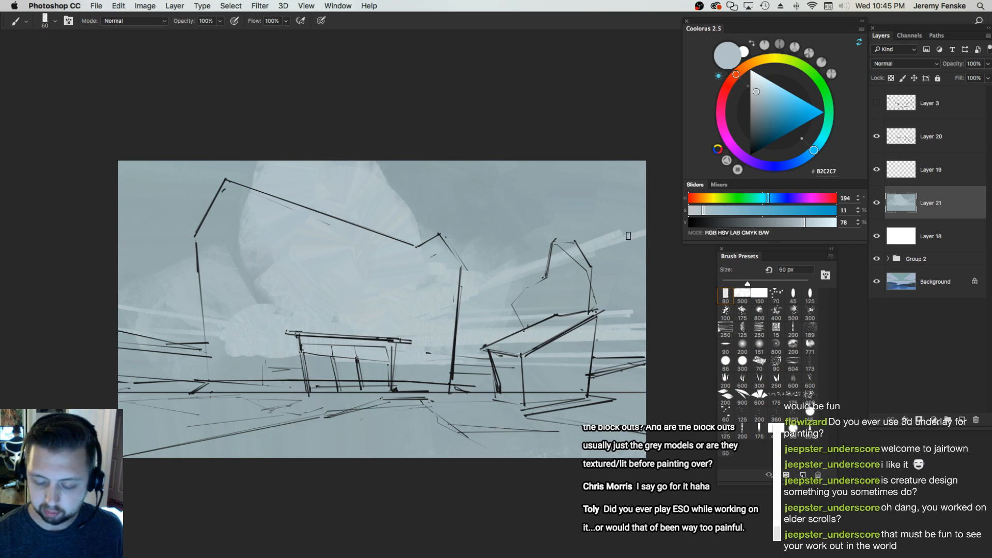
pyautogui.moveTo(590, 243); pyautogui.dragTo(619, 227)
pyautogui.moveTo(570, 254)
pyautogui.mouseDown()
pyautogui.moveTo(587, 236)
pyautogui.moveTo(644, 227)
pyautogui.mouseUp()
# Repaint the tall cloud's body and its upper right edge with sampled tones and a brush enlarged from 125 px
pyautogui.press(']')
pyautogui.press(']')
pyautogui.press(']')
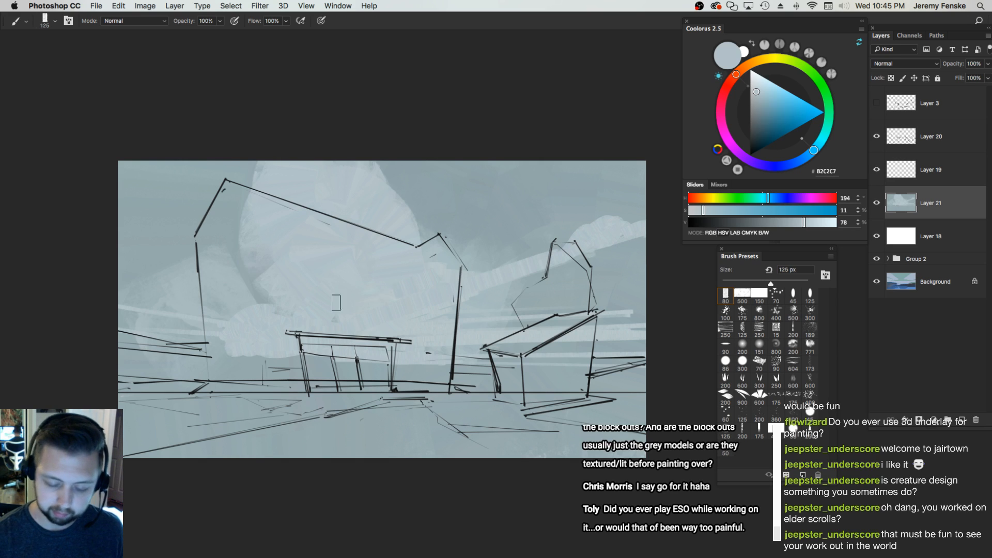
pyautogui.press(']')
pyautogui.moveTo(253, 302); pyautogui.dragTo(270, 257)
pyautogui.keyDown('alt'); pyautogui.click(415, 164); pyautogui.keyUp('alt')
pyautogui.keyDown('alt'); pyautogui.click(409, 195); pyautogui.keyUp('alt')
pyautogui.press(']')
pyautogui.press(']')
pyautogui.press(']')
# Sample the sky tone #96A8AB and paint the sky left of the tall cloud with a 500 px brush
pyautogui.keyDown('alt'); pyautogui.click(247, 168); pyautogui.keyUp('alt')
pyautogui.press(']')
pyautogui.press(']')
pyautogui.press(']')
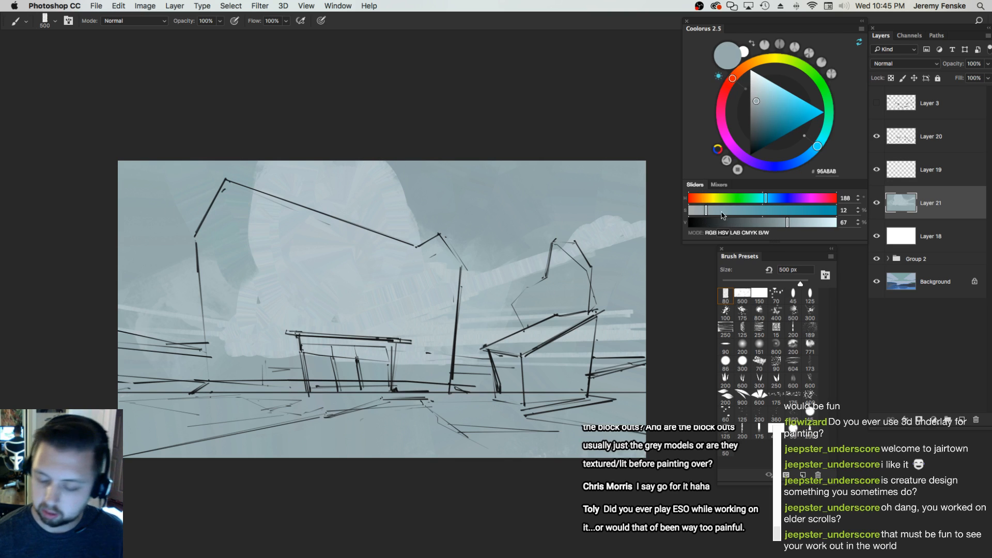
# Darken the colour to #80989C and paint the upper sky on both sides of the cloud with an 800–900 px brush
pyautogui.click(780, 223)
pyautogui.press(']')
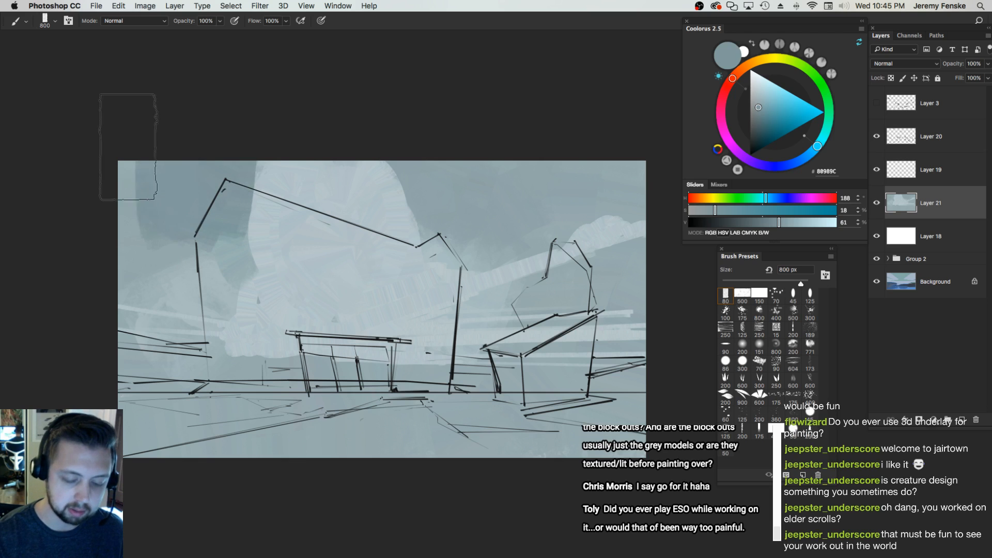
pyautogui.press(']')
pyautogui.press(']')
pyautogui.press(']')
pyautogui.press(']')
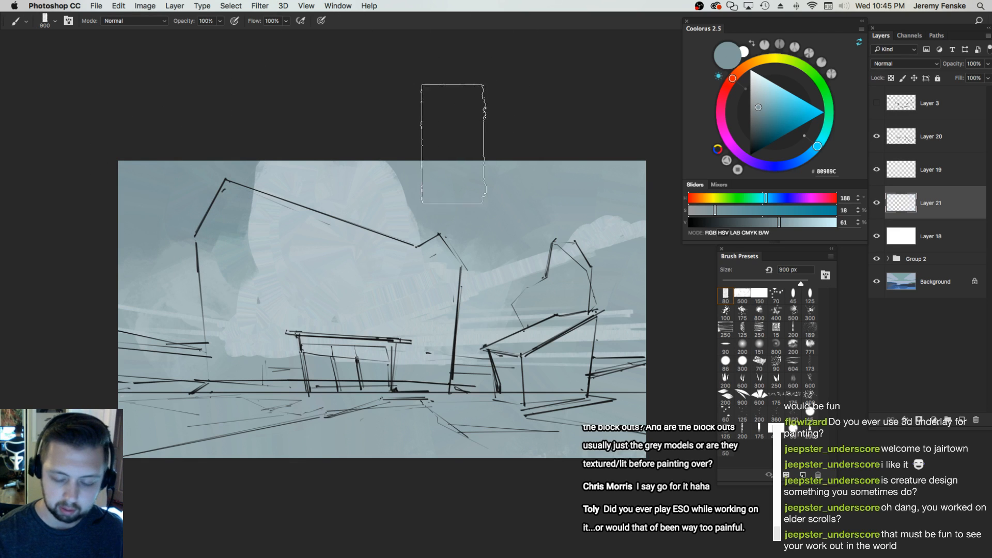
pyautogui.press(']')
# Sample mid sky tones, including #92A5A9, and blend the sky beside the tall cloud with an 800–900 px brush
pyautogui.keyDown('alt'); pyautogui.click(227, 253); pyautogui.keyUp('alt')
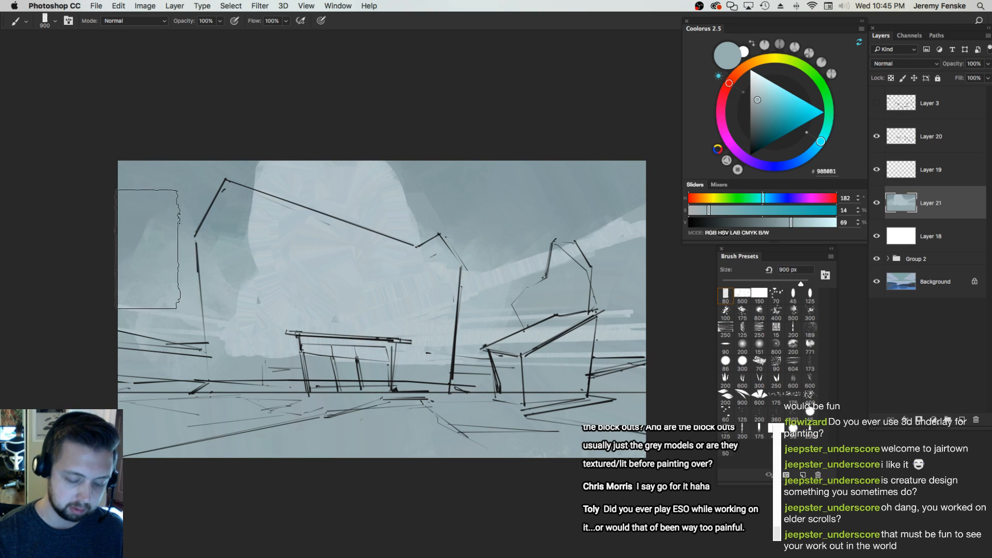
pyautogui.press('[')
pyautogui.press('[')
pyautogui.keyDown('alt'); pyautogui.click(203, 326); pyautogui.keyUp('alt')
pyautogui.press('[')
pyautogui.keyDown('alt'); pyautogui.click(444, 212); pyautogui.keyUp('alt')
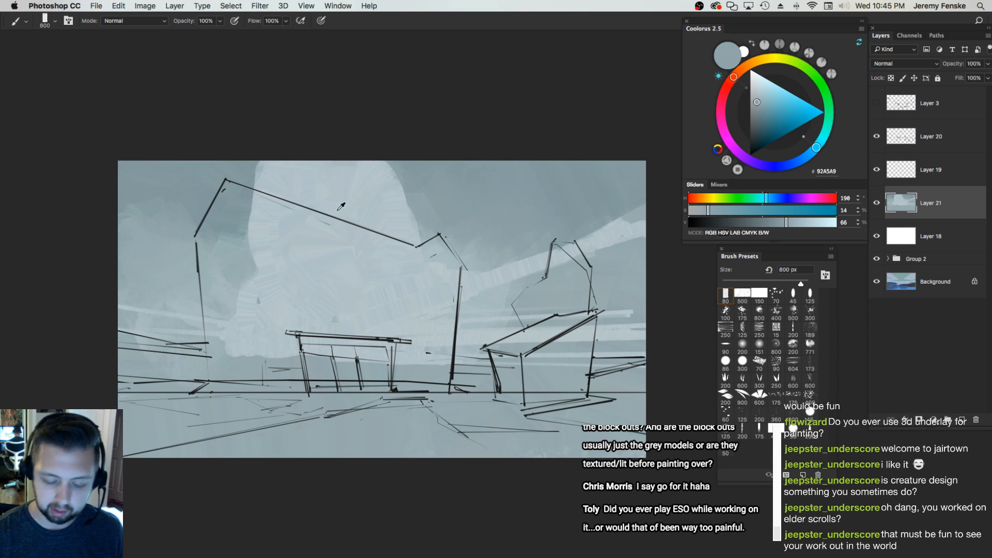
# Sample the pale cloud colour #B4C4CA and widen the tall cloud's left side and base, reducing the brush to 300 px
pyautogui.keyDown('alt'); pyautogui.click(305, 179); pyautogui.keyUp('alt')
pyautogui.press('[')
pyautogui.moveTo(285, 165)
pyautogui.mouseDown()
pyautogui.moveTo(289, 247)
pyautogui.moveTo(267, 202)
pyautogui.moveTo(289, 268)
pyautogui.mouseUp()
pyautogui.press('[')
pyautogui.press('[')
pyautogui.press('[')
pyautogui.press('[')
pyautogui.press('[')
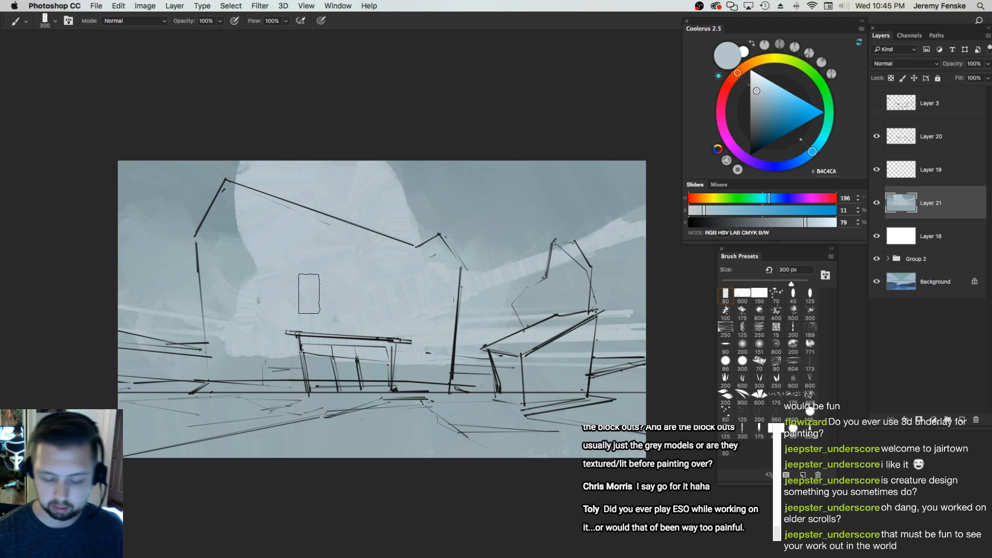
pyautogui.moveTo(238, 321); pyautogui.dragTo(221, 339)
# Paint small pale clouds low in the sky on both sides of the large building with a 90–100 px brush
pyautogui.press('[')
pyautogui.press('[')
pyautogui.press('[')
pyautogui.press('[')
pyautogui.press('[')
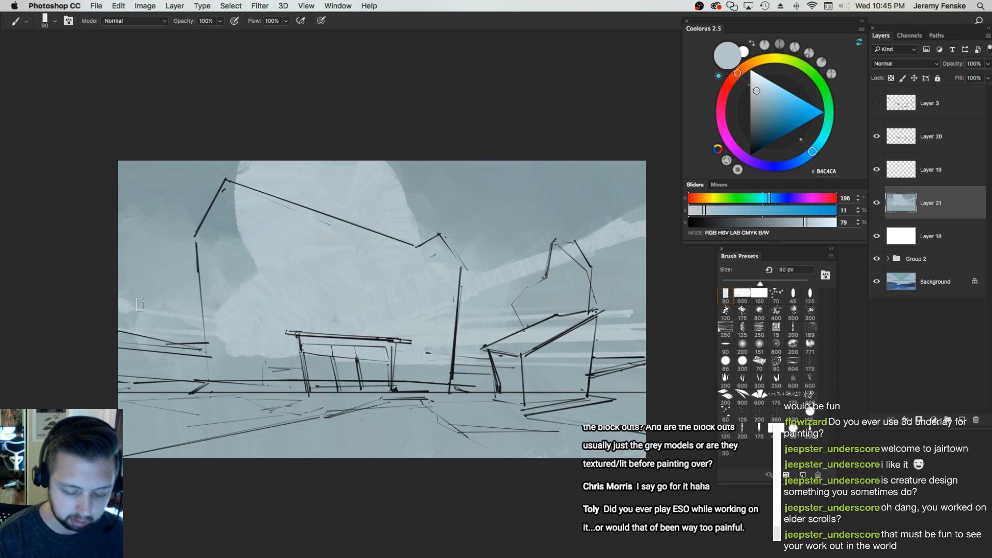
pyautogui.press('[')
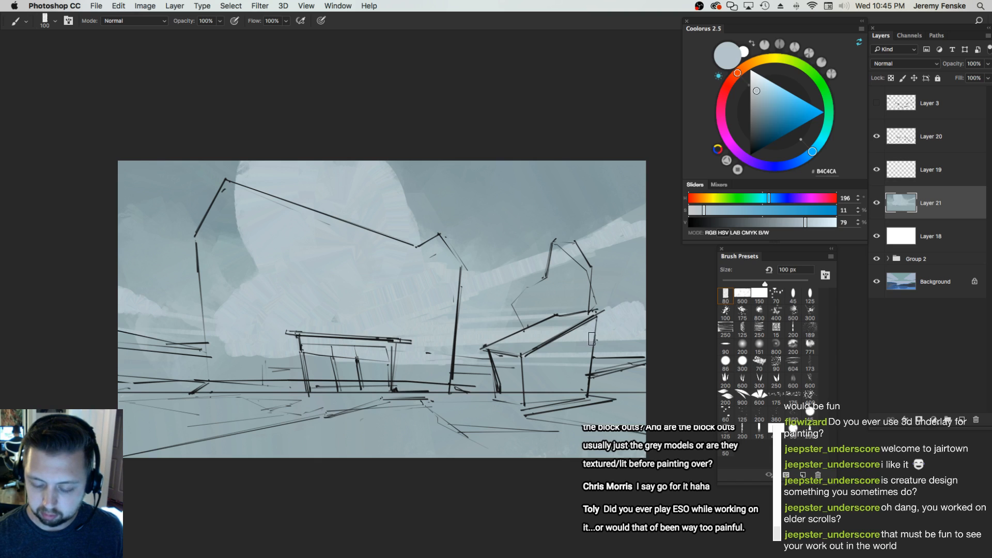
# Sample grey-blue sky tones and shape the cloud edges behind the shed with a 90 px brush
pyautogui.keyDown('alt'); pyautogui.click(536, 295); pyautogui.keyUp('alt')
pyautogui.press(']')
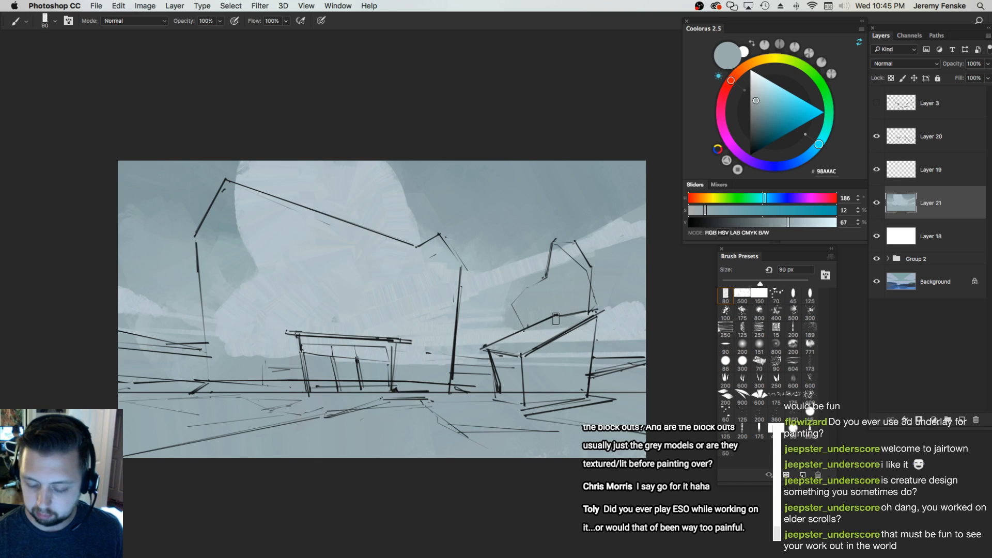
pyautogui.press('[')
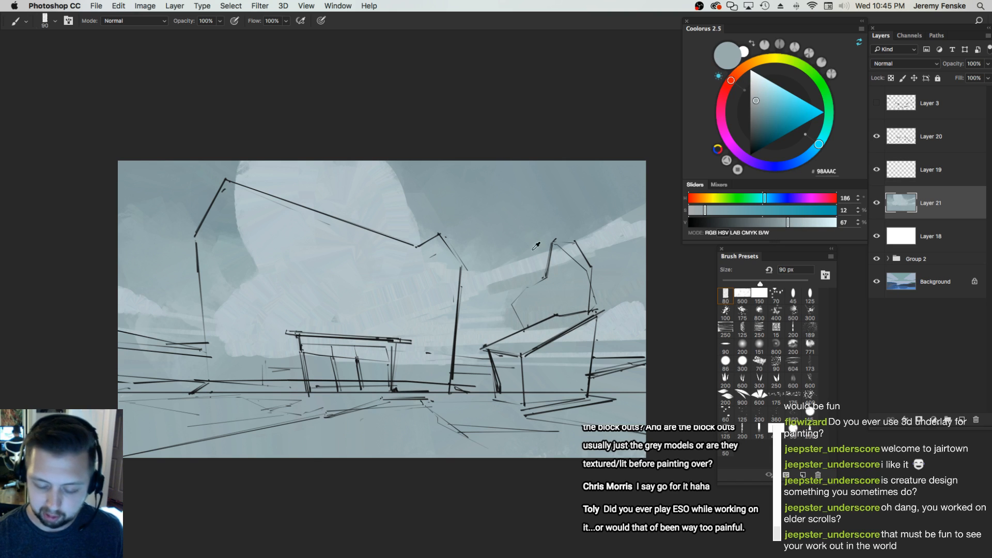
pyautogui.keyDown('alt'); pyautogui.click(547, 272); pyautogui.keyUp('alt')
pyautogui.keyDown('alt'); pyautogui.click(472, 282); pyautogui.keyUp('alt')
# Paint pale #AFC2C9 cloud forms beside the large building's right wall, enlarging the brush to 200 px
pyautogui.moveTo(479, 294)
pyautogui.mouseDown()
pyautogui.moveTo(509, 280)
pyautogui.moveTo(360, 281)
pyautogui.moveTo(420, 268)
pyautogui.moveTo(433, 286)
pyautogui.moveTo(455, 279)
pyautogui.mouseUp()
pyautogui.press(']')
pyautogui.keyDown('alt'); pyautogui.click(417, 277); pyautogui.keyUp('alt')
pyautogui.press(']')
pyautogui.press(']')
pyautogui.press(']')
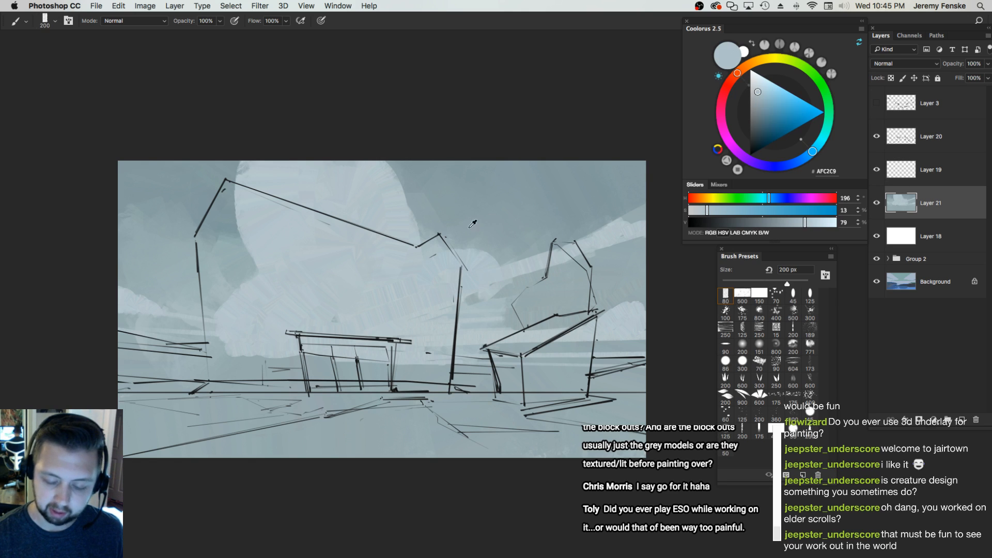
# Sample the darker sky tone #8EA3A6 and paint the sky right of the tall cloud with a 500 px brush
pyautogui.keyDown('alt'); pyautogui.click(471, 223); pyautogui.keyUp('alt')
pyautogui.press(']')
pyautogui.press(']')
pyautogui.press(']')
pyautogui.press(']')
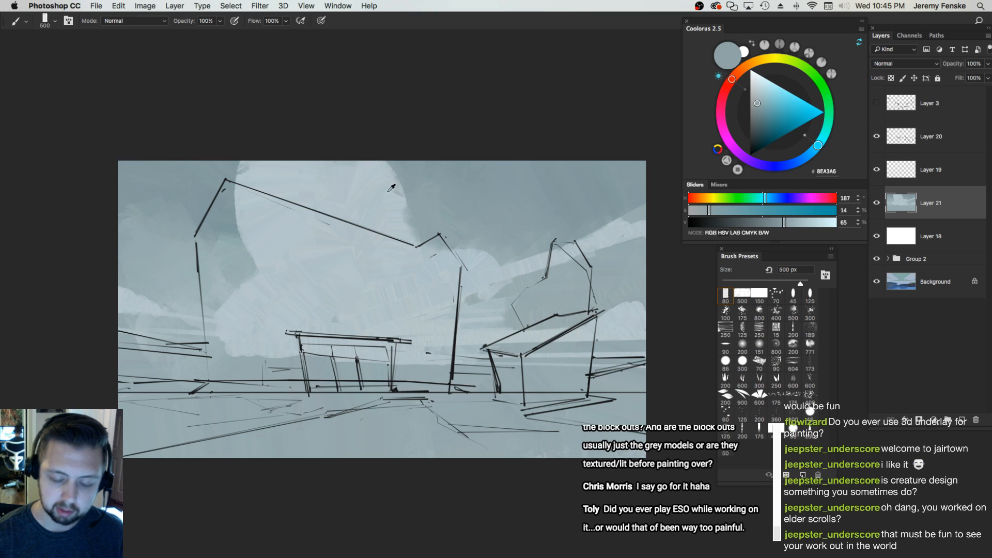
# Rework the tall cloud's edge with a 400 px brush, and refine the low left clouds in #B3C7CB with an 80 px brush
pyautogui.keyDown('alt'); pyautogui.click(380, 202); pyautogui.keyUp('alt')
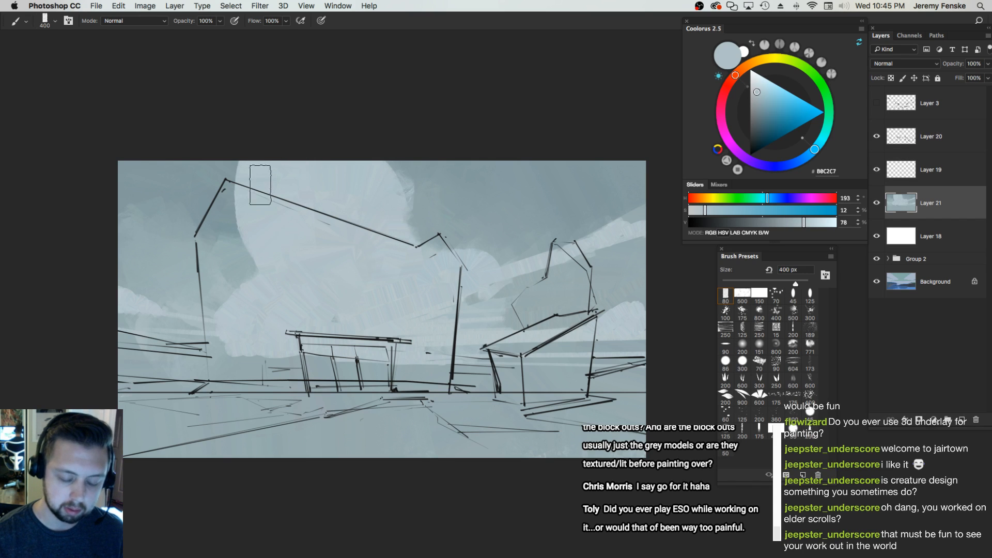
pyautogui.keyDown('alt'); pyautogui.click(244, 304); pyautogui.keyUp('alt')
pyautogui.press('[')
pyautogui.press('[')
pyautogui.press('[')
pyautogui.press('[')
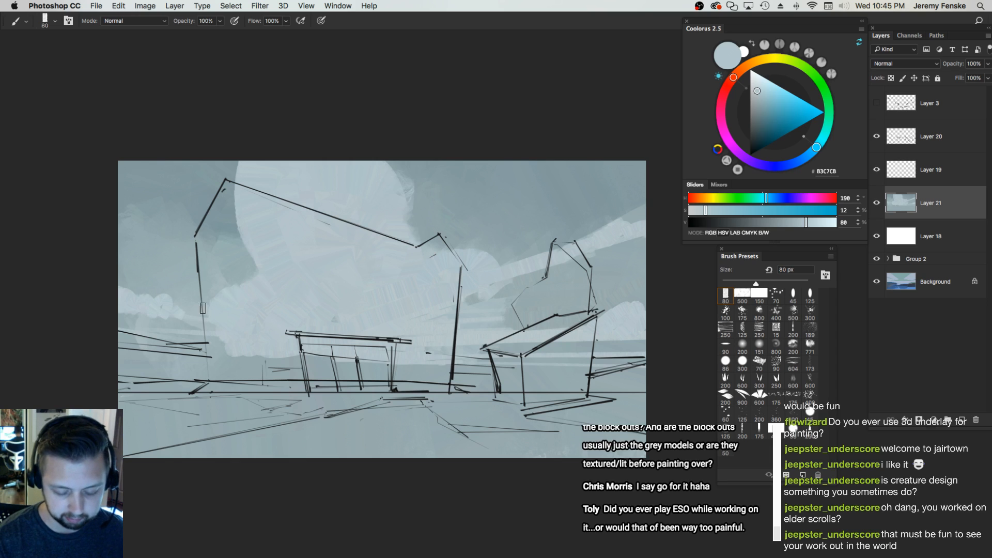
# Paint the cloud bank behind the shed with sampled tones #97ADAE, #B1C0C5 and #ABC2C8 using a 150–175 px brush
pyautogui.keyDown('alt'); pyautogui.click(542, 308); pyautogui.keyUp('alt')
pyautogui.press(']')
pyautogui.press(']')
pyautogui.press(']')
pyautogui.press(']')
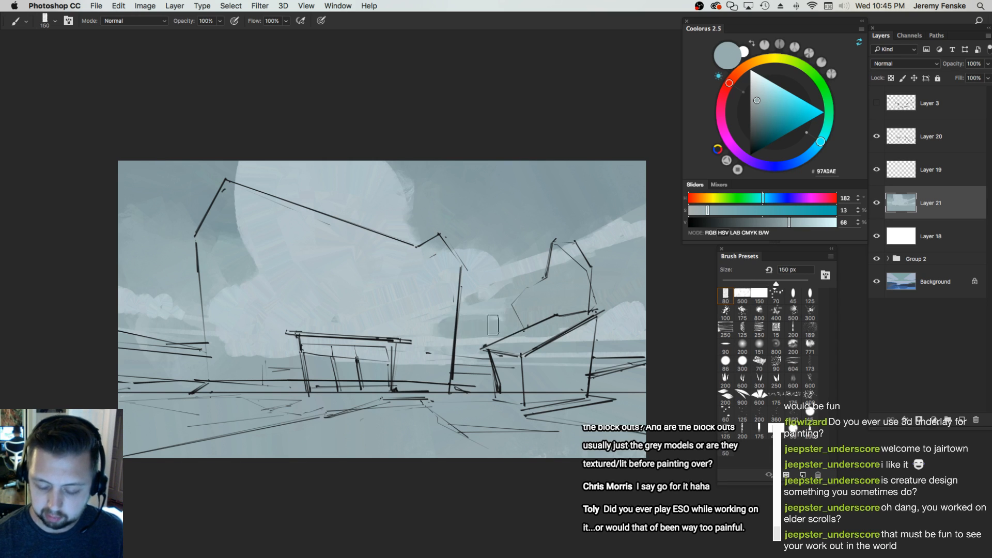
pyautogui.keyDown('alt'); pyautogui.click(439, 310); pyautogui.keyUp('alt')
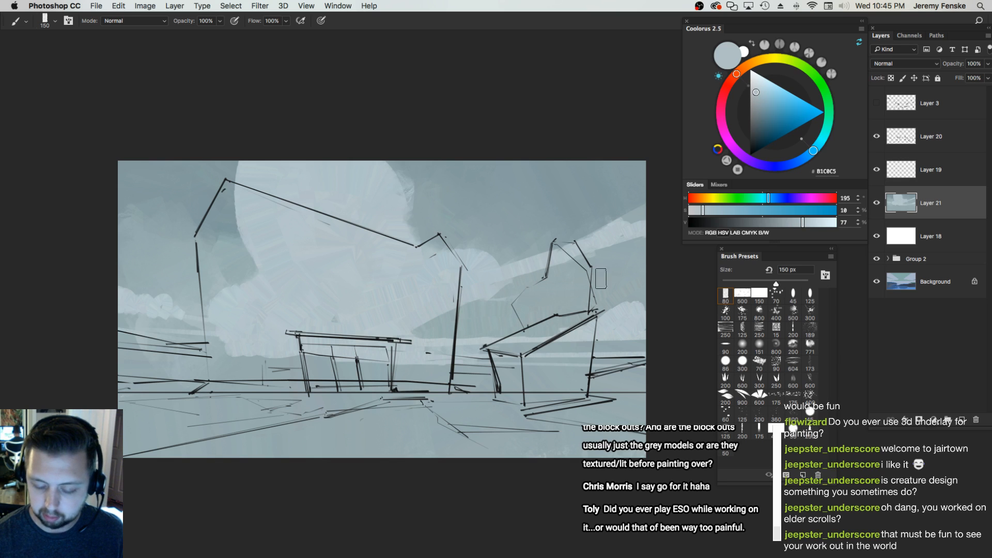
pyautogui.keyDown('alt'); pyautogui.click(476, 278); pyautogui.keyUp('alt')
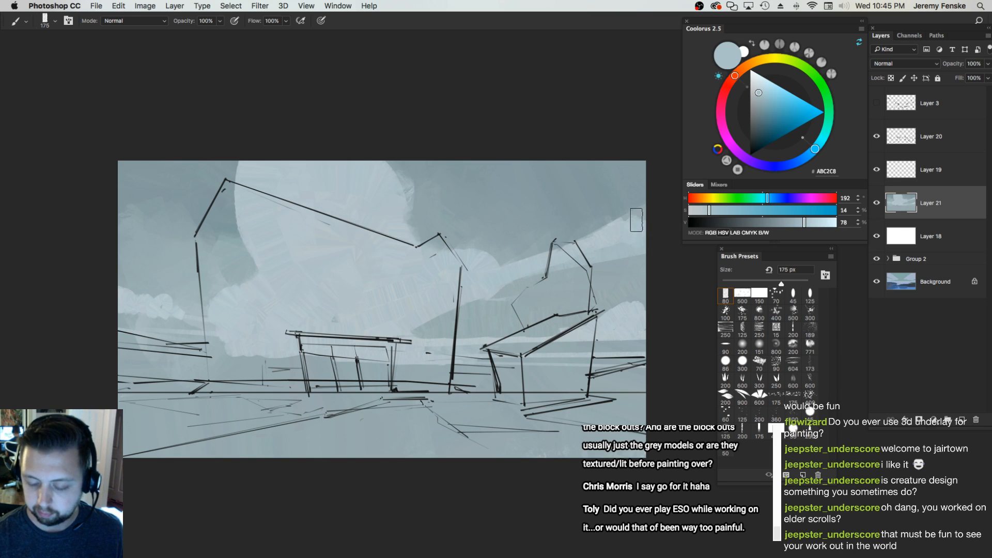
# Darken the sky above the shed's clouds with sampled #83999C and #8FA3A7 using a 175–200 px brush
pyautogui.keyDown('alt'); pyautogui.click(594, 210); pyautogui.keyUp('alt')
pyautogui.press(']')
pyautogui.press(']')
pyautogui.press(']')
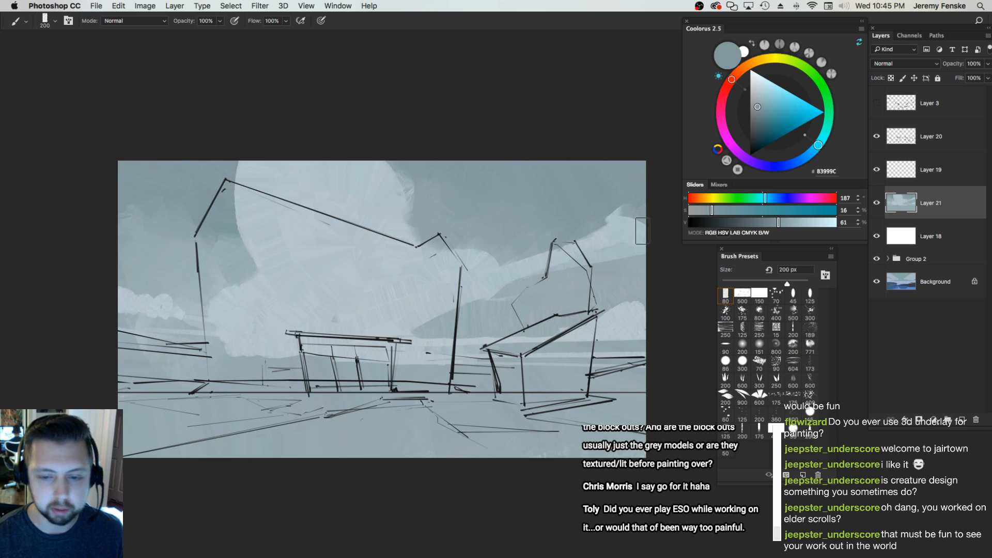
pyautogui.keyDown('alt'); pyautogui.click(476, 240); pyautogui.keyUp('alt')
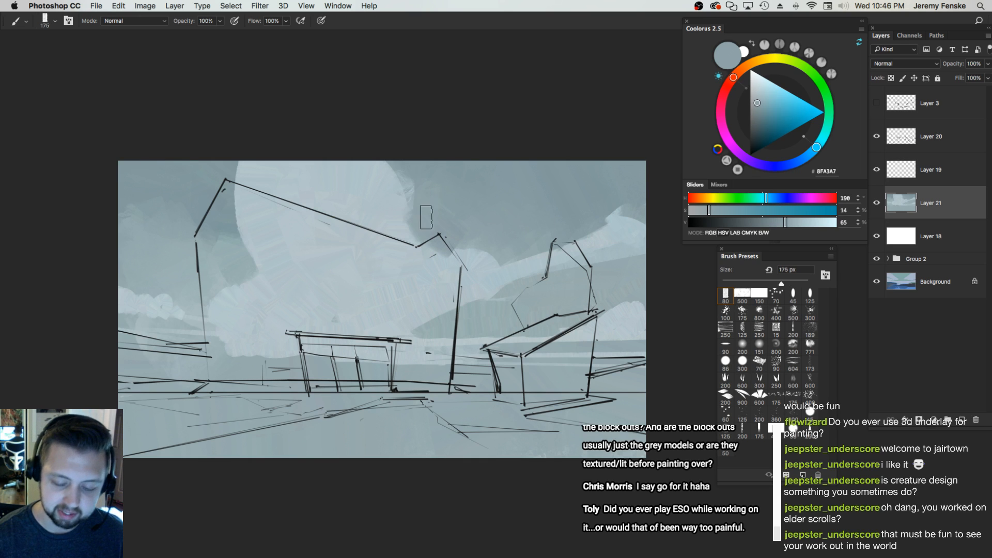
# Sample the pale tone #B3C5CC and paint low cloud streaks left of the large building with an 80 px brush
pyautogui.keyDown('alt'); pyautogui.click(411, 173); pyautogui.keyUp('alt')
pyautogui.keyDown('alt'); pyautogui.click(360, 311); pyautogui.keyUp('alt')
pyautogui.press('[')
pyautogui.press('[')
pyautogui.press('[')
pyautogui.press('[')
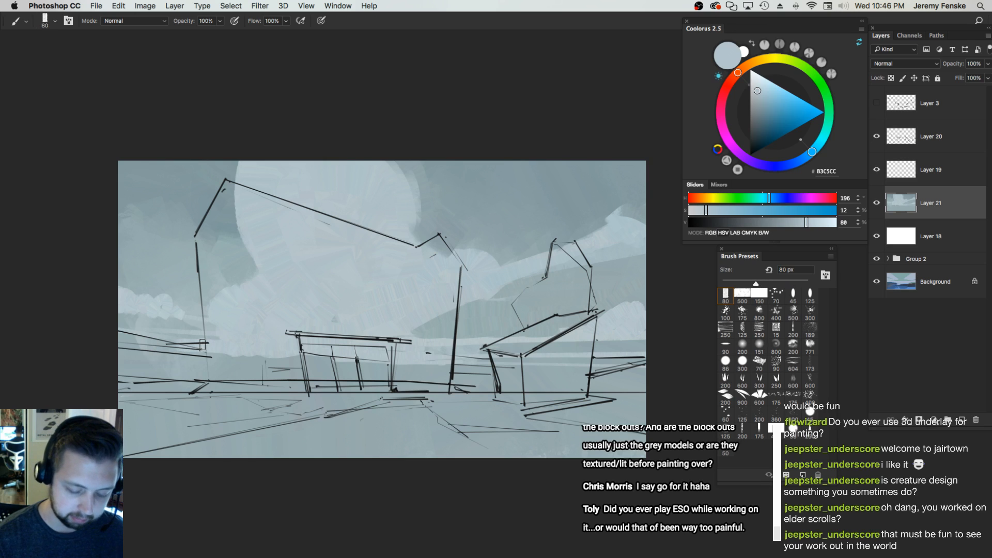
pyautogui.moveTo(179, 341); pyautogui.dragTo(124, 335)
# Refine the low left clouds with sampled #9CB1B3 at 90 px, and touch up the sky with #8DA1A5 at 125 px
pyautogui.keyDown('alt'); pyautogui.click(147, 317); pyautogui.keyUp('alt')
pyautogui.keyDown('alt'); pyautogui.click(128, 321); pyautogui.keyUp('alt')
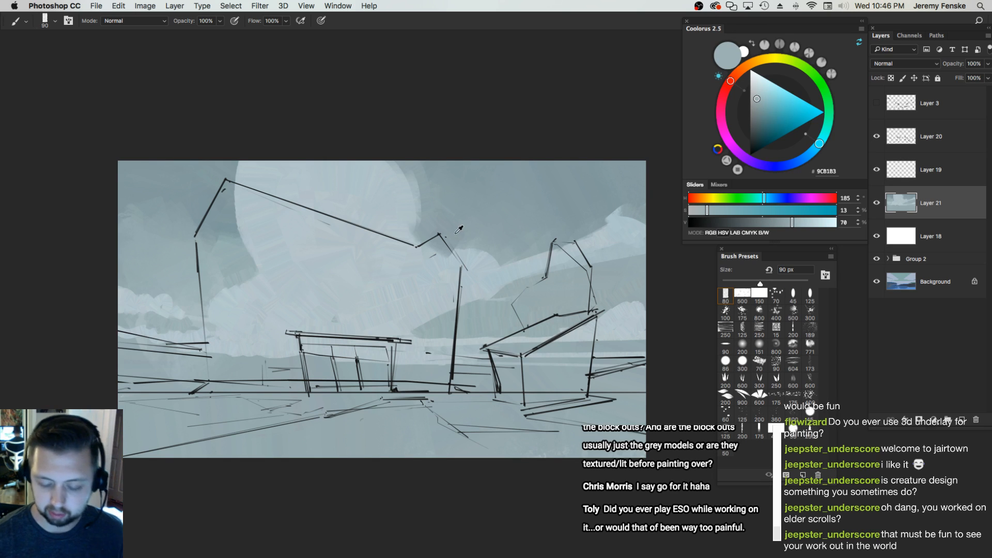
pyautogui.keyDown('alt'); pyautogui.click(456, 232); pyautogui.keyUp('alt')
pyautogui.press(']')
pyautogui.press(']')
pyautogui.moveTo(509, 350)
pyautogui.mouseDown()
pyautogui.moveTo(279, 349)
pyautogui.moveTo(341, 347)
pyautogui.mouseUp()
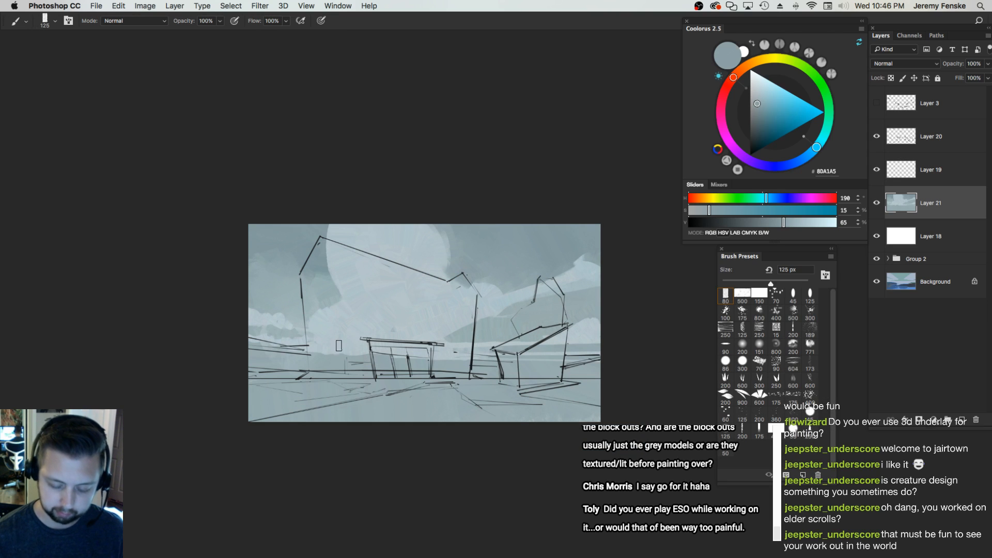
# Sample the pale cloud tone #B2C2C8 beside the porch and reduce the brush to 80 px
pyautogui.keyDown('alt'); pyautogui.click(340, 349); pyautogui.keyUp('alt')
pyautogui.press('[')
pyautogui.press('[')
pyautogui.press('[')
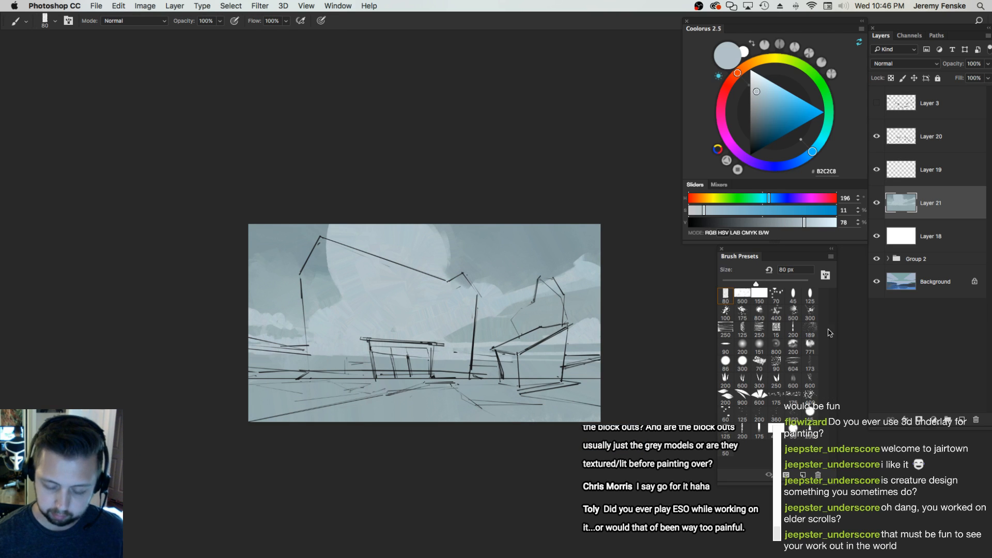
# Create a new layer above Layer 21 and make a circular marquee selection over the large building's upper left corner
pyautogui.click(962, 420)
pyautogui.press('z')
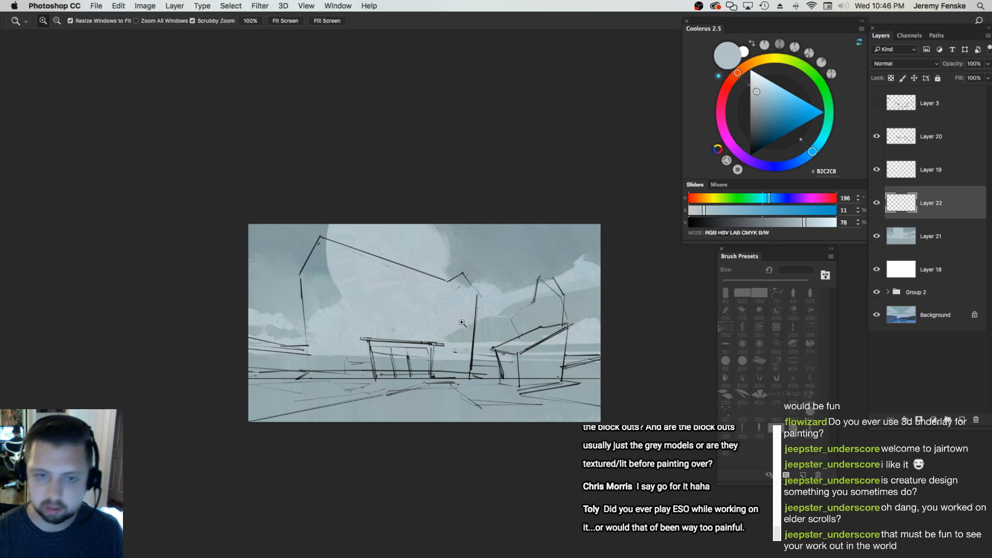
pyautogui.click(514, 318)
pyautogui.keyDown('alt'); pyautogui.click(426, 397); pyautogui.keyUp('alt')
pyautogui.press('l')
pyautogui.press('m')
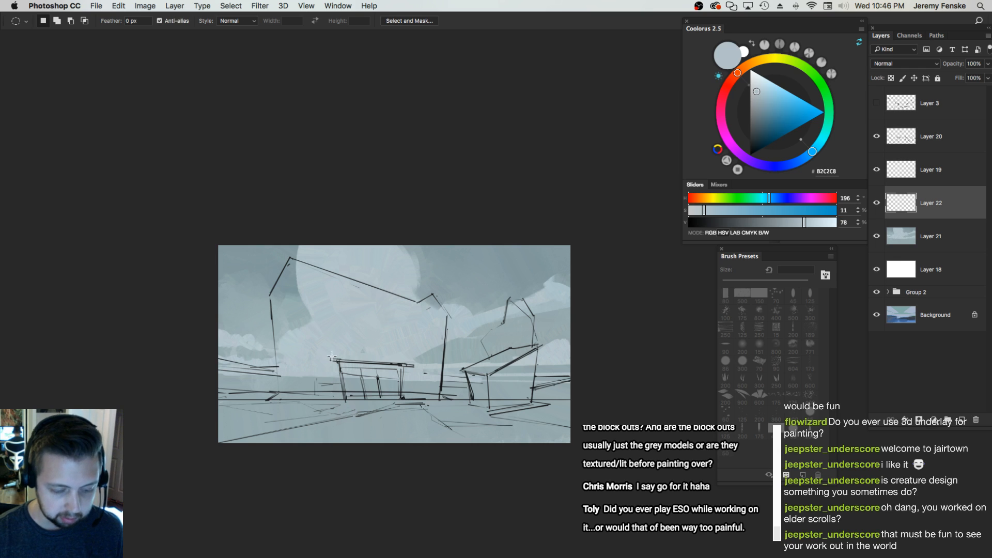
pyautogui.moveTo(265, 268); pyautogui.dragTo(319, 326)
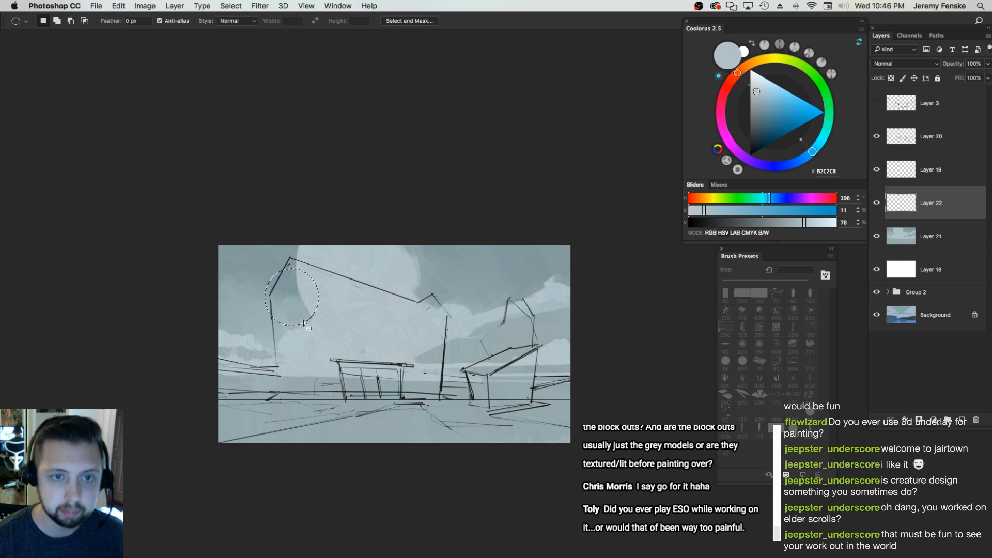
# Add overlapping elliptical selections along the large building's roofline and down its left side toward the porch
pyautogui.moveTo(274, 266); pyautogui.dragTo(319, 320)
pyautogui.moveTo(268, 283); pyautogui.dragTo(294, 312)
pyautogui.moveTo(280, 260); pyautogui.dragTo(326, 320)
pyautogui.moveTo(324, 279); pyautogui.dragTo(371, 338)
pyautogui.moveTo(372, 305); pyautogui.dragTo(397, 323)
pyautogui.moveTo(310, 277); pyautogui.dragTo(416, 344)
pyautogui.moveTo(331, 333); pyautogui.dragTo(336, 393)
# Extend the selection with more ellipses around the porch, the ground below it and the building's right half
pyautogui.moveTo(336, 398); pyautogui.dragTo(310, 413)
pyautogui.moveTo(295, 363); pyautogui.dragTo(357, 414)
pyautogui.moveTo(352, 355); pyautogui.dragTo(448, 429)
pyautogui.moveTo(371, 324); pyautogui.dragTo(400, 353)
pyautogui.moveTo(394, 333); pyautogui.dragTo(419, 364)
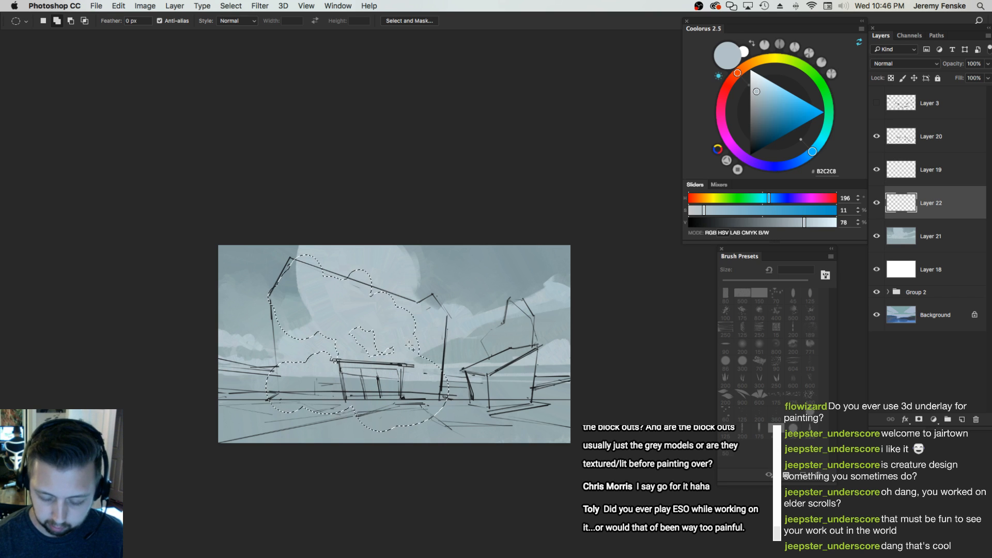
# Refine the selection with ellipses around the large building's right gable, right wall and lower left side above the porch
pyautogui.moveTo(366, 294); pyautogui.dragTo(432, 357)
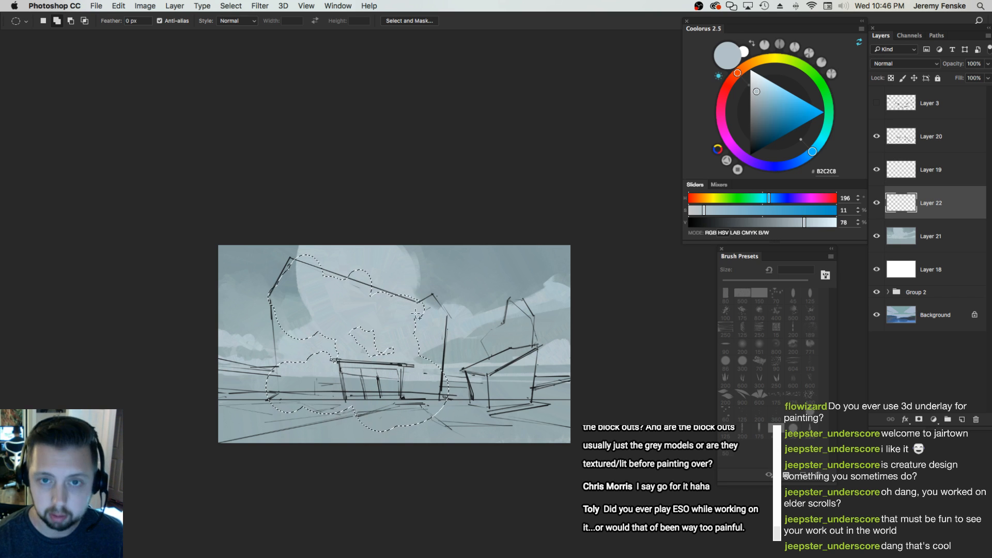
pyautogui.moveTo(435, 292); pyautogui.dragTo(455, 310)
pyautogui.moveTo(449, 311); pyautogui.dragTo(415, 344)
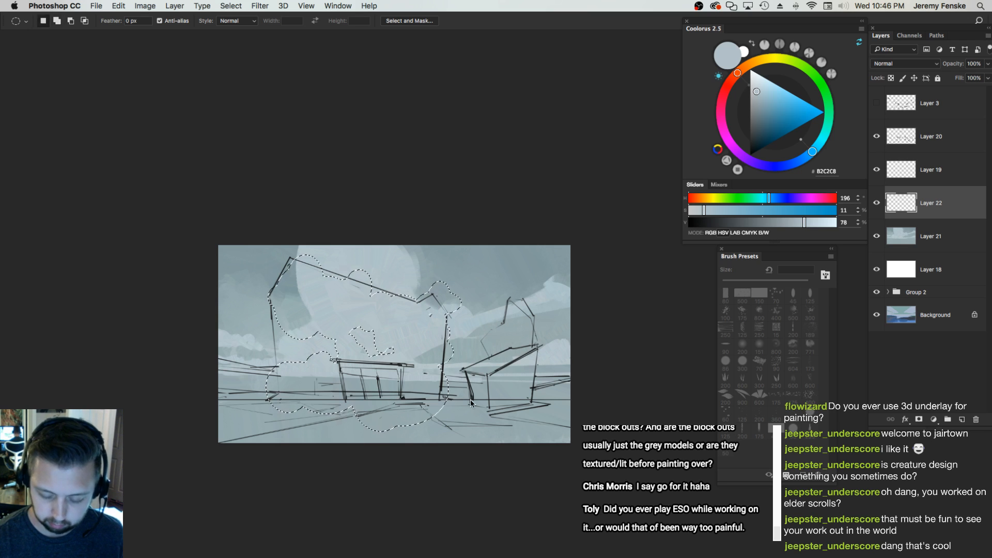
pyautogui.moveTo(465, 401)
pyautogui.mouseDown()
pyautogui.moveTo(494, 408)
pyautogui.moveTo(454, 409)
pyautogui.mouseUp()
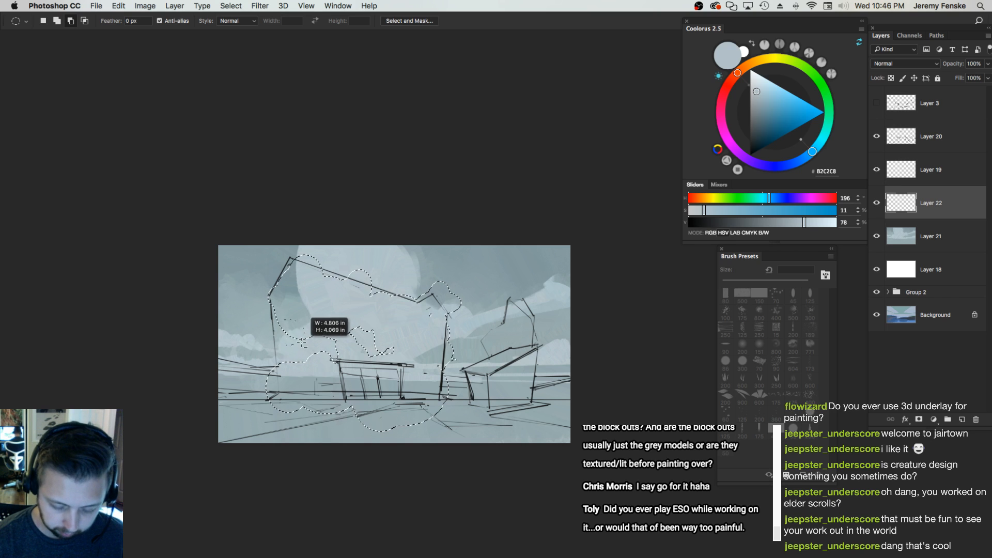
pyautogui.moveTo(312, 335); pyautogui.dragTo(310, 333)
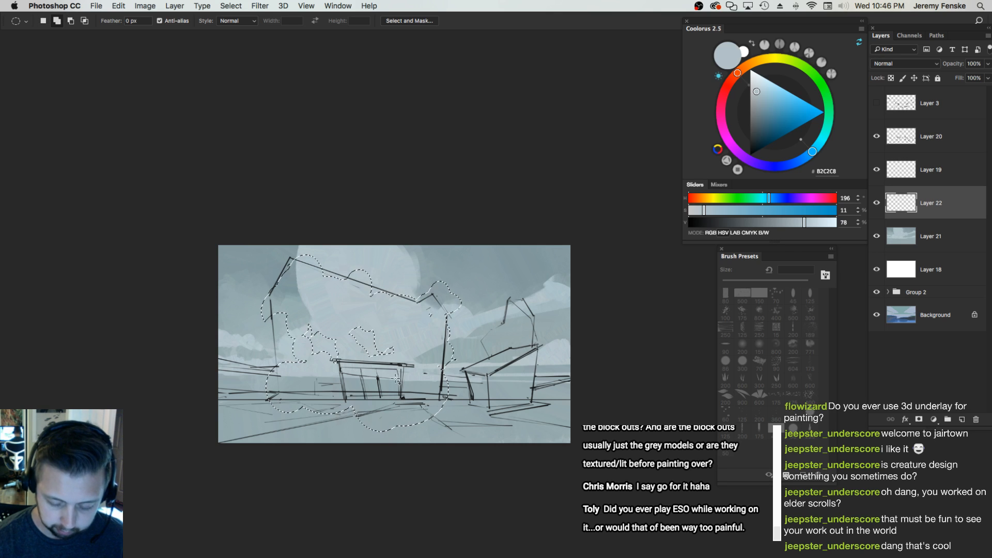
# Add elliptical selections at the shed's left base and over the small gable shape behind the shed roof
pyautogui.moveTo(443, 371); pyautogui.dragTo(476, 402)
pyautogui.moveTo(466, 399); pyautogui.dragTo(479, 411)
pyautogui.moveTo(507, 336)
pyautogui.mouseDown()
pyautogui.moveTo(485, 353)
pyautogui.moveTo(499, 353)
pyautogui.mouseUp()
pyautogui.moveTo(488, 315); pyautogui.dragTo(506, 333)
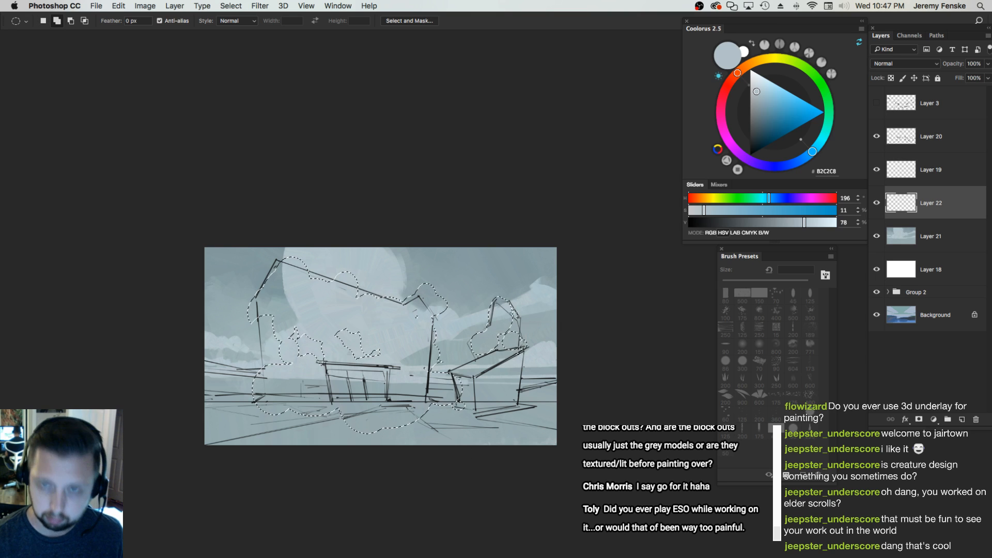
pyautogui.moveTo(521, 351); pyautogui.dragTo(524, 354)
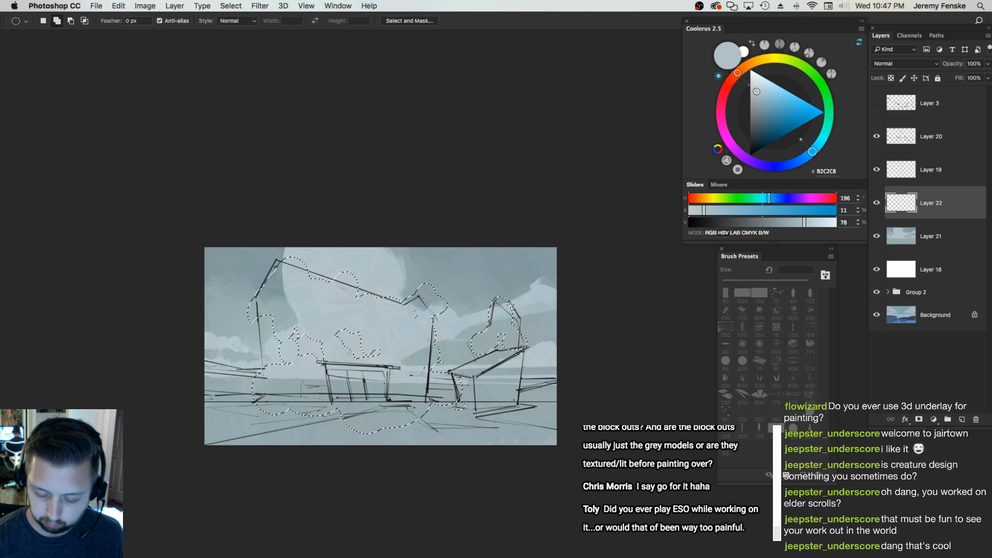
pyautogui.moveTo(458, 365); pyautogui.dragTo(437, 323)
pyautogui.keyDown('super'); pyautogui.click(424, 357); pyautogui.keyUp('super')
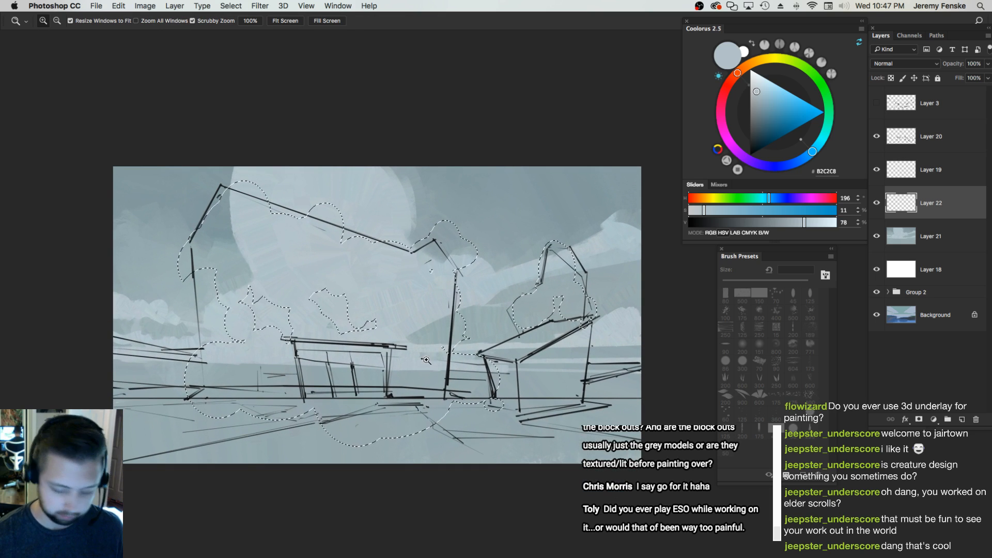
# Sample the blue-grey tone #99ACAD and subtract small ellipses from the selection inside the large building's right half
pyautogui.press('u')
pyautogui.keyDown('alt'); pyautogui.click(425, 324); pyautogui.keyUp('alt')
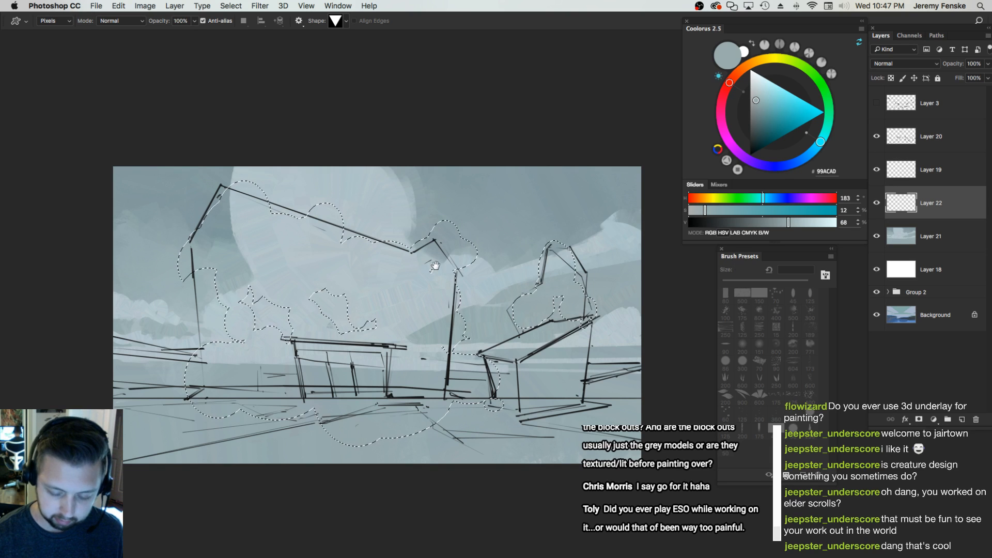
pyautogui.scroll(-1, 460, 305)
pyautogui.press('m')
pyautogui.moveTo(420, 299); pyautogui.dragTo(425, 331)
pyautogui.press('super+z')
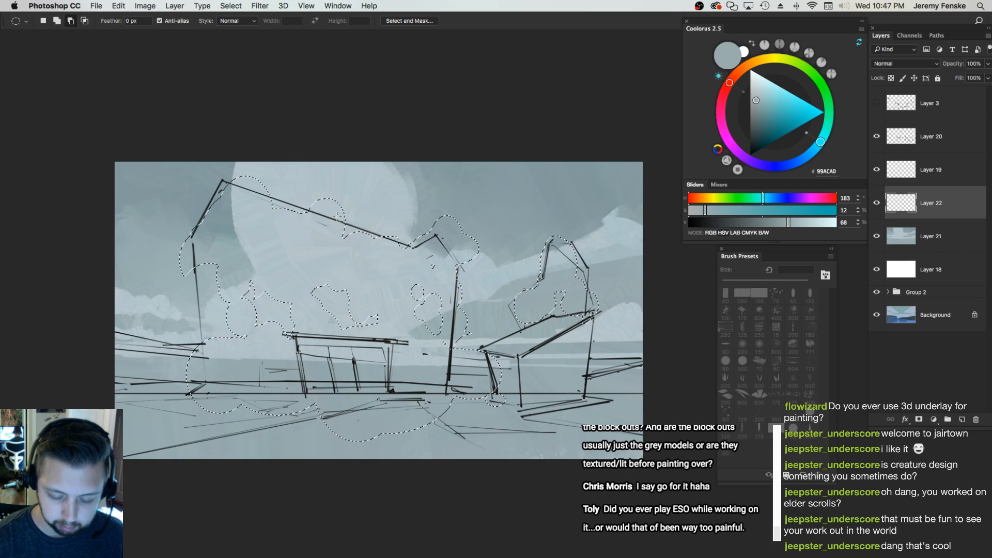
pyautogui.press('super+z')
# Reshape the selection's holes below the roofline and above the porch, and trim its lower edge flat along the ground line
pyautogui.moveTo(339, 221); pyautogui.dragTo(353, 236)
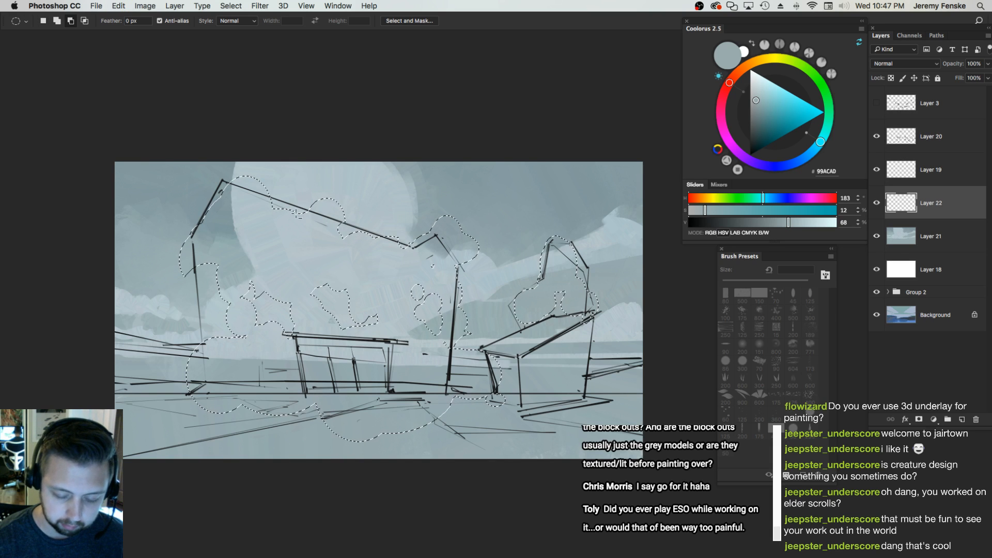
pyautogui.press('shift')
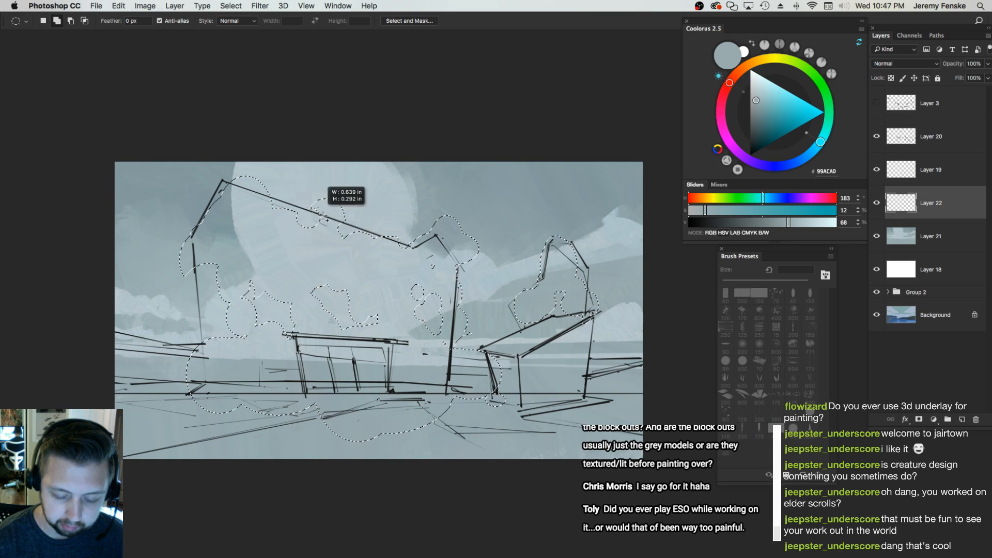
pyautogui.moveTo(309, 203); pyautogui.dragTo(308, 230)
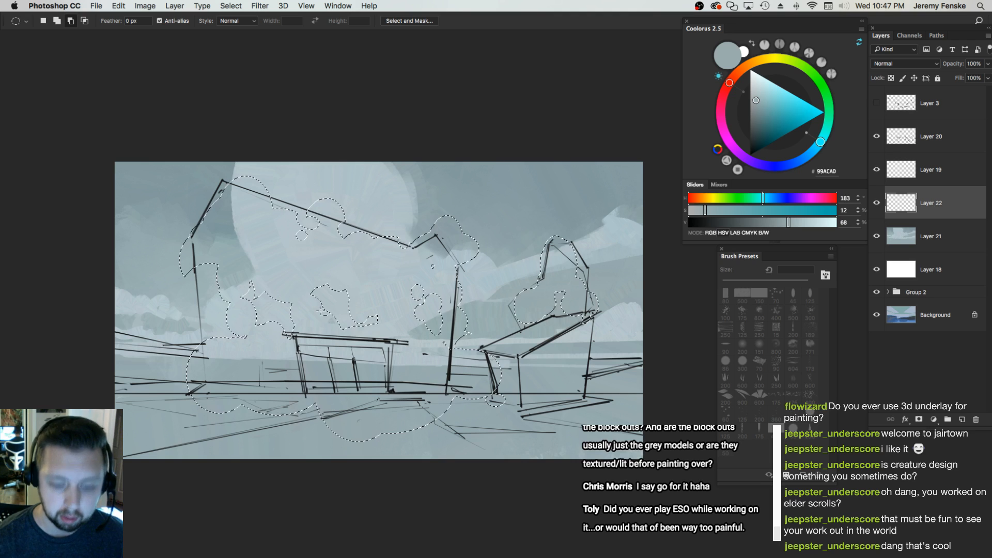
pyautogui.moveTo(324, 274); pyautogui.dragTo(367, 322)
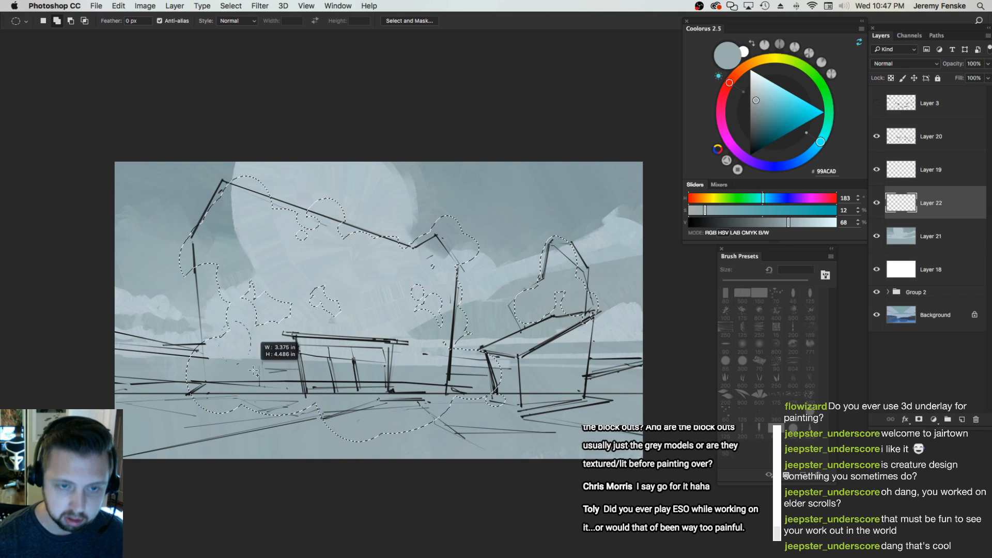
pyautogui.moveTo(195, 326); pyautogui.dragTo(227, 361)
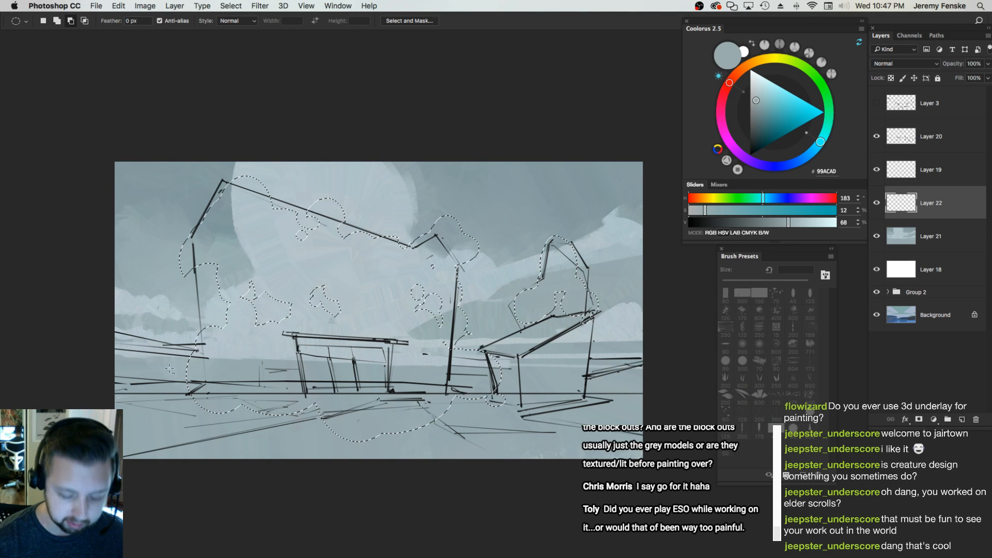
pyautogui.moveTo(185, 403)
pyautogui.mouseDown()
pyautogui.moveTo(522, 433)
pyautogui.moveTo(566, 424)
pyautogui.mouseUp()
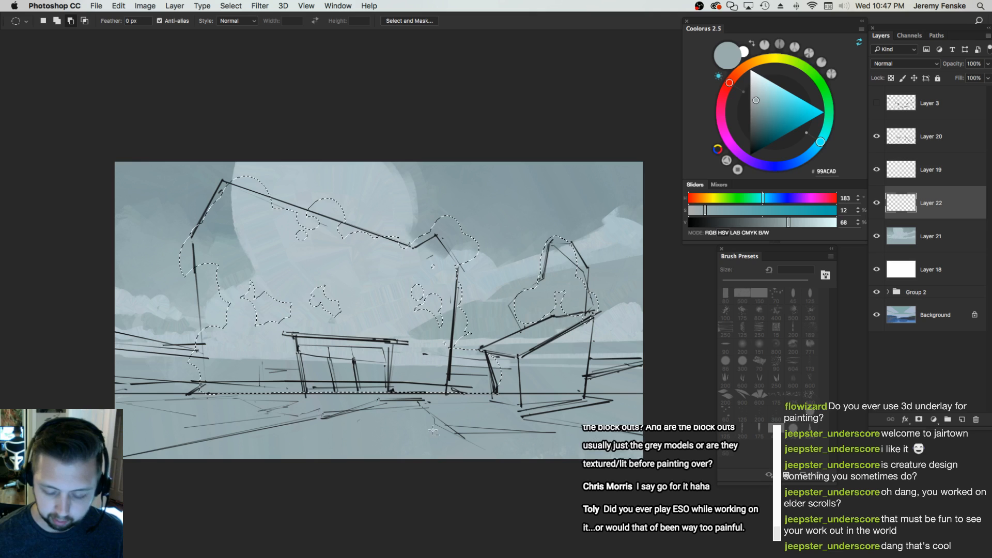
pyautogui.moveTo(422, 411); pyautogui.dragTo(425, 414)
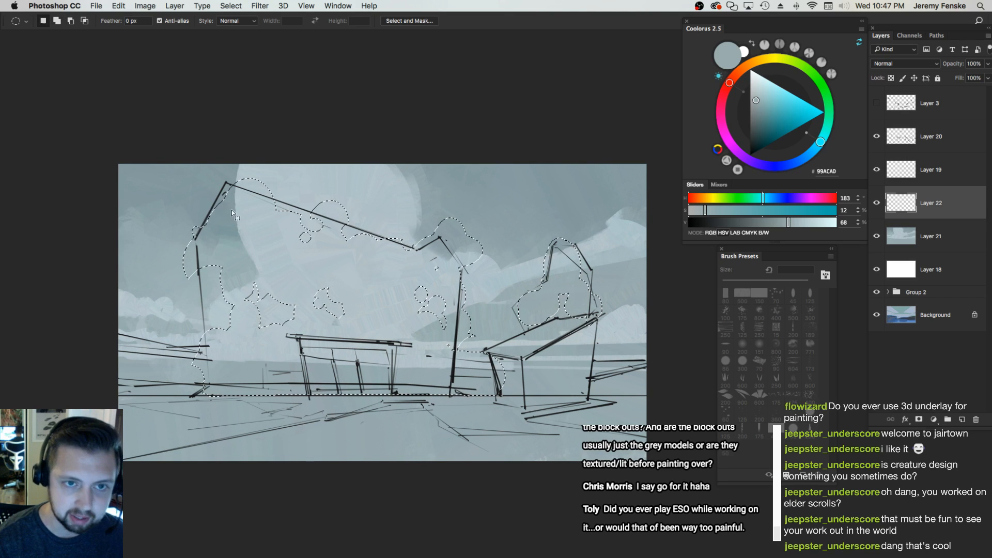
# Try to reshape the selection around the large building's peak and upper left wall with more ellipses
pyautogui.moveTo(254, 201); pyautogui.dragTo(257, 202)
pyautogui.moveTo(215, 172); pyautogui.dragTo(270, 212)
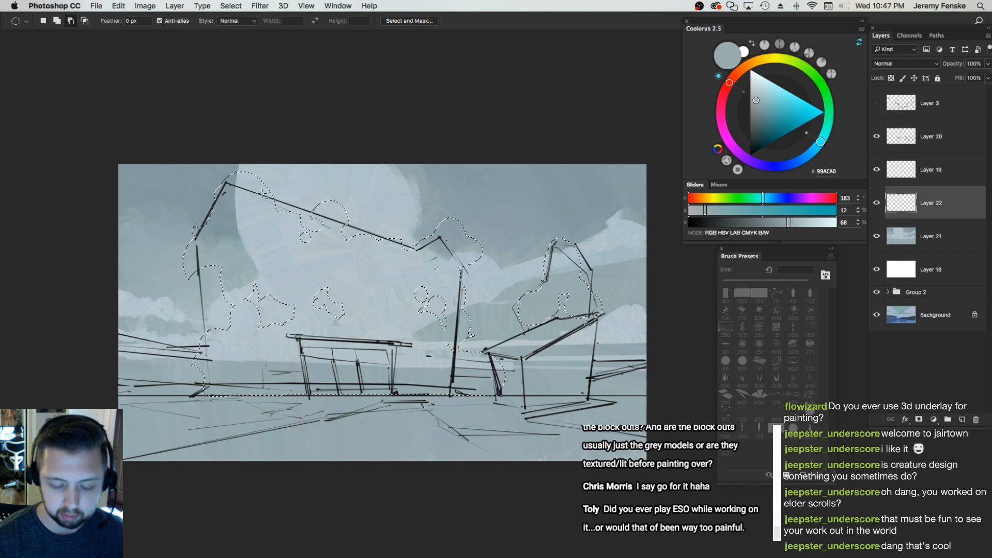
pyautogui.moveTo(225, 168); pyautogui.dragTo(262, 183)
pyautogui.moveTo(218, 210); pyautogui.dragTo(280, 264)
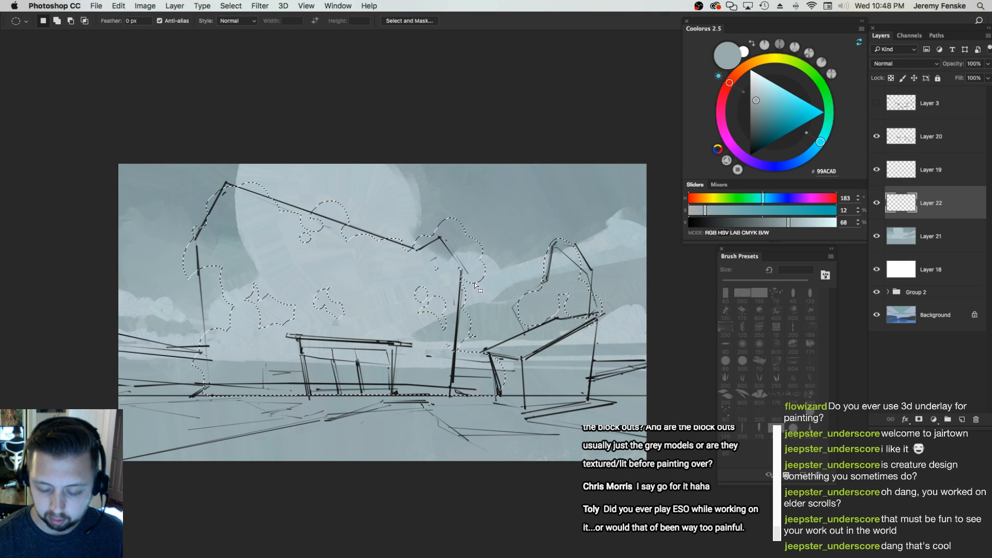
# Extend the selection beyond the right gable, over the shed roof and to both canvas edges near the ground line
pyautogui.moveTo(457, 246); pyautogui.dragTo(490, 278)
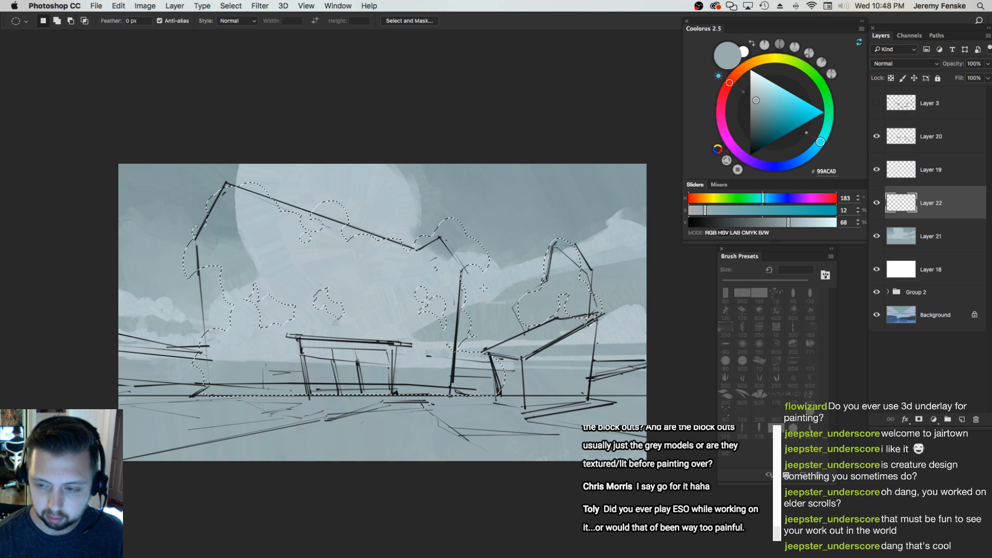
pyautogui.moveTo(540, 281); pyautogui.dragTo(571, 341)
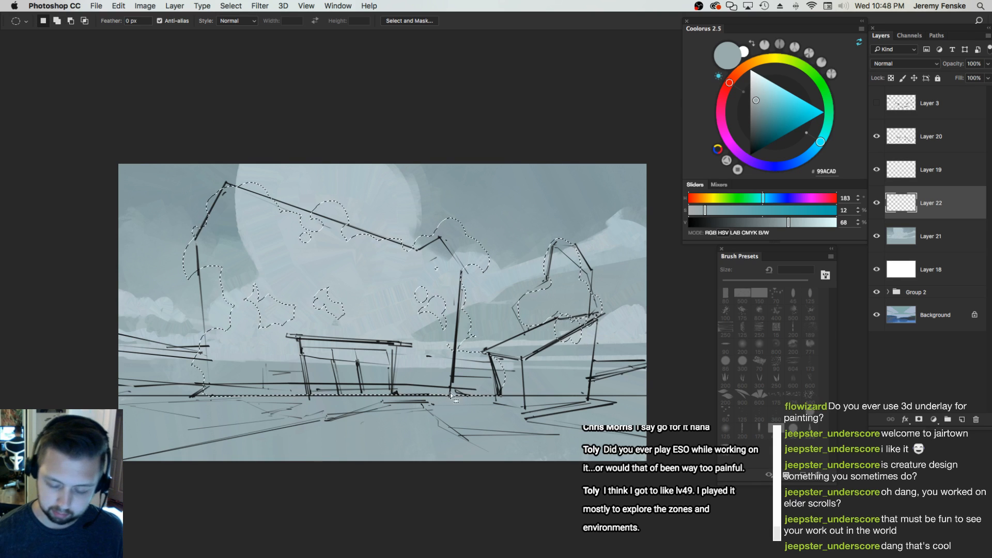
pyautogui.moveTo(613, 350); pyautogui.dragTo(624, 398)
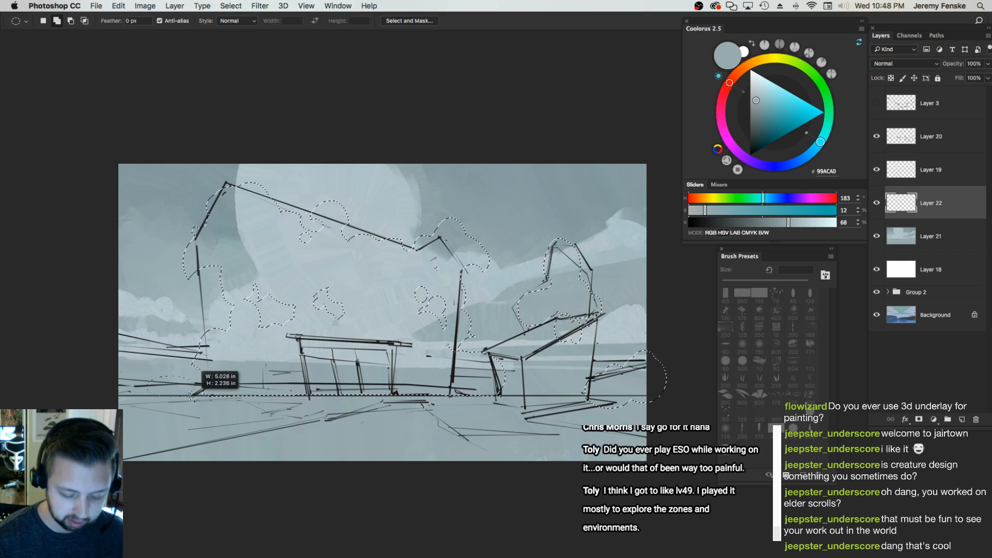
pyautogui.moveTo(152, 396); pyautogui.dragTo(153, 380)
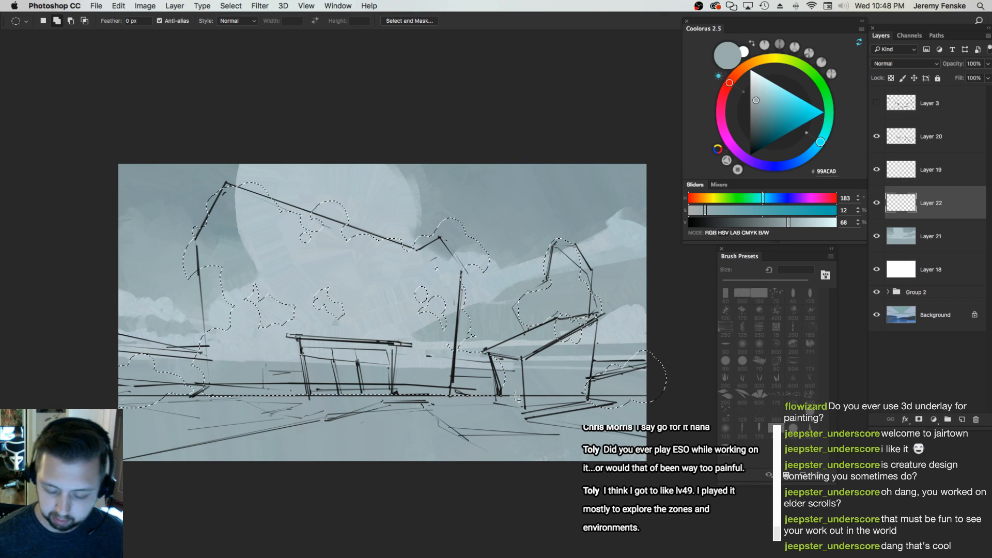
# Switch to the Brush tool, try out several textured brush presets and enlarge the brush to 400 px
pyautogui.press('b')
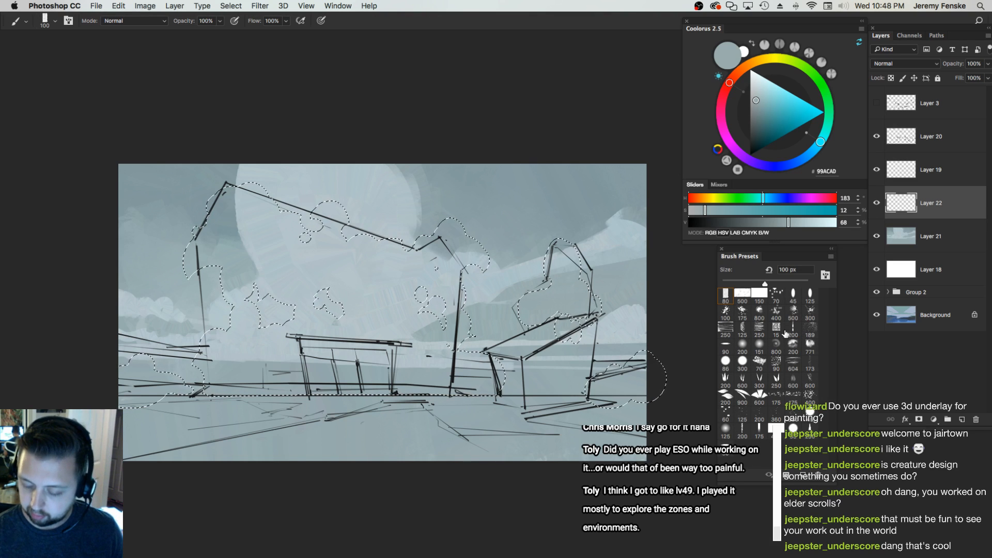
pyautogui.click(725, 312)
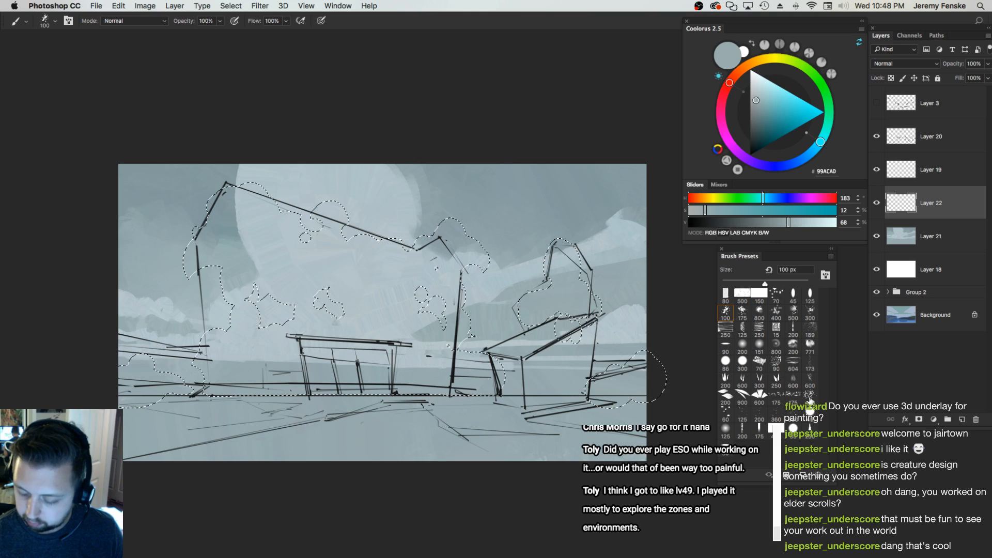
pyautogui.doubleClick(809, 395)
pyautogui.write('x')
pyautogui.click(623, 330)
pyautogui.click(793, 395)
pyautogui.press('[')
pyautogui.press(']')
pyautogui.press(']')
pyautogui.press(']')
pyautogui.press(']')
pyautogui.press(']')
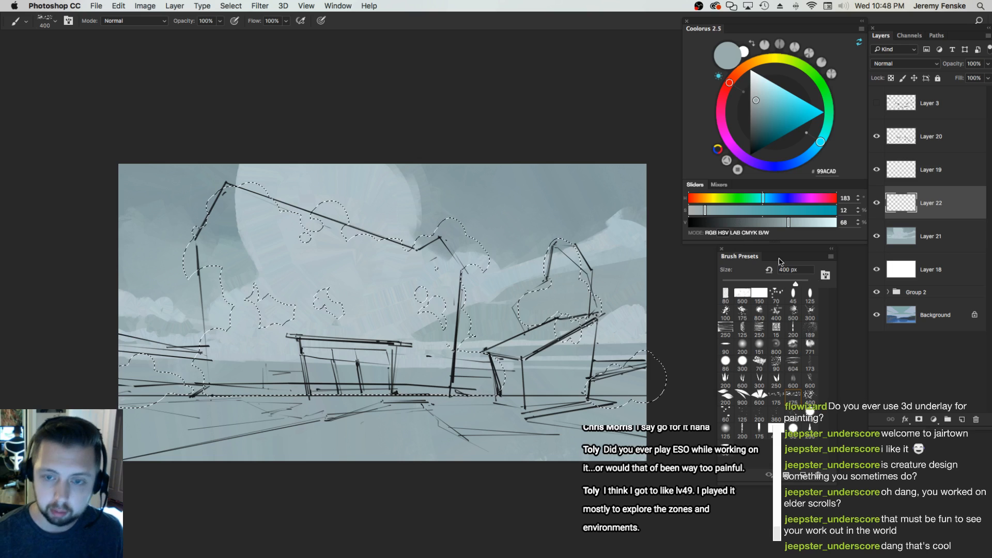
# Add a layer mask to Layer 22 from the selection, target the layer's pixels and choose the 500 px leafy speckle brush
pyautogui.click(920, 419)
pyautogui.click(900, 208)
pyautogui.press(']')
pyautogui.press(']')
pyautogui.press(']')
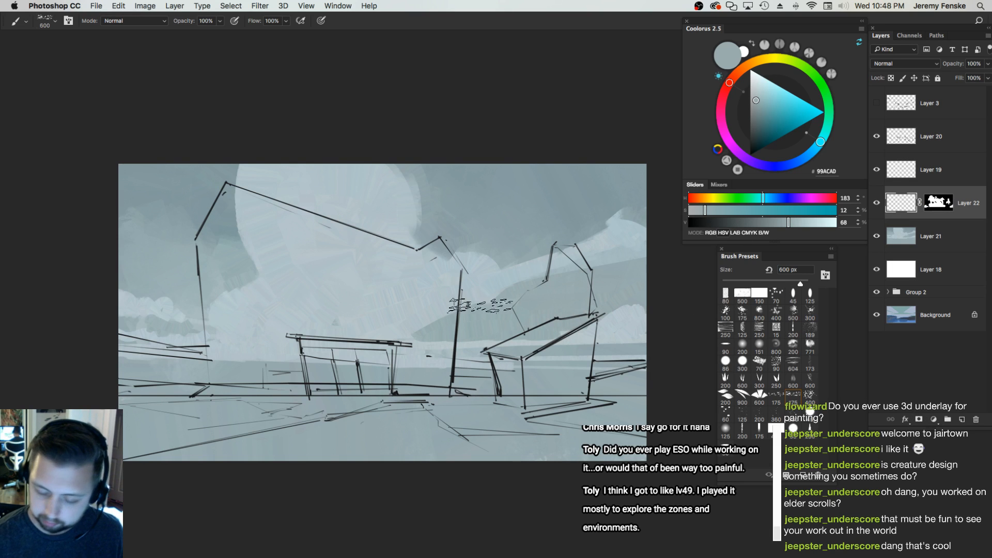
pyautogui.click(810, 396)
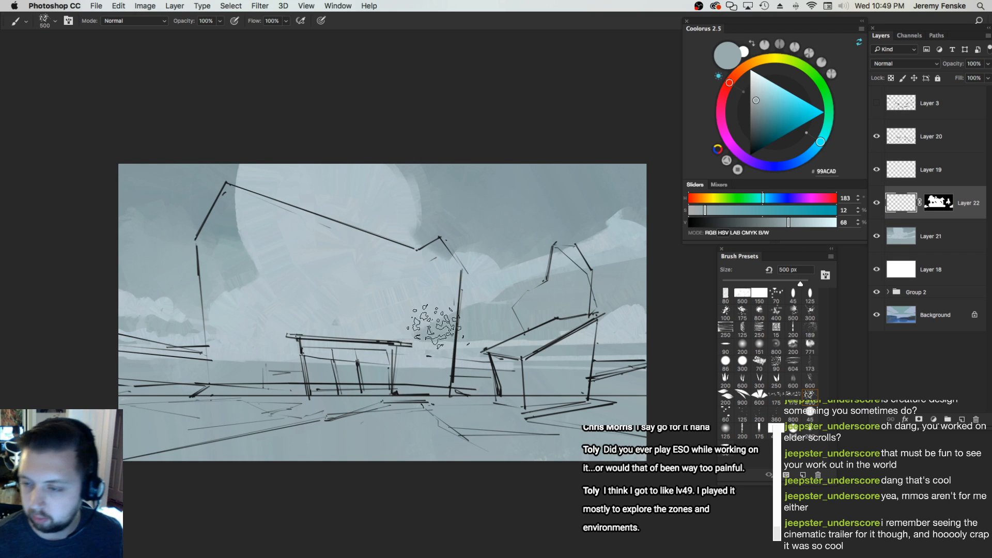
# Try a blue-grey #99ACAD speckled stroke across the large building and undo it
pyautogui.press('super+space')
pyautogui.keyDown('super'); pyautogui.click(418, 308); pyautogui.keyUp('super')
pyautogui.moveTo(416, 315)
pyautogui.mouseDown()
pyautogui.moveTo(456, 314)
pyautogui.moveTo(415, 337)
pyautogui.mouseUp()
pyautogui.keyDown('alt'); pyautogui.click(448, 317); pyautogui.keyUp('alt')
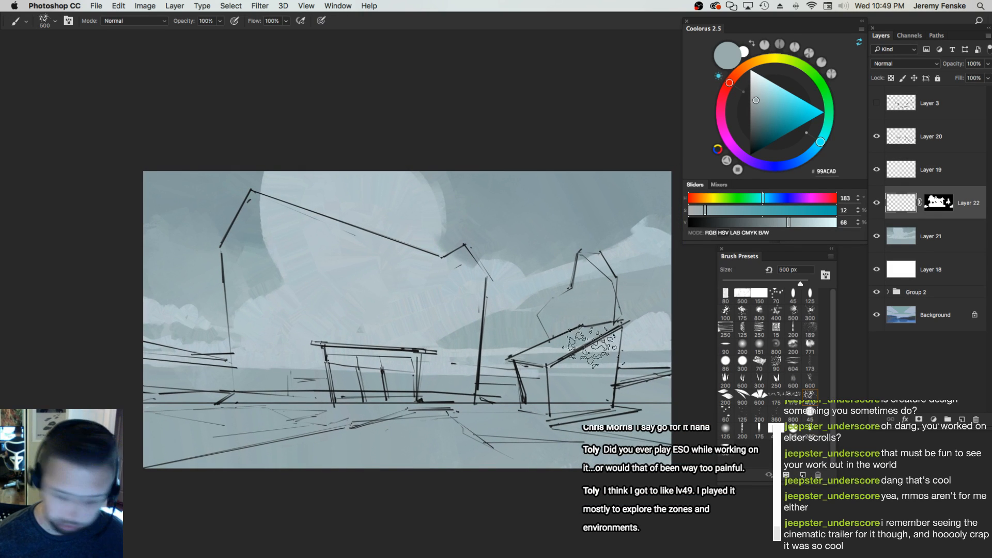
pyautogui.moveTo(362, 317); pyautogui.dragTo(465, 253)
pyautogui.press('super+z')
# Set a dark green (hue 102, saturation 17, brightness 30) and dab 300 px speckled foliage around the large building's peak
pyautogui.moveTo(764, 221); pyautogui.dragTo(731, 222)
pyautogui.click(712, 210)
pyautogui.click(731, 199)
pyautogui.press('[')
pyautogui.moveTo(497, 267); pyautogui.dragTo(356, 358)
pyautogui.press('super+z')
pyautogui.moveTo(473, 354); pyautogui.dragTo(460, 346)
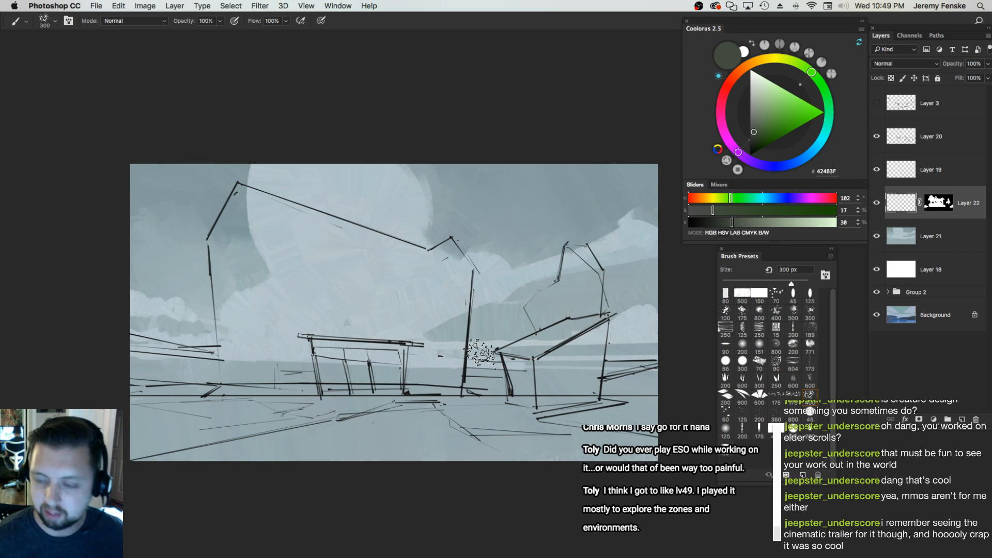
pyautogui.moveTo(250, 178)
pyautogui.mouseDown()
pyautogui.moveTo(232, 214)
pyautogui.moveTo(264, 244)
pyautogui.mouseUp()
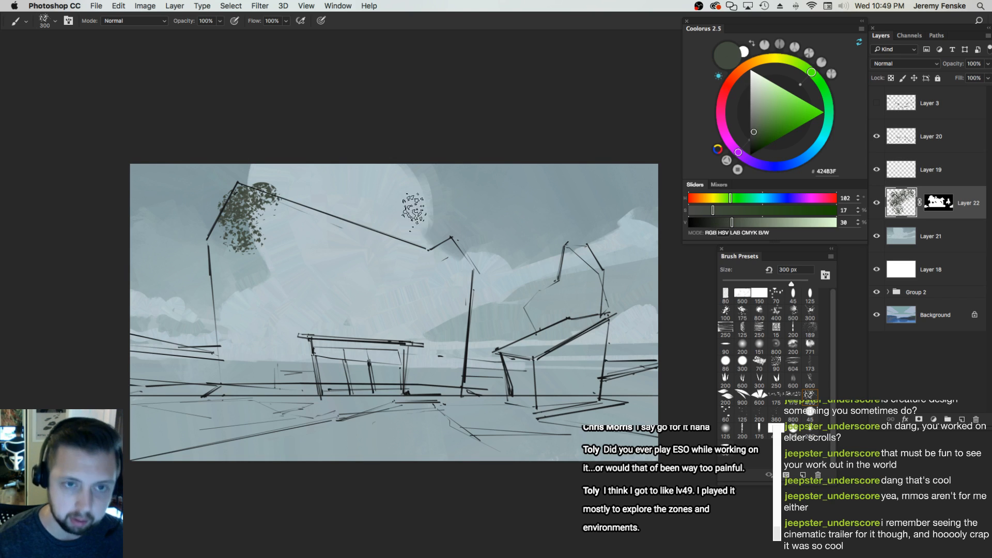
# Shift the paint colour to green #45563E and build up speckled foliage from the building's peak toward the middle of the roofline
pyautogui.click(720, 210)
pyautogui.press(']')
pyautogui.press('[')
pyautogui.moveTo(266, 189); pyautogui.dragTo(250, 254)
pyautogui.click(729, 210)
pyautogui.click(738, 222)
pyautogui.press(']')
pyautogui.moveTo(274, 202); pyautogui.dragTo(239, 258)
pyautogui.press('super+z')
pyautogui.moveTo(324, 218)
pyautogui.mouseDown()
pyautogui.moveTo(286, 269)
pyautogui.moveTo(264, 255)
pyautogui.mouseUp()
# Fill in green foliage under the middle of the roofline and along the upper left wall, with the brush up to 500 px
pyautogui.press(']')
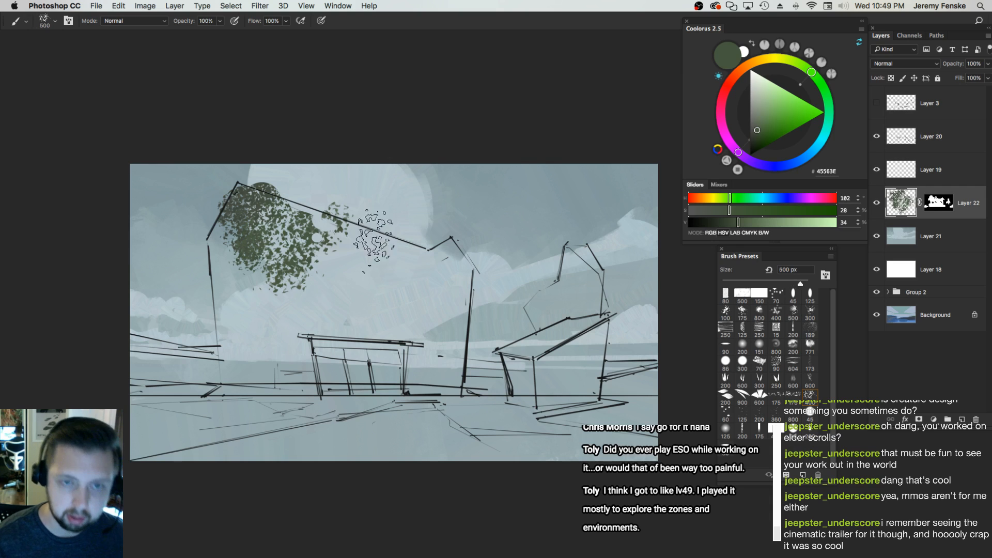
pyautogui.moveTo(339, 197); pyautogui.dragTo(326, 268)
pyautogui.moveTo(374, 211); pyautogui.dragTo(369, 274)
pyautogui.moveTo(326, 251); pyautogui.dragTo(245, 300)
pyautogui.press('[')
pyautogui.moveTo(245, 245)
pyautogui.mouseDown()
pyautogui.moveTo(217, 279)
pyautogui.moveTo(202, 266)
pyautogui.moveTo(264, 209)
pyautogui.moveTo(214, 254)
pyautogui.mouseUp()
pyautogui.press('super+z')
pyautogui.press(']')
pyautogui.moveTo(321, 268); pyautogui.dragTo(308, 351)
pyautogui.press('[')
pyautogui.press('[')
pyautogui.press('super+z')
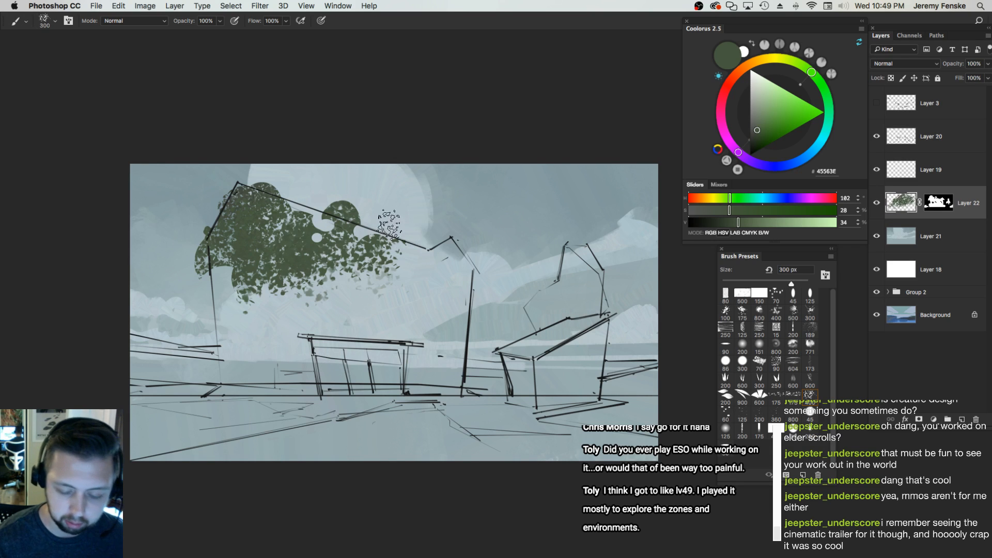
# Paint green foliage across the right end of the roofline, over the right gable and down the upper right wall
pyautogui.press(']')
pyautogui.moveTo(394, 232); pyautogui.dragTo(413, 284)
pyautogui.press(']')
pyautogui.moveTo(422, 222); pyautogui.dragTo(434, 289)
pyautogui.press(']')
pyautogui.moveTo(460, 228)
pyautogui.mouseDown()
pyautogui.moveTo(449, 279)
pyautogui.moveTo(455, 336)
pyautogui.mouseUp()
pyautogui.moveTo(478, 254); pyautogui.dragTo(455, 330)
pyautogui.press('[')
pyautogui.moveTo(451, 268); pyautogui.dragTo(437, 331)
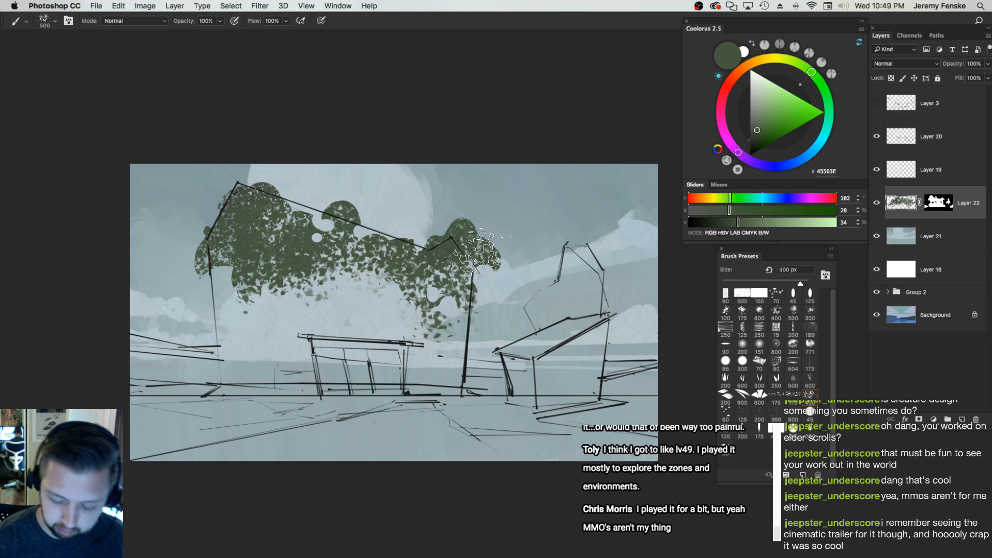
# Add sparser foliage with a smaller brush beneath the canopy's centre and down the building's left side to the ground
pyautogui.press('[')
pyautogui.moveTo(380, 302); pyautogui.dragTo(359, 321)
pyautogui.press('[')
pyautogui.moveTo(297, 281)
pyautogui.mouseDown()
pyautogui.moveTo(274, 304)
pyautogui.moveTo(220, 327)
pyautogui.moveTo(232, 345)
pyautogui.moveTo(217, 364)
pyautogui.mouseUp()
# Set a darker green (hue 119, saturation 30, brightness 30) and paint a low bush at the scene's left edge above the ground line
pyautogui.press(']')
pyautogui.press(']')
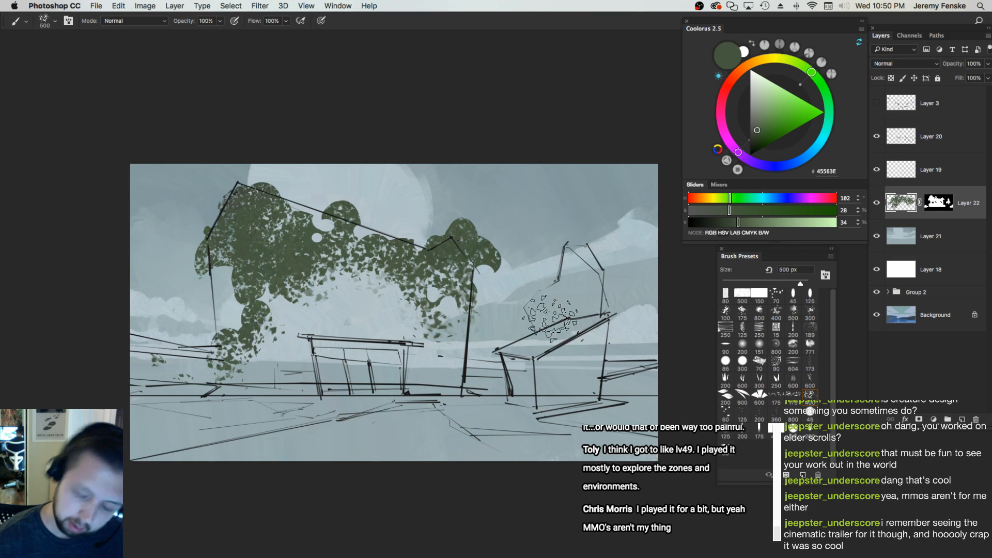
pyautogui.click(737, 198)
pyautogui.click(732, 211)
pyautogui.click(733, 222)
pyautogui.press('[')
pyautogui.moveTo(405, 307); pyautogui.dragTo(174, 380)
pyautogui.press('super+z')
pyautogui.press(']')
pyautogui.moveTo(310, 328)
pyautogui.mouseDown()
pyautogui.moveTo(195, 363)
pyautogui.moveTo(219, 388)
pyautogui.moveTo(274, 347)
pyautogui.moveTo(147, 384)
pyautogui.moveTo(215, 386)
pyautogui.moveTo(111, 389)
pyautogui.moveTo(169, 390)
pyautogui.moveTo(157, 408)
pyautogui.moveTo(179, 351)
pyautogui.moveTo(171, 358)
pyautogui.moveTo(161, 344)
pyautogui.moveTo(166, 373)
pyautogui.mouseUp()
# Fill out the dark green foliage beside the building's upper left wall with the brush at 250 px and up
pyautogui.press('[')
pyautogui.press('[')
pyautogui.press('[')
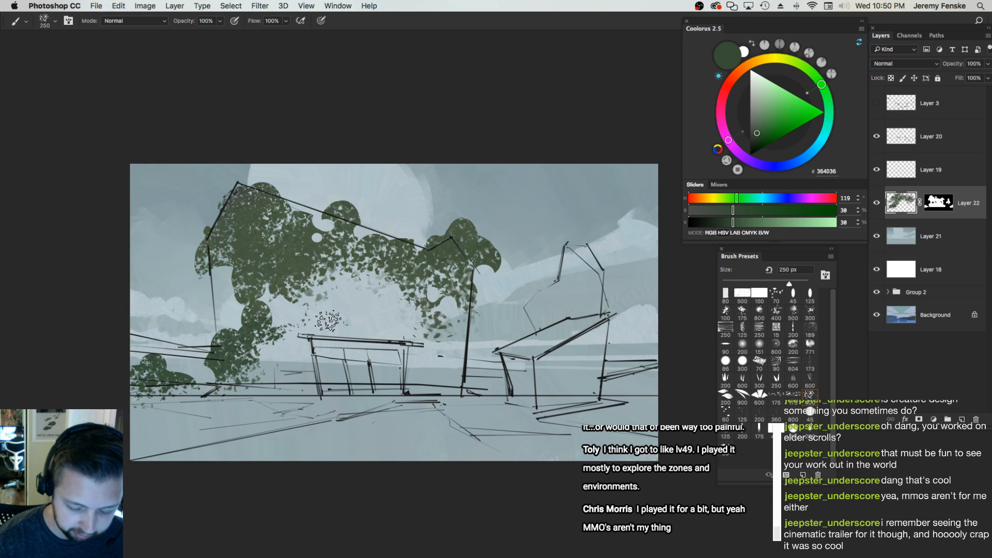
pyautogui.moveTo(210, 268); pyautogui.dragTo(213, 261)
pyautogui.press(']')
pyautogui.press(']')
# Set a darker green (hue 119, saturation 30, brightness 25) and paint foliage from the upper left wall down towards the porch roof
pyautogui.click(725, 223)
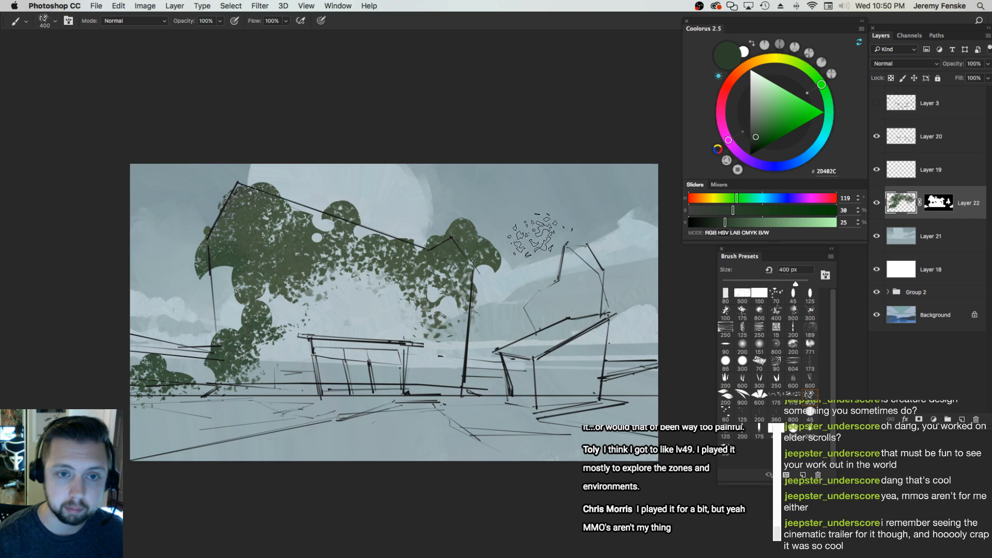
pyautogui.press('[')
pyautogui.press('[')
pyautogui.moveTo(215, 239)
pyautogui.mouseDown()
pyautogui.moveTo(253, 232)
pyautogui.moveTo(275, 243)
pyautogui.moveTo(262, 229)
pyautogui.moveTo(282, 277)
pyautogui.moveTo(241, 262)
pyautogui.moveTo(274, 319)
pyautogui.moveTo(248, 288)
pyautogui.moveTo(305, 323)
pyautogui.mouseUp()
# Thicken the dark foliage beneath the middle of the canopy, above the porch roof, varying the brush size
pyautogui.press('[')
pyautogui.press('[')
pyautogui.press('[')
pyautogui.press('[')
pyautogui.press(']')
pyautogui.press(']')
pyautogui.press(']')
pyautogui.press(']')
pyautogui.press(']')
pyautogui.moveTo(323, 281)
pyautogui.mouseDown()
pyautogui.moveTo(327, 333)
pyautogui.moveTo(353, 323)
pyautogui.moveTo(349, 292)
pyautogui.moveTo(337, 304)
pyautogui.mouseUp()
# Paint dense dark foliage across the porch and along the ground line, with bushes beside and beyond the shed
pyautogui.press('[')
pyautogui.press('[')
pyautogui.press('[')
pyautogui.press('[')
pyautogui.moveTo(305, 357)
pyautogui.mouseDown()
pyautogui.moveTo(370, 305)
pyautogui.moveTo(445, 356)
pyautogui.moveTo(405, 327)
pyautogui.moveTo(488, 370)
pyautogui.moveTo(463, 336)
pyautogui.moveTo(305, 361)
pyautogui.moveTo(273, 389)
pyautogui.moveTo(346, 341)
pyautogui.moveTo(259, 349)
pyautogui.moveTo(454, 382)
pyautogui.moveTo(448, 367)
pyautogui.mouseUp()
pyautogui.press(']')
pyautogui.press(']')
pyautogui.press('[')
pyautogui.press('[')
pyautogui.moveTo(267, 398)
pyautogui.mouseDown()
pyautogui.moveTo(625, 393)
pyautogui.moveTo(174, 408)
pyautogui.mouseUp()
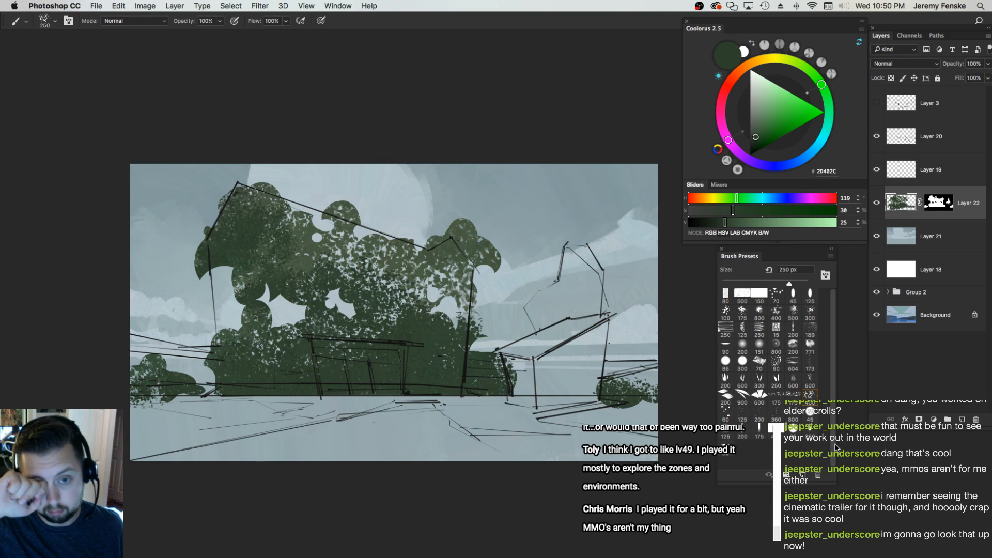
# Set a deeper green (hue 119, saturation 37, brightness 23) and darken the foliage and bushes along the ground line
pyautogui.moveTo(733, 210)
pyautogui.mouseDown()
pyautogui.moveTo(742, 211)
pyautogui.moveTo(723, 222)
pyautogui.mouseUp()
pyautogui.moveTo(452, 417); pyautogui.dragTo(445, 416)
pyautogui.press(']')
pyautogui.press(']')
pyautogui.press('[')
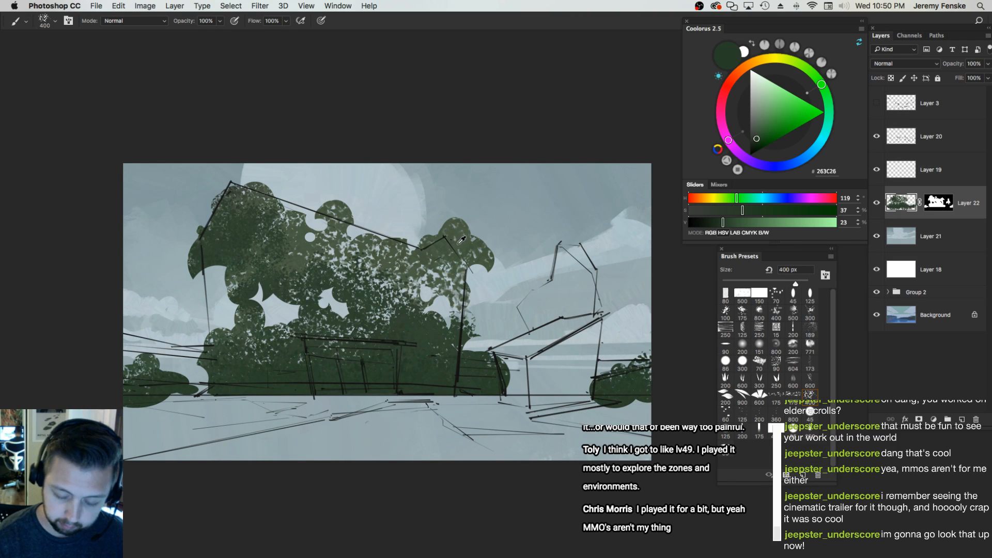
# Sample light and dark greens from the foliage and paint over the pale gaps in the canopy with a 400 to 500 px brush
pyautogui.keyDown('alt'); pyautogui.click(462, 240); pyautogui.keyUp('alt')
pyautogui.press(']')
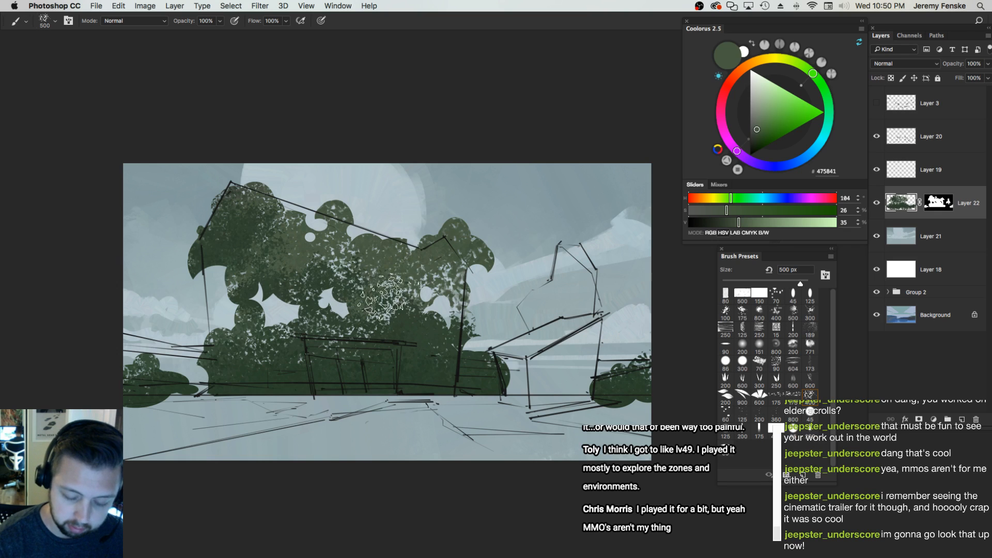
pyautogui.press(']')
pyautogui.keyDown('alt'); pyautogui.click(406, 318); pyautogui.keyUp('alt')
pyautogui.press('[')
pyautogui.press('[')
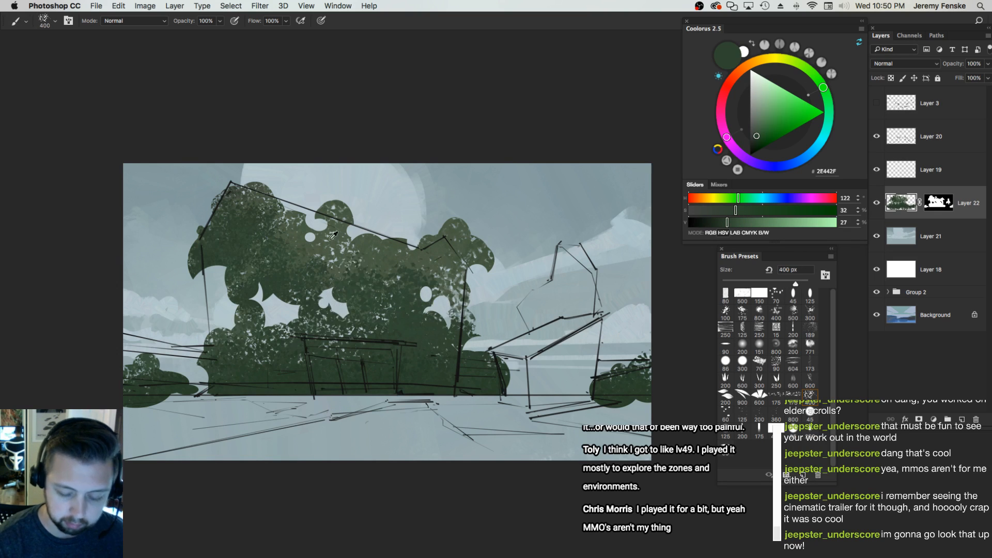
pyautogui.keyDown('alt'); pyautogui.click(333, 235); pyautogui.keyUp('alt')
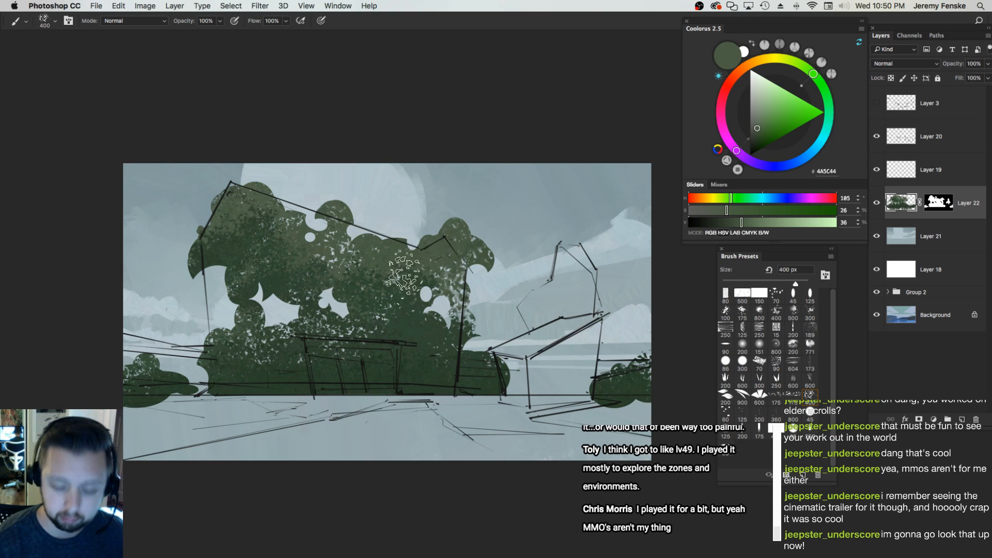
pyautogui.press(']')
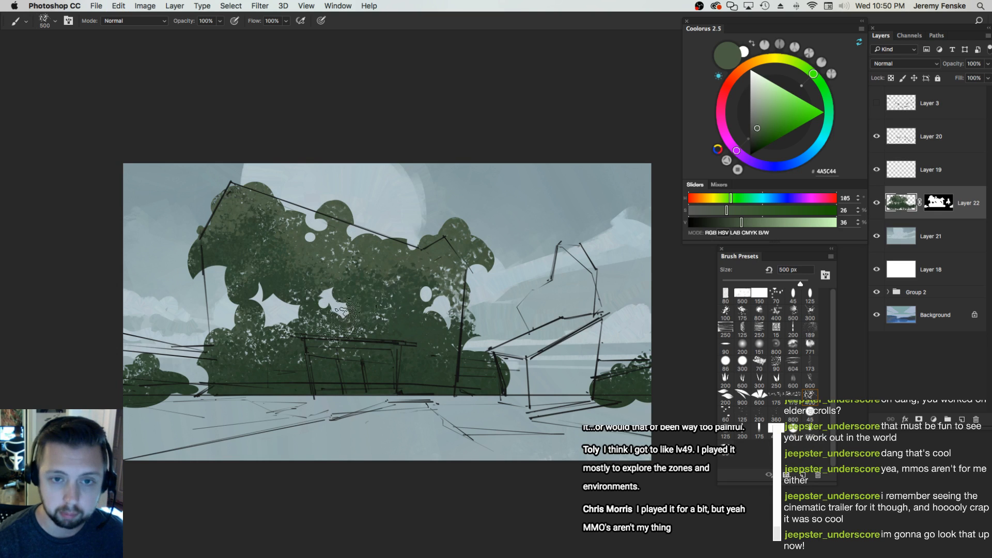
# Set the painting colour to a yellow-green (hue 80, saturation 54, brightness 52) and the brush to 250 px
pyautogui.moveTo(731, 199)
pyautogui.mouseDown()
pyautogui.moveTo(721, 212)
pyautogui.moveTo(744, 211)
pyautogui.mouseUp()
pyautogui.moveTo(741, 222)
pyautogui.mouseDown()
pyautogui.moveTo(755, 223)
pyautogui.moveTo(757, 211)
pyautogui.moveTo(720, 201)
pyautogui.moveTo(769, 210)
pyautogui.mouseUp()
pyautogui.press('[')
pyautogui.press('[')
pyautogui.press('[')
pyautogui.moveTo(760, 222); pyautogui.dragTo(765, 222)
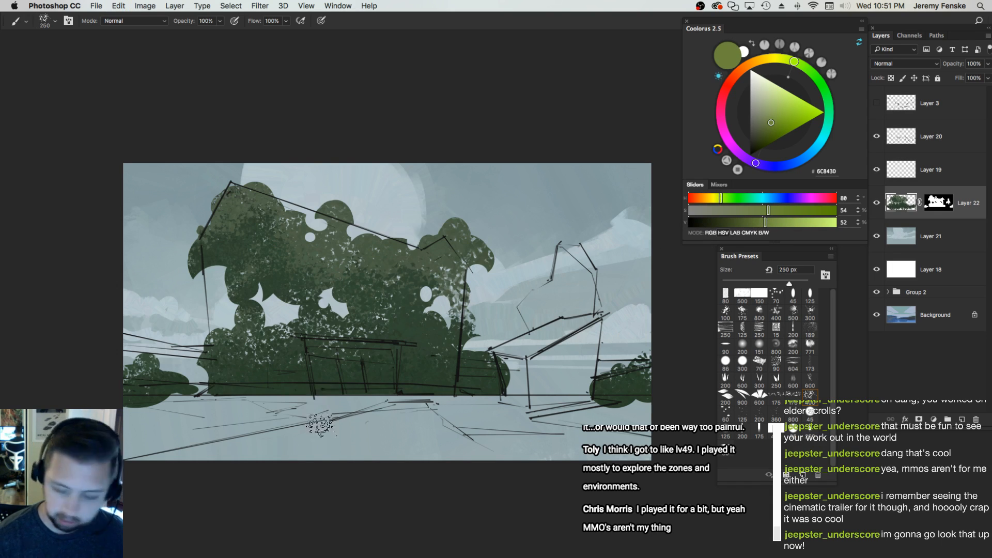
pyautogui.press('m')
pyautogui.moveTo(267, 241); pyautogui.dragTo(301, 281)
pyautogui.moveTo(266, 233); pyautogui.dragTo(323, 287)
pyautogui.press('super+z')
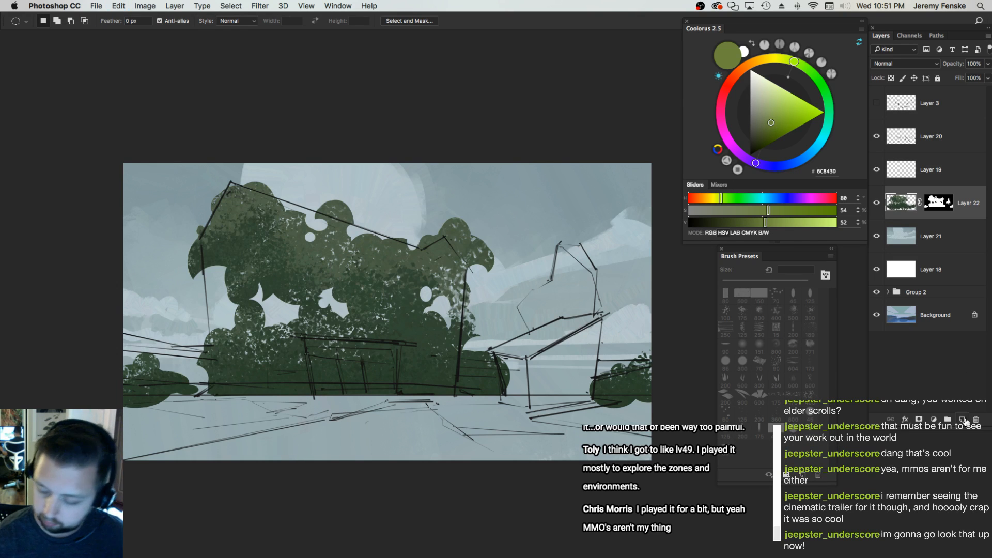
# Create a layer above the foliage and select overlapping ellipses at the canopy's centre and near the porch's right end
pyautogui.click(962, 420)
pyautogui.moveTo(270, 251); pyautogui.dragTo(321, 301)
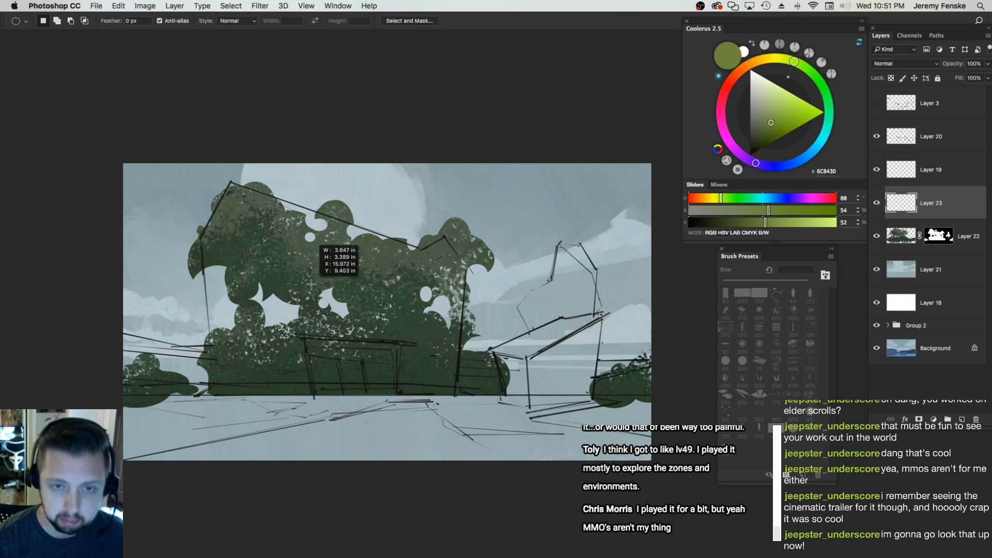
pyautogui.moveTo(389, 316); pyautogui.dragTo(446, 378)
pyautogui.moveTo(322, 341)
pyautogui.mouseDown()
pyautogui.moveTo(347, 367)
pyautogui.moveTo(311, 364)
pyautogui.moveTo(321, 326)
pyautogui.mouseUp()
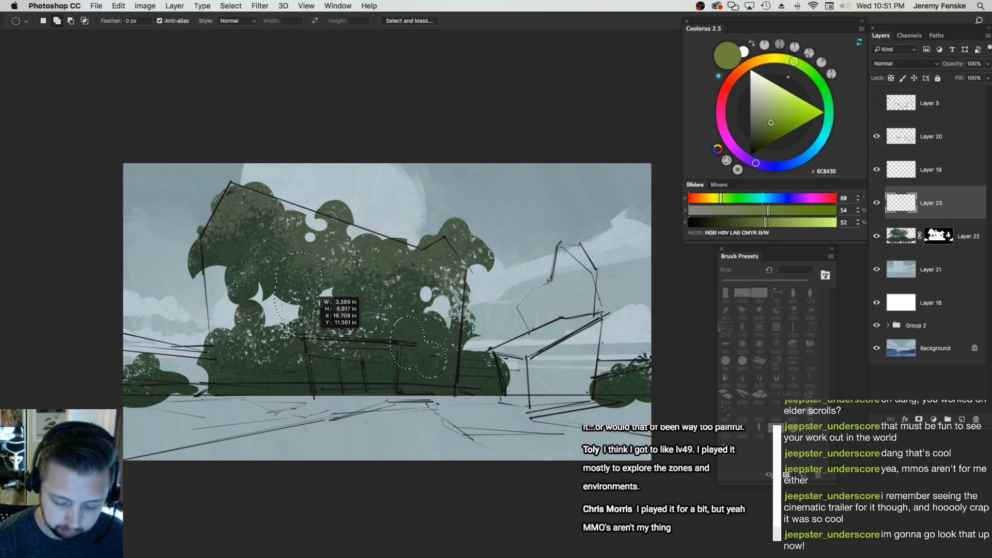
pyautogui.moveTo(329, 339); pyautogui.dragTo(330, 340)
pyautogui.press('v')
# Paint yellow-green foliage into the upper part of the central selection, enlarging the brush for broader speckles
pyautogui.press('b')
pyautogui.click(304, 267)
pyautogui.press('super+z')
pyautogui.press(']')
pyautogui.press(']')
pyautogui.click(295, 262)
pyautogui.press(']')
pyautogui.press(']')
pyautogui.click(299, 270)
pyautogui.click(287, 281)
pyautogui.click(288, 279)
# Sample the surrounding dark green and shade the lower part of the central selection with a 200 px brush
pyautogui.press('[')
pyautogui.press('[')
pyautogui.press('[')
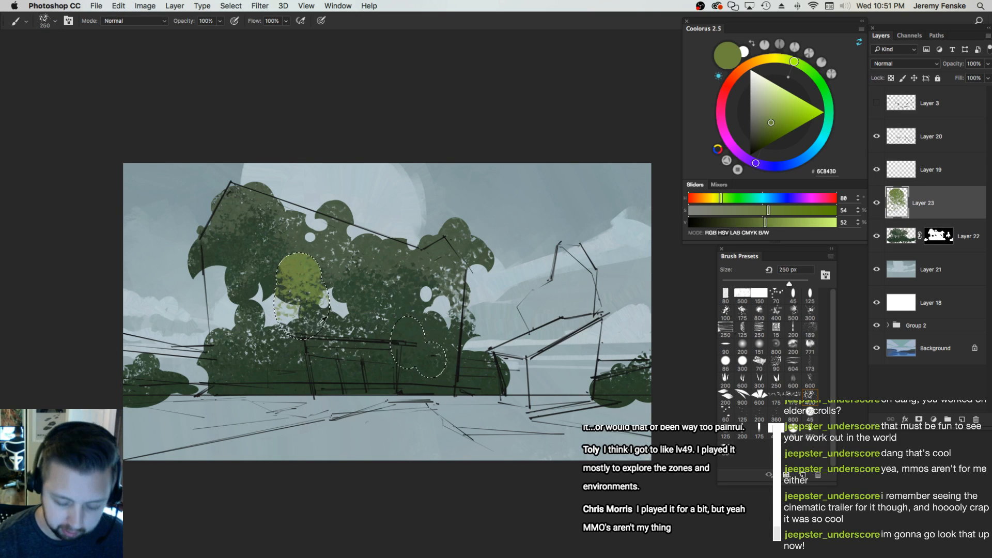
pyautogui.keyDown('alt'); pyautogui.click(299, 321); pyautogui.keyUp('alt')
pyautogui.press('[')
pyautogui.moveTo(299, 322); pyautogui.dragTo(319, 306)
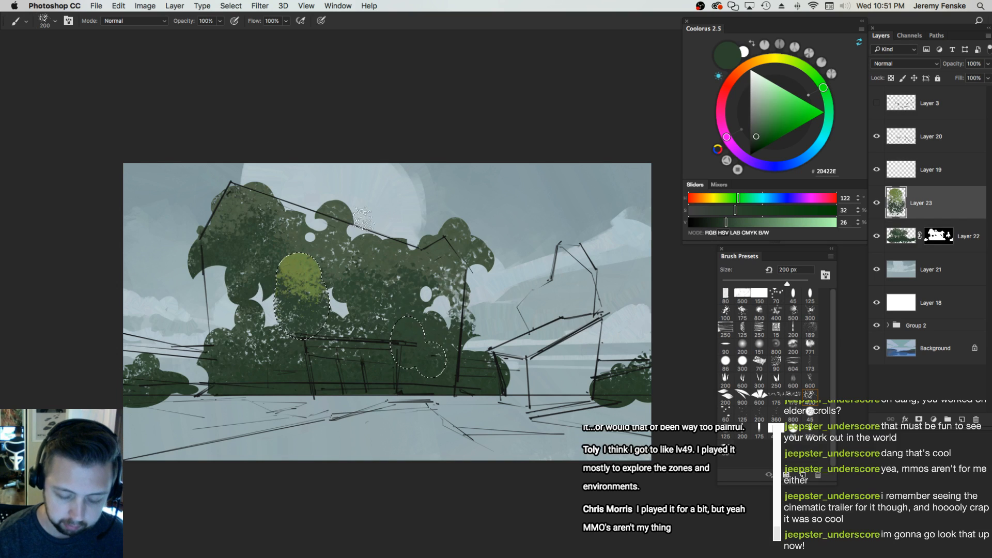
# Blend the selected clump by painting with light yellow-greens and dark green sampled from it, using brushes from 200 to 500 px
pyautogui.keyDown('alt'); pyautogui.click(287, 264); pyautogui.keyUp('alt')
pyautogui.press(']')
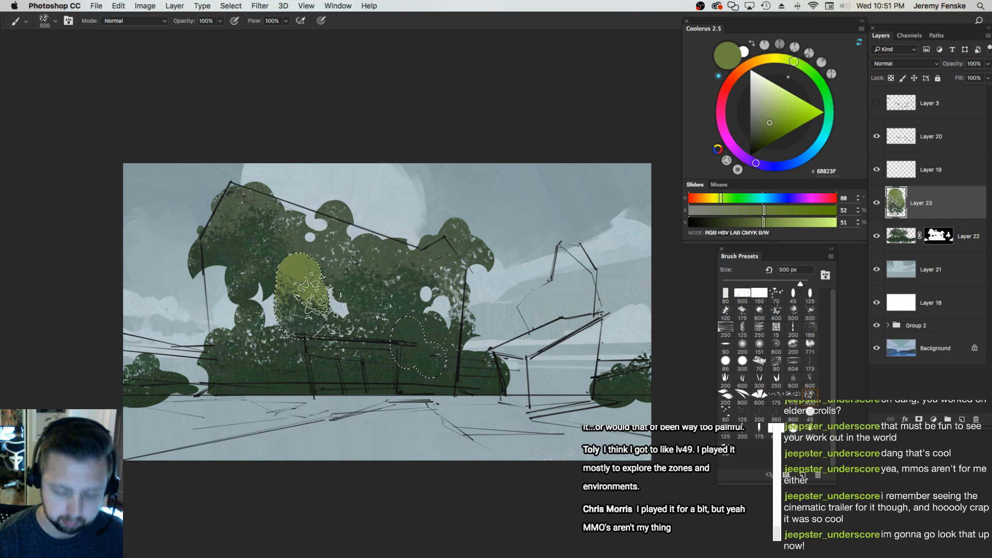
pyautogui.keyDown('alt'); pyautogui.click(303, 271); pyautogui.keyUp('alt')
pyautogui.press('[')
pyautogui.press('[')
pyautogui.press('[')
pyautogui.press('[')
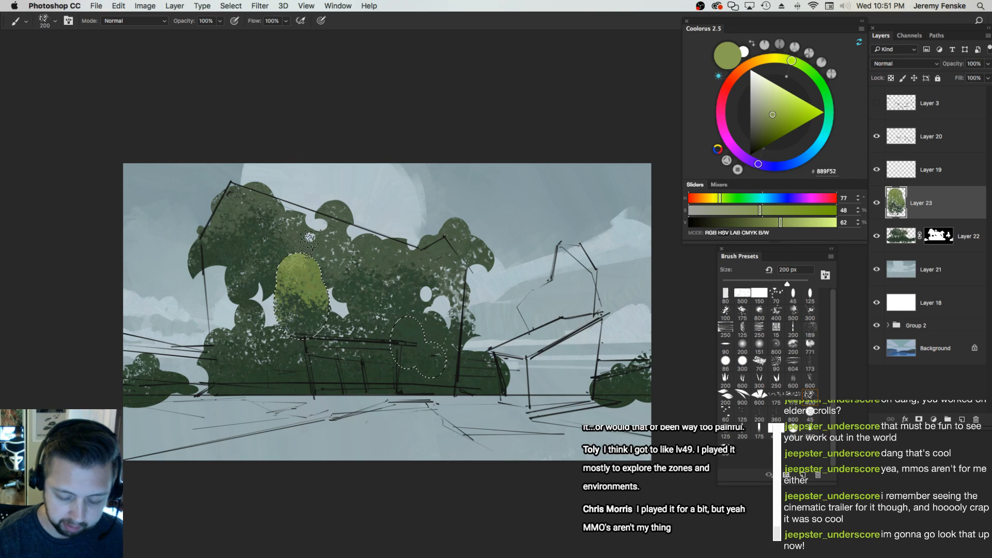
pyautogui.keyDown('alt'); pyautogui.click(313, 293); pyautogui.keyUp('alt')
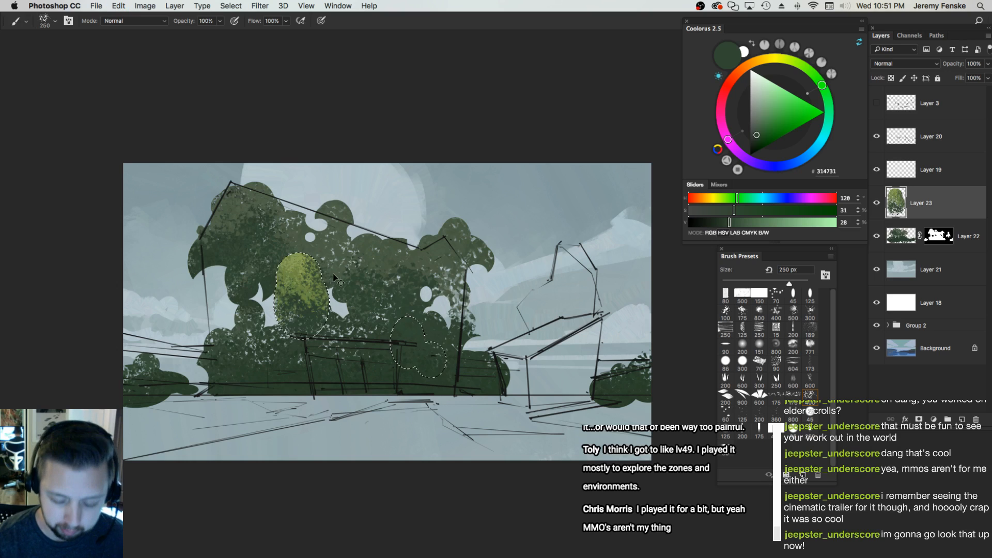
pyautogui.keyDown('alt'); pyautogui.click(314, 253); pyautogui.keyUp('alt')
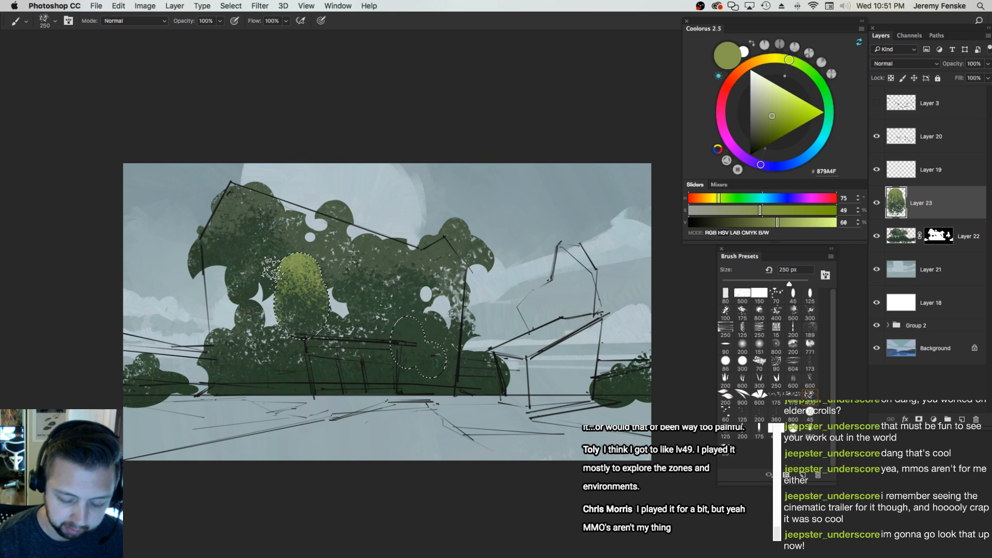
pyautogui.press(']')
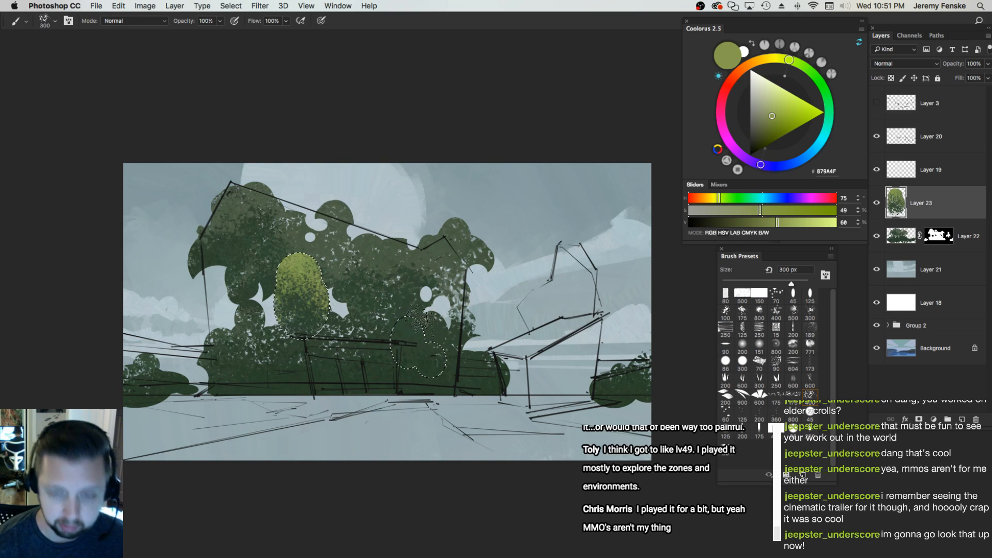
# Shift the yellow-green clump's colour balance slightly towards yellow and clear the selection
pyautogui.press('super+b')
pyautogui.moveTo(739, 154)
pyautogui.mouseDown()
pyautogui.moveTo(747, 132)
pyautogui.moveTo(736, 154)
pyautogui.mouseUp()
pyautogui.press('Return')
pyautogui.press('super+d')
# Switch to the Eraser and enlarge it to 400 px
pyautogui.press('e')
pyautogui.press(']')
pyautogui.press(']')
pyautogui.press(']')
pyautogui.press(']')
pyautogui.press(']')
pyautogui.press(']')
pyautogui.press(']')
pyautogui.press(']')
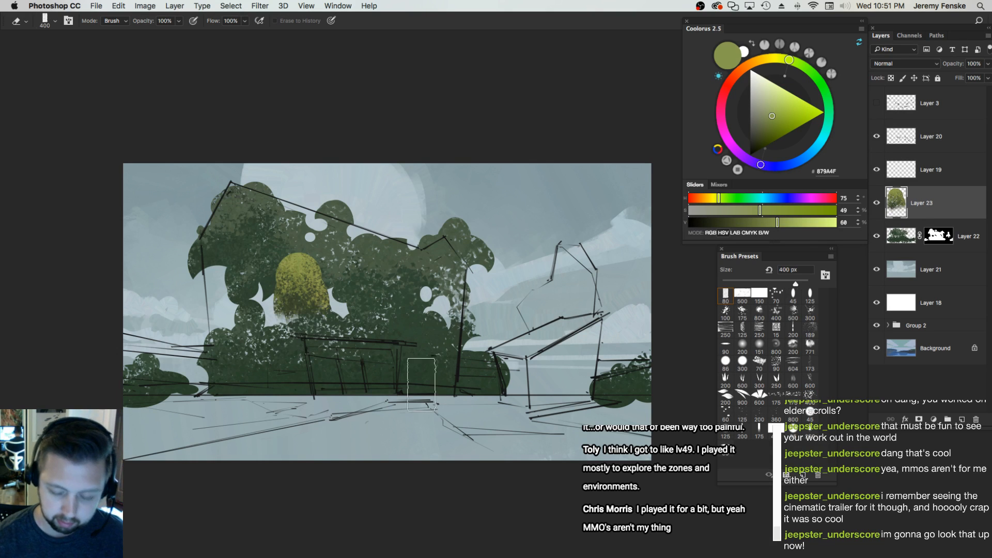
# Darken the yellow-green clump's midtones slightly with Levels
pyautogui.press('super+u')
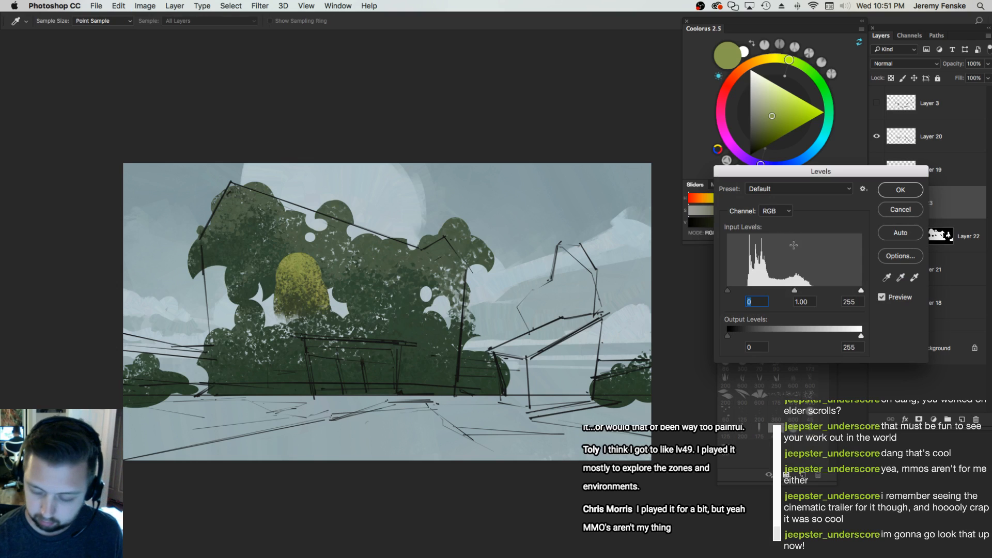
pyautogui.moveTo(795, 292); pyautogui.dragTo(801, 292)
pyautogui.press('Return')
pyautogui.press('super+l')
pyautogui.press('Escape')
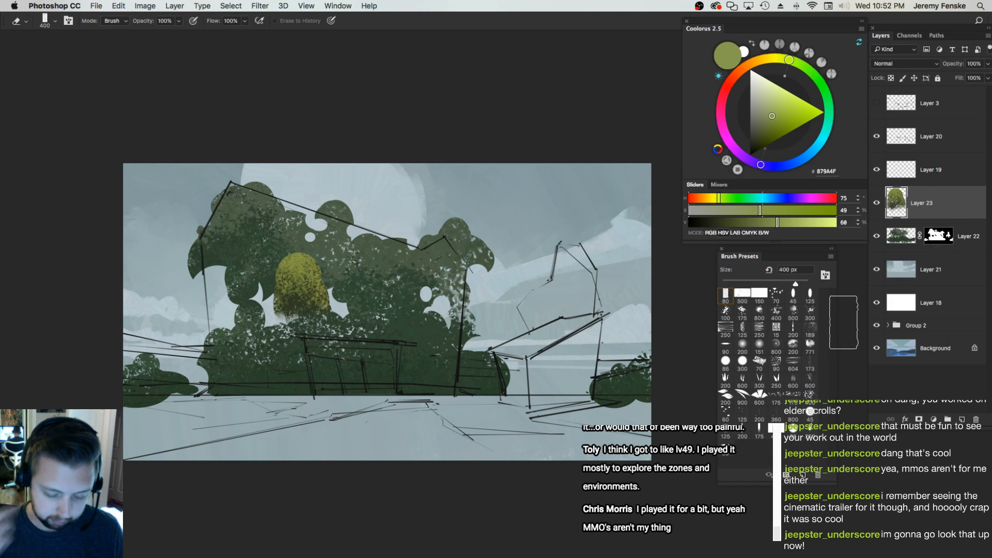
# Try dark olive speckles sampled from the clump on its lower part, reducing the brush to 175 px
pyautogui.press('b')
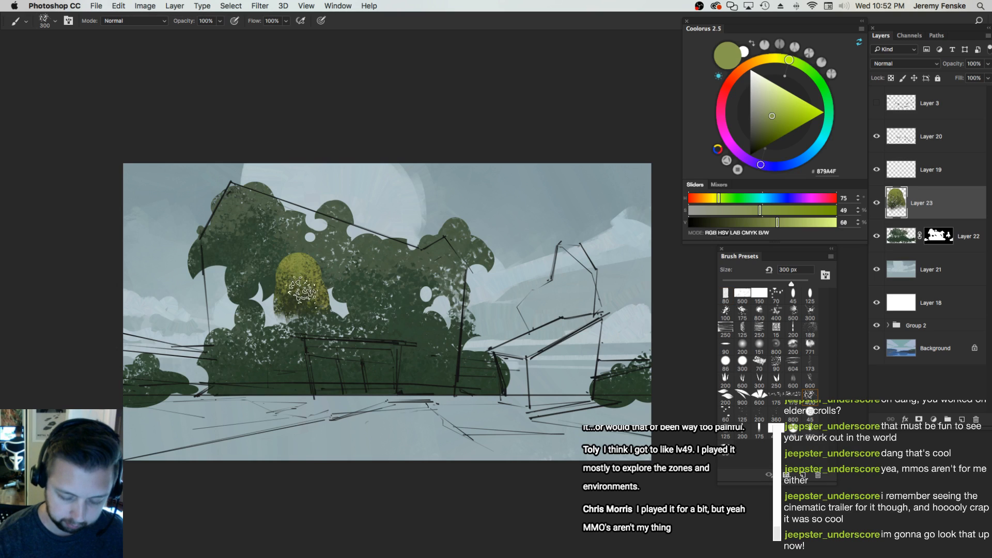
pyautogui.keyDown('alt'); pyautogui.click(299, 305); pyautogui.keyUp('alt')
pyautogui.press('[')
pyautogui.press('[')
pyautogui.moveTo(299, 305)
pyautogui.mouseDown()
pyautogui.moveTo(306, 280)
pyautogui.moveTo(288, 285)
pyautogui.moveTo(296, 296)
pyautogui.moveTo(307, 290)
pyautogui.moveTo(294, 271)
pyautogui.moveTo(310, 306)
pyautogui.mouseUp()
pyautogui.press('super+z')
pyautogui.keyDown('alt'); pyautogui.click(311, 313); pyautogui.keyUp('alt')
pyautogui.press('[')
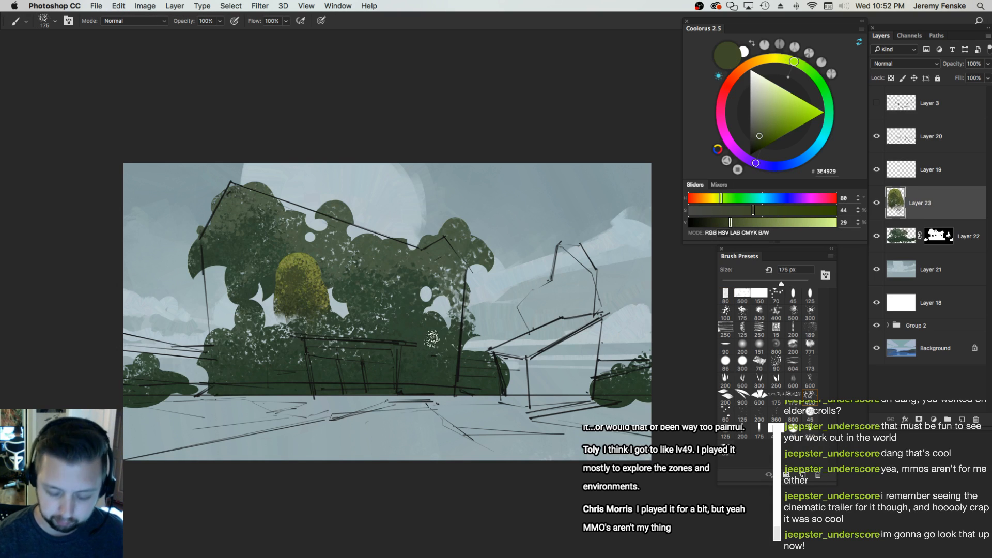
pyautogui.press('super+z')
# Touch up the clump's lit upper area with sampled yellow-green and speckle dark green along its base, reducing the brush to 125 px
pyautogui.keyDown('alt'); pyautogui.click(309, 262); pyautogui.keyUp('alt')
pyautogui.moveTo(291, 274); pyautogui.dragTo(305, 284)
pyautogui.moveTo(424, 369); pyautogui.dragTo(419, 370)
pyautogui.press('[')
pyautogui.moveTo(326, 314); pyautogui.dragTo(277, 321)
pyautogui.press('super+z')
pyautogui.press('super+z')
pyautogui.keyDown('alt'); pyautogui.click(297, 313); pyautogui.keyUp('alt')
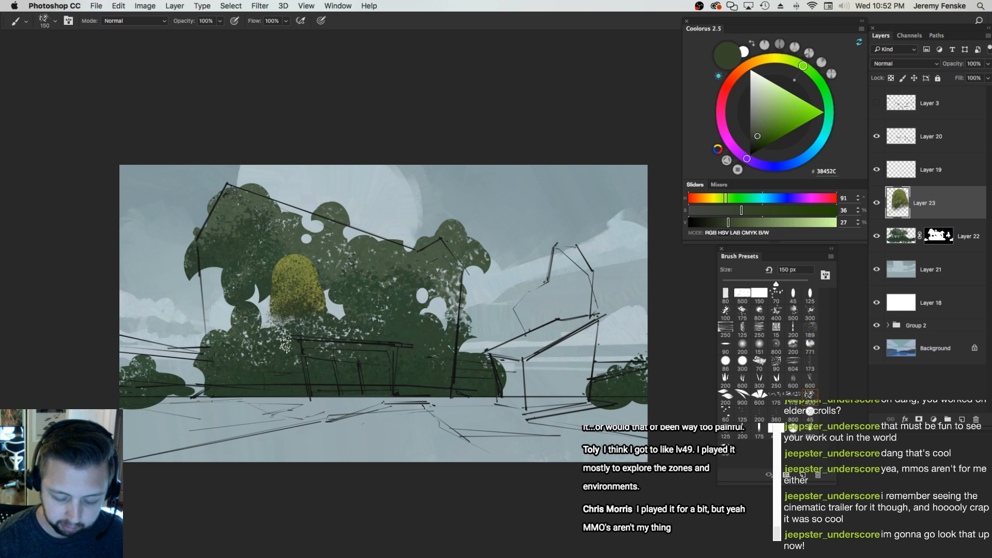
pyautogui.press('[')
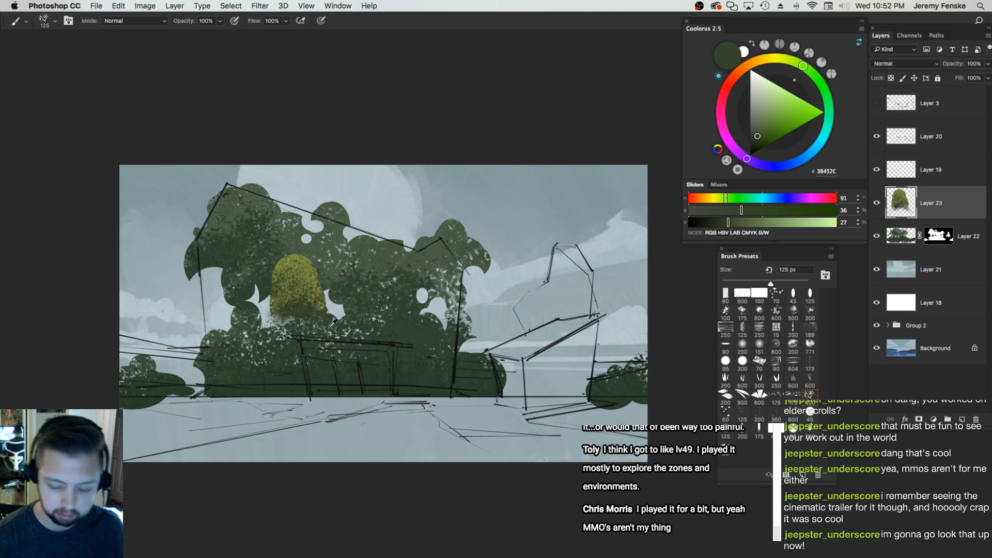
pyautogui.moveTo(330, 317); pyautogui.dragTo(318, 320)
# Rotate the yellow-green clump slightly with Free Transform
pyautogui.press('z')
pyautogui.keyDown('alt'); pyautogui.click(321, 323); pyautogui.keyUp('alt')
pyautogui.click(322, 323)
pyautogui.moveTo(391, 386); pyautogui.dragTo(390, 388)
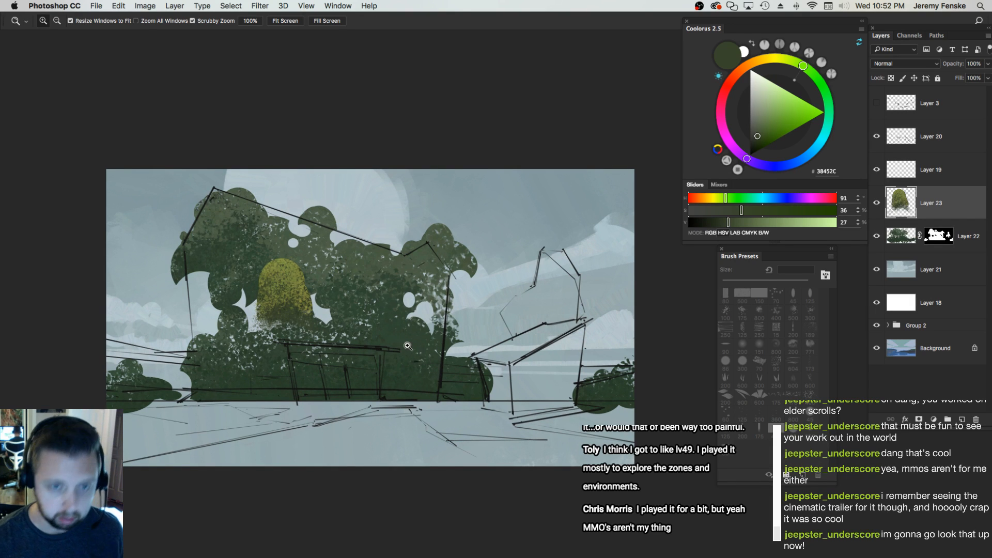
pyautogui.press('m')
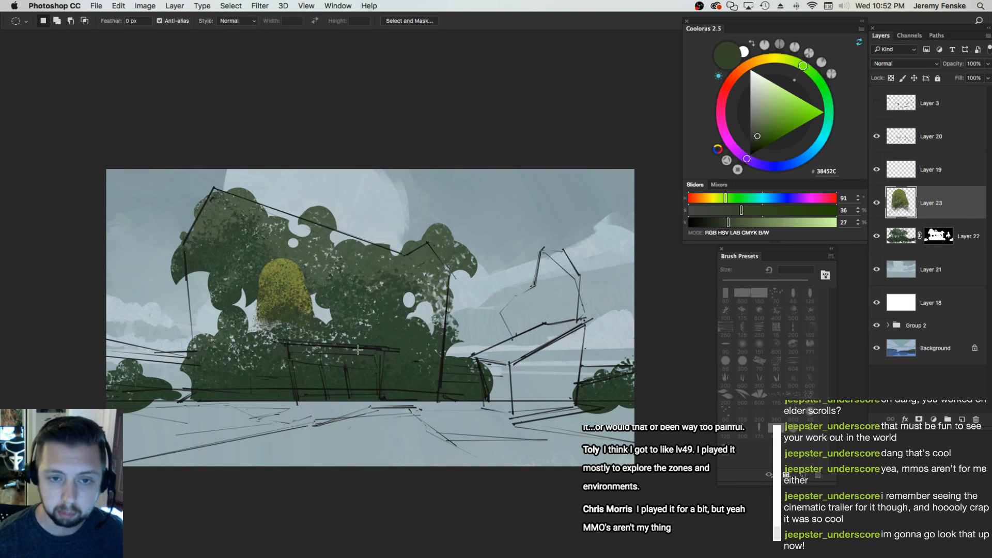
pyautogui.moveTo(306, 302); pyautogui.dragTo(302, 290)
pyautogui.press('super+z')
pyautogui.press('super+t')
pyautogui.moveTo(553, 286); pyautogui.dragTo(560, 316)
pyautogui.press('Return')
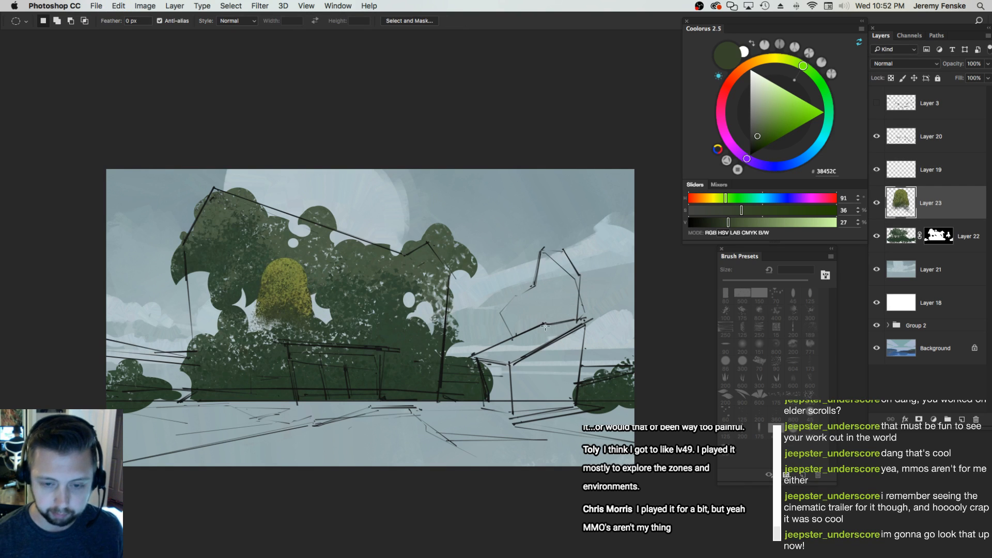
# Set the clump's midtone Color Balance levels to +8, +13 and -8
pyautogui.press('super+b')
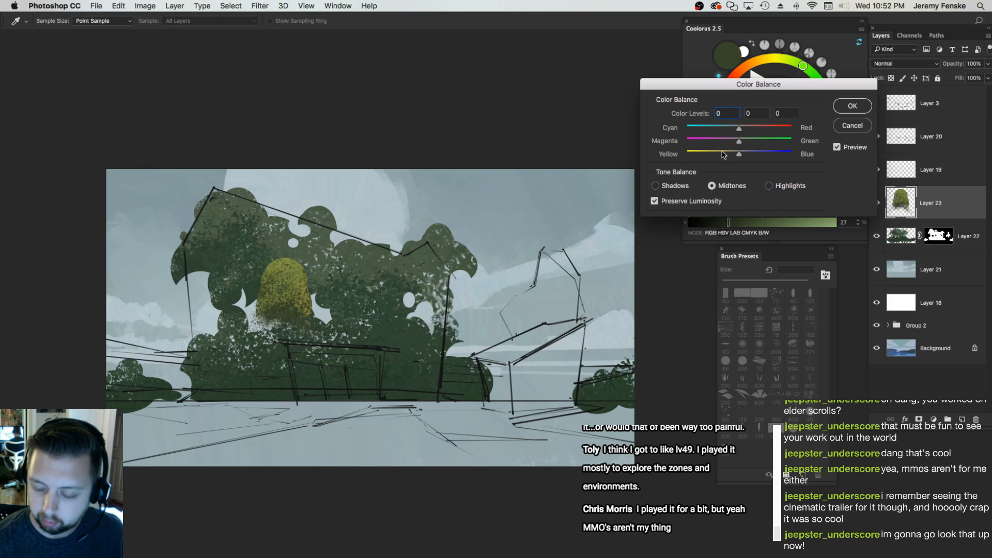
pyautogui.moveTo(739, 154); pyautogui.dragTo(743, 130)
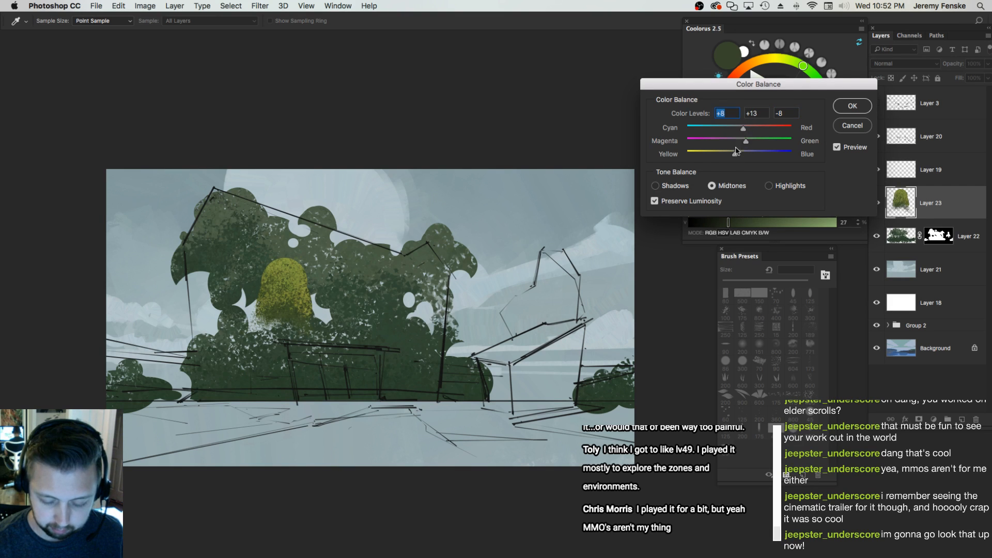
pyautogui.press('Return')
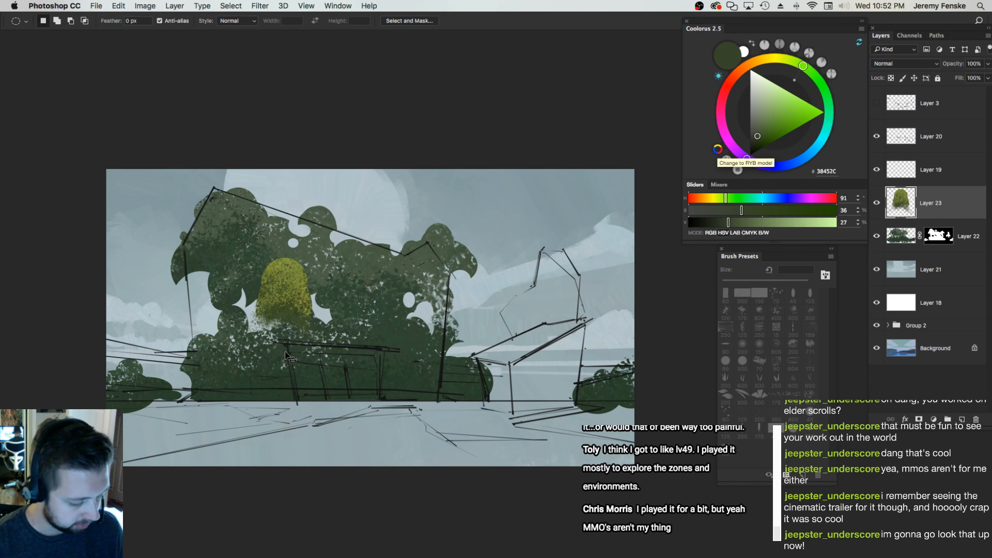
pyautogui.press('super+l')
pyautogui.press('Escape')
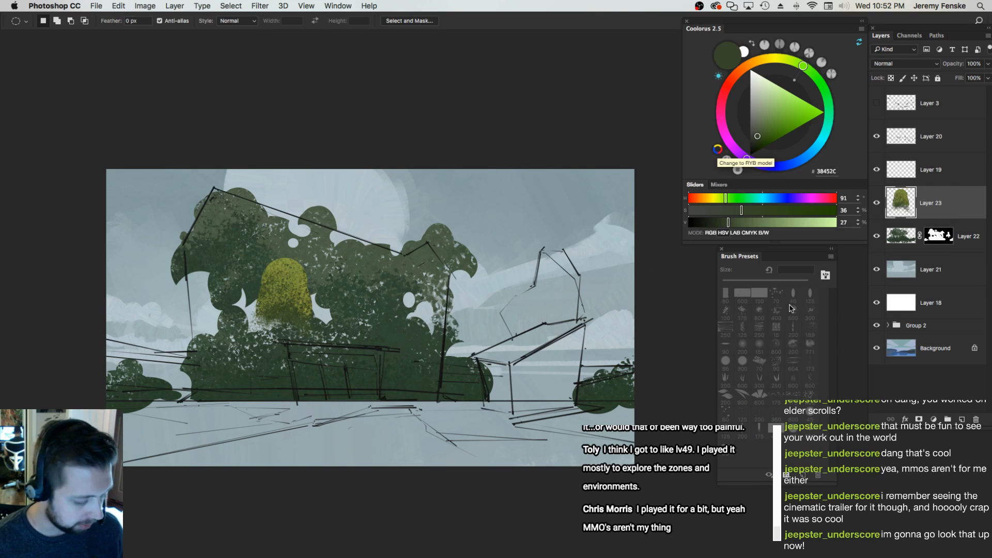
pyautogui.press('super+l')
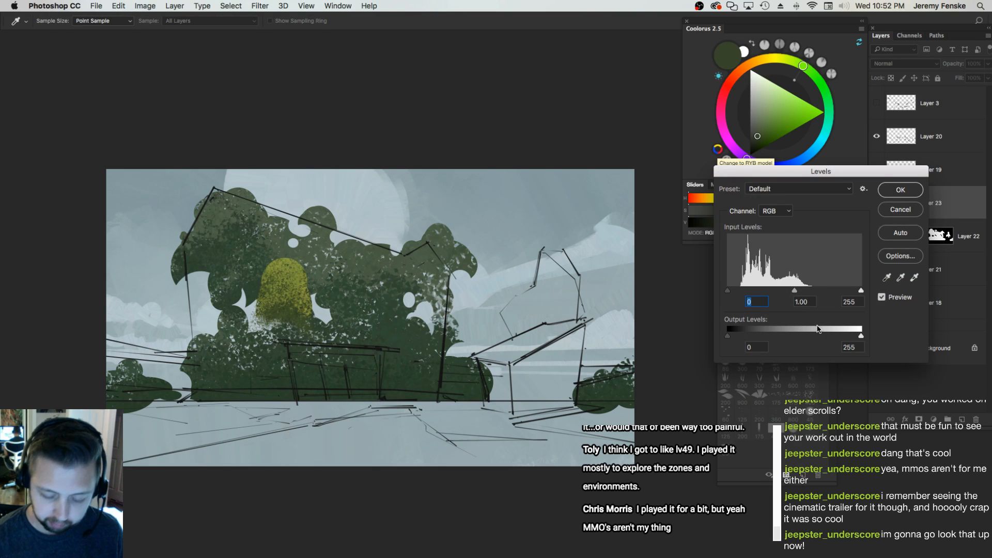
pyautogui.press('Escape')
pyautogui.press('c')
pyautogui.moveTo(207, 244); pyautogui.dragTo(239, 288)
pyautogui.press('super+z')
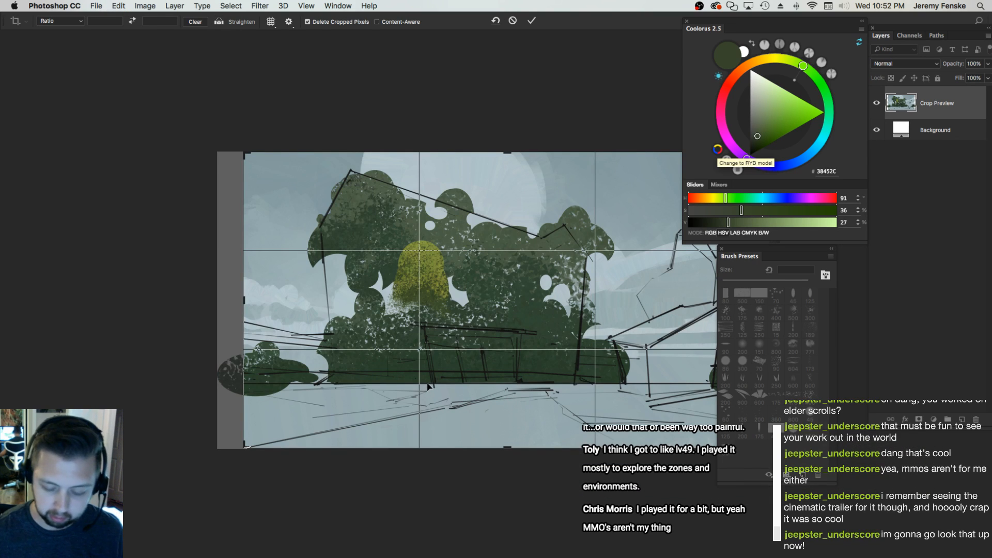
pyautogui.rightClick(455, 346)
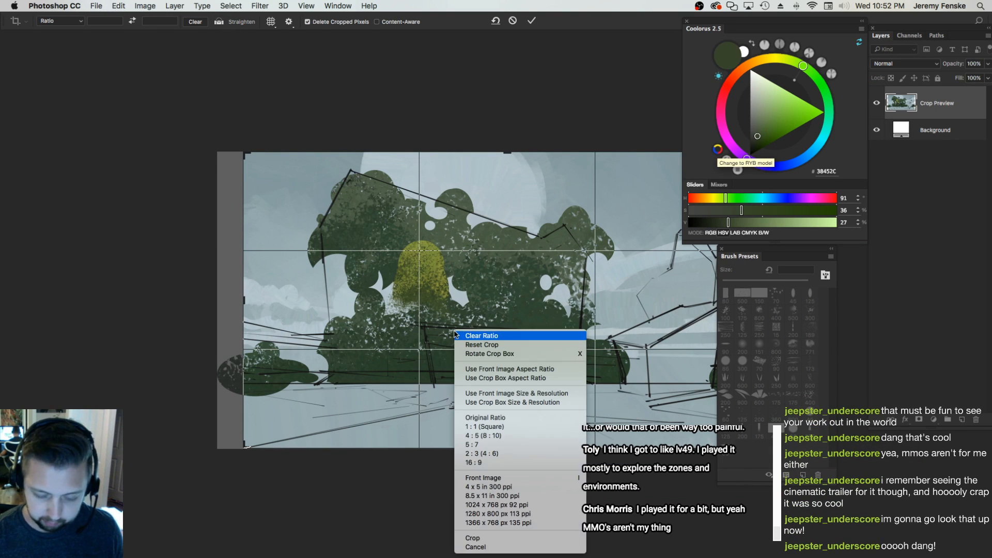
pyautogui.click(494, 537)
pyautogui.press('Escape')
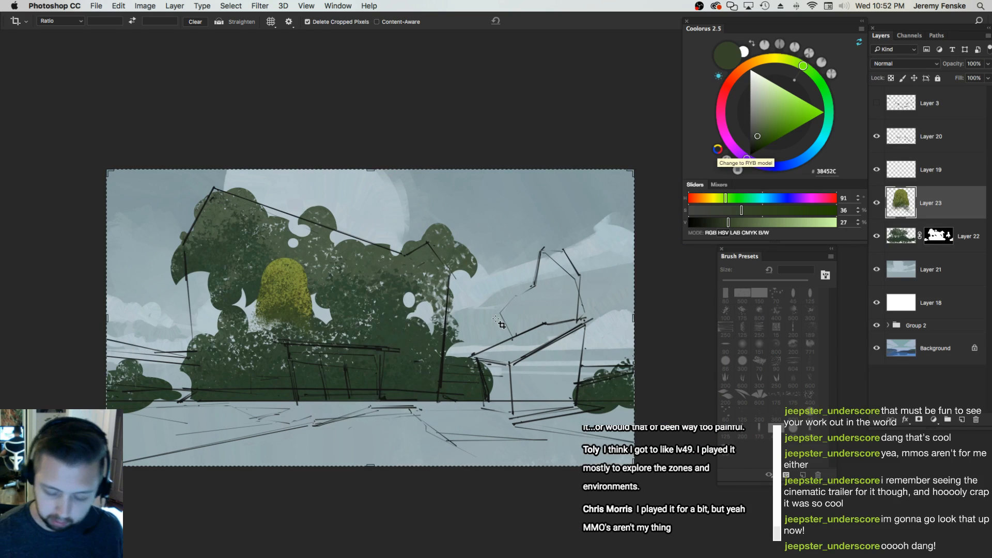
# Add a new empty layer directly above Layer 21, beneath the foliage layer
pyautogui.moveTo(360, 330); pyautogui.dragTo(368, 332)
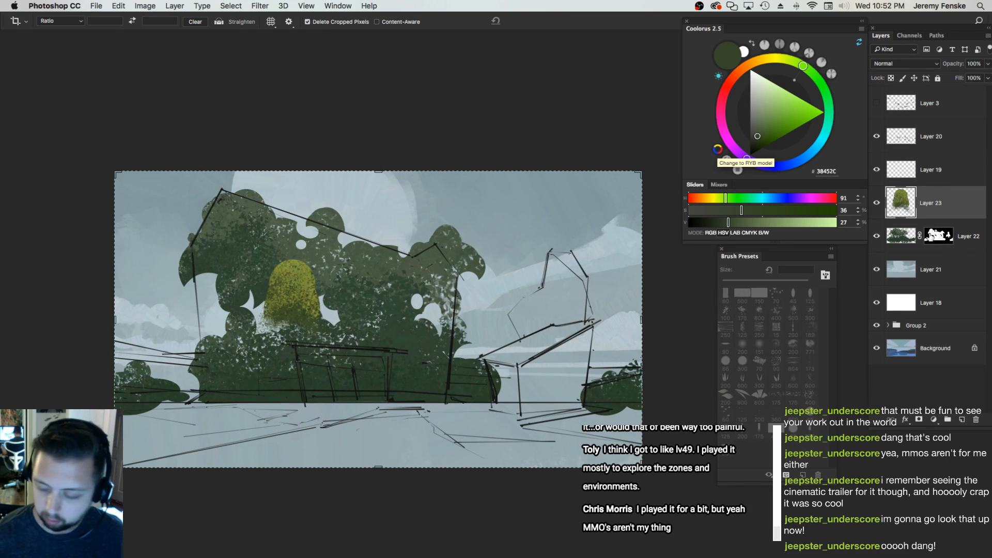
pyautogui.click(960, 270)
pyautogui.click(961, 421)
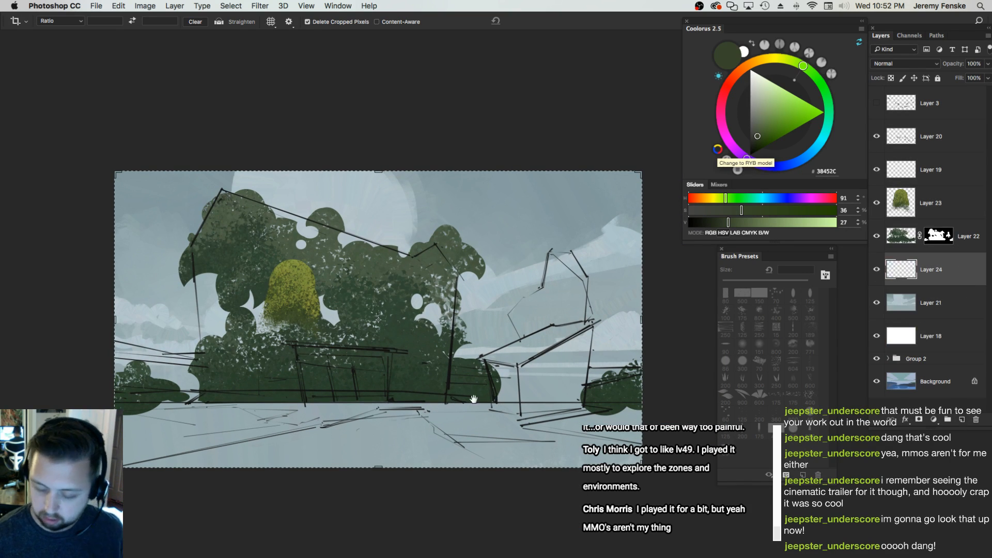
# Choose the flat 80 px brush, enlarge it to 200 px and mix a muted teal of hue 185, saturation 41 and brightness 55
pyautogui.press('b')
pyautogui.click(726, 293)
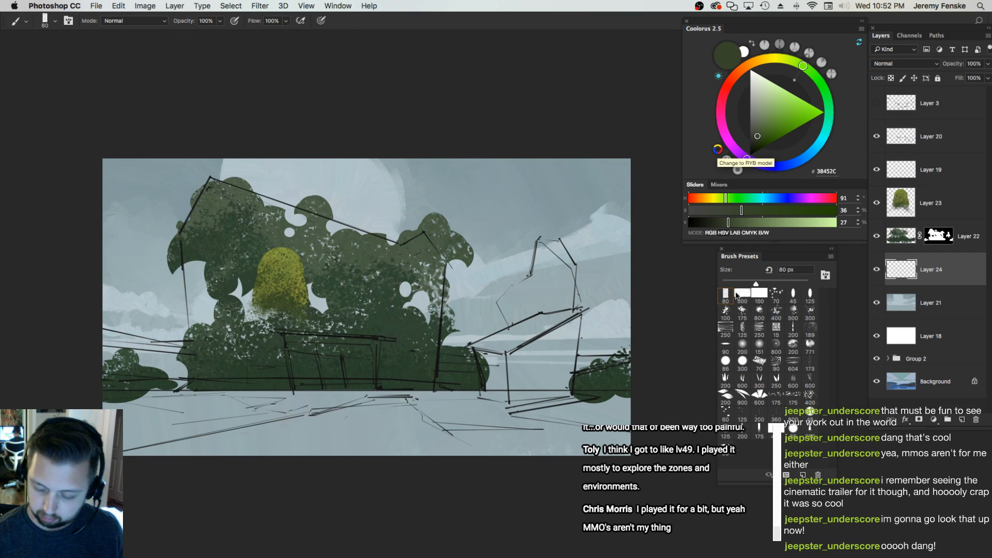
pyautogui.click(762, 198)
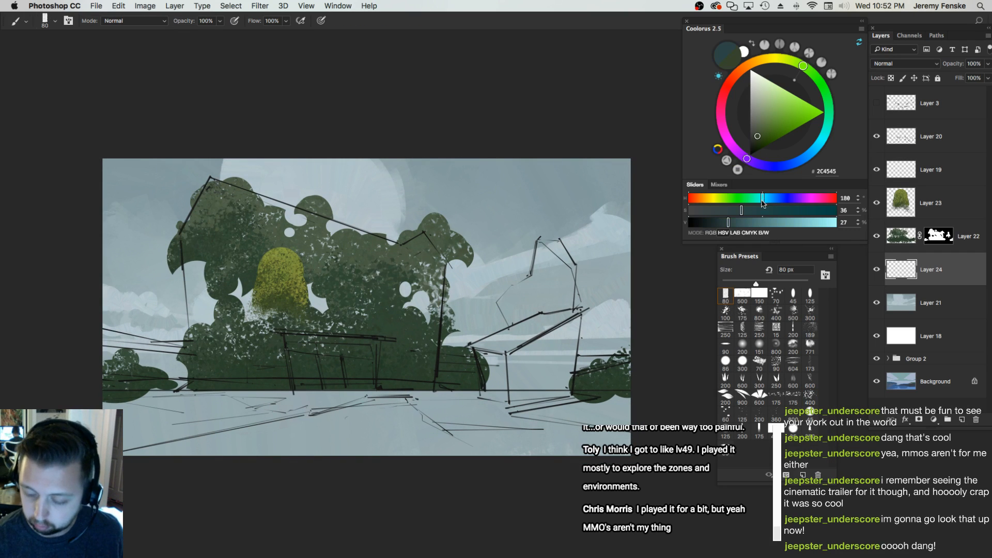
pyautogui.click(751, 210)
pyautogui.click(744, 222)
pyautogui.press(']')
pyautogui.press(']')
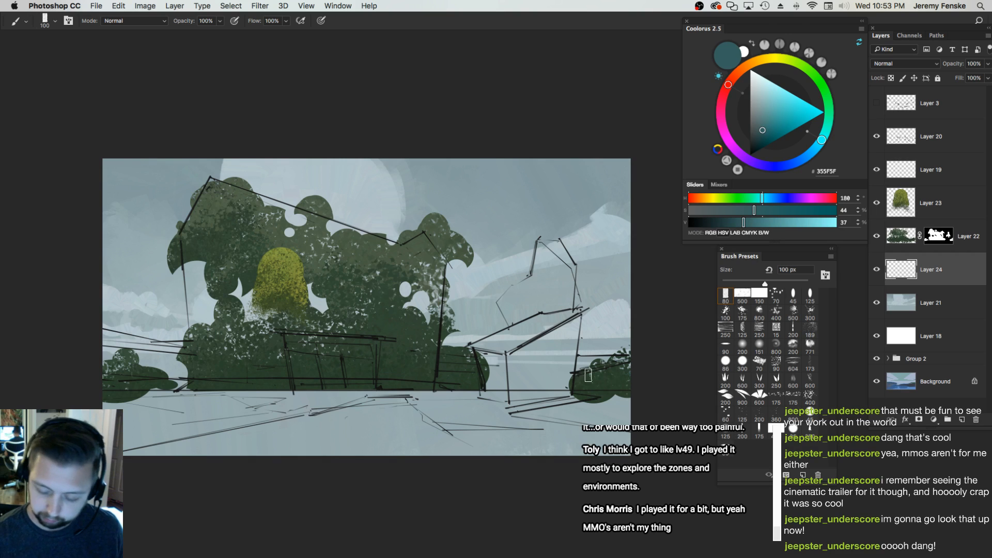
pyautogui.click(756, 222)
pyautogui.click(748, 210)
pyautogui.click(770, 222)
pyautogui.press(']')
pyautogui.press(']')
pyautogui.press(']')
pyautogui.press(']')
pyautogui.click(766, 198)
pyautogui.click(765, 199)
# Paint a teal band across the full canvas width behind the foliage and shed, enlarging the brush to 400 px
pyautogui.moveTo(561, 394); pyautogui.dragTo(554, 391)
pyautogui.press(']')
pyautogui.moveTo(632, 376); pyautogui.dragTo(303, 375)
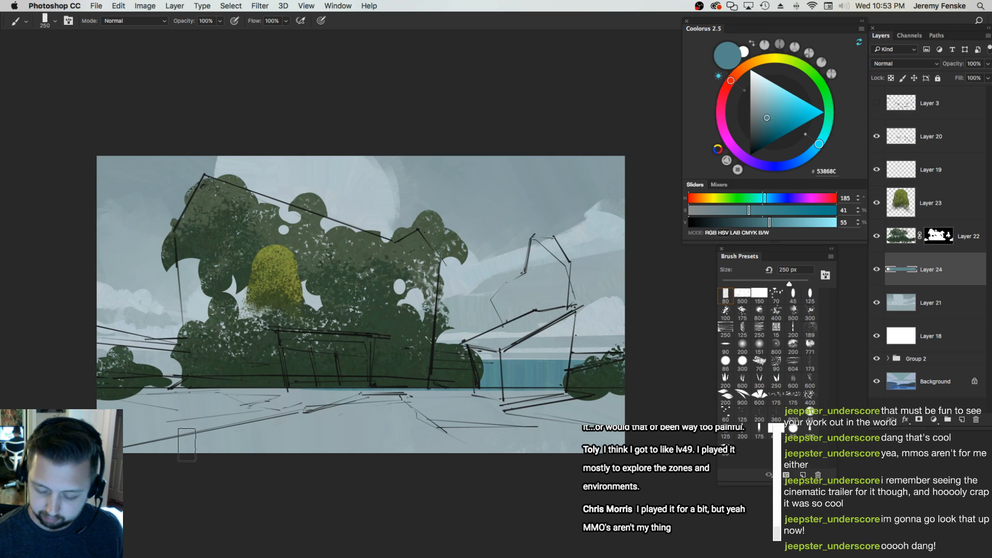
pyautogui.press(']')
pyautogui.press(']')
pyautogui.moveTo(620, 366); pyautogui.dragTo(112, 368)
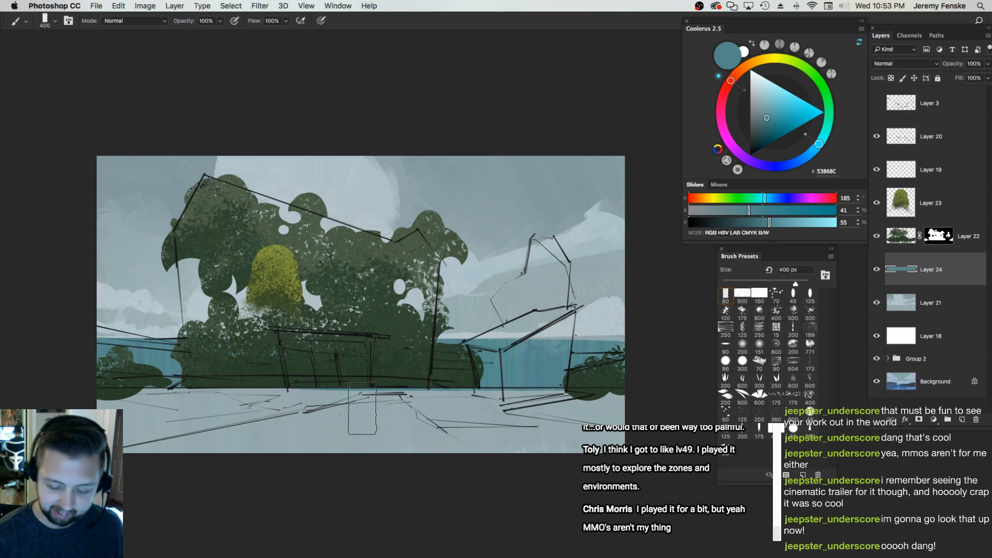
pyautogui.press('super+z')
pyautogui.moveTo(623, 375)
pyautogui.mouseDown()
pyautogui.moveTo(223, 382)
pyautogui.moveTo(0, 425)
pyautogui.mouseUp()
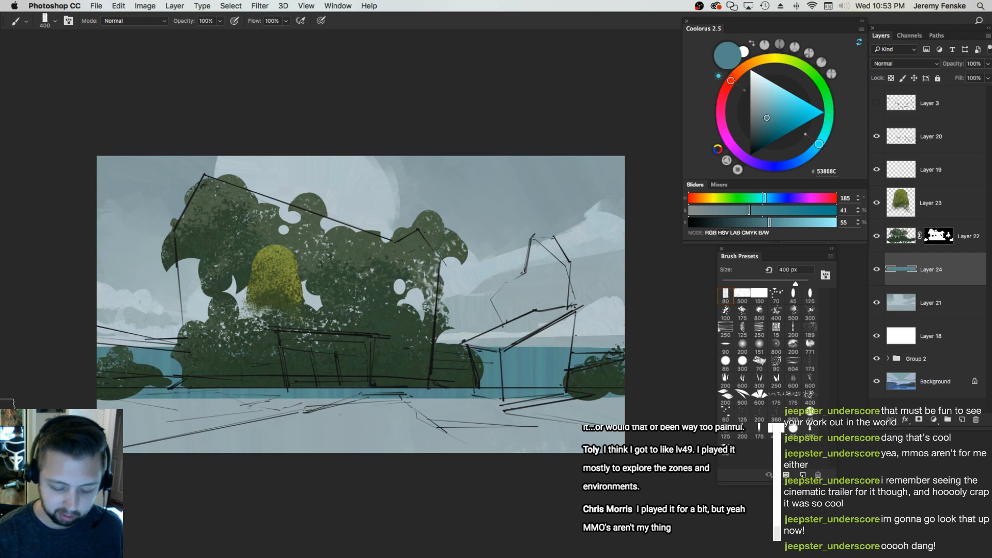
# Shift the teal to hue 193 and saturation 44 and work it into the band with the brush reduced to 200 px
pyautogui.hscroll(-5, 361, 305)
pyautogui.press('[')
pyautogui.press('[')
pyautogui.press('[')
pyautogui.moveTo(765, 200); pyautogui.dragTo(753, 210)
pyautogui.press('[')
pyautogui.press('[')
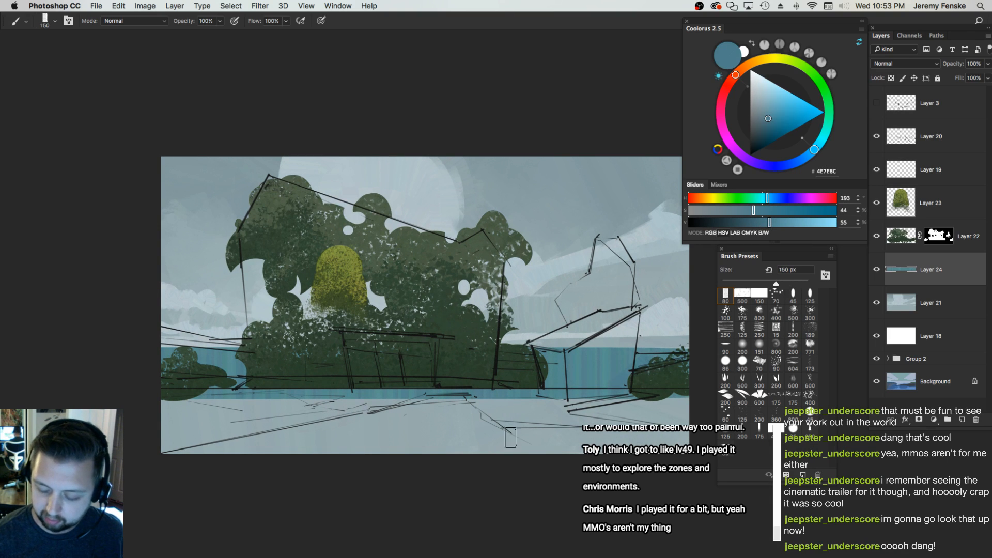
pyautogui.press(']')
pyautogui.press(']')
pyautogui.press(']')
pyautogui.press('[')
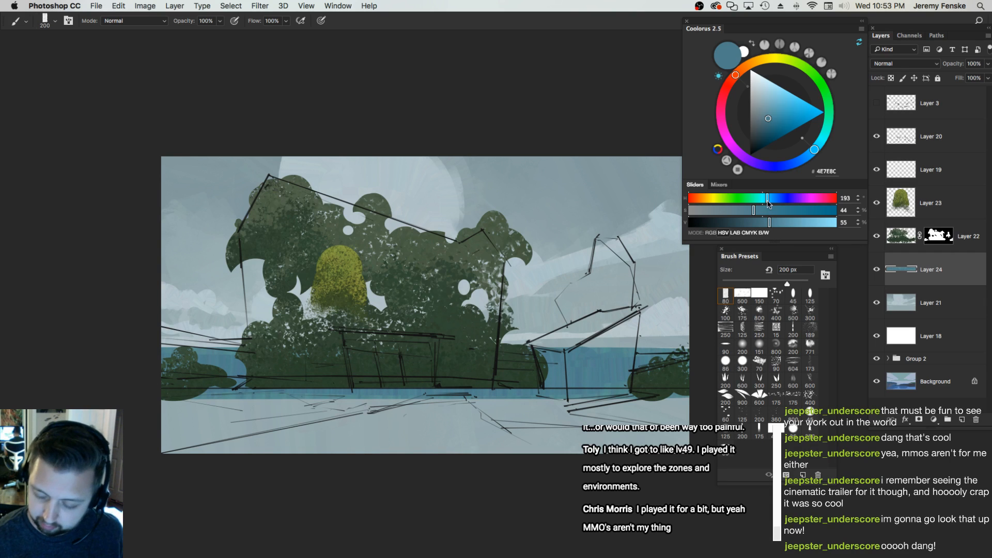
# Vary the band beside the shed with a bluer tone of hue 198, reducing the brush to 90 px
pyautogui.press(']')
pyautogui.press('[')
pyautogui.press('[')
pyautogui.press('[')
pyautogui.press('[')
pyautogui.press('[')
pyautogui.press('[')
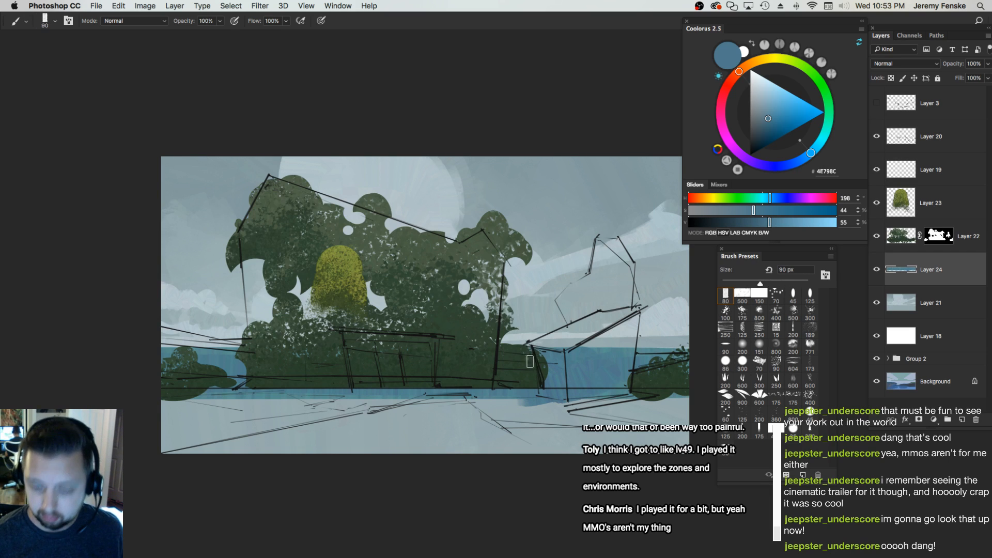
# Mix a brighter blue of hue 202, saturation 48 and brightness 63 and dab it along the band's upper edge beside the shed
pyautogui.press(']')
pyautogui.click(774, 222)
pyautogui.click(760, 211)
pyautogui.click(772, 198)
pyautogui.moveTo(541, 357); pyautogui.dragTo(549, 362)
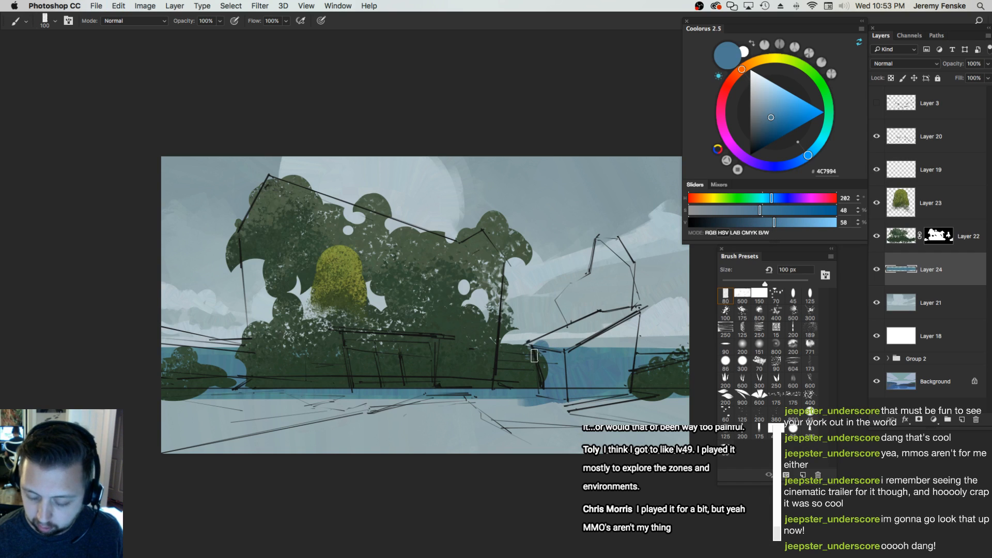
pyautogui.click(782, 222)
pyautogui.press('[')
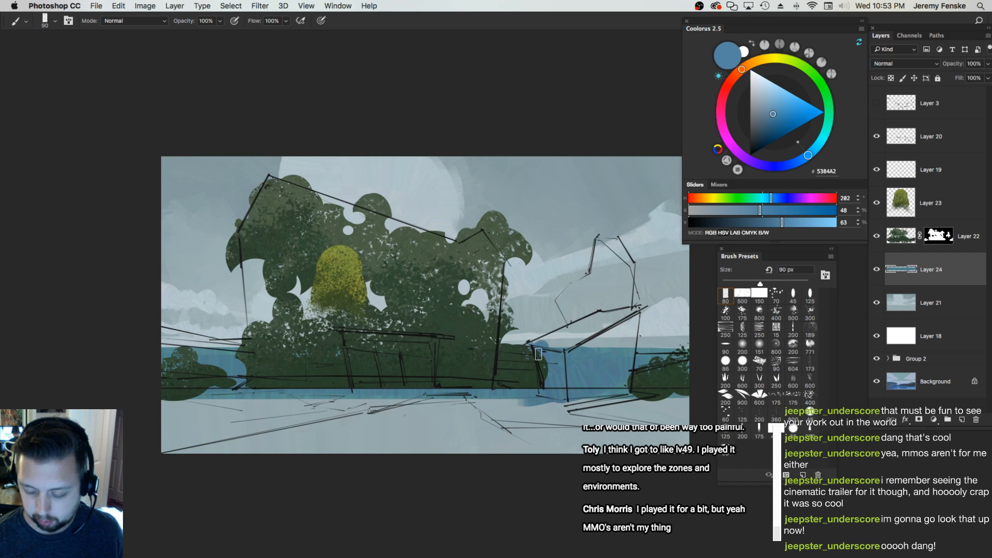
# Switch to the oval 45 px brush, enlarge it to 200 px and paint blue strokes over the band behind the shed
pyautogui.click(793, 294)
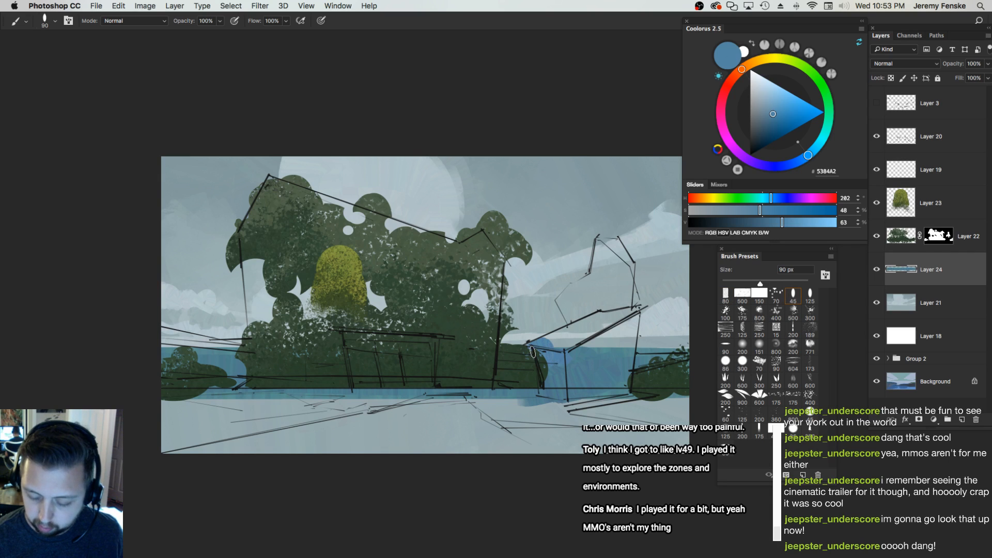
pyautogui.press(']')
pyautogui.press(']')
pyautogui.press(']')
pyautogui.press(']')
pyautogui.moveTo(592, 360)
pyautogui.mouseDown()
pyautogui.moveTo(614, 356)
pyautogui.moveTo(595, 361)
pyautogui.moveTo(641, 375)
pyautogui.mouseUp()
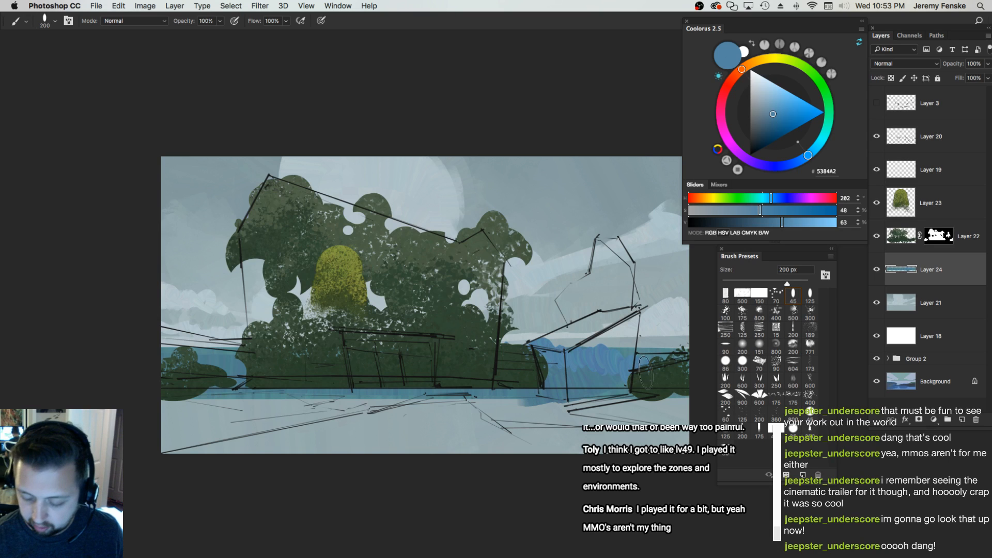
# Extend the blue strokes behind the bushes on both sides of the main foliage, giving the band an uneven upper edge with 125 to 200 px brush sizes
pyautogui.press('[')
pyautogui.press('[')
pyautogui.press('[')
pyautogui.moveTo(242, 356); pyautogui.dragTo(337, 360)
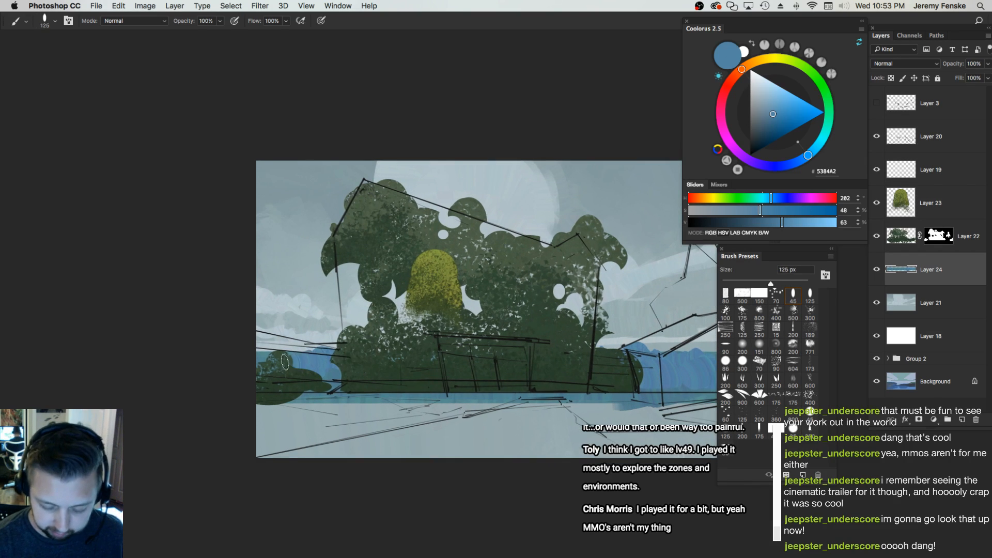
pyautogui.moveTo(624, 359)
pyautogui.mouseDown()
pyautogui.moveTo(558, 354)
pyautogui.moveTo(547, 364)
pyautogui.moveTo(565, 375)
pyautogui.mouseUp()
pyautogui.press('[')
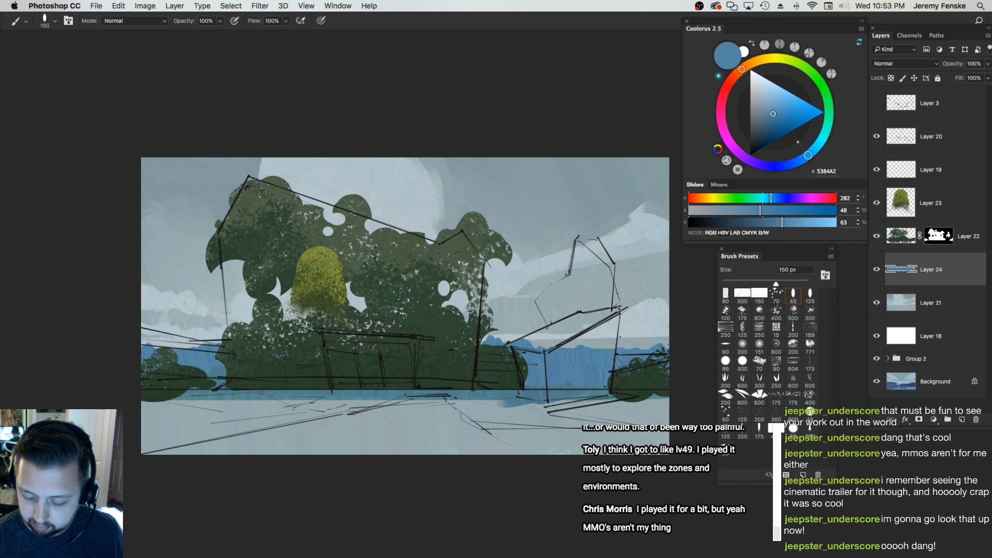
pyautogui.press(']')
pyautogui.press(']')
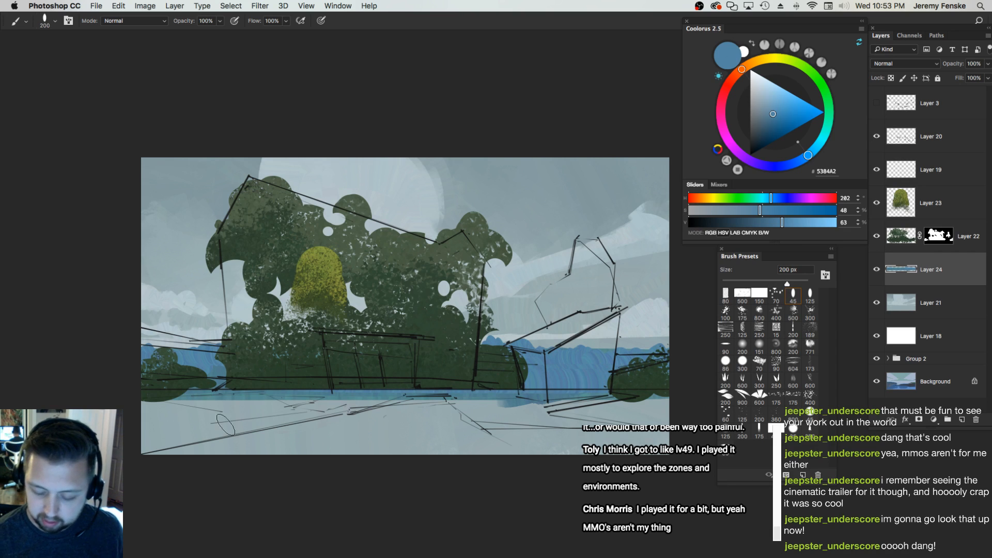
# Fill the entire foreground with blue using the flat brush, enlarging it to 300 px
pyautogui.click(725, 294)
pyautogui.moveTo(566, 373); pyautogui.dragTo(523, 372)
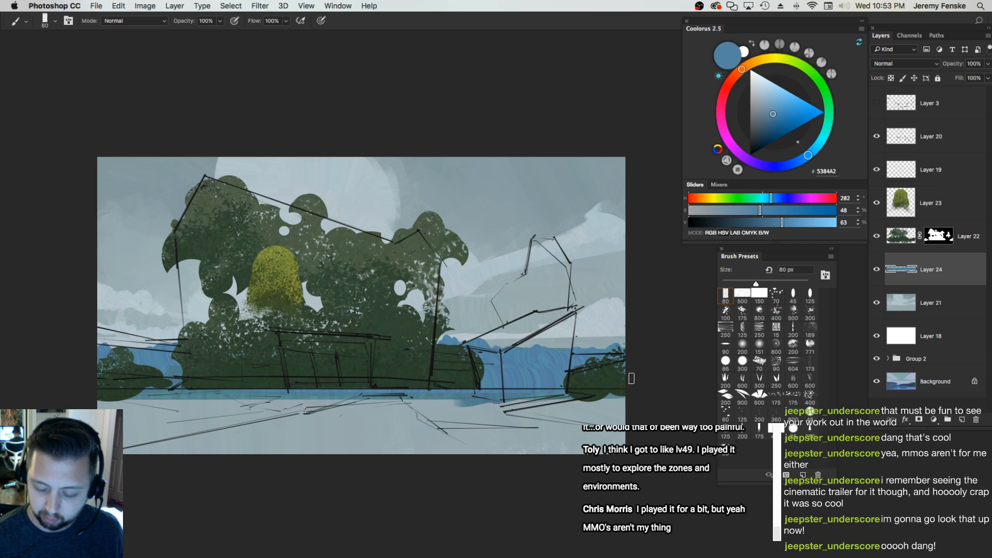
pyautogui.press(']')
pyautogui.press(']')
pyautogui.press(']')
pyautogui.press(']')
pyautogui.moveTo(96, 399)
pyautogui.mouseDown()
pyautogui.moveTo(654, 412)
pyautogui.moveTo(104, 431)
pyautogui.mouseUp()
pyautogui.press(']')
pyautogui.moveTo(476, 453)
pyautogui.mouseDown()
pyautogui.moveTo(547, 448)
pyautogui.moveTo(155, 449)
pyautogui.mouseUp()
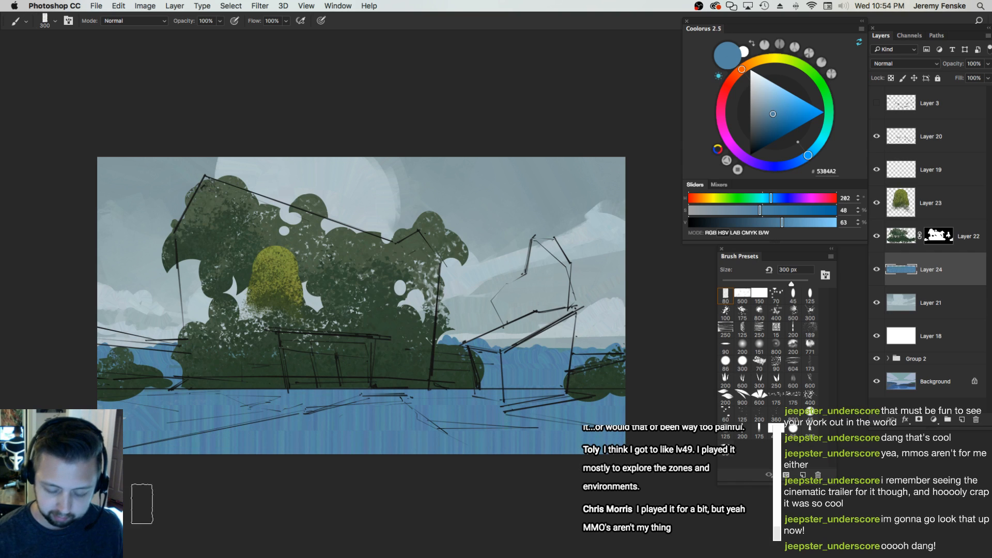
# Mix a dark green of hue 134, saturation 53 and brightness 43 and set the flat brush to 300 px
pyautogui.moveTo(469, 417); pyautogui.dragTo(467, 421)
pyautogui.press('[')
pyautogui.click(760, 199)
pyautogui.click(768, 222)
pyautogui.click(762, 211)
pyautogui.click(743, 198)
pyautogui.press('[')
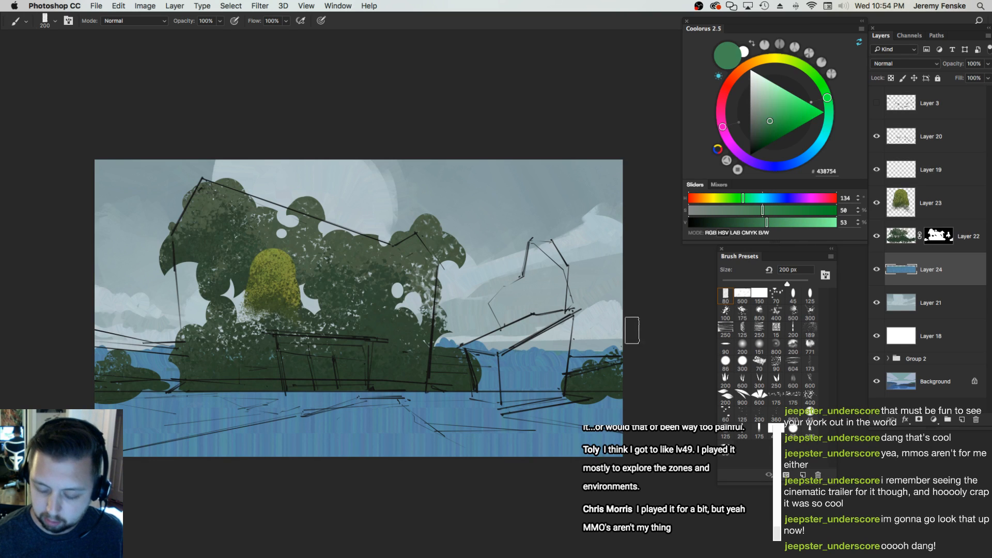
pyautogui.press(']')
pyautogui.click(766, 210)
pyautogui.click(752, 222)
pyautogui.press(']')
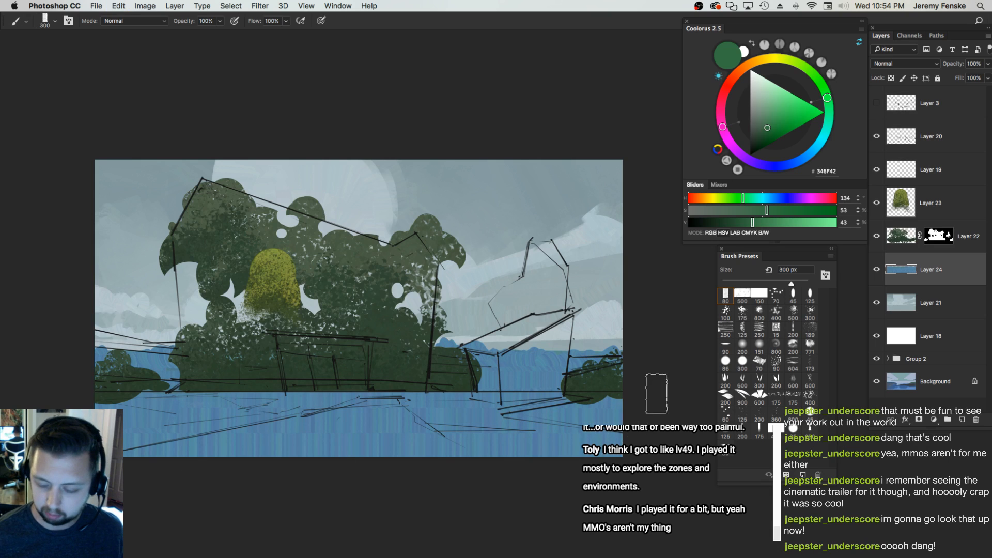
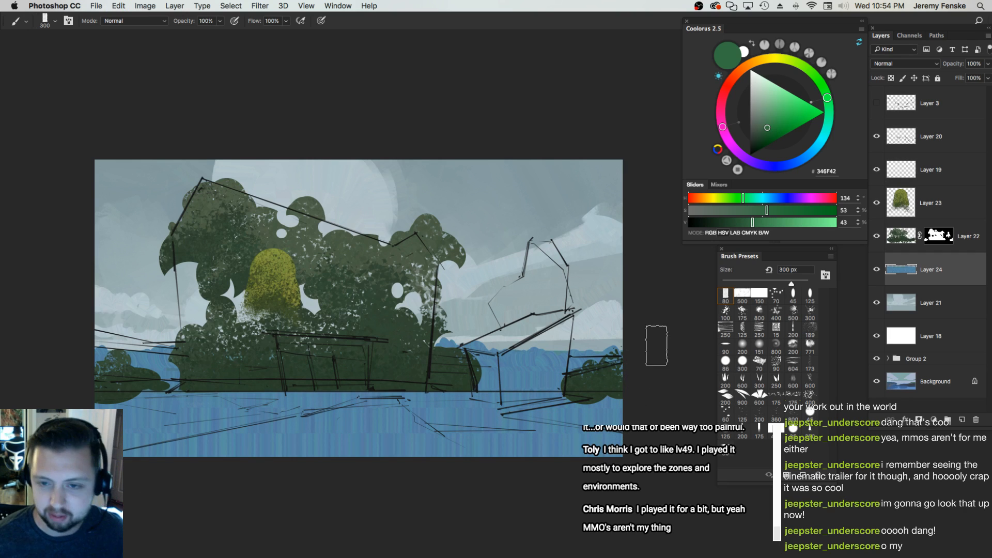
# Try a dark green dab beside the shed with the flat brush enlarged to 500 px
pyautogui.moveTo(524, 428); pyautogui.dragTo(523, 425)
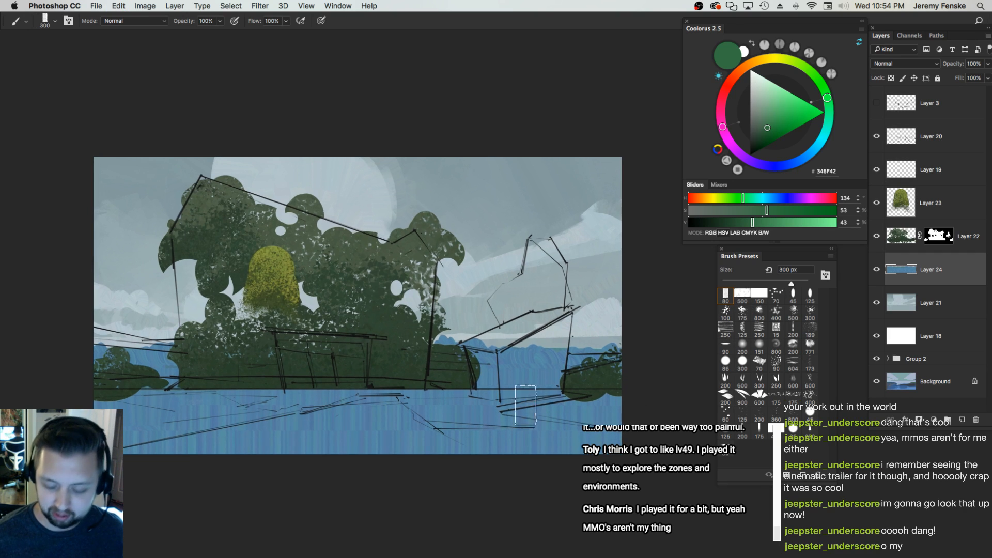
pyautogui.press(']')
pyautogui.press(']')
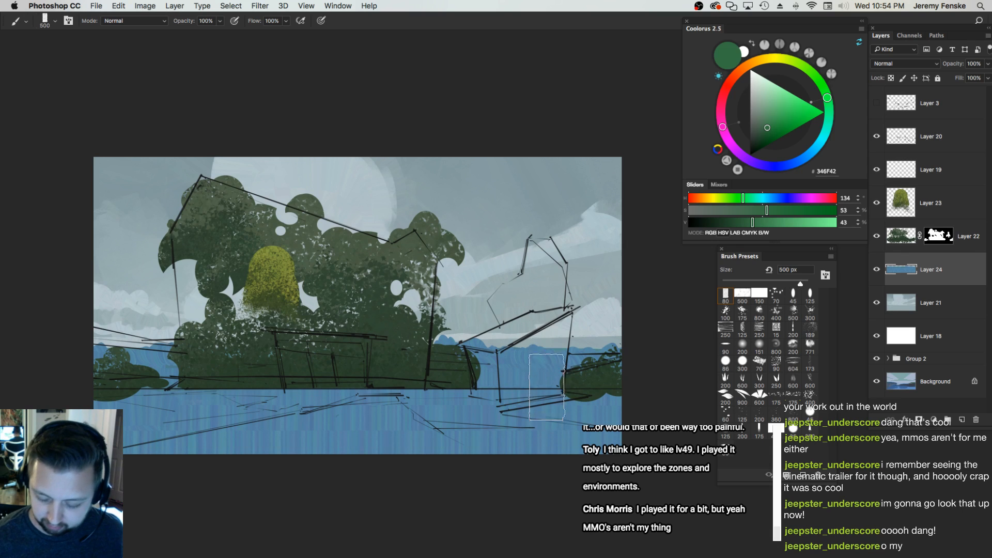
pyautogui.click(553, 389)
pyautogui.press('super+z')
# Sample the blue, shift it to hue 158, saturation 51 and brightness 72, and paint turquoise around the shed's base with a 700 px brush
pyautogui.keyDown('alt'); pyautogui.click(543, 360); pyautogui.keyUp('alt')
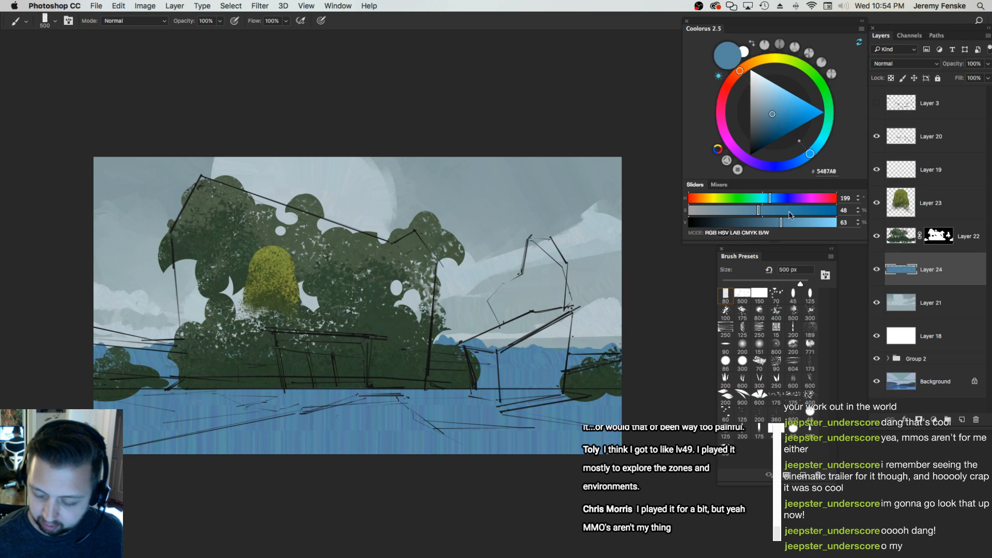
pyautogui.click(791, 221)
pyautogui.click(759, 198)
pyautogui.click(763, 210)
pyautogui.click(795, 222)
pyautogui.click(754, 199)
pyautogui.press(']')
pyautogui.press(']')
pyautogui.moveTo(571, 390); pyautogui.dragTo(496, 397)
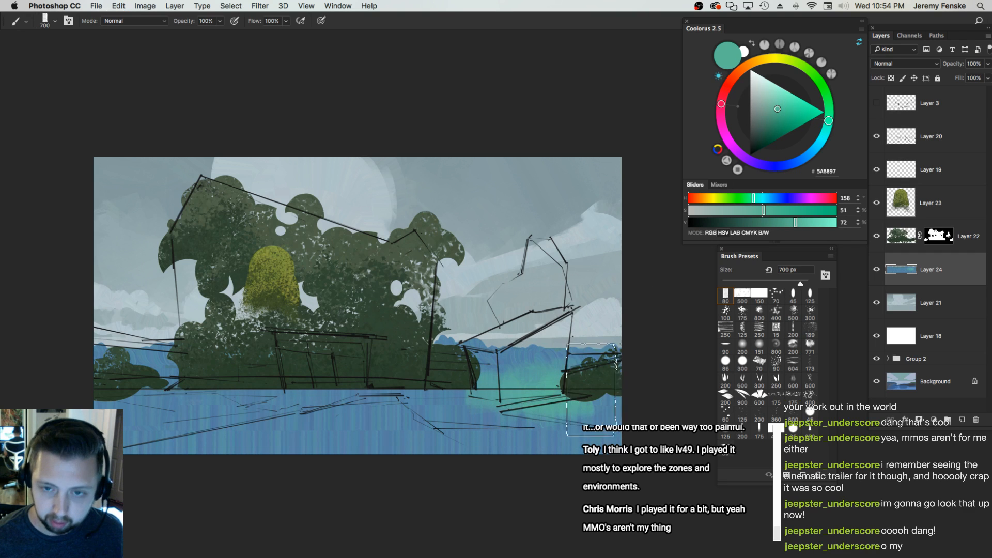
# Set the hue to 124 and paint green across the upper foreground and around the shed, enlarging the brush to 1000 px
pyautogui.click(739, 198)
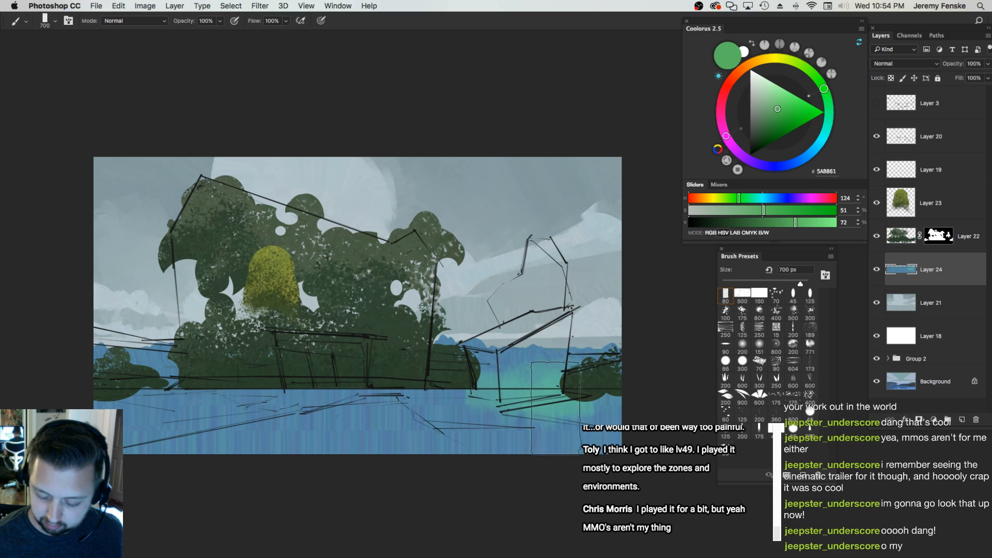
pyautogui.moveTo(493, 398)
pyautogui.mouseDown()
pyautogui.moveTo(586, 398)
pyautogui.moveTo(153, 404)
pyautogui.mouseUp()
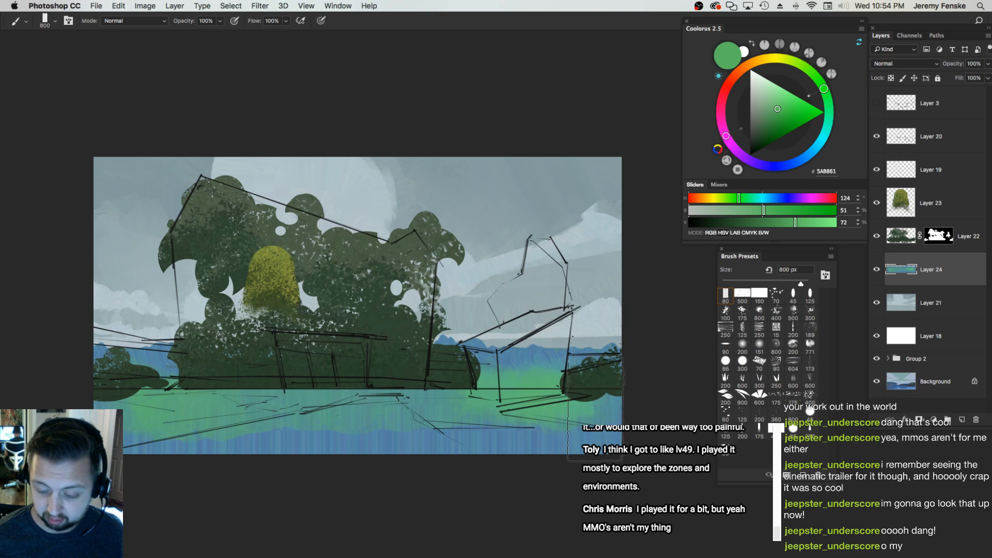
pyautogui.press(']')
pyautogui.press(']')
pyautogui.press(']')
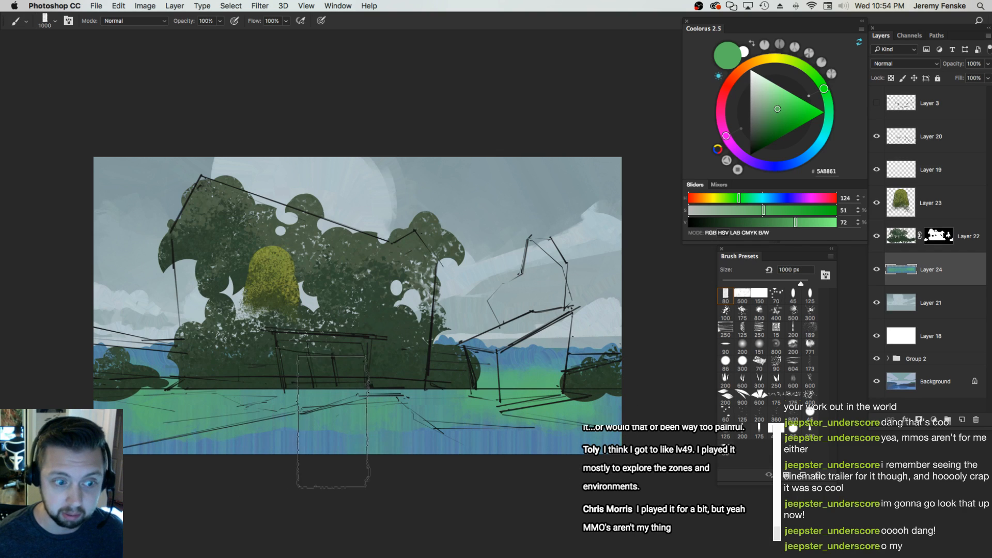
# Try another broad green stroke over the ground around the shed
pyautogui.moveTo(321, 429); pyautogui.dragTo(311, 434)
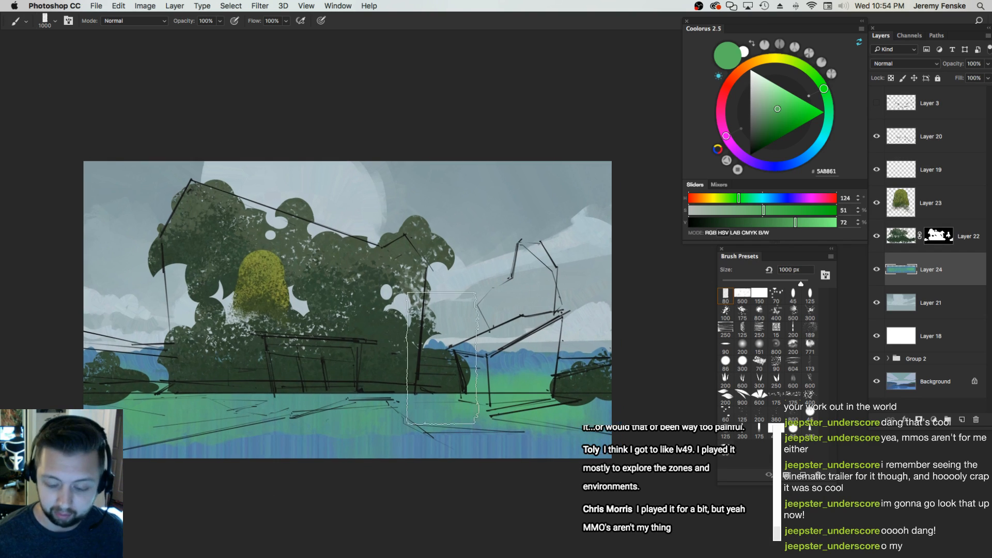
pyautogui.moveTo(525, 362); pyautogui.dragTo(558, 357)
pyautogui.press('super+z')
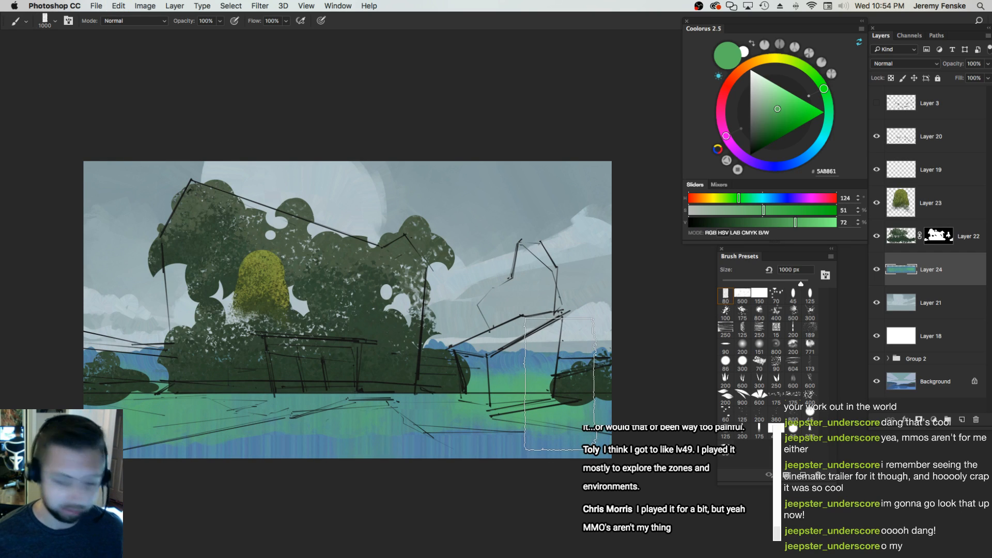
# Adjust the color balance of the blue-green ground layer
pyautogui.press('super+b')
pyautogui.moveTo(739, 154)
pyautogui.mouseDown()
pyautogui.moveTo(747, 155)
pyautogui.moveTo(735, 129)
pyautogui.mouseUp()
pyautogui.press('Return')
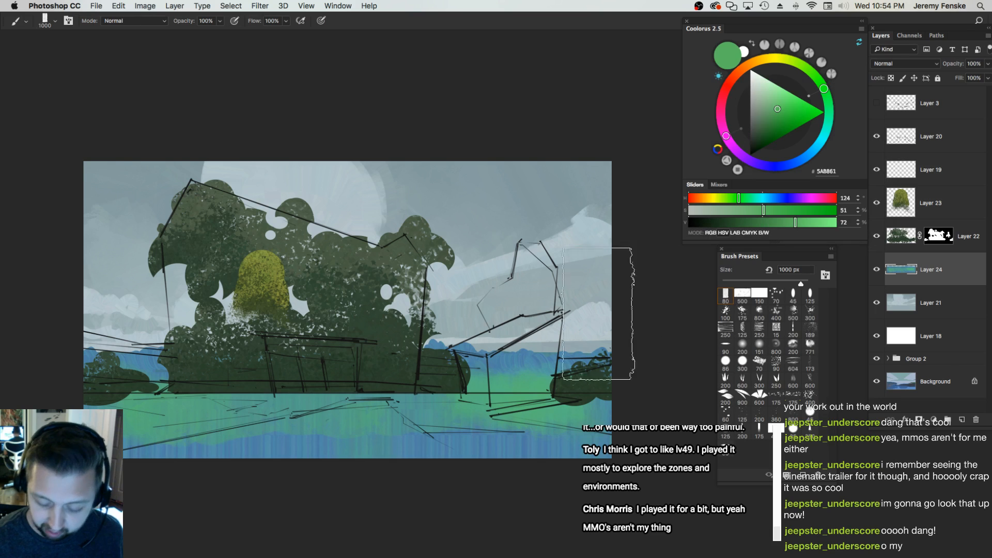
# Sample blue from the background band, lock the ground layer's transparent pixels, and reduce the brush to 400 px
pyautogui.keyDown('alt'); pyautogui.click(517, 353); pyautogui.keyUp('alt')
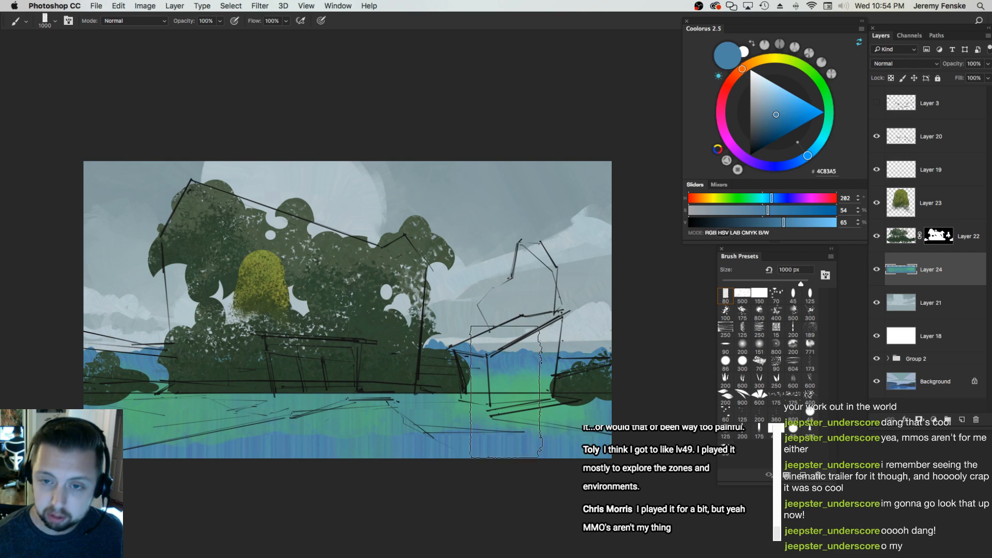
pyautogui.press('/')
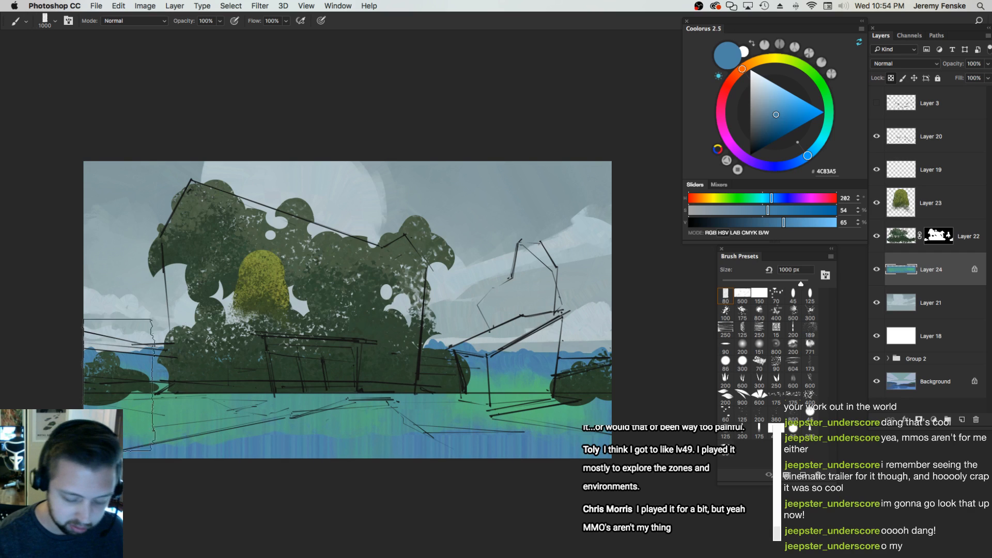
pyautogui.press('[')
pyautogui.press('[')
pyautogui.press('[')
pyautogui.press('[')
pyautogui.press('[')
pyautogui.press('[')
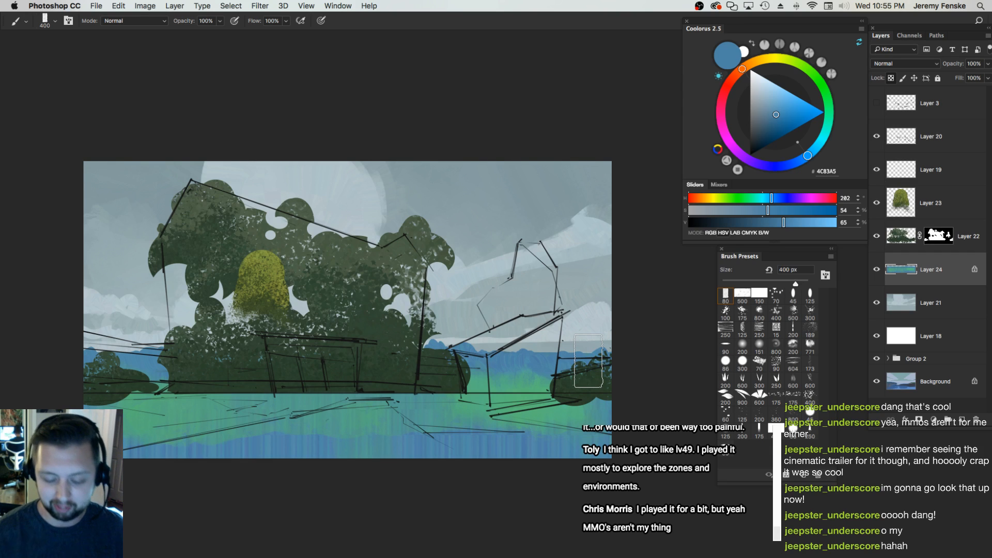
# Duplicate the yellow-green bush, place the copy lower in the foliage toward the house's other end, and scale it down
pyautogui.keyDown('super'); pyautogui.click(270, 293); pyautogui.keyUp('super')
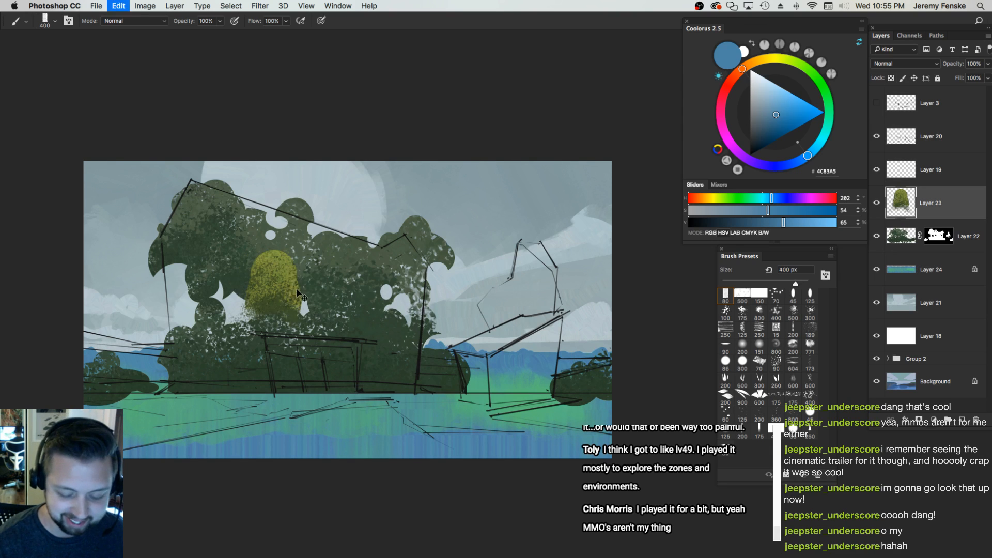
pyautogui.press('v')
pyautogui.moveTo(289, 303); pyautogui.dragTo(398, 350)
pyautogui.press('super+t')
pyautogui.moveTo(412, 288); pyautogui.dragTo(401, 310)
pyautogui.press('Return')
pyautogui.press('i')
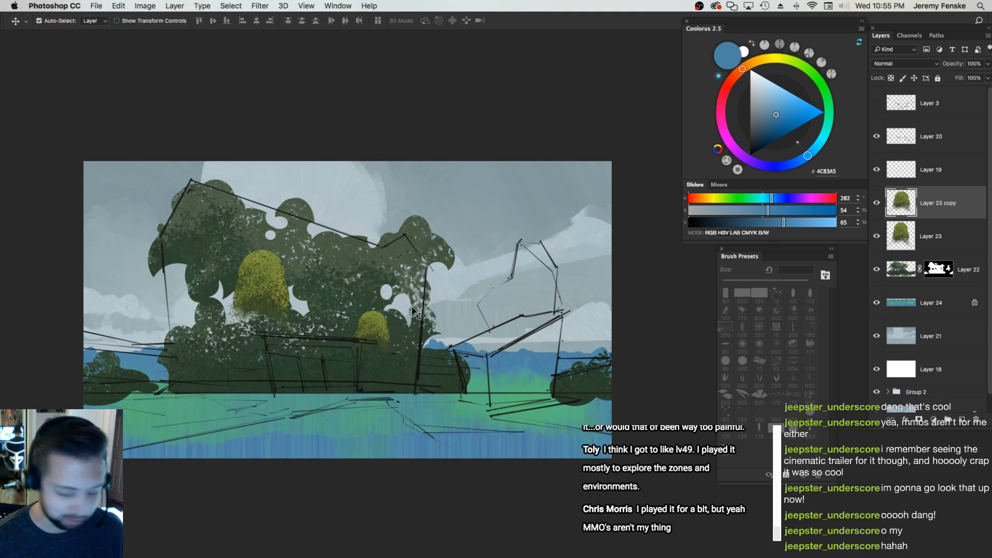
# Apply Color Balance to the small bush copy with midtone levels of +19, 0 and -14
pyautogui.press('super+b')
pyautogui.moveTo(739, 128); pyautogui.dragTo(732, 155)
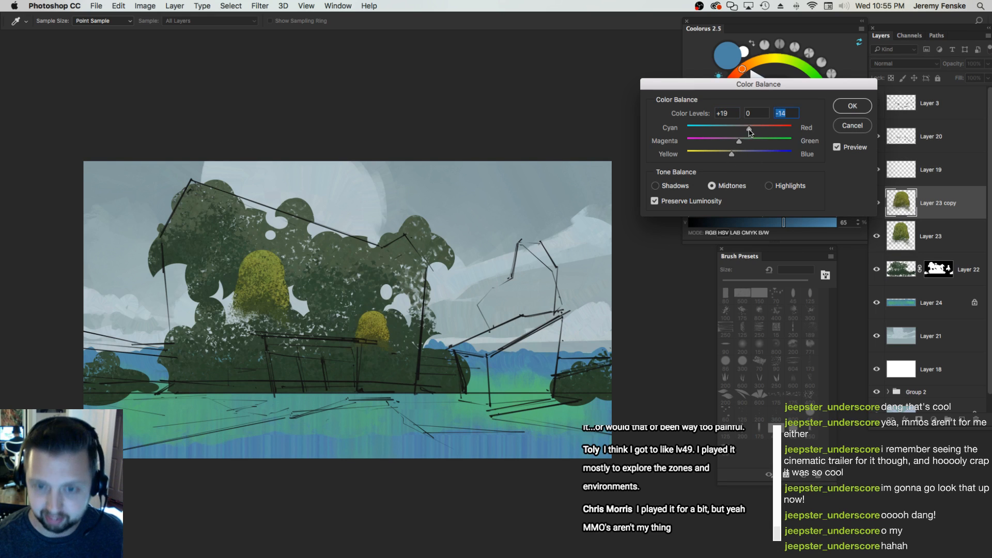
pyautogui.click(749, 132)
pyautogui.press('Return')
pyautogui.press('v')
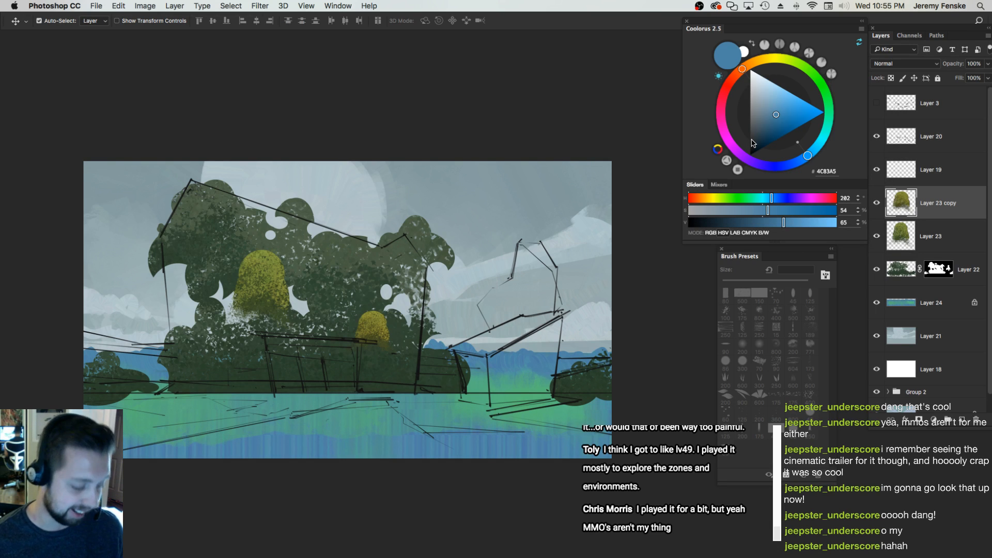
# Apply Color Balance levels of 0, +15 and +6 to the small bush and lower its Levels output white point
pyautogui.hotkey('ctrl', 'b')
pyautogui.moveTo(739, 141)
pyautogui.mouseDown()
pyautogui.moveTo(748, 145)
pyautogui.moveTo(743, 157)
pyautogui.mouseUp()
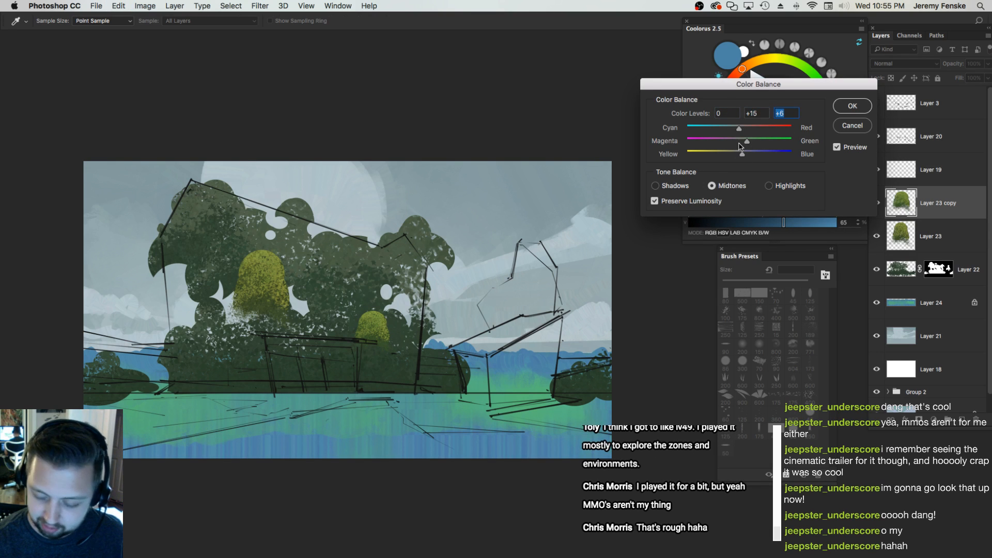
pyautogui.press('Return')
pyautogui.hotkey('ctrl', 'l')
pyautogui.moveTo(860, 337); pyautogui.dragTo(839, 337)
pyautogui.press('Return')
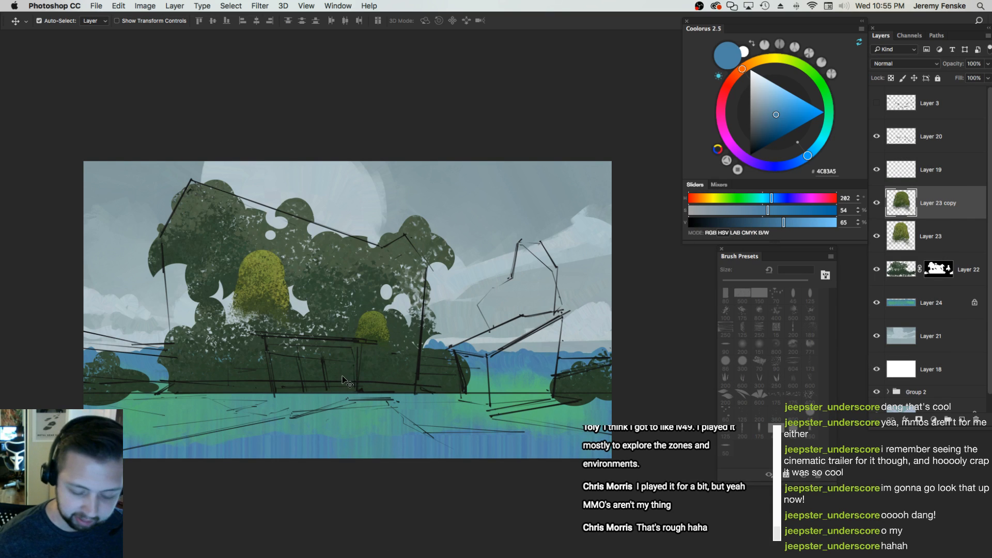
# Set the Levels midtone input of the dark foliage layer to 0.96
pyautogui.click(396, 296)
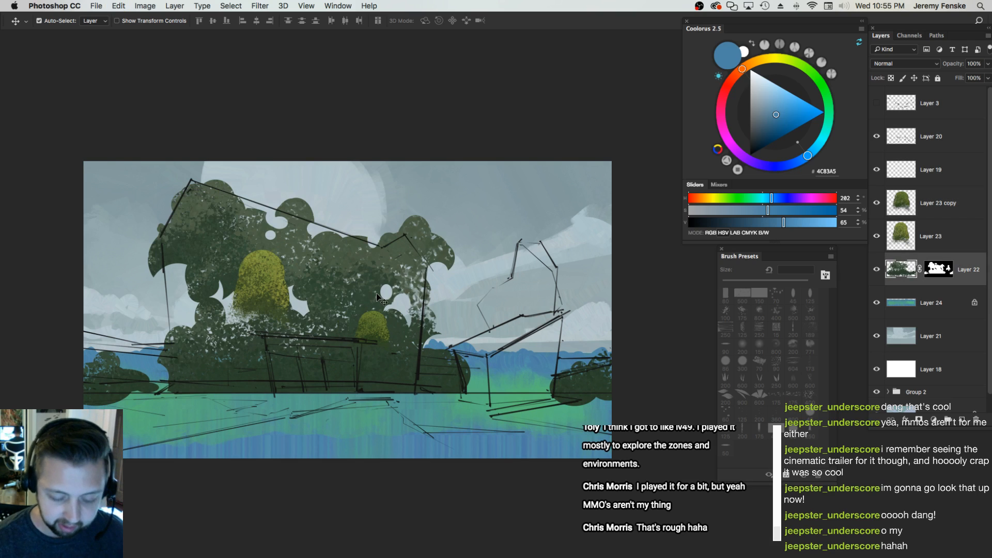
pyautogui.hotkey('ctrl', 'l')
pyautogui.moveTo(794, 291); pyautogui.dragTo(798, 295)
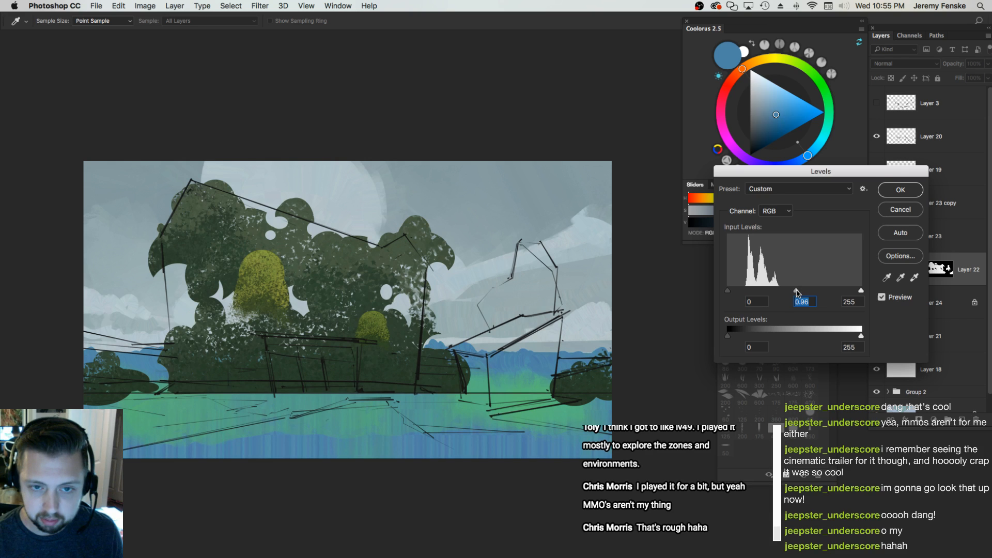
pyautogui.press('Return')
# Add a new layer beneath the dark foliage layer and shrink the brush to 60 px
pyautogui.press('ctrl')
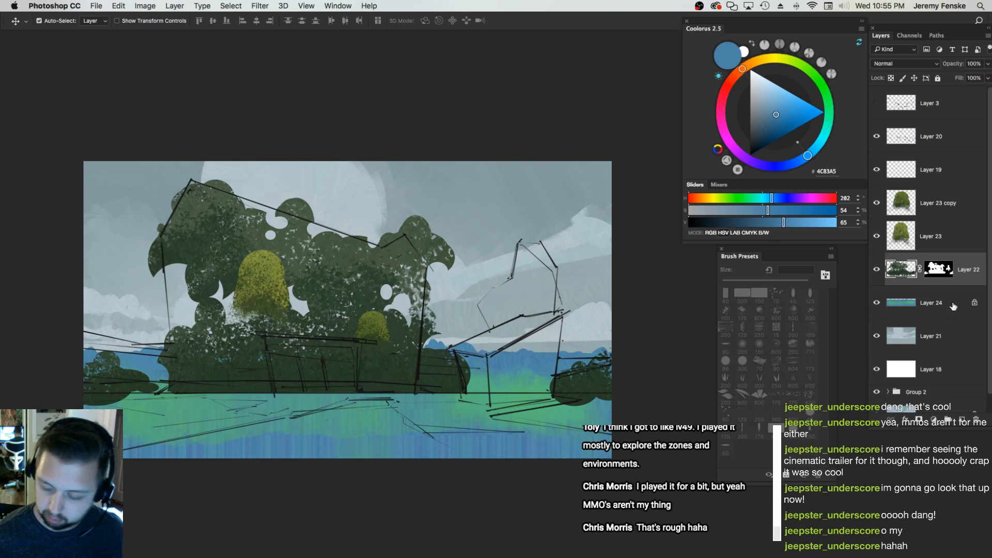
pyautogui.keyDown('ctrl'); pyautogui.click(963, 420); pyautogui.keyUp('ctrl')
pyautogui.press('b')
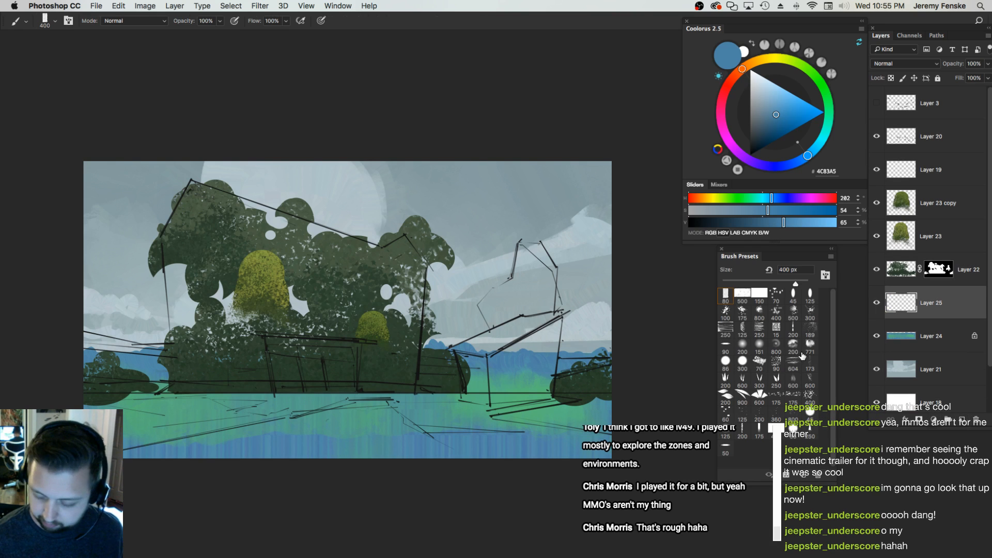
pyautogui.press('[')
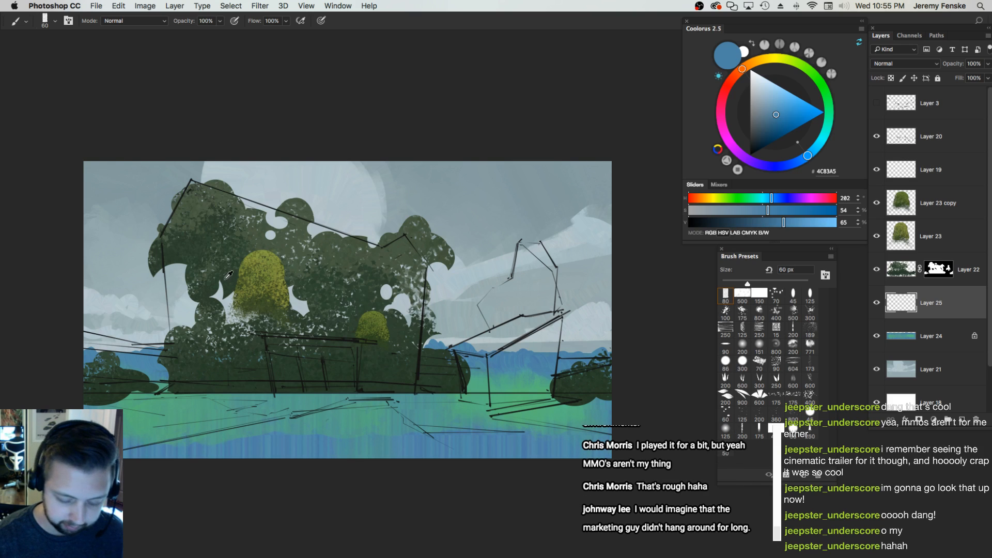
# Sample the dark foliage green and shift it to hue 120, saturation 10 and brightness 25 with a 35 px brush
pyautogui.keyDown('alt'); pyautogui.click(222, 280); pyautogui.keyUp('alt')
pyautogui.click(720, 211)
pyautogui.moveTo(725, 223); pyautogui.dragTo(706, 210)
pyautogui.press('[')
pyautogui.press('[')
pyautogui.click(723, 222)
pyautogui.press(']')
pyautogui.press(']')
pyautogui.press(']')
pyautogui.press('[')
pyautogui.moveTo(726, 210); pyautogui.dragTo(703, 210)
pyautogui.click(725, 222)
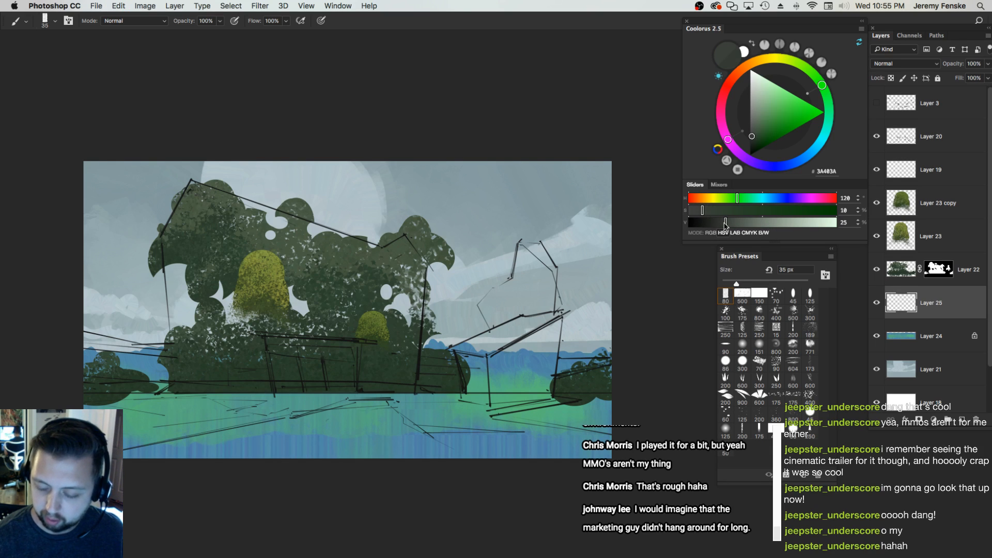
# Shift the colour to hue 60 and saturation 17, and try a trunk stroke under the foliage's outer left clump
pyautogui.press('[')
pyautogui.press('[')
pyautogui.moveTo(734, 199); pyautogui.dragTo(713, 199)
pyautogui.click(713, 210)
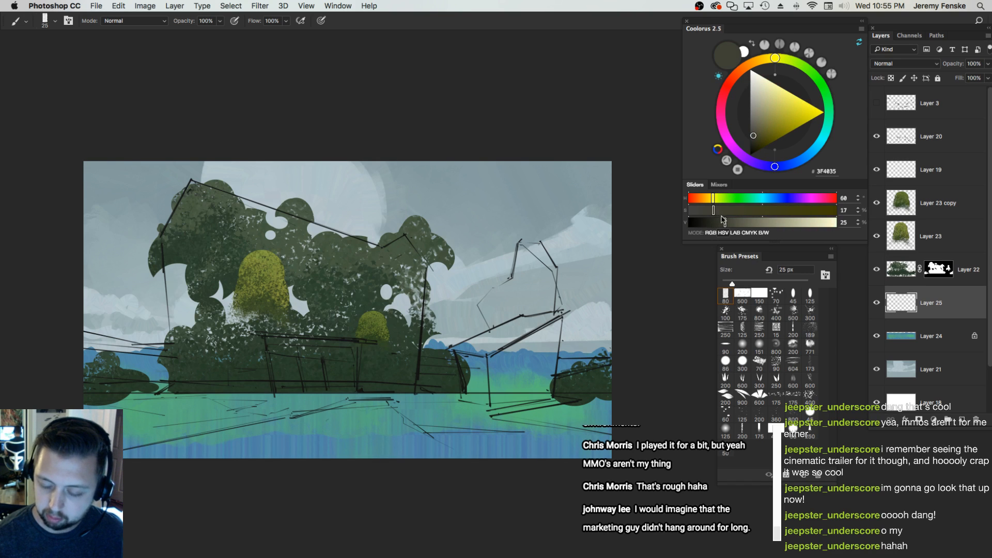
pyautogui.click(728, 222)
pyautogui.moveTo(173, 262); pyautogui.dragTo(192, 289)
pyautogui.press('super+z')
pyautogui.press('super+z')
# Set the colour to hue 51, saturation 14 and brightness 30, and paint slanted trunks below the leftmost foliage with a 35 px brush
pyautogui.click(709, 210)
pyautogui.click(732, 223)
pyautogui.click(710, 198)
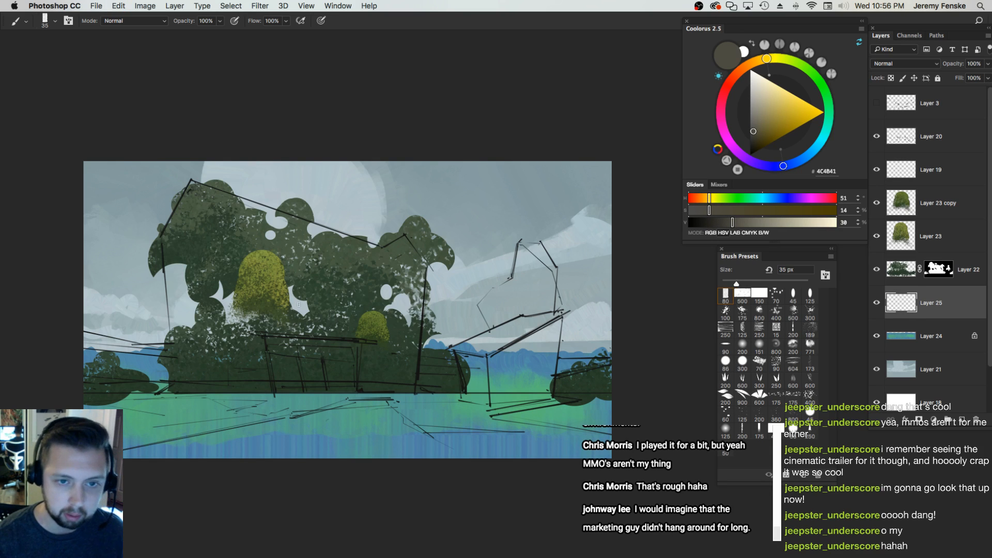
pyautogui.moveTo(173, 263)
pyautogui.mouseDown()
pyautogui.moveTo(188, 287)
pyautogui.moveTo(195, 364)
pyautogui.mouseUp()
pyautogui.press('[')
pyautogui.press('super+z')
pyautogui.moveTo(189, 292); pyautogui.dragTo(195, 356)
pyautogui.press('[')
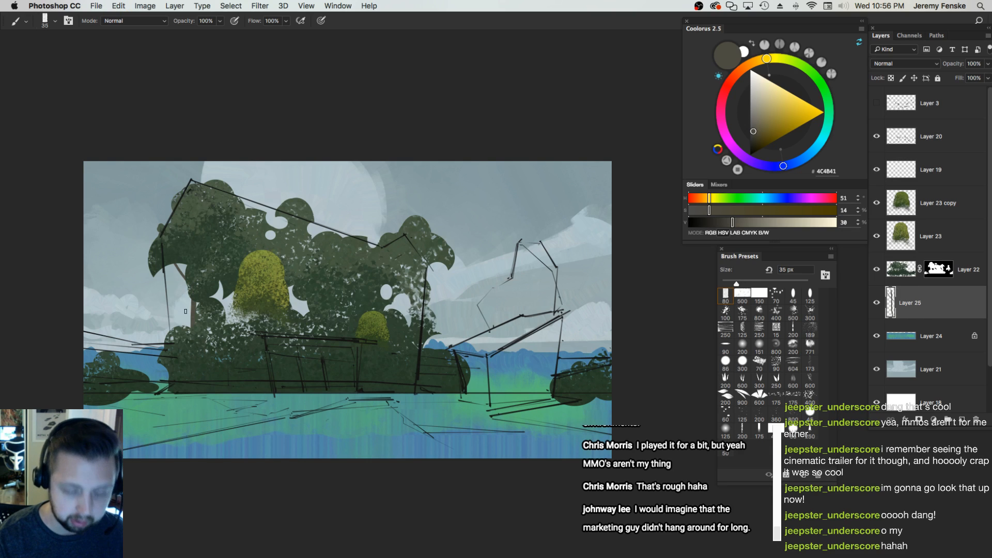
pyautogui.press('super+z')
pyautogui.moveTo(187, 272); pyautogui.dragTo(179, 327)
pyautogui.press(']')
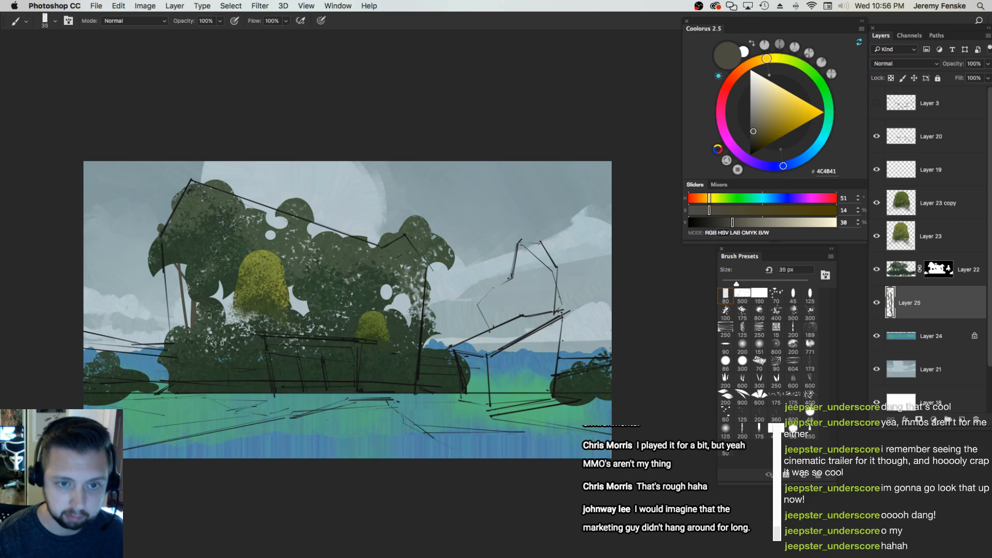
# Paint more trunks in the sky gap beside the large yellow-green bush, reducing the brush from 30 to 20 px
pyautogui.press('[')
pyautogui.press('[')
pyautogui.press('[')
pyautogui.press('[')
pyautogui.press('[')
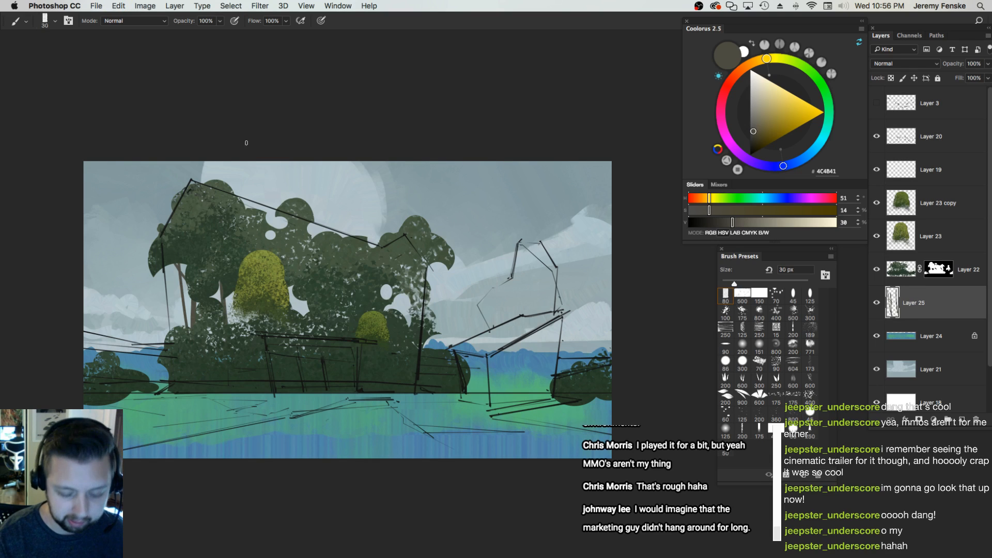
pyautogui.press(']')
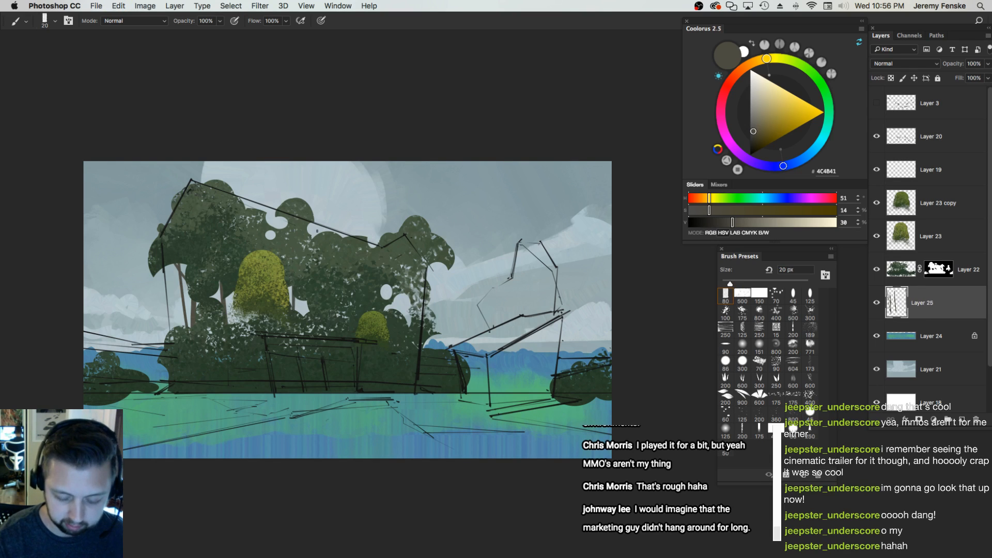
pyautogui.press('[')
pyautogui.press('[')
pyautogui.press('[')
pyautogui.press(']')
pyautogui.moveTo(242, 328); pyautogui.dragTo(241, 307)
# Add fine branches in the foliage gaps around the large yellow-green bush, varying the brush between 9 and 20 px
pyautogui.press('[')
pyautogui.press('[')
pyautogui.press('[')
pyautogui.press('[')
pyautogui.press('[')
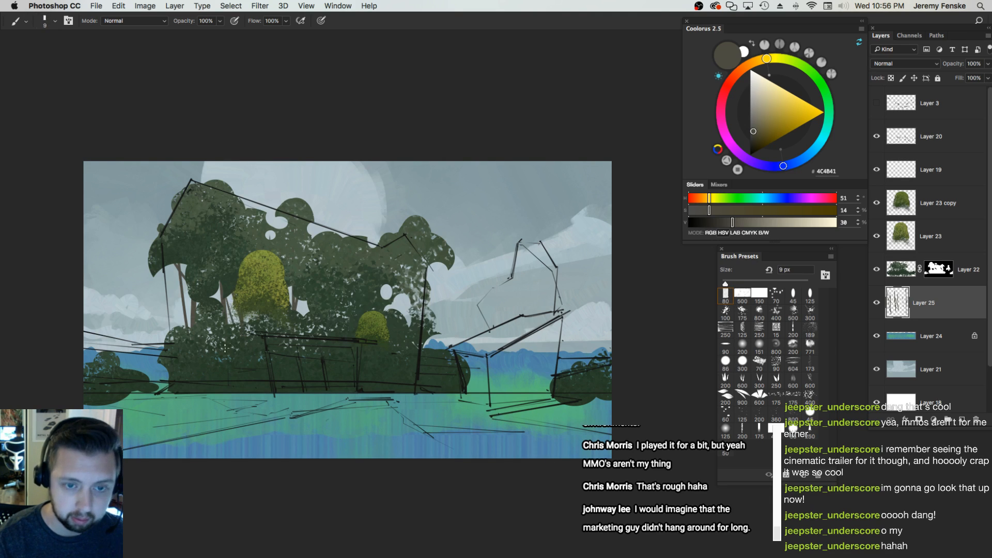
pyautogui.press(']')
pyautogui.press(']')
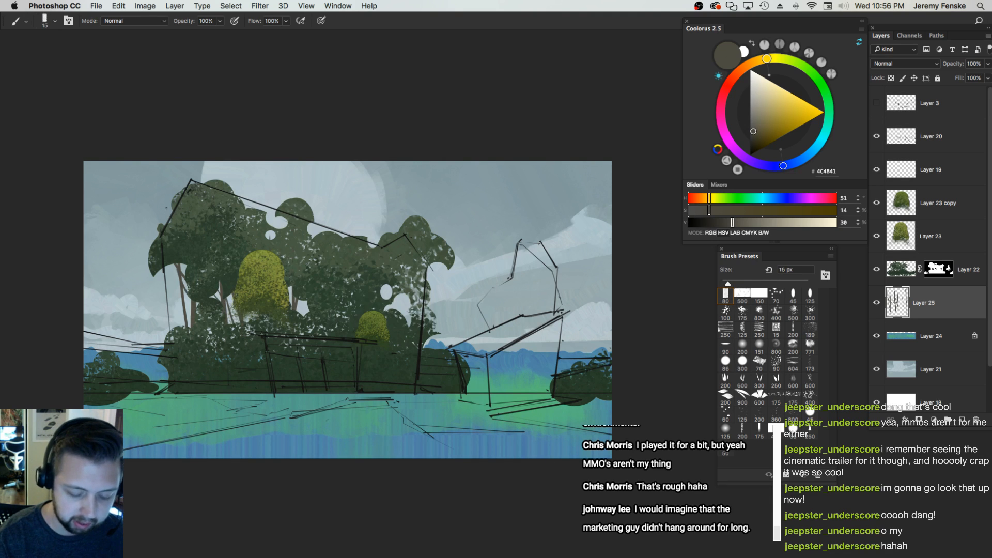
pyautogui.press(']')
pyautogui.press('[')
pyautogui.press('[')
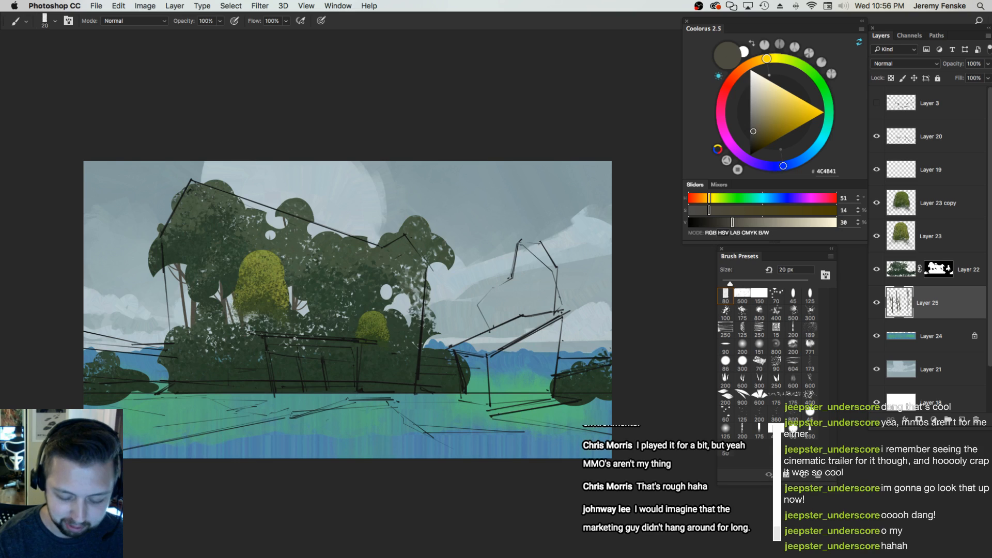
# Paint thin trunks and branches through the gaps near the small bush and under the rightmost foliage with a 10 to 20 px brush
pyautogui.moveTo(387, 283); pyautogui.dragTo(384, 378)
pyautogui.press('[')
pyautogui.press('[')
pyautogui.moveTo(393, 285); pyautogui.dragTo(392, 298)
pyautogui.press('[')
pyautogui.press('[')
pyautogui.press('[')
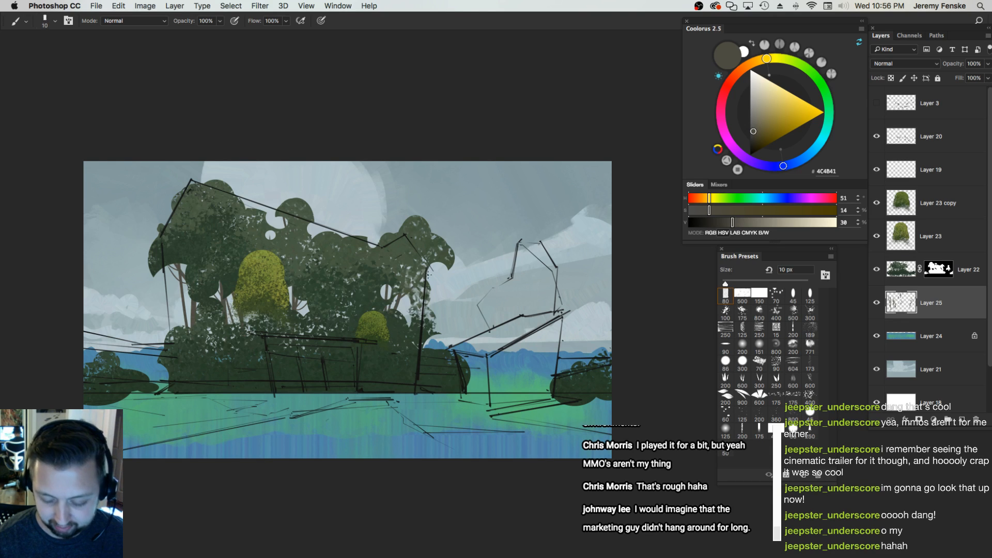
pyautogui.press('[')
pyautogui.press(']')
pyautogui.press(']')
pyautogui.press(']')
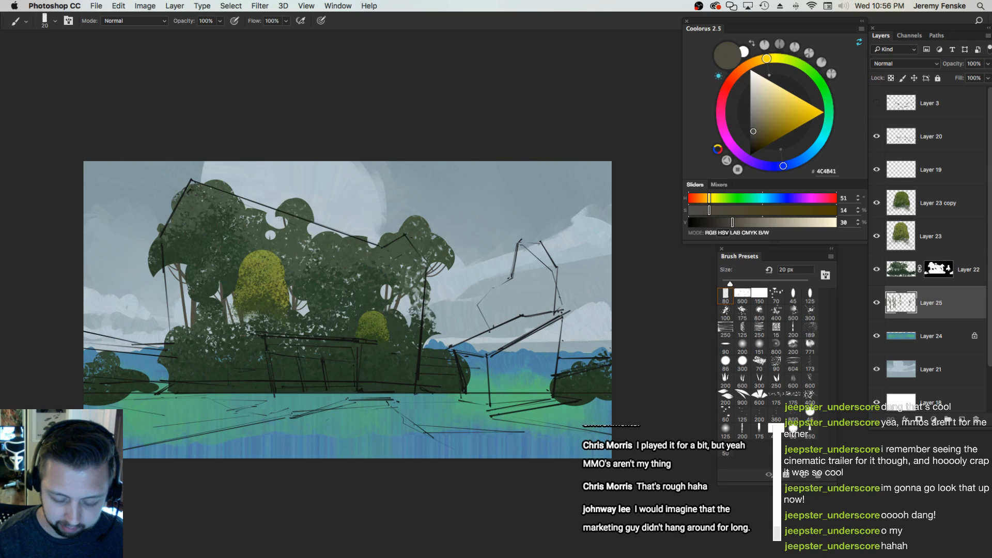
# Enlarge the brush to 25 px and rework the trunk stroke beneath the rightmost foliage clump
pyautogui.press(']')
pyautogui.moveTo(412, 267); pyautogui.dragTo(401, 312)
pyautogui.press('super+z')
pyautogui.moveTo(428, 368)
pyautogui.mouseDown()
pyautogui.moveTo(434, 313)
pyautogui.moveTo(419, 248)
pyautogui.mouseUp()
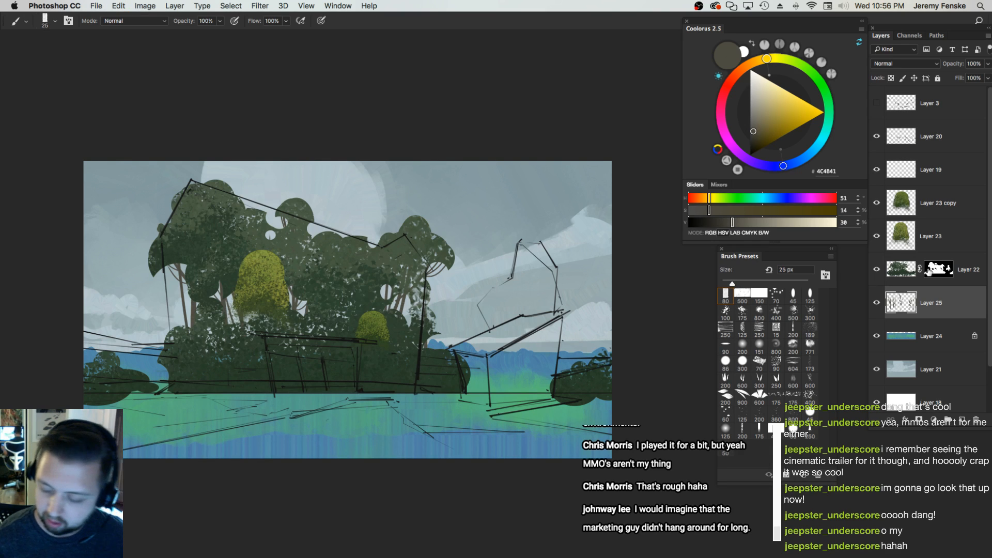
# Add a new layer above the dark foliage and paint long trunks over its left and right sides with a 25 px brush
pyautogui.click(957, 269)
pyautogui.click(964, 416)
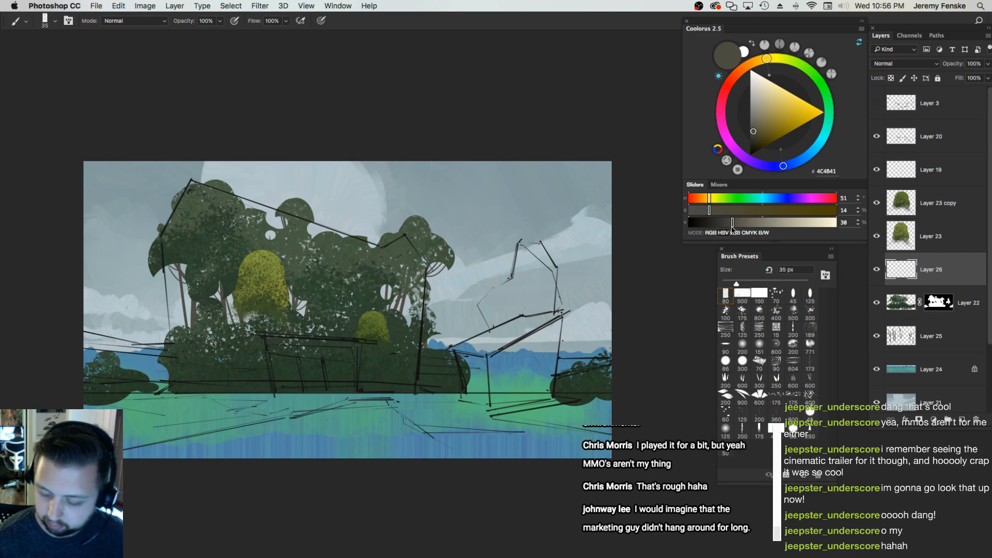
pyautogui.moveTo(193, 288); pyautogui.dragTo(196, 382)
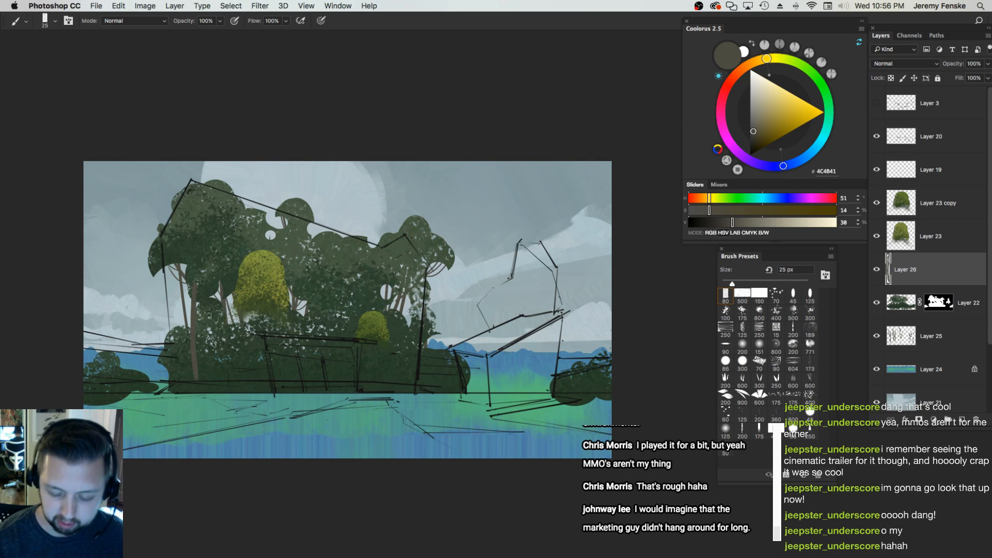
pyautogui.press(']')
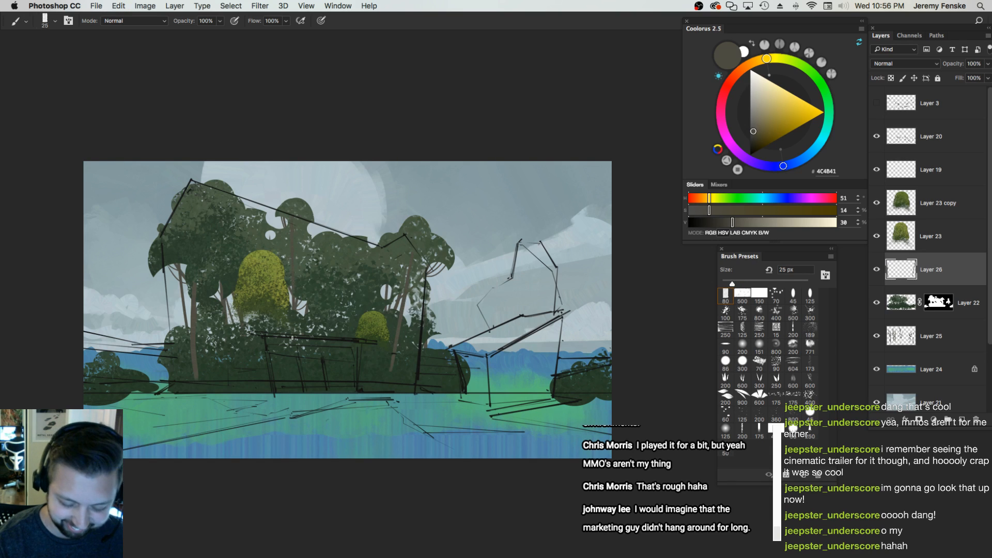
pyautogui.press(']')
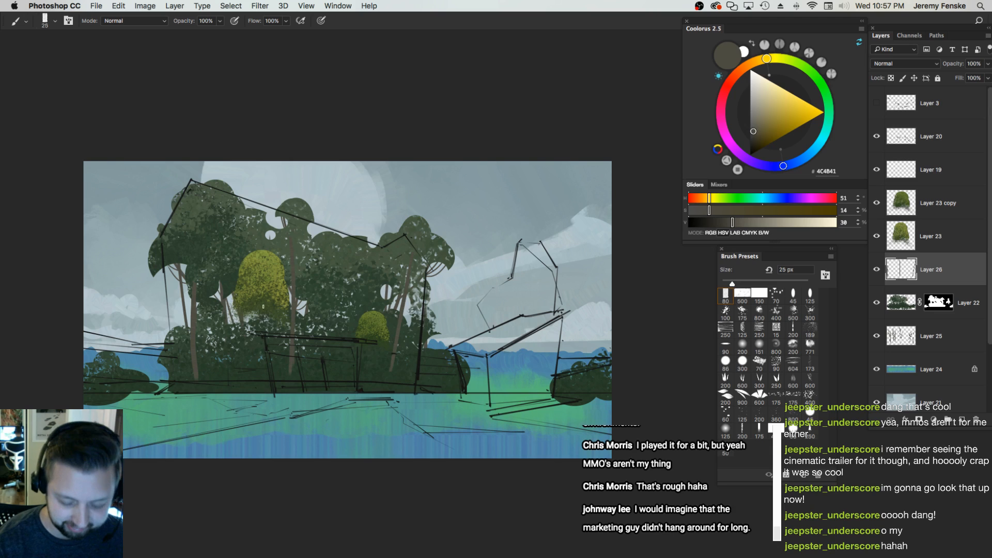
# Paint a trunk below the large yellow-green bush with a 40 px brush, undo the last stroke, and return to 25 px
pyautogui.press(']')
pyautogui.press(']')
pyautogui.press(']')
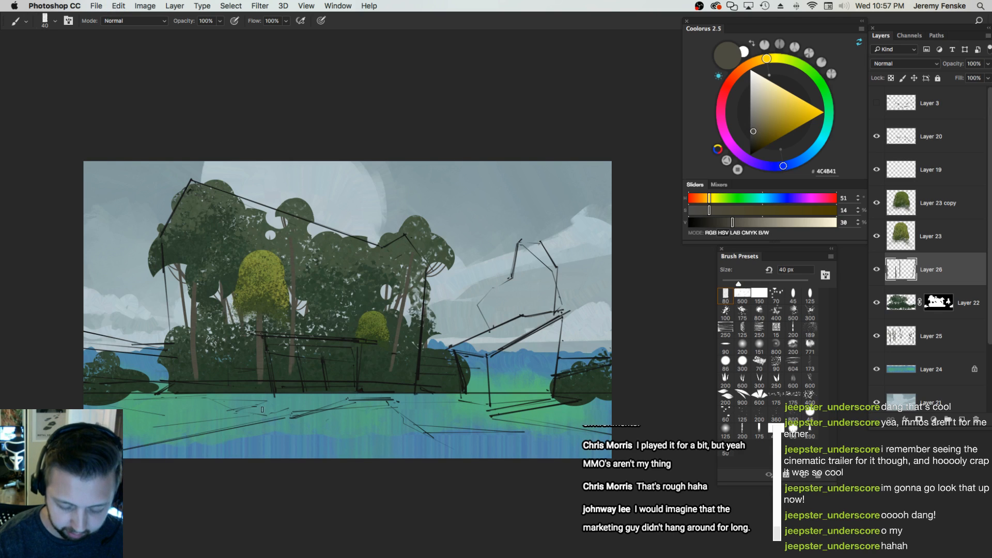
pyautogui.press('super+z')
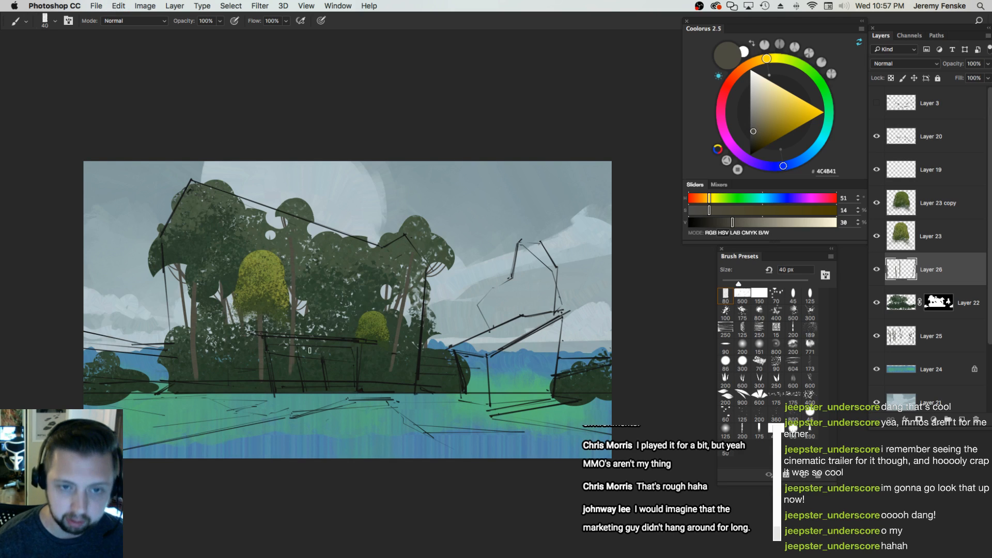
pyautogui.press('[')
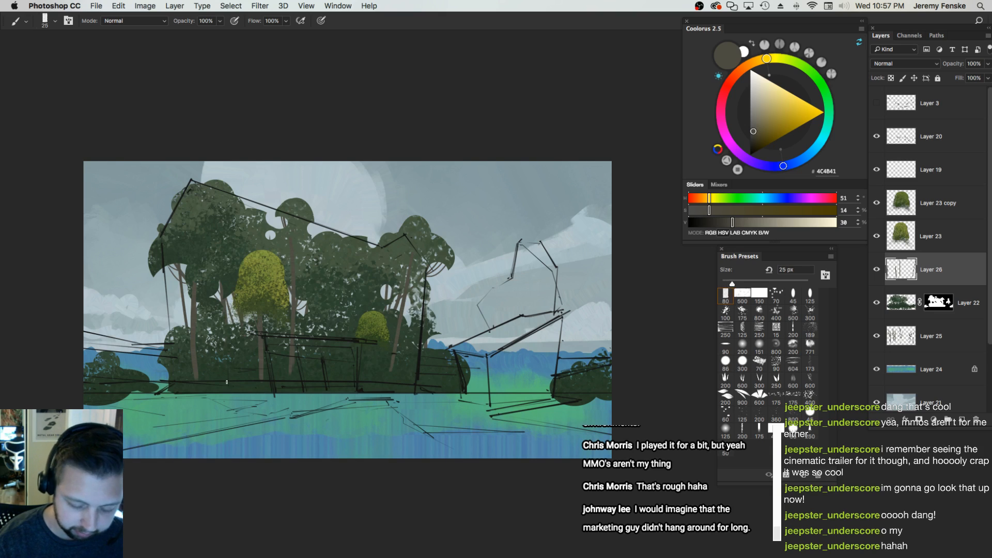
# Paint long vertical trunk strokes through the foliage left of the large yellow-green bush, undo unwanted strokes, and enlarge the brush to 35 px
pyautogui.moveTo(231, 345); pyautogui.dragTo(223, 270)
pyautogui.press('super+z')
pyautogui.moveTo(220, 382); pyautogui.dragTo(218, 233)
pyautogui.press('super+z')
pyautogui.press(']')
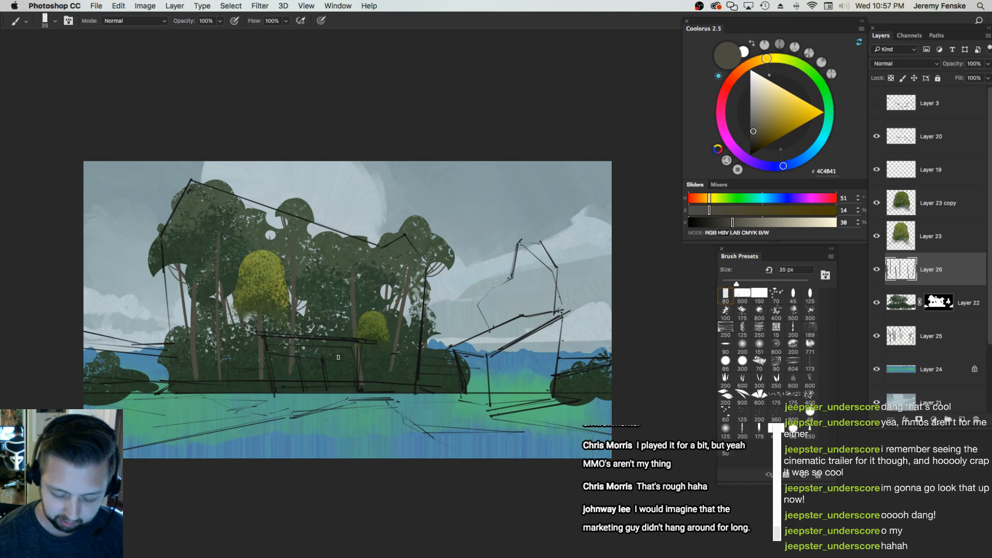
# Switch to the eraser with the tapered 45 preset, enlarge it to 80 px, and trim the trunks on Layer 26
pyautogui.press('e')
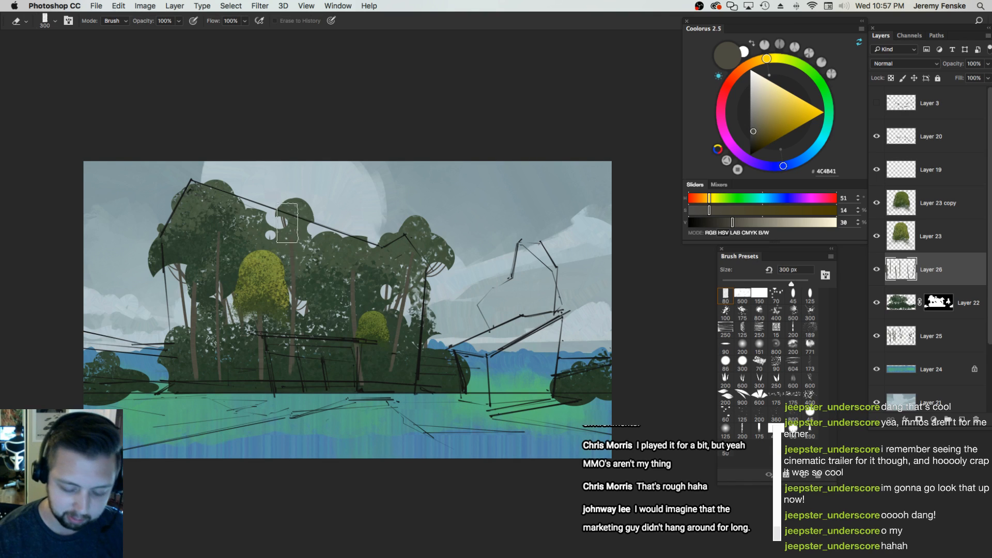
pyautogui.click(791, 296)
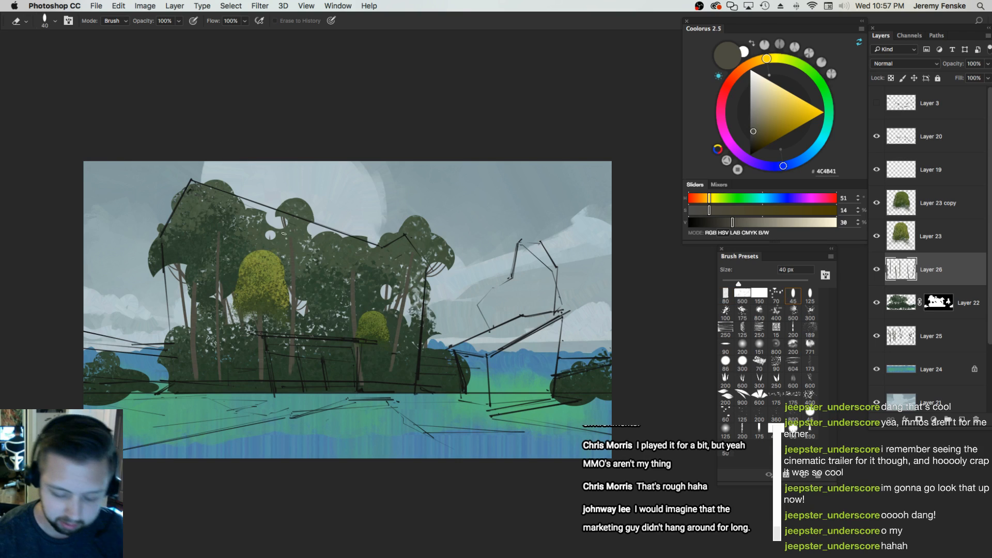
pyautogui.press(']')
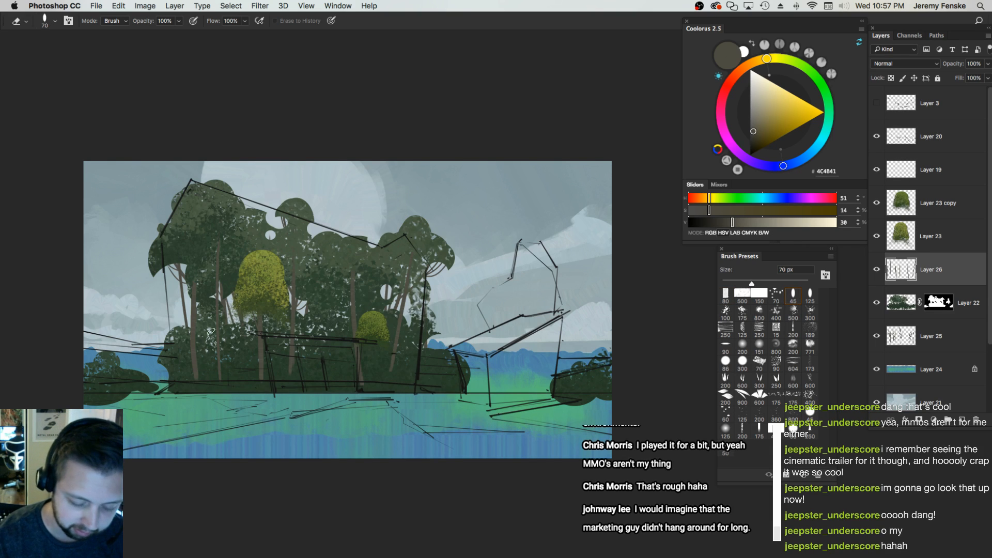
pyautogui.press(']')
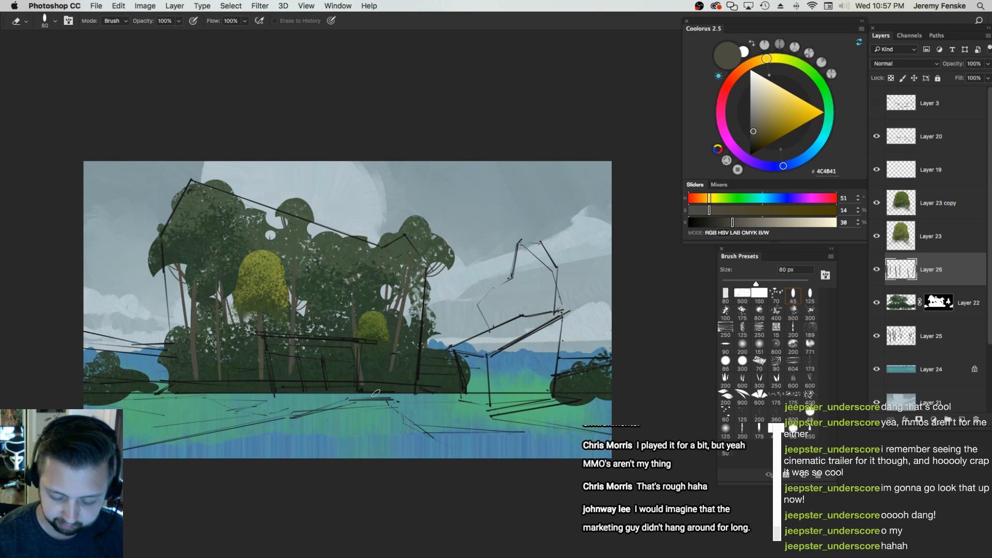
# Lock Layer 26's transparent pixels, choose the soft round 200 brush, and prepare a dark brown from a sampled colour with saturation 21 and brightness 22
pyautogui.press('b')
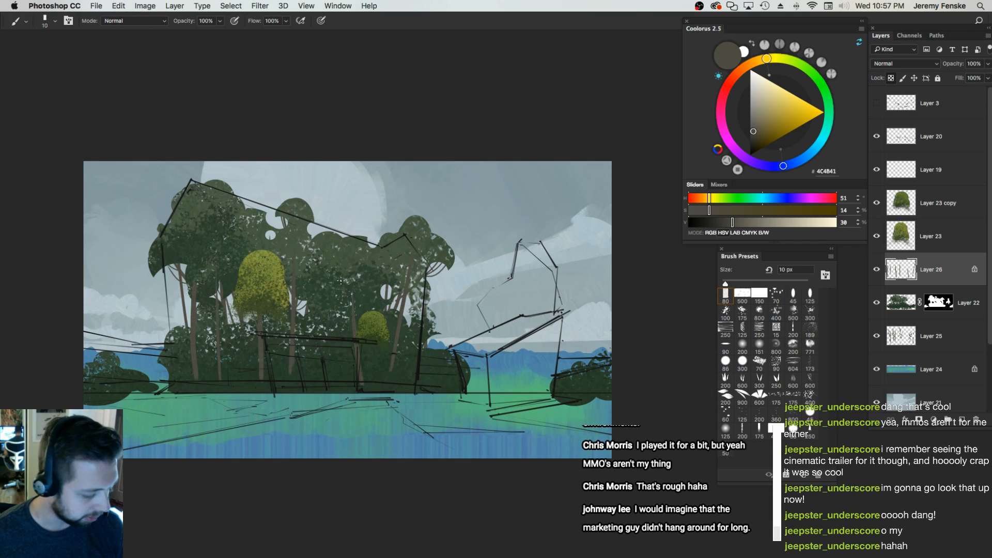
pyautogui.click(741, 342)
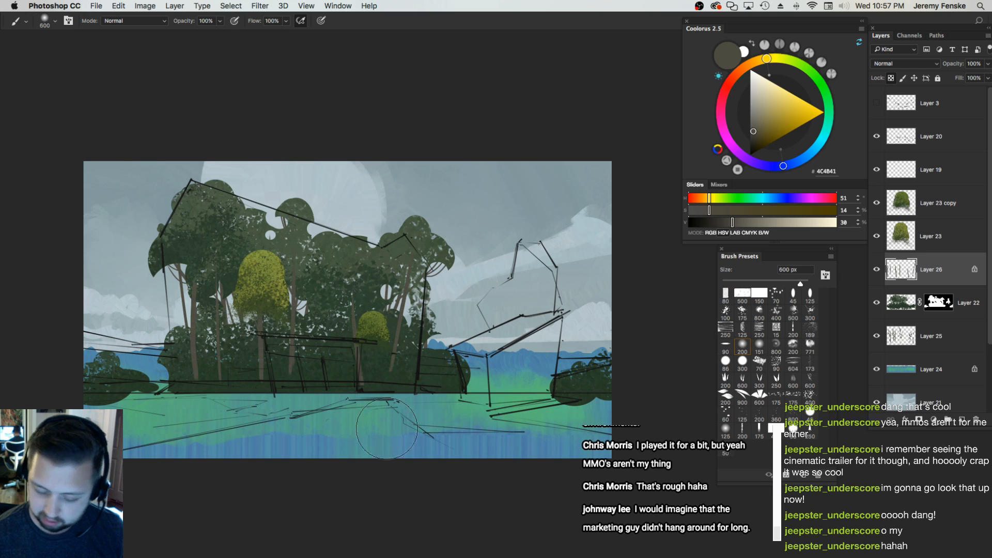
pyautogui.keyDown('alt'); pyautogui.click(398, 336); pyautogui.keyUp('alt')
pyautogui.press(']')
pyautogui.click(719, 210)
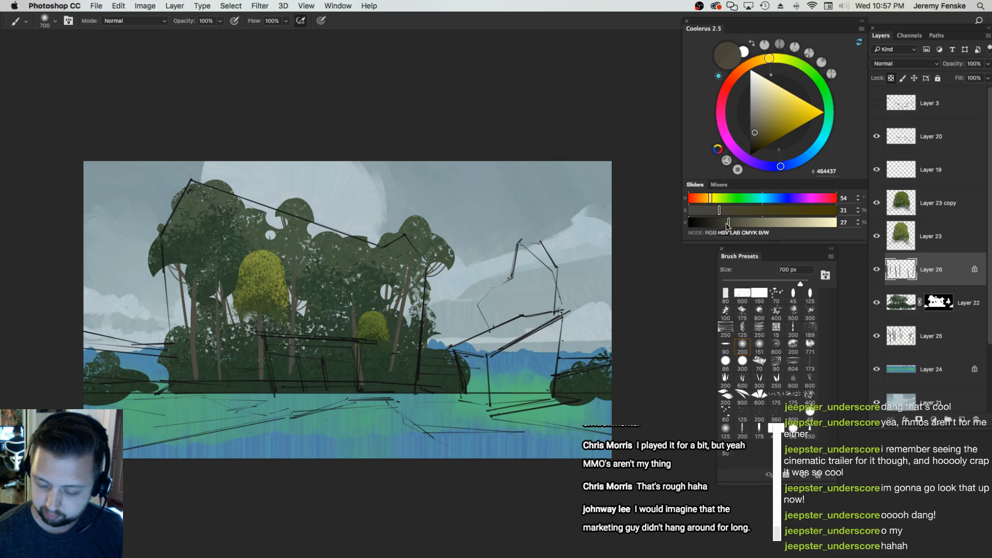
pyautogui.click(720, 223)
# Shift the hue to 42 for brown 37342C and darken Layer 26's trunks with the soft brush at 1000 to 1200 px
pyautogui.press(']')
pyautogui.press(']')
pyautogui.press(']')
pyautogui.press(']')
pyautogui.click(704, 198)
pyautogui.press(']')
pyautogui.press(']')
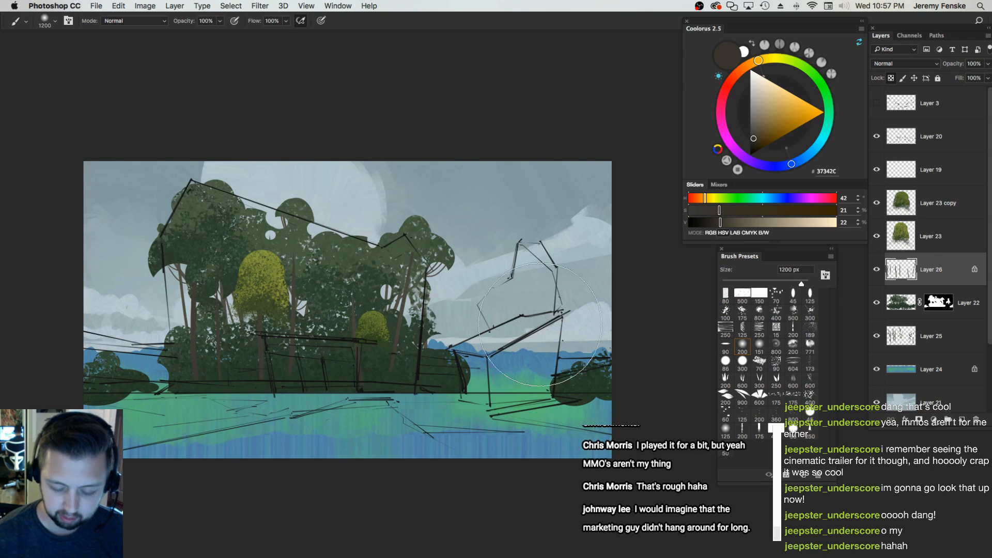
pyautogui.press('[')
pyautogui.press('[')
pyautogui.press('[')
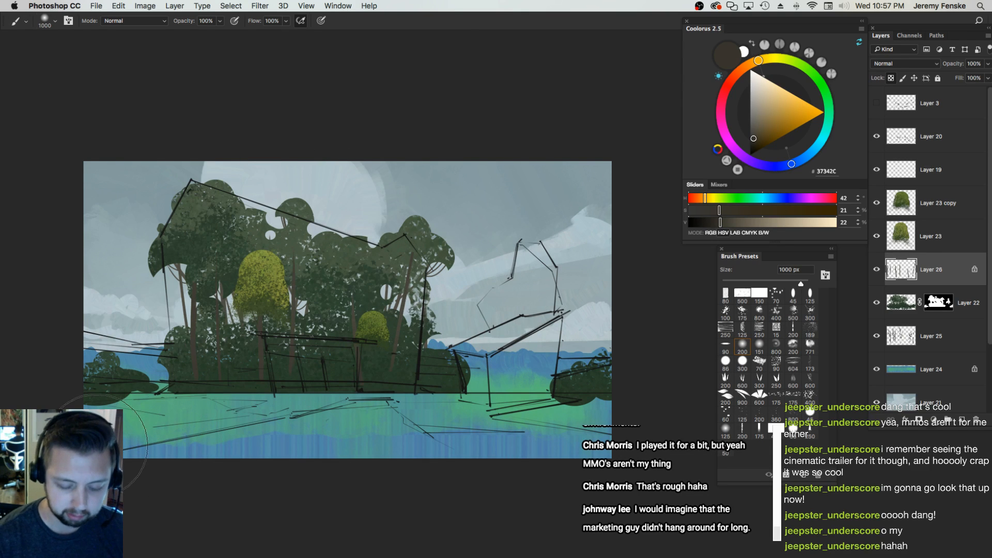
# Select Layer 25, lock its transparent pixels, and tint its trunks brown 4F4A3E with the soft brush at 900 to 1100 px
pyautogui.keyDown('super'); pyautogui.click(393, 311); pyautogui.keyUp('super')
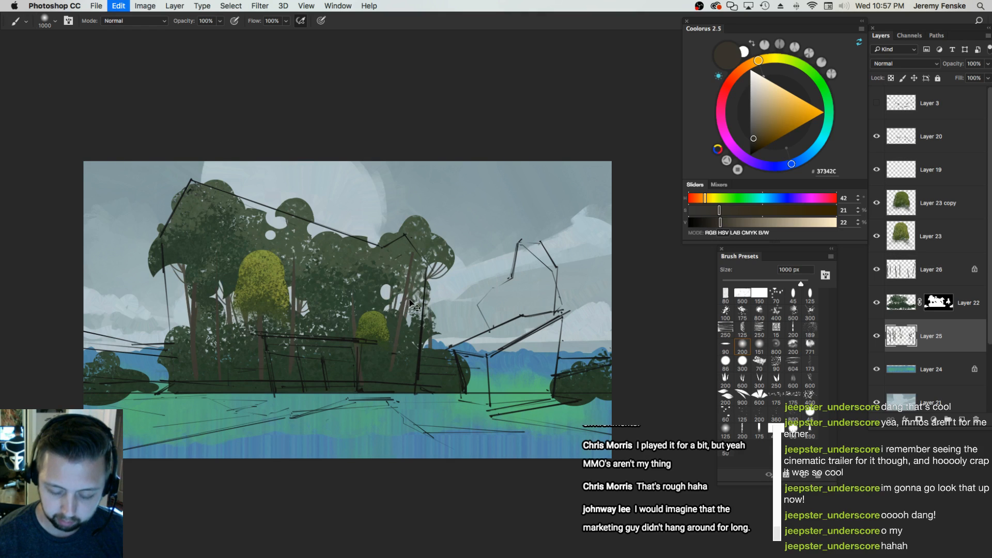
pyautogui.press('/')
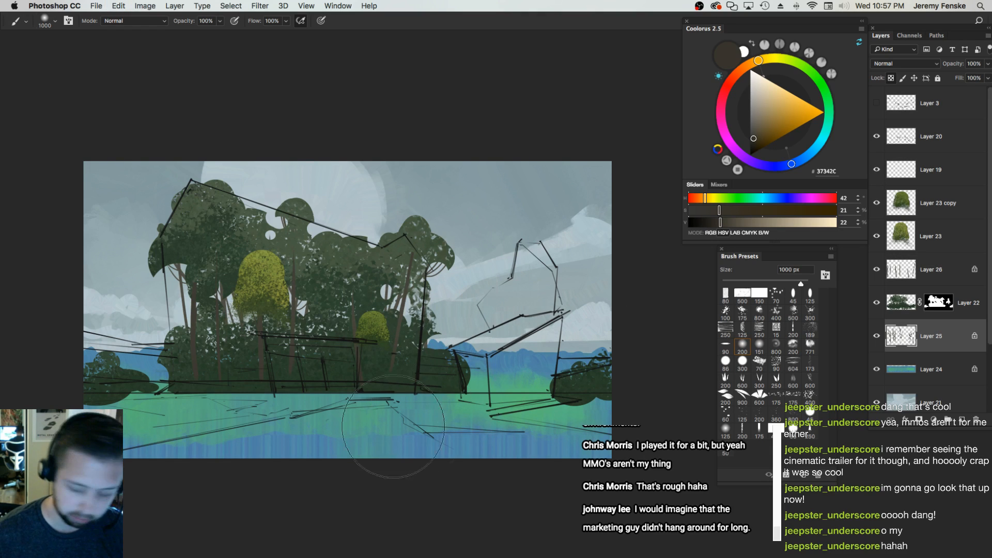
pyautogui.moveTo(720, 222); pyautogui.dragTo(734, 223)
pyautogui.press(']')
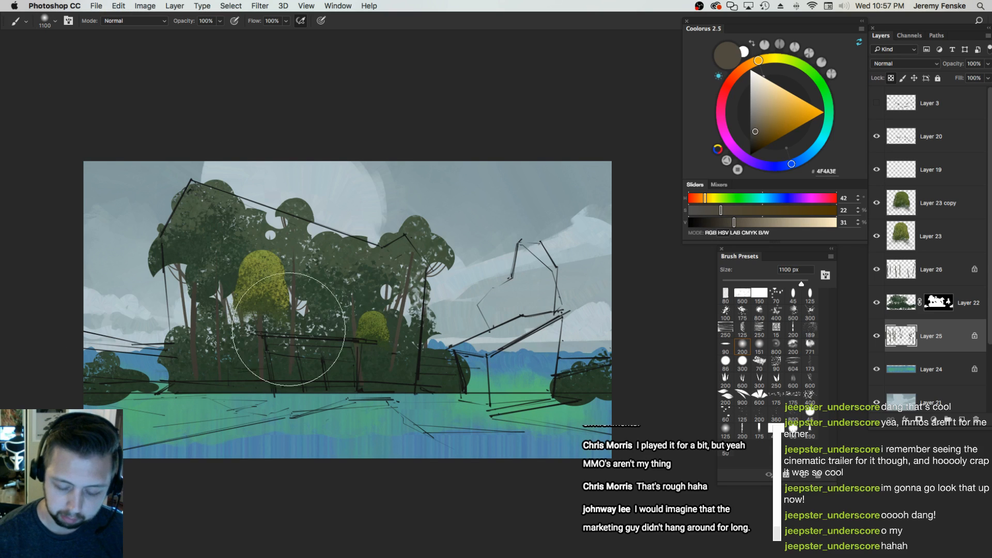
pyautogui.press('[')
pyautogui.press('[')
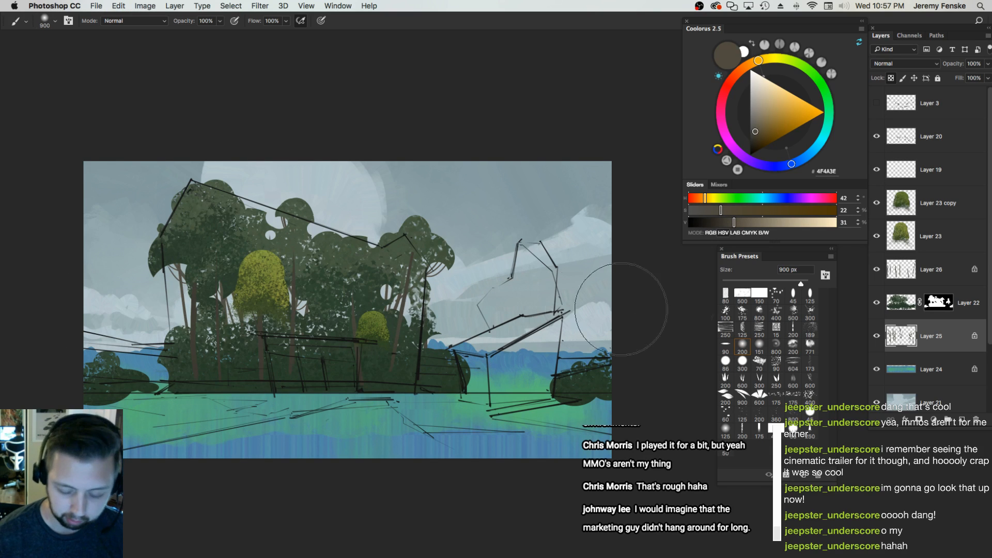
# Try tinting Layer 25's trunks with lighter brown 5B533F and a 1000 px soft brush, and undo the last stroke
pyautogui.moveTo(737, 222); pyautogui.dragTo(740, 223)
pyautogui.click(733, 210)
pyautogui.press(']')
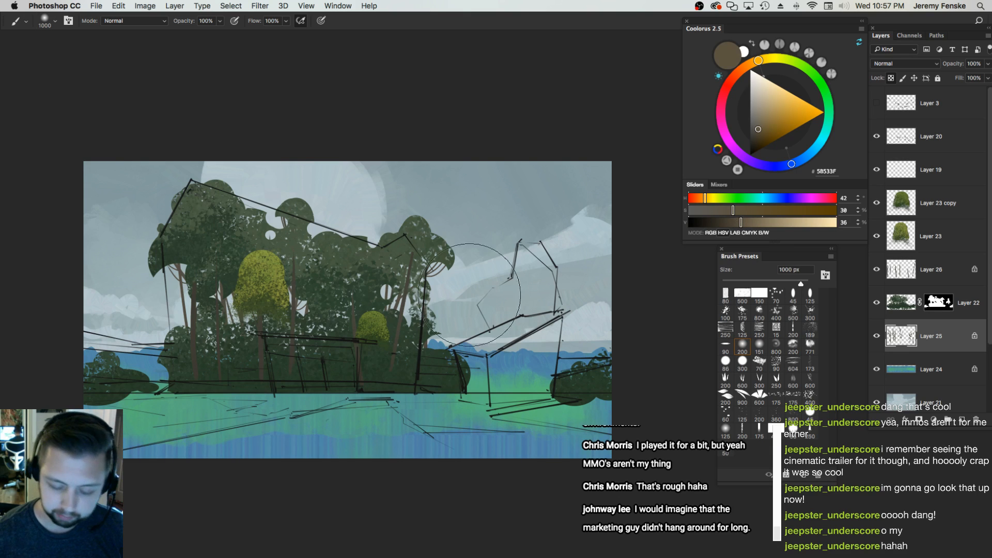
pyautogui.press('super+z')
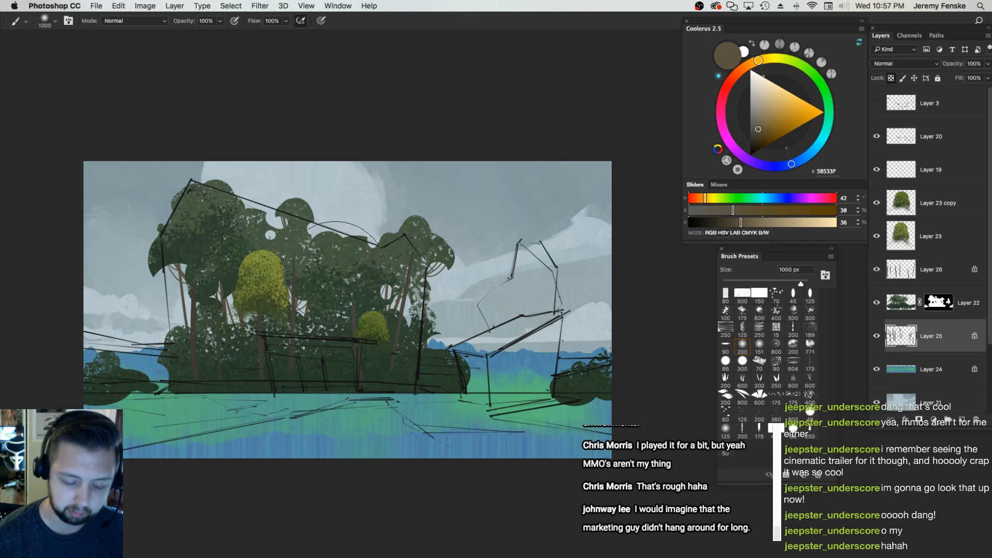
# Change the colour to darker, more saturated brown 4D4533, shade Layer 25's trunks at 800 to 900 px, and undo the last stroke
pyautogui.press('[')
pyautogui.press('[')
pyautogui.click(733, 222)
pyautogui.click(739, 211)
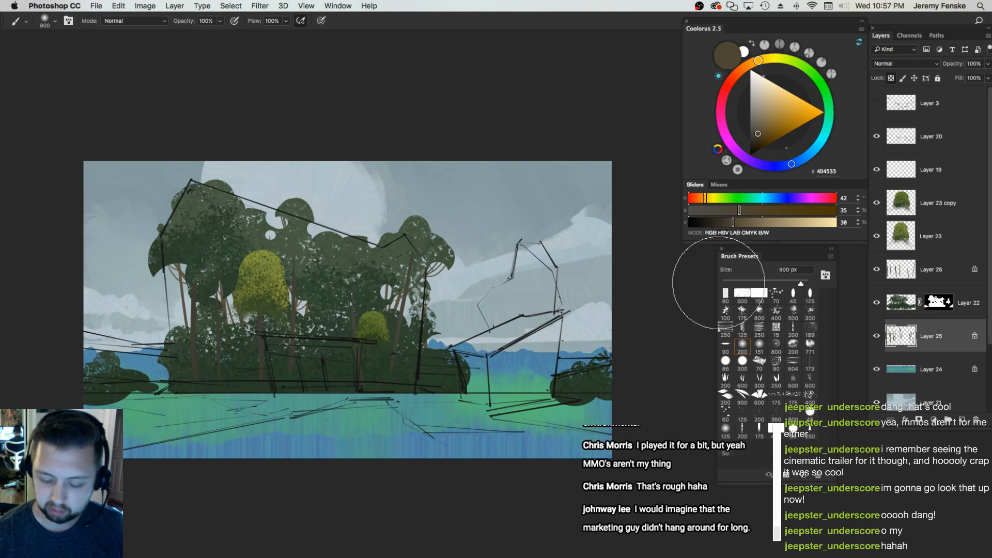
pyautogui.press('super+z')
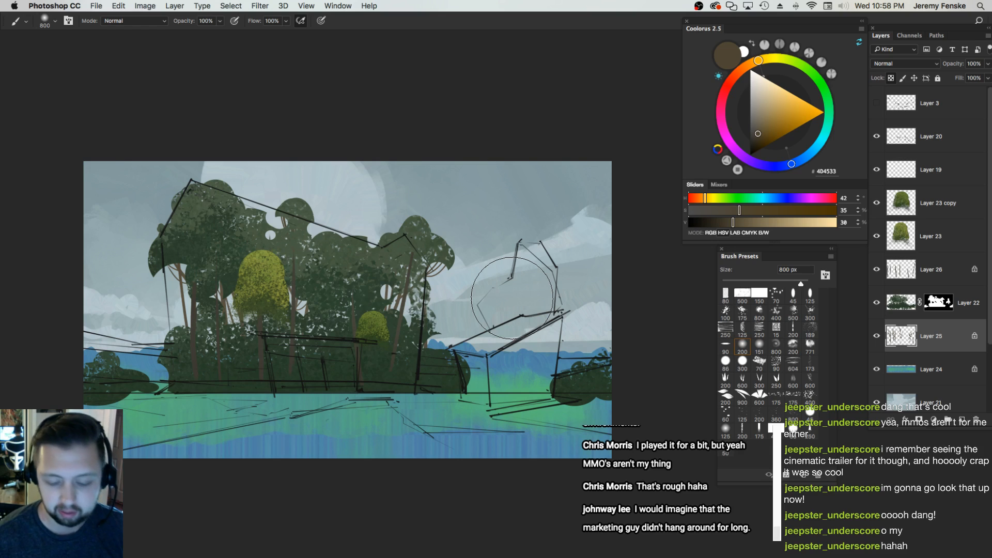
# Raise the brown's brightness to 35 and tint Layer 25's trunks with the soft brush at 700 to 800 px
pyautogui.press('[')
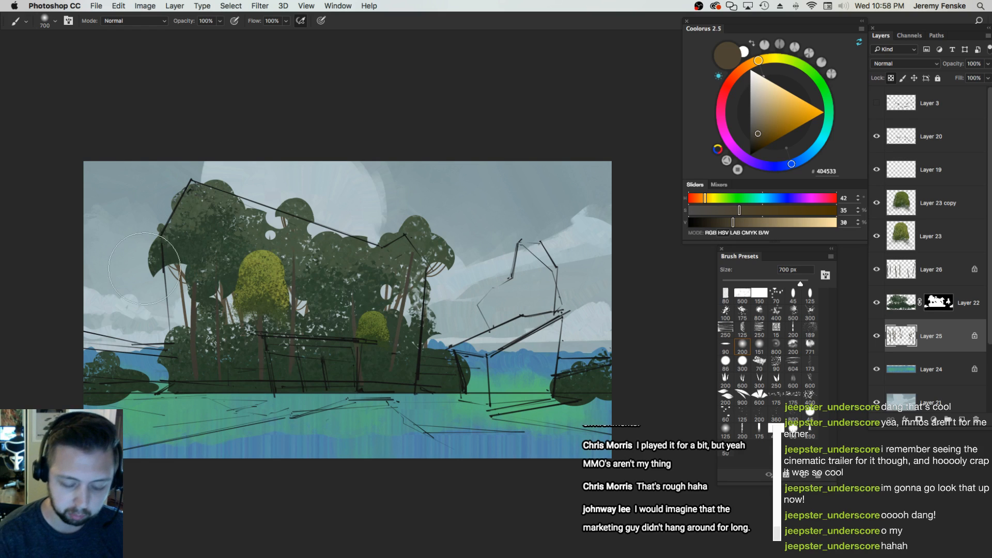
pyautogui.click(739, 223)
pyautogui.press(']')
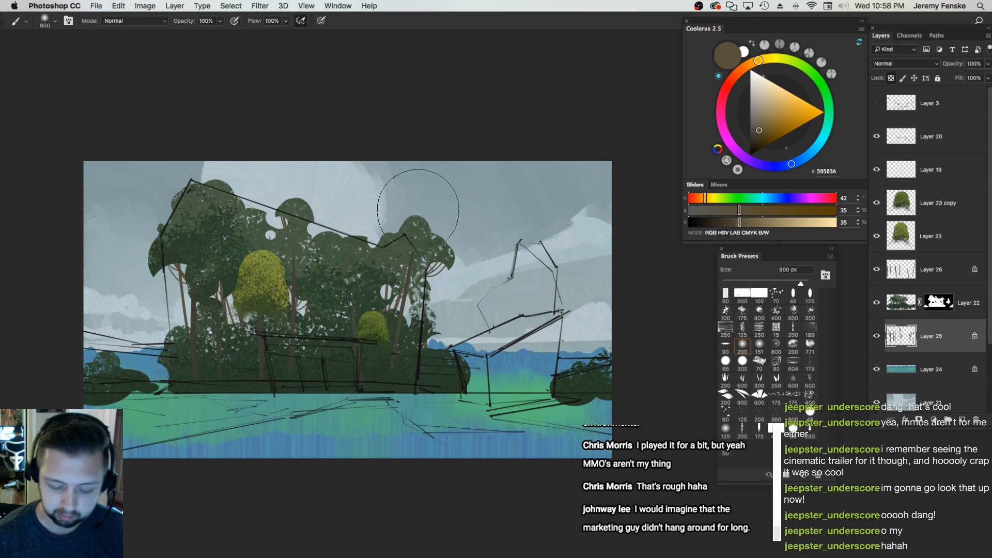
pyautogui.moveTo(376, 377); pyautogui.dragTo(379, 377)
pyautogui.press(']')
pyautogui.press(']')
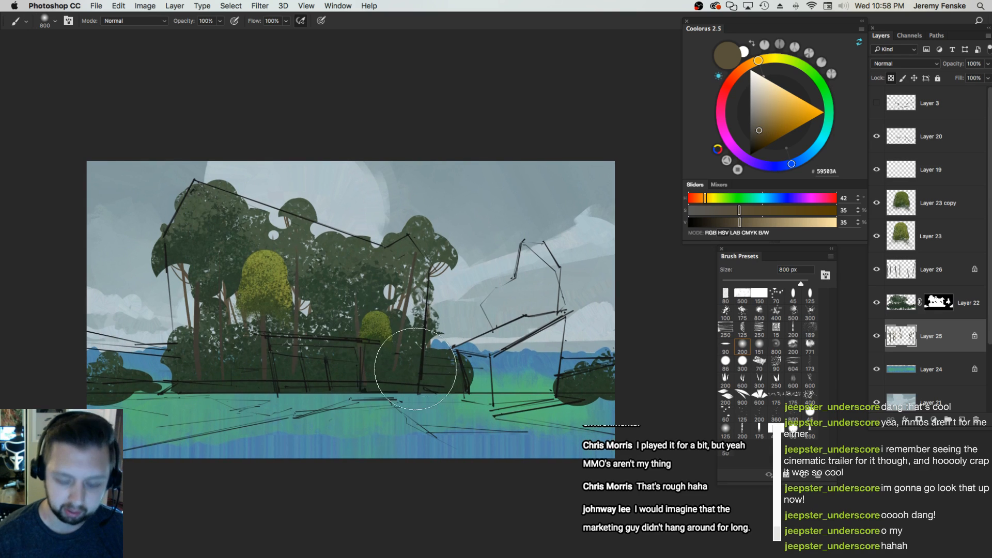
# Sample trunk brown 5B5240 with a 700 px brush, return to Layer 26, and tint its trunks at 800 px
pyautogui.press('[')
pyautogui.press('[')
pyautogui.press('[')
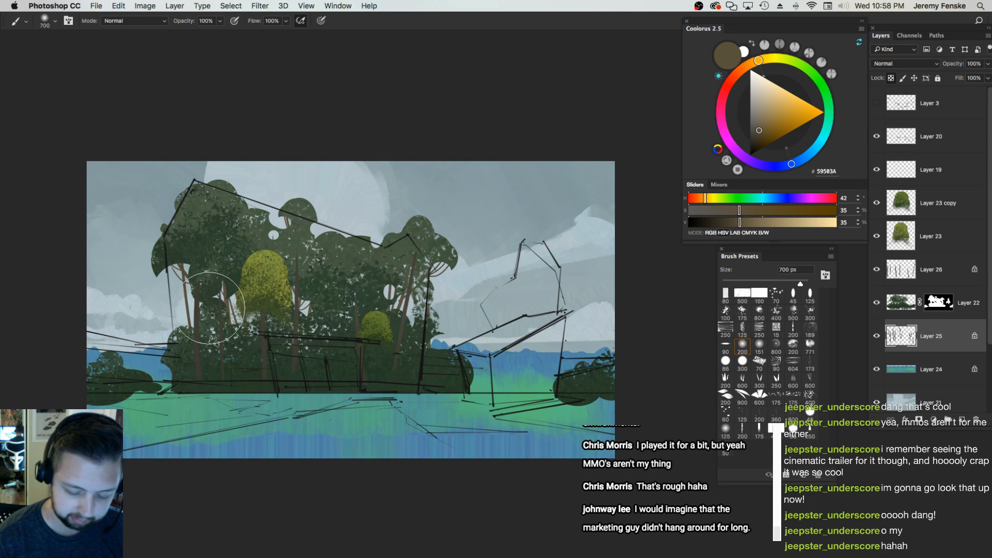
pyautogui.keyDown('alt'); pyautogui.click(229, 301); pyautogui.keyUp('alt')
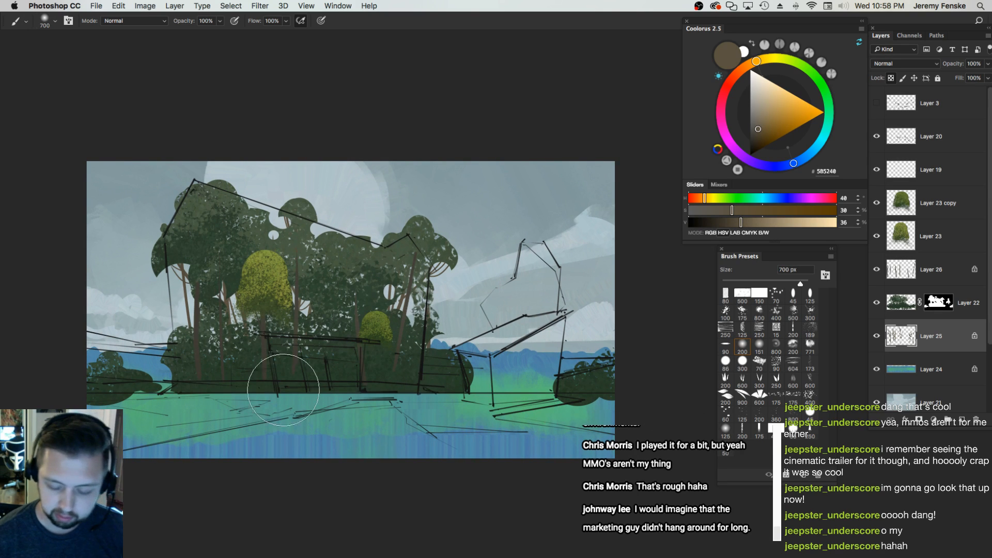
pyautogui.keyDown('super'); pyautogui.click(414, 318); pyautogui.keyUp('super')
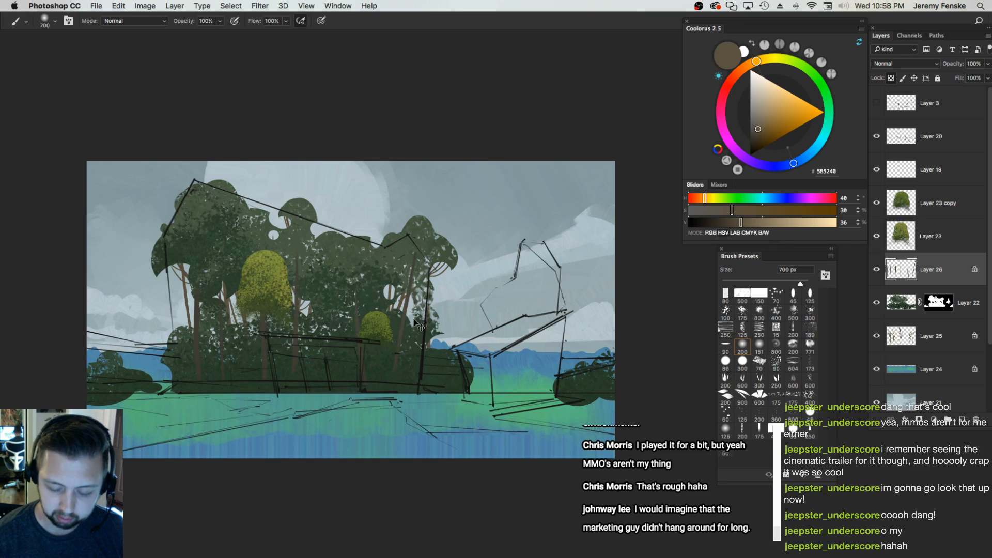
pyautogui.press(']')
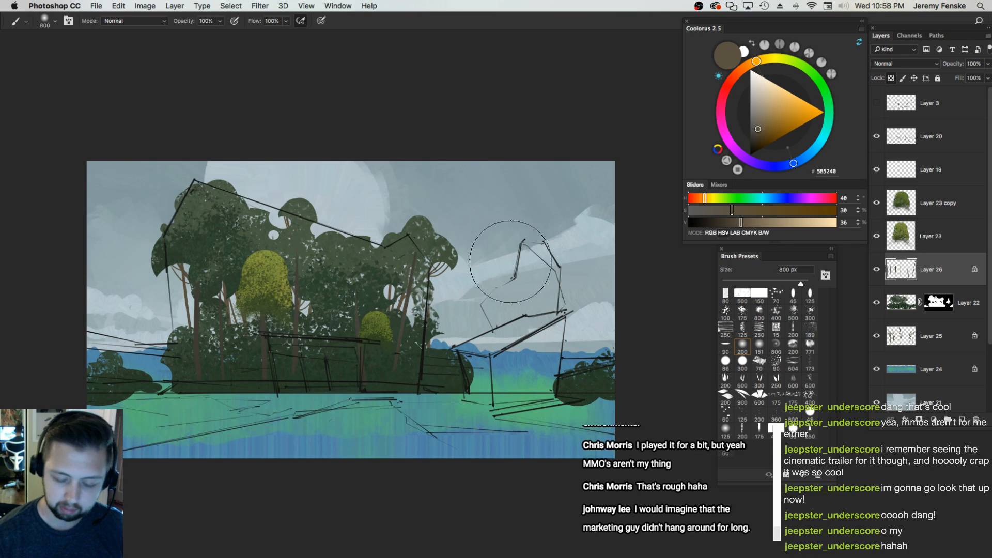
# Select the large yellow-green bush on Layer 23 and erase notches into its outline with the tapered eraser at 60 to 100 px
pyautogui.keyDown('super'); pyautogui.click(272, 295); pyautogui.keyUp('super')
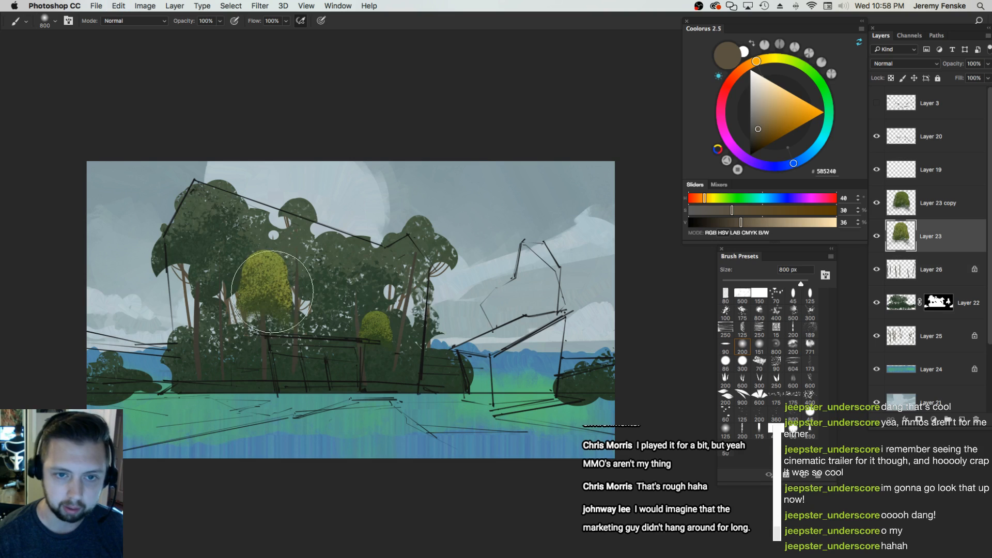
pyautogui.press('e')
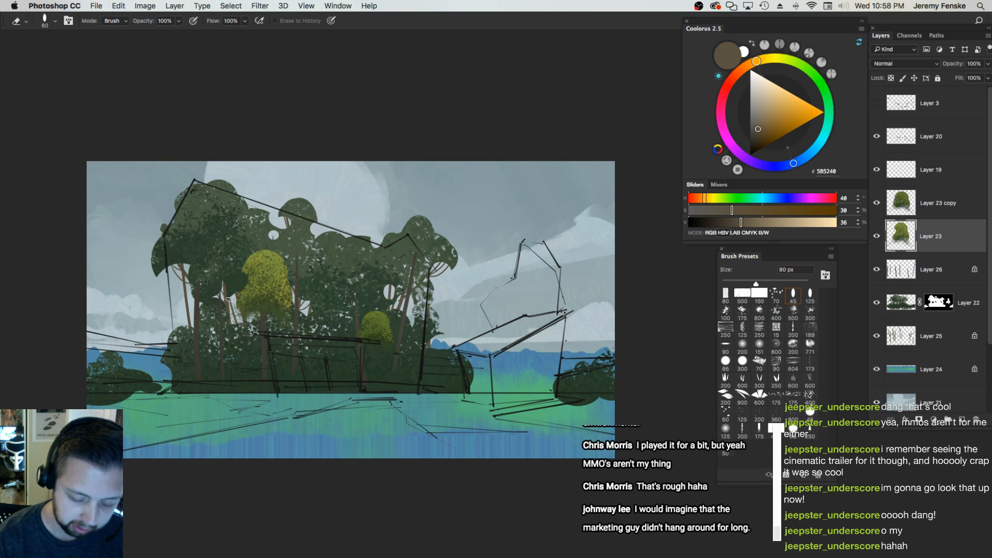
pyautogui.press('[')
pyautogui.press('[')
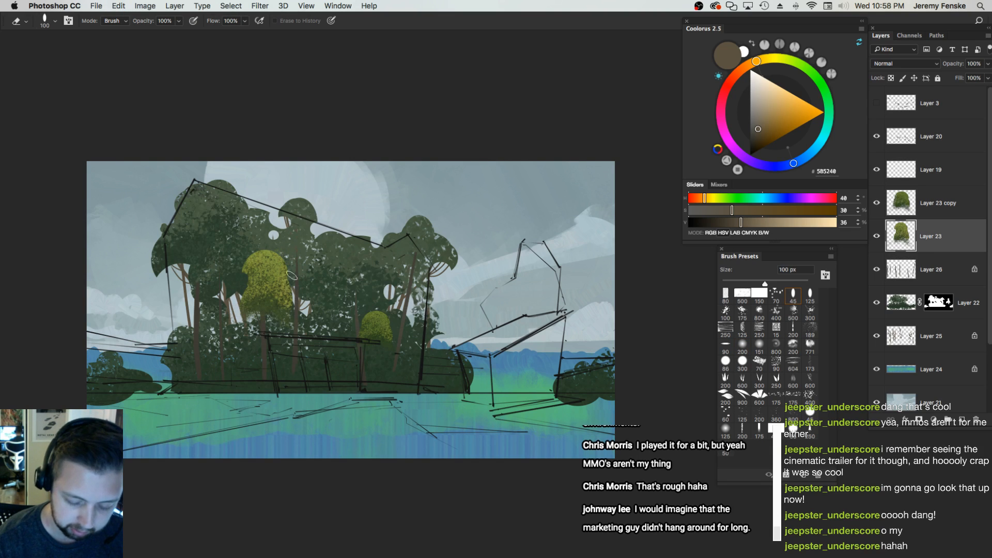
pyautogui.press(']')
pyautogui.press(']')
pyautogui.press(']')
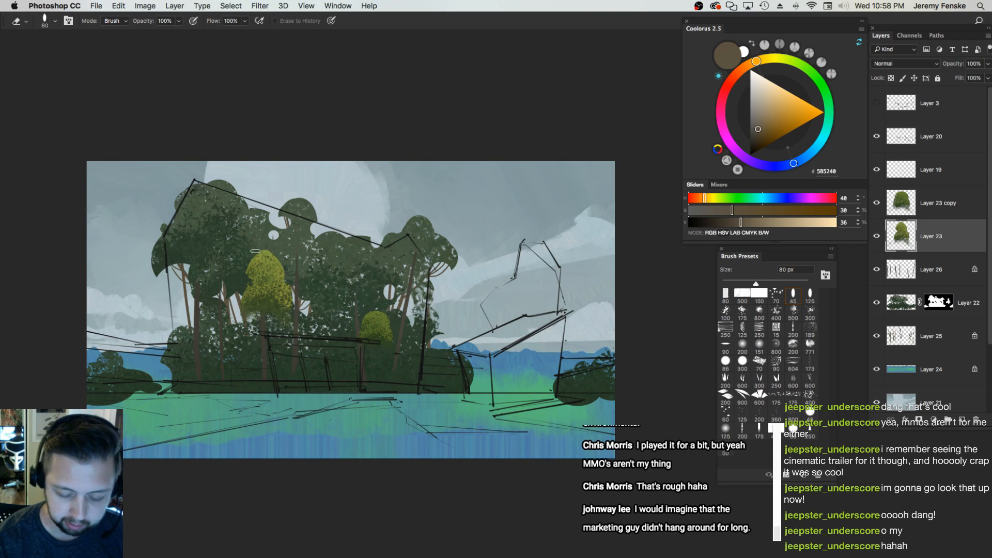
pyautogui.press('[')
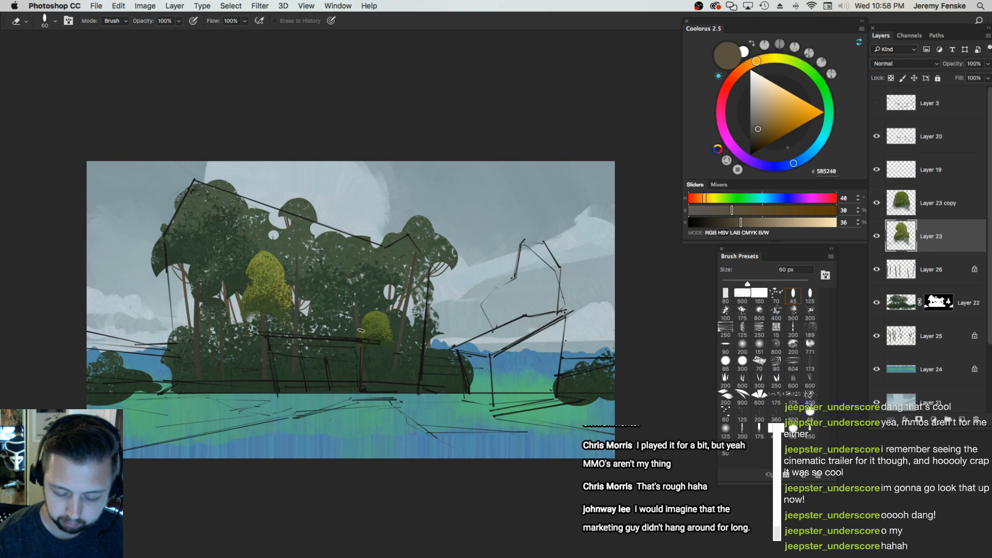
# Select the small yellow-green bush on Layer 23 copy and merge it down into Layer 23
pyautogui.moveTo(375, 322); pyautogui.dragTo(385, 318)
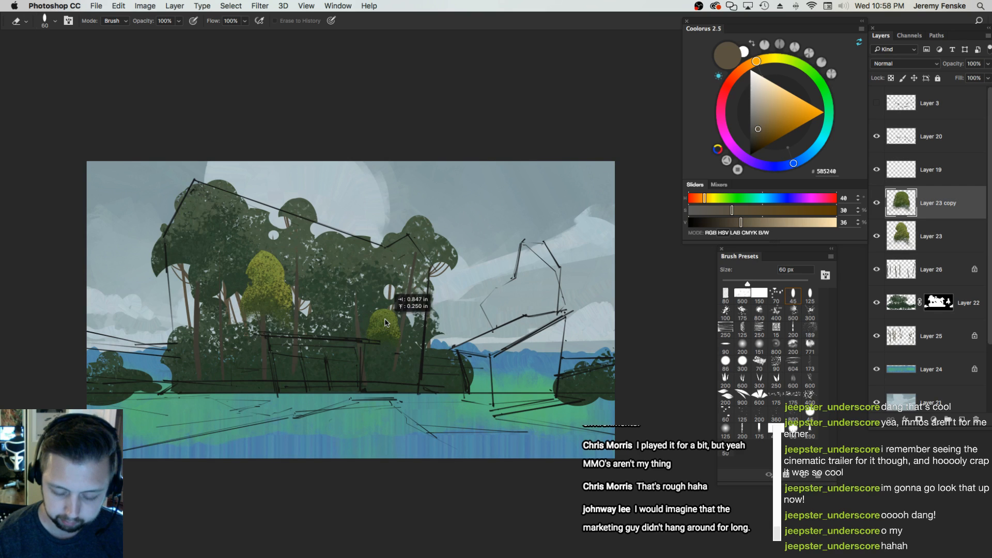
pyautogui.hotkey('ctrl', 'e')
# Unlock Layer 26's transparent pixels and sample the dark trunk brown with the tapered brush at 45 px
pyautogui.click(946, 239)
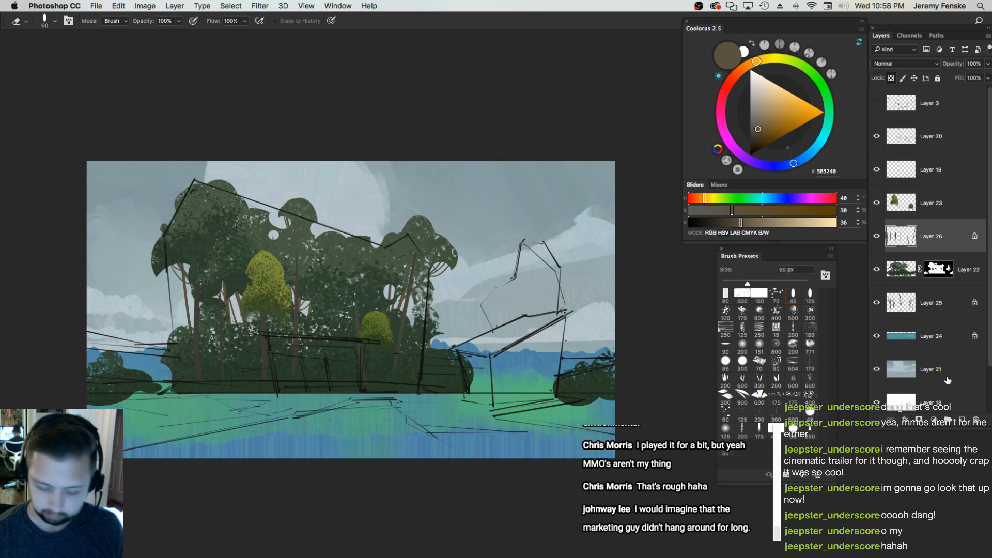
pyautogui.press('b')
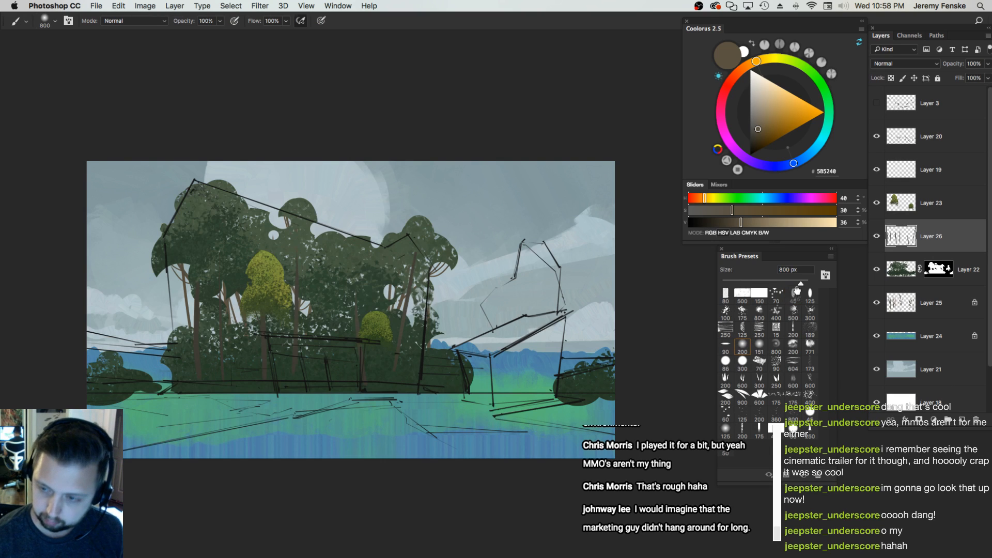
pyautogui.moveTo(324, 357); pyautogui.dragTo(330, 364)
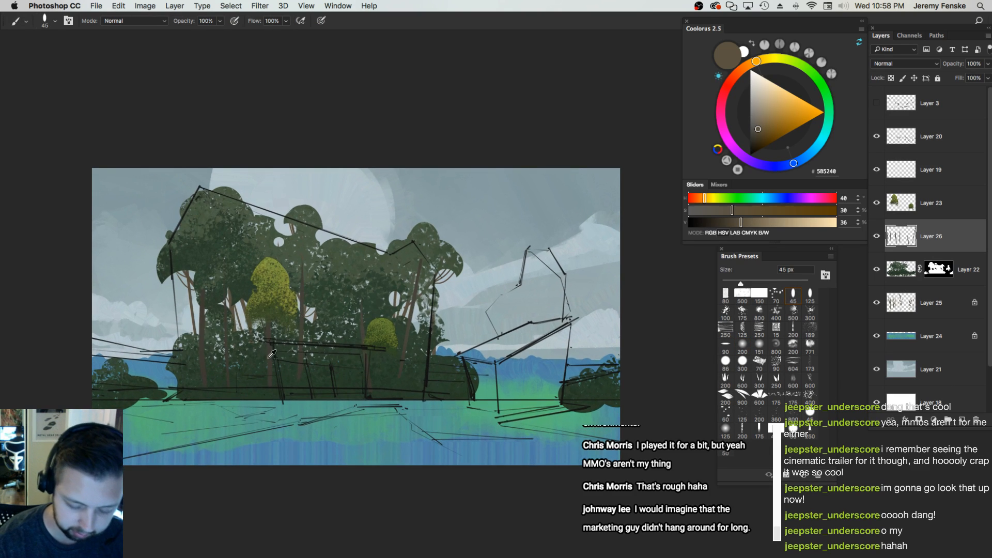
pyautogui.keyDown('alt'); pyautogui.click(265, 324); pyautogui.keyUp('alt')
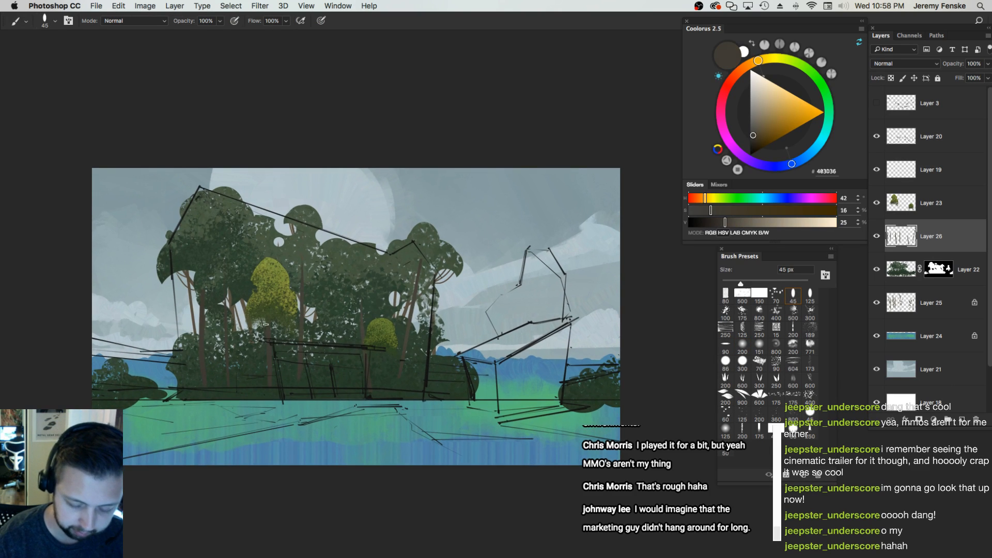
# Add a new layer above Layer 23 and paint thin trunks beneath the yellow-green bushes with the tapered brush at 15 to 30 px
pyautogui.click(950, 212)
pyautogui.click(962, 420)
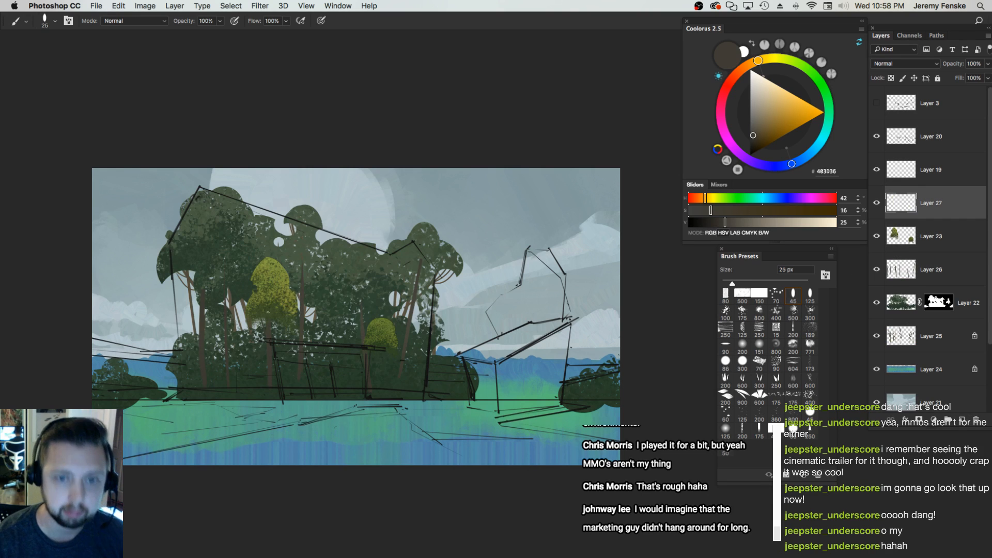
pyautogui.press(']')
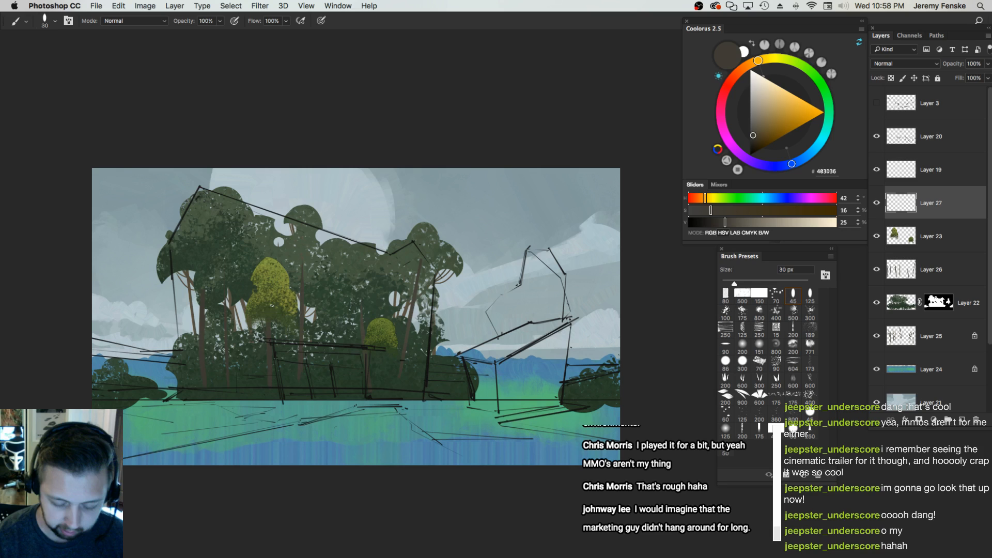
pyautogui.press('[')
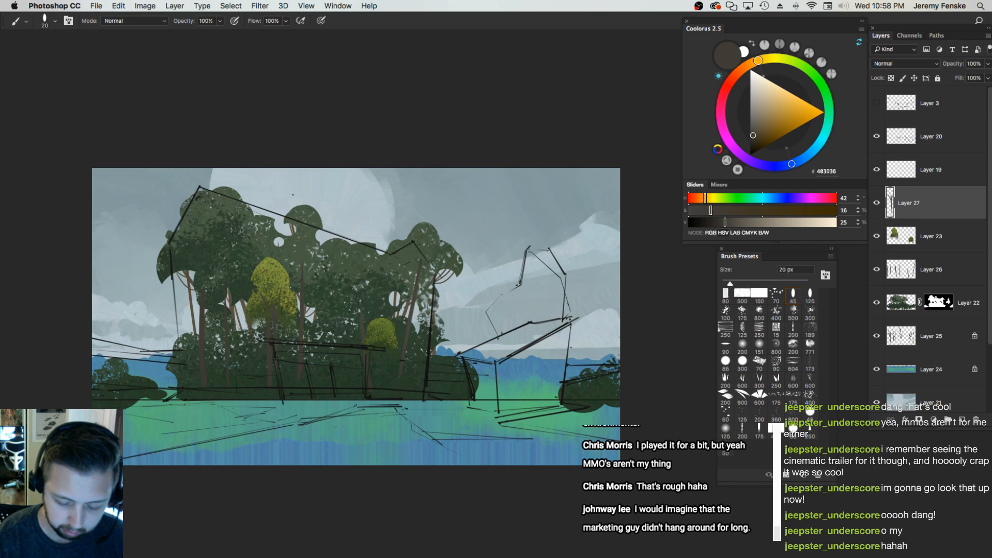
pyautogui.moveTo(380, 343); pyautogui.dragTo(381, 401)
pyautogui.press('super+z')
pyautogui.moveTo(379, 341); pyautogui.dragTo(381, 402)
pyautogui.press('[')
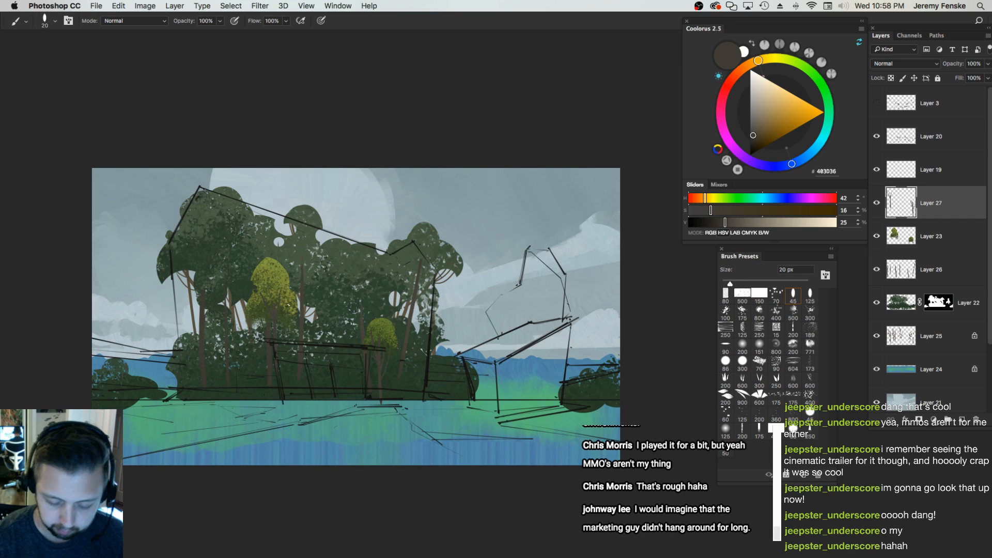
pyautogui.press('[')
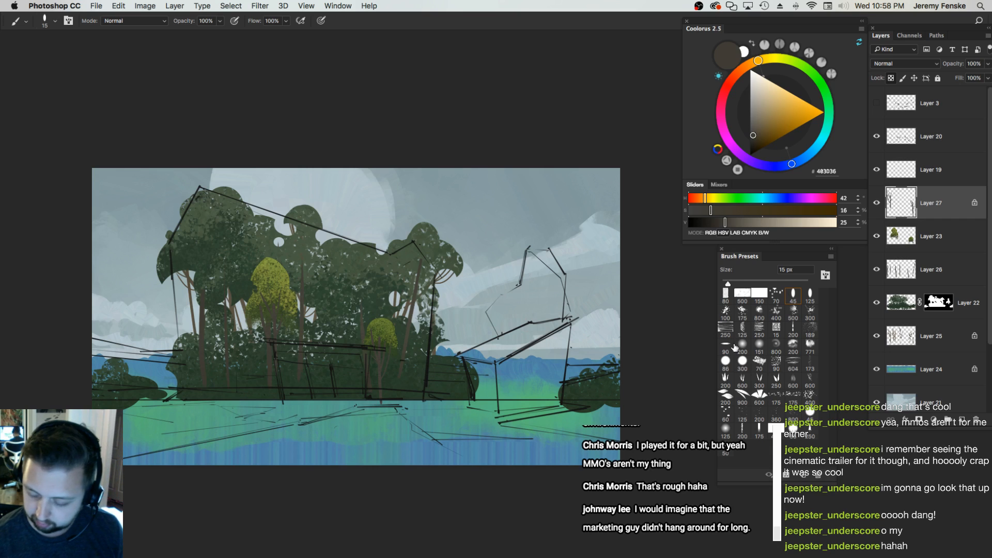
# Lock Layer 27's transparency and shade its trunks with sampled dark brown 313028 using the soft brush at 600 to 700 px
pyautogui.click(742, 345)
pyautogui.keyDown('alt'); pyautogui.click(411, 328); pyautogui.keyUp('alt')
pyautogui.press(']')
pyautogui.press(']')
pyautogui.press(']')
pyautogui.press(']')
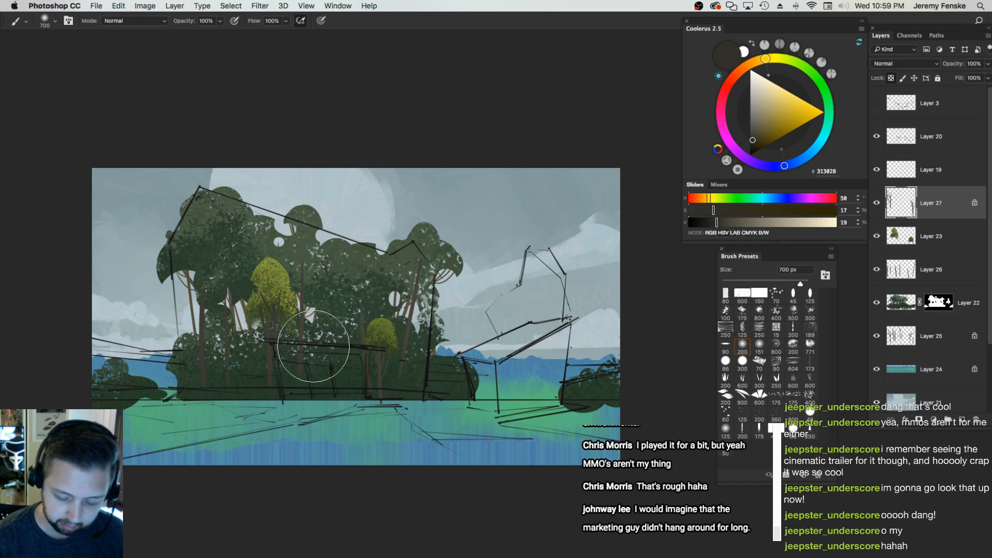
pyautogui.press('[')
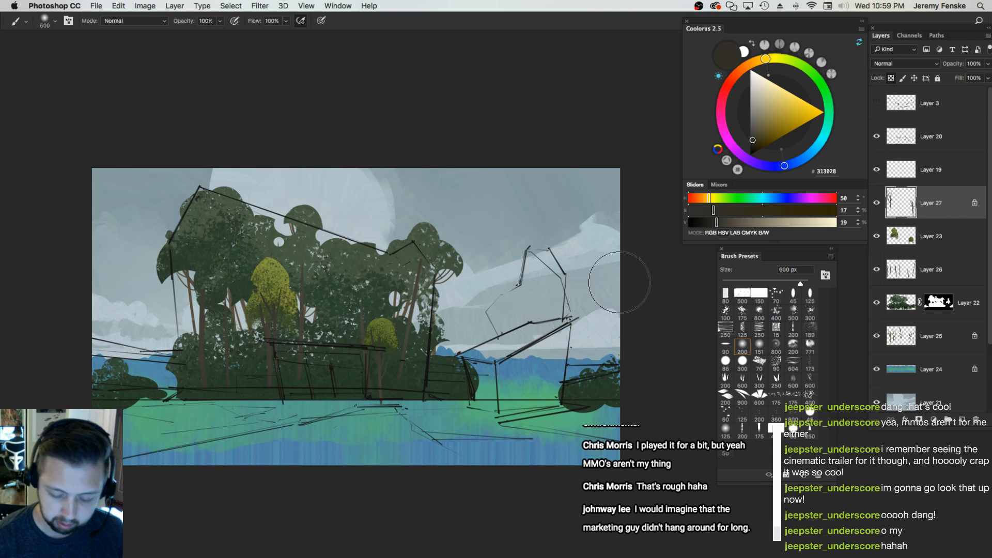
# Unlock Layer 27's transparency and trim its trunks at the yellow-green bushes with the tapered eraser at 30 px
pyautogui.press('z')
pyautogui.moveTo(422, 335)
pyautogui.mouseDown()
pyautogui.moveTo(385, 333)
pyautogui.moveTo(409, 327)
pyautogui.mouseUp()
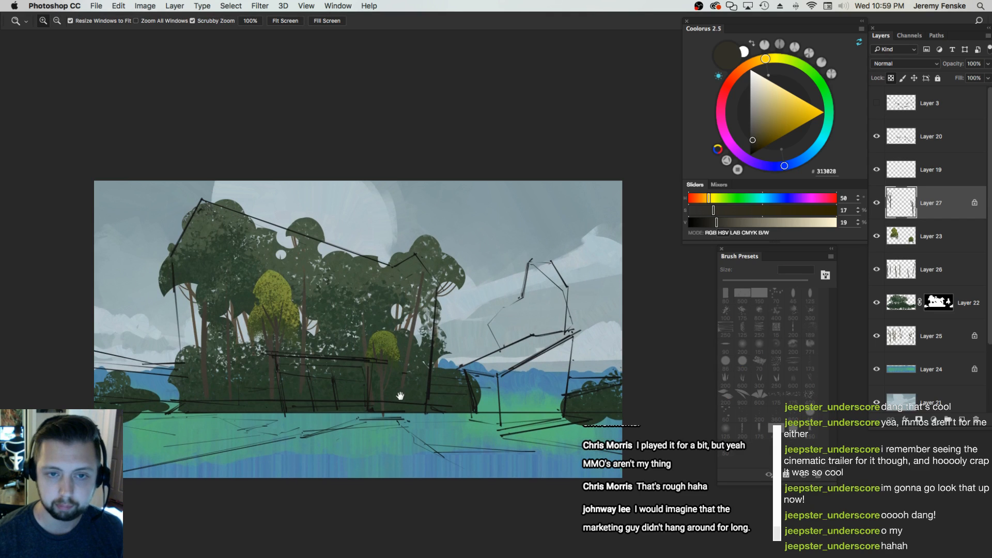
pyautogui.moveTo(400, 396); pyautogui.dragTo(403, 395)
pyautogui.keyDown('super'); pyautogui.click(290, 299); pyautogui.keyUp('super')
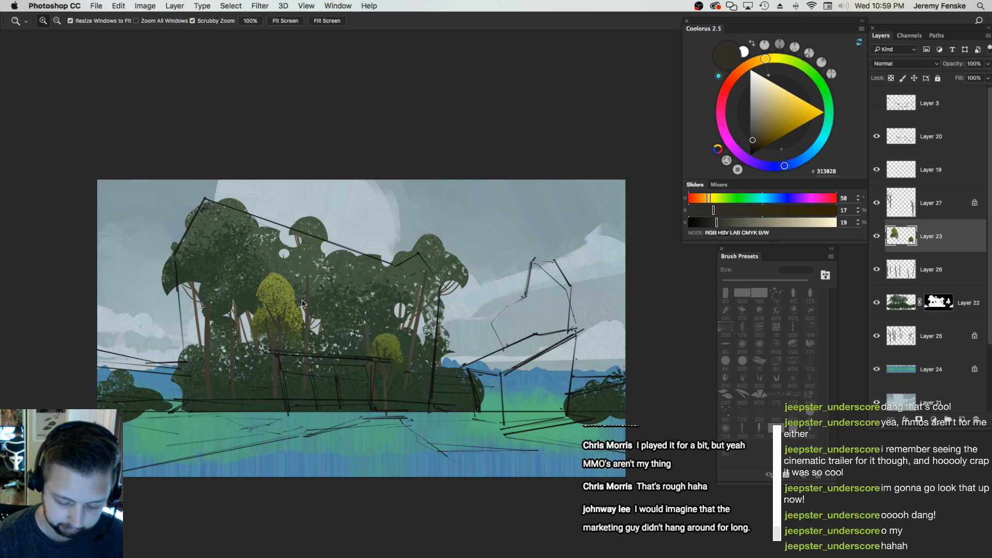
pyautogui.press('e')
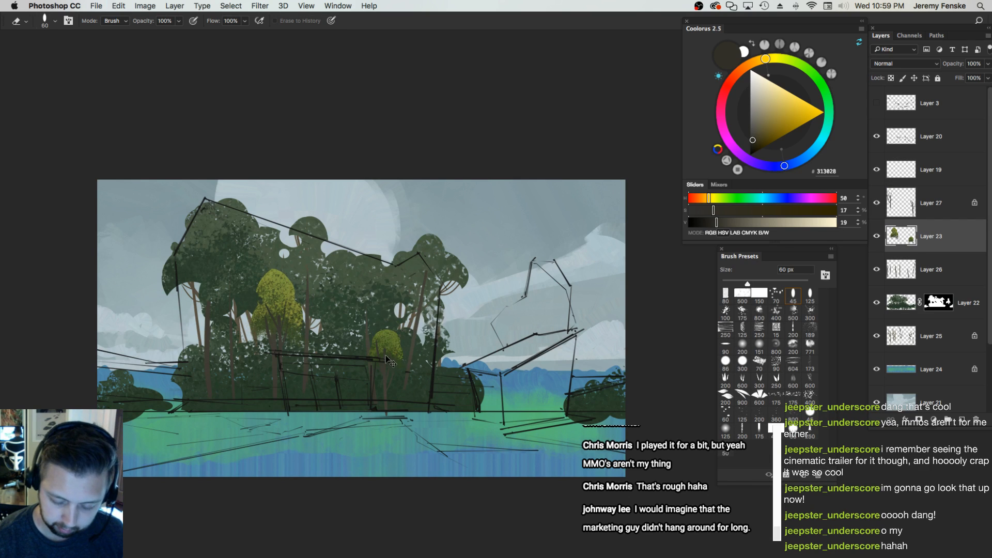
pyautogui.keyDown('super'); pyautogui.click(387, 357); pyautogui.keyUp('super')
pyautogui.press('super+alt+z')
pyautogui.press('super+alt+z')
pyautogui.press('/')
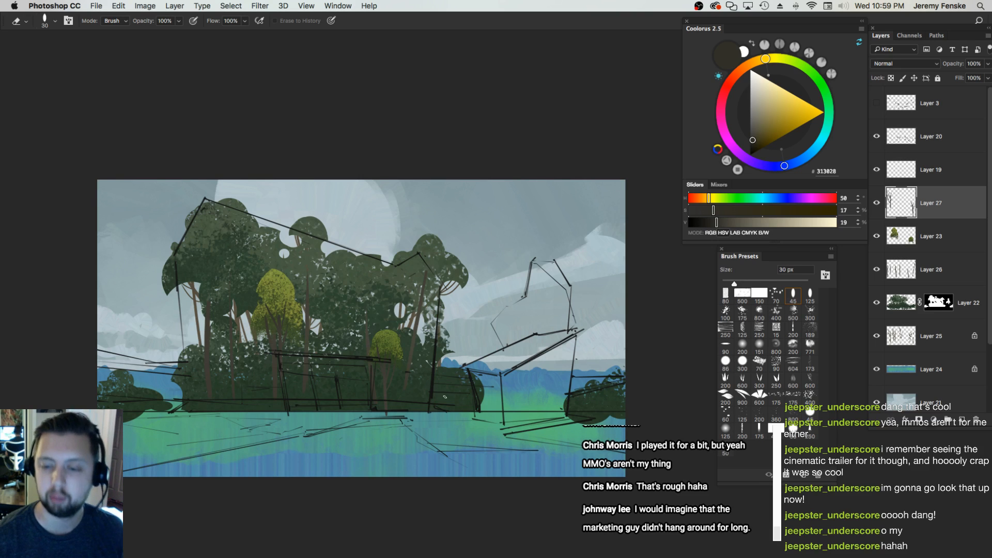
pyautogui.moveTo(385, 364); pyautogui.dragTo(398, 358)
# Sample trunk colour 454339 and touch up Layer 26's trunks with the flat rectangular brush at 25 px
pyautogui.keyDown('super'); pyautogui.click(324, 291); pyautogui.keyUp('super')
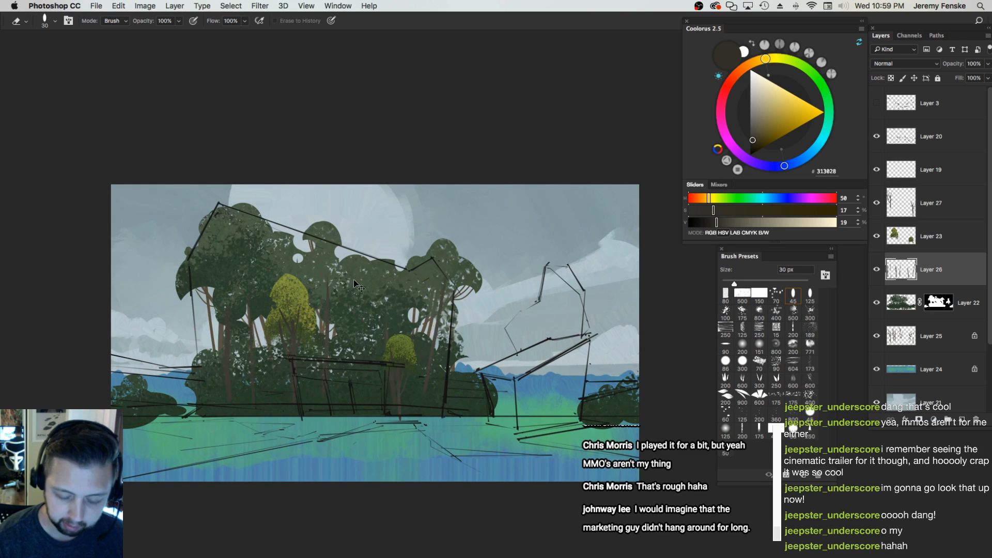
pyautogui.press('b')
pyautogui.click(725, 294)
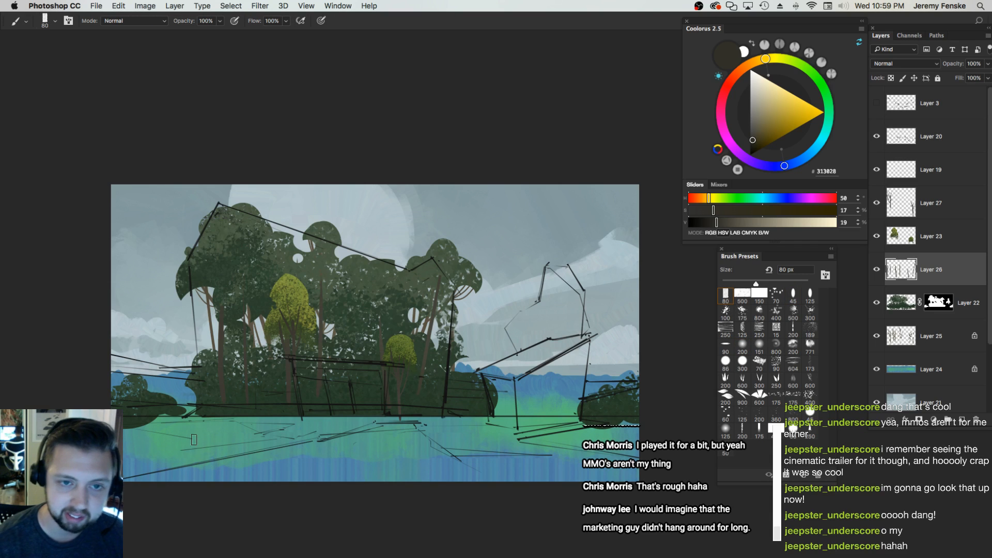
pyautogui.keyDown('super'); pyautogui.click(326, 345); pyautogui.keyUp('super')
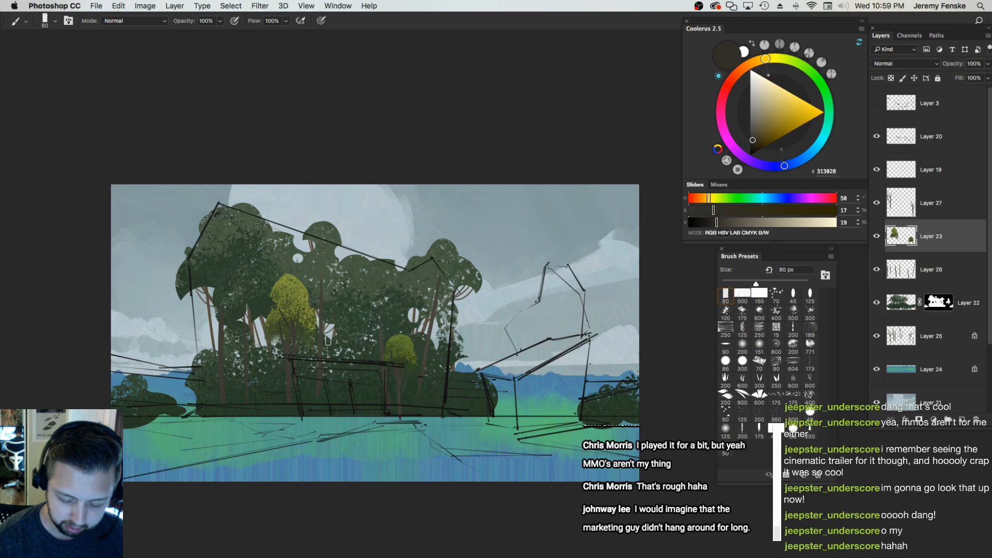
pyautogui.keyDown('super'); pyautogui.click(332, 320); pyautogui.keyUp('super')
pyautogui.keyDown('alt'); pyautogui.click(325, 314); pyautogui.keyUp('alt')
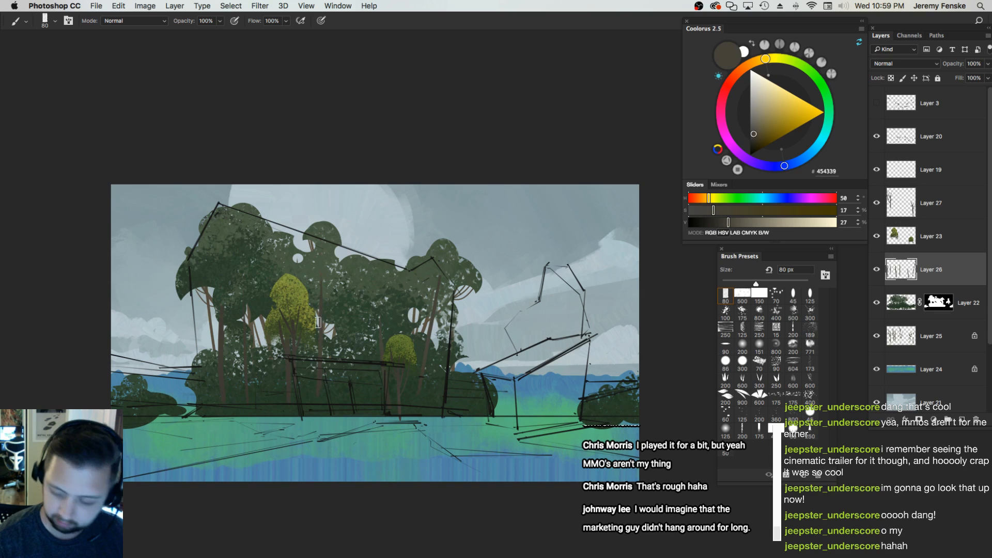
pyautogui.moveTo(442, 332); pyautogui.dragTo(458, 332)
pyautogui.press('[')
pyautogui.press('[')
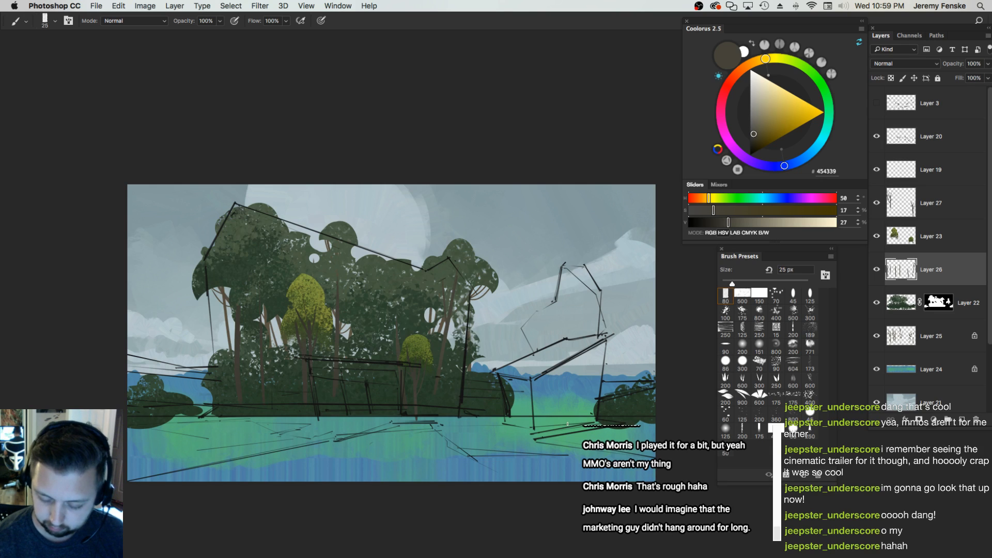
pyautogui.moveTo(447, 341); pyautogui.dragTo(439, 359)
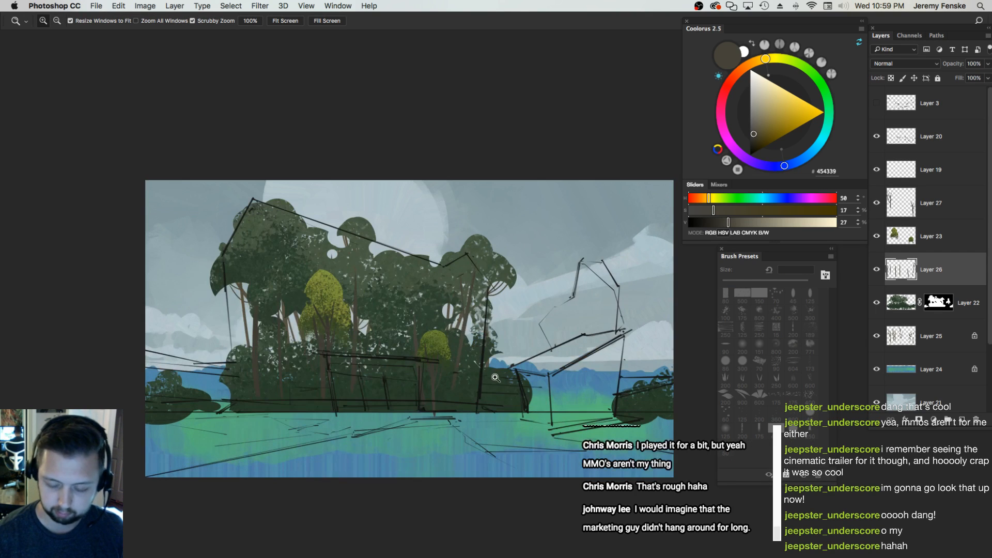
pyautogui.moveTo(433, 264); pyautogui.dragTo(442, 268)
pyautogui.press('super+z')
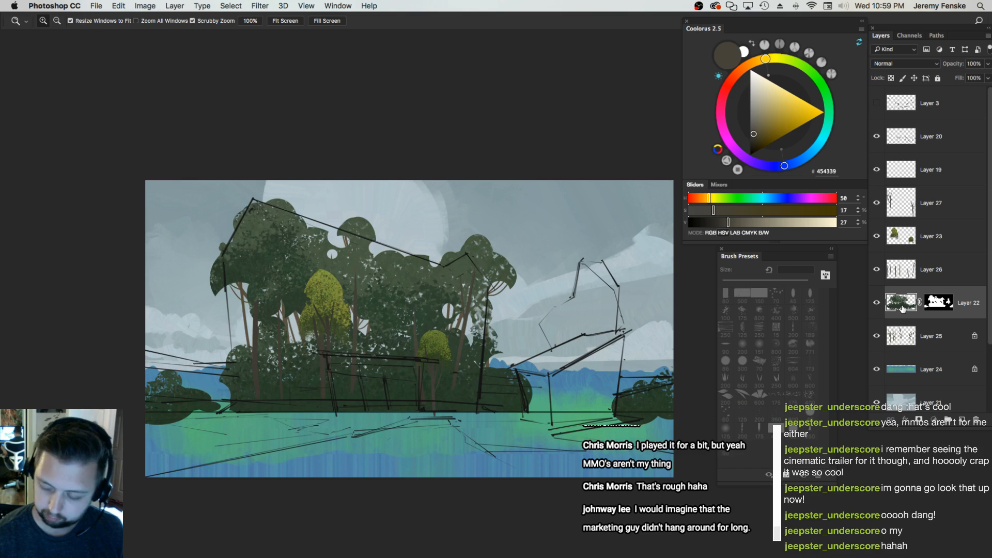
# Choose the speckled leaf brush for Layer 22 and sample the left tree crown's green, raising its saturation to 40
pyautogui.press('b')
pyautogui.click(809, 395)
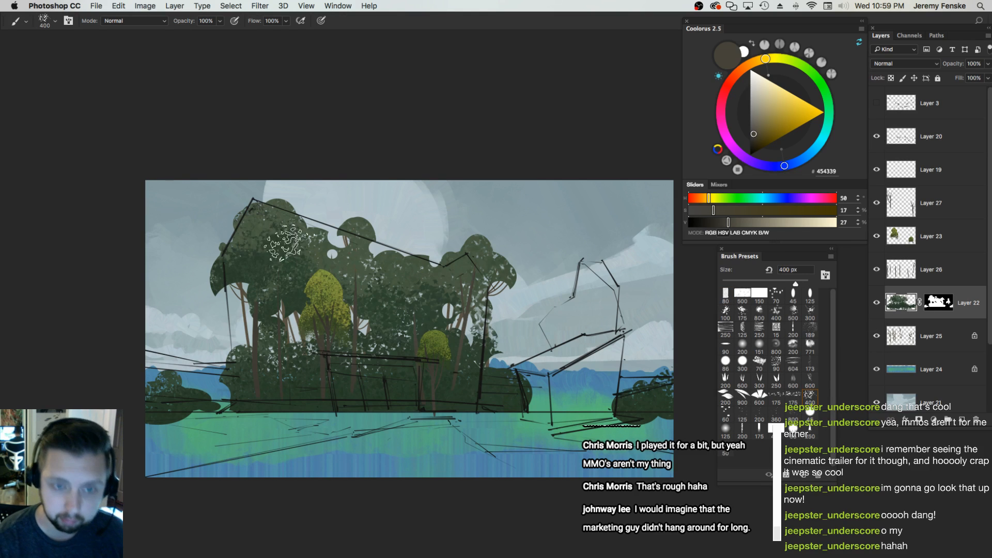
pyautogui.keyDown('alt'); pyautogui.click(267, 223); pyautogui.keyUp('alt')
pyautogui.press(']')
pyautogui.press(']')
pyautogui.moveTo(733, 210)
pyautogui.mouseDown()
pyautogui.moveTo(752, 223)
pyautogui.moveTo(747, 210)
pyautogui.mouseUp()
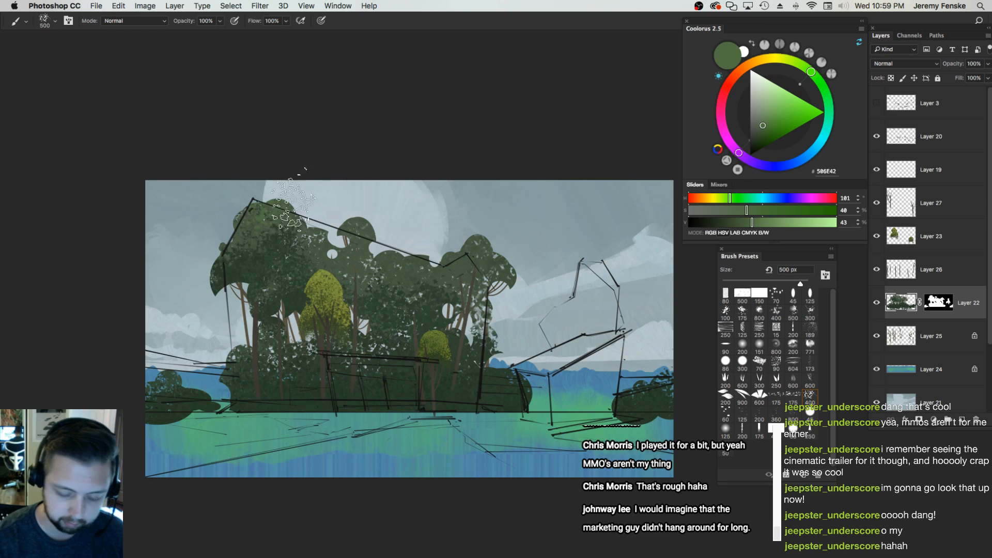
# Speckle lighter green leaves over the left tree's crown on Layer 22 with the leaf brush at 175 to 250 px
pyautogui.press('[')
pyautogui.press('[')
pyautogui.press('[')
pyautogui.press('[')
pyautogui.press('[')
pyautogui.press(']')
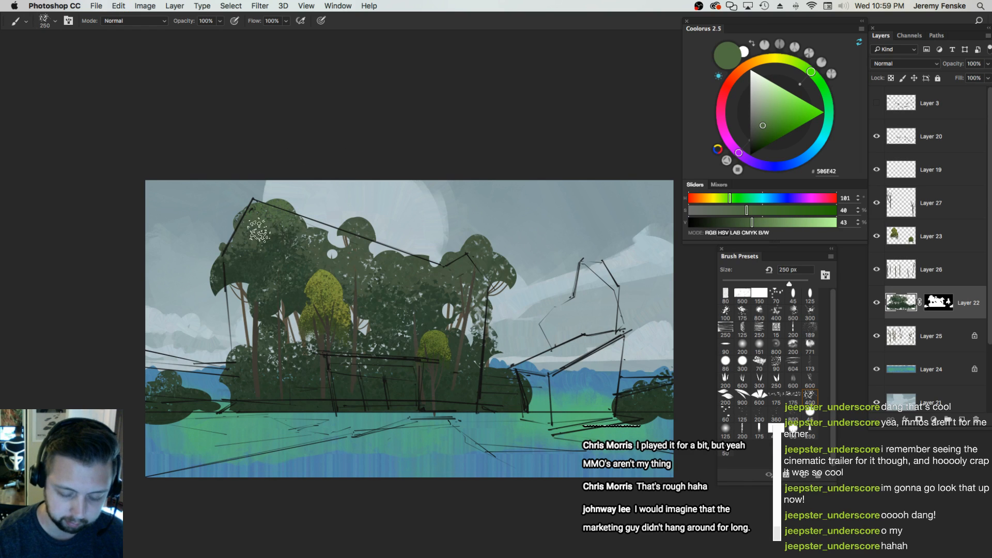
pyautogui.press('[')
pyautogui.press('[')
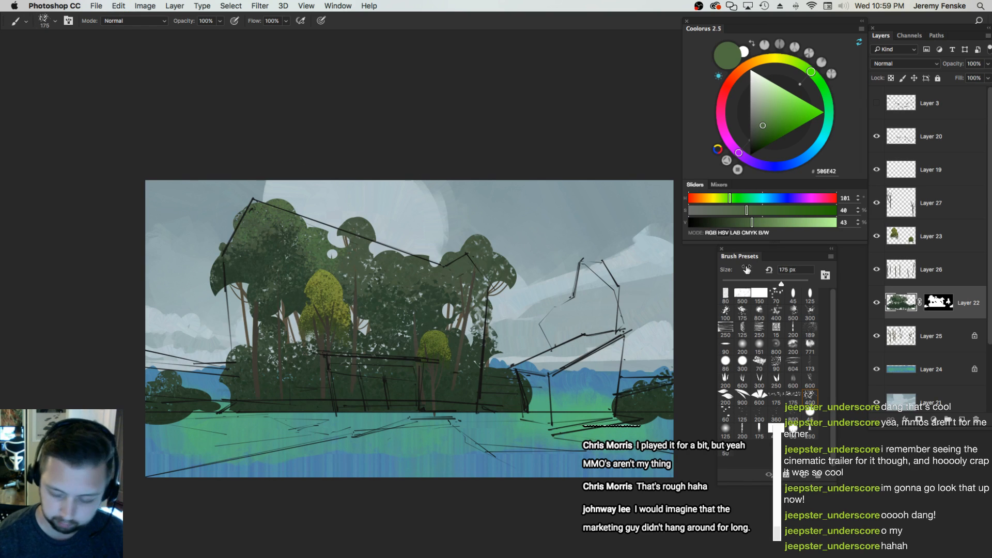
# Mix reddish brown 533822 and speckle the foliage between the two yellow-green bushes with the leaf brush at 175 to 200 px
pyautogui.moveTo(711, 200); pyautogui.dragTo(699, 201)
pyautogui.moveTo(746, 210); pyautogui.dragTo(776, 211)
pyautogui.moveTo(739, 221)
pyautogui.mouseDown()
pyautogui.moveTo(723, 214)
pyautogui.moveTo(737, 222)
pyautogui.mouseUp()
pyautogui.press('[')
pyautogui.press(']')
pyautogui.press(']')
pyautogui.press(']')
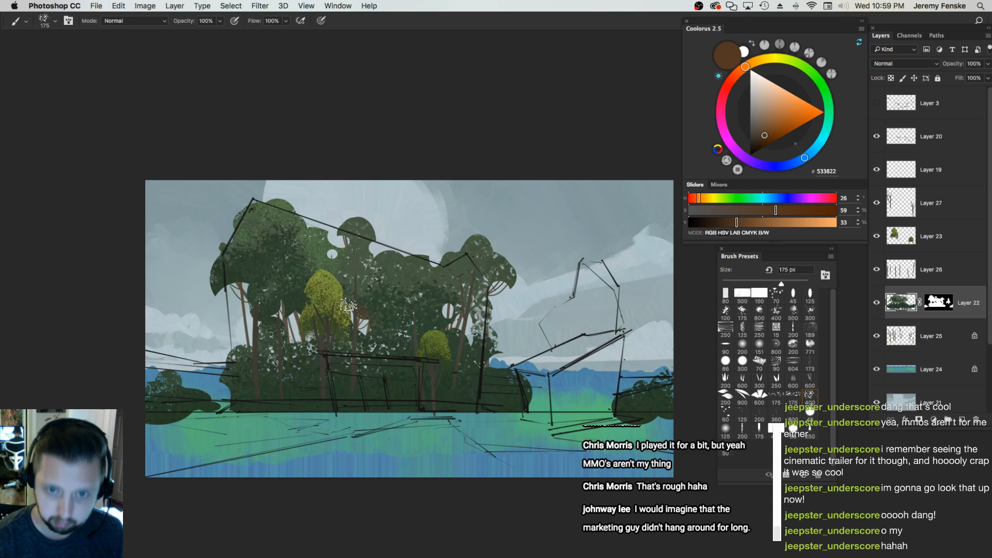
pyautogui.press('[')
pyautogui.press('[')
pyautogui.press('[')
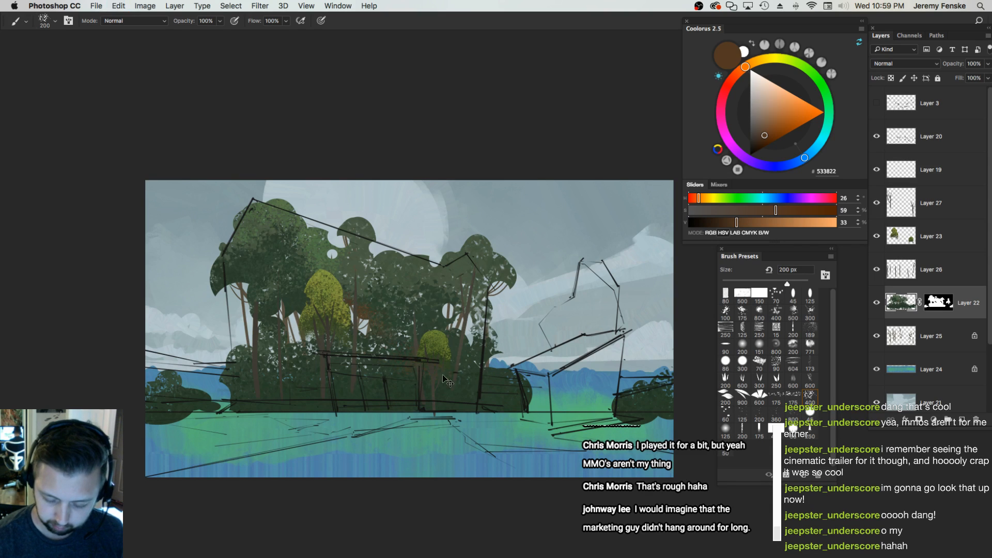
pyautogui.press(']')
pyautogui.press(']')
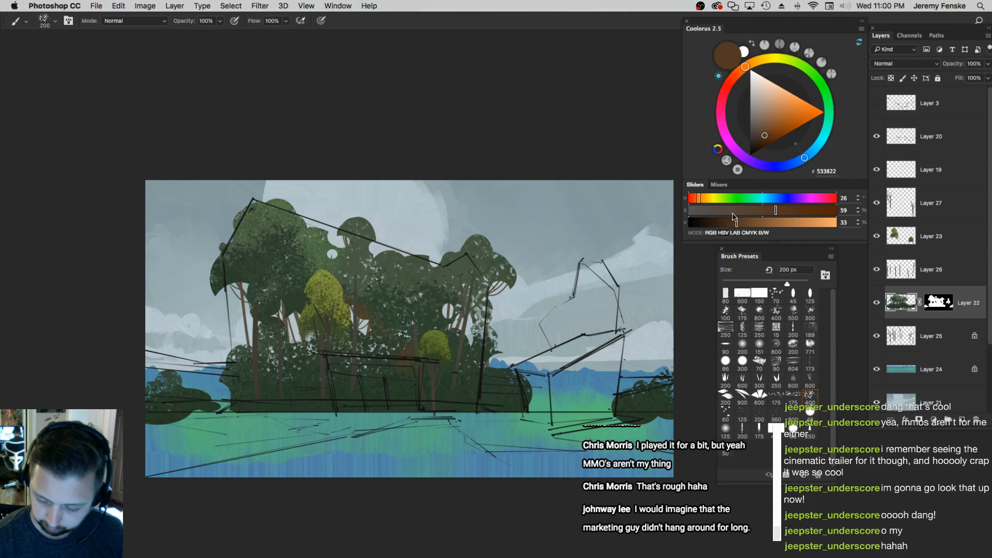
# Shift the brown's hue to 42 and speckle the lower foliage behind the porch sketch at 150 to 175 px, darkening to 51421F
pyautogui.click(706, 200)
pyautogui.press('[')
pyautogui.press('[')
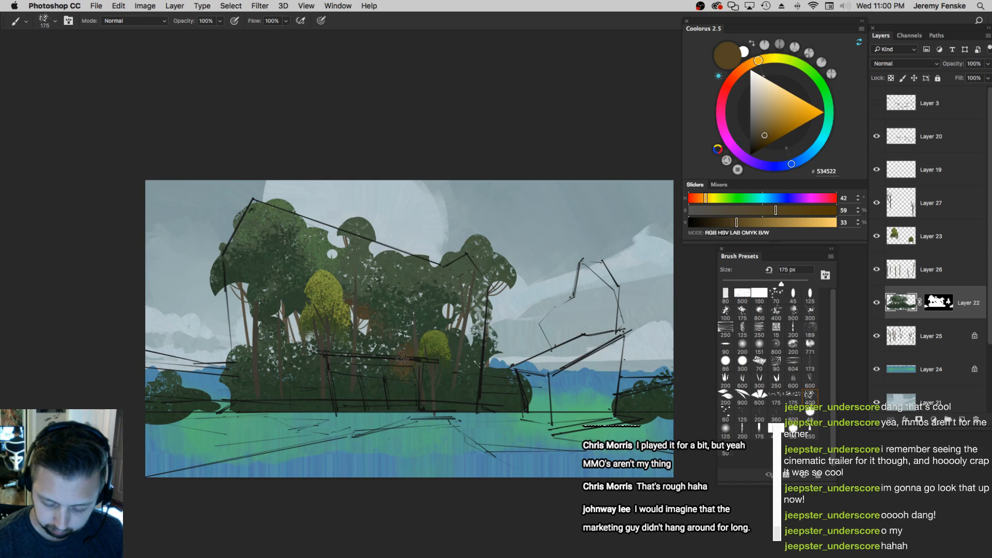
pyautogui.press(']')
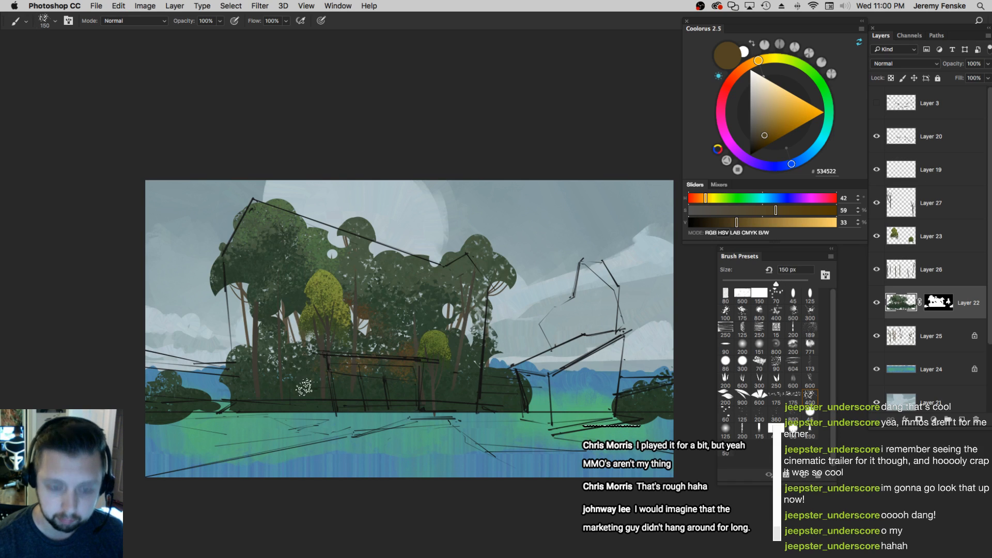
pyautogui.press('[')
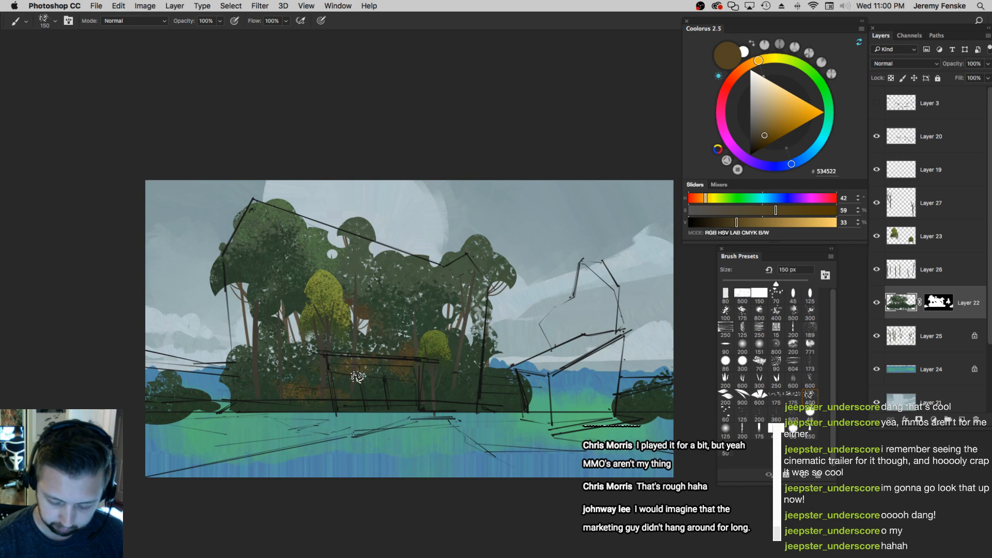
pyautogui.click(735, 222)
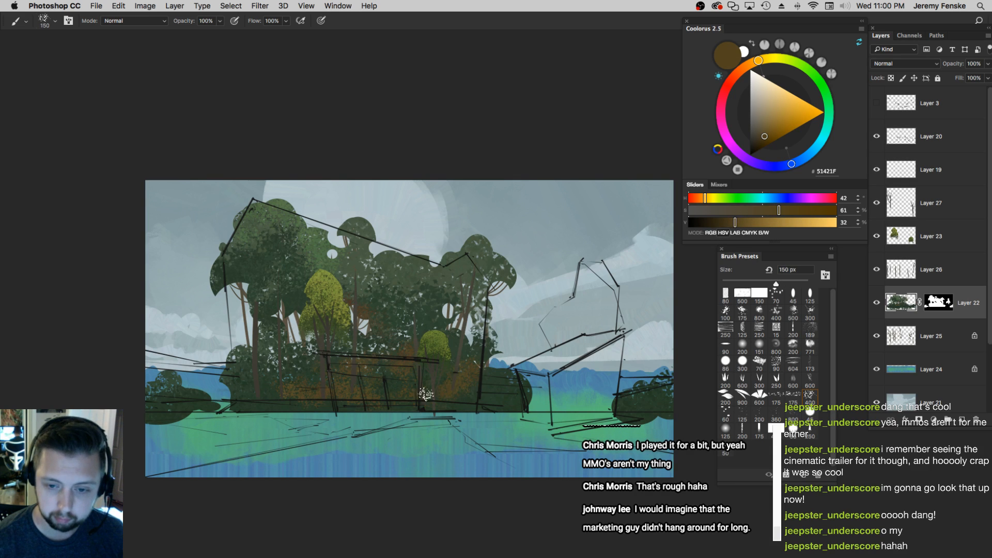
# Add a new empty layer directly above Layer 24
pyautogui.press('z')
pyautogui.moveTo(417, 377); pyautogui.dragTo(443, 366)
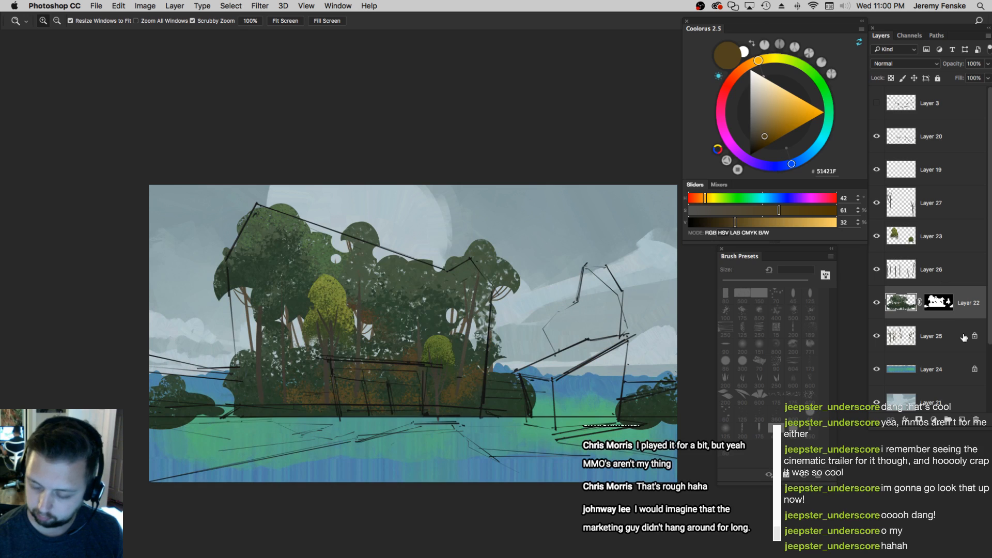
pyautogui.click(948, 372)
pyautogui.click(962, 420)
pyautogui.hscroll(3, 428, 389)
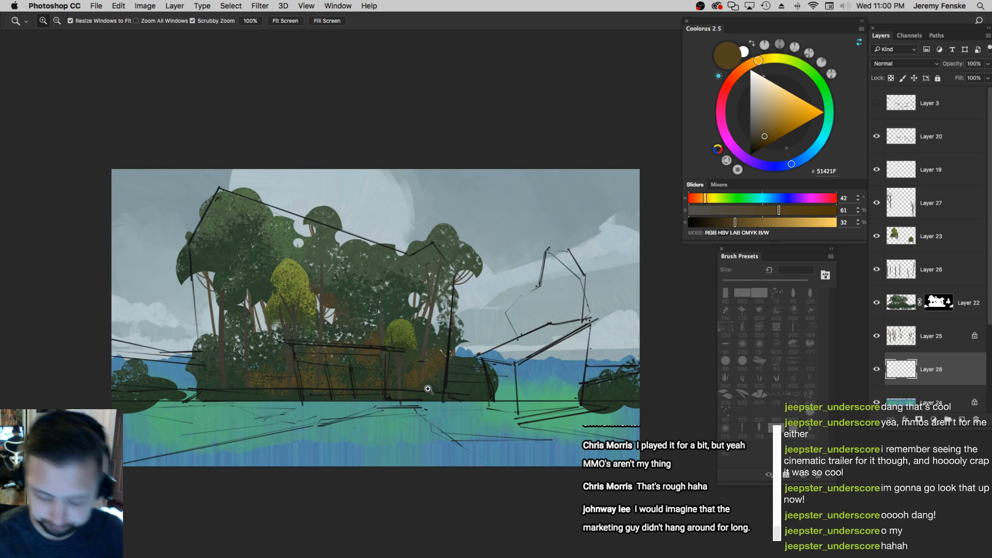
# Speckle the lower-left foliage on Layer 22 with brown 51421F using the leaf brush at 100 to 125 px
pyautogui.moveTo(395, 383); pyautogui.dragTo(401, 375)
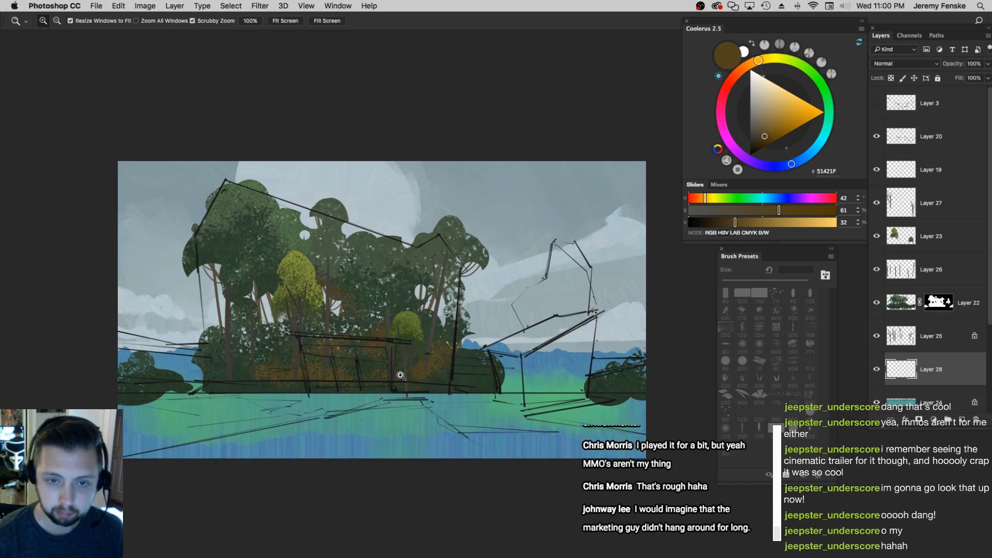
pyautogui.press('b')
pyautogui.keyDown('super'); pyautogui.click(436, 371); pyautogui.keyUp('super')
pyautogui.press('super+z')
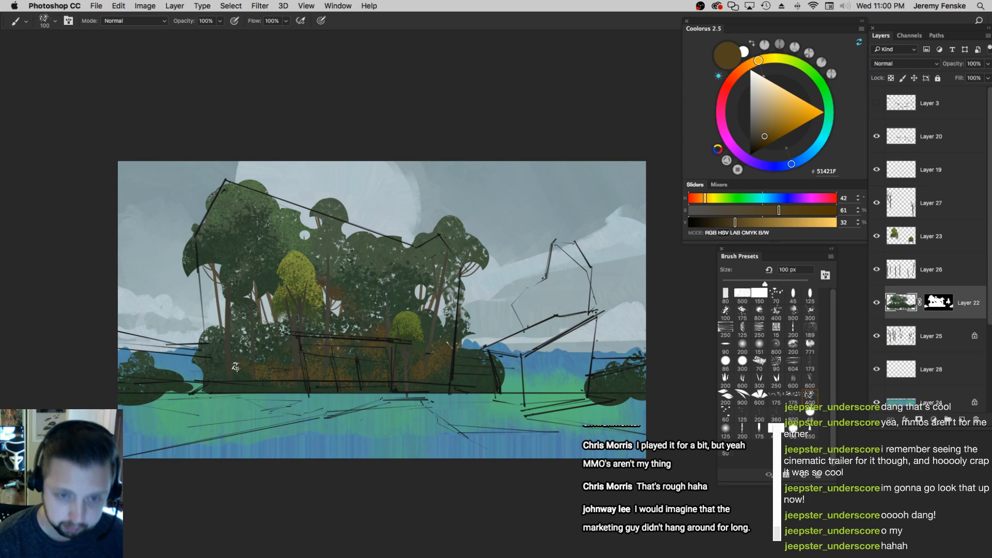
pyautogui.press('[')
pyautogui.press('[')
pyautogui.press(']')
pyautogui.press(']')
pyautogui.press('super+z')
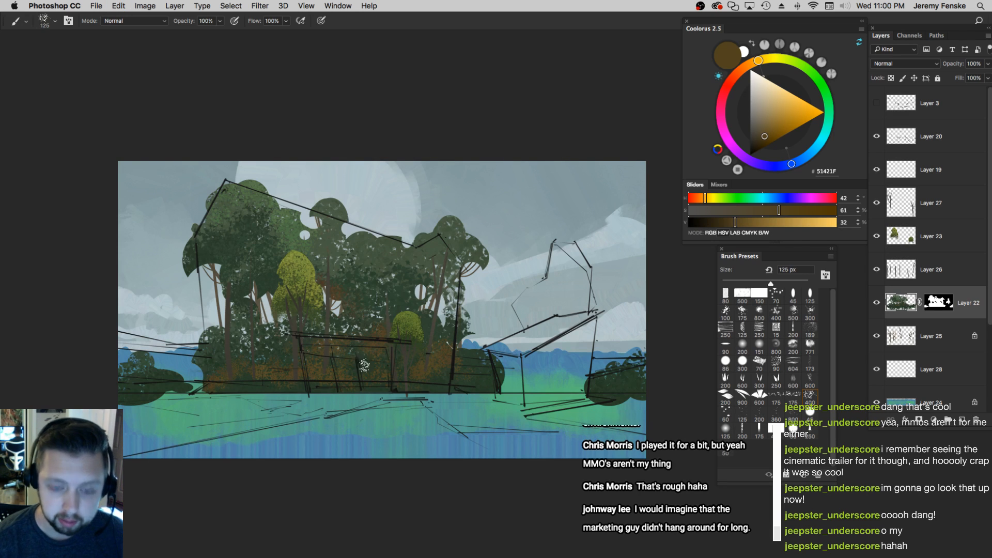
# Mix green 5DB054 from the ground colour and repaint the water area on Layer 24 as grass with the flat rectangular brush at up to 600 px
pyautogui.keyDown('super'); pyautogui.click(516, 387); pyautogui.keyUp('super')
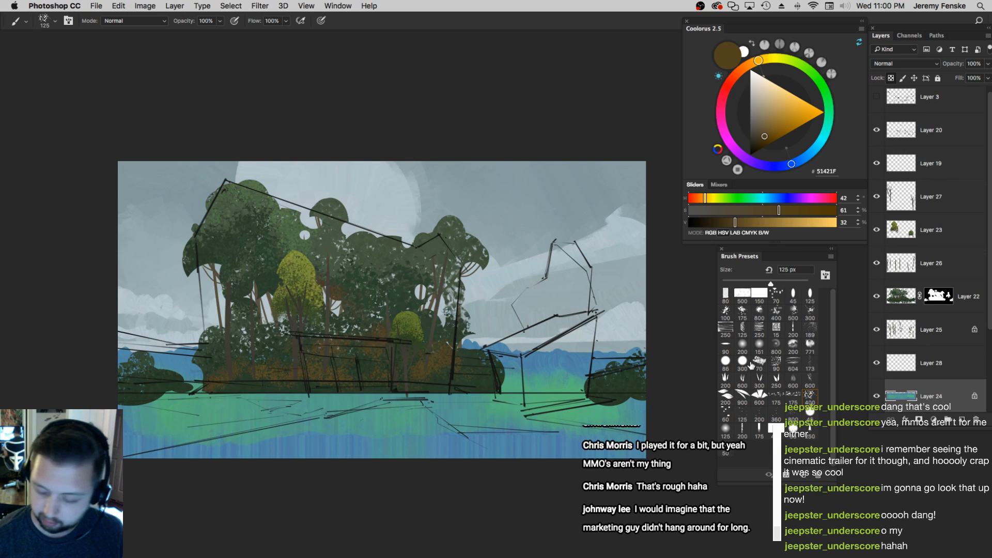
pyautogui.click(726, 294)
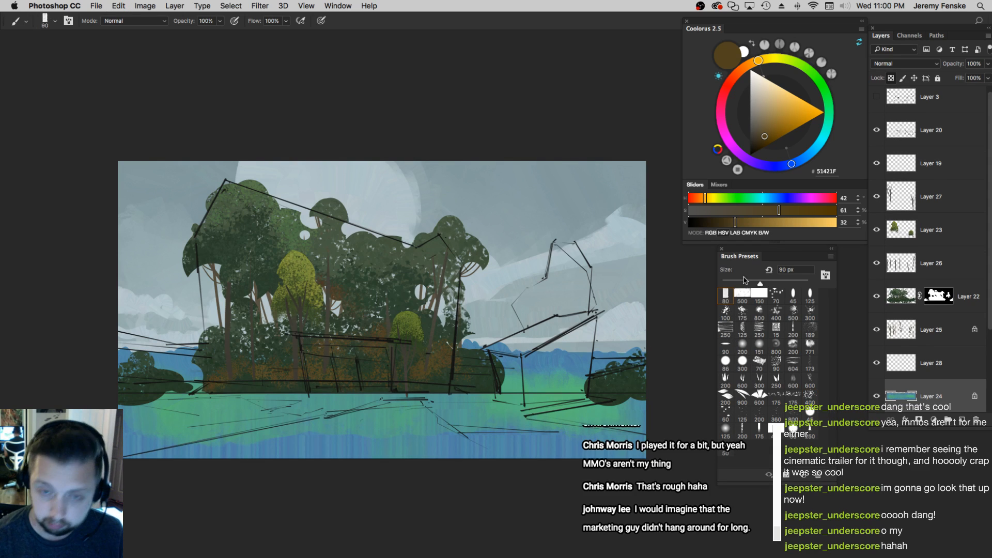
pyautogui.keyDown('alt'); pyautogui.click(531, 383); pyautogui.keyUp('alt')
pyautogui.press(']')
pyautogui.moveTo(746, 199); pyautogui.dragTo(735, 199)
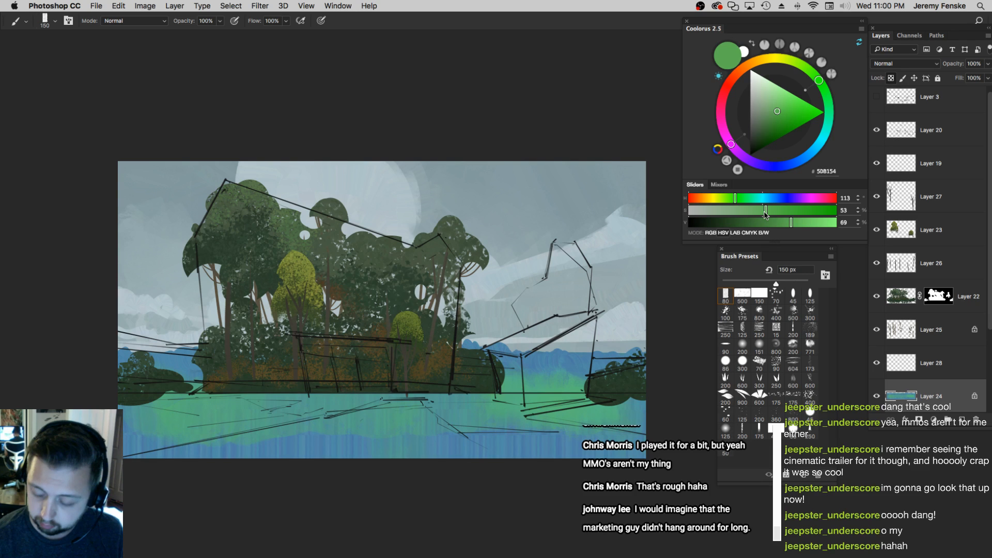
pyautogui.press(']')
pyautogui.press(']')
pyautogui.press(']')
pyautogui.press(']')
pyautogui.press(']')
pyautogui.press(']')
pyautogui.moveTo(206, 394); pyautogui.dragTo(109, 385)
pyautogui.moveTo(352, 397)
pyautogui.mouseDown()
pyautogui.moveTo(405, 415)
pyautogui.moveTo(562, 423)
pyautogui.moveTo(142, 437)
pyautogui.moveTo(754, 460)
pyautogui.mouseUp()
pyautogui.press(']')
pyautogui.moveTo(136, 462)
pyautogui.mouseDown()
pyautogui.moveTo(400, 459)
pyautogui.moveTo(610, 414)
pyautogui.moveTo(183, 432)
pyautogui.mouseUp()
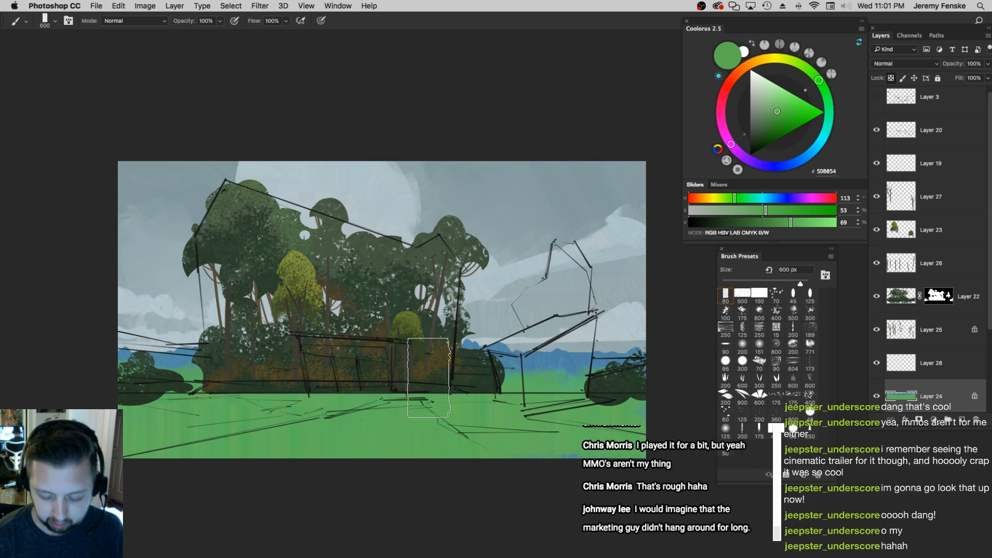
# Brighten Layer 22 with Levels at a white input of about 239 and warm its midtones with Color Balance
pyautogui.keyDown('super'); pyautogui.click(455, 379); pyautogui.keyUp('super')
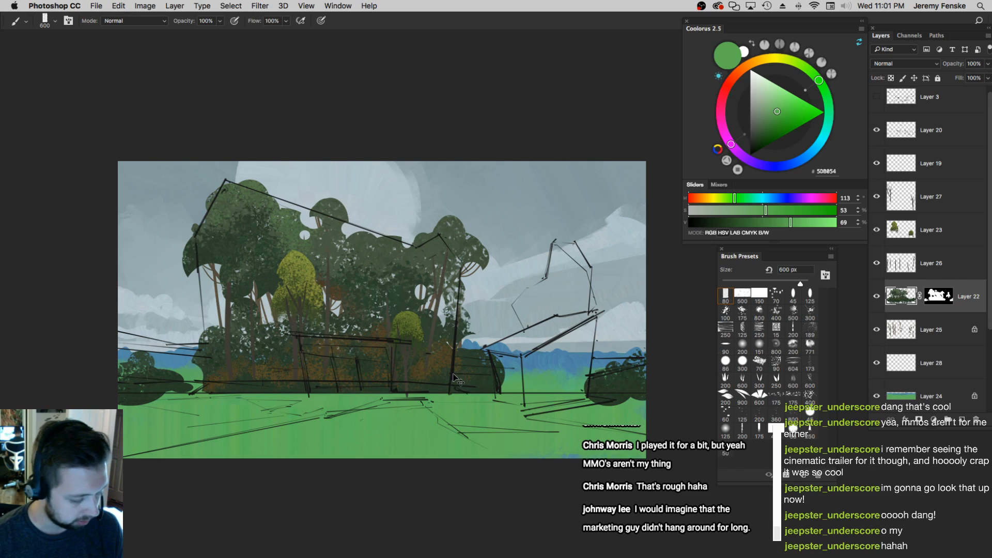
pyautogui.press('super+l')
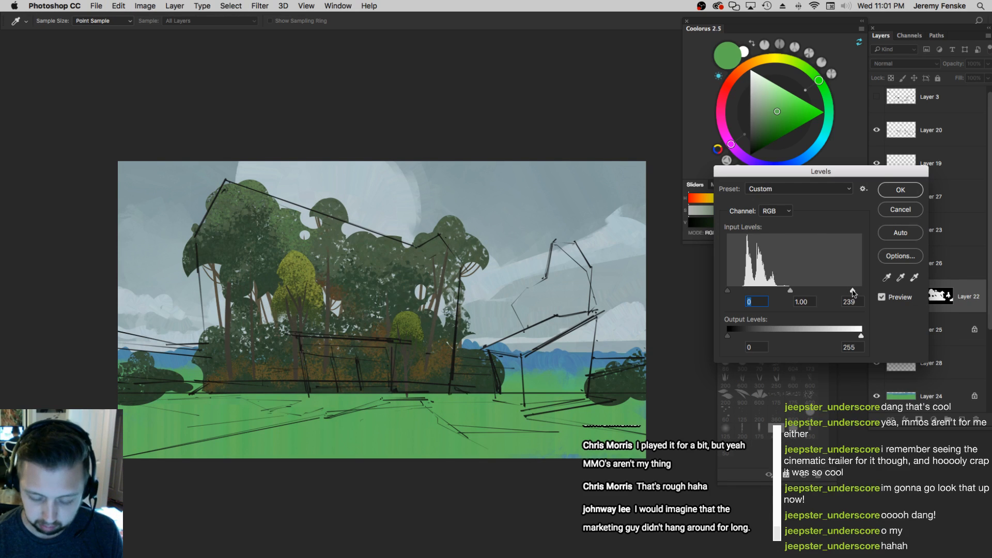
pyautogui.press('Return')
pyautogui.press('super+b')
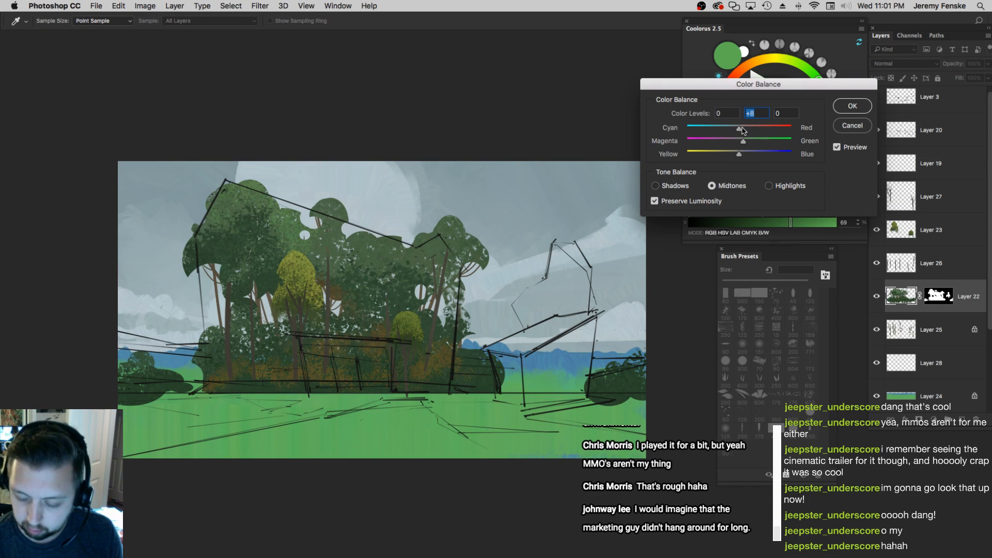
pyautogui.moveTo(745, 130); pyautogui.dragTo(746, 130)
pyautogui.press('Return')
# Darken the left tree's sampled green to 22301C and speckle shadow along its crown's lower-left edge with the leaf brush at up to 150 px
pyautogui.press('b')
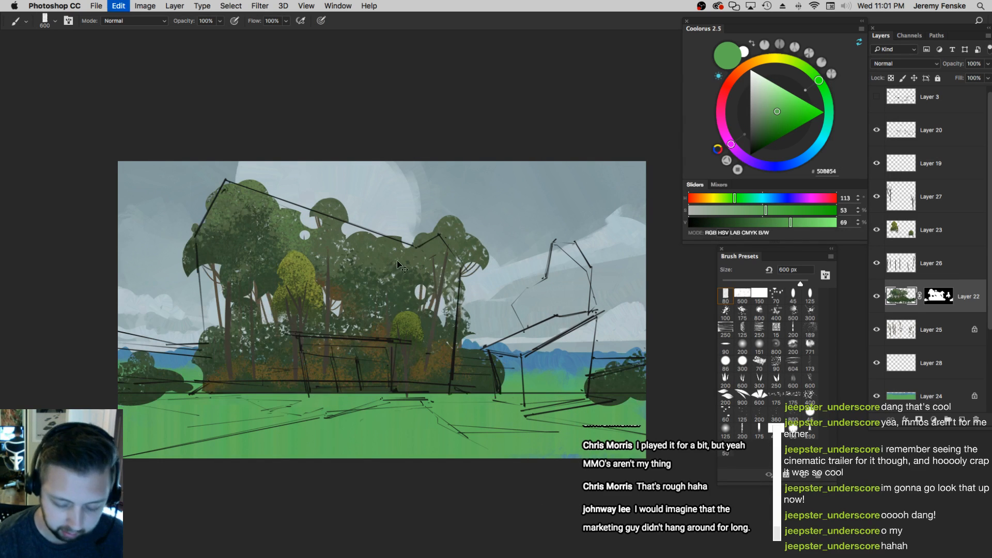
pyautogui.click(809, 394)
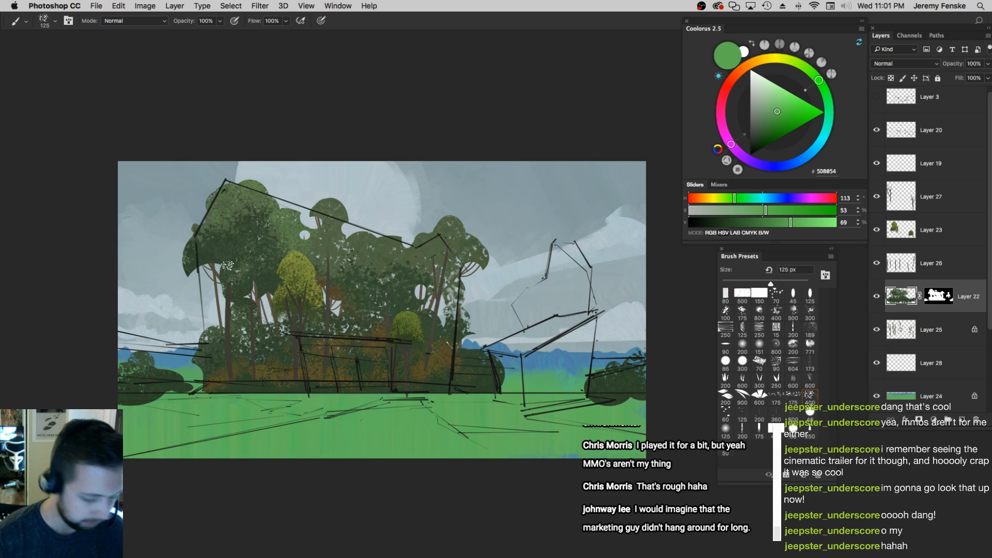
pyautogui.press('l')
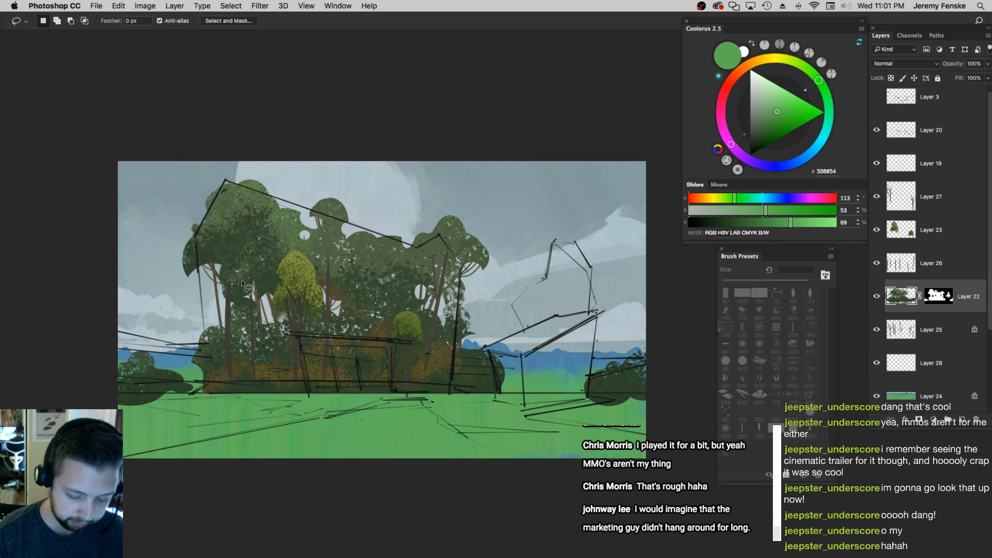
pyautogui.press('b')
pyautogui.keyDown('alt'); pyautogui.click(210, 251); pyautogui.keyUp('alt')
pyautogui.press(']')
pyautogui.click(749, 212)
pyautogui.click(724, 225)
pyautogui.click(724, 226)
pyautogui.press('[')
pyautogui.press('[')
pyautogui.click(716, 223)
pyautogui.press(']')
pyautogui.press(']')
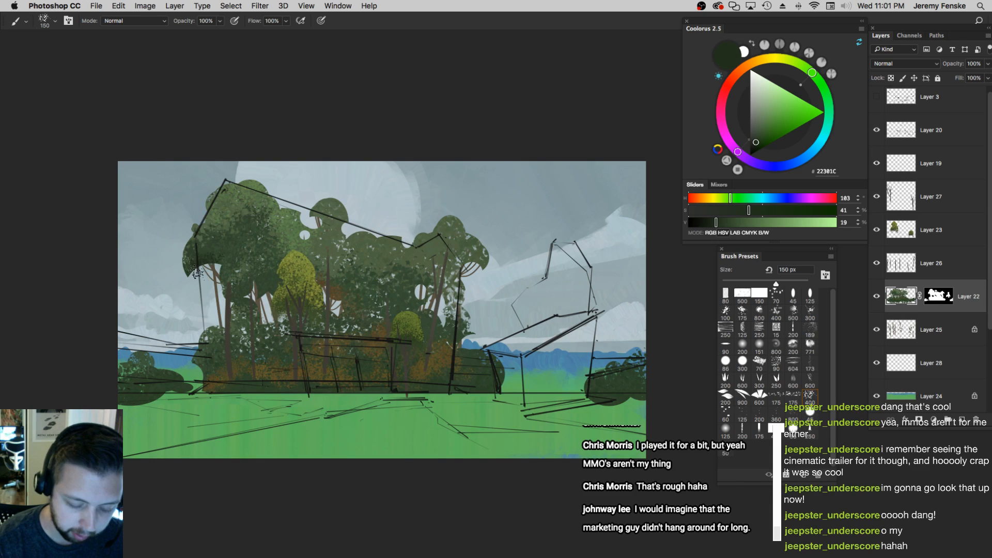
# Extend the dark green shading across the left tree's lower crown with smaller leaf strokes at 70 px
pyautogui.press('[')
pyautogui.press('[')
pyautogui.press('[')
pyautogui.press('[')
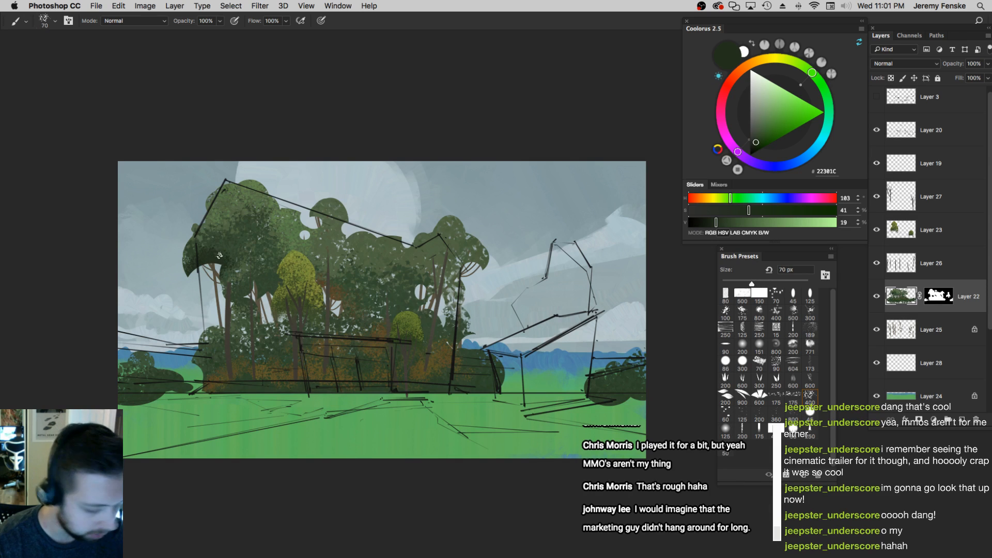
# Activate the Elliptical Marquee tool for a selection on Layer 22
pyautogui.press('l')
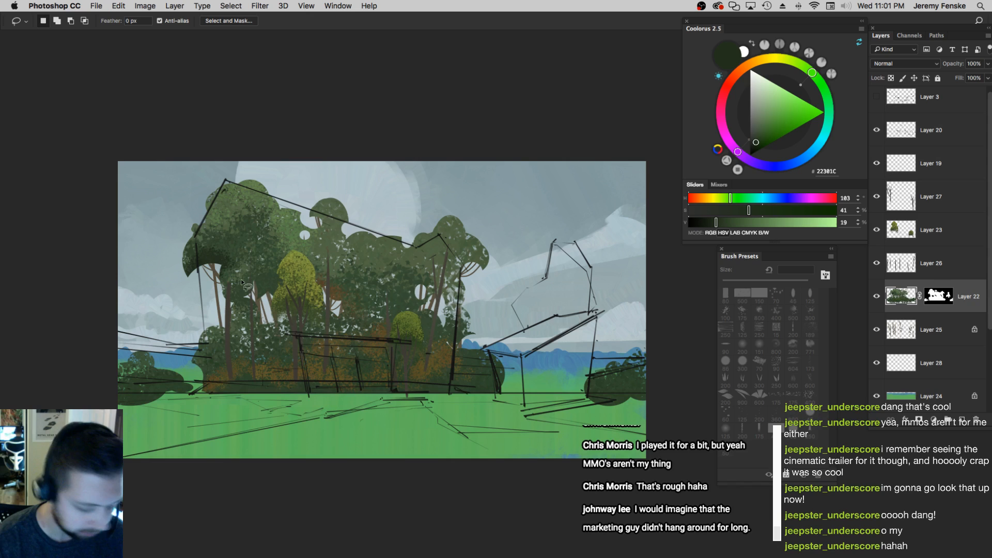
pyautogui.press('m')
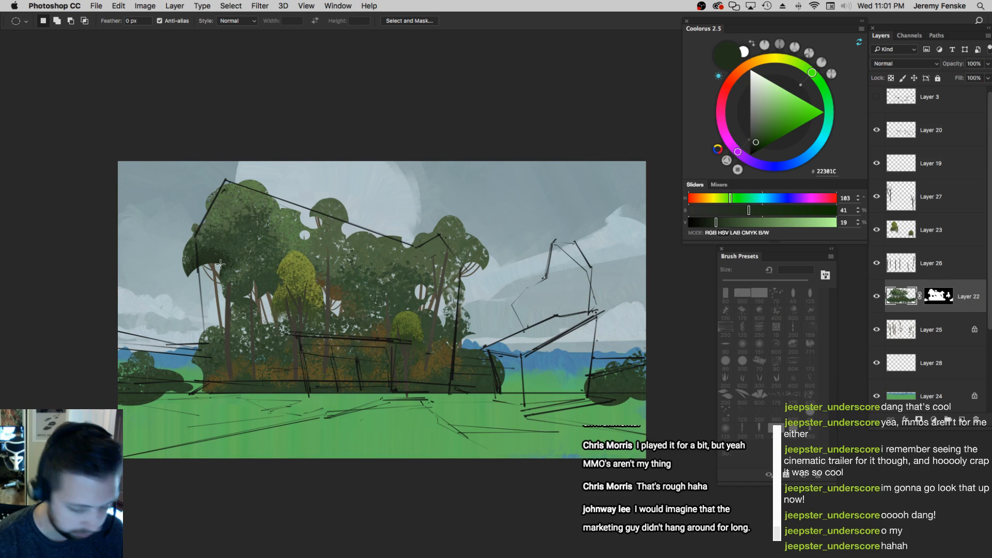
# Mark elliptical areas on the leftmost tree's canopy, dab dark green 22301C shading inside them, and clear the selection
pyautogui.moveTo(220, 264); pyautogui.dragTo(251, 291)
pyautogui.moveTo(192, 244); pyautogui.dragTo(262, 300)
pyautogui.moveTo(242, 217); pyautogui.dragTo(270, 261)
pyautogui.moveTo(197, 192)
pyautogui.mouseDown()
pyautogui.moveTo(297, 253)
pyautogui.moveTo(279, 258)
pyautogui.mouseUp()
pyautogui.press('b')
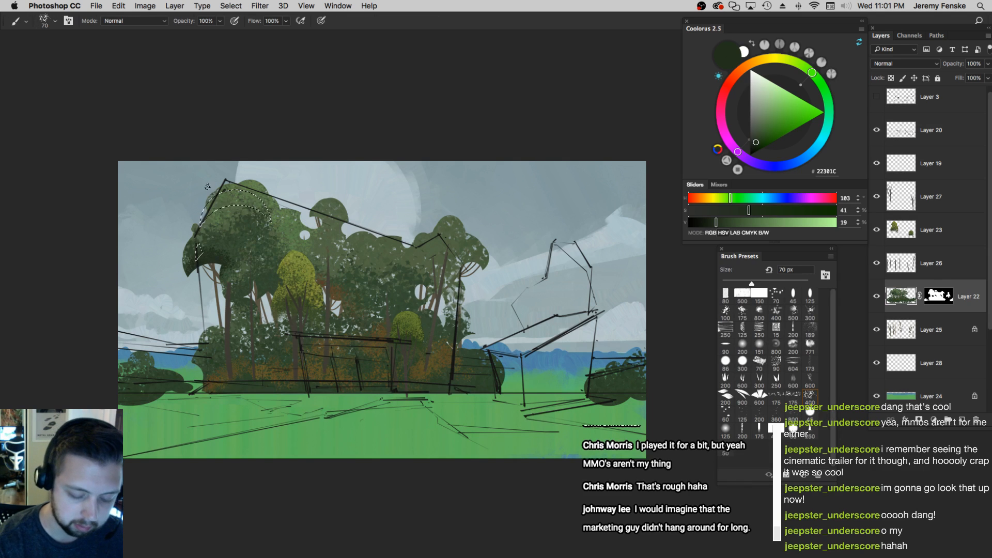
pyautogui.moveTo(232, 205)
pyautogui.mouseDown()
pyautogui.moveTo(230, 187)
pyautogui.moveTo(223, 196)
pyautogui.mouseUp()
pyautogui.press(']')
pyautogui.press(']')
pyautogui.hotkey('ctrl', 'd')
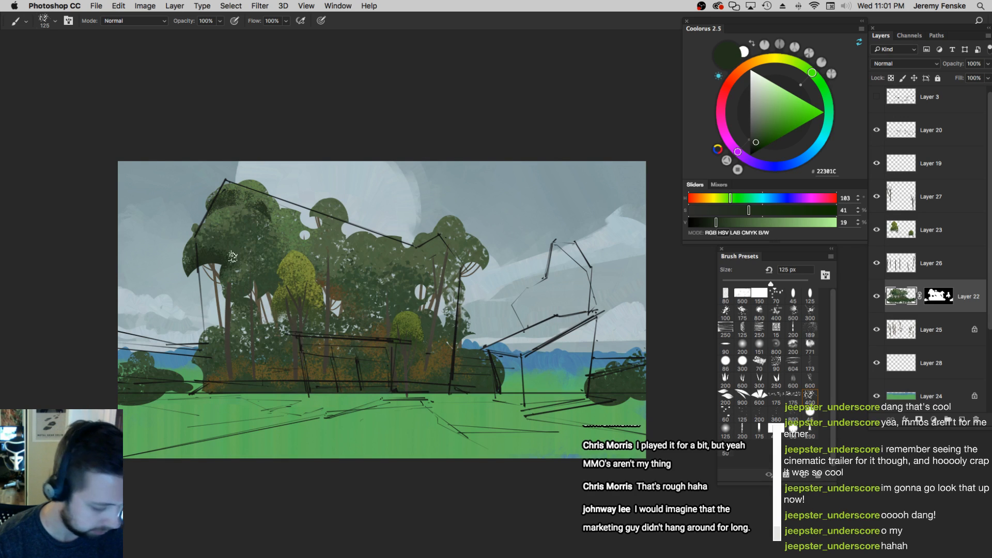
# Extend the dark green shading across the left canopies and around the neighbouring sky gap with a 70–125 px brush
pyautogui.press('m')
pyautogui.press('b')
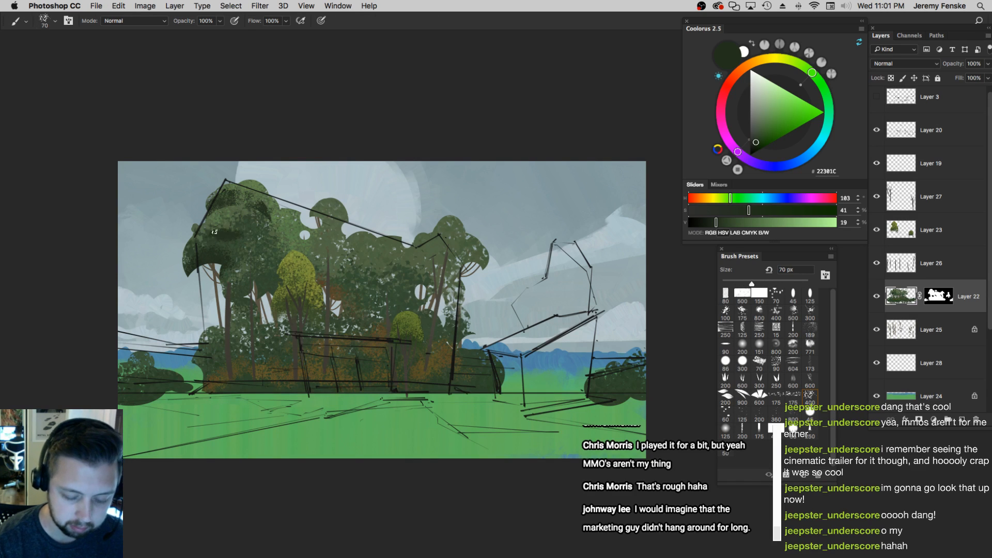
pyautogui.press(']')
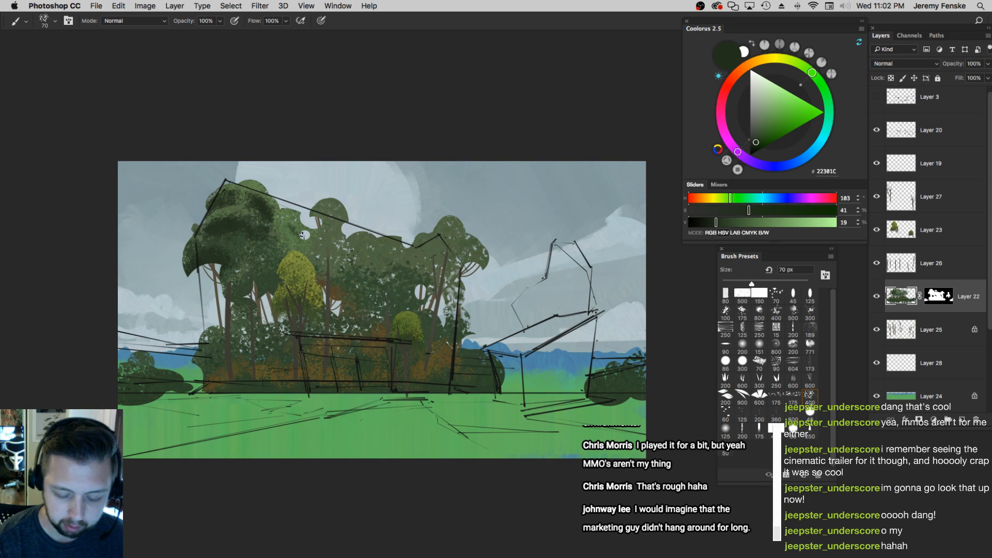
pyautogui.press(']')
pyautogui.press(']')
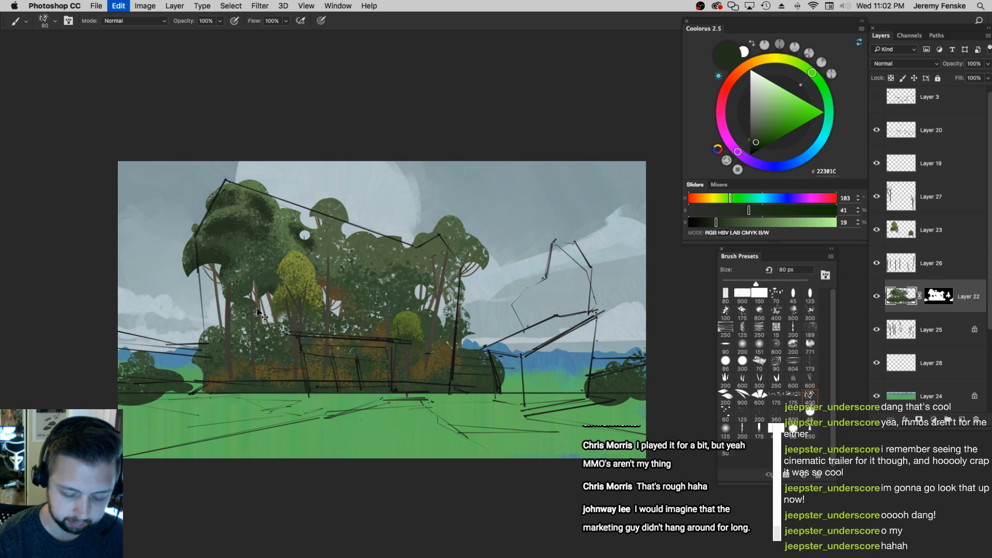
pyautogui.press(']')
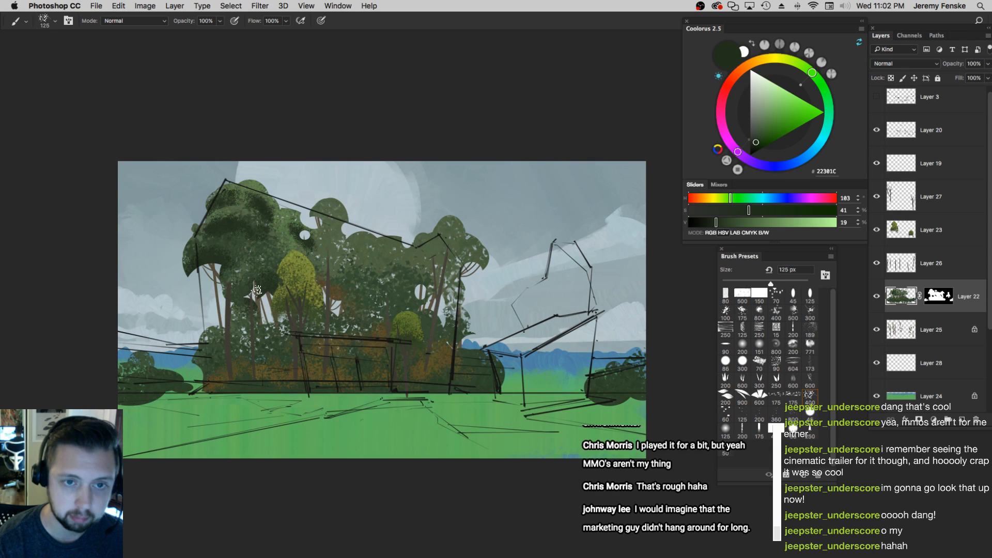
pyautogui.press(']')
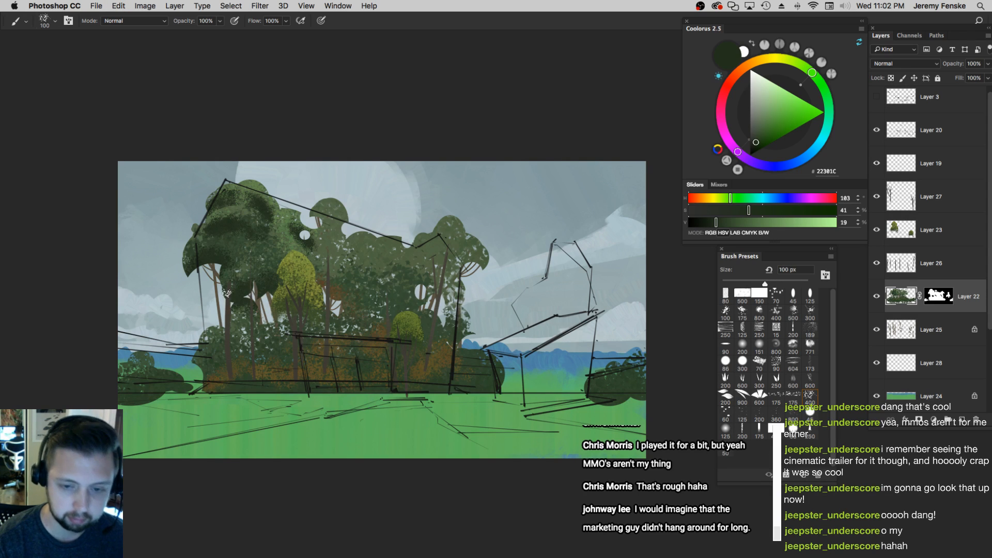
# Shade the lower left canopy beside the yellow tree inside an elliptical selection, clear it, and refine the edges with a smaller brush
pyautogui.press('m')
pyautogui.moveTo(198, 238)
pyautogui.mouseDown()
pyautogui.moveTo(275, 305)
pyautogui.moveTo(274, 317)
pyautogui.moveTo(305, 320)
pyautogui.moveTo(297, 331)
pyautogui.moveTo(313, 325)
pyautogui.moveTo(305, 343)
pyautogui.moveTo(318, 336)
pyautogui.moveTo(297, 331)
pyautogui.mouseUp()
pyautogui.press('b')
pyautogui.hotkey('ctrl', 'd')
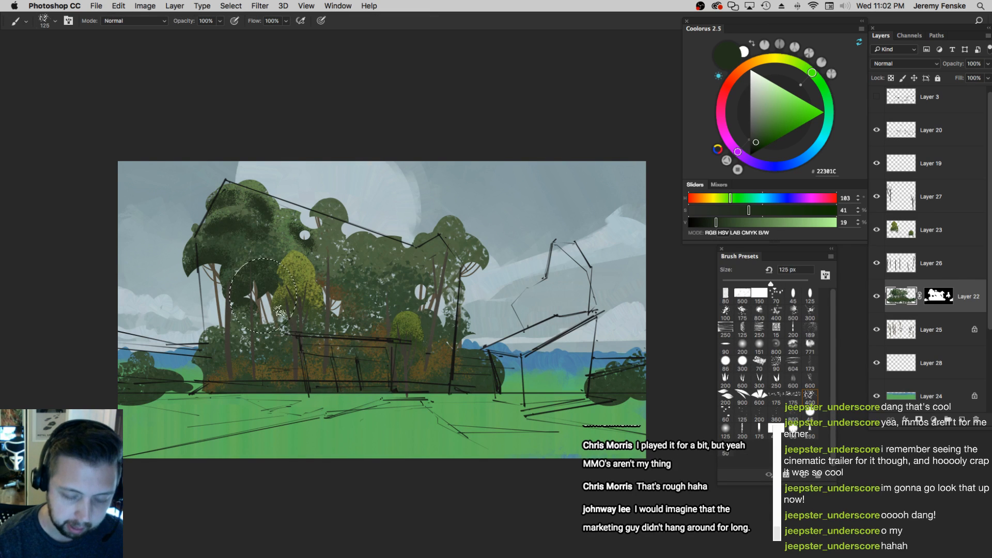
pyautogui.press('[')
pyautogui.press('[')
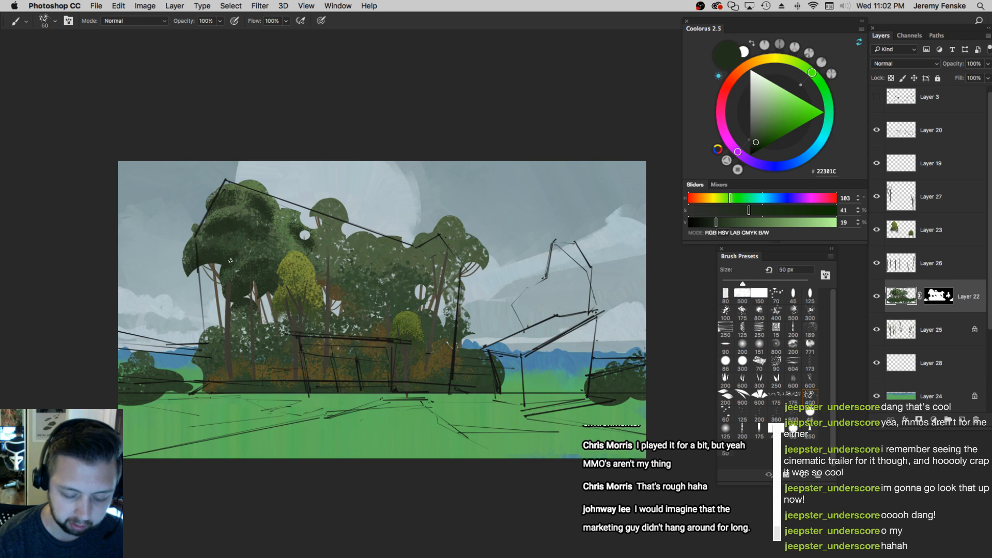
pyautogui.press(']')
pyautogui.press(']')
pyautogui.moveTo(288, 234); pyautogui.dragTo(323, 266)
pyautogui.press('super+z')
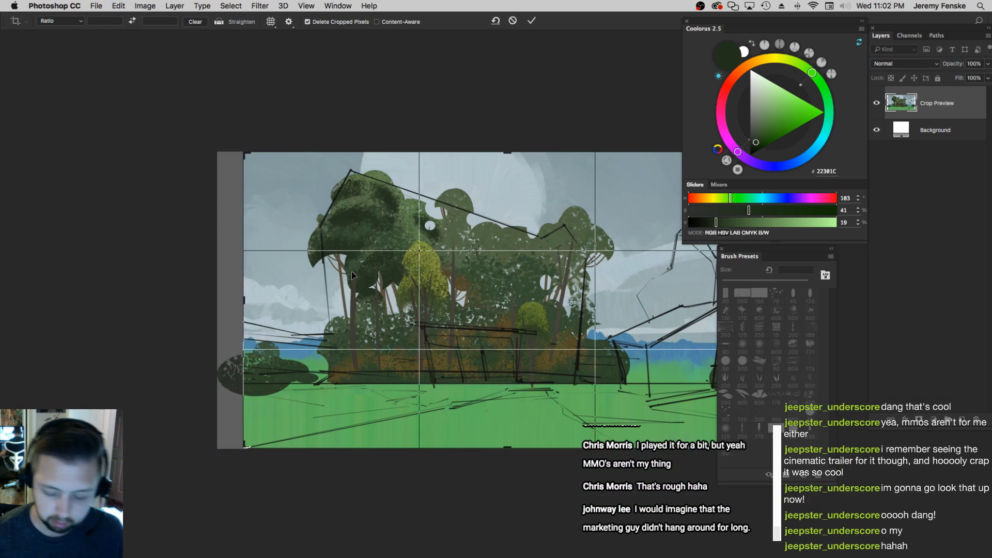
pyautogui.rightClick(389, 265)
pyautogui.click(426, 482)
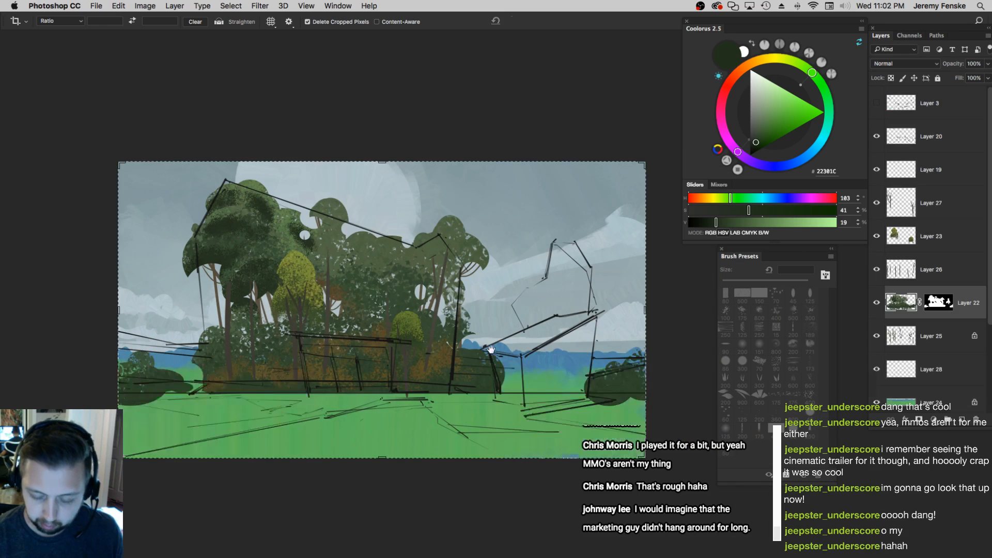
pyautogui.press('b')
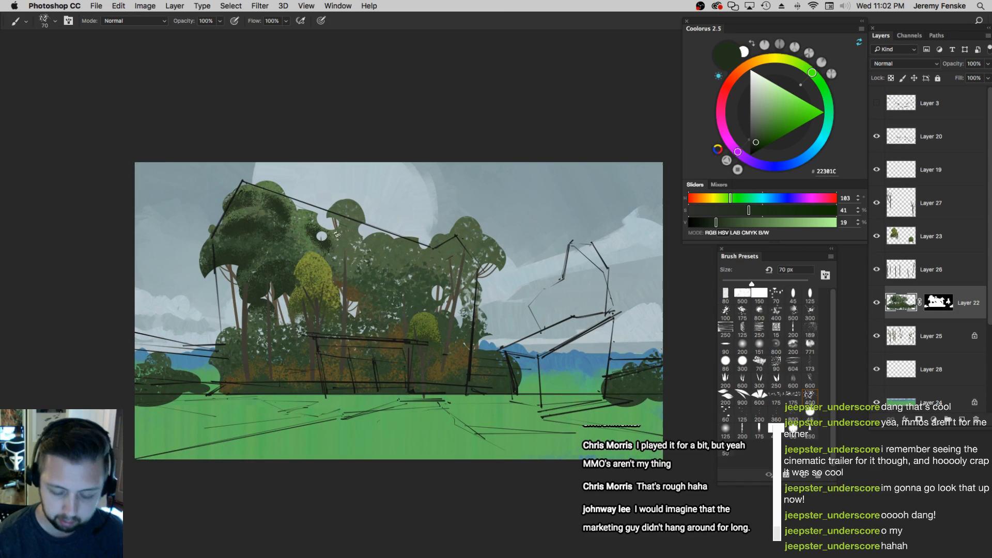
# Sample dark green 26311E from the foliage and shade the small round canopy above the grove's middle with a 50–80 px brush
pyautogui.keyDown('alt'); pyautogui.click(330, 253); pyautogui.keyUp('alt')
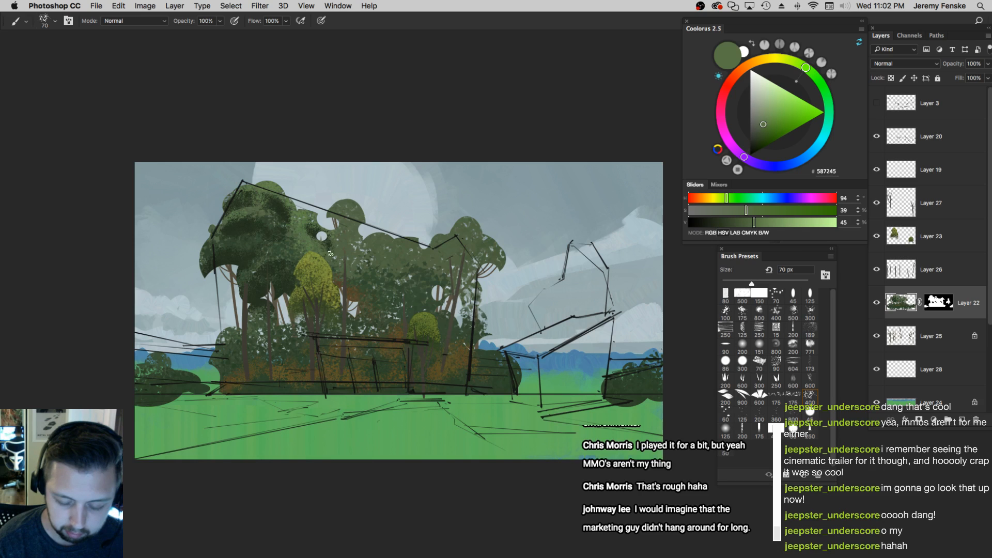
pyautogui.keyDown('alt'); pyautogui.click(312, 224); pyautogui.keyUp('alt')
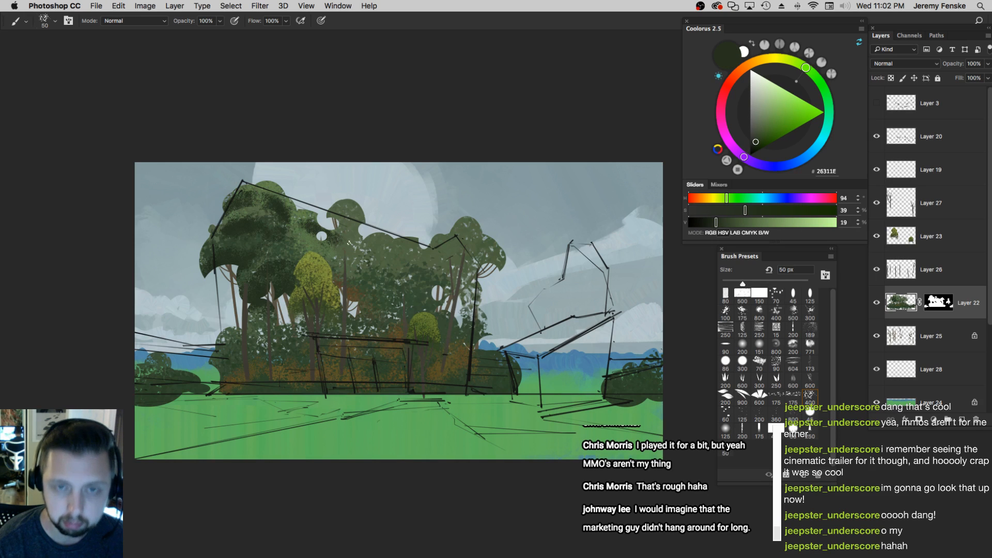
pyautogui.press(']')
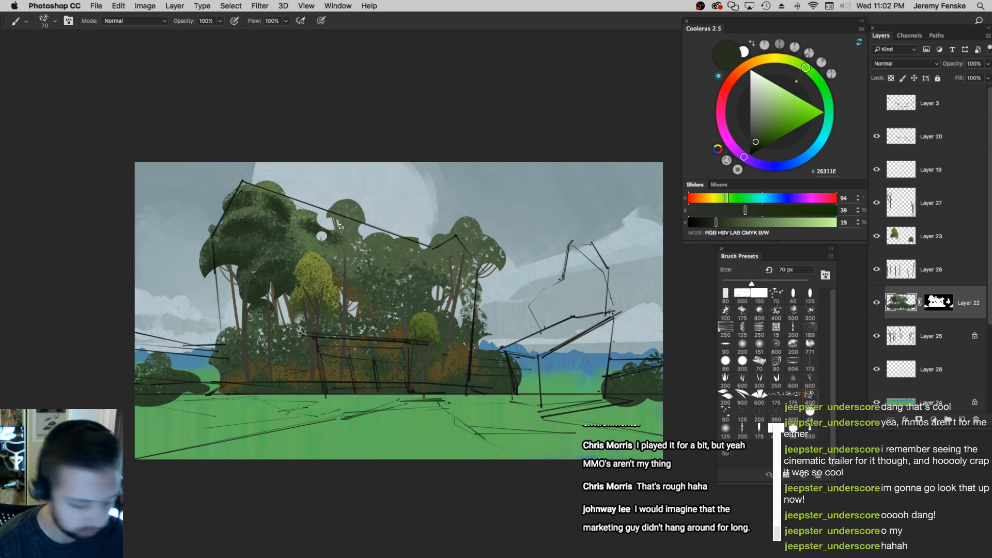
pyautogui.press(']')
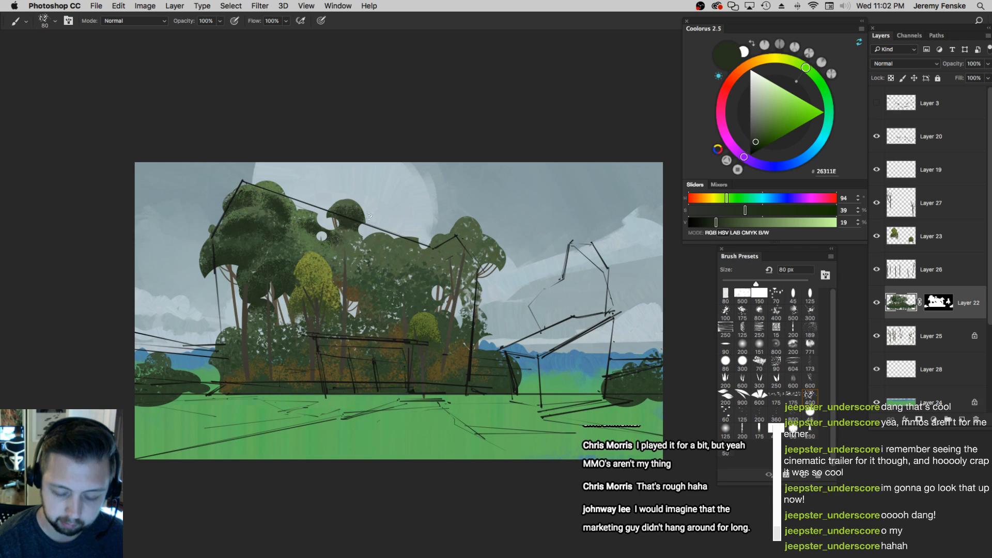
# Sample nearby foliage greens and blend shading into the canopies below the small round one, enlarging the brush to 125 px
pyautogui.keyDown('alt'); pyautogui.click(328, 212); pyautogui.keyUp('alt')
pyautogui.keyDown('alt'); pyautogui.click(352, 221); pyautogui.keyUp('alt')
pyautogui.press(']')
pyautogui.keyDown('alt'); pyautogui.click(356, 236); pyautogui.keyUp('alt')
pyautogui.keyDown('alt'); pyautogui.click(382, 249); pyautogui.keyUp('alt')
pyautogui.press(']')
pyautogui.press(']')
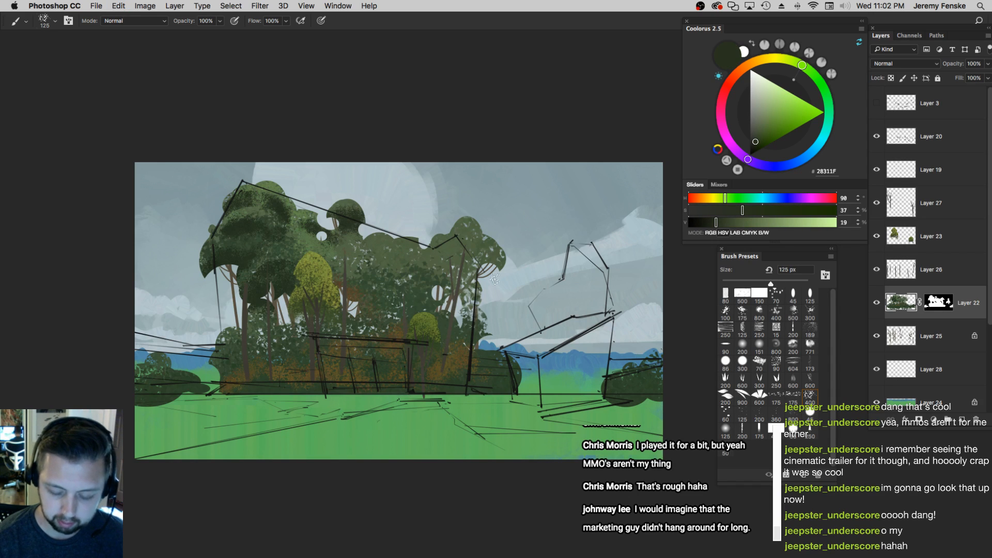
# Darken the paint colour to 222B19 and dab shadows beside the yellow tree with a 125–150 px brush
pyautogui.click(751, 210)
pyautogui.click(712, 223)
pyautogui.press(']')
pyautogui.press(']')
pyautogui.press('[')
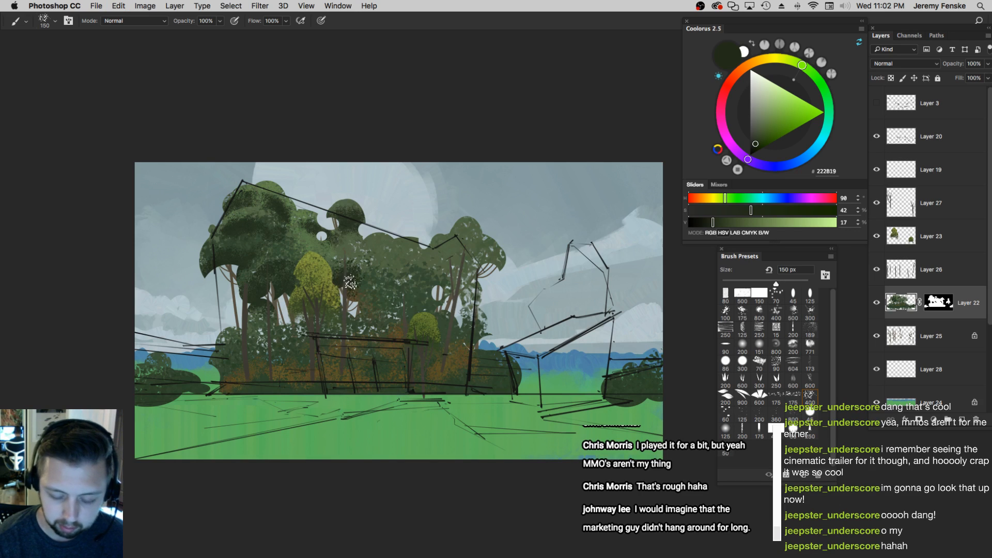
pyautogui.press('[')
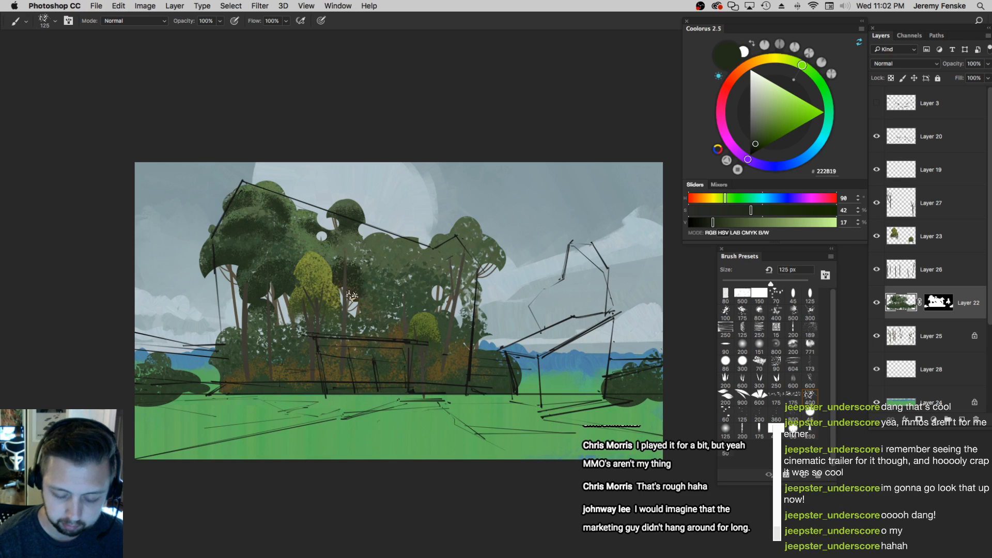
# Shade the round foliage clump just right of the tall yellow tree using sampled dark green 262F1C
pyautogui.keyDown('alt'); pyautogui.click(339, 259); pyautogui.keyUp('alt')
pyautogui.moveTo(354, 267); pyautogui.dragTo(364, 279)
pyautogui.keyDown('alt'); pyautogui.click(356, 283); pyautogui.keyUp('alt')
pyautogui.press('[')
pyautogui.press('[')
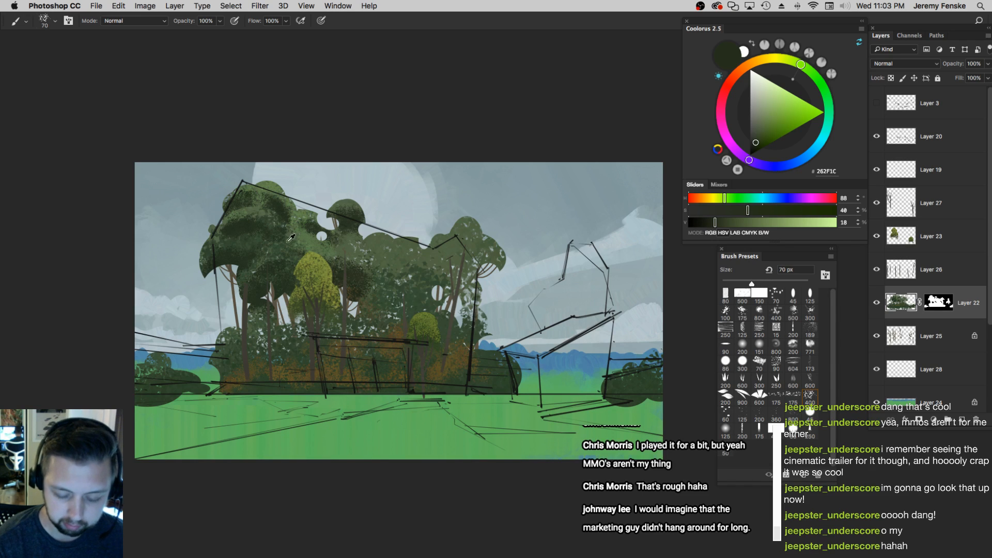
# Set the paint colour to mid green 3E6731 and dab lighter leaf texture across the grove's middle canopies with a 90–125 px brush
pyautogui.keyDown('alt'); pyautogui.click(289, 239); pyautogui.keyUp('alt')
pyautogui.press(']')
pyautogui.keyDown('alt'); pyautogui.click(303, 254); pyautogui.keyUp('alt')
pyautogui.press(']')
pyautogui.press(']')
pyautogui.moveTo(746, 209)
pyautogui.mouseDown()
pyautogui.moveTo(765, 210)
pyautogui.moveTo(748, 226)
pyautogui.mouseUp()
pyautogui.press('[')
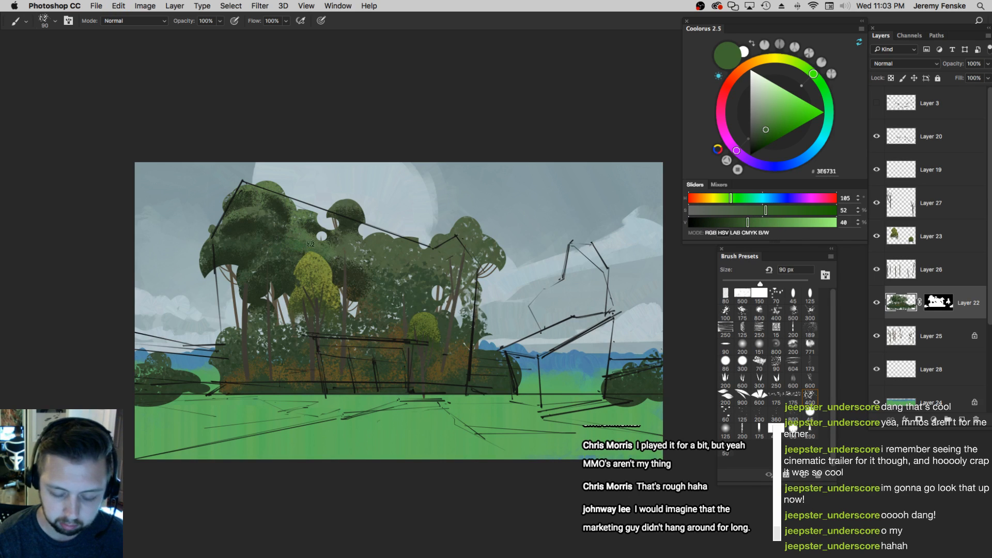
pyautogui.press('[')
pyautogui.press(']')
pyautogui.press(']')
pyautogui.press(']')
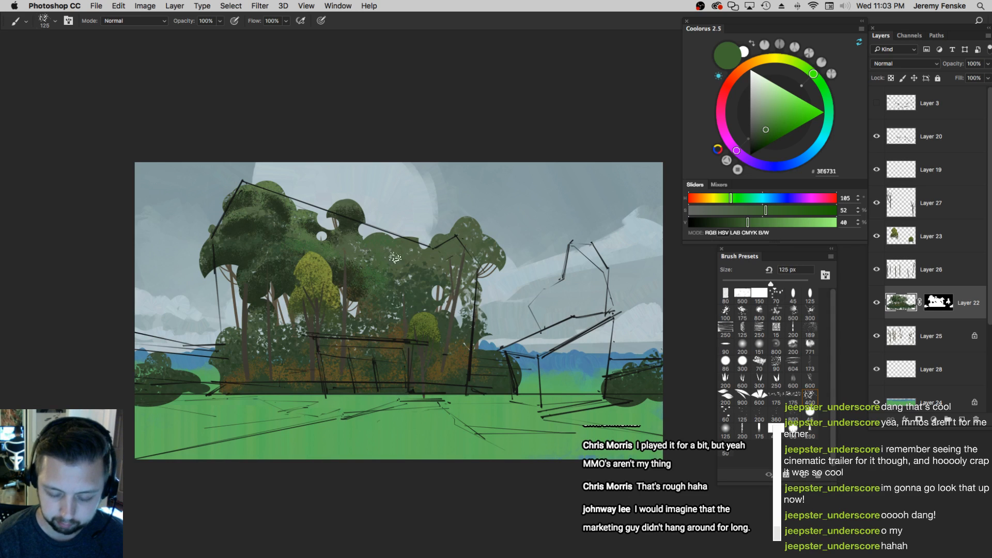
# Sample dark green 27311F, adjust its saturation and brightness, and dab shadows into the canopies right of centre, undoing unwanted strokes
pyautogui.keyDown('alt'); pyautogui.click(351, 227); pyautogui.keyUp('alt')
pyautogui.press('[')
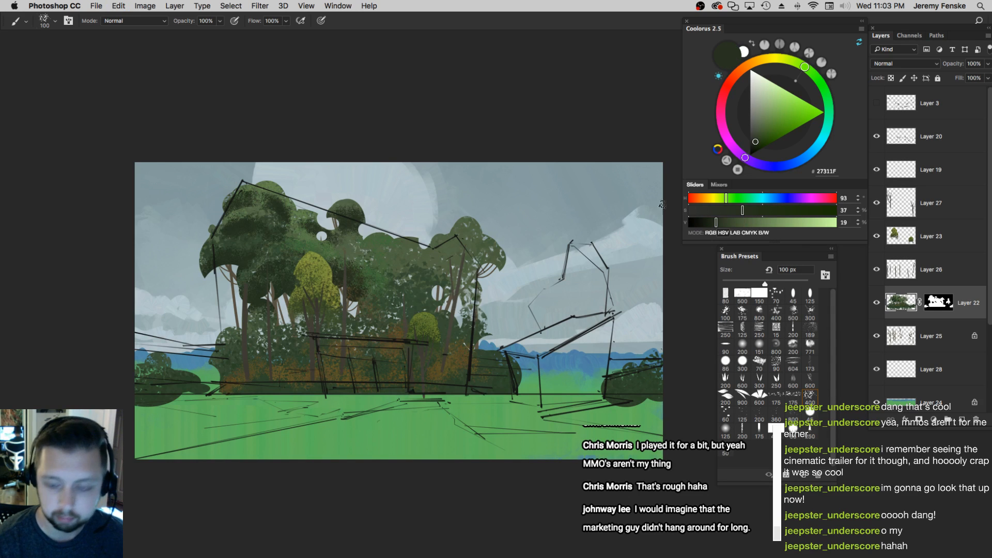
pyautogui.click(750, 211)
pyautogui.click(722, 222)
pyautogui.moveTo(403, 261)
pyautogui.mouseDown()
pyautogui.moveTo(366, 262)
pyautogui.moveTo(379, 255)
pyautogui.mouseUp()
pyautogui.press('[')
pyautogui.press('super+z')
pyautogui.press(']')
pyautogui.press('super+z')
pyautogui.press(']')
# Try dark green 293120 dabs on the foliage around and below the sky gap right of centre, undoing unwanted strokes
pyautogui.moveTo(448, 292)
pyautogui.mouseDown()
pyautogui.moveTo(423, 307)
pyautogui.moveTo(437, 318)
pyautogui.moveTo(321, 288)
pyautogui.moveTo(348, 226)
pyautogui.moveTo(443, 309)
pyautogui.moveTo(427, 293)
pyautogui.moveTo(434, 314)
pyautogui.moveTo(425, 296)
pyautogui.mouseUp()
pyautogui.press('super+z')
pyautogui.press('[')
pyautogui.keyDown('alt'); pyautogui.click(442, 310); pyautogui.keyUp('alt')
pyautogui.press('super+z')
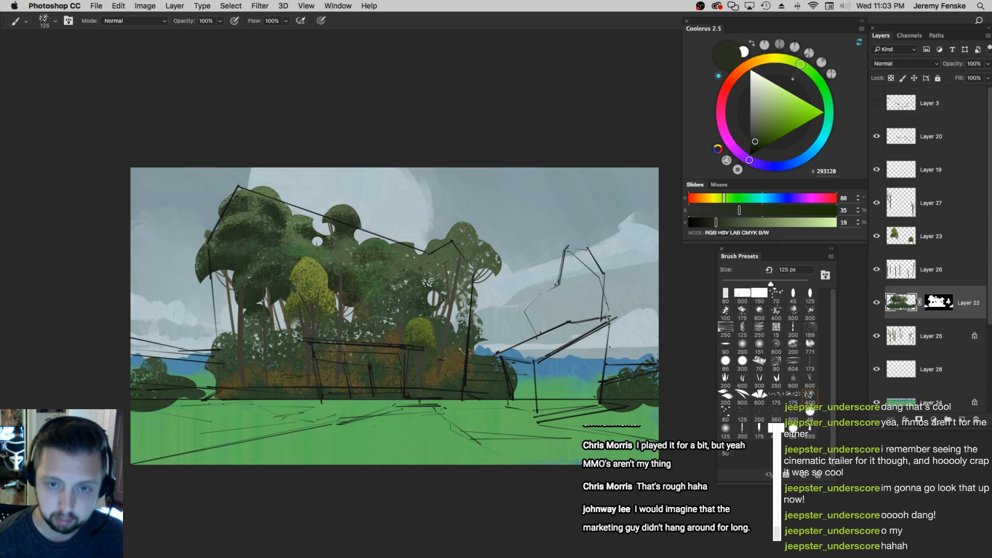
pyautogui.press(']')
pyautogui.press(']')
pyautogui.press('super+z')
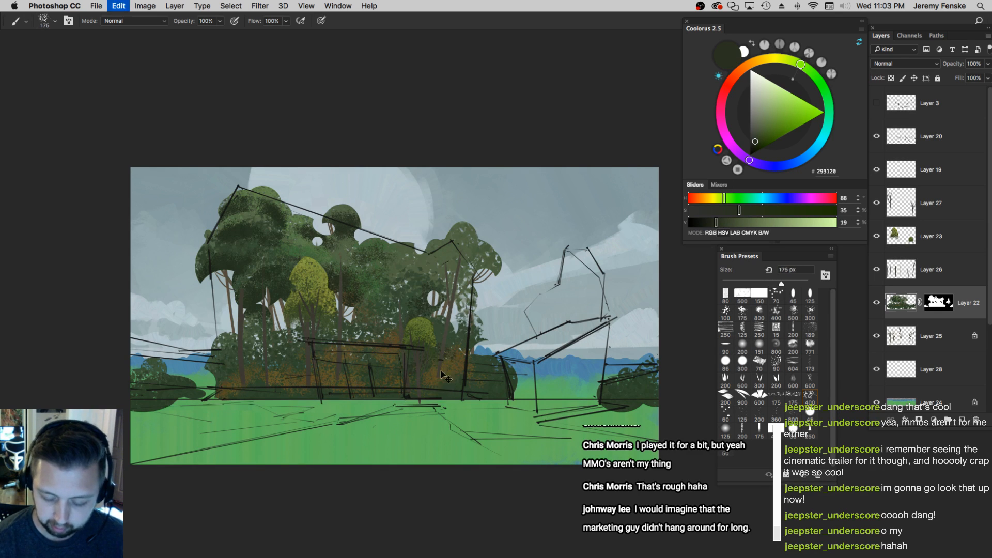
# Adjust the dark green to 2B3421 and paint over the orange undergrowth at the grove's centre with a 150–175 px brush
pyautogui.press('[')
pyautogui.moveTo(740, 210); pyautogui.dragTo(742, 211)
pyautogui.click(722, 223)
pyautogui.press('[')
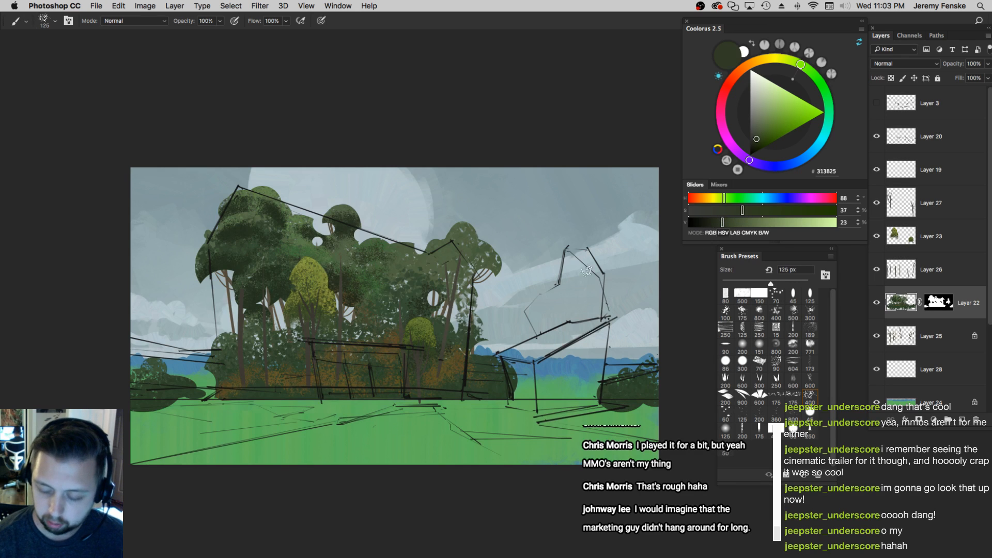
pyautogui.press(']')
pyautogui.moveTo(718, 224); pyautogui.dragTo(719, 224)
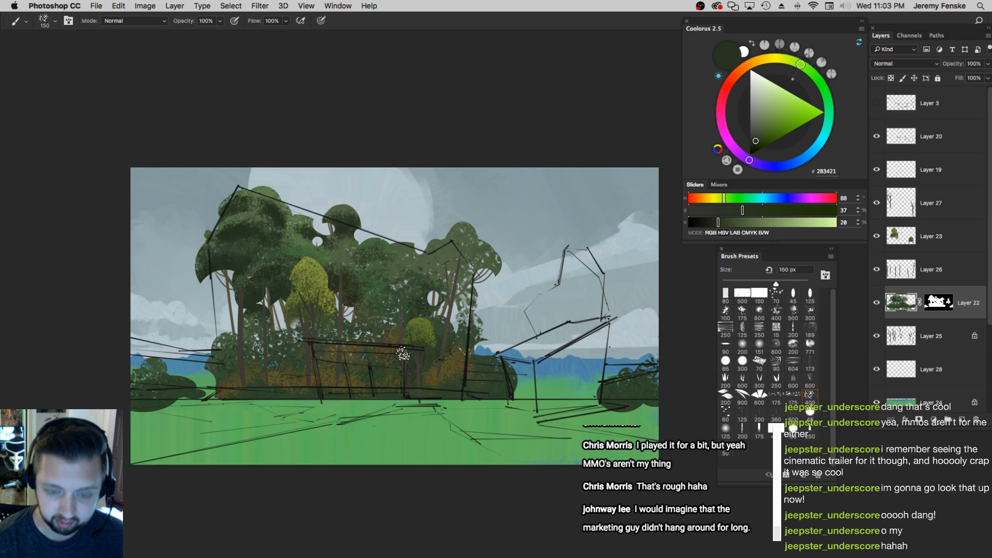
pyautogui.press(']')
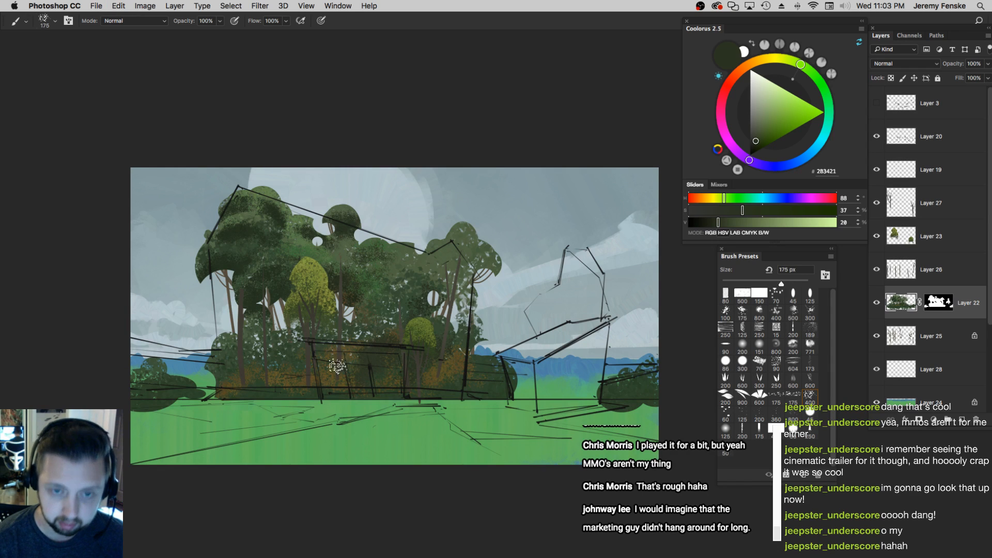
# Set the paint colour to green 385831 and try dabs along the base of the undergrowth, undoing unwanted strokes
pyautogui.click(756, 210)
pyautogui.click(732, 198)
pyautogui.moveTo(722, 222); pyautogui.dragTo(741, 224)
pyautogui.press(']')
pyautogui.press('super+z')
pyautogui.press('[')
pyautogui.press('[')
pyautogui.moveTo(314, 394); pyautogui.dragTo(289, 393)
pyautogui.press('super+z')
# Dab green 385831 along the grove's base and the side bushes with a 125–150 px brush, and shade the right bush with 2E4428
pyautogui.moveTo(360, 382); pyautogui.dragTo(371, 389)
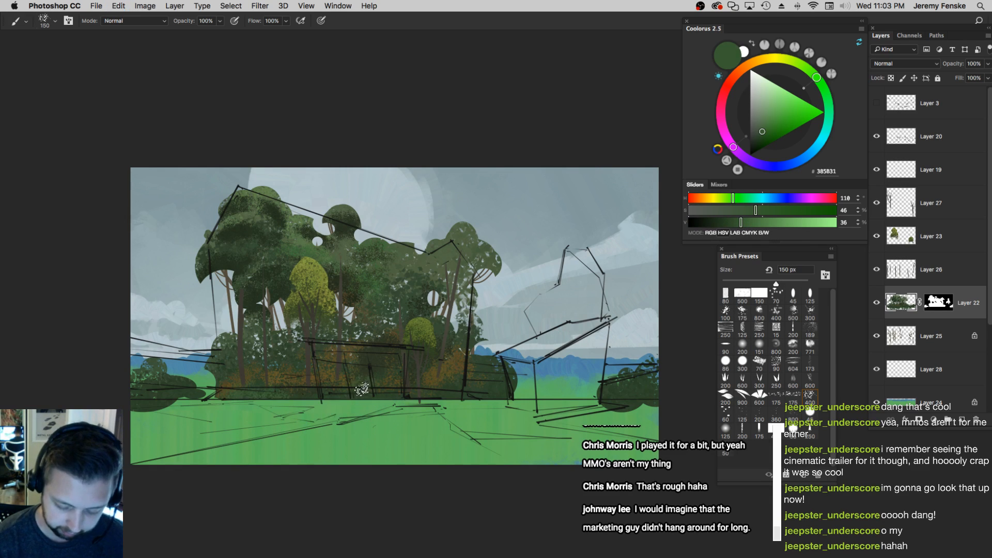
pyautogui.press('[')
pyautogui.press('[')
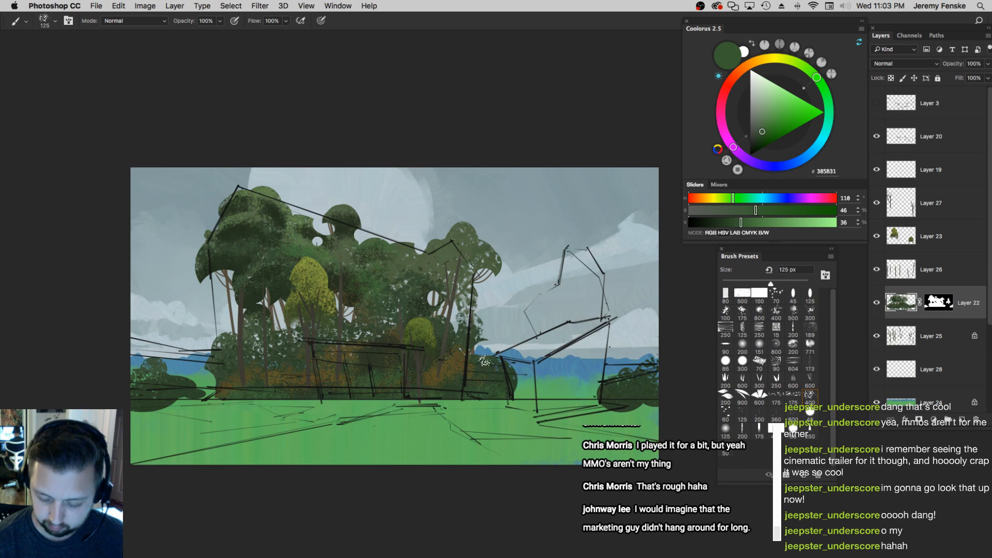
pyautogui.press(']')
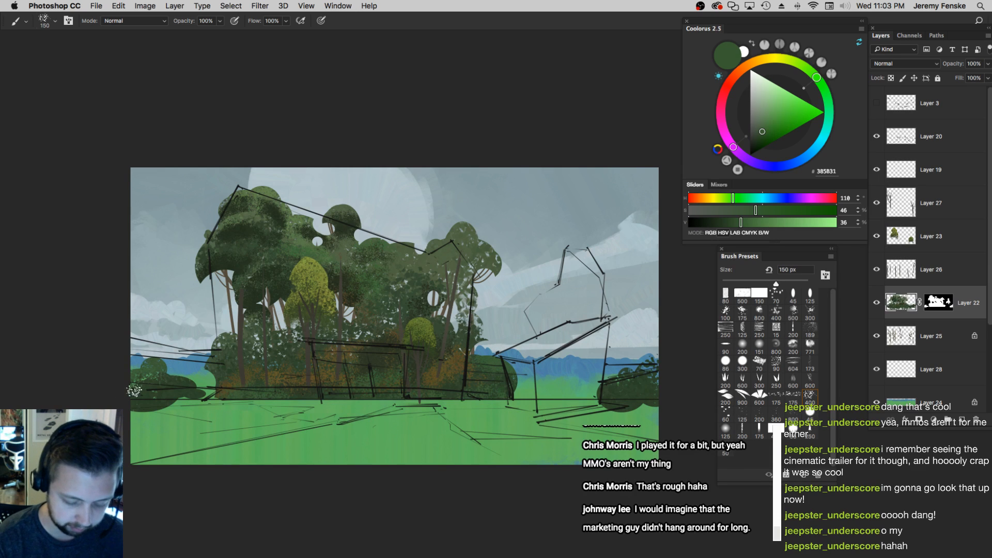
pyautogui.press('[')
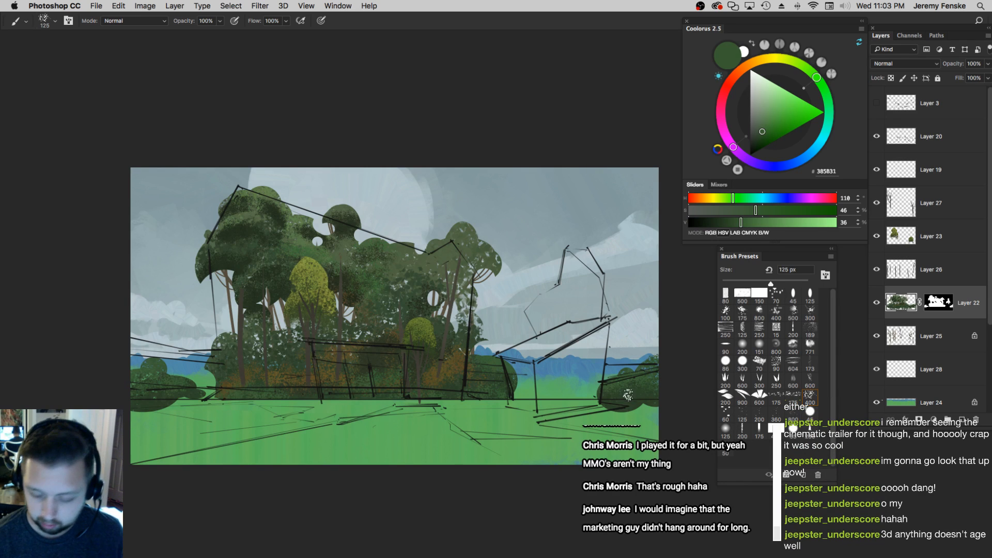
pyautogui.keyDown('alt'); pyautogui.click(634, 394); pyautogui.keyUp('alt')
pyautogui.keyDown('alt'); pyautogui.click(574, 398); pyautogui.keyUp('alt')
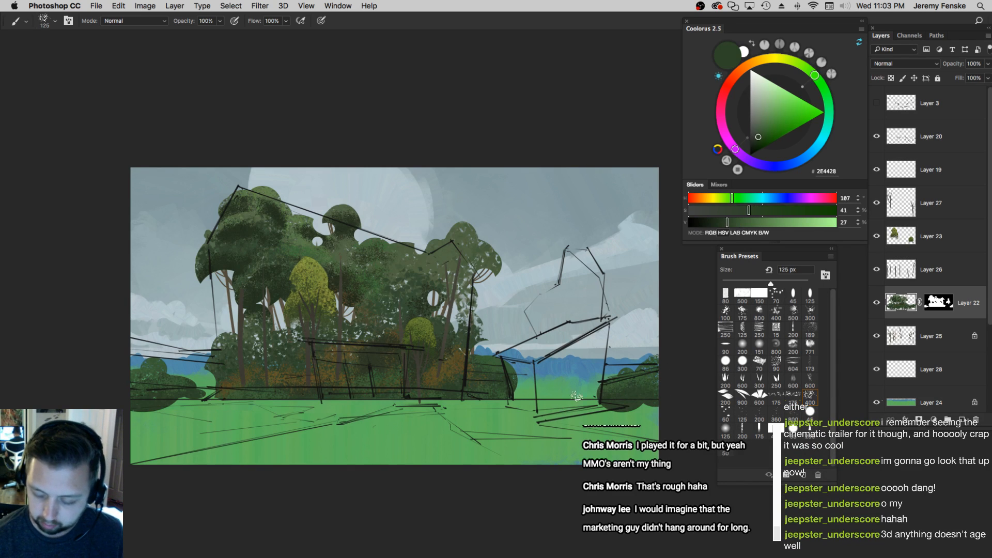
# Paint black on Layer 22's mask with the 45 px brush preset enlarged to 125 px, trimming the side bushes' undersides at the ground line
pyautogui.click(945, 307)
pyautogui.click(794, 294)
pyautogui.moveTo(729, 226); pyautogui.dragTo(674, 225)
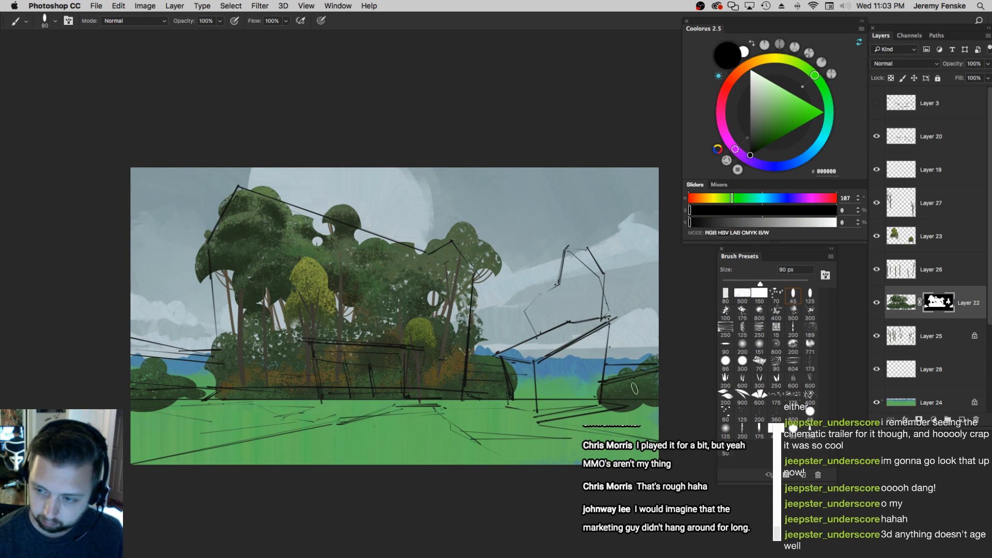
pyautogui.press(']')
pyautogui.moveTo(154, 430); pyautogui.dragTo(120, 452)
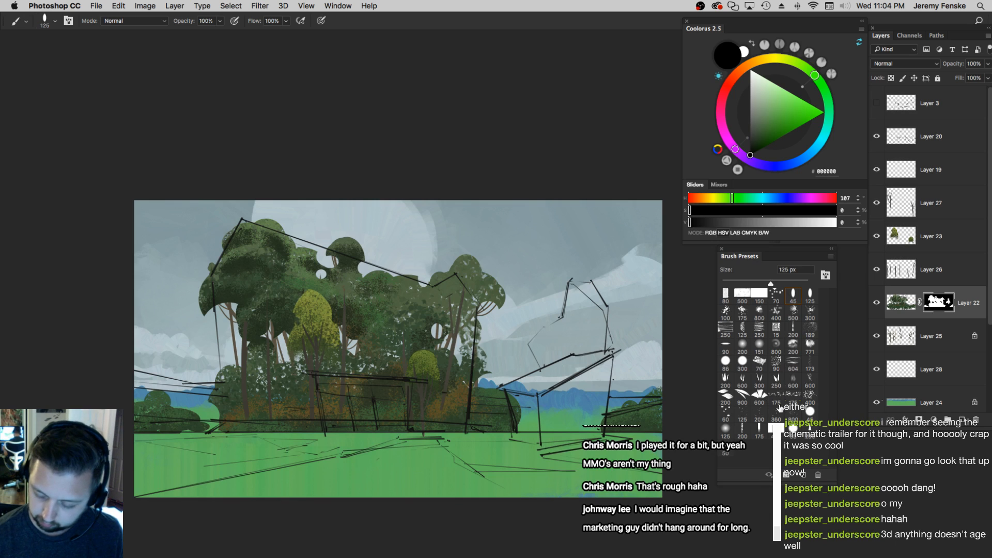
# Switch to the speckled leaf brush preset, target Layer 22's artwork instead of its mask, and reduce the brush to 90 px
pyautogui.click(809, 395)
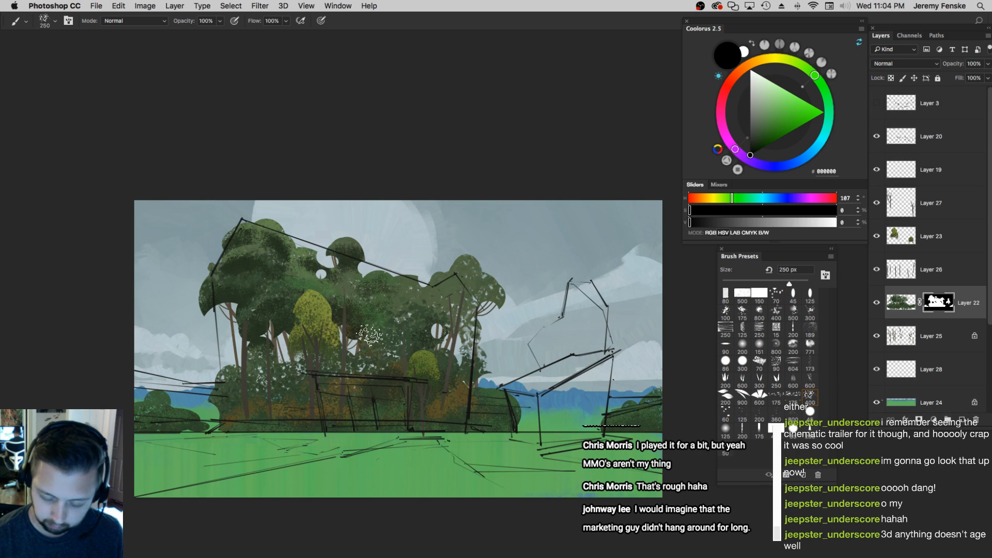
pyautogui.press('[')
pyautogui.press('[')
pyautogui.press('[')
pyautogui.press('x')
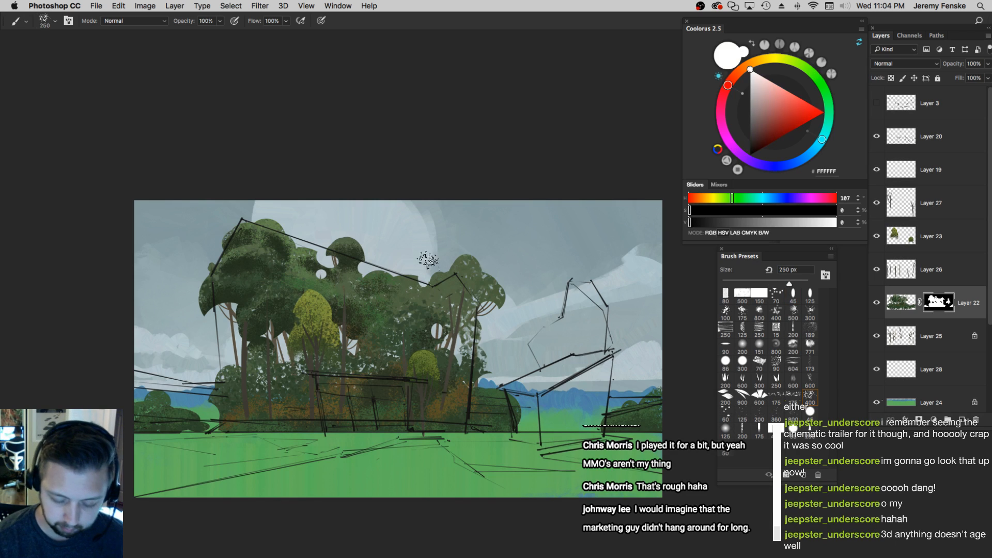
pyautogui.press('super+alt+z')
pyautogui.press('super+alt+z')
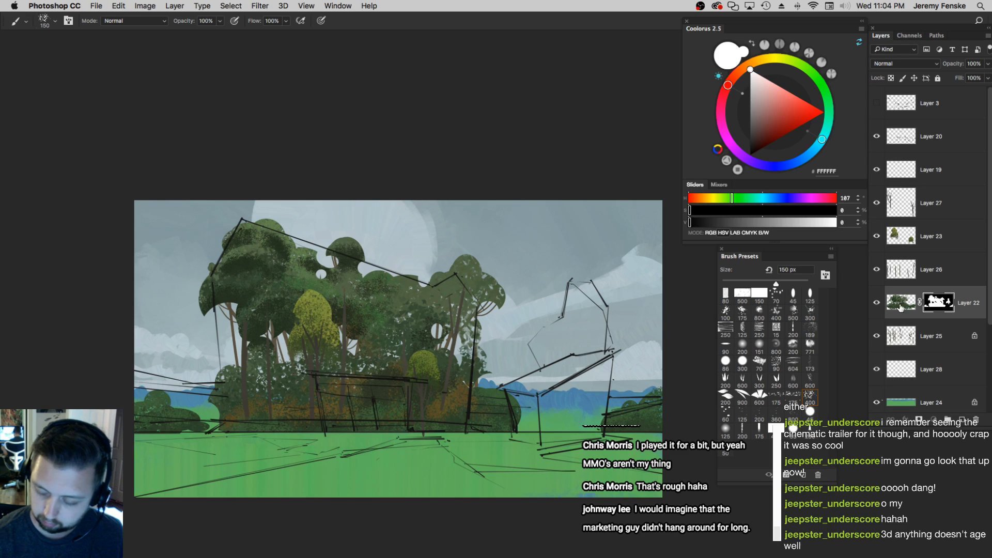
pyautogui.press('super+2')
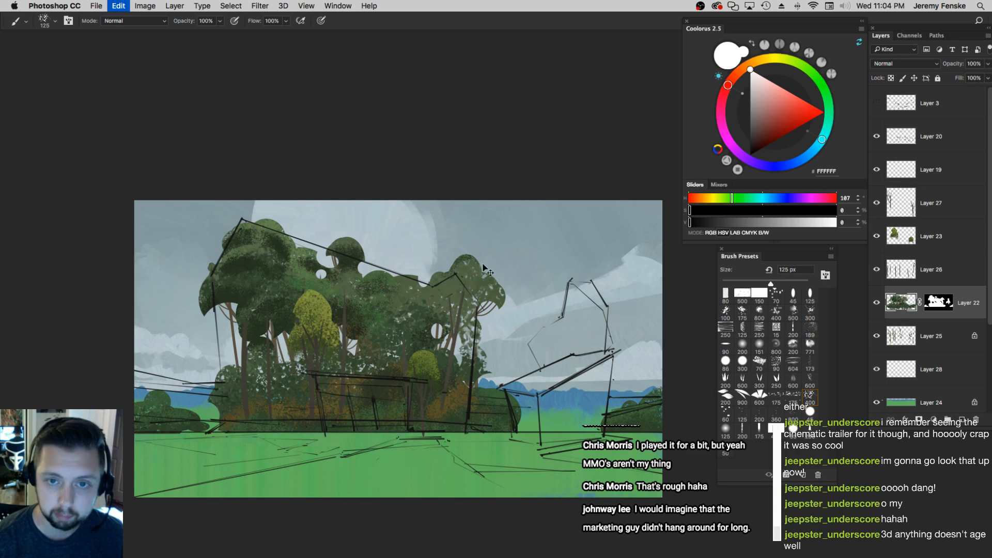
pyautogui.press('[')
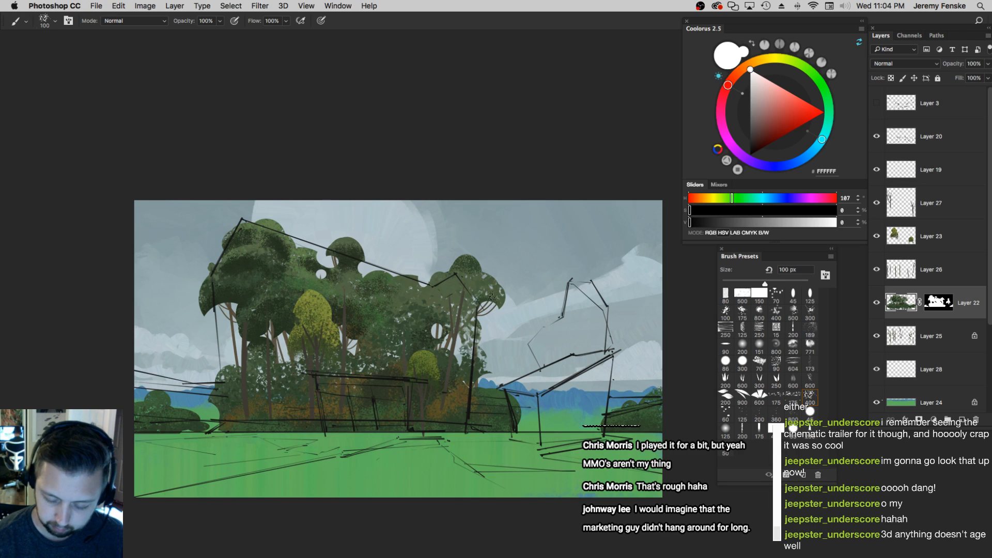
pyautogui.press('[')
pyautogui.press('[')
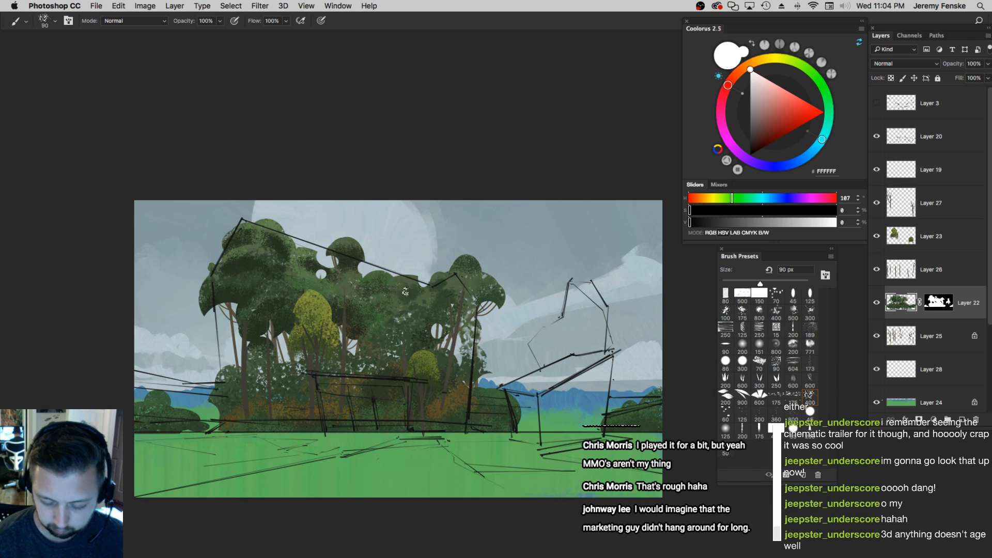
# Sample dark green 2A3720 from the grove and paint shading through the centre of the foliage with a brush of up to 175 px
pyautogui.press(']')
pyautogui.press(']')
pyautogui.press(']')
pyautogui.press(']')
pyautogui.keyDown('alt'); pyautogui.click(372, 336); pyautogui.keyUp('alt')
pyautogui.press('[')
pyautogui.press('[')
pyautogui.press('[')
pyautogui.press(']')
pyautogui.press(']')
pyautogui.press(']')
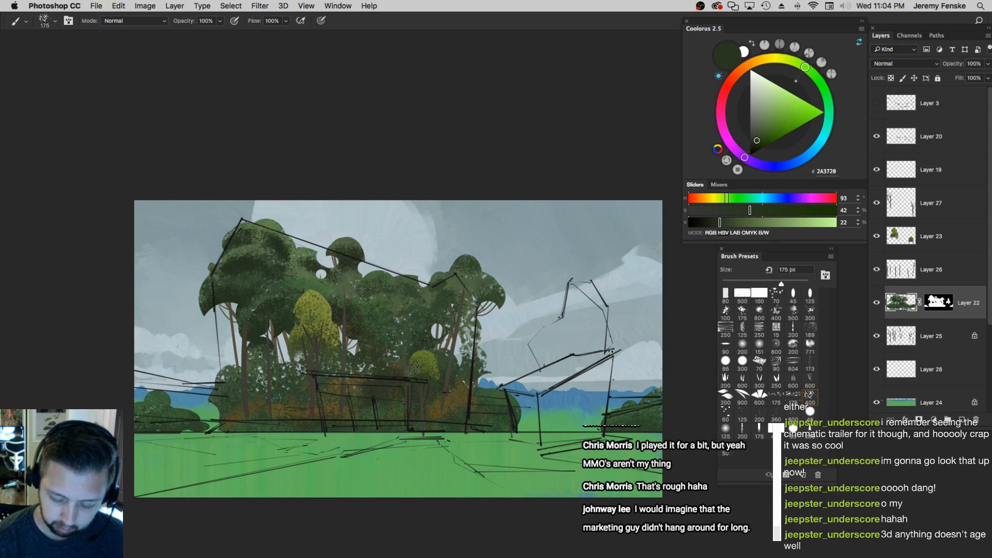
# Darken the sampled foliage green to 26331C and deepen the shadow at the grove's centre with the 175 px brush
pyautogui.click(725, 222)
pyautogui.moveTo(725, 226); pyautogui.dragTo(722, 226)
pyautogui.press('[')
pyautogui.press('[')
pyautogui.keyDown('alt'); pyautogui.click(355, 321); pyautogui.keyUp('alt')
pyautogui.keyDown('alt'); pyautogui.click(344, 309); pyautogui.keyUp('alt')
pyautogui.press(']')
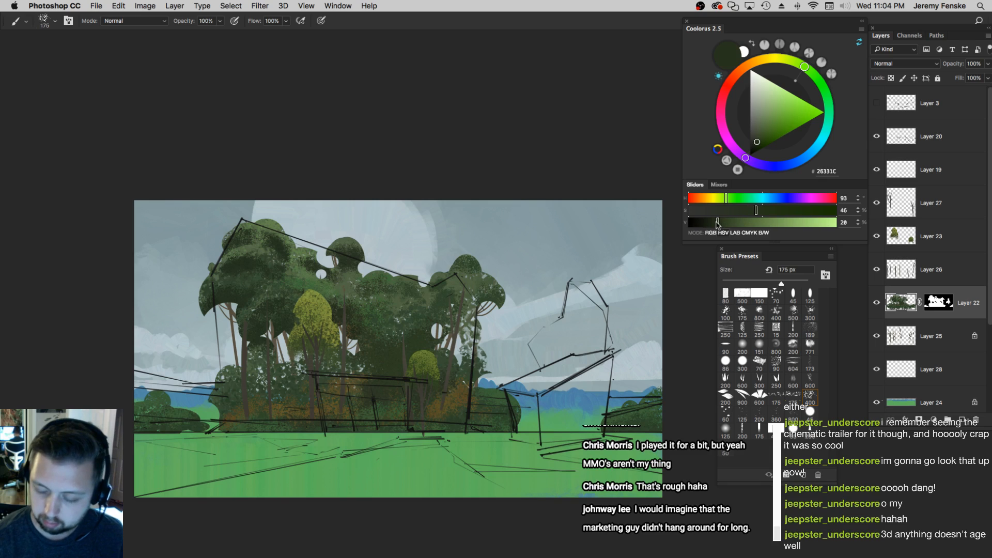
# Darken the paint colour to 232E19 and dab shadow over the central undergrowth with a brush of about 150 px
pyautogui.press('[')
pyautogui.press('[')
pyautogui.press('[')
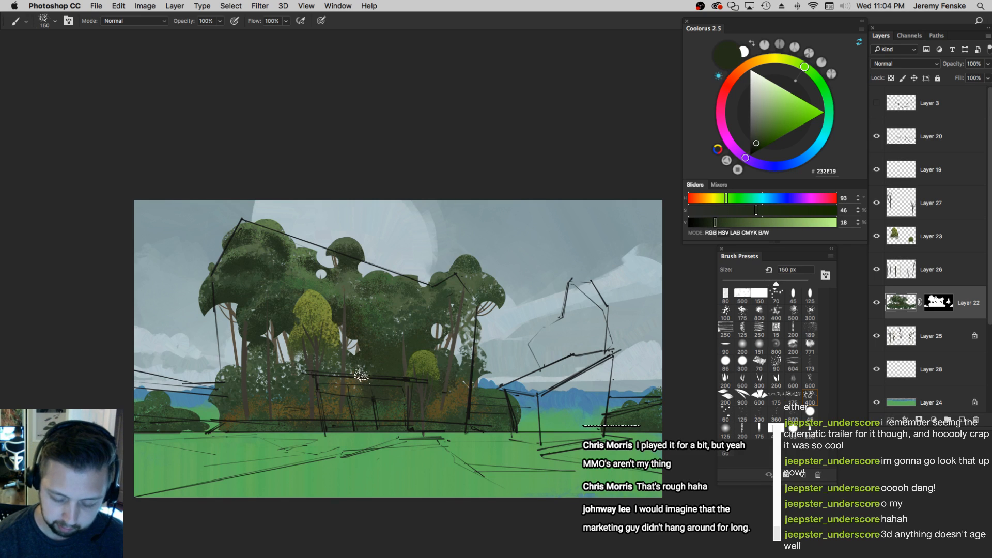
pyautogui.press(']')
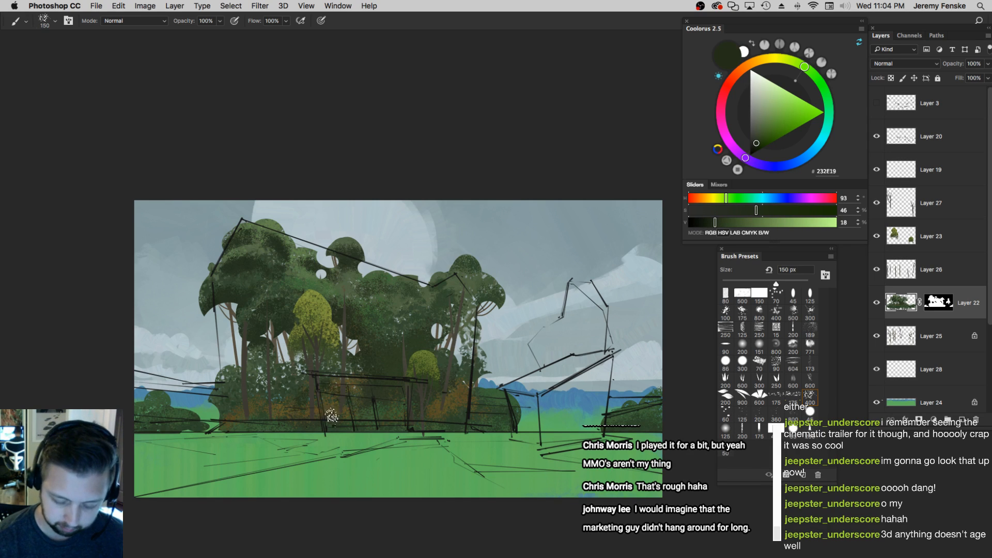
pyautogui.press(']')
pyautogui.press(']')
pyautogui.press('[')
pyautogui.press('[')
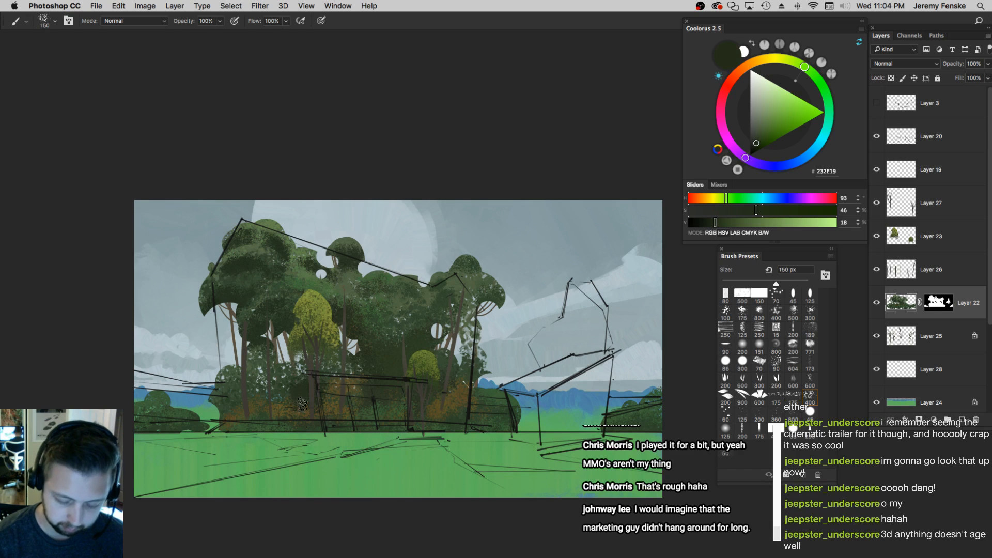
# Sample grey-green 556951 from the undergrowth beside the yellow tree, try a 125 px stroke across it, and undo the stroke
pyautogui.keyDown('alt'); pyautogui.click(260, 370); pyautogui.keyUp('alt')
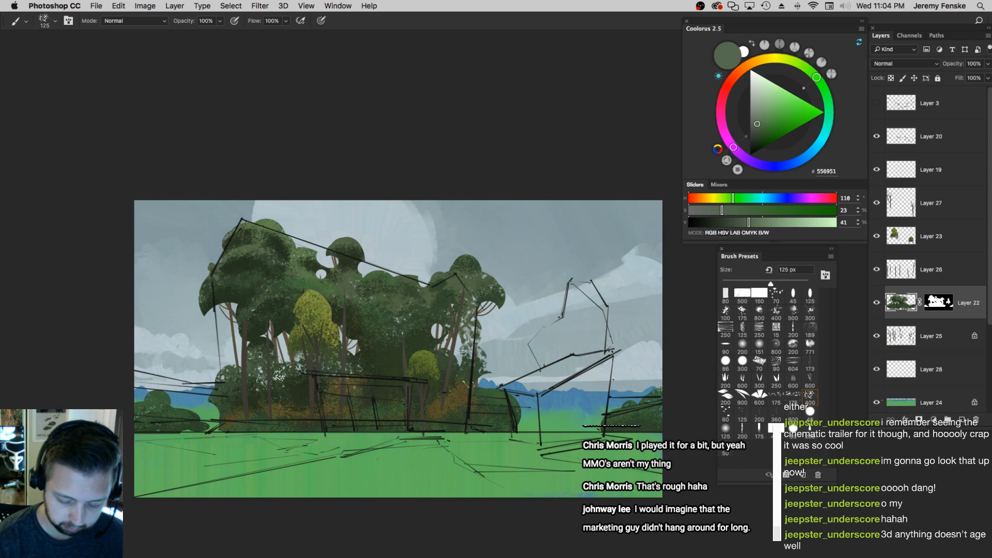
pyautogui.moveTo(263, 375); pyautogui.dragTo(299, 387)
pyautogui.press('super+z')
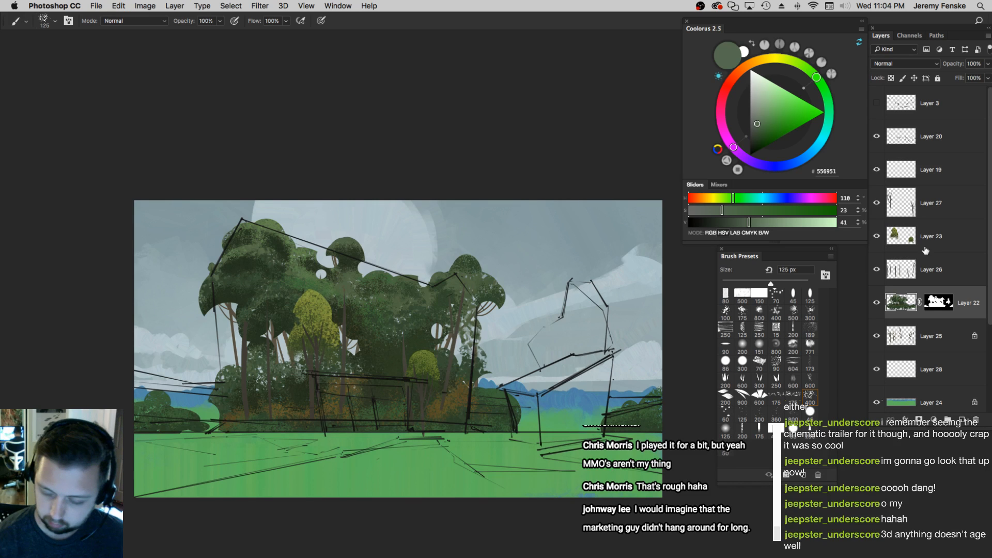
# On Layer 23, shape canopy-like elliptical selections over the undergrowth around the two yellow trees
pyautogui.click(924, 250)
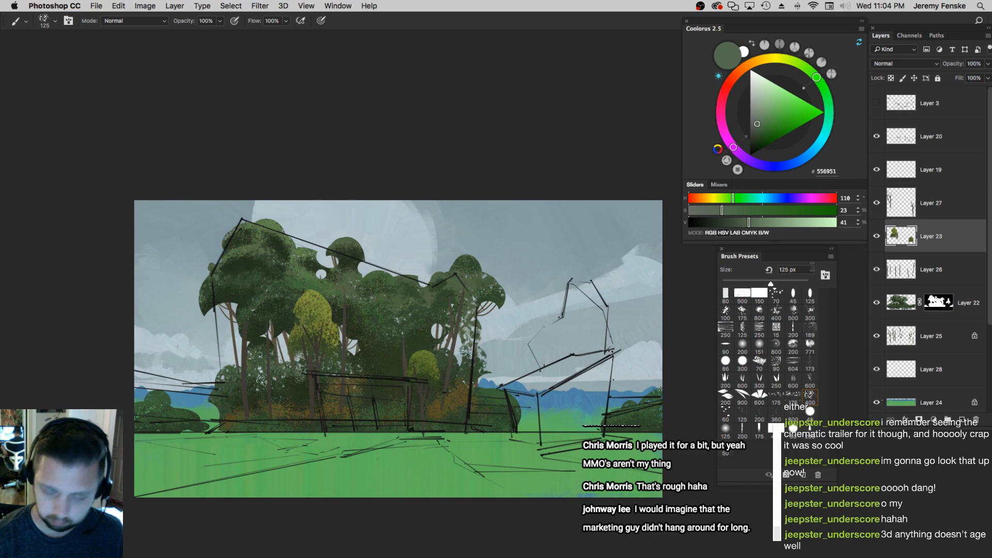
pyautogui.press('m')
pyautogui.moveTo(231, 342)
pyautogui.mouseDown()
pyautogui.moveTo(283, 389)
pyautogui.moveTo(323, 400)
pyautogui.moveTo(310, 408)
pyautogui.moveTo(315, 419)
pyautogui.mouseUp()
pyautogui.moveTo(271, 356); pyautogui.dragTo(345, 394)
pyautogui.moveTo(222, 381); pyautogui.dragTo(465, 415)
pyautogui.moveTo(453, 379)
pyautogui.mouseDown()
pyautogui.moveTo(479, 404)
pyautogui.moveTo(482, 385)
pyautogui.mouseUp()
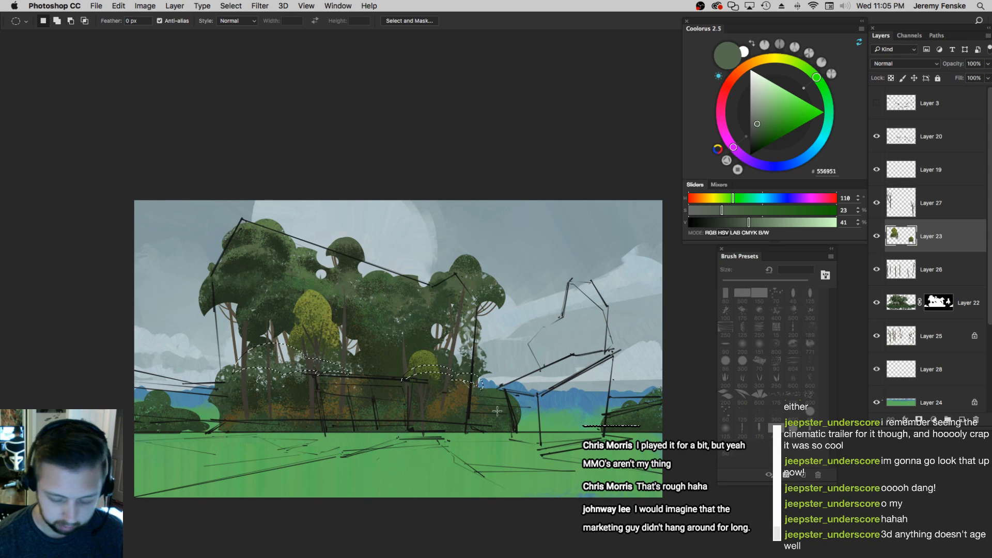
# Paint the selected canopy with 556951 highlights and 35371F shading along its underside, and move Layer 23 above Layer 27
pyautogui.press('b')
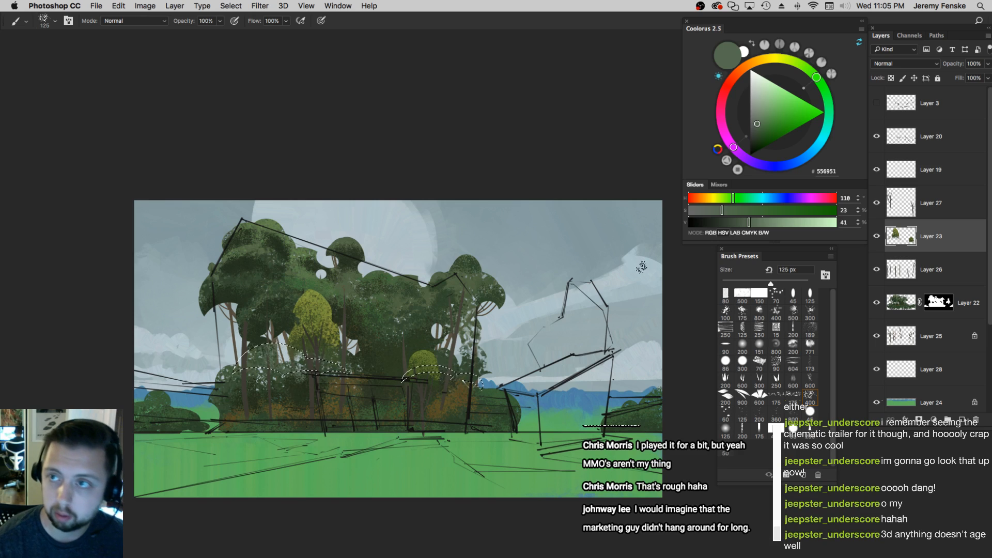
pyautogui.moveTo(290, 338)
pyautogui.mouseDown()
pyautogui.moveTo(279, 352)
pyautogui.moveTo(295, 355)
pyautogui.mouseUp()
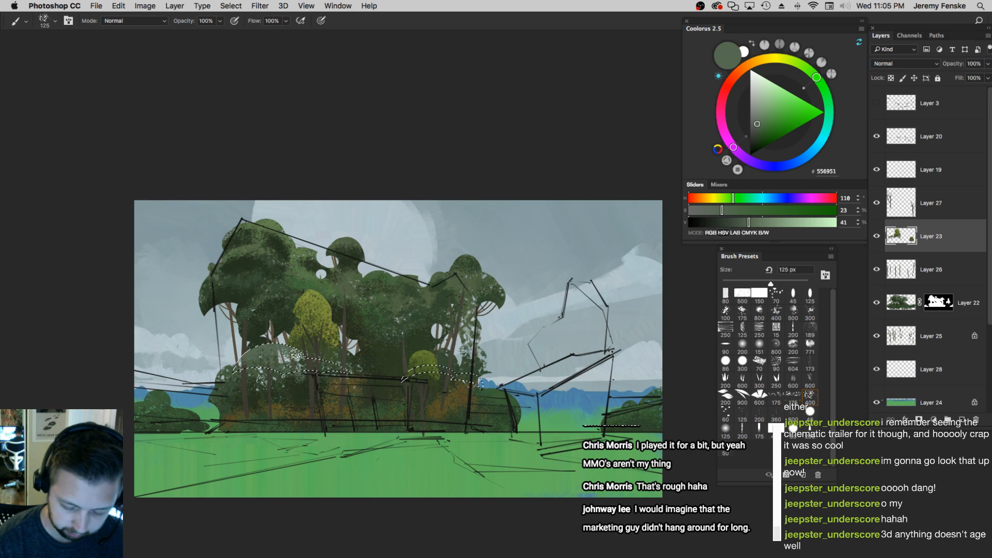
pyautogui.keyDown('alt'); pyautogui.click(393, 355); pyautogui.keyUp('alt')
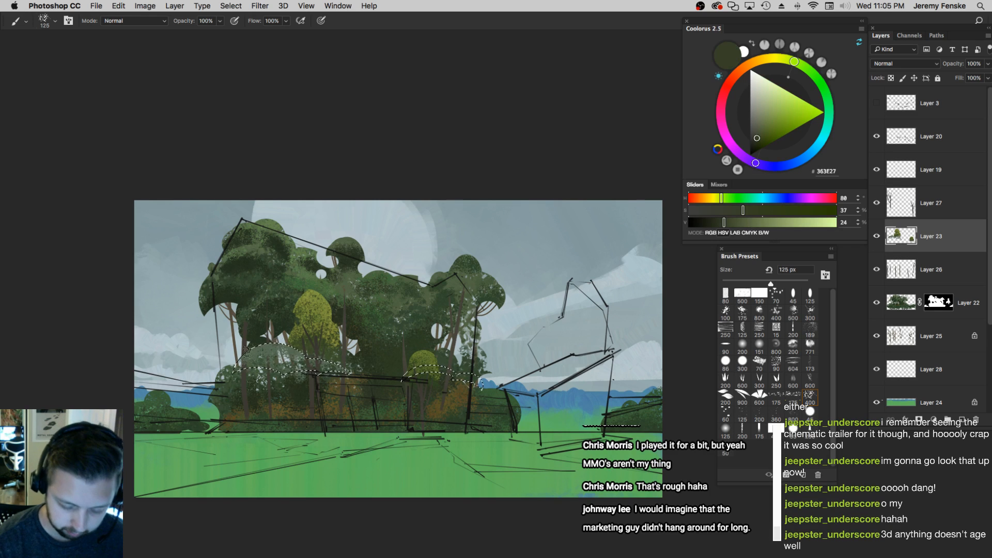
pyautogui.keyDown('alt'); pyautogui.click(379, 367); pyautogui.keyUp('alt')
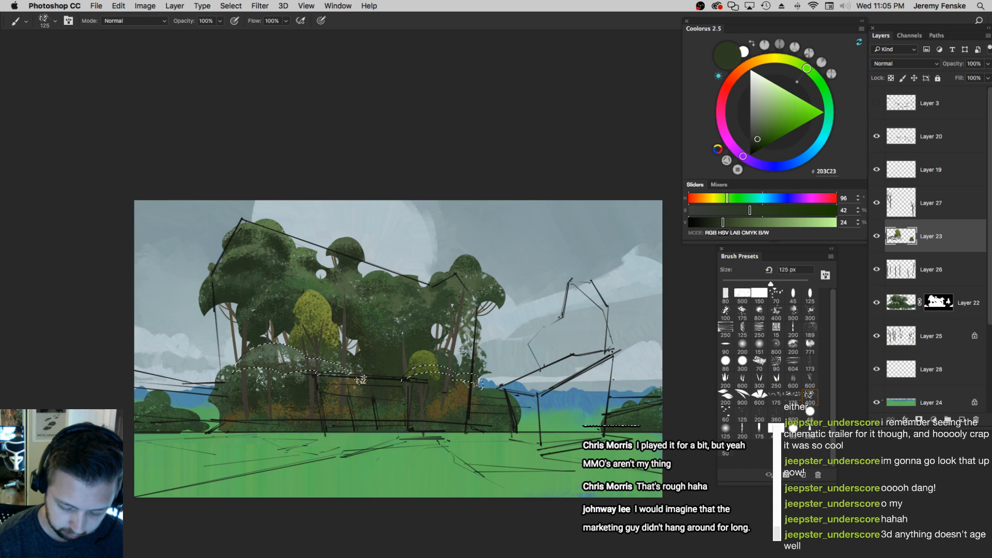
pyautogui.keyDown('alt'); pyautogui.click(316, 387); pyautogui.keyUp('alt')
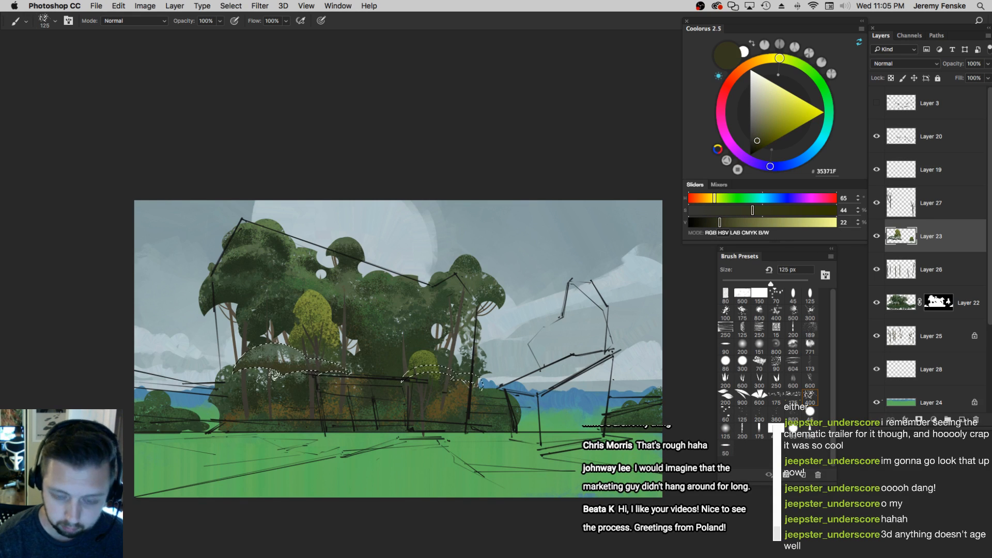
pyautogui.press('super+bracketright')
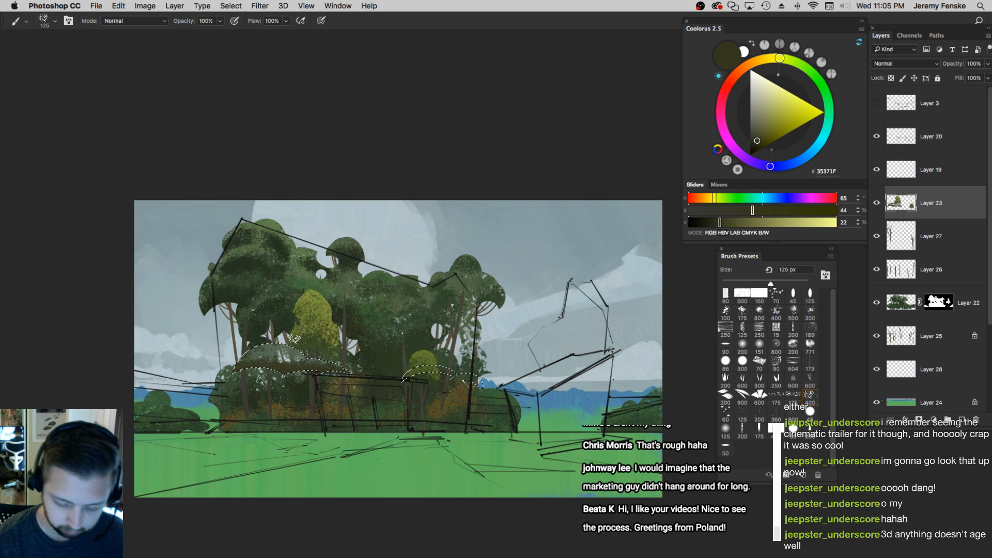
# Touch up the low canopy with sampled greens 566954 and 2D3B22 using the 125 px leaf brush, and clear the selection
pyautogui.keyDown('alt'); pyautogui.click(288, 344); pyautogui.keyUp('alt')
pyautogui.keyDown('alt'); pyautogui.click(265, 346); pyautogui.keyUp('alt')
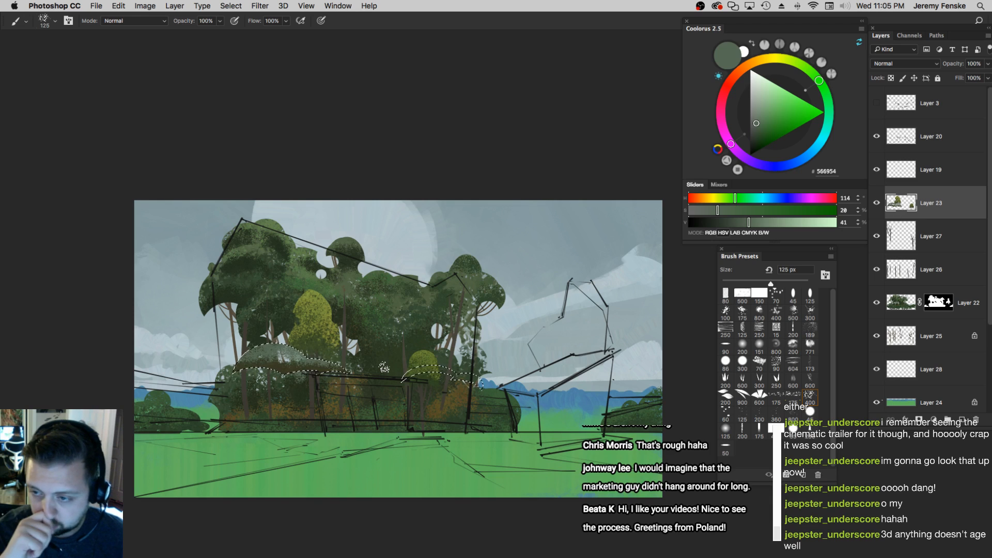
pyautogui.moveTo(373, 346); pyautogui.dragTo(376, 348)
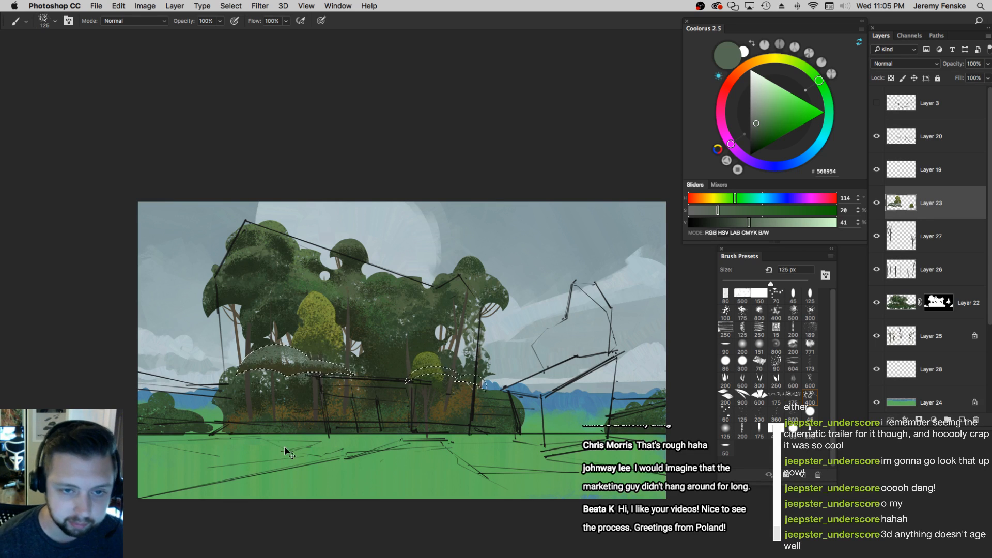
pyautogui.keyDown('alt'); pyautogui.click(314, 373); pyautogui.keyUp('alt')
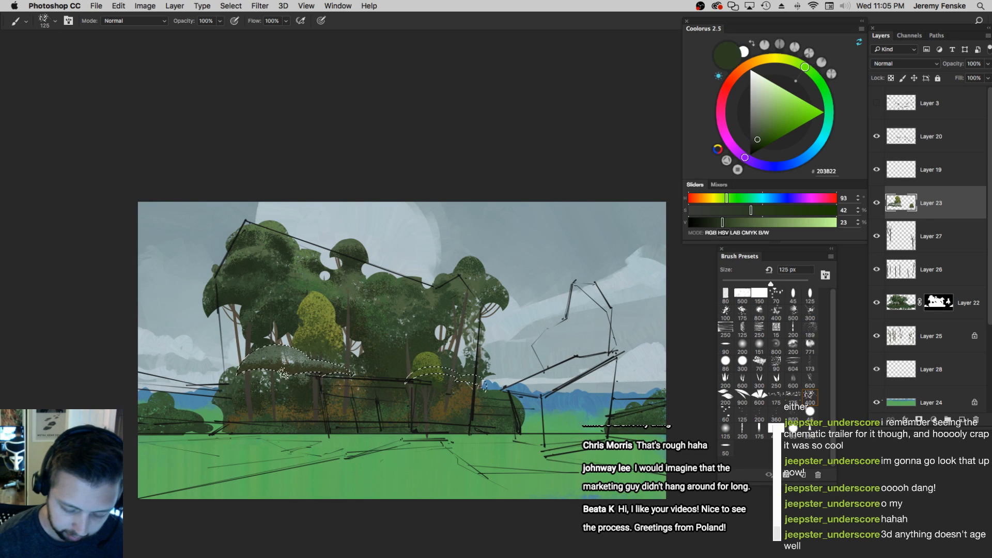
pyautogui.press('super+d')
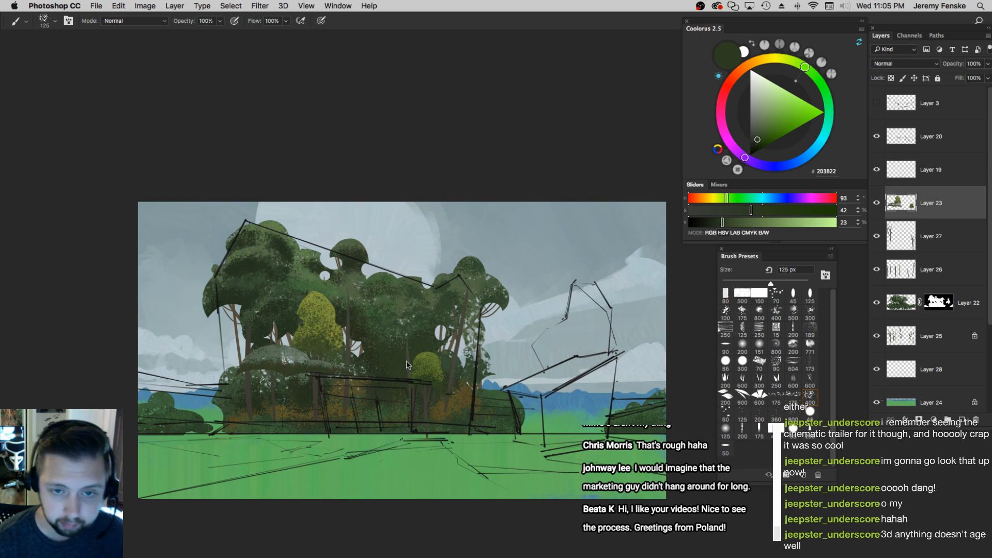
# Paint thin trunks beneath the low canopy in dark brown 36352E with the flat rectangular brush at 20–40 px
pyautogui.click(726, 293)
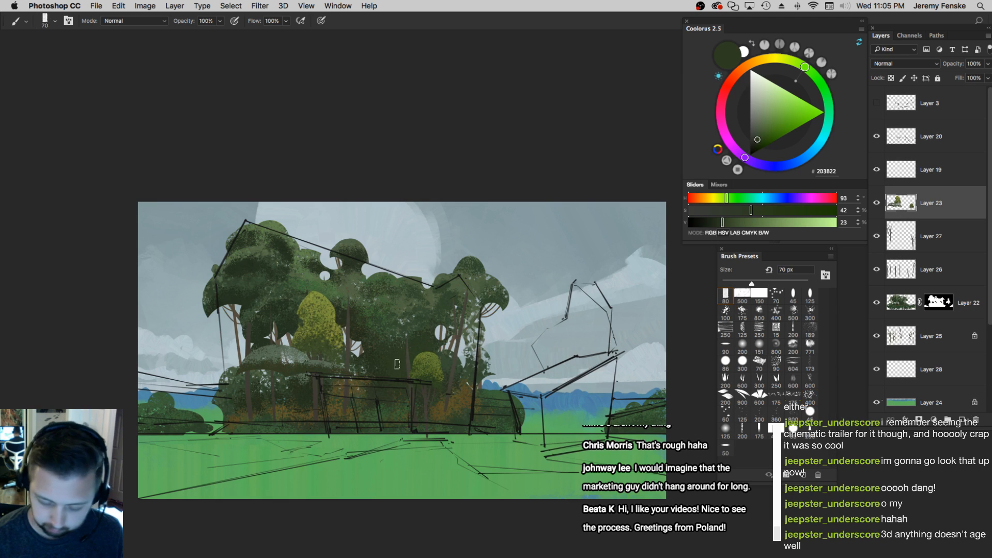
pyautogui.keyDown('alt'); pyautogui.click(248, 376); pyautogui.keyUp('alt')
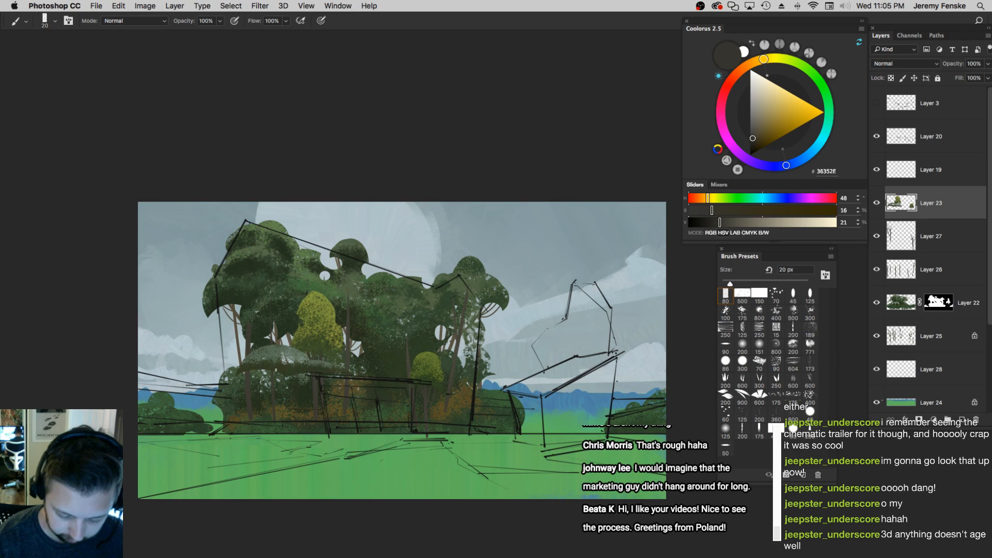
pyautogui.press(']')
pyautogui.press(']')
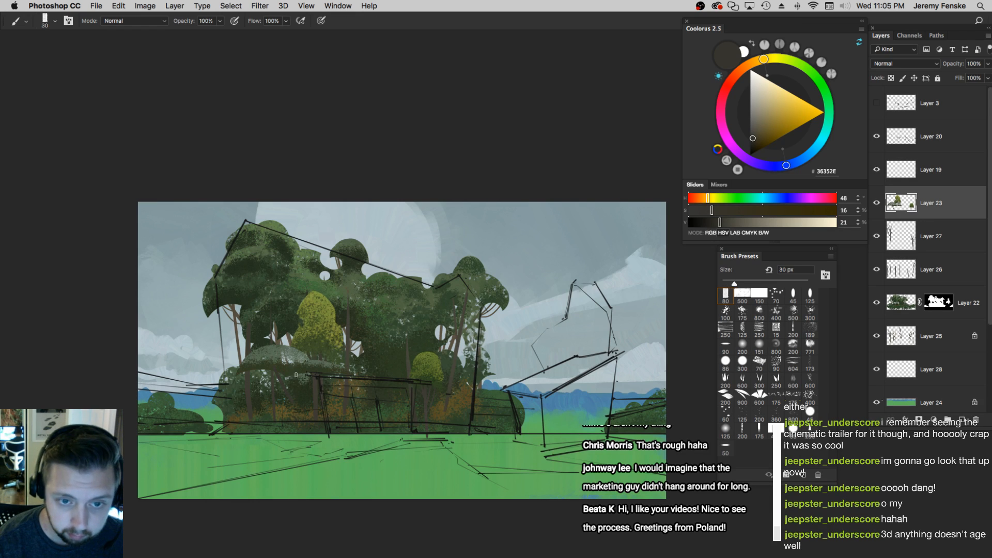
pyautogui.press(']')
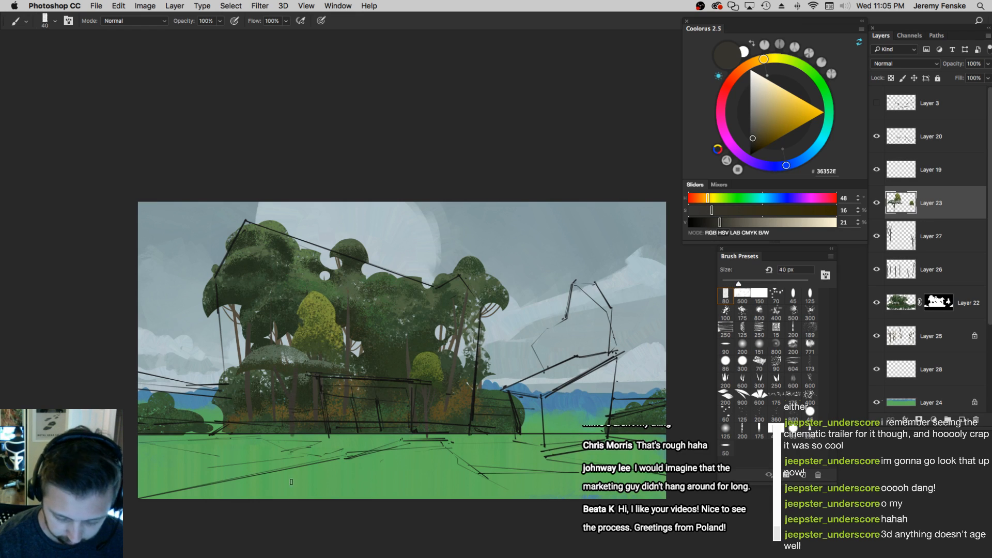
# Select Layer 28, the empty layer directly above the ground on Layer 24
pyautogui.moveTo(361, 445); pyautogui.dragTo(376, 425)
pyautogui.keyDown('super'); pyautogui.click(491, 422); pyautogui.keyUp('super')
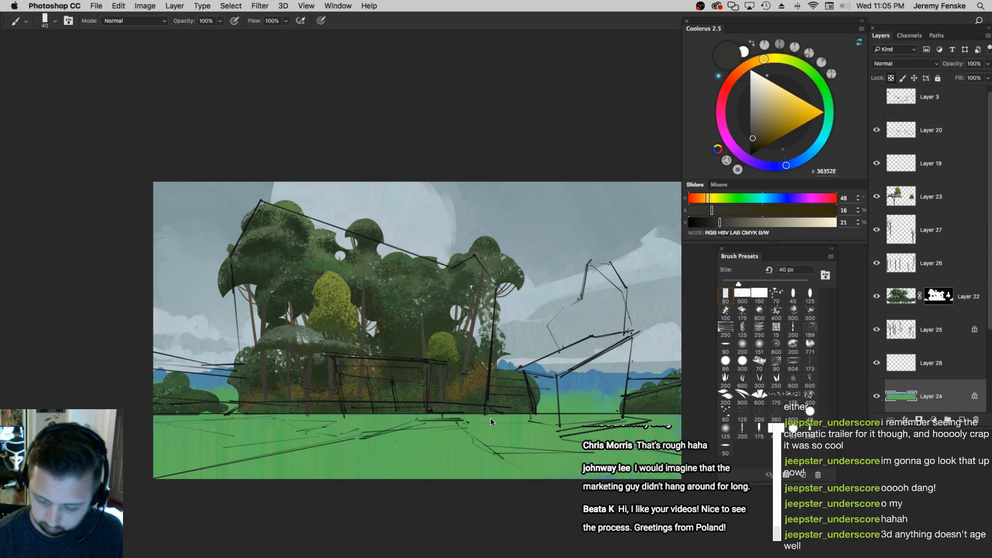
pyautogui.click(959, 362)
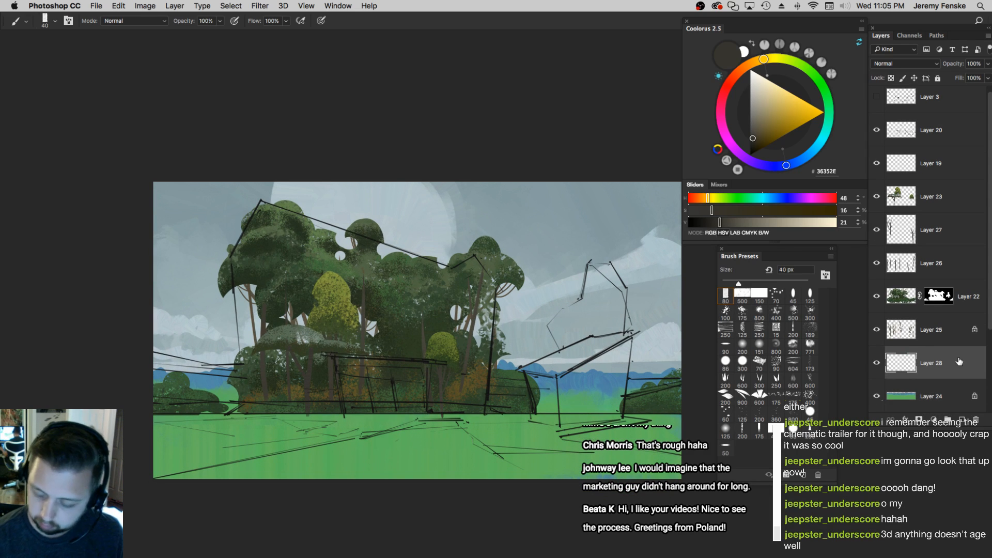
pyautogui.moveTo(548, 431); pyautogui.dragTo(542, 423)
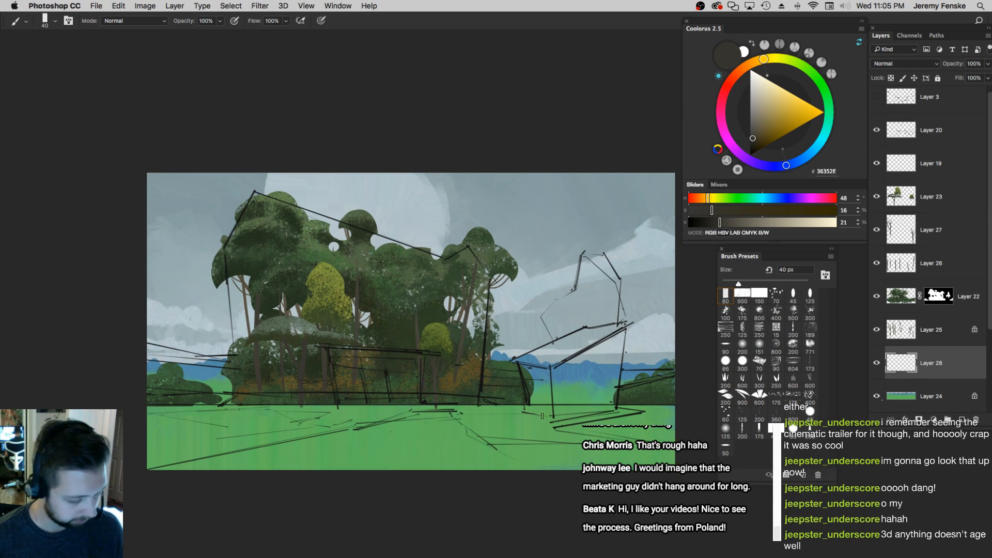
# Choose the 80 px flat rectangular brush preset, sample the ground green and shift the paint colour to olive 687626
pyautogui.click(726, 295)
pyautogui.press(']')
pyautogui.press(']')
pyautogui.press(']')
pyautogui.press(']')
pyautogui.press(']')
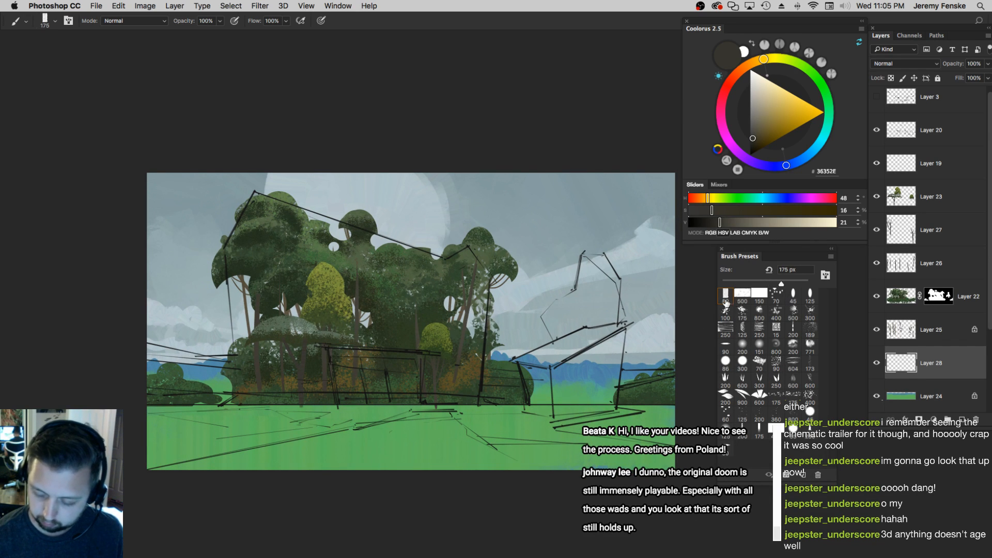
pyautogui.keyDown('alt'); pyautogui.click(495, 430); pyautogui.keyUp('alt')
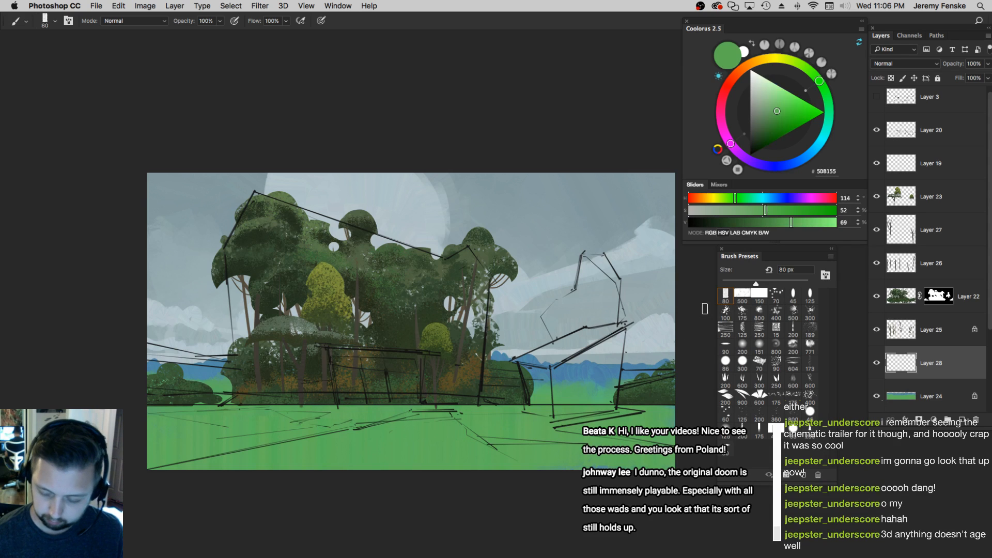
pyautogui.click(723, 197)
pyautogui.moveTo(789, 223)
pyautogui.mouseDown()
pyautogui.moveTo(768, 213)
pyautogui.moveTo(757, 223)
pyautogui.moveTo(716, 200)
pyautogui.mouseUp()
# Cover the green foreground below the horizon with broad olive 687626 strokes, enlarging the flat brush to 400 px
pyautogui.press(']')
pyautogui.press(']')
pyautogui.press(']')
pyautogui.press(']')
pyautogui.moveTo(620, 442)
pyautogui.mouseDown()
pyautogui.moveTo(594, 462)
pyautogui.moveTo(663, 465)
pyautogui.moveTo(595, 429)
pyautogui.moveTo(575, 444)
pyautogui.mouseUp()
pyautogui.press(']')
pyautogui.press(']')
pyautogui.moveTo(658, 427); pyautogui.dragTo(152, 429)
pyautogui.press(']')
pyautogui.moveTo(568, 428)
pyautogui.mouseDown()
pyautogui.moveTo(289, 426)
pyautogui.moveTo(150, 438)
pyautogui.moveTo(716, 451)
pyautogui.moveTo(472, 456)
pyautogui.moveTo(206, 483)
pyautogui.mouseUp()
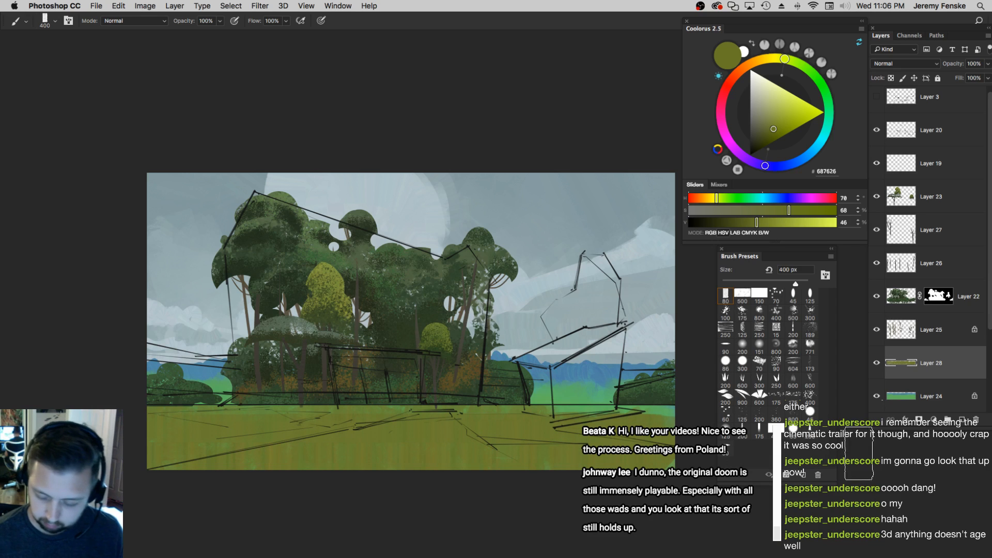
# Shift the paint colour to yellow-brown 675C26 and brush a broad band across the foreground ground below the horizon
pyautogui.press(']')
pyautogui.press(']')
pyautogui.moveTo(757, 221); pyautogui.dragTo(748, 222)
pyautogui.click(780, 210)
pyautogui.click(708, 198)
pyautogui.press(']')
pyautogui.press(']')
pyautogui.press(']')
pyautogui.press(']')
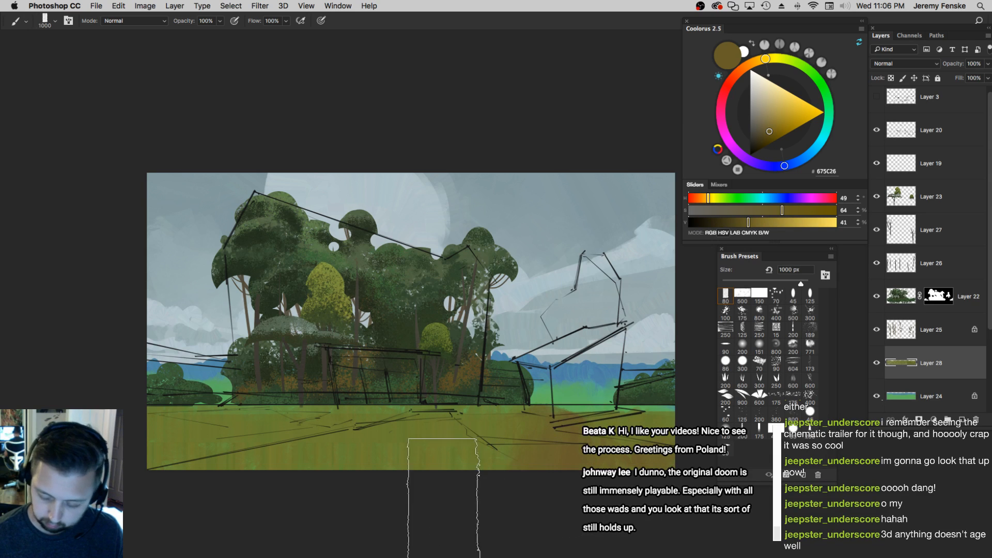
pyautogui.press('[')
pyautogui.press('[')
pyautogui.press('[')
pyautogui.press('[')
pyautogui.press('[')
pyautogui.press('[')
pyautogui.press('[')
pyautogui.press('[')
pyautogui.moveTo(149, 415); pyautogui.dragTo(516, 422)
# Shift the paint colour to dark brown 573B1E and undo a trial stroke along the painting's lower edge
pyautogui.moveTo(750, 221)
pyautogui.mouseDown()
pyautogui.moveTo(740, 222)
pyautogui.moveTo(785, 211)
pyautogui.mouseUp()
pyautogui.press(']')
pyautogui.press(']')
pyautogui.press(']')
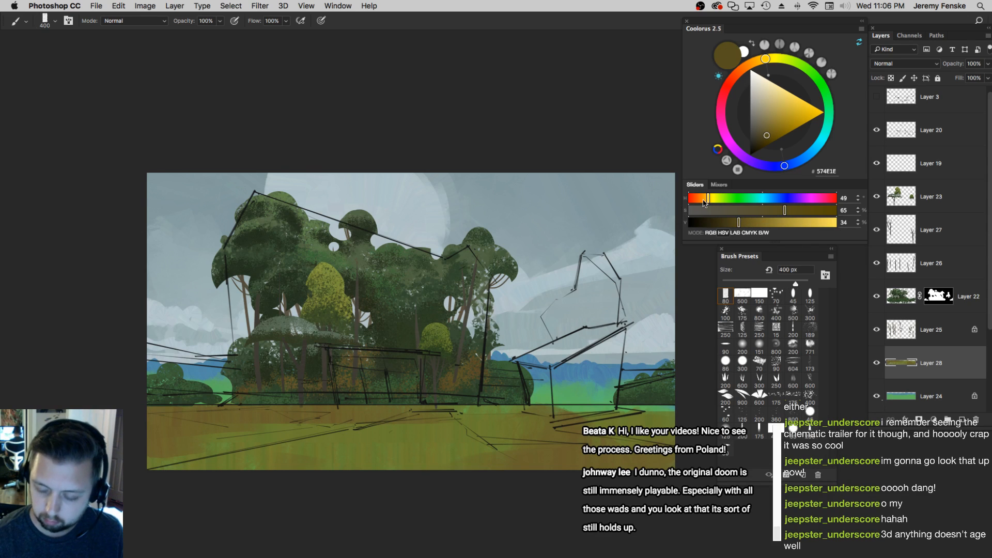
pyautogui.moveTo(706, 199); pyautogui.dragTo(700, 198)
pyautogui.press(']')
pyautogui.press(']')
pyautogui.press(']')
pyautogui.moveTo(549, 465); pyautogui.dragTo(523, 468)
pyautogui.press('[')
pyautogui.press('super+z')
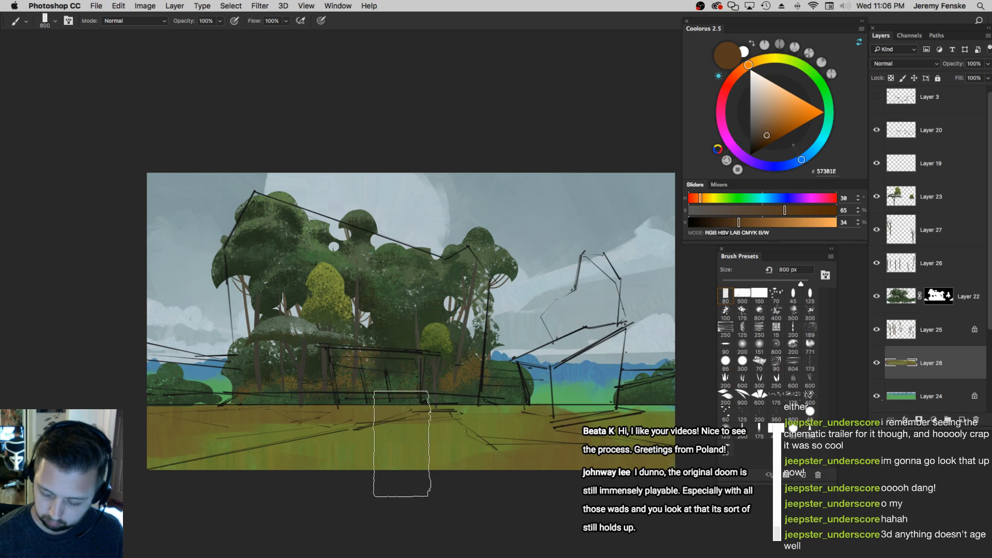
# Brush large brown 573B1E strokes over the left and central foreground, reducing the flat brush to 500 px
pyautogui.press(']')
pyautogui.press(']')
pyautogui.press(']')
pyautogui.press(']')
pyautogui.press(']')
pyautogui.moveTo(321, 433)
pyautogui.mouseDown()
pyautogui.moveTo(264, 428)
pyautogui.moveTo(190, 467)
pyautogui.mouseUp()
pyautogui.moveTo(382, 429); pyautogui.dragTo(399, 401)
pyautogui.press('[')
pyautogui.press('[')
pyautogui.press('[')
pyautogui.press('[')
pyautogui.press('[')
pyautogui.press('[')
pyautogui.press('[')
pyautogui.press('[')
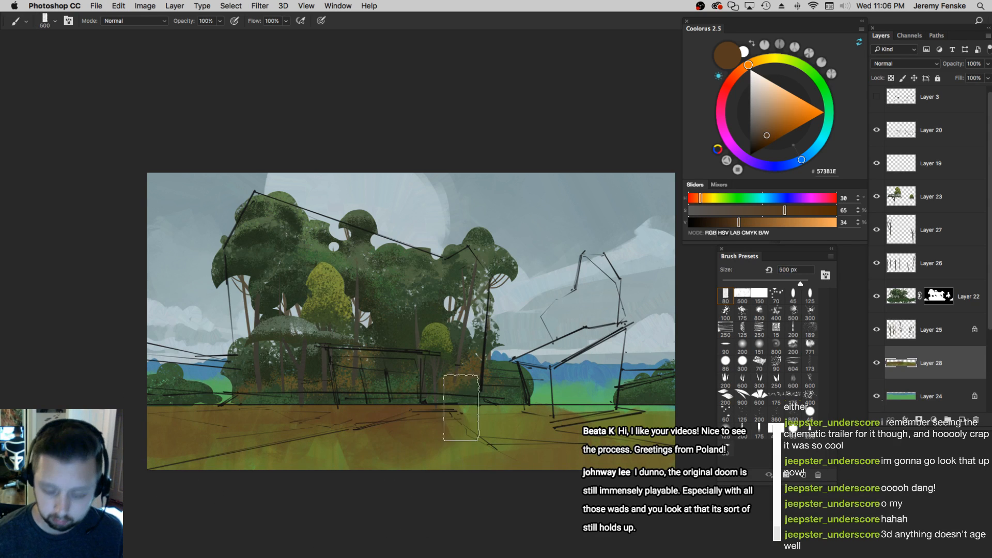
# Lighten the paint colour to 7B6145 and add paler dirt strokes across the middle ground with the flat brush at 200–300 px
pyautogui.moveTo(738, 224); pyautogui.dragTo(752, 223)
pyautogui.click(753, 210)
pyautogui.click(760, 222)
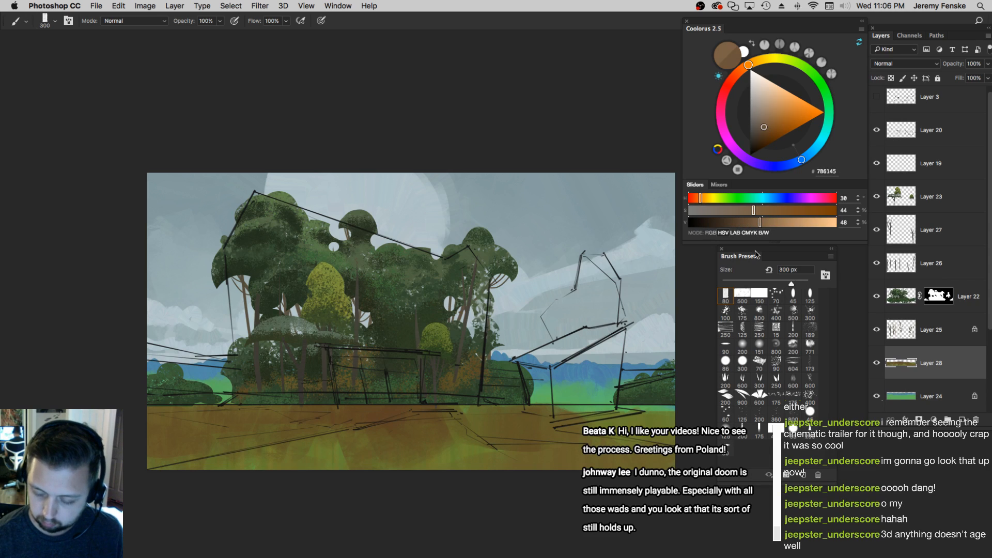
pyautogui.press('[')
pyautogui.press('[')
pyautogui.press('[')
pyautogui.press('[')
pyautogui.moveTo(434, 422); pyautogui.dragTo(556, 420)
pyautogui.press('[')
pyautogui.press('[')
pyautogui.press('[')
pyautogui.press('[')
pyautogui.press('[')
pyautogui.moveTo(326, 420)
pyautogui.mouseDown()
pyautogui.moveTo(439, 418)
pyautogui.moveTo(304, 430)
pyautogui.moveTo(264, 419)
pyautogui.moveTo(283, 417)
pyautogui.mouseUp()
pyautogui.press(']')
pyautogui.press(']')
pyautogui.press(']')
pyautogui.press(']')
pyautogui.press(']')
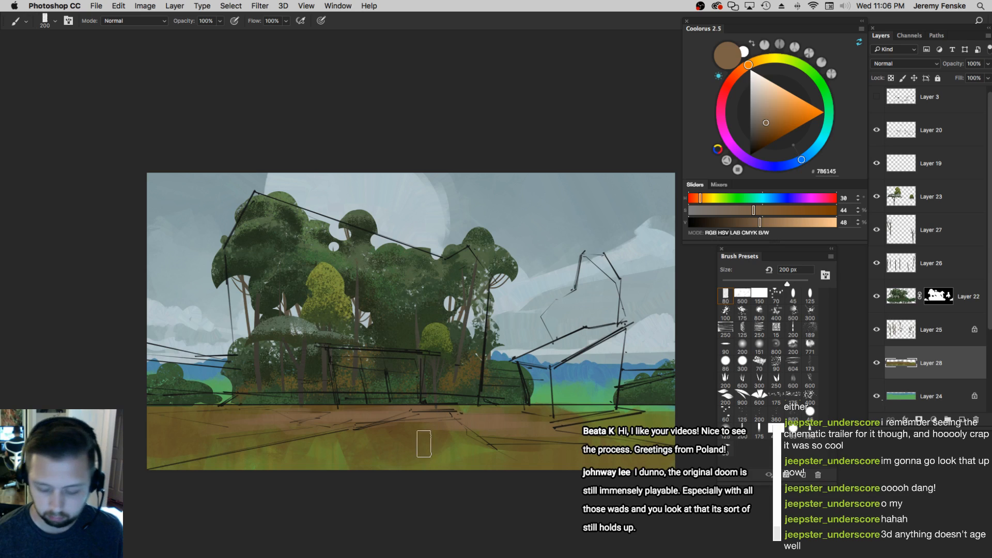
# Sample browns 5D4822 and 7B6145 from the ground and blend the left foreground with the flat brush at 300–500 px
pyautogui.keyDown('alt'); pyautogui.click(284, 419); pyautogui.keyUp('alt')
pyautogui.press(']')
pyautogui.press(']')
pyautogui.press(']')
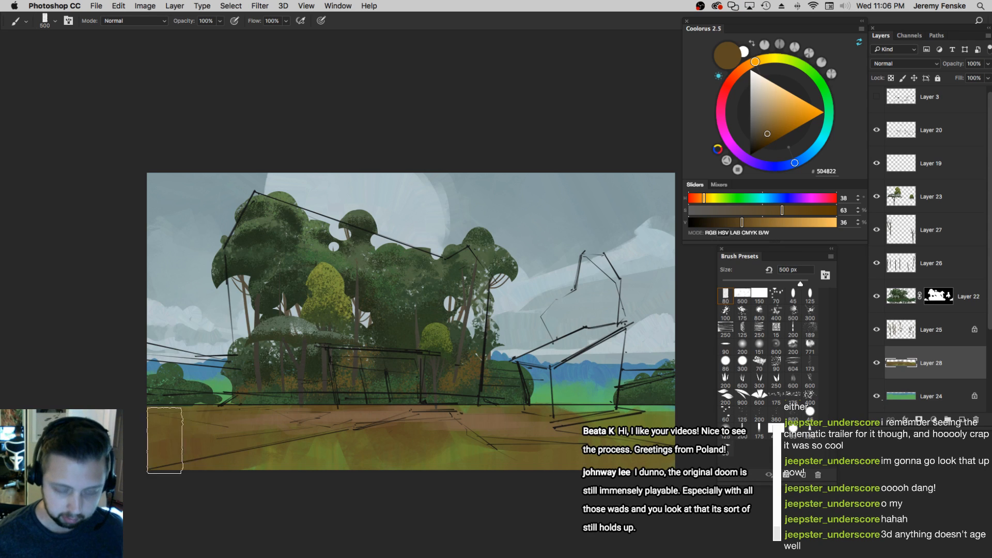
pyautogui.press('[')
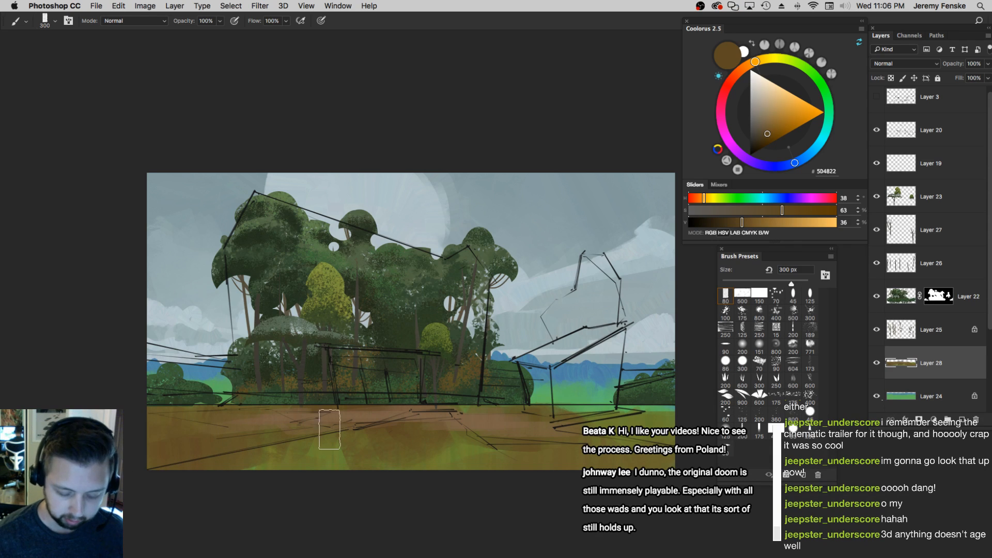
pyautogui.keyDown('alt'); pyautogui.click(354, 423); pyautogui.keyUp('alt')
pyautogui.press(']')
pyautogui.press('[')
pyautogui.press('[')
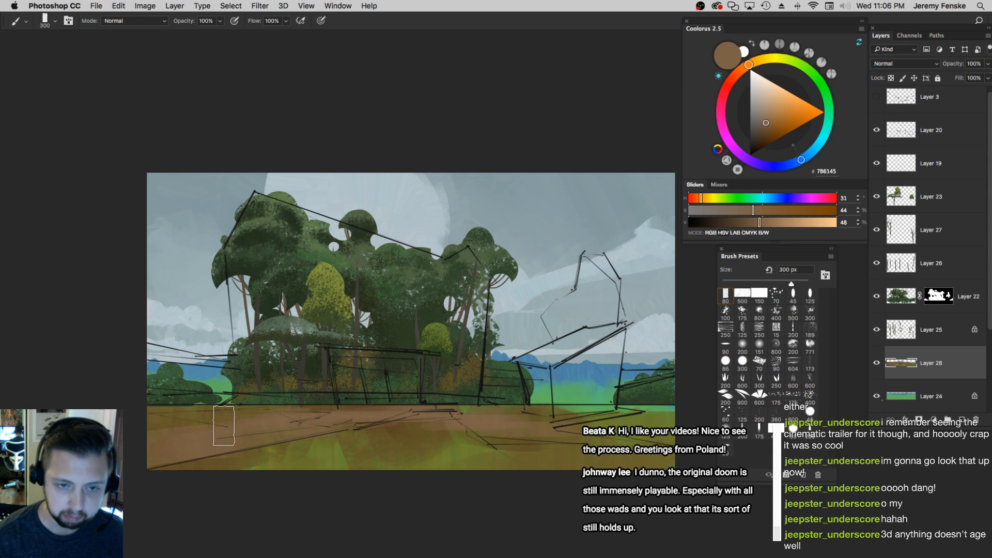
# Sample ochre 716038 from the ground and paint over the right-centre foreground with the flat brush at 300–400 px
pyautogui.keyDown('alt'); pyautogui.click(525, 429); pyautogui.keyUp('alt')
pyautogui.press(']')
pyautogui.press(']')
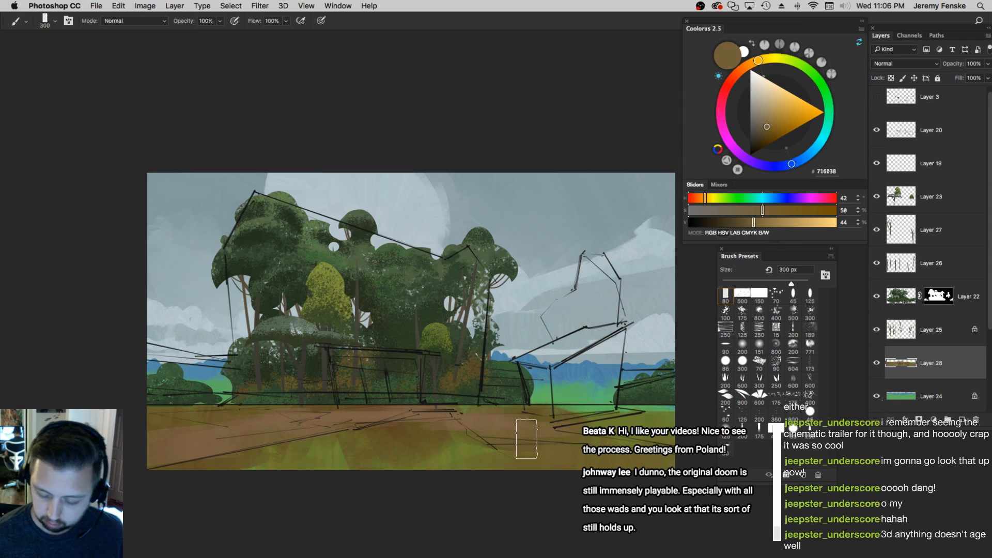
pyautogui.moveTo(526, 442); pyautogui.dragTo(531, 435)
# Add a new layer above Layer 23 and choose the 100 px speckled foliage brush preset
pyautogui.moveTo(418, 404); pyautogui.dragTo(400, 394)
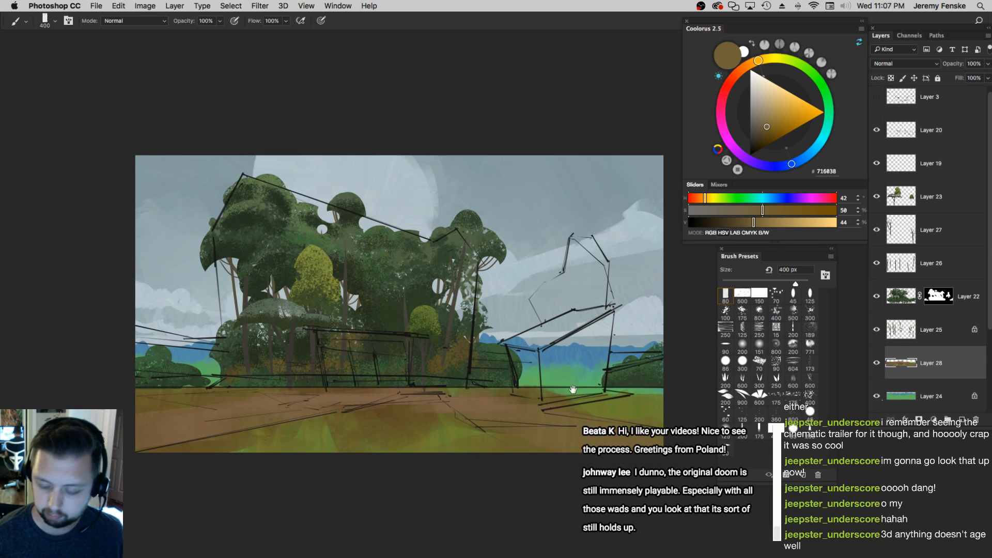
pyautogui.moveTo(576, 386); pyautogui.dragTo(533, 391)
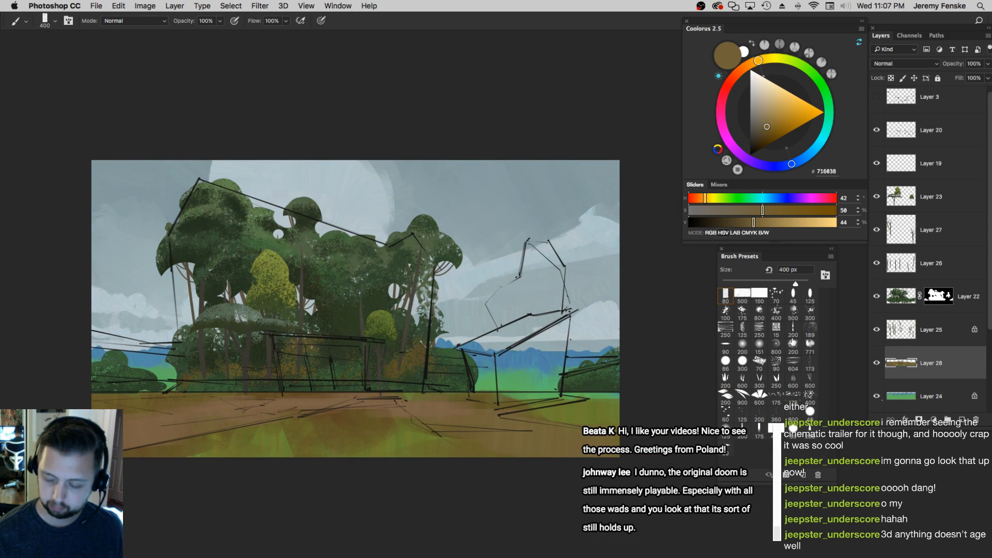
pyautogui.click(928, 199)
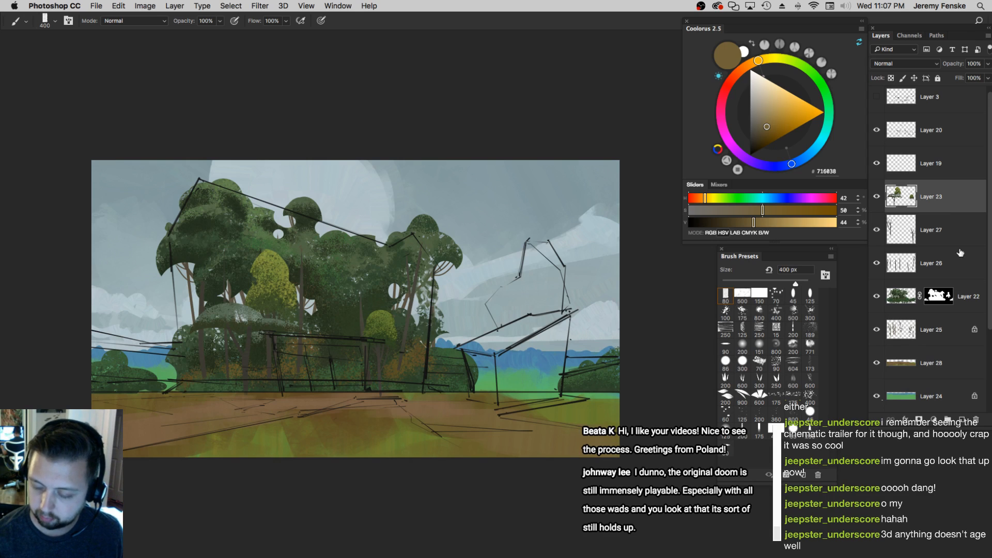
pyautogui.click(962, 421)
pyautogui.moveTo(491, 409); pyautogui.dragTo(490, 406)
pyautogui.press('[')
pyautogui.press('[')
pyautogui.click(725, 310)
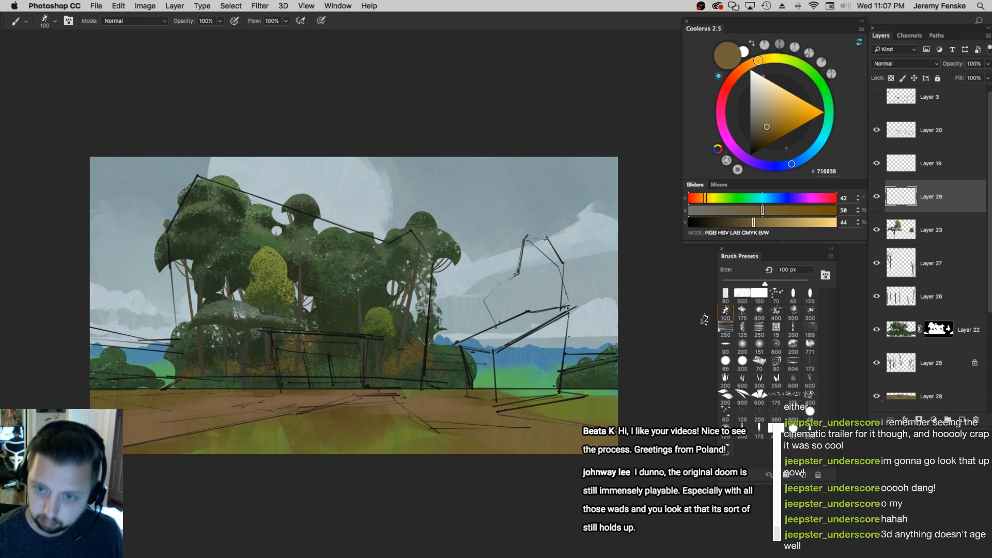
# Sample the right bush's green, shift it to 365A31 and paint a grassy mound across the right foreground at up to 175 px
pyautogui.keyDown('alt'); pyautogui.click(590, 378); pyautogui.keyUp('alt')
pyautogui.press(']')
pyautogui.press(']')
pyautogui.moveTo(595, 387)
pyautogui.mouseDown()
pyautogui.moveTo(612, 388)
pyautogui.moveTo(596, 397)
pyautogui.moveTo(613, 396)
pyautogui.moveTo(559, 412)
pyautogui.mouseUp()
pyautogui.press(']')
pyautogui.press('[')
pyautogui.moveTo(727, 222)
pyautogui.mouseDown()
pyautogui.moveTo(741, 222)
pyautogui.moveTo(734, 199)
pyautogui.mouseUp()
pyautogui.click(754, 209)
pyautogui.press(']')
pyautogui.moveTo(610, 418)
pyautogui.mouseDown()
pyautogui.moveTo(581, 403)
pyautogui.moveTo(528, 408)
pyautogui.moveTo(557, 390)
pyautogui.moveTo(514, 404)
pyautogui.moveTo(513, 414)
pyautogui.moveTo(516, 406)
pyautogui.moveTo(610, 420)
pyautogui.mouseUp()
pyautogui.press('[')
pyautogui.press(']')
pyautogui.press(']')
pyautogui.press(']')
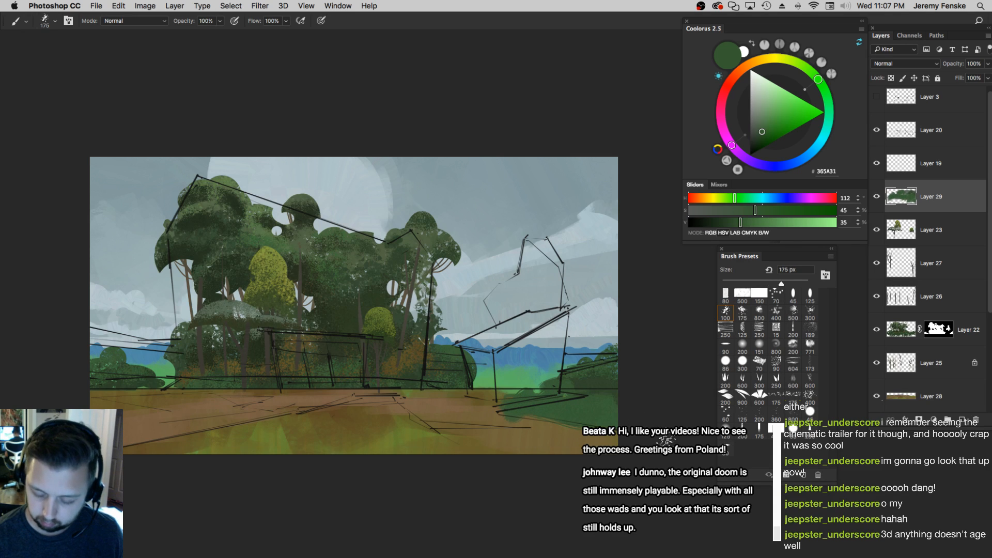
# Shade the right foreground mound with sampled greens 2F4729 and 334E2E using the speckled brush at 90–150 px
pyautogui.press('[')
pyautogui.press('[')
pyautogui.press(']')
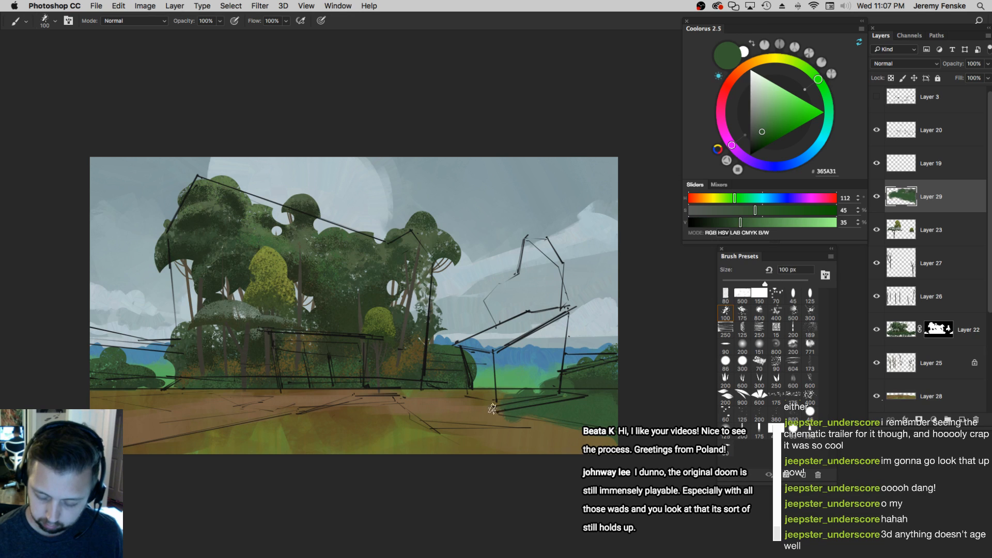
pyautogui.keyDown('alt'); pyautogui.click(593, 383); pyautogui.keyUp('alt')
pyautogui.press(']')
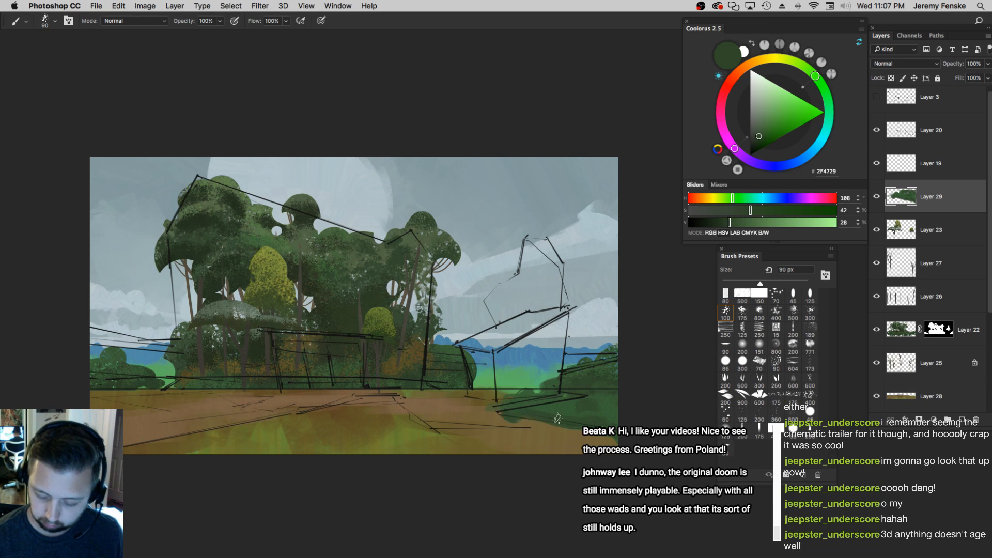
pyautogui.keyDown('alt'); pyautogui.click(607, 410); pyautogui.keyUp('alt')
pyautogui.keyDown('alt'); pyautogui.click(566, 408); pyautogui.keyUp('alt')
pyautogui.press(']')
pyautogui.press(']')
pyautogui.press(']')
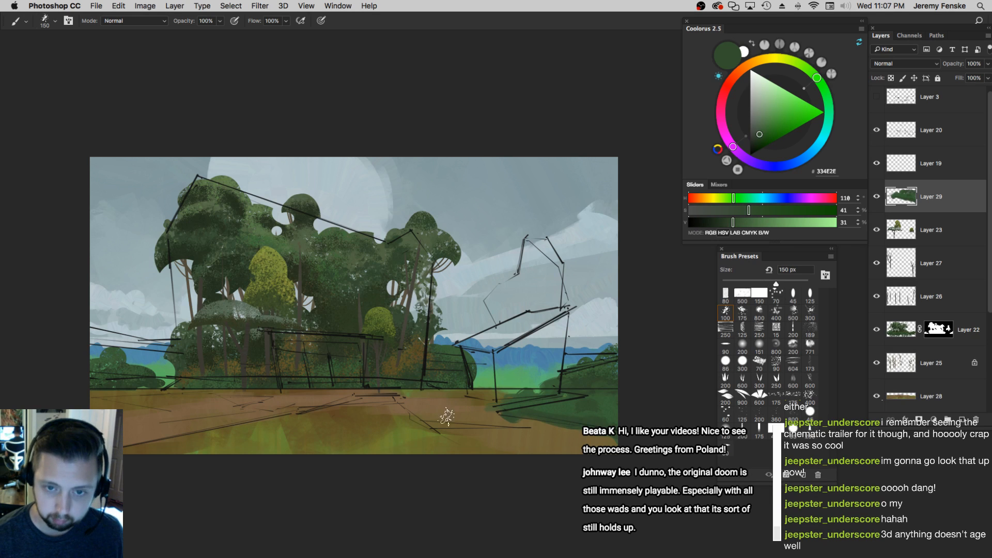
# Select the brown ground on Layer 28 and choose the 175 px scattered brush preset, enlarged to 500 px
pyautogui.keyDown('super'); pyautogui.click(361, 448); pyautogui.keyUp('super')
pyautogui.hscroll(-2, 392, 408)
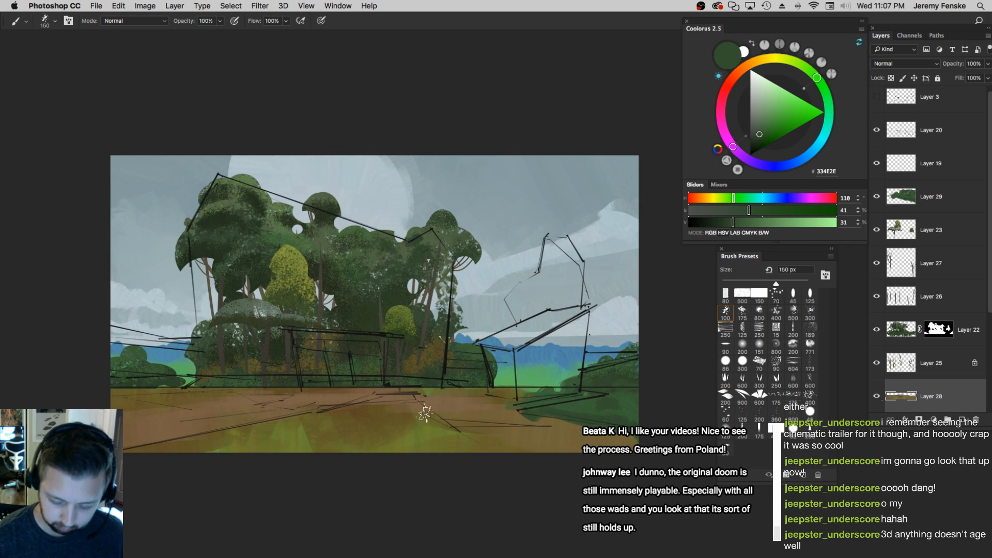
pyautogui.click(776, 397)
pyautogui.press(']')
pyautogui.press(']')
pyautogui.press(']')
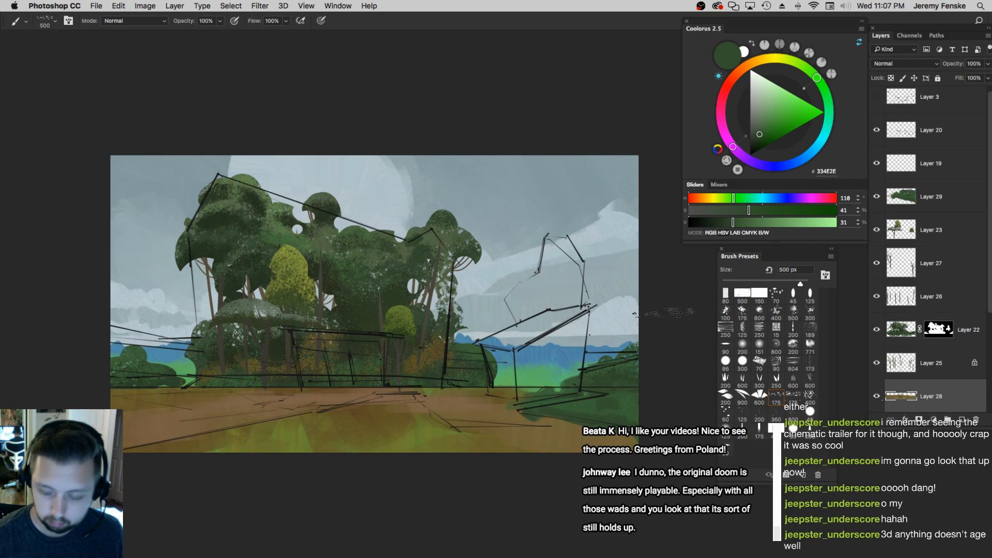
# Shift the paint colour to green 365337 and brush scattered grass patches over the lower left and central ground
pyautogui.click(740, 210)
pyautogui.click(736, 222)
pyautogui.click(738, 197)
pyautogui.press(']')
pyautogui.press(']')
pyautogui.moveTo(335, 419); pyautogui.dragTo(228, 444)
pyautogui.press('[')
pyautogui.press('[')
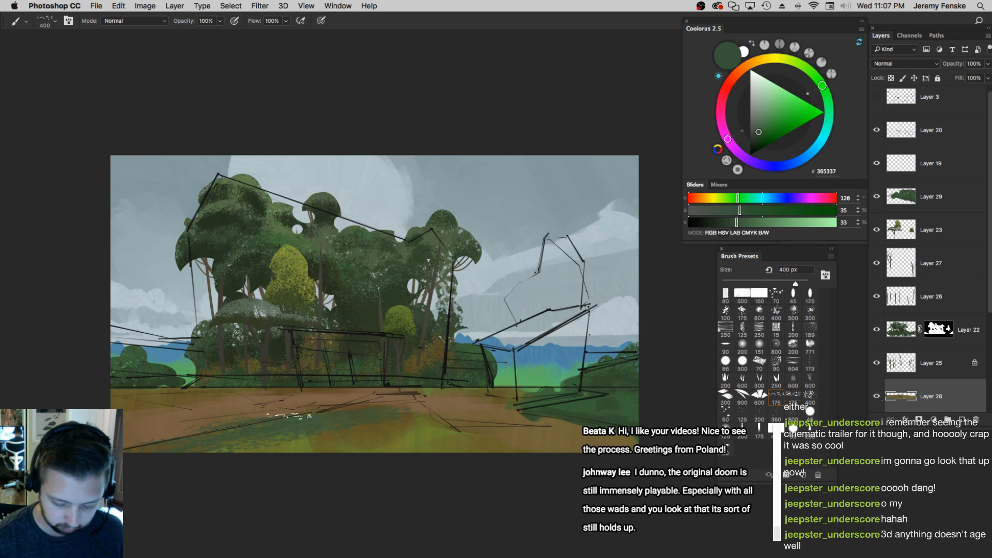
# Lighten the green to 44673B and scatter more grass patches over the foreground with the brush at 300–500 px
pyautogui.click(748, 222)
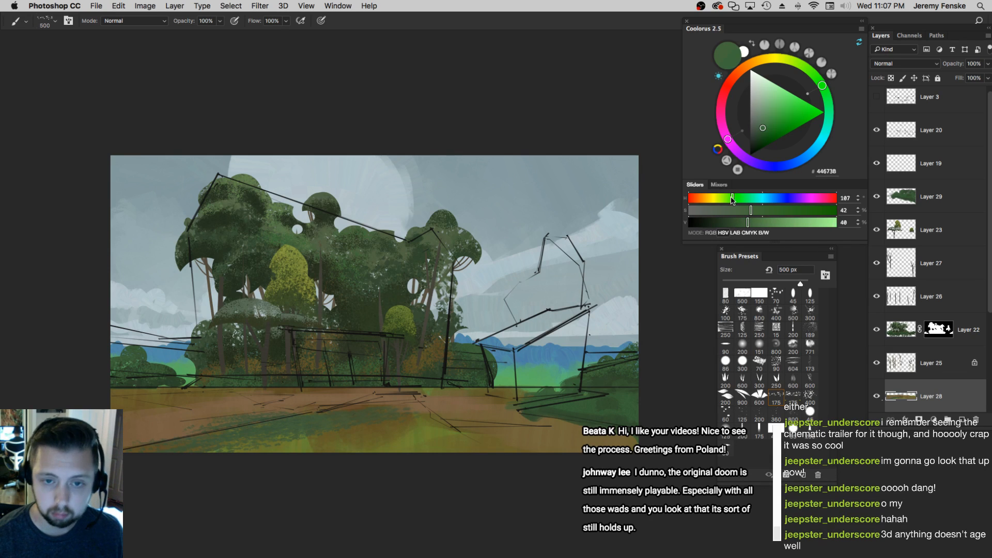
pyautogui.moveTo(323, 413)
pyautogui.mouseDown()
pyautogui.moveTo(217, 447)
pyautogui.moveTo(302, 408)
pyautogui.mouseUp()
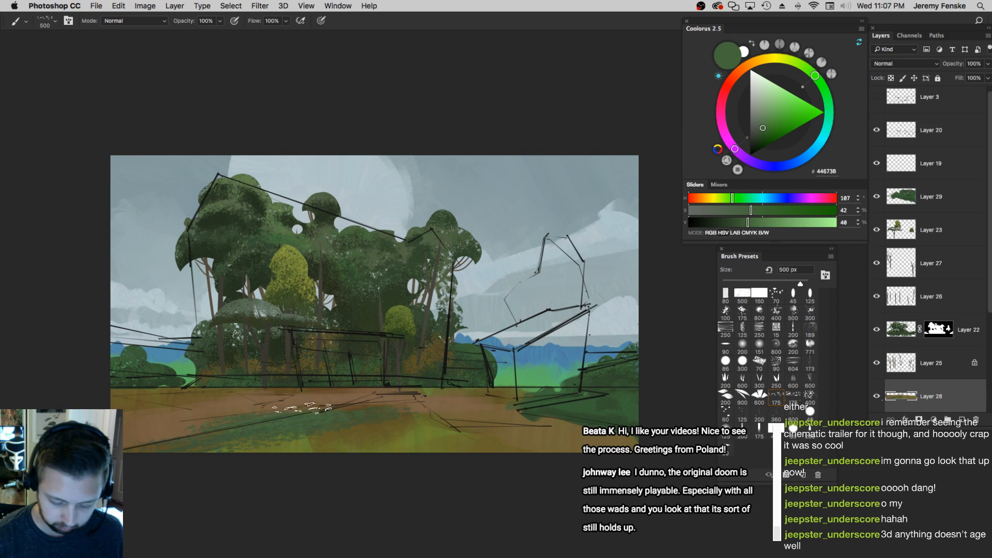
pyautogui.press(']')
pyautogui.press(']')
pyautogui.press(']')
pyautogui.press('[')
pyautogui.press('[')
pyautogui.press('[')
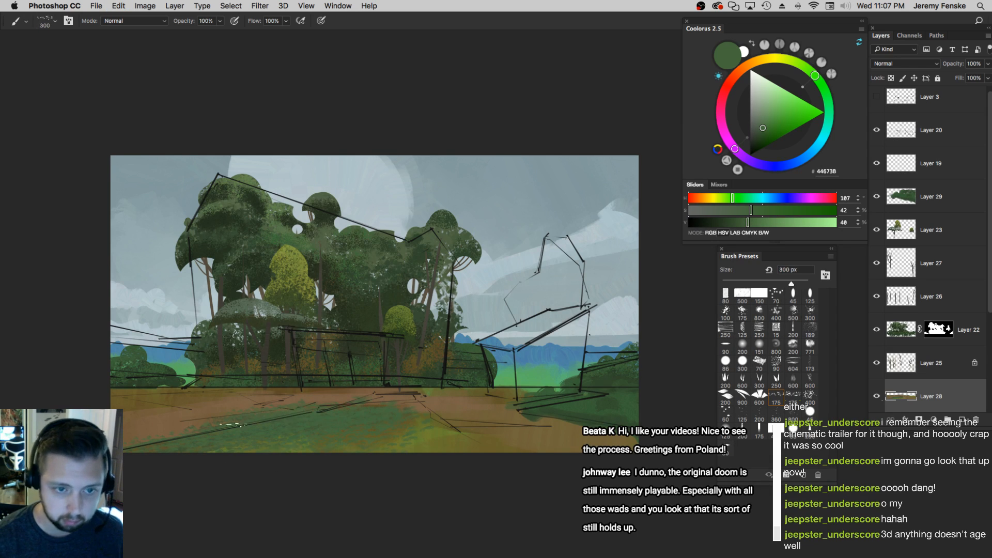
pyautogui.moveTo(348, 426); pyautogui.dragTo(393, 422)
# Darken the green to 3B5C32 and 34512C and brush grass over the ground towards the horizon at 250–400 px
pyautogui.moveTo(748, 222); pyautogui.dragTo(742, 222)
pyautogui.press(']')
pyautogui.press(']')
pyautogui.press(']')
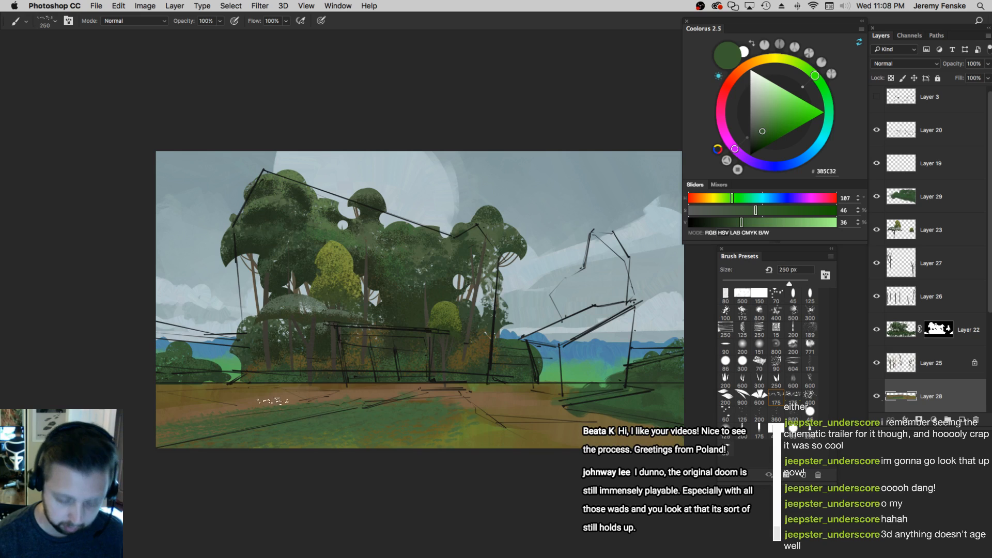
pyautogui.moveTo(742, 222); pyautogui.dragTo(735, 222)
pyautogui.moveTo(335, 376); pyautogui.dragTo(329, 376)
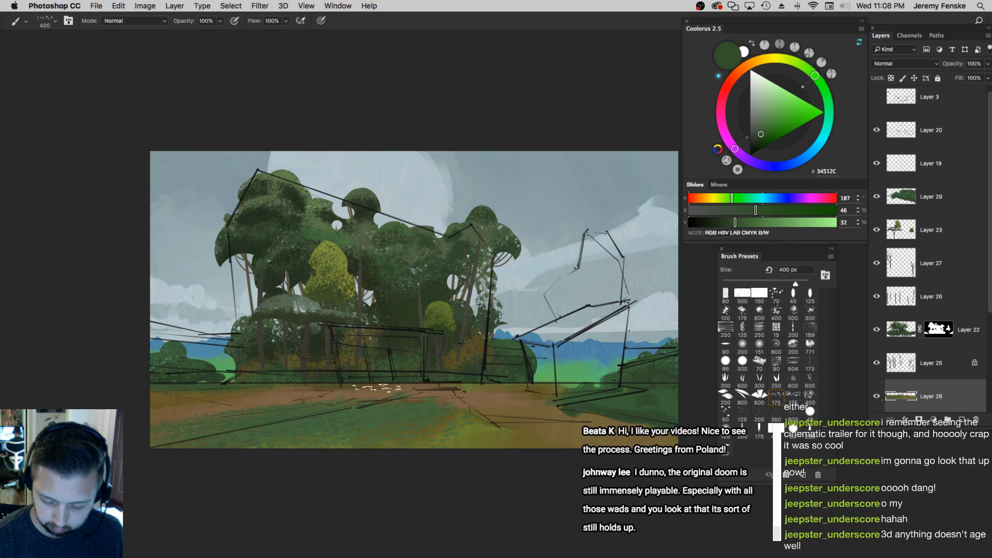
# Cover the lower foreground with dark green 34512C grass strokes, using the scattered brush at 600–900 px
pyautogui.moveTo(631, 401); pyautogui.dragTo(618, 399)
pyautogui.press(']')
pyautogui.press(']')
pyautogui.press(']')
pyautogui.press(']')
pyautogui.press(']')
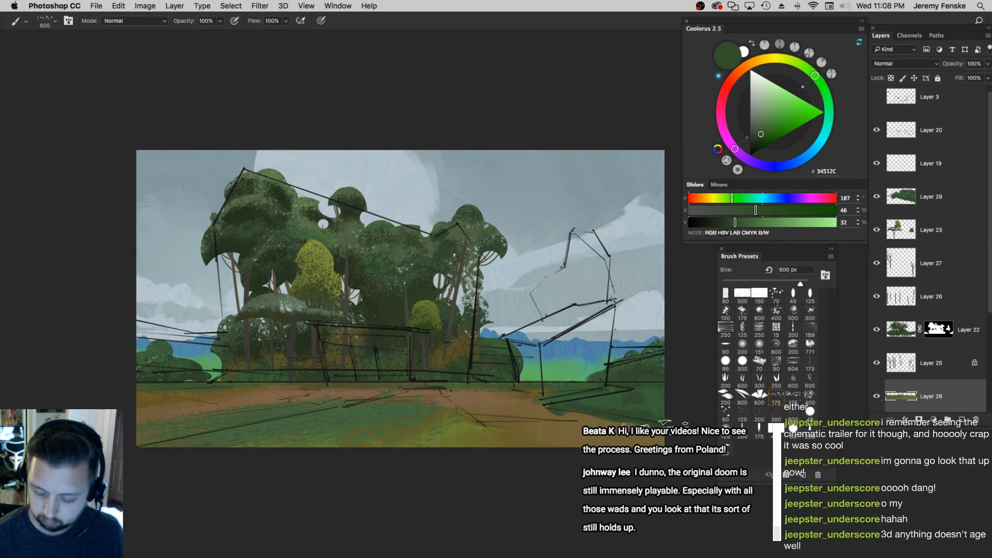
pyautogui.press(']')
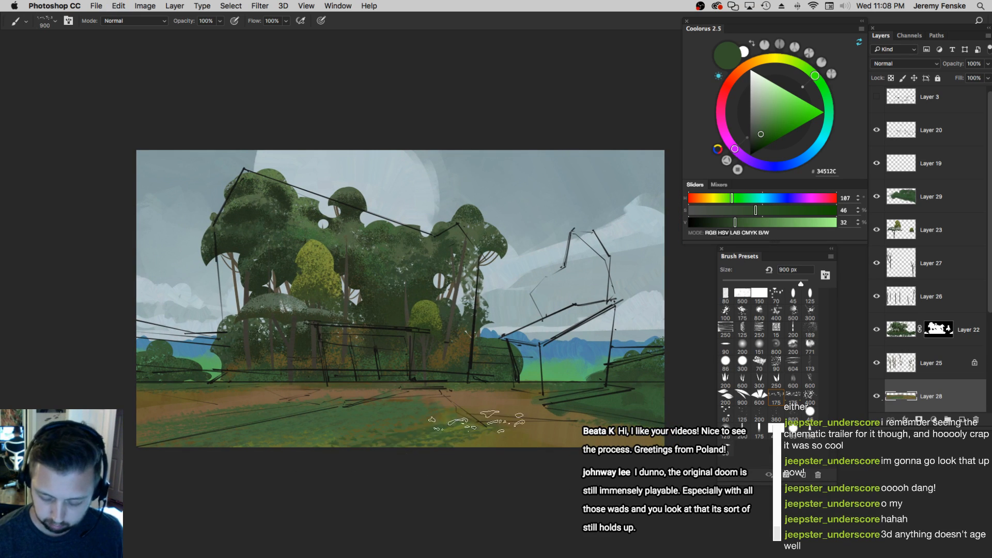
pyautogui.press('[')
pyautogui.press('[')
pyautogui.press('[')
pyautogui.press('[')
pyautogui.press('[')
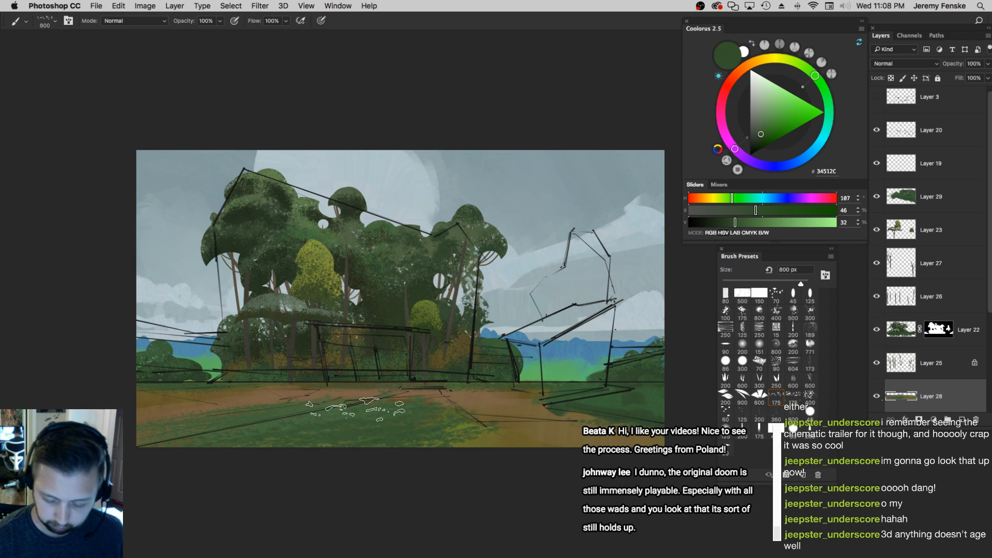
pyautogui.press(']')
pyautogui.press(']')
pyautogui.press(']')
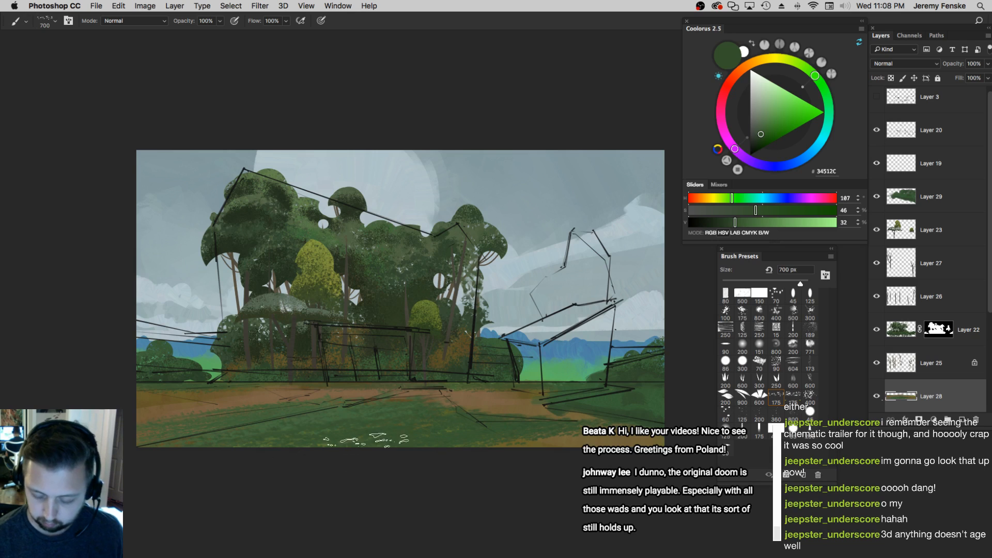
# Mix a lighter grass green 5A7D58 from the green of the central ground, undoing the trial dab
pyautogui.press(']')
pyautogui.keyDown('alt'); pyautogui.click(383, 411); pyautogui.keyUp('alt')
pyautogui.moveTo(751, 222); pyautogui.dragTo(756, 222)
pyautogui.click(731, 198)
pyautogui.click(377, 412)
pyautogui.press('super+z')
pyautogui.press('[')
pyautogui.moveTo(752, 210); pyautogui.dragTo(742, 211)
pyautogui.click(761, 223)
# Scatter light green 5A7D58 grass marks over the foreground with the brush at 200–600 px
pyautogui.press('[')
pyautogui.press('[')
pyautogui.press('[')
pyautogui.press('[')
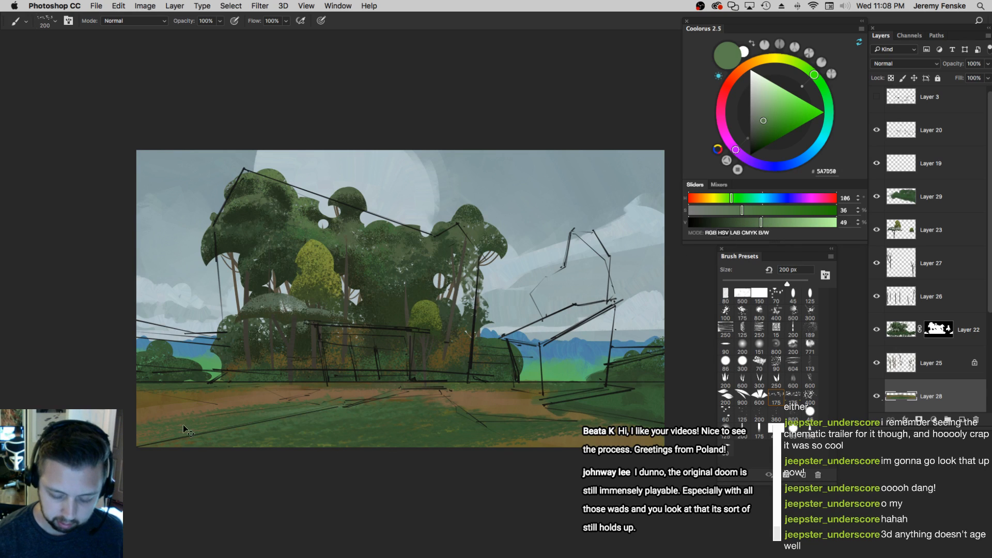
pyautogui.press(']')
pyautogui.press(']')
pyautogui.press(']')
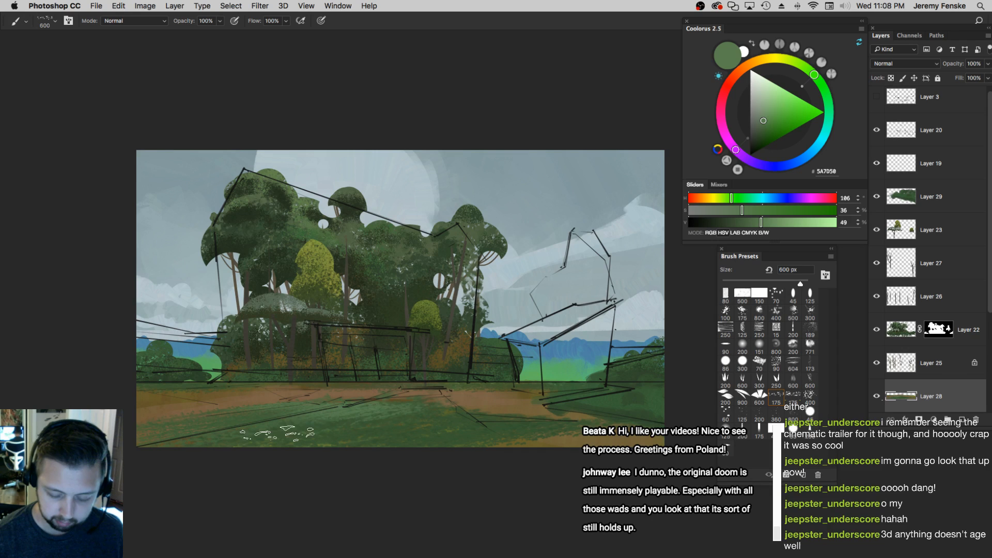
pyautogui.press('[')
pyautogui.press('[')
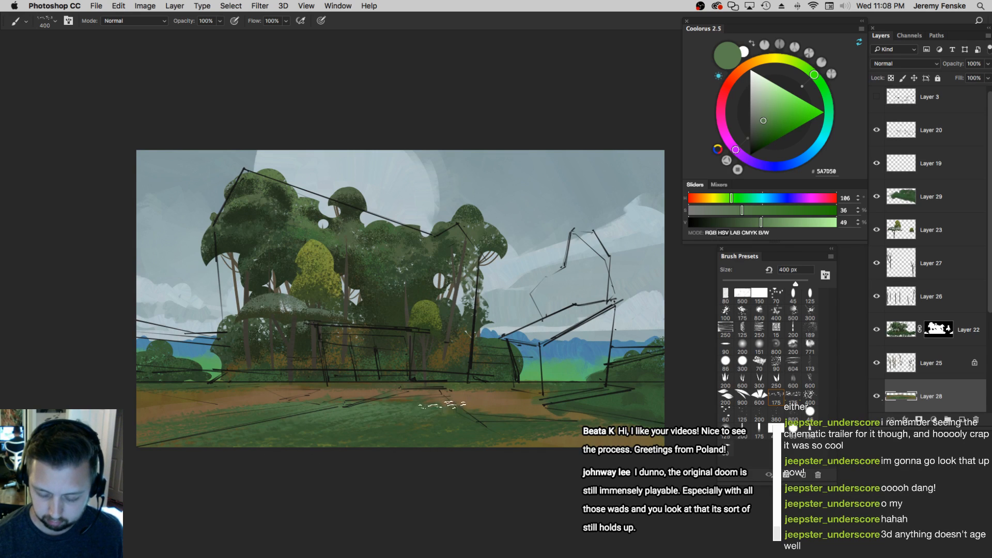
# Sample brown 655A3A and olive 455236 from the ground and brush them over the left foreground at 600–900 px
pyautogui.keyDown('alt'); pyautogui.click(410, 397); pyautogui.keyUp('alt')
pyautogui.press(']')
pyautogui.press(']')
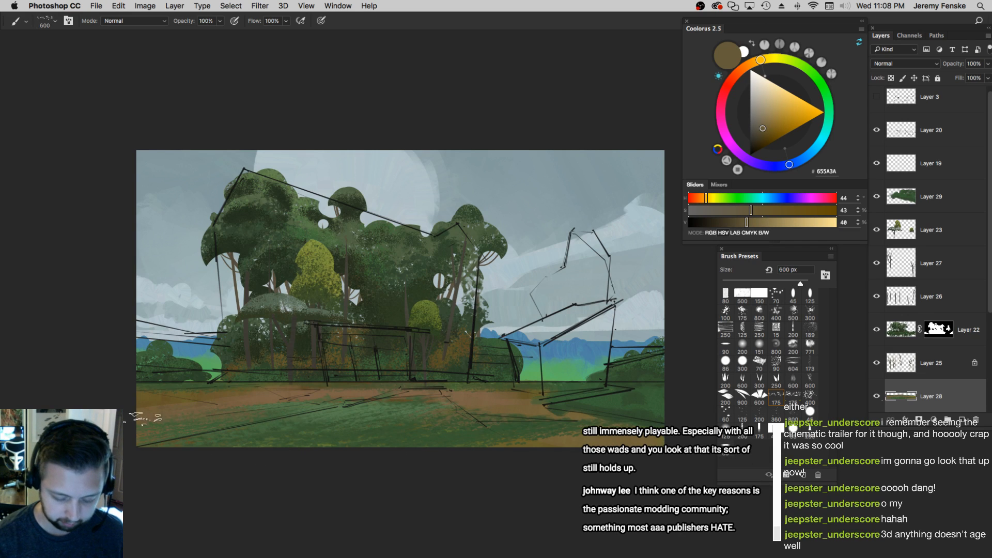
pyautogui.keyDown('alt'); pyautogui.click(262, 428); pyautogui.keyUp('alt')
pyautogui.press(']')
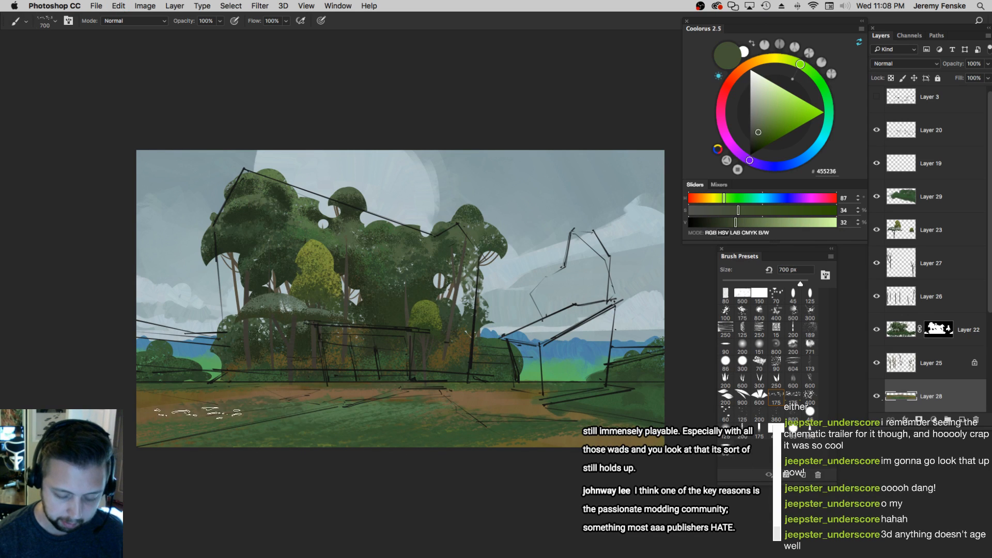
pyautogui.press(']')
pyautogui.press(']')
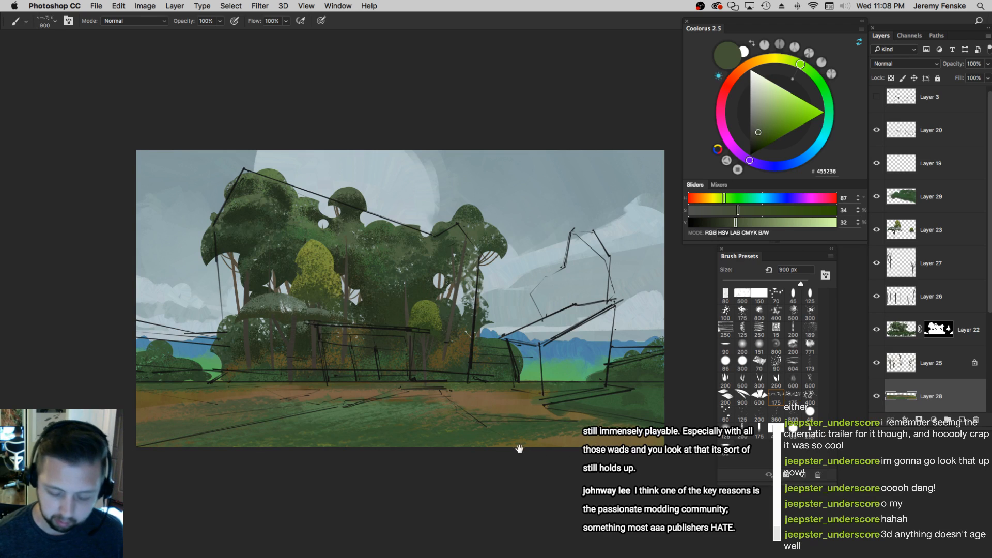
# Pick the foreground greens 3A542F and 364E2E and brush grass over the lower right ground at 800 px
pyautogui.keyDown('alt'); pyautogui.click(509, 437); pyautogui.keyUp('alt')
pyautogui.press('[')
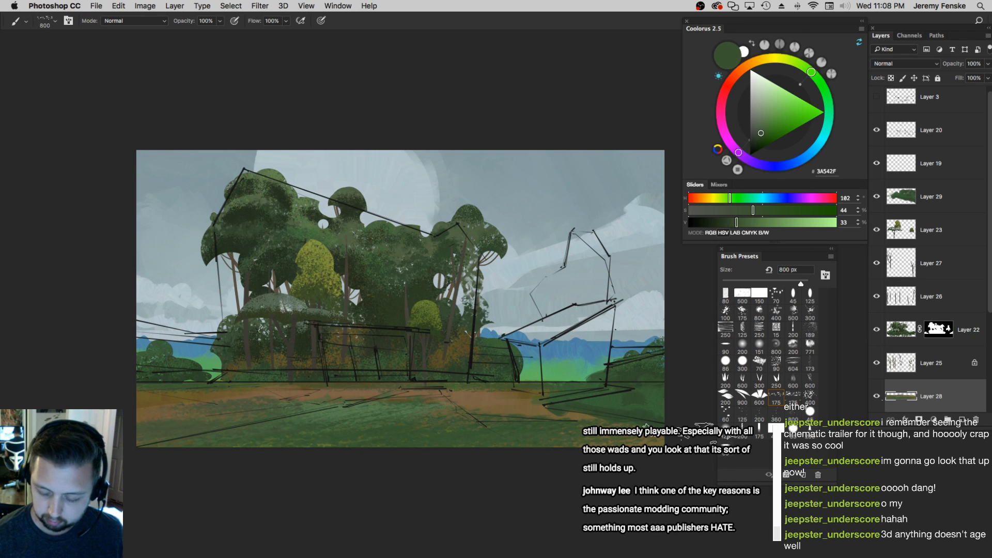
pyautogui.keyDown('alt'); pyautogui.click(540, 411); pyautogui.keyUp('alt')
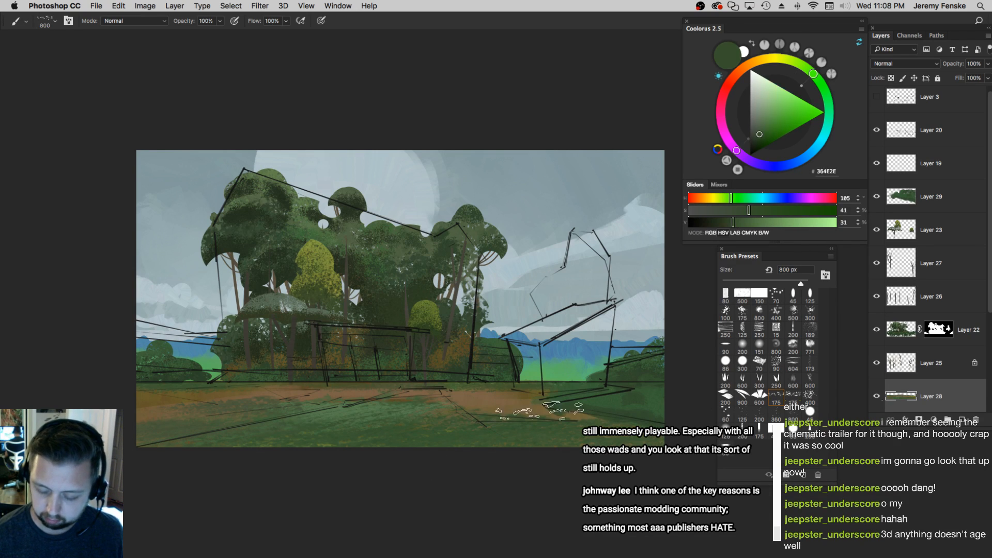
# Sample brown 66522C, darken it to 624F2A and scatter dirt marks along the bottom of the painting at 900–1100 px
pyautogui.keyDown('alt'); pyautogui.click(540, 410); pyautogui.keyUp('alt')
pyautogui.press(']')
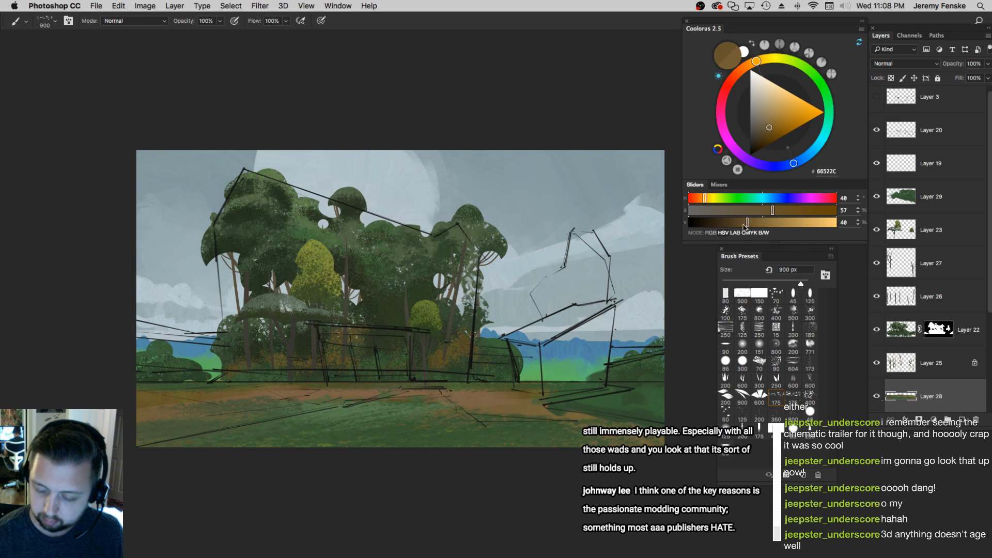
pyautogui.click(745, 224)
pyautogui.press(']')
pyautogui.press(']')
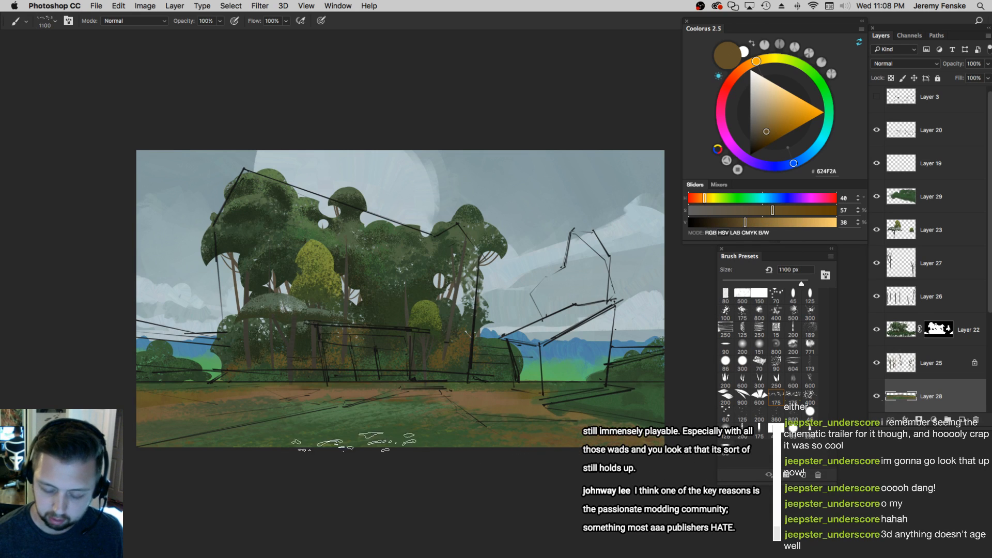
pyautogui.press('[')
pyautogui.press('[')
# Pick dirt browns 7B6245 and 675927 from the left ground and brush them near the horizon, reducing the brush to 250 px
pyautogui.keyDown('alt'); pyautogui.click(235, 397); pyautogui.keyUp('alt')
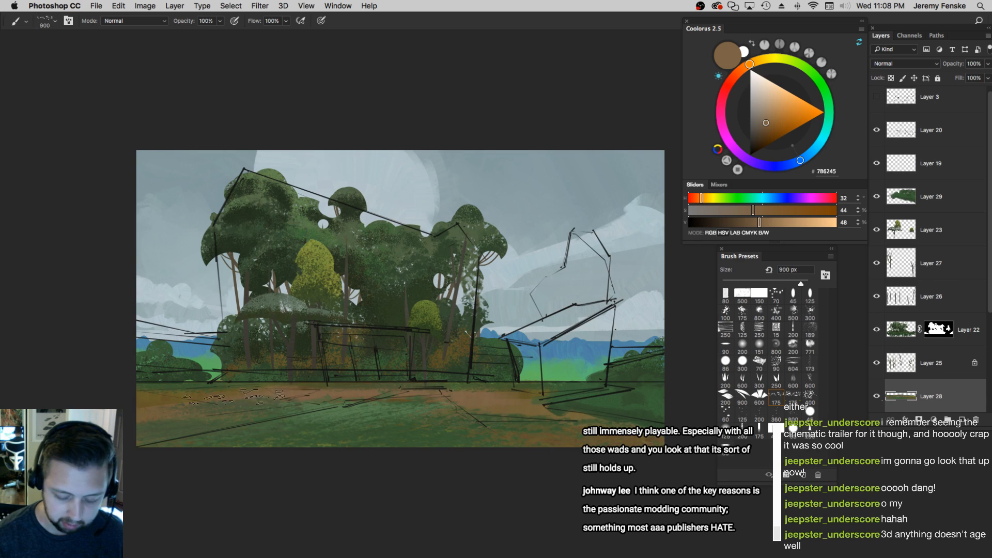
pyautogui.press('[')
pyautogui.press('[')
pyautogui.keyDown('alt'); pyautogui.click(185, 398); pyautogui.keyUp('alt')
pyautogui.press('[')
pyautogui.press('[')
pyautogui.press('[')
pyautogui.press('[')
pyautogui.press('[')
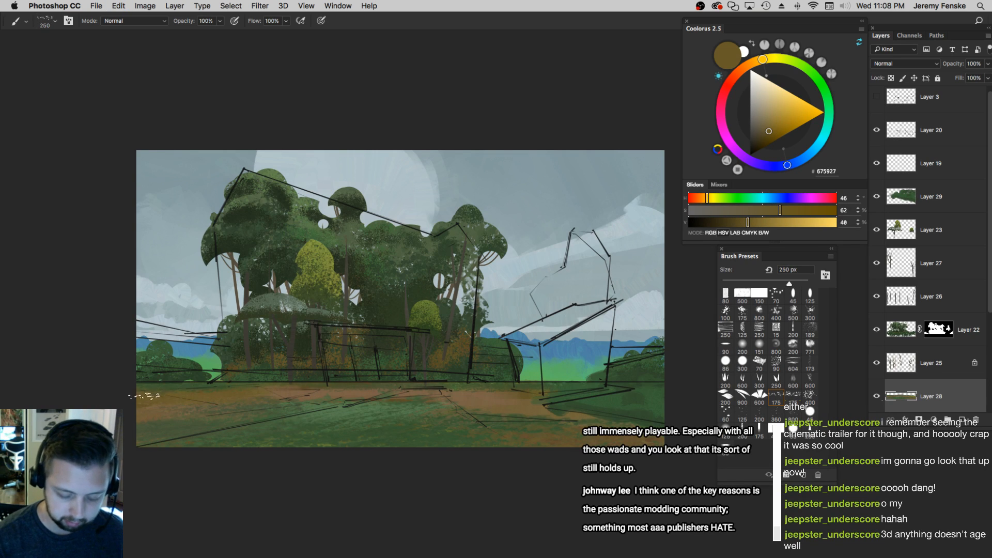
# Brush sampled browns 7A6045, 7C6346 and 695838 over the central dirt path and left ground at 300–500 px
pyautogui.keyDown('alt'); pyautogui.click(349, 393); pyautogui.keyUp('alt')
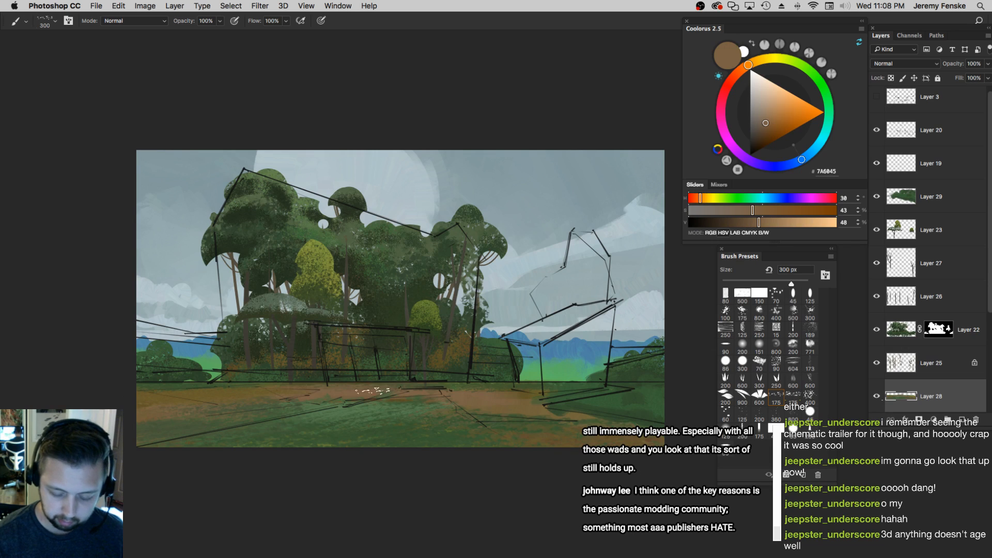
pyautogui.keyDown('alt'); pyautogui.click(530, 392); pyautogui.keyUp('alt')
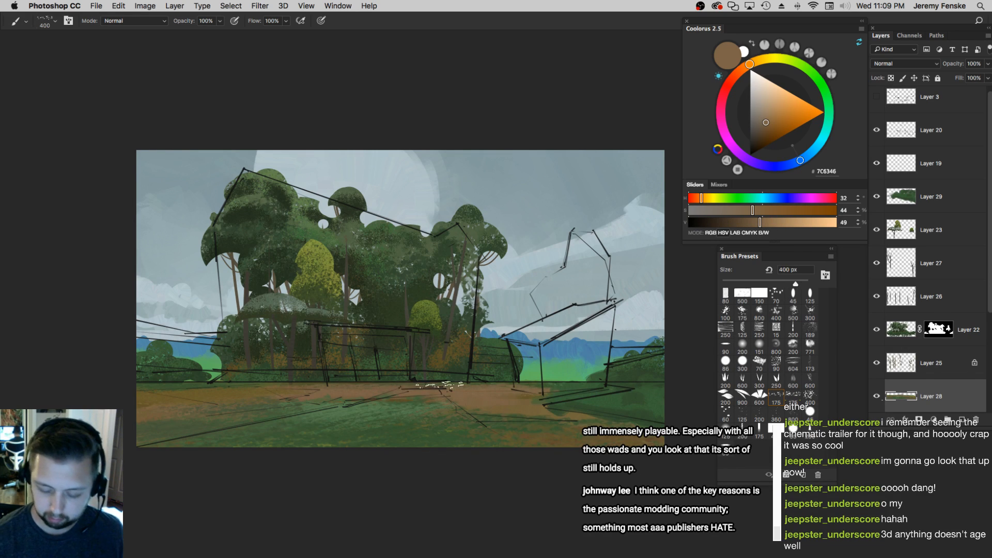
pyautogui.keyDown('alt'); pyautogui.click(403, 394); pyautogui.keyUp('alt')
pyautogui.press(']')
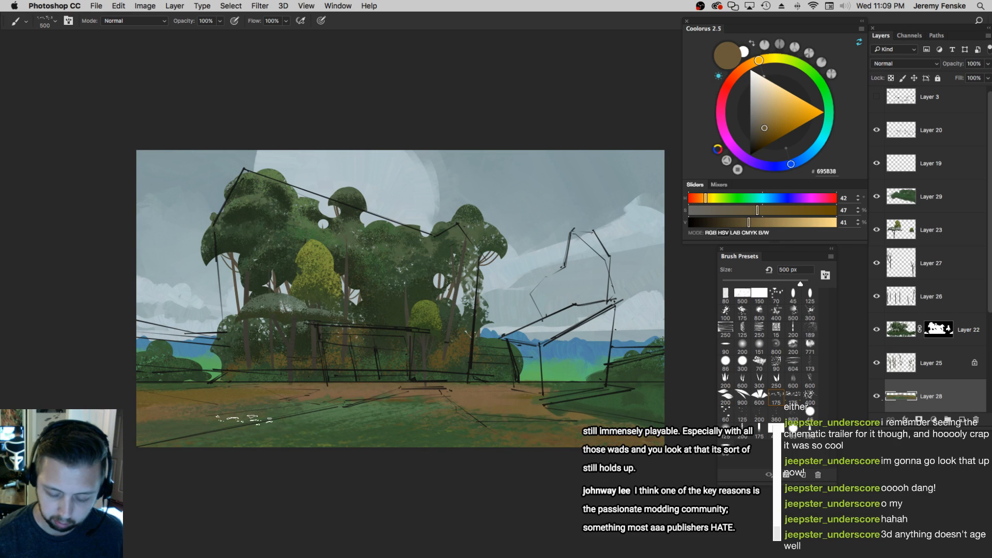
# Darken the sampled brown to 5E4F23 and brush shadow patches along the dirt near the horizon at 600 px
pyautogui.keyDown('alt'); pyautogui.click(248, 388); pyautogui.keyUp('alt')
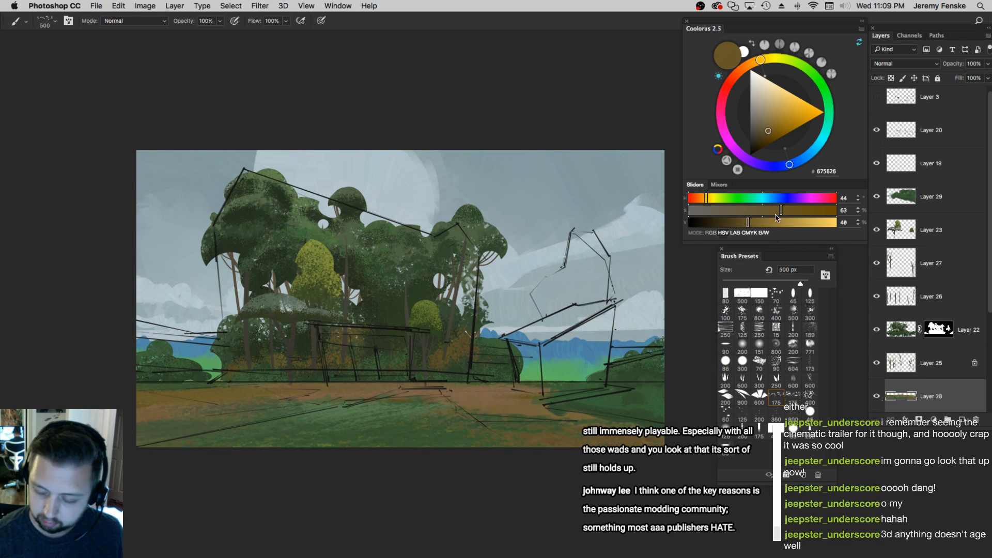
pyautogui.moveTo(743, 223); pyautogui.dragTo(742, 224)
pyautogui.moveTo(509, 388); pyautogui.dragTo(403, 387)
pyautogui.press('super+z')
pyautogui.press('[')
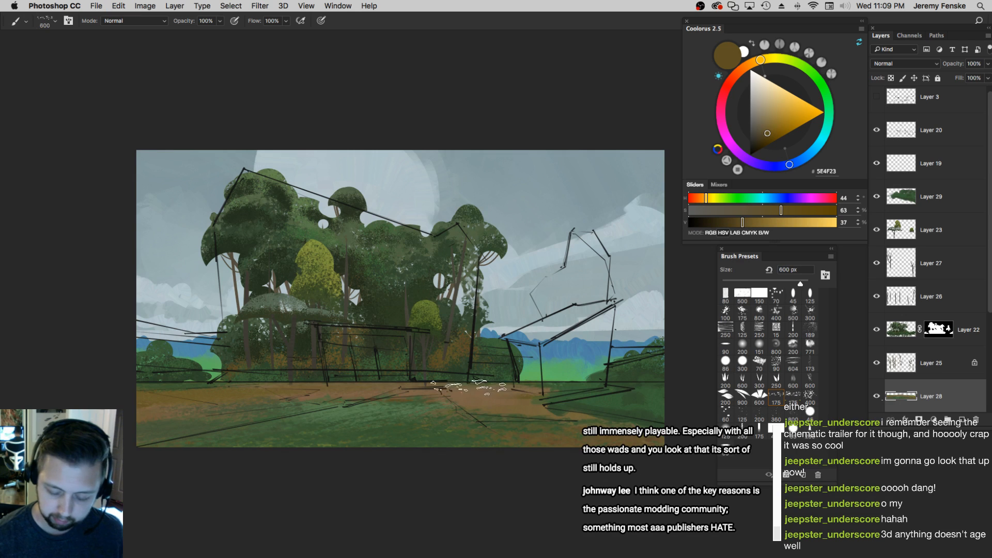
pyautogui.press(']')
# Scatter green 55764A grass over the central and right-hand ground at 400–600 px and undo the last stroke
pyautogui.keyDown('alt'); pyautogui.click(315, 402); pyautogui.keyUp('alt')
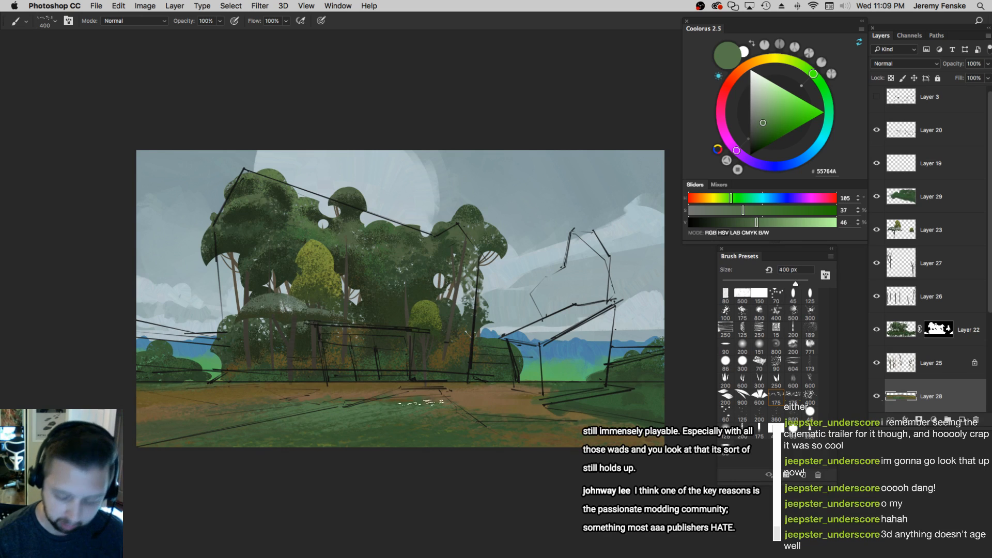
pyautogui.press(']')
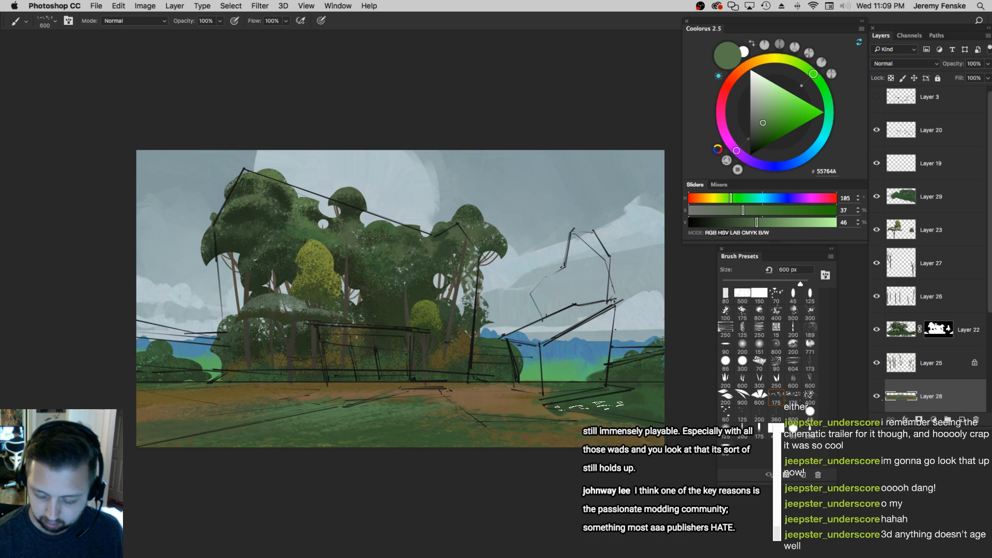
pyautogui.keyDown('super'); pyautogui.click(612, 407); pyautogui.keyUp('super')
pyautogui.press('[')
pyautogui.press('super+z')
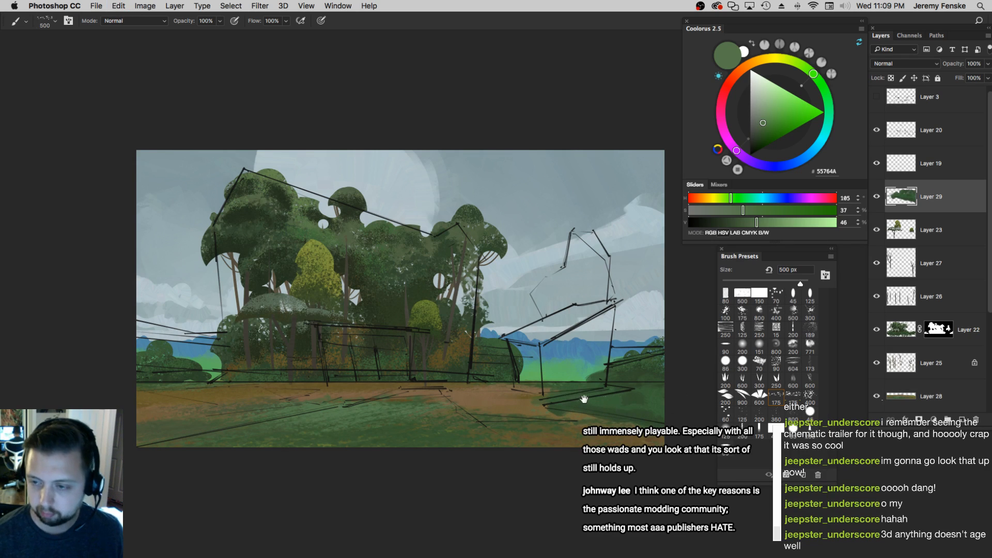
pyautogui.moveTo(584, 399); pyautogui.dragTo(585, 402)
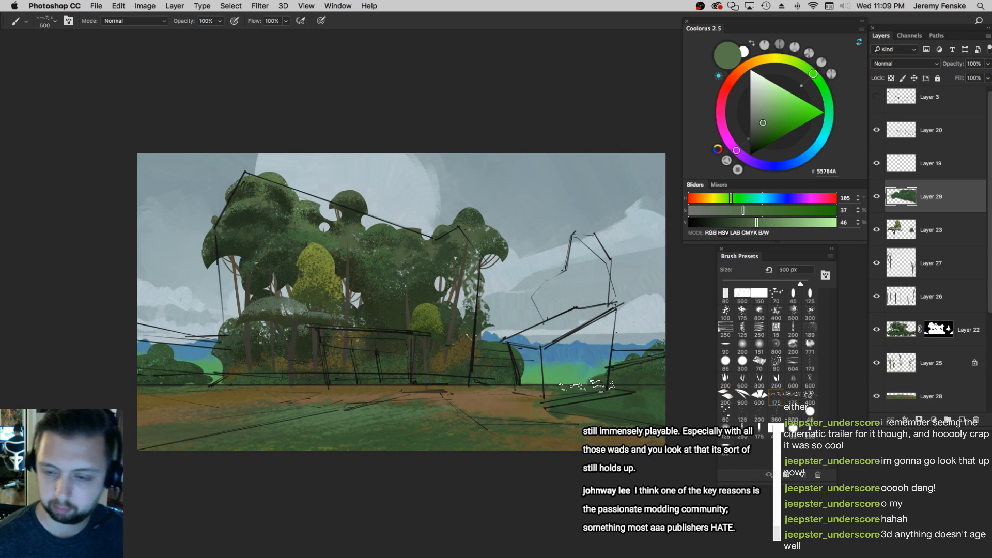
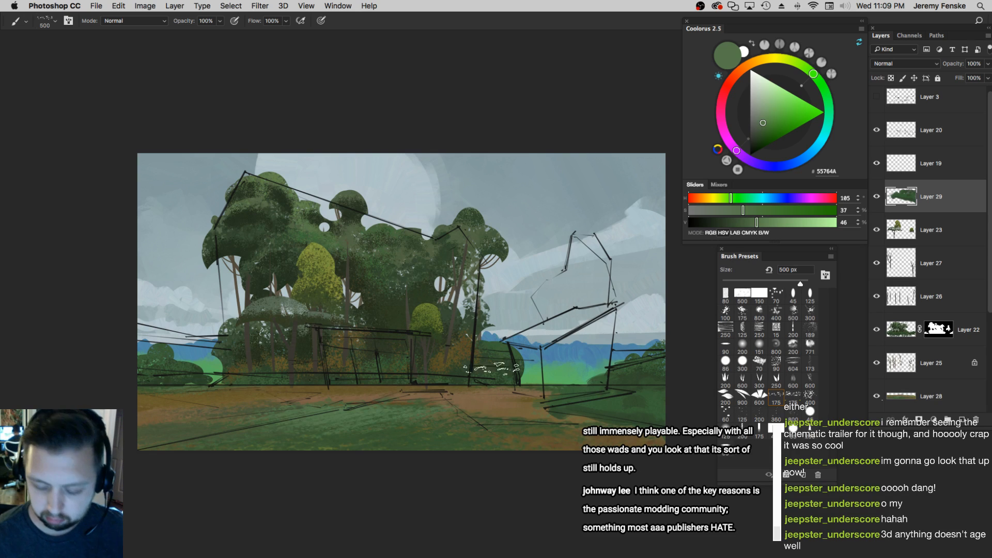
# Lock Layer 23's transparency and shade the flat low canopy with dark green 203822, using the soft brush at 90–100 px
pyautogui.keyDown('super'); pyautogui.click(299, 314); pyautogui.keyUp('super')
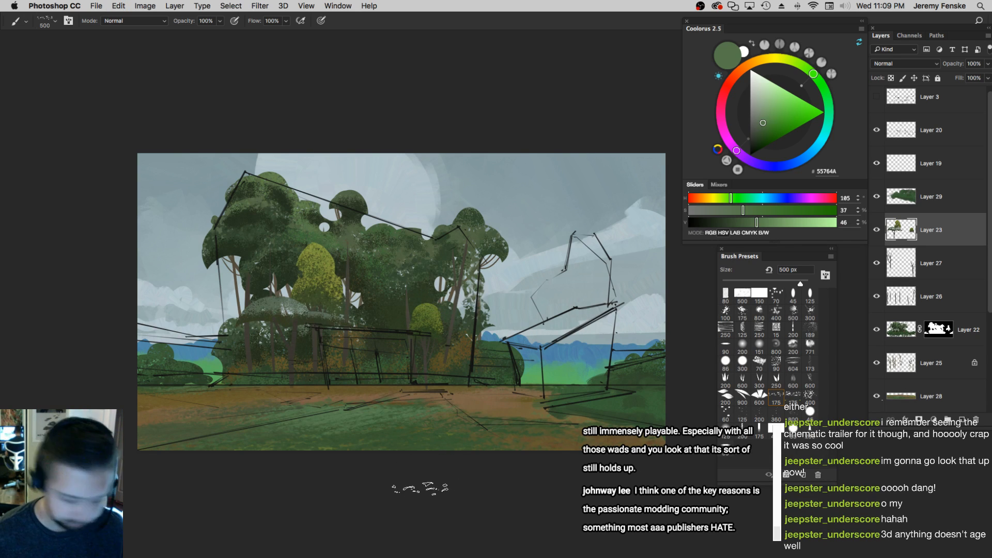
pyautogui.press('/')
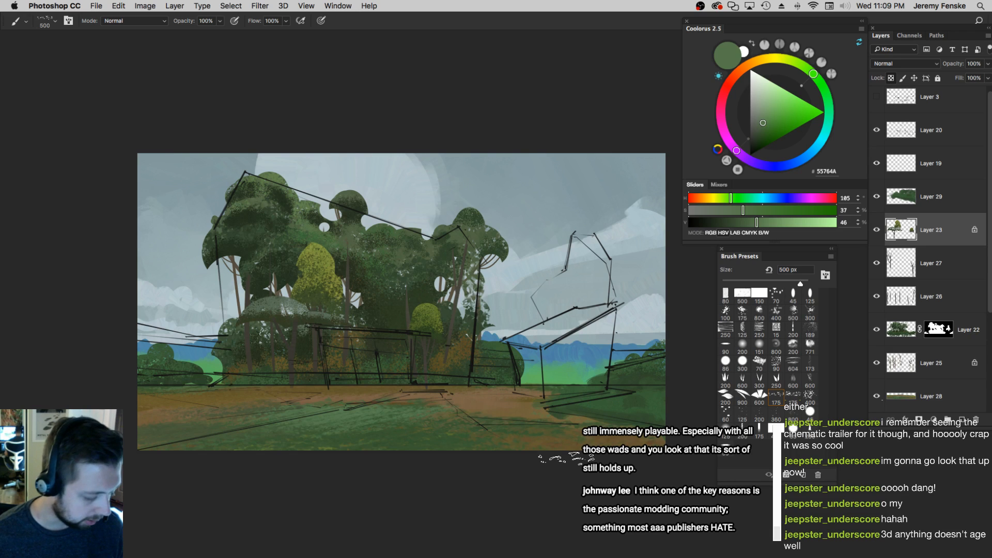
pyautogui.click(724, 345)
pyautogui.keyDown('alt'); pyautogui.click(316, 318); pyautogui.keyUp('alt')
pyautogui.press(']')
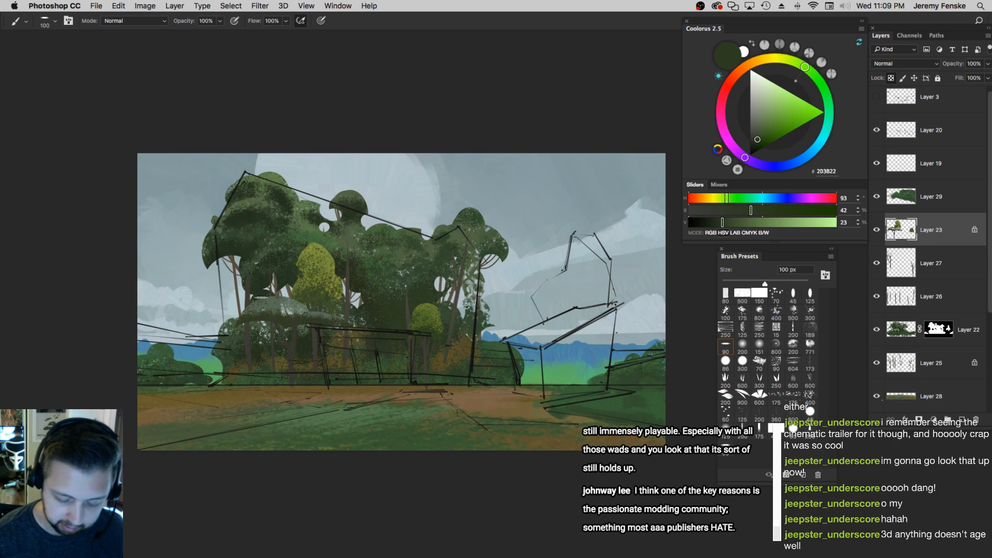
pyautogui.moveTo(271, 303); pyautogui.dragTo(284, 315)
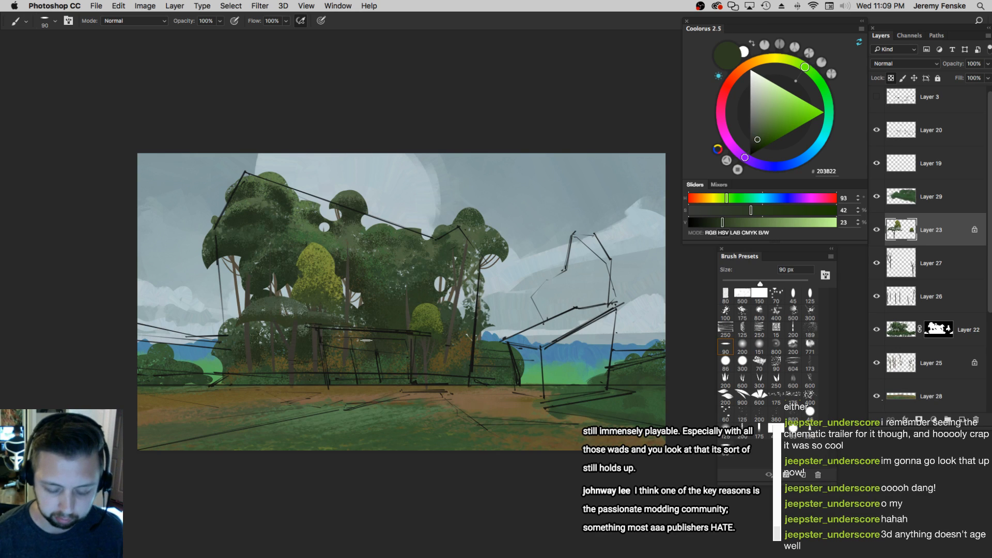
pyautogui.press('super+z')
pyautogui.press('super+z')
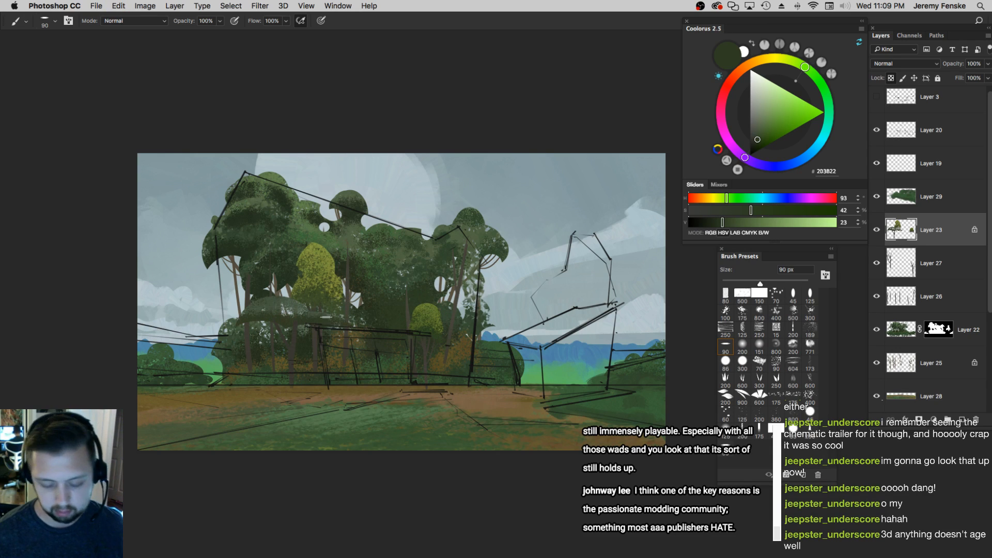
# Darken Layer 23 with a Levels adjustment, raising the black input level to 8
pyautogui.press('super+l')
pyautogui.moveTo(728, 291); pyautogui.dragTo(731, 293)
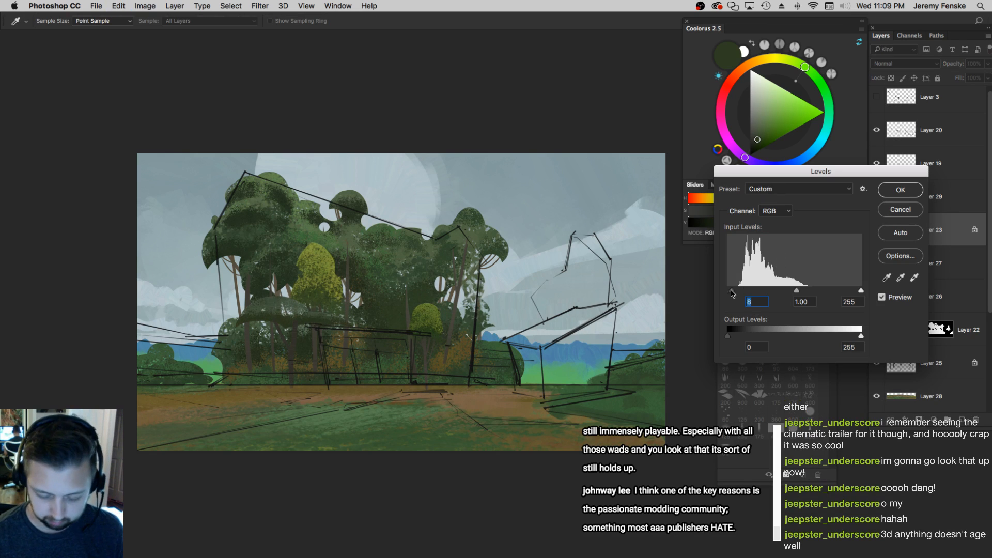
pyautogui.press('Return')
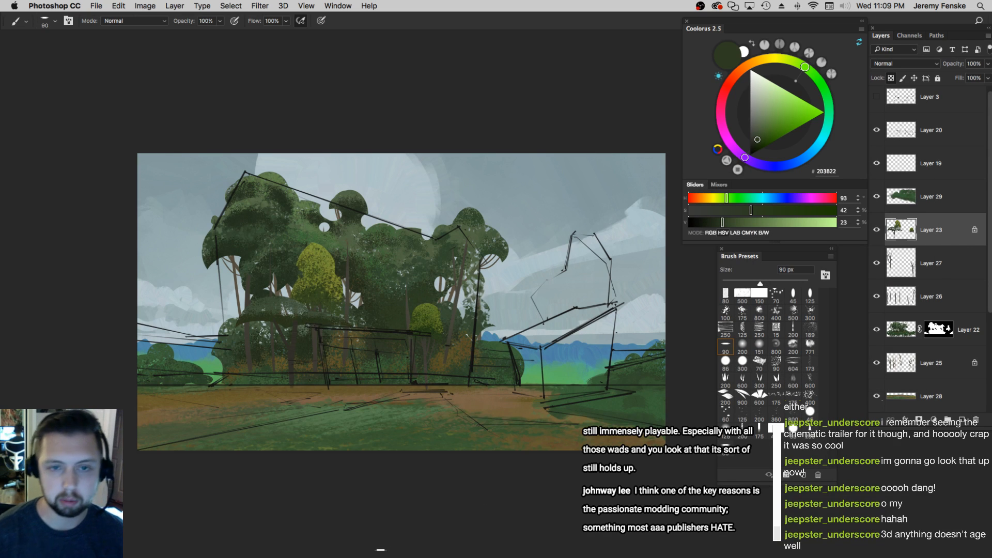
# Create a new layer among the tree layers and move it directly below Layer 23
pyautogui.keyDown('super'); pyautogui.click(349, 257); pyautogui.keyUp('super')
pyautogui.keyDown('super'); pyautogui.click(357, 261); pyautogui.keyUp('super')
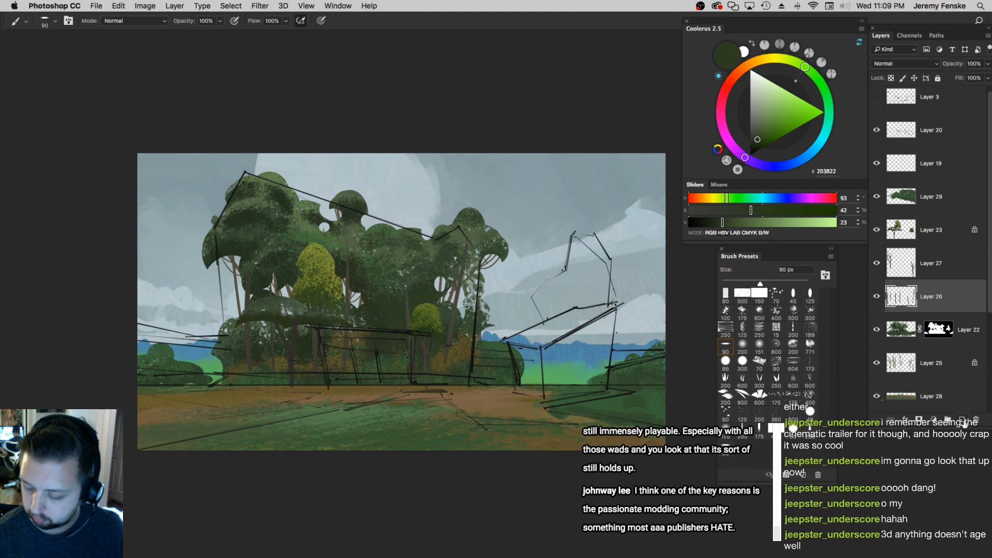
pyautogui.click(962, 420)
pyautogui.moveTo(940, 295); pyautogui.dragTo(939, 249)
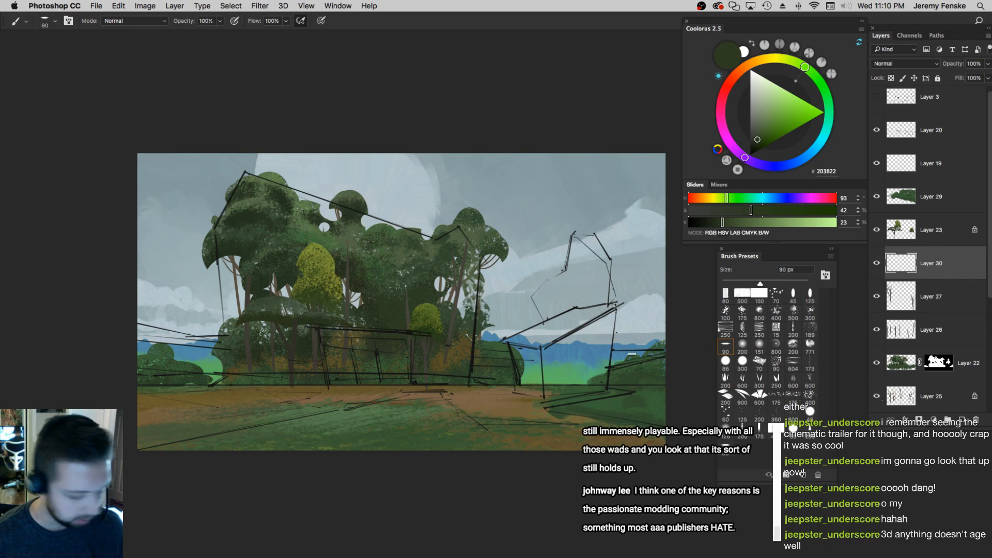
# Select a dome-shaped canopy above and beside the yellow tree and fill it with dark green 262C1A using a textured brush at 125 px
pyautogui.press('m')
pyautogui.moveTo(333, 235)
pyautogui.mouseDown()
pyautogui.moveTo(380, 278)
pyautogui.moveTo(341, 273)
pyautogui.moveTo(326, 250)
pyautogui.mouseUp()
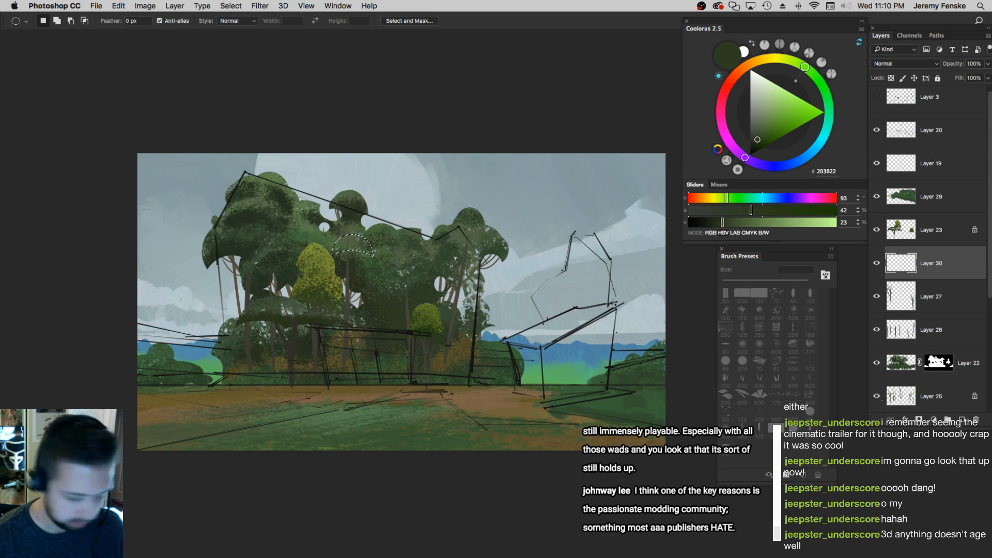
pyautogui.press('b')
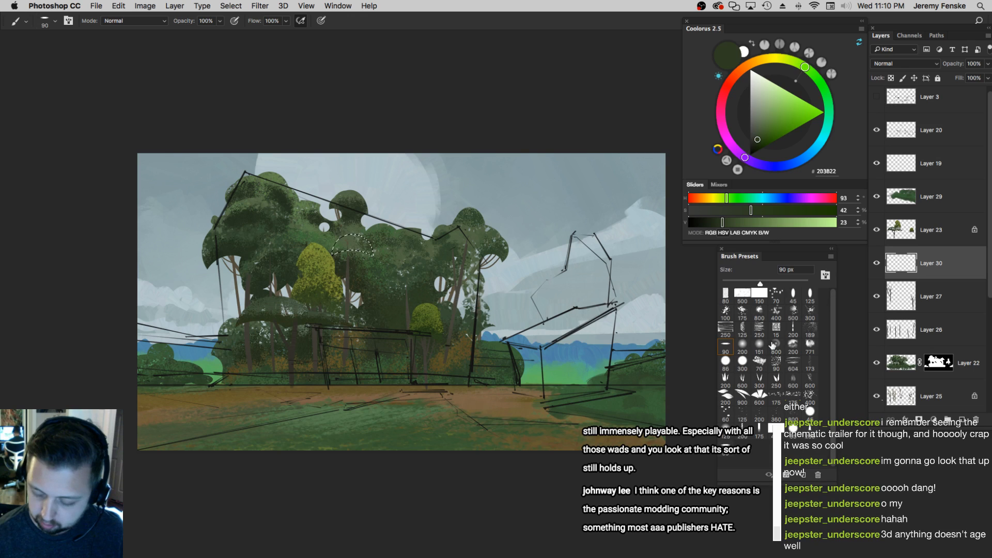
pyautogui.click(777, 363)
pyautogui.press(']')
pyautogui.keyDown('alt'); pyautogui.click(345, 239); pyautogui.keyUp('alt')
pyautogui.moveTo(345, 239)
pyautogui.mouseDown()
pyautogui.moveTo(367, 274)
pyautogui.moveTo(360, 233)
pyautogui.moveTo(345, 244)
pyautogui.moveTo(383, 251)
pyautogui.mouseUp()
pyautogui.keyDown('alt'); pyautogui.click(371, 248); pyautogui.keyUp('alt')
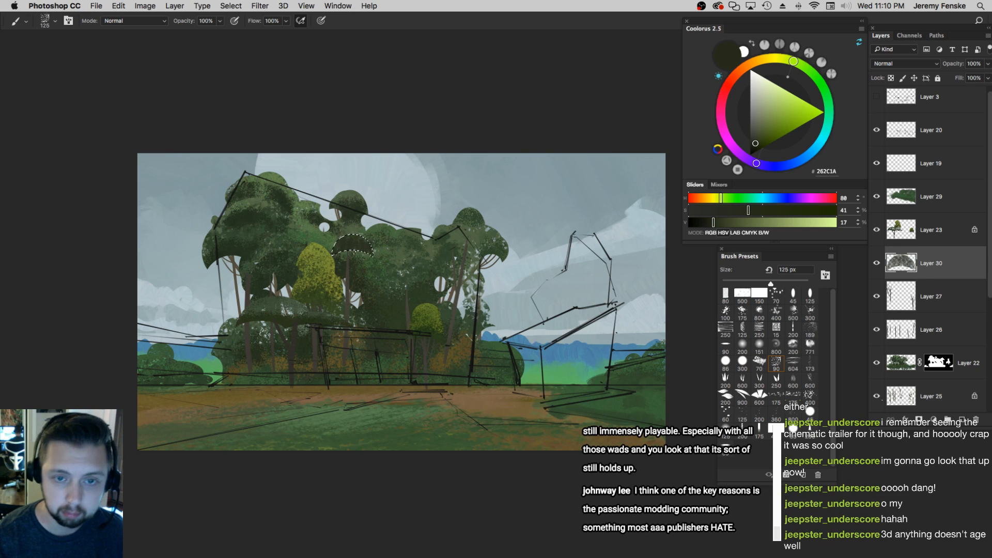
# Highlight the top of the selected dome-shaped canopy on Layer 30 with green 3C5F32, using the textured brush at about 150 px
pyautogui.press(']')
pyautogui.press(']')
pyautogui.keyDown('alt'); pyautogui.click(357, 225); pyautogui.keyUp('alt')
pyautogui.press(']')
pyautogui.moveTo(354, 226); pyautogui.dragTo(368, 243)
pyautogui.press('[')
pyautogui.press('[')
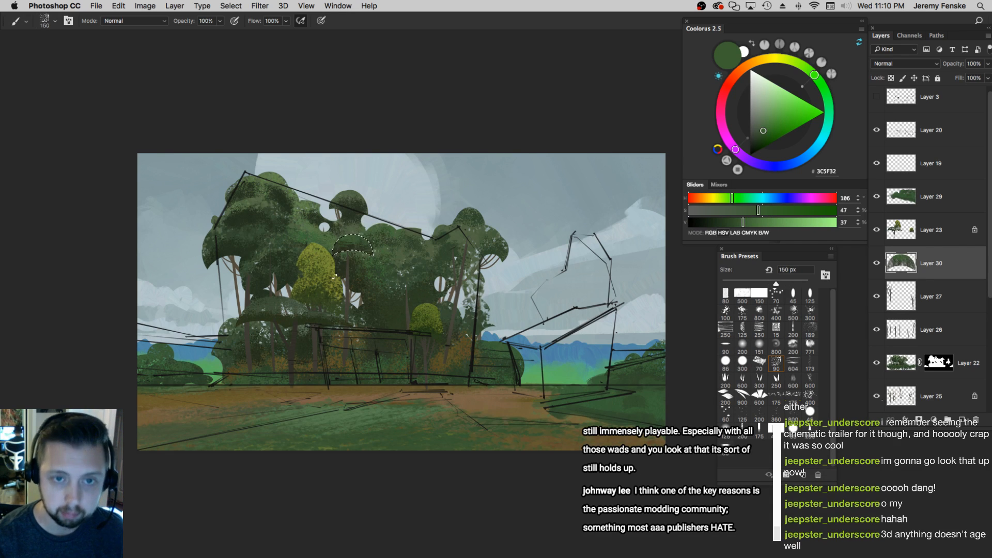
# Duplicate the selected dome canopy slightly lower toward the small yellow tree and apply a free transform to the copy
pyautogui.press('v')
pyautogui.moveTo(359, 243); pyautogui.dragTo(385, 280)
pyautogui.press('super+t')
pyautogui.press('Return')
# Brighten the copied canopy with a Levels adjustment, setting the white input level to 222, and clear the selection
pyautogui.press('super+l')
pyautogui.moveTo(861, 291); pyautogui.dragTo(845, 292)
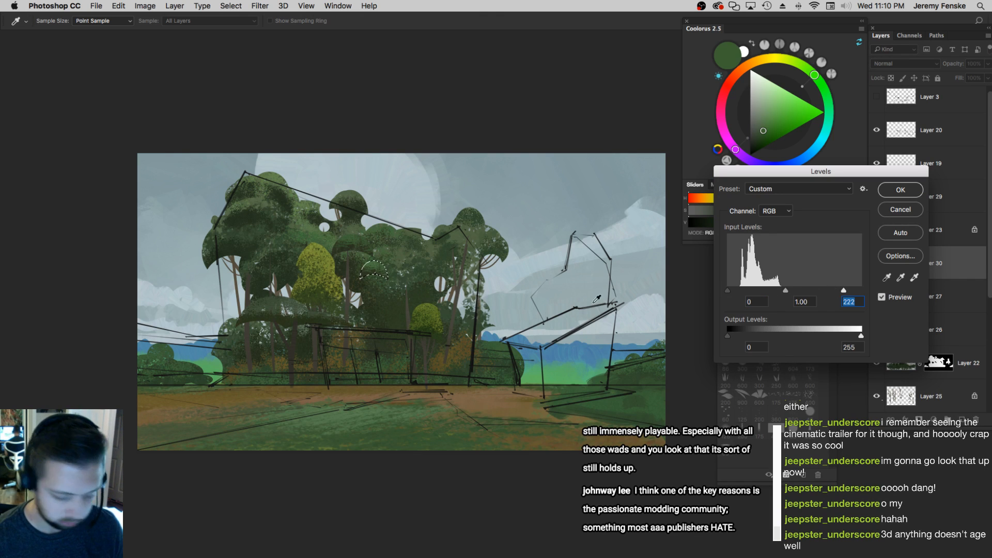
pyautogui.click(900, 194)
pyautogui.press('super+d')
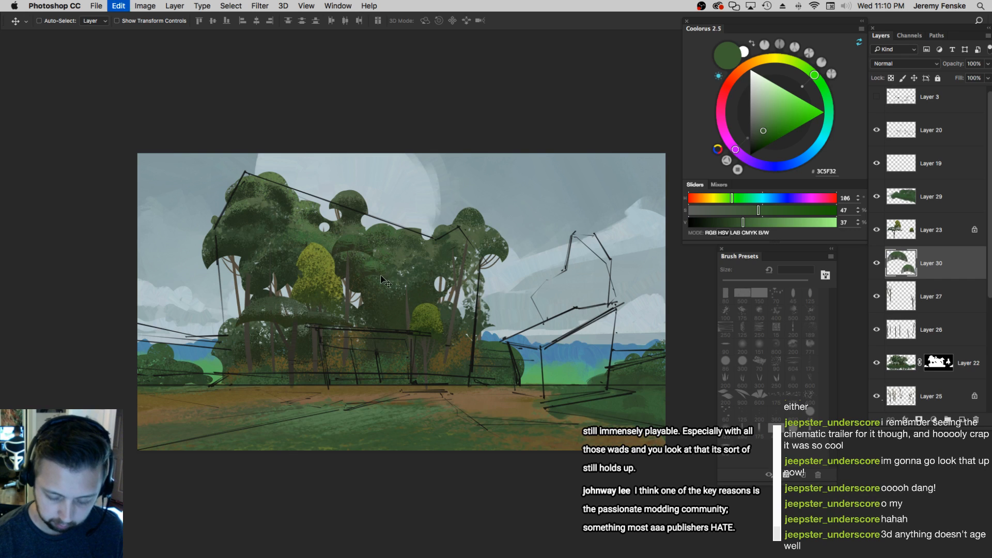
# Shade Layer 22's foliage above the small yellow tree with dark green 212E19, using a textured brush
pyautogui.press('z')
pyautogui.keyDown('alt'); pyautogui.click(378, 281); pyautogui.keyUp('alt')
pyautogui.doubleClick(372, 285)
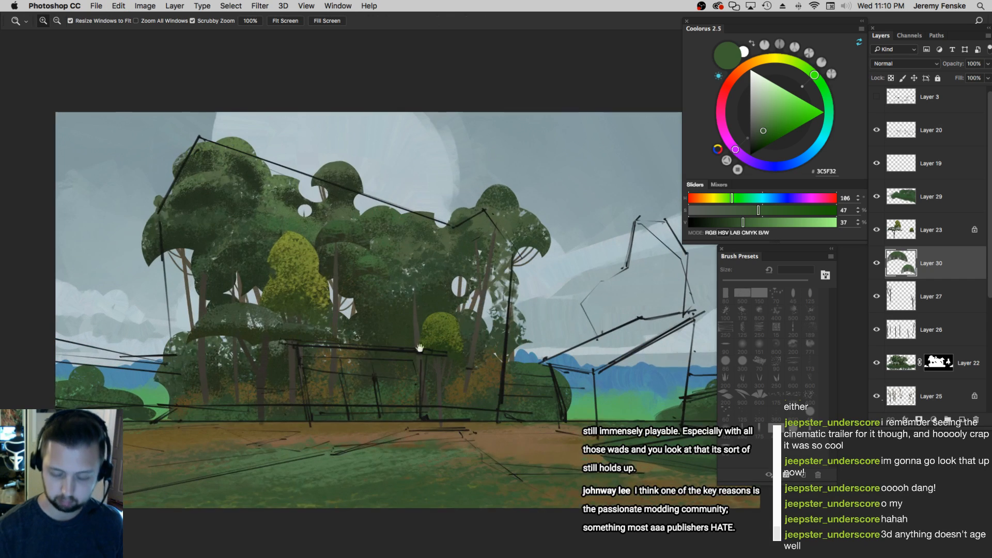
pyautogui.keyDown('alt'); pyautogui.click(416, 352); pyautogui.keyUp('alt')
pyautogui.keyDown('ctrl'); pyautogui.click(424, 323); pyautogui.keyUp('ctrl')
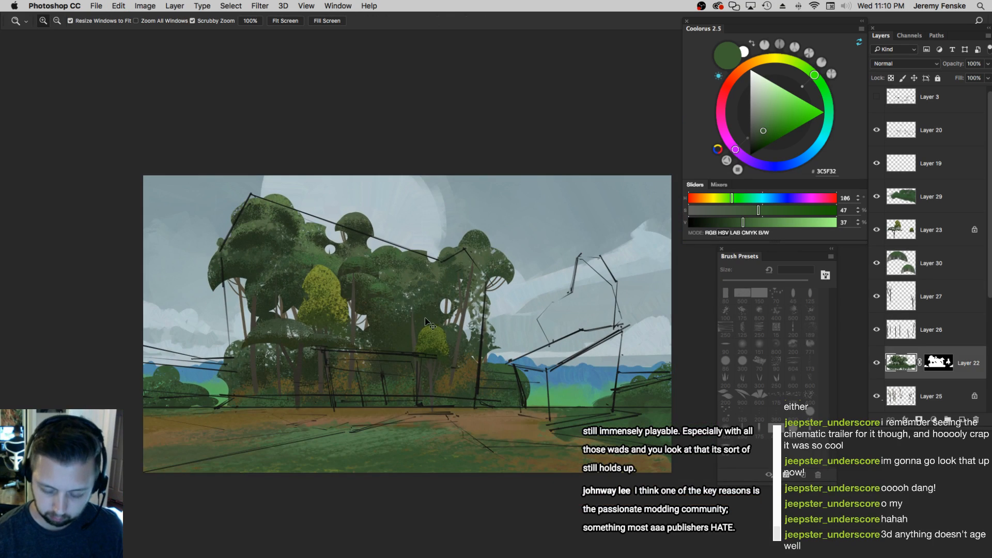
pyautogui.press('b')
pyautogui.click(808, 396)
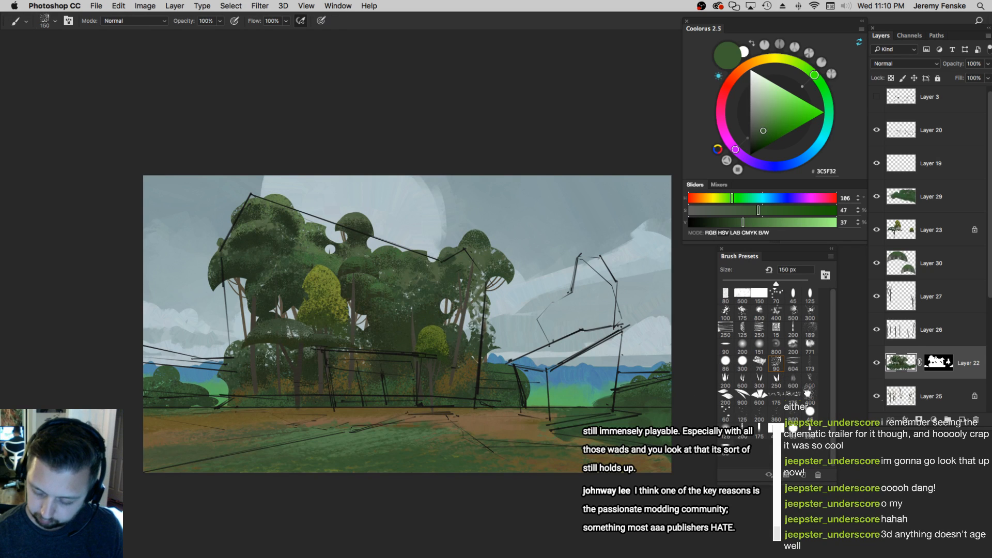
pyautogui.keyDown('alt'); pyautogui.click(425, 319); pyautogui.keyUp('alt')
pyautogui.click(716, 222)
pyautogui.press('[')
pyautogui.press('[')
pyautogui.press('[')
pyautogui.press('[')
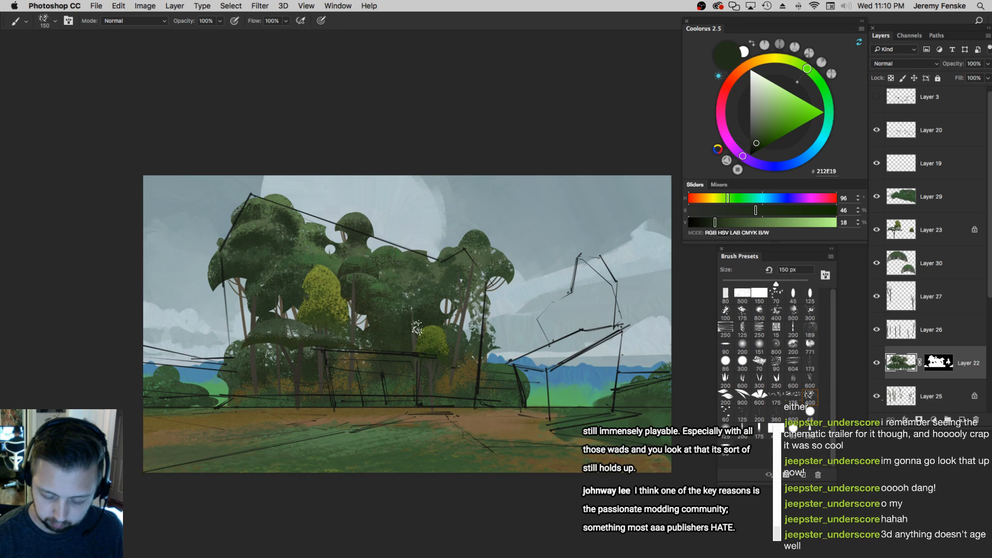
# Choose the narrow elliptical brush at 50 px and make Layer 19 the active layer
pyautogui.press('z')
pyautogui.moveTo(464, 367)
pyautogui.mouseDown()
pyautogui.moveTo(432, 379)
pyautogui.moveTo(444, 370)
pyautogui.mouseUp()
pyautogui.moveTo(552, 394); pyautogui.dragTo(467, 364)
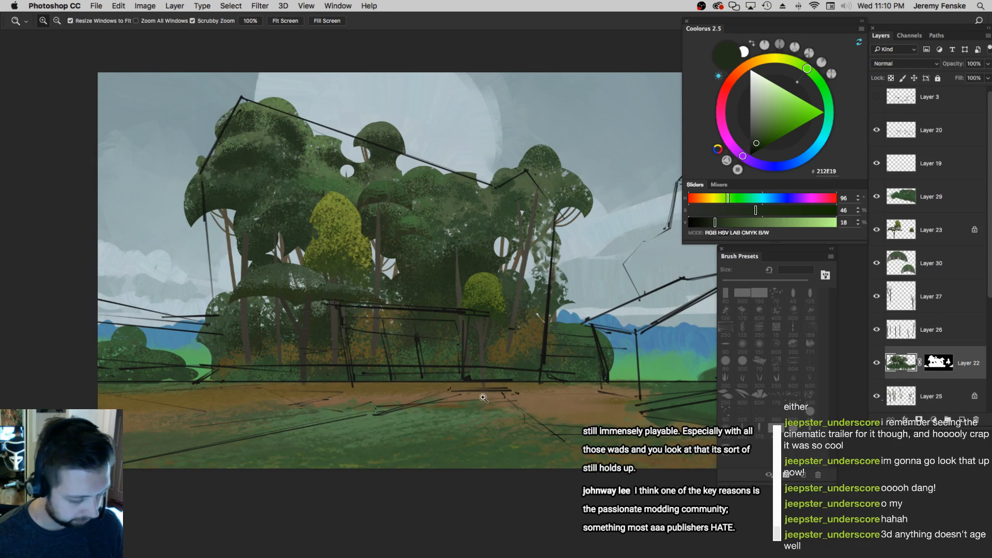
pyautogui.press('b')
pyautogui.click(793, 294)
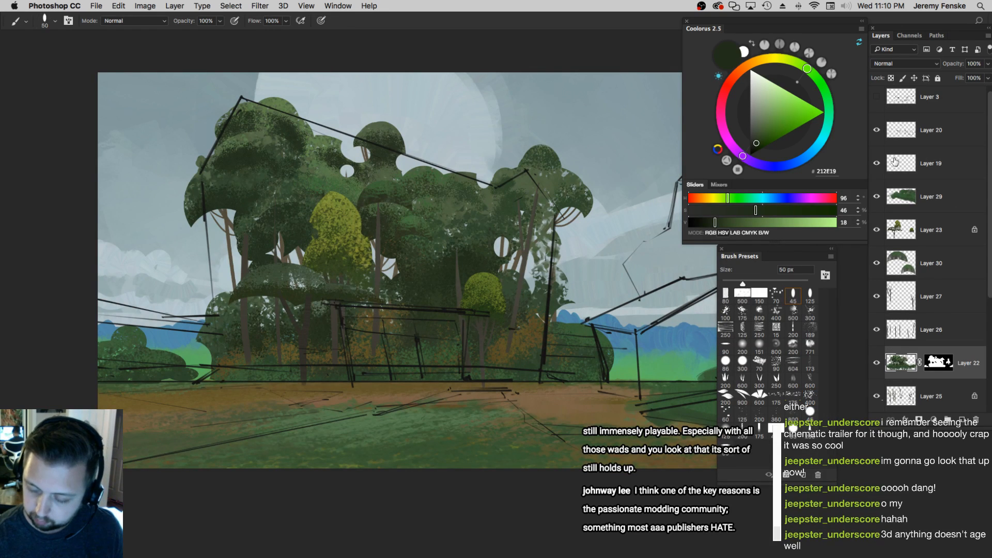
pyautogui.click(931, 163)
pyautogui.moveTo(658, 289); pyautogui.dragTo(596, 305)
pyautogui.moveTo(530, 322); pyautogui.dragTo(407, 376)
pyautogui.press('super+z')
pyautogui.press('super+z')
pyautogui.press('super+z')
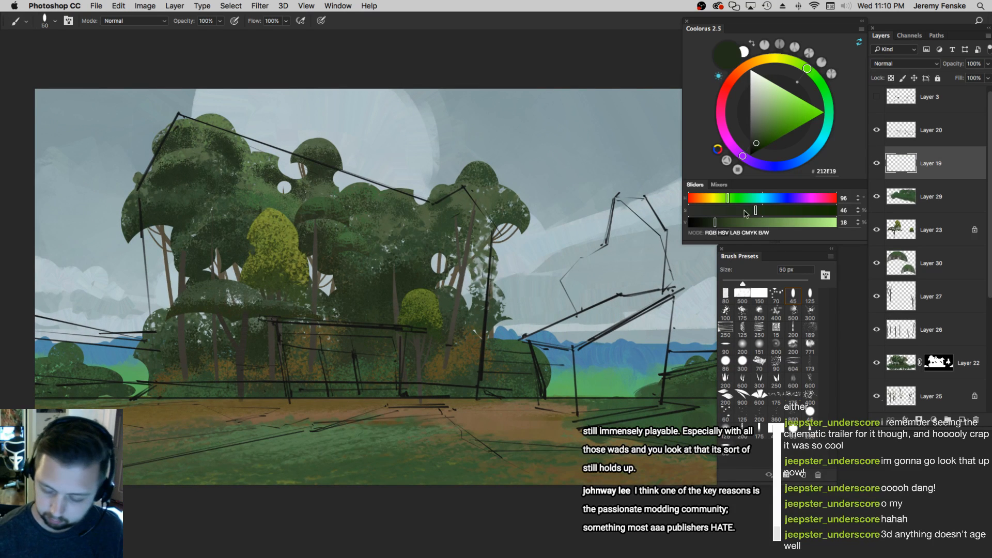
# Set the painting colour to brown 574227 and reduce the brush size to 40 px
pyautogui.click(702, 200)
pyautogui.click(764, 210)
pyautogui.moveTo(715, 221); pyautogui.dragTo(738, 222)
pyautogui.click(769, 210)
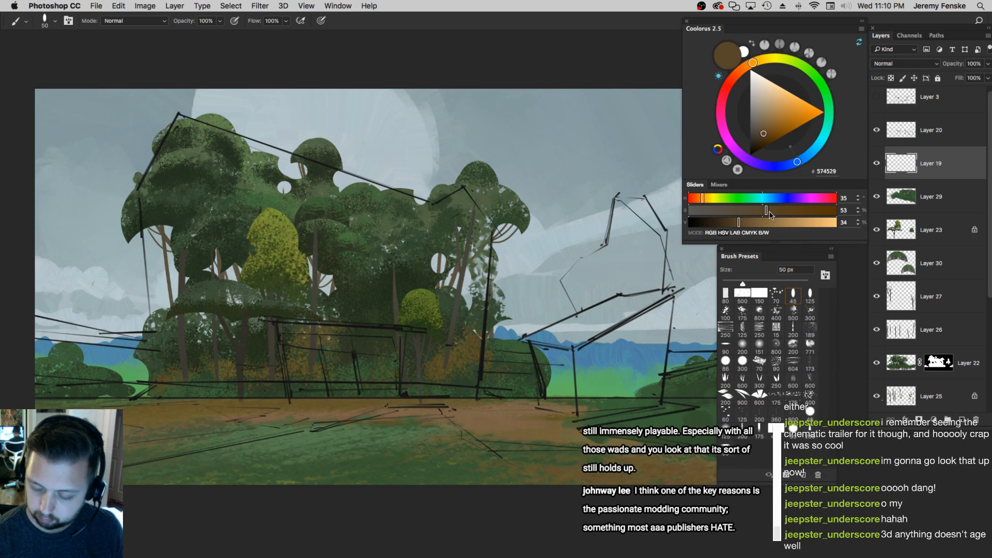
pyautogui.click(701, 200)
pyautogui.press('[')
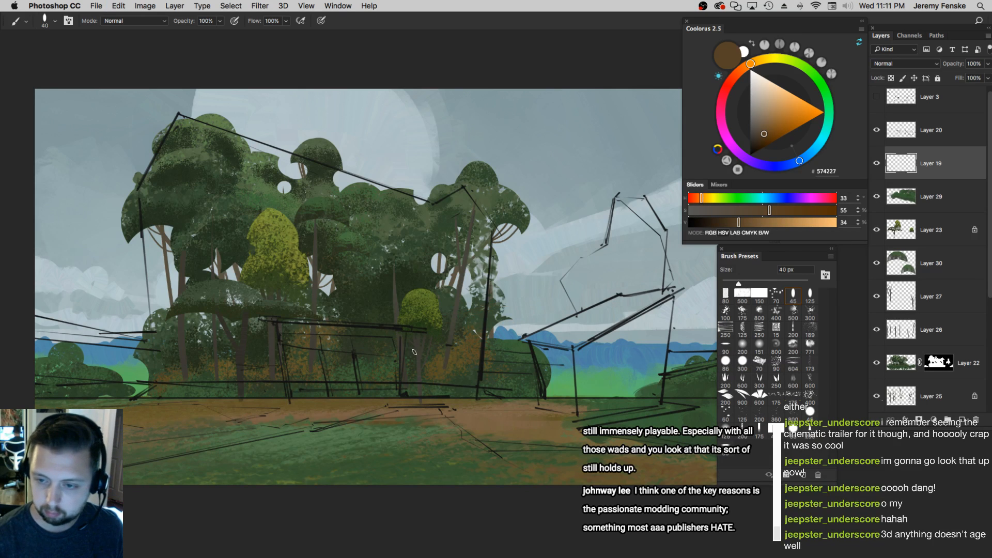
# Paint the left post and the sloping roof beam of the sketched shed with straight brown strokes on Layer 19
pyautogui.press('z')
pyautogui.click(412, 357)
pyautogui.moveTo(384, 369); pyautogui.dragTo(460, 316)
pyautogui.press('b')
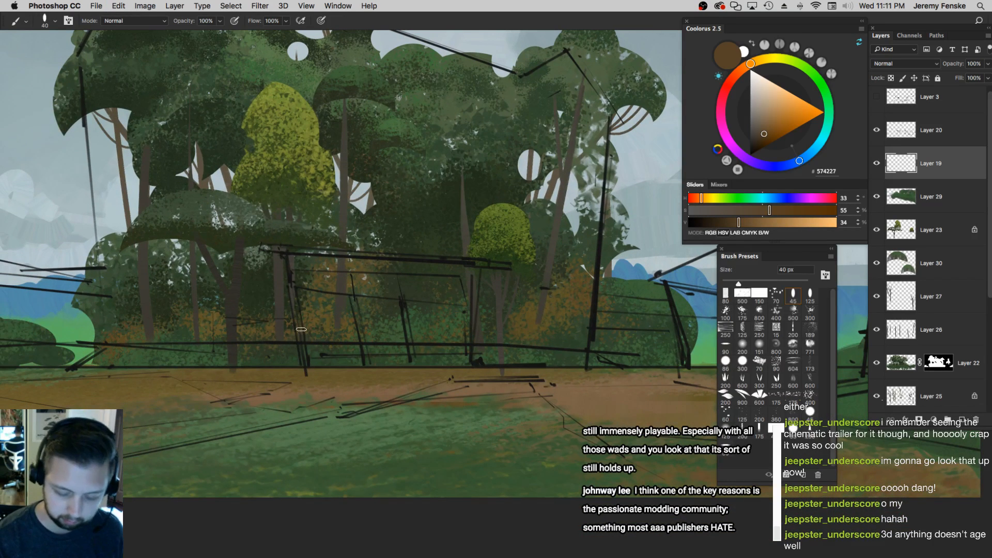
pyautogui.keyDown('shift'); pyautogui.click(303, 365); pyautogui.keyUp('shift')
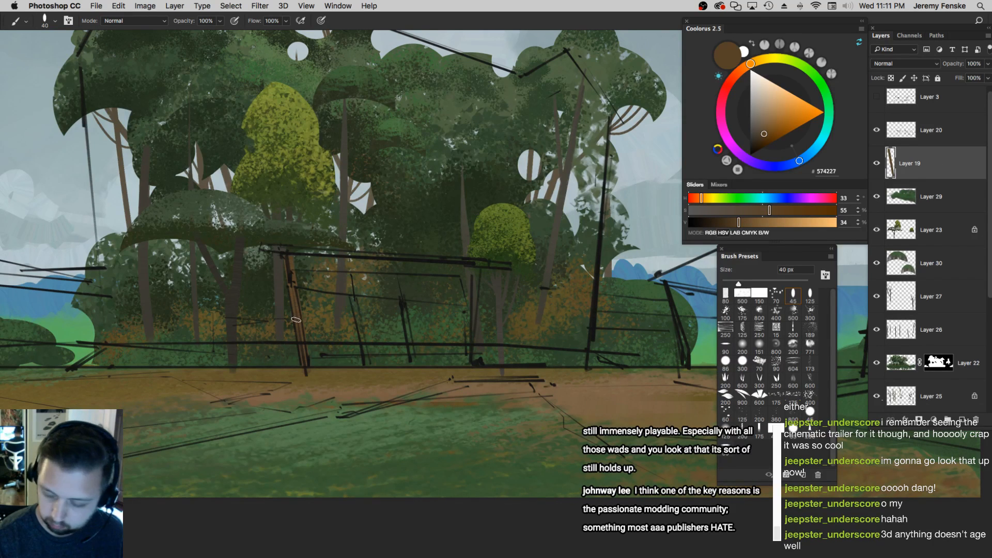
pyautogui.press('[')
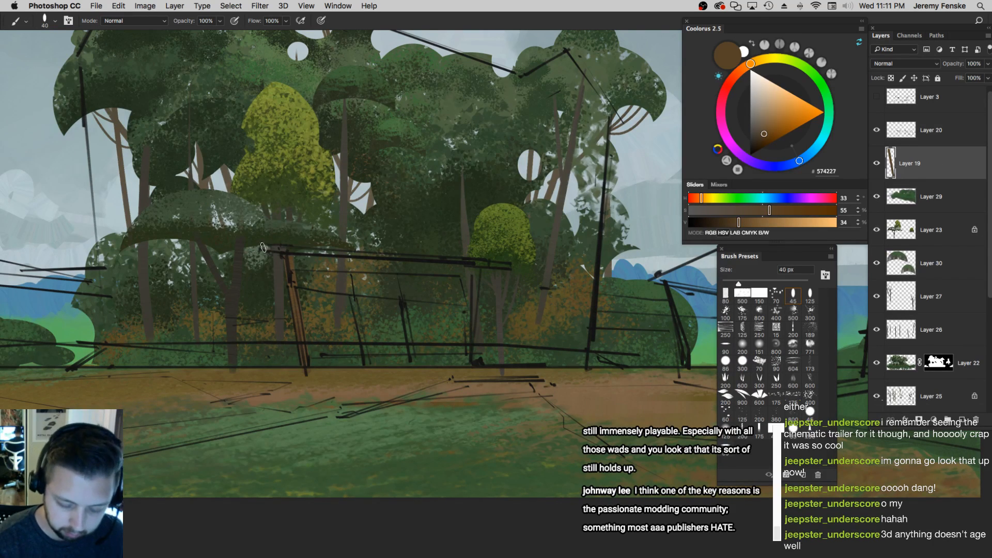
pyautogui.click(264, 248)
pyautogui.keyDown('shift'); pyautogui.click(507, 266); pyautogui.keyUp('shift')
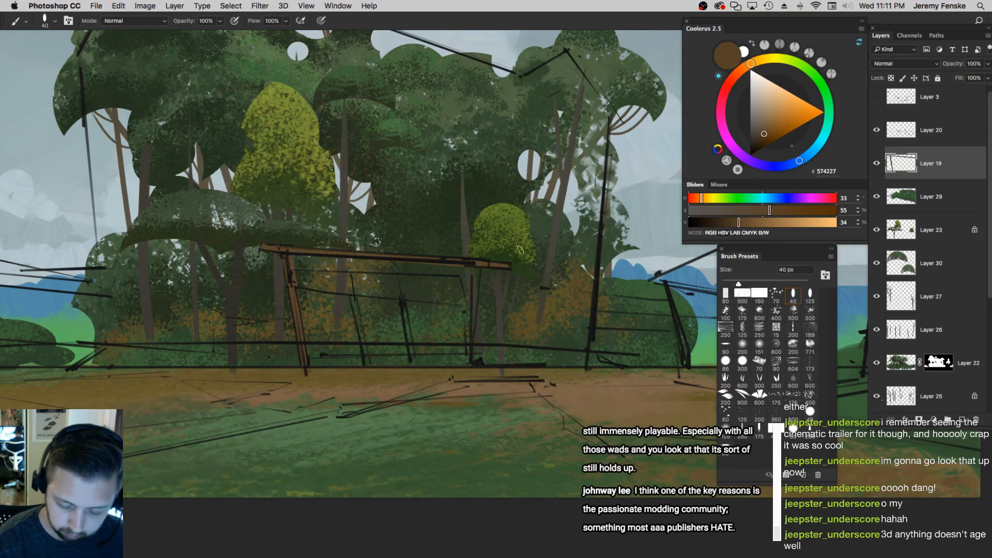
# Fill the shed's upper wall beneath the roof beam with brown 574227, using brush sizes from 60 to 90 px
pyautogui.press(']')
pyautogui.press(']')
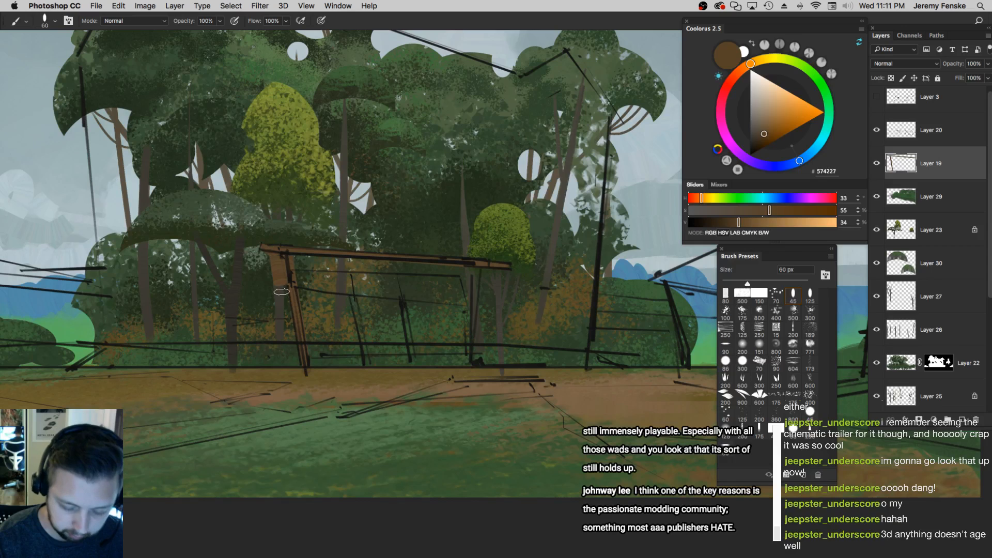
pyautogui.press(']')
pyautogui.press('[')
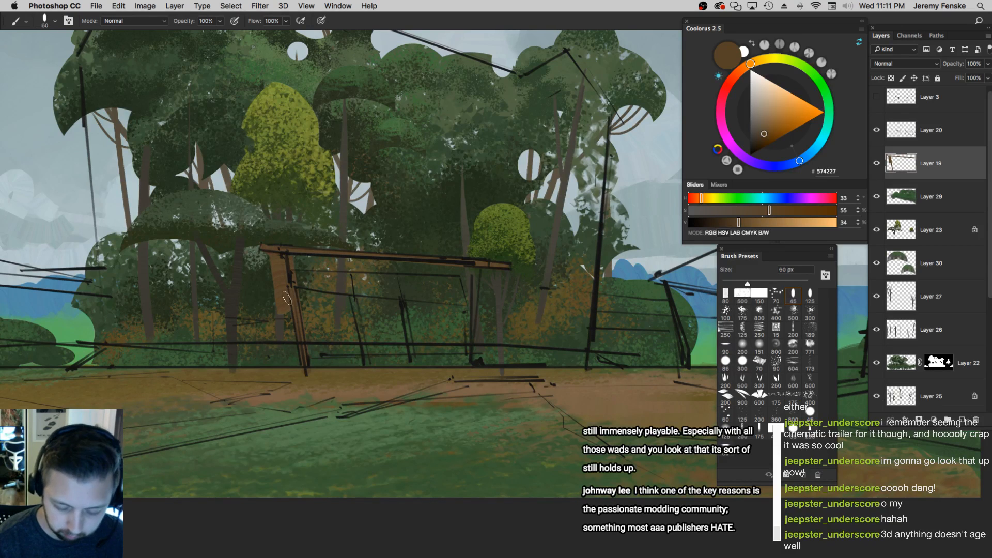
pyautogui.moveTo(356, 302); pyautogui.dragTo(459, 313)
pyautogui.press(']')
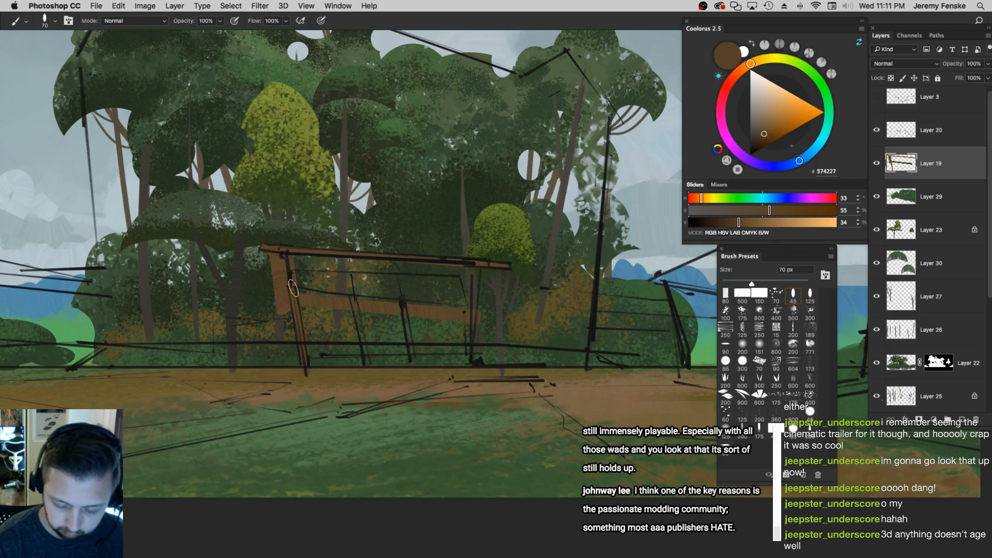
pyautogui.moveTo(284, 288); pyautogui.dragTo(465, 302)
pyautogui.press(']')
pyautogui.press(']')
pyautogui.press('F5')
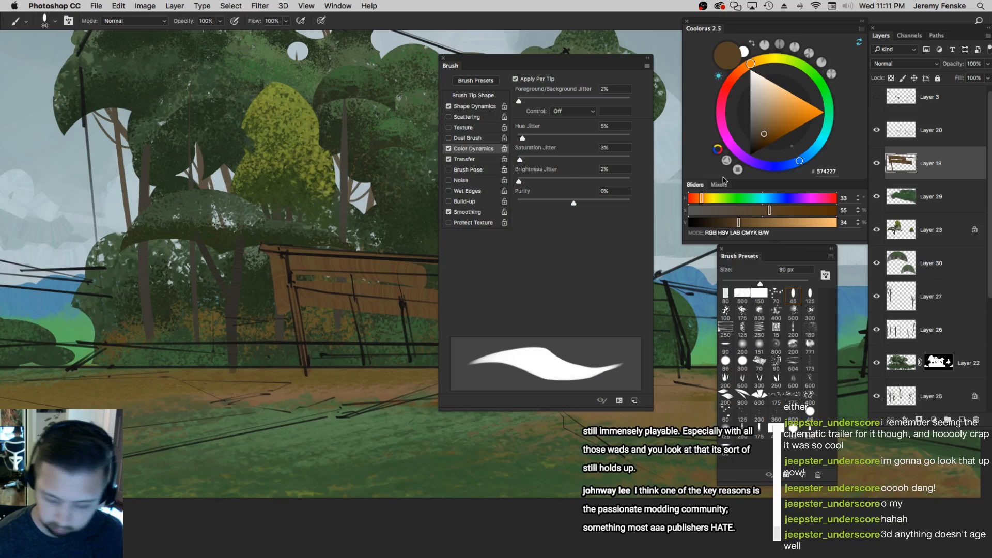
pyautogui.press('F5')
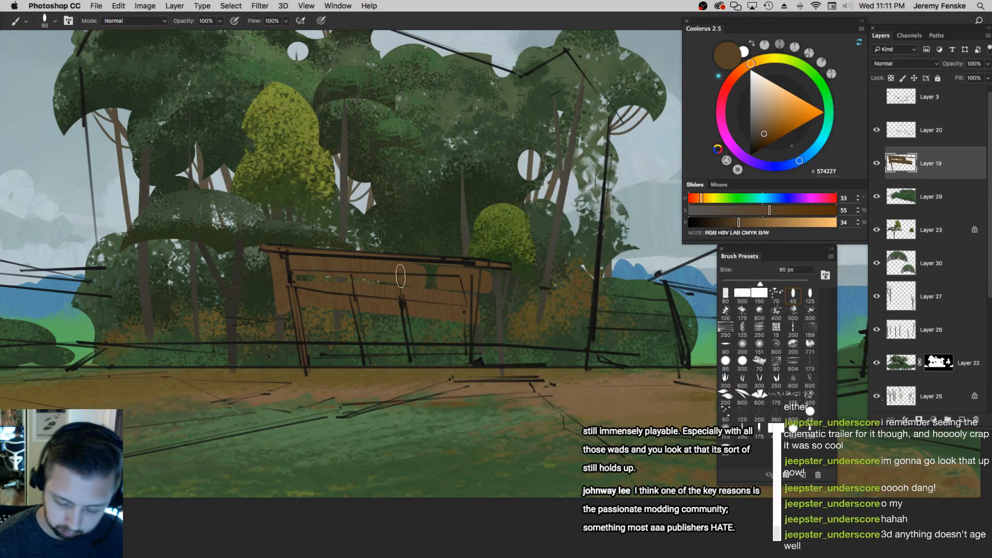
pyautogui.press('[')
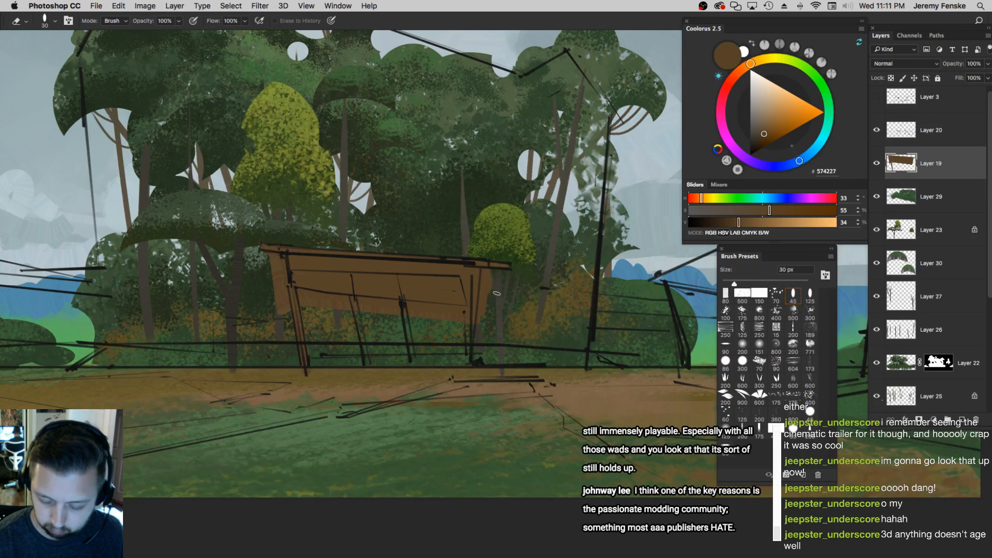
# Trim the shed wall's right edge with the eraser and paint its support posts with the brush at 30–40 px
pyautogui.press('[')
pyautogui.press('[')
pyautogui.press('[')
pyautogui.press('[')
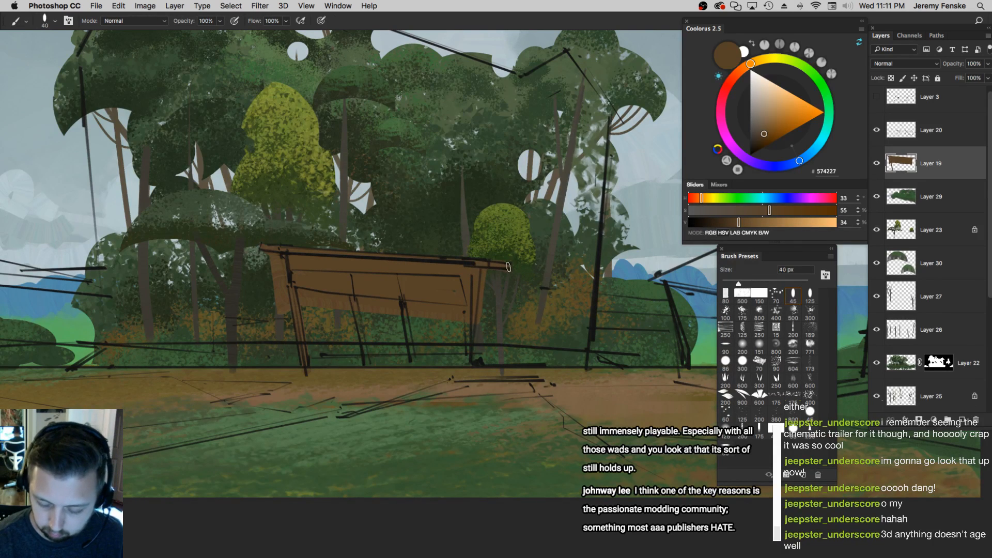
pyautogui.press('[')
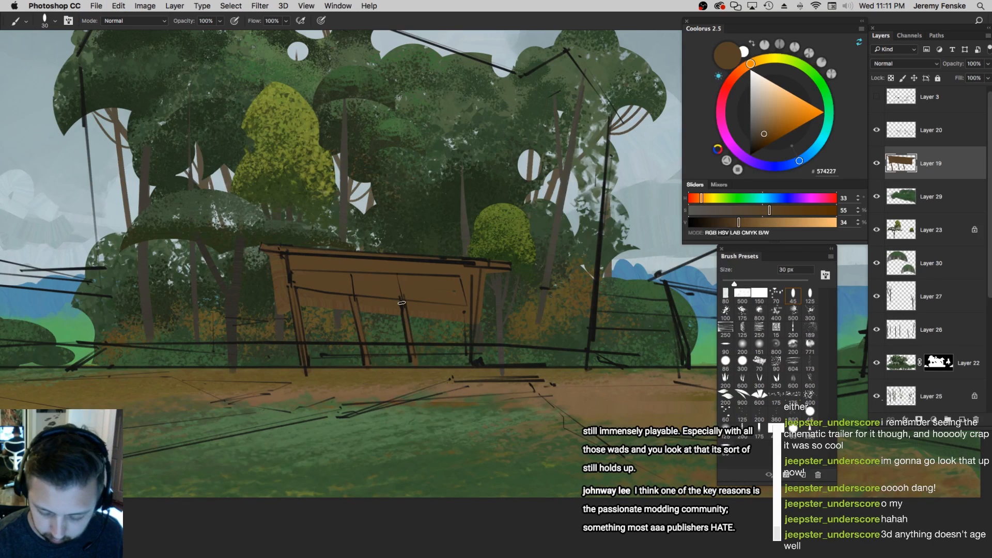
pyautogui.moveTo(469, 326); pyautogui.dragTo(472, 336)
pyautogui.press('super+z')
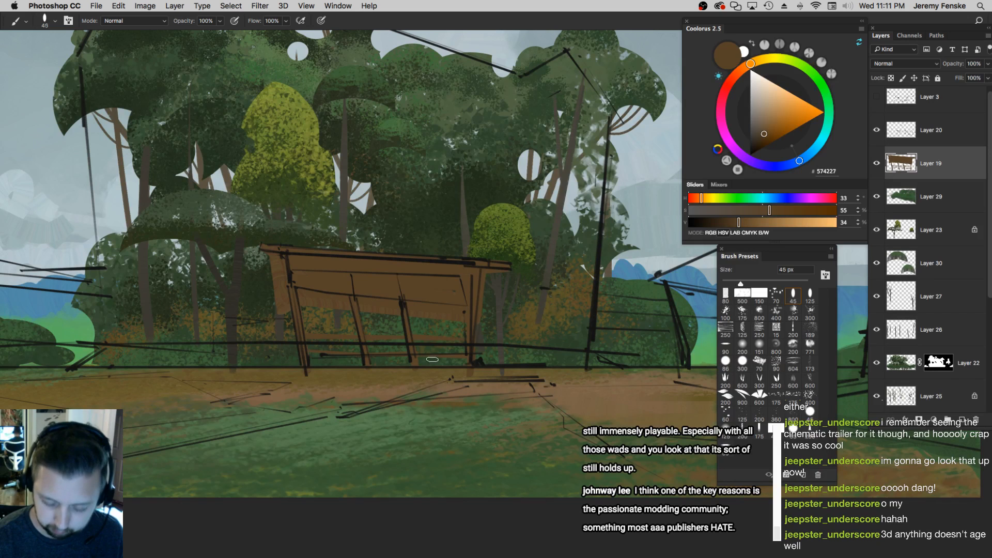
# Paint brown boards between the lower ends of the shed's posts, using brush sizes from 20 to 45 px
pyautogui.press(']')
pyautogui.press('[')
pyautogui.press('[')
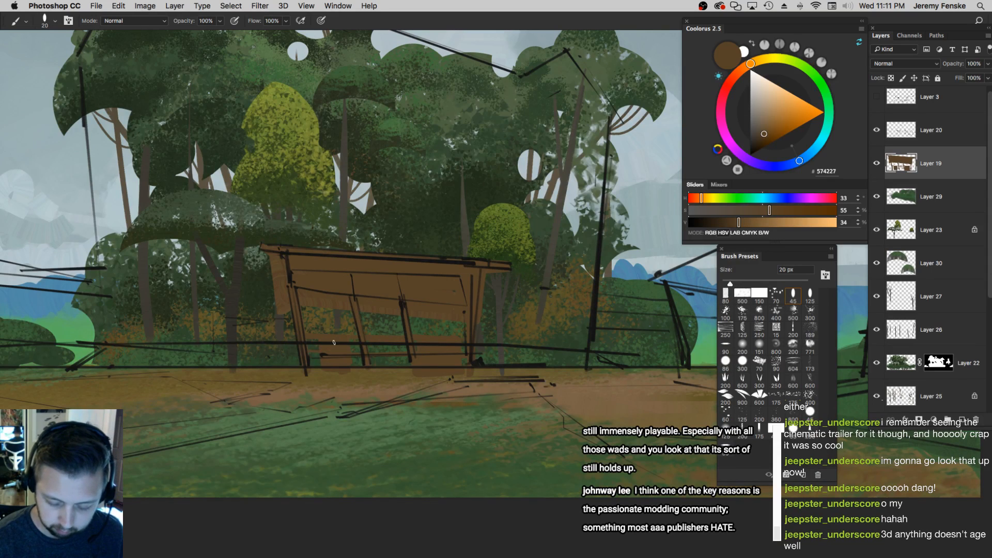
# Show Layer 3 briefly to compare it with the painting, and hide it again
pyautogui.press('z')
pyautogui.moveTo(483, 349)
pyautogui.mouseDown()
pyautogui.moveTo(449, 366)
pyautogui.moveTo(476, 349)
pyautogui.mouseUp()
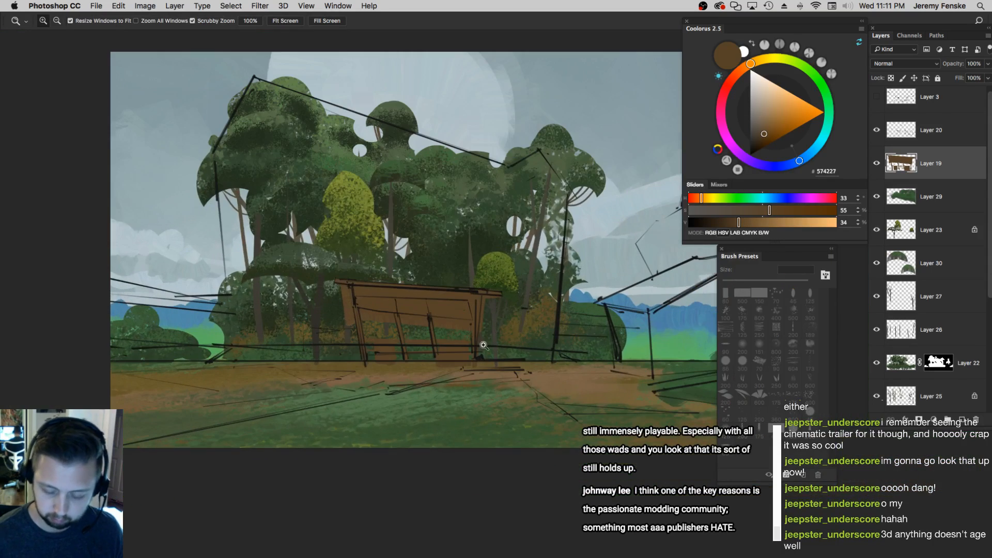
pyautogui.click(938, 103)
pyautogui.click(877, 104)
pyautogui.click(877, 104)
# Paint the upper roof edge of the sketched building beside the grove with straight brown strokes at 40 px
pyautogui.moveTo(568, 326); pyautogui.dragTo(424, 351)
pyautogui.keyDown('super'); pyautogui.click(318, 335); pyautogui.keyUp('super')
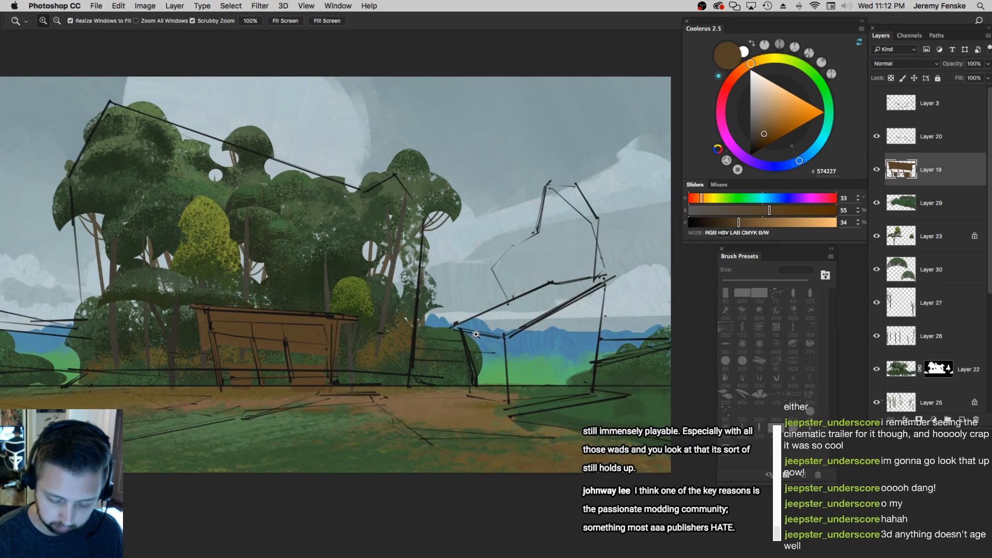
pyautogui.hscroll(5, 320, 337)
pyautogui.press('b')
pyautogui.click(329, 319)
pyautogui.keyDown('shift'); pyautogui.click(425, 276); pyautogui.keyUp('shift')
pyautogui.click(328, 319)
pyautogui.keyDown('shift'); pyautogui.click(426, 279); pyautogui.keyUp('shift')
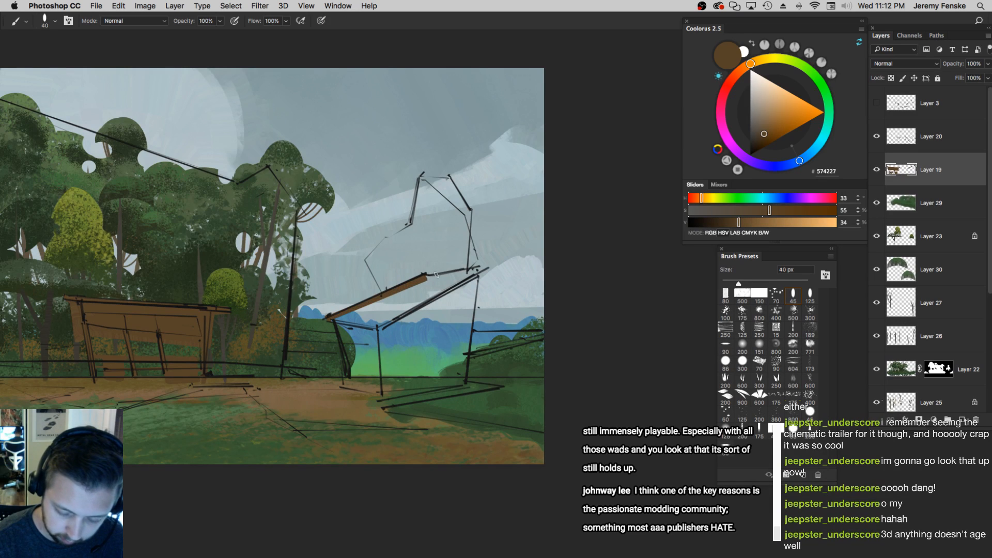
pyautogui.keyDown('shift'); pyautogui.click(473, 270); pyautogui.keyUp('shift')
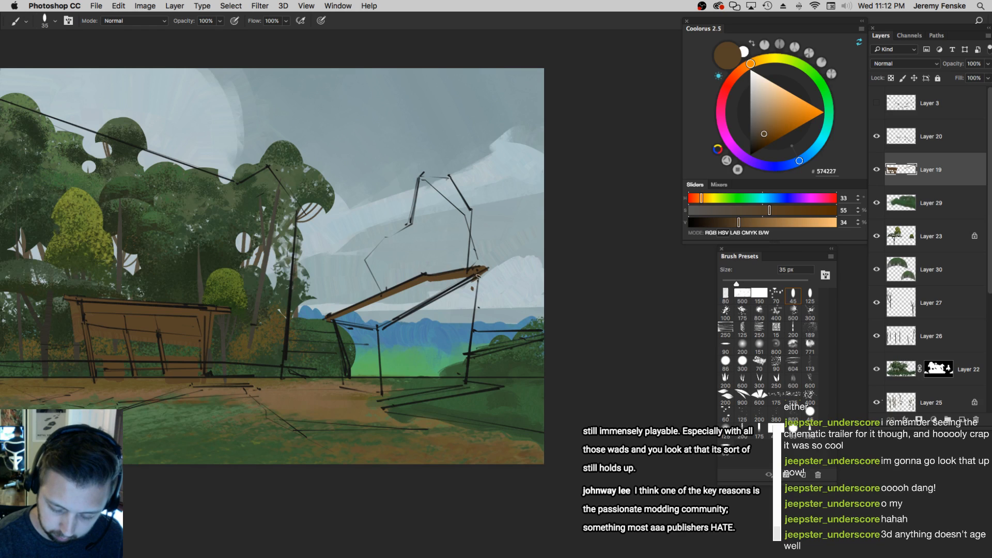
# Outline the same building's sides and base with brown strokes and fill the enclosed shape with the Paint Bucket
pyautogui.keyDown('shift'); pyautogui.click(466, 381); pyautogui.keyUp('shift')
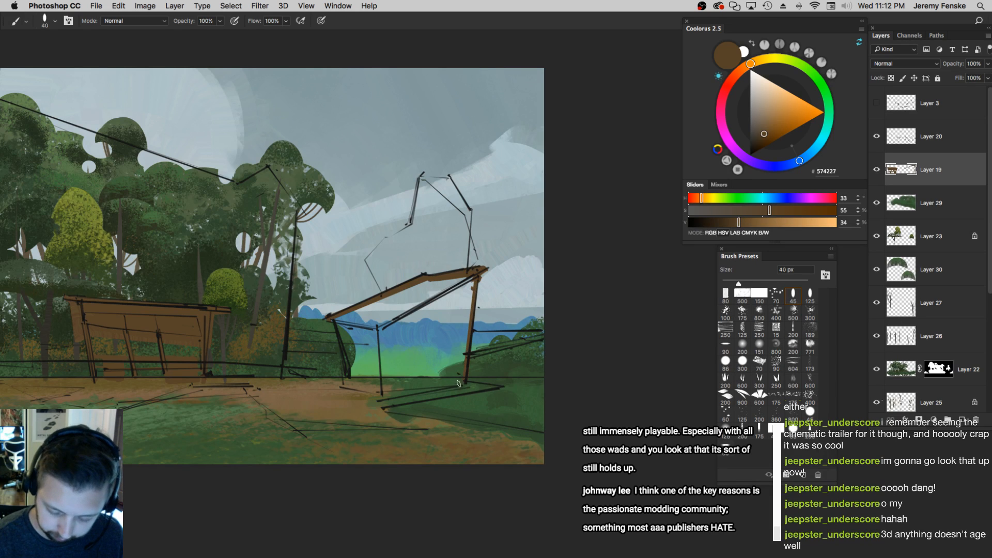
pyautogui.keyDown('shift'); pyautogui.click(379, 395); pyautogui.keyUp('shift')
pyautogui.keyDown('shift'); pyautogui.click(339, 387); pyautogui.keyUp('shift')
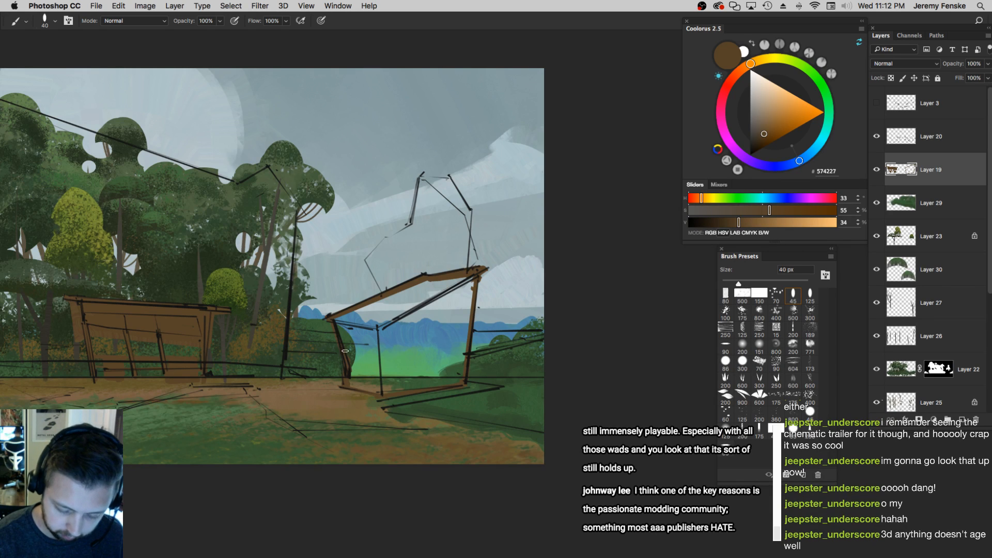
pyautogui.press('g')
pyautogui.click(427, 331)
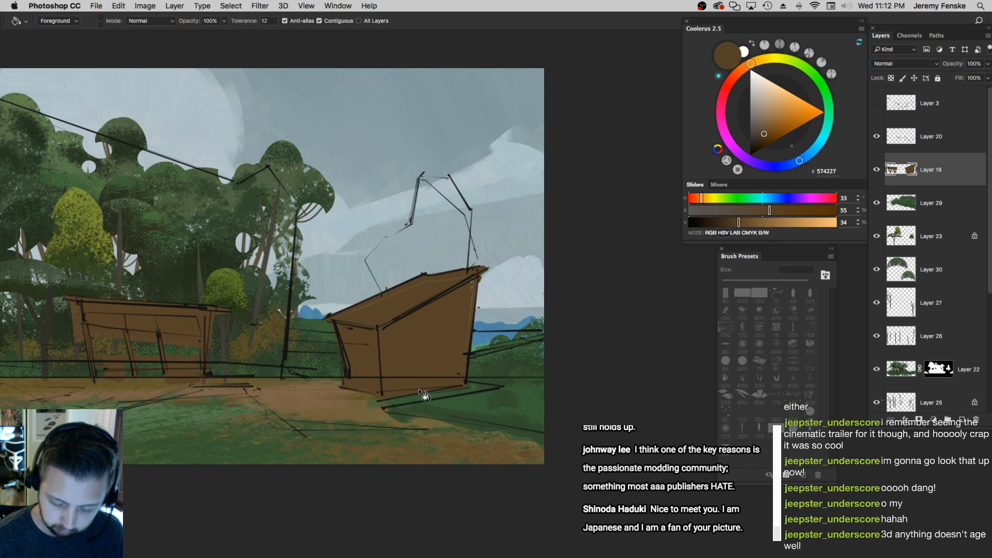
# Touch up the filled building's roof line and corners with the brown brush at 70 px
pyautogui.press('b')
pyautogui.press(']')
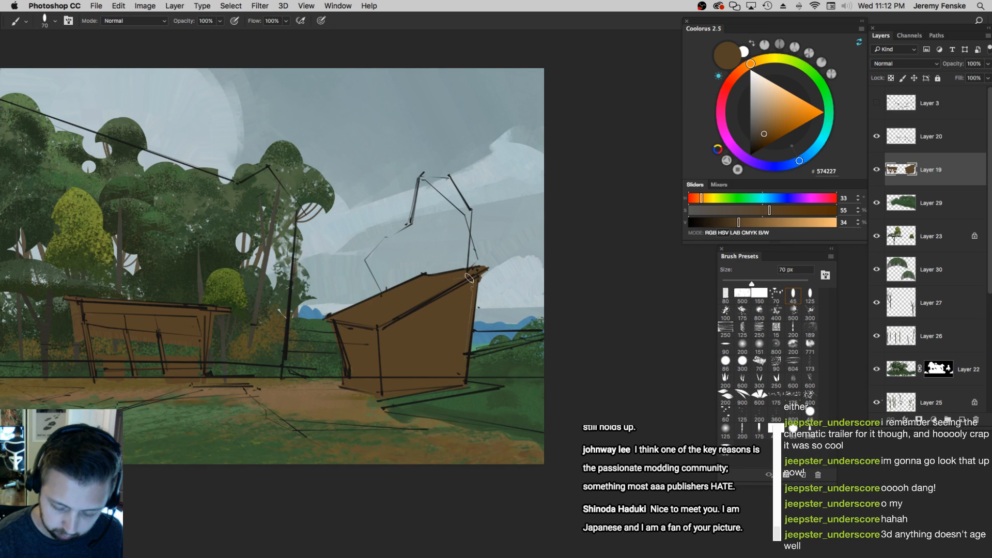
pyautogui.press(']')
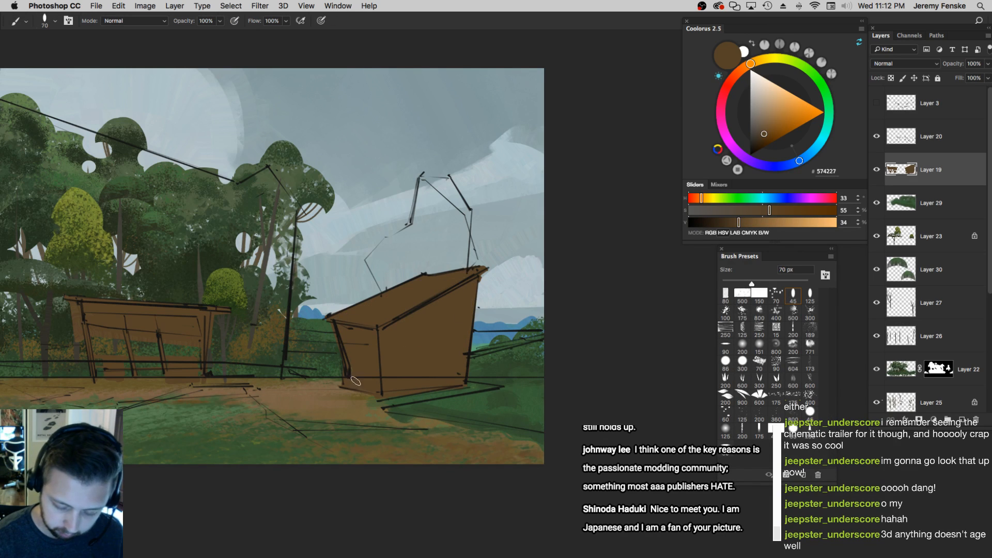
# Examine the whole composition, checking both brown buildings against the sketch lines and the tree grove
pyautogui.press('z')
pyautogui.moveTo(416, 362)
pyautogui.mouseDown()
pyautogui.moveTo(361, 364)
pyautogui.moveTo(422, 367)
pyautogui.mouseUp()
pyautogui.moveTo(422, 368); pyautogui.dragTo(539, 385)
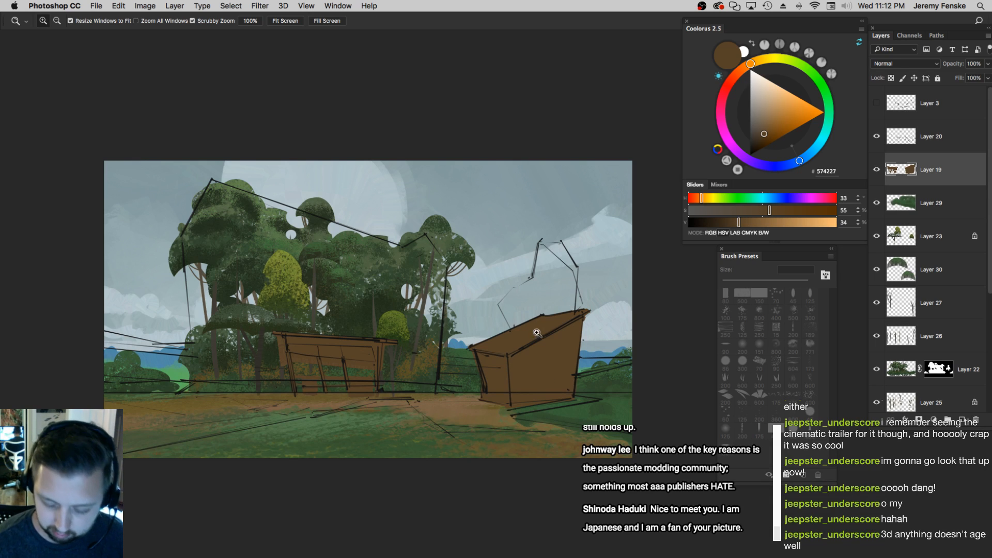
pyautogui.press('b')
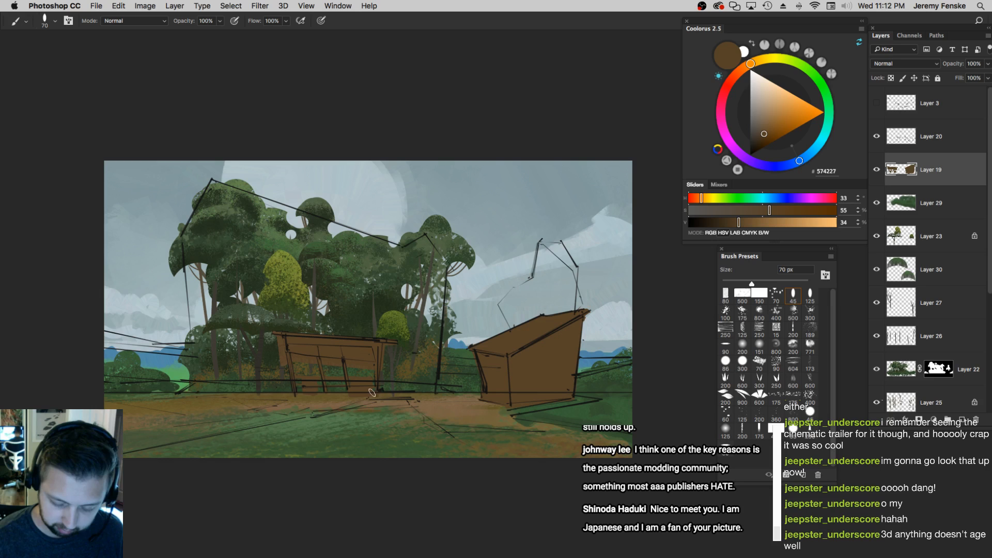
pyautogui.press('z')
pyautogui.keyDown('alt'); pyautogui.click(512, 376); pyautogui.keyUp('alt')
pyautogui.click(512, 376)
pyautogui.moveTo(474, 405); pyautogui.dragTo(488, 409)
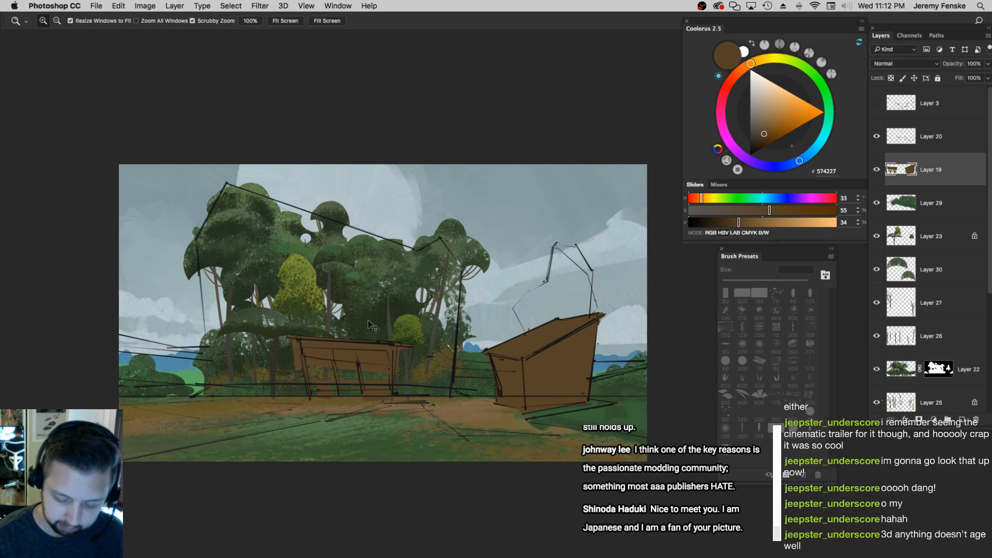
# Add a new layer above Layer 29 and set up a soft round brush with the blue of the distant hills
pyautogui.click(937, 207)
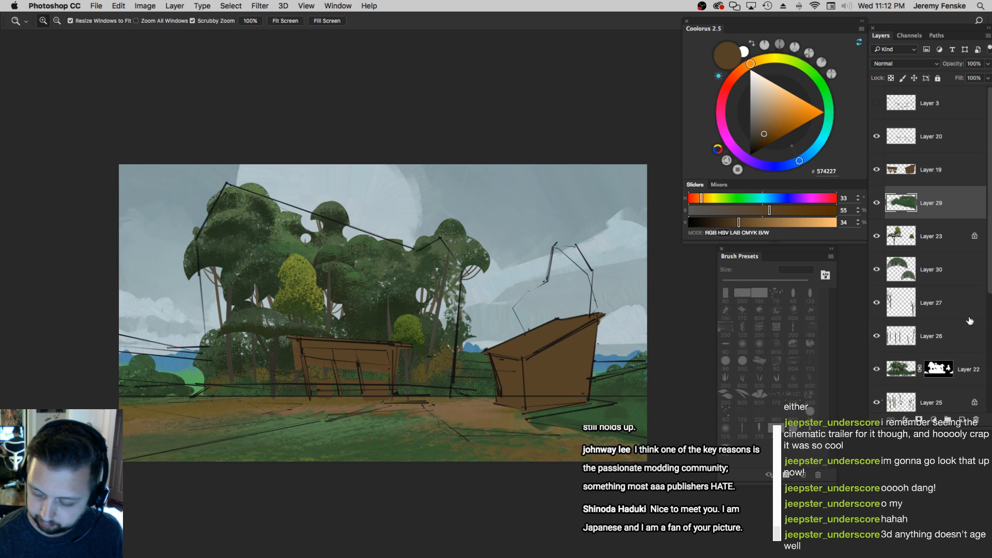
pyautogui.click(962, 419)
pyautogui.press('b')
pyautogui.click(743, 347)
pyautogui.press(']')
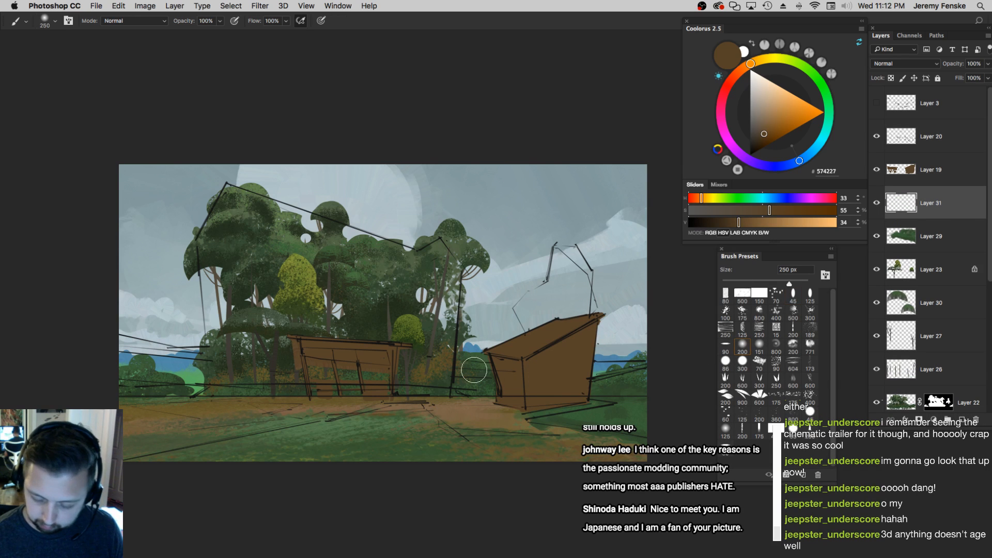
pyautogui.keyDown('alt'); pyautogui.click(471, 352); pyautogui.keyUp('alt')
pyautogui.press(']')
pyautogui.press(']')
pyautogui.press('[')
pyautogui.press('[')
pyautogui.press('[')
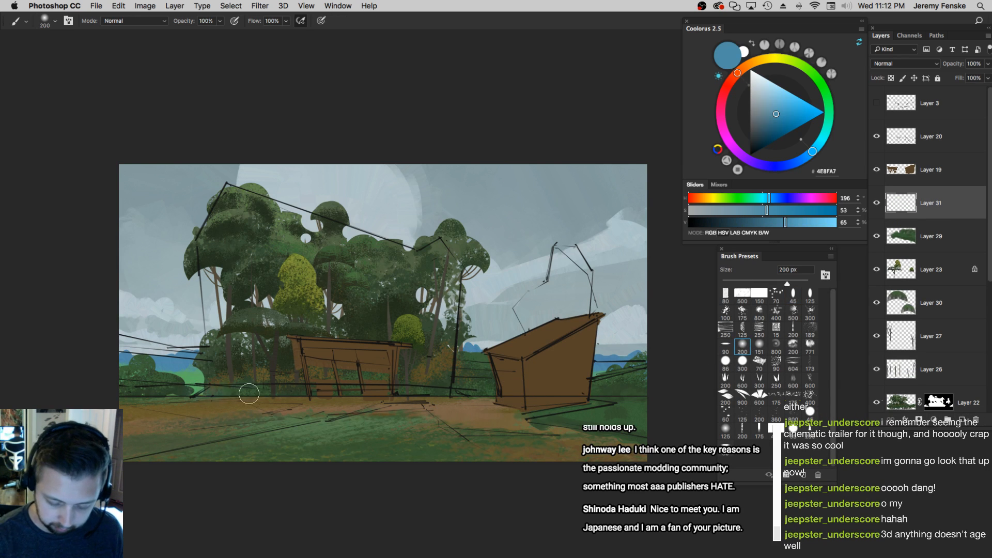
# Paint a soft blue haze along the grove's base behind the buildings, using 20% flow and a large soft brush
pyautogui.press(']')
pyautogui.press(']')
pyautogui.press(']')
pyautogui.press('2')
pyautogui.moveTo(120, 378); pyautogui.dragTo(610, 377)
pyautogui.press(']')
pyautogui.press(']')
pyautogui.press('[')
pyautogui.press('[')
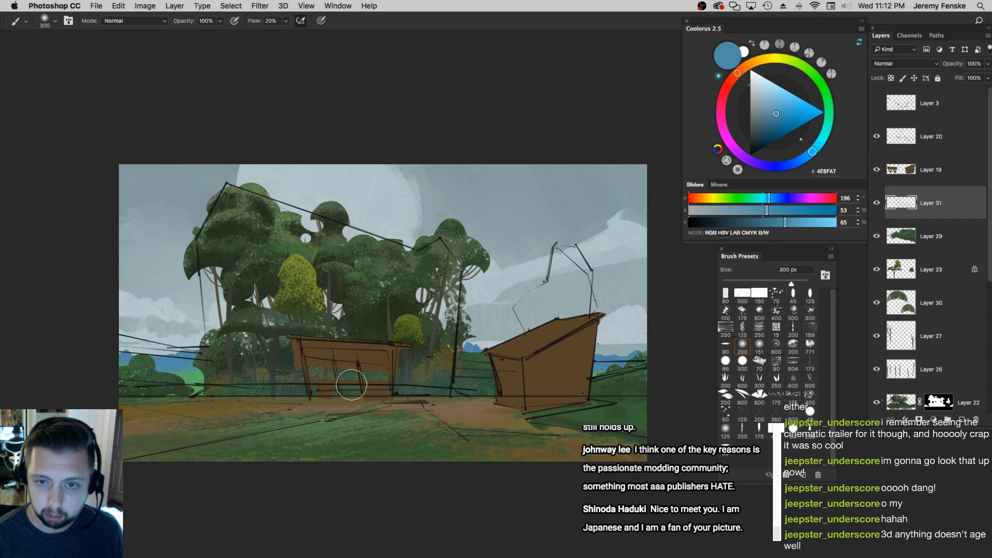
# Compare the painting with and without the Layer 20 sketch, and lower that layer's opacity to 36%
pyautogui.press('z')
pyautogui.moveTo(452, 356); pyautogui.dragTo(538, 364)
pyautogui.keyDown('alt'); pyautogui.click(513, 371); pyautogui.keyUp('alt')
pyautogui.hscroll(2, 522, 374)
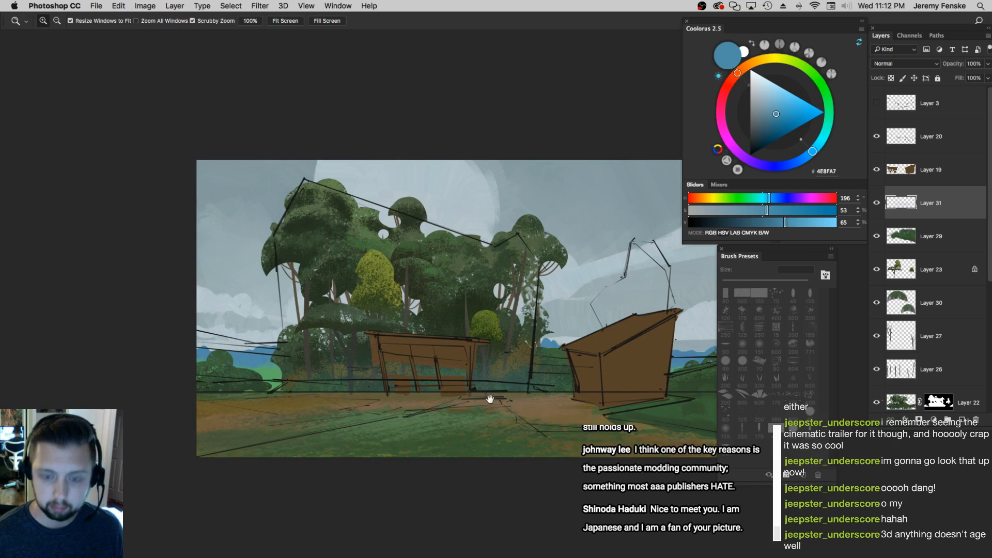
pyautogui.click(942, 137)
pyautogui.click(875, 137)
pyautogui.click(875, 137)
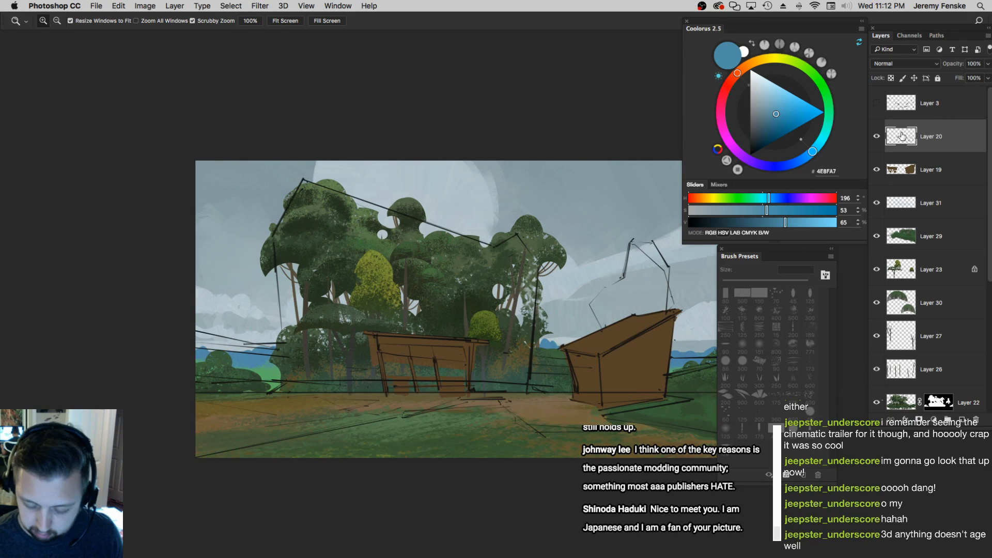
pyautogui.moveTo(957, 64); pyautogui.dragTo(941, 68)
pyautogui.moveTo(559, 372); pyautogui.dragTo(436, 377)
pyautogui.moveTo(957, 64); pyautogui.dragTo(948, 70)
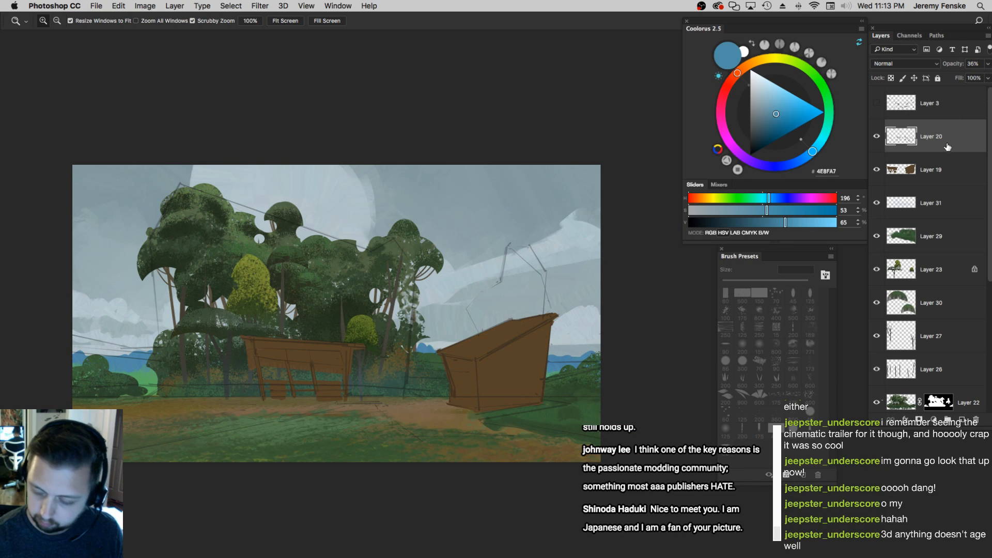
# Clip Layer 20 to Layer 19 and place a copy of the sketch beneath Layer 19 at 18% opacity
pyautogui.moveTo(946, 149)
pyautogui.mouseDown()
pyautogui.moveTo(967, 164)
pyautogui.moveTo(969, 182)
pyautogui.mouseUp()
pyautogui.moveTo(959, 64); pyautogui.dragTo(949, 67)
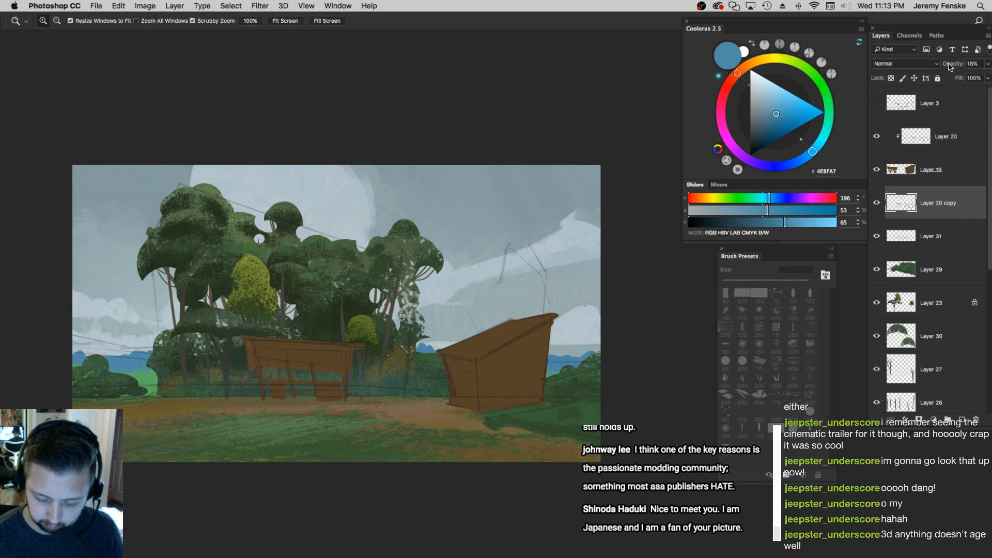
# Merge the clipped Layer 20 sketch into Layer 19 and add a new empty layer clipped to it
pyautogui.click(952, 151)
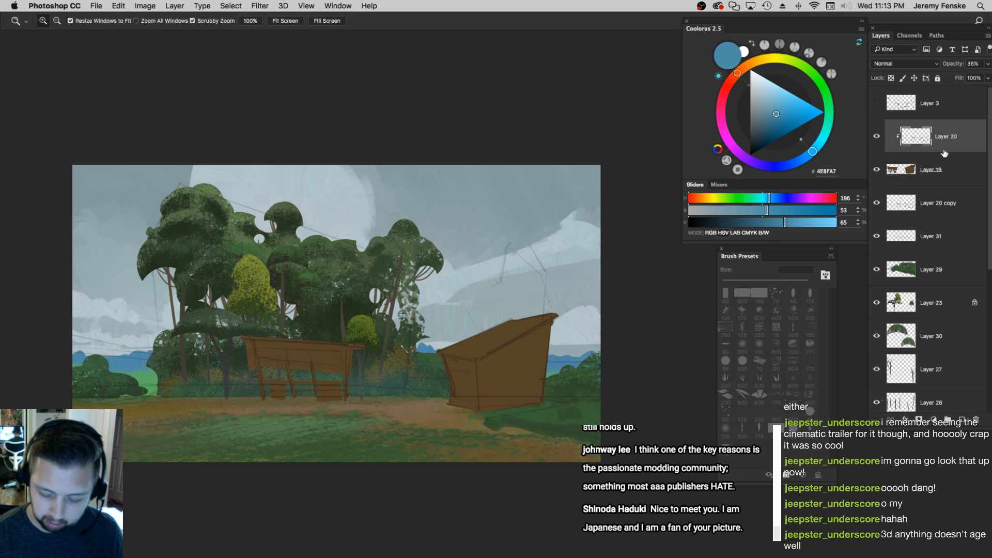
pyautogui.press('Delete')
pyautogui.click(962, 420)
pyautogui.keyDown('alt'); pyautogui.click(937, 152); pyautogui.keyUp('alt')
# Return to the blue haze on Layer 31 and set up a soft round eraser at 200 px
pyautogui.click(432, 375)
pyautogui.moveTo(419, 393); pyautogui.dragTo(522, 406)
pyautogui.moveTo(479, 278); pyautogui.dragTo(492, 270)
pyautogui.press('super+z')
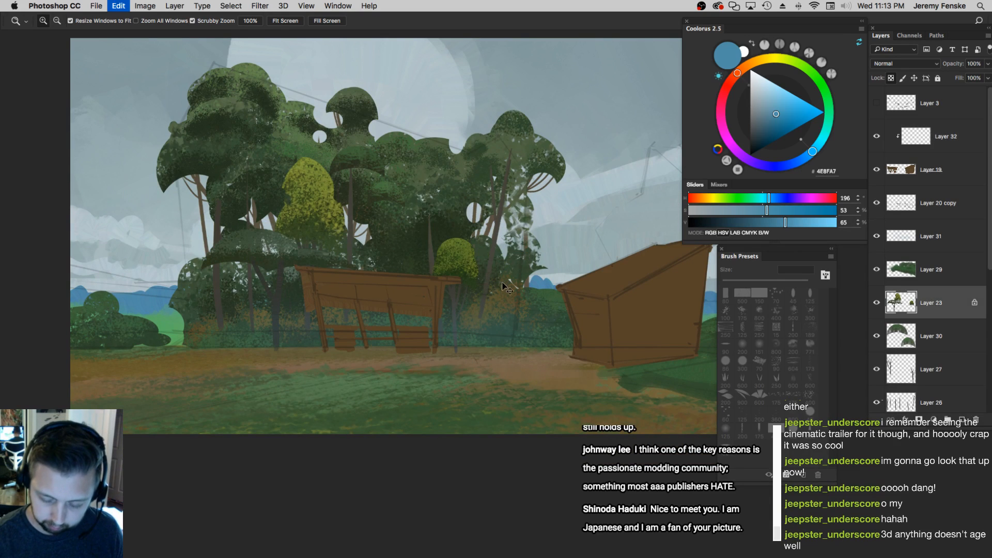
pyautogui.moveTo(472, 338); pyautogui.dragTo(511, 326)
pyautogui.press('super+z')
pyautogui.press('e')
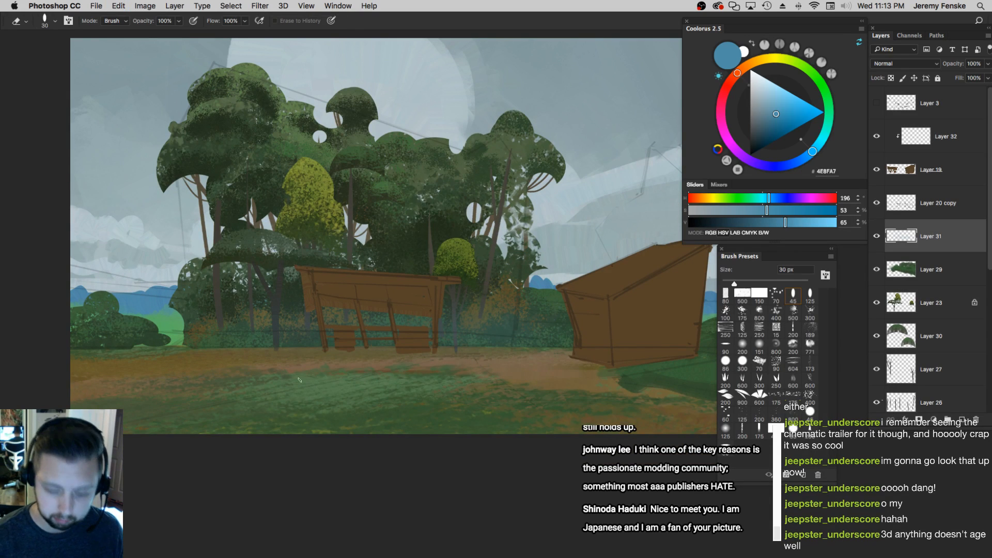
pyautogui.click(742, 344)
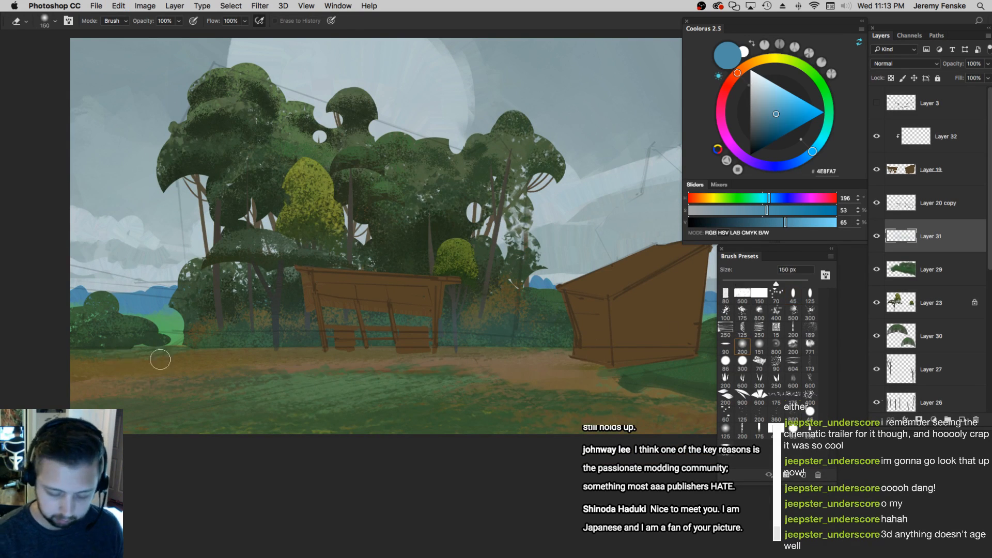
pyautogui.press(']')
pyautogui.press(']')
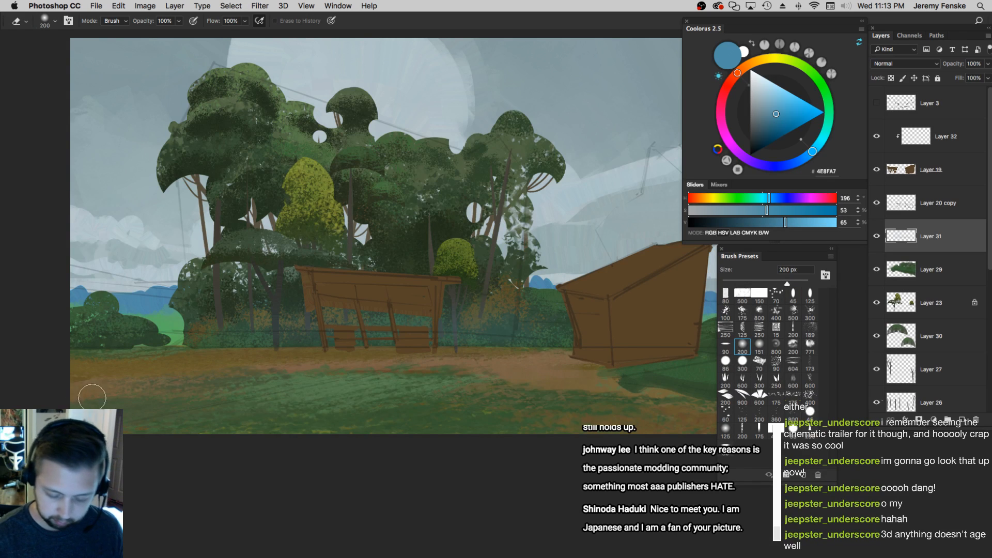
# Select Layer 19 and try a dark brown (#362918) stroke under the shed's roof with the flat brush at 100 px
pyautogui.keyDown('super'); pyautogui.click(423, 304); pyautogui.keyUp('super')
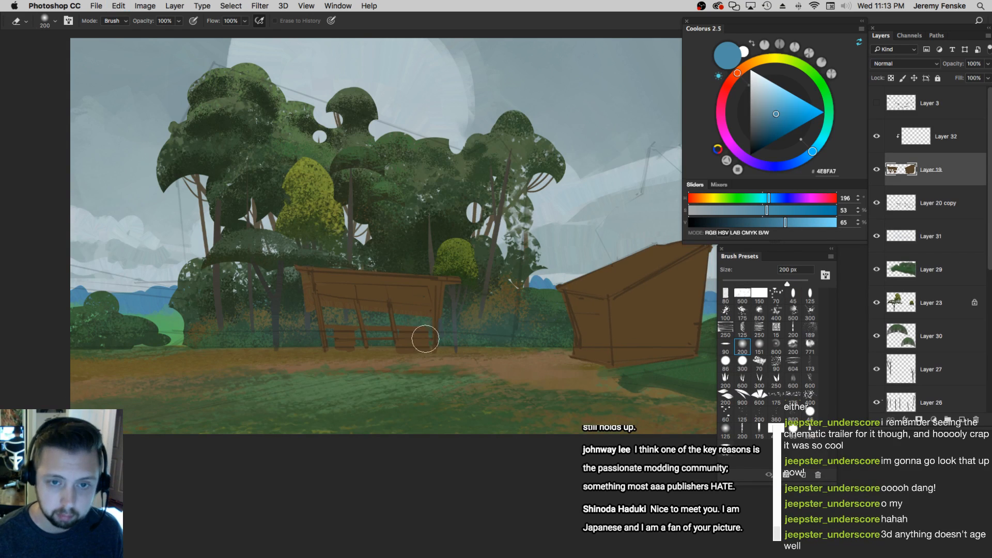
pyautogui.press('b')
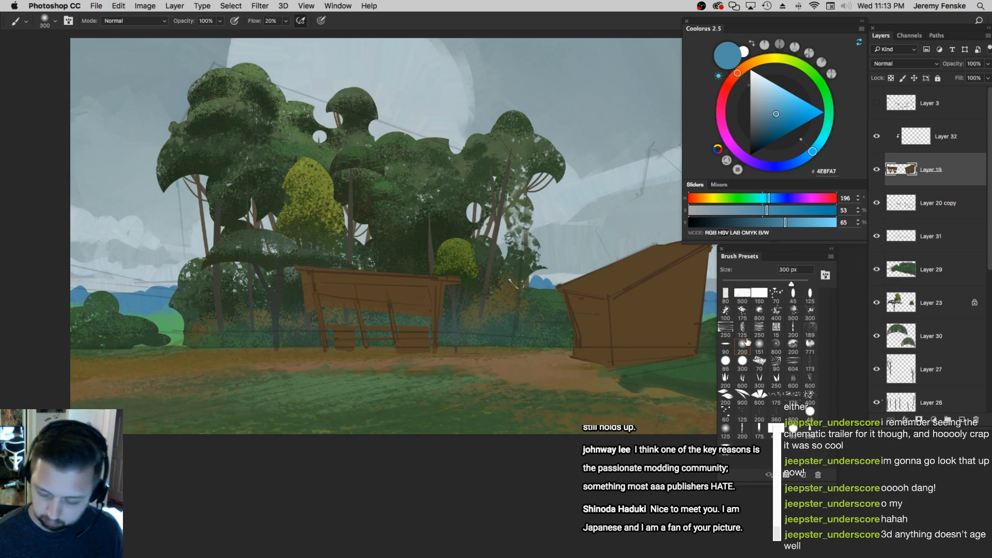
pyautogui.click(726, 294)
pyautogui.keyDown('alt'); pyautogui.click(369, 282); pyautogui.keyUp('alt')
pyautogui.moveTo(718, 226); pyautogui.dragTo(718, 222)
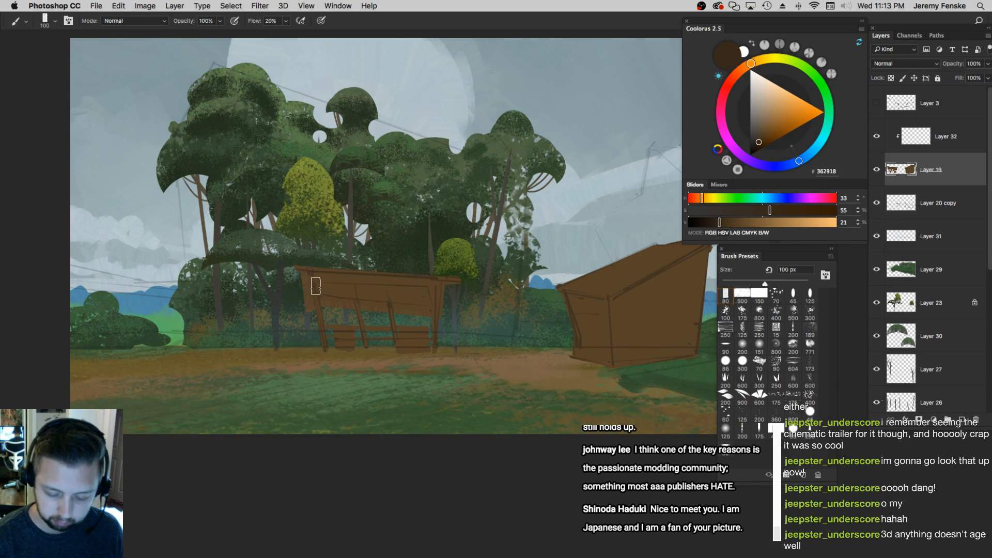
pyautogui.moveTo(309, 281); pyautogui.dragTo(429, 289)
pyautogui.press('super+z')
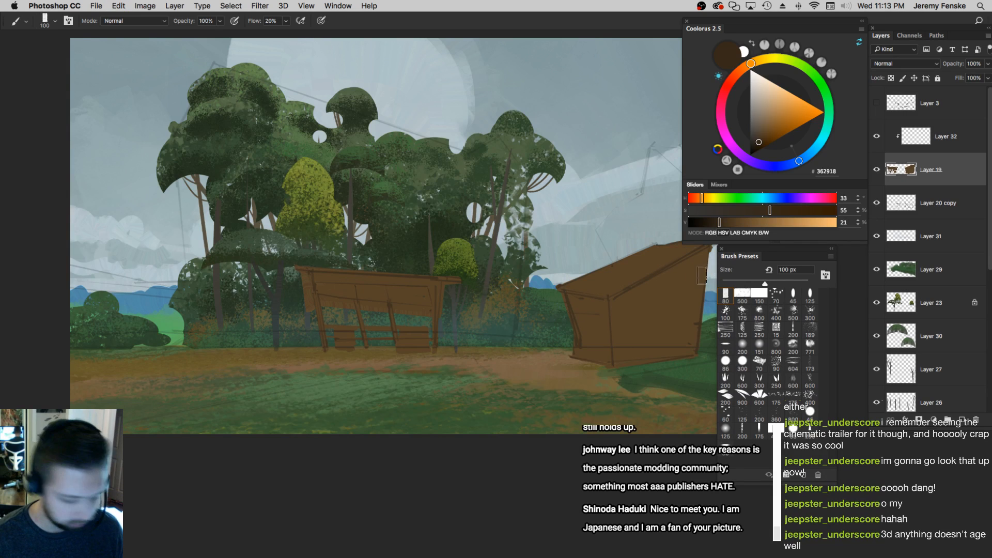
# Lock Layer 19's transparent pixels and try a darker brown (#2E2212) stroke under the shed's roof at 125 px
pyautogui.press('/')
pyautogui.click(778, 211)
pyautogui.click(715, 222)
pyautogui.press(']')
pyautogui.press(']')
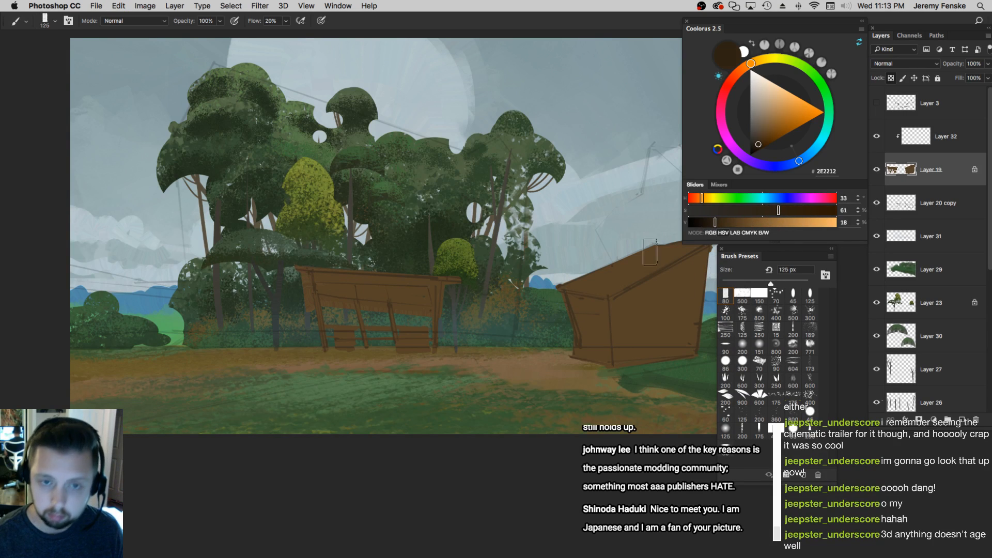
pyautogui.moveTo(338, 284); pyautogui.dragTo(437, 290)
pyautogui.press('super+z')
# Shade the shed's wall beneath the roof with very dark brown at 11% brightness, varying the flat brush's size
pyautogui.click(704, 222)
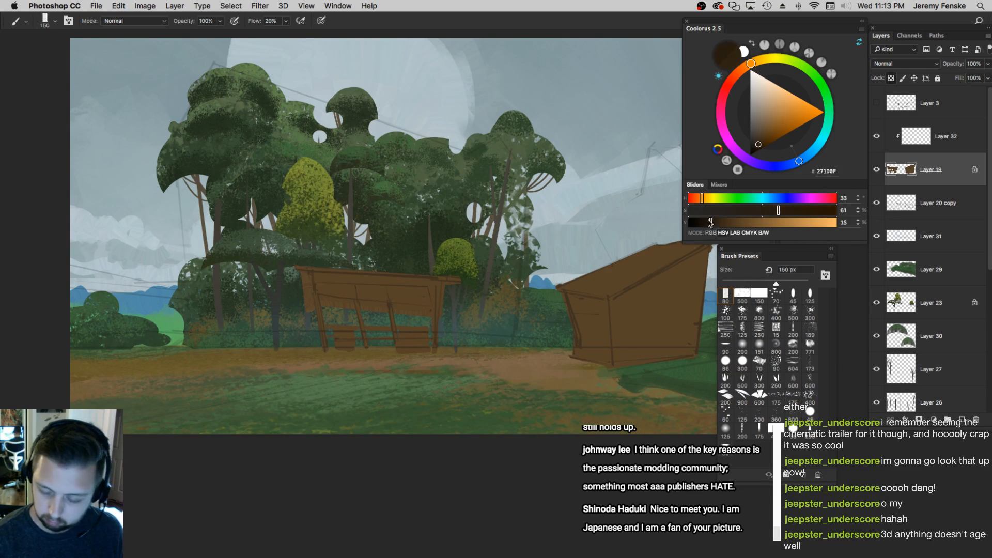
pyautogui.moveTo(293, 283)
pyautogui.mouseDown()
pyautogui.moveTo(439, 294)
pyautogui.moveTo(271, 283)
pyautogui.moveTo(473, 293)
pyautogui.moveTo(262, 278)
pyautogui.moveTo(466, 294)
pyautogui.moveTo(262, 288)
pyautogui.moveTo(505, 312)
pyautogui.mouseUp()
pyautogui.press(']')
pyautogui.press(']')
pyautogui.press(']')
pyautogui.press(']')
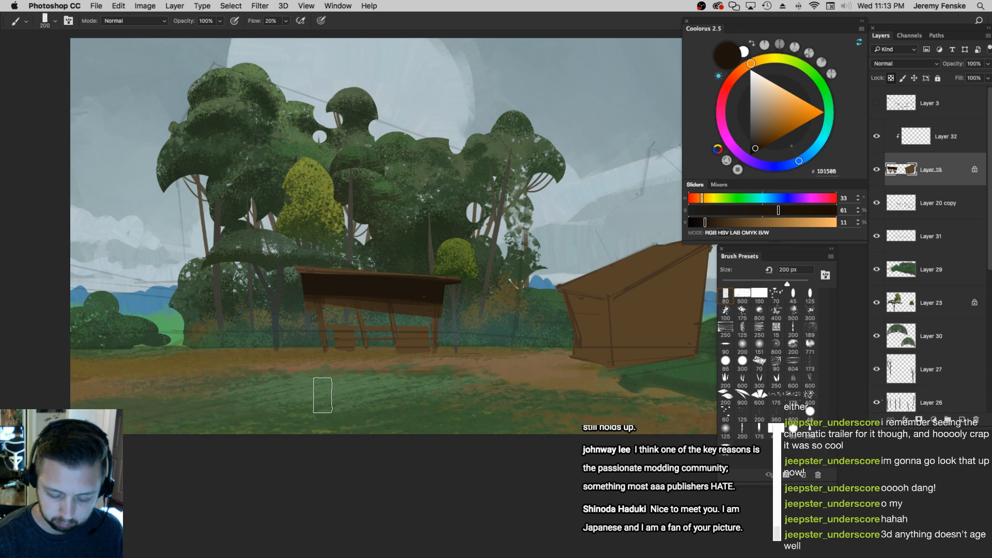
pyautogui.press(']')
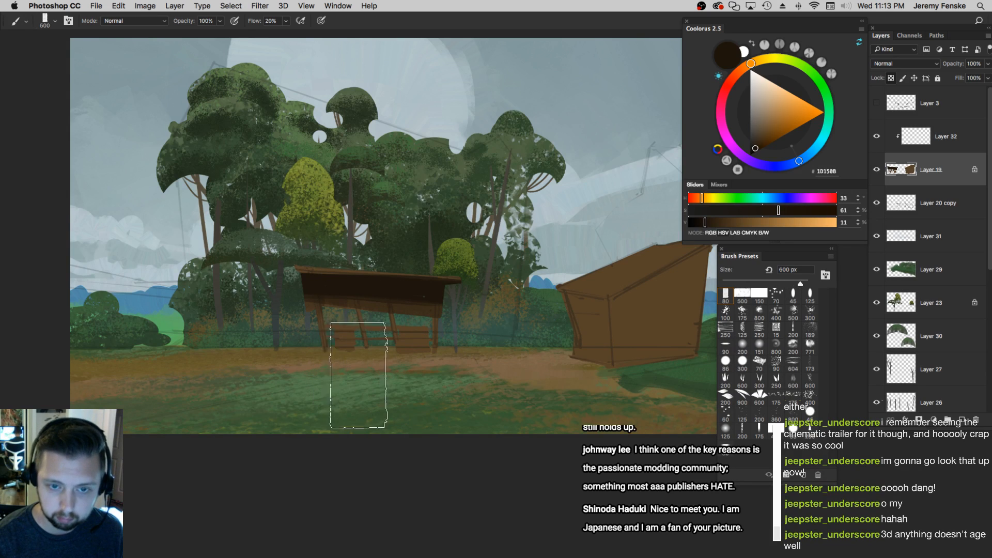
pyautogui.press('[')
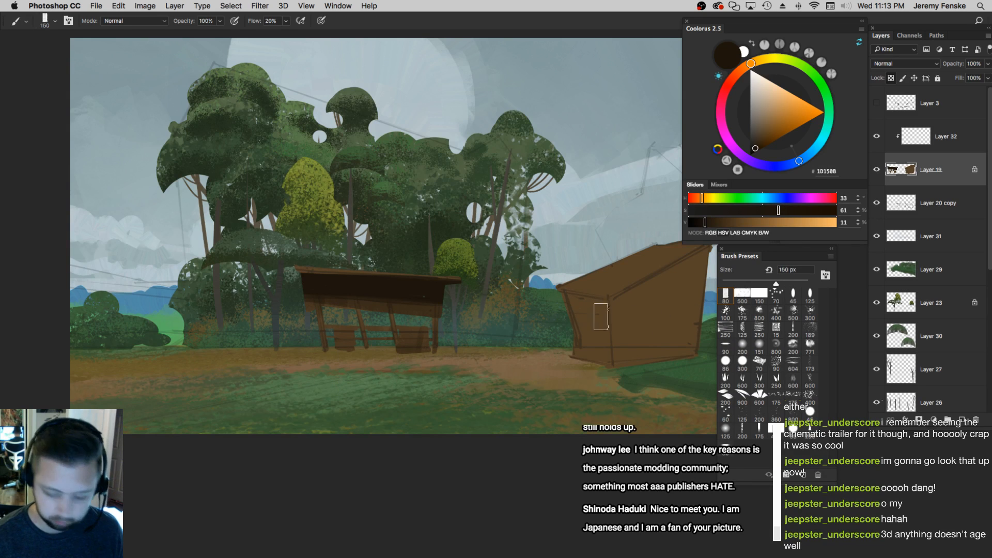
# Select the shed's wall band below the roof shadow with the Polygonal Lasso and return to the brush
pyautogui.press('l')
pyautogui.hotkey('shift', 'l')
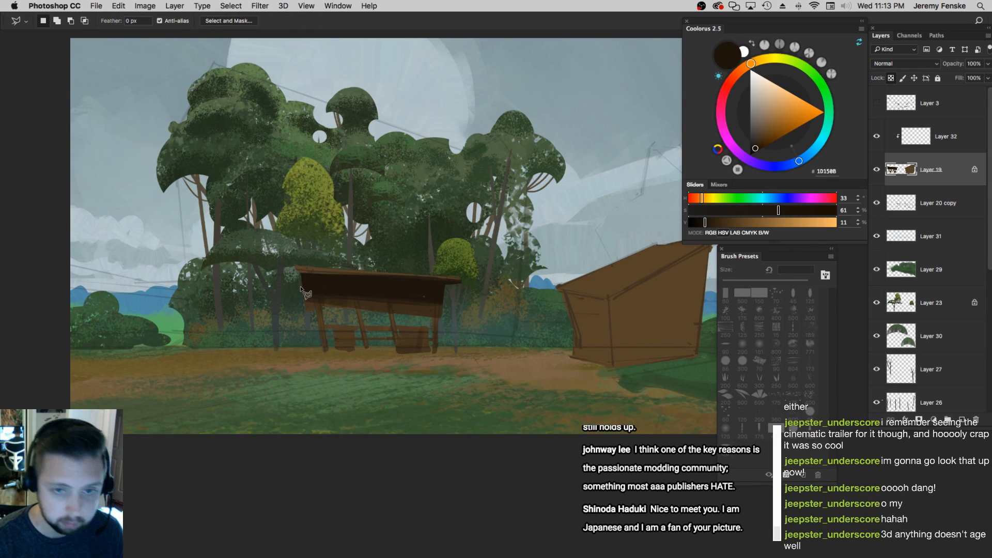
pyautogui.click(303, 283)
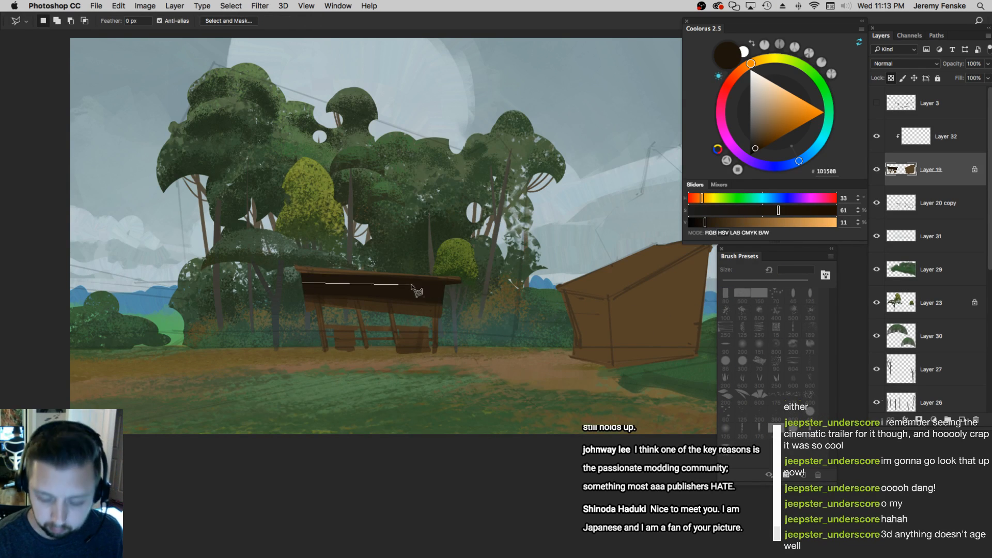
pyautogui.click(436, 291)
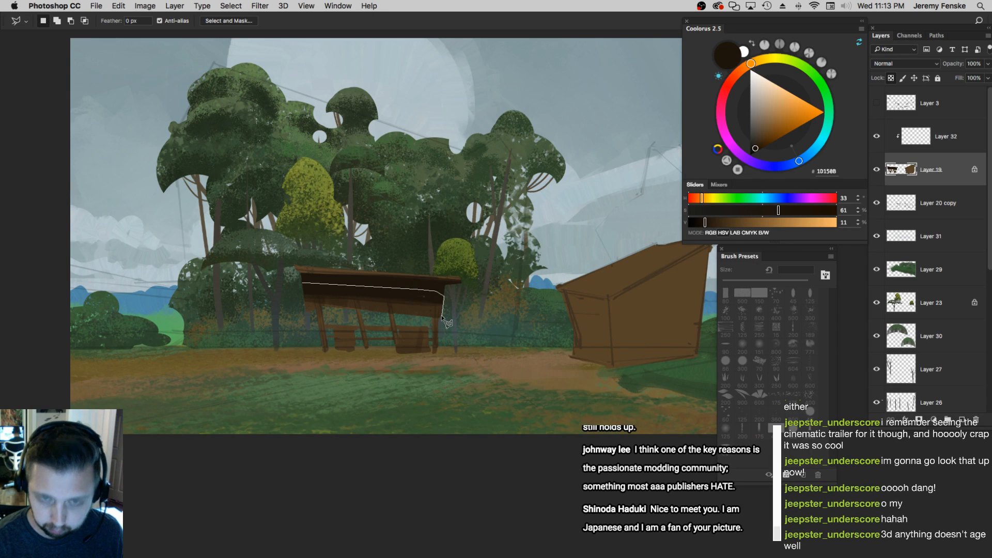
pyautogui.click(443, 316)
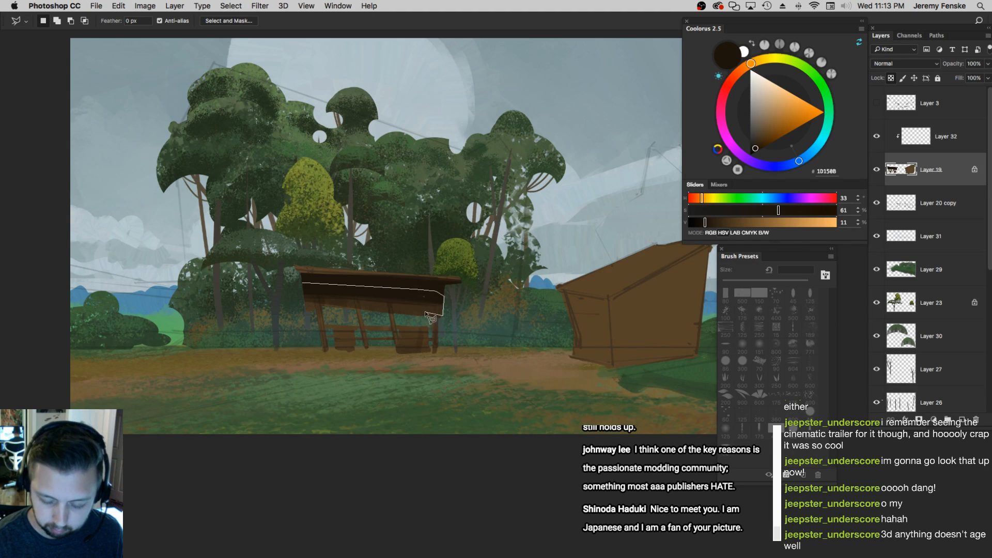
pyautogui.click(293, 299)
pyautogui.press('b')
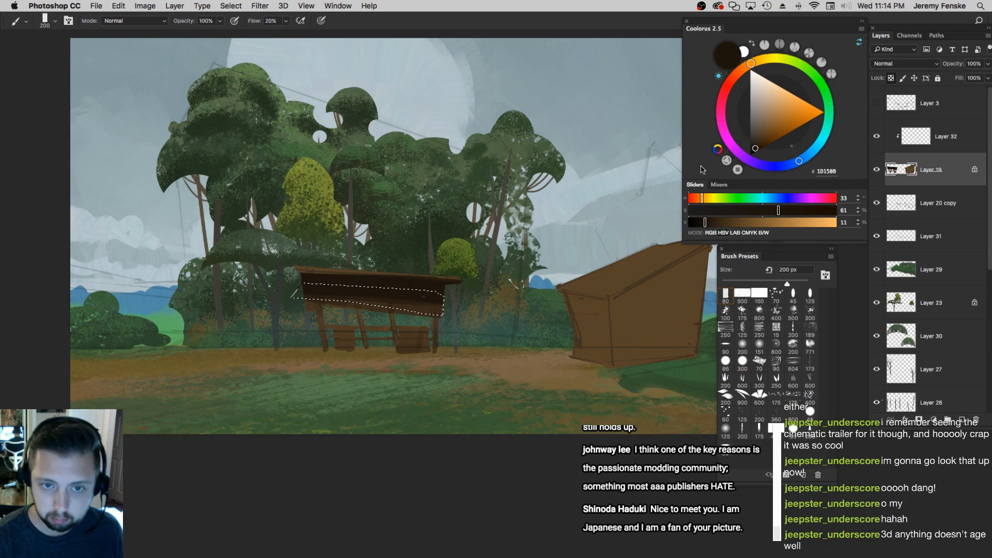
# Try painting the selected shed wall band with a muted brown (#6C5A37) at 300 px
pyautogui.moveTo(767, 211); pyautogui.dragTo(758, 211)
pyautogui.click(729, 222)
pyautogui.click(762, 211)
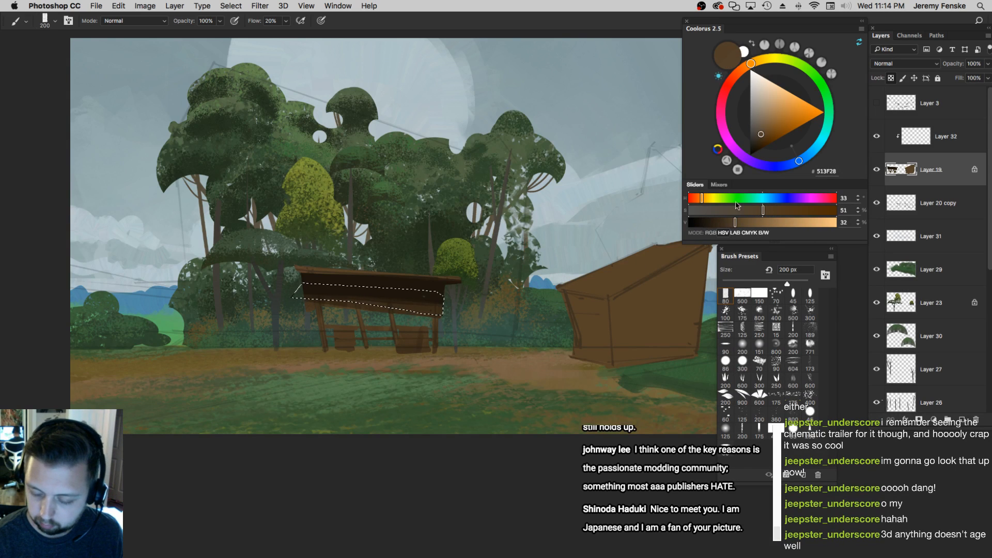
pyautogui.click(704, 198)
pyautogui.click(752, 222)
pyautogui.click(760, 211)
pyautogui.press(']')
pyautogui.press(']')
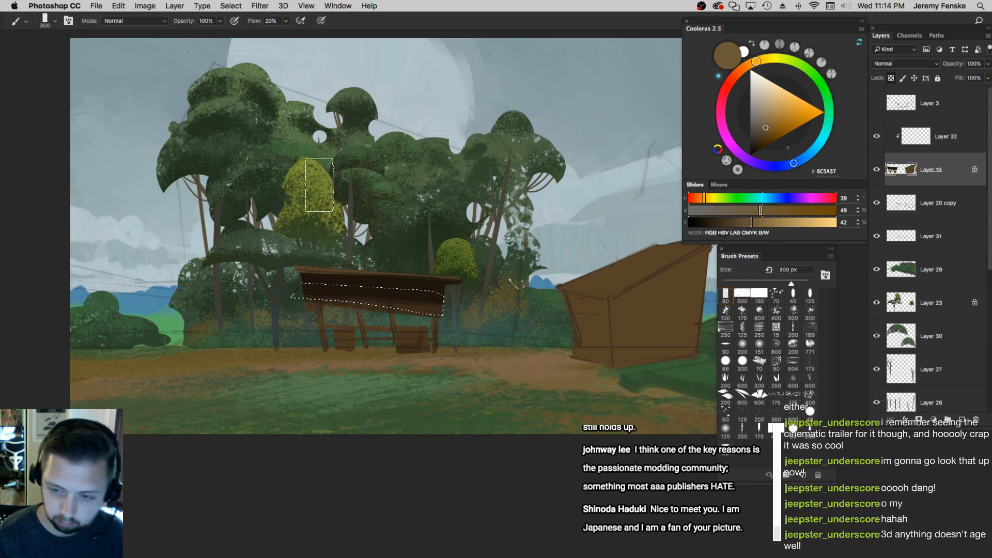
pyautogui.moveTo(301, 288); pyautogui.dragTo(344, 378)
pyautogui.press('super+z')
# Paint the selected shed wall band with an olive brown (#71633E) using a smaller flat brush
pyautogui.click(755, 211)
pyautogui.click(754, 222)
pyautogui.click(706, 198)
pyautogui.press(']')
pyautogui.press(']')
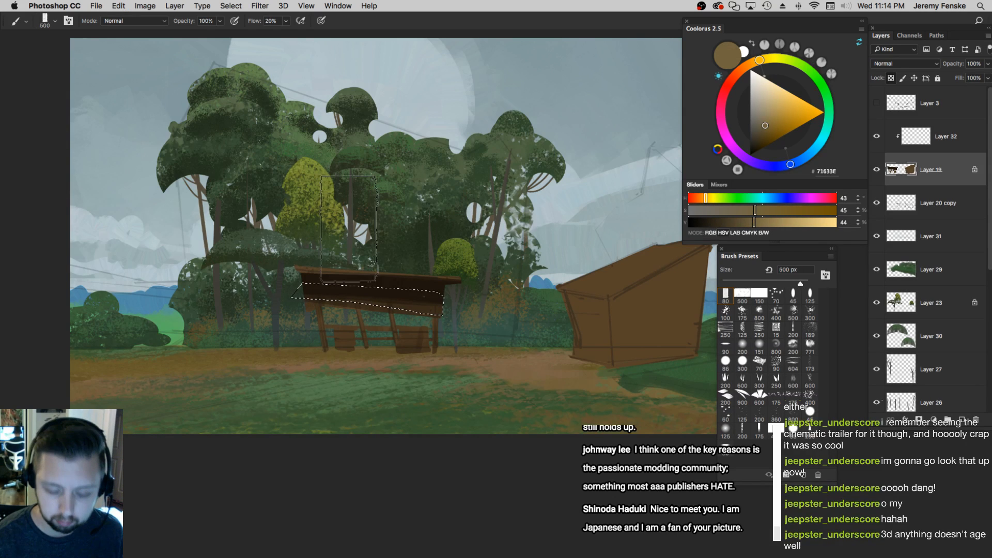
pyautogui.press('[')
pyautogui.press('[')
pyautogui.press('[')
pyautogui.moveTo(315, 292); pyautogui.dragTo(434, 302)
# Lighten parts of the selected shed wall band with beige (#8E8366) strokes, using the flat brush at 175 px
pyautogui.click(760, 222)
pyautogui.click(730, 211)
pyautogui.click(767, 222)
pyautogui.click(771, 222)
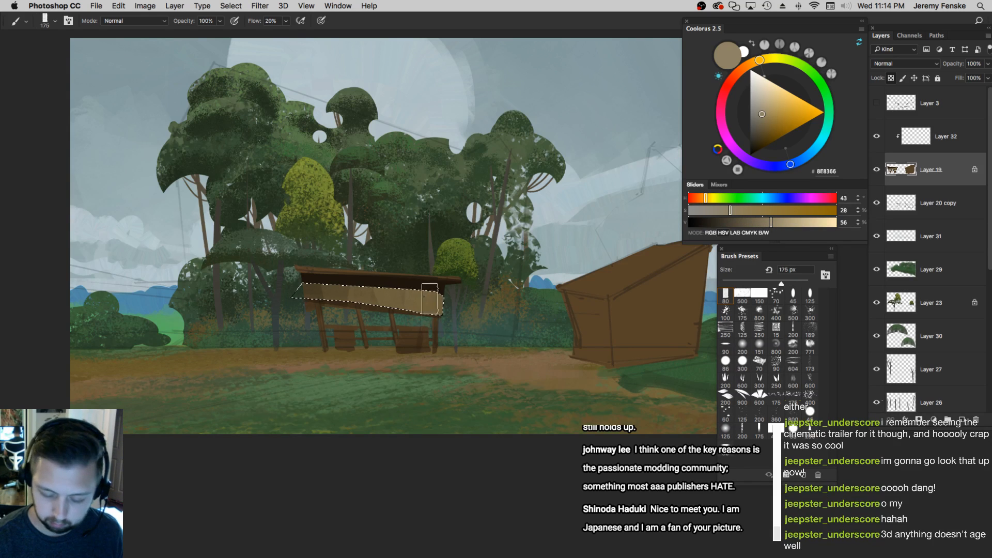
pyautogui.press('[')
pyautogui.press('[')
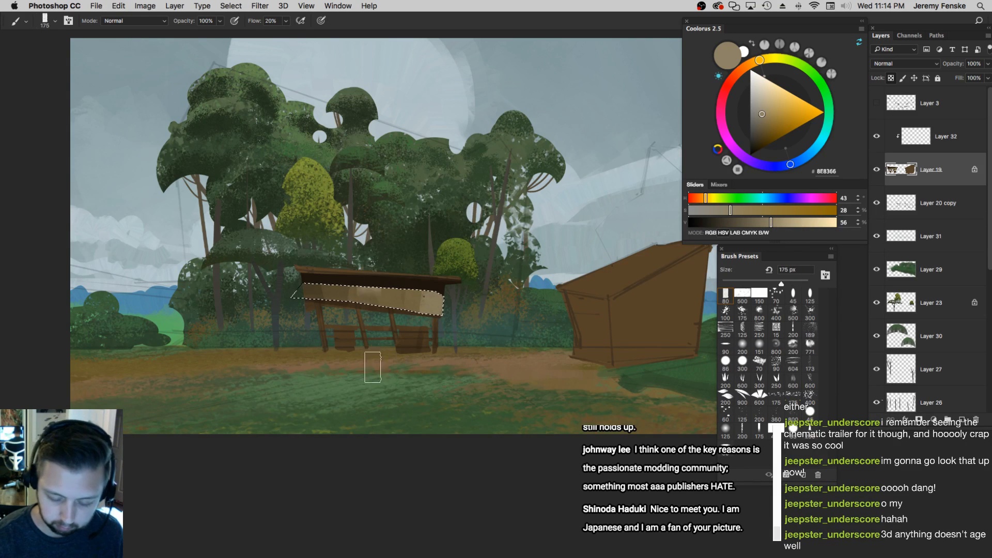
# Add reddish-brown (#7D5E4E) strokes to the selected shed wall band using the flat brush at 150 px
pyautogui.press(']')
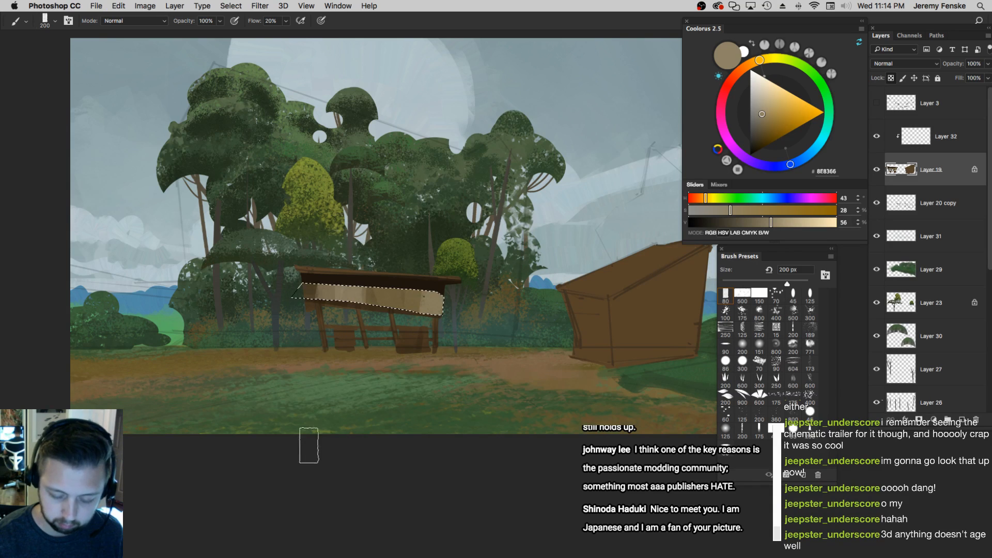
pyautogui.press('[')
pyautogui.press('[')
pyautogui.click(696, 198)
pyautogui.click(745, 210)
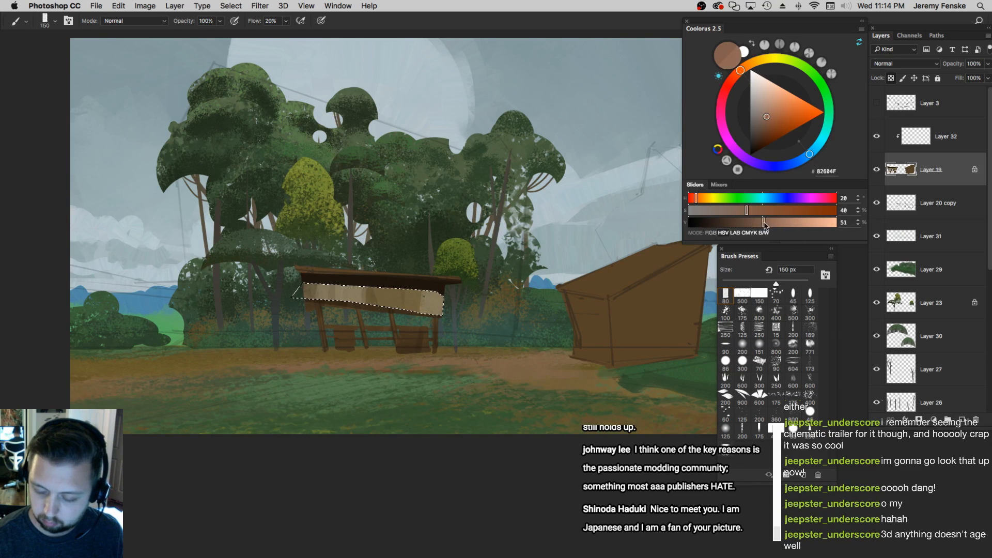
pyautogui.click(760, 222)
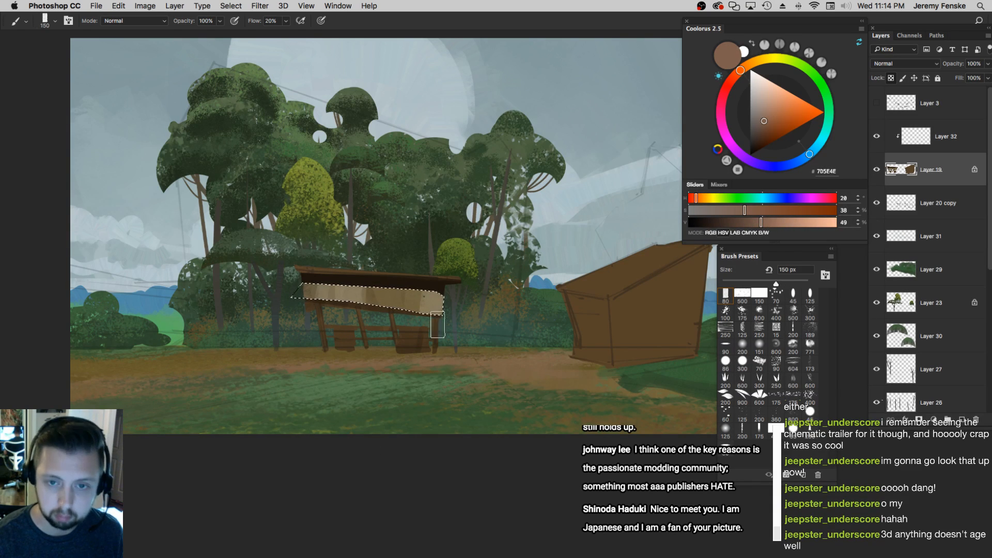
# Deepen the reddish patches on the selected wall band with #785543, using the flat brush at up to 200 px
pyautogui.click(753, 210)
pyautogui.click(757, 222)
pyautogui.press(']')
pyautogui.press(']')
pyautogui.press(']')
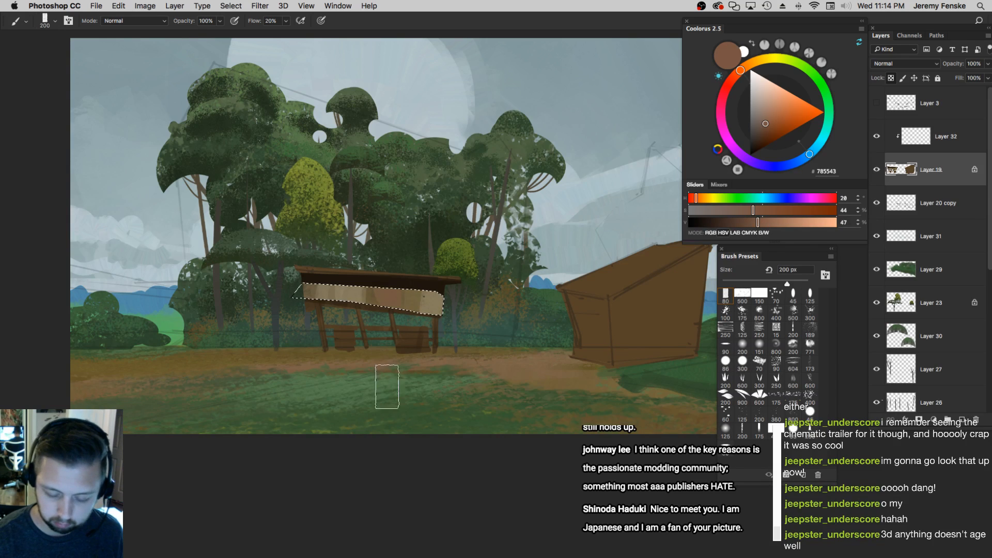
pyautogui.press('[')
pyautogui.press('[')
# Add darker reddish-brown (#654433) strokes to the selected wall band with the flat brush at 200 px
pyautogui.click(746, 222)
pyautogui.click(761, 210)
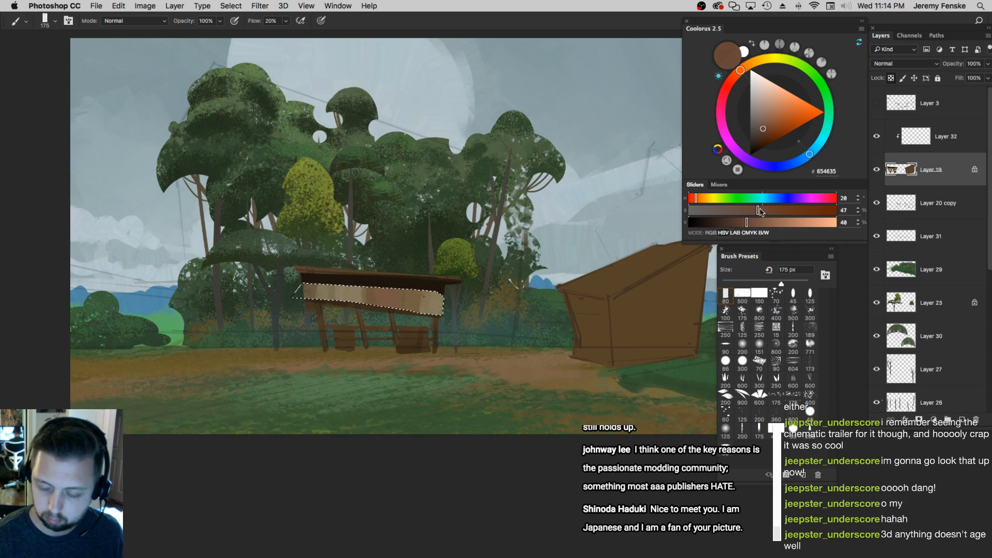
pyautogui.press(']')
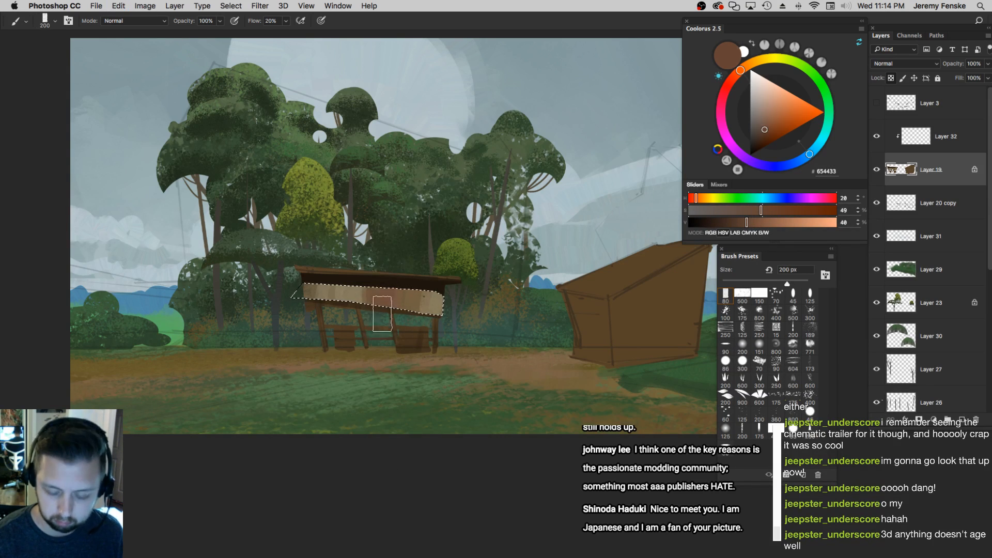
pyautogui.moveTo(436, 289); pyautogui.dragTo(445, 335)
# Blend tan sampled from the wall (#837456) over the band with a 300 px and a 200 px brush, and deselect
pyautogui.keyDown('alt'); pyautogui.click(413, 301); pyautogui.keyUp('alt')
pyautogui.press('[')
pyautogui.press(']')
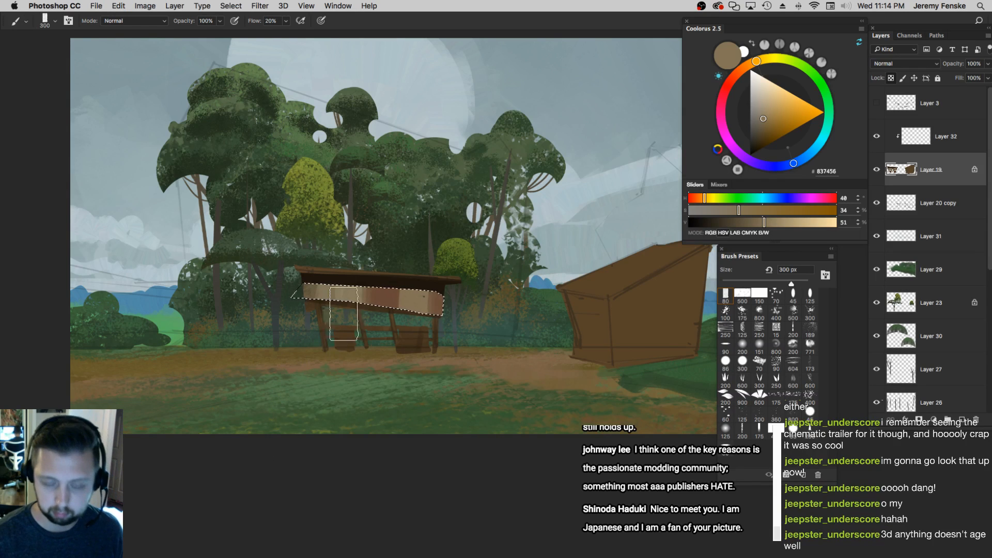
pyautogui.press('[')
pyautogui.press('[')
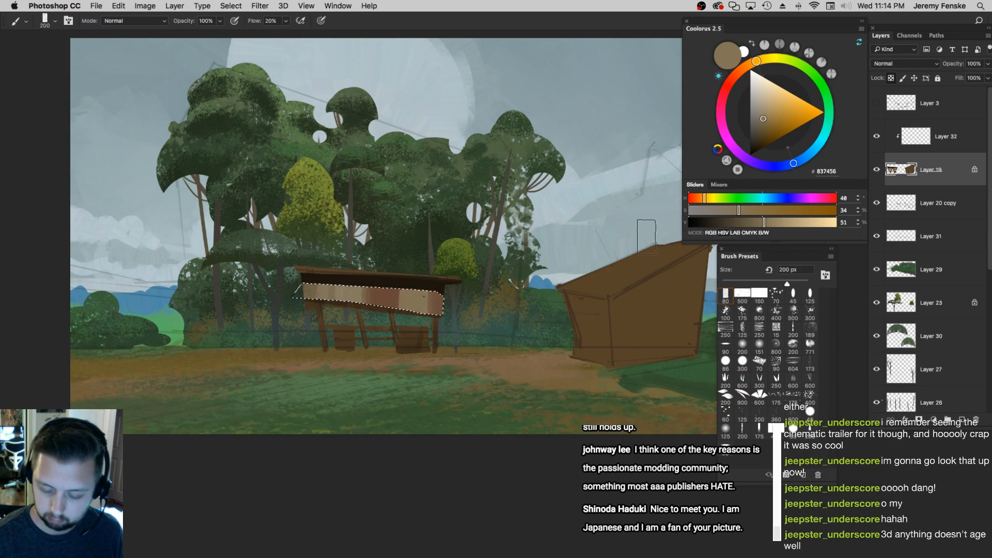
pyautogui.press('super+d')
# Lighten the shed's support posts with brown (#765D3F) based on the post colour, reducing the flat brush to 20 px
pyautogui.moveTo(452, 324); pyautogui.dragTo(407, 340)
pyautogui.keyDown('alt'); pyautogui.click(411, 340); pyautogui.keyUp('alt')
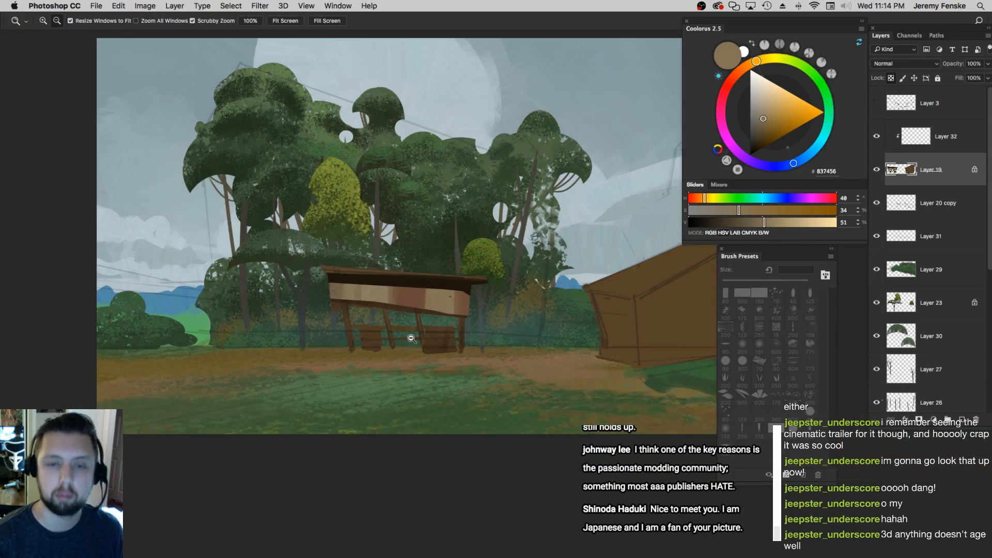
pyautogui.press('b')
pyautogui.click(726, 293)
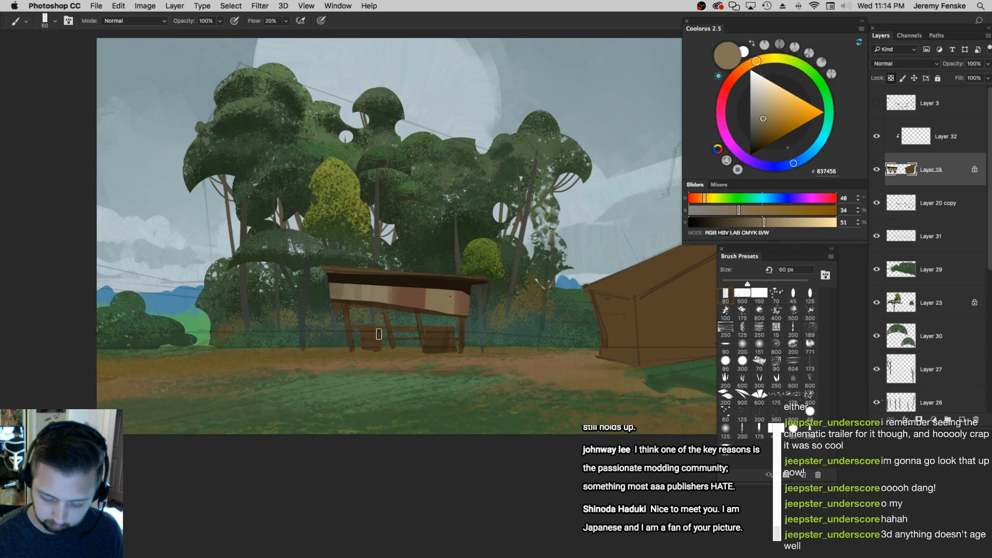
pyautogui.keyDown('alt'); pyautogui.click(352, 320); pyautogui.keyUp('alt')
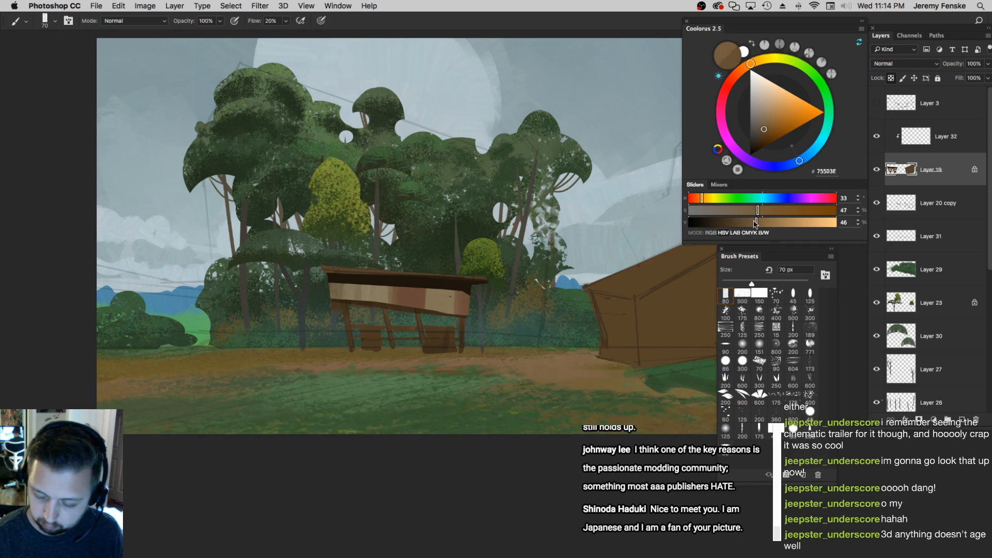
pyautogui.press('[')
pyautogui.press('[')
pyautogui.press('[')
pyautogui.press('[')
pyautogui.press('[')
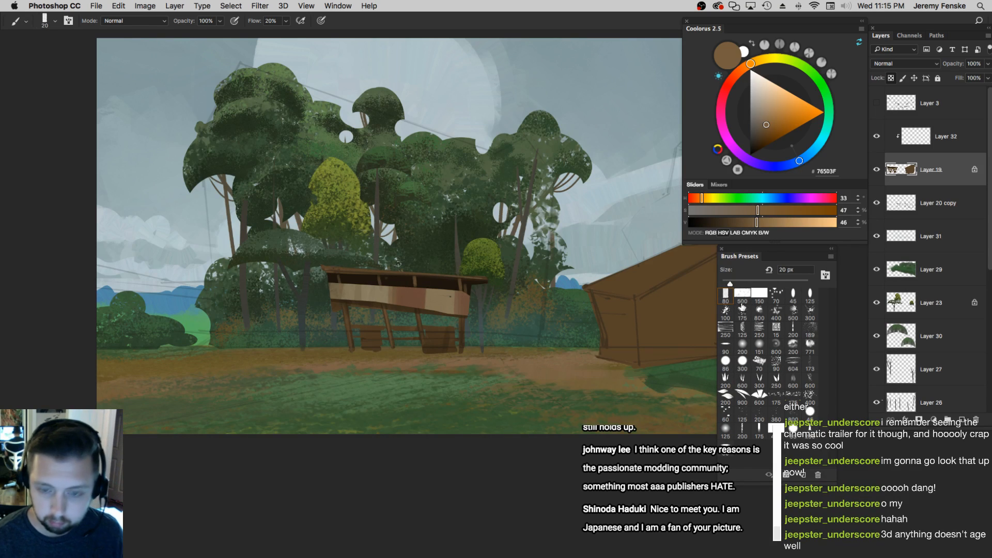
# Stroke a lighter brown (#7F6647) along the front edge of the shed's roof with the 20 px flat brush
pyautogui.click(762, 223)
pyautogui.click(752, 211)
pyautogui.press('[')
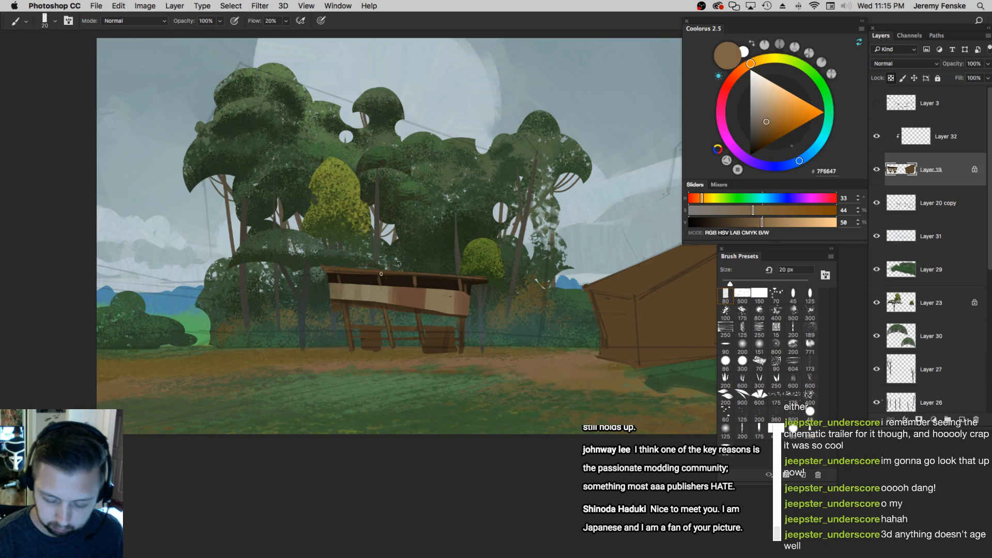
pyautogui.moveTo(369, 272); pyautogui.dragTo(412, 275)
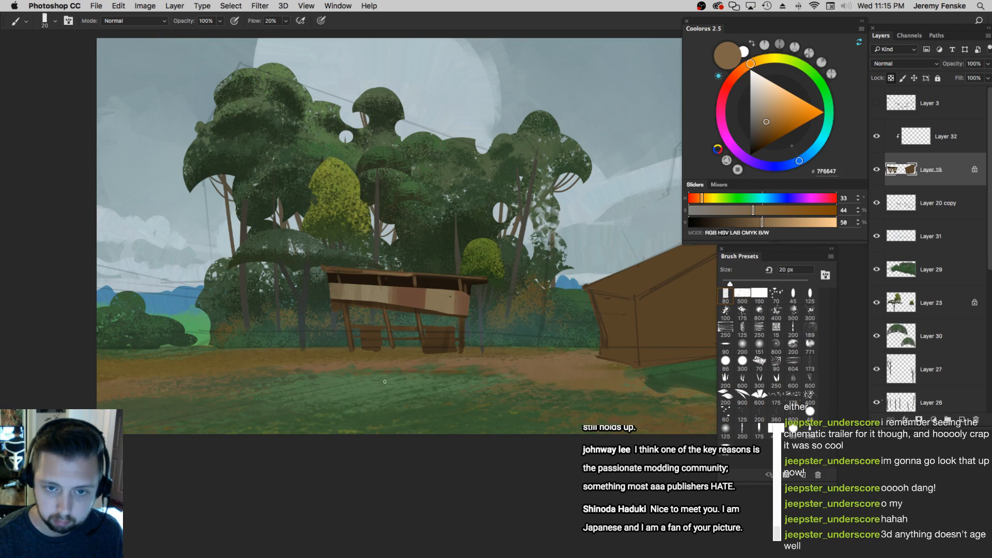
# Repaint the left barrel under the shed in a lighter brown with the 90 px oval brush preset enlarged to 125 px
pyautogui.click(725, 342)
pyautogui.press('super+z')
pyautogui.moveTo(370, 336)
pyautogui.mouseDown()
pyautogui.moveTo(371, 348)
pyautogui.moveTo(372, 339)
pyautogui.mouseUp()
pyautogui.press(']')
pyautogui.keyDown('alt'); pyautogui.click(371, 342); pyautogui.keyUp('alt')
pyautogui.press(']')
pyautogui.press(']')
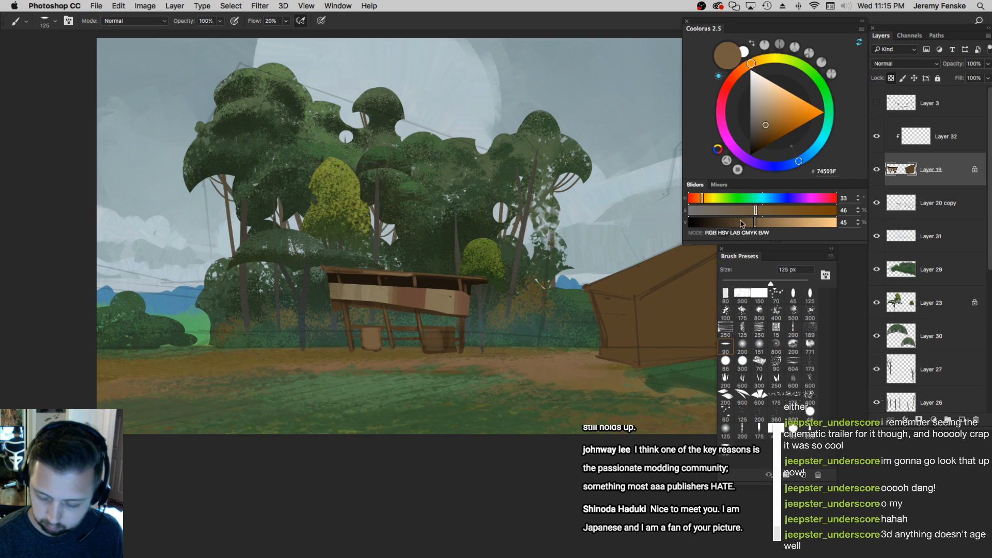
# Paint the right barrel under the shed with a greyish brown (#524B43) using a smaller brush
pyautogui.click(715, 210)
pyautogui.click(735, 222)
pyautogui.press('[')
pyautogui.moveTo(445, 330); pyautogui.dragTo(452, 348)
# Add a new layer above Layer 28 and pick the grass brush at 150 px with green sampled from the right-hand bush
pyautogui.press('super+space')
pyautogui.moveTo(591, 352); pyautogui.dragTo(503, 355)
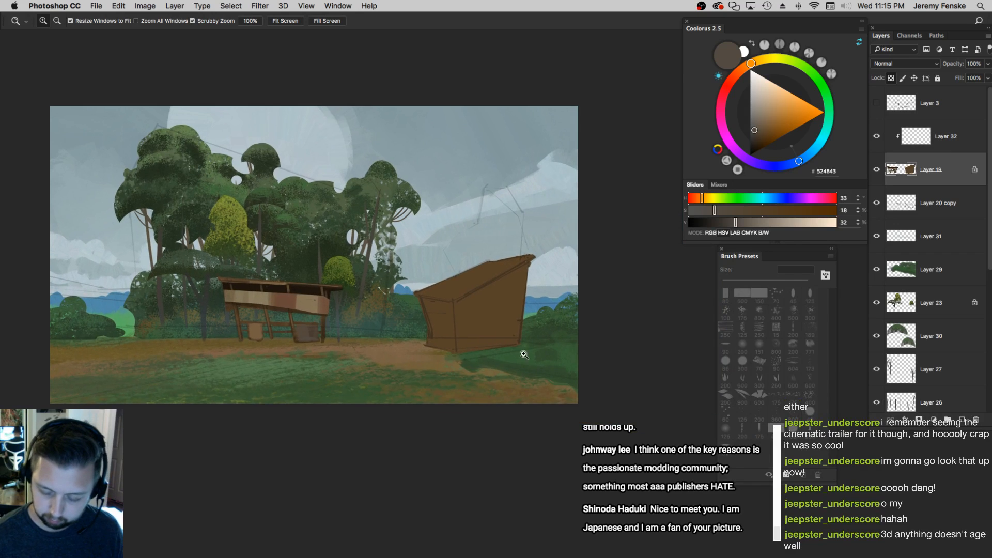
pyautogui.moveTo(467, 382); pyautogui.dragTo(483, 374)
pyautogui.press('super+z')
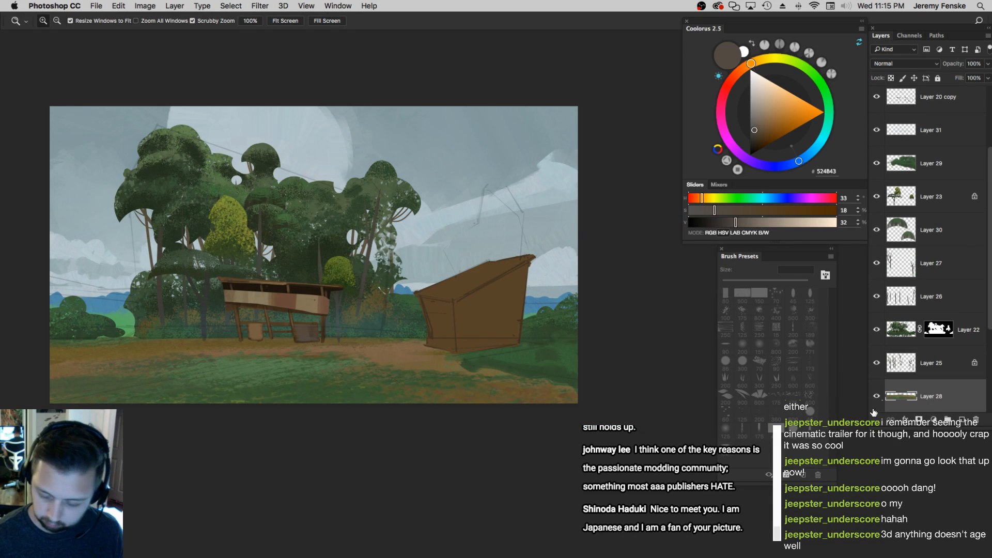
pyautogui.click(964, 420)
pyautogui.press('b')
pyautogui.click(728, 380)
pyautogui.press('[')
pyautogui.press('[')
pyautogui.keyDown('alt'); pyautogui.click(505, 361); pyautogui.keyUp('alt')
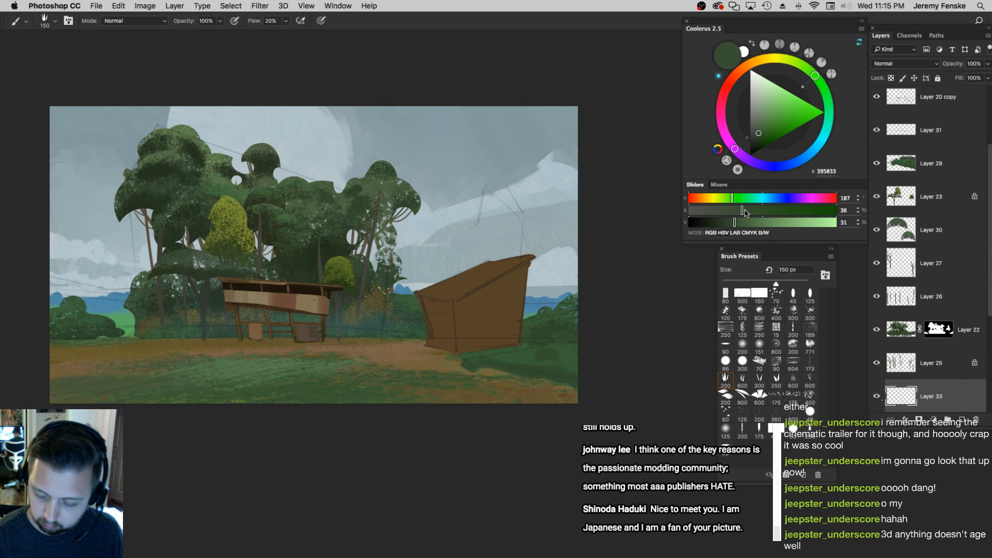
# Raise the grass brush's flow to 100%, try dark green (#375031) at 150 px by the right-hand bush, and undo the attempt
pyautogui.press('[')
pyautogui.press('[')
pyautogui.press('[')
pyautogui.press(']')
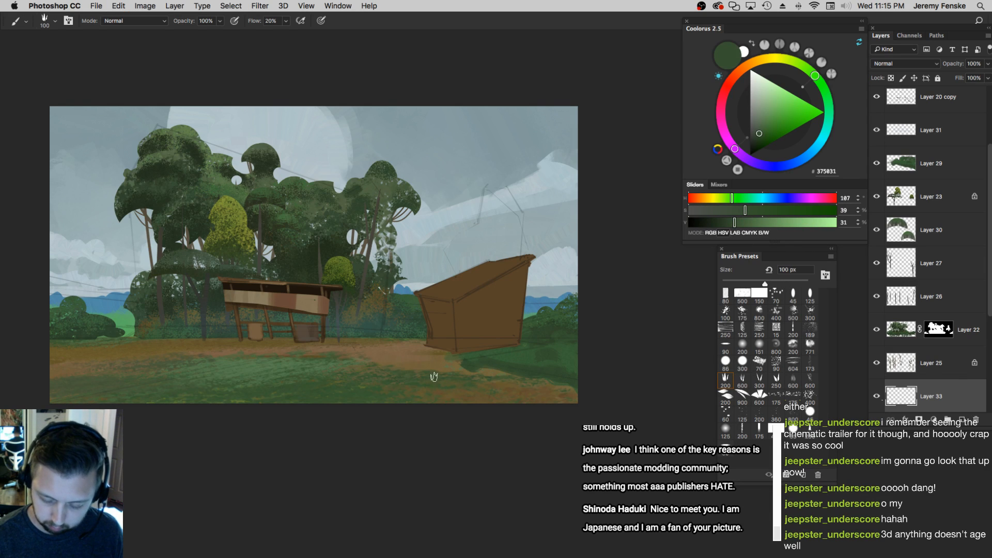
pyautogui.moveTo(255, 21); pyautogui.dragTo(401, 18)
pyautogui.press(']')
pyautogui.press(']')
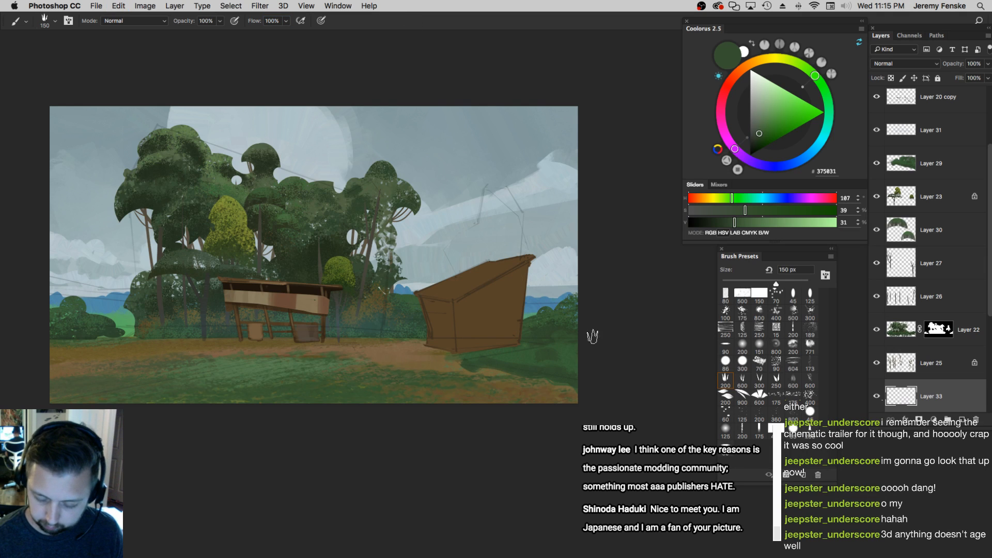
pyautogui.moveTo(518, 374)
pyautogui.keyDown('super'); pyautogui.mouseDown()
pyautogui.moveTo(531, 370)
pyautogui.moveTo(523, 361)
pyautogui.mouseUp(); pyautogui.keyUp('super')
pyautogui.press('super+z')
pyautogui.press('super+z')
# Paint darker green (#284021) grass tufts on Layer 29 at the right-hand bush's lower edge with the 100 px grass brush
pyautogui.press('[')
pyautogui.press('[')
pyautogui.click(758, 210)
pyautogui.click(725, 222)
pyautogui.press('[')
pyautogui.press('[')
pyautogui.press(']')
pyautogui.press(']')
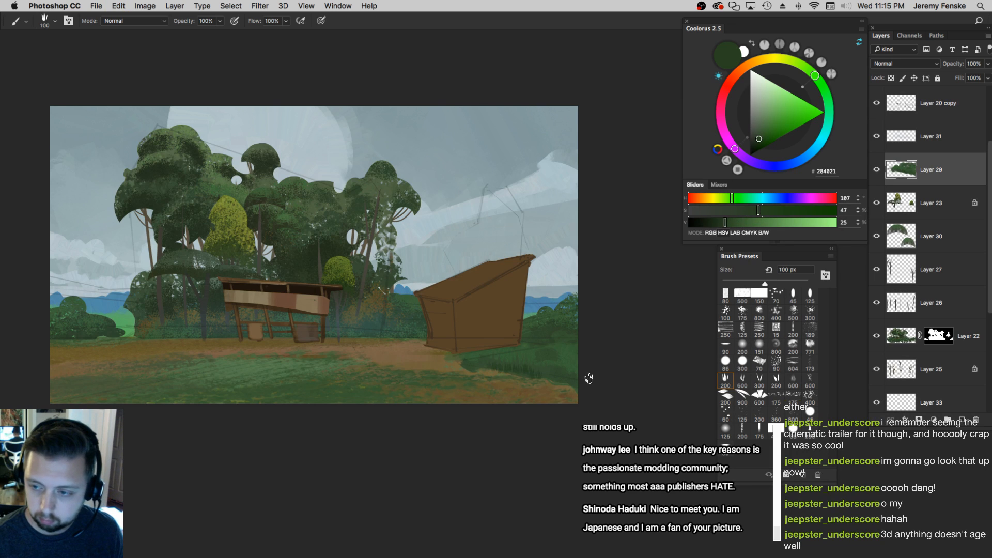
# Extend the dark green grass along the bush's lower edge, varying the brush between 125 and 90 px
pyautogui.hscroll(1, 555, 375)
pyautogui.press(']')
pyautogui.press(']')
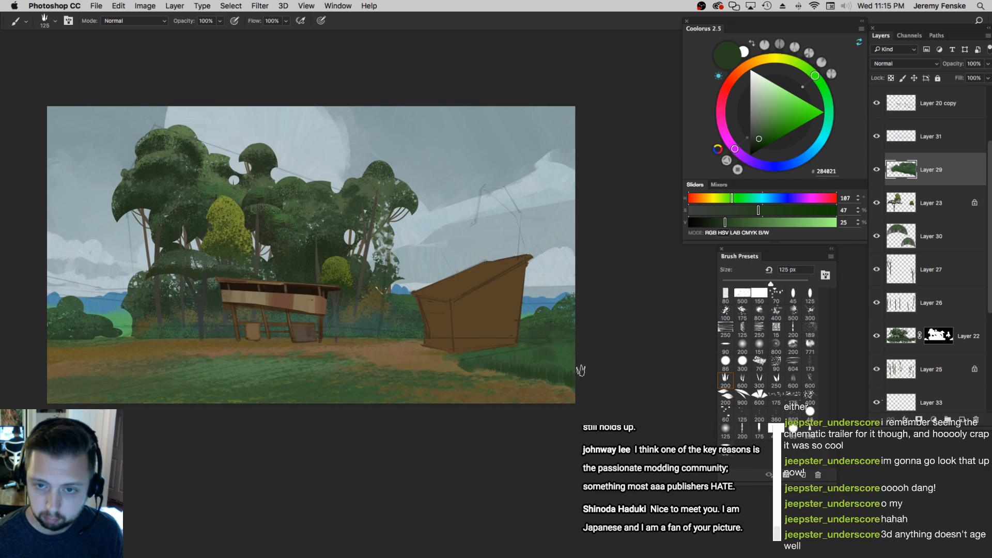
pyautogui.press('[')
pyautogui.press('[')
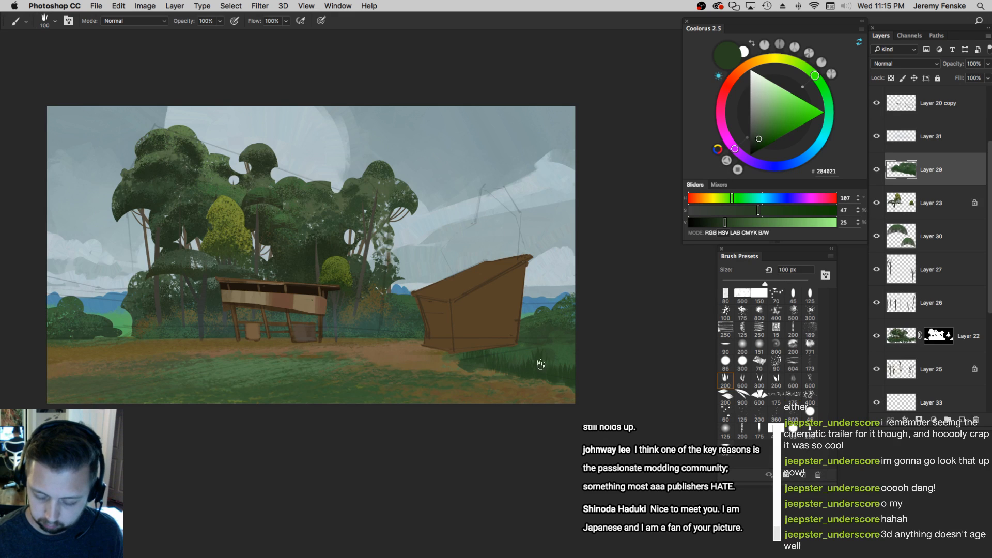
pyautogui.press('[')
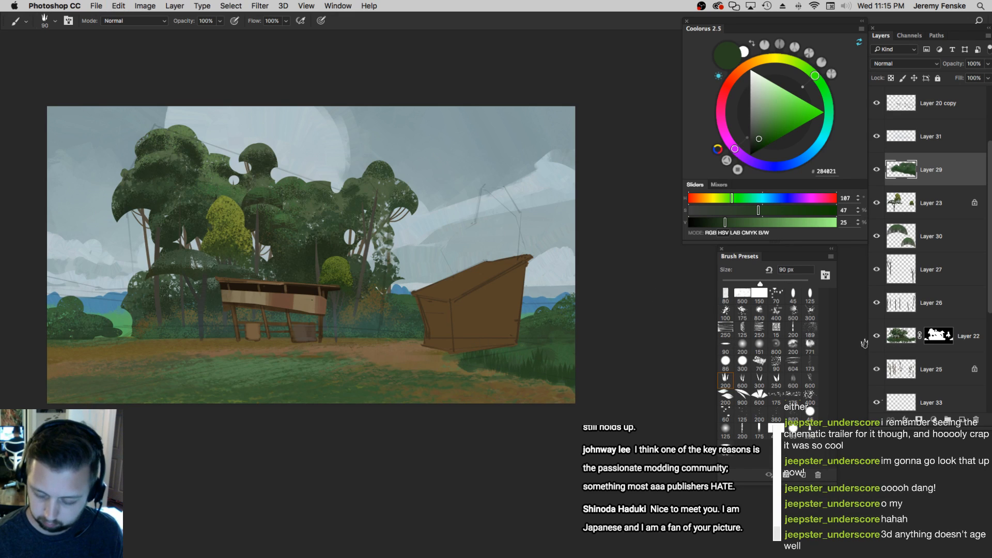
# Move Layer 29 above Layer 32, in front of the large brown building, and add grass around the building's base
pyautogui.moveTo(939, 176); pyautogui.dragTo(918, 155)
pyautogui.press('super+z')
pyautogui.moveTo(937, 274); pyautogui.dragTo(930, 120)
pyautogui.press(']')
pyautogui.press(']')
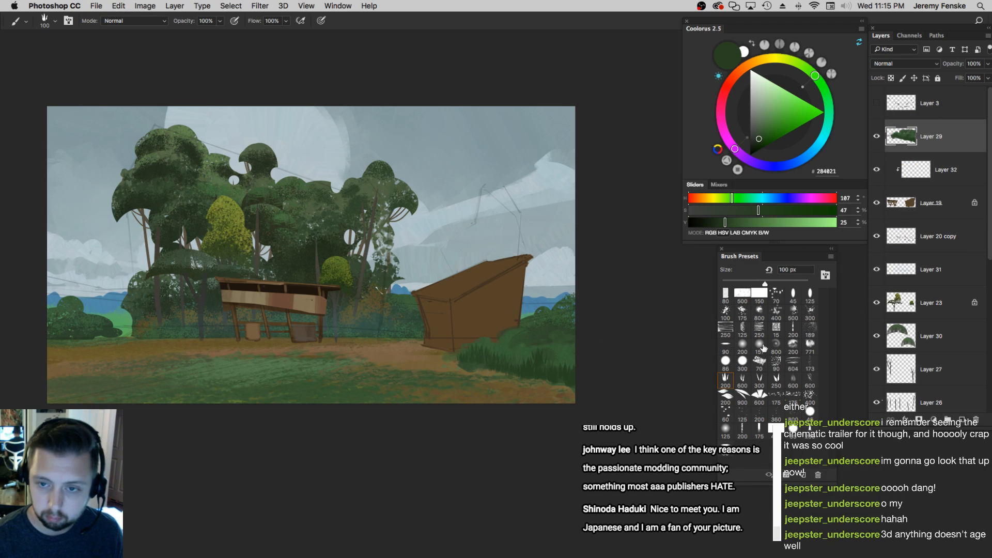
pyautogui.press(']')
pyautogui.press('[')
# Paint brownish-olive (#403E21) grass over the right-hand bush with the grass brush enlarged to 200 px and beyond
pyautogui.moveTo(728, 201); pyautogui.dragTo(711, 200)
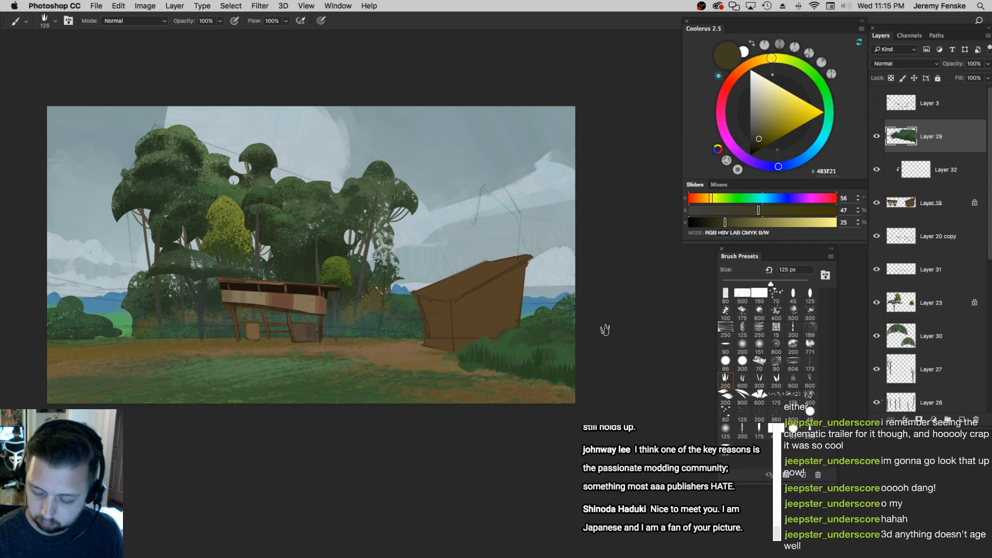
pyautogui.press(']')
pyautogui.press(']')
pyautogui.press(']')
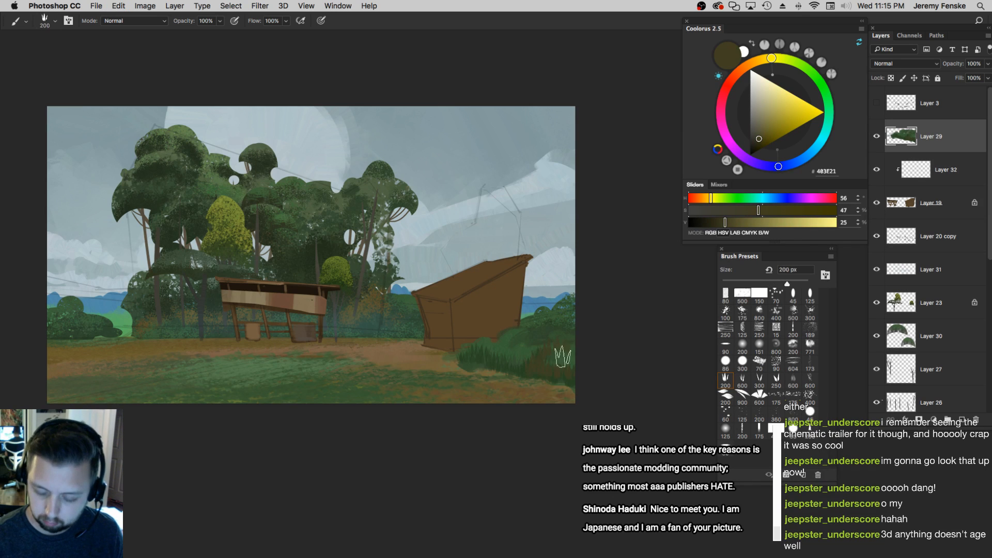
pyautogui.press(']')
pyautogui.press(']')
# Add brighter, more saturated olive grass strokes across the right-hand bush, finishing its upper part with a smaller brush
pyautogui.moveTo(725, 222); pyautogui.dragTo(742, 222)
pyautogui.click(771, 210)
pyautogui.moveTo(546, 348)
pyautogui.mouseDown()
pyautogui.moveTo(535, 364)
pyautogui.moveTo(568, 370)
pyautogui.mouseUp()
pyautogui.press('[')
pyautogui.press('[')
pyautogui.press('[')
pyautogui.press('[')
pyautogui.press('[')
pyautogui.moveTo(552, 331)
pyautogui.mouseDown()
pyautogui.moveTo(552, 352)
pyautogui.moveTo(497, 364)
pyautogui.moveTo(526, 346)
pyautogui.moveTo(539, 365)
pyautogui.moveTo(539, 340)
pyautogui.moveTo(505, 347)
pyautogui.moveTo(596, 326)
pyautogui.mouseUp()
# Blend greens sampled from the bush and its surroundings into the grass beside the large building's base
pyautogui.keyDown('alt'); pyautogui.click(501, 357); pyautogui.keyUp('alt')
pyautogui.press(']')
pyautogui.press(']')
pyautogui.keyDown('alt'); pyautogui.click(518, 341); pyautogui.keyUp('alt')
pyautogui.press(']')
pyautogui.keyDown('alt'); pyautogui.click(517, 329); pyautogui.keyUp('alt')
pyautogui.keyDown('alt'); pyautogui.click(555, 328); pyautogui.keyUp('alt')
pyautogui.moveTo(496, 361); pyautogui.dragTo(535, 348)
# Paint a band of dark olive (#3C3F22) grass across the foreground below the large building with the 175 px grass brush
pyautogui.press('z')
pyautogui.press('z')
pyautogui.keyDown('alt'); pyautogui.click(636, 365); pyautogui.keyUp('alt')
pyautogui.keyDown('alt'); pyautogui.click(637, 360); pyautogui.keyUp('alt')
pyautogui.press('[')
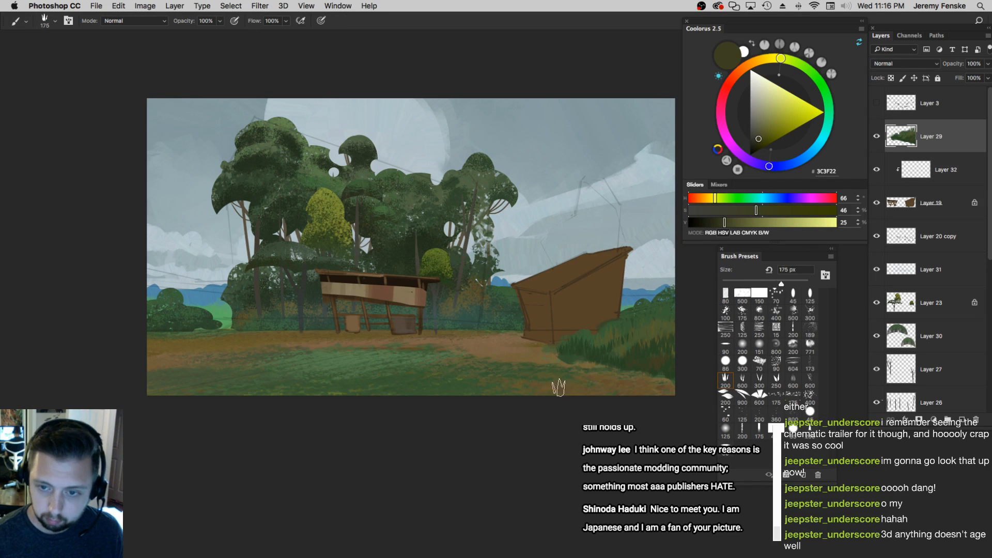
pyautogui.moveTo(483, 385); pyautogui.dragTo(599, 366)
# Extend the foreground grass leftward with a darkened version of the green sampled from the bush (#375031)
pyautogui.keyDown('alt'); pyautogui.click(617, 351); pyautogui.keyUp('alt')
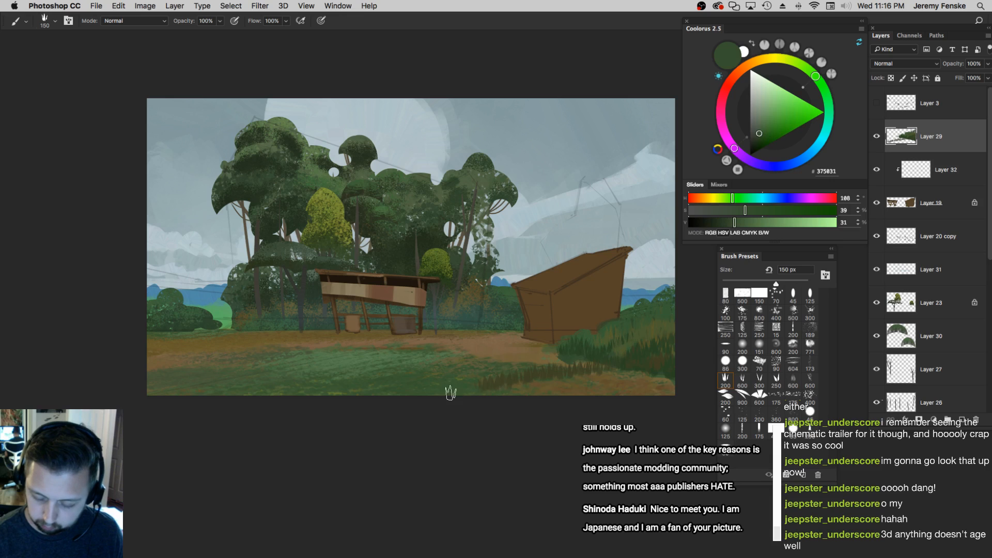
pyautogui.click(721, 223)
pyautogui.click(719, 224)
pyautogui.press('[')
pyautogui.press(']')
pyautogui.press(']')
pyautogui.moveTo(533, 372)
pyautogui.mouseDown()
pyautogui.moveTo(427, 375)
pyautogui.moveTo(478, 369)
pyautogui.moveTo(439, 369)
pyautogui.mouseUp()
# Try extending the foreground grass leftward in a lighter green (#48673A) with a smaller grass brush, then undo the stroke
pyautogui.keyDown('alt'); pyautogui.click(422, 367); pyautogui.keyUp('alt')
pyautogui.press('[')
pyautogui.press('[')
pyautogui.click(728, 199)
pyautogui.click(753, 211)
pyautogui.click(748, 223)
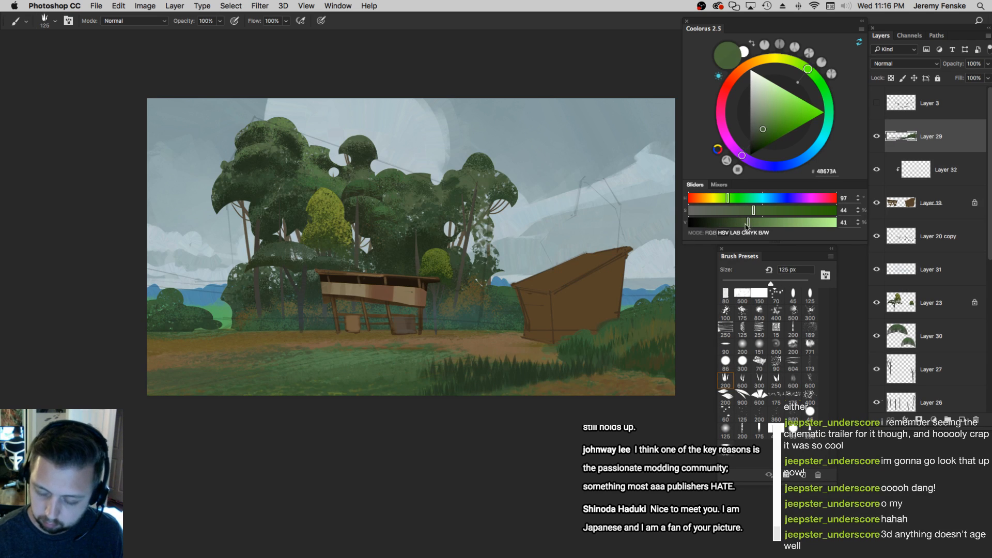
pyautogui.press('[')
pyautogui.press('[')
pyautogui.moveTo(443, 374); pyautogui.dragTo(330, 377)
pyautogui.press('super+z')
# Adjust the green's hue, saturation and brightness and paint grass strokes across the left part of the foreground
pyautogui.press(']')
pyautogui.click(765, 211)
pyautogui.click(752, 223)
pyautogui.click(724, 199)
pyautogui.press(']')
pyautogui.press(']')
pyautogui.moveTo(375, 382); pyautogui.dragTo(304, 388)
pyautogui.press('super+z')
pyautogui.press('[')
pyautogui.moveTo(408, 378); pyautogui.dragTo(259, 380)
# Fill out the foreground grass toward the lower-left corner of the painting, reusing a green sampled from the existing blades
pyautogui.press('[')
pyautogui.press('[')
pyautogui.press(']')
pyautogui.press(']')
pyautogui.moveTo(368, 378); pyautogui.dragTo(253, 395)
pyautogui.keyDown('alt'); pyautogui.click(422, 380); pyautogui.keyUp('alt')
pyautogui.moveTo(409, 382); pyautogui.dragTo(279, 384)
pyautogui.moveTo(369, 377); pyautogui.dragTo(274, 381)
pyautogui.moveTo(401, 367)
pyautogui.mouseDown()
pyautogui.moveTo(354, 371)
pyautogui.moveTo(391, 361)
pyautogui.mouseUp()
# Touch up the grass where the right-hand bush meets the ground with sampled brown (#60542C), olive (#485920) and dark green (#2C3E26)
pyautogui.press('z')
pyautogui.moveTo(489, 355); pyautogui.dragTo(421, 330)
pyautogui.press('b')
pyautogui.keyDown('alt'); pyautogui.click(457, 353); pyautogui.keyUp('alt')
pyautogui.click(469, 342)
pyautogui.press('super+z')
pyautogui.keyDown('alt'); pyautogui.click(472, 343); pyautogui.keyUp('alt')
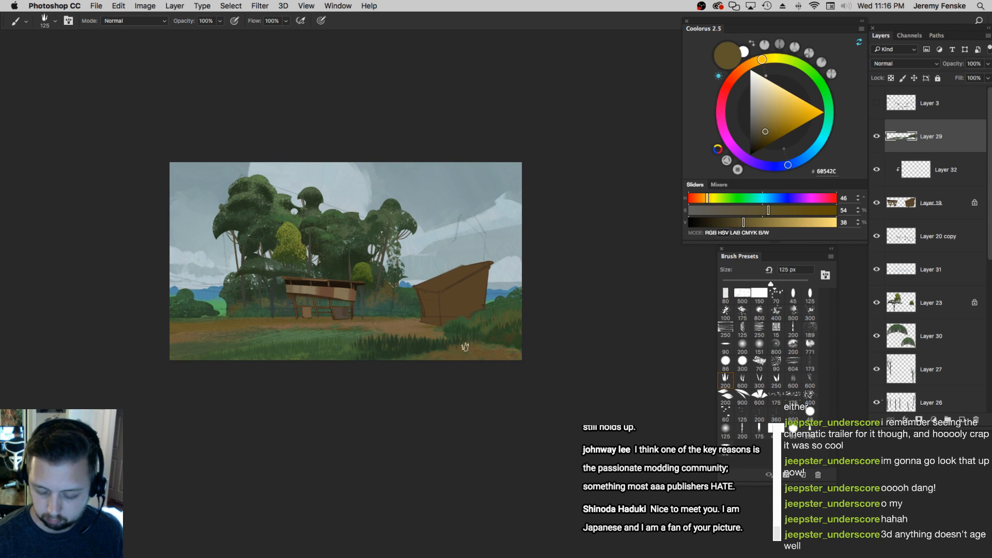
pyautogui.keyDown('alt'); pyautogui.click(490, 331); pyautogui.keyUp('alt')
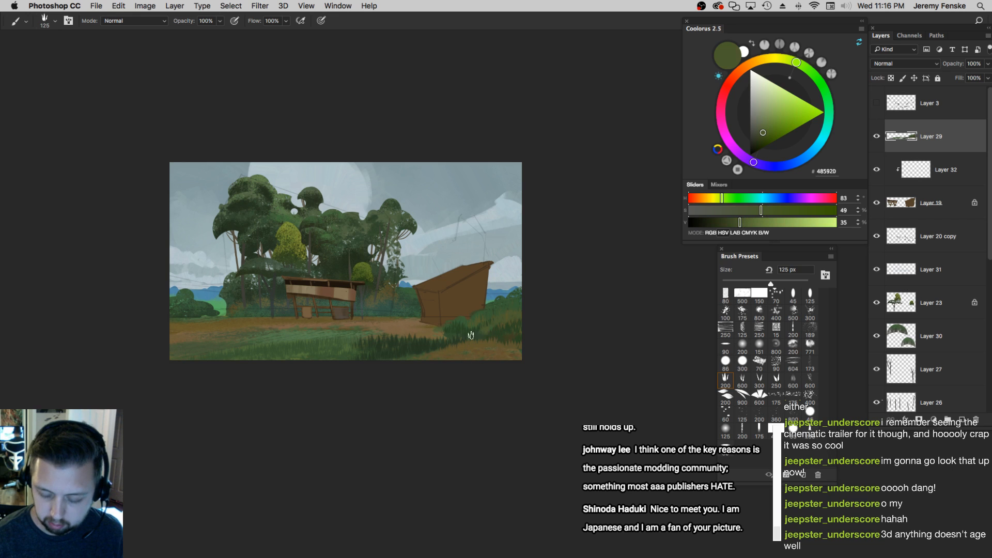
pyautogui.keyDown('alt'); pyautogui.click(500, 329); pyautogui.keyUp('alt')
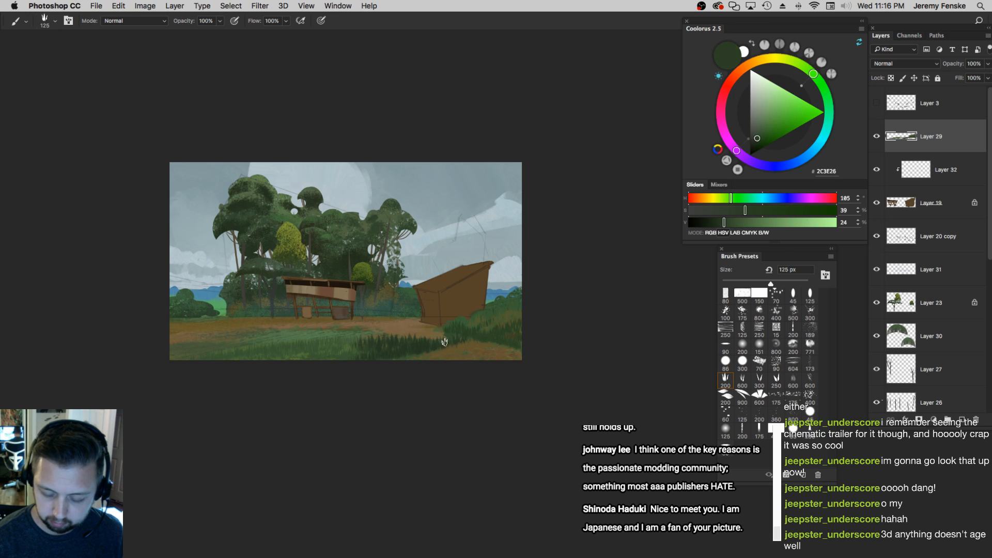
# Review the composition of the whole painting with the interface panels hidden, and compare the two buildings up close
pyautogui.press('z')
pyautogui.moveTo(431, 340); pyautogui.dragTo(445, 367)
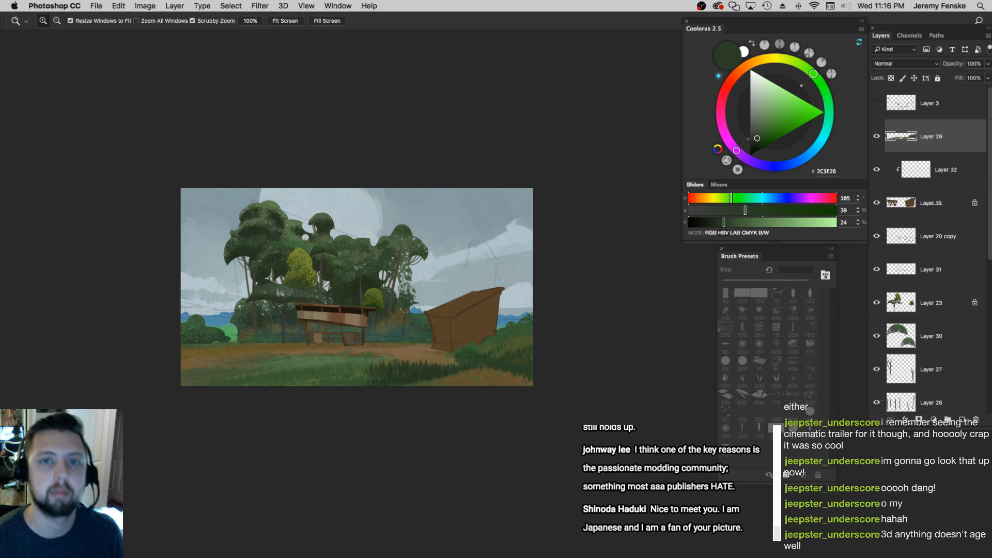
pyautogui.press('Tab')
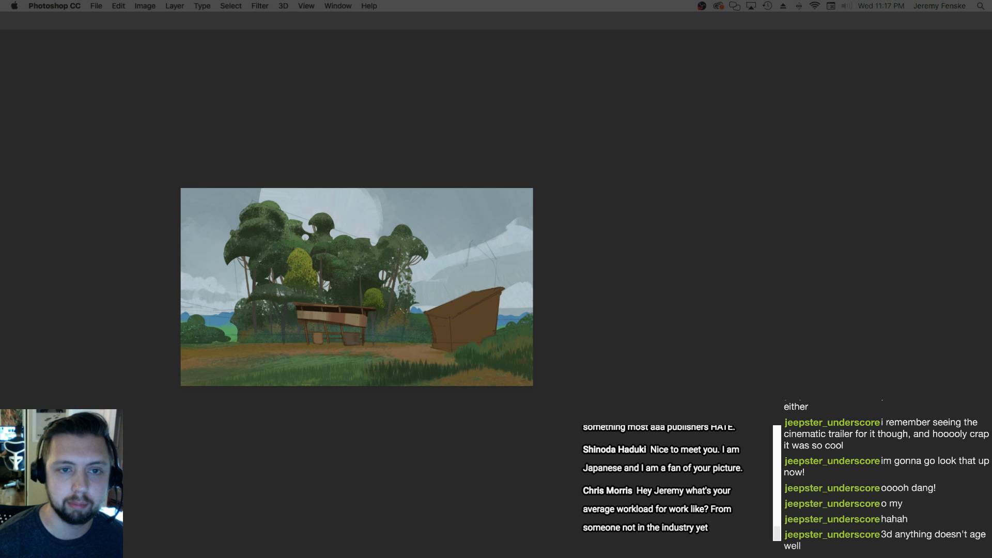
pyautogui.press('Tab')
pyautogui.click(327, 338)
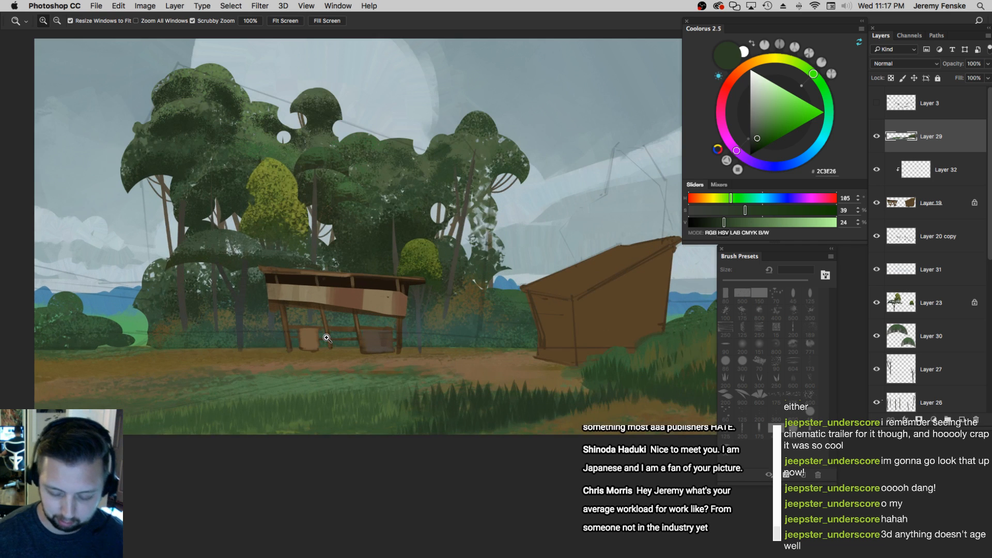
pyautogui.keyDown('alt'); pyautogui.click(326, 338); pyautogui.keyUp('alt')
pyautogui.moveTo(527, 313); pyautogui.dragTo(441, 320)
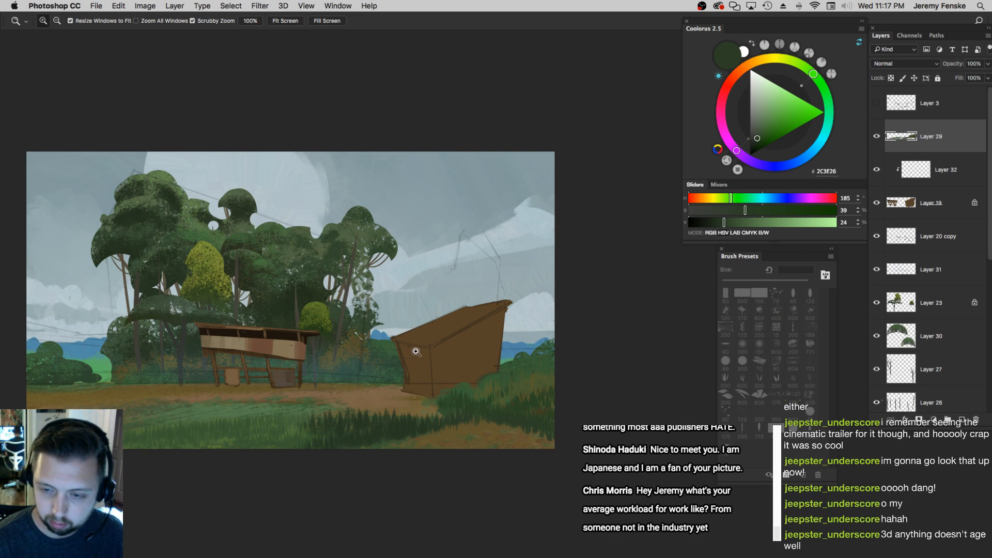
# Select the roof of the large brown building on Layer 19 with a polygonal lasso outline
pyautogui.keyDown('super'); pyautogui.click(466, 342); pyautogui.keyUp('super')
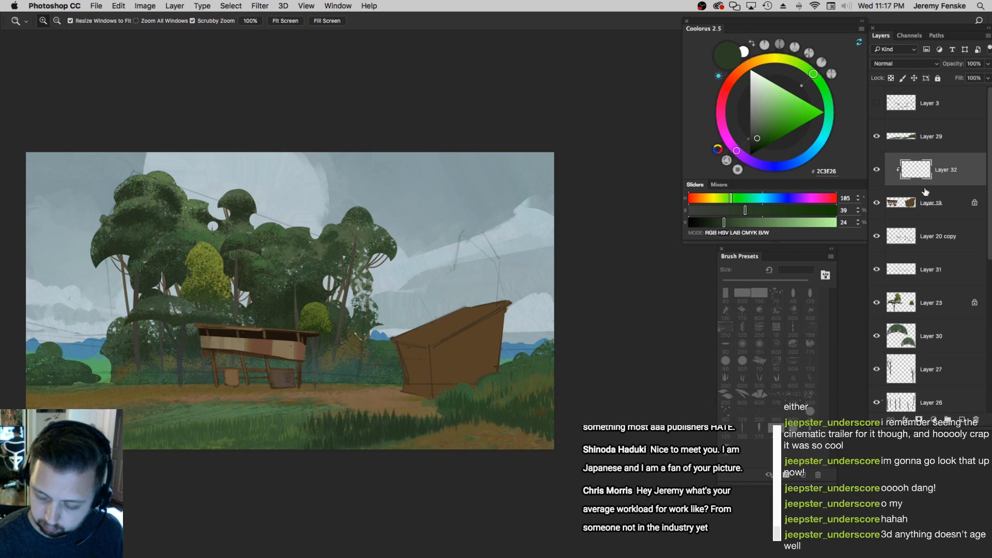
pyautogui.click(938, 200)
pyautogui.press('l')
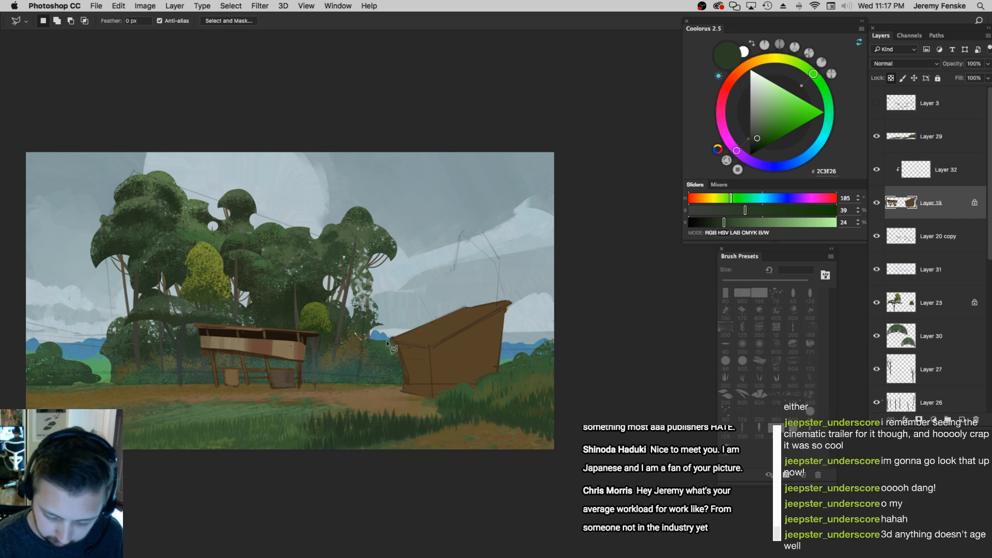
pyautogui.click(427, 348)
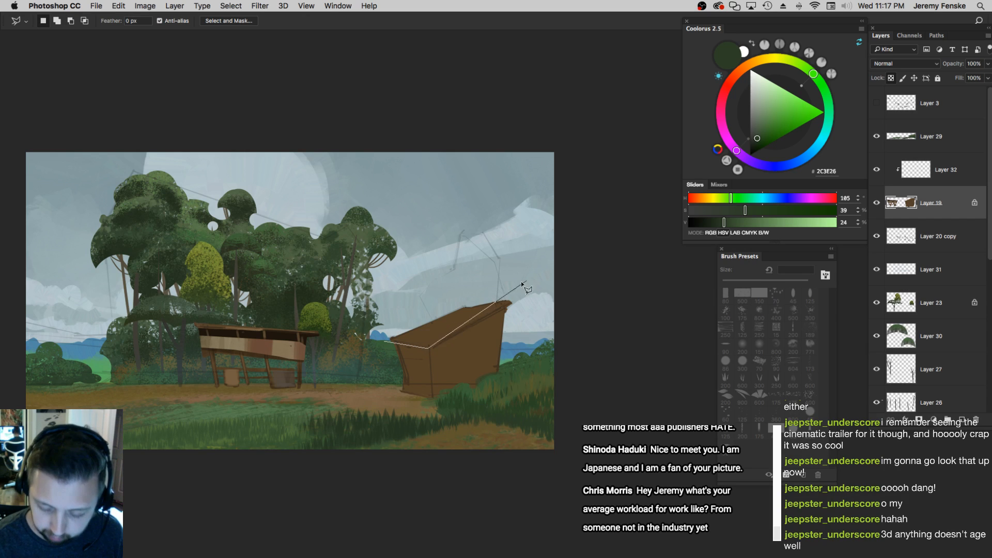
pyautogui.click(532, 291)
pyautogui.click(521, 276)
pyautogui.click(439, 286)
pyautogui.click(382, 337)
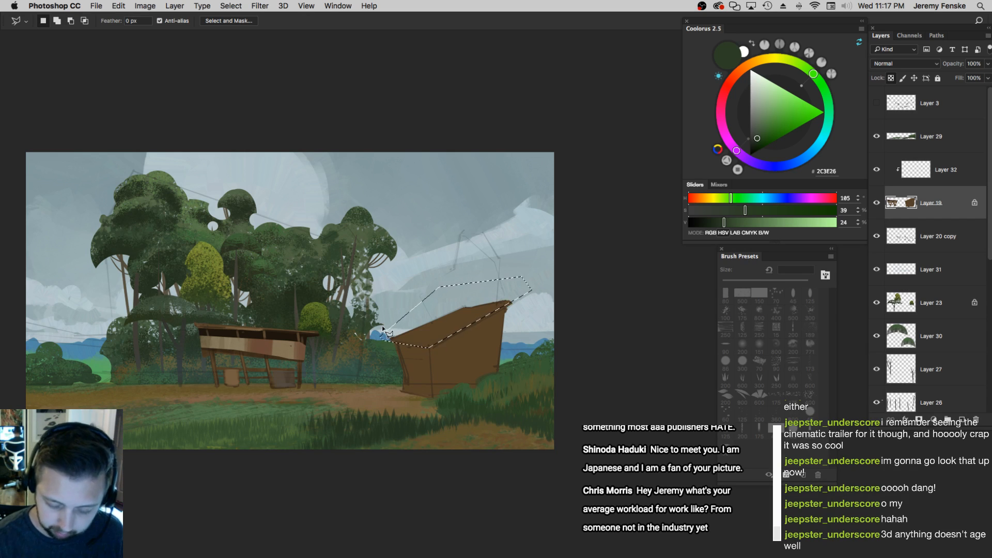
# Paint tan (#817253), sampled from the small shed's wall, over the selected roof with the rectangular brush at 150 px
pyautogui.press('b')
pyautogui.click(726, 293)
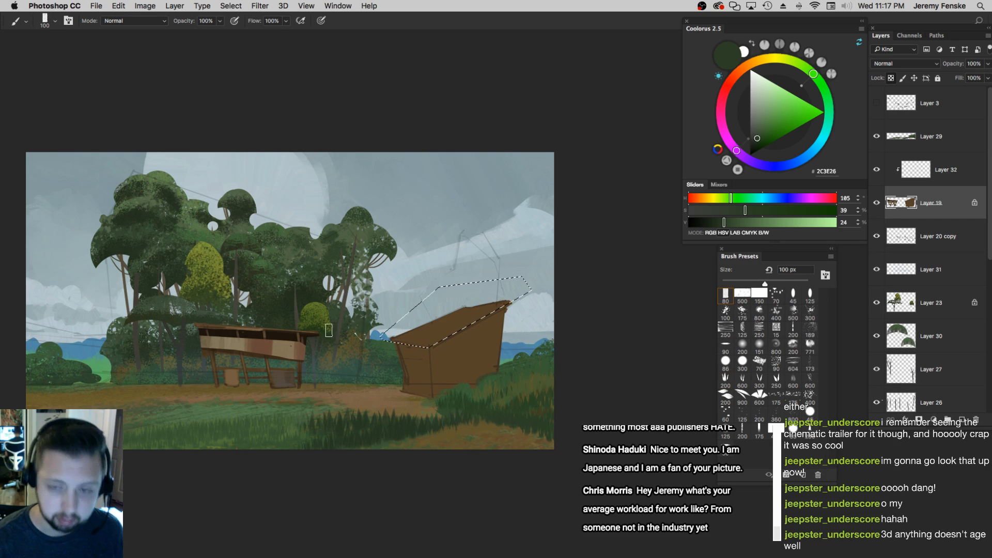
pyautogui.hscroll(1, 423, 362)
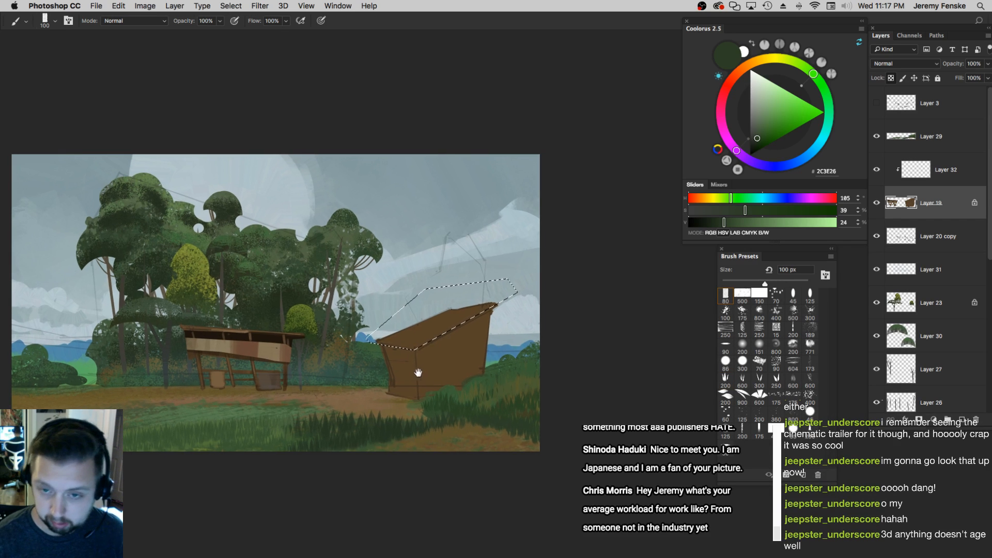
pyautogui.keyDown('alt'); pyautogui.click(271, 349); pyautogui.keyUp('alt')
pyautogui.press(']')
pyautogui.press(']')
pyautogui.press(']')
pyautogui.press(']')
pyautogui.press('[')
pyautogui.press('[')
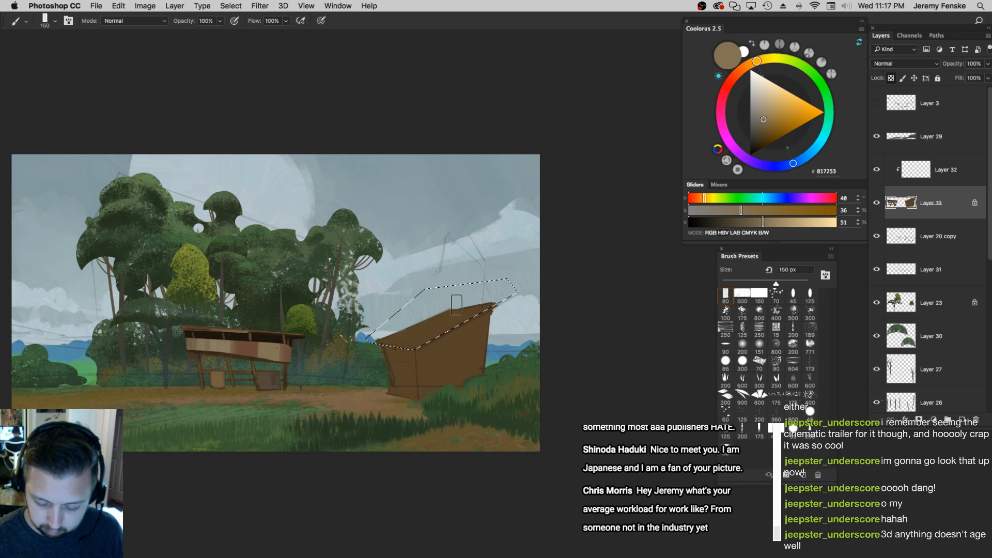
pyautogui.moveTo(456, 305); pyautogui.dragTo(383, 339)
# Paint reddish-brown (#684736) streaks sampled from the small shed down the slope of the selected roof with a narrower brush
pyautogui.keyDown('alt'); pyautogui.click(299, 335); pyautogui.keyUp('alt')
pyautogui.press('[')
pyautogui.press('[')
pyautogui.press('[')
pyautogui.press('[')
pyautogui.press('[')
pyautogui.press(']')
pyautogui.moveTo(493, 305)
pyautogui.mouseDown()
pyautogui.moveTo(347, 385)
pyautogui.moveTo(402, 348)
pyautogui.mouseUp()
pyautogui.press('super+z')
pyautogui.press('[')
pyautogui.moveTo(484, 309); pyautogui.dragTo(411, 347)
pyautogui.press('[')
pyautogui.press('[')
pyautogui.moveTo(445, 314); pyautogui.dragTo(388, 346)
pyautogui.moveTo(433, 317); pyautogui.dragTo(376, 345)
pyautogui.press(']')
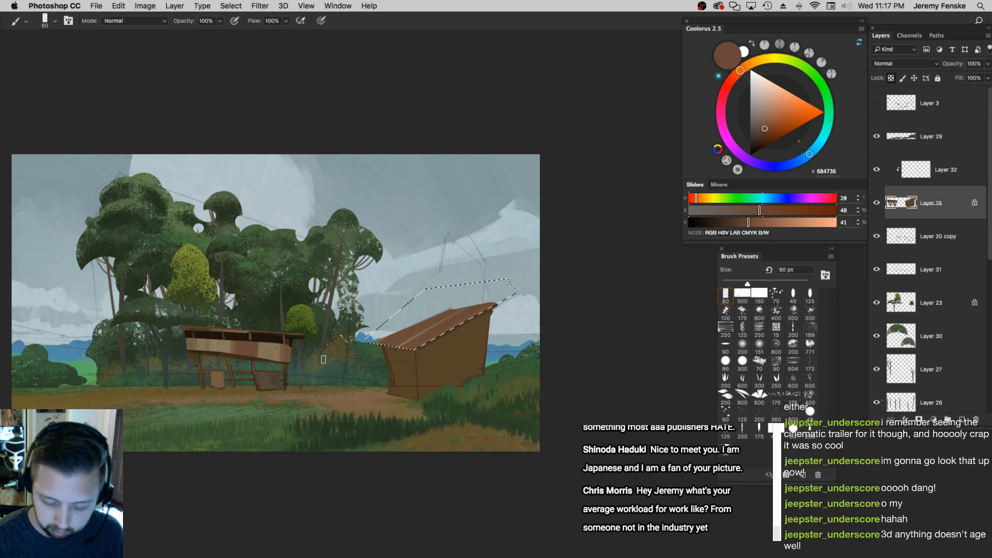
# Sample the small shed's tan (#817153) and reduce the brush to 40 px for lighter streaks on the roof
pyautogui.keyDown('alt'); pyautogui.click(277, 346); pyautogui.keyUp('alt')
pyautogui.press('[')
pyautogui.press('[')
pyautogui.press('[')
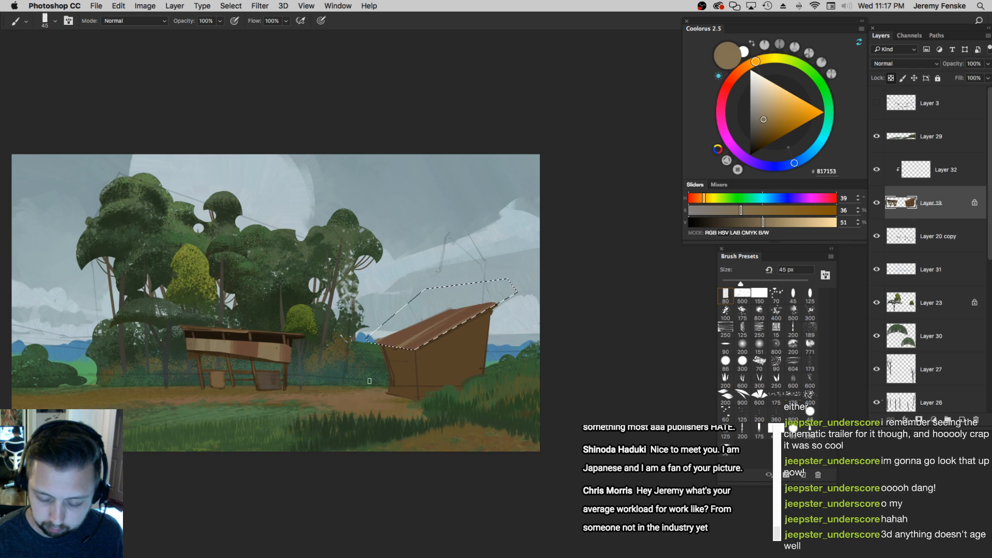
pyautogui.press('[')
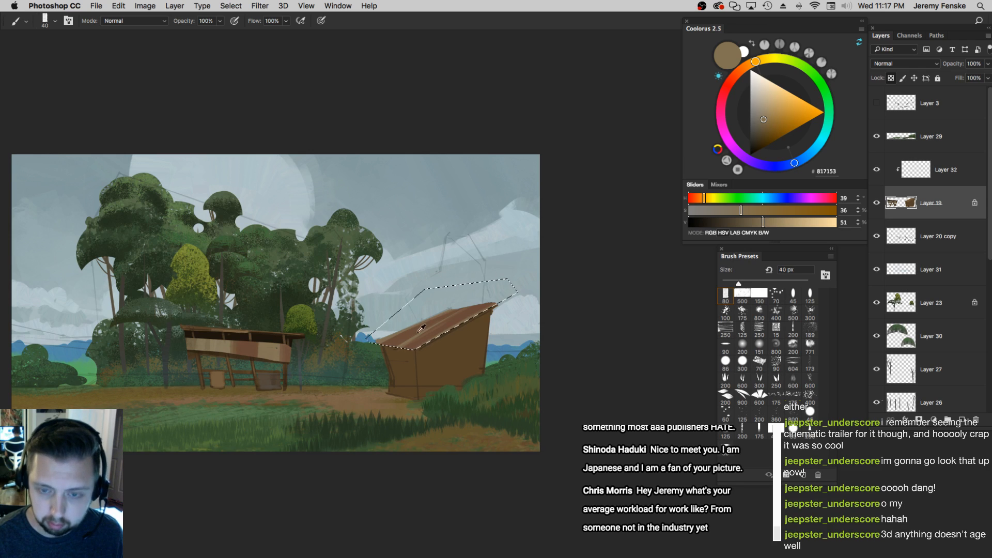
# Add thin dark reddish-brown plank lines along the roof, using a colour sampled from it and a 20 to 30 px brush
pyautogui.keyDown('alt'); pyautogui.click(405, 332); pyautogui.keyUp('alt')
pyautogui.press('[')
pyautogui.press('[')
pyautogui.press('[')
pyautogui.press('[')
pyautogui.press('[')
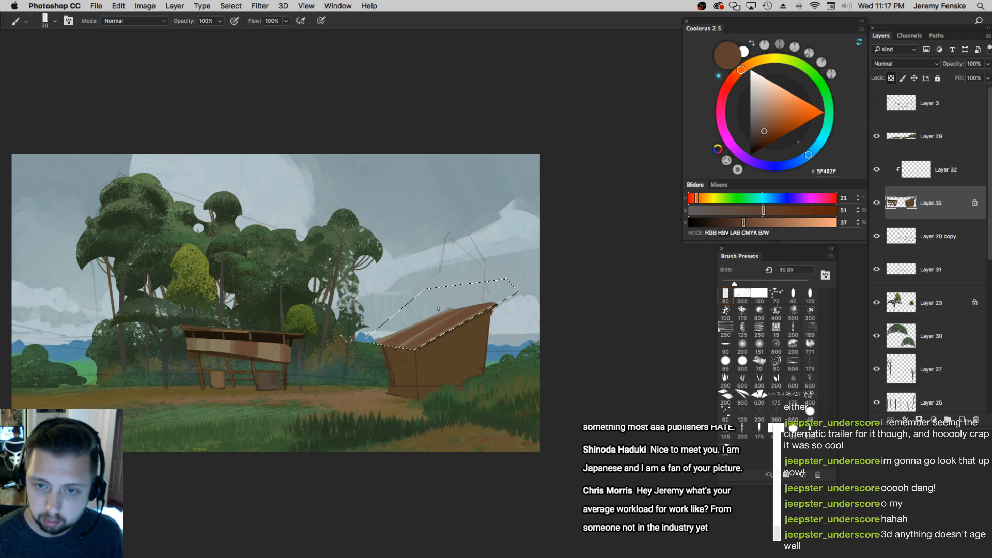
pyautogui.press(']')
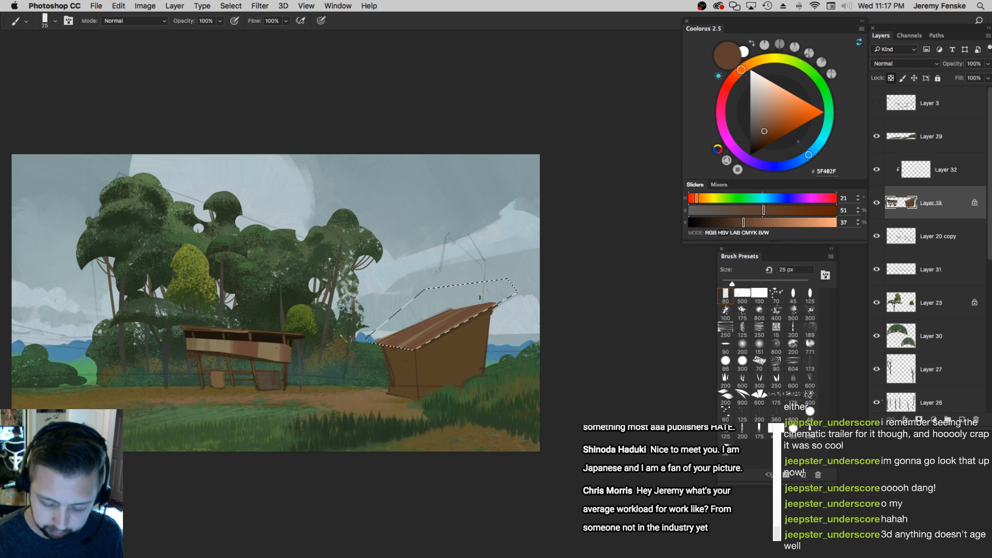
pyautogui.press('[')
pyautogui.press('[')
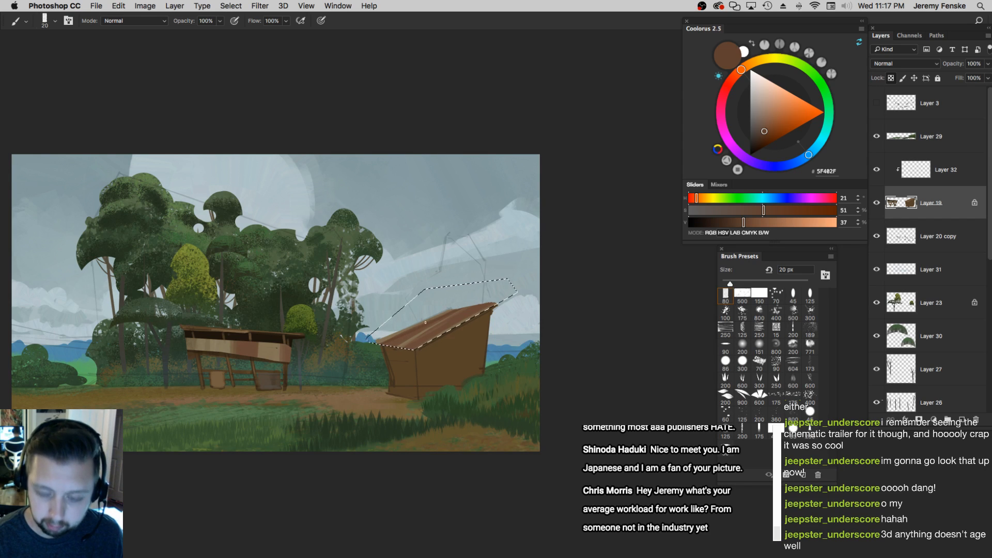
pyautogui.press(']')
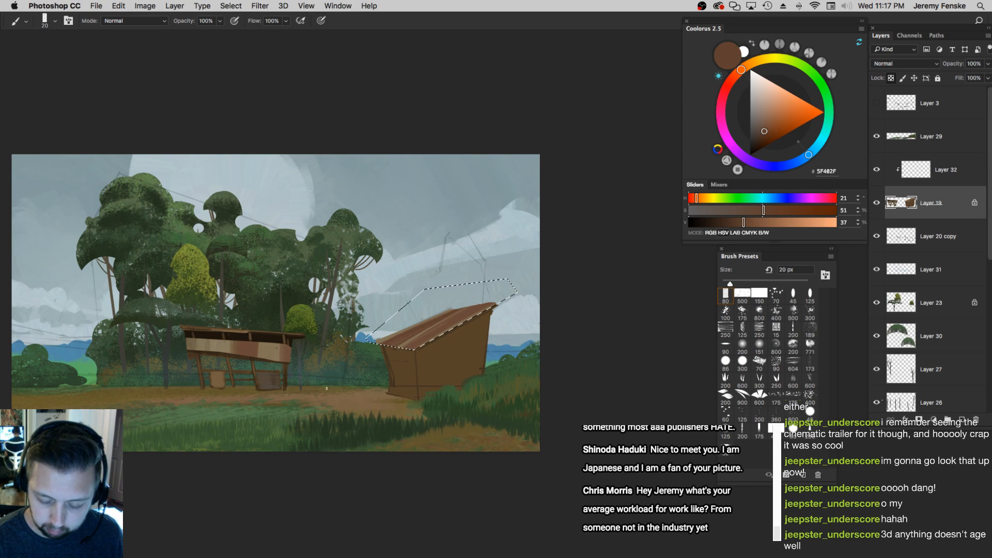
pyautogui.press(']')
pyautogui.press(']')
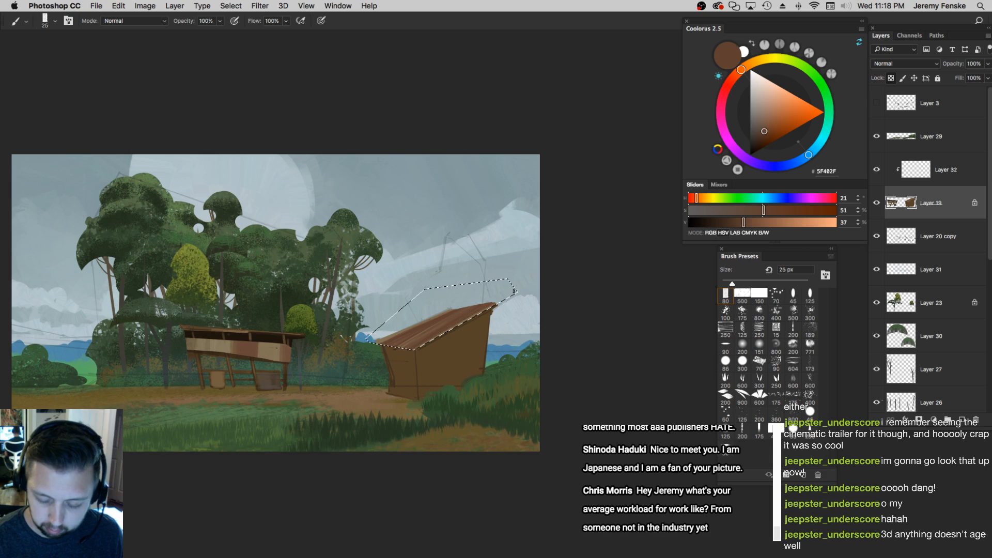
# Mix a lighter tan (#927F5E) from the dirt ground's colour and clear the roof selection
pyautogui.keyDown('alt'); pyautogui.click(369, 392); pyautogui.keyUp('alt')
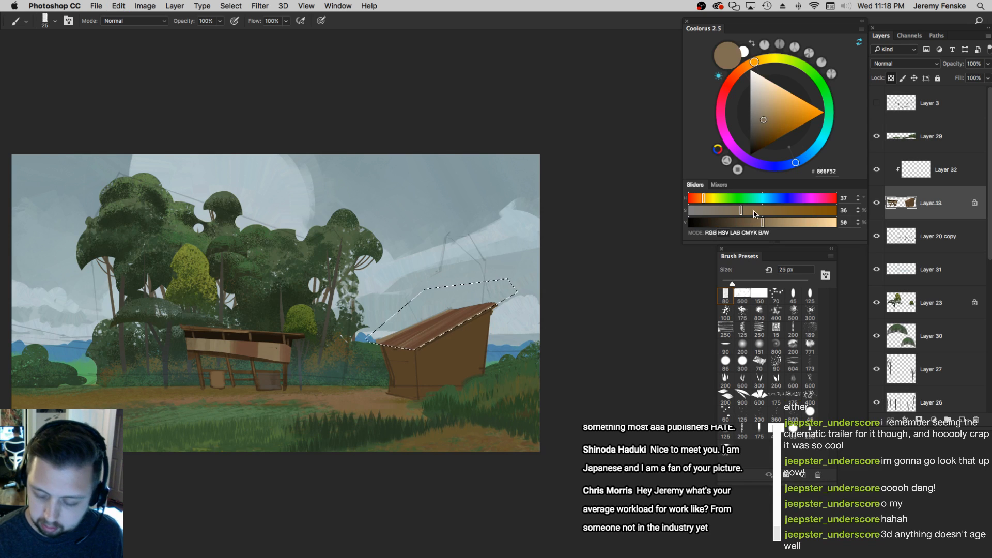
pyautogui.press(']')
pyautogui.press(']')
pyautogui.press(']')
pyautogui.press('super+d')
pyautogui.press(']')
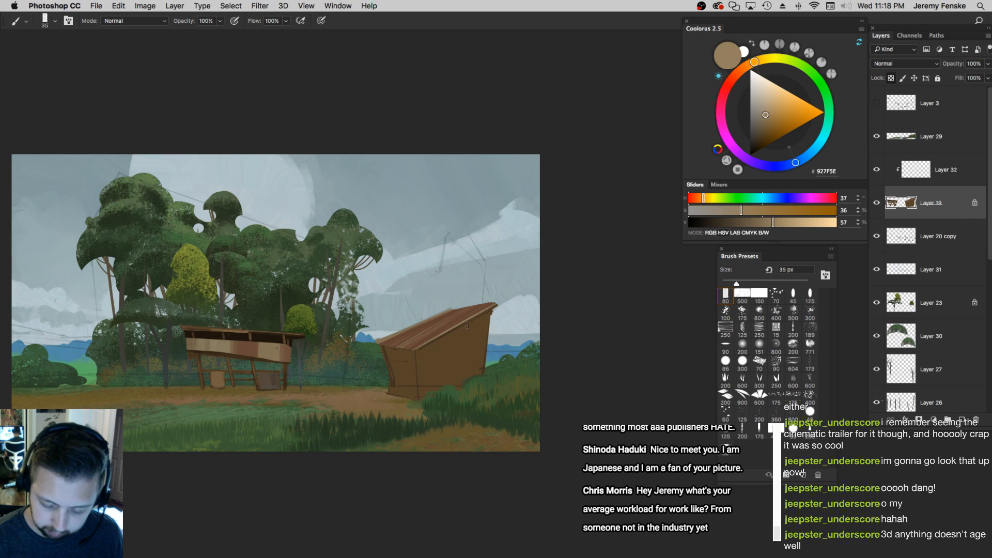
# Paint fine light tan highlights along the roof's planks and edges with a 9 to 15 px brush
pyautogui.press('[')
pyautogui.press('[')
pyautogui.press('[')
pyautogui.press('[')
pyautogui.press('[')
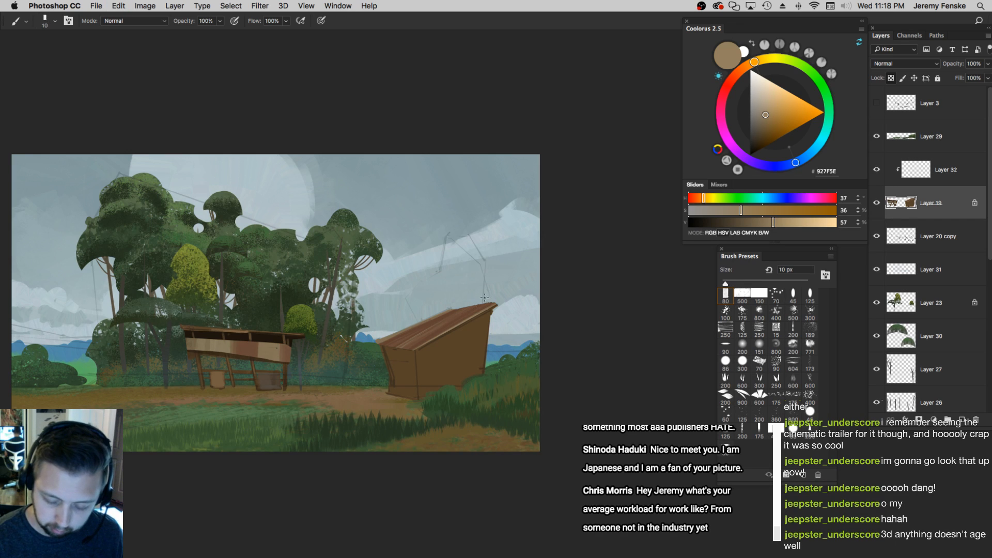
pyautogui.press(']')
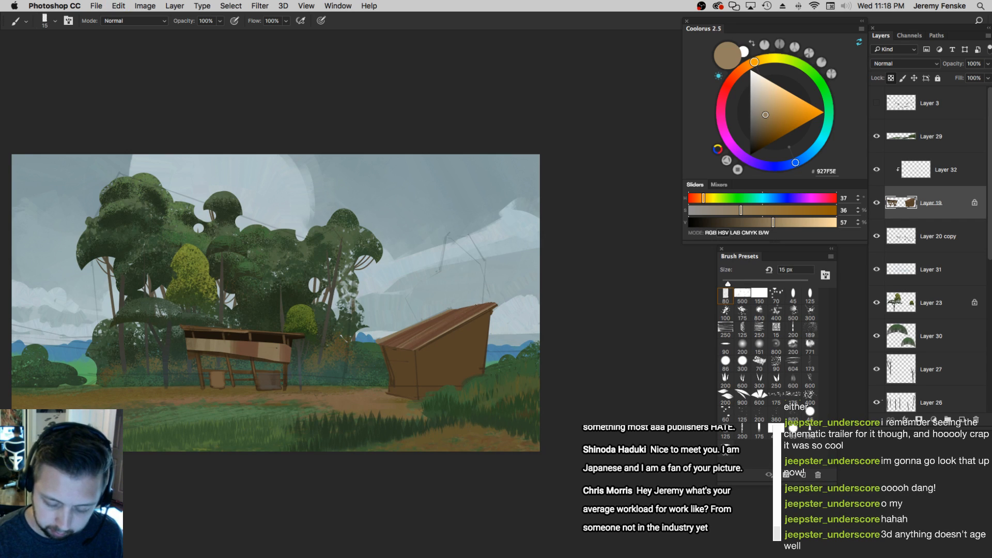
pyautogui.press('[')
pyautogui.press('[')
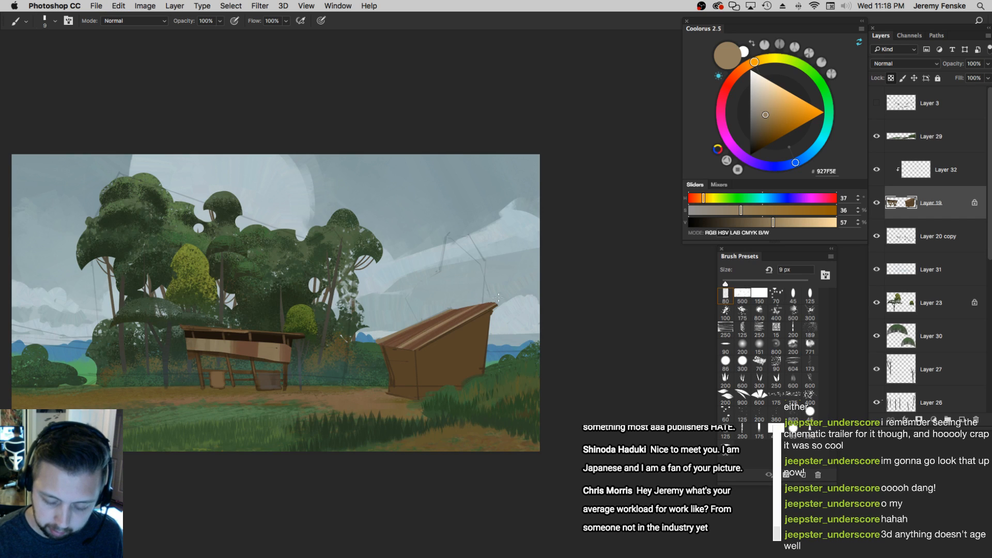
pyautogui.moveTo(434, 353); pyautogui.dragTo(437, 355)
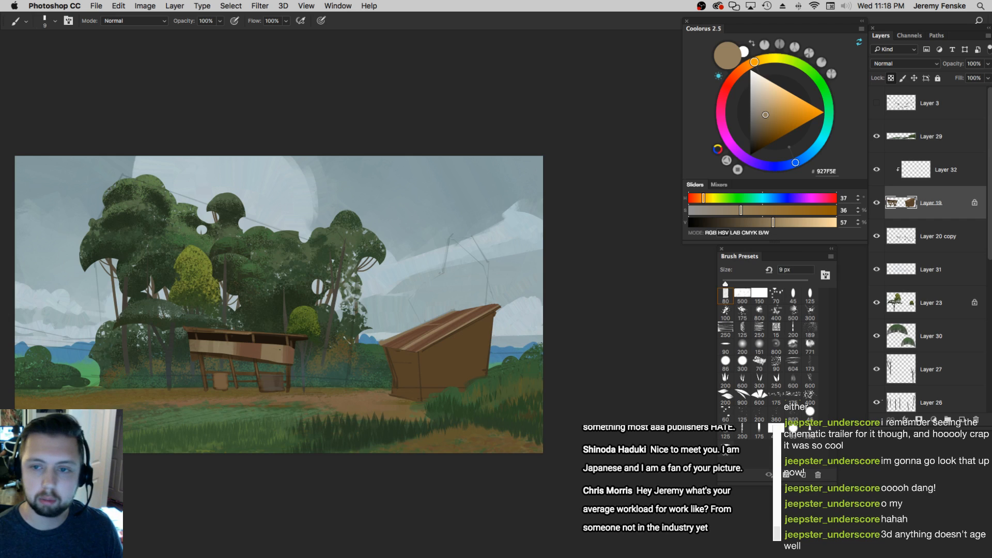
# Touch up the large building's roof planks with a few light tan strokes, using a 15 to 25 px brush
pyautogui.press('Tab')
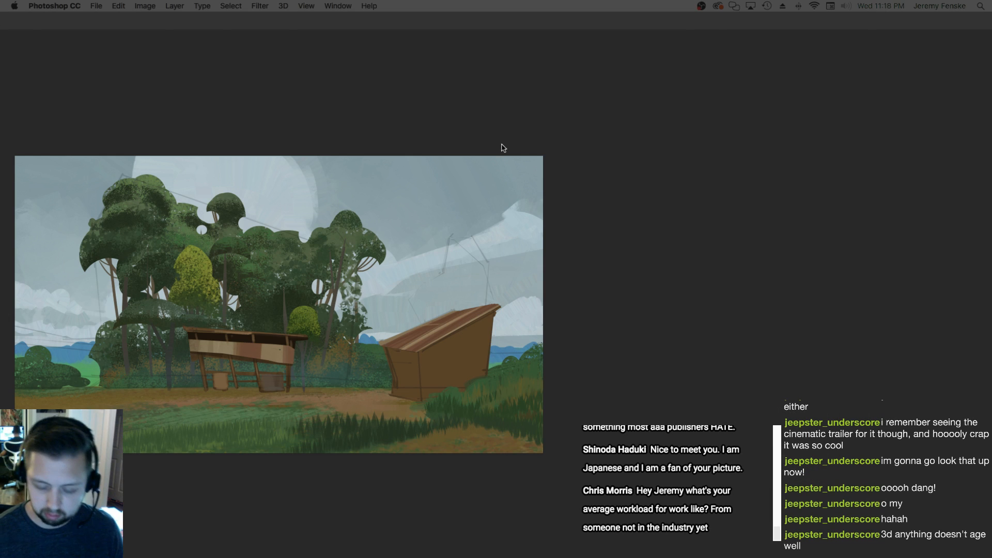
pyautogui.press('Tab')
pyautogui.press(']')
pyautogui.press(']')
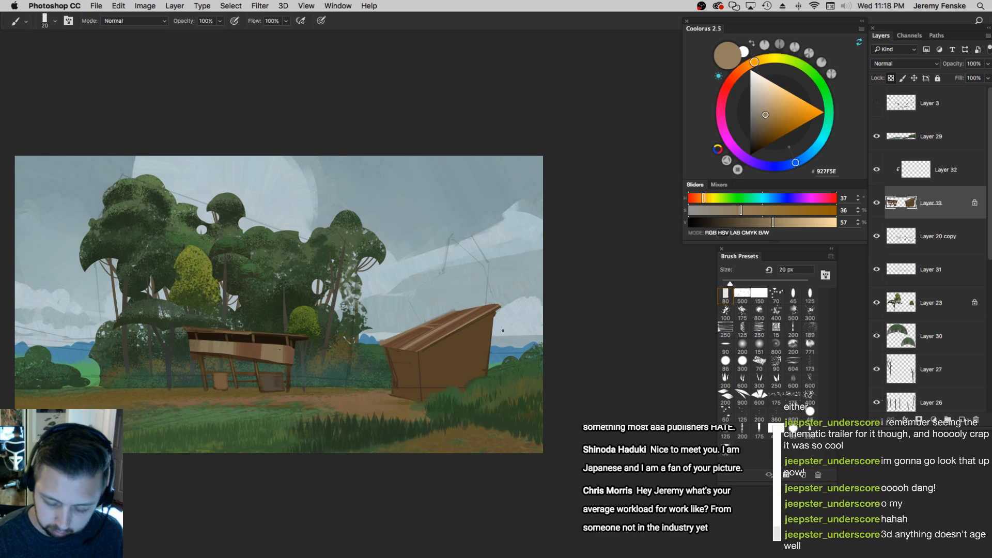
pyautogui.press('[')
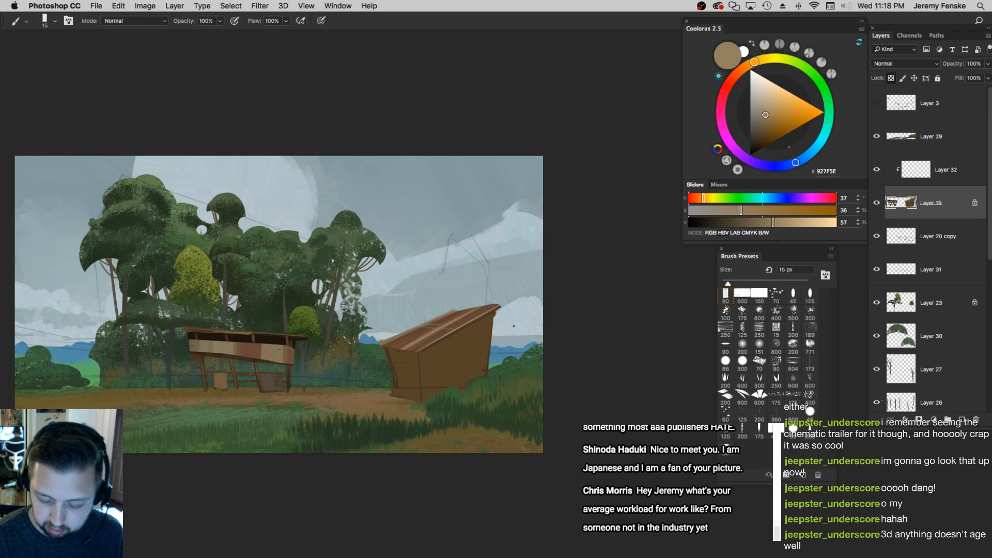
pyautogui.press(']')
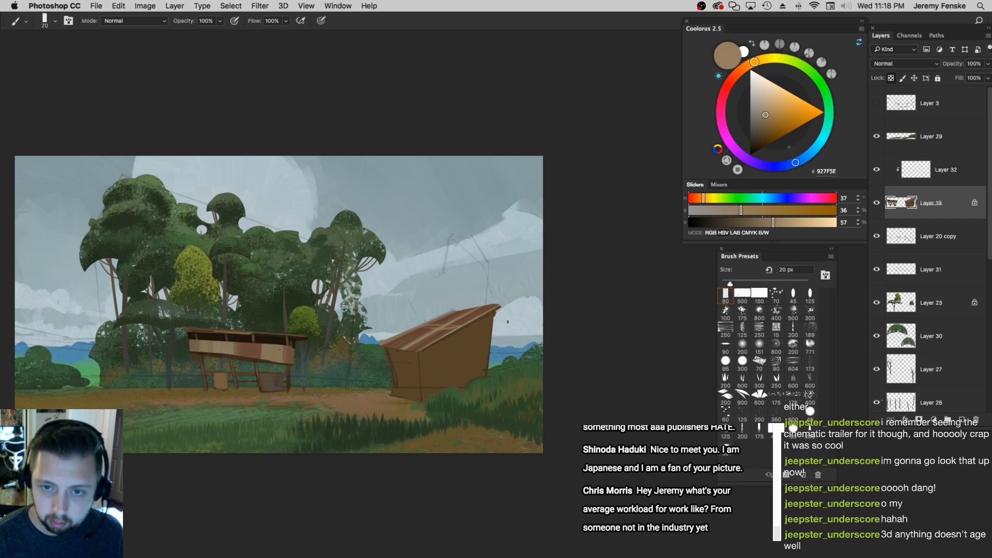
pyautogui.press('[')
pyautogui.press('super+z')
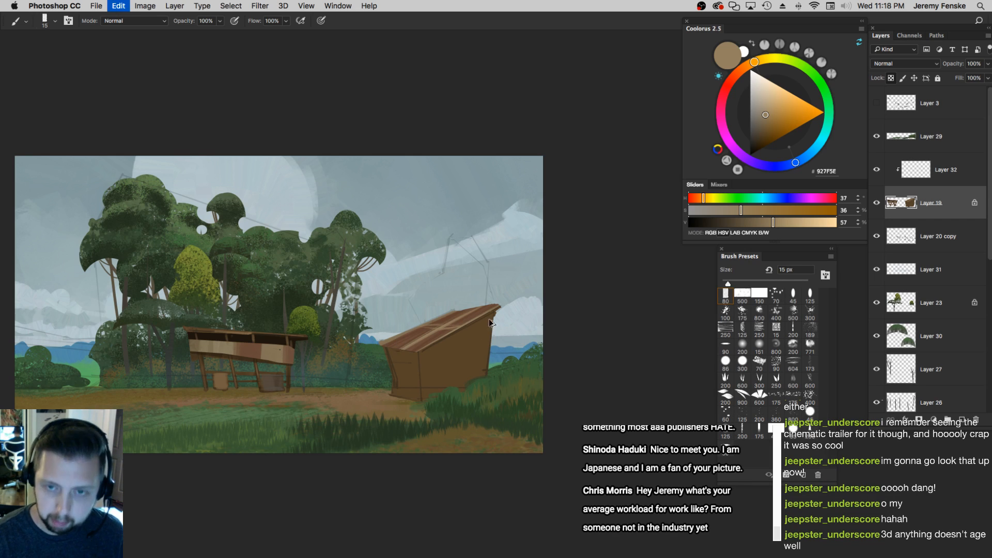
pyautogui.press(']')
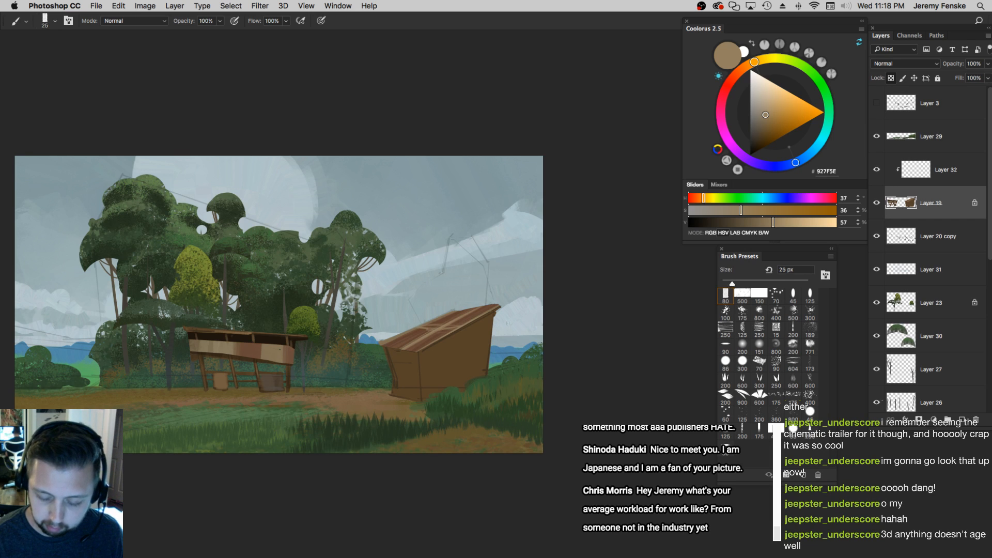
pyautogui.press('[')
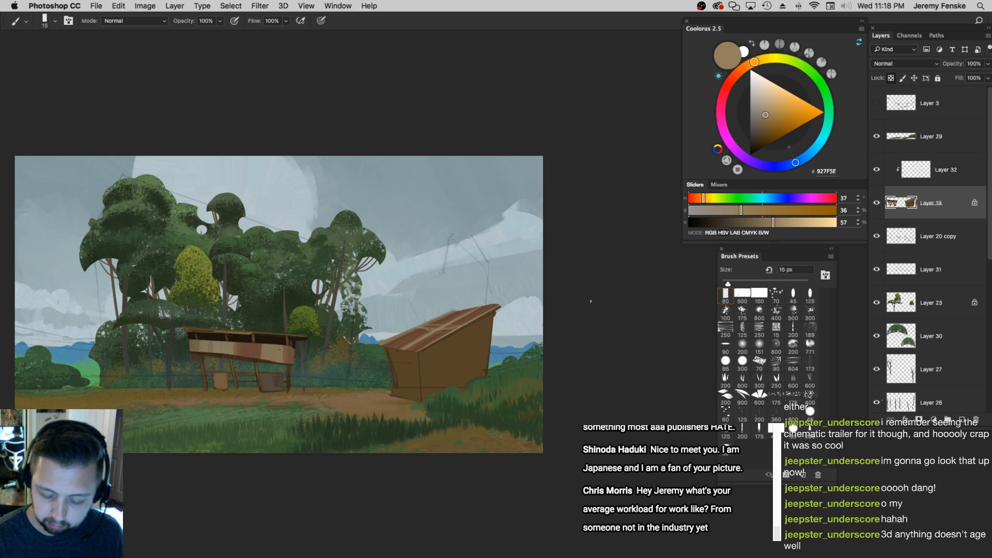
# Sample a brown from the large building's roof, darken it to #3F2C22 and set the brush to 15 px
pyautogui.keyDown('alt'); pyautogui.click(445, 317); pyautogui.keyUp('alt')
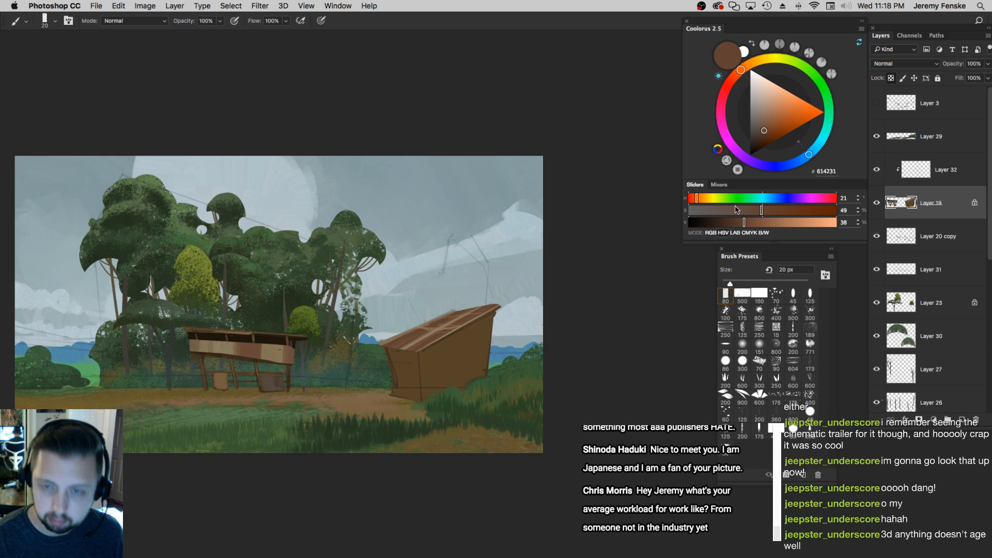
pyautogui.click(744, 222)
pyautogui.press('[')
pyautogui.click(756, 210)
pyautogui.moveTo(743, 222); pyautogui.dragTo(725, 222)
pyautogui.press('[')
pyautogui.press('[')
pyautogui.press('[')
pyautogui.press(']')
pyautogui.press(']')
pyautogui.press(']')
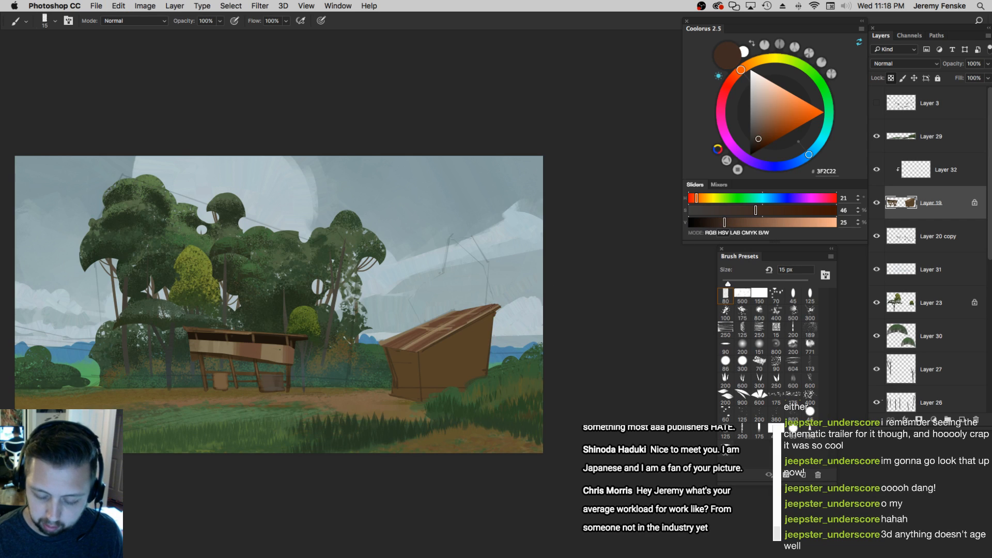
# Paint dark brown gaps between the planks on the upper part of the roof with a 15 to 20 px brush
pyautogui.press(']')
pyautogui.press(']')
pyautogui.press('[')
pyautogui.press('[')
pyautogui.press('[')
pyautogui.press(']')
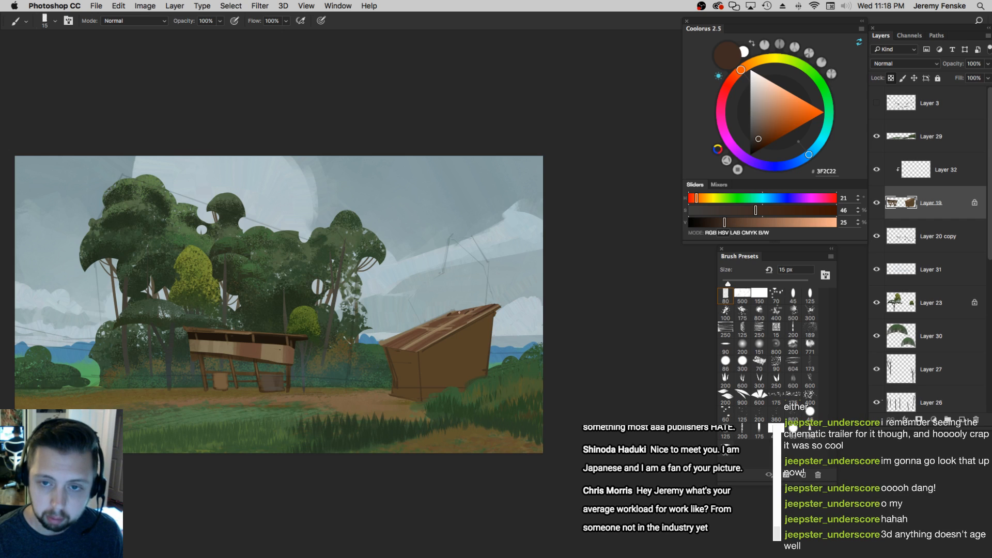
pyautogui.press(']')
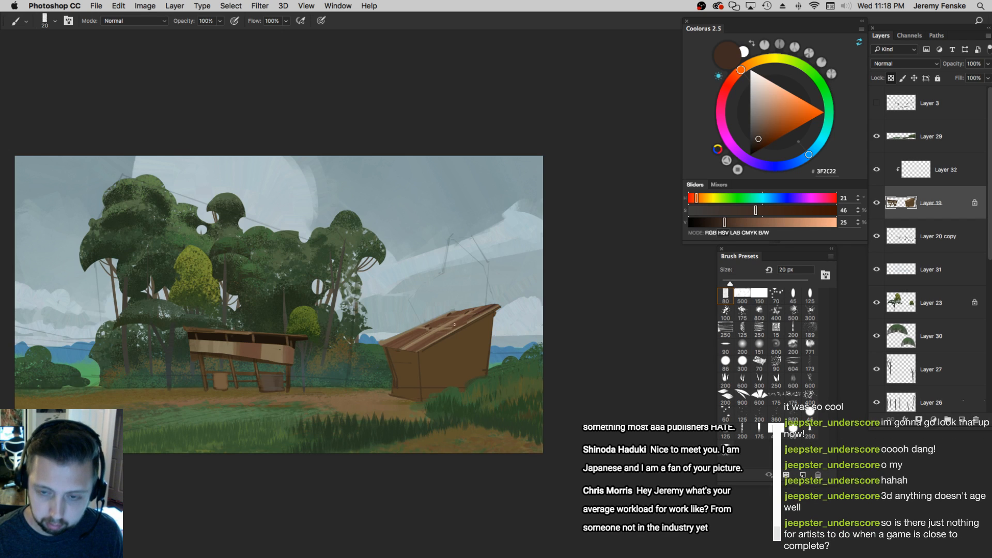
pyautogui.press('[')
pyautogui.press('[')
# Refine the roof's planks with tan (#907D5C) and dark brown (#402D22) sampled from it, using a 10 to 30 px brush
pyautogui.keyDown('alt'); pyautogui.click(438, 326); pyautogui.keyUp('alt')
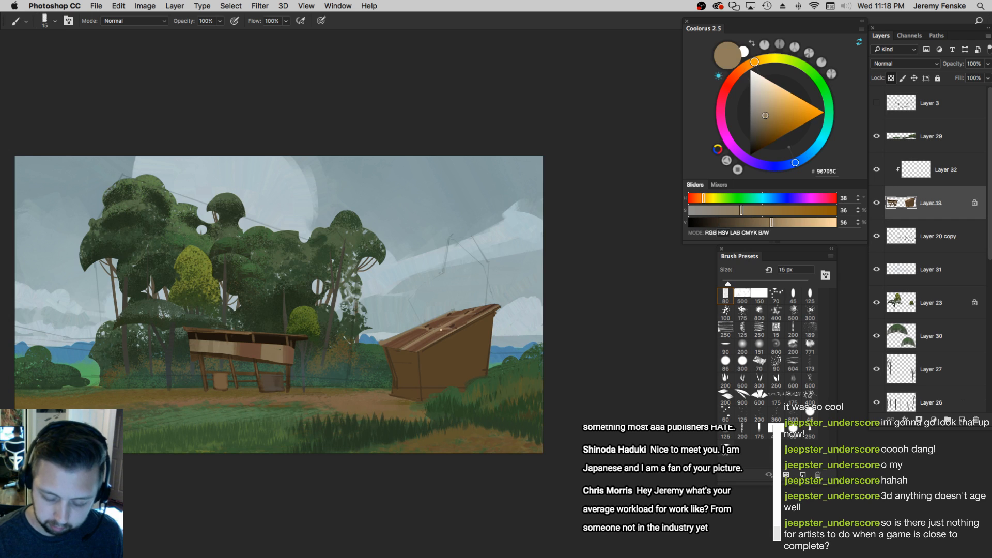
pyautogui.press('[')
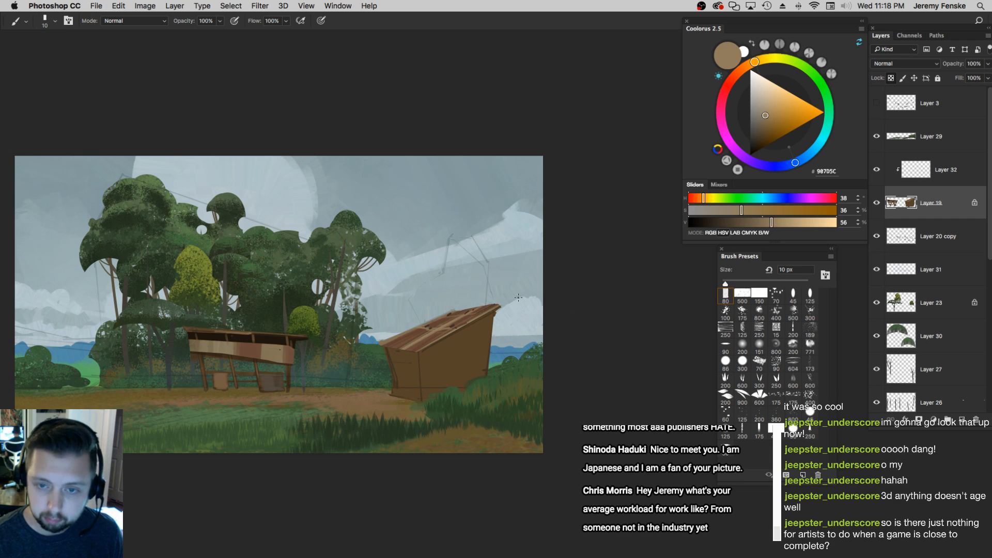
pyautogui.keyDown('alt'); pyautogui.click(449, 329); pyautogui.keyUp('alt')
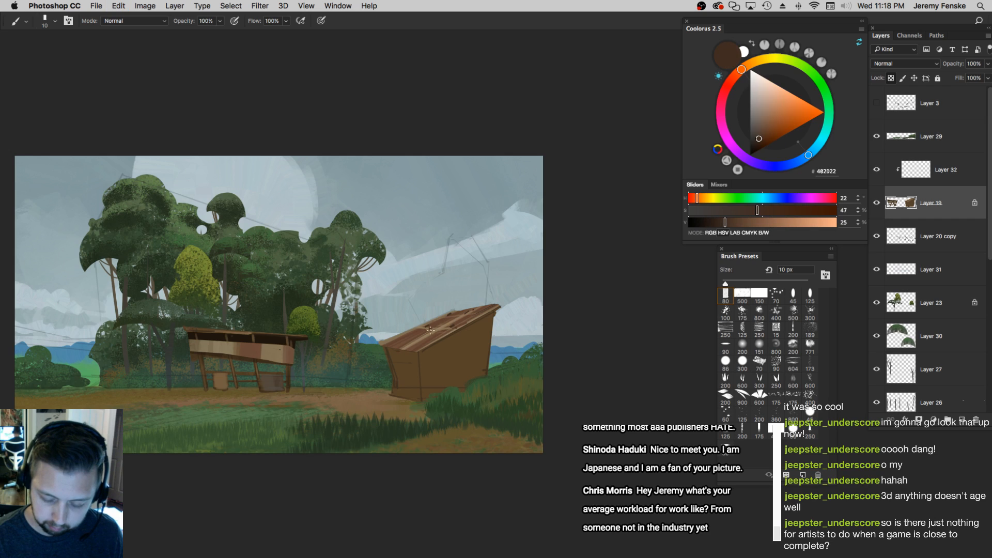
pyautogui.moveTo(427, 330); pyautogui.dragTo(439, 330)
pyautogui.press(']')
pyautogui.press('[')
pyautogui.press(']')
pyautogui.press(']')
pyautogui.press('[')
pyautogui.press('[')
pyautogui.press(']')
pyautogui.press(']')
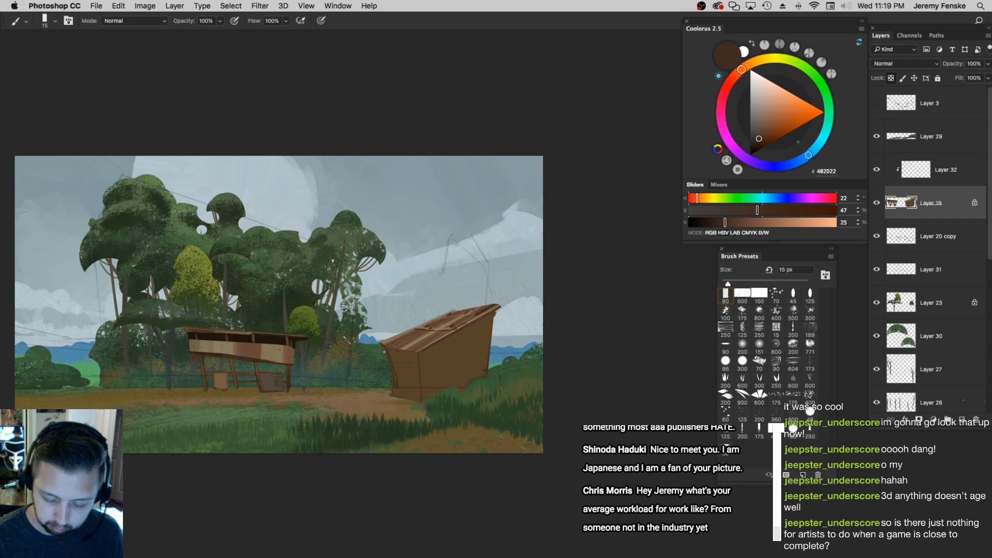
pyautogui.press(']')
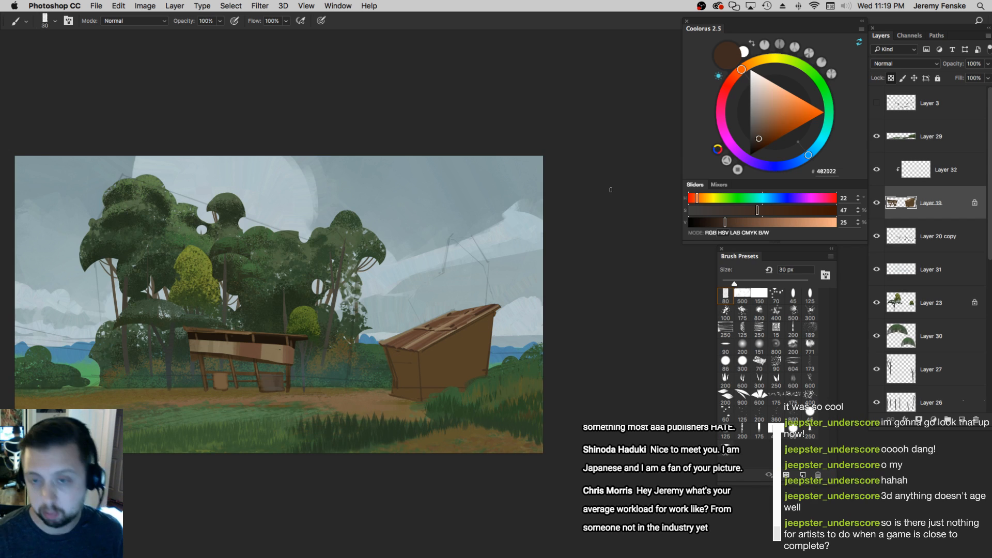
# Apply a slight Levels adjustment to the layer holding the buildings
pyautogui.hotkey('ctrl', 'l')
pyautogui.moveTo(861, 291); pyautogui.dragTo(851, 291)
pyautogui.press('Return')
# Mix a light tan (#A18D6C) from the roof's colour and reduce the brush to 6 px for fine plank edges
pyautogui.press('z')
pyautogui.moveTo(455, 319); pyautogui.dragTo(483, 328)
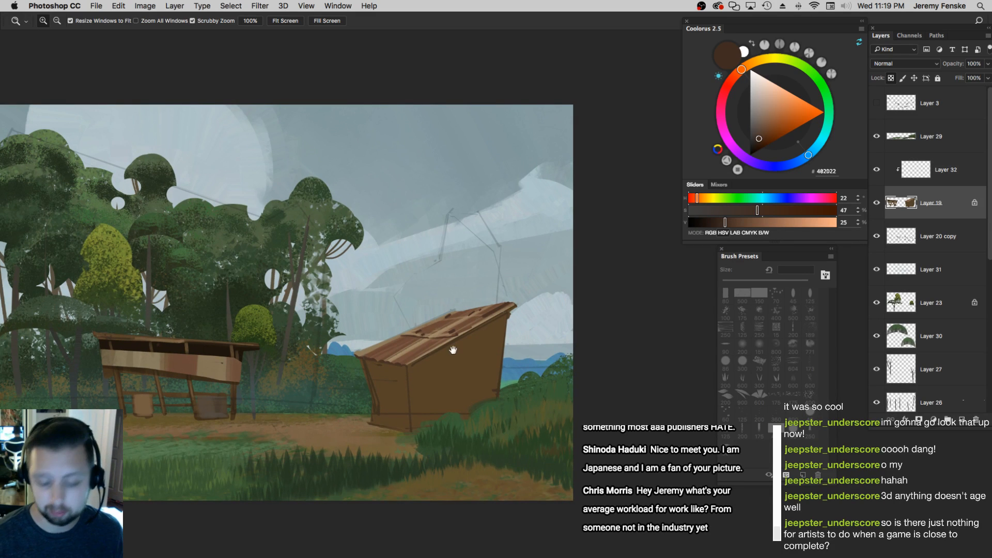
pyautogui.moveTo(454, 349); pyautogui.dragTo(450, 350)
pyautogui.press('b')
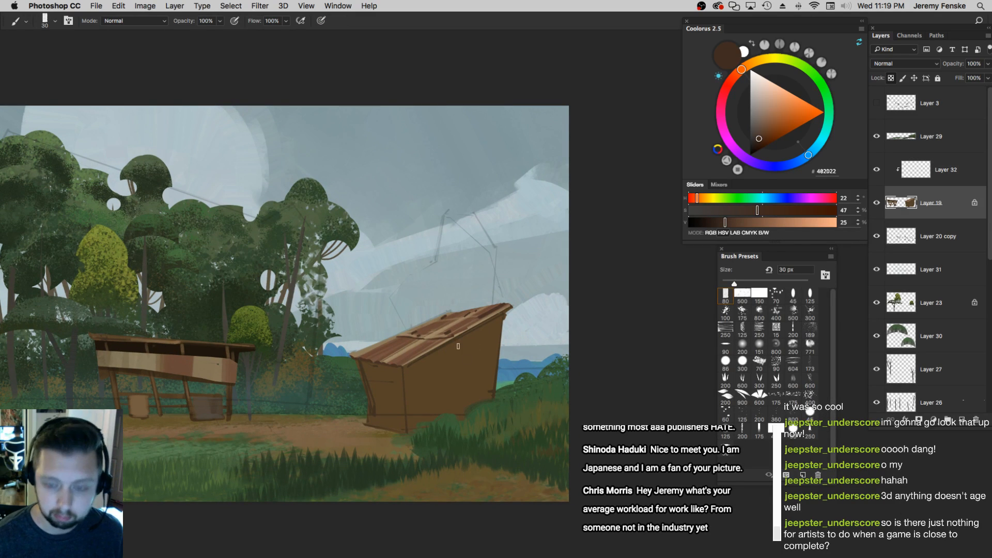
pyautogui.keyDown('alt'); pyautogui.click(422, 338); pyautogui.keyUp('alt')
pyautogui.click(736, 210)
pyautogui.click(781, 222)
pyautogui.press('[')
pyautogui.press('[')
pyautogui.press('[')
pyautogui.press('[')
pyautogui.press('[')
pyautogui.press('[')
pyautogui.press(']')
pyautogui.press(']')
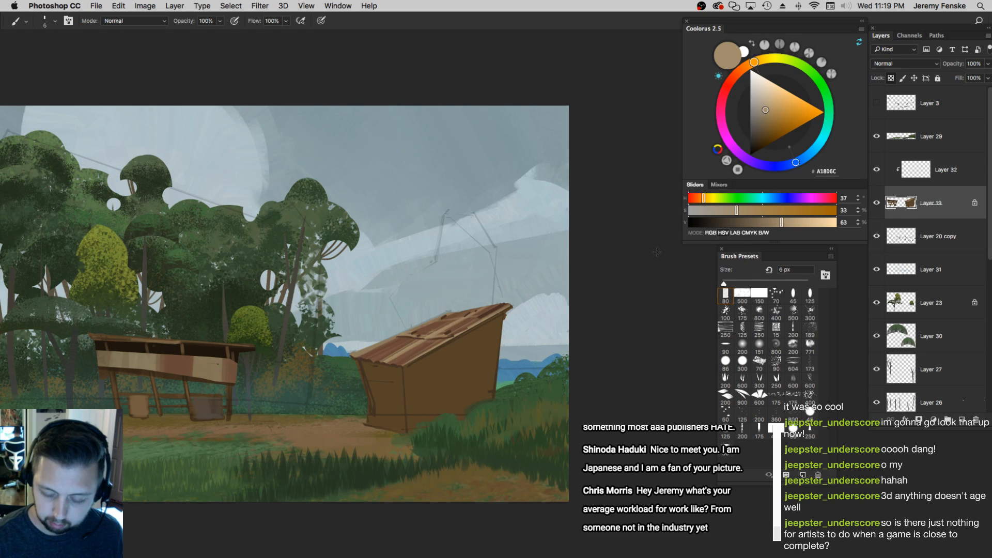
# Mute the colour to a greyish tan (#7C7568) and enlarge the brush to 15 px for weathered roof strokes
pyautogui.click(724, 210)
pyautogui.click(759, 222)
pyautogui.click(713, 211)
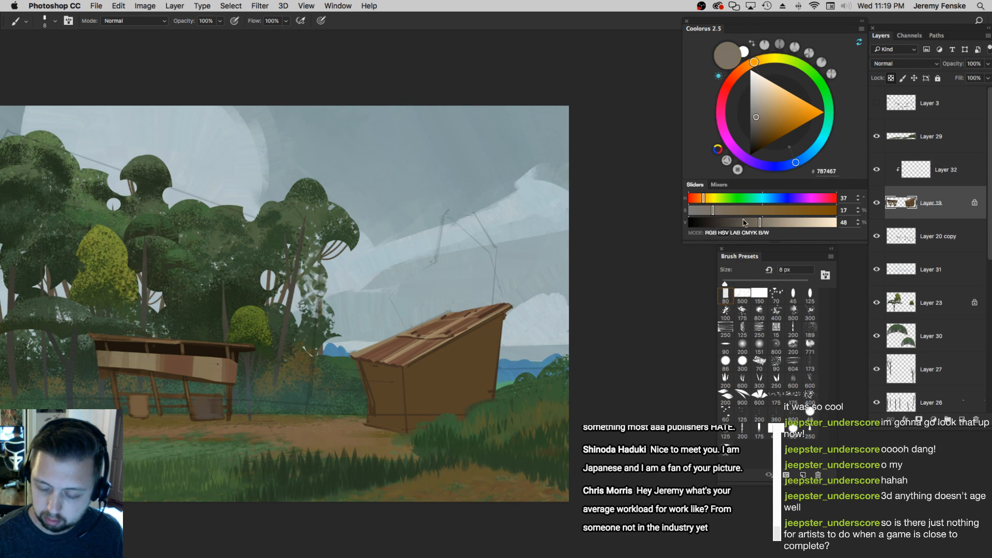
pyautogui.click(760, 222)
pyautogui.press(']')
pyautogui.press(']')
pyautogui.press(']')
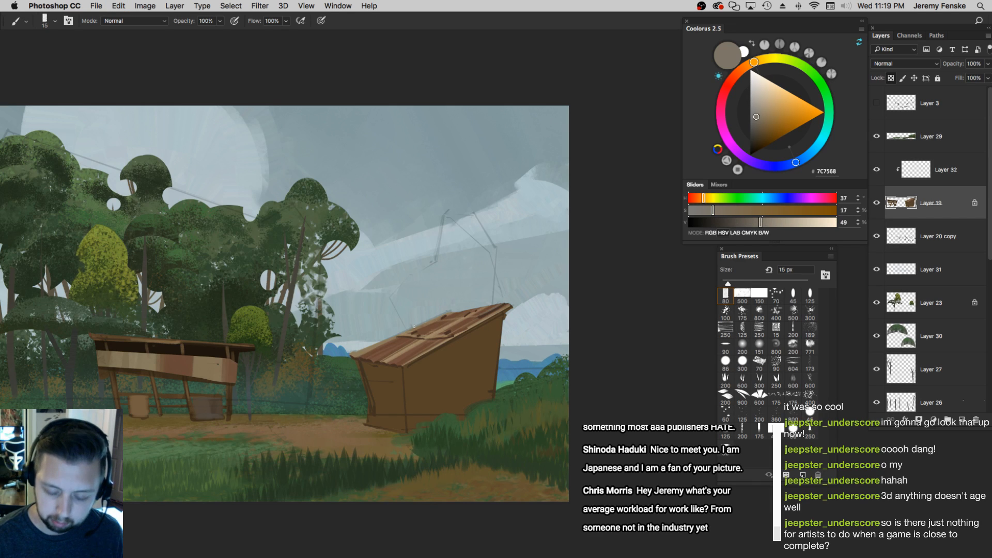
# Mix a pale tan (#B5A082) from the roof's colour and paint a thin highlight along its upper planks
pyautogui.keyDown('alt'); pyautogui.click(451, 321); pyautogui.keyUp('alt')
pyautogui.click(793, 222)
pyautogui.click(729, 210)
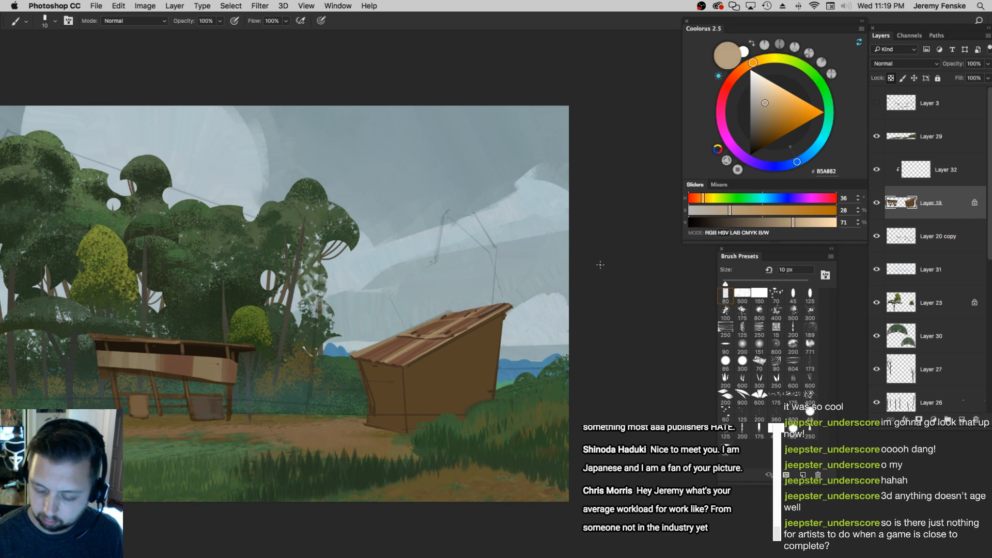
pyautogui.press('[')
pyautogui.press('[')
pyautogui.press('super+z')
pyautogui.moveTo(411, 328); pyautogui.dragTo(449, 314)
# Undo the last highlight and paint a pale tan stroke down the roof's upper planks with a 9 px brush
pyautogui.press(']')
pyautogui.press(']')
pyautogui.press(']')
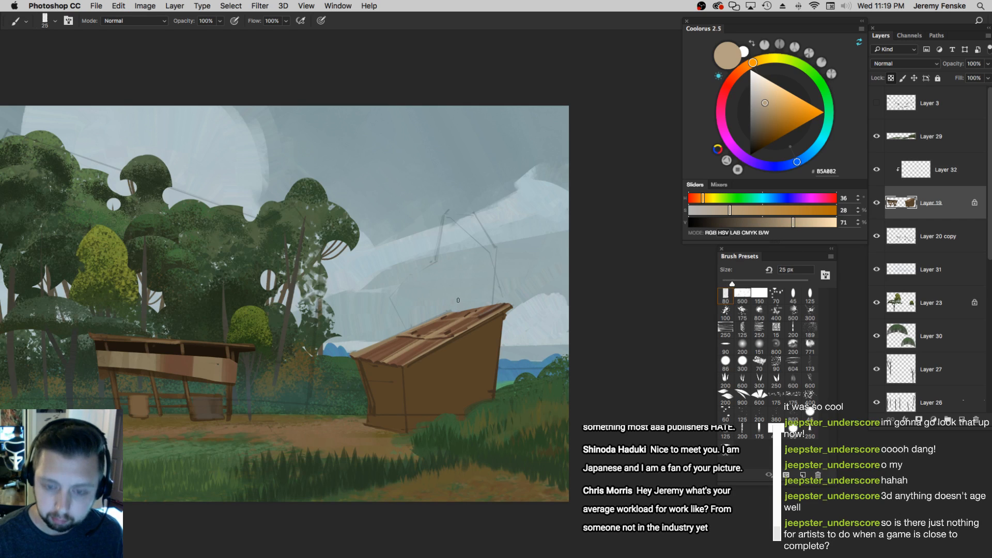
pyautogui.press('[')
pyautogui.press('[')
pyautogui.press('[')
pyautogui.press('[')
pyautogui.press('super+z')
pyautogui.moveTo(486, 308); pyautogui.dragTo(442, 333)
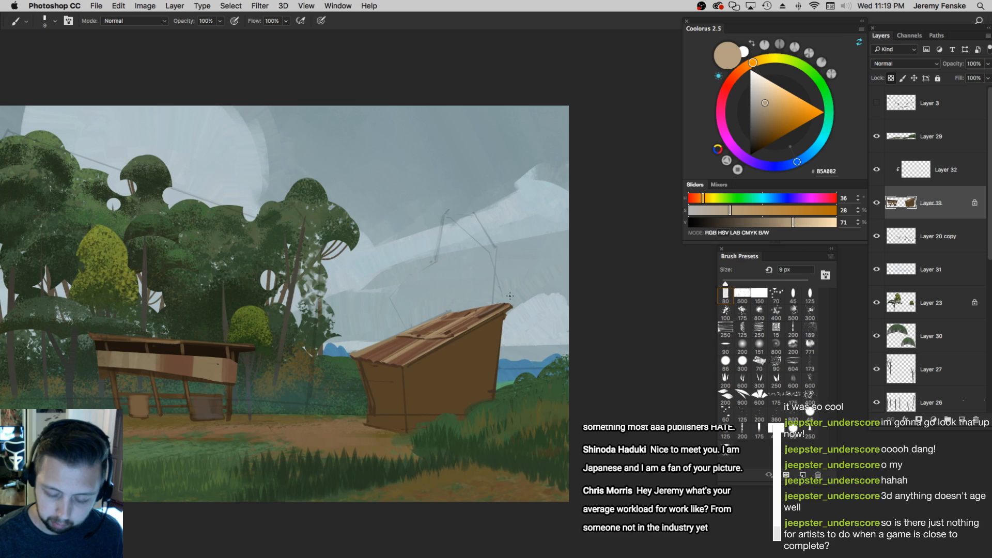
# Add pale tan plank highlights with an 8 to 20 px brush and undo the stroke at the roof's lower corner
pyautogui.press(']')
pyautogui.press(']')
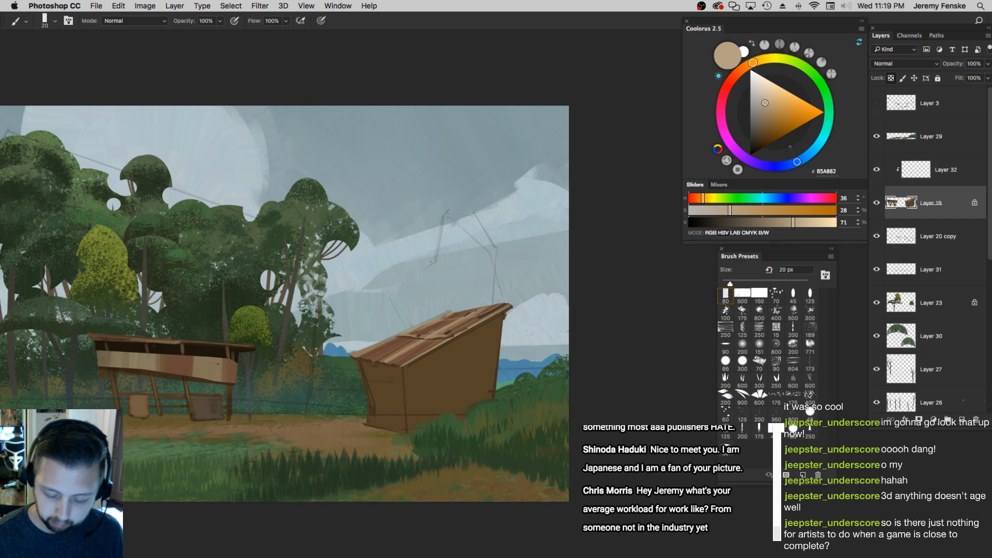
pyautogui.press('[')
pyautogui.press('[')
pyautogui.press('[')
pyautogui.press('[')
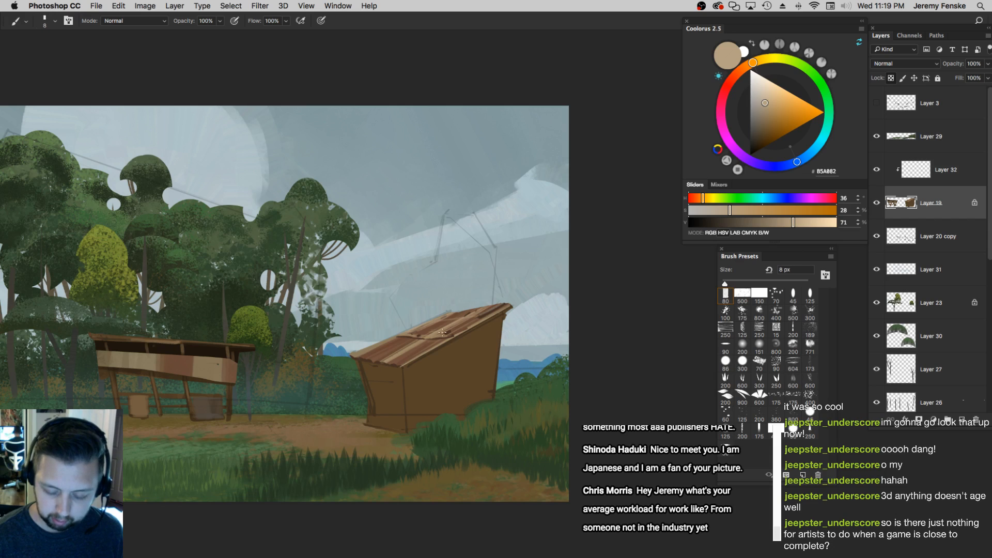
pyautogui.moveTo(370, 361)
pyautogui.mouseDown()
pyautogui.moveTo(404, 346)
pyautogui.moveTo(381, 363)
pyautogui.moveTo(388, 350)
pyautogui.moveTo(374, 350)
pyautogui.mouseUp()
pyautogui.press('super+z')
# Restore and clear the last roof selection, then return to the 80 px brush preset and enlarge it to 90 px
pyautogui.press('z')
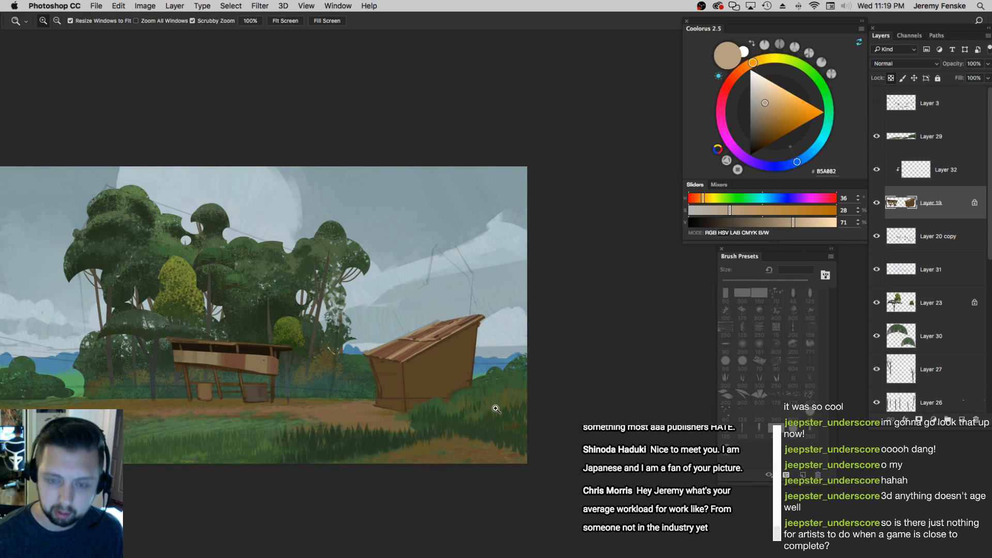
pyautogui.press('shift+super+d')
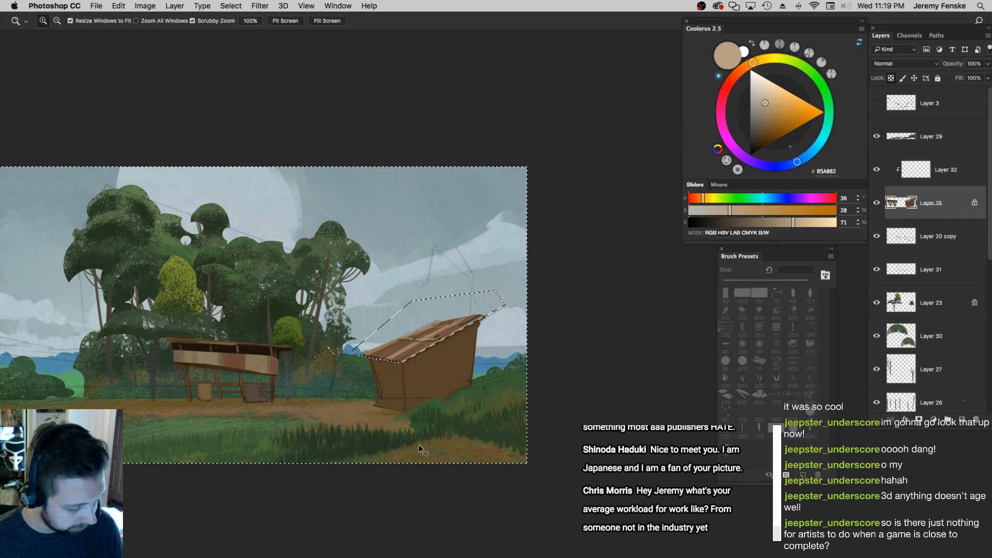
pyautogui.press('super+d')
pyautogui.press('b')
pyautogui.click(726, 295)
pyautogui.press(']')
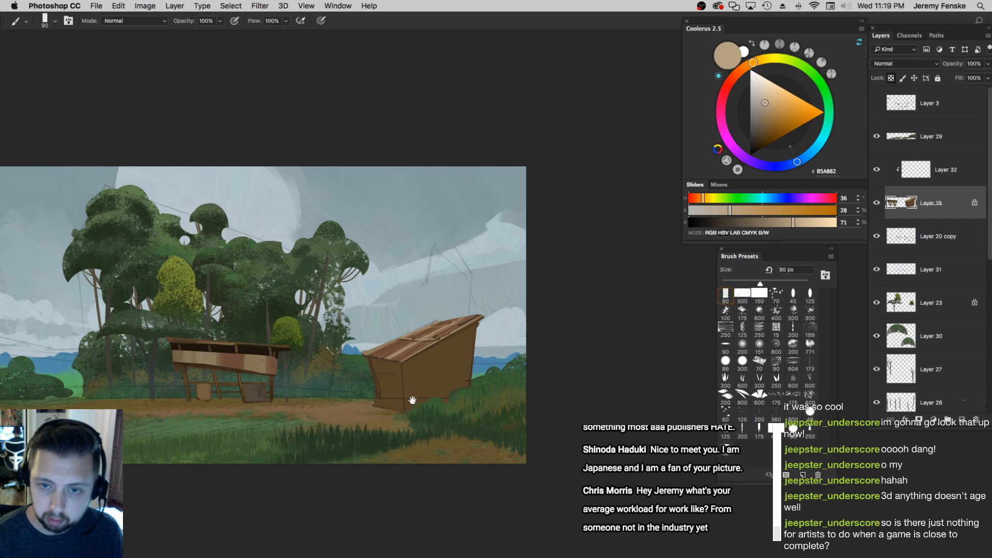
# Mix a dark brown (#4A3121) from the large building's wall colour and enlarge the brush to 175 px
pyautogui.moveTo(412, 401); pyautogui.dragTo(408, 397)
pyautogui.keyDown('alt'); pyautogui.click(430, 360); pyautogui.keyUp('alt')
pyautogui.moveTo(768, 211)
pyautogui.mouseDown()
pyautogui.moveTo(731, 222)
pyautogui.moveTo(697, 199)
pyautogui.mouseUp()
pyautogui.click(767, 210)
pyautogui.press(']')
pyautogui.press(']')
pyautogui.press(']')
pyautogui.press(']')
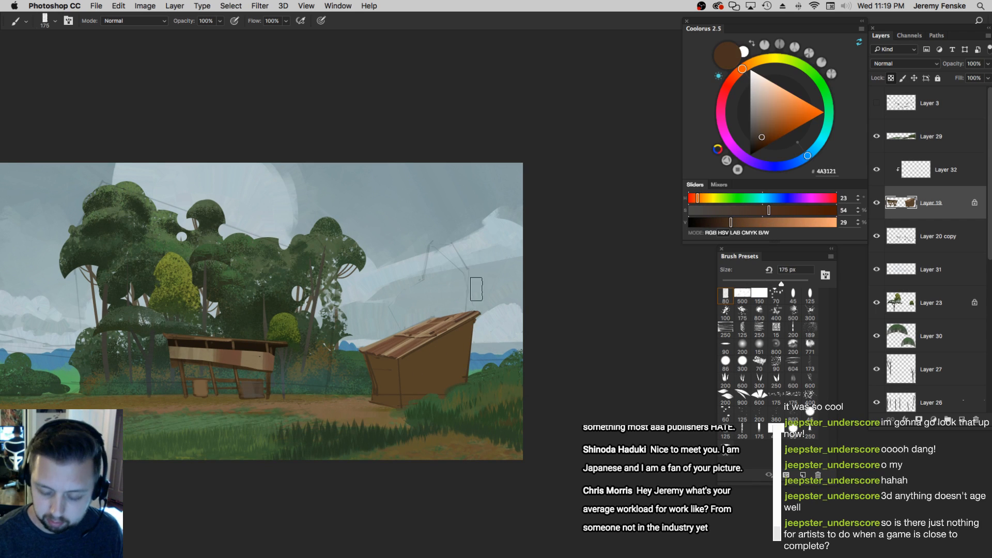
# Darken the brown to #2D1D13 and enlarge the brush to 600 px to shade the wall beneath the roof
pyautogui.press(']')
pyautogui.press(']')
pyautogui.press(']')
pyautogui.click(774, 210)
pyautogui.moveTo(734, 223); pyautogui.dragTo(714, 223)
pyautogui.press(']')
pyautogui.press(']')
pyautogui.press(']')
pyautogui.press(']')
pyautogui.press(']')
pyautogui.press(']')
pyautogui.press(']')
pyautogui.press(']')
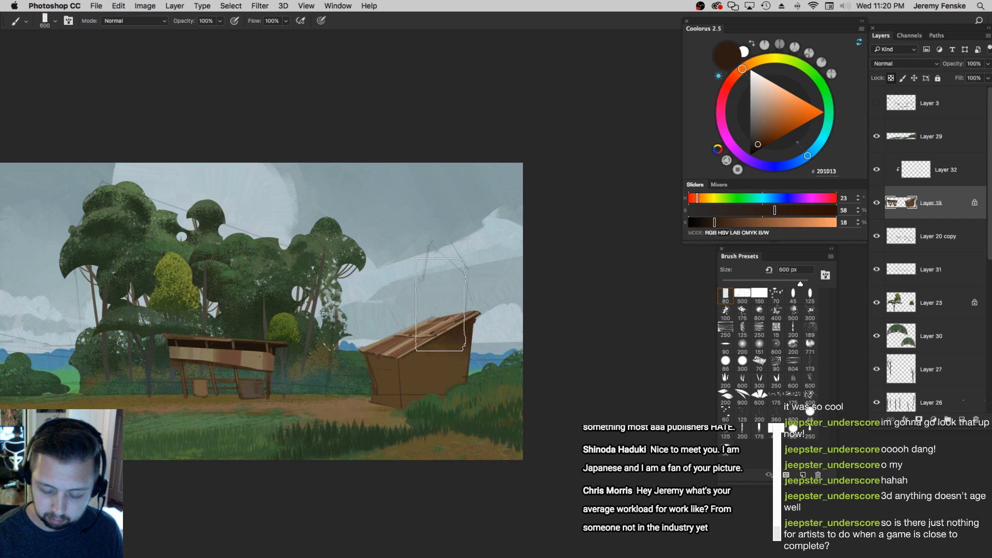
# Shade the large building's walls with broad 500 to 600 px strokes, blending with browns sampled from the wall
pyautogui.press('[')
pyautogui.press('[')
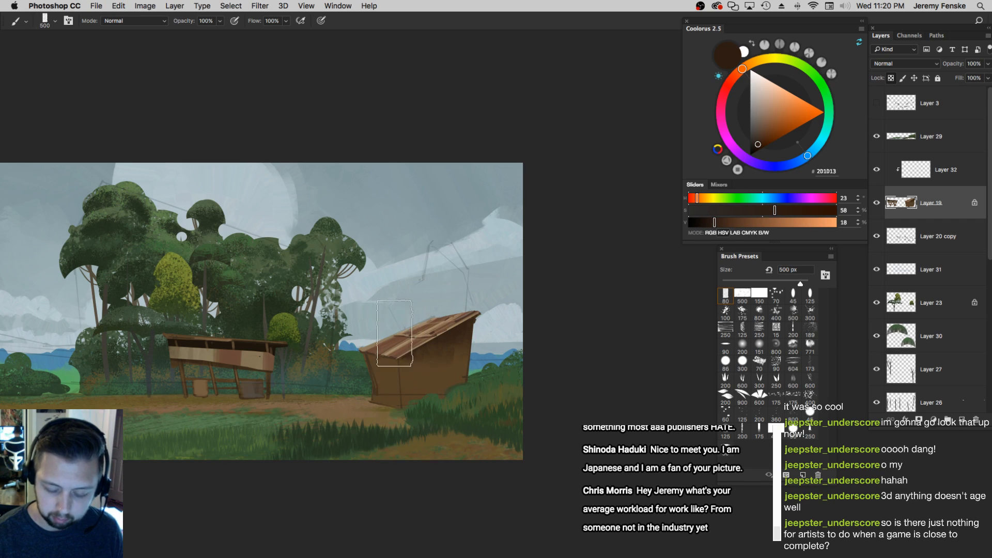
pyautogui.press(']')
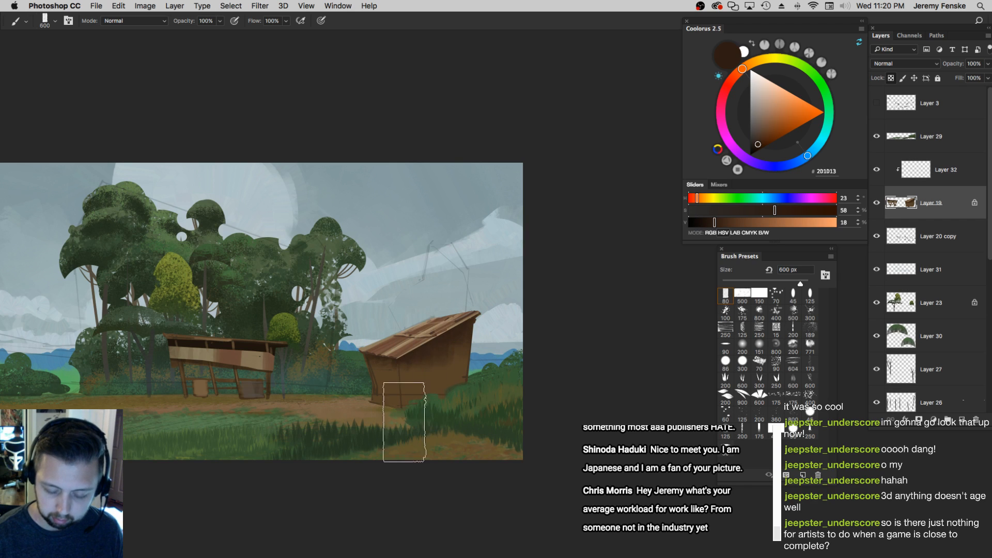
pyautogui.keyDown('alt'); pyautogui.click(459, 365); pyautogui.keyUp('alt')
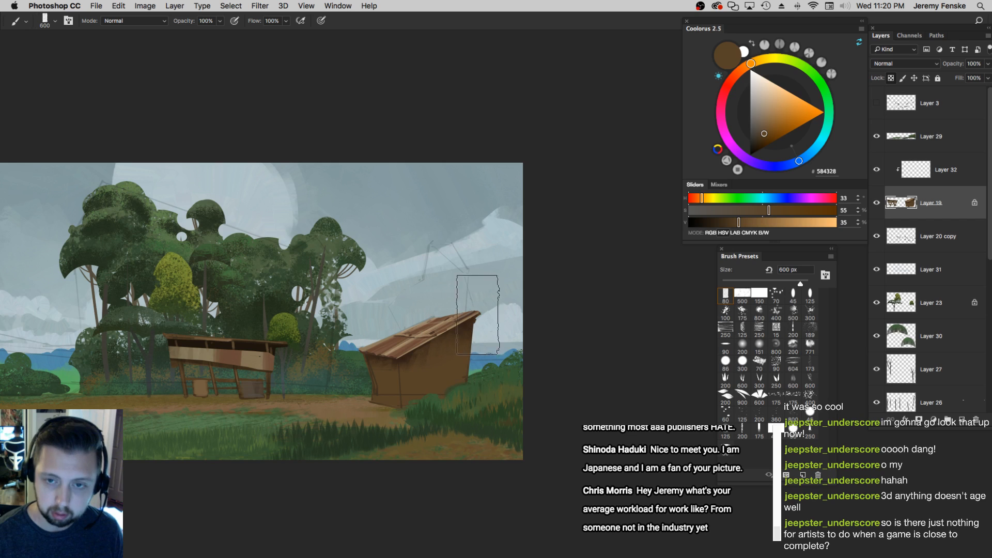
pyautogui.keyDown('alt'); pyautogui.click(467, 331); pyautogui.keyUp('alt')
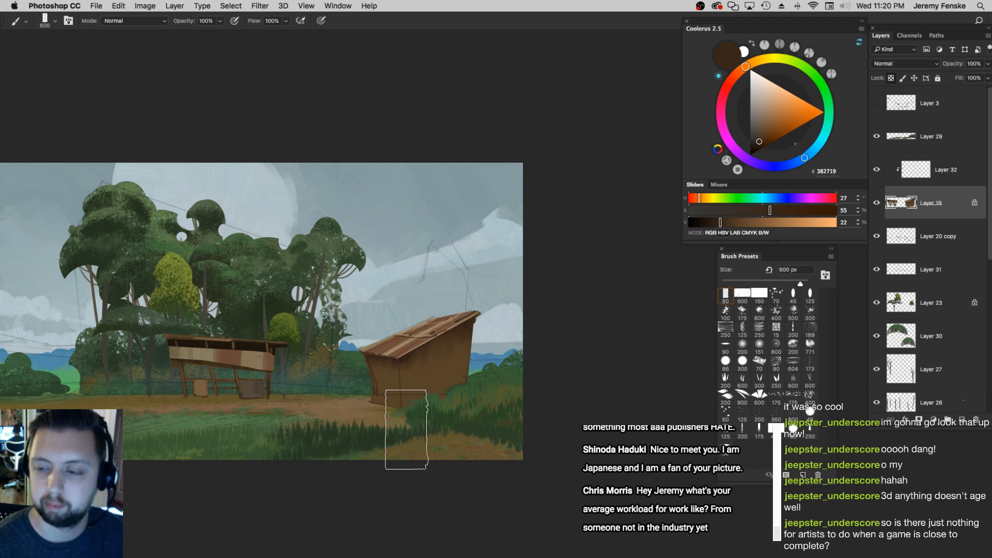
# Shade the large building's front wall at 600 px, then try a 400 px stroke beneath the roof in sampled #372618 and undo it
pyautogui.moveTo(394, 365); pyautogui.dragTo(391, 365)
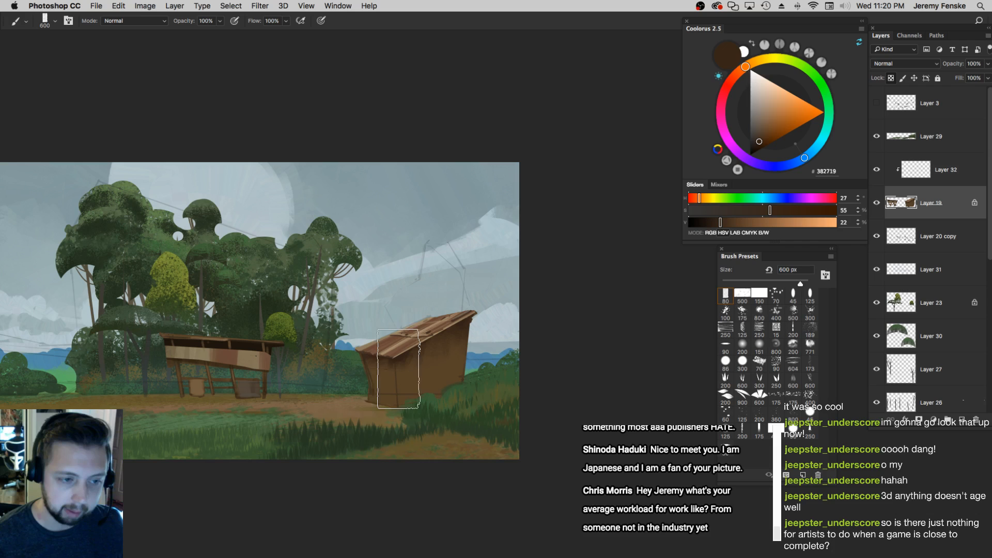
pyautogui.keyDown('alt'); pyautogui.click(398, 369); pyautogui.keyUp('alt')
pyautogui.press('[')
pyautogui.press('[')
pyautogui.press('[')
pyautogui.press(']')
pyautogui.moveTo(375, 343); pyautogui.dragTo(384, 350)
pyautogui.press('super+z')
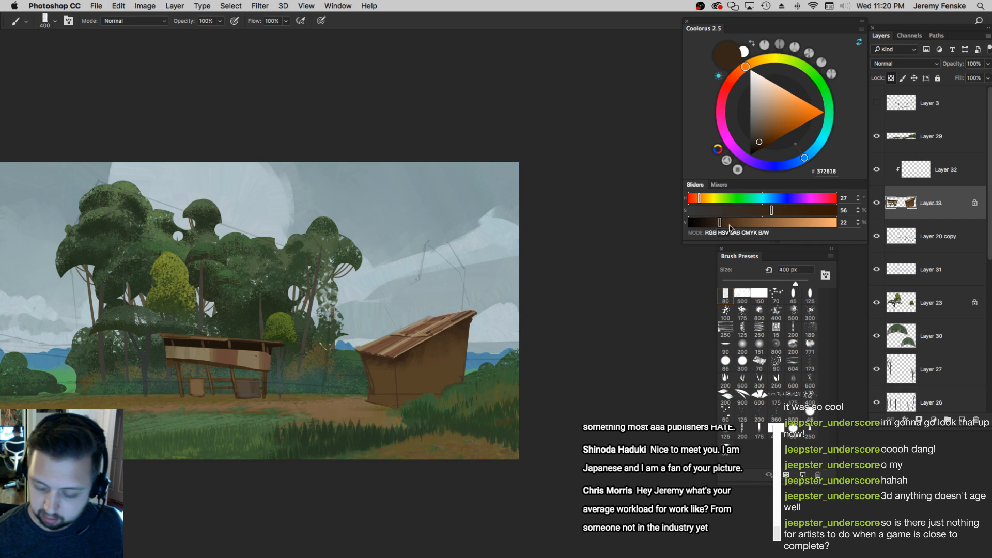
# Darken the brown to #2F2115 and shade the wall beneath the roof with a brush reduced from 500 to 250 px
pyautogui.moveTo(720, 222); pyautogui.dragTo(714, 223)
pyautogui.press('[')
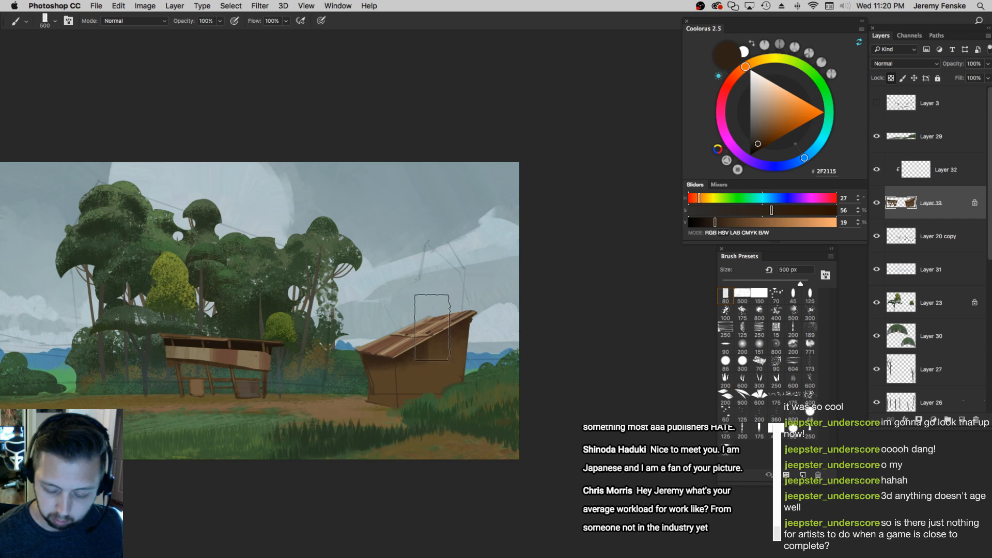
pyautogui.press('[')
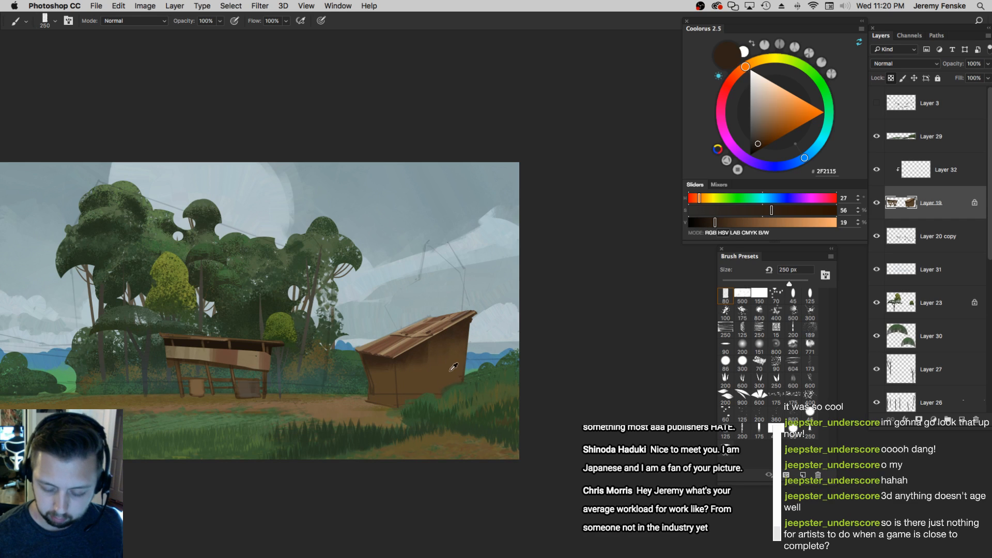
# Sample brown #584328 from the large building's side wall and paint that wall with broad 300 to 500 px strokes
pyautogui.keyDown('alt'); pyautogui.click(448, 362); pyautogui.keyUp('alt')
pyautogui.press(']')
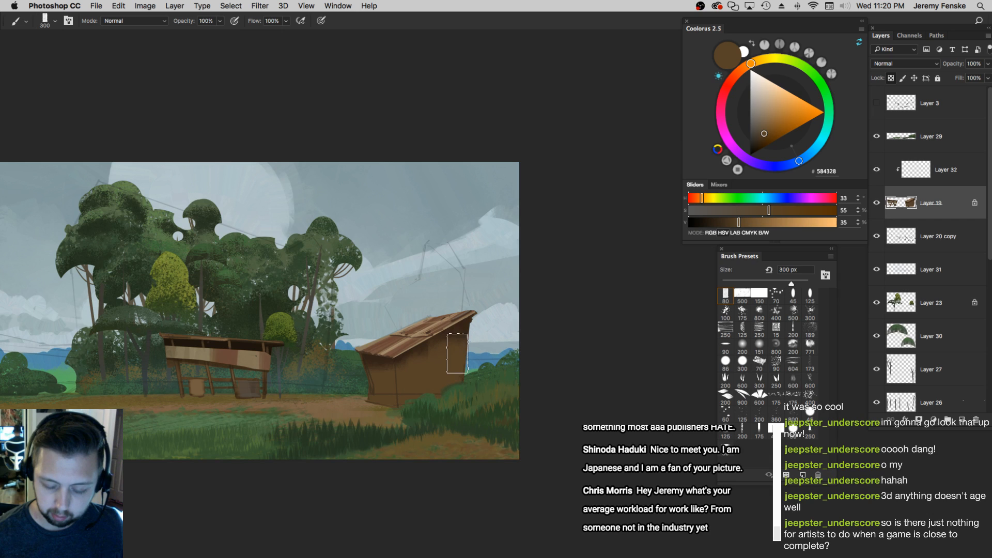
pyautogui.press(']')
pyautogui.press(']')
pyautogui.press(']')
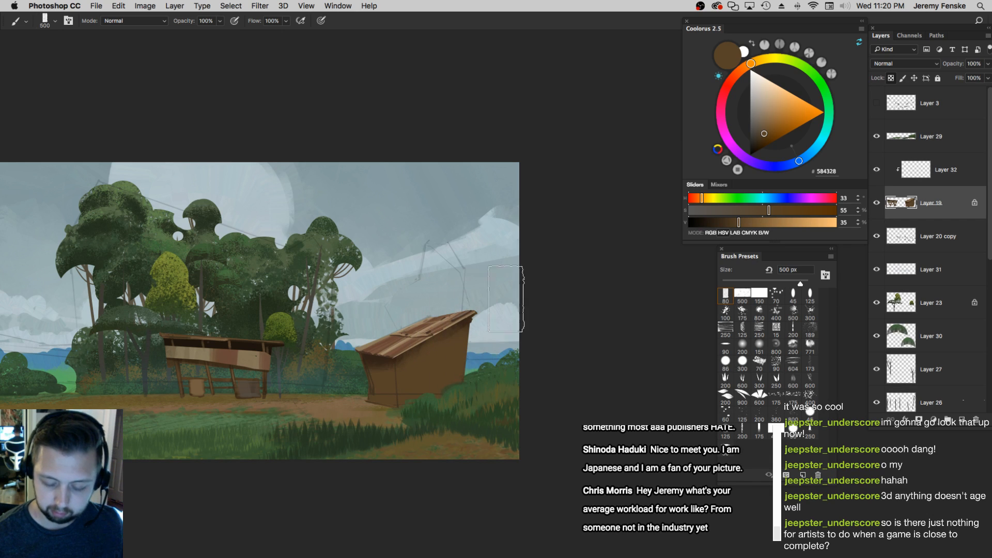
pyautogui.press('[')
pyautogui.press('[')
pyautogui.press('[')
pyautogui.press(']')
pyautogui.press(']')
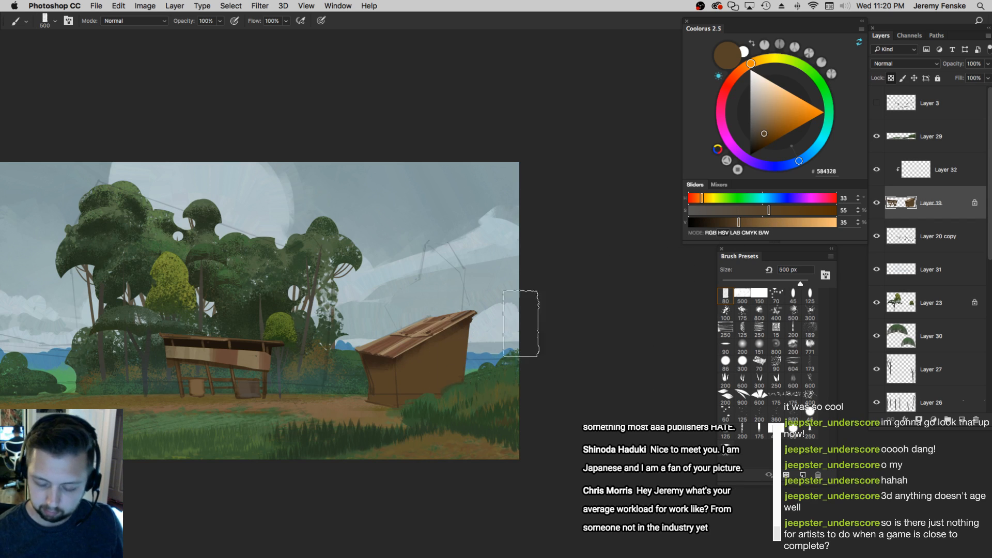
# Shift the brown to saturation 58 and brightness 42 and lighten the building's side wall with a 500 px brush
pyautogui.click(751, 223)
pyautogui.click(774, 210)
pyautogui.press(']')
pyautogui.press(']')
pyautogui.press('[')
pyautogui.press('[')
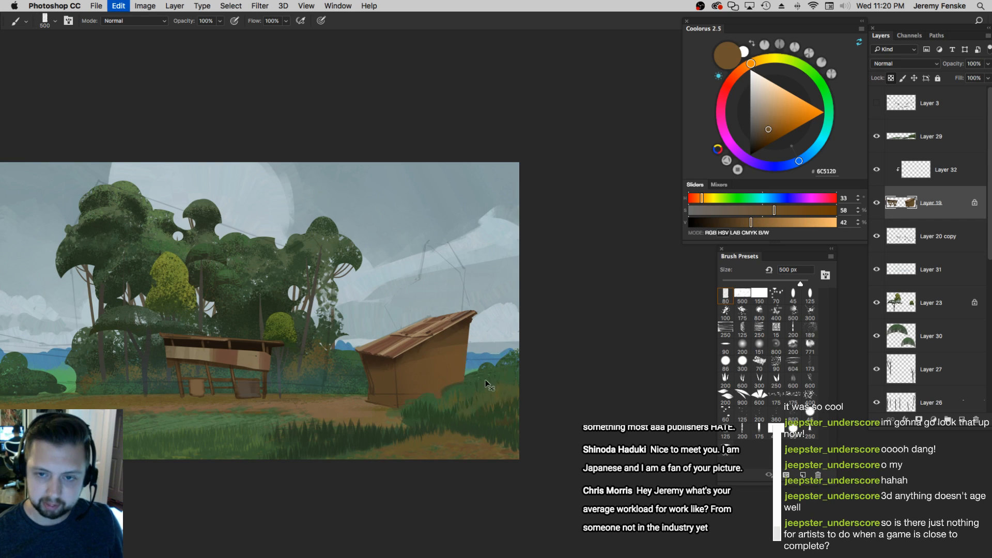
# Blend the lighter brown into the lower part of the side wall with a smaller brush of about 400 px
pyautogui.press('[')
pyautogui.press('[')
pyautogui.press('[')
pyautogui.press('[')
pyautogui.press(']')
pyautogui.press(']')
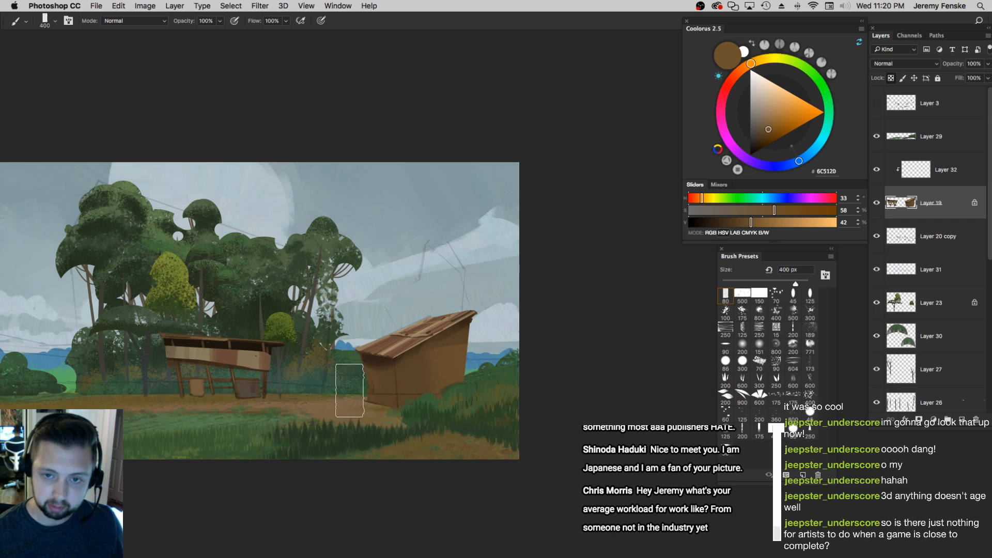
pyautogui.press(']')
# Sample browns from the wall, including dark #392819, and reduce the brush to 150 px to refine the building's wall corner
pyautogui.keyDown('alt'); pyautogui.click(413, 396); pyautogui.keyUp('alt')
pyautogui.press('[')
pyautogui.press('[')
pyautogui.press('[')
pyautogui.press('[')
pyautogui.press('[')
pyautogui.press('[')
pyautogui.press('[')
pyautogui.press('[')
pyautogui.keyDown('alt'); pyautogui.click(413, 365); pyautogui.keyUp('alt')
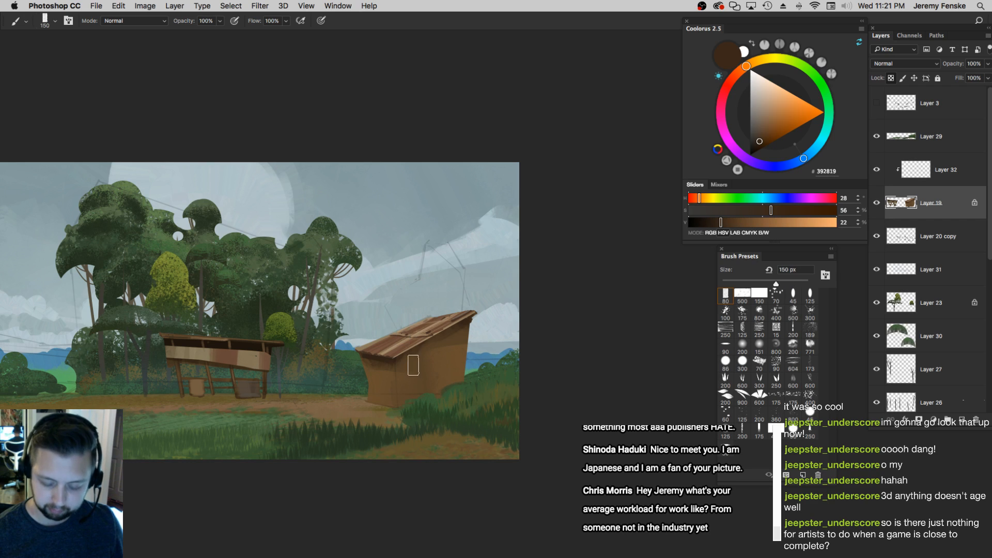
# Blend the wall corner and side wall with sampled browns, ending on #674E2C with the brush enlarged to 400 px
pyautogui.keyDown('alt'); pyautogui.click(411, 368); pyautogui.keyUp('alt')
pyautogui.press(']')
pyautogui.press(']')
pyautogui.press(']')
pyautogui.keyDown('alt'); pyautogui.click(442, 345); pyautogui.keyUp('alt')
pyautogui.press(']')
pyautogui.press(']')
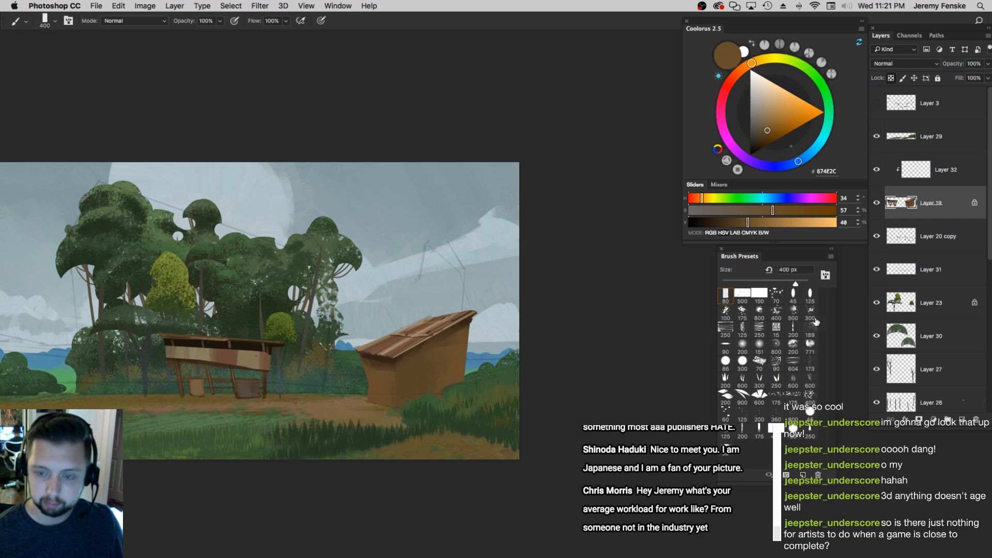
# Switch to the 250 px streaky texture brush, mix a reddish brown (#623120) and reduce the brush to 200 px
pyautogui.click(726, 328)
pyautogui.press('[')
pyautogui.click(787, 211)
pyautogui.click(694, 198)
pyautogui.click(745, 222)
pyautogui.press('[')
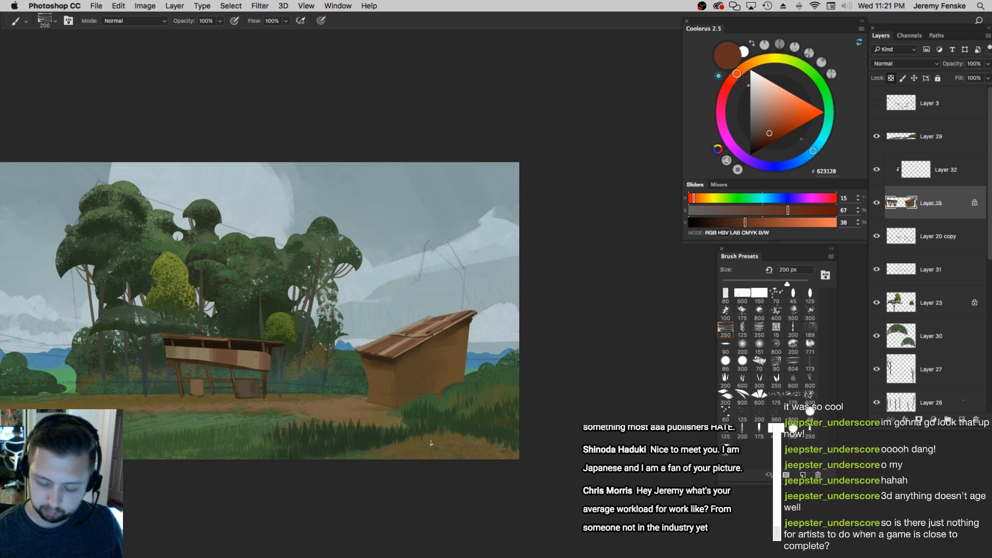
# Soften the reddish brown to #603628 and texture the base of the side wall with 200 to 250 px strokes
pyautogui.click(774, 211)
pyautogui.click(750, 222)
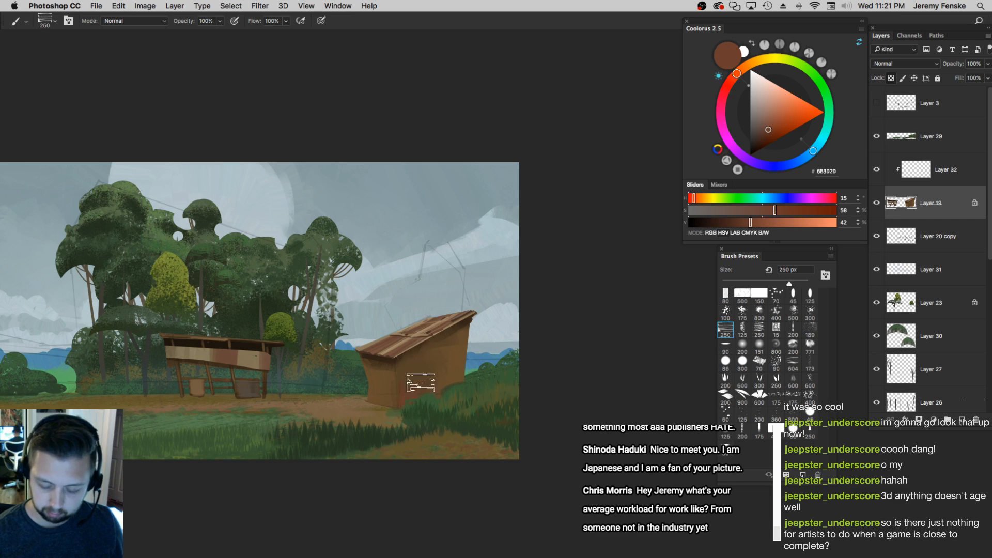
pyautogui.click(744, 222)
pyautogui.press('[')
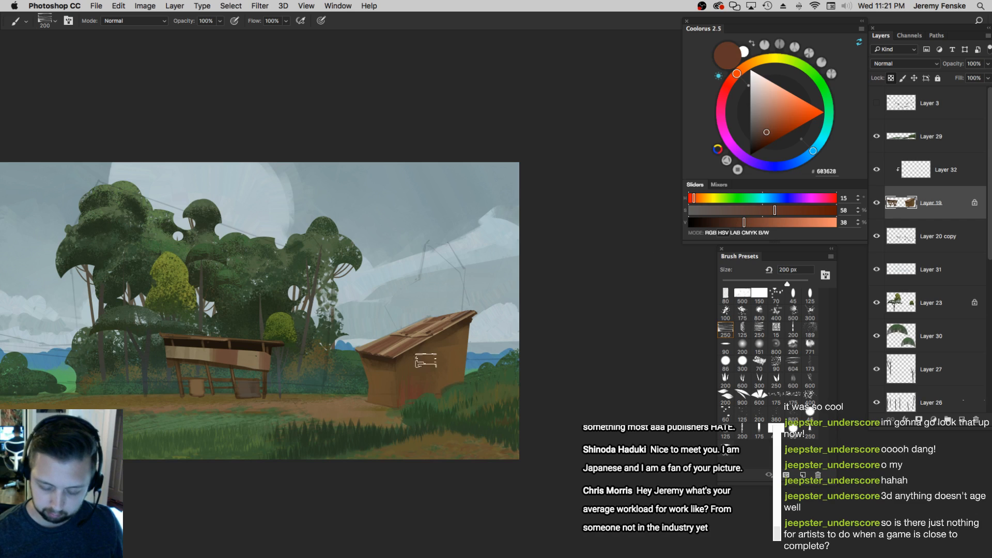
# Extend the reddish-brown texture across the side wall at 300 px, then reduce the brush to 150 px for smaller strokes
pyautogui.press(']')
pyautogui.press(']')
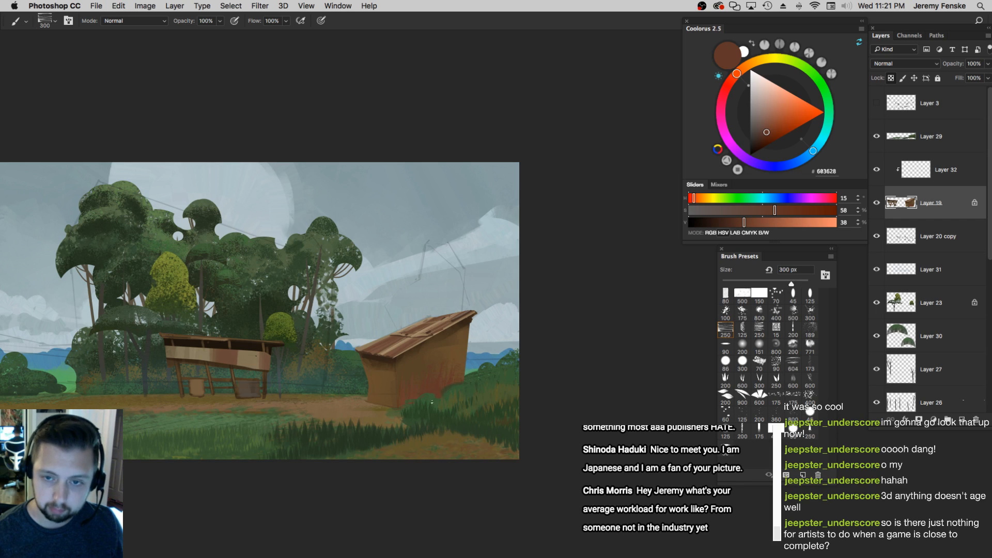
pyautogui.press('[')
pyautogui.press('[')
pyautogui.press('[')
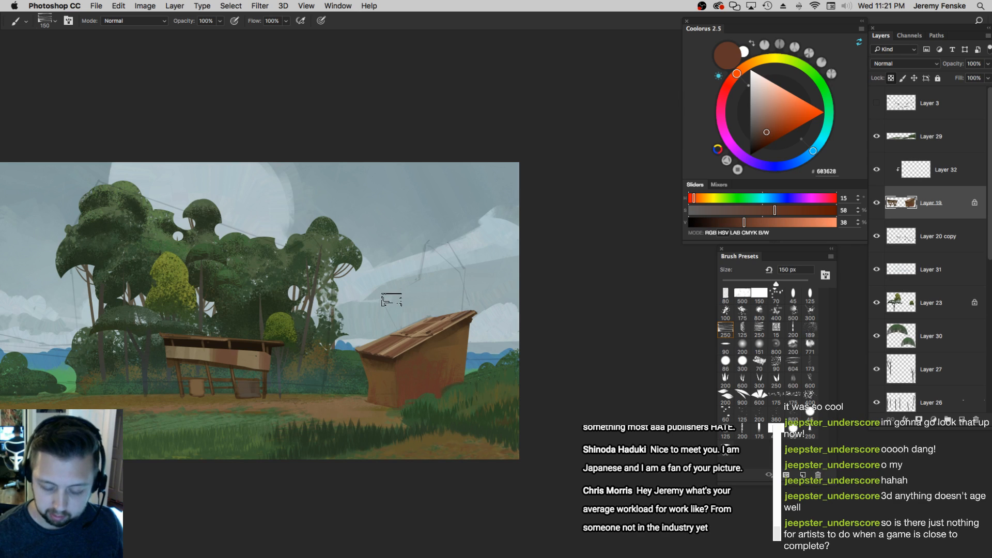
# Sample dark brown #43301D from the front wall and reduce the texture brush to 90 px to add streaks there
pyautogui.keyDown('alt'); pyautogui.click(381, 361); pyautogui.keyUp('alt')
pyautogui.press('[')
pyautogui.press('[')
pyautogui.press('[')
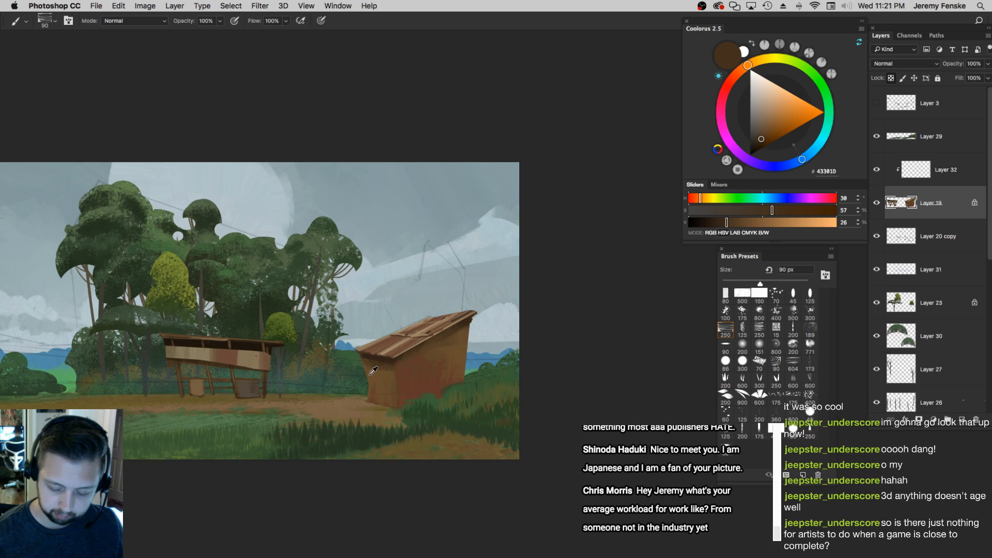
# Sample a lighter brown from the front wall's edge and texture the walls with a brush enlarged from 125 to 200 px
pyautogui.keyDown('alt'); pyautogui.click(370, 373); pyautogui.keyUp('alt')
pyautogui.press(']')
pyautogui.press(']')
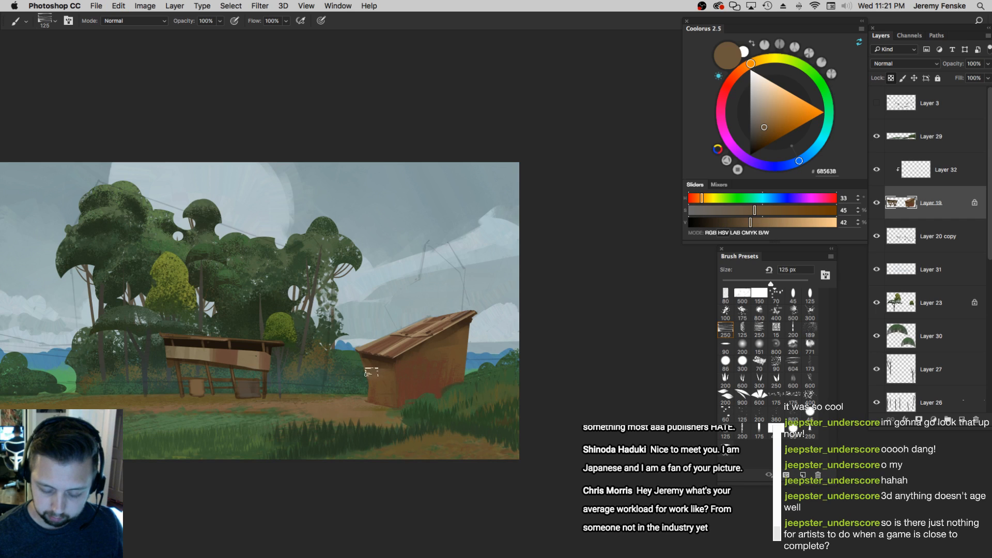
pyautogui.press(']')
pyautogui.press(']')
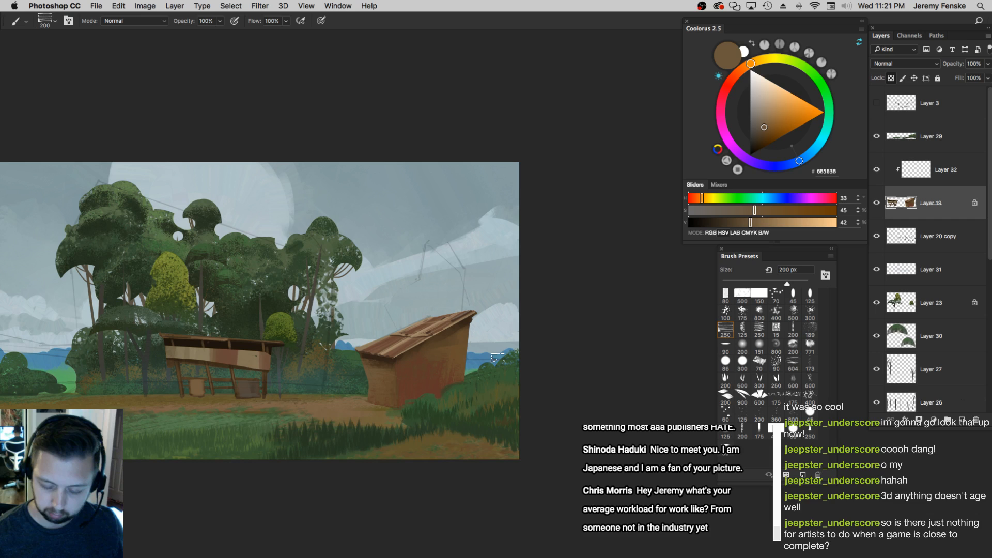
# Texture the large building's walls with sampled reddish brown #603728 at 250 px and dark brown #3B291A at 200 to 300 px
pyautogui.keyDown('alt'); pyautogui.click(413, 368); pyautogui.keyUp('alt')
pyautogui.press(']')
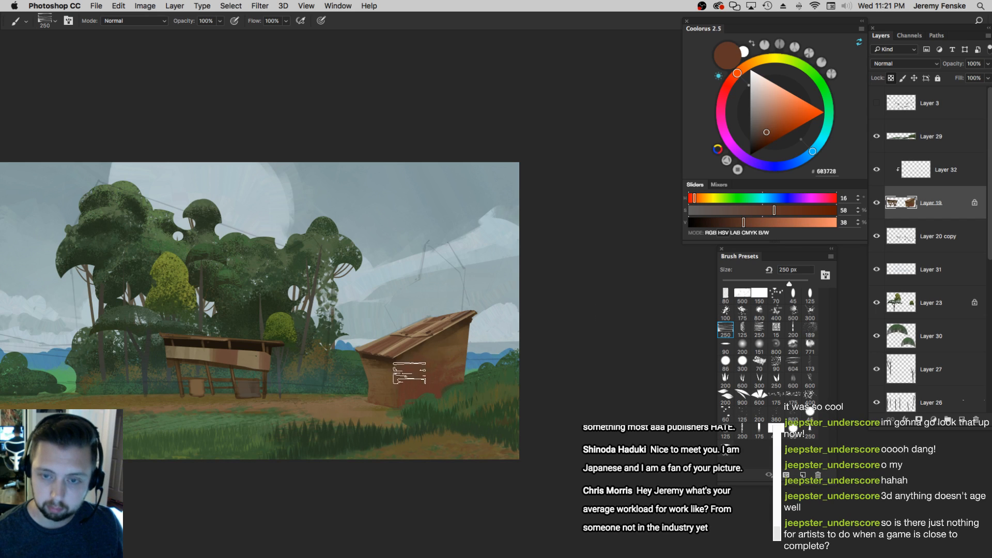
pyautogui.keyDown('alt'); pyautogui.click(461, 325); pyautogui.keyUp('alt')
pyautogui.press('[')
pyautogui.press('[')
pyautogui.press(']')
pyautogui.press(']')
pyautogui.press(']')
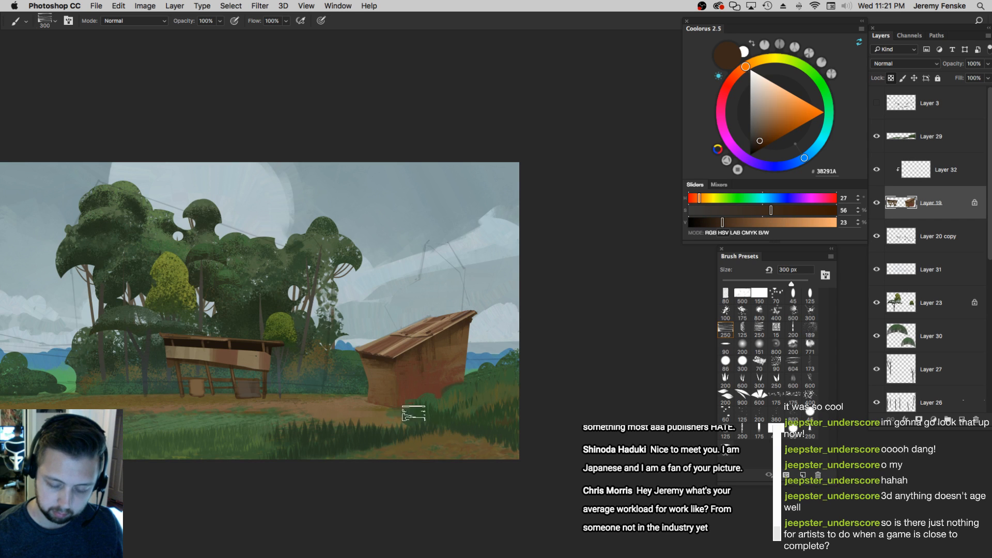
pyautogui.press('[')
pyautogui.press('[')
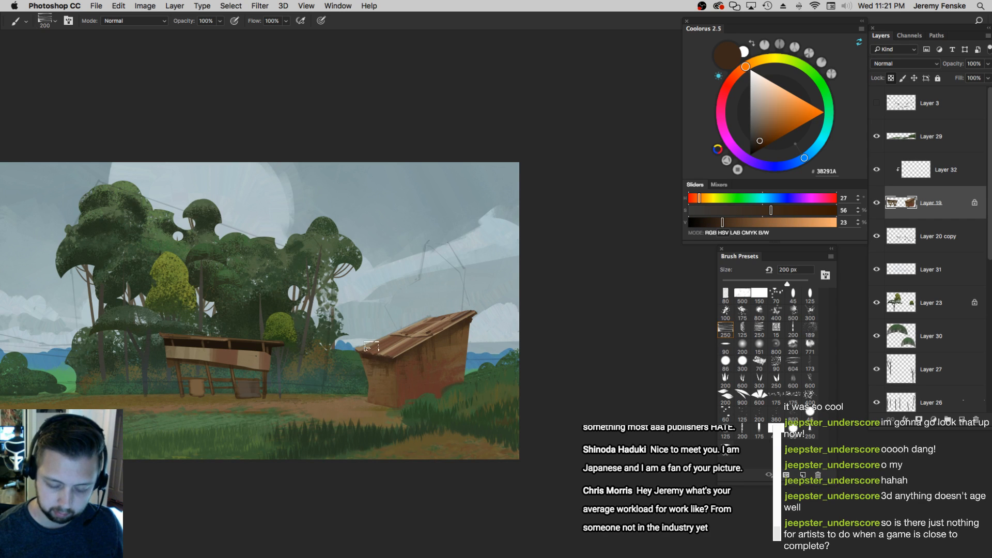
# Lasso the large building's front wall up to its corner edge and return to the brush
pyautogui.press('z')
pyautogui.click(408, 377)
pyautogui.moveTo(412, 377); pyautogui.dragTo(407, 387)
pyautogui.press('l')
pyautogui.moveTo(316, 432)
pyautogui.mouseDown()
pyautogui.moveTo(357, 256)
pyautogui.moveTo(377, 263)
pyautogui.moveTo(396, 306)
pyautogui.moveTo(340, 324)
pyautogui.moveTo(400, 342)
pyautogui.mouseUp()
pyautogui.press('b')
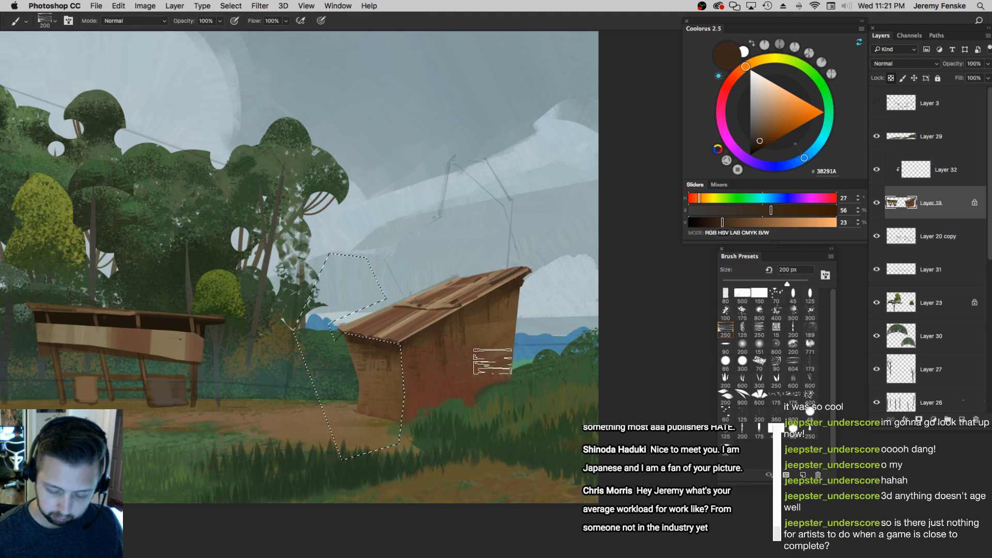
# Shade the selected front wall with the 80 px brush preset enlarged from 125 to 250 px, then clear the selection
pyautogui.press(']')
pyautogui.press(']')
pyautogui.press(']')
pyautogui.press(']')
pyautogui.press(']')
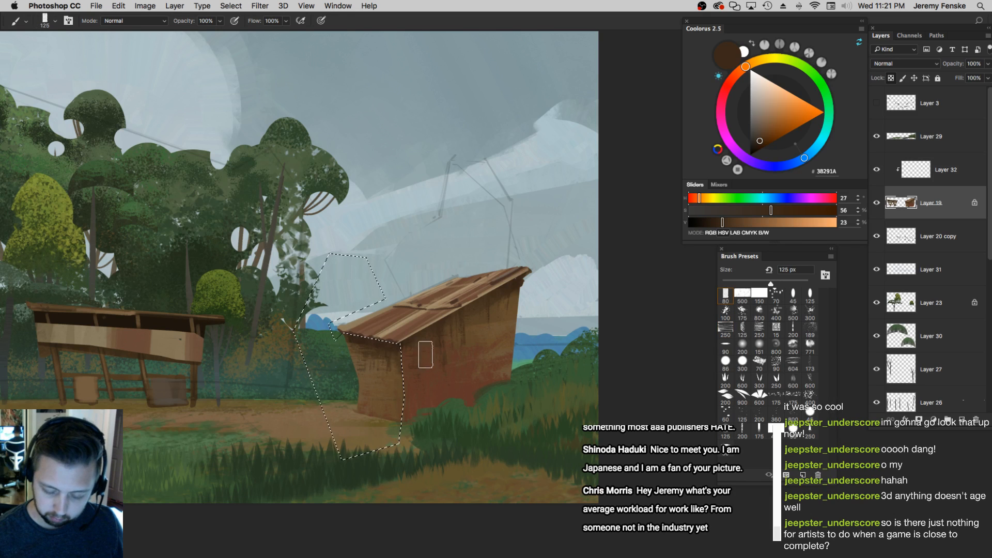
pyautogui.press(']')
pyautogui.press(']')
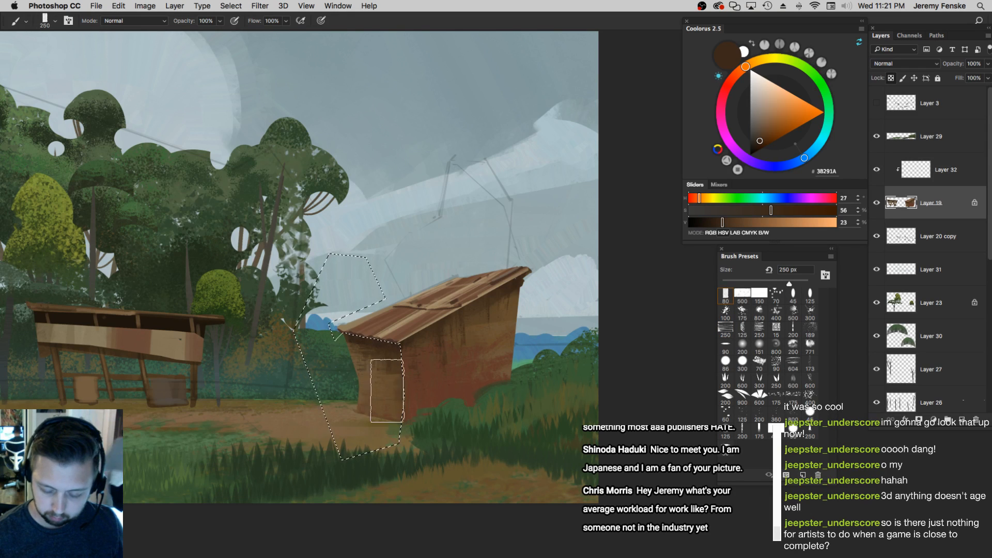
pyautogui.press('super+d')
# Sample the near-black brown under the small shed's roof and darken the left end of its plank band with an 80 px brush
pyautogui.press('z')
pyautogui.moveTo(417, 366)
pyautogui.mouseDown()
pyautogui.moveTo(405, 377)
pyautogui.moveTo(461, 393)
pyautogui.mouseUp()
pyautogui.keyDown('alt'); pyautogui.click(427, 380); pyautogui.keyUp('alt')
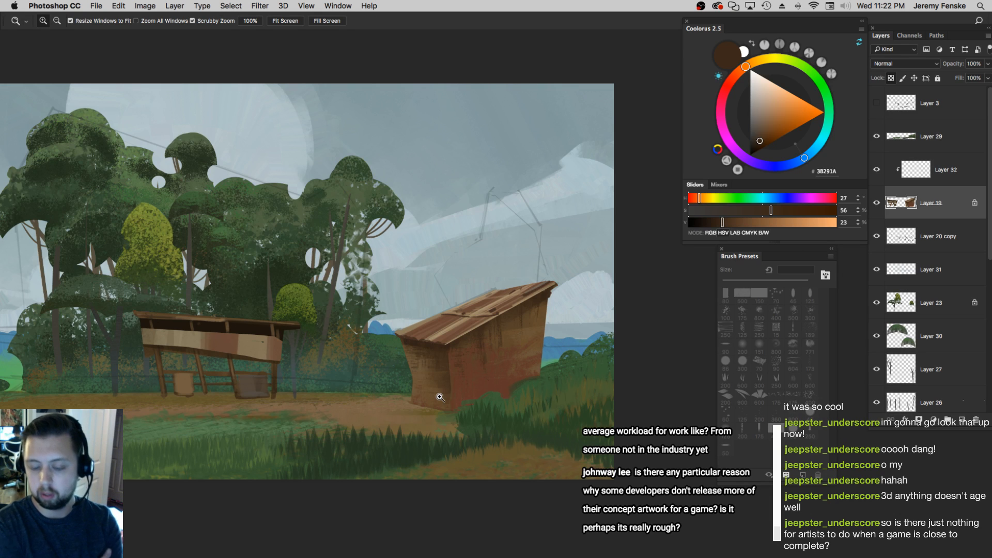
pyautogui.keyDown('alt'); pyautogui.click(425, 350); pyautogui.keyUp('alt')
pyautogui.click(405, 362)
pyautogui.moveTo(277, 380)
pyautogui.mouseDown()
pyautogui.moveTo(469, 383)
pyautogui.moveTo(341, 387)
pyautogui.mouseUp()
pyautogui.click(328, 382)
pyautogui.press('b')
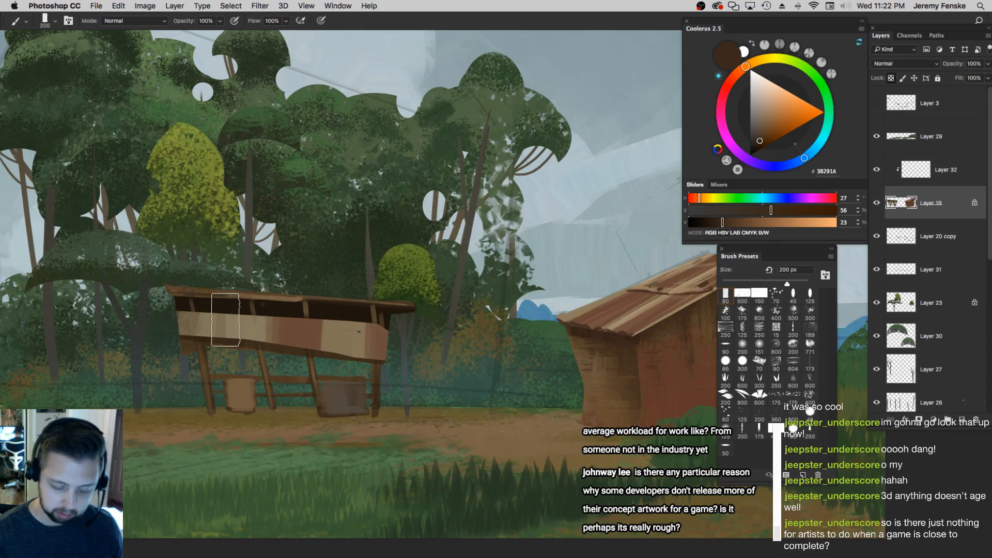
pyautogui.keyDown('alt'); pyautogui.click(191, 301); pyautogui.keyUp('alt')
pyautogui.press('[')
pyautogui.press('[')
pyautogui.press('[')
pyautogui.press('[')
pyautogui.press('[')
pyautogui.press('[')
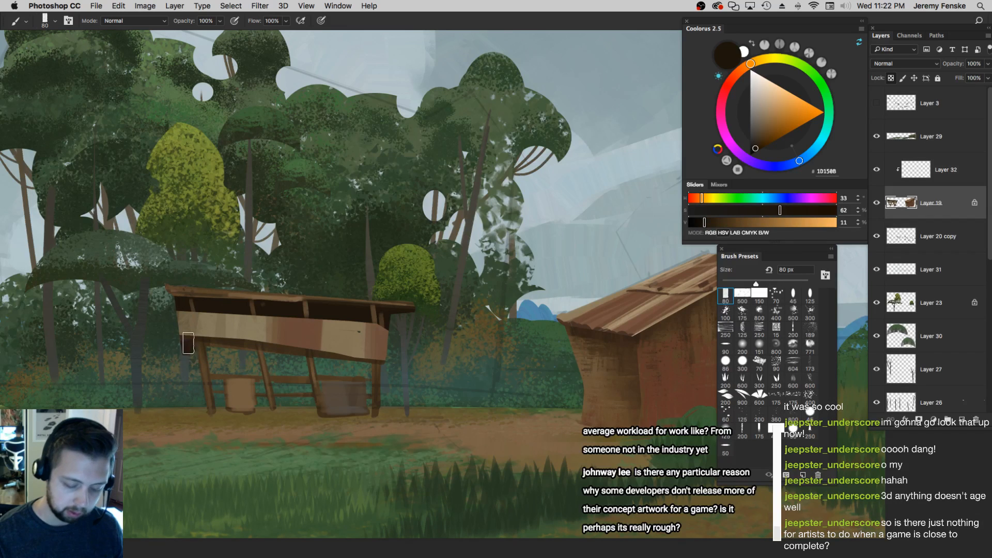
# Reduce the brush to 50 px and paint a dark shadow along the lower edge of the shed's plank band
pyautogui.press('[')
pyautogui.press('[')
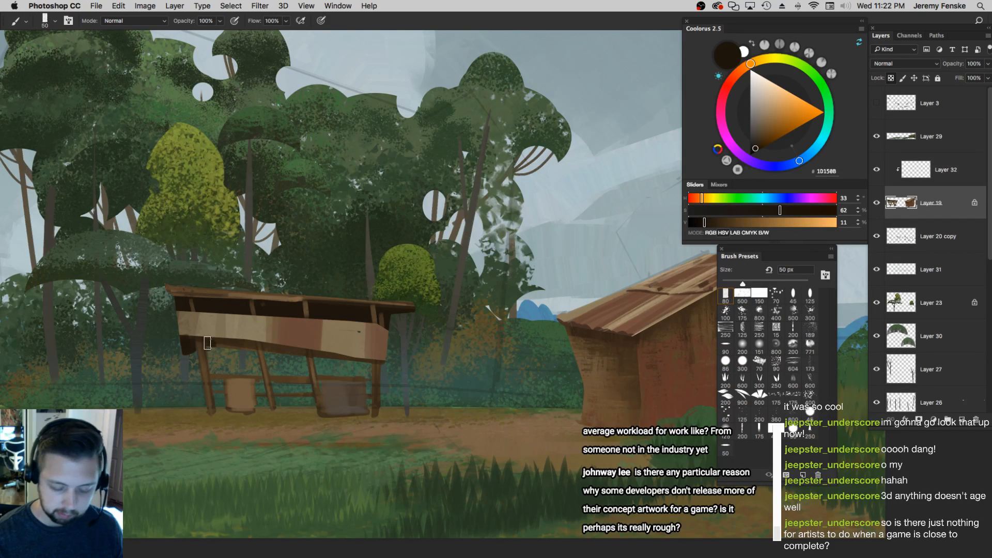
pyautogui.moveTo(207, 341); pyautogui.dragTo(252, 348)
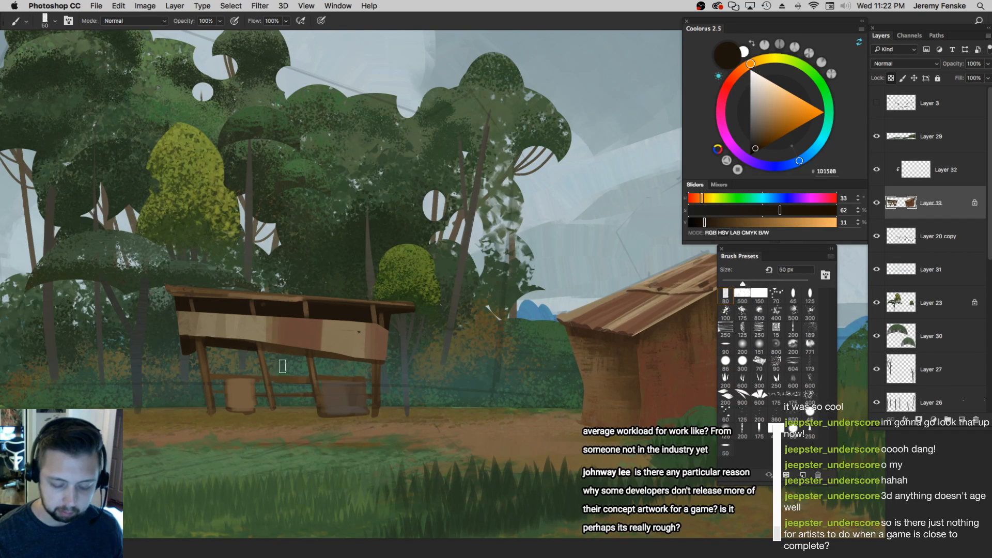
# Continue the dark edge at 45 and 40 px, then carve ragged notches and cracks into the shed's planks at 15 to 5 px
pyautogui.press('[')
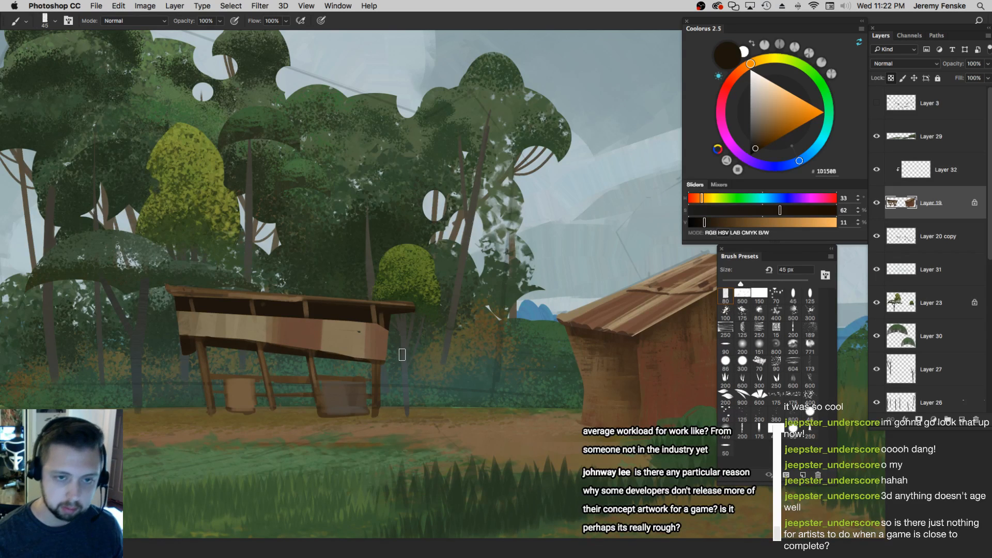
pyautogui.press('[')
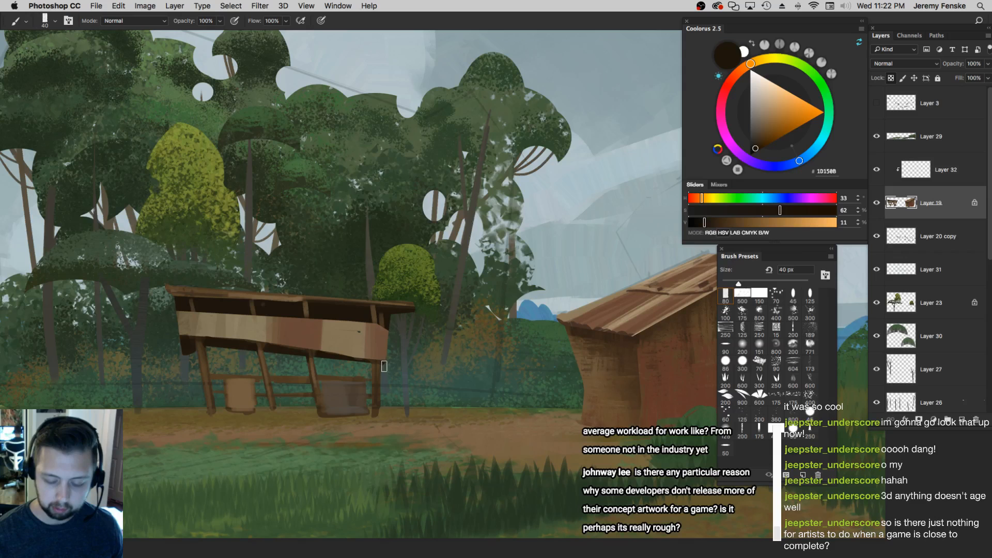
pyautogui.press('[')
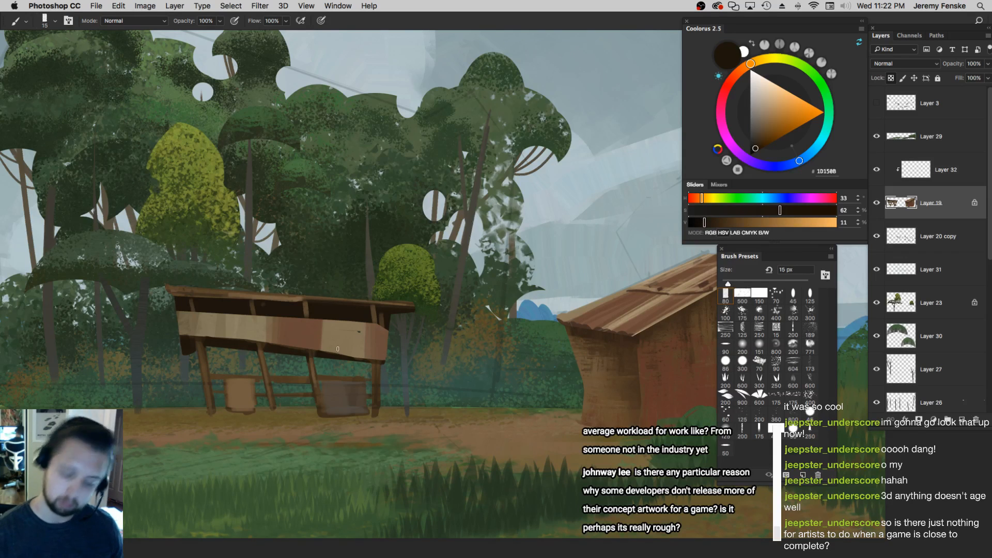
pyautogui.press('[')
pyautogui.press('[')
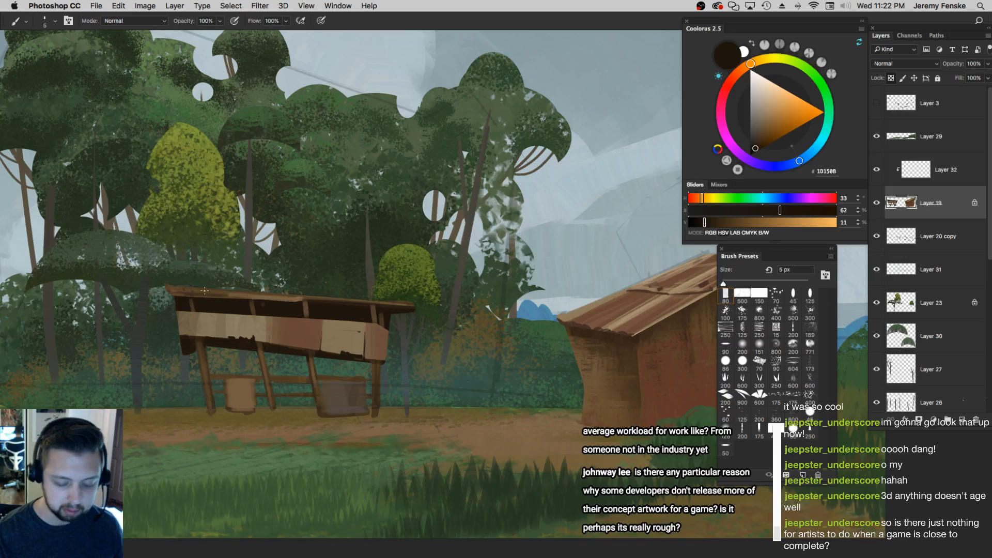
# Sample browns from the small shed's plank band and touch up its left-end planks with a 15 px brush
pyautogui.keyDown('alt'); pyautogui.click(201, 319); pyautogui.keyUp('alt')
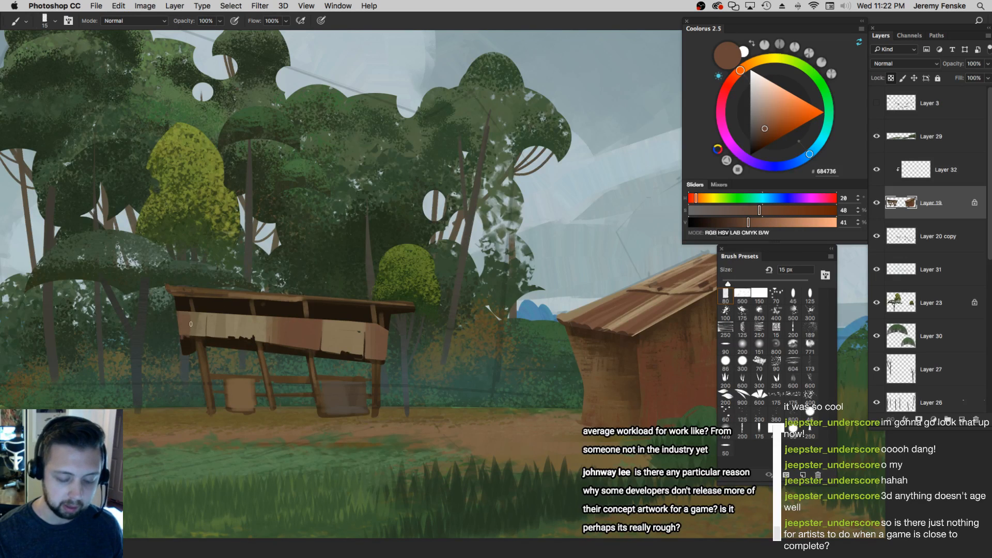
pyautogui.moveTo(195, 330); pyautogui.dragTo(205, 331)
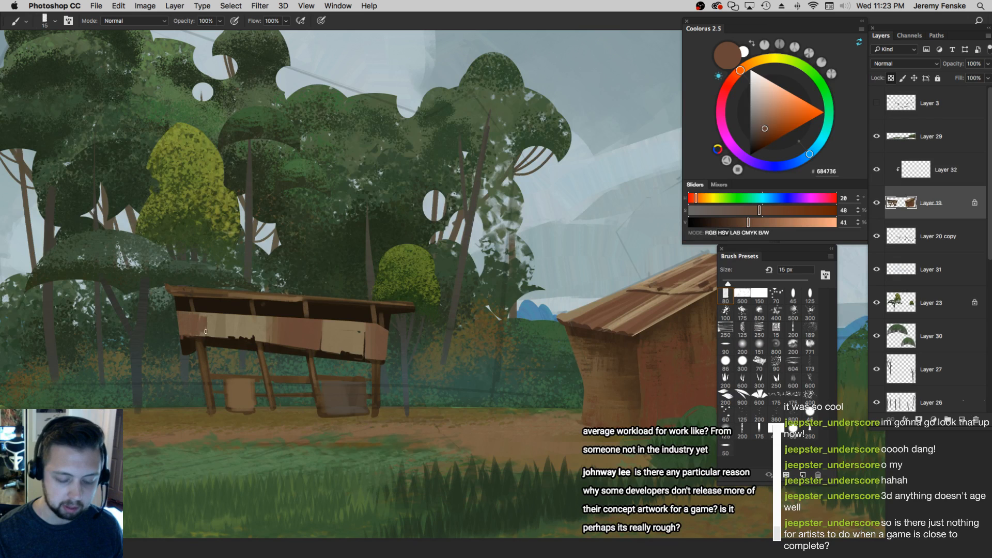
pyautogui.keyDown('alt'); pyautogui.click(284, 324); pyautogui.keyUp('alt')
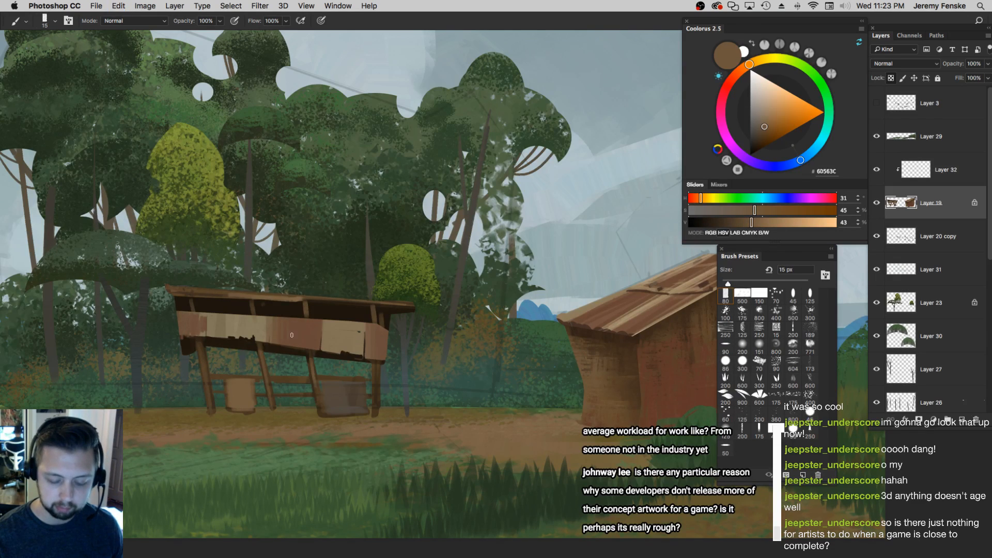
# Darken the tree trunks on Layer 26 with a Levels adjustment, setting the midtone input to 0.80
pyautogui.press('z')
pyautogui.moveTo(397, 334)
pyautogui.mouseDown()
pyautogui.moveTo(362, 334)
pyautogui.moveTo(398, 334)
pyautogui.mouseUp()
pyautogui.moveTo(356, 367); pyautogui.dragTo(349, 366)
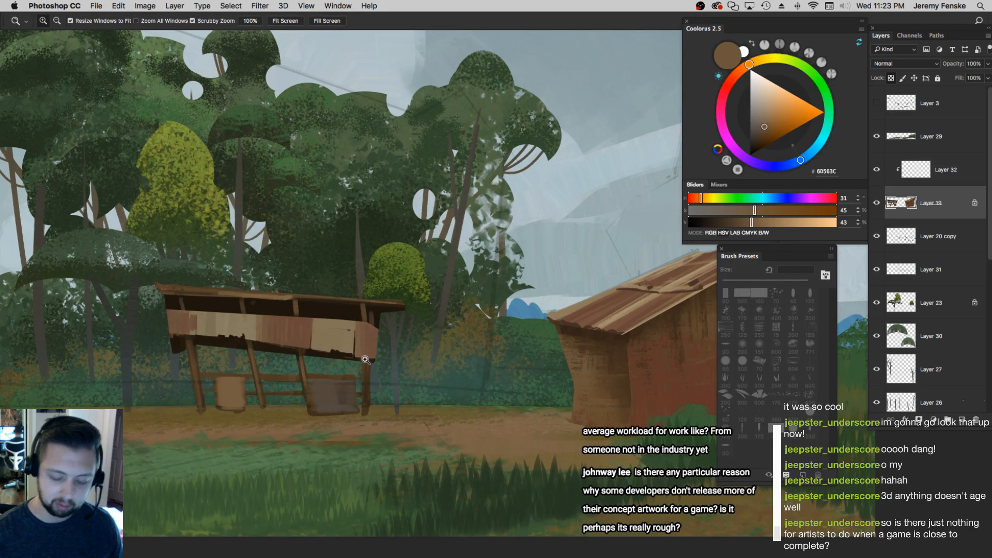
pyautogui.moveTo(338, 419); pyautogui.dragTo(339, 416)
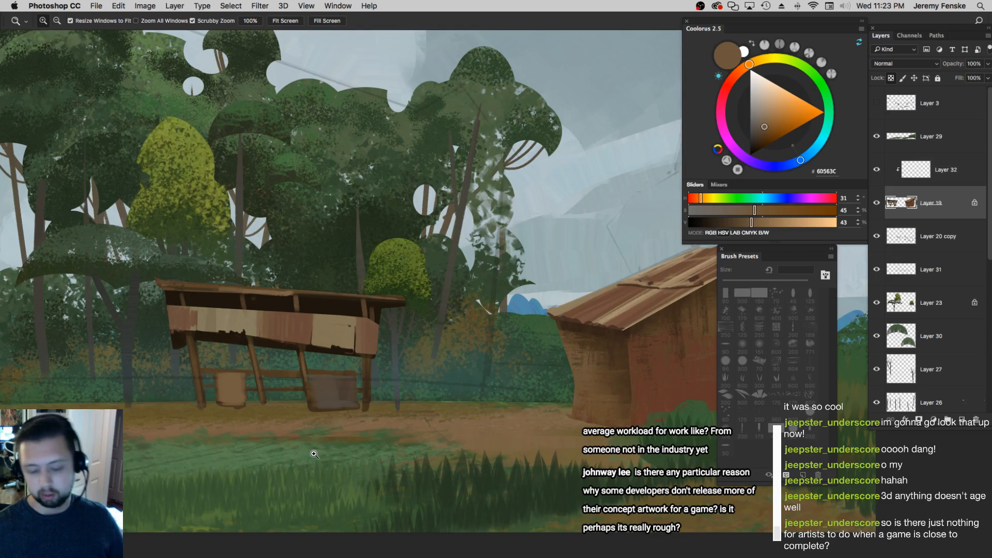
pyautogui.press('h')
pyautogui.moveTo(398, 309); pyautogui.dragTo(394, 321)
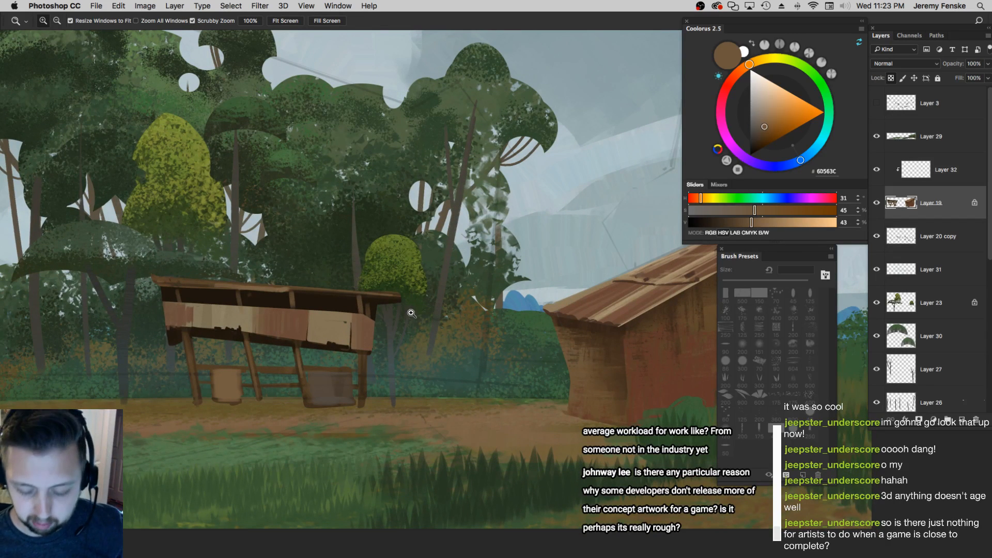
pyautogui.keyDown('super'); pyautogui.click(455, 236); pyautogui.keyUp('super')
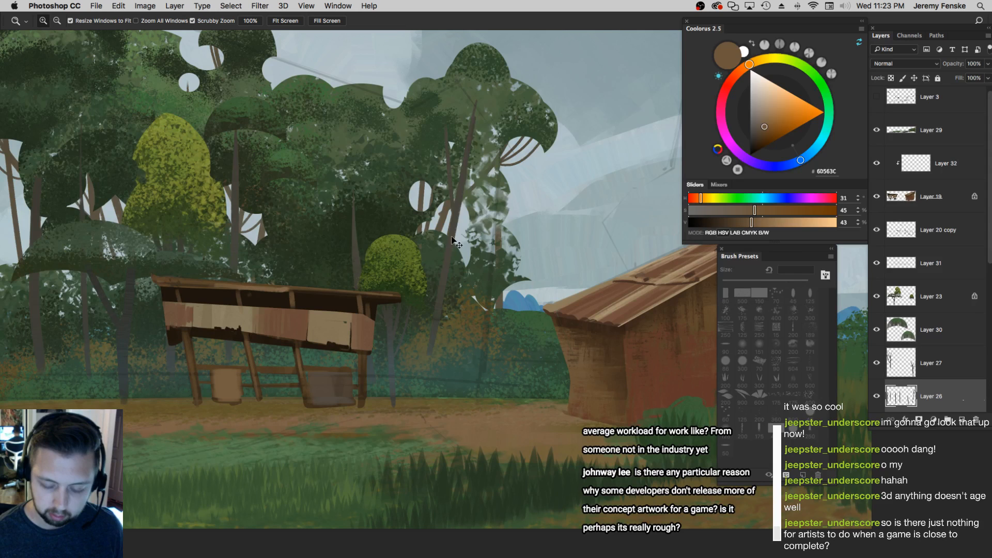
pyautogui.press('super+l')
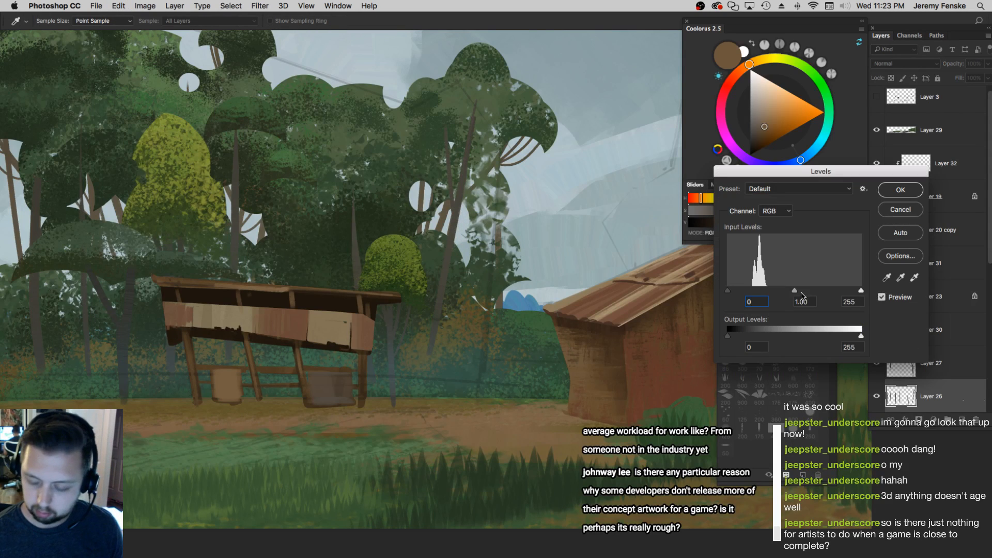
pyautogui.moveTo(797, 293); pyautogui.dragTo(800, 292)
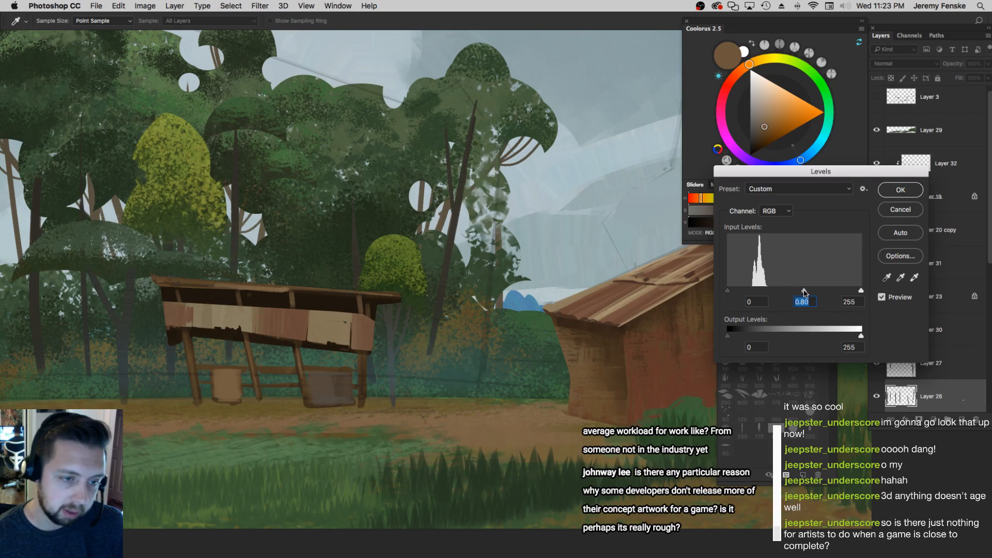
pyautogui.press('Return')
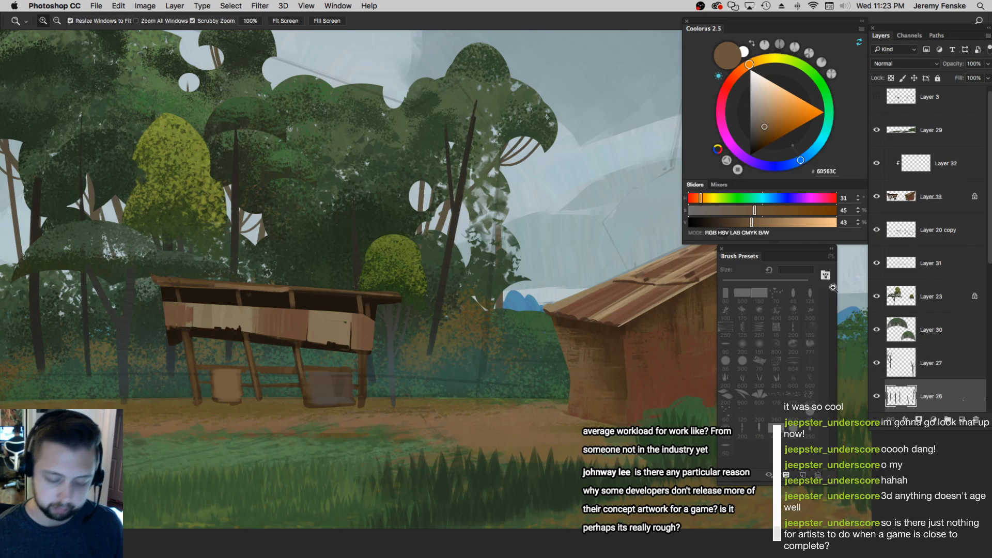
# Make Layer 31 active and enlarge the soft eraser to 600 px
pyautogui.moveTo(443, 294)
pyautogui.mouseDown()
pyautogui.moveTo(414, 299)
pyautogui.moveTo(430, 303)
pyautogui.mouseUp()
pyautogui.press('super+minus')
pyautogui.keyDown('super'); pyautogui.click(495, 320); pyautogui.keyUp('super')
pyautogui.press('e')
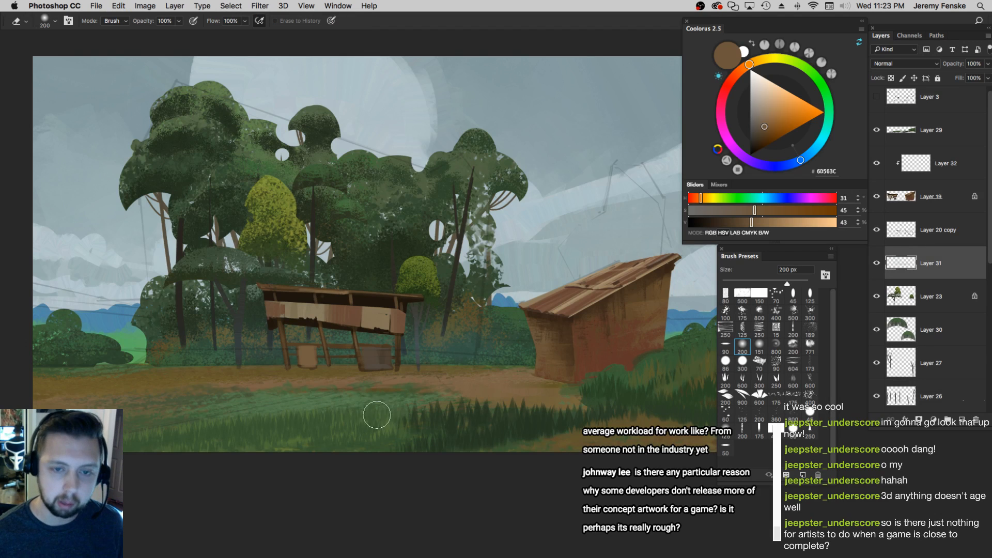
pyautogui.press(']')
pyautogui.press(']')
pyautogui.press(']')
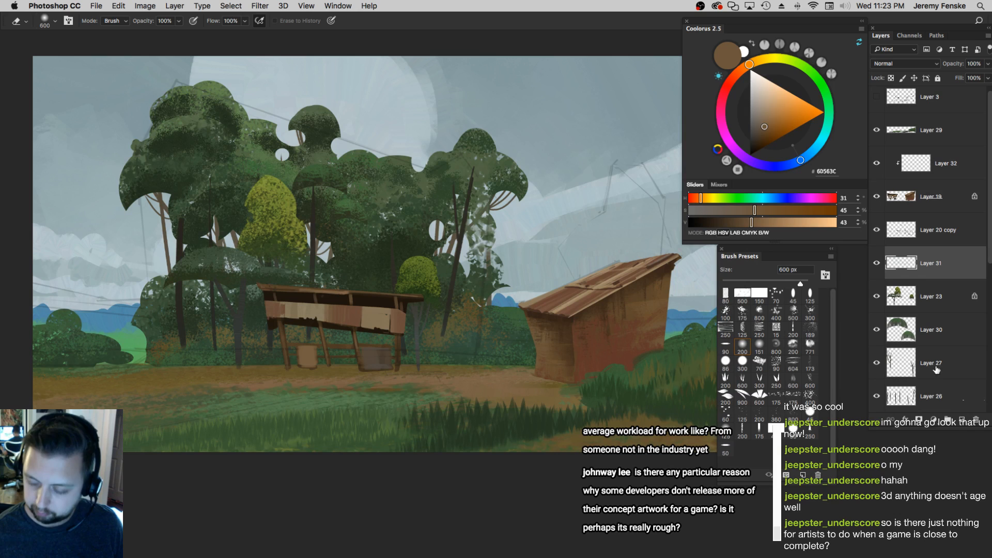
# Sample a dark foliage green, deepen it to 1E2A15, and paint a soft shadow along the tree line's base, enlarging the brush from 150 to 300 px
pyautogui.press('b')
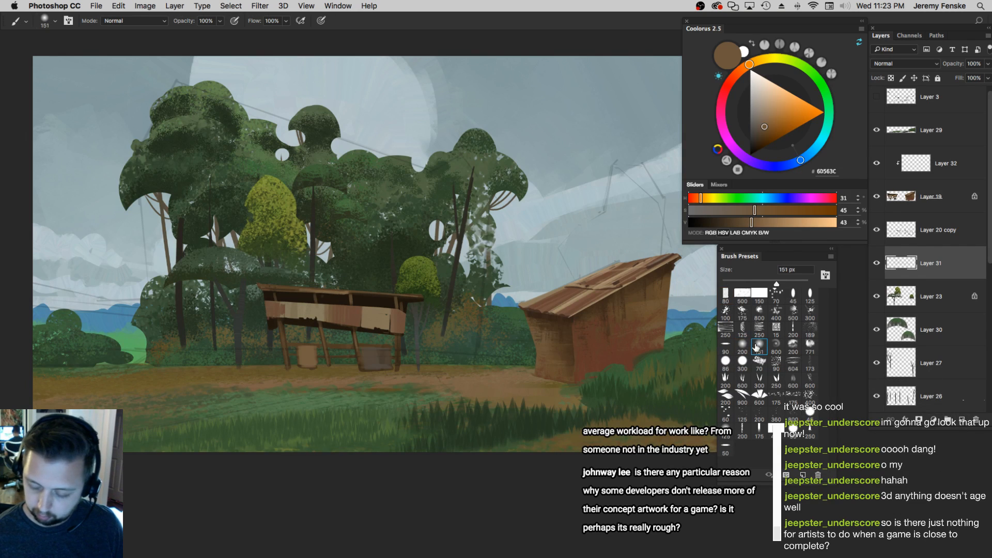
pyautogui.keyDown('alt'); pyautogui.click(401, 249); pyautogui.keyUp('alt')
pyautogui.press('[')
pyautogui.press('[')
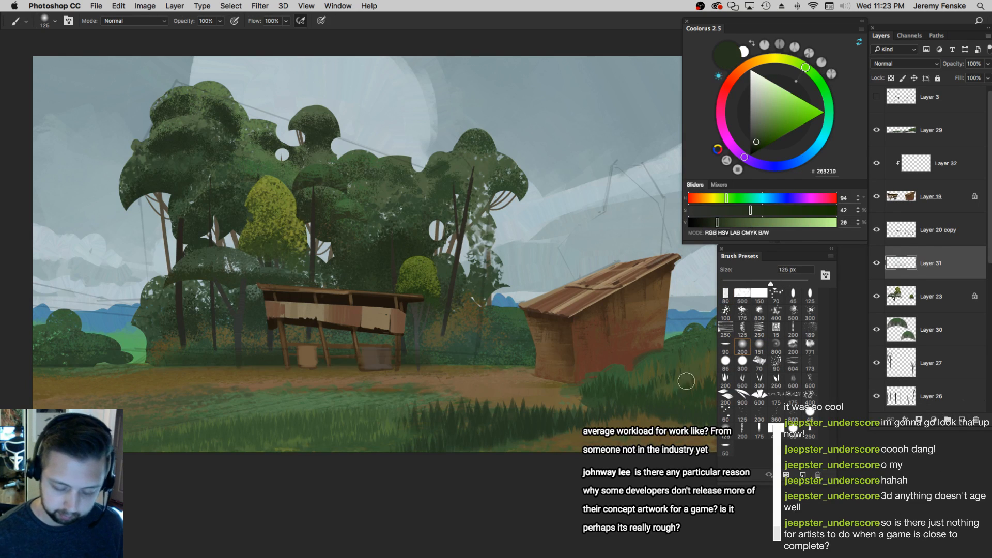
pyautogui.moveTo(740, 220); pyautogui.dragTo(712, 222)
pyautogui.press(']')
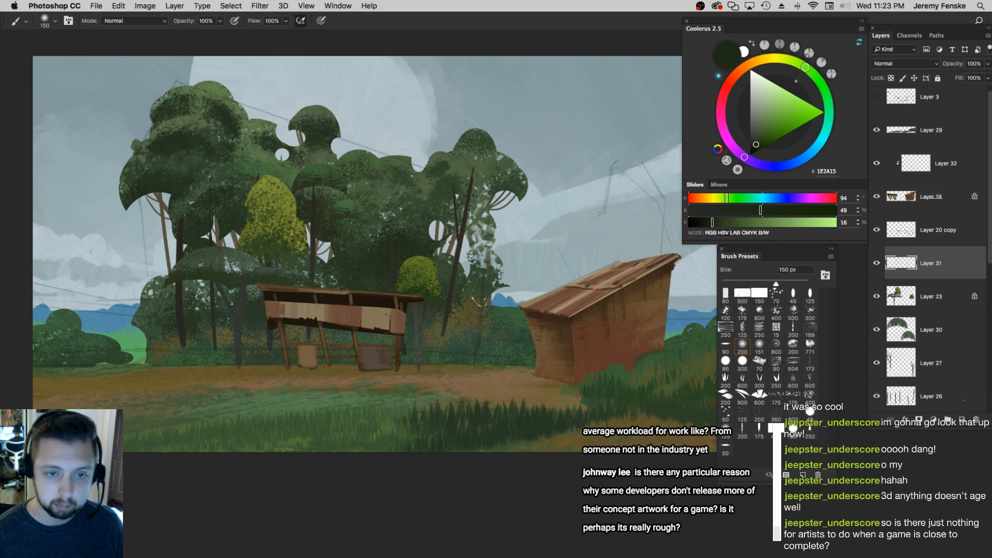
pyautogui.press('super+z')
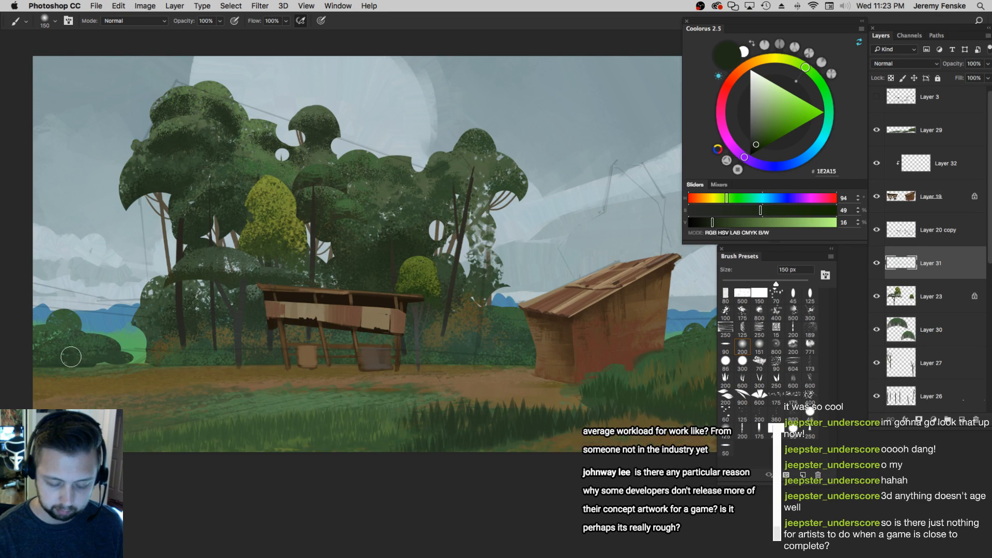
pyautogui.moveTo(66, 357); pyautogui.dragTo(651, 373)
pyautogui.press(']')
pyautogui.press(']')
pyautogui.press(']')
pyautogui.press(']')
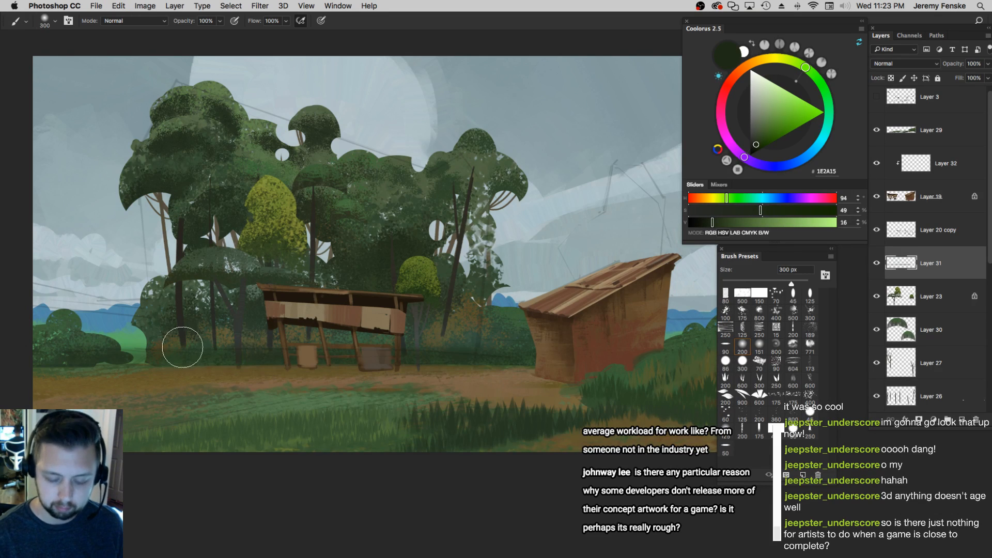
# Paint dark leafy texture behind the small shed with the textured 70 px preset at 150 and 125 px, then sample olive green from the small round bush
pyautogui.click(759, 361)
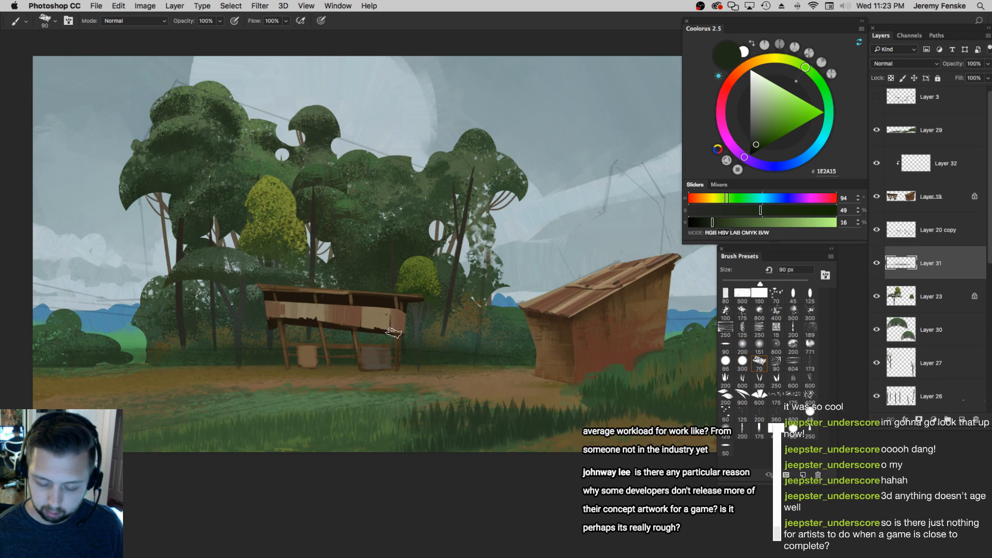
pyautogui.press(']')
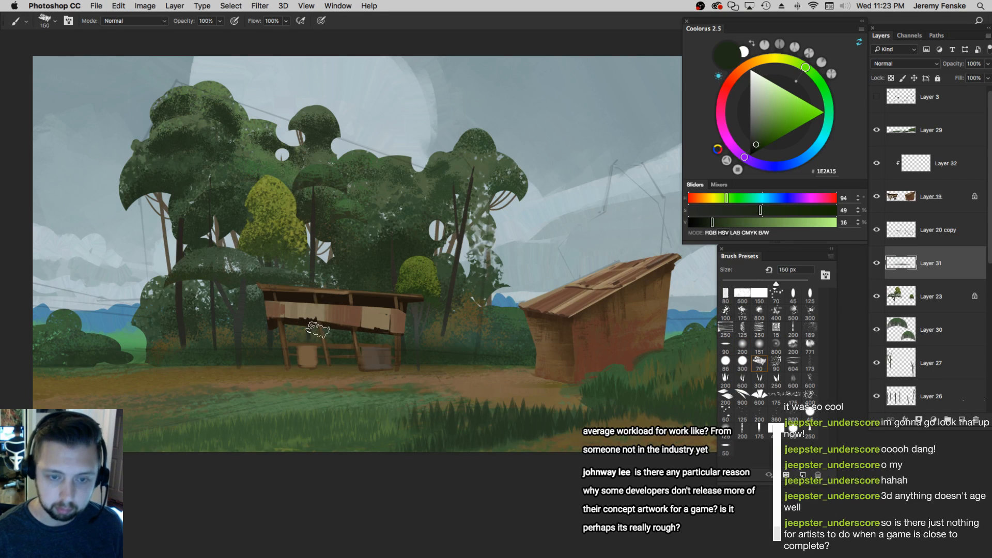
pyautogui.press('[')
pyautogui.press('[')
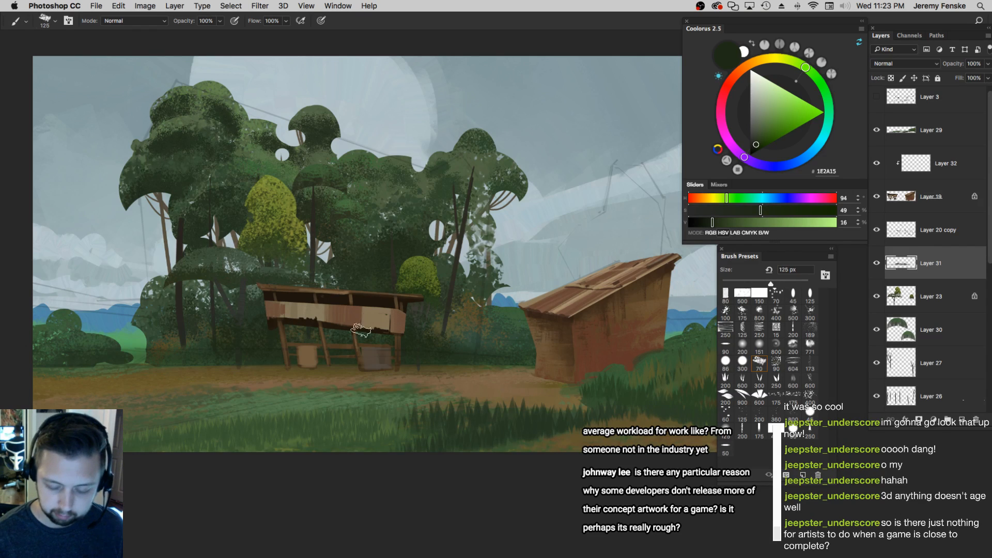
pyautogui.keyDown('alt'); pyautogui.click(407, 272); pyautogui.keyUp('alt')
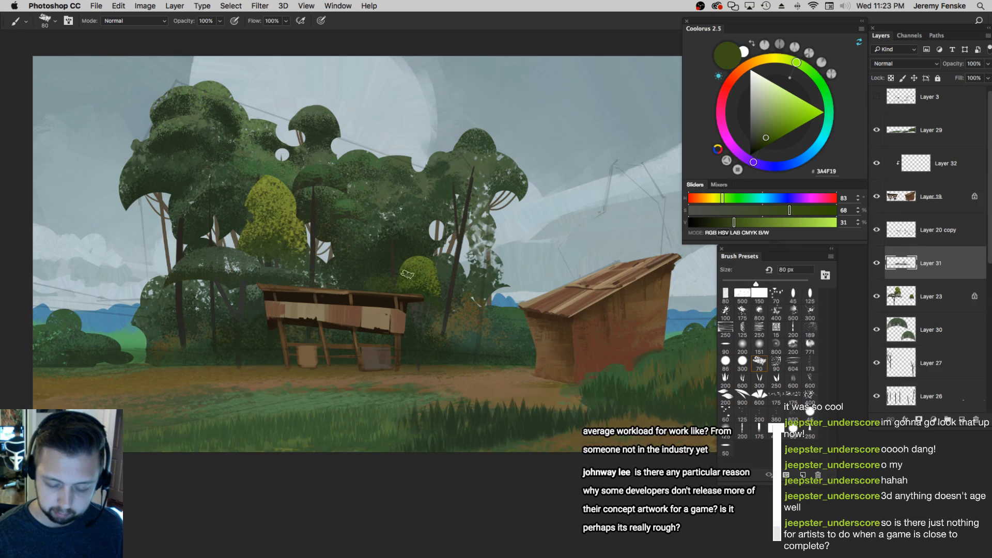
# Sample olive green #526418 from the small yellow-green bush and use the textured foliage brush beside it at 150 px
pyautogui.keyDown('alt'); pyautogui.click(413, 261); pyautogui.keyUp('alt')
pyautogui.press('[')
pyautogui.press(']')
pyautogui.press(']')
pyautogui.press(']')
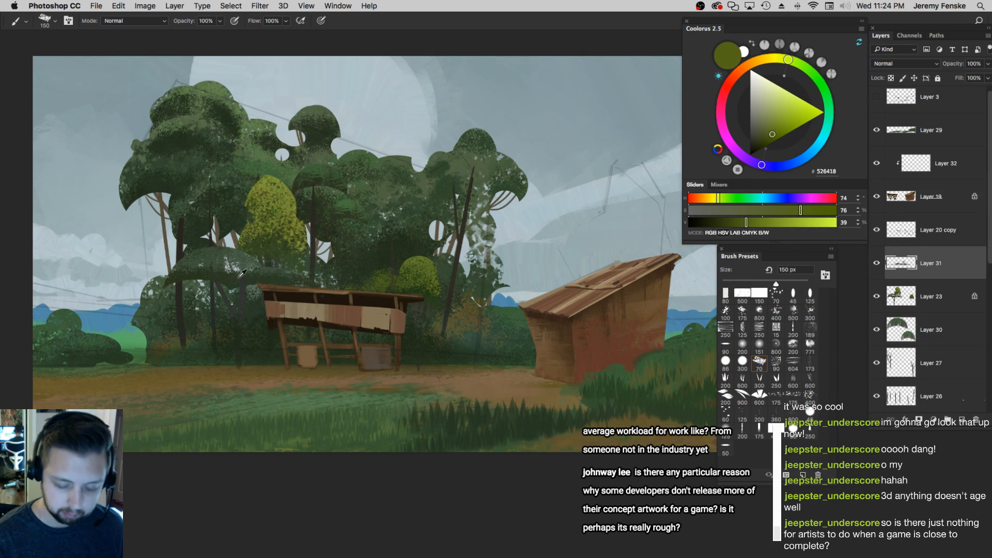
# Shade the low foliage above the open shed with sampled dark green #2C3220, reducing the brush to 80 px
pyautogui.keyDown('alt'); pyautogui.click(249, 280); pyautogui.keyUp('alt')
pyautogui.press('[')
pyautogui.moveTo(722, 222); pyautogui.dragTo(717, 222)
pyautogui.press('[')
pyautogui.press('[')
pyautogui.press('[')
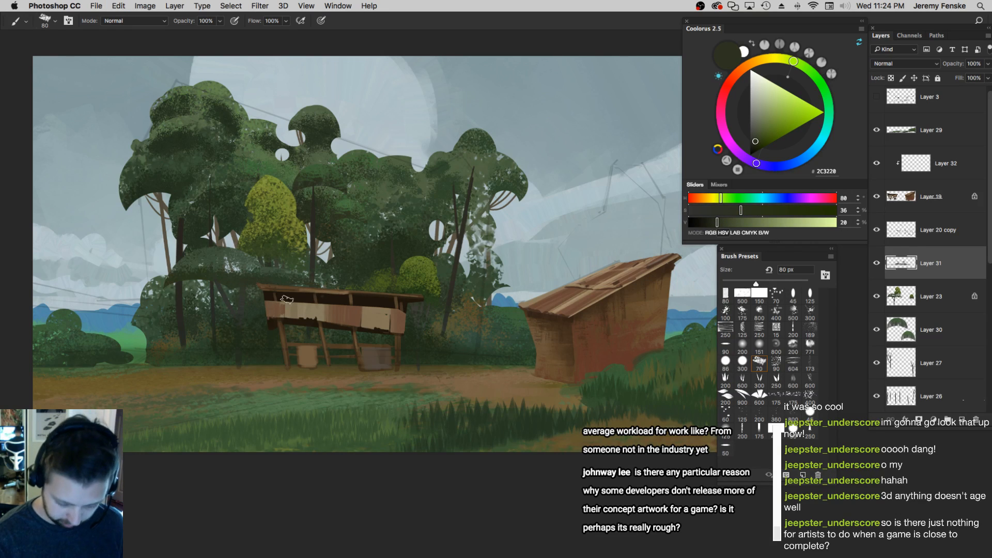
# Paint mid-green foliage above the small yellow bush using sampled green #446339
pyautogui.keyDown('alt'); pyautogui.click(356, 208); pyautogui.keyUp('alt')
pyautogui.press('[')
pyautogui.press('[')
pyautogui.moveTo(389, 235); pyautogui.dragTo(368, 266)
# Deepen the shadows between the middle trees with sampled dark greens #25311C and #2C341F and a 90 px brush
pyautogui.press(']')
pyautogui.press(']')
pyautogui.press(']')
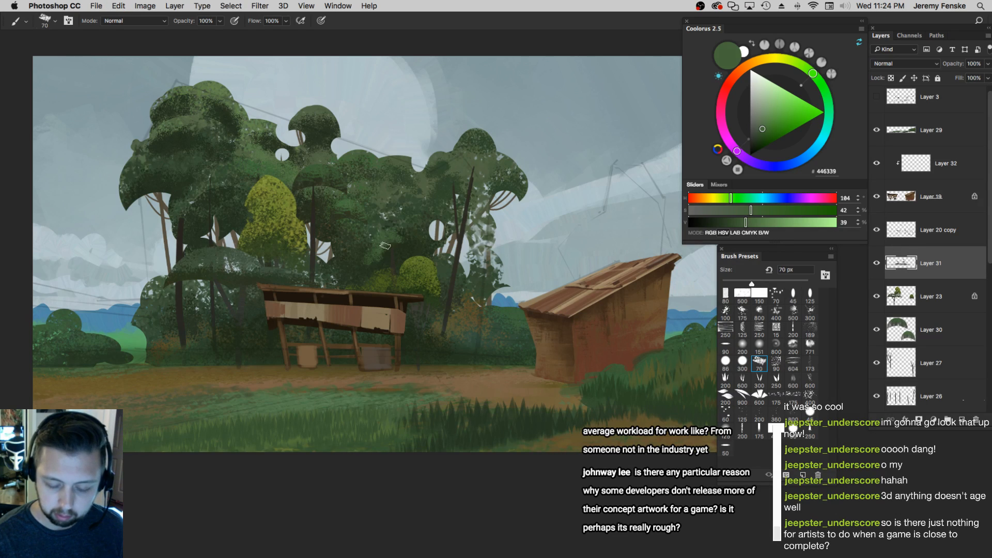
pyautogui.keyDown('alt'); pyautogui.click(371, 269); pyautogui.keyUp('alt')
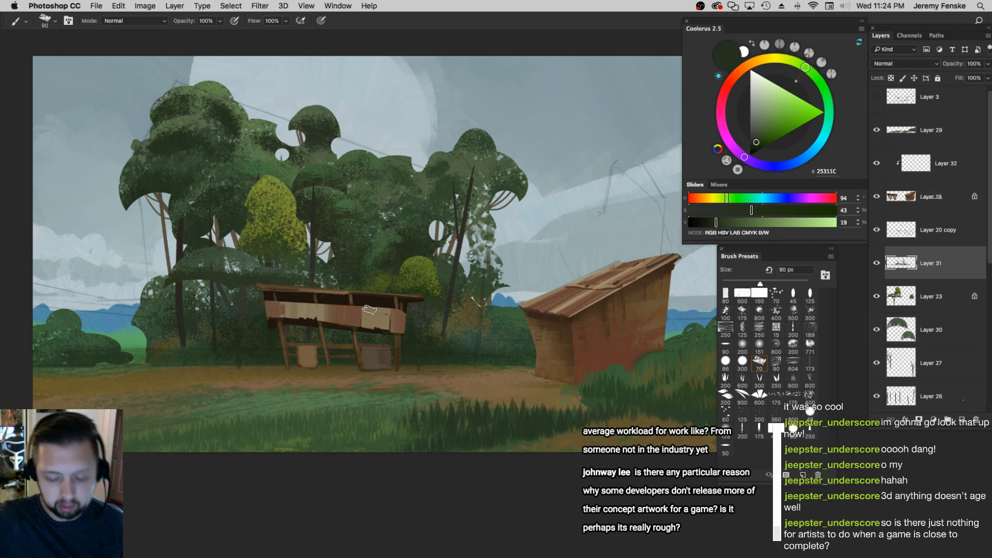
pyautogui.keyDown('alt'); pyautogui.click(317, 188); pyautogui.keyUp('alt')
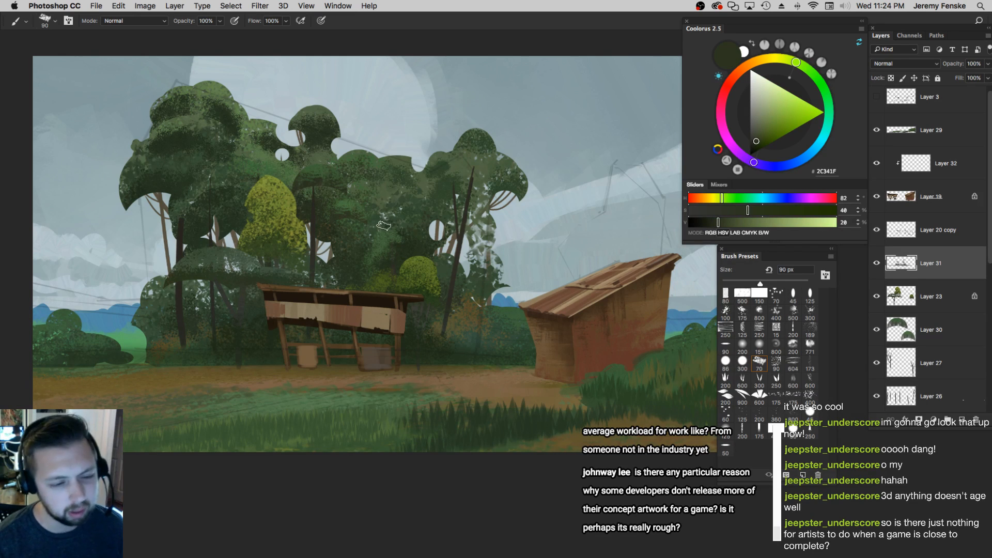
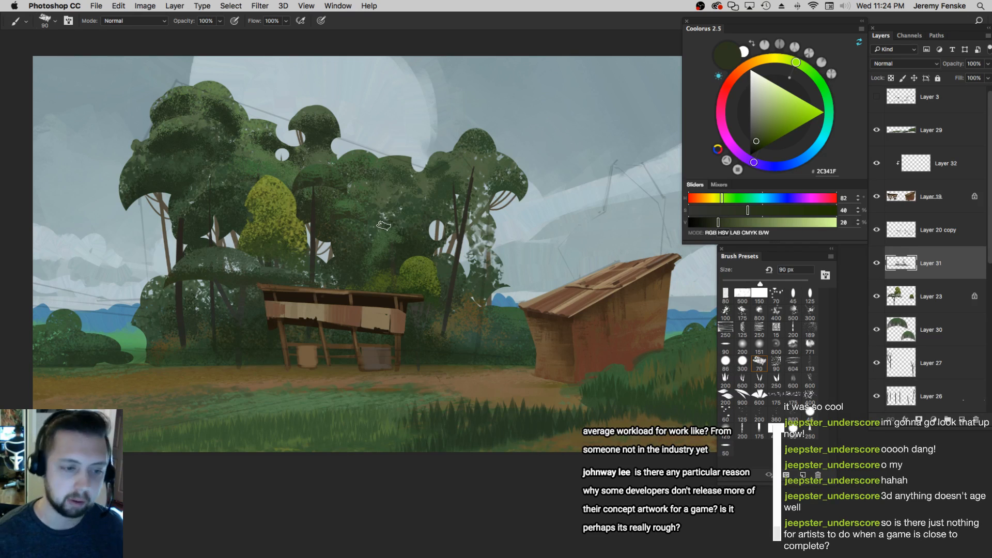
# Blend olive tones around the yellow-green bush using sampled #394D1D and a brush of up to 125 px
pyautogui.keyDown('alt'); pyautogui.click(283, 251); pyautogui.keyUp('alt')
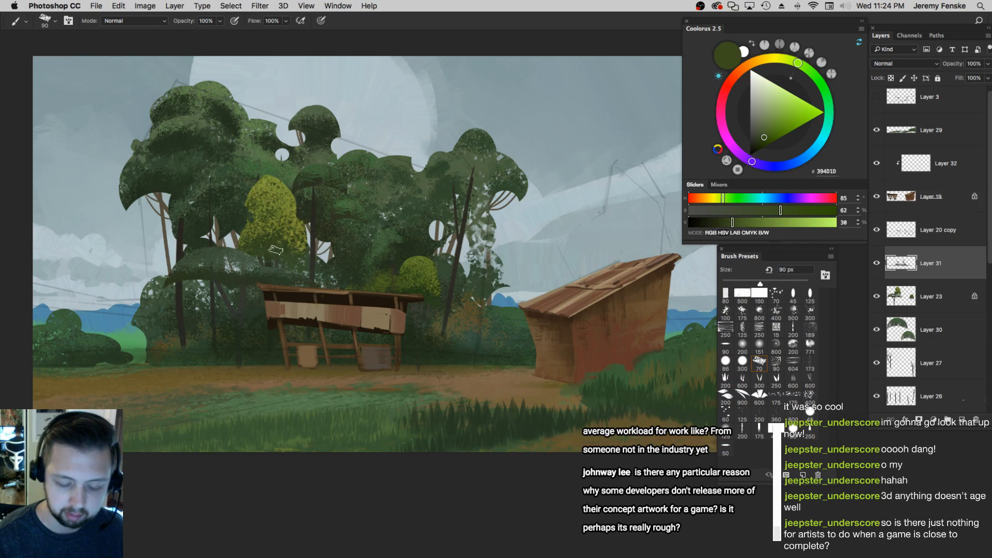
pyautogui.press(']')
pyautogui.press(']')
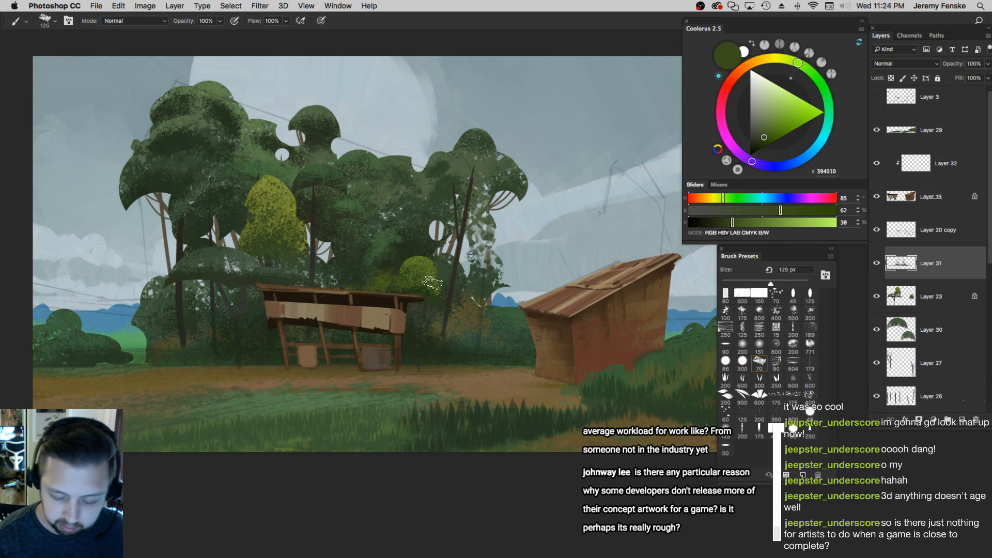
pyautogui.keyDown('alt'); pyautogui.click(422, 264); pyautogui.keyUp('alt')
pyautogui.press('[')
# Build up the middle tree's foliage with sampled green #405E36 and a 70 px brush
pyautogui.keyDown('alt'); pyautogui.click(394, 235); pyautogui.keyUp('alt')
pyautogui.press('[')
pyautogui.press('[')
pyautogui.press('[')
pyautogui.keyDown('alt'); pyautogui.click(375, 254); pyautogui.keyUp('alt')
pyautogui.keyDown('alt'); pyautogui.click(388, 234); pyautogui.keyUp('alt')
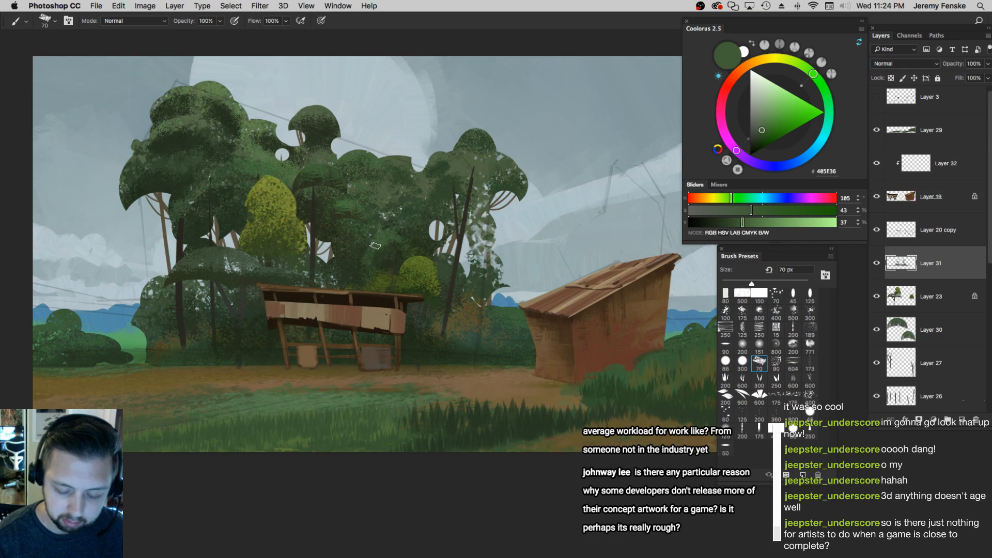
# Add small lighter leaf clusters to the middle tree with sampled green #4A713E and a 35 px brush
pyautogui.keyDown('alt'); pyautogui.click(406, 230); pyautogui.keyUp('alt')
pyautogui.press('[')
pyautogui.press('[')
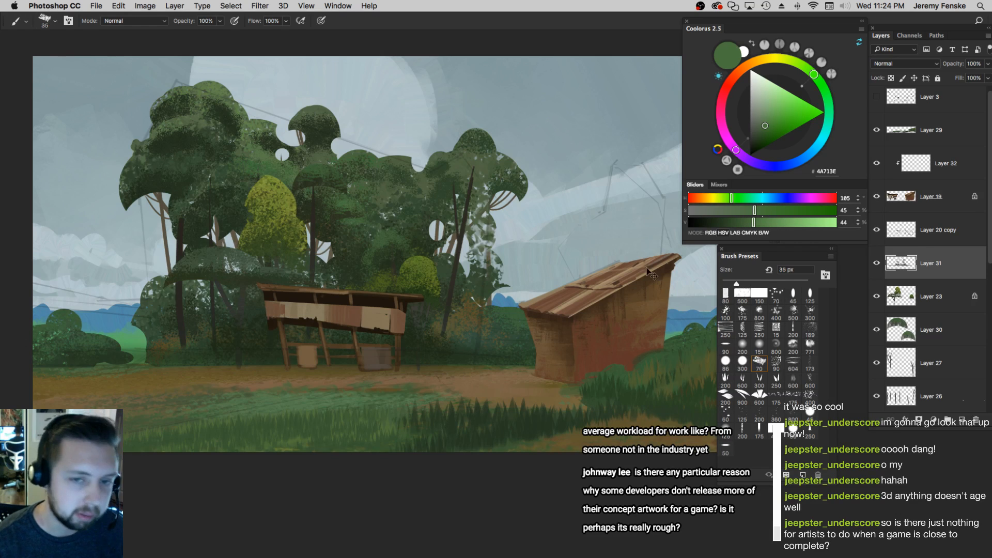
# Paint brighter highlights on the middle tree in green #568049 at 40 to 50 px, undoing the trial stroke on the neighbouring canopy
pyautogui.keyDown('alt'); pyautogui.click(341, 204); pyautogui.keyUp('alt')
pyautogui.moveTo(309, 170)
pyautogui.mouseDown()
pyautogui.moveTo(333, 171)
pyautogui.moveTo(329, 187)
pyautogui.mouseUp()
pyautogui.press('super+z')
pyautogui.press(']')
pyautogui.press(']')
pyautogui.press(']')
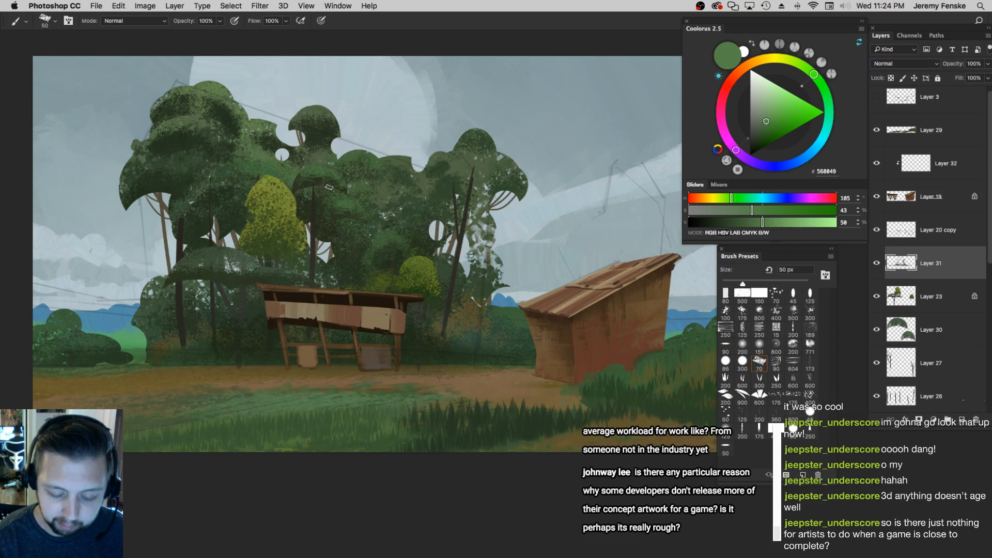
pyautogui.press('[')
pyautogui.press('[')
pyautogui.press('[')
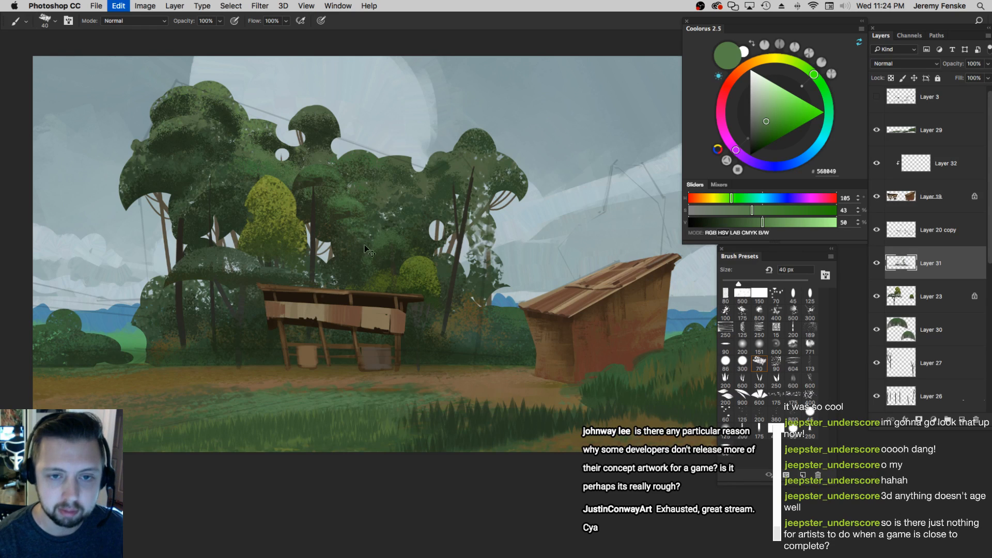
# Choose the 200 px leaf-shaped brush preset and paint leaf highlights on the middle foliage at 35 to 50 px
pyautogui.click(726, 397)
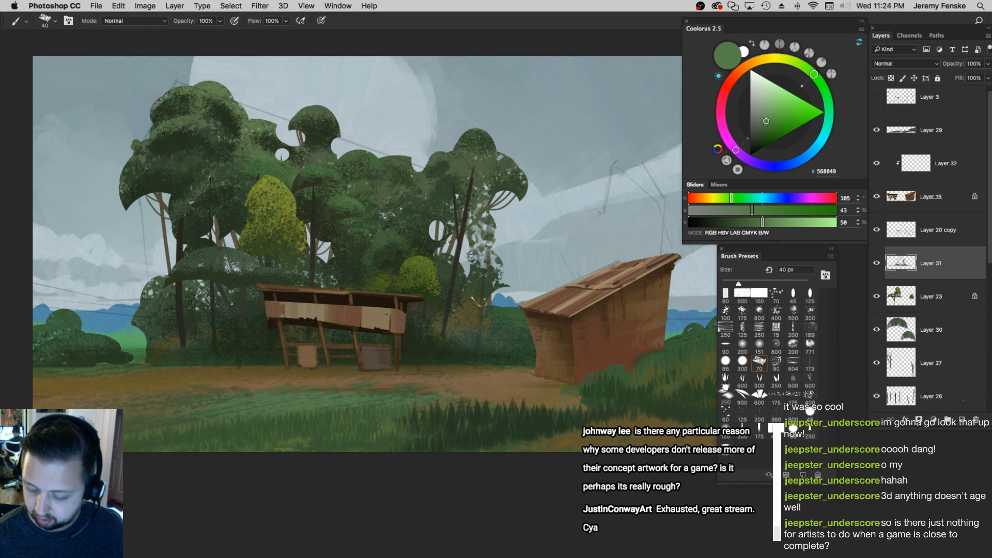
pyautogui.press('[')
pyautogui.press('[')
pyautogui.press('[')
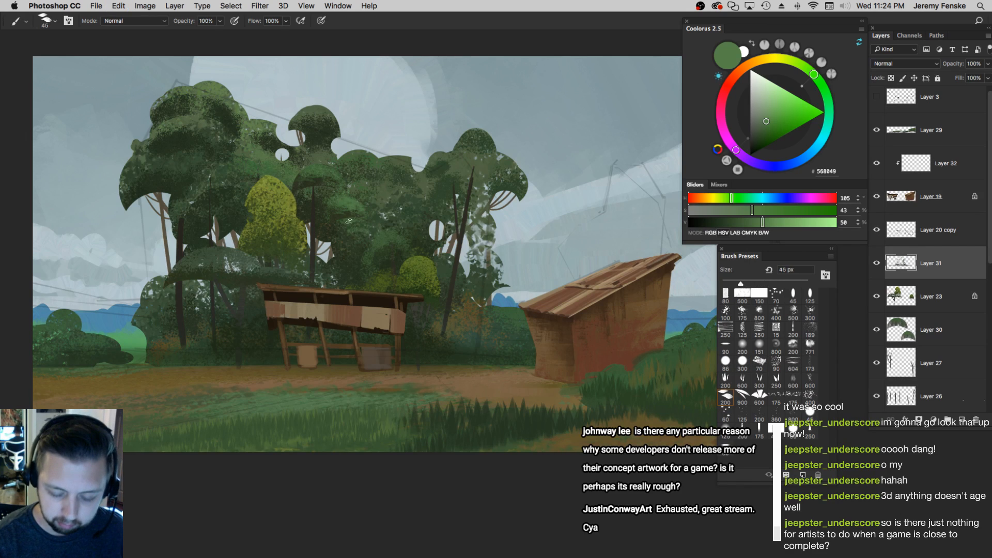
pyautogui.press('[')
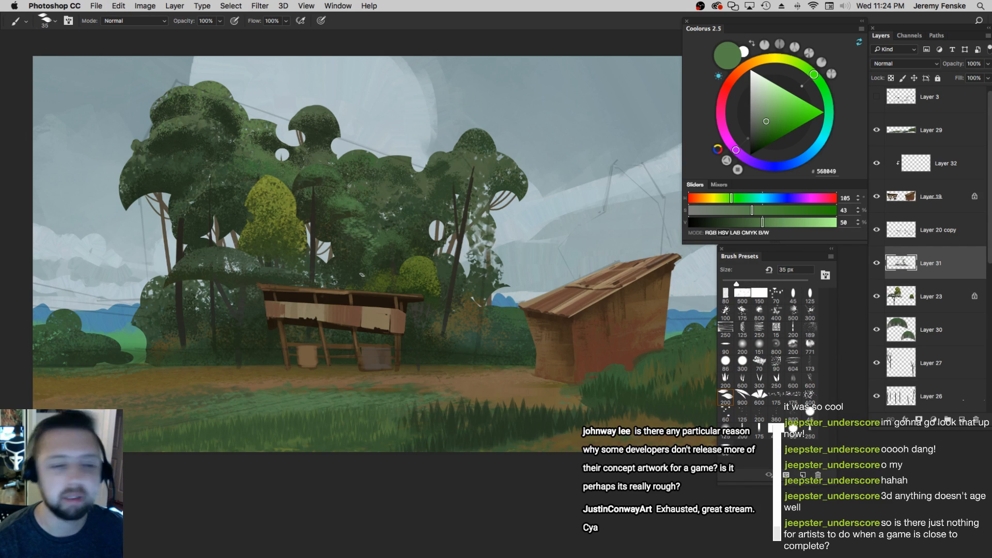
pyautogui.press(']')
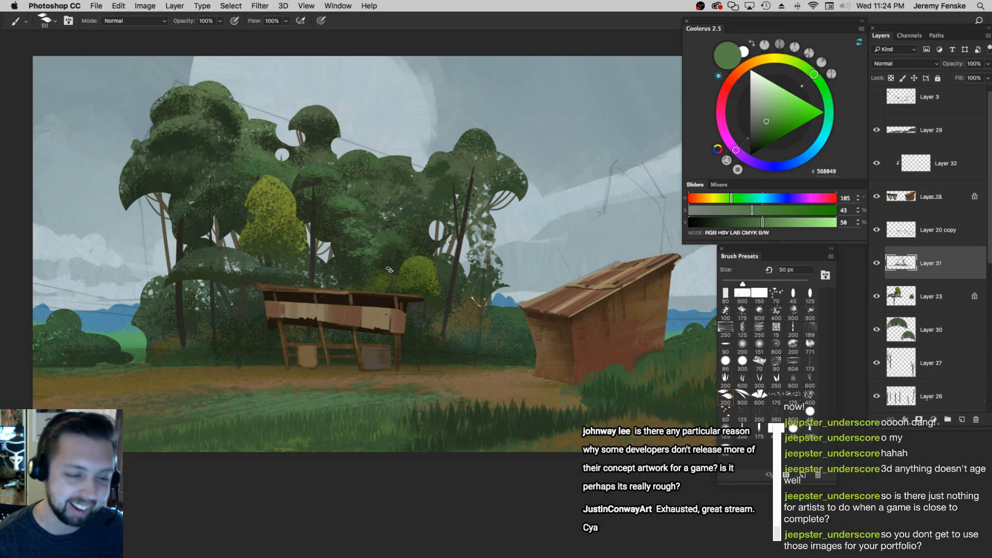
pyautogui.press('[')
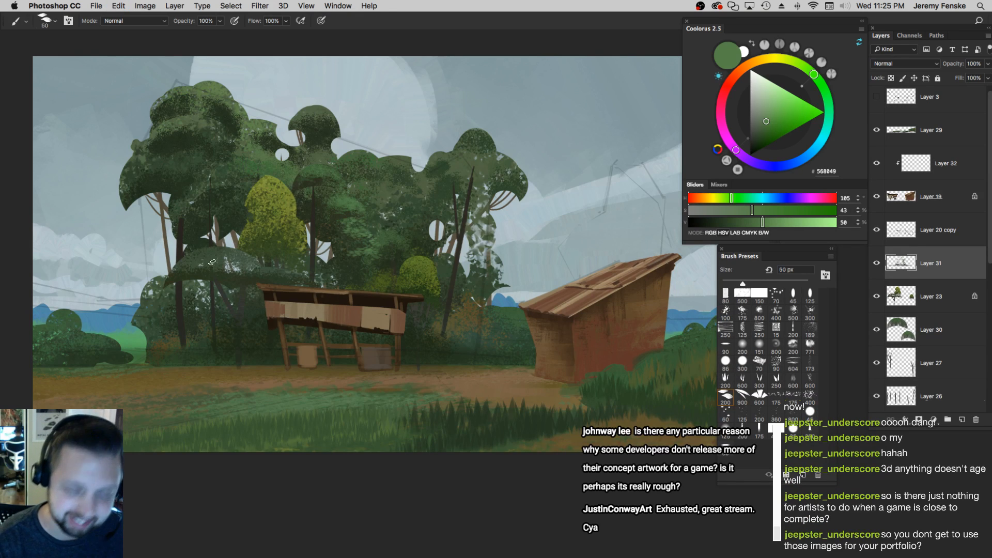
# Mute the brush colour to 38% saturation and 39% brightness (#47643E) and set the brush size to 45 px
pyautogui.click(744, 210)
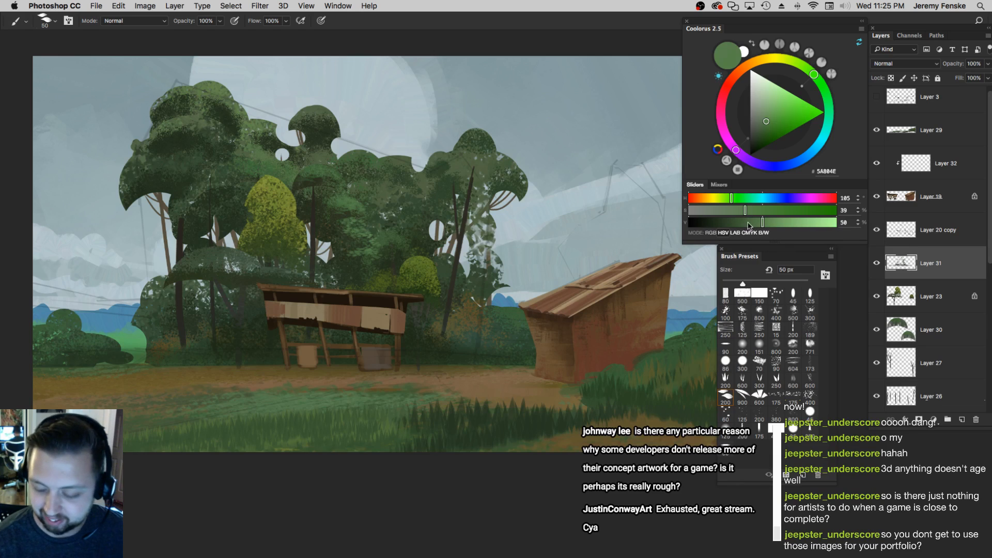
pyautogui.click(746, 222)
pyautogui.moveTo(745, 223); pyautogui.dragTo(745, 224)
pyautogui.press('[')
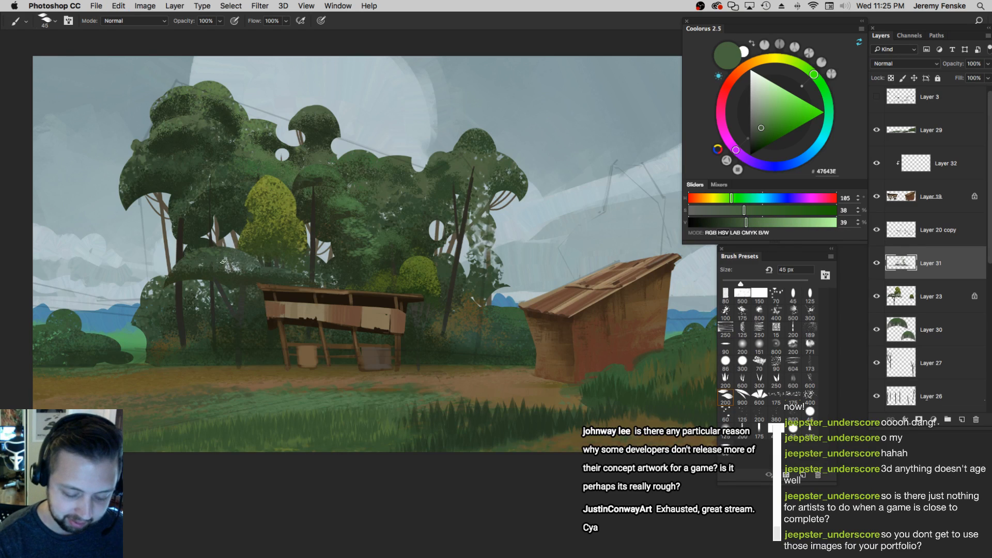
# Paint muted leaf texture on the low canopy beside the open shed at 40 to 45 px, undoing the stray mark
pyautogui.click(204, 274)
pyautogui.press(']')
pyautogui.press('super+z')
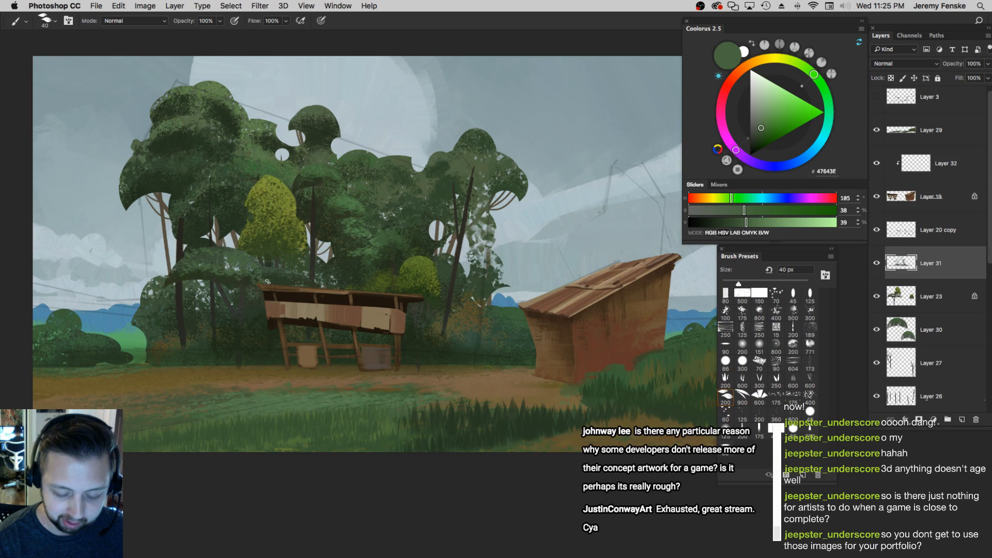
pyautogui.press(']')
pyautogui.press('[')
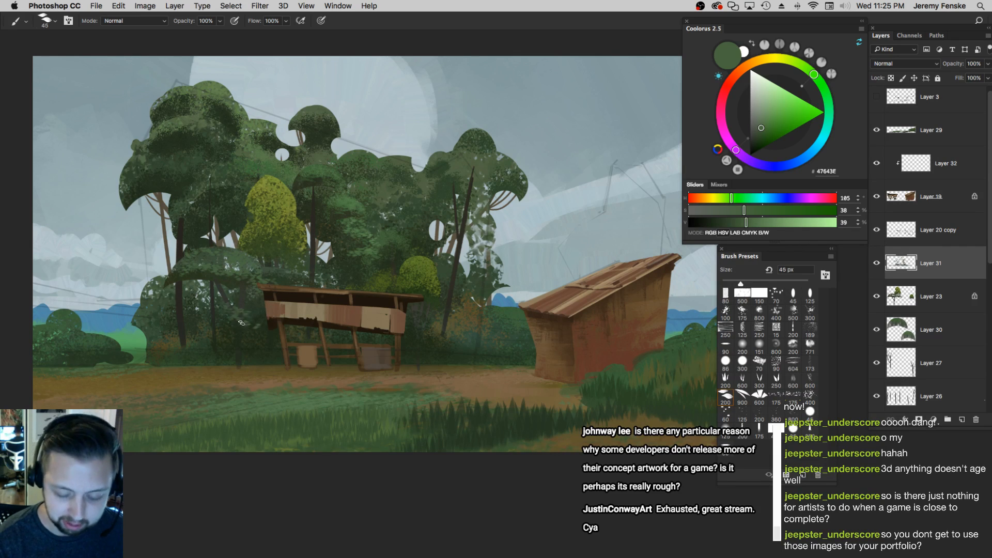
# Add dark leaf accents to the tree group with sampled greens #2C3E26, #222E1B and #22301E at 40 to 50 px
pyautogui.keyDown('alt'); pyautogui.click(345, 241); pyautogui.keyUp('alt')
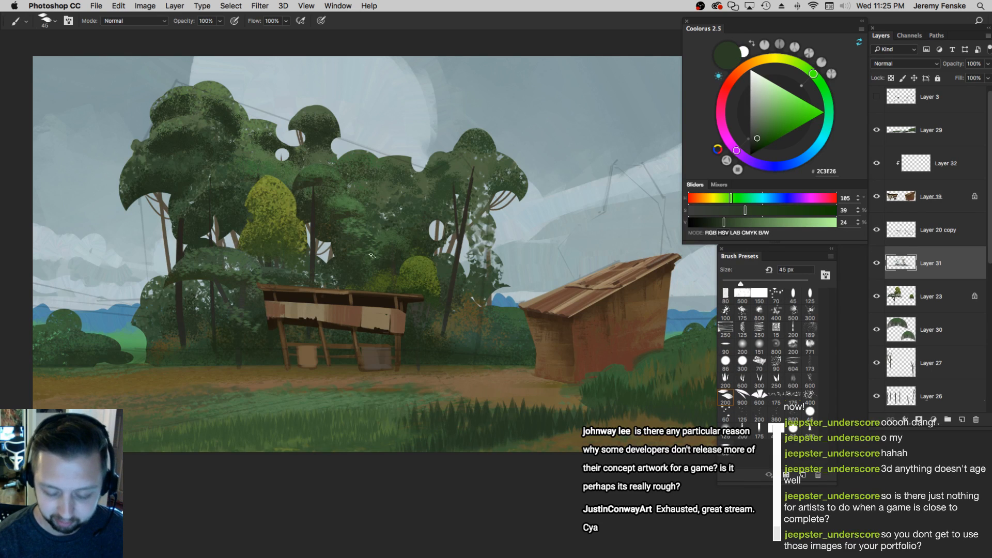
pyautogui.keyDown('alt'); pyautogui.click(330, 240); pyautogui.keyUp('alt')
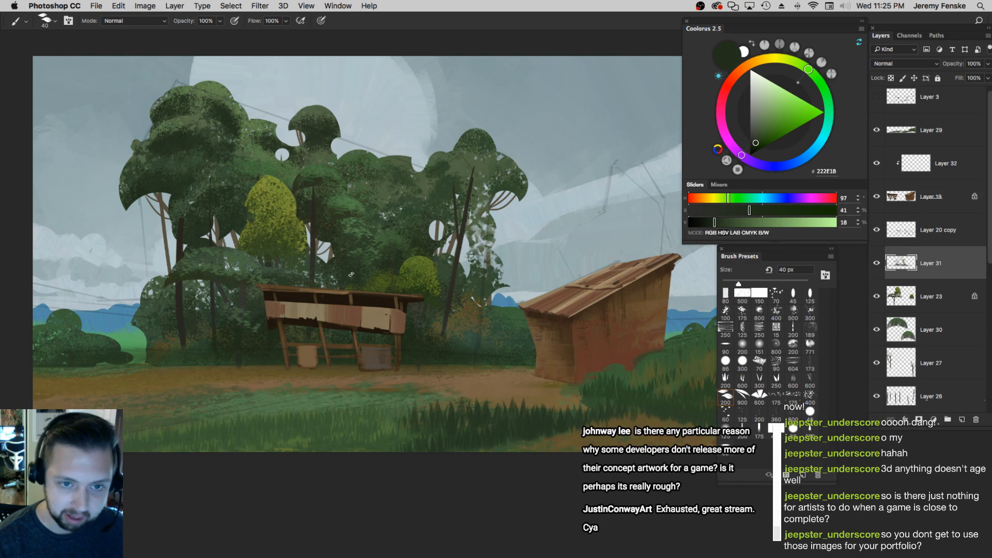
pyautogui.keyDown('alt'); pyautogui.click(168, 182); pyautogui.keyUp('alt')
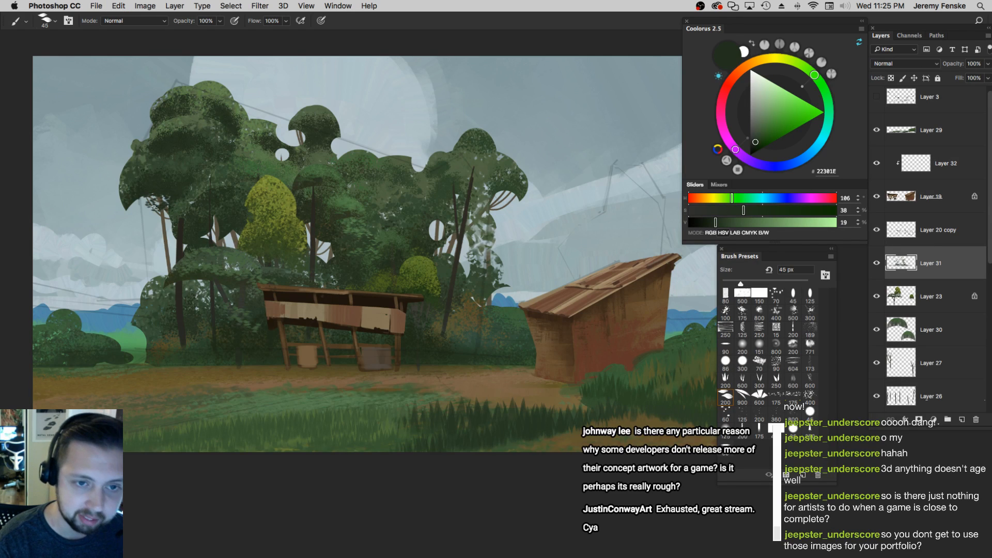
pyautogui.scroll(1, 406, 264)
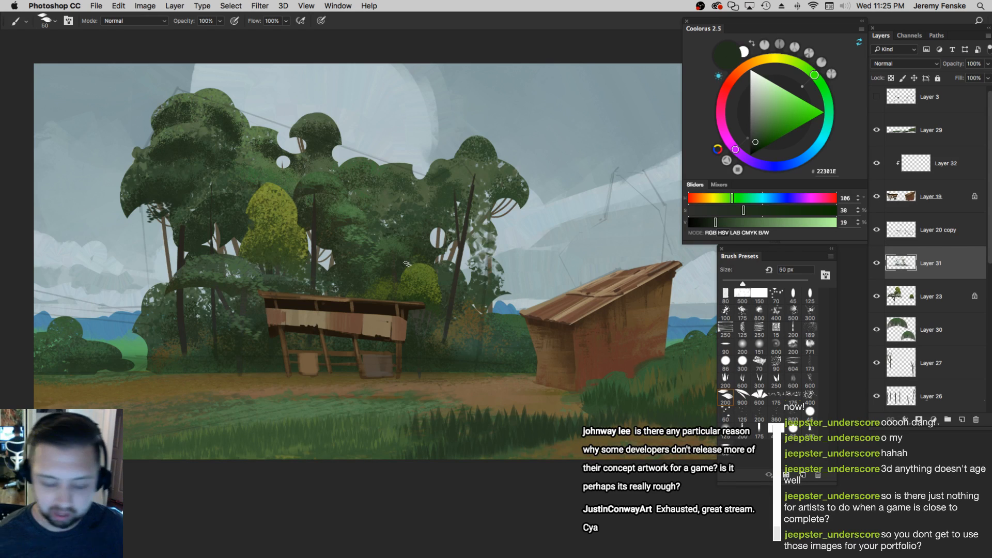
# Break up the round sky hole in the upper canopy with dark leaf strokes in sampled #24321F at 45 px
pyautogui.moveTo(268, 168); pyautogui.dragTo(292, 173)
pyautogui.press('super+z')
pyautogui.keyDown('alt'); pyautogui.click(273, 164); pyautogui.keyUp('alt')
pyautogui.click(276, 153)
pyautogui.keyDown('alt'); pyautogui.click(288, 169); pyautogui.keyUp('alt')
pyautogui.press(']')
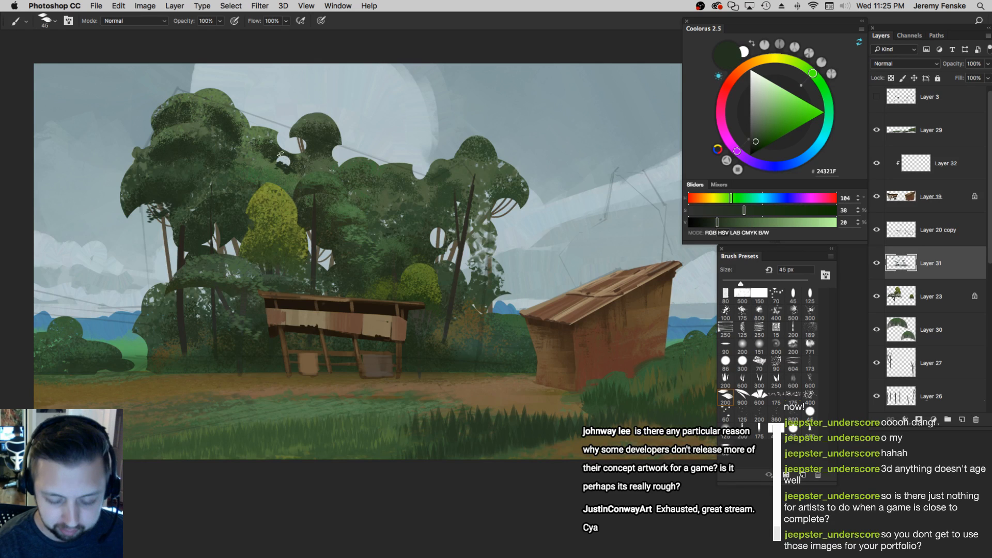
pyautogui.moveTo(275, 152); pyautogui.dragTo(302, 149)
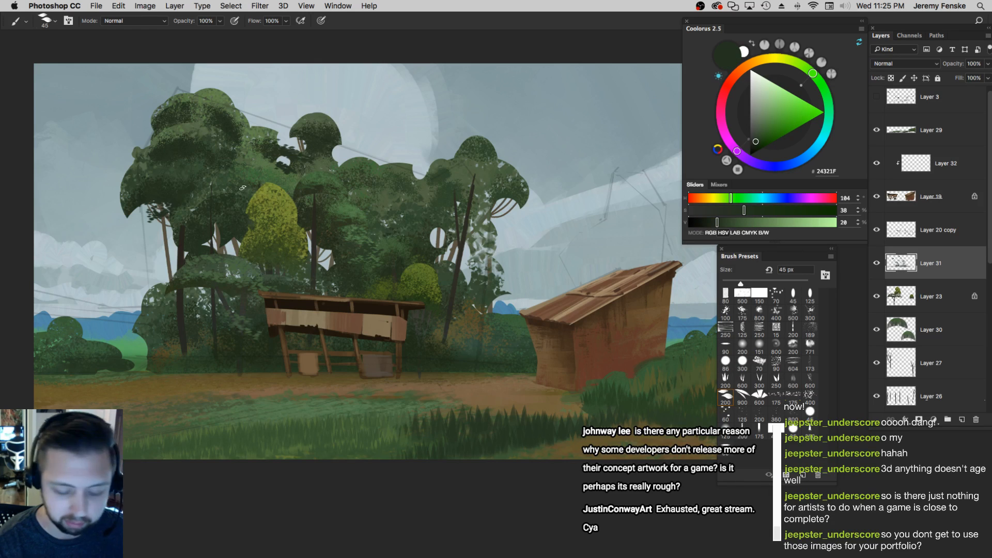
# Paint dark leaf clusters along the edges and undersides of the left-hand trees, varying the brush from 50 to 70 px
pyautogui.press(']')
pyautogui.moveTo(151, 208); pyautogui.dragTo(135, 221)
pyautogui.press(']')
pyautogui.moveTo(191, 249); pyautogui.dragTo(190, 258)
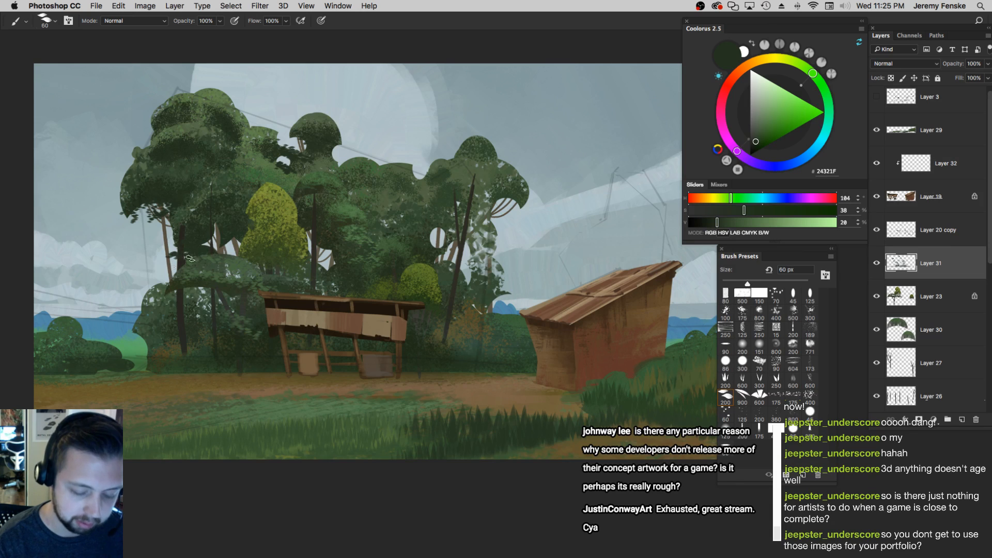
pyautogui.press(']')
pyautogui.press(']')
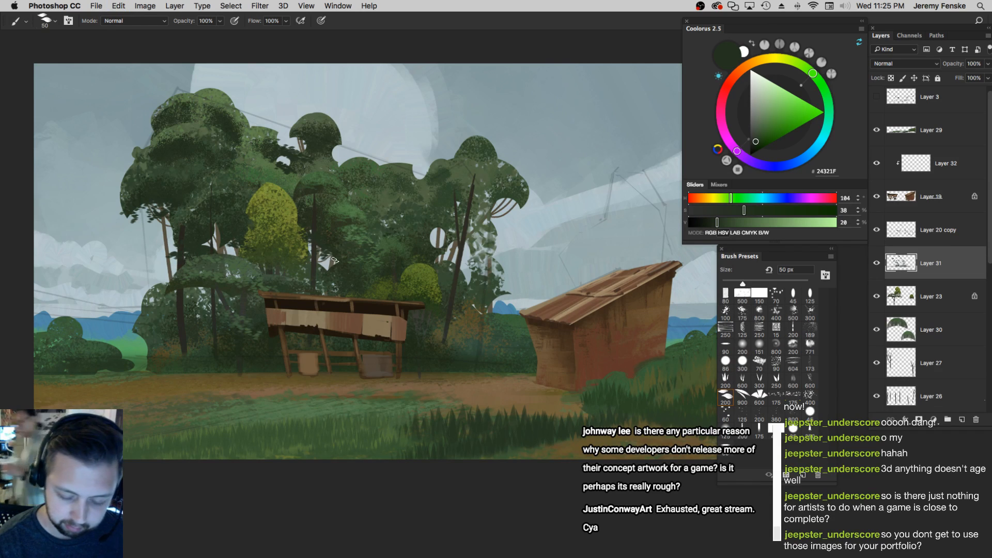
pyautogui.press(']')
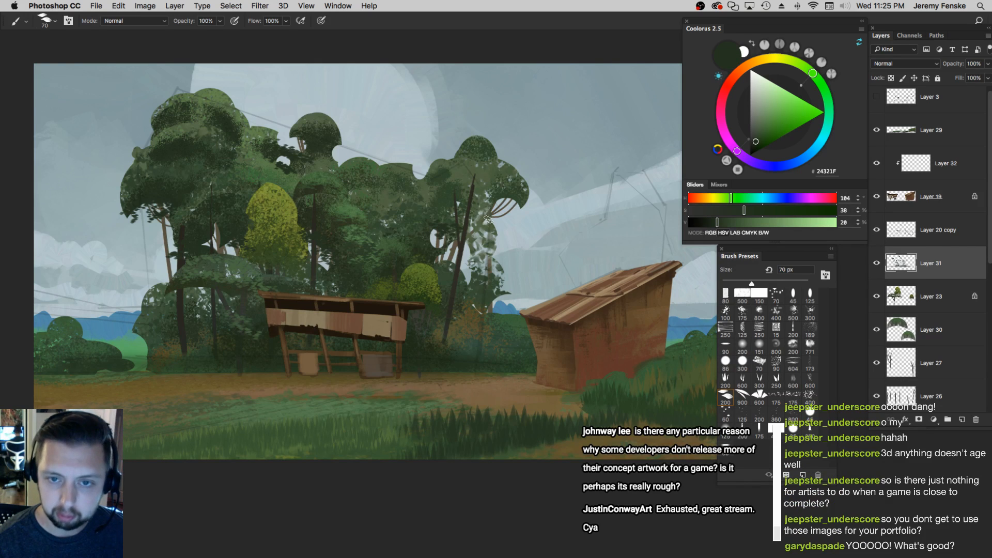
pyautogui.press('[')
# Select the layer holding the two wooden huts, Layer 19, directly from the painting
pyautogui.press('z')
pyautogui.moveTo(460, 330)
pyautogui.mouseDown()
pyautogui.moveTo(423, 348)
pyautogui.moveTo(443, 343)
pyautogui.moveTo(447, 370)
pyautogui.mouseUp()
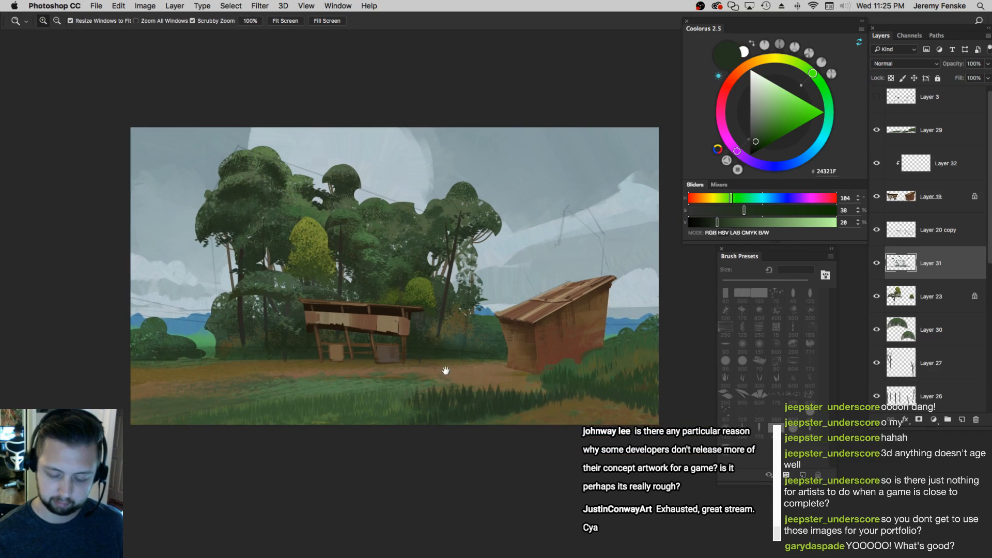
pyautogui.keyDown('super'); pyautogui.click(403, 373); pyautogui.keyUp('super')
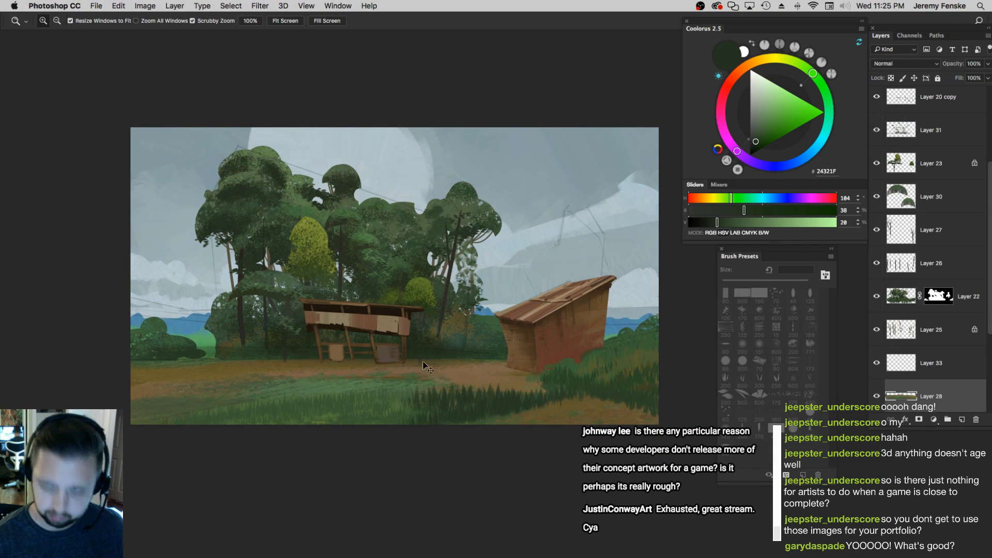
pyautogui.press('b')
pyautogui.moveTo(546, 382); pyautogui.dragTo(438, 391)
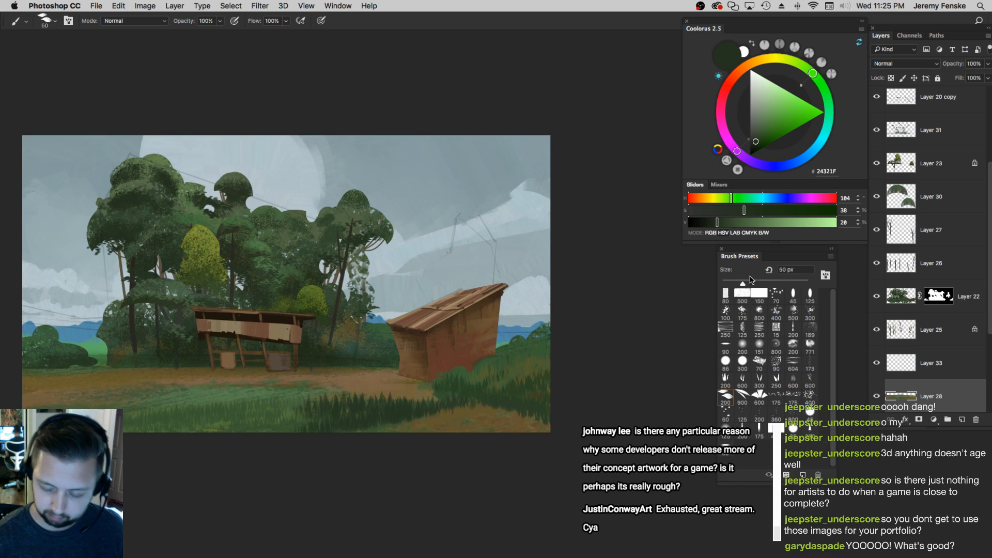
pyautogui.keyDown('super'); pyautogui.click(450, 337); pyautogui.keyUp('super')
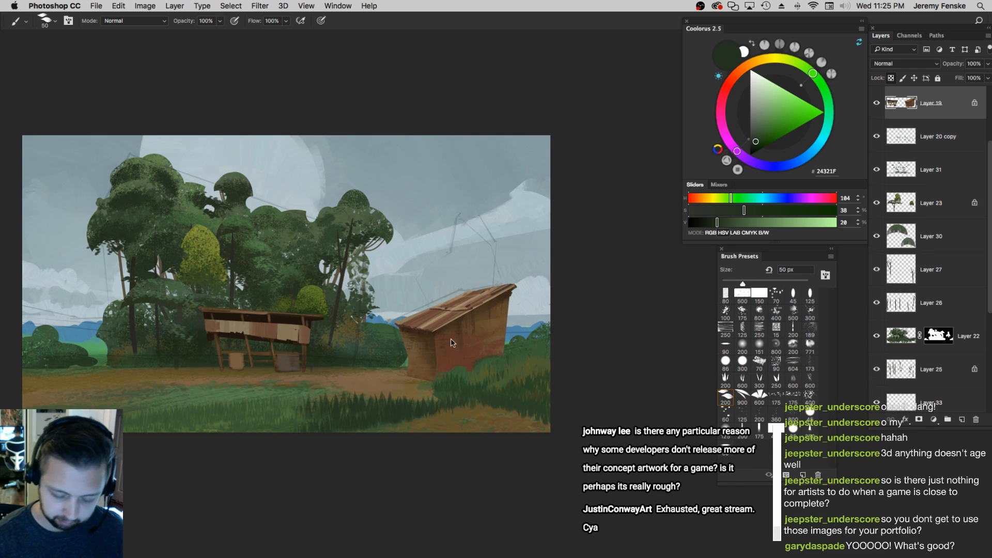
pyautogui.press('z')
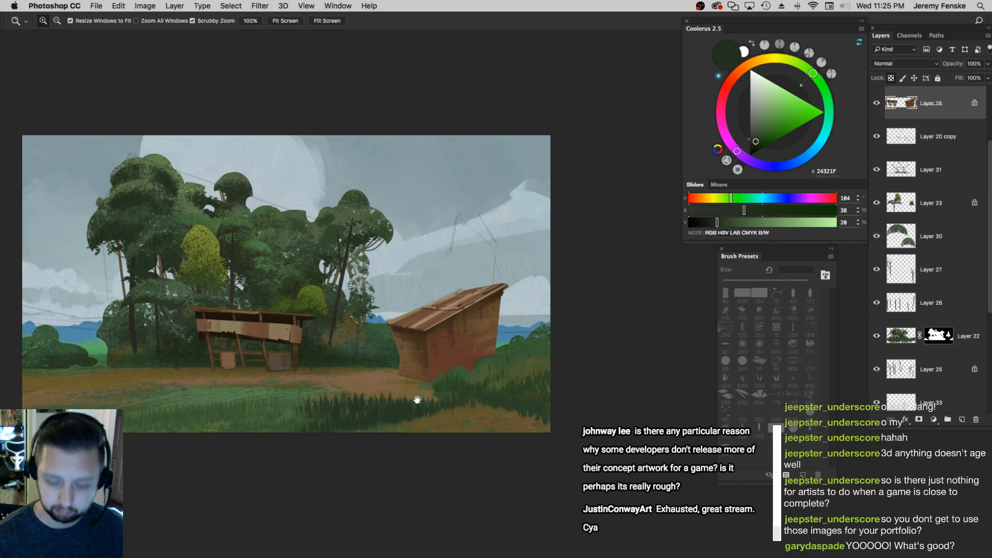
# Add a new layer just above the distant hills layer and set up the grass brush at 150 px with sampled green #365030
pyautogui.moveTo(416, 400); pyautogui.dragTo(443, 400)
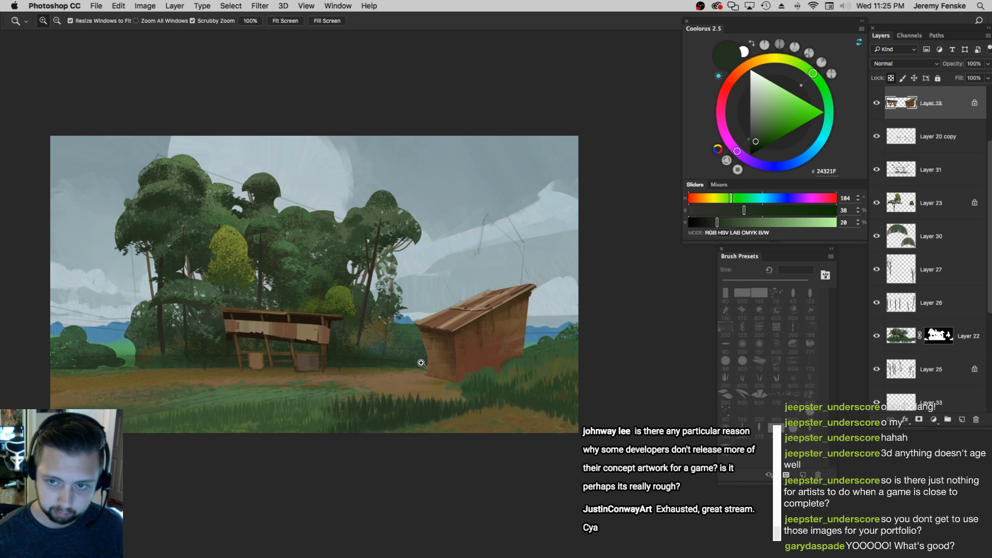
pyautogui.moveTo(398, 395); pyautogui.dragTo(467, 400)
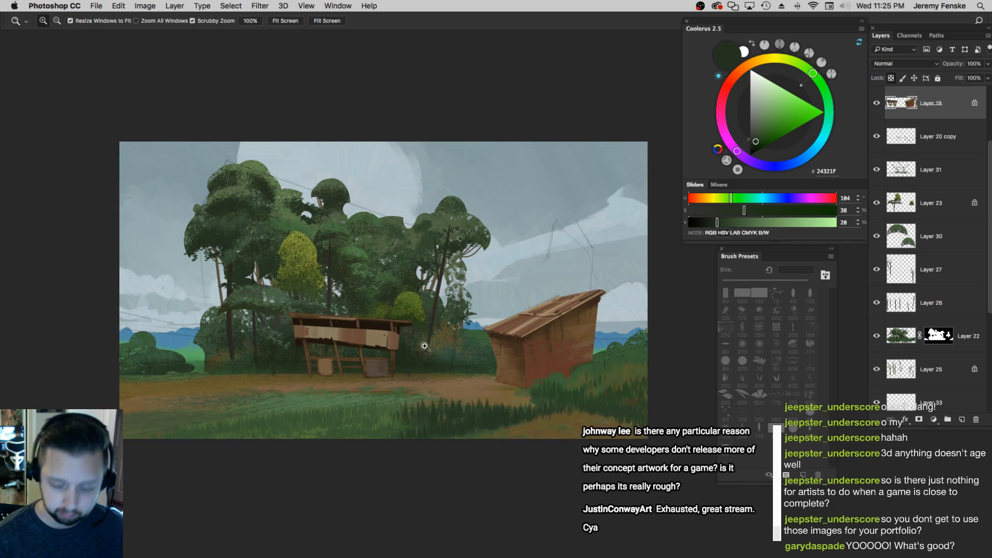
pyautogui.keyDown('super'); pyautogui.click(605, 355); pyautogui.keyUp('super')
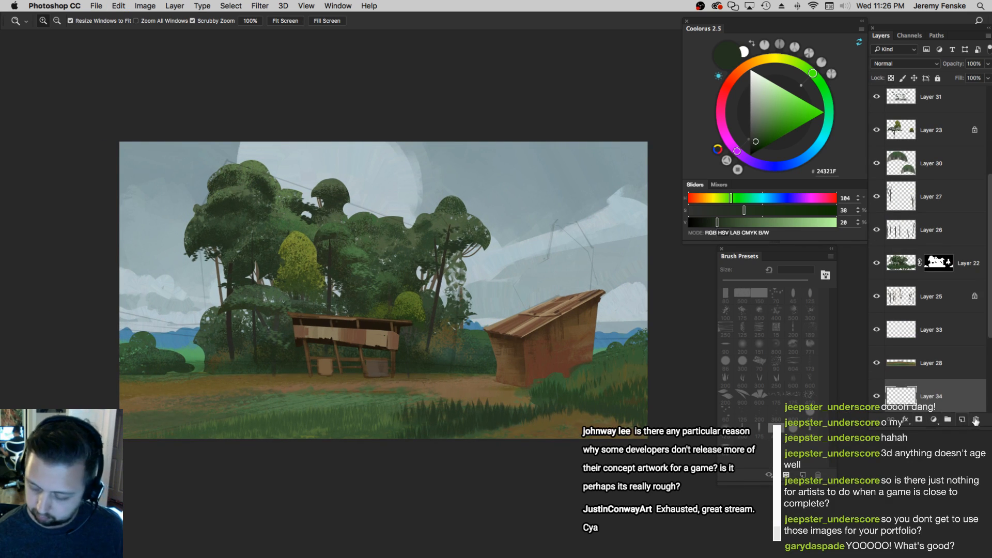
pyautogui.press('b')
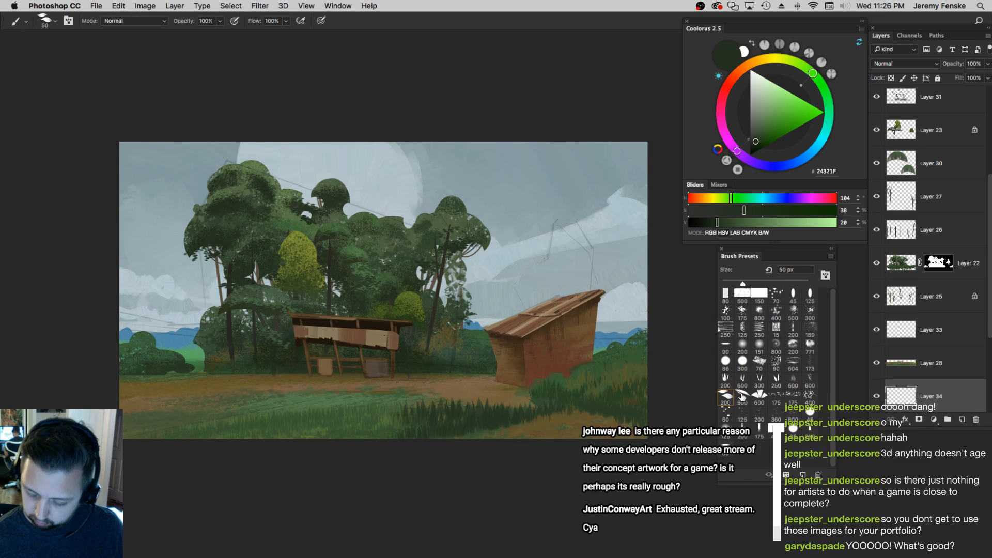
pyautogui.click(726, 380)
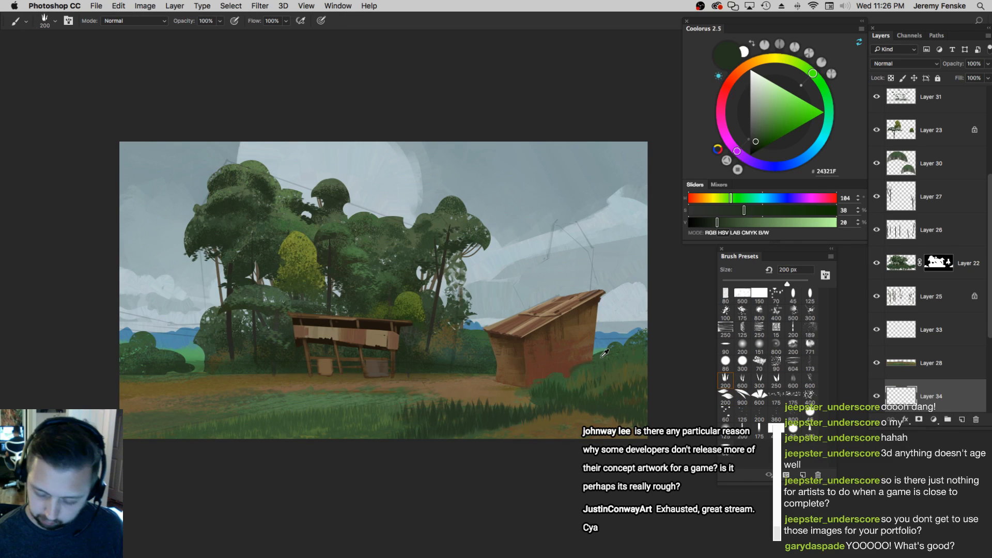
pyautogui.keyDown('alt'); pyautogui.click(605, 354); pyautogui.keyUp('alt')
pyautogui.press('[')
pyautogui.press('[')
pyautogui.press('[')
pyautogui.press('[')
pyautogui.press('[')
pyautogui.press('[')
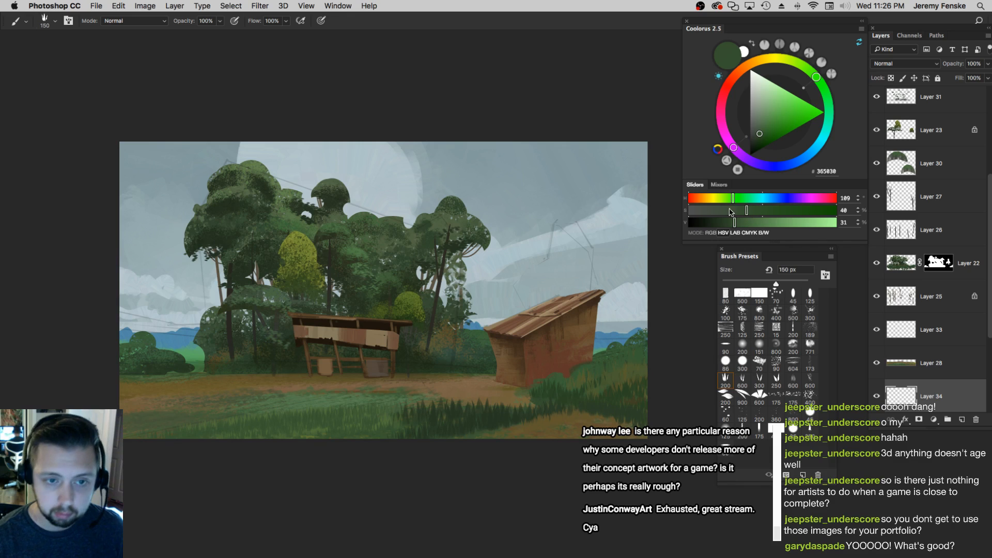
# Paint distant grass on the green field behind the left-hand bushes, lightening the colour to #48623C and using the brush at about 90 px
pyautogui.press(']')
pyautogui.press(']')
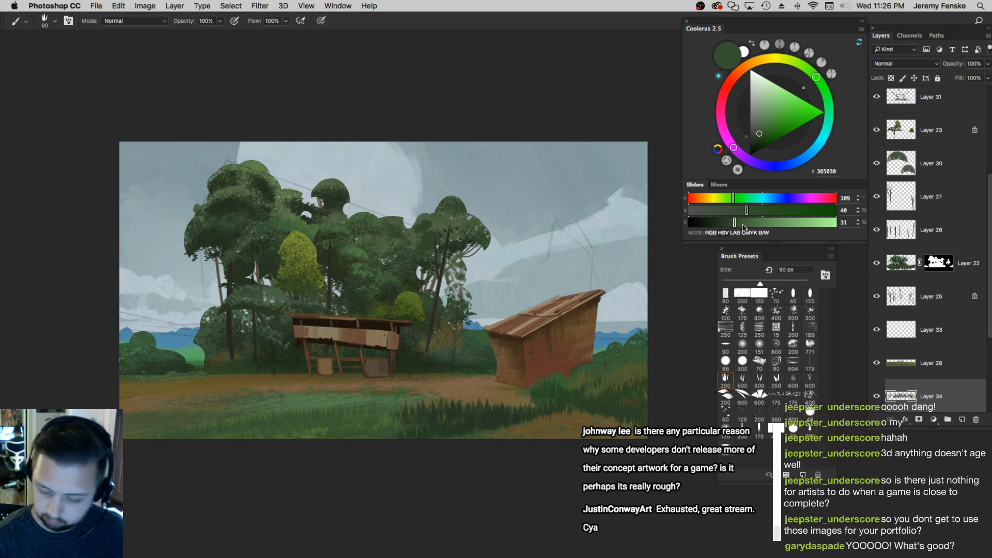
pyautogui.moveTo(735, 223); pyautogui.dragTo(746, 223)
pyautogui.click(729, 198)
pyautogui.press(']')
pyautogui.press(']')
pyautogui.click(207, 366)
pyautogui.press('super+z')
pyautogui.click(185, 364)
pyautogui.press('[')
pyautogui.click(189, 366)
pyautogui.press('[')
pyautogui.press('[')
pyautogui.press('[')
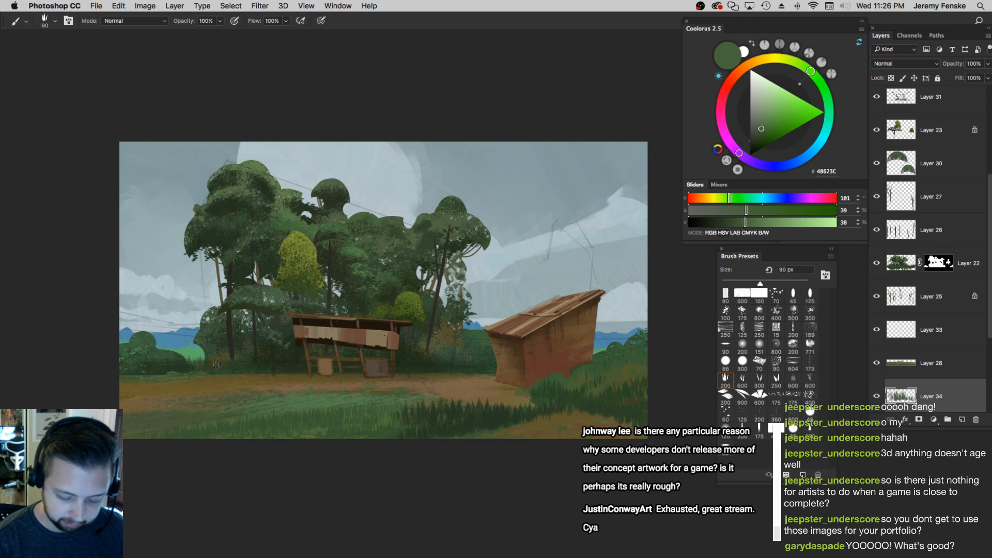
# Add brighter grass tufts to the distant field in #557243 and #557B3E, varying the brush between 80 and 125 px
pyautogui.moveTo(745, 223); pyautogui.dragTo(755, 223)
pyautogui.click(749, 210)
pyautogui.click(728, 199)
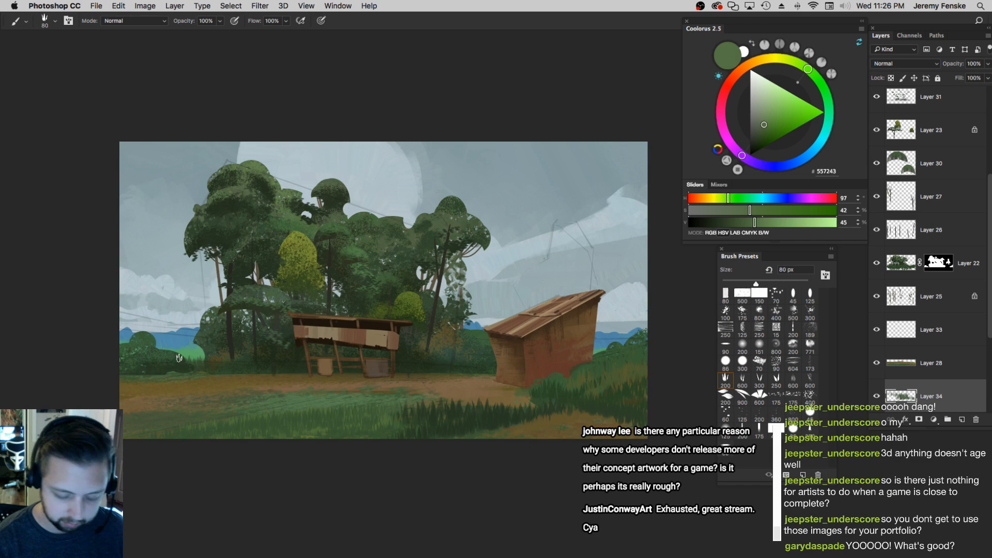
pyautogui.press(']')
pyautogui.press(']')
pyautogui.press(']')
pyautogui.click(760, 210)
pyautogui.click(760, 223)
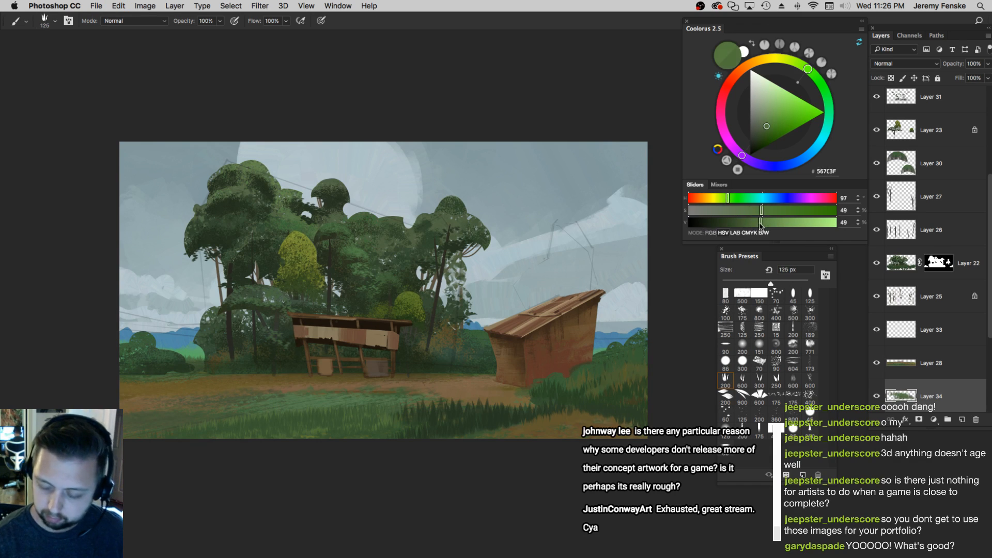
pyautogui.press(']')
pyautogui.press(']')
pyautogui.press('[')
pyautogui.press('[')
pyautogui.press('[')
pyautogui.press('[')
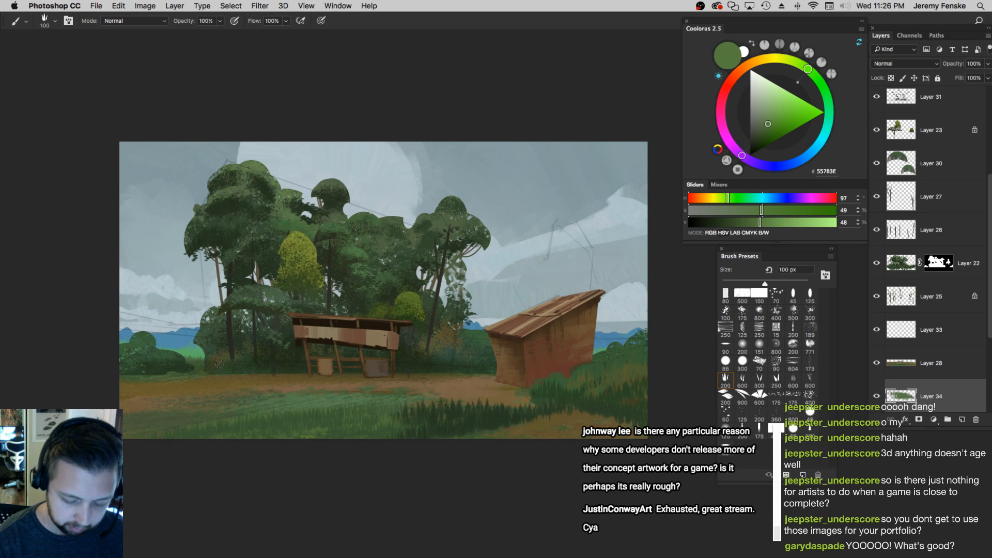
pyautogui.press(']')
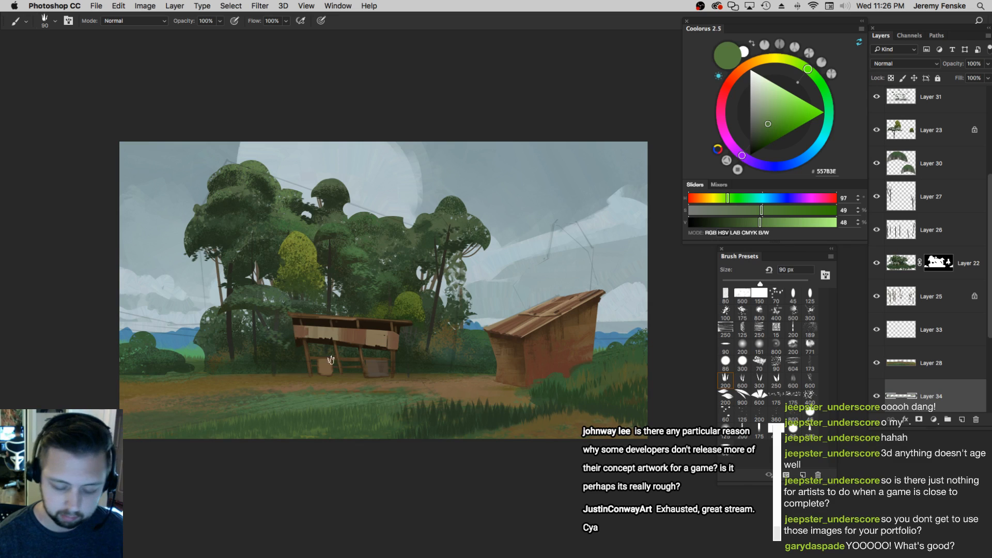
# Select the main tree layer, Layer 22, and set the scattered leaf brush to 80 px with sampled green #355C31
pyautogui.press('z')
pyautogui.moveTo(498, 313)
pyautogui.mouseDown()
pyautogui.moveTo(481, 313)
pyautogui.moveTo(514, 323)
pyautogui.mouseUp()
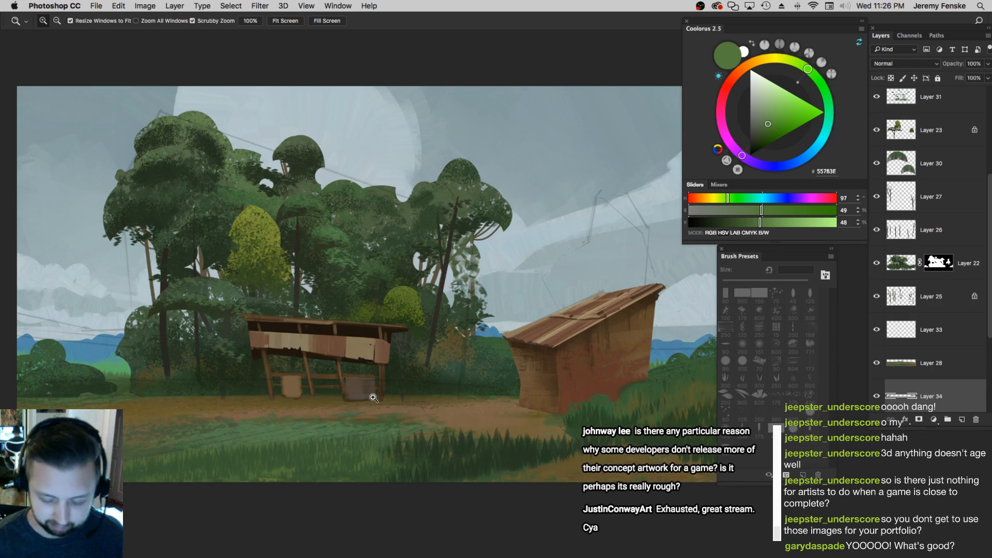
pyautogui.keyDown('super'); pyautogui.click(491, 345); pyautogui.keyUp('super')
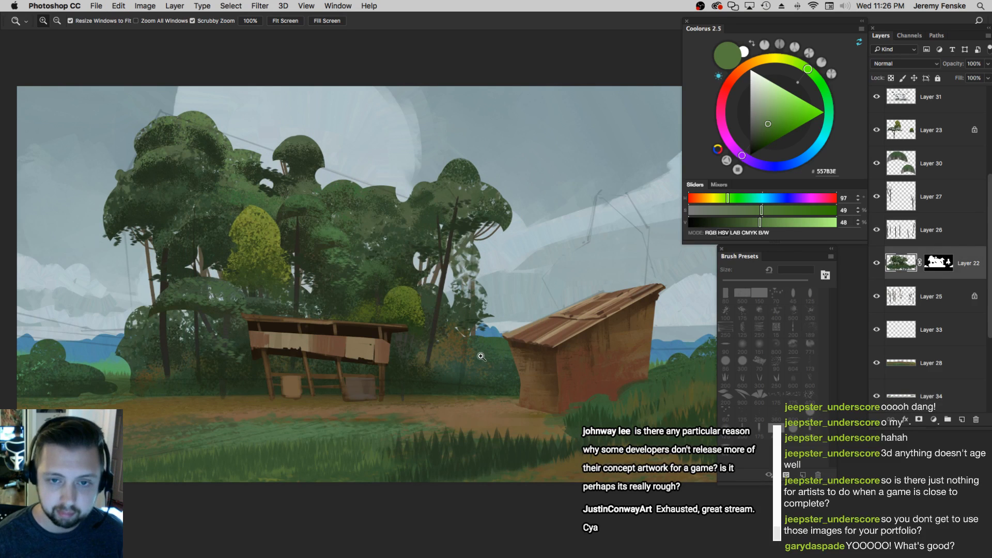
pyautogui.press('b')
pyautogui.click(807, 397)
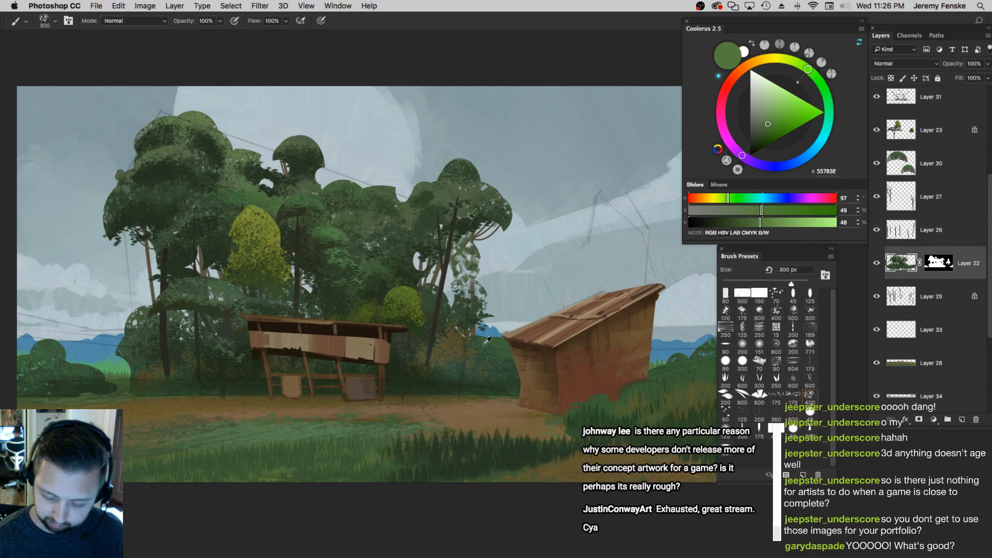
pyautogui.keyDown('alt'); pyautogui.click(489, 341); pyautogui.keyUp('alt')
pyautogui.press('[')
pyautogui.press('[')
pyautogui.press('[')
pyautogui.press('[')
pyautogui.press('[')
pyautogui.press('[')
pyautogui.press('[')
pyautogui.press('[')
pyautogui.press('[')
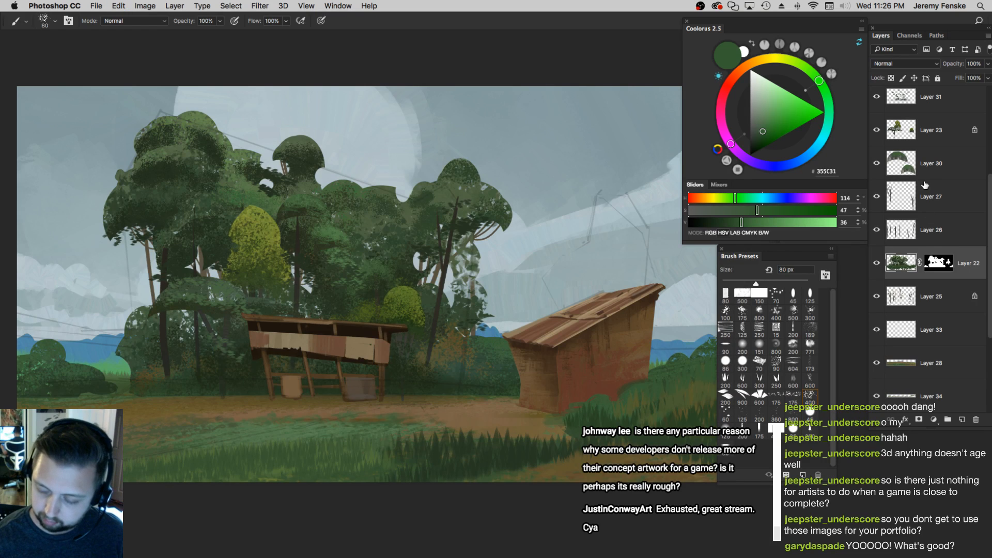
# Merge the yellow-green tree layer, Layer 23, down into Layer 30
pyautogui.click(943, 163)
pyautogui.click(913, 131)
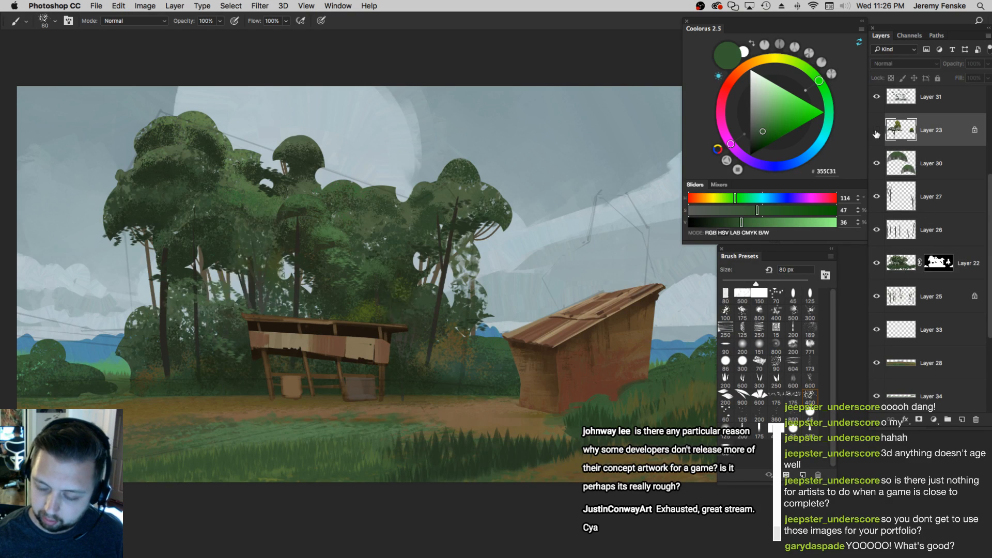
pyautogui.hotkey('ctrl', 'e')
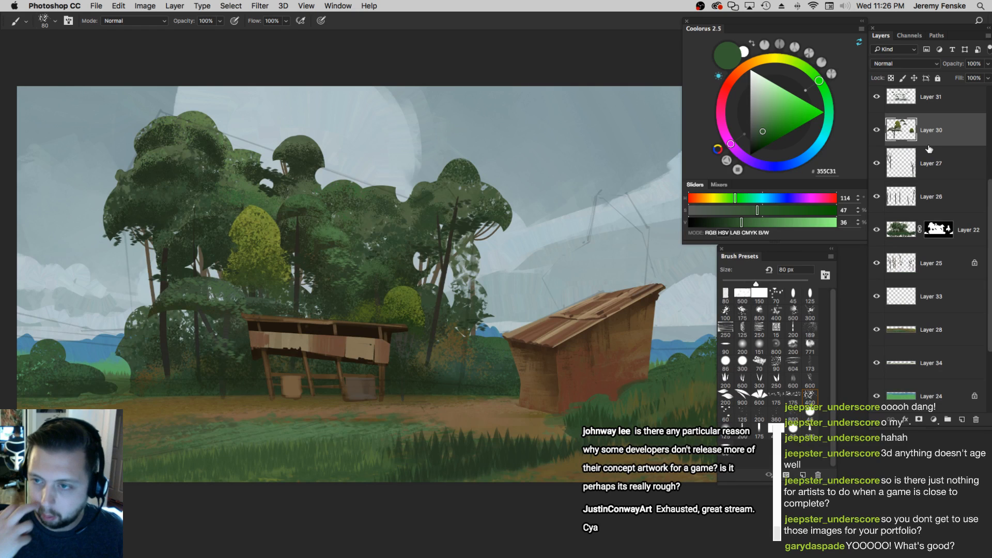
# Paint leaves on the bush beside the right hut with sampled green #396136 at 80 px and olive #5A7121 at 60 px
pyautogui.keyDown('alt'); pyautogui.click(485, 343); pyautogui.keyUp('alt')
pyautogui.moveTo(497, 343); pyautogui.dragTo(493, 333)
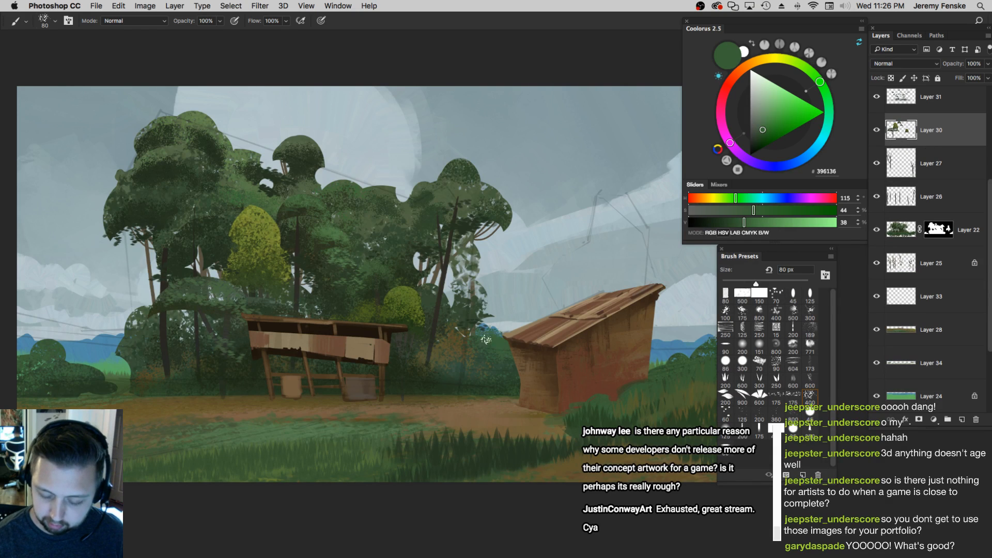
pyautogui.keyDown('alt'); pyautogui.click(417, 298); pyautogui.keyUp('alt')
pyautogui.press('[')
pyautogui.press('[')
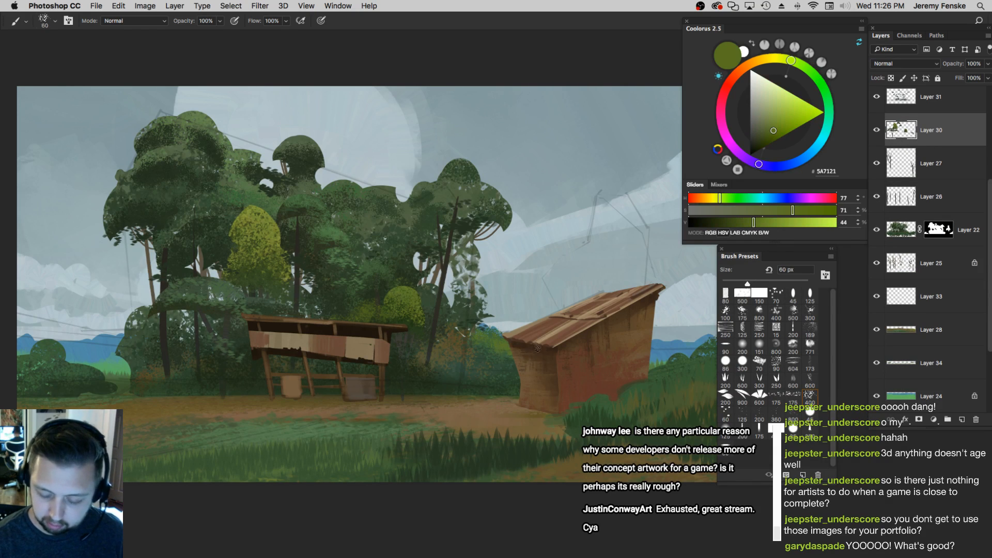
# Select the layer holding the foreground grass and the bush beyond the right hut, Layer 29, directly from the painting
pyautogui.moveTo(613, 373); pyautogui.dragTo(531, 365)
pyautogui.keyDown('ctrl'); pyautogui.click(611, 341); pyautogui.keyUp('ctrl')
pyautogui.hotkey('ctrl', 'z')
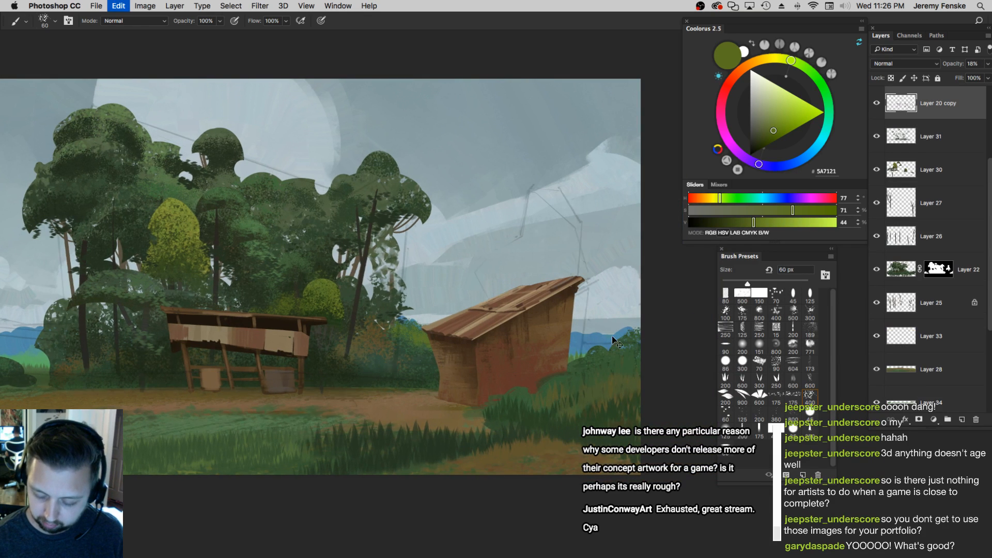
pyautogui.keyDown('ctrl'); pyautogui.click(607, 372); pyautogui.keyUp('ctrl')
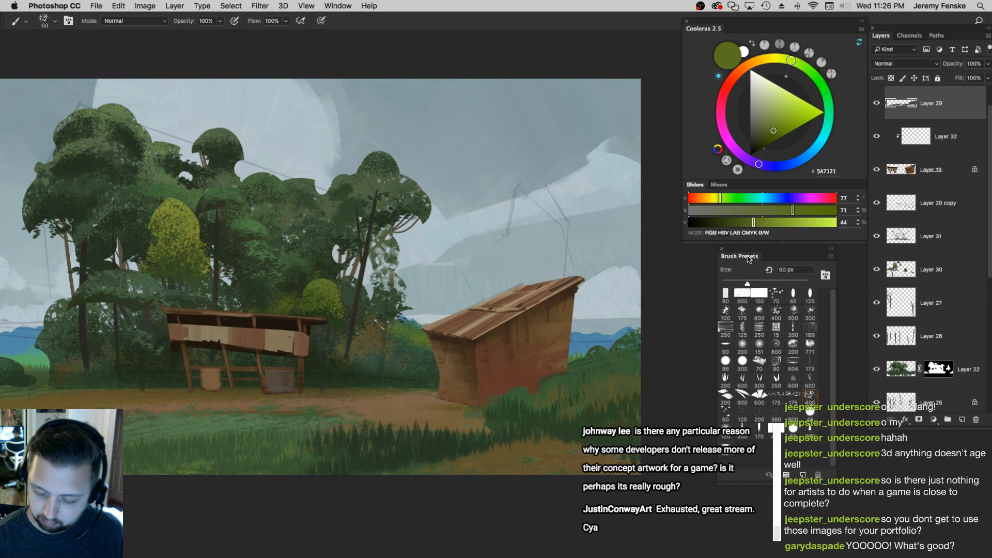
# Paint leaf texture over the bush beyond the right hut in a brighter green, #4C7128, with an enlarged leaf brush
pyautogui.moveTo(756, 224); pyautogui.dragTo(762, 223)
pyautogui.moveTo(719, 198); pyautogui.dragTo(726, 199)
pyautogui.press(']')
pyautogui.press(']')
pyautogui.moveTo(633, 345)
pyautogui.mouseDown()
pyautogui.moveTo(585, 371)
pyautogui.moveTo(639, 348)
pyautogui.mouseUp()
pyautogui.press('super+z')
pyautogui.press(']')
pyautogui.press(']')
pyautogui.moveTo(791, 211); pyautogui.dragTo(754, 222)
pyautogui.press(']')
pyautogui.press('[')
pyautogui.click(588, 382)
pyautogui.press(']')
pyautogui.moveTo(630, 371); pyautogui.dragTo(629, 381)
# Select the distant hills layer, Layer 24, and sample the hill blue #4D84A7 for a 200 px pine tree brush
pyautogui.press('z')
pyautogui.moveTo(573, 358); pyautogui.dragTo(544, 363)
pyautogui.click(544, 363)
pyautogui.keyDown('super'); pyautogui.click(590, 340); pyautogui.keyUp('super')
pyautogui.press('super+z')
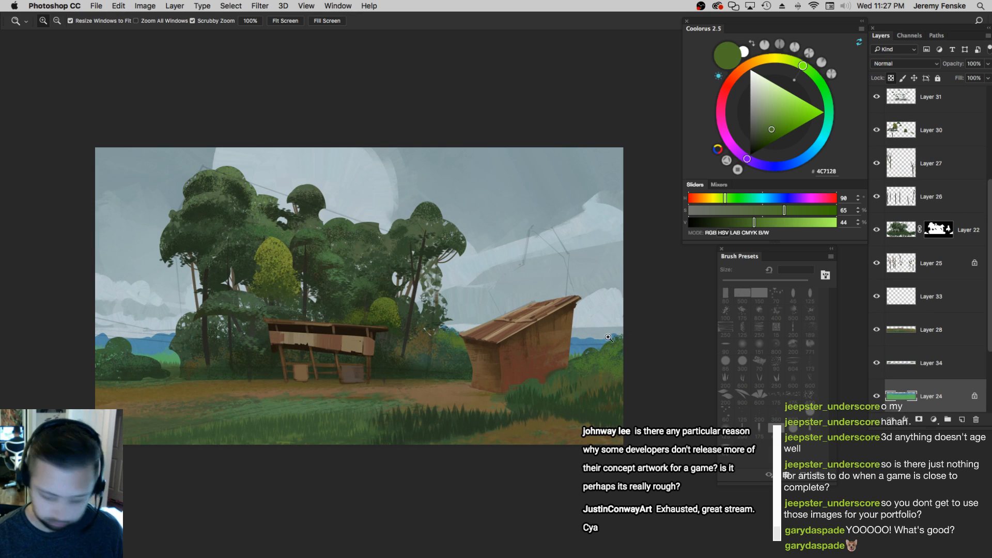
pyautogui.press('b')
pyautogui.press(']')
pyautogui.press(']')
pyautogui.press(']')
pyautogui.keyDown('alt'); pyautogui.click(587, 340); pyautogui.keyUp('alt')
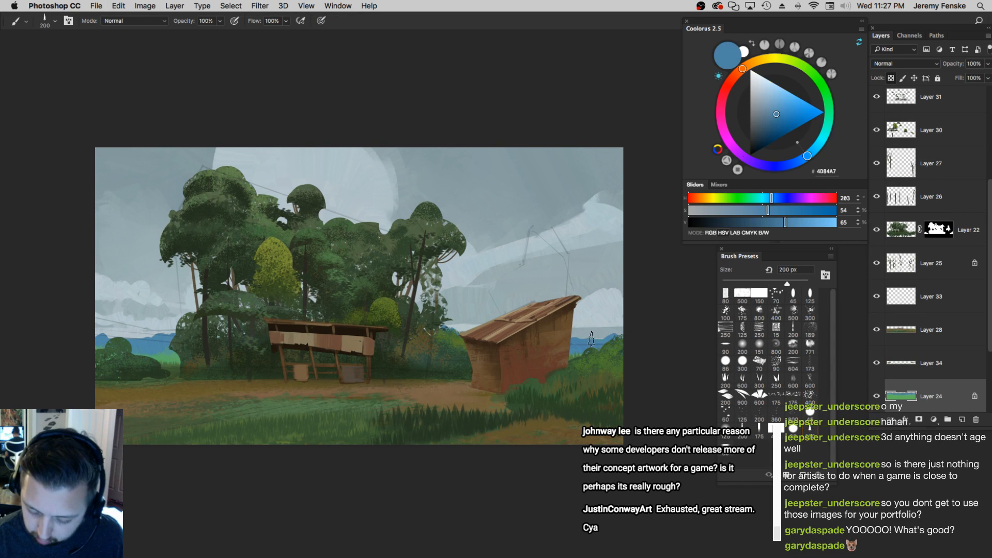
# Paint blue pine silhouettes on the horizon beyond the right hut, reducing the pine brush from 250 to 150 px
pyautogui.press('[')
pyautogui.press('[')
pyautogui.press('[')
pyautogui.press('[')
pyautogui.press('[')
pyautogui.press('[')
pyautogui.press('[')
pyautogui.press('[')
pyautogui.press('[')
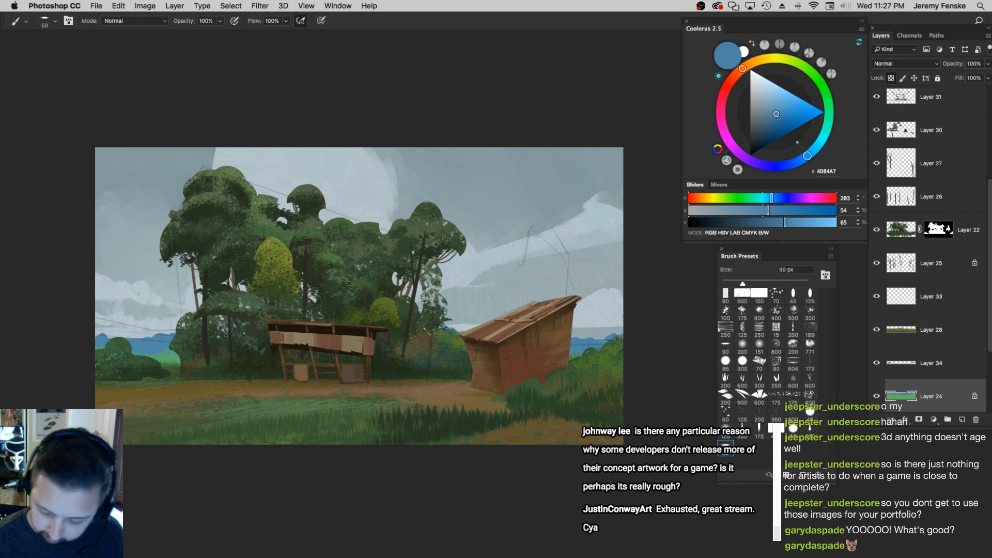
pyautogui.press(']')
pyautogui.press(']')
pyautogui.press(']')
pyautogui.press(']')
pyautogui.press(']')
pyautogui.press(']')
pyautogui.press(']')
pyautogui.press(']')
pyautogui.press(']')
pyautogui.press(']')
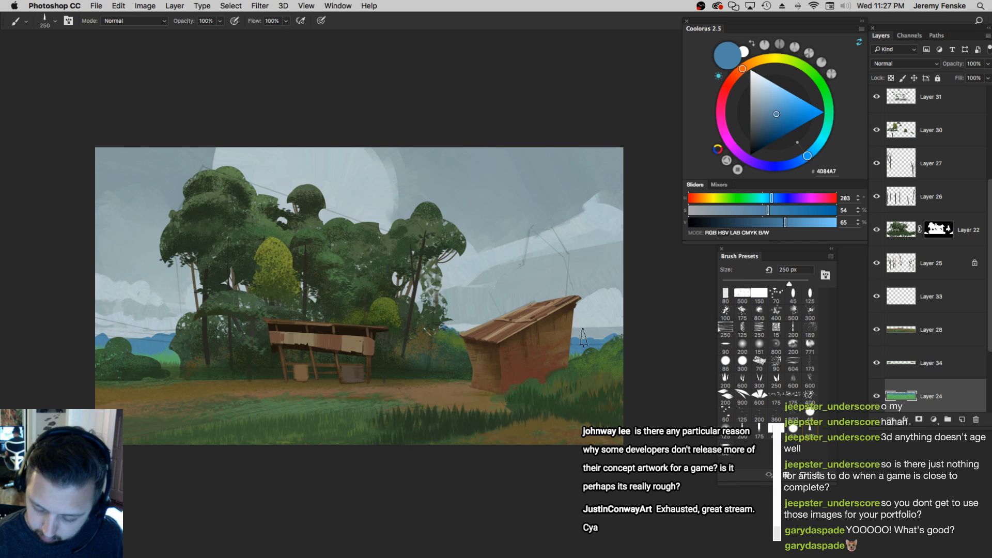
pyautogui.press('[')
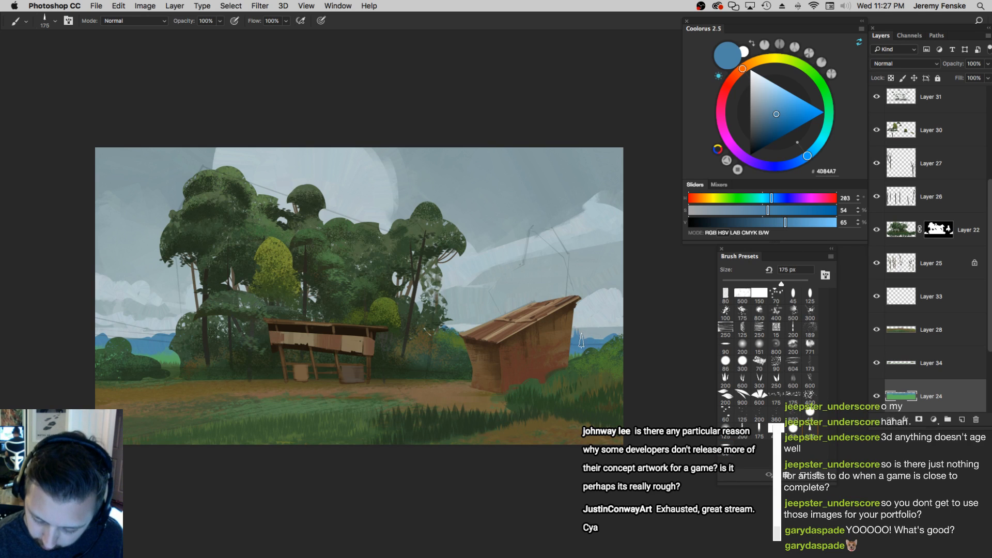
pyautogui.press('[')
# Turn on Color Dynamics for the pine brush
pyautogui.press('F5')
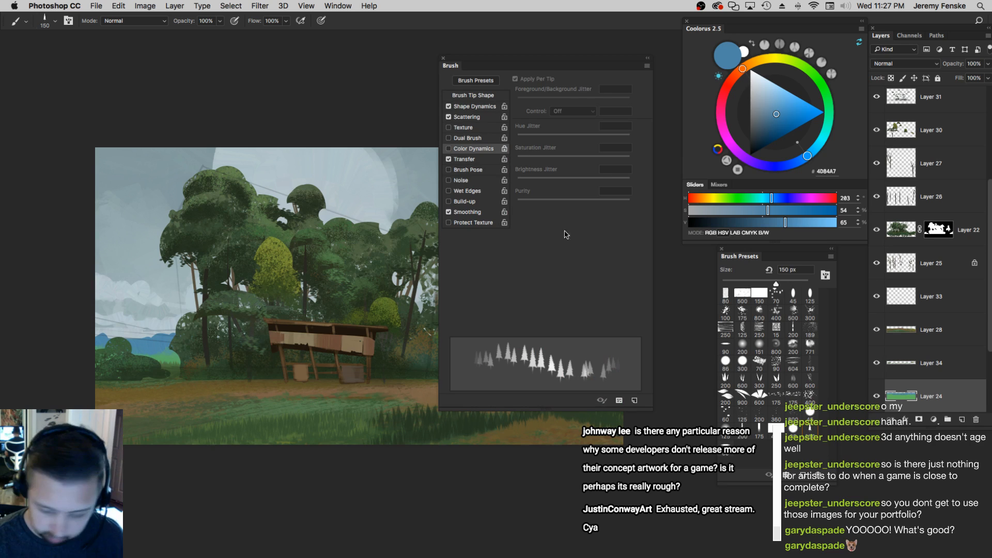
pyautogui.click(448, 148)
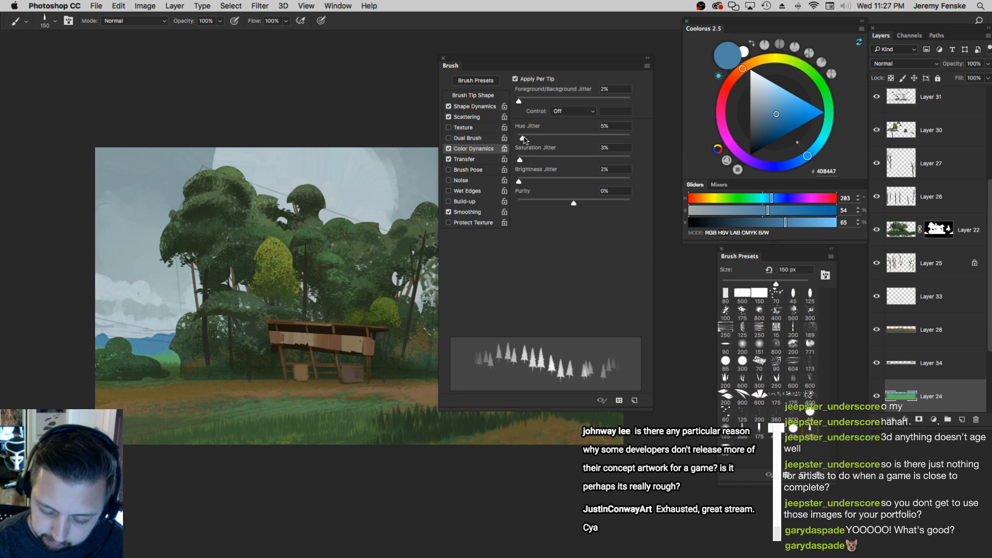
pyautogui.press('F5')
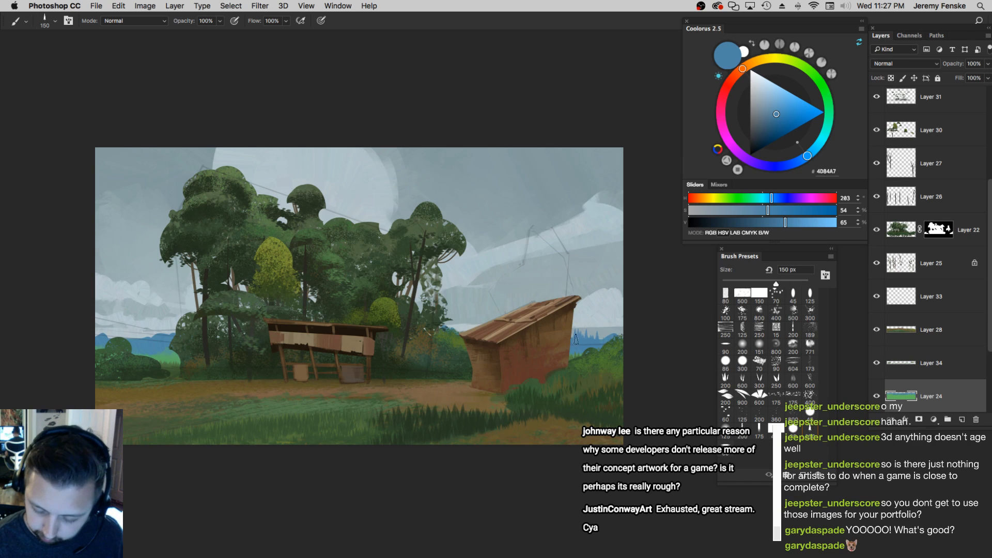
# Paint a row of blue pines along the left horizon in #4D84A7 with the brush at 175 px
pyautogui.press(']')
pyautogui.press(']')
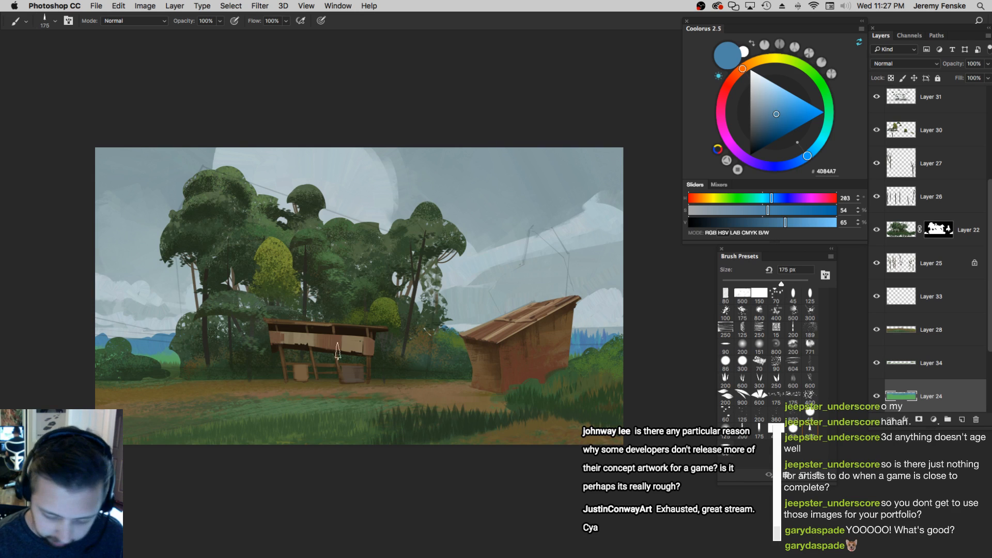
pyautogui.click(164, 340)
pyautogui.press('[')
pyautogui.moveTo(271, 341)
pyautogui.mouseDown()
pyautogui.moveTo(31, 346)
pyautogui.moveTo(137, 359)
pyautogui.mouseUp()
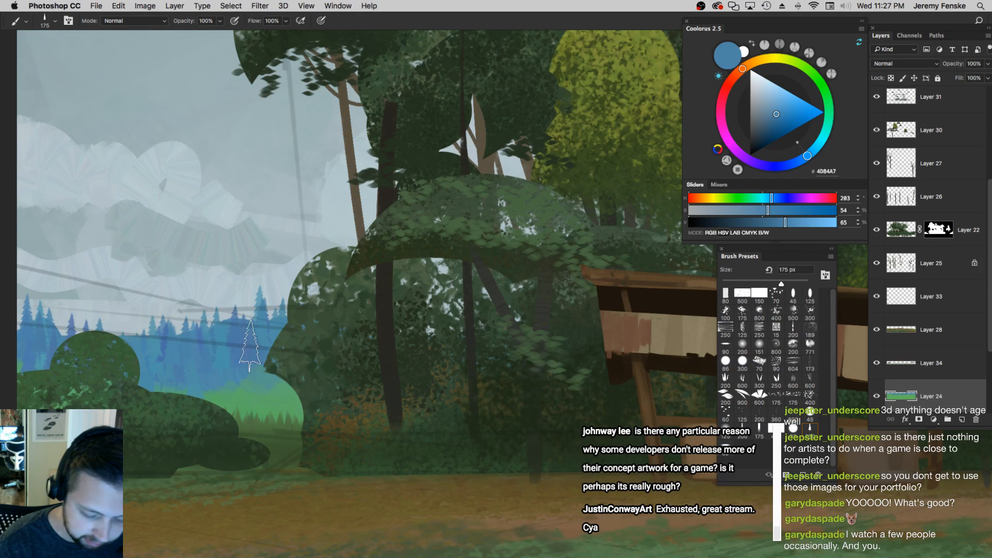
# Extend the blue pine line behind the trees and on both sides of the right hut, reducing the brush to 125 px
pyautogui.moveTo(538, 362); pyautogui.dragTo(454, 362)
pyautogui.moveTo(543, 363); pyautogui.dragTo(182, 387)
pyautogui.moveTo(413, 382); pyautogui.dragTo(460, 377)
pyautogui.moveTo(178, 365)
pyautogui.mouseDown()
pyautogui.moveTo(190, 346)
pyautogui.moveTo(203, 363)
pyautogui.moveTo(191, 364)
pyautogui.moveTo(210, 353)
pyautogui.moveTo(226, 370)
pyautogui.moveTo(172, 359)
pyautogui.moveTo(236, 350)
pyautogui.mouseUp()
pyautogui.press('[')
pyautogui.press('[')
pyautogui.moveTo(370, 371)
pyautogui.mouseDown()
pyautogui.moveTo(410, 373)
pyautogui.moveTo(386, 374)
pyautogui.mouseUp()
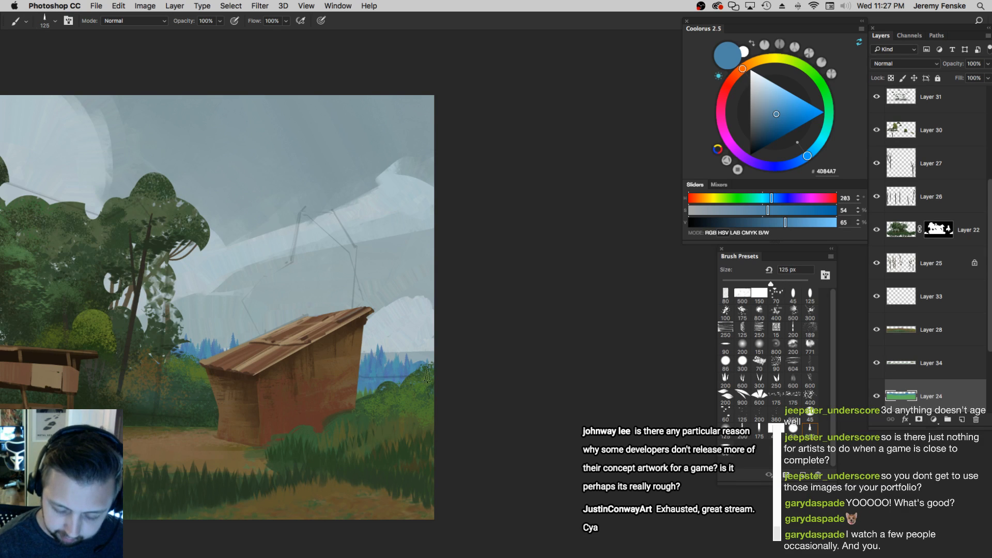
pyautogui.press('z')
pyautogui.moveTo(177, 371); pyautogui.dragTo(552, 328)
pyautogui.moveTo(119, 334); pyautogui.dragTo(227, 334)
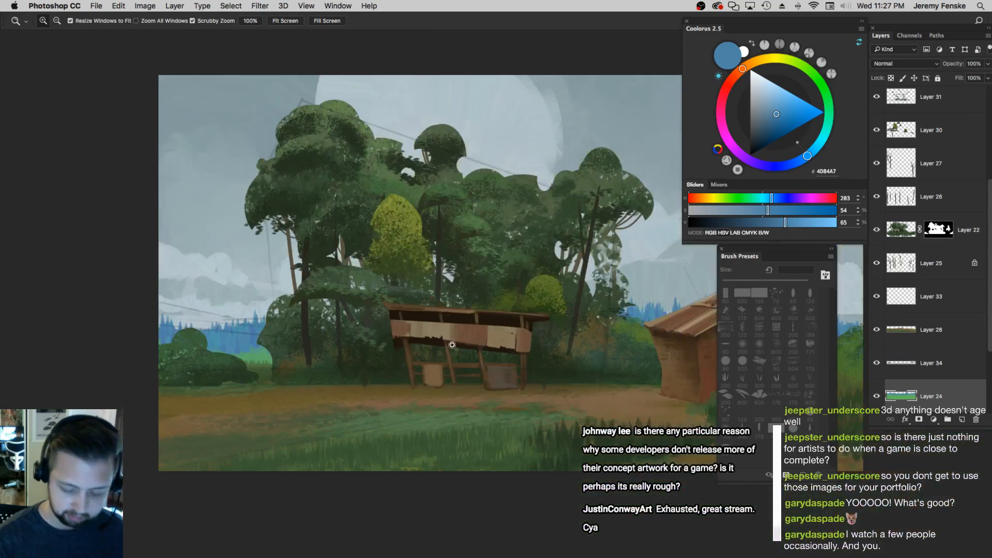
pyautogui.moveTo(443, 382); pyautogui.dragTo(427, 382)
pyautogui.moveTo(552, 387); pyautogui.dragTo(492, 384)
pyautogui.click(499, 336)
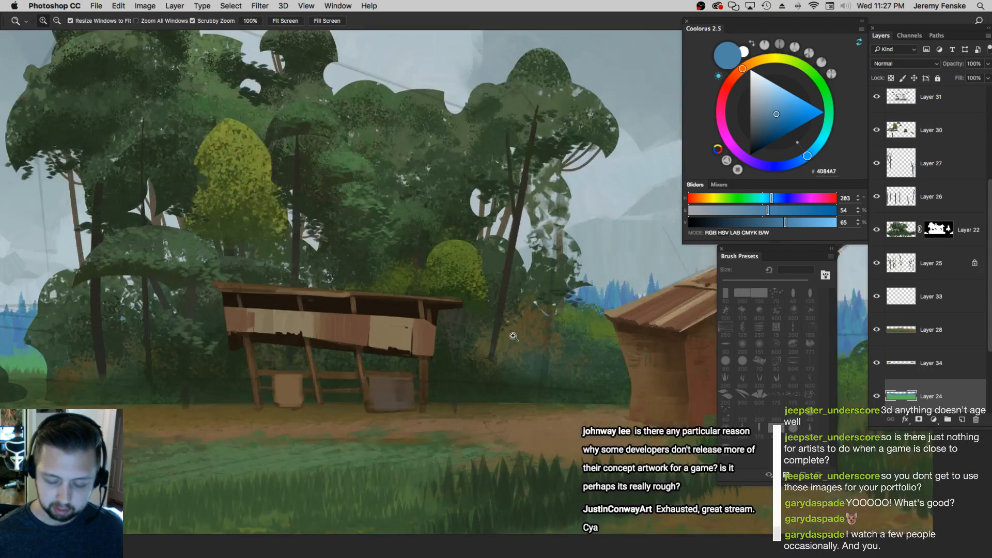
# Apply Color Balance to Layer 25's background trunks, with midtone levels of +13, 0 and -17
pyautogui.keyDown('alt'); pyautogui.click(504, 355); pyautogui.keyUp('alt')
pyautogui.moveTo(509, 267); pyautogui.dragTo(534, 254)
pyautogui.press('super+b')
pyautogui.moveTo(739, 152); pyautogui.dragTo(746, 132)
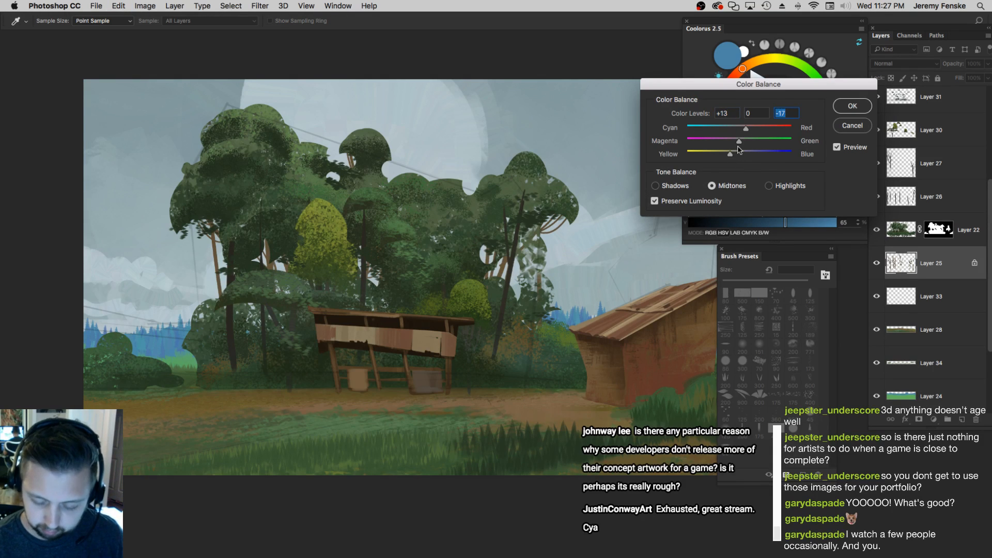
pyautogui.press('Return')
pyautogui.press('z')
pyautogui.keyDown('alt'); pyautogui.click(487, 311); pyautogui.keyUp('alt')
pyautogui.moveTo(487, 310); pyautogui.dragTo(444, 362)
pyautogui.keyDown('alt'); pyautogui.click(481, 339); pyautogui.keyUp('alt')
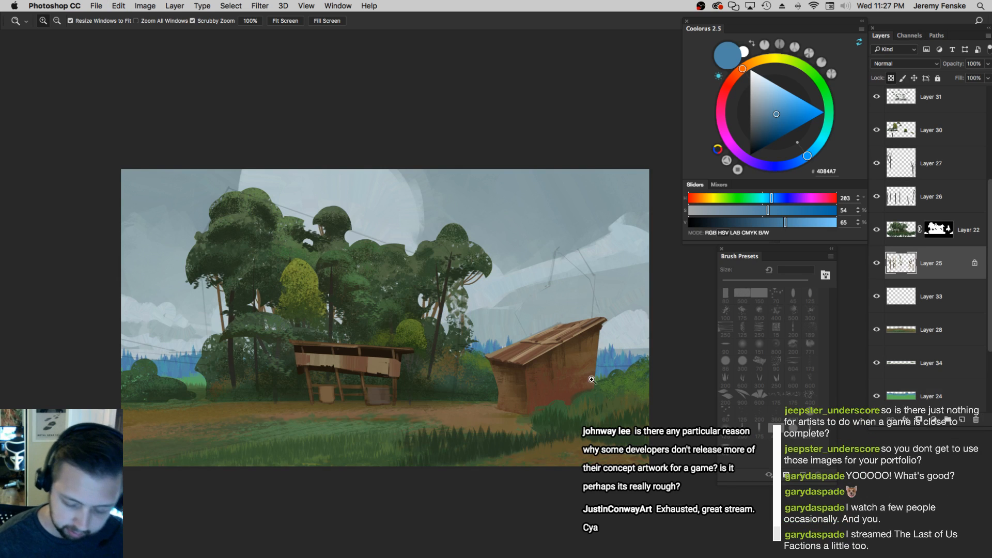
# Keep Layer 25's transparency locked and set up a 700 px soft round brush in brown #67563B sampled from the trees
pyautogui.press('/')
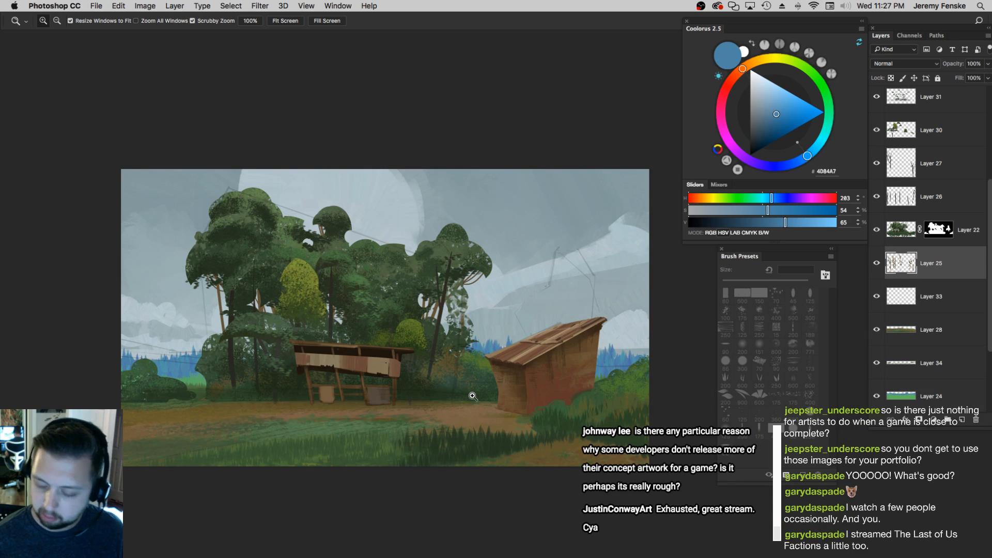
pyautogui.press('/')
pyautogui.press('b')
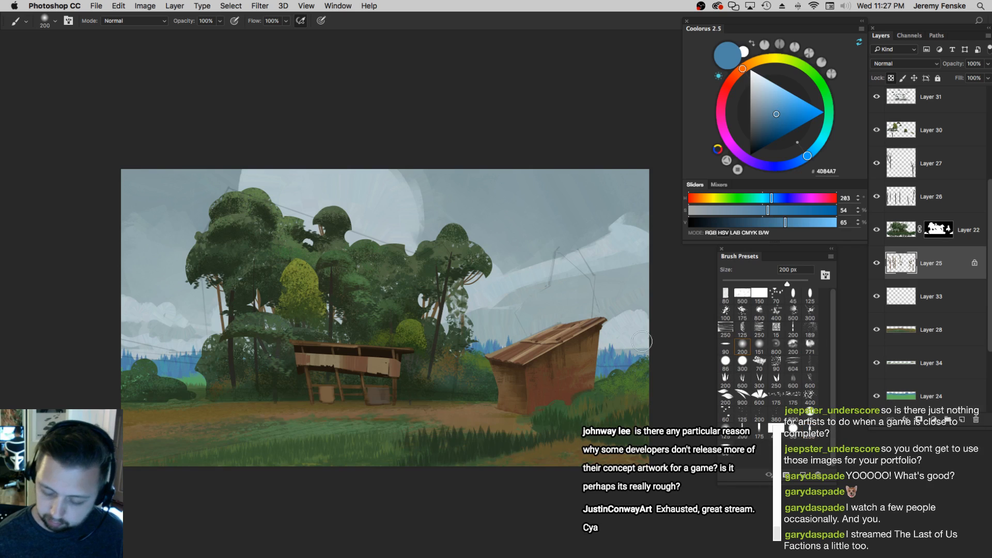
pyautogui.keyDown('alt'); pyautogui.click(222, 281); pyautogui.keyUp('alt')
pyautogui.press(']')
pyautogui.press(']')
pyautogui.press(']')
pyautogui.press(']')
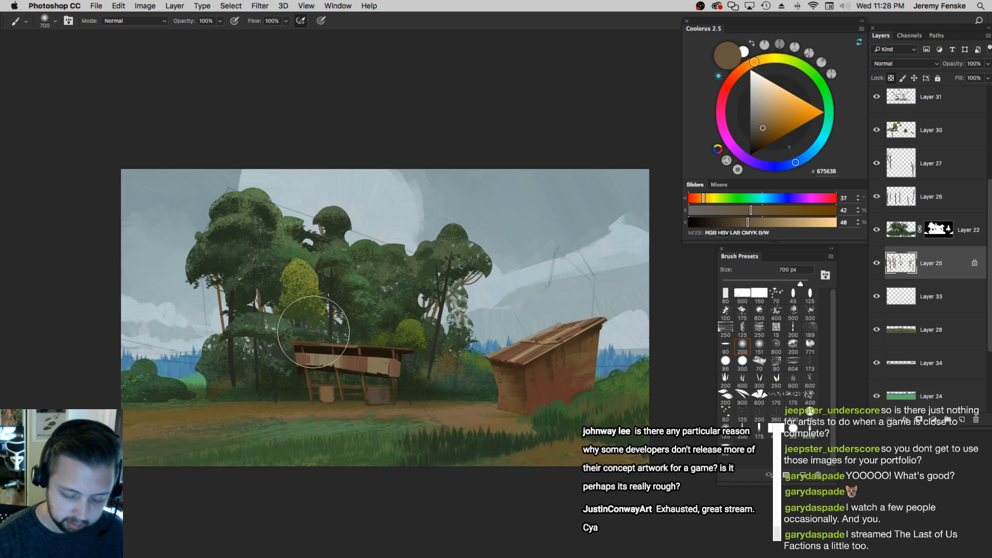
pyautogui.press('z')
pyautogui.moveTo(408, 332)
pyautogui.mouseDown()
pyautogui.moveTo(361, 332)
pyautogui.moveTo(409, 332)
pyautogui.mouseUp()
pyautogui.moveTo(527, 355); pyautogui.dragTo(458, 366)
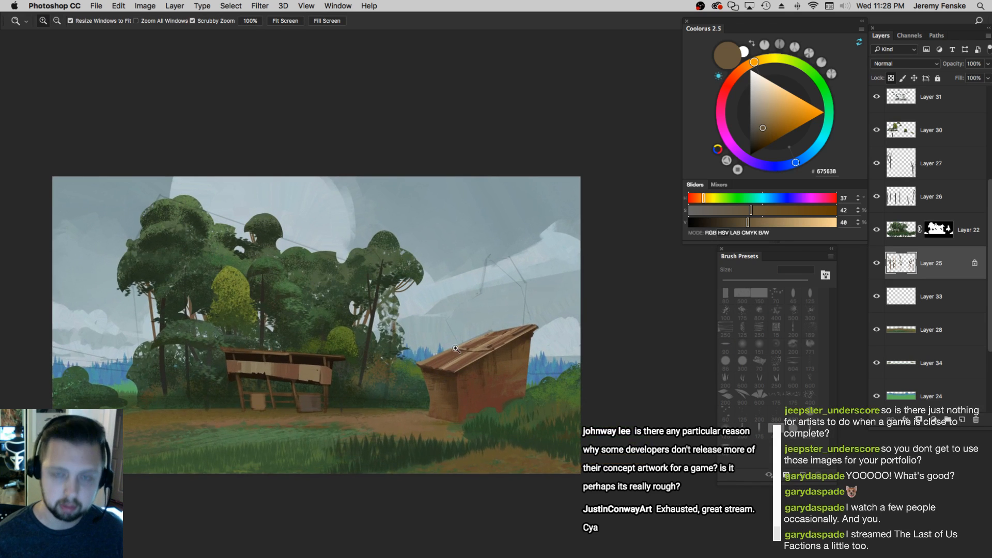
pyautogui.click(345, 315)
pyautogui.keyDown('super'); pyautogui.click(315, 287); pyautogui.keyUp('super')
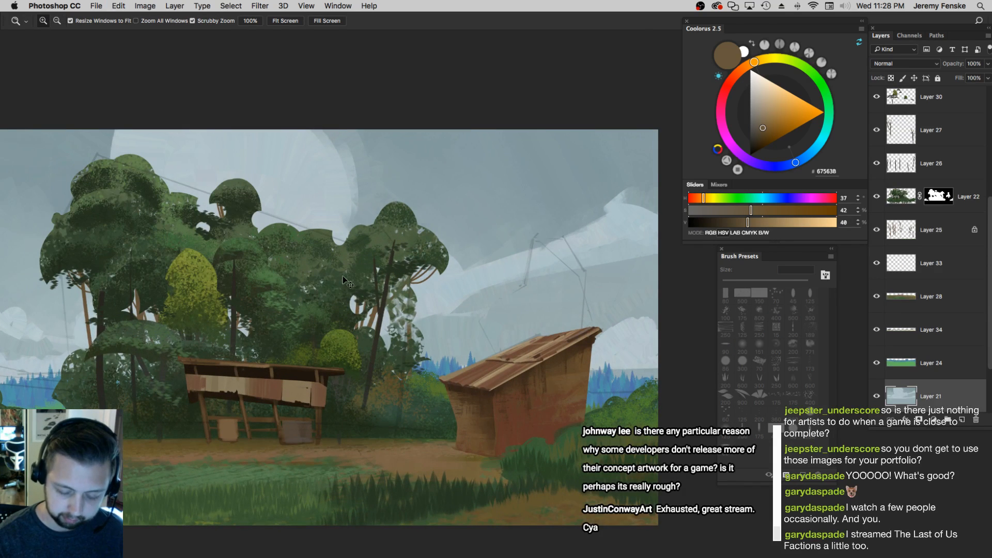
pyautogui.press('v')
pyautogui.moveTo(315, 287); pyautogui.dragTo(331, 287)
pyautogui.press('super+z')
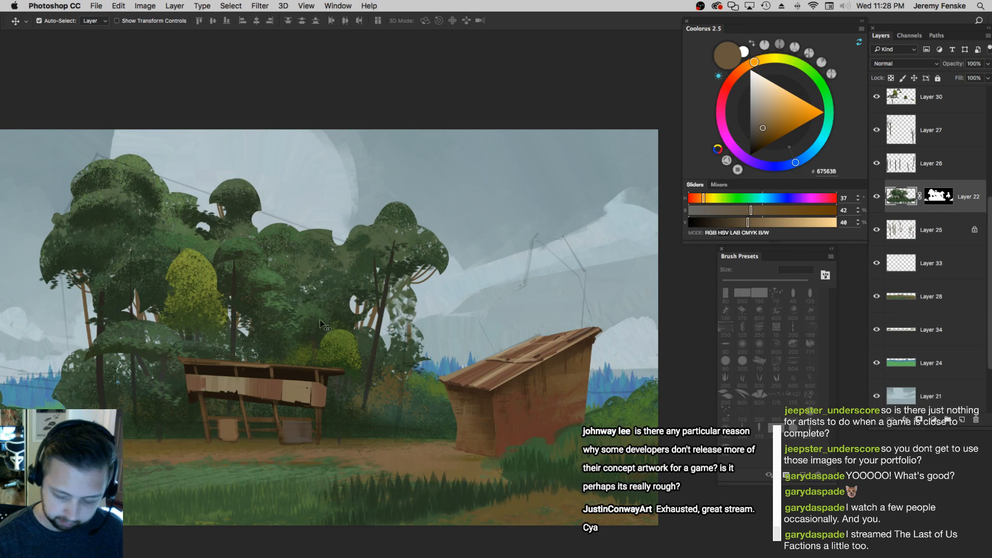
# Target Layer 22's mask with the speckled leaf brush at 175 px in black to break up the tree foliage
pyautogui.click(930, 202)
pyautogui.press('b')
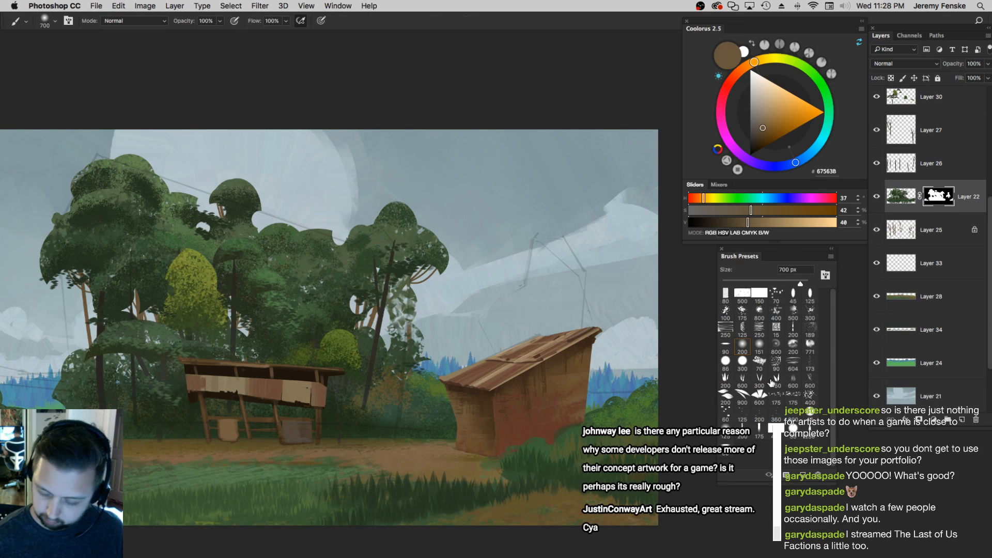
pyautogui.click(810, 396)
pyautogui.press('d')
pyautogui.press('[')
pyautogui.press('[')
pyautogui.press('[')
pyautogui.press('[')
pyautogui.press('[')
pyautogui.press(']')
pyautogui.press(']')
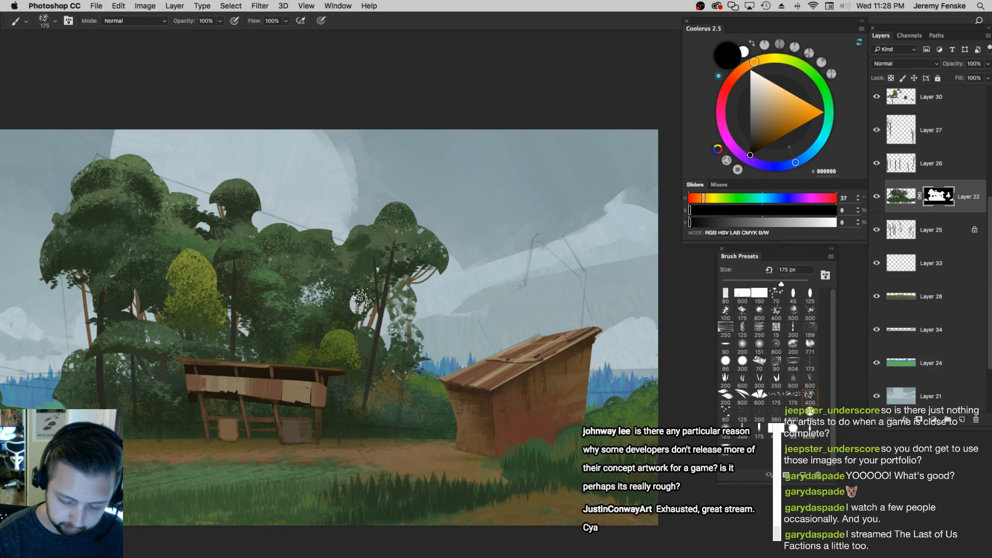
# Unlock Layer 25's transparency and add thin background branches with the tapered brush at 15 px in brown #655136
pyautogui.click(940, 242)
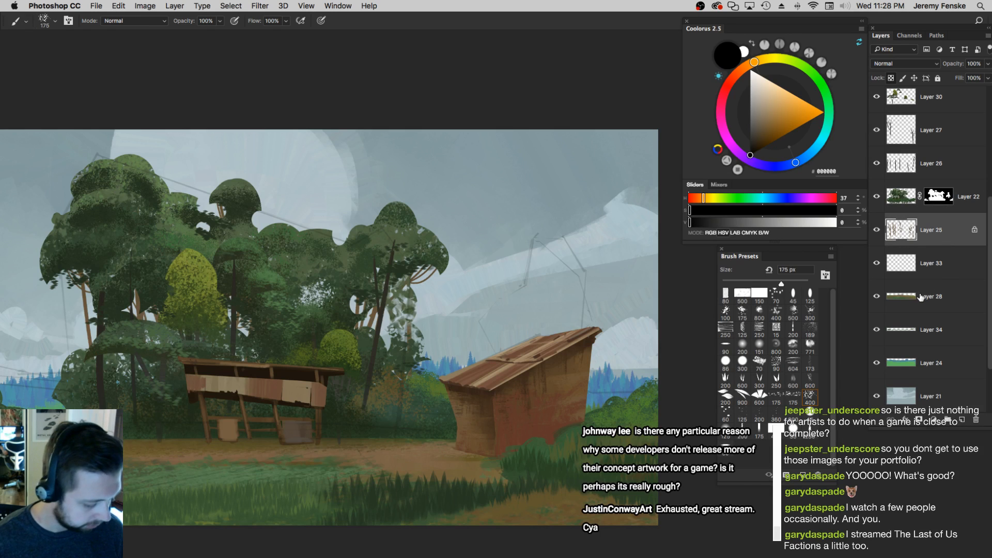
pyautogui.click(793, 293)
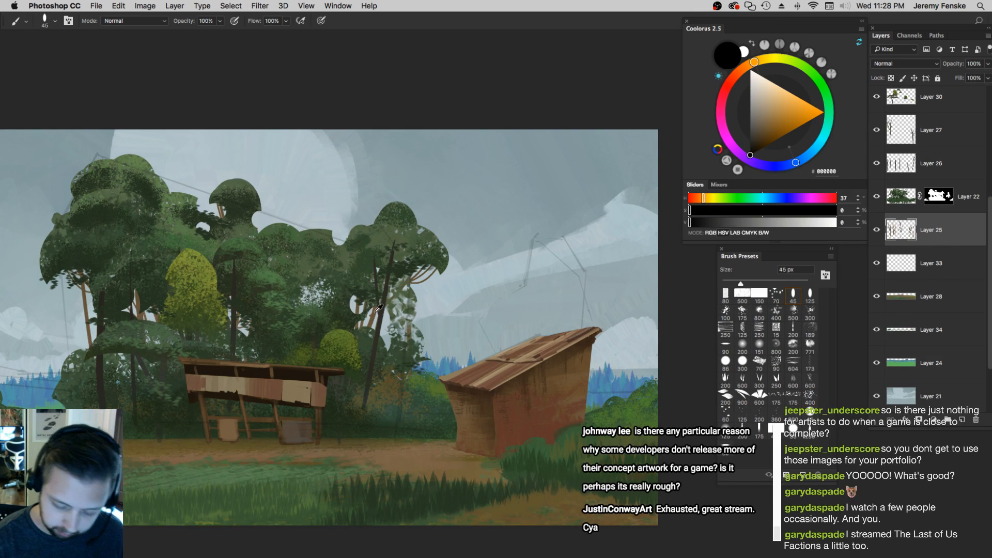
pyautogui.keyDown('alt'); pyautogui.click(320, 319); pyautogui.keyUp('alt')
pyautogui.press('[')
pyautogui.press('[')
pyautogui.press('[')
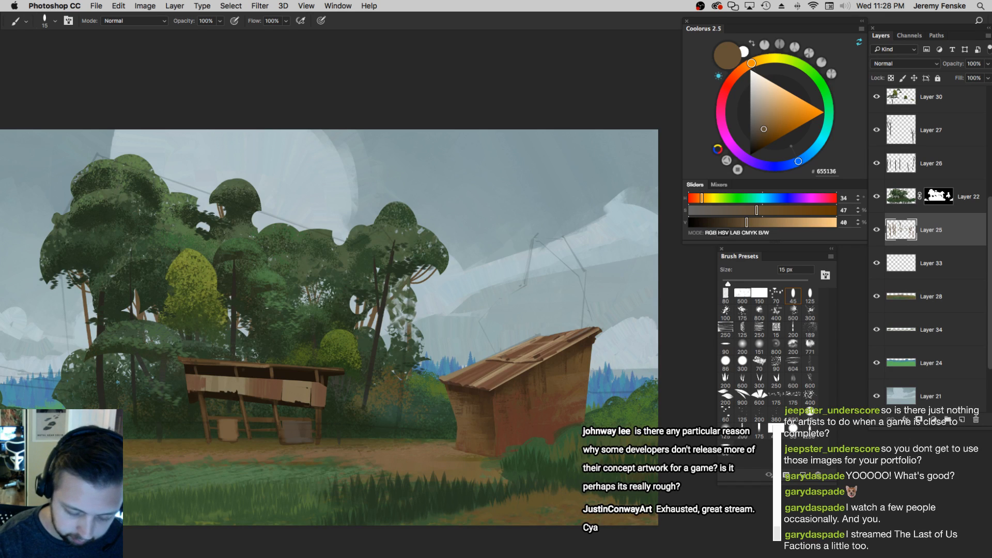
# Add fine dark branches to the leaning trunk on Layer 26 at 15 to 20 px, sampling the trunk's colour
pyautogui.keyDown('super'); pyautogui.click(382, 316); pyautogui.keyUp('super')
pyautogui.keyDown('alt'); pyautogui.click(381, 334); pyautogui.keyUp('alt')
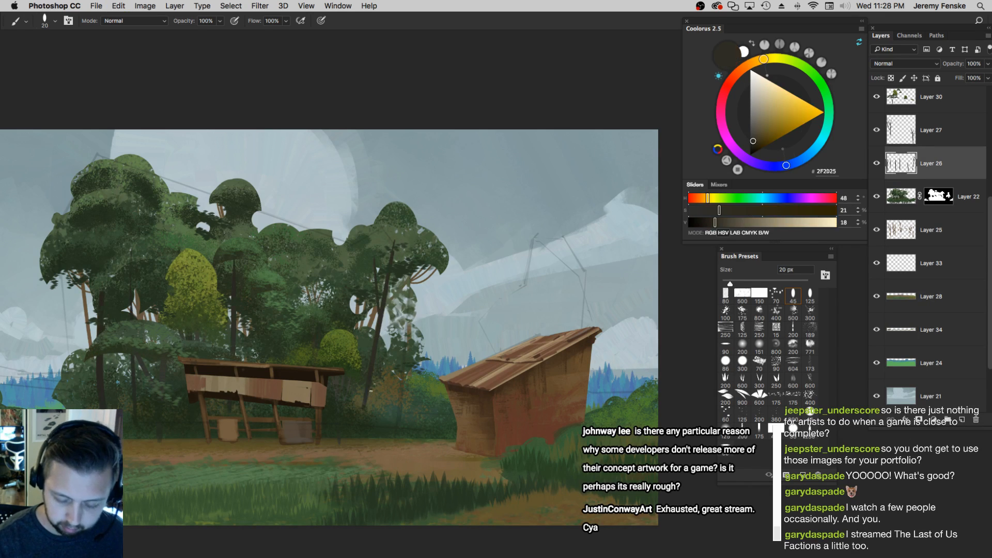
pyautogui.keyDown('alt'); pyautogui.click(377, 339); pyautogui.keyUp('alt')
pyautogui.press('[')
pyautogui.press('[')
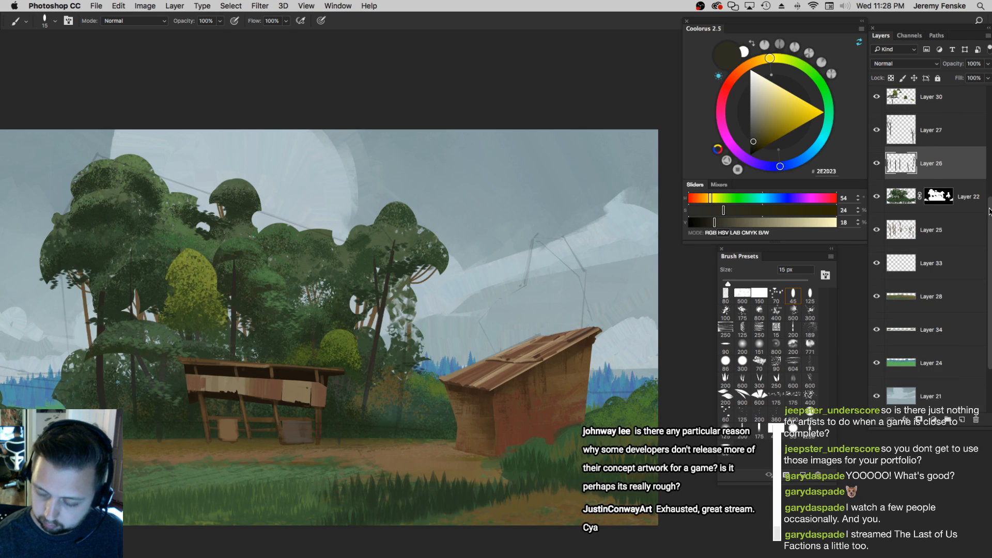
# Check Layers 30 and 27, and make Layer 31 active for trunk painting with the tapered brush at 25 px
pyautogui.scroll(5, 990, 212)
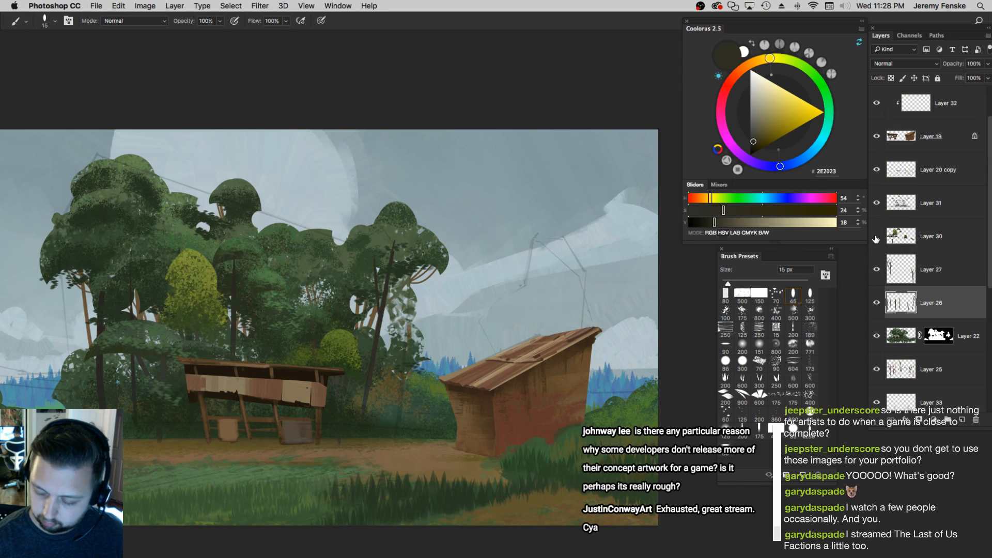
pyautogui.click(880, 238)
pyautogui.click(947, 276)
pyautogui.press(']')
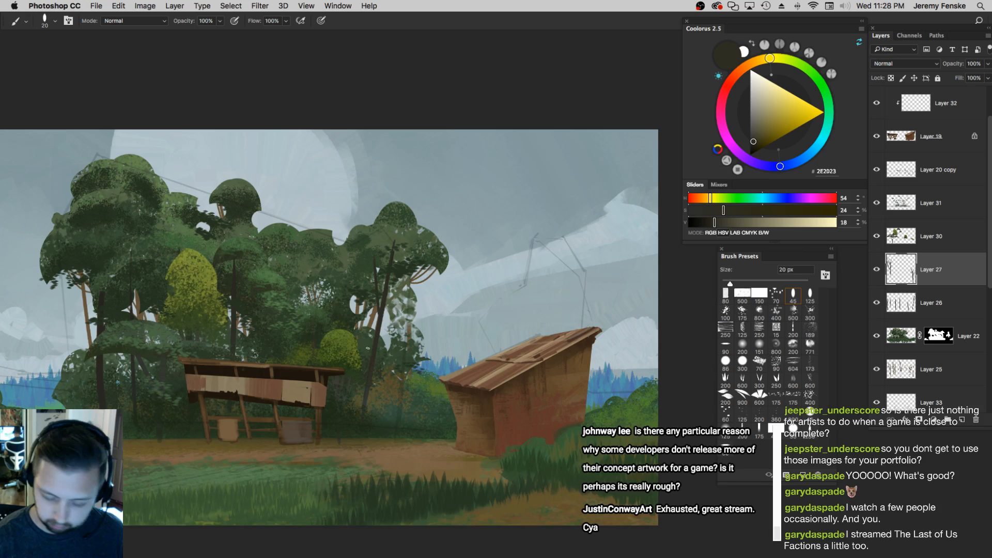
pyautogui.press('[')
pyautogui.click(954, 197)
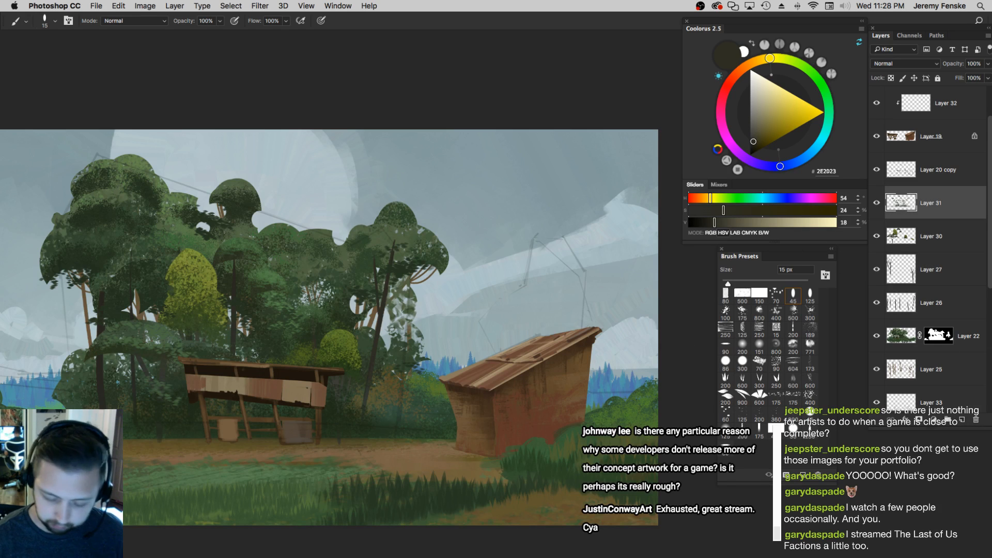
pyautogui.press(']')
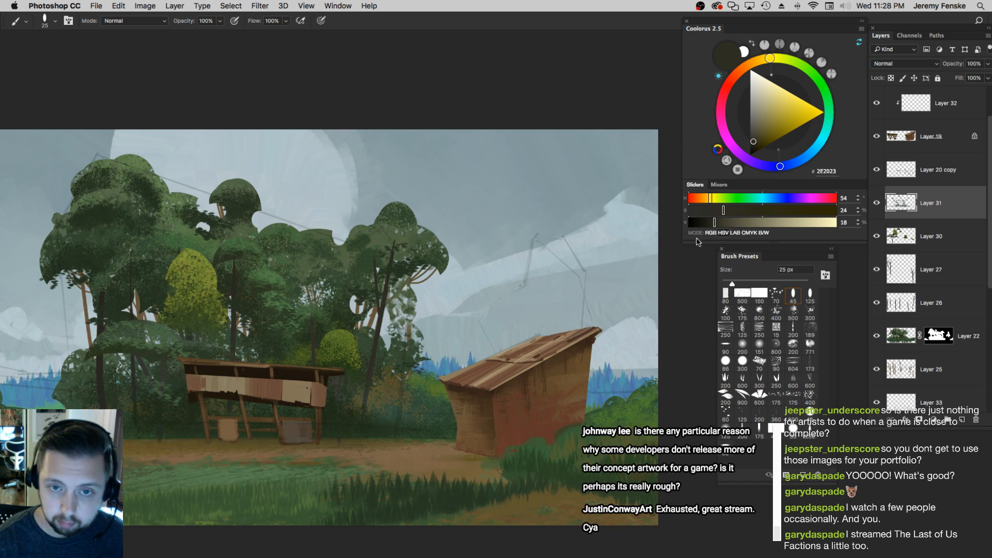
# Paint a slender dark trunk with branches in the middle of the grove on Layer 31, redoing the first stroke
pyautogui.press('[')
pyautogui.press('[')
pyautogui.press('[')
pyautogui.moveTo(303, 261); pyautogui.dragTo(313, 318)
pyautogui.press('super+z')
pyautogui.press(']')
pyautogui.press(']')
pyautogui.press(']')
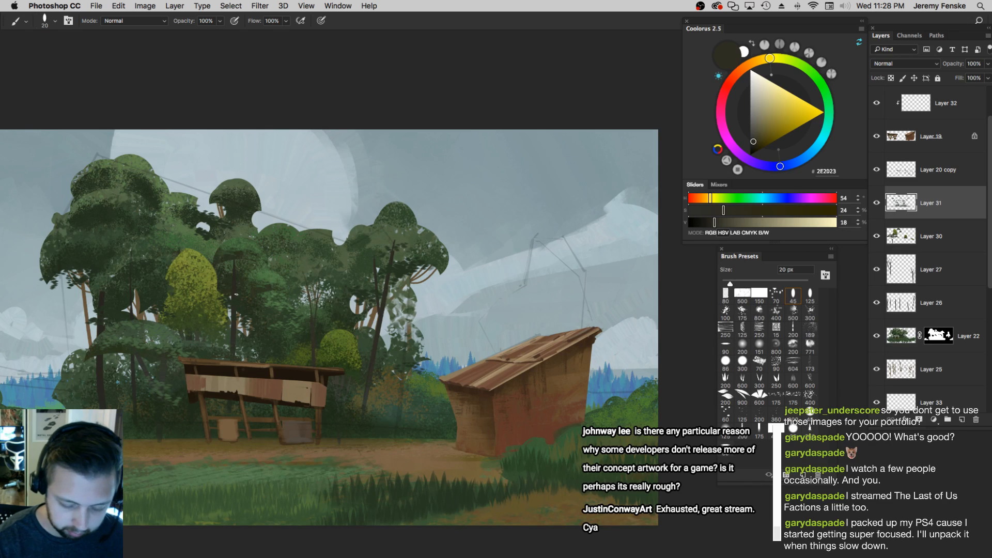
pyautogui.press('[')
# Paint darker trunk and branch strokes beside the tall yellow tree in #2A2820 with the brush at 20 to 25 px
pyautogui.keyDown('alt'); pyautogui.click(236, 284); pyautogui.keyUp('alt')
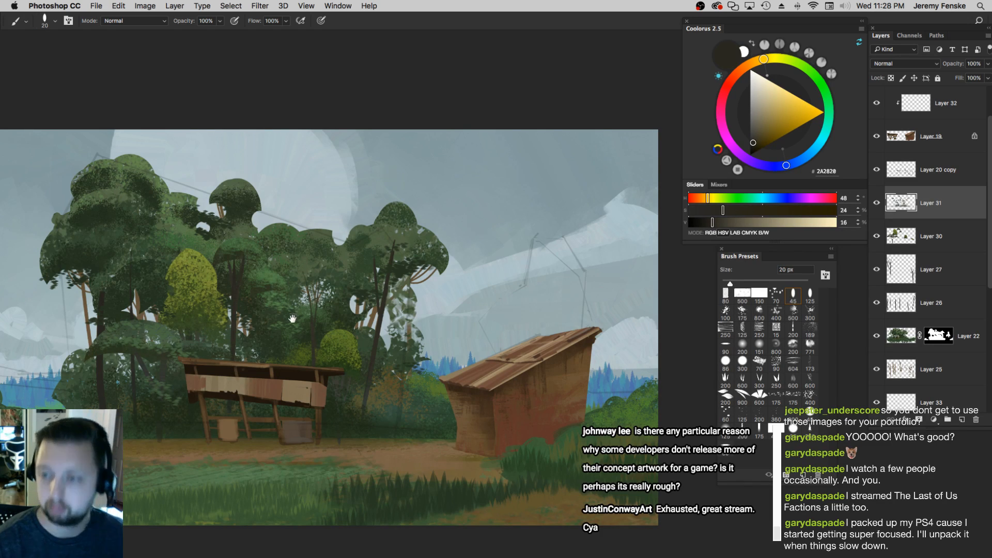
pyautogui.moveTo(293, 319); pyautogui.dragTo(302, 299)
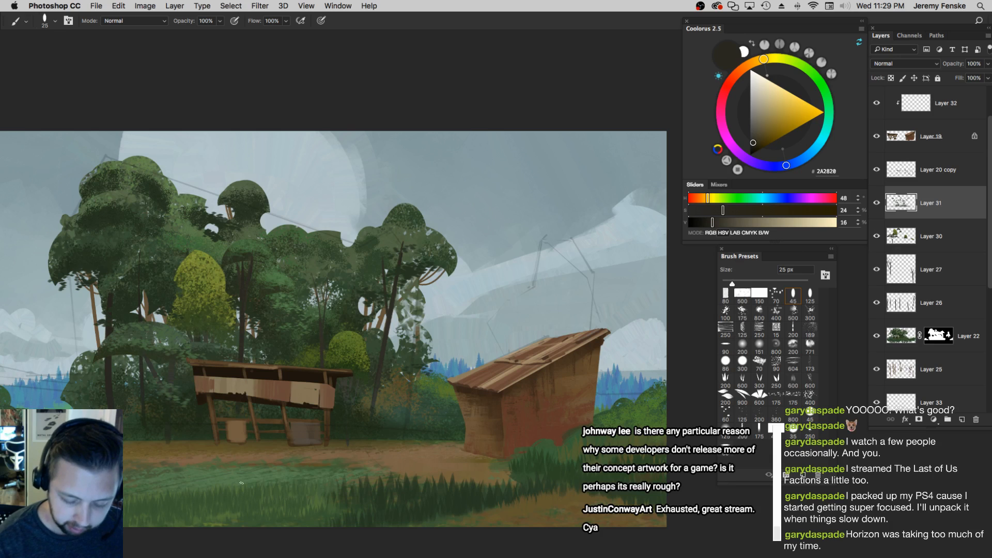
pyautogui.press(']')
pyautogui.press(']')
pyautogui.press('z')
pyautogui.moveTo(345, 369); pyautogui.dragTo(536, 334)
pyautogui.keyDown('alt'); pyautogui.click(448, 380); pyautogui.keyUp('alt')
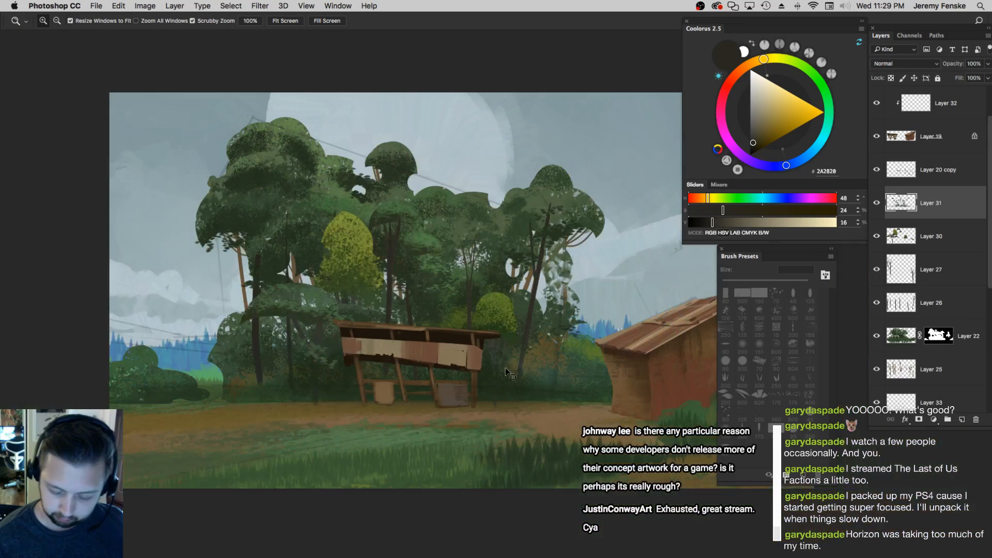
# Paint leaf clusters in green #425A3A on the bushes beside the open hut, reducing the leaf brush to 45 px
pyautogui.press('b')
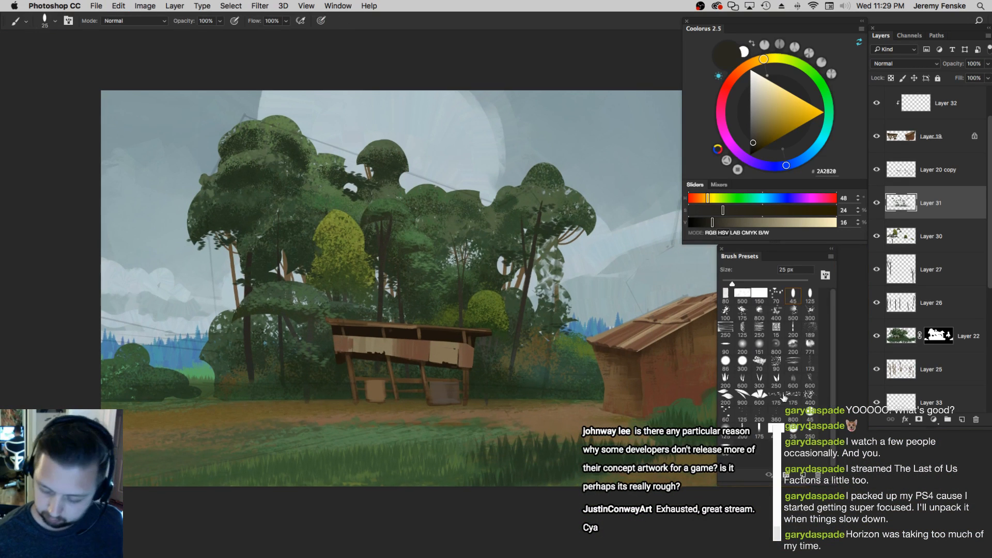
pyautogui.click(726, 397)
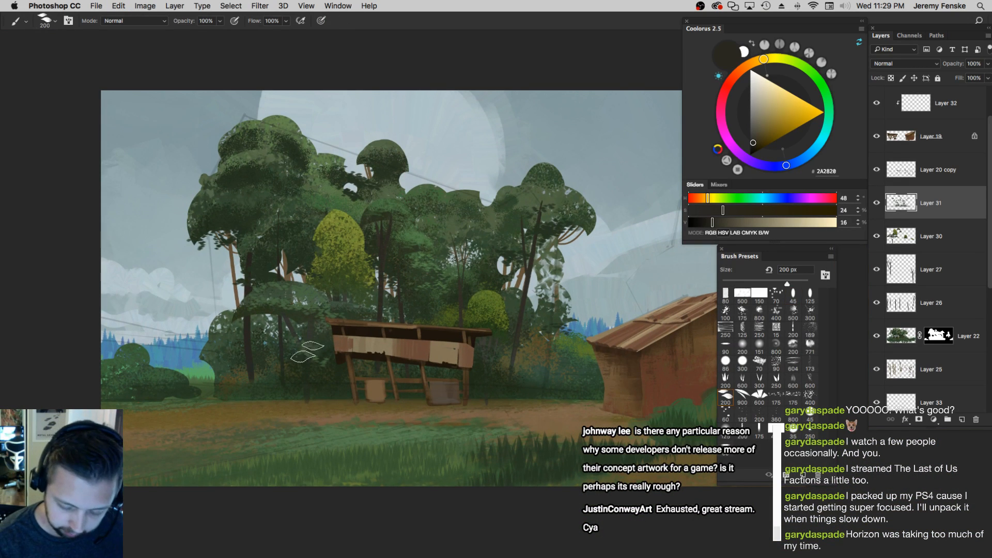
pyautogui.keyDown('alt'); pyautogui.click(320, 352); pyautogui.keyUp('alt')
pyautogui.press('[')
pyautogui.press('[')
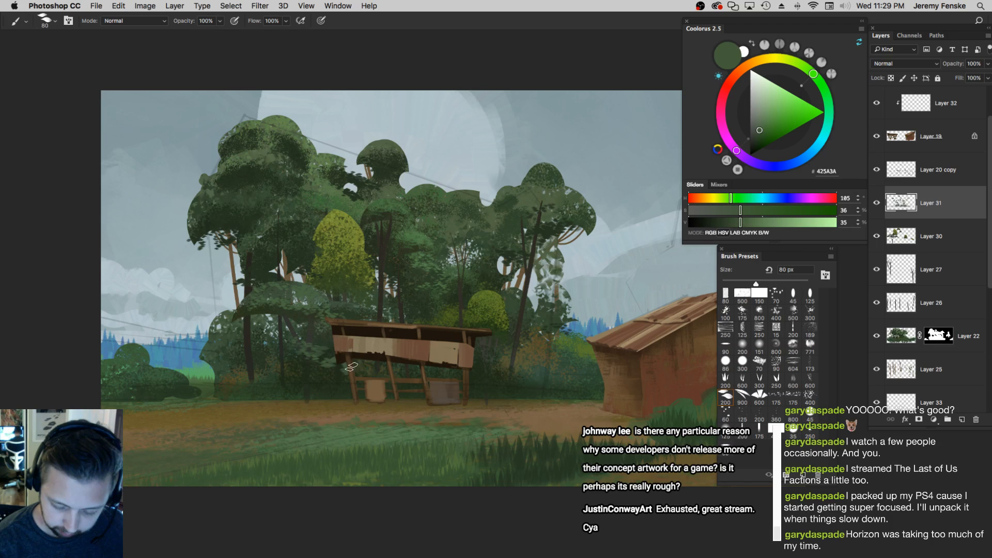
pyautogui.press('[')
pyautogui.press('[')
pyautogui.press('[')
pyautogui.press('[')
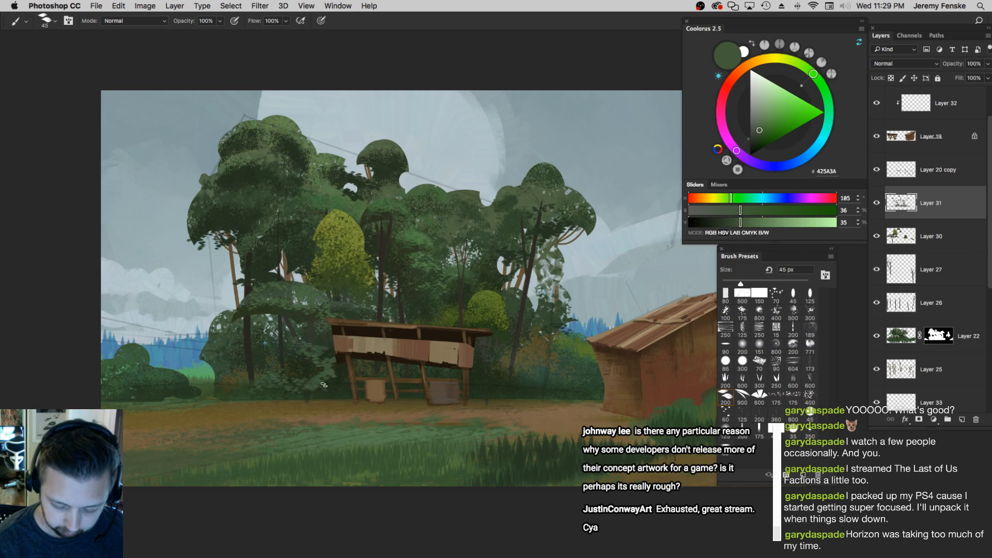
pyautogui.press('[')
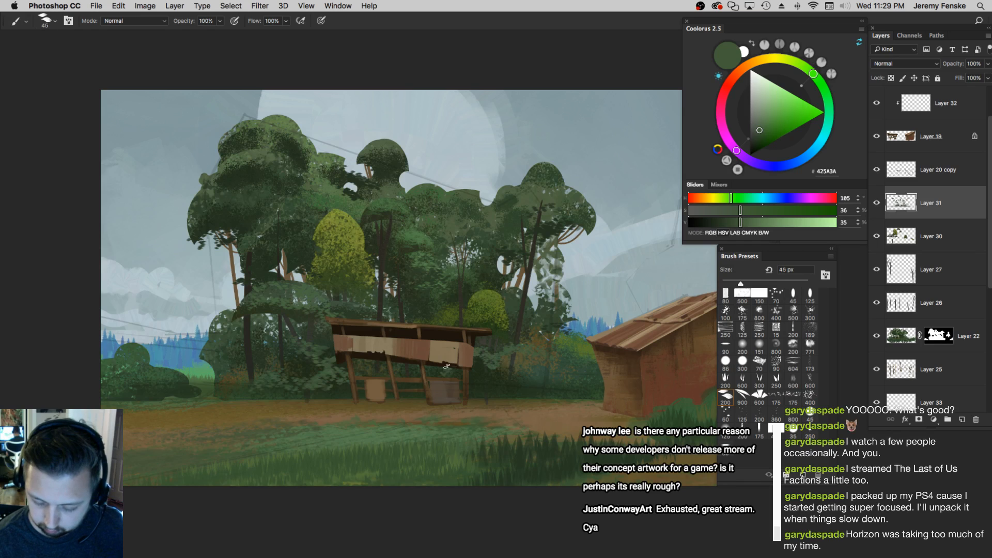
# Extend the #425A3A leaf texture over the bushes between the huts and beneath the trees, with the brush at 40 to 50 px
pyautogui.moveTo(498, 371); pyautogui.dragTo(470, 370)
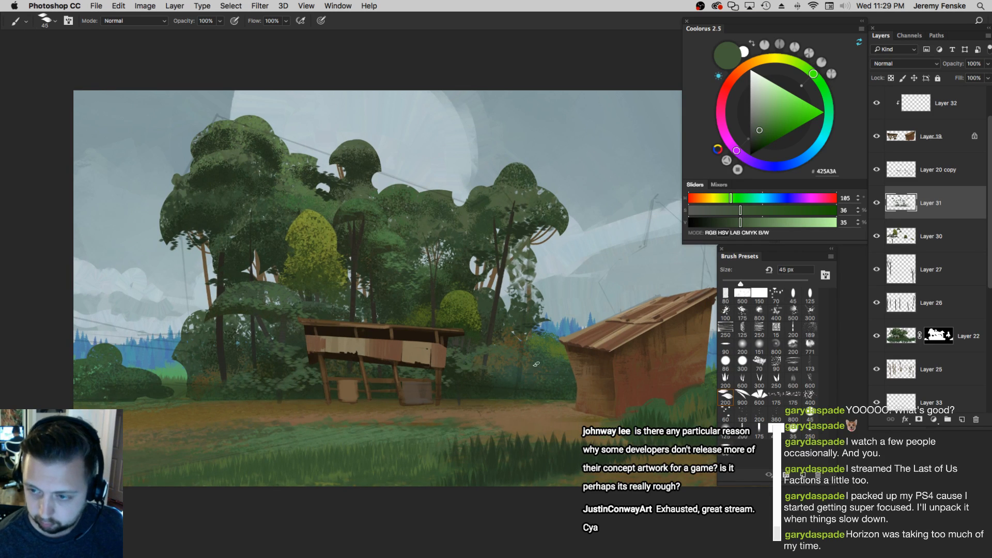
pyautogui.moveTo(518, 359); pyautogui.dragTo(511, 359)
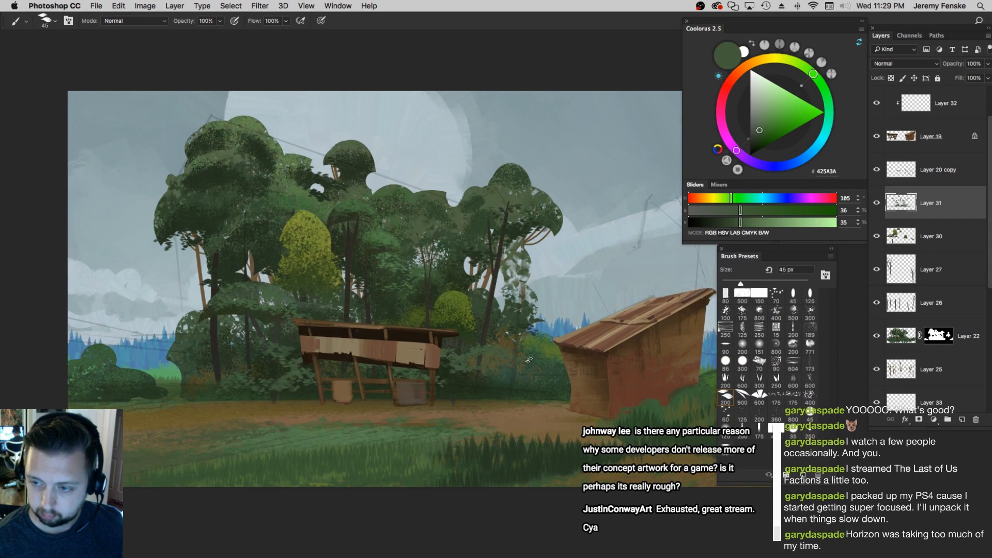
pyautogui.press(']')
pyautogui.press(']')
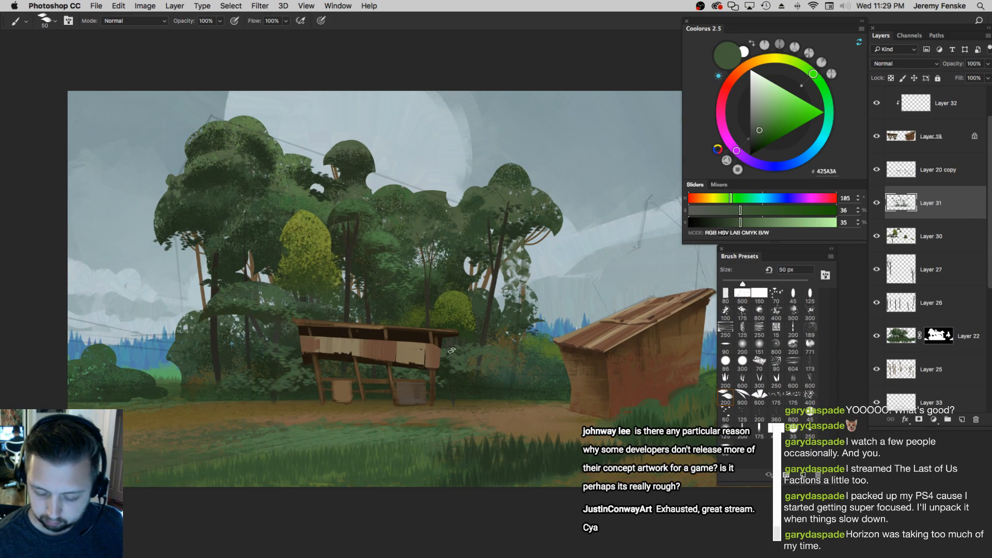
pyautogui.press('[')
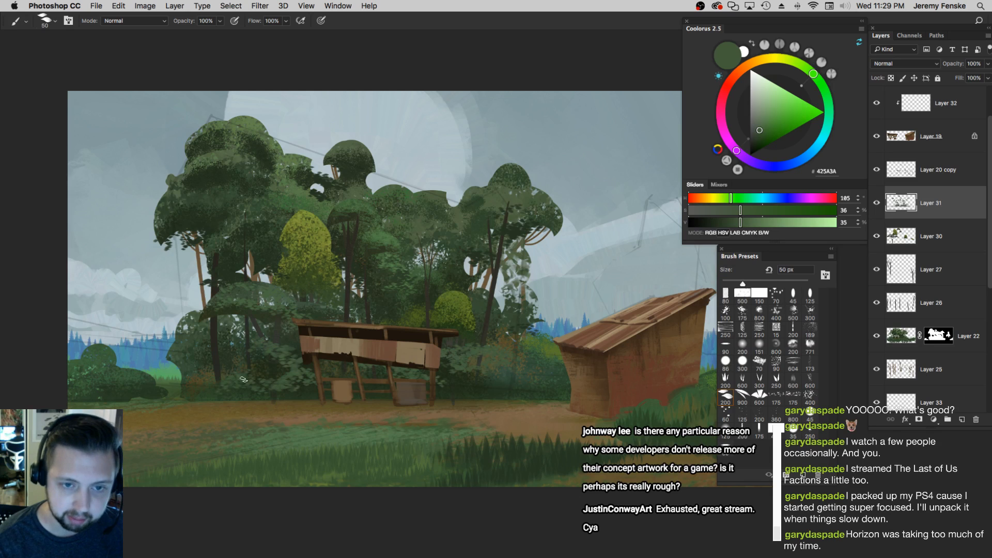
pyautogui.hscroll(-5, 204, 373)
pyautogui.press('[')
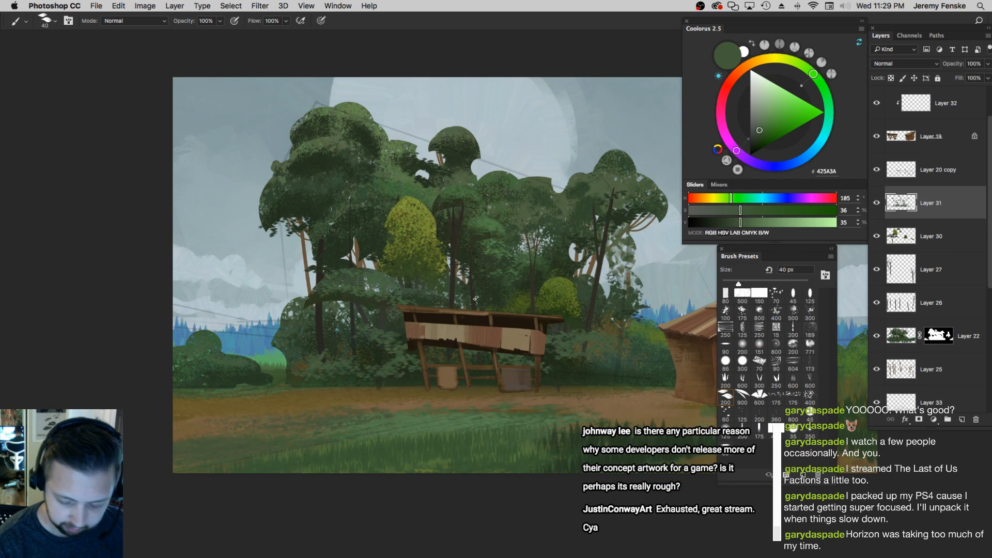
# Paint leaf texture on the low bush at the painting's far left with sampled greens such as #4E6945, #253821 and #466843, brush at 50 px
pyautogui.click(749, 222)
pyautogui.moveTo(208, 360)
pyautogui.mouseDown()
pyautogui.moveTo(255, 367)
pyautogui.moveTo(210, 340)
pyautogui.moveTo(206, 363)
pyautogui.moveTo(253, 368)
pyautogui.mouseUp()
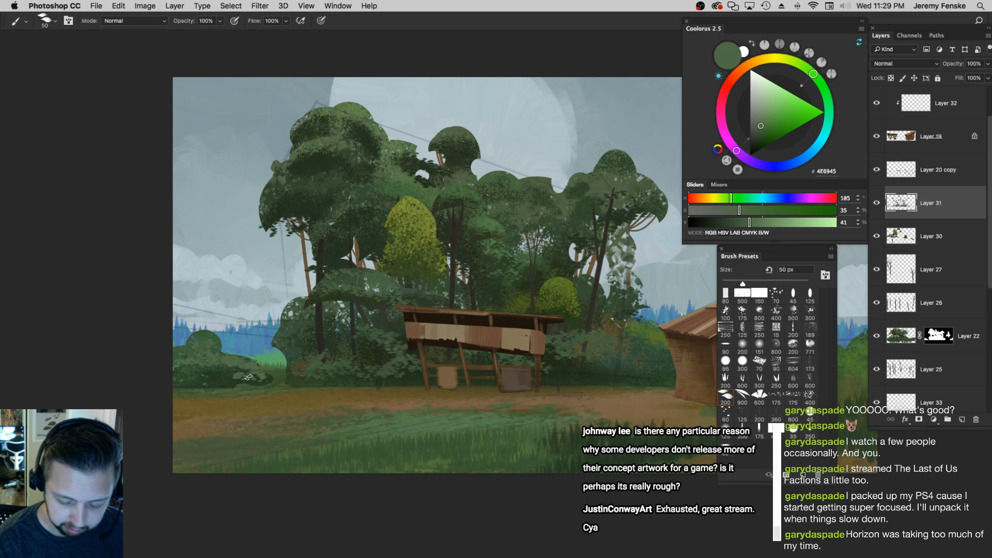
pyautogui.keyDown('alt'); pyautogui.click(242, 376); pyautogui.keyUp('alt')
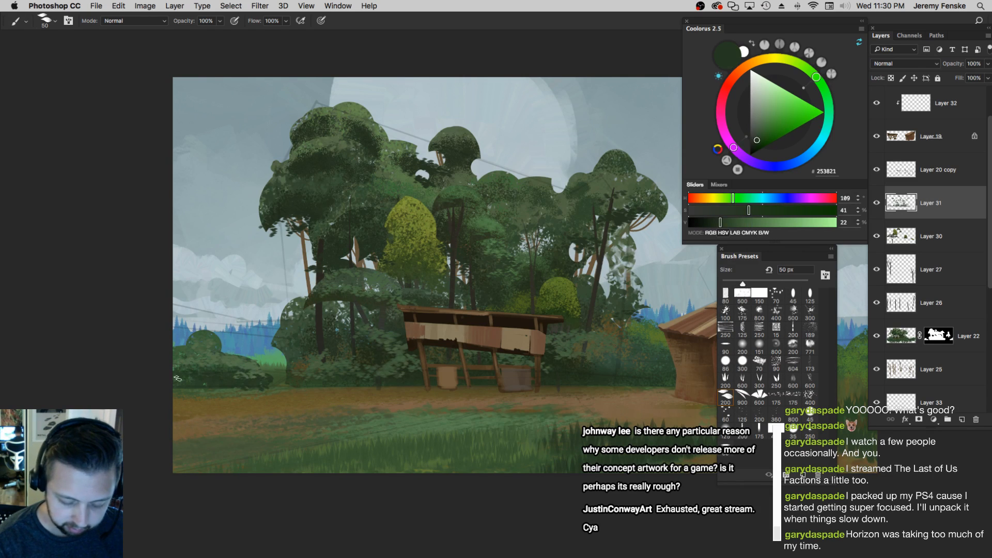
pyautogui.keyDown('alt'); pyautogui.click(248, 358); pyautogui.keyUp('alt')
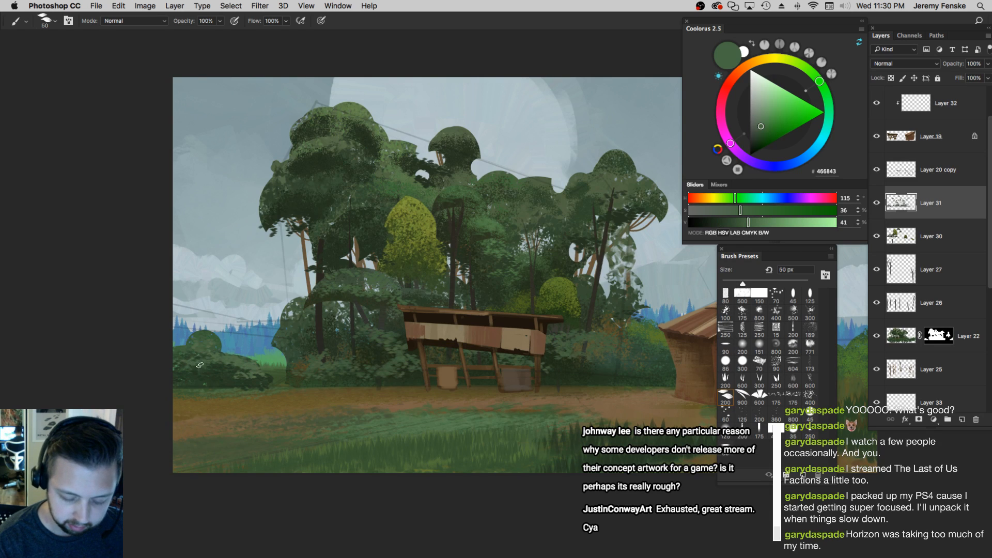
pyautogui.keyDown('alt'); pyautogui.click(261, 377); pyautogui.keyUp('alt')
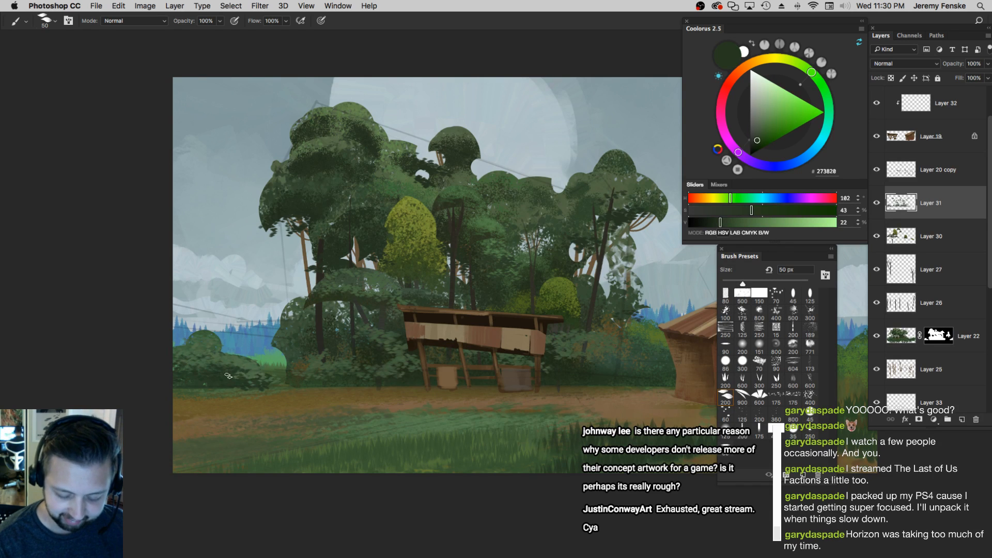
pyautogui.keyDown('alt'); pyautogui.click(253, 378); pyautogui.keyUp('alt')
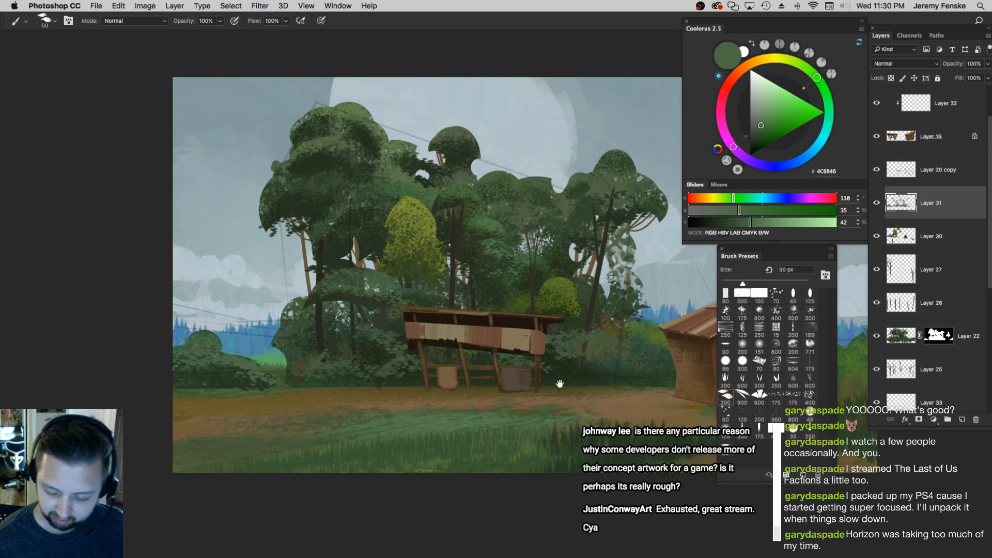
# Sample a dark green from the bushes and dab foliage between the open and closed huts, with the leaf brush at 45 to 70 px
pyautogui.moveTo(560, 384); pyautogui.dragTo(528, 382)
pyautogui.keyDown('alt'); pyautogui.click(487, 356); pyautogui.keyUp('alt')
pyautogui.press('[')
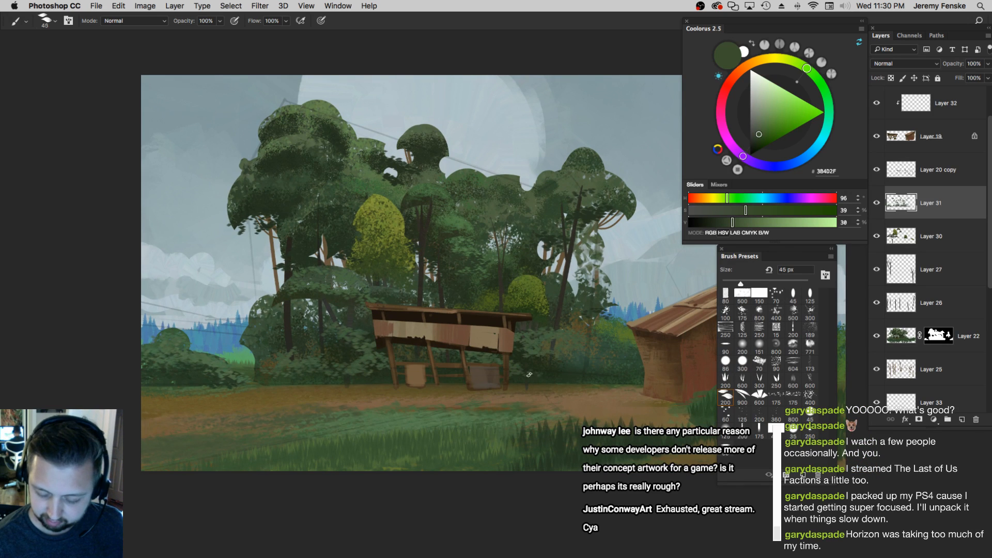
pyautogui.hscroll(3, 566, 377)
pyautogui.press(']')
pyautogui.press(']')
pyautogui.press(']')
# Sample the olive green #5A7225 beside the closed hut for leaf accents and reduce the leaf brush to 45 px
pyautogui.keyDown('alt'); pyautogui.click(560, 332); pyautogui.keyUp('alt')
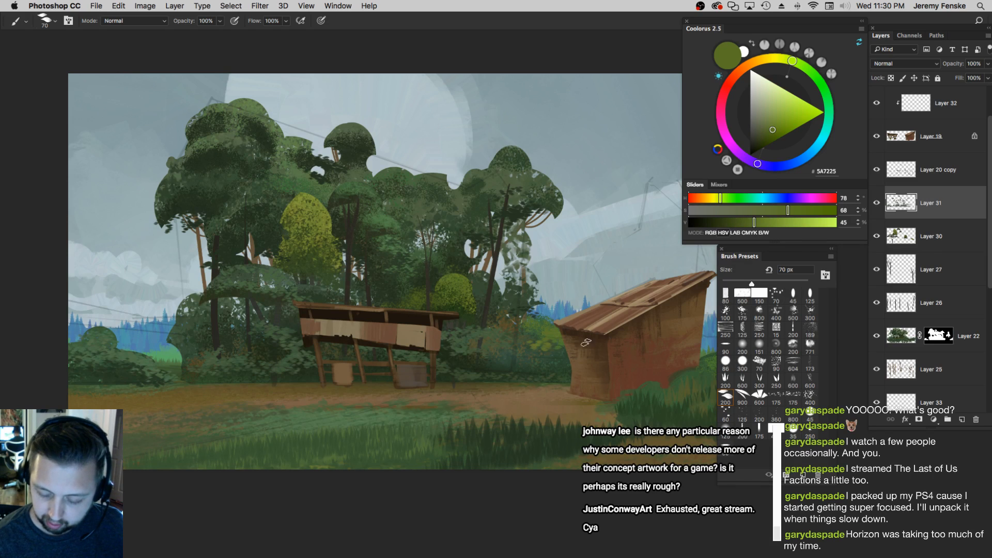
pyautogui.press('[')
pyautogui.press('[')
pyautogui.press('[')
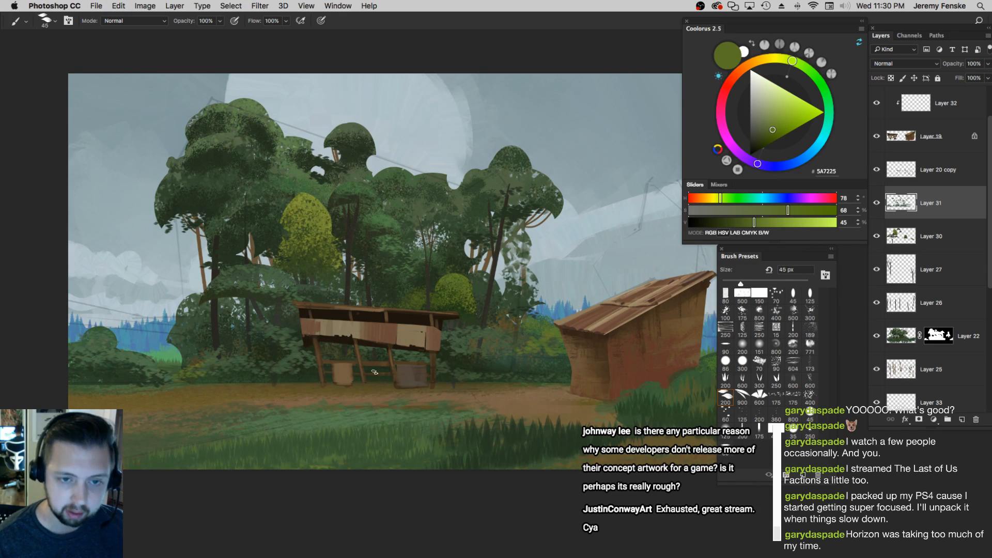
# Touch up the bushes around the open hut with sampled greens including #4E5E36 and #455F3F at 45 px
pyautogui.keyDown('alt'); pyautogui.click(214, 360); pyautogui.keyUp('alt')
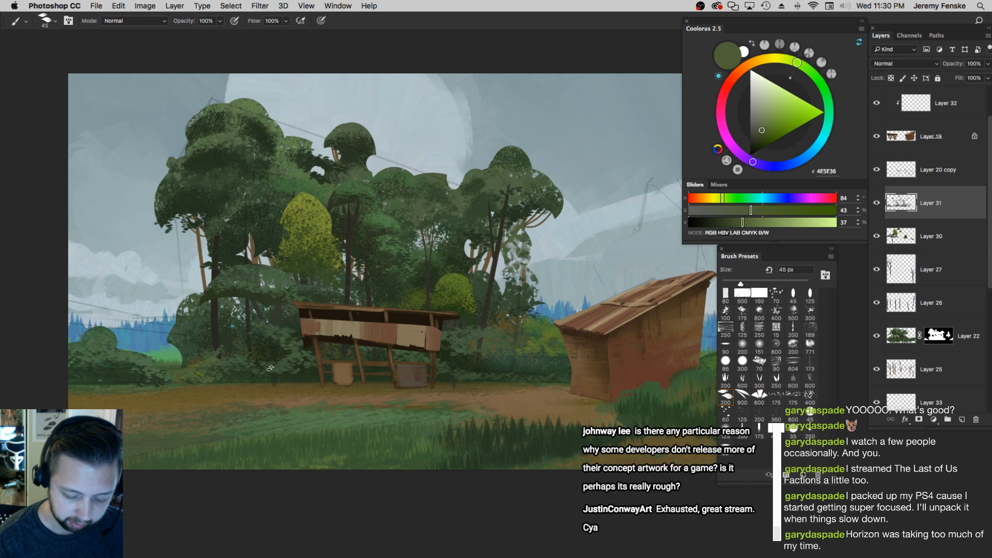
pyautogui.keyDown('alt'); pyautogui.click(285, 360); pyautogui.keyUp('alt')
pyautogui.keyDown('alt'); pyautogui.click(470, 374); pyautogui.keyUp('alt')
pyautogui.keyDown('alt'); pyautogui.click(464, 351); pyautogui.keyUp('alt')
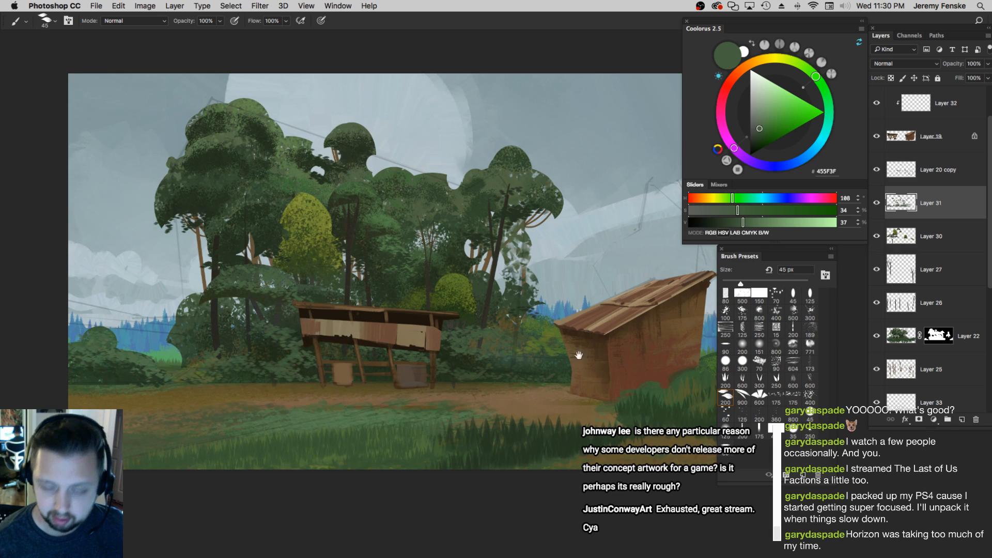
# Switch to Layer 29 and sample bright green #638E41 for leaf strokes on the bush behind the closed hut, enlarging the brush to 90 px
pyautogui.moveTo(579, 355); pyautogui.dragTo(518, 352)
pyautogui.moveTo(611, 370)
pyautogui.mouseDown()
pyautogui.moveTo(532, 360)
pyautogui.moveTo(552, 332)
pyautogui.moveTo(543, 330)
pyautogui.mouseUp()
pyautogui.keyDown('super'); pyautogui.click(598, 348); pyautogui.keyUp('super')
pyautogui.press(']')
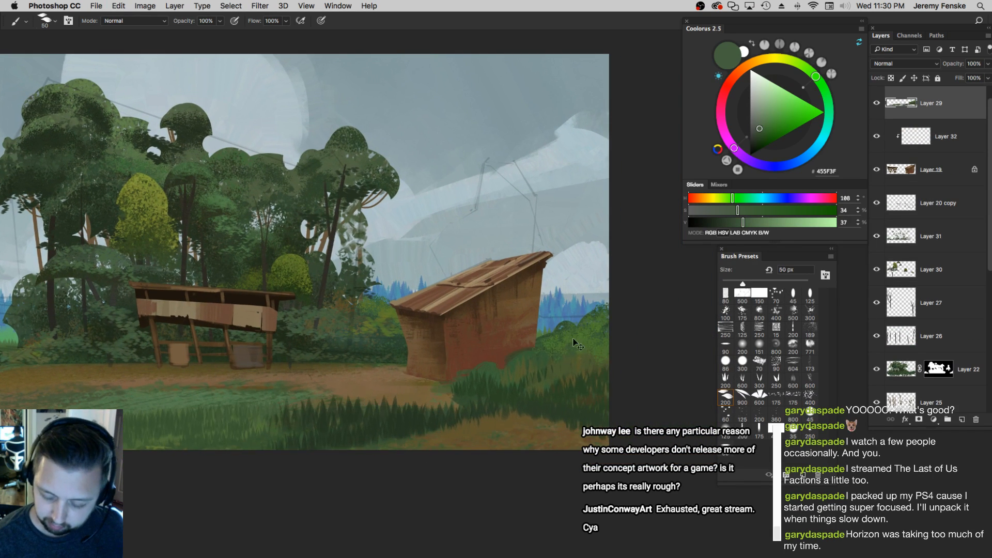
pyautogui.keyDown('alt'); pyautogui.click(602, 308); pyautogui.keyUp('alt')
pyautogui.press(']')
pyautogui.press(']')
pyautogui.press(']')
pyautogui.keyDown('alt'); pyautogui.click(602, 308); pyautogui.keyUp('alt')
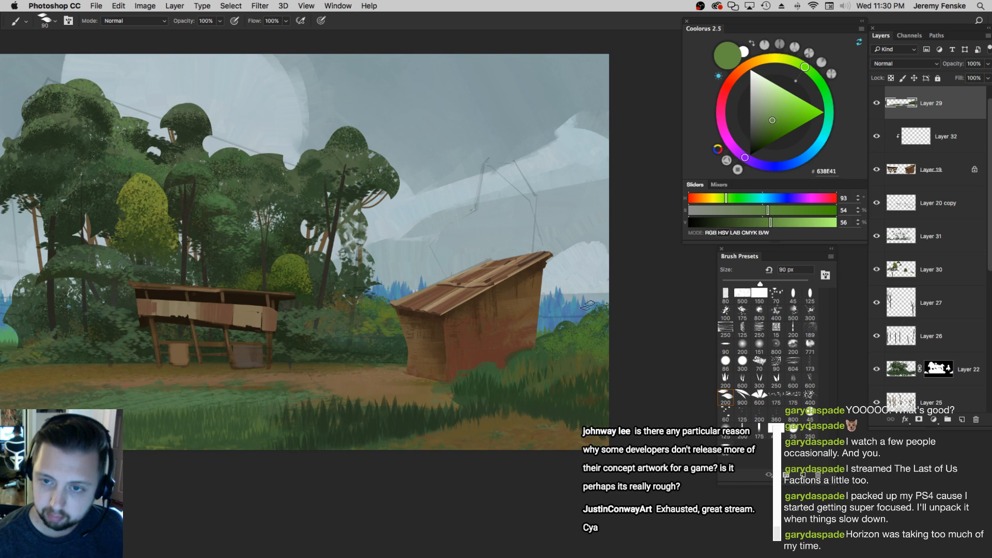
# Paint smaller bright leaf clusters on the bush behind the closed hut, starting from #628C41 with the brush at 50 px
pyautogui.press('[')
pyautogui.press('[')
pyautogui.press('[')
pyautogui.press('[')
pyautogui.keyDown('alt'); pyautogui.click(541, 341); pyautogui.keyUp('alt')
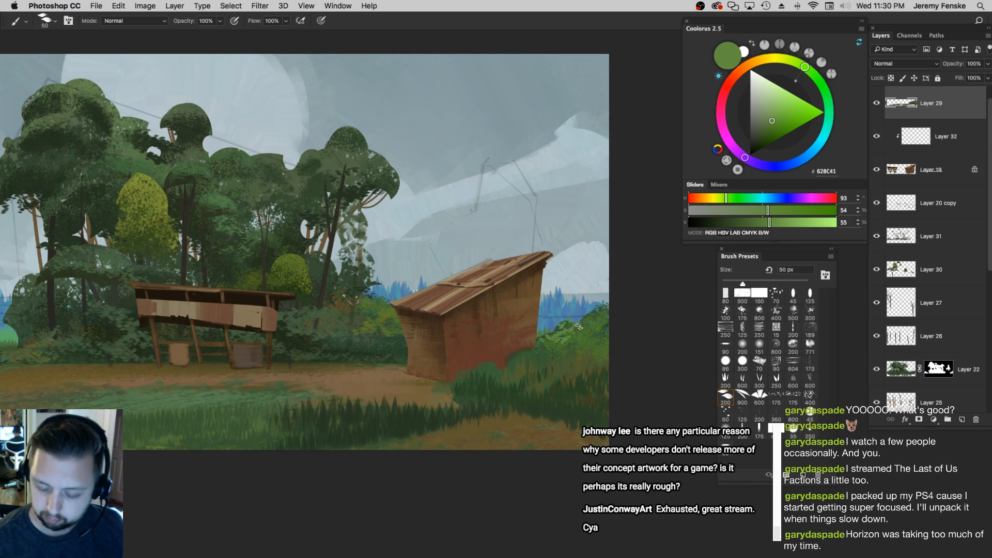
pyautogui.click(765, 223)
pyautogui.press('[')
pyautogui.moveTo(571, 344); pyautogui.dragTo(585, 336)
# Dab darker green leaves at hue 93 and 28% brightness into the bush behind the closed hut, undoing one dab and varying the brush size
pyautogui.press(']')
pyautogui.click(774, 211)
pyautogui.moveTo(753, 222); pyautogui.dragTo(729, 223)
pyautogui.press(']')
pyautogui.press(']')
pyautogui.click(565, 337)
pyautogui.press('[')
pyautogui.press('super+z')
pyautogui.press('[')
pyautogui.press('[')
pyautogui.press('[')
pyautogui.press('[')
pyautogui.press(']')
pyautogui.press(']')
pyautogui.press(']')
pyautogui.press('[')
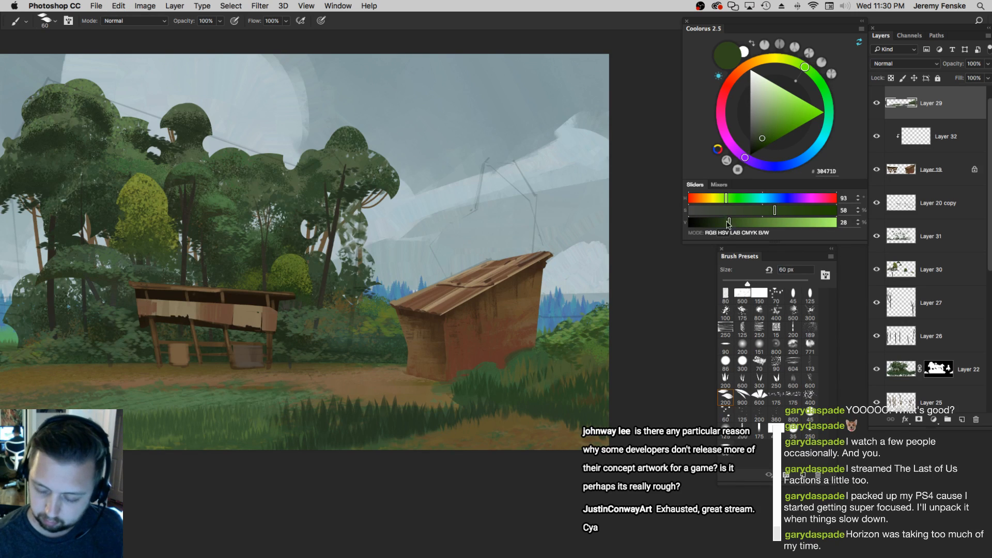
# Darken the leaf colour to #253617 and add shadow foliage below the bright bush, enlarging the brush to 70 px
pyautogui.moveTo(727, 223); pyautogui.dragTo(720, 222)
pyautogui.press('[')
pyautogui.press(']')
pyautogui.press(']')
pyautogui.press(']')
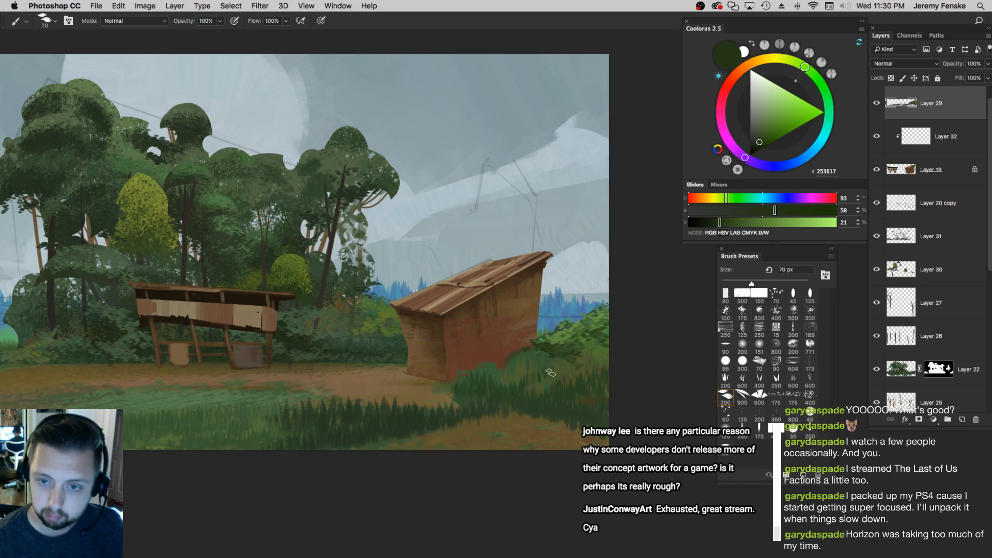
# Paint muted green leaf clusters in #4D6B4B on the foreground bush in front of the closed hut, with the brush at 50 to 80 px
pyautogui.keyDown('alt'); pyautogui.click(517, 363); pyautogui.keyUp('alt')
pyautogui.press('[')
pyautogui.press('[')
pyautogui.press('[')
pyautogui.press('[')
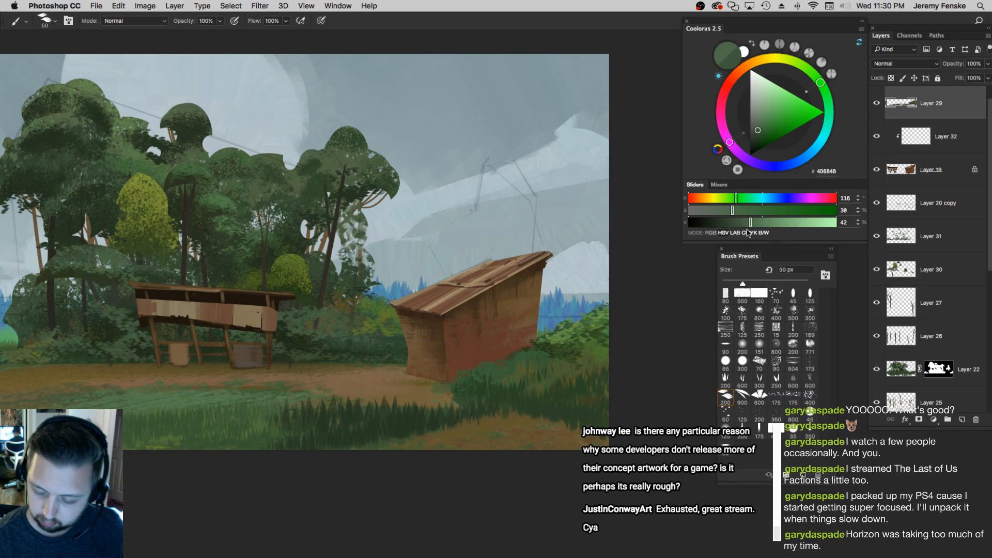
pyautogui.moveTo(481, 373)
pyautogui.mouseDown()
pyautogui.moveTo(512, 369)
pyautogui.moveTo(483, 366)
pyautogui.moveTo(533, 354)
pyautogui.moveTo(458, 386)
pyautogui.mouseUp()
pyautogui.press(']')
pyautogui.press(']')
pyautogui.press(']')
pyautogui.press(']')
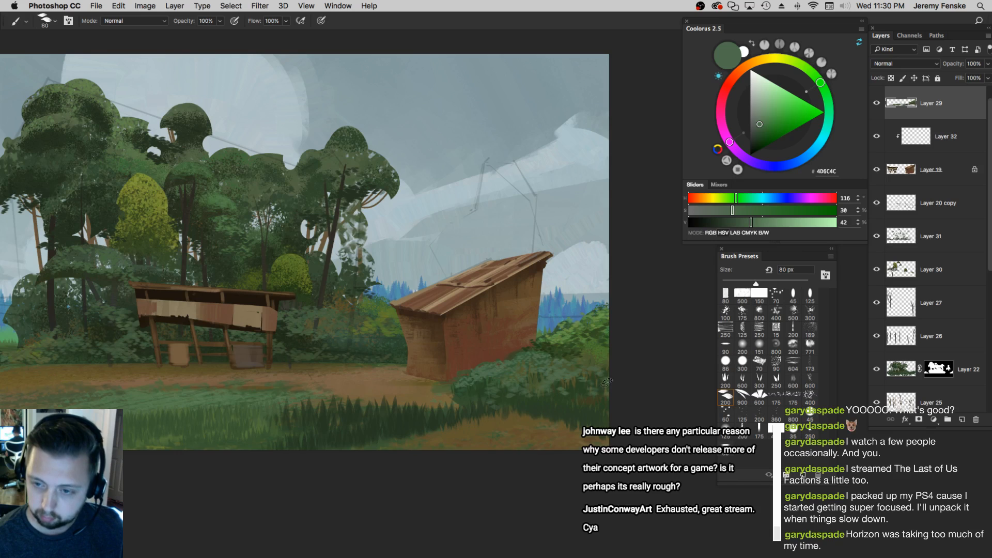
# Extend the muted green leaf texture across the foreground bush to the painting's right edge, with the brush up to 80 px
pyautogui.moveTo(593, 391); pyautogui.dragTo(616, 387)
pyautogui.press('[')
pyautogui.press('[')
pyautogui.press('[')
pyautogui.press(']')
pyautogui.press(']')
pyautogui.press(']')
pyautogui.press('[')
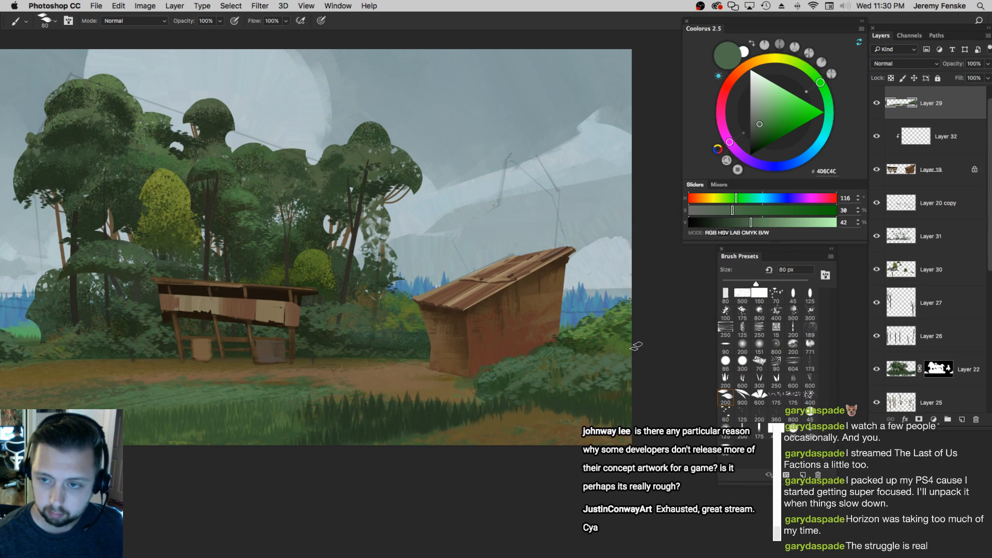
# Paint dark olive #3F4123 strokes on the ground below the foreground bush at about 60 px, undoing the last stroke
pyautogui.keyDown('alt'); pyautogui.click(617, 393); pyautogui.keyUp('alt')
pyautogui.press(']')
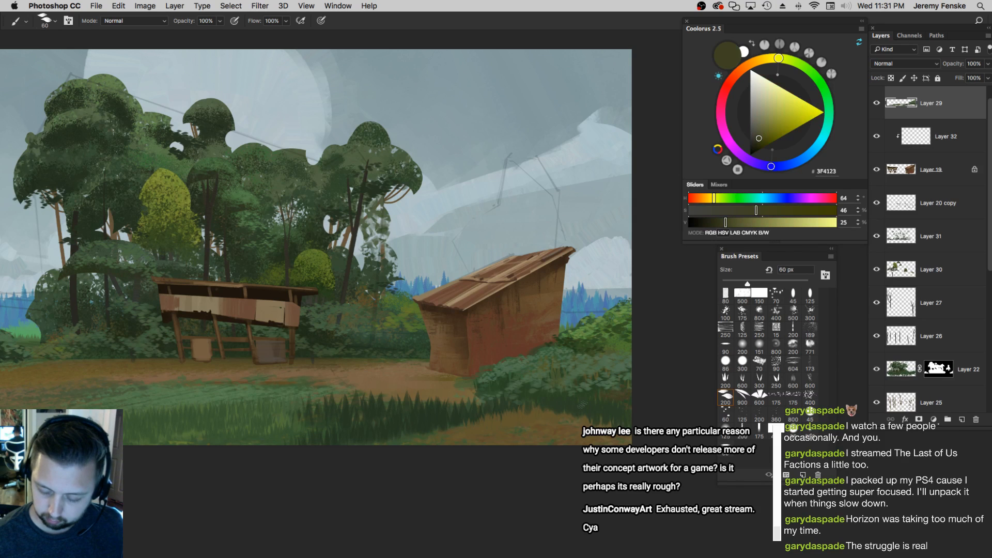
pyautogui.moveTo(555, 403); pyautogui.dragTo(556, 388)
pyautogui.press('[')
pyautogui.press('[')
pyautogui.moveTo(567, 397)
pyautogui.mouseDown()
pyautogui.moveTo(524, 399)
pyautogui.moveTo(520, 411)
pyautogui.mouseUp()
pyautogui.press('super+z')
# Shift the colour to dark brown #41361F or slightly darker and paint the soil in the foreground corner, undoing the last dab
pyautogui.click(705, 198)
pyautogui.moveTo(756, 211); pyautogui.dragTo(766, 212)
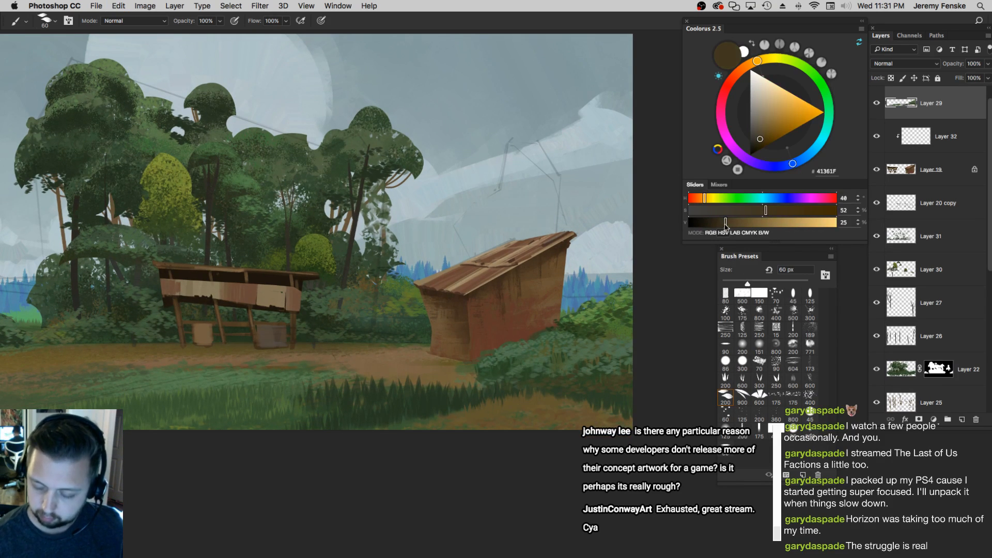
pyautogui.click(722, 222)
pyautogui.moveTo(599, 432); pyautogui.dragTo(579, 422)
pyautogui.press(']')
pyautogui.press(']')
pyautogui.moveTo(536, 396)
pyautogui.mouseDown()
pyautogui.moveTo(456, 401)
pyautogui.moveTo(538, 394)
pyautogui.mouseUp()
pyautogui.press('super+z')
# Lighten the brown to #4C4025 and paint soil along the foreground edge beside the grass, enlarging the brush to 90 px
pyautogui.click(732, 222)
pyautogui.press('[')
pyautogui.press('[')
pyautogui.press('super+z')
pyautogui.moveTo(385, 425)
pyautogui.mouseDown()
pyautogui.moveTo(484, 417)
pyautogui.moveTo(529, 396)
pyautogui.moveTo(463, 406)
pyautogui.moveTo(452, 424)
pyautogui.mouseUp()
pyautogui.press(']')
pyautogui.press(']')
pyautogui.press(']')
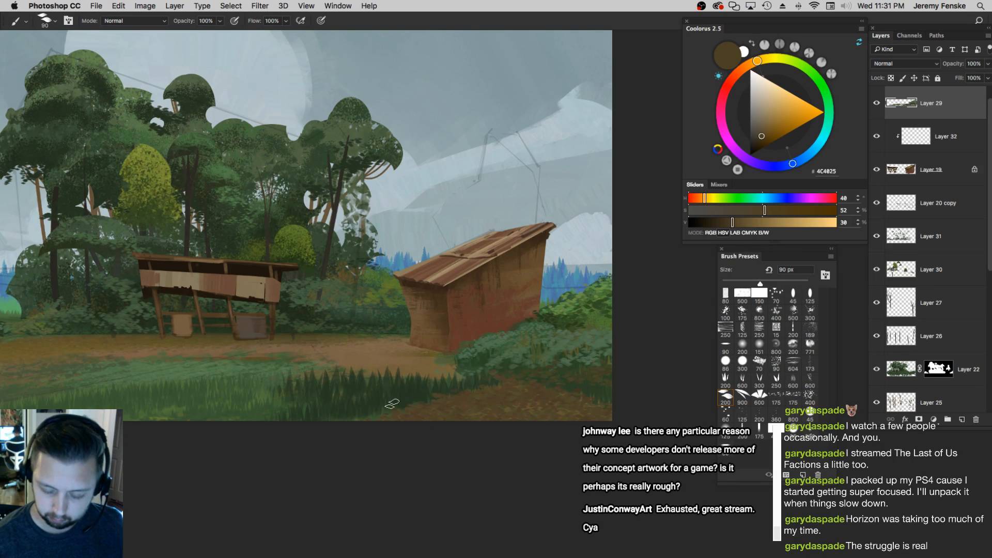
# Paint grey-green #4F6C50 leaf clusters over the foreground grass beside the brown soil, with the brush between 70 and 100 px
pyautogui.keyDown('alt'); pyautogui.click(493, 344); pyautogui.keyUp('alt')
pyautogui.press('[')
pyautogui.press('[')
pyautogui.press('[')
pyautogui.press('[')
pyautogui.press(']')
pyautogui.press(']')
pyautogui.press(']')
pyautogui.press(']')
pyautogui.press(']')
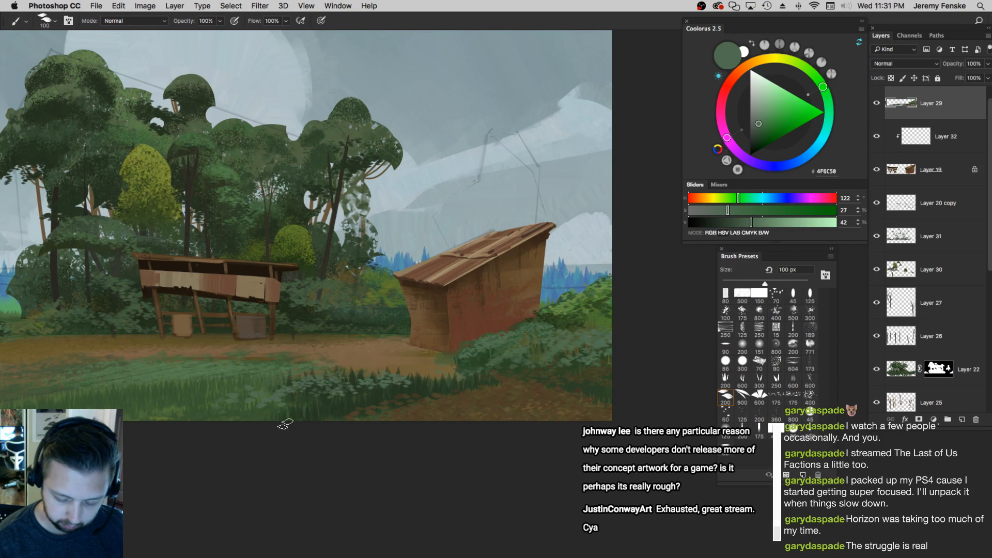
pyautogui.press('[')
pyautogui.press('[')
pyautogui.press('[')
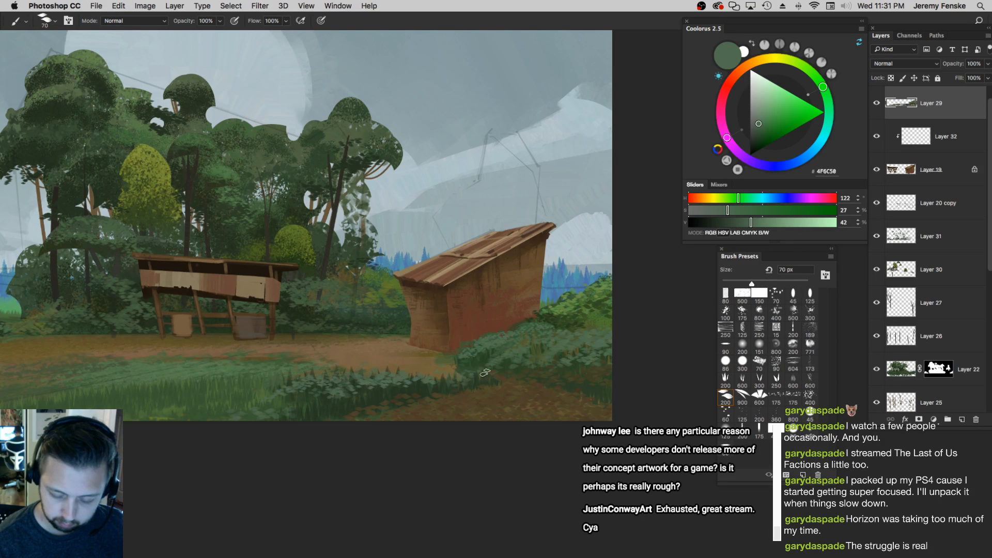
# Add leaf touches in #3C5731 where the path meets the foreground bush, with the brush reduced to 50 px
pyautogui.keyDown('alt'); pyautogui.click(246, 386); pyautogui.keyUp('alt')
pyautogui.press('[')
pyautogui.press('[')
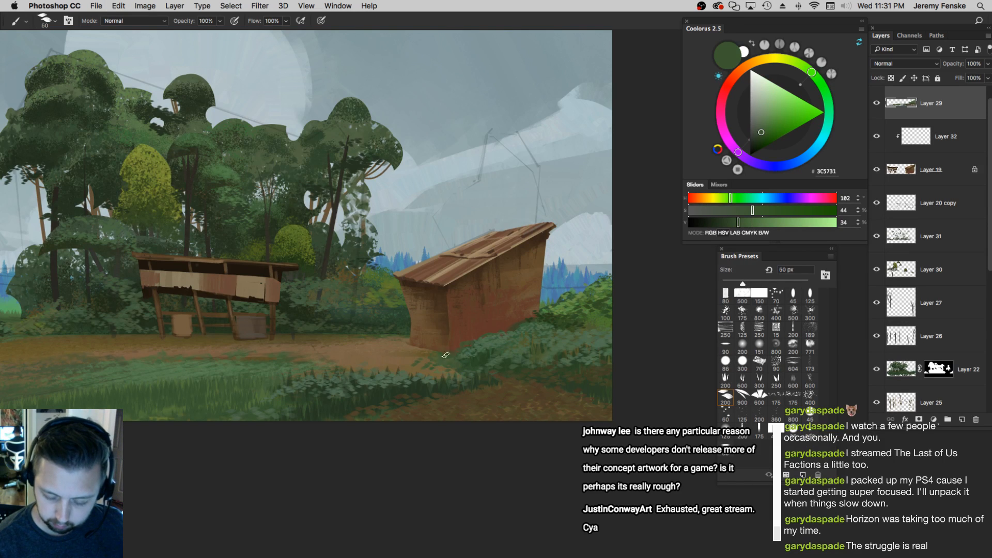
# Check the whole composition, select the layer holding the huts and choose the flat 90 px brush preset
pyautogui.press('z')
pyautogui.keyDown('alt'); pyautogui.click(485, 345); pyautogui.keyUp('alt')
pyautogui.keyDown('alt'); pyautogui.click(468, 350); pyautogui.keyUp('alt')
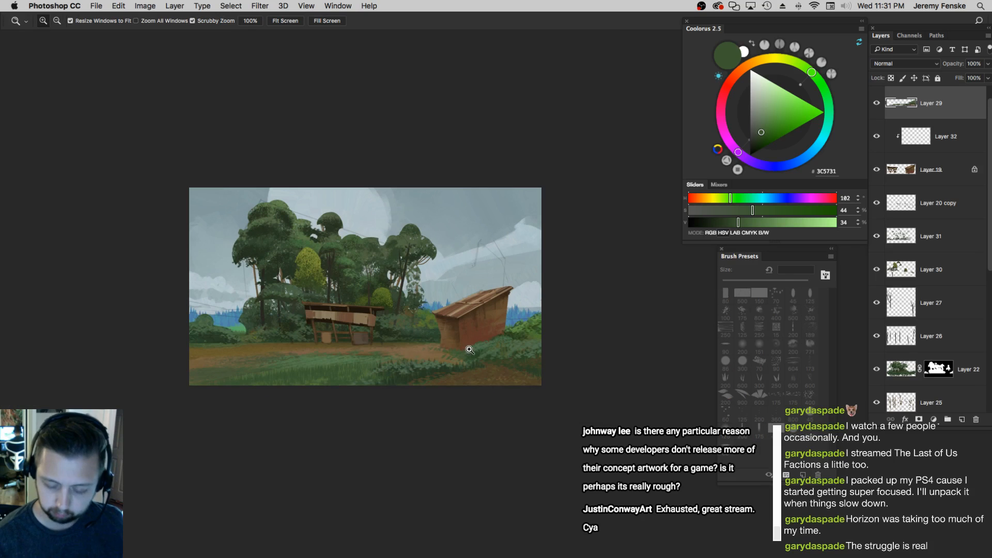
pyautogui.click(470, 350)
pyautogui.press('b')
pyautogui.keyDown('super'); pyautogui.click(451, 325); pyautogui.keyUp('super')
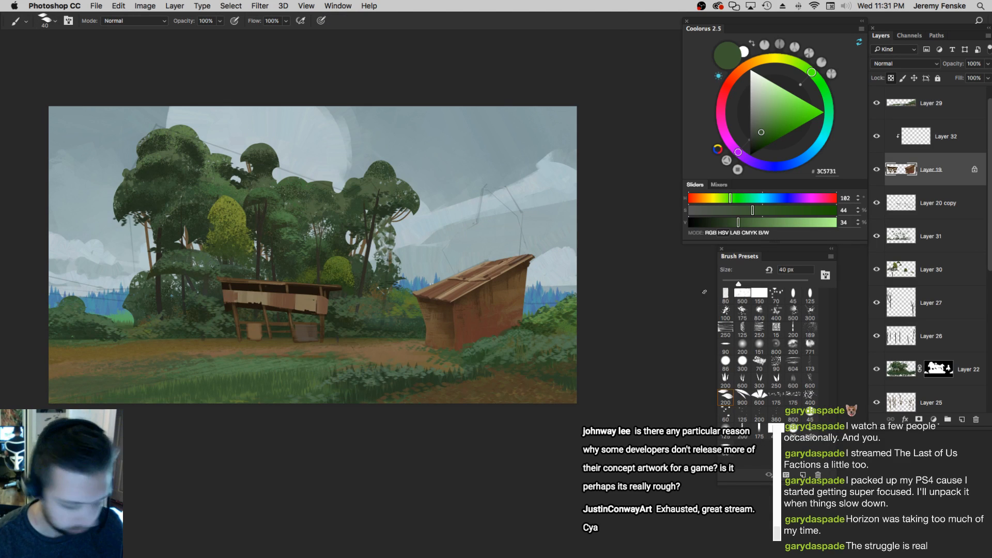
pyautogui.click(729, 294)
pyautogui.press('super+equal')
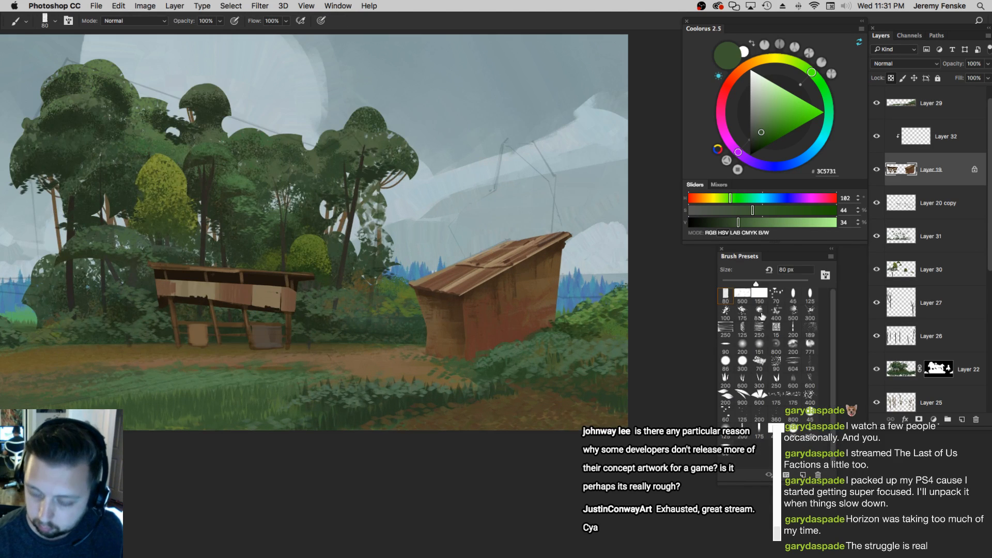
pyautogui.click(725, 345)
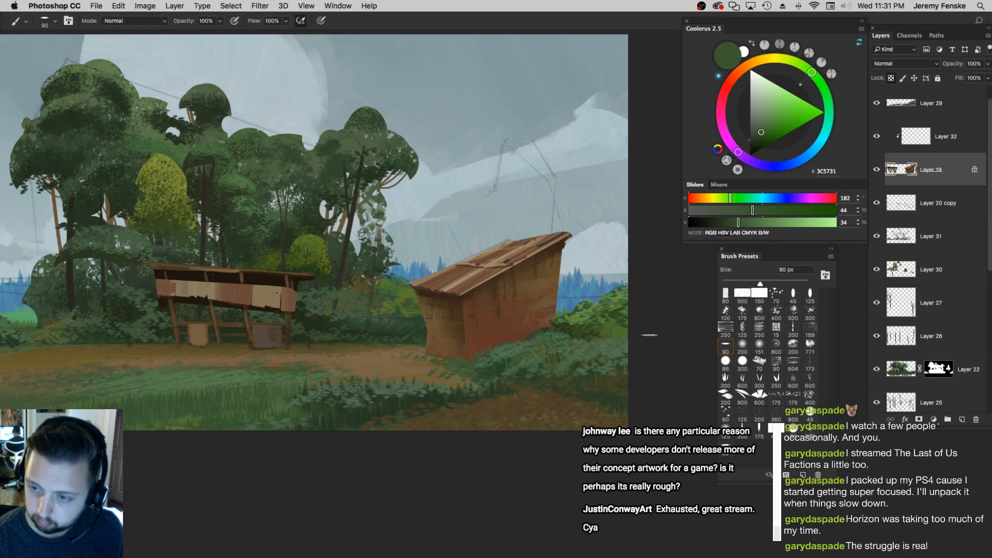
# Paint a narrow dark doorway in #26201A on the closed hut's front wall at 40 to 45 px, redoing the first stroke
pyautogui.keyDown('alt'); pyautogui.click(465, 309); pyautogui.keyUp('alt')
pyautogui.press('[')
pyautogui.click(737, 210)
pyautogui.moveTo(738, 222); pyautogui.dragTo(710, 222)
pyautogui.press('[')
pyautogui.press('[')
pyautogui.press('[')
pyautogui.press('[')
pyautogui.press('[')
pyautogui.moveTo(449, 312); pyautogui.dragTo(451, 352)
pyautogui.press('super+z')
pyautogui.press(']')
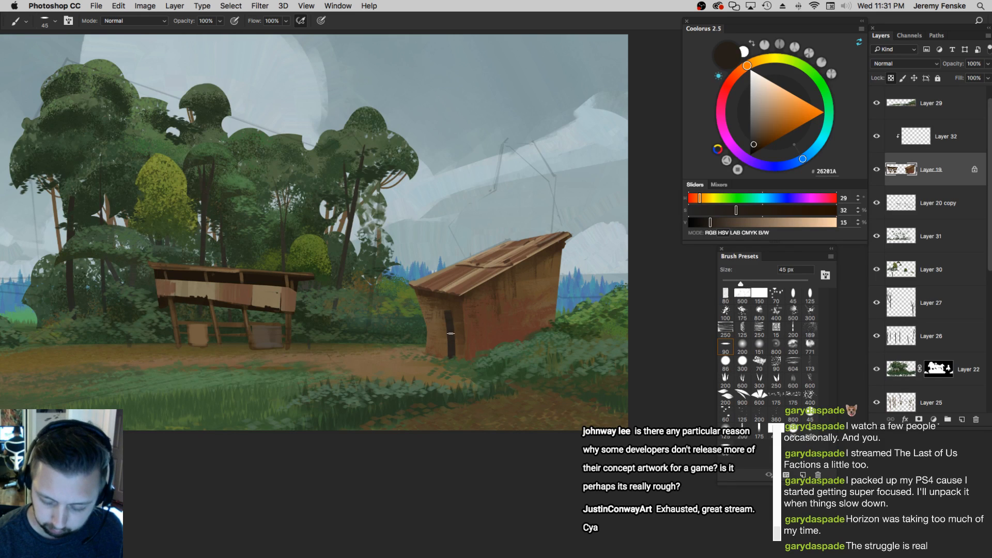
pyautogui.moveTo(447, 311); pyautogui.dragTo(449, 358)
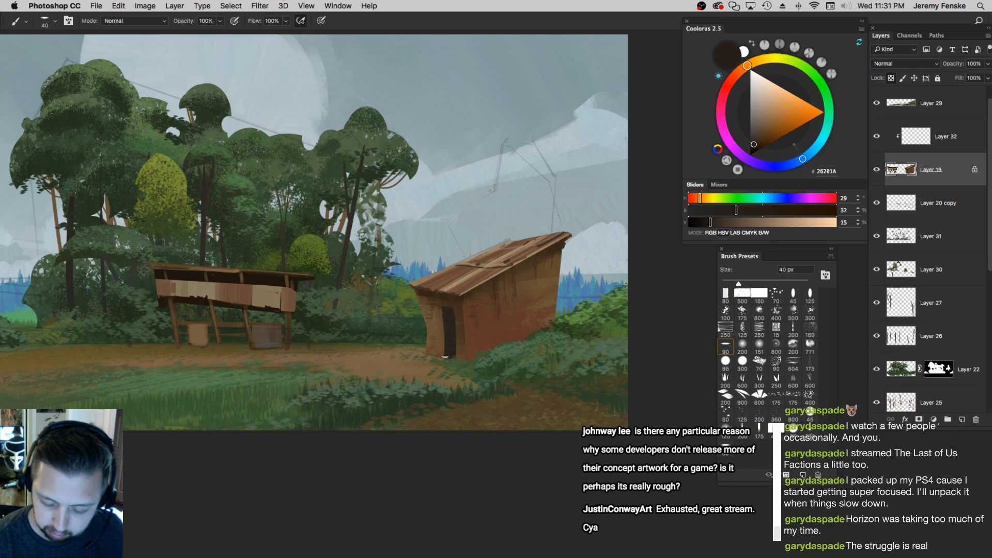
# Paint a lighter grey-brown door inside the doorway in #423D38 at 40 to 45 px, redoing the first stroke
pyautogui.click(715, 210)
pyautogui.click(719, 222)
pyautogui.press(']')
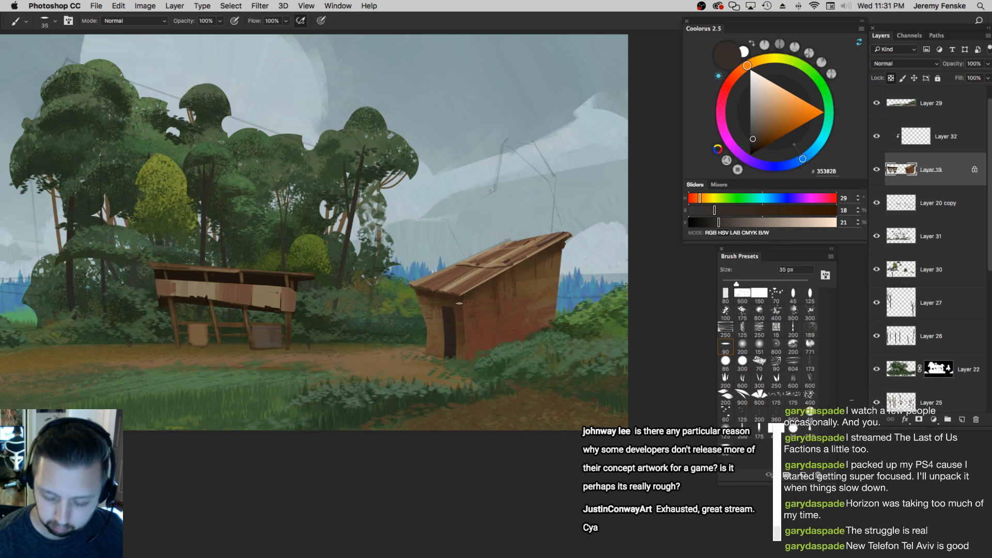
pyautogui.press(']')
pyautogui.click(710, 210)
pyautogui.click(726, 222)
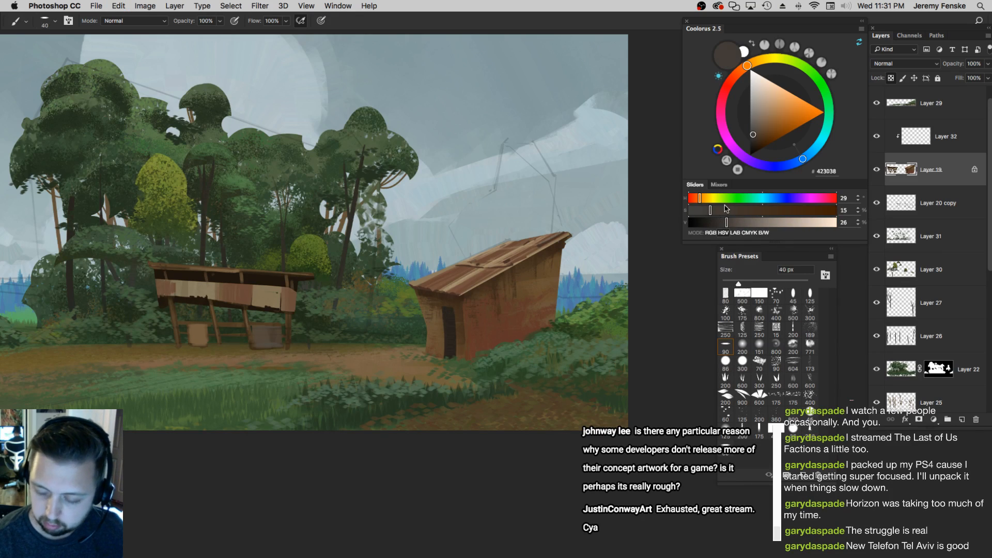
pyautogui.moveTo(448, 313); pyautogui.dragTo(452, 365)
pyautogui.press('super+z')
pyautogui.moveTo(448, 310); pyautogui.dragTo(450, 359)
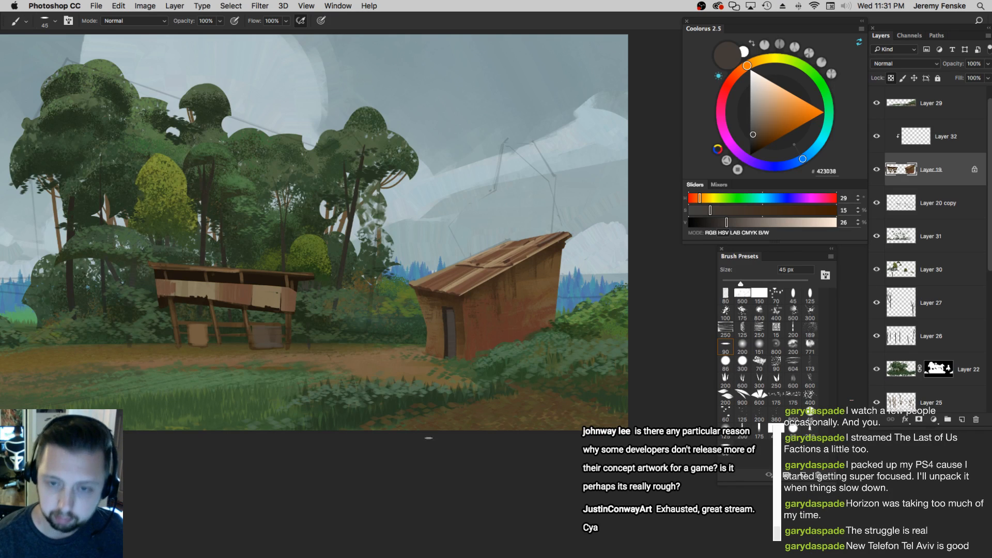
# Brighten the door with a #4F4943 stroke down its length, reducing the brush to about 30 px
pyautogui.click(734, 222)
pyautogui.press('[')
pyautogui.press('[')
pyautogui.moveTo(448, 314); pyautogui.dragTo(450, 360)
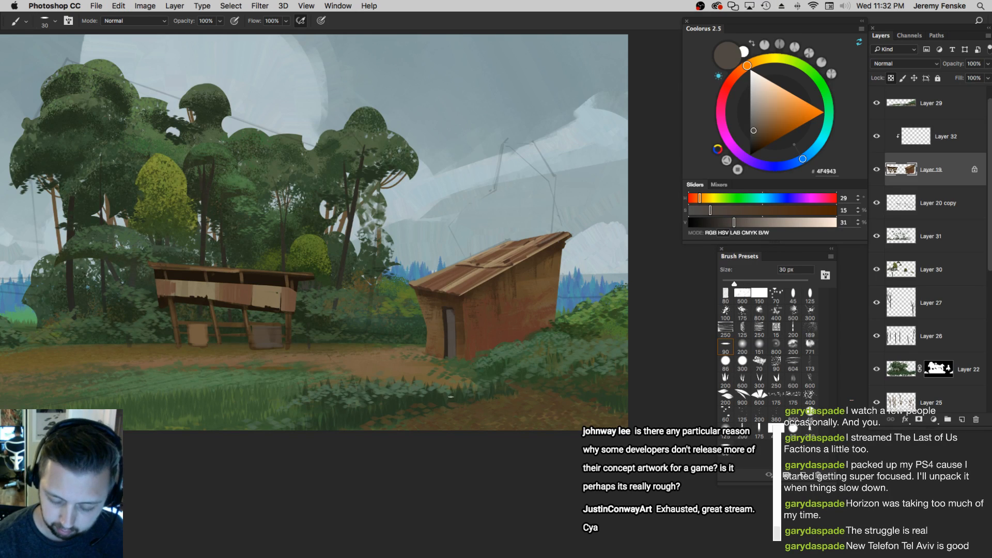
pyautogui.moveTo(496, 344); pyautogui.dragTo(500, 346)
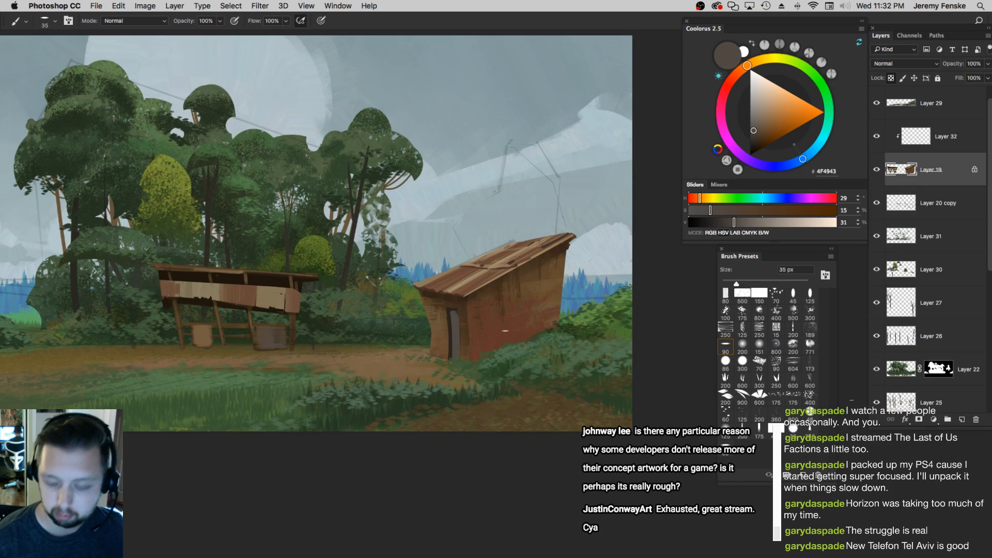
pyautogui.press(']')
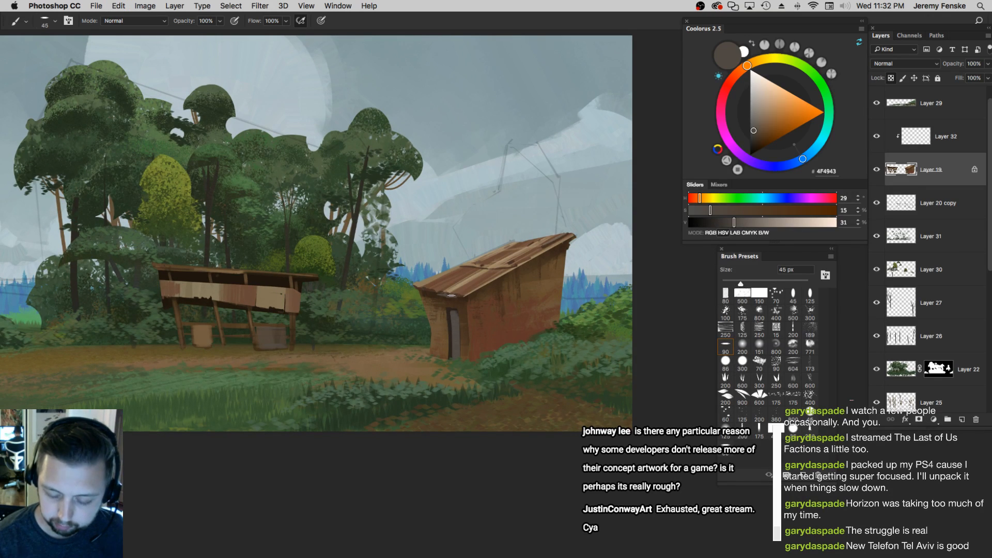
pyautogui.moveTo(594, 336); pyautogui.dragTo(582, 336)
pyautogui.press('[')
pyautogui.press('[')
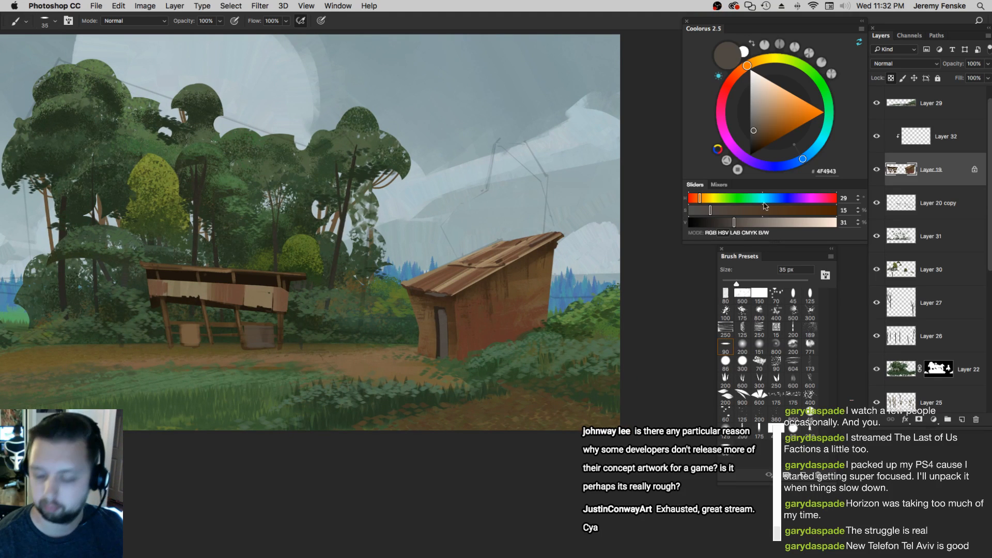
pyautogui.click(759, 222)
pyautogui.press('[')
pyautogui.press('[')
pyautogui.press('[')
pyautogui.press('[')
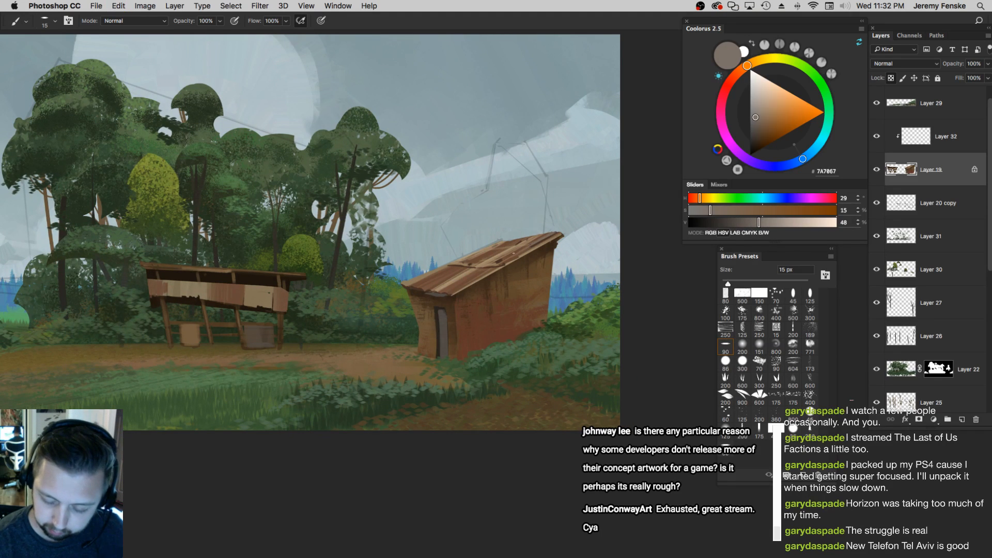
pyautogui.press('z')
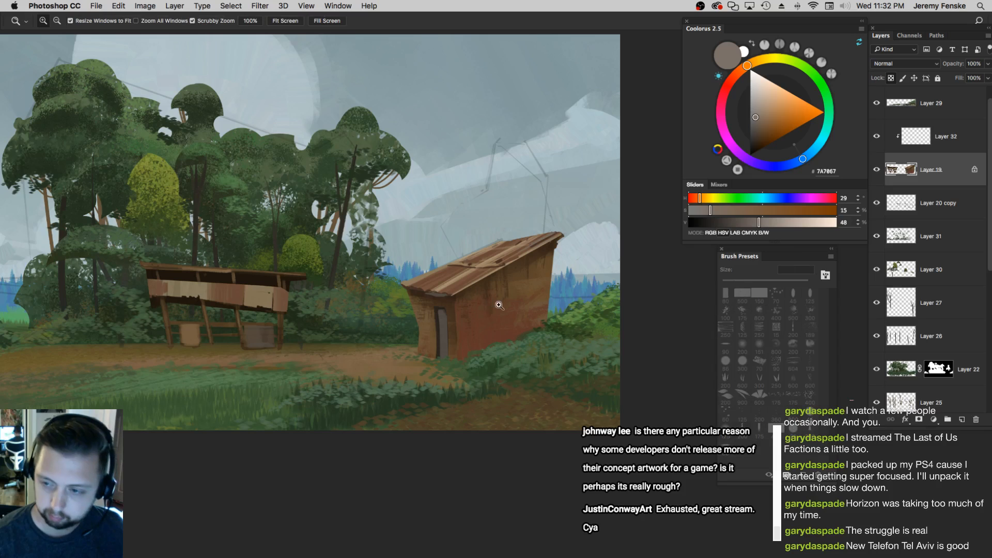
pyautogui.moveTo(463, 328)
pyautogui.mouseDown()
pyautogui.moveTo(497, 333)
pyautogui.moveTo(498, 348)
pyautogui.mouseUp()
pyautogui.press('b')
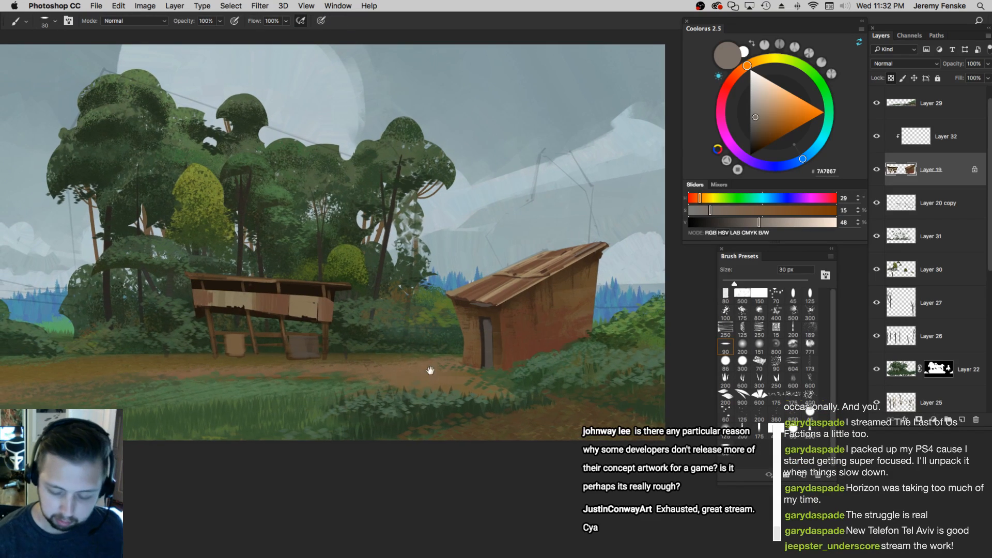
pyautogui.moveTo(430, 370); pyautogui.dragTo(446, 372)
pyautogui.moveTo(355, 345); pyautogui.dragTo(394, 347)
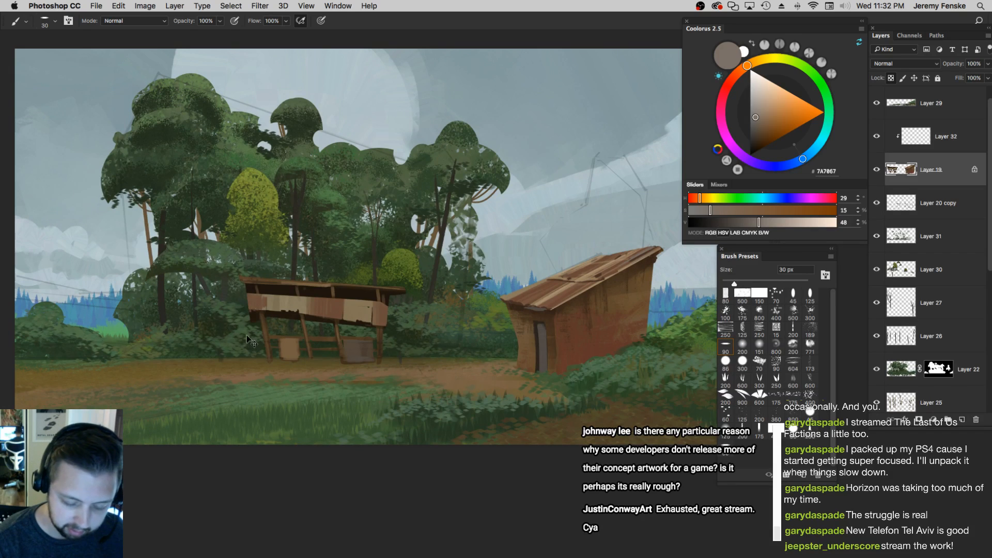
pyautogui.moveTo(246, 336); pyautogui.dragTo(222, 356)
pyautogui.press('super+z')
pyautogui.press('super+z')
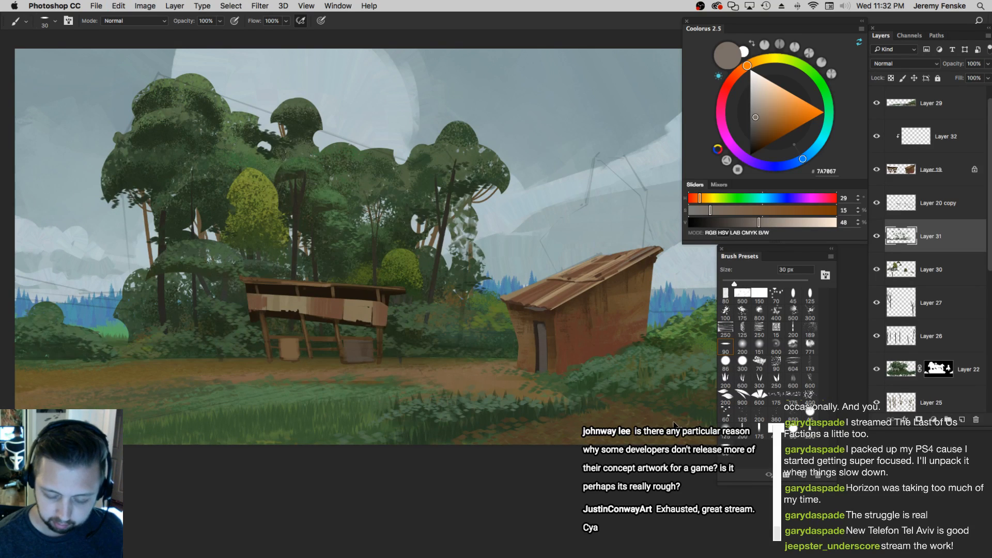
# Add dark #24321F leaves to the central canopy on Layer 31 with the 200 px leaf brush preset reduced to about 45 px
pyautogui.click(726, 397)
pyautogui.keyDown('alt'); pyautogui.click(412, 204); pyautogui.keyUp('alt')
pyautogui.press('[')
pyautogui.press('[')
pyautogui.press('[')
pyautogui.press('[')
pyautogui.press('[')
pyautogui.press('[')
pyautogui.press('[')
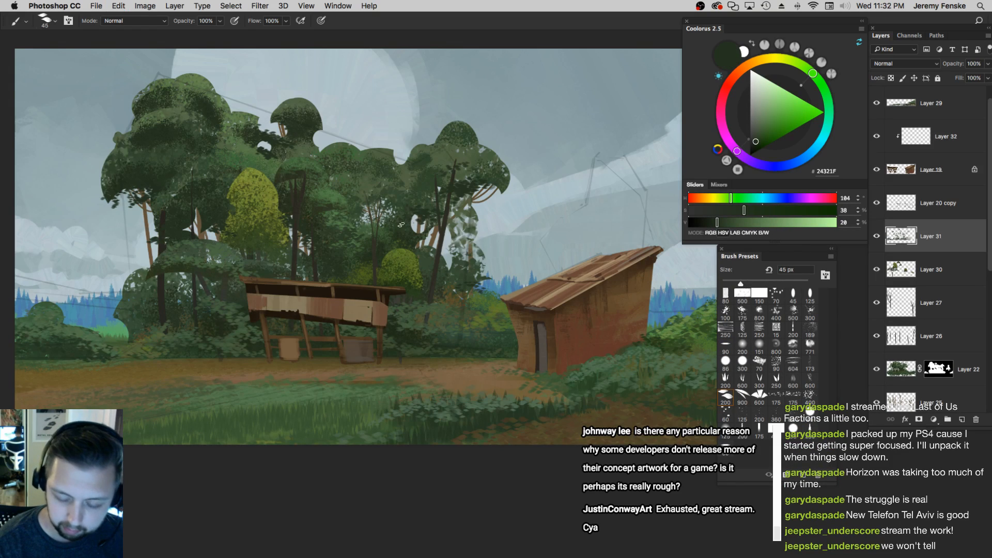
pyautogui.press(']')
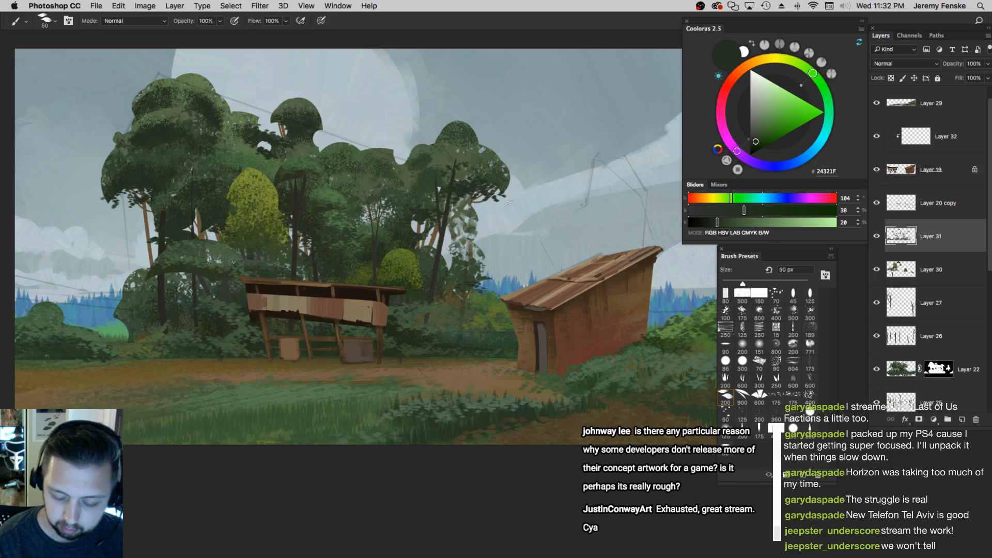
pyautogui.press('[')
# Paint muted green #42563A leaves over the top of the central canopy with the leaf brush at about 35 px
pyautogui.moveTo(458, 304)
pyautogui.mouseDown()
pyautogui.moveTo(479, 341)
pyautogui.moveTo(490, 331)
pyautogui.mouseUp()
pyautogui.press('z')
pyautogui.keyDown('alt'); pyautogui.click(491, 337); pyautogui.keyUp('alt')
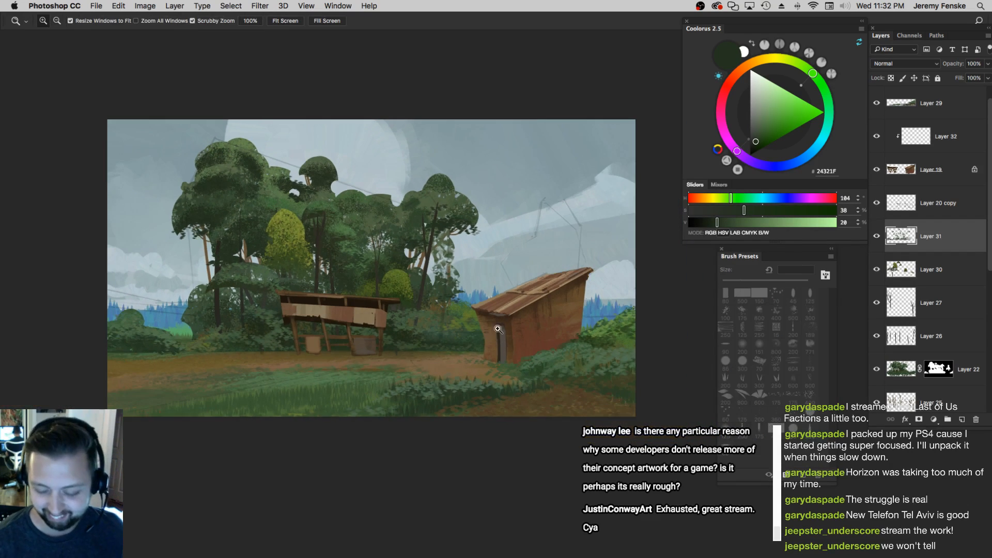
pyautogui.click(382, 194)
pyautogui.press('b')
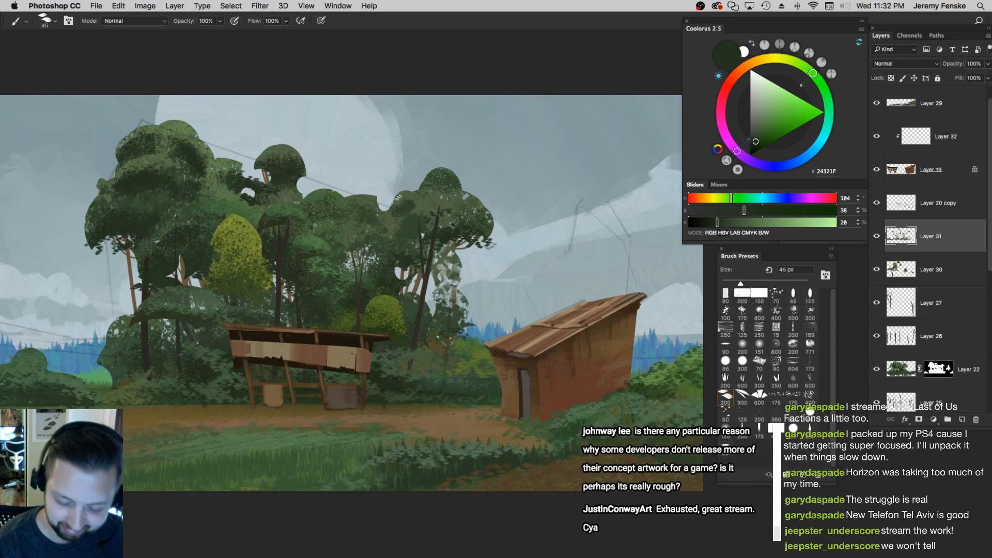
pyautogui.keyDown('alt'); pyautogui.click(395, 210); pyautogui.keyUp('alt')
pyautogui.press('[')
pyautogui.keyDown('alt'); pyautogui.click(402, 196); pyautogui.keyUp('alt')
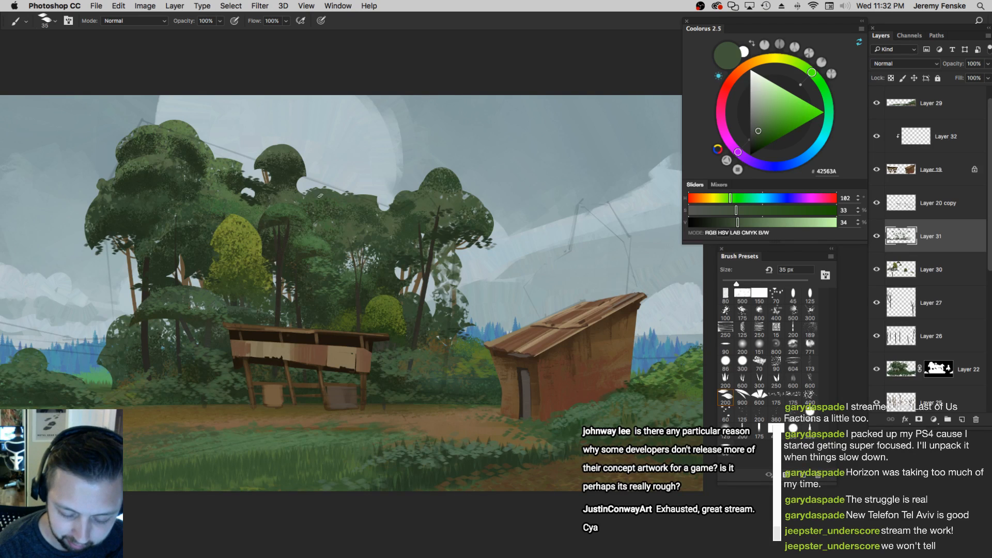
# Undo the #406337 leaf stroke and paint slightly lighter #496941 leaves on the central crowns at 35 to 40 px
pyautogui.keyDown('alt'); pyautogui.click(270, 151); pyautogui.keyUp('alt')
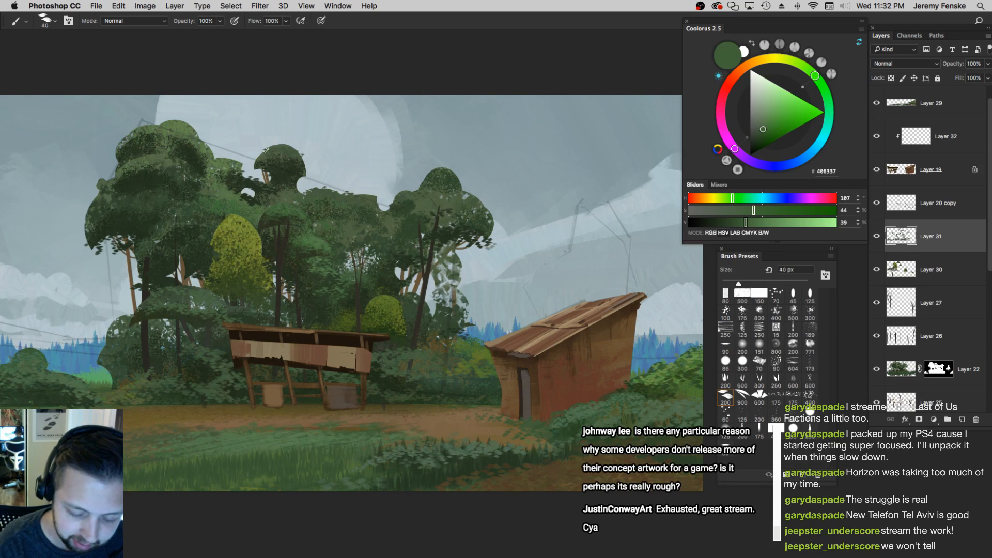
pyautogui.press('super+z')
pyautogui.click(744, 211)
pyautogui.click(750, 222)
pyautogui.press('[')
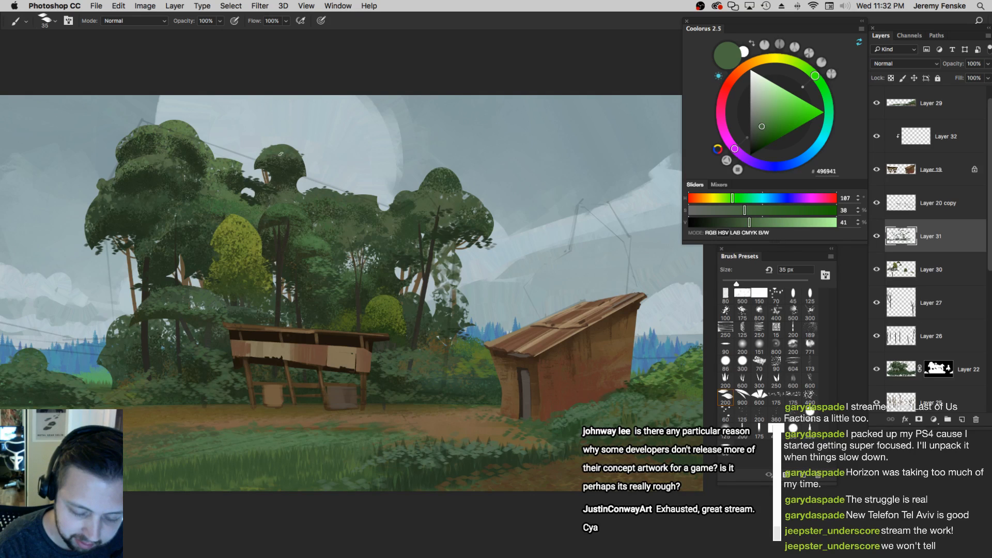
# Paint dark #2A3421 foliage between the central trunks behind the open hut, enlarging the brush from 40 to 70 px
pyautogui.keyDown('alt'); pyautogui.click(300, 208); pyautogui.keyUp('alt')
pyautogui.press(']')
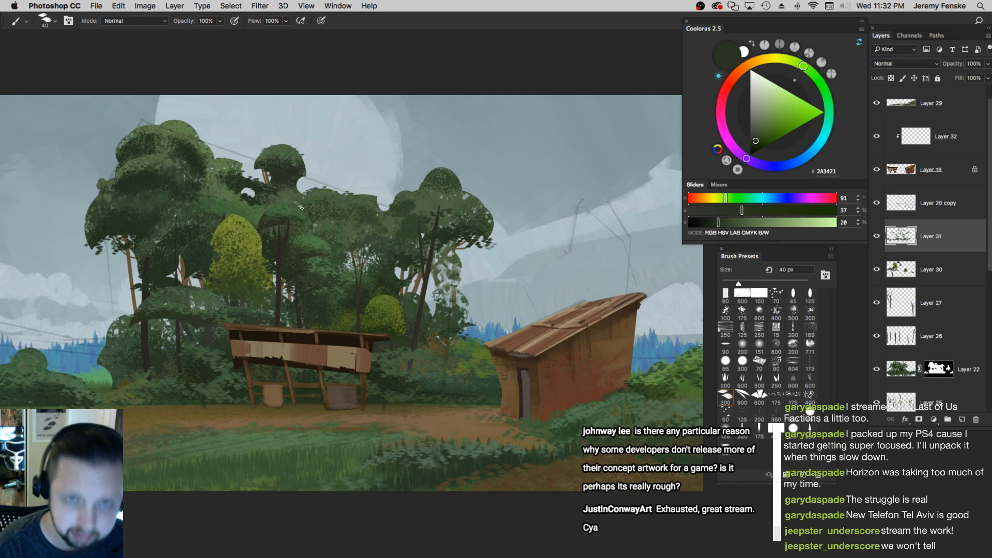
pyautogui.moveTo(313, 226); pyautogui.dragTo(331, 216)
pyautogui.moveTo(418, 266)
pyautogui.mouseDown()
pyautogui.moveTo(362, 265)
pyautogui.moveTo(405, 264)
pyautogui.mouseUp()
pyautogui.press(']')
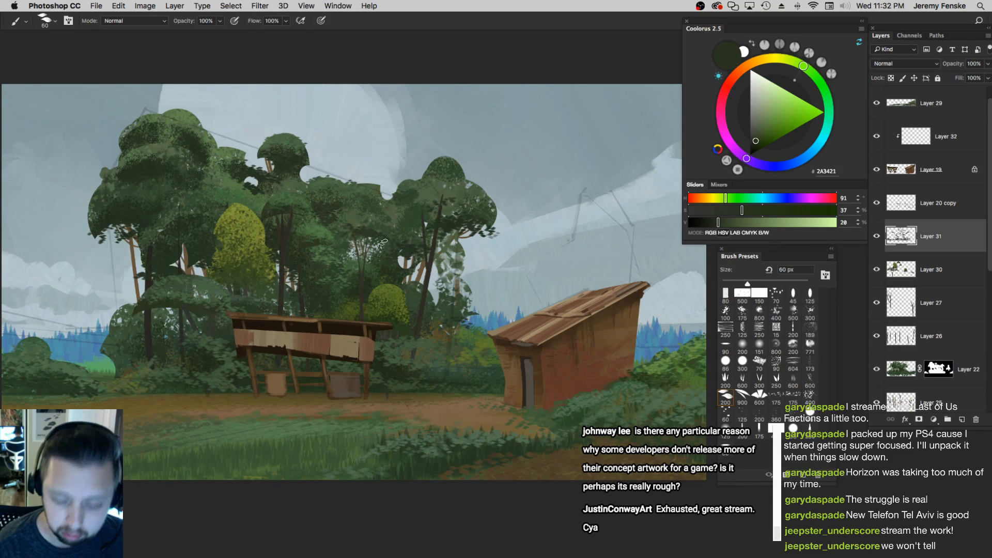
pyautogui.moveTo(338, 248)
pyautogui.mouseDown()
pyautogui.moveTo(336, 270)
pyautogui.moveTo(314, 257)
pyautogui.moveTo(351, 280)
pyautogui.moveTo(341, 301)
pyautogui.moveTo(387, 300)
pyautogui.mouseUp()
pyautogui.press(']')
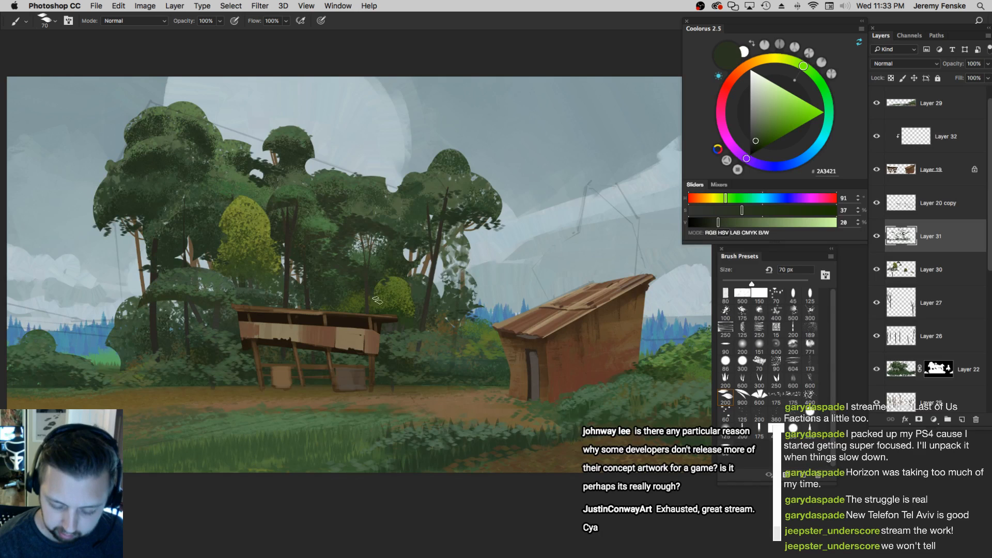
# Paint yellow-green #587324 leaves on the bushes between the two huts at 45 to 50 px
pyautogui.keyDown('alt'); pyautogui.click(419, 288); pyautogui.keyUp('alt')
pyautogui.press('[')
pyautogui.press('[')
pyautogui.press('[')
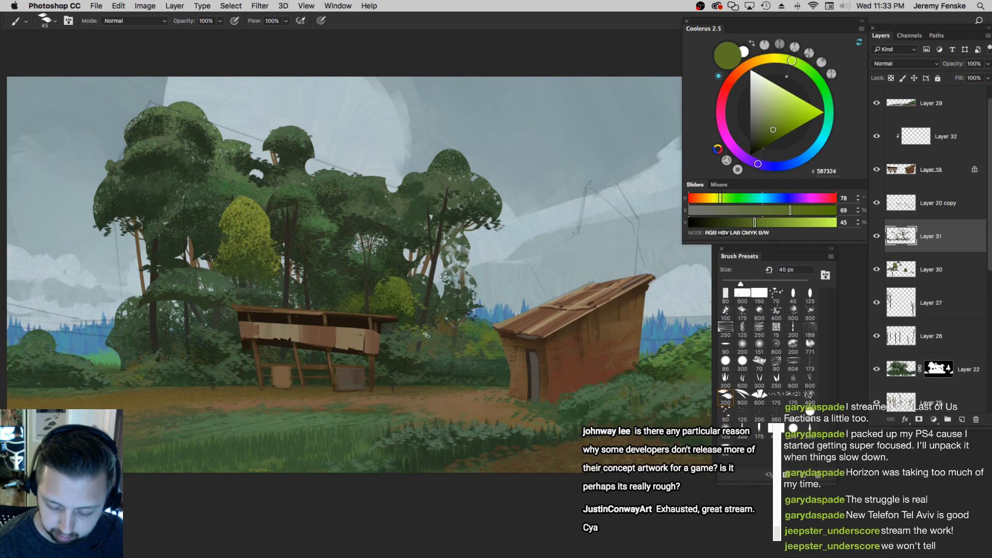
pyautogui.press(']')
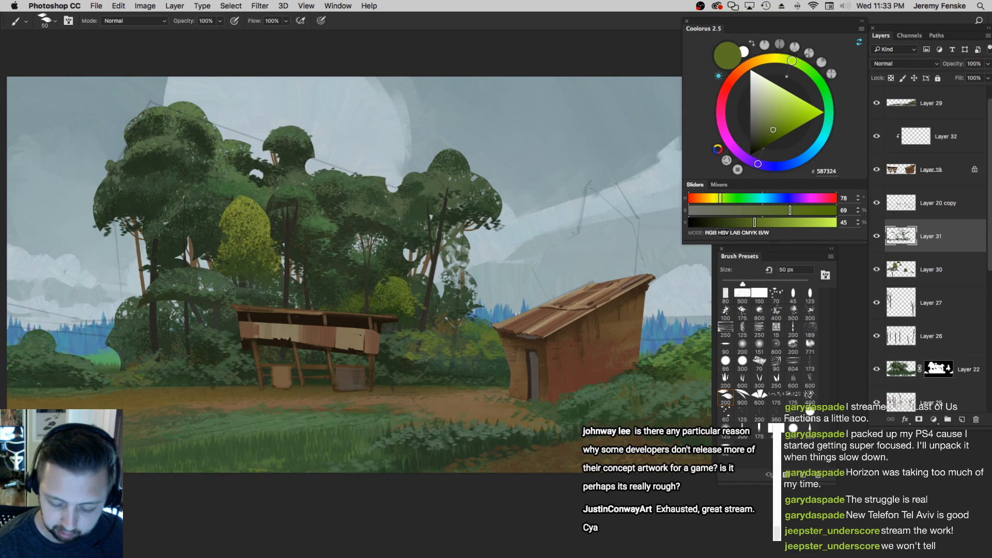
# Build up the bushes between the huts with #5A7225 leaves and softer #647837 highlights at 40 to 50 px
pyautogui.keyDown('alt'); pyautogui.click(478, 328); pyautogui.keyUp('alt')
pyautogui.press(']')
pyautogui.press('[')
pyautogui.press('[')
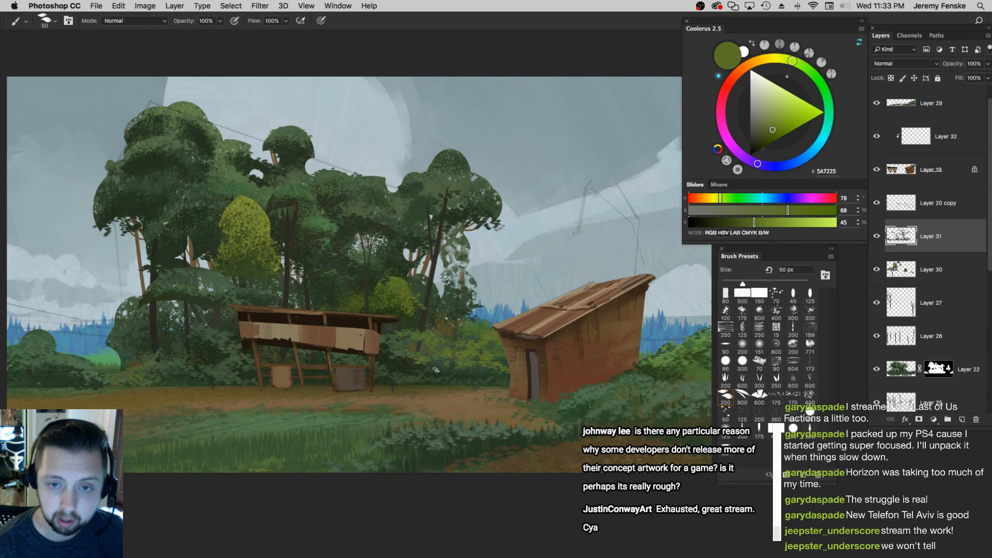
pyautogui.click(768, 210)
pyautogui.click(758, 223)
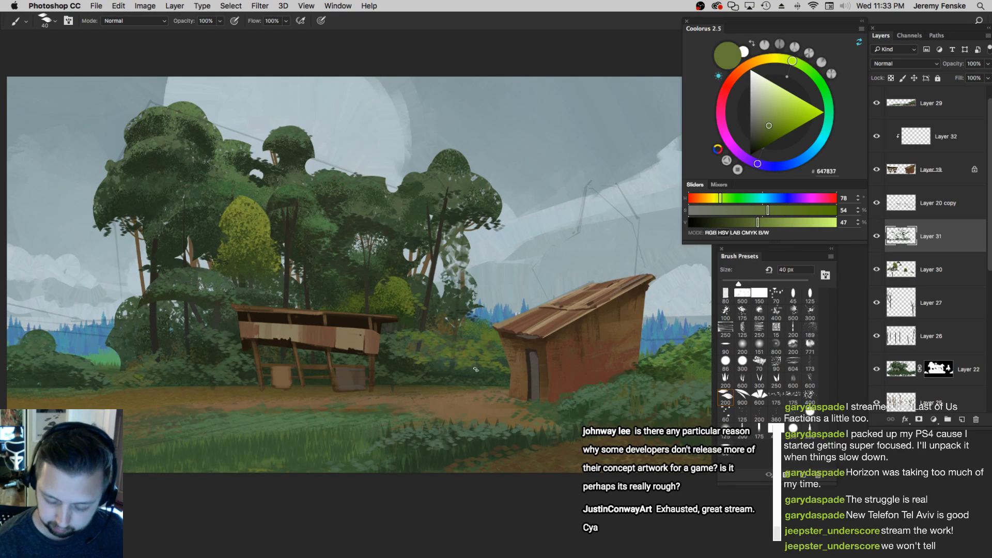
pyautogui.press(']')
# Paint dark green foliage around the left trunks beside the yellow tree, deepening #2E4027 to #273A1F and sizing the brush between 45 and 70 px
pyautogui.moveTo(325, 357); pyautogui.dragTo(345, 352)
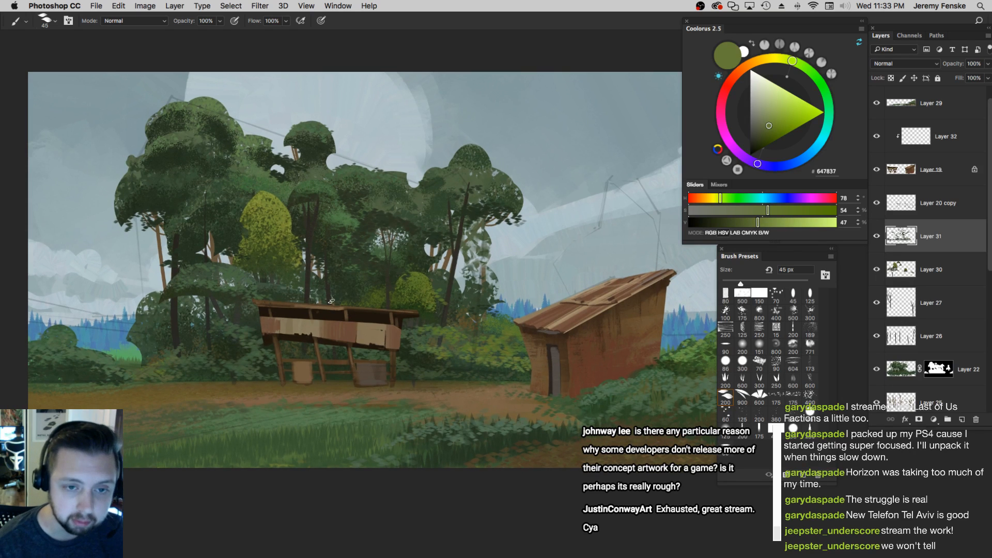
pyautogui.keyDown('alt'); pyautogui.click(232, 269); pyautogui.keyUp('alt')
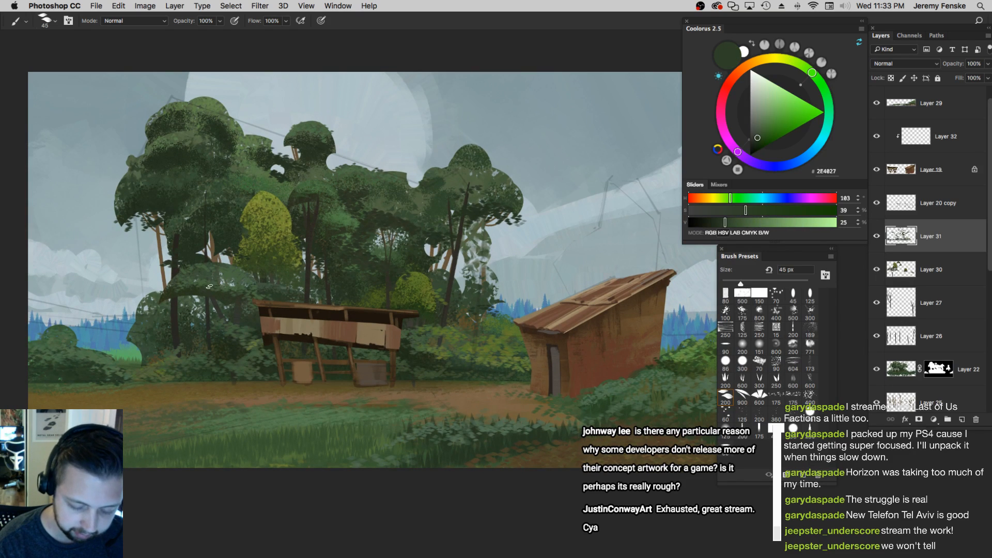
pyautogui.press(']')
pyautogui.press(']')
pyautogui.press(']')
pyautogui.press(']')
pyautogui.moveTo(746, 211); pyautogui.dragTo(756, 211)
pyautogui.click(722, 222)
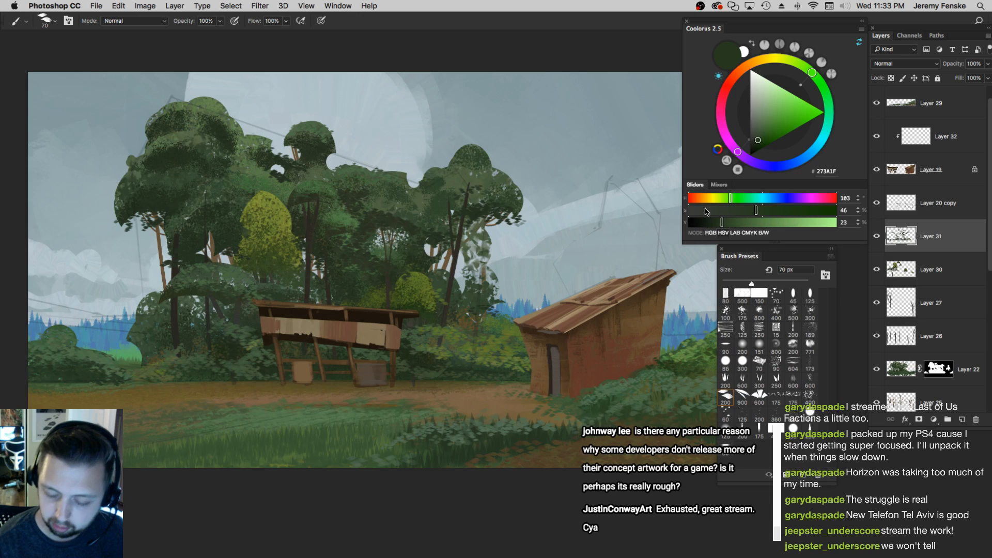
pyautogui.press('[')
pyautogui.press('[')
pyautogui.press('[')
pyautogui.press('[')
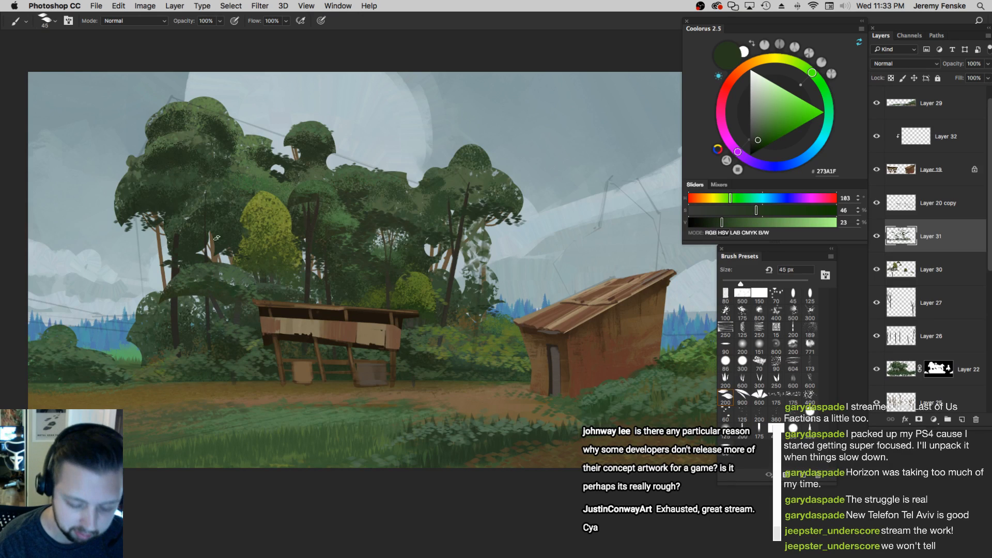
# Deepen the shadowed foliage under the left tree's crown with #1E2C18 leaves at 40 to 60 px
pyautogui.click(714, 222)
pyautogui.click(713, 223)
pyautogui.press(']')
pyautogui.press(']')
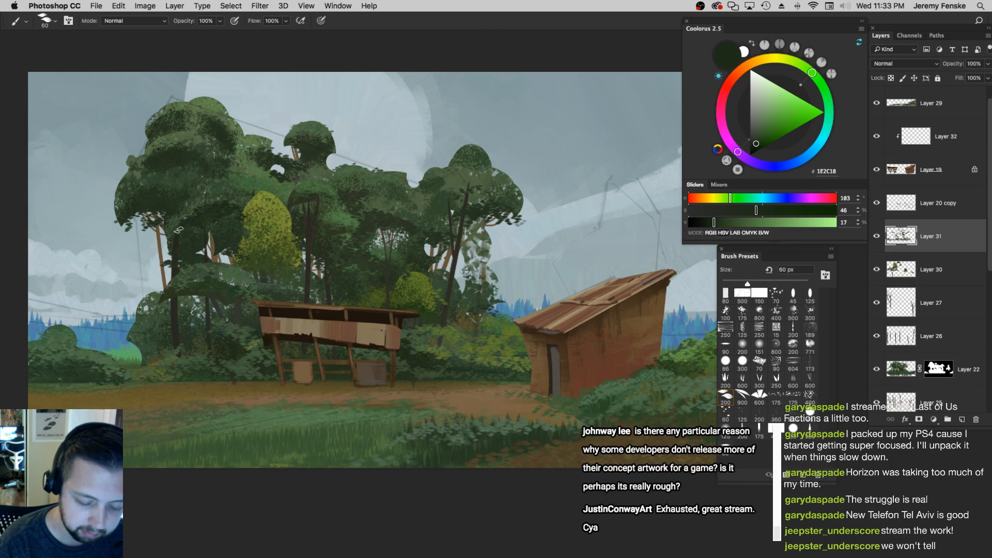
pyautogui.press('[')
pyautogui.press('[')
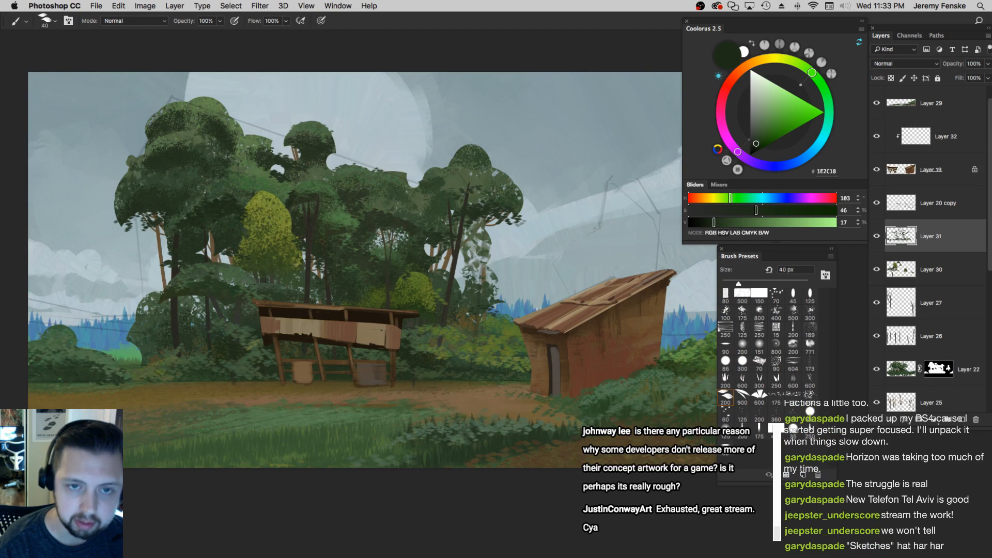
# Scatter yellow-green leaves in #7A8D2F and #76882D over the left tree's crown above the yellow tree at 30 to 50 px
pyautogui.keyDown('alt'); pyautogui.click(269, 203); pyautogui.keyUp('alt')
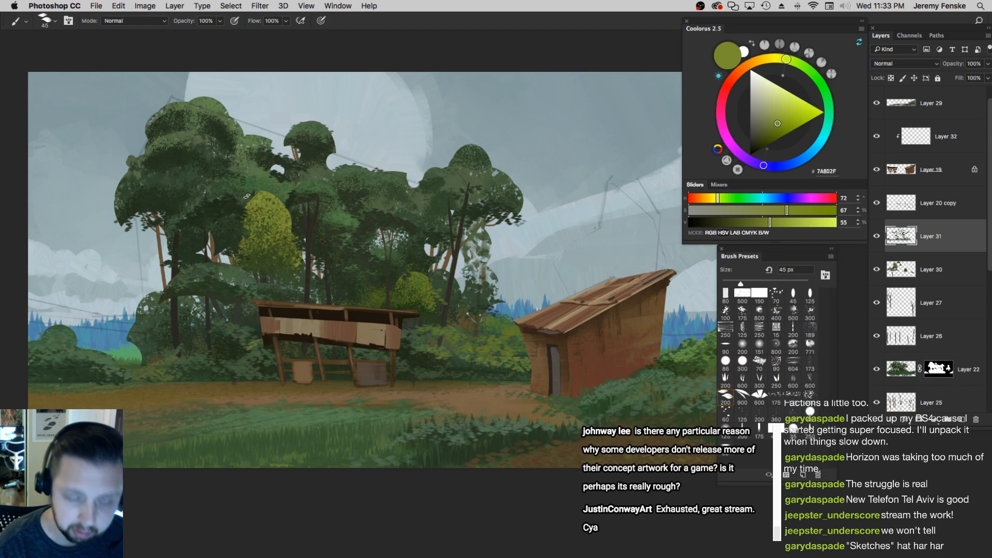
pyautogui.press(']')
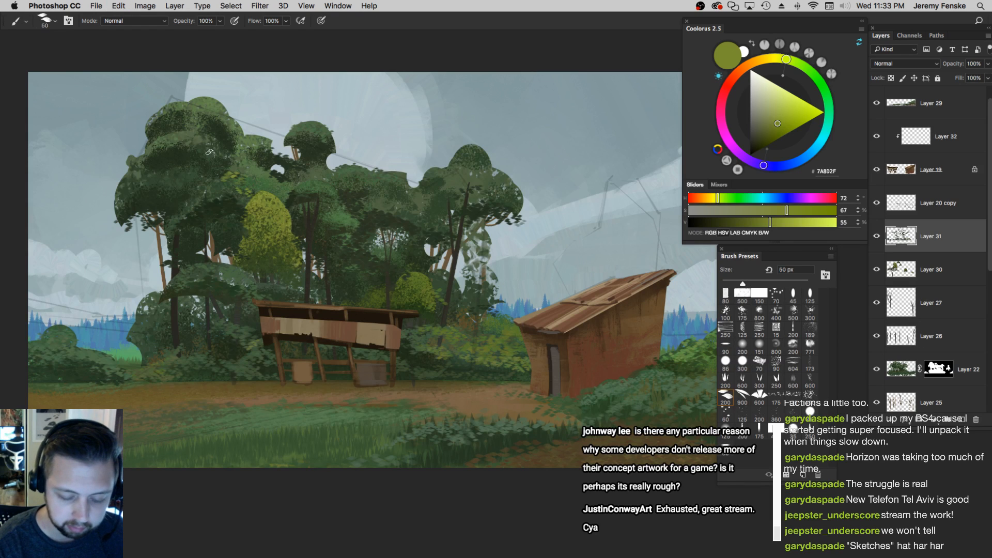
pyautogui.moveTo(782, 219); pyautogui.dragTo(770, 221)
pyautogui.press('[')
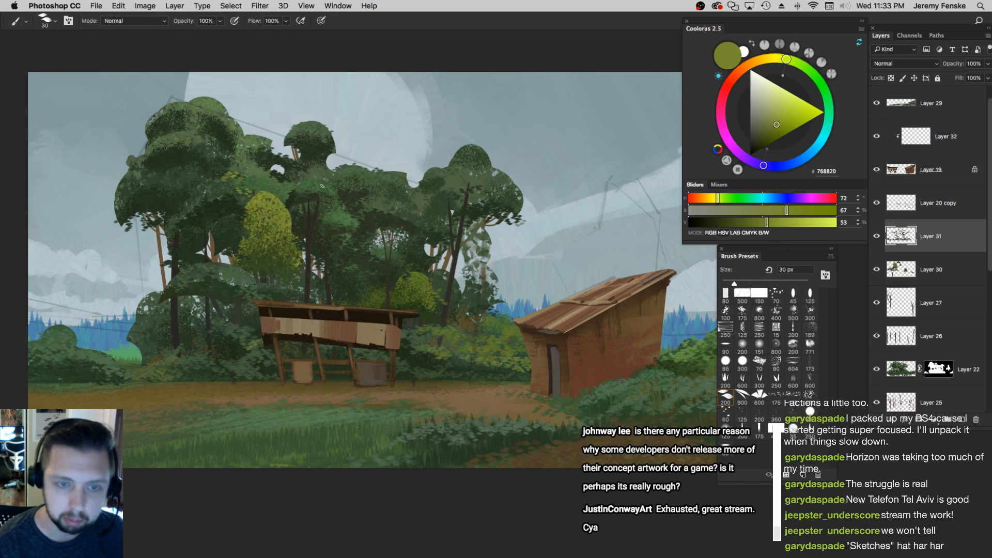
pyautogui.press(']')
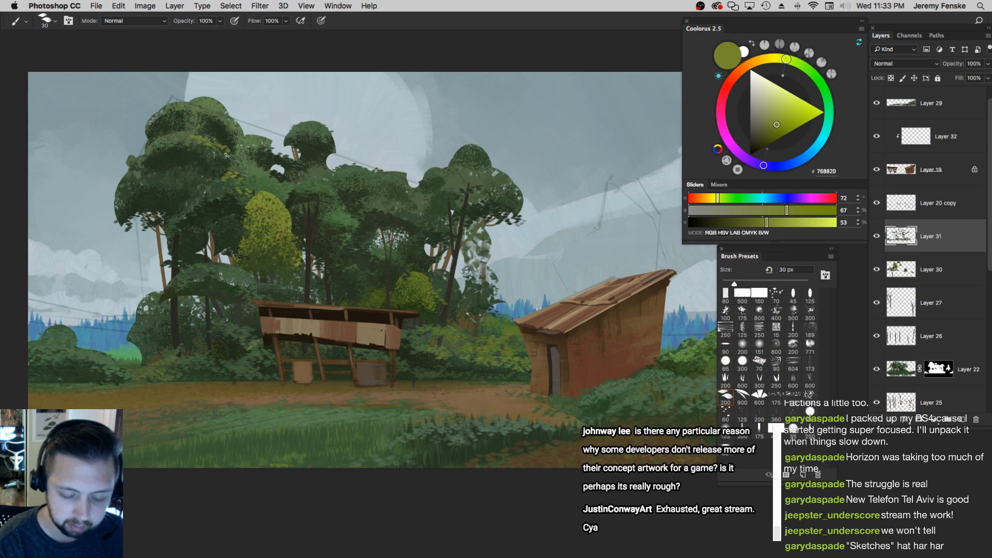
# Undo the stray leaf strokes and add #76882D leaves around the small yellow-green bush behind the open hut at 30 to 45 px
pyautogui.press('super+alt+z')
pyautogui.press('super+alt+z')
pyautogui.press(']')
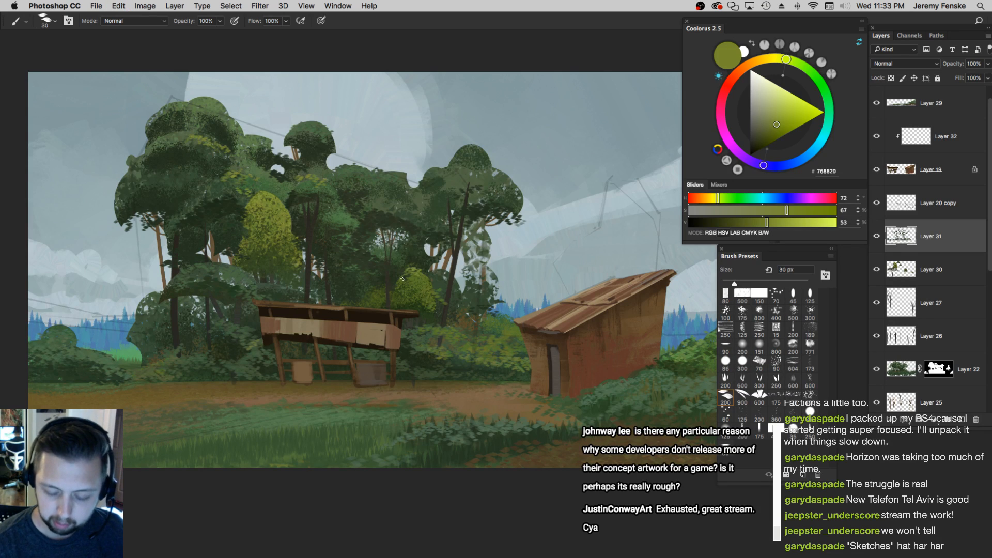
pyautogui.press('super+alt+z')
pyautogui.moveTo(413, 284); pyautogui.dragTo(432, 297)
pyautogui.press(']')
pyautogui.press(']')
pyautogui.click(445, 315)
pyautogui.press('super+alt+z')
pyautogui.press('[')
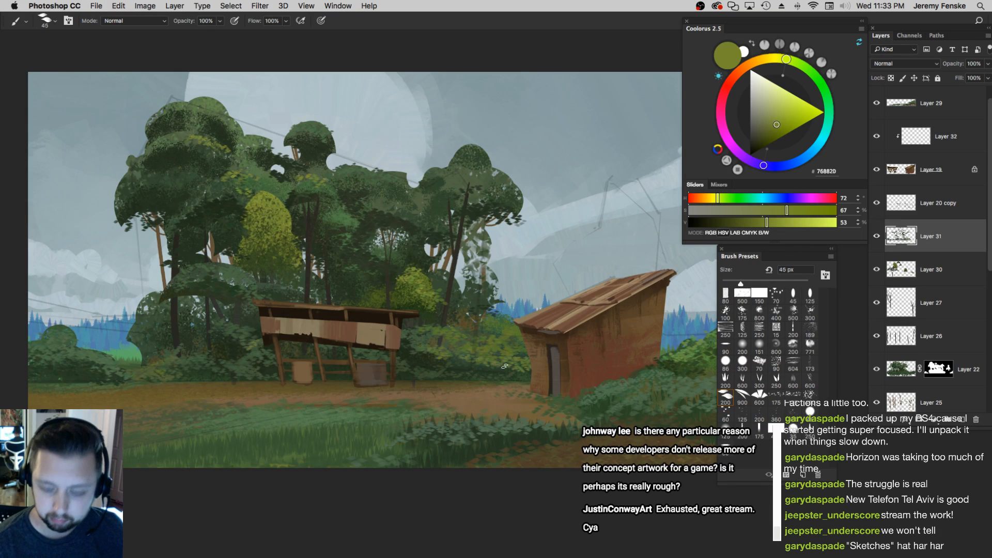
pyautogui.press('z')
pyautogui.moveTo(507, 361)
pyautogui.mouseDown()
pyautogui.moveTo(485, 363)
pyautogui.moveTo(499, 361)
pyautogui.mouseUp()
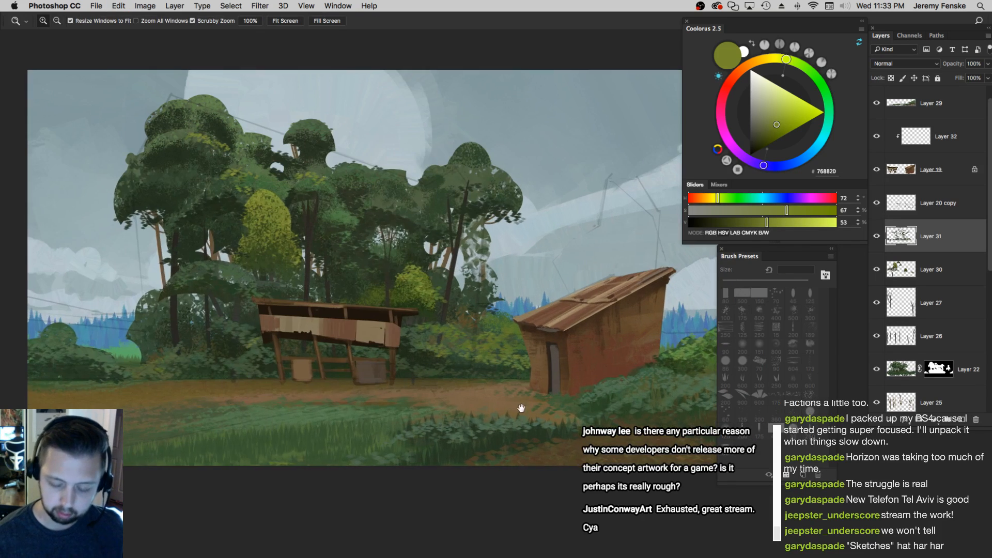
pyautogui.moveTo(441, 370); pyautogui.dragTo(490, 361)
pyautogui.moveTo(288, 348)
pyautogui.mouseDown()
pyautogui.moveTo(282, 357)
pyautogui.moveTo(292, 355)
pyautogui.mouseUp()
pyautogui.moveTo(310, 371); pyautogui.dragTo(413, 375)
pyautogui.press('b')
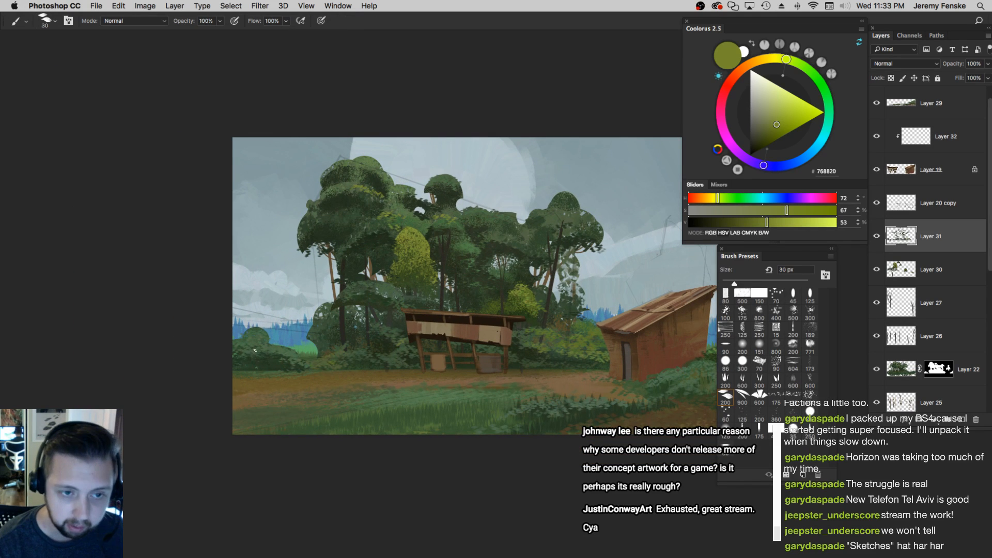
# Paint small leaves along the lower edge of the undergrowth in #2E3E25, #283920, #48593B and #4C4A27 at 40 px
pyautogui.keyDown('alt'); pyautogui.click(271, 361); pyautogui.keyUp('alt')
pyautogui.press('super+z')
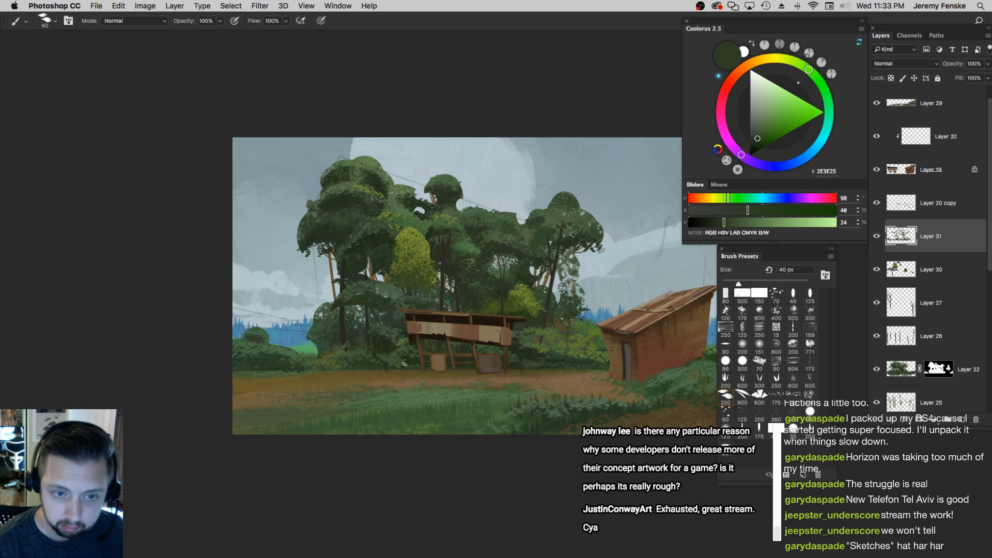
pyautogui.keyDown('alt'); pyautogui.click(360, 358); pyautogui.keyUp('alt')
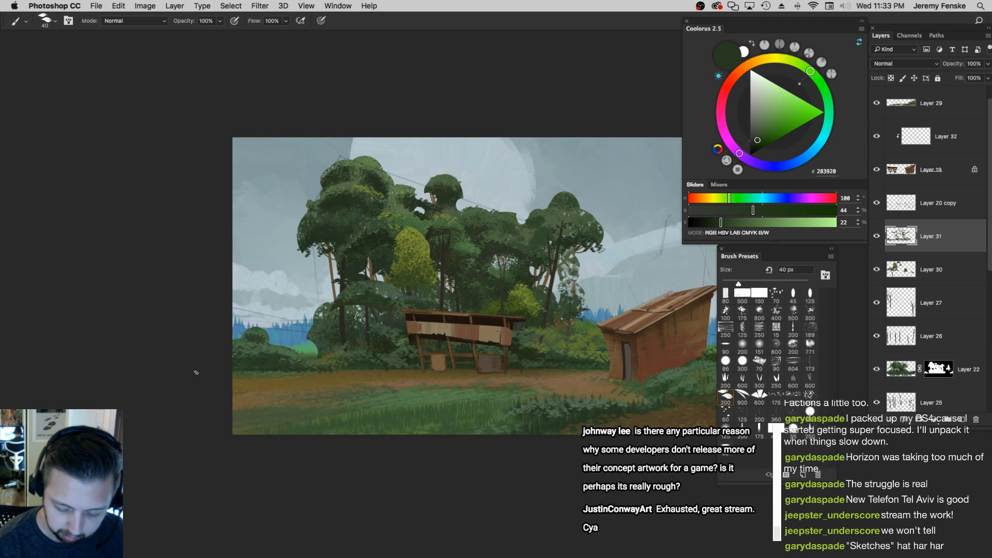
pyautogui.keyDown('alt'); pyautogui.click(398, 355); pyautogui.keyUp('alt')
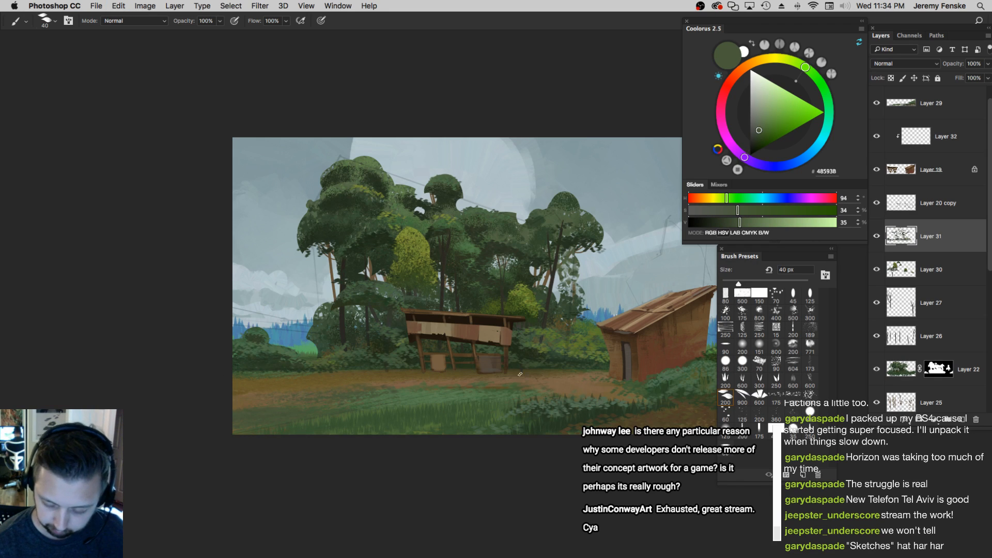
pyautogui.keyDown('alt'); pyautogui.click(492, 368); pyautogui.keyUp('alt')
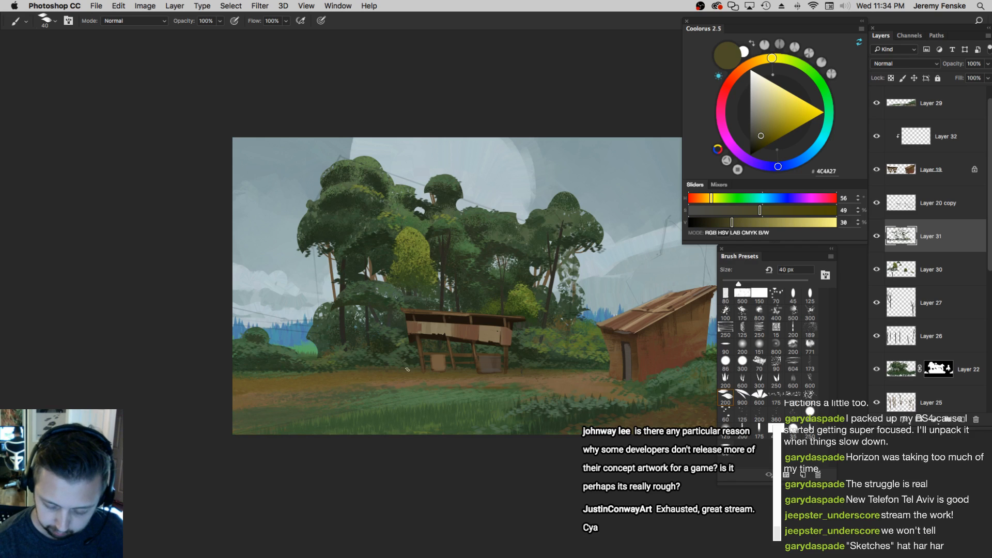
# Paint dark brown #44381E ground shadows around the base of the open hut with the flat horizontal brush at 200 to 250 px
pyautogui.moveTo(539, 365); pyautogui.dragTo(514, 363)
pyautogui.keyDown('super'); pyautogui.click(510, 363); pyautogui.keyUp('super')
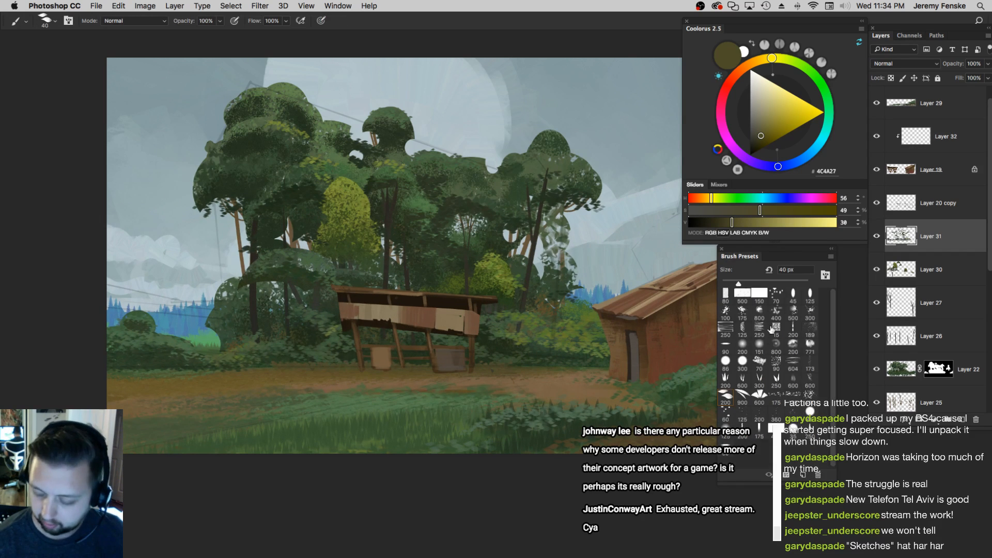
pyautogui.click(725, 345)
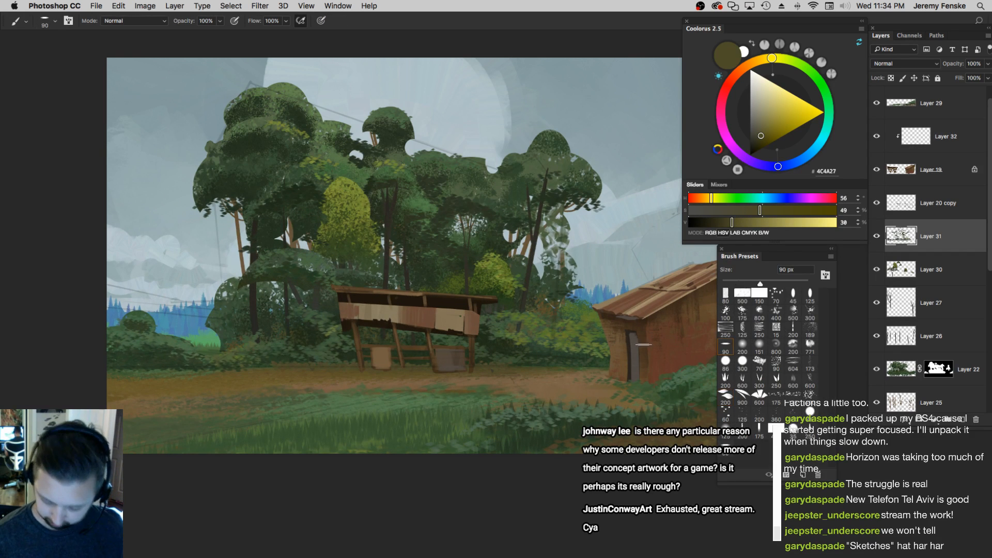
pyautogui.keyDown('alt'); pyautogui.click(413, 369); pyautogui.keyUp('alt')
pyautogui.press(']')
pyautogui.moveTo(762, 209); pyautogui.dragTo(771, 210)
pyautogui.click(727, 222)
pyautogui.click(705, 198)
pyautogui.press(']')
pyautogui.press(']')
pyautogui.press(']')
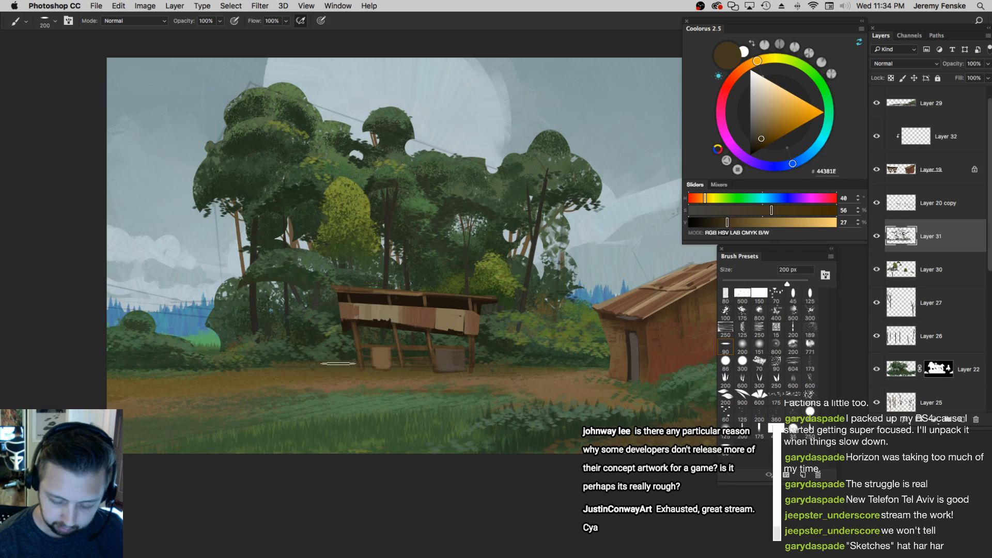
pyautogui.press(']')
pyautogui.press(']')
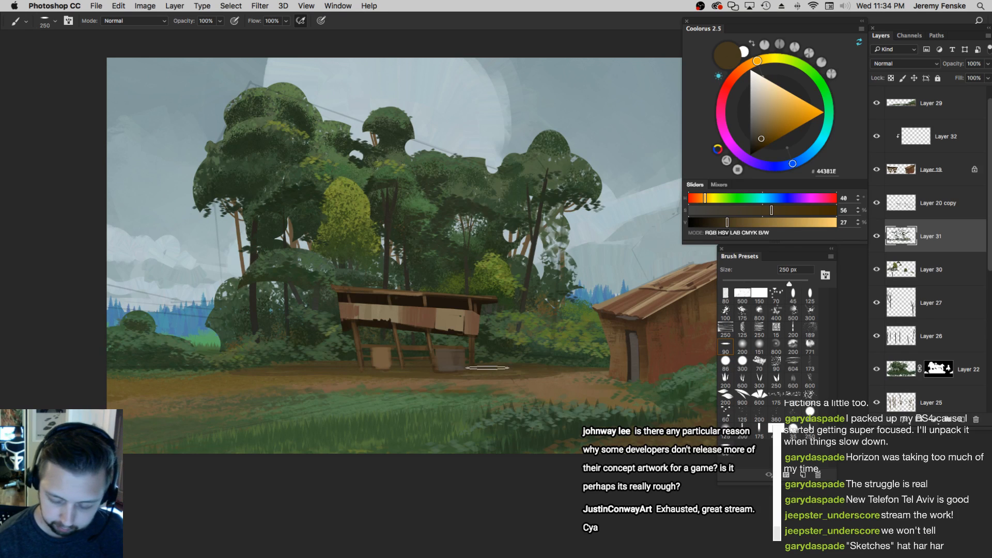
# Extend the #44381E ground shadow from the open hut toward the walled hut, enlarging the brush to 400 px
pyautogui.press(']')
pyautogui.press(']')
pyautogui.press(']')
pyautogui.press(']')
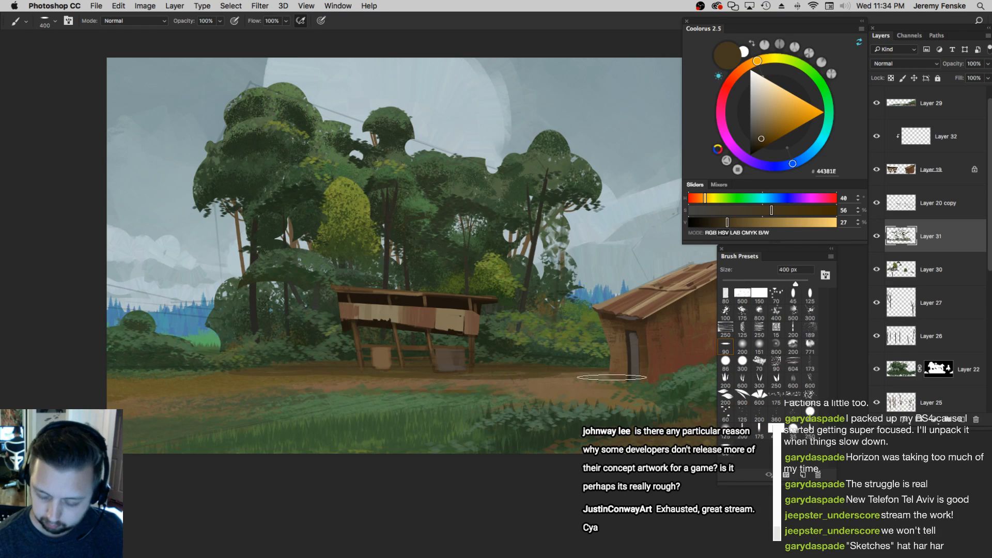
# Blend browns #443619, #594721 and #68562E into the dirt path before the open hut, sizing the flat brush between 400 and 700 px
pyautogui.click(782, 210)
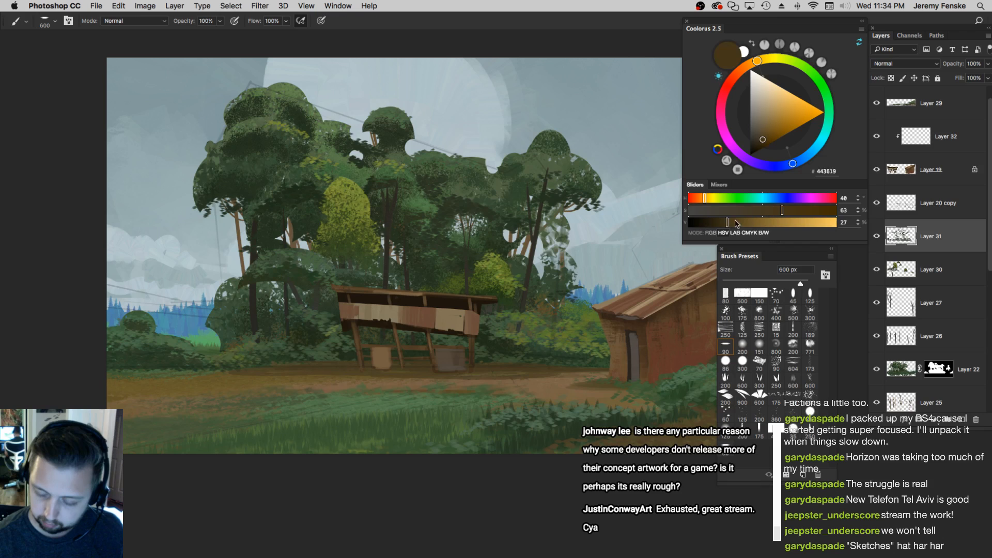
pyautogui.click(739, 222)
pyautogui.press(']')
pyautogui.press(']')
pyautogui.press('[')
pyautogui.press('[')
pyautogui.press('[')
pyautogui.press('[')
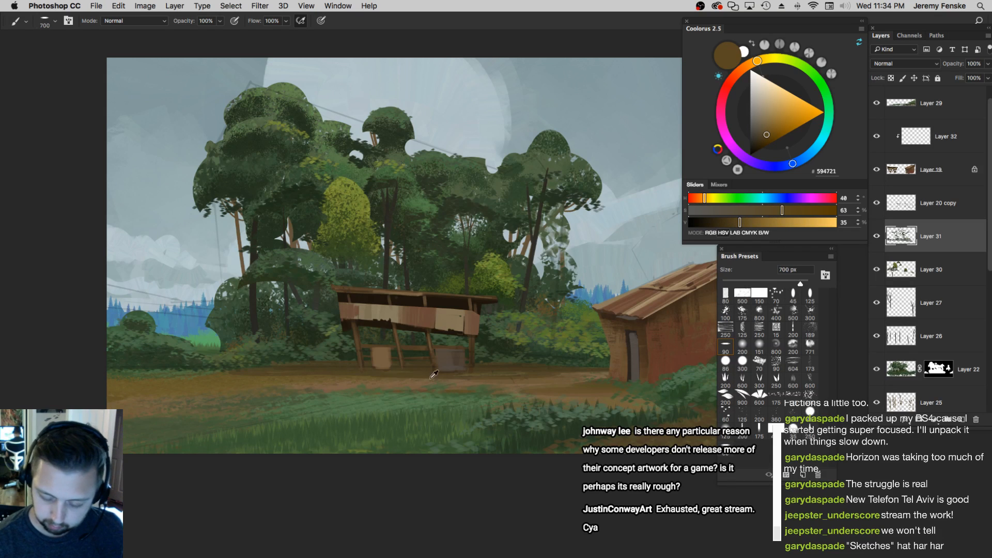
pyautogui.keyDown('alt'); pyautogui.click(409, 381); pyautogui.keyUp('alt')
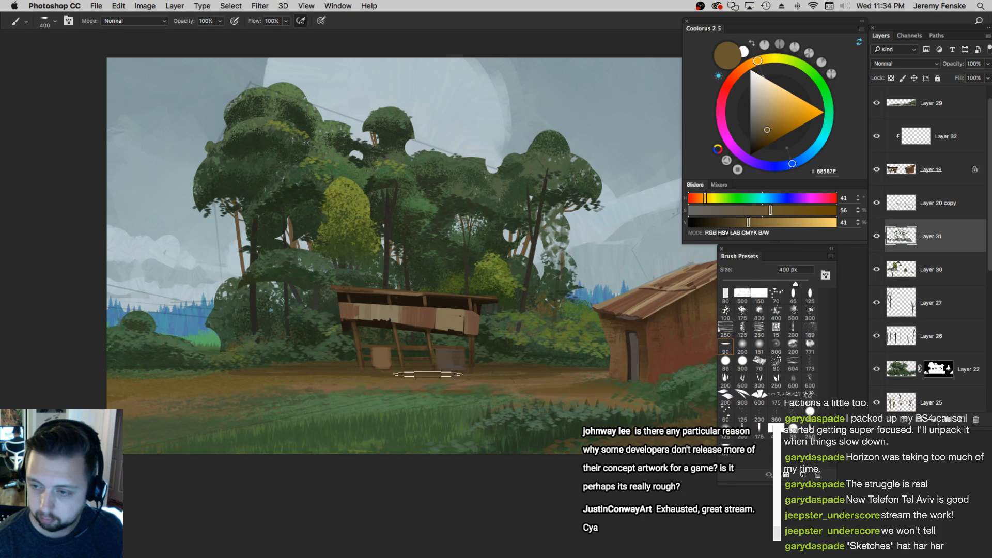
pyautogui.moveTo(421, 375); pyautogui.dragTo(419, 377)
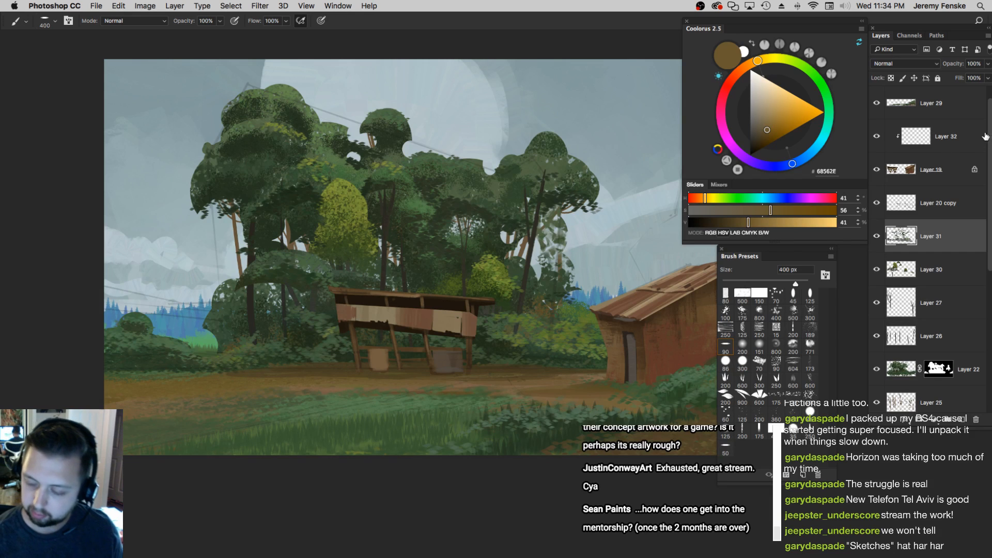
# Examine the huts, dirt path and overall composition both close up and as a whole
pyautogui.moveTo(987, 135); pyautogui.dragTo(989, 101)
pyautogui.press('z')
pyautogui.keyDown('alt'); pyautogui.click(538, 336); pyautogui.keyUp('alt')
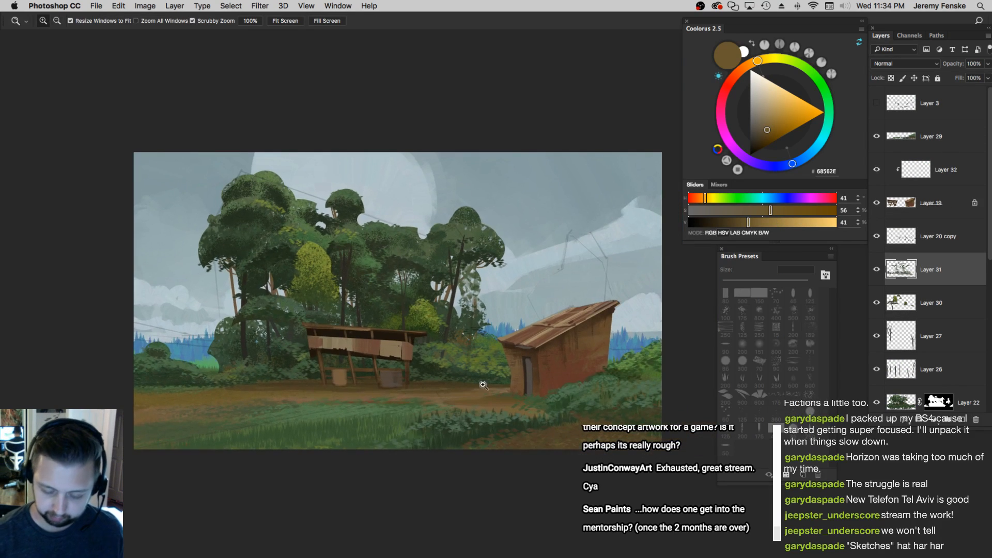
pyautogui.click(501, 395)
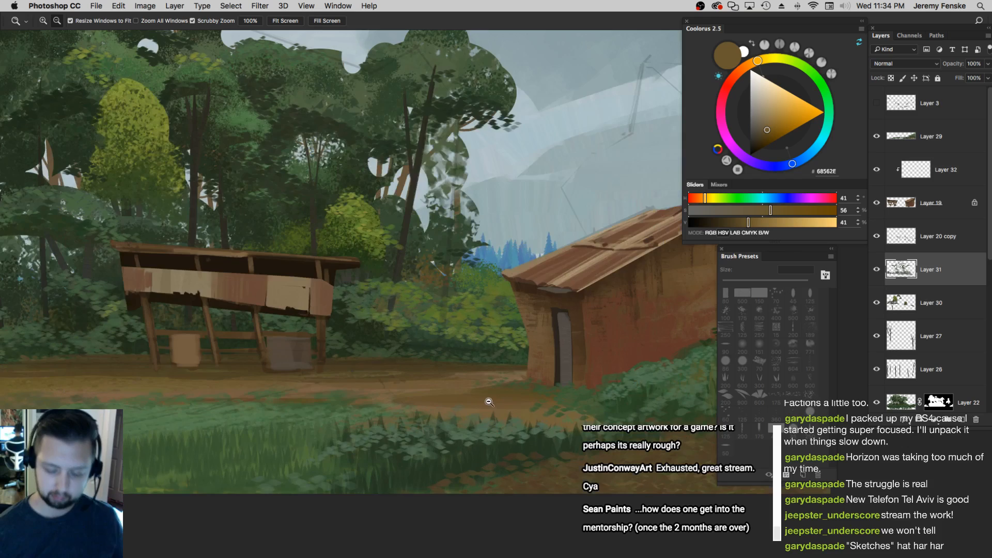
pyautogui.keyDown('alt'); pyautogui.click(491, 395); pyautogui.keyUp('alt')
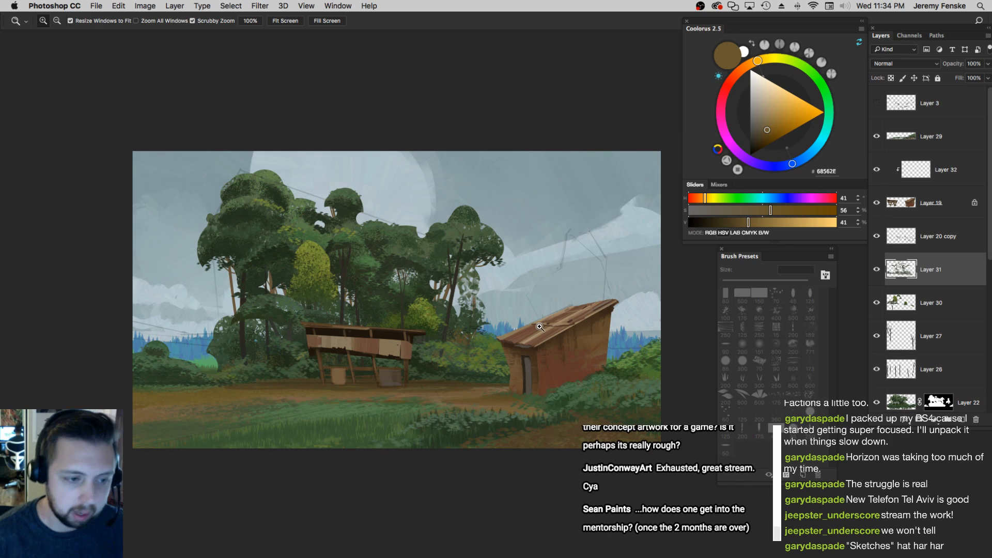
pyautogui.click(506, 336)
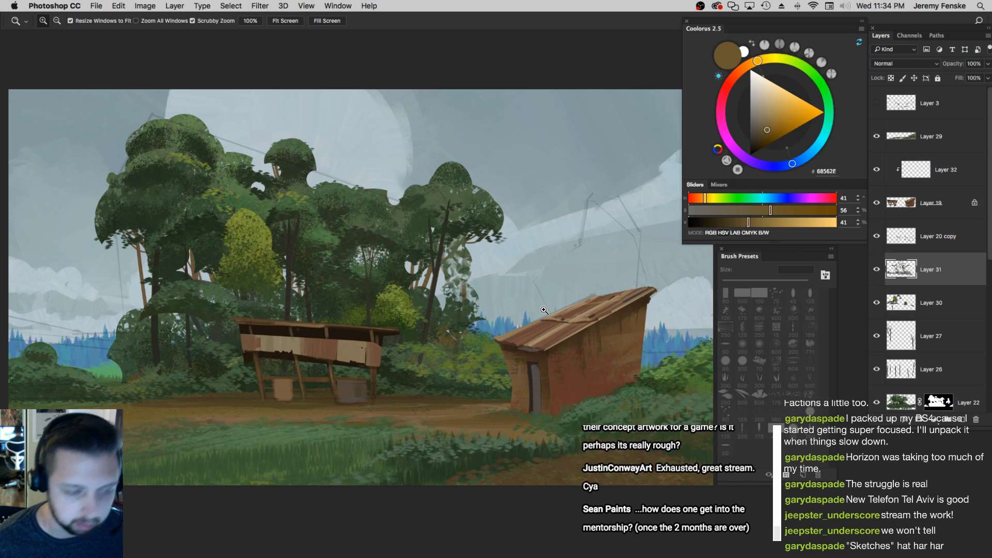
pyautogui.keyDown('alt'); pyautogui.click(615, 349); pyautogui.keyUp('alt')
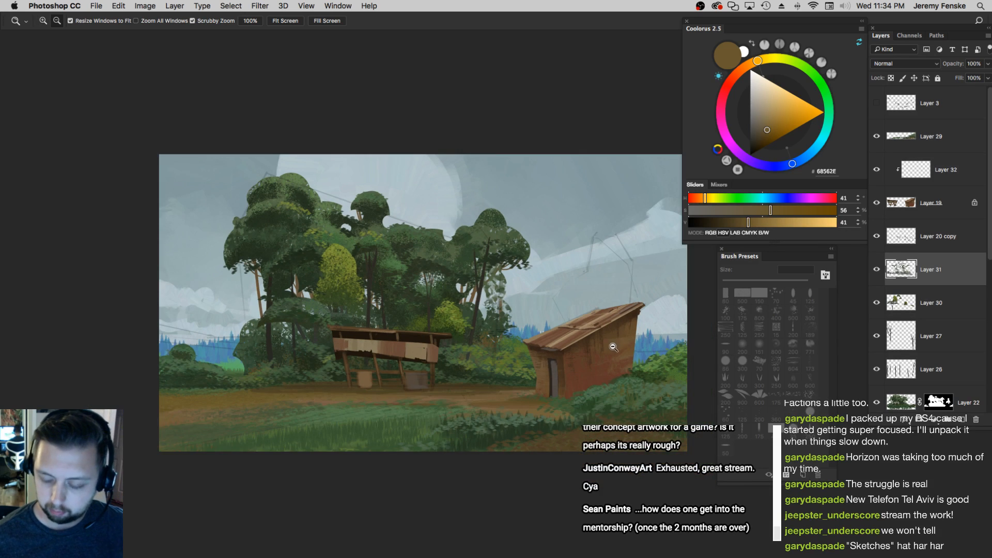
pyautogui.click(630, 357)
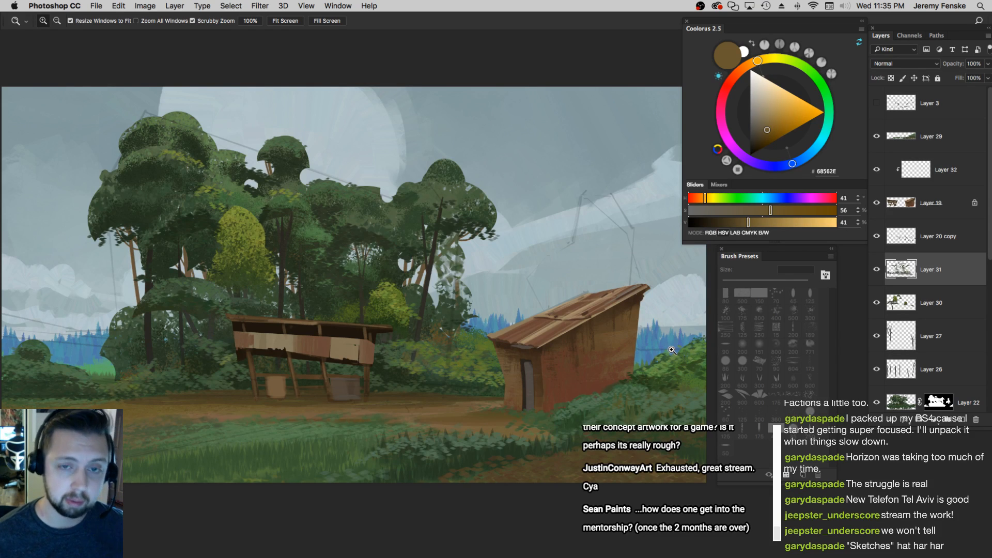
pyautogui.keyDown('alt'); pyautogui.click(450, 331); pyautogui.keyUp('alt')
pyautogui.click(448, 338)
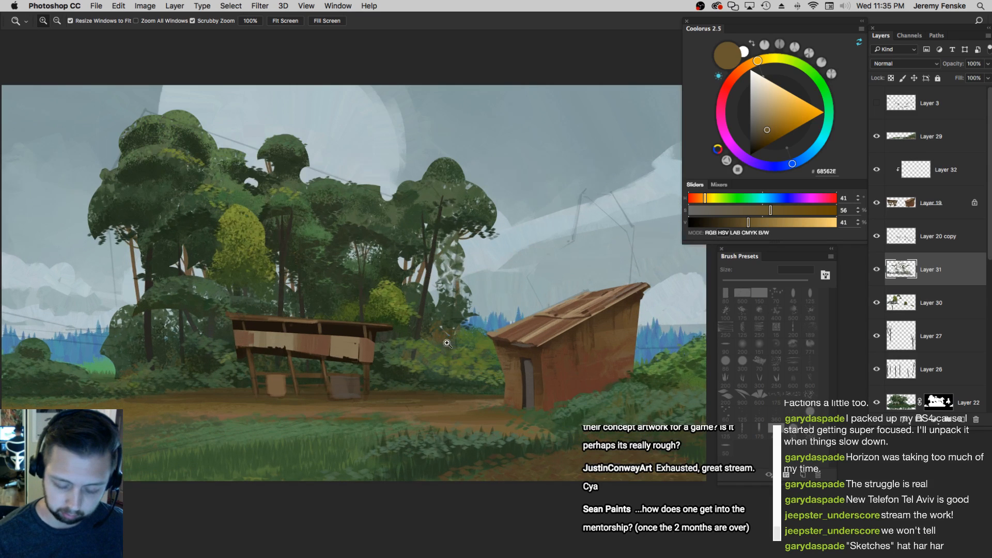
# Add #3D5638 leaves where the undergrowth meets the path beside the open hut, reducing the leaf brush to 50 px and undoing stray strokes
pyautogui.press('b')
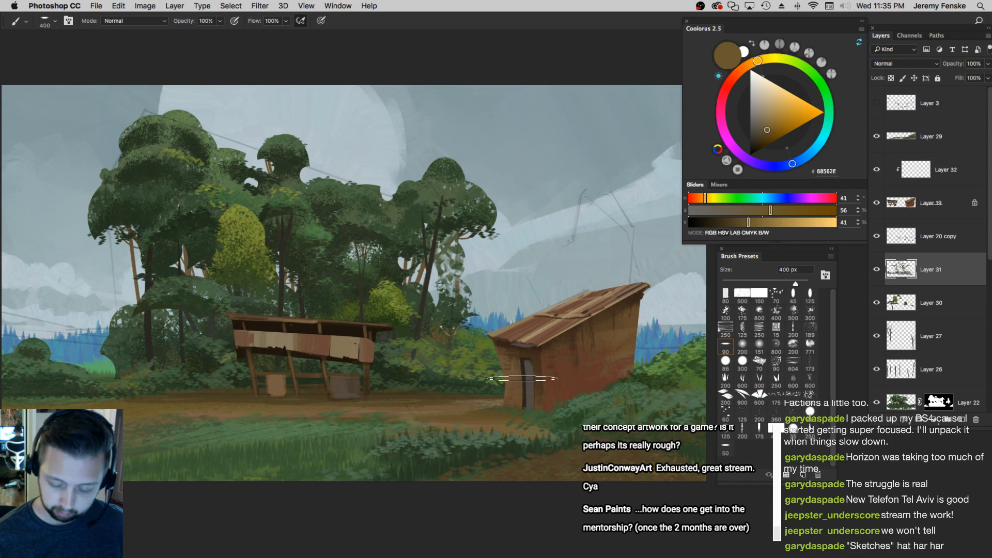
pyautogui.moveTo(433, 415); pyautogui.dragTo(502, 411)
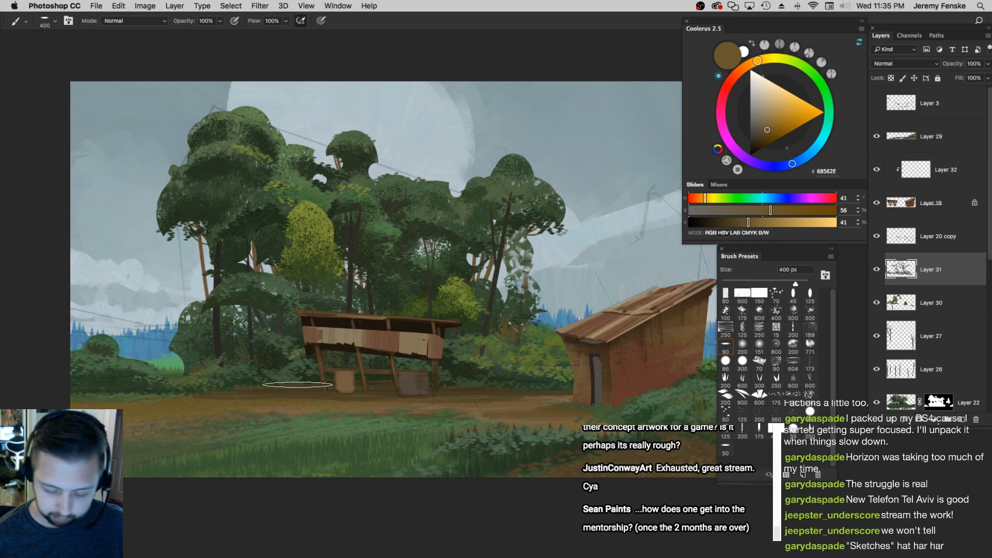
pyautogui.keyDown('alt'); pyautogui.click(295, 373); pyautogui.keyUp('alt')
pyautogui.click(726, 395)
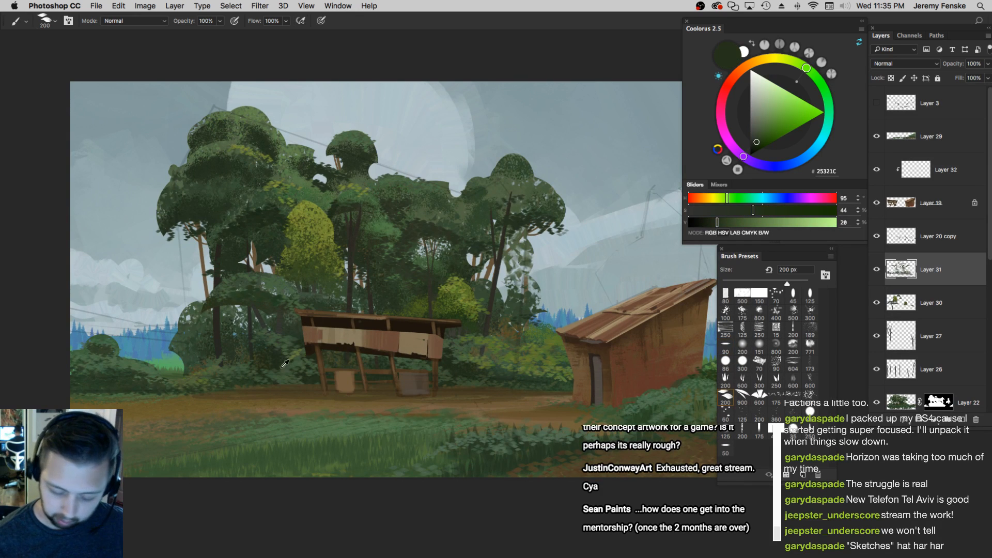
pyautogui.keyDown('alt'); pyautogui.click(289, 368); pyautogui.keyUp('alt')
pyautogui.press('[')
pyautogui.press('[')
pyautogui.press('[')
pyautogui.press('[')
pyautogui.click(312, 384)
pyautogui.press('super+z')
pyautogui.press('[')
pyautogui.press('[')
pyautogui.press('[')
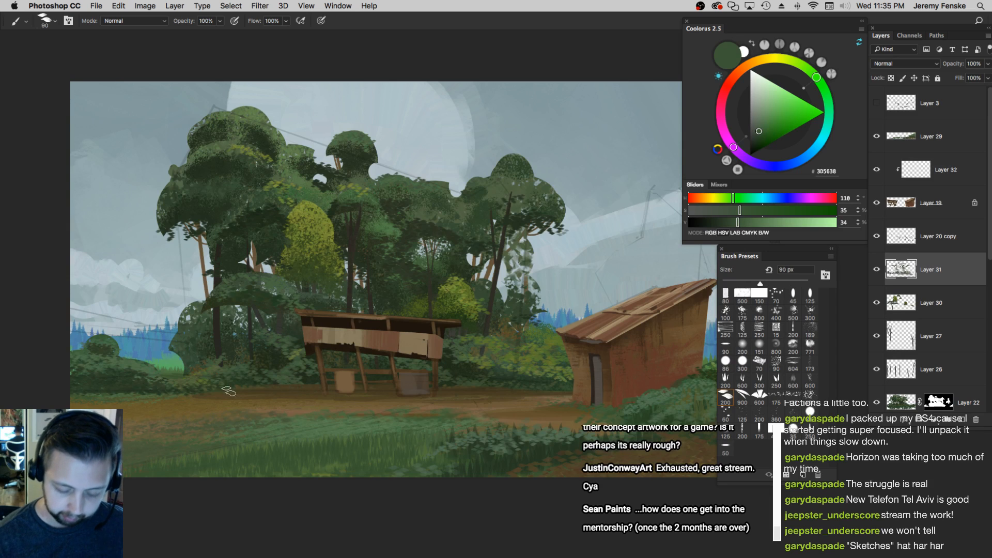
pyautogui.press('[')
pyautogui.press('[')
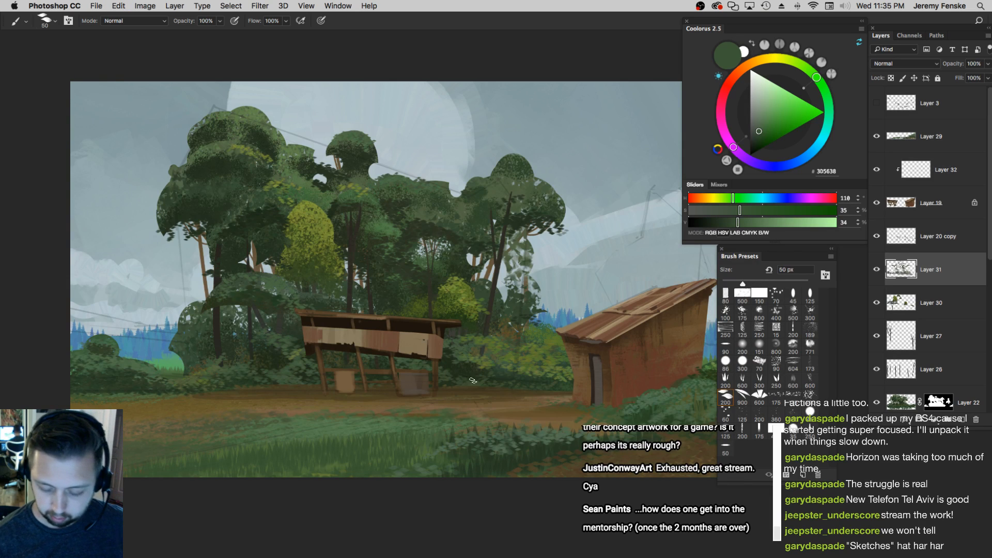
pyautogui.press('super+z')
# Paint leaves over the low bushes at the painting's far left in #4B6E4B, #2A3E26 and #446440 at 40 to 45 px
pyautogui.moveTo(149, 364); pyautogui.dragTo(219, 361)
pyautogui.keyDown('alt'); pyautogui.click(207, 373); pyautogui.keyUp('alt')
pyautogui.press('[')
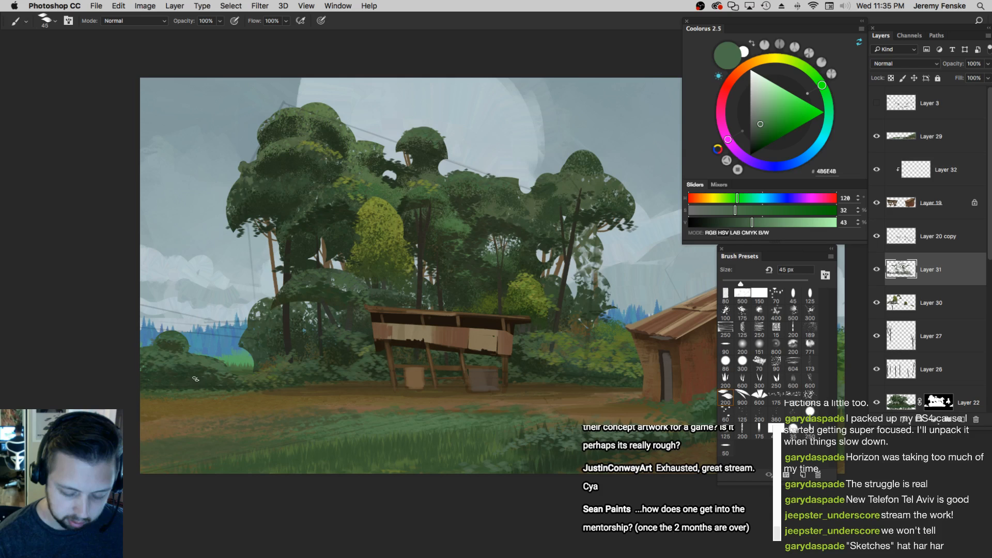
pyautogui.moveTo(196, 379); pyautogui.dragTo(231, 378)
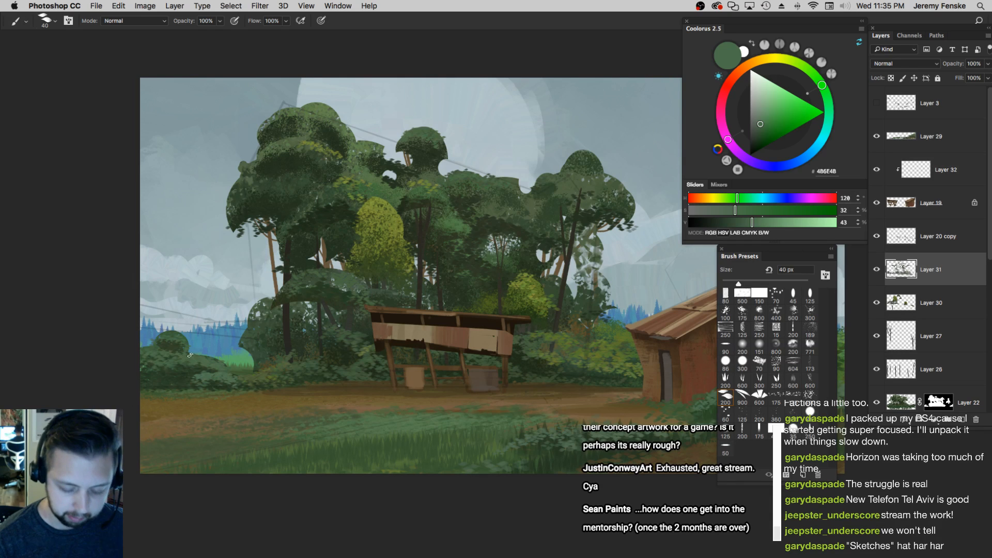
pyautogui.keyDown('alt'); pyautogui.click(182, 363); pyautogui.keyUp('alt')
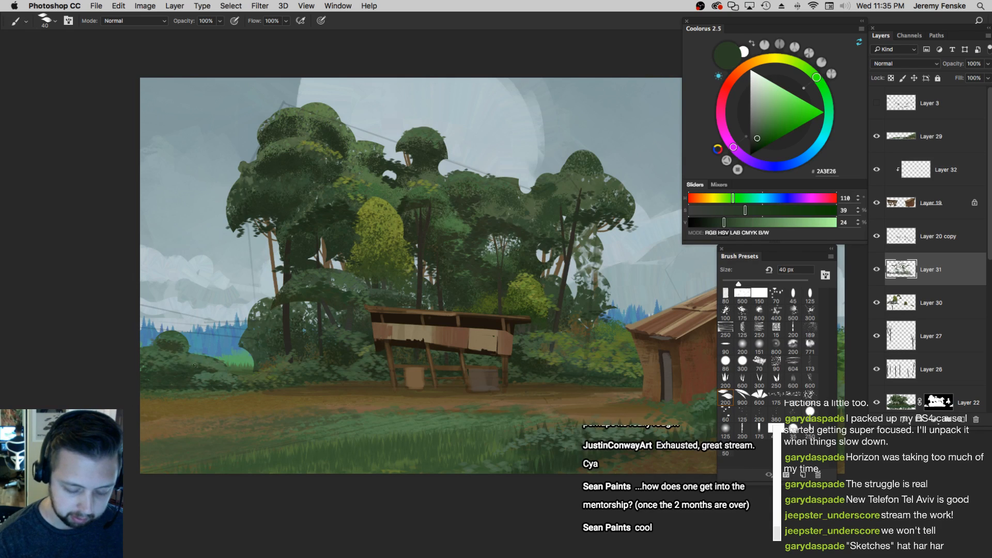
pyautogui.keyDown('alt'); pyautogui.click(153, 367); pyautogui.keyUp('alt')
pyautogui.press(']')
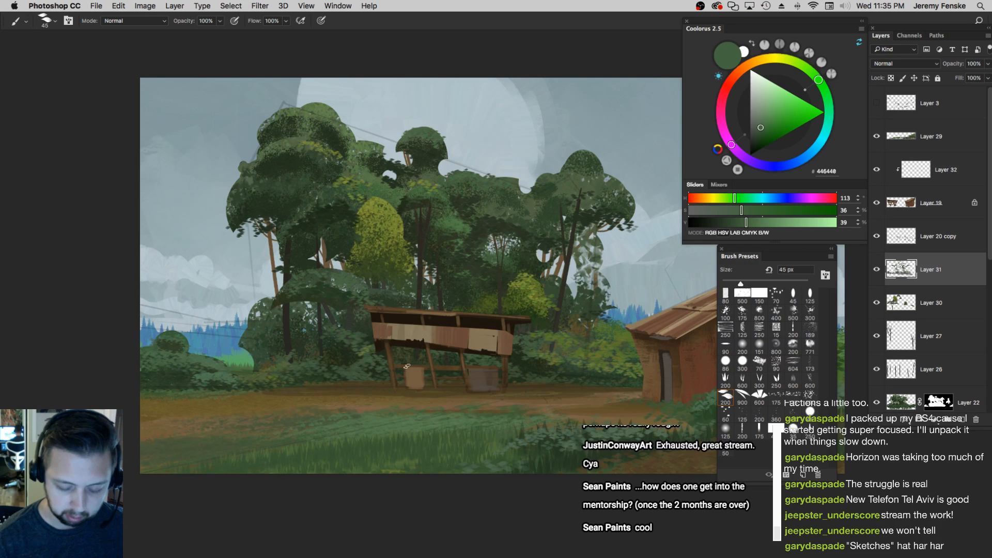
# Darken the base of the undergrowth on both sides of the open hut with #253720 and #2C351D leaves at 45 px
pyautogui.keyDown('alt'); pyautogui.click(312, 374); pyautogui.keyUp('alt')
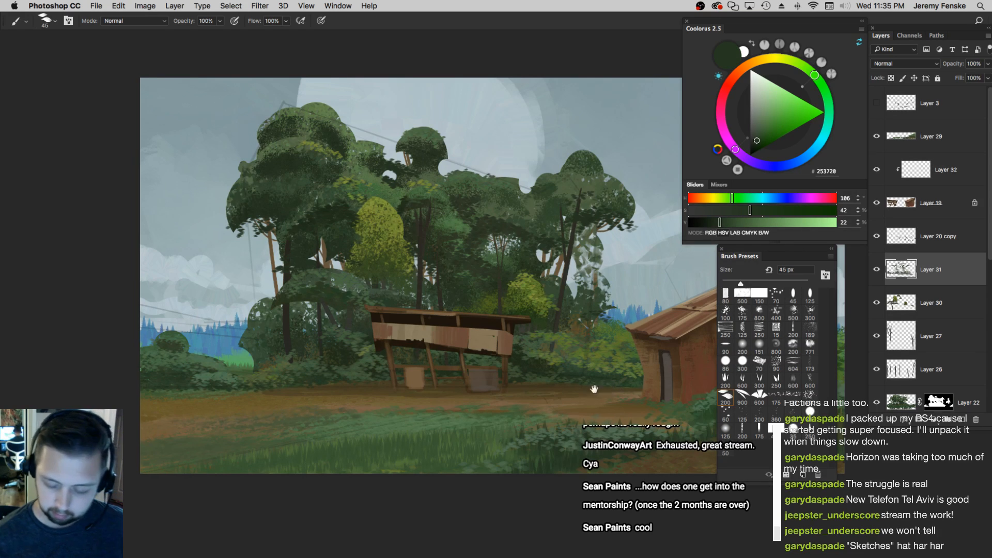
pyautogui.moveTo(597, 388); pyautogui.dragTo(576, 387)
pyautogui.keyDown('alt'); pyautogui.click(516, 379); pyautogui.keyUp('alt')
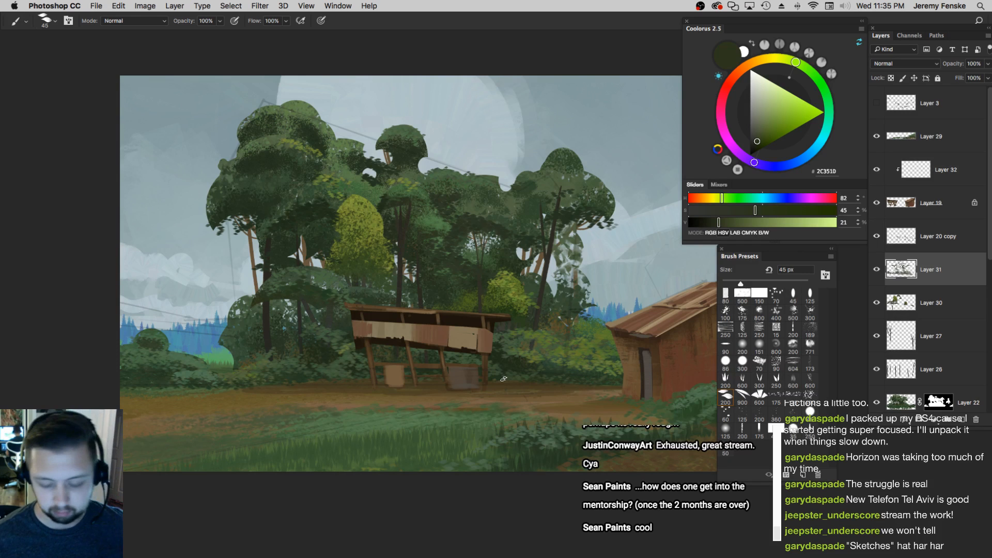
# Paint leaves over the middle trees' canopy in sampled #455A3A, #334029 and #23301B at 35 to 45 px
pyautogui.keyDown('alt'); pyautogui.click(481, 206); pyautogui.keyUp('alt')
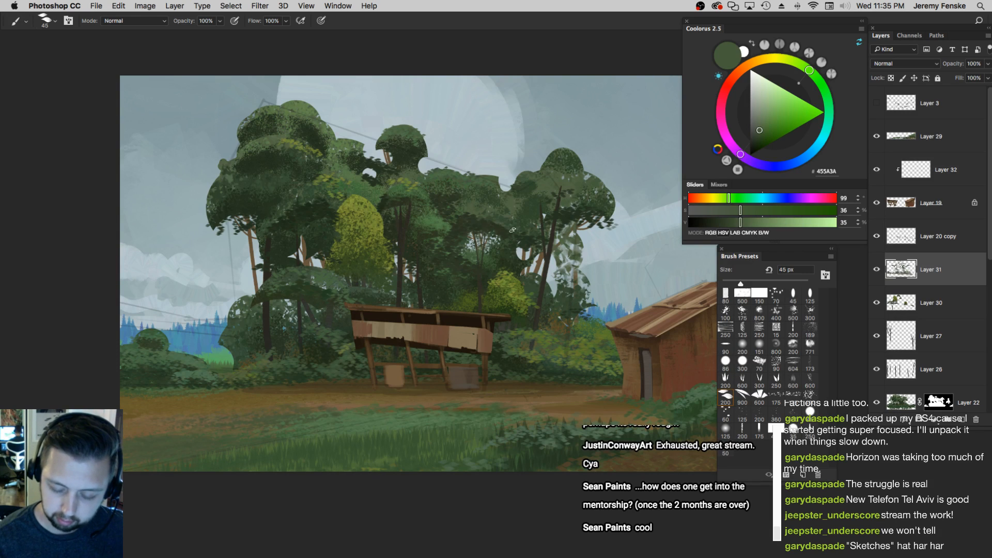
pyautogui.keyDown('alt'); pyautogui.click(469, 224); pyautogui.keyUp('alt')
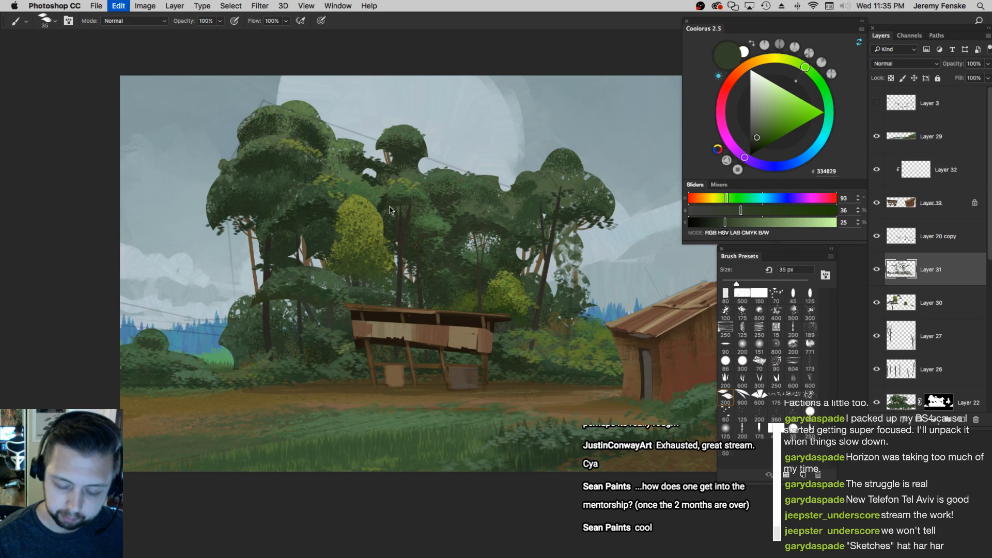
pyautogui.keyDown('alt'); pyautogui.click(405, 199); pyautogui.keyUp('alt')
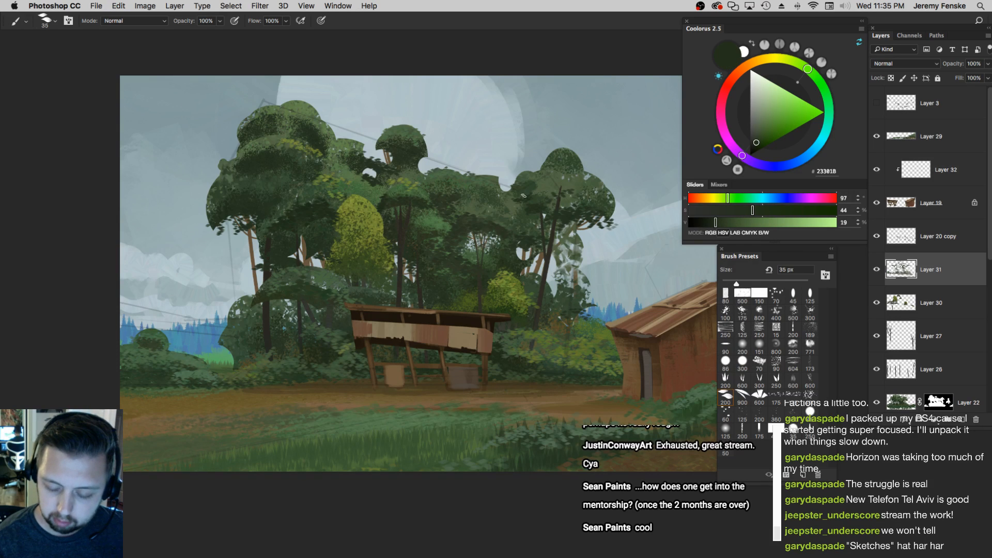
pyautogui.press(']')
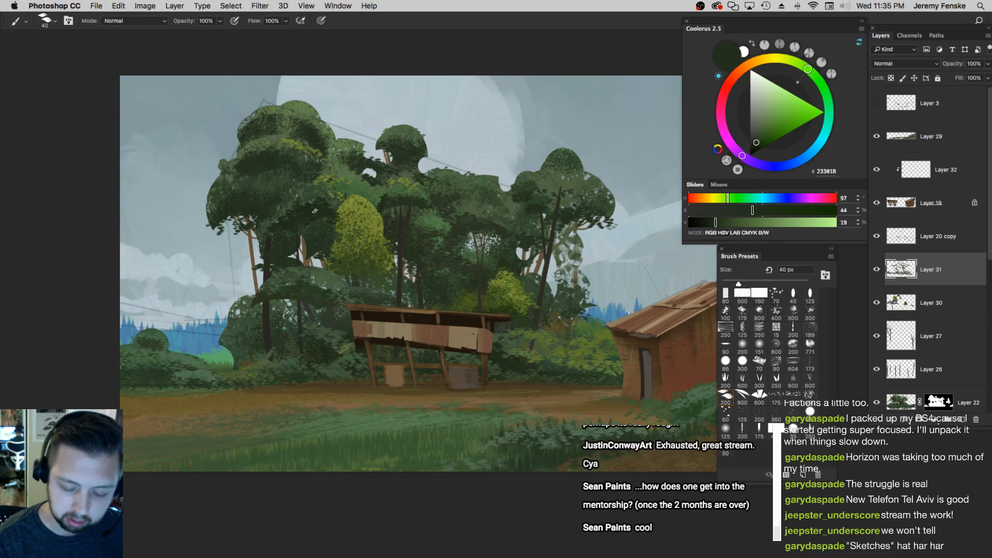
pyautogui.press(']')
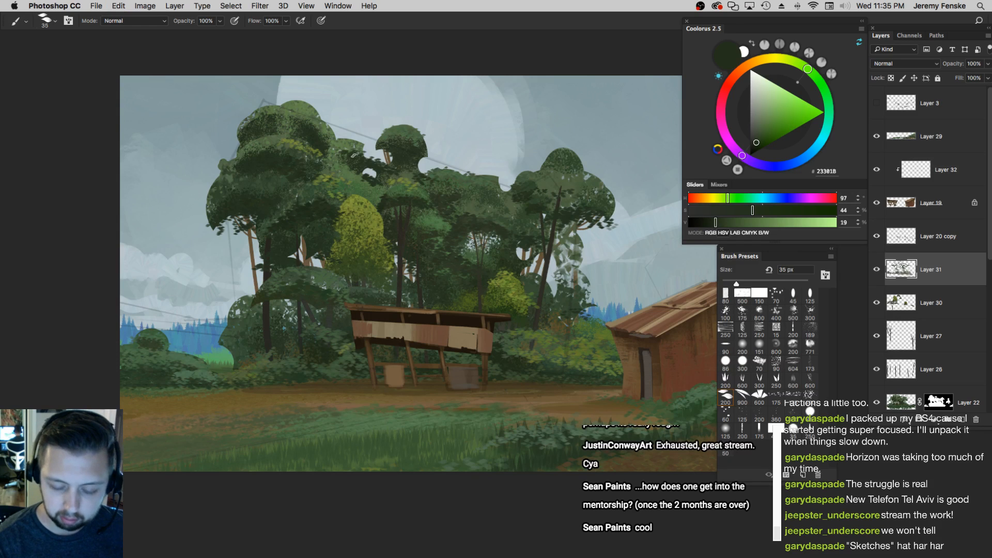
# Add lighter #537B46 and #486F3C leaves to the central foliage behind the open hut, and pick #2D3F23 for darker gaps at 40 px
pyautogui.keyDown('alt'); pyautogui.click(444, 227); pyautogui.keyUp('alt')
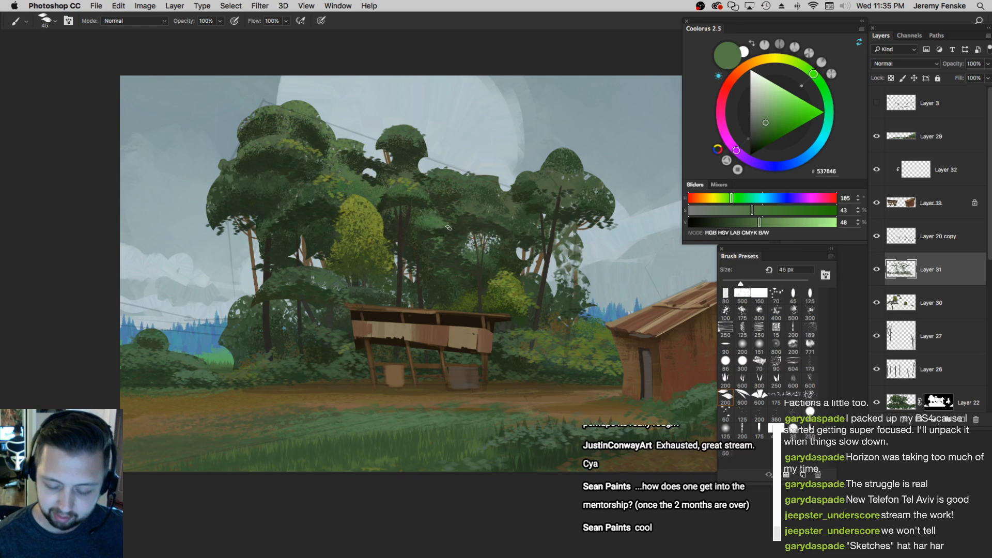
pyautogui.press('[')
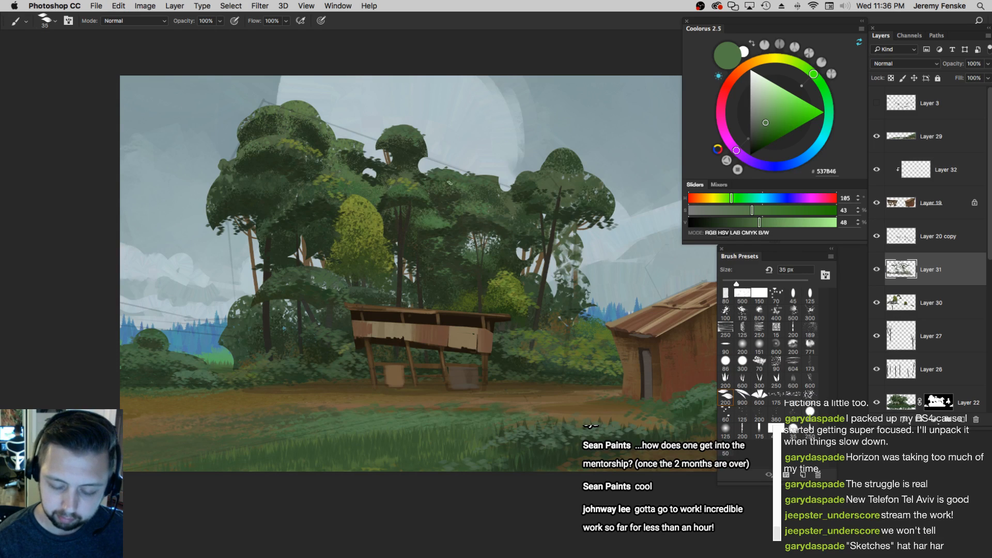
pyautogui.press(']')
pyautogui.moveTo(758, 222); pyautogui.dragTo(756, 210)
pyautogui.press('[')
pyautogui.press('[')
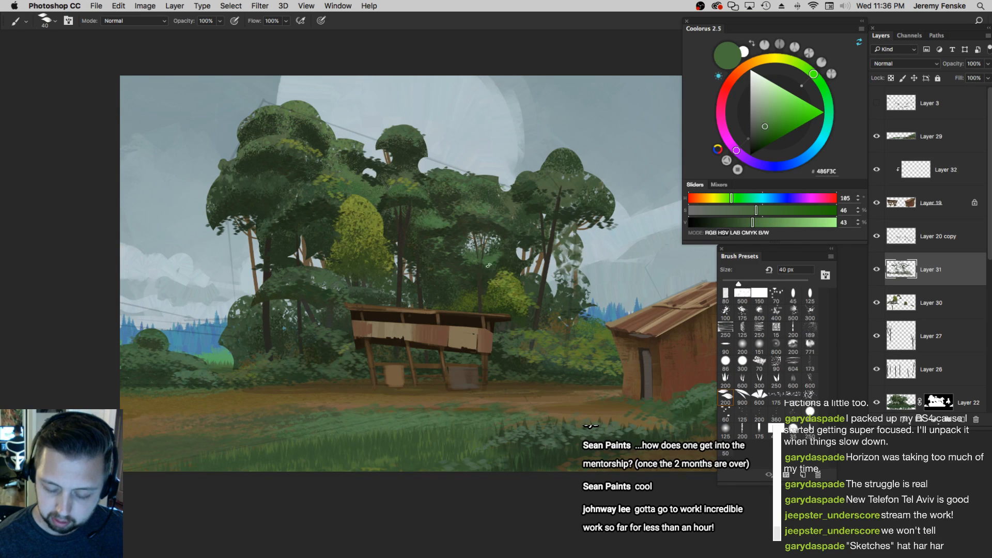
pyautogui.keyDown('alt'); pyautogui.click(494, 265); pyautogui.keyUp('alt')
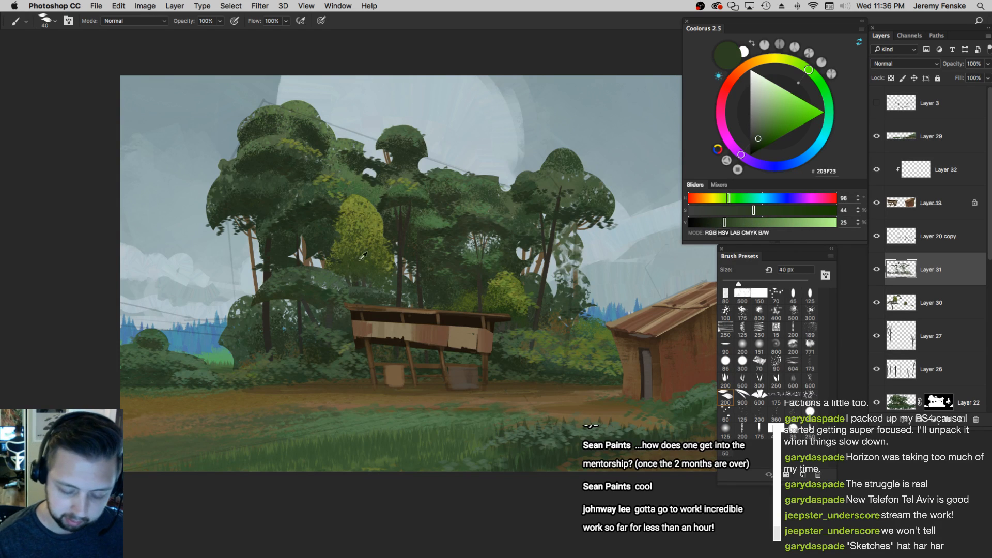
# Paint the far-left bushes and the undergrowth below the left trees with #4E7341, #283822 and #2B3A26 leaves at 40 to 45 px
pyautogui.keyDown('alt'); pyautogui.click(440, 219); pyautogui.keyUp('alt')
pyautogui.press(']')
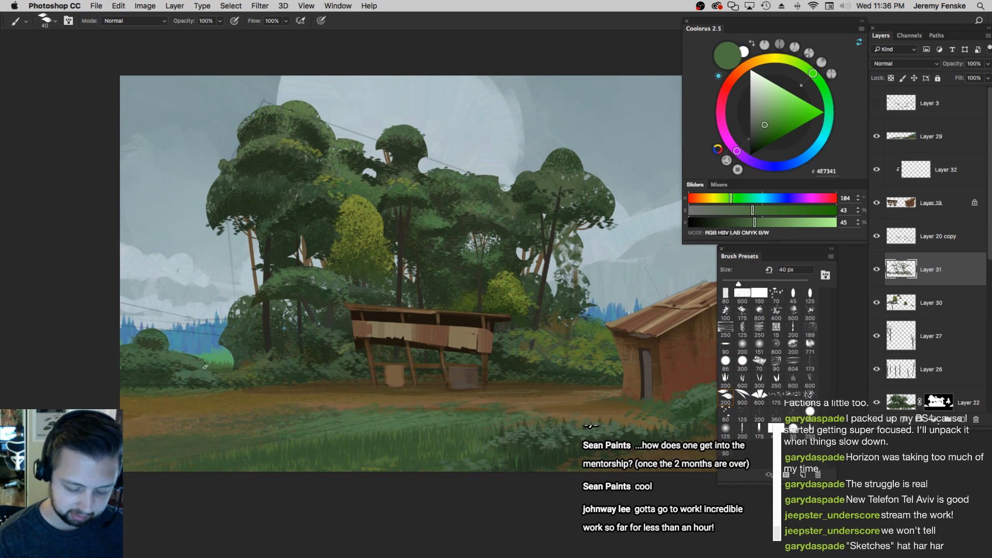
pyautogui.keyDown('alt'); pyautogui.click(170, 363); pyautogui.keyUp('alt')
pyautogui.keyDown('alt'); pyautogui.click(158, 373); pyautogui.keyUp('alt')
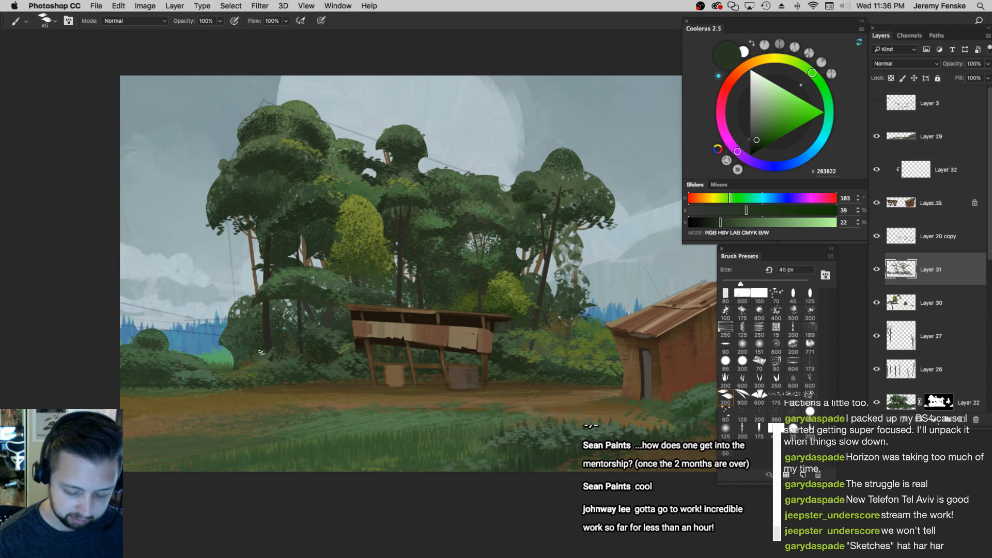
pyautogui.keyDown('alt'); pyautogui.click(301, 334); pyautogui.keyUp('alt')
pyautogui.press('[')
pyautogui.keyDown('alt'); pyautogui.click(289, 336); pyautogui.keyUp('alt')
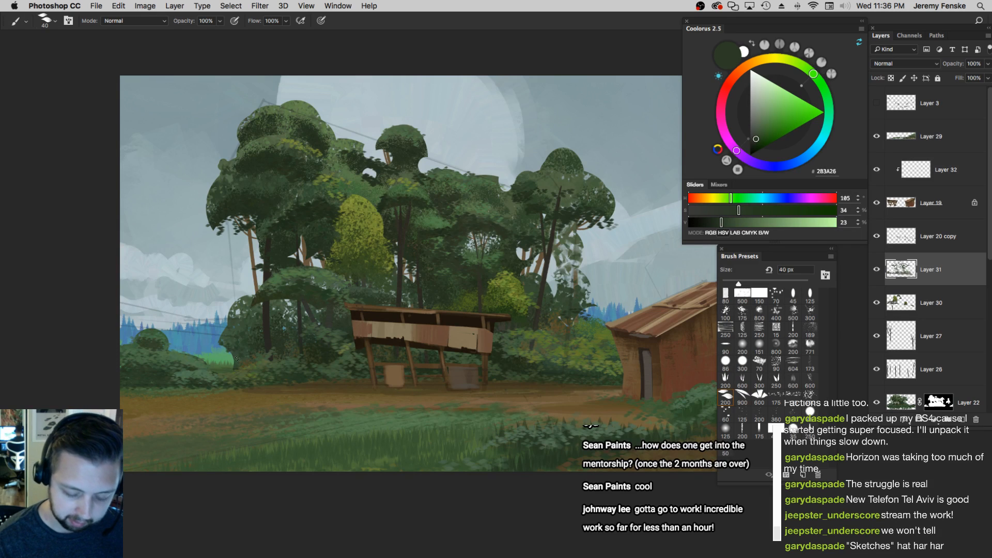
pyautogui.press(']')
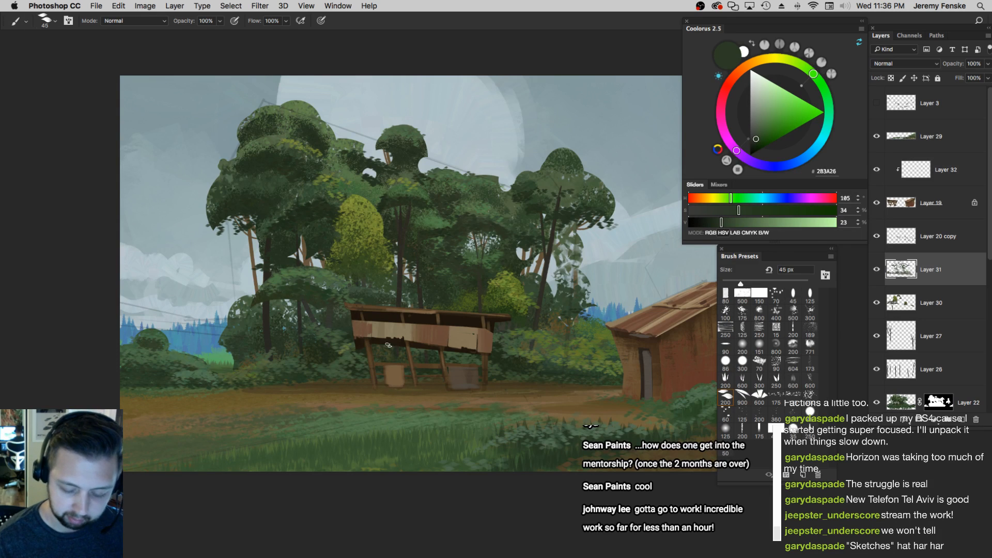
# Add yellow-green #5E7B26 leaves to the bushes right of the open hut with the leaf brush at 40 px
pyautogui.keyDown('alt'); pyautogui.click(527, 293); pyautogui.keyUp('alt')
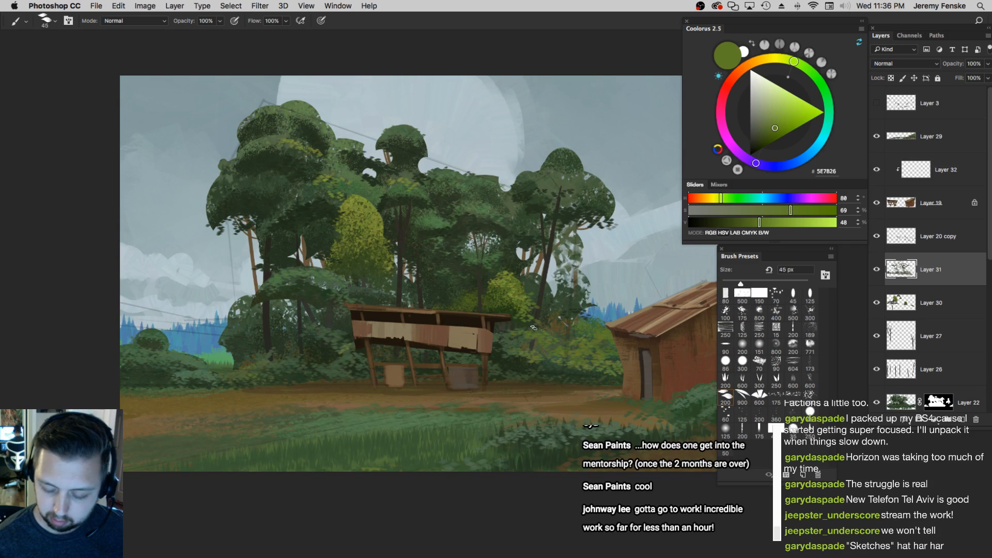
pyautogui.hscroll(3, 570, 340)
pyautogui.press('[')
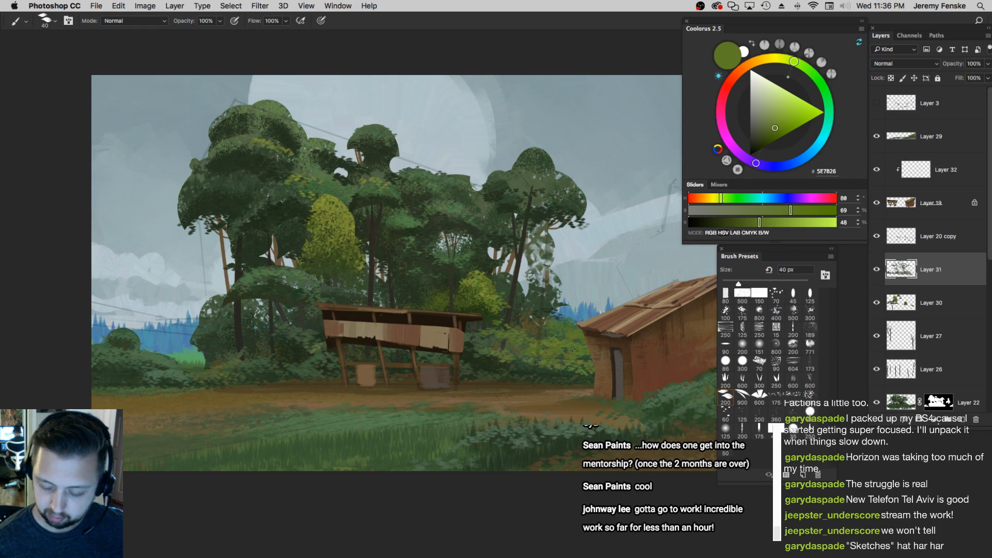
pyautogui.moveTo(551, 338)
pyautogui.mouseDown()
pyautogui.moveTo(514, 350)
pyautogui.moveTo(549, 341)
pyautogui.mouseUp()
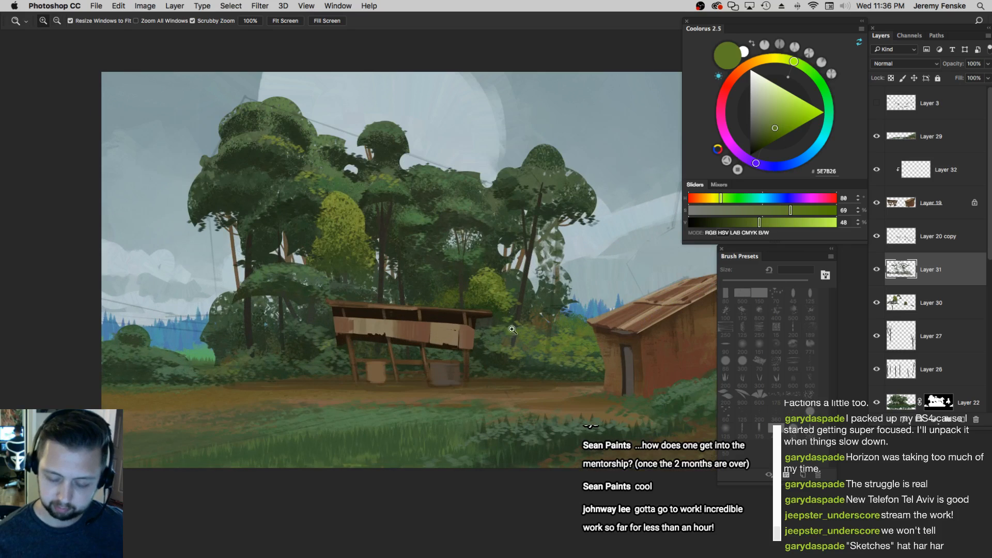
# Paint dark #31441B leaves into the yellow-green tree at 50 to 60 px, undoing the first stroke
pyautogui.keyDown('alt'); pyautogui.click(342, 254); pyautogui.keyUp('alt')
pyautogui.press('super+z')
pyautogui.keyDown('alt'); pyautogui.click(338, 255); pyautogui.keyUp('alt')
pyautogui.press(']')
pyautogui.press(']')
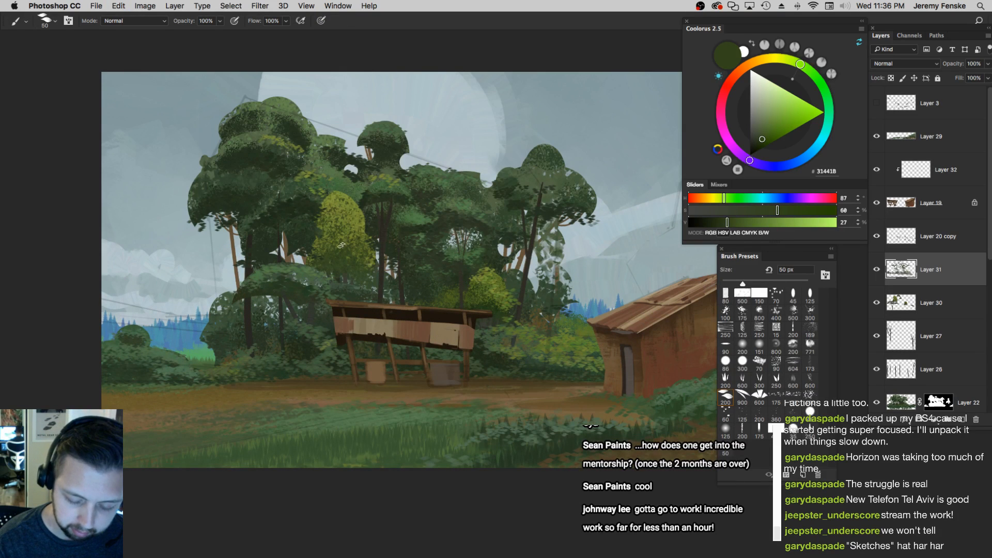
pyautogui.moveTo(339, 231)
pyautogui.mouseDown()
pyautogui.moveTo(358, 222)
pyautogui.moveTo(328, 236)
pyautogui.moveTo(357, 227)
pyautogui.moveTo(334, 216)
pyautogui.mouseUp()
pyautogui.press(']')
# Texture the yellow-green tree's lit and lower foliage with sampled #5D6D26 leaves, reducing the leaf brush to 45 px
pyautogui.keyDown('alt'); pyautogui.click(365, 235); pyautogui.keyUp('alt')
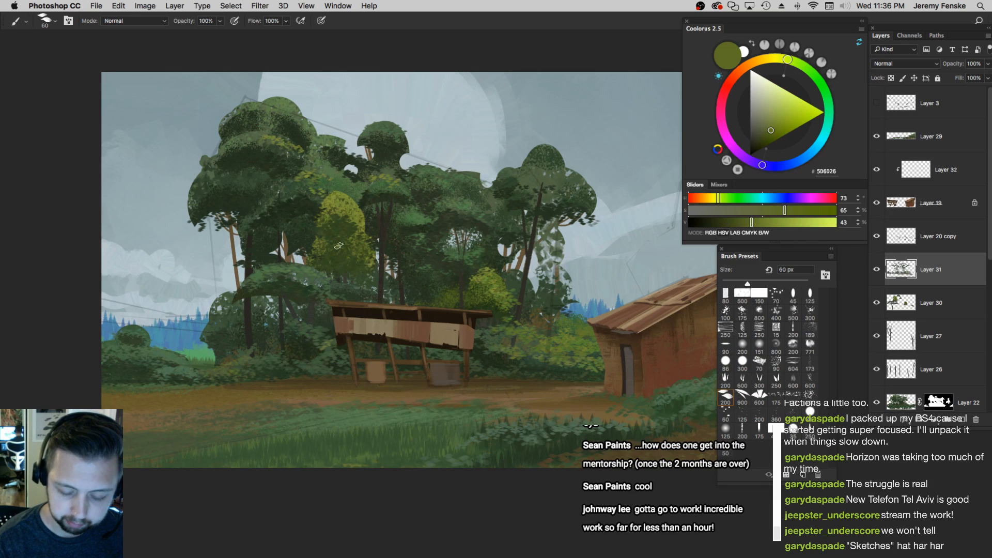
pyautogui.keyDown('alt'); pyautogui.click(359, 208); pyautogui.keyUp('alt')
pyautogui.press('[')
pyautogui.press('[')
pyautogui.moveTo(336, 254); pyautogui.dragTo(370, 269)
# Paint #3D3F24 leaves at 45 px in the undergrowth right of the open hut and sample #4A7544 from the canopy
pyautogui.keyDown('alt'); pyautogui.click(388, 279); pyautogui.keyUp('alt')
pyautogui.keyDown('alt'); pyautogui.click(317, 351); pyautogui.keyUp('alt')
pyautogui.press('z')
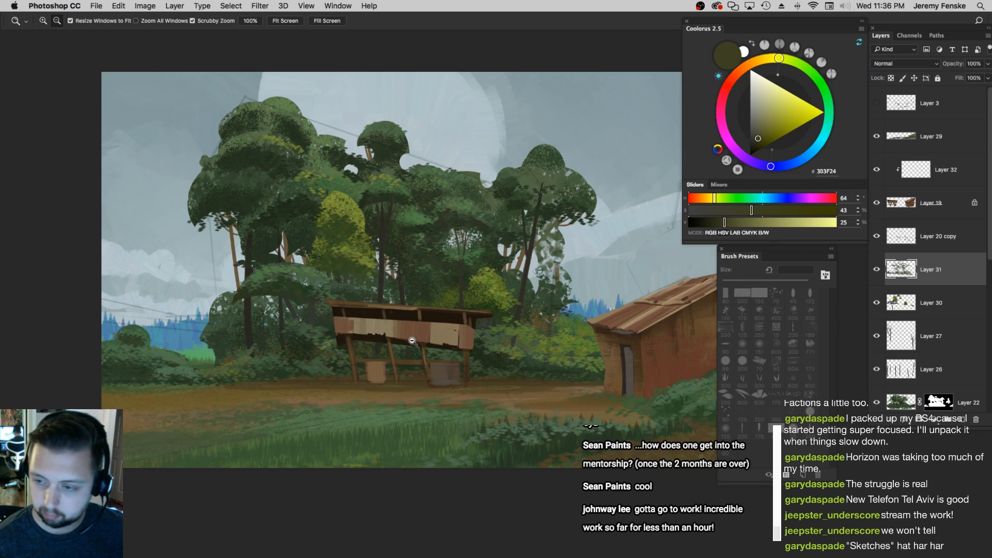
pyautogui.moveTo(413, 341); pyautogui.dragTo(455, 384)
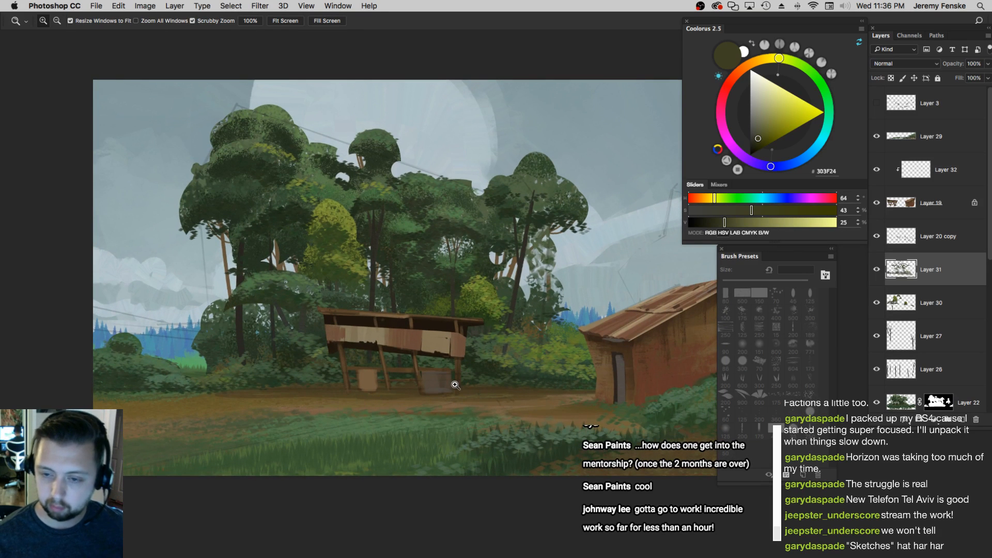
pyautogui.moveTo(578, 333); pyautogui.dragTo(537, 336)
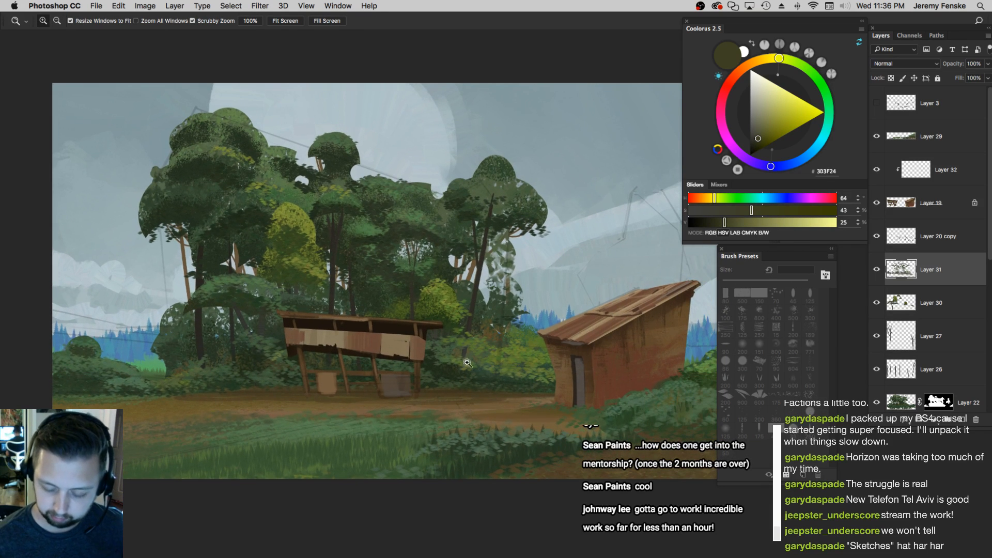
pyautogui.moveTo(443, 358); pyautogui.dragTo(439, 360)
pyautogui.press('b')
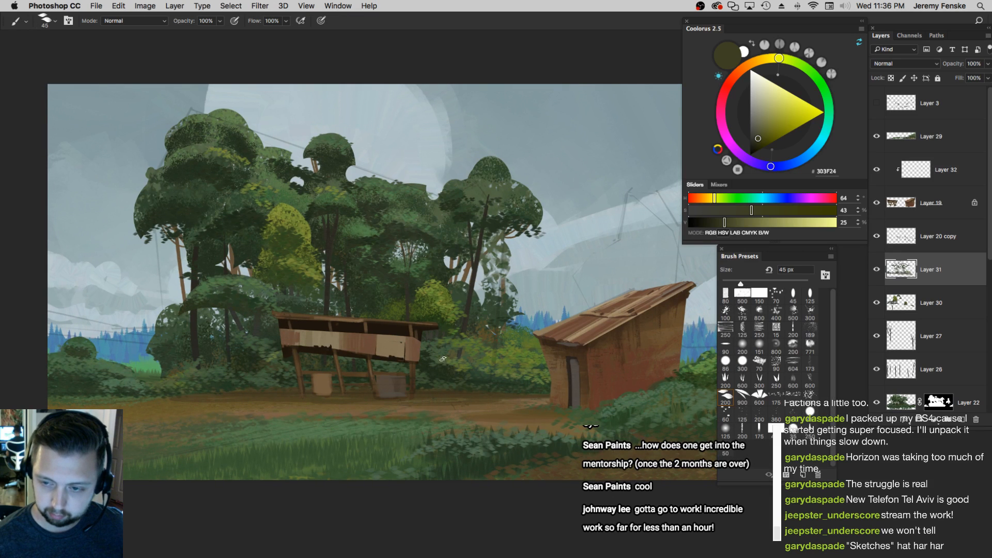
pyautogui.moveTo(437, 361); pyautogui.dragTo(460, 363)
pyautogui.keyDown('alt'); pyautogui.click(436, 220); pyautogui.keyUp('alt')
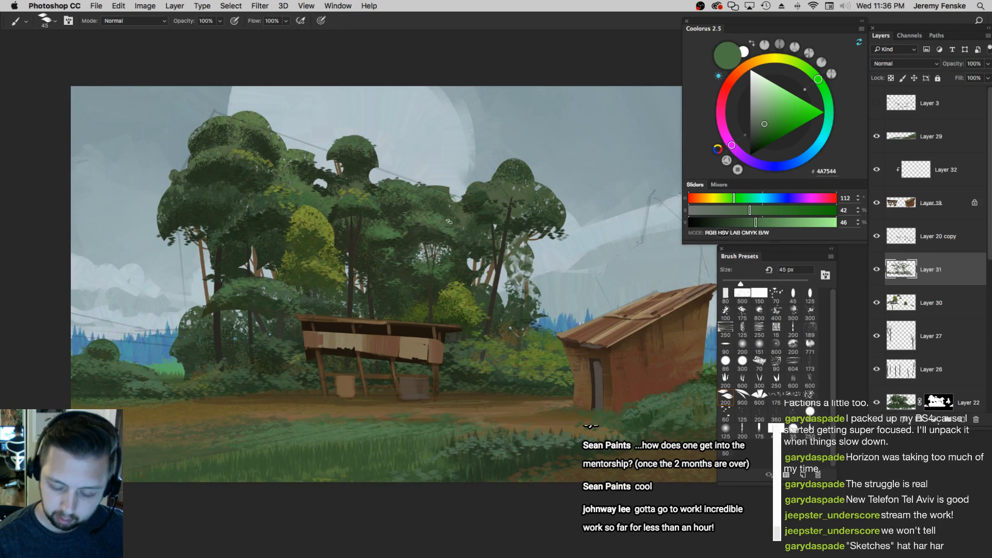
# Create a new layer above Layer 20 copy and switch to the flat rectangular brush at 150 px
pyautogui.press('z')
pyautogui.keyDown('alt'); pyautogui.click(464, 283); pyautogui.keyUp('alt')
pyautogui.click(485, 372)
pyautogui.moveTo(513, 381); pyautogui.dragTo(509, 373)
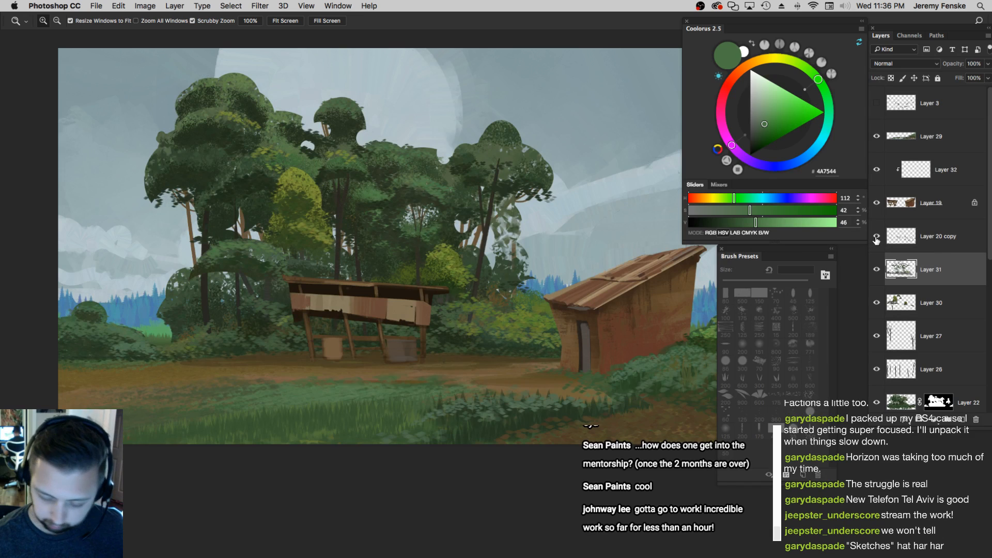
pyautogui.click(951, 248)
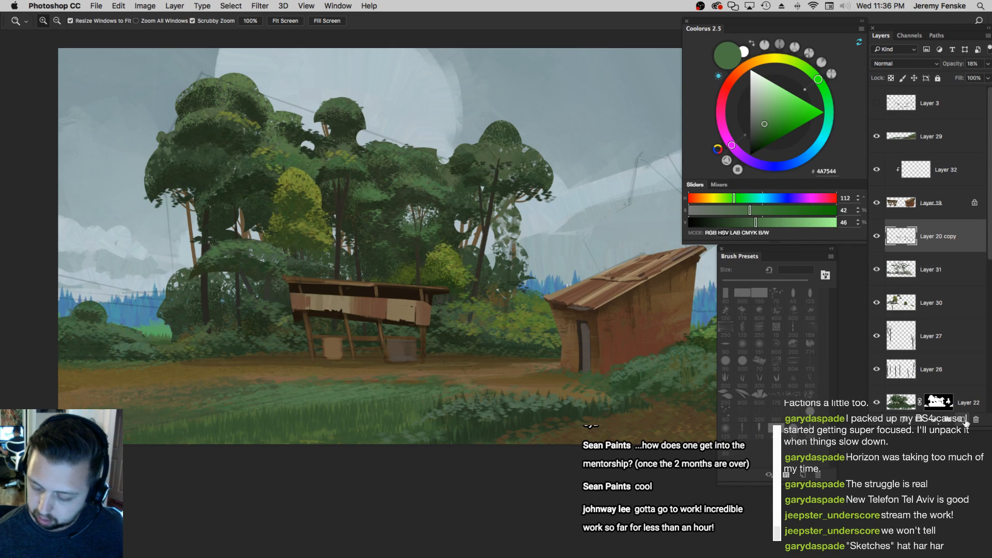
pyautogui.click(960, 420)
pyautogui.press('b')
pyautogui.press(']')
pyautogui.press(']')
pyautogui.press(']')
pyautogui.press(']')
pyautogui.press(']')
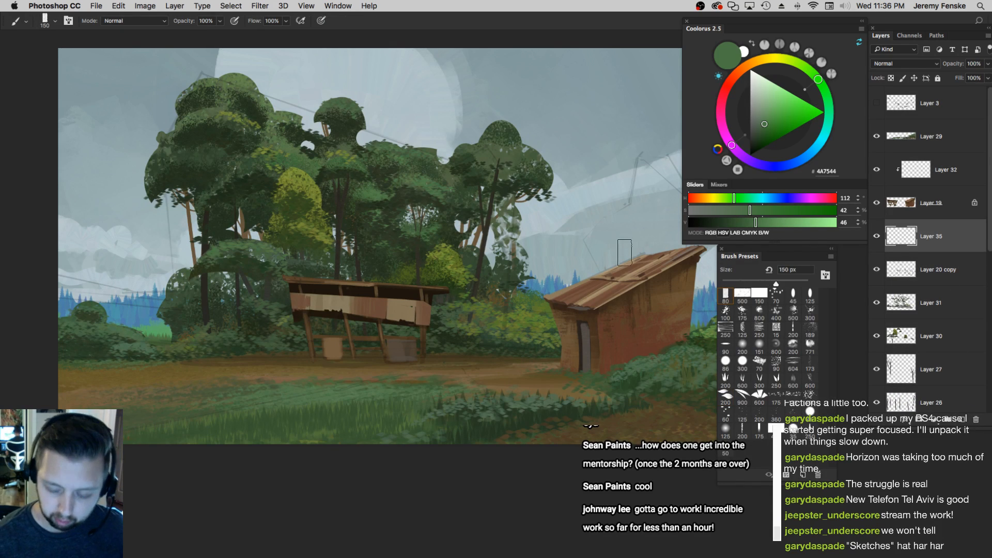
# Darken the brush colour to #13140E and set the brush to 125 px, undoing the test strokes over the open hut
pyautogui.moveTo(756, 223); pyautogui.dragTo(726, 222)
pyautogui.moveTo(355, 347); pyautogui.dragTo(361, 330)
pyautogui.press('super+z')
pyautogui.moveTo(726, 222)
pyautogui.mouseDown()
pyautogui.moveTo(707, 223)
pyautogui.moveTo(728, 211)
pyautogui.moveTo(700, 222)
pyautogui.mouseUp()
pyautogui.click(367, 301)
pyautogui.press('super+z')
pyautogui.press('[')
pyautogui.press('[')
pyautogui.press('[')
pyautogui.click(719, 198)
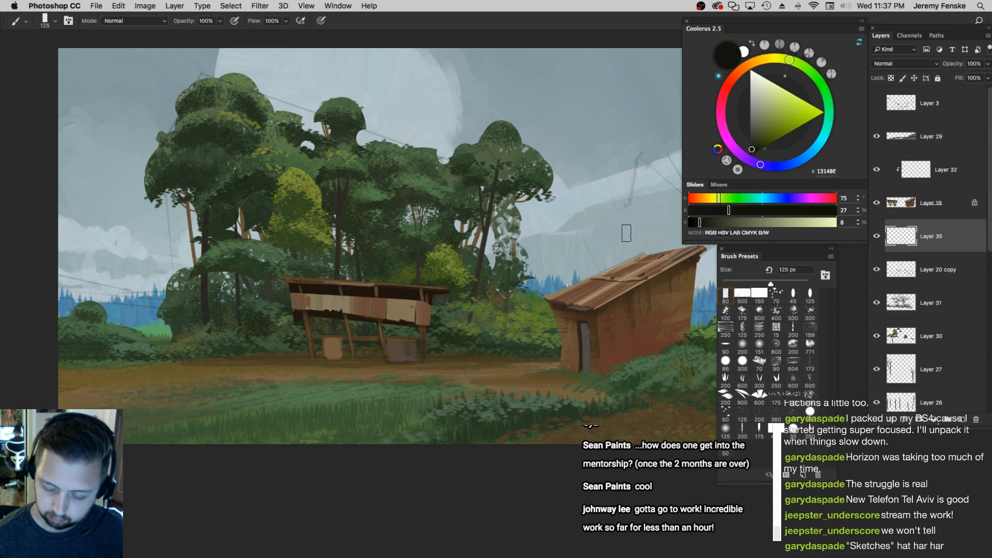
# Brush soft #13140E shadow behind and beneath the open hut on the new layer, enlarging the flat brush to 400 px
pyautogui.press(']')
pyautogui.press(']')
pyautogui.press(']')
pyautogui.moveTo(372, 336)
pyautogui.mouseDown()
pyautogui.moveTo(368, 355)
pyautogui.moveTo(361, 336)
pyautogui.mouseUp()
pyautogui.moveTo(360, 300)
pyautogui.mouseDown()
pyautogui.moveTo(356, 353)
pyautogui.moveTo(339, 297)
pyautogui.moveTo(316, 350)
pyautogui.mouseUp()
pyautogui.press(']')
pyautogui.press(']')
pyautogui.press(']')
pyautogui.moveTo(382, 338); pyautogui.dragTo(384, 332)
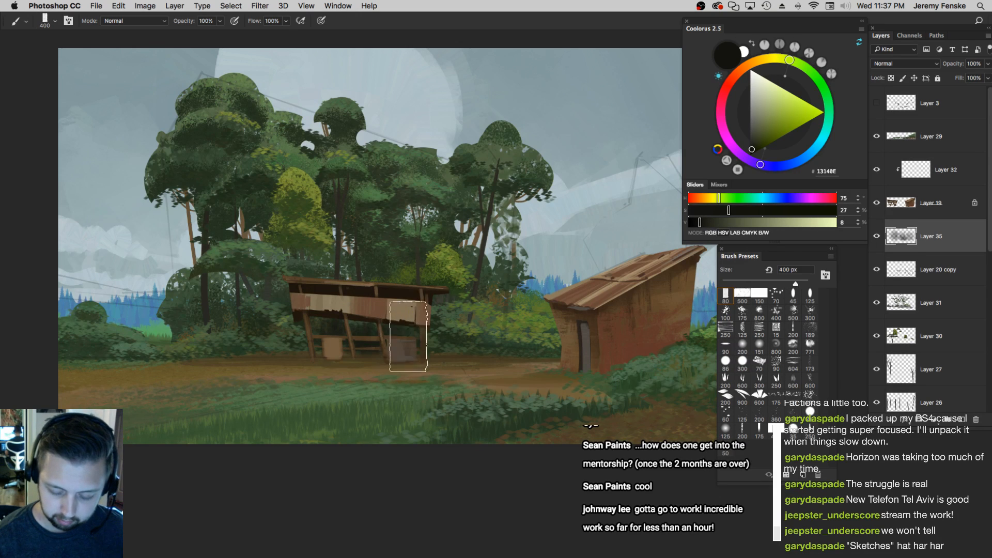
# Extend the dark shadow along the undergrowth left of the open hut at 300 to 500 px, undoing one stroke
pyautogui.press('[')
pyautogui.moveTo(298, 337); pyautogui.dragTo(292, 329)
pyautogui.press('super+z')
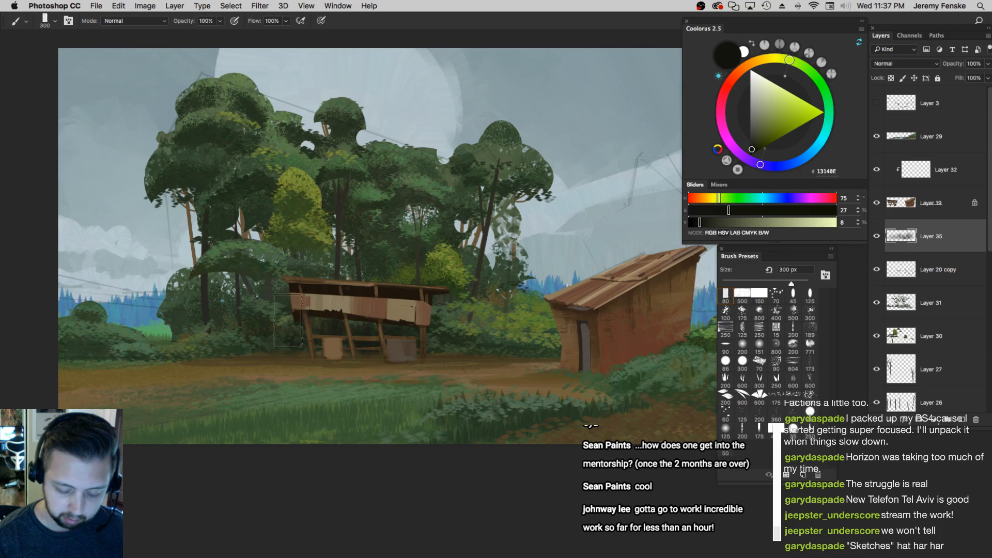
pyautogui.press(']')
pyautogui.press('[')
pyautogui.press('[')
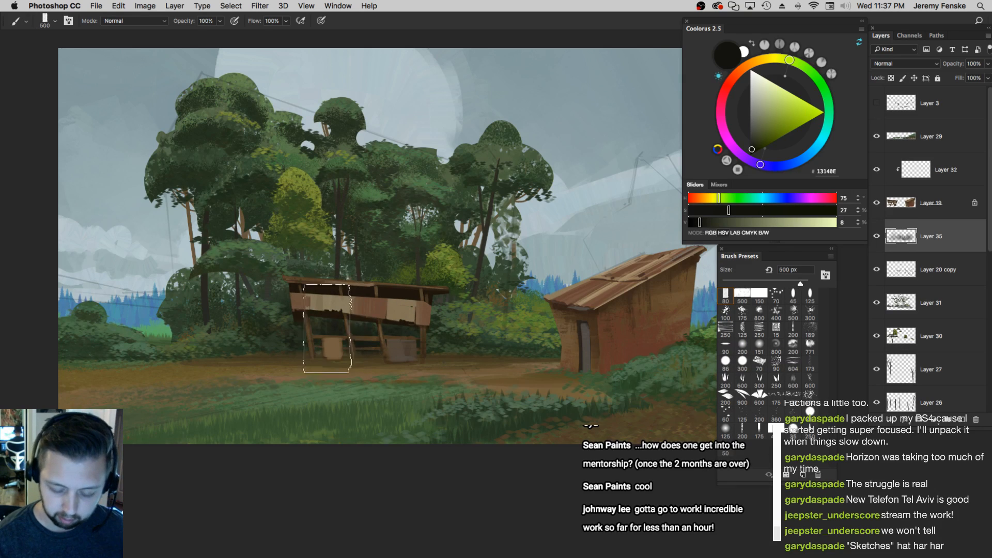
pyautogui.press(']')
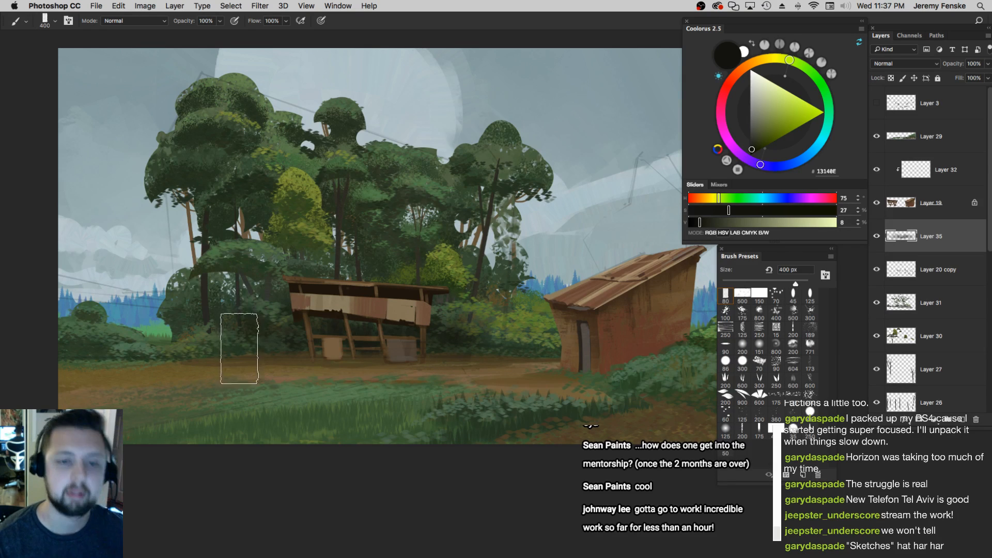
pyautogui.moveTo(219, 347); pyautogui.dragTo(218, 316)
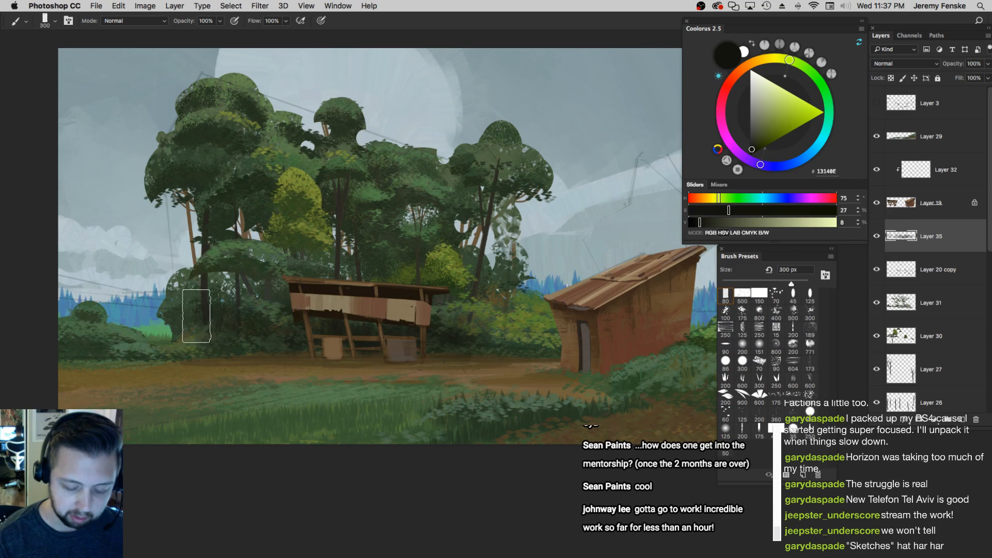
# Shade the undergrowth right of the open hut at 500 px and the foliage above its roof at 300 px, checking the whole painting
pyautogui.press(']')
pyautogui.press(']')
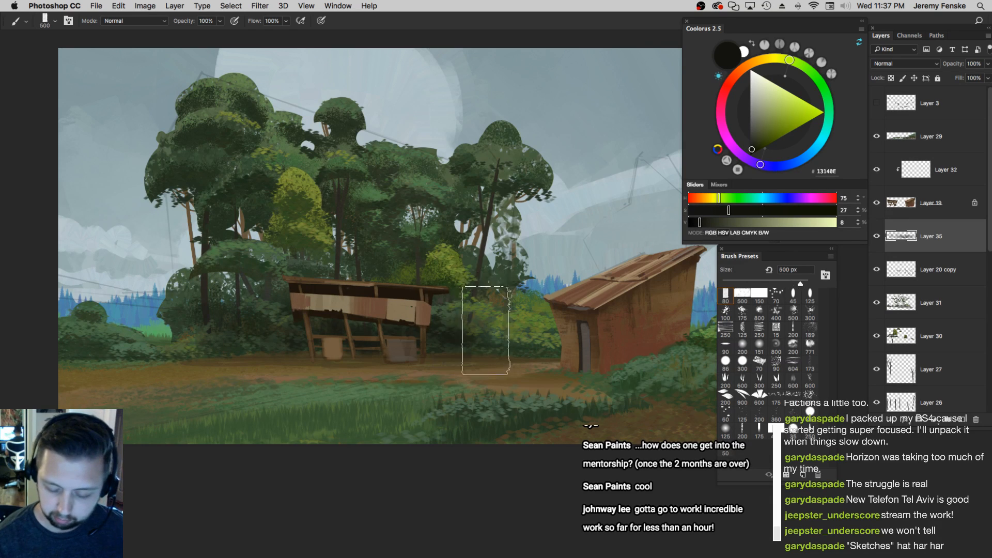
pyautogui.press('[')
pyautogui.press('[')
pyautogui.press('[')
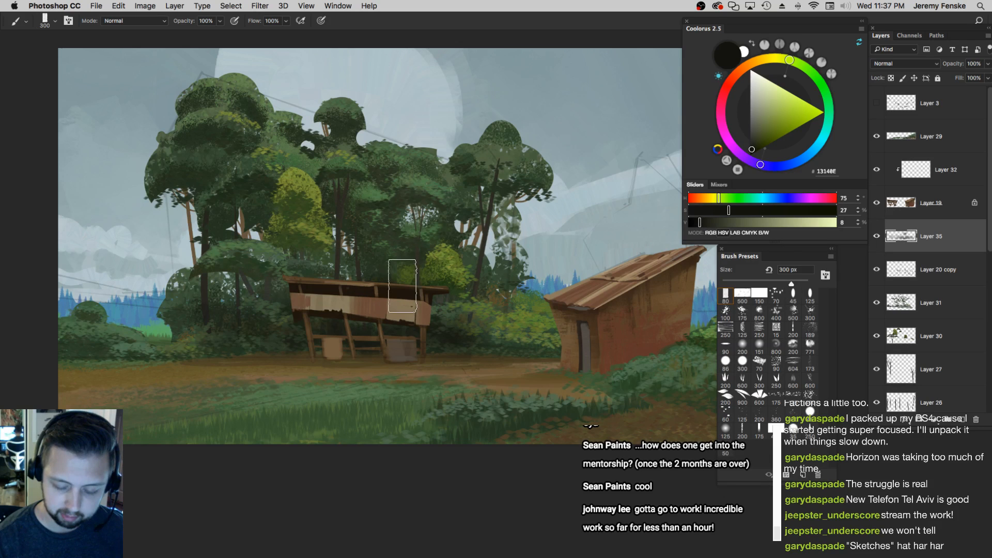
pyautogui.press('z')
pyautogui.keyDown('alt'); pyautogui.click(406, 277); pyautogui.keyUp('alt')
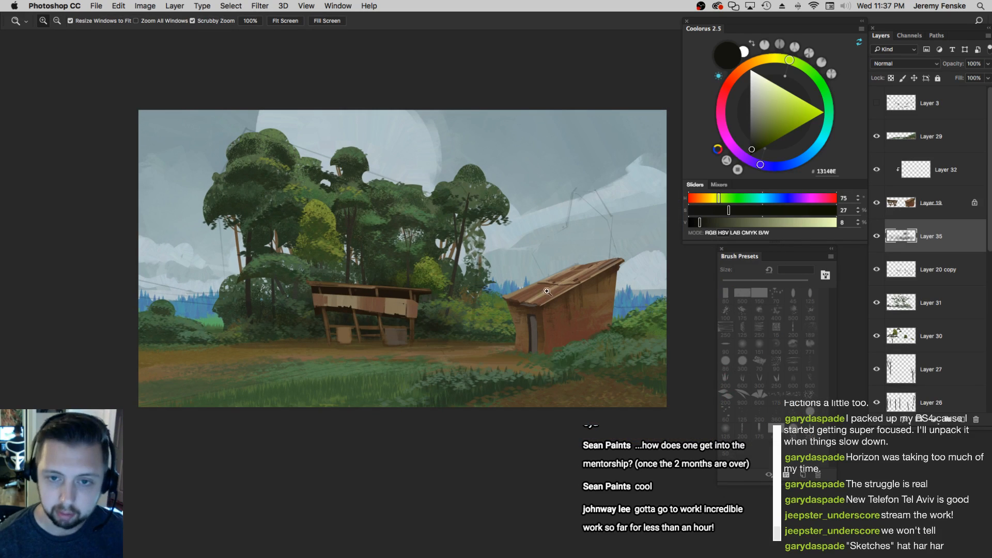
# Select Layer 30 for foliage detail and choose the 100 px leaf brush preset
pyautogui.keyDown('alt'); pyautogui.click(460, 313); pyautogui.keyUp('alt')
pyautogui.keyDown('alt'); pyautogui.click(429, 319); pyautogui.keyUp('alt')
pyautogui.click(399, 319)
pyautogui.click(399, 315)
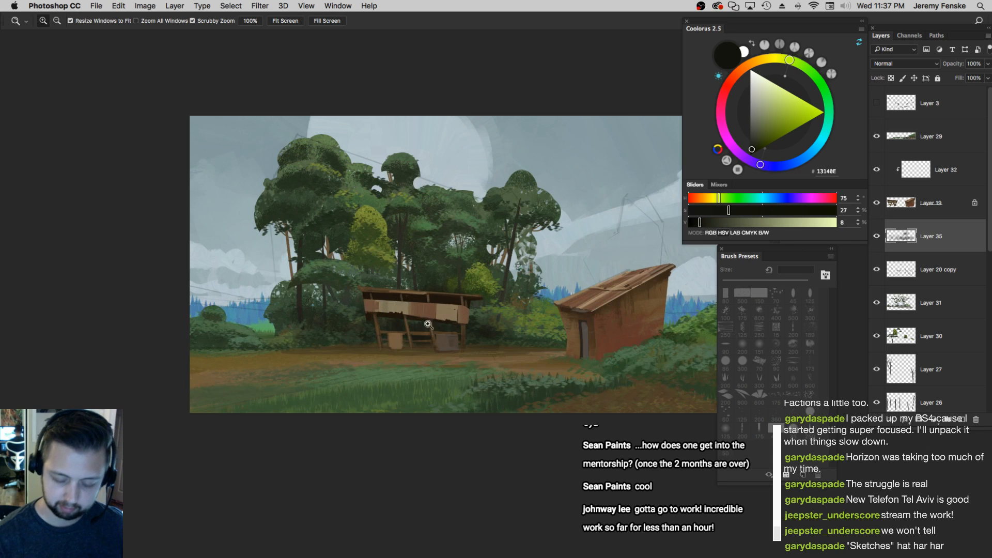
pyautogui.click(549, 320)
pyautogui.keyDown('super'); pyautogui.click(551, 311); pyautogui.keyUp('super')
pyautogui.keyDown('super'); pyautogui.click(557, 310); pyautogui.keyUp('super')
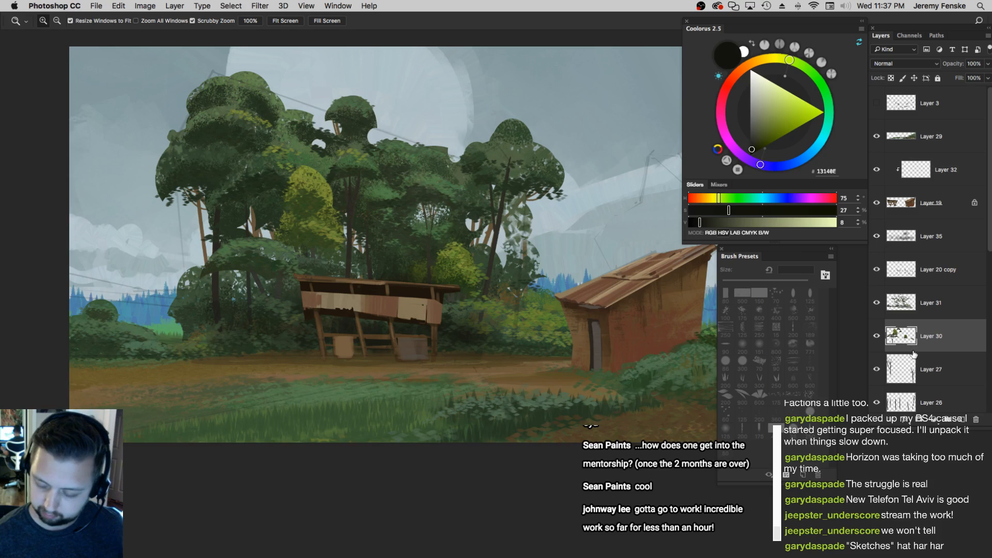
pyautogui.press('b')
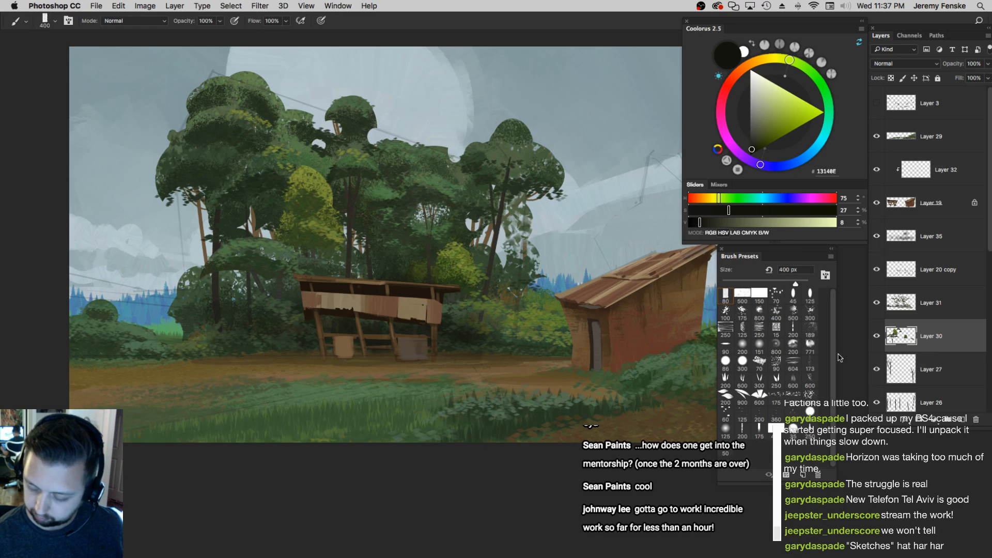
pyautogui.click(723, 316)
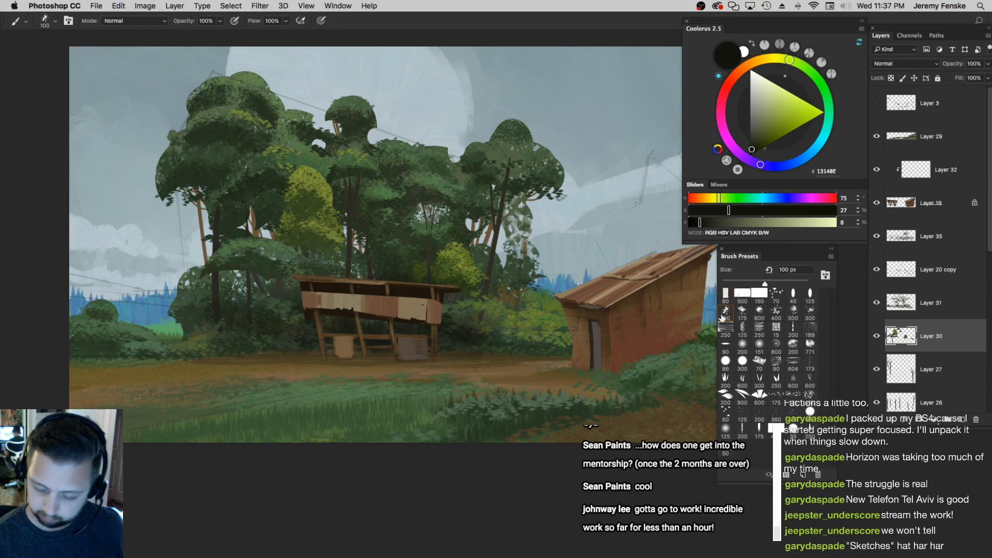
# Sample the foliage beside the open hut, adjust the colour to green #788E2F and enlarge the leaf brush to 150 px
pyautogui.keyDown('alt'); pyautogui.click(473, 266); pyautogui.keyUp('alt')
pyautogui.click(786, 210)
pyautogui.click(770, 222)
pyautogui.moveTo(398, 311); pyautogui.dragTo(394, 309)
pyautogui.press(']')
pyautogui.press(']')
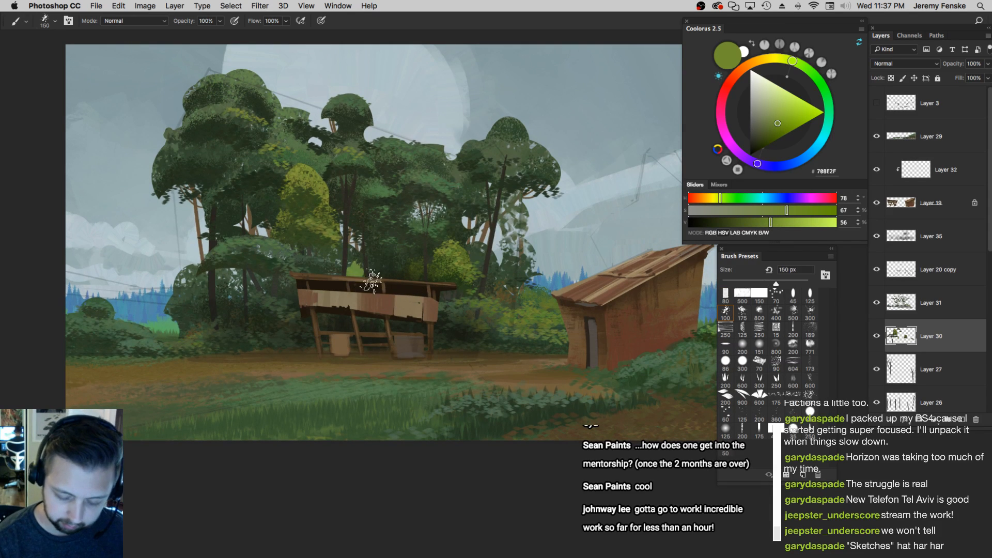
# Paint green leaf texture on Layer 33 among the foliage behind and left of the open hut at 125 to 175 px
pyautogui.moveTo(989, 238); pyautogui.dragTo(990, 288)
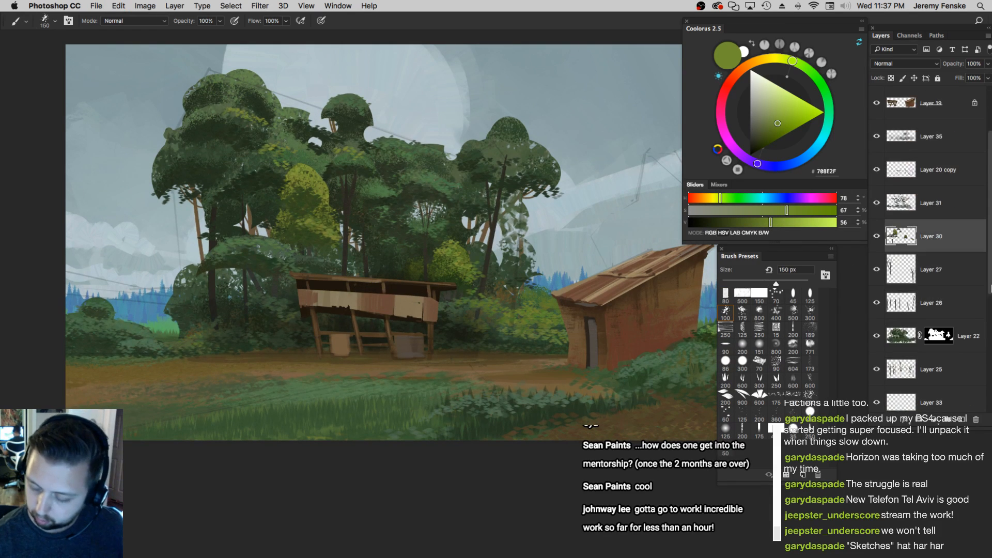
pyautogui.click(959, 358)
pyautogui.press(']')
pyautogui.click(944, 398)
pyautogui.press('[')
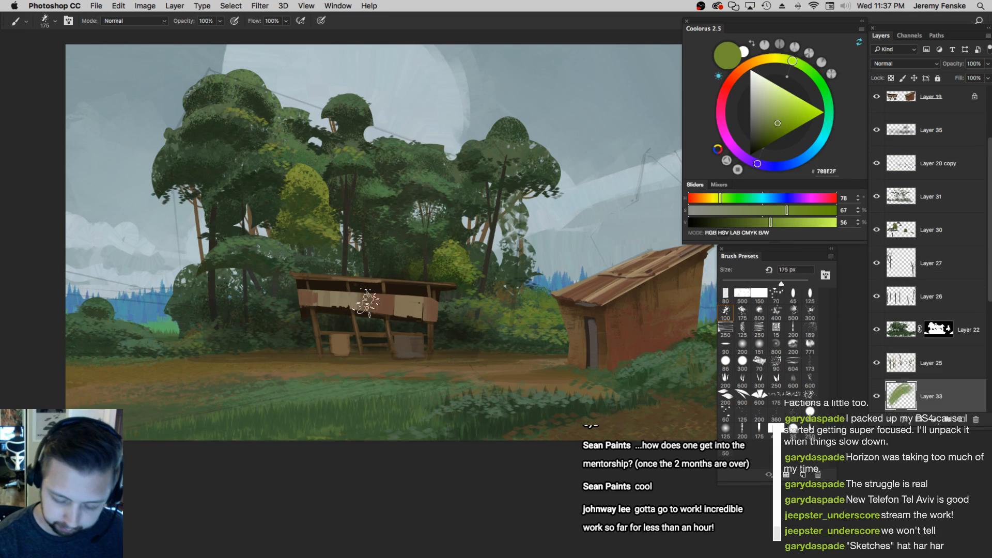
pyautogui.moveTo(265, 310)
pyautogui.mouseDown()
pyautogui.moveTo(243, 287)
pyautogui.moveTo(256, 326)
pyautogui.mouseUp()
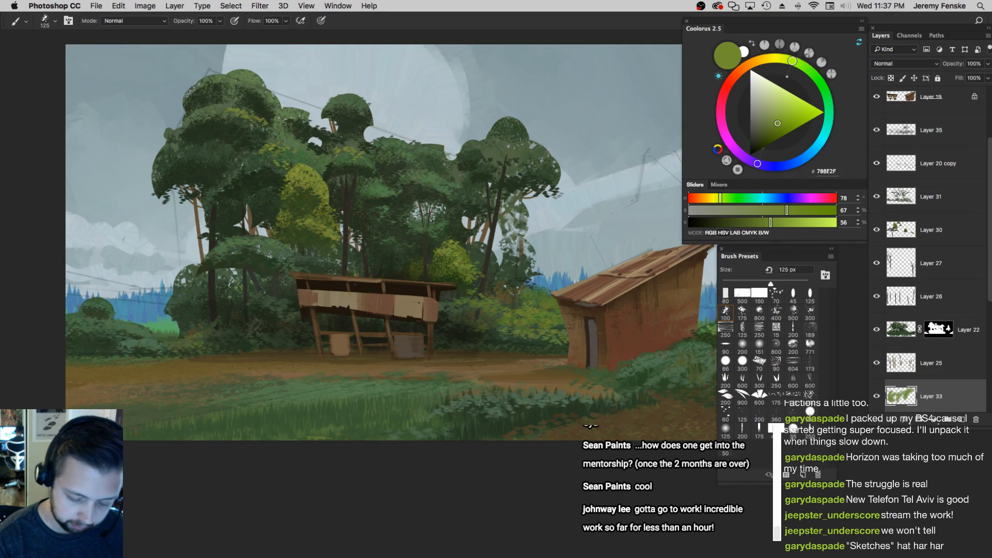
# Brighten the leaf colour to #87B525 and paint highlights behind the open hut and in the bushes to its right at 150 px
pyautogui.click(799, 210)
pyautogui.click(793, 222)
pyautogui.click(806, 210)
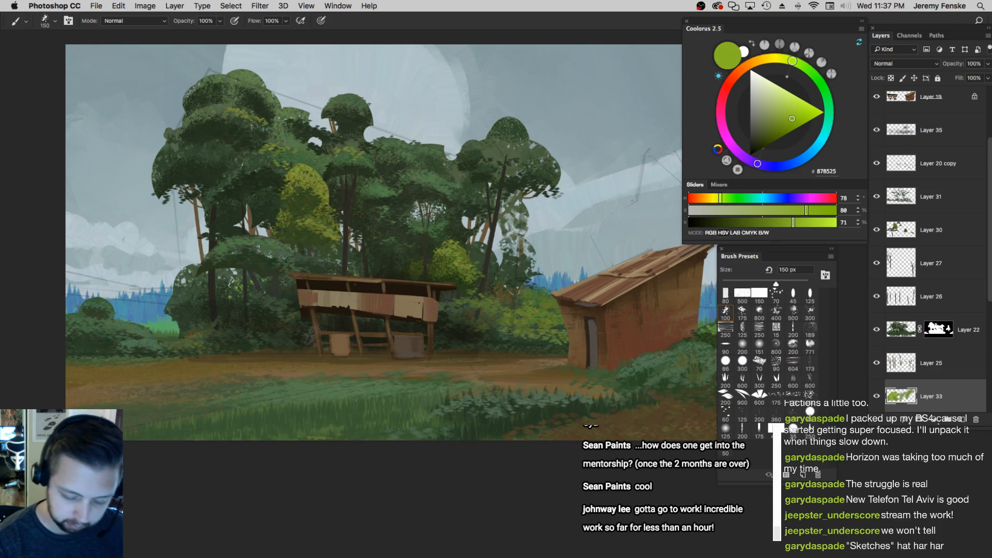
pyautogui.moveTo(355, 274)
pyautogui.mouseDown()
pyautogui.moveTo(337, 303)
pyautogui.moveTo(276, 317)
pyautogui.moveTo(295, 312)
pyautogui.mouseUp()
pyautogui.moveTo(504, 295)
pyautogui.mouseDown()
pyautogui.moveTo(513, 315)
pyautogui.moveTo(558, 301)
pyautogui.mouseUp()
pyautogui.press('[')
pyautogui.press('[')
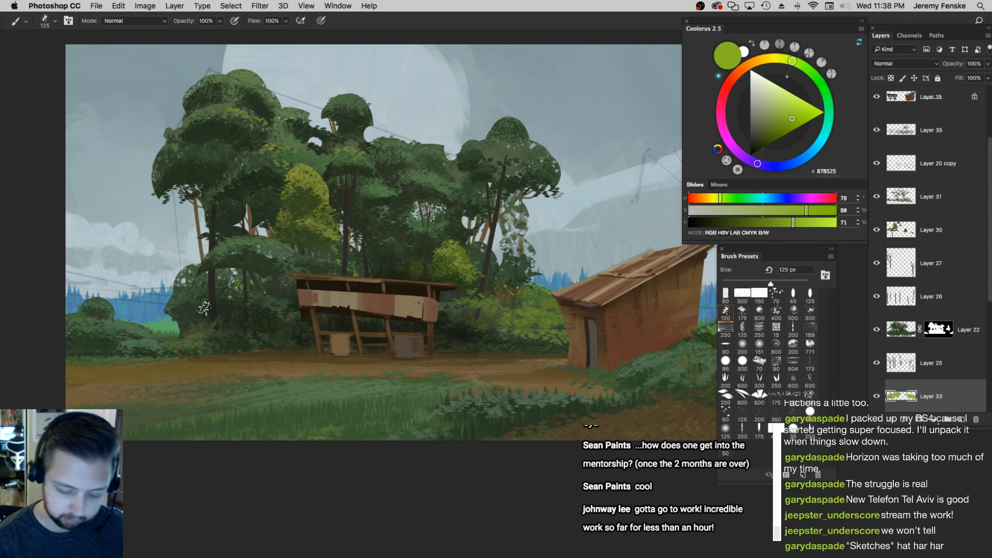
# Dab bright leaves into the bush at the far left of the trees with a smaller brush, undoing the last stroke
pyautogui.moveTo(183, 338)
pyautogui.mouseDown()
pyautogui.moveTo(159, 340)
pyautogui.moveTo(201, 329)
pyautogui.mouseUp()
pyautogui.press('[')
pyautogui.press('[')
pyautogui.press('[')
pyautogui.press('super+z')
pyautogui.press('z')
pyautogui.moveTo(503, 312)
pyautogui.mouseDown()
pyautogui.moveTo(429, 313)
pyautogui.moveTo(468, 304)
pyautogui.mouseUp()
pyautogui.press('alt+super+z')
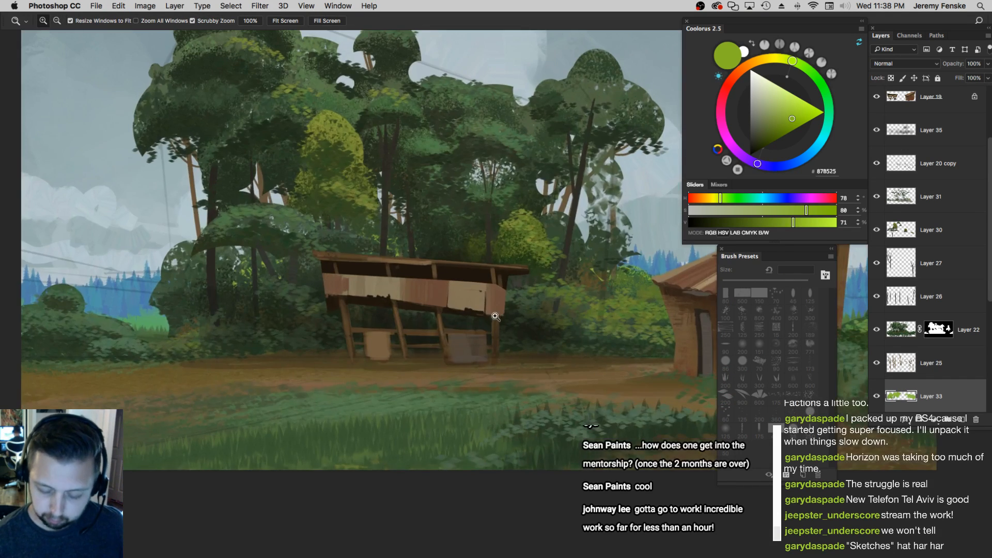
# Add a new layer above Layer 32 and choose the 45 px hard oval brush preset
pyautogui.keyDown('super'); pyautogui.click(466, 302); pyautogui.keyUp('super')
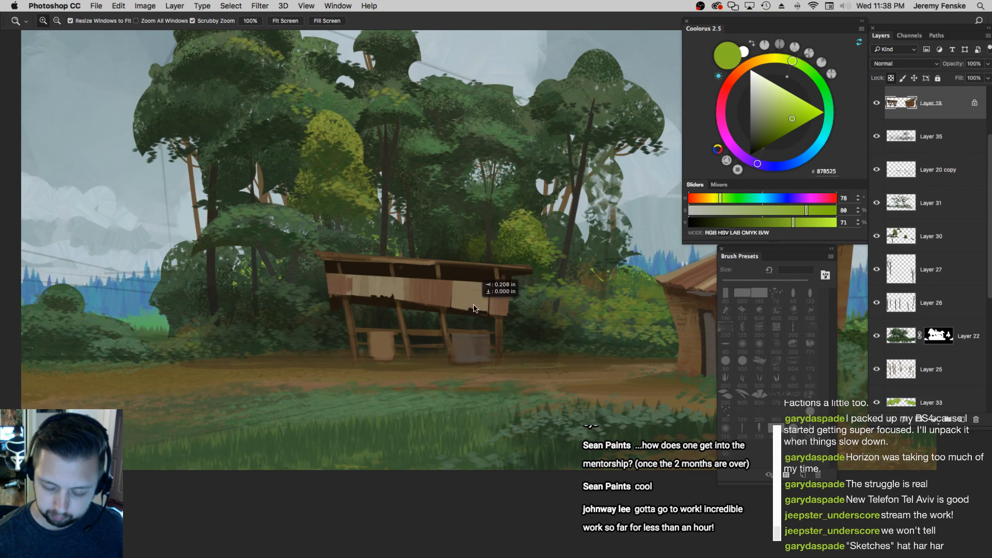
pyautogui.press('b')
pyautogui.click(725, 343)
pyautogui.scroll(3, 978, 277)
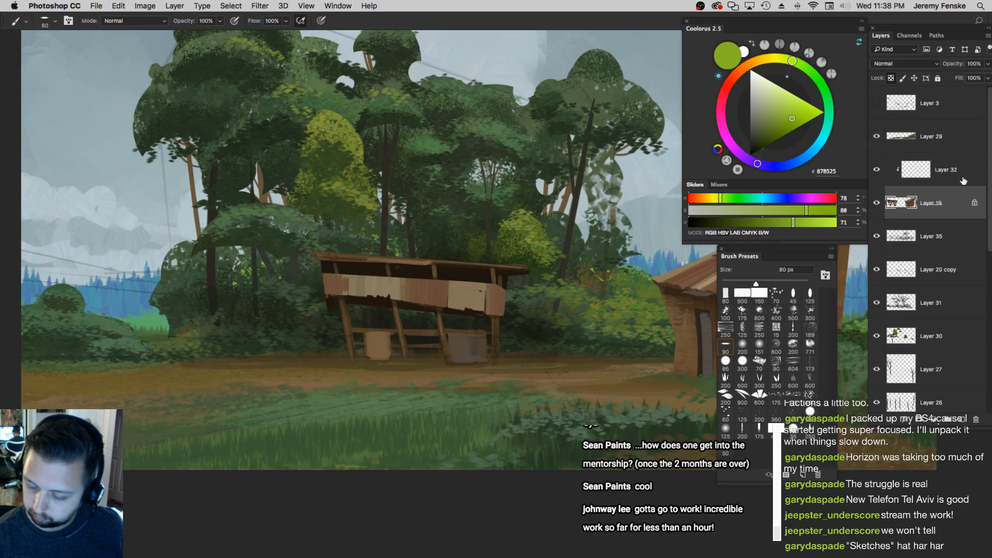
pyautogui.hotkey('alt', ']')
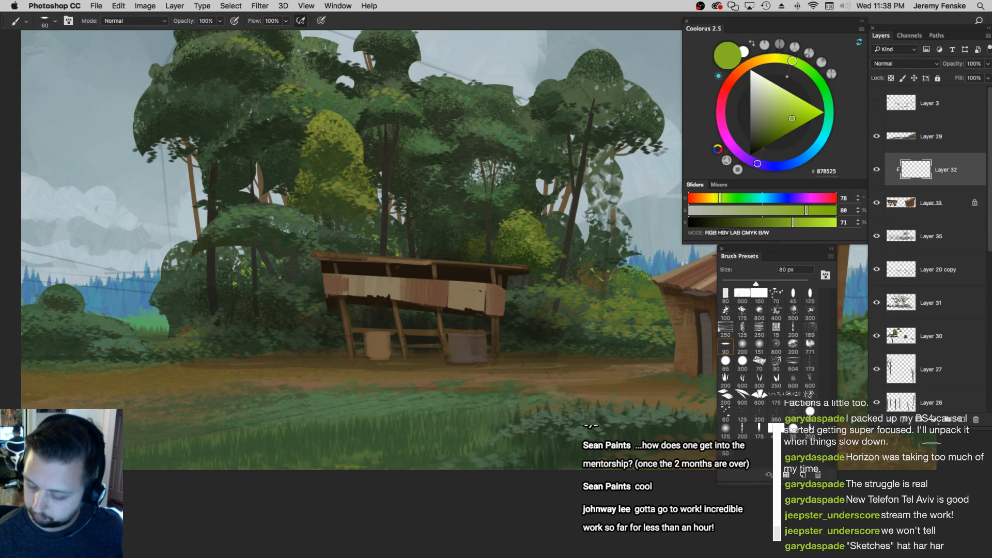
pyautogui.press('super+alt+shift+n')
pyautogui.click(793, 293)
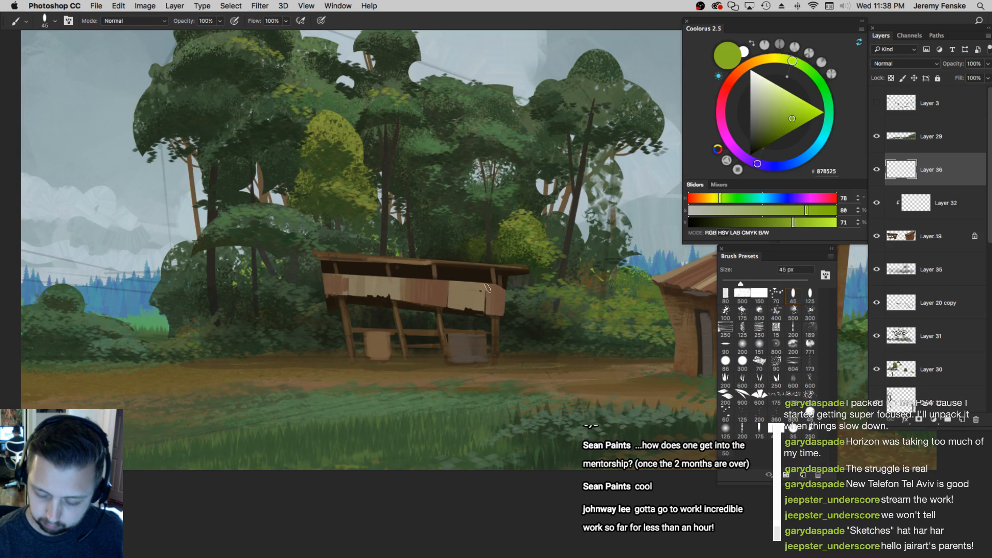
# Set the brush to 25 px and mix brown #5C3927, undoing a test dab over the grey barrel under the open hut
pyautogui.keyDown('alt'); pyautogui.click(470, 300); pyautogui.keyUp('alt')
pyautogui.keyDown('alt'); pyautogui.click(493, 300); pyautogui.keyUp('alt')
pyautogui.moveTo(756, 222); pyautogui.dragTo(722, 222)
pyautogui.moveTo(480, 349); pyautogui.dragTo(461, 351)
pyautogui.press('[')
pyautogui.press('[')
pyautogui.click(460, 330)
pyautogui.press('super+z')
pyautogui.moveTo(749, 210); pyautogui.dragTo(774, 210)
pyautogui.click(696, 199)
pyautogui.click(742, 221)
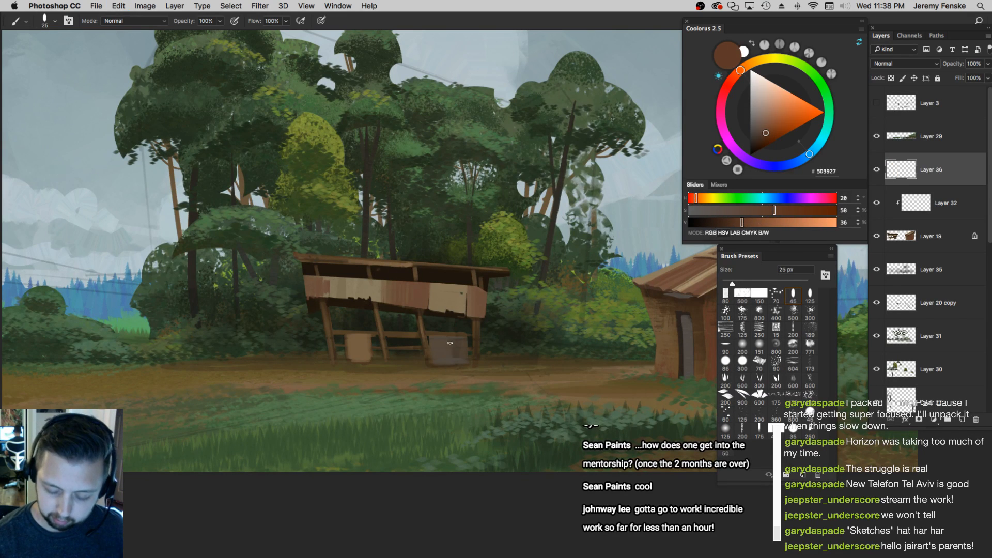
# Try brown strokes for hanging cloth on the grey barrel at 20 to 30 px, shifting the colour to #613525 and undoing faulty strokes
pyautogui.moveTo(742, 222); pyautogui.dragTo(734, 222)
pyautogui.click(776, 210)
pyautogui.press('super+z')
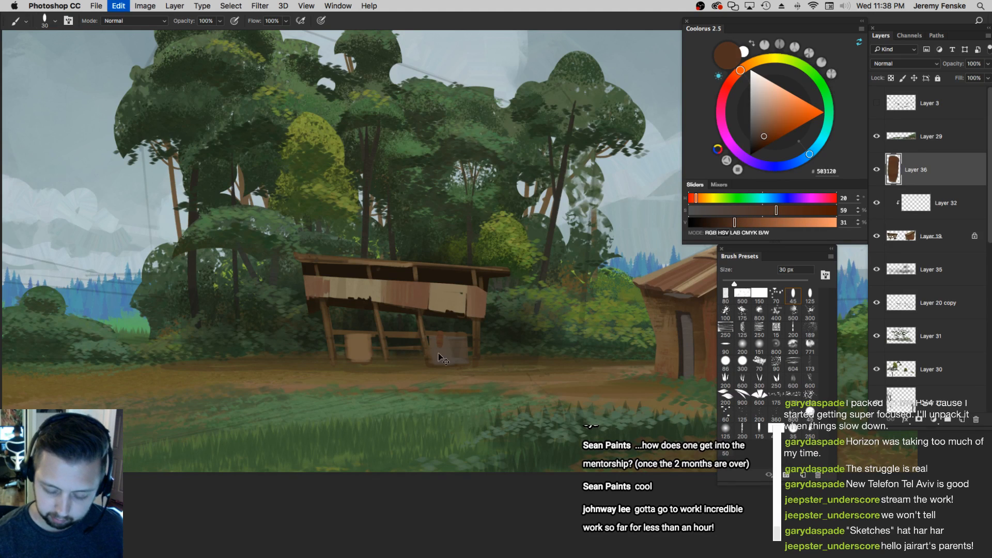
pyautogui.moveTo(694, 198); pyautogui.dragTo(694, 198)
pyautogui.click(744, 222)
pyautogui.click(778, 210)
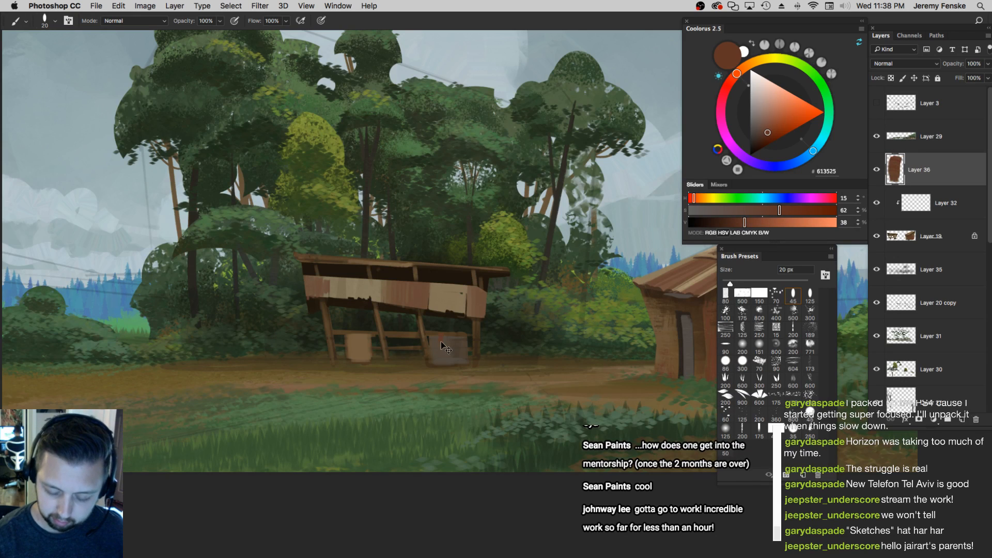
pyautogui.press(']')
pyautogui.moveTo(448, 333)
pyautogui.mouseDown()
pyautogui.moveTo(456, 345)
pyautogui.moveTo(446, 345)
pyautogui.mouseUp()
pyautogui.press('super+z')
# Paint two hanging cloth shapes over the grey barrel in dark browns #542D20 and #582F21 at 25 to 30 px
pyautogui.press('[')
pyautogui.moveTo(742, 224); pyautogui.dragTo(736, 223)
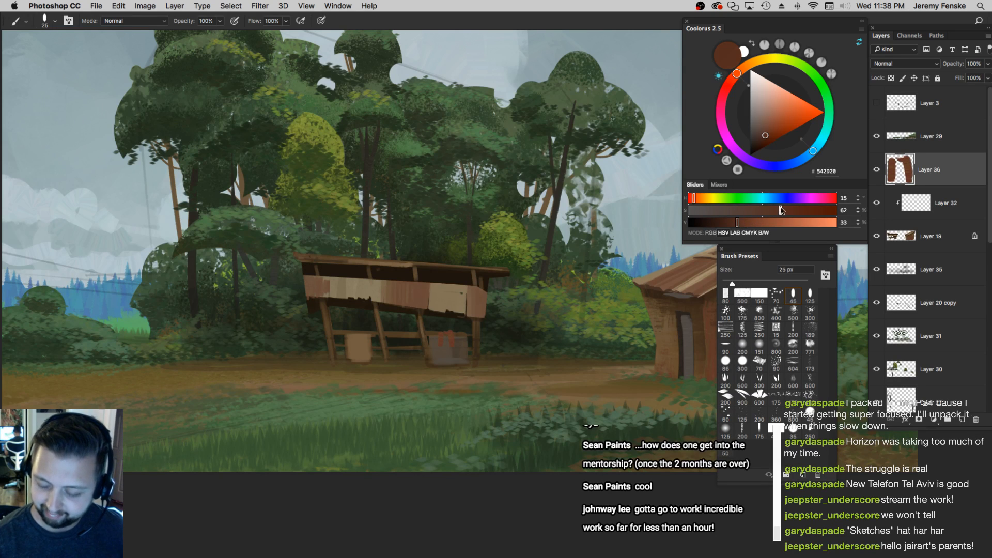
pyautogui.moveTo(450, 336); pyautogui.dragTo(441, 348)
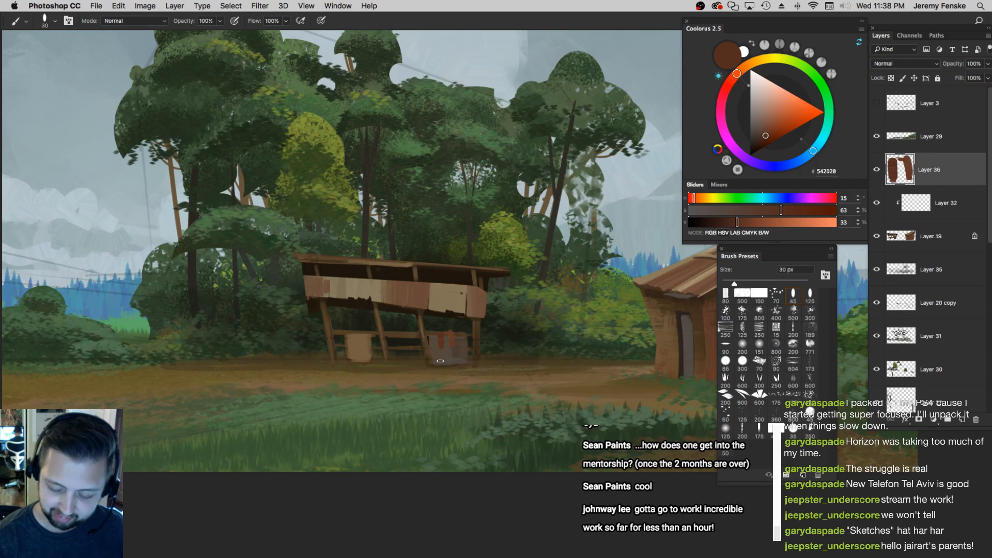
pyautogui.moveTo(739, 223); pyautogui.dragTo(740, 223)
pyautogui.press(']')
pyautogui.moveTo(452, 335); pyautogui.dragTo(453, 349)
pyautogui.press('[')
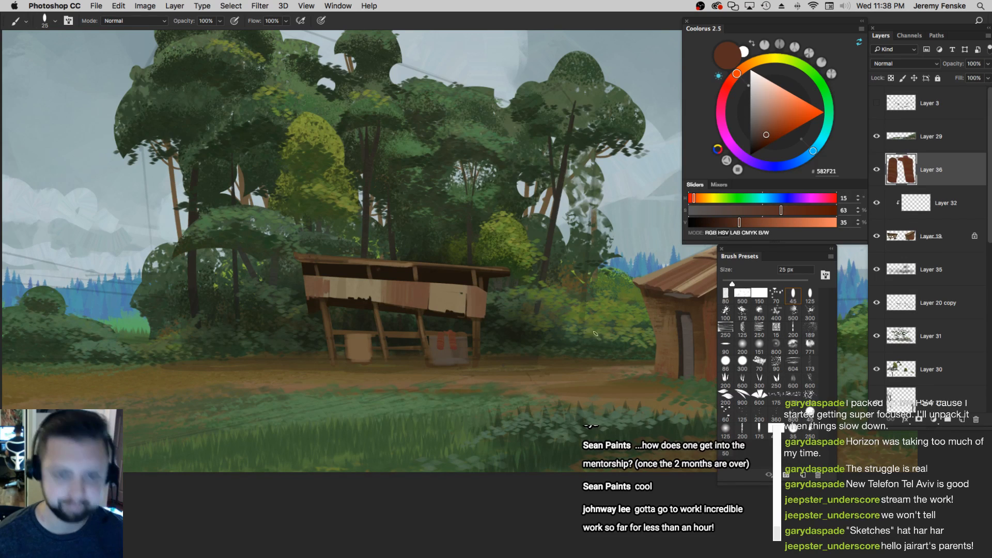
# Change the colour to red #892C21 and paint over both hanging cloth shapes at 25 to 30 px, undoing one stroke
pyautogui.moveTo(785, 211)
pyautogui.mouseDown()
pyautogui.moveTo(795, 211)
pyautogui.moveTo(752, 222)
pyautogui.moveTo(805, 211)
pyautogui.mouseUp()
pyautogui.moveTo(752, 222); pyautogui.dragTo(766, 219)
pyautogui.moveTo(694, 198); pyautogui.dragTo(690, 198)
pyautogui.press(']')
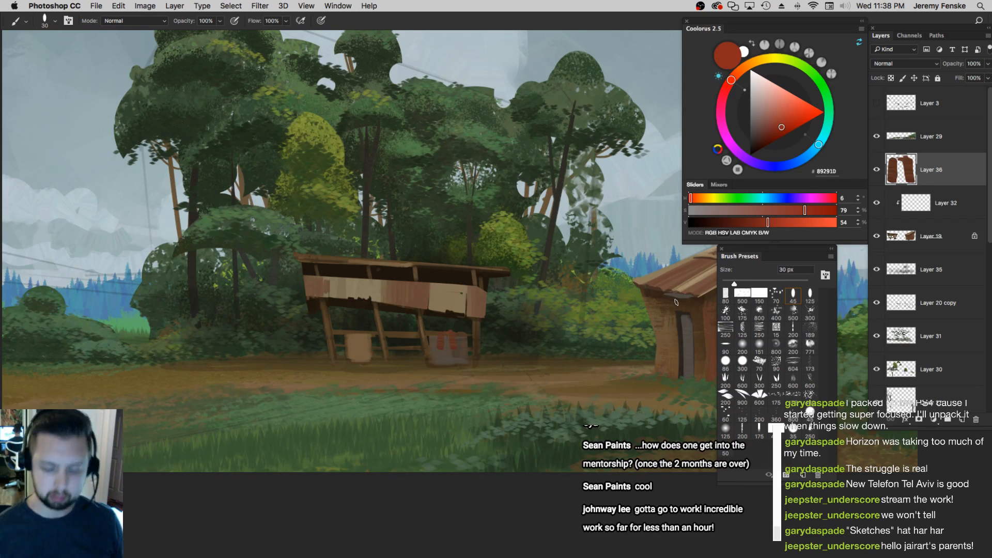
pyautogui.press('super+z')
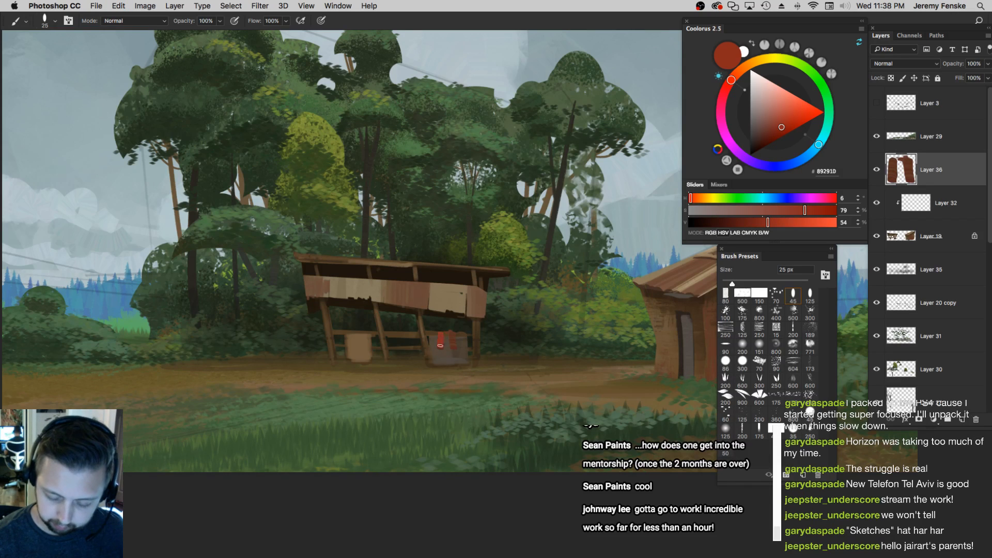
pyautogui.press(']')
pyautogui.moveTo(805, 210); pyautogui.dragTo(800, 210)
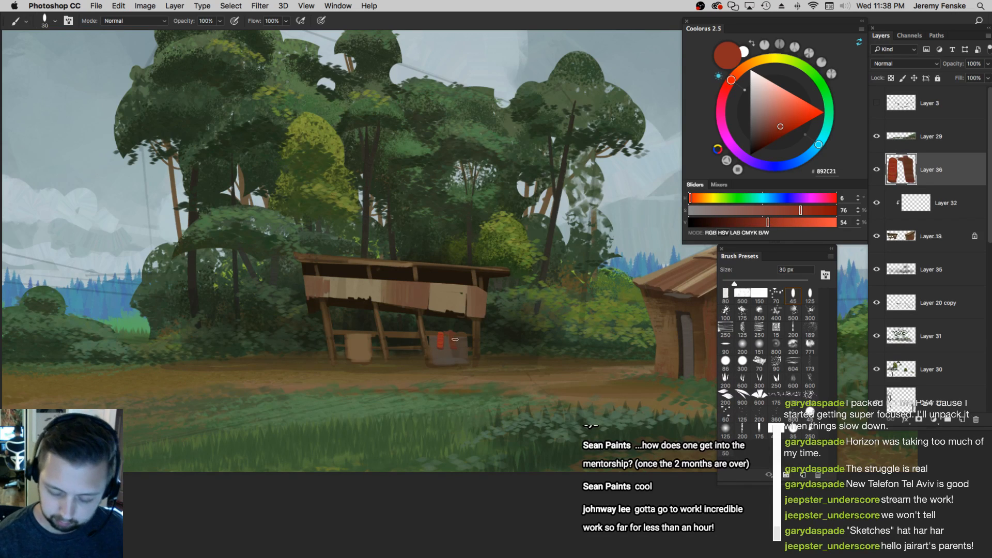
pyautogui.press('[')
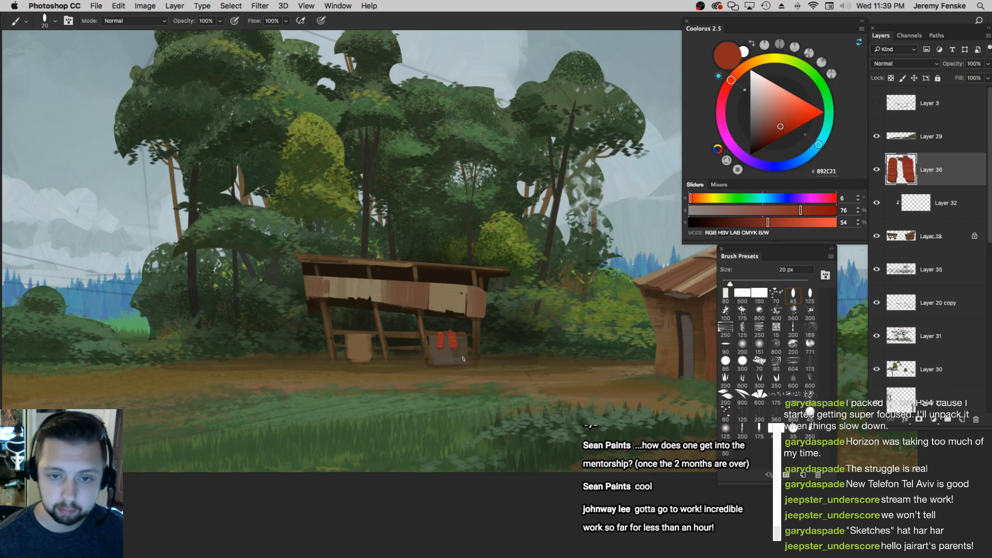
# Sample the hut's wood colour, add a new layer above the red cloths and adjust the brown to #53412A
pyautogui.keyDown('alt'); pyautogui.click(411, 328); pyautogui.keyUp('alt')
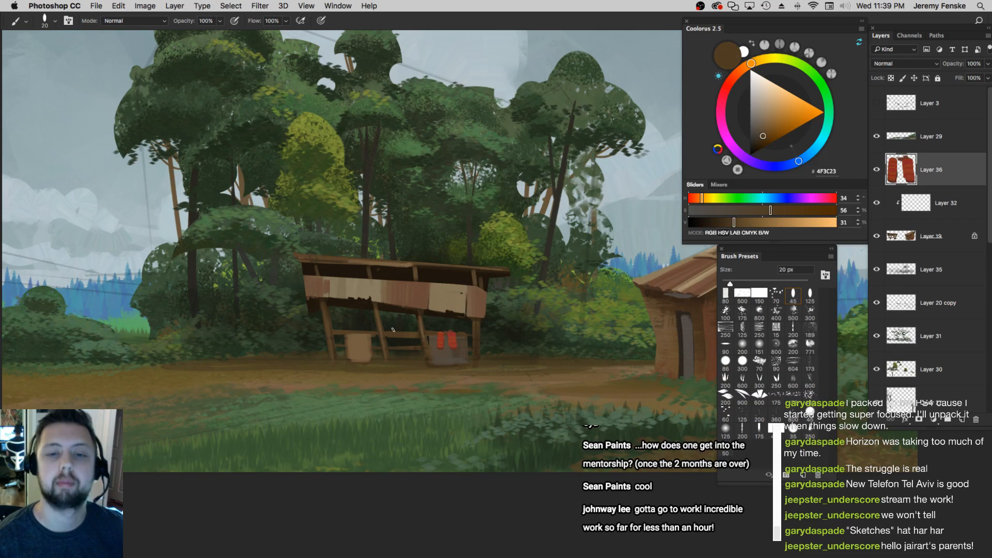
pyautogui.moveTo(479, 326); pyautogui.dragTo(408, 321)
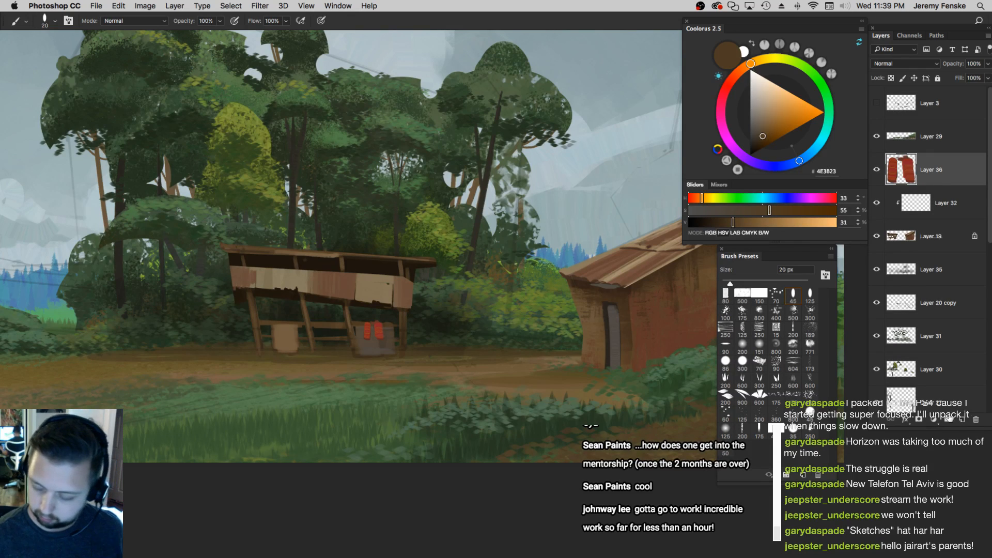
pyautogui.click(961, 420)
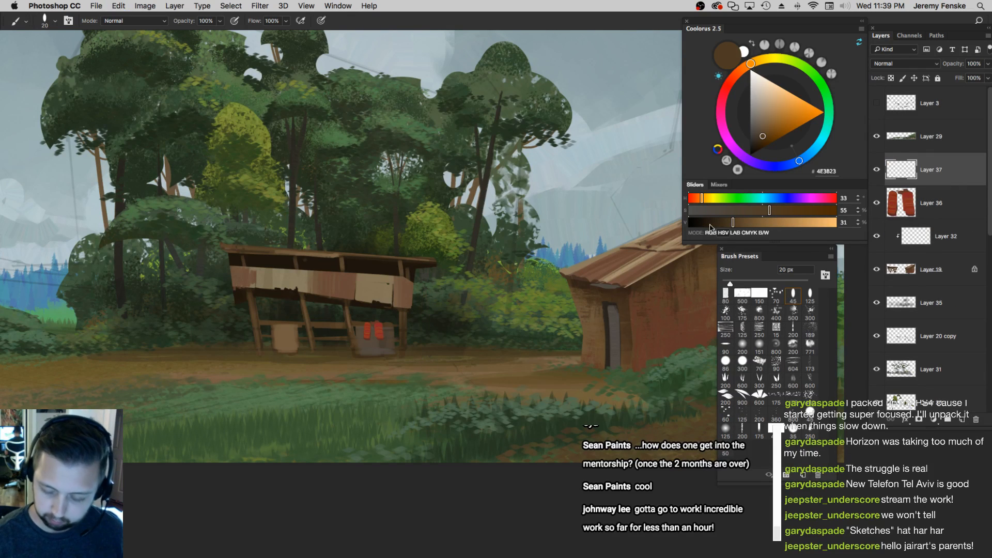
pyautogui.click(761, 211)
pyautogui.click(737, 222)
pyautogui.moveTo(507, 327); pyautogui.dragTo(468, 344)
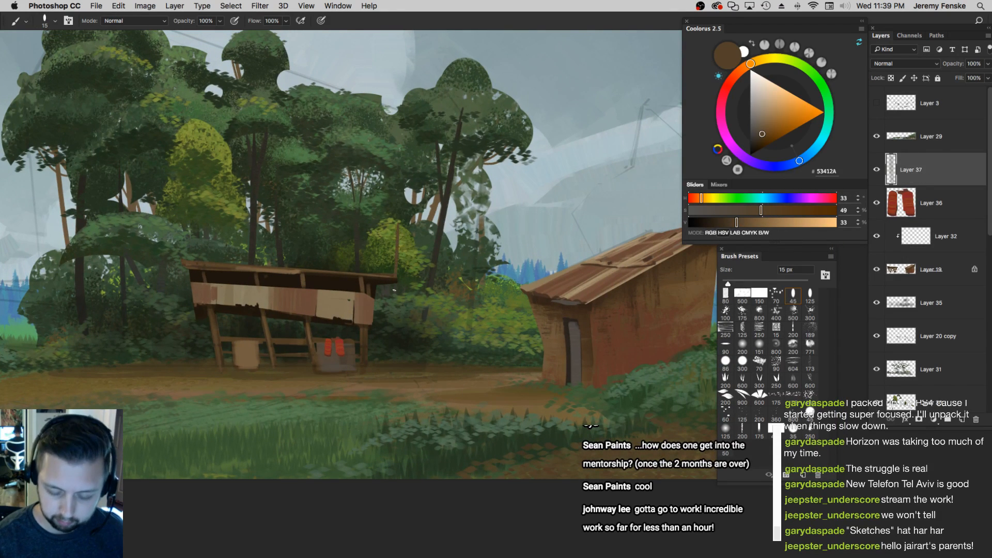
# Paint two tall thin wooden poles beside the open hut's right end at 15 to 20 px, lightening the brown to #5B472E
pyautogui.moveTo(387, 297); pyautogui.dragTo(381, 381)
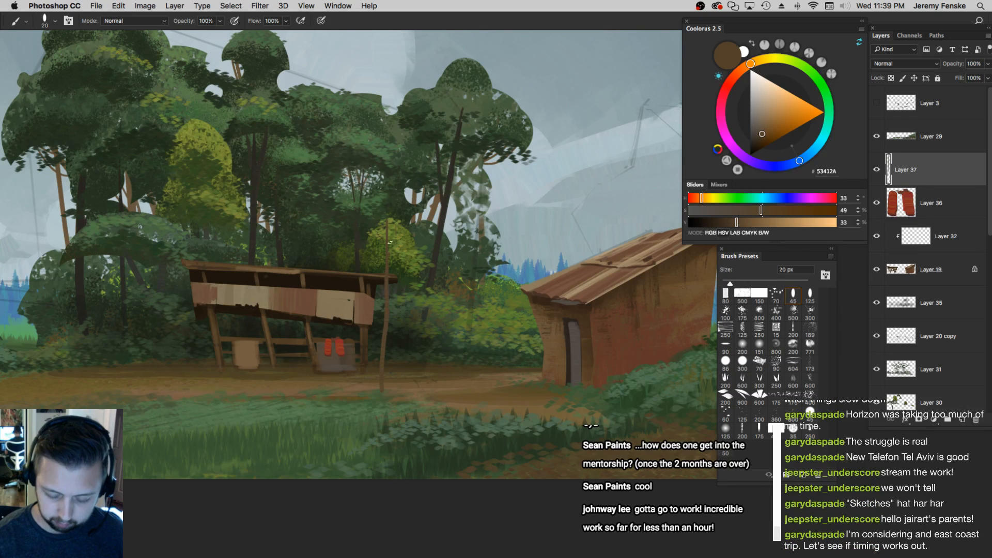
pyautogui.press('super+z')
pyautogui.moveTo(738, 222); pyautogui.dragTo(741, 223)
pyautogui.press(']')
pyautogui.moveTo(380, 320); pyautogui.dragTo(381, 365)
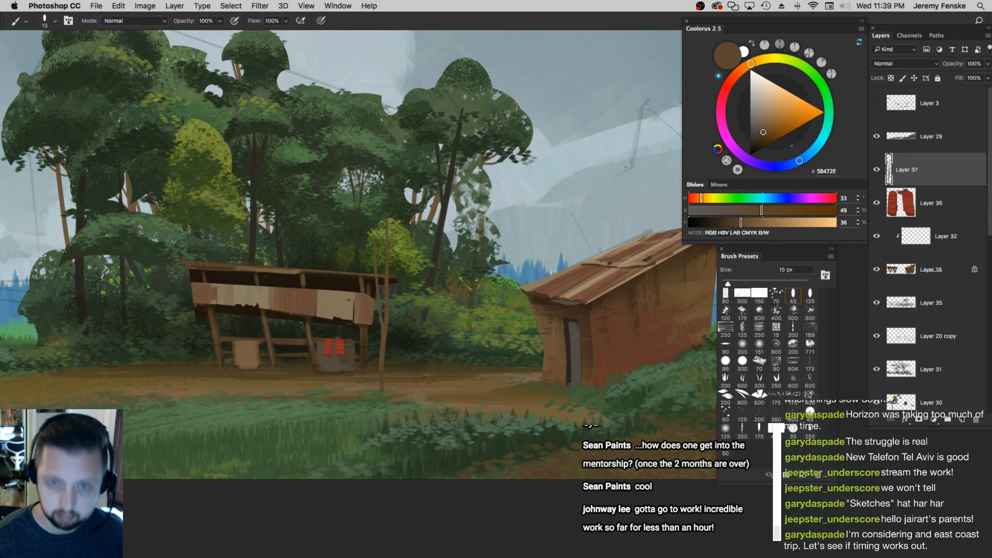
# Make an oval selection around the tops of the wooden poles, choose a leaf-scatter brush and adjust a sampled foliage colour to olive #61712B
pyautogui.press('m')
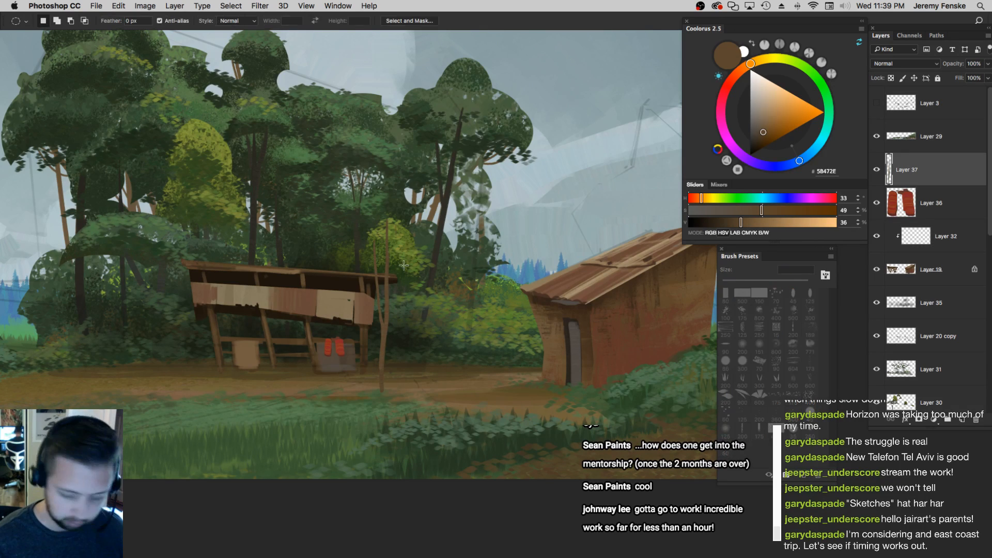
pyautogui.moveTo(339, 173)
pyautogui.mouseDown()
pyautogui.moveTo(425, 303)
pyautogui.moveTo(426, 324)
pyautogui.mouseUp()
pyautogui.press('b')
pyautogui.click(809, 395)
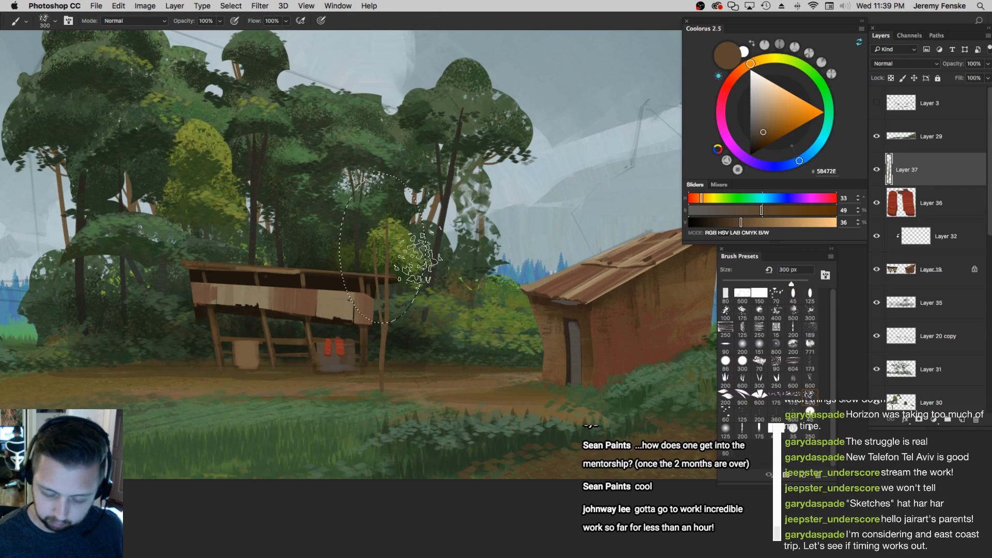
pyautogui.keyDown('alt'); pyautogui.click(414, 234); pyautogui.keyUp('alt')
pyautogui.press('[')
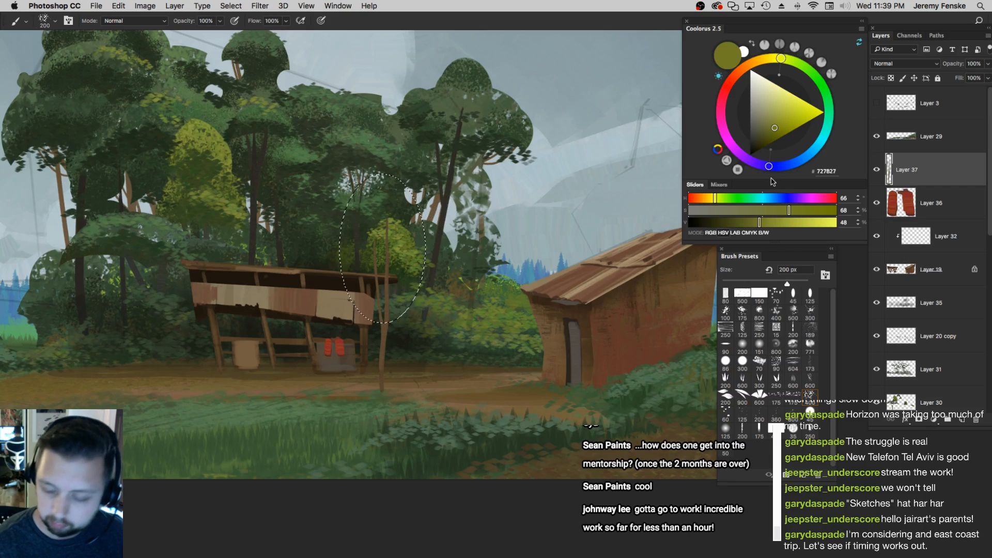
pyautogui.moveTo(783, 212); pyautogui.dragTo(780, 211)
pyautogui.click(754, 222)
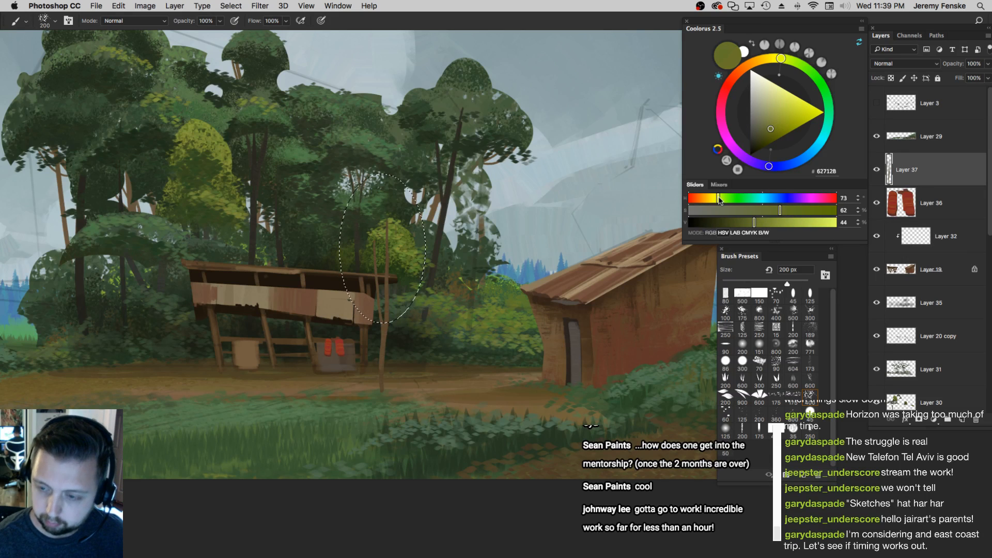
pyautogui.moveTo(718, 200); pyautogui.dragTo(718, 200)
# Fill the oval selection with olive #61712B leaf strokes at up to about 400 px to form a tree crown around the poles
pyautogui.press('[')
pyautogui.press('[')
pyautogui.press('[')
pyautogui.moveTo(406, 138); pyautogui.dragTo(400, 144)
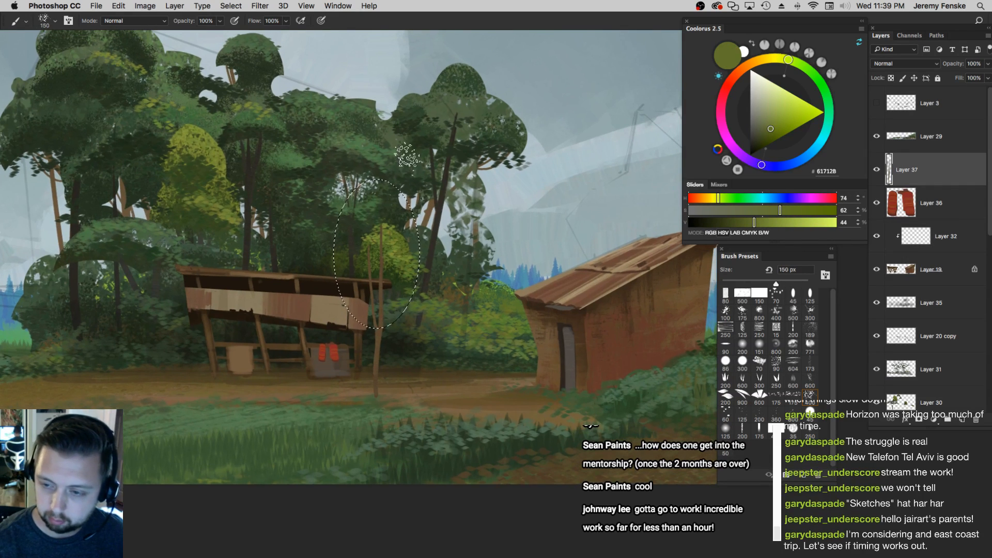
pyautogui.press(']')
pyautogui.press(']')
pyautogui.press(']')
pyautogui.press(']')
pyautogui.moveTo(374, 181); pyautogui.dragTo(364, 220)
pyautogui.press(']')
pyautogui.press(']')
pyautogui.press('[')
pyautogui.moveTo(377, 181)
pyautogui.mouseDown()
pyautogui.moveTo(356, 243)
pyautogui.moveTo(385, 269)
pyautogui.mouseUp()
pyautogui.moveTo(391, 196)
pyautogui.mouseDown()
pyautogui.moveTo(406, 243)
pyautogui.moveTo(387, 212)
pyautogui.moveTo(378, 356)
pyautogui.mouseUp()
pyautogui.press('[')
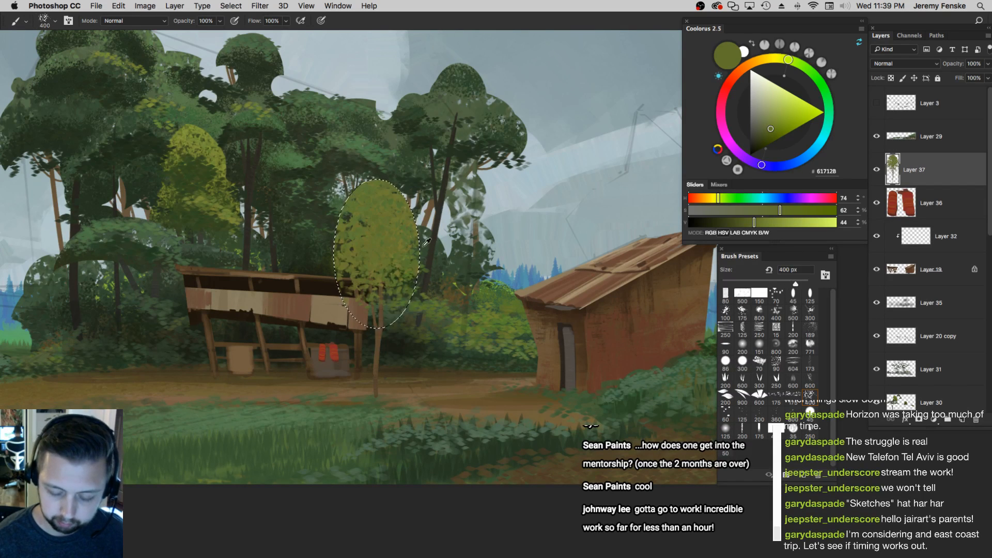
# Sample dark greens #34472F and #2E482B and paint shaded leaves over the lower half of the oval crown
pyautogui.keyDown('alt'); pyautogui.click(428, 242); pyautogui.keyUp('alt')
pyautogui.moveTo(383, 261); pyautogui.dragTo(380, 290)
pyautogui.press('[')
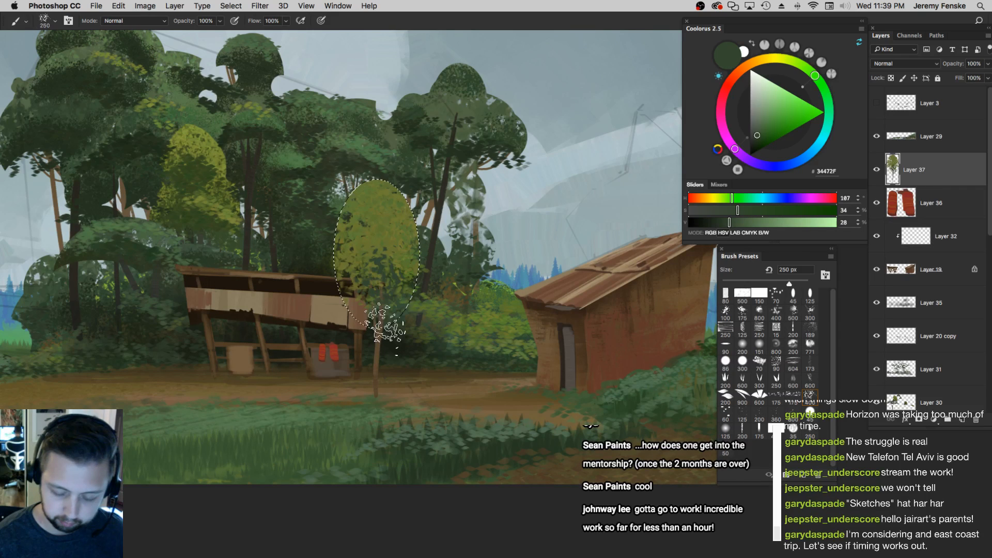
pyautogui.keyDown('alt'); pyautogui.click(387, 325); pyautogui.keyUp('alt')
pyautogui.press(']')
pyautogui.press(']')
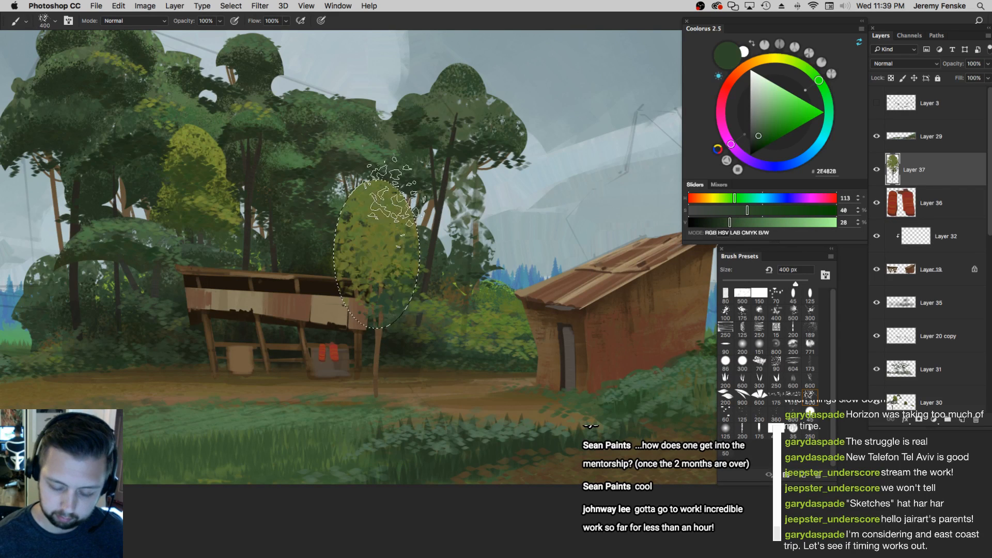
pyautogui.press('[')
pyautogui.moveTo(396, 310)
pyautogui.mouseDown()
pyautogui.moveTo(411, 254)
pyautogui.moveTo(352, 315)
pyautogui.moveTo(362, 215)
pyautogui.moveTo(383, 299)
pyautogui.moveTo(387, 198)
pyautogui.moveTo(373, 289)
pyautogui.moveTo(390, 173)
pyautogui.moveTo(391, 253)
pyautogui.mouseUp()
pyautogui.press('[')
pyautogui.press('[')
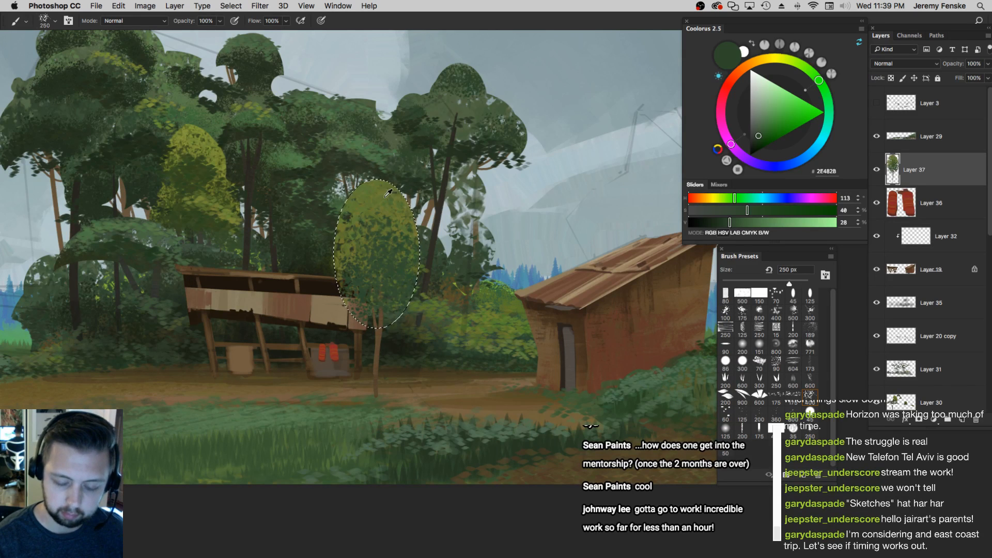
# Sample the crown's olive, lighten it to #839239 and try leaf highlights at 150 px, undoing the last stroke
pyautogui.keyDown('alt'); pyautogui.click(395, 193); pyautogui.keyUp('alt')
pyautogui.click(773, 222)
pyautogui.press('[')
pyautogui.press('[')
pyautogui.press('[')
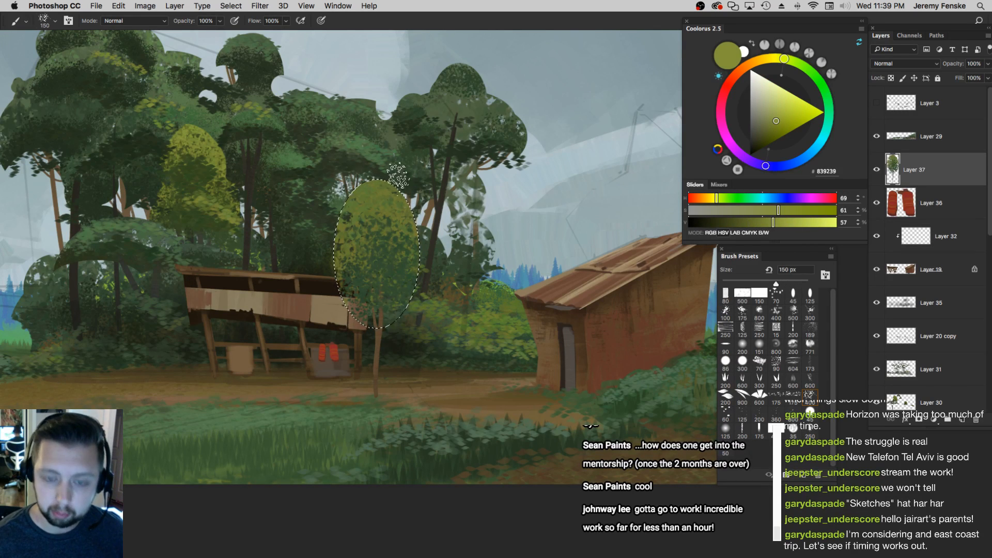
pyautogui.press('super+z')
# Paint #839239 leaf highlights across the oval crown with a larger leaf brush and blend with sampled olive #63742F at 200 px
pyautogui.press(']')
pyautogui.press(']')
pyautogui.press(']')
pyautogui.press(']')
pyautogui.press(']')
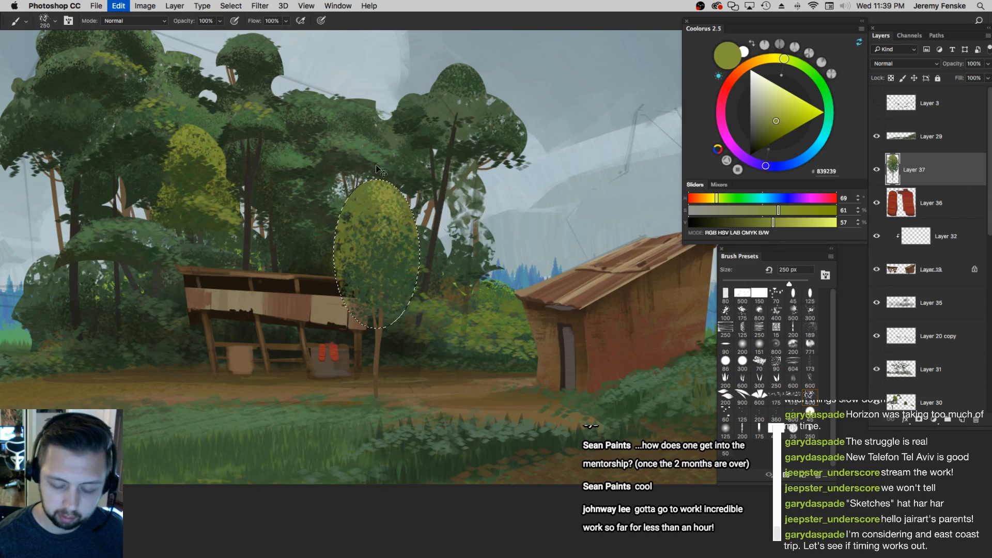
pyautogui.press(']')
pyautogui.press(']')
pyautogui.moveTo(396, 238); pyautogui.dragTo(330, 277)
pyautogui.keyDown('alt'); pyautogui.click(408, 264); pyautogui.keyUp('alt')
pyautogui.press('[')
pyautogui.press('[')
pyautogui.press('[')
pyautogui.press('[')
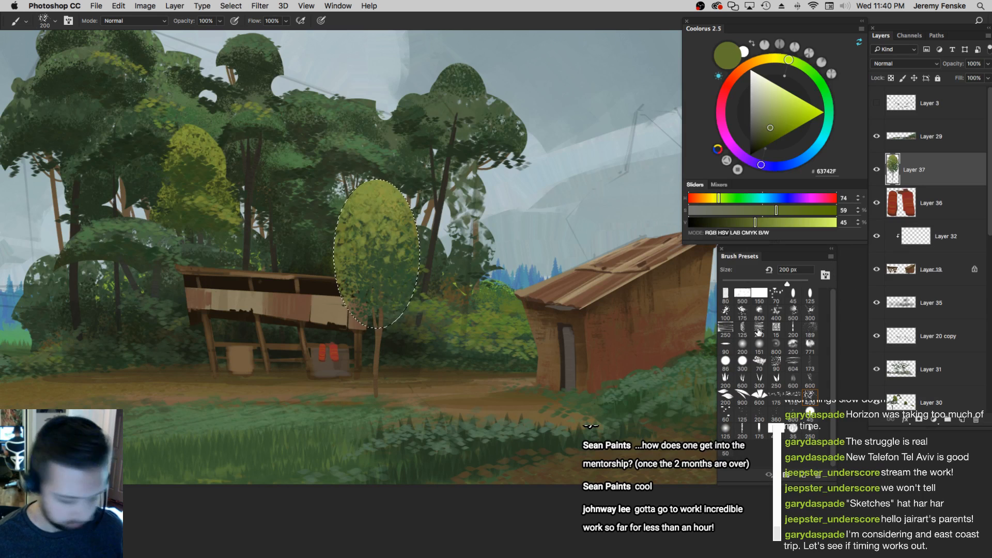
# Paint thin branches inside the oval crown with a rectangular brush in browns #5D482E and #4E3C27 at 20 to 25 px, and clear the selection
pyautogui.click(726, 293)
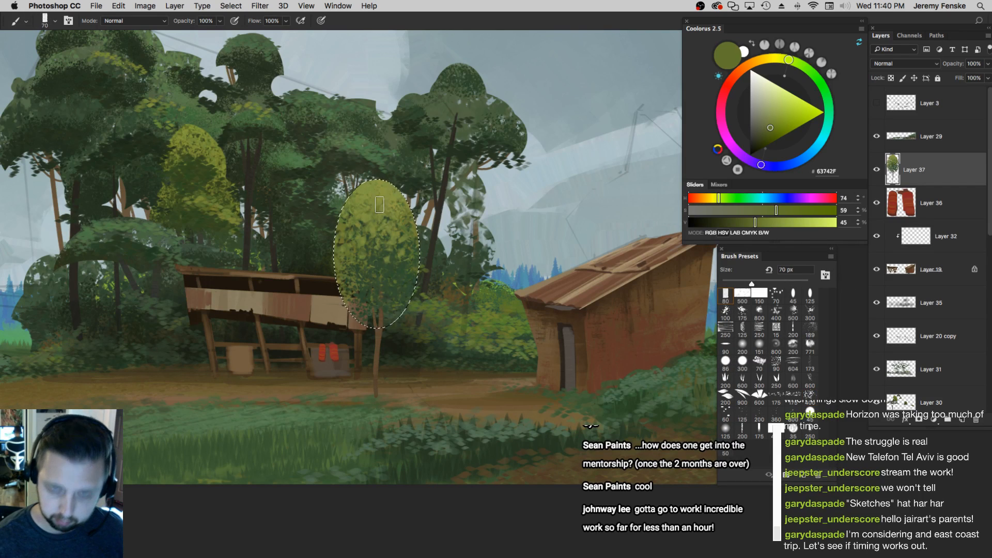
pyautogui.keyDown('alt'); pyautogui.click(377, 323); pyautogui.keyUp('alt')
pyautogui.press('[')
pyautogui.press('[')
pyautogui.press('[')
pyautogui.press('[')
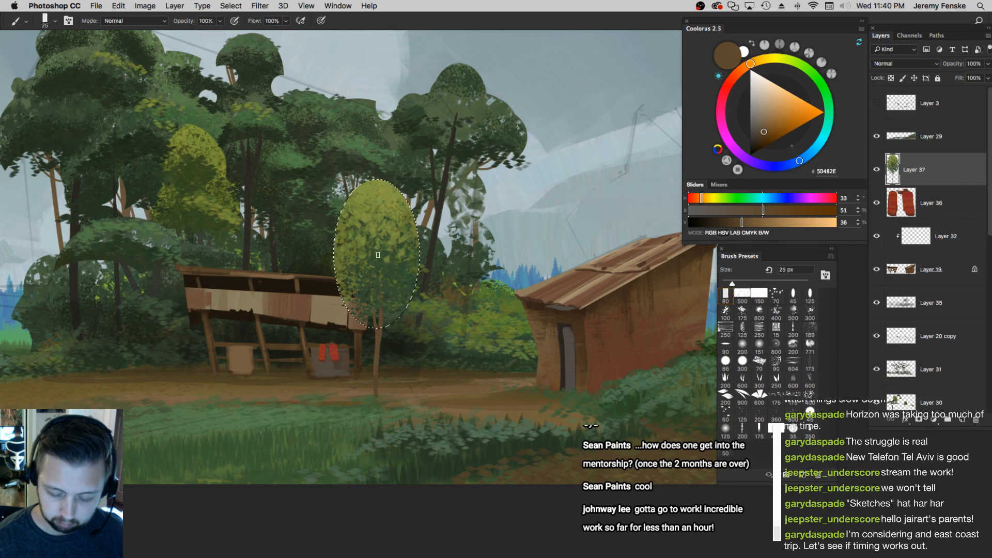
pyautogui.moveTo(742, 223); pyautogui.dragTo(733, 222)
pyautogui.press('[')
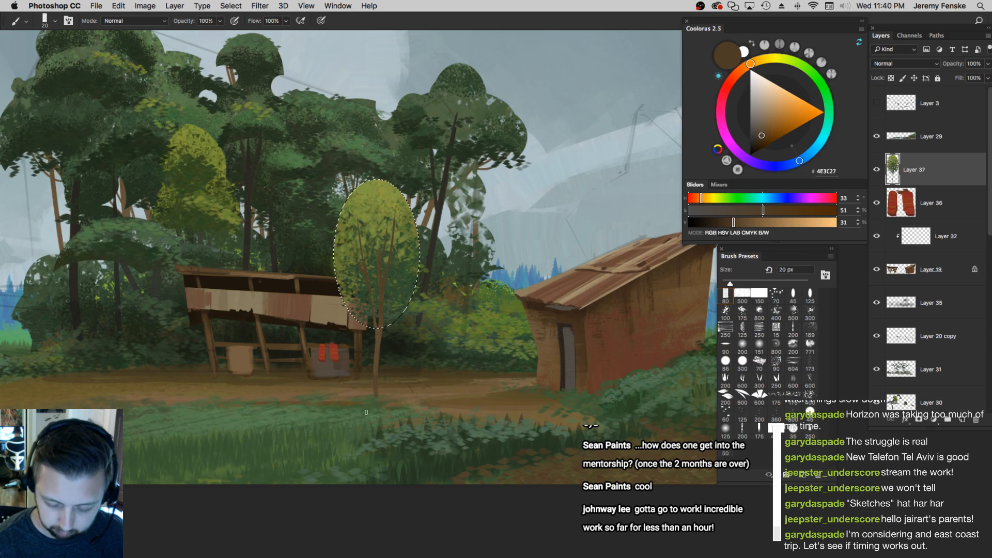
pyautogui.press('z')
pyautogui.moveTo(409, 341); pyautogui.dragTo(385, 334)
pyautogui.moveTo(455, 300); pyautogui.dragTo(488, 306)
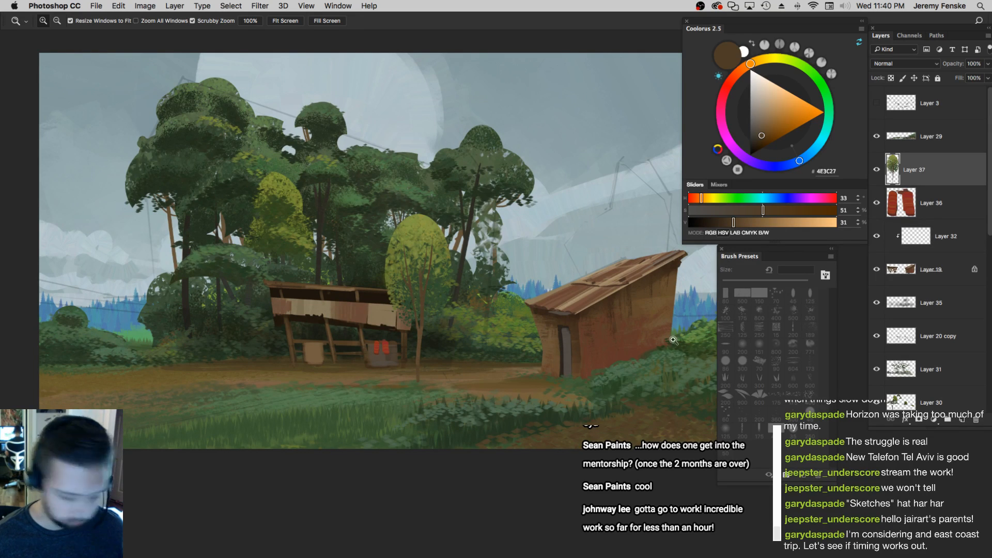
# Lock Layer 37's transparent pixels and sample dark tones #252C1C and #2D2C25 from the trees for a soft round brush at 300 to 400 px
pyautogui.press('/')
pyautogui.press('b')
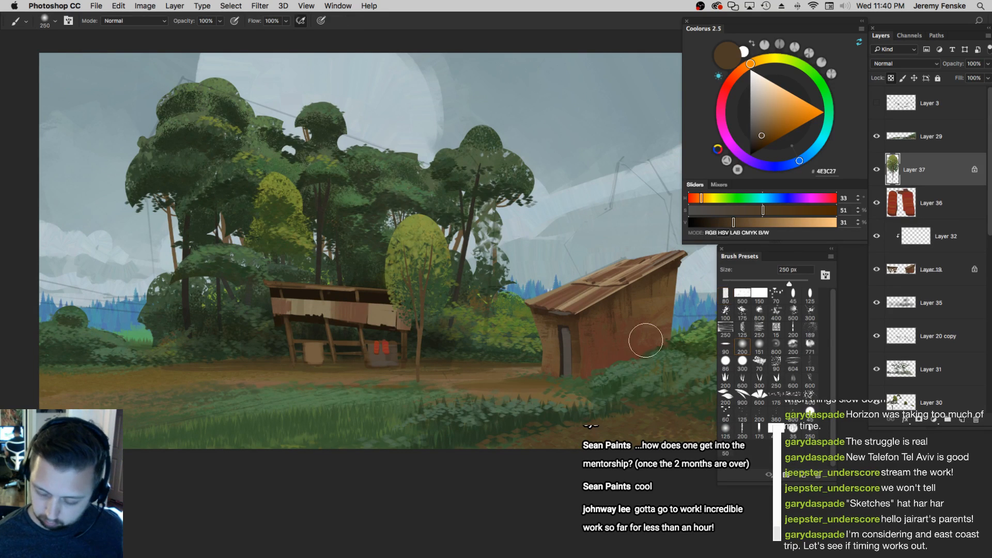
pyautogui.keyDown('alt'); pyautogui.click(444, 345); pyautogui.keyUp('alt')
pyautogui.press(']')
pyautogui.press(']')
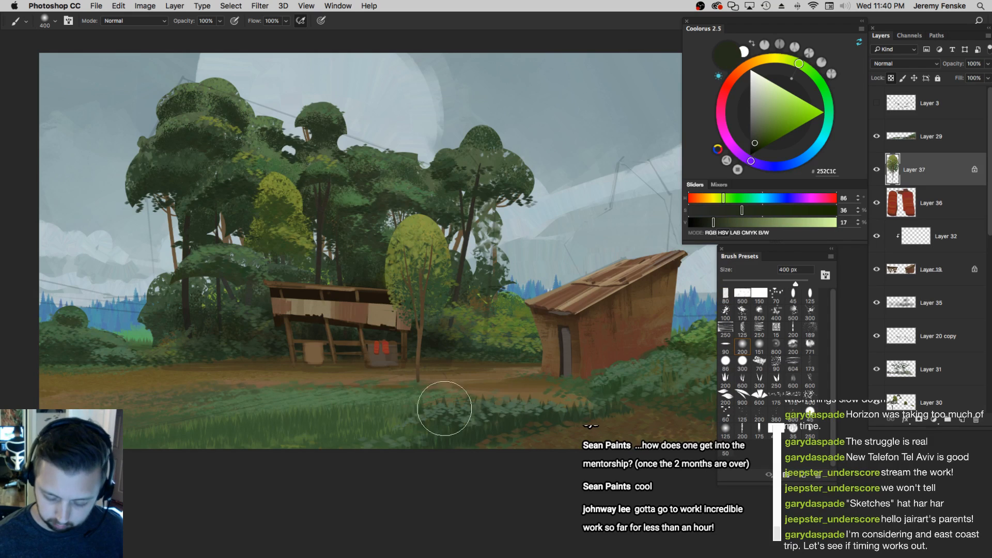
pyautogui.press('[')
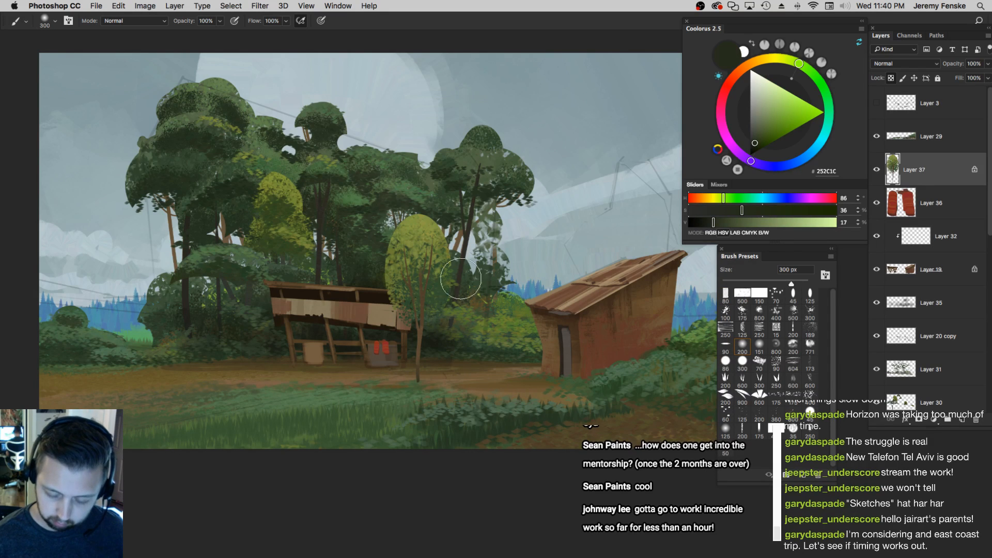
pyautogui.keyDown('alt'); pyautogui.click(465, 268); pyautogui.keyUp('alt')
pyautogui.press(']')
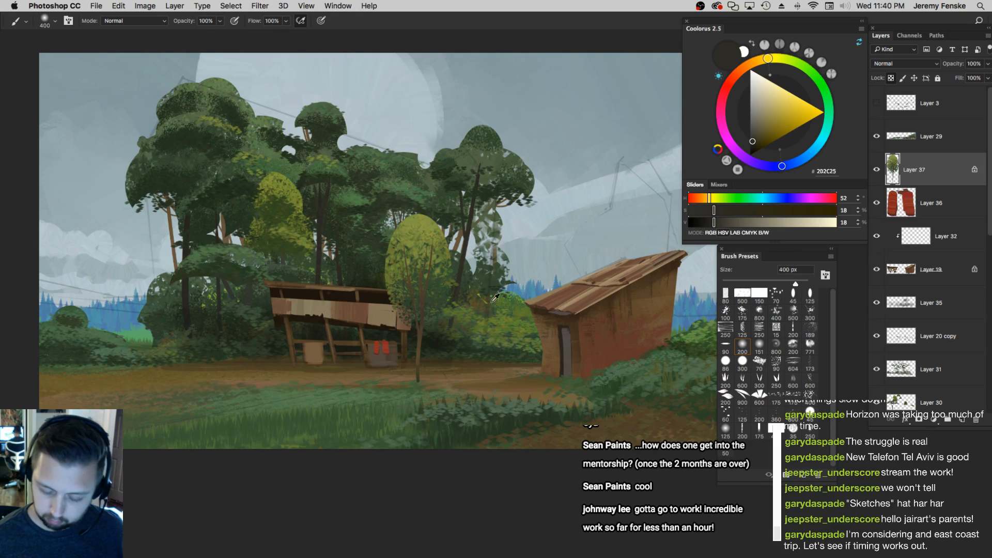
# Change the colour to green #214F28, darken it to #163618 and softly shade the new tree's lower crown, undoing one stroke
pyautogui.moveTo(717, 197); pyautogui.dragTo(775, 210)
pyautogui.click(758, 222)
pyautogui.click(742, 222)
pyautogui.press('[')
pyautogui.press(']')
pyautogui.moveTo(743, 224); pyautogui.dragTo(734, 227)
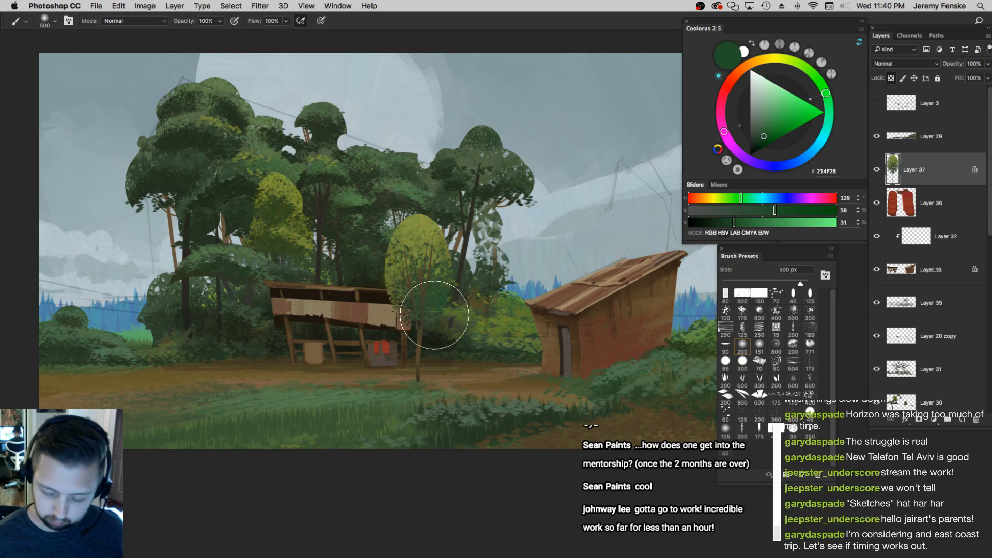
pyautogui.press('[')
pyautogui.press('[')
pyautogui.press('super+z')
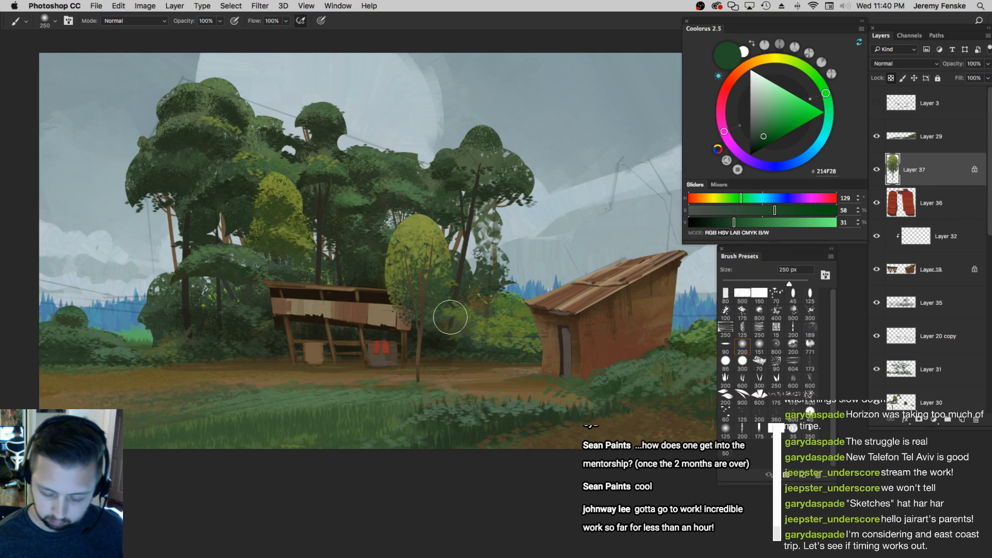
pyautogui.press(']')
pyautogui.click(719, 222)
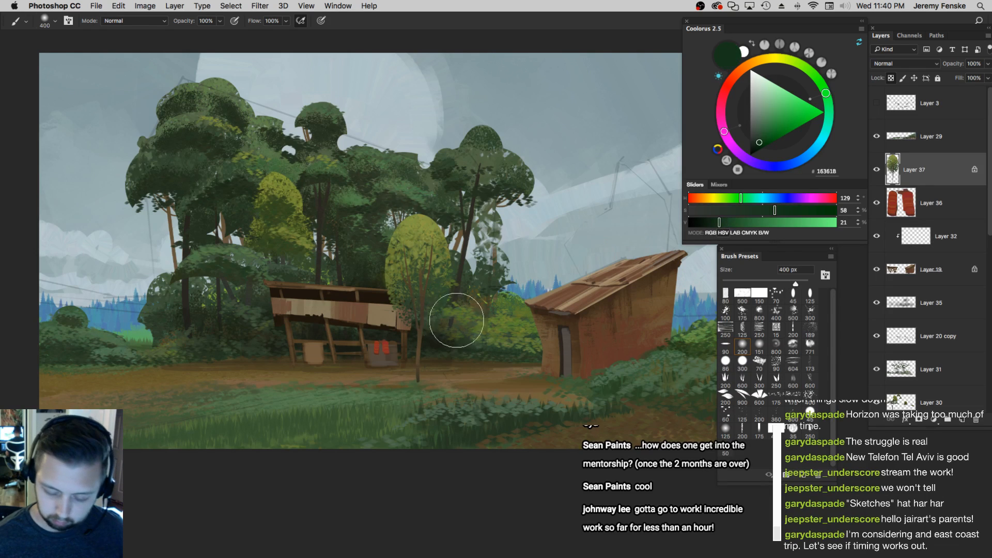
# Move the huts' layer slightly to the right and brighten it with a Levels adjustment
pyautogui.press('z')
pyautogui.moveTo(454, 326)
pyautogui.mouseDown()
pyautogui.moveTo(415, 333)
pyautogui.moveTo(439, 326)
pyautogui.mouseUp()
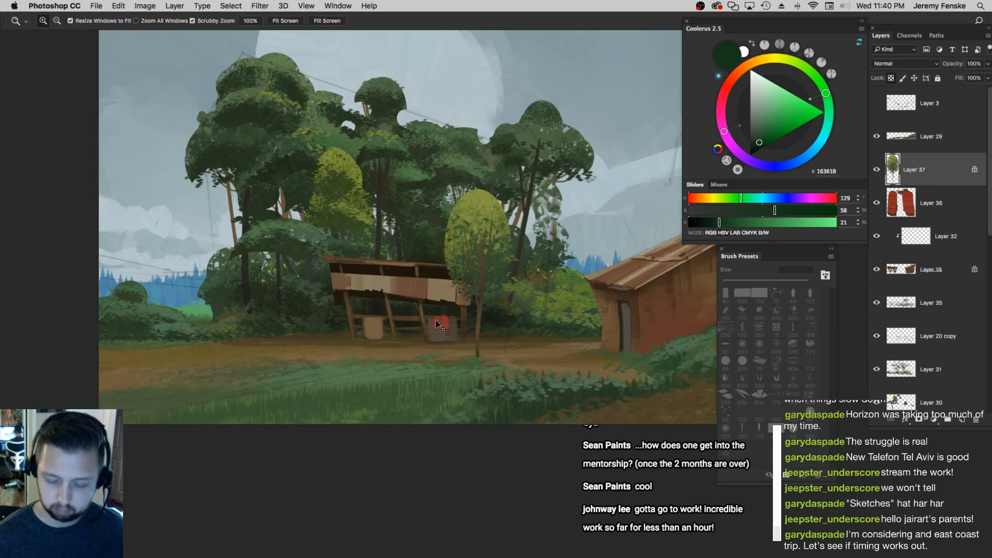
pyautogui.moveTo(417, 287); pyautogui.dragTo(426, 289)
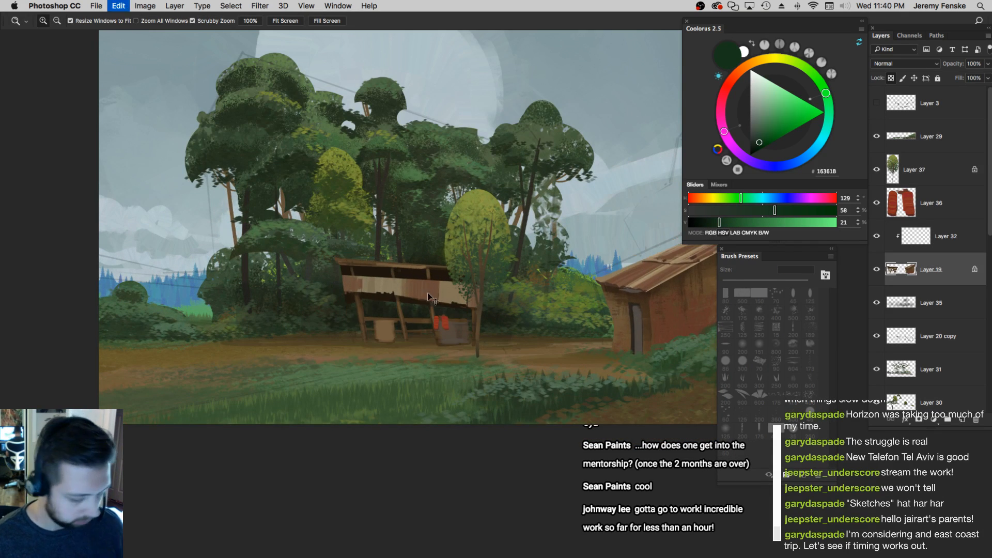
pyautogui.press('super+l')
pyautogui.moveTo(861, 291); pyautogui.dragTo(850, 292)
pyautogui.press('Return')
# Review the whole composition with the interface panels hidden and shown again
pyautogui.moveTo(510, 351); pyautogui.dragTo(463, 356)
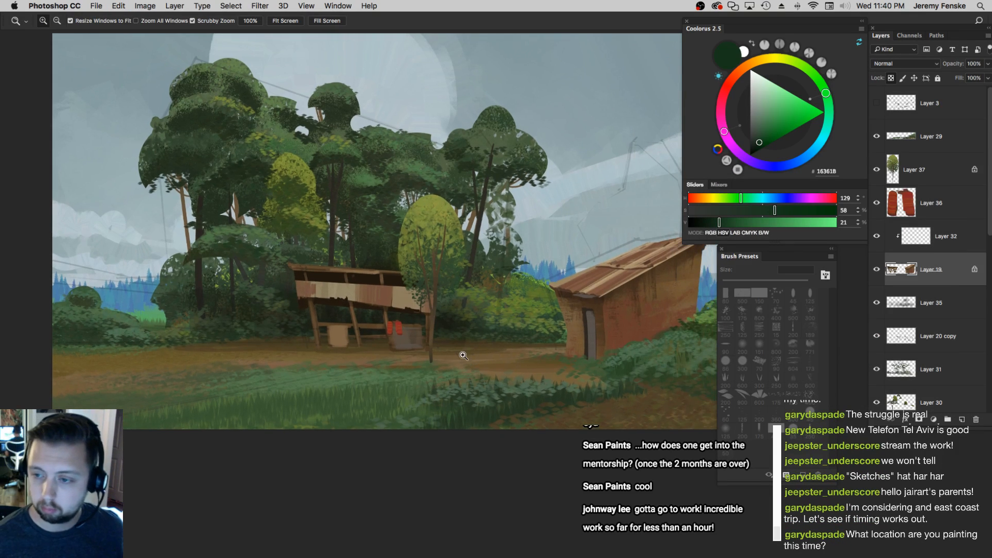
pyautogui.moveTo(506, 331); pyautogui.dragTo(461, 369)
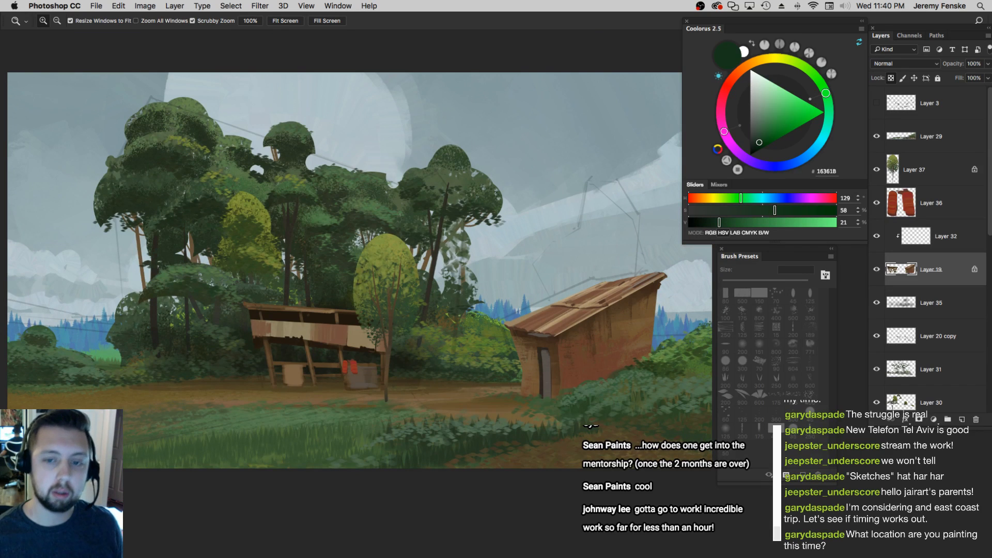
pyautogui.press('Tab')
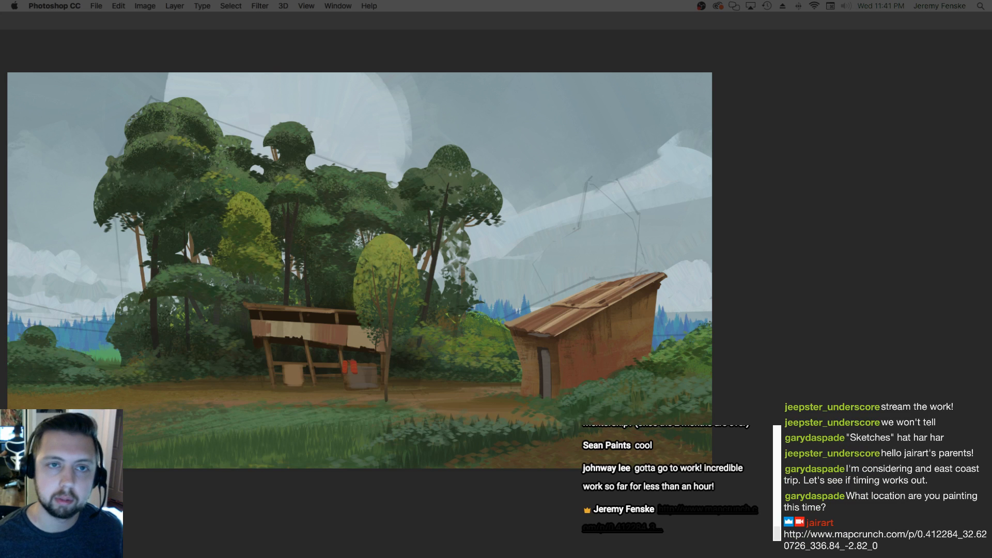
pyautogui.press('Tab')
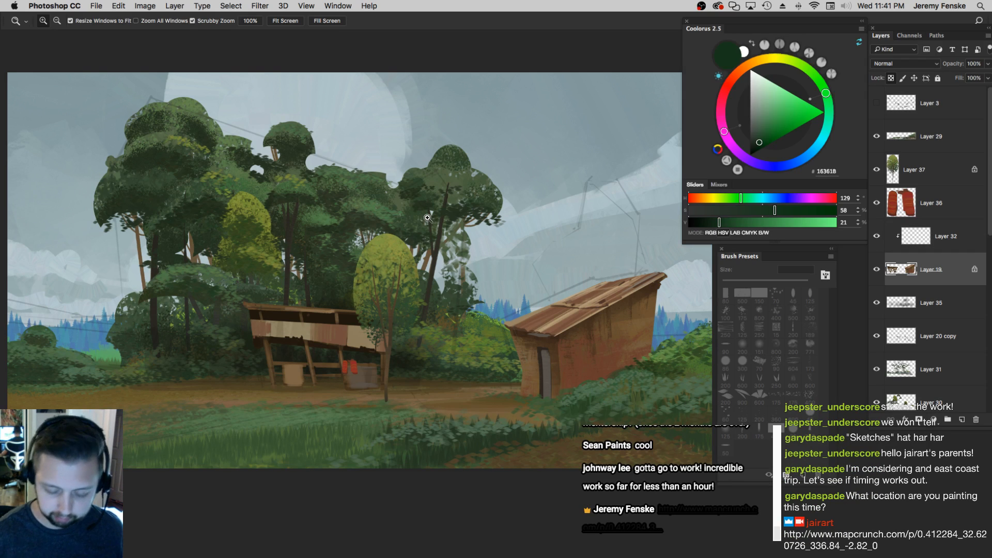
pyautogui.moveTo(316, 346); pyautogui.dragTo(376, 342)
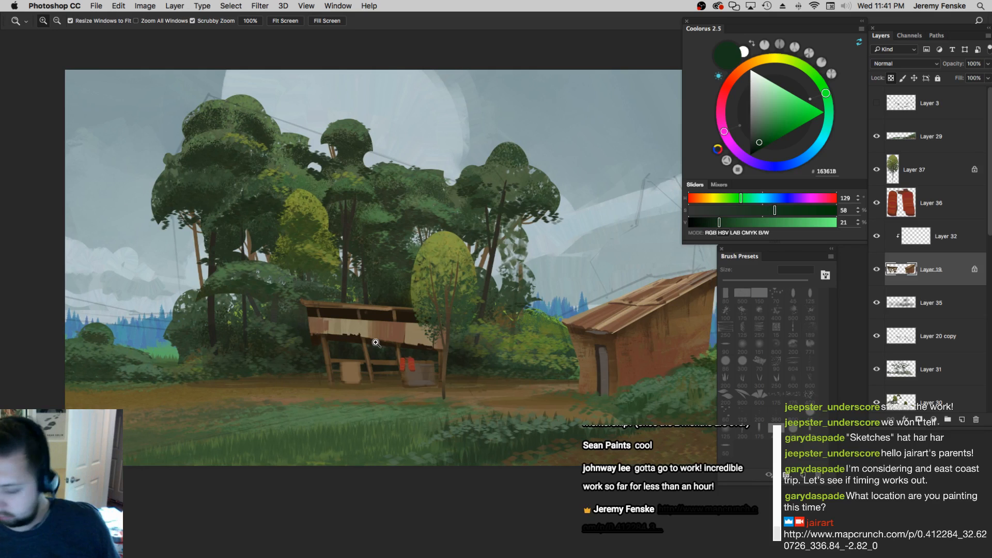
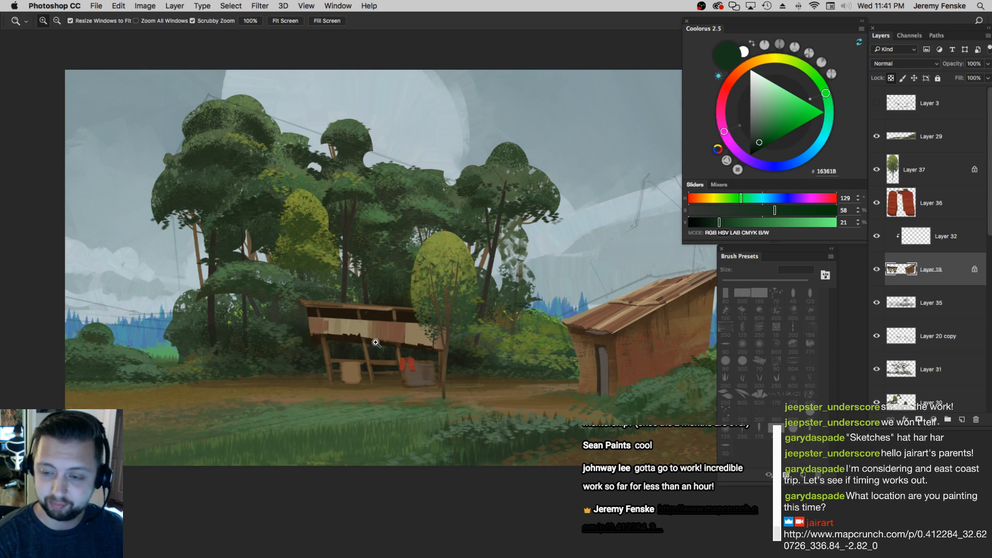
pyautogui.hscroll(3, 381, 361)
pyautogui.scroll(-1, 381, 362)
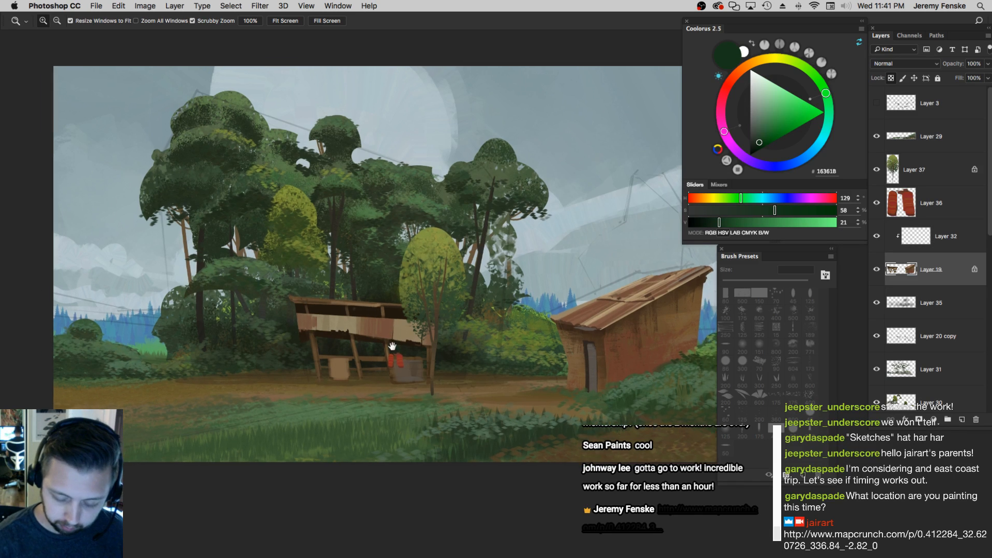
pyautogui.keyDown('alt'); pyautogui.click(409, 357); pyautogui.keyUp('alt')
pyautogui.click(441, 367)
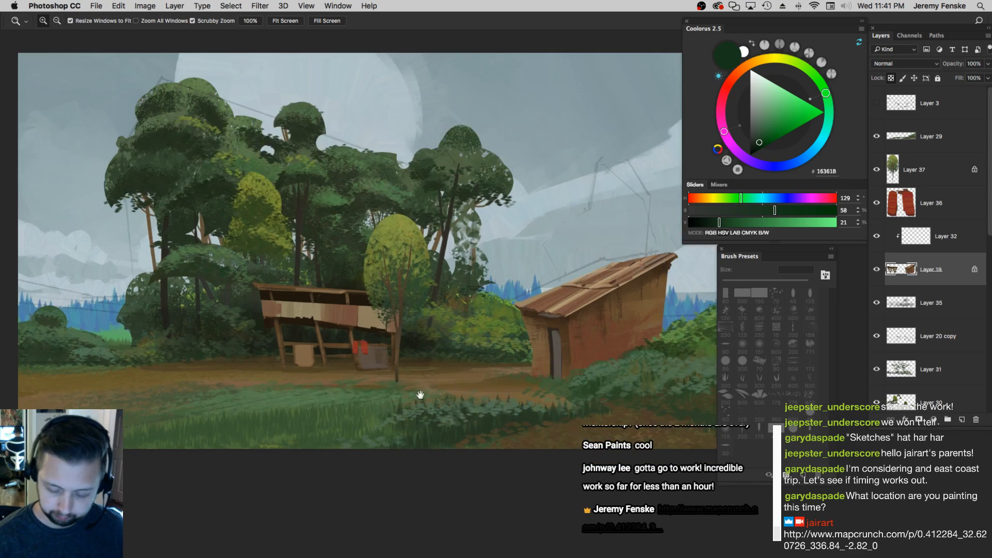
pyautogui.moveTo(421, 395); pyautogui.dragTo(435, 380)
pyautogui.moveTo(441, 346)
pyautogui.mouseDown()
pyautogui.moveTo(440, 358)
pyautogui.moveTo(432, 337)
pyautogui.mouseUp()
# Undo the last changes, return to the Brush tool and select the layer with the red hanging cloths
pyautogui.press('super+z')
pyautogui.press('super+z')
pyautogui.press('b')
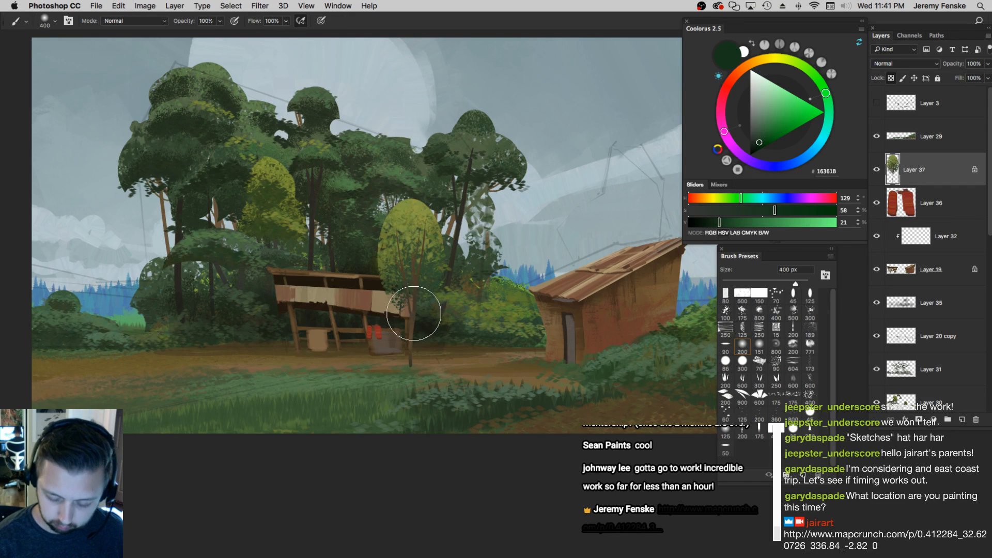
pyautogui.keyDown('super'); pyautogui.click(401, 337); pyautogui.keyUp('super')
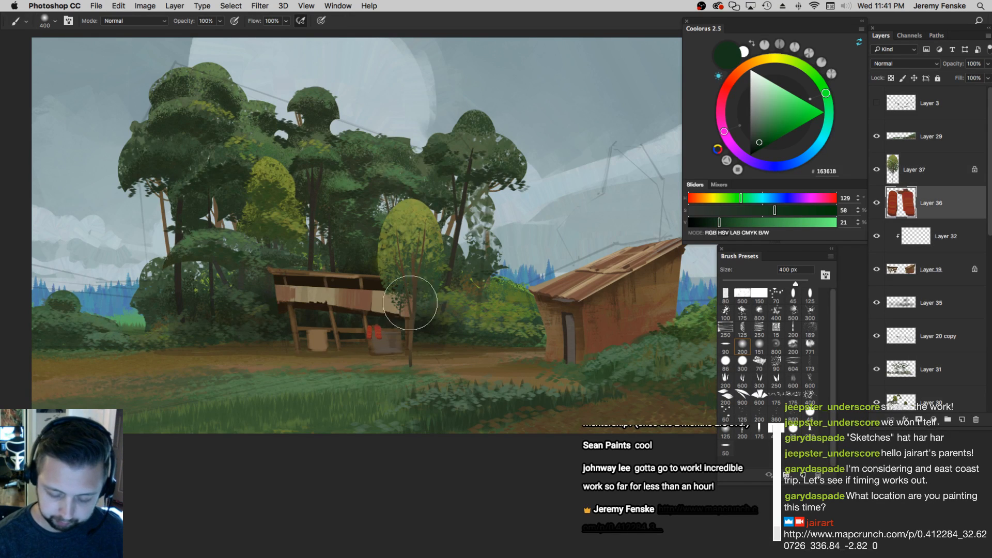
# With the flat round brush at about 15 px, paint a grey-blue #7F8B8E cloth hanging beside the small tree's trunk
pyautogui.click(725, 345)
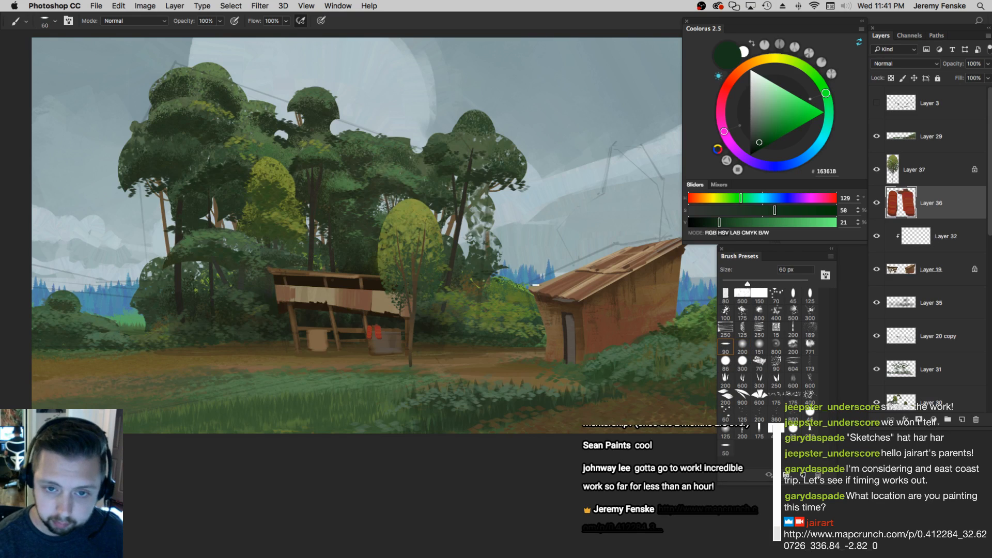
pyautogui.moveTo(744, 210)
pyautogui.mouseDown()
pyautogui.moveTo(702, 210)
pyautogui.moveTo(766, 198)
pyautogui.moveTo(771, 223)
pyautogui.mouseUp()
pyautogui.press('[')
pyautogui.press('[')
pyautogui.press('[')
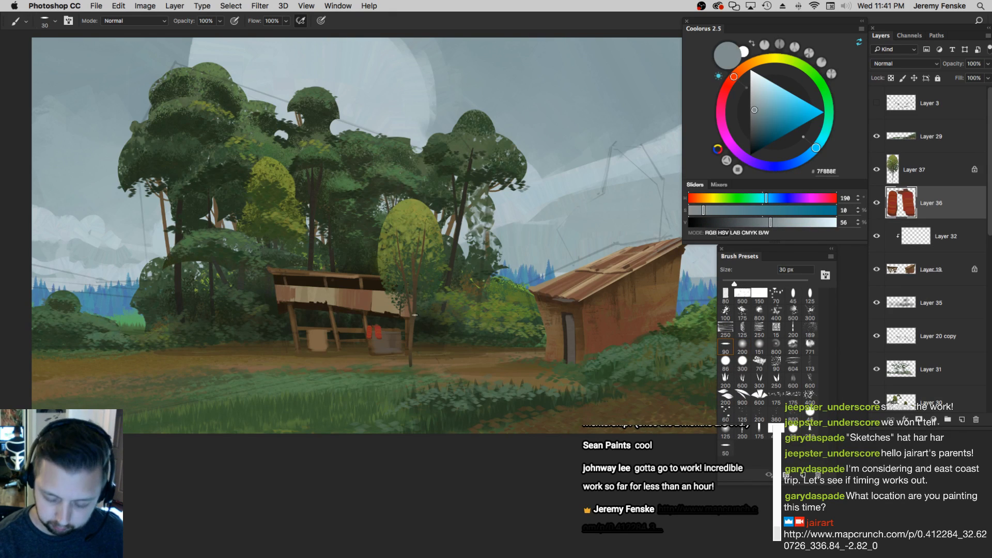
pyautogui.press(']')
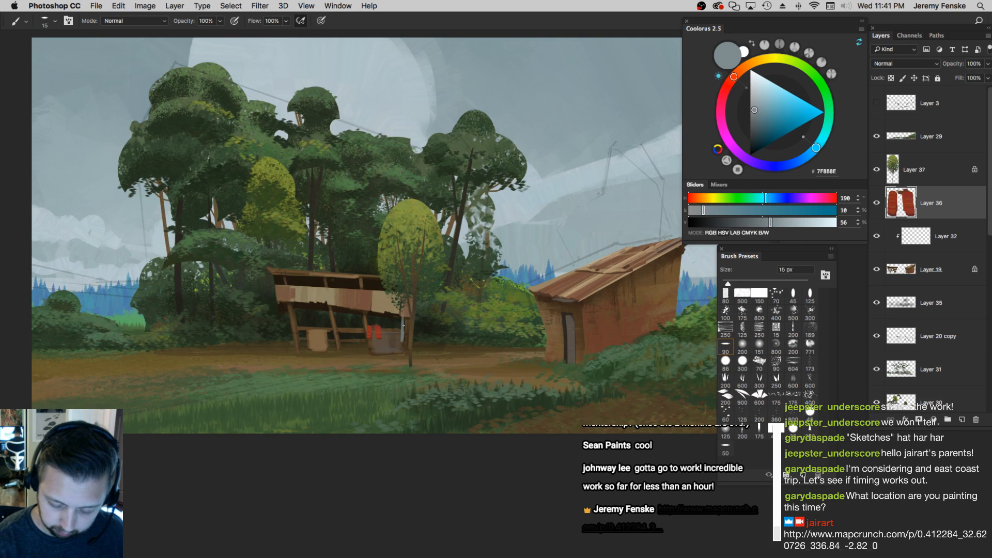
pyautogui.moveTo(406, 336); pyautogui.dragTo(405, 328)
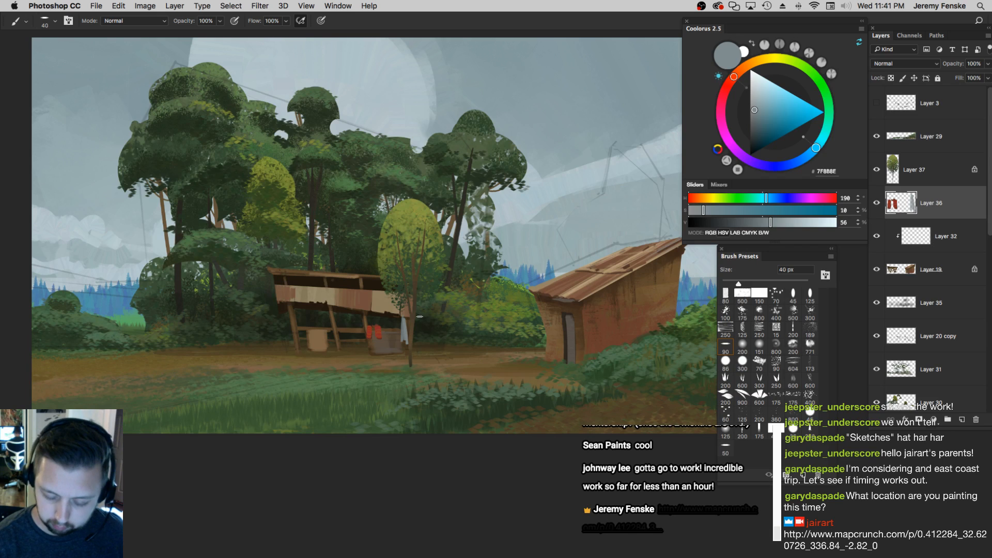
# Darken the colour to #282C2C and paint a thin clothesline from the small tree to the right hut, undoing one stroke
pyautogui.click(713, 223)
pyautogui.press('[')
pyautogui.press('[')
pyautogui.press('[')
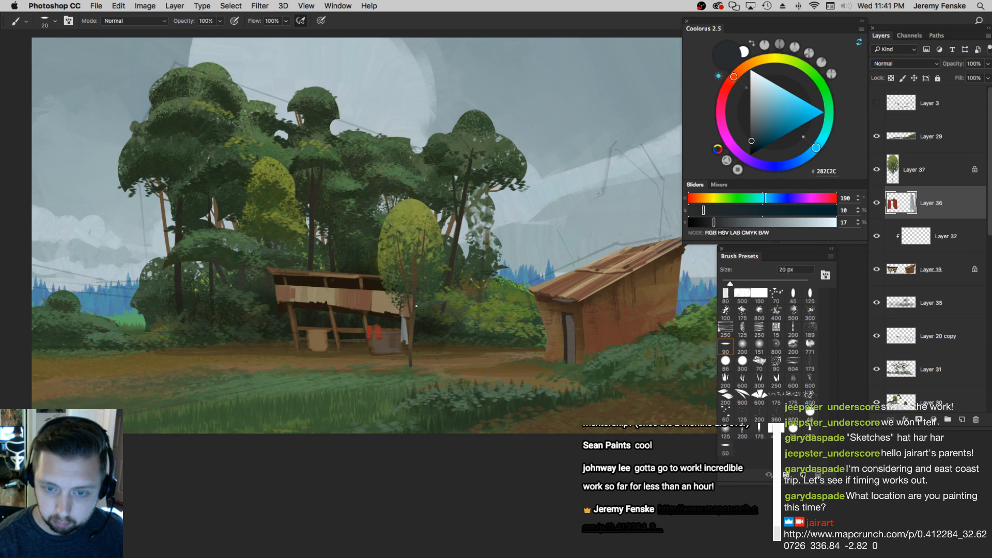
pyautogui.press('super+z')
pyautogui.moveTo(442, 310)
pyautogui.mouseDown()
pyautogui.moveTo(570, 267)
pyautogui.moveTo(495, 305)
pyautogui.moveTo(526, 292)
pyautogui.mouseUp()
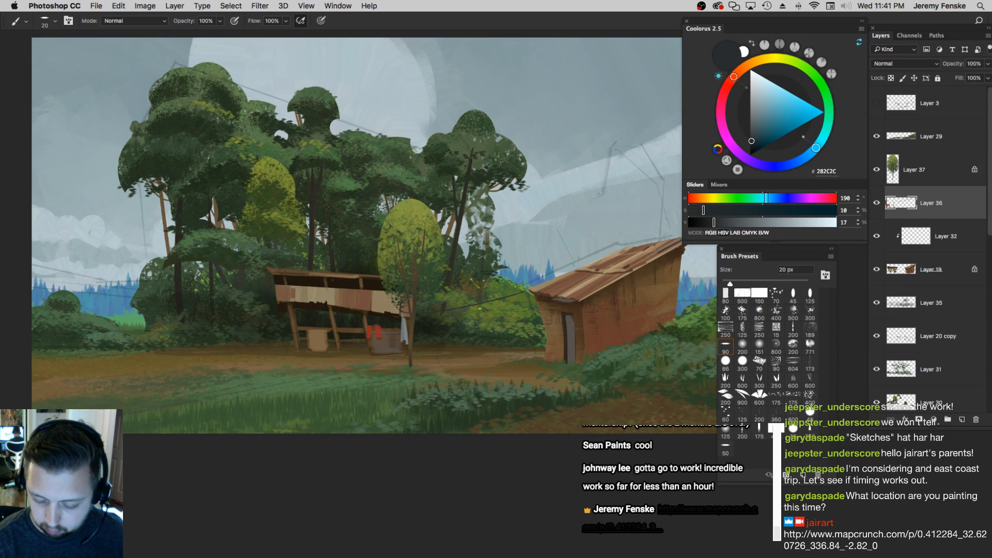
# Paint a light grey #A2AFB2 cloth on the clothesline and a small #545144 cloth next to the small tree
pyautogui.moveTo(752, 222); pyautogui.dragTo(792, 223)
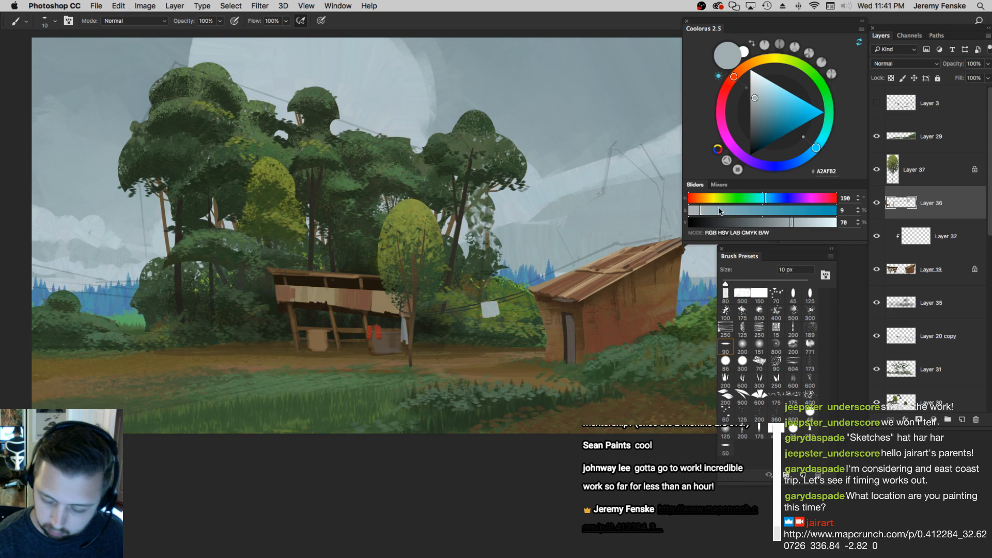
pyautogui.click(708, 198)
pyautogui.moveTo(709, 210); pyautogui.dragTo(737, 222)
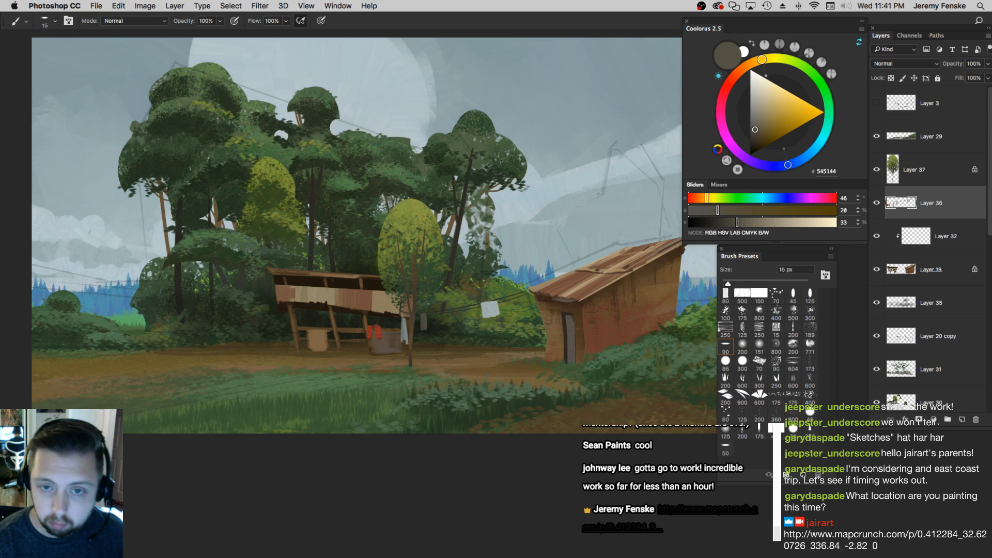
# Add a new layer and move it directly beneath the huts' layer
pyautogui.moveTo(685, 309); pyautogui.dragTo(574, 311)
pyautogui.keyDown('super'); pyautogui.click(490, 331); pyautogui.keyUp('super')
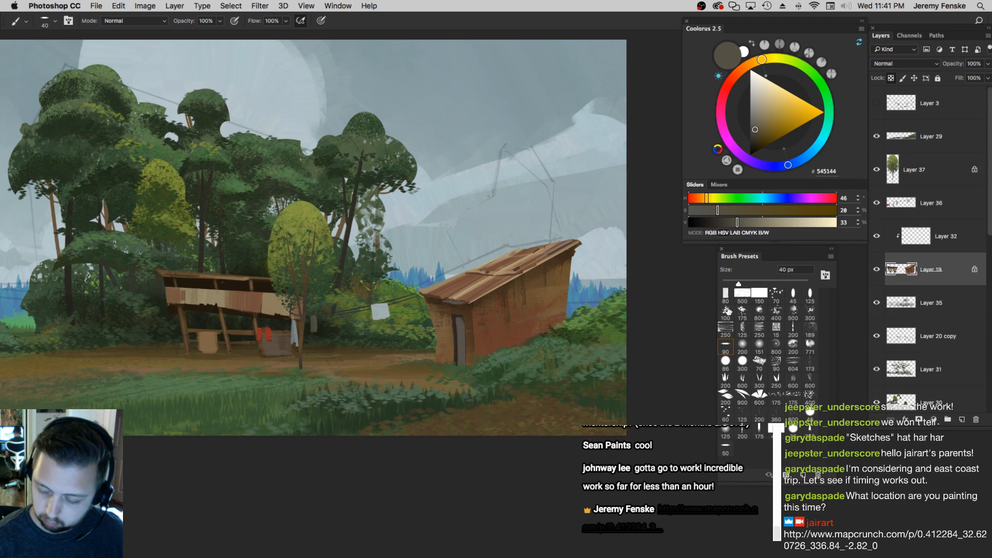
pyautogui.hotkey('alt', ']')
pyautogui.click(961, 420)
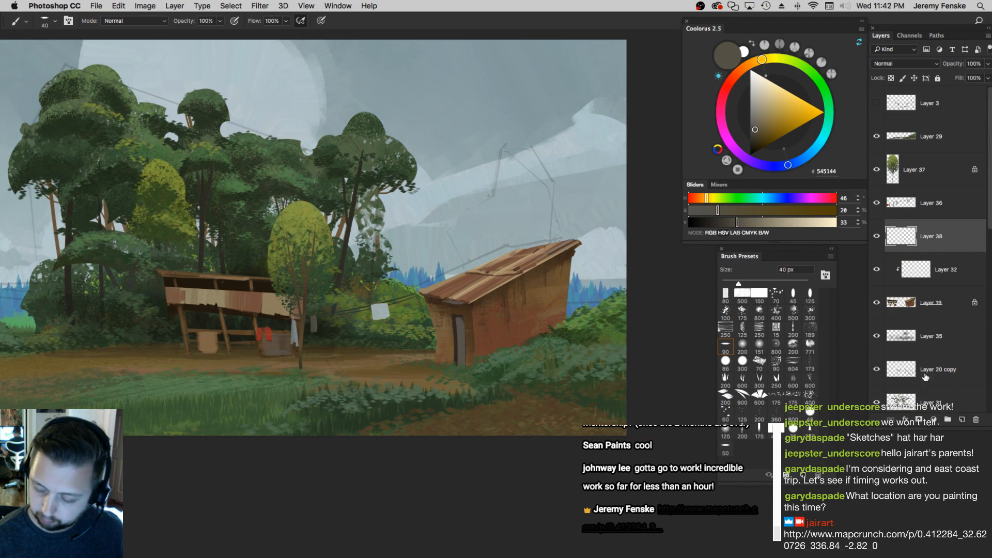
pyautogui.moveTo(947, 242); pyautogui.dragTo(941, 339)
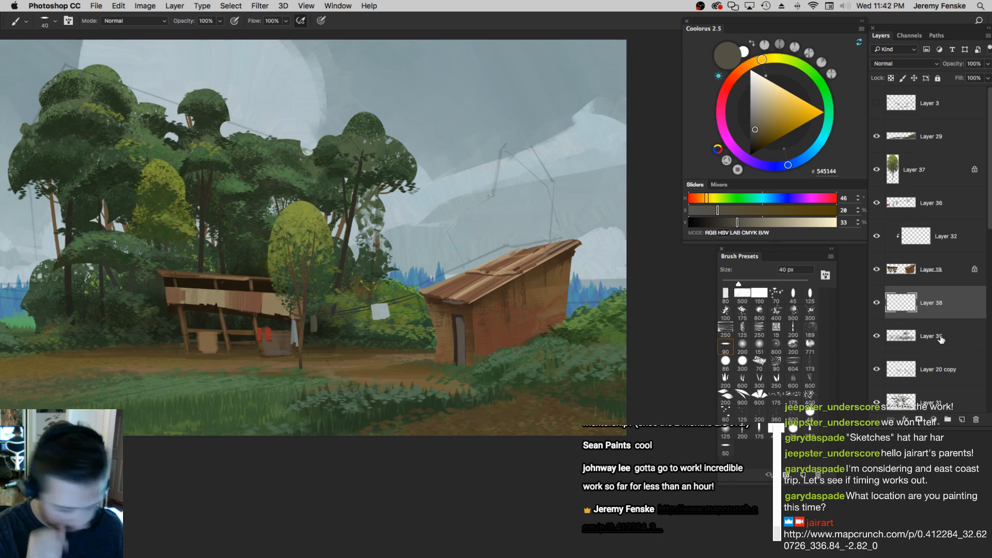
# Outline a low wall behind the right hut with a polygonal selection, from beneath the white cloth to the right-hand bushes
pyautogui.press('l')
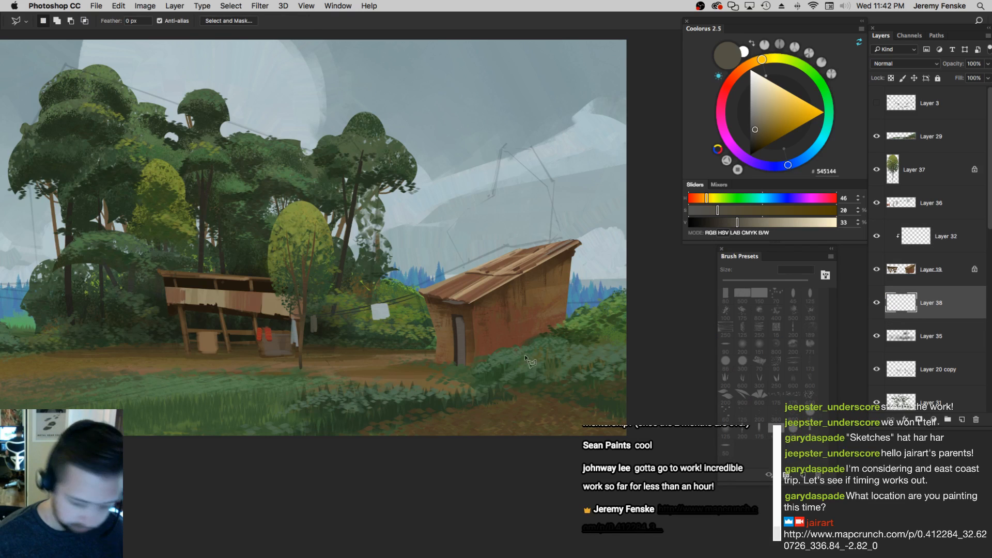
pyautogui.click(612, 297)
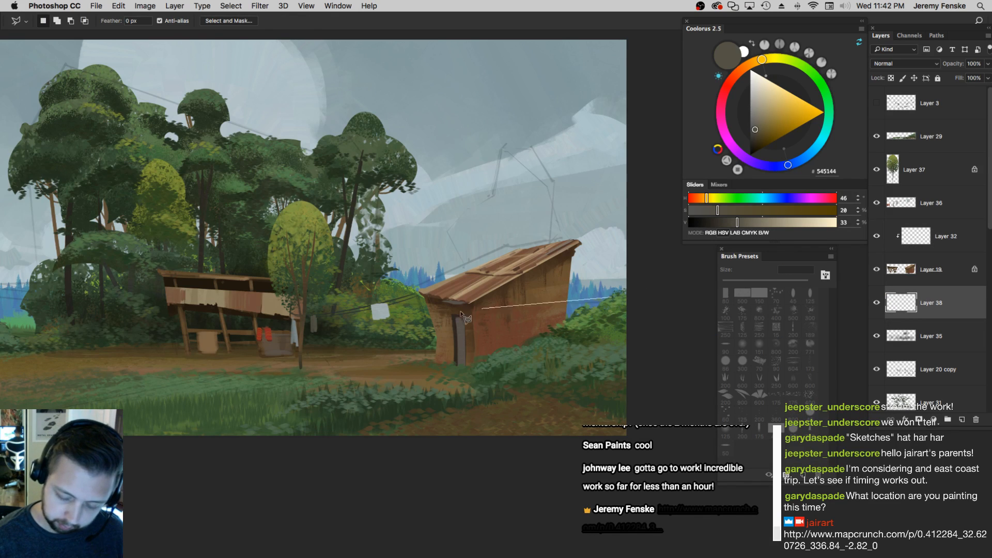
pyautogui.click(404, 324)
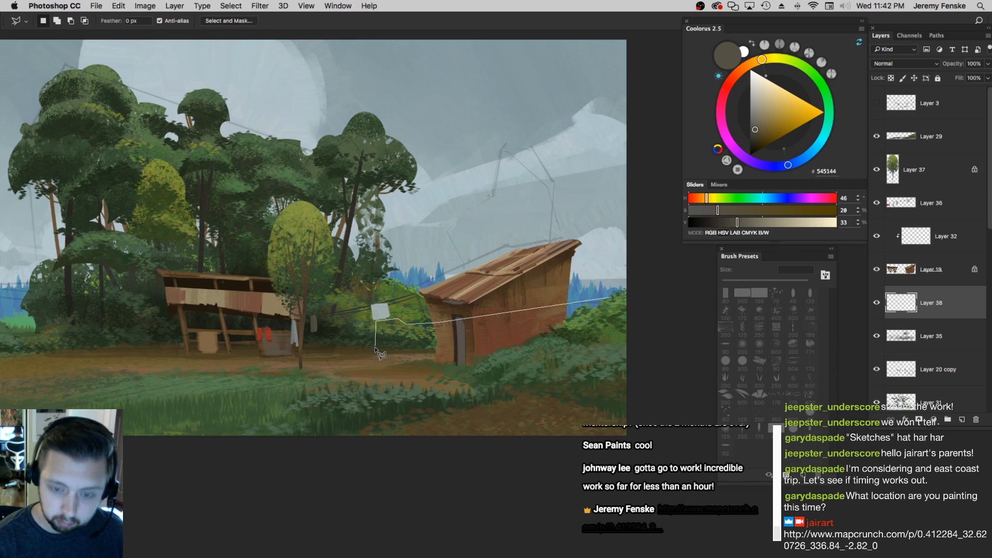
pyautogui.press('BackSpace')
pyautogui.press('BackSpace')
pyautogui.click(381, 317)
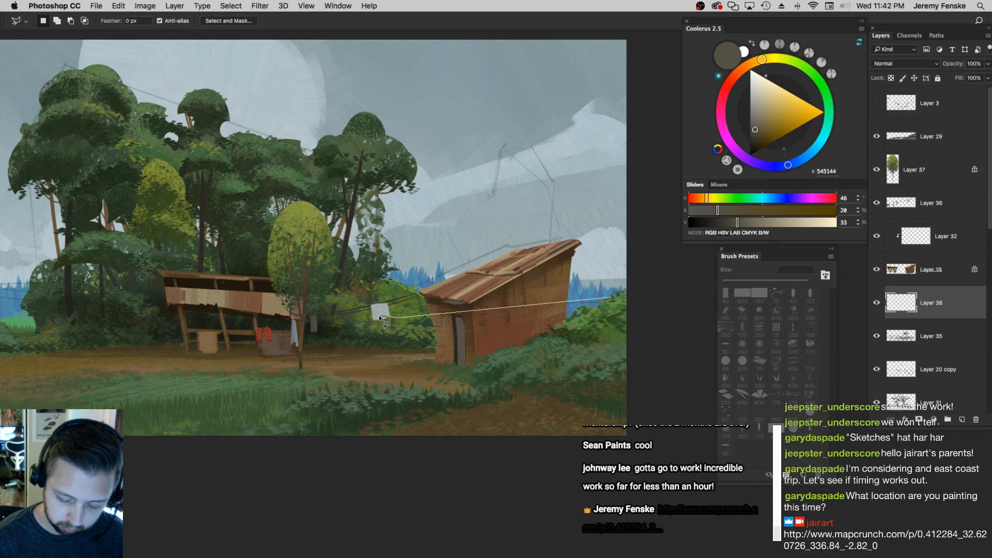
pyautogui.click(383, 353)
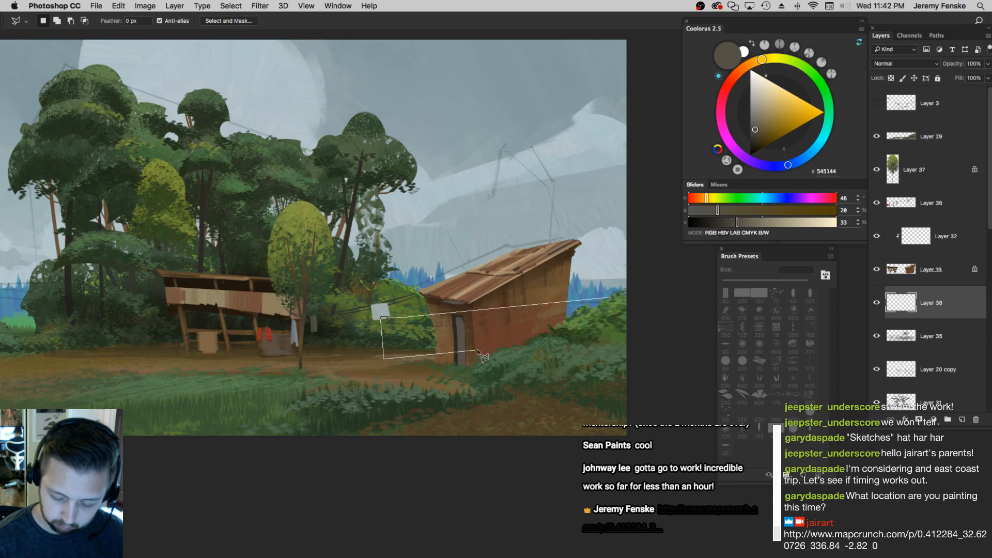
pyautogui.press('Return')
# Fill the selected wall with brown #694835 using a large rectangular brush, shade it with #3E2A1F and deselect
pyautogui.press('b')
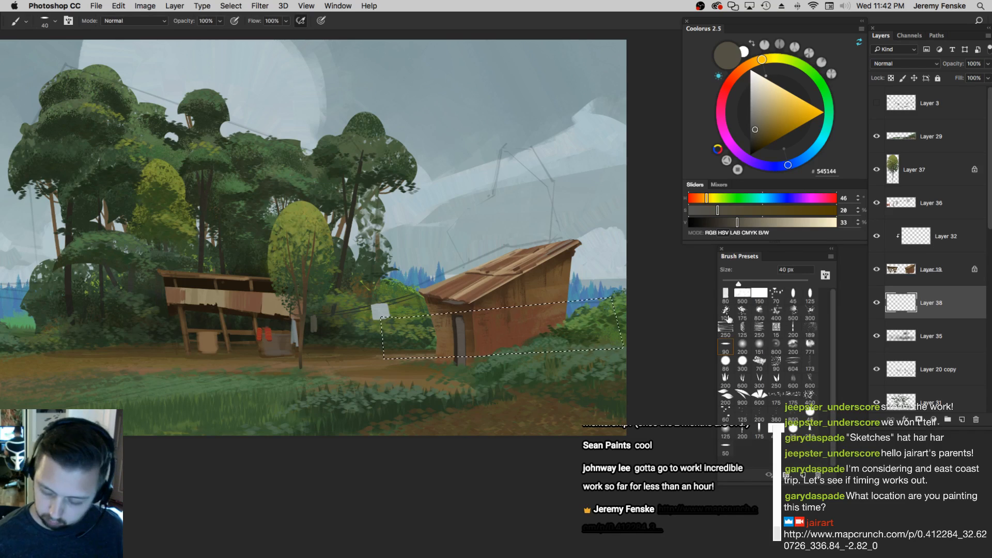
pyautogui.keyDown('alt'); pyautogui.click(468, 333); pyautogui.keyUp('alt')
pyautogui.press(']')
pyautogui.press(']')
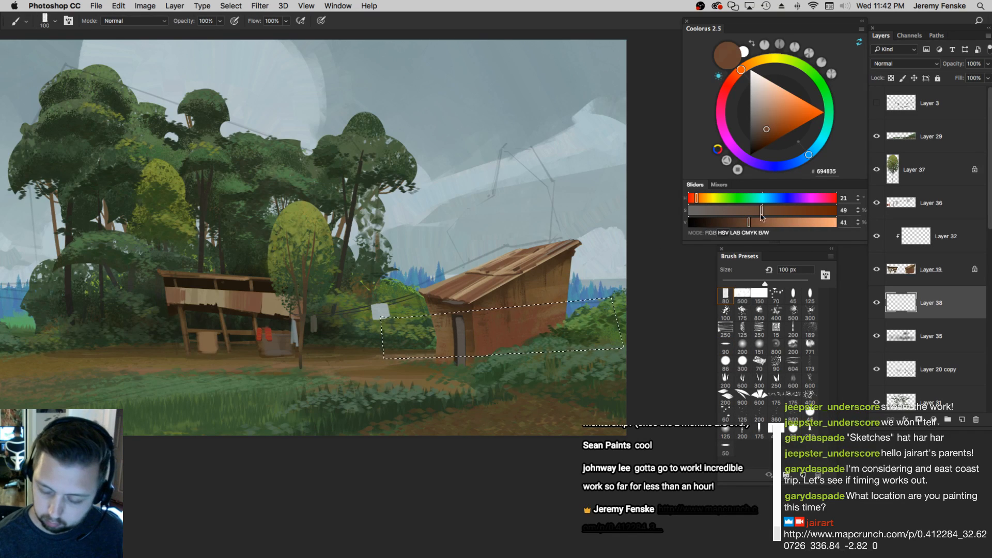
pyautogui.press(']')
pyautogui.press(']')
pyautogui.press(']')
pyautogui.press(']')
pyautogui.press(']')
pyautogui.moveTo(403, 298); pyautogui.dragTo(399, 358)
pyautogui.press(']')
pyautogui.moveTo(415, 308); pyautogui.dragTo(467, 377)
pyautogui.moveTo(585, 315); pyautogui.dragTo(589, 325)
pyautogui.press(']')
pyautogui.click(724, 223)
pyautogui.press(']')
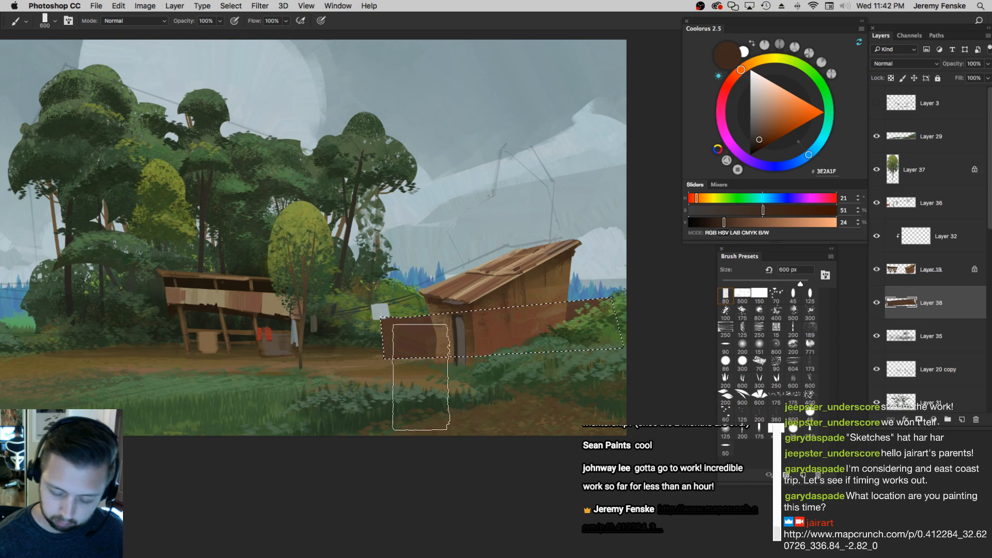
pyautogui.press('super+d')
# Select the ground's Layer 31, mix tan #897452 and paint a light dirt path between the small tree and the right hut
pyautogui.moveTo(432, 349); pyautogui.dragTo(491, 351)
pyautogui.click(451, 351)
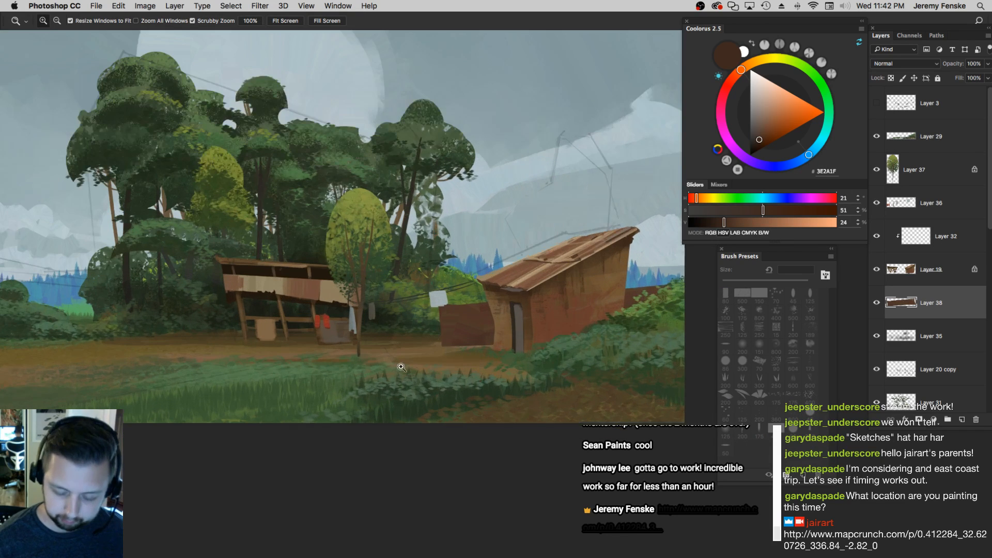
pyautogui.moveTo(408, 354); pyautogui.dragTo(529, 349)
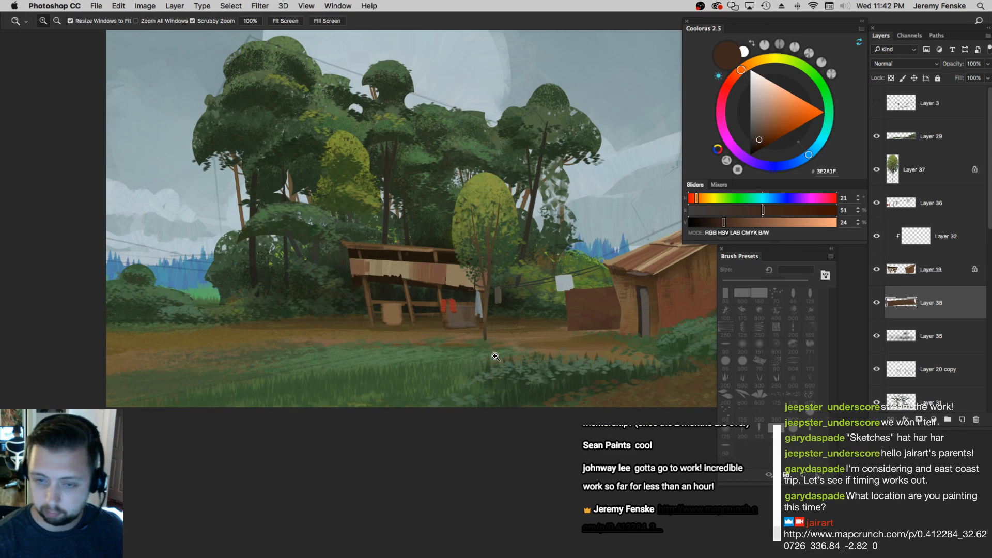
pyautogui.moveTo(573, 308); pyautogui.dragTo(451, 315)
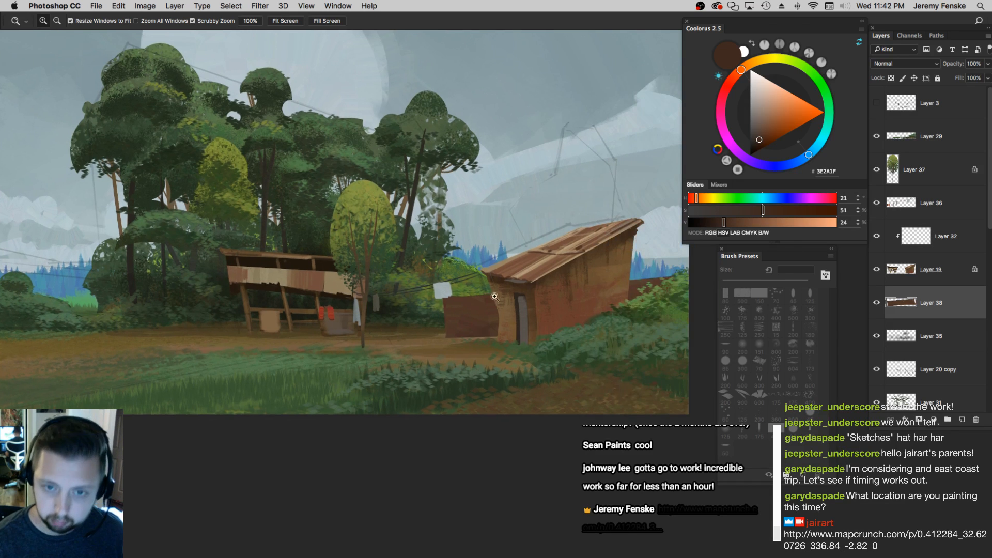
pyautogui.keyDown('super'); pyautogui.click(424, 353); pyautogui.keyUp('super')
pyautogui.press('b')
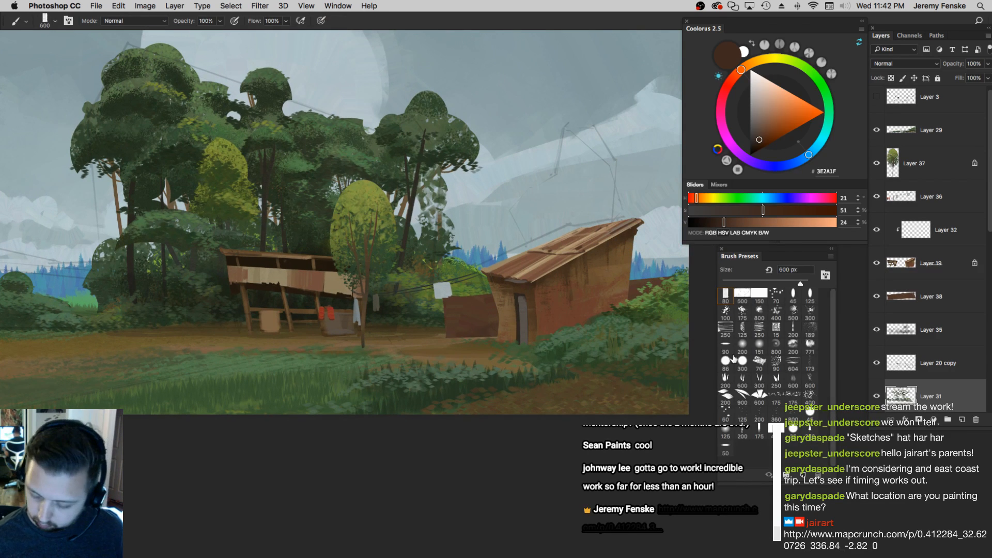
pyautogui.keyDown('alt'); pyautogui.click(397, 346); pyautogui.keyUp('alt')
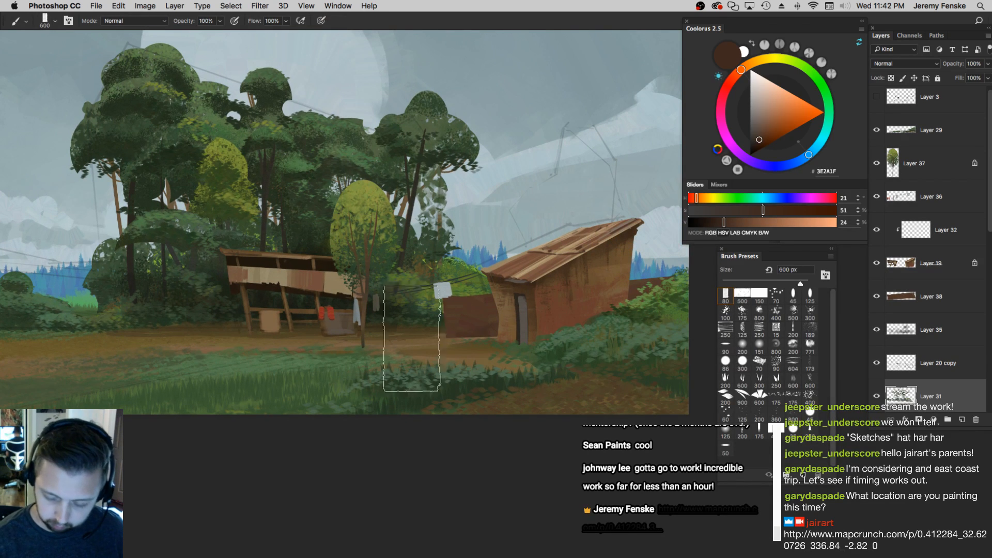
pyautogui.press('[')
pyautogui.press('[')
pyautogui.moveTo(752, 212); pyautogui.dragTo(747, 212)
pyautogui.moveTo(758, 222); pyautogui.dragTo(768, 222)
pyautogui.press('[')
pyautogui.press('[')
pyautogui.press('[')
pyautogui.press('[')
pyautogui.press('[')
pyautogui.press('[')
pyautogui.press('[')
pyautogui.press('[')
pyautogui.press('[')
pyautogui.moveTo(377, 347); pyautogui.dragTo(506, 352)
pyautogui.press('[')
pyautogui.press('[')
pyautogui.moveTo(416, 346); pyautogui.dragTo(310, 343)
pyautogui.moveTo(447, 343)
pyautogui.mouseDown()
pyautogui.moveTo(302, 347)
pyautogui.moveTo(454, 361)
pyautogui.mouseUp()
# Extend the tan path across the ground in front of the open shed, varying the rectangular brush between about 50 and 150 px
pyautogui.press(']')
pyautogui.press(']')
pyautogui.press(']')
pyautogui.press(']')
pyautogui.press(']')
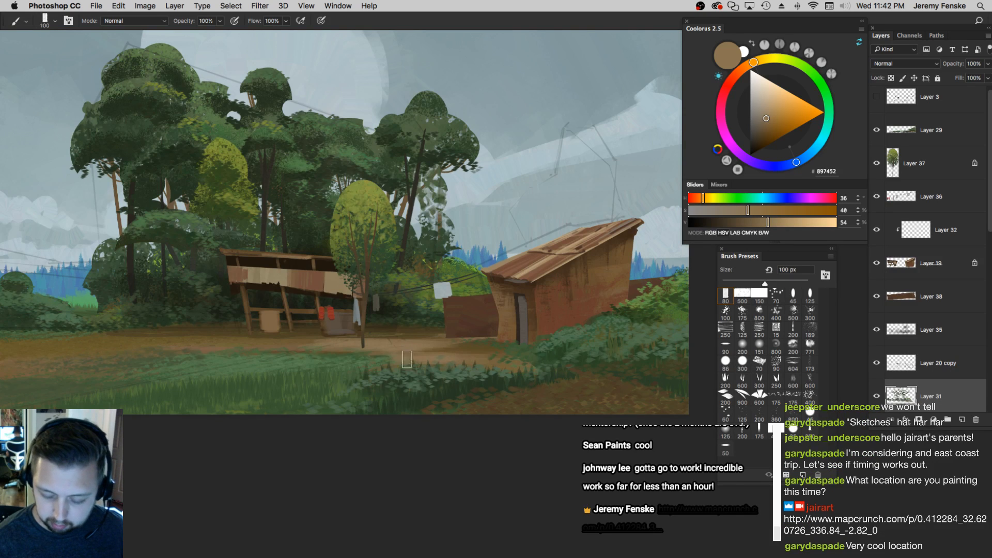
pyautogui.hscroll(-5, 465, 367)
pyautogui.press(']')
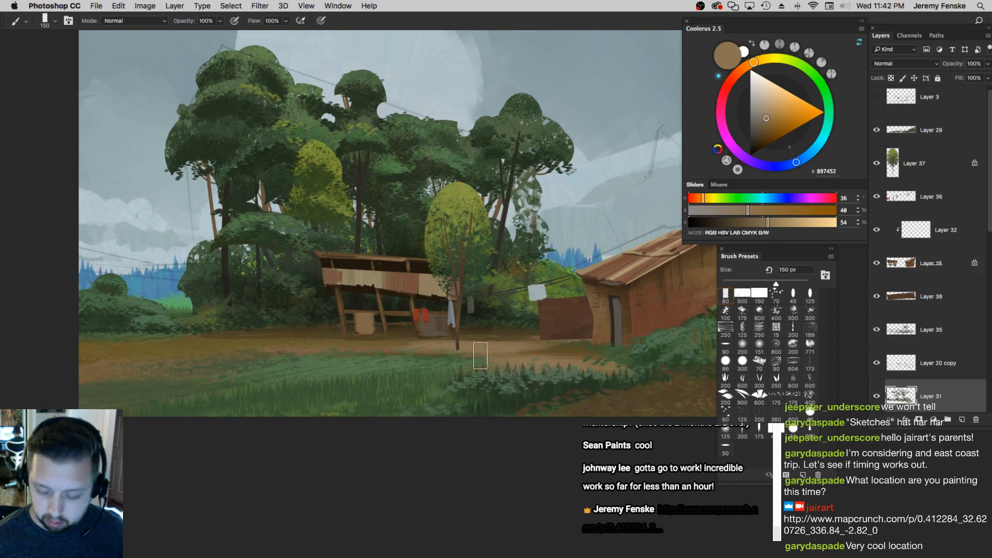
pyautogui.hscroll(-4, 501, 356)
pyautogui.press('[')
pyautogui.press('[')
pyautogui.press('[')
pyautogui.press('[')
pyautogui.press('[')
pyautogui.press('[')
pyautogui.press('[')
pyautogui.press('[')
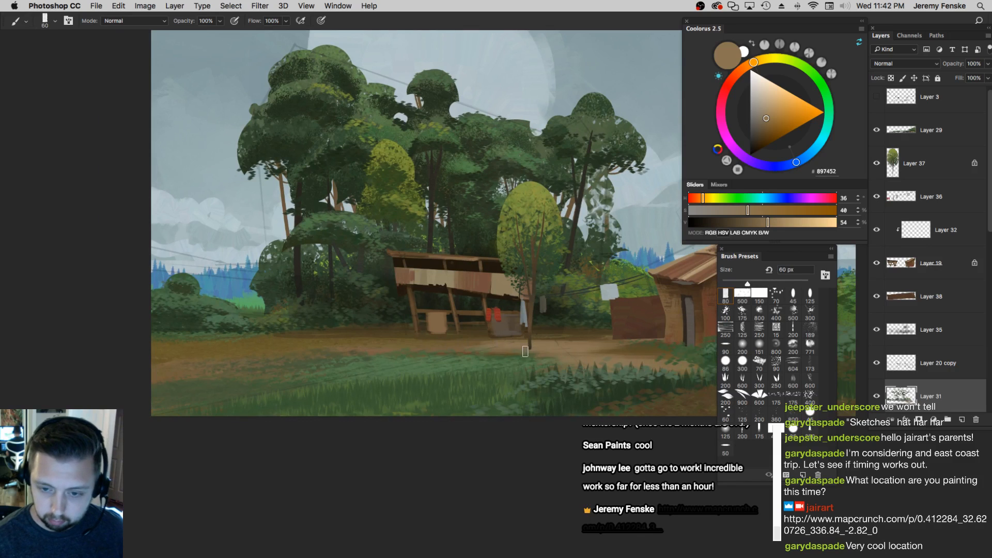
pyautogui.press(']')
pyautogui.press(']')
pyautogui.press(']')
pyautogui.press(']')
pyautogui.press(']')
pyautogui.press(']')
pyautogui.press(']')
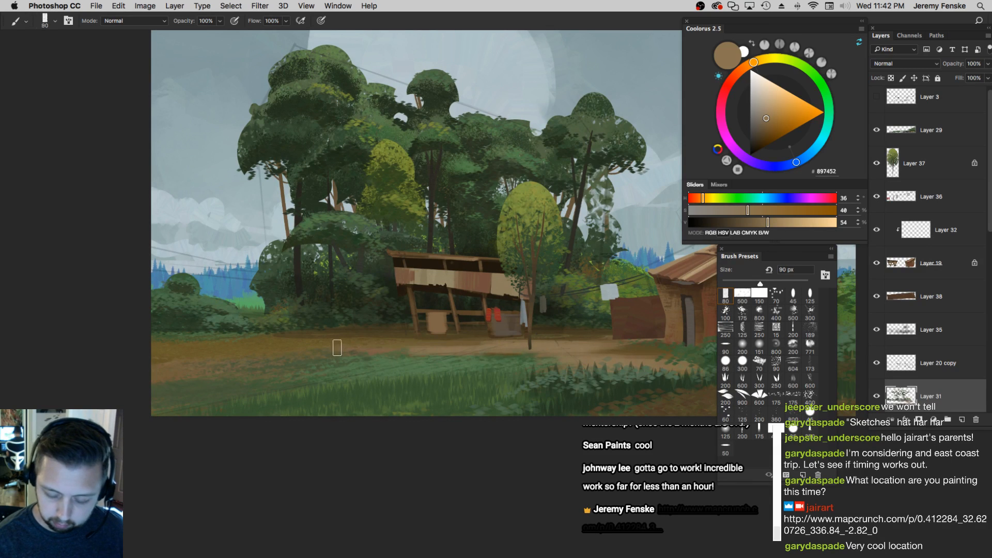
pyautogui.press('[')
pyautogui.press('[')
pyautogui.press('[')
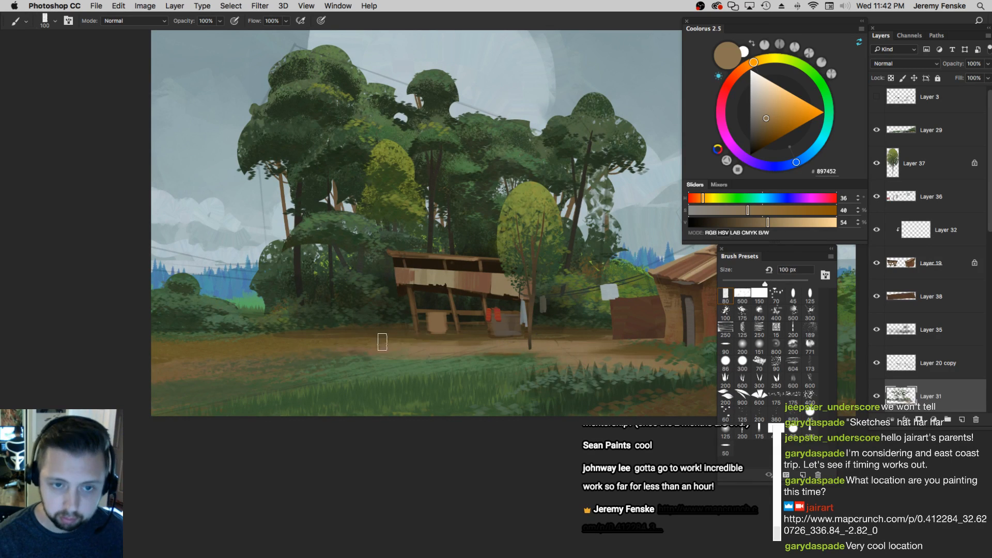
pyautogui.press('[')
pyautogui.press('[')
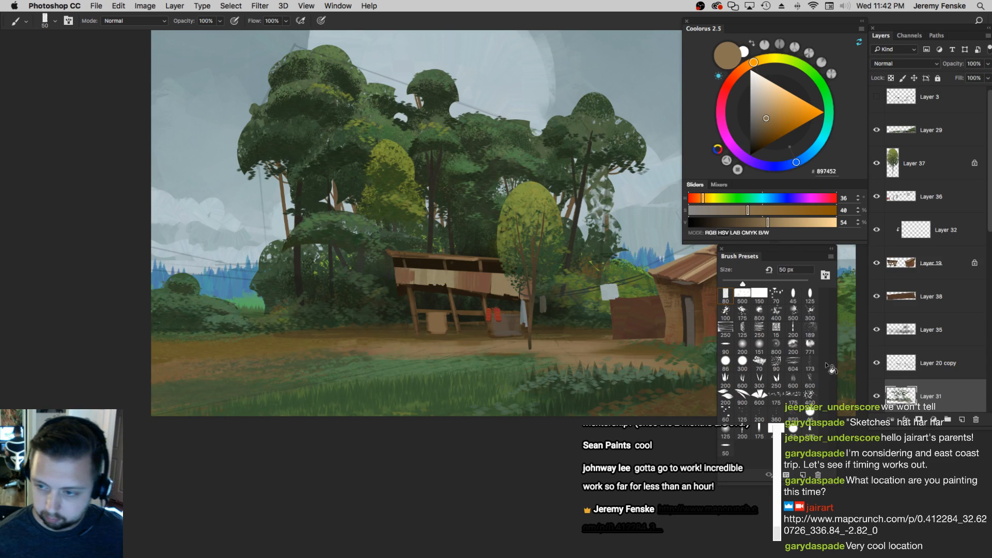
# With the flat round brush, sample path tan #877150 and paint the path's lower edge tapering toward the clearing's left side
pyautogui.click(726, 345)
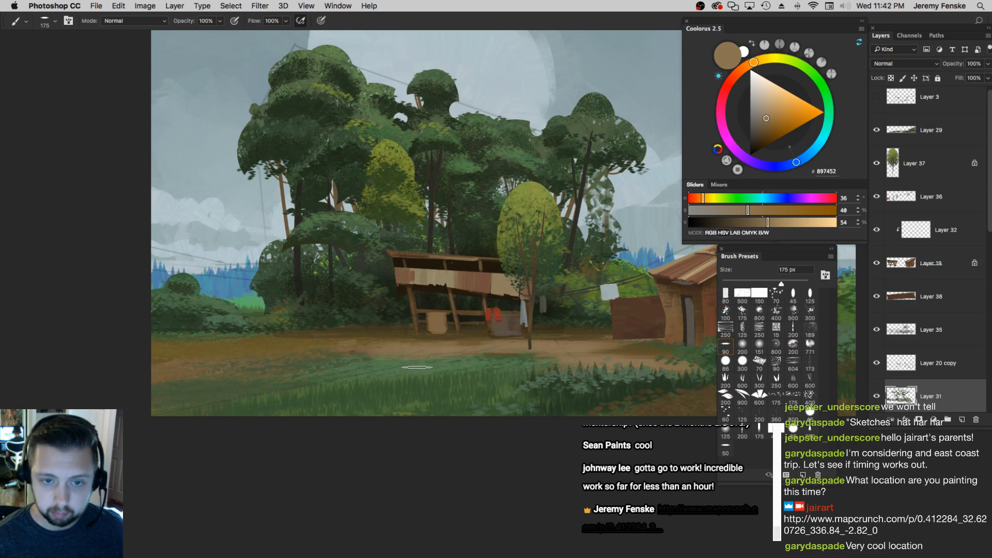
pyautogui.press(']')
pyautogui.press(']')
pyautogui.press(']')
pyautogui.press(']')
pyautogui.press(']')
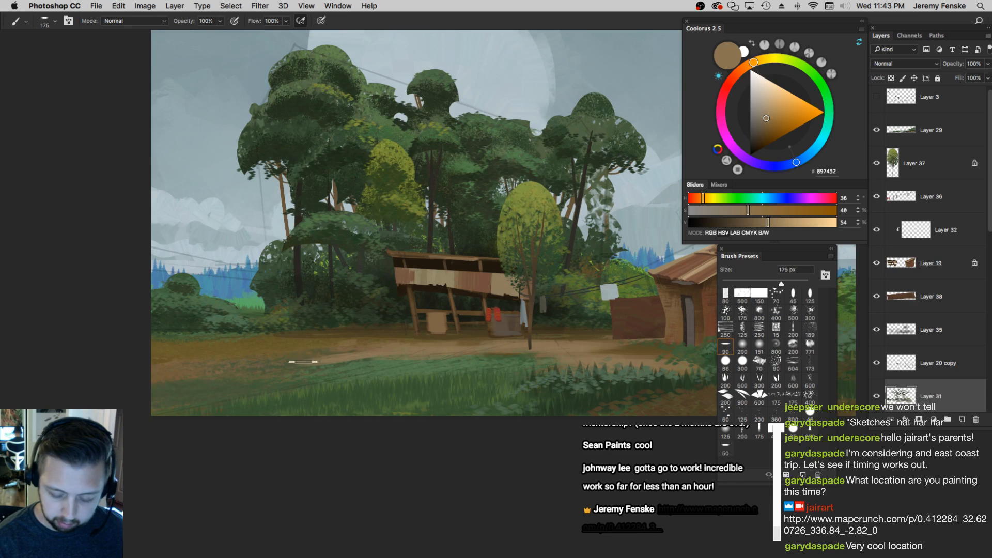
pyautogui.keyDown('alt'); pyautogui.click(336, 358); pyautogui.keyUp('alt')
pyautogui.keyDown('alt'); pyautogui.click(391, 352); pyautogui.keyUp('alt')
pyautogui.moveTo(364, 356); pyautogui.dragTo(217, 376)
pyautogui.press('[')
pyautogui.moveTo(385, 352); pyautogui.dragTo(392, 349)
pyautogui.press(']')
pyautogui.press(']')
pyautogui.press(']')
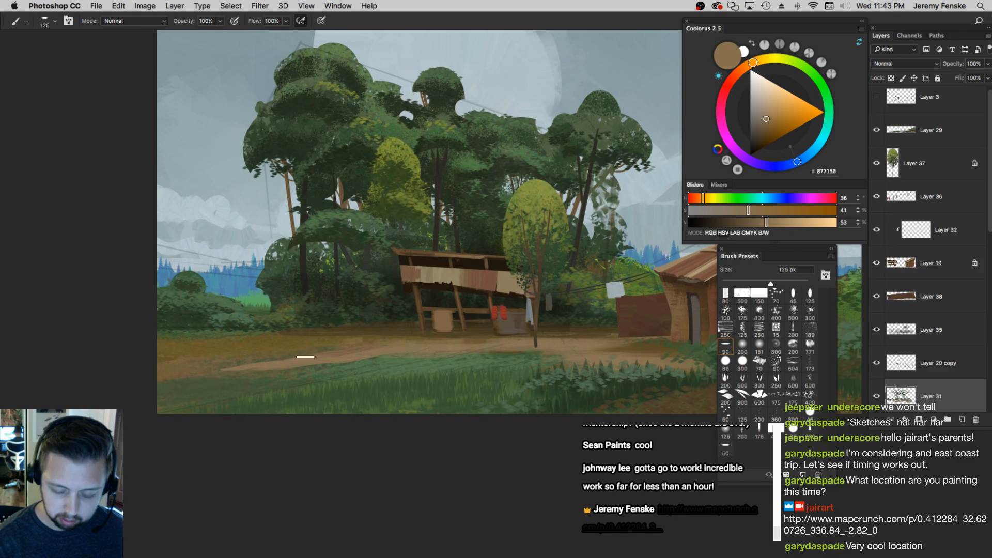
# Broaden the tan path across the clearing's left side with the flat round brush at about 300 to 400 px
pyautogui.press(']')
pyautogui.press(']')
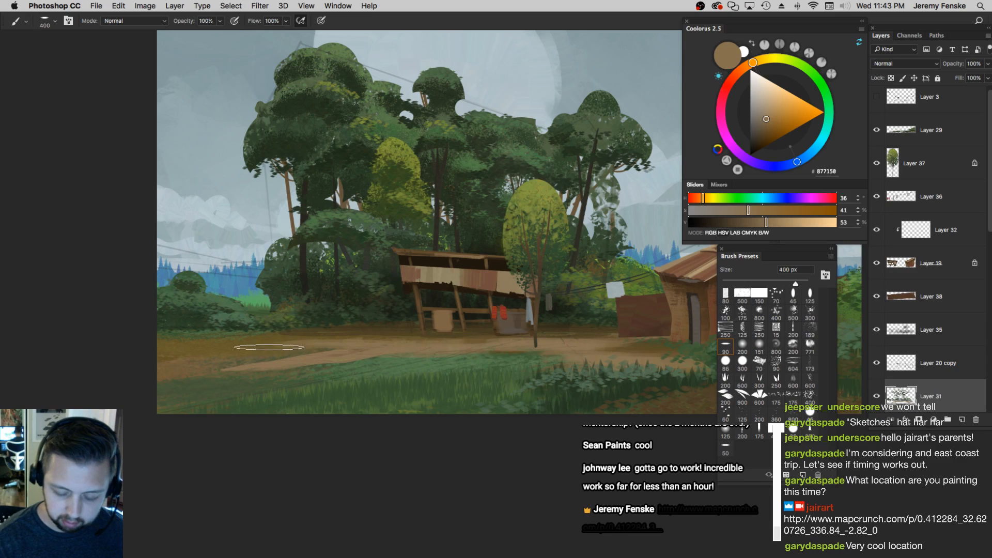
pyautogui.moveTo(351, 337); pyautogui.dragTo(452, 338)
pyautogui.press('[')
pyautogui.press('[')
pyautogui.moveTo(472, 337)
pyautogui.mouseDown()
pyautogui.moveTo(336, 335)
pyautogui.moveTo(393, 349)
pyautogui.mouseUp()
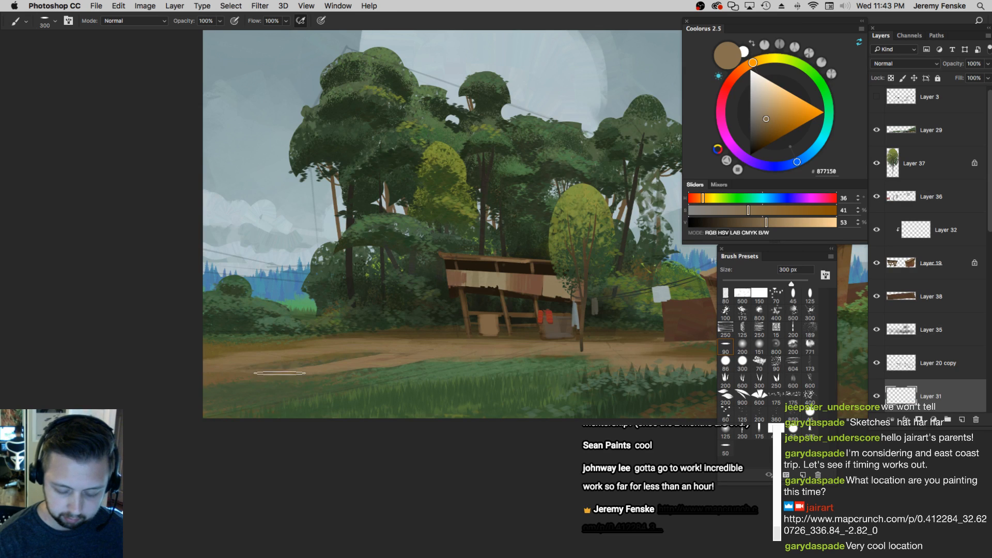
pyautogui.press(']')
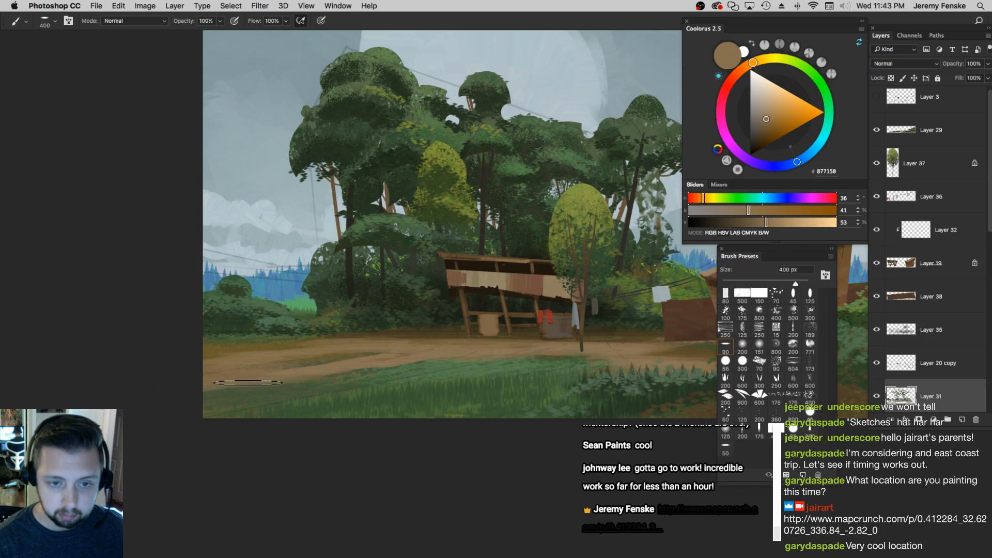
# Sample ground browns #54462C and #524627 and darken the path's far edge below the trees, reducing the brush to 125 px
pyautogui.keyDown('alt'); pyautogui.click(645, 336); pyautogui.keyUp('alt')
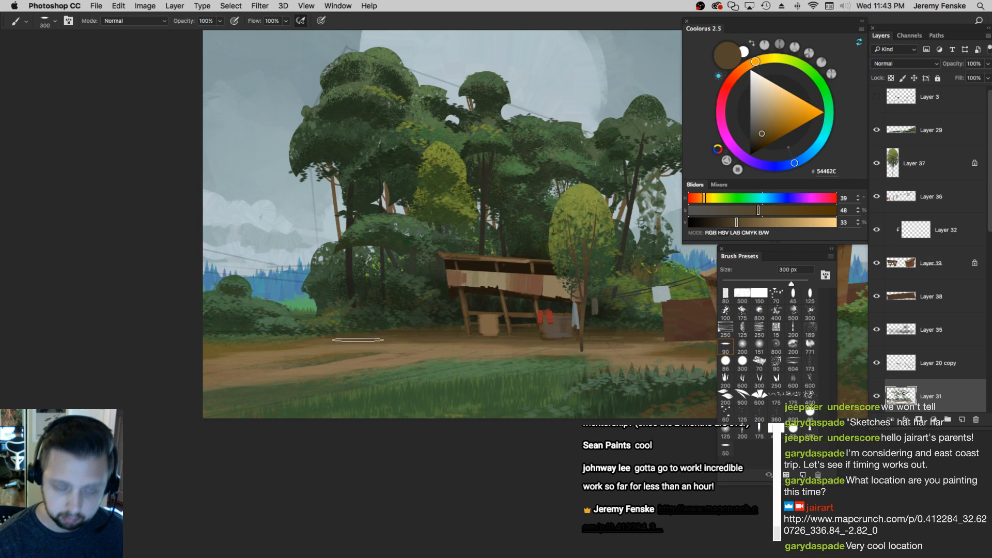
pyautogui.keyDown('alt'); pyautogui.click(344, 341); pyautogui.keyUp('alt')
pyautogui.press('[')
pyautogui.press('[')
pyautogui.press('[')
pyautogui.press('[')
pyautogui.press('[')
pyautogui.press('[')
pyautogui.press('[')
pyautogui.press('[')
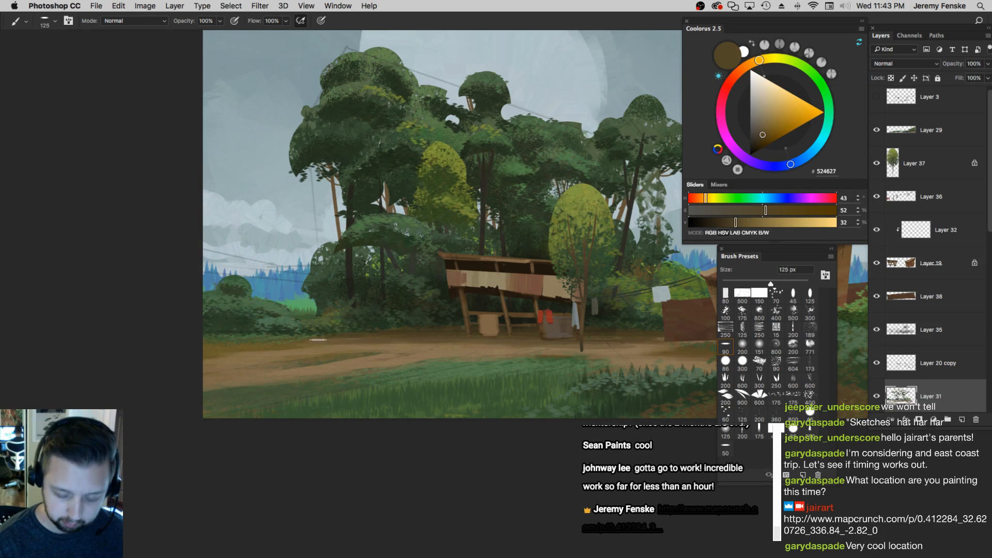
# Sample dark olive brown #473F24 and shade the ground along the bushes and open shed, enlarging the flat brush to 300 px
pyautogui.keyDown('alt'); pyautogui.click(319, 341); pyautogui.keyUp('alt')
pyautogui.press(']')
pyautogui.press(']')
pyautogui.press(']')
pyautogui.press(']')
pyautogui.keyDown('alt'); pyautogui.click(421, 330); pyautogui.keyUp('alt')
pyautogui.moveTo(421, 330)
pyautogui.mouseDown()
pyautogui.moveTo(393, 325)
pyautogui.moveTo(384, 337)
pyautogui.moveTo(394, 318)
pyautogui.mouseUp()
pyautogui.press(']')
pyautogui.press(']')
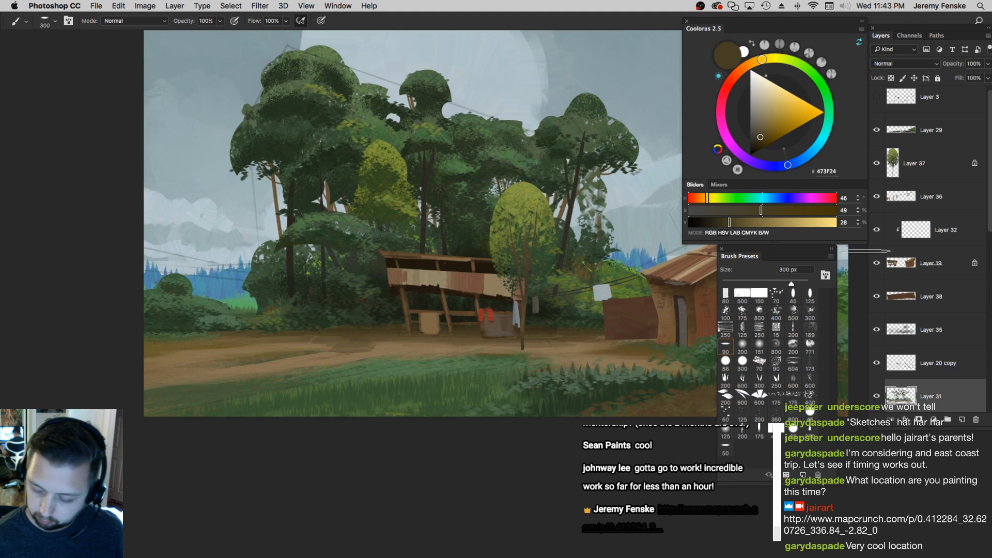
pyautogui.moveTo(548, 341); pyautogui.dragTo(537, 341)
# On Layer 36, mix olive #94925A and paint a small container beside the right hut's doorway with the 45 px brush reduced to 40 px
pyautogui.keyDown('super'); pyautogui.click(506, 319); pyautogui.keyUp('super')
pyautogui.moveTo(521, 383); pyautogui.dragTo(446, 384)
pyautogui.click(794, 294)
pyautogui.moveTo(551, 317); pyautogui.dragTo(493, 327)
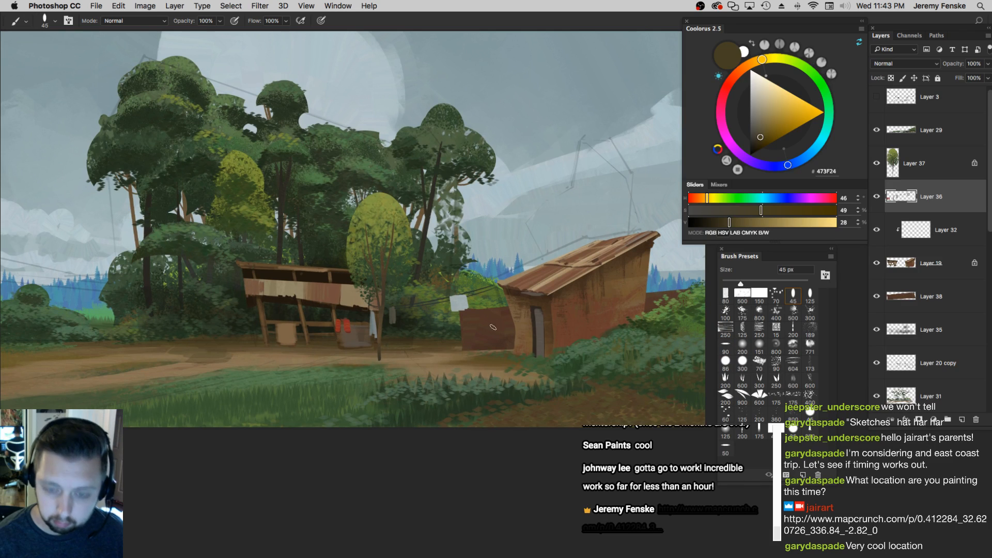
pyautogui.click(711, 199)
pyautogui.click(749, 211)
pyautogui.click(737, 221)
pyautogui.press(']')
pyautogui.press('super+z')
pyautogui.click(746, 211)
pyautogui.moveTo(738, 222); pyautogui.dragTo(774, 223)
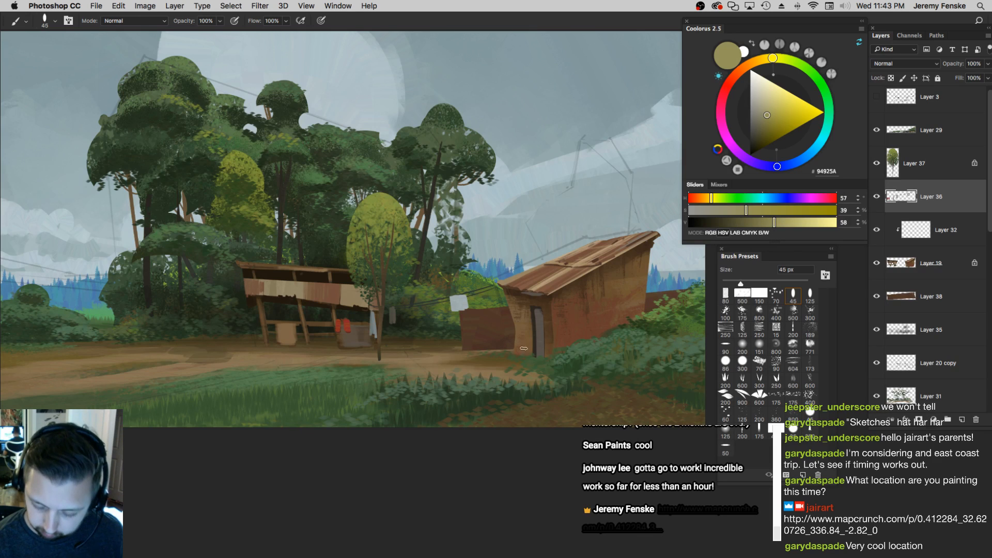
pyautogui.press('super+z')
pyautogui.press('[')
pyautogui.moveTo(514, 353); pyautogui.dragTo(518, 342)
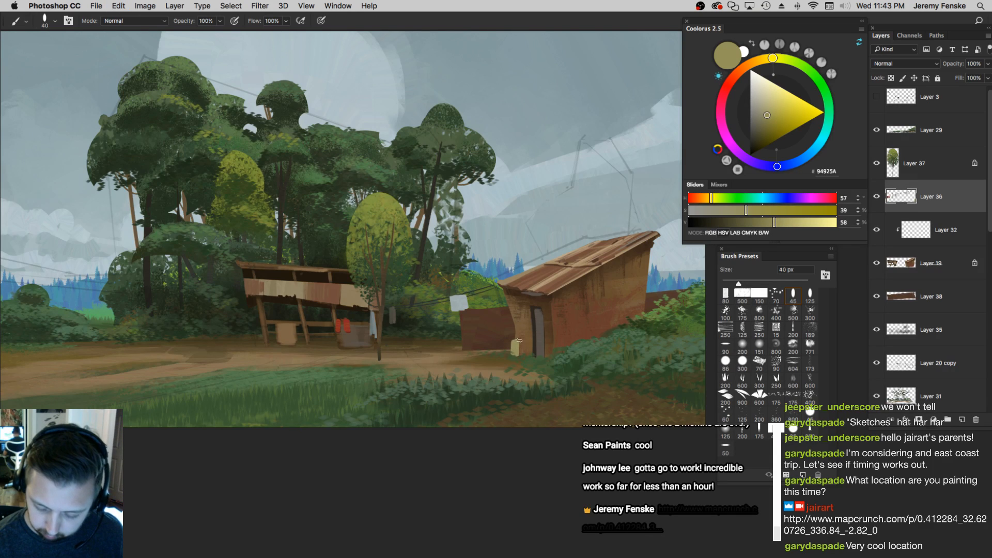
# Mix grey-teal #6C7D7A and paint a small watering can against the back wall beside the container, using a 15 to 20 px brush
pyautogui.click(757, 199)
pyautogui.moveTo(744, 211)
pyautogui.mouseDown()
pyautogui.moveTo(721, 210)
pyautogui.moveTo(750, 222)
pyautogui.mouseUp()
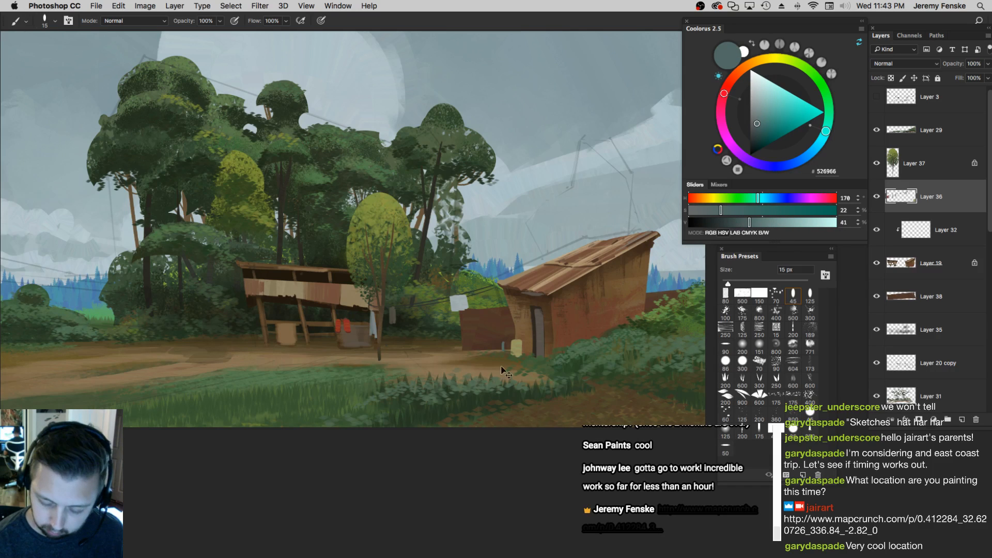
pyautogui.click(709, 211)
pyautogui.moveTo(752, 222); pyautogui.dragTo(761, 222)
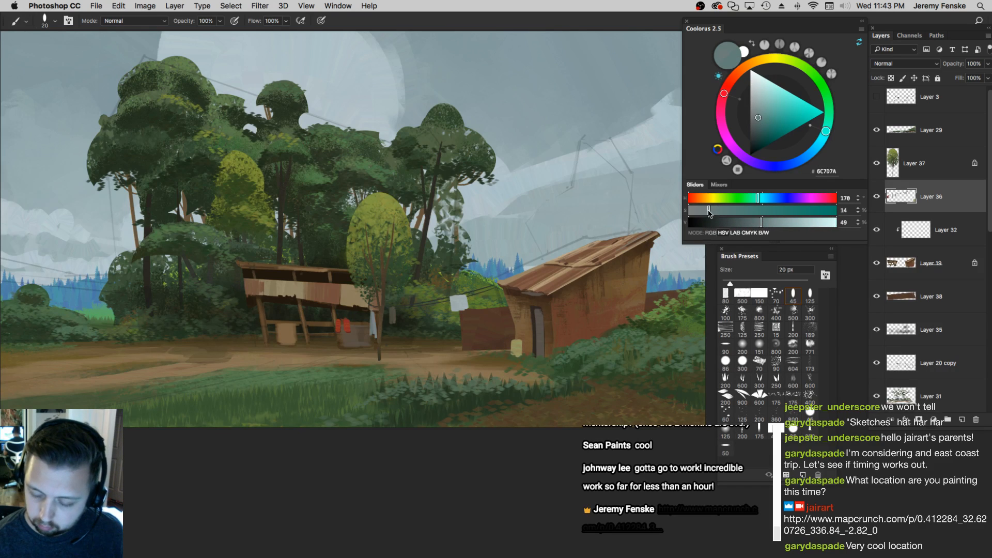
pyautogui.press(']')
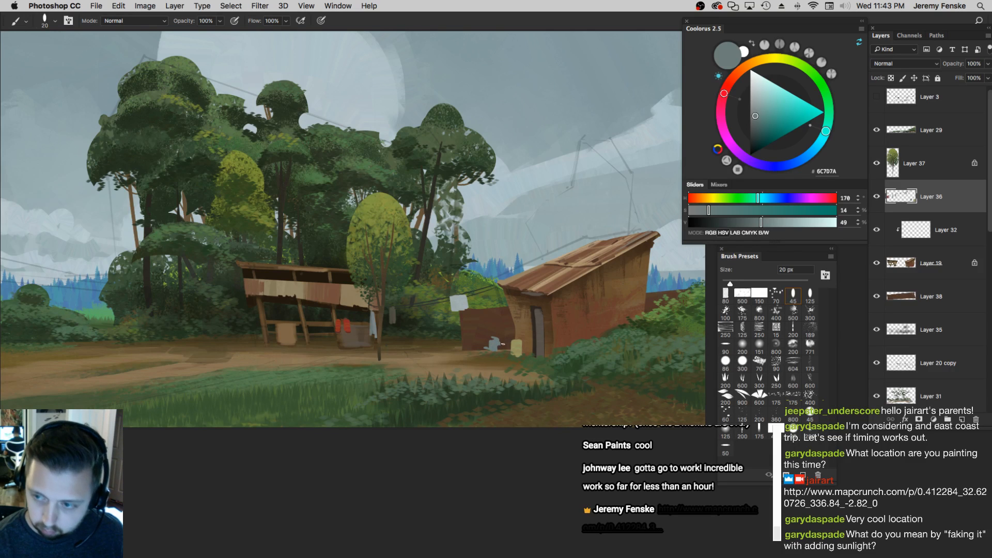
pyautogui.moveTo(521, 349); pyautogui.dragTo(516, 346)
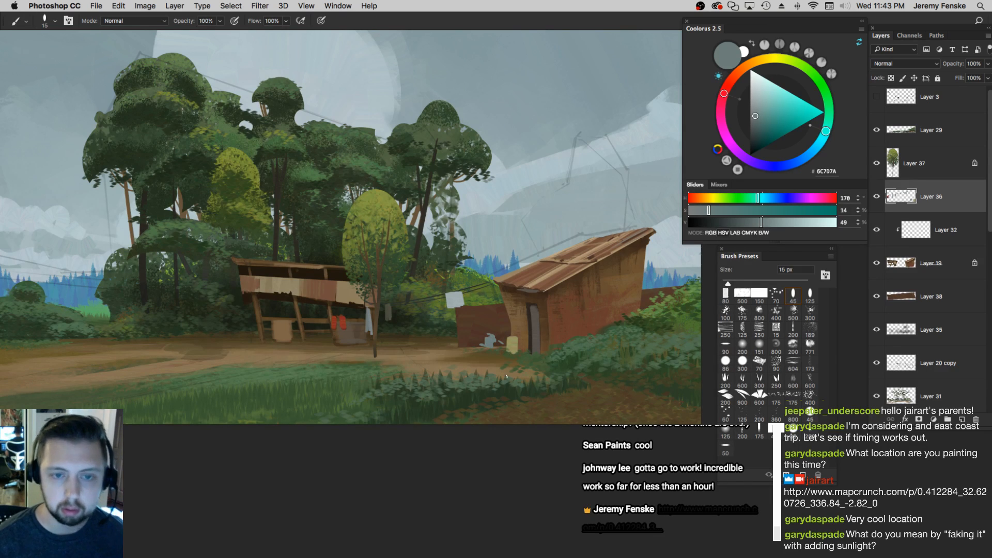
pyautogui.press('z')
pyautogui.moveTo(498, 355)
pyautogui.mouseDown()
pyautogui.moveTo(469, 355)
pyautogui.moveTo(502, 355)
pyautogui.mouseUp()
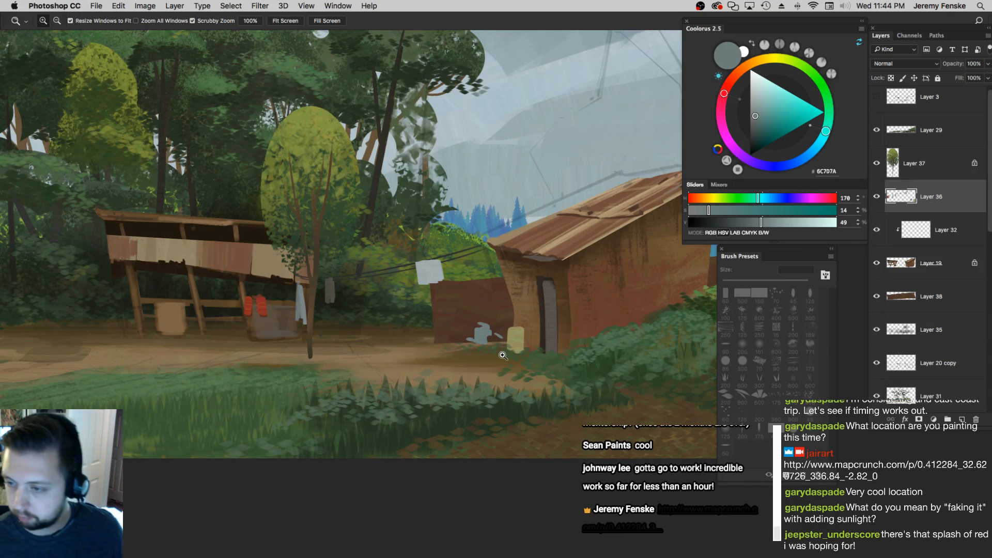
# Group all the scene's layers from Layer 18 up to Layer 3 into one layer group
pyautogui.moveTo(256, 305)
pyautogui.mouseDown()
pyautogui.moveTo(348, 312)
pyautogui.moveTo(269, 338)
pyautogui.moveTo(447, 387)
pyautogui.mouseUp()
pyautogui.keyDown('alt'); pyautogui.click(282, 337); pyautogui.keyUp('alt')
pyautogui.keyDown('alt'); pyautogui.click(460, 386); pyautogui.keyUp('alt')
pyautogui.moveTo(989, 207); pyautogui.dragTo(986, 407)
pyautogui.click(963, 354)
pyautogui.moveTo(988, 324); pyautogui.dragTo(988, 111)
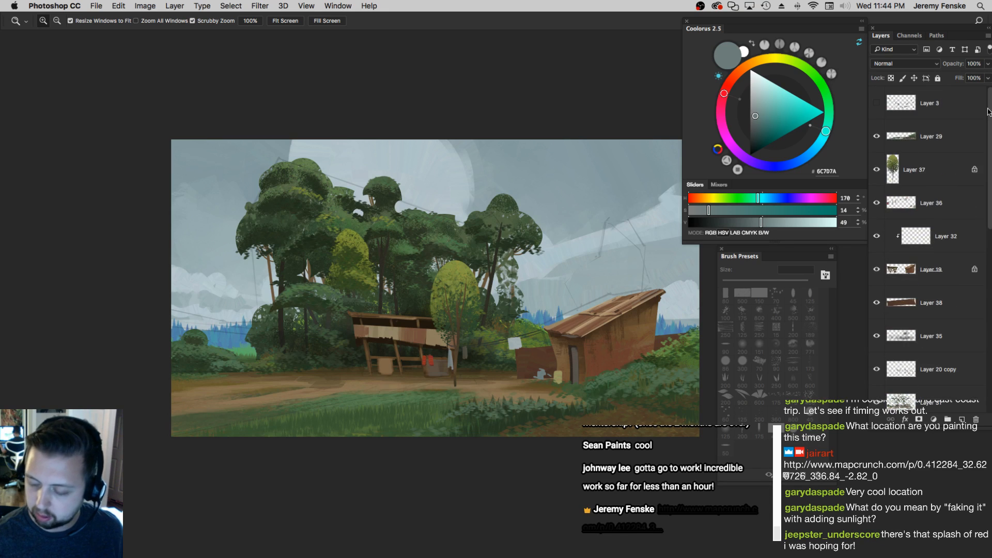
pyautogui.keyDown('shift'); pyautogui.click(971, 117); pyautogui.keyUp('shift')
pyautogui.press('super+g')
# Hide the new layer group to look at the river painting beneath, and show the group again
pyautogui.click(877, 92)
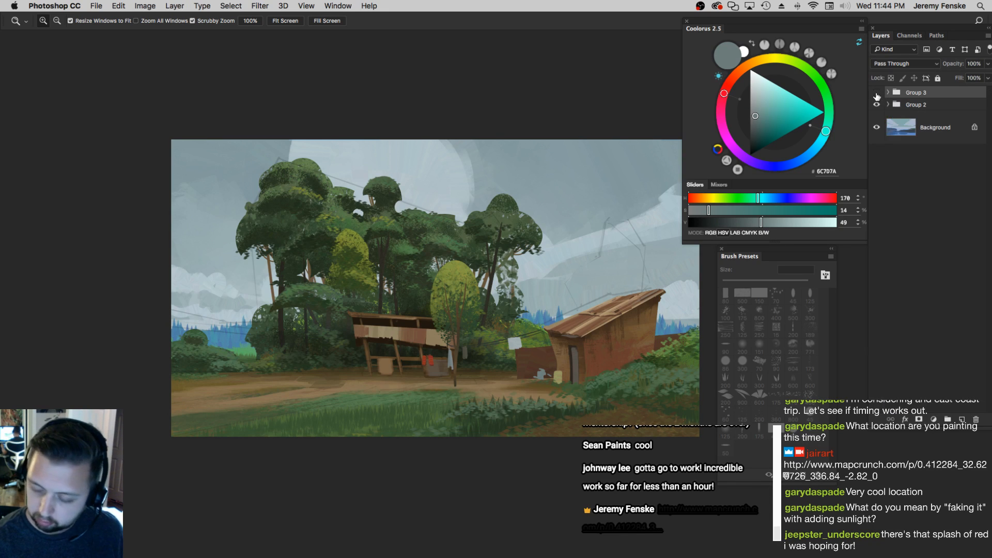
pyautogui.moveTo(495, 350); pyautogui.dragTo(276, 442)
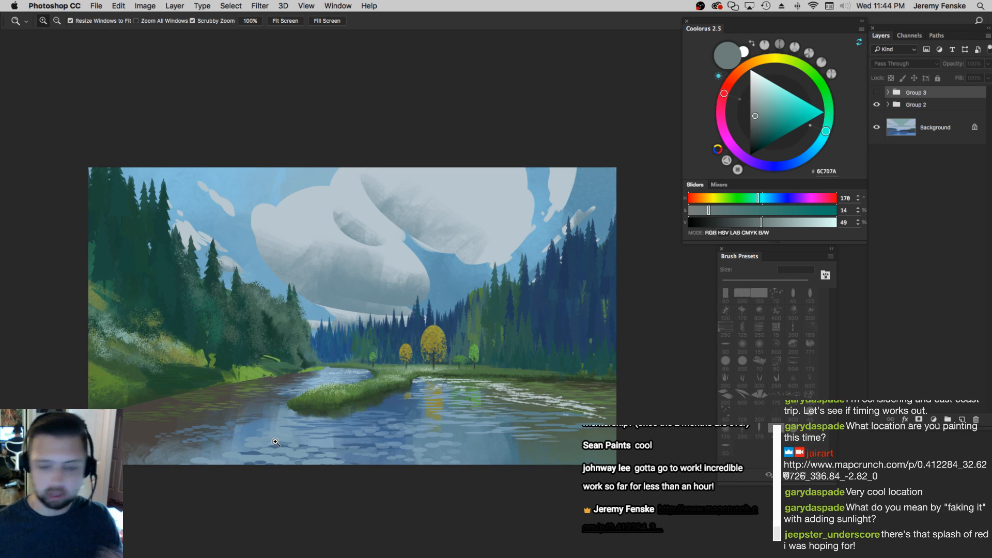
pyautogui.click(876, 93)
# Paint bare dark branches (#2F2E26) rising behind the shack's roof on the masked foliage layer, using a thin brush of 20 px down to 6 px
pyautogui.click(459, 354)
pyautogui.moveTo(461, 378); pyautogui.dragTo(566, 348)
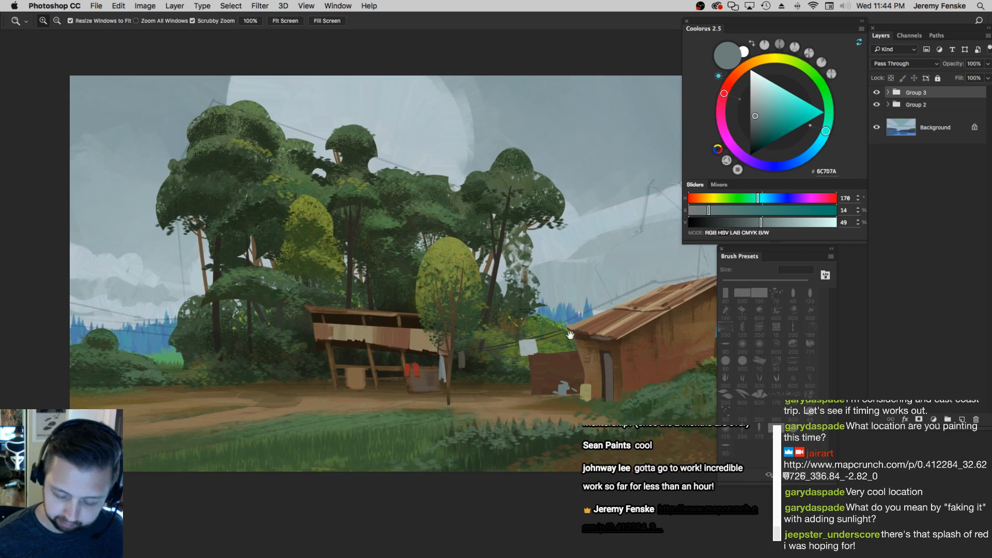
pyautogui.hscroll(6, 571, 335)
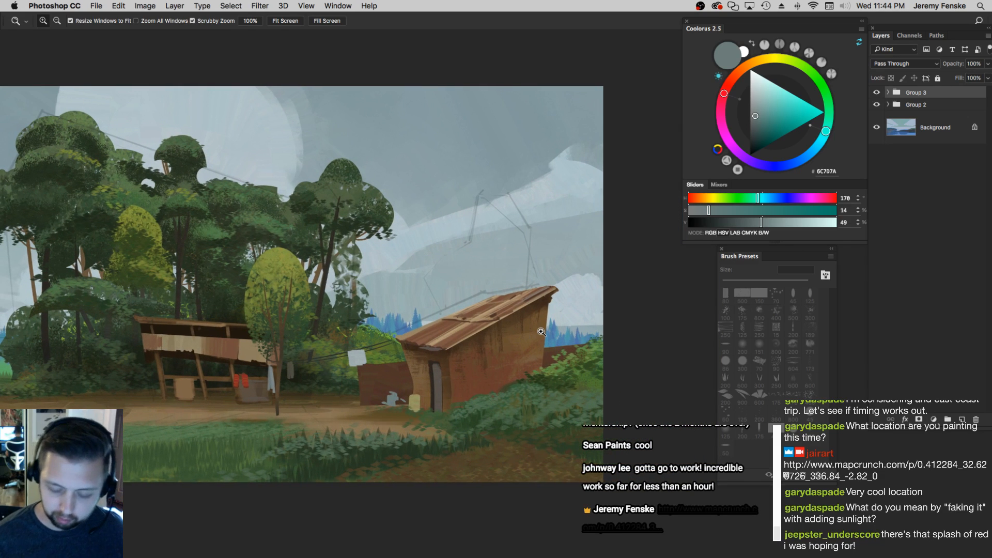
pyautogui.hscroll(2, 478, 365)
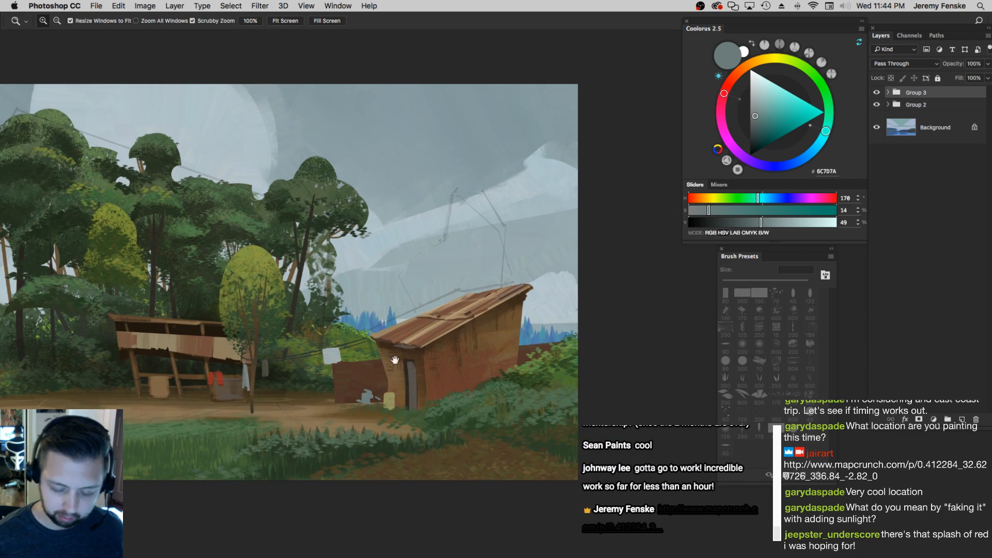
pyautogui.keyDown('super'); pyautogui.click(346, 222); pyautogui.keyUp('super')
pyautogui.moveTo(497, 381); pyautogui.dragTo(495, 383)
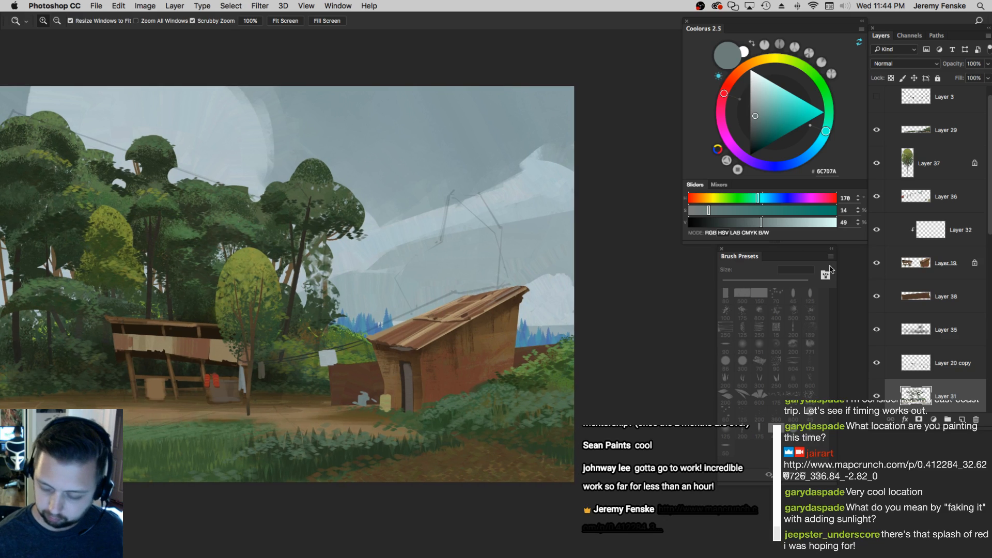
pyautogui.scroll(-10, 986, 229)
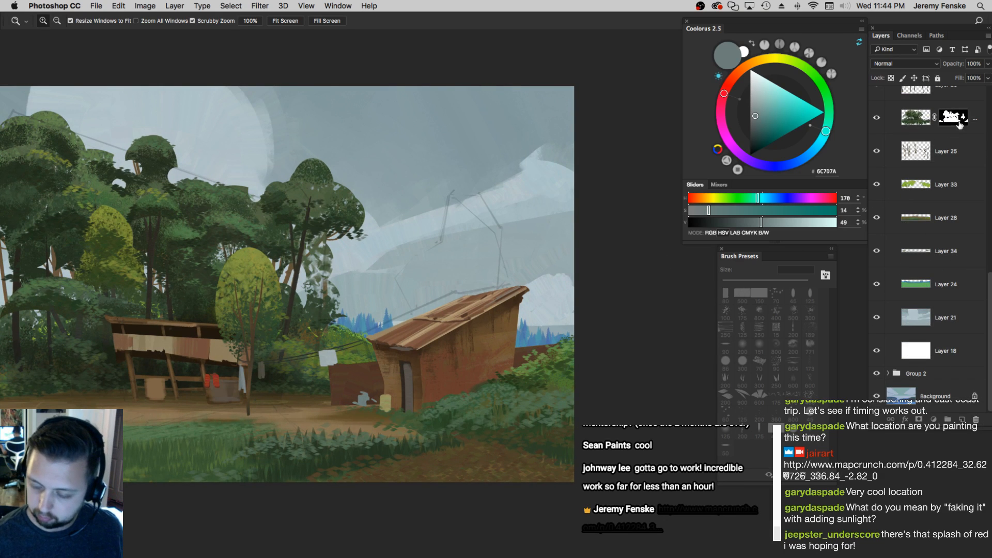
pyautogui.click(958, 122)
pyautogui.press('b')
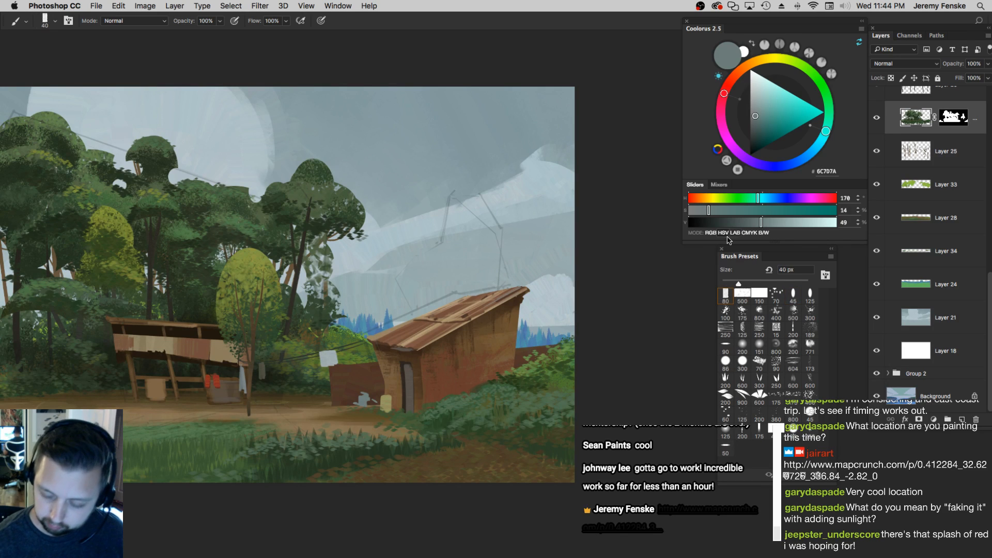
pyautogui.keyDown('alt'); pyautogui.click(299, 276); pyautogui.keyUp('alt')
pyautogui.press('[')
pyautogui.press('[')
pyautogui.press('[')
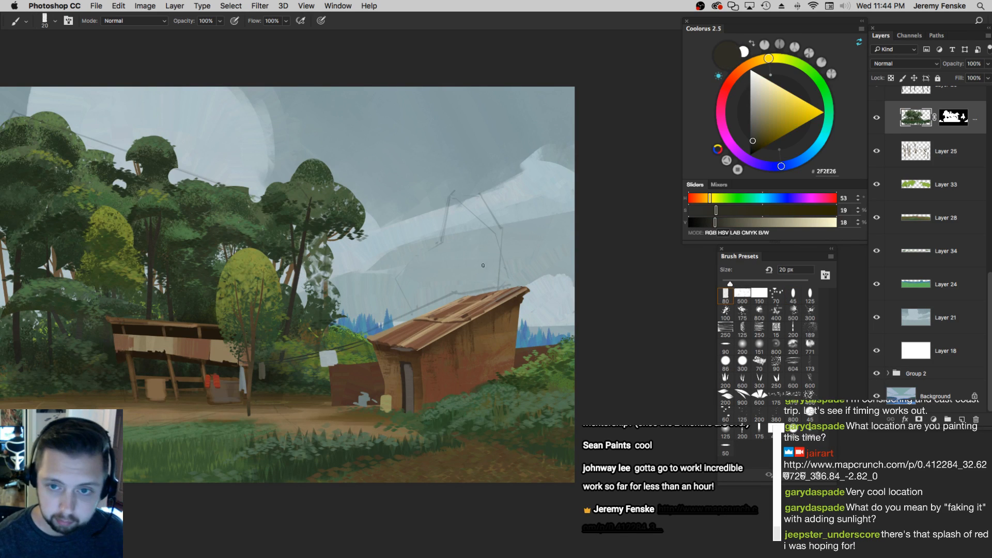
pyautogui.hotkey('ctrl', 'z')
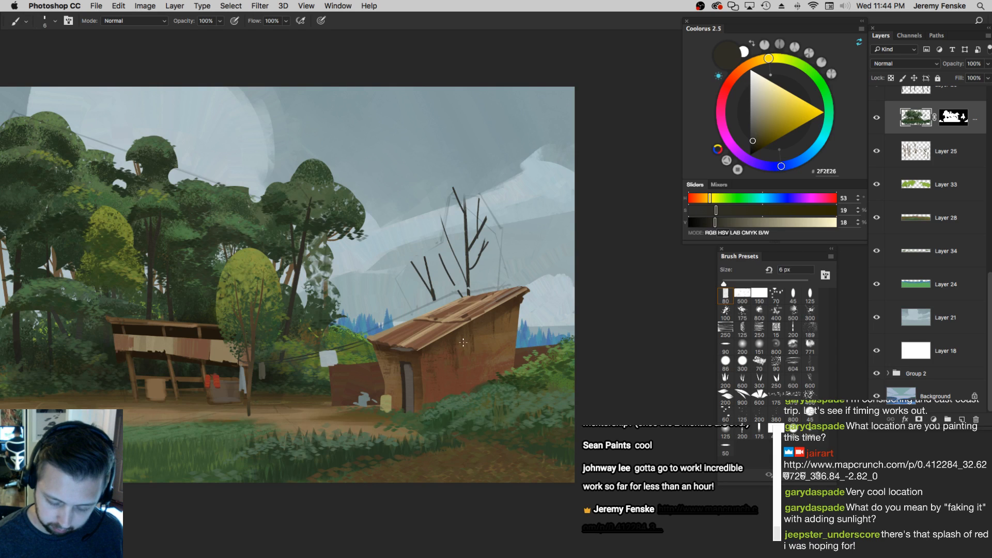
# Move the layer with the shack and the open shelter slightly left, comparing it with its previous position
pyautogui.press('v')
pyautogui.moveTo(458, 356)
pyautogui.mouseDown()
pyautogui.moveTo(451, 352)
pyautogui.moveTo(456, 361)
pyautogui.mouseUp()
pyautogui.press('super+z')
pyautogui.press('super+z')
pyautogui.press('super+z')
pyautogui.press('super+z')
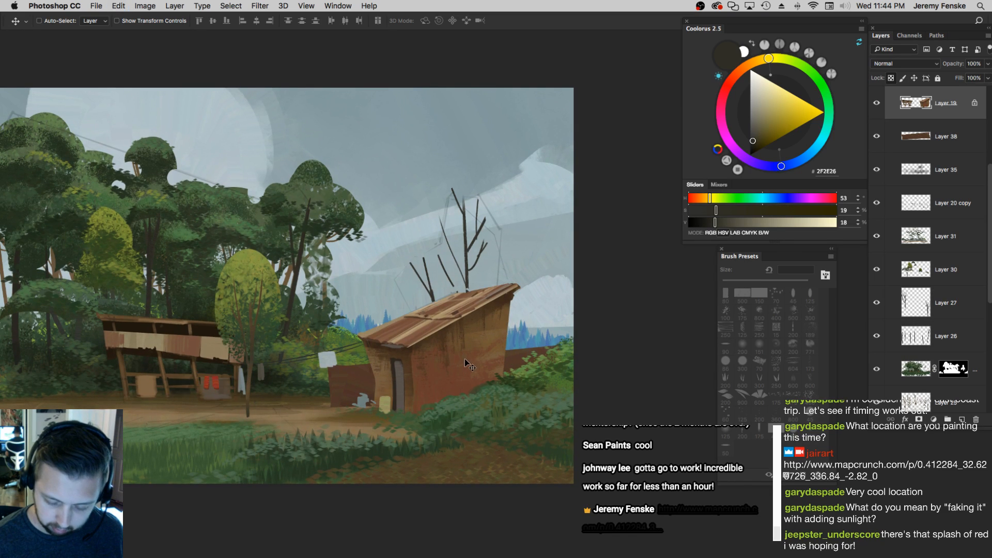
pyautogui.press('super+z')
pyautogui.press('super+z')
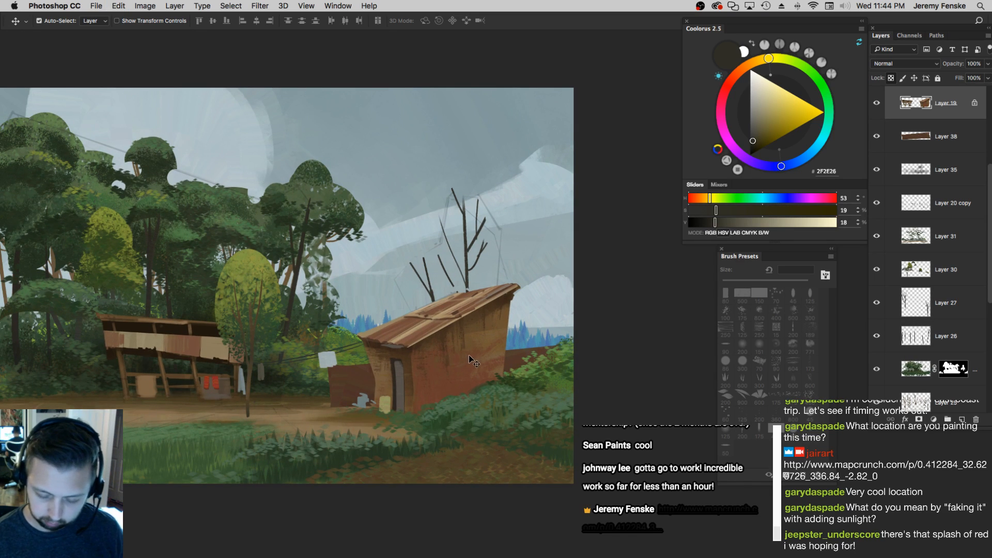
pyautogui.moveTo(476, 245); pyautogui.dragTo(481, 245)
pyautogui.press('super+z')
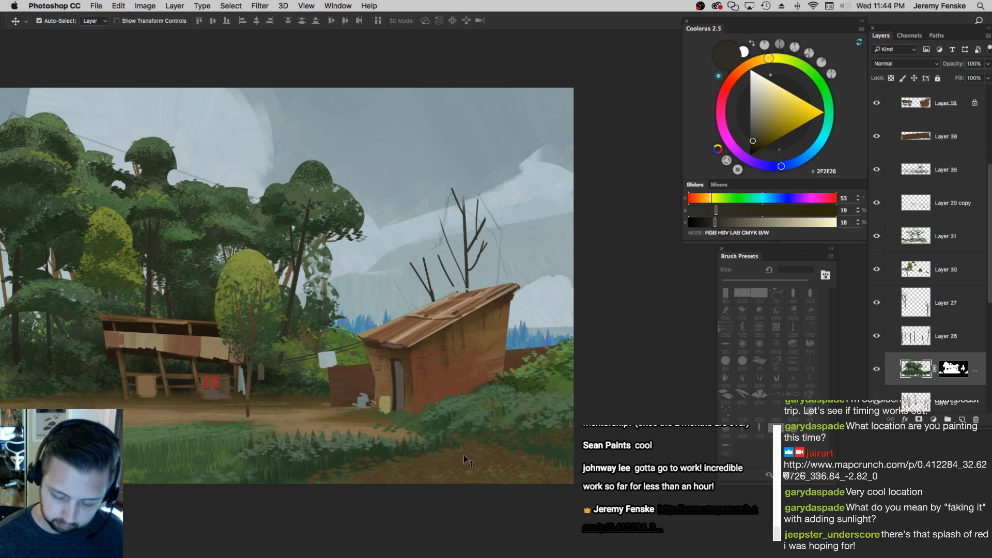
# Cover the bare branches behind the shack with dark green foliage (#212F1A) using the 250 px leaf brush
pyautogui.press('b')
pyautogui.click(809, 393)
pyautogui.keyDown('alt'); pyautogui.click(302, 205); pyautogui.keyUp('alt')
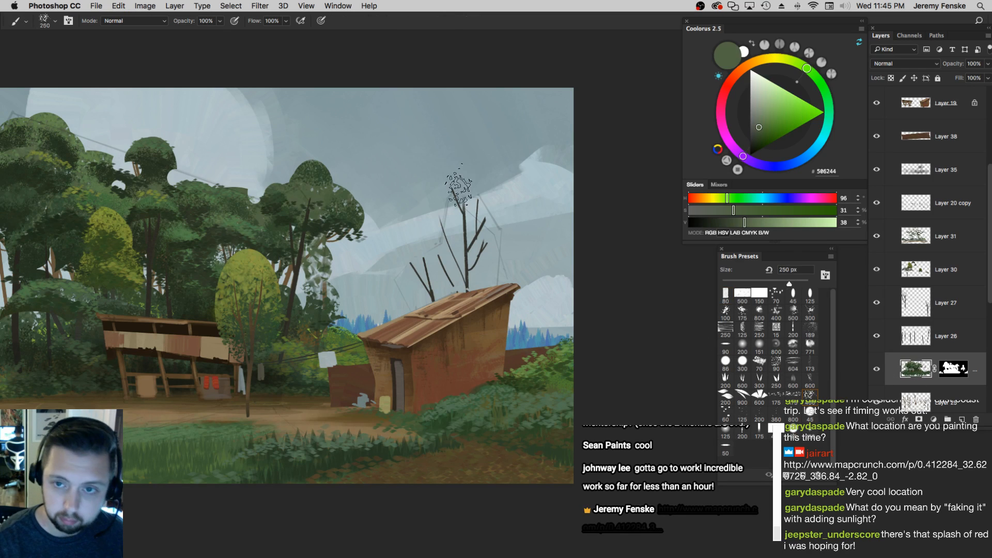
pyautogui.press('[')
pyautogui.keyDown('alt'); pyautogui.click(290, 214); pyautogui.keyUp('alt')
pyautogui.press('[')
pyautogui.moveTo(411, 266)
pyautogui.mouseDown()
pyautogui.moveTo(408, 279)
pyautogui.moveTo(447, 302)
pyautogui.moveTo(430, 318)
pyautogui.moveTo(492, 312)
pyautogui.moveTo(513, 322)
pyautogui.mouseUp()
pyautogui.press(']')
pyautogui.press(']')
pyautogui.moveTo(497, 279)
pyautogui.mouseDown()
pyautogui.moveTo(486, 227)
pyautogui.moveTo(457, 198)
pyautogui.moveTo(494, 232)
pyautogui.moveTo(424, 243)
pyautogui.moveTo(496, 258)
pyautogui.moveTo(453, 294)
pyautogui.mouseUp()
pyautogui.press(']')
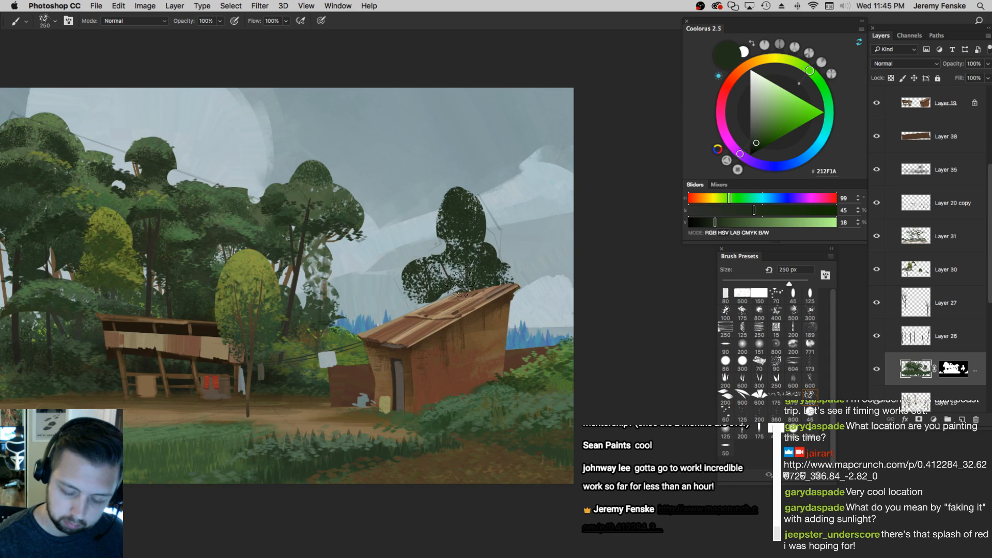
pyautogui.moveTo(490, 263); pyautogui.dragTo(447, 271)
# Paint lighter green leaf highlights (#506244) on the tree behind the shack, using the leaf brush at about 200 px
pyautogui.keyDown('alt'); pyautogui.click(331, 191); pyautogui.keyUp('alt')
pyautogui.press('[')
pyautogui.moveTo(452, 187); pyautogui.dragTo(461, 211)
pyautogui.press(']')
pyautogui.press(']')
pyautogui.press(']')
pyautogui.press(']')
pyautogui.press(']')
pyautogui.press('[')
pyautogui.press('[')
pyautogui.press('[')
pyautogui.press('[')
pyautogui.press('[')
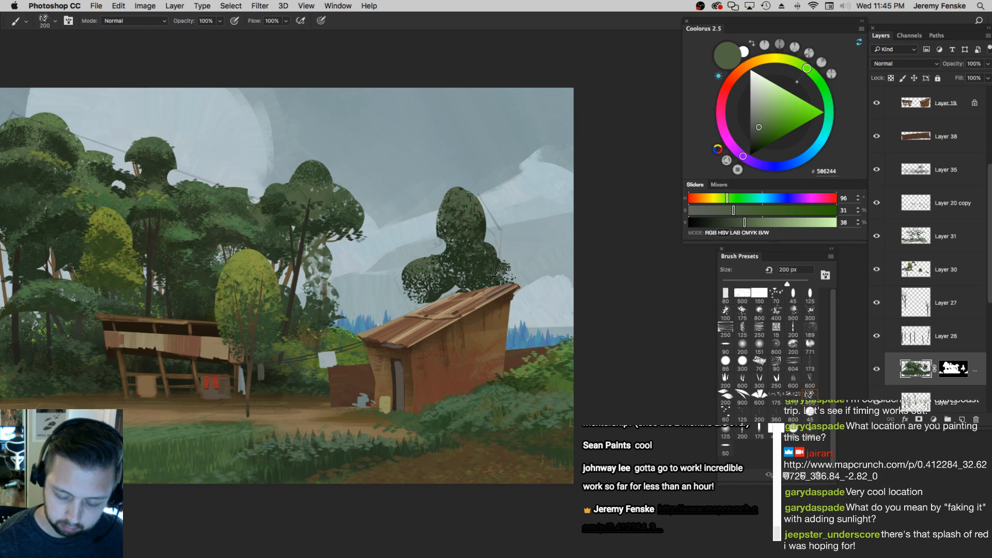
# Paint light green leaves inside a rectangular selection over the tree's lower right foliage, and clear the selection
pyautogui.press('m')
pyautogui.moveTo(442, 243)
pyautogui.mouseDown()
pyautogui.moveTo(522, 318)
pyautogui.moveTo(525, 333)
pyautogui.mouseUp()
pyautogui.press('b')
pyautogui.moveTo(462, 258); pyautogui.dragTo(486, 258)
pyautogui.press(']')
pyautogui.press('super+d')
# Activate Layer 25 and load the 25 px tapered brush with dark green sampled from the tree behind the shack
pyautogui.press('z')
pyautogui.moveTo(485, 295)
pyautogui.mouseDown()
pyautogui.moveTo(372, 313)
pyautogui.moveTo(413, 319)
pyautogui.moveTo(455, 310)
pyautogui.mouseUp()
pyautogui.press('b')
pyautogui.keyDown('alt'); pyautogui.click(478, 272); pyautogui.keyUp('alt')
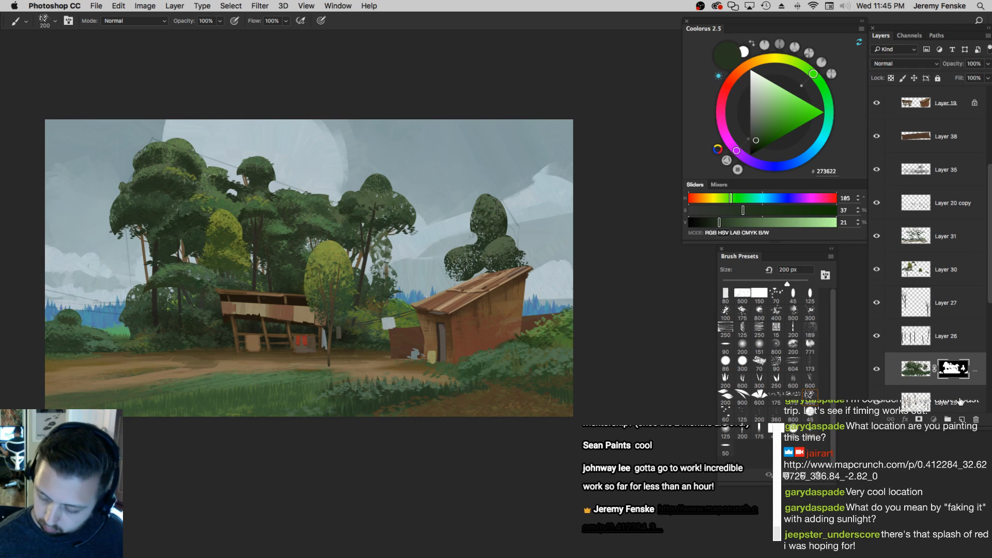
pyautogui.click(960, 402)
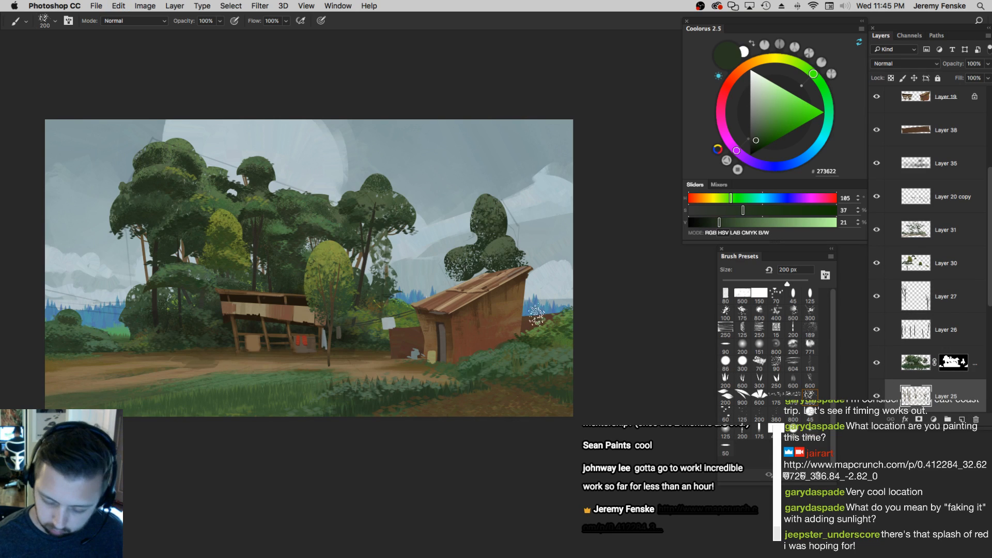
pyautogui.keyDown('alt'); pyautogui.click(489, 277); pyautogui.keyUp('alt')
pyautogui.hscroll(2, 503, 274)
pyautogui.click(793, 293)
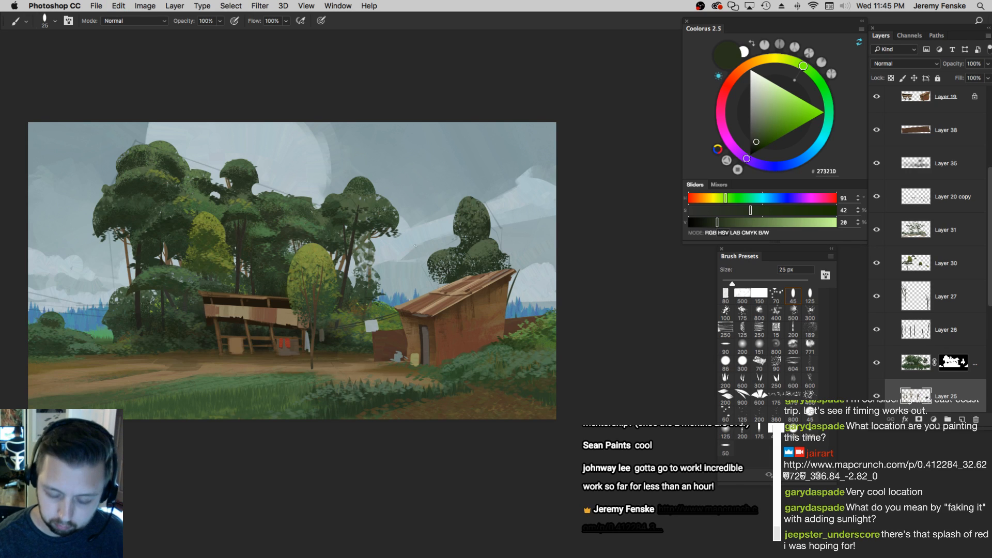
# Make the sky layer, Layer 21, the active layer
pyautogui.keyDown('alt'); pyautogui.keyDown('super'); pyautogui.click(413, 320); pyautogui.keyUp('super'); pyautogui.keyUp('alt')
pyautogui.keyDown('super'); pyautogui.click(419, 313); pyautogui.keyUp('super')
pyautogui.moveTo(401, 338); pyautogui.dragTo(478, 357)
pyautogui.keyDown('alt'); pyautogui.keyDown('super'); pyautogui.click(471, 360); pyautogui.keyUp('super'); pyautogui.keyUp('alt')
pyautogui.keyDown('super'); pyautogui.click(471, 358); pyautogui.keyUp('super')
pyautogui.keyDown('super'); pyautogui.click(497, 189); pyautogui.keyUp('super')
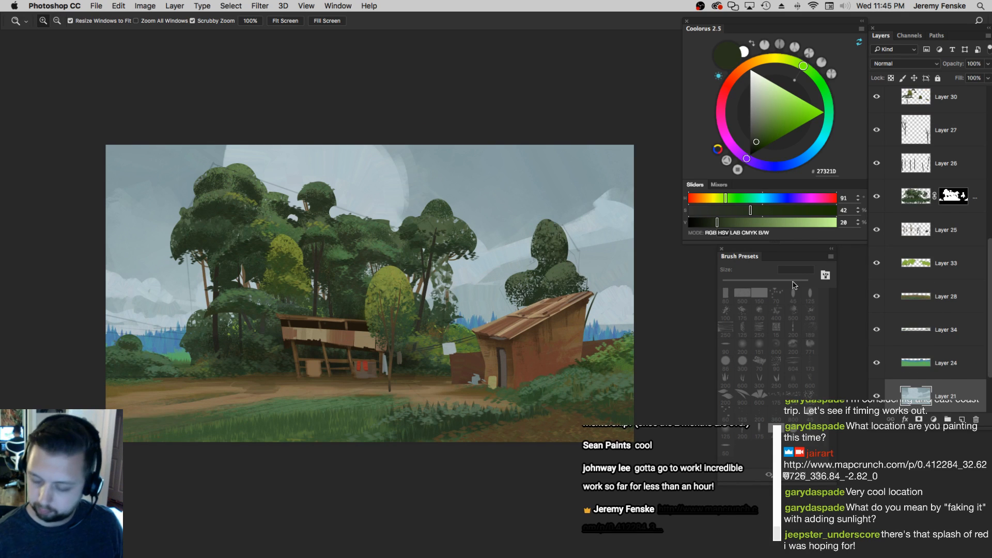
pyautogui.scroll(-3, 988, 336)
# Select the grey sky around the clouds with the contiguous Magic Wand at tolerance 19, subtract a cloud area at tolerance 11, and hide the selection edges
pyautogui.press('w')
pyautogui.click(551, 190)
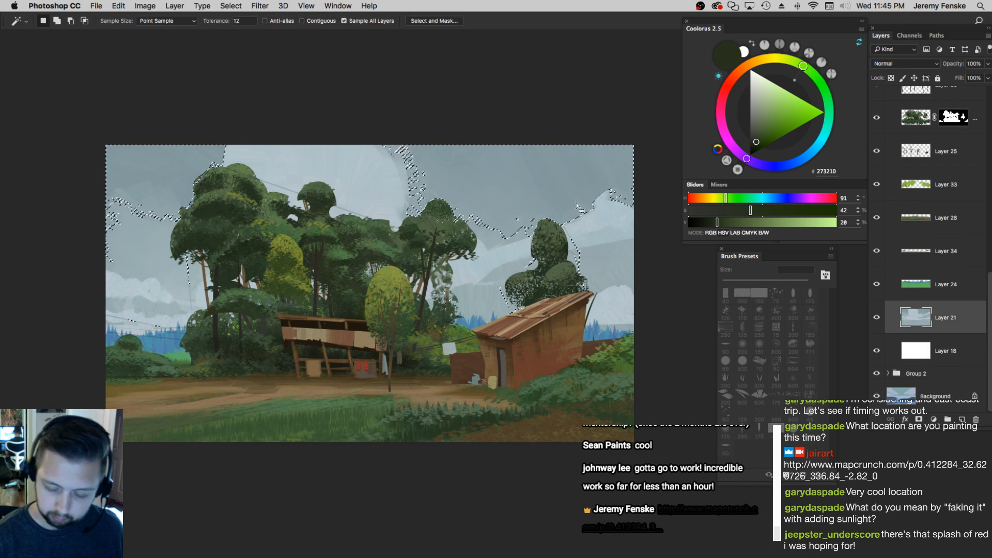
pyautogui.press('super+d')
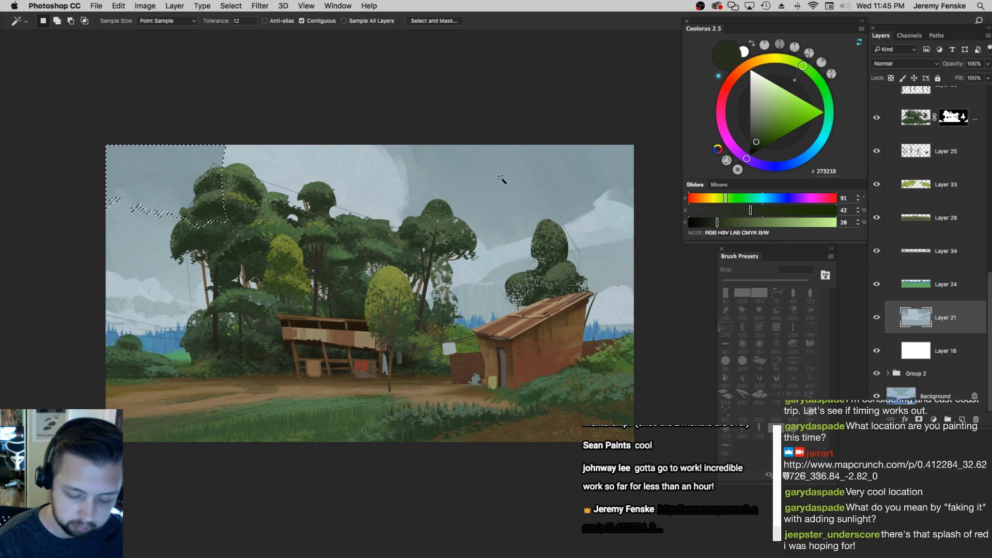
pyautogui.keyDown('shift'); pyautogui.click(537, 188); pyautogui.keyUp('shift')
pyautogui.moveTo(217, 20); pyautogui.dragTo(222, 21)
pyautogui.keyDown('shift'); pyautogui.click(511, 195); pyautogui.keyUp('shift')
pyautogui.keyDown('shift'); pyautogui.click(503, 279); pyautogui.keyUp('shift')
pyautogui.keyDown('shift'); pyautogui.click(163, 311); pyautogui.keyUp('shift')
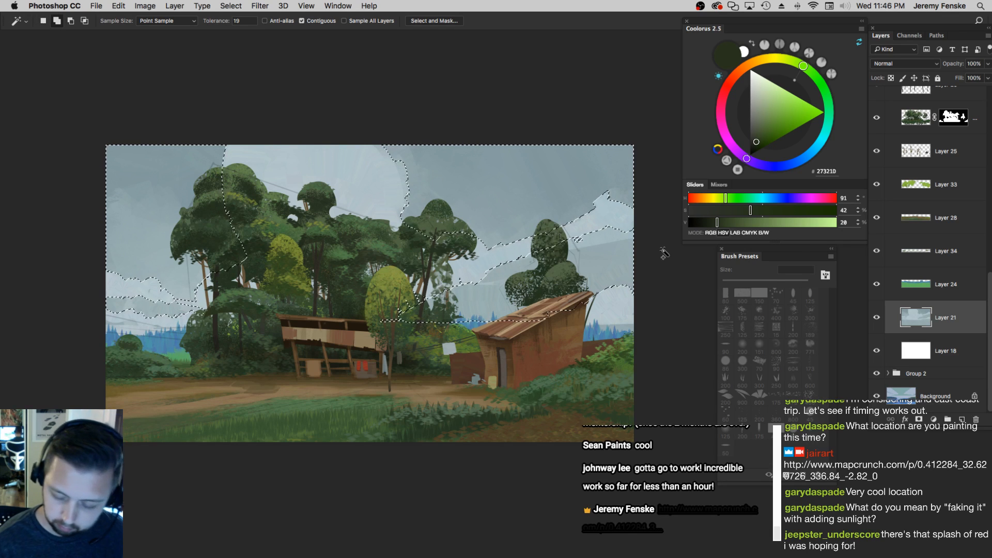
pyautogui.moveTo(215, 26); pyautogui.dragTo(211, 25)
pyautogui.keyDown('alt'); pyautogui.click(612, 241); pyautogui.keyUp('alt')
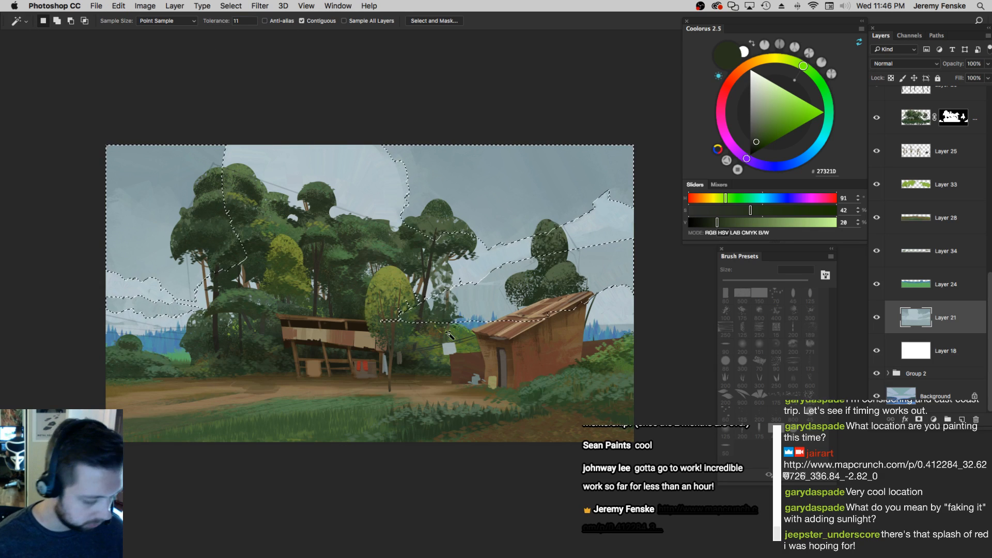
pyautogui.hotkey('ctrl', 'd')
# Create a new layer above the sky layer and load a 400 px brush with blue sampled near the distant trees
pyautogui.press('b')
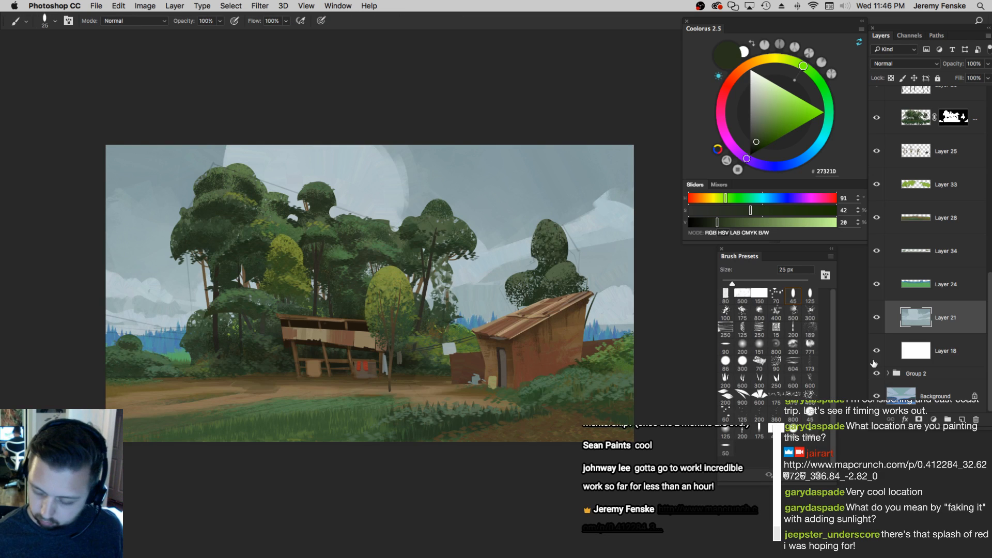
pyautogui.click(962, 420)
pyautogui.press(']')
pyautogui.keyDown('alt'); pyautogui.click(463, 187); pyautogui.keyUp('alt')
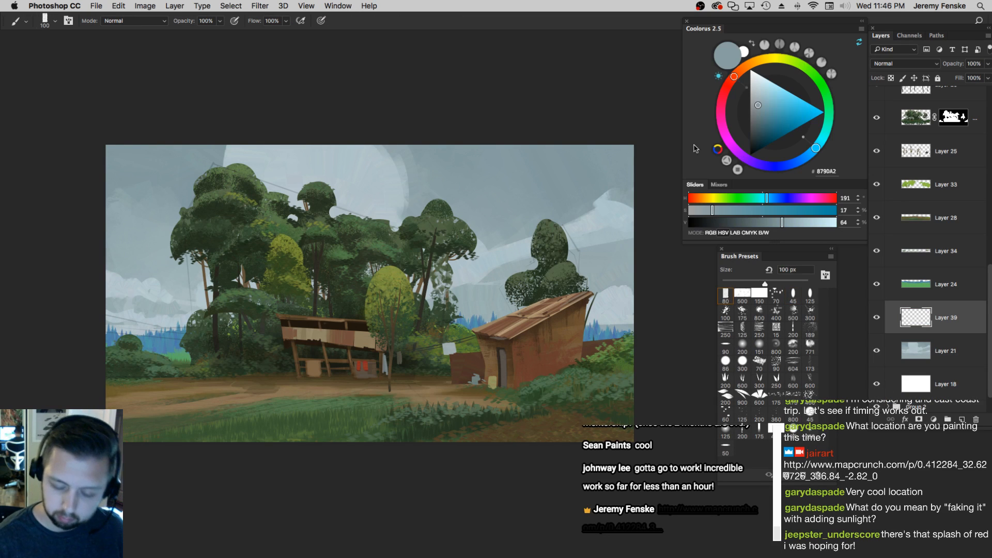
pyautogui.keyDown('alt'); pyautogui.click(474, 322); pyautogui.keyUp('alt')
pyautogui.press(']')
pyautogui.press(']')
pyautogui.press(']')
pyautogui.press(']')
pyautogui.press(']')
pyautogui.press(']')
pyautogui.press(']')
# Set the colour to hue 199, saturation 51, brightness 70 and paint blue over the right half of the sky, enlarging the brush up to 1500 px
pyautogui.moveTo(483, 201); pyautogui.dragTo(462, 220)
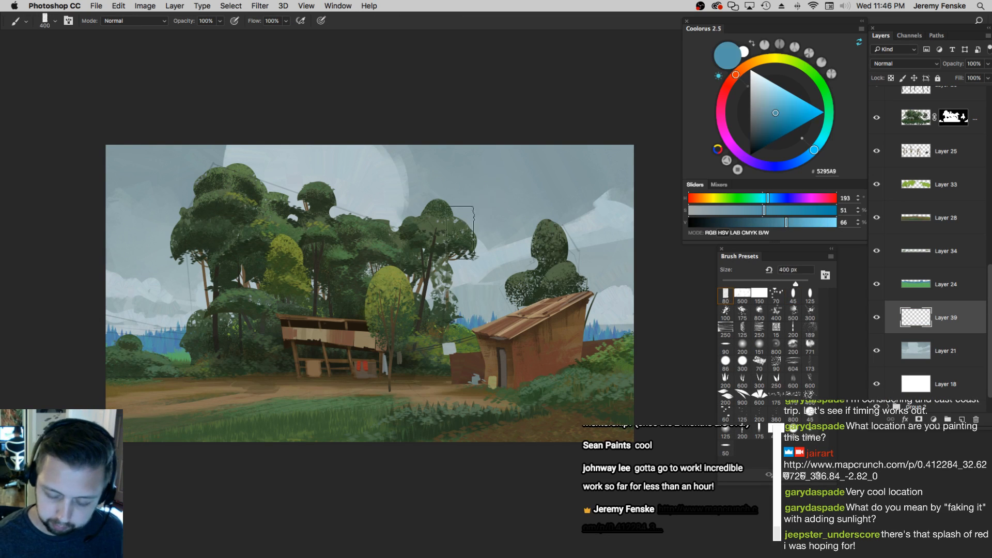
pyautogui.moveTo(786, 222); pyautogui.dragTo(792, 222)
pyautogui.click(764, 211)
pyautogui.click(770, 198)
pyautogui.press(']')
pyautogui.press(']')
pyautogui.press(']')
pyautogui.press(']')
pyautogui.press(']')
pyautogui.moveTo(435, 226)
pyautogui.mouseDown()
pyautogui.moveTo(422, 117)
pyautogui.moveTo(443, 243)
pyautogui.mouseUp()
pyautogui.press(']')
pyautogui.press(']')
pyautogui.press(']')
pyautogui.press(']')
pyautogui.moveTo(502, 139); pyautogui.dragTo(522, 253)
pyautogui.press(']')
pyautogui.moveTo(604, 164); pyautogui.dragTo(532, 183)
pyautogui.press(']')
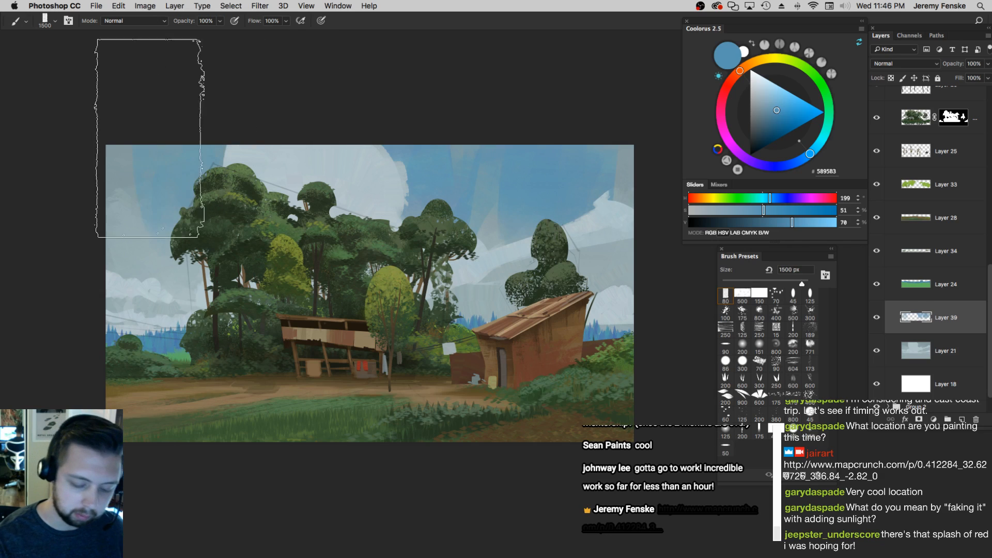
# Paint the same blue over the left part of the sky and the remaining grey areas between the clouds on the right
pyautogui.moveTo(149, 138); pyautogui.dragTo(132, 302)
pyautogui.press(']')
pyautogui.moveTo(204, 188); pyautogui.dragTo(181, 334)
pyautogui.moveTo(504, 133); pyautogui.dragTo(536, 291)
pyautogui.press('[')
pyautogui.press('[')
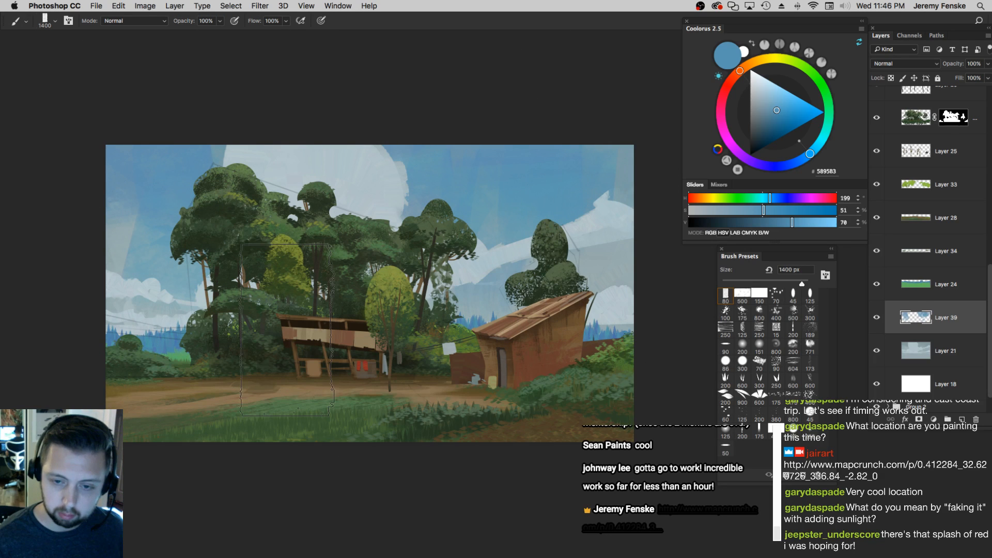
pyautogui.moveTo(592, 248); pyautogui.dragTo(604, 228)
pyautogui.press('[')
pyautogui.press('[')
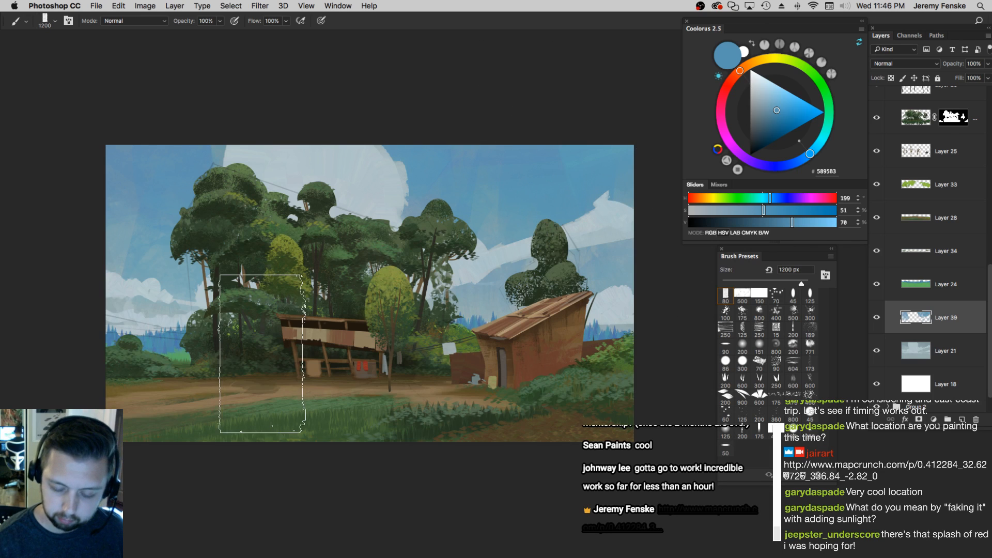
# Set a darker blue of hue 199, saturation 58, brightness 55, try it on the upper sky, and enlarge the brush to 1800 px
pyautogui.click(774, 210)
pyautogui.click(769, 223)
pyautogui.press(']')
pyautogui.press(']')
pyautogui.press(']')
pyautogui.press(']')
pyautogui.moveTo(440, 93); pyautogui.dragTo(440, 119)
pyautogui.press('super+z')
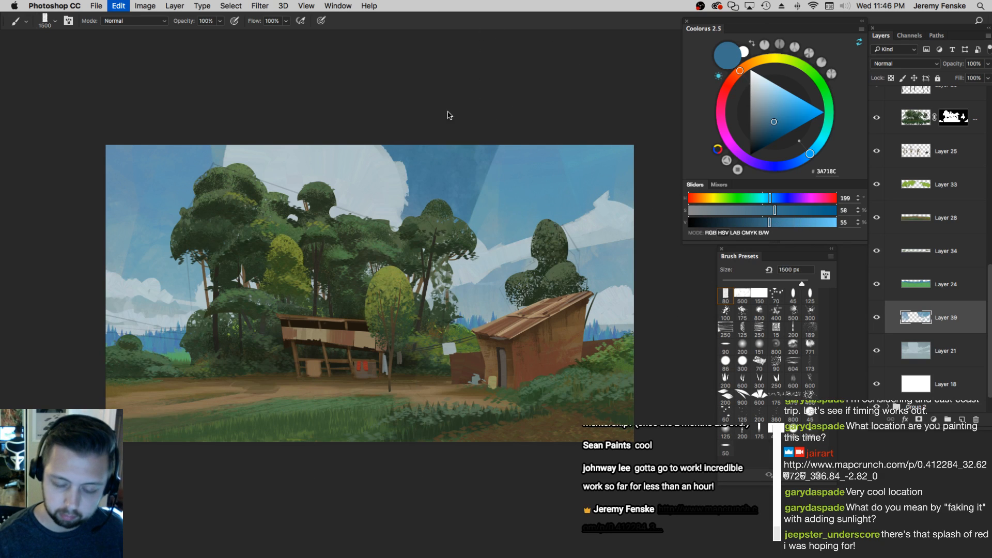
pyautogui.press(']')
pyautogui.press(']')
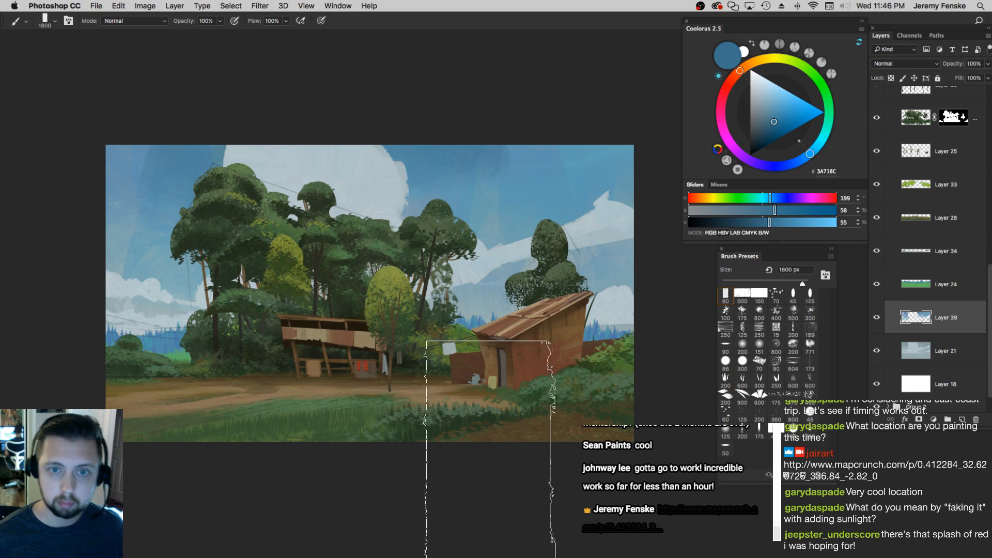
pyautogui.press('z')
pyautogui.moveTo(404, 259); pyautogui.dragTo(426, 316)
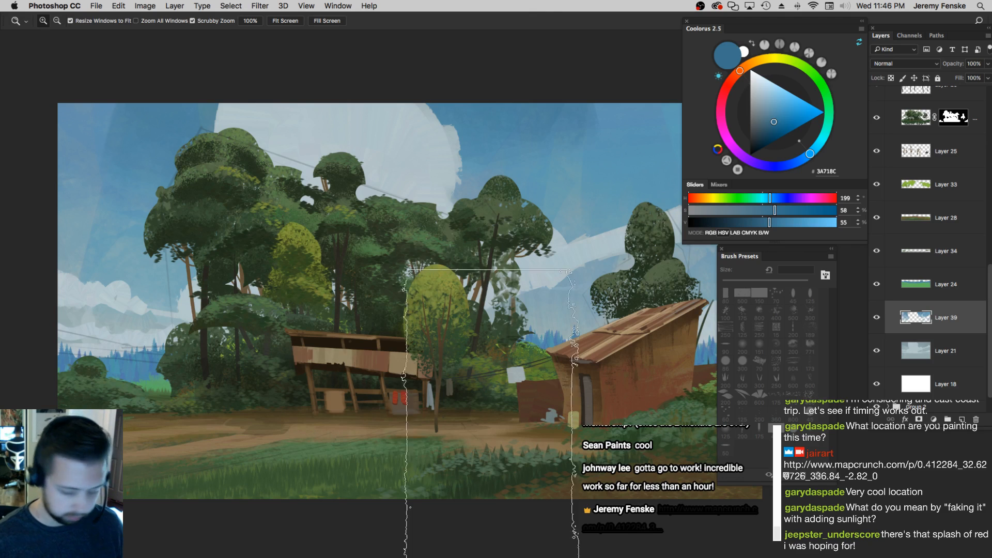
# Sample the pale colour of the large central cloud and extend its right edge over the blue sky with a smaller brush
pyautogui.press('b')
pyautogui.keyDown('alt'); pyautogui.click(417, 155); pyautogui.keyUp('alt')
pyautogui.press('[')
pyautogui.press('[')
pyautogui.press('[')
pyautogui.press('[')
pyautogui.press('[')
pyautogui.press('[')
pyautogui.press('[')
pyautogui.press('[')
pyautogui.press('[')
pyautogui.press('[')
pyautogui.moveTo(424, 115)
pyautogui.mouseDown()
pyautogui.moveTo(414, 257)
pyautogui.moveTo(407, 112)
pyautogui.moveTo(460, 207)
pyautogui.mouseUp()
pyautogui.press(']')
pyautogui.press('[')
pyautogui.press('[')
# Sample the pale grey-blue of the clouds at the painting's left side and soften their upper edges, enlarging the brush to 400 px
pyautogui.keyDown('alt'); pyautogui.click(192, 302); pyautogui.keyUp('alt')
pyautogui.press('[')
pyautogui.press('[')
pyautogui.press('[')
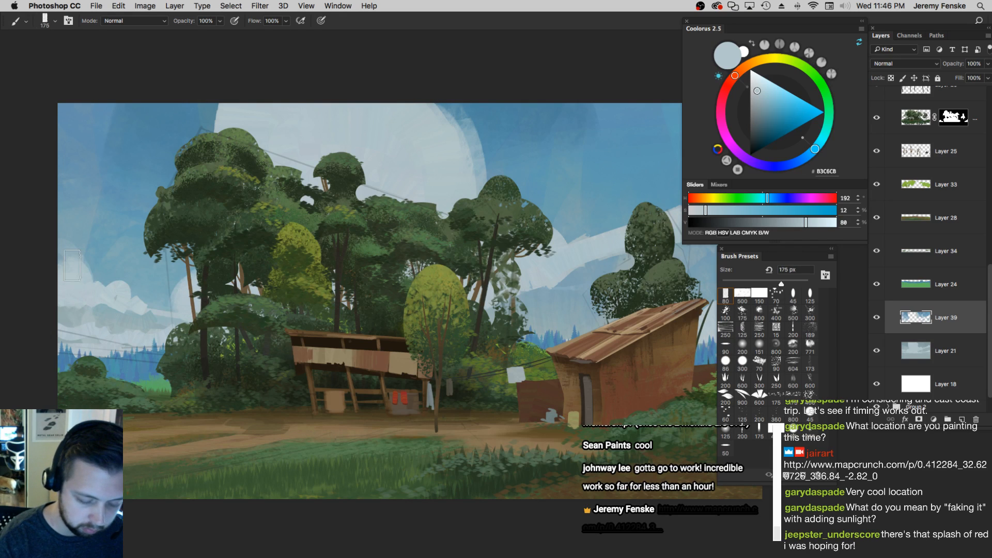
pyautogui.press('[')
pyautogui.press(']')
pyautogui.press(']')
pyautogui.press(']')
pyautogui.press(']')
pyautogui.press(']')
pyautogui.press(']')
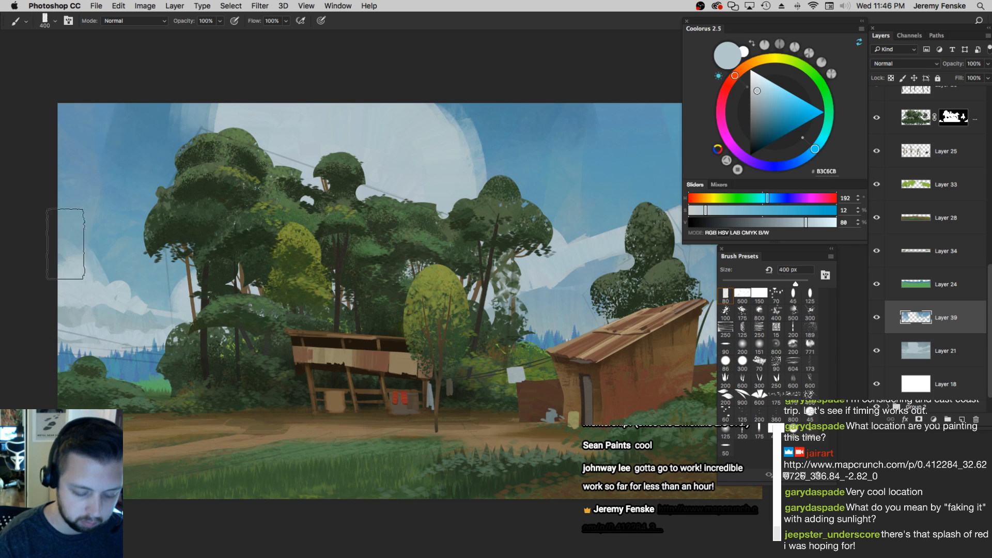
# Shape the peak of the cloud above the shack with sampled cloud colours, reducing the brush from 600 to 300 px
pyautogui.moveTo(452, 335); pyautogui.dragTo(286, 361)
pyautogui.press('[')
pyautogui.press('[')
pyautogui.press(']')
pyautogui.press(']')
pyautogui.press(']')
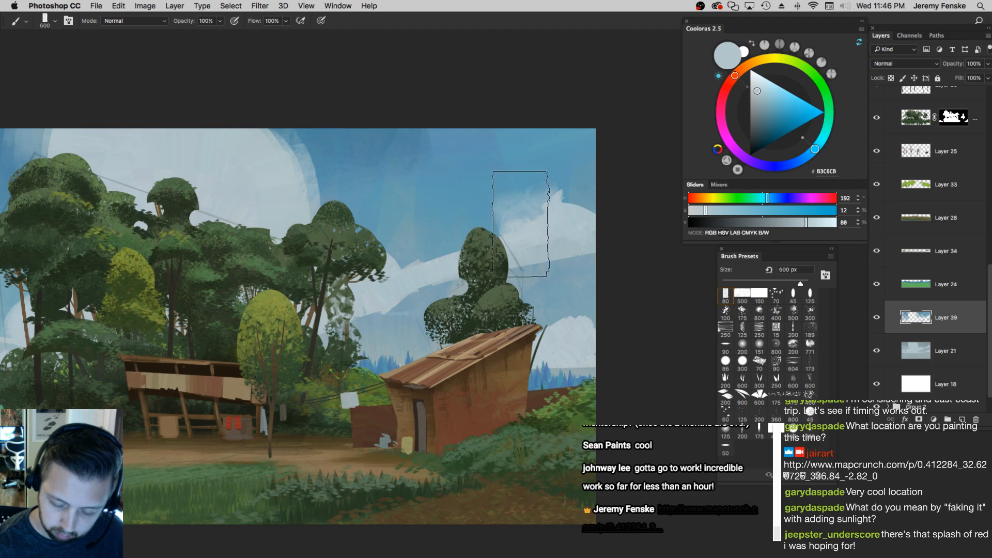
pyautogui.keyDown('alt'); pyautogui.click(494, 166); pyautogui.keyUp('alt')
pyautogui.keyDown('alt'); pyautogui.click(528, 226); pyautogui.keyUp('alt')
pyautogui.press('[')
pyautogui.press('[')
pyautogui.press('[')
pyautogui.moveTo(543, 219); pyautogui.dragTo(542, 221)
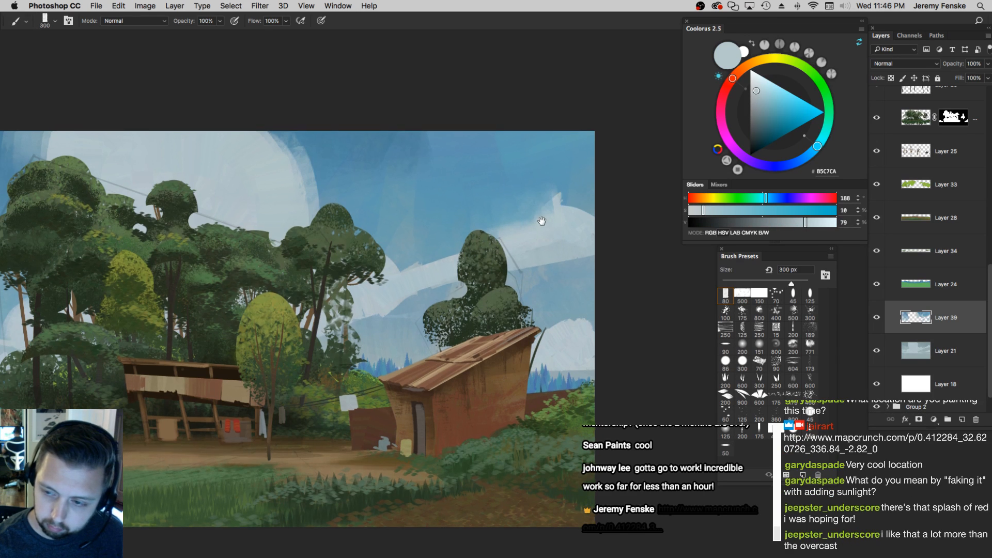
# Blend the upper edge of the cloud above the shack into the sky with a 500 px brush, using sampled blue and pale grey-blue
pyautogui.keyDown('alt'); pyautogui.click(552, 219); pyautogui.keyUp('alt')
pyautogui.press(']')
pyautogui.press(']')
pyautogui.keyDown('alt'); pyautogui.click(521, 175); pyautogui.keyUp('alt')
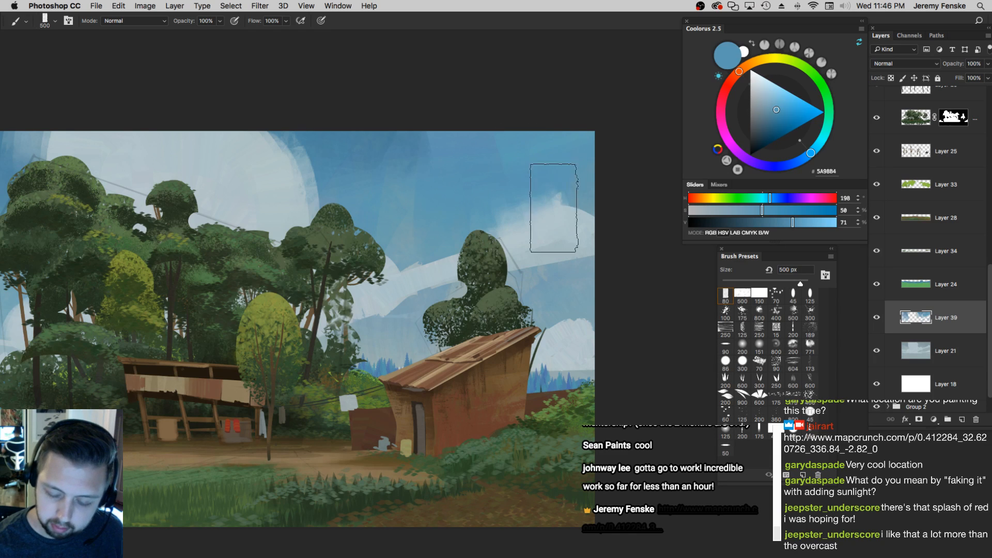
pyautogui.moveTo(553, 209); pyautogui.dragTo(557, 226)
pyautogui.keyDown('alt'); pyautogui.click(555, 227); pyautogui.keyUp('alt')
pyautogui.press('[')
pyautogui.press('[')
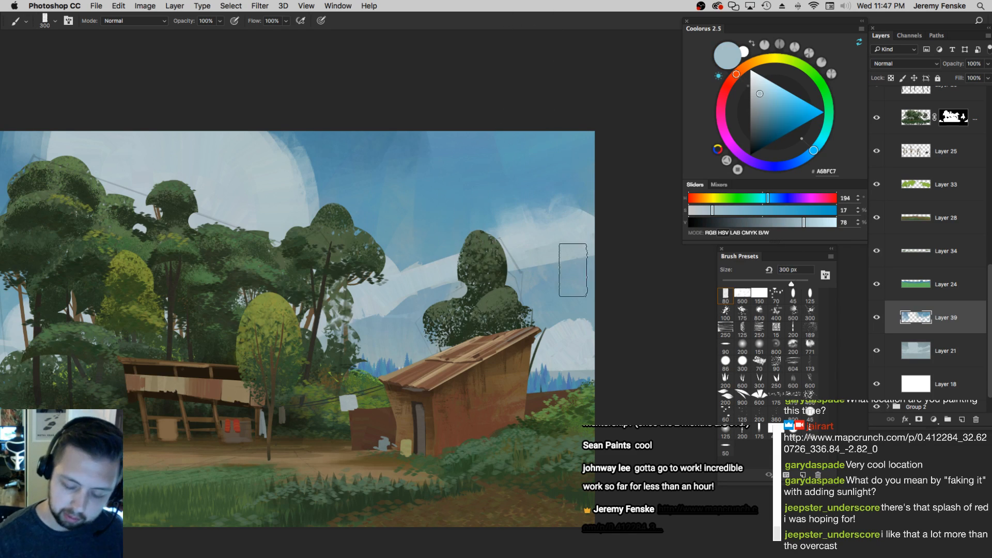
# Tone the low clouds near the horizon around the shack with sampled grey-blues and a brush of about 200 px
pyautogui.keyDown('alt'); pyautogui.click(559, 324); pyautogui.keyUp('alt')
pyautogui.press('[')
pyautogui.press('[')
pyautogui.press(']')
pyautogui.press(']')
pyautogui.keyDown('alt'); pyautogui.click(559, 330); pyautogui.keyUp('alt')
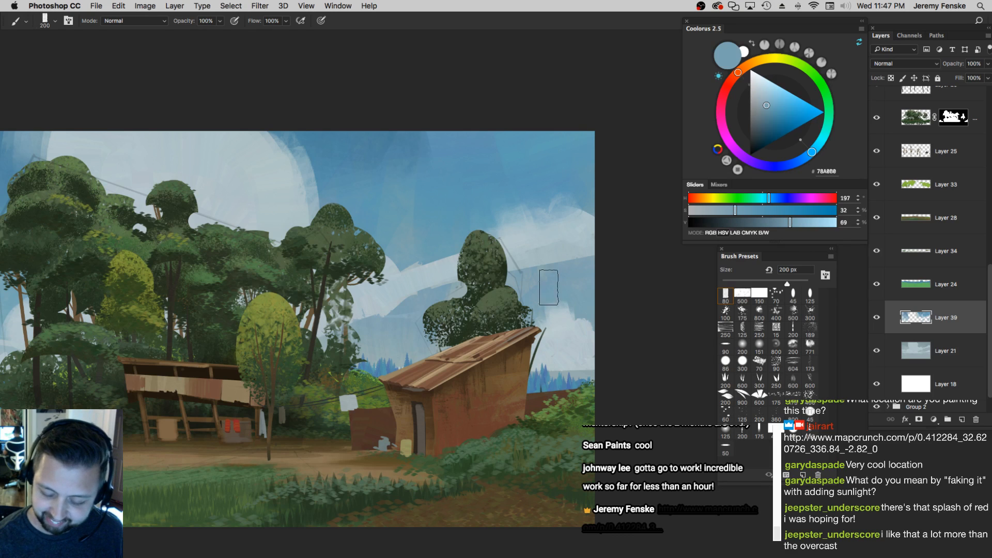
pyautogui.keyDown('alt'); pyautogui.click(390, 291); pyautogui.keyUp('alt')
pyautogui.moveTo(373, 341); pyautogui.dragTo(380, 310)
pyautogui.moveTo(407, 348); pyautogui.dragTo(482, 360)
# Refine the right edge of the large central cloud with sampled sky and cloud colours, enlarging the brush to 400 px
pyautogui.keyDown('alt'); pyautogui.click(404, 175); pyautogui.keyUp('alt')
pyautogui.press(']')
pyautogui.keyDown('alt'); pyautogui.click(387, 199); pyautogui.keyUp('alt')
pyautogui.press(']')
pyautogui.press('z')
pyautogui.moveTo(444, 217); pyautogui.dragTo(413, 232)
pyautogui.press('b')
pyautogui.keyDown('alt'); pyautogui.click(408, 210); pyautogui.keyUp('alt')
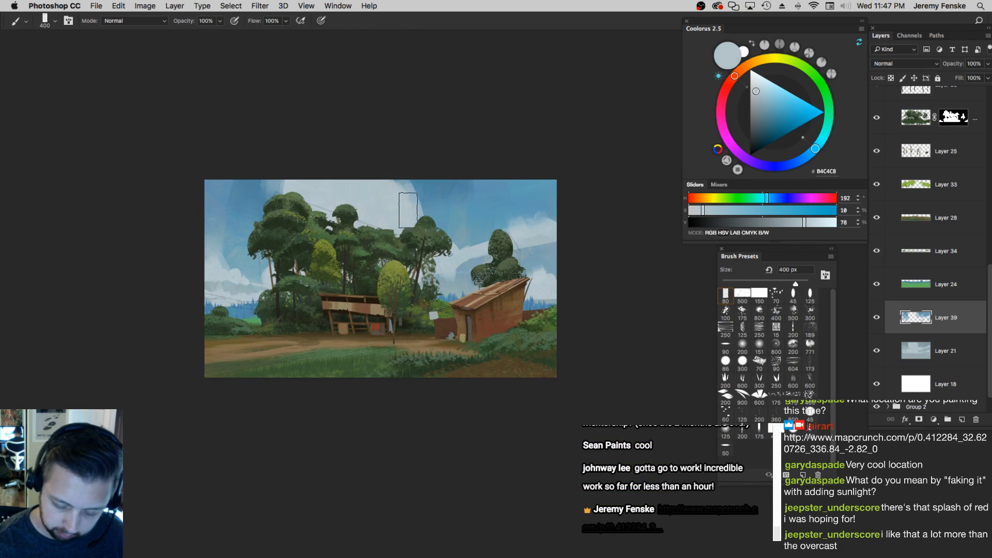
# Sample the sky blue beside the tall trees at the painting's left side and repaint the sky with a 600 px brush
pyautogui.keyDown('alt'); pyautogui.click(227, 227); pyautogui.keyUp('alt')
pyautogui.press('[')
pyautogui.press('[')
pyautogui.press(']')
pyautogui.press(']')
pyautogui.press(']')
# Make Layer 36 the active layer for painting props on the ground near the shack
pyautogui.click(412, 356)
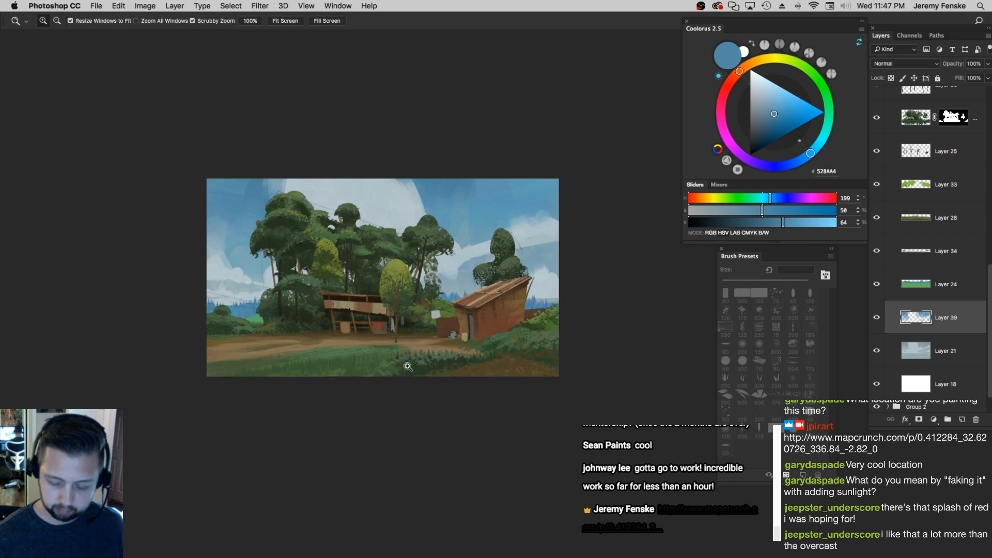
pyautogui.click(412, 361)
pyautogui.click(419, 361)
pyautogui.keyDown('alt'); pyautogui.click(414, 362); pyautogui.keyUp('alt')
pyautogui.moveTo(447, 364); pyautogui.dragTo(443, 378)
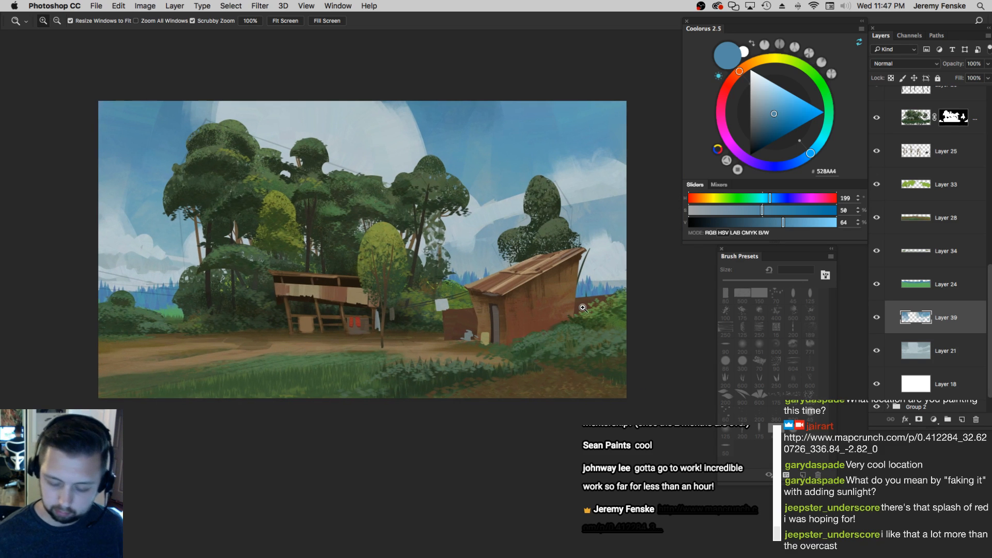
pyautogui.click(487, 341)
pyautogui.click(489, 341)
pyautogui.moveTo(459, 335); pyautogui.dragTo(461, 342)
pyautogui.press('super+z')
pyautogui.keyDown('alt'); pyautogui.click(454, 343); pyautogui.keyUp('alt')
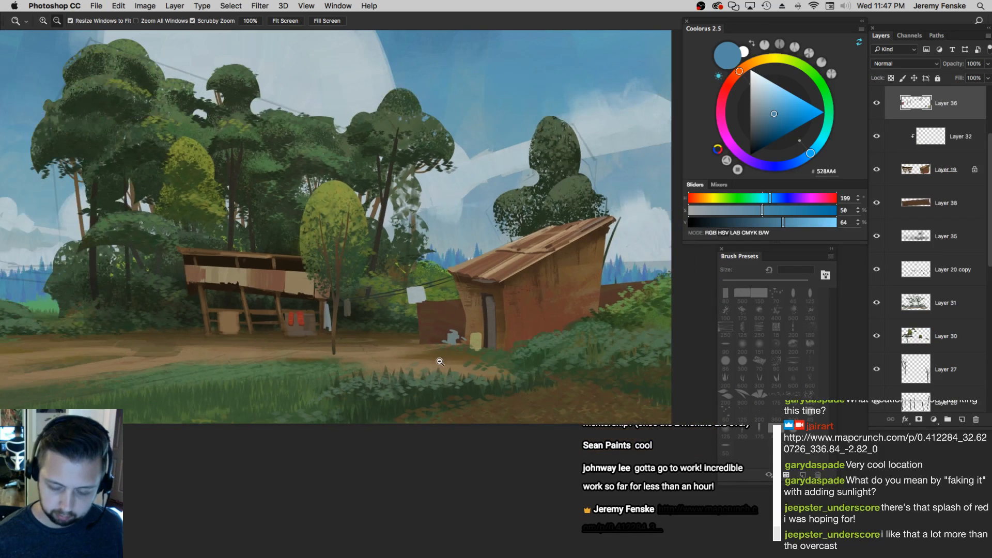
# Load the 45 px brush preset, darken the sampled grey to brightness 32, and shade the bucket beside the shack door at 10 px
pyautogui.press('b')
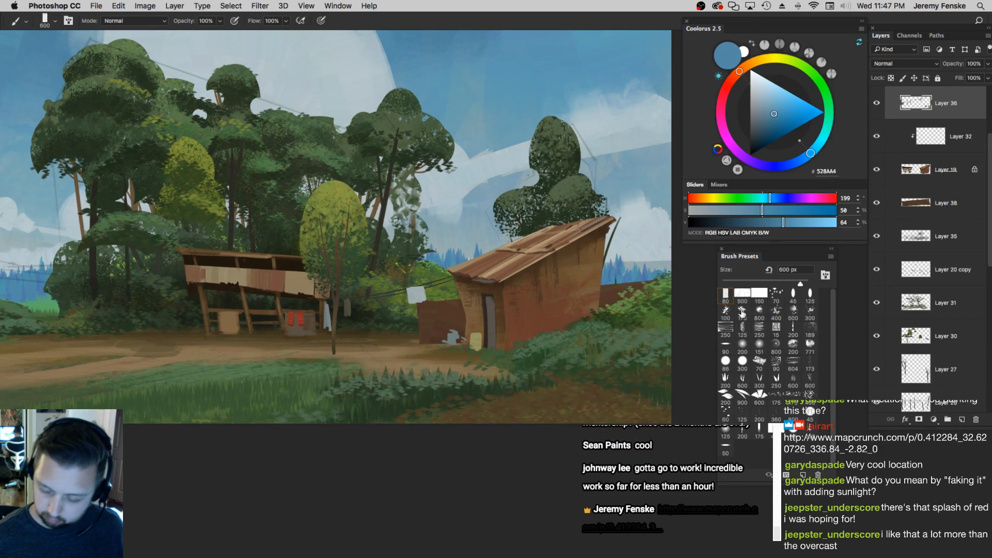
pyautogui.click(793, 293)
pyautogui.keyDown('alt'); pyautogui.click(453, 337); pyautogui.keyUp('alt')
pyautogui.moveTo(763, 222); pyautogui.dragTo(736, 222)
pyautogui.press('[')
pyautogui.press('[')
pyautogui.press('[')
pyautogui.press('[')
pyautogui.press('[')
pyautogui.moveTo(478, 339); pyautogui.dragTo(482, 336)
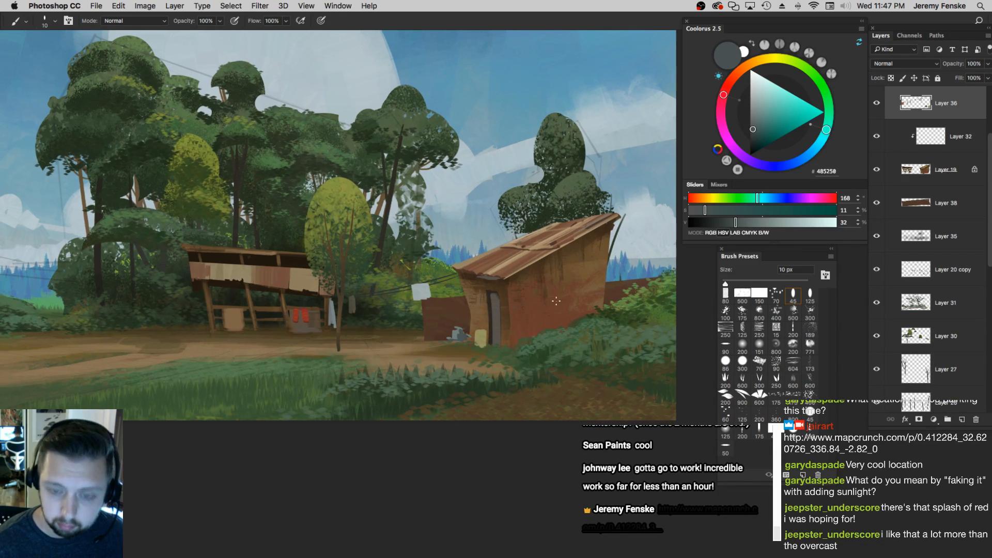
# Set a dark brown of hue 20, saturation 31, brightness 25 and paint a stump at the grass edge with a 25 px brush
pyautogui.keyDown('alt'); pyautogui.click(426, 333); pyautogui.keyUp('alt')
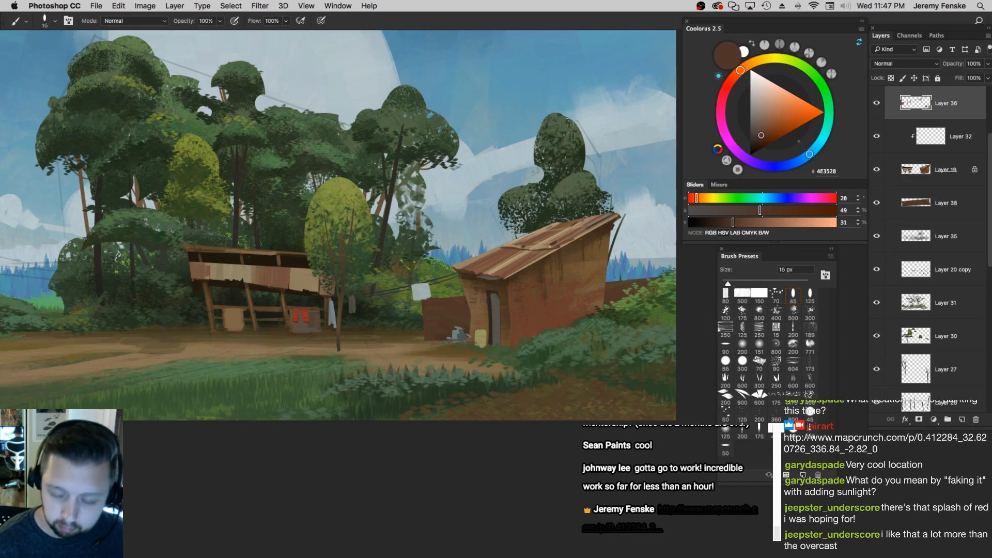
pyautogui.moveTo(747, 211); pyautogui.dragTo(725, 223)
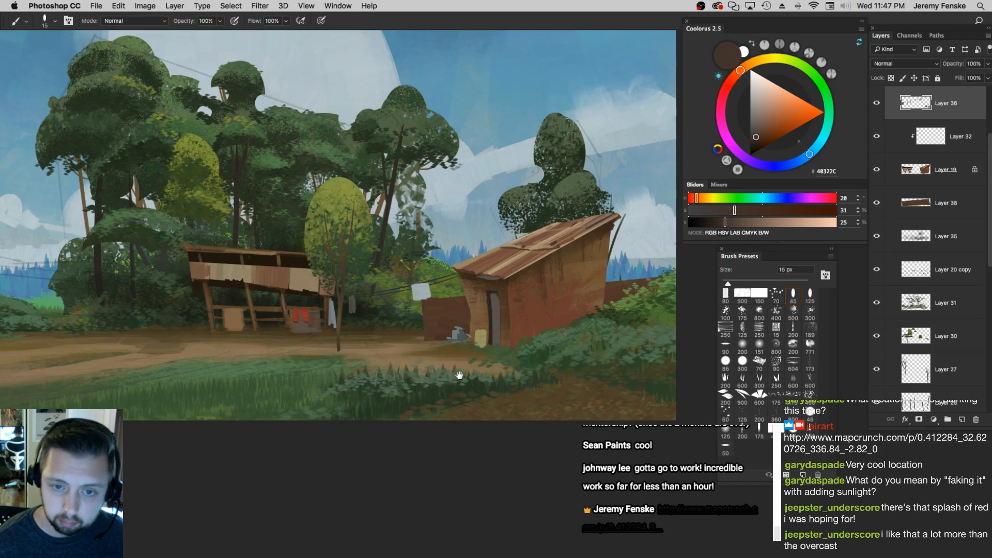
pyautogui.moveTo(458, 376); pyautogui.dragTo(461, 370)
pyautogui.press(']')
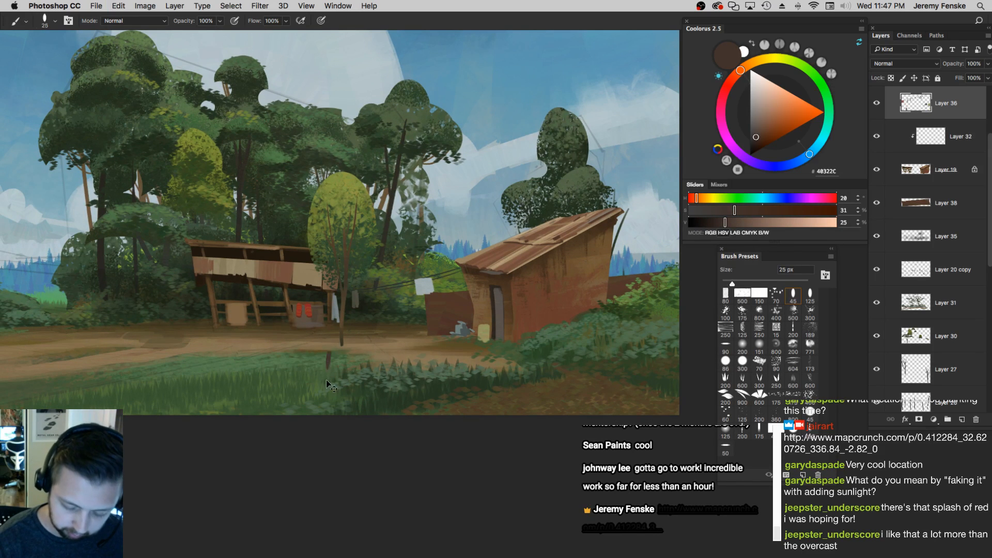
pyautogui.moveTo(324, 349); pyautogui.dragTo(320, 370)
pyautogui.press(']')
pyautogui.press('super+alt+z')
pyautogui.press('super+alt+z')
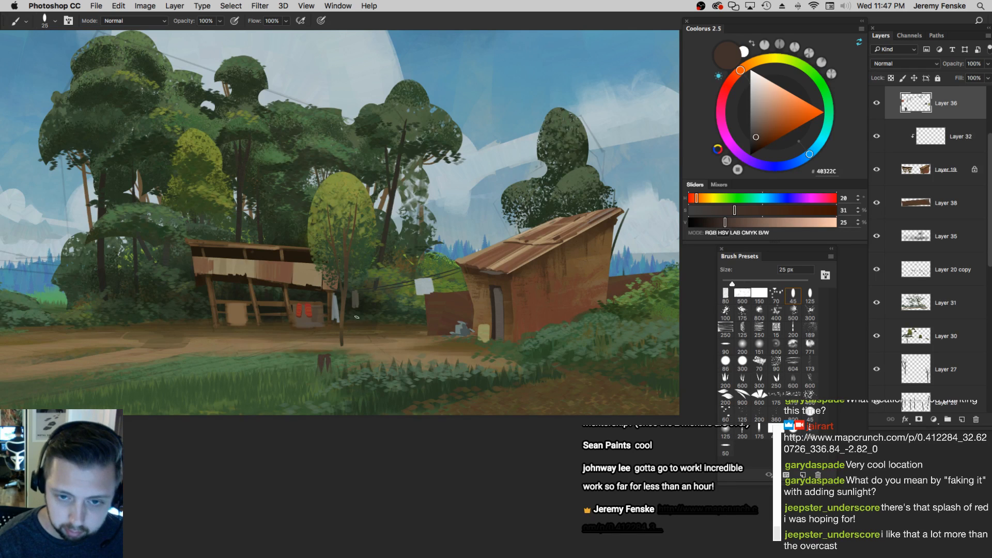
# Paint a small dark brown stool on the dirt path with a brush of about 15 px
pyautogui.press('[')
pyautogui.press('[')
pyautogui.press('[')
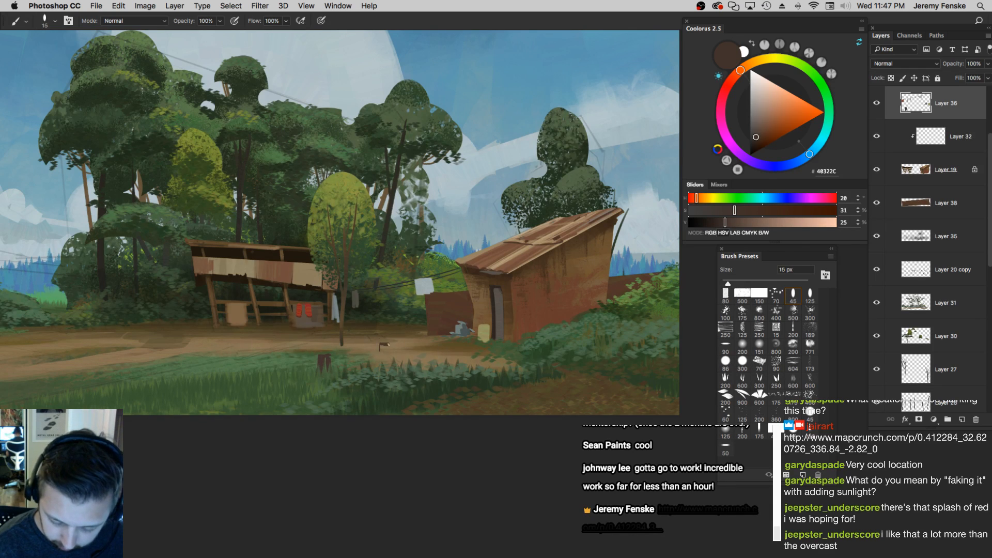
pyautogui.press(']')
# Set a grey-brown of hue 38, saturation 13, brightness 51 and paint thin planks lying on the path before the shack
pyautogui.click(746, 222)
pyautogui.moveTo(733, 210); pyautogui.dragTo(703, 199)
pyautogui.click(708, 210)
pyautogui.click(700, 199)
pyautogui.press('[')
pyautogui.press('[')
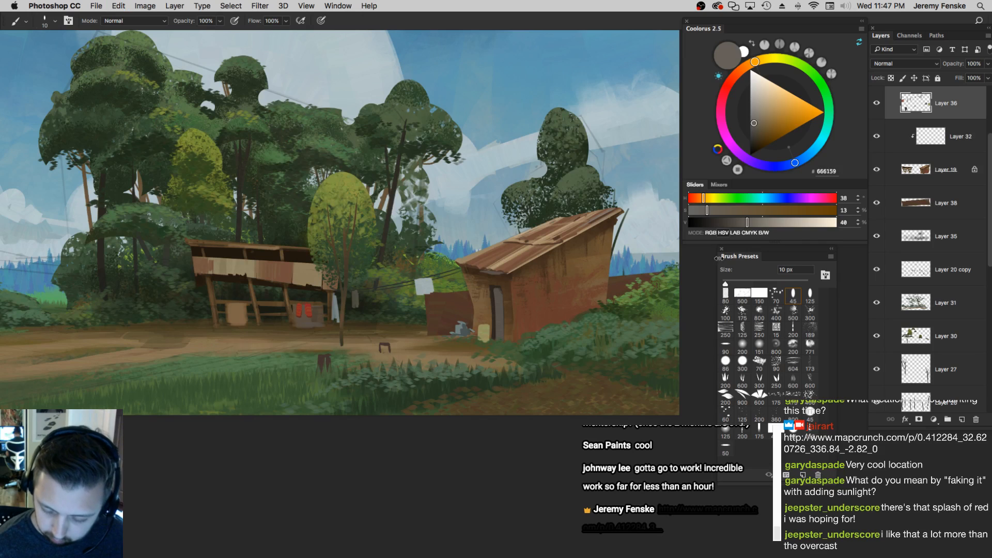
pyautogui.click(763, 222)
pyautogui.press(']')
pyautogui.press(']')
pyautogui.moveTo(459, 349)
pyautogui.mouseDown()
pyautogui.moveTo(448, 342)
pyautogui.moveTo(460, 352)
pyautogui.mouseUp()
pyautogui.press('[')
pyautogui.press('[')
pyautogui.press('[')
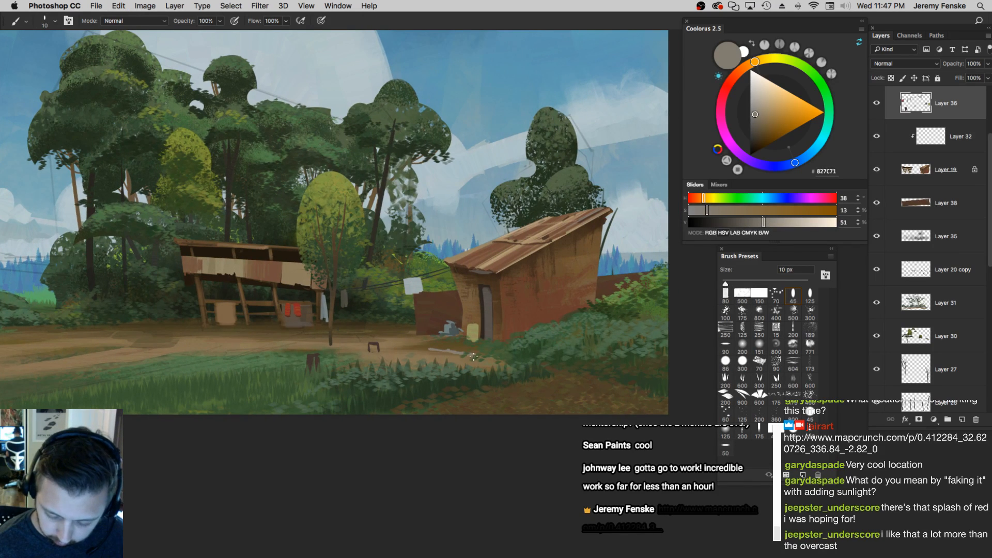
# Sample browns from the tan container under the open shelter and paint its edges and shading with small brush strokes
pyautogui.press(']')
pyautogui.press('z')
pyautogui.moveTo(406, 345)
pyautogui.mouseDown()
pyautogui.moveTo(388, 345)
pyautogui.moveTo(534, 358)
pyautogui.mouseUp()
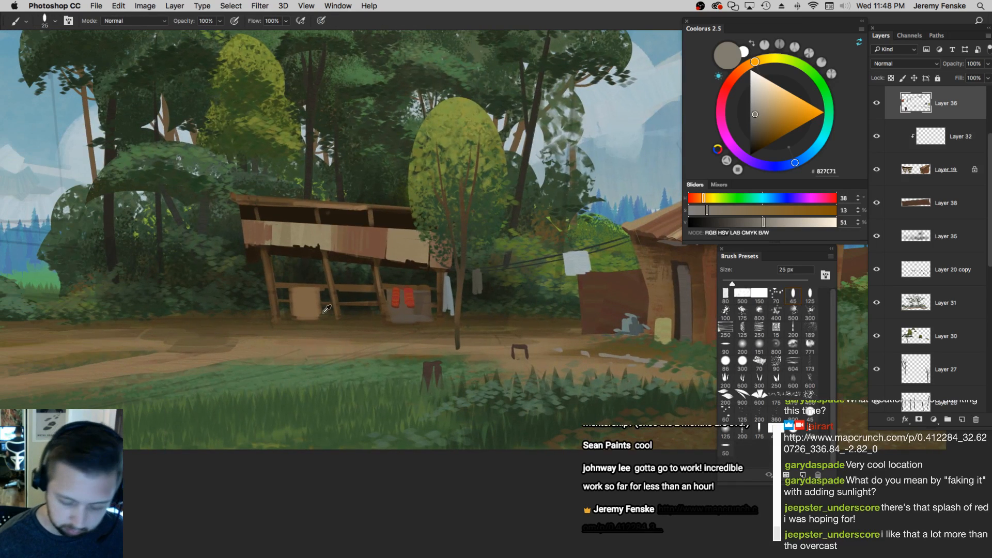
pyautogui.keyDown('alt'); pyautogui.click(312, 313); pyautogui.keyUp('alt')
pyautogui.keyDown('alt'); pyautogui.click(312, 318); pyautogui.keyUp('alt')
pyautogui.press('[')
pyautogui.press('[')
pyautogui.moveTo(312, 312)
pyautogui.mouseDown()
pyautogui.moveTo(292, 313)
pyautogui.moveTo(316, 318)
pyautogui.mouseUp()
pyautogui.press('[')
pyautogui.press(']')
pyautogui.press(']')
pyautogui.press(']')
pyautogui.press('[')
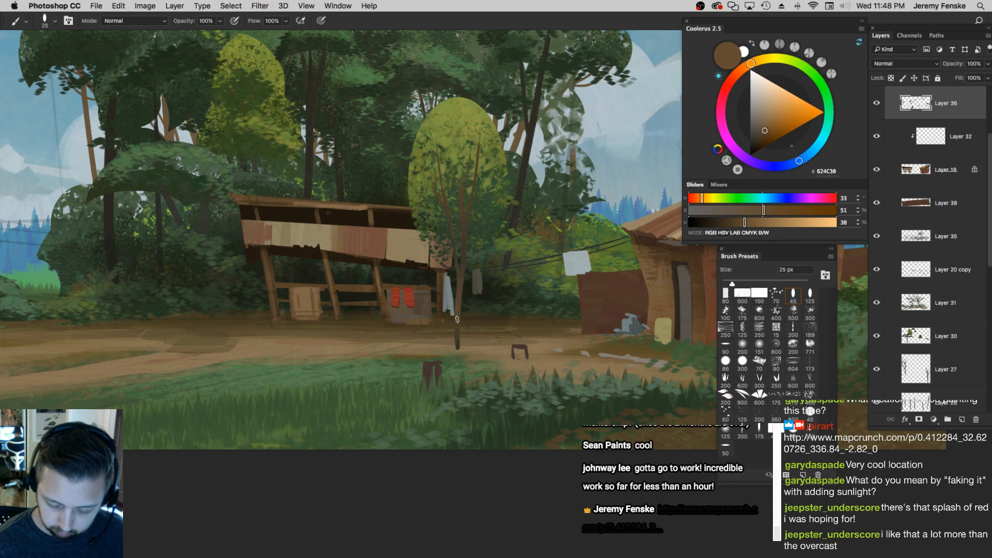
# Set a light brown of hue 33, saturation 32, brightness 47 and paint thin sticks around the crate with red cloths at 9 px
pyautogui.moveTo(747, 211)
pyautogui.mouseDown()
pyautogui.moveTo(735, 211)
pyautogui.moveTo(758, 222)
pyautogui.mouseUp()
pyautogui.press('[')
pyautogui.press('[')
pyautogui.press('[')
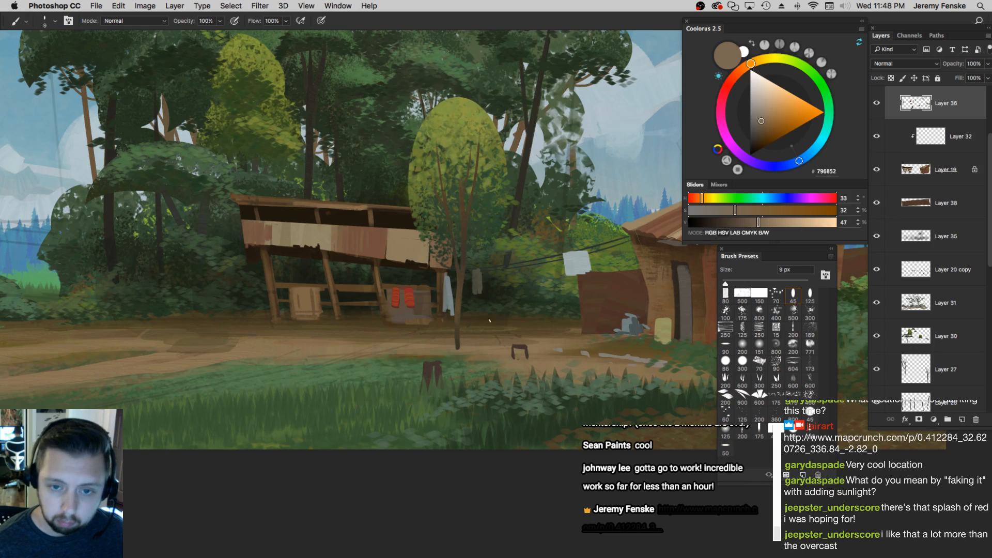
pyautogui.moveTo(404, 323)
pyautogui.mouseDown()
pyautogui.moveTo(384, 300)
pyautogui.moveTo(403, 324)
pyautogui.moveTo(453, 326)
pyautogui.mouseUp()
# Set a dark grey-brown of hue 33, saturation 26, brightness 30 and paint a small post below the grey hanging cloth with a 20 px brush
pyautogui.press(']')
pyautogui.press(']')
pyautogui.press(']')
pyautogui.press(']')
pyautogui.click(739, 223)
pyautogui.click(726, 210)
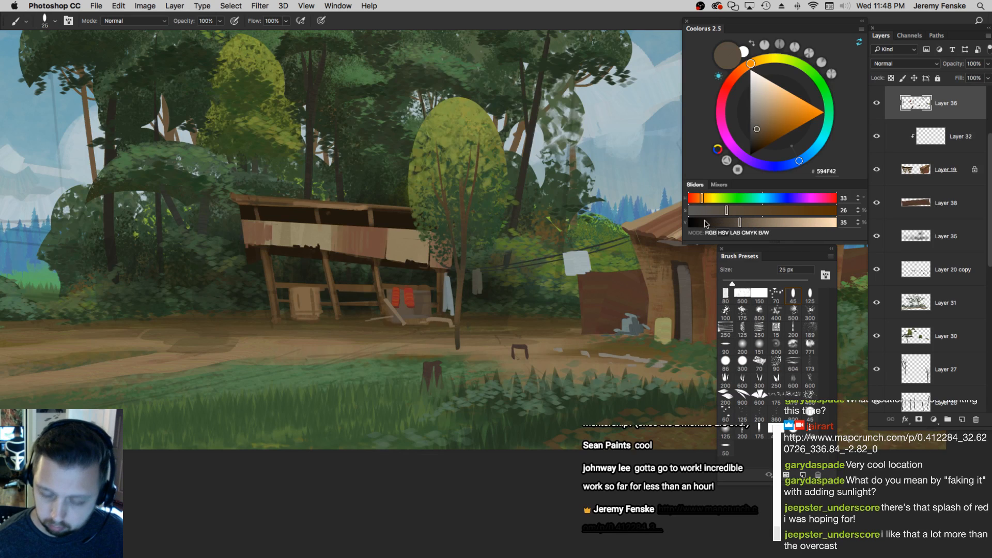
pyautogui.press('[')
pyautogui.click(733, 222)
pyautogui.press('[')
pyautogui.press('[')
pyautogui.moveTo(475, 325); pyautogui.dragTo(475, 311)
pyautogui.press('super+z')
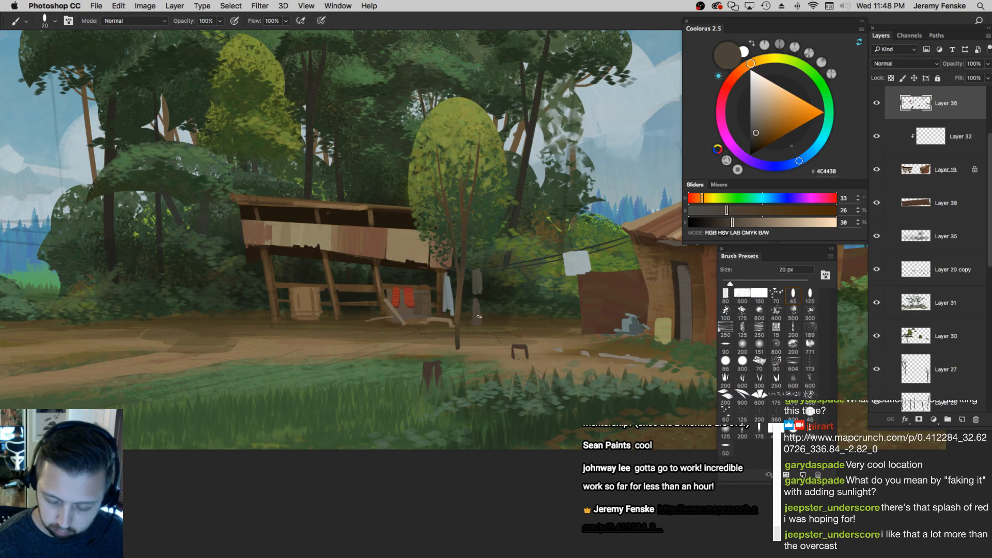
pyautogui.press('[')
pyautogui.press('[')
# Set a pale blue-grey of hue 188, saturation 15, brightness 60 and paint a small upright object on the dirt path at about 35 px
pyautogui.press('z')
pyautogui.moveTo(650, 302); pyautogui.dragTo(578, 379)
pyautogui.press('space')
pyautogui.moveTo(454, 372); pyautogui.dragTo(478, 372)
pyautogui.press('b')
pyautogui.moveTo(727, 211); pyautogui.dragTo(707, 210)
pyautogui.click(756, 222)
pyautogui.click(767, 198)
pyautogui.press('super+z')
pyautogui.press(']')
pyautogui.press(']')
pyautogui.click(709, 210)
pyautogui.moveTo(756, 223); pyautogui.dragTo(777, 222)
pyautogui.press(']')
pyautogui.press(']')
pyautogui.press(']')
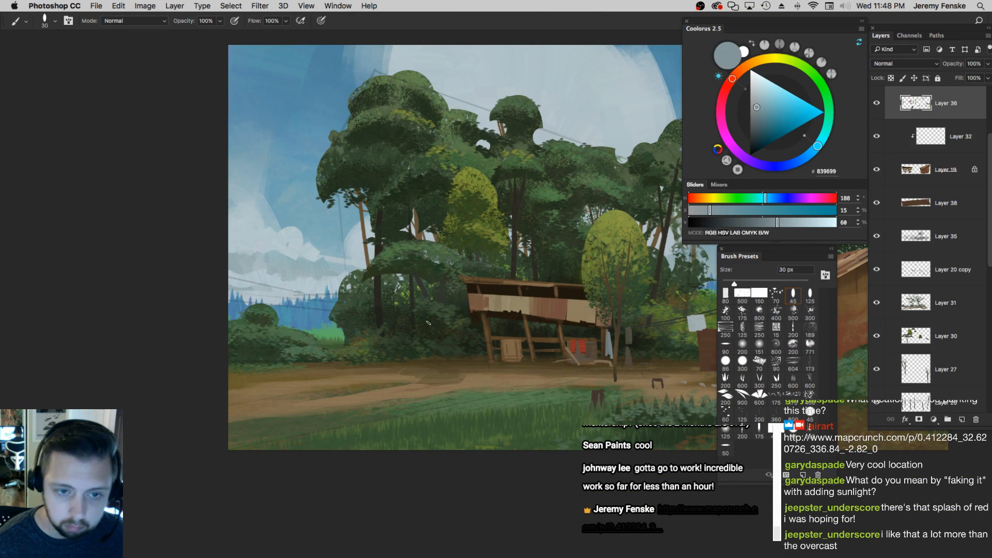
pyautogui.press(']')
pyautogui.moveTo(388, 373)
pyautogui.mouseDown()
pyautogui.moveTo(390, 391)
pyautogui.moveTo(391, 380)
pyautogui.mouseUp()
pyautogui.press('super+z')
# Set a darker teal-blue of hue 188, saturation 40, brightness 49 and paint low shapes around the base of the pale object at 25 px
pyautogui.click(728, 210)
pyautogui.press('[')
pyautogui.press(']')
pyautogui.click(747, 210)
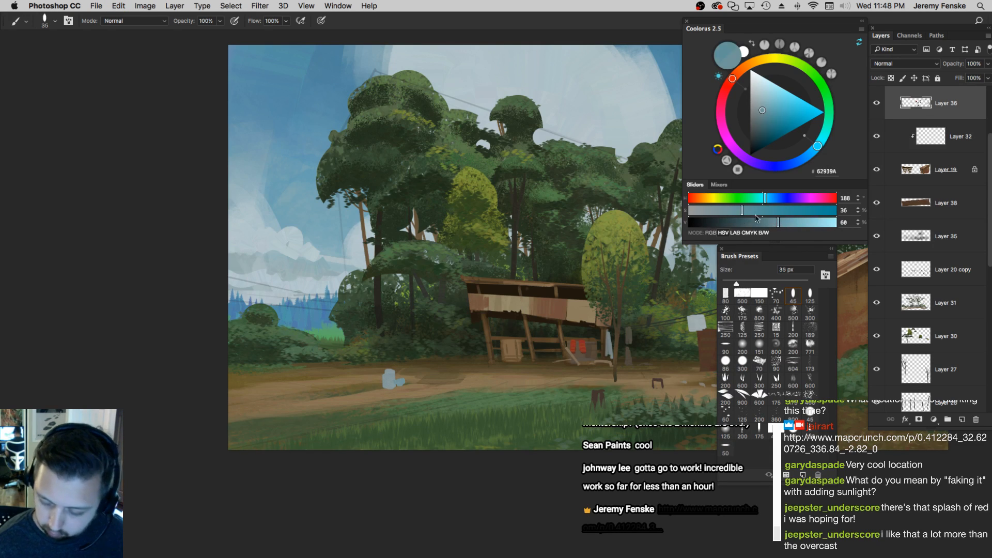
pyautogui.click(760, 222)
pyautogui.press(']')
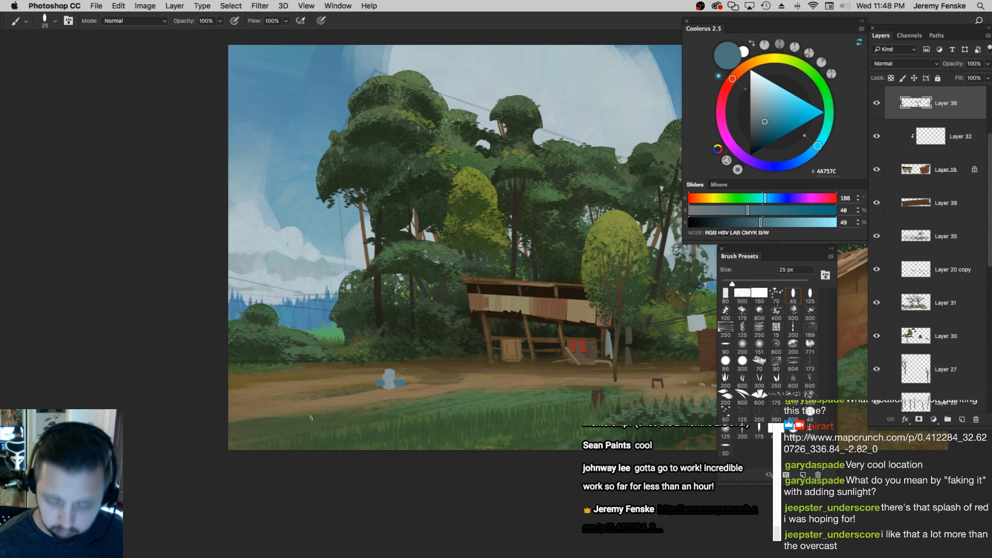
pyautogui.press('[')
pyautogui.press(']')
# Recolour the shapes at the pale object's base with greens, ending at hue 147, saturation 54, brightness 49
pyautogui.click(755, 198)
pyautogui.press(']')
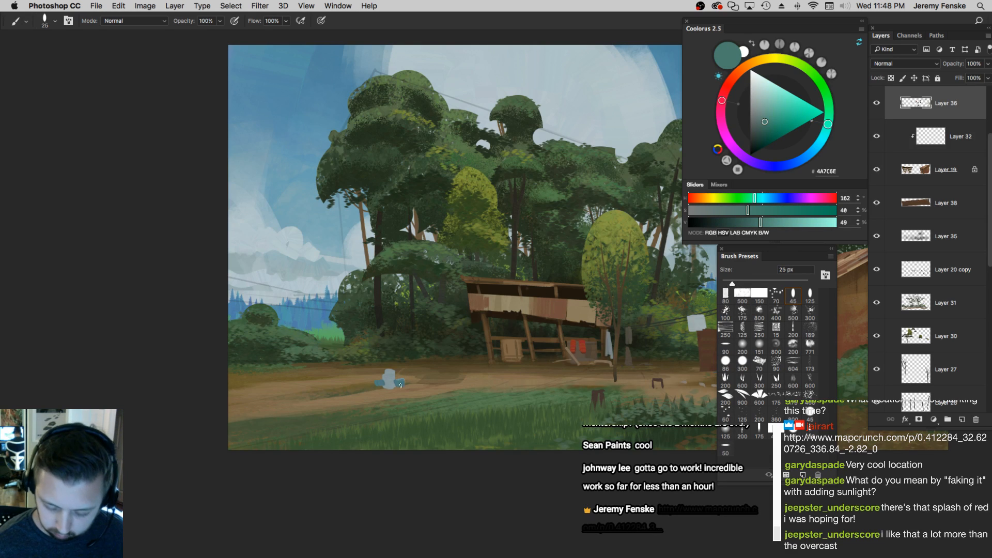
pyautogui.press(']')
pyautogui.click(759, 210)
pyautogui.click(764, 222)
pyautogui.press(']')
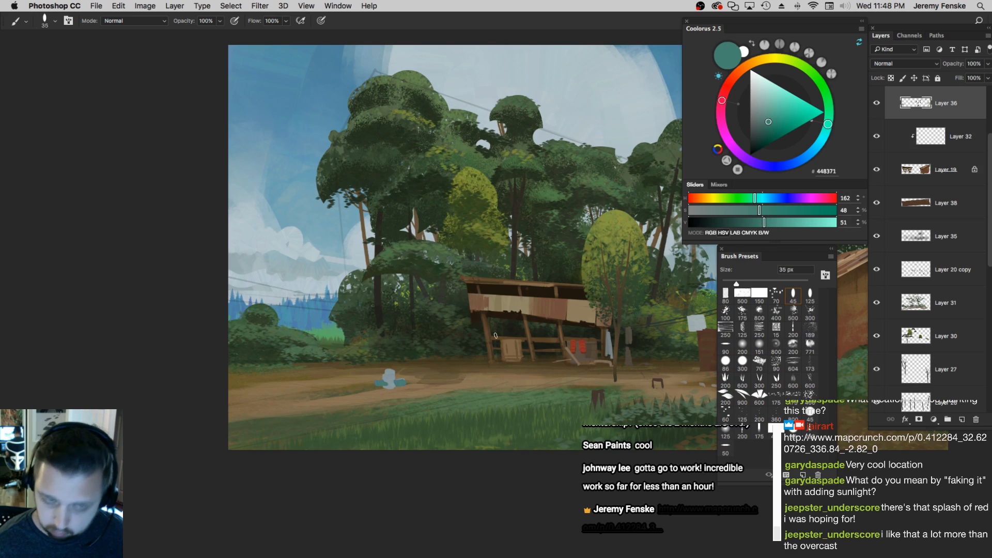
pyautogui.click(768, 210)
pyautogui.click(760, 222)
pyautogui.click(749, 198)
pyautogui.press(']')
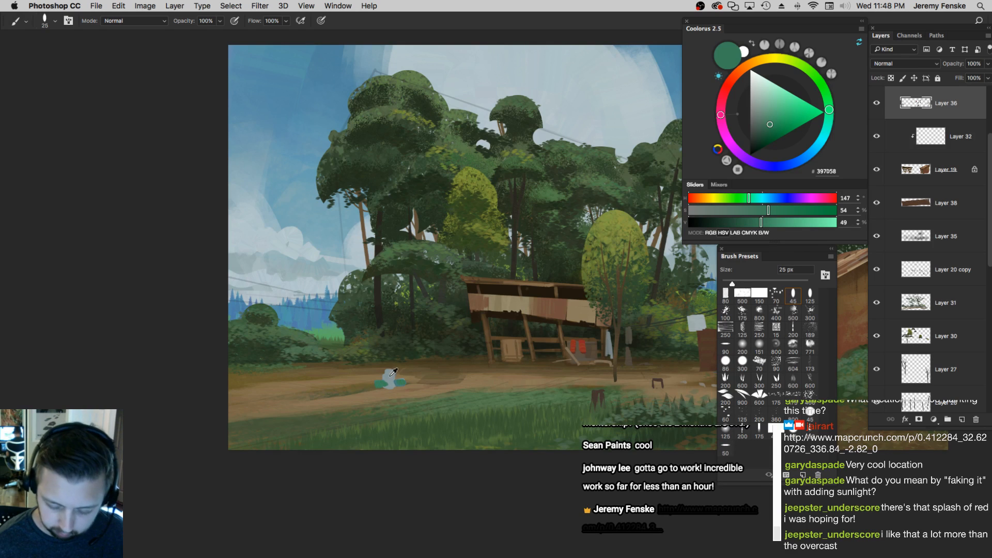
# Paint a blue top on the pale object on the path with hue 212, saturation 49, brightness 65
pyautogui.keyDown('alt'); pyautogui.click(390, 376); pyautogui.keyUp('alt')
pyautogui.press('[')
pyautogui.press('[')
pyautogui.click(775, 198)
pyautogui.click(740, 210)
pyautogui.click(783, 222)
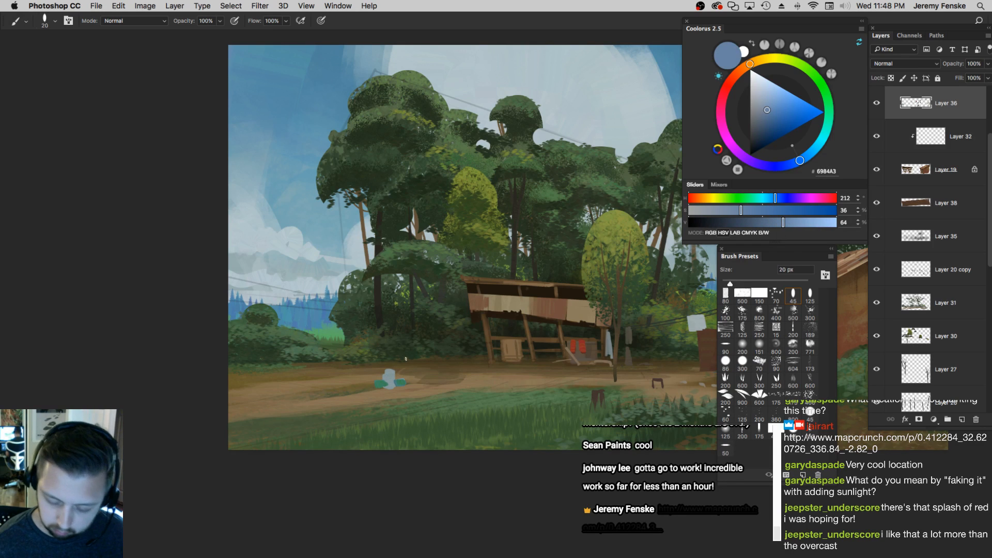
pyautogui.keyDown('alt'); pyautogui.click(387, 370); pyautogui.keyUp('alt')
pyautogui.press(']')
pyautogui.press(']')
pyautogui.press(']')
pyautogui.moveTo(477, 374); pyautogui.dragTo(474, 369)
pyautogui.press('[')
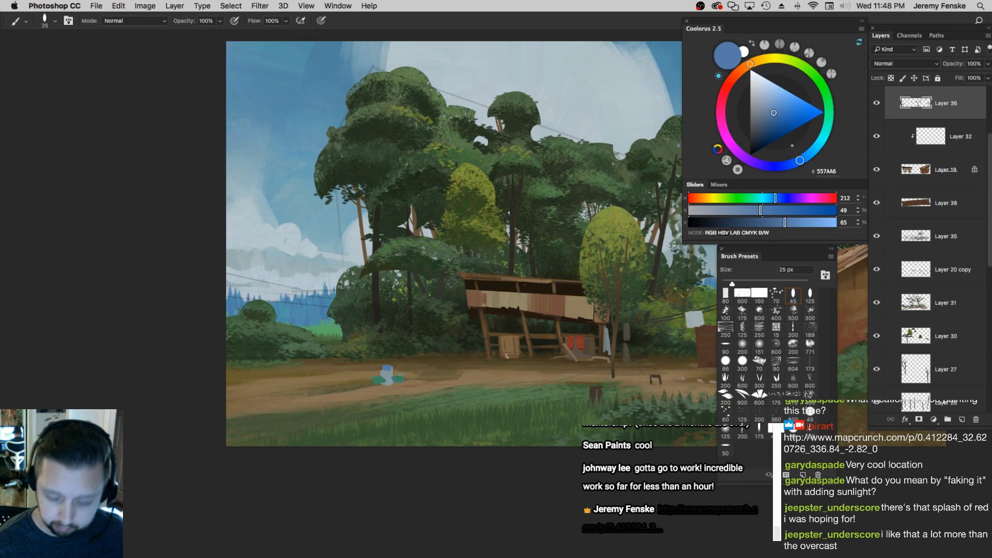
# Sample the object's pale grey, raise brightness to 75 and paint small specks and a thin flat shape on the path near the stump
pyautogui.keyDown('alt'); pyautogui.click(390, 371); pyautogui.keyUp('alt')
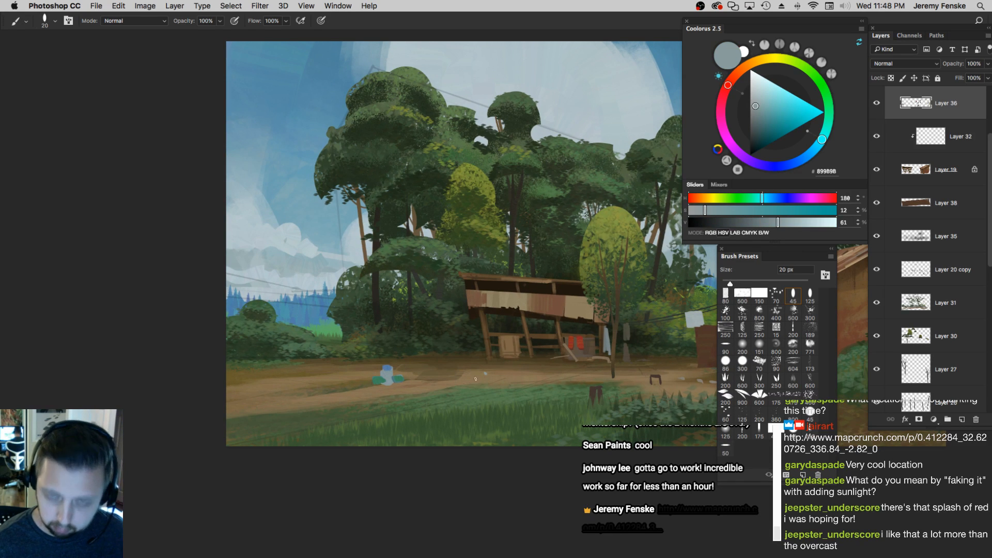
pyautogui.click(799, 222)
pyautogui.press(']')
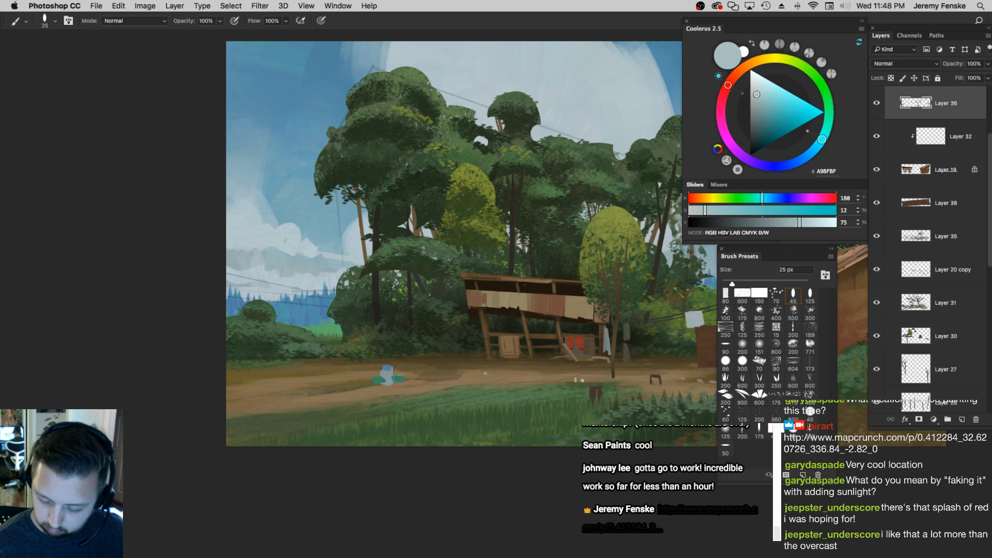
pyautogui.moveTo(586, 379); pyautogui.dragTo(603, 378)
pyautogui.moveTo(466, 382); pyautogui.dragTo(462, 383)
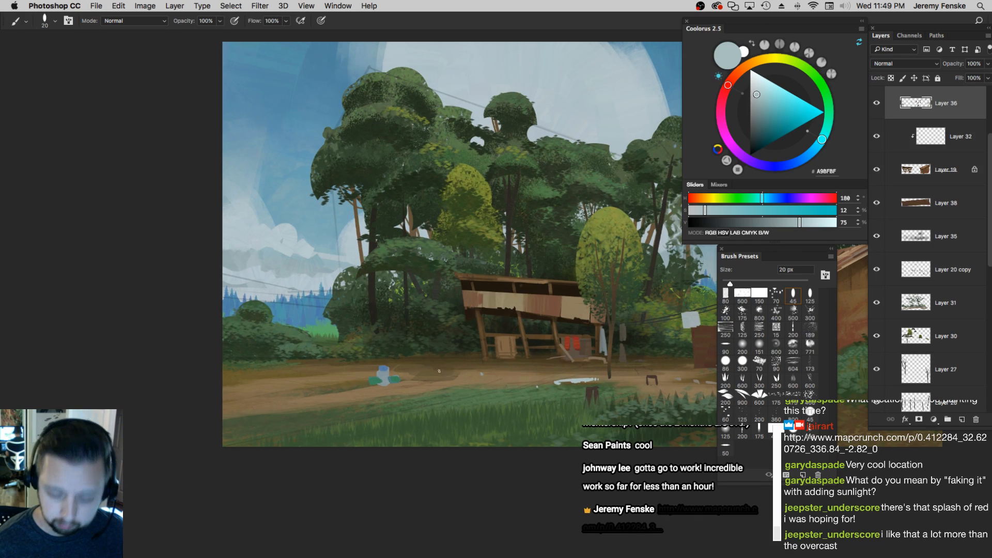
# Sample brown from the shelter post, adjust it to saturation 41, brightness 47 and paint small stones beside the shelter at 40 px
pyautogui.keyDown('alt'); pyautogui.click(486, 331); pyautogui.keyUp('alt')
pyautogui.press(']')
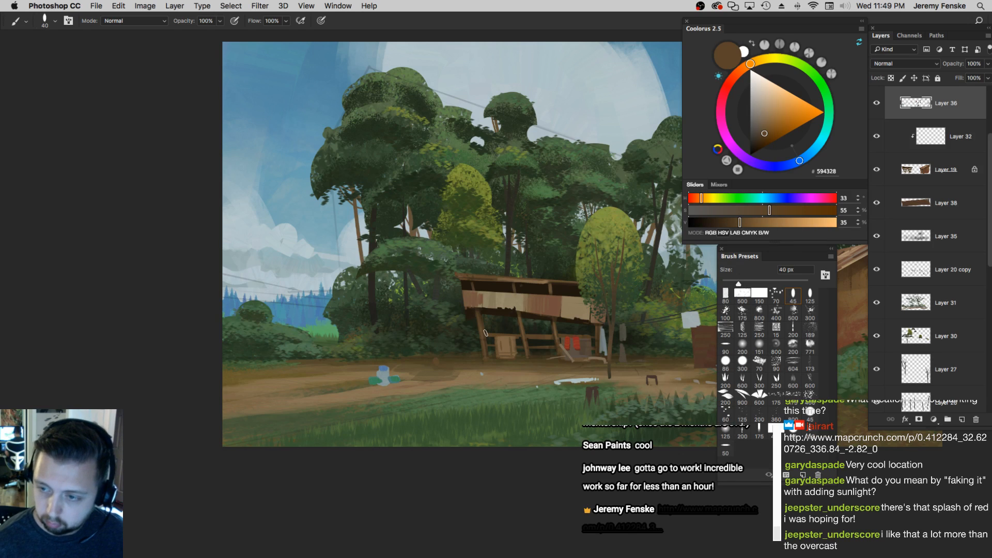
pyautogui.moveTo(456, 352); pyautogui.dragTo(457, 351)
pyautogui.press('super+z')
pyautogui.click(749, 210)
pyautogui.click(759, 222)
pyautogui.press(']')
pyautogui.click(757, 222)
pyautogui.press(']')
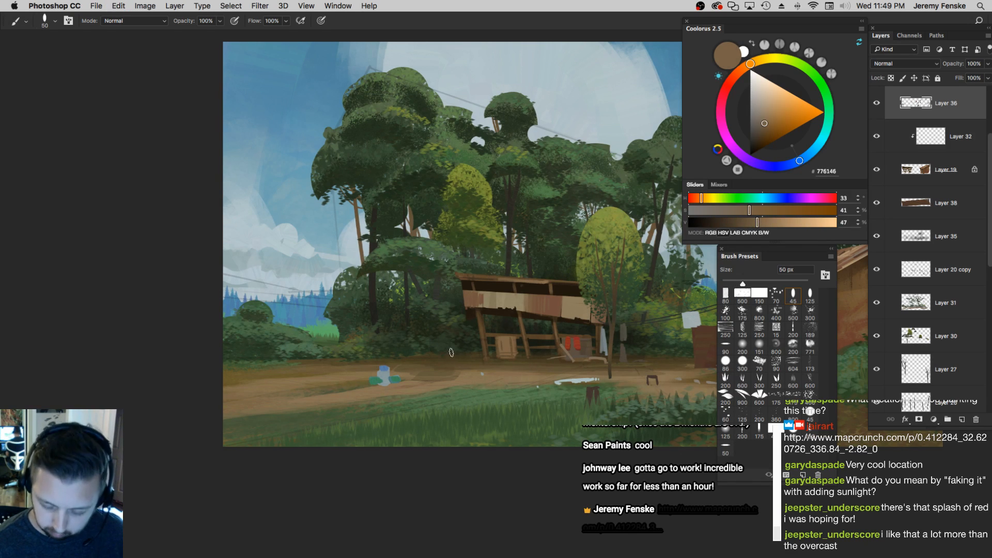
pyautogui.press('[')
pyautogui.click(453, 352)
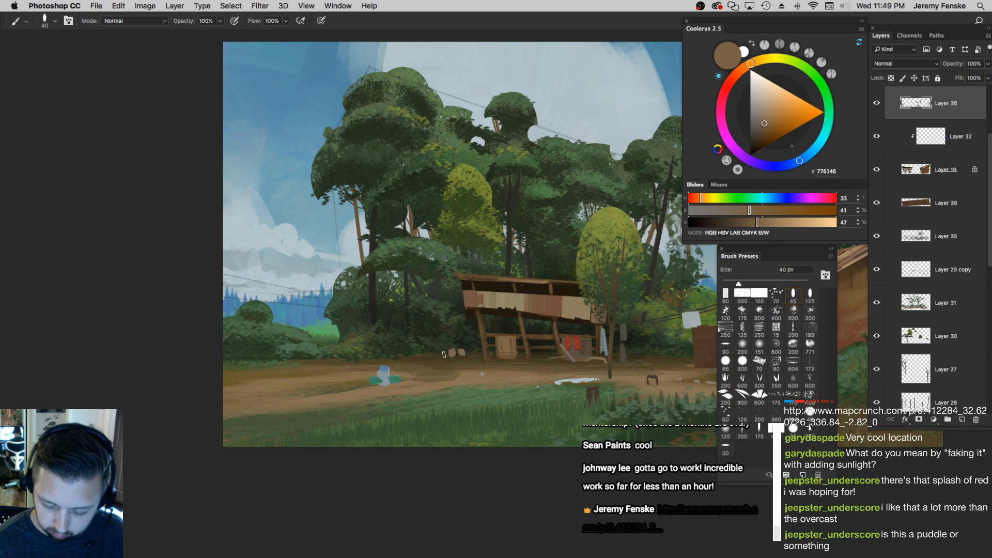
# Extend the row of small brown stones along the edge of the path, varying the brush between 15 and 30 px
pyautogui.press('[')
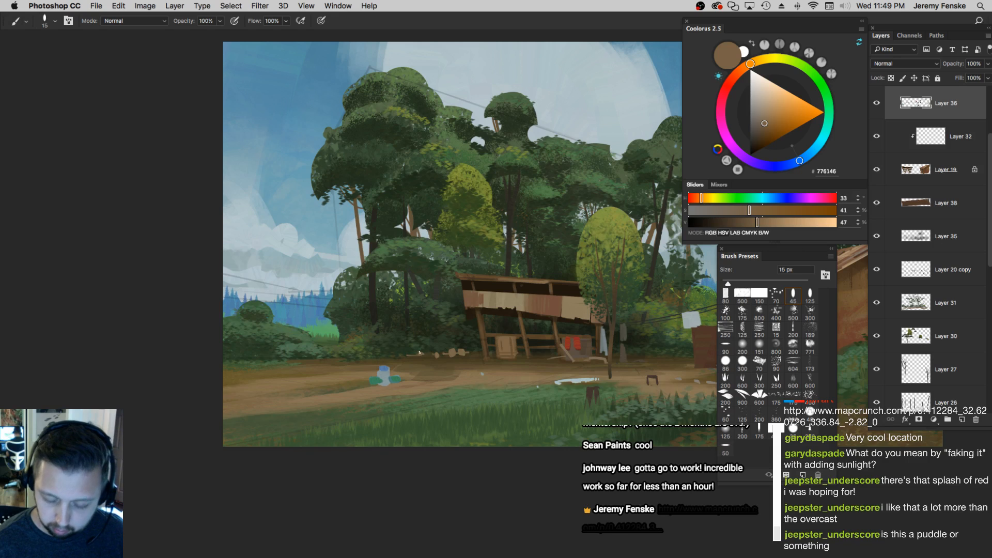
pyautogui.press(']')
pyautogui.press(']')
pyautogui.press(']')
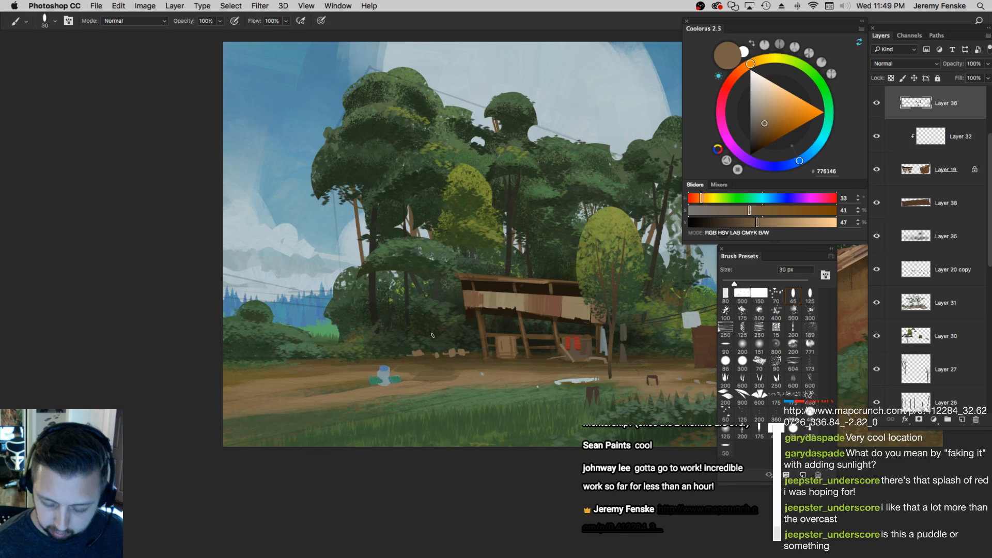
# Sample a dark brown from the path and paint an upright fence post behind the stones with a 35 px brush
pyautogui.keyDown('alt'); pyautogui.click(404, 370); pyautogui.keyUp('alt')
pyautogui.press(']')
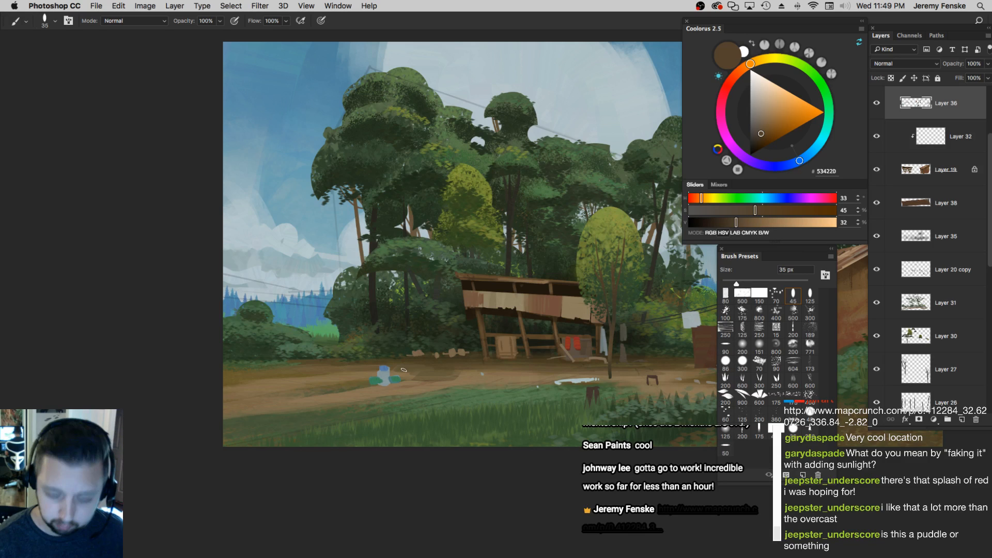
pyautogui.moveTo(422, 354); pyautogui.dragTo(422, 314)
pyautogui.keyDown('alt'); pyautogui.click(422, 331); pyautogui.keyUp('alt')
pyautogui.moveTo(425, 386); pyautogui.dragTo(425, 386)
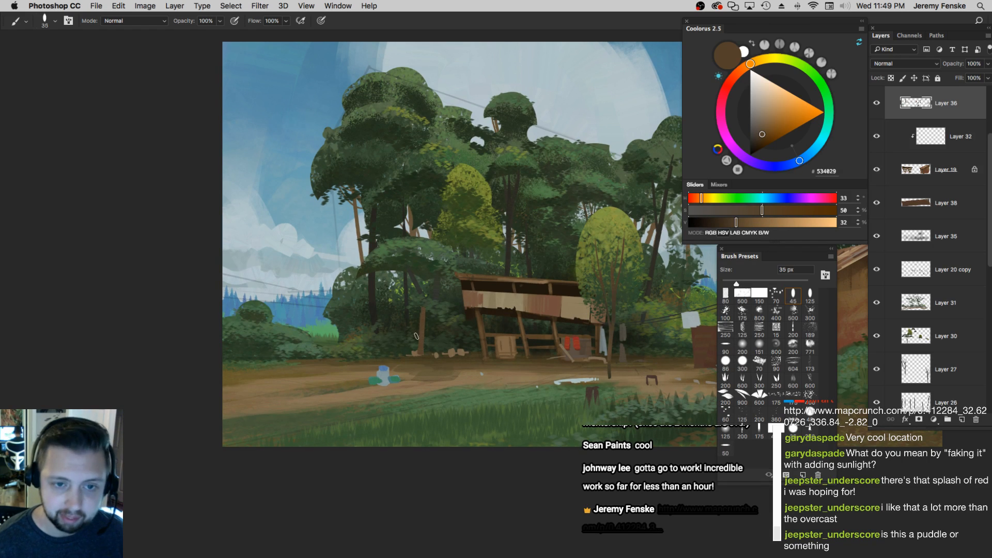
# Paint horizontal rails from the fence post toward the shelter and add a second, leaning post beside it
pyautogui.moveTo(426, 330); pyautogui.dragTo(440, 329)
pyautogui.hotkey('ctrl', 'z')
pyautogui.press('[')
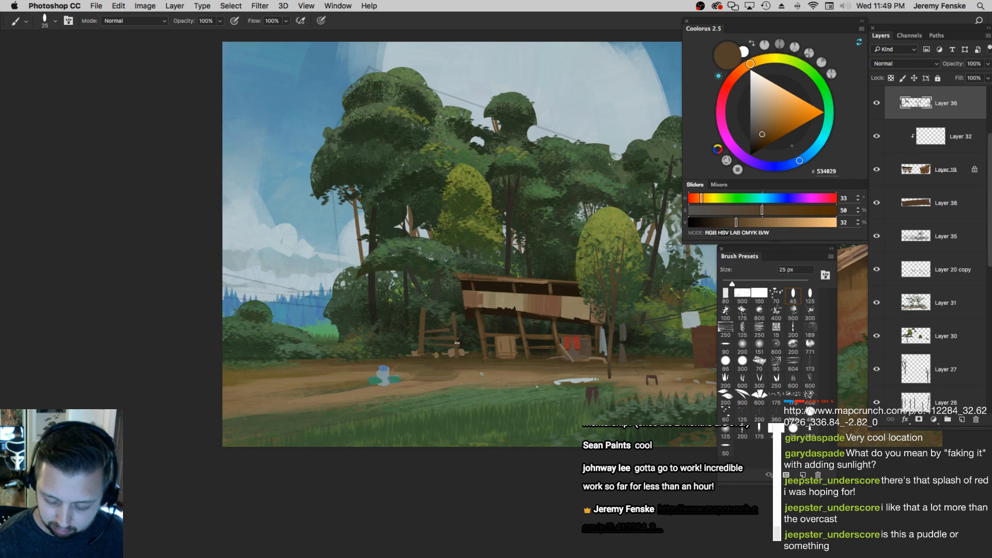
pyautogui.press(']')
pyautogui.moveTo(399, 354); pyautogui.dragTo(409, 312)
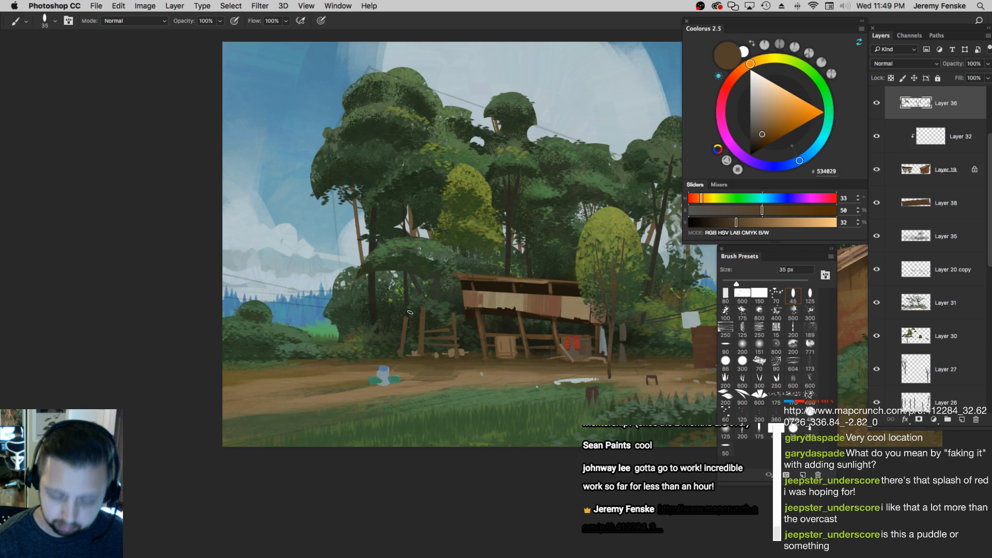
# Sample the stones' brown, adjust it to hue 31, saturation 33, brightness 41 and paint more stones beside the leaning post at 25 px
pyautogui.keyDown('alt'); pyautogui.click(413, 352); pyautogui.keyUp('alt')
pyautogui.press('[')
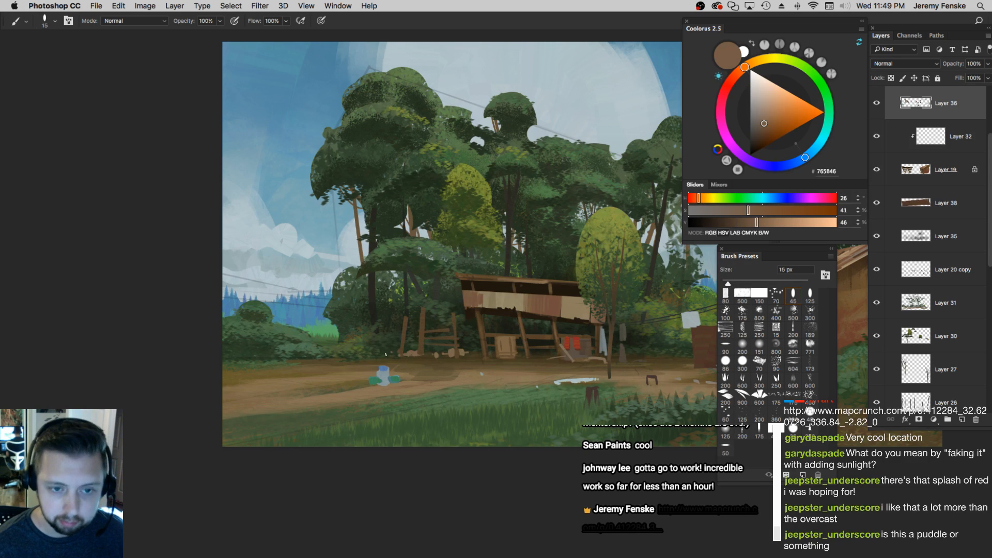
pyautogui.keyDown('alt'); pyautogui.click(412, 352); pyautogui.keyUp('alt')
pyautogui.press(']')
pyautogui.press(']')
pyautogui.moveTo(756, 222); pyautogui.dragTo(749, 222)
pyautogui.click(762, 210)
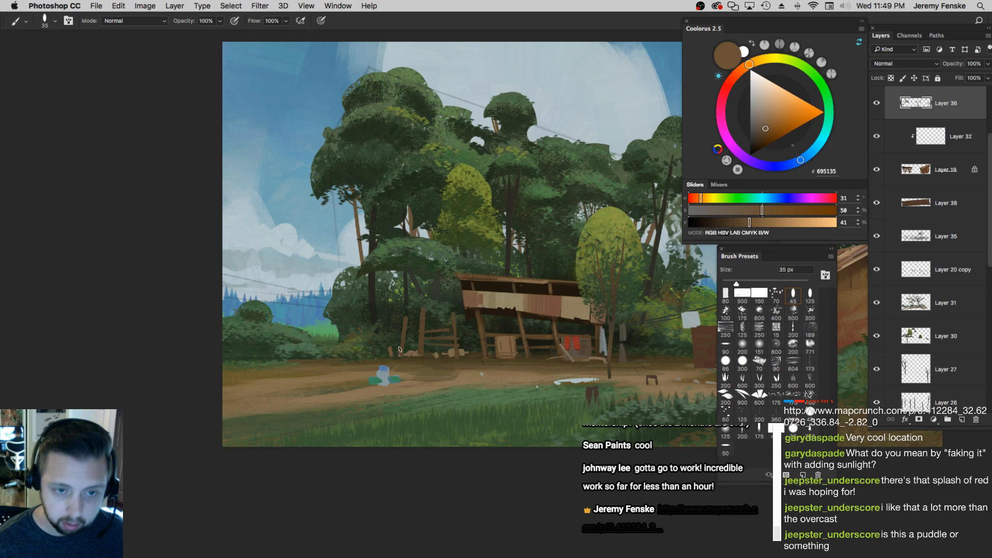
pyautogui.click(748, 211)
pyautogui.moveTo(749, 224); pyautogui.dragTo(757, 223)
pyautogui.click(736, 210)
pyautogui.click(749, 224)
pyautogui.press('[')
pyautogui.press('[')
pyautogui.press('[')
pyautogui.moveTo(382, 359); pyautogui.dragTo(389, 357)
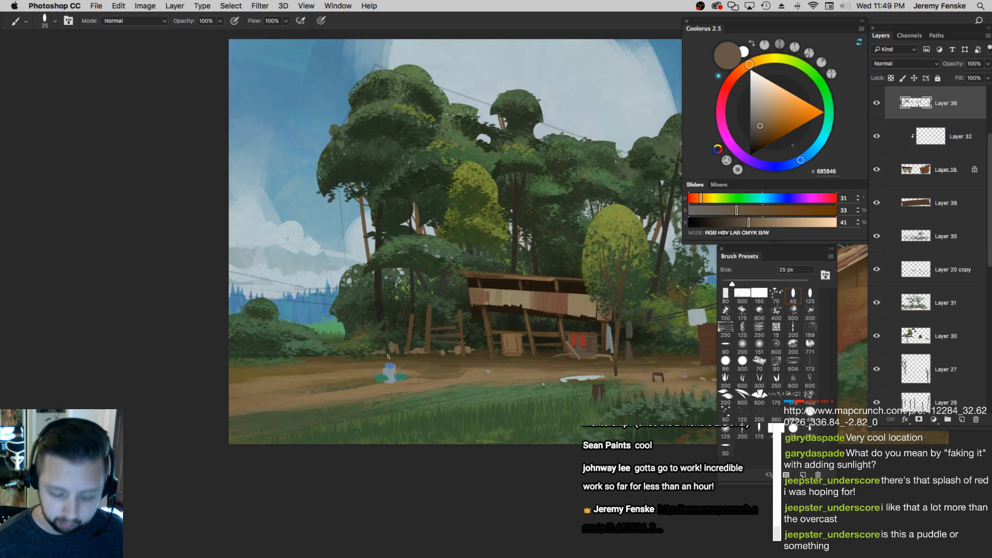
# Sample browns from the ground and bushes and paint small touches along the base of the bushes beyond the fence
pyautogui.keyDown('alt'); pyautogui.click(341, 354); pyautogui.keyUp('alt')
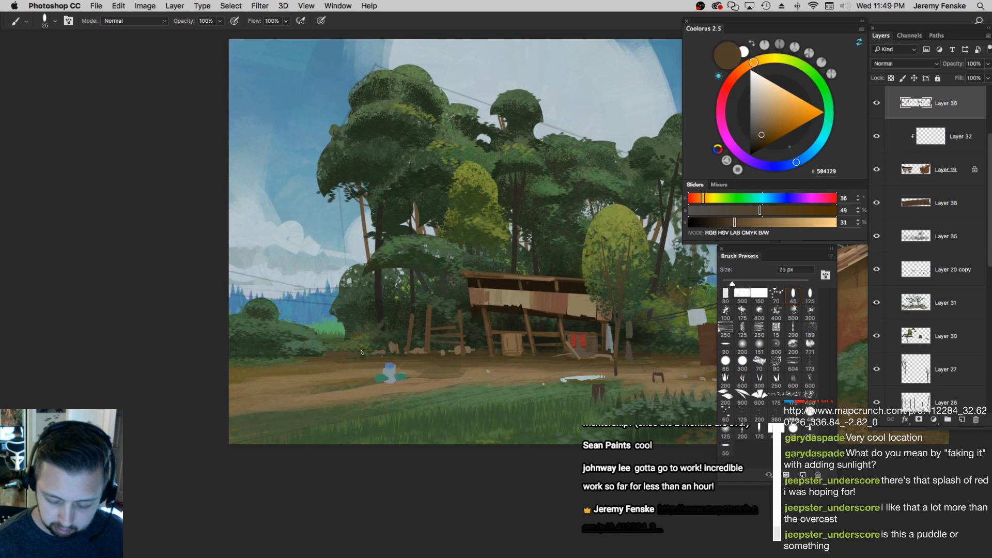
pyautogui.keyDown('alt'); pyautogui.click(358, 358); pyautogui.keyUp('alt')
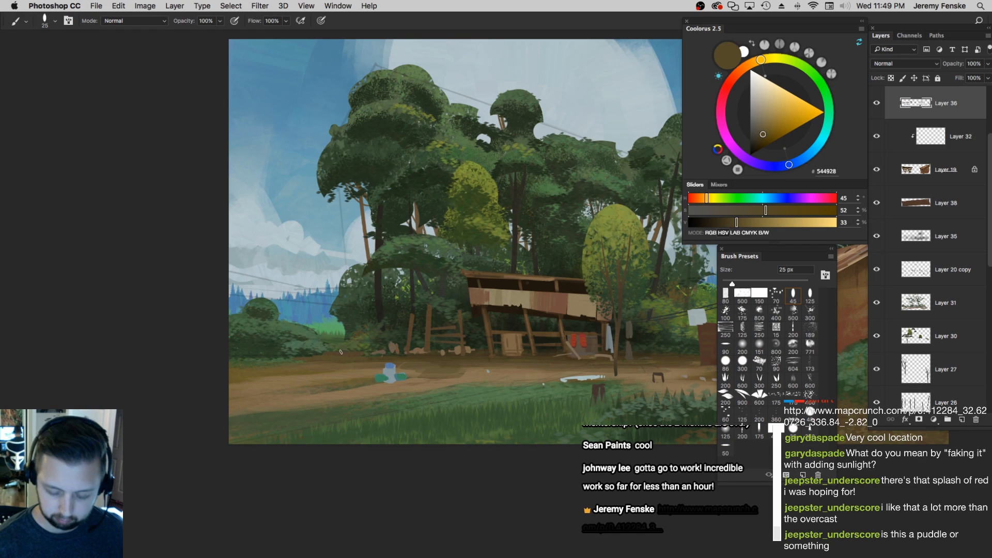
pyautogui.keyDown('alt'); pyautogui.click(359, 327); pyautogui.keyUp('alt')
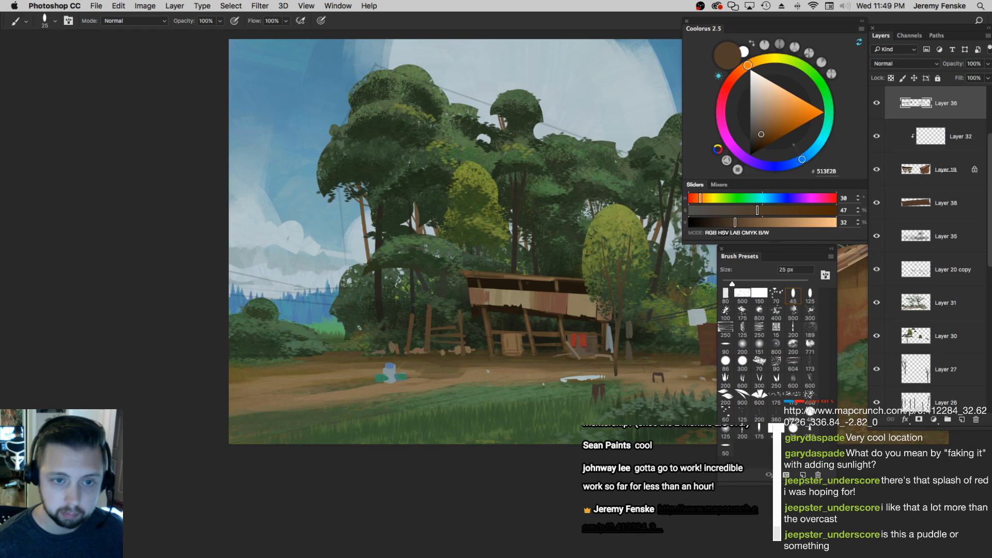
# Select the tree trunk layer, Layer 26, sample a dark olive-brown from a trunk, try a 30 px stroke and undo it
pyautogui.keyDown('super'); pyautogui.click(378, 290); pyautogui.keyUp('super')
pyautogui.press('super+z')
pyautogui.moveTo(469, 350); pyautogui.dragTo(451, 348)
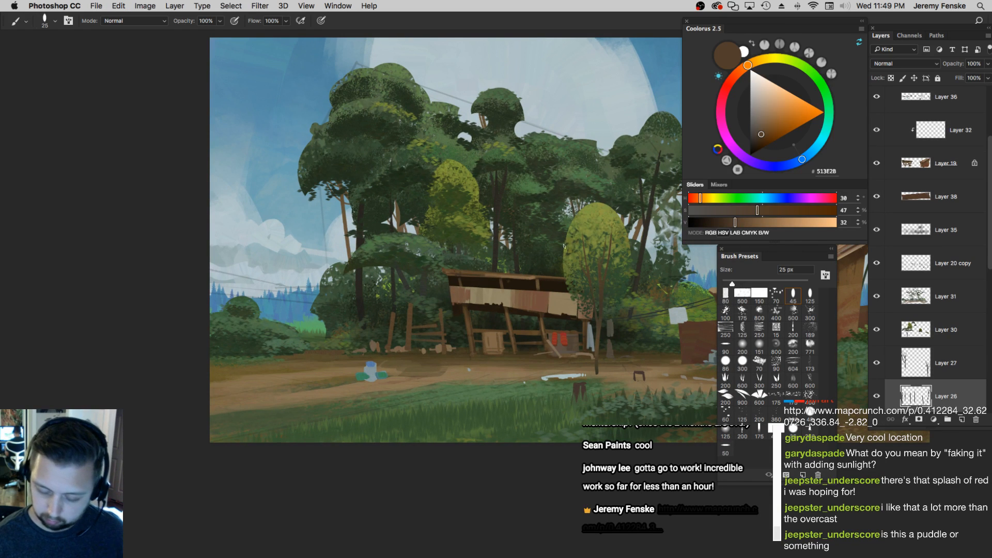
pyautogui.keyDown('alt'); pyautogui.click(365, 278); pyautogui.keyUp('alt')
pyautogui.press(']')
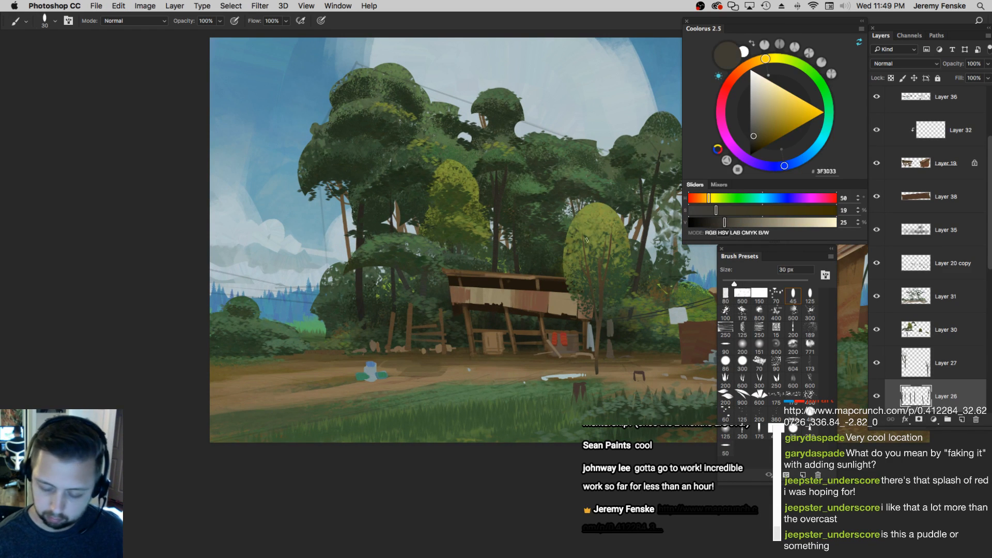
pyautogui.moveTo(349, 259); pyautogui.dragTo(159, 319)
pyautogui.press('super+z')
# Lock Layer 26's transparent pixels and paint dark olive-brown over the tree trunks with the rectangular brush at 150 to 200 px
pyautogui.press('/')
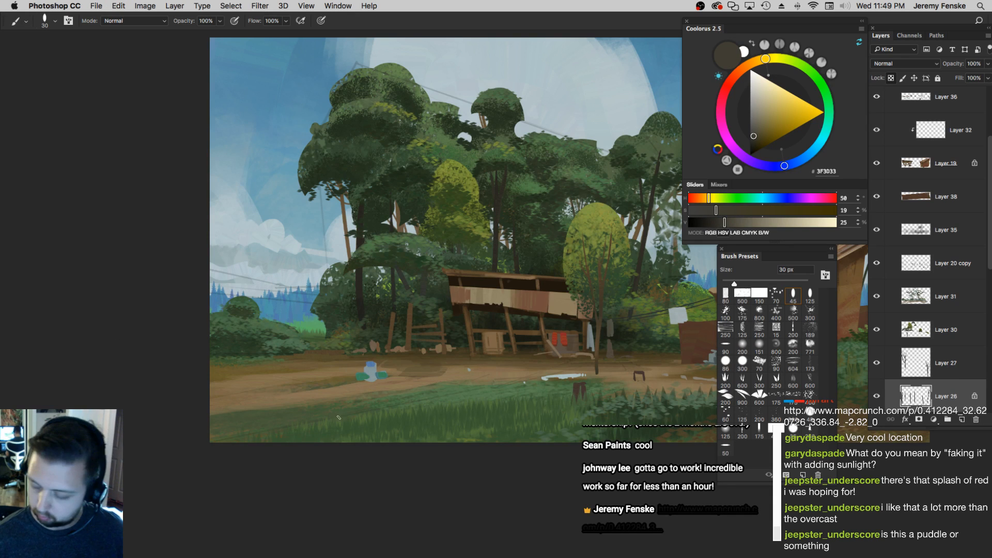
pyautogui.press(']')
pyautogui.press(']')
pyautogui.click(726, 295)
pyautogui.press(']')
pyautogui.press(']')
pyautogui.press(']')
pyautogui.press(']')
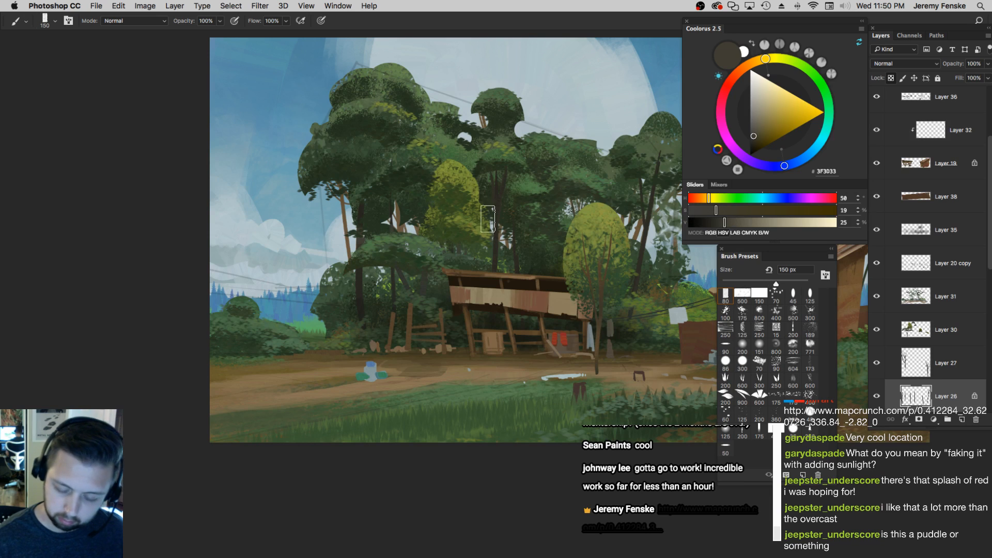
pyautogui.hscroll(3, 455, 230)
pyautogui.press(']')
pyautogui.press(']')
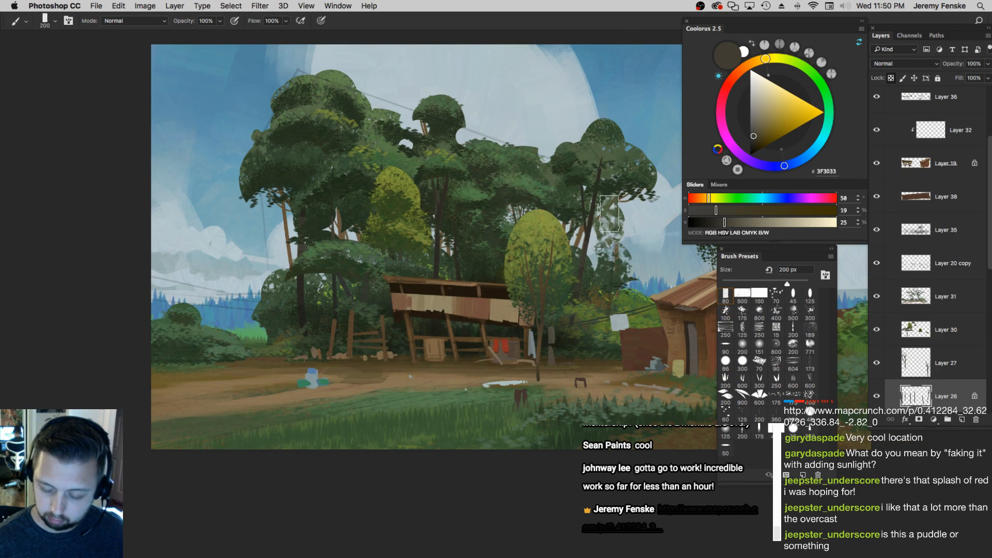
# Select the wooden fence layer, Layer 36, lock its transparent pixels and sample a brown from the fence
pyautogui.keyDown('super'); pyautogui.click(550, 295); pyautogui.keyUp('super')
pyautogui.press('z')
pyautogui.moveTo(451, 313); pyautogui.dragTo(382, 313)
pyautogui.click(448, 284)
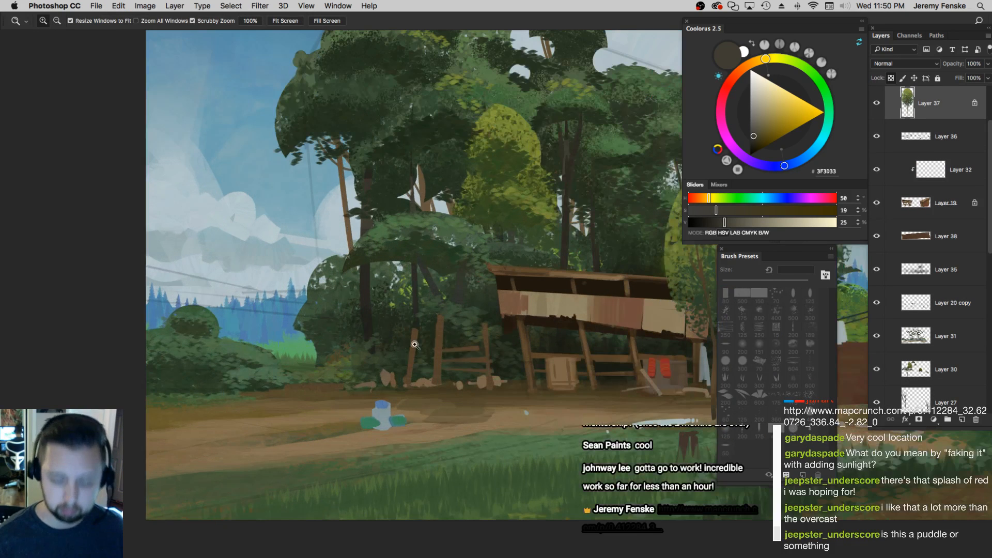
pyautogui.keyDown('super'); pyautogui.click(418, 355); pyautogui.keyUp('super')
pyautogui.press('b')
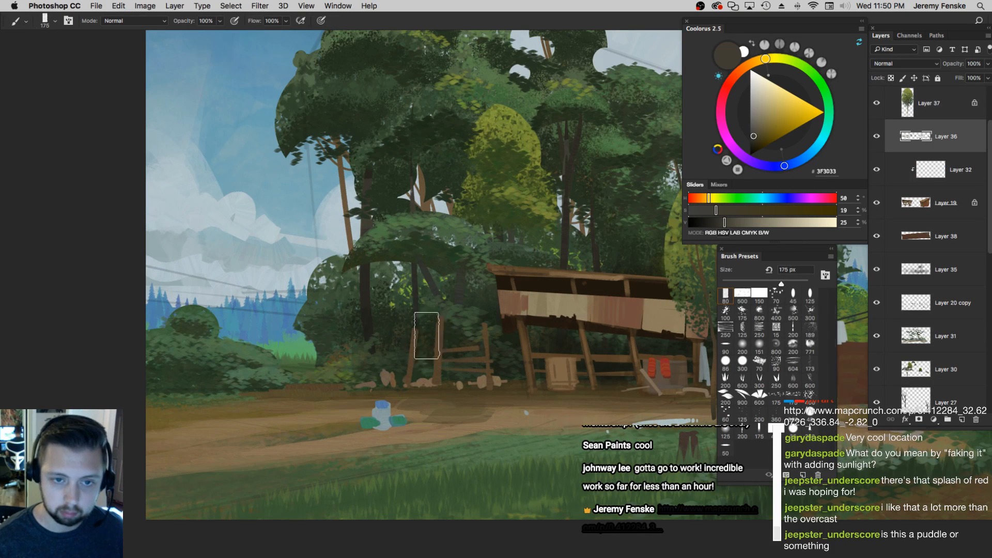
pyautogui.keyDown('alt'); pyautogui.click(445, 334); pyautogui.keyUp('alt')
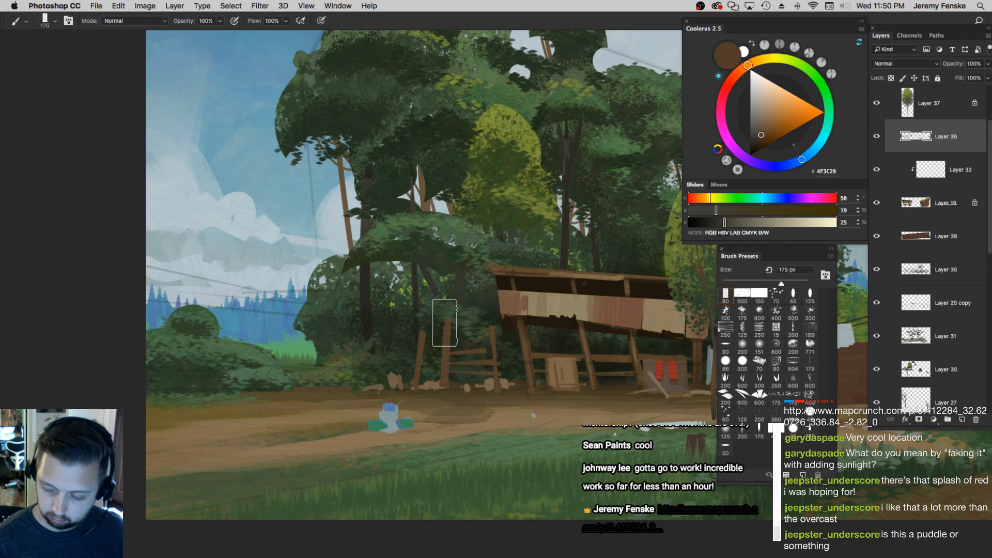
pyautogui.press('/')
pyautogui.keyDown('alt'); pyautogui.click(444, 320); pyautogui.keyUp('alt')
# Darken the fence brown to brightness 16, shade the fence beside the shack at 175 to 200 px and undo the last stroke
pyautogui.press(']')
pyautogui.press(']')
pyautogui.press(']')
pyautogui.press(']')
pyautogui.press(']')
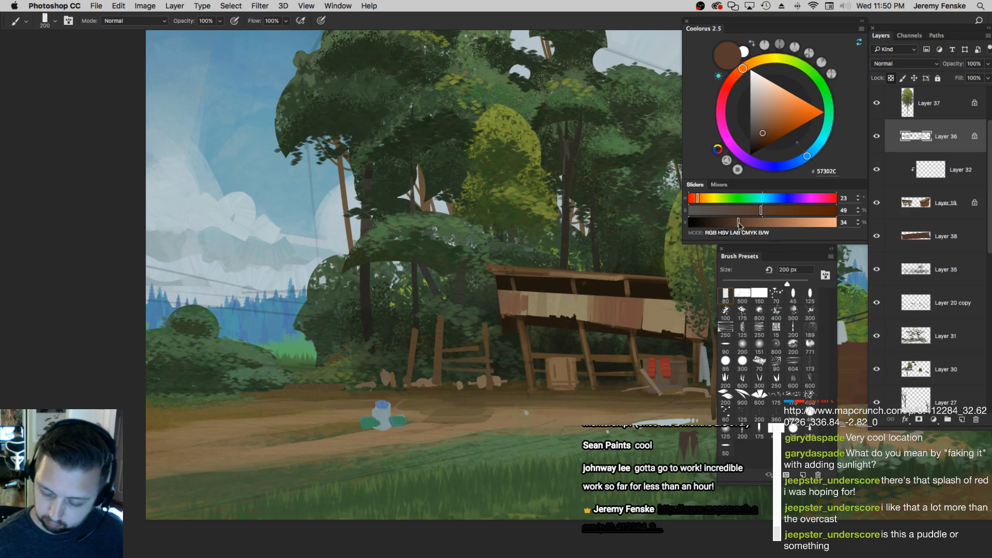
pyautogui.press('[')
pyautogui.press('[')
pyautogui.press('[')
pyautogui.press('[')
pyautogui.moveTo(726, 223); pyautogui.dragTo(712, 222)
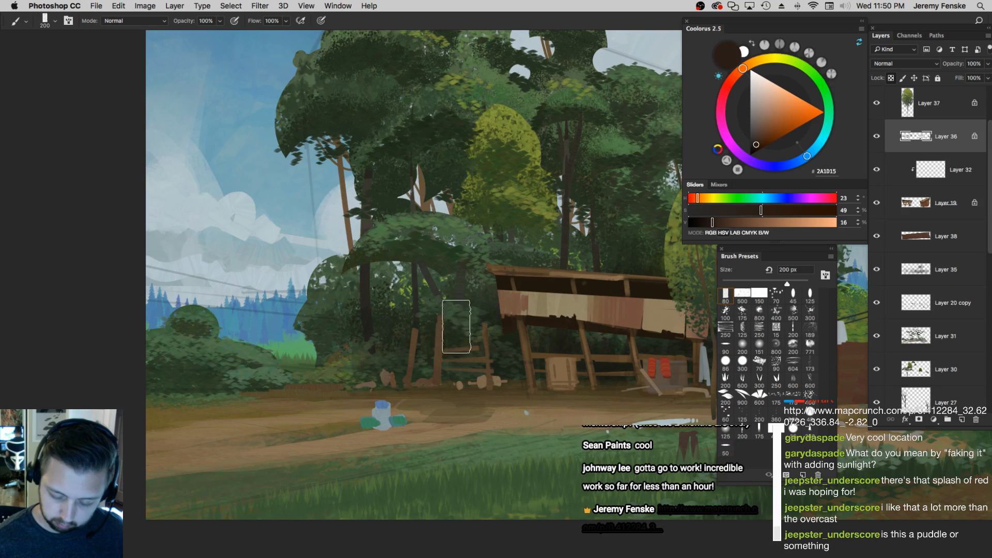
pyautogui.press('z')
pyautogui.moveTo(492, 345)
pyautogui.mouseDown()
pyautogui.moveTo(459, 364)
pyautogui.moveTo(499, 344)
pyautogui.mouseUp()
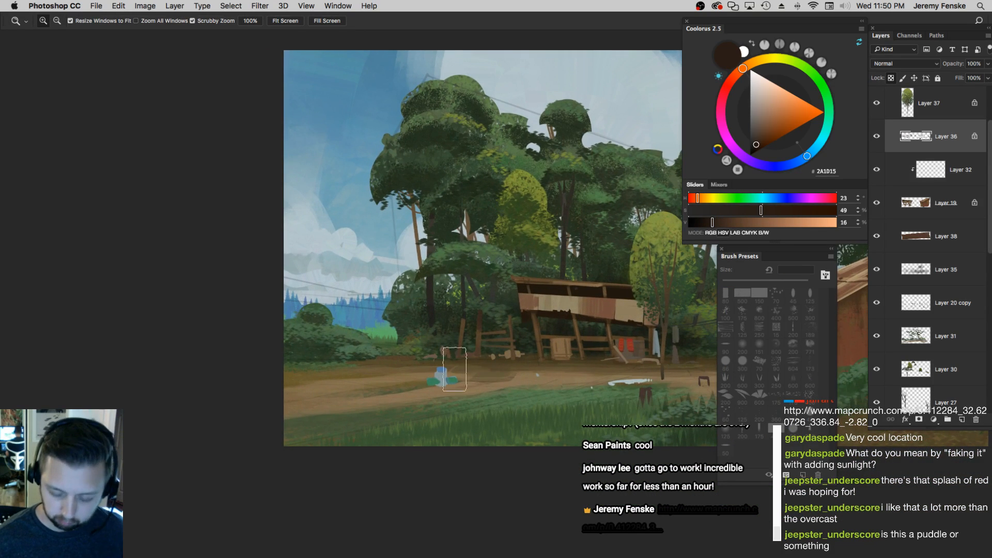
pyautogui.press('b')
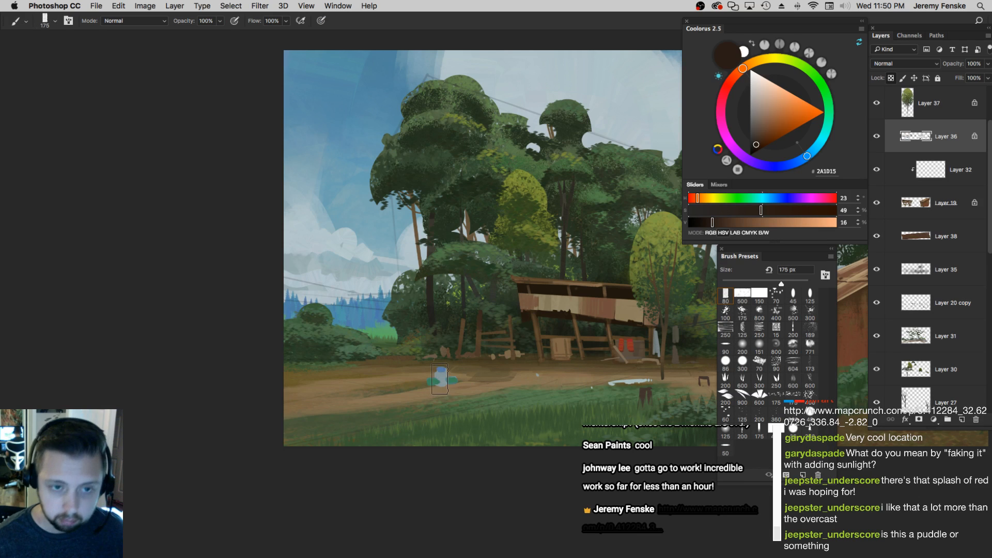
pyautogui.press('super+z')
# Sample the container's light tone, set saturation 6 and brightness 73, and touch up the container on the path with the rectangular brush at about 25 px
pyautogui.click(728, 295)
pyautogui.press('[')
pyautogui.press('[')
pyautogui.keyDown('alt'); pyautogui.click(443, 376); pyautogui.keyUp('alt')
pyautogui.press('[')
pyautogui.click(697, 210)
pyautogui.click(797, 222)
pyautogui.press('[')
pyautogui.press('[')
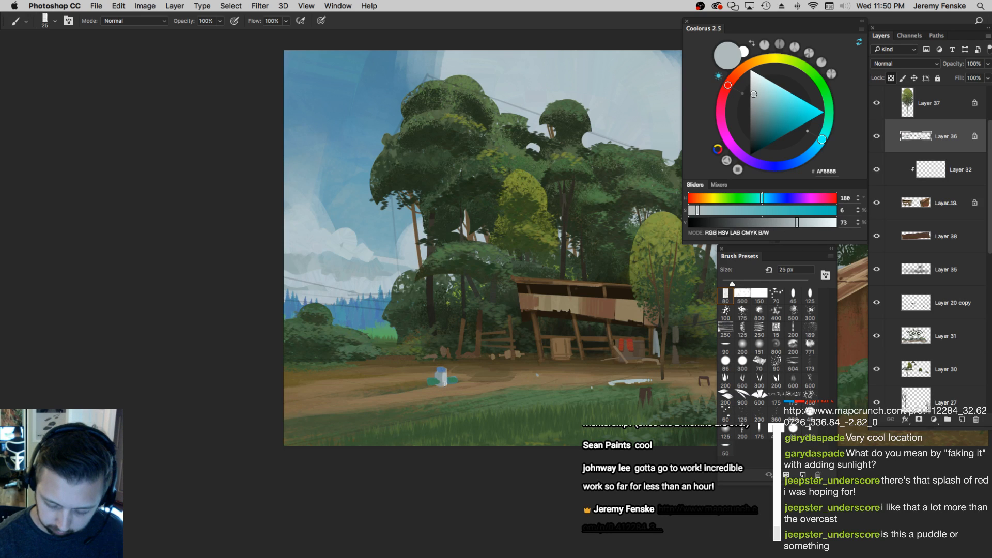
pyautogui.keyDown('alt'); pyautogui.click(445, 374); pyautogui.keyUp('alt')
pyautogui.press('[')
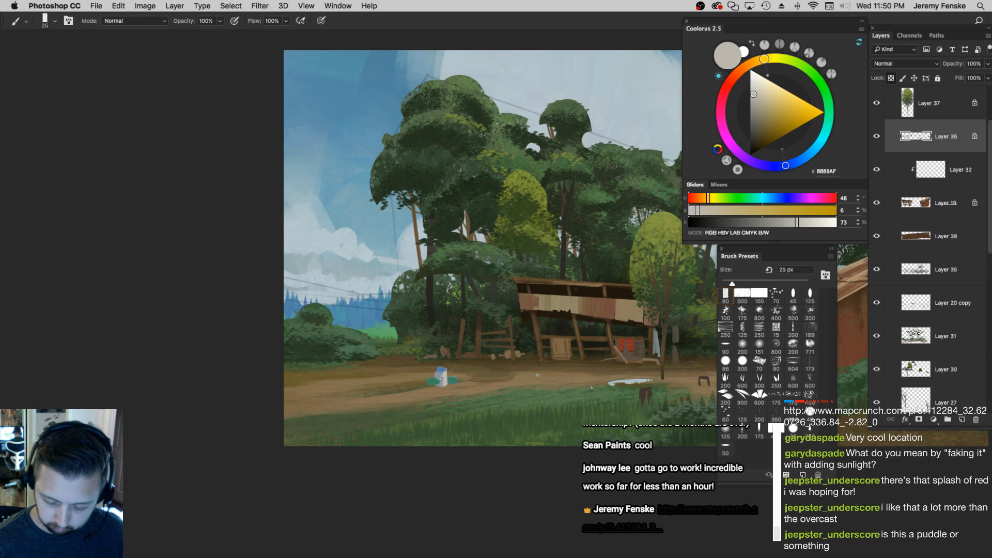
pyautogui.moveTo(432, 385); pyautogui.dragTo(423, 382)
pyautogui.moveTo(514, 400); pyautogui.dragTo(476, 398)
pyautogui.press('super+z')
pyautogui.moveTo(515, 372); pyautogui.dragTo(496, 386)
pyautogui.press('super+z')
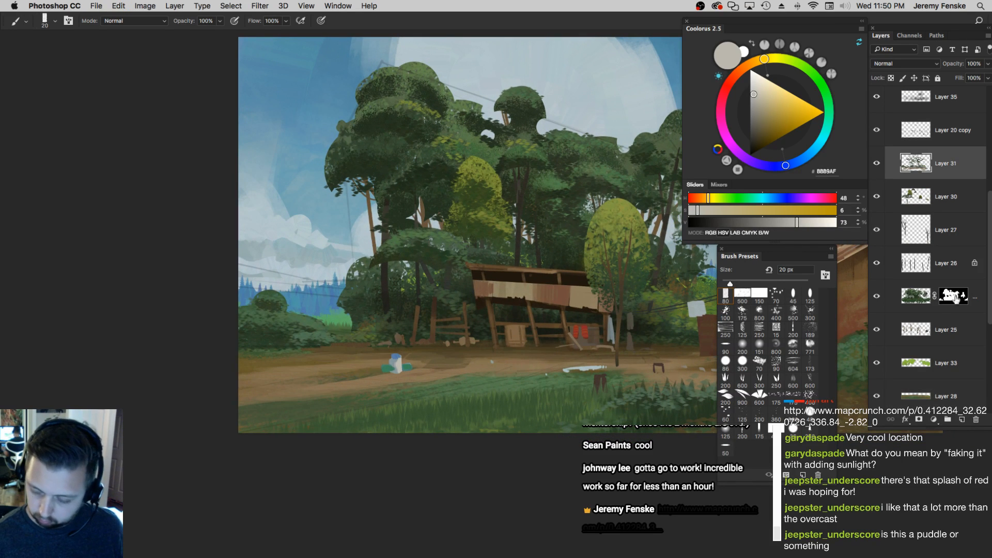
# Add a new layer above Layer 31, choose the 175 px scattered leaf brush, try a sampled grass green at brightness 51 and undo the stroke
pyautogui.click(963, 419)
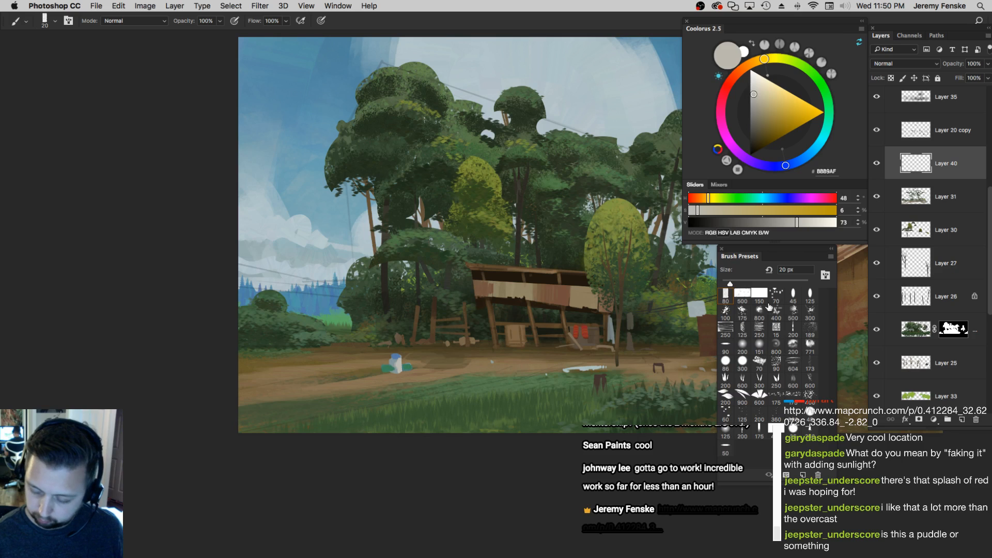
pyautogui.moveTo(553, 369); pyautogui.dragTo(448, 346)
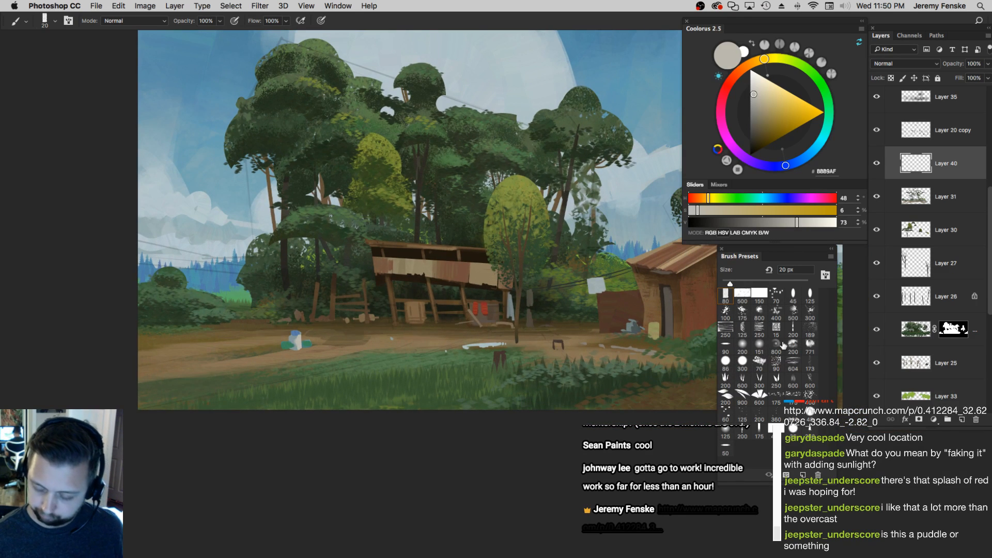
pyautogui.click(776, 398)
pyautogui.keyDown('alt'); pyautogui.click(426, 357); pyautogui.keyUp('alt')
pyautogui.press(']')
pyautogui.click(762, 221)
pyautogui.press('[')
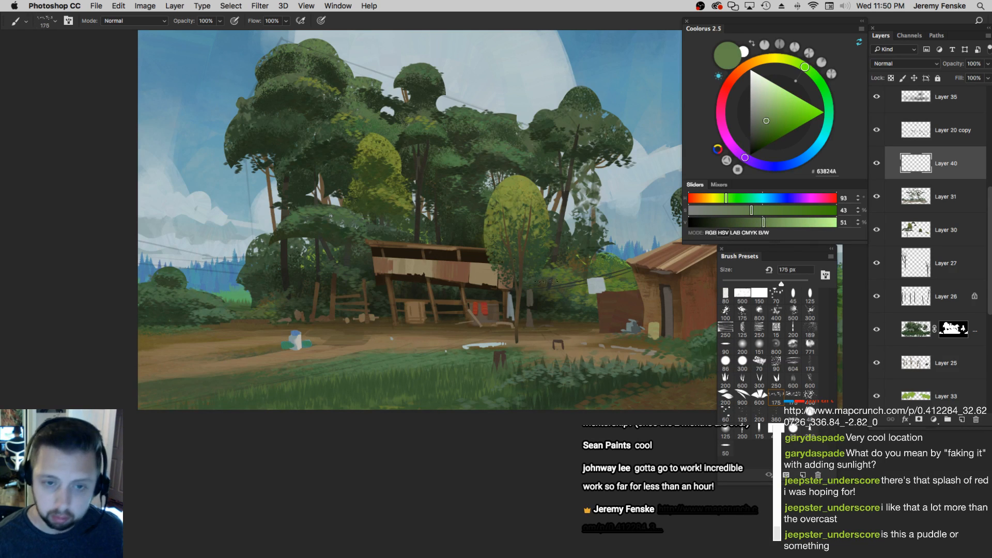
pyautogui.press('super+z')
# Set the green to saturation 49 and brightness 43 and paint scattered texture over the lawn on Layer 40
pyautogui.press(']')
pyautogui.click(752, 222)
pyautogui.click(761, 210)
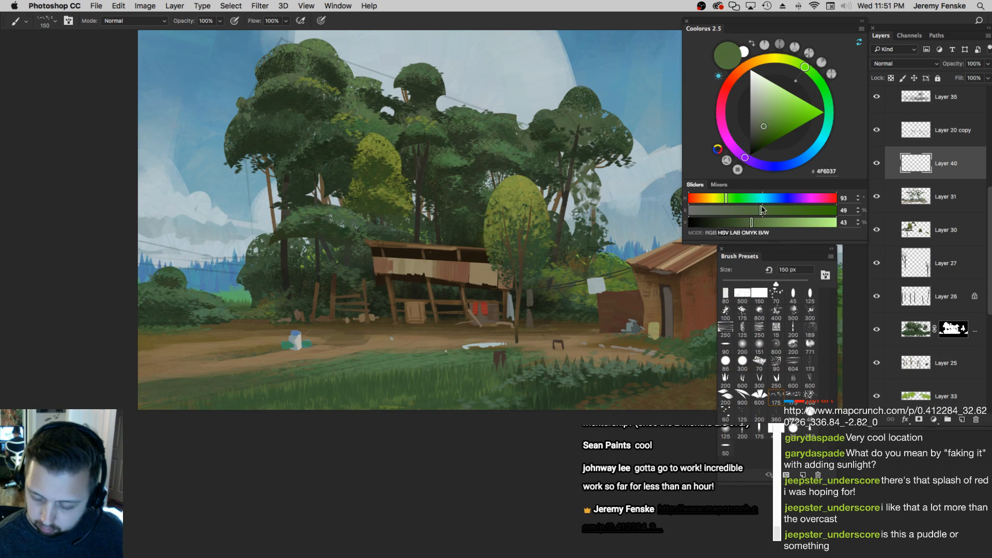
pyautogui.press(']')
pyautogui.press(']')
pyautogui.press(']')
pyautogui.press(']')
pyautogui.moveTo(484, 345)
pyautogui.mouseDown()
pyautogui.moveTo(465, 356)
pyautogui.moveTo(494, 353)
pyautogui.moveTo(354, 364)
pyautogui.moveTo(483, 360)
pyautogui.mouseUp()
# Enlarge the leaf brush to 600 px, paint broad texture across the foreground grass and darken the green to brightness 40
pyautogui.press(']')
pyautogui.press(']')
pyautogui.press(']')
pyautogui.press(']')
pyautogui.press(']')
pyautogui.press(']')
pyautogui.press(']')
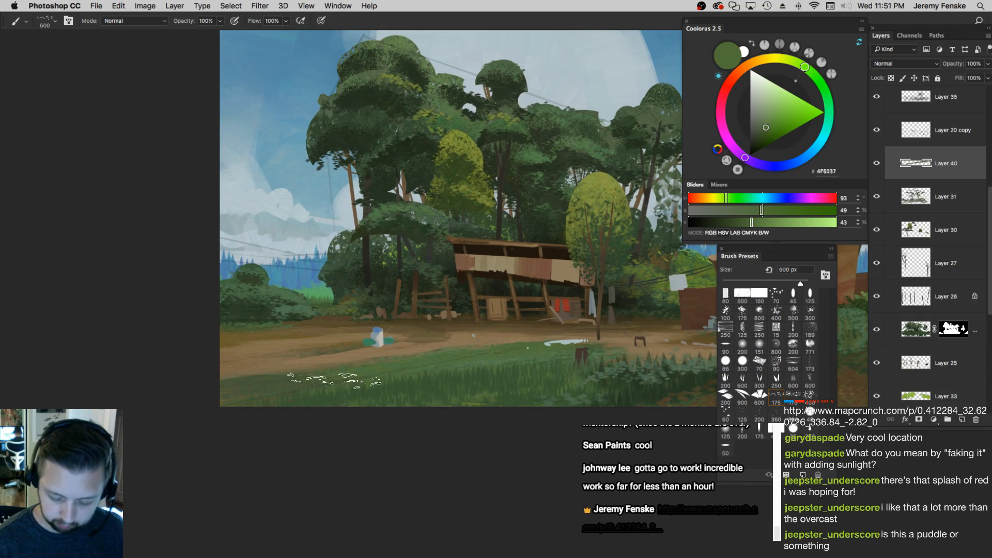
pyautogui.moveTo(263, 383); pyautogui.dragTo(269, 397)
pyautogui.click(748, 222)
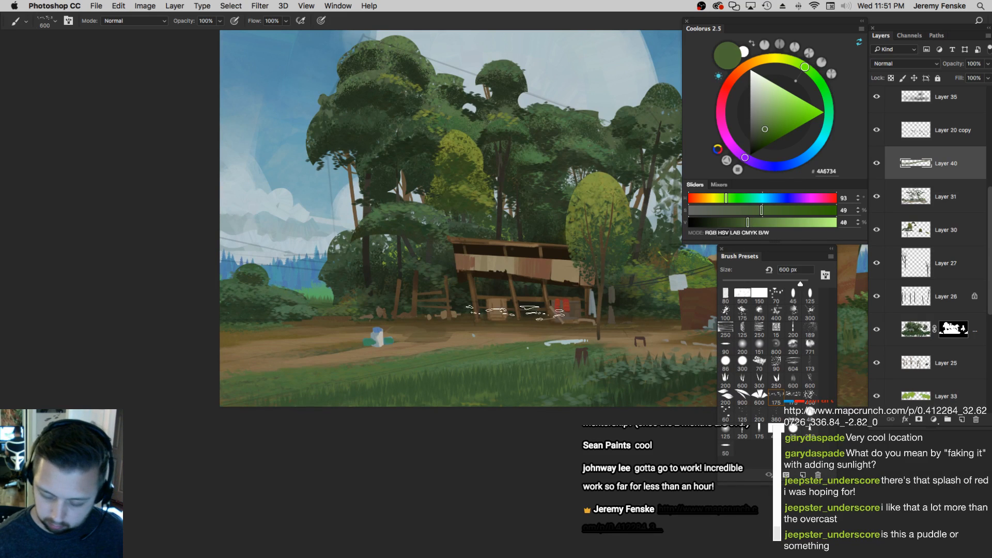
# Sample a grass green, darken it to brightness 36 and paint grass patches around the container on the path at 150 to 200 px
pyautogui.press('[')
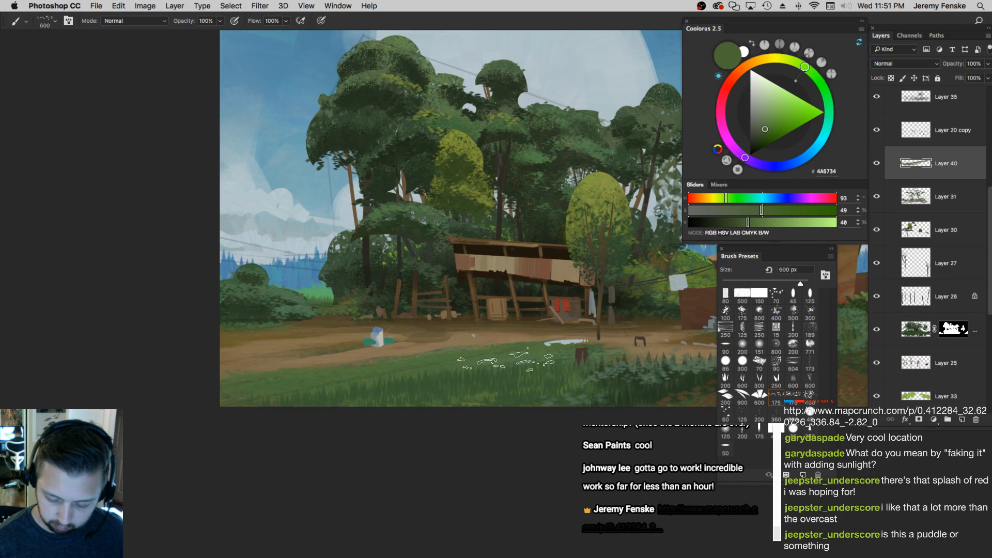
pyautogui.keyDown('alt'); pyautogui.click(509, 352); pyautogui.keyUp('alt')
pyautogui.press('[')
pyautogui.press('[')
pyautogui.press('[')
pyautogui.press('[')
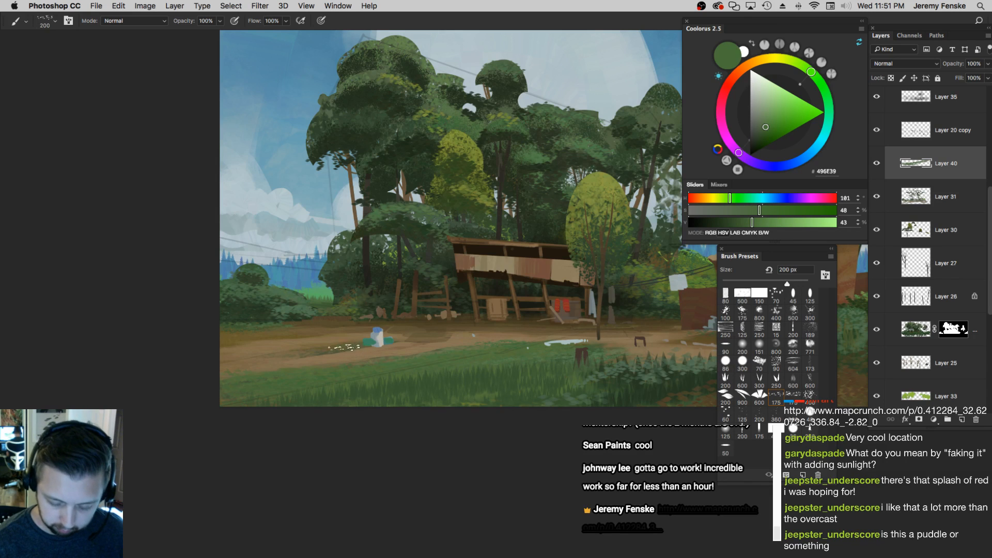
pyautogui.moveTo(752, 223); pyautogui.dragTo(742, 223)
pyautogui.press('[')
pyautogui.press('[')
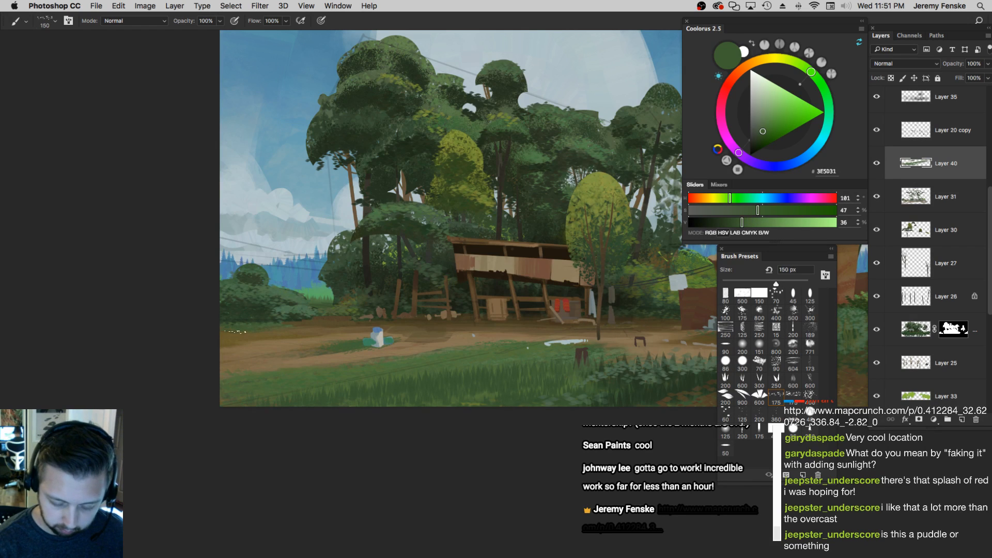
# Sample a dark green from the bushes and paint small tufts along the path's far edge at 100 to 200 px
pyautogui.keyDown('alt'); pyautogui.click(266, 319); pyautogui.keyUp('alt')
pyautogui.moveTo(227, 335); pyautogui.dragTo(276, 329)
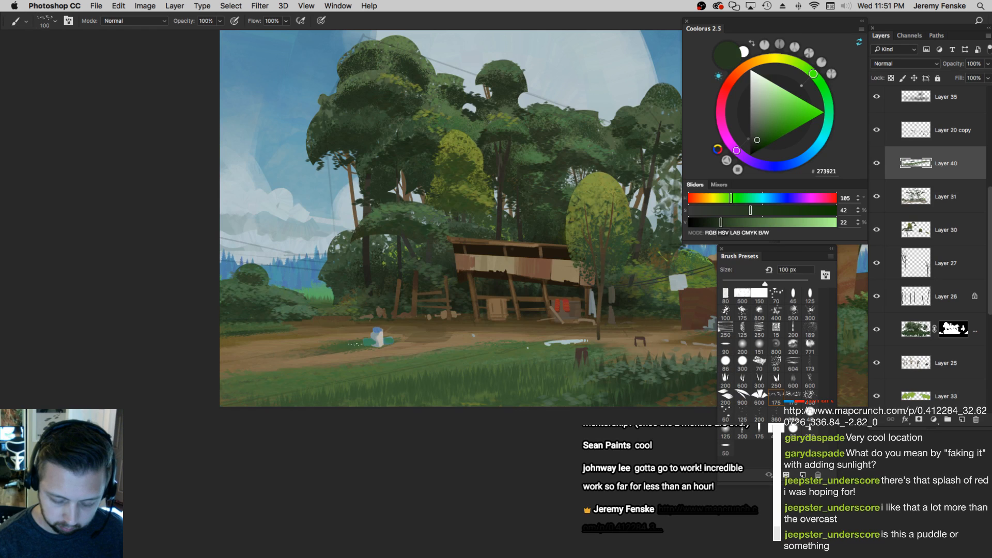
pyautogui.press(']')
pyautogui.moveTo(547, 338); pyautogui.dragTo(504, 333)
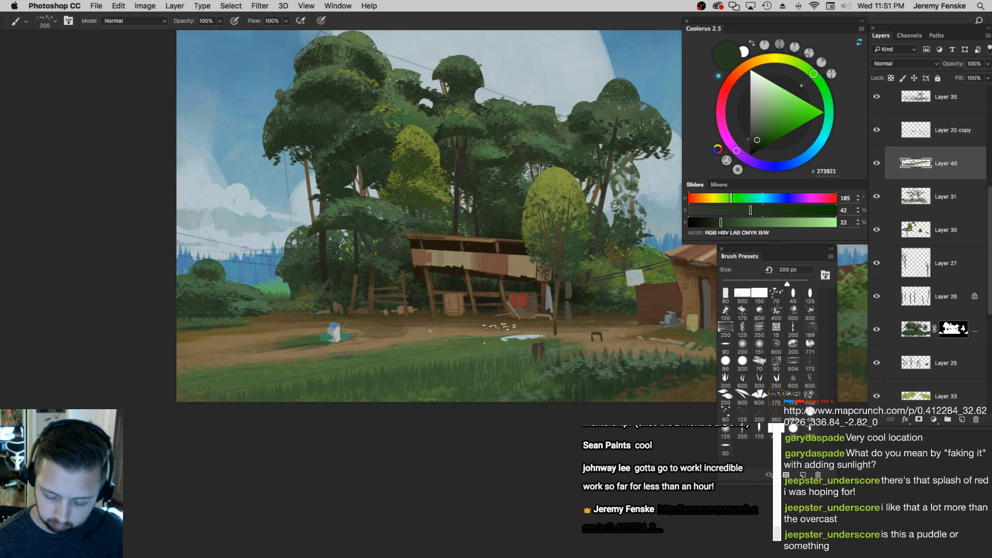
# Sample greens and browns from the ground and paint dirt texture on the path in front of the shack at 250 to 300 px
pyautogui.keyDown('alt'); pyautogui.click(413, 327); pyautogui.keyUp('alt')
pyautogui.keyDown('alt'); pyautogui.click(443, 330); pyautogui.keyUp('alt')
pyautogui.press(']')
pyautogui.press(']')
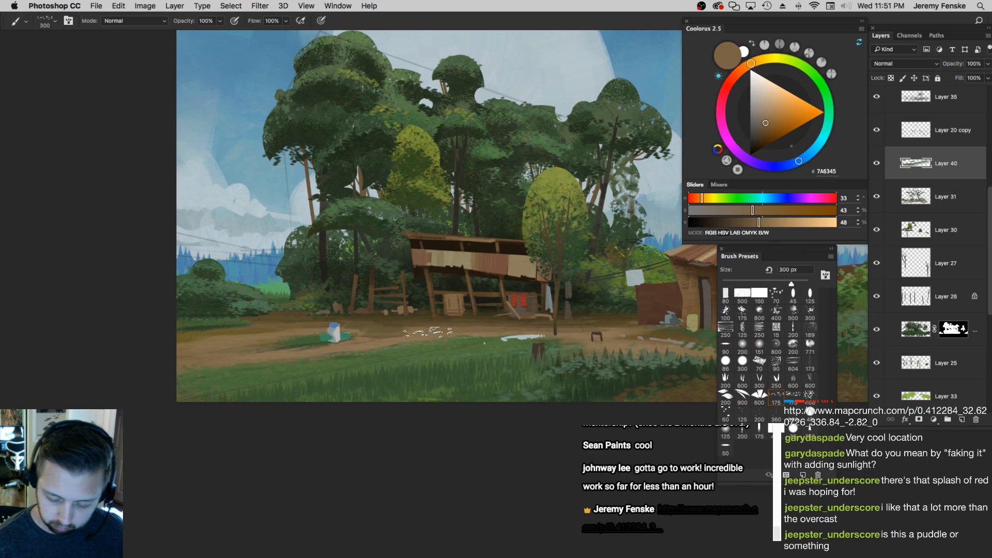
pyautogui.keyDown('alt'); pyautogui.click(424, 330); pyautogui.keyUp('alt')
pyautogui.press('[')
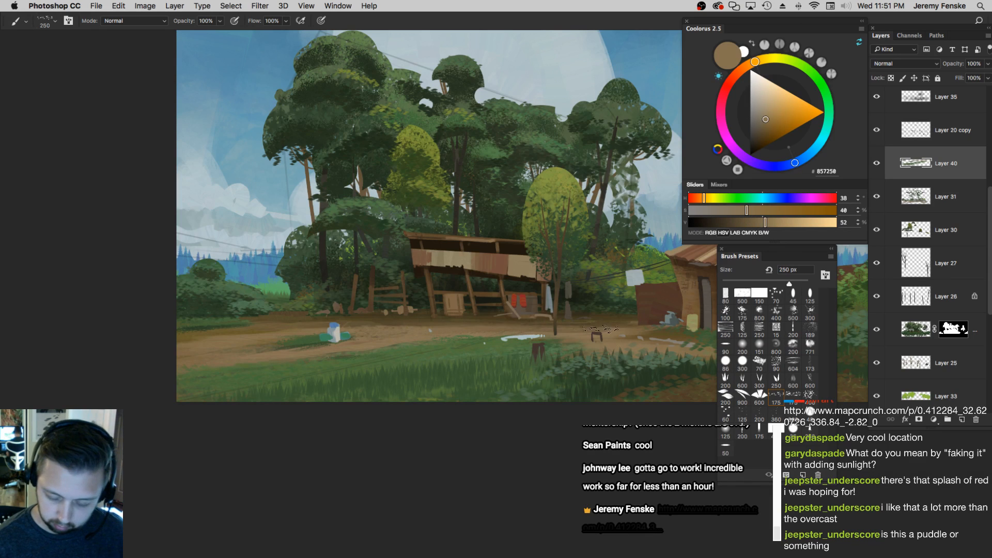
# Sample more path colours around the container, blend them into the nearby ground on Layer 40 and undo the last two strokes
pyautogui.keyDown('alt'); pyautogui.click(310, 329); pyautogui.keyUp('alt')
pyautogui.press(']')
pyautogui.keyDown('alt'); pyautogui.click(273, 334); pyautogui.keyUp('alt')
pyautogui.keyDown('alt'); pyautogui.click(341, 321); pyautogui.keyUp('alt')
pyautogui.keyDown('alt'); pyautogui.click(240, 336); pyautogui.keyUp('alt')
pyautogui.press('[')
pyautogui.press('[')
pyautogui.press('[')
pyautogui.press('super+z')
pyautogui.press('super+z')
# Sample light and dark browns from the dirt near the fence and switch from Layer 36 to Layer 31
pyautogui.keyDown('super'); pyautogui.click(302, 321); pyautogui.keyUp('super')
pyautogui.keyDown('alt'); pyautogui.click(282, 322); pyautogui.keyUp('alt')
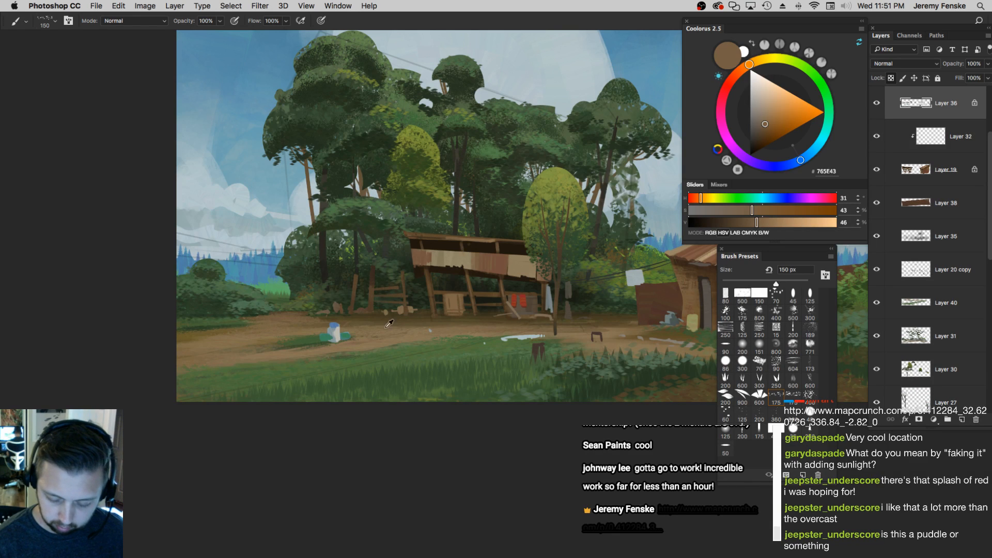
pyautogui.keyDown('alt'); pyautogui.click(386, 326); pyautogui.keyUp('alt')
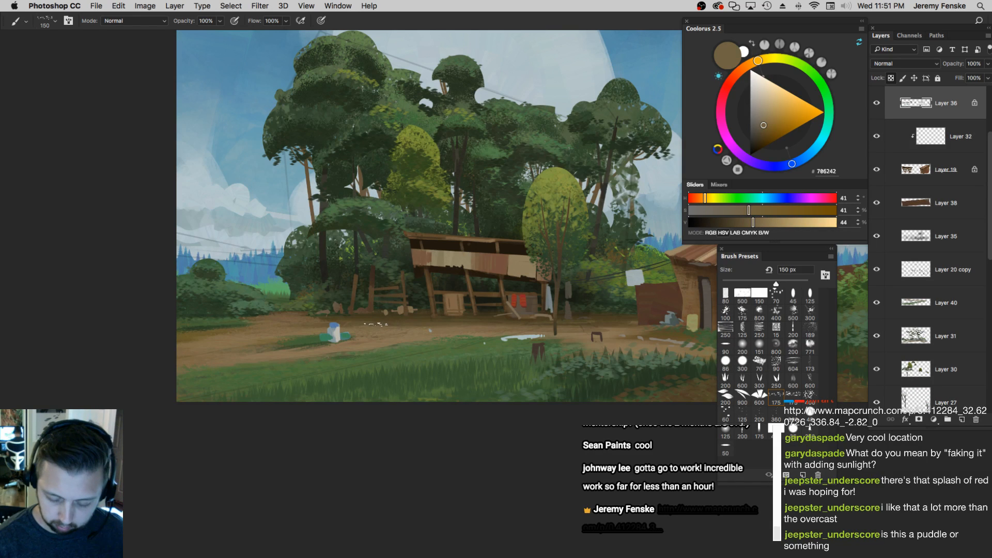
pyautogui.keyDown('alt'); pyautogui.click(368, 316); pyautogui.keyUp('alt')
pyautogui.keyDown('super'); pyautogui.click(347, 325); pyautogui.keyUp('super')
pyautogui.keyDown('super'); pyautogui.click(398, 313); pyautogui.keyUp('super')
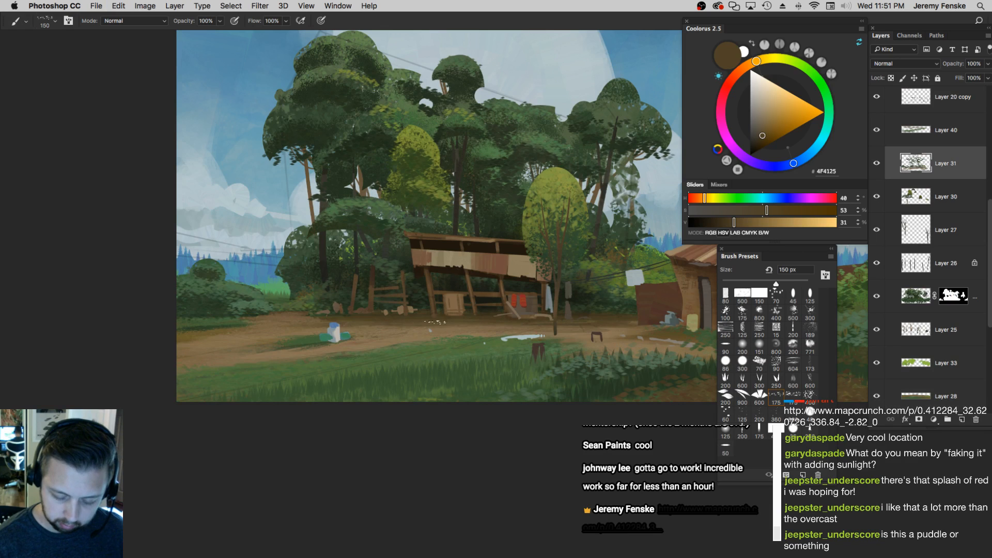
# Sample ground browns and paint scattered dirt texture on Layer 31 from the container to below the shack at 250 to 300 px
pyautogui.keyDown('alt'); pyautogui.click(314, 324); pyautogui.keyUp('alt')
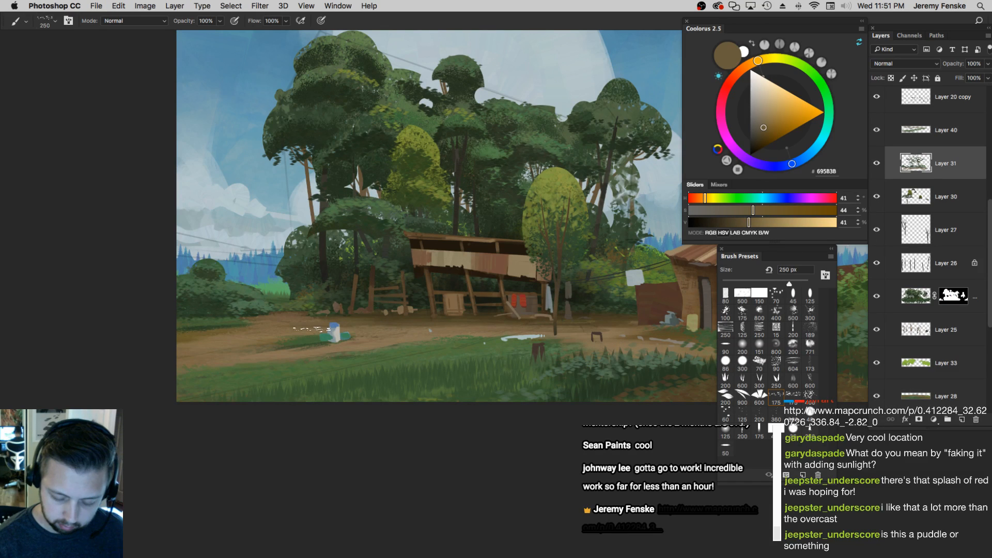
pyautogui.keyDown('alt'); pyautogui.click(312, 329); pyautogui.keyUp('alt')
pyautogui.press(']')
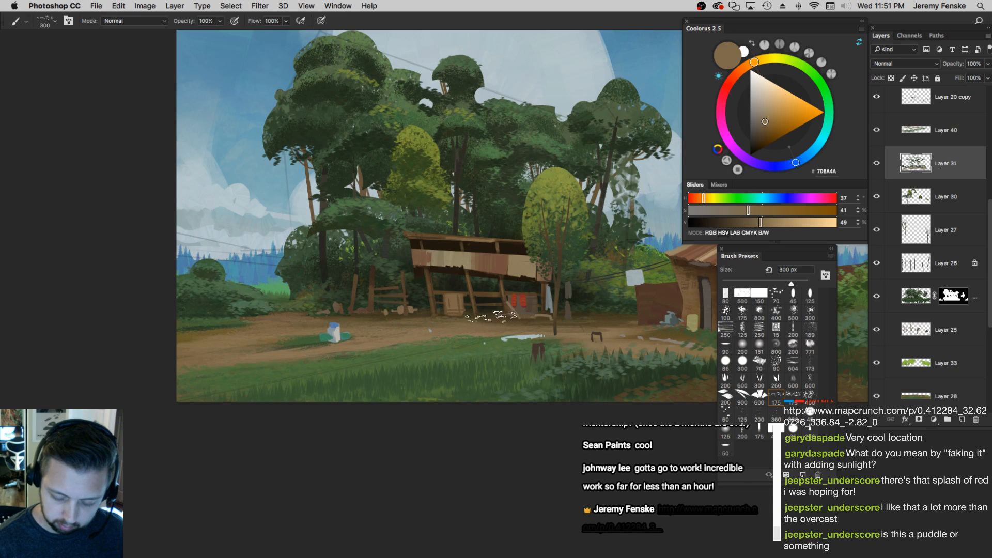
pyautogui.keyDown('alt'); pyautogui.click(491, 316); pyautogui.keyUp('alt')
pyautogui.press('[')
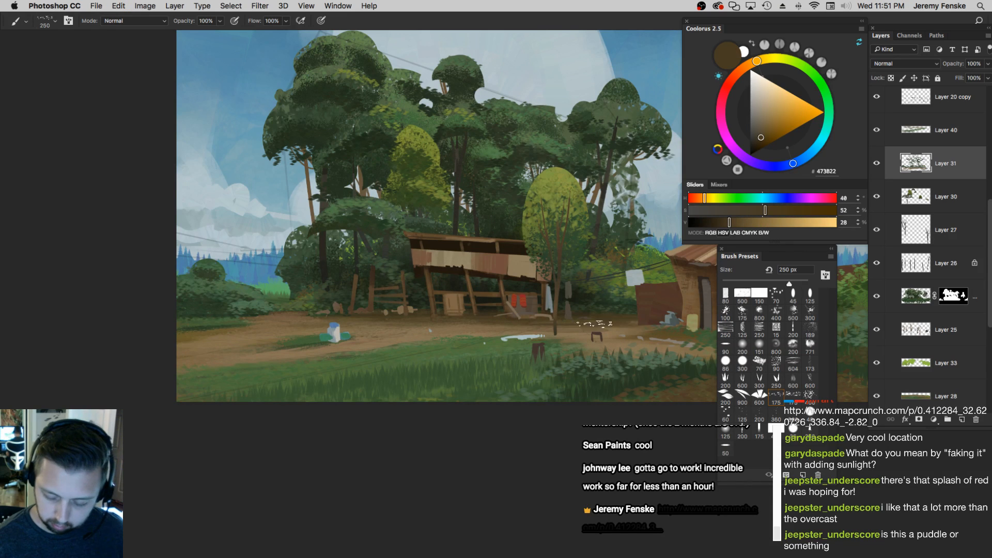
pyautogui.keyDown('alt'); pyautogui.click(509, 329); pyautogui.keyUp('alt')
pyautogui.press(']')
# Sample browns from the path between the tree and the red hut and blend dirt texture there, reducing the brush to 150 px
pyautogui.moveTo(598, 329); pyautogui.dragTo(451, 337)
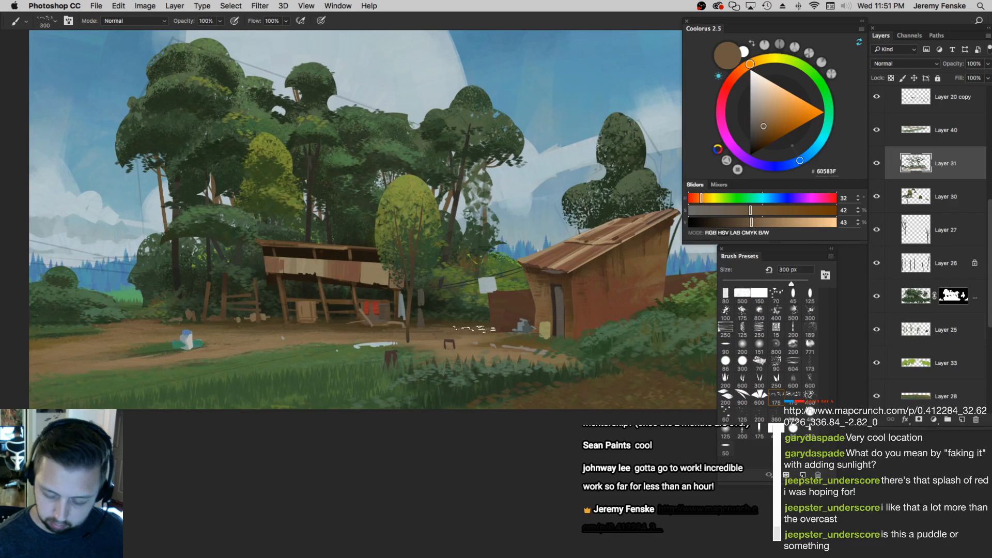
pyautogui.keyDown('alt'); pyautogui.click(466, 327); pyautogui.keyUp('alt')
pyautogui.press('[')
pyautogui.keyDown('alt'); pyautogui.click(434, 335); pyautogui.keyUp('alt')
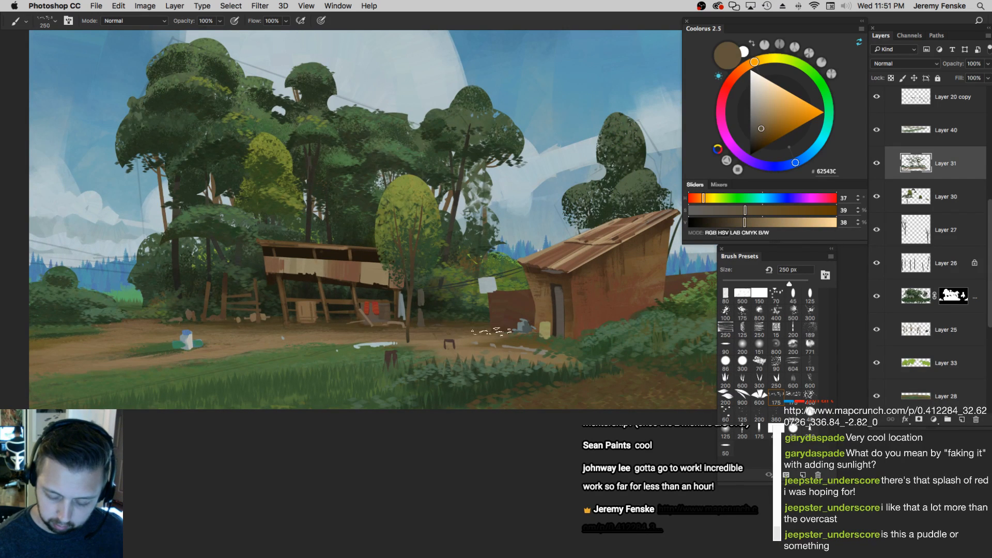
pyautogui.keyDown('alt'); pyautogui.click(490, 332); pyautogui.keyUp('alt')
pyautogui.press('[')
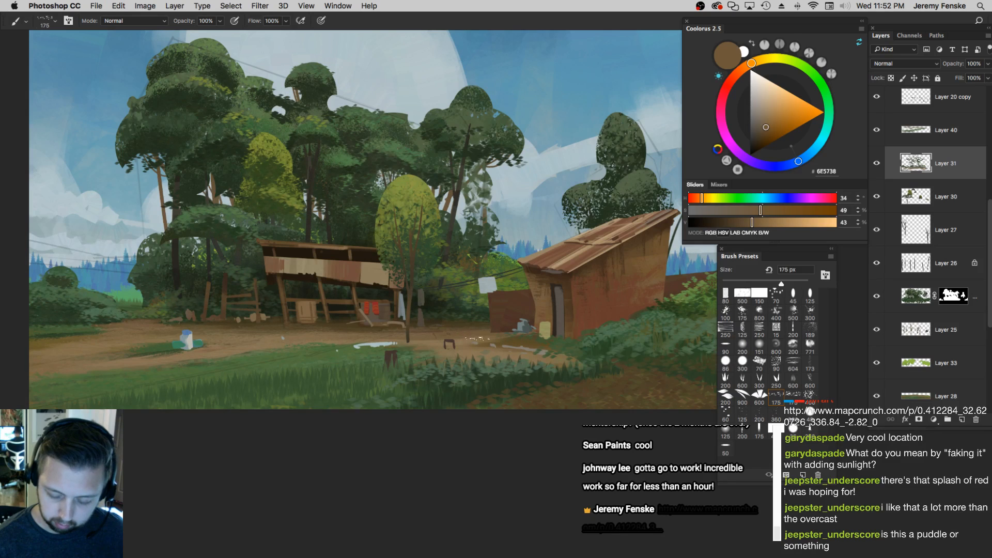
pyautogui.keyDown('alt'); pyautogui.click(470, 340); pyautogui.keyUp('alt')
pyautogui.press('[')
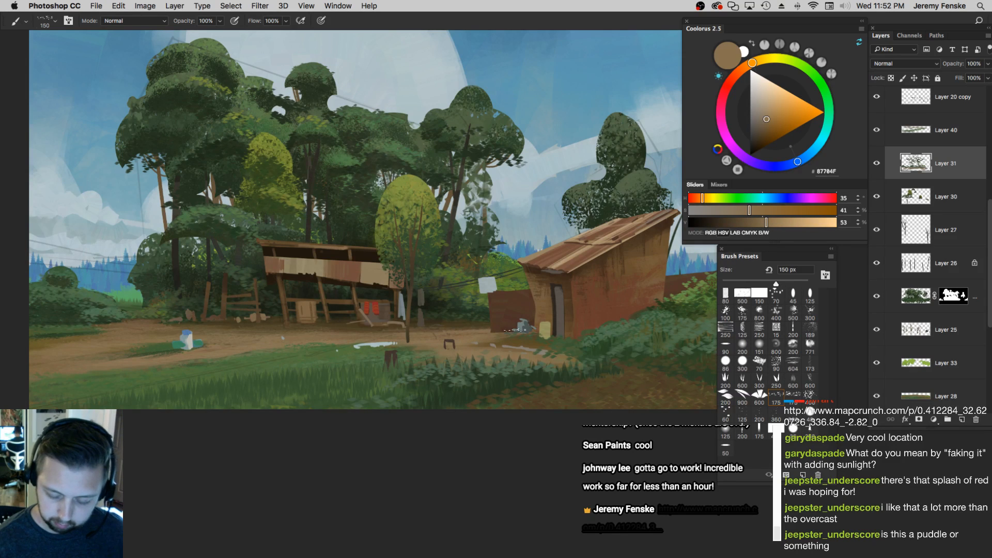
# Sample dark browns from the path beside the hut and paint more dirt texture there on Layer 31 at 200 to 300 px
pyautogui.moveTo(486, 331); pyautogui.dragTo(458, 328)
pyautogui.press(']')
pyautogui.press(']')
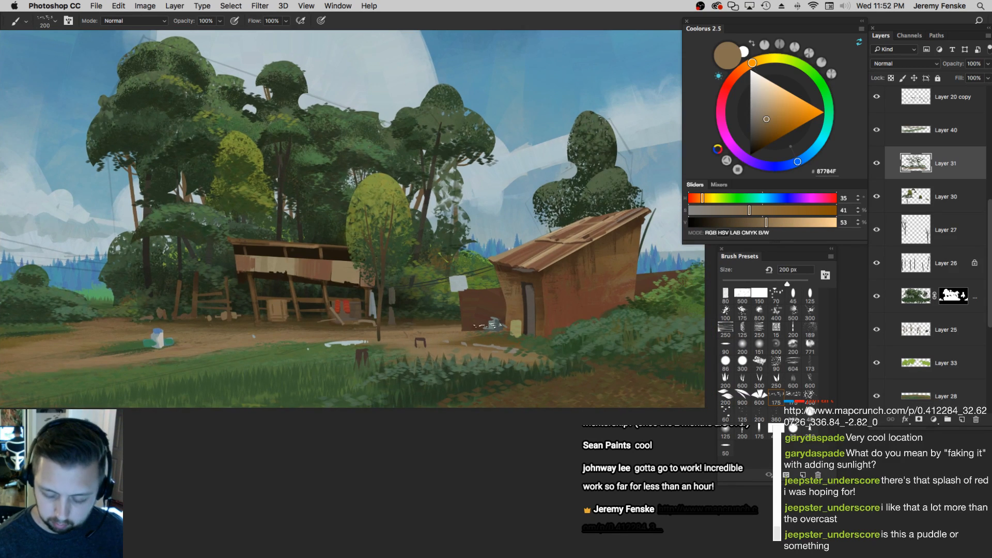
pyautogui.keyDown('alt'); pyautogui.click(435, 322); pyautogui.keyUp('alt')
pyautogui.keyDown('alt'); pyautogui.click(493, 326); pyautogui.keyUp('alt')
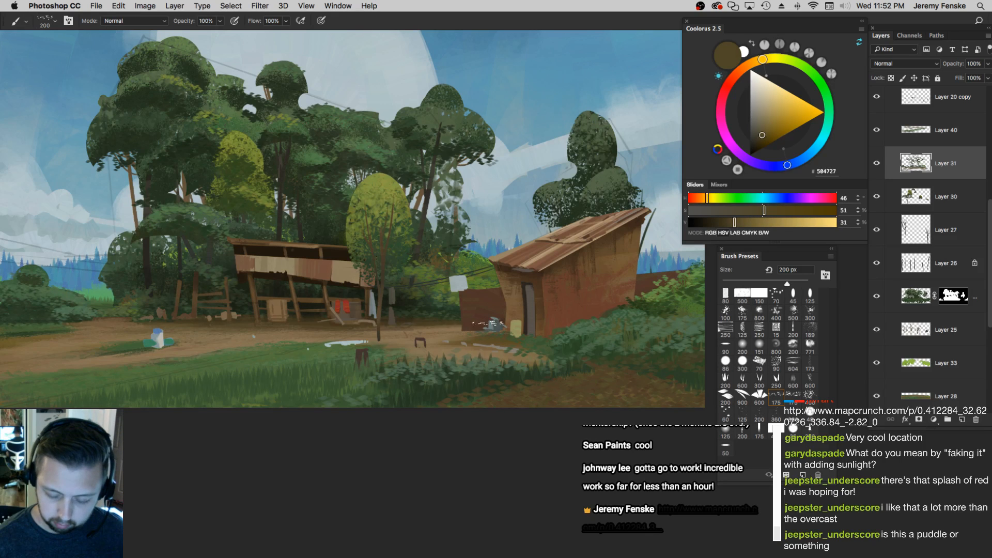
pyautogui.press(']')
pyautogui.moveTo(258, 346); pyautogui.dragTo(372, 348)
pyautogui.moveTo(485, 338)
pyautogui.mouseDown()
pyautogui.moveTo(439, 339)
pyautogui.moveTo(488, 338)
pyautogui.mouseUp()
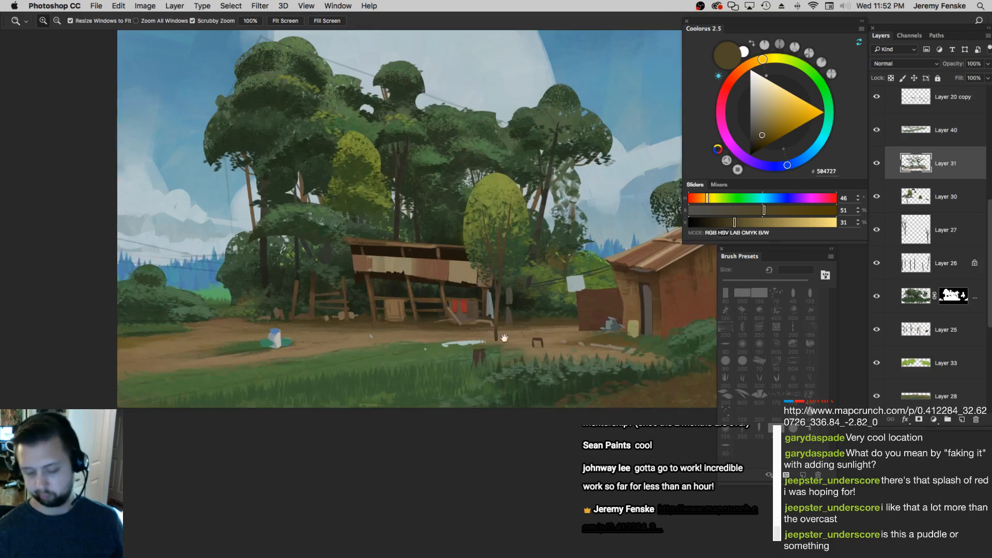
# Switch from Layer 31 to Layer 36 and choose the 45 px oval brush preset
pyautogui.moveTo(571, 342); pyautogui.dragTo(448, 341)
pyautogui.moveTo(551, 287); pyautogui.dragTo(533, 289)
pyautogui.keyDown('super'); pyautogui.click(600, 297); pyautogui.keyUp('super')
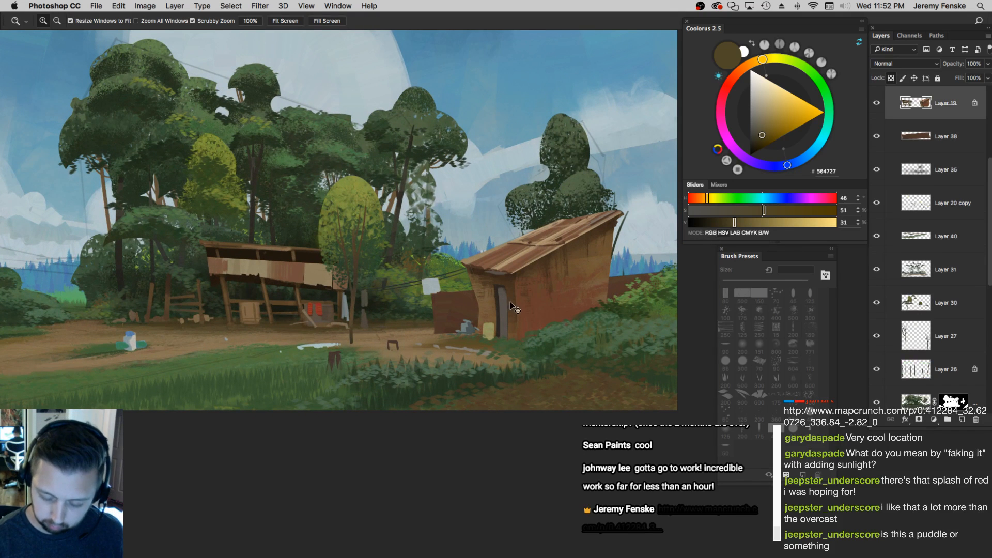
pyautogui.keyDown('super'); pyautogui.click(478, 324); pyautogui.keyUp('super')
pyautogui.press('super+comma')
pyautogui.press('super+comma')
pyautogui.press('b')
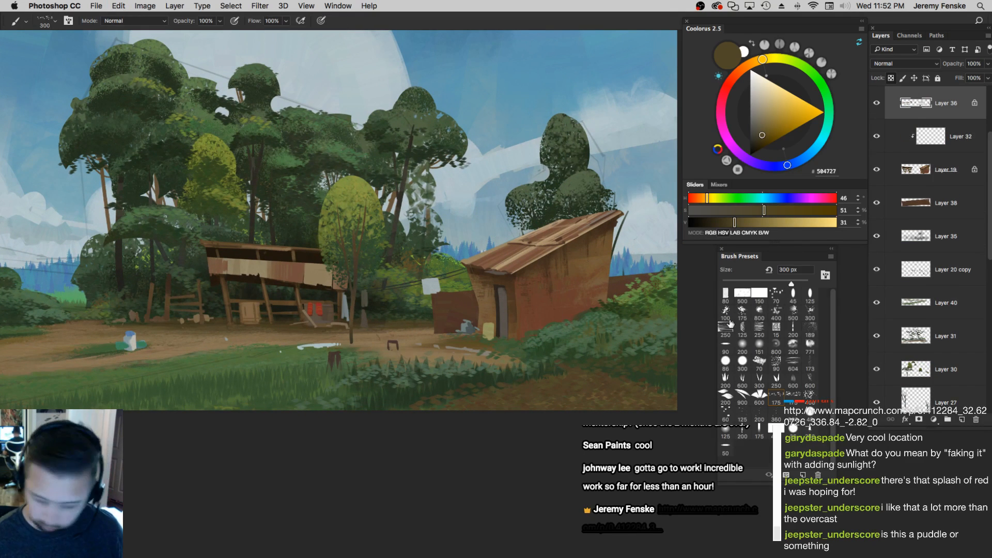
pyautogui.click(794, 293)
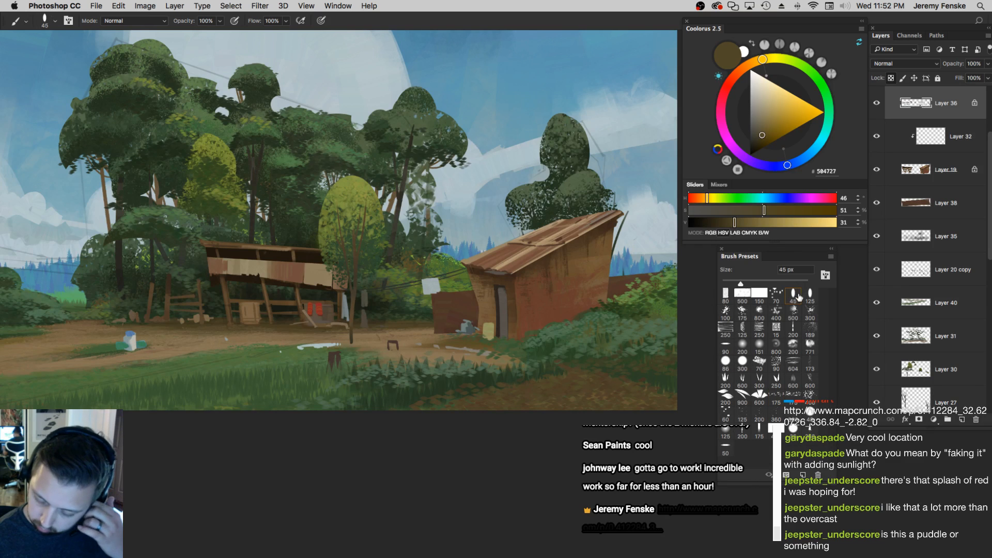
# Darken a sampled hut colour to brown #30231C and paint thin hanging cables on the hut wall under the roof at 15 to 35 px
pyautogui.keyDown('alt'); pyautogui.click(493, 323); pyautogui.keyUp('alt')
pyautogui.press(']')
pyautogui.moveTo(731, 225)
pyautogui.mouseDown()
pyautogui.moveTo(704, 198)
pyautogui.moveTo(716, 225)
pyautogui.mouseUp()
pyautogui.click(727, 210)
pyautogui.press('[')
pyautogui.press('[')
pyautogui.click(751, 211)
pyautogui.click(697, 198)
pyautogui.moveTo(548, 299); pyautogui.dragTo(515, 308)
pyautogui.press(']')
pyautogui.press(']')
pyautogui.press(']')
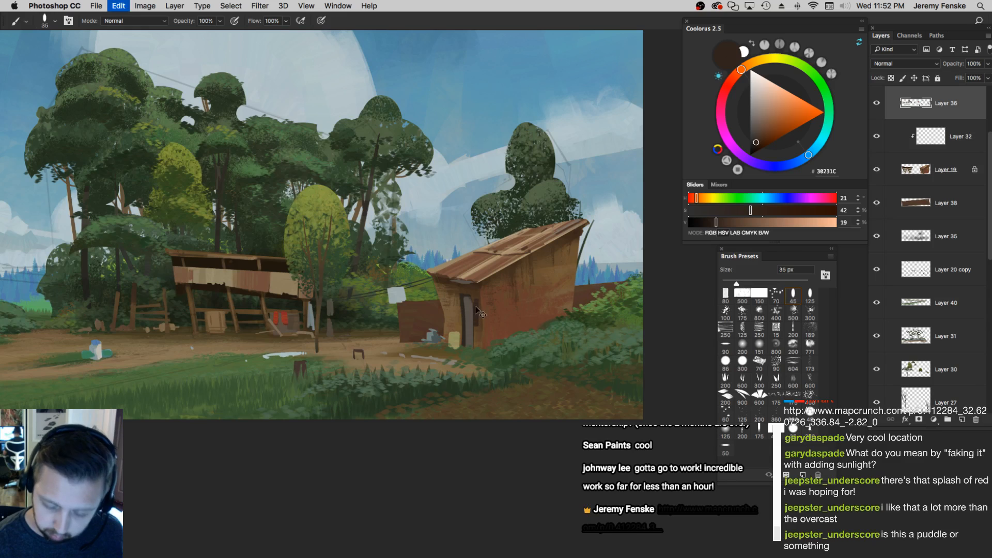
pyautogui.press(']')
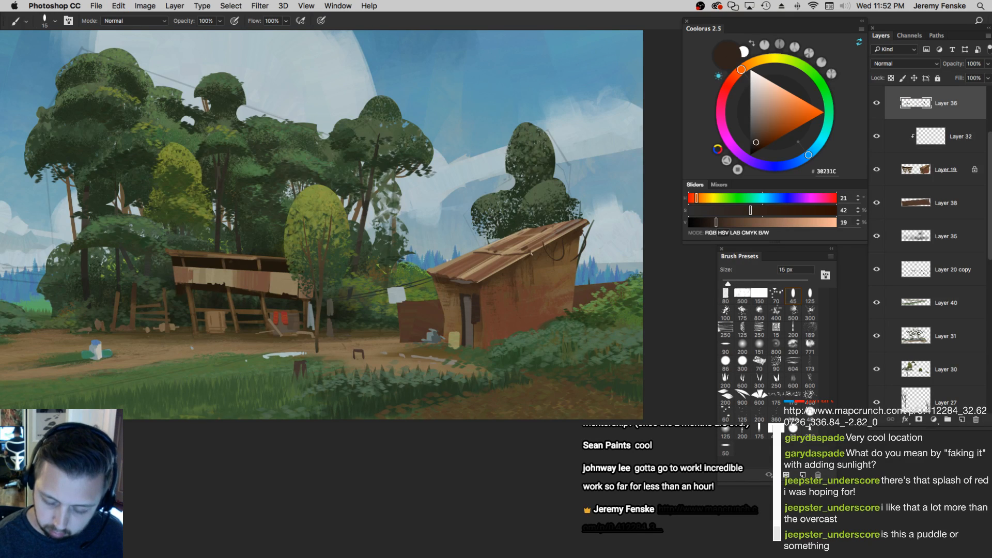
pyautogui.moveTo(461, 334); pyautogui.dragTo(454, 336)
pyautogui.press(']')
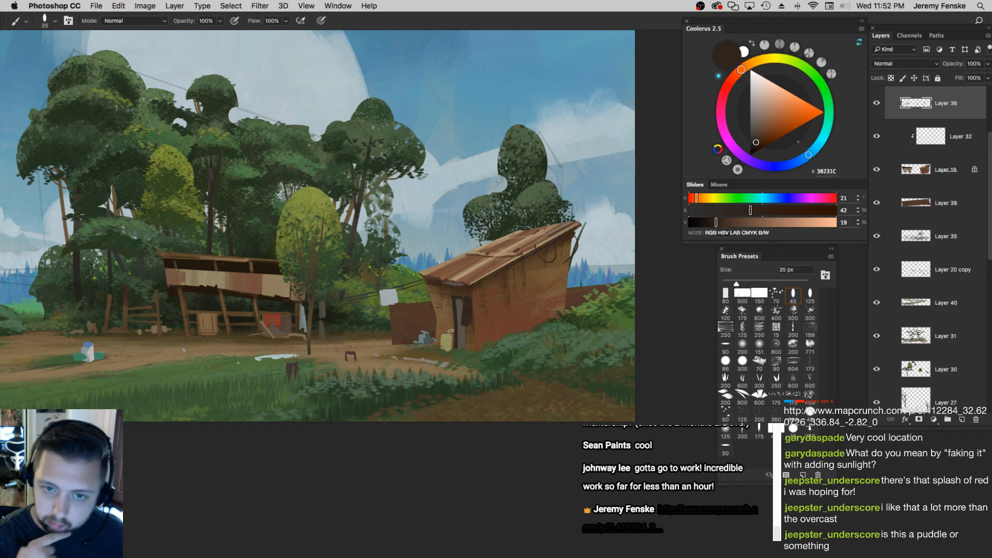
# Sample near-black brown #29231C from the hut doorway and touch up the fine dark details around the hut at 20 px
pyautogui.keyDown('alt'); pyautogui.click(460, 304); pyautogui.keyUp('alt')
pyautogui.press('[')
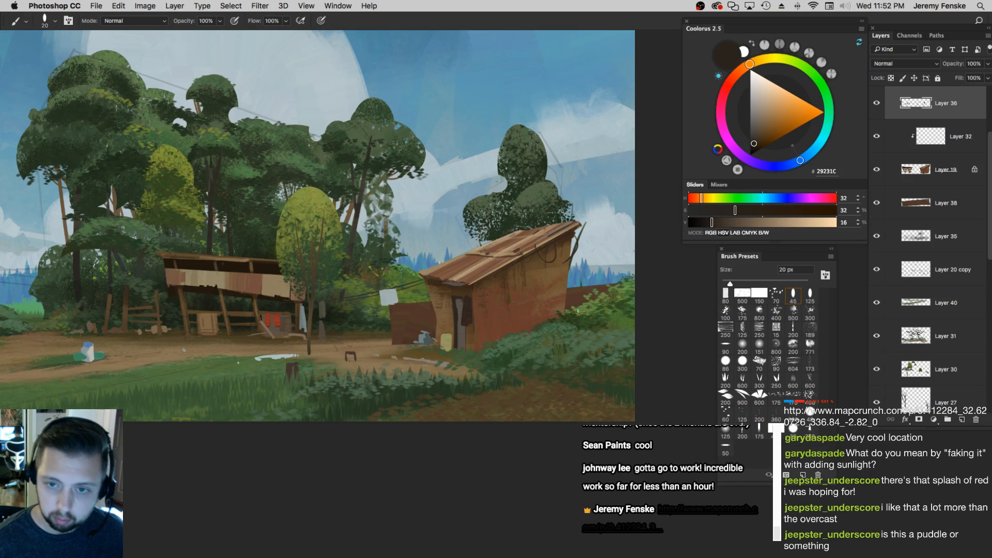
pyautogui.moveTo(540, 335); pyautogui.dragTo(534, 333)
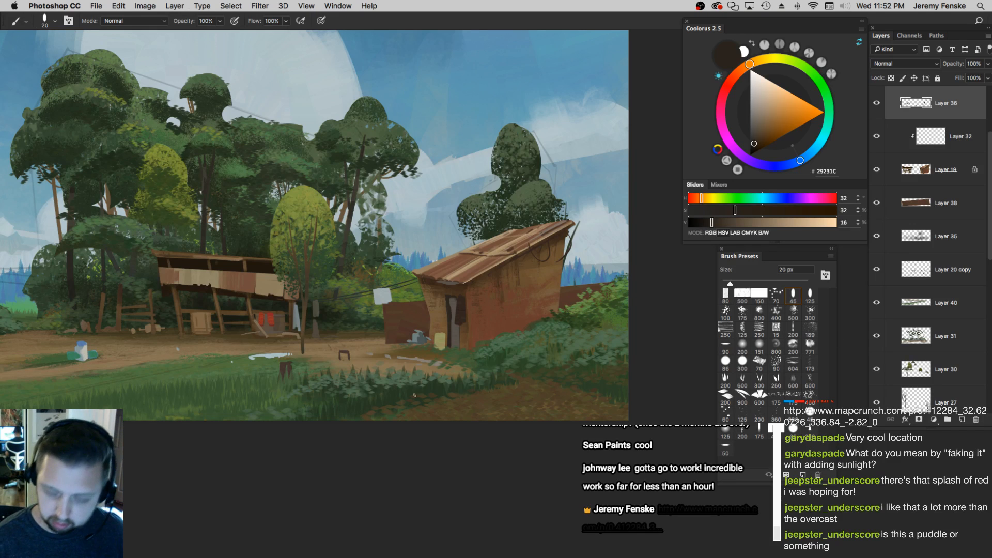
pyautogui.moveTo(310, 344); pyautogui.dragTo(314, 347)
# Marquee a small rectangle in the sky above the trees and fill it with black on a new layer
pyautogui.press('m')
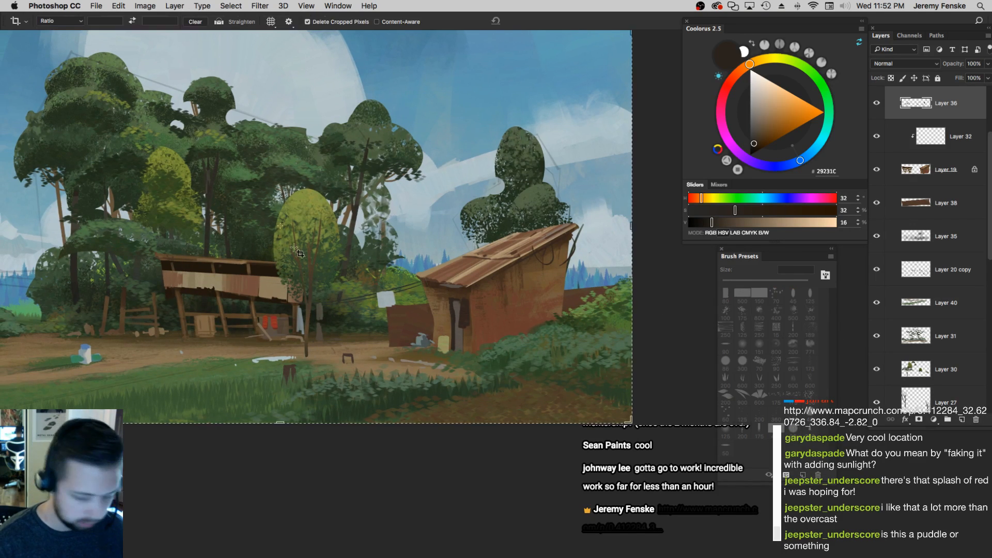
pyautogui.moveTo(280, 122); pyautogui.dragTo(320, 141)
pyautogui.hotkey('shift', 'm')
pyautogui.moveTo(285, 75)
pyautogui.mouseDown()
pyautogui.moveTo(316, 105)
pyautogui.moveTo(285, 89)
pyautogui.moveTo(371, 116)
pyautogui.moveTo(367, 109)
pyautogui.moveTo(380, 116)
pyautogui.moveTo(383, 107)
pyautogui.moveTo(445, 137)
pyautogui.moveTo(357, 107)
pyautogui.mouseUp()
pyautogui.press('super+z')
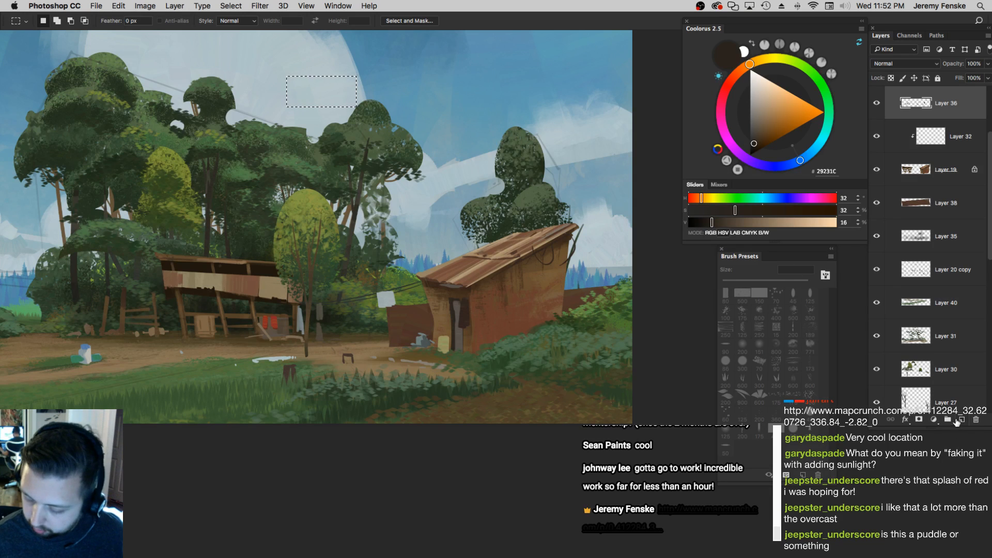
pyautogui.press('super+alt+shift+n')
pyautogui.press('g')
pyautogui.press('d')
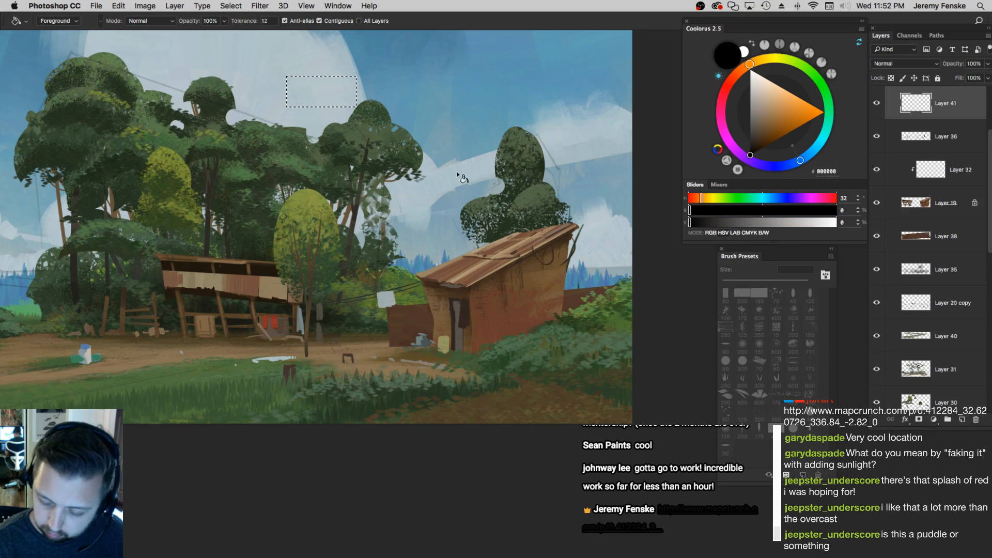
pyautogui.click(336, 105)
# Duplicate the black rectangle into three staggered bricks, two above and one centred below, and deselect
pyautogui.press('v')
pyautogui.moveTo(336, 105)
pyautogui.mouseDown()
pyautogui.moveTo(400, 133)
pyautogui.moveTo(350, 135)
pyautogui.moveTo(372, 129)
pyautogui.moveTo(413, 207)
pyautogui.moveTo(414, 93)
pyautogui.moveTo(403, 99)
pyautogui.mouseUp()
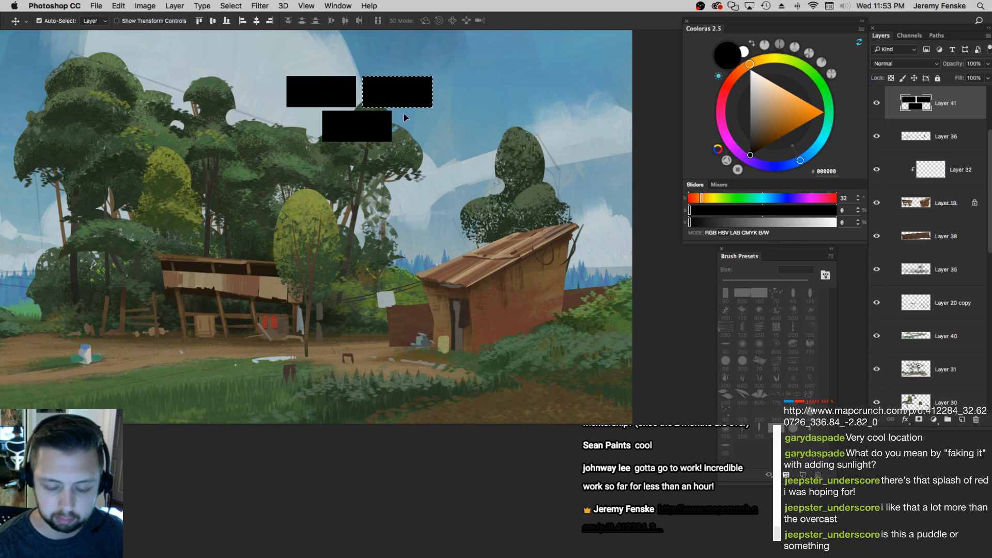
pyautogui.hotkey('ctrl', 'd')
# Switch to the Eraser with the 500 px flat preset, try it on the bricks and undo the test strokes
pyautogui.press('e')
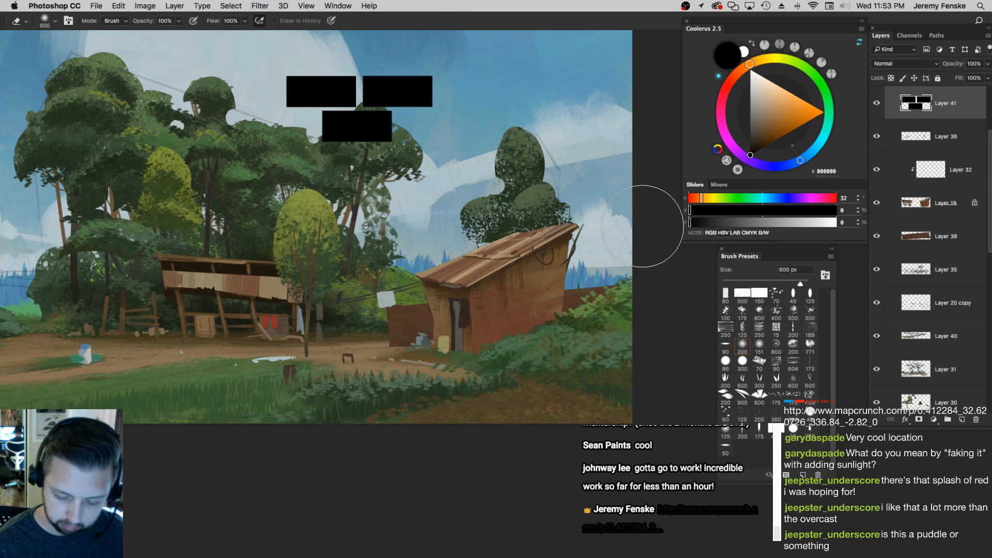
pyautogui.click(760, 292)
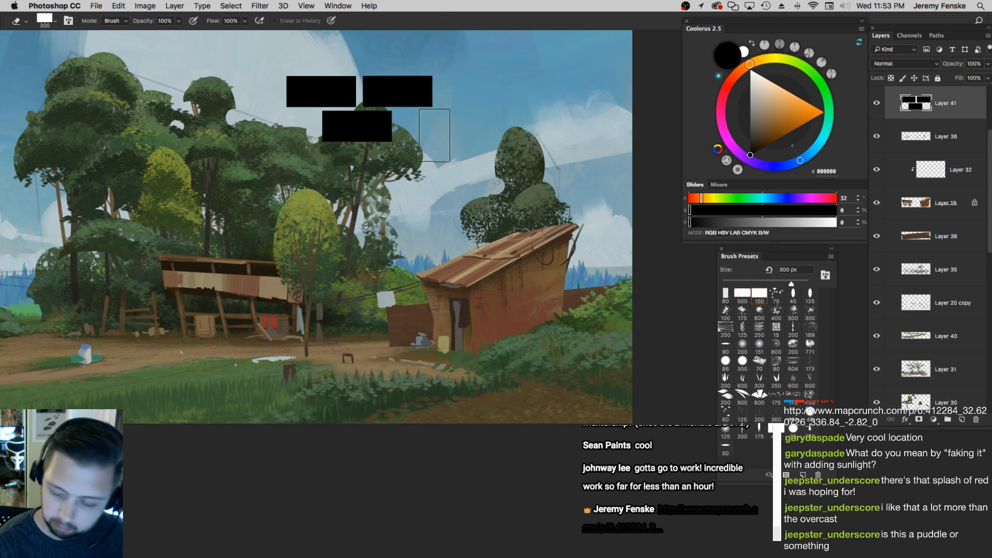
pyautogui.click(742, 294)
pyautogui.press(']')
pyautogui.press(']')
pyautogui.click(290, 91)
pyautogui.press(']')
pyautogui.press('super+z')
pyautogui.click(284, 88)
pyautogui.press('super+z')
# Erase ragged chips into the upper right brick and soften the lower brick, varying the eraser between 125 and 500 px
pyautogui.press('[')
pyautogui.press('[')
pyautogui.press('[')
pyautogui.press('[')
pyautogui.press('[')
pyautogui.press('[')
pyautogui.press('[')
pyautogui.press('[')
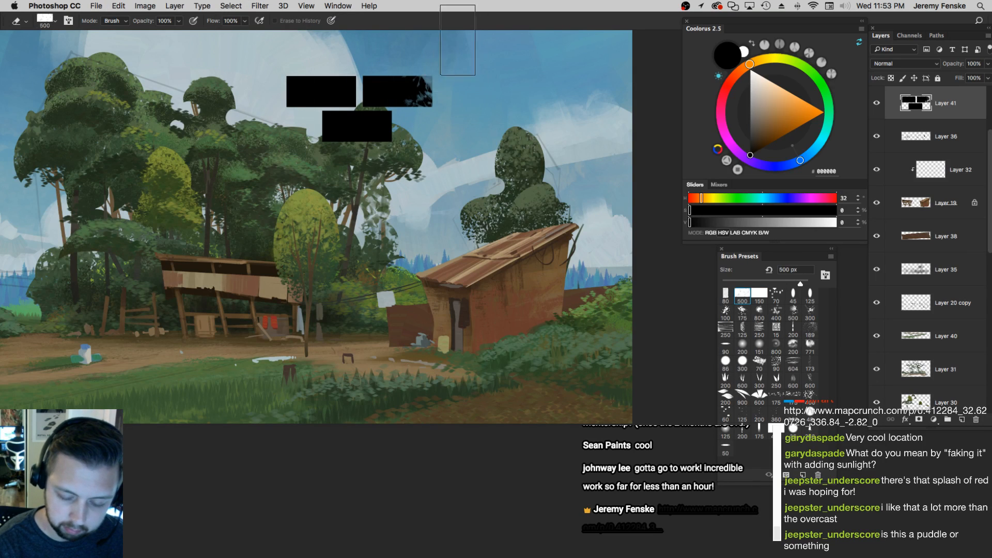
pyautogui.press('[')
pyautogui.press('[')
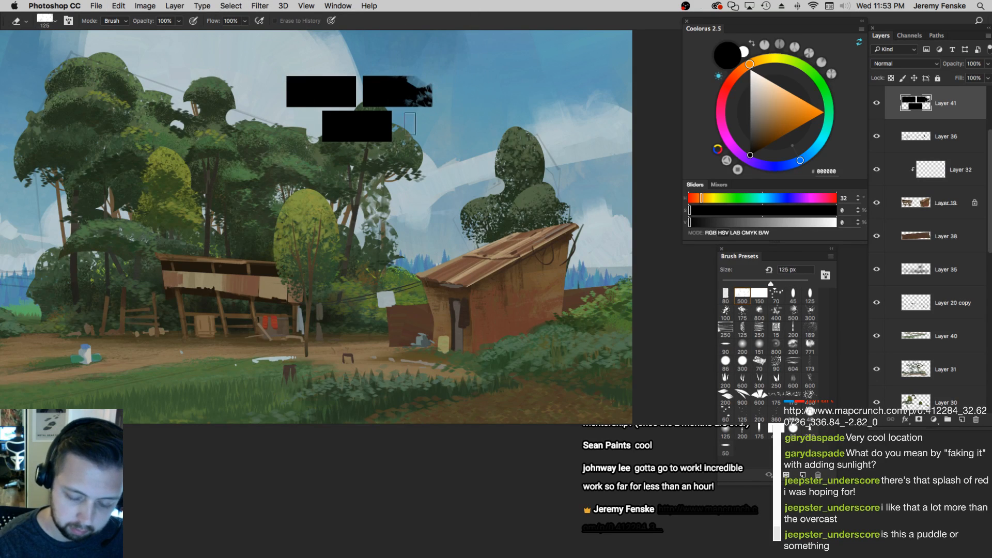
pyautogui.press(']')
pyautogui.press(']')
pyautogui.press(']')
pyautogui.press(']')
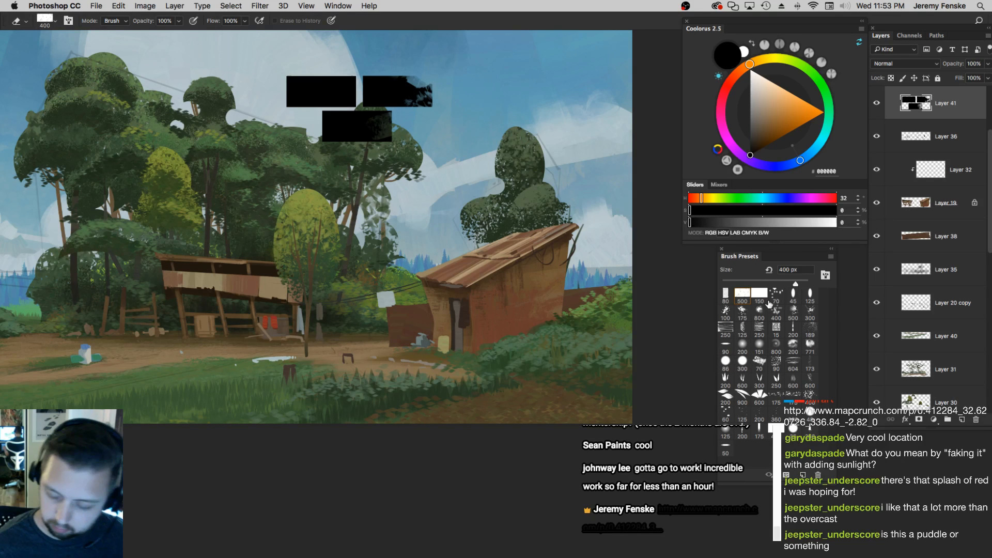
# Erase rough texture into the bricks with the 150 px flat preset enlarged to 700 to 800 px, undoing the last stroke
pyautogui.click(759, 293)
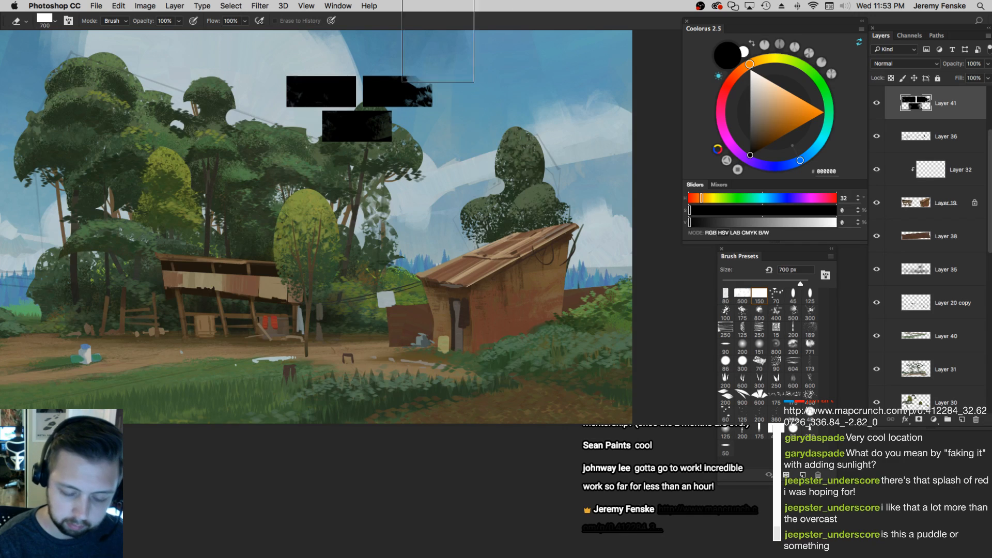
pyautogui.press(']')
pyautogui.moveTo(196, 242); pyautogui.dragTo(518, 178)
pyautogui.press('super+z')
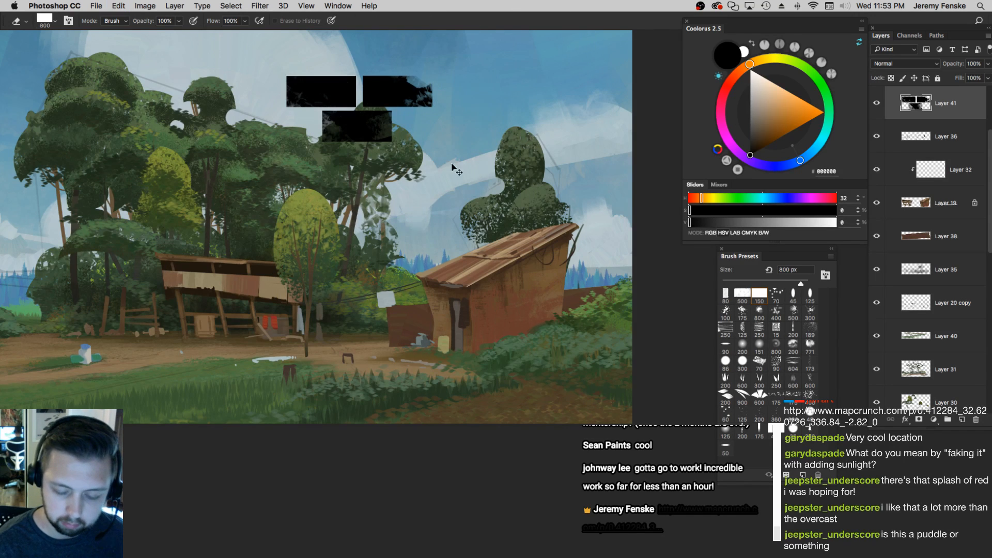
# Chip the brick edges with the flat eraser reduced to 200 and 40 px, finishing with the oval preset at 25 px
pyautogui.press('[')
pyautogui.press('[')
pyautogui.press('[')
pyautogui.press('[')
pyautogui.press('[')
pyautogui.press('[')
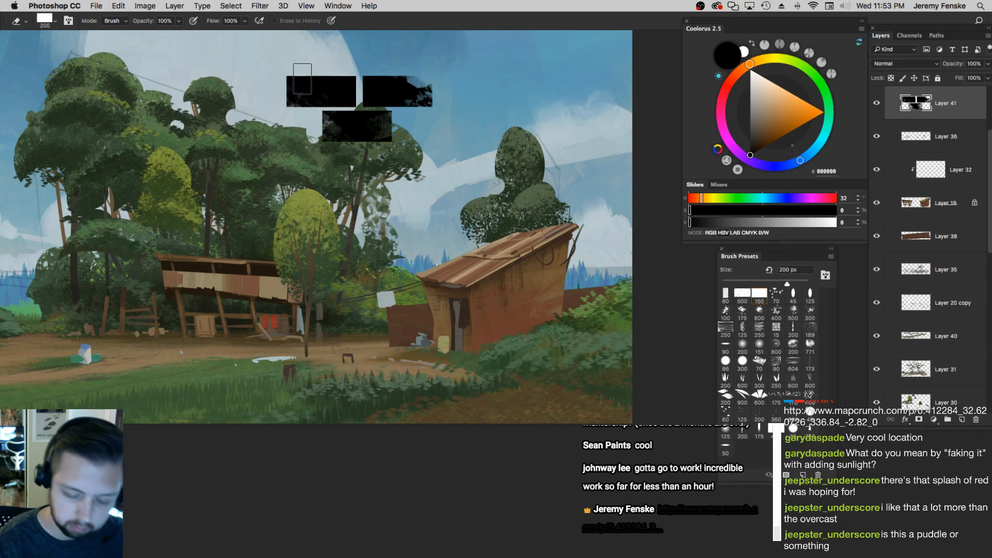
pyautogui.press('[')
pyautogui.press('[')
pyautogui.press('[')
pyautogui.press('[')
pyautogui.press('[')
pyautogui.press('[')
pyautogui.press('[')
pyautogui.press('[')
pyautogui.press('[')
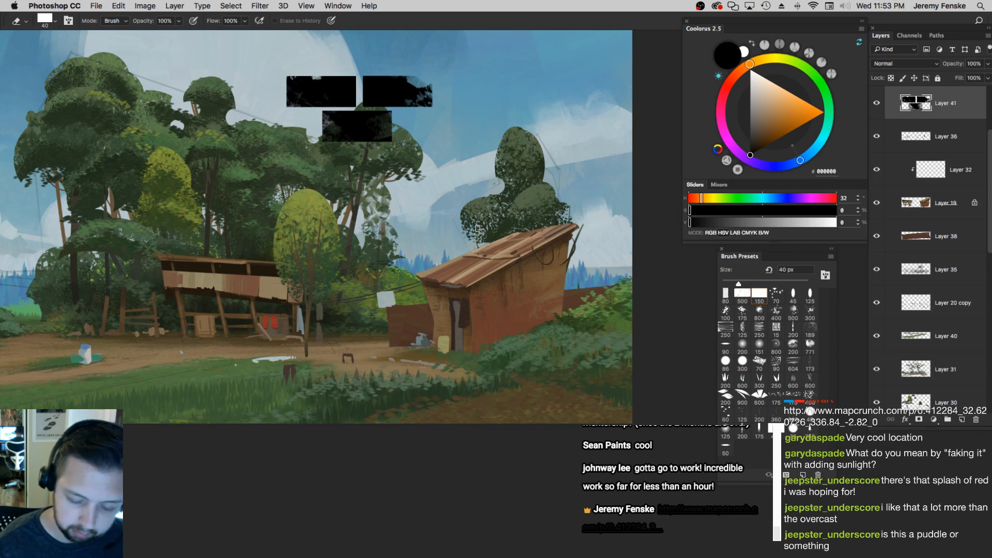
pyautogui.click(796, 298)
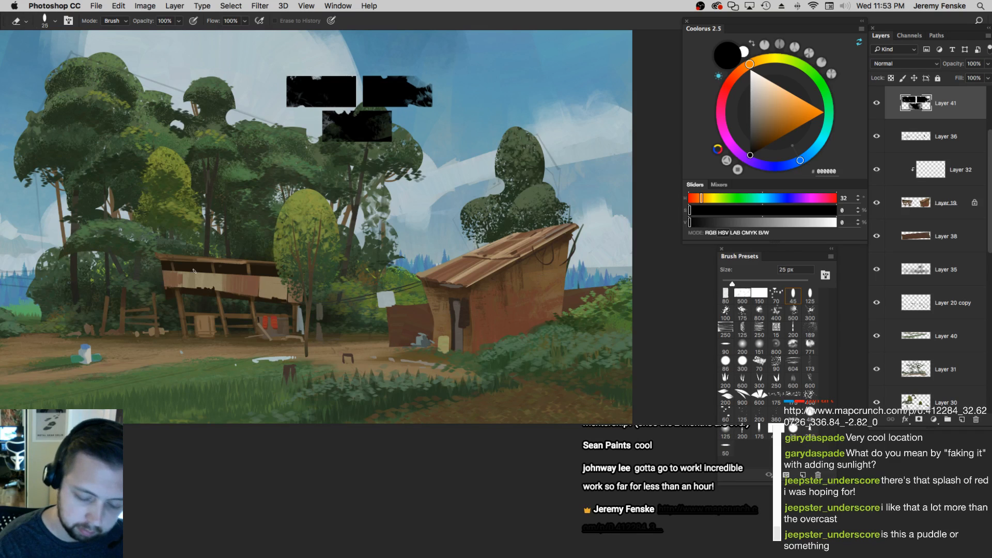
# Define a new brush preset from the selected black bricks and deselect them
pyautogui.press('z')
pyautogui.moveTo(460, 189); pyautogui.dragTo(420, 215)
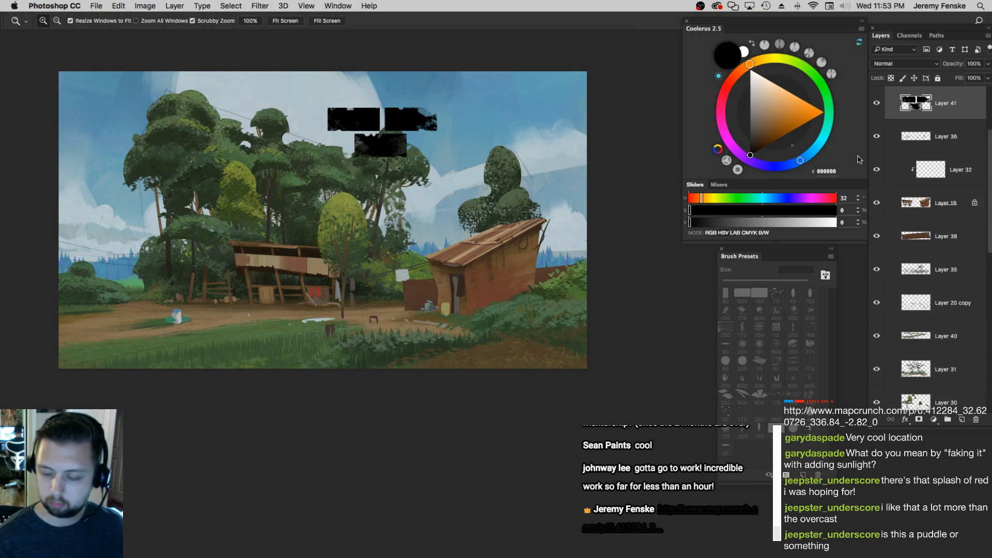
pyautogui.click(119, 5)
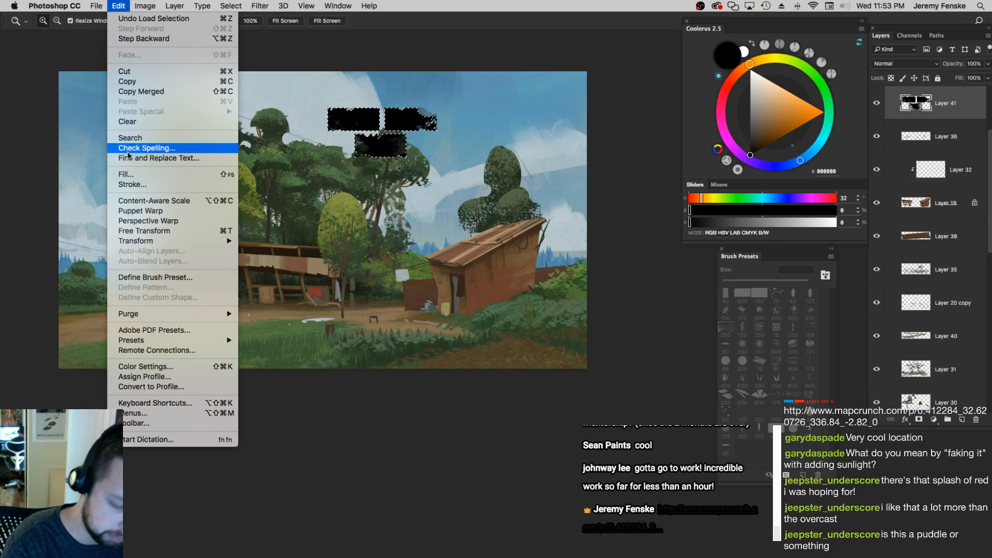
pyautogui.click(155, 278)
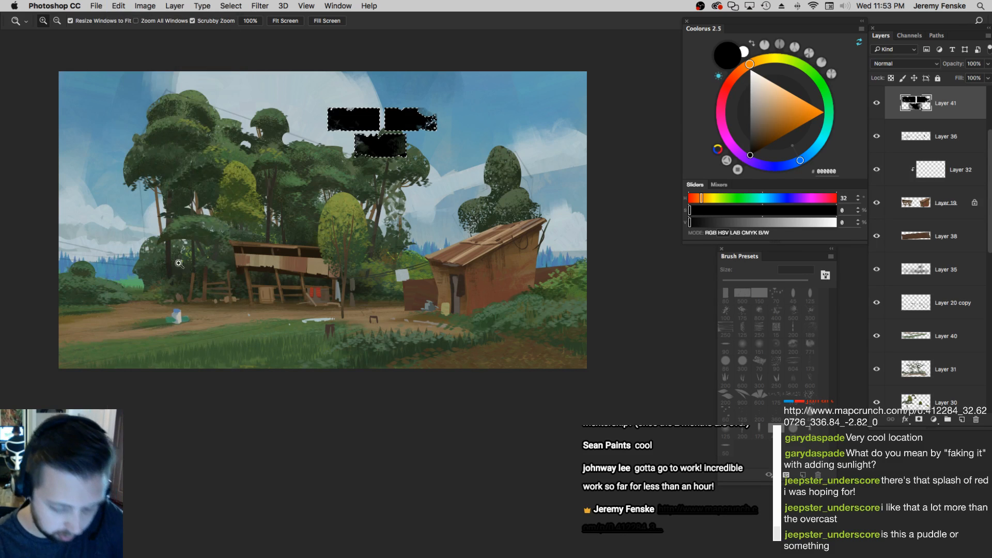
pyautogui.click(613, 299)
pyautogui.hotkey('ctrl', 'd')
# Test the new brick brush at 600 to 700 px, undo the stroke and clear the bricks from Layer 41
pyautogui.press('b')
pyautogui.press('[')
pyautogui.press('[')
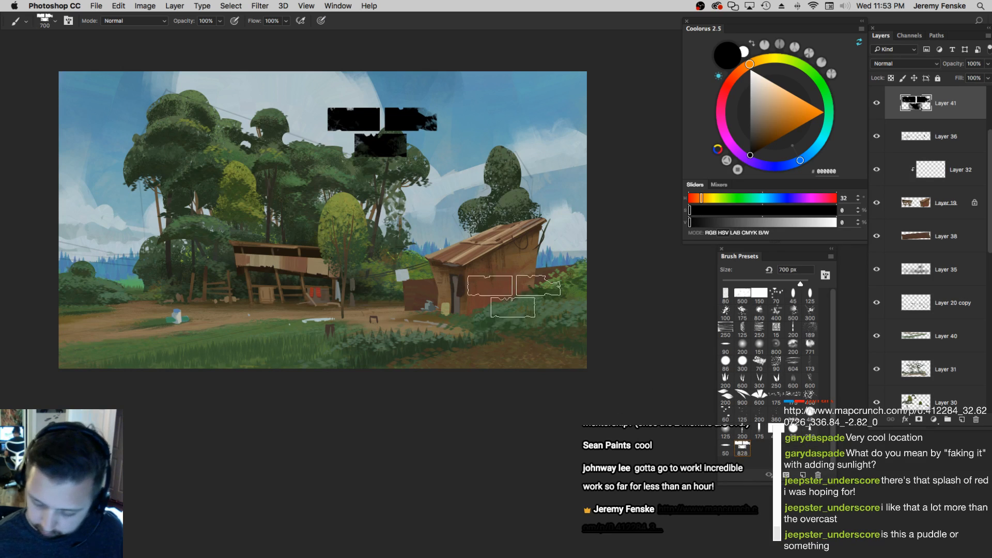
pyautogui.moveTo(467, 217); pyautogui.dragTo(196, 261)
pyautogui.press('[')
pyautogui.hotkey('ctrl', 'z')
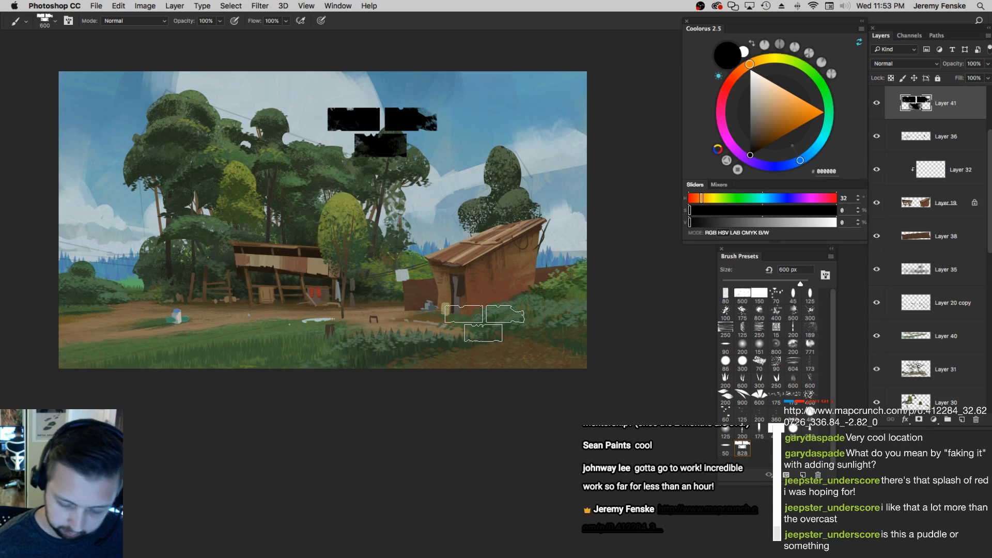
pyautogui.press('super+z')
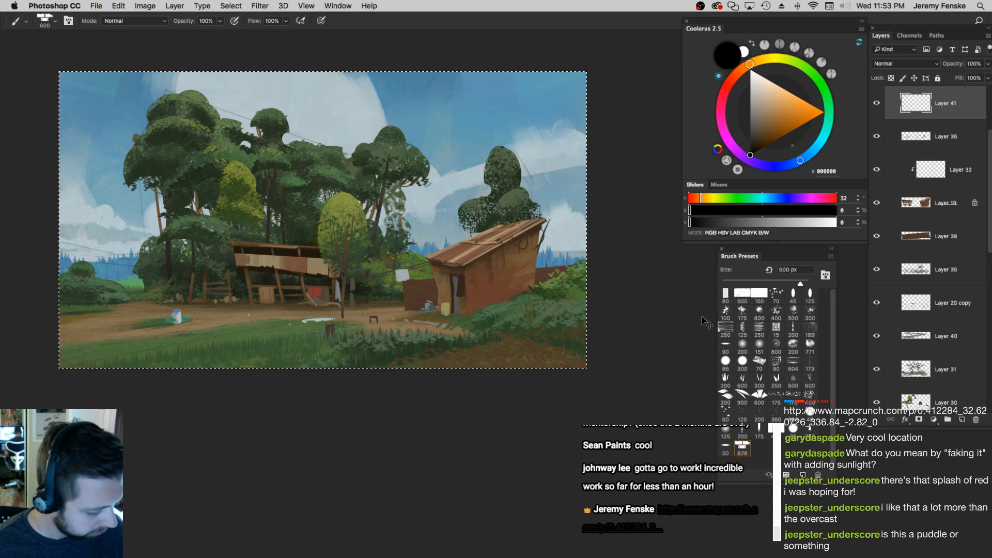
# Set the brick brush's tip spacing to 216% in the brush settings
pyautogui.press('F5')
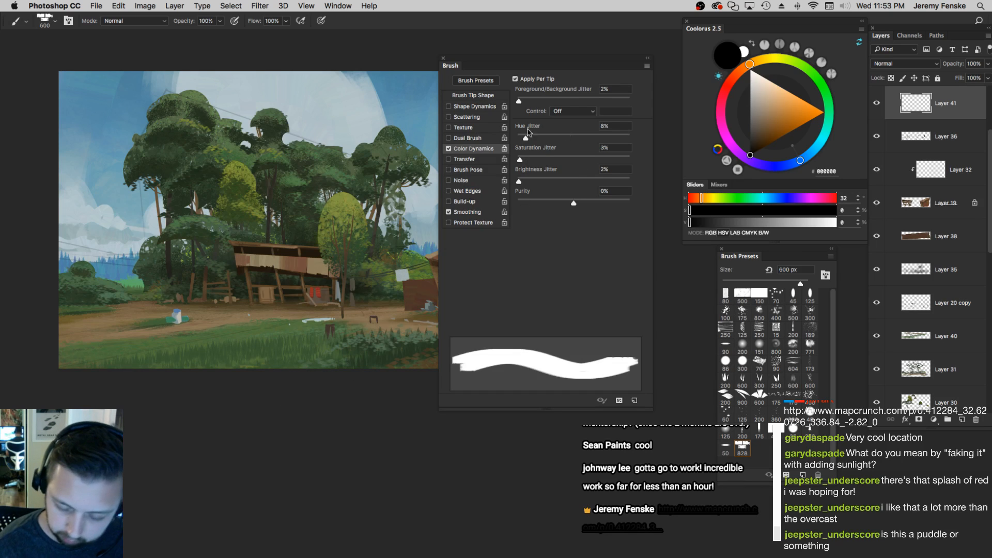
pyautogui.click(473, 95)
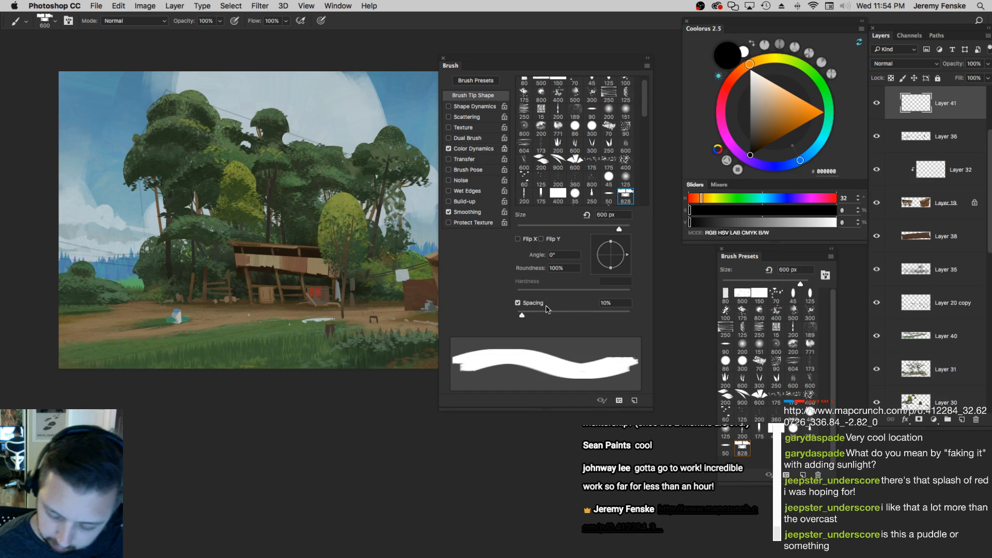
pyautogui.click(603, 315)
# Try the spaced brick brush over the trees at 505 px and undo the test strokes
pyautogui.moveTo(357, 157)
pyautogui.mouseDown()
pyautogui.moveTo(232, 175)
pyautogui.moveTo(194, 212)
pyautogui.mouseUp()
pyautogui.press('super+z')
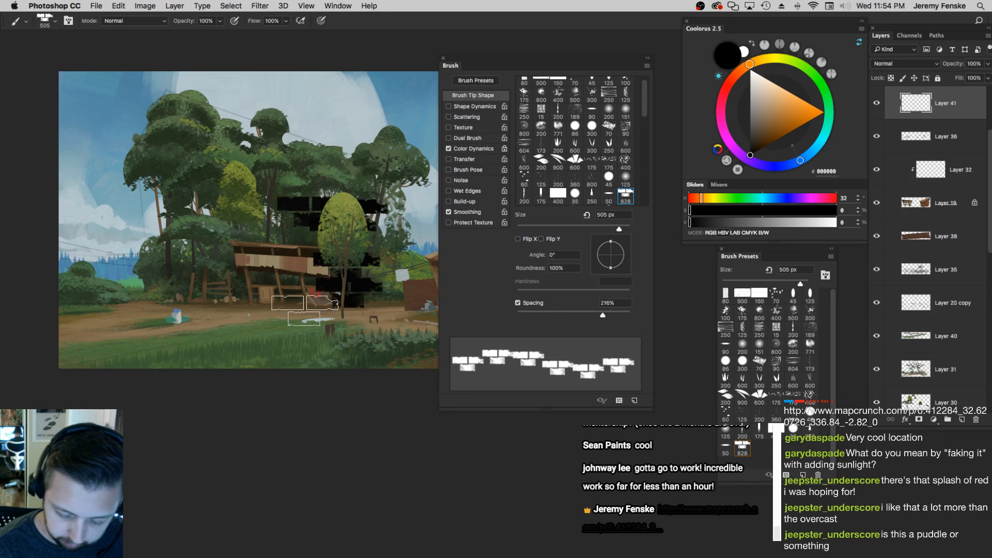
pyautogui.moveTo(338, 126)
pyautogui.mouseDown()
pyautogui.moveTo(256, 163)
pyautogui.moveTo(450, 170)
pyautogui.mouseUp()
pyautogui.press('super+z')
pyautogui.press('super+z')
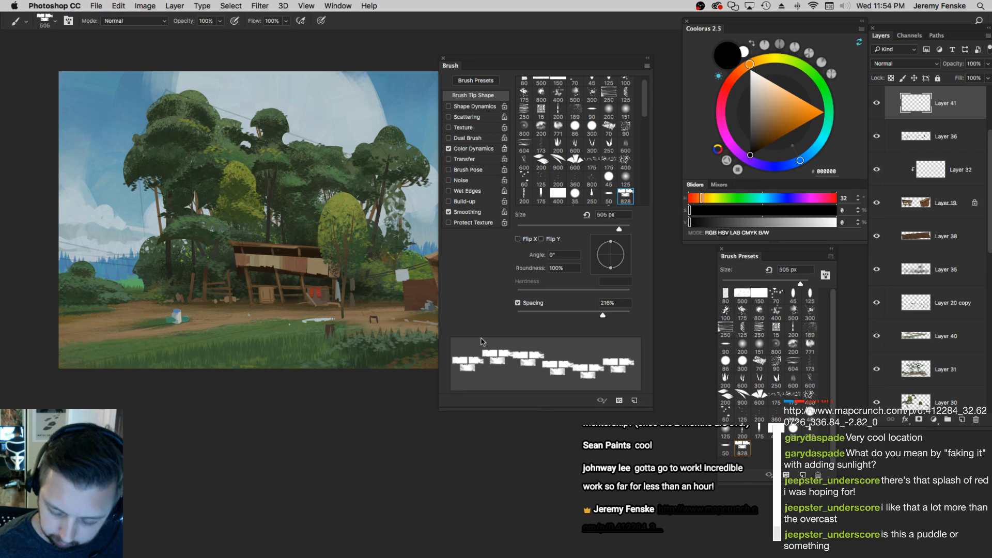
# Enable Shape Dynamics for the brick brush with Flip Y Jitter
pyautogui.click(475, 107)
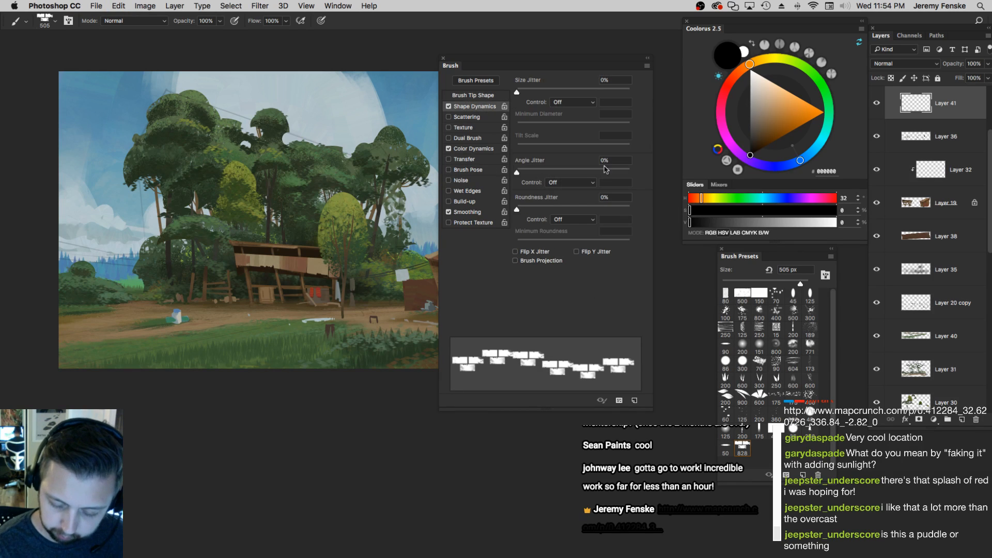
pyautogui.click(576, 252)
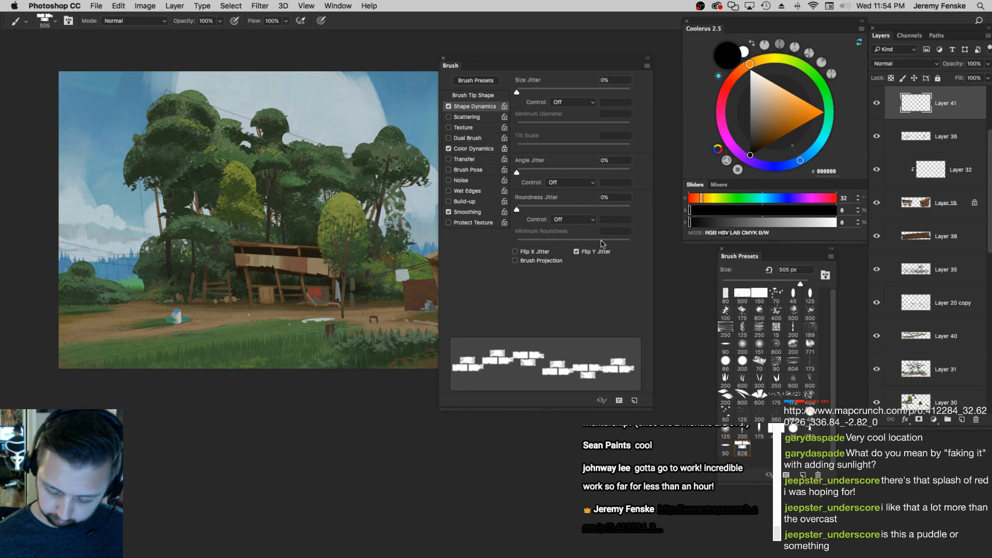
# Try the flip-jittered brick brush in strokes across the trees and undo each test stroke
pyautogui.moveTo(367, 167); pyautogui.dragTo(114, 180)
pyautogui.press('super+z')
pyautogui.moveTo(403, 106); pyautogui.dragTo(124, 108)
pyautogui.press('super+z')
pyautogui.moveTo(372, 113); pyautogui.dragTo(135, 116)
pyautogui.press('super+z')
# Set the brick brush's size jitter to 9% and its tip spacing to 157%
pyautogui.moveTo(522, 92); pyautogui.dragTo(527, 92)
pyautogui.moveTo(518, 173); pyautogui.dragTo(515, 174)
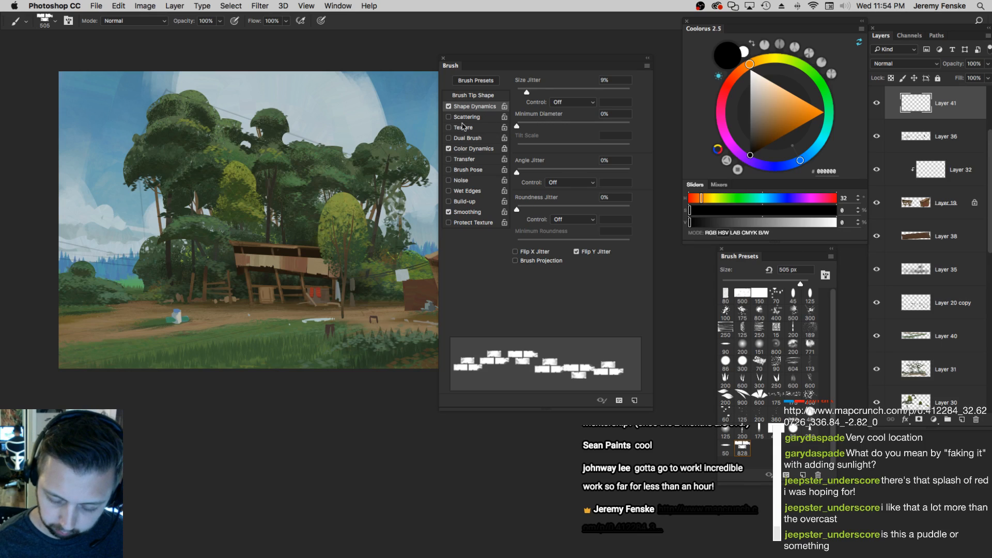
pyautogui.click(476, 96)
pyautogui.moveTo(603, 315); pyautogui.dragTo(592, 321)
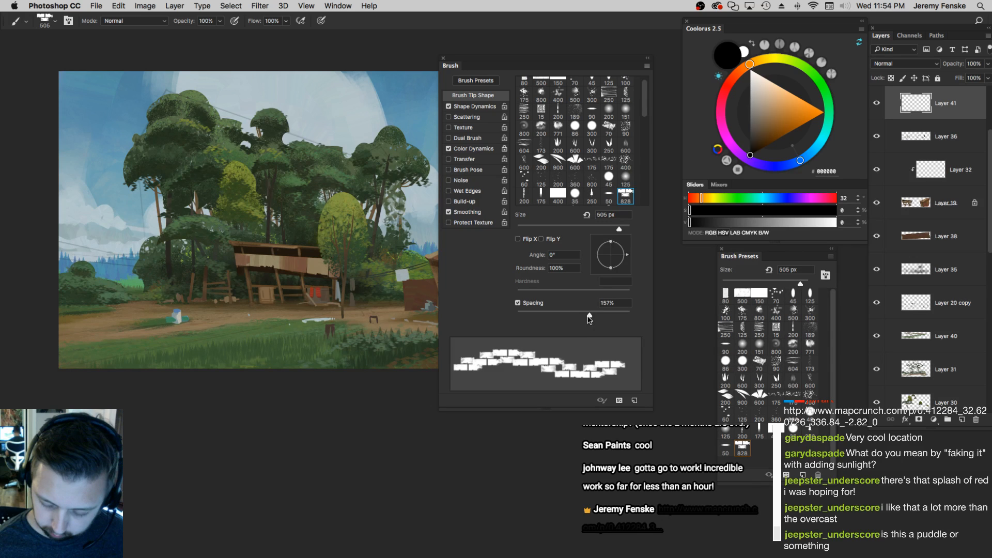
# Try the tighter brick spacing over the trees and undo both test strokes
pyautogui.moveTo(271, 142)
pyautogui.mouseDown()
pyautogui.moveTo(365, 168)
pyautogui.moveTo(233, 212)
pyautogui.mouseUp()
pyautogui.press('super+z')
pyautogui.moveTo(395, 125); pyautogui.dragTo(189, 144)
pyautogui.press('super+z')
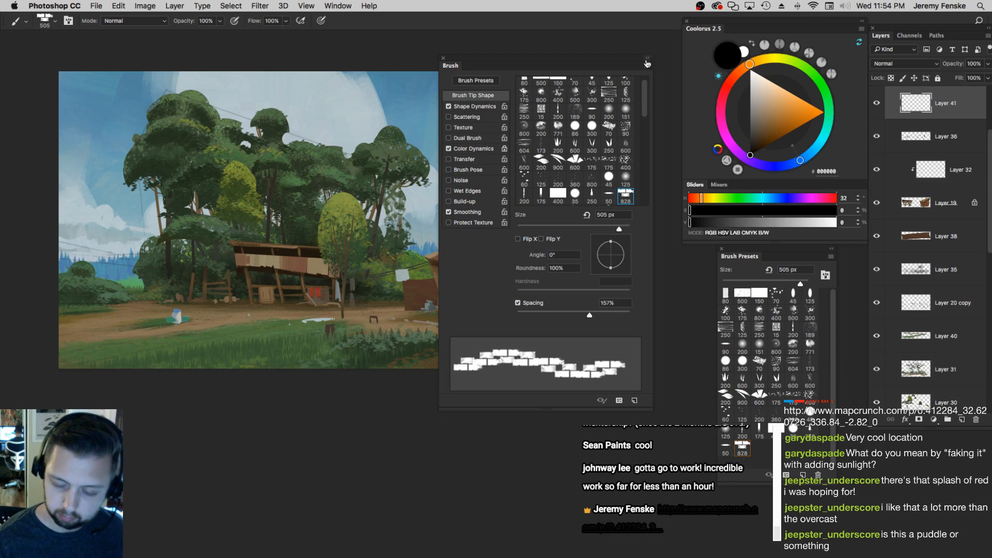
# Close the brush settings, reduce the brick brush to 150 px and sample the dark brown beneath the hut's roof edge
pyautogui.click(444, 59)
pyautogui.scroll(10, 413, 282)
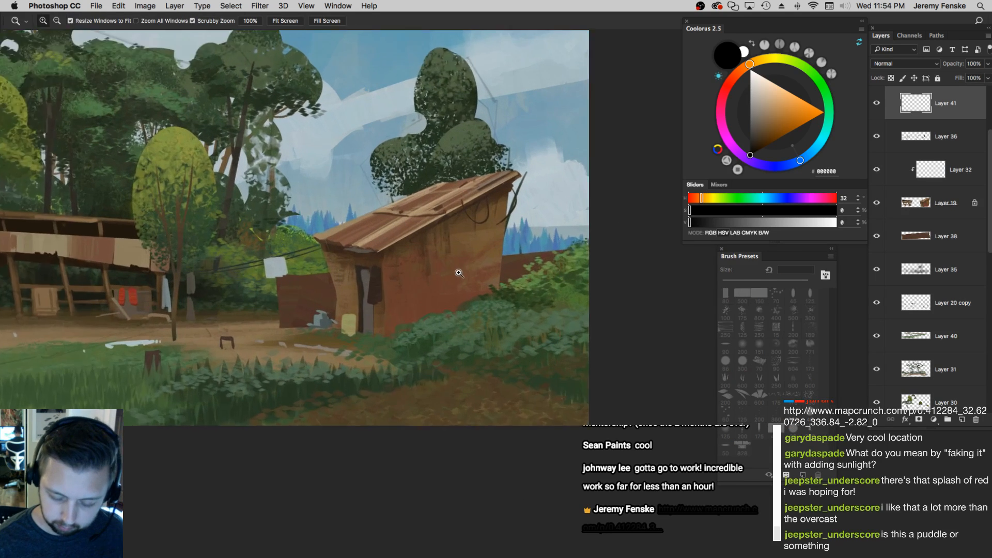
pyautogui.press('[')
pyautogui.press('[')
pyautogui.press('[')
pyautogui.press('[')
pyautogui.press('[')
pyautogui.press('[')
pyautogui.press('[')
pyautogui.press('[')
pyautogui.press('[')
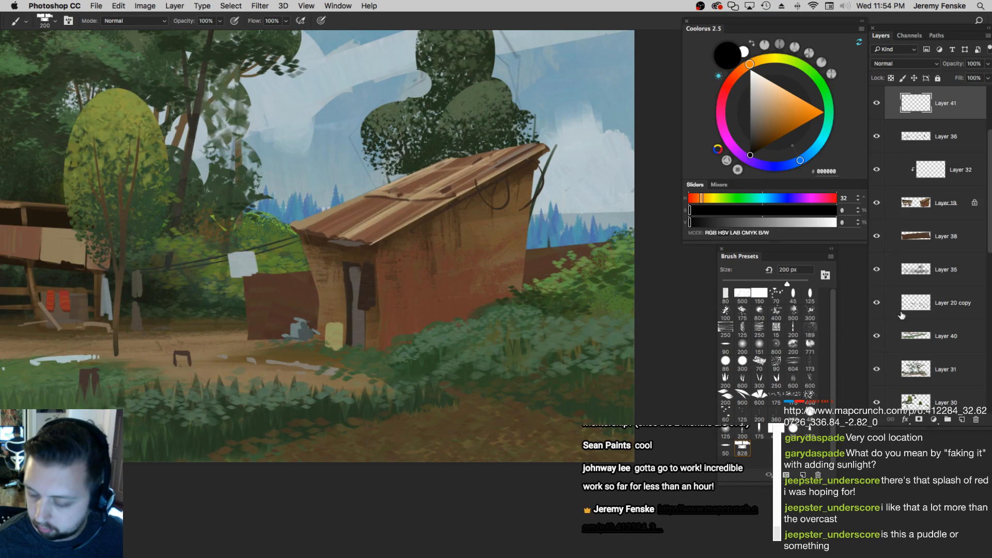
pyautogui.press('[')
pyautogui.keyDown('alt'); pyautogui.click(392, 244); pyautogui.keyUp('alt')
pyautogui.press('[')
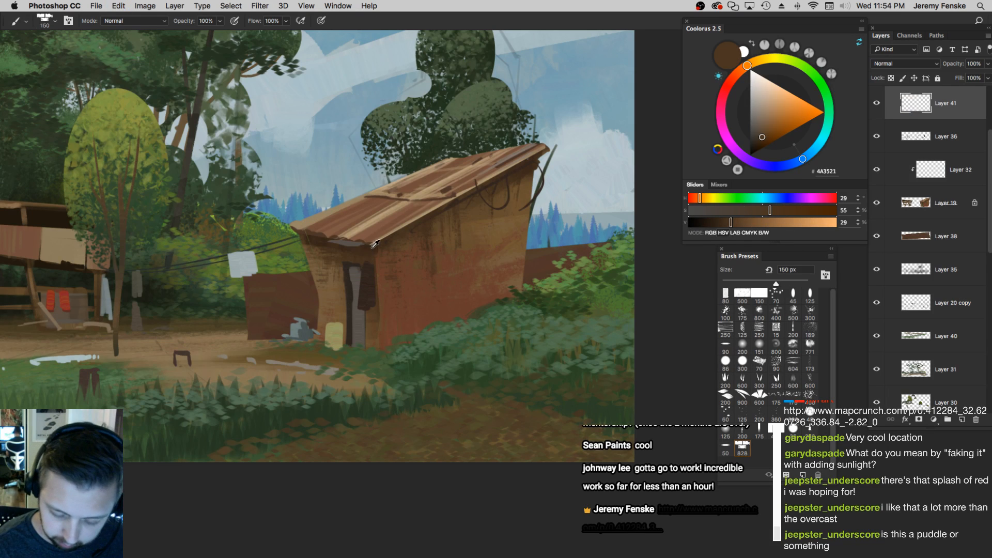
pyautogui.keyDown('alt'); pyautogui.click(376, 244); pyautogui.keyUp('alt')
# Turn off Color Dynamics for the brick brush
pyautogui.press('F5')
pyautogui.click(469, 149)
pyautogui.press('F5')
pyautogui.press('F5')
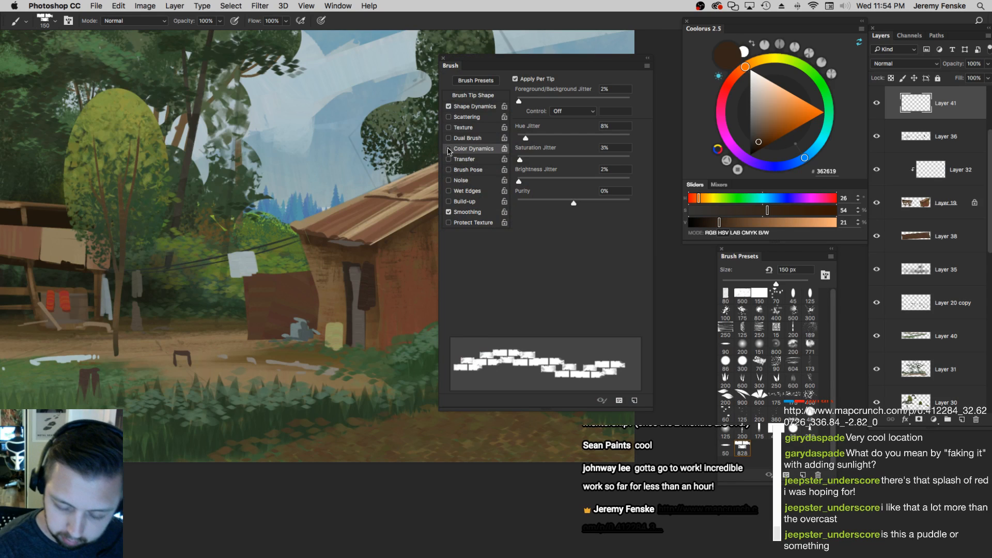
pyautogui.click(448, 149)
pyautogui.press('F5')
# Paint rows of dark brown bricks across the hut's walls on Layer 41 at 175 px
pyautogui.moveTo(392, 252); pyautogui.dragTo(490, 248)
pyautogui.press('super+z')
pyautogui.press(']')
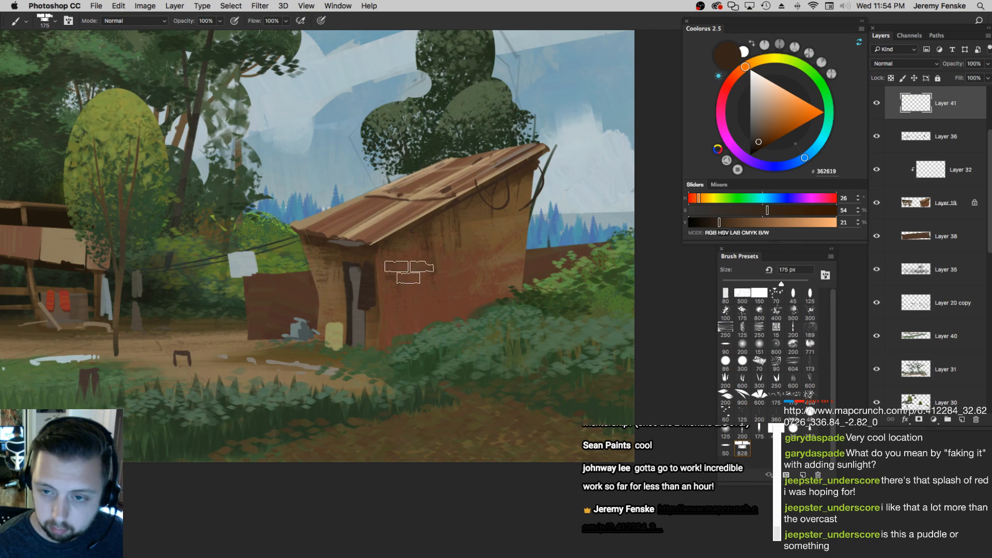
pyautogui.click(337, 262)
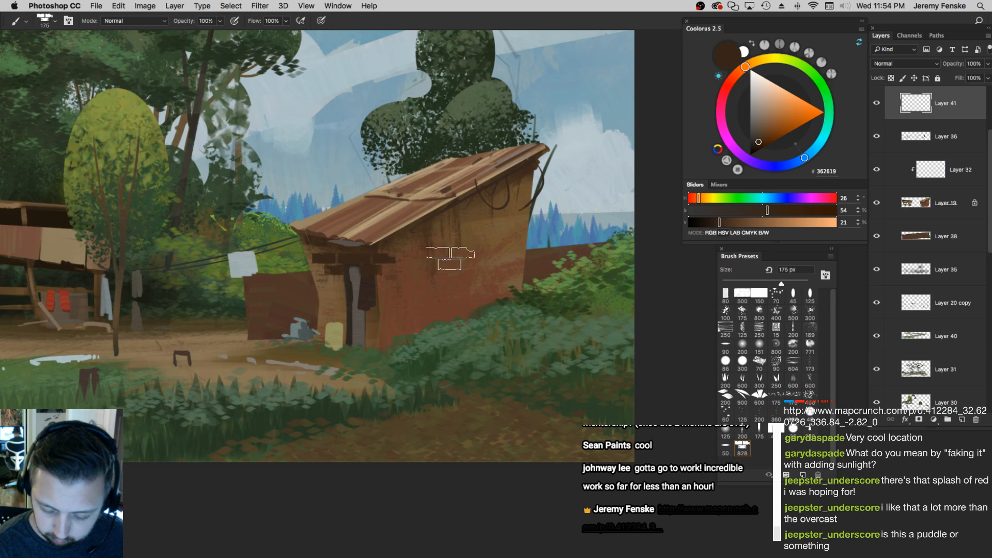
pyautogui.moveTo(394, 260); pyautogui.dragTo(546, 266)
pyautogui.moveTo(326, 286); pyautogui.dragTo(541, 291)
pyautogui.moveTo(313, 305); pyautogui.dragTo(567, 311)
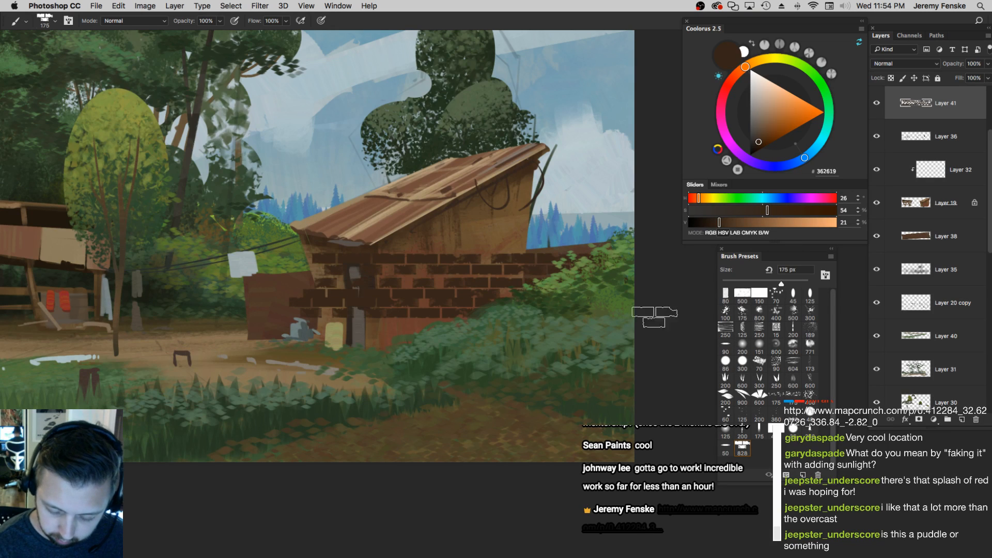
# Extend the brick pattern upward with more aligned rows over the roof and sky, undoing the misaligned ones
pyautogui.moveTo(321, 242); pyautogui.dragTo(626, 243)
pyautogui.moveTo(309, 221); pyautogui.dragTo(657, 226)
pyautogui.press('super+z')
pyautogui.moveTo(309, 210); pyautogui.dragTo(692, 217)
pyautogui.press('super+z')
pyautogui.moveTo(295, 213); pyautogui.dragTo(677, 217)
pyautogui.moveTo(309, 196); pyautogui.dragTo(667, 199)
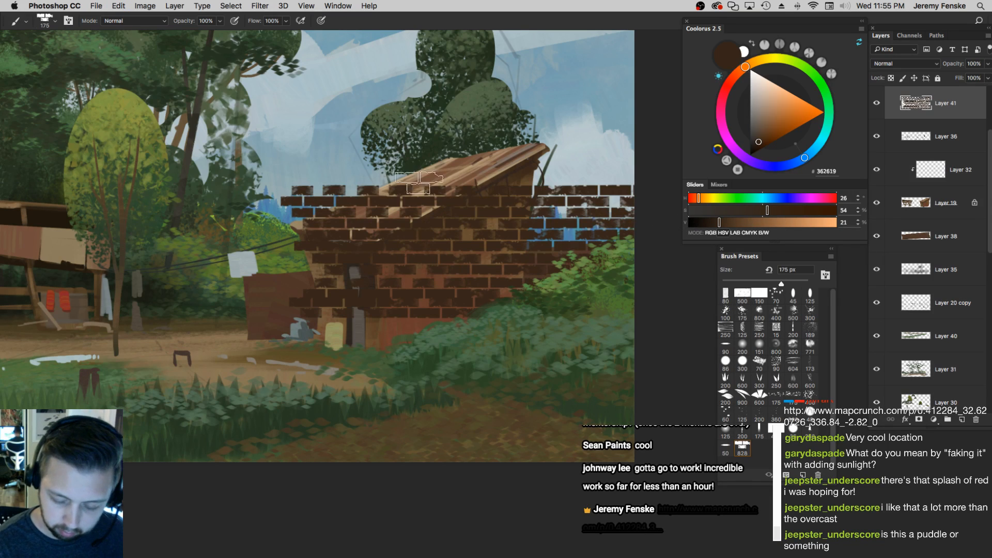
pyautogui.moveTo(294, 170)
pyautogui.mouseDown()
pyautogui.moveTo(667, 173)
pyautogui.moveTo(613, 172)
pyautogui.moveTo(532, 209)
pyautogui.mouseUp()
# Scale and distort the painted brick pattern to fit the hut's long side wall
pyautogui.press('super+t')
pyautogui.moveTo(521, 254); pyautogui.dragTo(492, 318)
pyautogui.moveTo(500, 271); pyautogui.dragTo(500, 262)
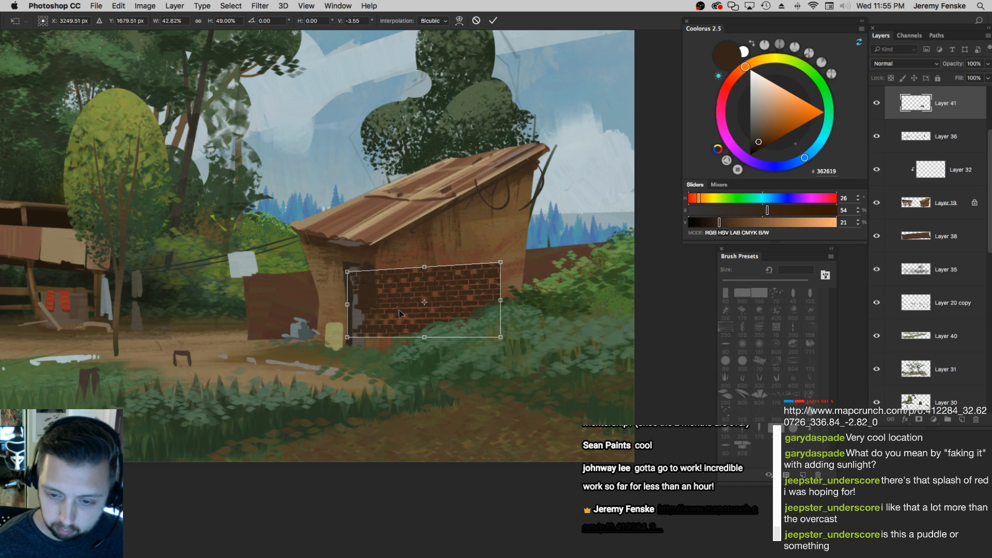
pyautogui.moveTo(479, 306); pyautogui.dragTo(485, 286)
pyautogui.moveTo(354, 252); pyautogui.dragTo(354, 241)
pyautogui.moveTo(506, 246); pyautogui.dragTo(510, 253)
pyautogui.moveTo(513, 323); pyautogui.dragTo(517, 322)
pyautogui.moveTo(509, 239); pyautogui.dragTo(517, 239)
pyautogui.moveTo(517, 322); pyautogui.dragTo(520, 323)
pyautogui.moveTo(520, 282); pyautogui.dragTo(527, 282)
pyautogui.press('Return')
# Move Layer 41 below Layer 36 into the clipped group and erase the bricks spilling past the wall's corner by the door
pyautogui.moveTo(945, 104); pyautogui.dragTo(944, 155)
pyautogui.press('e')
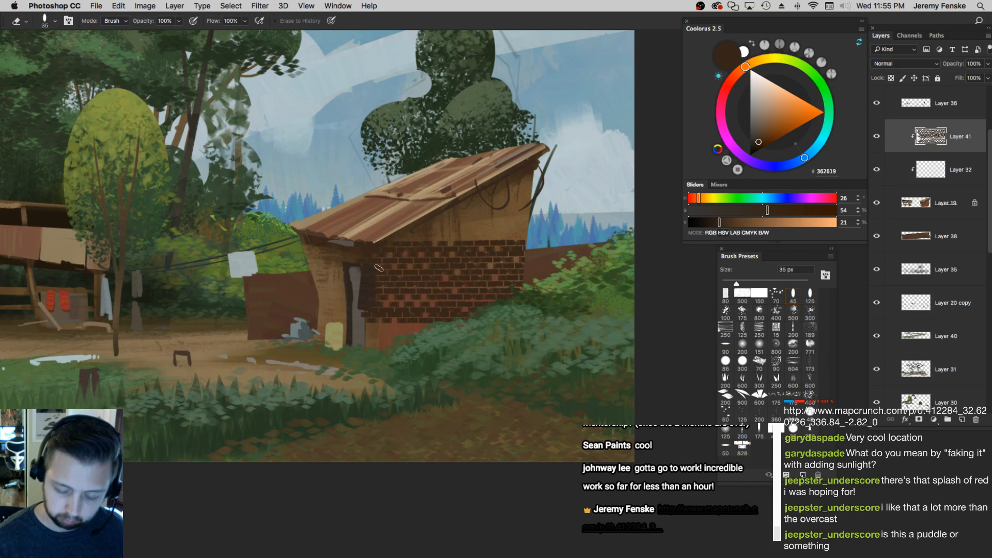
pyautogui.press(']')
pyautogui.moveTo(357, 228); pyautogui.dragTo(360, 320)
pyautogui.moveTo(357, 245)
pyautogui.mouseDown()
pyautogui.moveTo(364, 347)
pyautogui.moveTo(374, 323)
pyautogui.mouseUp()
pyautogui.press(']')
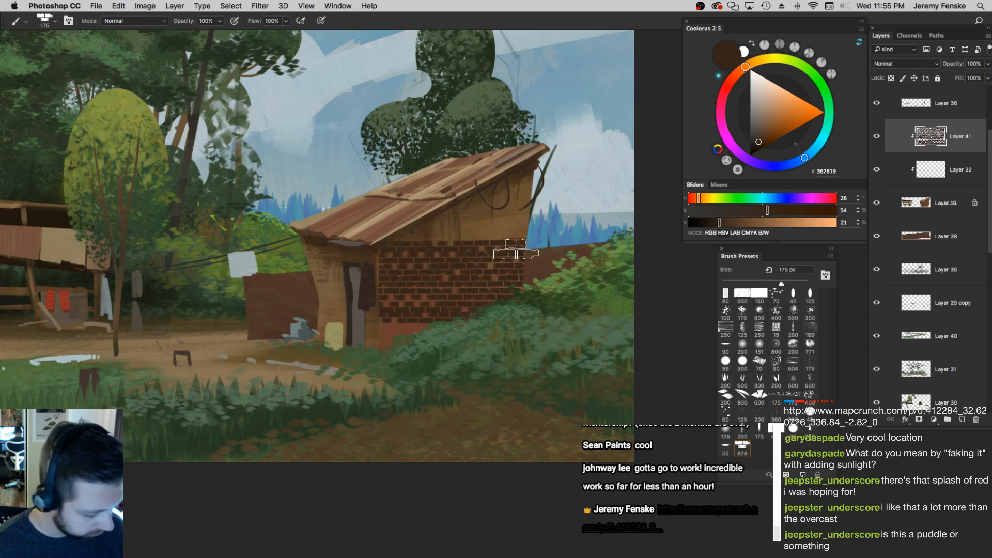
# Duplicate the side-wall bricks and place the copy over the hut's front wall
pyautogui.press('v')
pyautogui.moveTo(453, 267); pyautogui.dragTo(397, 270)
pyautogui.press('super+j')
# Narrow and distort the duplicated bricks to match the perspective of the hut's front wall
pyautogui.press('super+t')
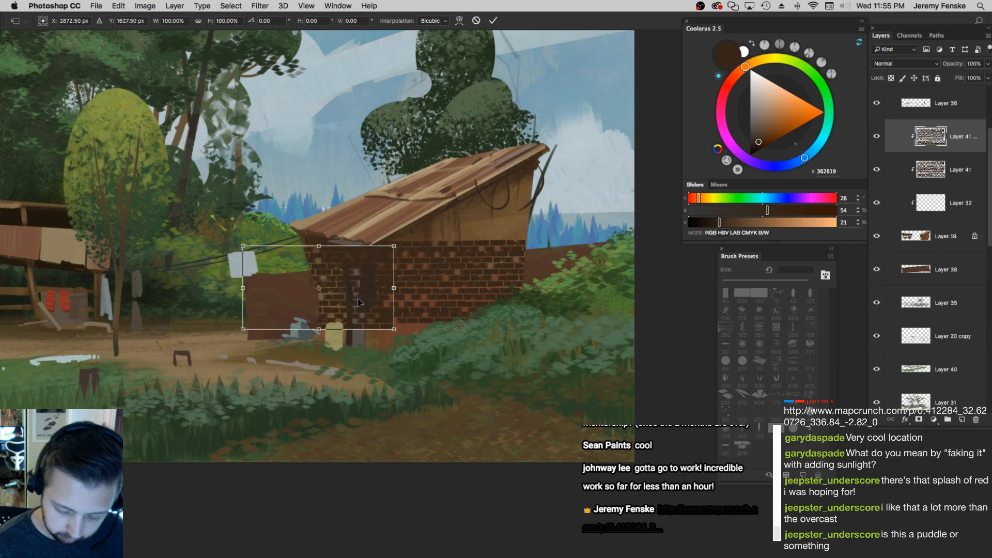
pyautogui.moveTo(243, 288); pyautogui.dragTo(308, 281)
pyautogui.moveTo(394, 329); pyautogui.dragTo(384, 355)
pyautogui.moveTo(393, 246); pyautogui.dragTo(383, 247)
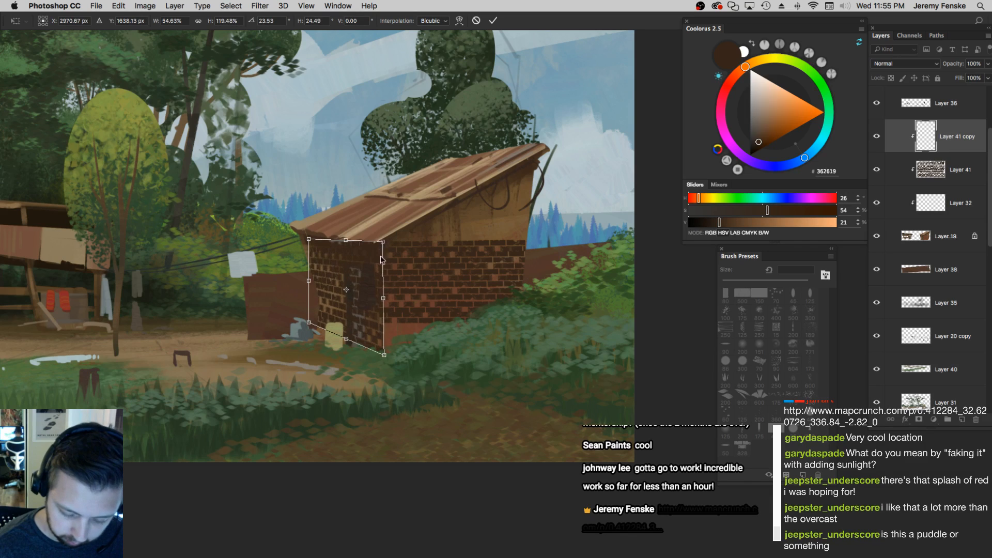
pyautogui.moveTo(384, 357); pyautogui.dragTo(382, 351)
pyautogui.moveTo(308, 322); pyautogui.dragTo(314, 317)
pyautogui.moveTo(308, 239); pyautogui.dragTo(305, 241)
pyautogui.moveTo(313, 320); pyautogui.dragTo(315, 315)
pyautogui.moveTo(384, 352)
pyautogui.mouseDown()
pyautogui.moveTo(380, 339)
pyautogui.moveTo(378, 355)
pyautogui.mouseUp()
pyautogui.moveTo(313, 314); pyautogui.dragTo(312, 312)
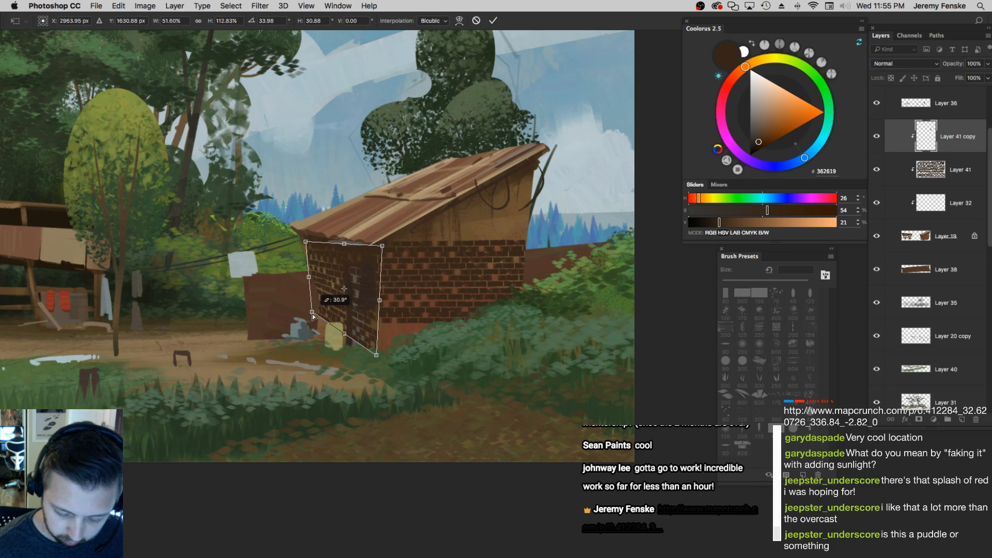
pyautogui.moveTo(306, 241); pyautogui.dragTo(302, 239)
pyautogui.press('Return')
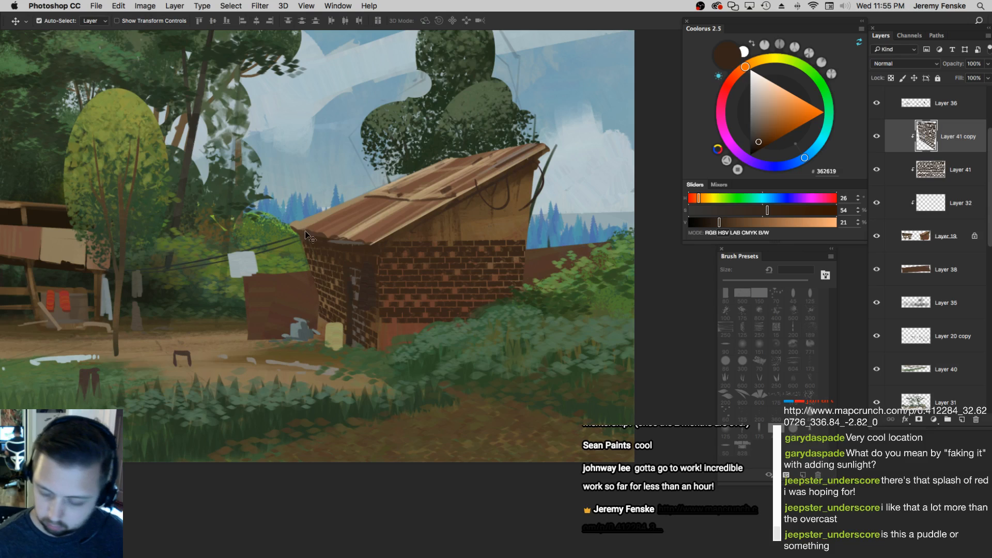
# Brighten the front-wall bricks on Layer 41 copy with Levels, setting the white input level to 249
pyautogui.press('super+e')
pyautogui.press('super+z')
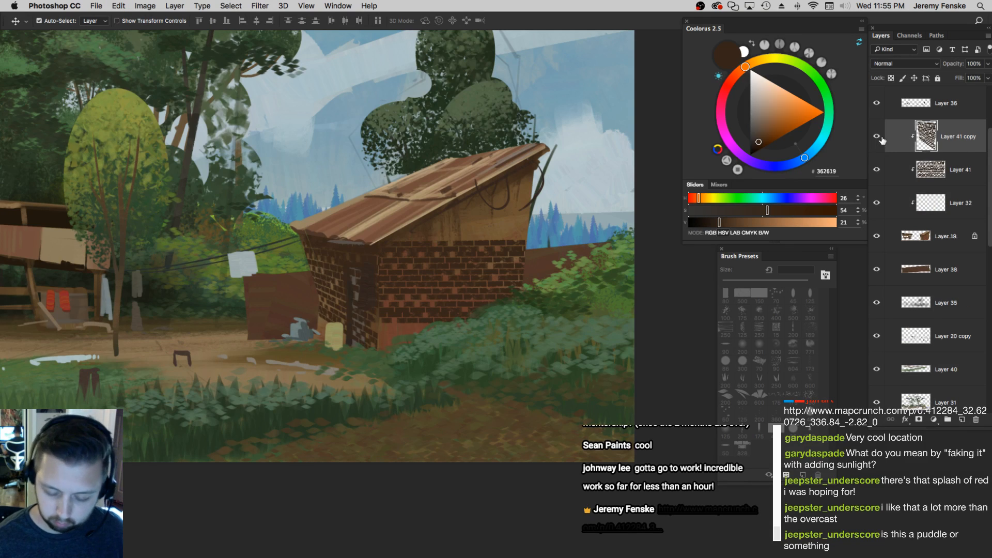
pyautogui.press('super+l')
pyautogui.moveTo(859, 293); pyautogui.dragTo(856, 290)
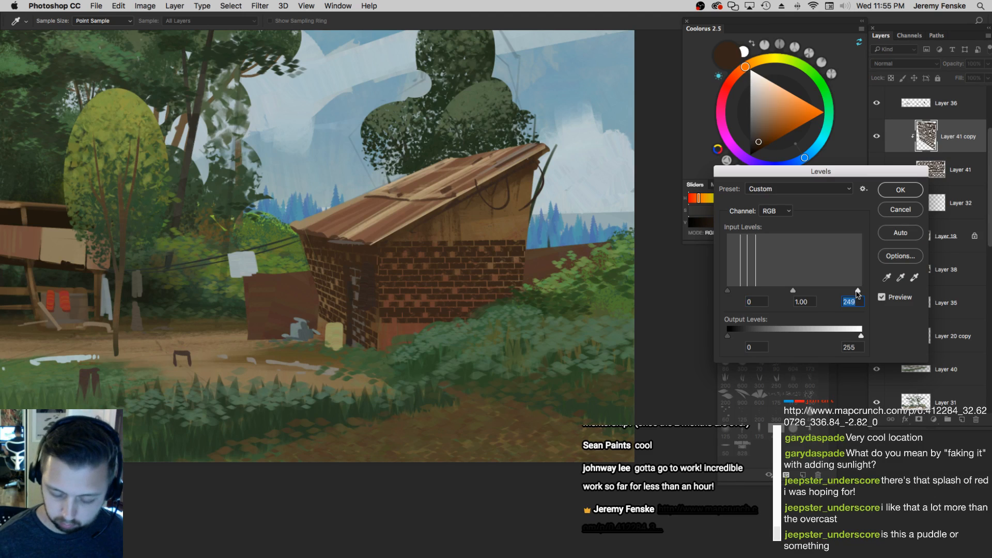
pyautogui.press('Return')
pyautogui.press('super+l')
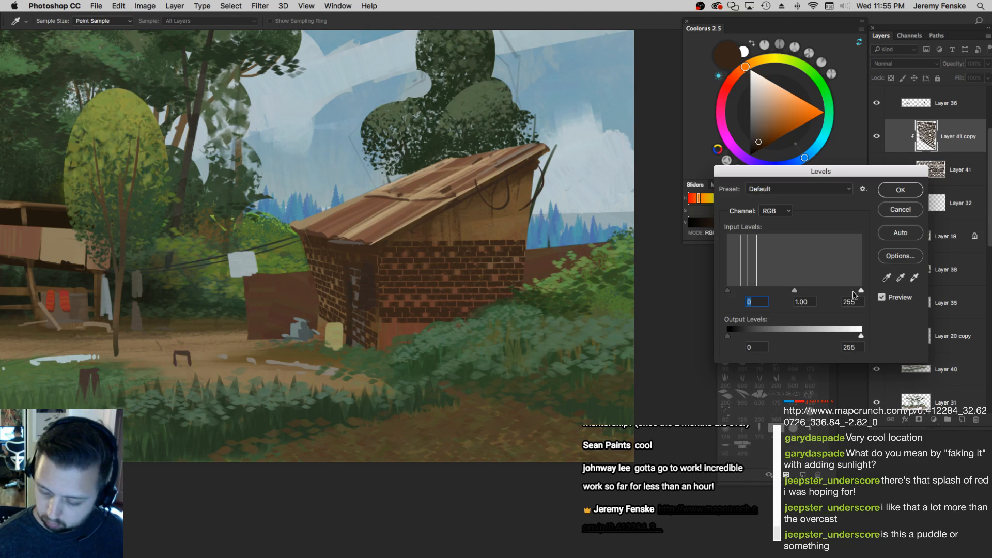
pyautogui.press('Return')
# Darken the side-wall bricks on Layer 41 with Levels, setting the midtone input to 0.93
pyautogui.click(955, 178)
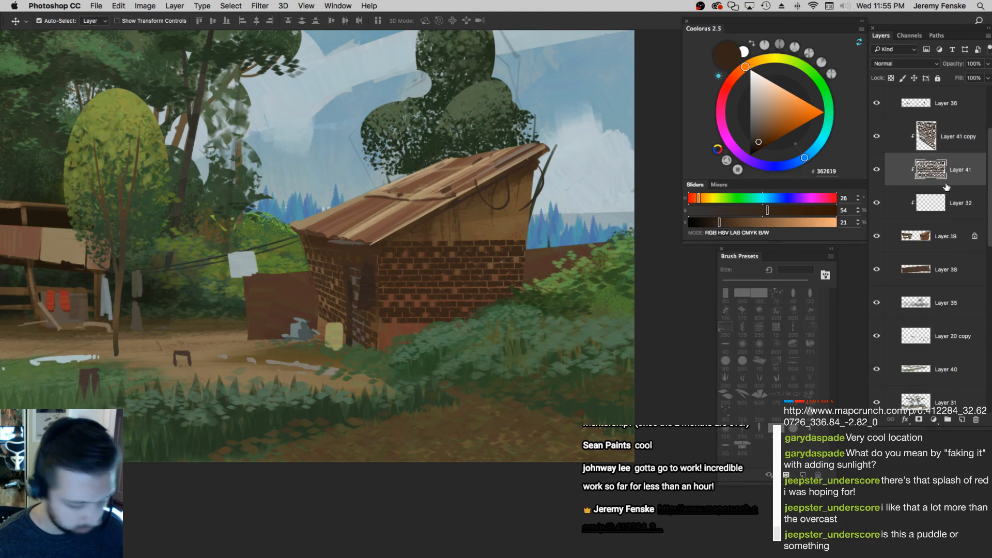
pyautogui.press('super+l')
pyautogui.moveTo(788, 291); pyautogui.dragTo(796, 293)
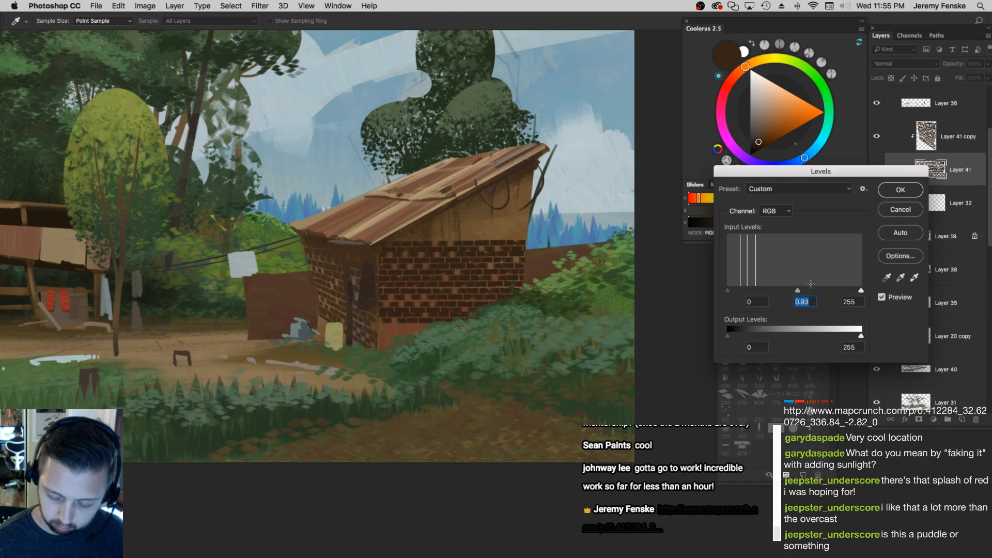
pyautogui.press('Return')
# Clone the bricks on Layer 41 up to the roofline and down to the base of the side wall at 125 px
pyautogui.press('x')
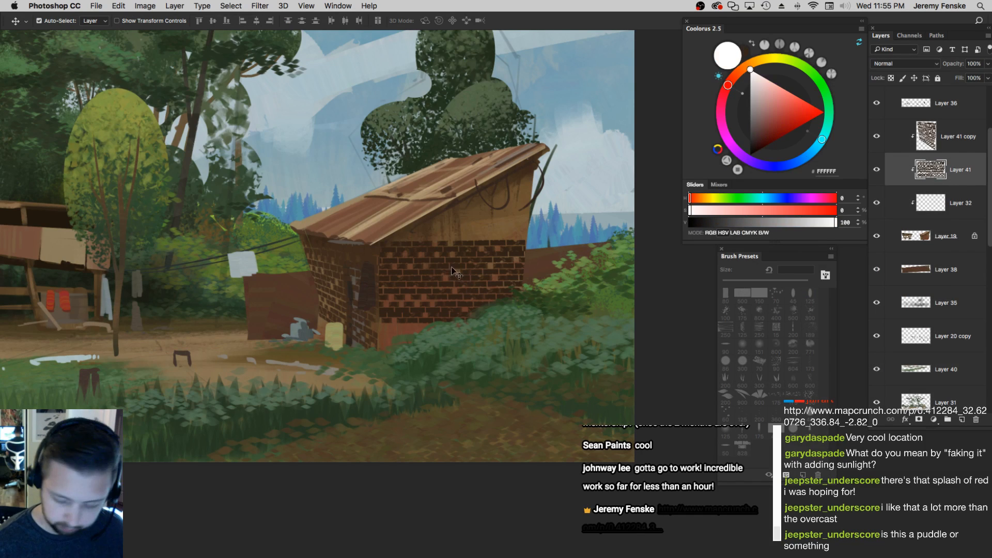
pyautogui.press('s')
pyautogui.moveTo(458, 234)
pyautogui.mouseDown()
pyautogui.moveTo(389, 233)
pyautogui.moveTo(538, 209)
pyautogui.moveTo(550, 175)
pyautogui.moveTo(489, 247)
pyautogui.mouseUp()
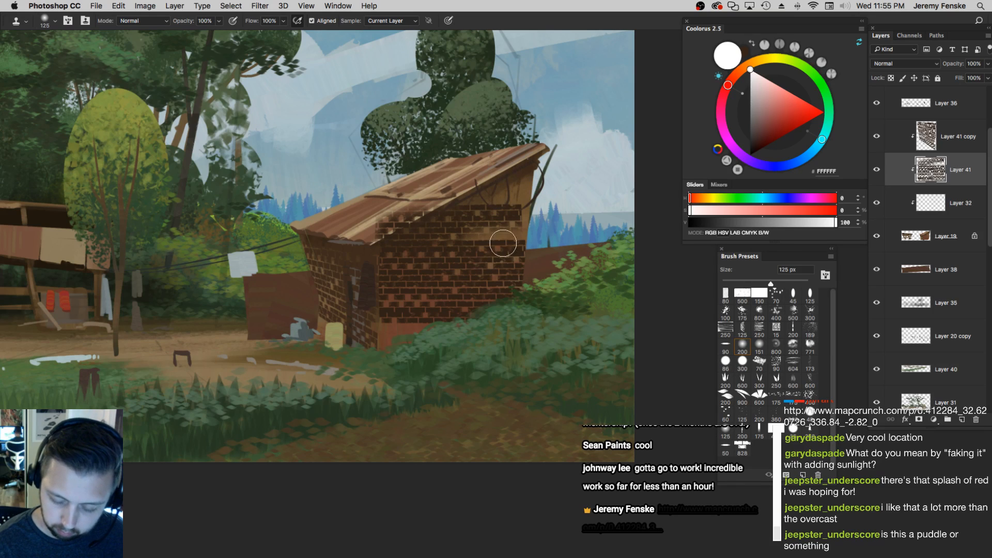
pyautogui.press('super+z')
pyautogui.moveTo(474, 248)
pyautogui.mouseDown()
pyautogui.moveTo(416, 230)
pyautogui.moveTo(554, 231)
pyautogui.moveTo(457, 219)
pyautogui.moveTo(486, 186)
pyautogui.moveTo(527, 216)
pyautogui.moveTo(513, 180)
pyautogui.moveTo(528, 177)
pyautogui.moveTo(518, 197)
pyautogui.mouseUp()
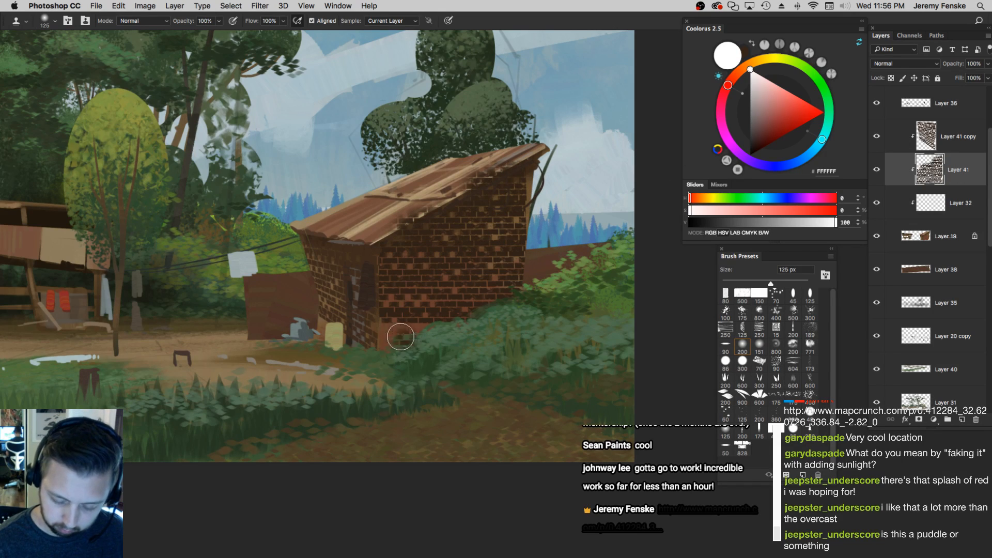
pyautogui.moveTo(393, 336)
pyautogui.mouseDown()
pyautogui.moveTo(385, 336)
pyautogui.moveTo(398, 337)
pyautogui.mouseUp()
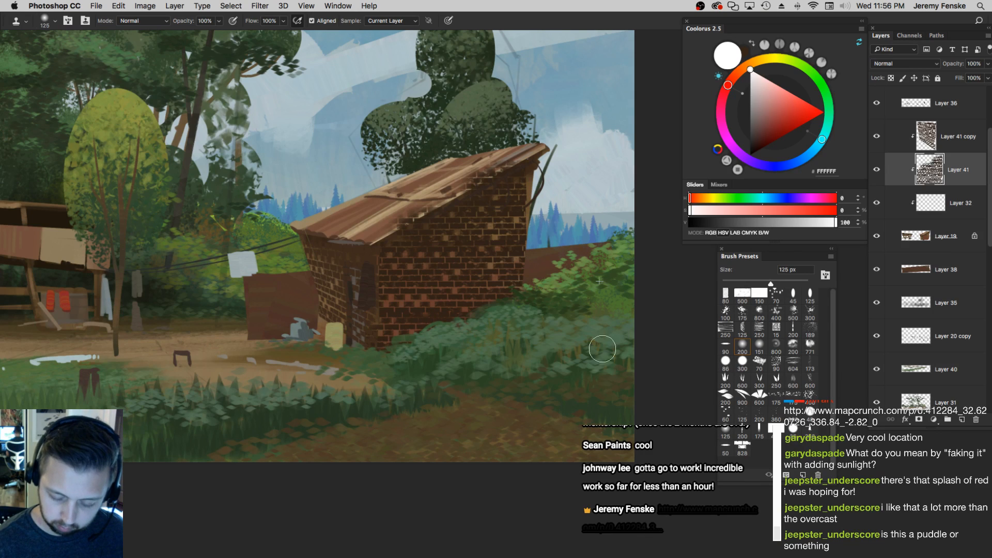
# Merge Layer 41 copy into Layer 41 and erase the bricks overlapping the roof's lower edge
pyautogui.click(962, 147)
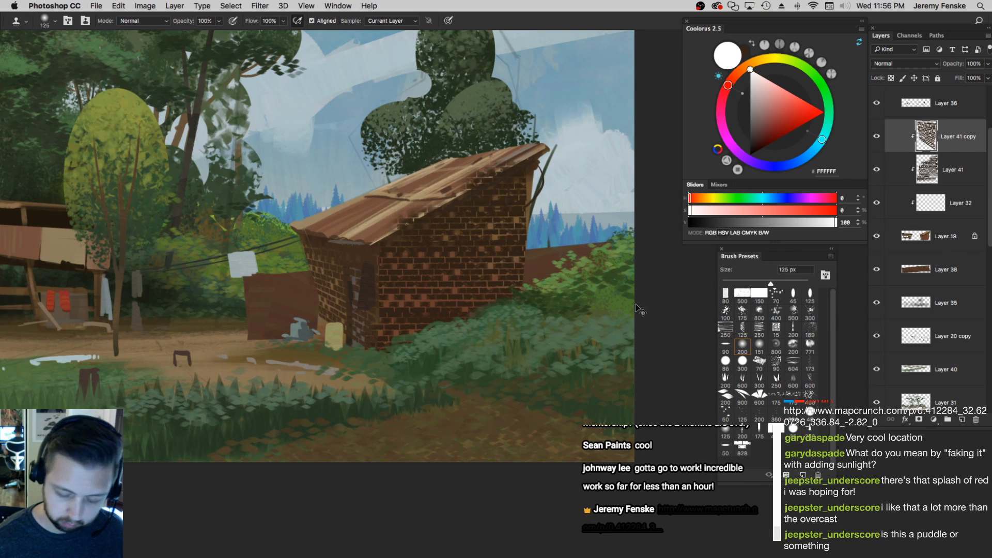
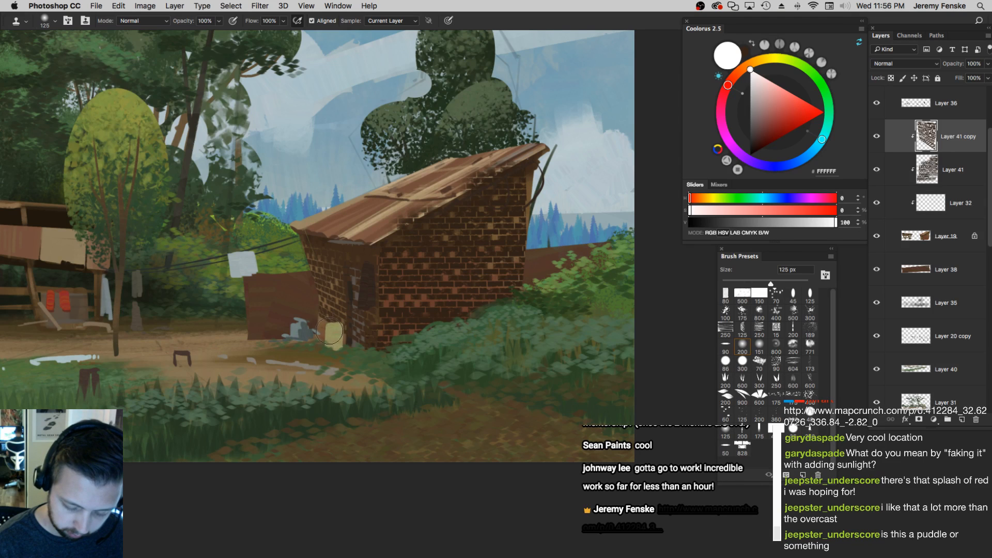
pyautogui.press('super+e')
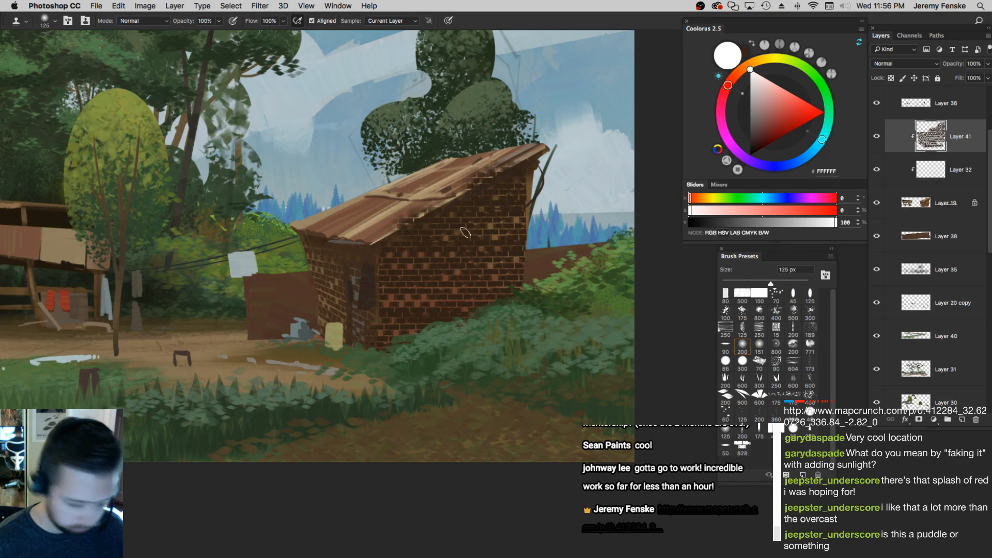
pyautogui.press('e')
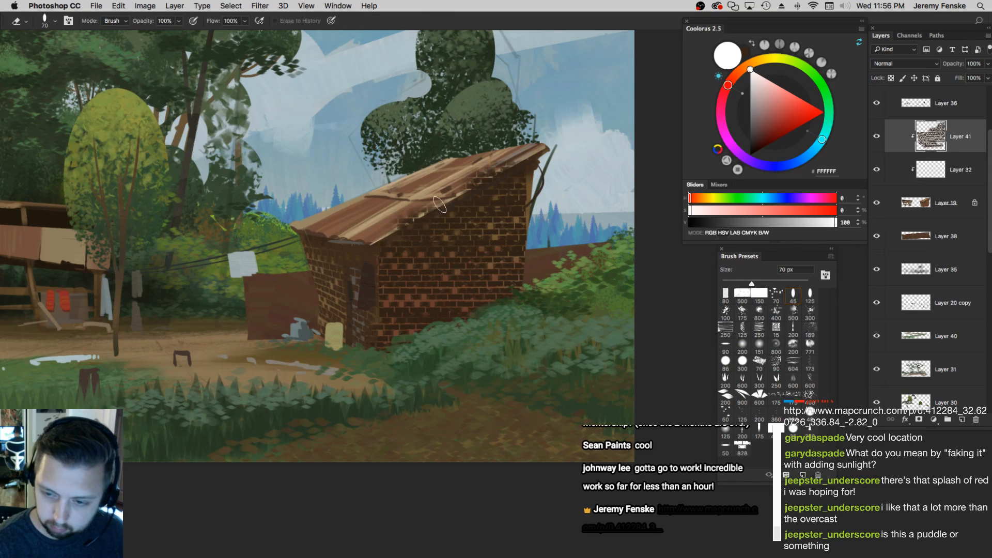
pyautogui.moveTo(523, 154); pyautogui.dragTo(453, 192)
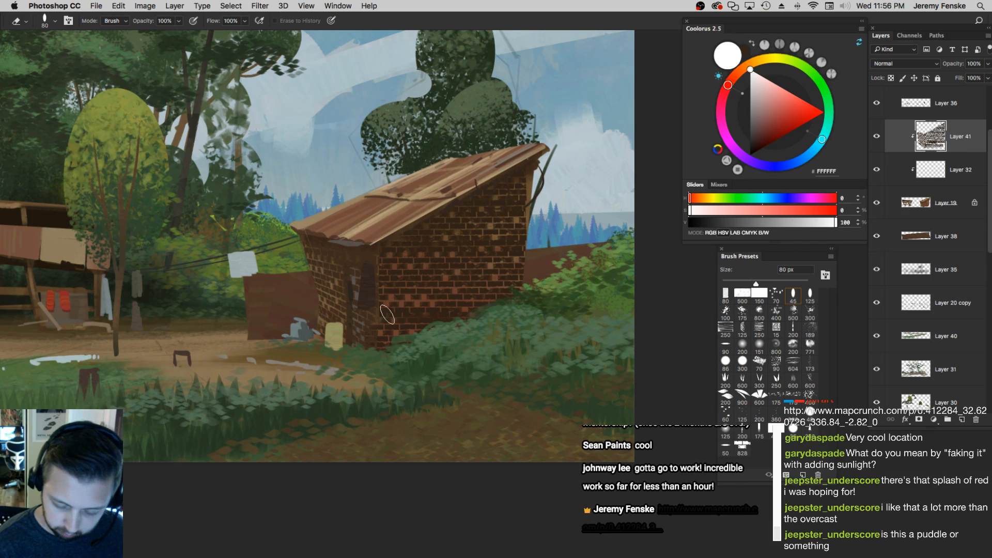
# Erase the bricks covering the hut's doorway with a 50 px eraser
pyautogui.moveTo(354, 289); pyautogui.dragTo(347, 362)
pyautogui.press('super+z')
pyautogui.press('[')
pyautogui.moveTo(355, 271); pyautogui.dragTo(354, 357)
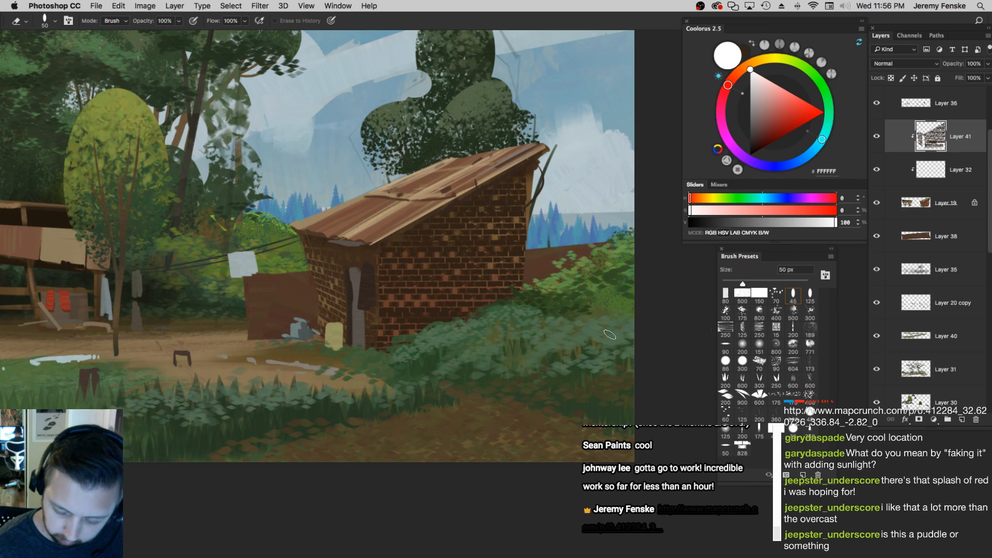
pyautogui.click(727, 293)
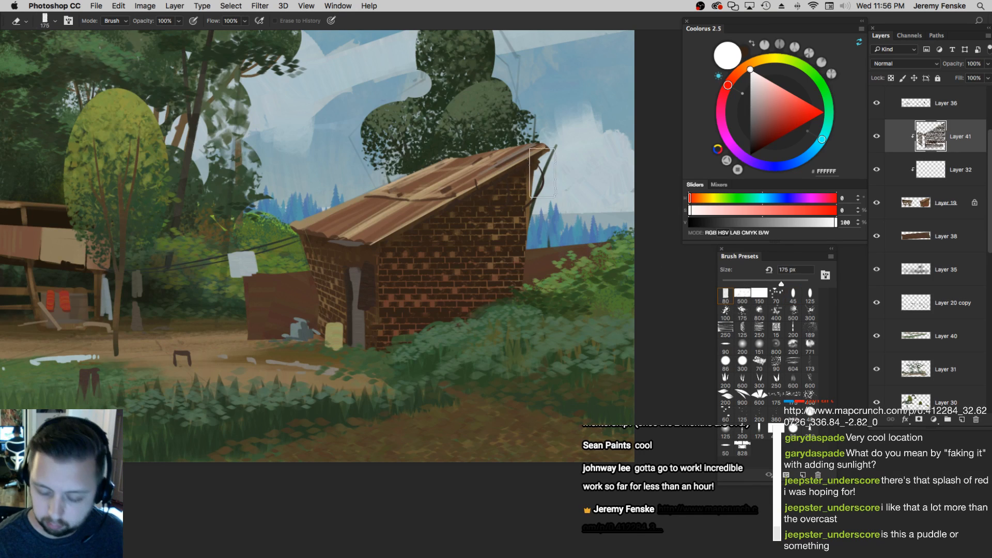
pyautogui.moveTo(509, 187); pyautogui.dragTo(488, 209)
pyautogui.press('super+z')
# Fade the bricks on the upper side wall using the square textured eraser at up to 300 px, undoing overly strong strokes
pyautogui.click(760, 293)
pyautogui.press(']')
pyautogui.press(']')
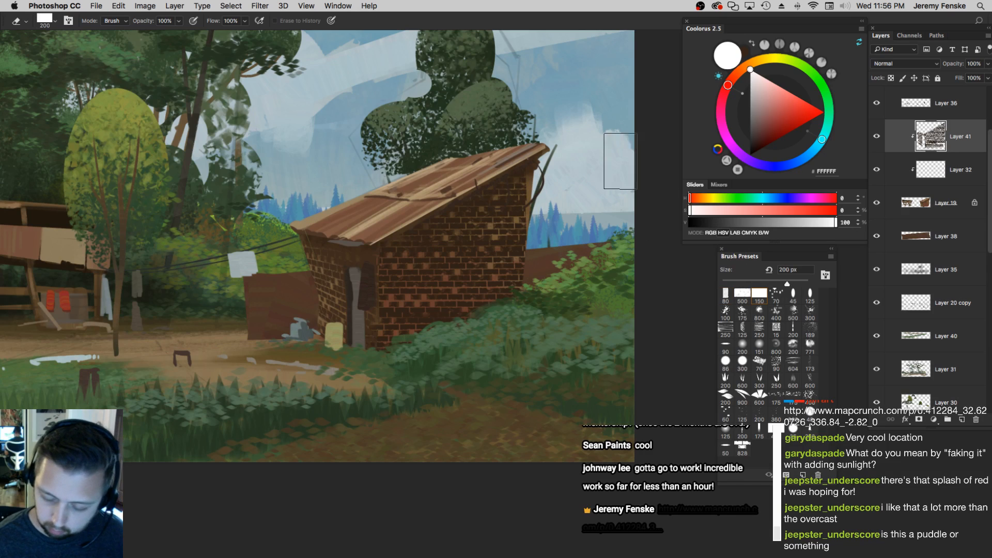
pyautogui.press('[')
pyautogui.moveTo(435, 190); pyautogui.dragTo(592, 201)
pyautogui.press(']')
pyautogui.moveTo(433, 233)
pyautogui.mouseDown()
pyautogui.moveTo(565, 227)
pyautogui.moveTo(380, 229)
pyautogui.moveTo(498, 220)
pyautogui.moveTo(480, 239)
pyautogui.mouseUp()
pyautogui.press(']')
pyautogui.press(']')
pyautogui.press('super+z')
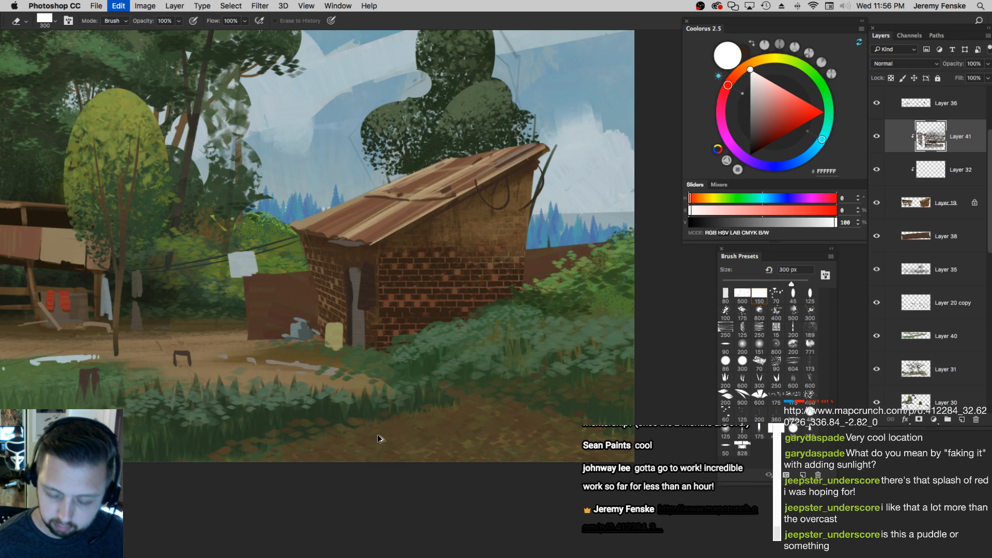
pyautogui.press('alt+super+z')
pyautogui.press('alt+super+z')
# Soften patches of brick on the upper and lower side wall with a 150 to 200 px eraser, undoing the last stroke
pyautogui.press('[')
pyautogui.press('[')
pyautogui.press('[')
pyautogui.press('[')
pyautogui.press('[')
pyautogui.press('[')
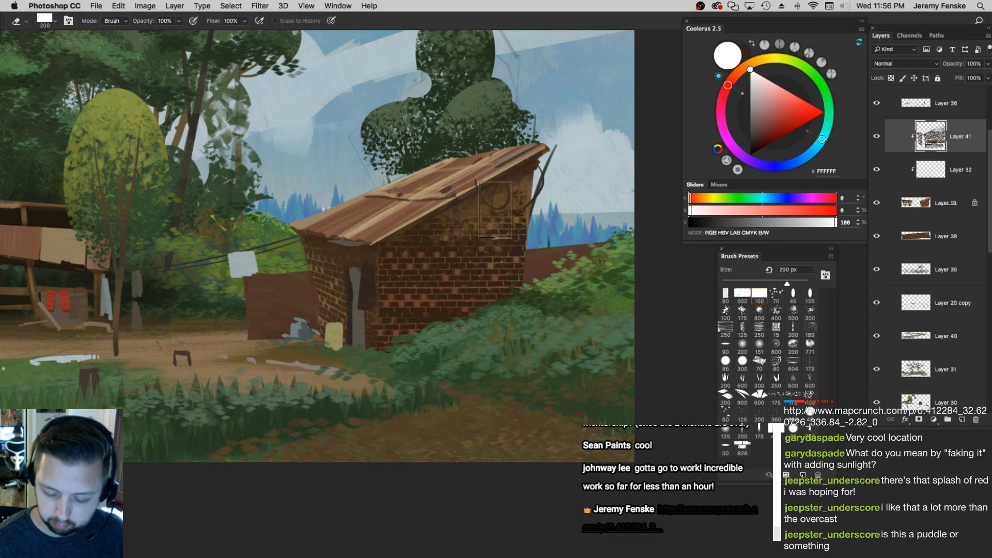
pyautogui.press('[')
pyautogui.press(']')
pyautogui.moveTo(413, 311); pyautogui.dragTo(445, 311)
pyautogui.press(']')
pyautogui.press('super+z')
pyautogui.press('[')
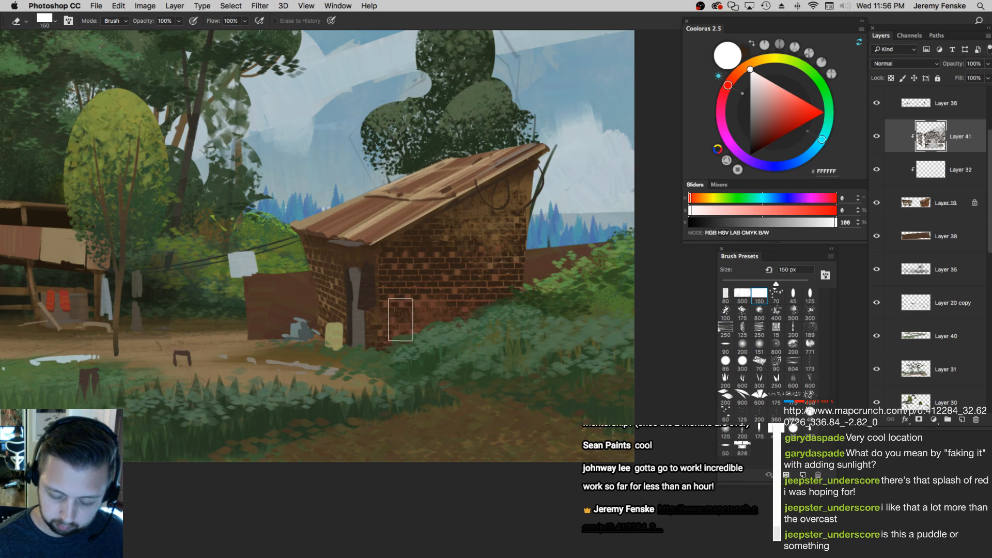
# Lock the brick layer's transparency and tint the side-wall bricks reddish brown 4A271B with the square textured brush at 200 px
pyautogui.press('b')
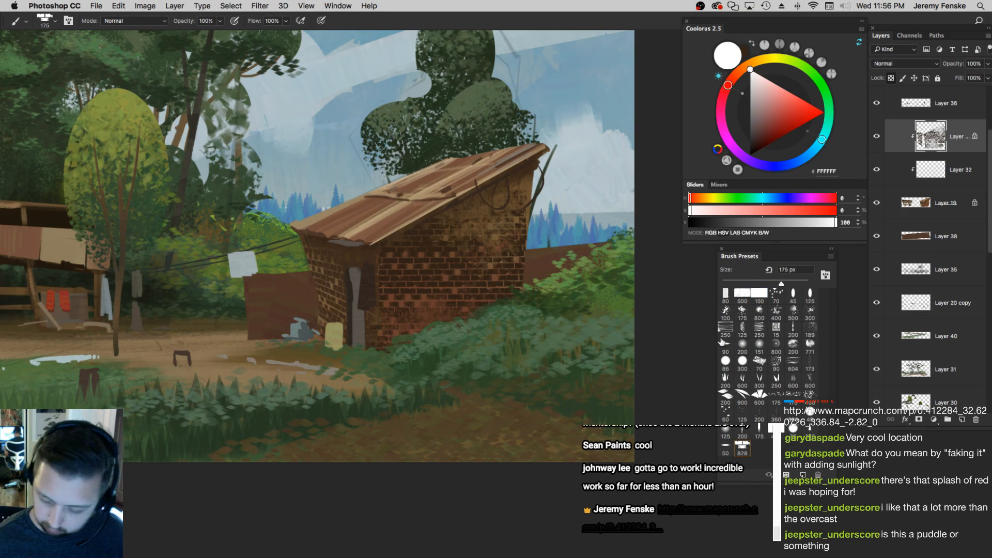
pyautogui.press(']')
pyautogui.keyDown('alt'); pyautogui.click(445, 260); pyautogui.keyUp('alt')
pyautogui.click(759, 294)
pyautogui.click(730, 222)
pyautogui.click(782, 210)
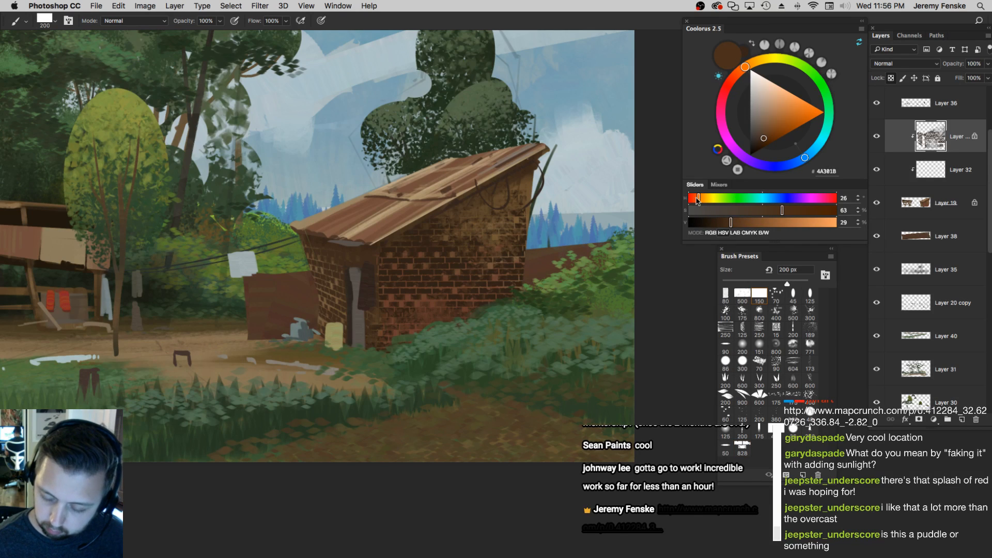
pyautogui.moveTo(697, 200); pyautogui.dragTo(694, 200)
pyautogui.press('[')
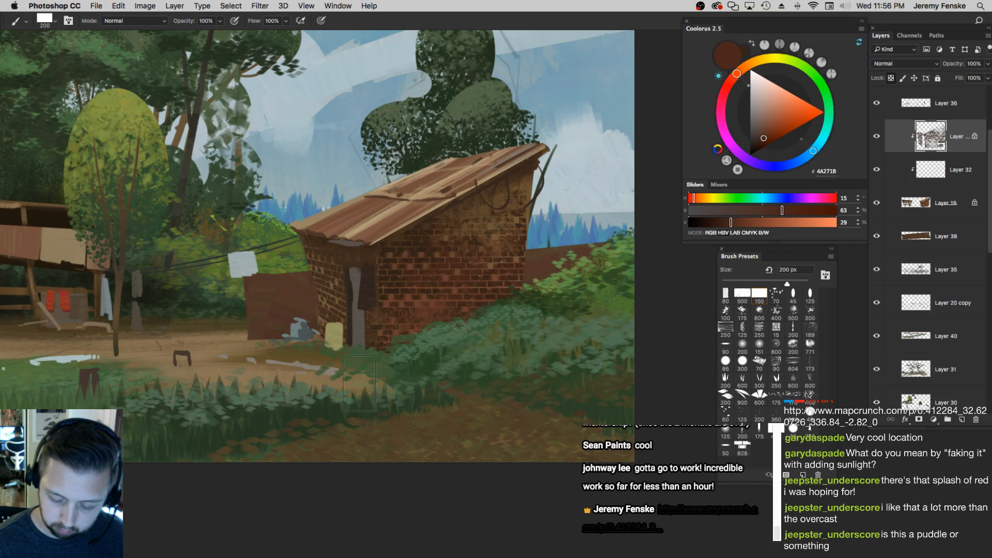
pyautogui.press('z')
pyautogui.moveTo(520, 251)
pyautogui.mouseDown()
pyautogui.moveTo(565, 253)
pyautogui.moveTo(500, 265)
pyautogui.mouseUp()
pyautogui.click(500, 266)
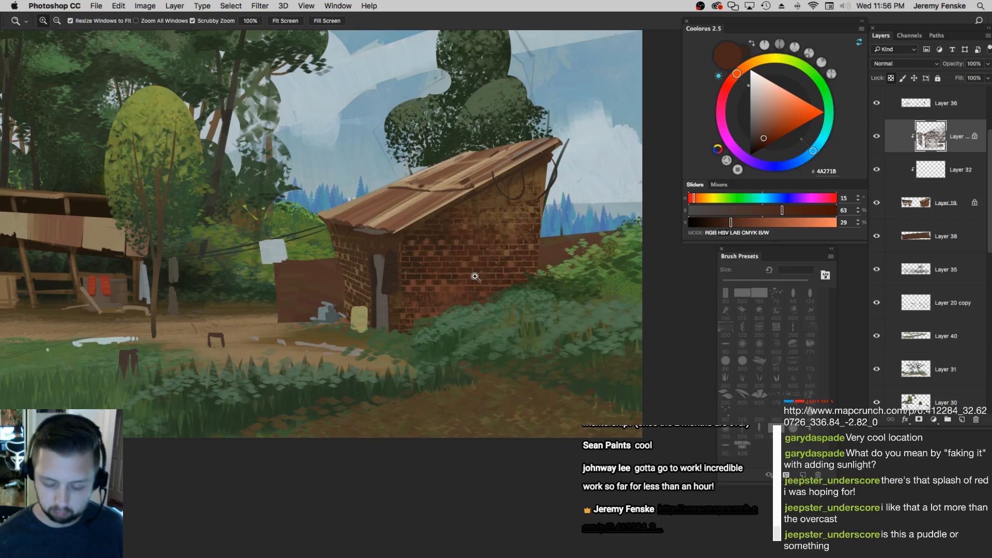
# Tint the hut's bricks with sampled browns 3E2B1D and 725838, varying the brush between 125 and 200 px
pyautogui.press('b')
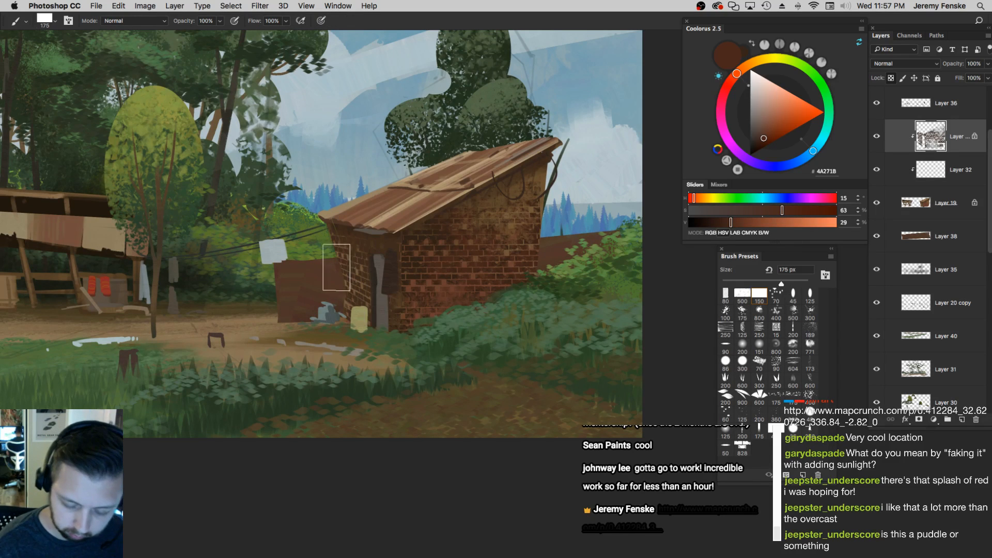
pyautogui.keyDown('alt'); pyautogui.click(351, 303); pyautogui.keyUp('alt')
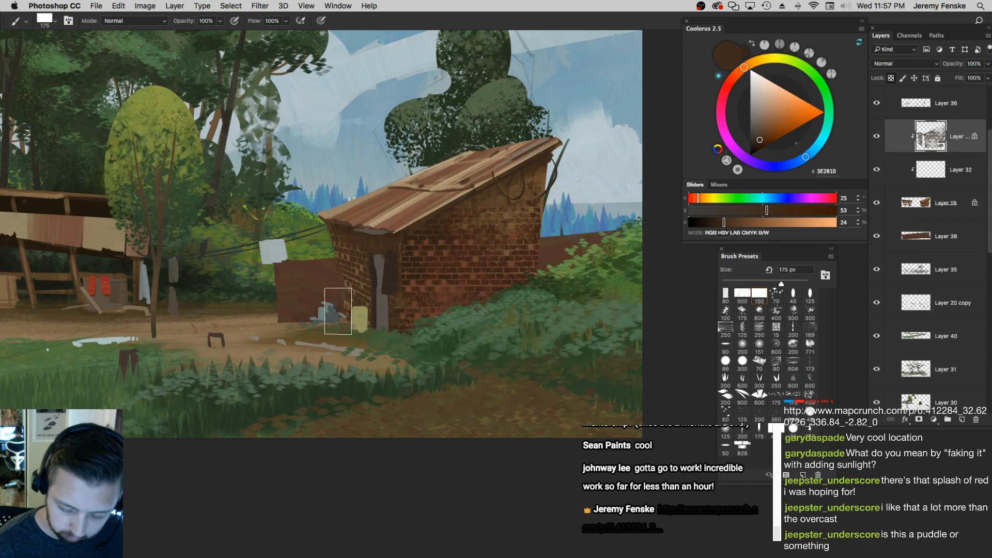
pyautogui.keyDown('alt'); pyautogui.click(356, 288); pyautogui.keyUp('alt')
pyautogui.press('[')
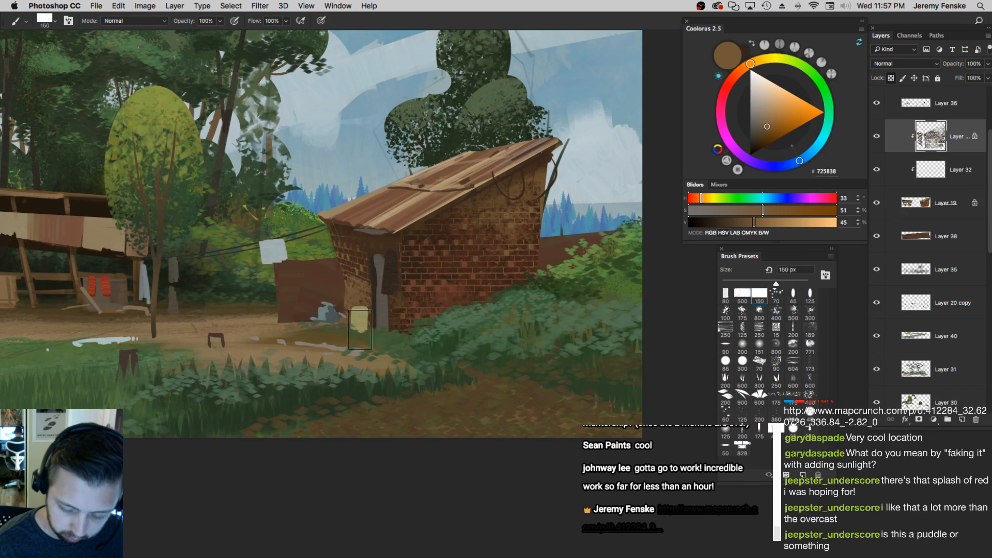
pyautogui.press(']')
pyautogui.press(']')
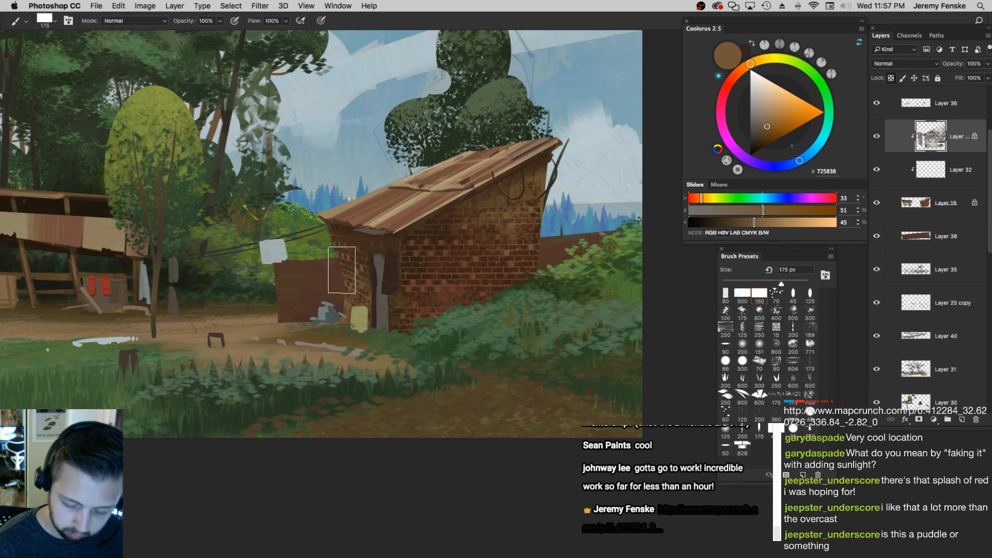
pyautogui.press('[')
pyautogui.press('[')
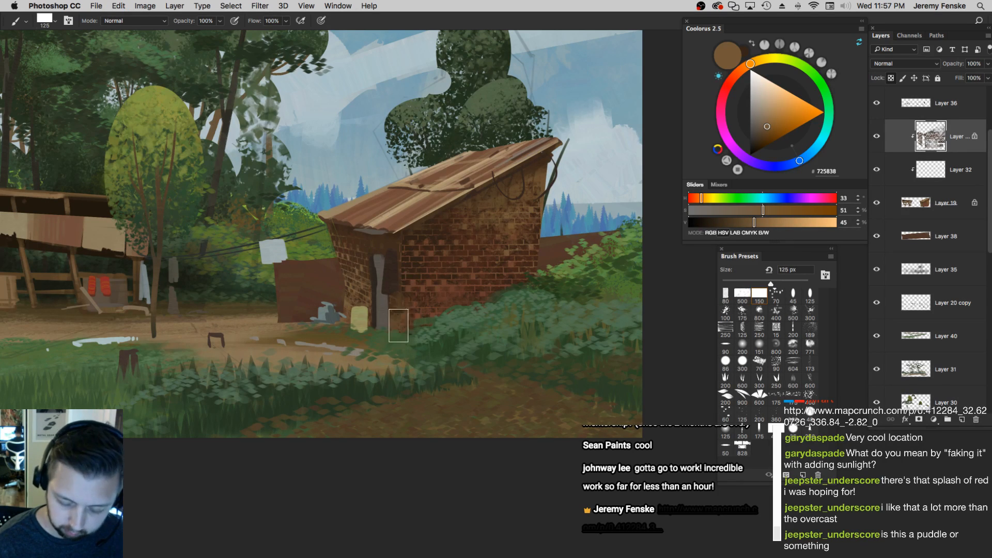
pyautogui.press(']')
pyautogui.press(']')
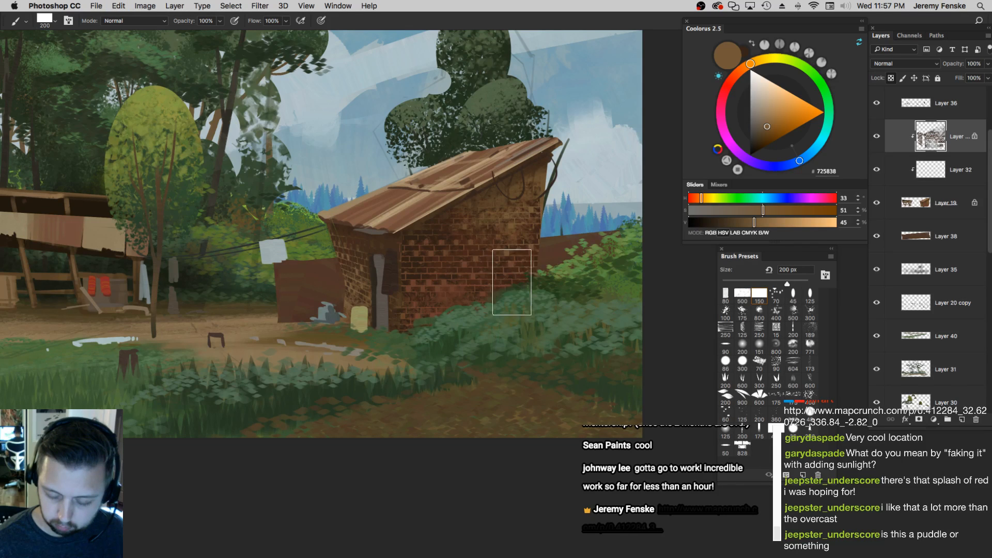
pyautogui.press('[')
pyautogui.press('[')
pyautogui.press('[')
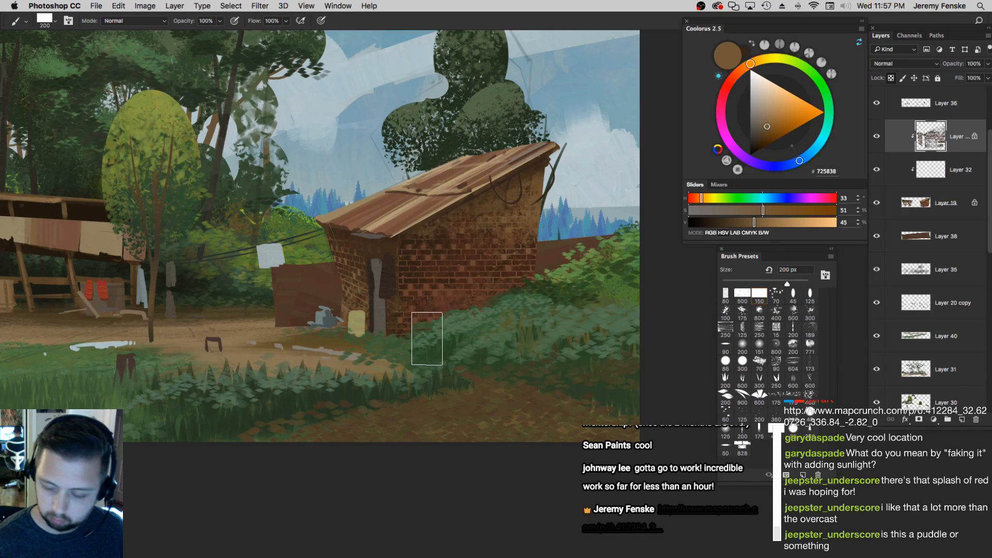
# Add a new layer clipped above the brick layer and ready the soft round brush at 400 px
pyautogui.click(961, 420)
pyautogui.keyDown('alt'); pyautogui.click(949, 152); pyautogui.keyUp('alt')
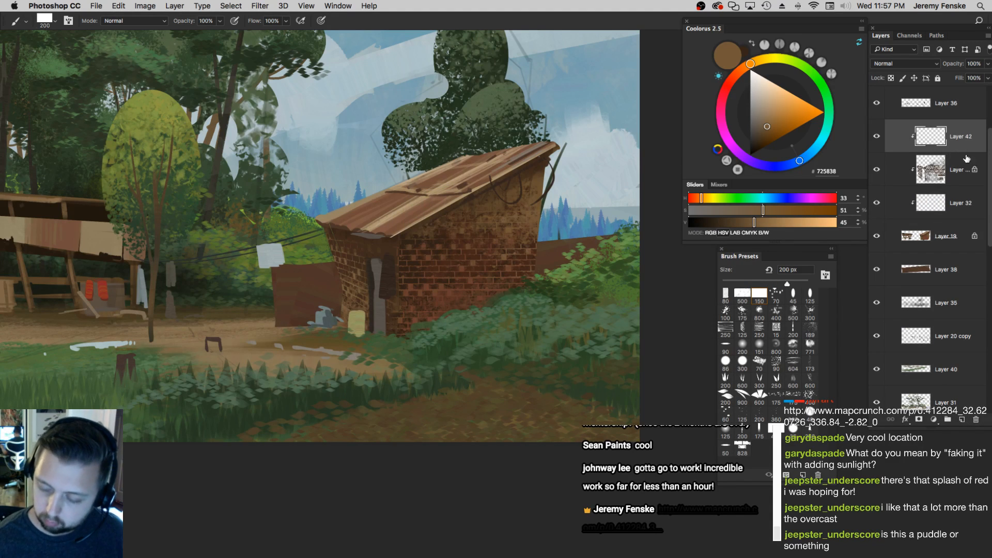
pyautogui.press('z')
pyautogui.keyDown('alt'); pyautogui.click(445, 316); pyautogui.keyUp('alt')
pyautogui.press('b')
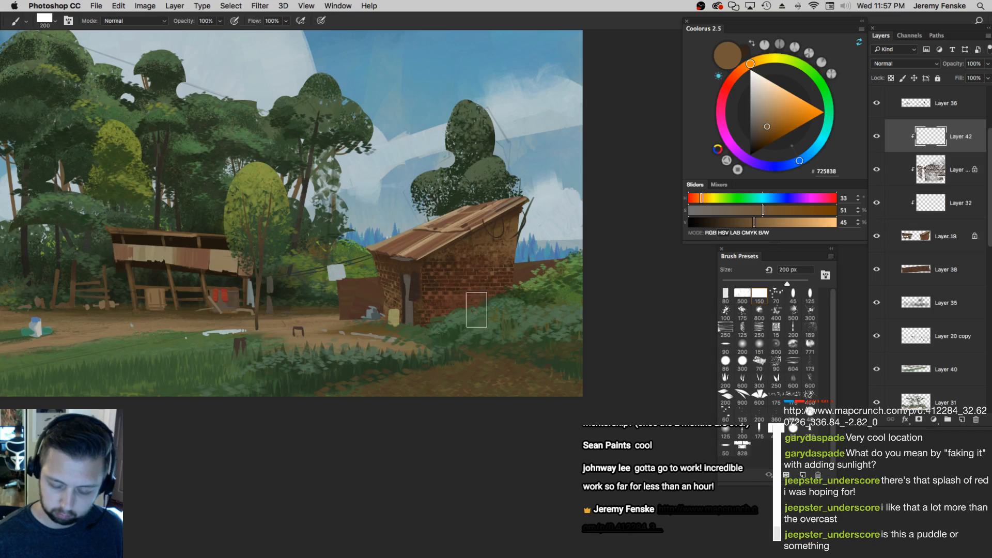
pyautogui.click(725, 295)
pyautogui.click(742, 344)
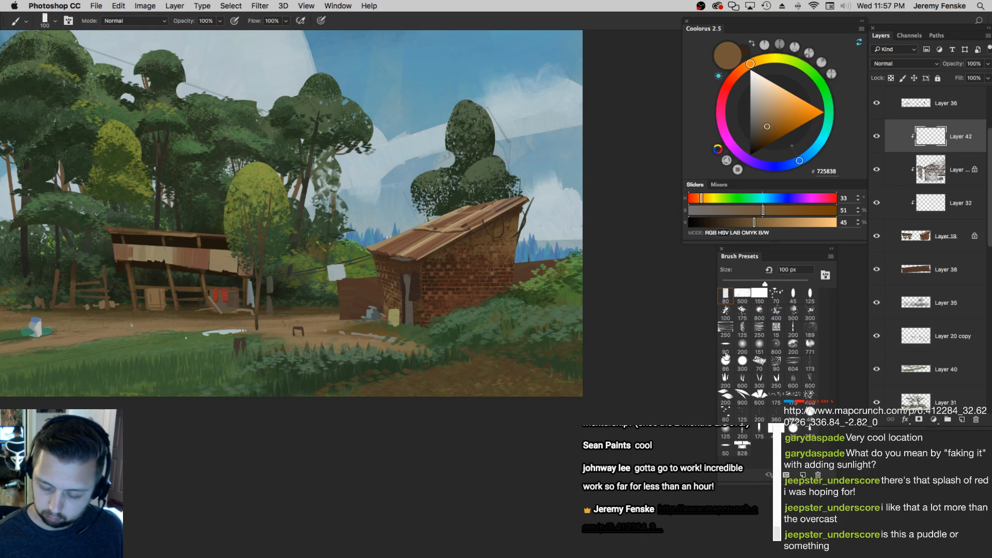
pyautogui.press(']')
pyautogui.press(']')
pyautogui.press(']')
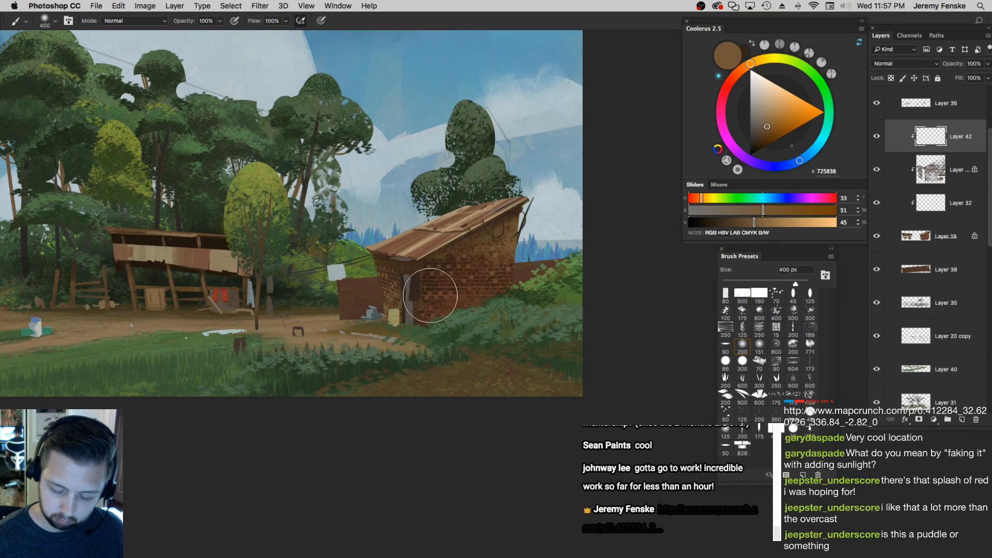
# Lower the brick layer's opacity to 65%
pyautogui.press('z')
pyautogui.keyDown('alt'); pyautogui.click(466, 331); pyautogui.keyUp('alt')
pyautogui.click(466, 330)
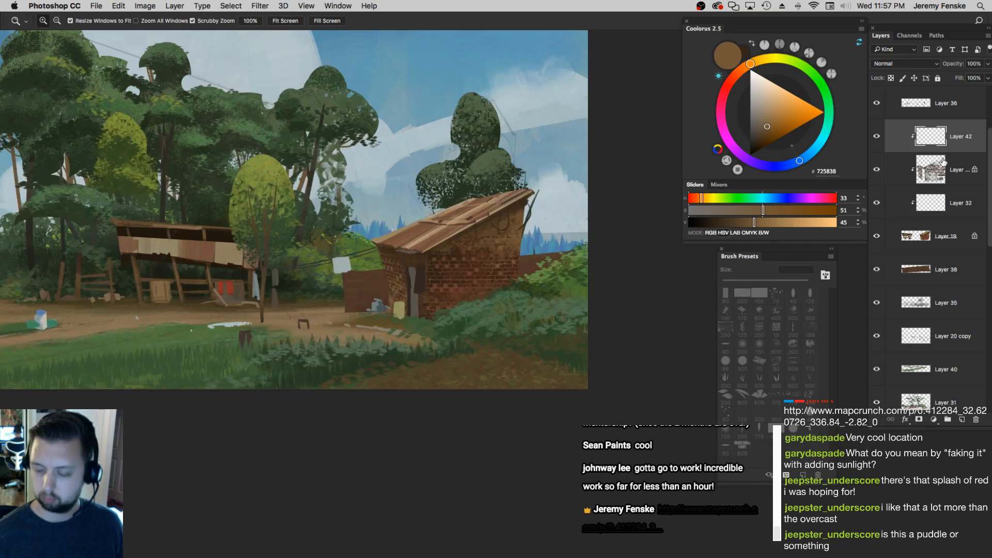
pyautogui.click(956, 169)
pyautogui.press('7')
pyautogui.press('6')
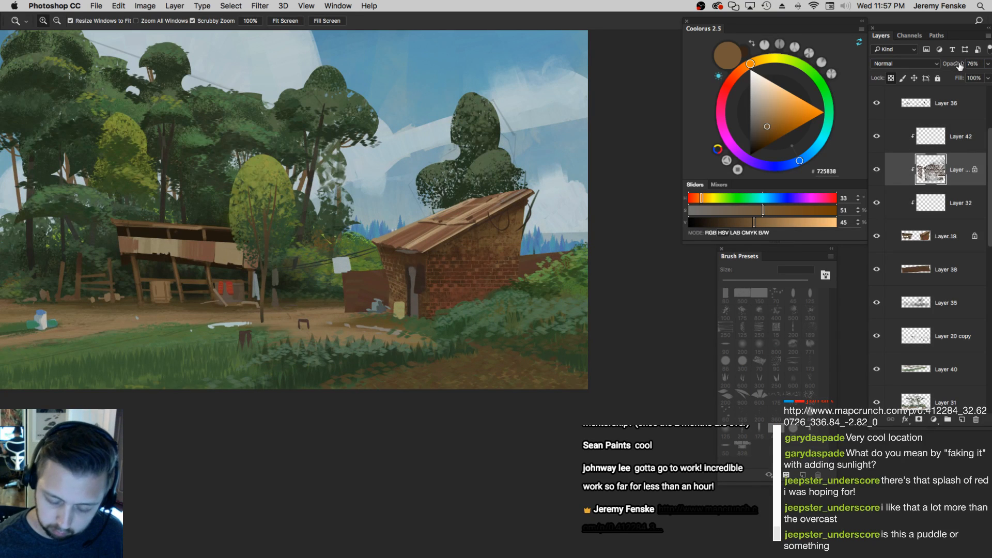
pyautogui.moveTo(956, 68); pyautogui.dragTo(950, 76)
# Select the foreground ground layer, Layer 29, and set up the 86 px hard round brush with dark brown 3E290E
pyautogui.moveTo(467, 280)
pyautogui.mouseDown()
pyautogui.moveTo(419, 274)
pyautogui.moveTo(504, 347)
pyautogui.moveTo(528, 333)
pyautogui.moveTo(518, 325)
pyautogui.moveTo(533, 359)
pyautogui.moveTo(624, 348)
pyautogui.mouseUp()
pyautogui.moveTo(441, 379)
pyautogui.mouseDown()
pyautogui.moveTo(494, 372)
pyautogui.moveTo(459, 383)
pyautogui.moveTo(439, 351)
pyautogui.mouseUp()
pyautogui.keyDown('alt'); pyautogui.click(480, 386); pyautogui.keyUp('alt')
pyautogui.keyDown('alt'); pyautogui.click(568, 391); pyautogui.keyUp('alt')
pyautogui.click(541, 382)
pyautogui.moveTo(563, 381); pyautogui.dragTo(457, 378)
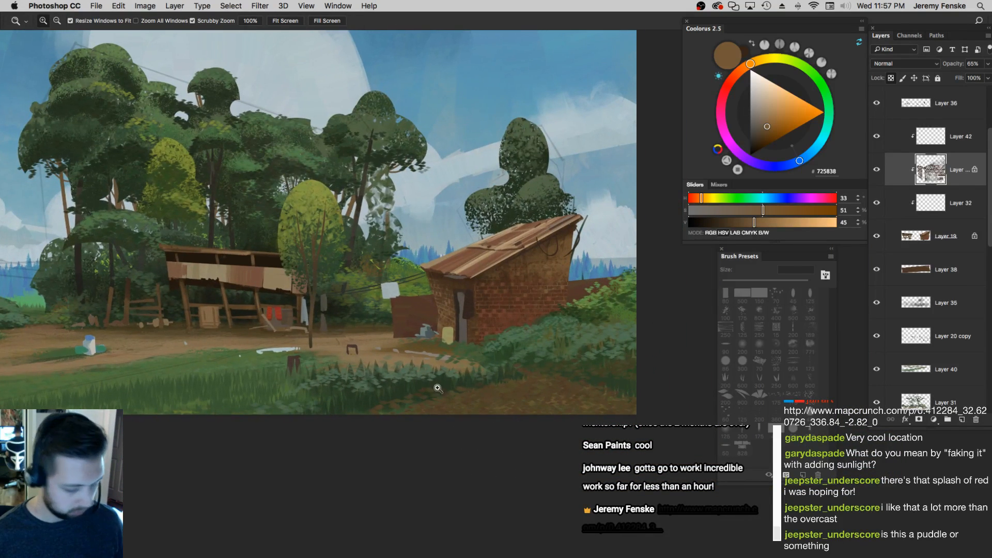
pyautogui.press('b')
pyautogui.keyDown('super'); pyautogui.click(550, 390); pyautogui.keyUp('super')
pyautogui.moveTo(606, 383); pyautogui.dragTo(160, 536)
pyautogui.press('super+z')
pyautogui.click(742, 360)
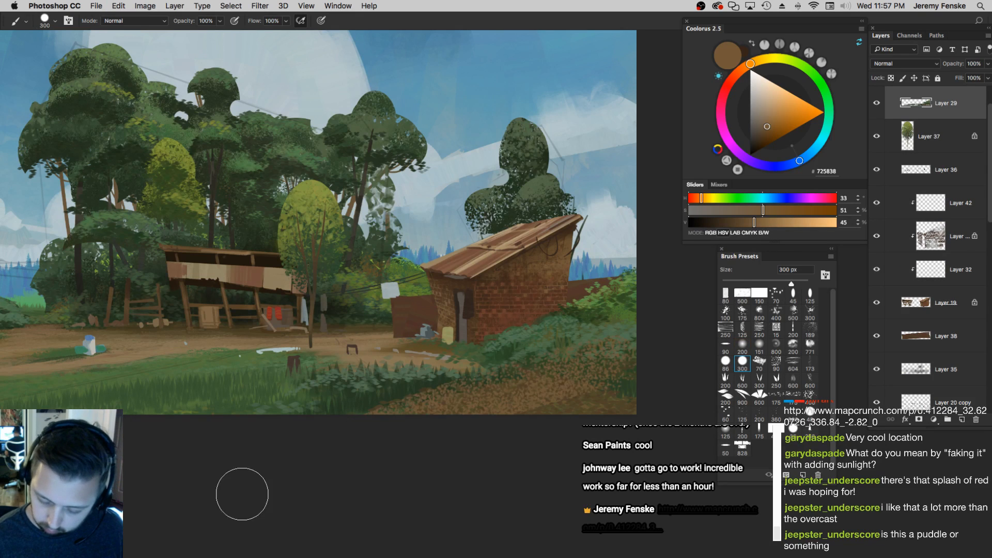
pyautogui.click(726, 361)
pyautogui.moveTo(764, 211)
pyautogui.mouseDown()
pyautogui.moveTo(801, 211)
pyautogui.moveTo(724, 222)
pyautogui.mouseUp()
# Paint dark brown 3E290E shadows across the dirt patch below the bushes at 100 to 125 px, undoing the last stroke
pyautogui.press('[')
pyautogui.press('[')
pyautogui.press(']')
pyautogui.press(']')
pyautogui.press(']')
pyautogui.press(']')
pyautogui.press(']')
pyautogui.press(']')
pyautogui.press(']')
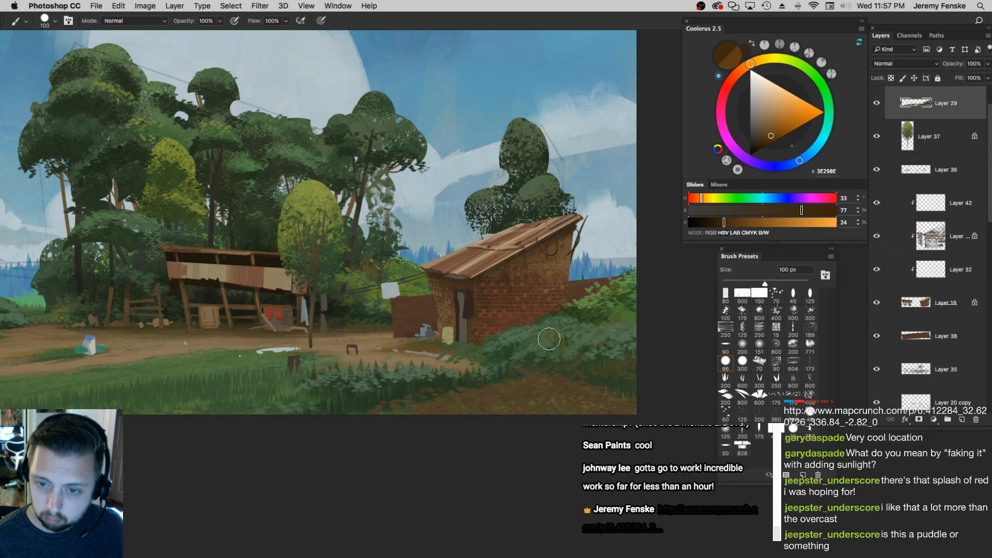
pyautogui.press('[')
pyautogui.press('[')
pyautogui.press('[')
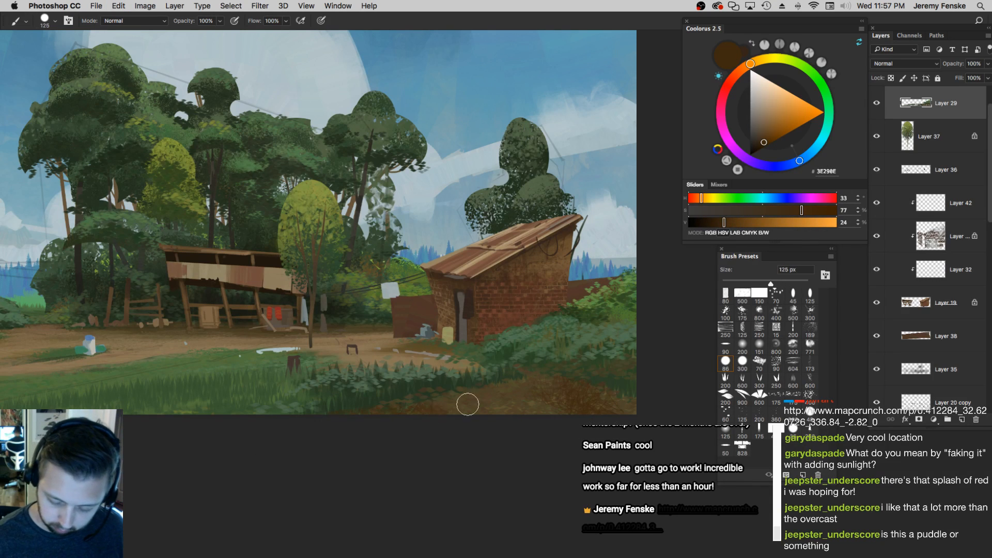
pyautogui.press('super+z')
# Paint sampled mid-brown 644E32 over the dirt patch on Layer 29, reducing the brush from 125 to 80 px
pyautogui.keyDown('alt'); pyautogui.click(545, 385); pyautogui.keyUp('alt')
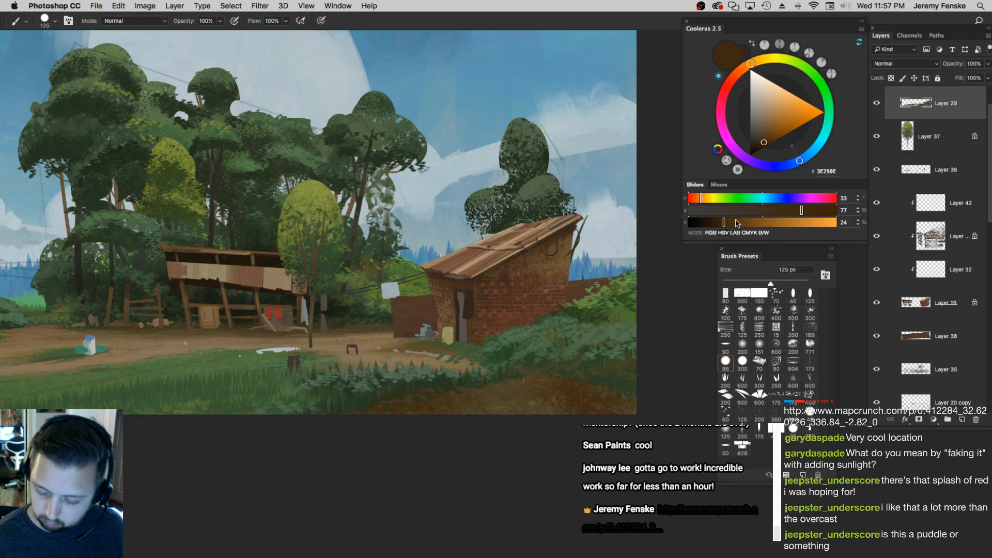
pyautogui.click(762, 210)
pyautogui.press(']')
pyautogui.press(']')
pyautogui.press('super+z')
pyautogui.keyDown('alt'); pyautogui.click(533, 399); pyautogui.keyUp('alt')
pyautogui.press('[')
pyautogui.press('[')
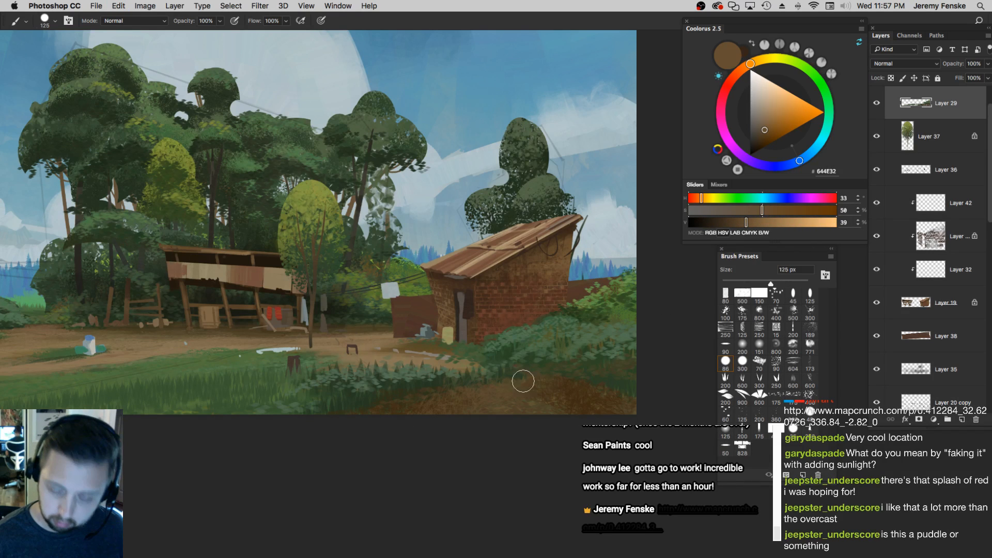
pyautogui.press('[')
pyautogui.press('[')
pyautogui.press('[')
# Paint sampled greens 577748 and 2D4827 into the grass edge below the hut with 60 and 90 px brushes
pyautogui.moveTo(469, 379); pyautogui.dragTo(489, 378)
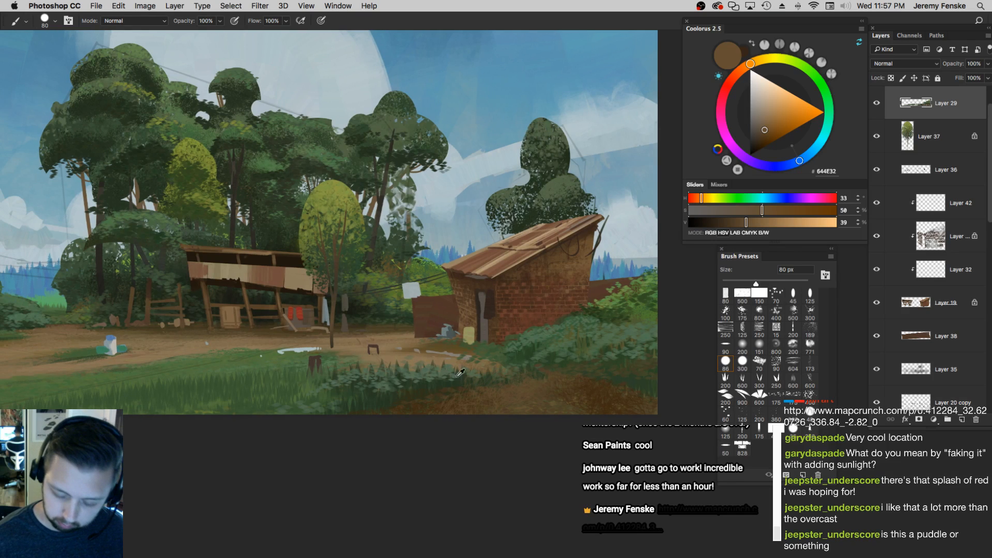
pyautogui.keyDown('alt'); pyautogui.click(347, 367); pyautogui.keyUp('alt')
pyautogui.press('[')
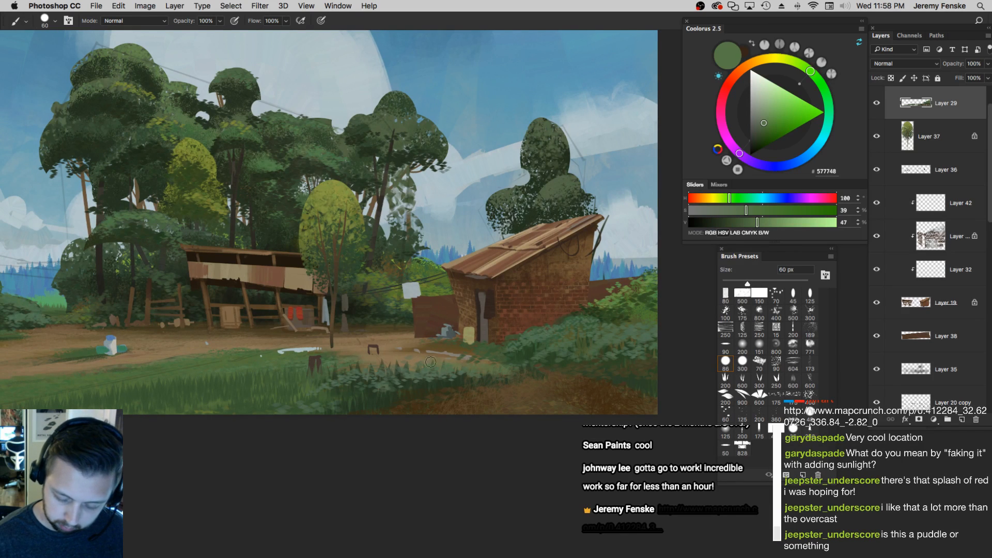
pyautogui.keyDown('alt'); pyautogui.click(514, 353); pyautogui.keyUp('alt')
pyautogui.press(']')
pyautogui.press(']')
pyautogui.press(']')
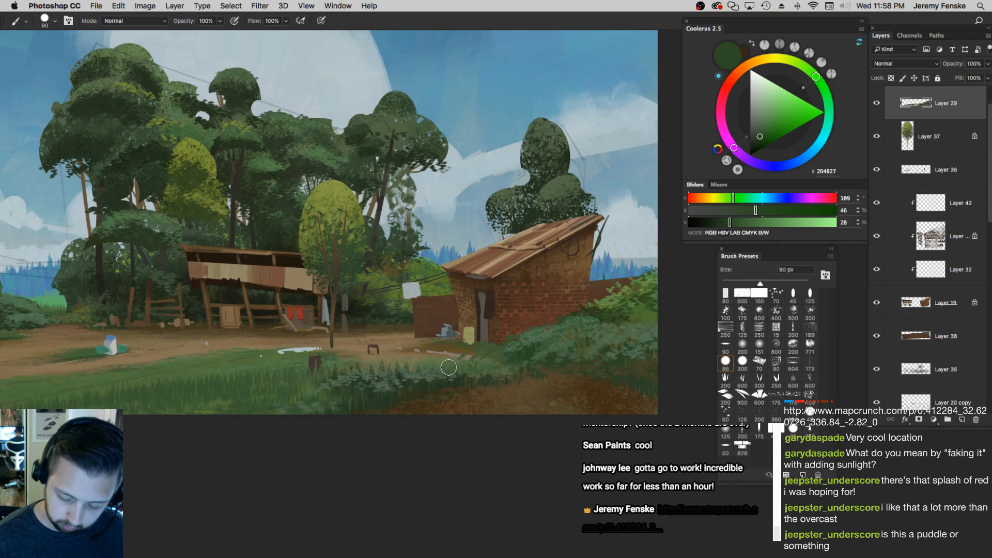
# Sample bright green 507E25 from the bush beside the hut and paint foliage there with a 100 px brush
pyautogui.moveTo(449, 367); pyautogui.dragTo(438, 369)
pyautogui.press('[')
pyautogui.keyDown('alt'); pyautogui.click(598, 299); pyautogui.keyUp('alt')
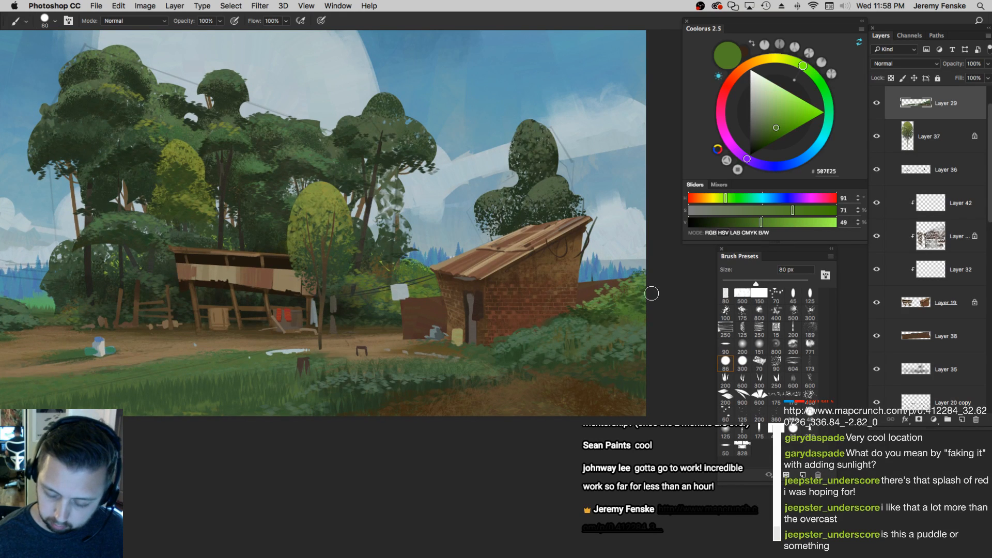
pyautogui.press(']')
pyautogui.press(']')
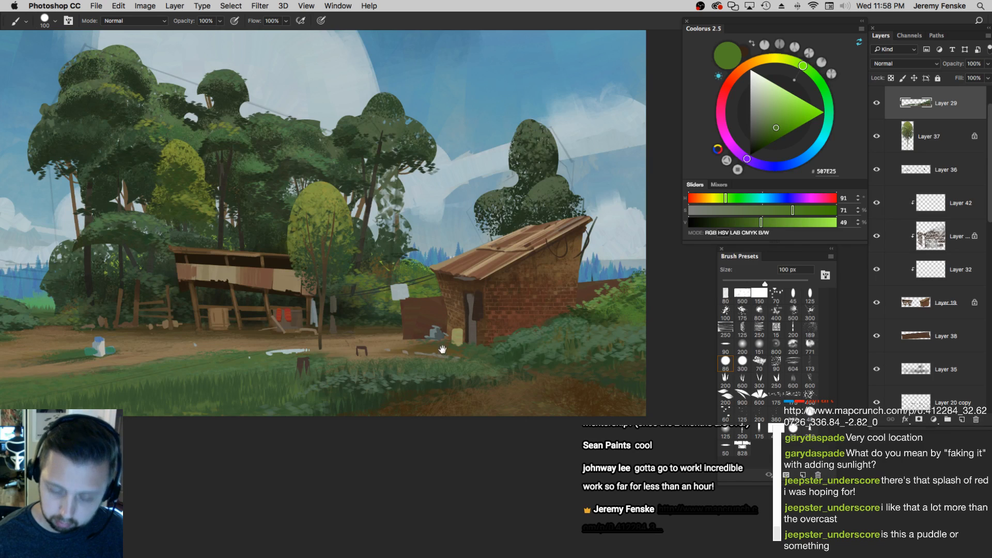
# Sample muted green 4F694B from the foreground bushes and touch up the foliage with an 80 to 90 px brush
pyautogui.moveTo(442, 349); pyautogui.dragTo(597, 341)
pyautogui.press('[')
pyautogui.press('[')
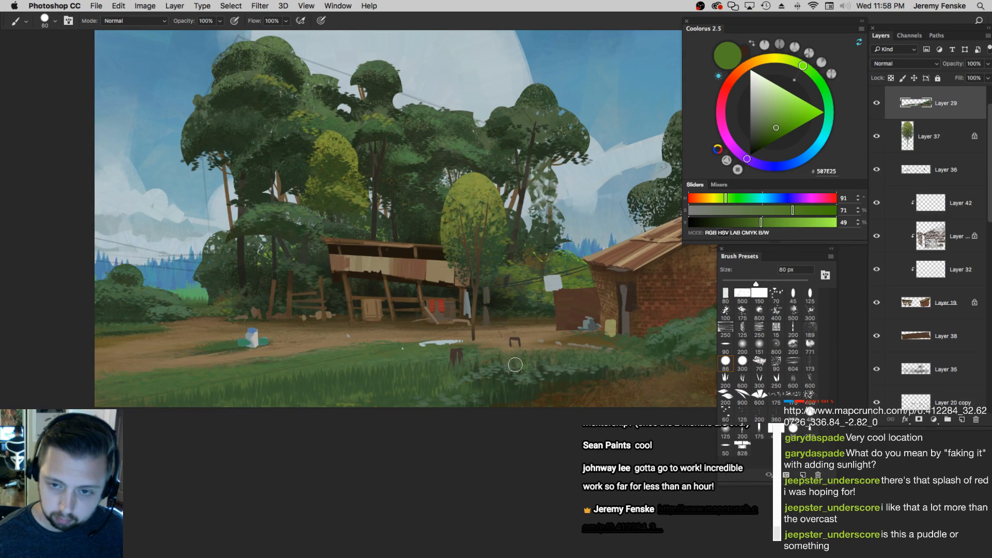
pyautogui.keyDown('alt'); pyautogui.click(553, 364); pyautogui.keyUp('alt')
pyautogui.press(']')
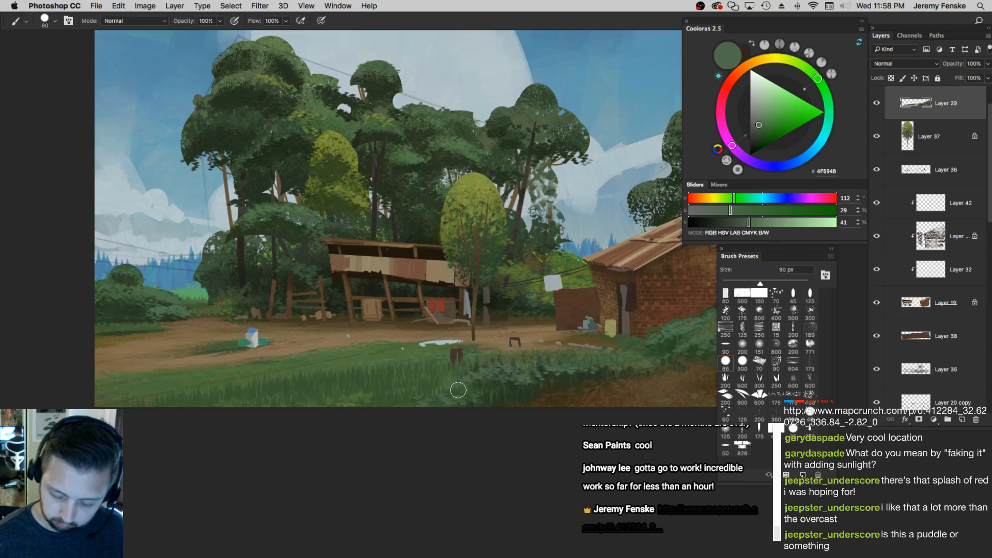
# Switch to the leaf-shaped brush and paint dark green 283A22 and 1C2817 foliage where the bushes meet the dirt, at 70 to 100 px
pyautogui.click(726, 396)
pyautogui.press('[')
pyautogui.press('[')
pyautogui.press('[')
pyautogui.press('[')
pyautogui.press('[')
pyautogui.press(']')
pyautogui.keyDown('alt'); pyautogui.click(514, 393); pyautogui.keyUp('alt')
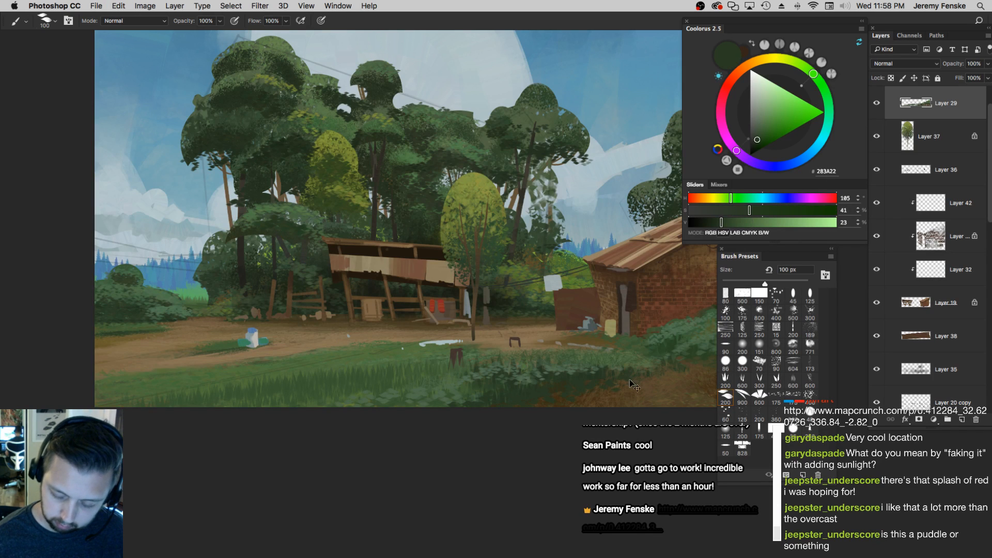
pyautogui.moveTo(717, 223); pyautogui.dragTo(711, 223)
pyautogui.press('[')
pyautogui.press('[')
pyautogui.press('[')
pyautogui.moveTo(555, 412)
pyautogui.mouseDown()
pyautogui.moveTo(527, 411)
pyautogui.moveTo(548, 388)
pyautogui.mouseUp()
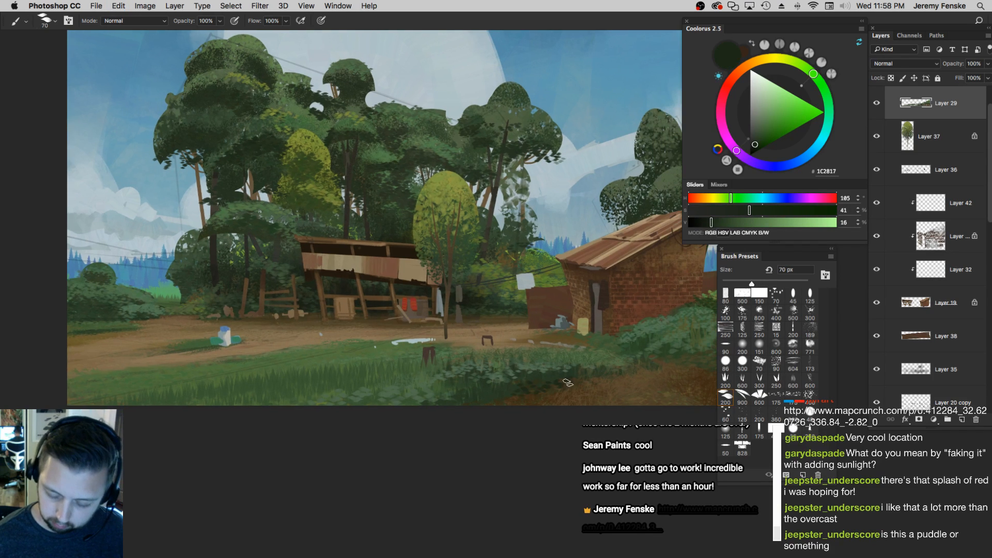
# Paint dark green 293823 leaves along the lower edge of the bushes, varying the leaf brush from 45 to 90 px
pyautogui.press(']')
pyautogui.hscroll(5, 581, 375)
pyautogui.press('[')
pyautogui.press('[')
pyautogui.press('[')
pyautogui.click(722, 223)
pyautogui.press(']')
pyautogui.press('[')
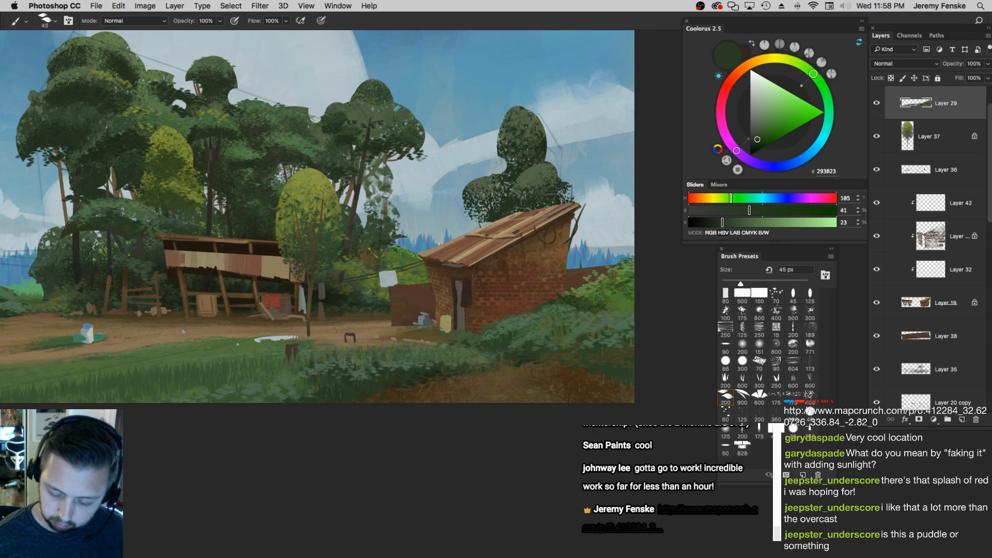
pyautogui.press(']')
pyautogui.press(']')
pyautogui.press(']')
pyautogui.press(']')
pyautogui.press(']')
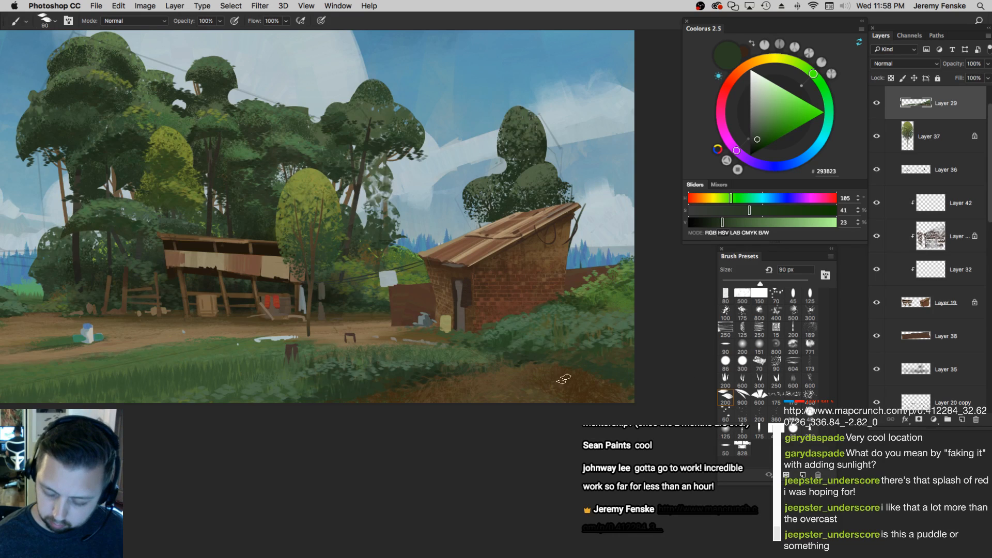
# Sample deeper green 202D1A from the foreground bushes and add leaf shadows below the hut at 70 to 100 px
pyautogui.keyDown('alt'); pyautogui.click(418, 375); pyautogui.keyUp('alt')
pyautogui.press('[')
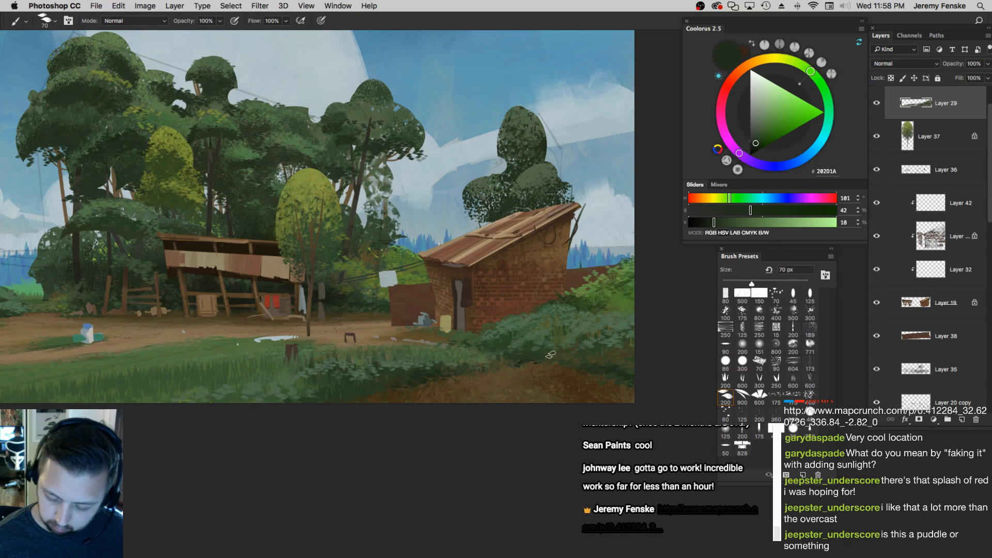
pyautogui.press(']')
pyautogui.press(']')
# Sample greens from the bushes beside the hut, shift the colour to olive 485329 and paint foreground leaves at 80 px
pyautogui.keyDown('alt'); pyautogui.click(616, 331); pyautogui.keyUp('alt')
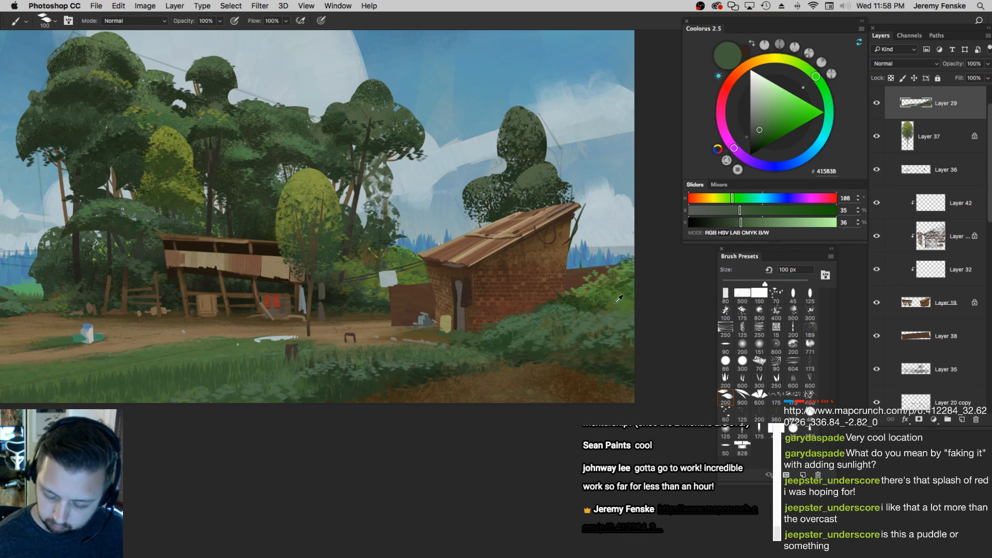
pyautogui.keyDown('alt'); pyautogui.click(617, 303); pyautogui.keyUp('alt')
pyautogui.press('[')
pyautogui.press('[')
pyautogui.press('[')
pyautogui.press('[')
pyautogui.press('[')
pyautogui.click(754, 211)
pyautogui.press(']')
pyautogui.press(']')
pyautogui.click(763, 211)
pyautogui.click(736, 222)
pyautogui.press(']')
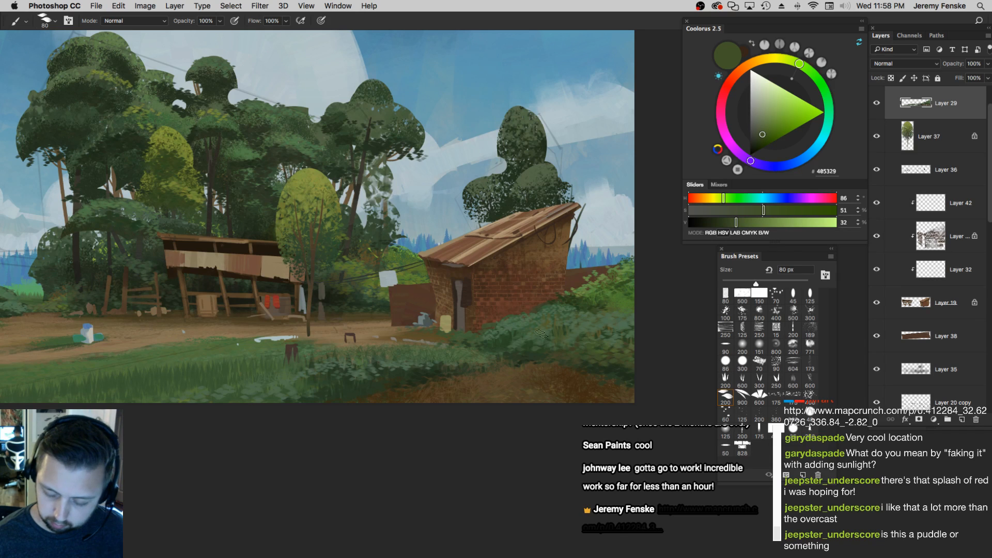
pyautogui.moveTo(449, 369); pyautogui.dragTo(447, 370)
# Try dabbing leaves with a smaller brush and sampled greens into the bushes along the hut's base
pyautogui.keyDown('alt'); pyautogui.click(563, 313); pyautogui.keyUp('alt')
pyautogui.press('[')
pyautogui.press('[')
pyautogui.click(522, 334)
pyautogui.press('super+z')
pyautogui.press('[')
pyautogui.keyDown('alt'); pyautogui.click(523, 346); pyautogui.keyUp('alt')
pyautogui.click(516, 333)
pyautogui.press('[')
pyautogui.click(550, 335)
pyautogui.press('alt+super+z')
pyautogui.press('alt+super+z')
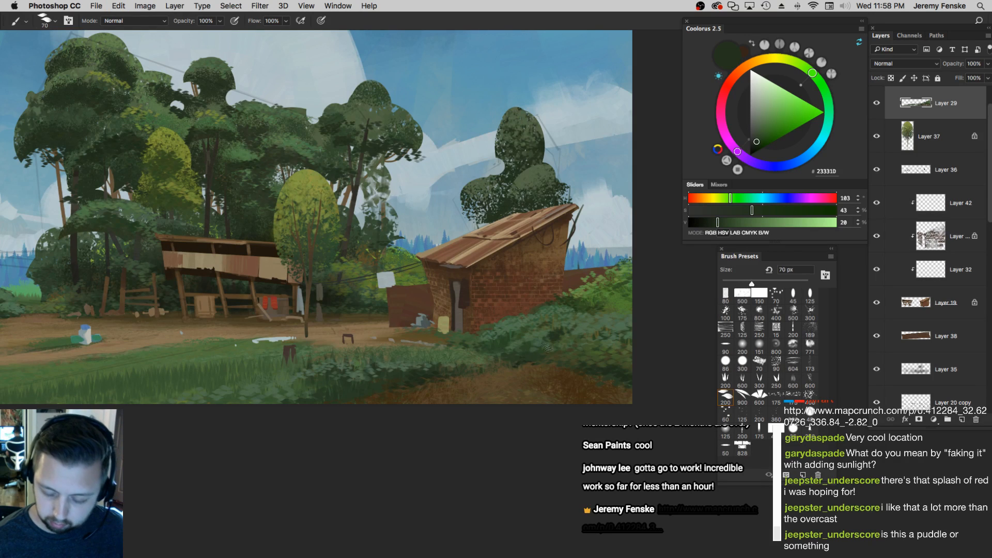
# Undo the latest leaf strokes and paint sampled green 4E6C4C along the bush tops at the hut's base with a 45 px brush
pyautogui.keyDown('alt'); pyautogui.click(453, 342); pyautogui.keyUp('alt')
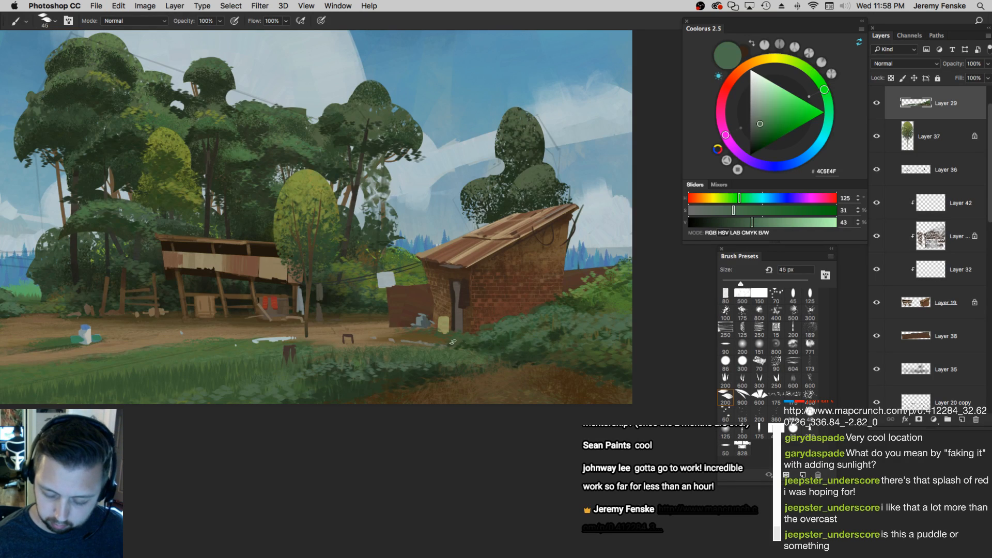
pyautogui.press('alt+super+z')
pyautogui.press('alt+super+z')
pyautogui.keyDown('alt'); pyautogui.click(496, 332); pyautogui.keyUp('alt')
pyautogui.moveTo(463, 337); pyautogui.dragTo(500, 339)
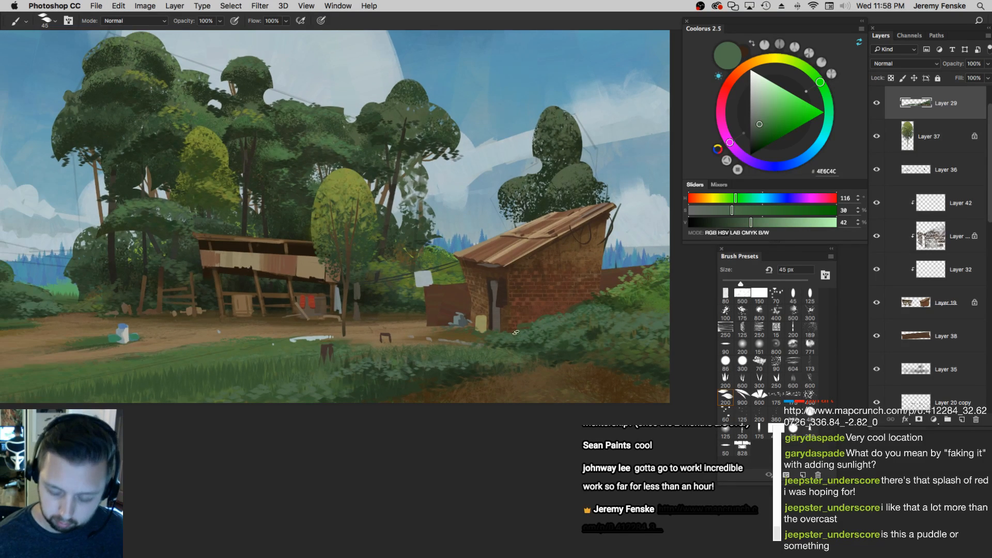
# Refine the foreground bushes with sampled dark green 263820 and mid green 39552F using the 45 px leaf brush
pyautogui.keyDown('alt'); pyautogui.click(526, 346); pyautogui.keyUp('alt')
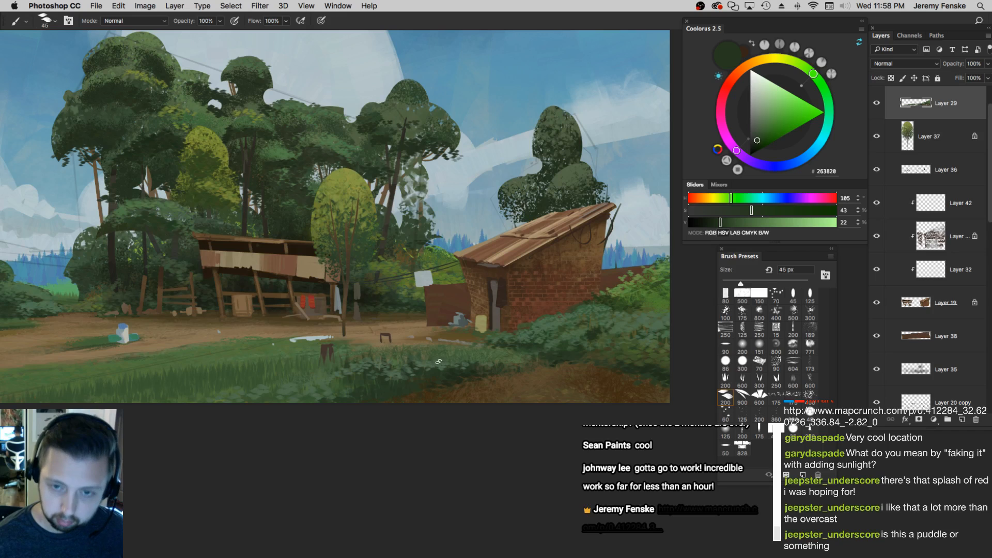
pyautogui.moveTo(478, 369); pyautogui.dragTo(629, 358)
pyautogui.keyDown('alt'); pyautogui.click(413, 355); pyautogui.keyUp('alt')
pyautogui.moveTo(448, 343); pyautogui.dragTo(357, 347)
pyautogui.press('[')
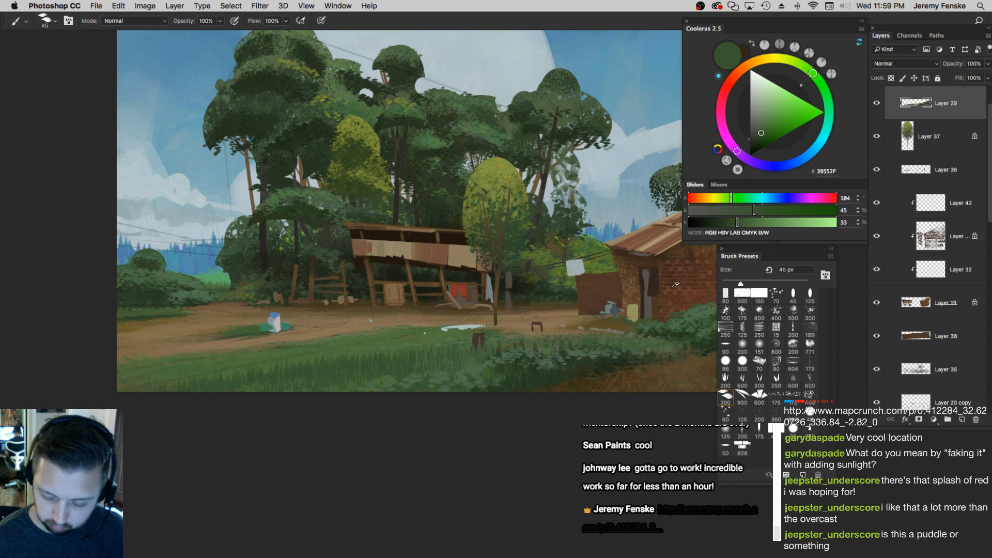
# Review the leaf brush's Color Dynamics settings and shift the paint colour to olive green 485032 with a 35 px brush
pyautogui.press('F5')
pyautogui.click(448, 149)
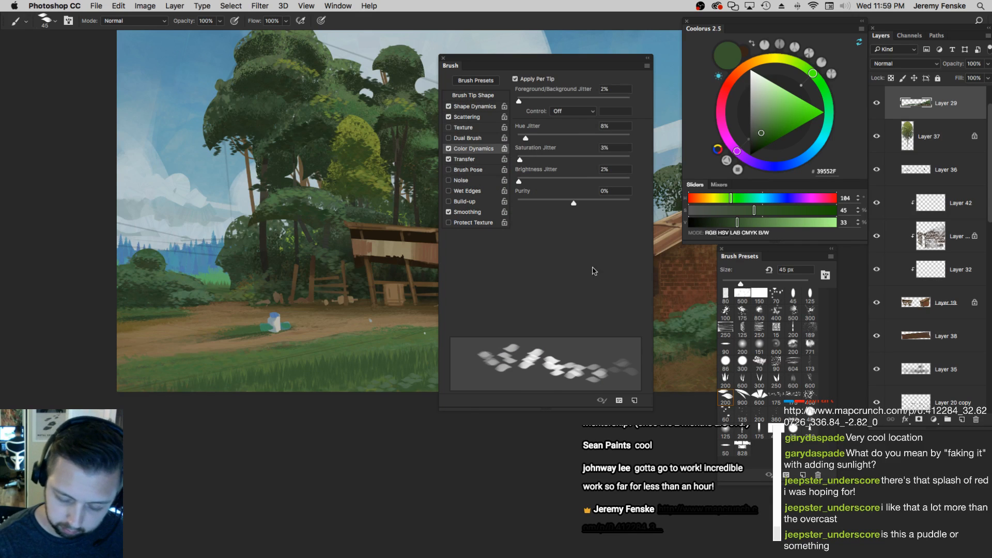
pyautogui.press('F5')
pyautogui.moveTo(756, 211); pyautogui.dragTo(763, 211)
pyautogui.click(742, 222)
pyautogui.click(758, 211)
pyautogui.click(725, 198)
pyautogui.press('[')
pyautogui.press('[')
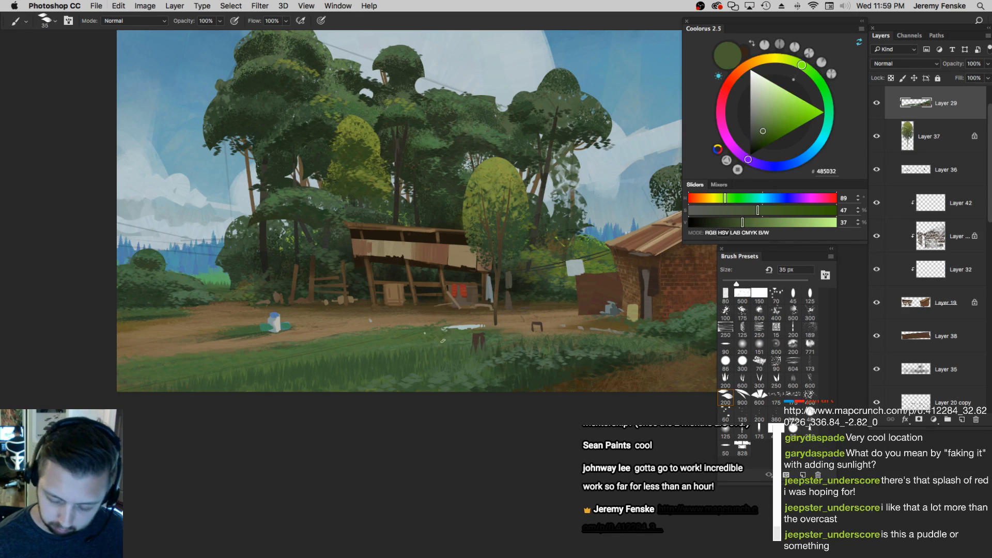
# Warm the paint colour to 4E5F2E at 40 px and select Layer 20 copy from the grass beside the stump
pyautogui.click(721, 198)
pyautogui.click(764, 210)
pyautogui.click(744, 222)
pyautogui.press(']')
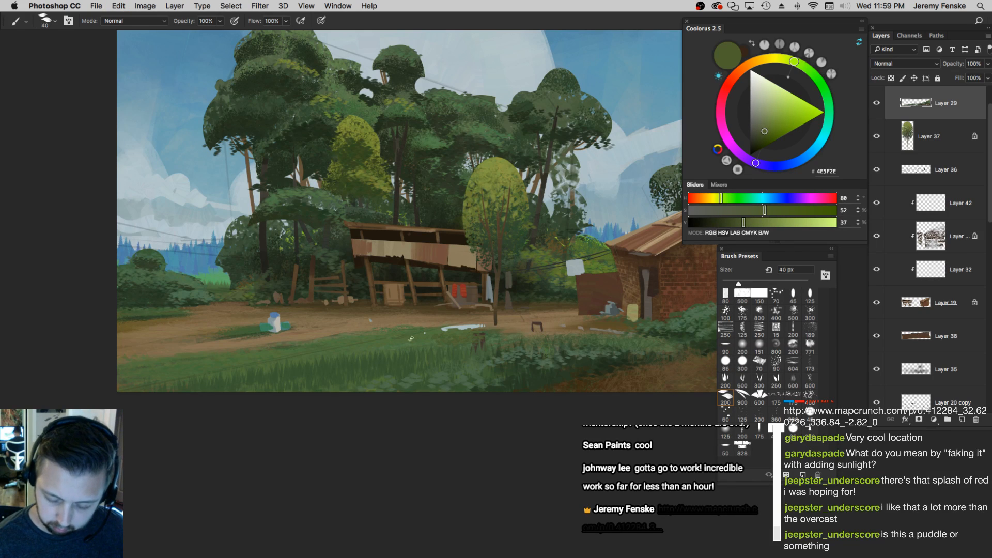
pyautogui.keyDown('super'); pyautogui.click(450, 342); pyautogui.keyUp('super')
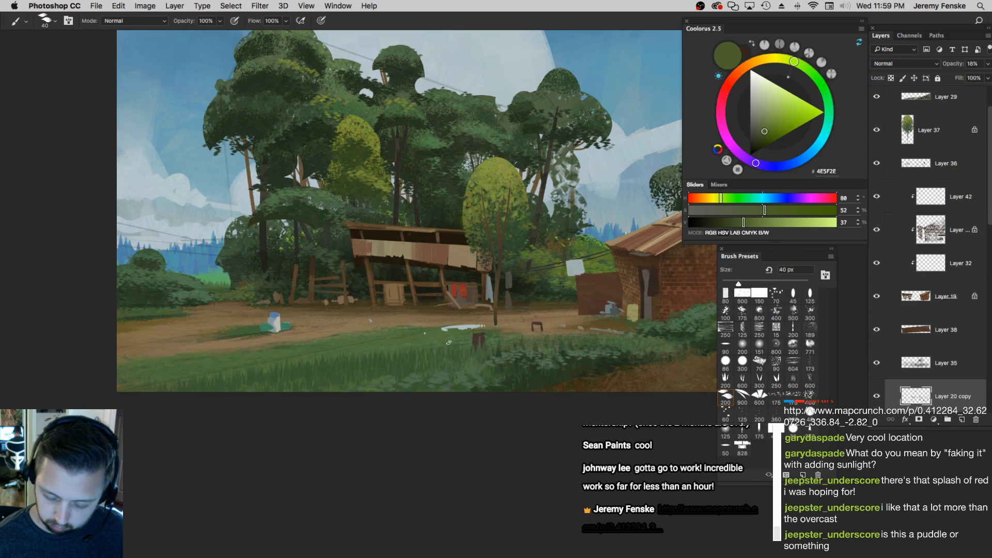
# Undo the last grass stroke and brighten the paint colour to olive 5E6C33 with a 50 px brush
pyautogui.click(764, 211)
pyautogui.press('F5')
pyautogui.press('F5')
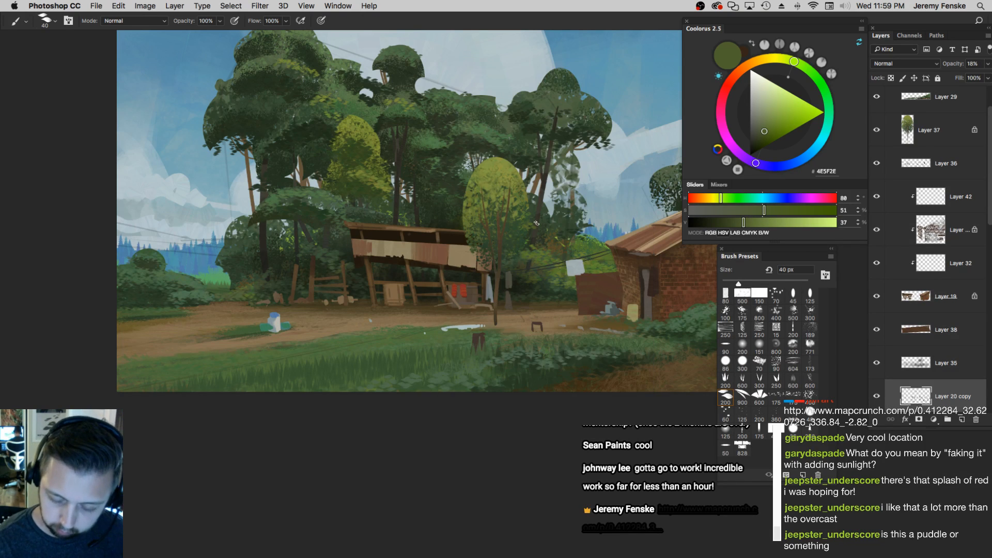
pyautogui.press('super+z')
pyautogui.click(767, 210)
pyautogui.click(750, 222)
pyautogui.click(719, 198)
pyautogui.press(']')
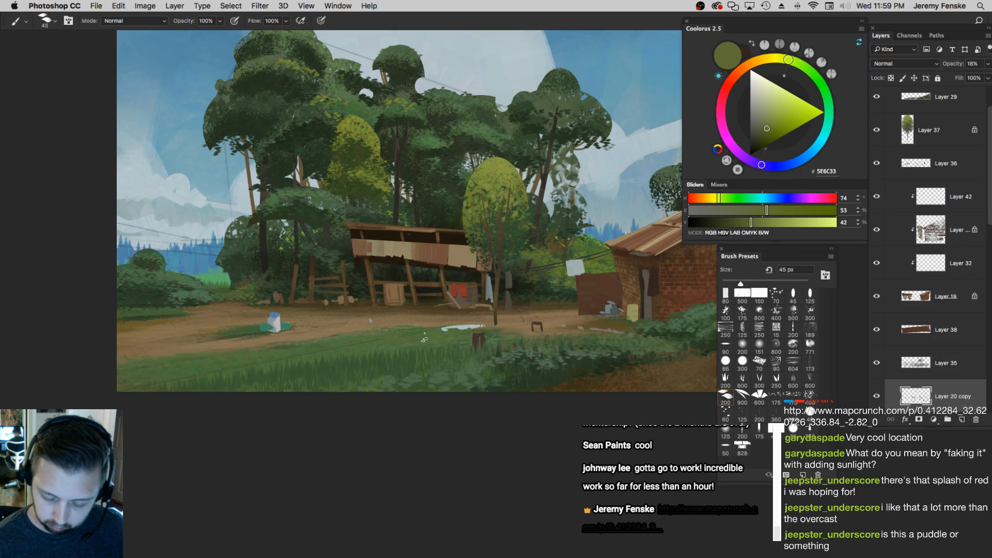
pyautogui.press(']')
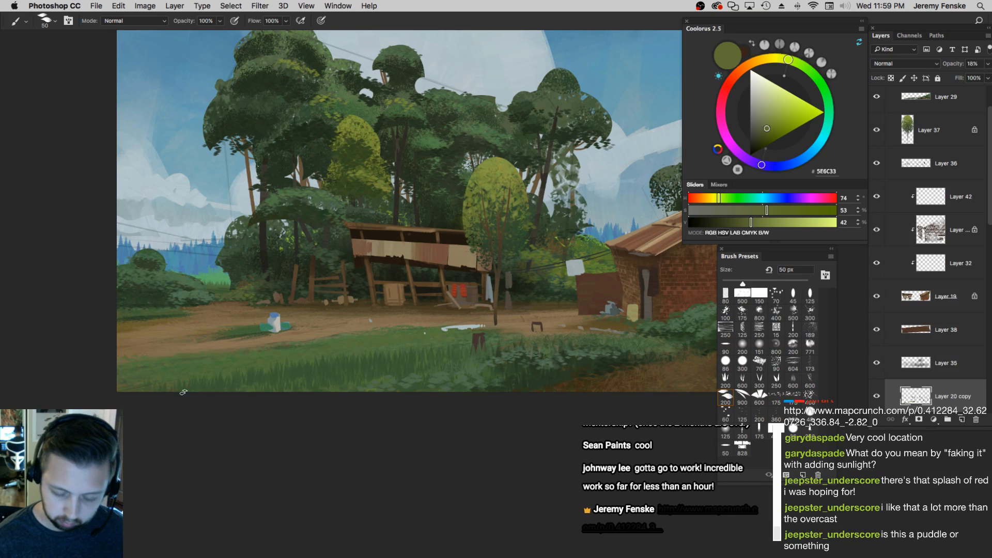
# Identify Layer 20 copy by toggling its visibility and add a new empty layer above it for the grass
pyautogui.press('z')
pyautogui.click(939, 364)
pyautogui.click(930, 393)
pyautogui.click(873, 396)
pyautogui.click(873, 395)
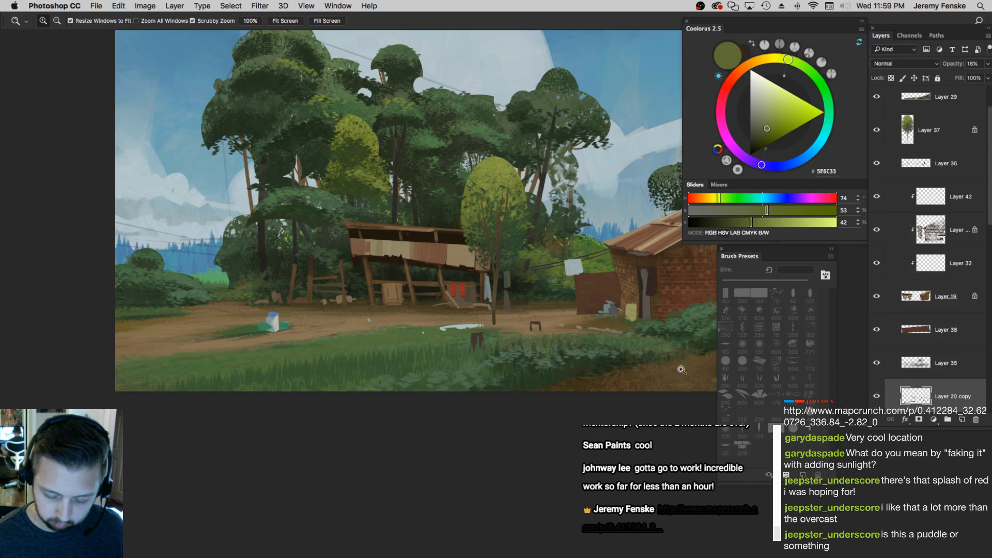
pyautogui.click(962, 420)
pyautogui.click(434, 352)
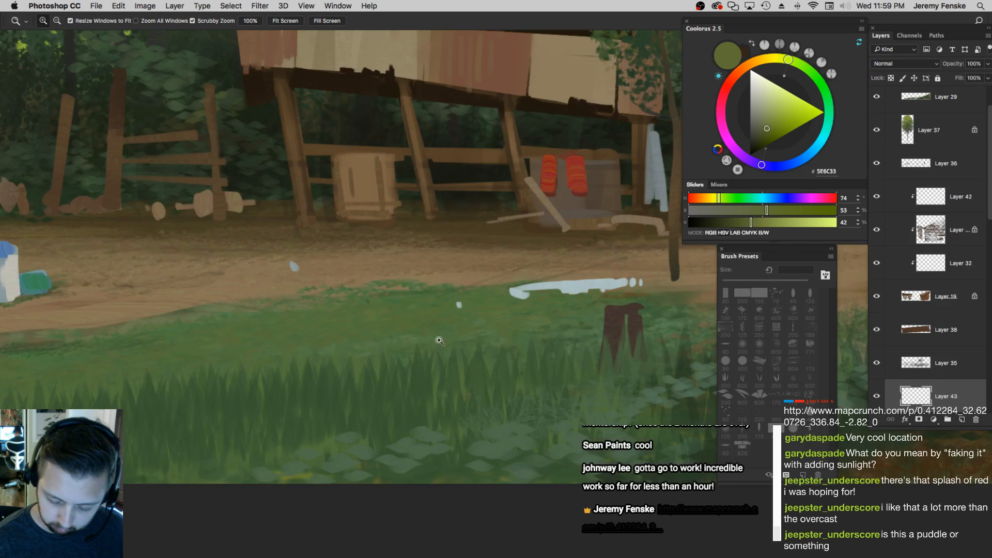
# Paint olive 5E6C33 leaf patches across the grass beside the dirt path on the new layer, varying the brush from 40 to 50 px
pyautogui.keyDown('alt'); pyautogui.click(430, 339); pyautogui.keyUp('alt')
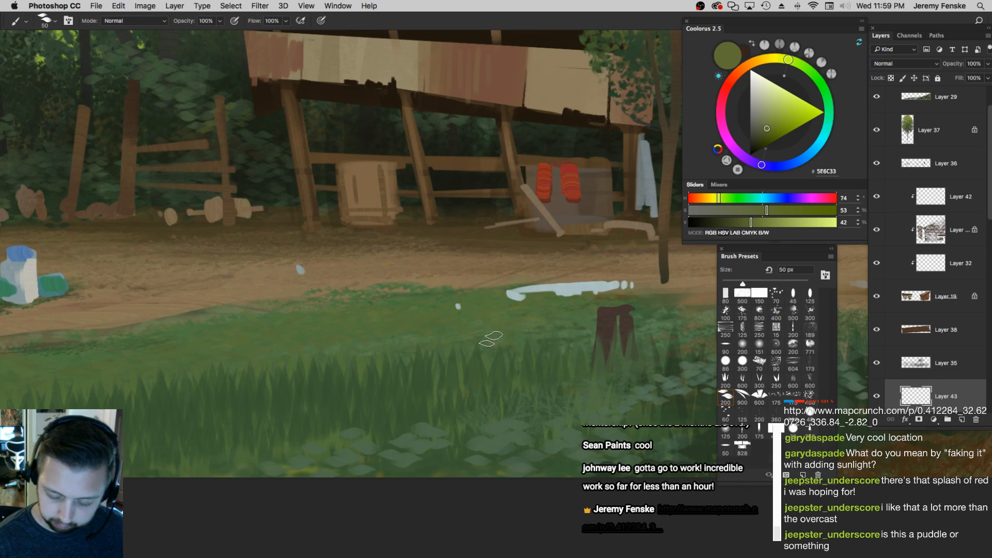
pyautogui.keyDown('alt'); pyautogui.click(440, 340); pyautogui.keyUp('alt')
pyautogui.moveTo(439, 340); pyautogui.dragTo(409, 325)
pyautogui.press('b')
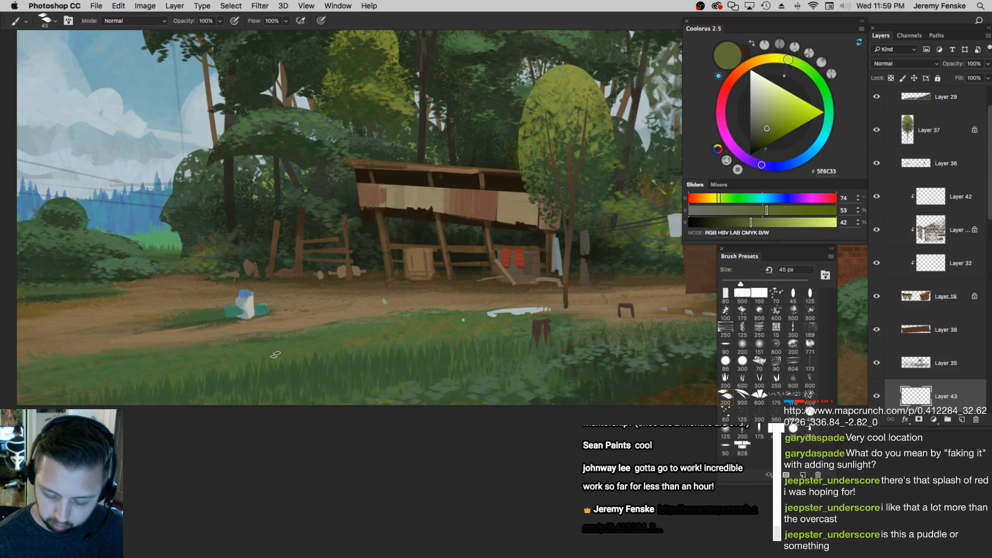
pyautogui.press('[')
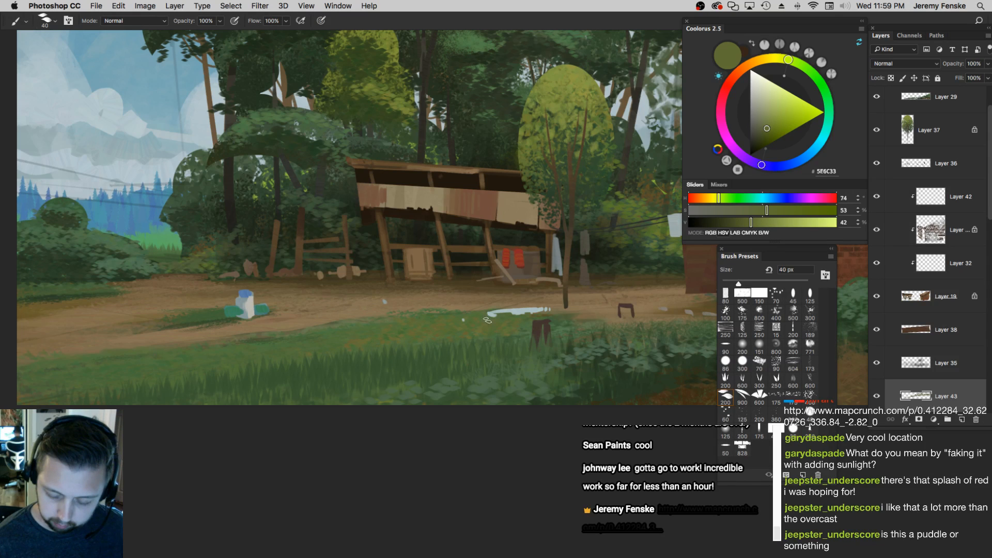
pyautogui.moveTo(487, 321); pyautogui.dragTo(498, 314)
pyautogui.press(']')
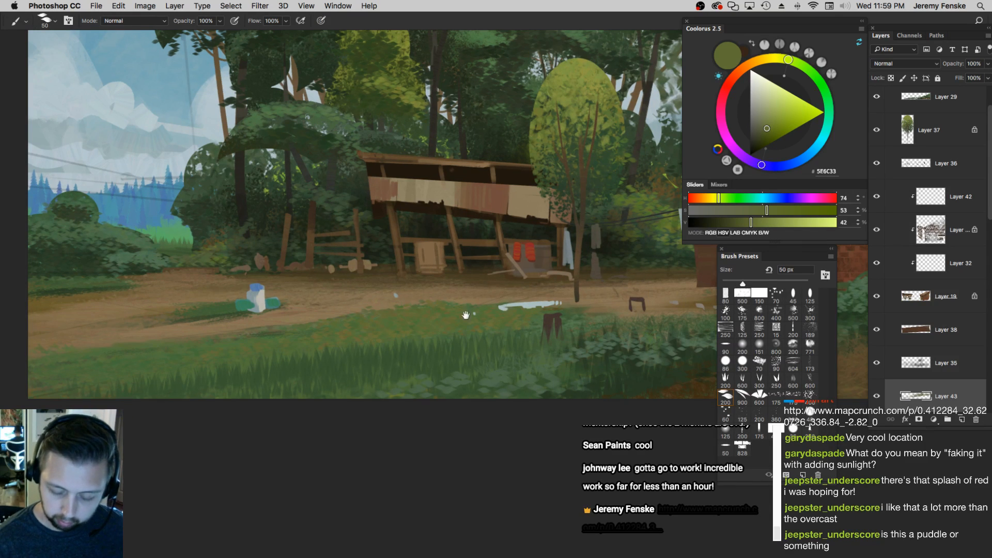
pyautogui.moveTo(212, 342)
pyautogui.mouseDown()
pyautogui.moveTo(387, 339)
pyautogui.moveTo(174, 390)
pyautogui.moveTo(227, 392)
pyautogui.mouseUp()
pyautogui.press(']')
pyautogui.moveTo(442, 331); pyautogui.dragTo(527, 326)
pyautogui.press('z')
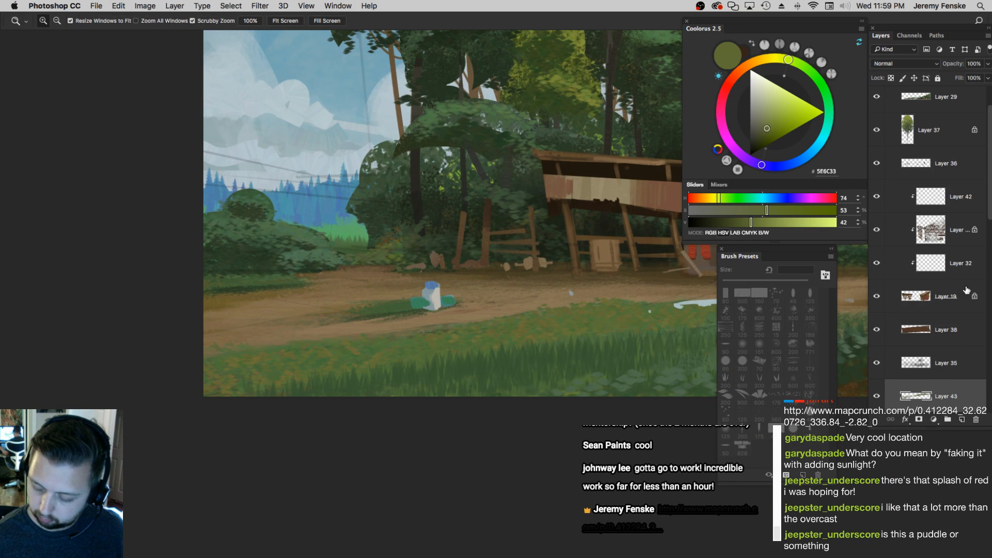
# Stamp all visible layers onto a new layer above Layer 29 and brighten it with Levels, setting the white input to 179
pyautogui.scroll(-3, 953, 318)
pyautogui.keyDown('alt'); pyautogui.click(624, 341); pyautogui.keyUp('alt')
pyautogui.moveTo(546, 344); pyautogui.dragTo(288, 386)
pyautogui.keyDown('alt'); pyautogui.click(542, 365); pyautogui.keyUp('alt')
pyautogui.moveTo(532, 373)
pyautogui.mouseDown()
pyautogui.moveTo(495, 375)
pyautogui.moveTo(499, 386)
pyautogui.mouseUp()
pyautogui.click(515, 375)
pyautogui.scroll(6, 984, 145)
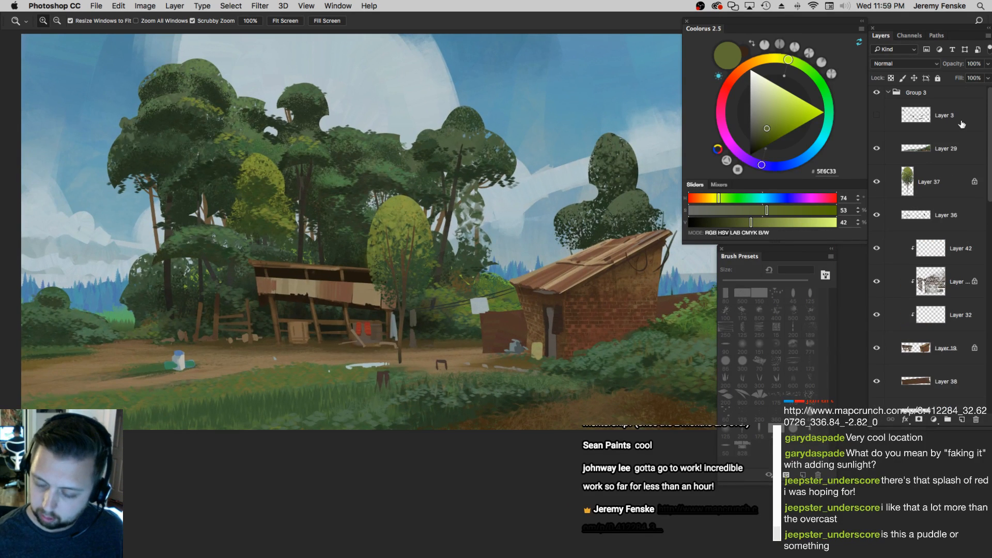
pyautogui.click(967, 146)
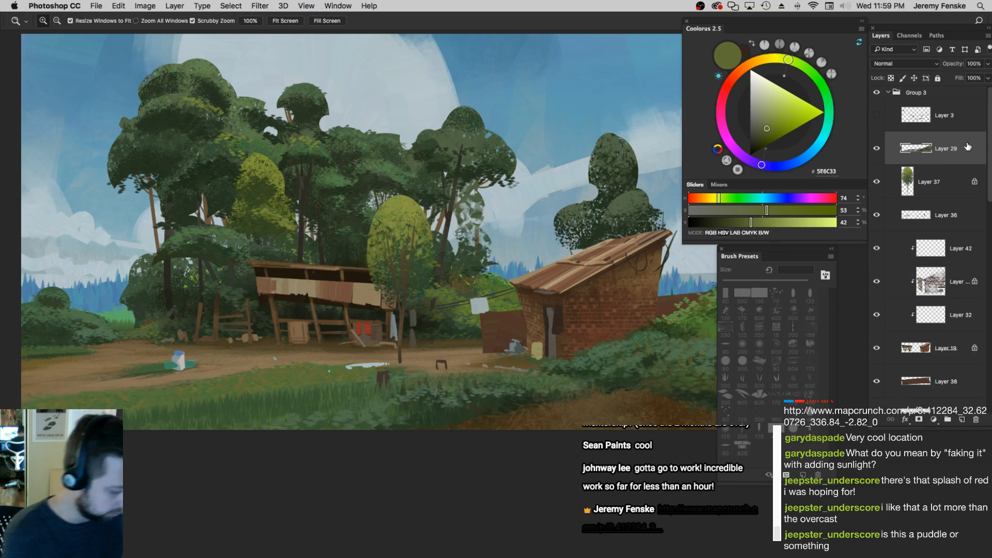
pyautogui.press('alt+shift+super+e')
pyautogui.press('super+l')
pyautogui.moveTo(861, 290); pyautogui.dragTo(822, 290)
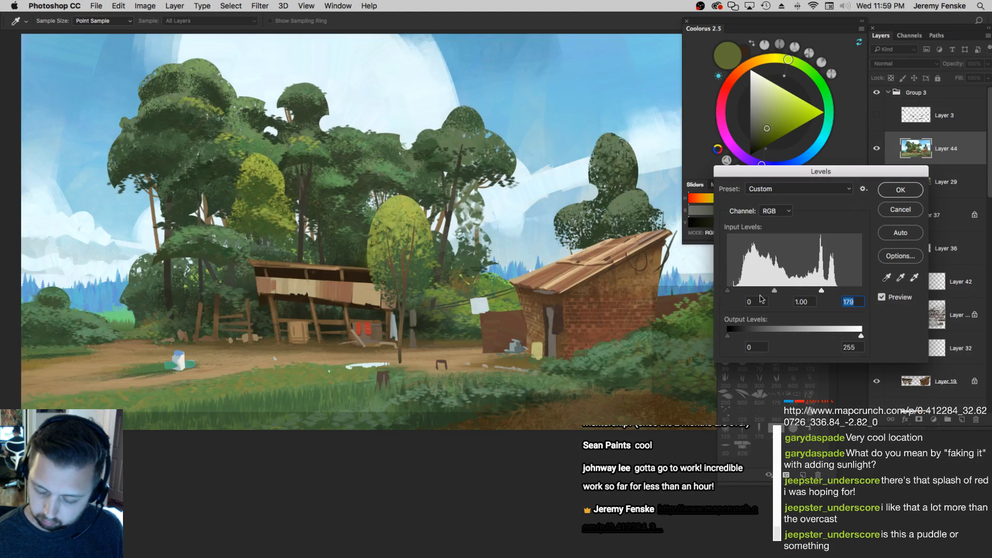
pyautogui.press('Return')
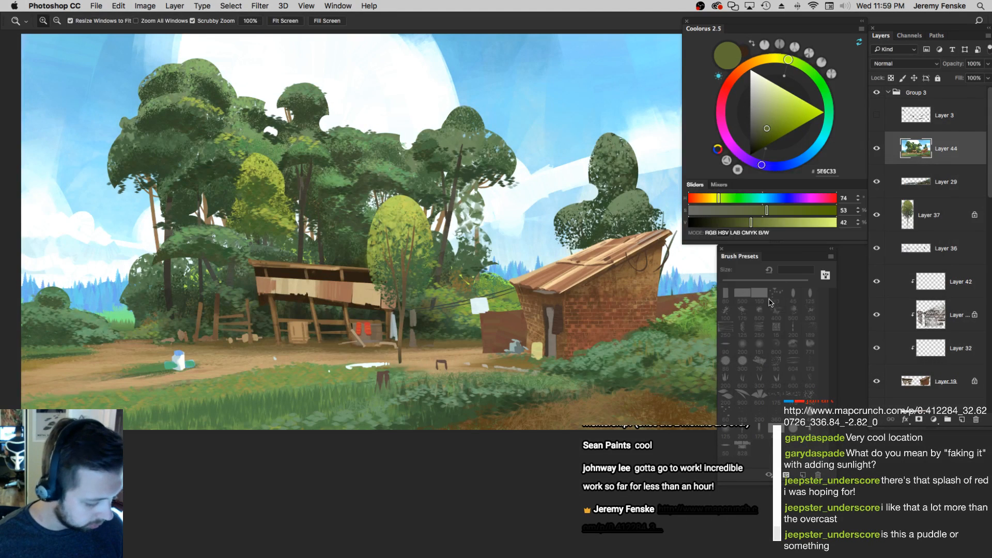
# Warm the merged layer's midtones with Color Balance, setting cyan–red to +25 and yellow–blue to -25
pyautogui.press('super+b')
pyautogui.click(746, 128)
pyautogui.moveTo(730, 154); pyautogui.dragTo(726, 154)
pyautogui.click(751, 128)
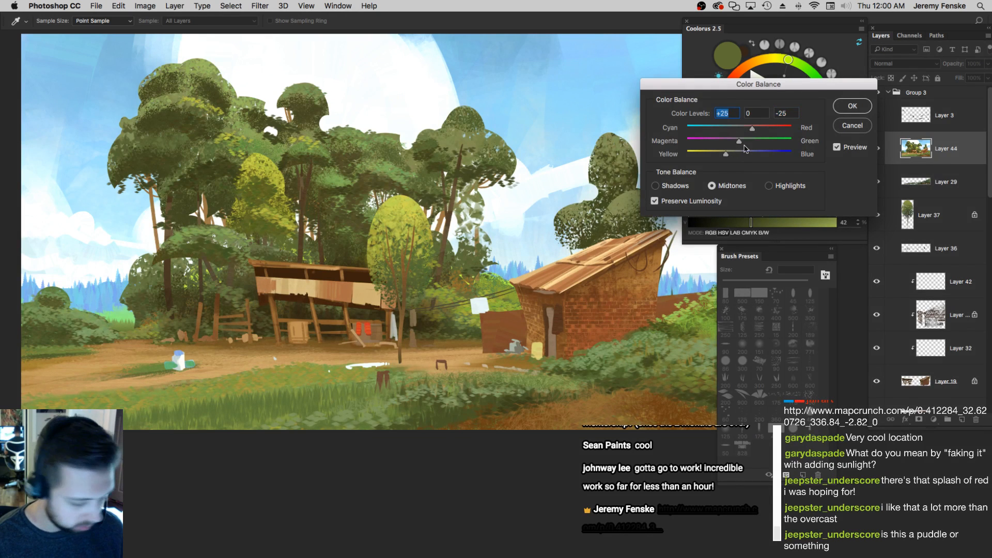
pyautogui.press('Return')
# Brighten the merged layer again with Levels at white input 221 and add a layer mask to it
pyautogui.press('super+l')
pyautogui.moveTo(861, 292); pyautogui.dragTo(846, 292)
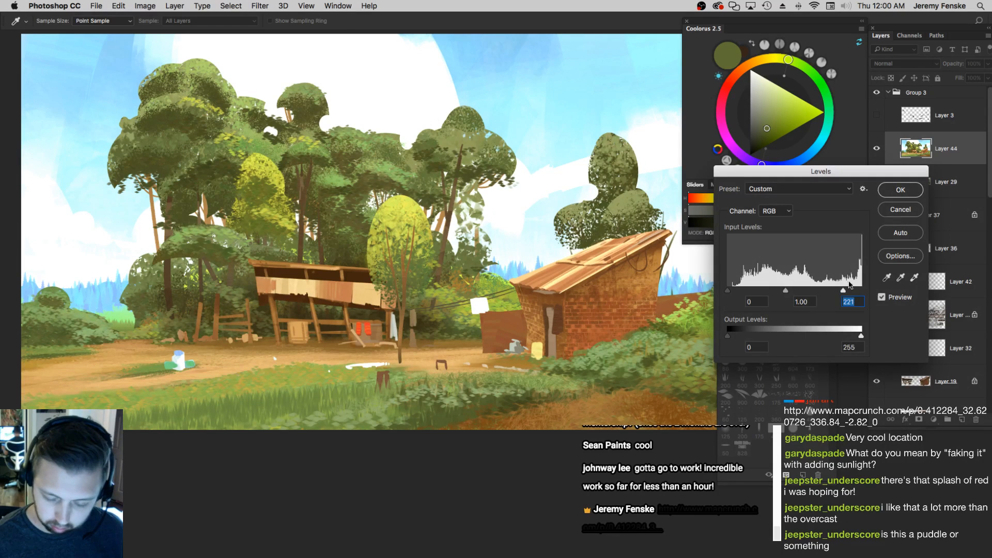
pyautogui.press('Return')
pyautogui.press('z')
pyautogui.click(920, 420)
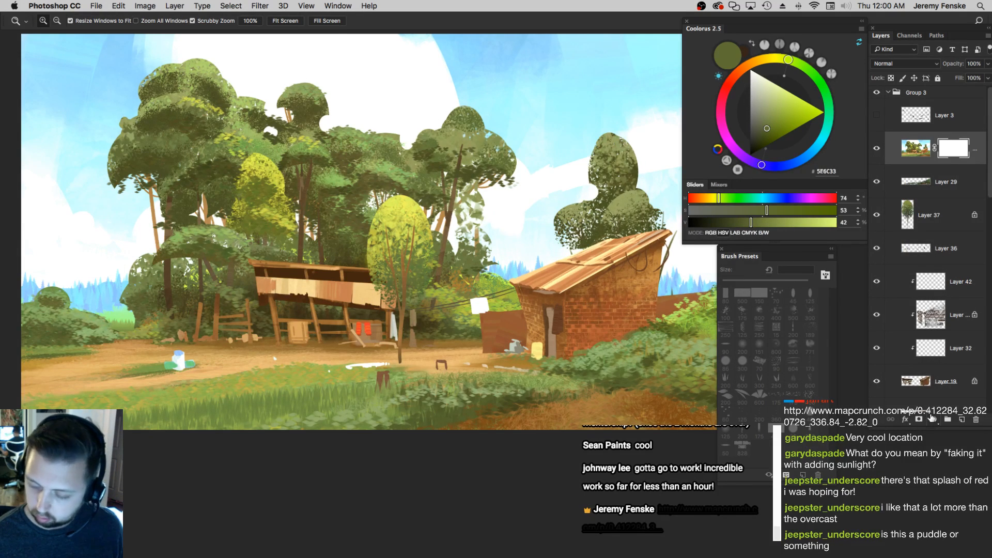
# Invert the merged layer's mask to black and choose the flat 90 px brush preset for painting on it
pyautogui.press('super+i')
pyautogui.press('b')
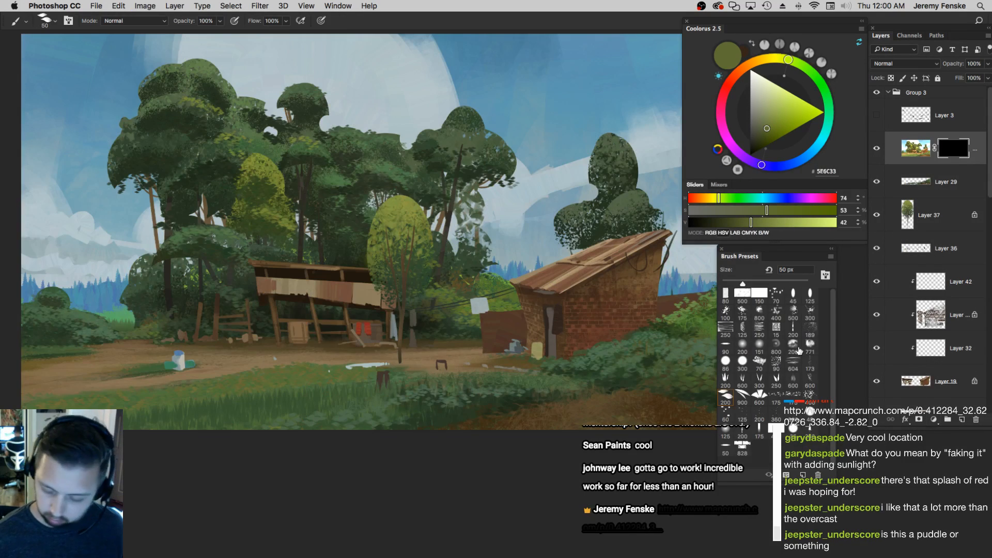
pyautogui.click(726, 294)
pyautogui.click(727, 343)
pyautogui.press('z')
pyautogui.moveTo(543, 354); pyautogui.dragTo(499, 365)
pyautogui.click(499, 364)
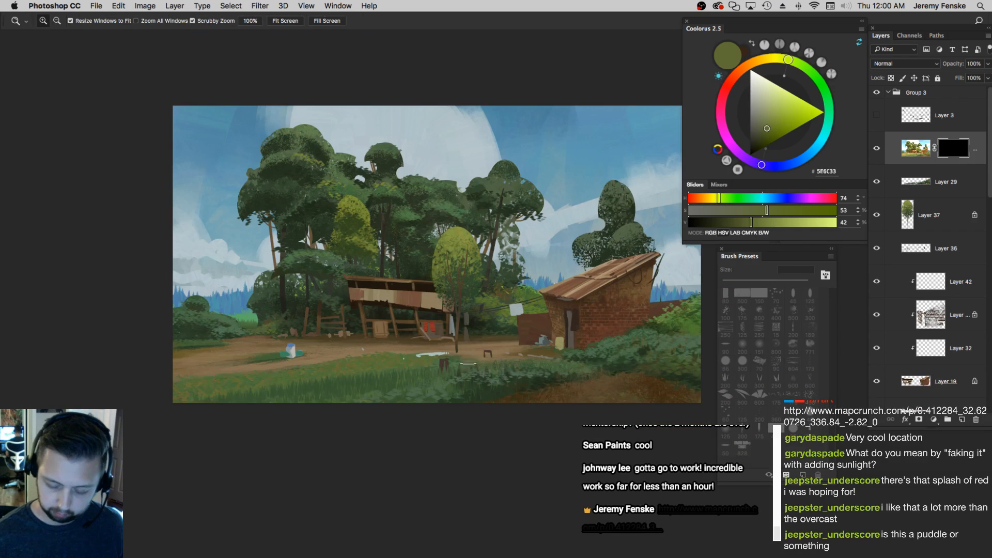
pyautogui.press('b')
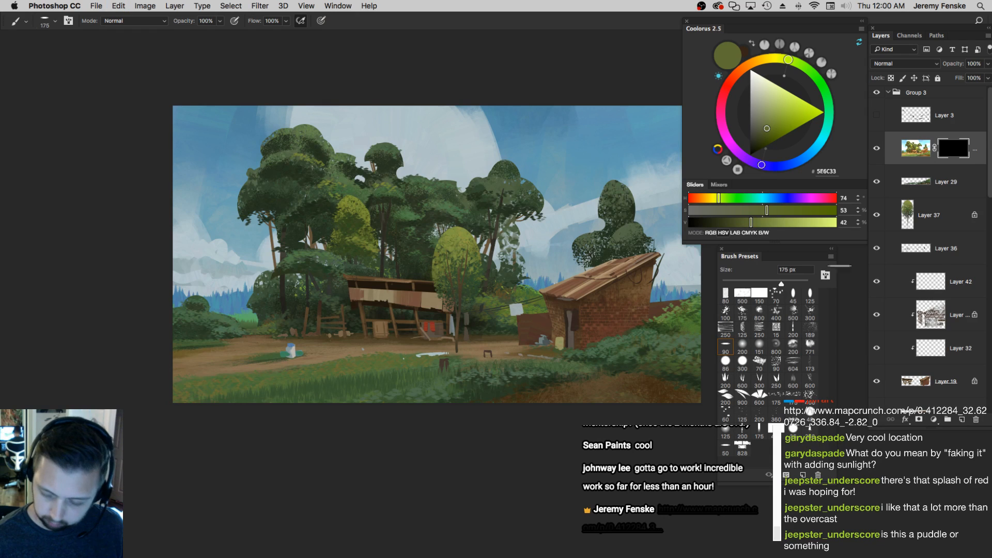
# Paint near-white FEFFFC into the mask to reveal a sunlit patch on the path and grass in front of the buildings, enlarging the brush to 400 px
pyautogui.moveTo(724, 210); pyautogui.dragTo(689, 211)
pyautogui.moveTo(752, 222); pyautogui.dragTo(837, 222)
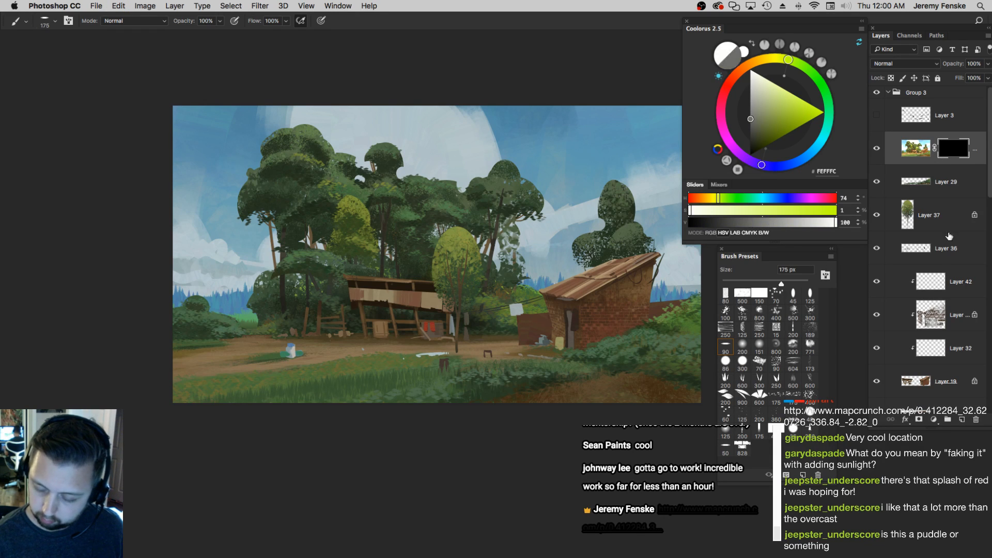
pyautogui.moveTo(509, 352); pyautogui.dragTo(475, 364)
pyautogui.press('super+z')
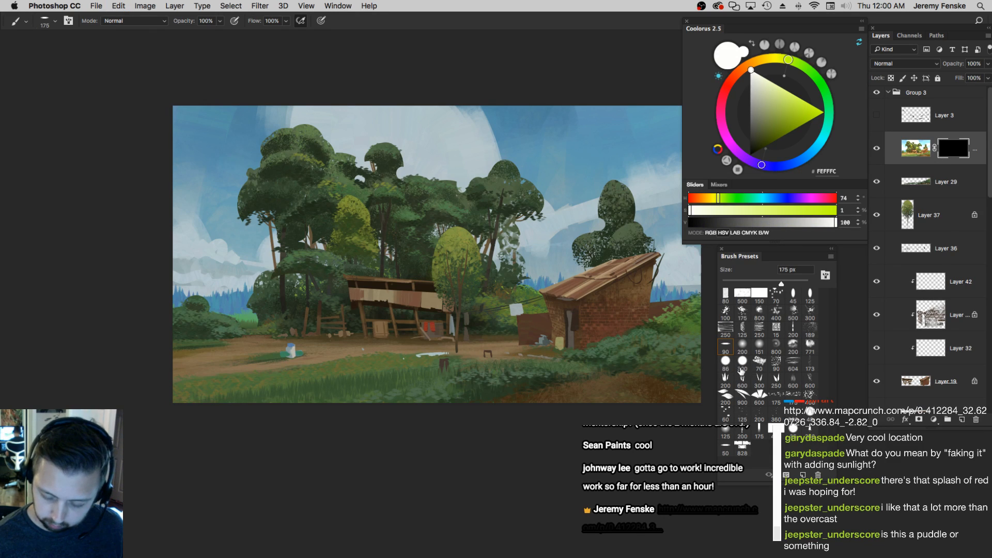
pyautogui.press(']')
pyautogui.press(']')
pyautogui.press(']')
pyautogui.press(']')
pyautogui.moveTo(489, 348)
pyautogui.mouseDown()
pyautogui.moveTo(420, 352)
pyautogui.moveTo(480, 360)
pyautogui.moveTo(407, 369)
pyautogui.moveTo(428, 358)
pyautogui.moveTo(434, 364)
pyautogui.moveTo(384, 378)
pyautogui.moveTo(492, 366)
pyautogui.moveTo(393, 378)
pyautogui.mouseUp()
pyautogui.press(']')
pyautogui.press(']')
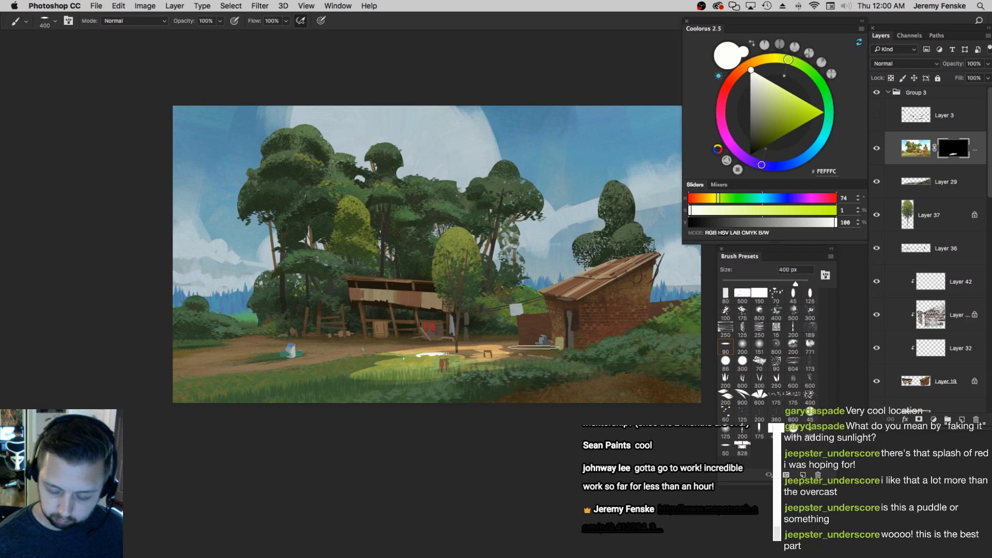
# Load Layer 19's buildings as a selection and reveal sunlight across the brick shack's roof on the merged layer's mask with a 175 px brush
pyautogui.press('[')
pyautogui.press('[')
pyautogui.press('[')
pyautogui.press('[')
pyautogui.press('[')
pyautogui.press('[')
pyautogui.press('[')
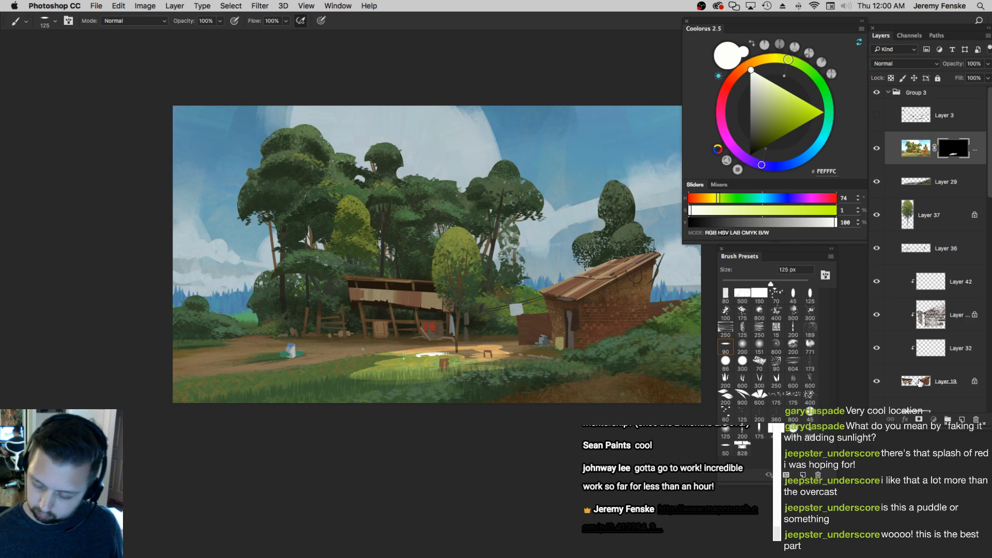
pyautogui.click(920, 382)
pyautogui.keyDown('super'); pyautogui.click(920, 383); pyautogui.keyUp('super')
pyautogui.click(953, 148)
pyautogui.press(']')
pyautogui.press(']')
pyautogui.moveTo(600, 271)
pyautogui.mouseDown()
pyautogui.moveTo(548, 286)
pyautogui.moveTo(573, 292)
pyautogui.moveTo(646, 255)
pyautogui.mouseUp()
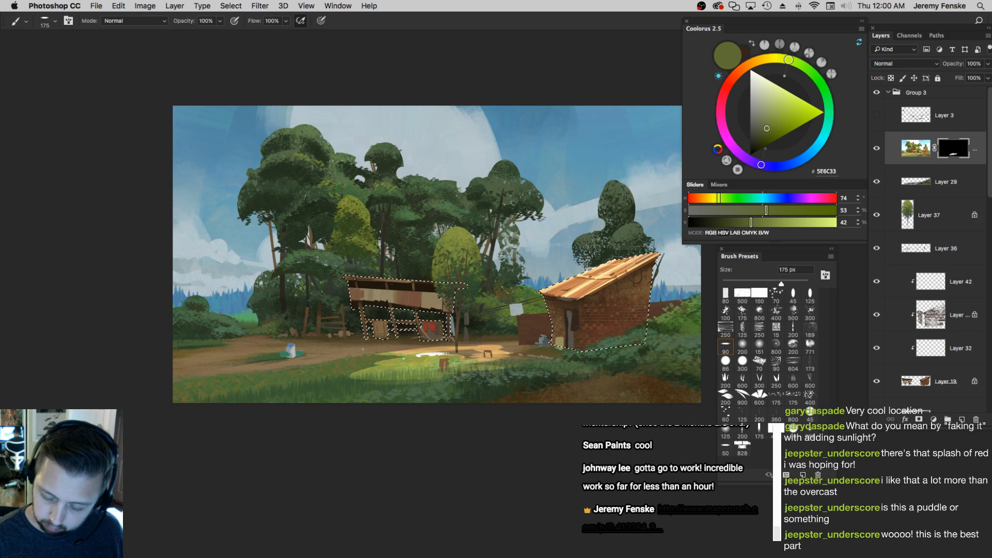
# Reveal soft sunlight around the brick shack's doorway within the selection, using the soft 200 px brush preset enlarged to 500 px
pyautogui.press(']')
pyautogui.press(']')
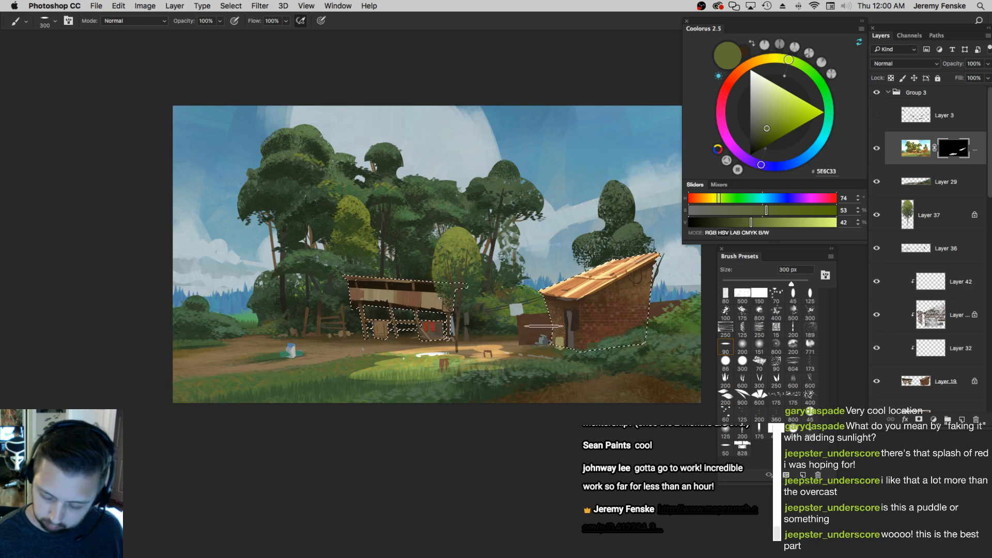
pyautogui.click(742, 345)
pyautogui.press(']')
pyautogui.press(']')
pyautogui.press(']')
pyautogui.press(']')
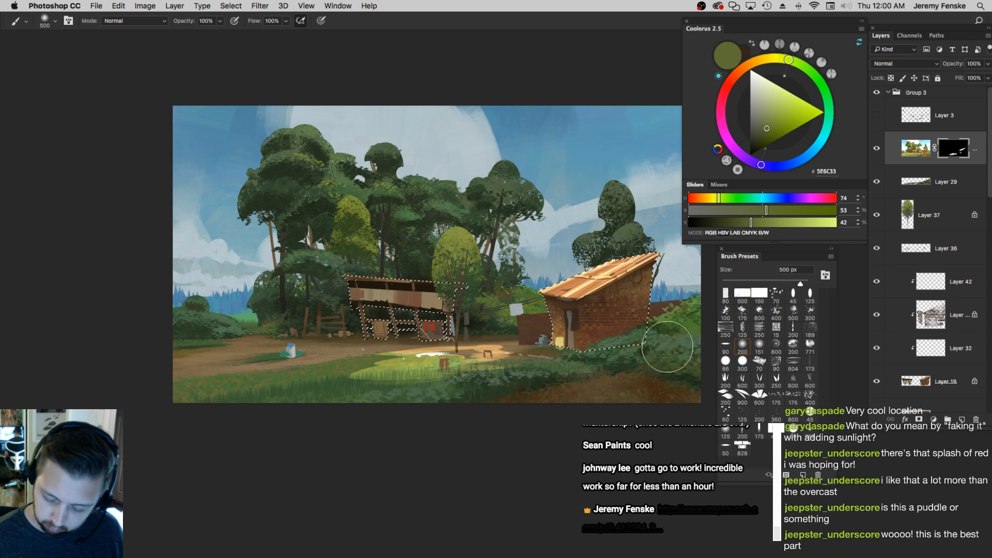
# Light up the open shed's awning and lower front inside the selection with the flat brush at 70 to 125 px, and deselect
pyautogui.click(725, 345)
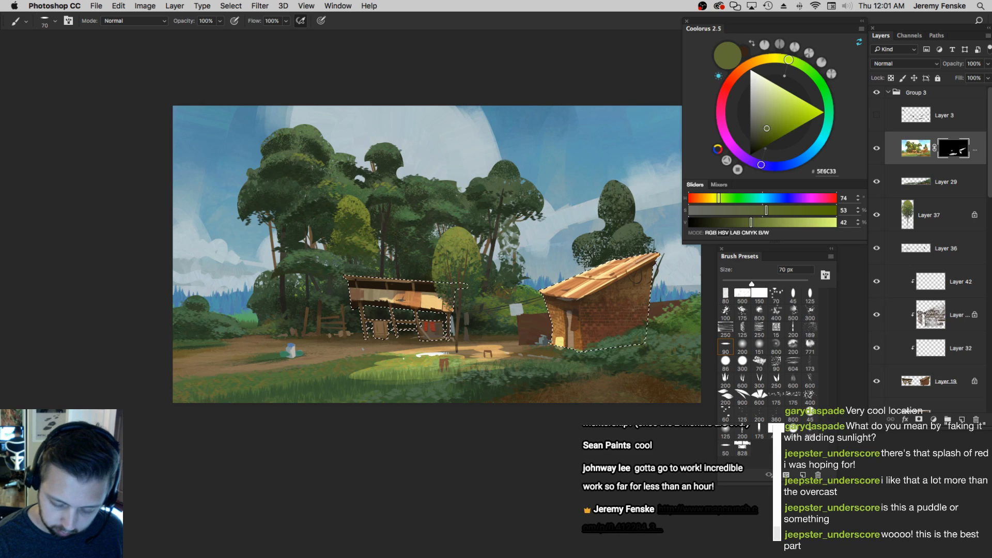
pyautogui.press(']')
pyautogui.press(']')
pyautogui.press(']')
pyautogui.press(']')
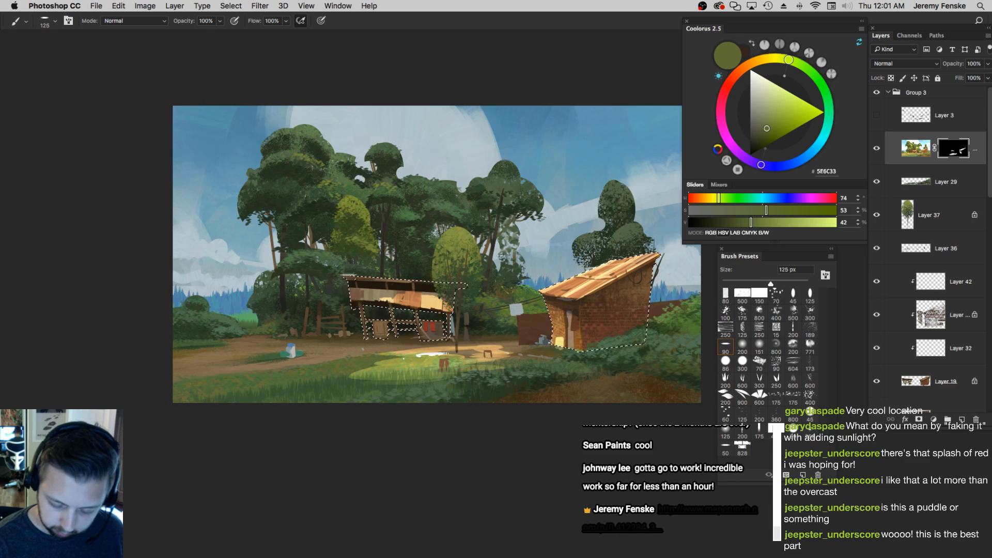
pyautogui.press(']')
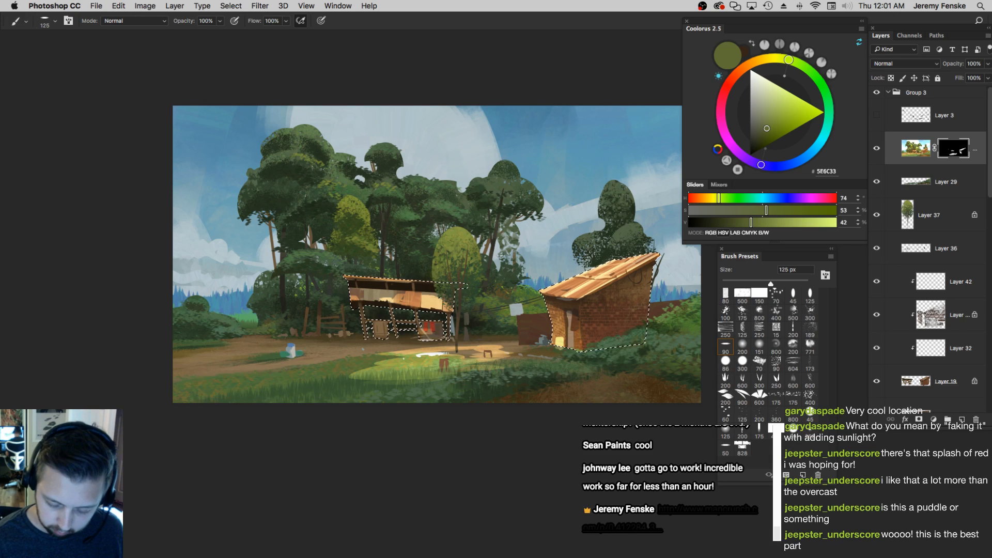
pyautogui.press('[')
pyautogui.press('[')
pyautogui.press('[')
pyautogui.press('[')
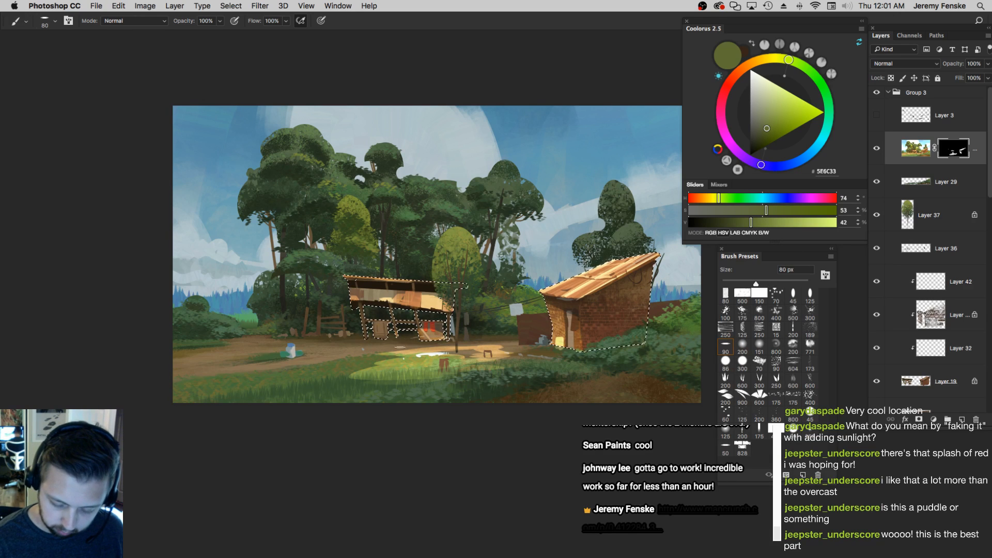
pyautogui.moveTo(368, 343); pyautogui.dragTo(378, 334)
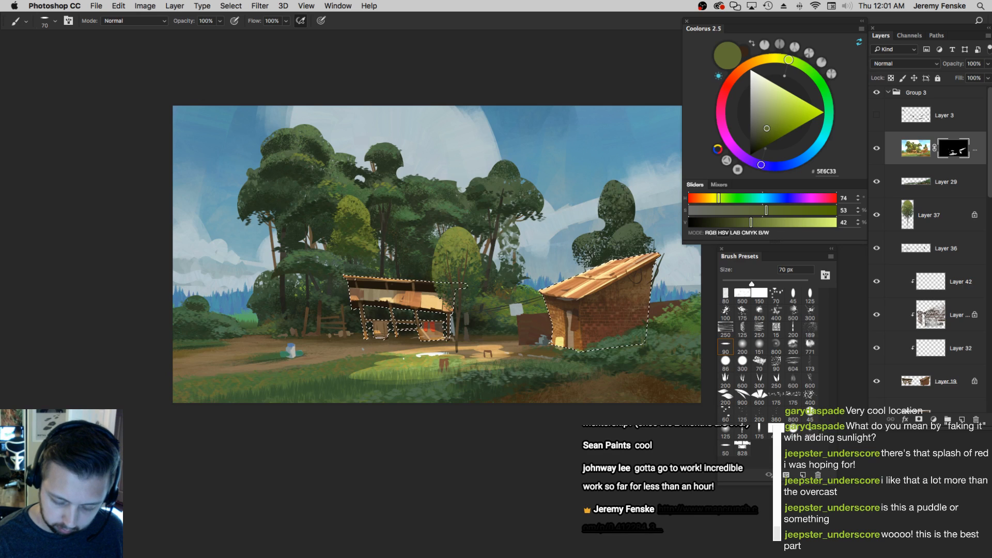
pyautogui.press('super+d')
# Extend the sunlight along the dirt path in near-white FEFFFC on the mask, varying the flat brush from 250 to 500 px
pyautogui.press('x')
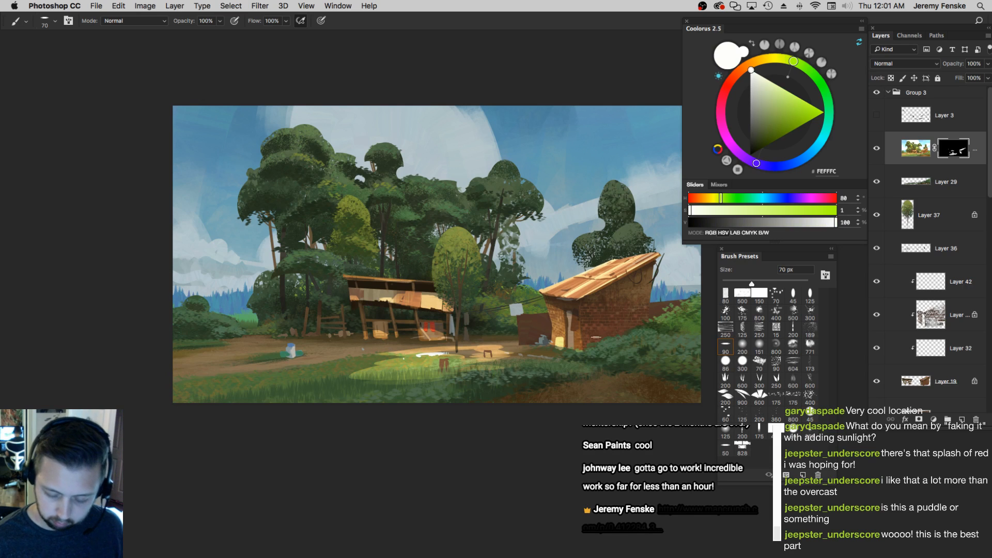
pyautogui.press(']')
pyautogui.press(']')
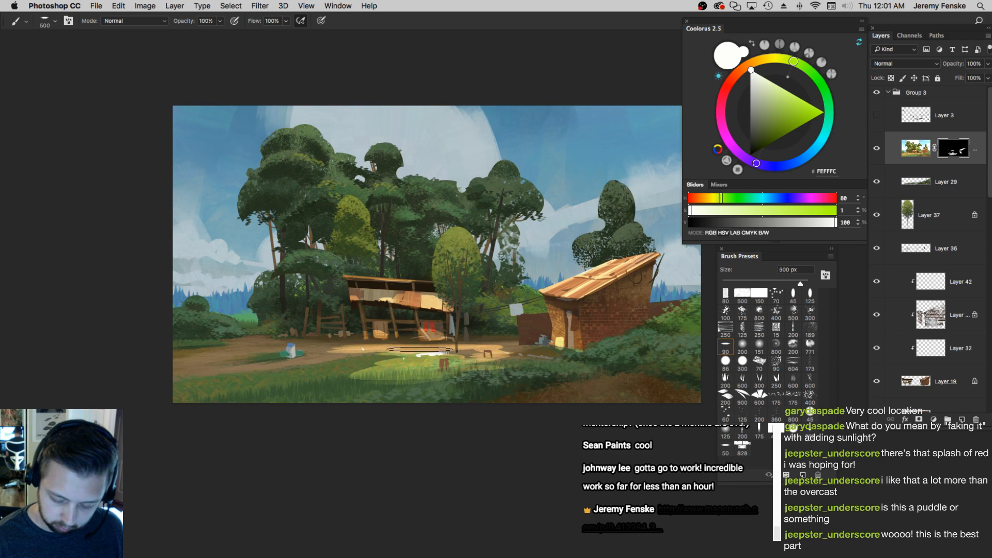
pyautogui.press('[')
pyautogui.press('[')
pyautogui.press('[')
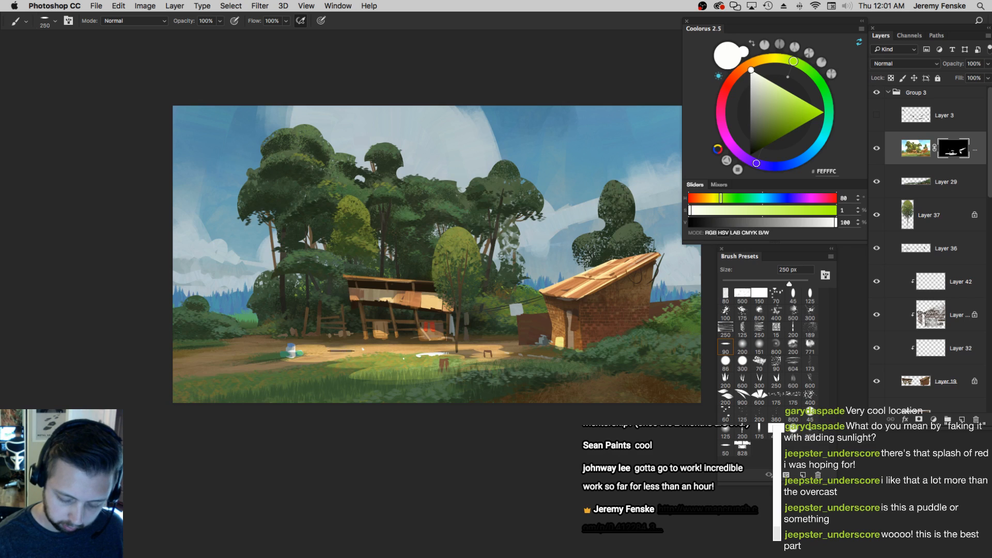
pyautogui.moveTo(271, 354); pyautogui.dragTo(198, 345)
pyautogui.press(']')
pyautogui.press(']')
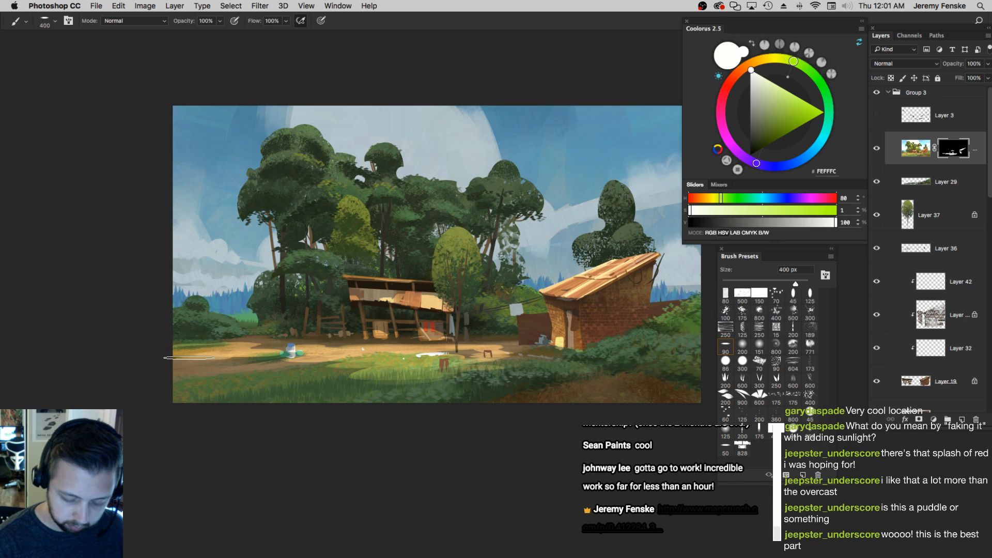
# Reveal sunlight over the foreground grass below the path with broad flat strokes on the mask, varying the brush between 300 and 900 px
pyautogui.moveTo(243, 366)
pyautogui.mouseDown()
pyautogui.moveTo(274, 362)
pyautogui.moveTo(178, 374)
pyautogui.moveTo(343, 365)
pyautogui.moveTo(268, 379)
pyautogui.moveTo(352, 367)
pyautogui.mouseUp()
pyautogui.press(']')
pyautogui.press(']')
pyautogui.press(']')
pyautogui.press(']')
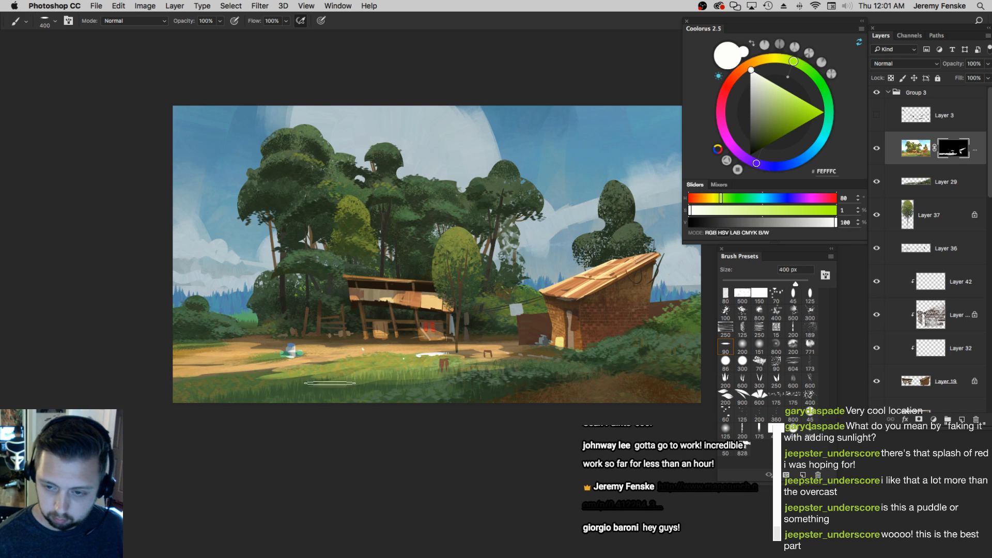
pyautogui.hscroll(2, 351, 366)
pyautogui.press('[')
pyautogui.press('[')
pyautogui.press('[')
pyautogui.press('[')
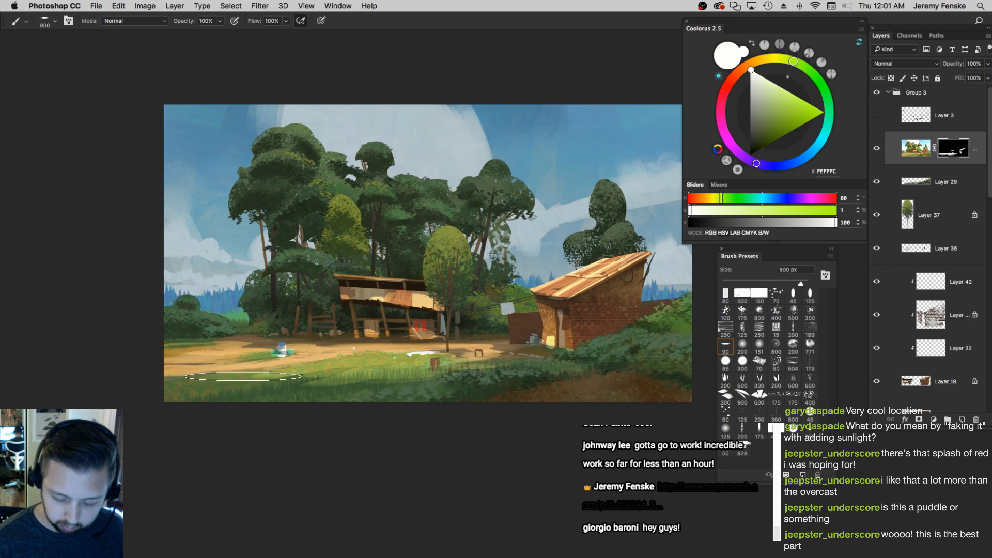
pyautogui.press('[')
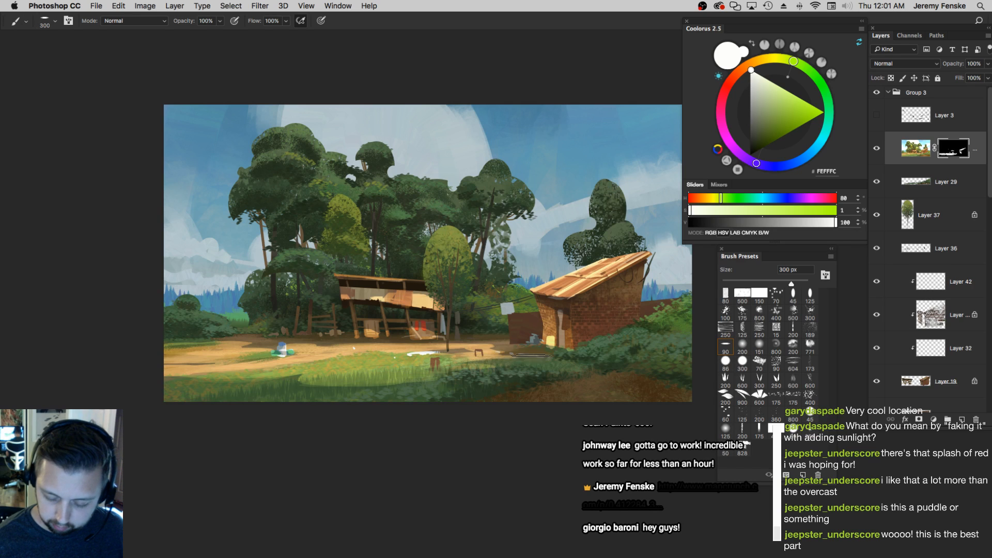
pyautogui.press(']')
pyautogui.press(']')
pyautogui.press(']')
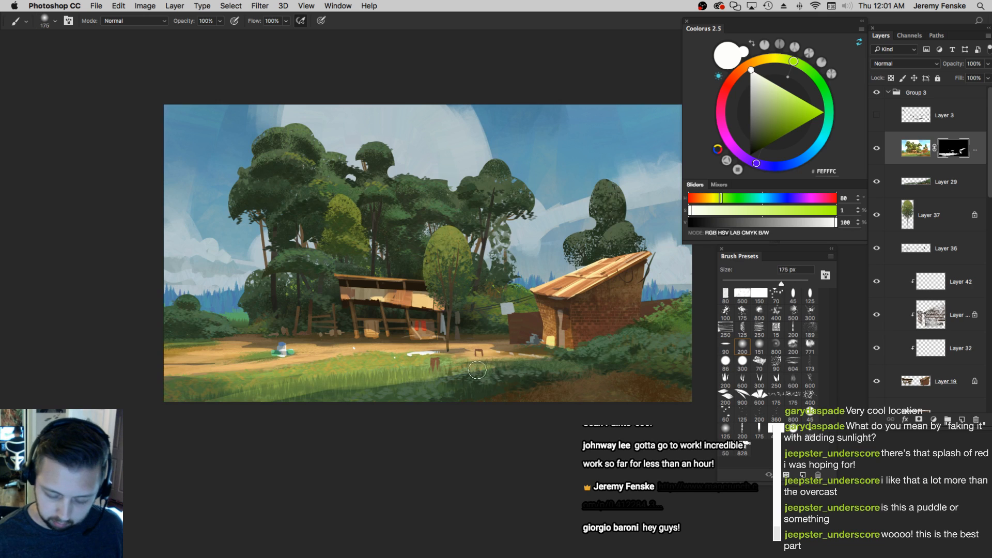
# Refine the sunlight on the ground with a small soft brush on the mask, using black 000000 at 60 to 70 px
pyautogui.press('[')
pyautogui.press('[')
pyautogui.press('[')
pyautogui.press('[')
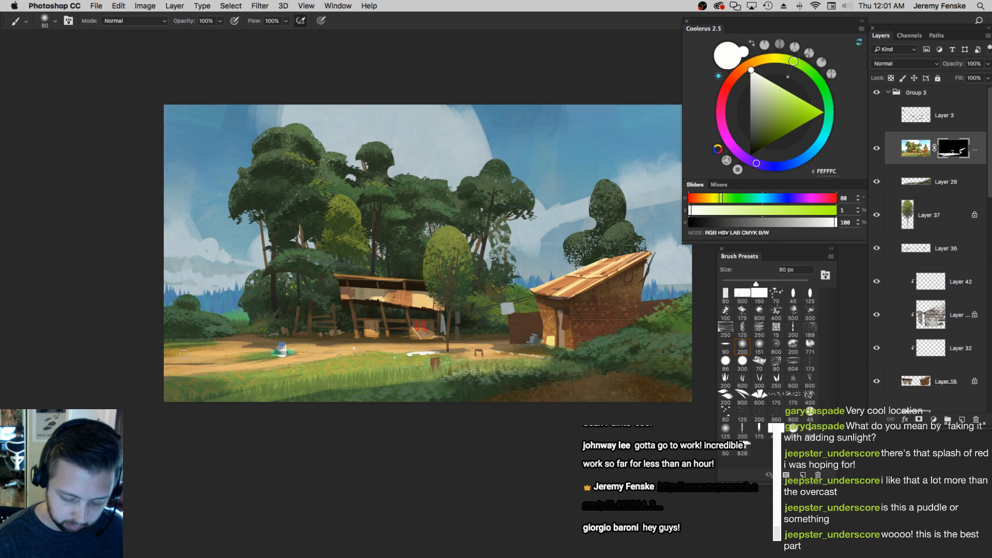
pyautogui.moveTo(793, 225); pyautogui.dragTo(688, 224)
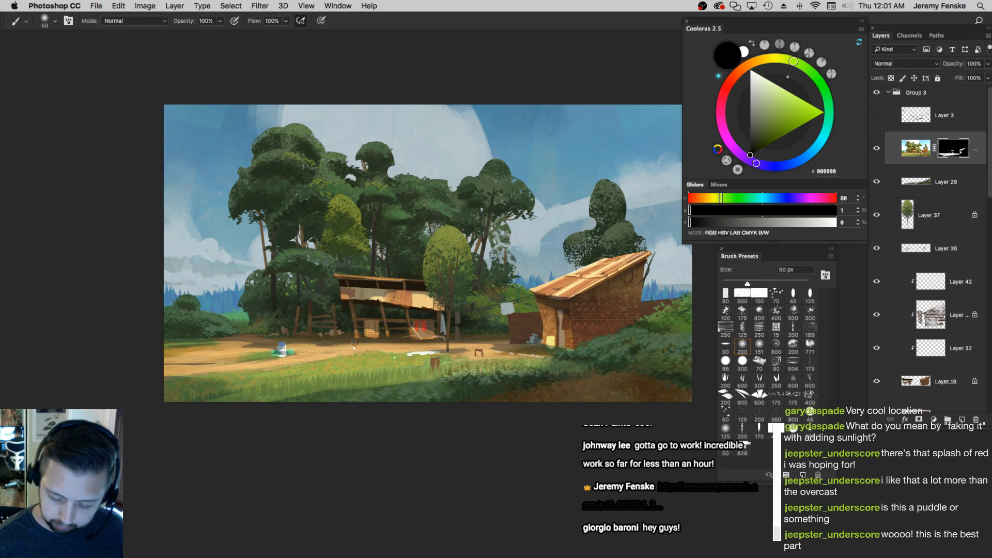
pyautogui.moveTo(507, 335); pyautogui.dragTo(501, 339)
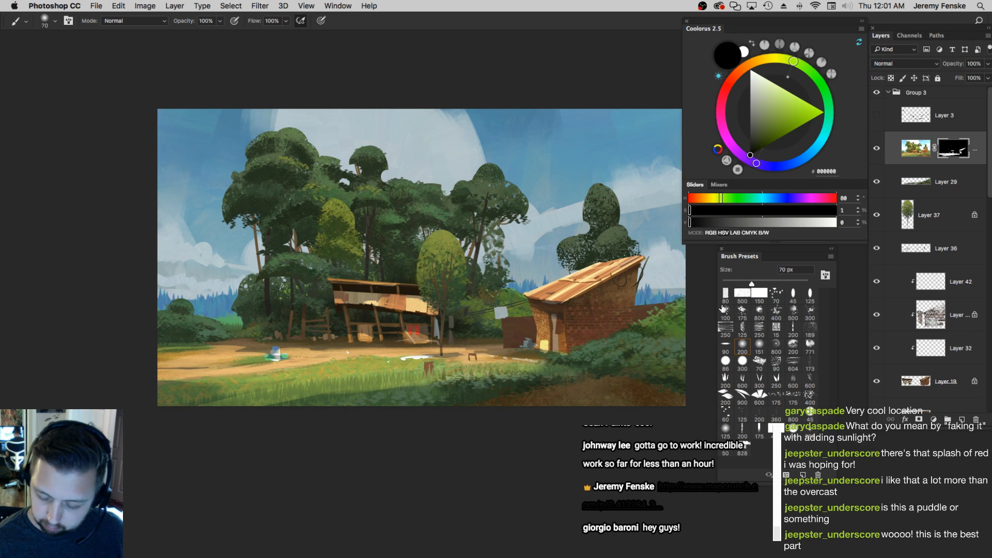
# Brush soft sunlight over the bushes and brown dirt in front of the brick shack at 250 to 300 px, and switch the brush to black
pyautogui.press('x')
pyautogui.press(']')
pyautogui.press(']')
pyautogui.press(']')
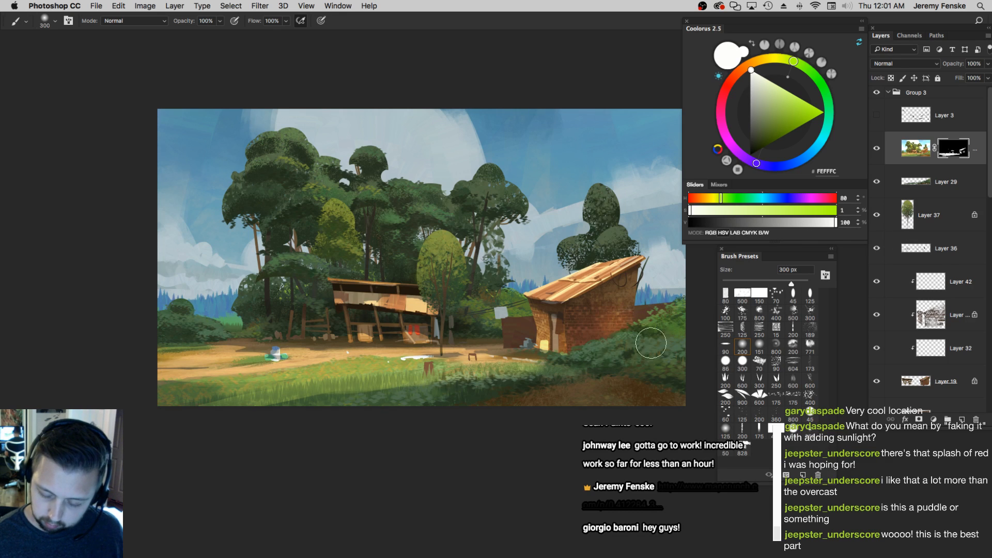
pyautogui.press('[')
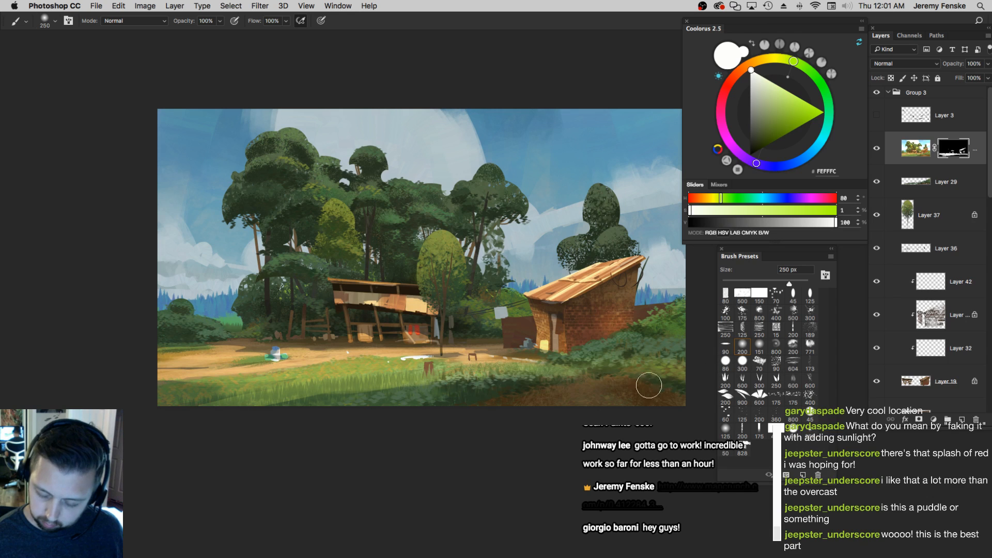
pyautogui.press(']')
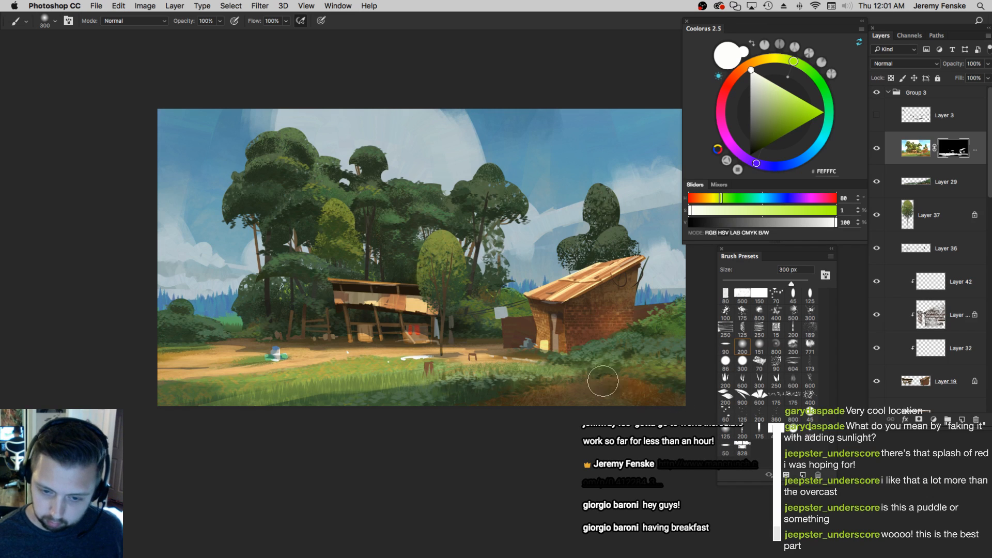
pyautogui.press('[')
pyautogui.press('d')
pyautogui.press(']')
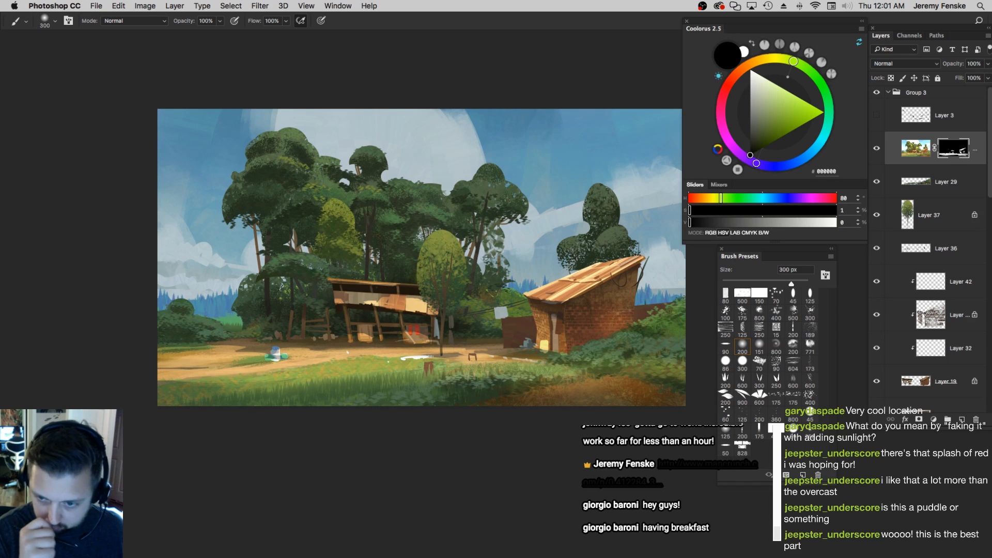
# Brighten the upper sky above the trees with soft near-white strokes on the mask, undoing the first 300 px pass and enlarging the brush to 900 px
pyautogui.press('x')
pyautogui.press('[')
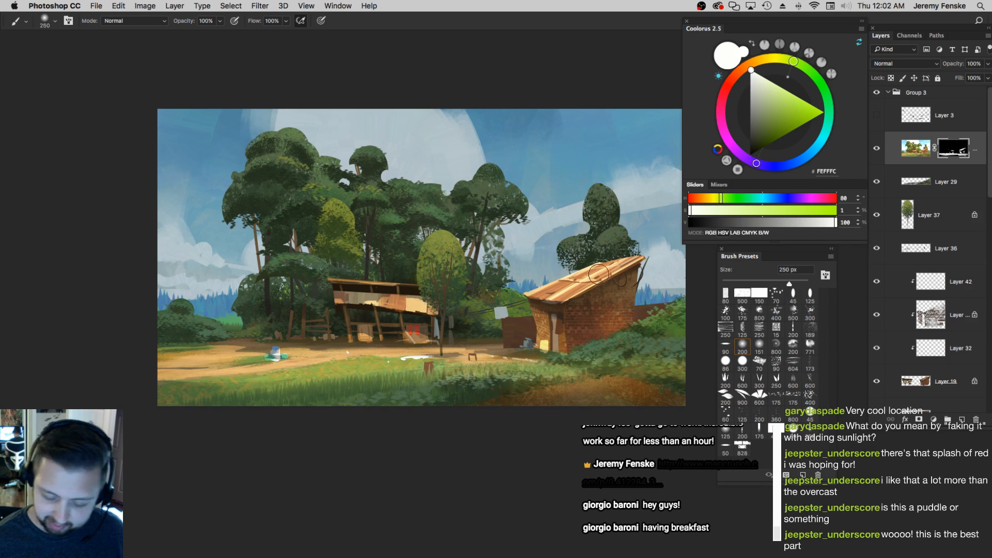
pyautogui.moveTo(441, 340); pyautogui.dragTo(435, 346)
pyautogui.press('z')
pyautogui.click(435, 352)
pyautogui.click(435, 352)
pyautogui.press('b')
pyautogui.press(']')
pyautogui.press(']')
pyautogui.press(']')
pyautogui.press(']')
pyautogui.press(']')
pyautogui.press(']')
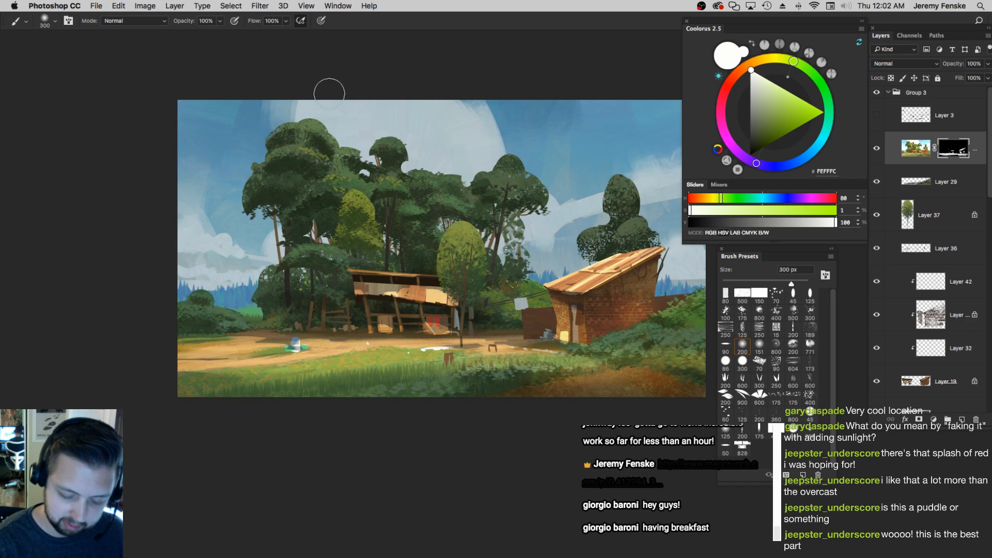
pyautogui.press('super+z')
pyautogui.press(']')
pyautogui.moveTo(244, 111)
pyautogui.mouseDown()
pyautogui.moveTo(421, 81)
pyautogui.moveTo(498, 83)
pyautogui.mouseUp()
pyautogui.press(']')
pyautogui.press(']')
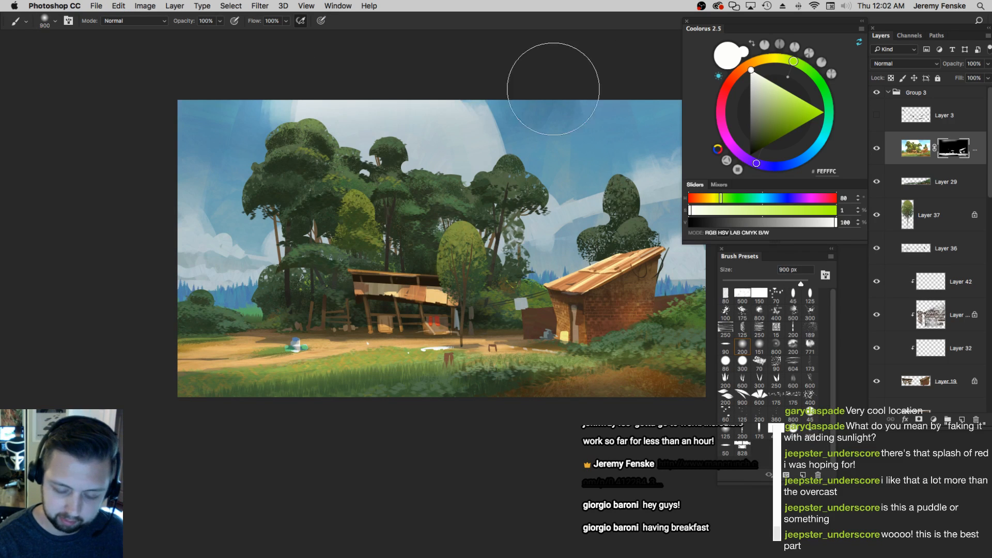
# Sweep soft light across the sky and treetops on the mask with the brush enlarged from 1000 to 1200 px
pyautogui.moveTo(219, 101); pyautogui.dragTo(517, 90)
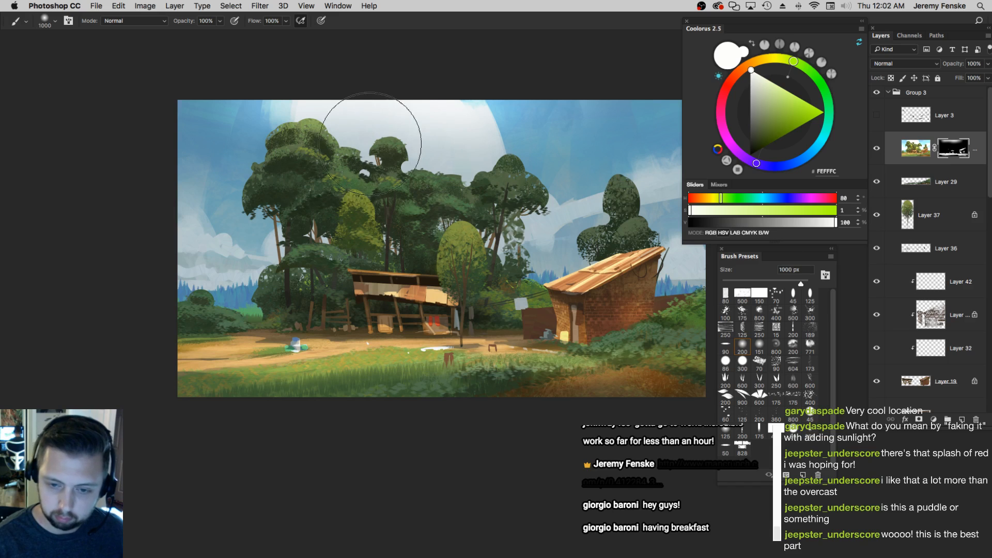
pyautogui.press(']')
pyautogui.press(']')
pyautogui.press(']')
pyautogui.moveTo(546, 287); pyautogui.dragTo(483, 296)
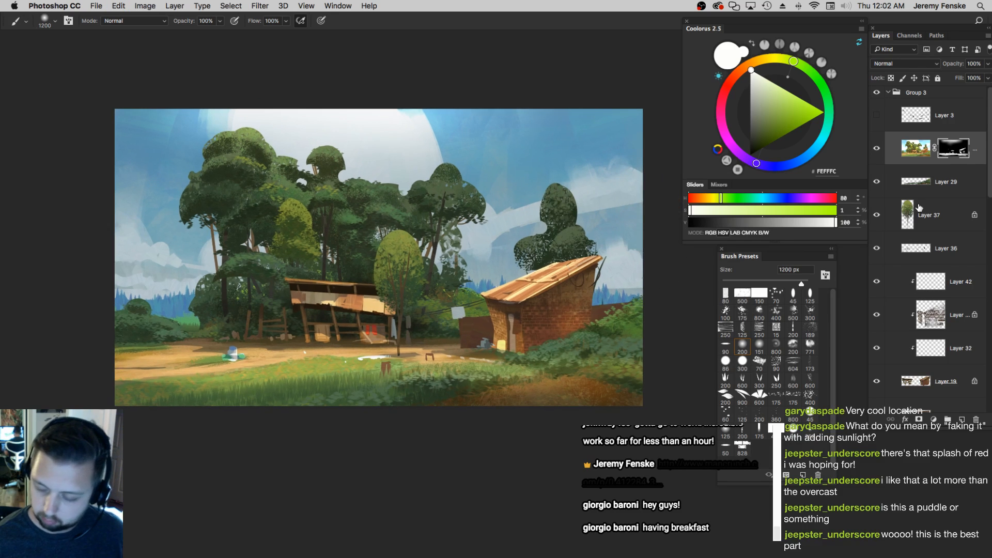
# Brighten the tall leafy treetops on the mask with a soft near-white FEFFFC brush at 500 px, and enlarge the brush to 600 px
pyautogui.moveTo(991, 193); pyautogui.dragTo(986, 362)
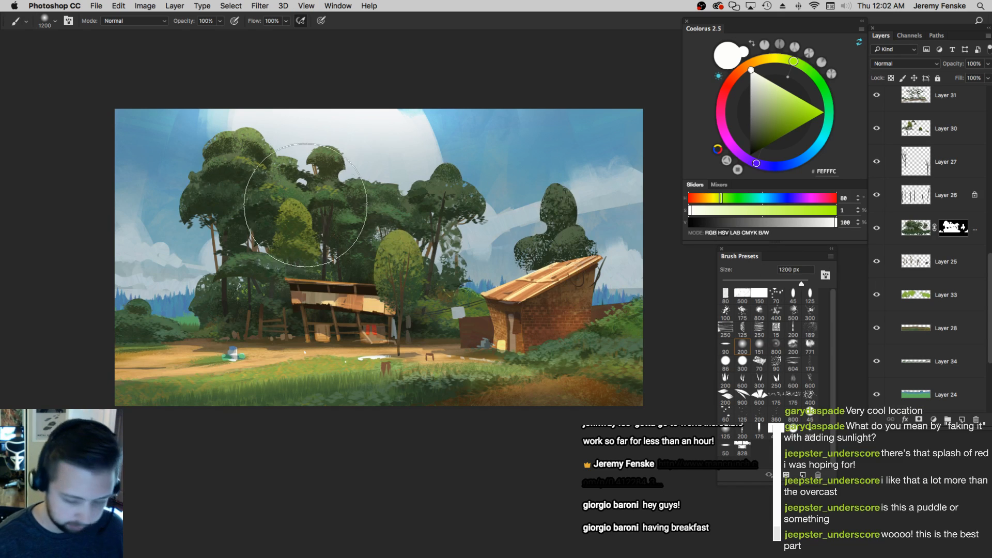
pyautogui.press('[')
pyautogui.press('[')
pyautogui.press('[')
pyautogui.press('[')
pyautogui.press('[')
pyautogui.press('[')
pyautogui.press('[')
pyautogui.press('[')
pyautogui.click(235, 116)
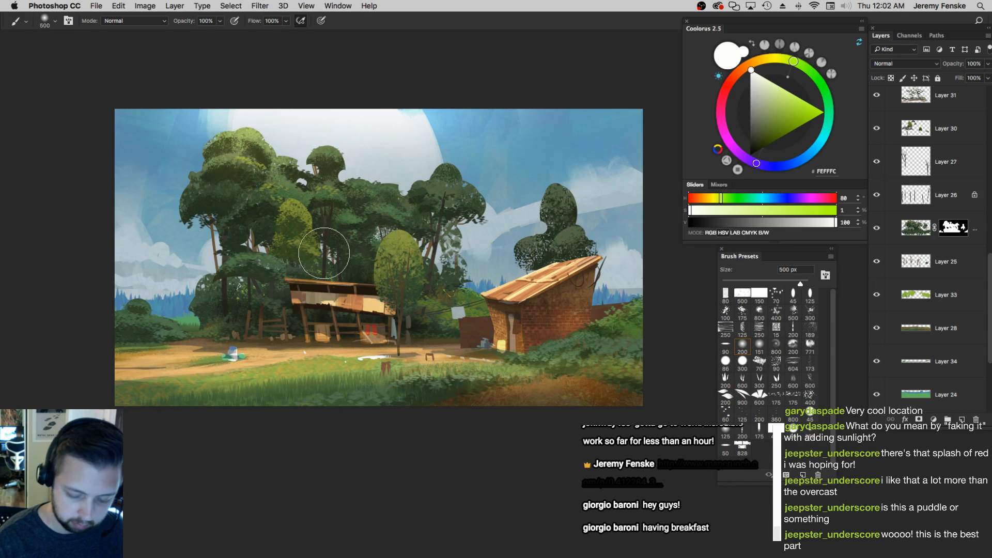
pyautogui.press(']')
pyautogui.press(']')
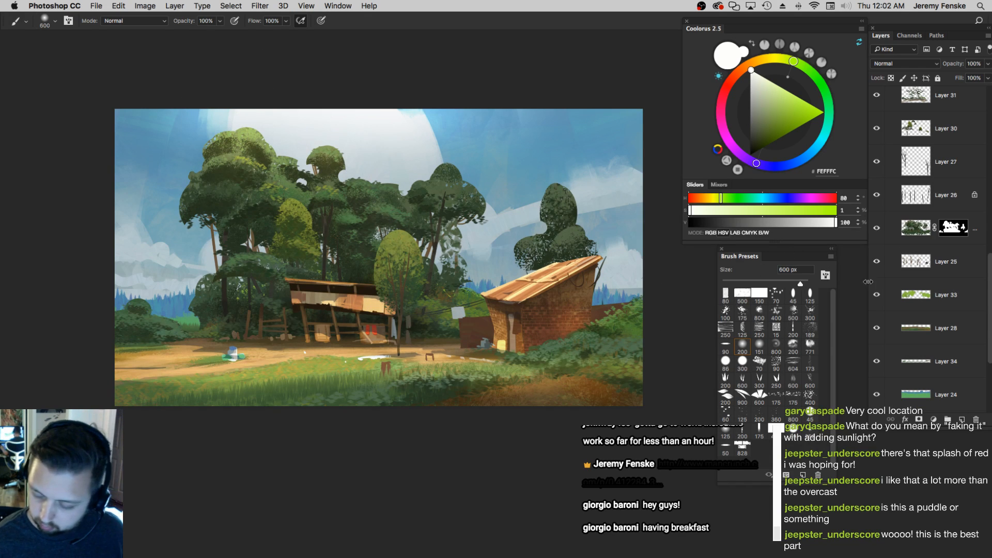
pyautogui.moveTo(988, 286); pyautogui.dragTo(988, 255)
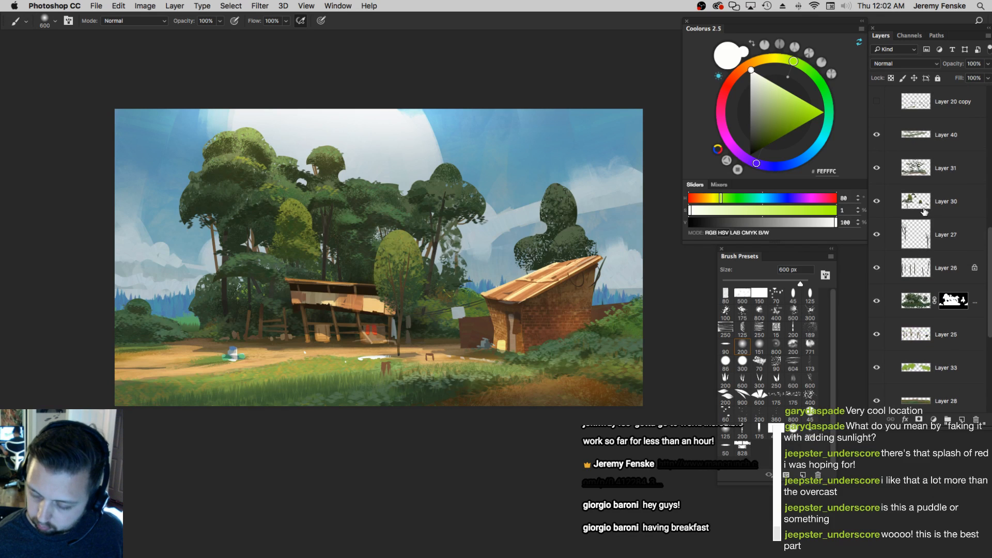
pyautogui.keyDown('super'); pyautogui.click(913, 202); pyautogui.keyUp('super')
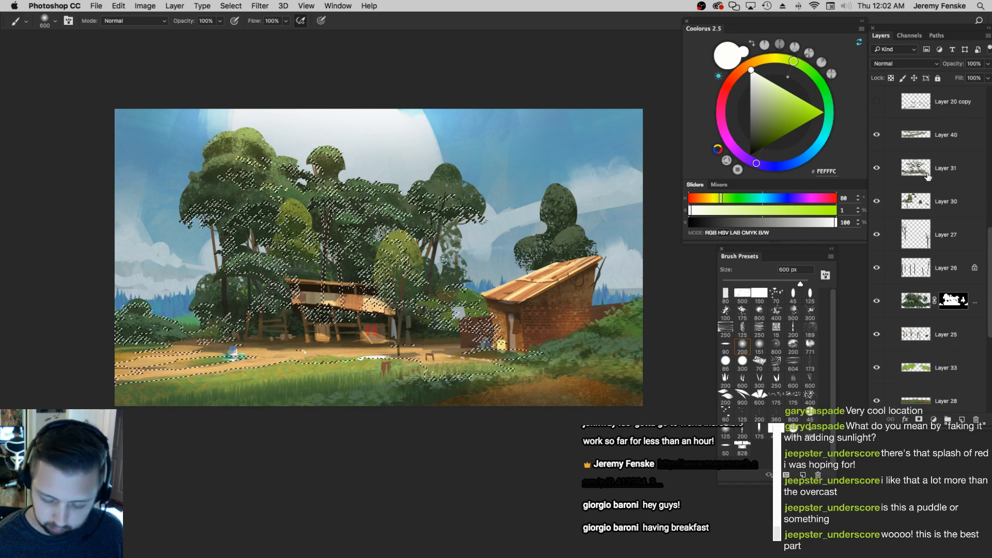
pyautogui.scroll(5, 945, 217)
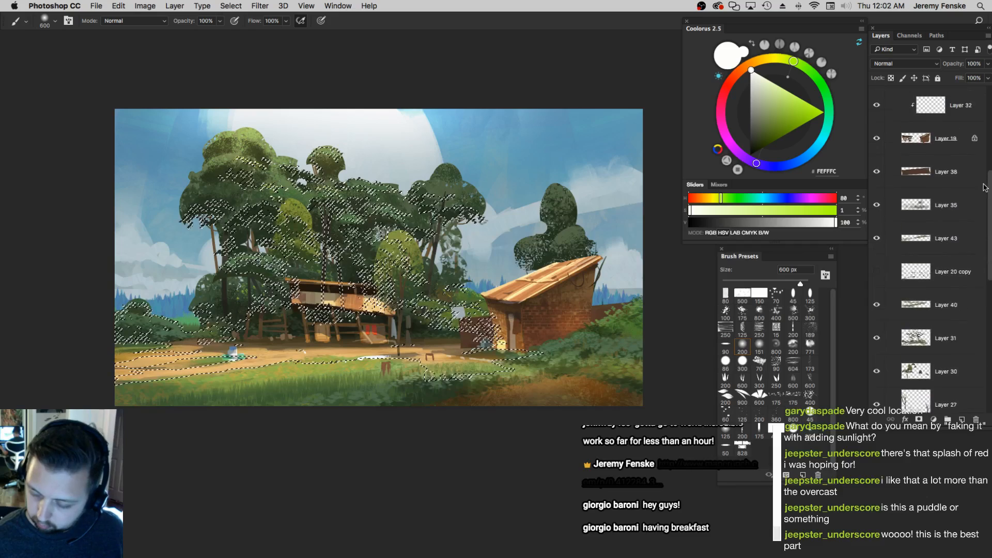
pyautogui.scroll(3, 956, 189)
pyautogui.moveTo(988, 187); pyautogui.dragTo(990, 281)
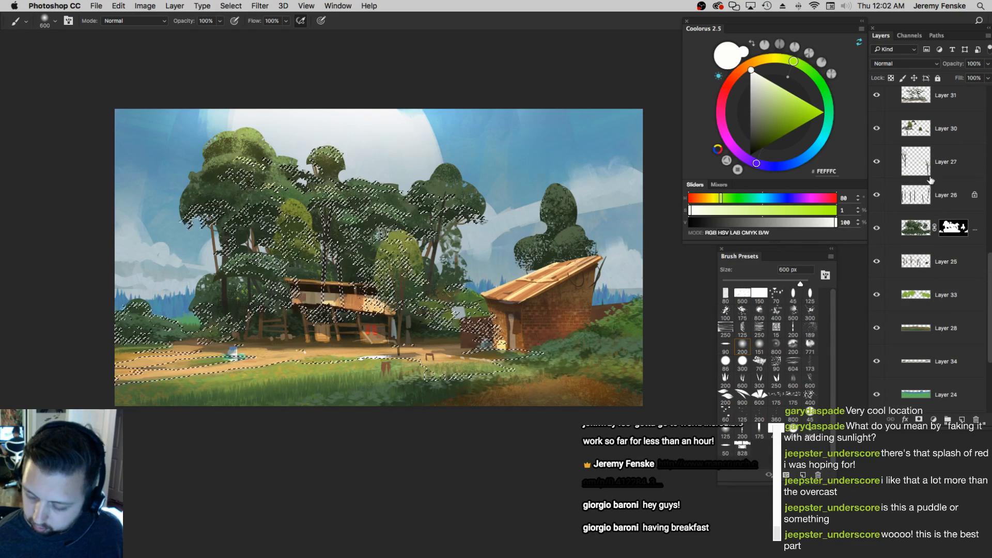
# Load Layer 30's outline as a selection and brighten the yellow-green tree behind the open shack with soft strokes at 500 to 600 px
pyautogui.keyDown('ctrl'); pyautogui.click(914, 133); pyautogui.keyUp('ctrl')
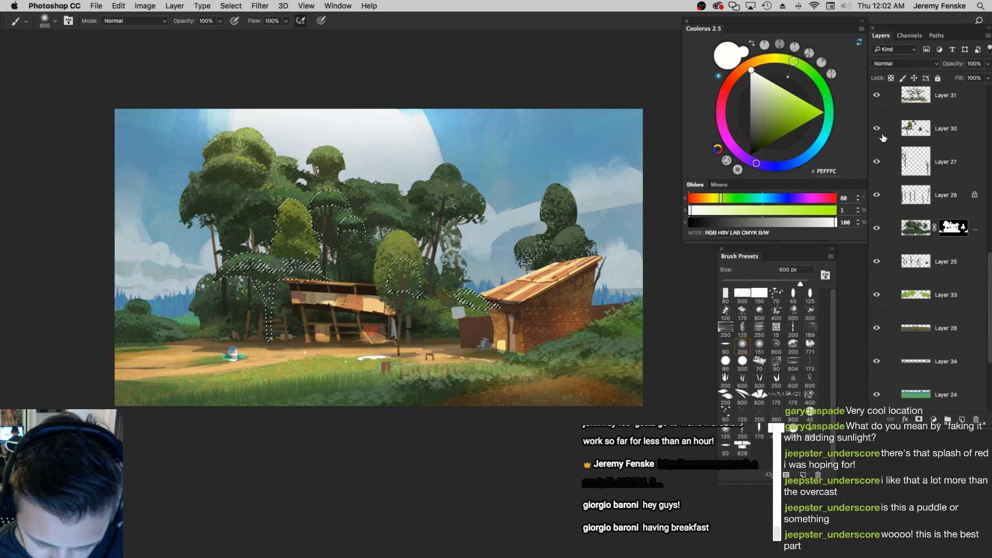
pyautogui.hotkey('ctrl', 'd')
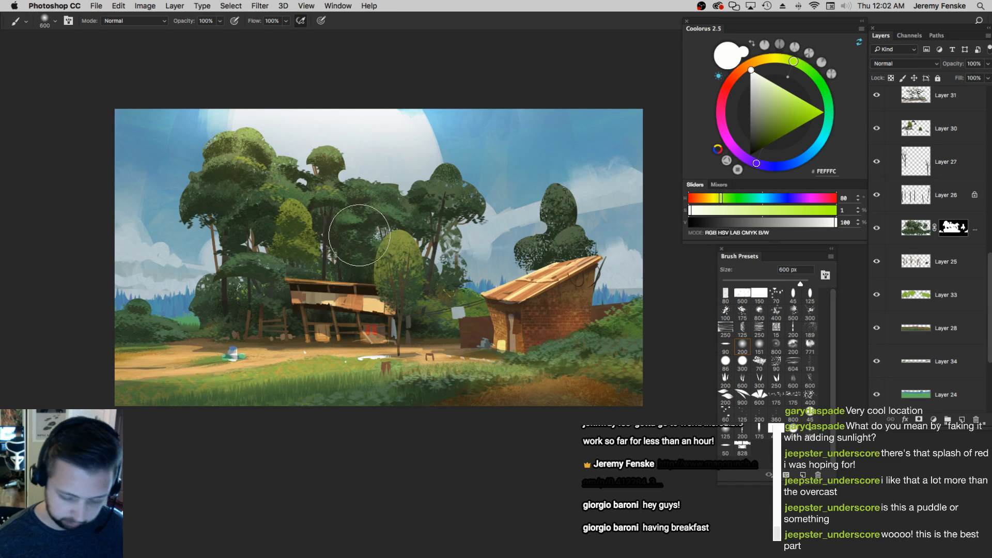
pyautogui.press('[')
pyautogui.press('[')
pyautogui.press(']')
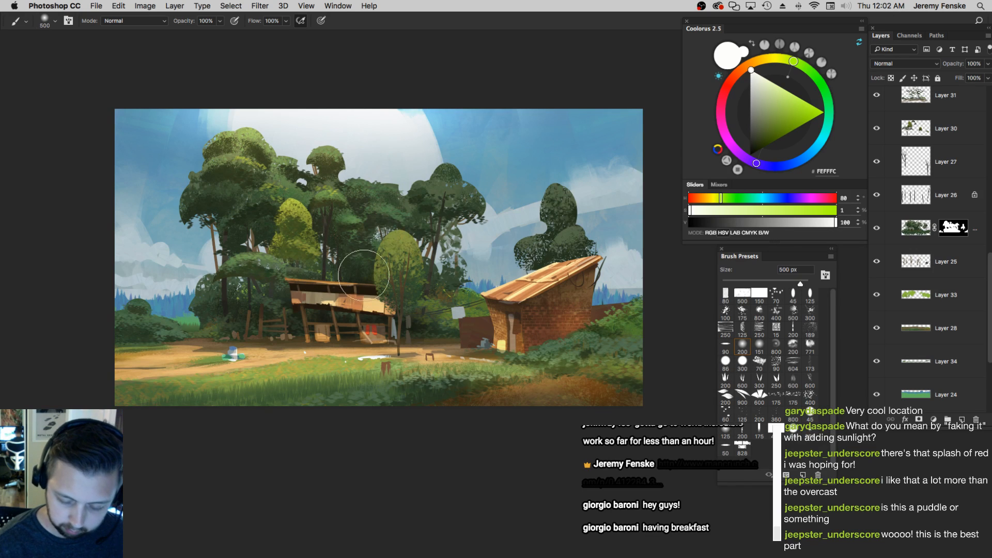
pyautogui.moveTo(429, 241); pyautogui.dragTo(458, 224)
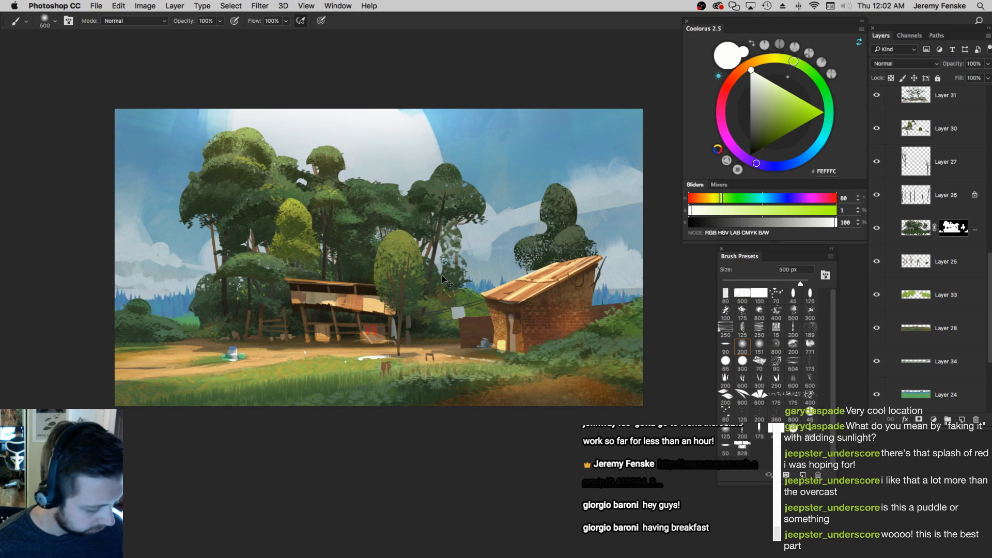
# Select the small tree crown beside the open shack with the Magic Wand, undo the spill-over, hide the selection edges and brighten it at 800 px
pyautogui.press('w')
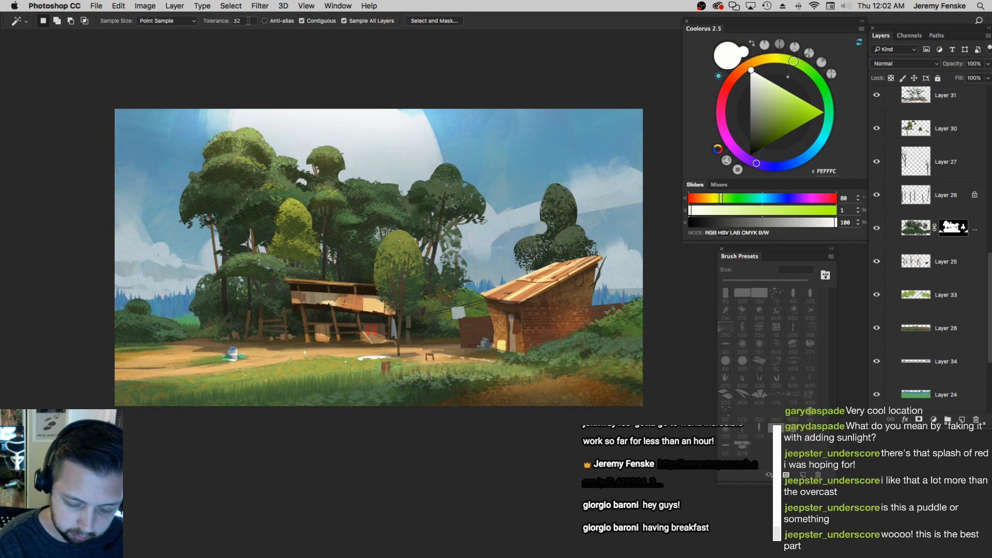
pyautogui.keyDown('shift'); pyautogui.click(410, 279); pyautogui.keyUp('shift')
pyautogui.press('super+z')
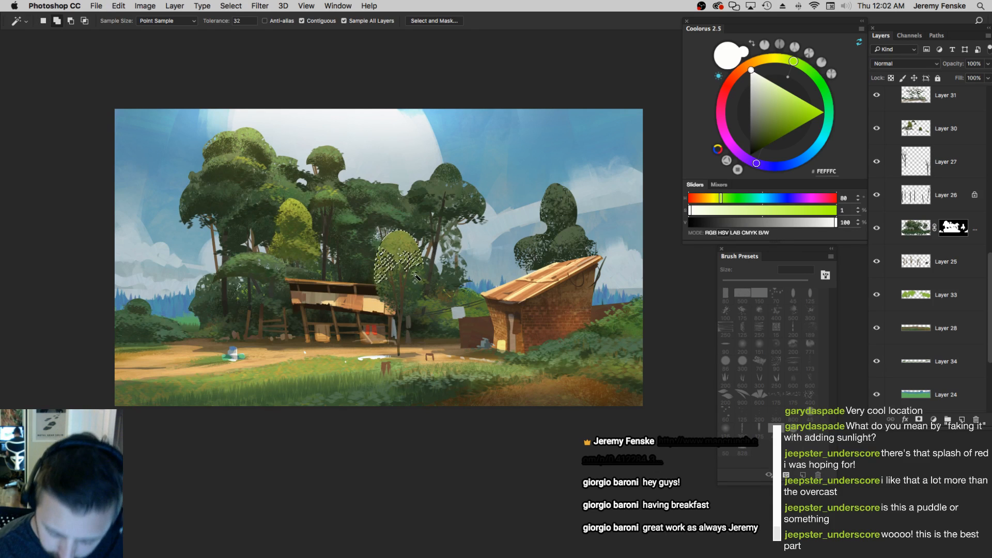
pyautogui.keyDown('shift'); pyautogui.click(386, 288); pyautogui.keyUp('shift')
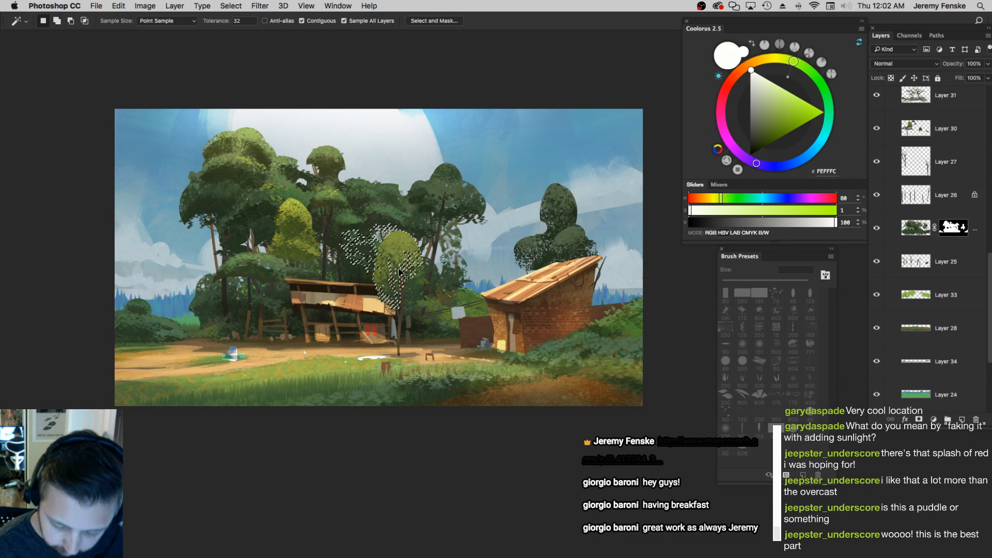
pyautogui.press('super+z')
pyautogui.press('super+h')
pyautogui.press('b')
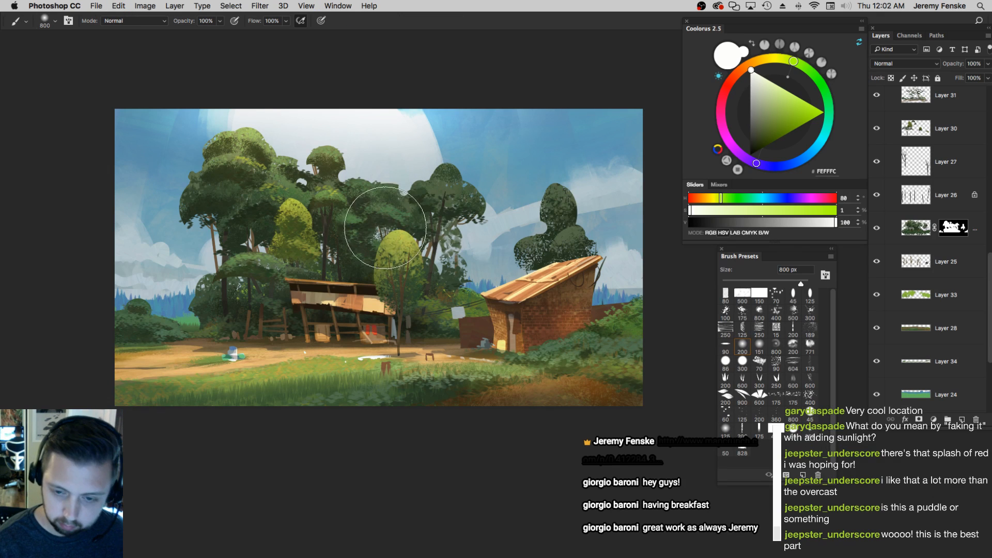
# Load the masked tree layer's outline as a selection and softly brighten the tree canopies with the near-white brush at 700 to 800 px
pyautogui.keyDown('super'); pyautogui.click(922, 231); pyautogui.keyUp('super')
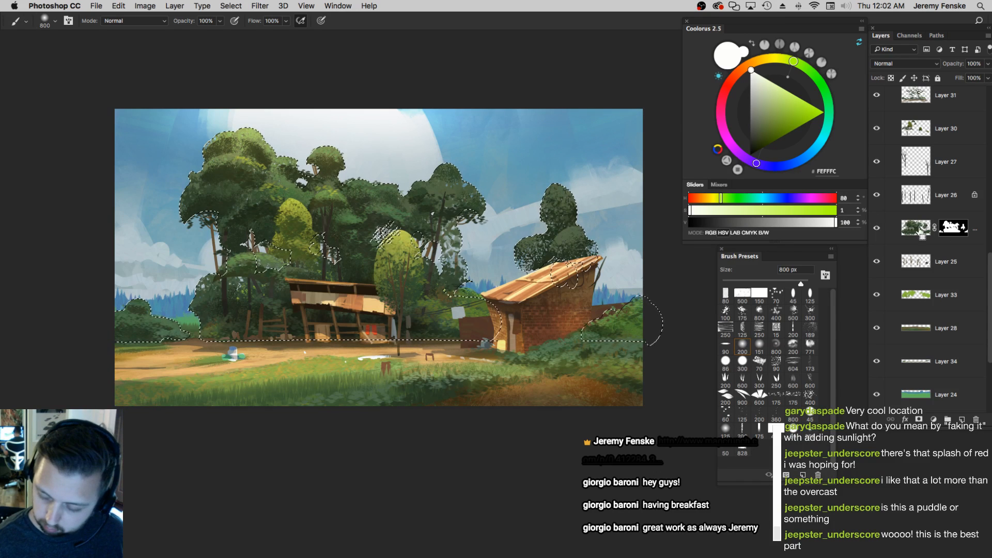
pyautogui.press('super+d')
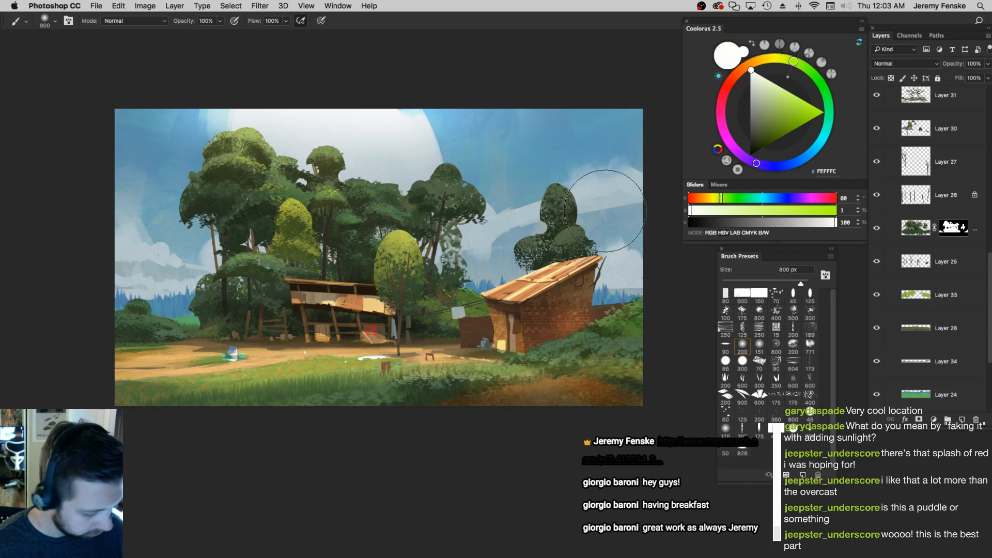
pyautogui.press(']')
pyautogui.press('[')
pyautogui.press('[')
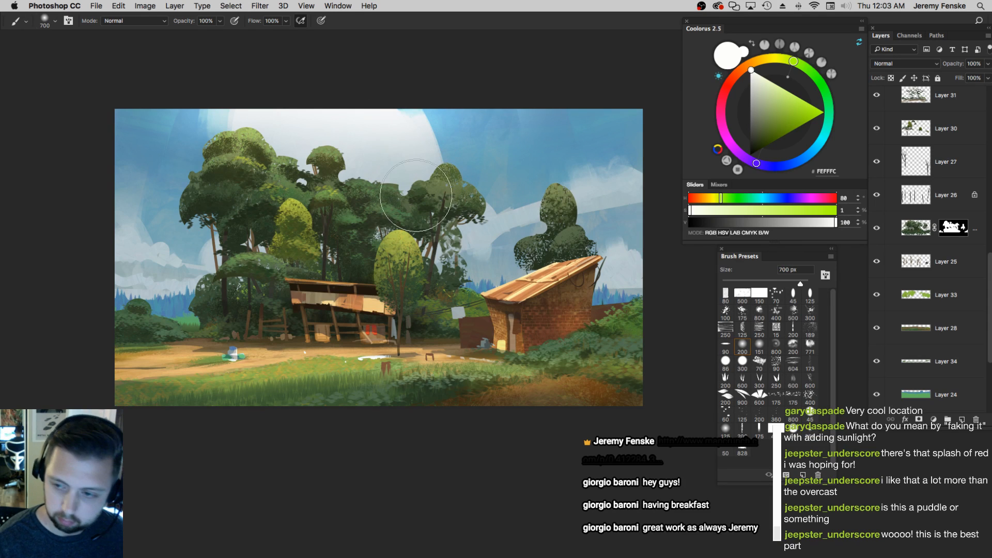
pyautogui.scroll(3, 420, 316)
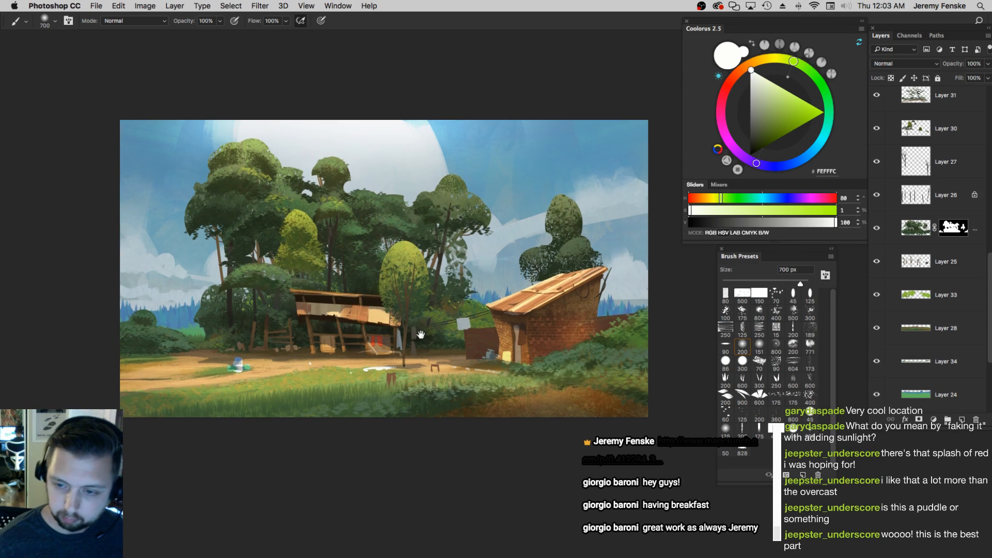
# Brighten the edges of the tree group and the small distant bush with the soft brush reduced to 500 and 400 px
pyautogui.press('[')
pyautogui.press('[')
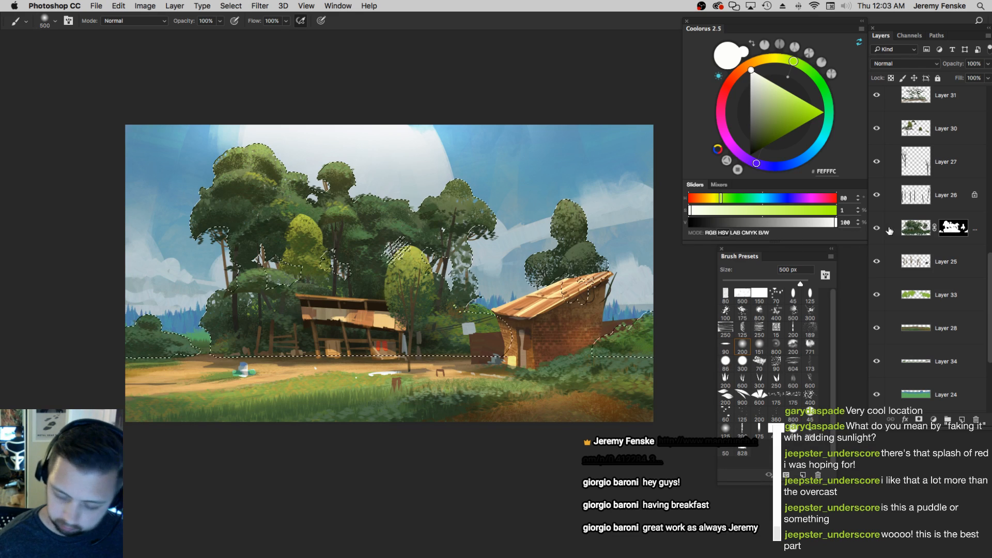
pyautogui.press('[')
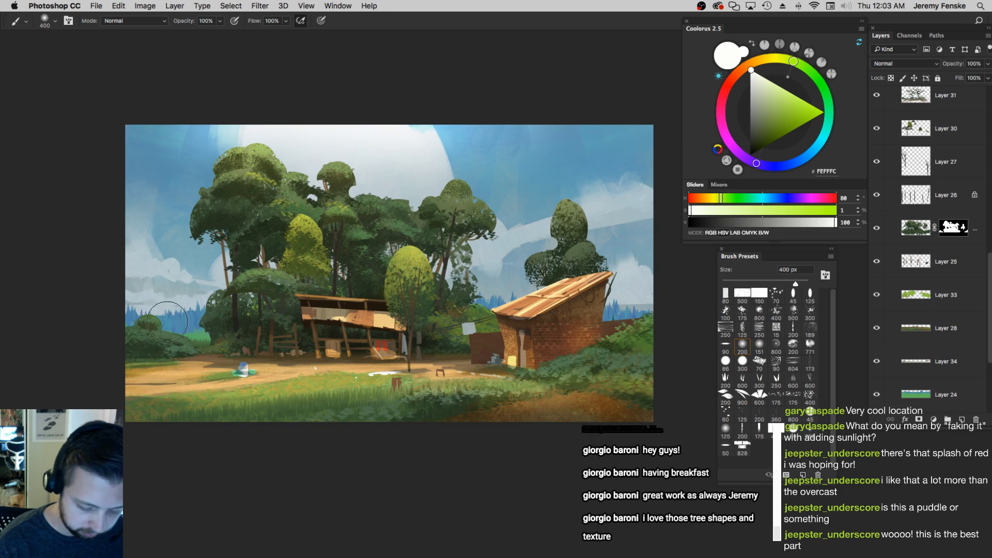
pyautogui.moveTo(556, 344); pyautogui.dragTo(548, 345)
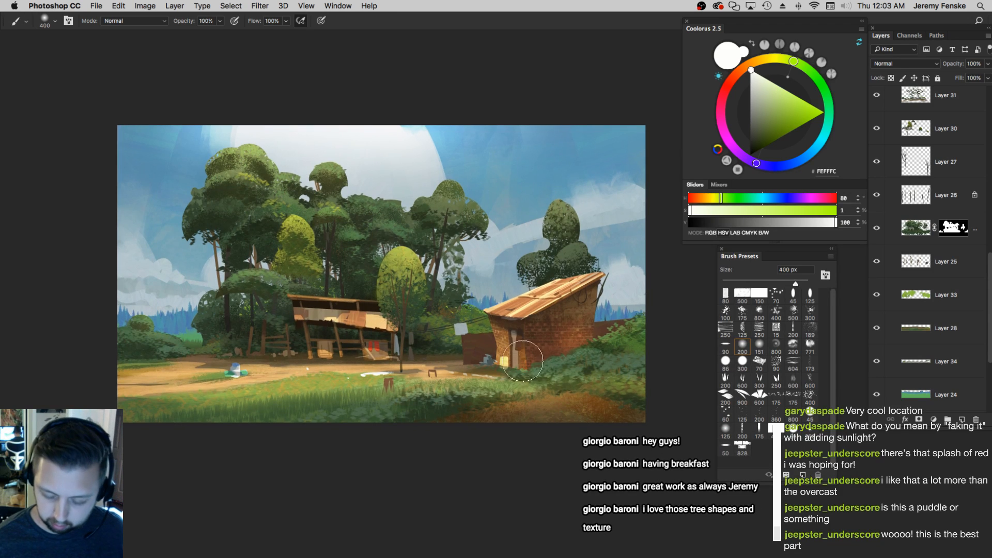
# Paint out sunlight on the stool and small ground props with black 000000, reducing the brush to 35 px
pyautogui.press('[')
pyautogui.press('[')
pyautogui.press('[')
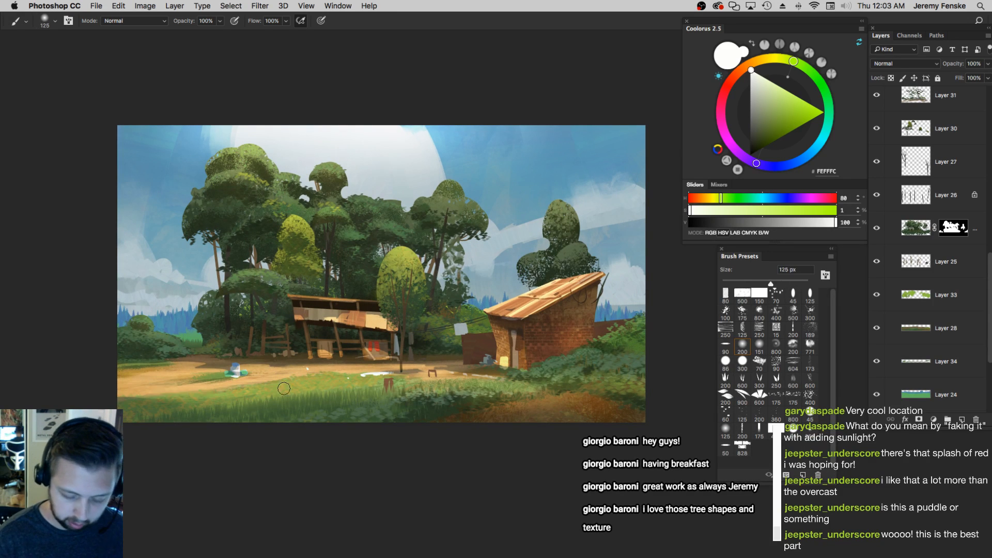
pyautogui.press('d')
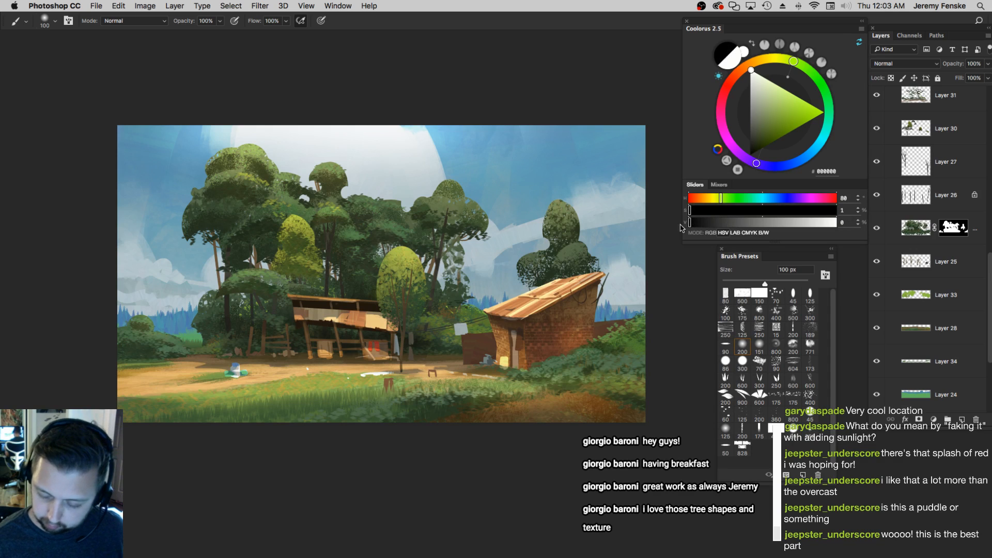
pyautogui.press('[')
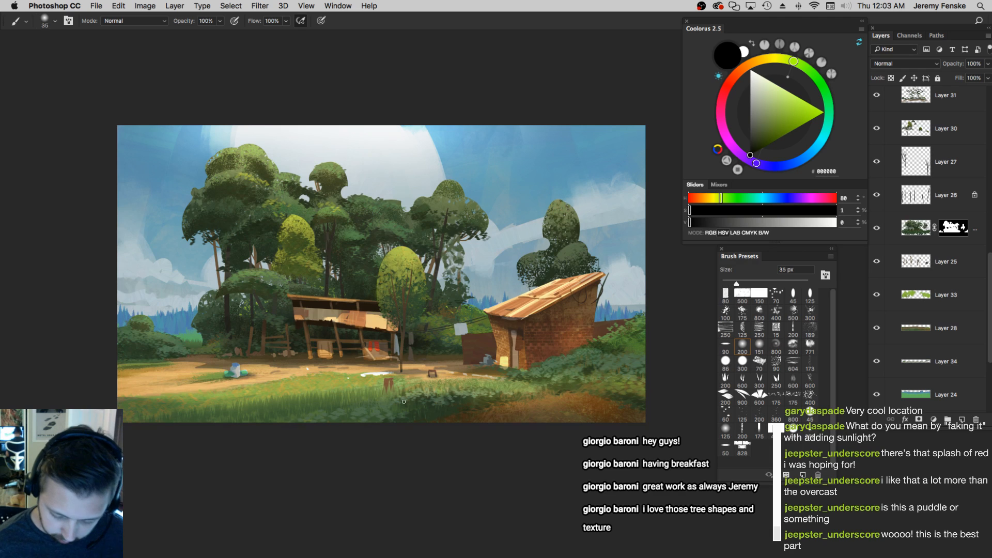
# Tone down the sunlight over the foreground bushes and grass with a soft black brush at 150 to 300 px
pyautogui.press(']')
pyautogui.press(']')
pyautogui.press(']')
pyautogui.press(']')
pyautogui.press(']')
pyautogui.press(']')
pyautogui.press(']')
pyautogui.press(']')
pyautogui.press(']')
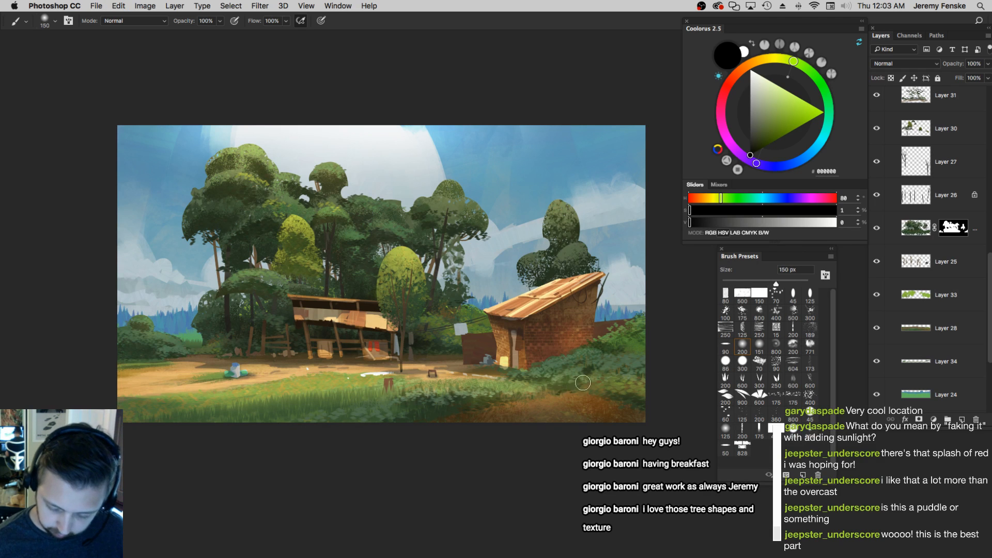
pyautogui.press('[')
pyautogui.press('[')
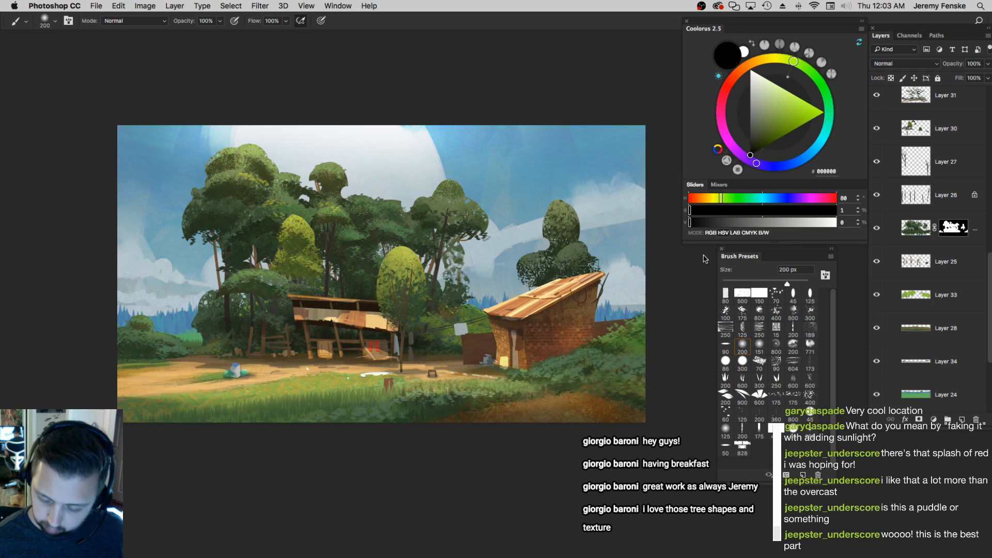
pyautogui.press(']')
pyautogui.press(']')
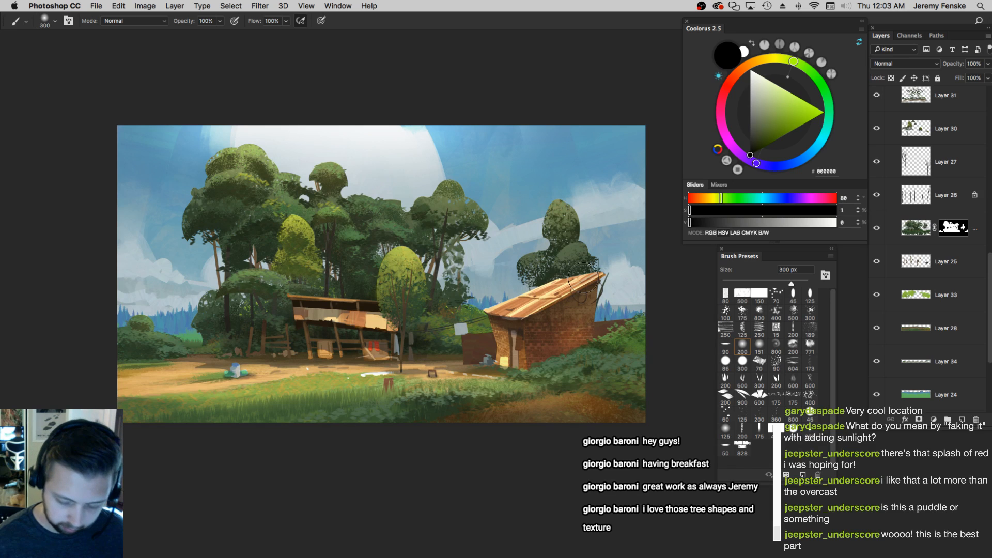
# Try a near-white FEFFFC dab on the low bushes beside the tall trees, undo it, and set the brush to 200 px
pyautogui.press('x')
pyautogui.press('[')
pyautogui.press('[')
pyautogui.press('[')
pyautogui.press('[')
pyautogui.press('[')
pyautogui.click(195, 338)
pyautogui.press('super+z')
pyautogui.press(']')
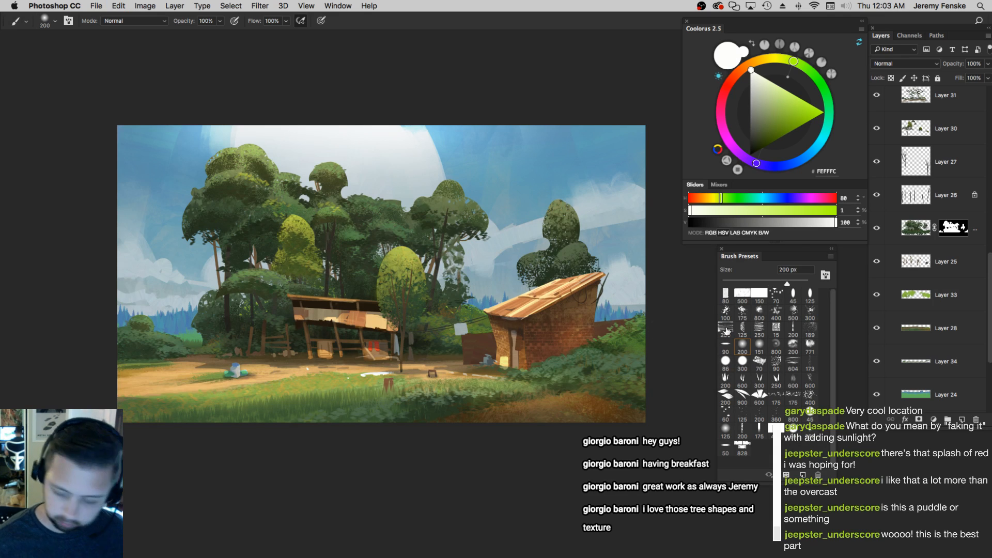
# Change the brush to black 000000, shade the foreground grass with a broad soft stroke, and reduce the brush to 80 px
pyautogui.moveTo(986, 288); pyautogui.dragTo(987, 415)
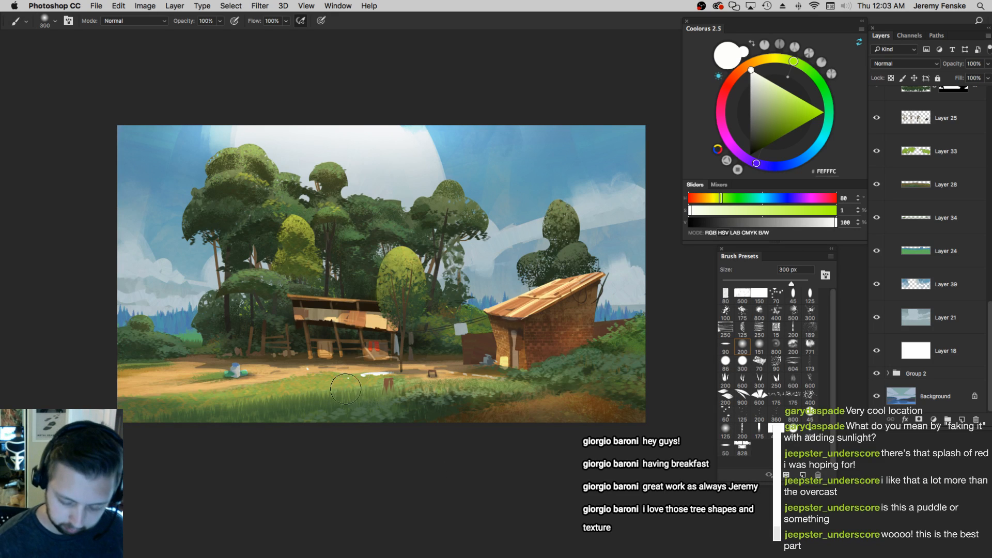
pyautogui.press('[')
pyautogui.press('[')
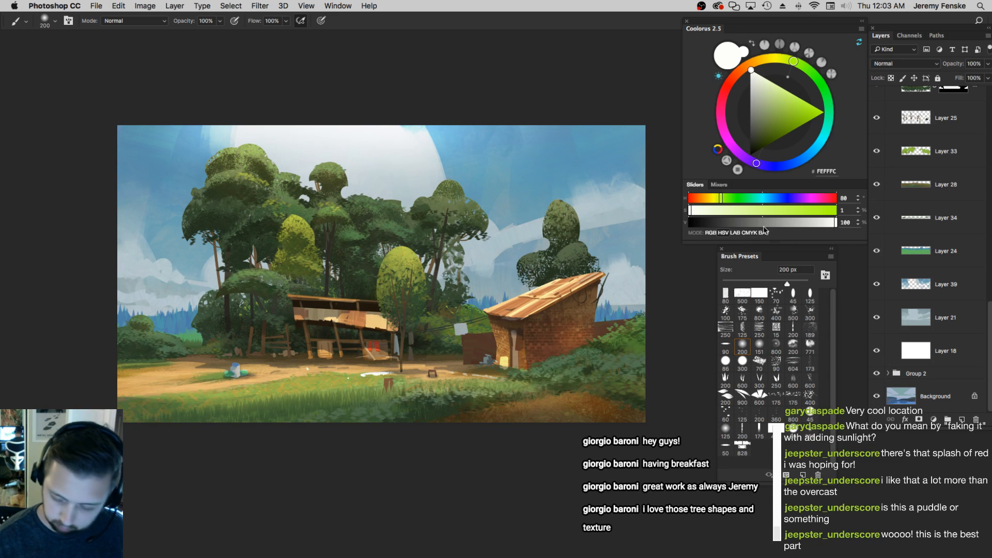
pyautogui.moveTo(764, 223); pyautogui.dragTo(689, 222)
pyautogui.press(']')
pyautogui.press(']')
pyautogui.moveTo(217, 407); pyautogui.dragTo(323, 400)
pyautogui.press('[')
pyautogui.press('[')
pyautogui.press('[')
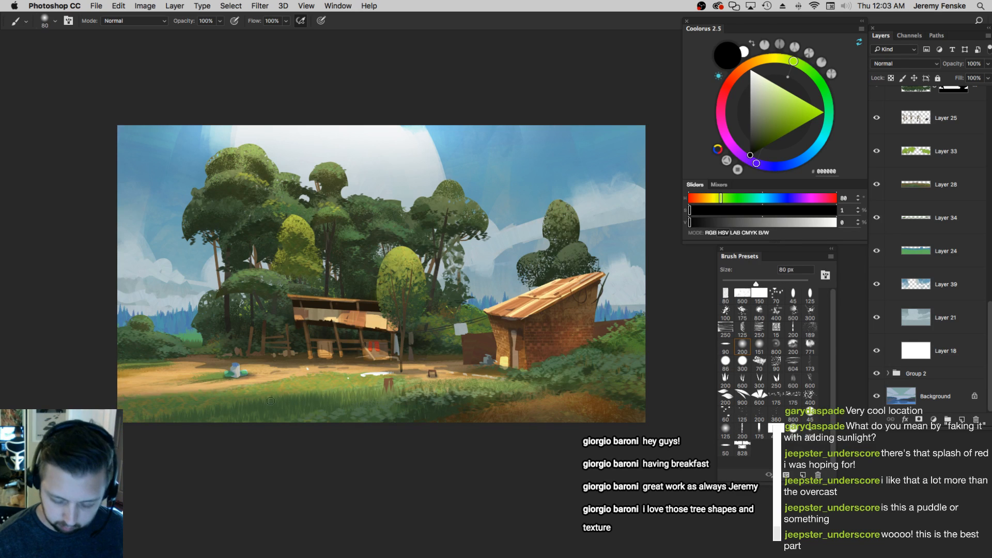
# Extend the shading across the foreground grass with a 100 px black brush, and switch to near-white FEFFFC at 100 px
pyautogui.press(']')
pyautogui.press(']')
pyautogui.moveTo(356, 392); pyautogui.dragTo(236, 396)
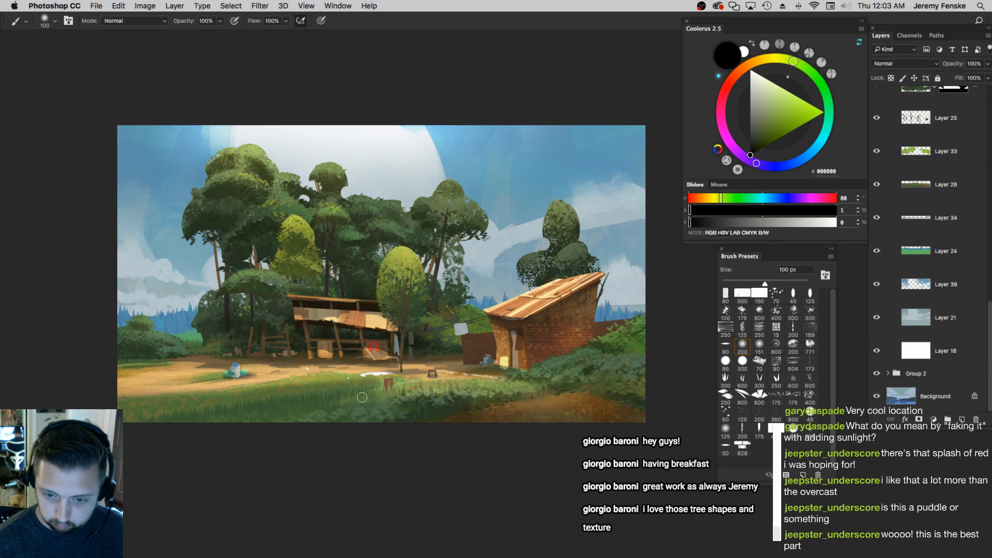
pyautogui.press('x')
pyautogui.press('[')
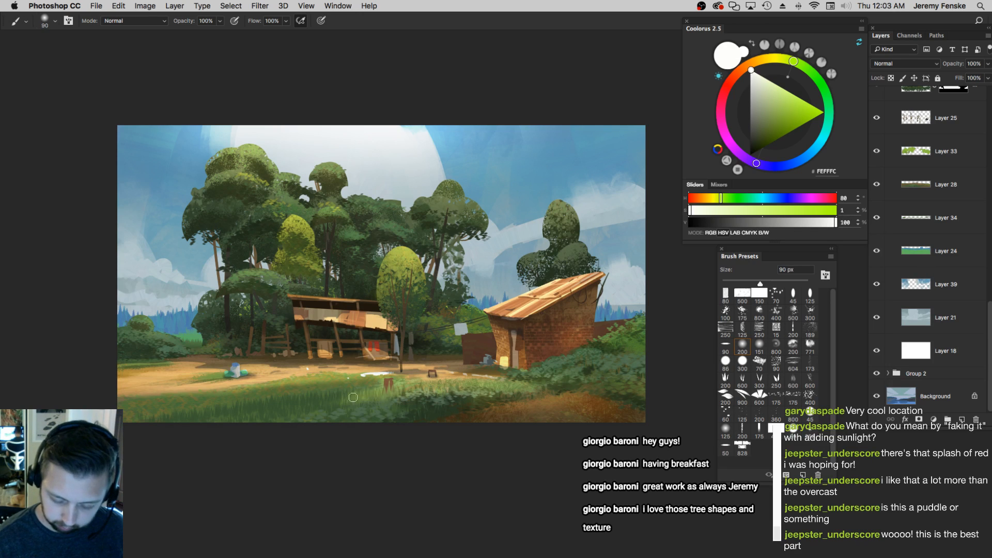
pyautogui.press(']')
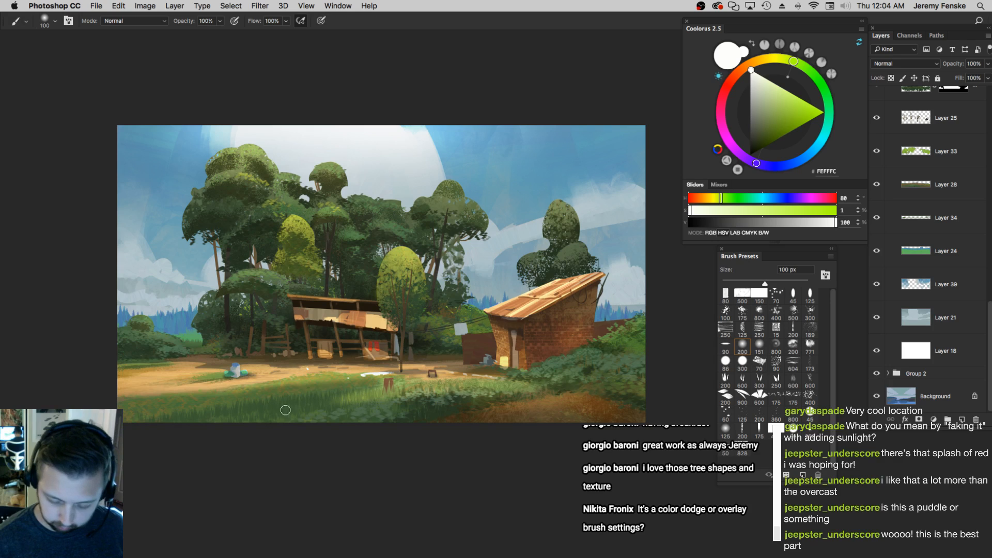
# Select two patches of the foreground grass with the Magic Wand at tolerance 10, and hide the selection edges
pyautogui.press('w')
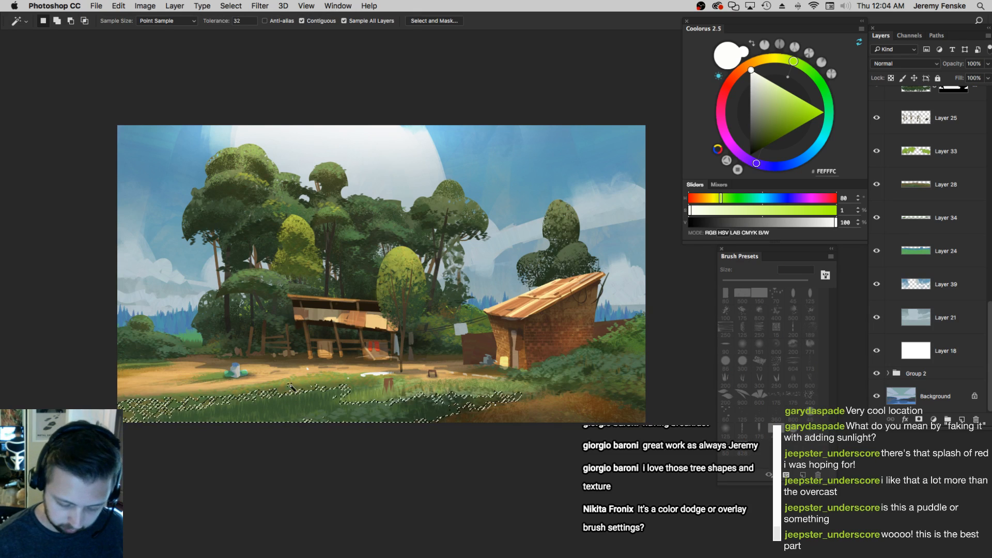
pyautogui.moveTo(222, 24); pyautogui.dragTo(210, 24)
pyautogui.click(290, 410)
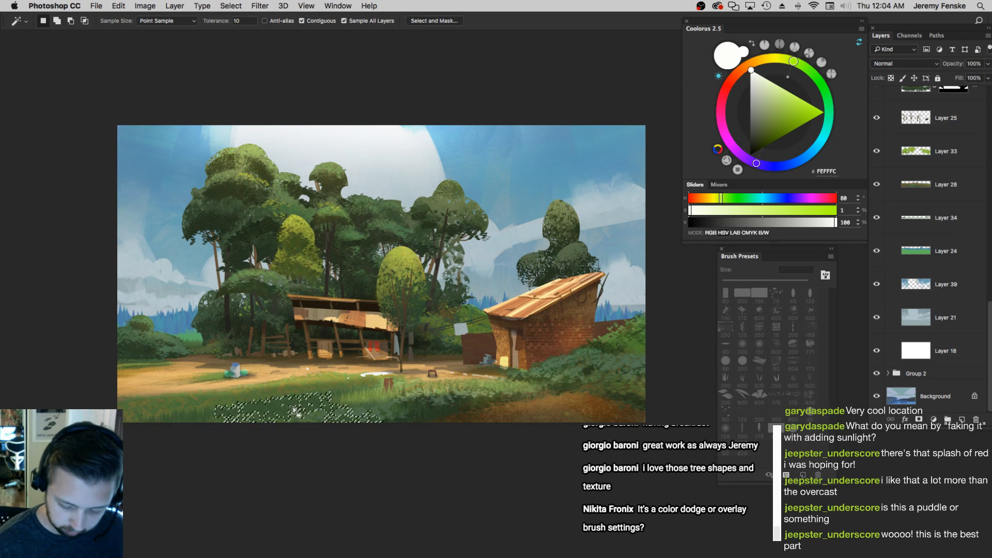
pyautogui.keyDown('shift'); pyautogui.click(375, 394); pyautogui.keyUp('shift')
pyautogui.press('super+h')
# Brush broad near-white FEFFFC strokes across the selected grass, enlarging the brush to 250 px and undoing the first and last strokes
pyautogui.press('b')
pyautogui.press(']')
pyautogui.press(']')
pyautogui.press(']')
pyautogui.press(']')
pyautogui.moveTo(355, 390); pyautogui.dragTo(186, 410)
pyautogui.press('super+z')
pyautogui.press(']')
pyautogui.moveTo(323, 394); pyautogui.dragTo(197, 404)
pyautogui.press(']')
pyautogui.moveTo(350, 396); pyautogui.dragTo(183, 408)
pyautogui.press('super+z')
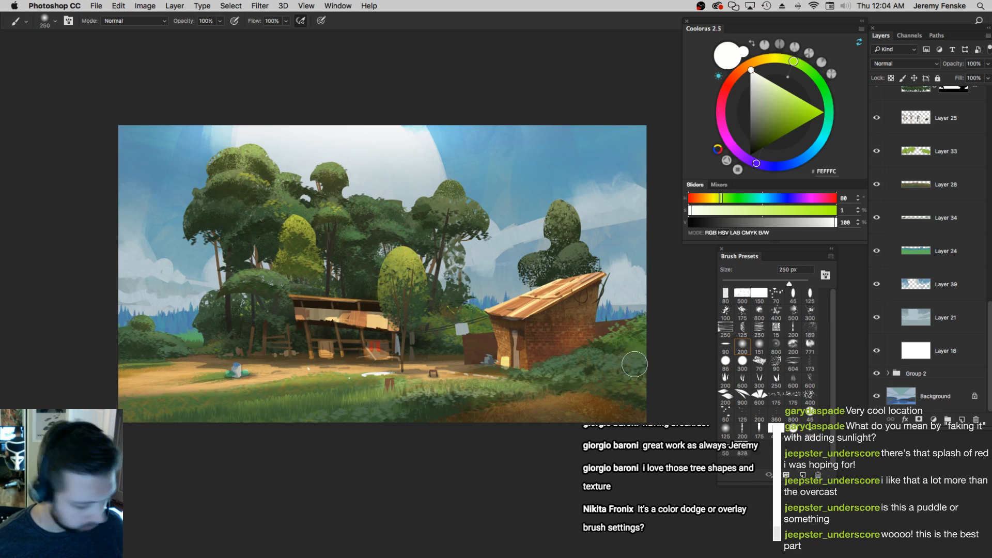
# Try a non-contiguous Magic Wand selection of the foreground bush colour with a 200 px brush, and drop the selection
pyautogui.press('w')
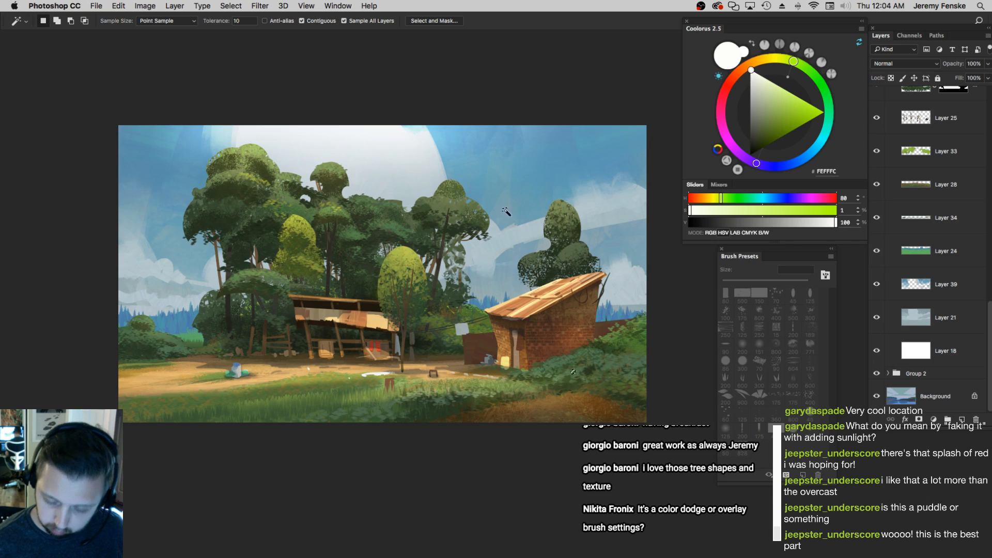
pyautogui.click(315, 21)
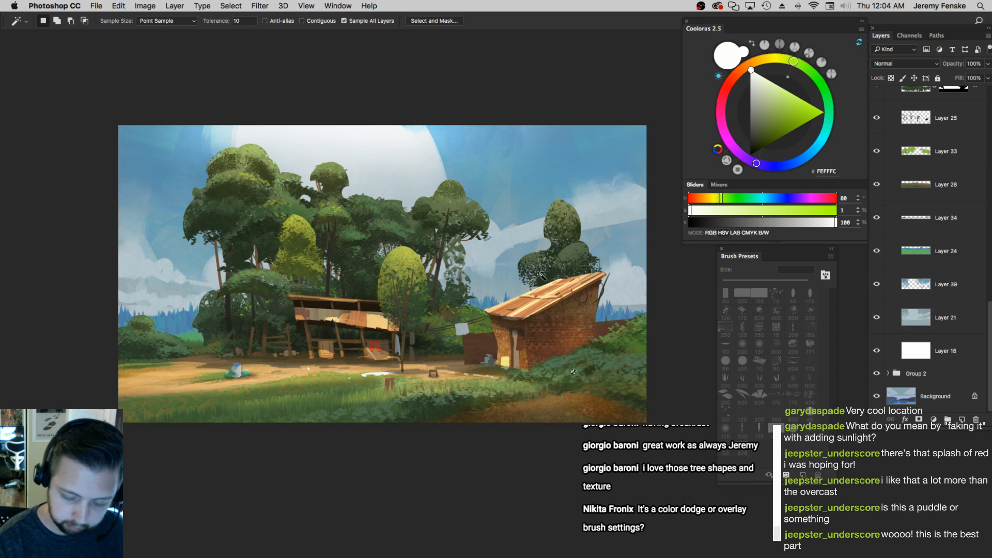
pyautogui.click(598, 376)
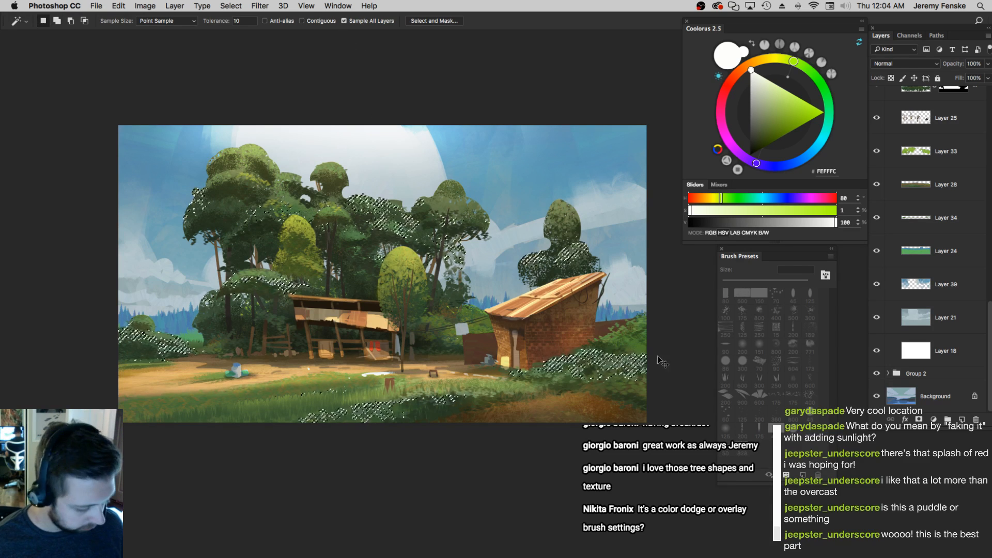
pyautogui.press('b')
pyautogui.press('[')
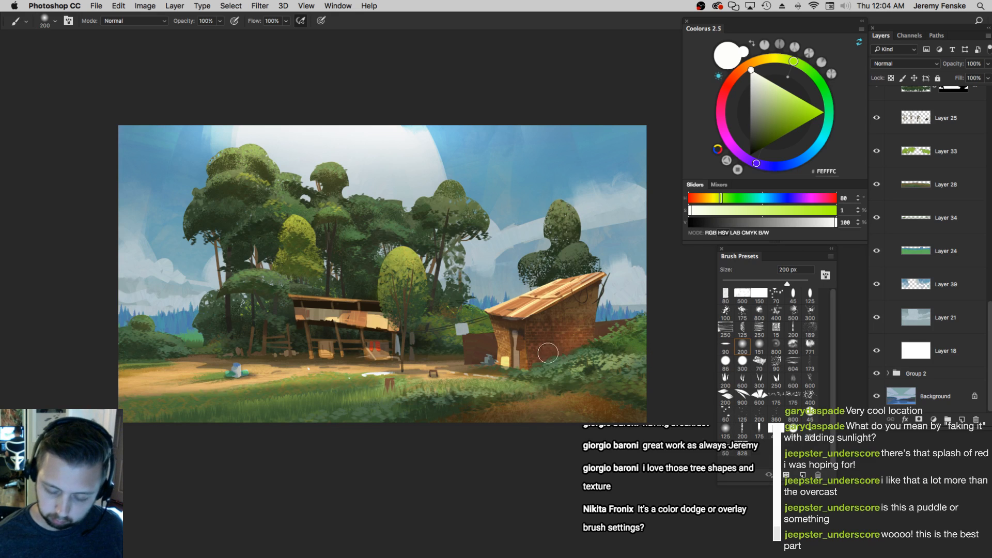
pyautogui.press('super+d')
# Compare the painting with the sunlight layer's mask disabled and enabled, and with that layer hidden and shown
pyautogui.press('z')
pyautogui.keyDown('alt'); pyautogui.click(486, 328); pyautogui.keyUp('alt')
pyautogui.click(481, 326)
pyautogui.moveTo(483, 343); pyautogui.dragTo(484, 369)
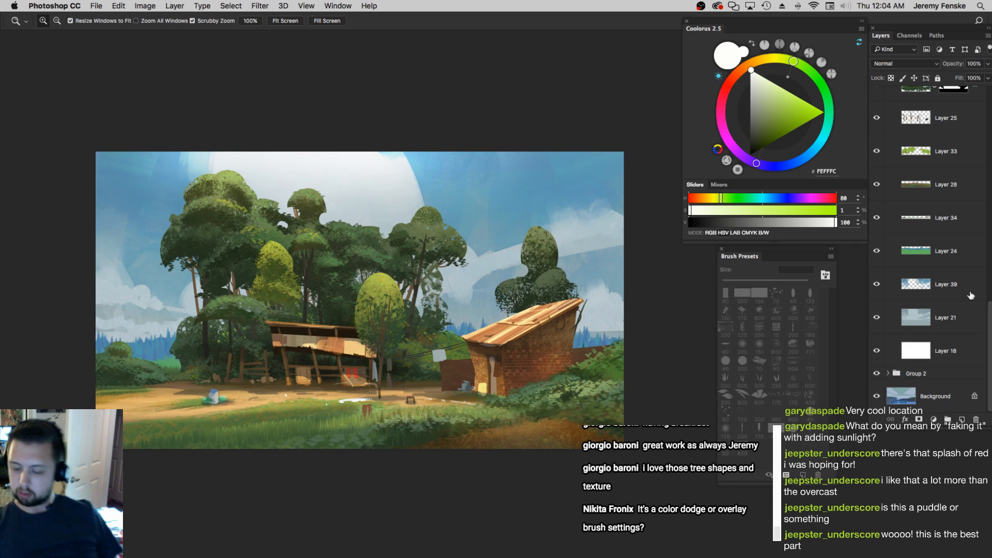
pyautogui.moveTo(989, 316); pyautogui.dragTo(989, 98)
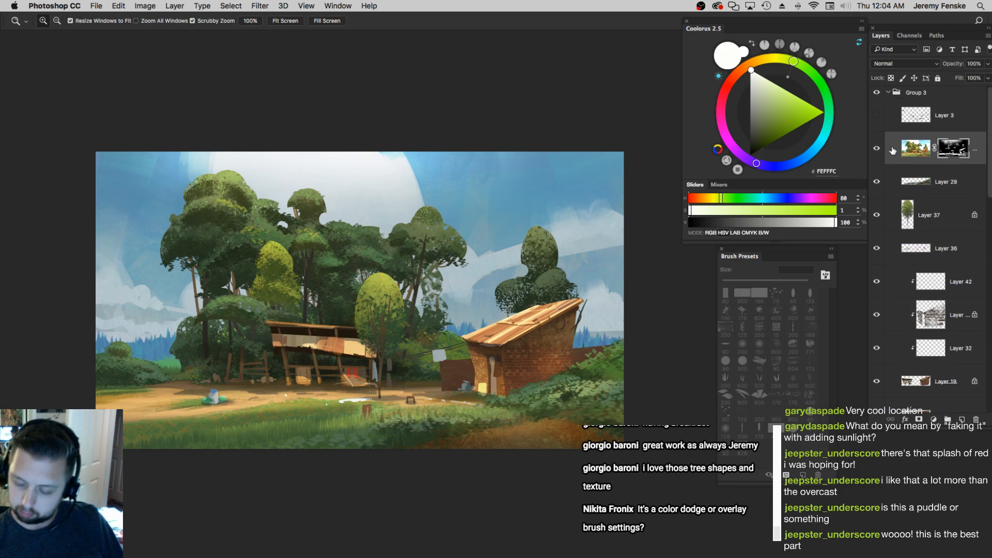
pyautogui.keyDown('shift'); pyautogui.click(953, 148); pyautogui.keyUp('shift')
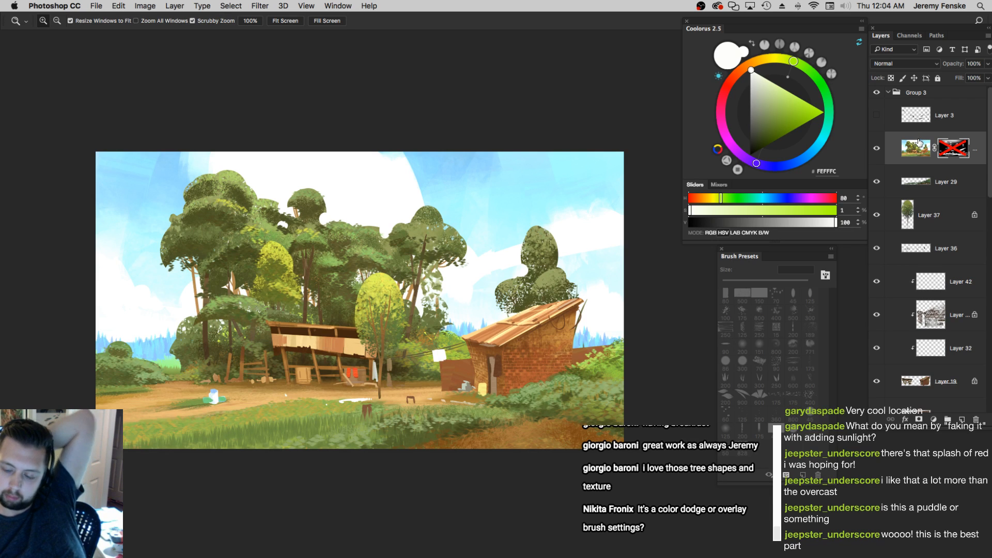
pyautogui.keyDown('shift'); pyautogui.click(954, 153); pyautogui.keyUp('shift')
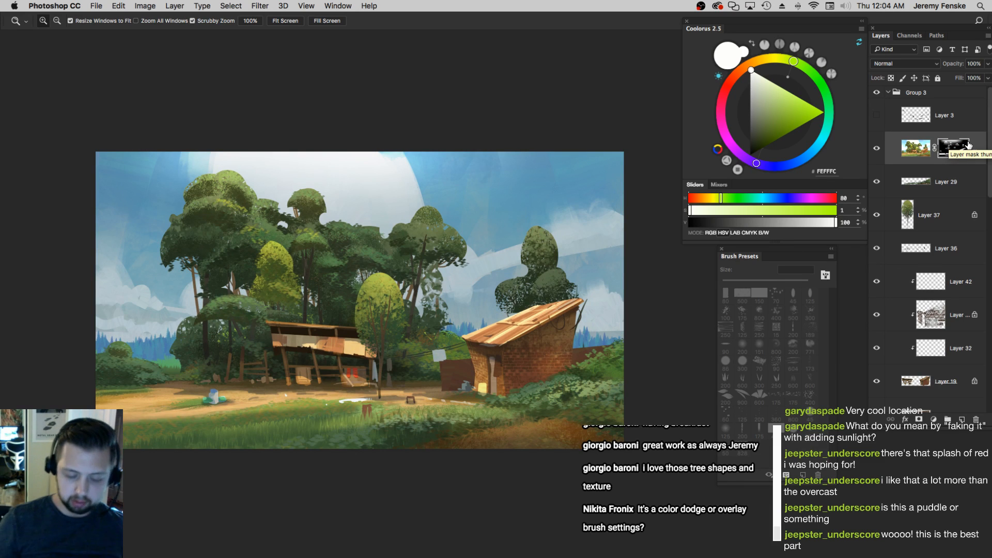
pyautogui.click(877, 149)
pyautogui.click(877, 149)
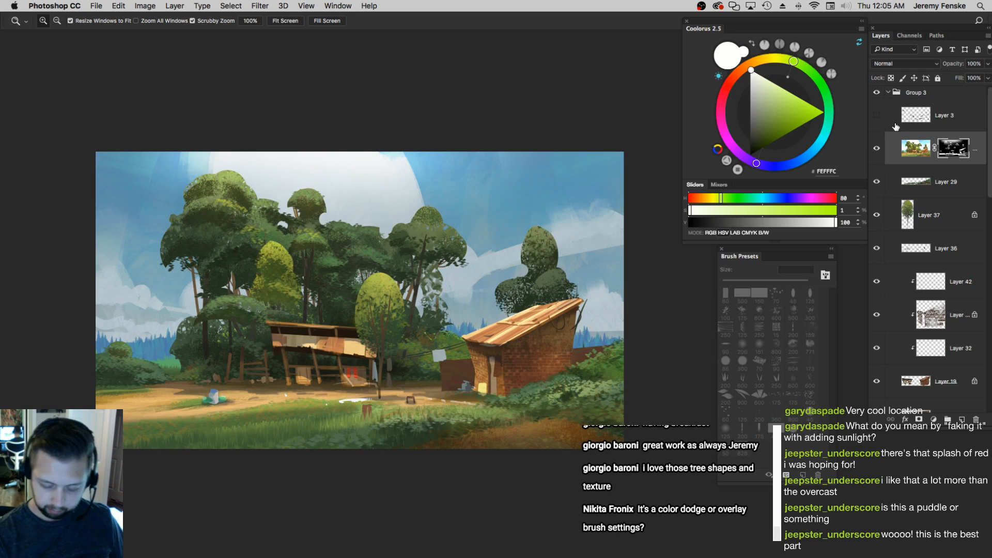
# Collapse and hide Group 3, and examine the river landscape underneath with and without the interface panels
pyautogui.click(391, 322)
pyautogui.keyDown('alt'); pyautogui.click(417, 322); pyautogui.keyUp('alt')
pyautogui.moveTo(462, 347); pyautogui.dragTo(467, 374)
pyautogui.click(467, 374)
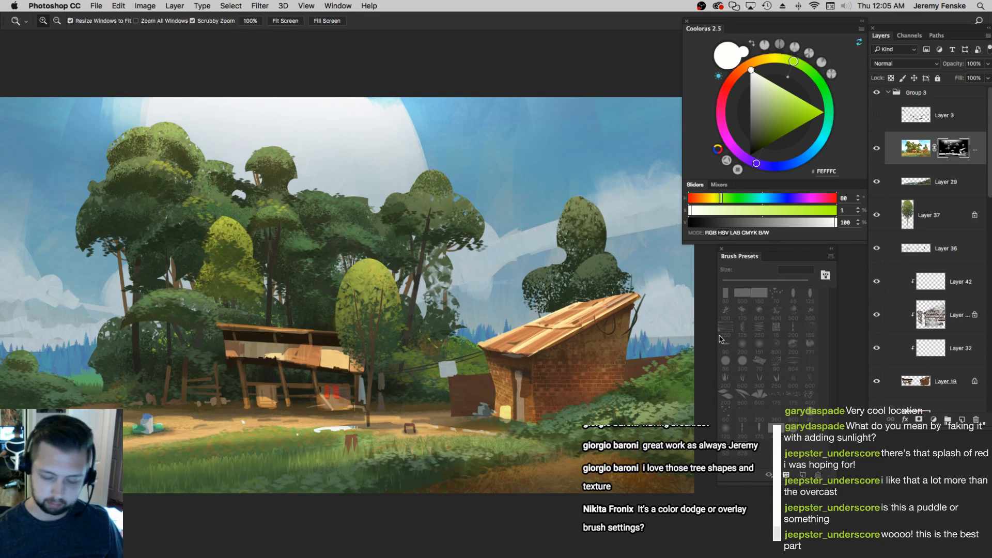
pyautogui.click(886, 93)
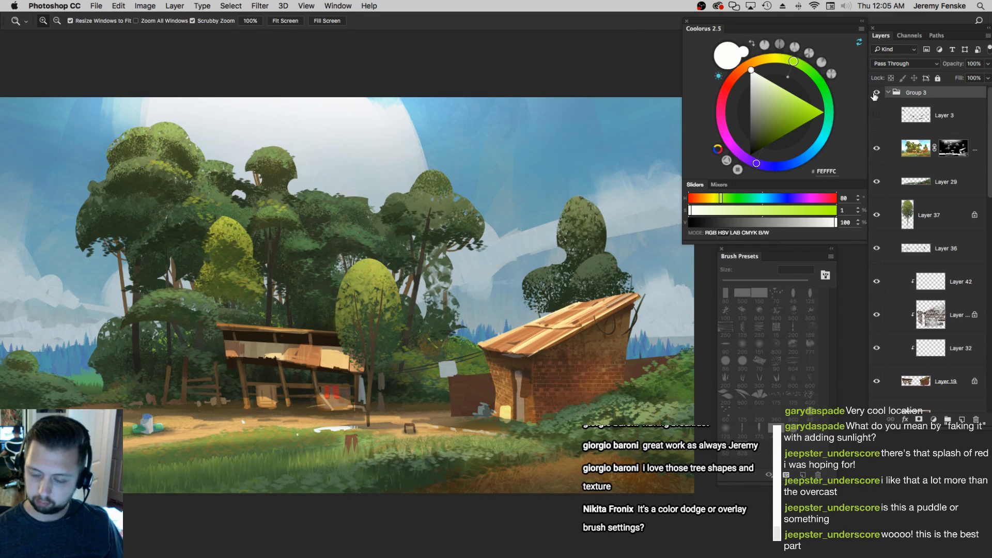
pyautogui.click(888, 93)
pyautogui.click(877, 92)
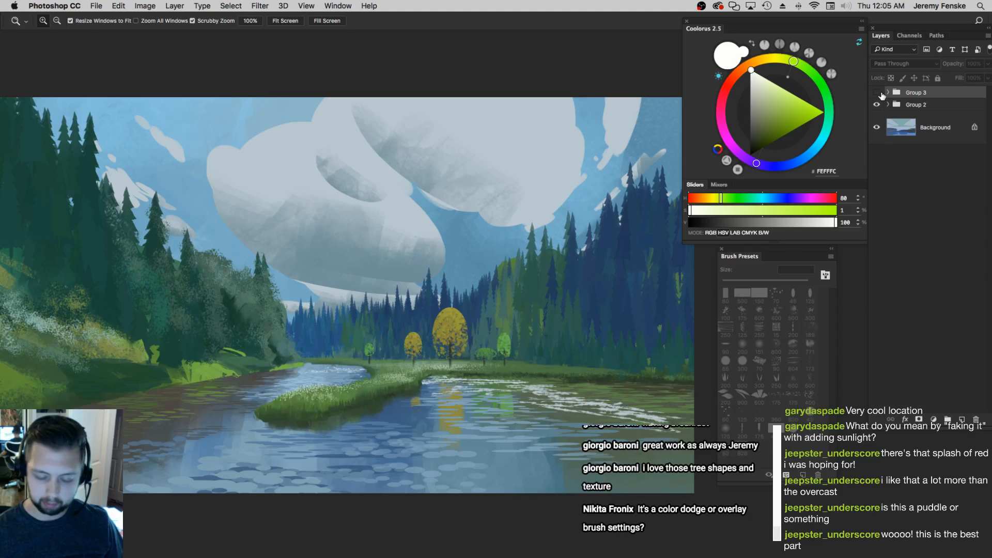
pyautogui.moveTo(480, 215)
pyautogui.mouseDown()
pyautogui.moveTo(519, 226)
pyautogui.moveTo(498, 250)
pyautogui.mouseUp()
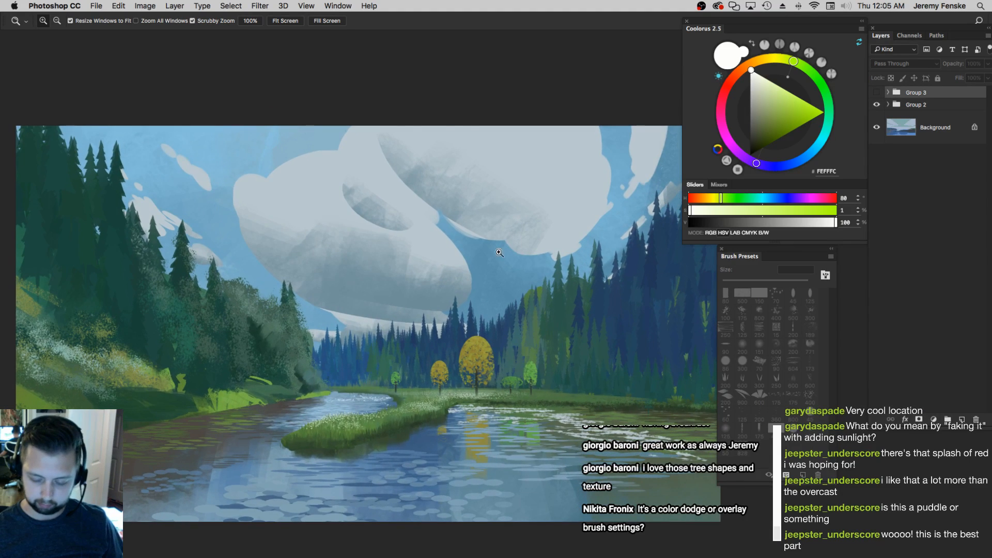
pyautogui.press('Tab')
pyautogui.moveTo(578, 260); pyautogui.dragTo(511, 284)
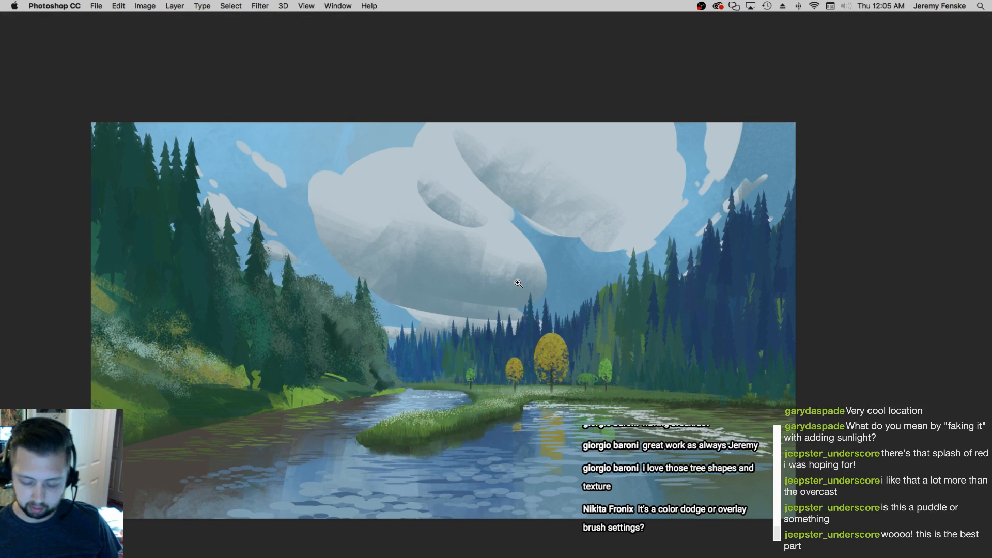
pyautogui.press('Tab')
pyautogui.moveTo(517, 288); pyautogui.dragTo(370, 309)
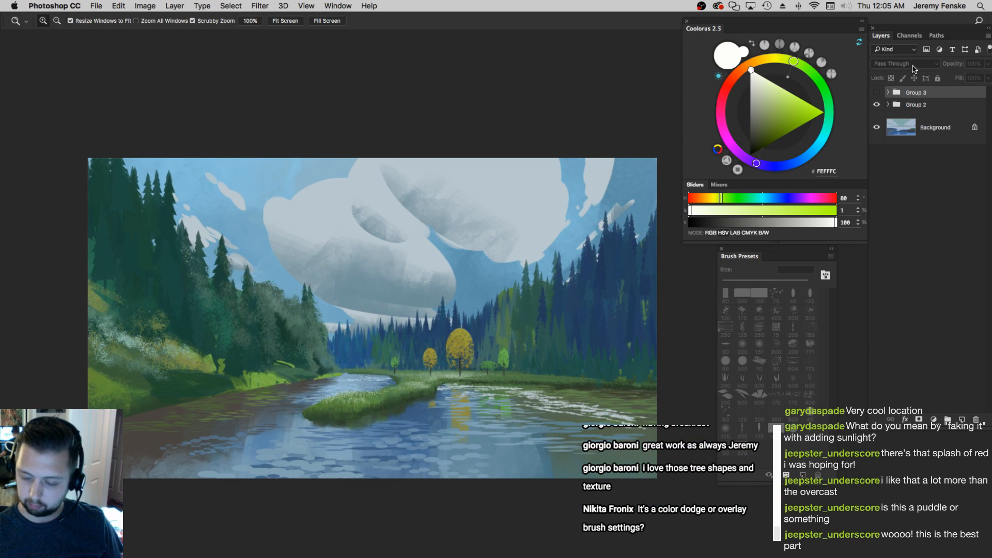
# Show Group 3 again and review the shack painting without the interface panels
pyautogui.click(876, 92)
pyautogui.moveTo(330, 304); pyautogui.dragTo(363, 291)
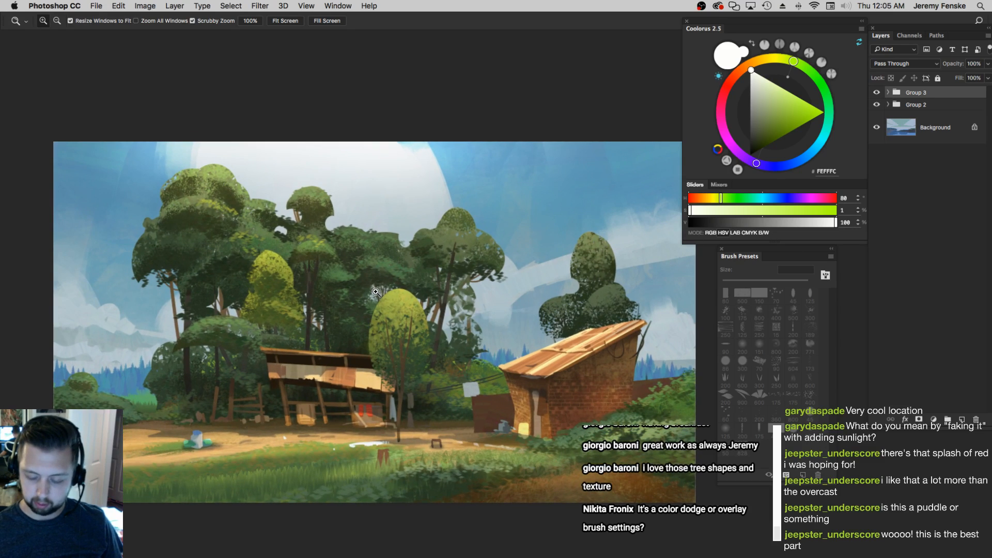
pyautogui.moveTo(577, 396)
pyautogui.mouseDown()
pyautogui.moveTo(657, 393)
pyautogui.moveTo(575, 395)
pyautogui.moveTo(524, 382)
pyautogui.mouseUp()
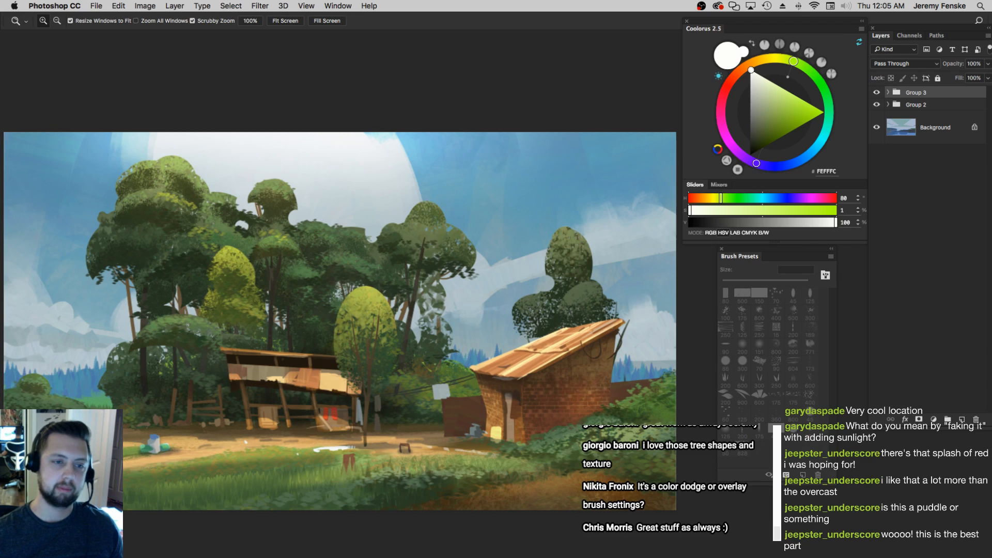
pyautogui.press('Tab')
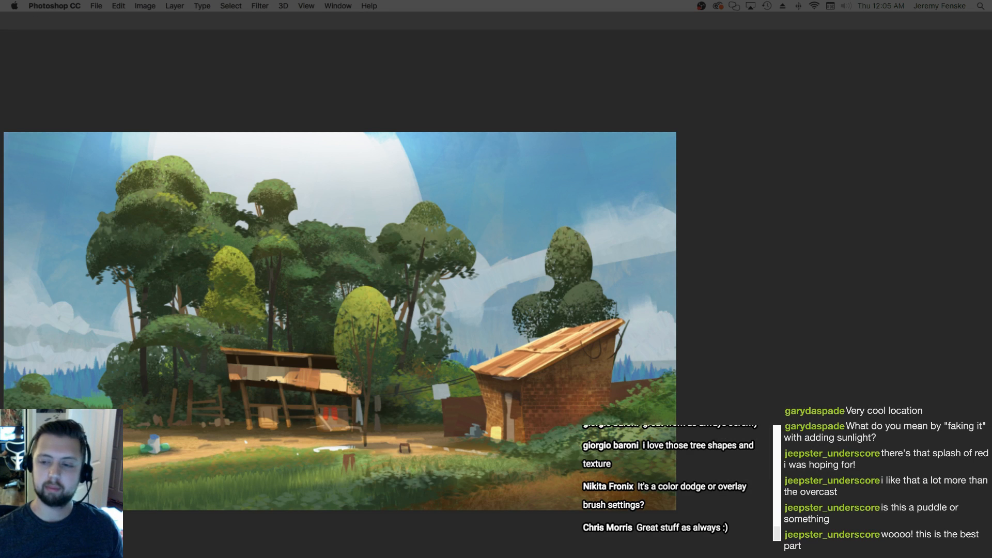